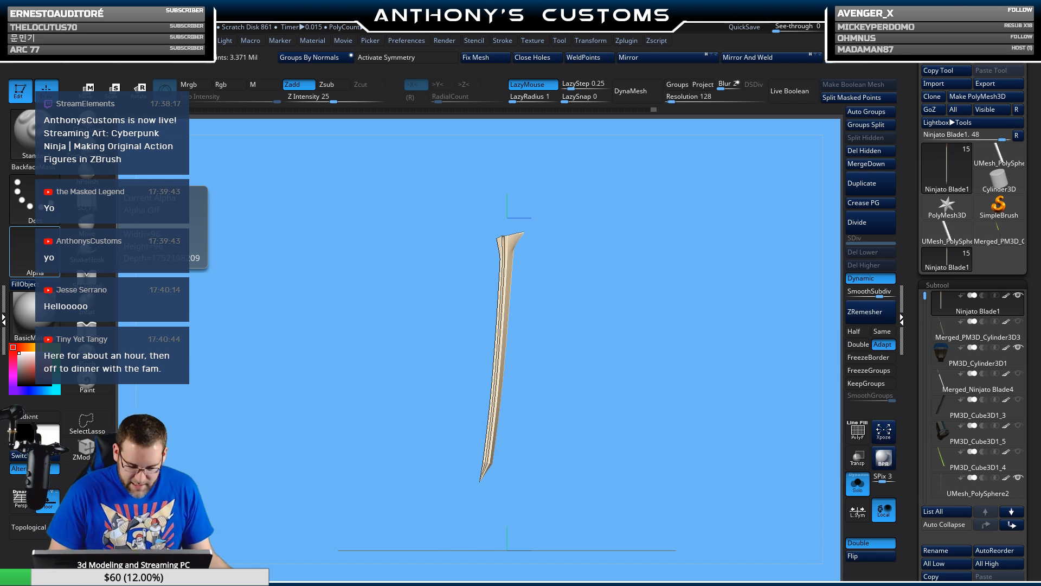
- Turn off double-sided display and Solo mode for the Ninjato blade, and check the whole sword around the guard
{"action": "left_click_drag", "start_coordinate": [624, 353], "coordinate": [560, 311]}
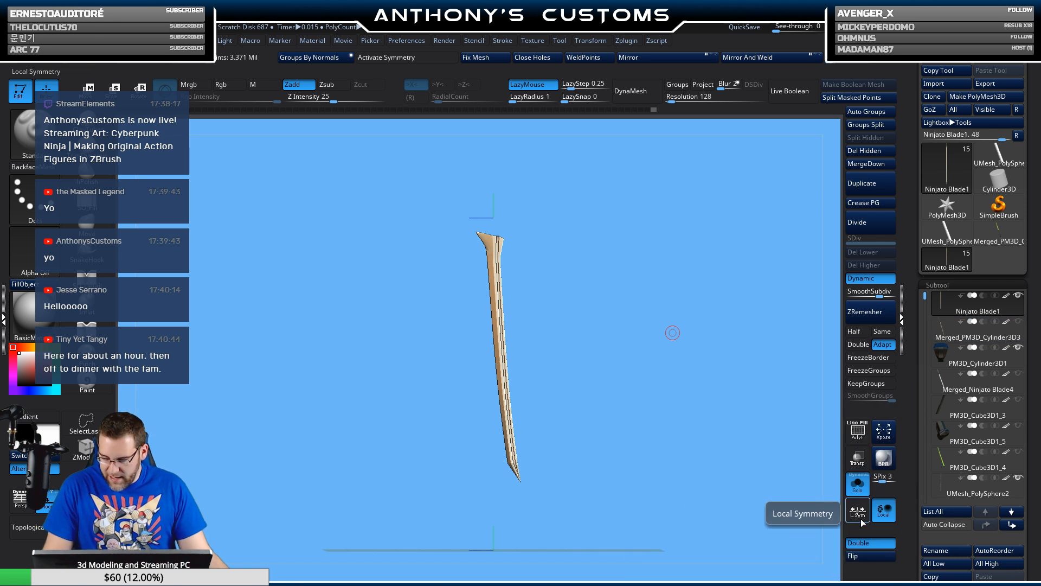
{"action": "left_click", "coordinate": [861, 540]}
{"action": "left_click", "coordinate": [857, 483]}
{"action": "left_click_drag", "start_coordinate": [658, 303], "coordinate": [757, 355]}
{"action": "left_click_drag", "start_coordinate": [672, 286], "coordinate": [660, 481], "text": "alt"}
{"action": "left_click_drag", "start_coordinate": [650, 386], "coordinate": [786, 304], "text": "alt"}
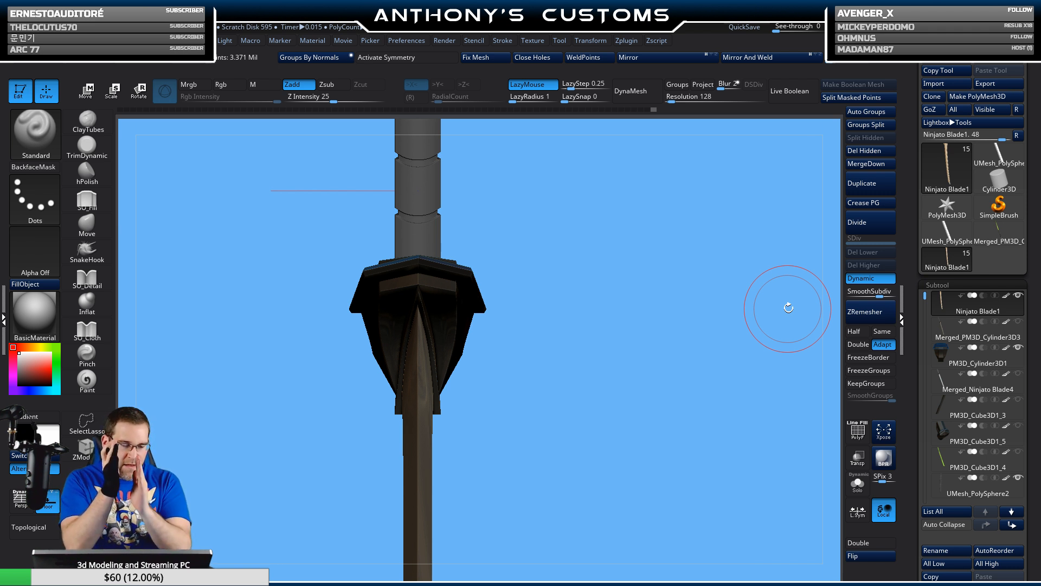
{"action": "left_click_drag", "start_coordinate": [649, 375], "coordinate": [641, 317], "text": "alt"}
{"action": "mouse_move", "coordinate": [685, 364]}
{"action": "left_mouse_down", "text": "shift"}
{"action": "mouse_move", "coordinate": [641, 367]}
{"action": "mouse_move", "coordinate": [630, 329]}
{"action": "mouse_move", "coordinate": [507, 387]}
{"action": "mouse_move", "coordinate": [614, 449]}
{"action": "mouse_move", "coordinate": [698, 374]}
{"action": "mouse_move", "coordinate": [671, 439]}
{"action": "mouse_move", "coordinate": [674, 390]}
{"action": "mouse_move", "coordinate": [644, 440]}
{"action": "mouse_move", "coordinate": [668, 400]}
{"action": "mouse_move", "coordinate": [658, 410]}
{"action": "mouse_move", "coordinate": [635, 384]}
{"action": "left_mouse_up", "text": "shift"}
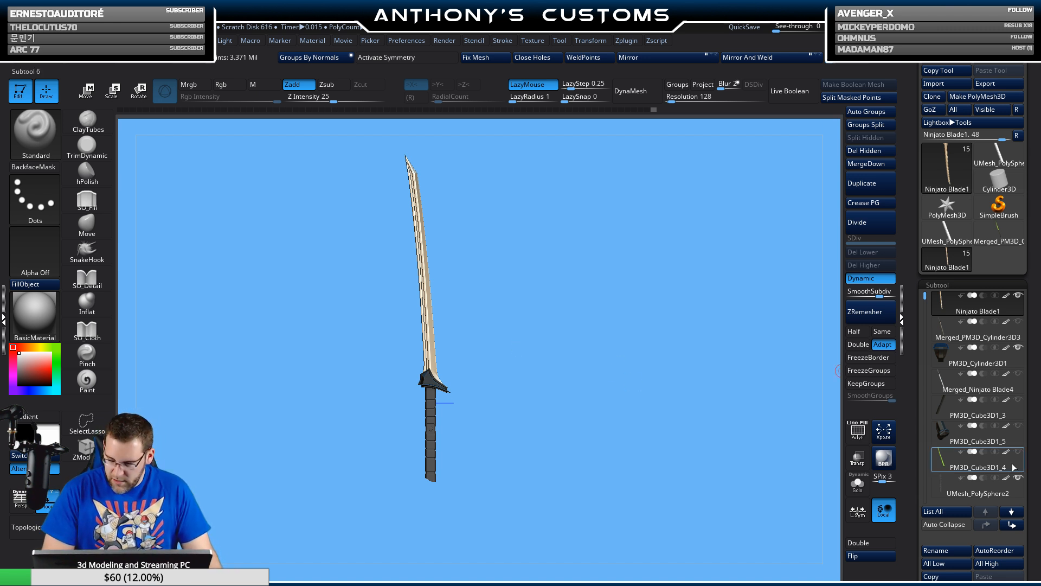
- Look through the sword's subtool list and save the project
{"action": "mouse_move", "coordinate": [1012, 464]}
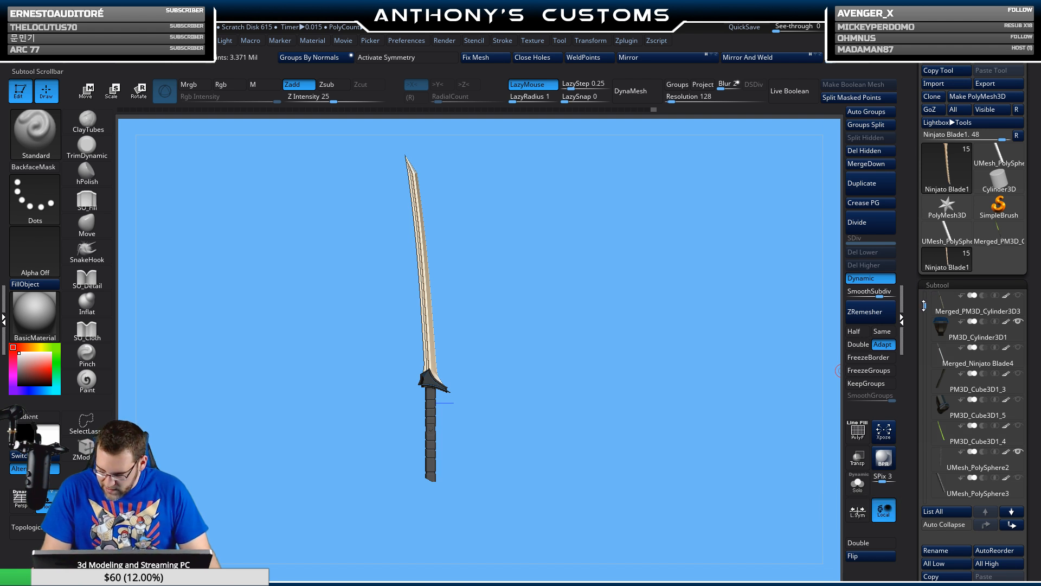
{"action": "mouse_move", "coordinate": [924, 298]}
{"action": "left_mouse_down"}
{"action": "mouse_move", "coordinate": [933, 401]}
{"action": "mouse_move", "coordinate": [930, 290]}
{"action": "left_mouse_up"}
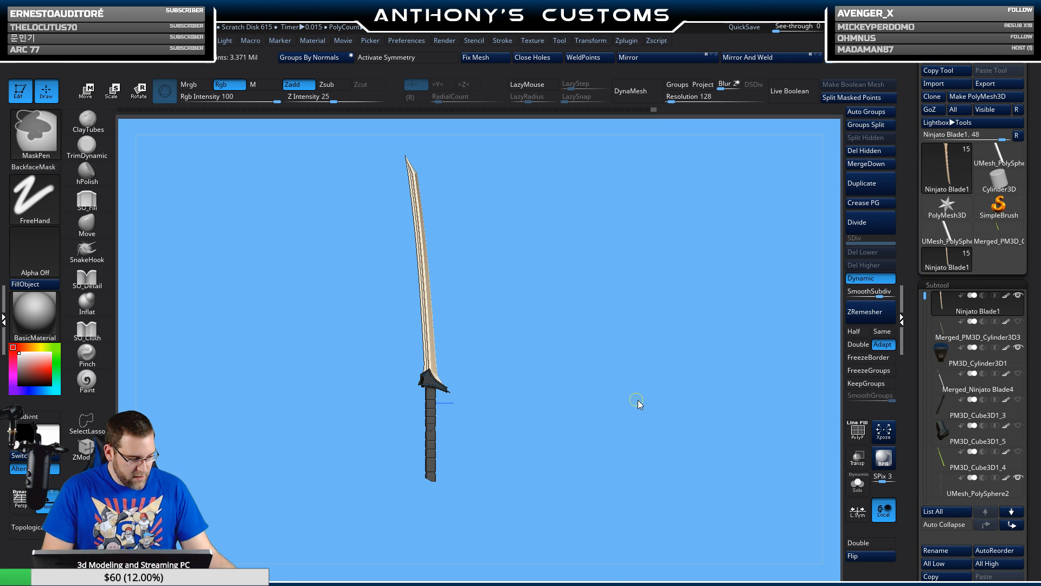
{"action": "key", "text": "ctrl+s"}
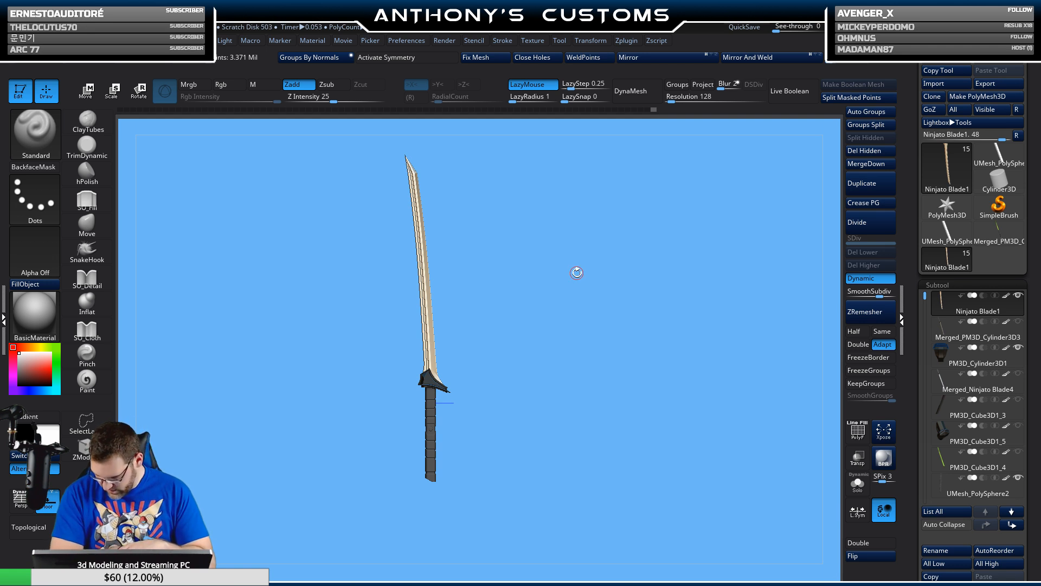
- Open the AFMaster99.ZPR project from the Lightbox document files
{"action": "key", "text": "comma"}
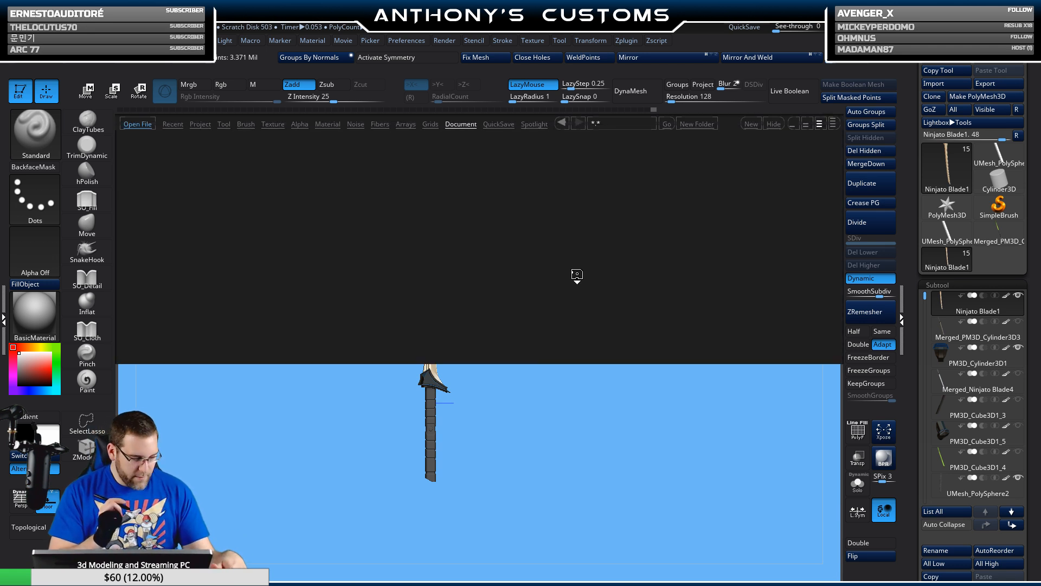
{"action": "scroll", "coordinate": [419, 337], "scroll_direction": "right", "scroll_amount": 10}
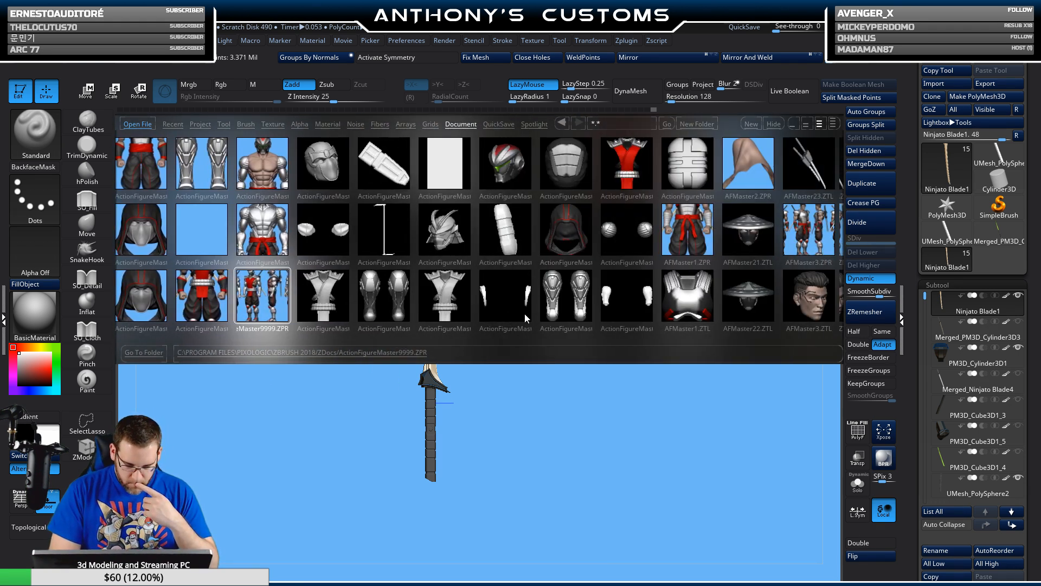
{"action": "scroll", "coordinate": [515, 320], "scroll_direction": "right", "scroll_amount": 3}
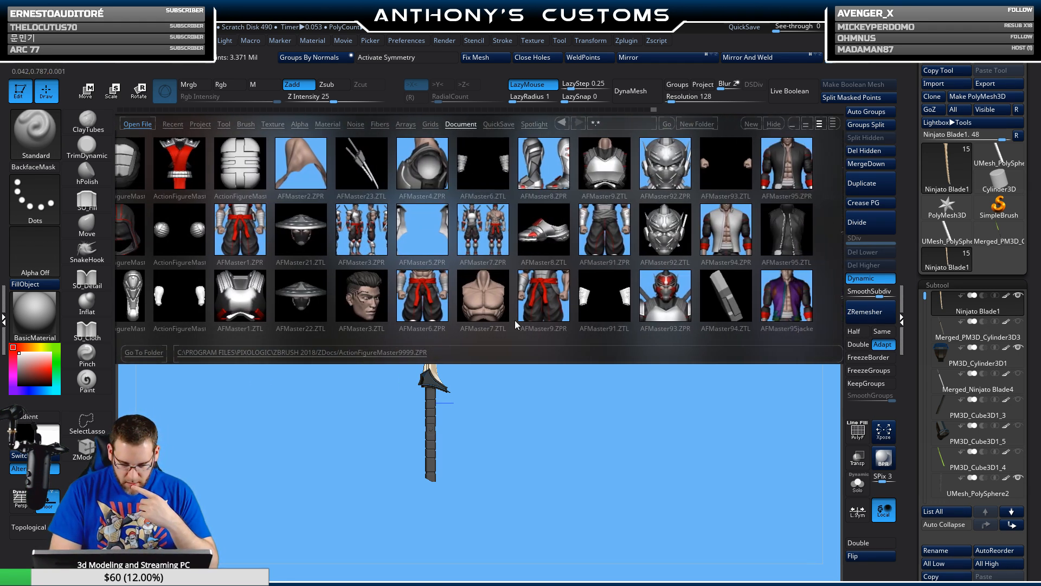
{"action": "scroll", "coordinate": [506, 318], "scroll_direction": "right", "scroll_amount": 3}
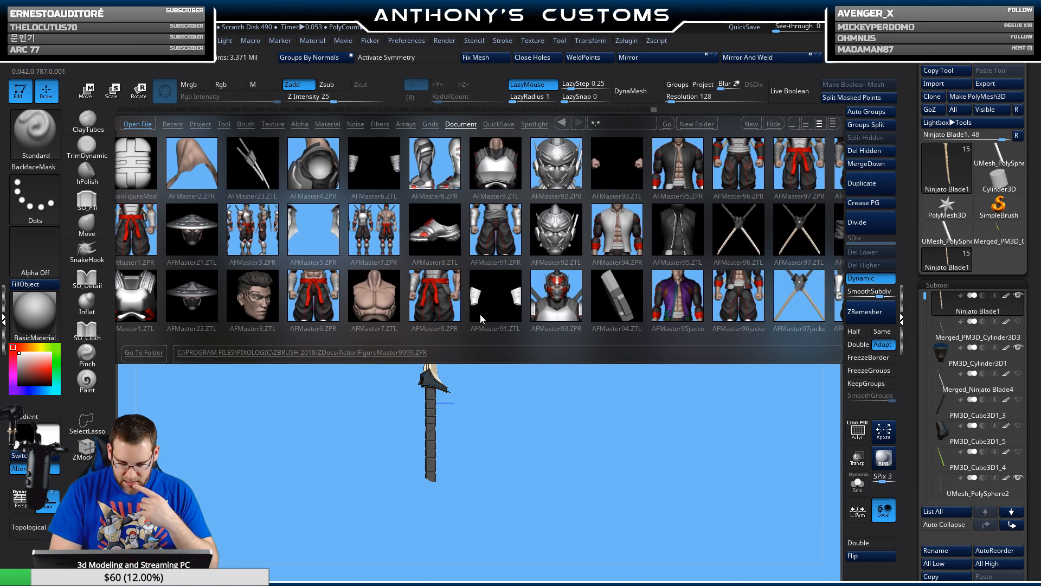
{"action": "scroll", "coordinate": [480, 313], "scroll_direction": "right", "scroll_amount": 6}
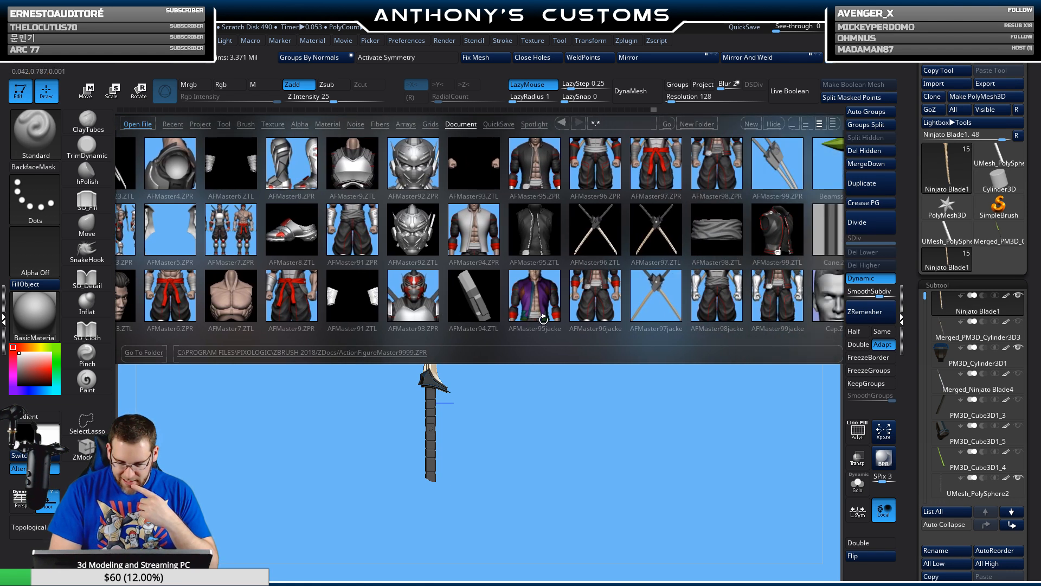
{"action": "scroll", "coordinate": [542, 320], "scroll_direction": "right", "scroll_amount": 5}
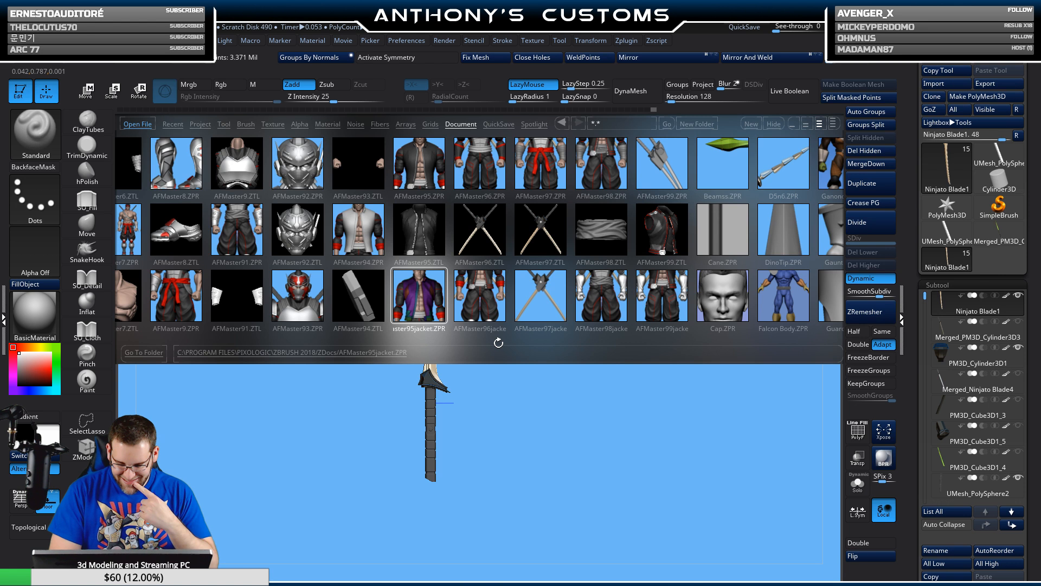
{"action": "double_click", "coordinate": [662, 158]}
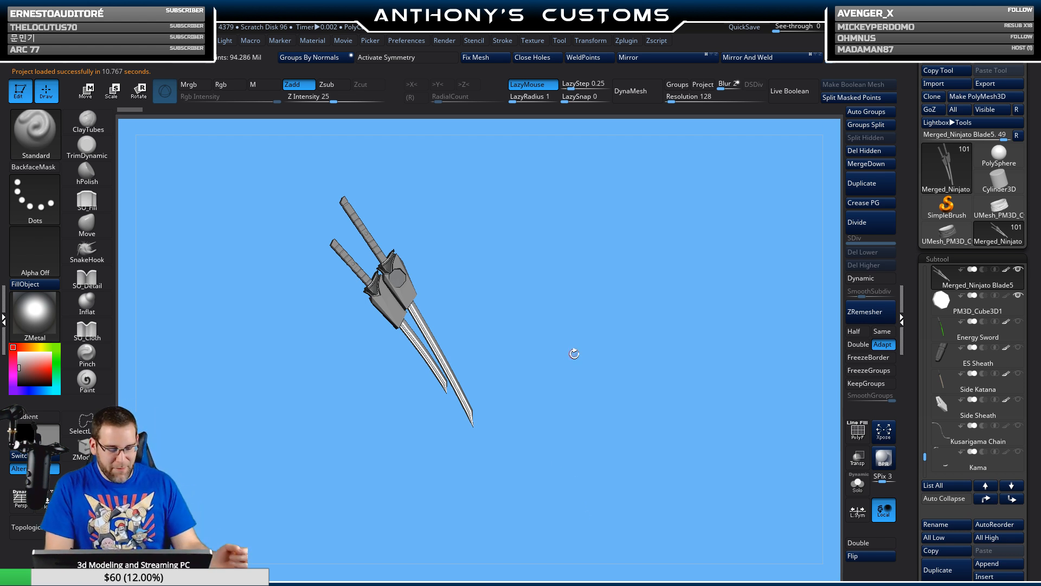
- Show the polygroups of the twin ninjato swords, hide both sheath groups and split the hidden sheaths into their own subtool
{"action": "mouse_move", "coordinate": [575, 353]}
{"action": "left_mouse_down"}
{"action": "mouse_move", "coordinate": [544, 405]}
{"action": "mouse_move", "coordinate": [630, 400]}
{"action": "mouse_move", "coordinate": [590, 340]}
{"action": "left_mouse_up"}
{"action": "left_click_drag", "start_coordinate": [563, 398], "coordinate": [661, 418], "text": "alt"}
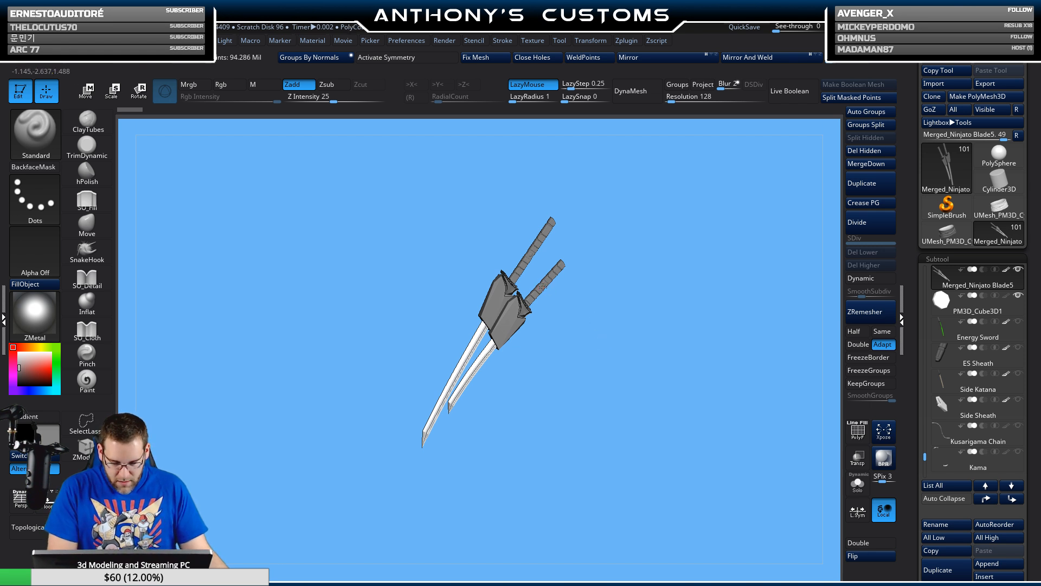
{"action": "key", "text": "shift"}
{"action": "key", "text": "shift+f"}
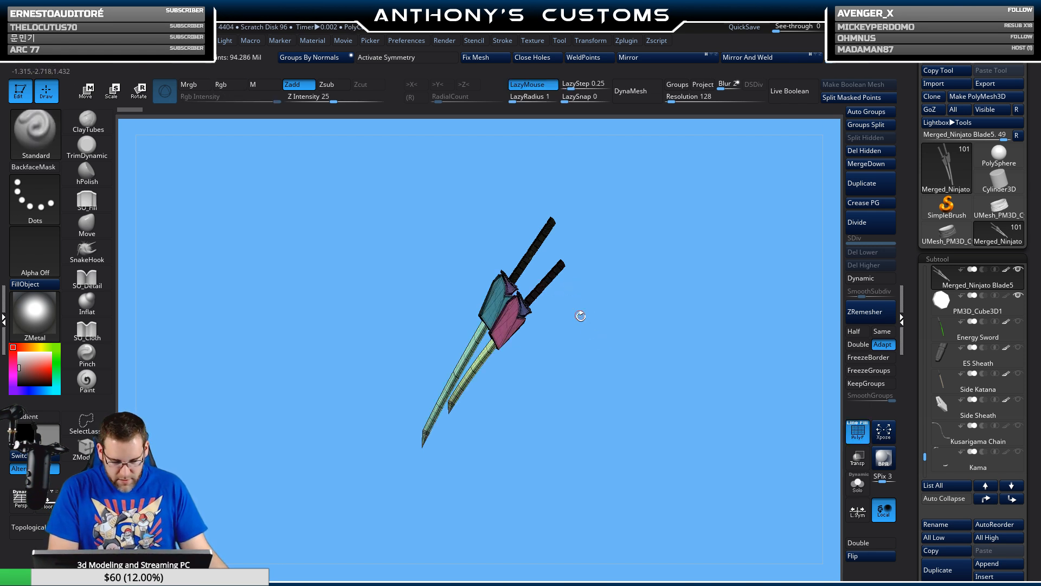
{"action": "left_click", "coordinate": [510, 325], "text": "ctrl+shift"}
{"action": "left_click", "coordinate": [564, 383], "text": "ctrl+shift"}
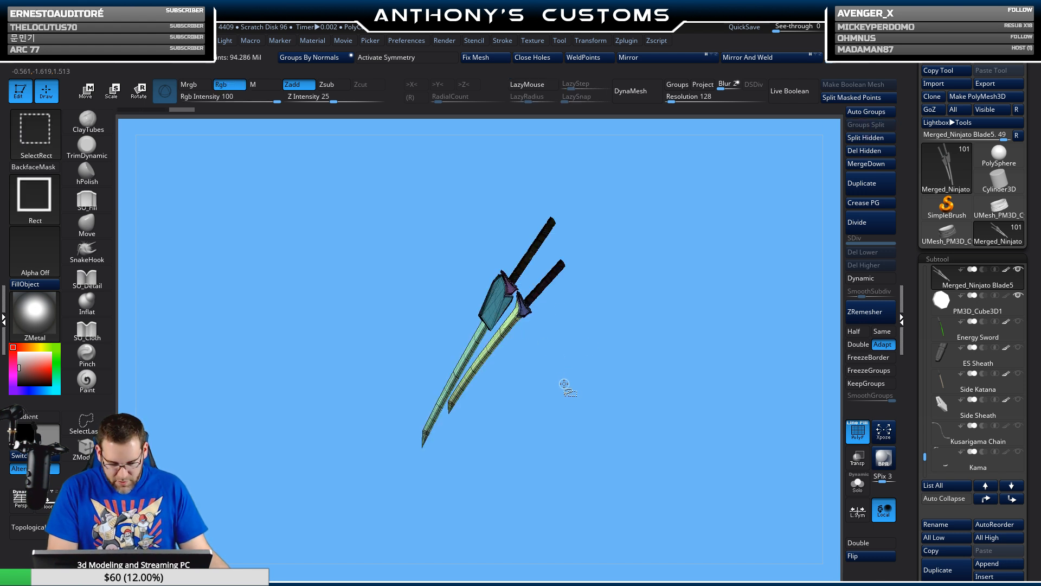
{"action": "left_click", "coordinate": [498, 313], "text": "ctrl+shift"}
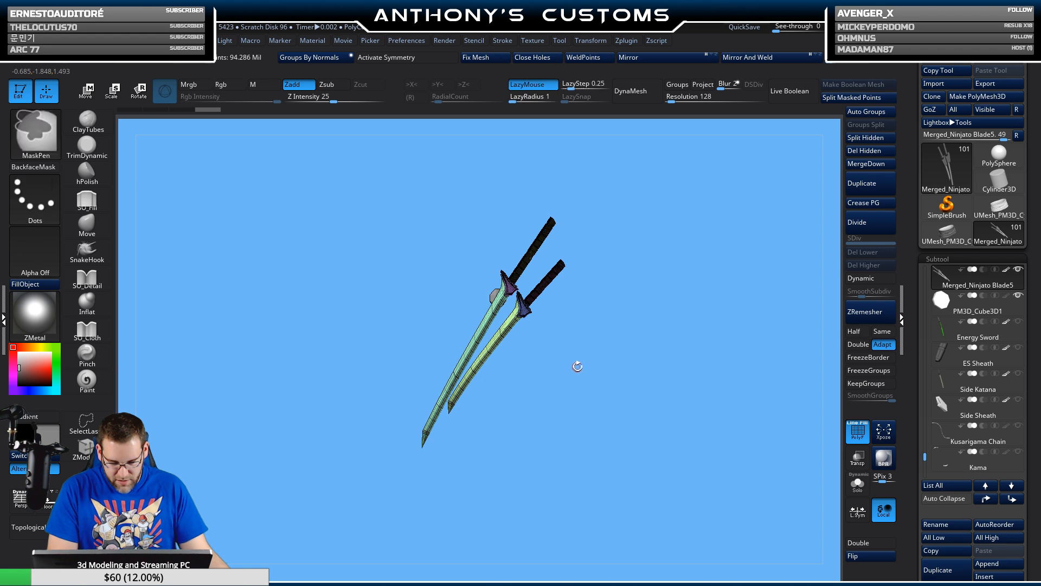
{"action": "mouse_move", "coordinate": [575, 366]}
{"action": "left_mouse_down"}
{"action": "mouse_move", "coordinate": [661, 373]}
{"action": "mouse_move", "coordinate": [581, 374]}
{"action": "left_mouse_up"}
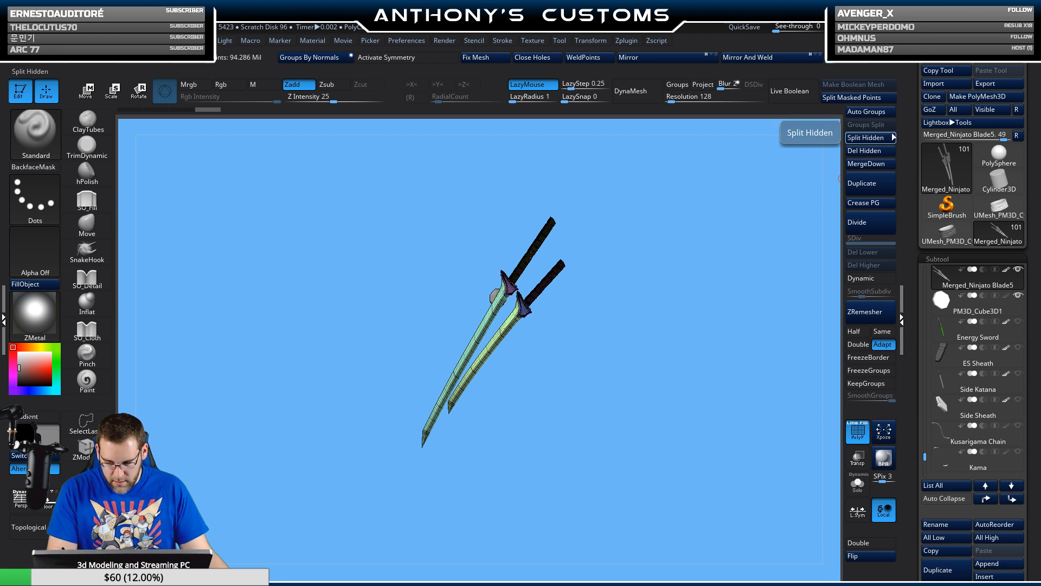
{"action": "left_click", "coordinate": [874, 144]}
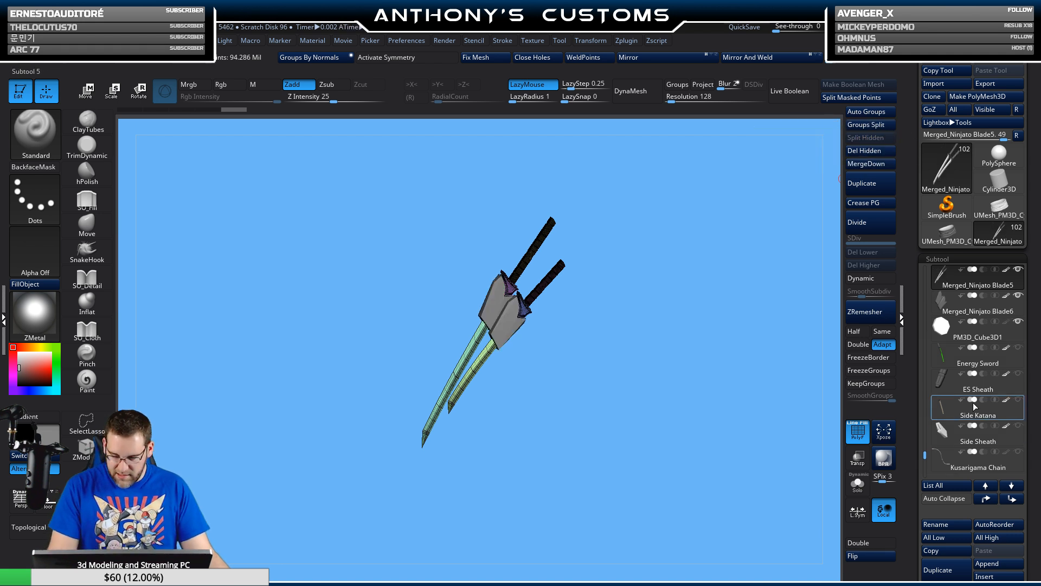
- Copy the Merged_Ninjato Blade5 subtool containing the two swords without their sheaths
{"action": "scroll", "coordinate": [945, 458], "scroll_direction": "down", "scroll_amount": 3}
{"action": "left_click", "coordinate": [944, 461]}
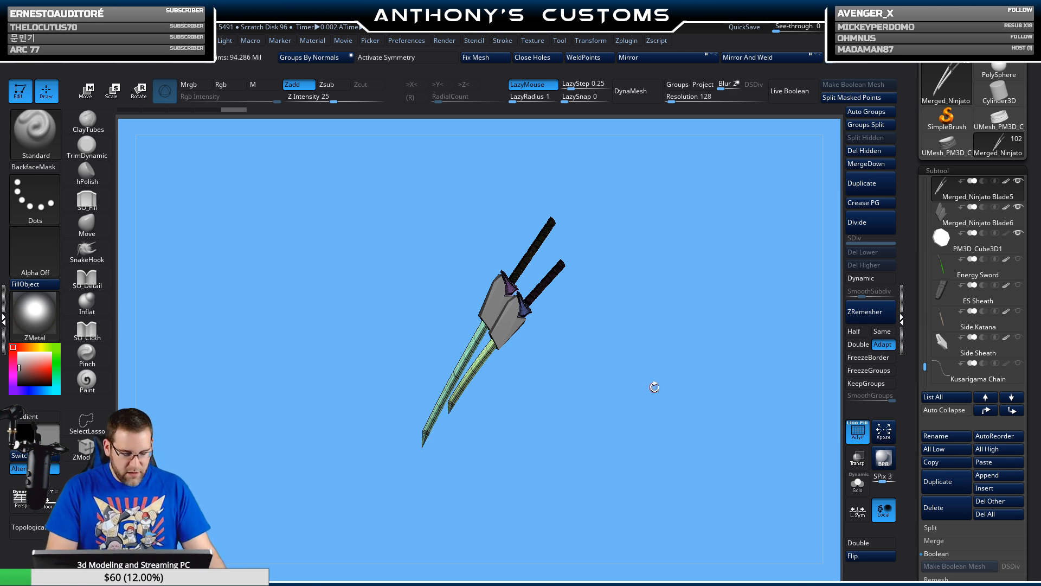
- Find the Handle.ZPR project among the Lightbox document files and open it
{"action": "key", "text": "comma"}
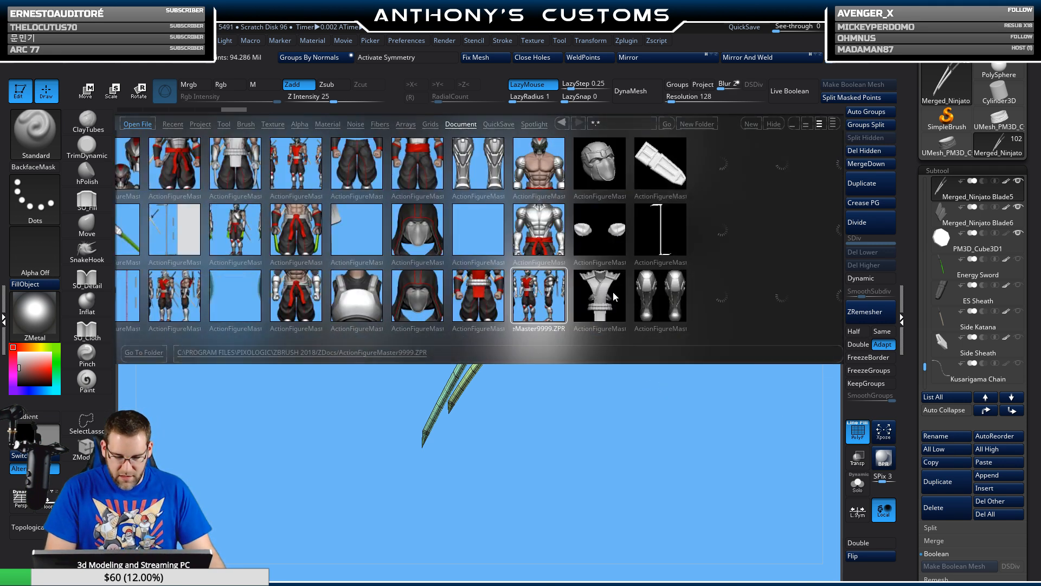
{"action": "left_click_drag", "start_coordinate": [678, 295], "coordinate": [212, 290]}
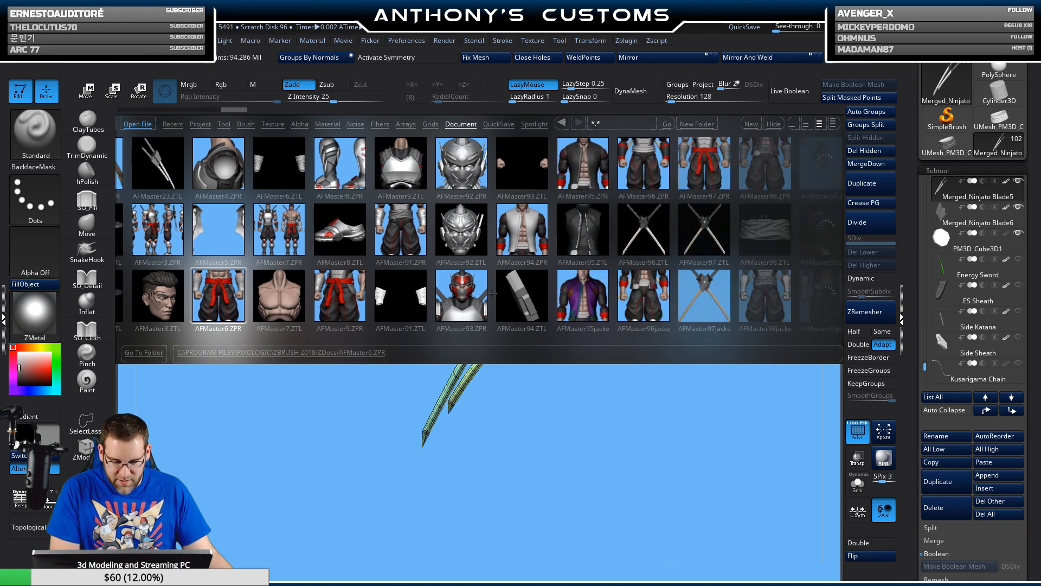
{"action": "left_click", "coordinate": [567, 287]}
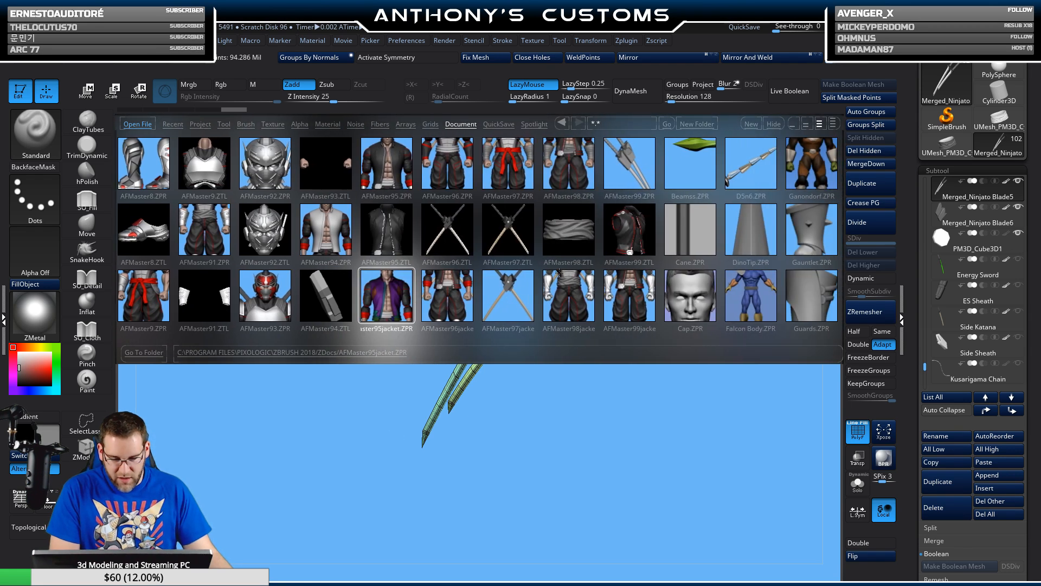
{"action": "left_click_drag", "start_coordinate": [628, 283], "coordinate": [344, 285]}
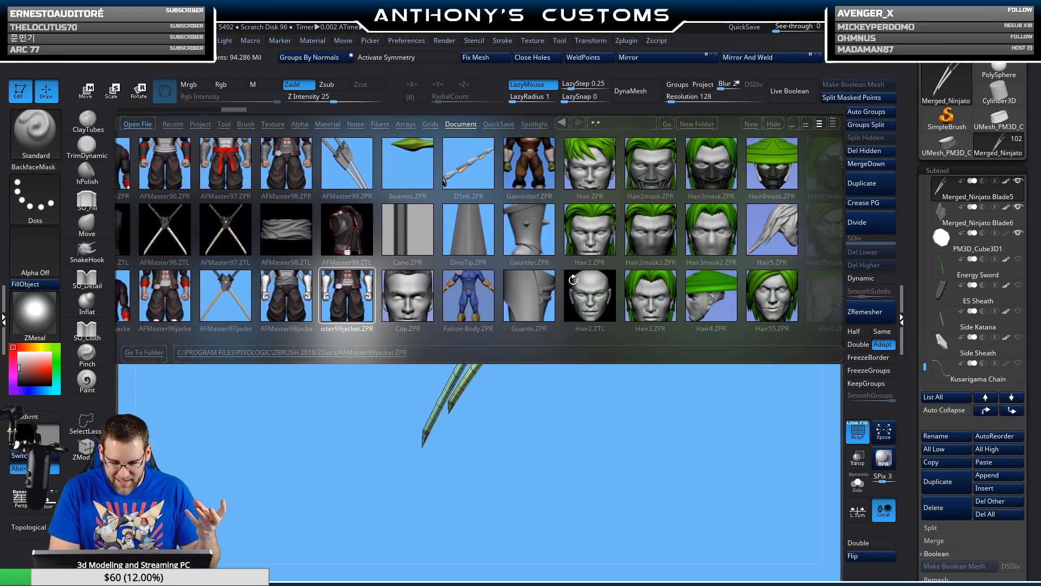
{"action": "left_click", "coordinate": [612, 298]}
{"action": "left_click_drag", "start_coordinate": [612, 298], "coordinate": [509, 279]}
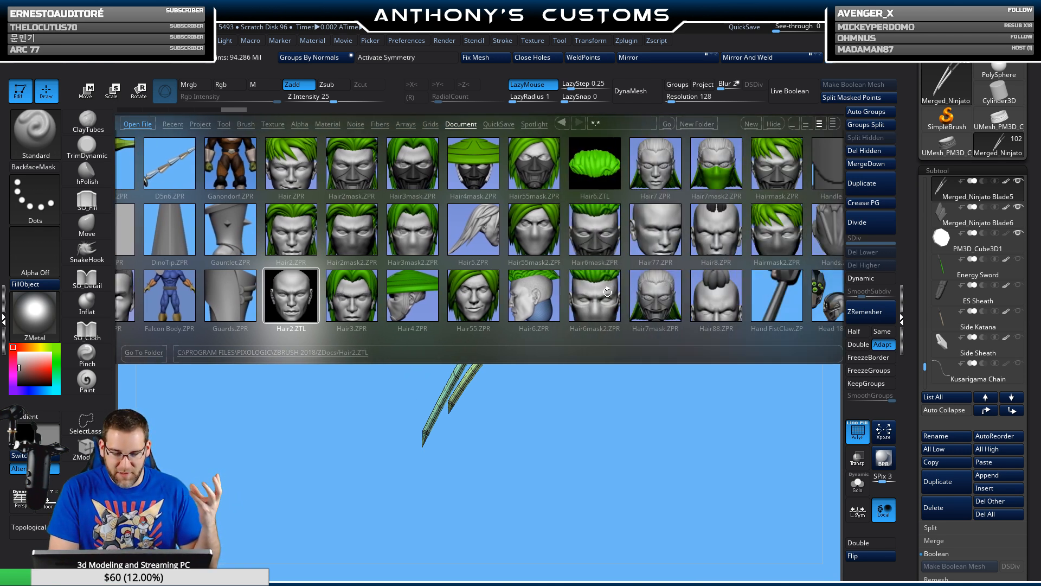
{"action": "left_click_drag", "start_coordinate": [611, 291], "coordinate": [540, 292]}
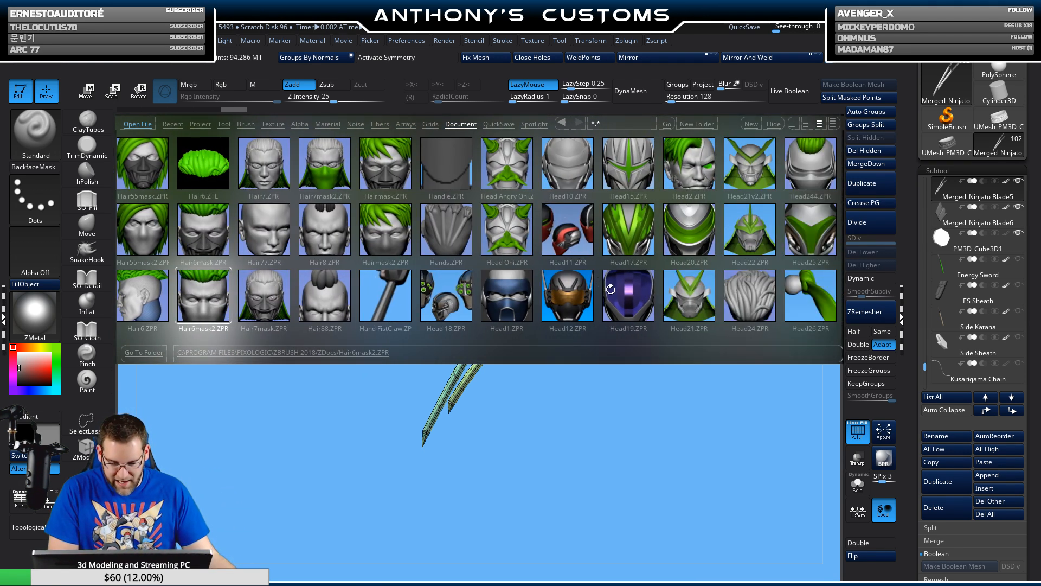
{"action": "left_click_drag", "start_coordinate": [611, 289], "coordinate": [532, 292]}
{"action": "left_click_drag", "start_coordinate": [603, 298], "coordinate": [532, 307]}
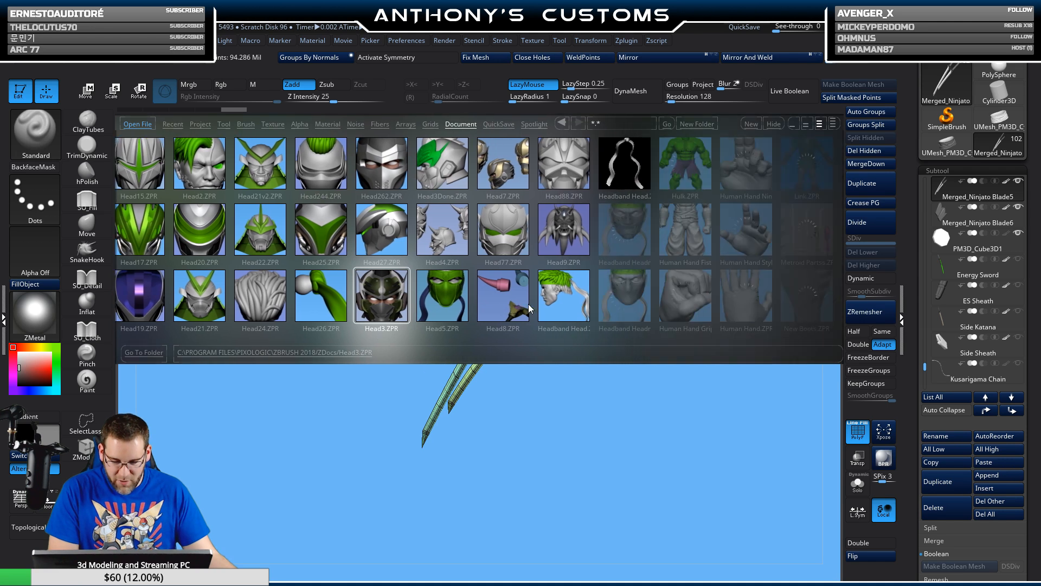
{"action": "left_click_drag", "start_coordinate": [611, 296], "coordinate": [532, 300]}
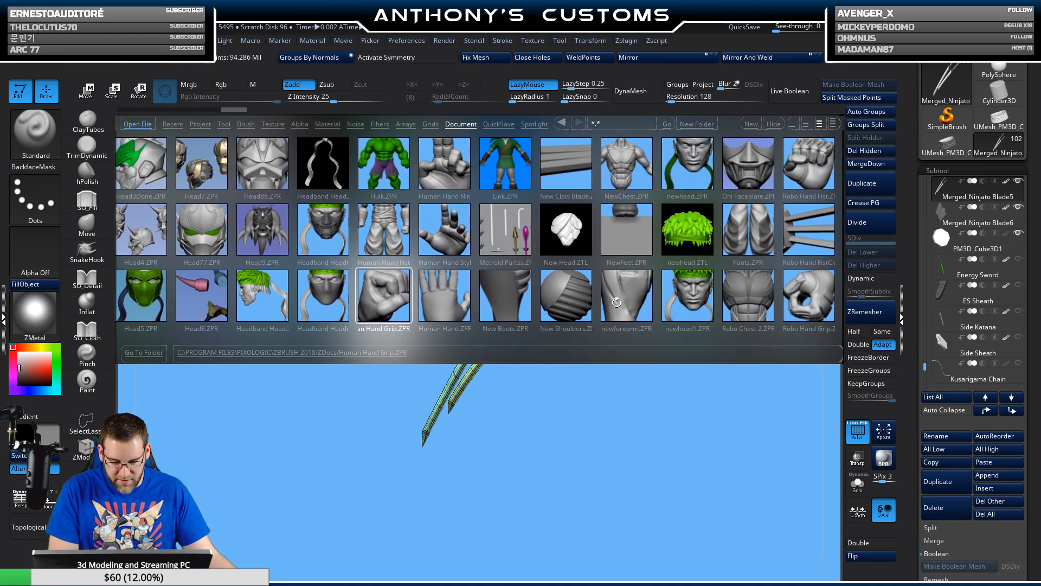
{"action": "left_click_drag", "start_coordinate": [617, 302], "coordinate": [672, 278]}
{"action": "left_click_drag", "start_coordinate": [588, 293], "coordinate": [673, 296]}
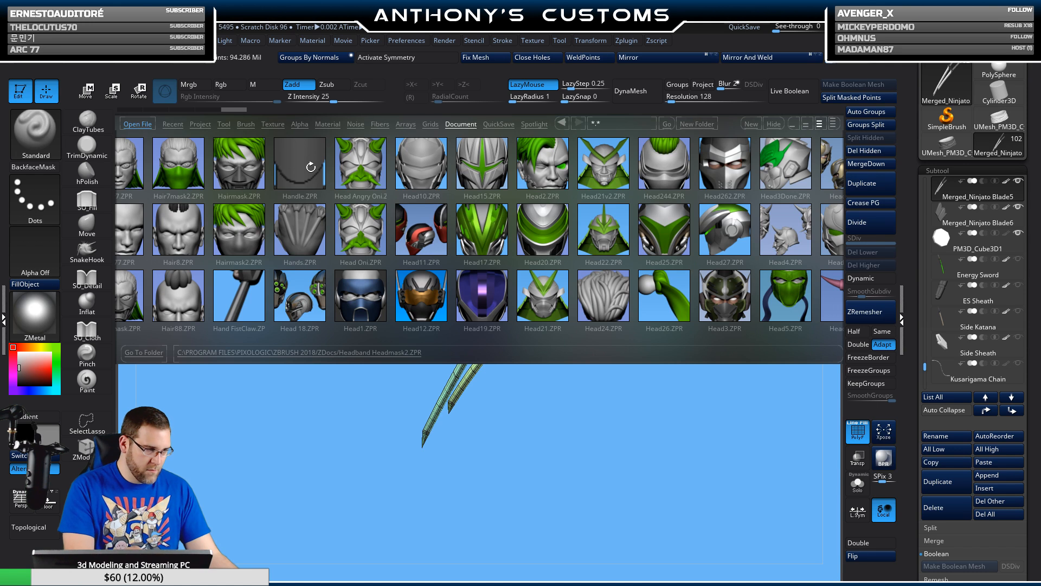
{"action": "double_click", "coordinate": [311, 167]}
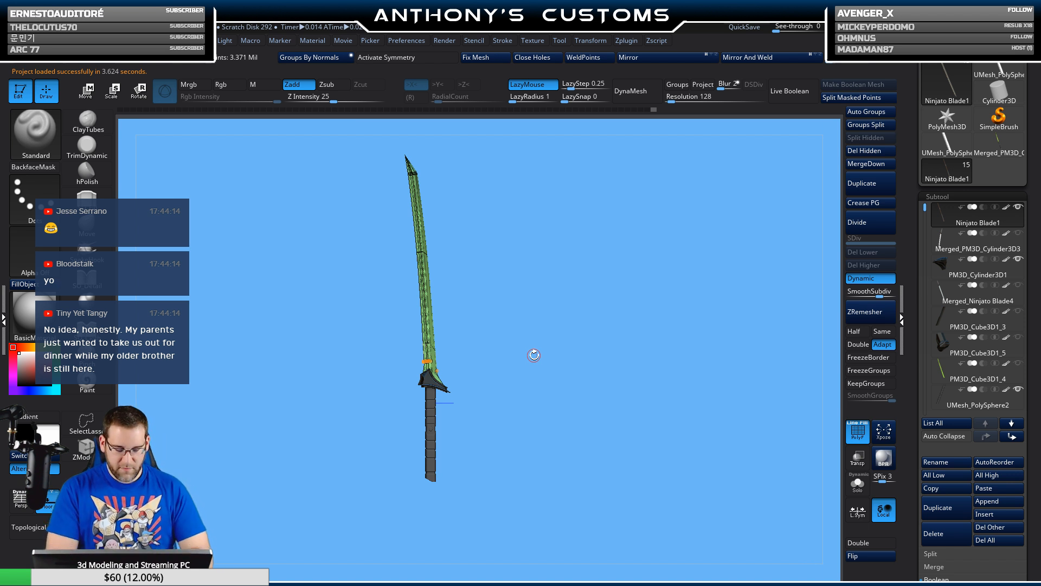
- Turn off the polyframe display and move the Ninjato Blade1 subtool to the end of the subtool list
{"action": "left_click_drag", "start_coordinate": [643, 409], "coordinate": [600, 413], "text": "shift"}
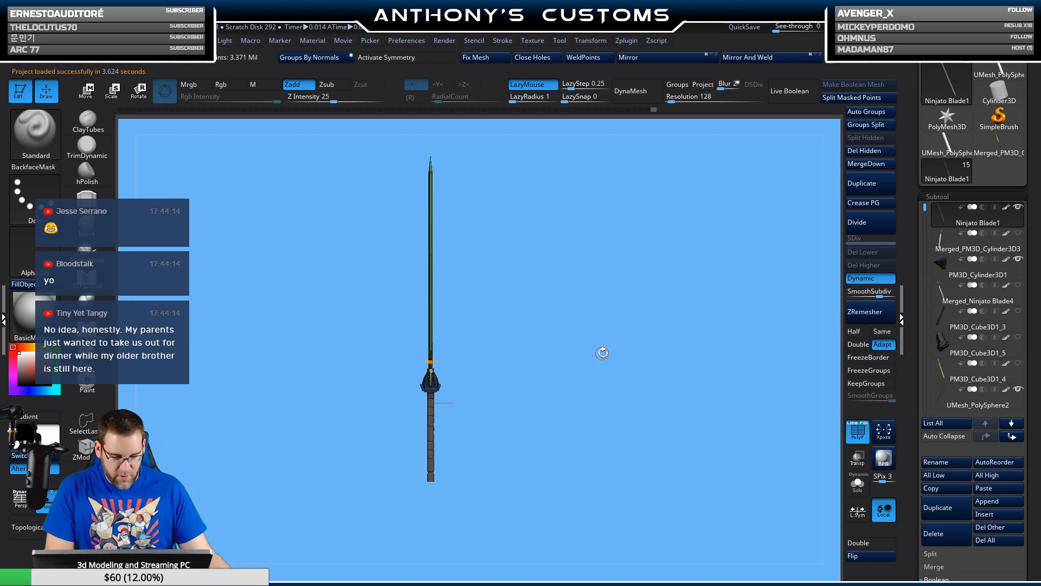
{"action": "left_click_drag", "start_coordinate": [603, 353], "coordinate": [630, 387], "text": "alt"}
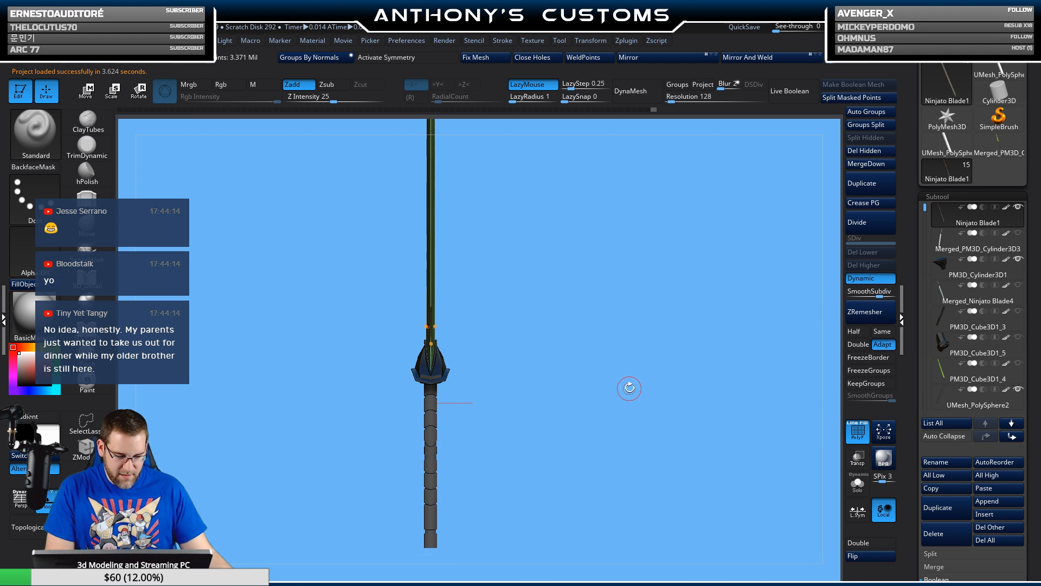
{"action": "left_click_drag", "start_coordinate": [598, 448], "coordinate": [587, 432], "text": "alt"}
{"action": "key", "text": "shift+f"}
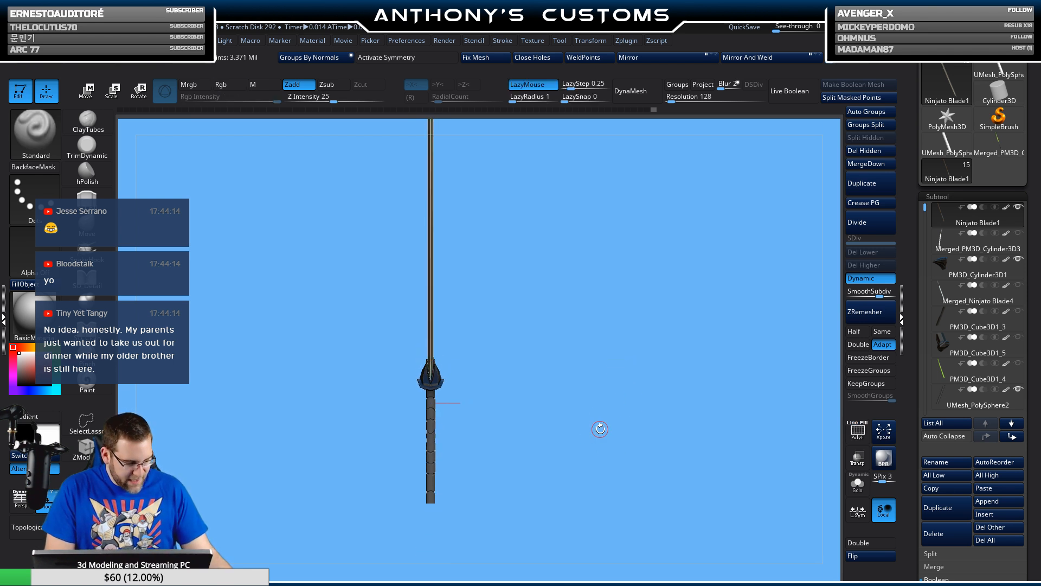
{"action": "left_click_drag", "start_coordinate": [596, 438], "coordinate": [629, 417], "text": "alt"}
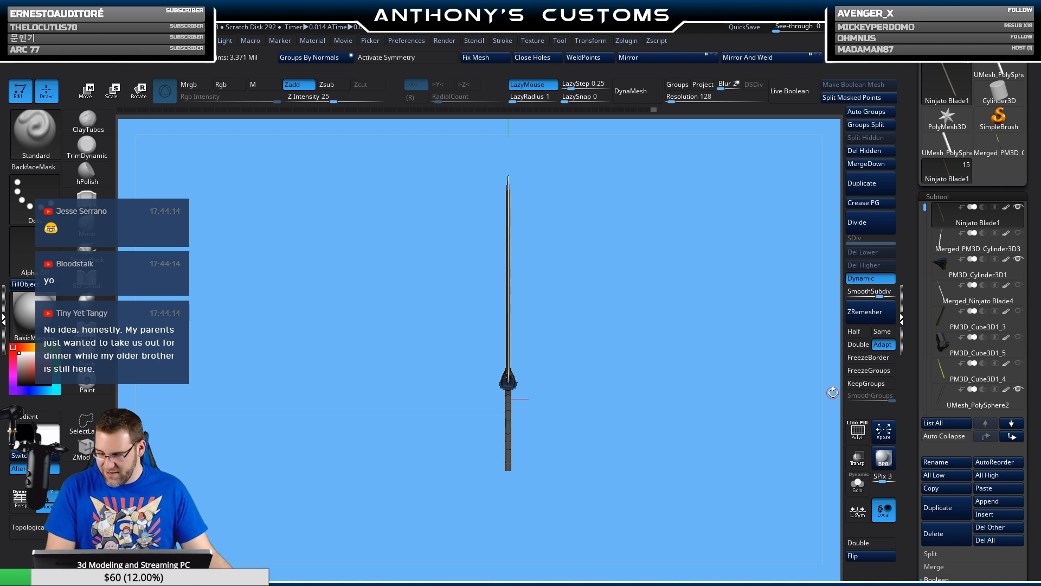
{"action": "left_click", "coordinate": [1013, 437], "text": "shift"}
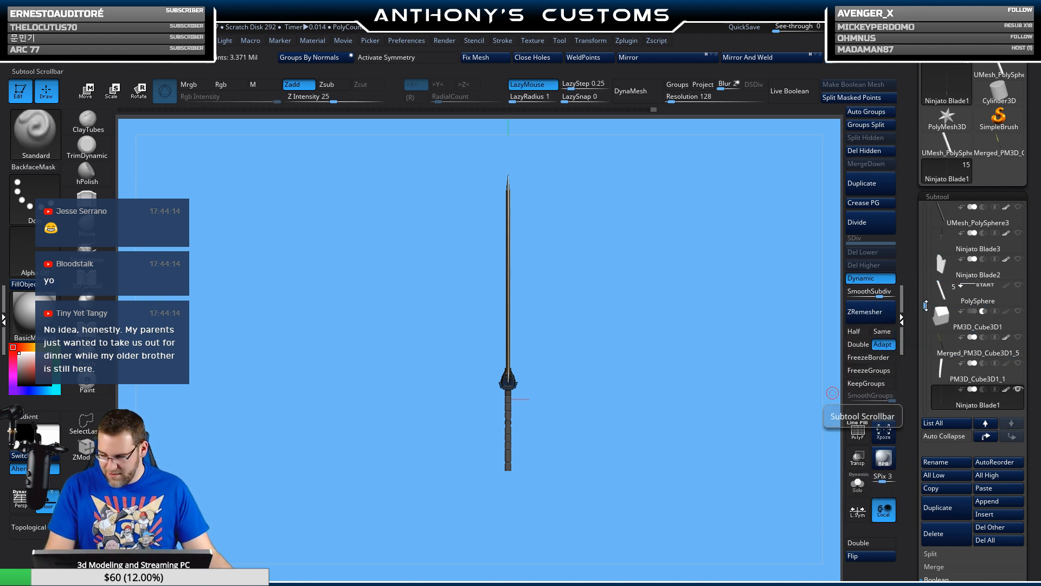
- Move the UMesh_PolySphere2 and PM3D_Cylinder3D1 subtools to the end of the subtool list
{"action": "left_click_drag", "start_coordinate": [927, 305], "coordinate": [933, 268]}
{"action": "left_click", "coordinate": [959, 249]}
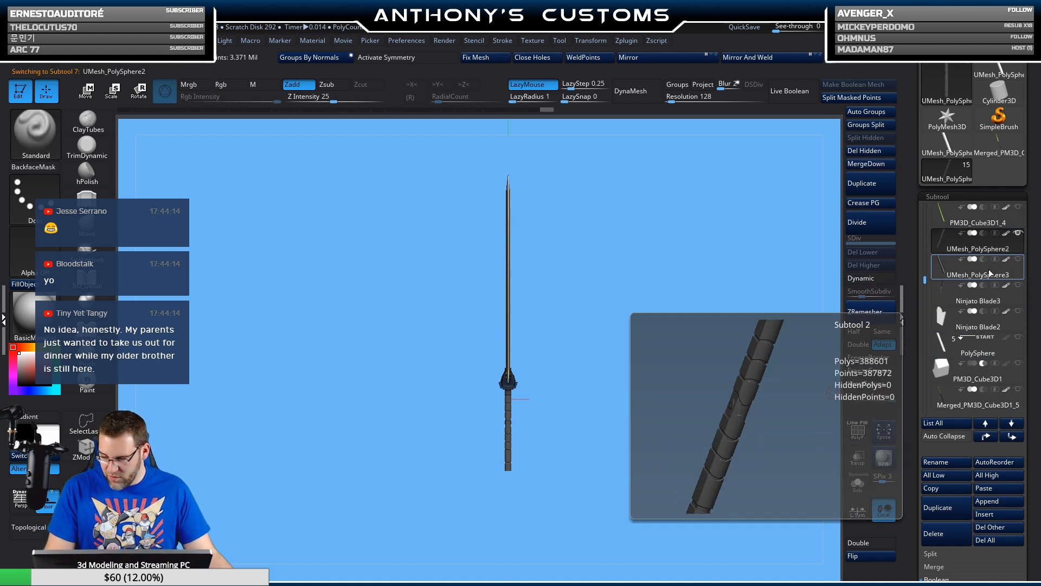
{"action": "left_click", "coordinate": [1012, 436], "text": "shift"}
{"action": "left_click_drag", "start_coordinate": [927, 310], "coordinate": [928, 219]}
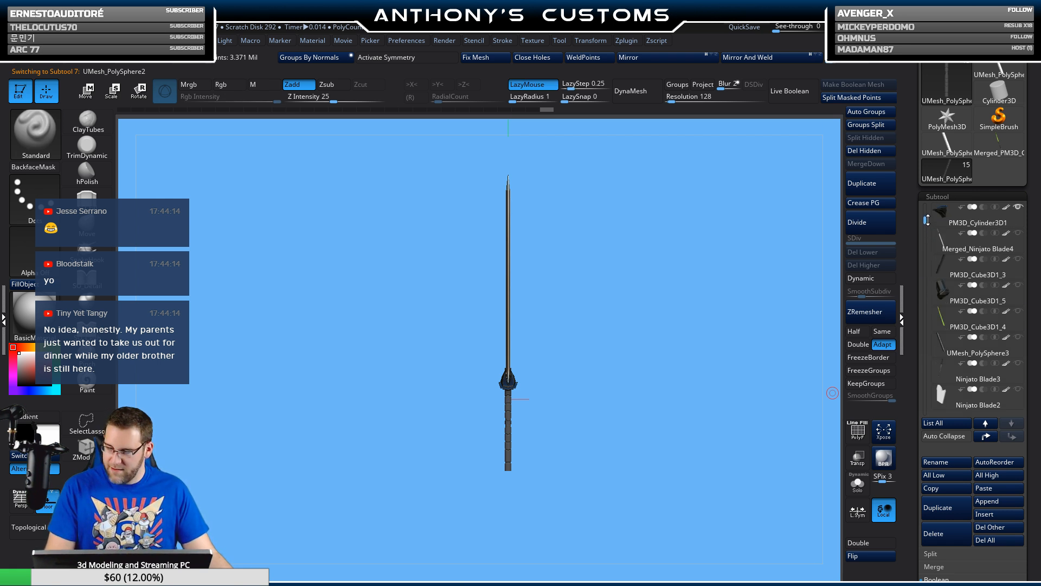
{"action": "left_click", "coordinate": [986, 212]}
{"action": "left_click", "coordinate": [1013, 437], "text": "shift"}
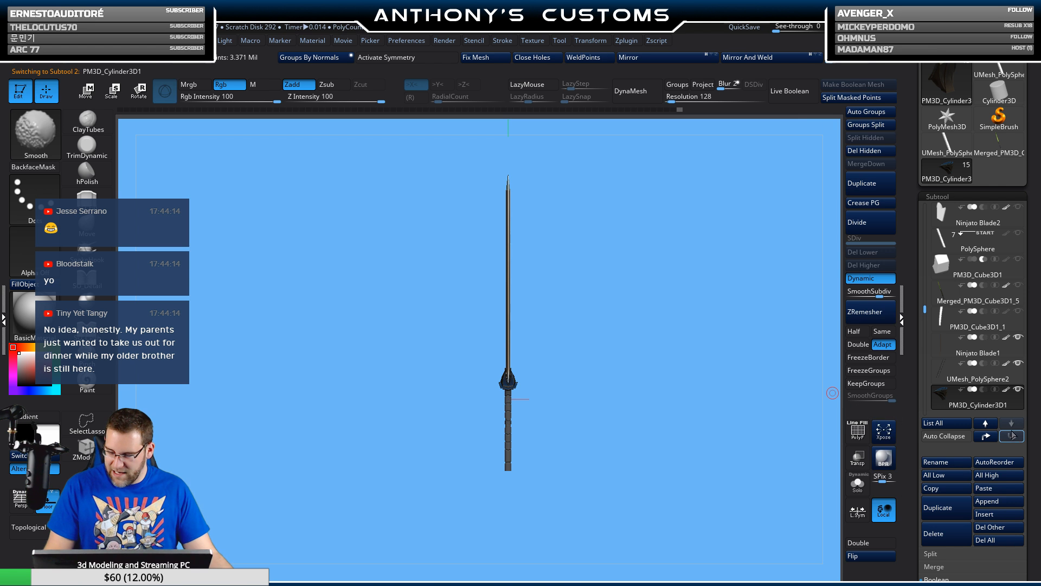
- Paste the copied twin swords as a new subtool after PM3D_Cylinder3D1
{"action": "key", "text": "shift+f"}
{"action": "mouse_move", "coordinate": [644, 436]}
{"action": "left_mouse_down"}
{"action": "mouse_move", "coordinate": [686, 434]}
{"action": "mouse_move", "coordinate": [690, 400]}
{"action": "mouse_move", "coordinate": [666, 393]}
{"action": "mouse_move", "coordinate": [665, 499]}
{"action": "mouse_move", "coordinate": [622, 387]}
{"action": "mouse_move", "coordinate": [616, 405]}
{"action": "mouse_move", "coordinate": [632, 421]}
{"action": "left_mouse_up"}
{"action": "key", "text": "shift+f"}
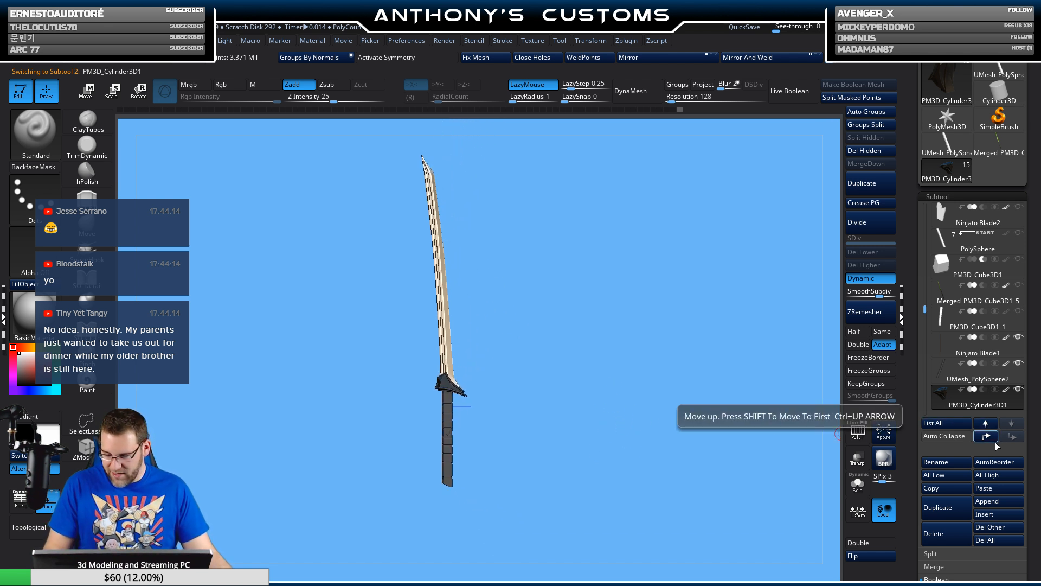
{"action": "left_click", "coordinate": [993, 489]}
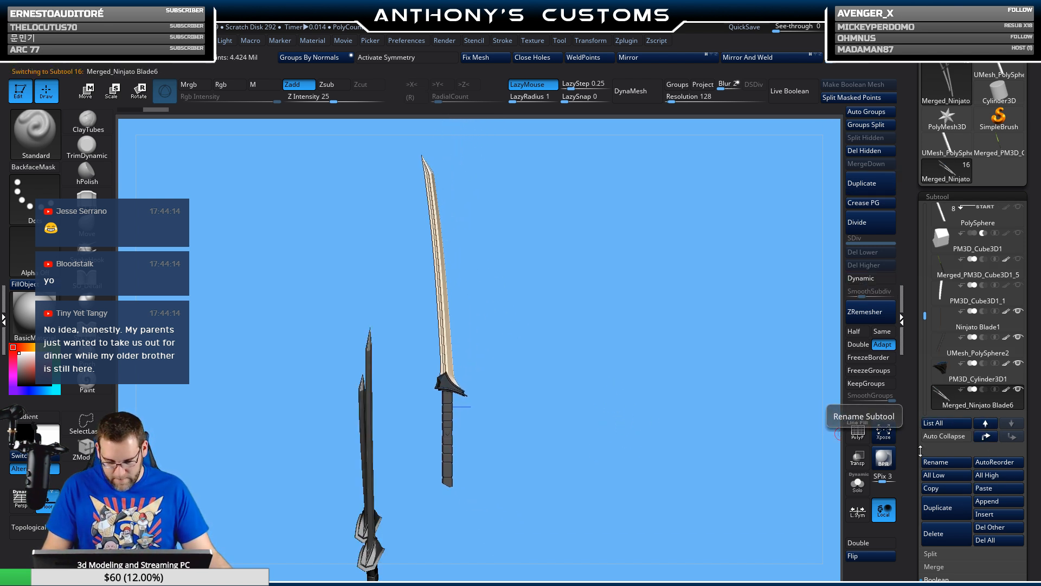
- Reset the gizmo orientation and rotate the pasted twin swords so the longer one stands upright beside the original sword
{"action": "left_click_drag", "start_coordinate": [596, 449], "coordinate": [620, 391], "text": "alt"}
{"action": "key", "text": "w"}
{"action": "left_click_drag", "start_coordinate": [436, 441], "coordinate": [519, 421]}
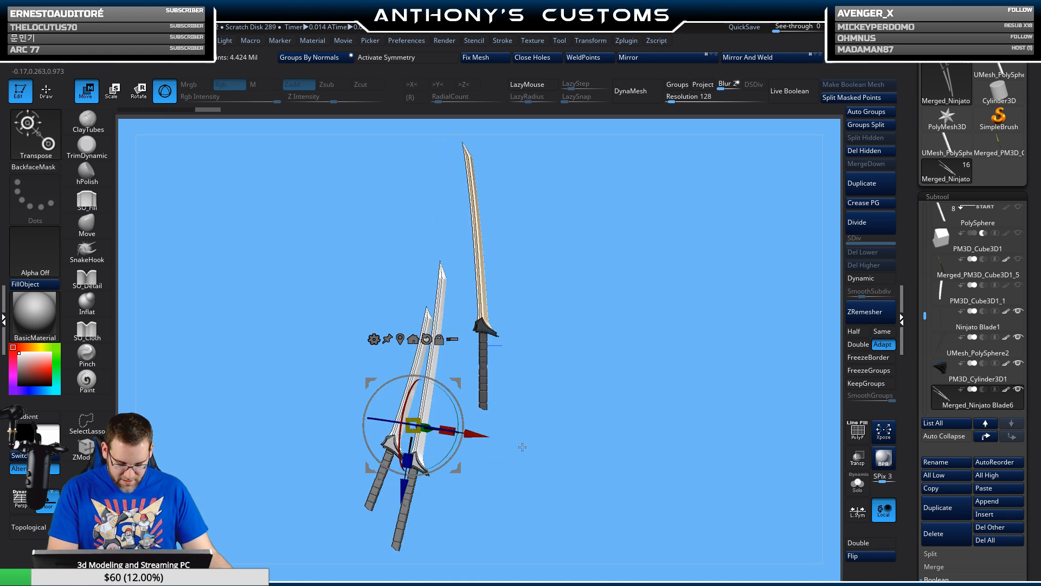
{"action": "left_click_drag", "start_coordinate": [461, 409], "coordinate": [519, 460]}
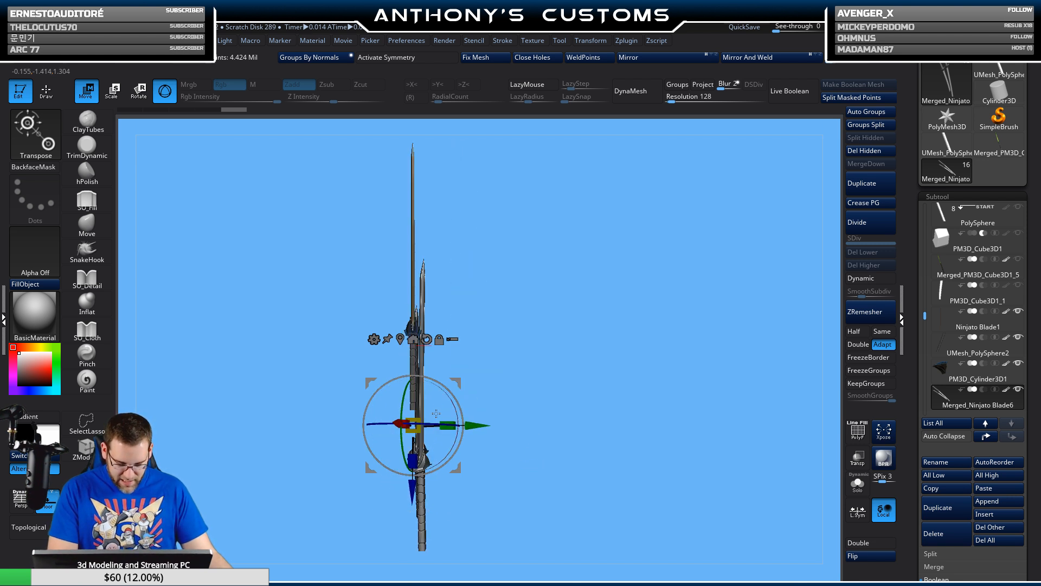
{"action": "left_click", "coordinate": [427, 339]}
{"action": "left_click_drag", "start_coordinate": [439, 426], "coordinate": [448, 419]}
{"action": "left_click_drag", "start_coordinate": [534, 397], "coordinate": [611, 366]}
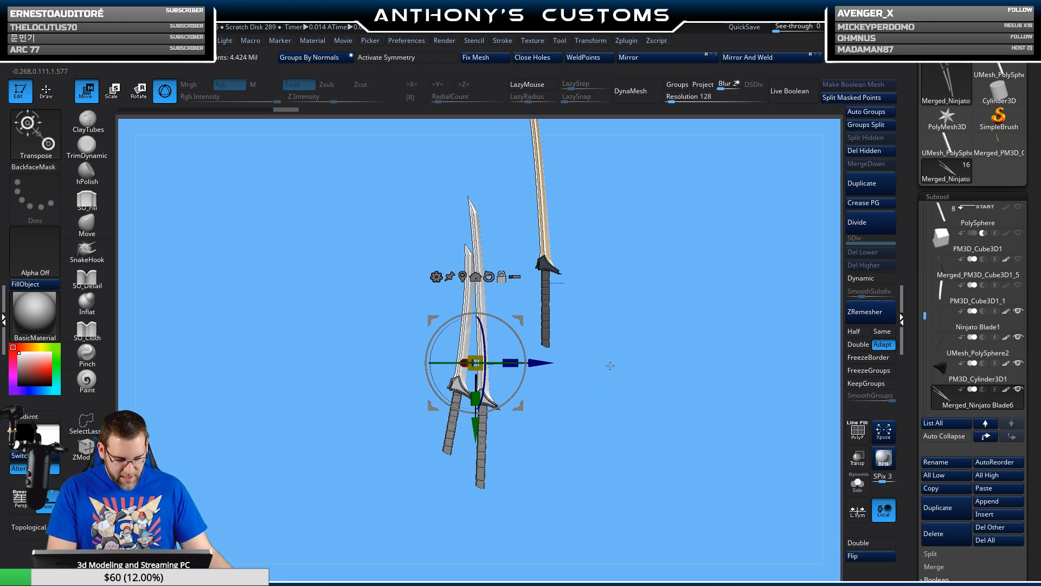
- Hide the shorter of the two pasted swords and split the hidden part into its own subtool
{"action": "key", "text": "q"}
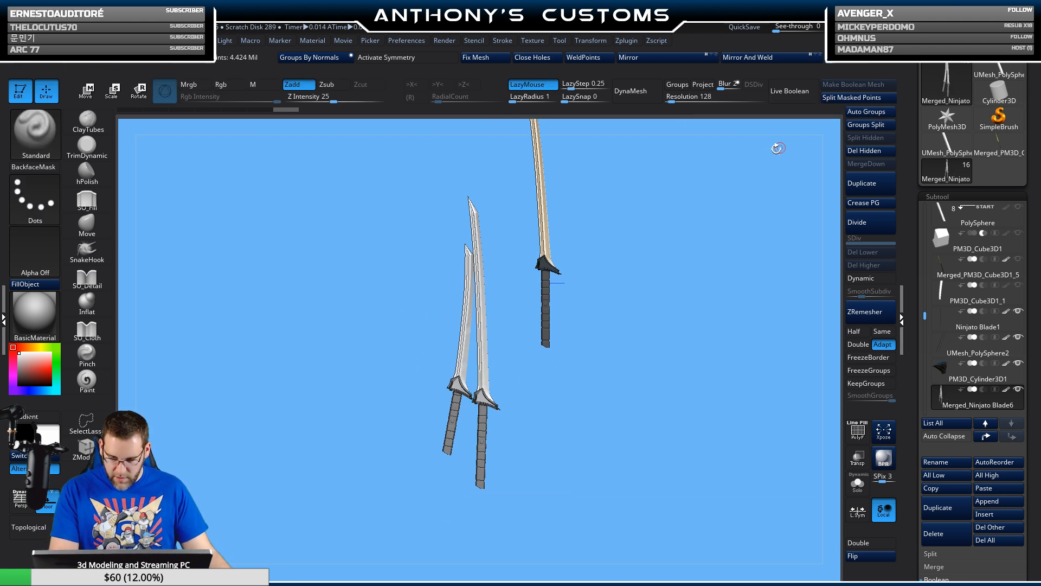
{"action": "key", "text": "shift+f"}
{"action": "key", "text": "shift+f"}
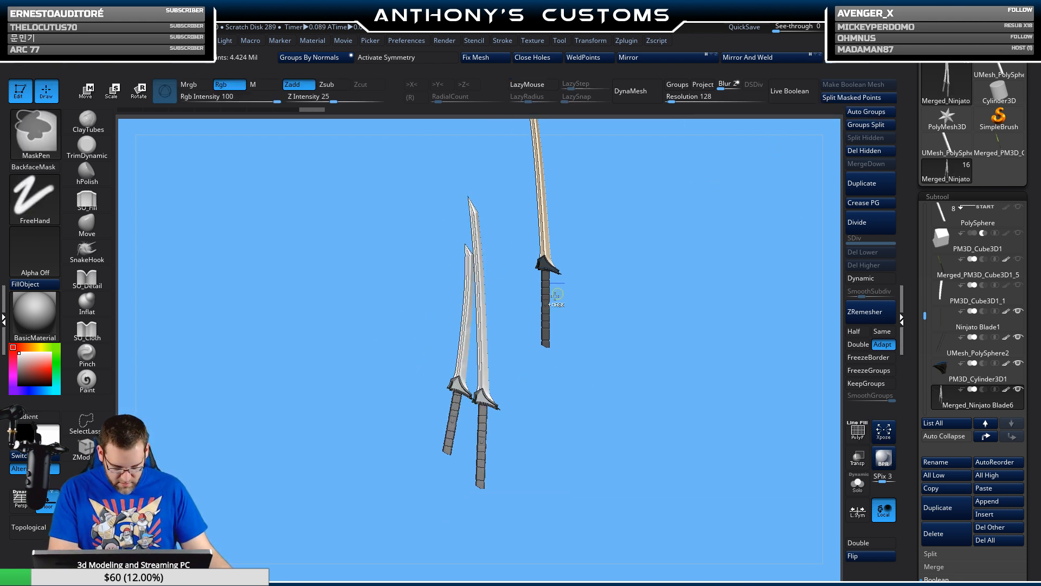
{"action": "left_click", "coordinate": [457, 404], "text": "ctrl+shift"}
{"action": "left_click", "coordinate": [503, 434], "text": "ctrl+shift"}
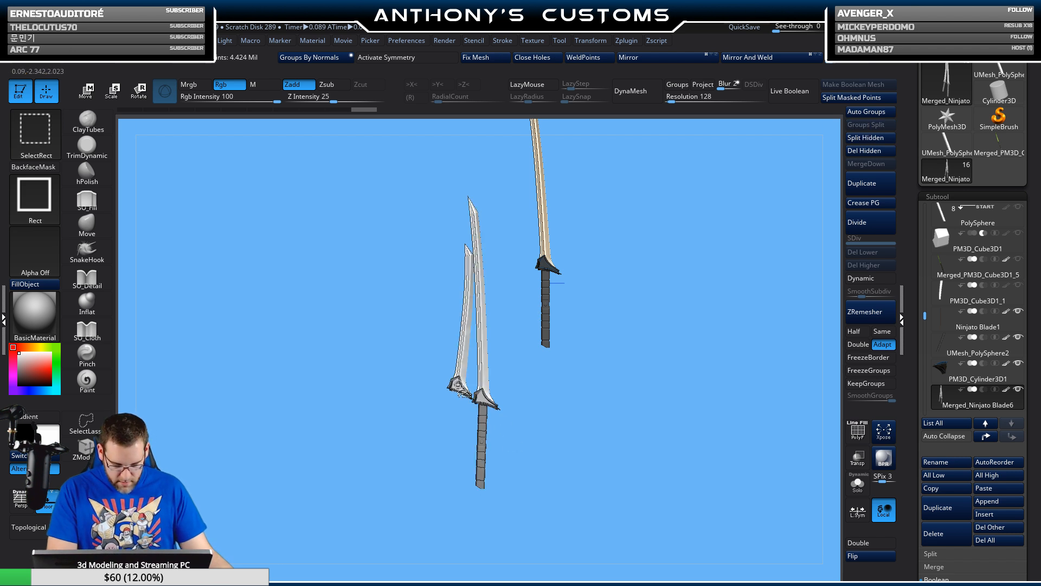
{"action": "left_click", "coordinate": [865, 137]}
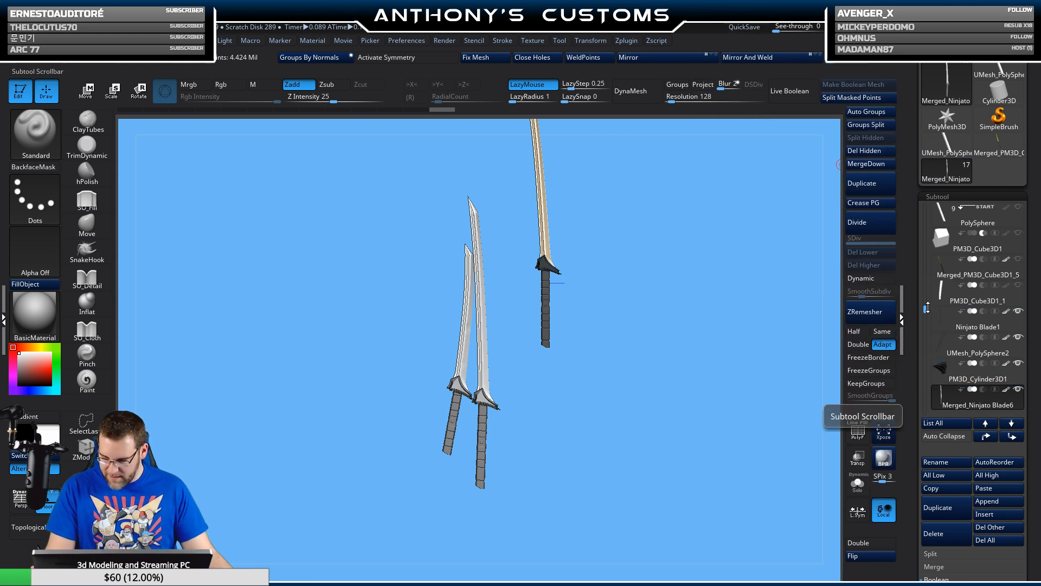
- Select the shorter sword, Merged_Ninjato Blade7, and rotate and move it so it stands apart from and parallel to the longer one
{"action": "left_click_drag", "start_coordinate": [925, 310], "coordinate": [926, 319]}
{"action": "left_click", "coordinate": [977, 402]}
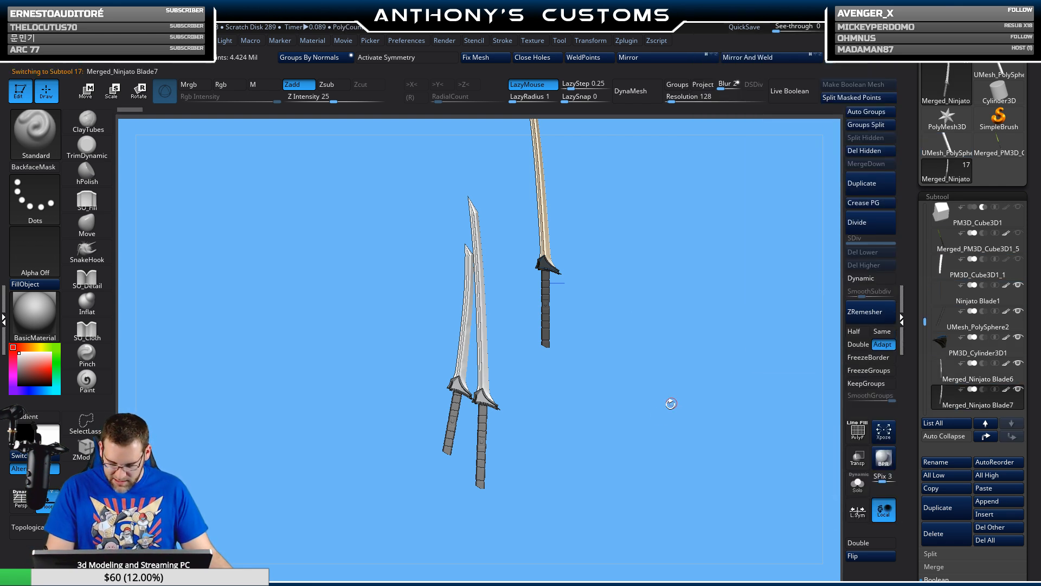
{"action": "left_click_drag", "start_coordinate": [671, 400], "coordinate": [689, 424]}
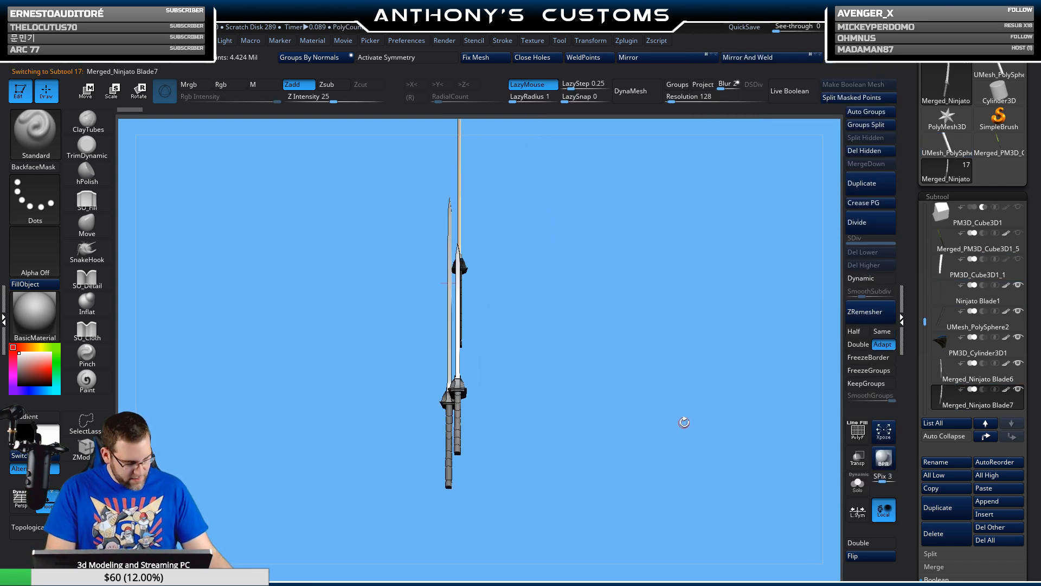
{"action": "key", "text": "w"}
{"action": "left_click_drag", "start_coordinate": [608, 292], "coordinate": [609, 410], "text": "alt"}
{"action": "left_click", "coordinate": [472, 276]}
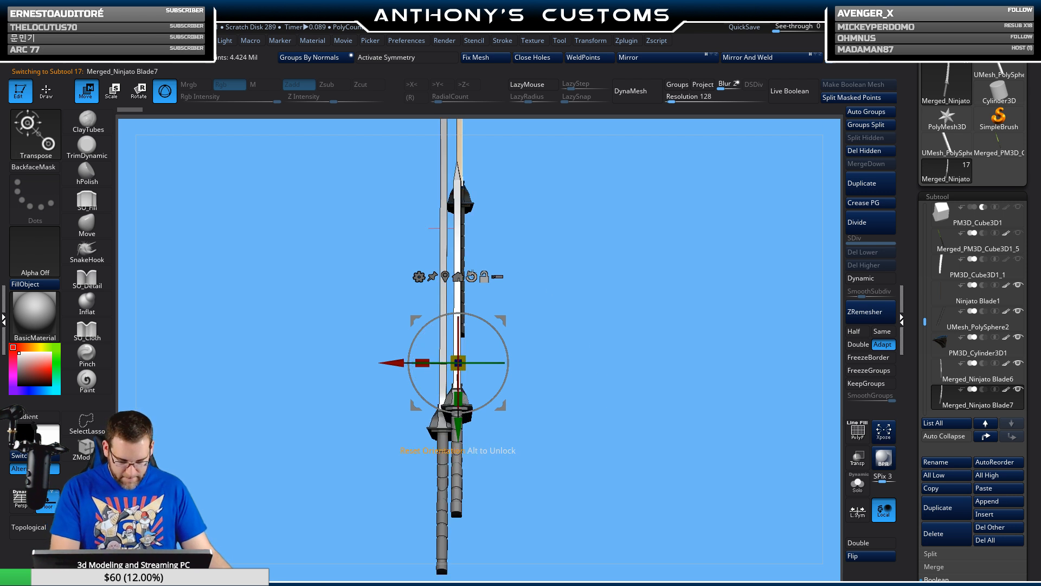
{"action": "left_click_drag", "start_coordinate": [594, 376], "coordinate": [624, 360], "text": "alt"}
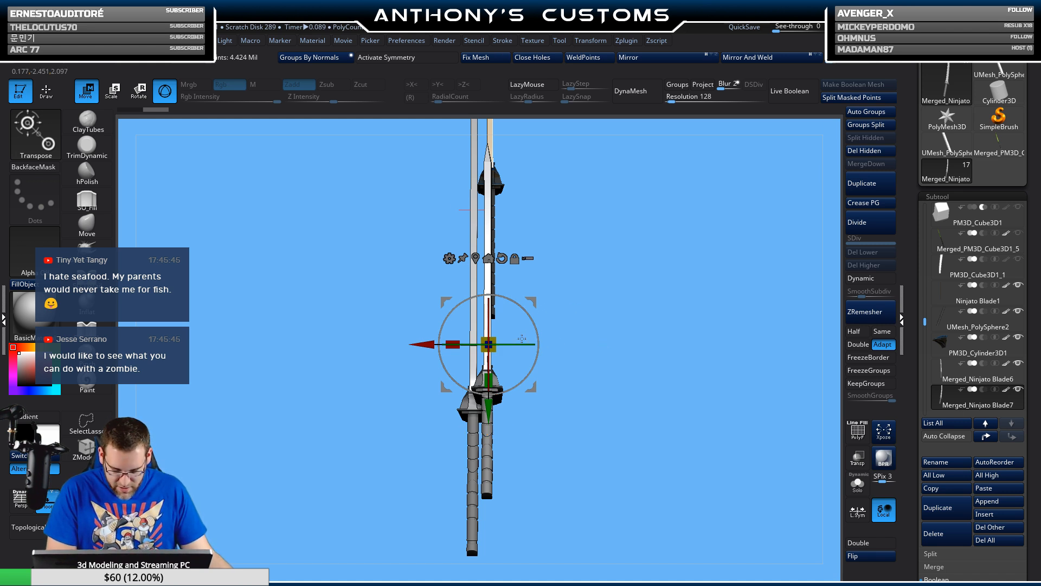
{"action": "mouse_move", "coordinate": [519, 343]}
{"action": "left_mouse_down"}
{"action": "mouse_move", "coordinate": [555, 309]}
{"action": "mouse_move", "coordinate": [530, 310]}
{"action": "mouse_move", "coordinate": [547, 344]}
{"action": "mouse_move", "coordinate": [529, 345]}
{"action": "left_mouse_up"}
{"action": "left_click", "coordinate": [515, 259]}
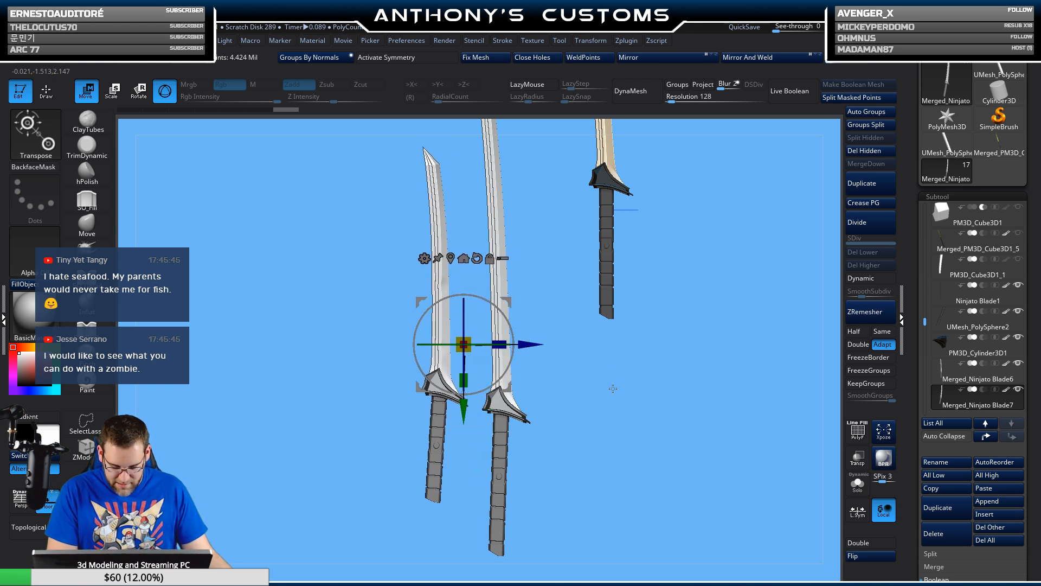
{"action": "left_click_drag", "start_coordinate": [613, 388], "coordinate": [665, 358], "text": "shift"}
{"action": "key", "text": "q"}
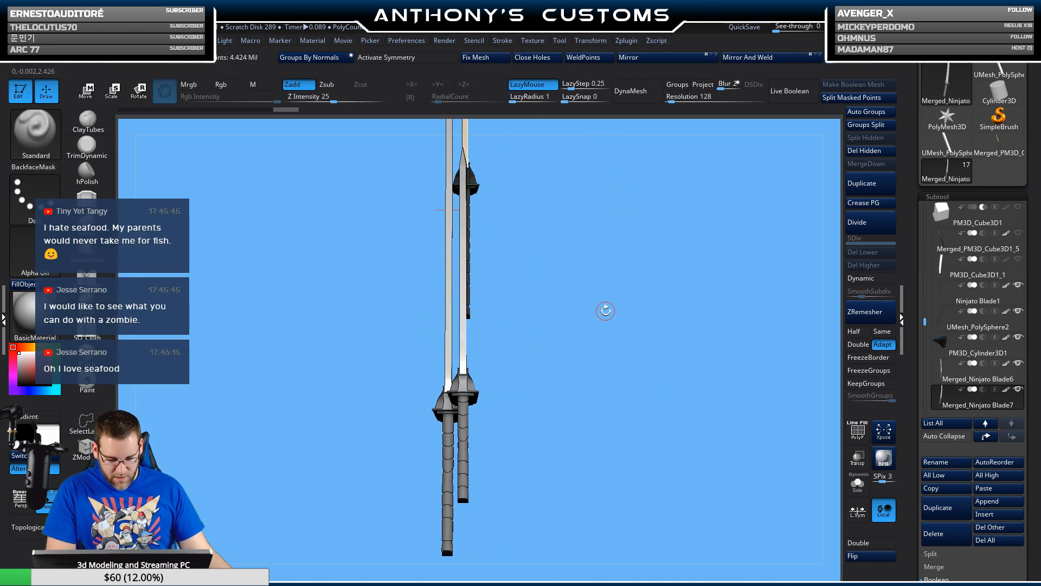
- Shift the longer sword, Merged_Ninjato Blade6, sideways in line with the original sword and raise it to about the same height
{"action": "left_click", "coordinate": [448, 359], "text": "alt"}
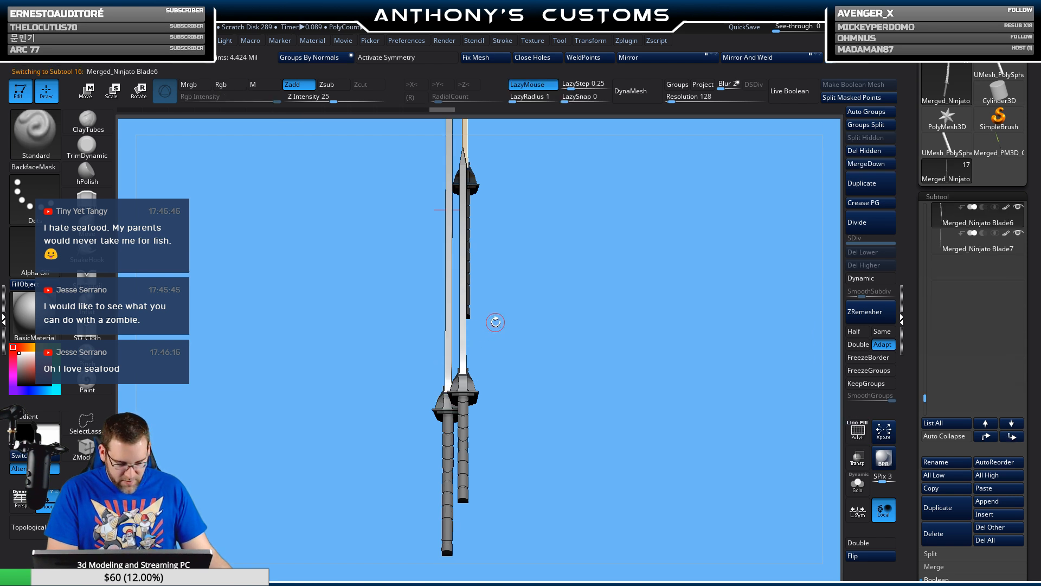
{"action": "key", "text": "w"}
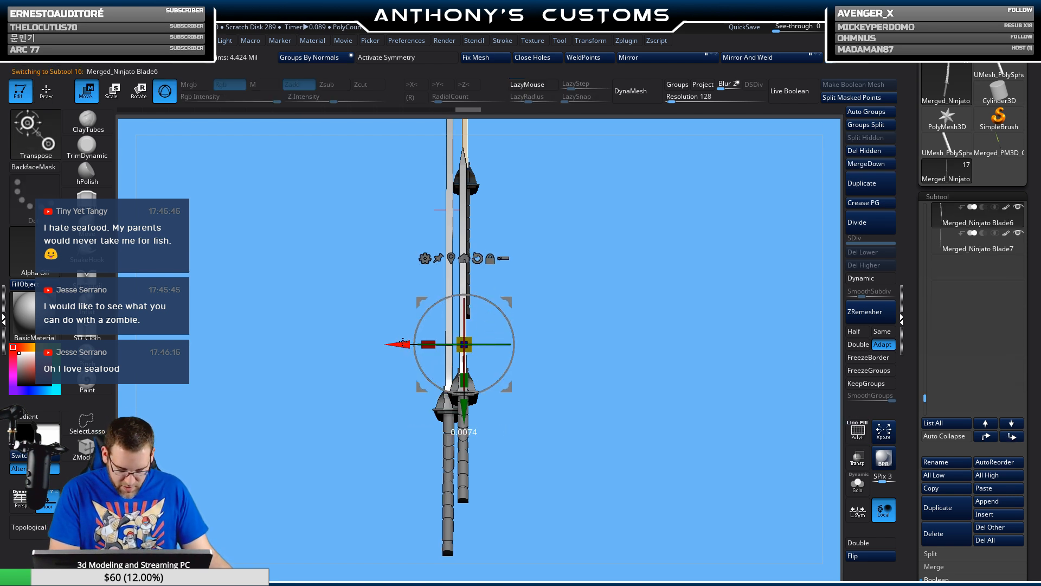
{"action": "left_click_drag", "start_coordinate": [403, 345], "coordinate": [418, 346]}
{"action": "left_click_drag", "start_coordinate": [663, 353], "coordinate": [617, 358]}
{"action": "left_click_drag", "start_coordinate": [642, 391], "coordinate": [639, 315], "text": "alt"}
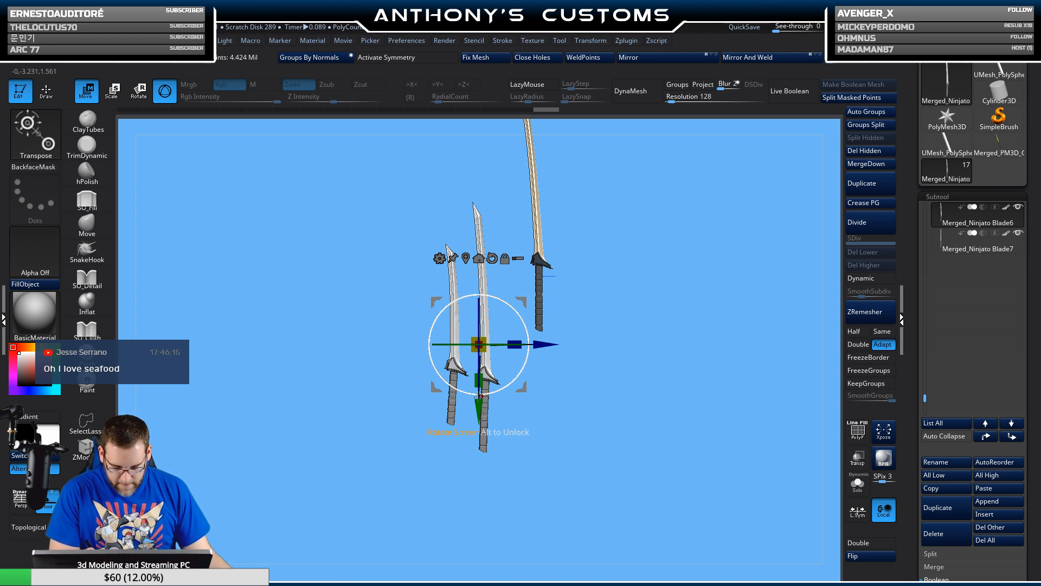
{"action": "left_click_drag", "start_coordinate": [478, 412], "coordinate": [478, 298]}
{"action": "left_click_drag", "start_coordinate": [637, 263], "coordinate": [617, 347], "text": "alt"}
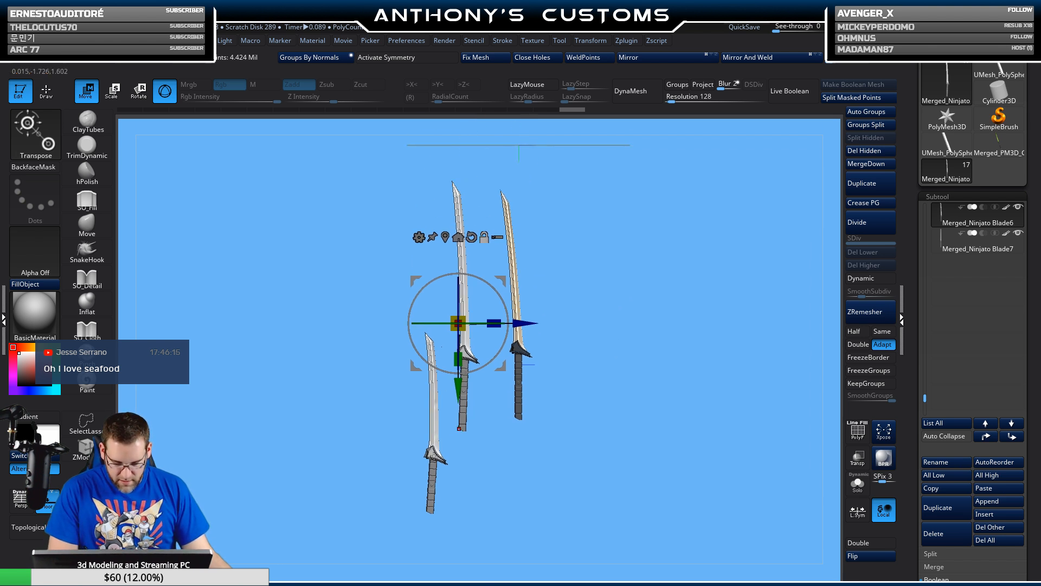
- Raise the shorter sword, Merged_Ninjato Blade7, until its guard is level with the longer sword's guard
{"action": "left_click", "coordinate": [436, 452], "text": "alt"}
{"action": "left_click", "coordinate": [433, 346]}
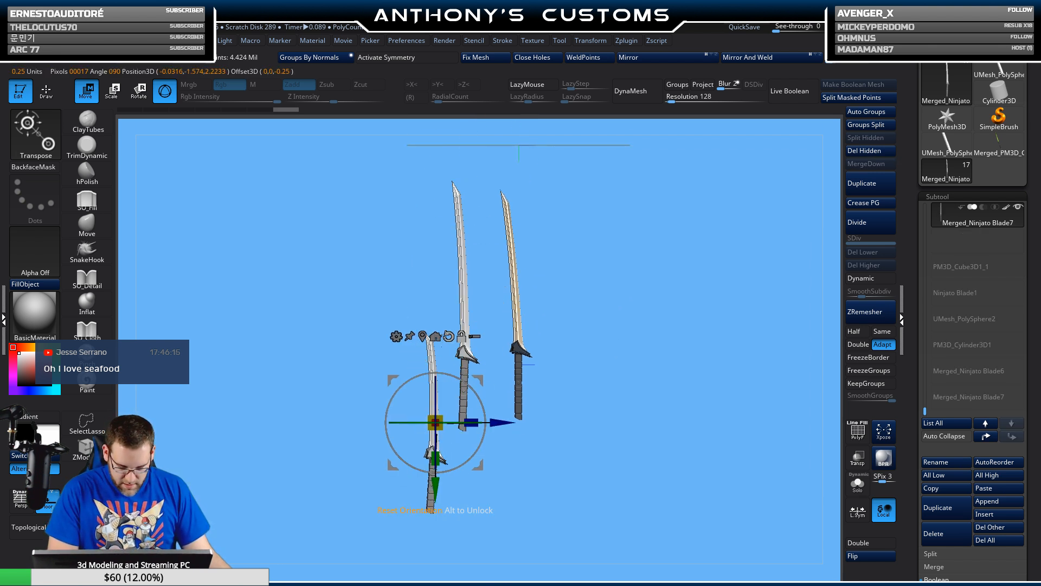
{"action": "left_click_drag", "start_coordinate": [440, 460], "coordinate": [444, 381]}
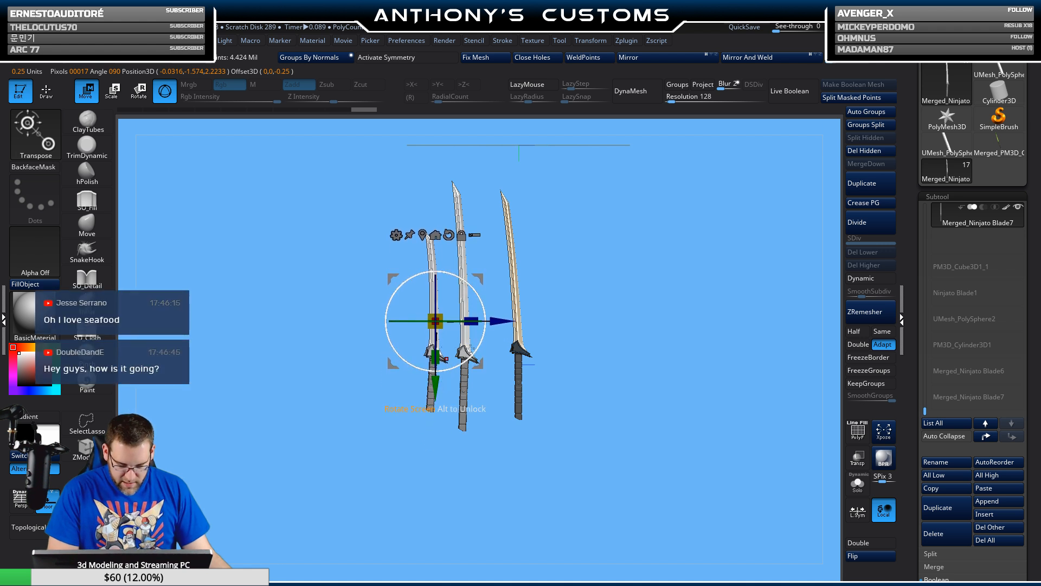
- Compare the guards of the three swords up close, and inspect the original PM3D_Cylinder3D1 guard head-on with its polygroups shown
{"action": "key", "text": "q"}
{"action": "left_click_drag", "start_coordinate": [652, 349], "coordinate": [647, 425], "text": "alt"}
{"action": "mouse_move", "coordinate": [679, 360]}
{"action": "left_mouse_down", "text": "alt"}
{"action": "mouse_move", "coordinate": [619, 390]}
{"action": "mouse_move", "coordinate": [621, 358]}
{"action": "mouse_move", "coordinate": [590, 354]}
{"action": "left_mouse_up", "text": "alt"}
{"action": "left_click_drag", "start_coordinate": [545, 379], "coordinate": [639, 321], "text": "alt"}
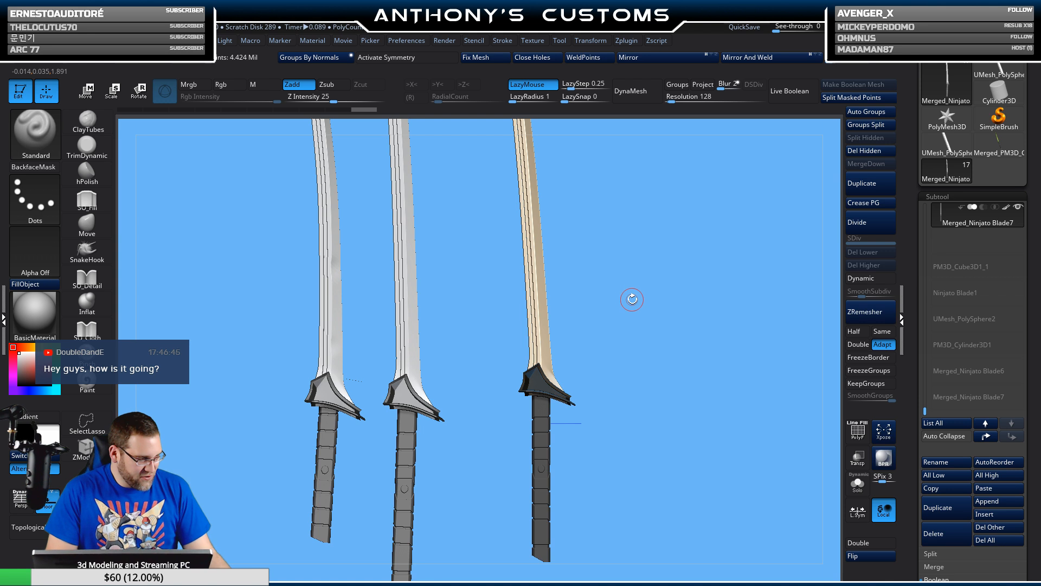
{"action": "left_click_drag", "start_coordinate": [644, 321], "coordinate": [648, 375], "text": "alt"}
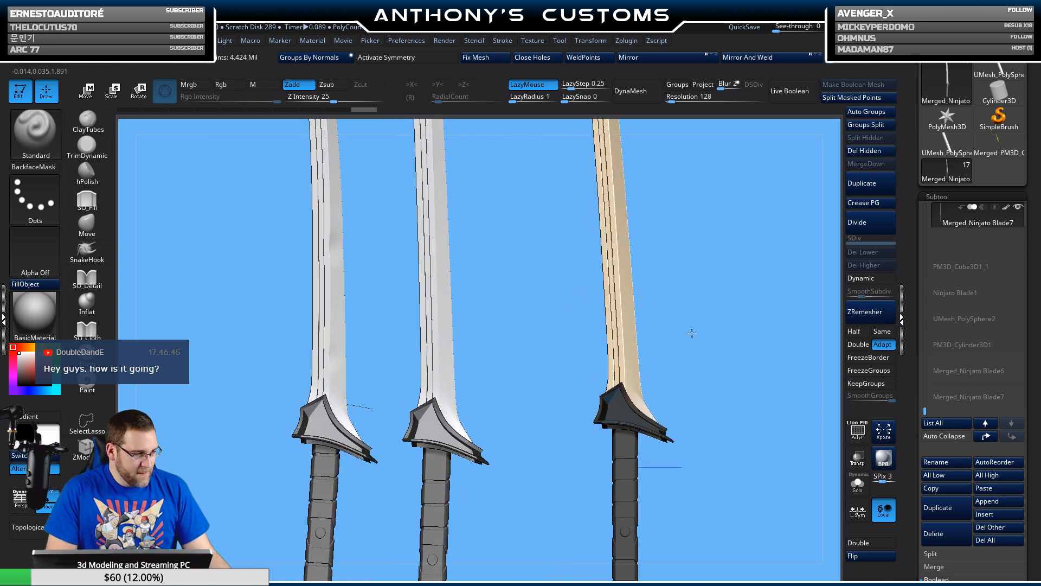
{"action": "left_click_drag", "start_coordinate": [715, 320], "coordinate": [662, 221], "text": "alt"}
{"action": "left_click", "coordinate": [575, 322], "text": "alt"}
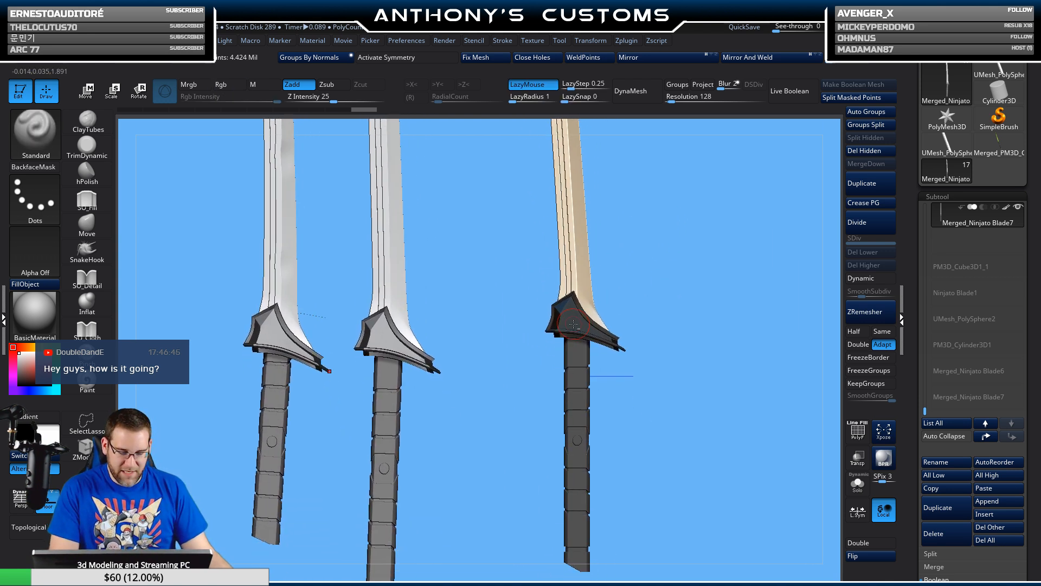
{"action": "key", "text": "shift+f"}
{"action": "left_click_drag", "start_coordinate": [721, 244], "coordinate": [671, 291]}
{"action": "left_click_drag", "start_coordinate": [529, 387], "coordinate": [530, 525], "text": "alt"}
{"action": "mouse_move", "coordinate": [483, 305]}
{"action": "left_mouse_down", "text": "alt"}
{"action": "mouse_move", "coordinate": [555, 391]}
{"action": "mouse_move", "coordinate": [618, 441]}
{"action": "left_mouse_up", "text": "alt"}
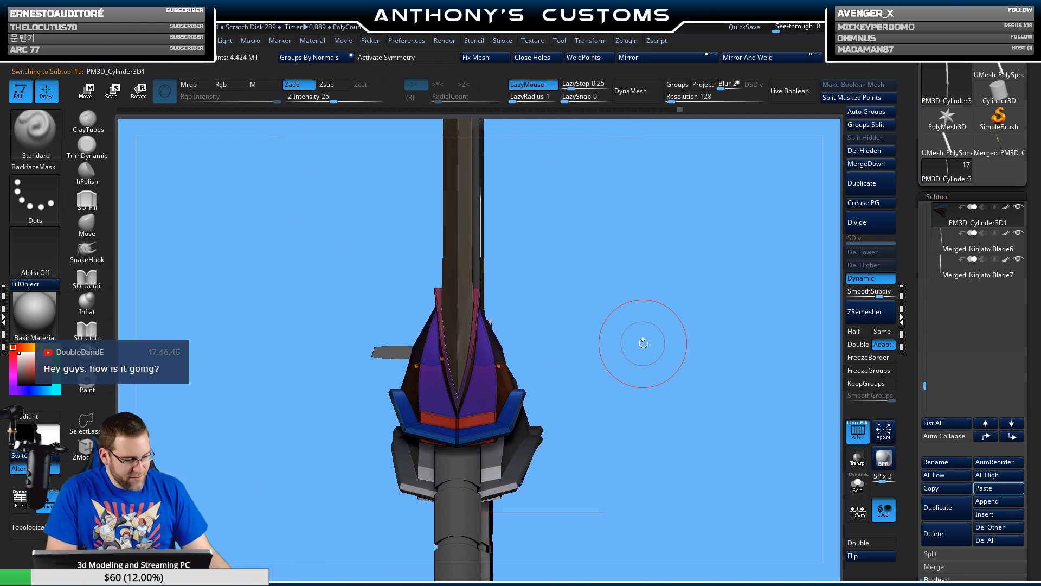
{"action": "left_click_drag", "start_coordinate": [643, 342], "coordinate": [633, 332]}
- Set up the original sword's guard for moving and center the gizmo on its unmasked mesh
{"action": "key", "text": "w"}
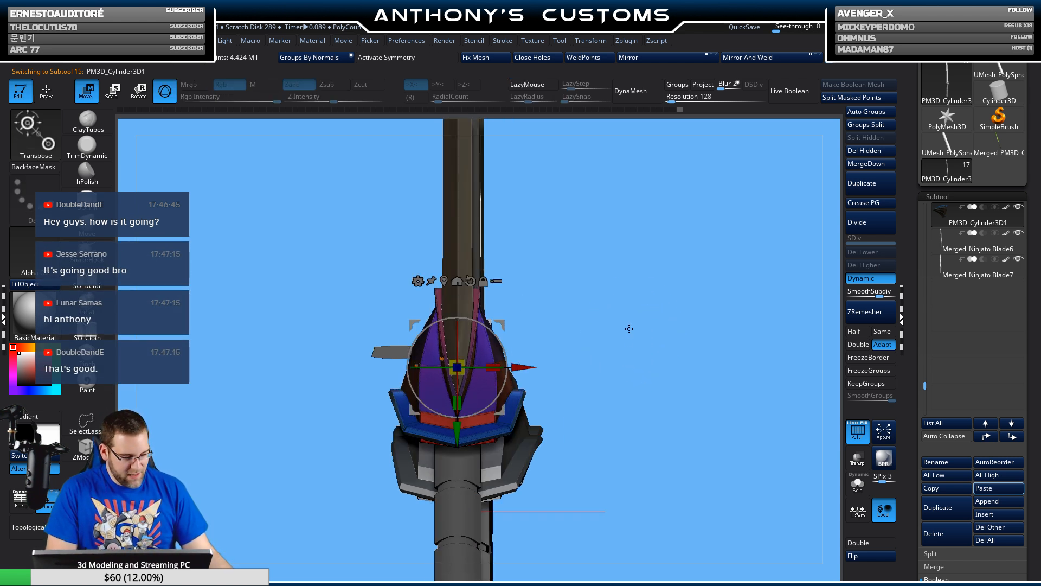
{"action": "left_click", "coordinate": [463, 257], "text": "alt"}
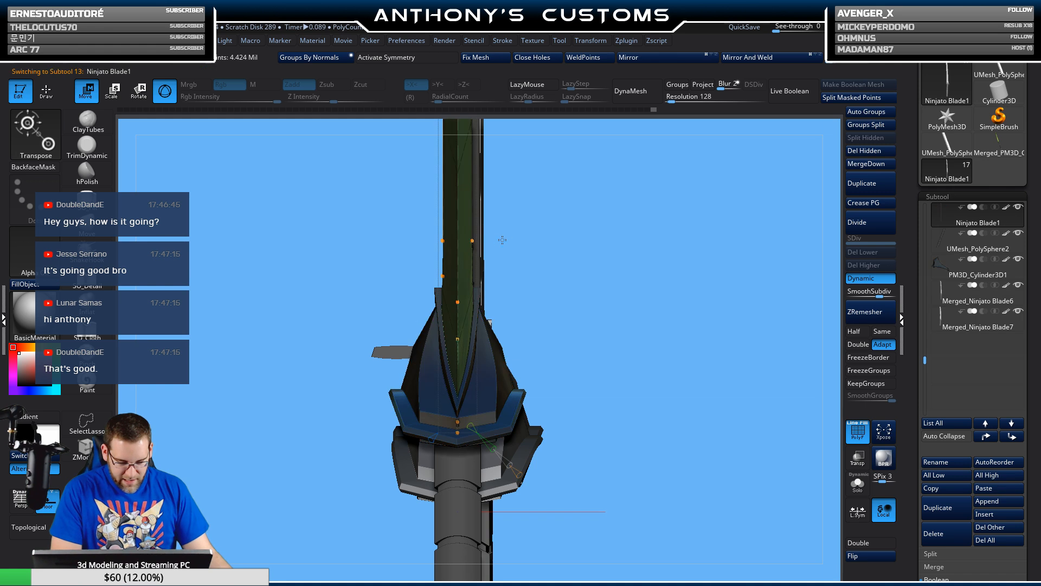
{"action": "left_click_drag", "start_coordinate": [617, 284], "coordinate": [629, 318]}
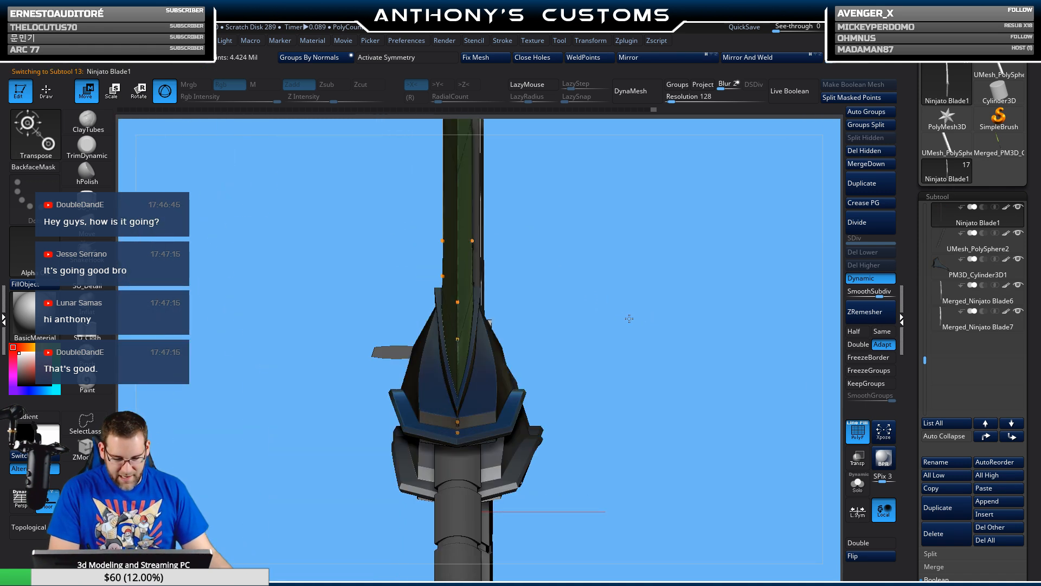
{"action": "left_click", "coordinate": [433, 380], "text": "alt"}
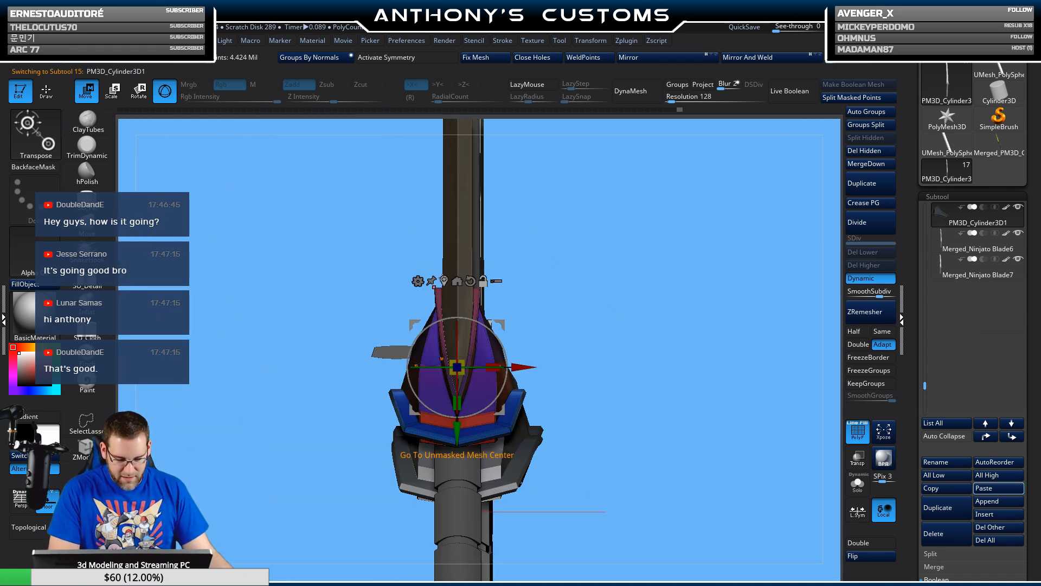
{"action": "left_click", "coordinate": [442, 281], "text": "alt"}
{"action": "left_click", "coordinate": [487, 352], "text": "alt"}
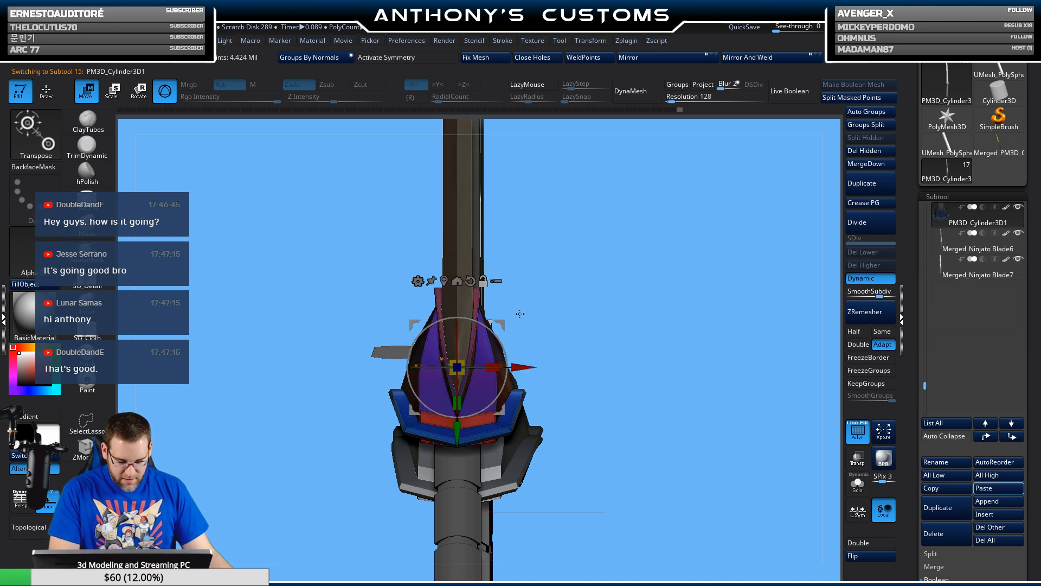
{"action": "left_click_drag", "start_coordinate": [523, 366], "coordinate": [712, 353], "text": "alt"}
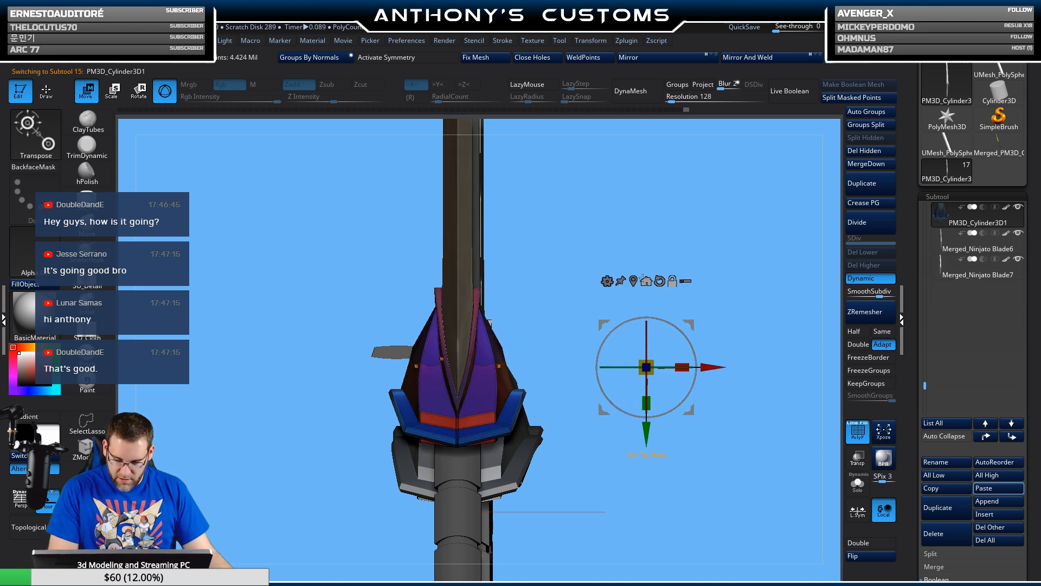
{"action": "left_click", "coordinate": [644, 279]}
{"action": "right_click_drag", "start_coordinate": [628, 330], "coordinate": [628, 392], "text": "ctrl"}
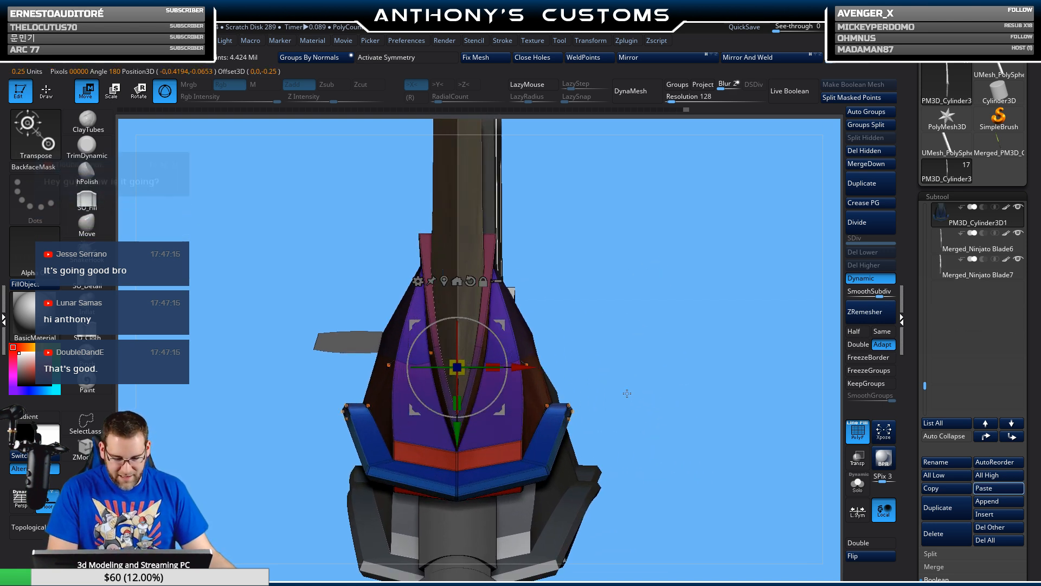
- Widen the original sword's guard, PM3D_Cylinder3D1, sideways to a scale factor of about 1.13
{"action": "right_click_drag", "start_coordinate": [624, 328], "coordinate": [512, 346], "text": "ctrl"}
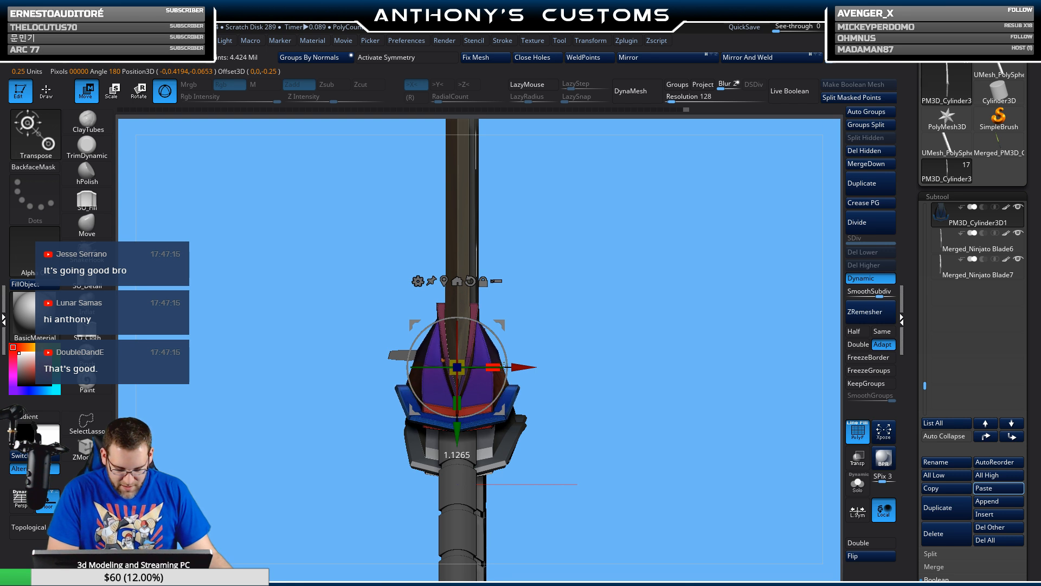
{"action": "right_click_drag", "start_coordinate": [576, 295], "coordinate": [627, 324]}
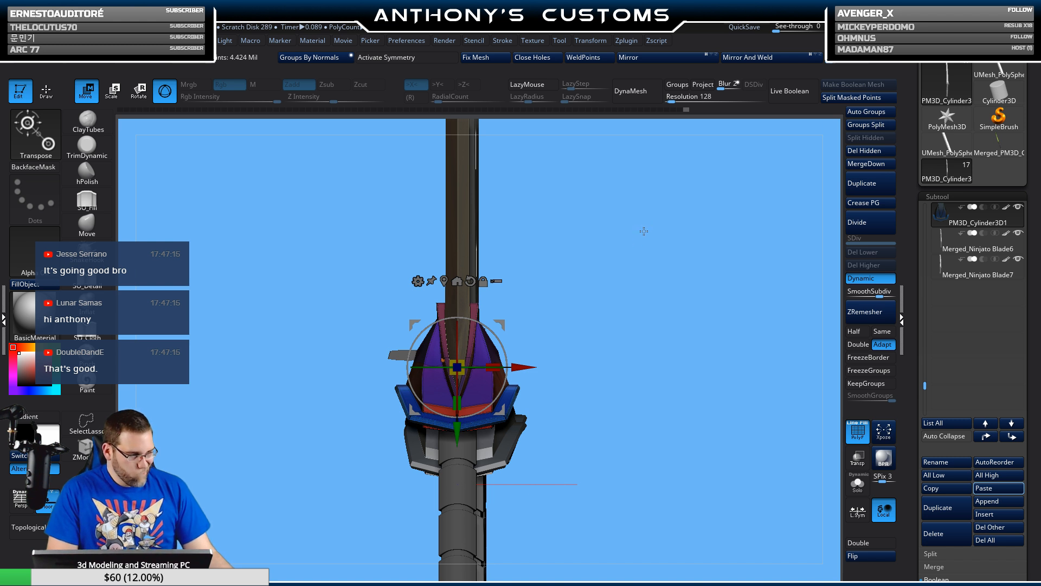
{"action": "left_click_drag", "start_coordinate": [556, 229], "coordinate": [576, 288], "text": "alt"}
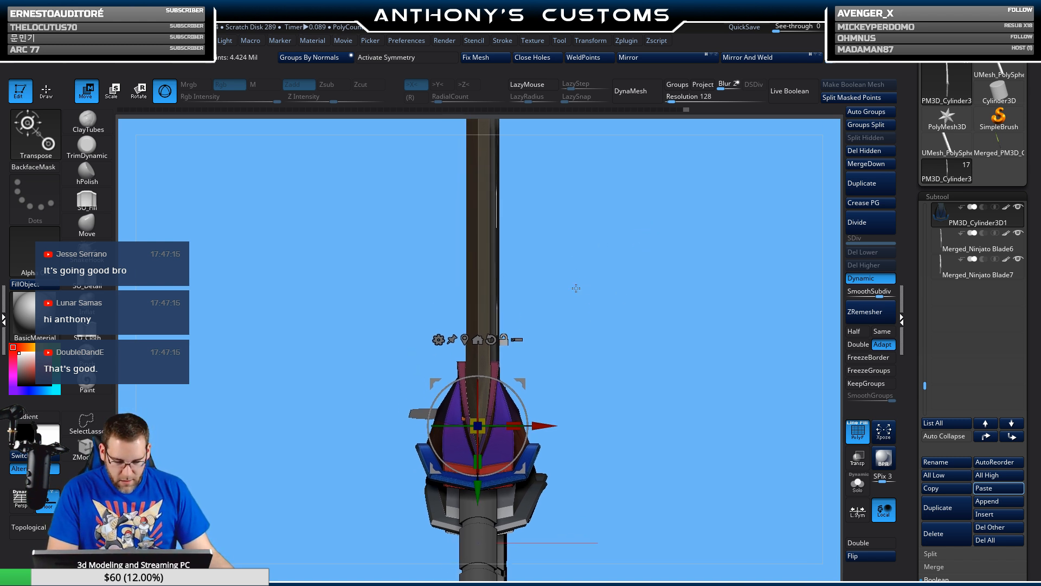
- Select the original sword's blade, Ninjato Blade1, and widen it sideways to a scale factor of about 1.14
{"action": "left_click", "coordinate": [479, 282], "text": "alt"}
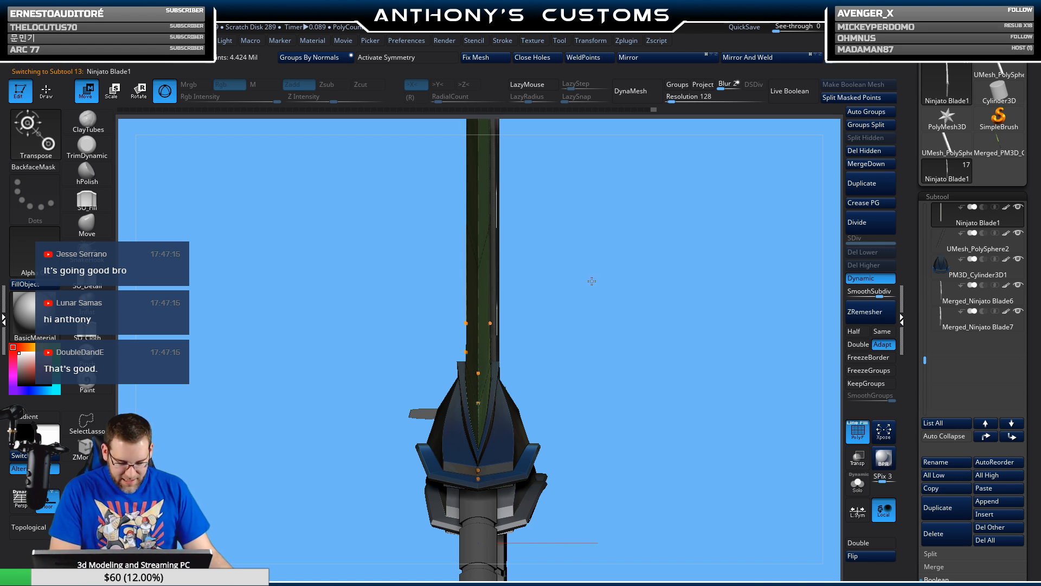
{"action": "key", "text": "f"}
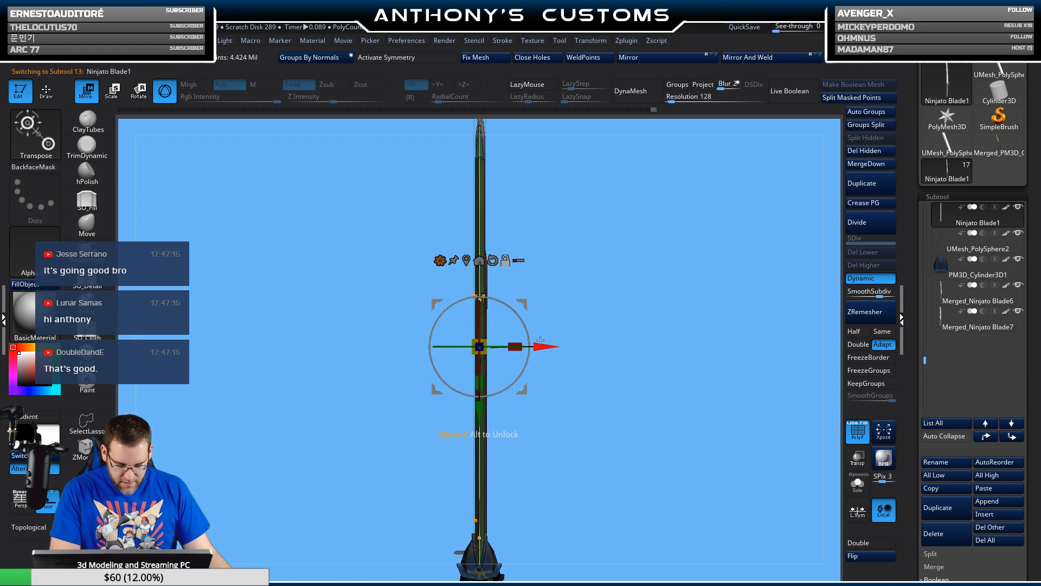
{"action": "left_click_drag", "start_coordinate": [540, 340], "coordinate": [630, 341], "text": "alt"}
{"action": "left_click", "coordinate": [566, 259]}
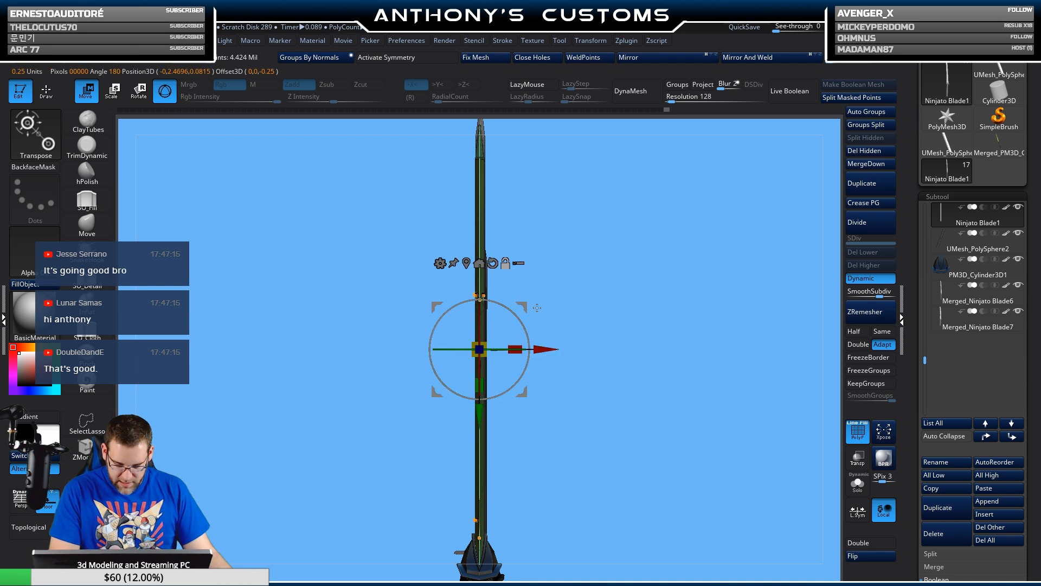
{"action": "right_click_drag", "start_coordinate": [506, 295], "coordinate": [503, 497], "text": "alt"}
{"action": "right_click_drag", "start_coordinate": [521, 392], "coordinate": [489, 560], "text": "alt"}
{"action": "left_click_drag", "start_coordinate": [706, 321], "coordinate": [554, 291], "text": "shift"}
{"action": "left_click_drag", "start_coordinate": [496, 335], "coordinate": [495, 541]}
{"action": "left_click_drag", "start_coordinate": [632, 421], "coordinate": [657, 330], "text": "alt"}
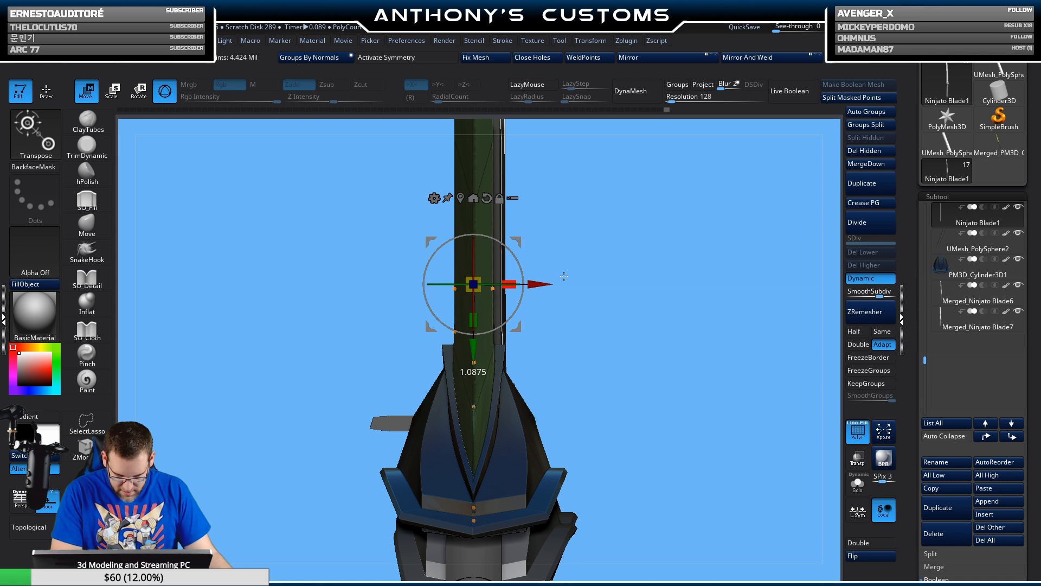
{"action": "left_click_drag", "start_coordinate": [567, 276], "coordinate": [572, 276]}
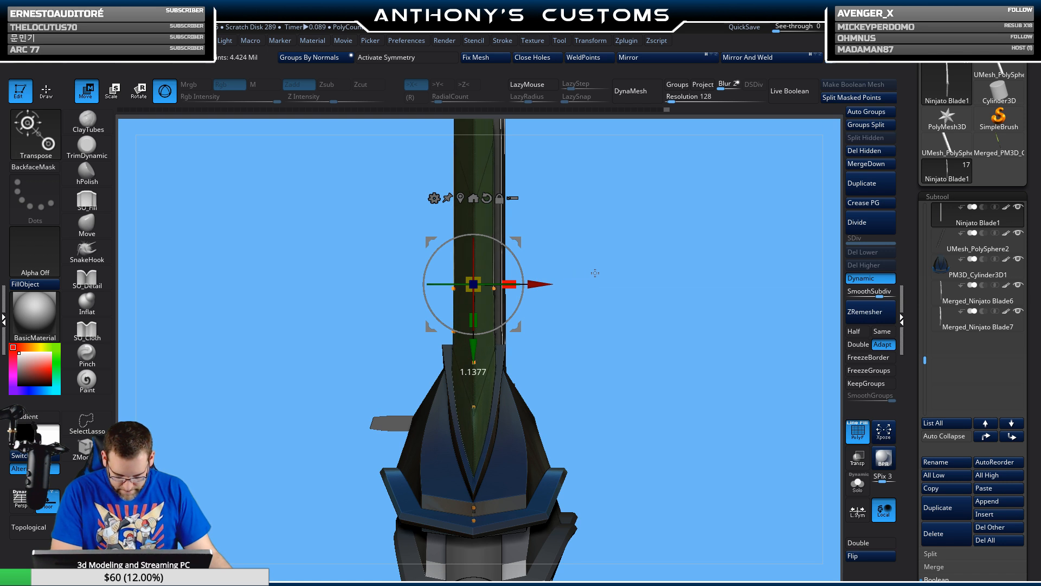
{"action": "mouse_move", "coordinate": [597, 273]}
{"action": "left_mouse_down"}
{"action": "mouse_move", "coordinate": [639, 354]}
{"action": "mouse_move", "coordinate": [678, 362]}
{"action": "mouse_move", "coordinate": [610, 209]}
{"action": "left_mouse_up"}
{"action": "key", "text": "q"}
{"action": "mouse_move", "coordinate": [623, 283]}
{"action": "left_mouse_down", "text": "alt"}
{"action": "mouse_move", "coordinate": [609, 246]}
{"action": "mouse_move", "coordinate": [615, 327]}
{"action": "mouse_move", "coordinate": [593, 291]}
{"action": "left_mouse_up", "text": "alt"}
- Flip the longer sword, Merged_Ninjato Blade6, to face the opposite way and move it slightly higher on the original sword's other side
{"action": "left_click", "coordinate": [427, 402], "text": "alt"}
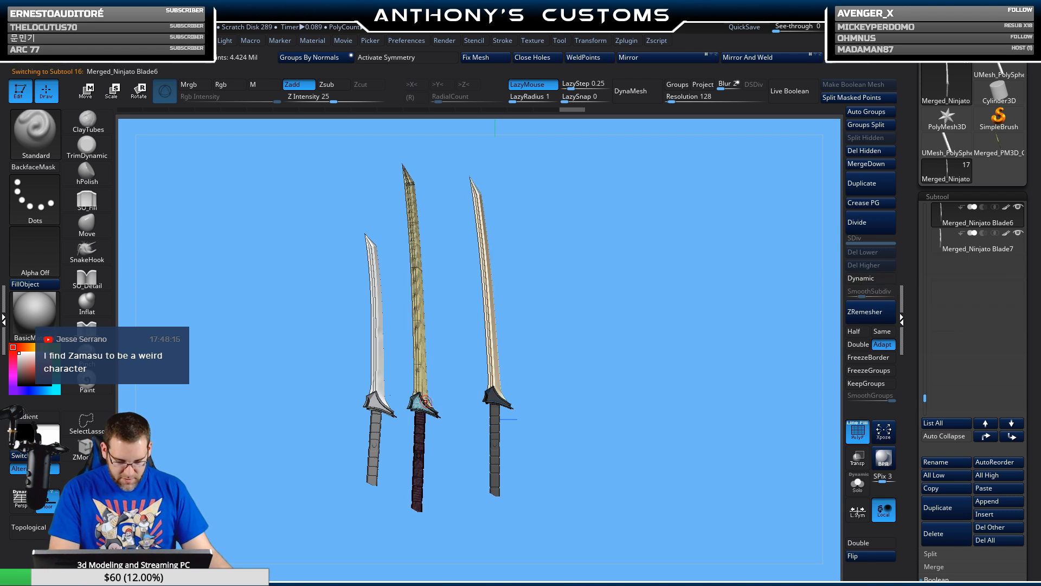
{"action": "key", "text": "w"}
{"action": "left_click_drag", "start_coordinate": [476, 362], "coordinate": [616, 356]}
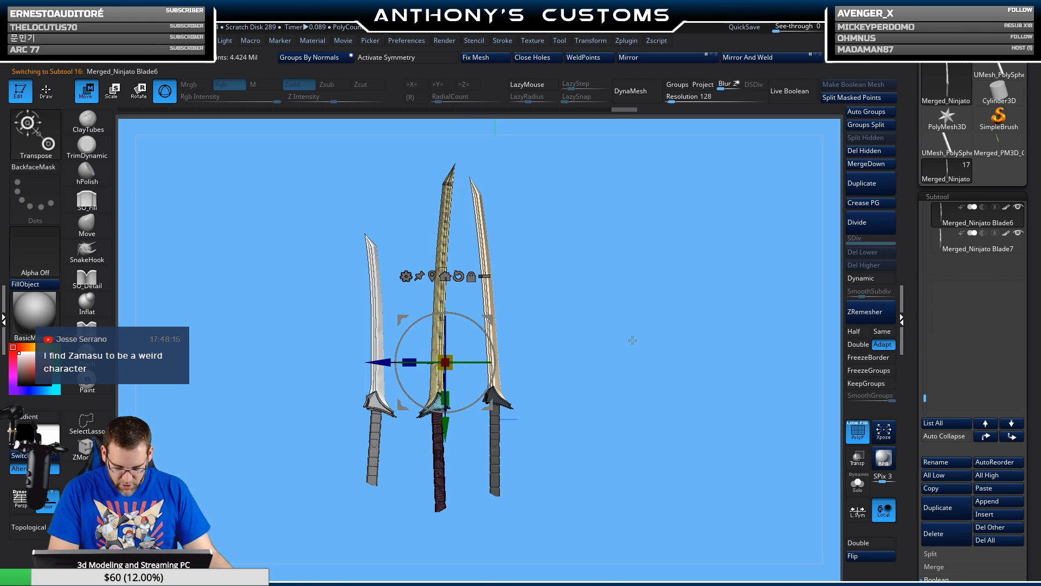
{"action": "left_click_drag", "start_coordinate": [386, 359], "coordinate": [499, 357]}
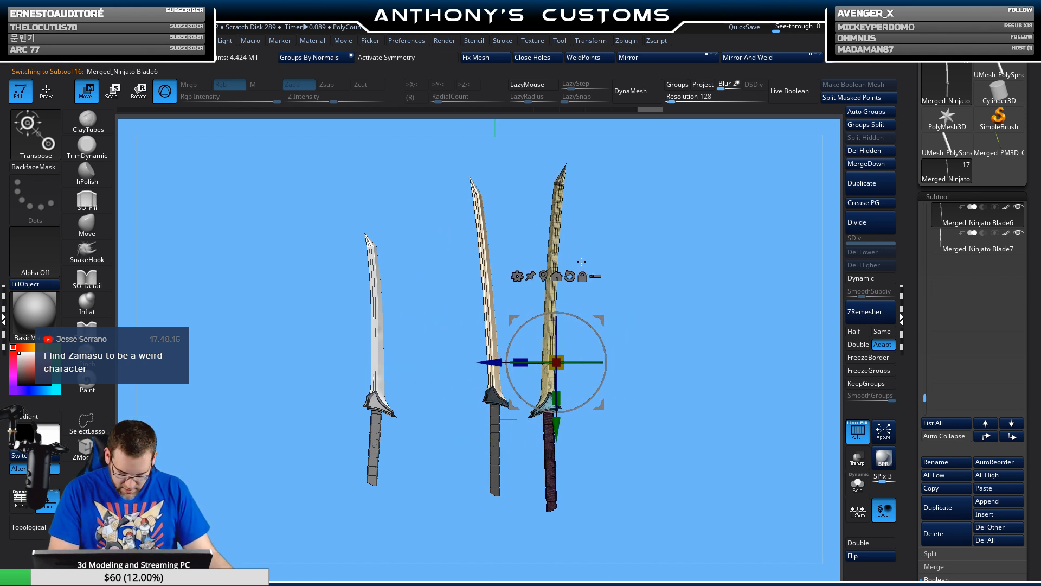
{"action": "left_click_drag", "start_coordinate": [559, 420], "coordinate": [558, 417]}
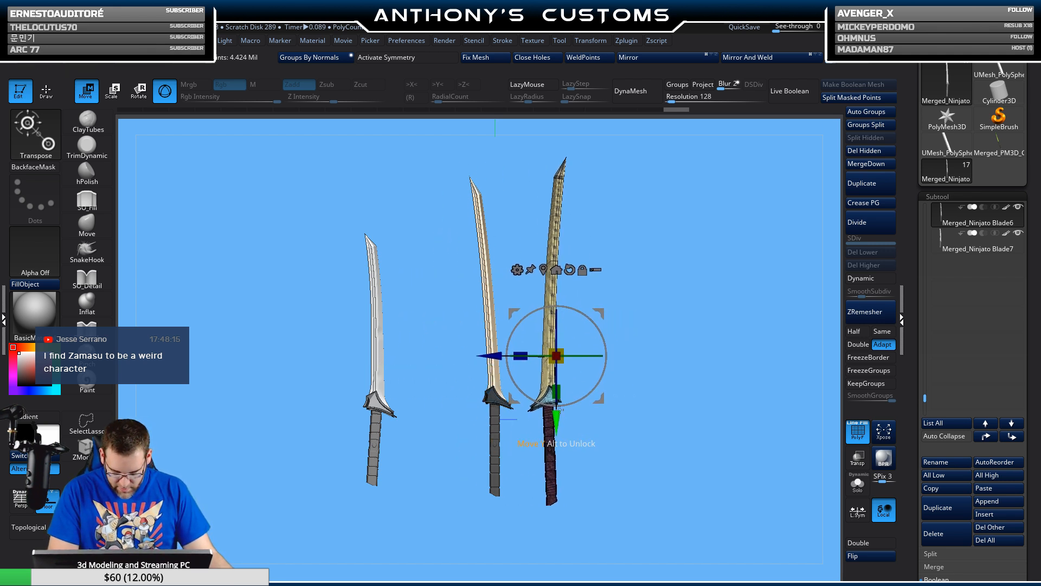
{"action": "key", "text": "q"}
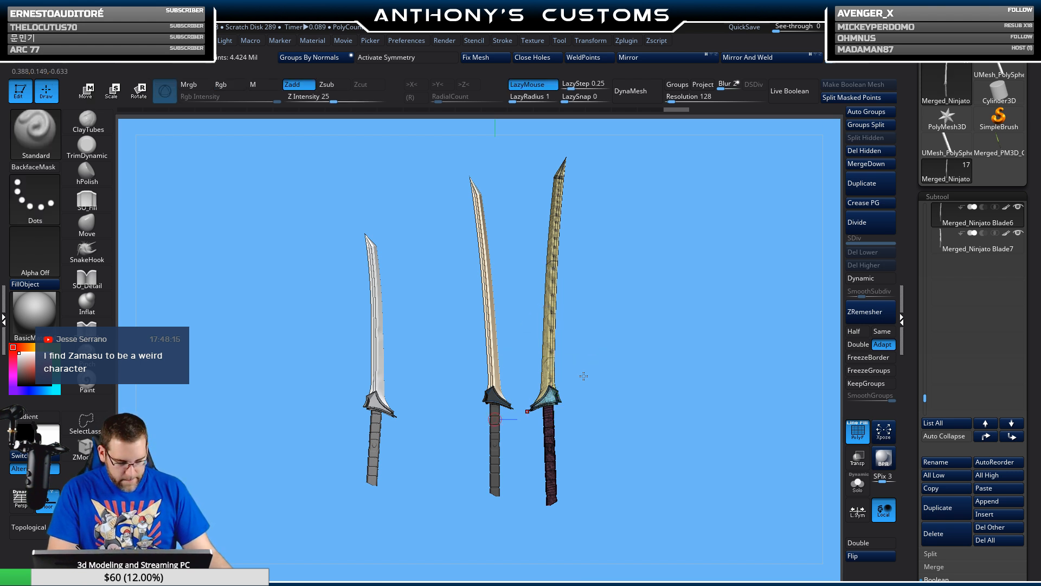
- Select all parts of the original sword together, excluding the two twin swords, and scale it up uniformly to nearly the longer sword's length
{"action": "left_click", "coordinate": [493, 376], "text": "alt"}
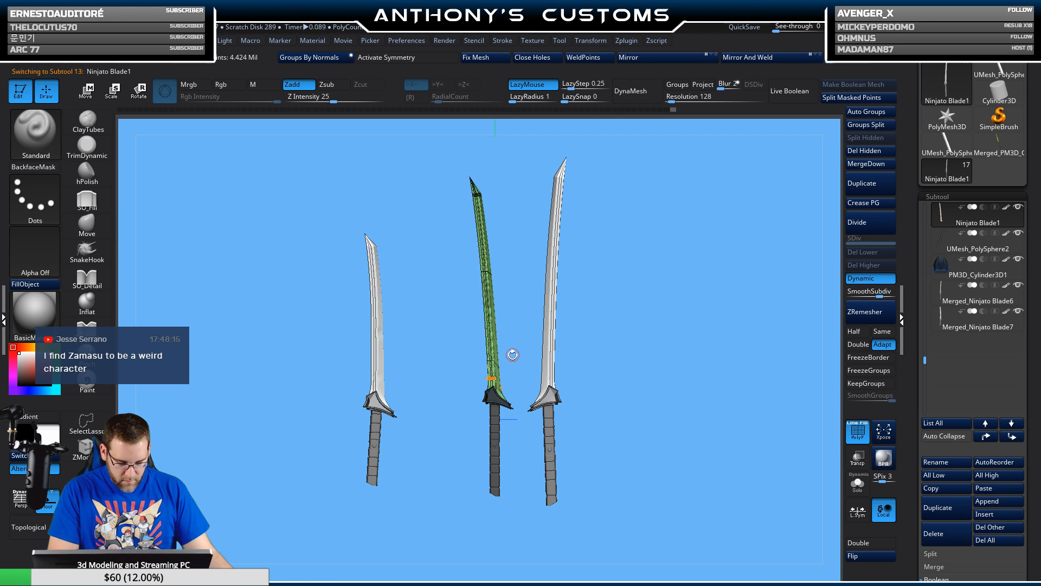
{"action": "key", "text": "w"}
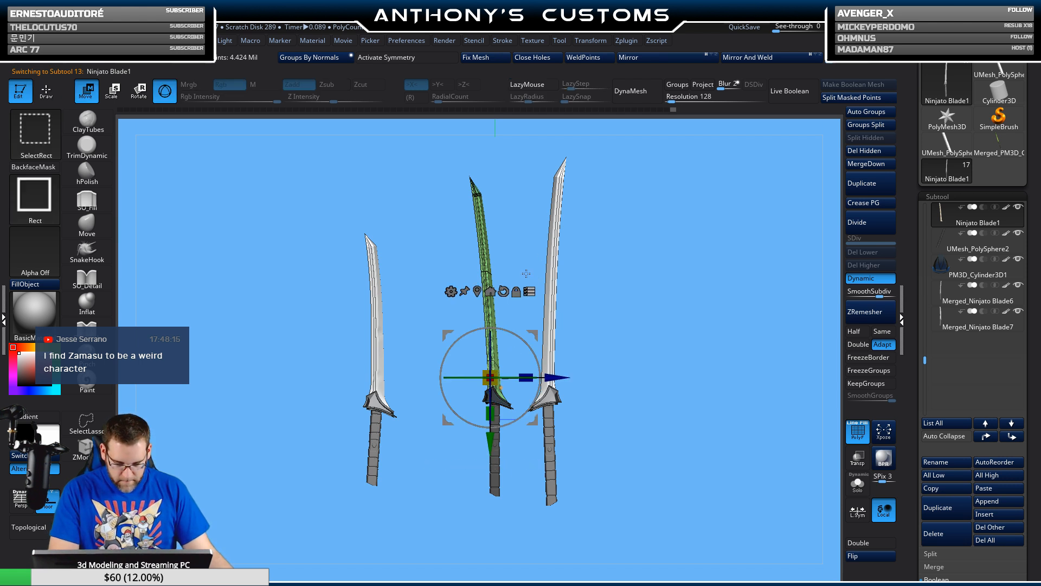
{"action": "left_click_drag", "start_coordinate": [516, 261], "coordinate": [473, 454], "text": "ctrl+shift"}
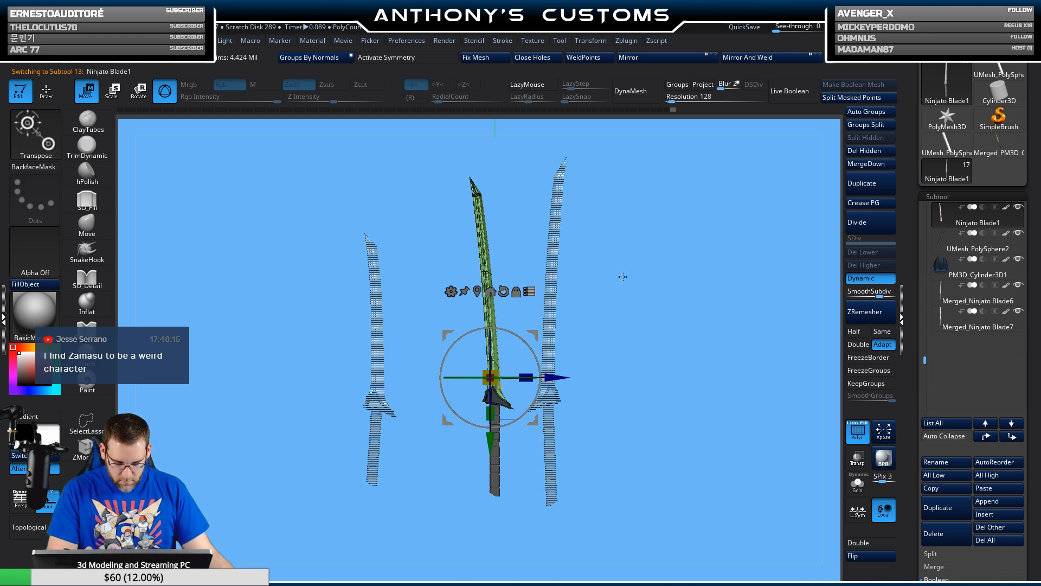
{"action": "left_click_drag", "start_coordinate": [682, 348], "coordinate": [587, 323], "text": "alt"}
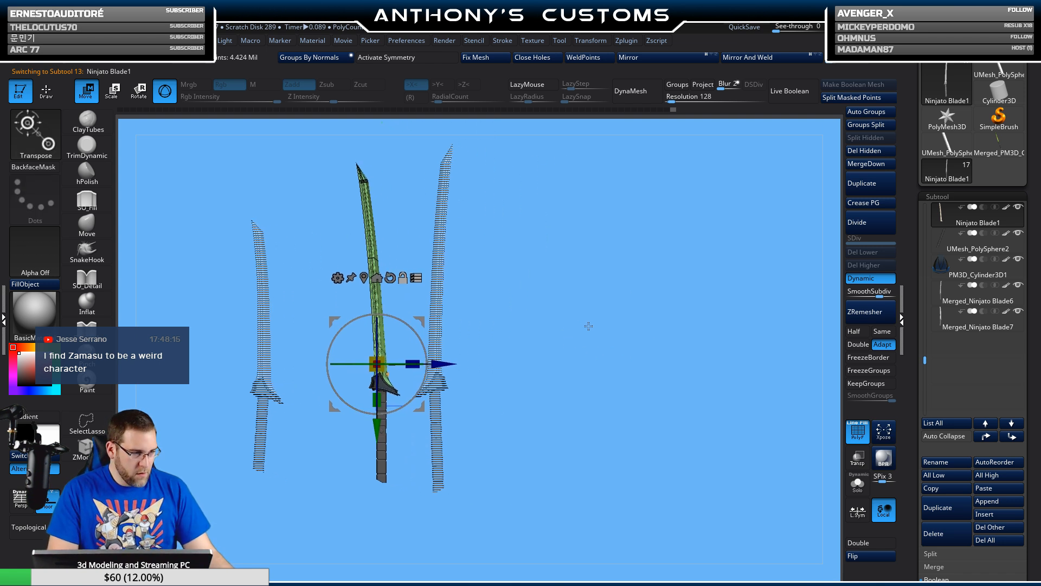
{"action": "left_click_drag", "start_coordinate": [590, 366], "coordinate": [590, 439], "text": "alt"}
{"action": "left_click_drag", "start_coordinate": [611, 381], "coordinate": [607, 324], "text": "alt"}
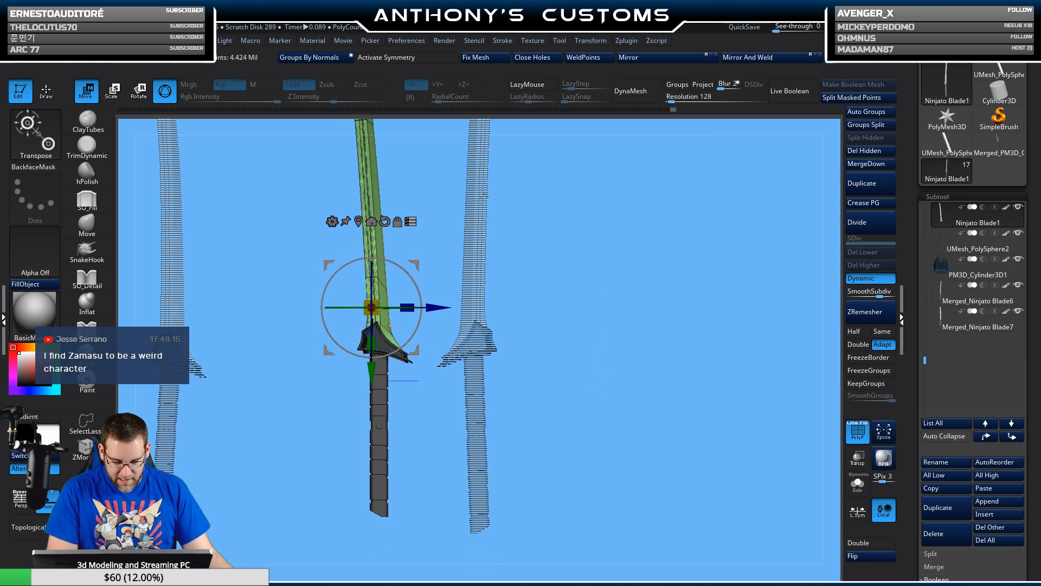
{"action": "left_click_drag", "start_coordinate": [562, 288], "coordinate": [533, 207], "text": "alt"}
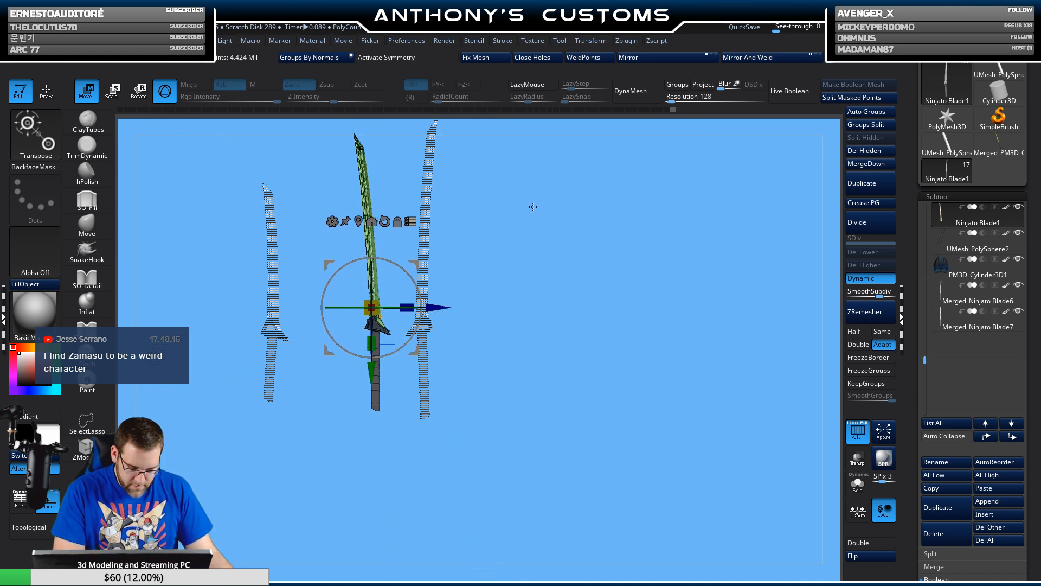
{"action": "left_click_drag", "start_coordinate": [574, 330], "coordinate": [662, 338]}
{"action": "left_click_drag", "start_coordinate": [512, 241], "coordinate": [587, 291], "text": "alt"}
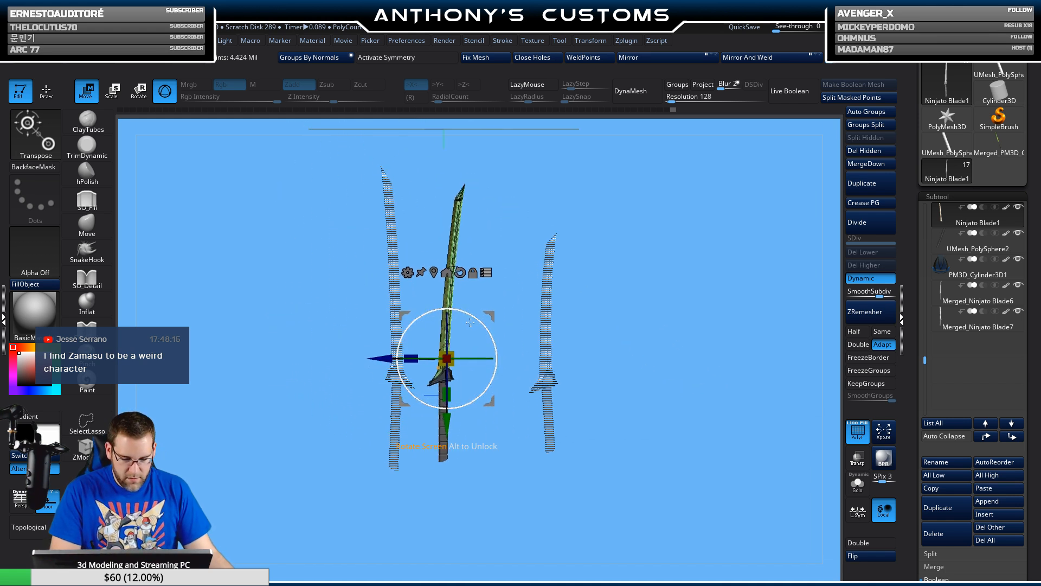
{"action": "left_click_drag", "start_coordinate": [452, 353], "coordinate": [455, 344]}
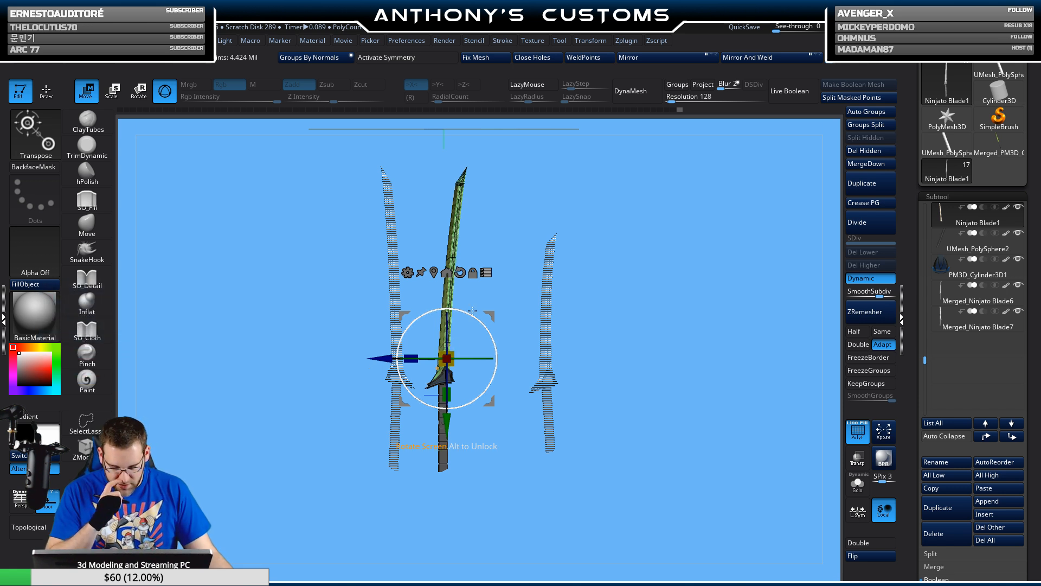
{"action": "mouse_move", "coordinate": [693, 293]}
{"action": "left_mouse_down"}
{"action": "mouse_move", "coordinate": [596, 286]}
{"action": "mouse_move", "coordinate": [613, 291]}
{"action": "mouse_move", "coordinate": [586, 272]}
{"action": "left_mouse_up"}
{"action": "key", "text": "ctrl"}
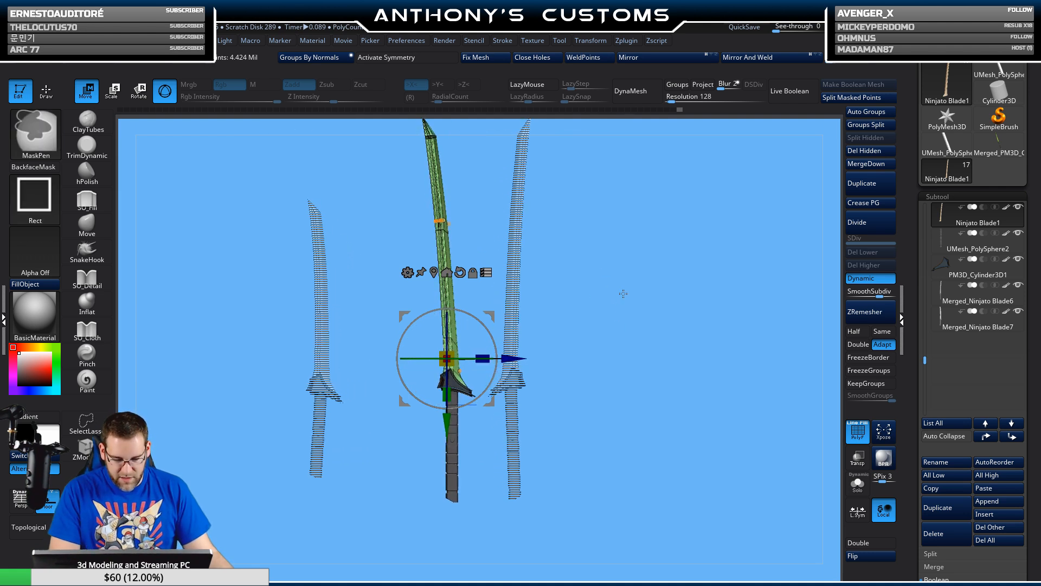
{"action": "key", "text": "q"}
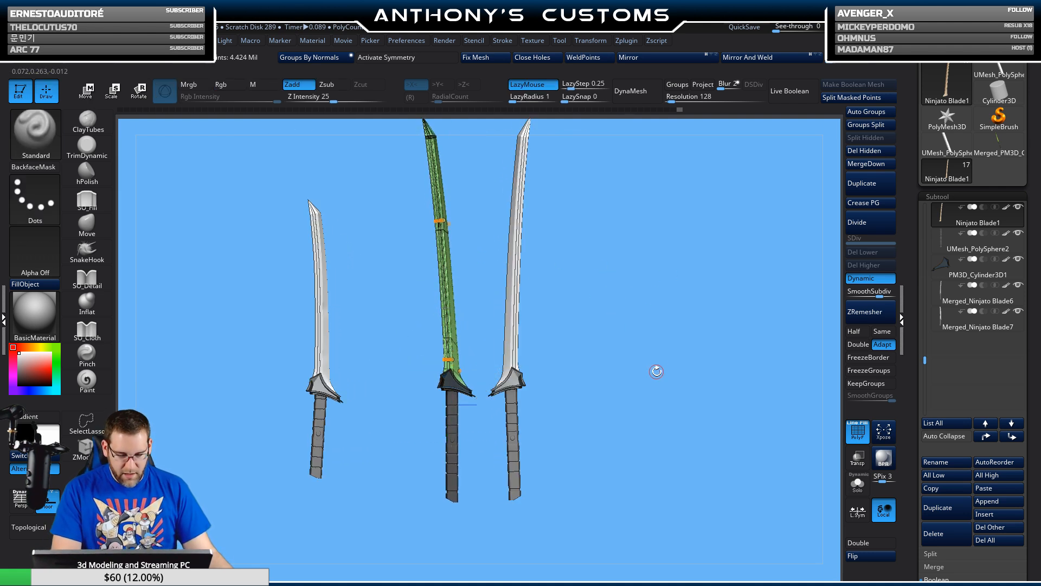
- Center the gizmo on Merged_Ninjato Blade6 and shift the sword sideways until it lines up head-on with the original sword
{"action": "mouse_move", "coordinate": [656, 369]}
{"action": "left_mouse_down"}
{"action": "mouse_move", "coordinate": [604, 365]}
{"action": "mouse_move", "coordinate": [622, 354]}
{"action": "mouse_move", "coordinate": [621, 383]}
{"action": "mouse_move", "coordinate": [655, 386]}
{"action": "mouse_move", "coordinate": [604, 379]}
{"action": "mouse_move", "coordinate": [611, 361]}
{"action": "left_mouse_up"}
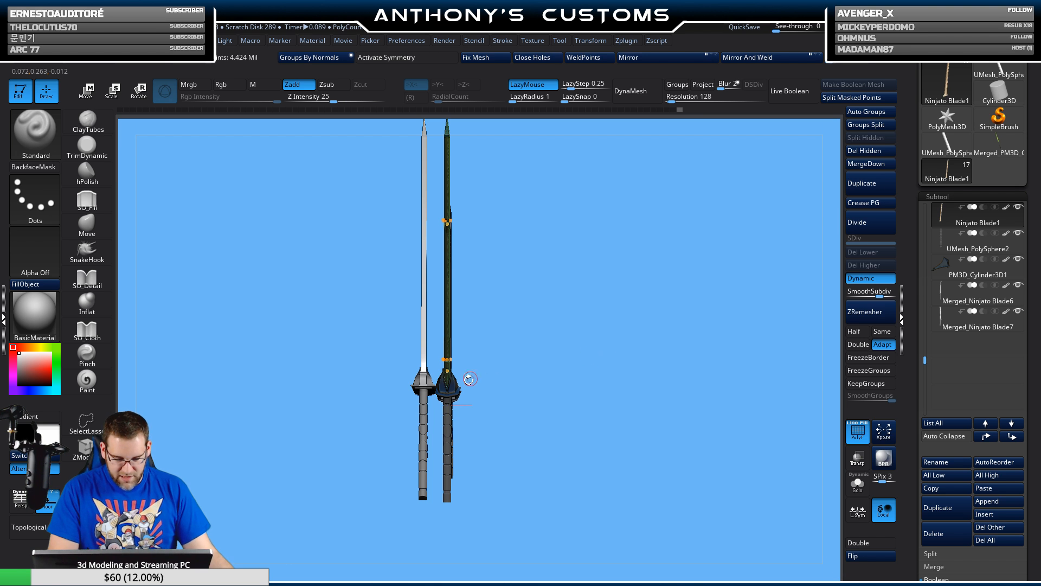
{"action": "left_click", "coordinate": [424, 417], "text": "alt"}
{"action": "key", "text": "w"}
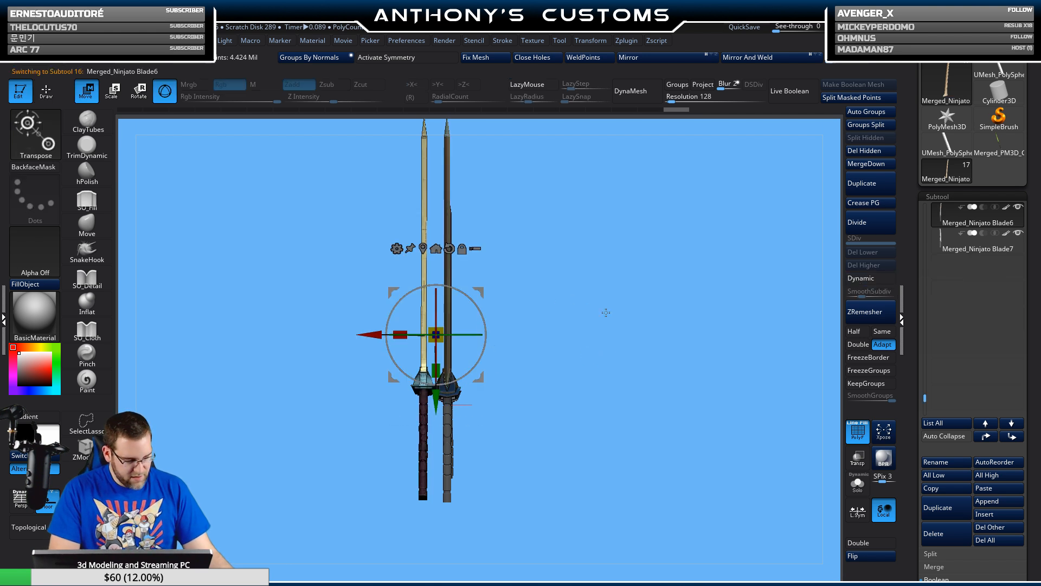
{"action": "left_click_drag", "start_coordinate": [607, 311], "coordinate": [591, 496], "text": "alt"}
{"action": "left_click", "coordinate": [424, 248], "text": "alt"}
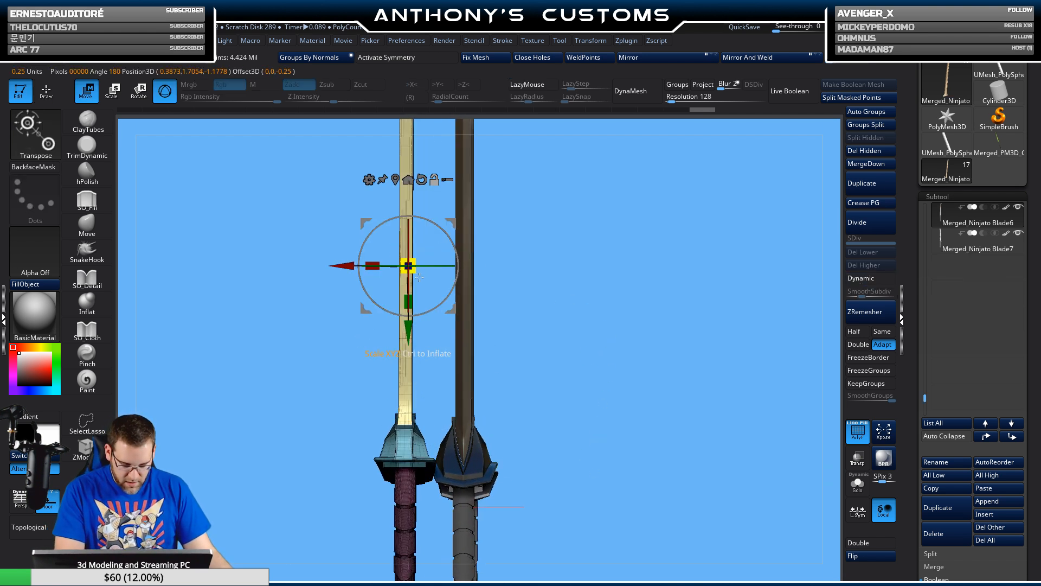
{"action": "left_click_drag", "start_coordinate": [342, 266], "coordinate": [404, 305]}
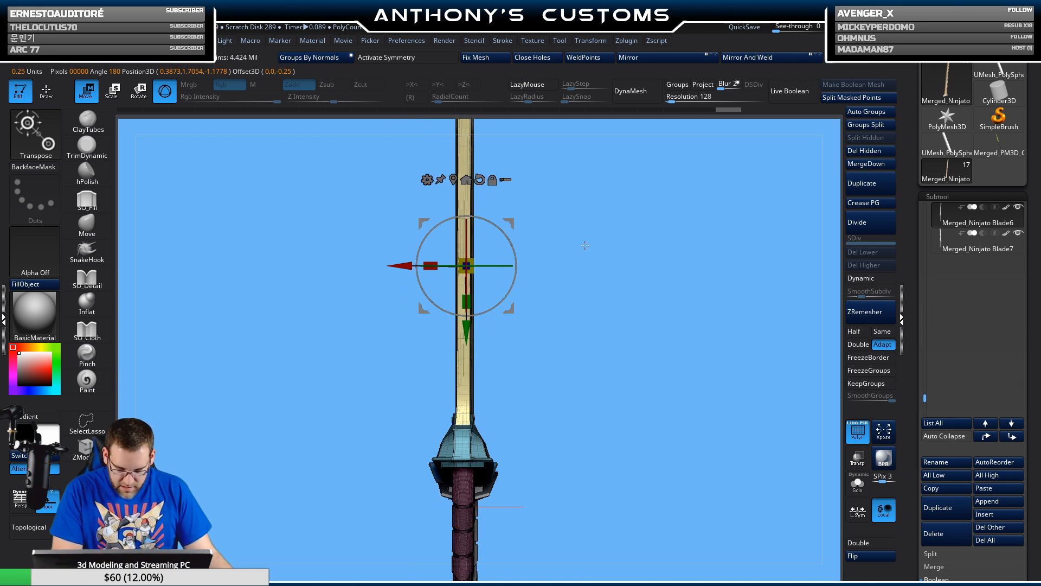
- Hide the shorter sword, Merged_Ninjato Blade7, and compare the blades and handles of the other two swords with polygroups toggled on and off
{"action": "left_click_drag", "start_coordinate": [618, 309], "coordinate": [687, 395]}
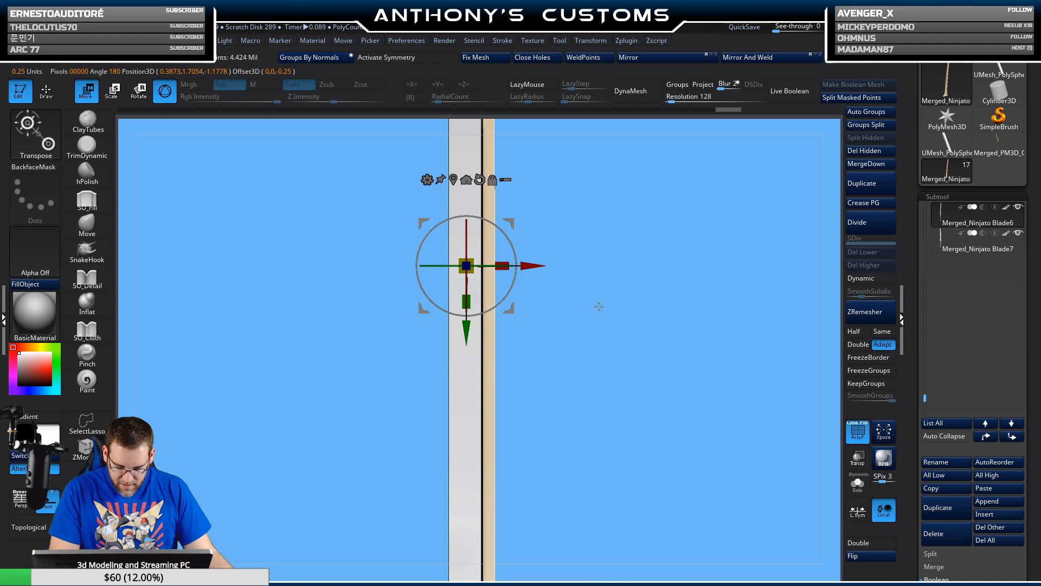
{"action": "left_click_drag", "start_coordinate": [600, 303], "coordinate": [703, 319]}
{"action": "left_click", "coordinate": [1019, 234]}
{"action": "key", "text": "shift+f"}
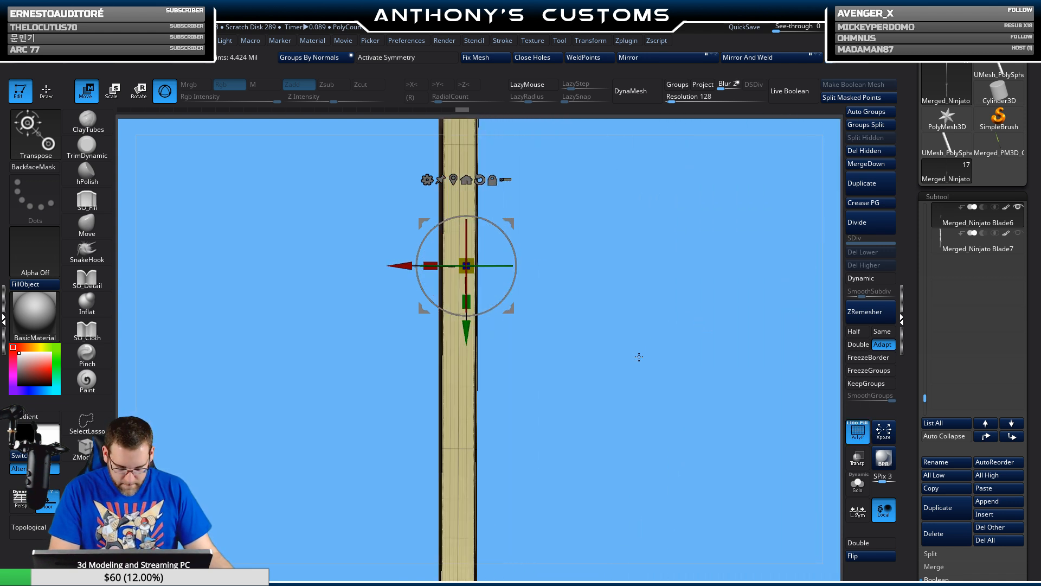
{"action": "mouse_move", "coordinate": [639, 357]}
{"action": "left_mouse_down"}
{"action": "mouse_move", "coordinate": [606, 355]}
{"action": "mouse_move", "coordinate": [607, 390]}
{"action": "mouse_move", "coordinate": [593, 347]}
{"action": "mouse_move", "coordinate": [618, 411]}
{"action": "mouse_move", "coordinate": [575, 396]}
{"action": "mouse_move", "coordinate": [539, 409]}
{"action": "mouse_move", "coordinate": [559, 368]}
{"action": "mouse_move", "coordinate": [635, 379]}
{"action": "mouse_move", "coordinate": [636, 394]}
{"action": "mouse_move", "coordinate": [640, 351]}
{"action": "mouse_move", "coordinate": [611, 472]}
{"action": "mouse_move", "coordinate": [606, 233]}
{"action": "left_mouse_up"}
{"action": "key", "text": "q"}
{"action": "key", "text": "shift+f"}
{"action": "mouse_move", "coordinate": [604, 405]}
{"action": "left_mouse_down"}
{"action": "mouse_move", "coordinate": [597, 391]}
{"action": "mouse_move", "coordinate": [693, 376]}
{"action": "mouse_move", "coordinate": [628, 379]}
{"action": "mouse_move", "coordinate": [609, 365]}
{"action": "mouse_move", "coordinate": [593, 388]}
{"action": "mouse_move", "coordinate": [574, 320]}
{"action": "mouse_move", "coordinate": [578, 288]}
{"action": "left_mouse_up"}
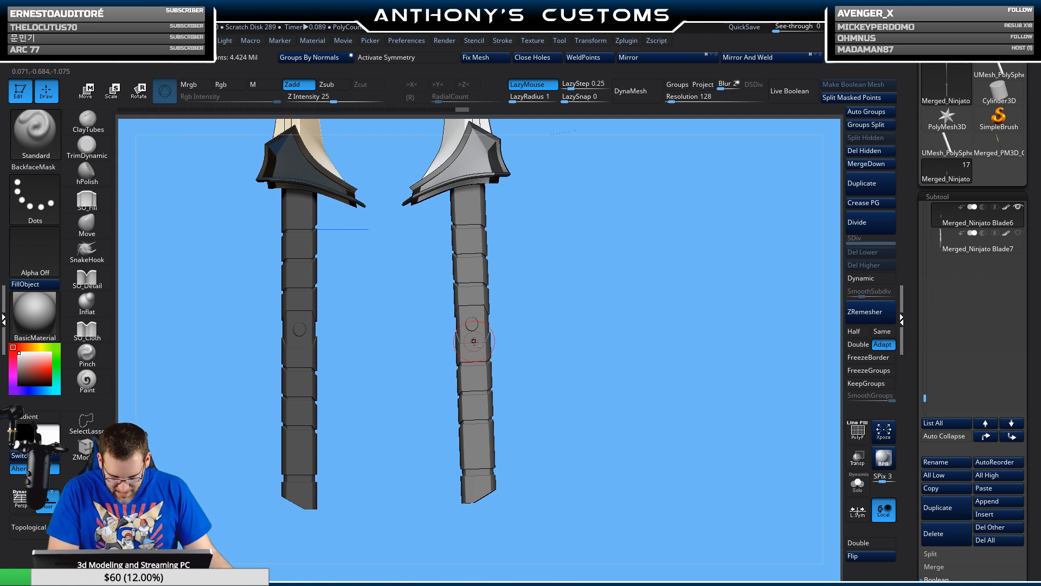
{"action": "key", "text": "shift+f"}
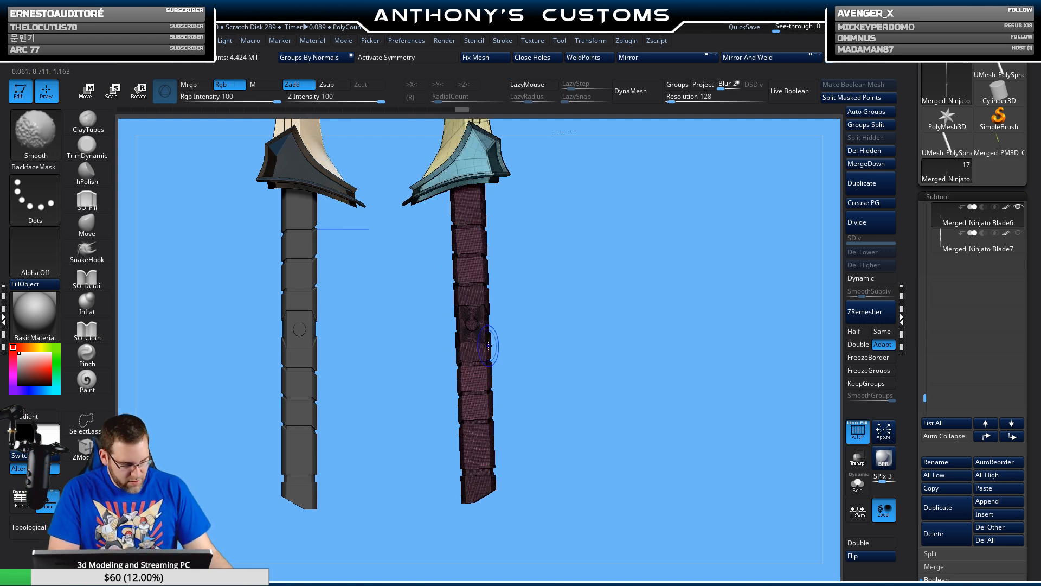
{"action": "left_click_drag", "start_coordinate": [513, 290], "coordinate": [299, 376]}
- Isolate the original sword's handle, UMesh_PolySphere2, in Solo mode without its polyframe and inspect it from the side and head-on
{"action": "left_click", "coordinate": [550, 340], "text": "alt"}
{"action": "key", "text": "shift+f"}
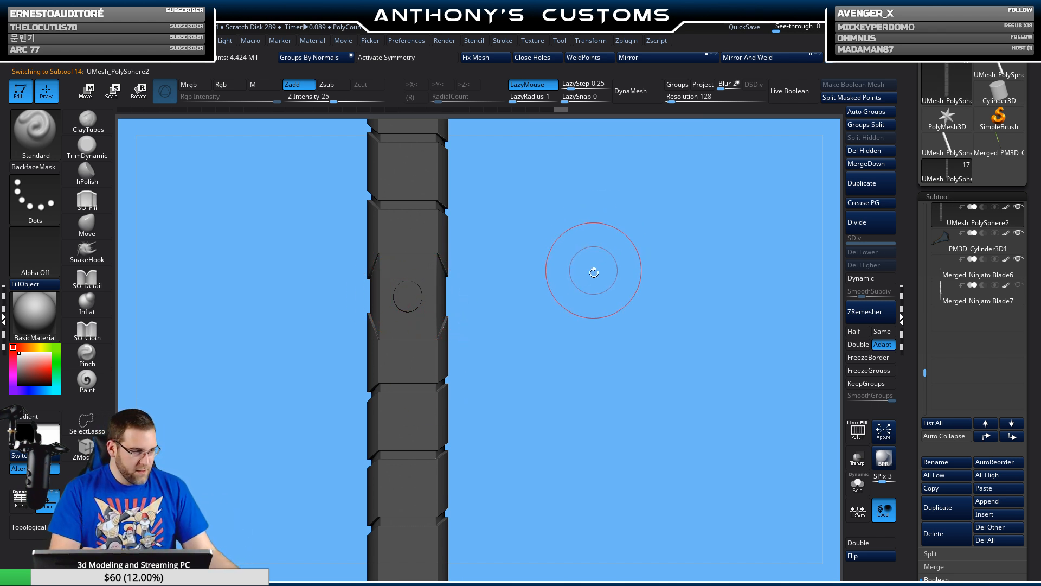
{"action": "left_click_drag", "start_coordinate": [598, 335], "coordinate": [565, 268], "text": "alt"}
{"action": "key", "text": "w"}
{"action": "left_click_drag", "start_coordinate": [445, 338], "coordinate": [592, 315], "text": "alt"}
{"action": "left_click_drag", "start_coordinate": [592, 316], "coordinate": [599, 379], "text": "alt"}
{"action": "left_click", "coordinate": [856, 484]}
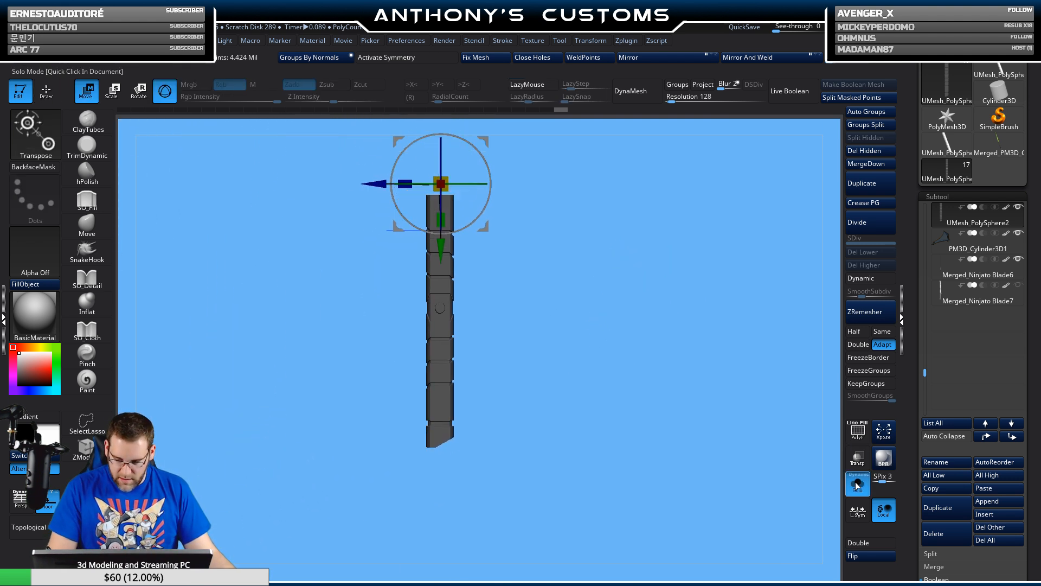
{"action": "left_click_drag", "start_coordinate": [751, 460], "coordinate": [675, 439]}
{"action": "left_click_drag", "start_coordinate": [643, 362], "coordinate": [637, 416], "text": "alt"}
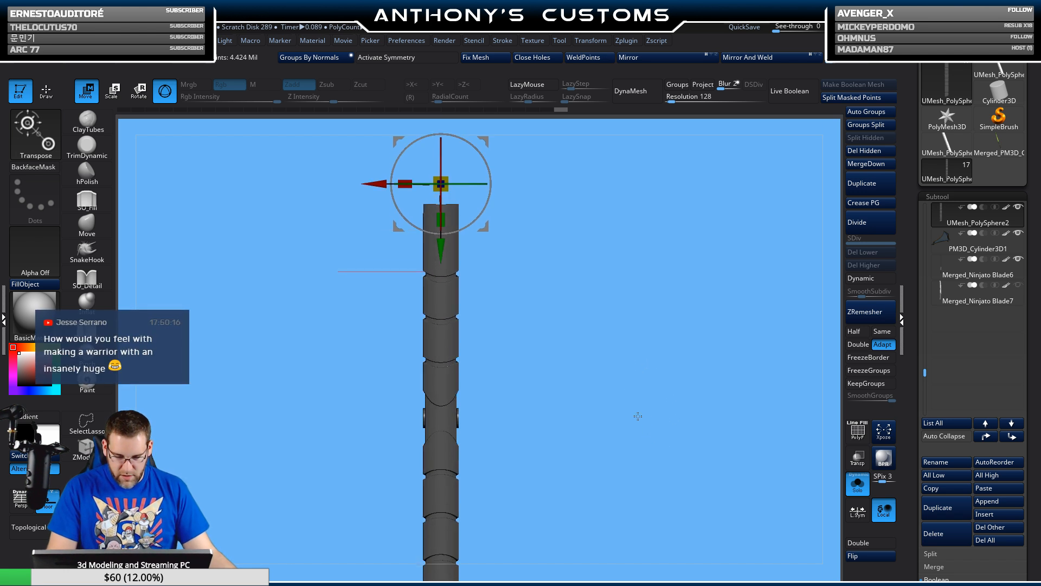
{"action": "left_click_drag", "start_coordinate": [593, 374], "coordinate": [584, 319], "text": "alt"}
{"action": "mouse_move", "coordinate": [585, 319]}
{"action": "left_mouse_down"}
{"action": "mouse_move", "coordinate": [572, 317]}
{"action": "mouse_move", "coordinate": [601, 321]}
{"action": "left_mouse_up"}
{"action": "left_click_drag", "start_coordinate": [600, 279], "coordinate": [609, 354], "text": "alt"}
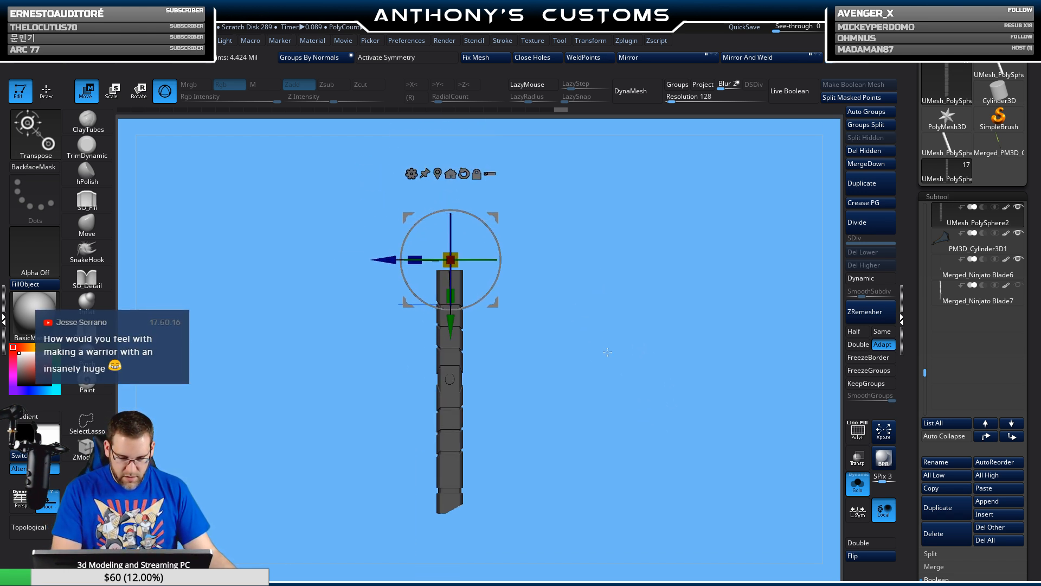
- Place the gizmo at the guard end of the original sword's handle and scale the handle slightly shorter along its length
{"action": "left_click", "coordinate": [438, 173]}
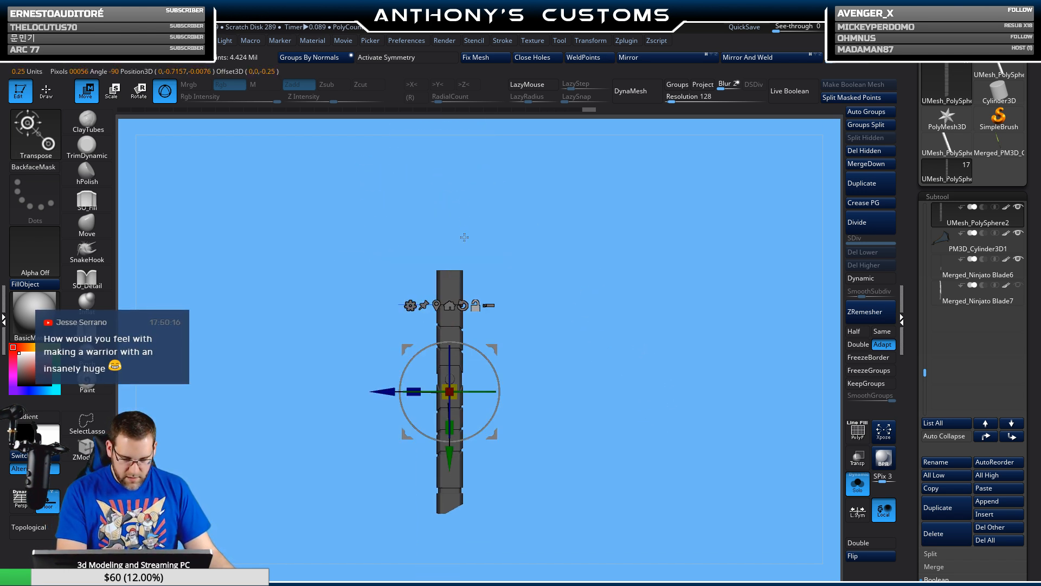
{"action": "left_click_drag", "start_coordinate": [453, 450], "coordinate": [457, 333]}
{"action": "left_click_drag", "start_coordinate": [572, 320], "coordinate": [581, 289], "text": "alt"}
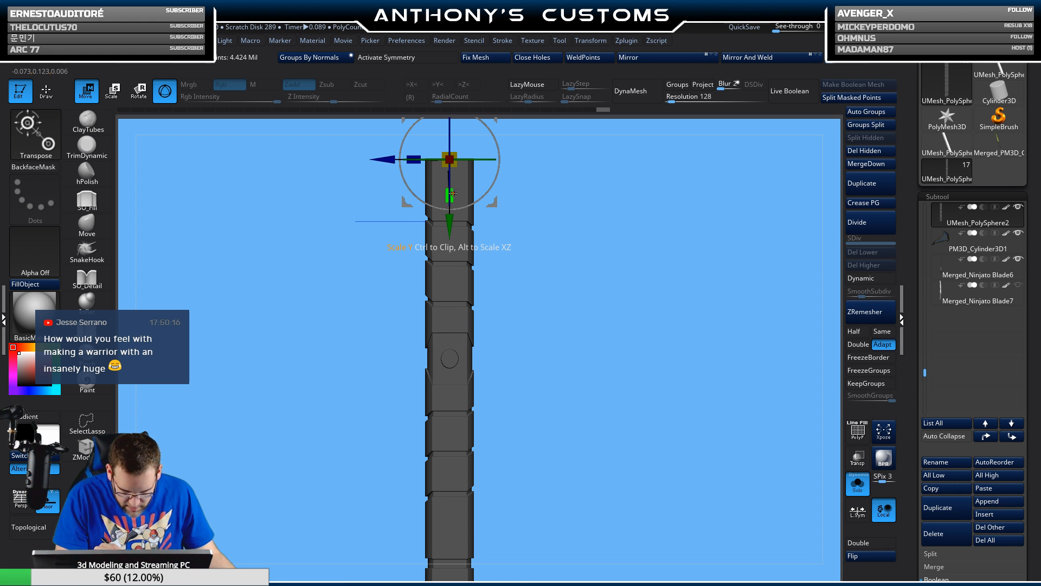
{"action": "left_click_drag", "start_coordinate": [453, 193], "coordinate": [455, 189]}
{"action": "key", "text": "q"}
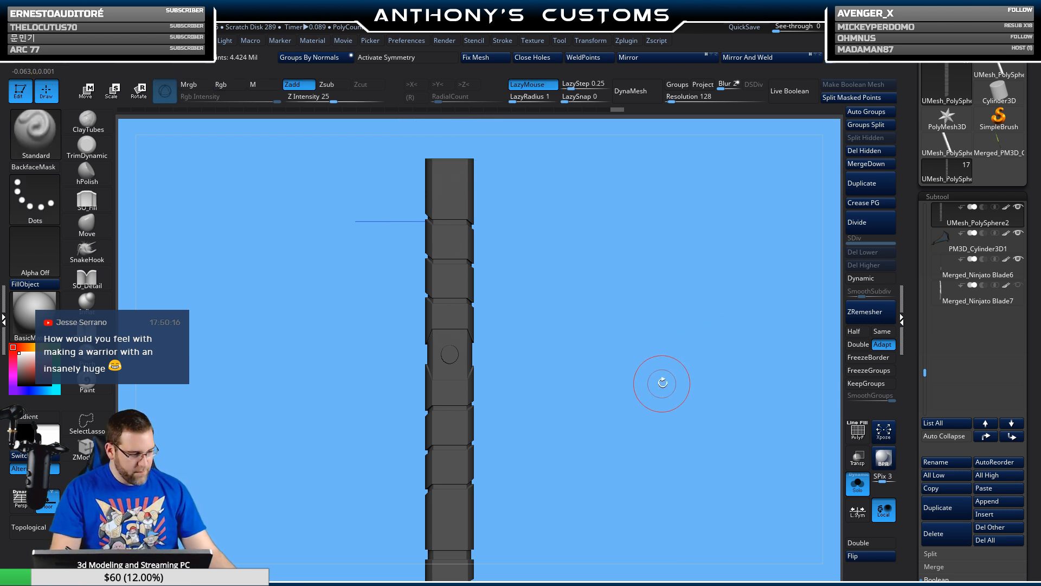
- Inspect the original sword's handle from both sides, leave Solo mode, and compare both swords' handles, guards and overall lengths
{"action": "mouse_move", "coordinate": [662, 380]}
{"action": "left_mouse_down"}
{"action": "mouse_move", "coordinate": [663, 428]}
{"action": "mouse_move", "coordinate": [561, 424]}
{"action": "mouse_move", "coordinate": [570, 406]}
{"action": "left_mouse_up"}
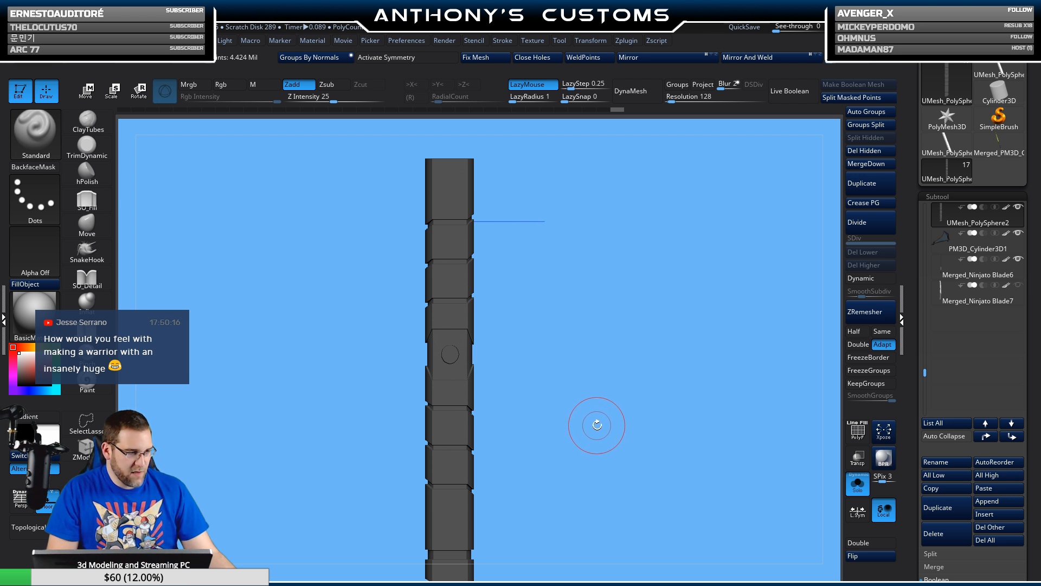
{"action": "left_click_drag", "start_coordinate": [597, 433], "coordinate": [687, 431], "text": "shift"}
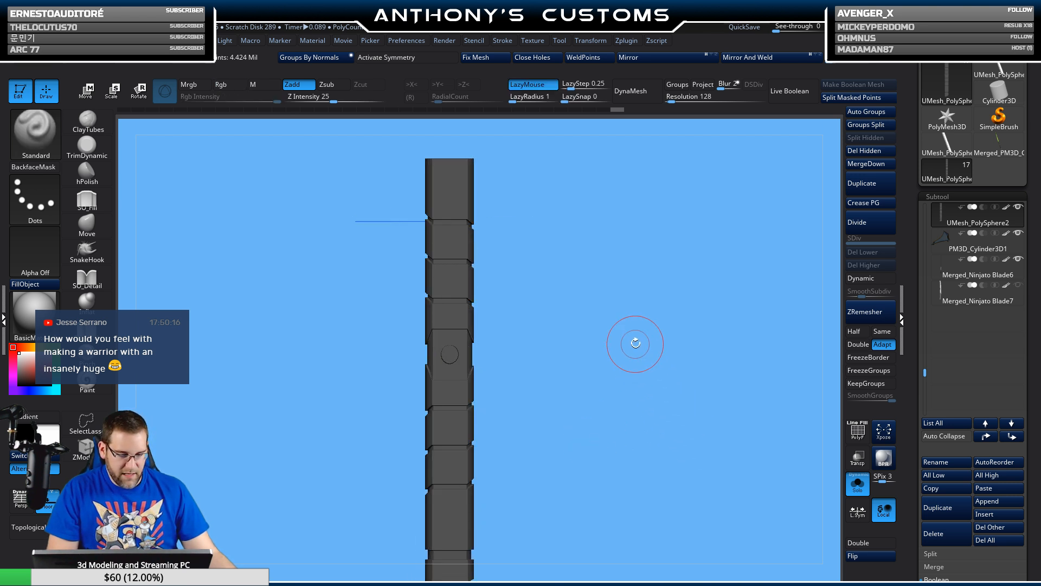
{"action": "left_click_drag", "start_coordinate": [636, 344], "coordinate": [609, 339]}
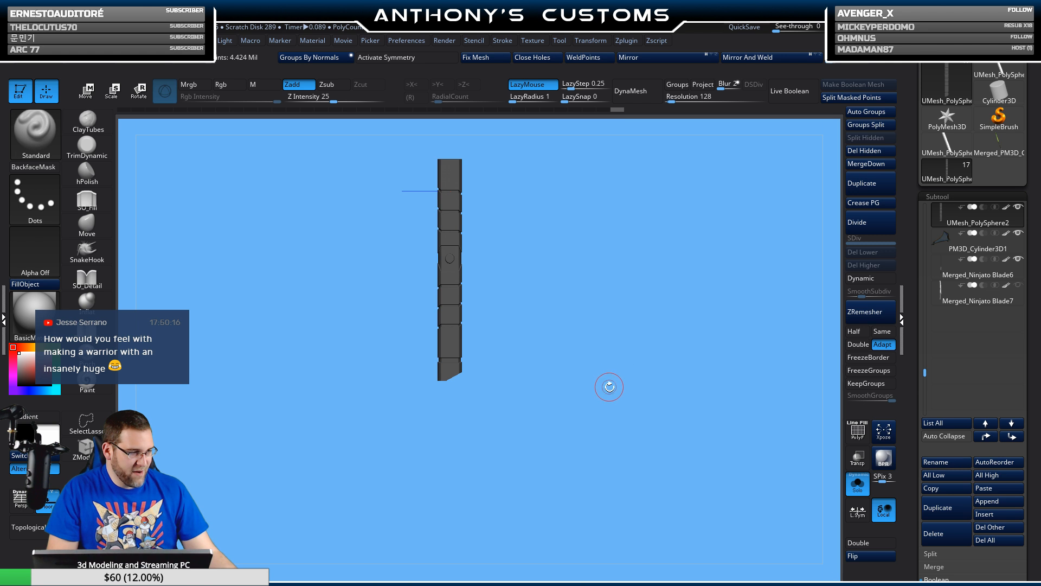
{"action": "left_click_drag", "start_coordinate": [609, 387], "coordinate": [617, 434], "text": "shift"}
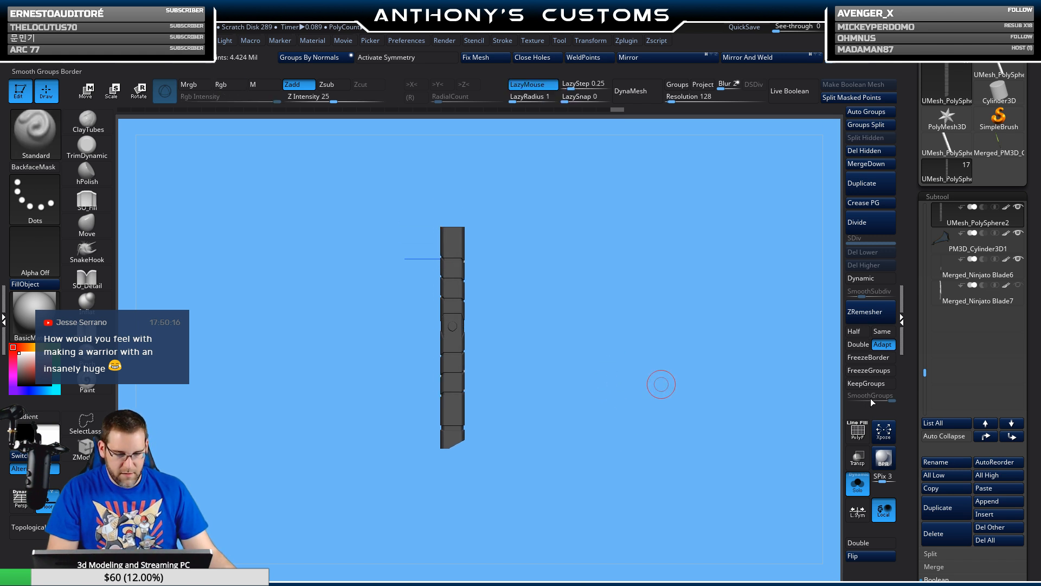
{"action": "left_click", "coordinate": [857, 483]}
{"action": "left_click_drag", "start_coordinate": [680, 407], "coordinate": [695, 434]}
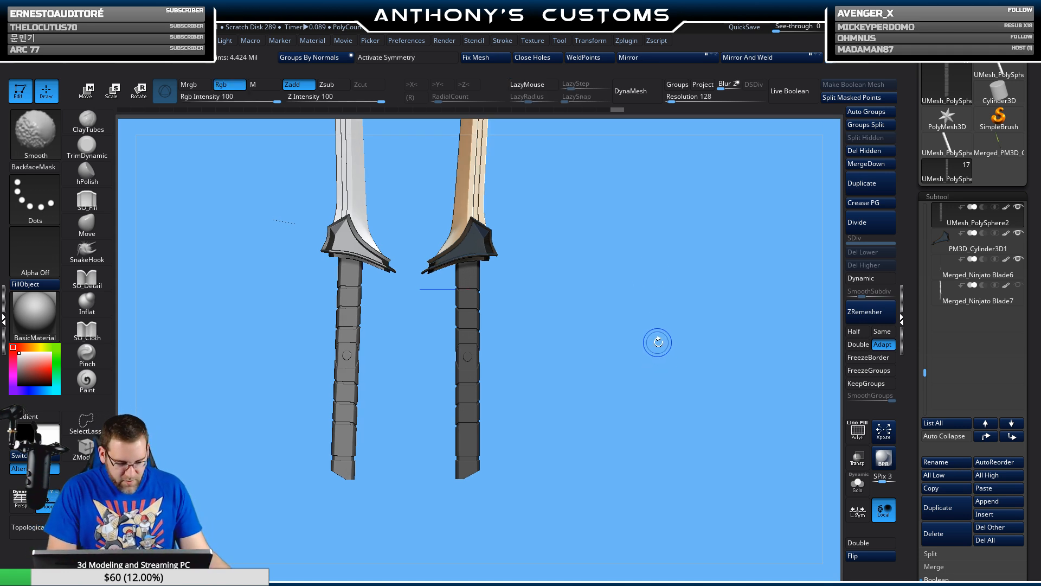
{"action": "mouse_move", "coordinate": [645, 371]}
{"action": "left_mouse_down"}
{"action": "mouse_move", "coordinate": [597, 358]}
{"action": "mouse_move", "coordinate": [642, 434]}
{"action": "mouse_move", "coordinate": [640, 367]}
{"action": "mouse_move", "coordinate": [662, 392]}
{"action": "mouse_move", "coordinate": [645, 353]}
{"action": "left_mouse_up"}
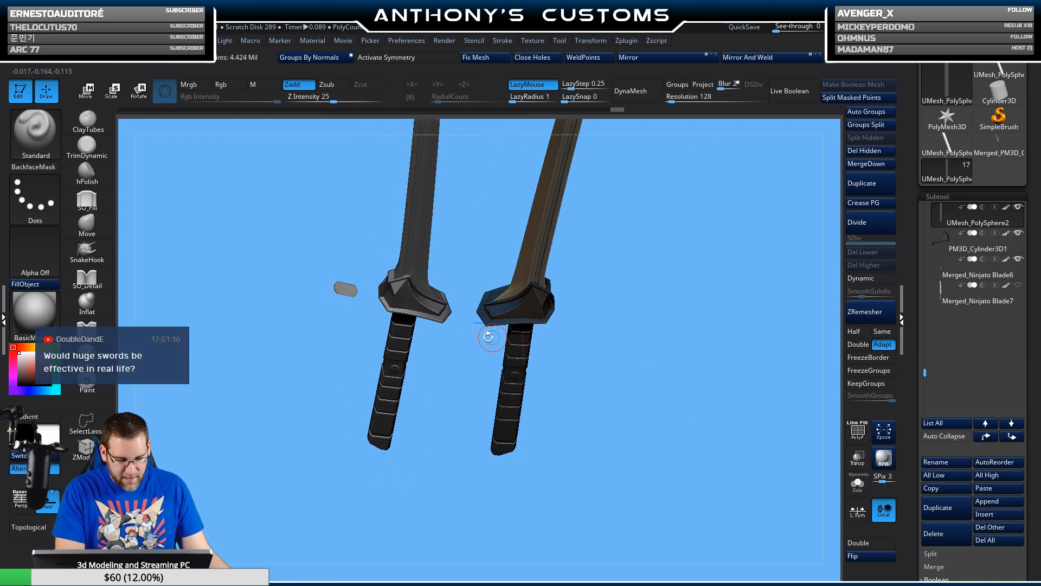
{"action": "left_click_drag", "start_coordinate": [636, 301], "coordinate": [653, 313], "text": "shift"}
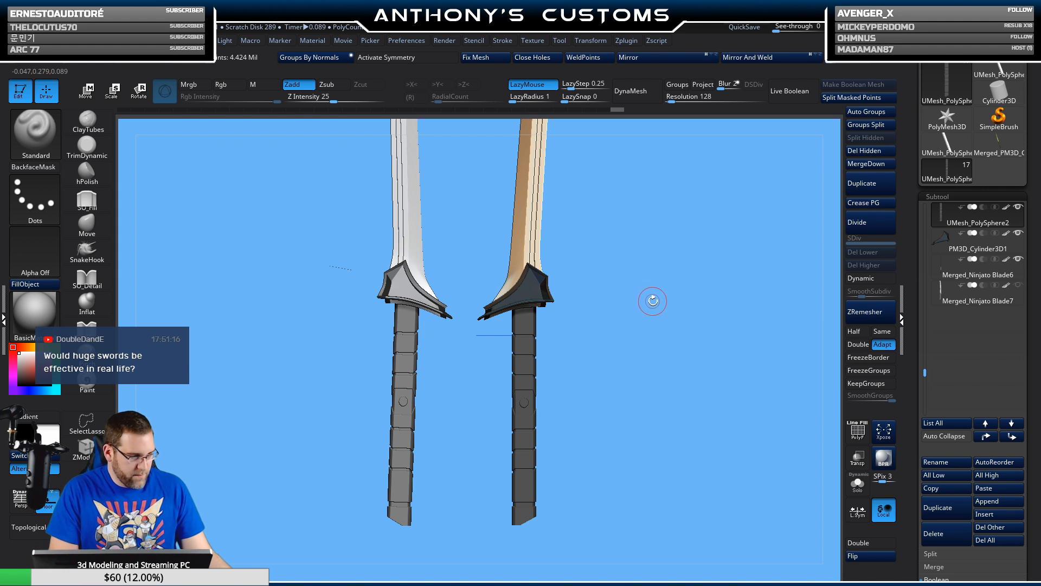
{"action": "left_click_drag", "start_coordinate": [647, 364], "coordinate": [556, 364], "text": "alt"}
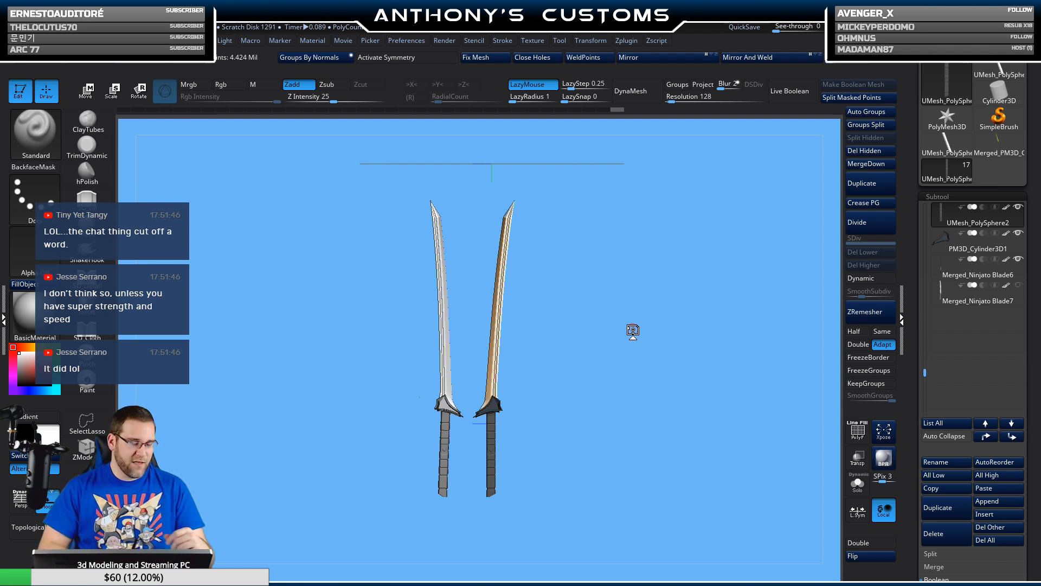
{"action": "left_click_drag", "start_coordinate": [606, 431], "coordinate": [603, 408]}
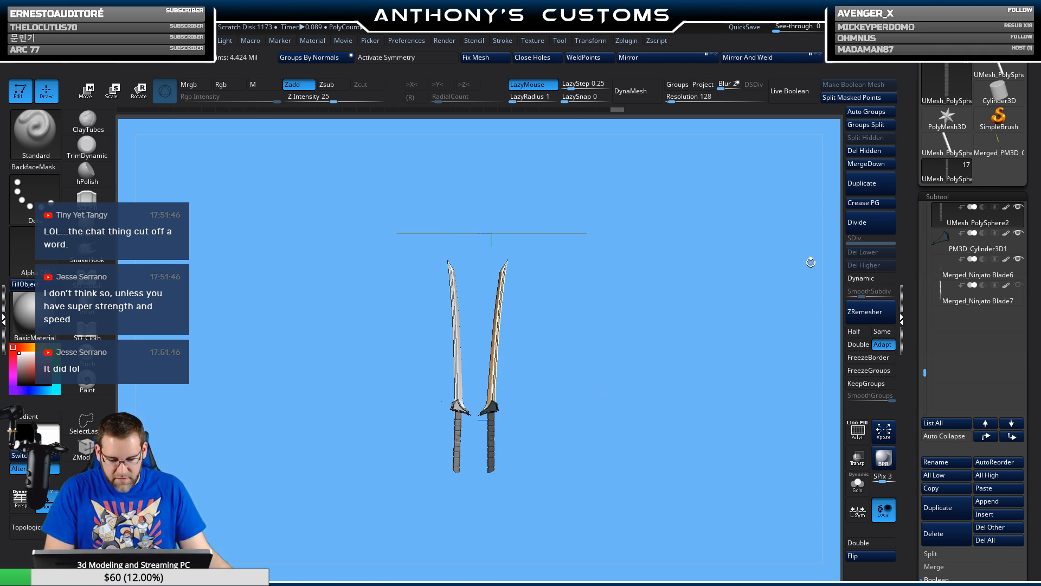
- Hide Merged_Ninjato Blade6 in favour of Merged_Ninjato Blade7, and rename the subtool Ninjato Blade1 as Ninjato Blade Good
{"action": "left_click", "coordinate": [1019, 263]}
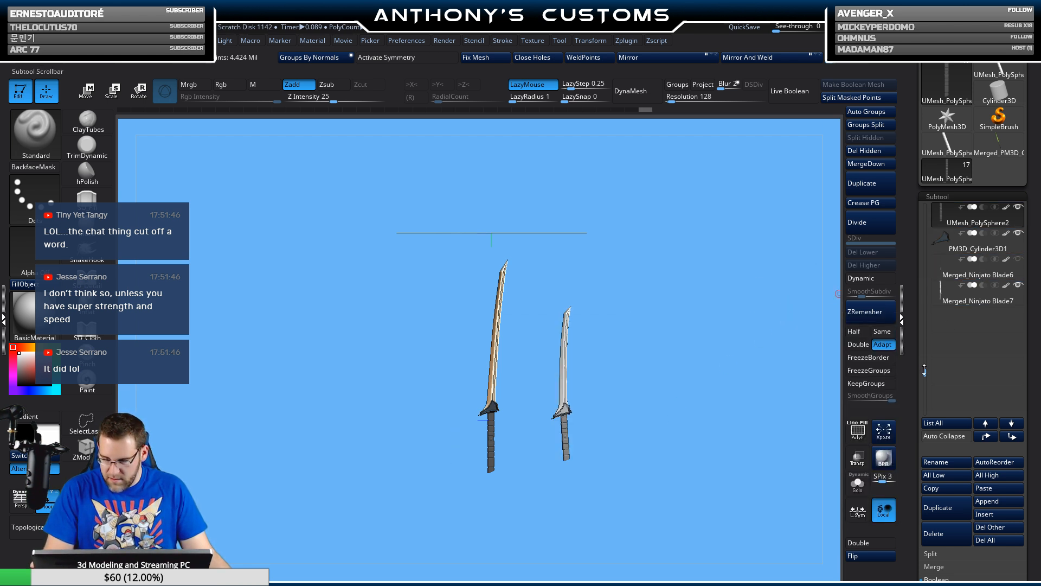
{"action": "left_click_drag", "start_coordinate": [927, 363], "coordinate": [926, 348]}
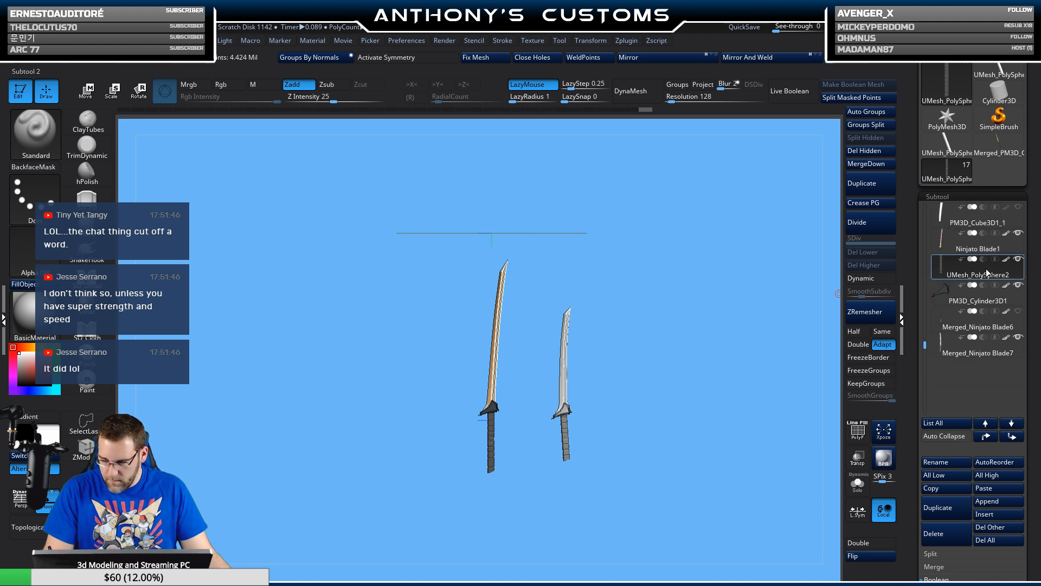
{"action": "left_click", "coordinate": [1007, 246]}
{"action": "left_click", "coordinate": [939, 462]}
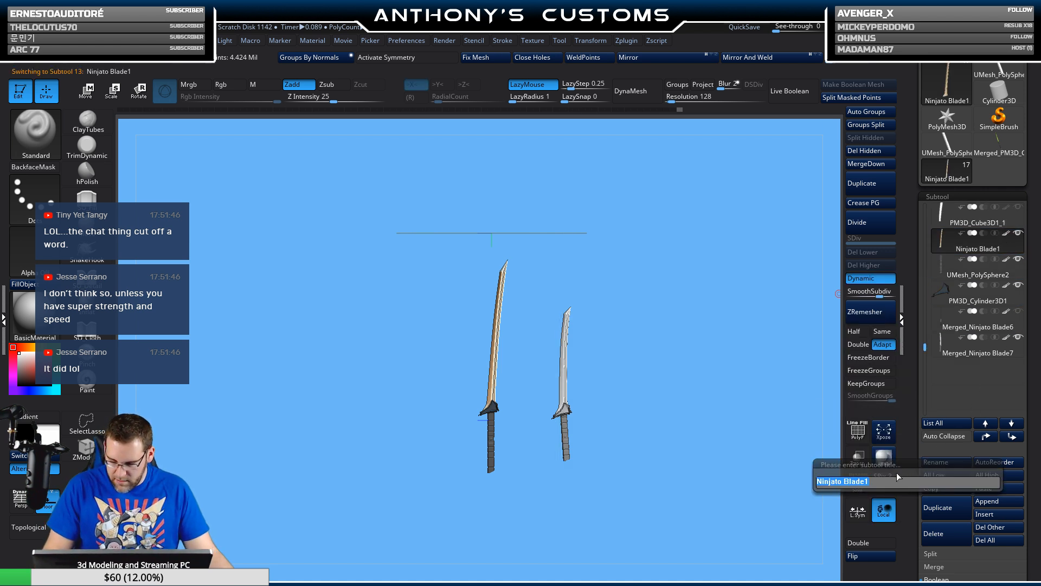
{"action": "key", "text": "BackSpace"}
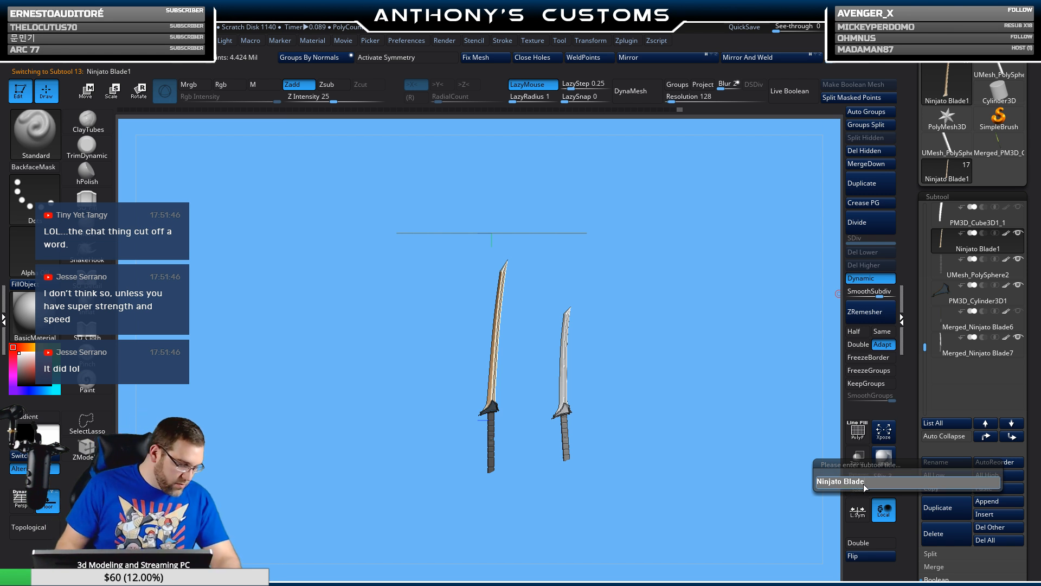
{"action": "type", "text": "G"}
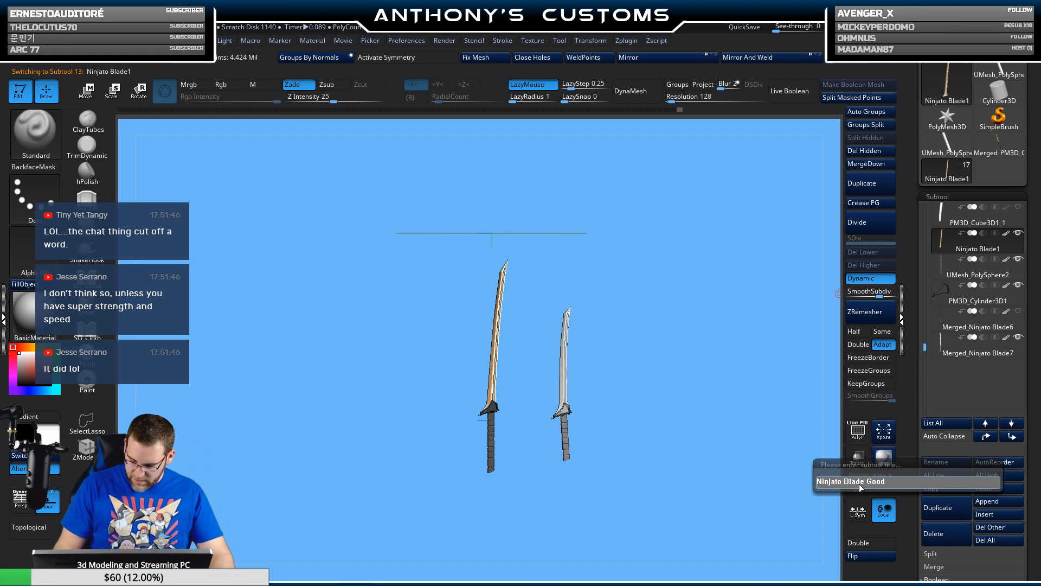
{"action": "type", "text": "ood"}
{"action": "key", "text": "Return"}
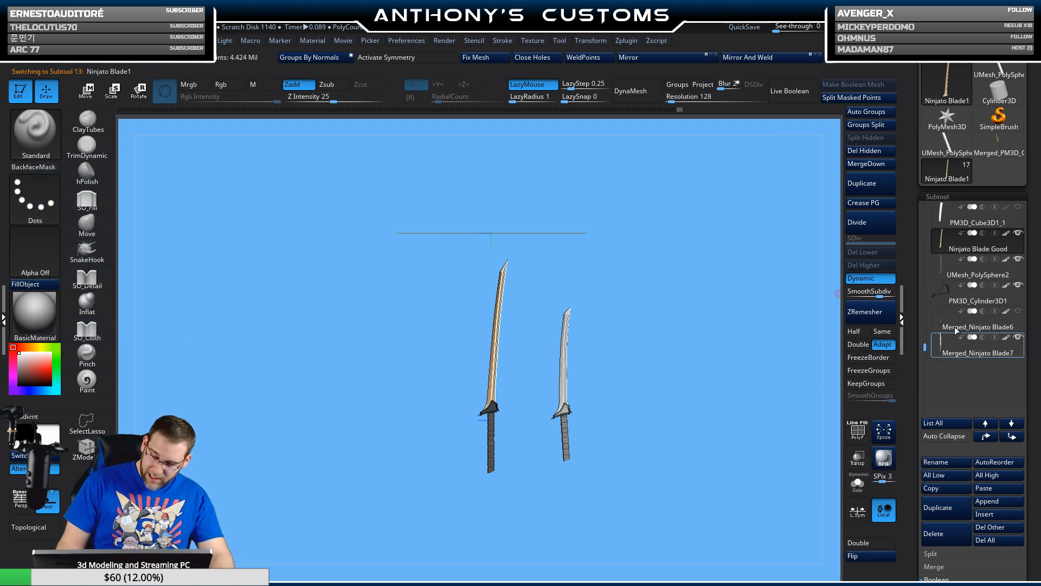
- Rename the original sword's handle subtool, UMesh_PolySphere2, as Hilt Good
{"action": "left_click", "coordinate": [963, 275]}
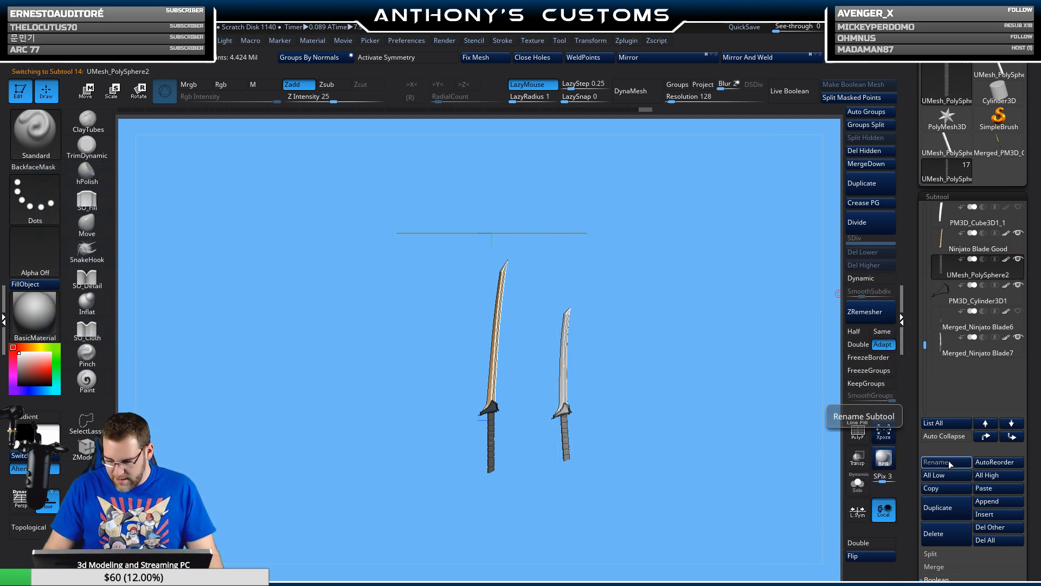
{"action": "left_click", "coordinate": [946, 463]}
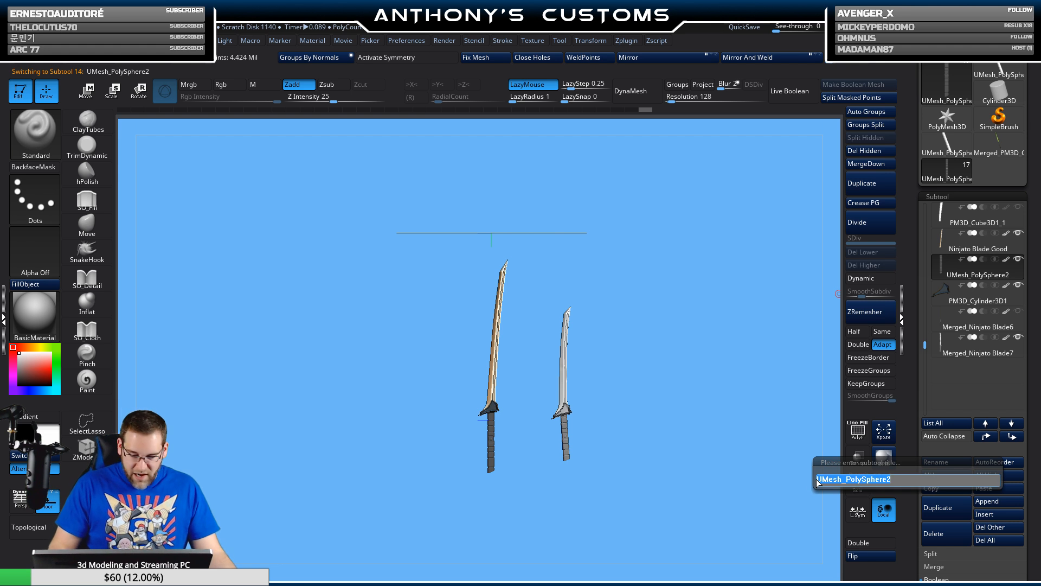
{"action": "key", "text": "BackSpace"}
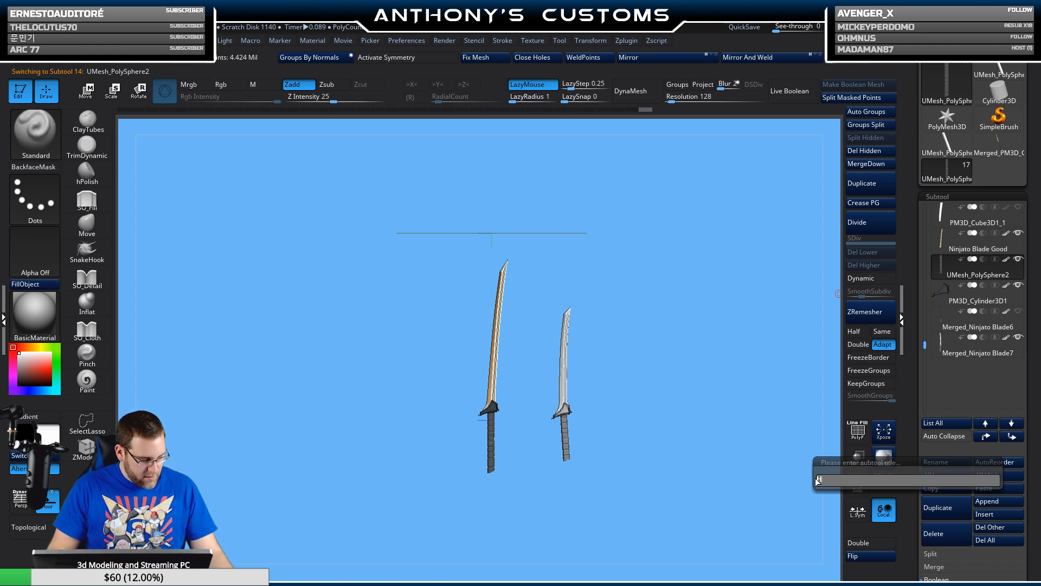
{"action": "type", "text": "Hilt Goo"}
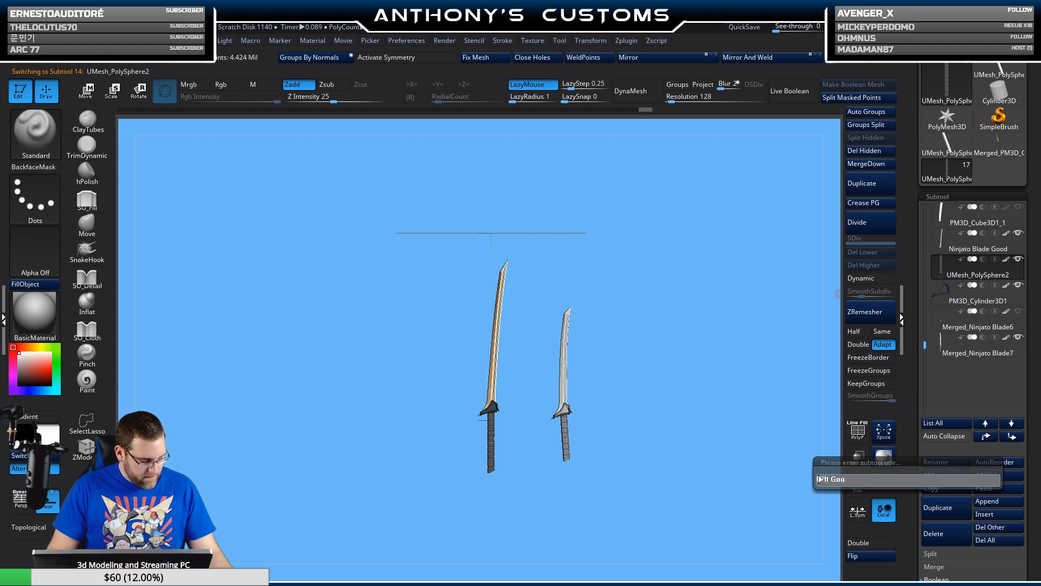
{"action": "type", "text": "d"}
{"action": "key", "text": "Return"}
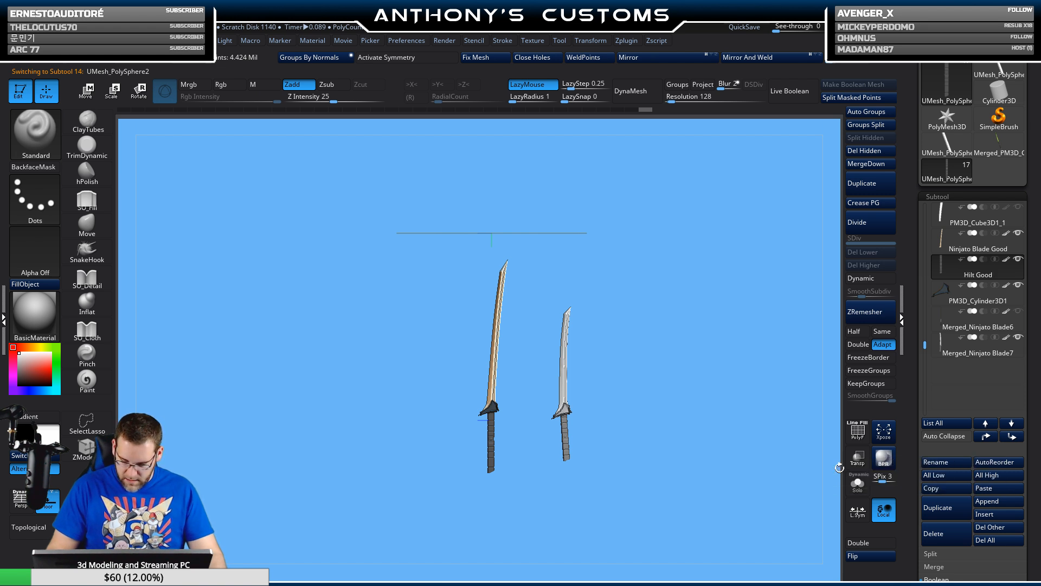
- Correct the name of the original sword's handle subtool to Handle Good
{"action": "mouse_move", "coordinate": [946, 285]}
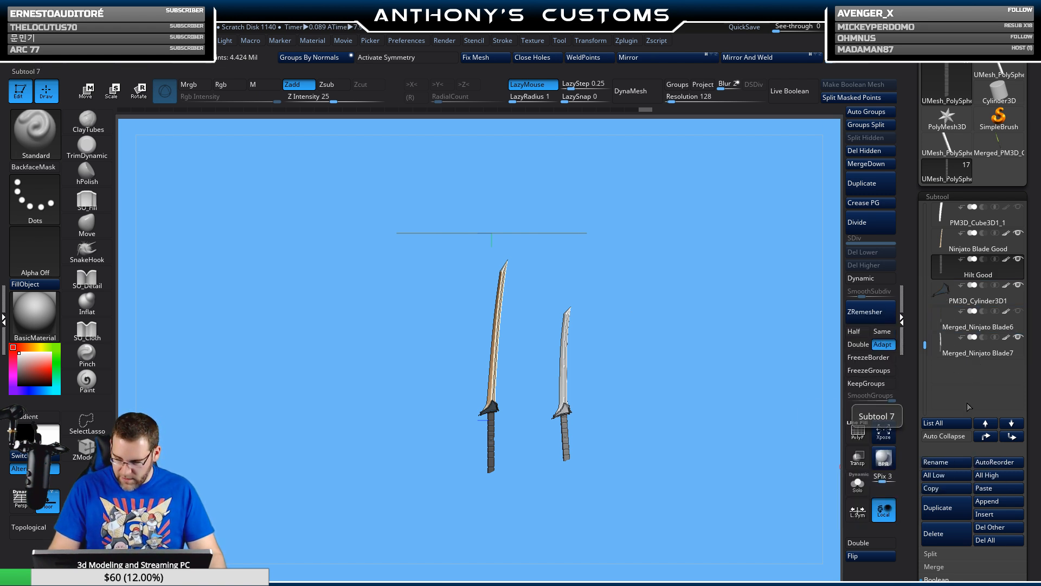
{"action": "left_click", "coordinate": [938, 465]}
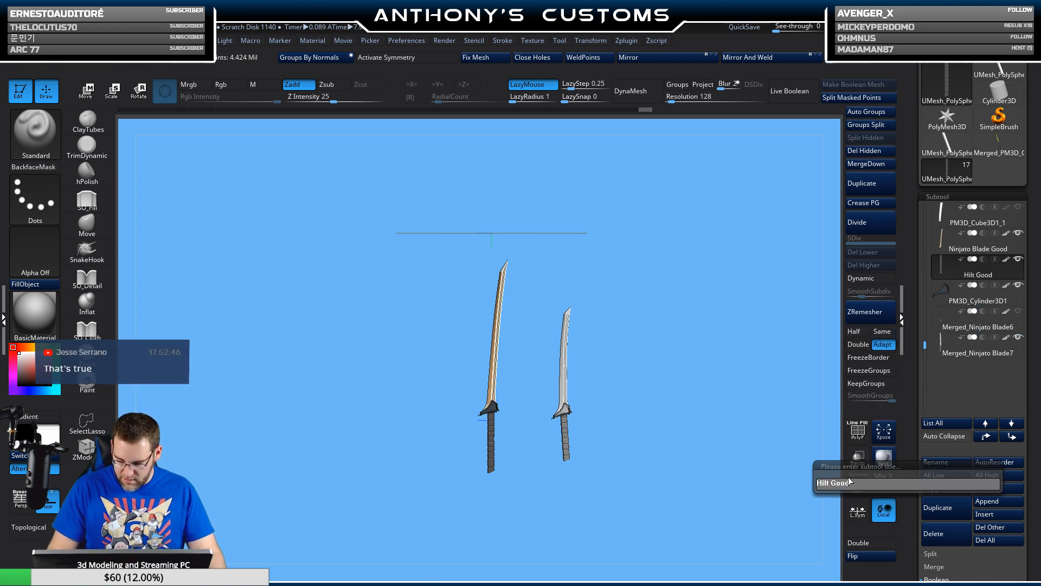
{"action": "key", "text": "BackSpace"}
{"action": "key", "text": "BackSpace"}
{"action": "key", "text": "BackSpace"}
{"action": "key", "text": "BackSpace"}
{"action": "key", "text": "BackSpace"}
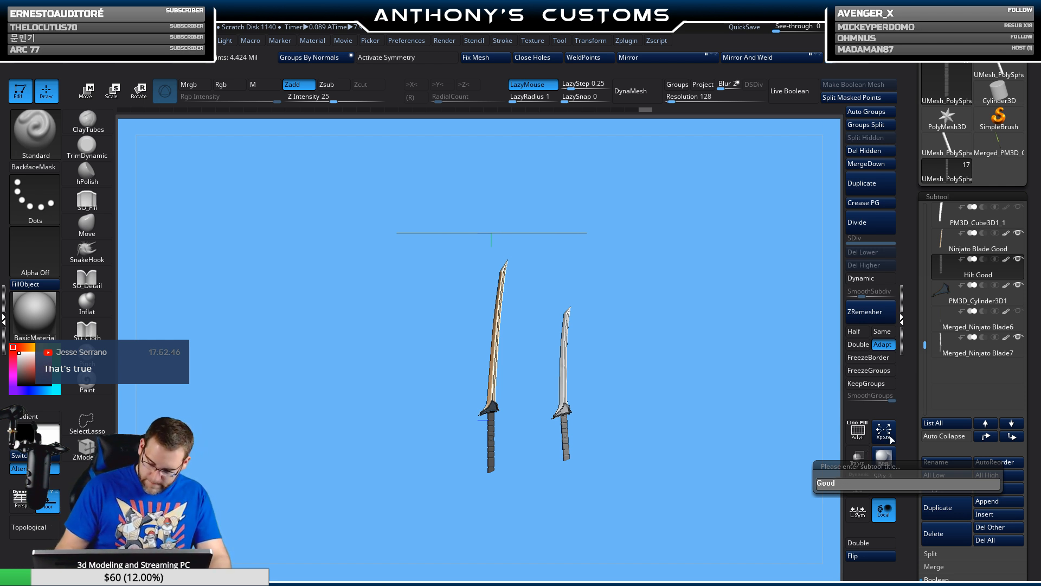
{"action": "type", "text": "Handle"}
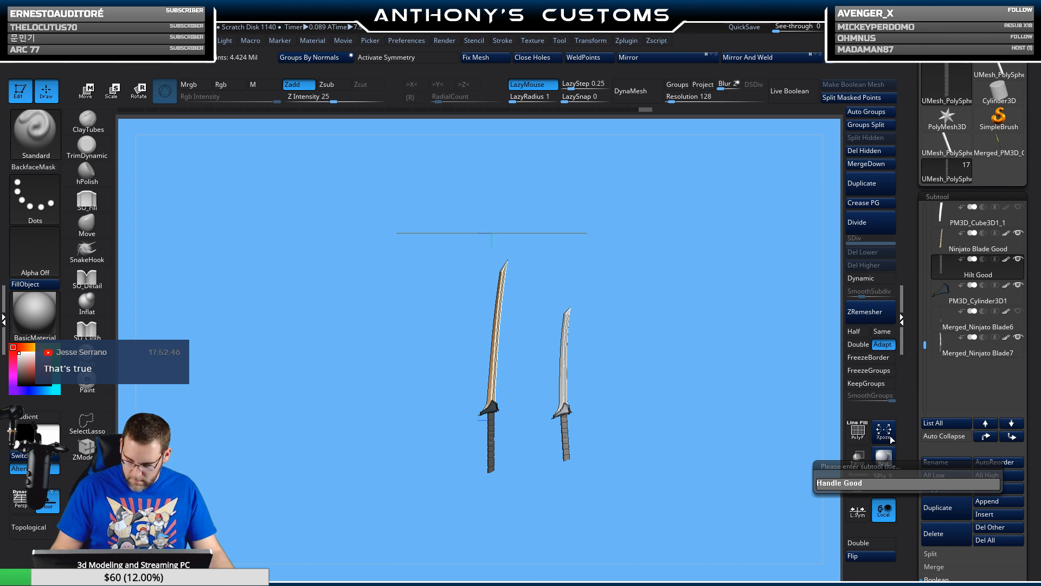
{"action": "key", "text": "Return"}
- Rename the original sword's guard subtool, PM3D_Cylinder3D1, as Hilt good
{"action": "left_click", "coordinate": [955, 301]}
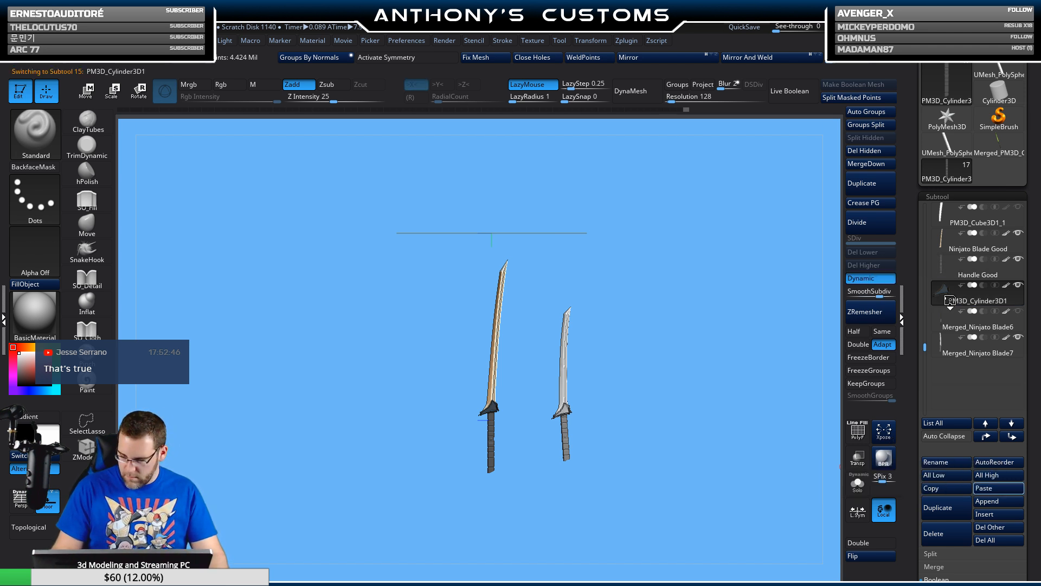
{"action": "left_click", "coordinate": [942, 460]}
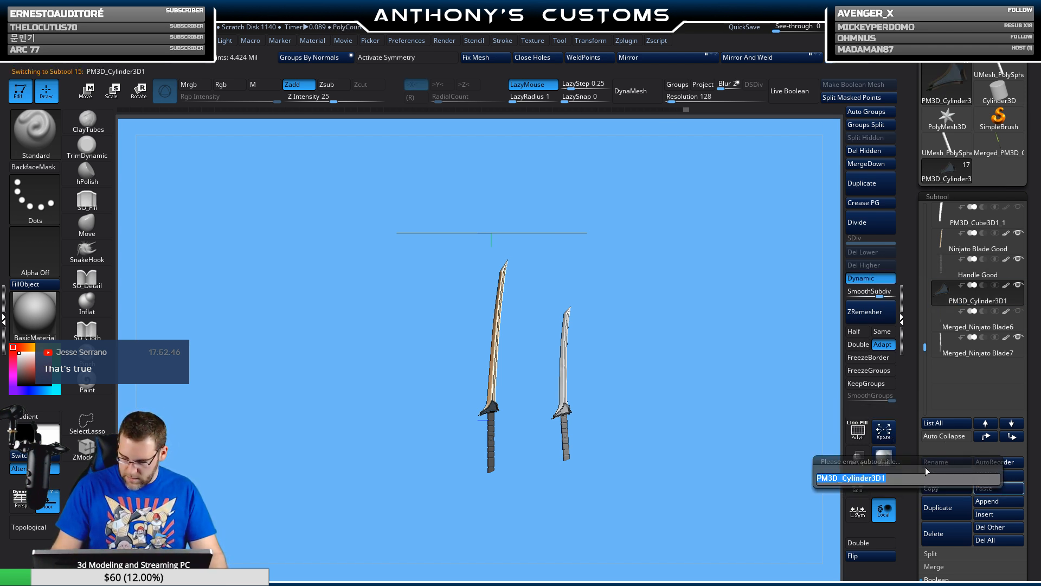
{"action": "type", "text": "Hilt"}
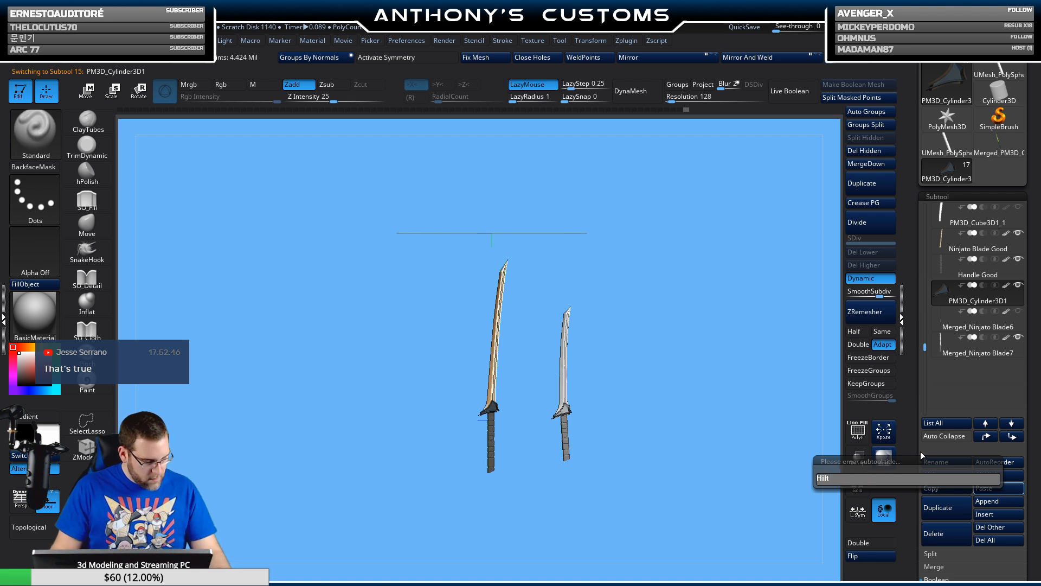
{"action": "type", "text": " good"}
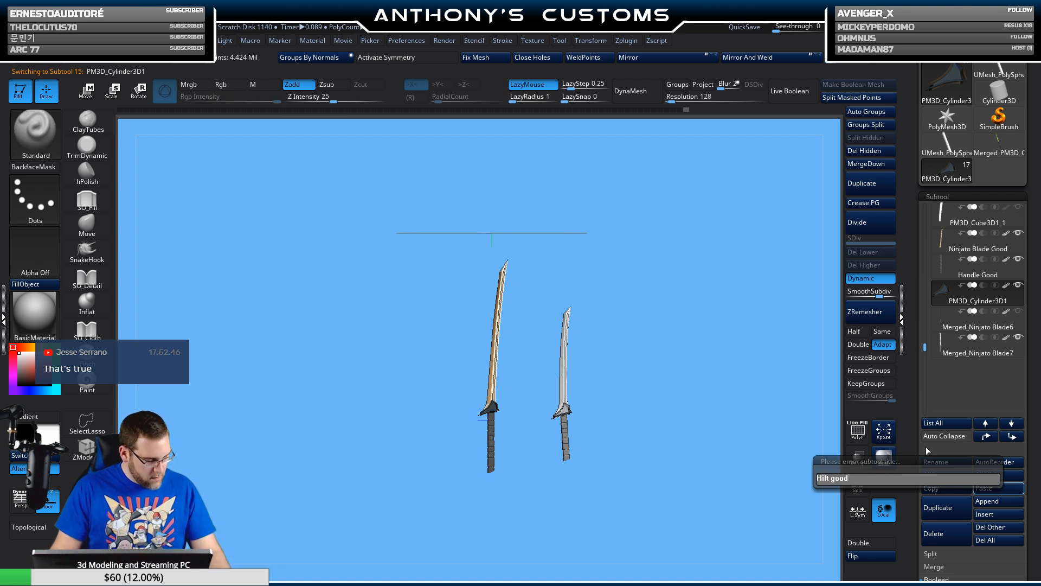
{"action": "key", "text": "Return"}
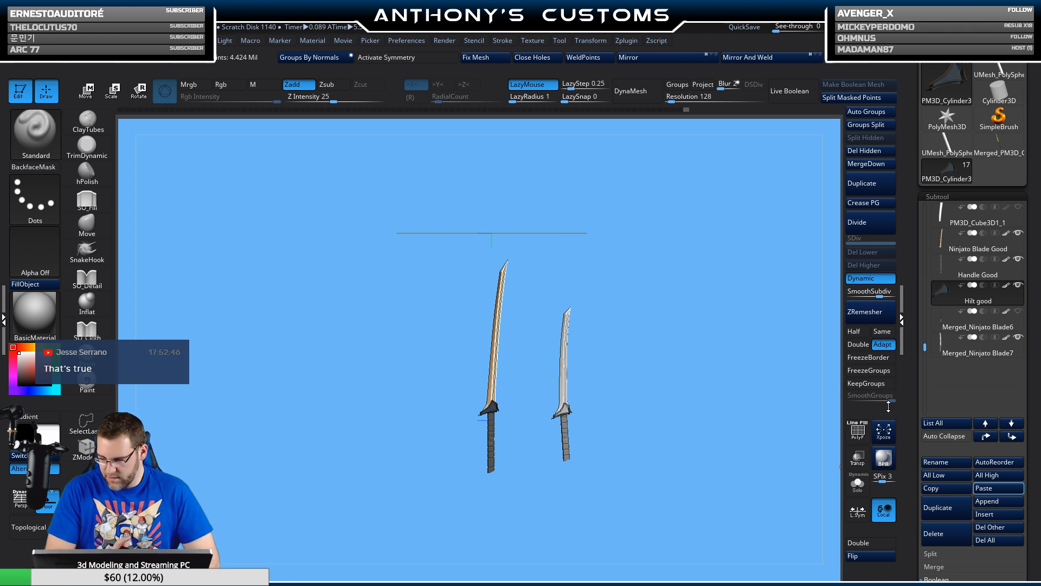
- Duplicate the Hilt good, Handle Good and Ninjato Blade Good subtools
{"action": "left_click", "coordinate": [950, 514]}
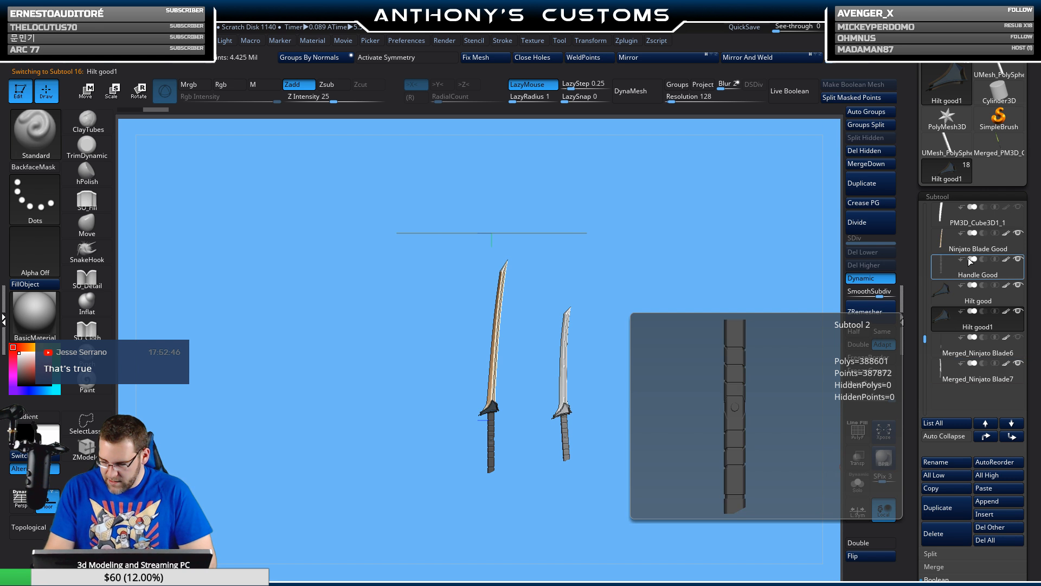
{"action": "left_click", "coordinate": [961, 269]}
{"action": "left_click", "coordinate": [945, 502]}
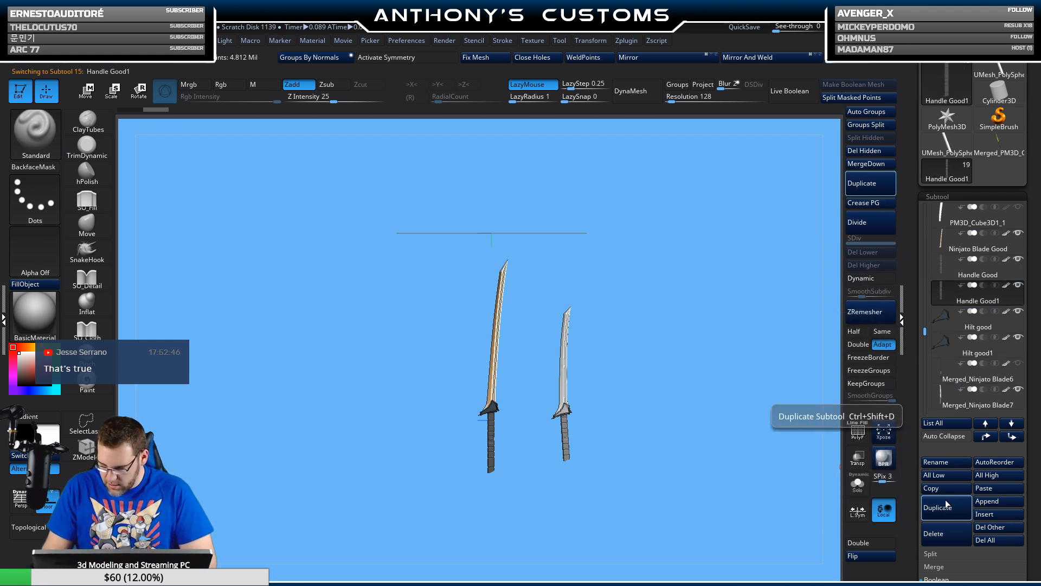
{"action": "left_click", "coordinate": [950, 245]}
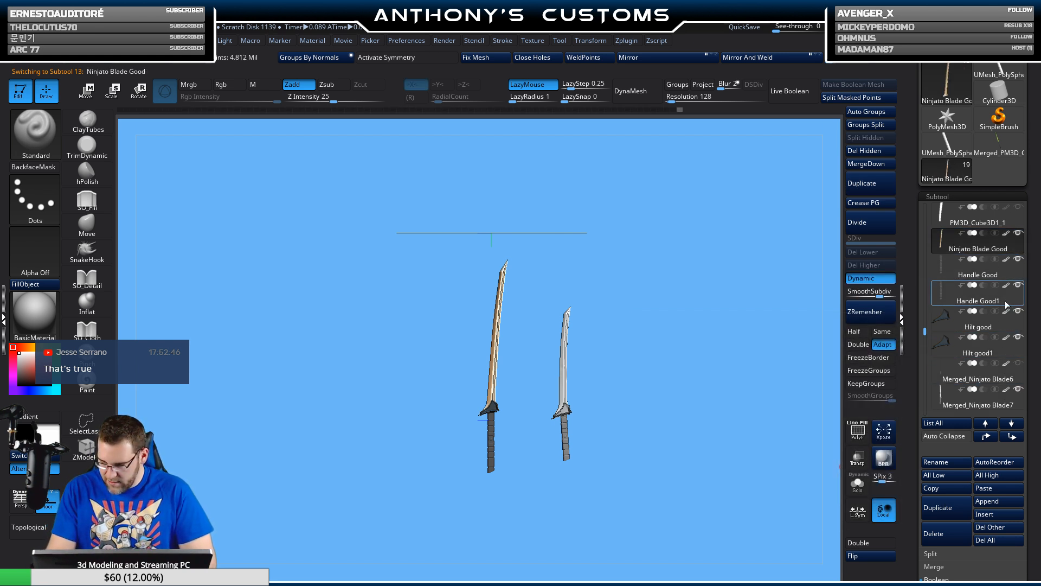
{"action": "left_click", "coordinate": [949, 507]}
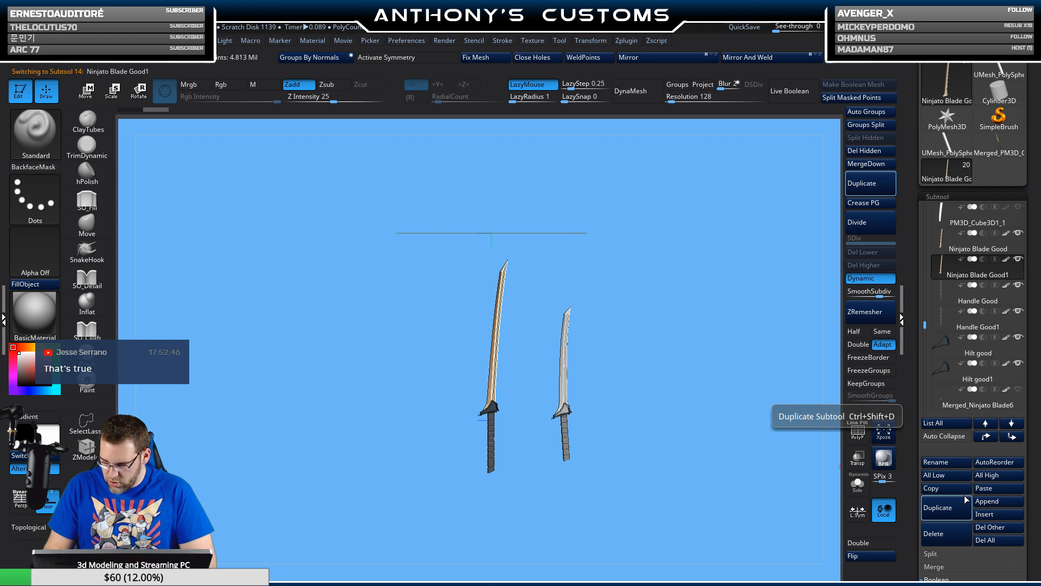
- Move Ninjato Blade Good1 below Hilt good and Handle Good1 below Hilt good1 in the subtool order
{"action": "left_click", "coordinate": [1012, 438]}
{"action": "left_click", "coordinate": [1011, 437]}
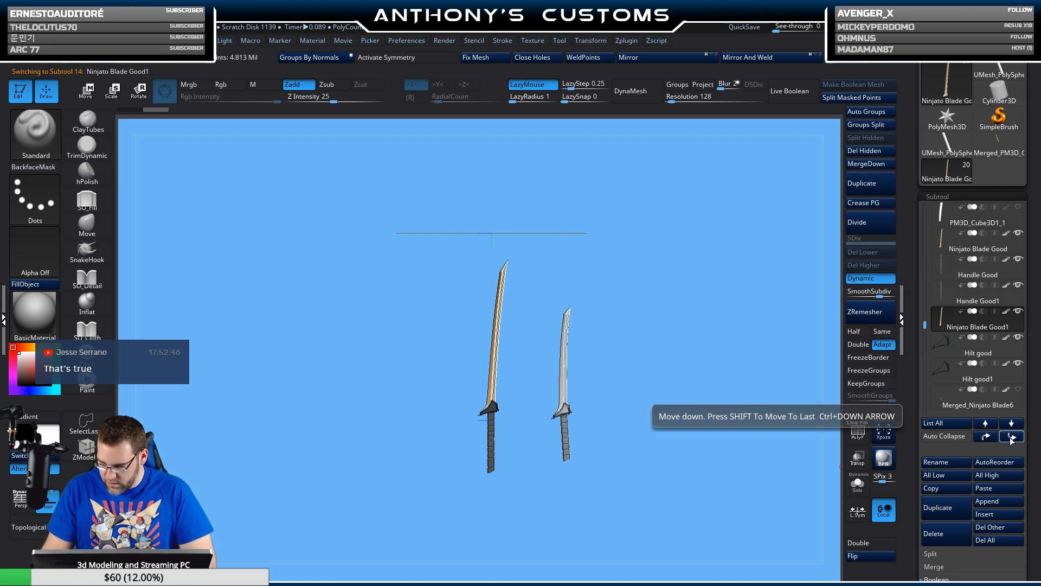
{"action": "left_click", "coordinate": [1011, 437]}
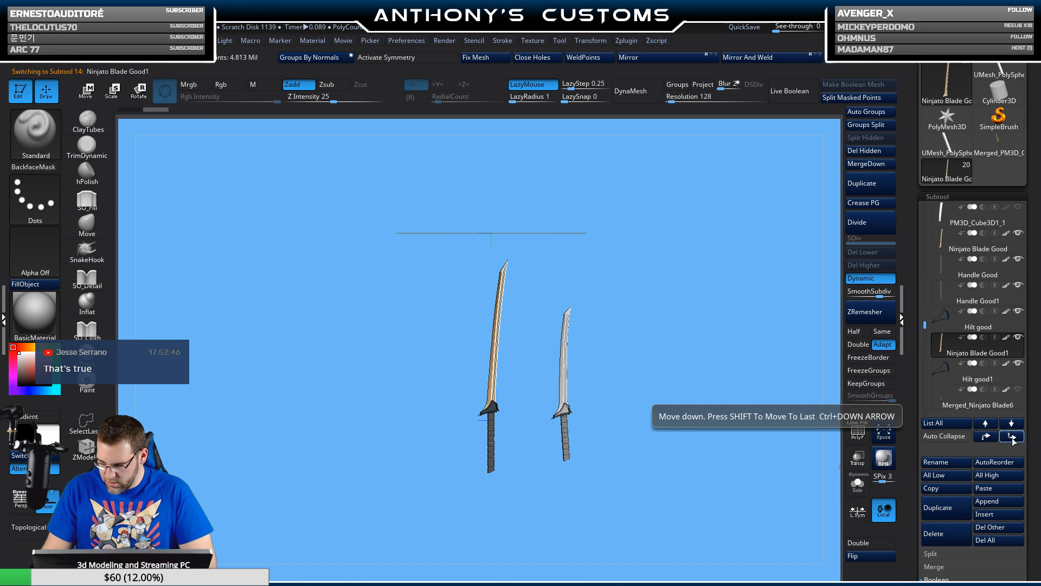
{"action": "left_click", "coordinate": [971, 297]}
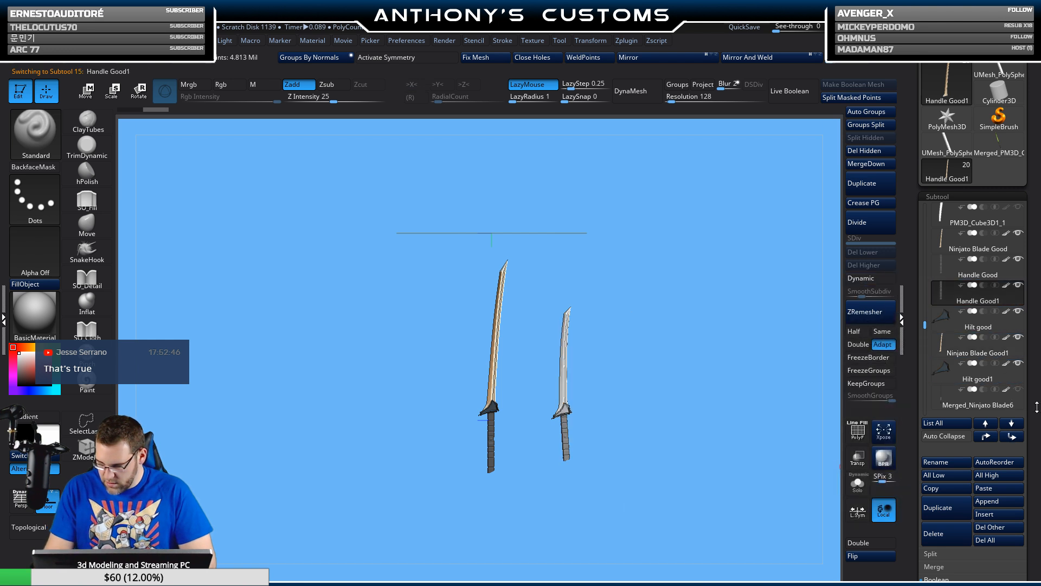
{"action": "left_click", "coordinate": [1012, 437]}
{"action": "left_click", "coordinate": [1012, 437]}
{"action": "left_click", "coordinate": [1013, 437]}
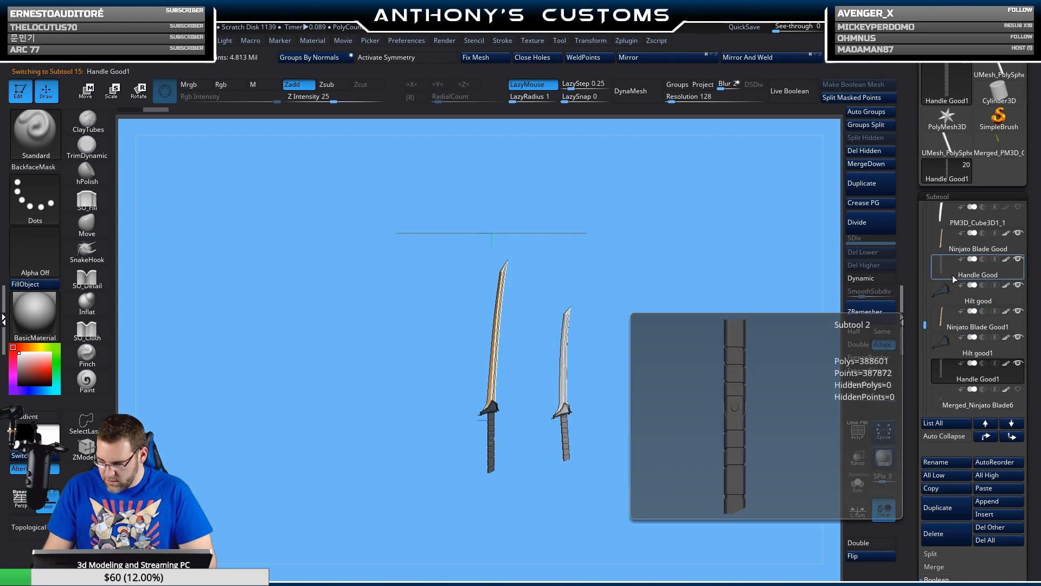
- Move Handle Good below Hilt good and hide the original Ninjato Blade Good, Hilt good and Handle Good subtools
{"action": "left_click", "coordinate": [953, 275]}
{"action": "left_click", "coordinate": [1009, 437]}
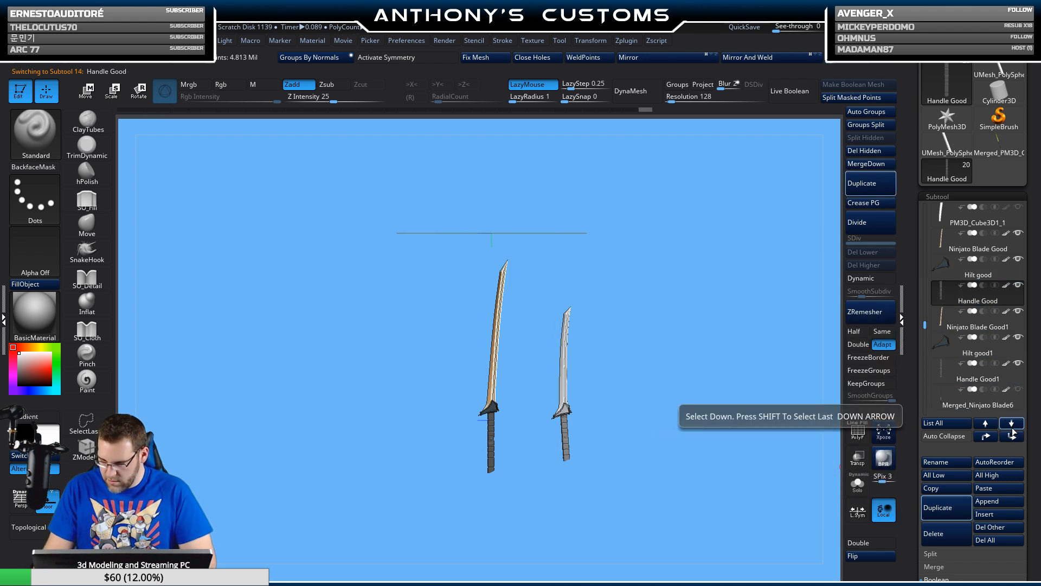
{"action": "left_click", "coordinate": [1018, 233]}
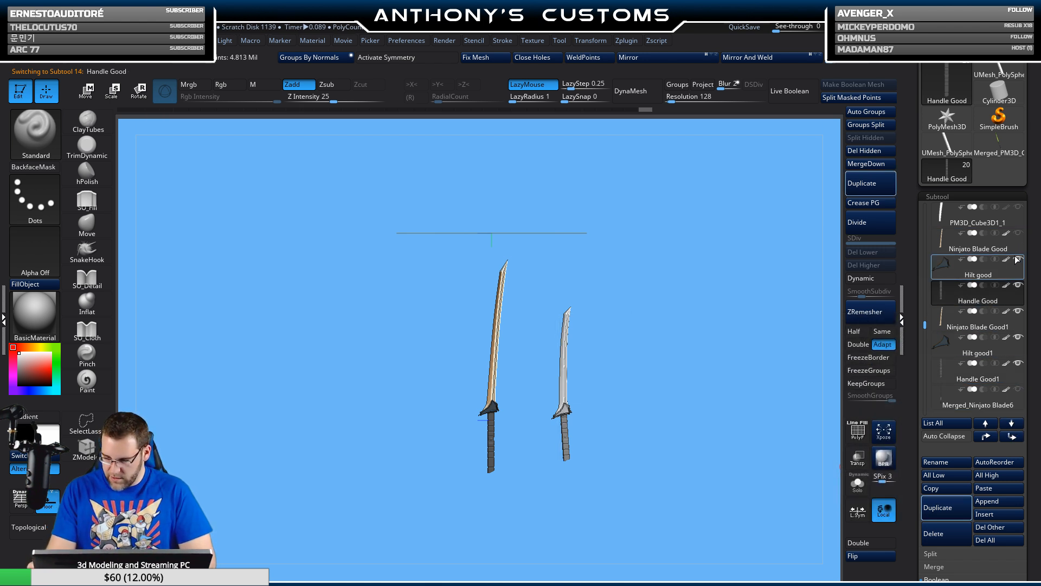
{"action": "left_click", "coordinate": [1018, 259]}
{"action": "left_click", "coordinate": [1018, 285]}
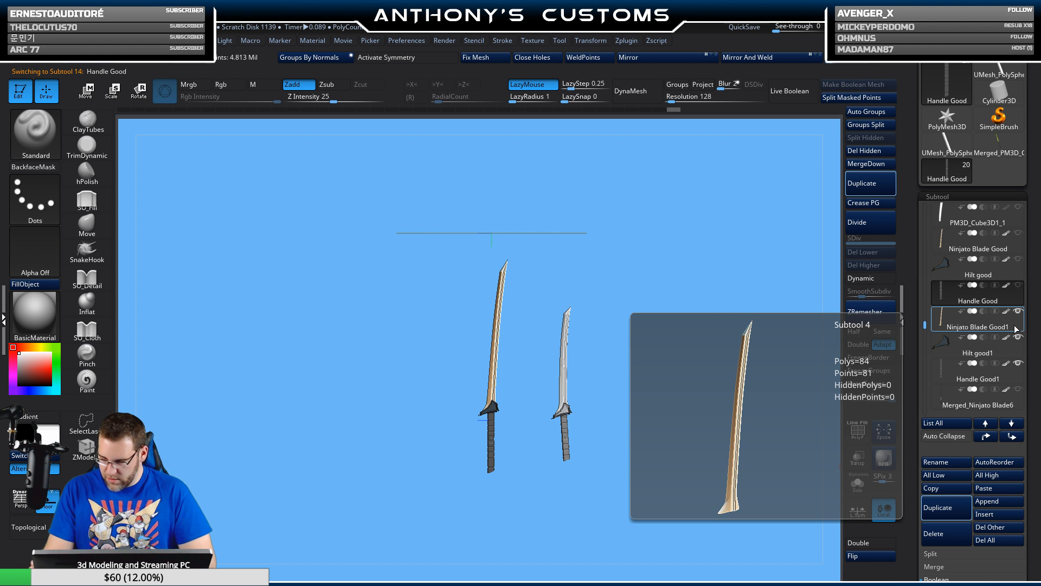
- Select Ninjato Blade Good1 and centre the transform gizmo on its mesh
{"action": "left_click_drag", "start_coordinate": [646, 379], "coordinate": [635, 477], "text": "alt"}
{"action": "left_click_drag", "start_coordinate": [564, 479], "coordinate": [593, 430], "text": "alt"}
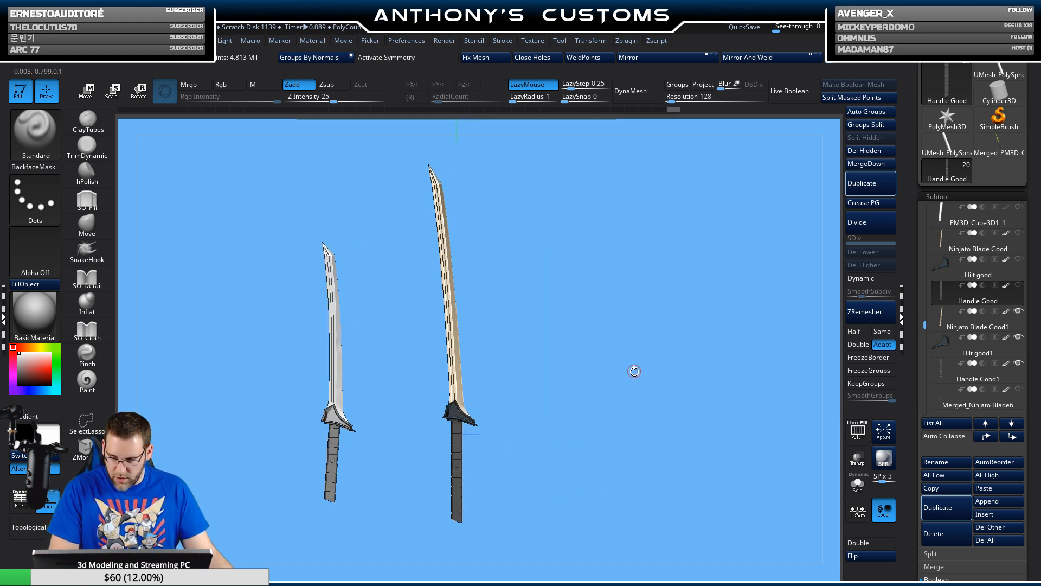
{"action": "left_click", "coordinate": [998, 319]}
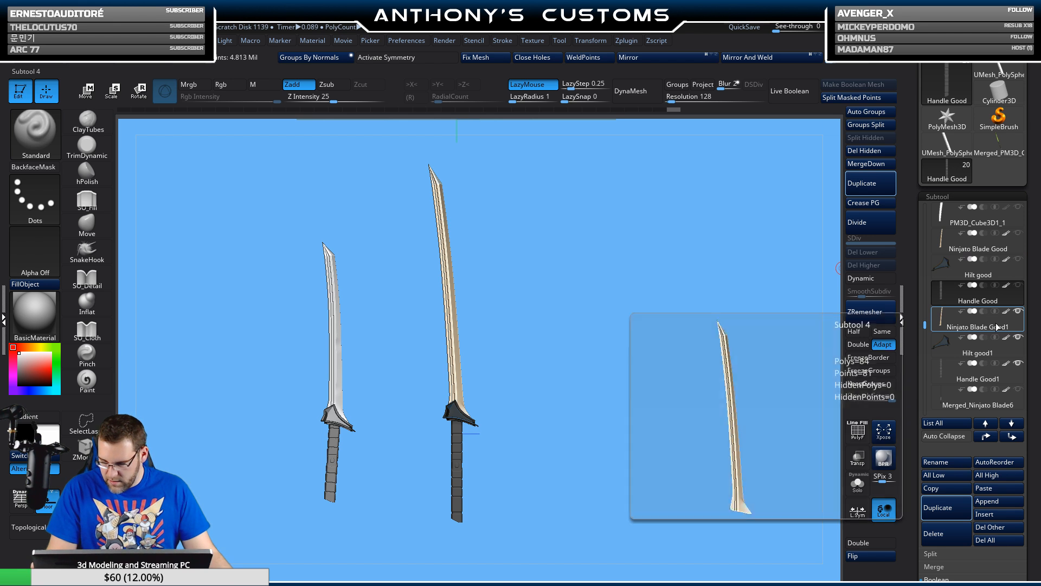
{"action": "left_click_drag", "start_coordinate": [616, 390], "coordinate": [638, 408]}
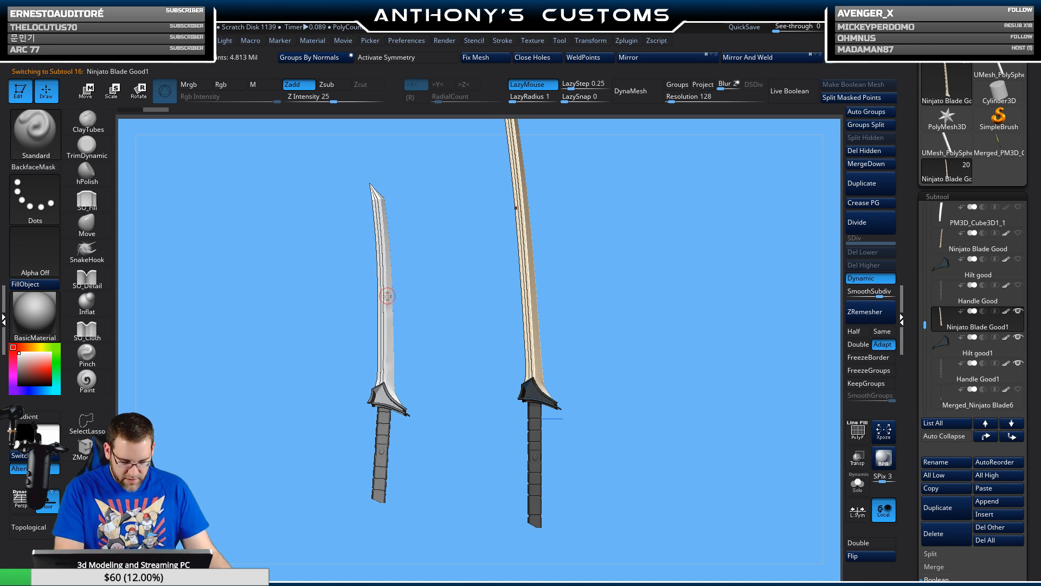
{"action": "left_click_drag", "start_coordinate": [622, 330], "coordinate": [629, 333]}
{"action": "left_click_drag", "start_coordinate": [435, 346], "coordinate": [667, 461], "text": "alt"}
{"action": "left_click_drag", "start_coordinate": [576, 355], "coordinate": [630, 310]}
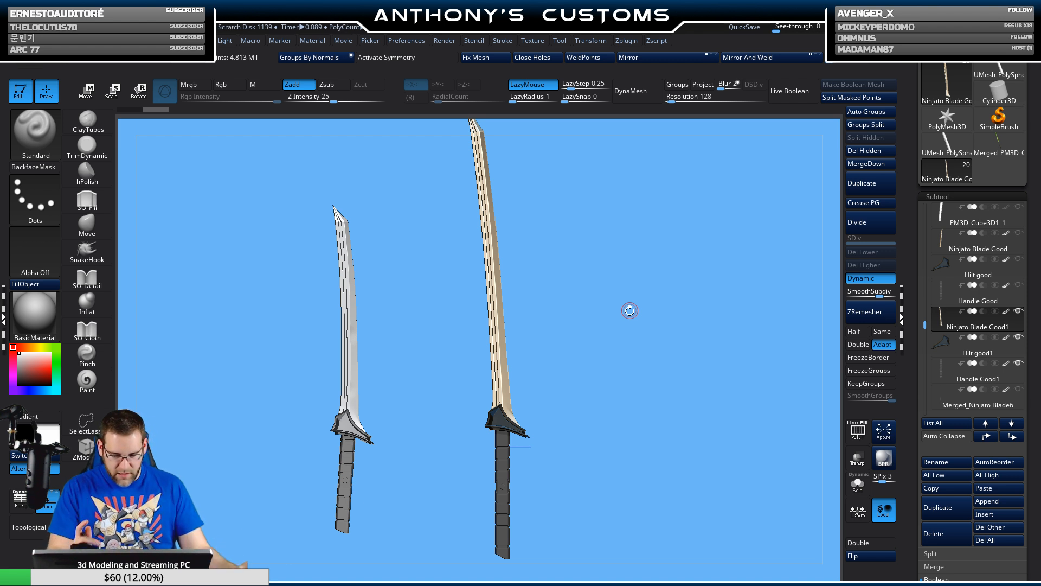
{"action": "key", "text": "w"}
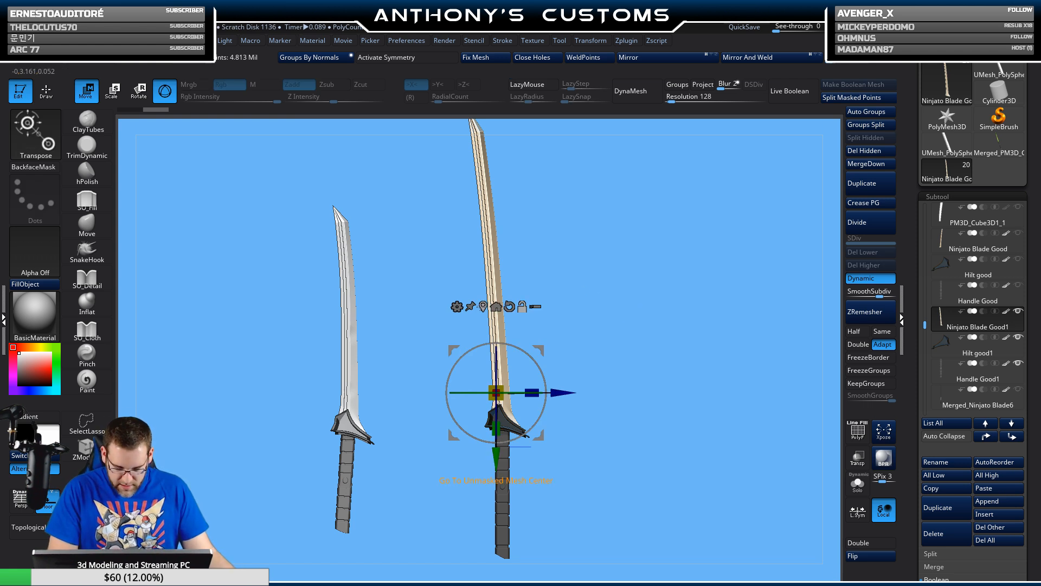
{"action": "left_click", "coordinate": [483, 307], "text": "alt"}
- Reposition the gizmo at the blade's base by the guard and tilt it to follow the blade's angle
{"action": "left_click_drag", "start_coordinate": [623, 311], "coordinate": [590, 323]}
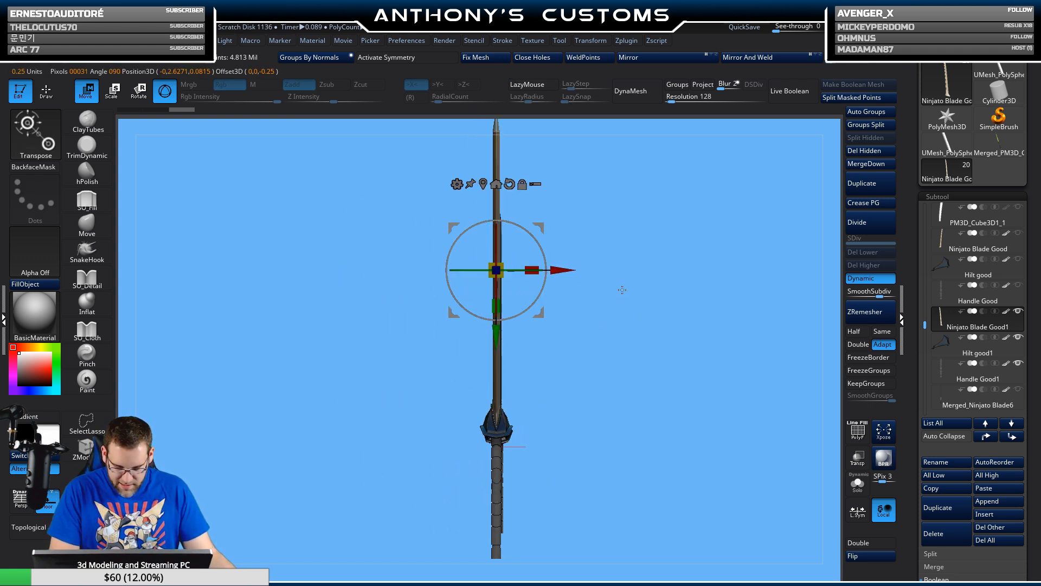
{"action": "left_click_drag", "start_coordinate": [622, 290], "coordinate": [624, 358], "text": "alt"}
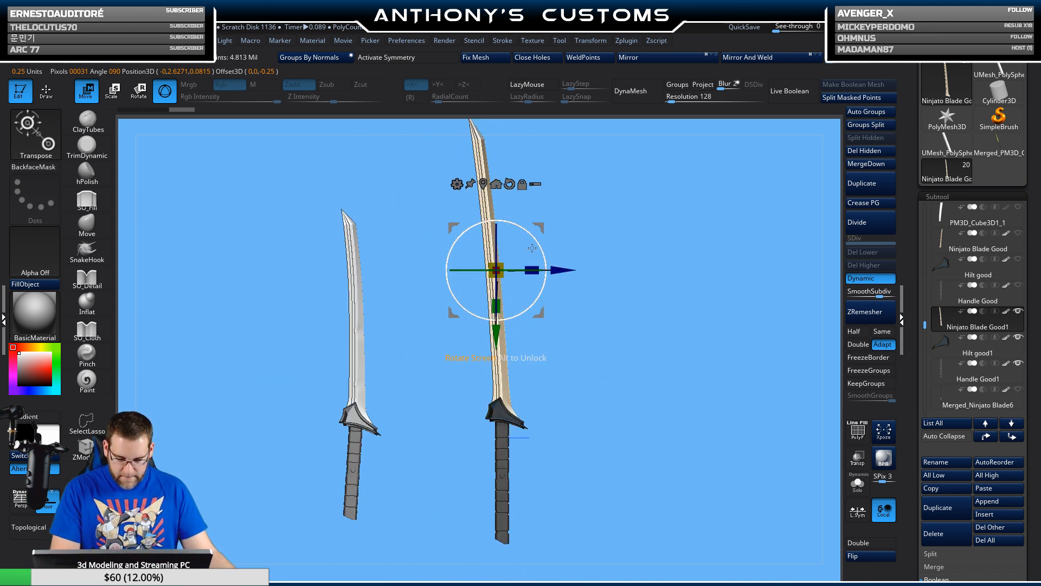
{"action": "left_click_drag", "start_coordinate": [498, 333], "coordinate": [522, 477], "text": "alt"}
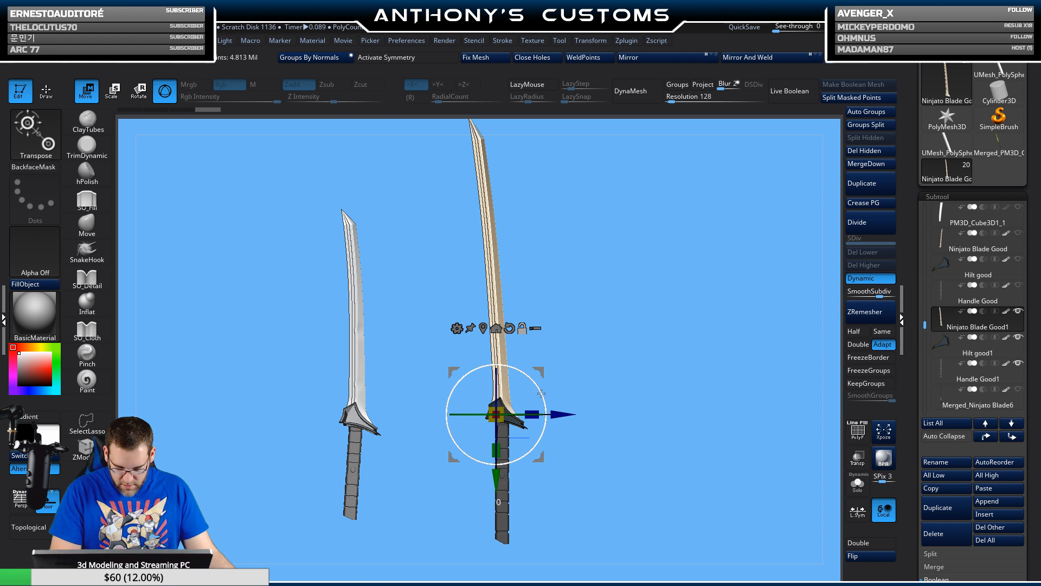
{"action": "left_click_drag", "start_coordinate": [558, 411], "coordinate": [549, 397], "text": "alt"}
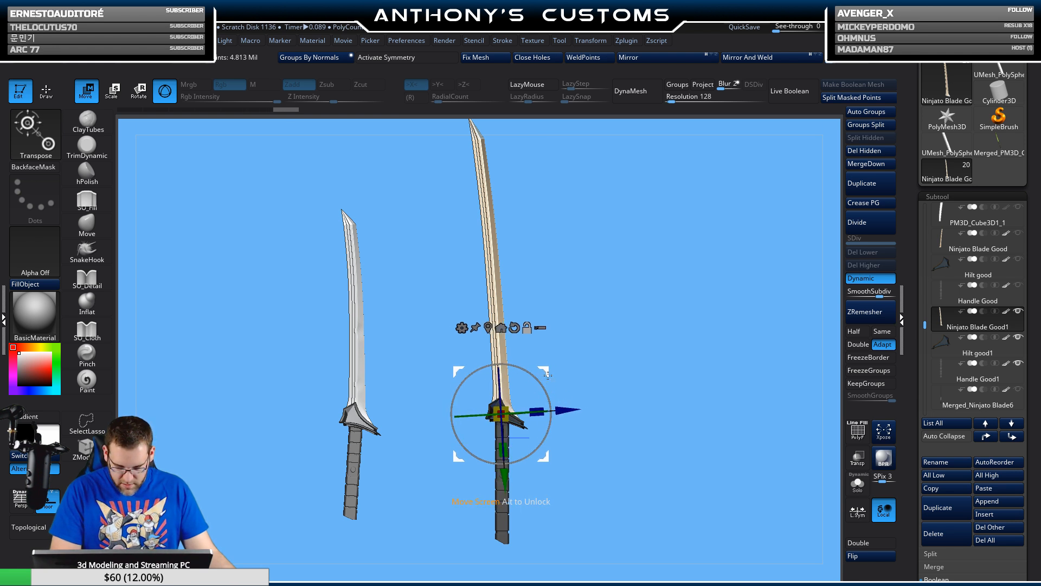
- Isolate the blade with polyframe shown, mask its flared lower end, and bring the other sword parts back into view
{"action": "left_click", "coordinate": [858, 484]}
{"action": "key", "text": "shift+f"}
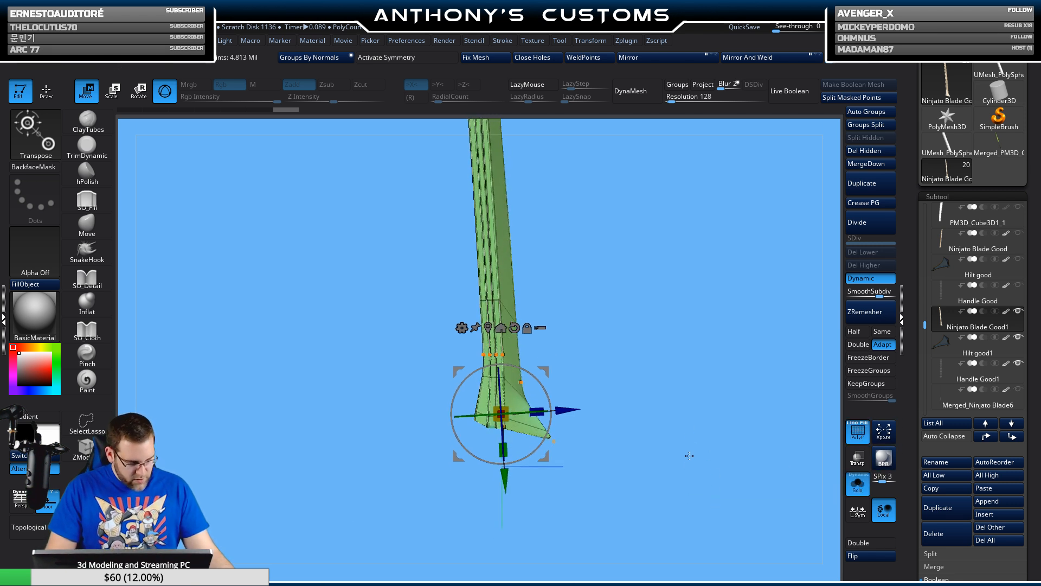
{"action": "mouse_move", "coordinate": [594, 537]}
{"action": "left_mouse_down", "text": "ctrl"}
{"action": "mouse_move", "coordinate": [604, 480]}
{"action": "mouse_move", "coordinate": [480, 342]}
{"action": "mouse_move", "coordinate": [384, 360]}
{"action": "mouse_move", "coordinate": [386, 344]}
{"action": "left_mouse_up", "text": "ctrl"}
{"action": "left_click", "coordinate": [858, 484]}
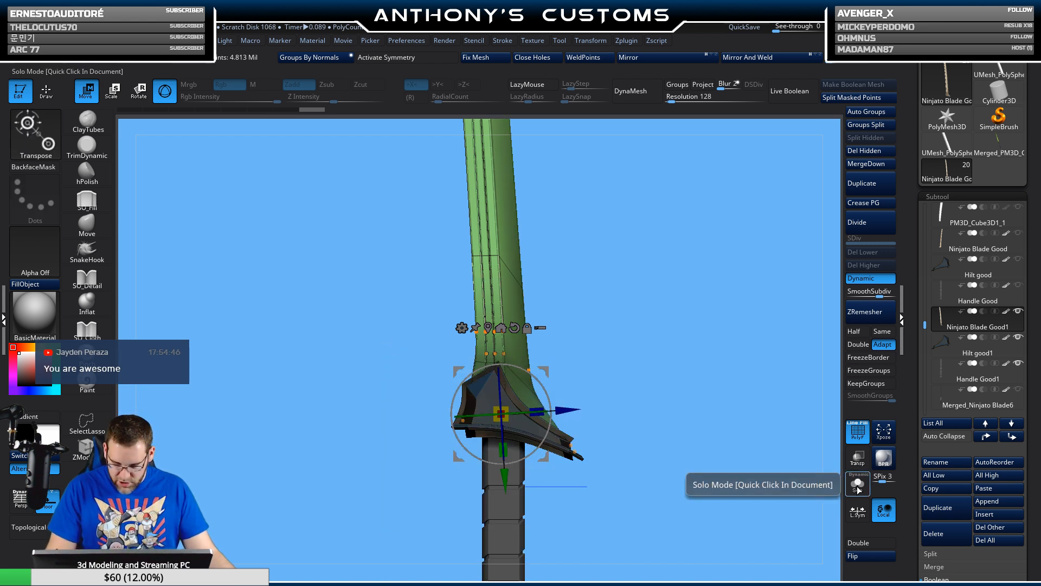
- Turn on transparency and scale the unmasked blade along its length to about 0.70 to match the shorter sword's tip
{"action": "left_click", "coordinate": [862, 460]}
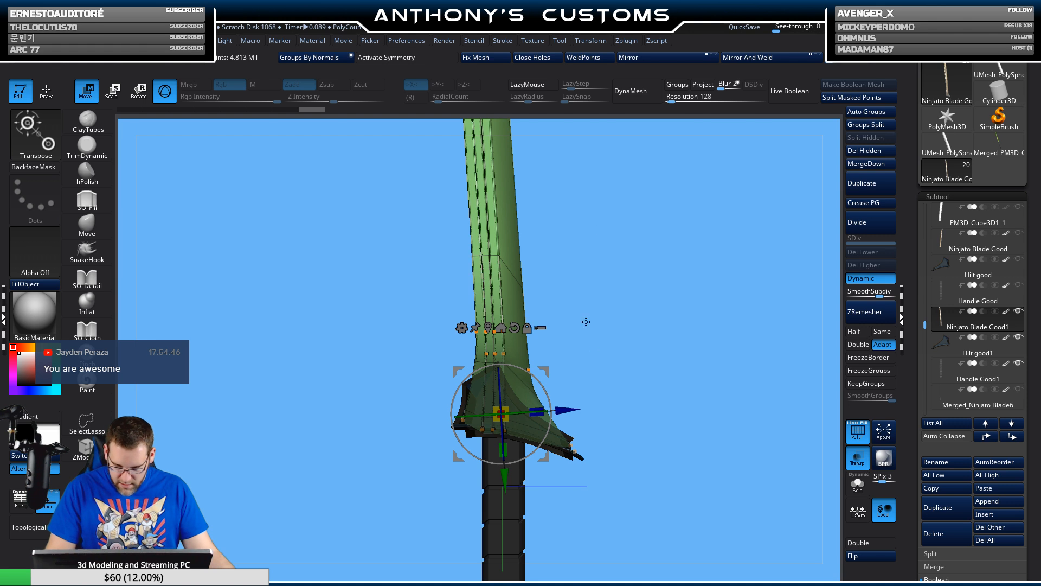
{"action": "left_click_drag", "start_coordinate": [658, 391], "coordinate": [607, 261], "text": "alt"}
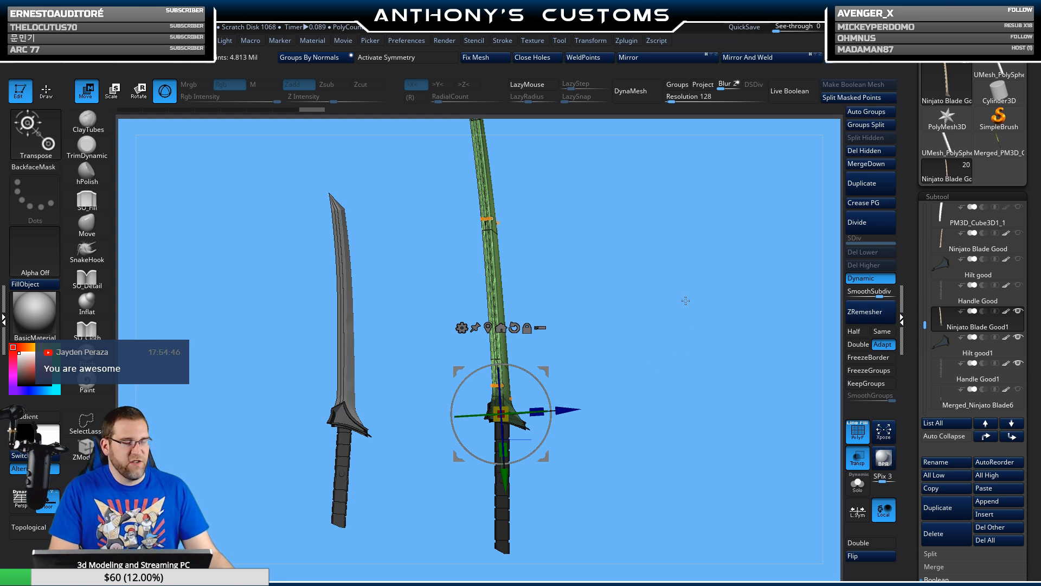
{"action": "left_click_drag", "start_coordinate": [686, 300], "coordinate": [639, 363], "text": "shift"}
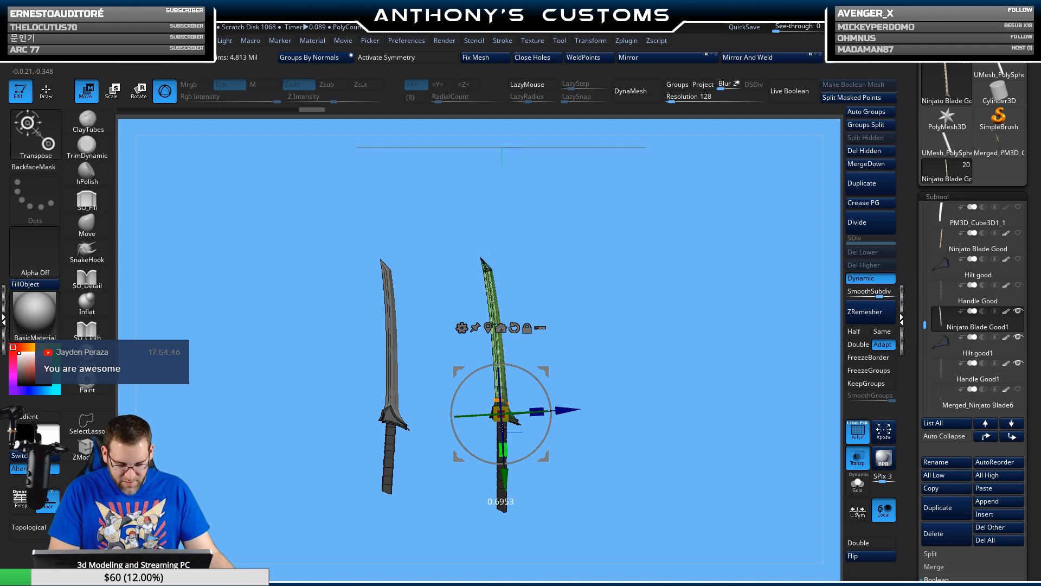
- Inspect how the shortened blade sits in the guard from several angles, and turn off transparency and polyframe
{"action": "left_click", "coordinate": [858, 483]}
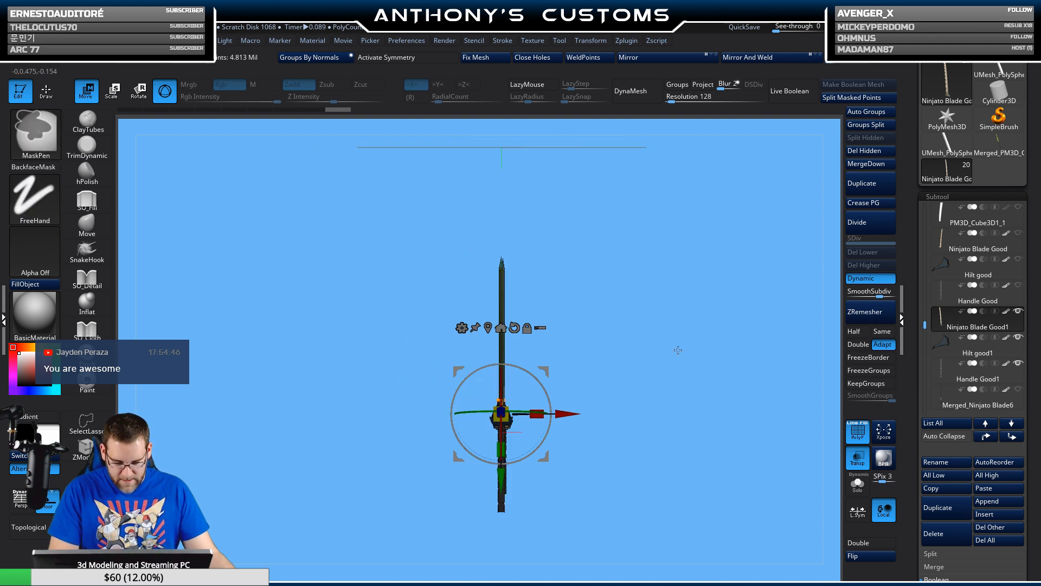
{"action": "left_click_drag", "start_coordinate": [819, 469], "coordinate": [768, 455]}
{"action": "left_click_drag", "start_coordinate": [682, 383], "coordinate": [703, 453], "text": "alt"}
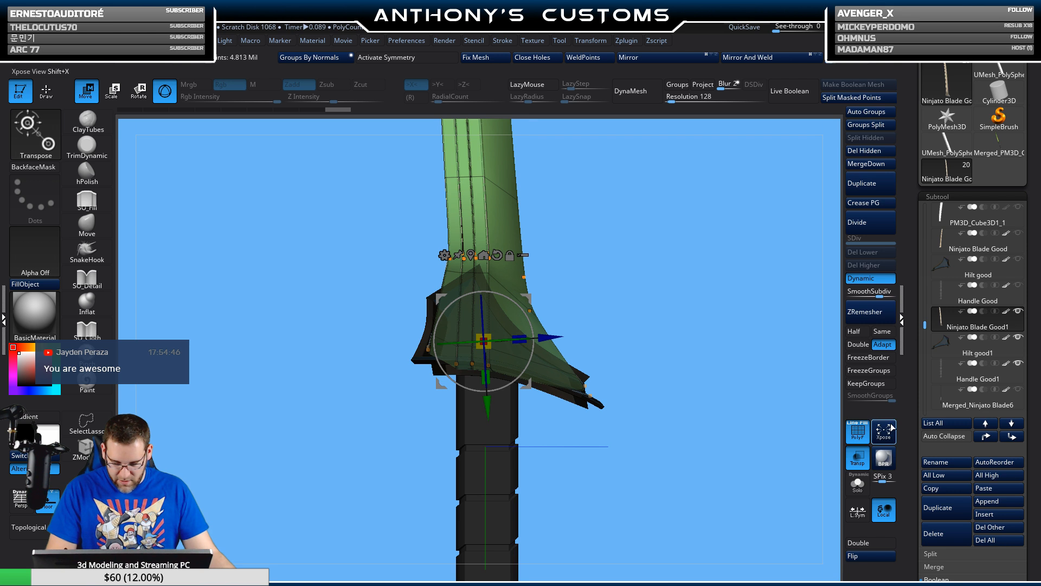
{"action": "left_click_drag", "start_coordinate": [790, 441], "coordinate": [709, 445]}
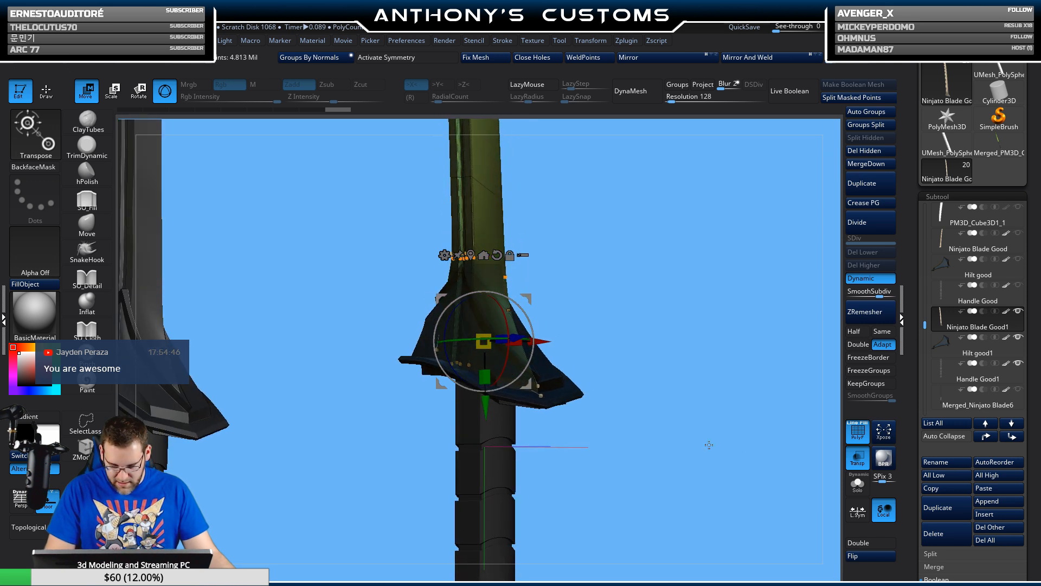
{"action": "left_click", "coordinate": [859, 465]}
{"action": "left_click_drag", "start_coordinate": [792, 458], "coordinate": [659, 419]}
{"action": "key", "text": "shift+f"}
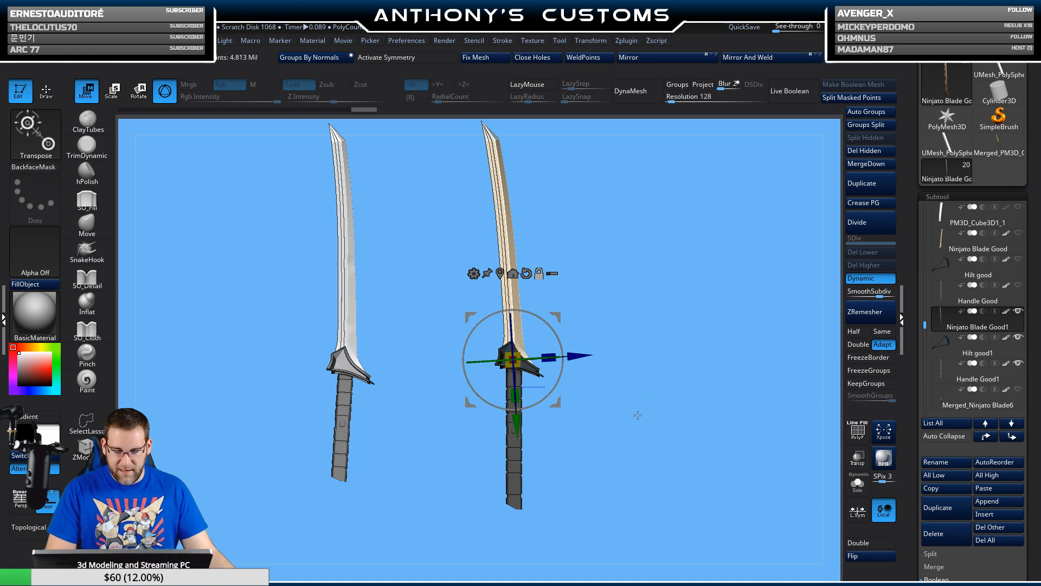
- Select and isolate Handle Good1 with polyframe shown, and quick-save the project
{"action": "left_click", "coordinate": [516, 450], "text": "alt"}
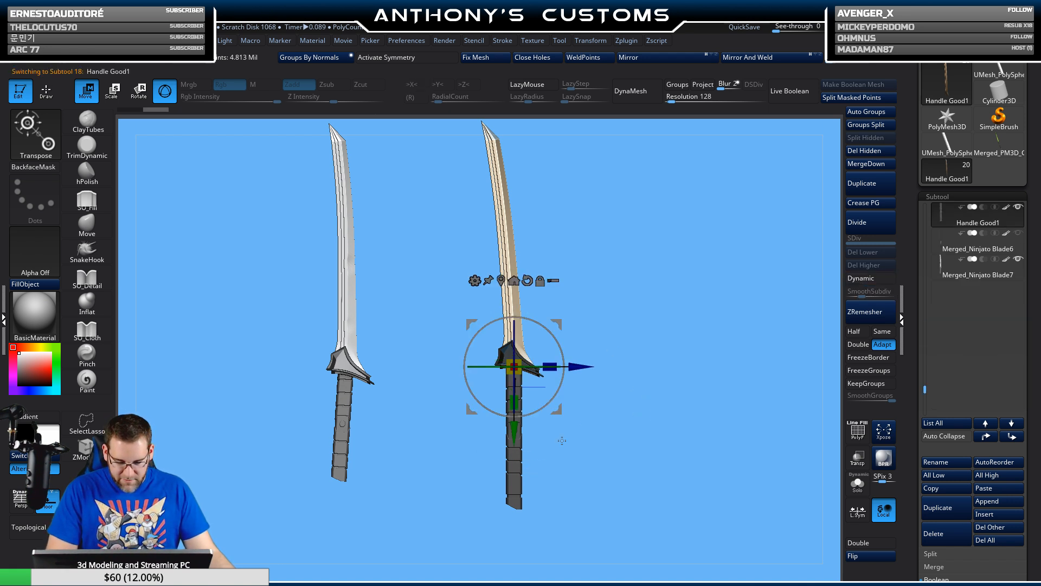
{"action": "left_click", "coordinate": [857, 483]}
{"action": "left_click_drag", "start_coordinate": [700, 398], "coordinate": [699, 359], "text": "alt"}
{"action": "key", "text": "shift+f"}
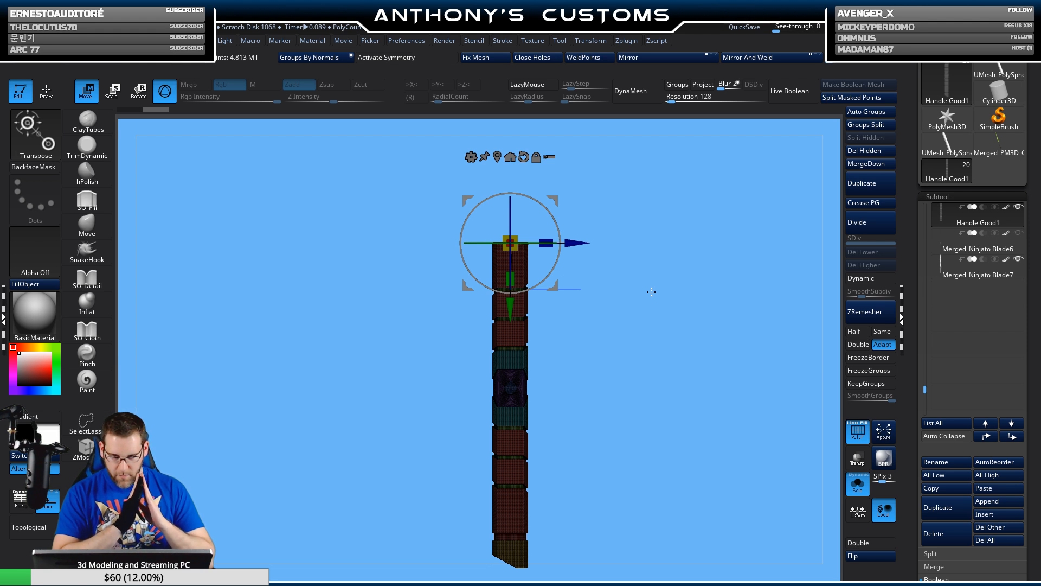
{"action": "key", "text": "ctrl+s"}
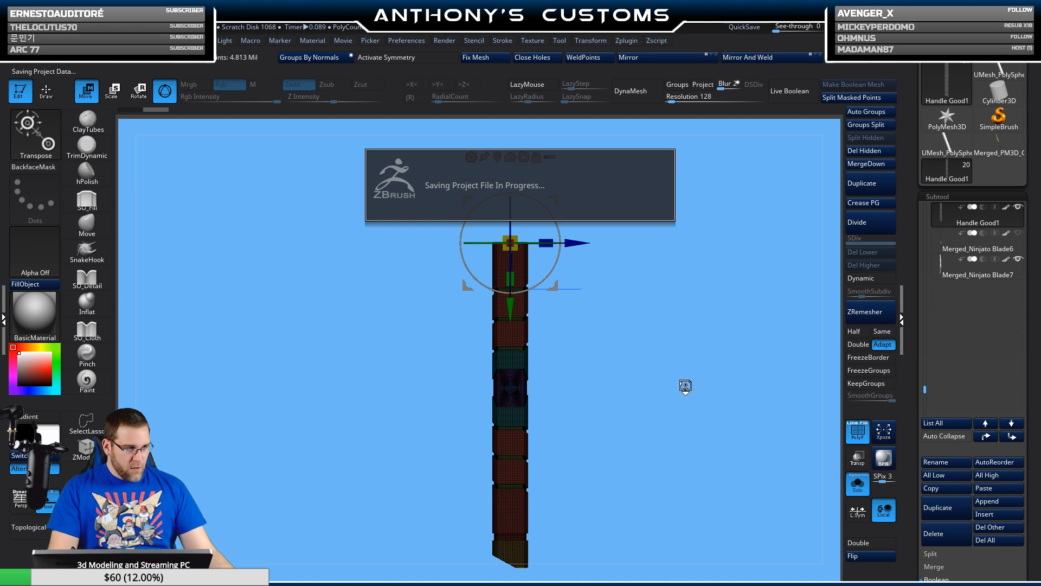
- Switch to the ZModeler brush and assign the whole isolated handle to a single polygroup
{"action": "key", "text": "q"}
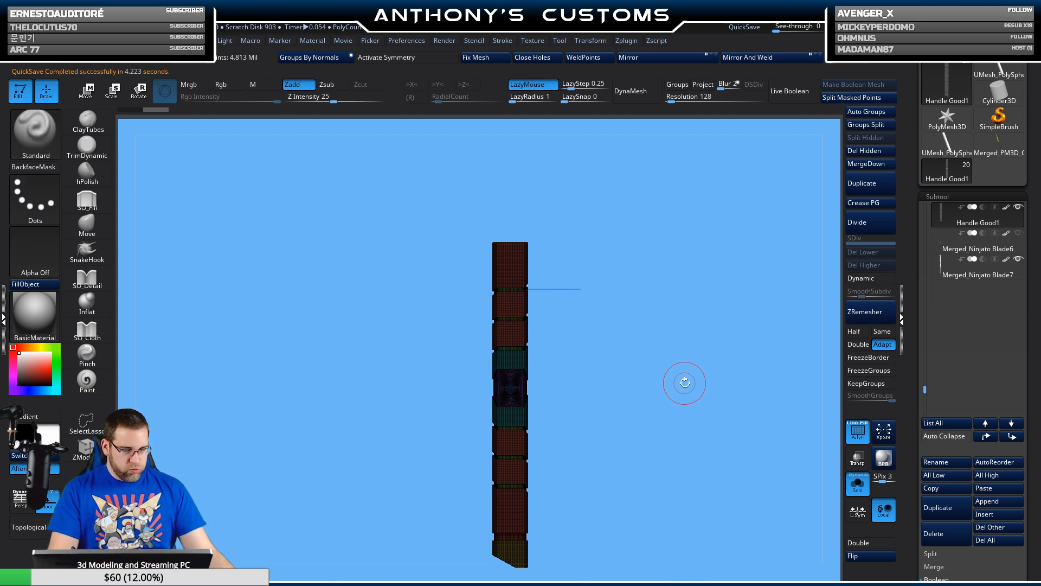
{"action": "left_click_drag", "start_coordinate": [665, 337], "coordinate": [671, 473], "text": "alt"}
{"action": "mouse_move", "coordinate": [681, 416]}
{"action": "left_mouse_down", "text": "alt"}
{"action": "mouse_move", "coordinate": [685, 496]}
{"action": "mouse_move", "coordinate": [677, 388]}
{"action": "mouse_move", "coordinate": [719, 382]}
{"action": "mouse_move", "coordinate": [682, 379]}
{"action": "mouse_move", "coordinate": [691, 360]}
{"action": "left_mouse_up", "text": "alt"}
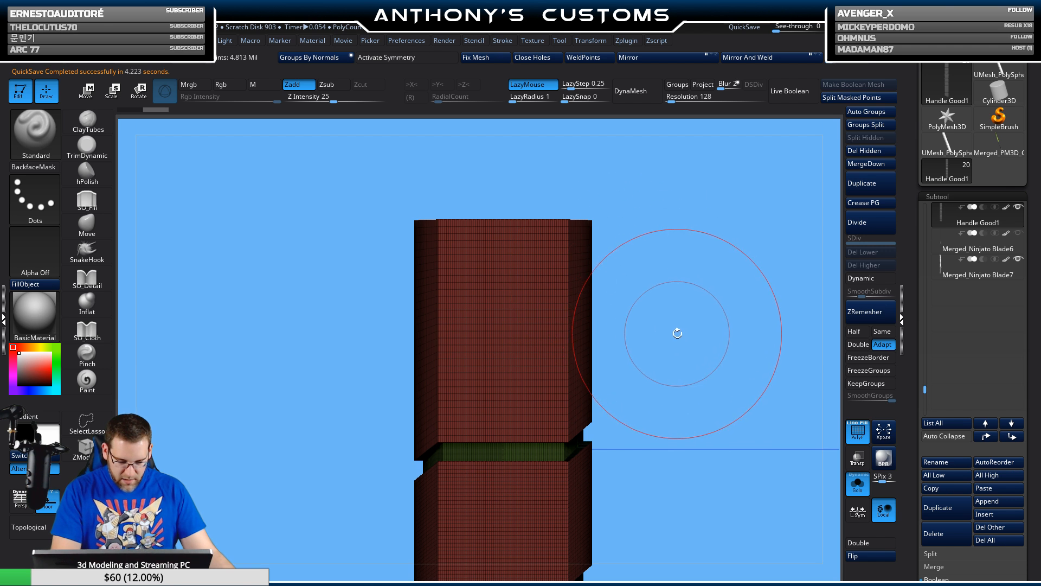
{"action": "key", "text": "shift+f"}
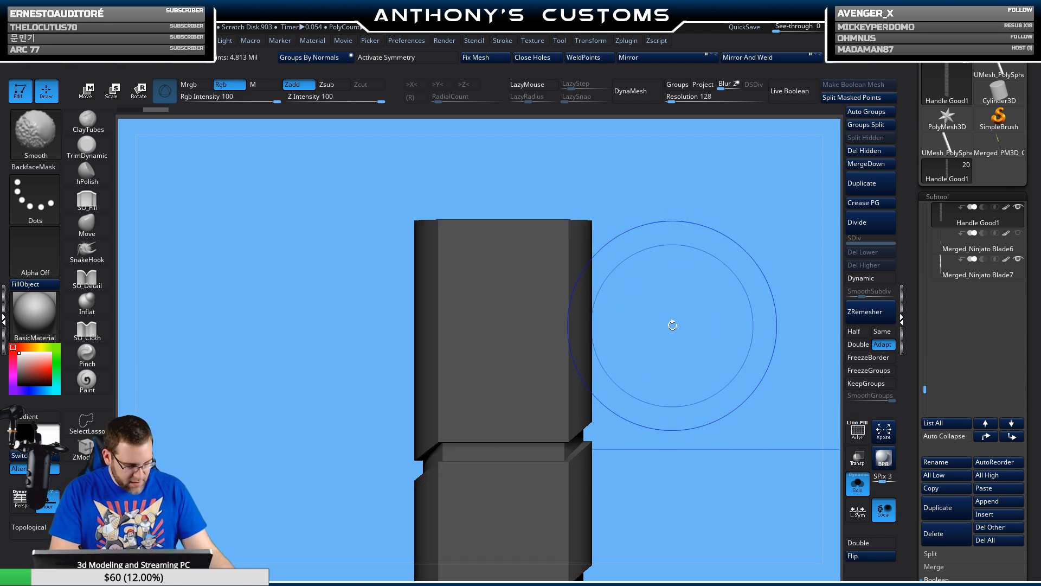
{"action": "key", "text": "shift+f"}
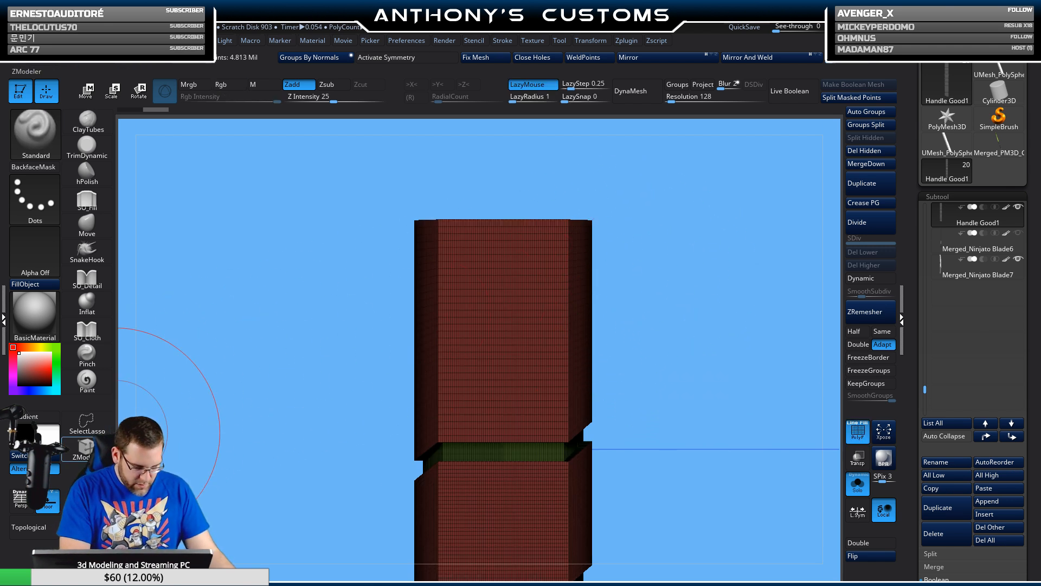
{"action": "left_click", "coordinate": [86, 448]}
{"action": "mouse_move", "coordinate": [691, 314]}
{"action": "left_mouse_down"}
{"action": "mouse_move", "coordinate": [682, 348]}
{"action": "mouse_move", "coordinate": [693, 319]}
{"action": "mouse_move", "coordinate": [684, 339]}
{"action": "left_mouse_up"}
{"action": "key", "text": "ctrl+w"}
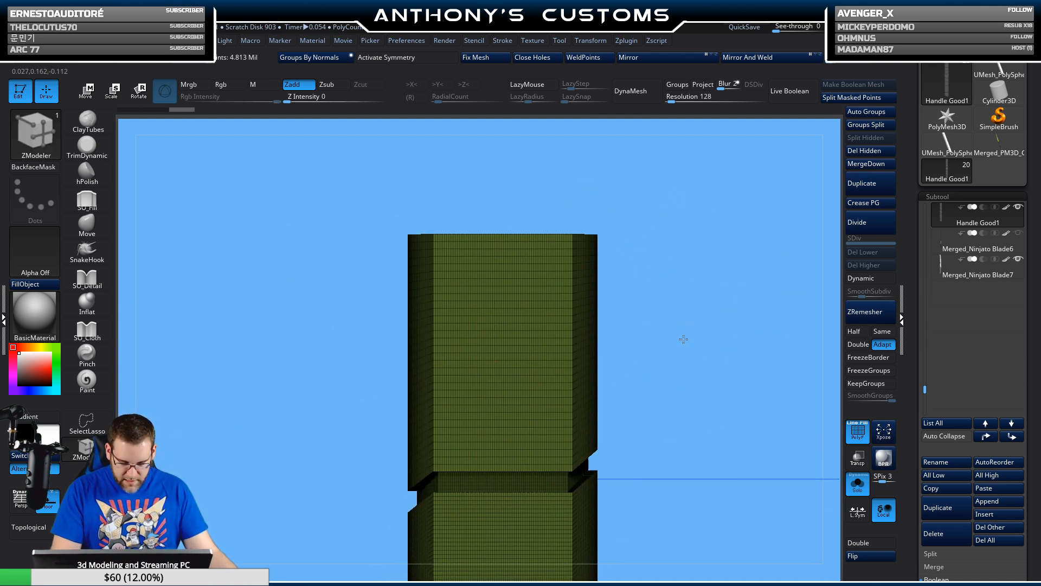
- Set ZModeler's polygon action to PolyGroup with the Polyloop target and regroup two adjacent loops above the handle's uppermost groove
{"action": "right_click_drag", "start_coordinate": [683, 339], "coordinate": [683, 444], "text": "ctrl"}
{"action": "right_click_drag", "start_coordinate": [673, 489], "coordinate": [682, 176], "text": "alt"}
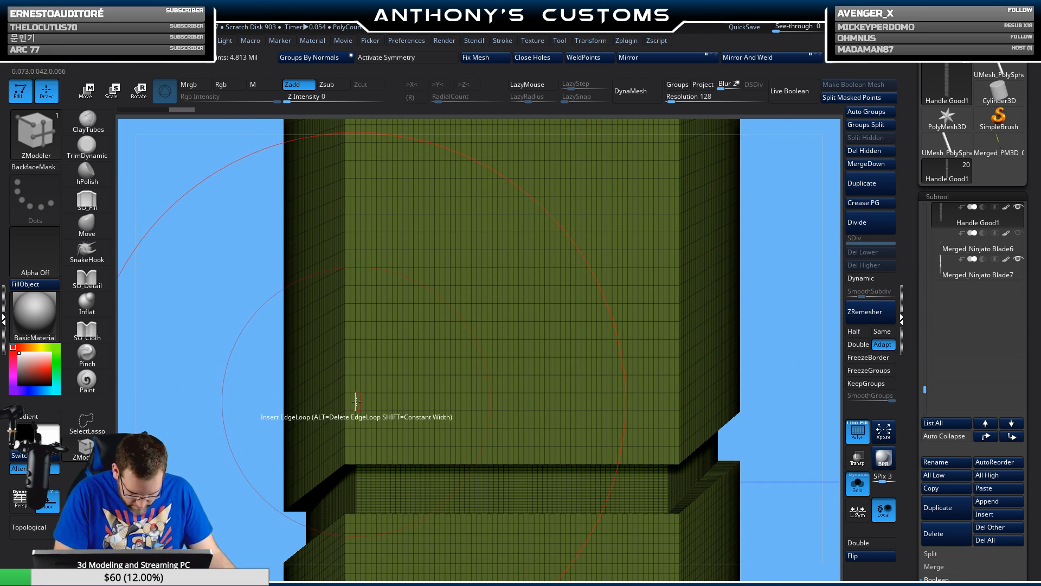
{"action": "key", "text": "space"}
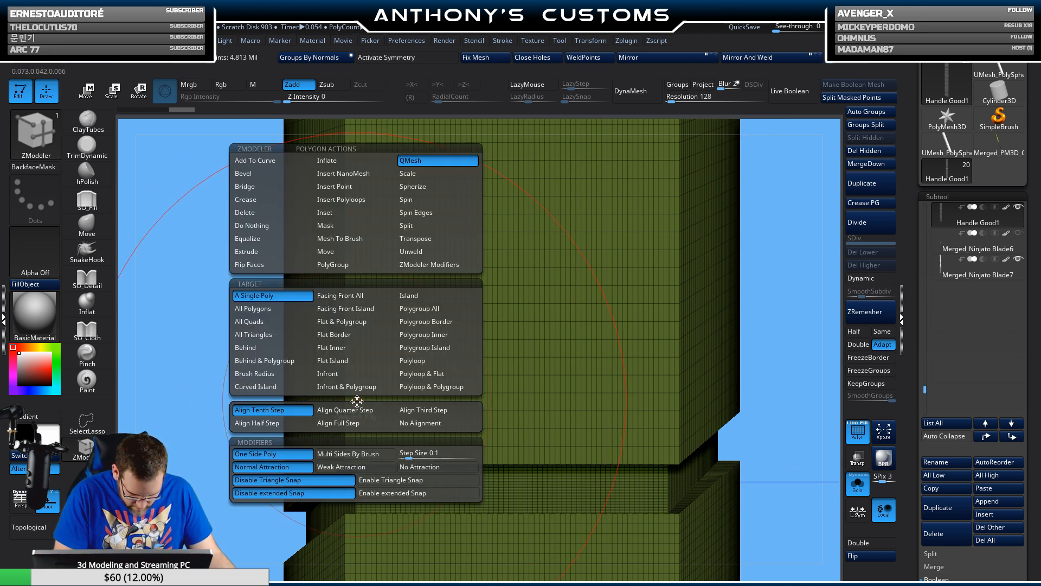
{"action": "left_click", "coordinate": [355, 265]}
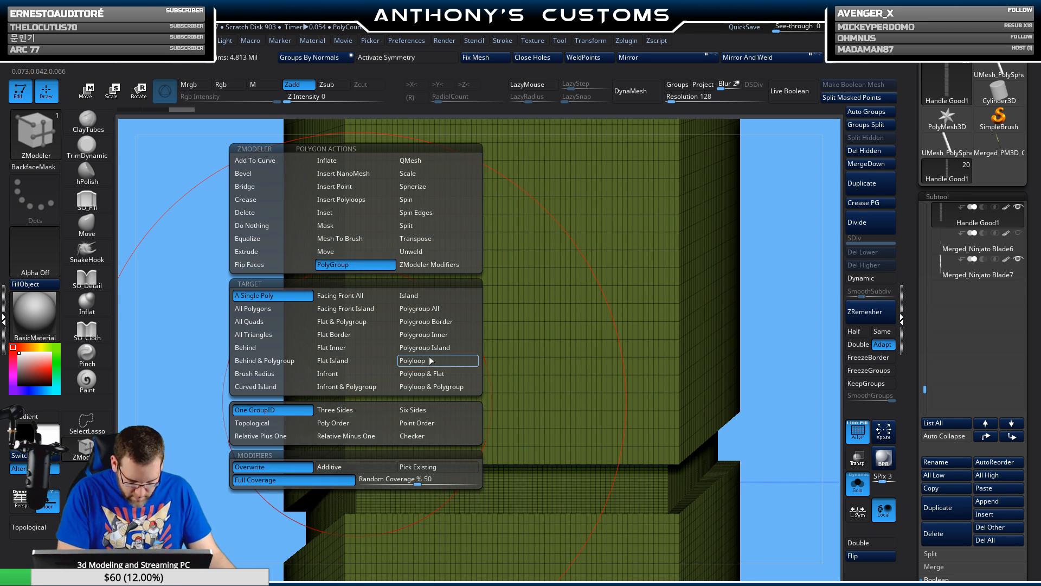
{"action": "left_click", "coordinate": [429, 362]}
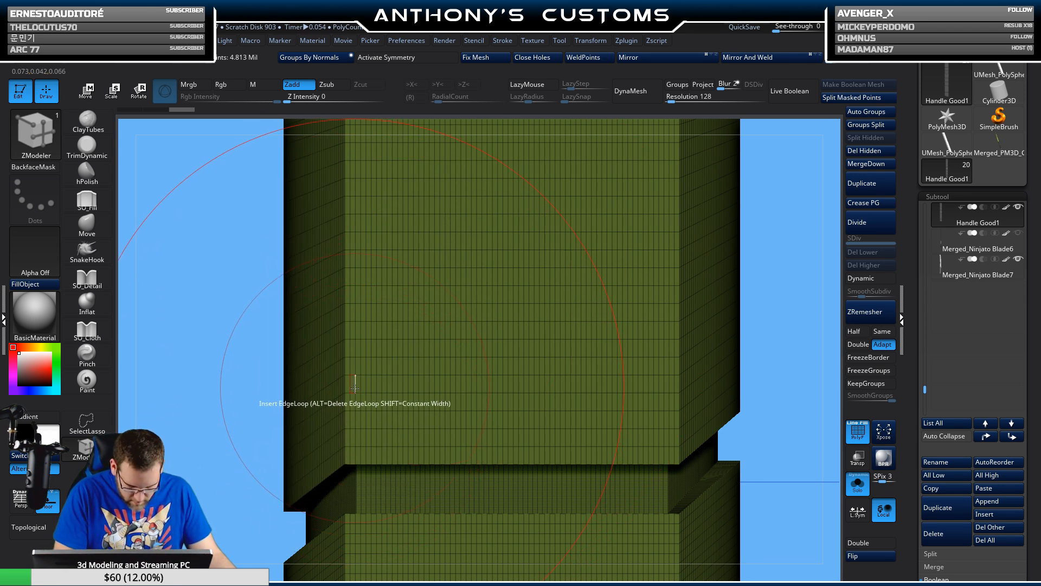
{"action": "left_click", "coordinate": [353, 329]}
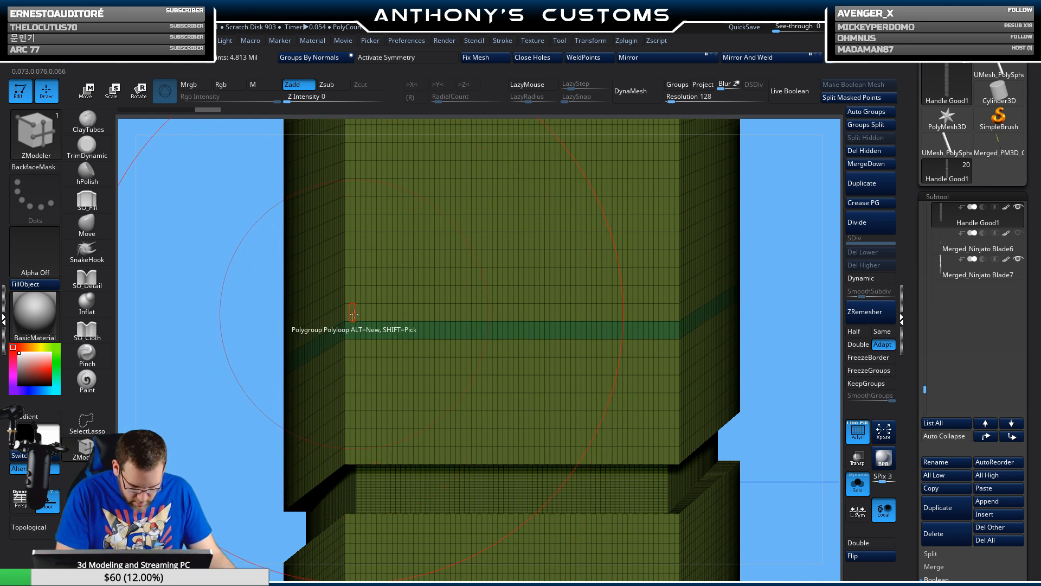
{"action": "left_click", "coordinate": [353, 313]}
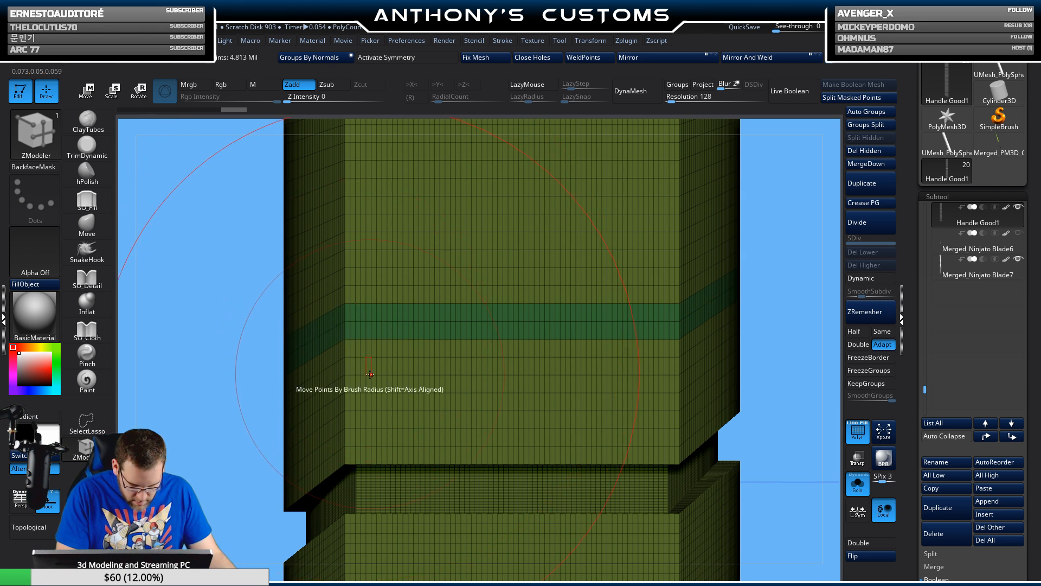
- Delete the two regrouped loops from the handle and auto-group the separated pieces
{"action": "key", "text": "ctrl+shift"}
{"action": "left_click", "coordinate": [681, 323], "text": "ctrl+shift"}
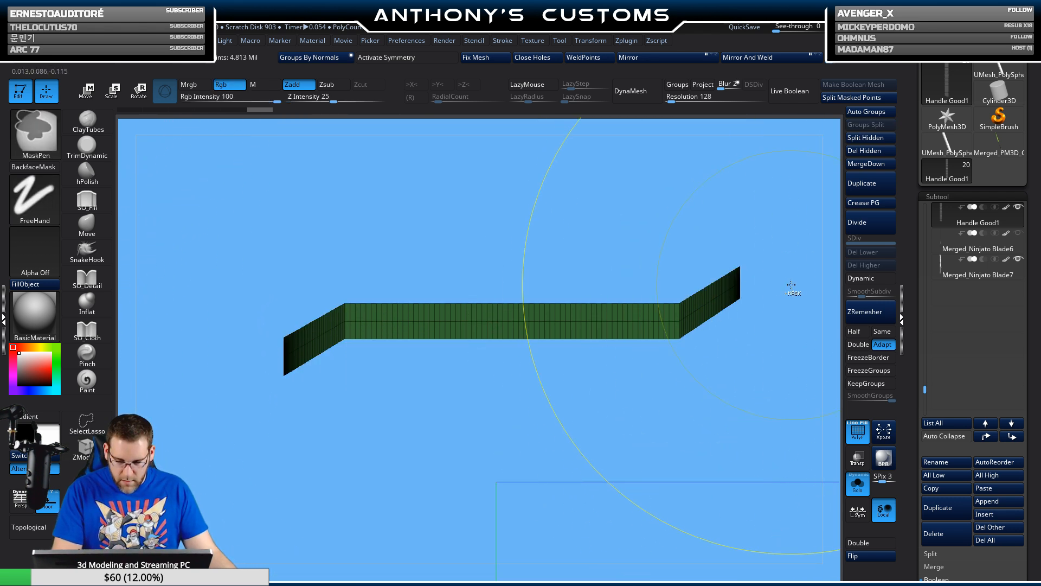
{"action": "left_click", "coordinate": [797, 326], "text": "ctrl+shift"}
{"action": "left_click", "coordinate": [874, 152]}
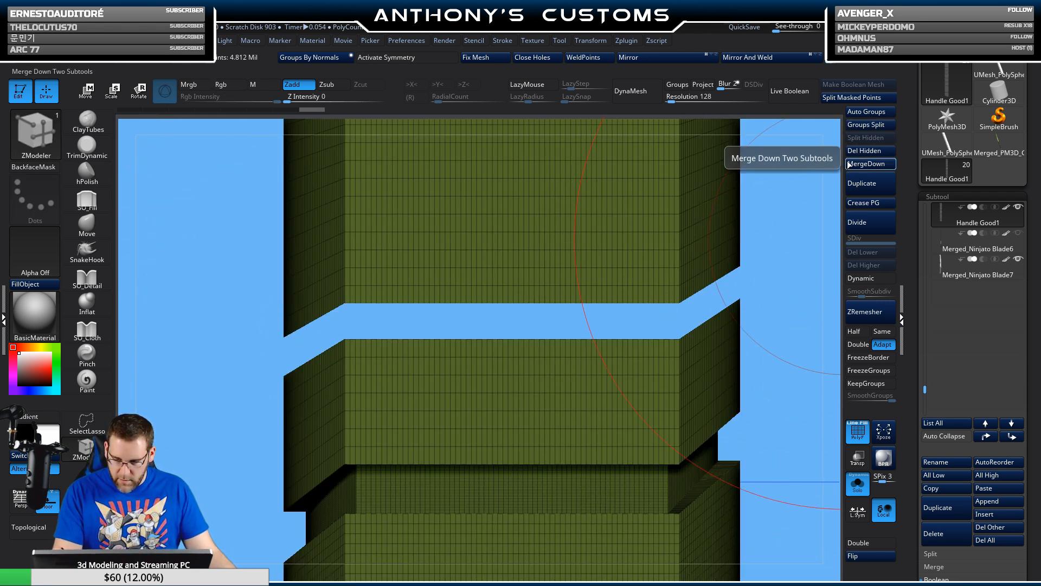
{"action": "left_click", "coordinate": [866, 112]}
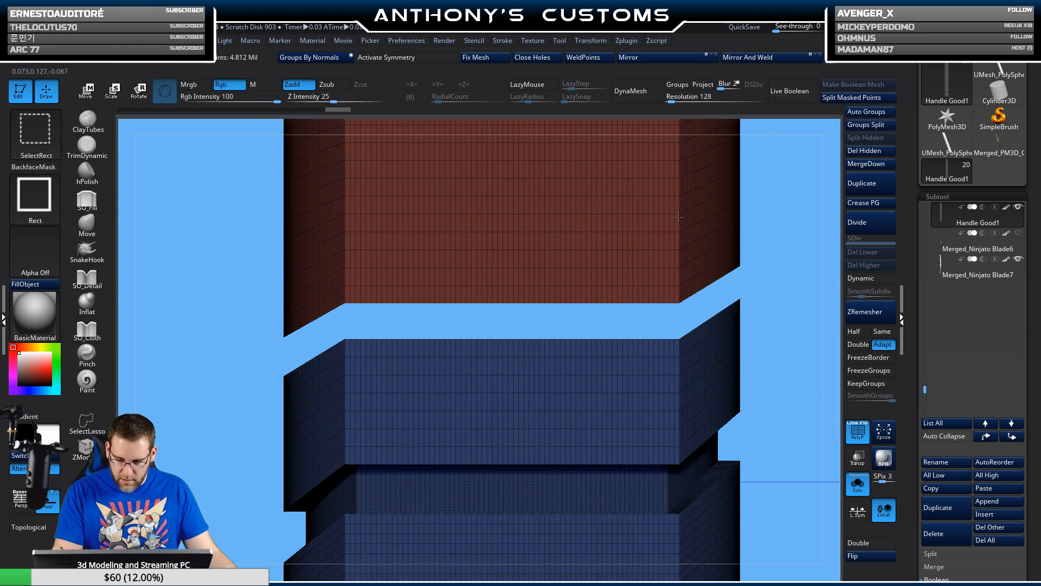
- Hide the handle's end piece above the new gap and delete it
{"action": "left_click", "coordinate": [680, 213], "text": "ctrl+shift"}
{"action": "left_click", "coordinate": [783, 288], "text": "ctrl+shift"}
{"action": "right_click_drag", "start_coordinate": [786, 291], "coordinate": [673, 234], "text": "ctrl"}
{"action": "left_click", "coordinate": [876, 148]}
{"action": "right_click_drag", "start_coordinate": [704, 347], "coordinate": [677, 282], "text": "ctrl"}
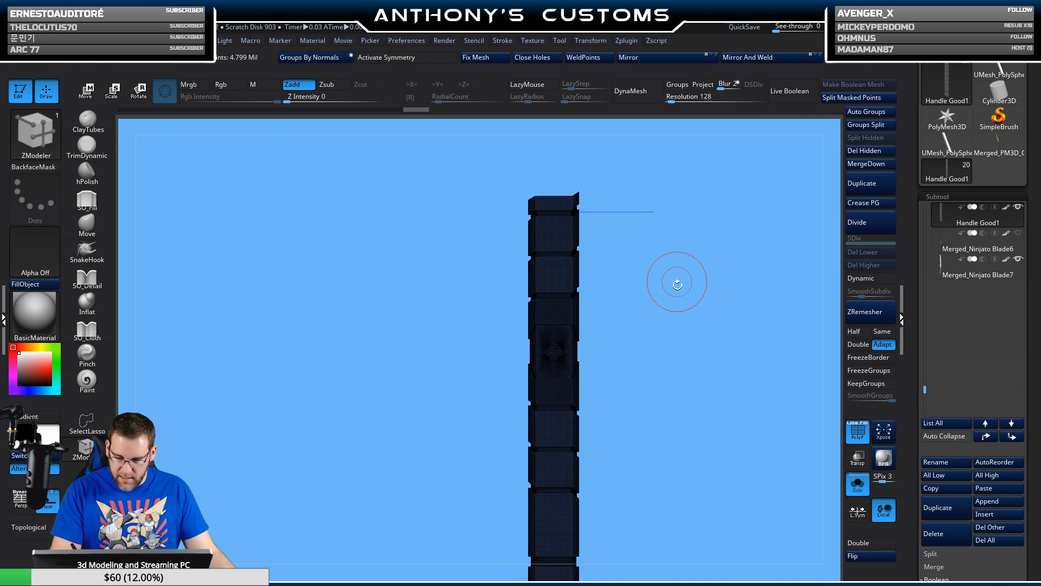
- Examine the remaining handle segments down to the angled end, with and without polyframe, for a section to cut out
{"action": "right_click_drag", "start_coordinate": [674, 363], "coordinate": [591, 279], "text": "alt"}
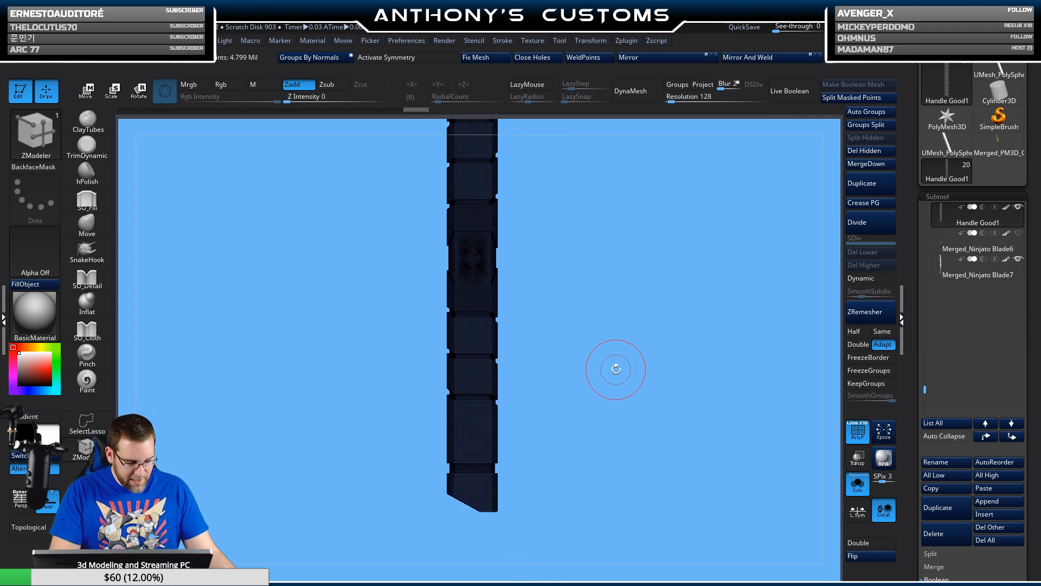
{"action": "key", "text": "shift+f"}
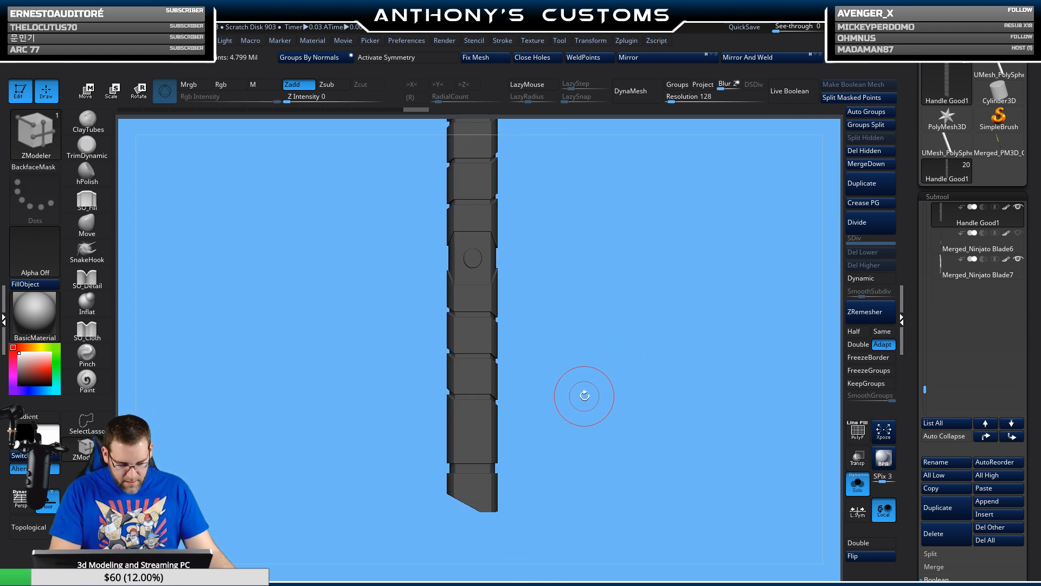
{"action": "key", "text": "shift"}
{"action": "key", "text": "shift+f"}
{"action": "right_click_drag", "start_coordinate": [565, 353], "coordinate": [584, 452], "text": "ctrl"}
{"action": "right_click_drag", "start_coordinate": [584, 452], "coordinate": [575, 257], "text": "alt"}
{"action": "right_click_drag", "start_coordinate": [579, 316], "coordinate": [580, 347], "text": "alt"}
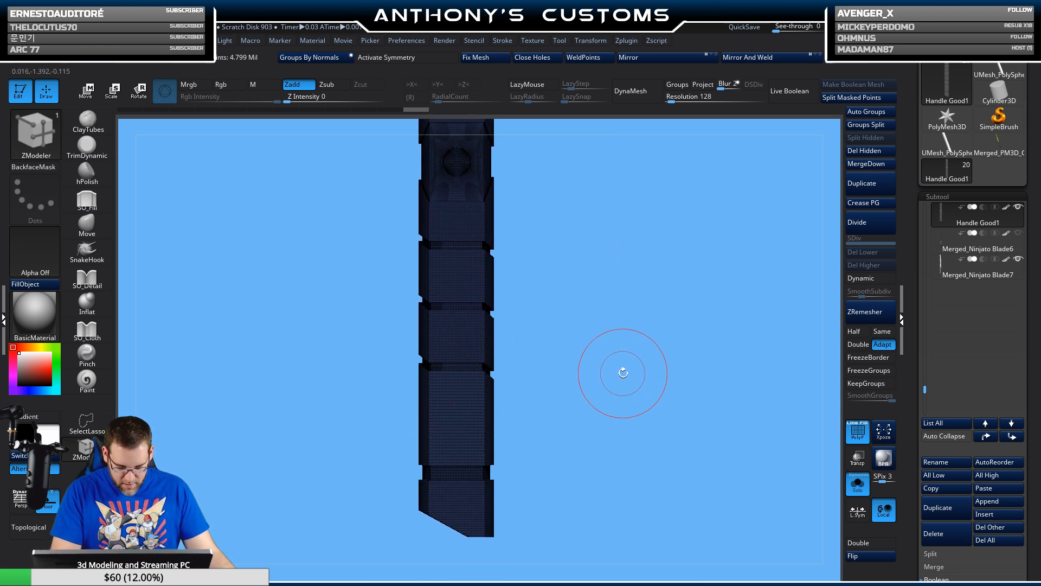
{"action": "mouse_move", "coordinate": [621, 372]}
{"action": "right_mouse_down"}
{"action": "mouse_move", "coordinate": [599, 383]}
{"action": "mouse_move", "coordinate": [565, 376]}
{"action": "mouse_move", "coordinate": [612, 380]}
{"action": "right_mouse_up"}
{"action": "mouse_move", "coordinate": [608, 340]}
{"action": "right_mouse_down"}
{"action": "mouse_move", "coordinate": [613, 462]}
{"action": "mouse_move", "coordinate": [611, 366]}
{"action": "right_mouse_up"}
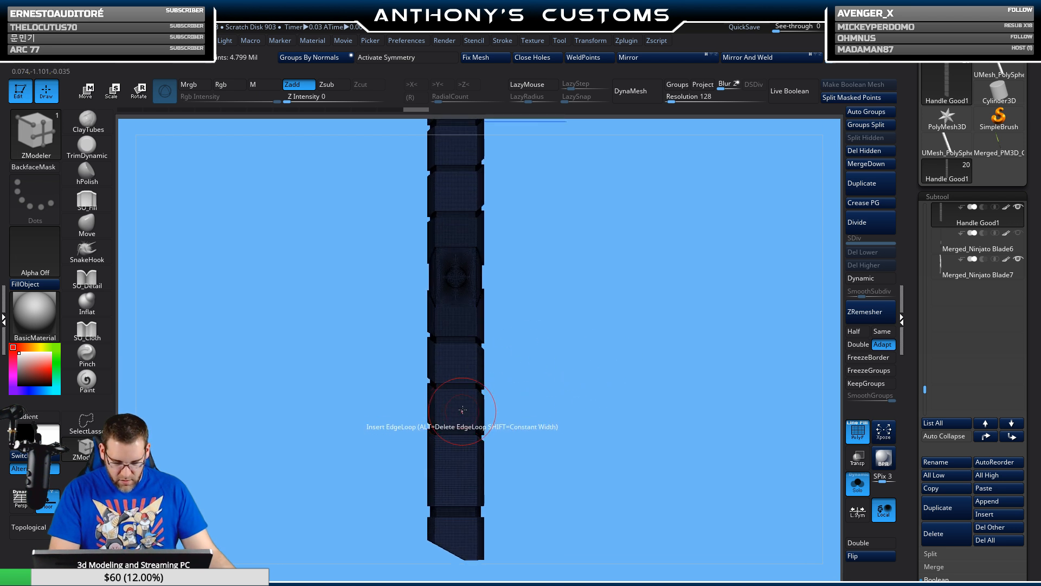
- Regroup one polyloop in the middle of the first groove below the handle's round detail
{"action": "right_click_drag", "start_coordinate": [592, 380], "coordinate": [614, 242]}
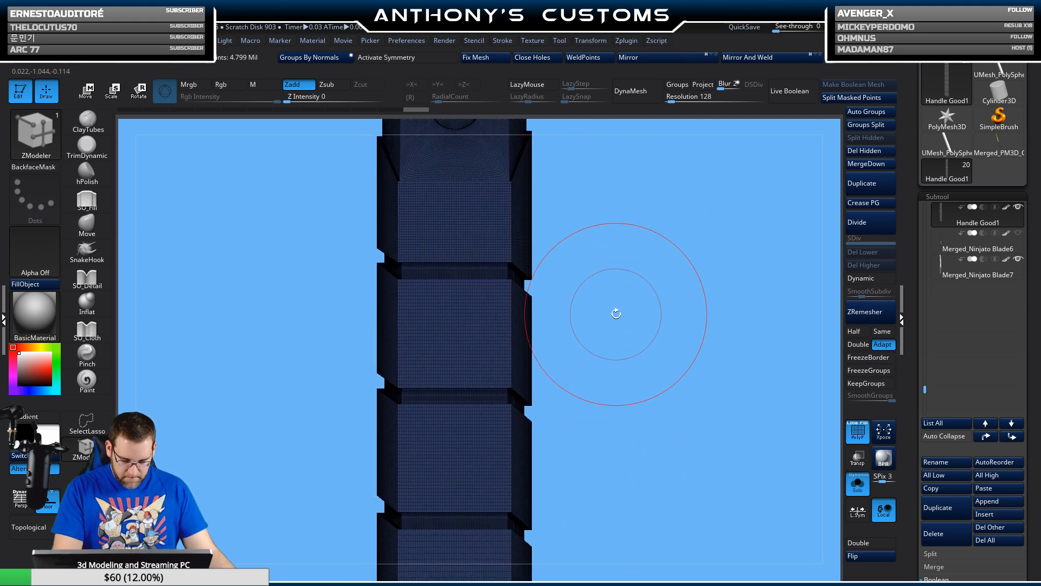
{"action": "right_click_drag", "start_coordinate": [473, 337], "coordinate": [493, 488]}
{"action": "right_click_drag", "start_coordinate": [495, 293], "coordinate": [514, 464], "text": "alt"}
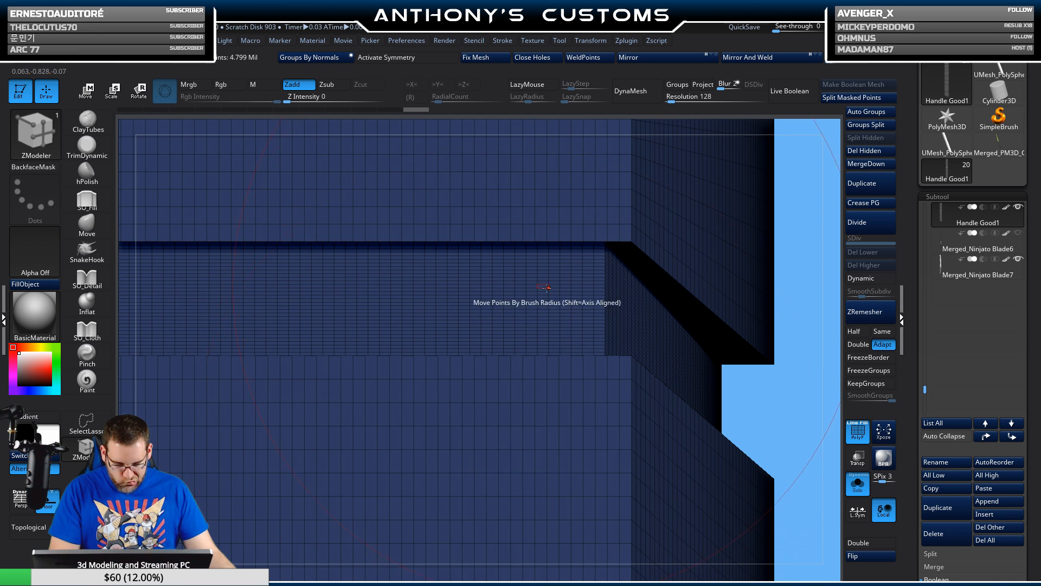
{"action": "right_click_drag", "start_coordinate": [546, 288], "coordinate": [482, 373]}
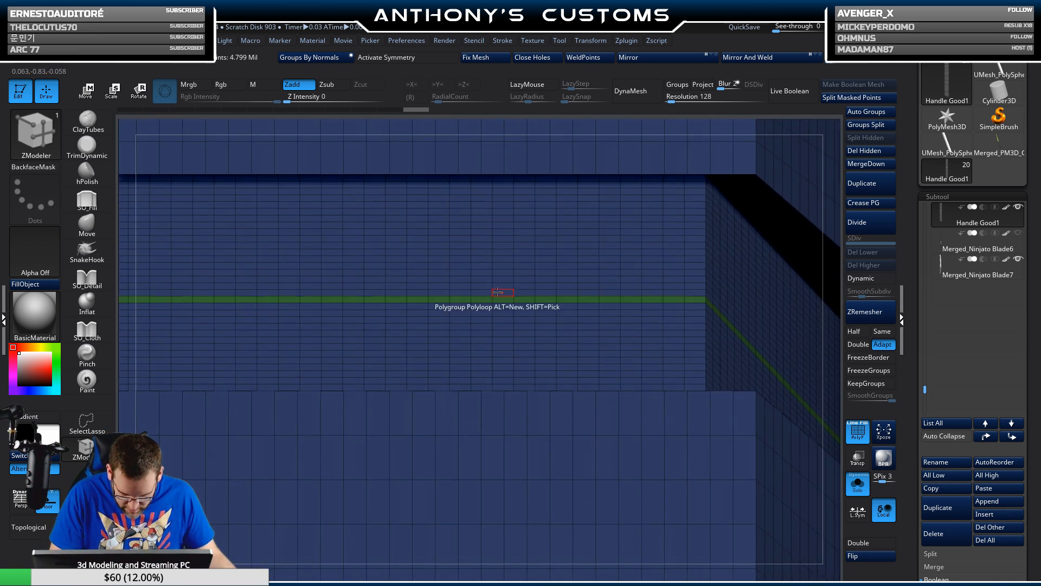
{"action": "right_click_drag", "start_coordinate": [520, 366], "coordinate": [542, 185], "text": "ctrl"}
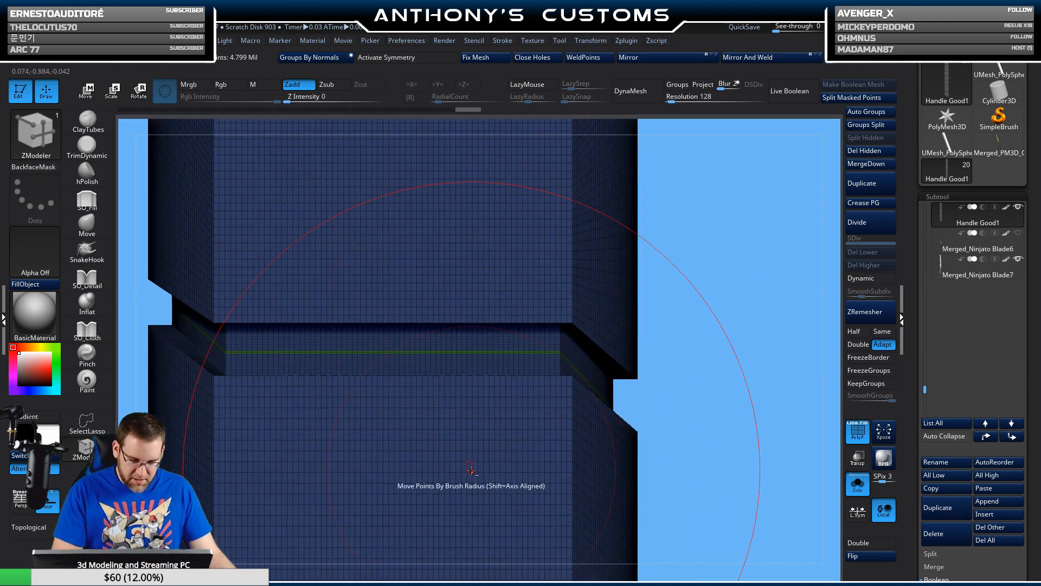
- Regroup two adjacent polyloops in the middle of the second groove below the round detail
{"action": "right_click_drag", "start_coordinate": [470, 472], "coordinate": [493, 264], "text": "alt"}
{"action": "right_click_drag", "start_coordinate": [511, 416], "coordinate": [577, 186], "text": "alt"}
{"action": "right_click_drag", "start_coordinate": [545, 383], "coordinate": [567, 513], "text": "ctrl"}
{"action": "right_click_drag", "start_coordinate": [540, 266], "coordinate": [541, 432], "text": "alt"}
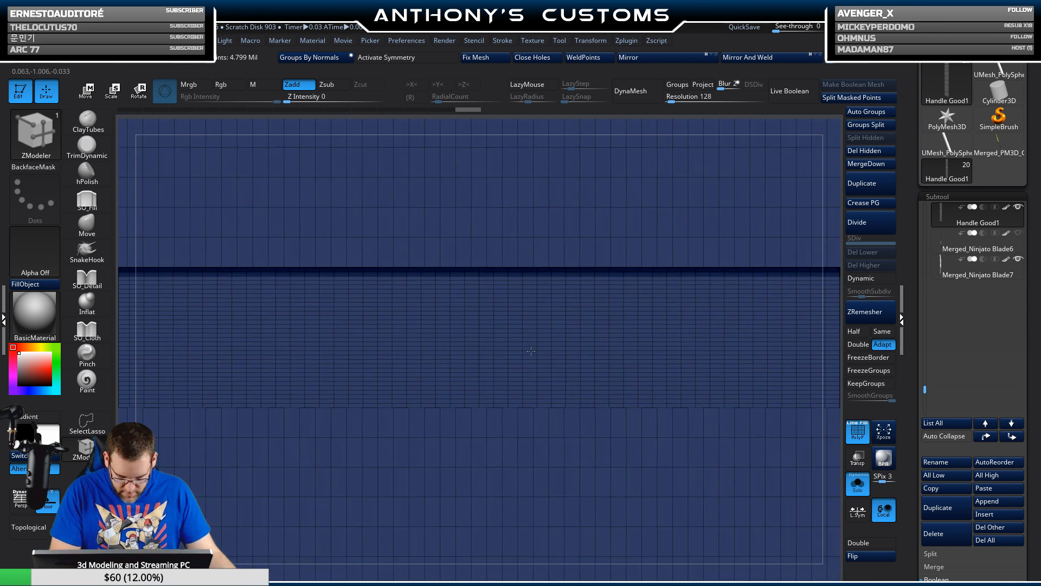
{"action": "right_click_drag", "start_coordinate": [531, 341], "coordinate": [514, 397], "text": "ctrl"}
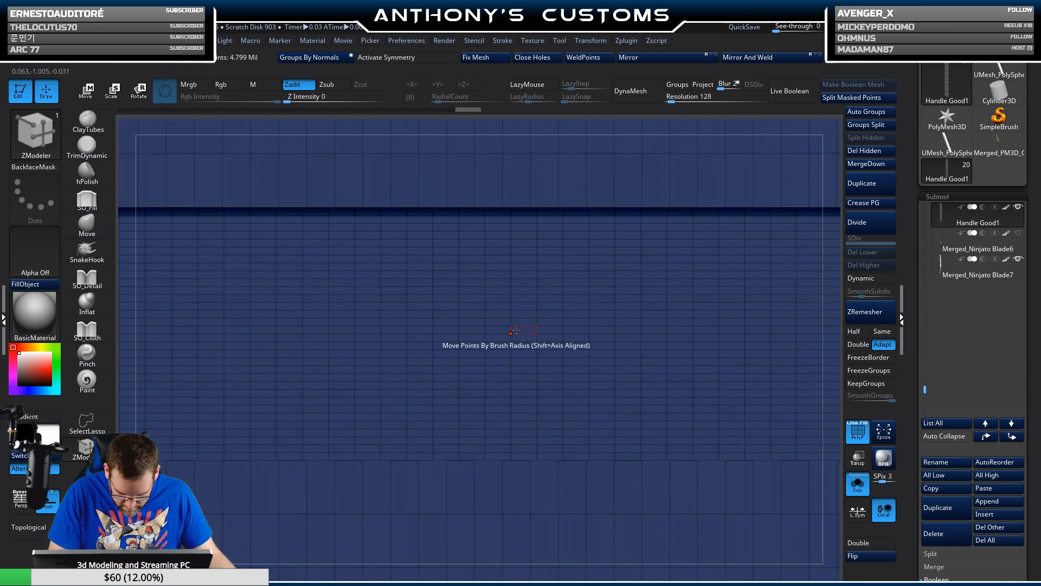
{"action": "left_click", "coordinate": [517, 330]}
{"action": "left_click", "coordinate": [517, 337]}
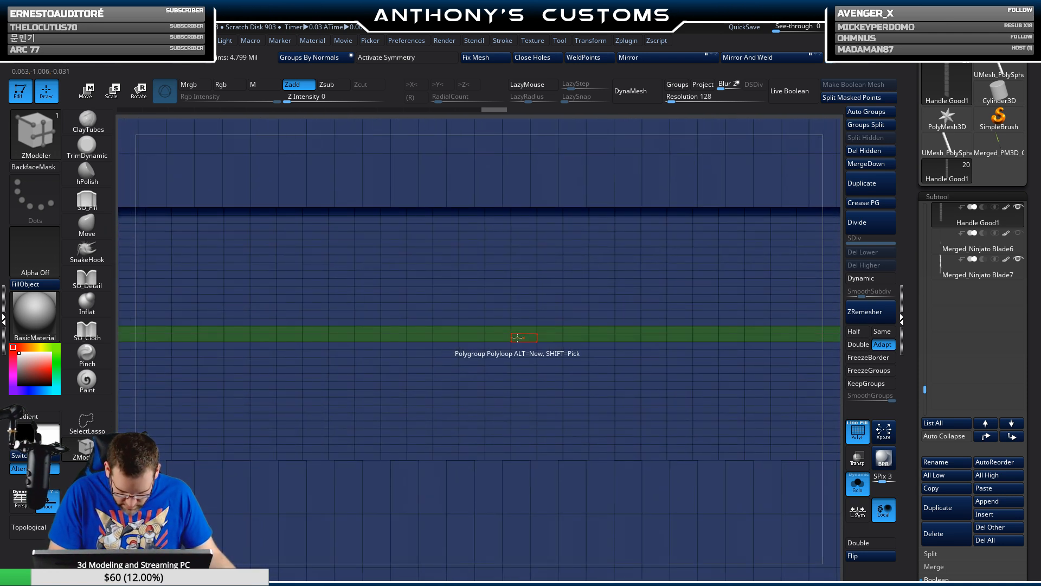
- Hide the regrouped loops in both grooves and delete them to cut the handle into separate pieces
{"action": "right_click_drag", "start_coordinate": [522, 347], "coordinate": [491, 270], "text": "ctrl"}
{"action": "left_click_drag", "start_coordinate": [751, 303], "coordinate": [709, 300]}
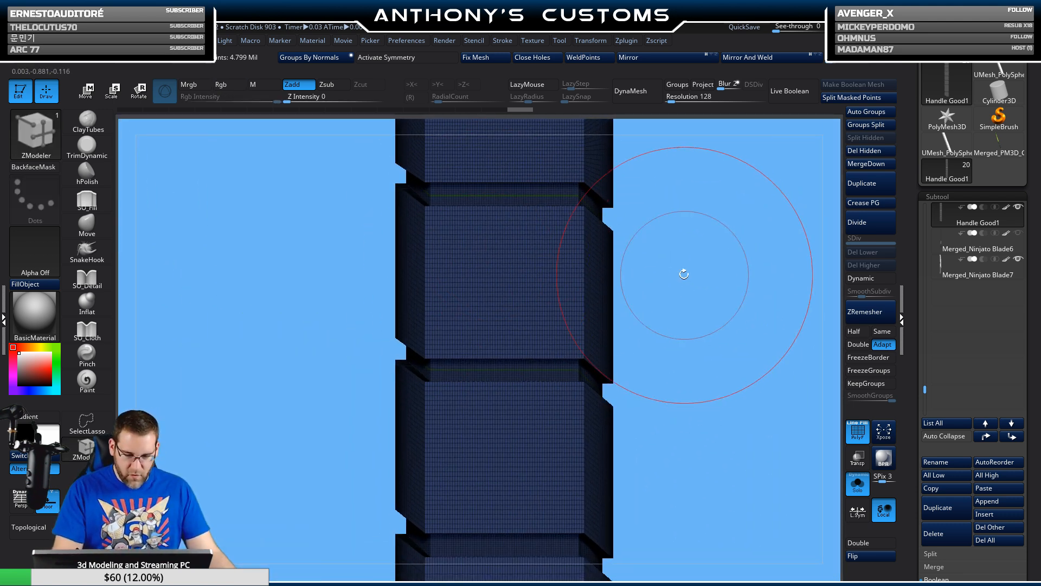
{"action": "left_click", "coordinate": [558, 374], "text": "ctrl+shift"}
{"action": "left_click", "coordinate": [728, 356], "text": "ctrl+shift"}
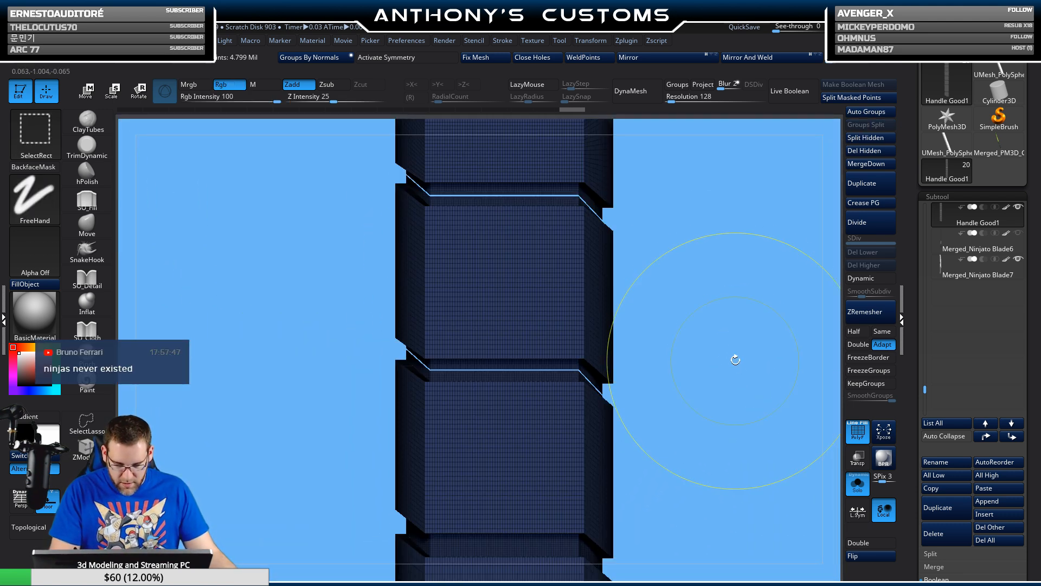
{"action": "right_click_drag", "start_coordinate": [727, 347], "coordinate": [672, 190], "text": "ctrl"}
{"action": "right_click_drag", "start_coordinate": [685, 256], "coordinate": [671, 237], "text": "alt"}
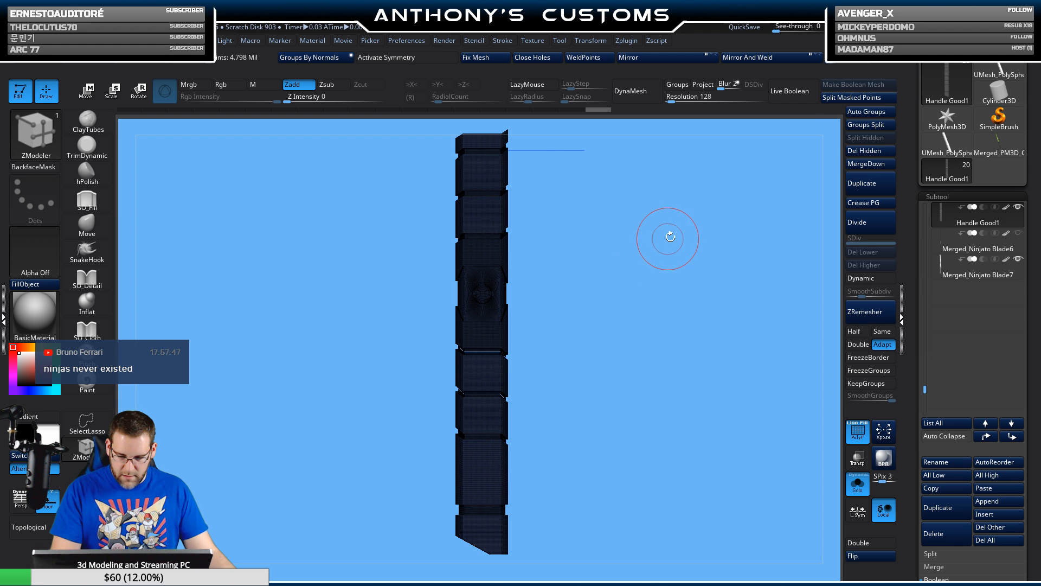
- Cancel splitting the handle by groups and auto-group its separated pieces instead
{"action": "left_click", "coordinate": [868, 125]}
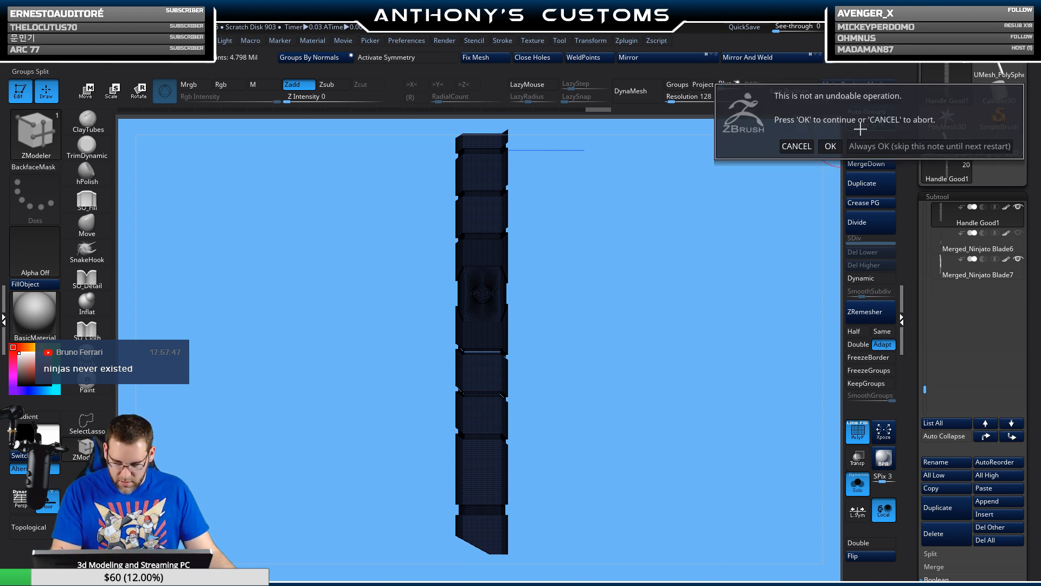
{"action": "left_click", "coordinate": [799, 147]}
{"action": "left_click", "coordinate": [872, 113]}
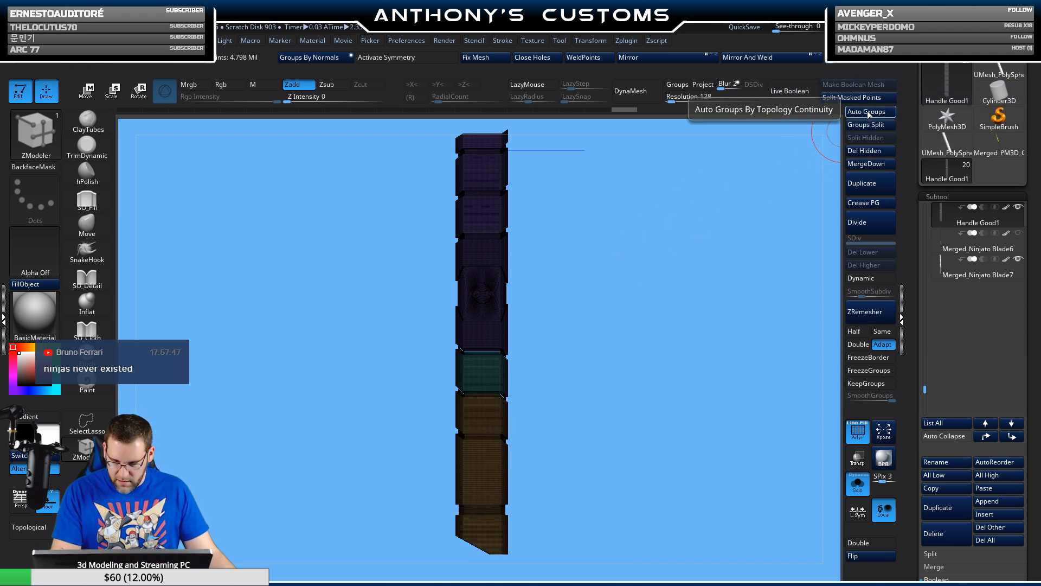
- Hide the short handle segment between the two cuts and delete it
{"action": "left_click", "coordinate": [492, 374], "text": "ctrl+shift"}
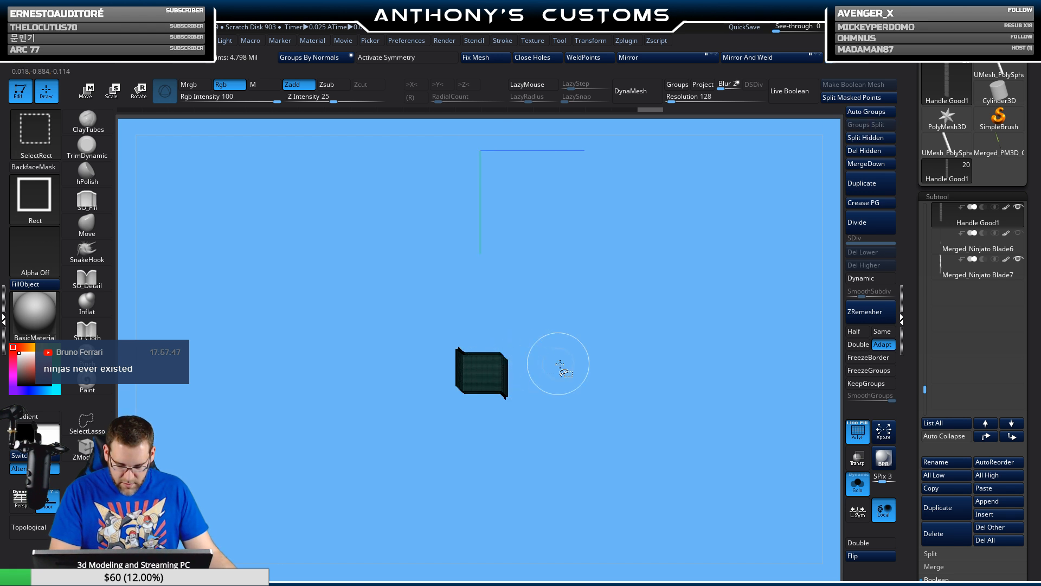
{"action": "left_click", "coordinate": [559, 366], "text": "ctrl+shift"}
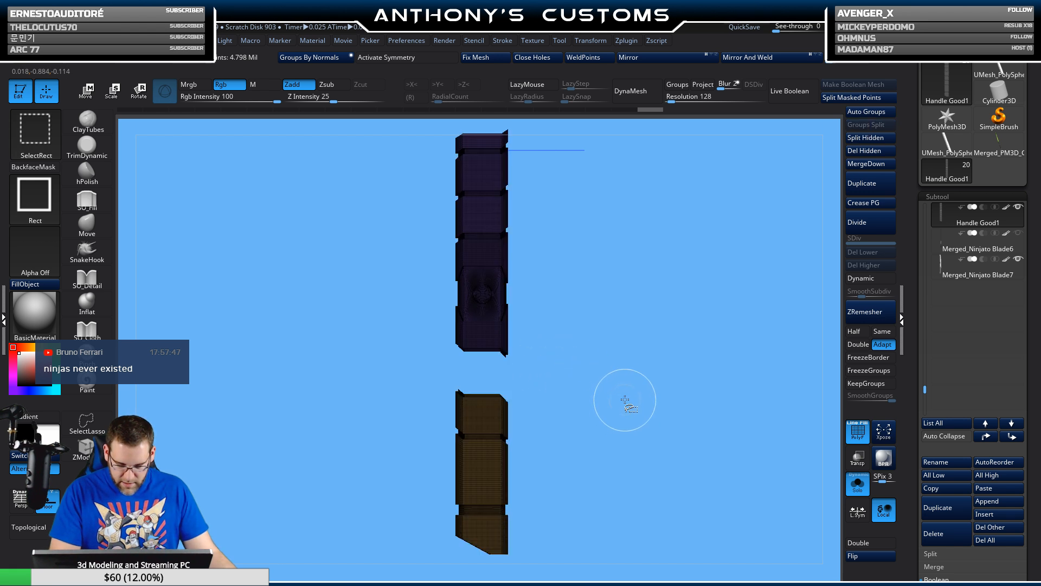
{"action": "left_click", "coordinate": [869, 152]}
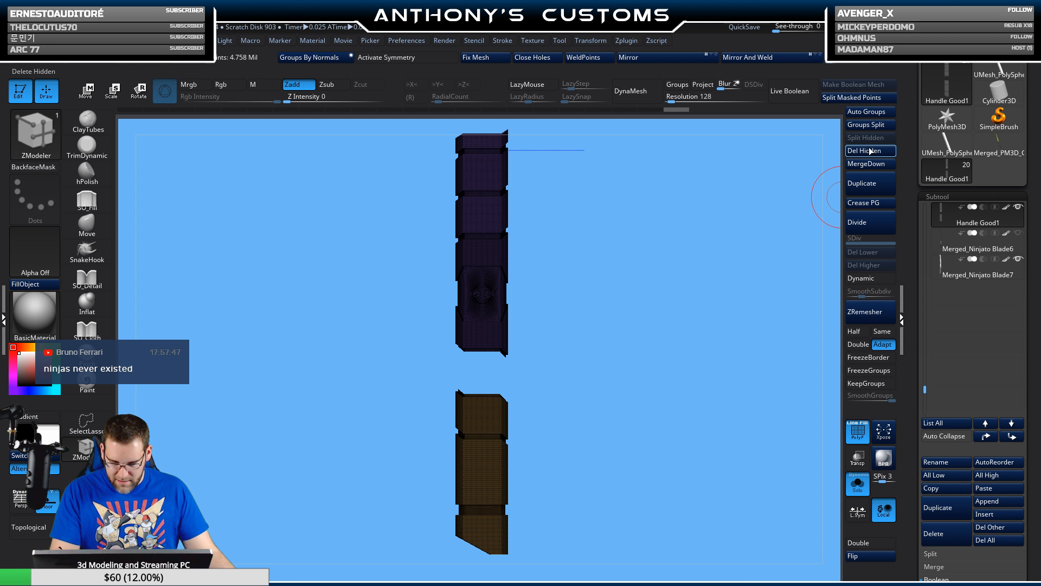
{"action": "left_click_drag", "start_coordinate": [619, 359], "coordinate": [621, 371], "text": "alt"}
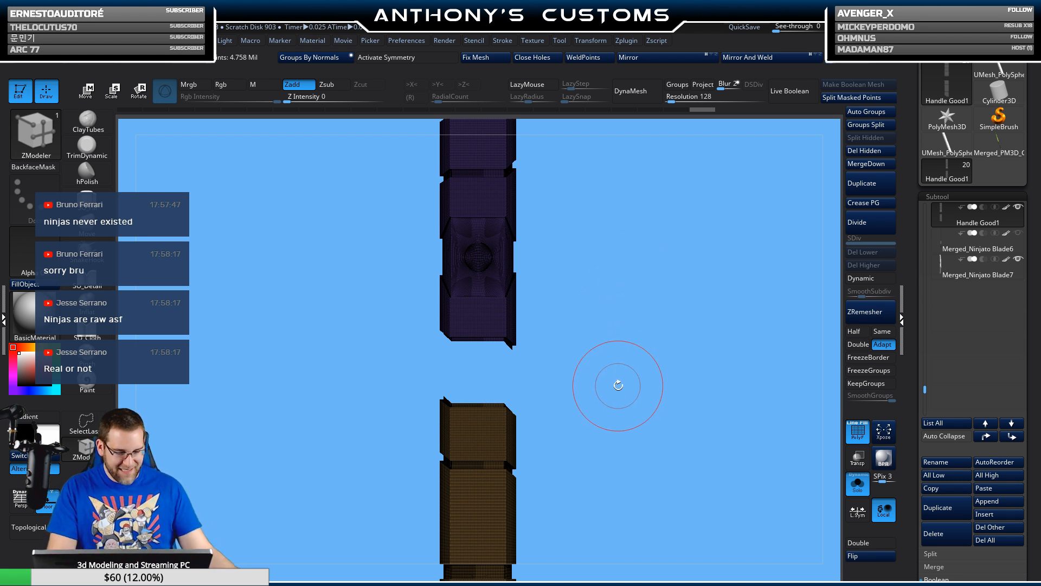
- Mask the upper handle piece and move the lower piece up along the handle's length to close the gap
{"action": "left_click_drag", "start_coordinate": [630, 431], "coordinate": [608, 362], "text": "alt"}
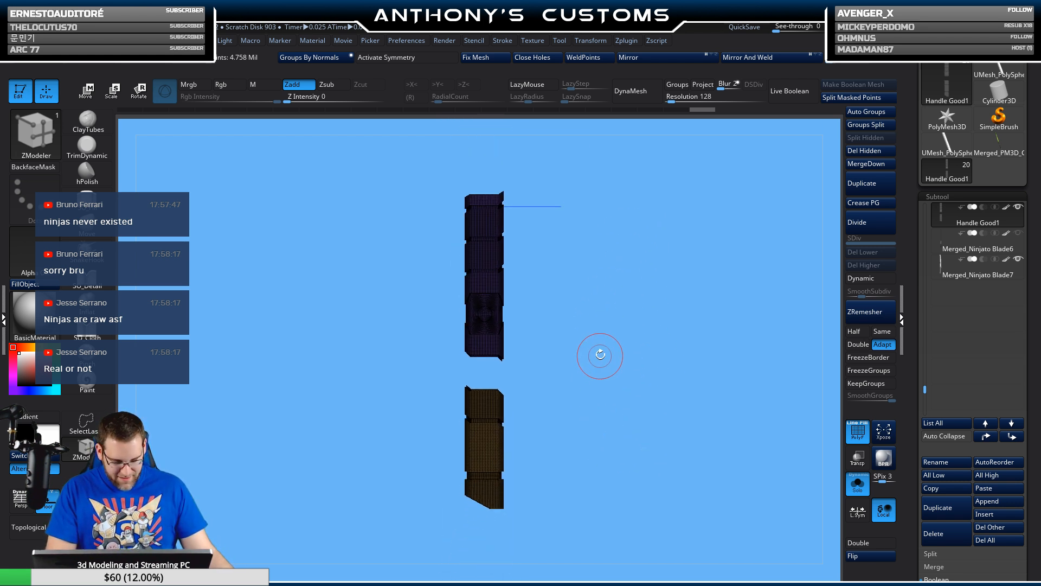
{"action": "left_click_drag", "start_coordinate": [439, 159], "coordinate": [558, 375], "text": "ctrl"}
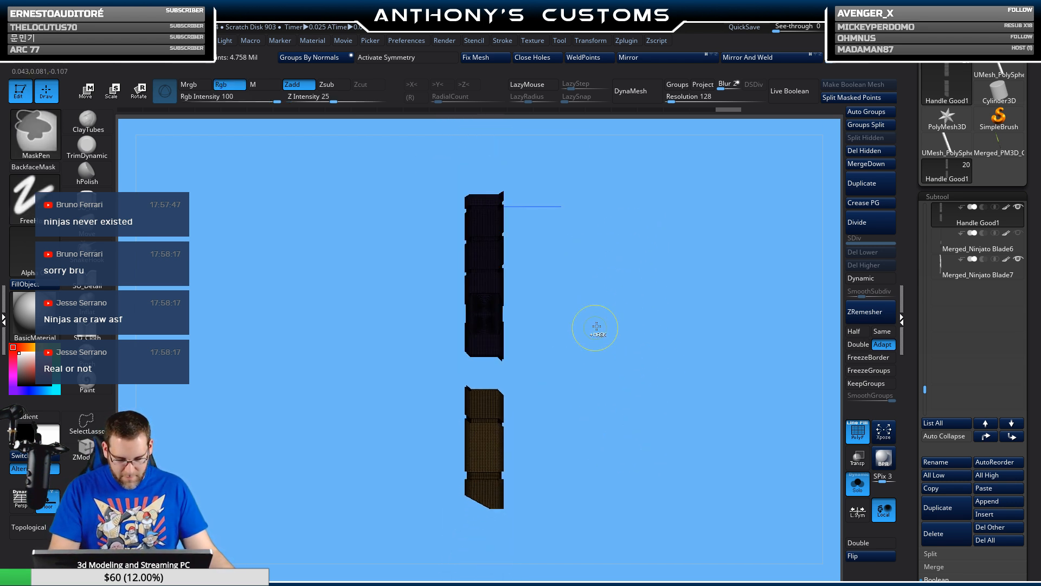
{"action": "key", "text": "w"}
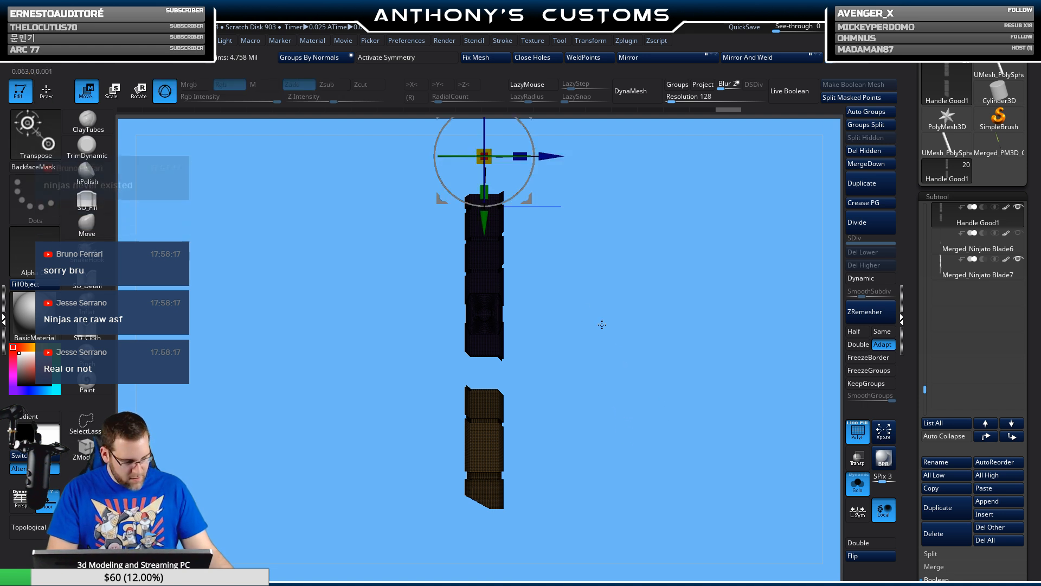
{"action": "left_click_drag", "start_coordinate": [606, 274], "coordinate": [619, 350], "text": "alt"}
{"action": "left_click_drag", "start_coordinate": [498, 291], "coordinate": [504, 563], "text": "alt"}
{"action": "left_click_drag", "start_coordinate": [627, 408], "coordinate": [624, 273], "text": "alt"}
{"action": "left_click_drag", "start_coordinate": [648, 348], "coordinate": [646, 516], "text": "alt"}
{"action": "left_click_drag", "start_coordinate": [673, 295], "coordinate": [644, 359], "text": "alt"}
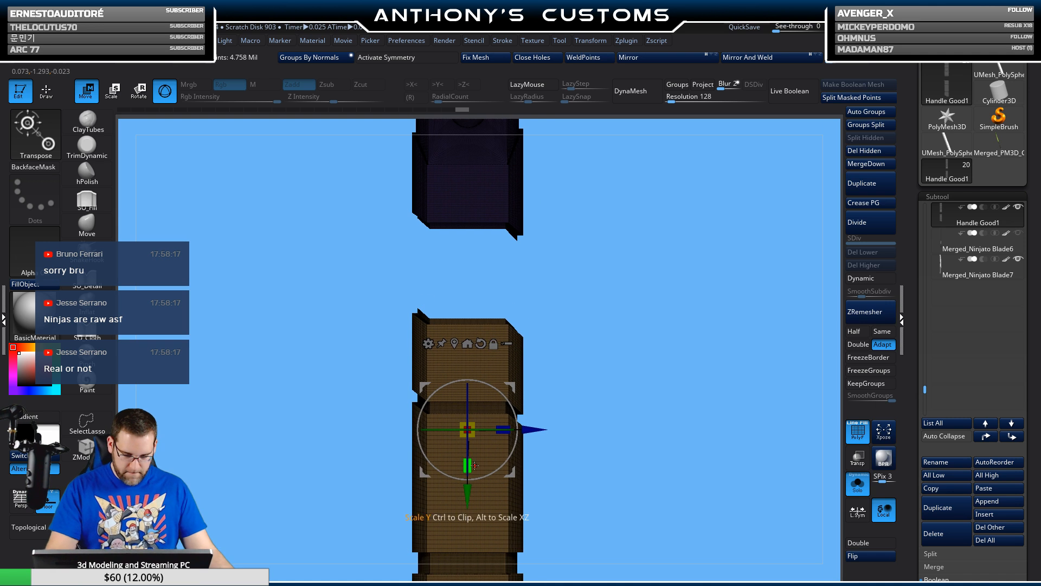
{"action": "left_click_drag", "start_coordinate": [466, 494], "coordinate": [466, 404]}
- Nudge the lower handle piece slightly further up so its cut edge nearly meets the upper piece in the groove
{"action": "left_click_drag", "start_coordinate": [599, 278], "coordinate": [589, 454], "text": "alt"}
{"action": "left_click_drag", "start_coordinate": [662, 168], "coordinate": [649, 353], "text": "alt"}
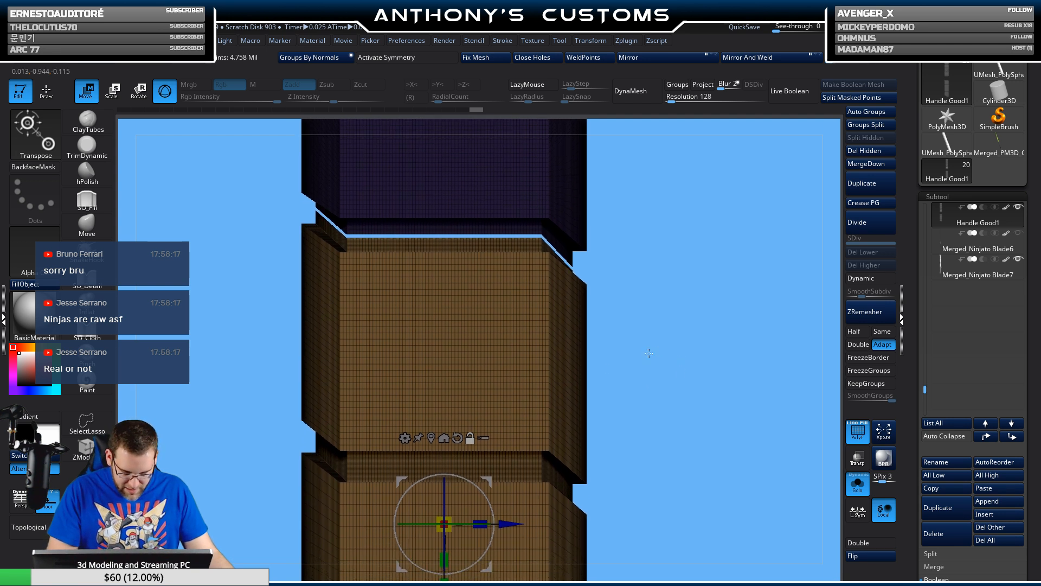
{"action": "left_click_drag", "start_coordinate": [664, 411], "coordinate": [666, 396], "text": "alt"}
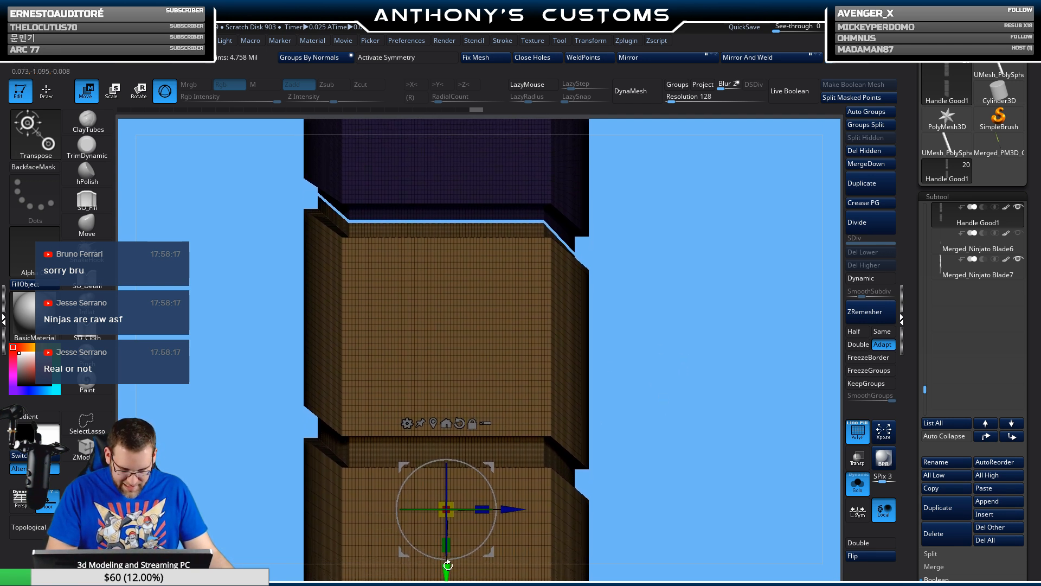
{"action": "left_click_drag", "start_coordinate": [446, 571], "coordinate": [446, 567]}
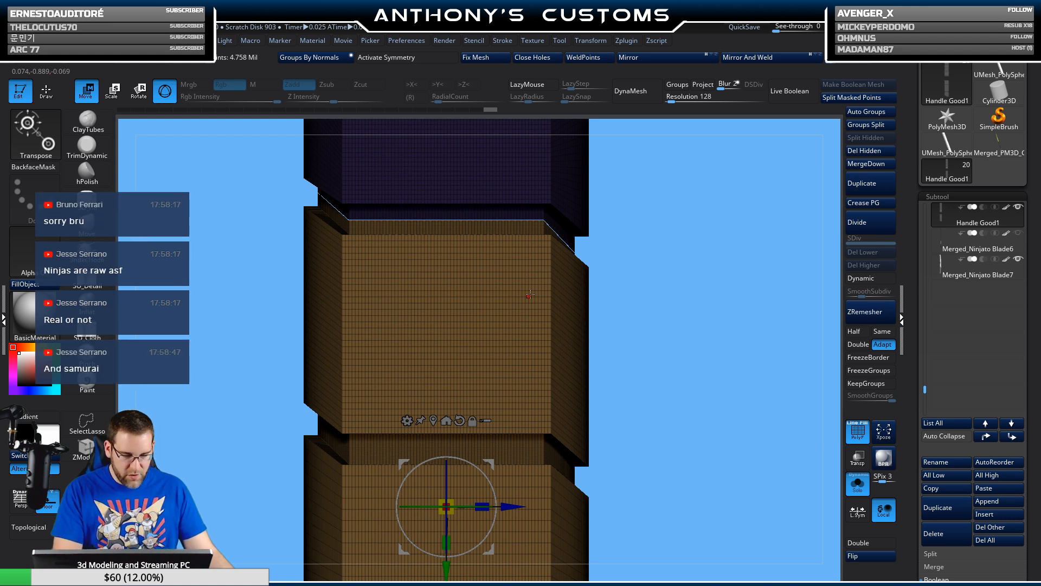
{"action": "right_click_drag", "start_coordinate": [536, 301], "coordinate": [512, 421], "text": "ctrl"}
{"action": "right_click_drag", "start_coordinate": [554, 221], "coordinate": [540, 373], "text": "alt"}
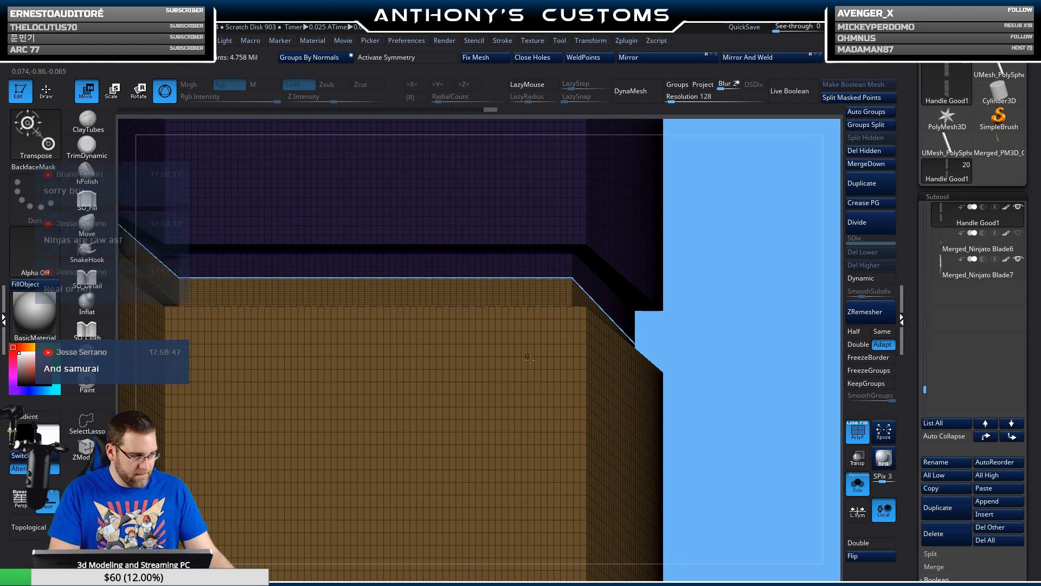
{"action": "right_click_drag", "start_coordinate": [528, 377], "coordinate": [477, 264], "text": "ctrl"}
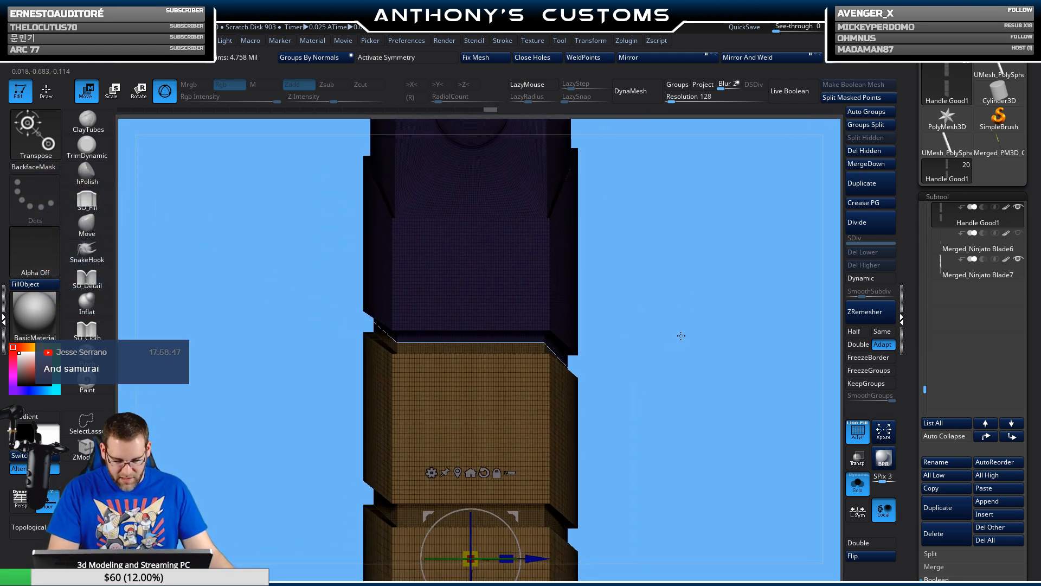
- Bridge the two open holes at the groove seam with ZModeler's Bridge edge action and Two Holes target
{"action": "key", "text": "b"}
{"action": "key", "text": "z"}
{"action": "key", "text": "m"}
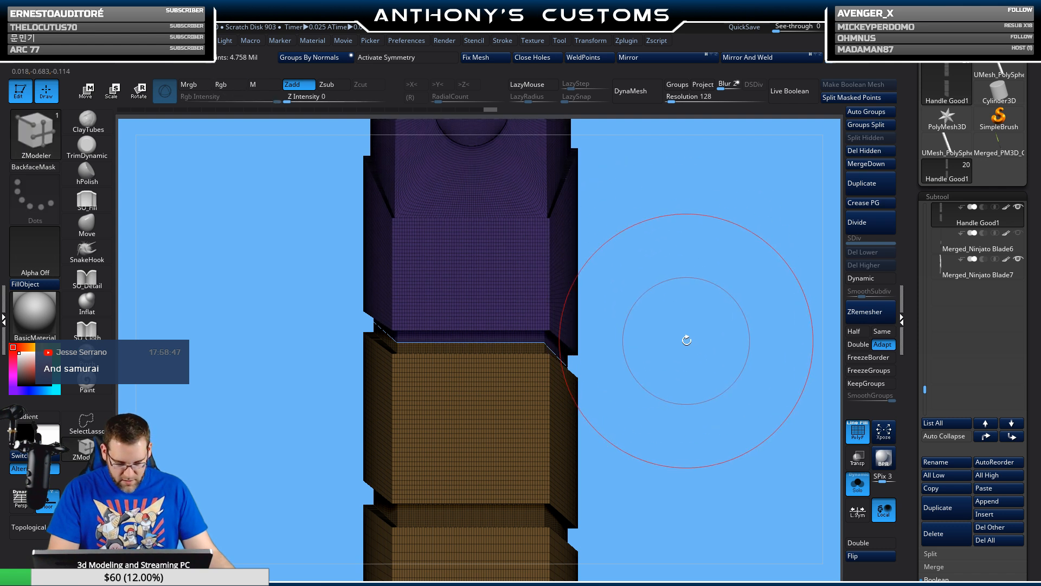
{"action": "right_click_drag", "start_coordinate": [672, 353], "coordinate": [651, 353]}
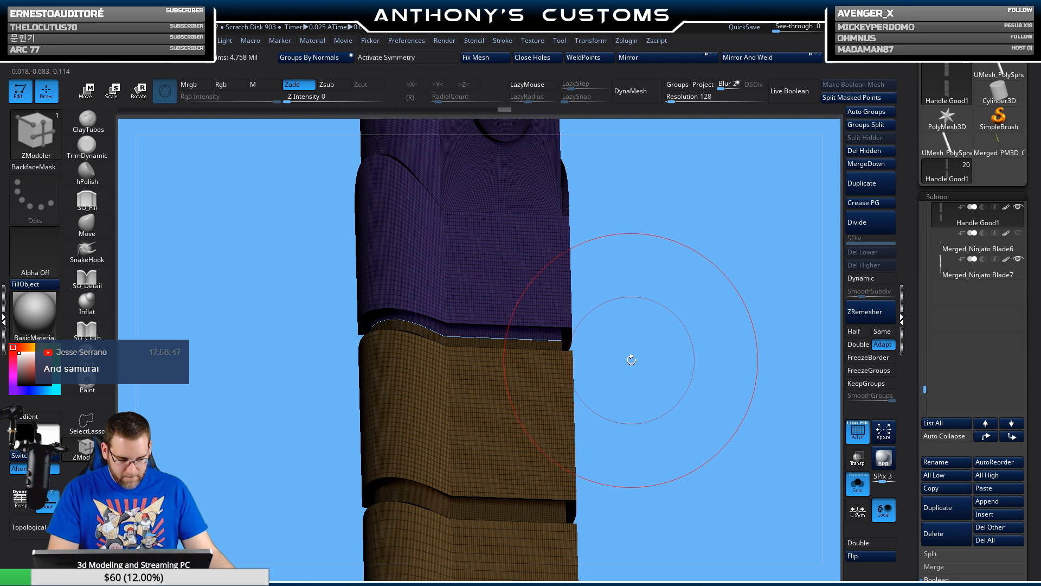
{"action": "right_click_drag", "start_coordinate": [422, 308], "coordinate": [436, 499], "text": "ctrl"}
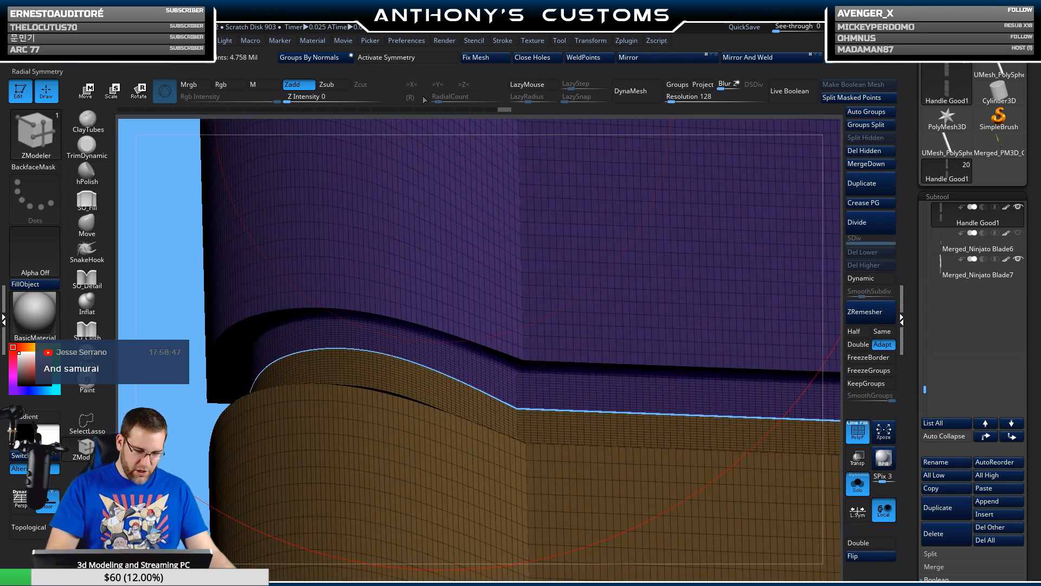
{"action": "left_click", "coordinate": [383, 60]}
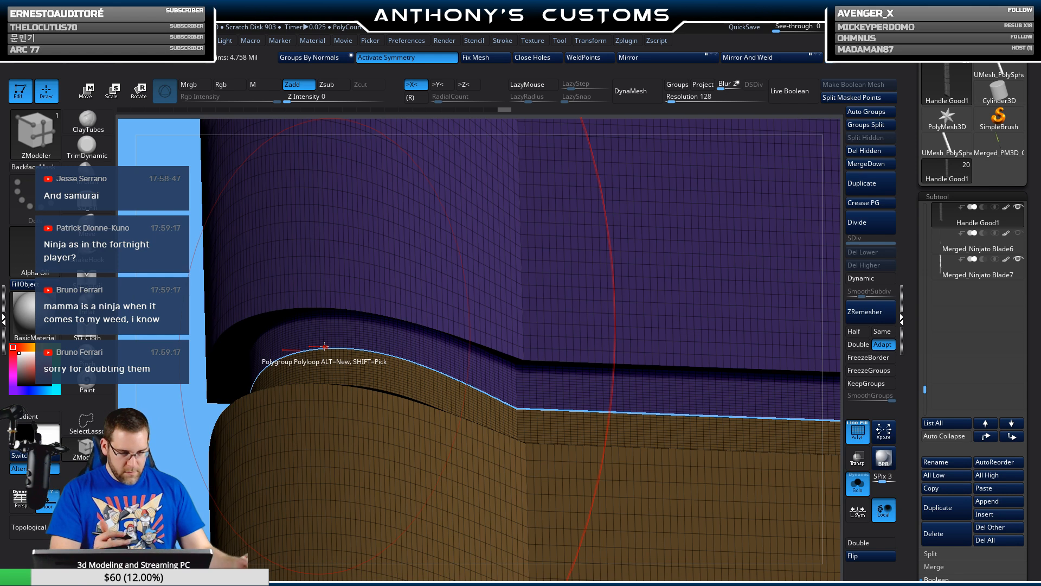
{"action": "right_click_drag", "start_coordinate": [397, 345], "coordinate": [483, 350]}
{"action": "right_click_drag", "start_coordinate": [374, 365], "coordinate": [413, 370]}
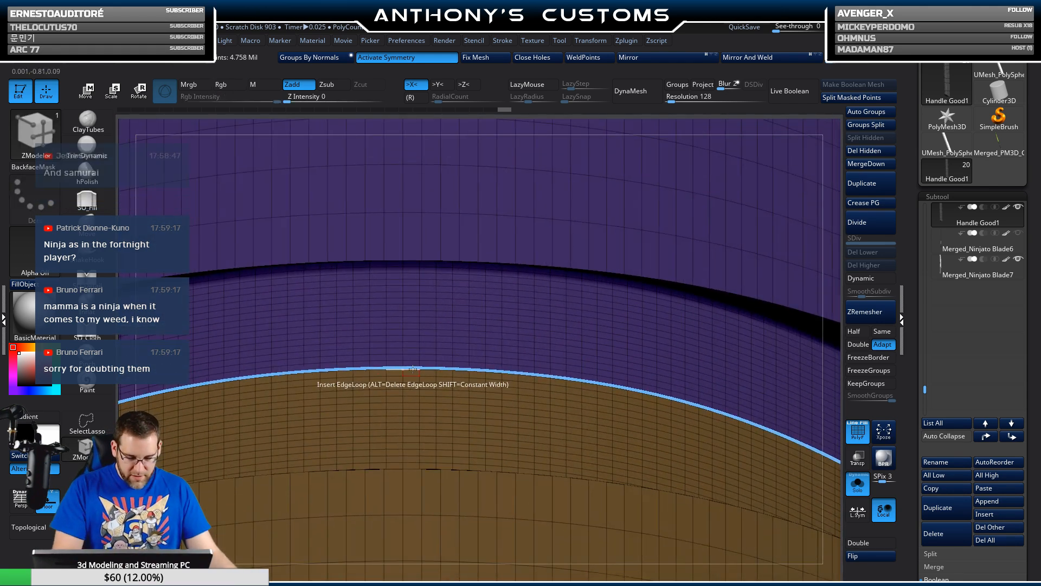
{"action": "key", "text": "space"}
{"action": "left_click", "coordinate": [328, 316]}
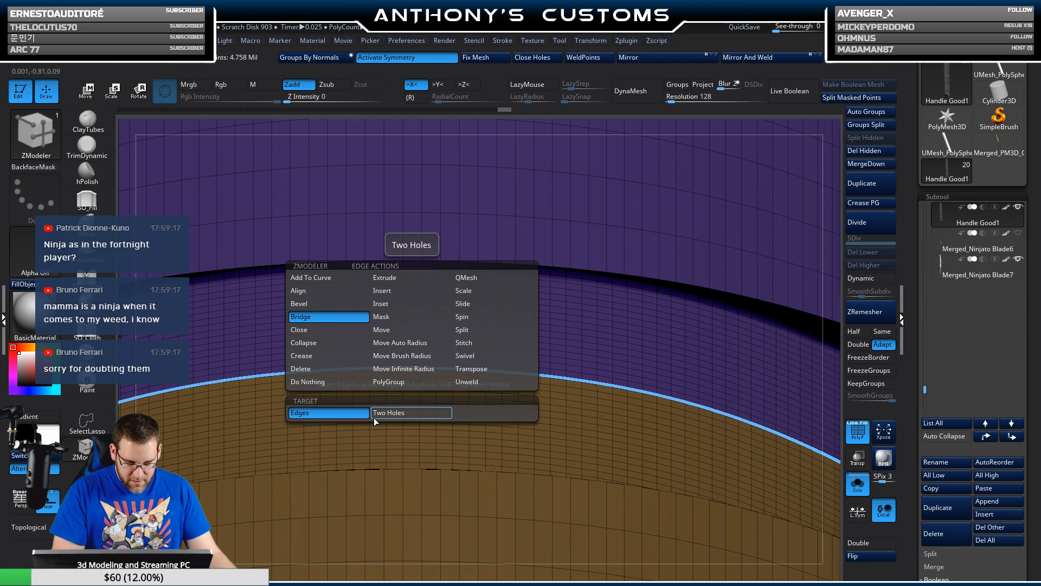
{"action": "left_click", "coordinate": [413, 414]}
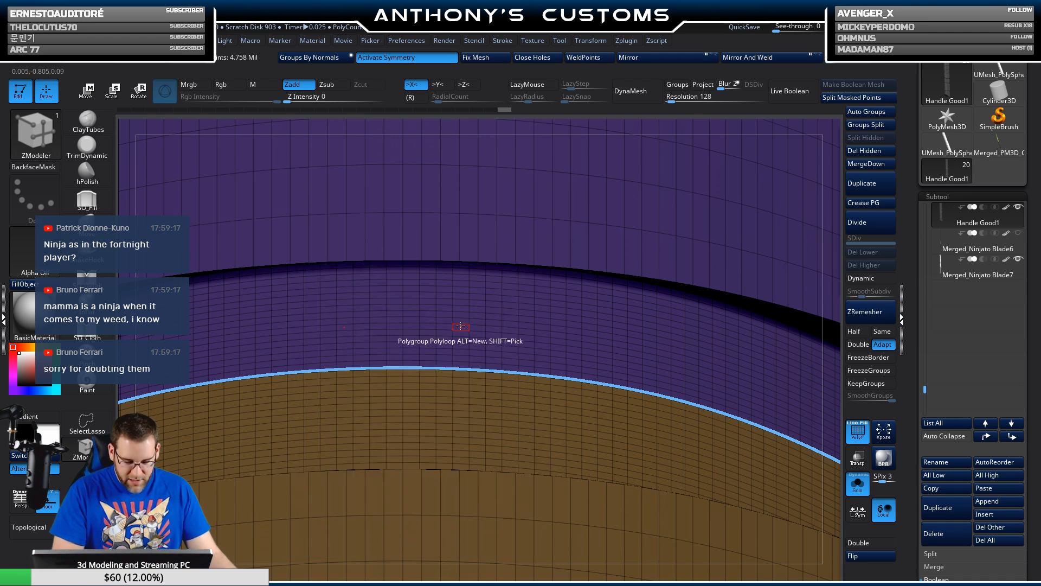
{"action": "left_click", "coordinate": [428, 367]}
{"action": "right_click_drag", "start_coordinate": [406, 440], "coordinate": [399, 442], "text": "shift"}
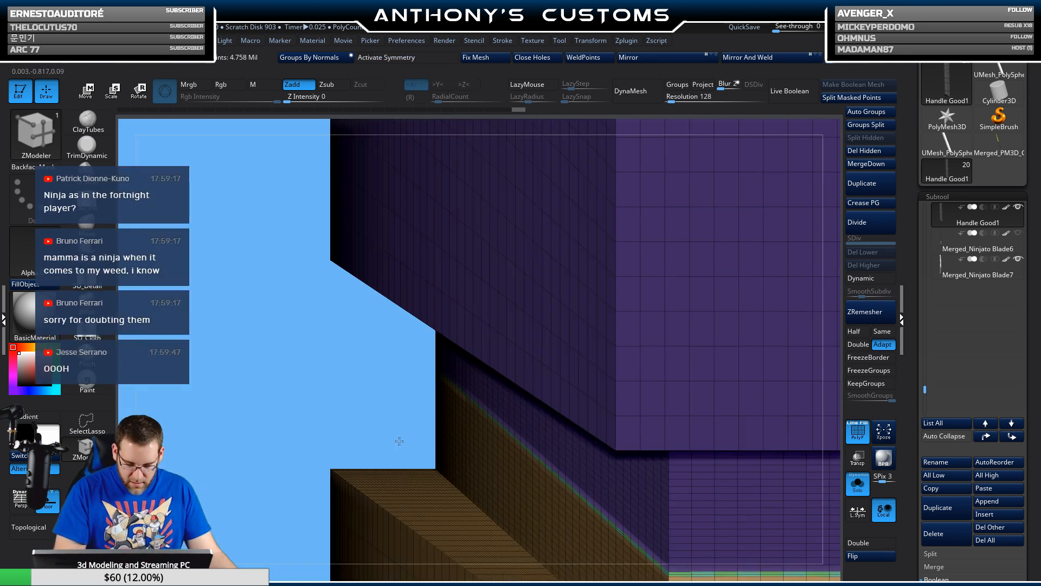
- Examine the bridged groove seam from several sides of the handle
{"action": "key", "text": "f"}
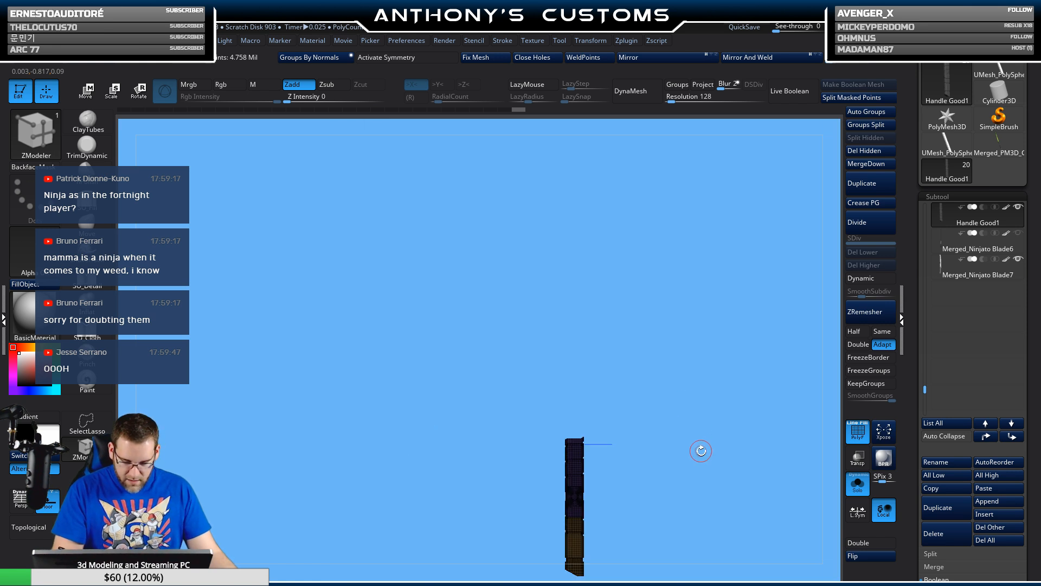
{"action": "left_click_drag", "start_coordinate": [701, 451], "coordinate": [588, 567], "text": "alt"}
{"action": "left_click_drag", "start_coordinate": [640, 334], "coordinate": [567, 392], "text": "alt"}
{"action": "left_click_drag", "start_coordinate": [531, 363], "coordinate": [513, 518], "text": "alt"}
{"action": "left_click_drag", "start_coordinate": [508, 426], "coordinate": [577, 415]}
{"action": "left_click_drag", "start_coordinate": [605, 347], "coordinate": [657, 324], "text": "alt"}
{"action": "left_click_drag", "start_coordinate": [658, 325], "coordinate": [692, 367]}
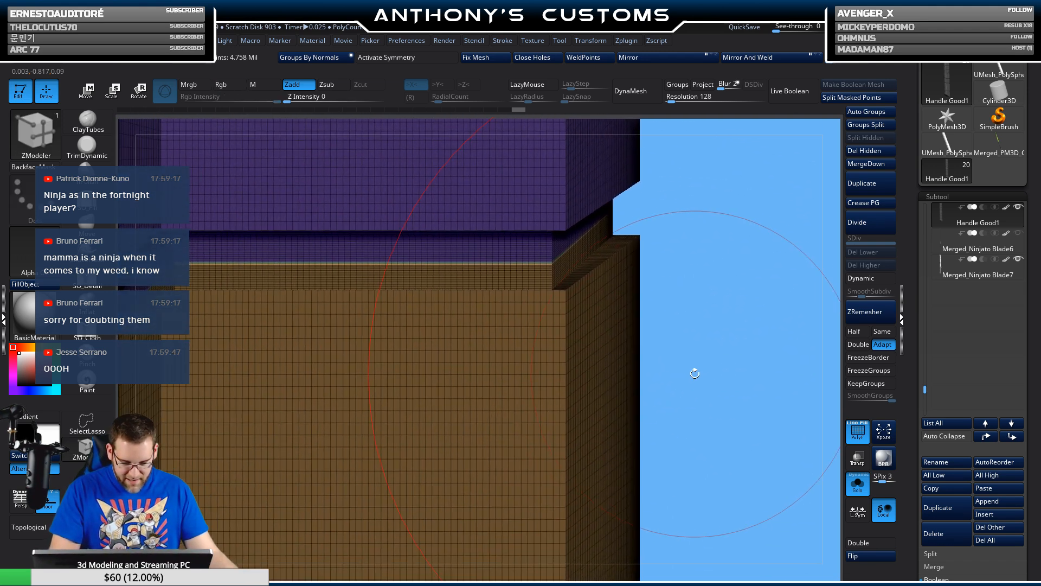
- Flip the handle's normals to check its inside surface and flip them back
{"action": "left_click", "coordinate": [870, 556]}
{"action": "mouse_move", "coordinate": [759, 434]}
{"action": "left_mouse_down"}
{"action": "mouse_move", "coordinate": [736, 355]}
{"action": "mouse_move", "coordinate": [755, 305]}
{"action": "mouse_move", "coordinate": [730, 437]}
{"action": "left_mouse_up"}
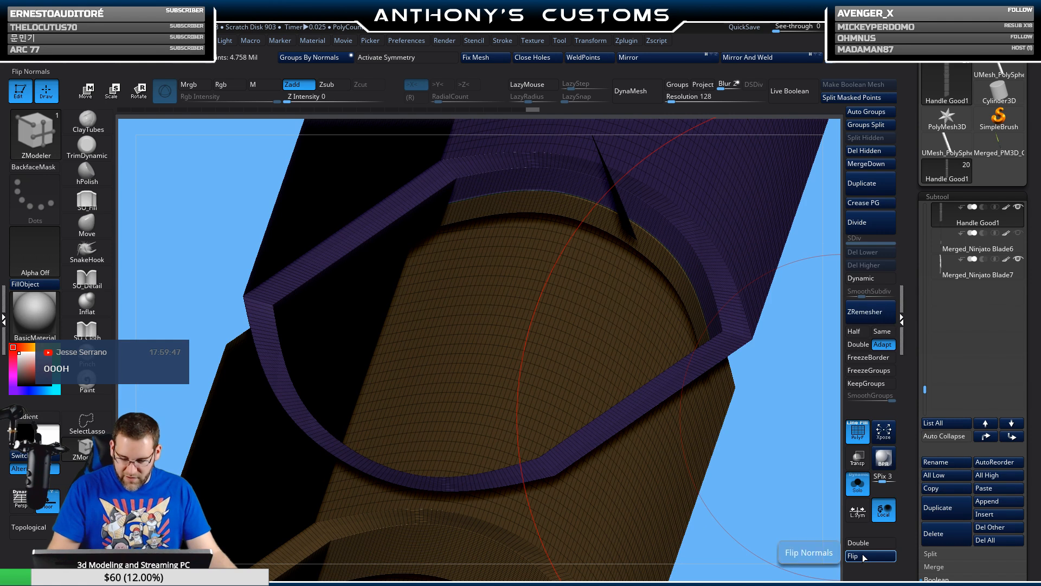
{"action": "left_click_drag", "start_coordinate": [835, 516], "coordinate": [732, 416]}
{"action": "left_click_drag", "start_coordinate": [704, 307], "coordinate": [664, 300], "text": "alt"}
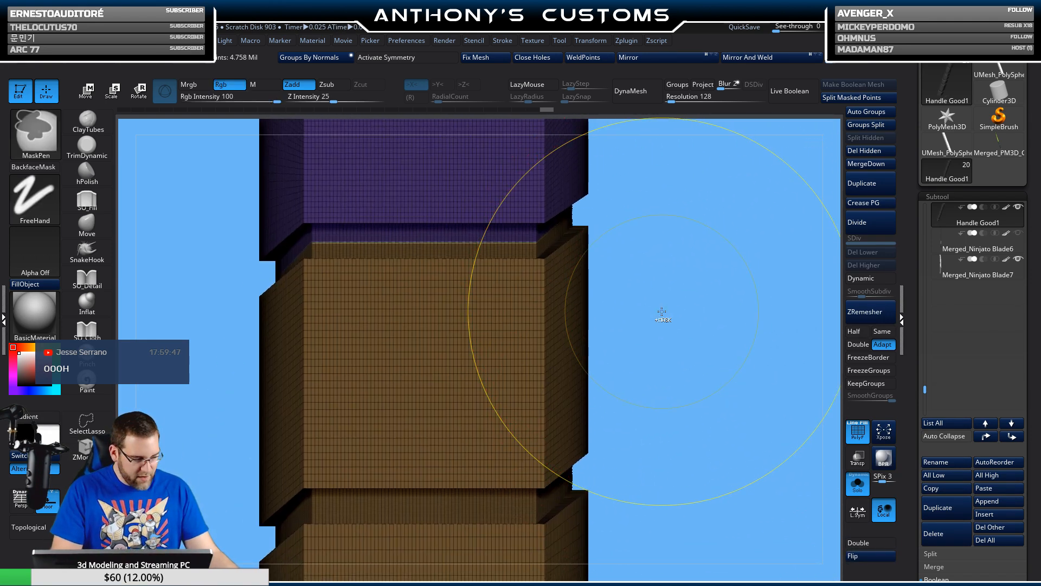
- Assign the whole handle to a single polygroup and fill it with the current colour and BasicMaterial using Mrgb
{"action": "key", "text": "b"}
{"action": "key", "text": "z"}
{"action": "key", "text": "m"}
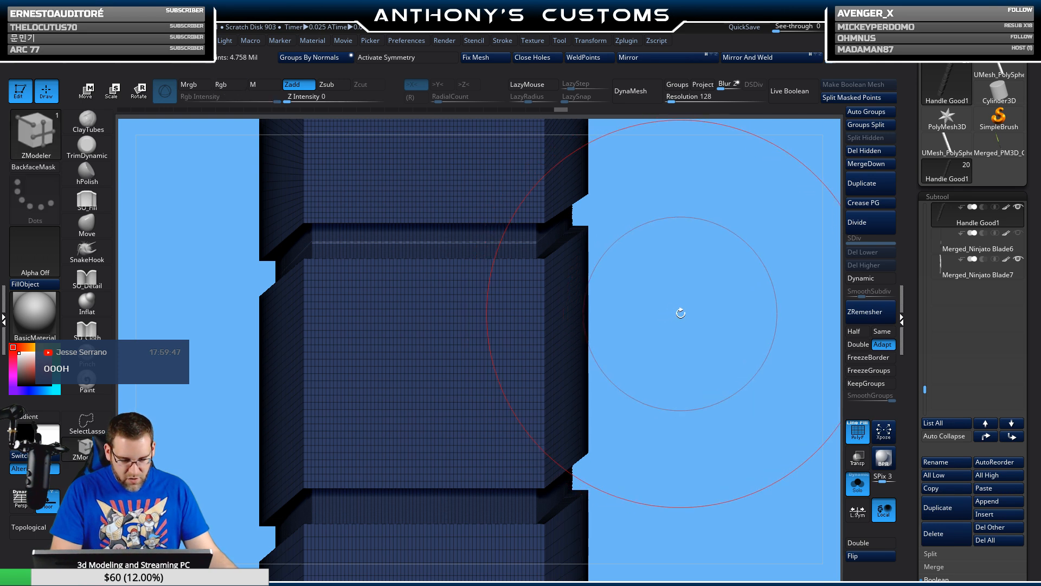
{"action": "left_click_drag", "start_coordinate": [662, 325], "coordinate": [686, 312]}
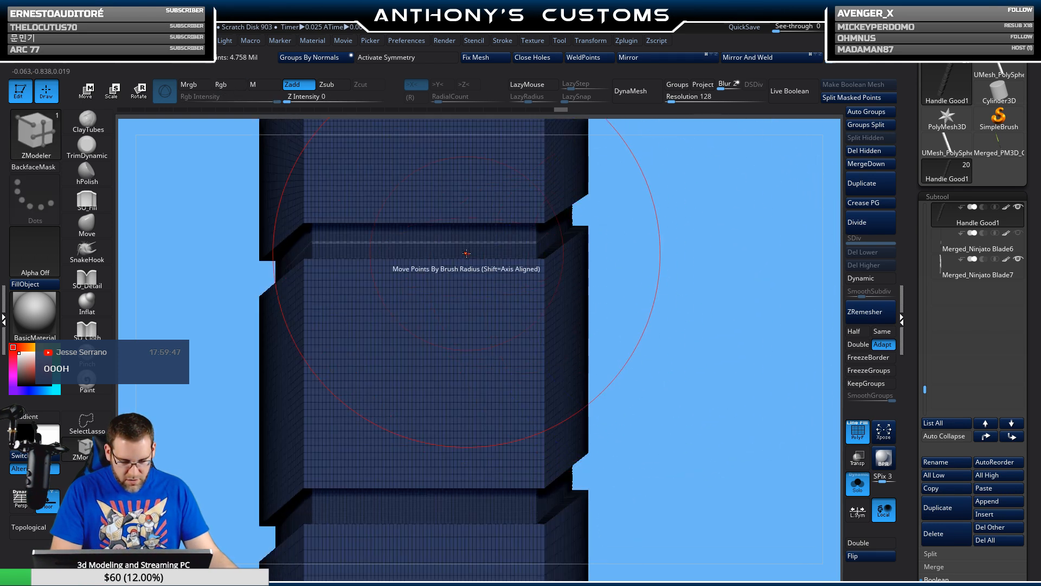
{"action": "right_click_drag", "start_coordinate": [466, 253], "coordinate": [477, 400], "text": "ctrl"}
{"action": "right_click_drag", "start_coordinate": [494, 279], "coordinate": [530, 397], "text": "alt"}
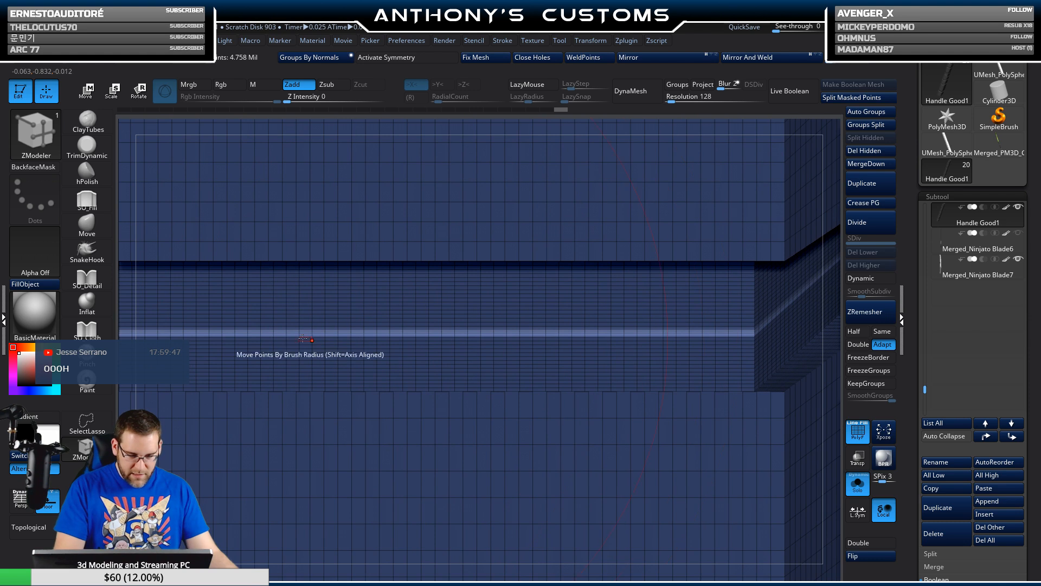
{"action": "left_click", "coordinate": [189, 85]}
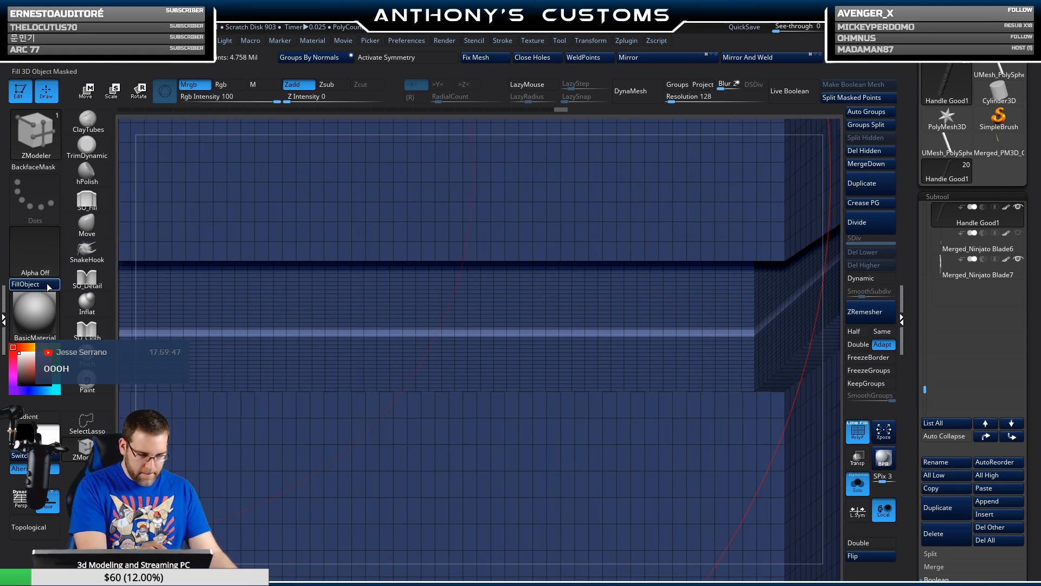
{"action": "left_click", "coordinate": [47, 287]}
- Delete the extra edge loop at the bridged seam using ZModeler's Insert edge action with Single EdgeLoop
{"action": "right_click_drag", "start_coordinate": [538, 367], "coordinate": [544, 479], "text": "alt"}
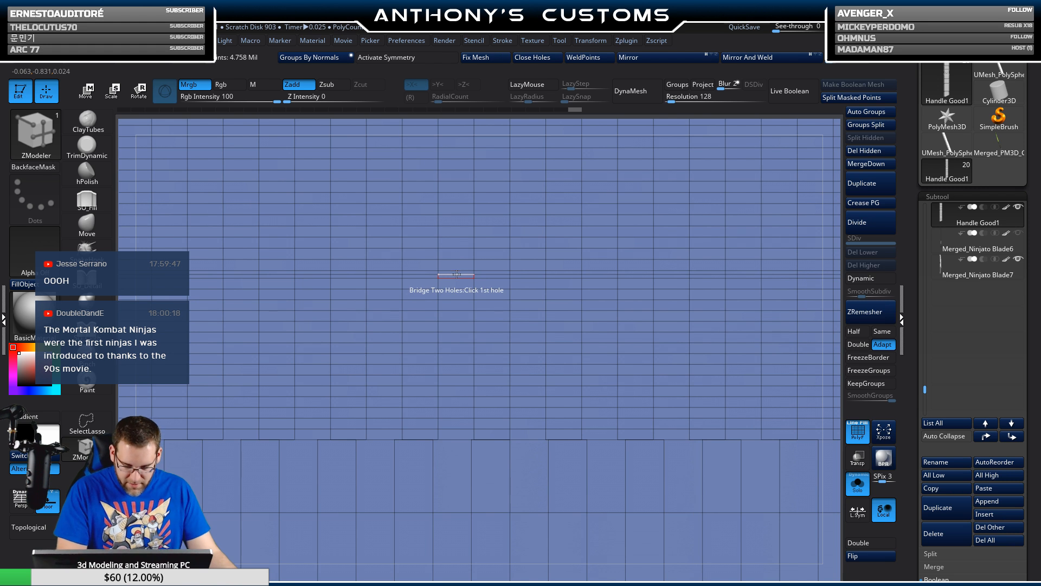
{"action": "key", "text": "space"}
{"action": "left_click", "coordinate": [444, 284]}
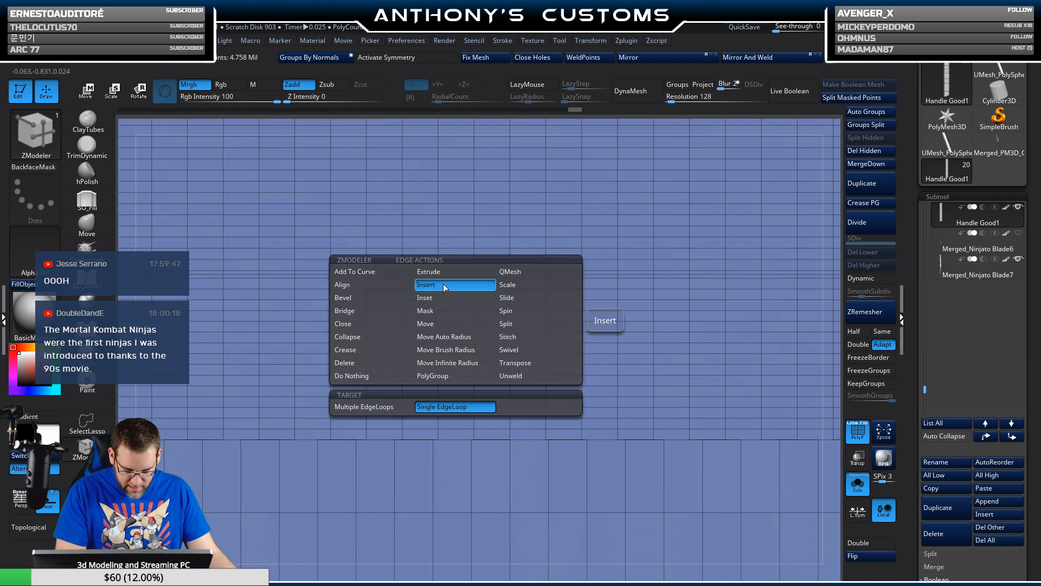
{"action": "left_click", "coordinate": [460, 275], "text": "alt"}
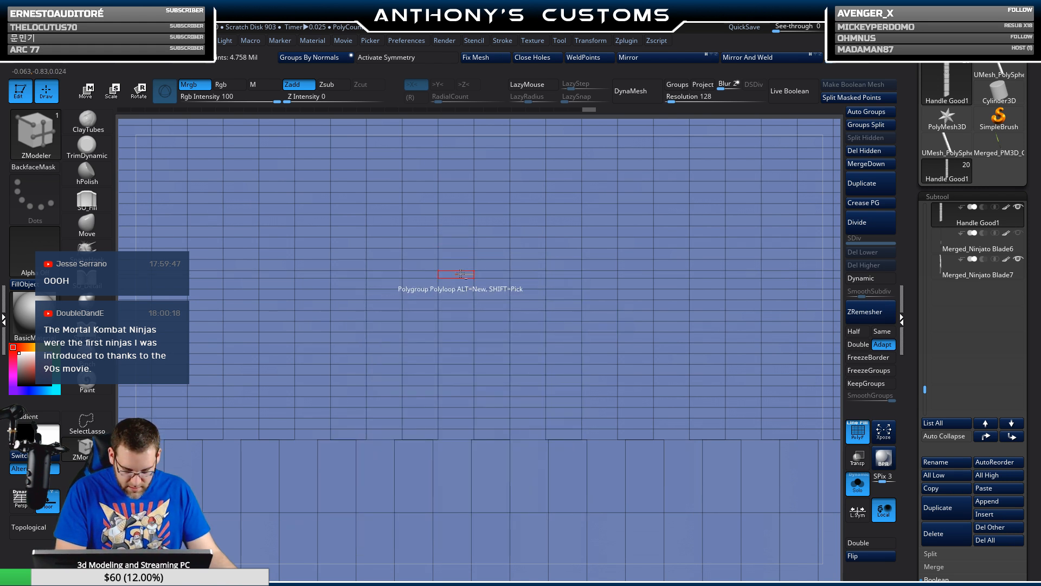
{"action": "right_click_drag", "start_coordinate": [477, 388], "coordinate": [472, 233], "text": "ctrl"}
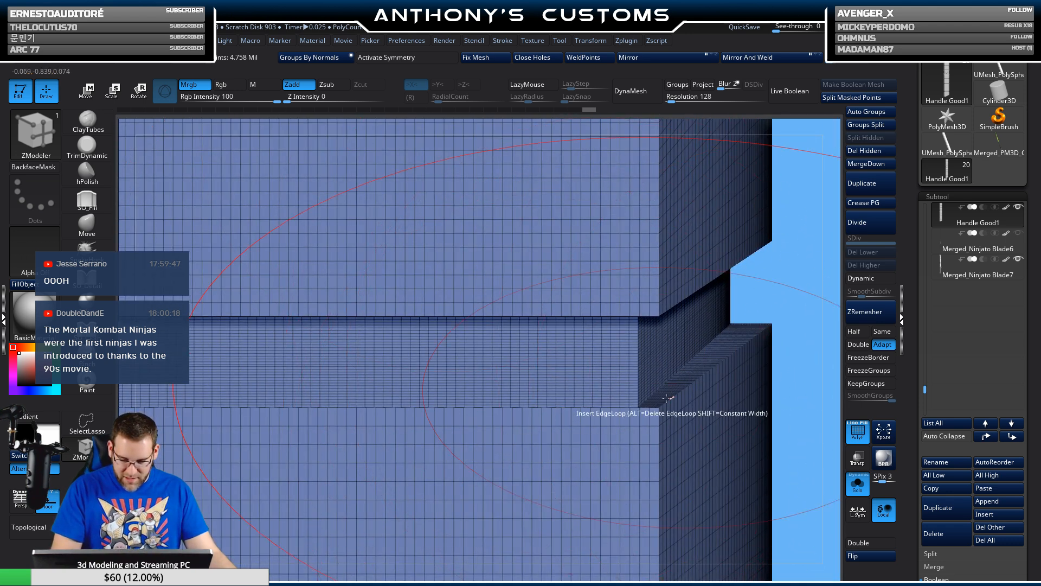
- Turn off the polyframe display and leave solo mode to show the shortened handle with both swords
{"action": "right_click_drag", "start_coordinate": [600, 426], "coordinate": [543, 233], "text": "ctrl"}
{"action": "right_click_drag", "start_coordinate": [710, 379], "coordinate": [654, 198], "text": "ctrl"}
{"action": "right_click_drag", "start_coordinate": [714, 324], "coordinate": [612, 274], "text": "alt"}
{"action": "key", "text": "shift+f"}
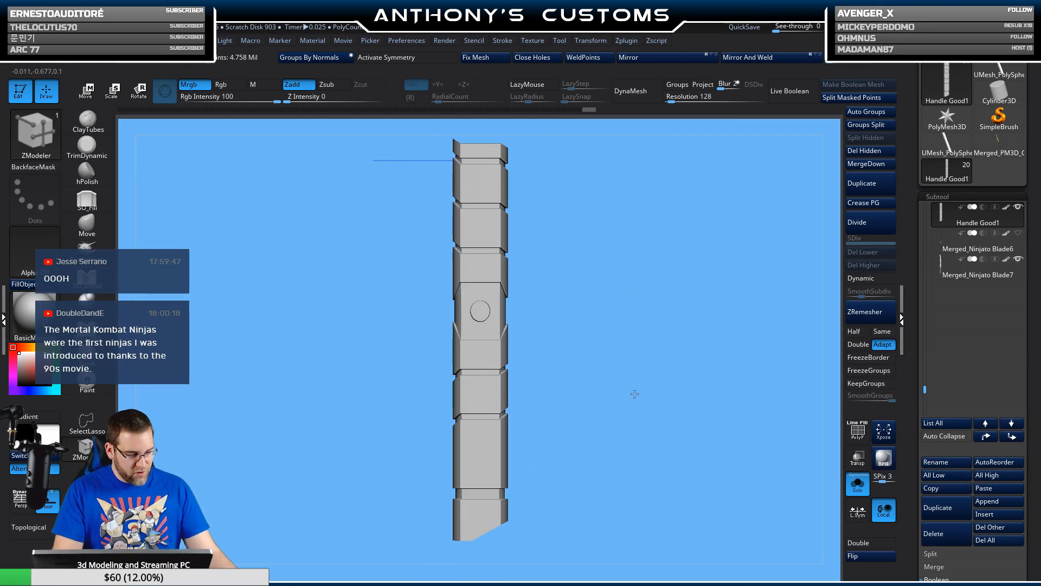
{"action": "right_click_drag", "start_coordinate": [633, 395], "coordinate": [701, 379], "text": "ctrl"}
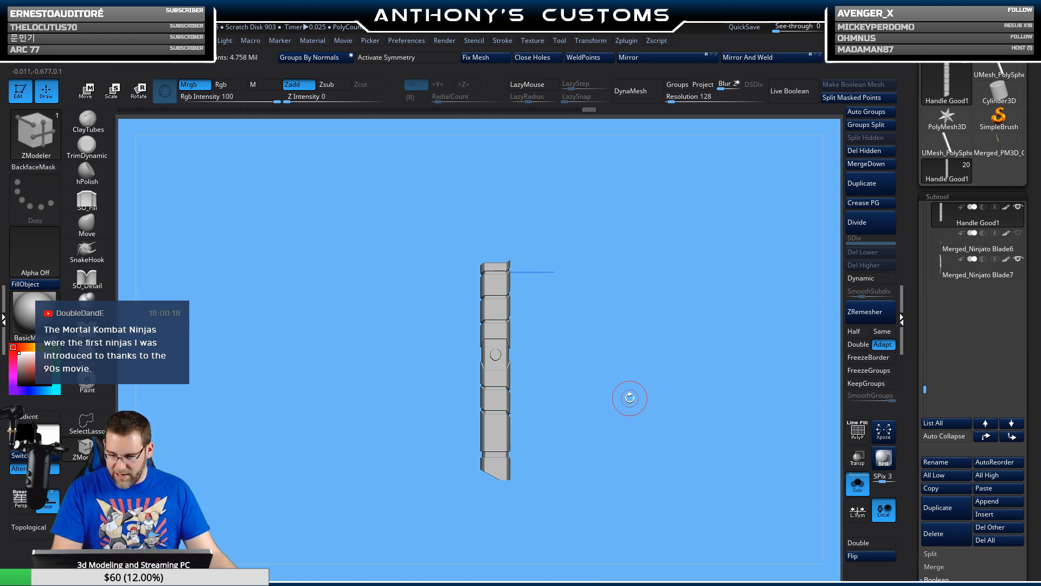
{"action": "mouse_move", "coordinate": [629, 398]}
{"action": "right_mouse_down"}
{"action": "mouse_move", "coordinate": [621, 457]}
{"action": "mouse_move", "coordinate": [574, 450]}
{"action": "mouse_move", "coordinate": [534, 413]}
{"action": "mouse_move", "coordinate": [623, 332]}
{"action": "mouse_move", "coordinate": [628, 361]}
{"action": "right_mouse_up"}
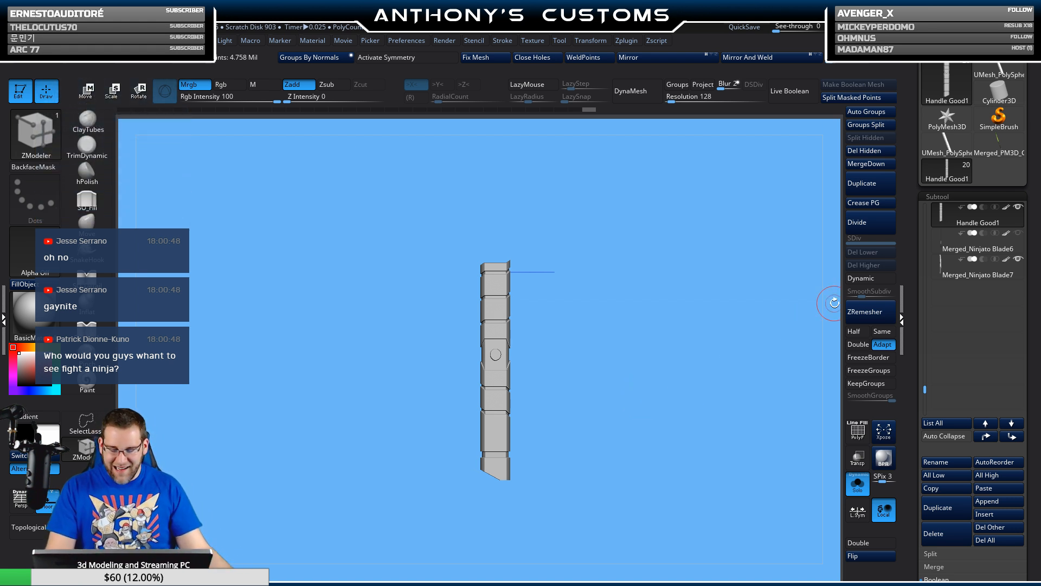
{"action": "left_click", "coordinate": [858, 482]}
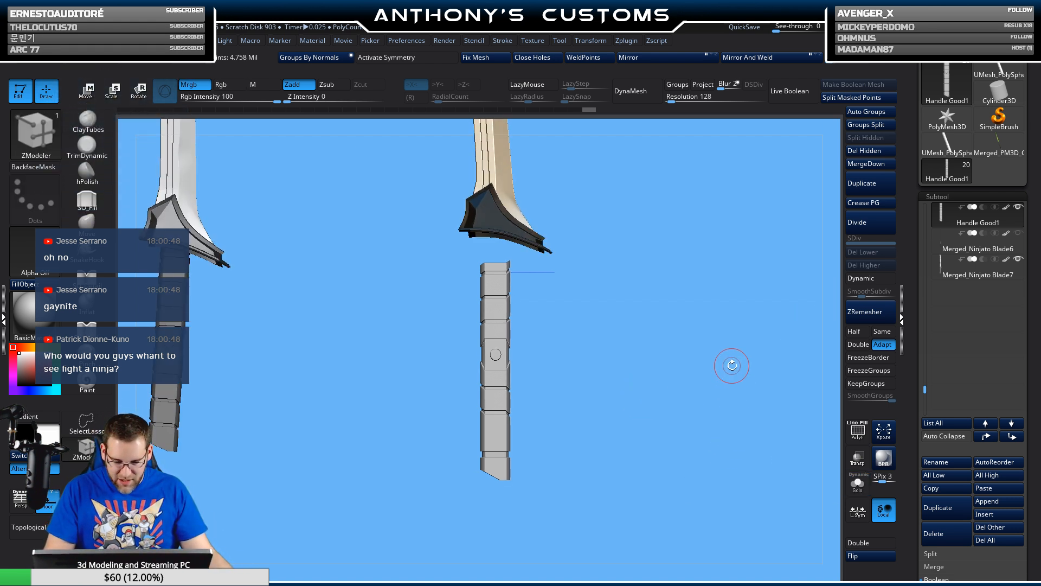
- Move the shortened handle up along its length until its top end meets the underside of the dark guard
{"action": "key", "text": "w"}
{"action": "left_click_drag", "start_coordinate": [634, 367], "coordinate": [648, 413], "text": "alt"}
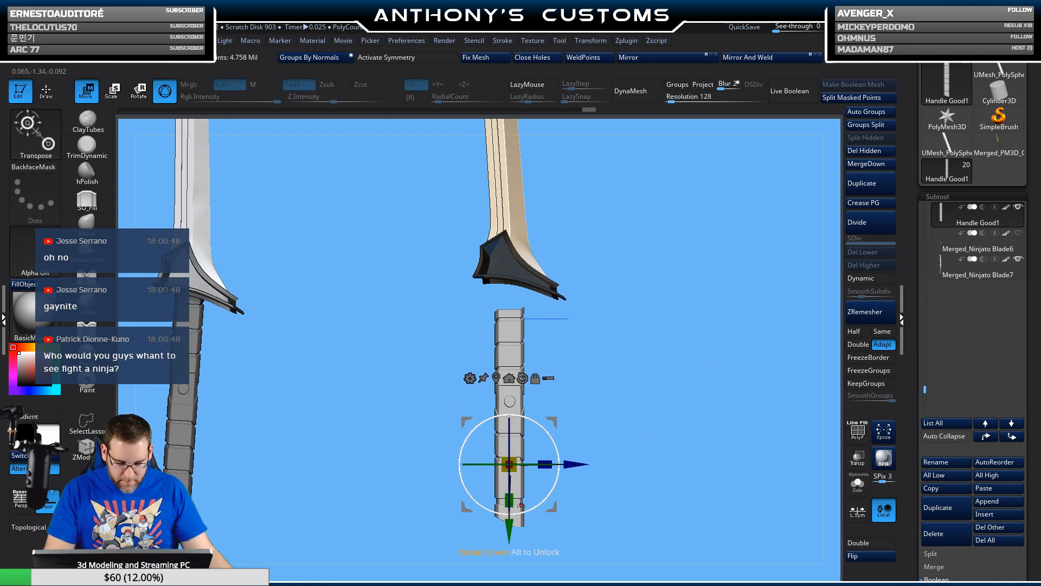
{"action": "left_click_drag", "start_coordinate": [509, 528], "coordinate": [510, 516]}
{"action": "left_click_drag", "start_coordinate": [632, 404], "coordinate": [634, 357]}
{"action": "left_click_drag", "start_coordinate": [599, 406], "coordinate": [595, 449]}
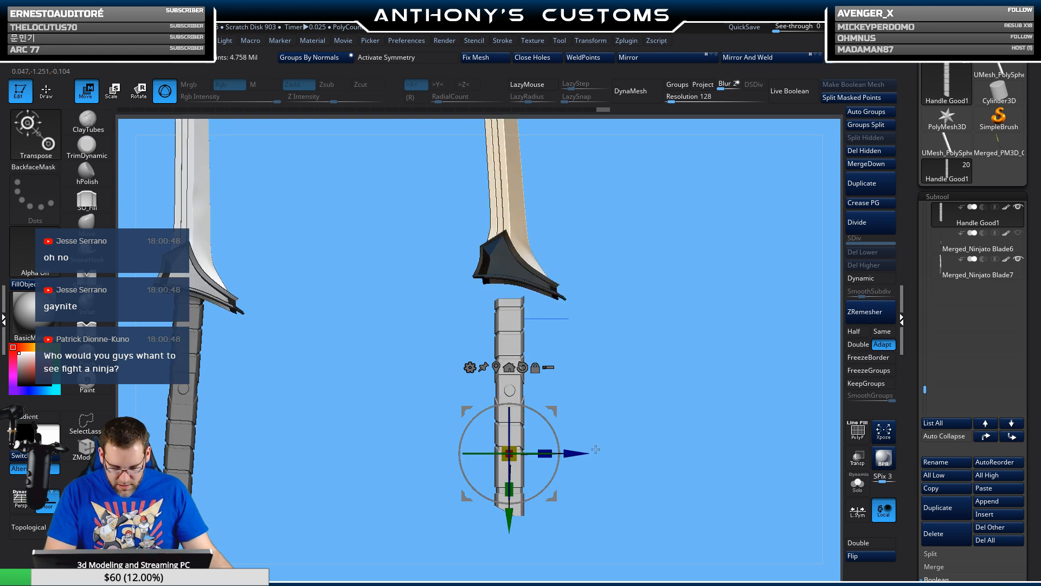
{"action": "left_click_drag", "start_coordinate": [509, 520], "coordinate": [509, 501]}
{"action": "left_click_drag", "start_coordinate": [627, 427], "coordinate": [638, 365]}
{"action": "left_click_drag", "start_coordinate": [622, 484], "coordinate": [533, 500], "text": "alt"}
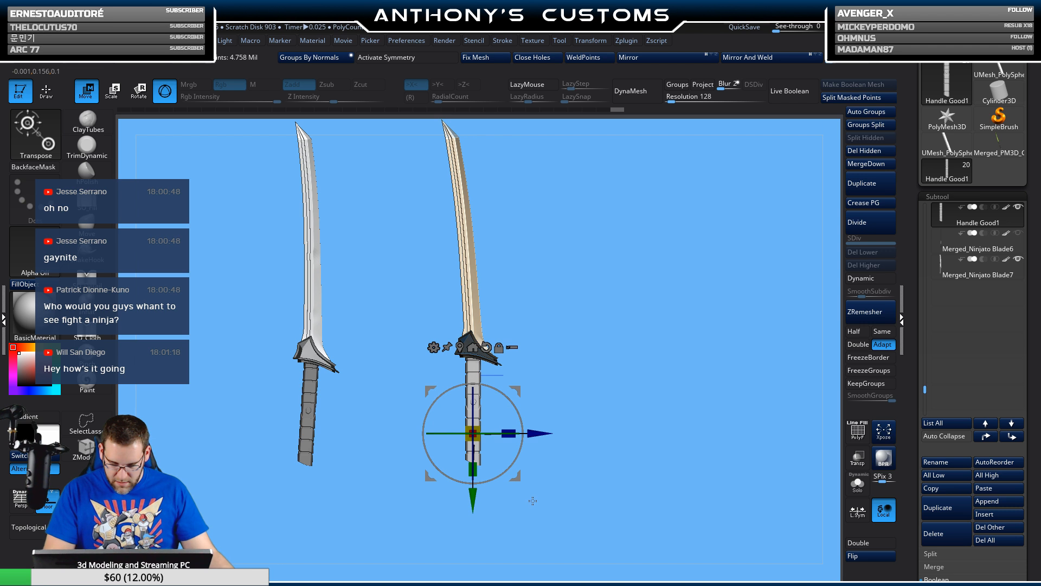
{"action": "mouse_move", "coordinate": [565, 464]}
{"action": "left_mouse_down", "text": "alt"}
{"action": "mouse_move", "coordinate": [588, 513]}
{"action": "mouse_move", "coordinate": [577, 497]}
{"action": "mouse_move", "coordinate": [671, 477]}
{"action": "left_mouse_up", "text": "alt"}
{"action": "key", "text": "q"}
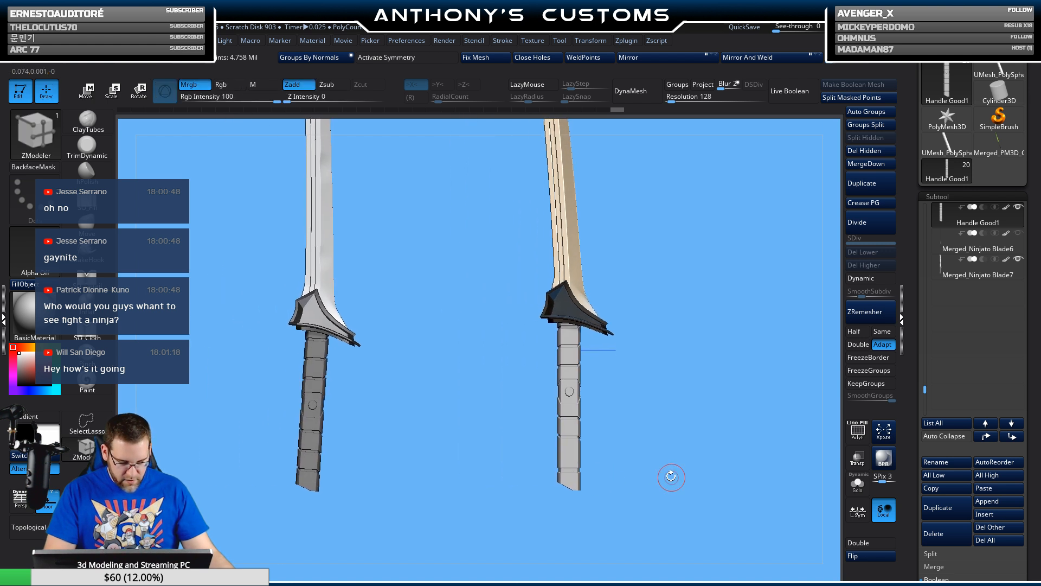
- Select the shortened blade, guard and handle together and move them sideways, farther from the short reference sword
{"action": "left_click_drag", "start_coordinate": [674, 338], "coordinate": [665, 383], "text": "alt"}
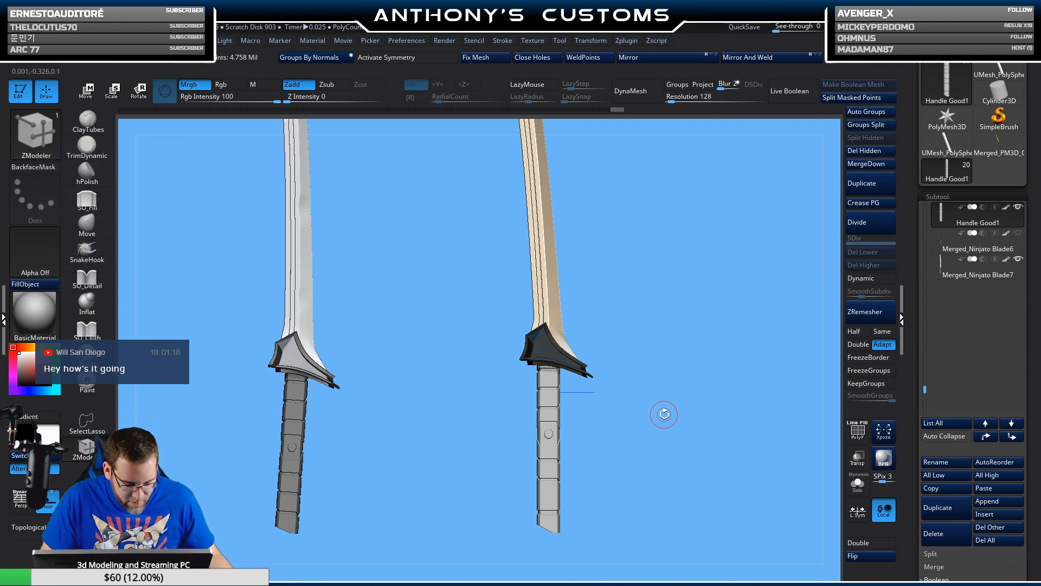
{"action": "left_click_drag", "start_coordinate": [692, 330], "coordinate": [648, 449]}
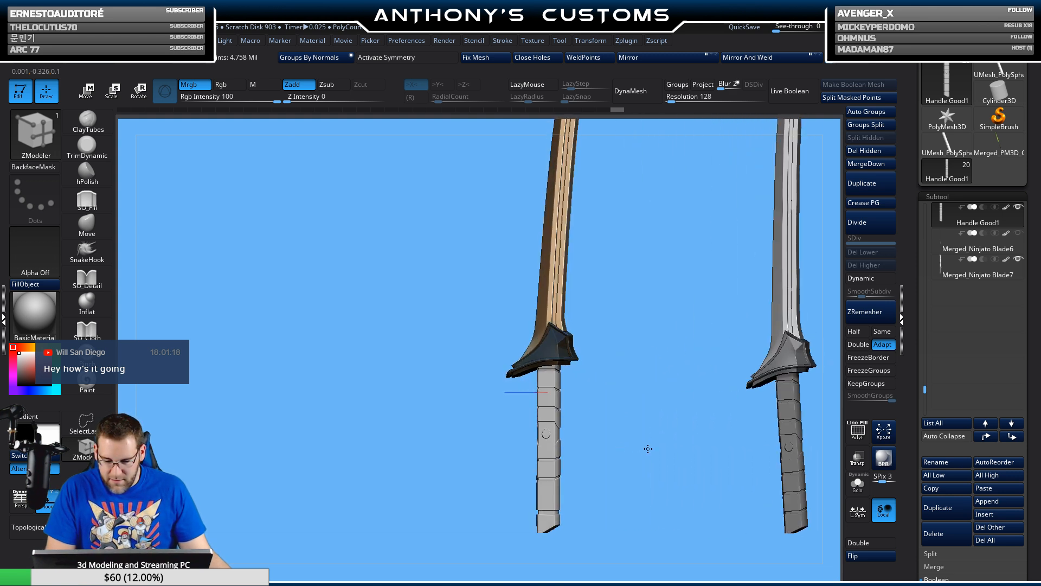
{"action": "mouse_move", "coordinate": [649, 449]}
{"action": "right_mouse_down"}
{"action": "mouse_move", "coordinate": [656, 443]}
{"action": "mouse_move", "coordinate": [633, 401]}
{"action": "right_mouse_up"}
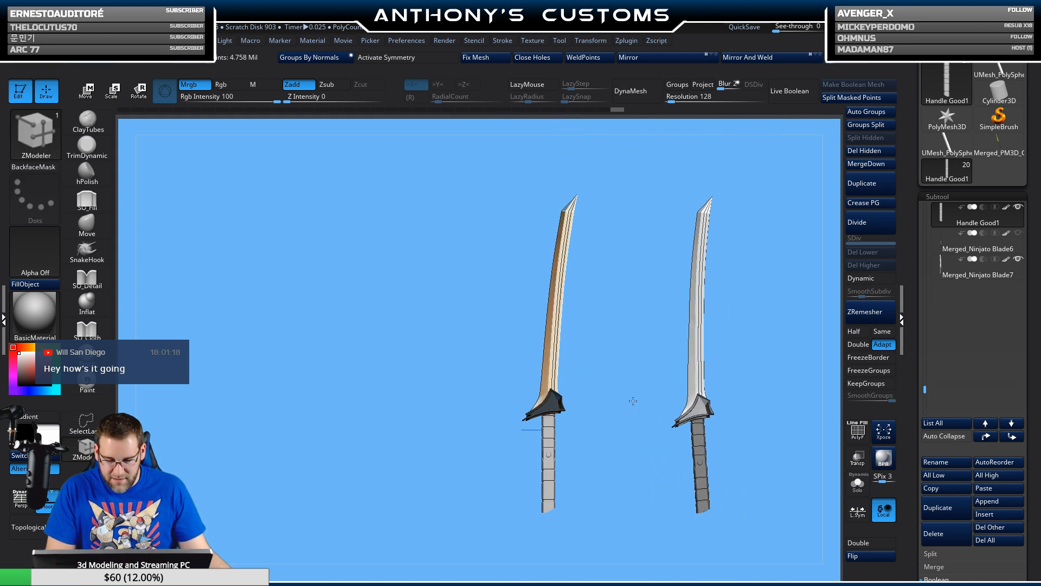
{"action": "mouse_move", "coordinate": [633, 401]}
{"action": "left_mouse_down"}
{"action": "mouse_move", "coordinate": [629, 421]}
{"action": "mouse_move", "coordinate": [673, 463]}
{"action": "mouse_move", "coordinate": [664, 380]}
{"action": "mouse_move", "coordinate": [646, 412]}
{"action": "mouse_move", "coordinate": [653, 418]}
{"action": "mouse_move", "coordinate": [644, 396]}
{"action": "left_mouse_up"}
{"action": "key", "text": "w"}
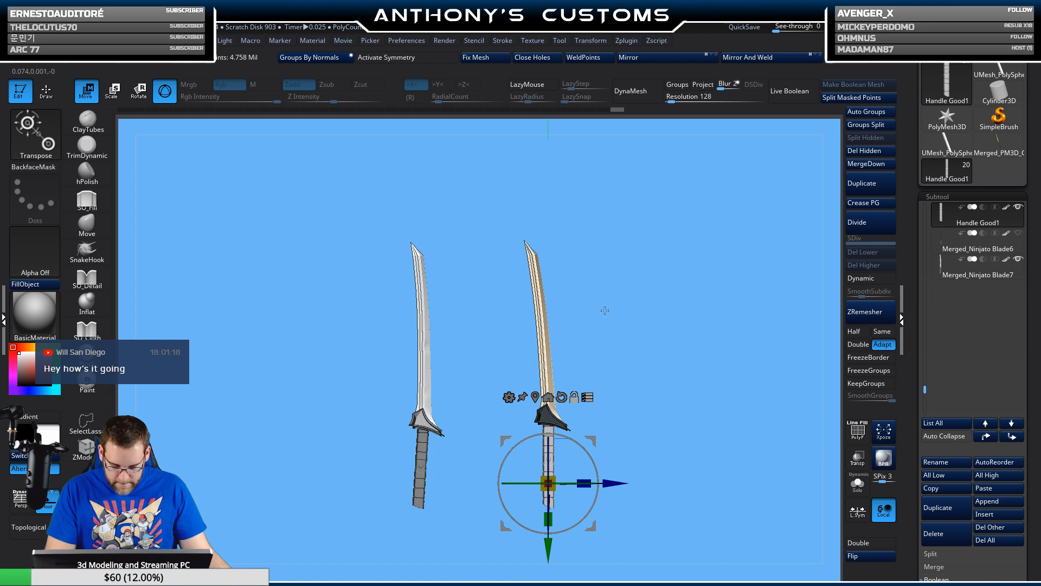
{"action": "left_click_drag", "start_coordinate": [600, 296], "coordinate": [545, 470], "text": "ctrl+shift"}
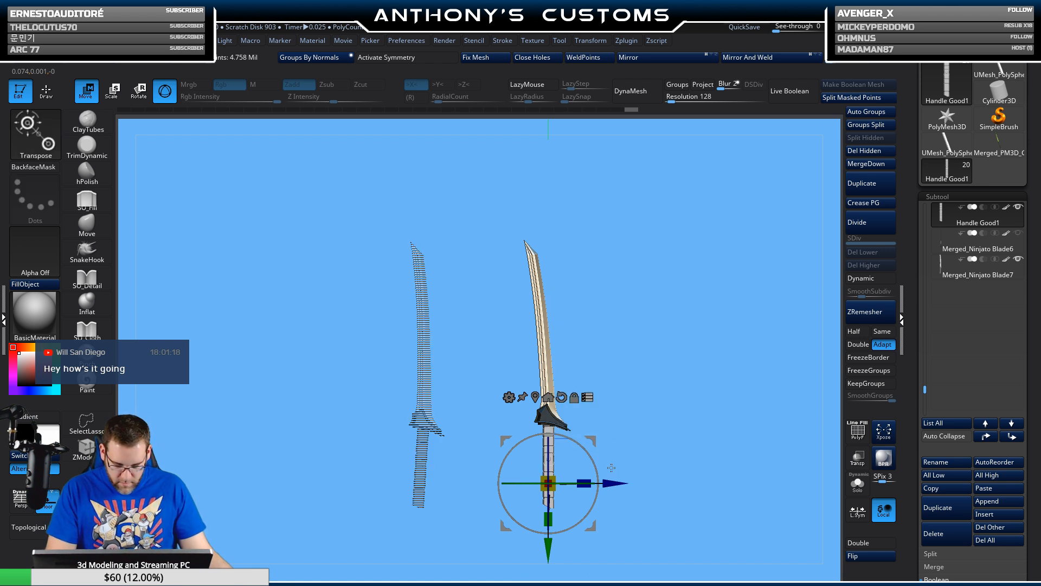
{"action": "left_click_drag", "start_coordinate": [609, 482], "coordinate": [679, 482]}
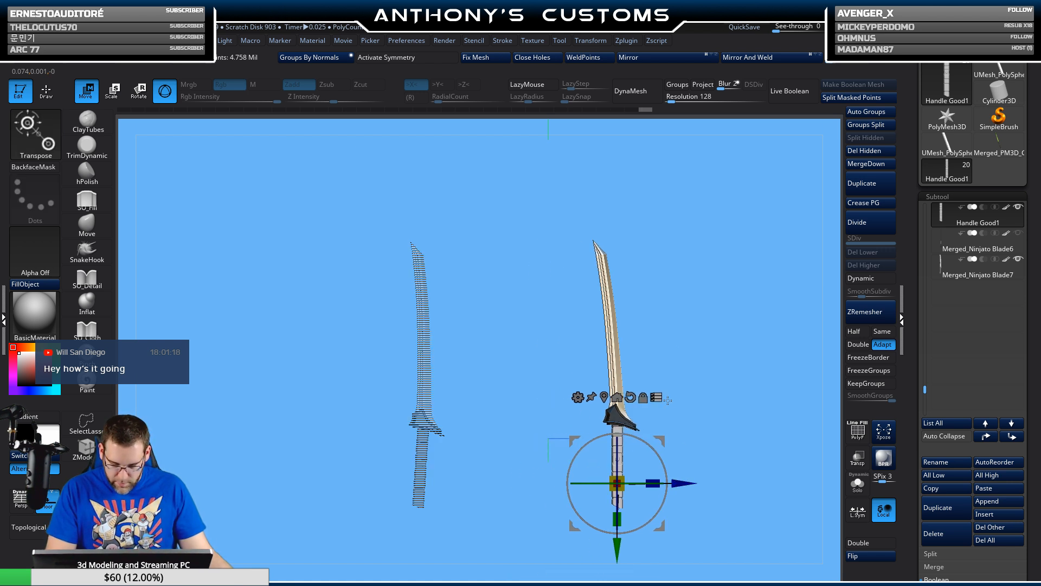
{"action": "key", "text": "q"}
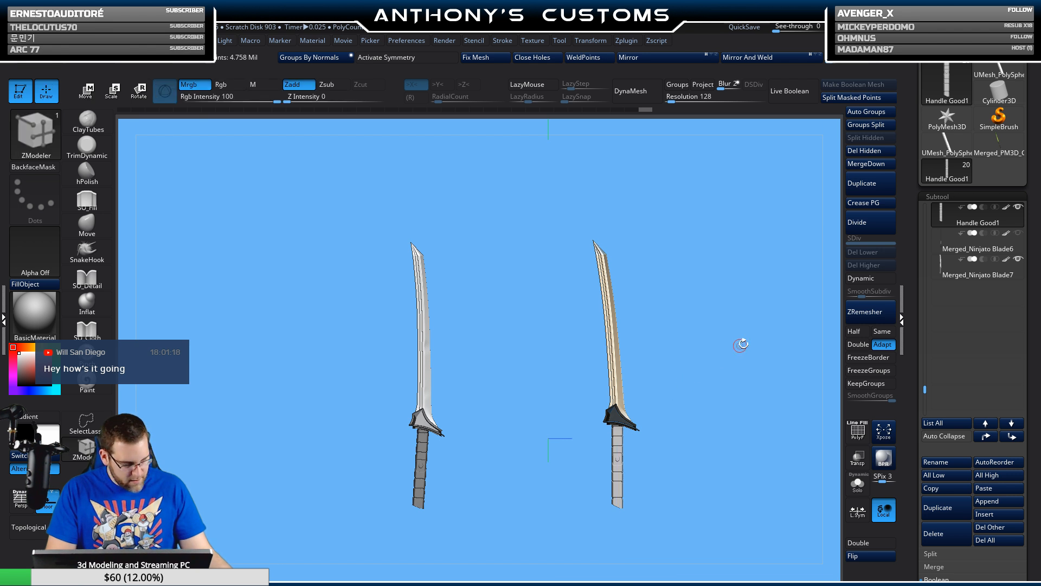
- Show and select Merged_Ninjato Blade6 and undo its earlier transforms until it faces the same way as the other swords
{"action": "left_click", "coordinate": [1018, 234]}
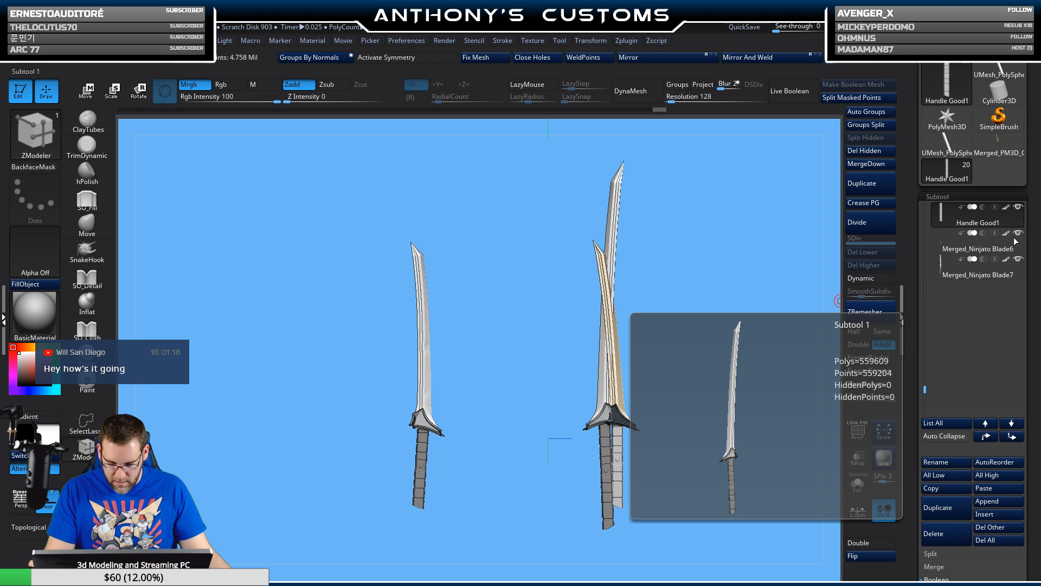
{"action": "left_click", "coordinate": [1017, 241]}
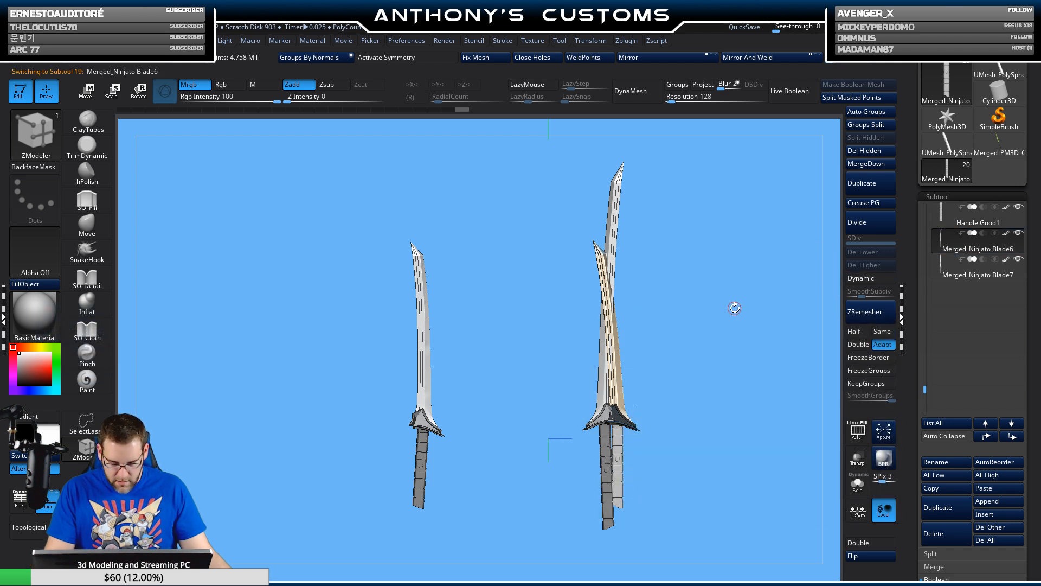
{"action": "key", "text": "ctrl"}
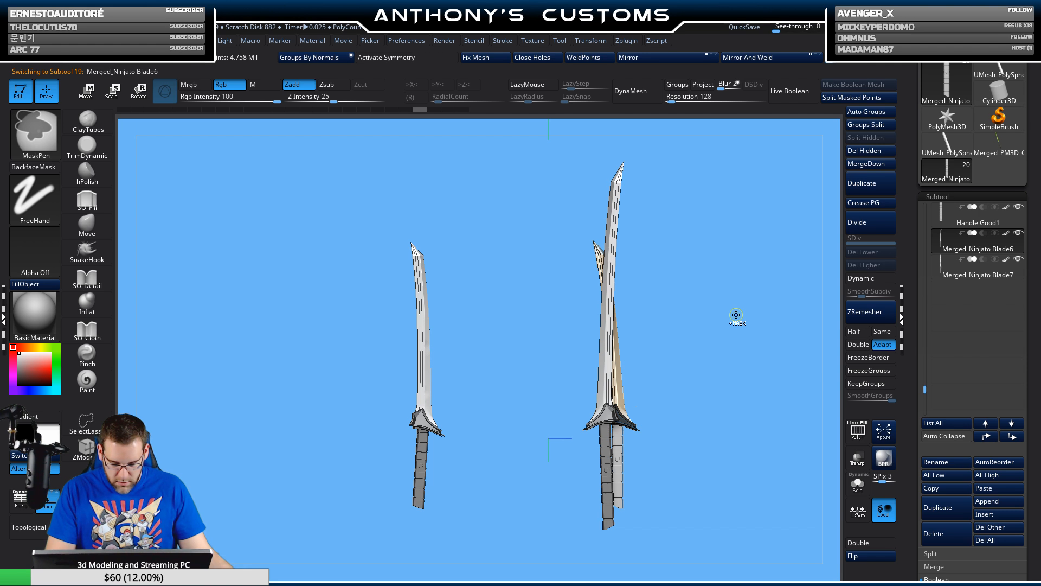
{"action": "key", "text": "ctrl+z"}
{"action": "key", "text": "ctrl+z"}
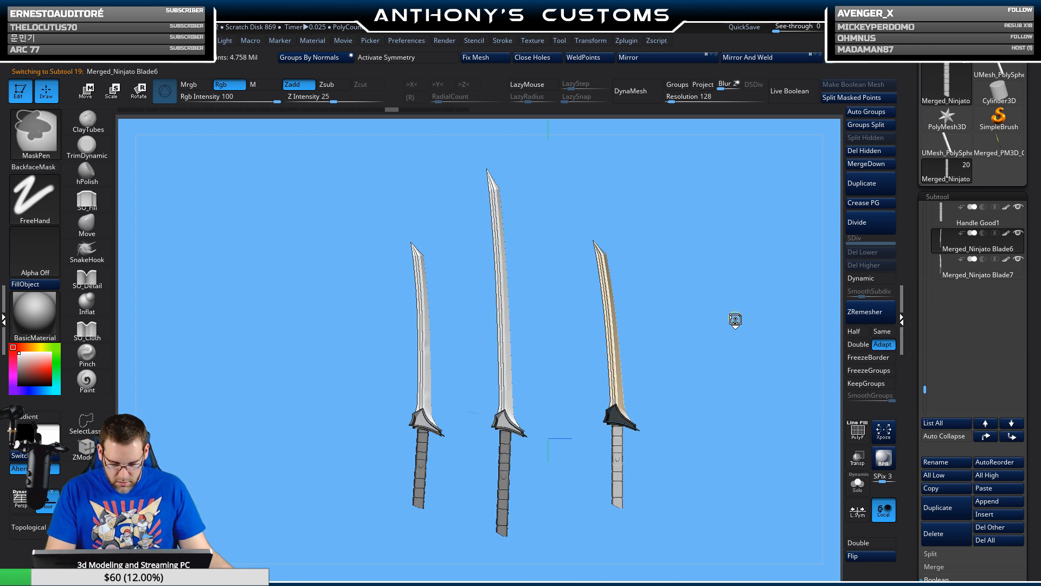
{"action": "key", "text": "ctrl+z"}
- Move Merged_Ninjato Blade6 sideways, closer to the short reference sword
{"action": "key", "text": "w"}
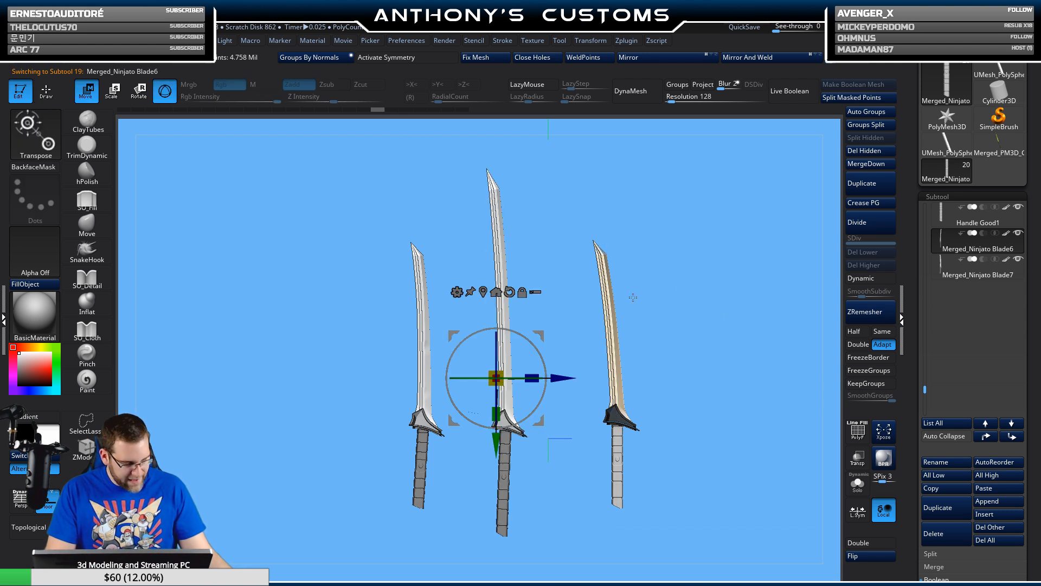
{"action": "left_click_drag", "start_coordinate": [562, 379], "coordinate": [535, 378]}
{"action": "left_click_drag", "start_coordinate": [723, 343], "coordinate": [707, 360]}
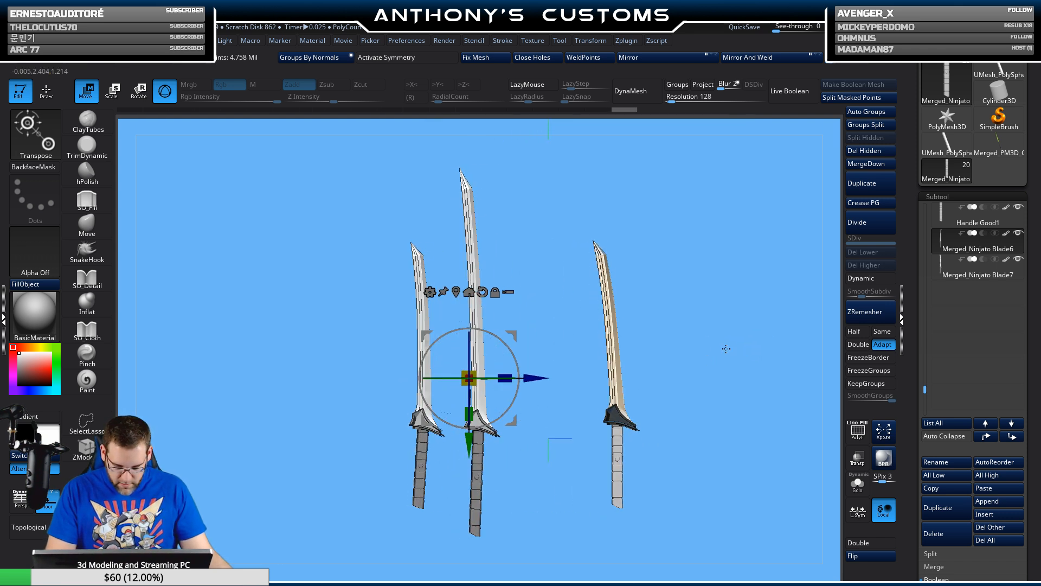
{"action": "key", "text": "q"}
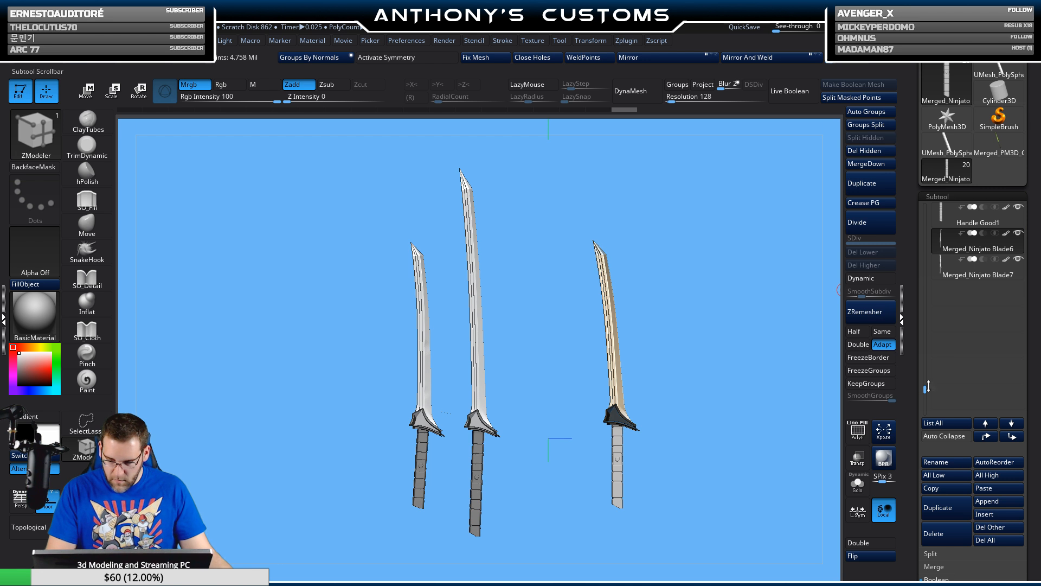
- Show the original Ninjato Blade Good, Hilt good and Handle Good, and move Merged_Ninjato Blade6 beside them with the guards level
{"action": "left_click_drag", "start_coordinate": [928, 385], "coordinate": [925, 324]}
{"action": "left_click", "coordinate": [1019, 233]}
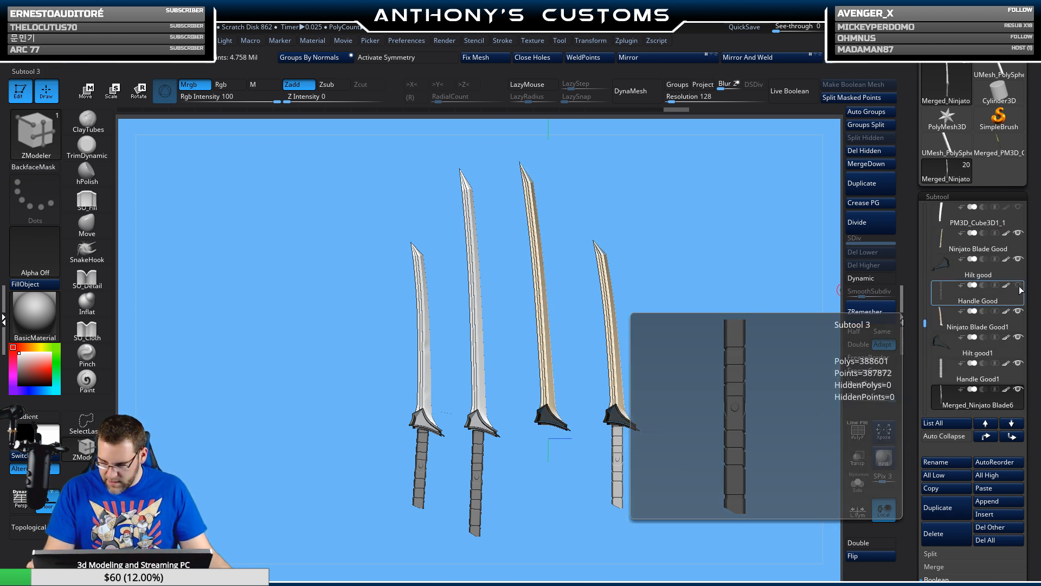
{"action": "left_click", "coordinate": [965, 282]}
{"action": "mouse_move", "coordinate": [723, 385]}
{"action": "left_mouse_down", "text": "alt"}
{"action": "mouse_move", "coordinate": [667, 388]}
{"action": "mouse_move", "coordinate": [682, 414]}
{"action": "left_mouse_up", "text": "alt"}
{"action": "key", "text": "w"}
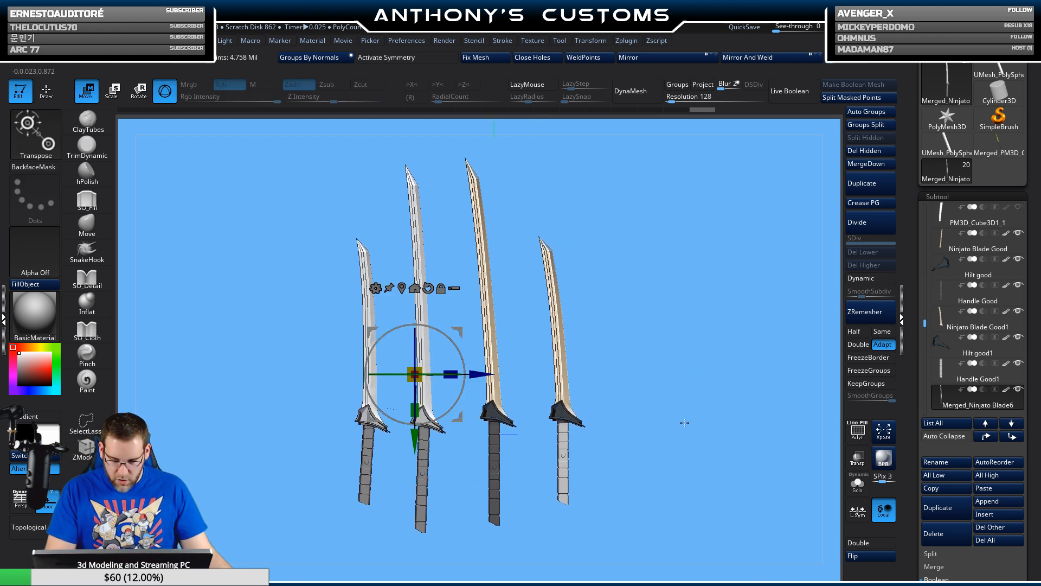
{"action": "left_click_drag", "start_coordinate": [414, 435], "coordinate": [439, 431]}
{"action": "key", "text": "q"}
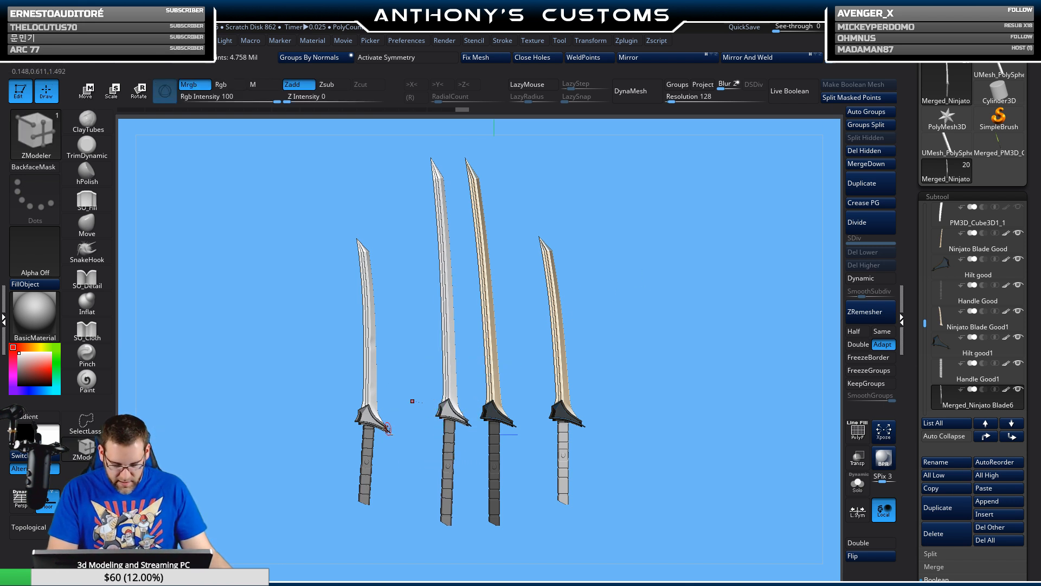
- Move the short reference sword, Merged_Ninjato Blade7, across to the far side of the shortened ninjato for comparison
{"action": "left_click", "coordinate": [367, 445], "text": "alt"}
{"action": "key", "text": "w"}
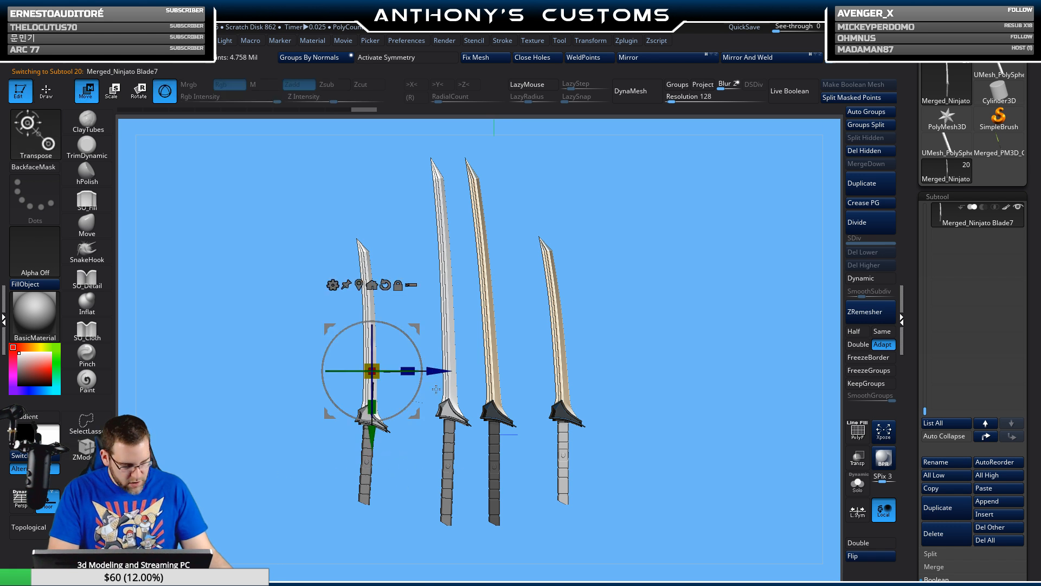
{"action": "left_click_drag", "start_coordinate": [408, 371], "coordinate": [675, 367]}
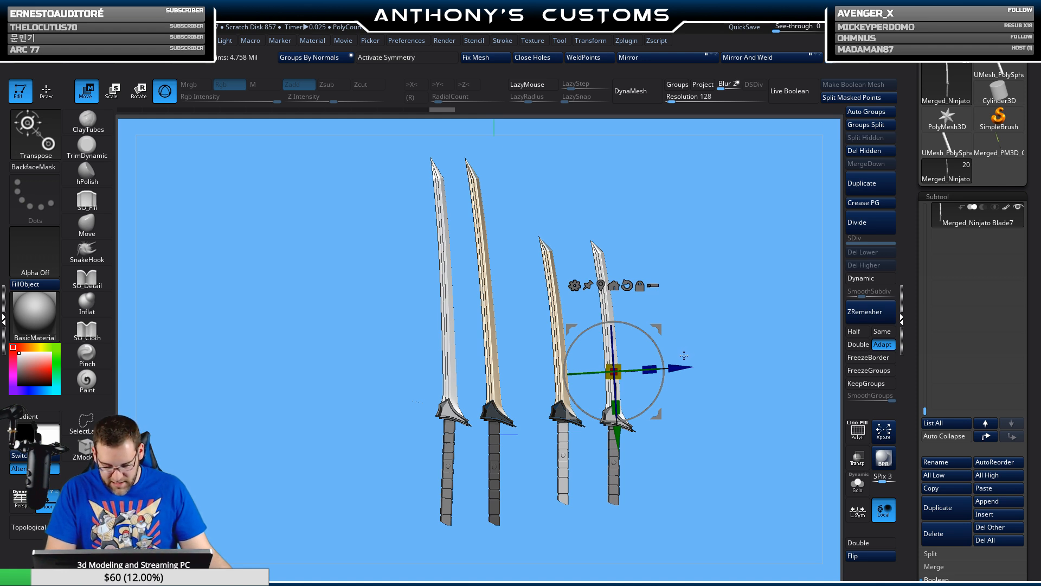
{"action": "key", "text": "q"}
{"action": "mouse_move", "coordinate": [709, 442]}
{"action": "left_mouse_down"}
{"action": "mouse_move", "coordinate": [704, 325]}
{"action": "mouse_move", "coordinate": [705, 421]}
{"action": "mouse_move", "coordinate": [704, 400]}
{"action": "left_mouse_up"}
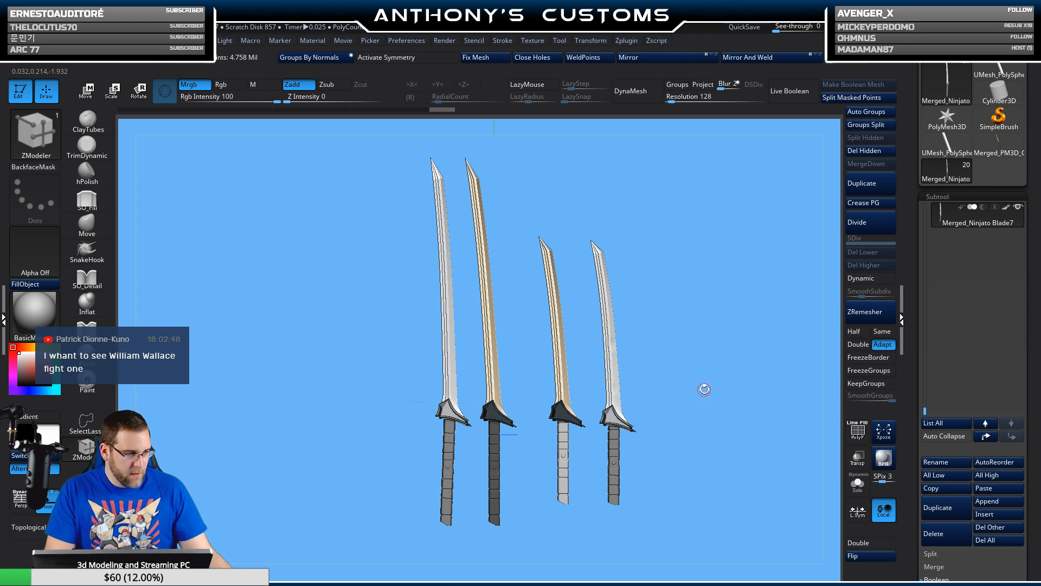
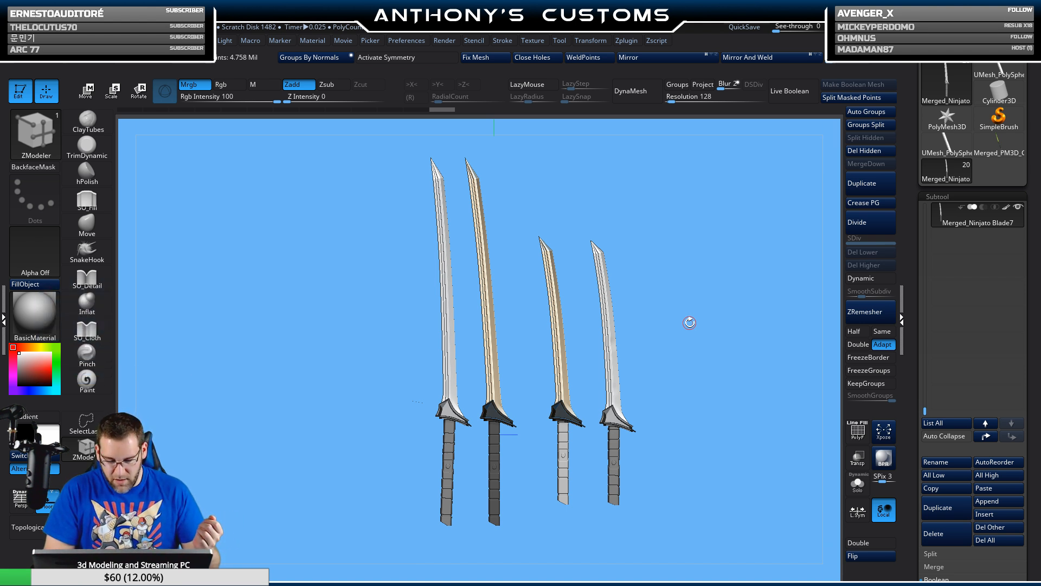
- Select the shortened blade, Ninjato Blade Good1, turn on its polyframe display and recentre the gizmo on it
{"action": "left_click_drag", "start_coordinate": [695, 402], "coordinate": [725, 410], "text": "alt"}
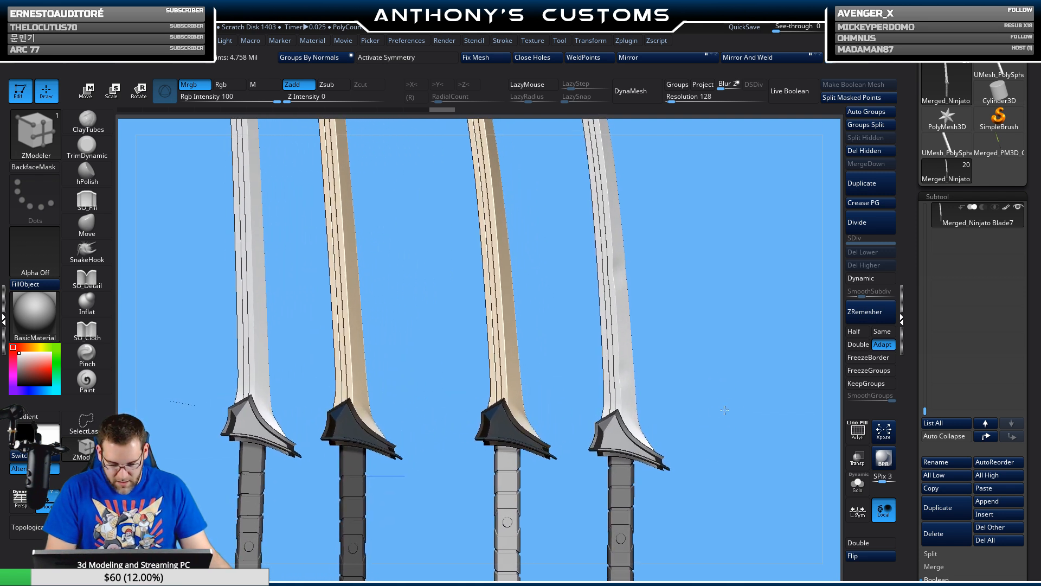
{"action": "left_click", "coordinate": [525, 358], "text": "alt"}
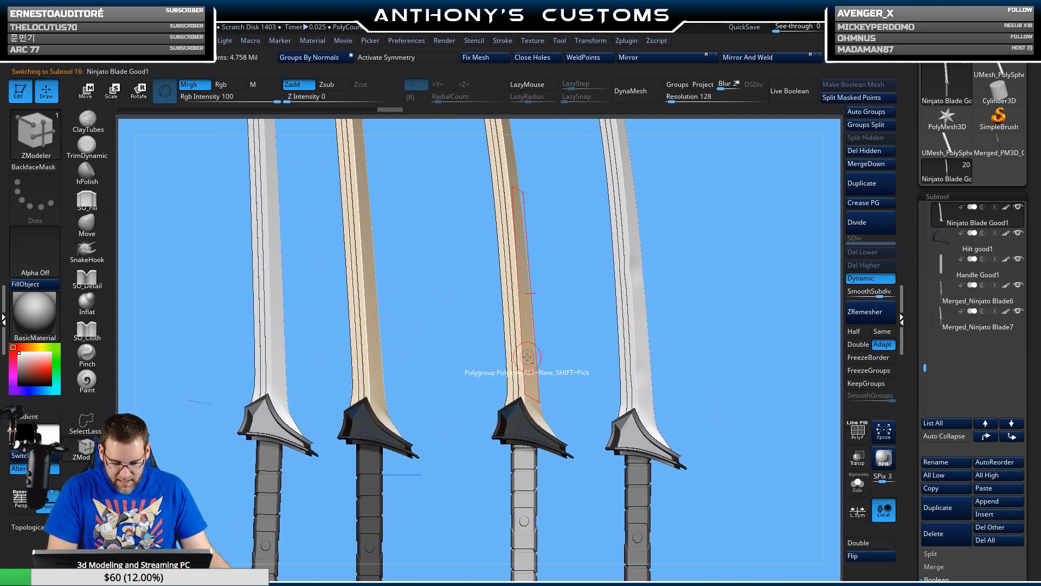
{"action": "key", "text": "shift+f"}
{"action": "key", "text": "shift+f"}
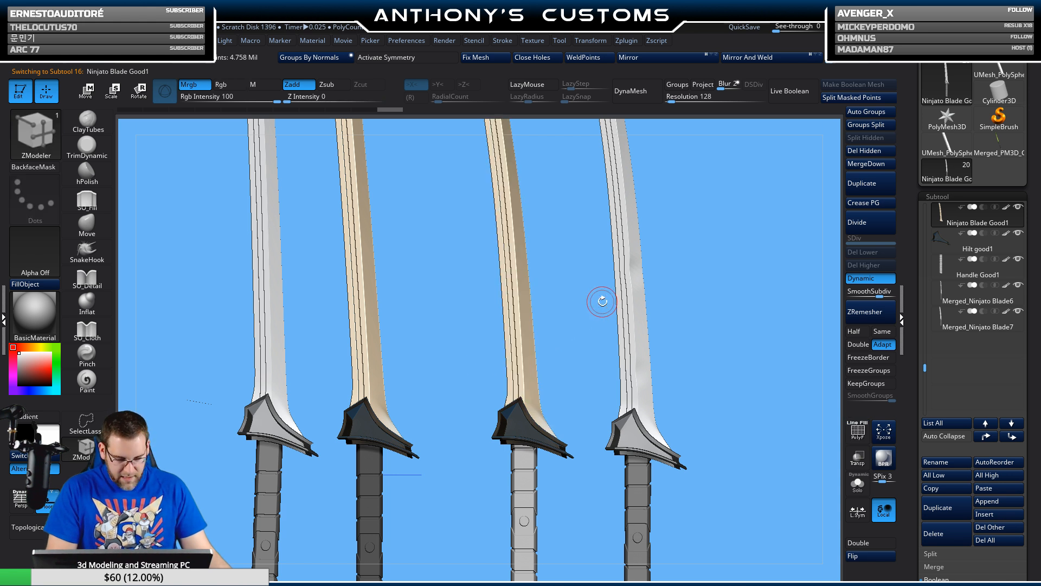
{"action": "key", "text": "w"}
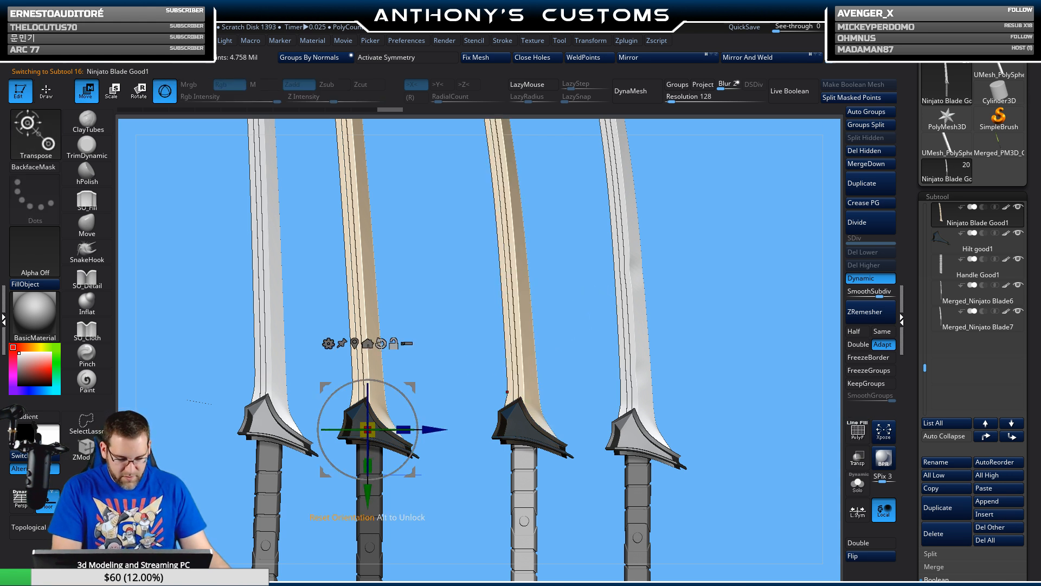
{"action": "key", "text": "shift+f"}
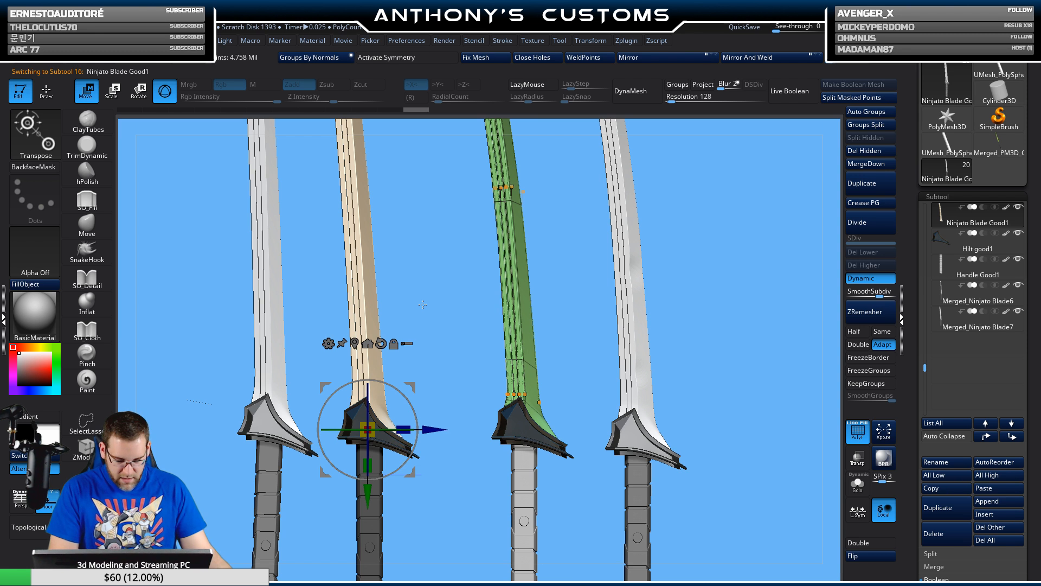
{"action": "left_click", "coordinate": [367, 343]}
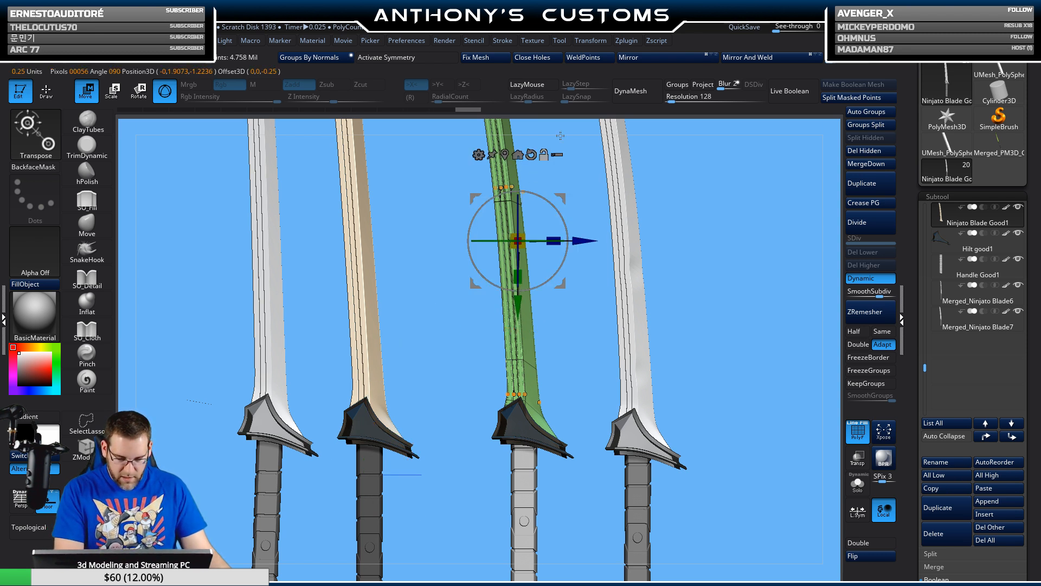
- Isolate the shortened blade to examine it edge-on and bring all the swords back into view
{"action": "left_click", "coordinate": [857, 486]}
{"action": "left_click_drag", "start_coordinate": [822, 458], "coordinate": [720, 446], "text": "shift"}
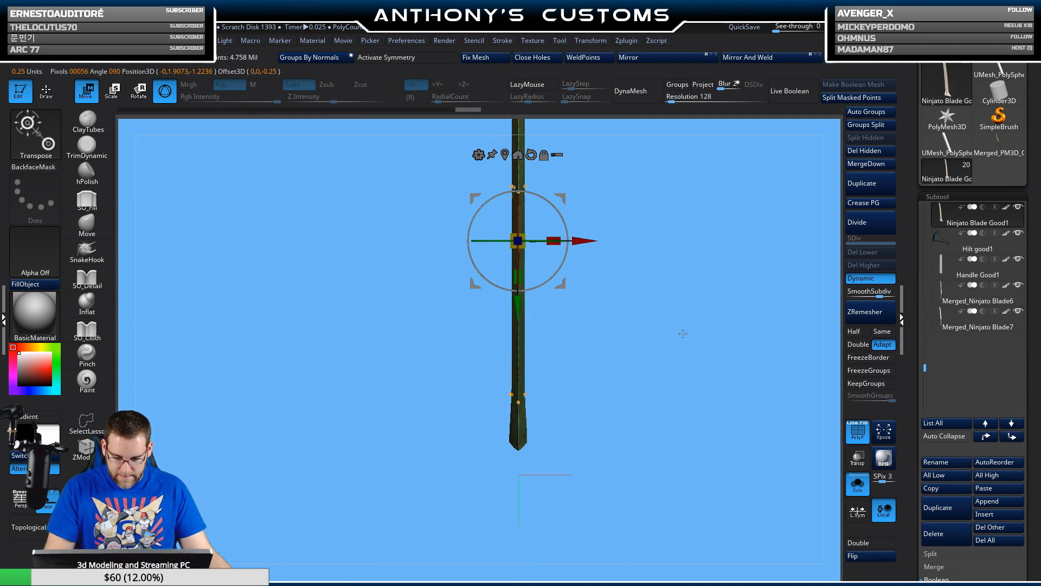
{"action": "left_click_drag", "start_coordinate": [683, 334], "coordinate": [726, 467]}
{"action": "left_click", "coordinate": [858, 482]}
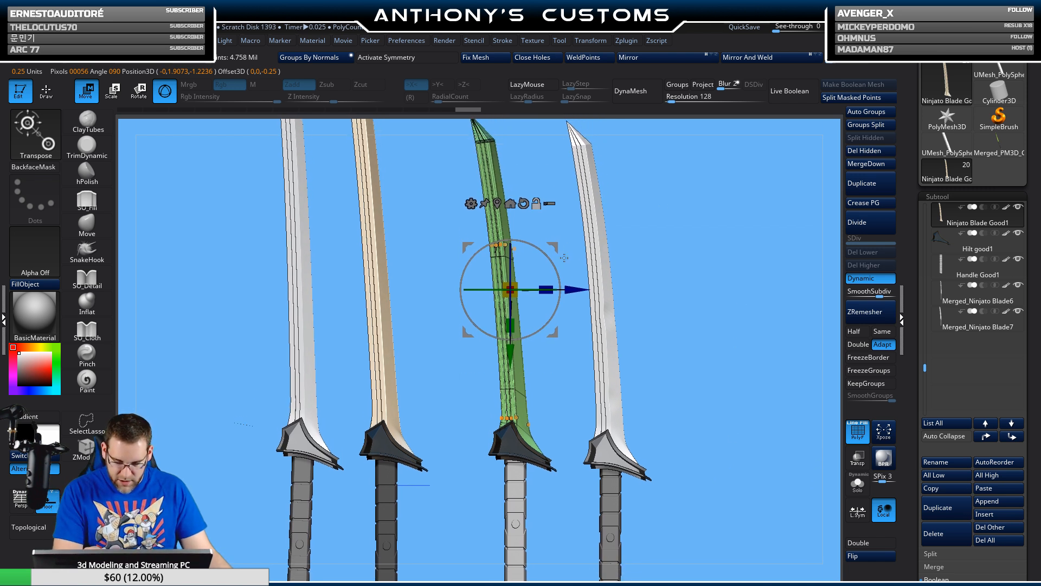
- Tilt the gizmo to follow the shortened blade's slant and scale the blade's width by about 1.056
{"action": "left_click_drag", "start_coordinate": [560, 272], "coordinate": [556, 266]}
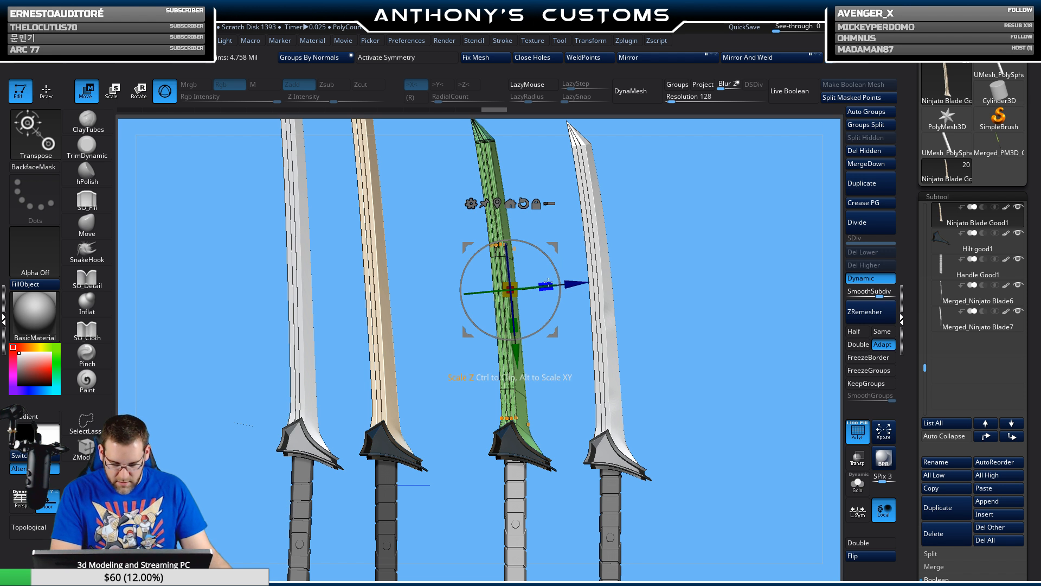
{"action": "left_click_drag", "start_coordinate": [548, 281], "coordinate": [554, 281]}
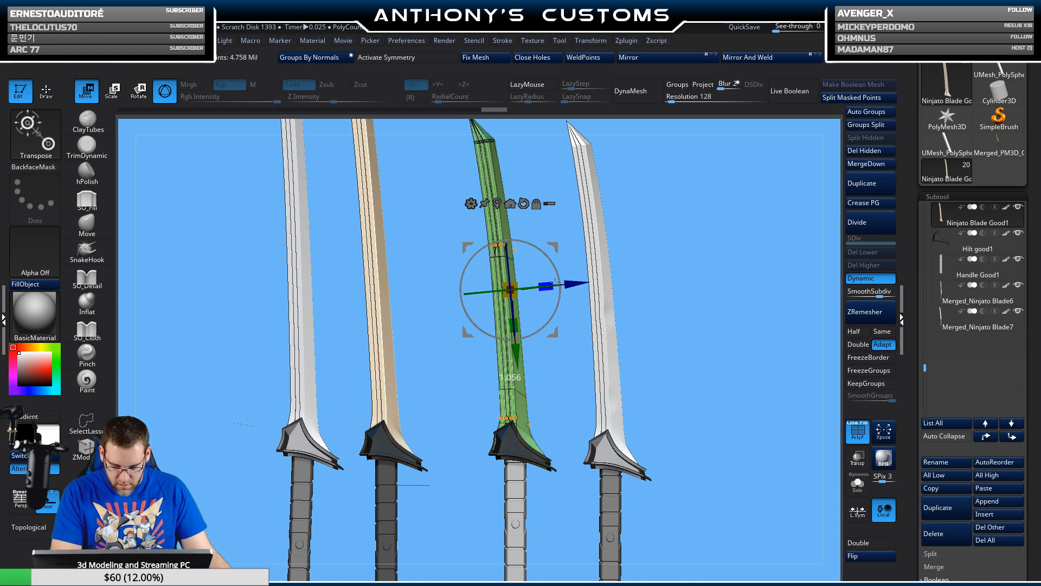
{"action": "left_click_drag", "start_coordinate": [555, 281], "coordinate": [555, 282]}
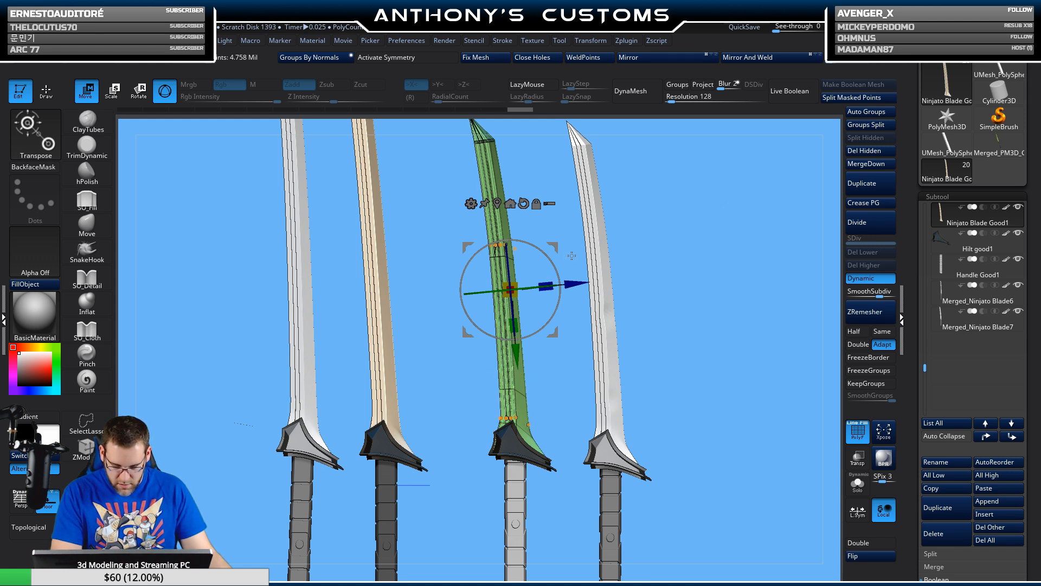
{"action": "mouse_move", "coordinate": [729, 291]}
{"action": "left_mouse_down"}
{"action": "mouse_move", "coordinate": [688, 293]}
{"action": "mouse_move", "coordinate": [719, 305]}
{"action": "left_mouse_up"}
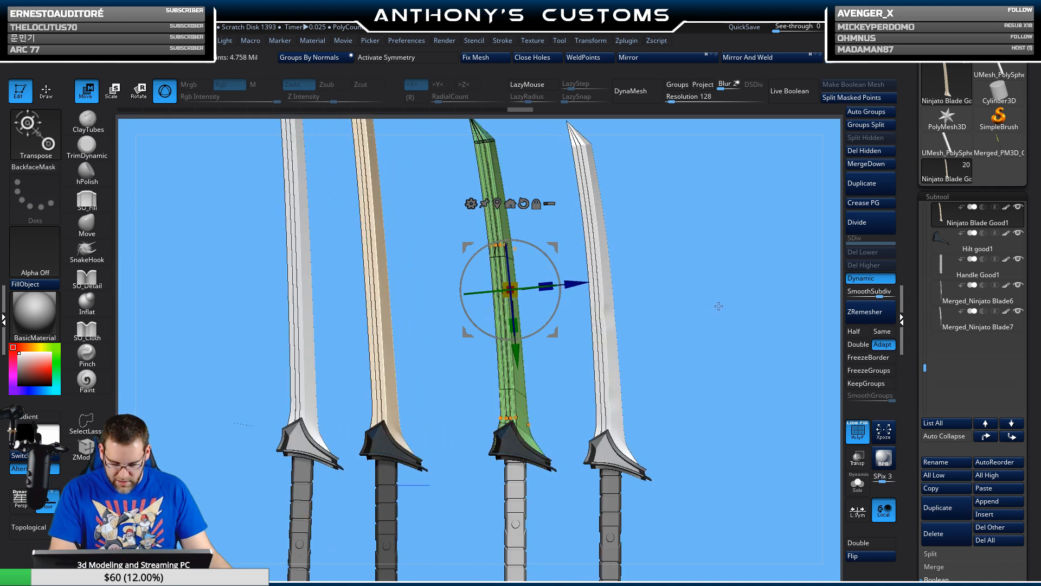
{"action": "left_click_drag", "start_coordinate": [558, 454], "coordinate": [717, 493], "text": "alt"}
{"action": "left_click_drag", "start_coordinate": [593, 302], "coordinate": [570, 172], "text": "alt"}
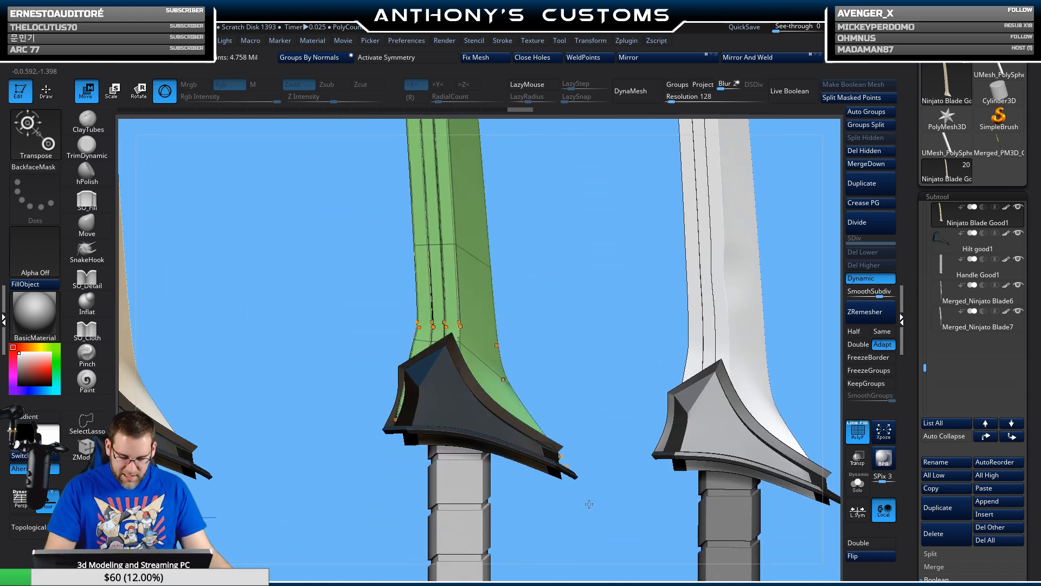
- Select the original long blade, Ninjato Blade Good, and centre the gizmo on it
{"action": "left_click_drag", "start_coordinate": [588, 504], "coordinate": [667, 485]}
{"action": "left_click", "coordinate": [446, 266], "text": "alt"}
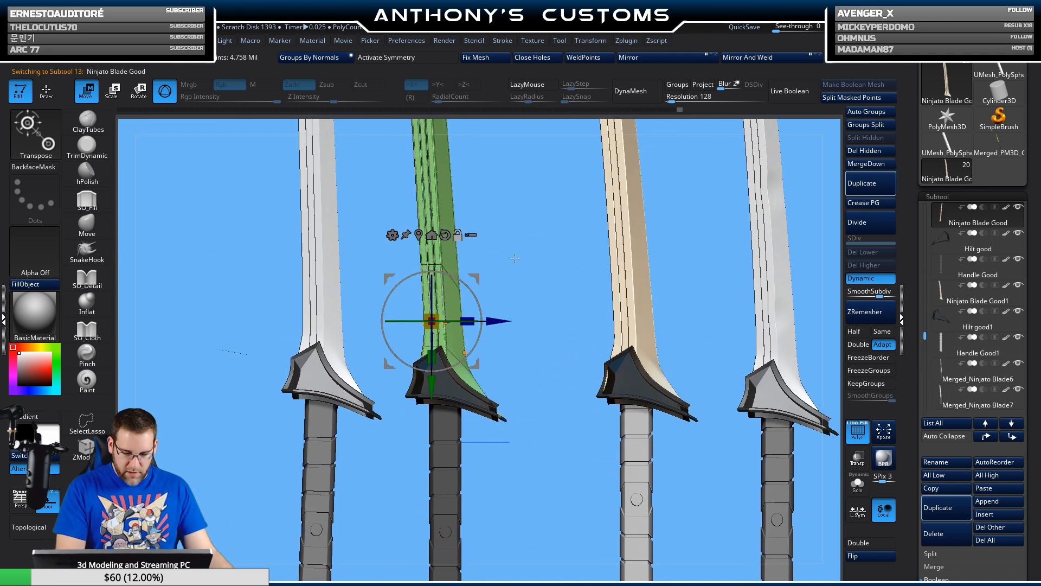
{"action": "left_click_drag", "start_coordinate": [515, 258], "coordinate": [522, 430]}
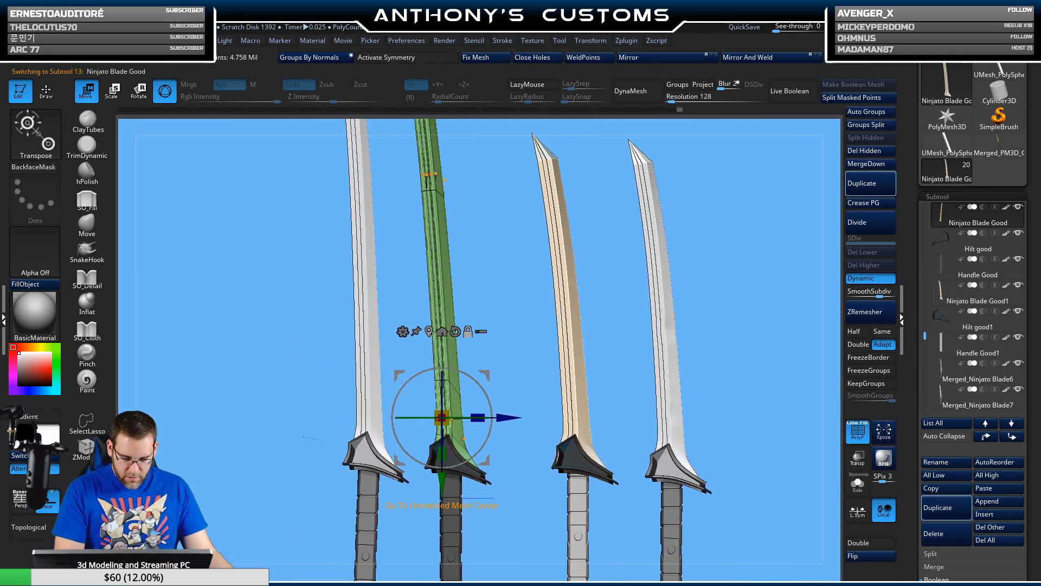
{"action": "left_click", "coordinate": [429, 331]}
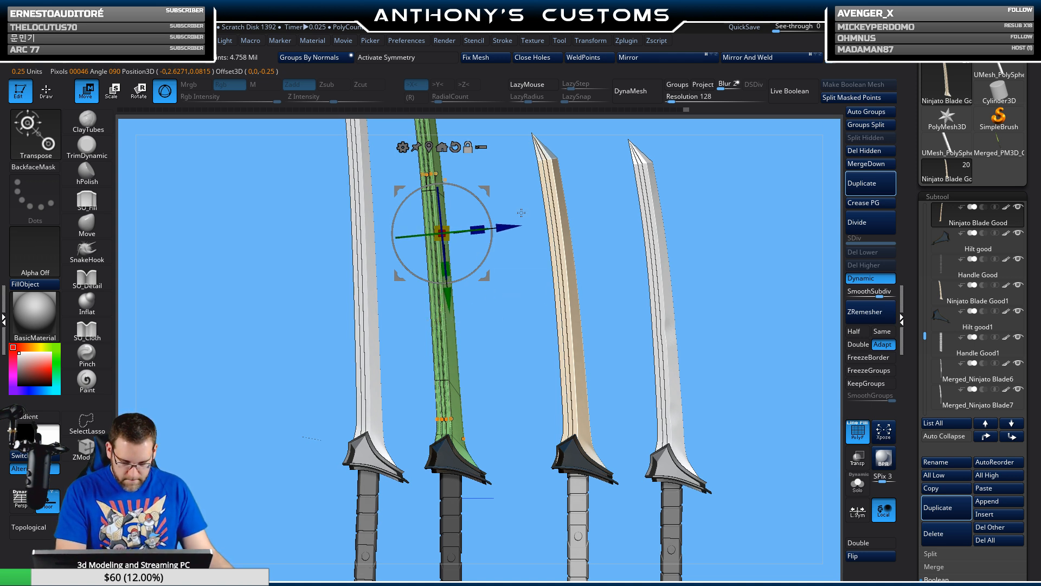
- Isolate the original long blade to examine its thickness edge-on, and bring the other swords back into view
{"action": "left_click_drag", "start_coordinate": [553, 291], "coordinate": [558, 324]}
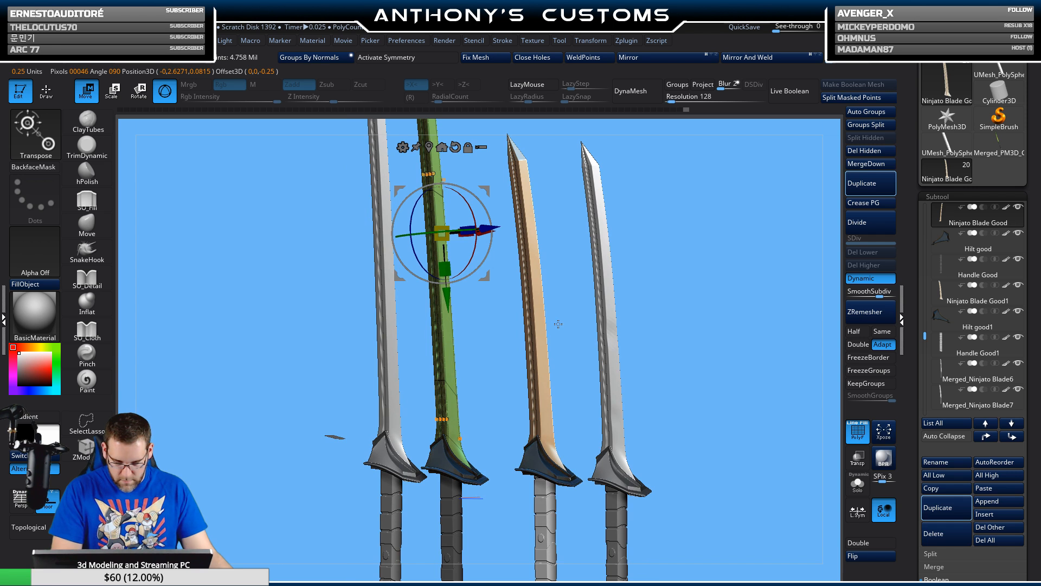
{"action": "left_click", "coordinate": [858, 484]}
{"action": "left_click_drag", "start_coordinate": [682, 432], "coordinate": [670, 399]}
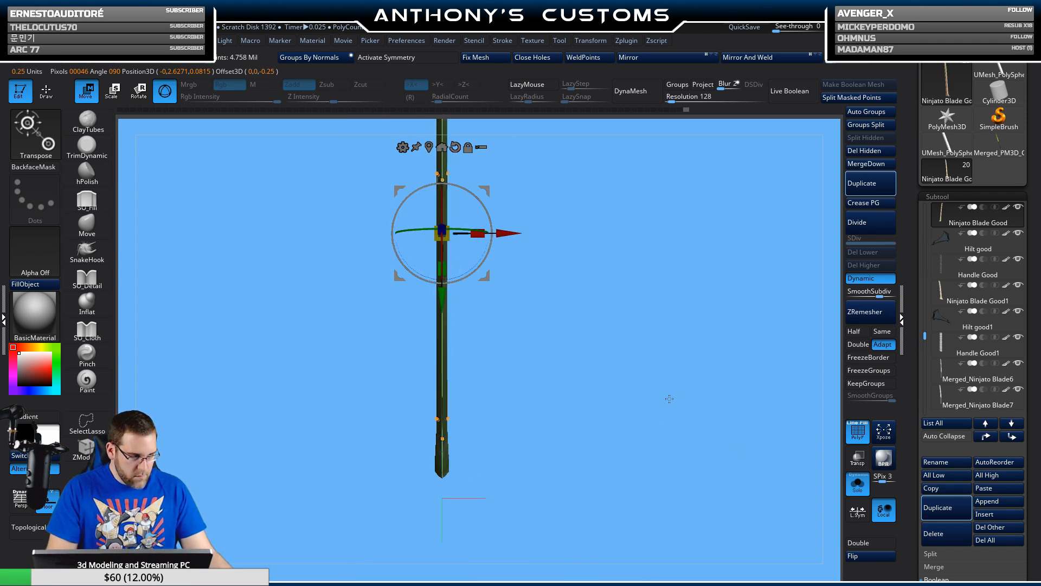
{"action": "left_click_drag", "start_coordinate": [604, 210], "coordinate": [622, 444], "text": "alt"}
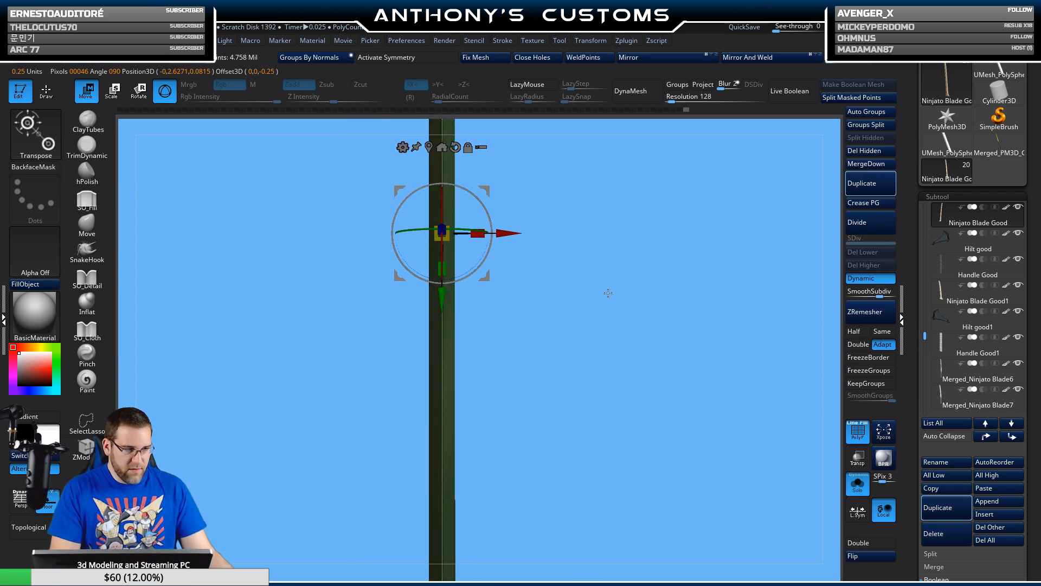
{"action": "left_click_drag", "start_coordinate": [623, 279], "coordinate": [604, 270], "text": "alt"}
{"action": "left_click", "coordinate": [858, 483]}
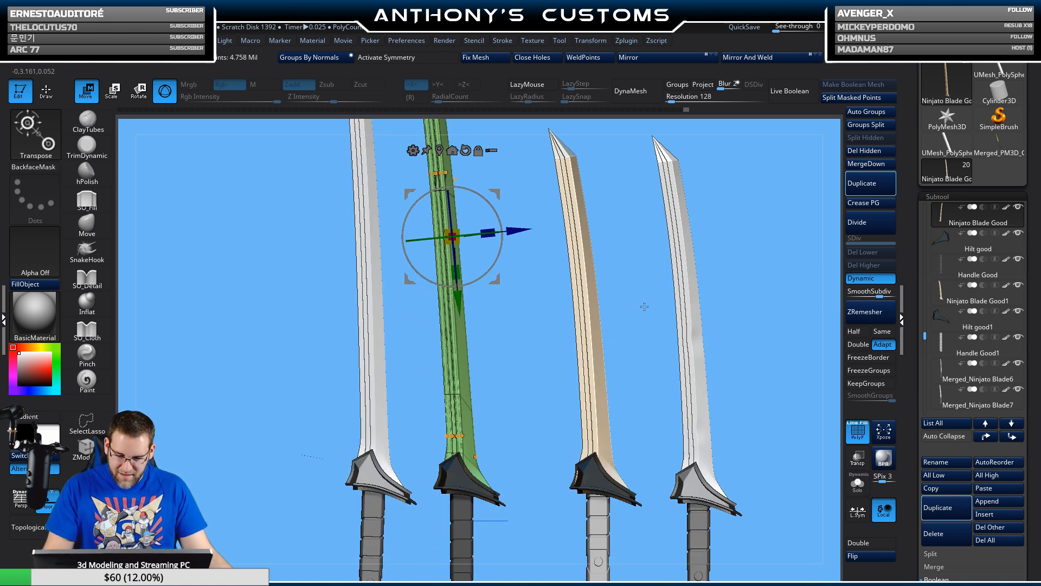
{"action": "left_click_drag", "start_coordinate": [644, 306], "coordinate": [619, 320]}
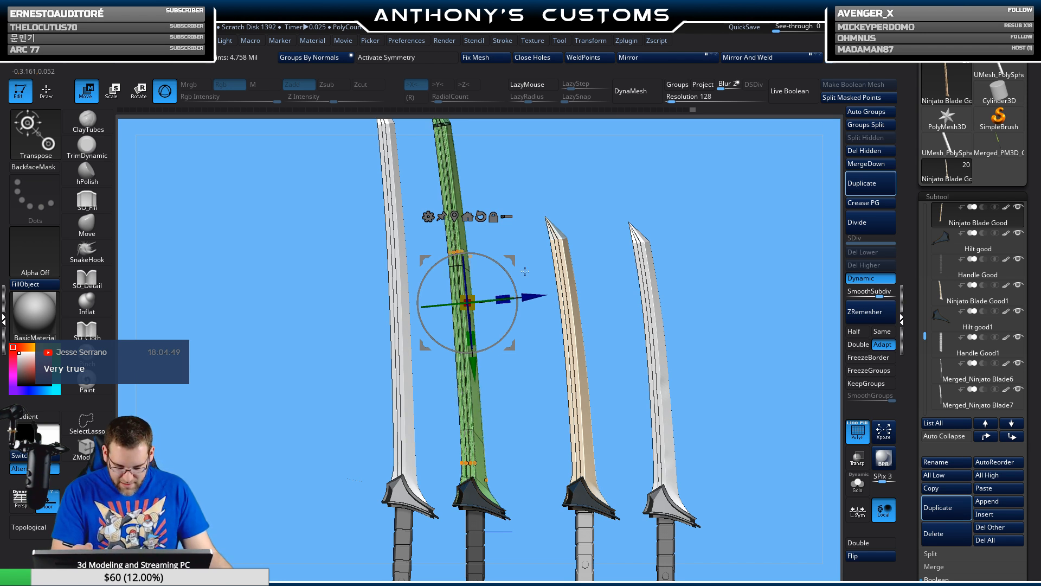
- Switch to Draw mode and activate X symmetry for the original blade, working close to its guard
{"action": "key", "text": "q"}
{"action": "left_click_drag", "start_coordinate": [717, 317], "coordinate": [730, 403], "text": "alt"}
{"action": "left_click_drag", "start_coordinate": [569, 433], "coordinate": [542, 235], "text": "alt"}
{"action": "left_click_drag", "start_coordinate": [547, 342], "coordinate": [544, 245], "text": "alt"}
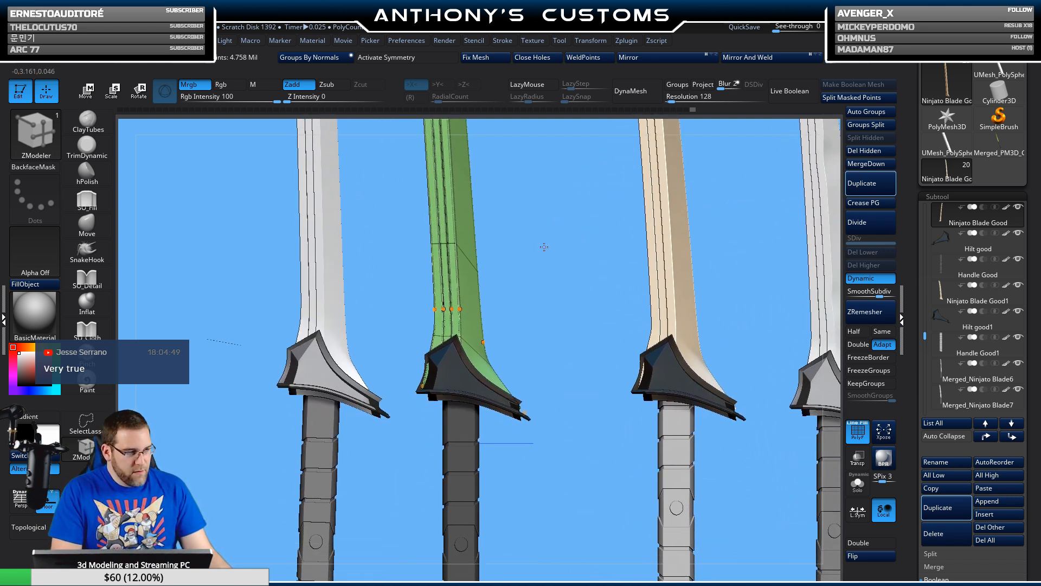
{"action": "left_click_drag", "start_coordinate": [544, 303], "coordinate": [544, 234], "text": "alt"}
{"action": "left_click_drag", "start_coordinate": [561, 420], "coordinate": [569, 439], "text": "alt"}
{"action": "left_click_drag", "start_coordinate": [568, 439], "coordinate": [576, 366], "text": "alt"}
{"action": "left_click", "coordinate": [407, 58]}
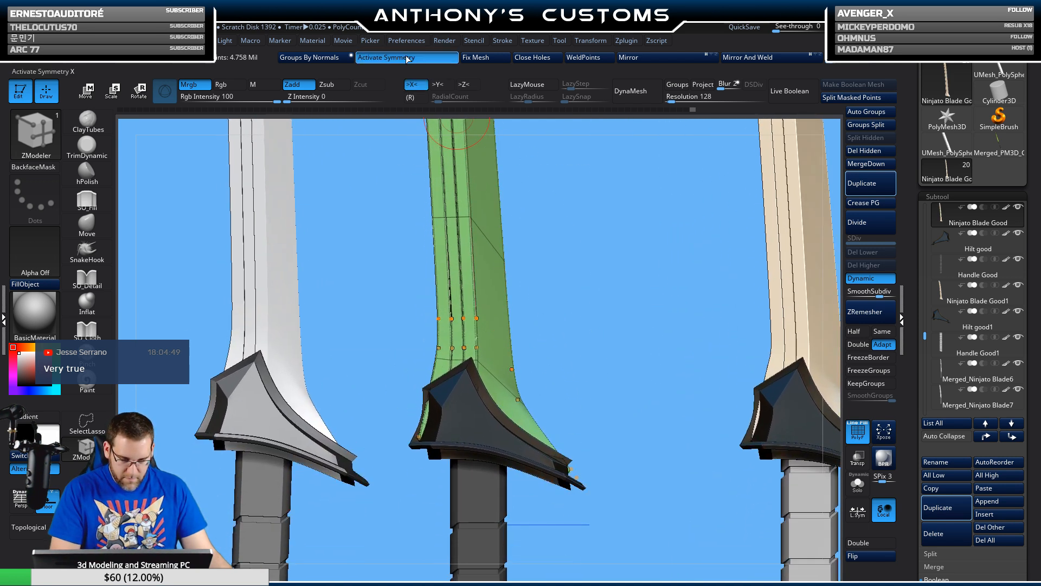
{"action": "left_click_drag", "start_coordinate": [583, 289], "coordinate": [653, 291]}
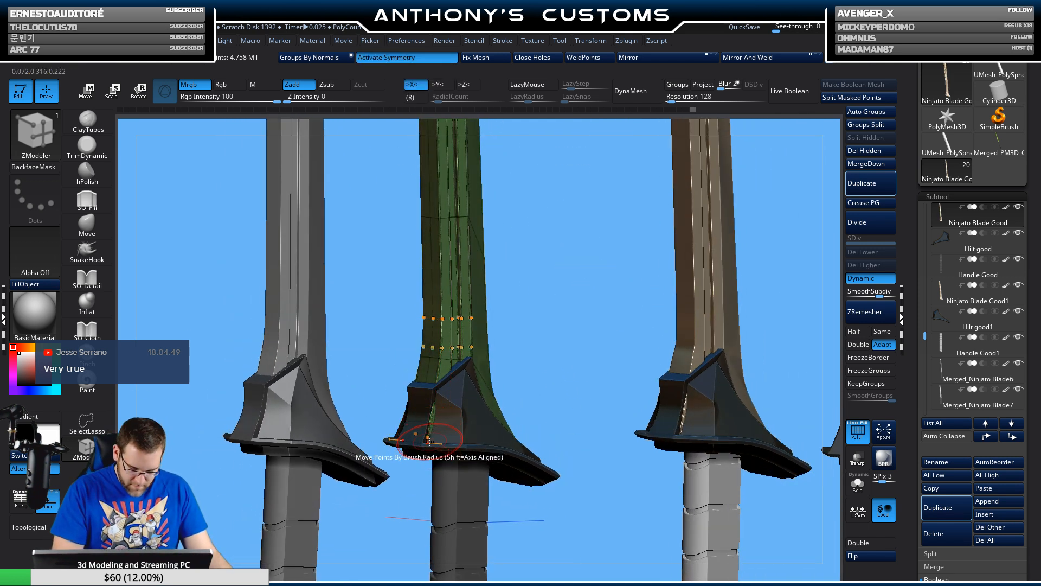
{"action": "left_click_drag", "start_coordinate": [600, 330], "coordinate": [567, 328]}
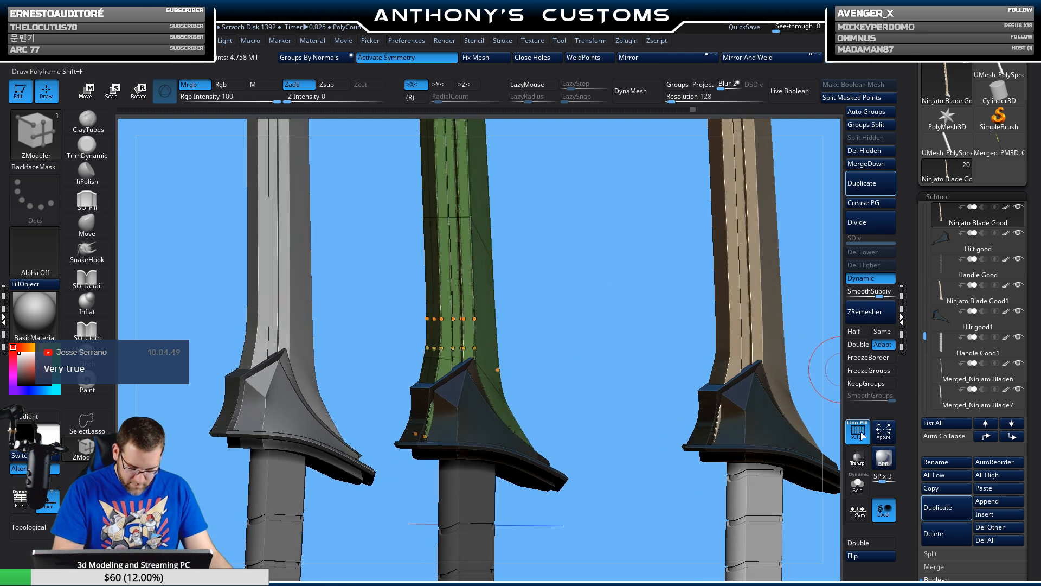
- Isolate the original blade with Dynamic Subdiv off to inspect its base geometry, then restore the other parts and the subdivision
{"action": "left_click", "coordinate": [858, 484]}
{"action": "left_click_drag", "start_coordinate": [624, 482], "coordinate": [737, 384]}
{"action": "left_click", "coordinate": [869, 280]}
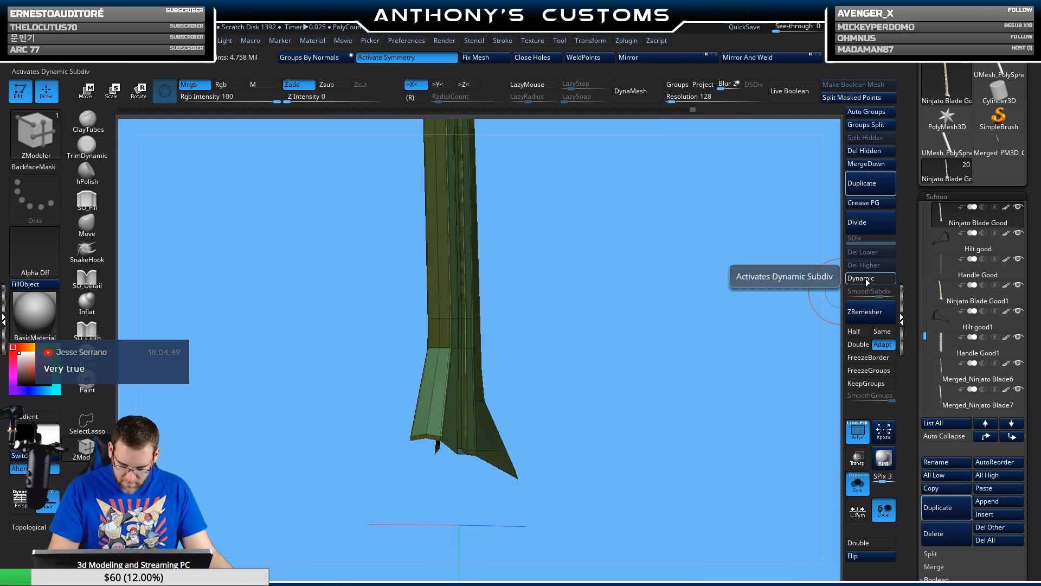
{"action": "mouse_move", "coordinate": [624, 396]}
{"action": "left_mouse_down"}
{"action": "mouse_move", "coordinate": [653, 401]}
{"action": "mouse_move", "coordinate": [667, 458]}
{"action": "mouse_move", "coordinate": [674, 189]}
{"action": "left_mouse_up"}
{"action": "left_click_drag", "start_coordinate": [656, 426], "coordinate": [653, 237], "text": "alt"}
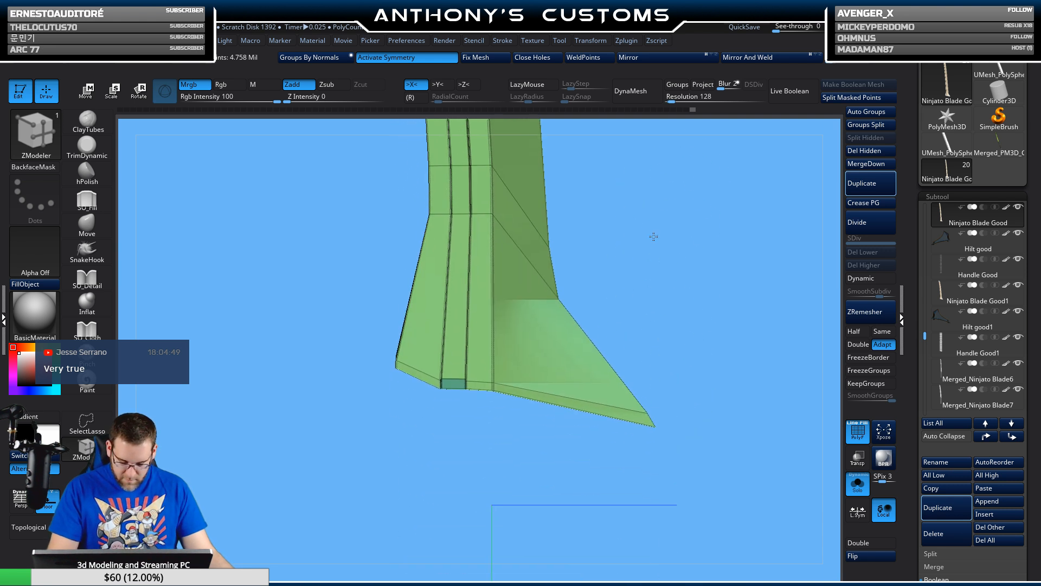
{"action": "left_click", "coordinate": [858, 483]}
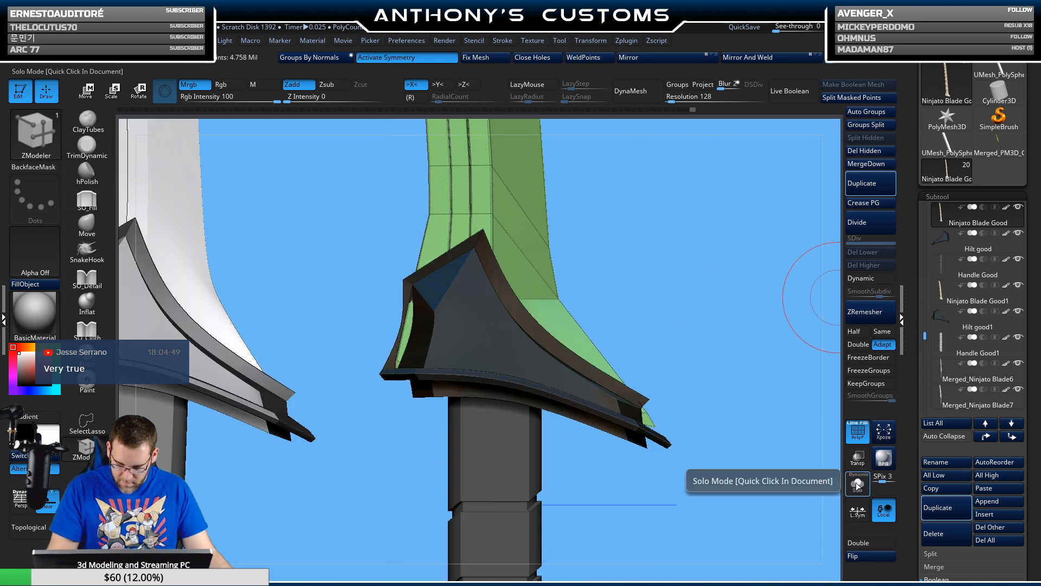
{"action": "left_click", "coordinate": [868, 280]}
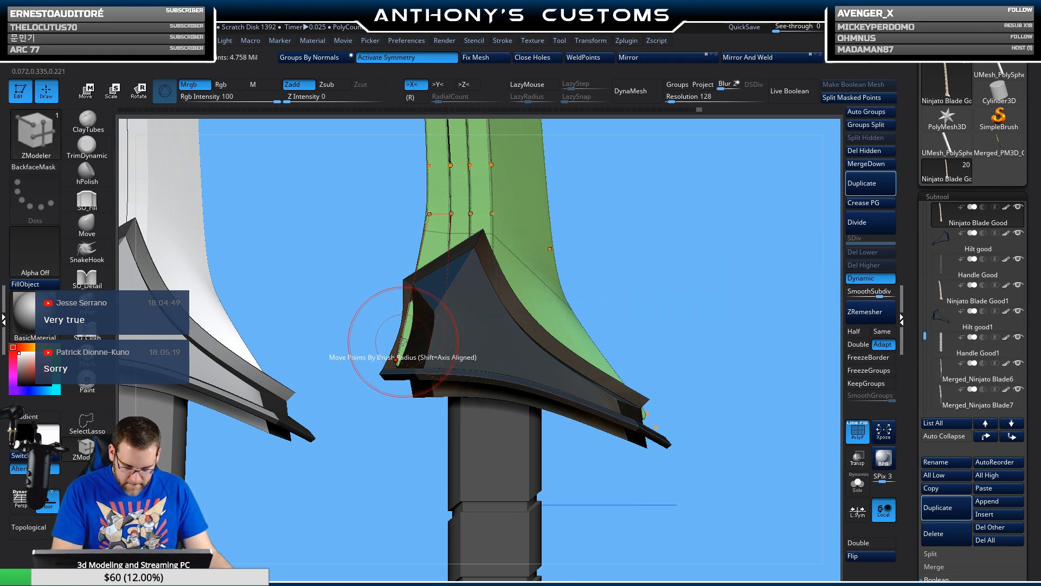
- Use the Move brush to tuck the original blade's protruding base corners inside both ends of its guard, and hide the polyframe
{"action": "left_click", "coordinate": [90, 227]}
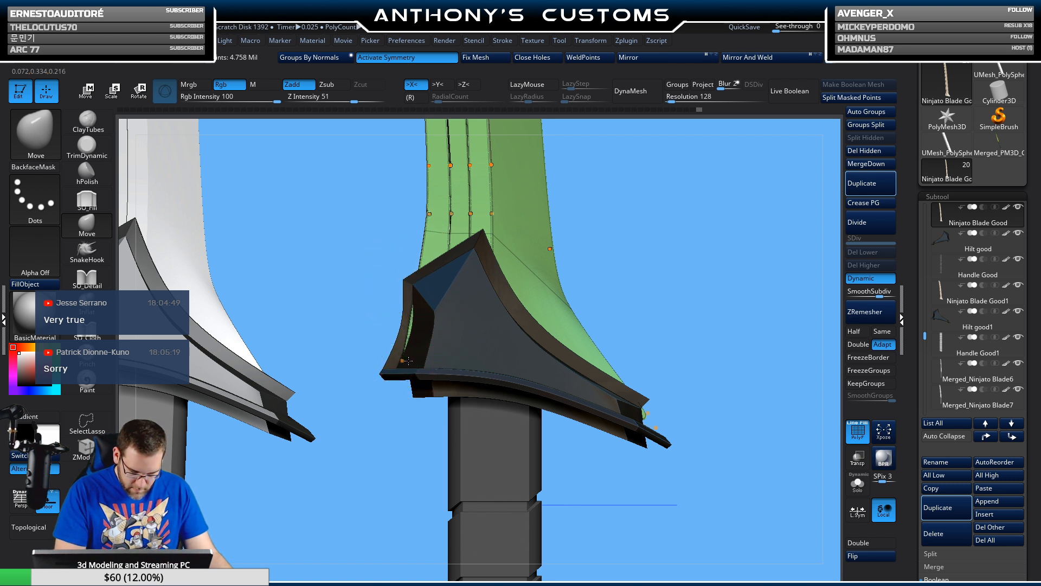
{"action": "mouse_move", "coordinate": [398, 453]}
{"action": "left_mouse_down"}
{"action": "mouse_move", "coordinate": [479, 462]}
{"action": "mouse_move", "coordinate": [394, 426]}
{"action": "mouse_move", "coordinate": [380, 408]}
{"action": "left_mouse_up"}
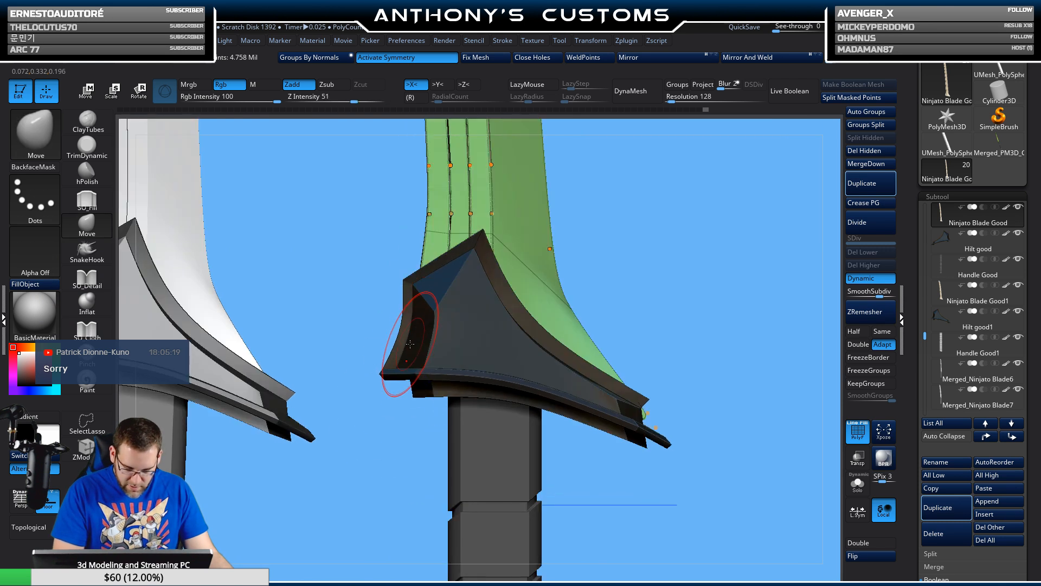
{"action": "left_click_drag", "start_coordinate": [709, 290], "coordinate": [664, 284], "text": "alt"}
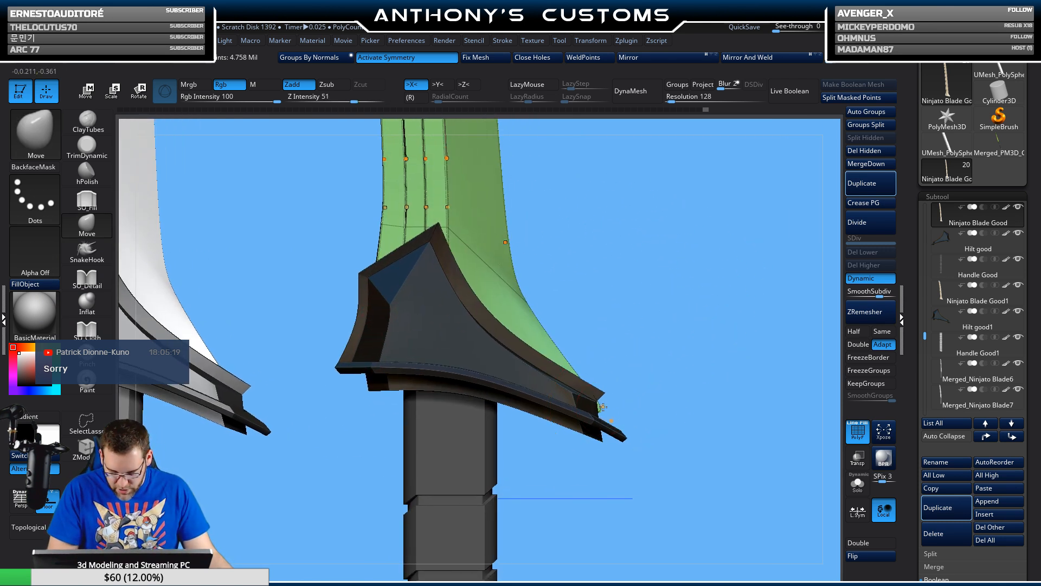
{"action": "mouse_move", "coordinate": [690, 379]}
{"action": "left_mouse_down"}
{"action": "mouse_move", "coordinate": [589, 420]}
{"action": "mouse_move", "coordinate": [669, 391]}
{"action": "mouse_move", "coordinate": [668, 376]}
{"action": "left_mouse_up"}
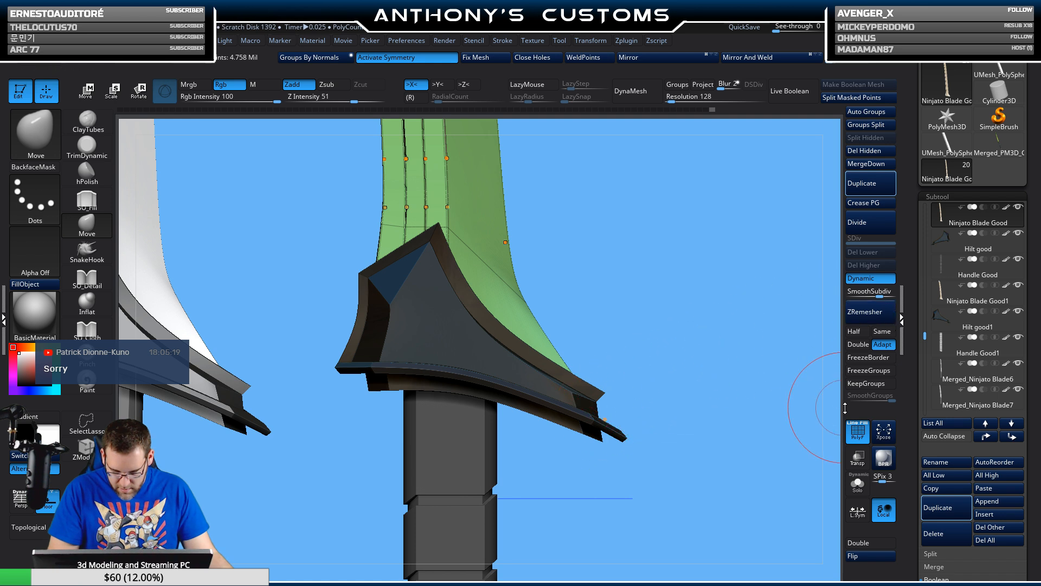
{"action": "left_click", "coordinate": [856, 429]}
{"action": "mouse_move", "coordinate": [734, 428]}
{"action": "left_mouse_down"}
{"action": "mouse_move", "coordinate": [683, 465]}
{"action": "mouse_move", "coordinate": [732, 467]}
{"action": "mouse_move", "coordinate": [764, 436]}
{"action": "mouse_move", "coordinate": [745, 417]}
{"action": "left_mouse_up"}
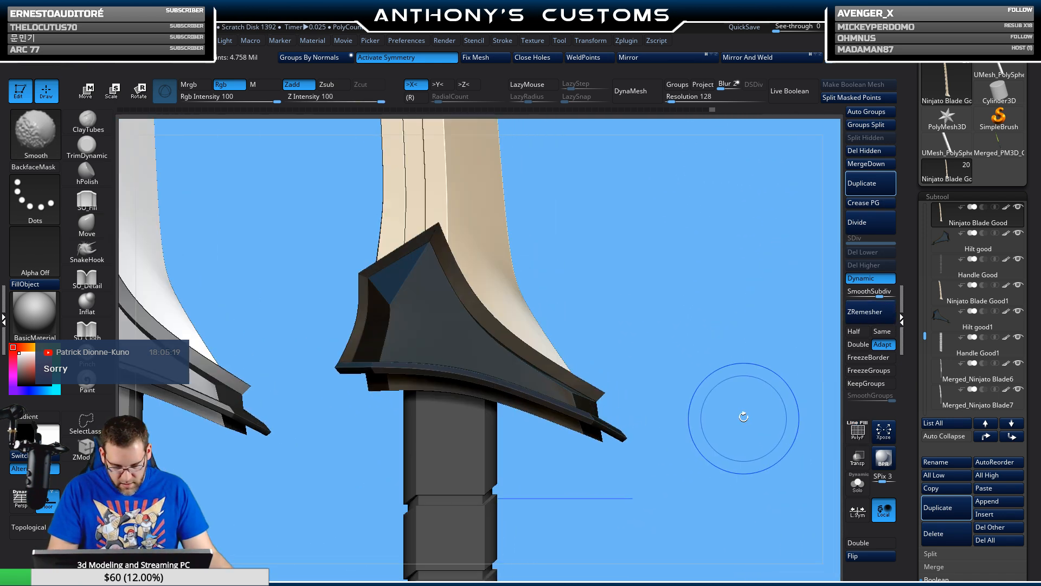
- Select the shortened blade, Ninjato Blade Good1, and show its polyframe
{"action": "left_click_drag", "start_coordinate": [713, 370], "coordinate": [361, 348], "text": "alt"}
{"action": "left_click_drag", "start_coordinate": [444, 450], "coordinate": [422, 420], "text": "alt"}
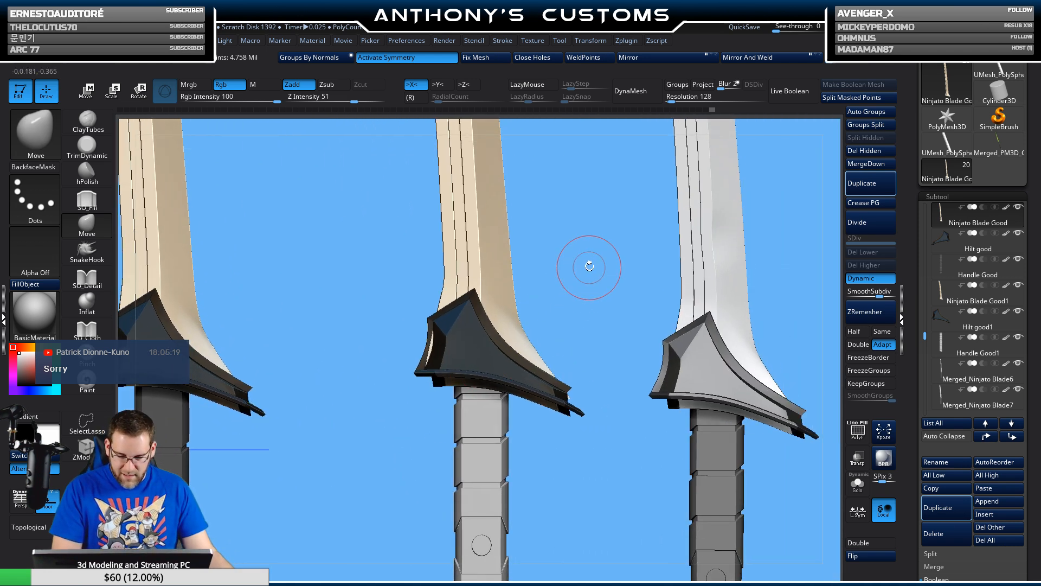
{"action": "left_click", "coordinate": [490, 272], "text": "alt"}
{"action": "key", "text": "shift+f"}
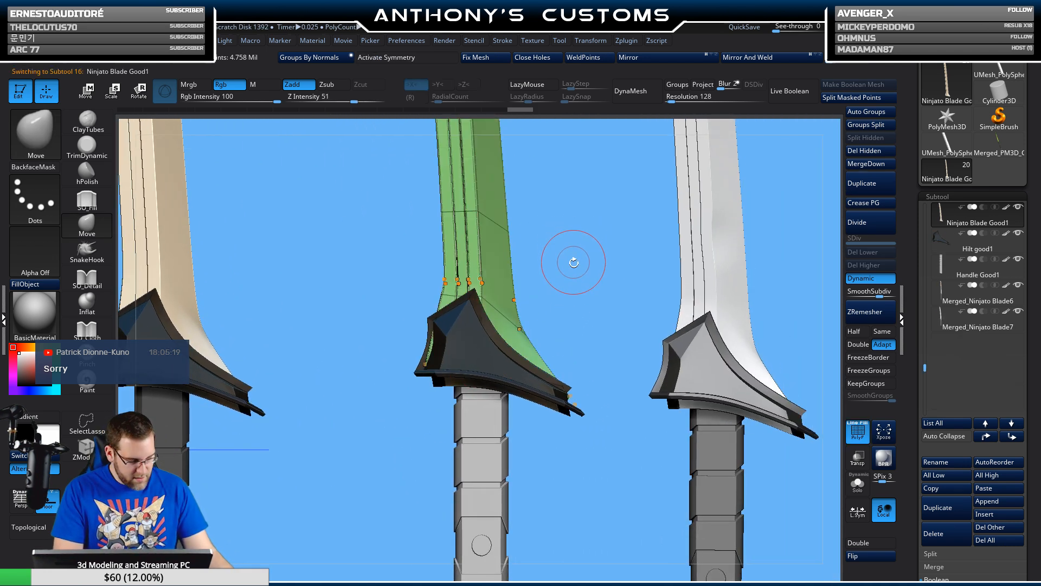
- Compare the base topology of the shortened and original blades by toggling Dynamic Subdiv off and on for each
{"action": "left_click_drag", "start_coordinate": [574, 260], "coordinate": [651, 270]}
{"action": "left_click", "coordinate": [872, 280]}
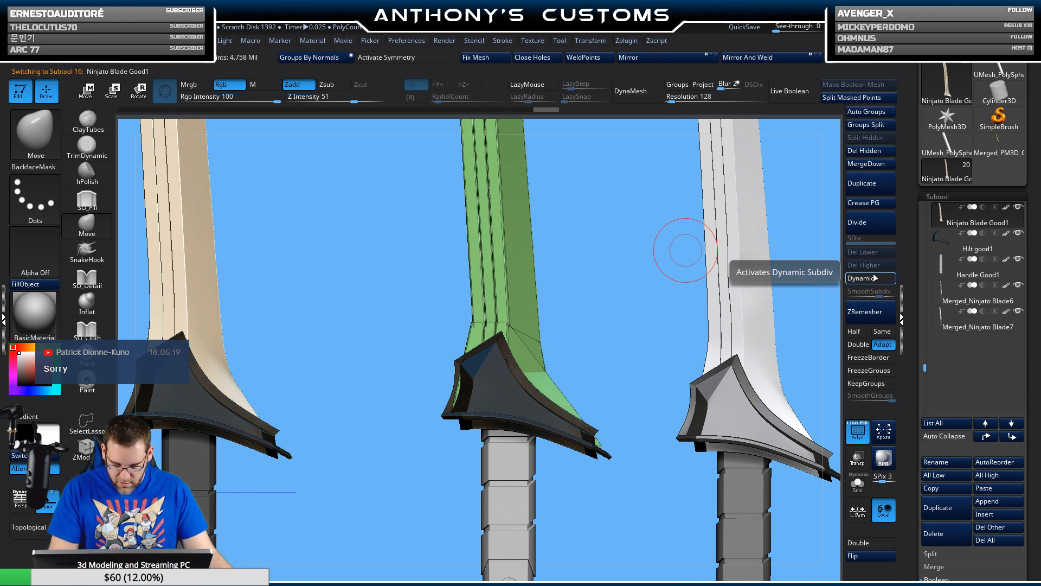
{"action": "left_click", "coordinate": [198, 304], "text": "alt"}
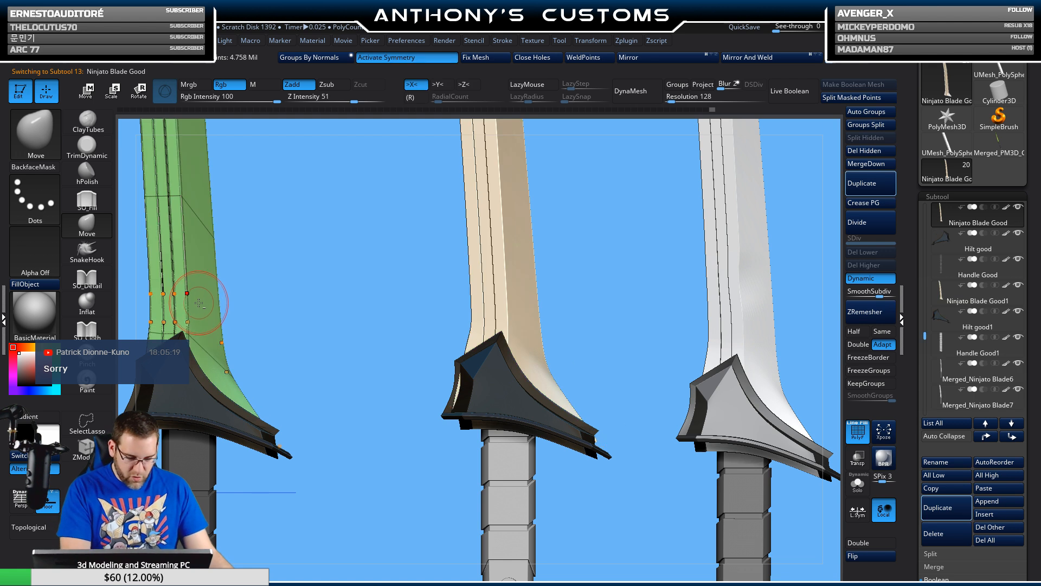
{"action": "left_click", "coordinate": [872, 279]}
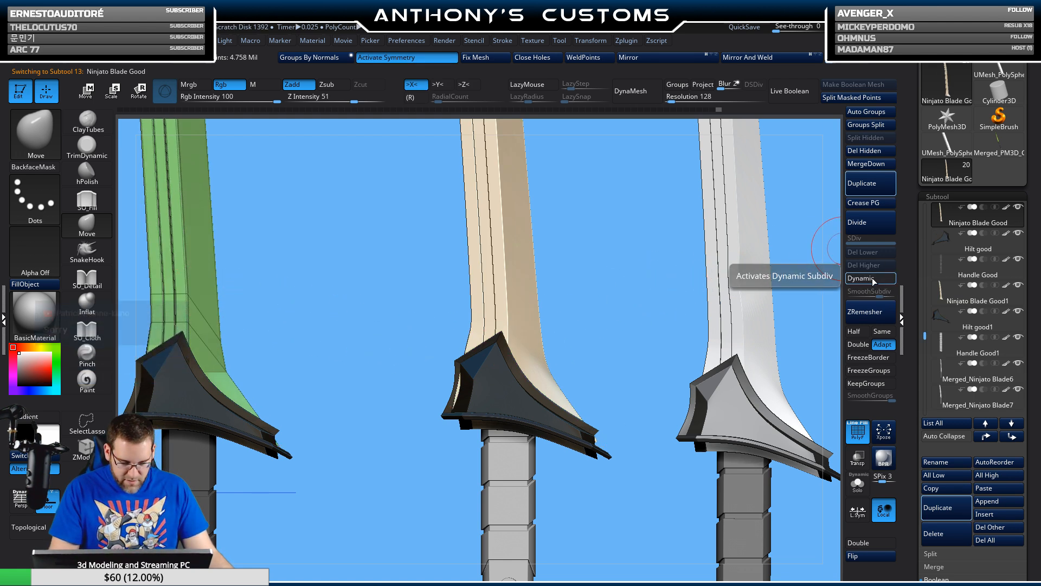
{"action": "left_click", "coordinate": [872, 279]}
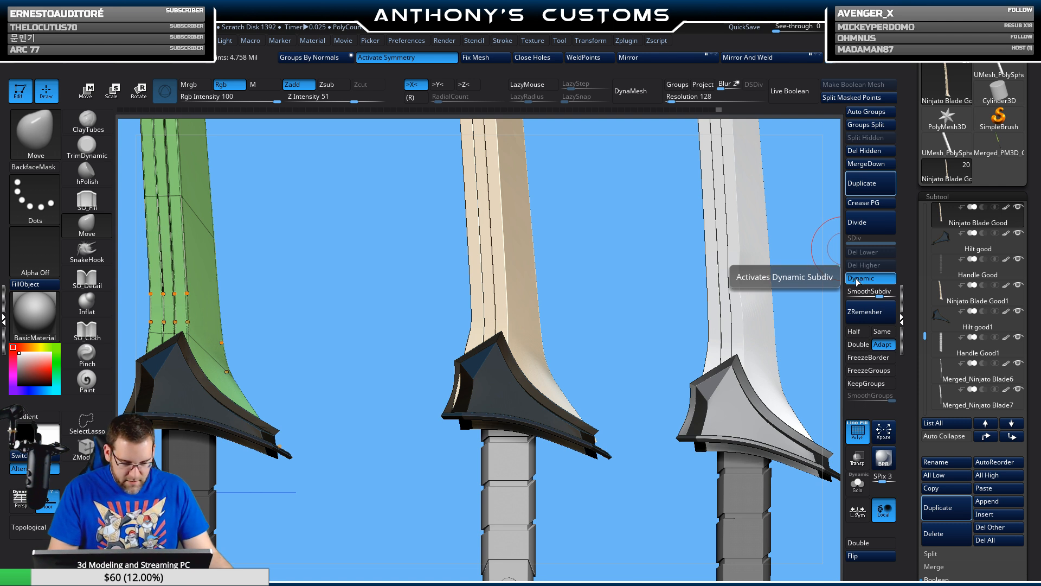
{"action": "left_click_drag", "start_coordinate": [629, 368], "coordinate": [605, 399], "text": "alt"}
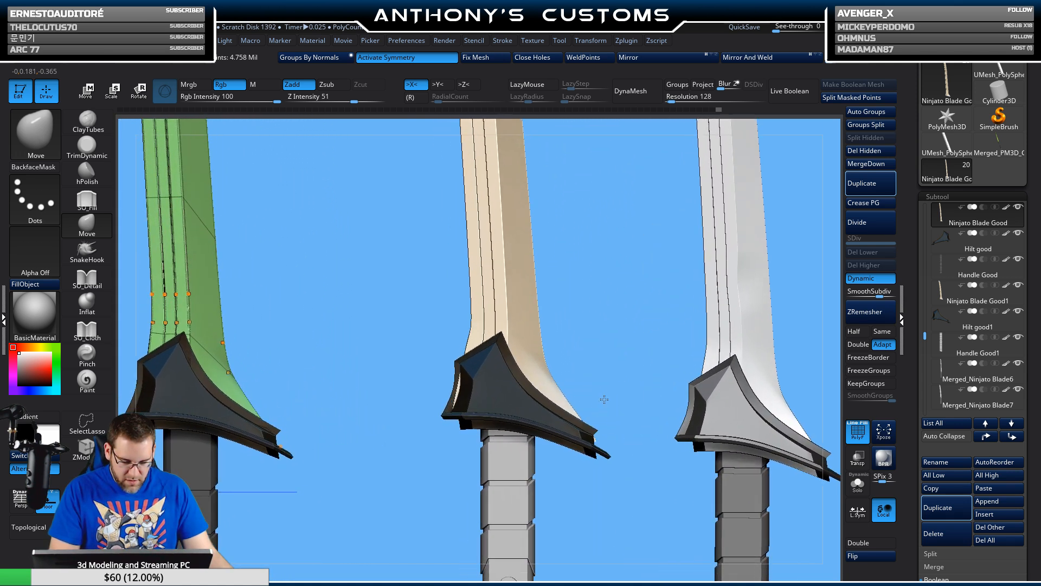
- Reselect the shortened blade, Ninjato Blade Good1, and activate X symmetry on it
{"action": "left_click", "coordinate": [515, 309], "text": "alt"}
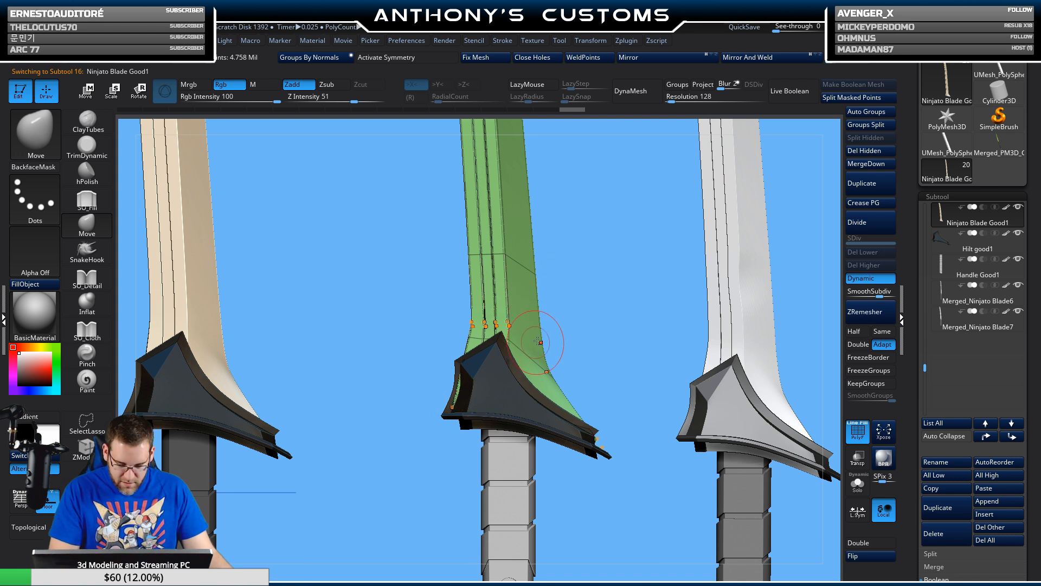
{"action": "left_click", "coordinate": [408, 57]}
{"action": "left_click_drag", "start_coordinate": [557, 259], "coordinate": [603, 268]}
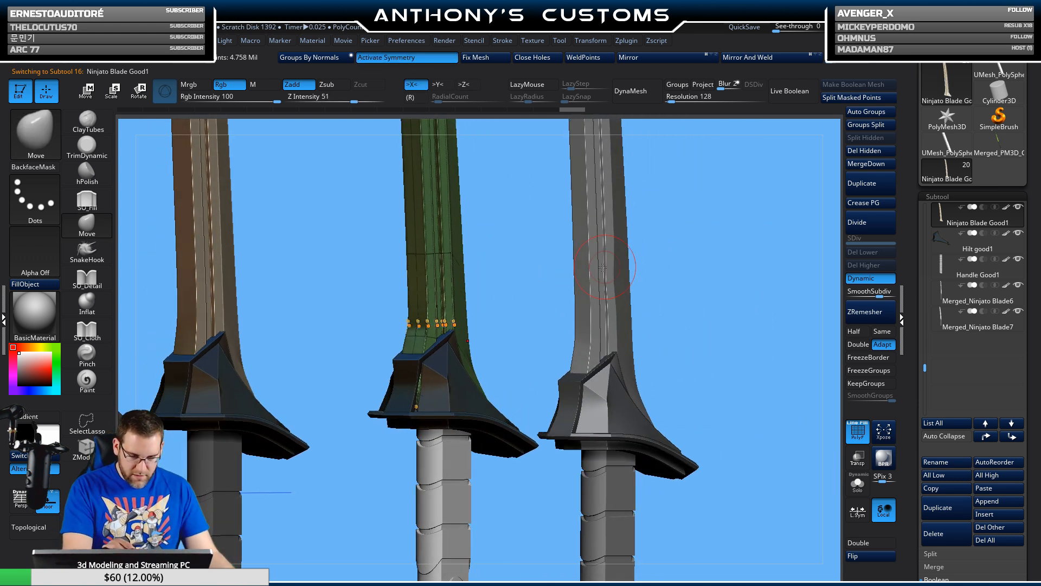
- Turn off Dynamic Subdiv on the shortened blade, clear the stray mask, and choose the MaskRect brush for masking its base
{"action": "left_click_drag", "start_coordinate": [534, 311], "coordinate": [461, 401]}
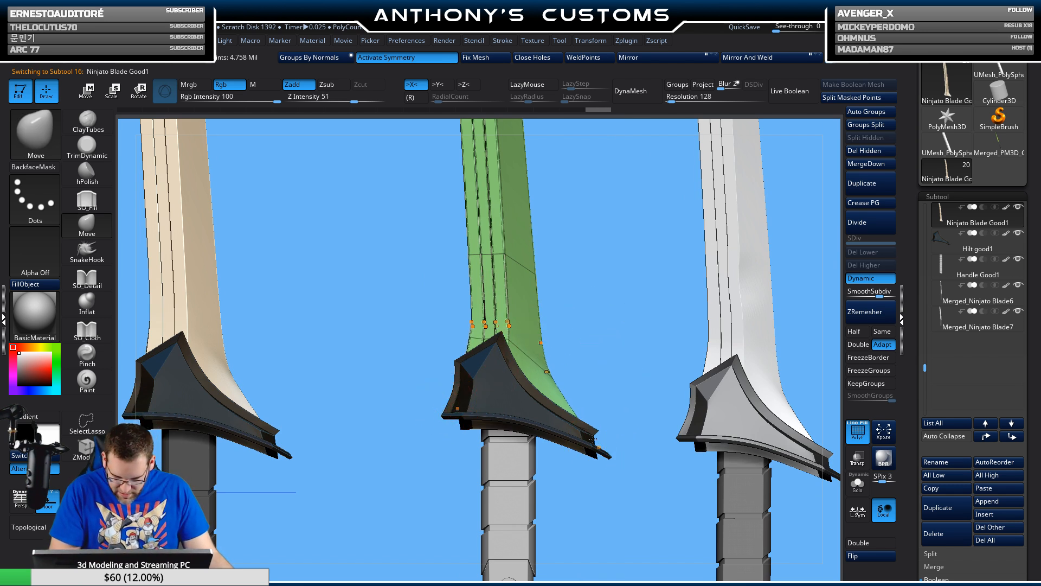
{"action": "left_click_drag", "start_coordinate": [622, 495], "coordinate": [590, 403]}
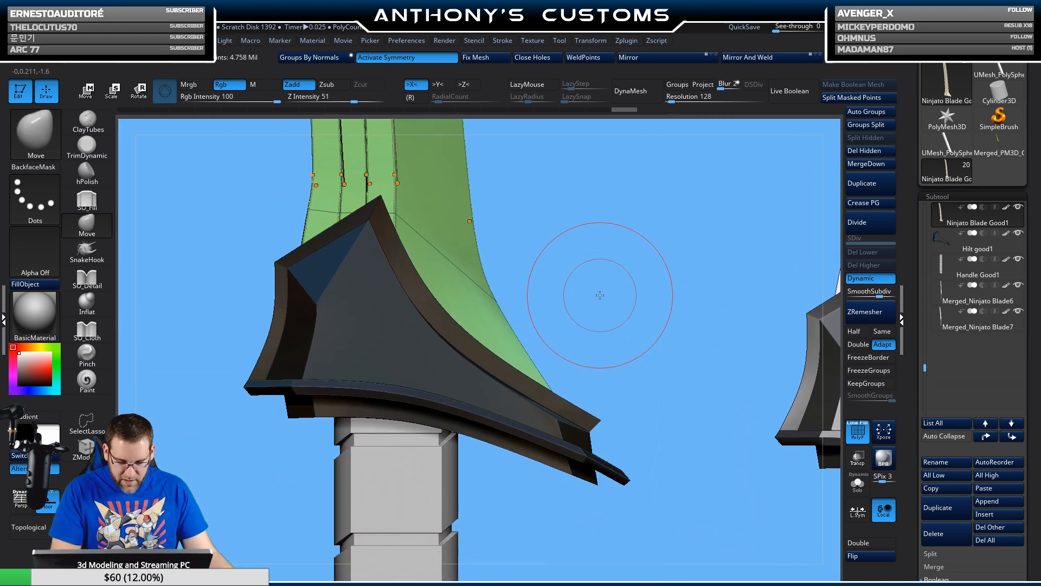
{"action": "mouse_move", "coordinate": [602, 276]}
{"action": "left_mouse_down", "text": "alt"}
{"action": "mouse_move", "coordinate": [645, 388]}
{"action": "mouse_move", "coordinate": [673, 366]}
{"action": "mouse_move", "coordinate": [631, 323]}
{"action": "mouse_move", "coordinate": [682, 365]}
{"action": "mouse_move", "coordinate": [689, 329]}
{"action": "left_mouse_up", "text": "alt"}
{"action": "left_click", "coordinate": [870, 278]}
{"action": "key", "text": "ctrl"}
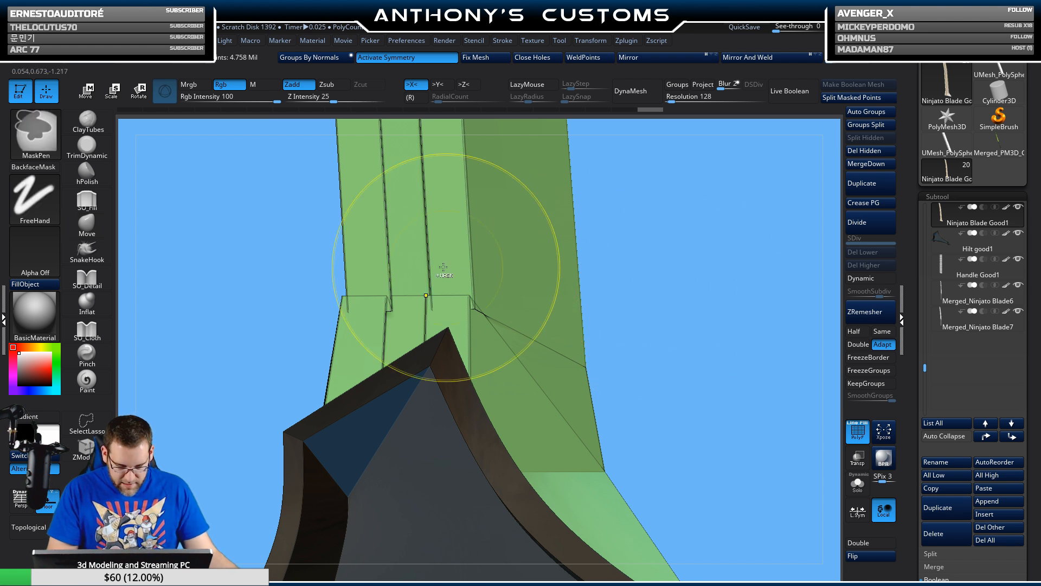
{"action": "left_click_drag", "start_coordinate": [345, 287], "coordinate": [382, 261], "text": "ctrl"}
{"action": "left_click_drag", "start_coordinate": [693, 244], "coordinate": [670, 256], "text": "ctrl"}
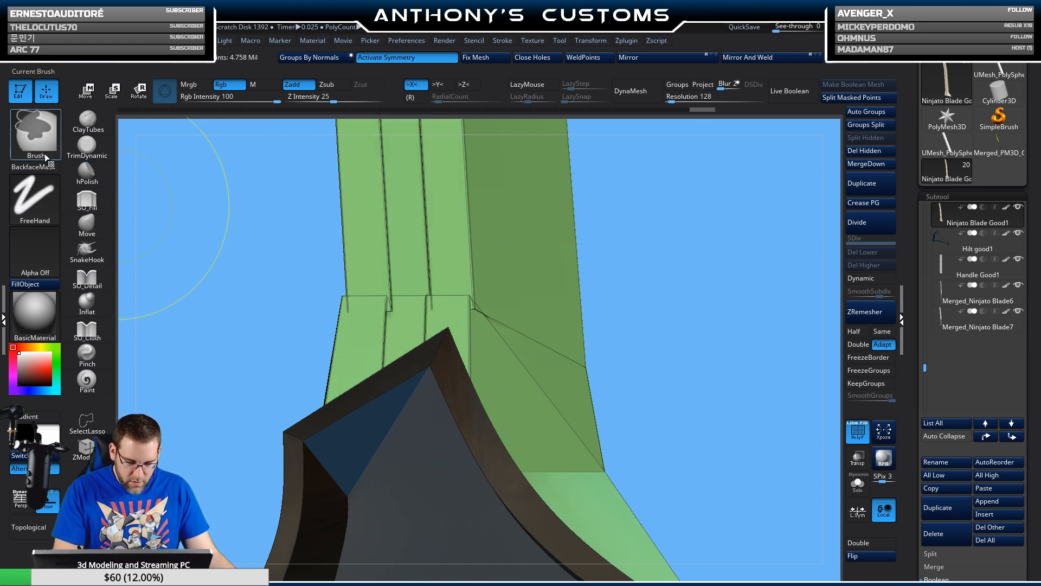
{"action": "left_click", "coordinate": [44, 152], "text": "ctrl"}
{"action": "left_click", "coordinate": [377, 192], "text": "ctrl"}
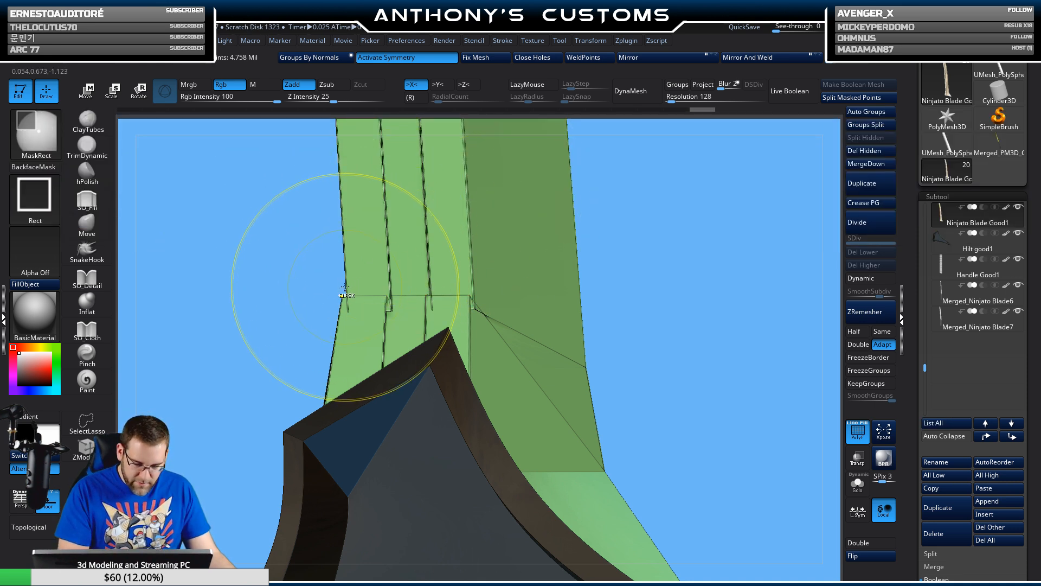
- Isolate the vertex row just above the guard on the shortened blade with rectangular masking, and invert the mask
{"action": "left_click_drag", "start_coordinate": [345, 287], "coordinate": [395, 314], "text": "ctrl"}
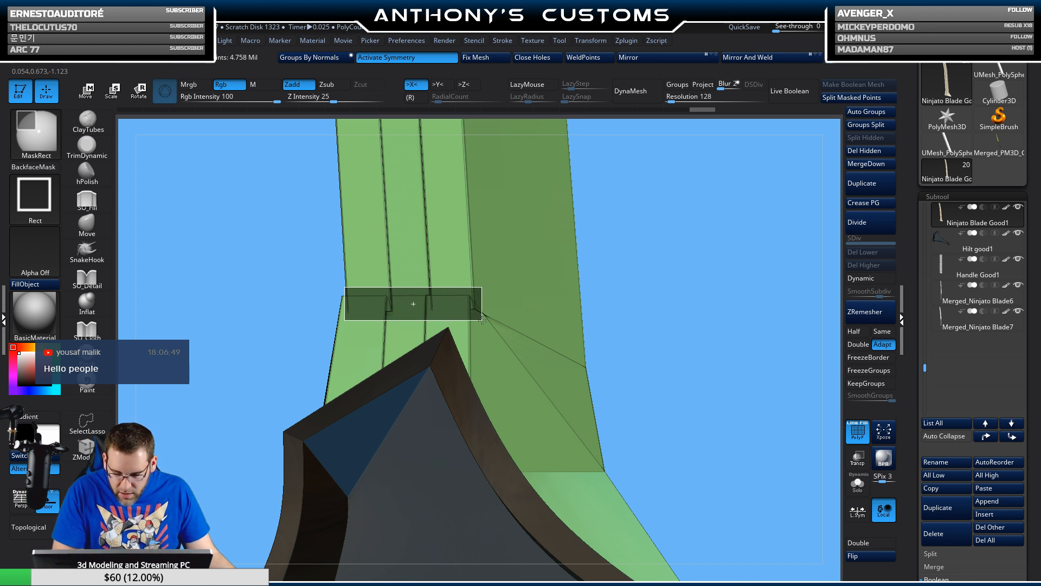
{"action": "left_click_drag", "start_coordinate": [482, 320], "coordinate": [478, 323], "text": "ctrl"}
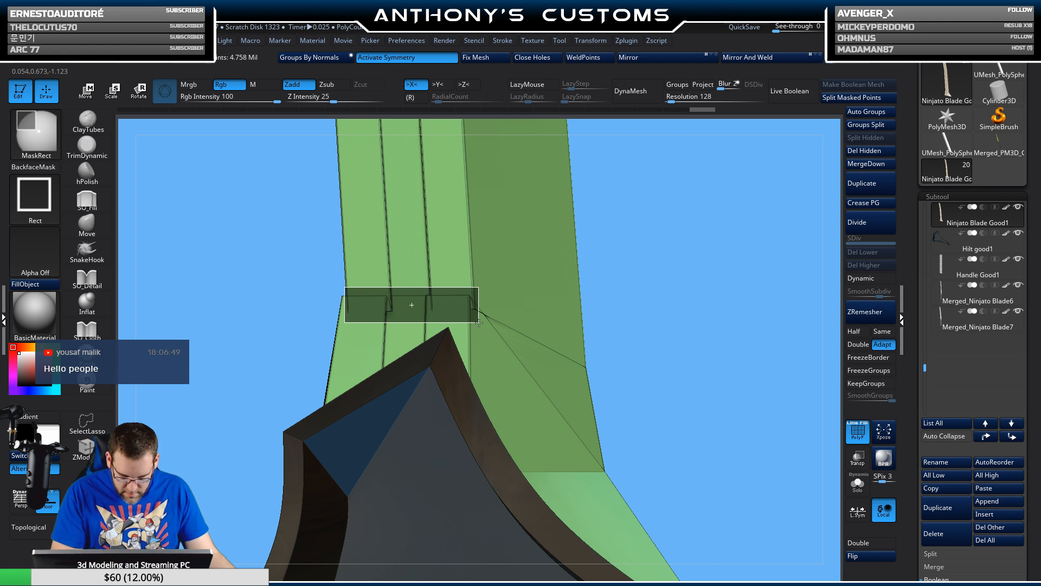
{"action": "left_click_drag", "start_coordinate": [479, 323], "coordinate": [480, 323], "text": "ctrl"}
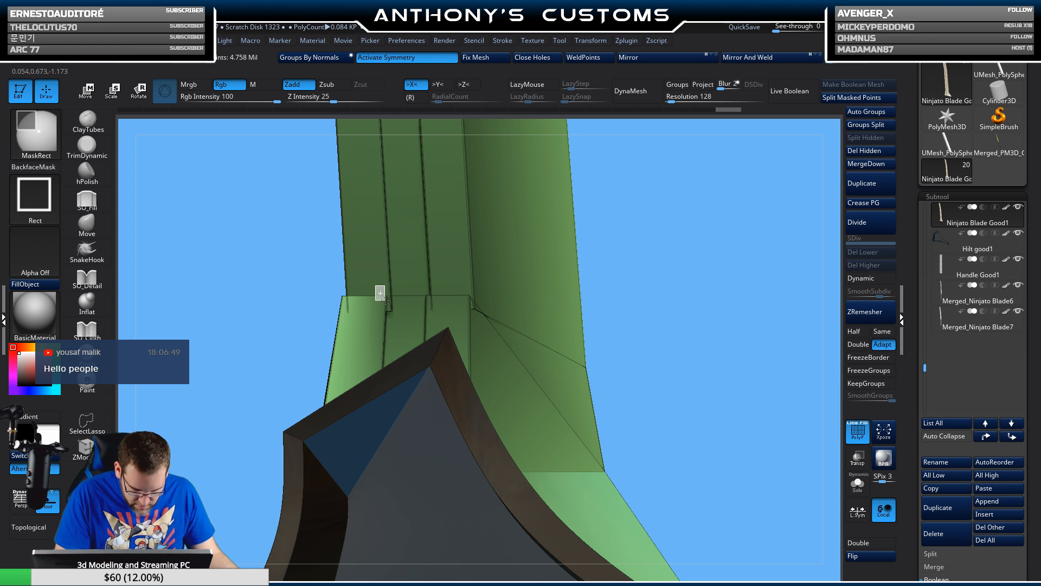
{"action": "left_click_drag", "start_coordinate": [388, 302], "coordinate": [470, 303], "text": "ctrl+alt"}
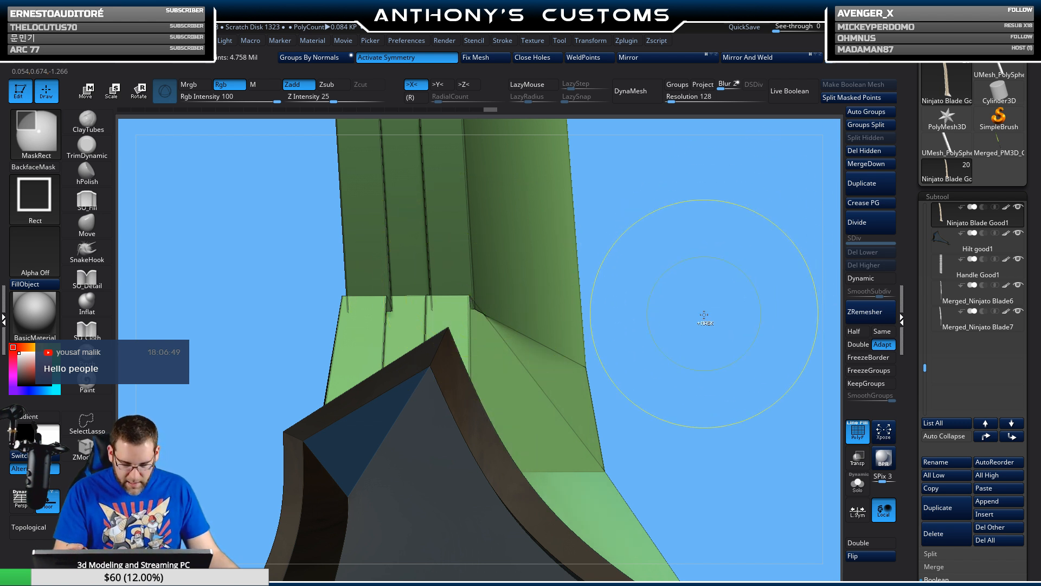
{"action": "left_click", "coordinate": [697, 347], "text": "ctrl"}
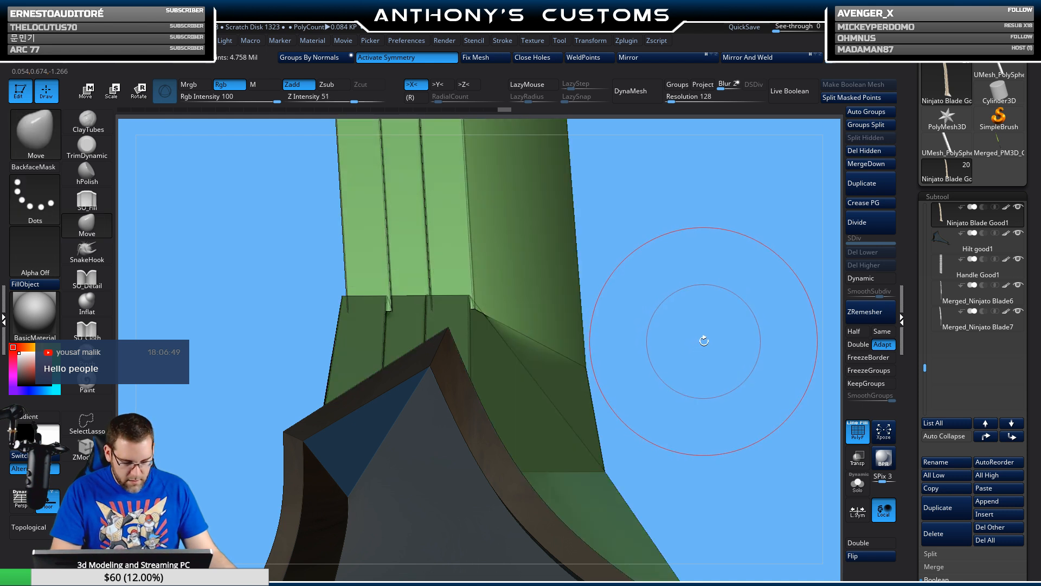
- Quick-save the project, then centre the Move gizmo on the shortened blade's unmasked vertices and reset its orientation
{"action": "key", "text": "w"}
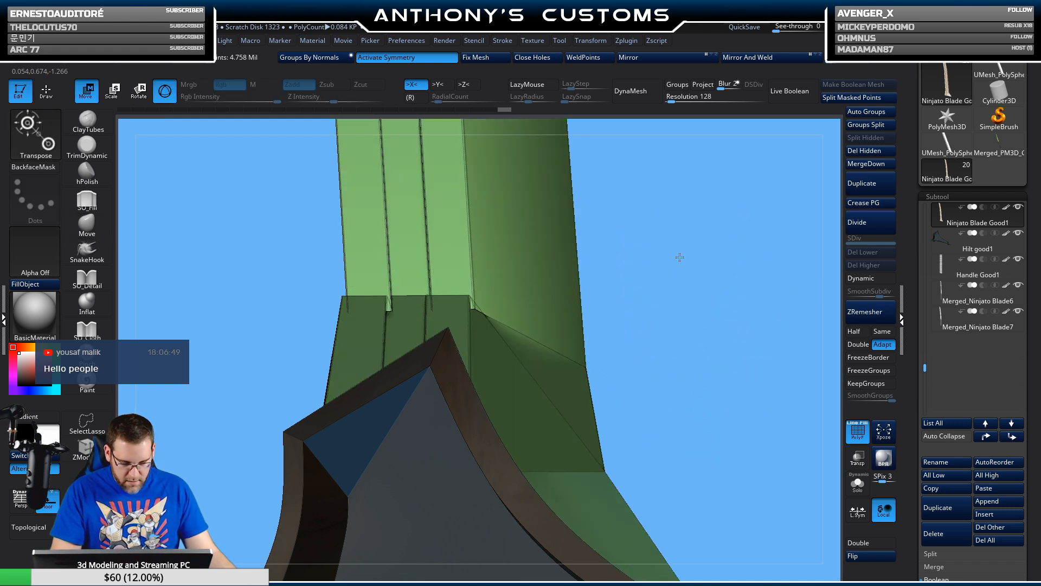
{"action": "key", "text": "ctrl+s"}
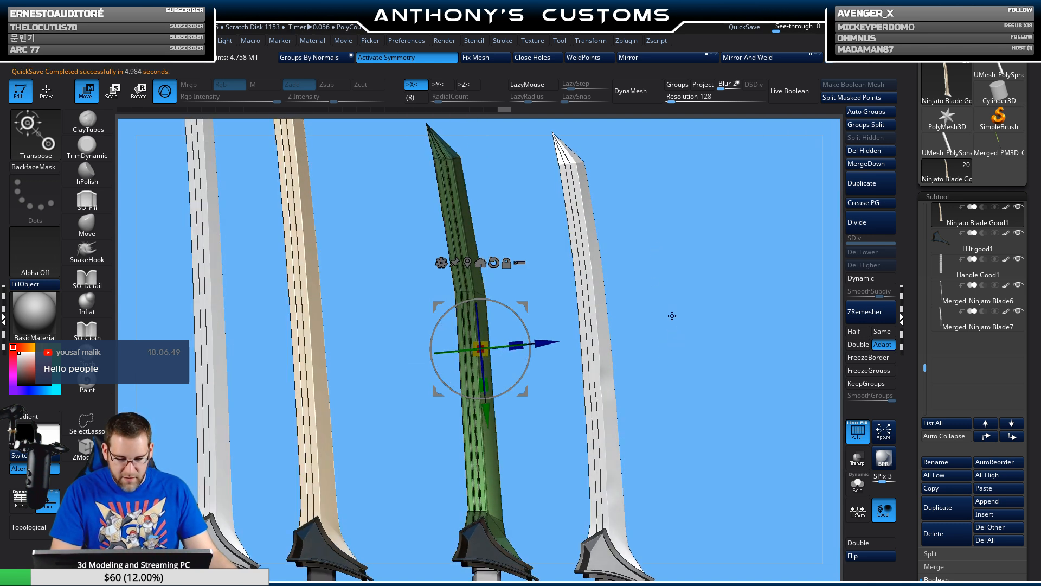
{"action": "left_click", "coordinate": [468, 263]}
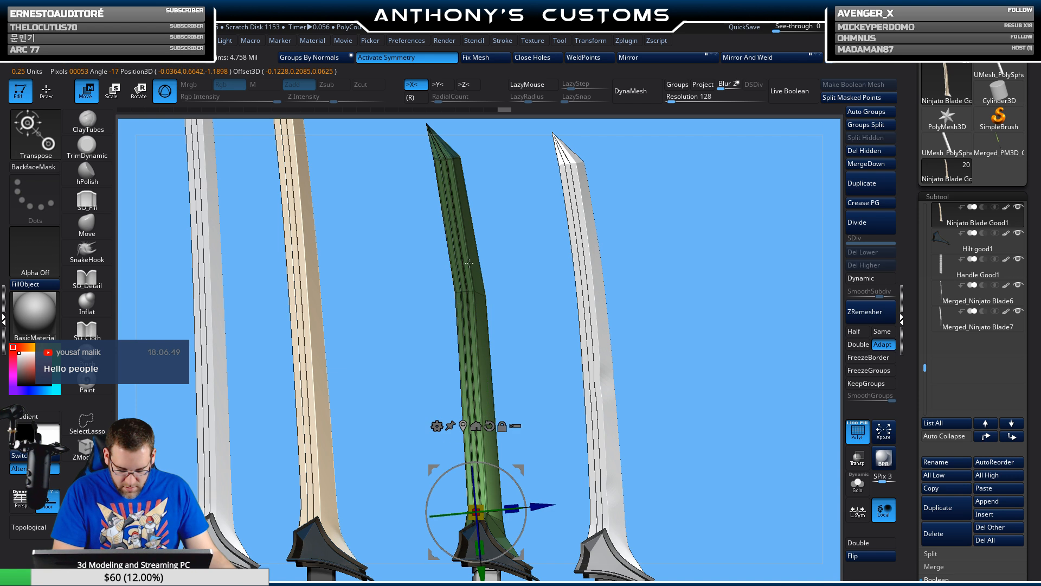
{"action": "left_click", "coordinate": [490, 425], "text": "alt"}
- Inspect the shortened blade in Solo mode, turn off its symmetry, and recentre the gizmo on the unmasked vertices
{"action": "mouse_move", "coordinate": [696, 371]}
{"action": "left_mouse_down"}
{"action": "mouse_move", "coordinate": [721, 372]}
{"action": "mouse_move", "coordinate": [697, 372]}
{"action": "left_mouse_up"}
{"action": "left_click", "coordinate": [857, 483]}
{"action": "left_click_drag", "start_coordinate": [716, 433], "coordinate": [728, 436]}
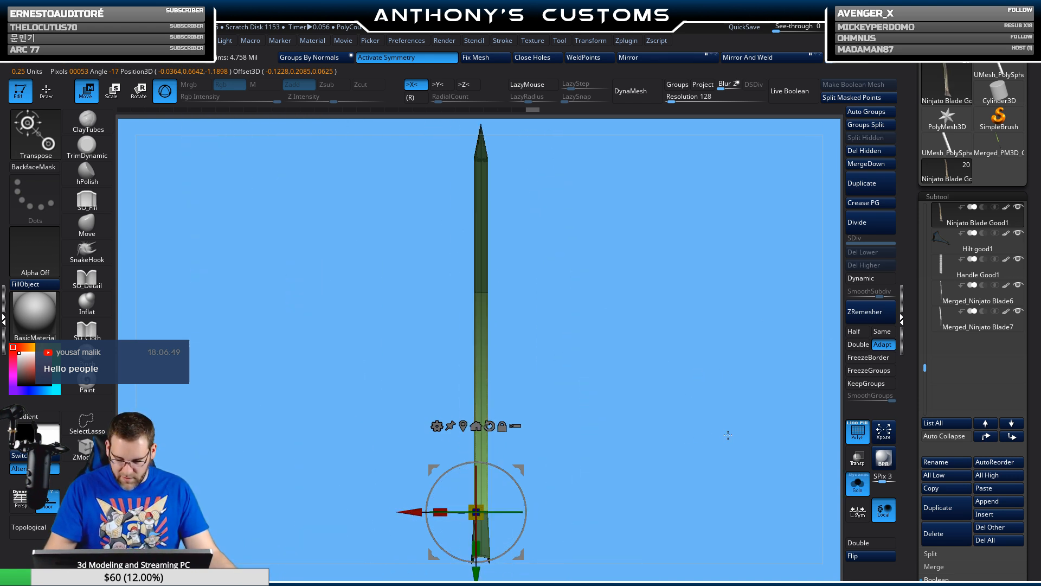
{"action": "left_click_drag", "start_coordinate": [655, 411], "coordinate": [611, 363], "text": "alt"}
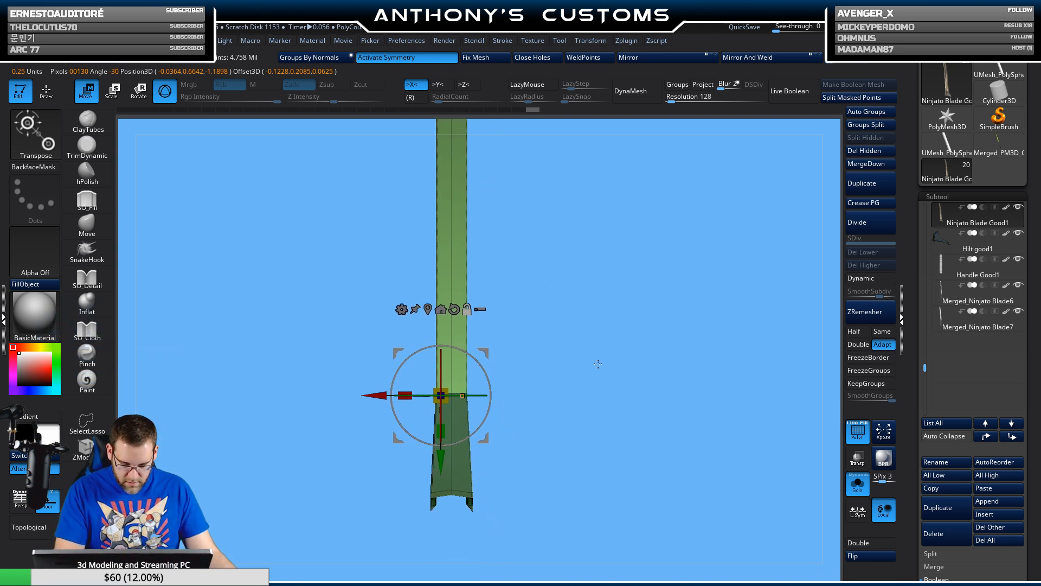
{"action": "left_click", "coordinate": [445, 60]}
{"action": "left_click", "coordinate": [428, 309]}
{"action": "left_click_drag", "start_coordinate": [730, 413], "coordinate": [712, 367]}
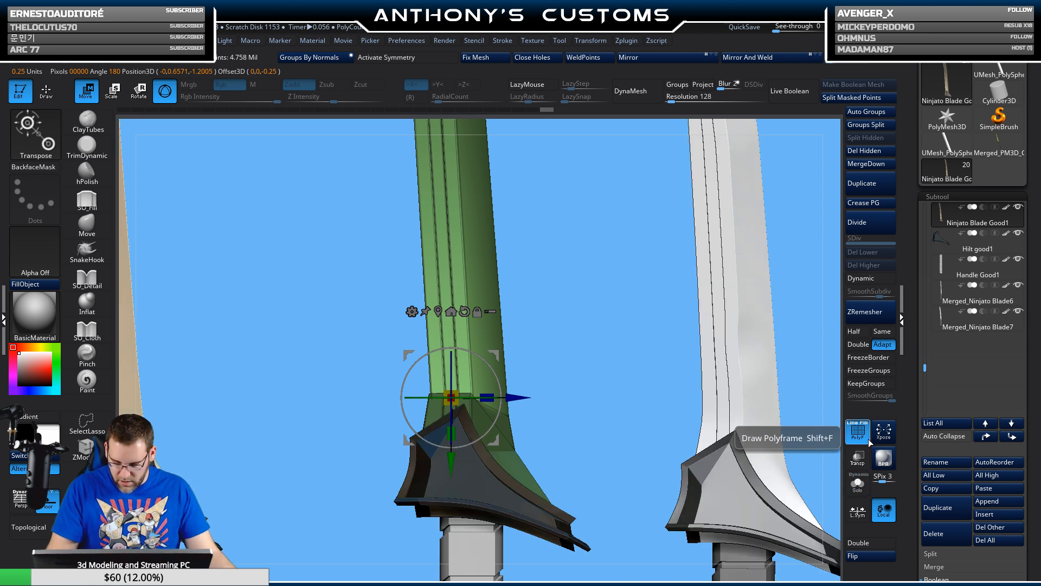
- Move the unmasked edge loop up the shortened blade along Y, checking it with Dynamic Subdiv, and clear the mask
{"action": "left_click", "coordinate": [860, 278]}
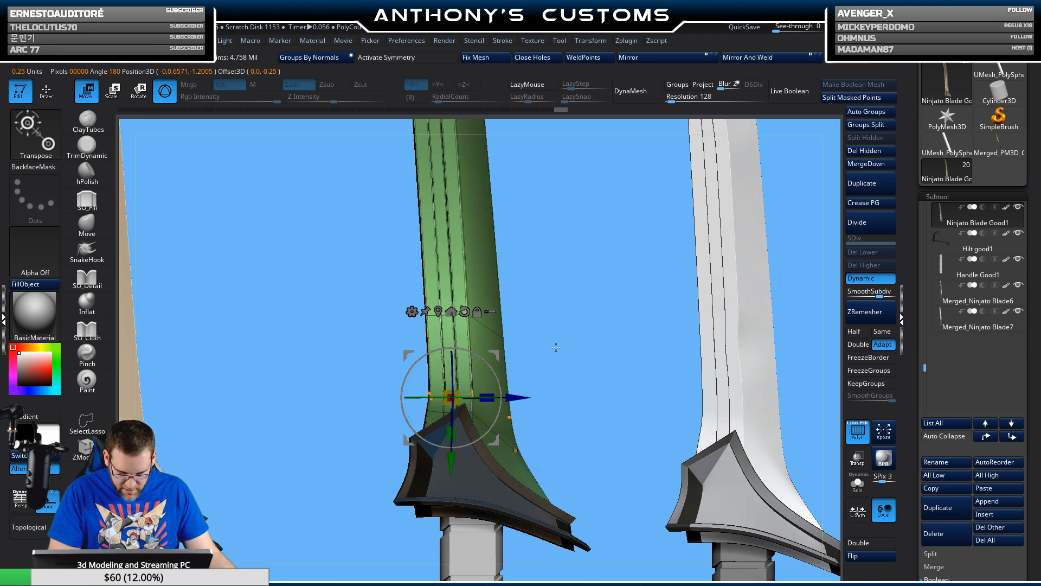
{"action": "left_click_drag", "start_coordinate": [500, 397], "coordinate": [500, 395], "text": "alt"}
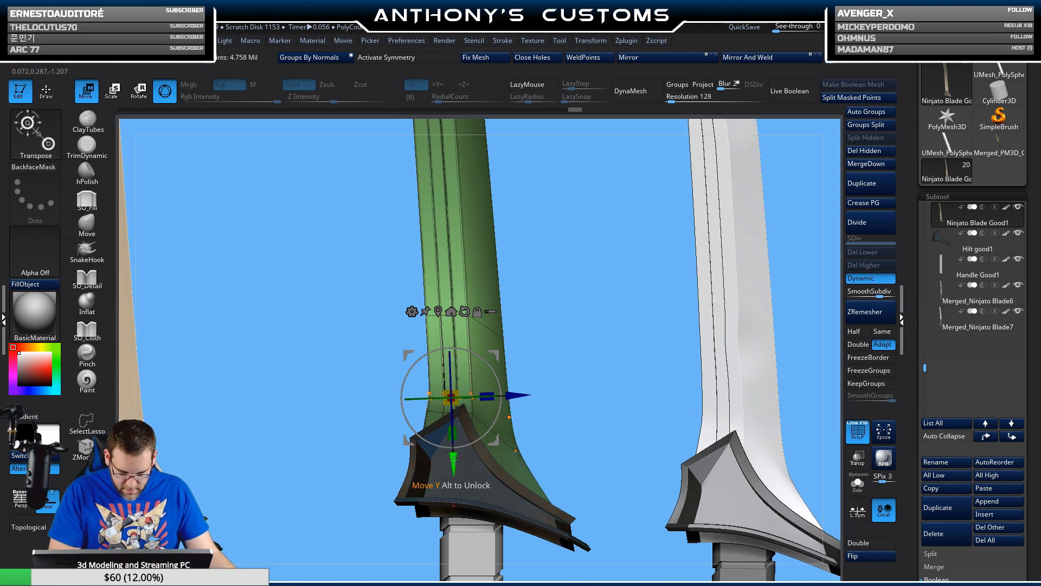
{"action": "left_click_drag", "start_coordinate": [453, 460], "coordinate": [453, 423]}
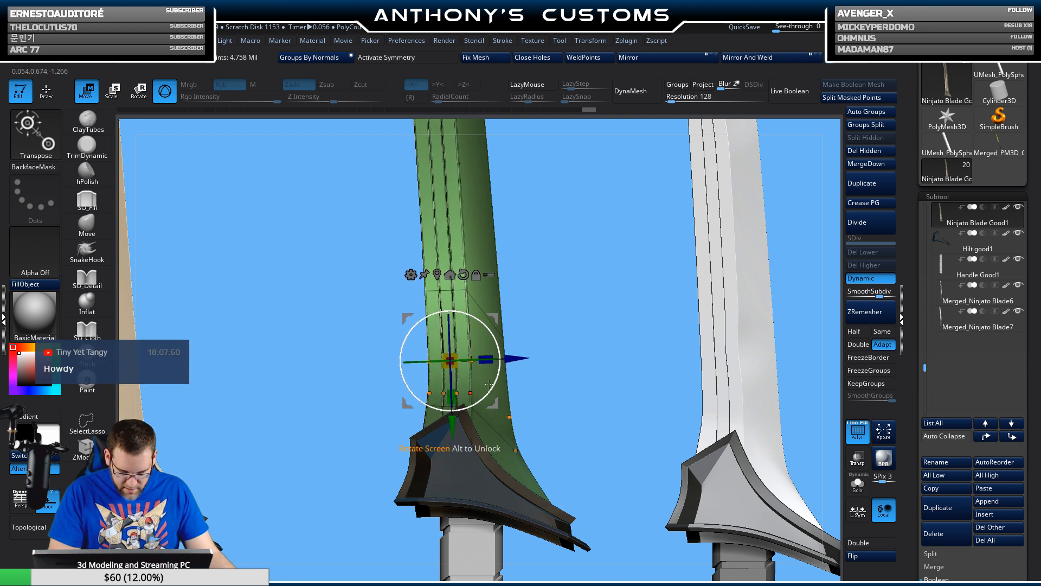
{"action": "left_click", "coordinate": [867, 279]}
{"action": "mouse_move", "coordinate": [590, 349]}
{"action": "left_mouse_down"}
{"action": "mouse_move", "coordinate": [555, 353]}
{"action": "mouse_move", "coordinate": [596, 346]}
{"action": "left_mouse_up"}
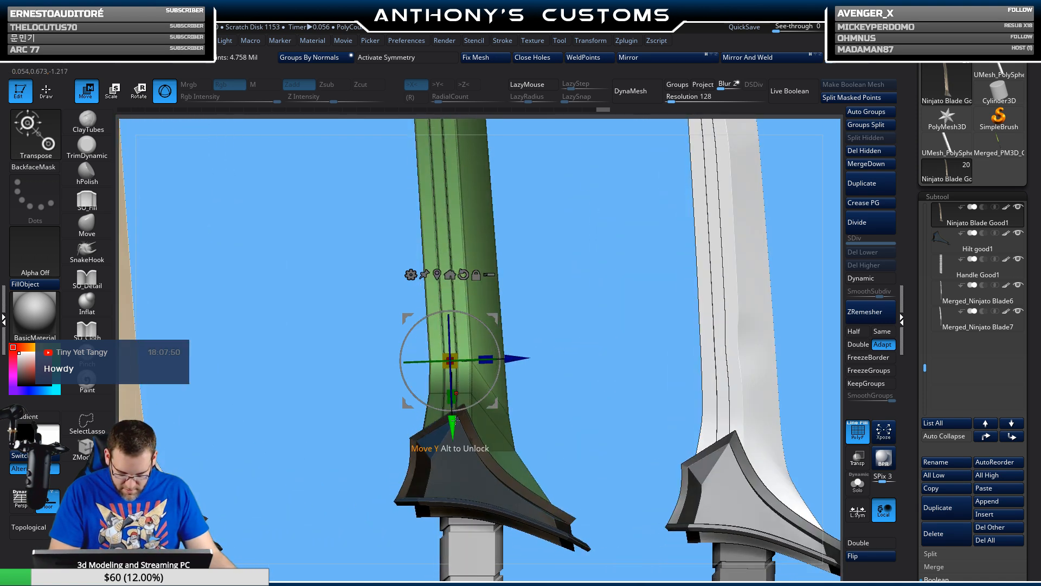
{"action": "left_click_drag", "start_coordinate": [454, 424], "coordinate": [453, 417]}
{"action": "key", "text": "q"}
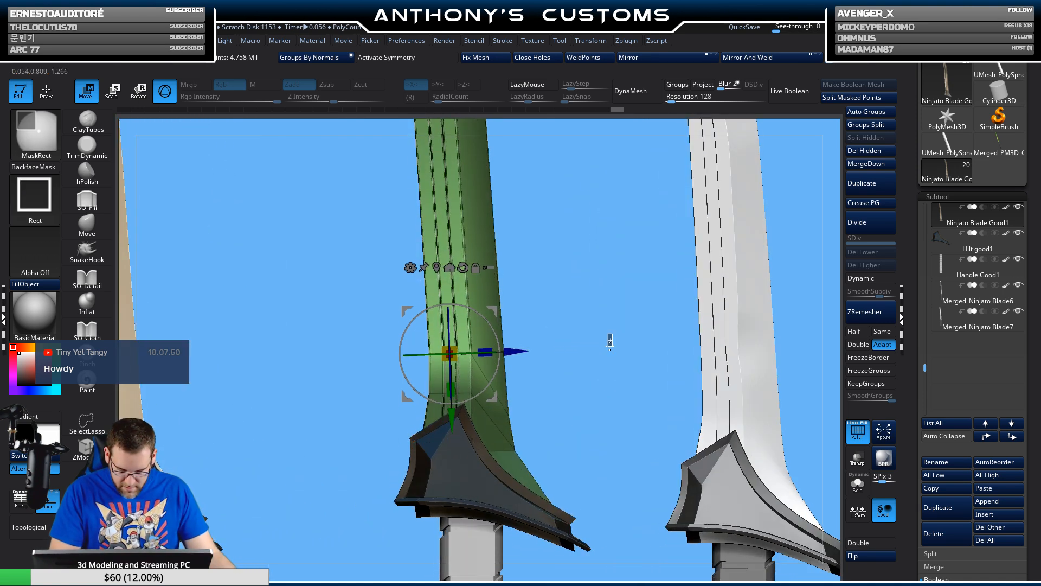
{"action": "left_click_drag", "start_coordinate": [603, 369], "coordinate": [583, 320], "text": "alt"}
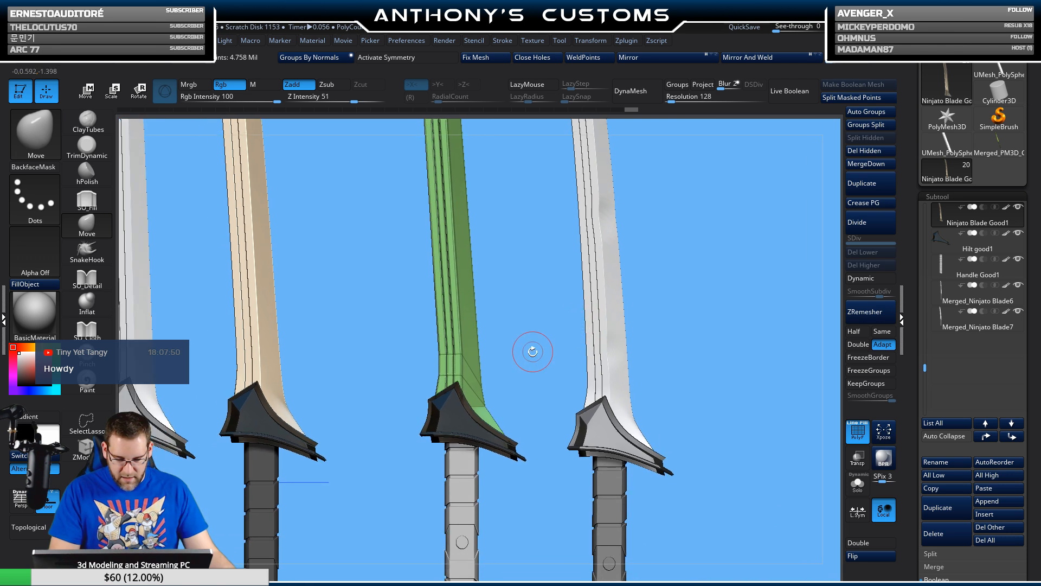
- Turn on Dynamic Subdiv for the shortened blade and compare its base topology with the original blade, then reselect it
{"action": "left_click", "coordinate": [861, 277]}
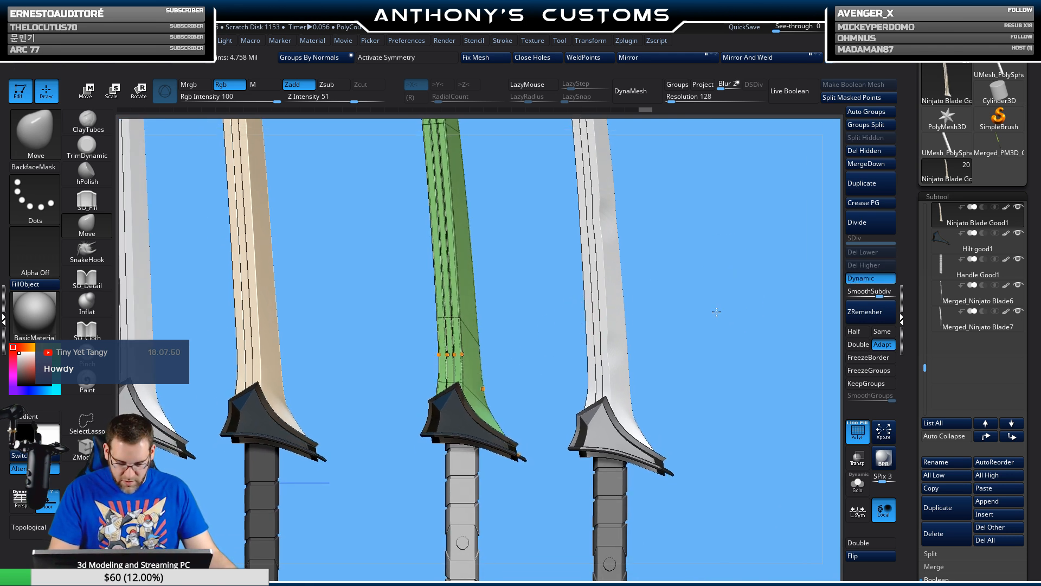
{"action": "left_click_drag", "start_coordinate": [742, 305], "coordinate": [759, 309], "text": "alt"}
{"action": "key", "text": "shift+f"}
{"action": "key", "text": "shift+f"}
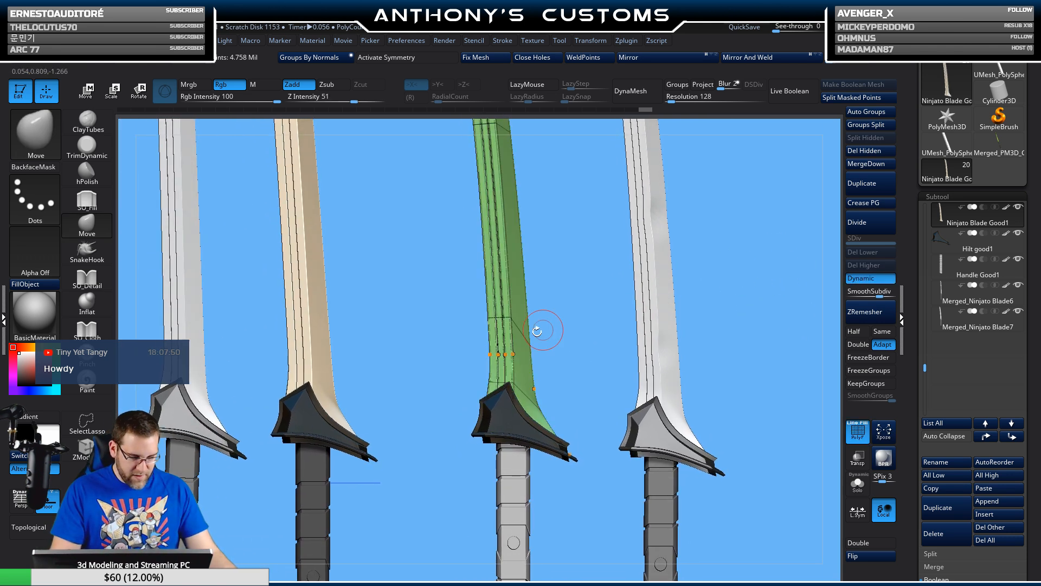
{"action": "left_click", "coordinate": [308, 342], "text": "alt"}
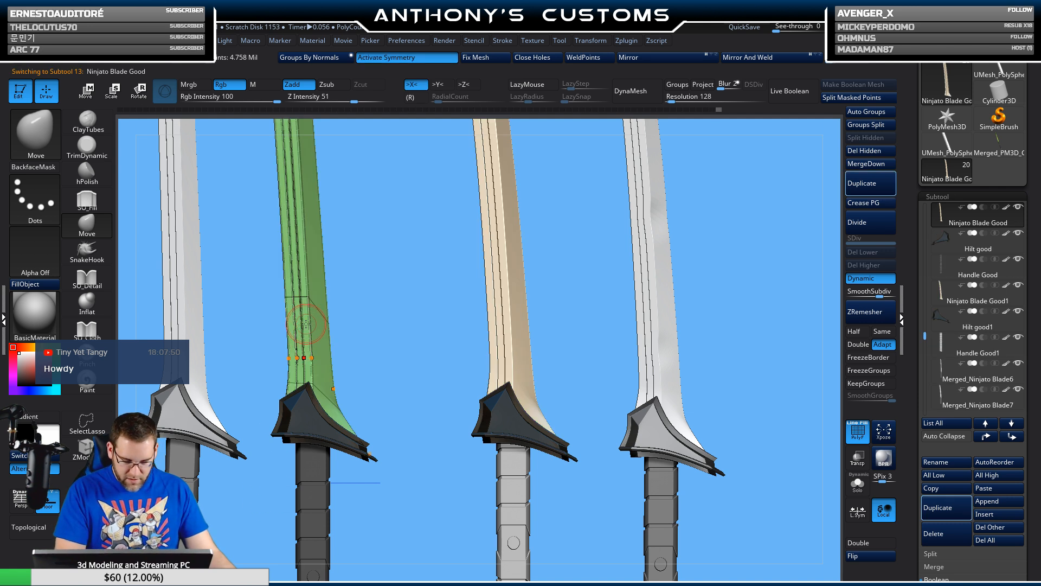
{"action": "left_click", "coordinate": [530, 332], "text": "alt"}
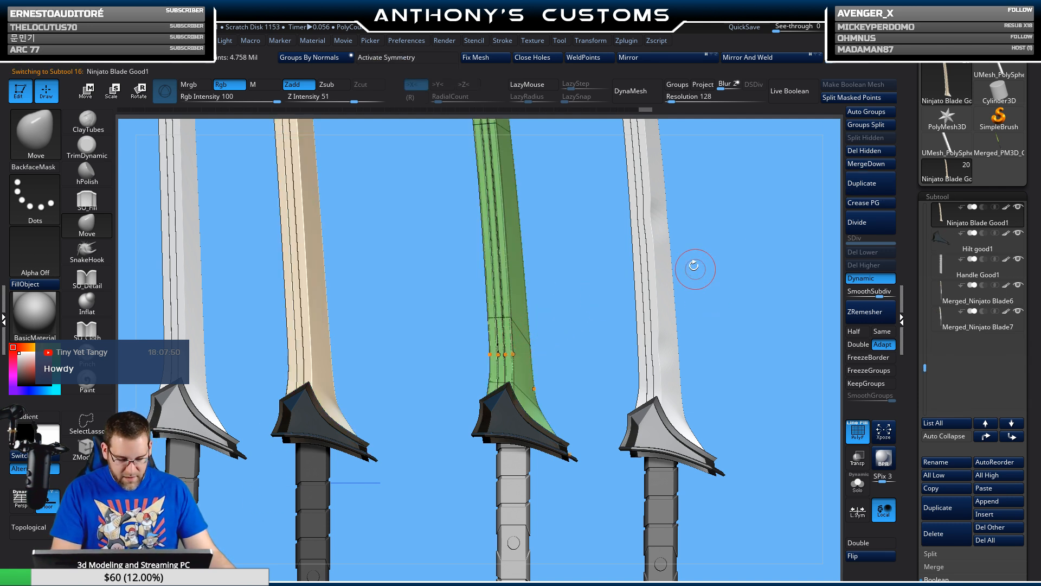
- Check the shortened blade's base against its reference up close, then hide the polyframe and review all four swords together
{"action": "left_click_drag", "start_coordinate": [570, 353], "coordinate": [572, 474], "text": "alt"}
{"action": "left_click_drag", "start_coordinate": [667, 379], "coordinate": [413, 379], "text": "alt"}
{"action": "mouse_move", "coordinate": [683, 340]}
{"action": "left_mouse_down"}
{"action": "mouse_move", "coordinate": [656, 341]}
{"action": "mouse_move", "coordinate": [682, 340]}
{"action": "mouse_move", "coordinate": [653, 286]}
{"action": "left_mouse_up"}
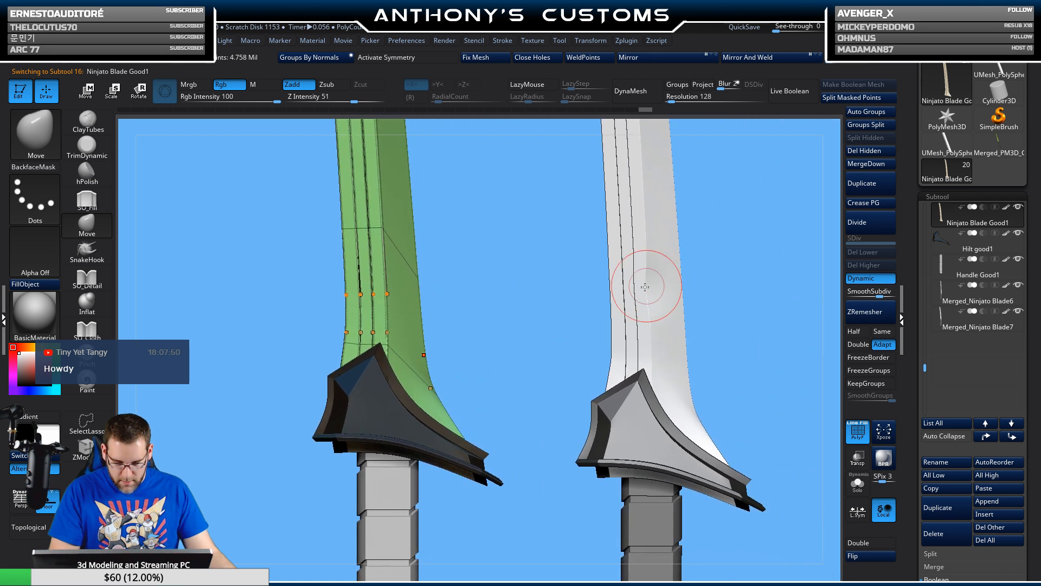
{"action": "mouse_move", "coordinate": [540, 346]}
{"action": "left_mouse_down", "text": "alt"}
{"action": "mouse_move", "coordinate": [592, 361]}
{"action": "mouse_move", "coordinate": [795, 338]}
{"action": "mouse_move", "coordinate": [749, 354]}
{"action": "mouse_move", "coordinate": [691, 325]}
{"action": "mouse_move", "coordinate": [600, 161]}
{"action": "left_mouse_up", "text": "alt"}
{"action": "key", "text": "shift+f"}
{"action": "left_click_drag", "start_coordinate": [566, 388], "coordinate": [660, 310], "text": "alt"}
{"action": "mouse_move", "coordinate": [668, 355]}
{"action": "left_mouse_down"}
{"action": "mouse_move", "coordinate": [661, 347]}
{"action": "mouse_move", "coordinate": [653, 360]}
{"action": "left_mouse_up"}
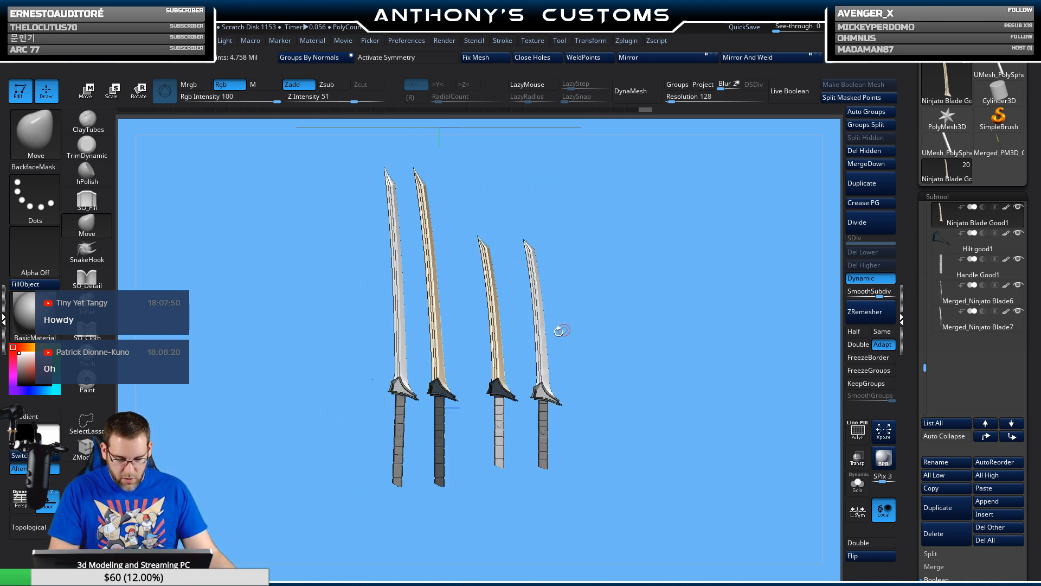
- Fill the shortened sword's handle with the colour sampled from the longer sword's handle and BasicMaterial2, with Mrgb enabled for the fill
{"action": "key", "text": "c"}
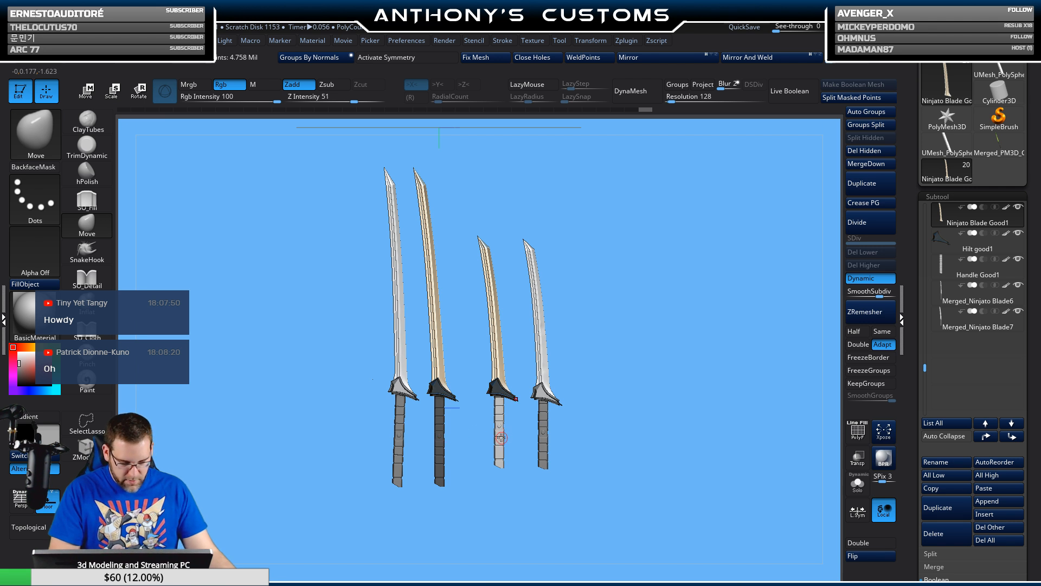
{"action": "left_click", "coordinate": [500, 440], "text": "alt"}
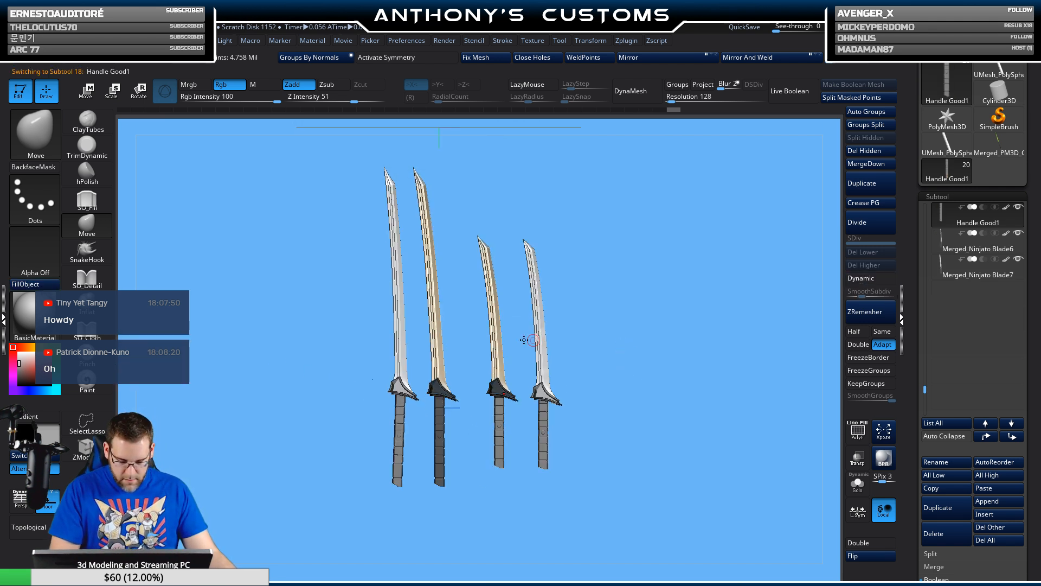
{"action": "key", "text": "m"}
{"action": "left_click", "coordinate": [210, 480]}
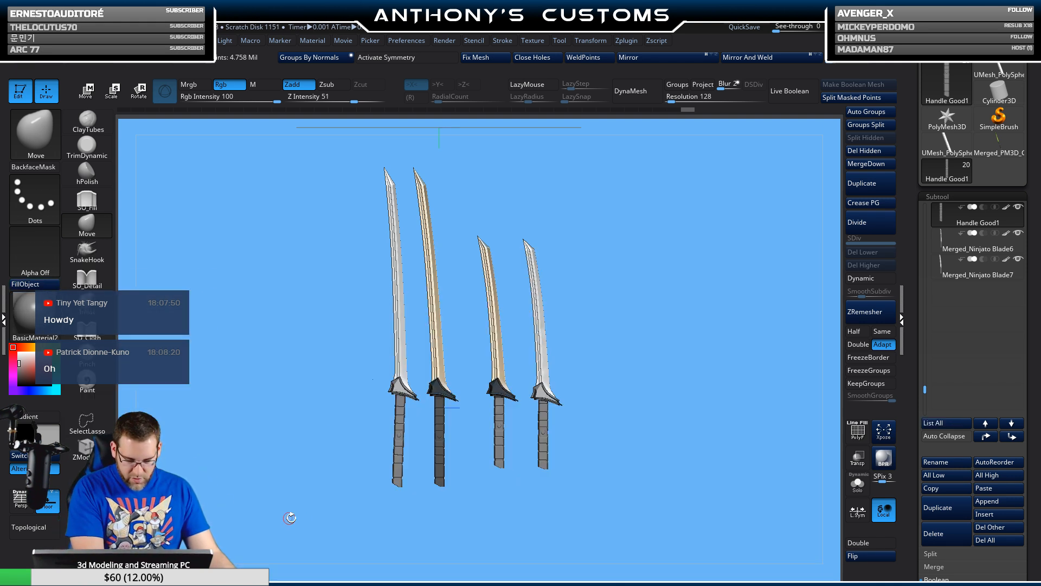
{"action": "left_click", "coordinate": [440, 437], "text": "alt"}
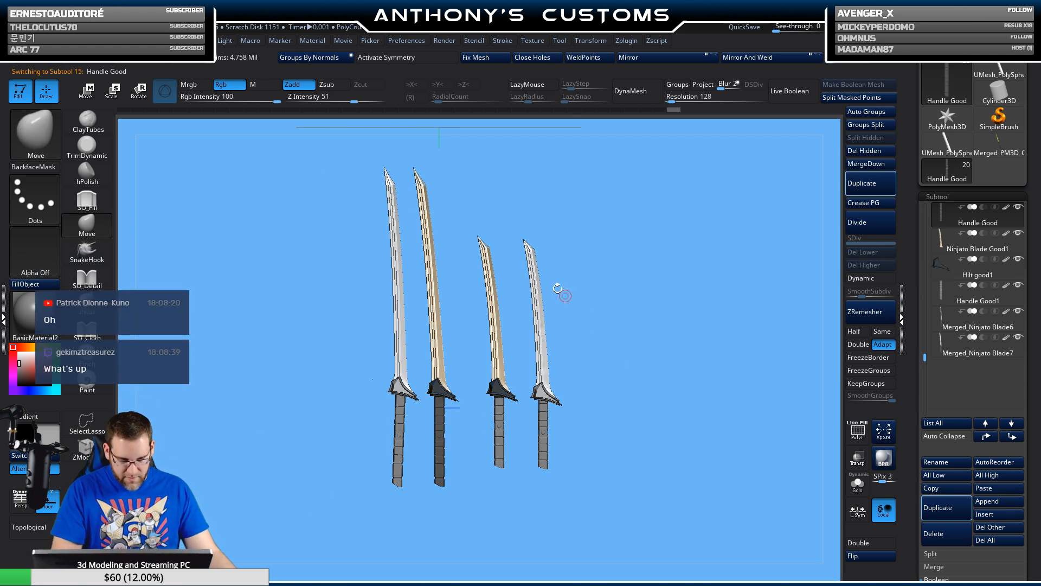
{"action": "left_click", "coordinate": [203, 86]}
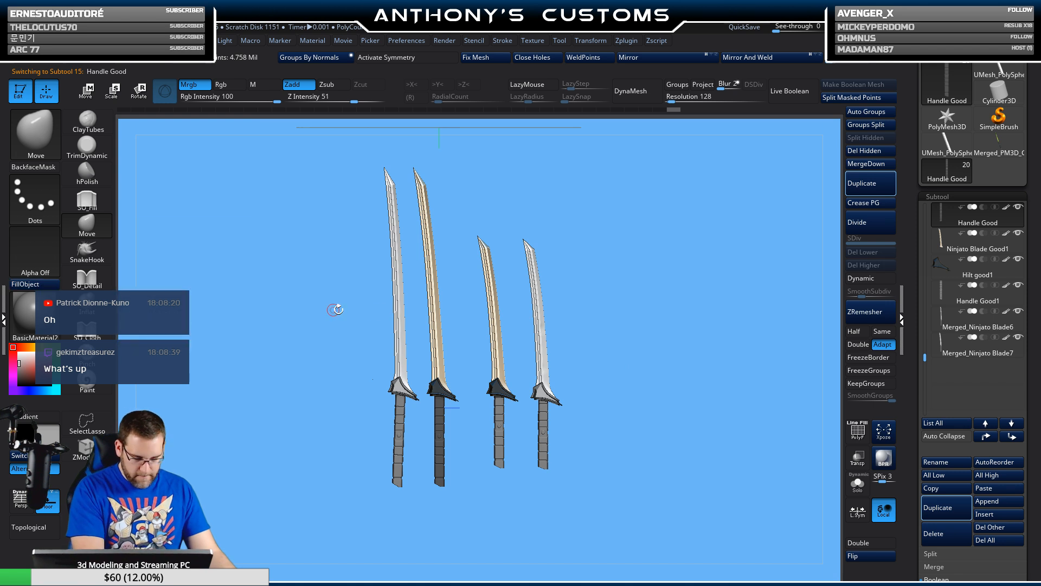
{"action": "left_click", "coordinate": [504, 410], "text": "alt"}
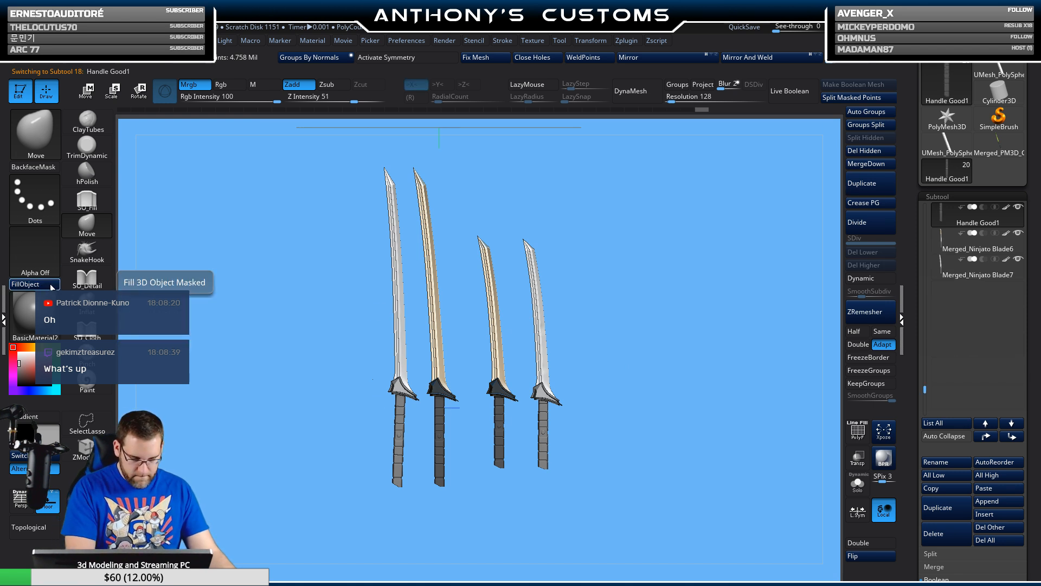
{"action": "mouse_move", "coordinate": [676, 397]}
{"action": "left_mouse_down"}
{"action": "mouse_move", "coordinate": [644, 398]}
{"action": "mouse_move", "coordinate": [672, 394]}
{"action": "left_mouse_up"}
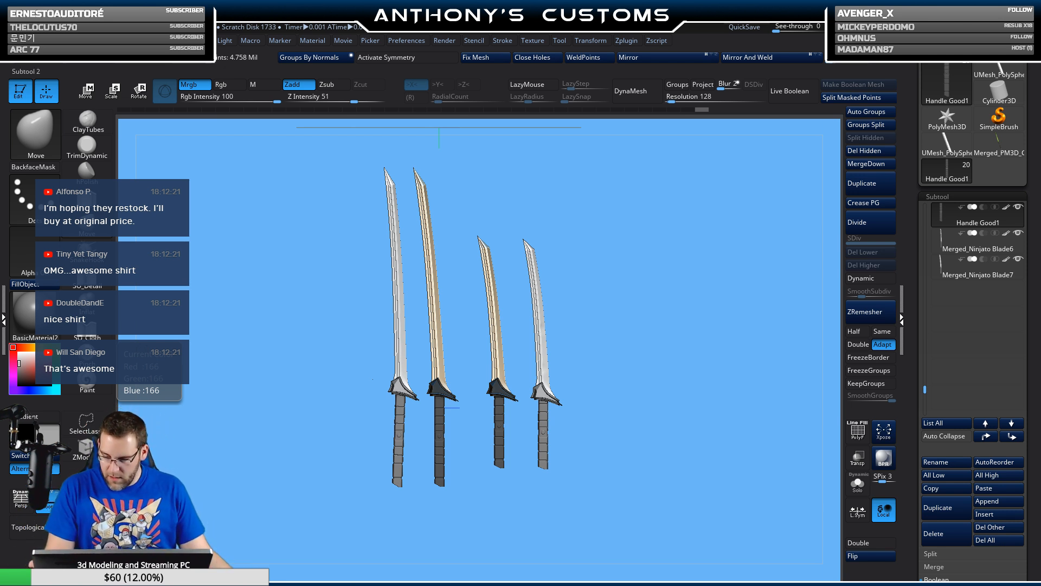
- Hide the two reference swords, Merged_Ninjato Blade7 and Merged_Ninjato Blade6, leaving only the two rebuilt swords visible
{"action": "left_click", "coordinate": [1019, 260]}
{"action": "left_click", "coordinate": [1019, 259]}
{"action": "left_click", "coordinate": [1019, 260]}
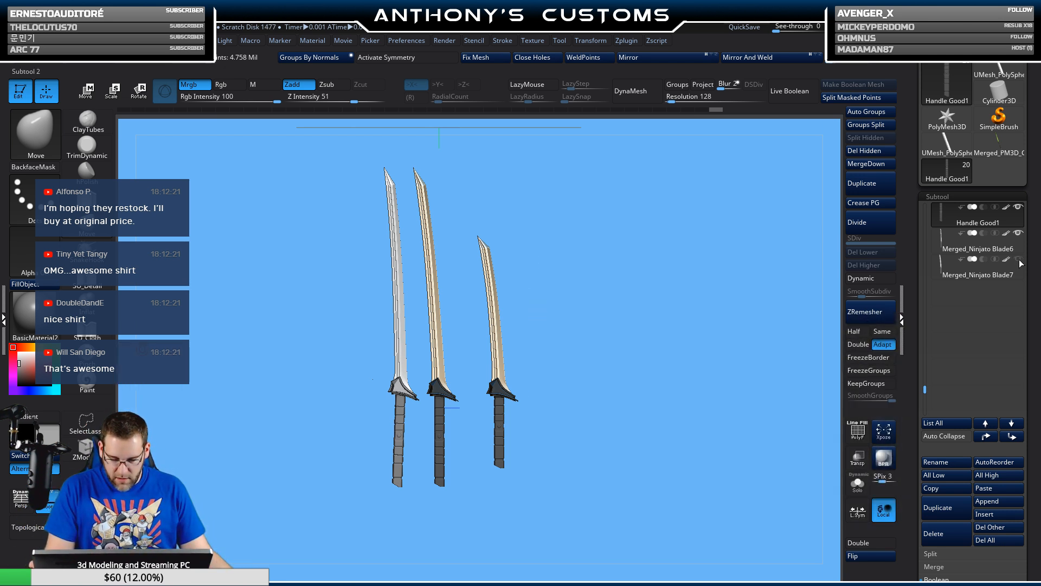
{"action": "left_click_drag", "start_coordinate": [926, 388], "coordinate": [926, 314]}
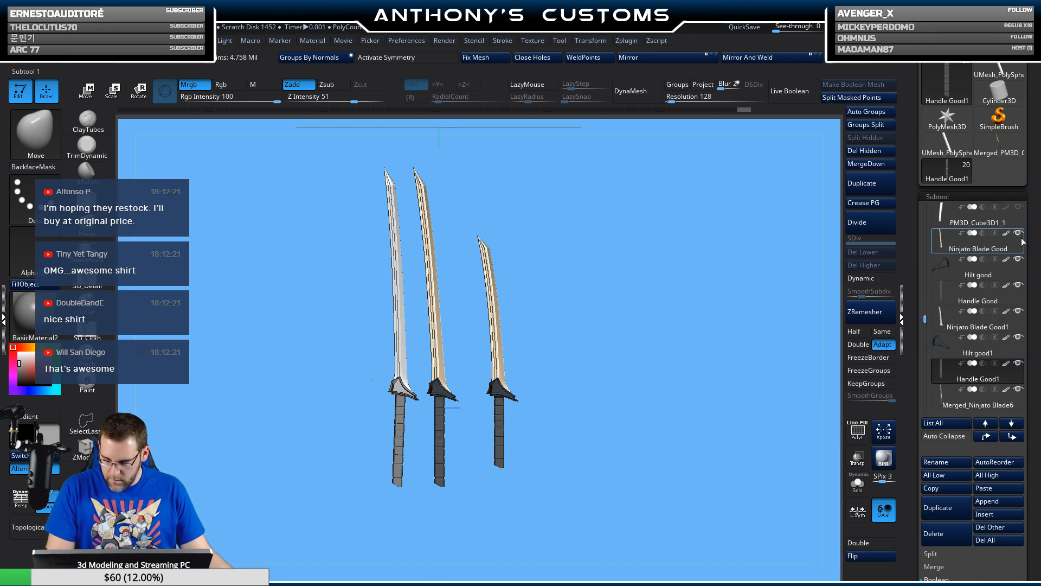
{"action": "mouse_move", "coordinate": [1021, 236]}
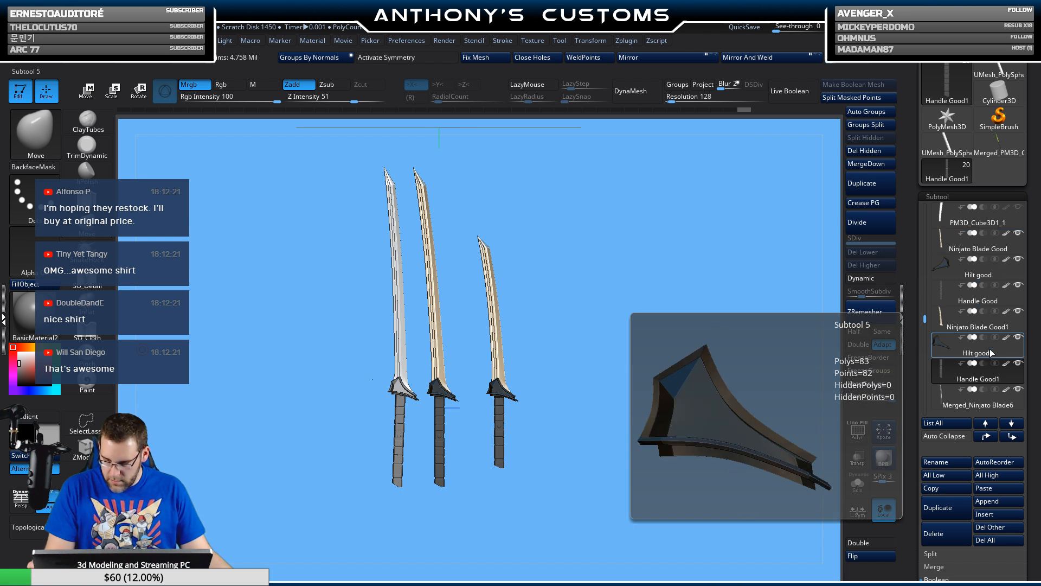
{"action": "mouse_move", "coordinate": [1021, 373]}
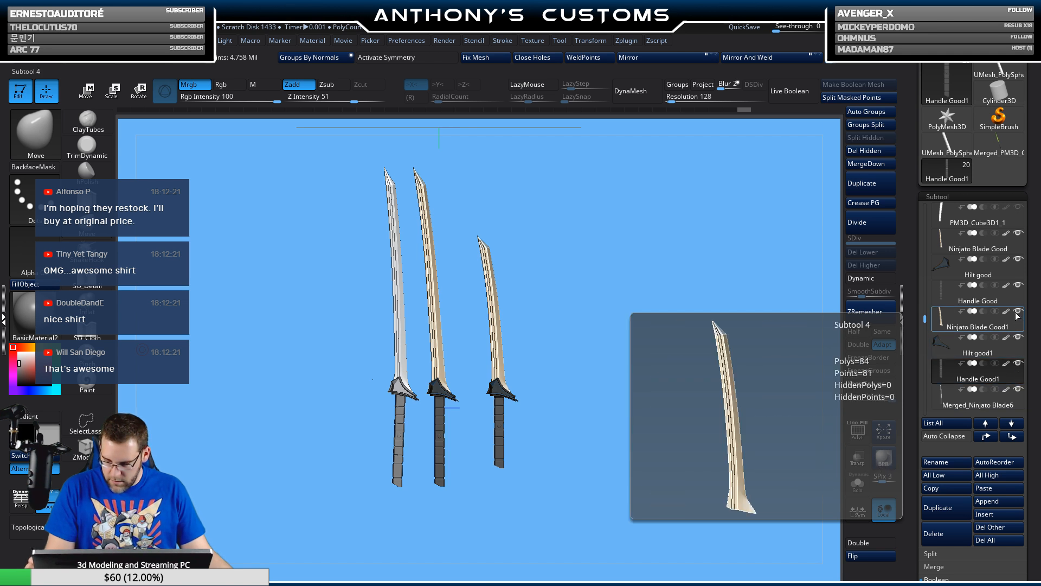
{"action": "left_click", "coordinate": [1018, 389]}
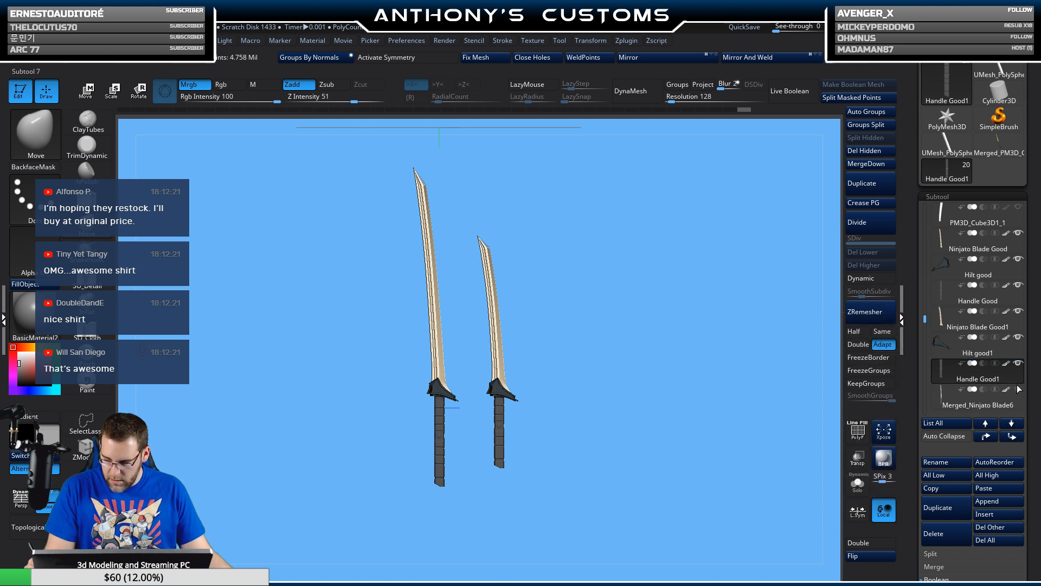
- Review the two rebuilt swords from the front, back and upside down, and check their parts in the subtool list
{"action": "left_click_drag", "start_coordinate": [620, 401], "coordinate": [658, 400]}
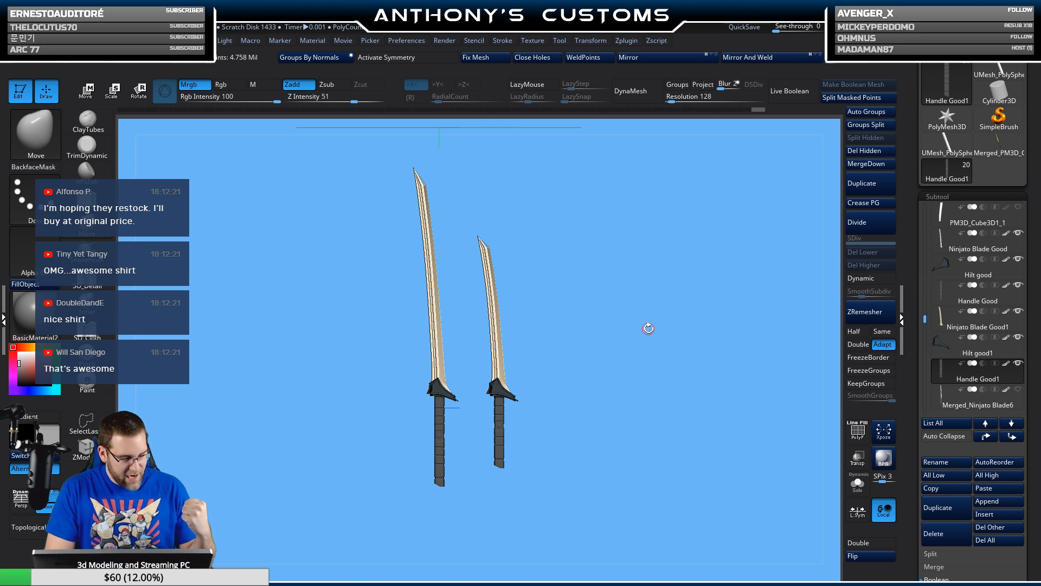
{"action": "left_click_drag", "start_coordinate": [655, 426], "coordinate": [570, 374]}
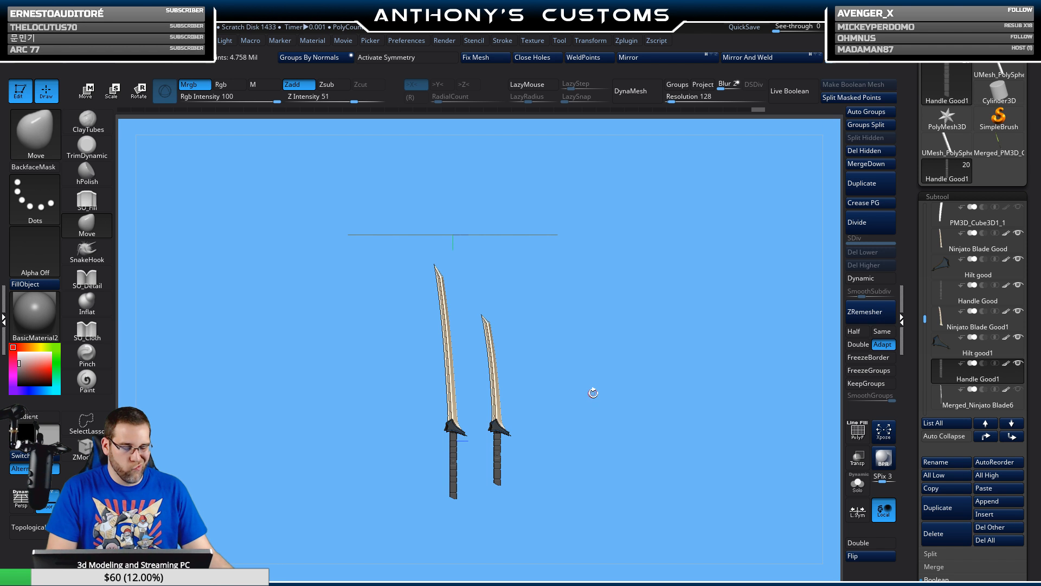
{"action": "left_click_drag", "start_coordinate": [609, 411], "coordinate": [570, 342]}
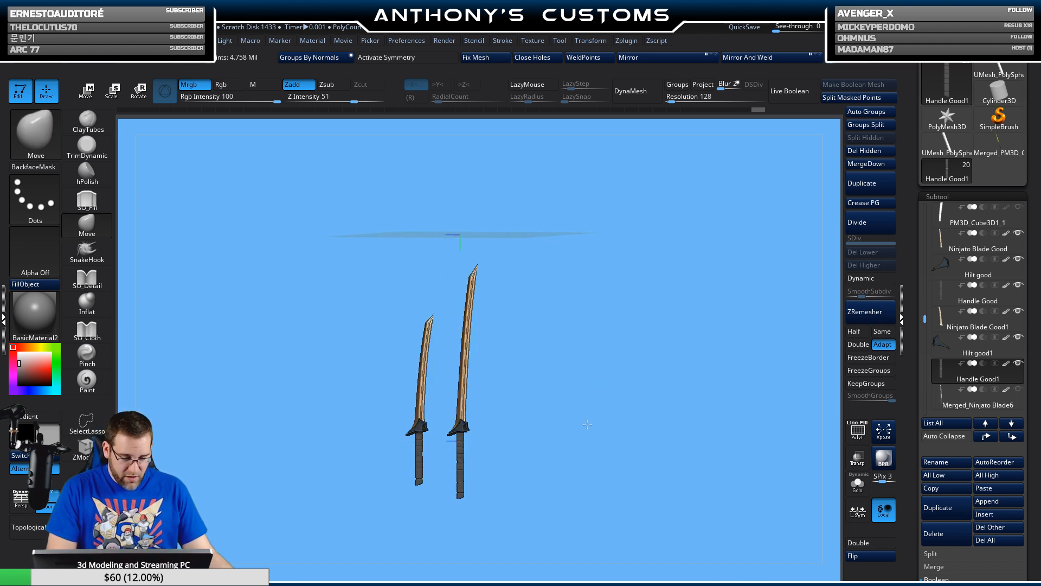
{"action": "mouse_move", "coordinate": [587, 424]}
{"action": "left_mouse_down"}
{"action": "mouse_move", "coordinate": [544, 421]}
{"action": "mouse_move", "coordinate": [570, 454]}
{"action": "mouse_move", "coordinate": [618, 407]}
{"action": "mouse_move", "coordinate": [608, 488]}
{"action": "mouse_move", "coordinate": [626, 416]}
{"action": "mouse_move", "coordinate": [623, 482]}
{"action": "mouse_move", "coordinate": [623, 320]}
{"action": "left_mouse_up"}
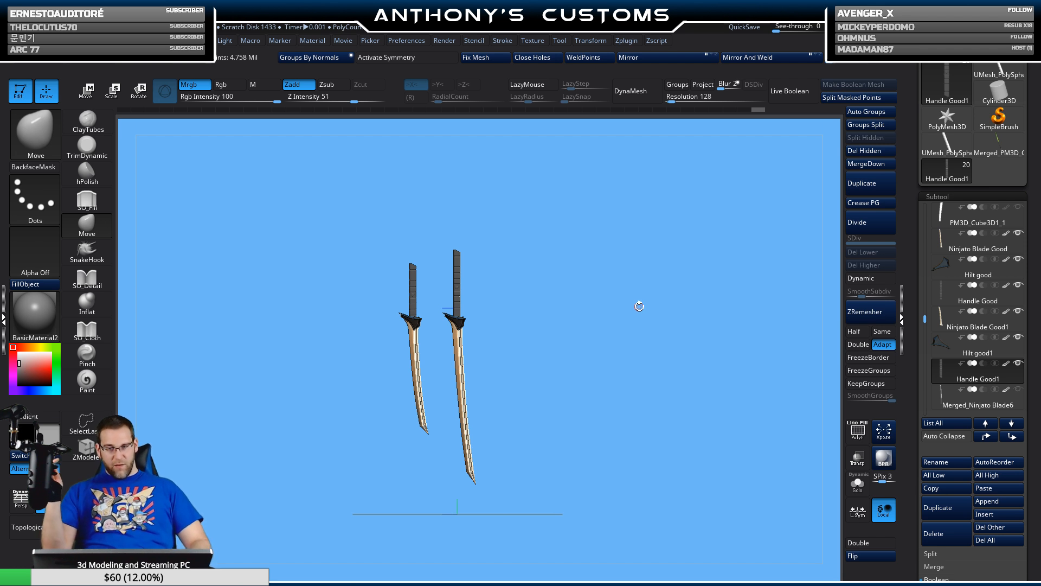
{"action": "scroll", "coordinate": [965, 322], "scroll_direction": "down", "scroll_amount": 1}
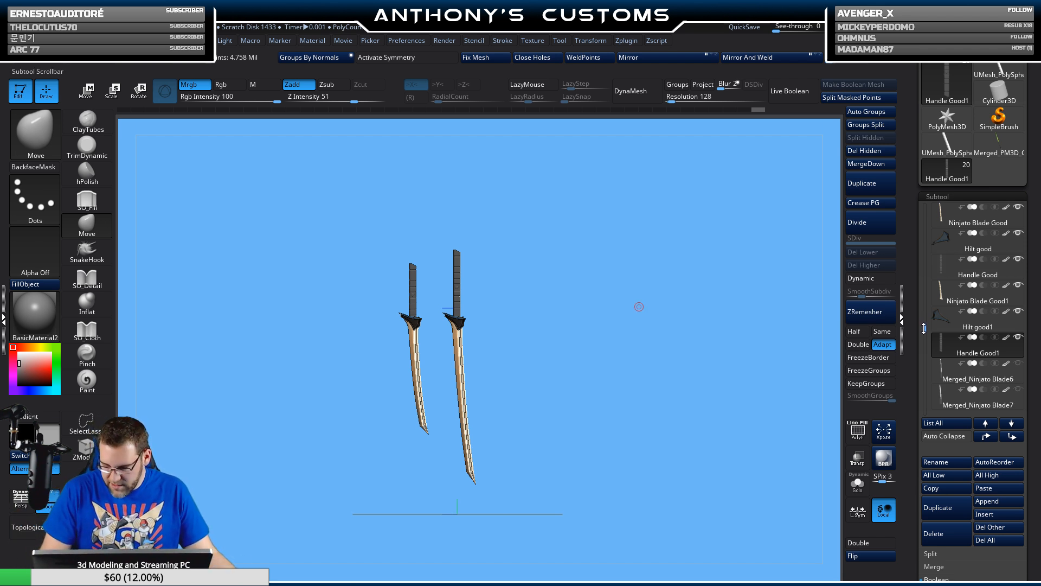
{"action": "mouse_move", "coordinate": [965, 322]}
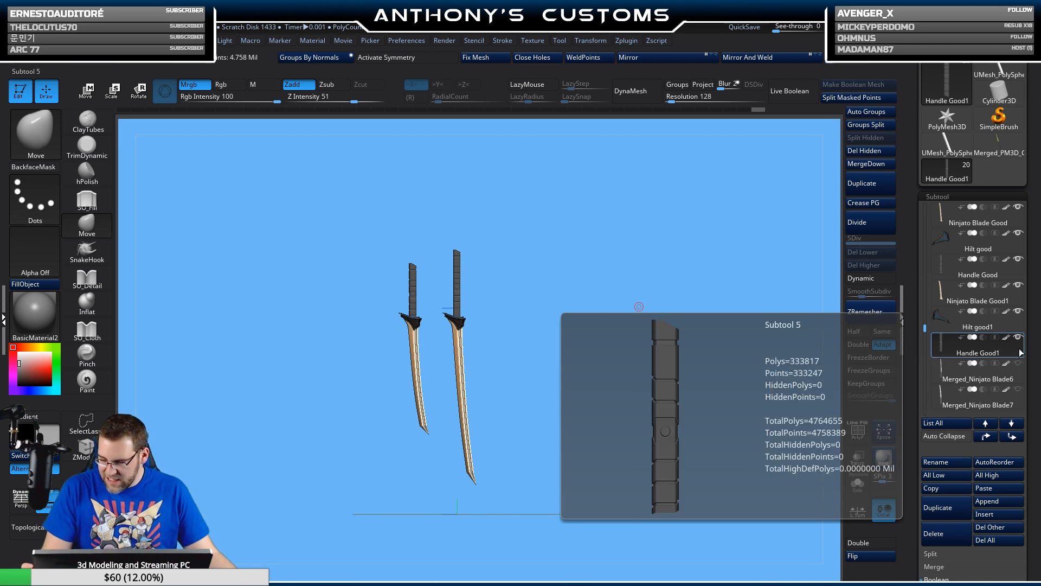
- Delete the Merged_Ninjato Blade6 and Merged_Ninjato Blade7 subtools
{"action": "mouse_move", "coordinate": [1001, 310]}
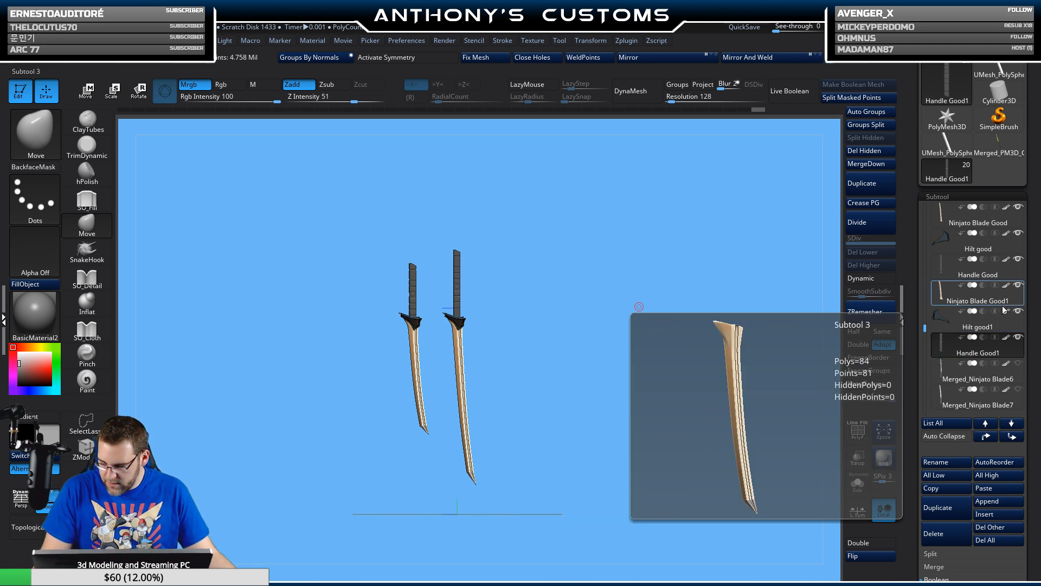
{"action": "left_click", "coordinate": [1016, 379]}
{"action": "left_click", "coordinate": [934, 534]}
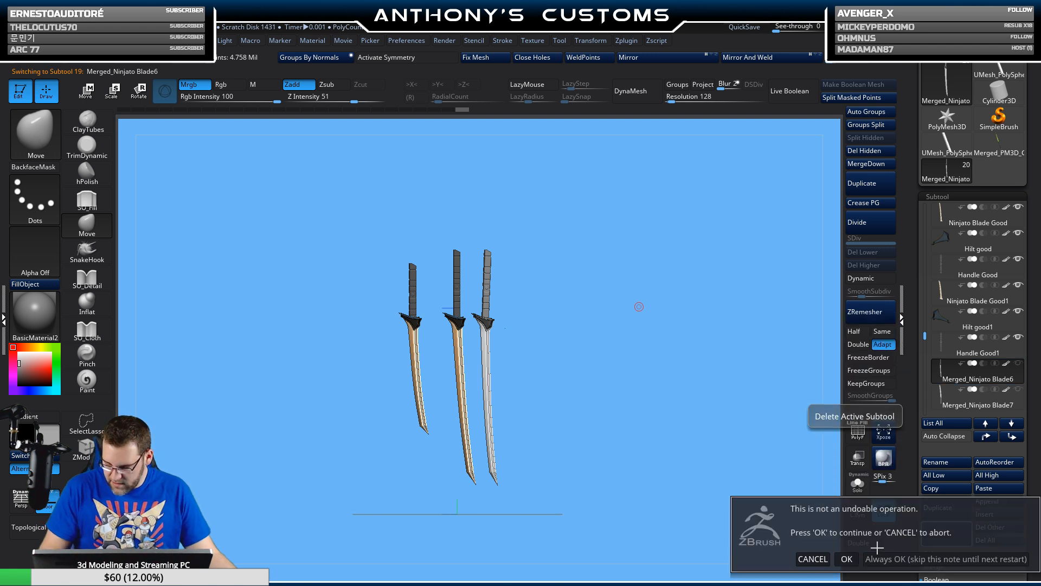
{"action": "left_click", "coordinate": [846, 558]}
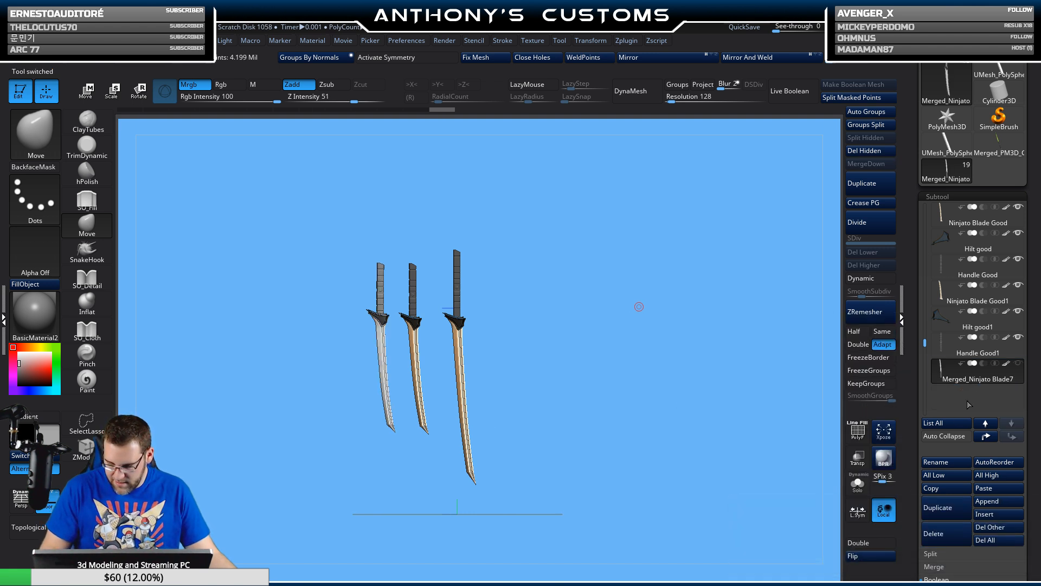
{"action": "left_click", "coordinate": [941, 537]}
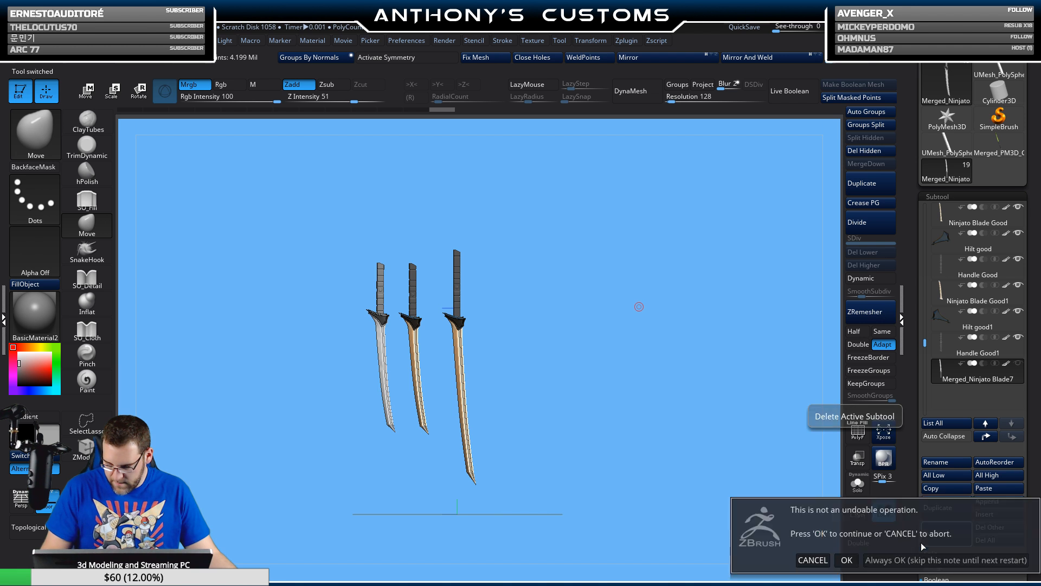
{"action": "left_click", "coordinate": [849, 559]}
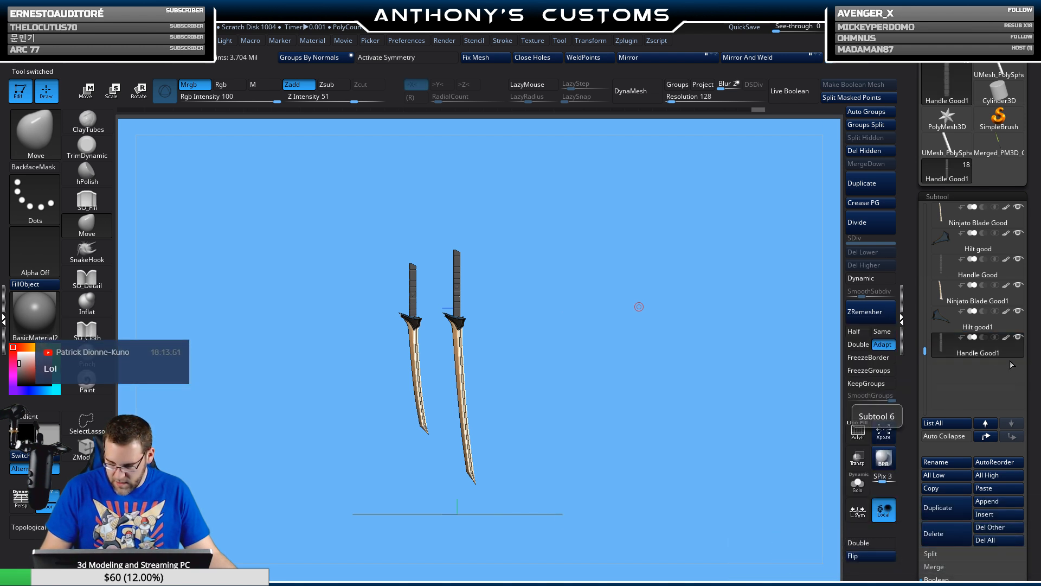
- Duplicate the Handle Good1, Hilt good1 and Ninjato Blade Good1 subtools, moving the hilt and blade copies one place down the list
{"action": "left_click", "coordinate": [952, 506]}
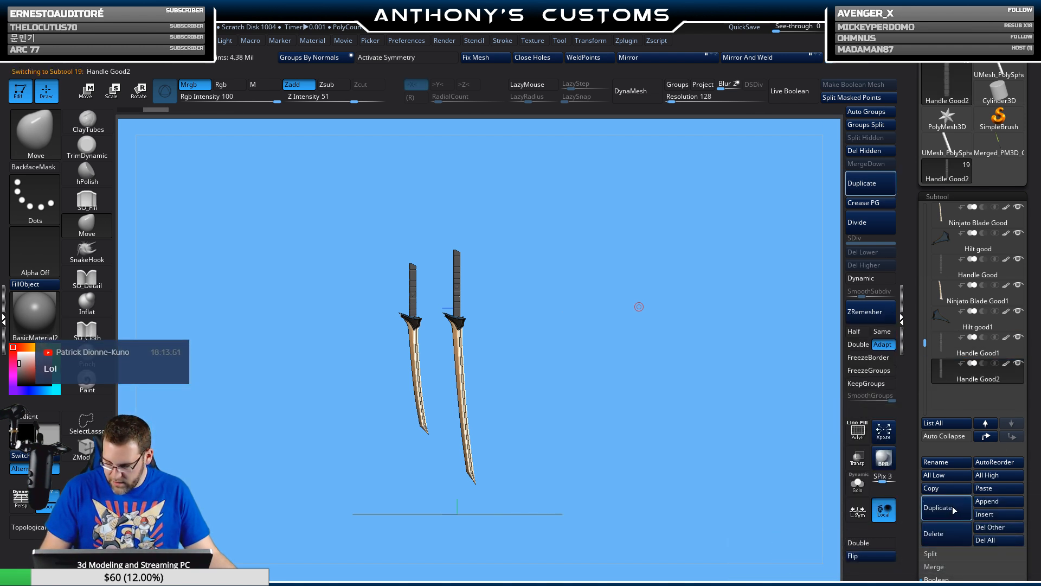
{"action": "left_click", "coordinate": [972, 324]}
{"action": "left_click", "coordinate": [938, 507]}
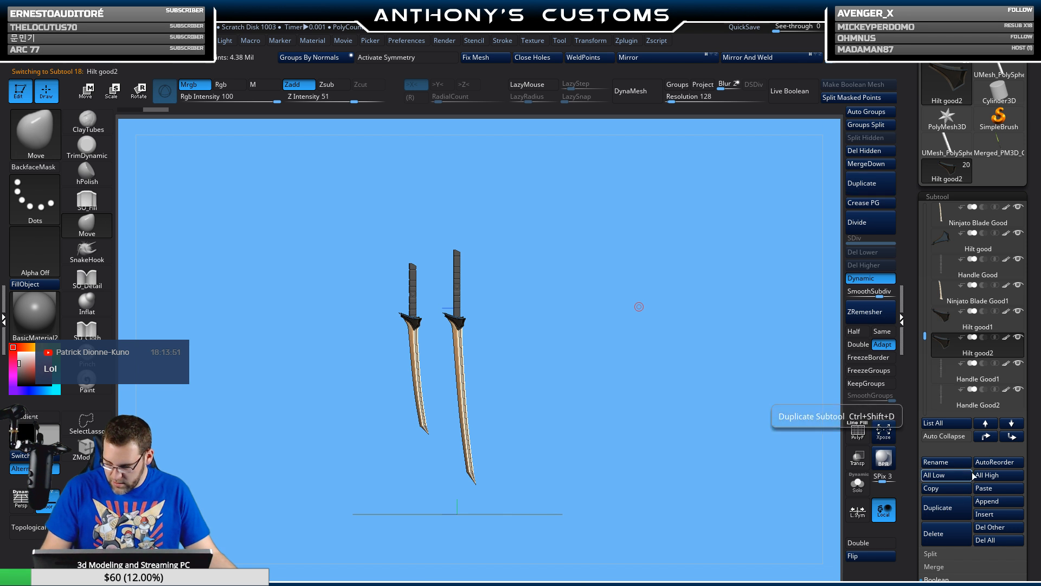
{"action": "left_click", "coordinate": [1012, 437]}
{"action": "left_click", "coordinate": [982, 300]}
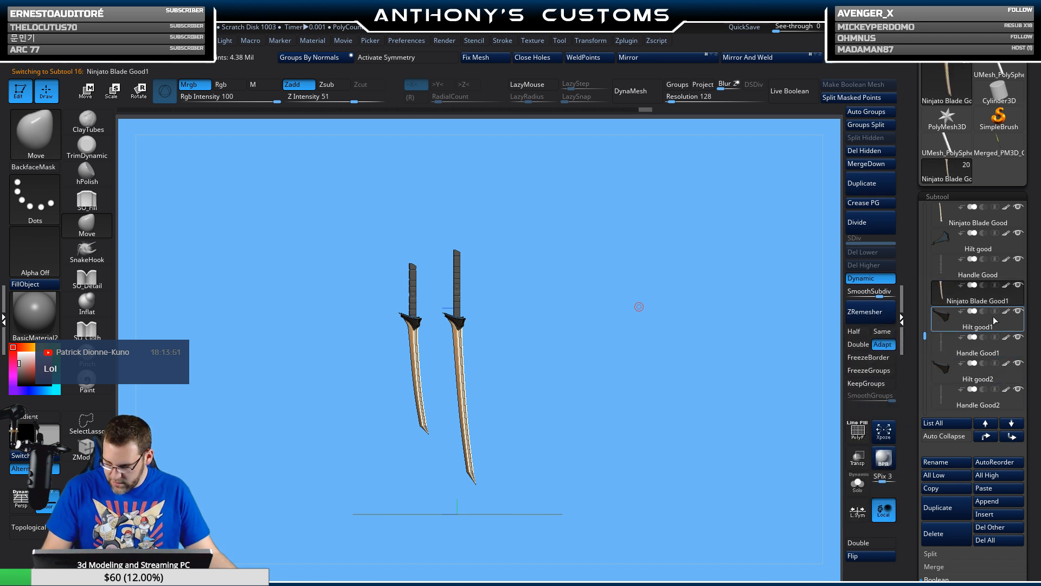
{"action": "left_click", "coordinate": [944, 508]}
{"action": "left_click", "coordinate": [1012, 437]}
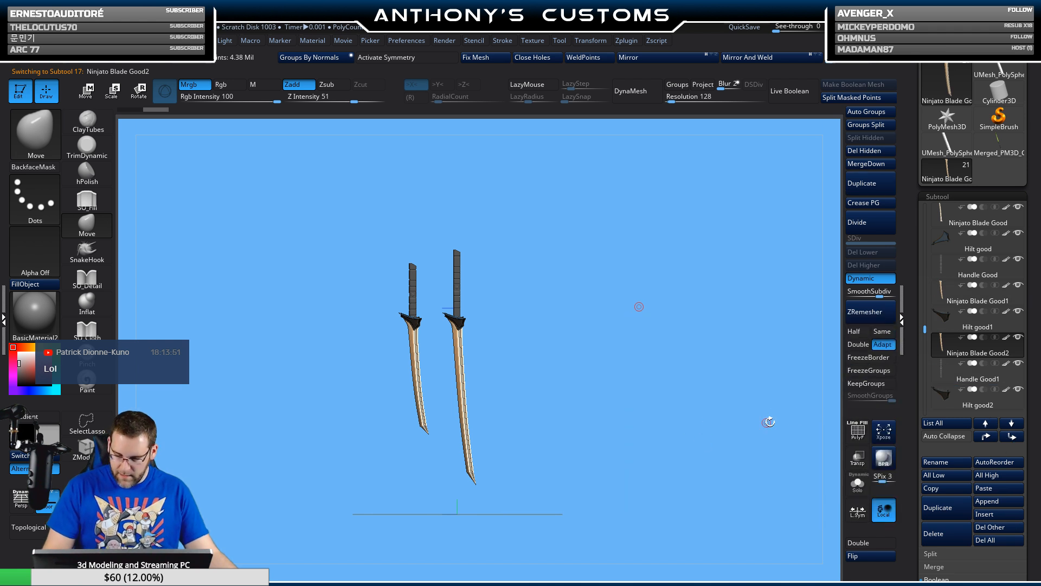
- Show only the Ninjato Blade Good2, Handle Good1 and Hilt good2 subtools and hide all others
{"action": "key", "text": "shift"}
{"action": "left_click", "coordinate": [1019, 338], "text": "shift"}
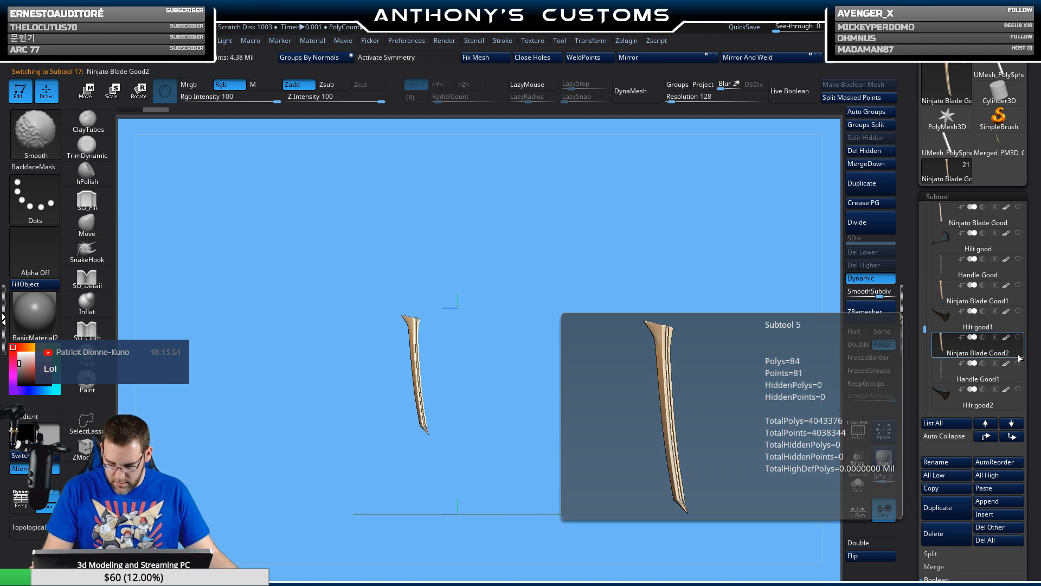
{"action": "left_click", "coordinate": [1019, 363]}
{"action": "left_click", "coordinate": [1019, 390]}
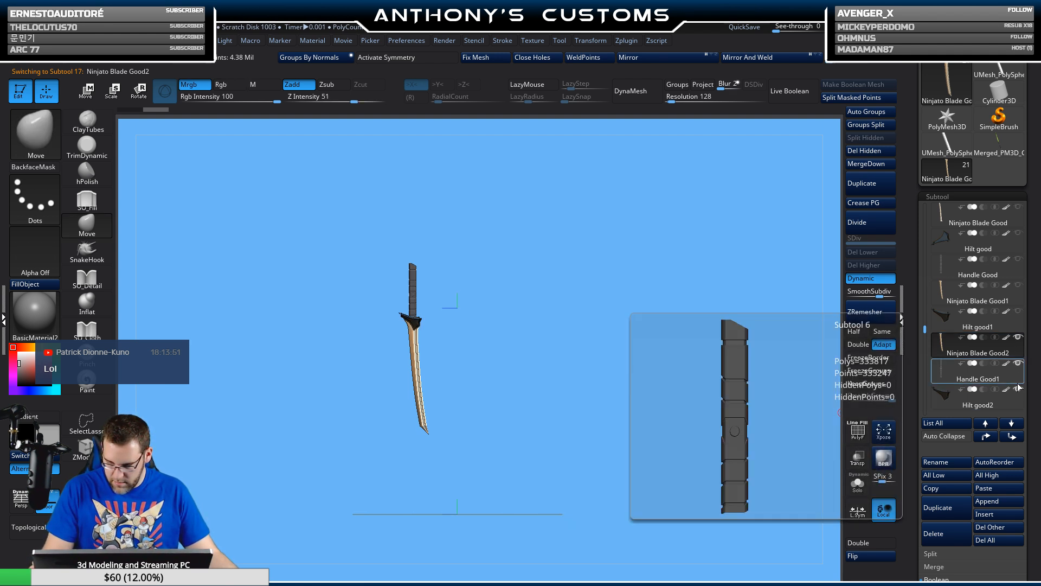
- Set the gizmo to transform all visible subtools together and move the short sword copy sideways, clear of the original
{"action": "key", "text": "w"}
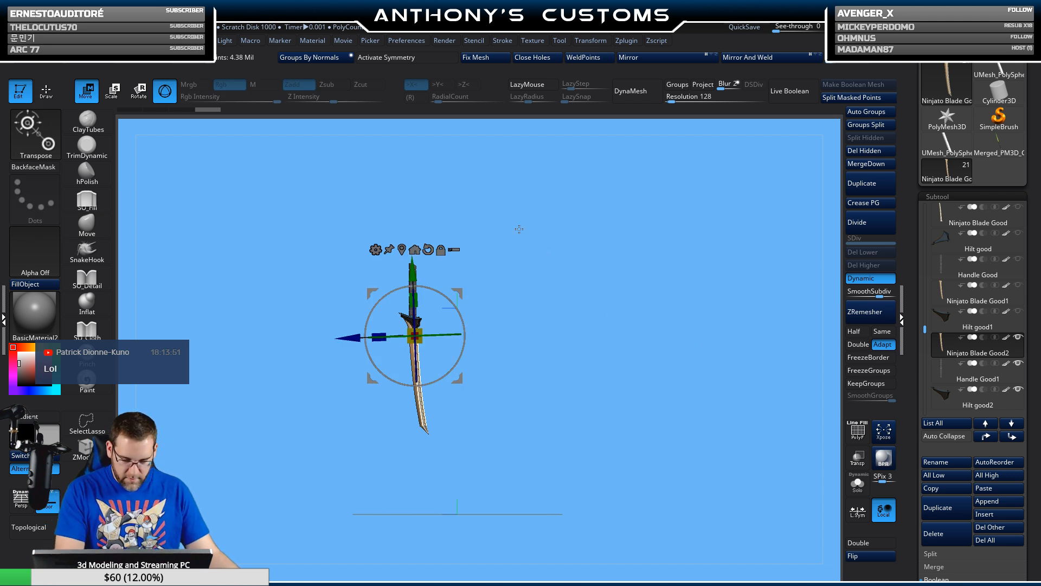
{"action": "left_click", "coordinate": [454, 249]}
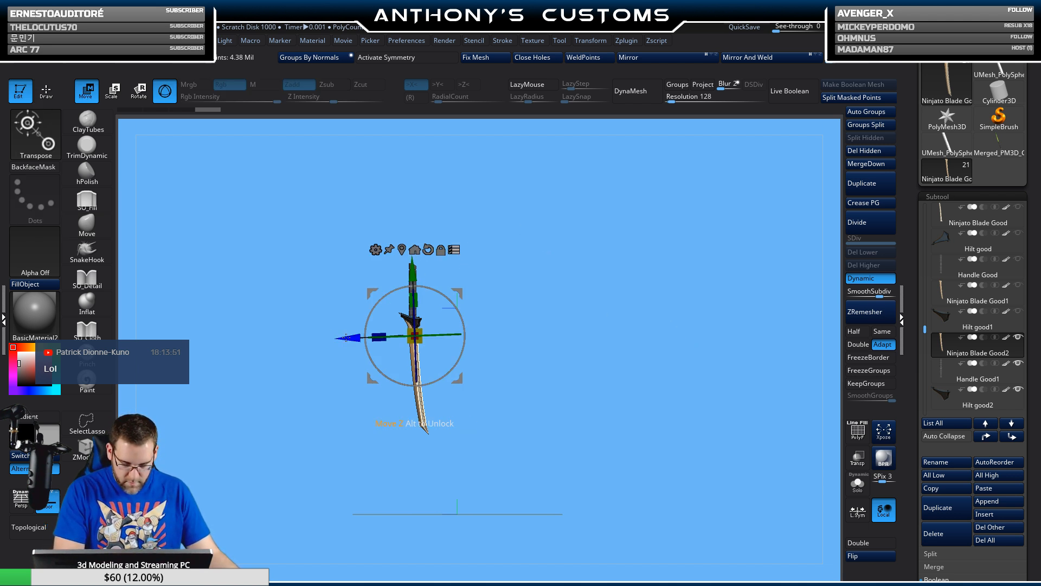
{"action": "left_click_drag", "start_coordinate": [346, 339], "coordinate": [308, 339]}
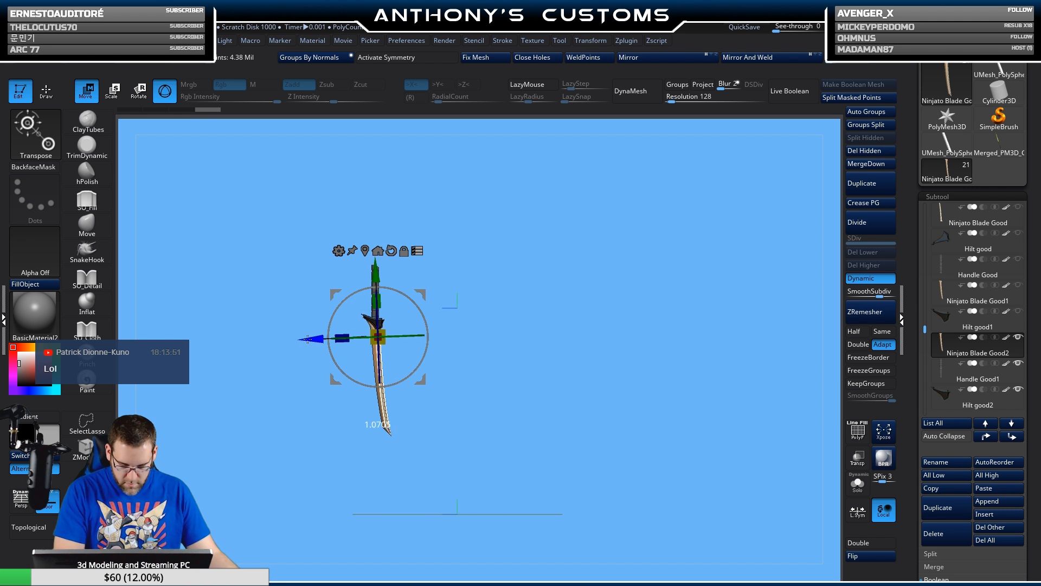
{"action": "key", "text": "ctrl+z"}
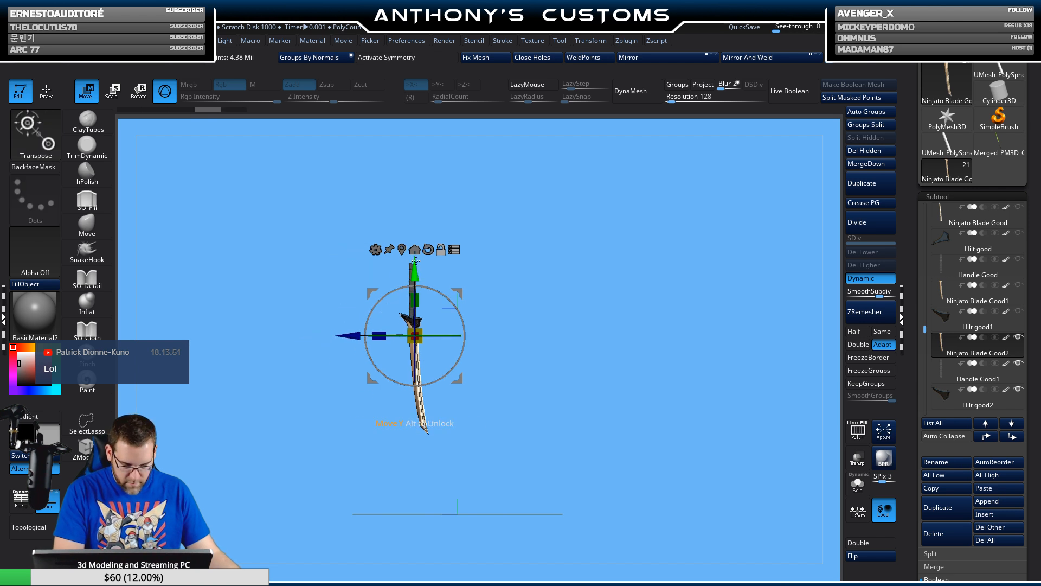
{"action": "left_click_drag", "start_coordinate": [348, 336], "coordinate": [329, 339]}
{"action": "left_click_drag", "start_coordinate": [308, 340], "coordinate": [303, 340]}
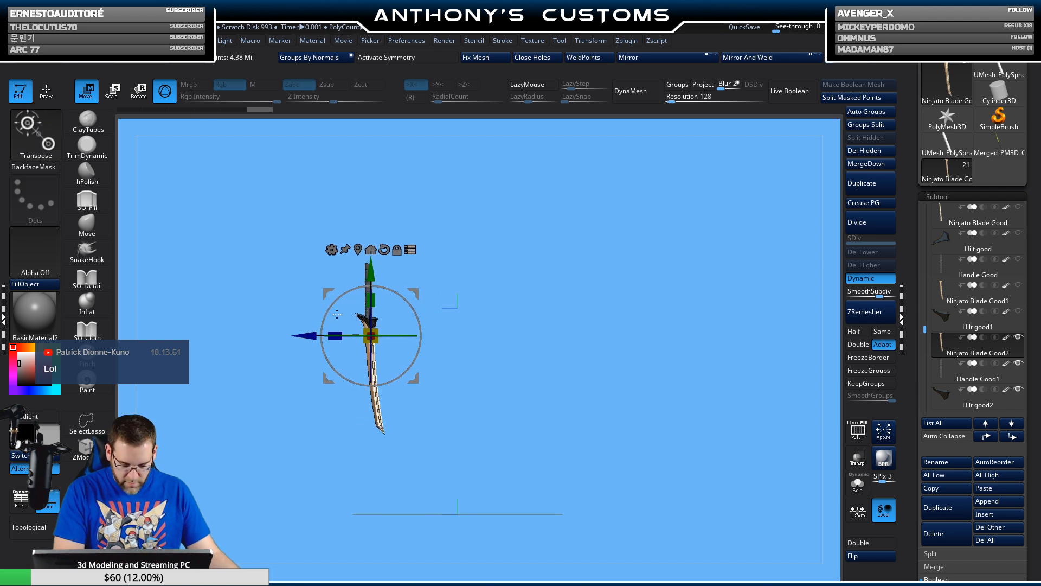
- Make the hidden original sword parts visible again, including Hilt good1, Ninjato Blade Good1, Handle Good and Ninjato Blade Good
{"action": "left_click", "coordinate": [1018, 311]}
{"action": "left_click", "coordinate": [1018, 285]}
{"action": "left_click", "coordinate": [1019, 259]}
{"action": "left_click", "coordinate": [1018, 207]}
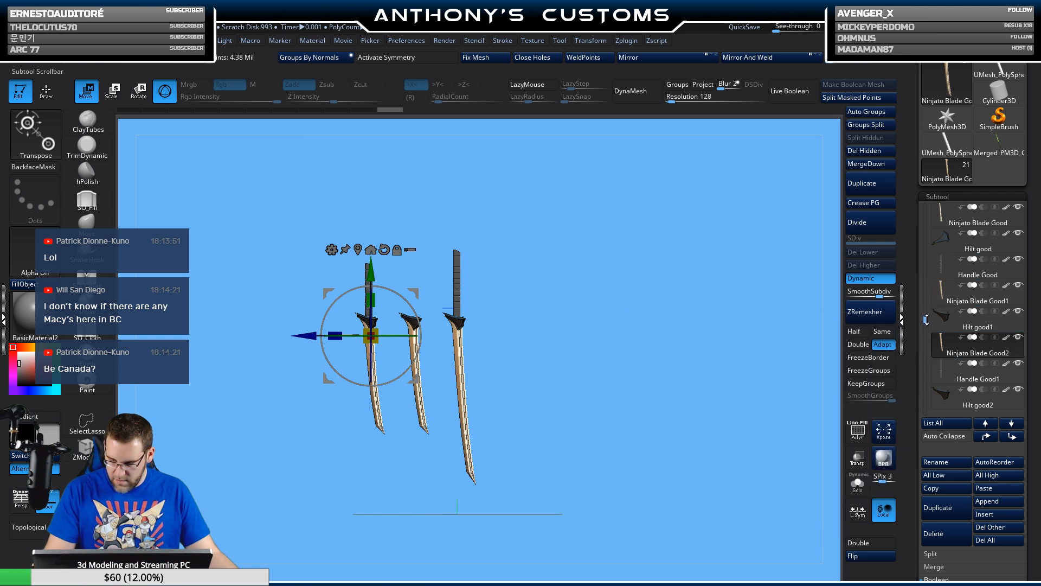
- Try to move the Handle Good1 subtool sideways from its hilt
{"action": "left_click_drag", "start_coordinate": [927, 320], "coordinate": [926, 317]}
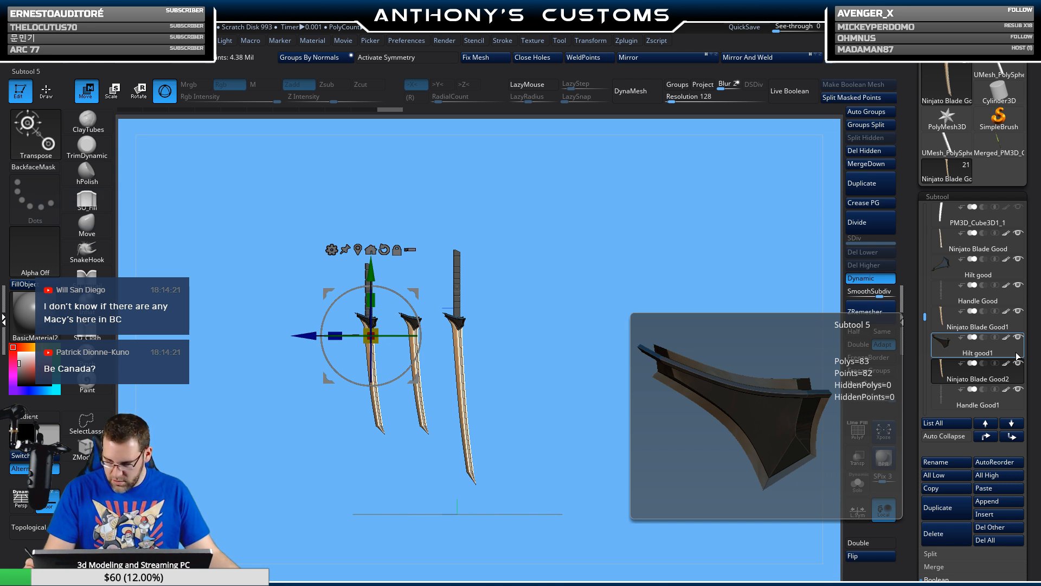
{"action": "left_click", "coordinate": [1003, 397]}
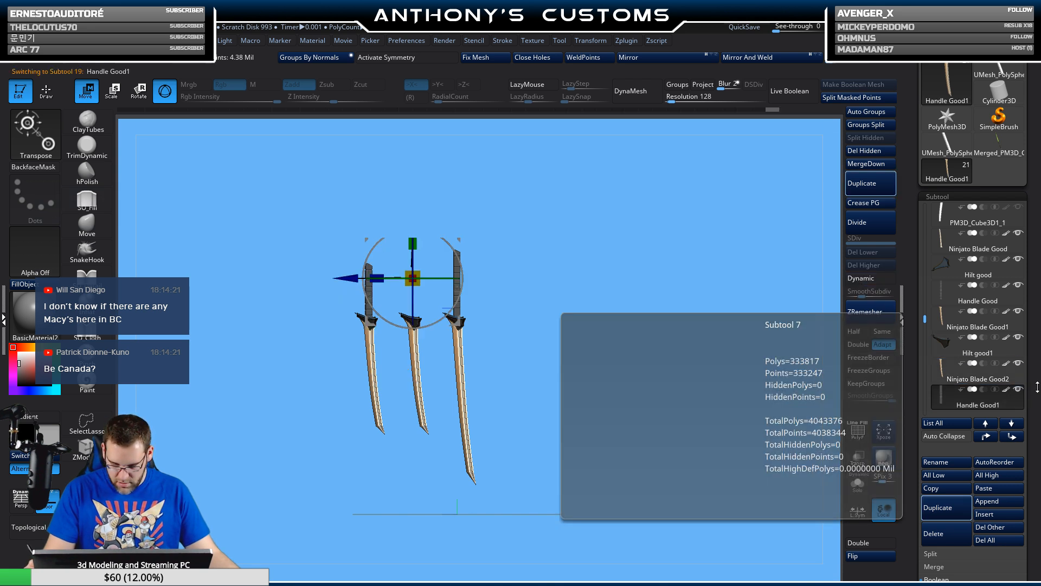
{"action": "left_click_drag", "start_coordinate": [667, 421], "coordinate": [561, 426]}
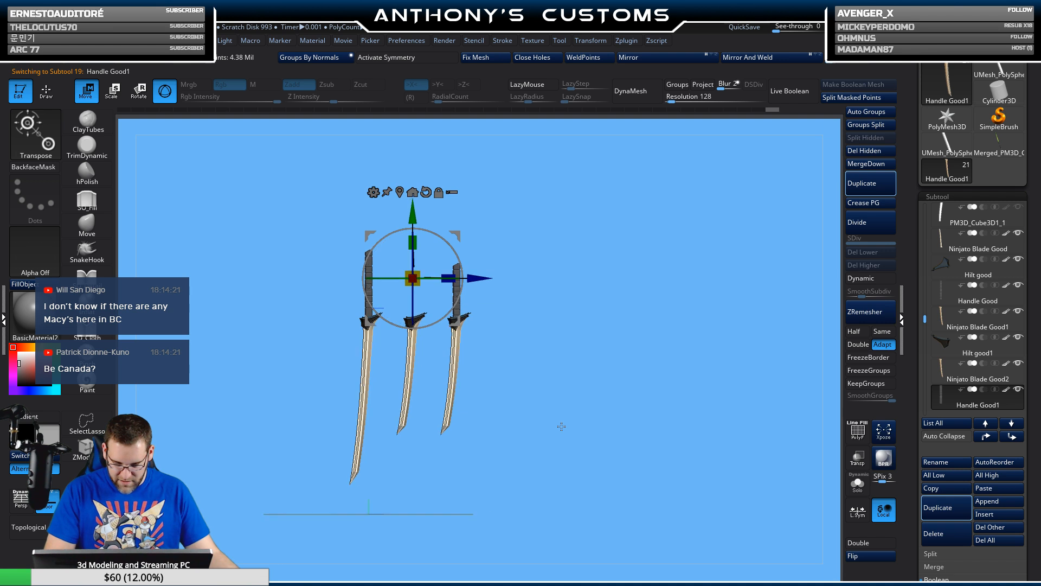
{"action": "left_click_drag", "start_coordinate": [614, 393], "coordinate": [643, 467], "text": "alt"}
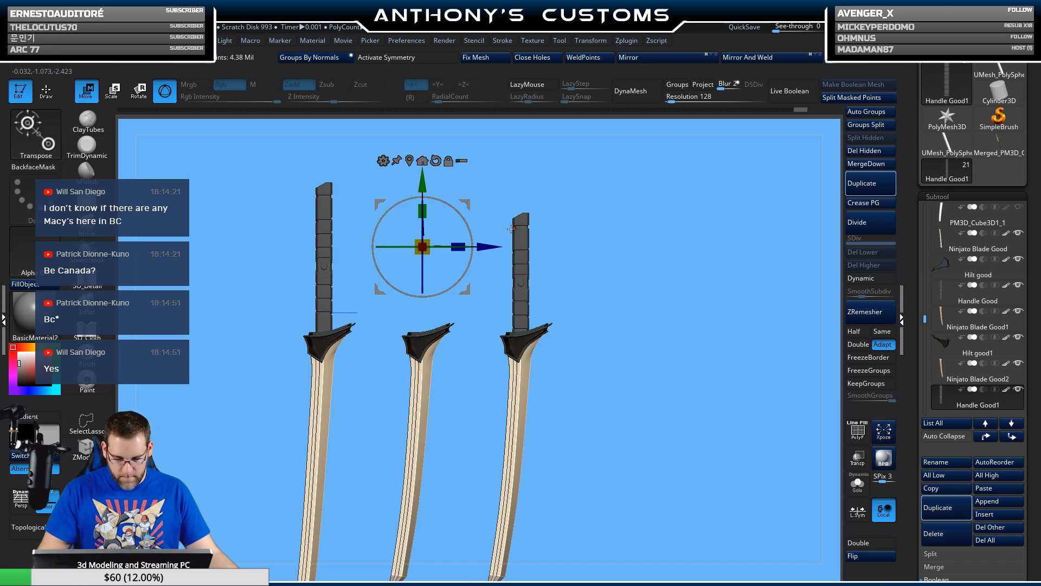
{"action": "left_click_drag", "start_coordinate": [494, 245], "coordinate": [469, 243]}
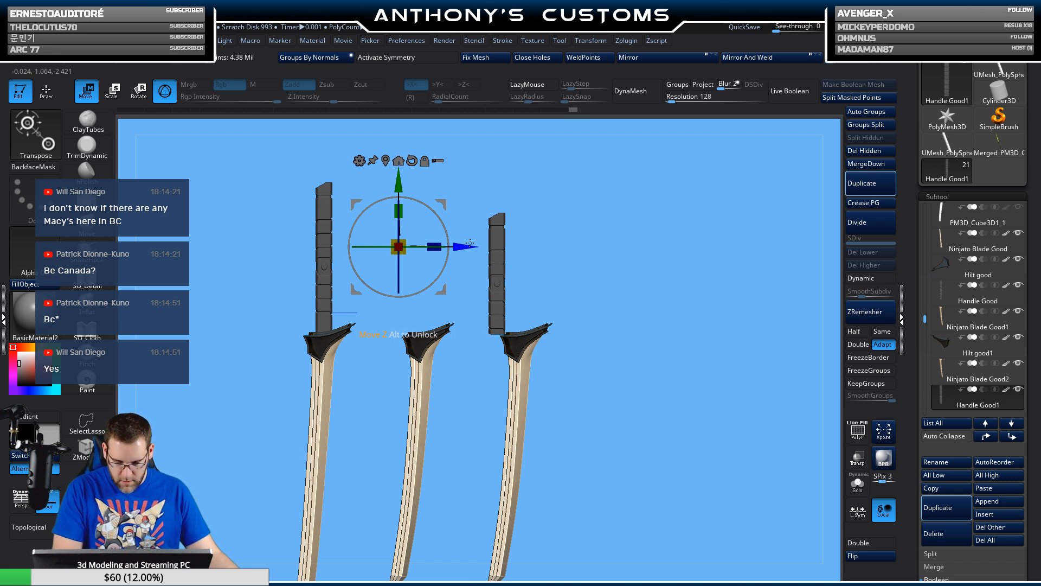
- Make the Handle Good2 subtool visible and select it
{"action": "left_click_drag", "start_coordinate": [925, 319], "coordinate": [927, 362]}
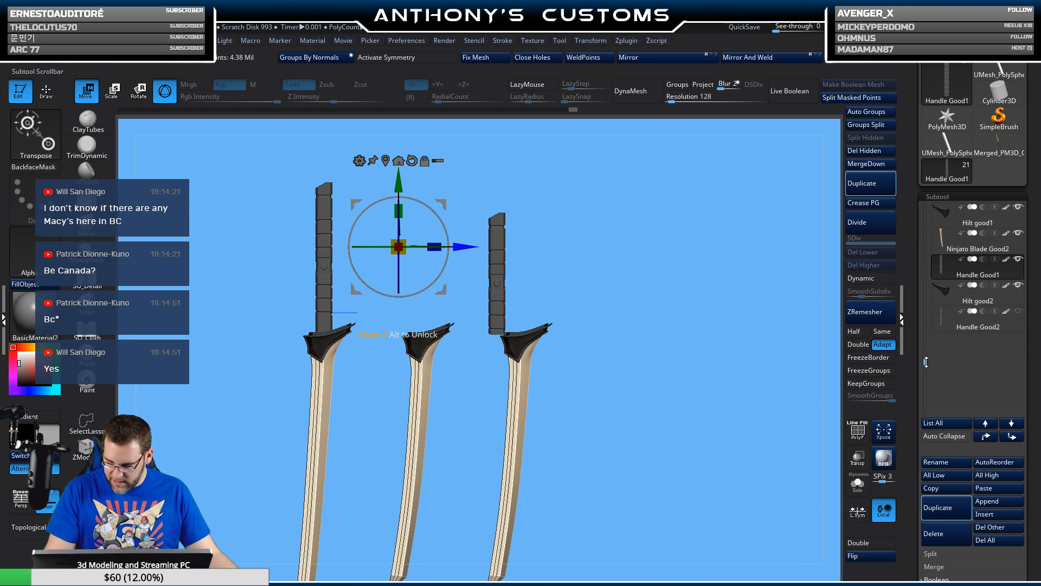
{"action": "left_click", "coordinate": [1018, 312]}
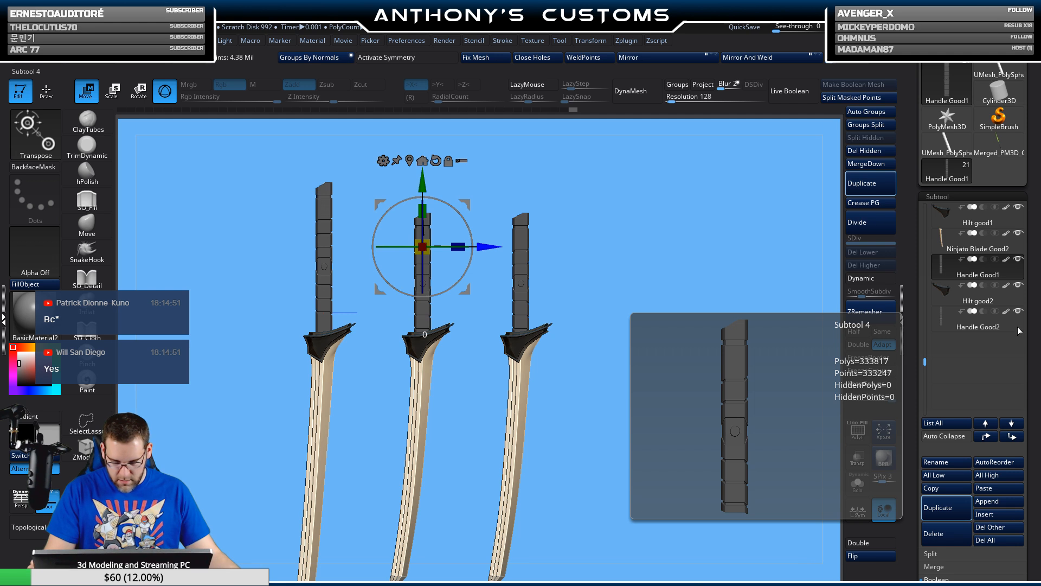
{"action": "mouse_move", "coordinate": [1001, 305]}
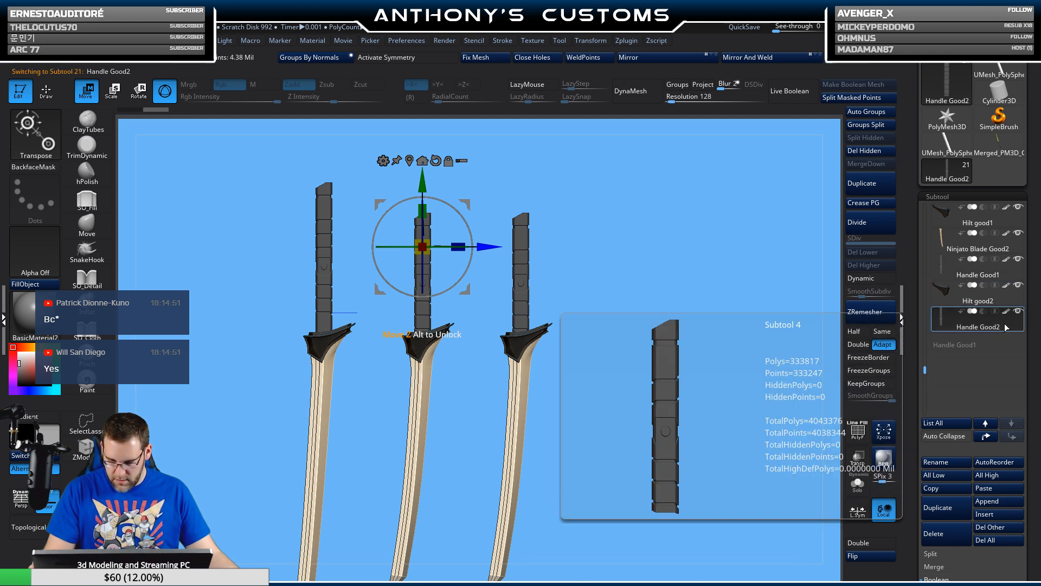
{"action": "left_click", "coordinate": [1004, 323]}
{"action": "mouse_move", "coordinate": [691, 403]}
{"action": "left_mouse_down", "text": "alt"}
{"action": "mouse_move", "coordinate": [672, 403]}
{"action": "mouse_move", "coordinate": [660, 385]}
{"action": "mouse_move", "coordinate": [675, 411]}
{"action": "left_mouse_up", "text": "alt"}
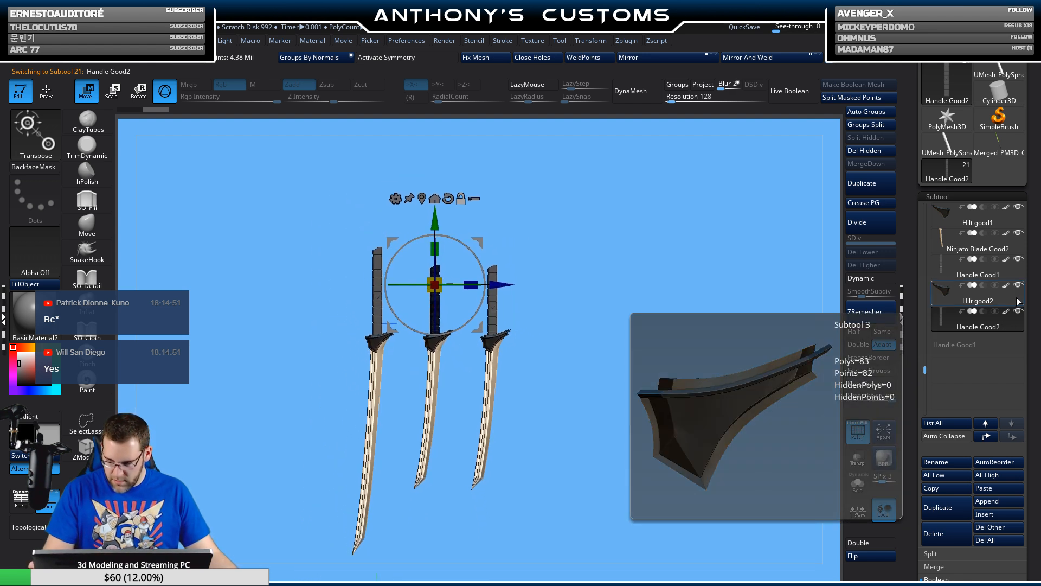
- Select the handle, hilt and blade subtools in turn to identify which short sword each part belongs to
{"action": "mouse_move", "coordinate": [1012, 321]}
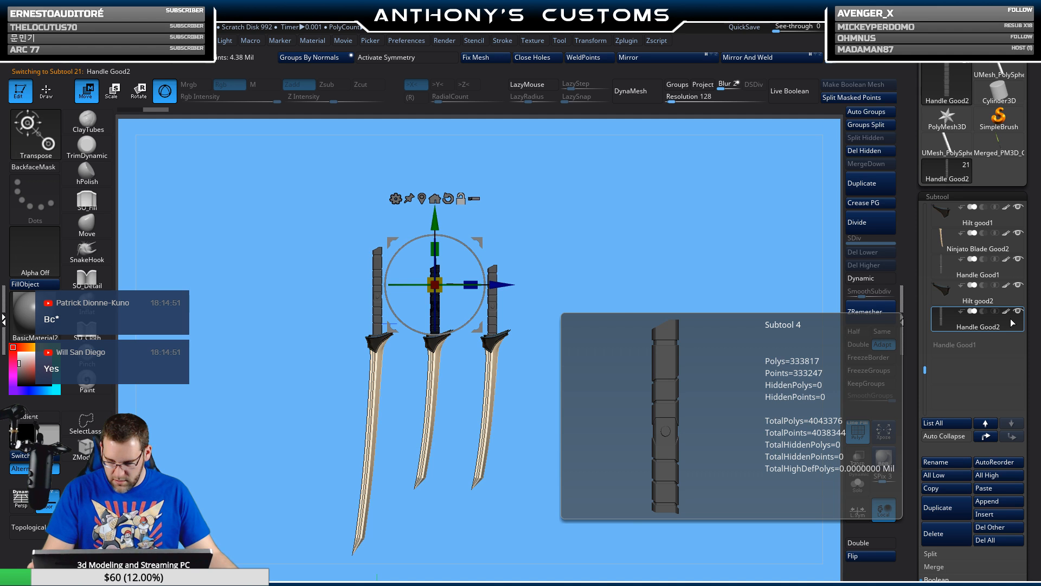
{"action": "left_click", "coordinate": [1001, 272]}
{"action": "left_click", "coordinate": [998, 298]}
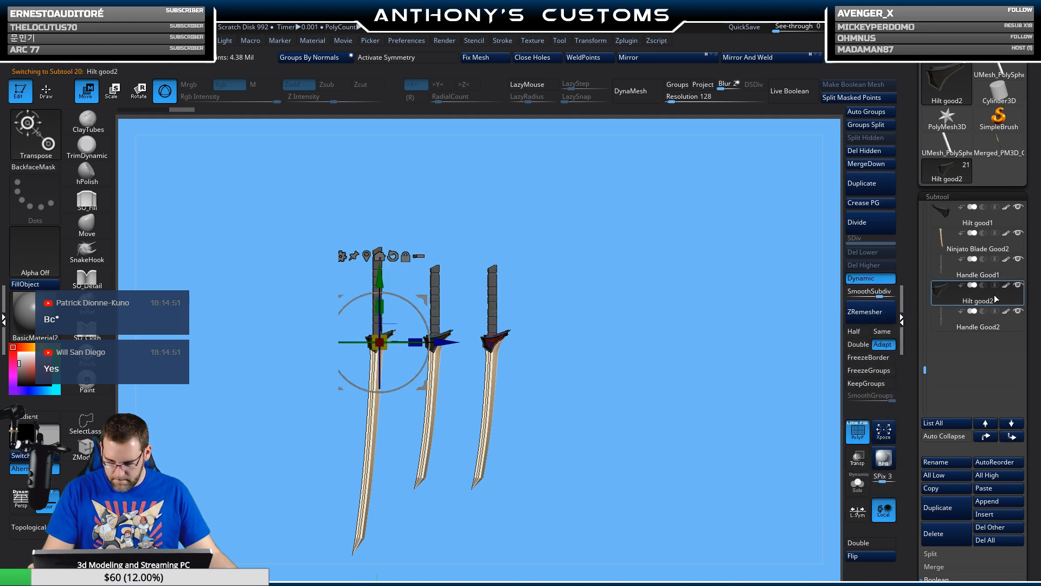
{"action": "mouse_move", "coordinate": [1001, 272]}
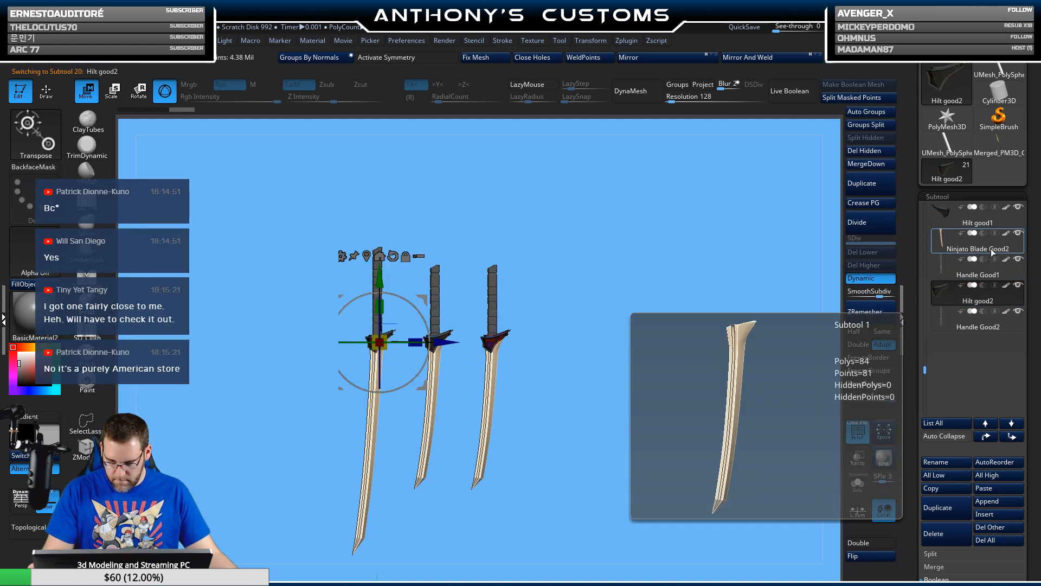
{"action": "left_click", "coordinate": [993, 251]}
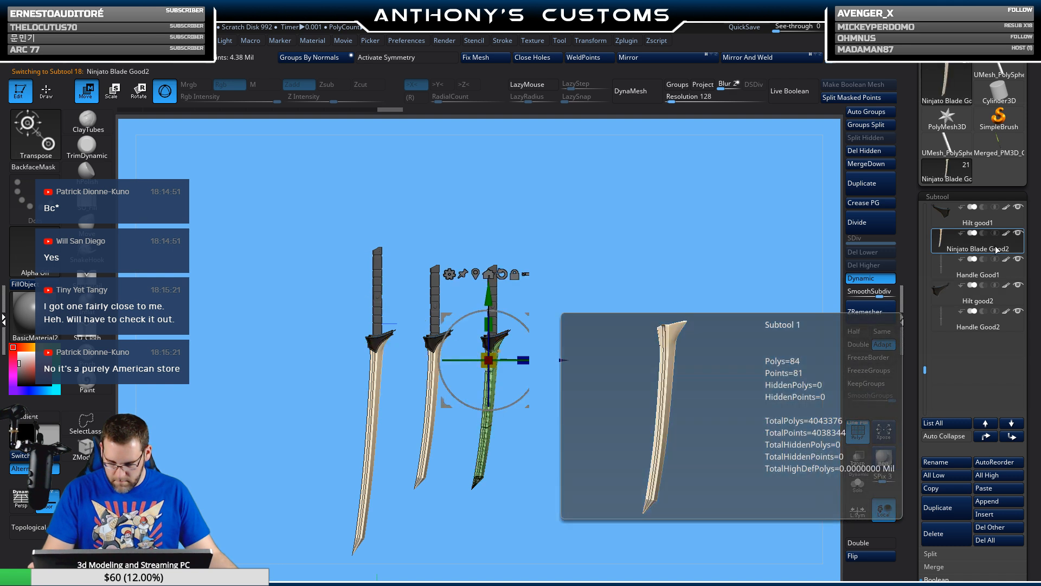
{"action": "left_click", "coordinate": [988, 325]}
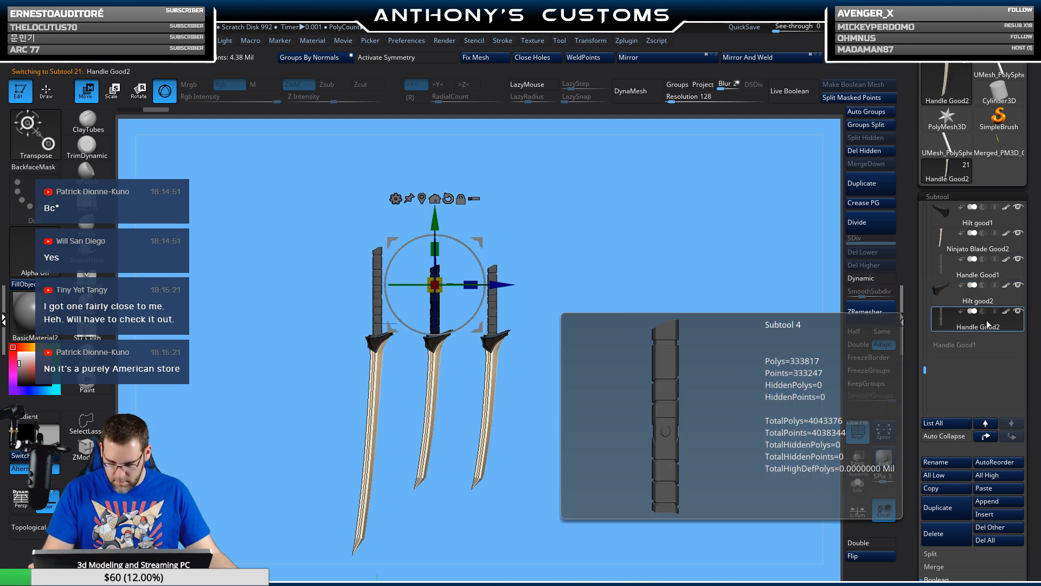
{"action": "left_click", "coordinate": [996, 271]}
{"action": "mouse_move", "coordinate": [997, 273]}
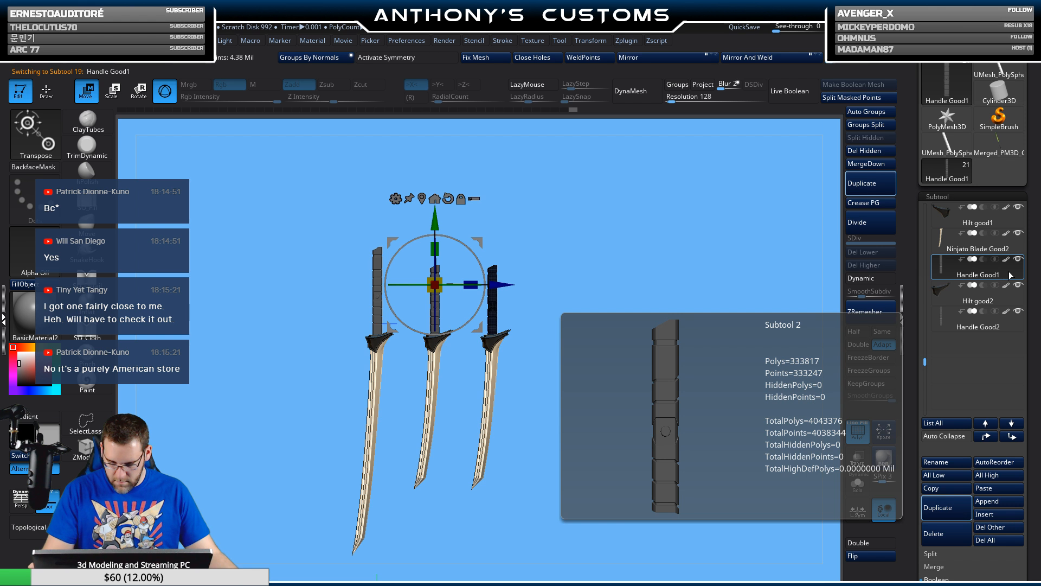
{"action": "mouse_move", "coordinate": [996, 298]}
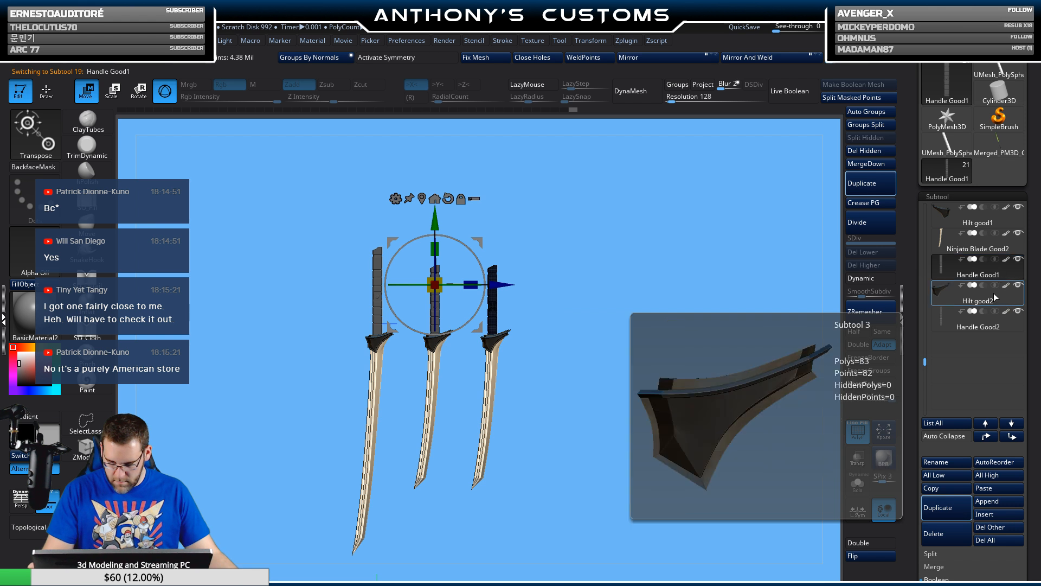
- Rename the middle sword's handle subtool from Handle Good2 to Handle Good to free up its name
{"action": "left_click", "coordinate": [1004, 329]}
{"action": "left_click", "coordinate": [956, 465]}
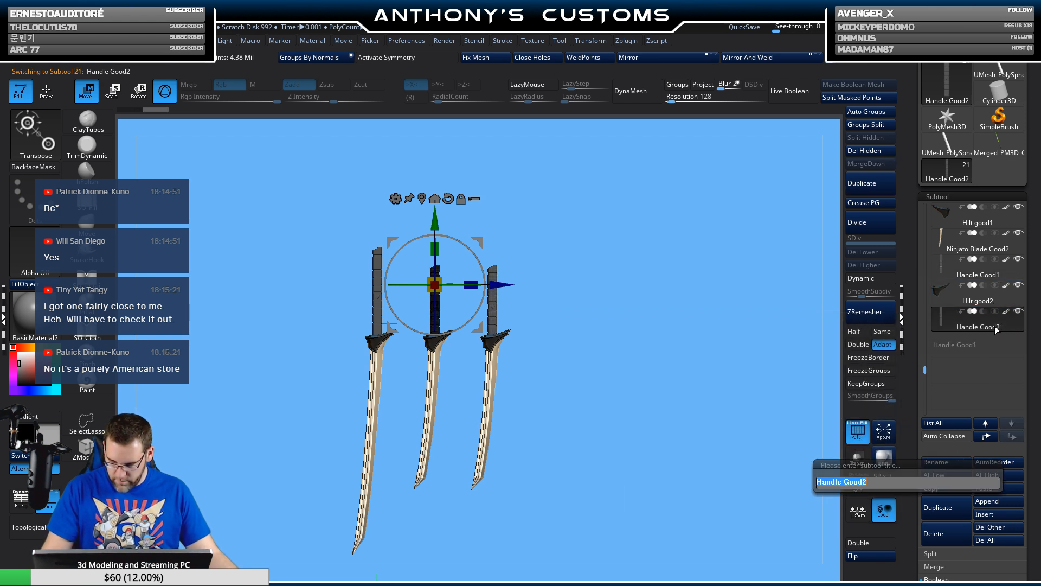
{"action": "key", "text": "BackSpace"}
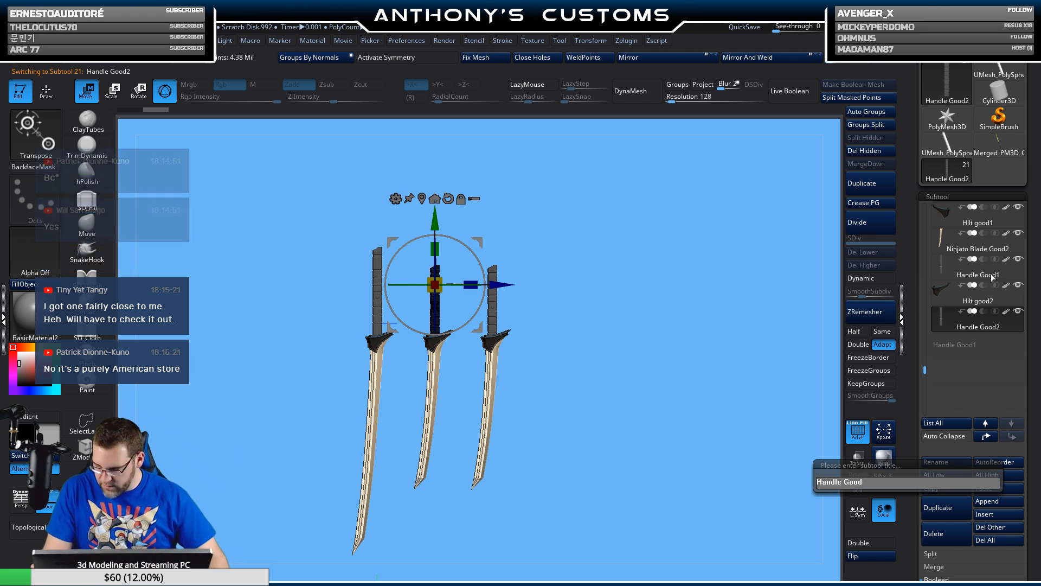
{"action": "key", "text": "Return"}
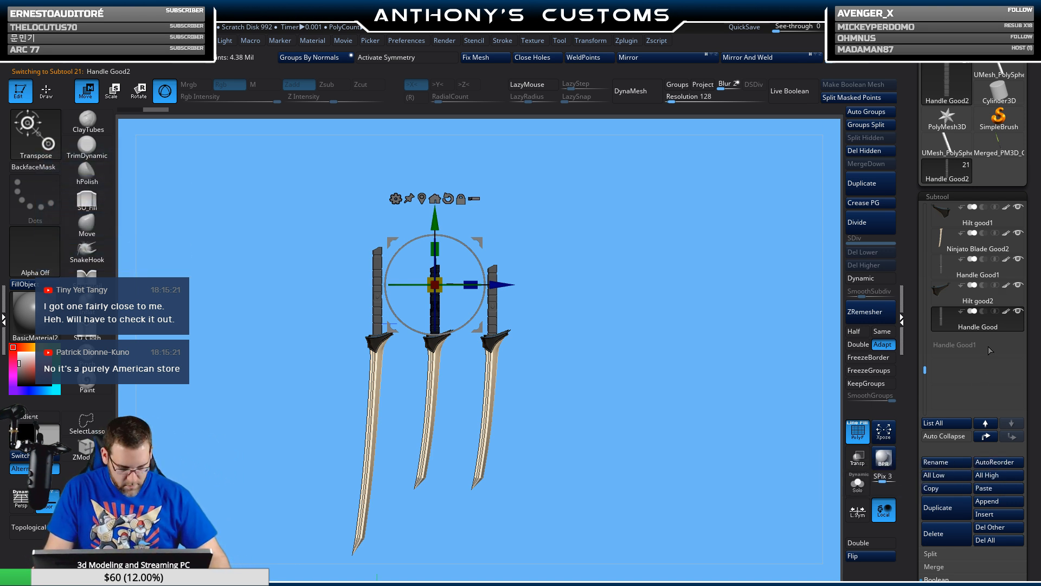
- Rename the Handle Good1 subtool of the outermost short sword as Handle Good2
{"action": "left_click", "coordinate": [978, 271]}
{"action": "left_click", "coordinate": [951, 466]}
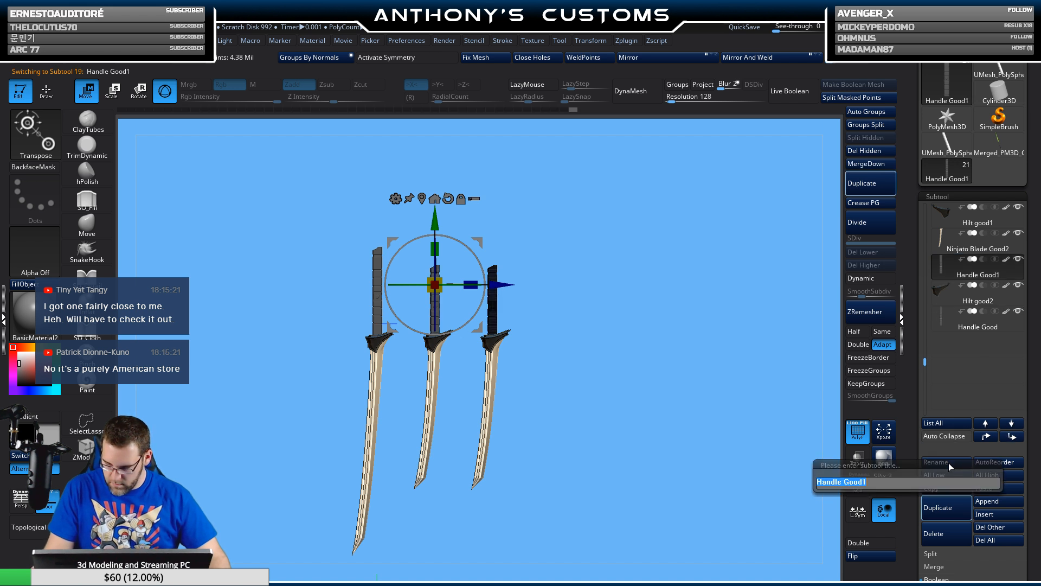
{"action": "left_click", "coordinate": [890, 482]}
{"action": "key", "text": "BackSpace"}
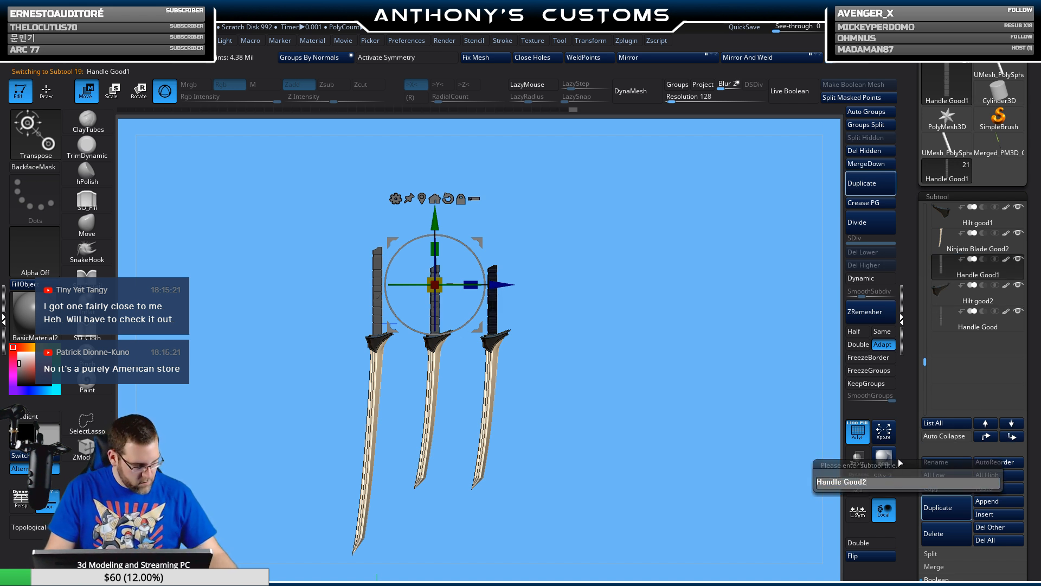
{"action": "type", "text": "2"}
{"action": "key", "text": "Return"}
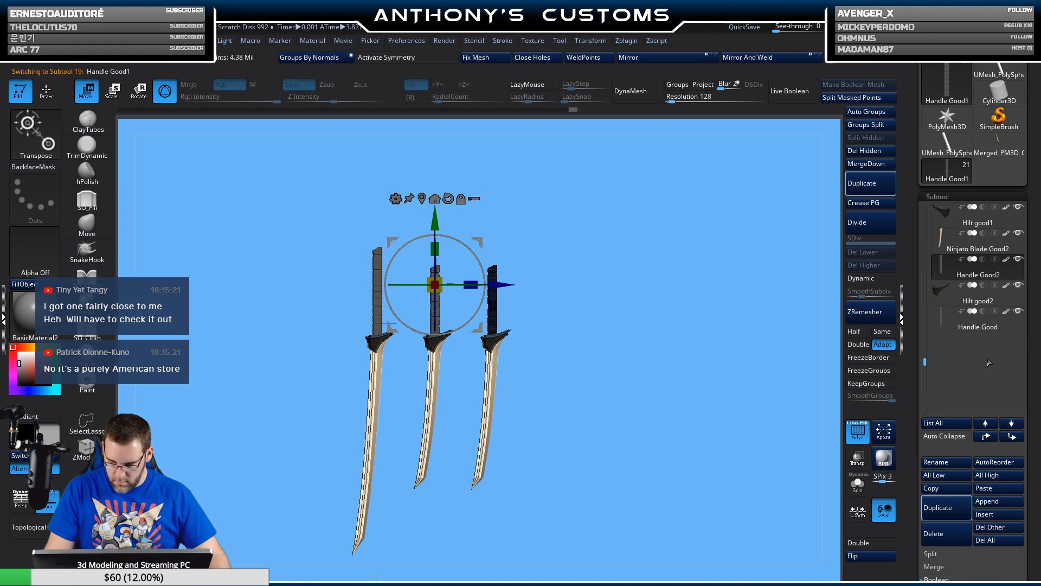
- Rename the middle sword's Handle Good subtool as Handle Good1
{"action": "left_click", "coordinate": [991, 325]}
{"action": "left_click", "coordinate": [947, 462]}
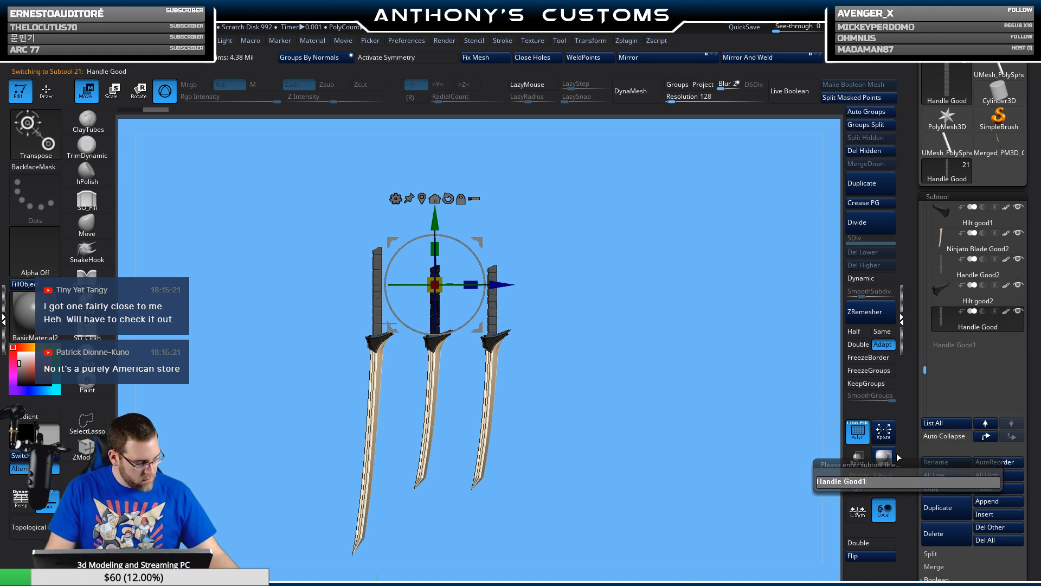
{"action": "type", "text": "1"}
{"action": "key", "text": "Return"}
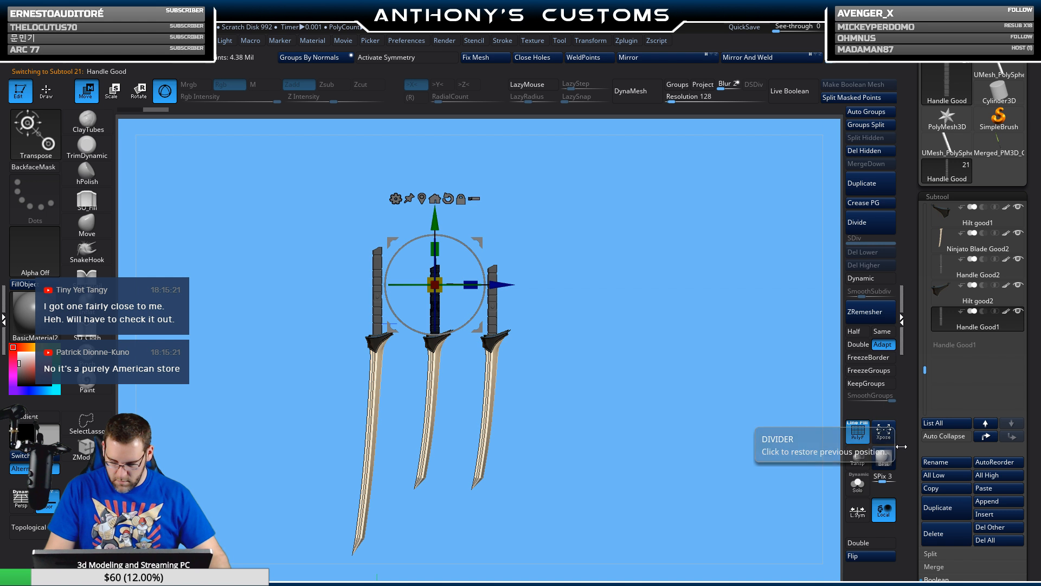
- Reorder the subtools so Handle Good1 sits directly below Hilt good1 and Handle Good2 directly below Hilt good2
{"action": "left_click", "coordinate": [987, 437]}
{"action": "left_click", "coordinate": [987, 437]}
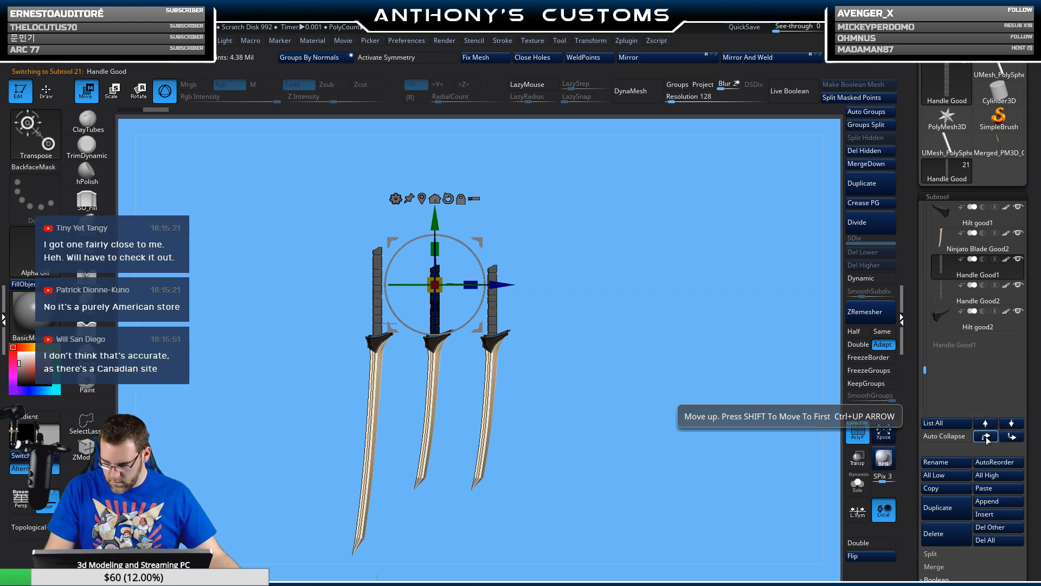
{"action": "left_click", "coordinate": [986, 436]}
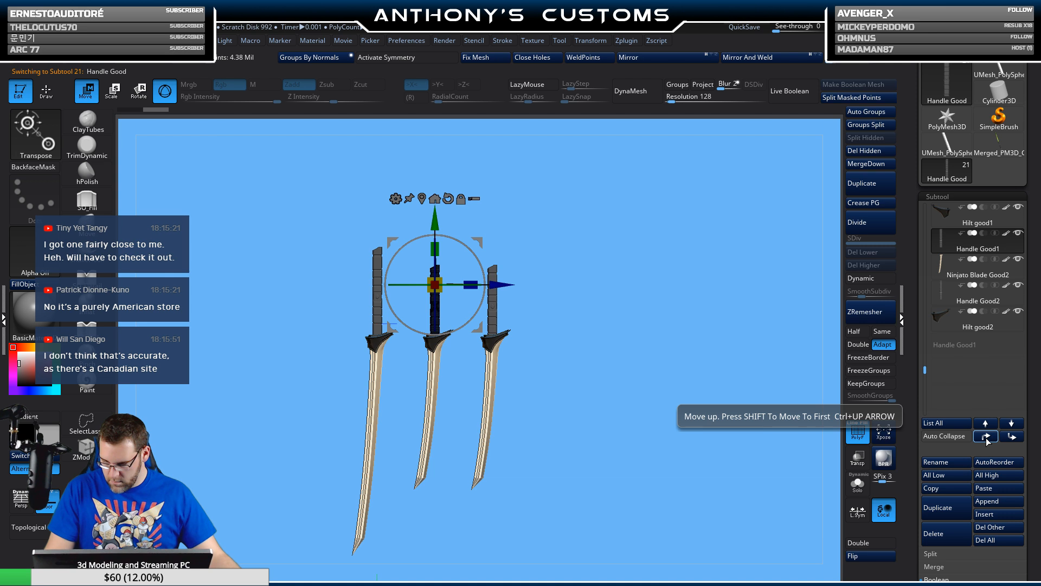
{"action": "left_click", "coordinate": [960, 301]}
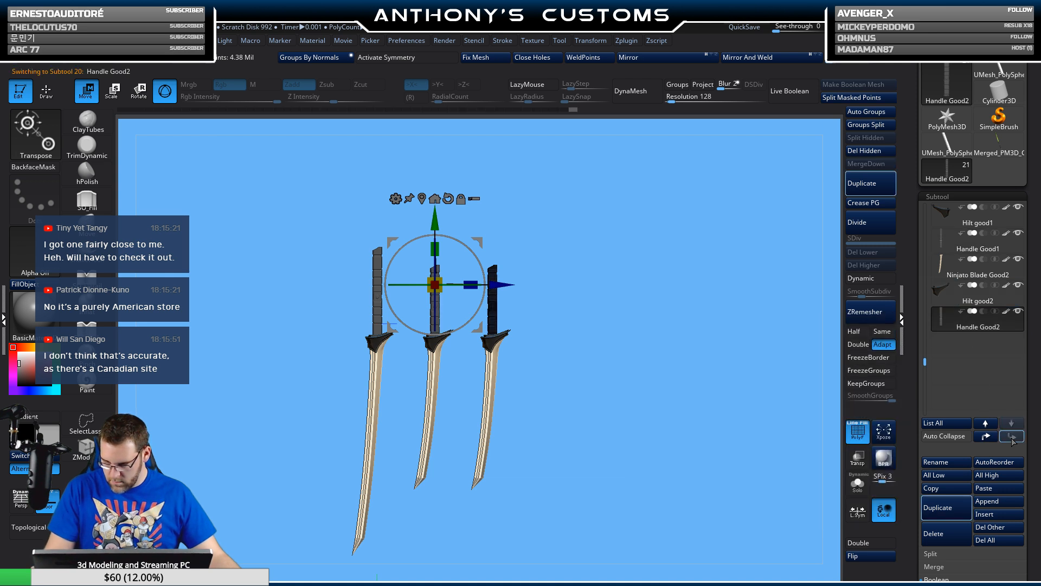
- Select the hilt, blade and handle numbered 2 in turn to check that they belong to the same sword
{"action": "right_click_drag", "start_coordinate": [695, 352], "coordinate": [696, 396], "text": "ctrl"}
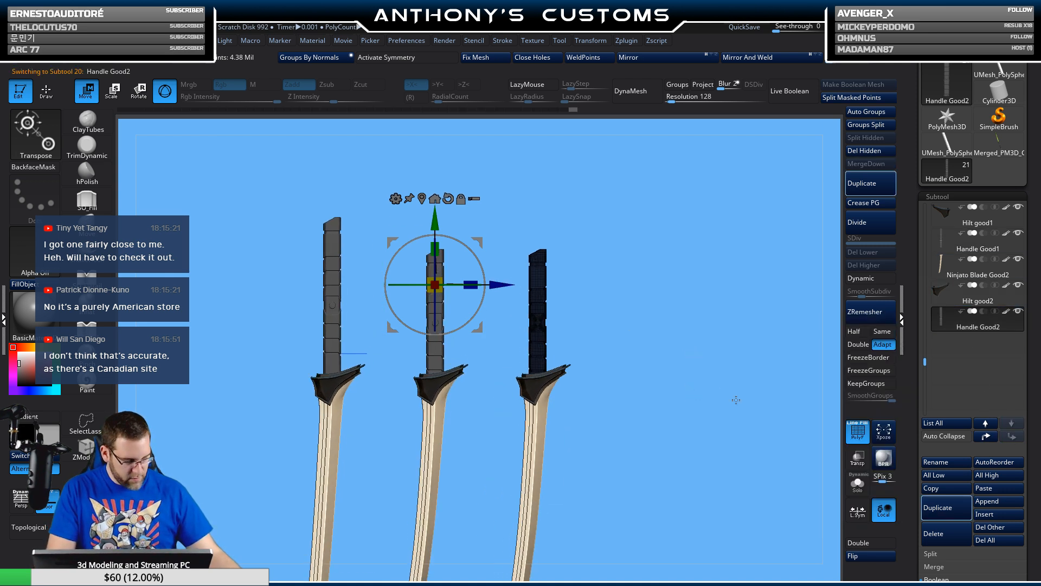
{"action": "left_click", "coordinate": [956, 294]}
{"action": "left_click", "coordinate": [959, 268]}
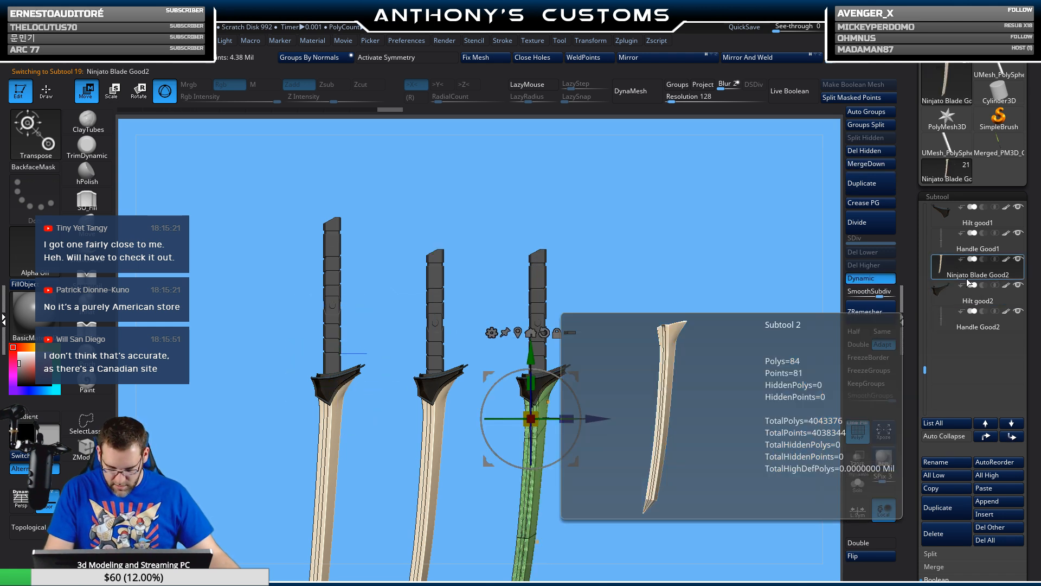
{"action": "left_click", "coordinate": [947, 320]}
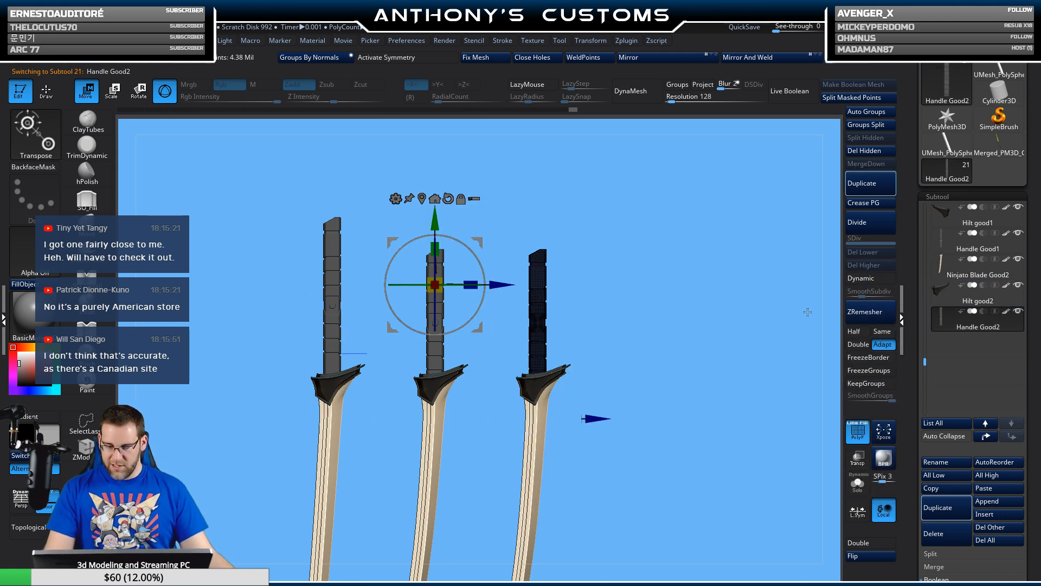
- Isolate the Handle Good2 subtool with its wireframe hidden and centre the gizmo on the handle
{"action": "right_click_drag", "start_coordinate": [712, 275], "coordinate": [662, 417]}
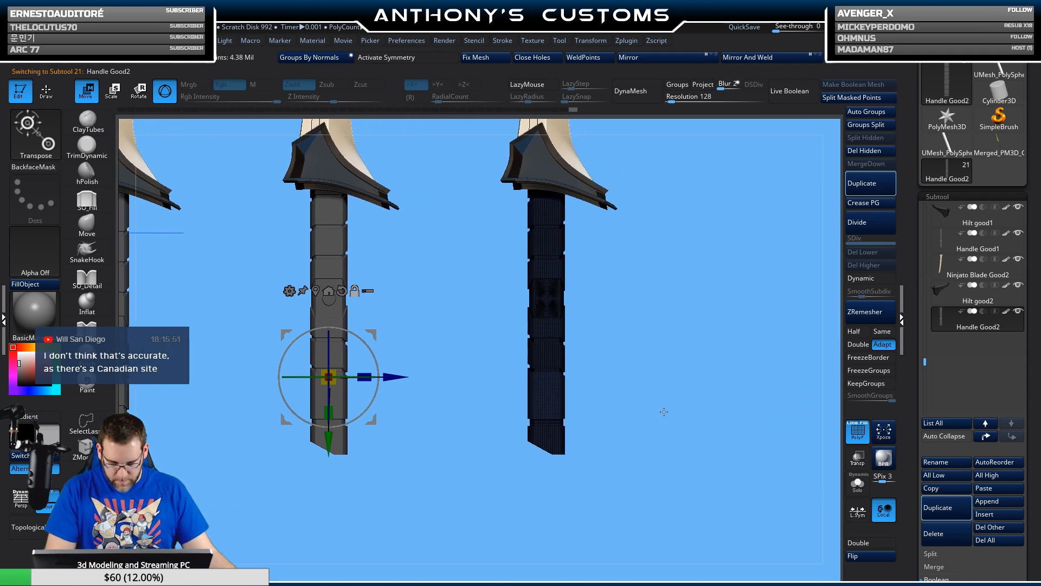
{"action": "left_click", "coordinate": [859, 490]}
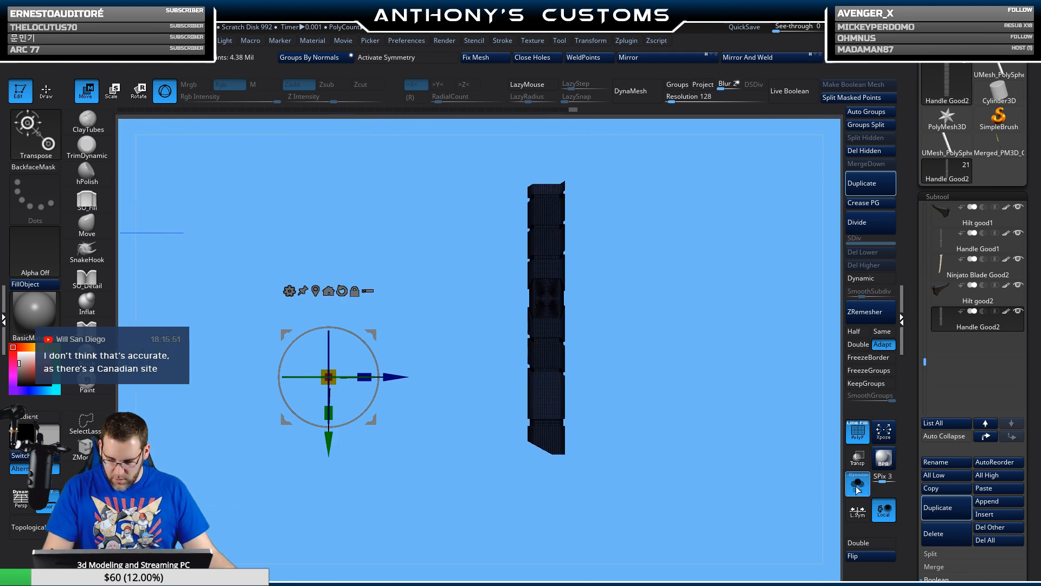
{"action": "key", "text": "shift+f"}
{"action": "mouse_move", "coordinate": [721, 364]}
{"action": "right_mouse_down", "text": "alt"}
{"action": "mouse_move", "coordinate": [642, 414]}
{"action": "mouse_move", "coordinate": [642, 397]}
{"action": "right_mouse_up", "text": "alt"}
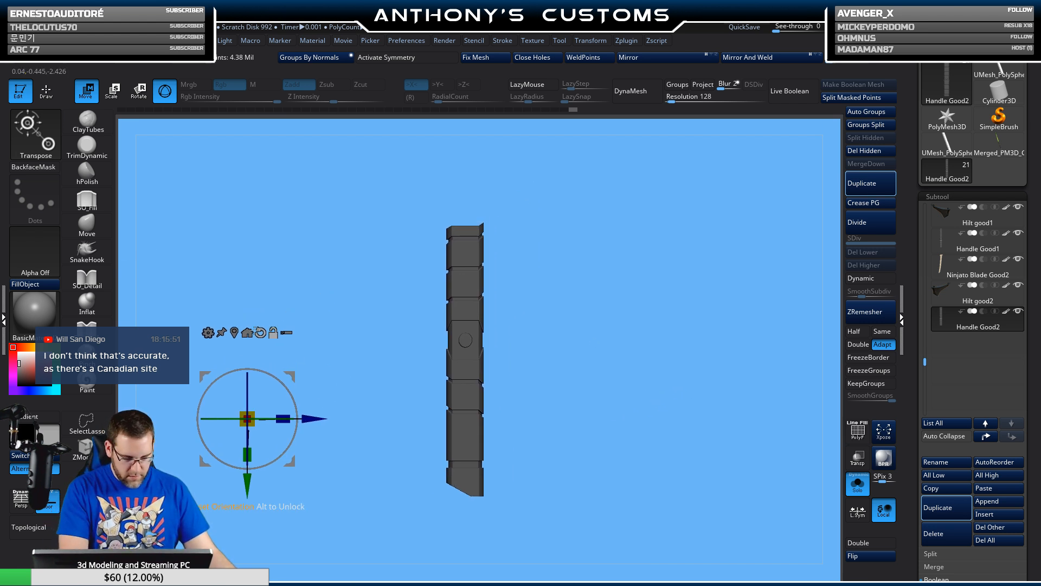
{"action": "left_click", "coordinate": [256, 330]}
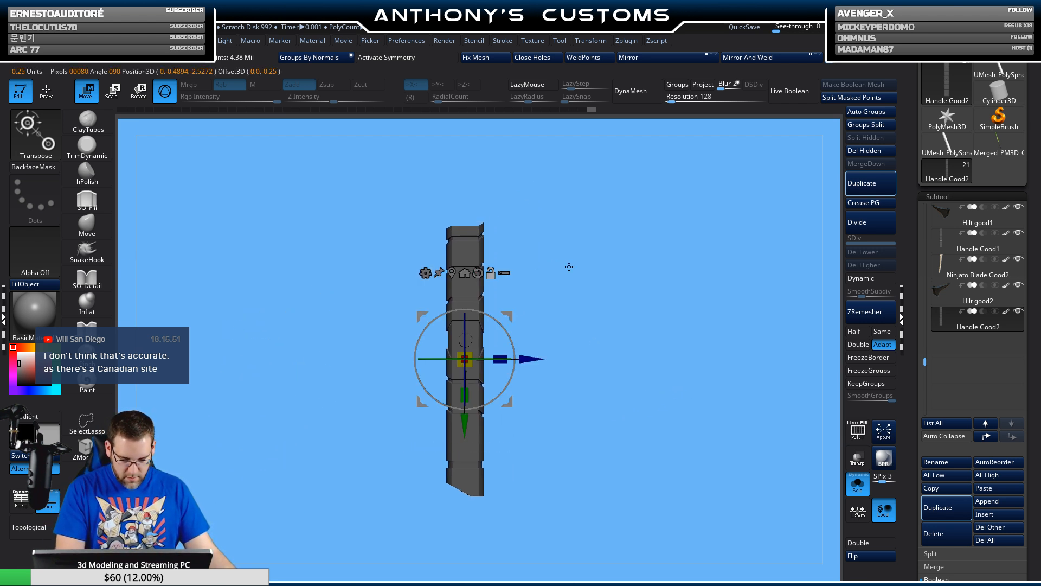
- Activate the ZModeler brush and show the polyframe wireframe over the long segment near the handle's slanted end
{"action": "right_click_drag", "start_coordinate": [637, 331], "coordinate": [630, 397], "text": "alt"}
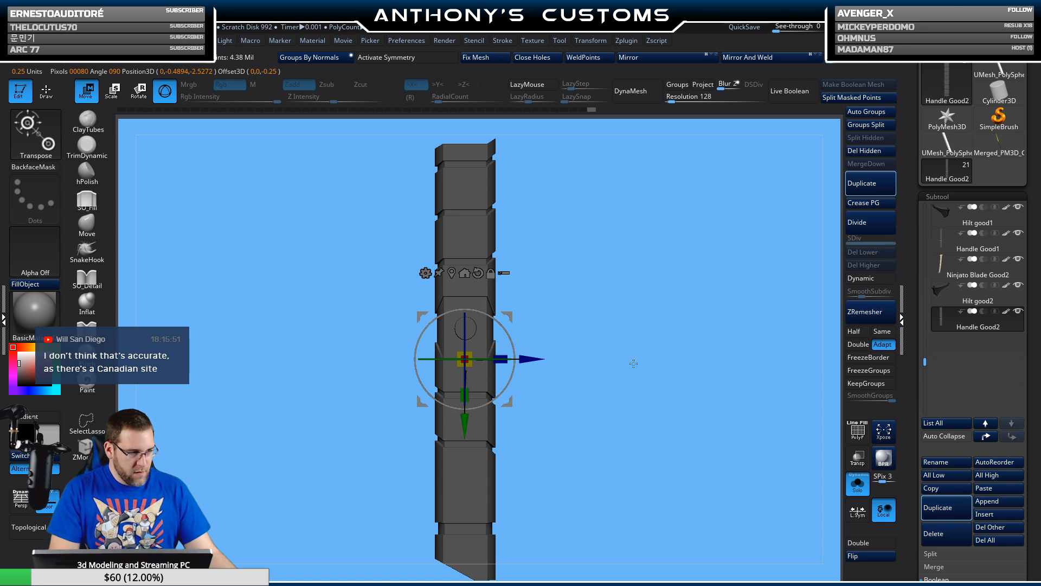
{"action": "right_click_drag", "start_coordinate": [680, 374], "coordinate": [670, 325]}
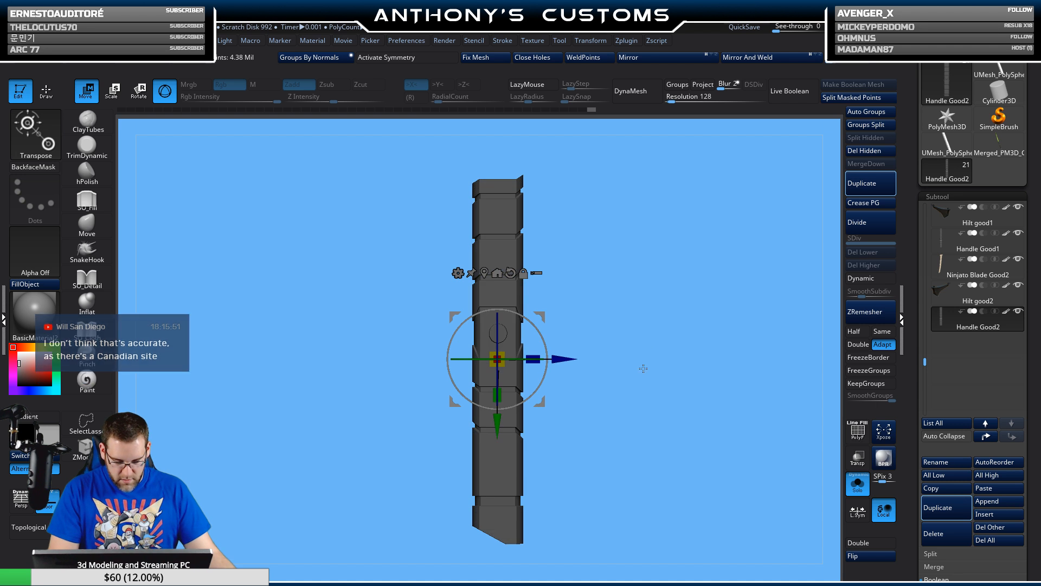
{"action": "right_click_drag", "start_coordinate": [643, 365], "coordinate": [589, 357], "text": "ctrl"}
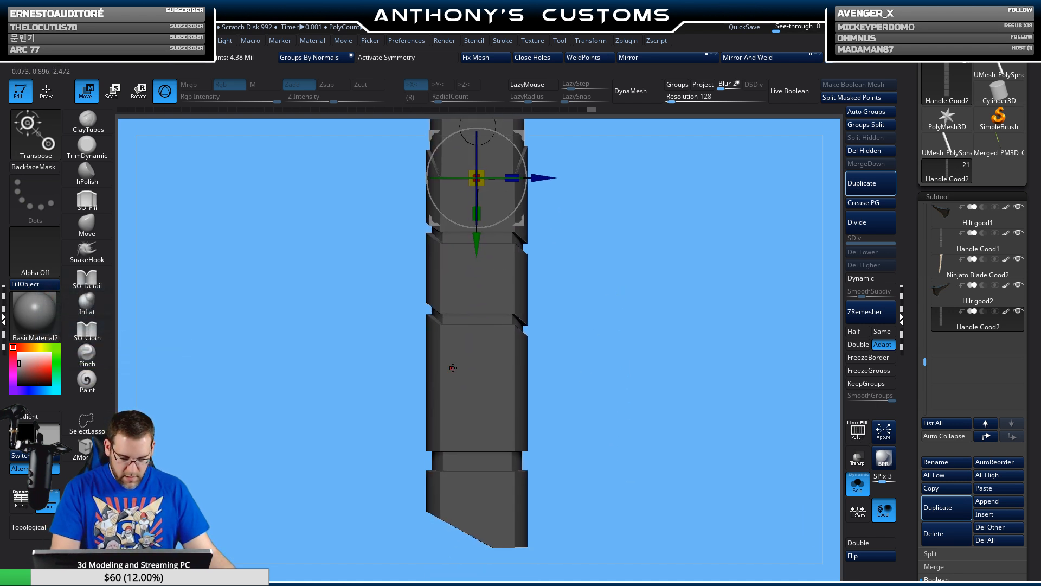
{"action": "left_click", "coordinate": [86, 449]}
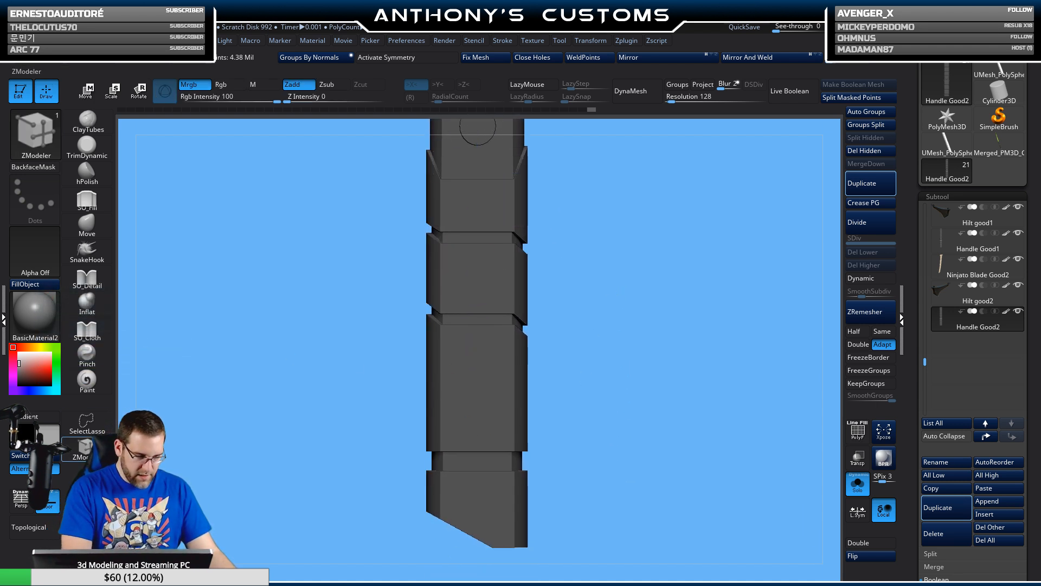
{"action": "mouse_move", "coordinate": [570, 357]}
{"action": "right_mouse_down", "text": "ctrl"}
{"action": "mouse_move", "coordinate": [645, 413]}
{"action": "mouse_move", "coordinate": [636, 269]}
{"action": "right_mouse_up", "text": "ctrl"}
{"action": "key", "text": "shift+f"}
{"action": "right_click_drag", "start_coordinate": [630, 328], "coordinate": [695, 155], "text": "ctrl"}
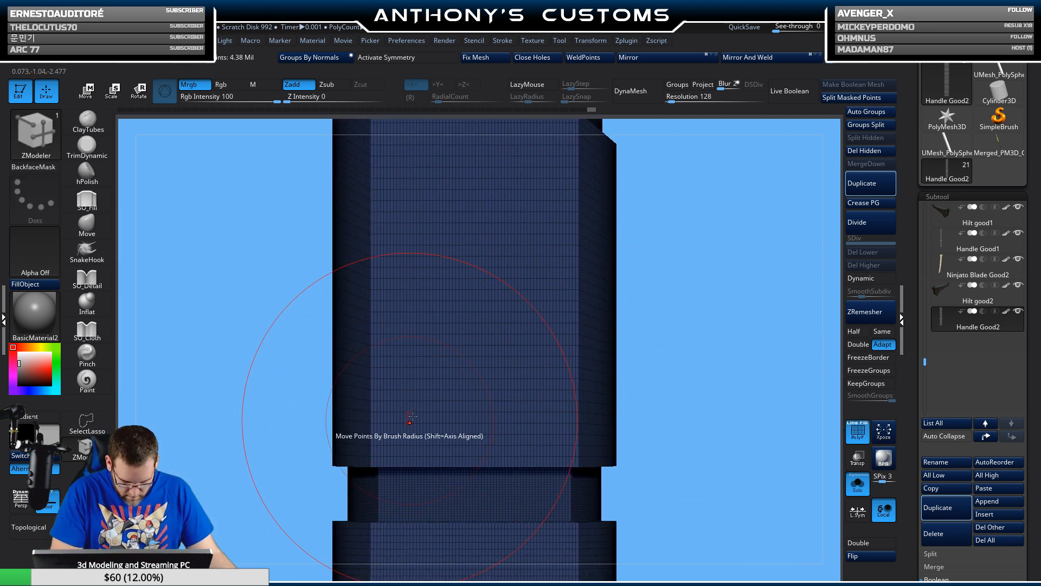
{"action": "right_click_drag", "start_coordinate": [688, 283], "coordinate": [691, 354], "text": "alt"}
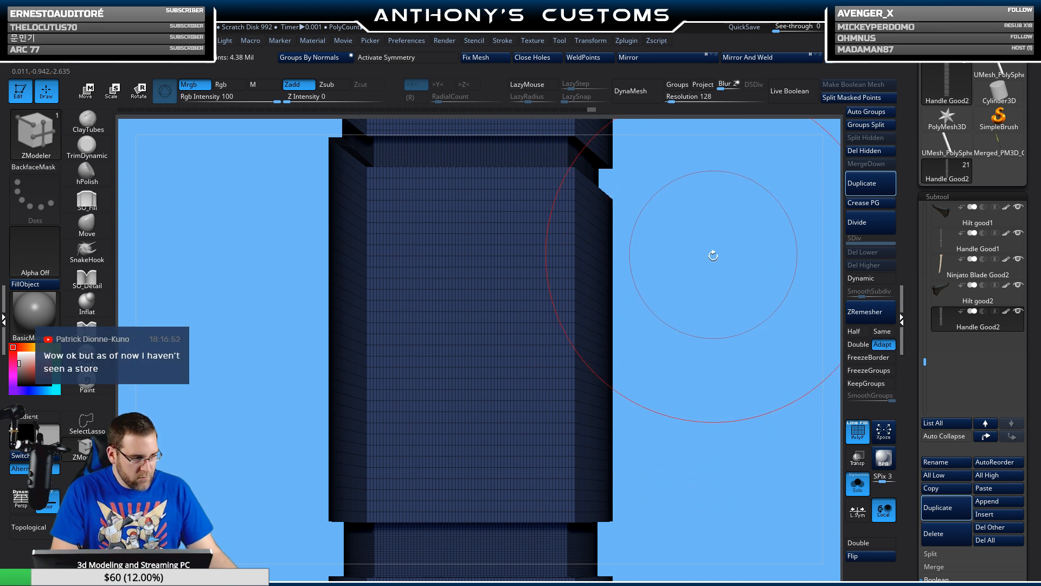
- Assign a separate polygroup to a polyloop band near the slanted-end side of the handle's long segment
{"action": "key", "text": "shift"}
{"action": "mouse_move", "coordinate": [694, 351]}
{"action": "left_mouse_down", "text": "alt"}
{"action": "mouse_move", "coordinate": [715, 332]}
{"action": "mouse_move", "coordinate": [694, 276]}
{"action": "mouse_move", "coordinate": [680, 426]}
{"action": "mouse_move", "coordinate": [647, 454]}
{"action": "left_mouse_up", "text": "alt"}
{"action": "key", "text": "shift"}
{"action": "mouse_move", "coordinate": [653, 367]}
{"action": "left_mouse_down", "text": "alt"}
{"action": "mouse_move", "coordinate": [660, 431]}
{"action": "mouse_move", "coordinate": [688, 351]}
{"action": "left_mouse_up", "text": "alt"}
{"action": "mouse_move", "coordinate": [591, 358]}
{"action": "right_mouse_down", "text": "ctrl"}
{"action": "mouse_move", "coordinate": [568, 428]}
{"action": "mouse_move", "coordinate": [544, 457]}
{"action": "mouse_move", "coordinate": [527, 358]}
{"action": "right_mouse_up", "text": "ctrl"}
{"action": "right_click_drag", "start_coordinate": [635, 380], "coordinate": [632, 374], "text": "ctrl"}
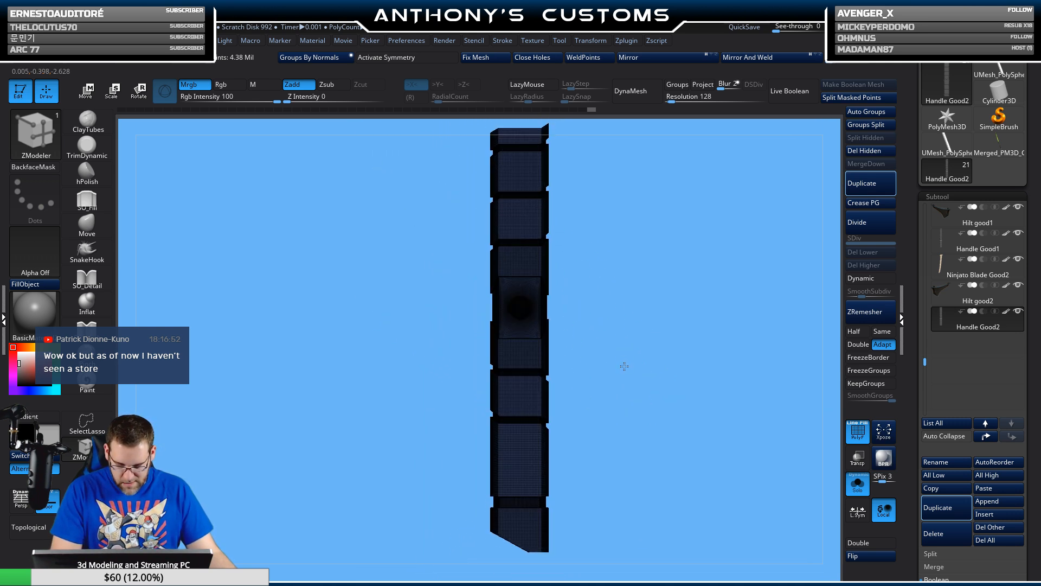
{"action": "mouse_move", "coordinate": [625, 371]}
{"action": "right_mouse_down", "text": "ctrl"}
{"action": "mouse_move", "coordinate": [626, 462]}
{"action": "mouse_move", "coordinate": [616, 365]}
{"action": "mouse_move", "coordinate": [622, 514]}
{"action": "mouse_move", "coordinate": [623, 358]}
{"action": "right_mouse_up", "text": "ctrl"}
{"action": "right_click_drag", "start_coordinate": [429, 412], "coordinate": [433, 527], "text": "ctrl"}
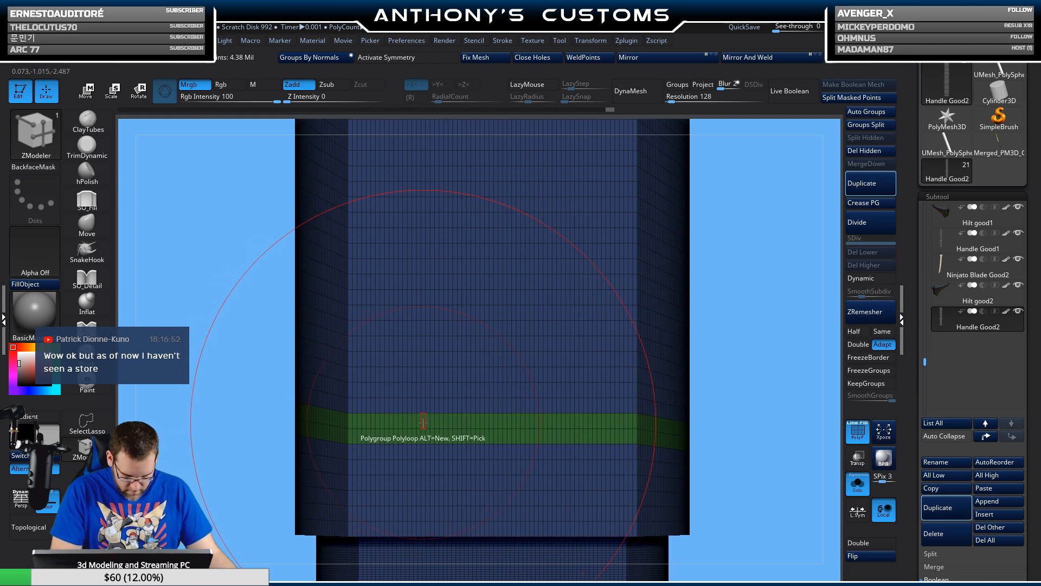
- Add two adjacent polyloops farther up the long handle segment to the same polygroup, forming a second band
{"action": "left_click_drag", "start_coordinate": [729, 300], "coordinate": [733, 253], "text": "alt"}
{"action": "left_click_drag", "start_coordinate": [683, 277], "coordinate": [710, 338], "text": "alt"}
{"action": "right_click_drag", "start_coordinate": [475, 373], "coordinate": [507, 339], "text": "ctrl"}
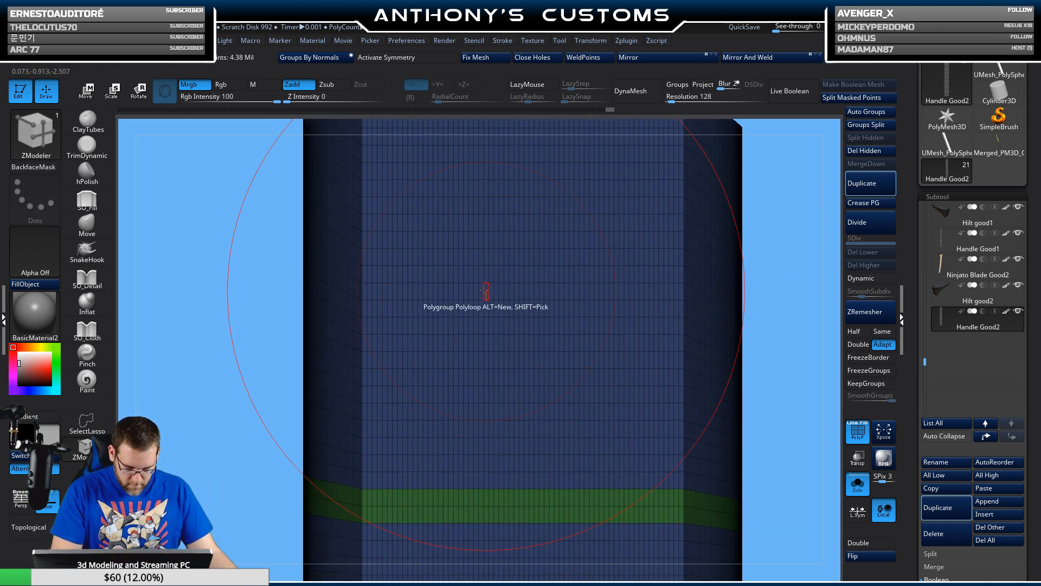
{"action": "left_click", "coordinate": [409, 359]}
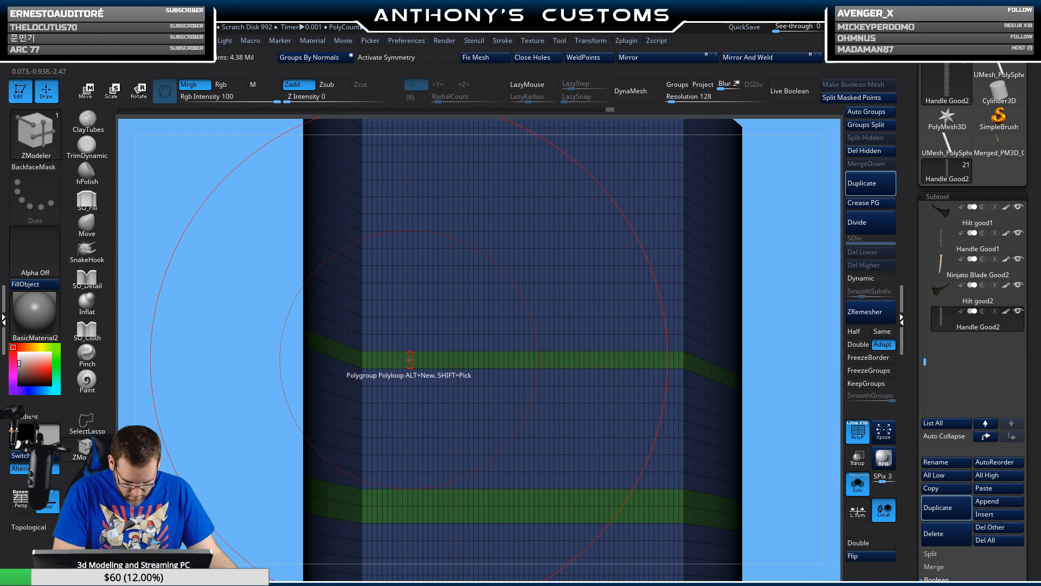
{"action": "left_click", "coordinate": [409, 343]}
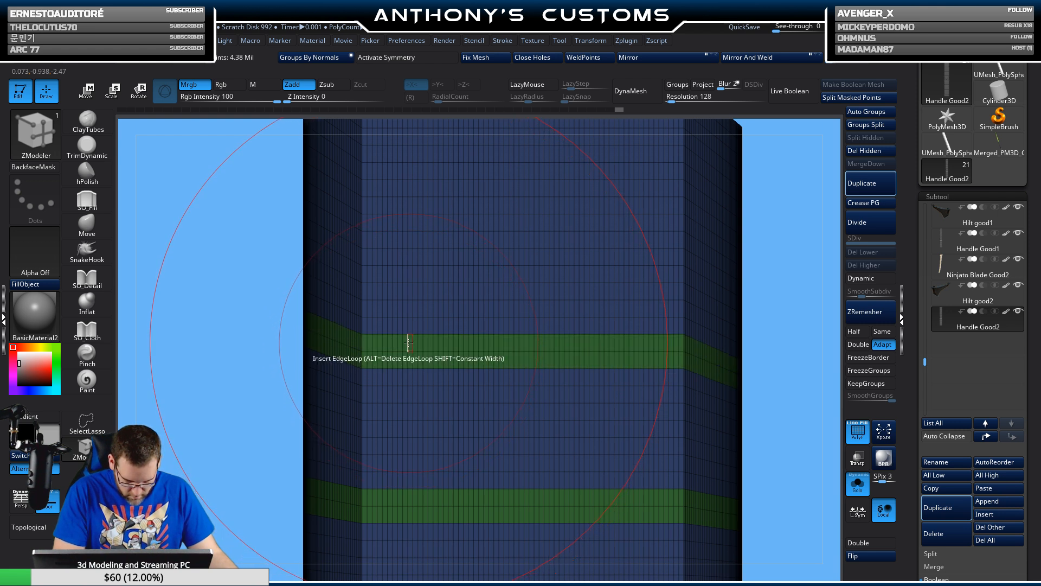
- Isolate the two polygrouped bands, invert the visibility and delete the hidden bands to cut the handle apart
{"action": "key", "text": "ctrl+shift"}
{"action": "left_click", "coordinate": [567, 351], "text": "ctrl+shift"}
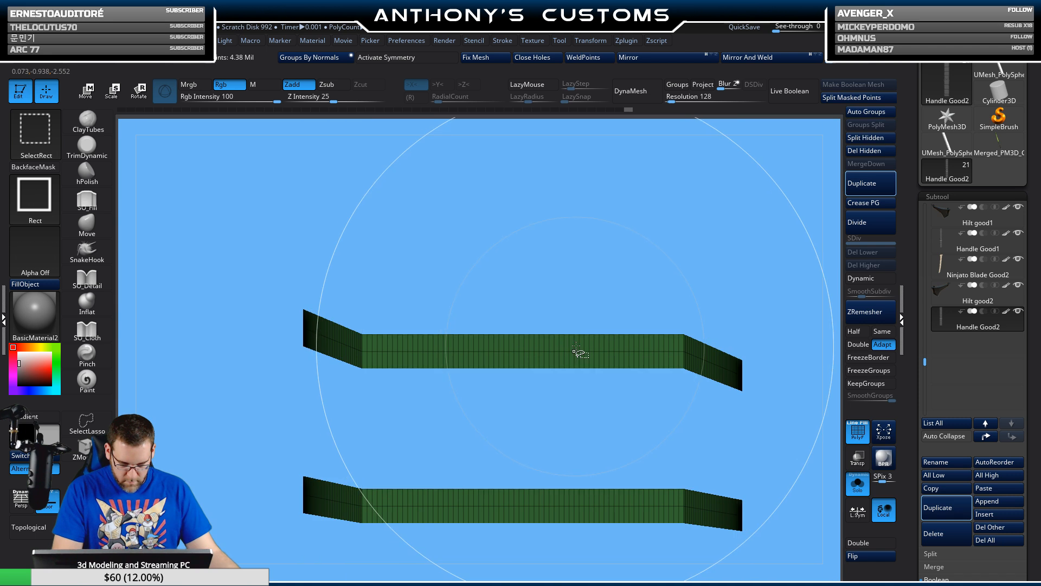
{"action": "left_click", "coordinate": [779, 345], "text": "ctrl+shift"}
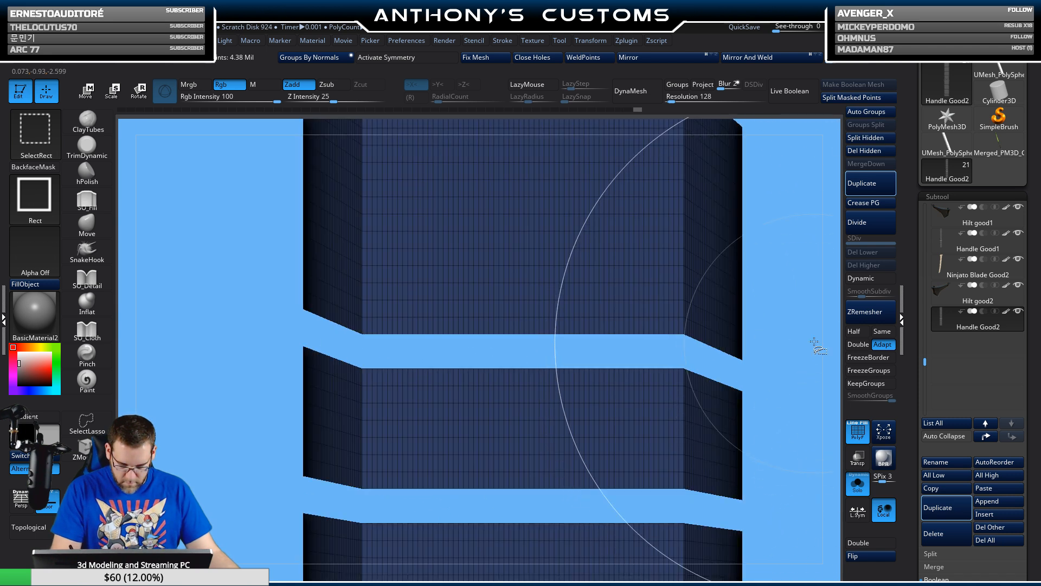
{"action": "left_click", "coordinate": [877, 153]}
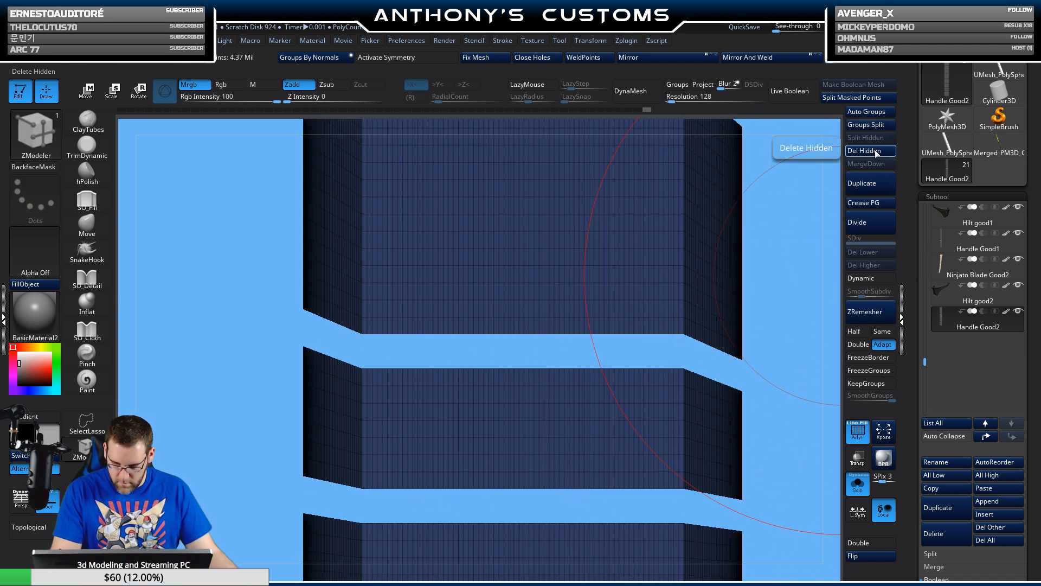
- Auto-group the separated handle pieces, then hide and delete the middle piece between the two cuts
{"action": "left_click", "coordinate": [878, 113]}
{"action": "left_click", "coordinate": [632, 421], "text": "ctrl+shift"}
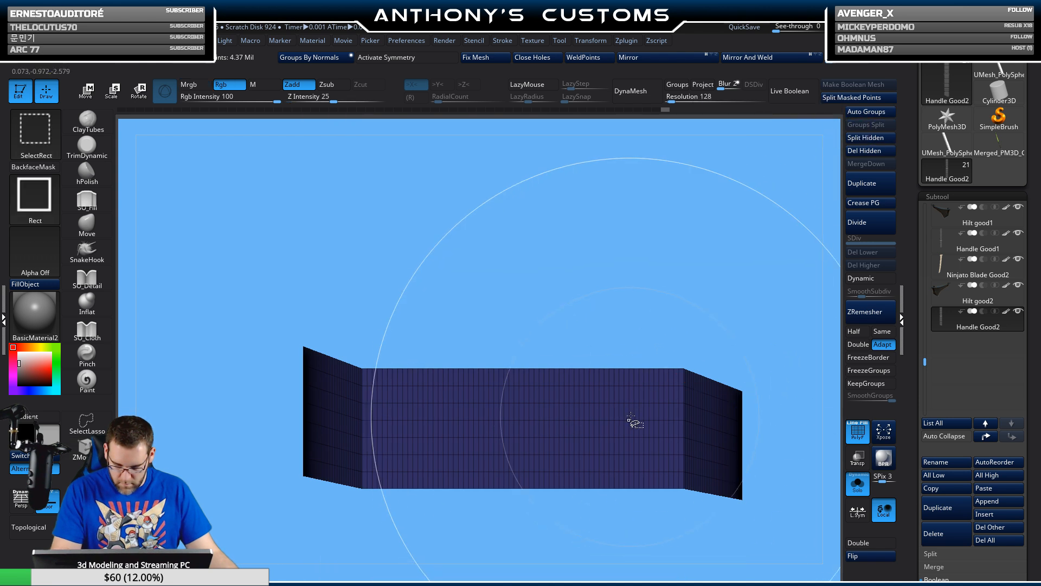
{"action": "left_click", "coordinate": [792, 374], "text": "ctrl+shift"}
{"action": "left_click", "coordinate": [881, 154]}
{"action": "left_click_drag", "start_coordinate": [794, 347], "coordinate": [629, 323], "text": "alt"}
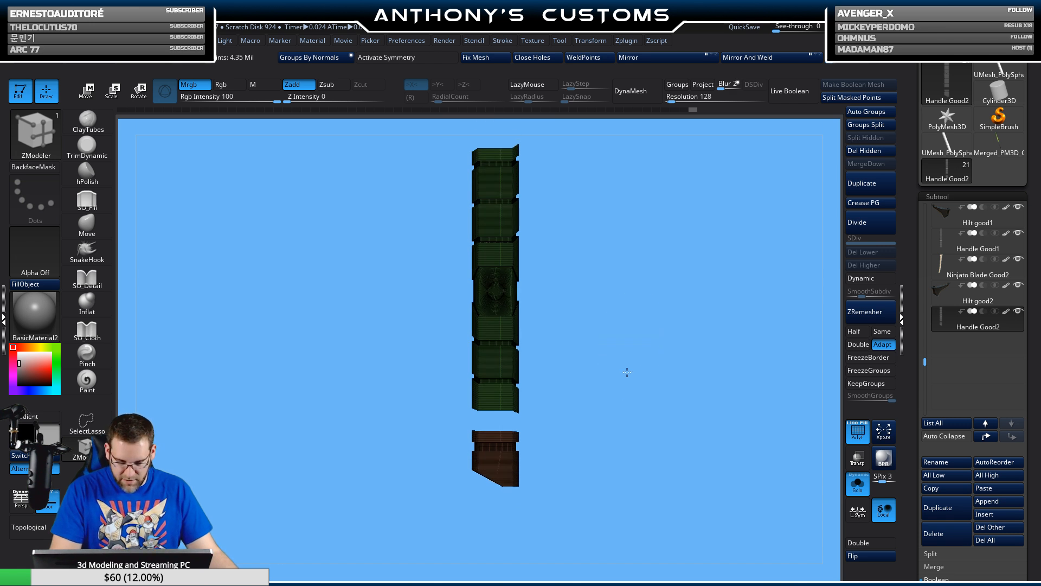
- Mask the handle's long segment and move the slanted-end piece toward it, leaving only a narrow gap between them
{"action": "mouse_move", "coordinate": [544, 518]}
{"action": "left_mouse_down", "text": "ctrl+shift"}
{"action": "mouse_move", "coordinate": [458, 458]}
{"action": "mouse_move", "coordinate": [454, 429]}
{"action": "left_mouse_up", "text": "ctrl+shift"}
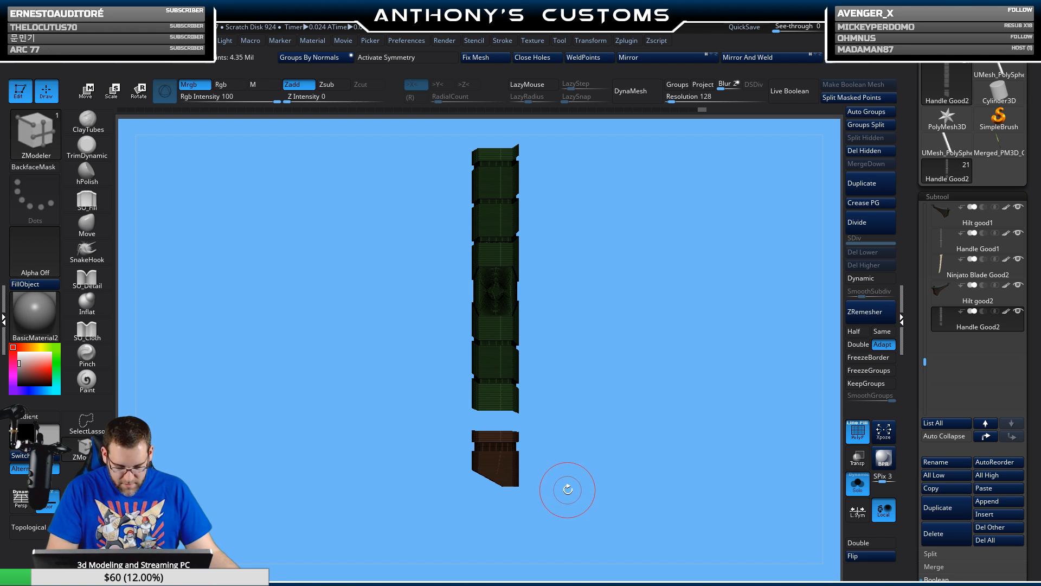
{"action": "left_click_drag", "start_coordinate": [560, 509], "coordinate": [453, 419], "text": "ctrl"}
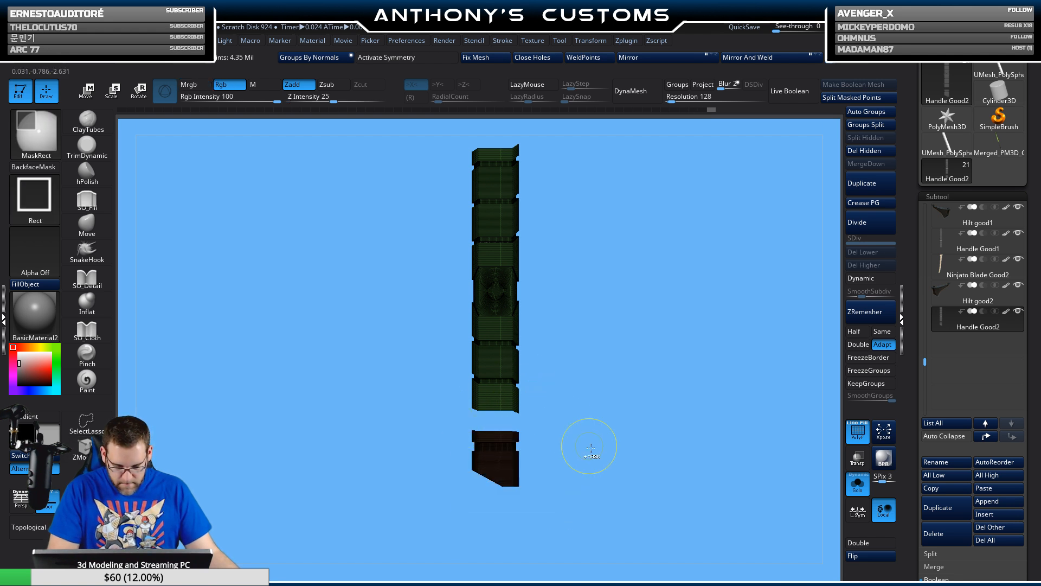
{"action": "left_click", "coordinate": [614, 437], "text": "ctrl"}
{"action": "left_click_drag", "start_coordinate": [641, 372], "coordinate": [649, 512], "text": "alt"}
{"action": "key", "text": "w"}
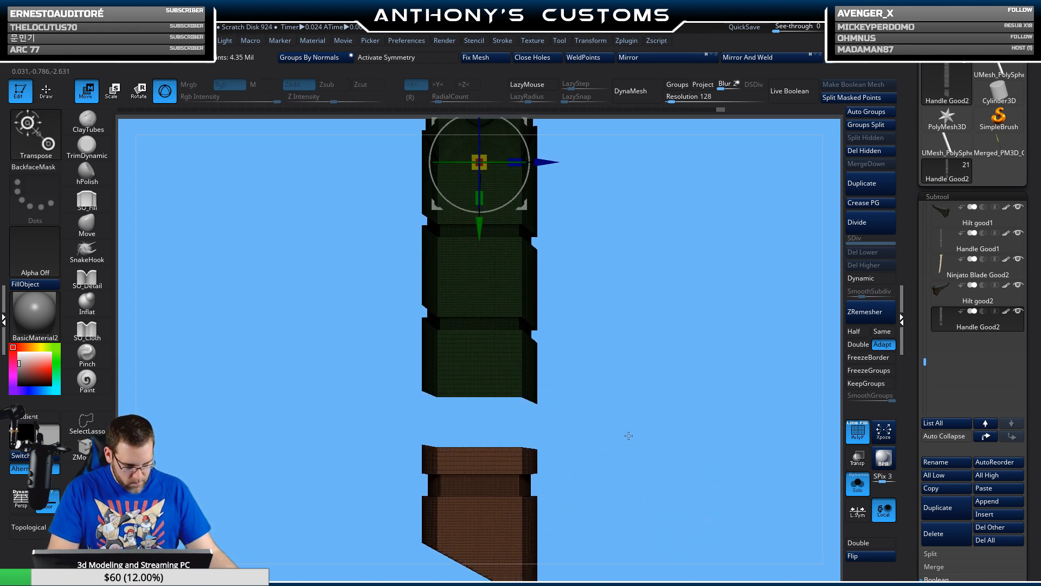
{"action": "left_click_drag", "start_coordinate": [483, 220], "coordinate": [477, 322]}
{"action": "left_click_drag", "start_coordinate": [643, 324], "coordinate": [655, 281], "text": "alt"}
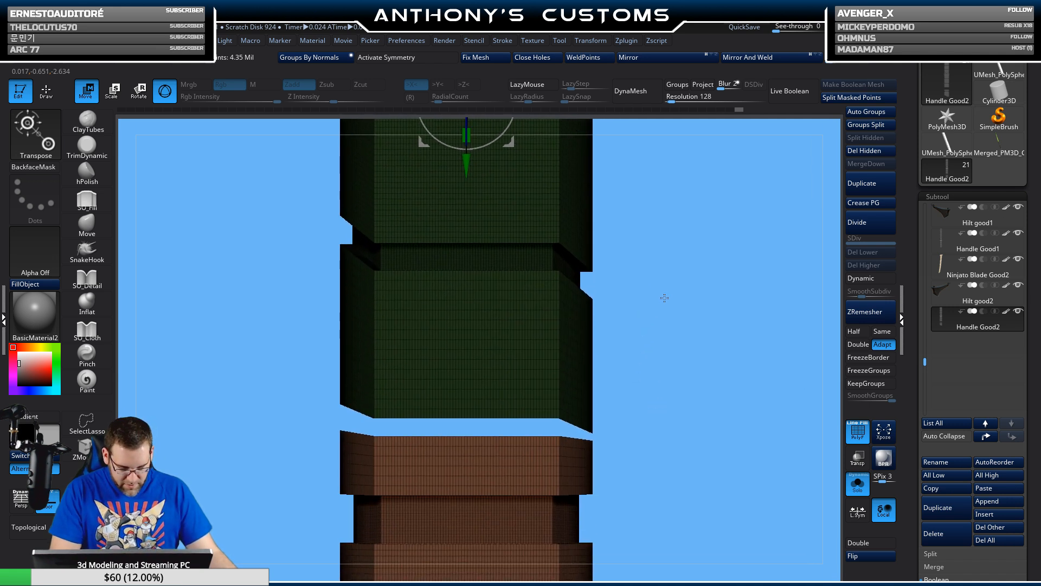
- Return to draw mode and quick-save the project
{"action": "key", "text": "q"}
{"action": "mouse_move", "coordinate": [658, 316]}
{"action": "left_mouse_down", "text": "alt"}
{"action": "mouse_move", "coordinate": [669, 365]}
{"action": "mouse_move", "coordinate": [730, 295]}
{"action": "mouse_move", "coordinate": [734, 246]}
{"action": "left_mouse_up", "text": "alt"}
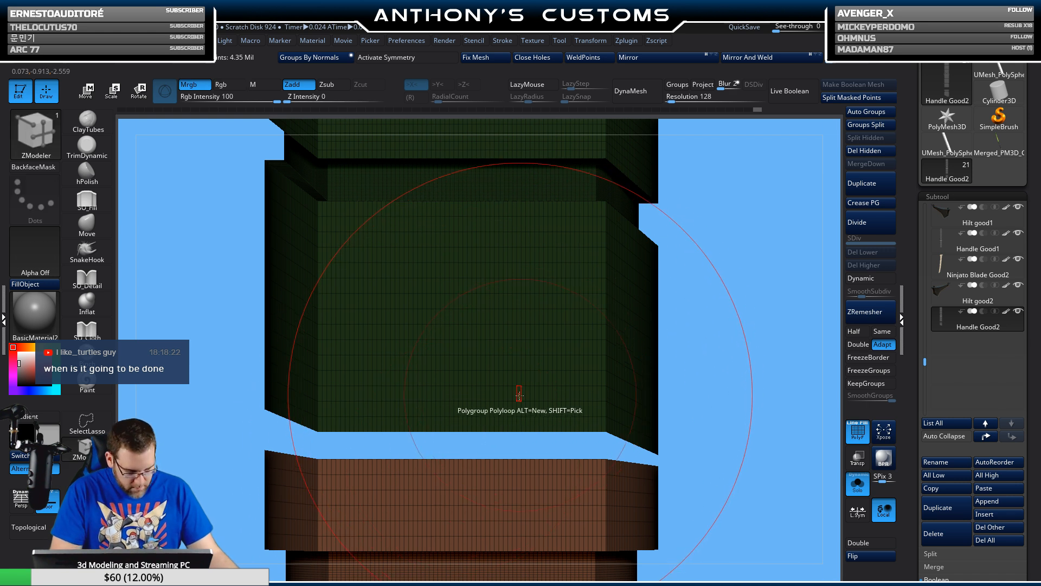
{"action": "key", "text": "ctrl"}
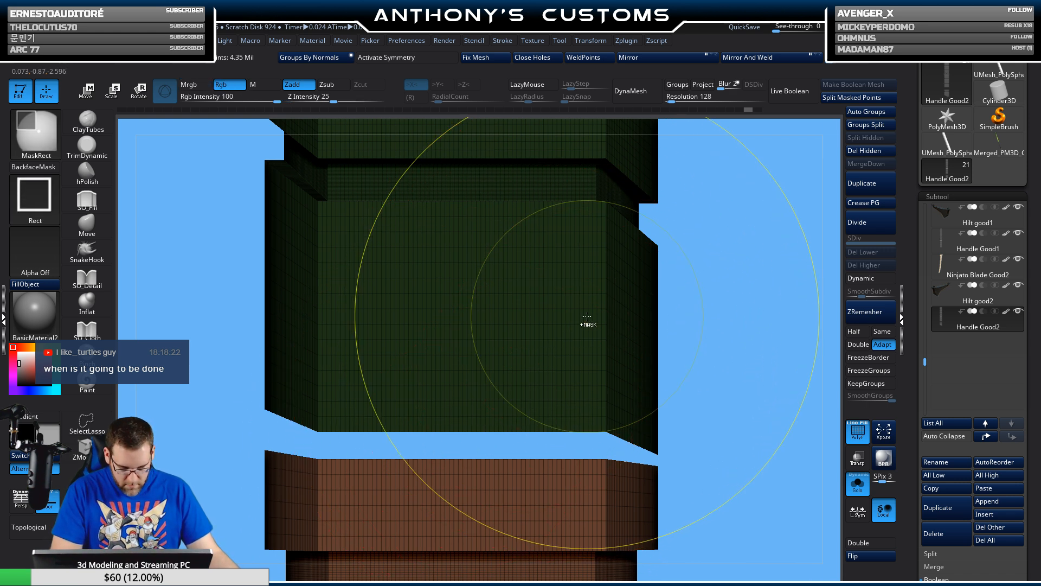
{"action": "key", "text": "ctrl+s"}
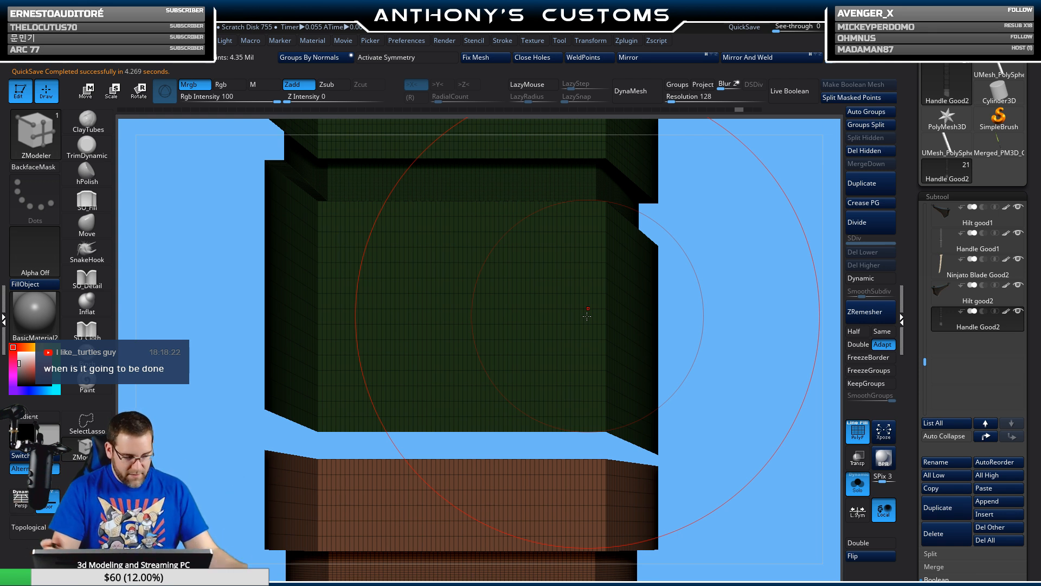
- Bridge the two open holes across the gap with the ZModeler edge action Bridge Two Holes, and clear the mask
{"action": "right_click_drag", "start_coordinate": [587, 316], "coordinate": [472, 326], "text": "ctrl"}
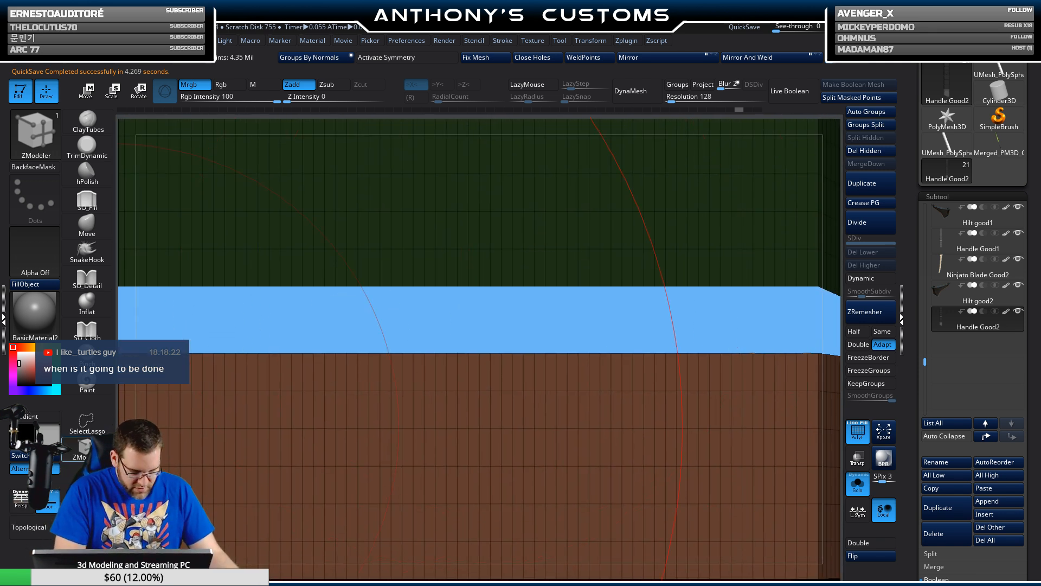
{"action": "left_click", "coordinate": [82, 449]}
{"action": "key", "text": "space"}
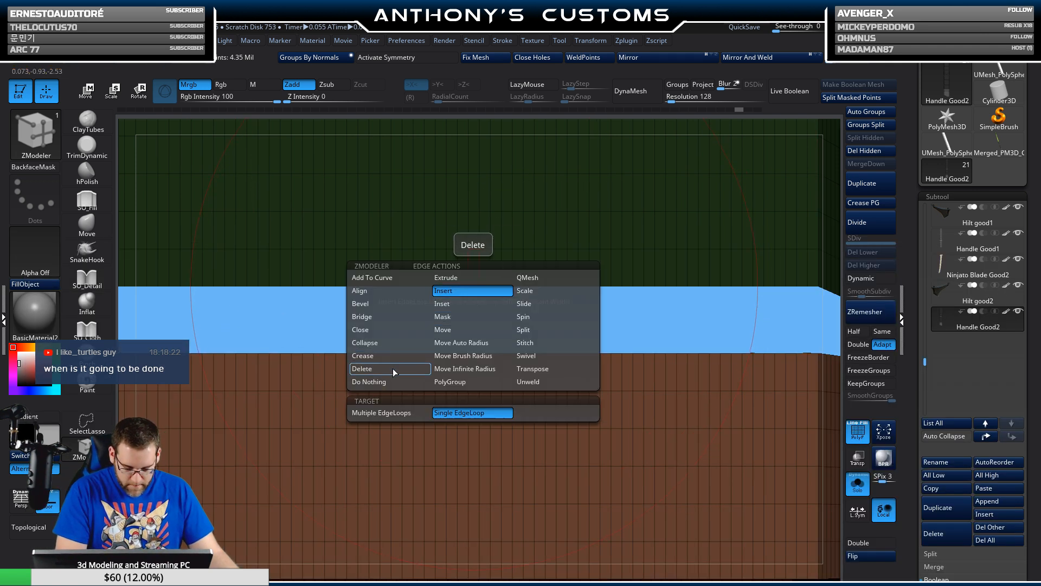
{"action": "left_click", "coordinate": [382, 315]}
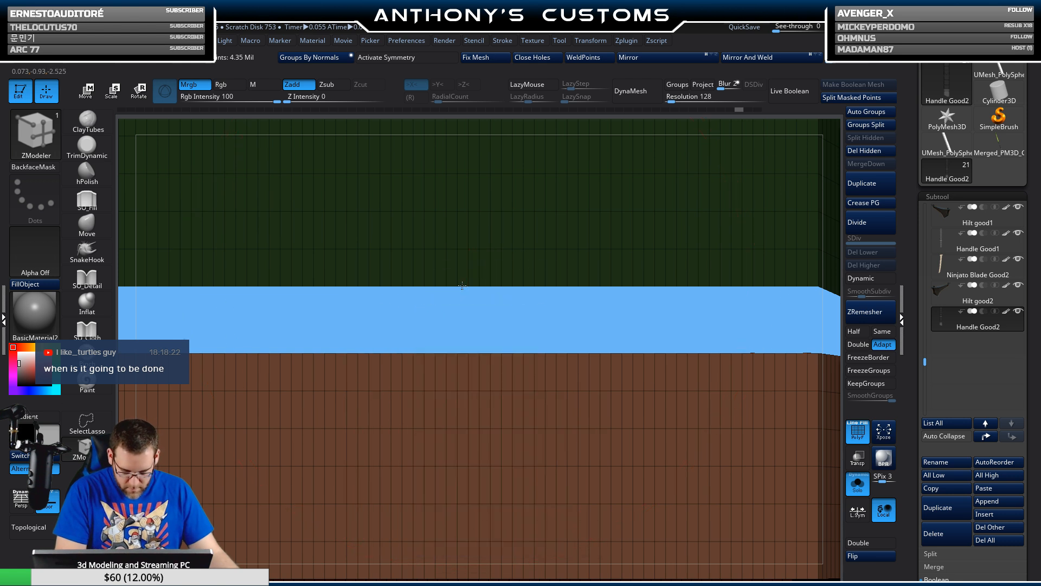
{"action": "left_click", "coordinate": [462, 352]}
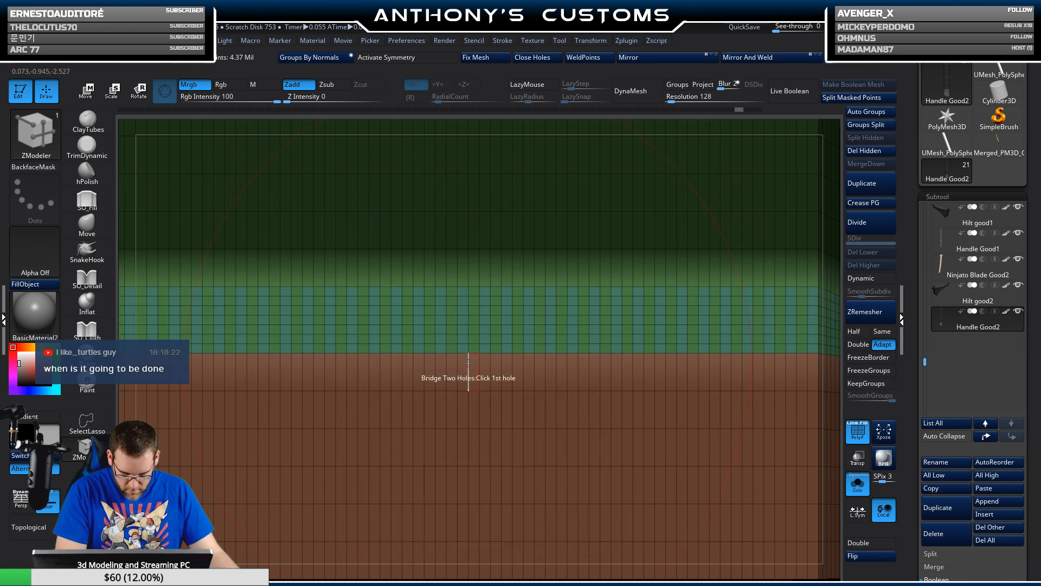
{"action": "left_click_drag", "start_coordinate": [465, 372], "coordinate": [728, 342]}
- Delete the surplus edge loops running across the bridged band, leaving a single loop
{"action": "right_click_drag", "start_coordinate": [557, 356], "coordinate": [531, 424], "text": "ctrl"}
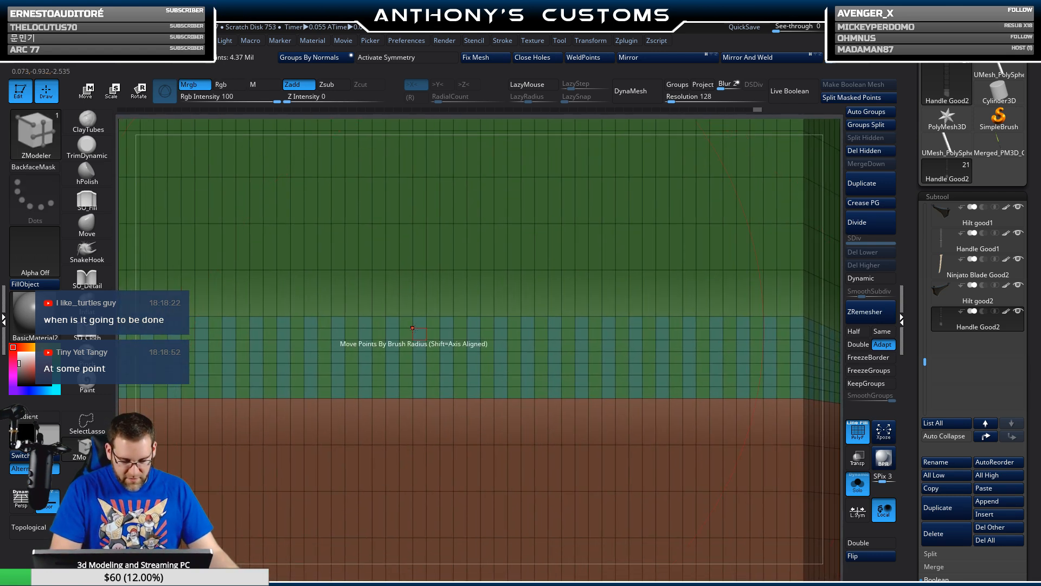
{"action": "key", "text": "space"}
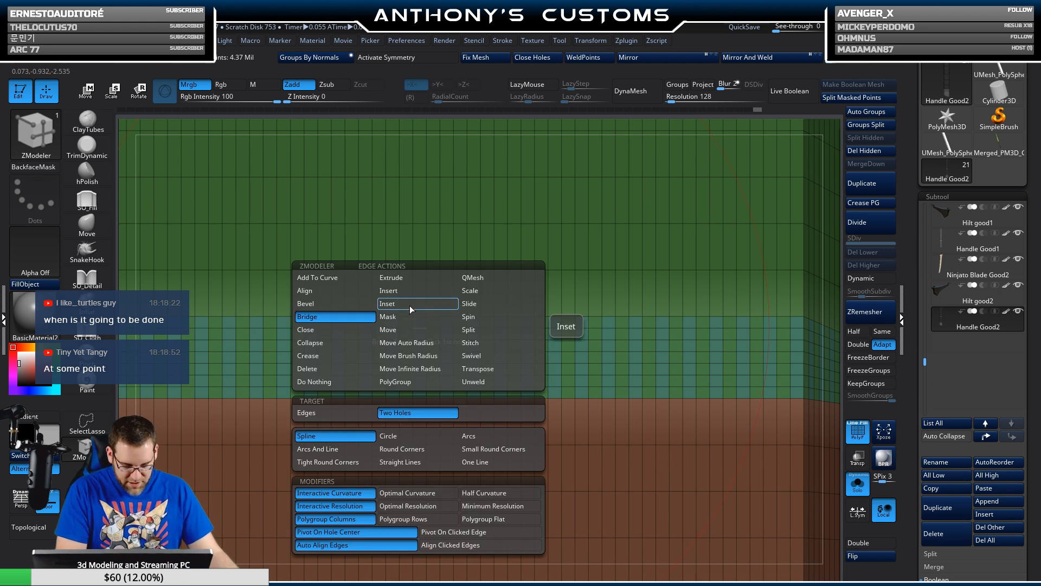
{"action": "left_click", "coordinate": [410, 306]}
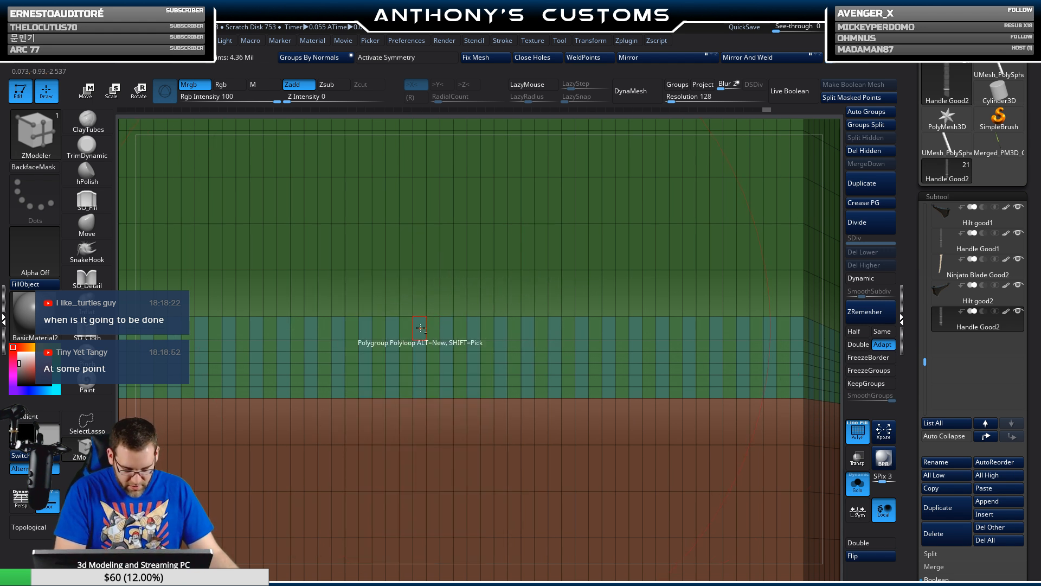
{"action": "left_click", "coordinate": [420, 384]}
{"action": "left_click", "coordinate": [420, 375], "text": "alt"}
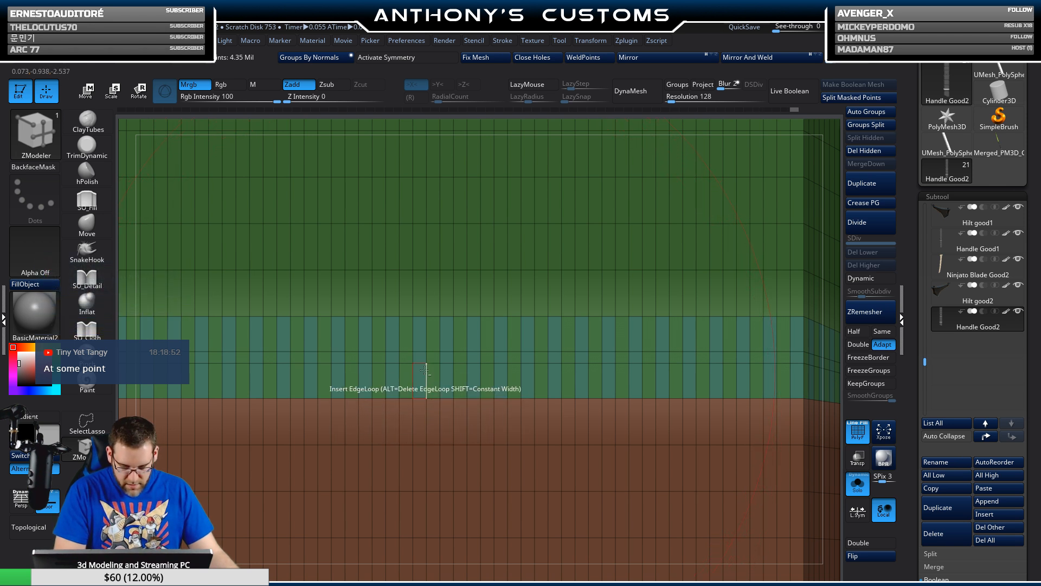
{"action": "left_click", "coordinate": [421, 353]}
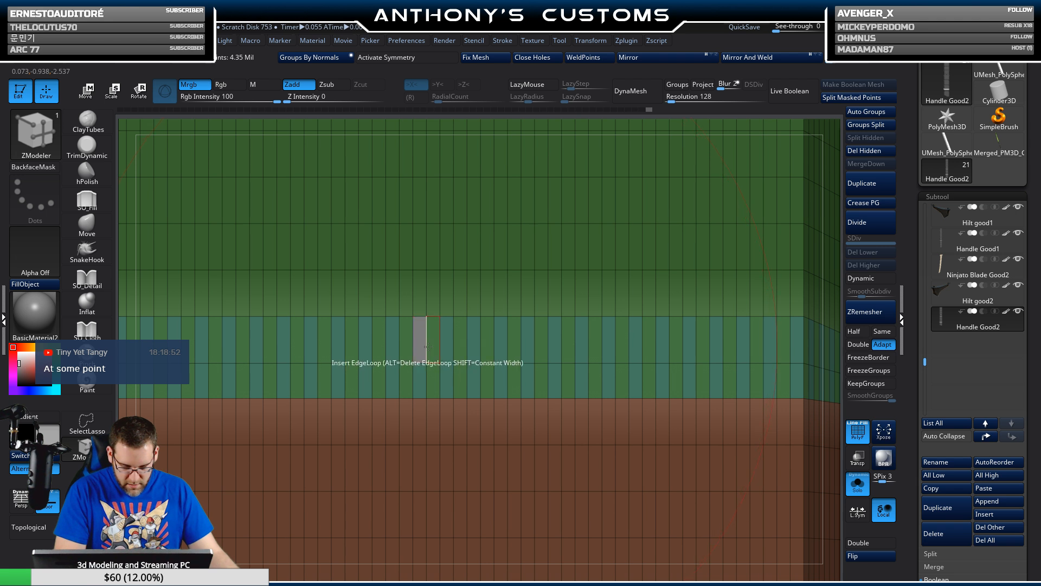
- Slide the remaining edge loop in the bridged band to even out its spacing, using the Slide EdgeLoop Complete edge action
{"action": "key", "text": "space"}
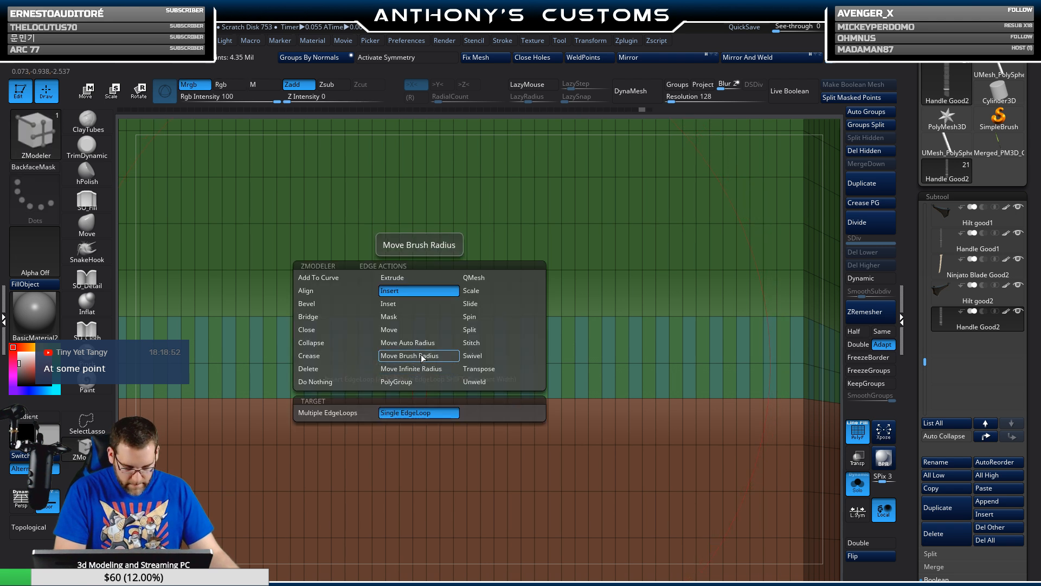
{"action": "left_click", "coordinate": [476, 307]}
{"action": "left_click", "coordinate": [418, 412]}
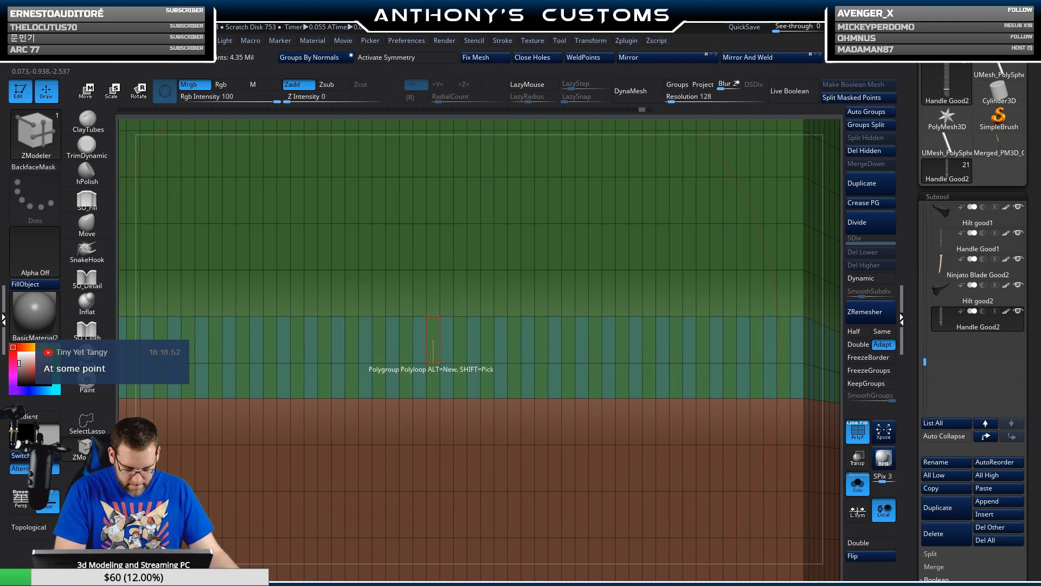
{"action": "left_click_drag", "start_coordinate": [418, 363], "coordinate": [420, 356]}
- Merge the entire handle into one polygroup and reselect the ZModeler brush
{"action": "right_click_drag", "start_coordinate": [477, 302], "coordinate": [414, 117], "text": "ctrl"}
{"action": "right_click_drag", "start_coordinate": [751, 360], "coordinate": [720, 374]}
{"action": "key", "text": "ctrl+w"}
{"action": "key", "text": "b"}
{"action": "key", "text": "z"}
{"action": "key", "text": "m"}
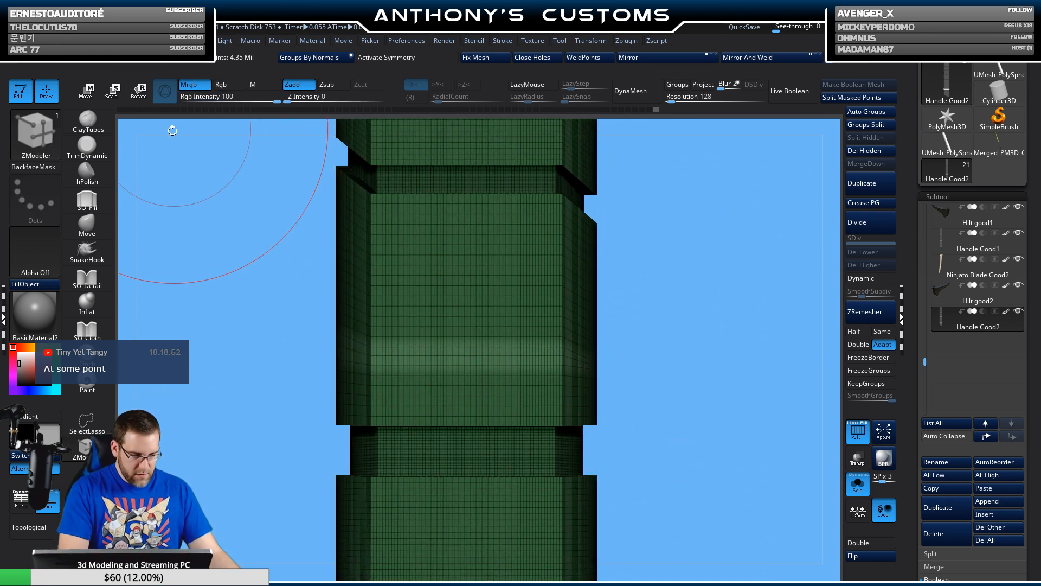
- Polygroup the polyloop band just below the handle's uppermost groove, isolate it, invert the visibility and delete the hidden band
{"action": "right_click_drag", "start_coordinate": [680, 395], "coordinate": [602, 209], "text": "ctrl"}
{"action": "right_click_drag", "start_coordinate": [640, 260], "coordinate": [598, 424], "text": "alt"}
{"action": "right_click_drag", "start_coordinate": [613, 345], "coordinate": [611, 411], "text": "ctrl"}
{"action": "right_click_drag", "start_coordinate": [612, 276], "coordinate": [614, 526], "text": "alt"}
{"action": "right_click_drag", "start_coordinate": [622, 344], "coordinate": [585, 388], "text": "alt"}
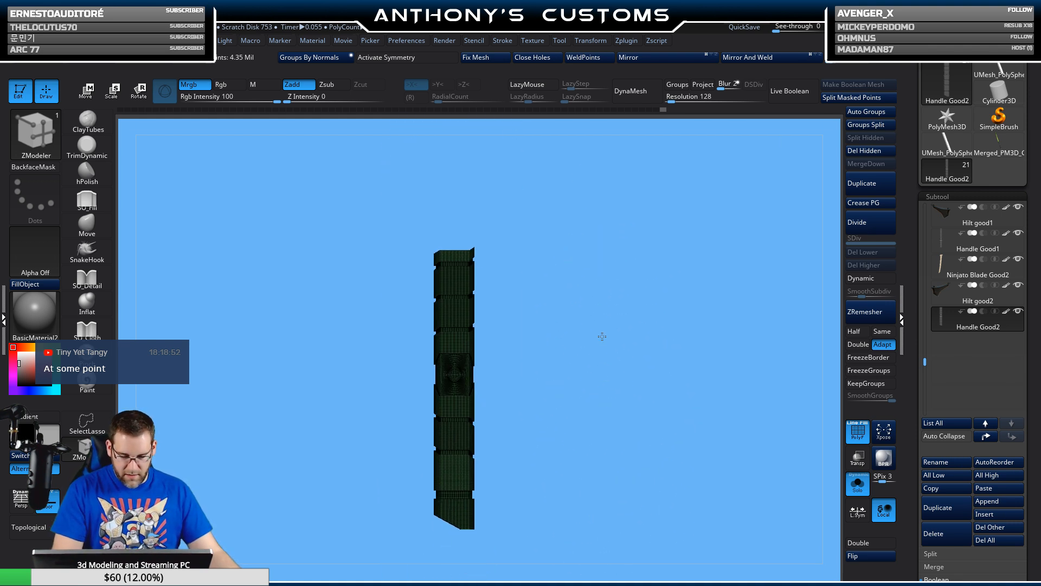
{"action": "right_click_drag", "start_coordinate": [602, 334], "coordinate": [607, 412], "text": "alt"}
{"action": "right_click_drag", "start_coordinate": [609, 353], "coordinate": [616, 428], "text": "ctrl"}
{"action": "right_click_drag", "start_coordinate": [605, 271], "coordinate": [597, 534], "text": "alt"}
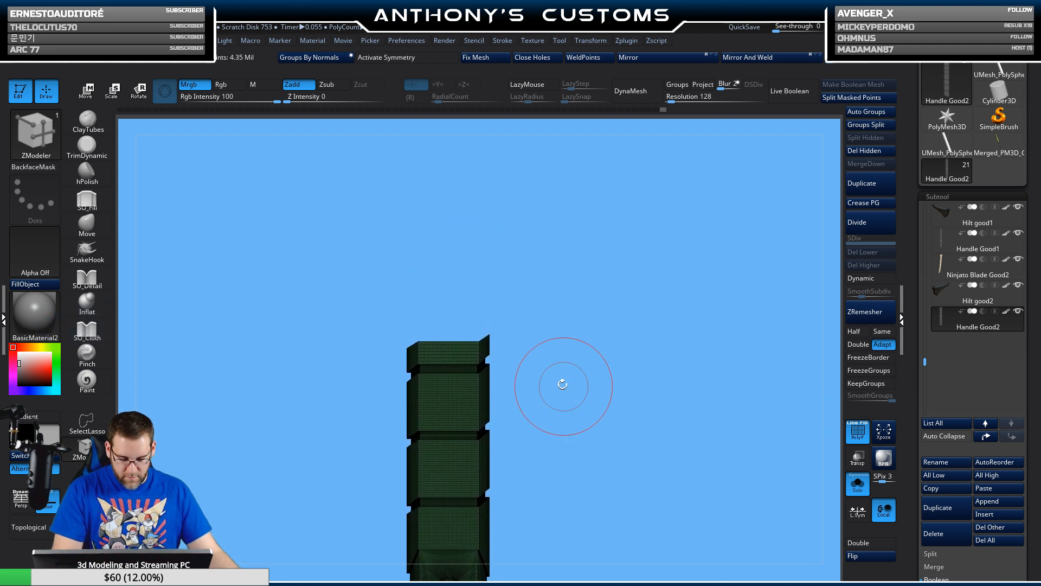
{"action": "right_click_drag", "start_coordinate": [546, 359], "coordinate": [538, 415], "text": "ctrl"}
{"action": "mouse_move", "coordinate": [552, 288]}
{"action": "right_mouse_down", "text": "alt"}
{"action": "mouse_move", "coordinate": [551, 472]}
{"action": "mouse_move", "coordinate": [546, 363]}
{"action": "mouse_move", "coordinate": [545, 379]}
{"action": "right_mouse_up", "text": "alt"}
{"action": "right_click_drag", "start_coordinate": [544, 307], "coordinate": [523, 494], "text": "alt"}
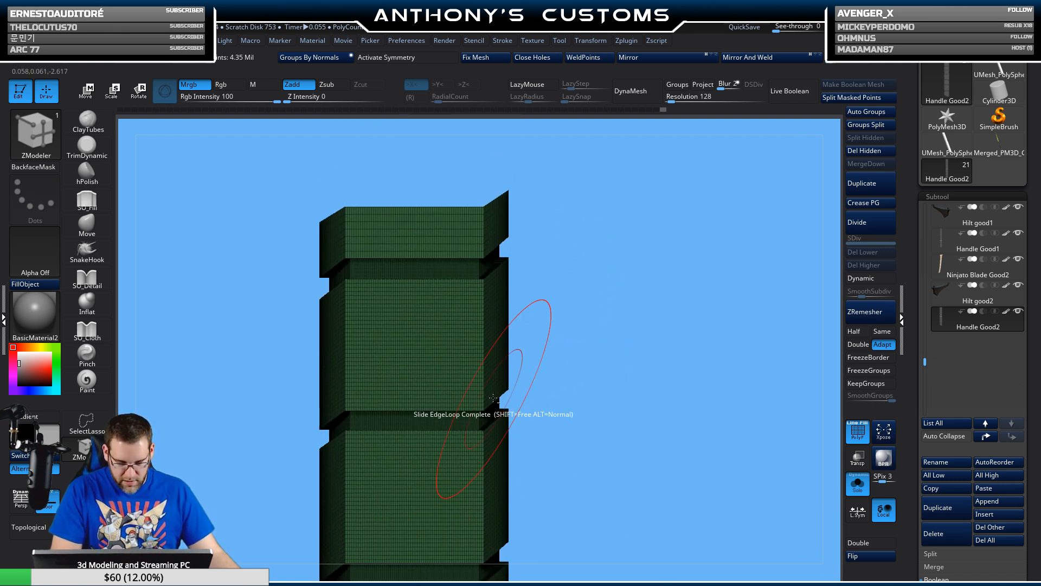
{"action": "right_click_drag", "start_coordinate": [493, 399], "coordinate": [478, 477], "text": "alt"}
{"action": "right_click_drag", "start_coordinate": [401, 369], "coordinate": [388, 545], "text": "ctrl"}
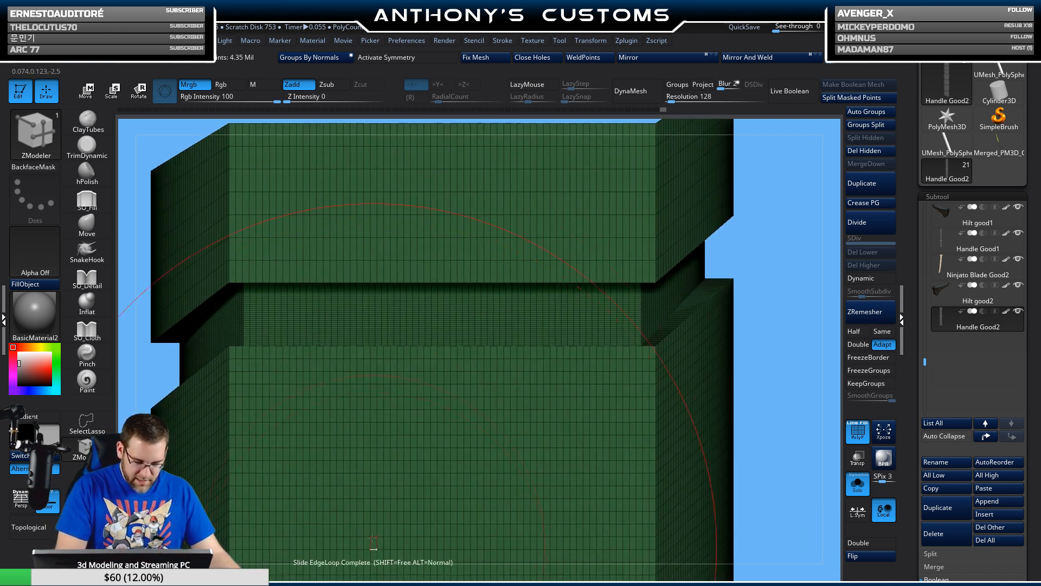
{"action": "left_click", "coordinate": [393, 364]}
{"action": "left_click", "coordinate": [398, 358], "text": "ctrl+shift"}
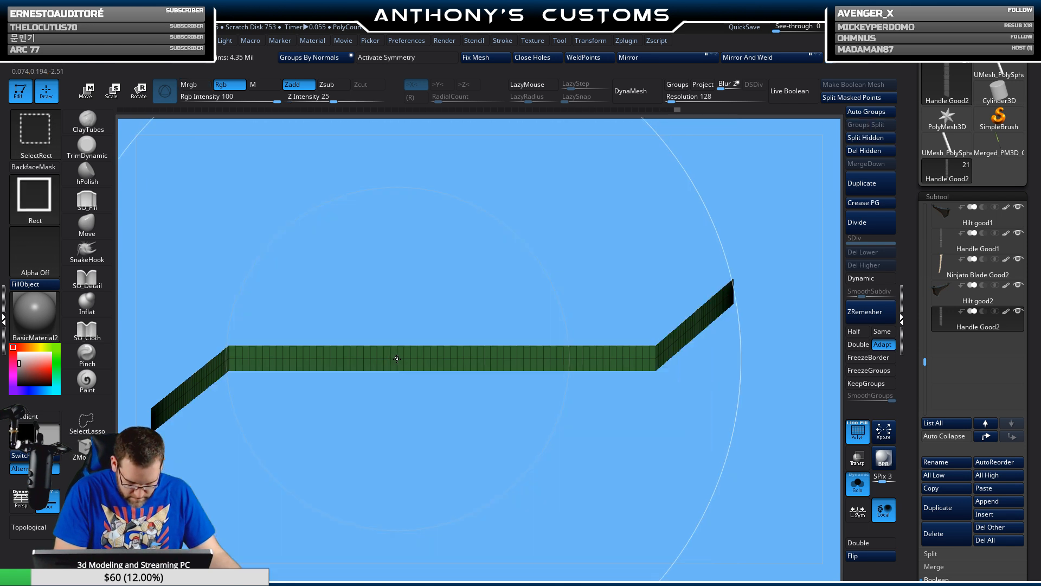
{"action": "left_click_drag", "start_coordinate": [711, 420], "coordinate": [766, 392], "text": "ctrl+shift"}
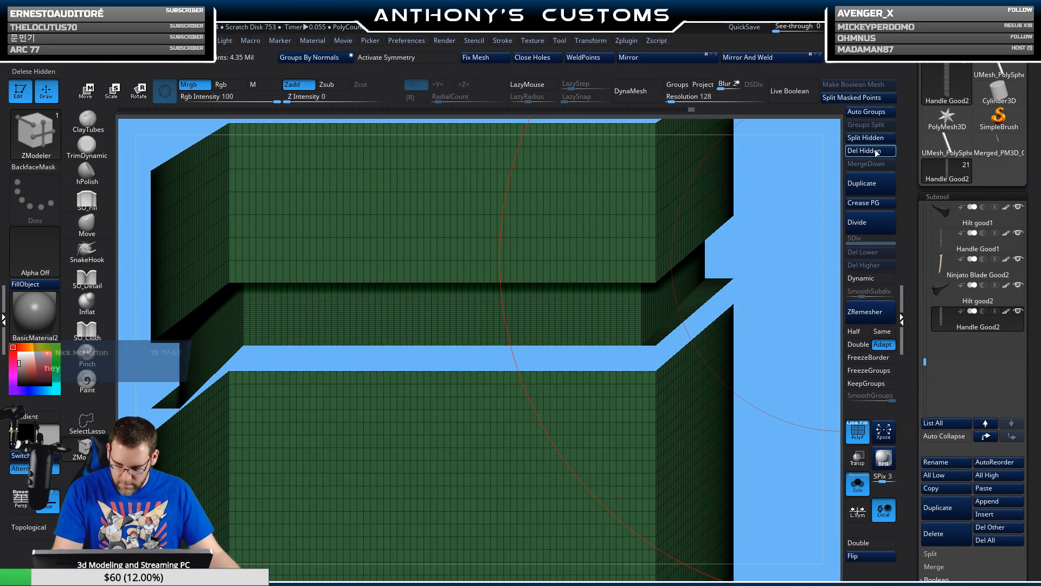
- Auto-group the separated handle pieces, isolate the long lower piece and delete the hidden top piece
{"action": "left_click", "coordinate": [869, 111]}
{"action": "left_click", "coordinate": [685, 365], "text": "ctrl+shift"}
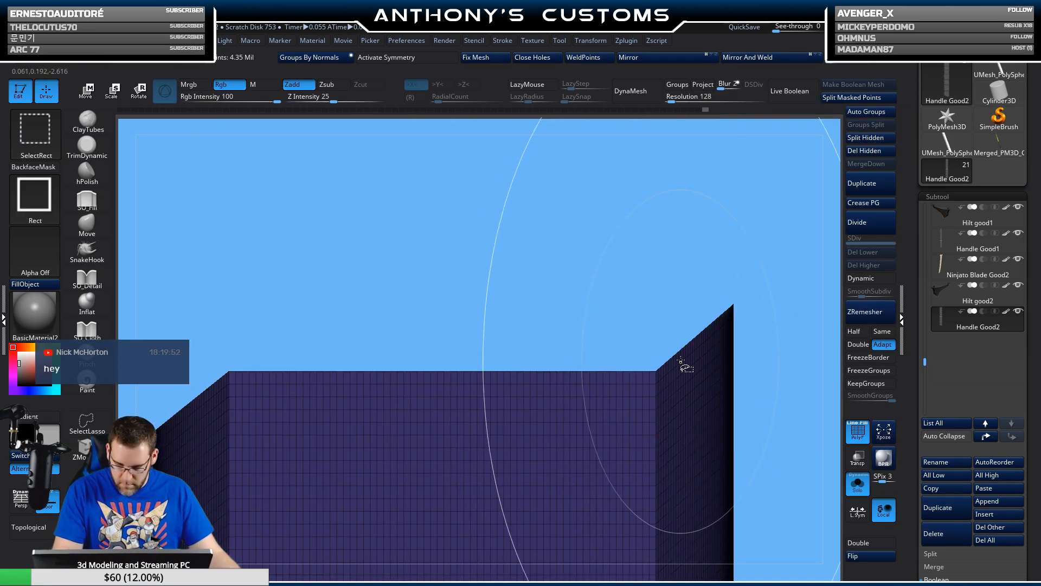
{"action": "left_click", "coordinate": [878, 154]}
{"action": "left_click_drag", "start_coordinate": [763, 269], "coordinate": [770, 347], "text": "alt"}
{"action": "left_click_drag", "start_coordinate": [714, 196], "coordinate": [622, 231], "text": "alt"}
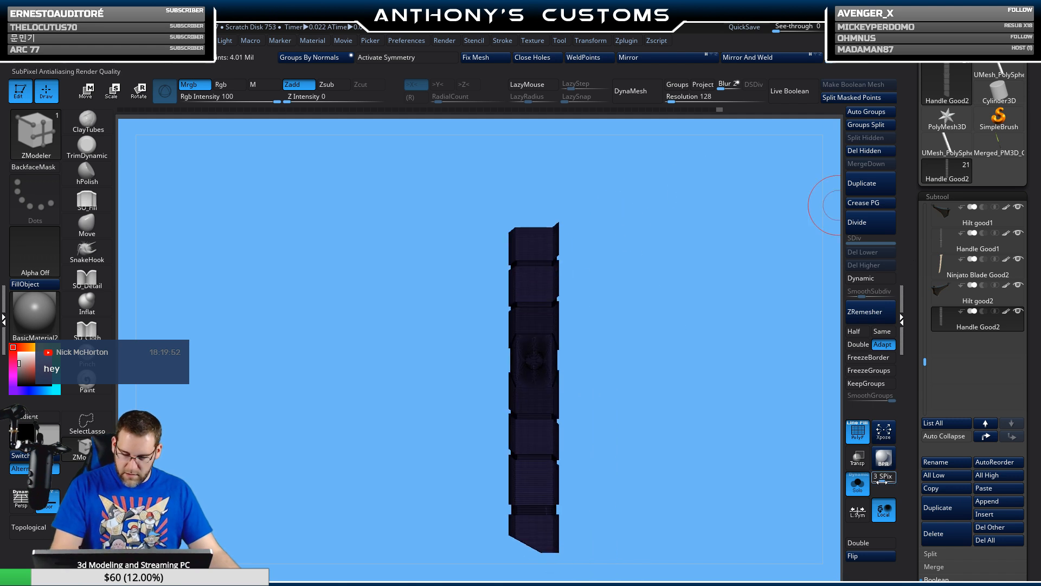
- Turn off Solo and move the shortened handle up about 0.09 so it meets the third sword's hilt
{"action": "left_click", "coordinate": [858, 484]}
{"action": "left_click_drag", "start_coordinate": [737, 454], "coordinate": [678, 457], "text": "alt"}
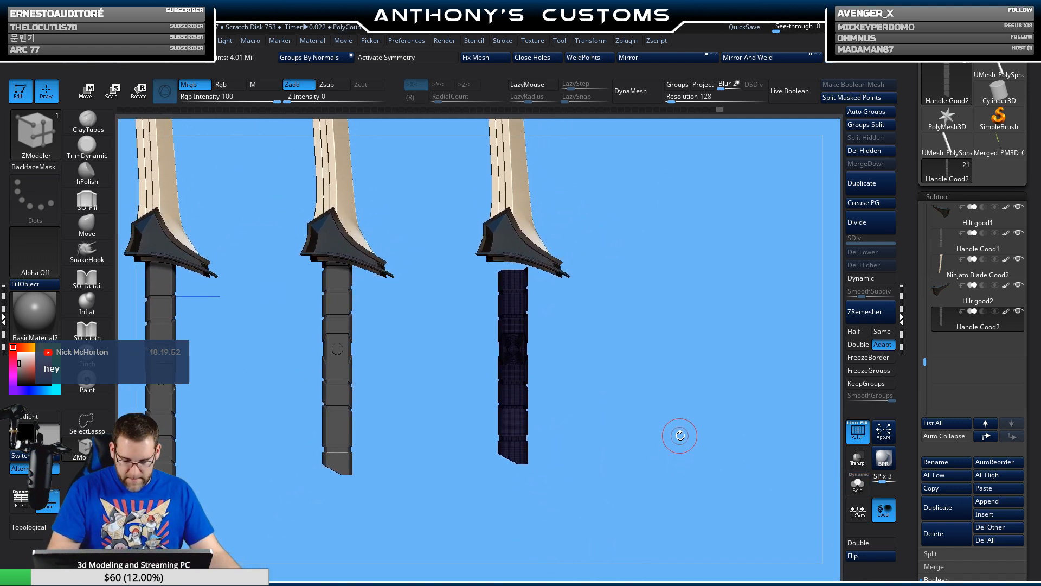
{"action": "key", "text": "w"}
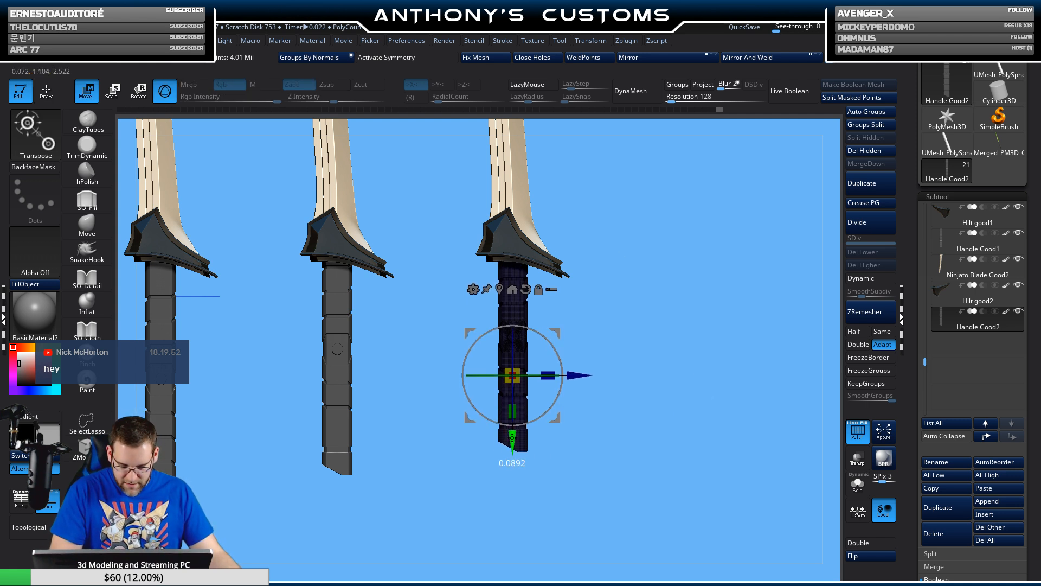
- Examine the joint between the shortened handle and its hilt, and compare the third sword's proportions with the other two
{"action": "left_click_drag", "start_coordinate": [644, 335], "coordinate": [651, 466]}
{"action": "left_click_drag", "start_coordinate": [684, 311], "coordinate": [621, 461], "text": "alt"}
{"action": "left_click_drag", "start_coordinate": [621, 409], "coordinate": [541, 424]}
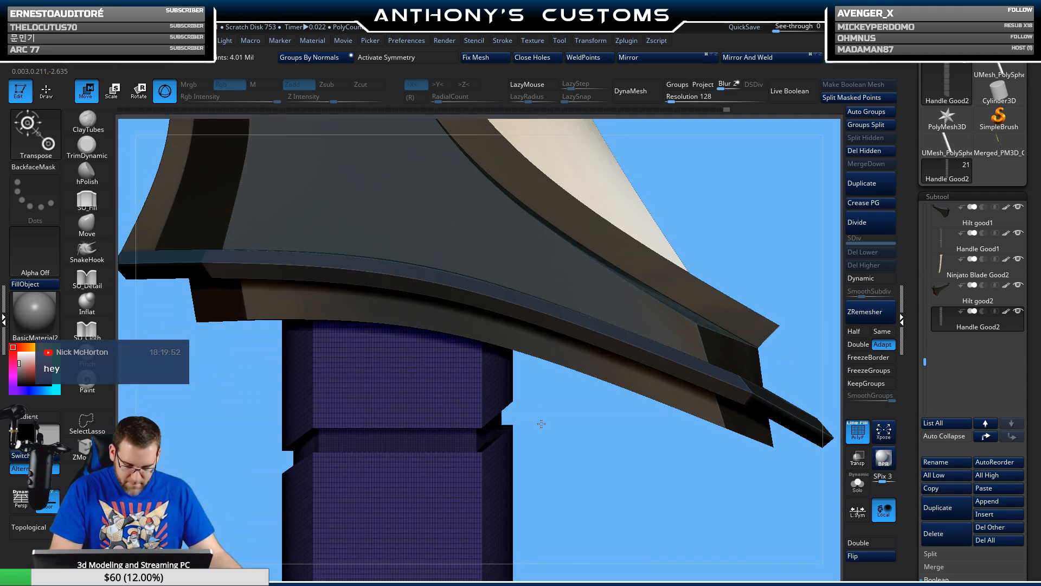
{"action": "left_click_drag", "start_coordinate": [586, 467], "coordinate": [528, 288], "text": "alt"}
{"action": "key", "text": "f"}
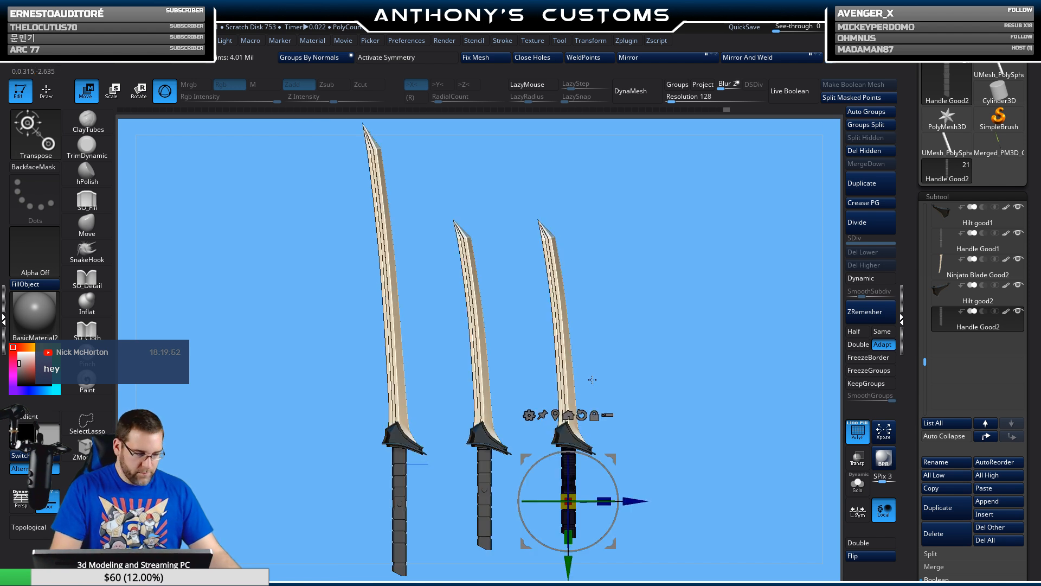
{"action": "left_click_drag", "start_coordinate": [692, 416], "coordinate": [681, 356], "text": "alt"}
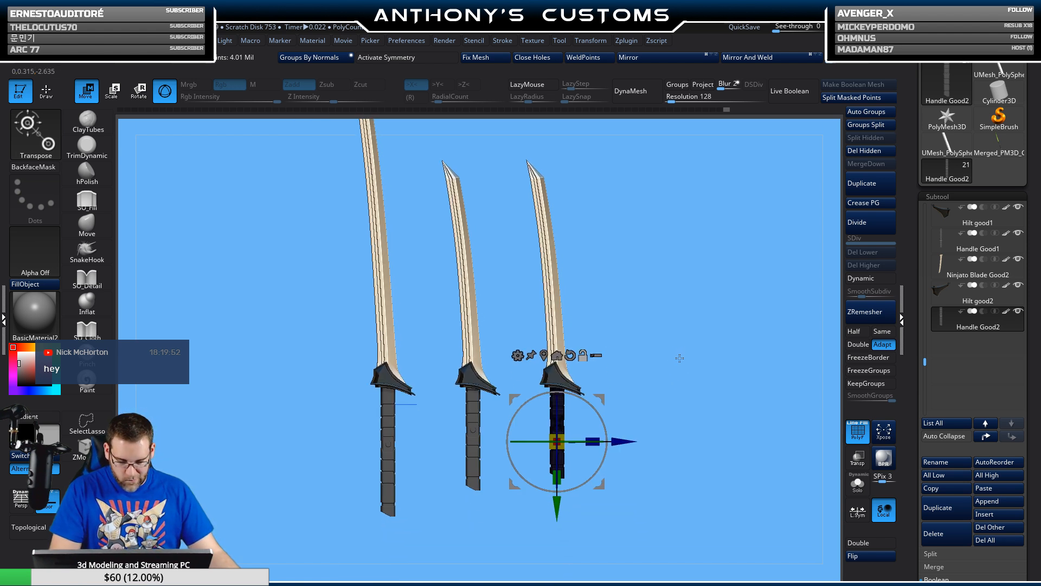
{"action": "key", "text": "q"}
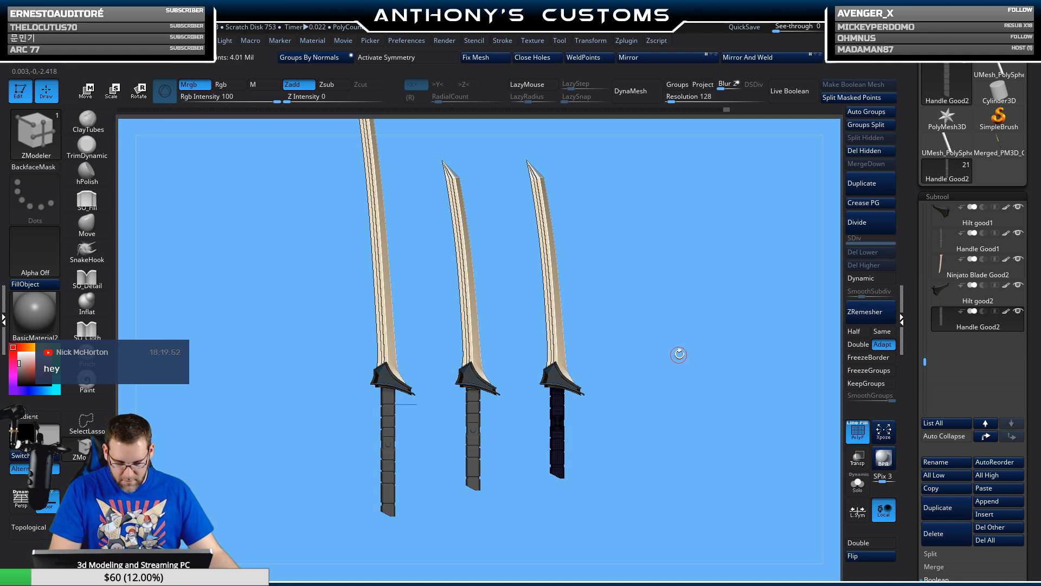
{"action": "left_click_drag", "start_coordinate": [660, 360], "coordinate": [658, 502]}
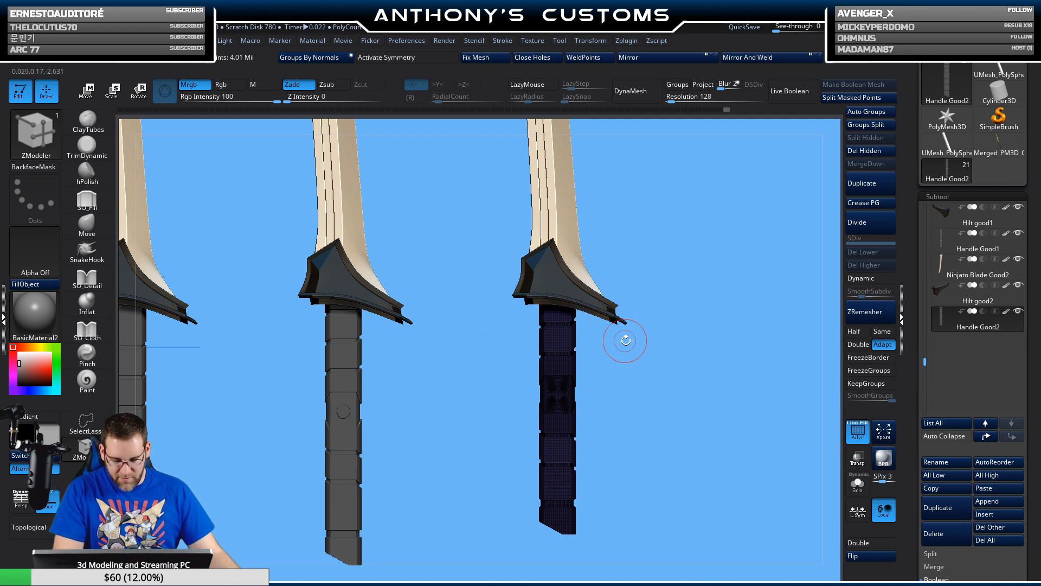
{"action": "left_click_drag", "start_coordinate": [715, 309], "coordinate": [667, 271], "text": "alt"}
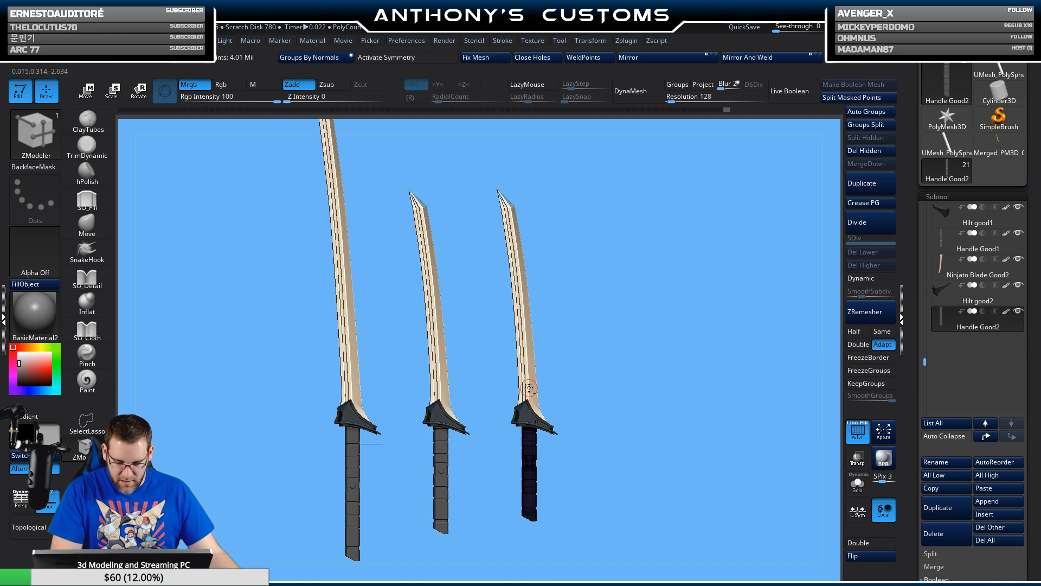
- Select Ninjato Blade Good2, turn Dynamic Subdiv off, mask the blade's base at the hilt, and turn Dynamic Subdiv back on
{"action": "left_click", "coordinate": [529, 387], "text": "alt"}
{"action": "left_click_drag", "start_coordinate": [692, 400], "coordinate": [675, 510], "text": "alt"}
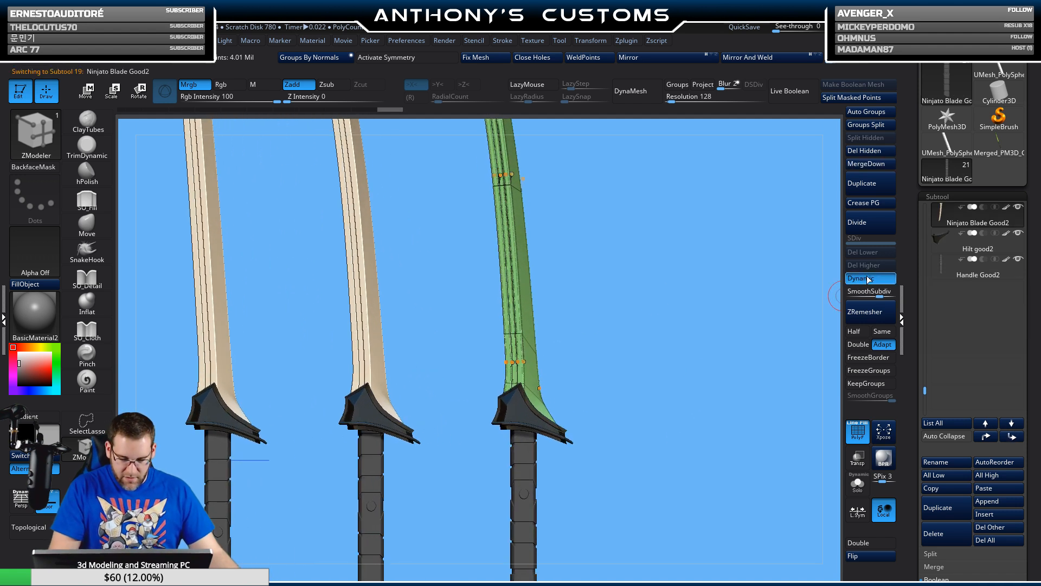
{"action": "left_click", "coordinate": [870, 280]}
{"action": "left_click_drag", "start_coordinate": [618, 476], "coordinate": [479, 345], "text": "ctrl"}
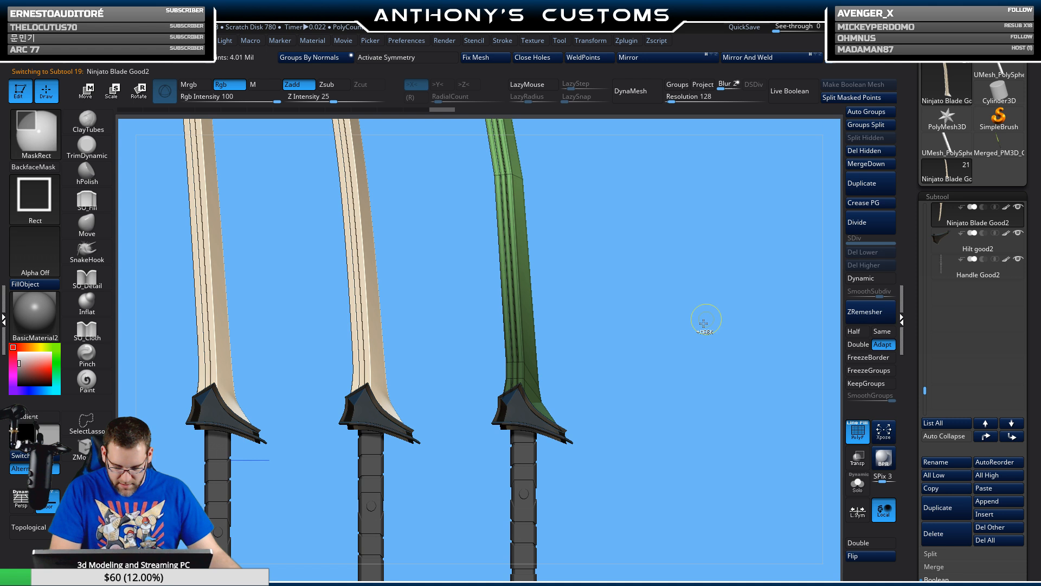
{"action": "left_click", "coordinate": [873, 280]}
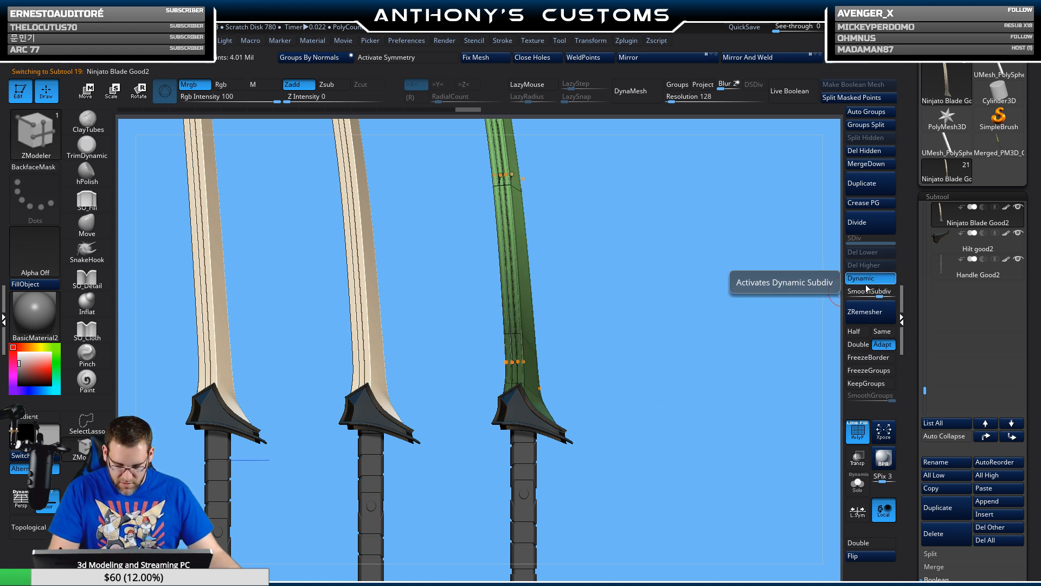
- Shorten the unmasked part of the third sword's blade by scaling it lengthwise to about 0.61
{"action": "key", "text": "w"}
{"action": "left_click_drag", "start_coordinate": [700, 358], "coordinate": [672, 360]}
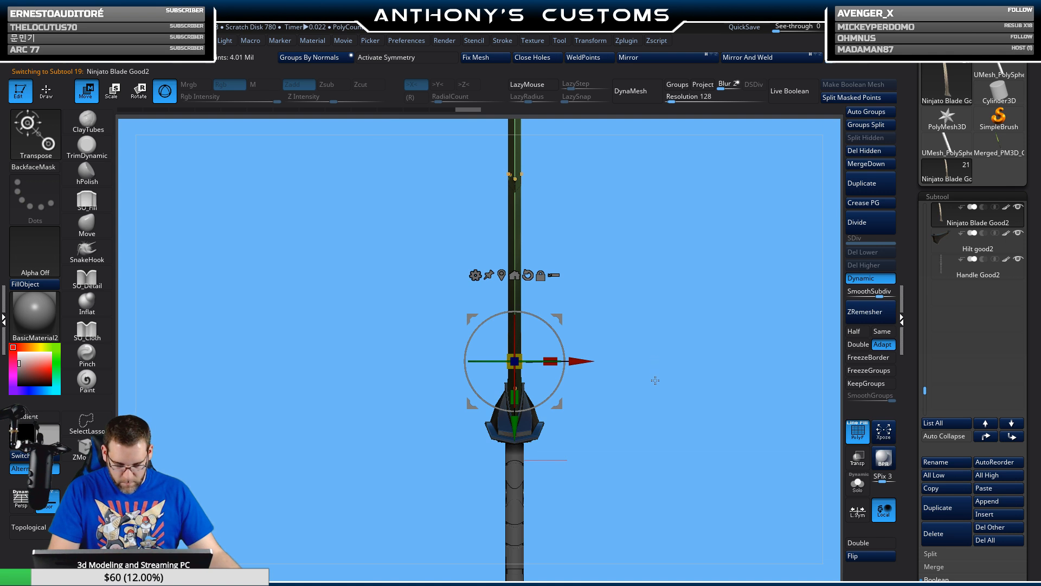
{"action": "left_click_drag", "start_coordinate": [653, 381], "coordinate": [702, 378], "text": "shift"}
{"action": "left_click_drag", "start_coordinate": [645, 300], "coordinate": [637, 327], "text": "alt"}
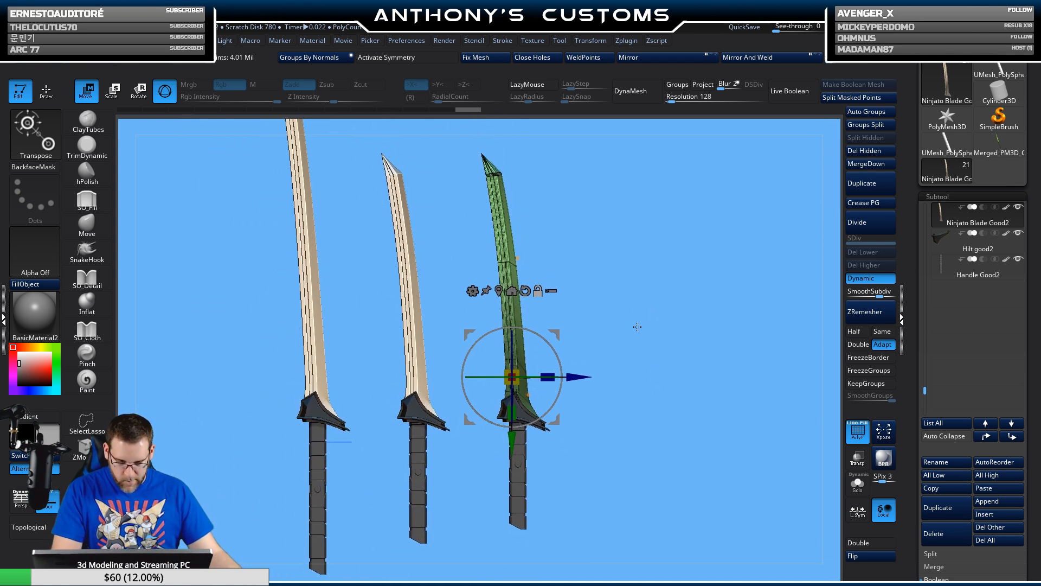
{"action": "left_click_drag", "start_coordinate": [557, 356], "coordinate": [555, 352], "text": "alt"}
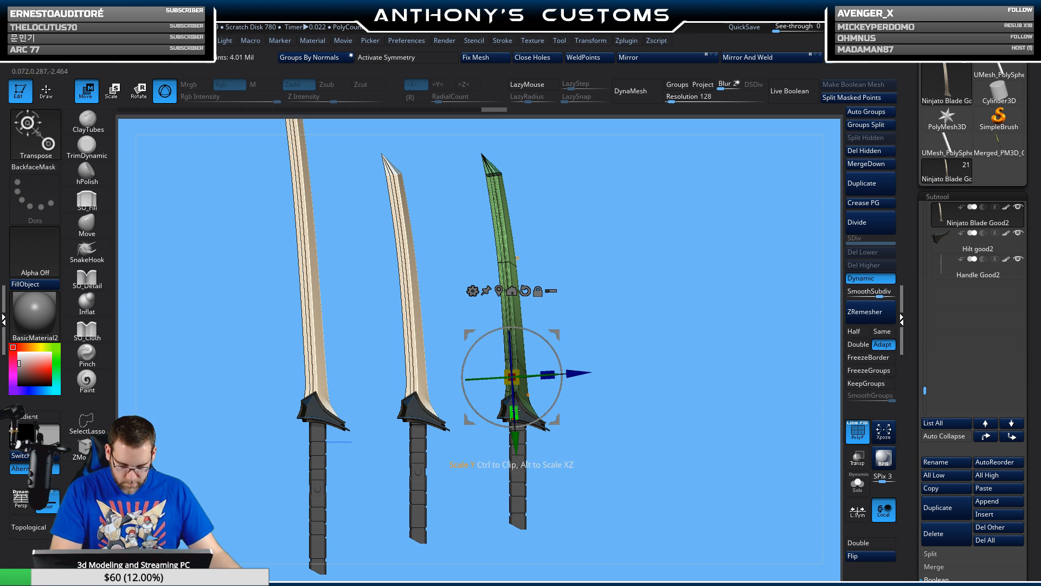
{"action": "left_click_drag", "start_coordinate": [515, 413], "coordinate": [516, 389]}
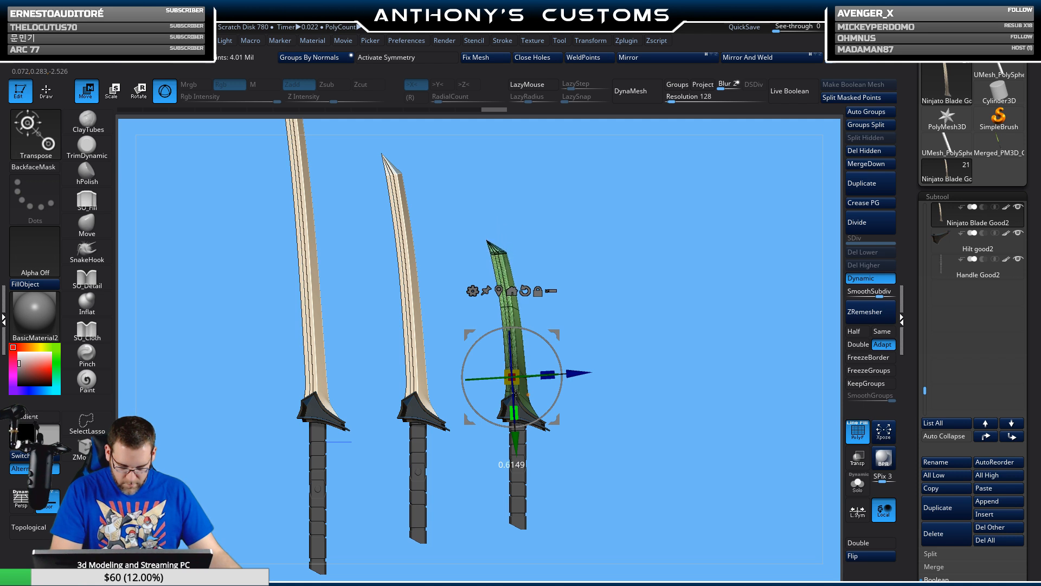
- Rotate the shortened part of the blade slightly to line up with its masked base, clear the mask and hide the polyframe display
{"action": "left_click_drag", "start_coordinate": [681, 356], "coordinate": [610, 346]}
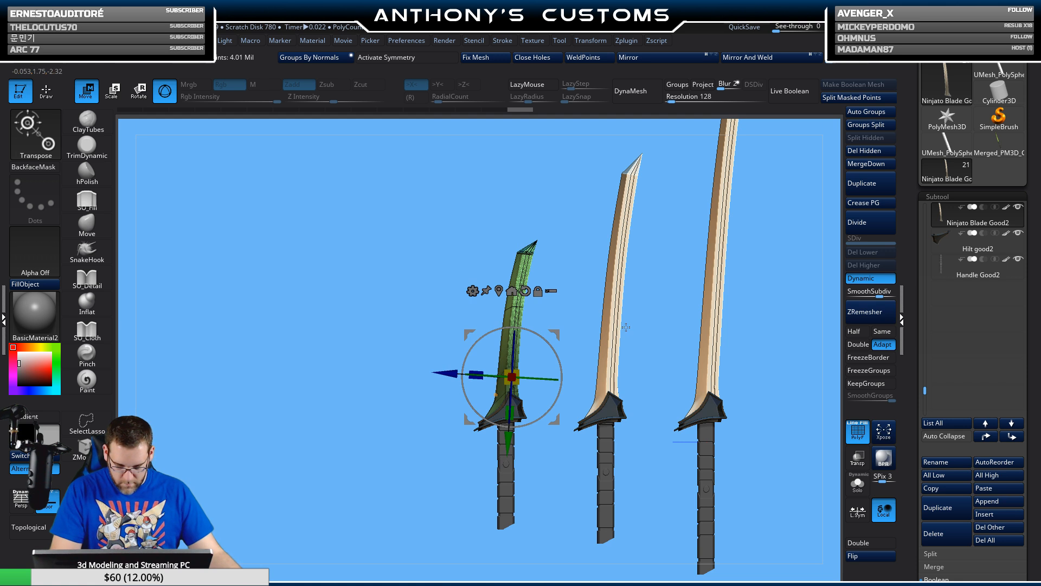
{"action": "left_click_drag", "start_coordinate": [578, 428], "coordinate": [653, 442]}
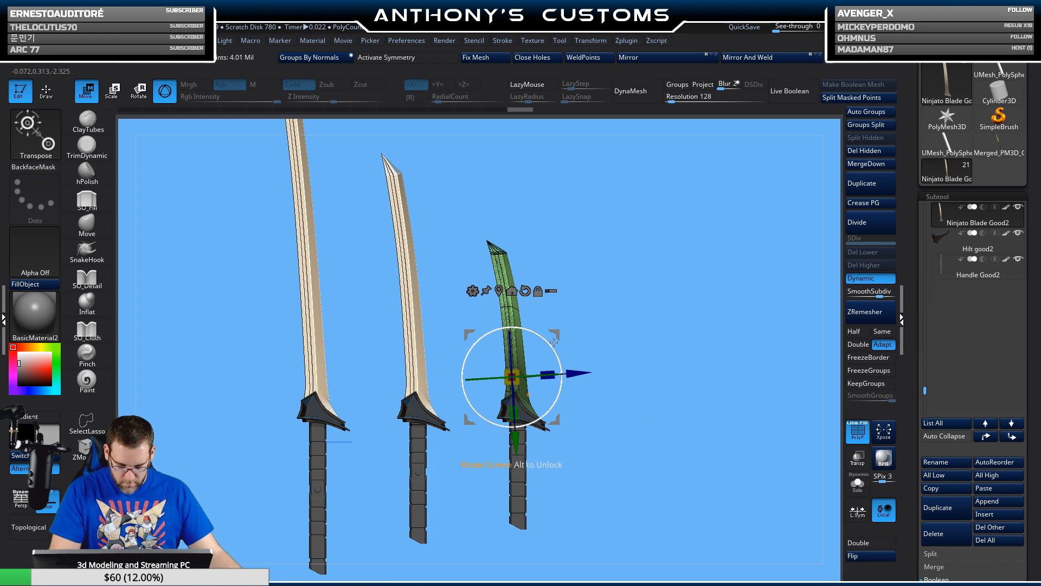
{"action": "left_click_drag", "start_coordinate": [555, 355], "coordinate": [556, 355]}
{"action": "key", "text": "q"}
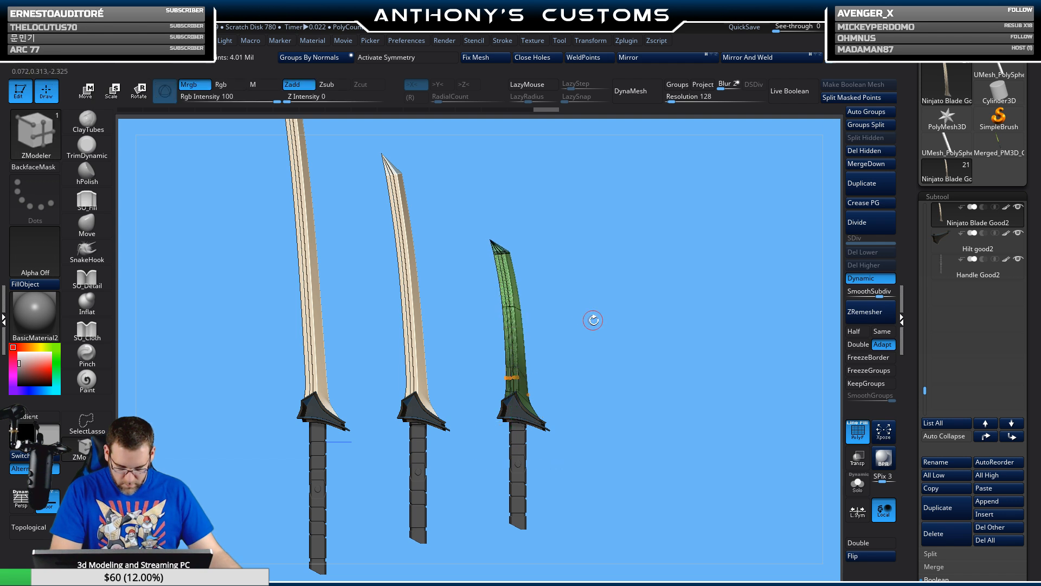
{"action": "left_click_drag", "start_coordinate": [637, 359], "coordinate": [739, 386], "text": "ctrl"}
{"action": "key", "text": "shift+f"}
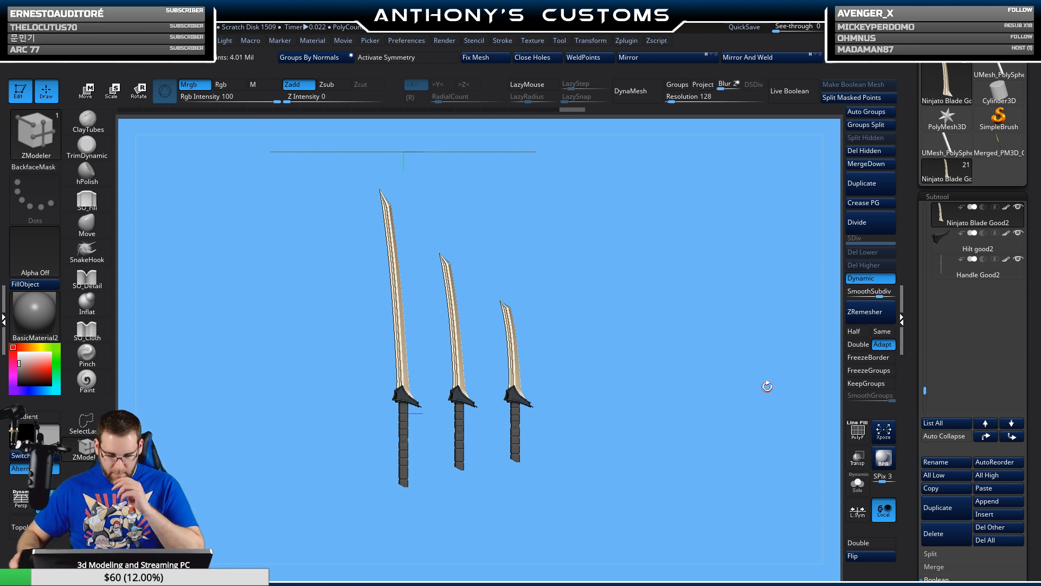
- Place the gizmo mid-blade on the third sword, align it with the blade's lean and start the Bend Curve deformer
{"action": "key", "text": "w"}
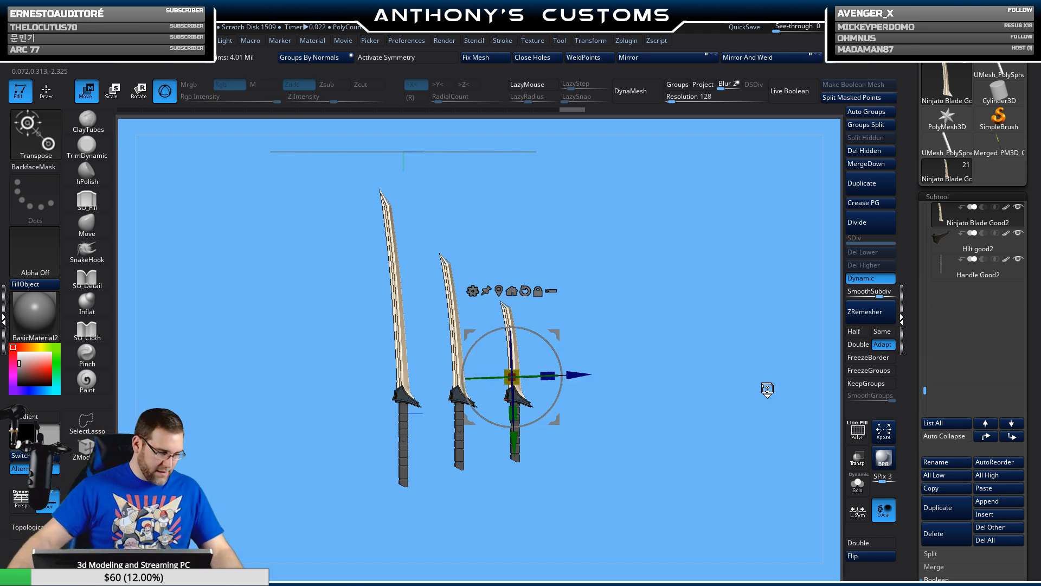
{"action": "left_click_drag", "start_coordinate": [643, 348], "coordinate": [646, 487], "text": "alt"}
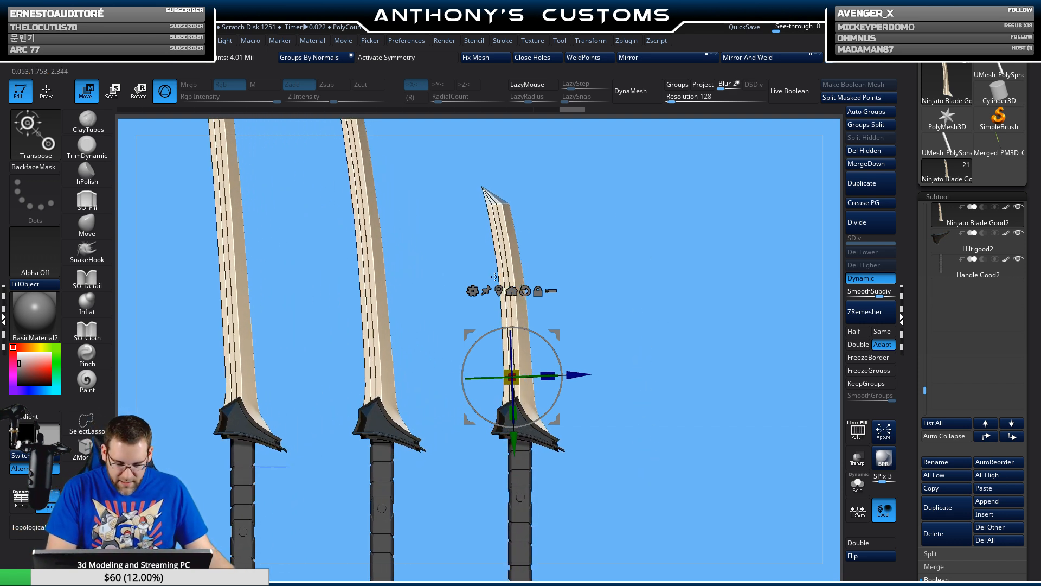
{"action": "left_click", "coordinate": [522, 287], "text": "alt"}
{"action": "left_click_drag", "start_coordinate": [649, 246], "coordinate": [682, 275], "text": "shift"}
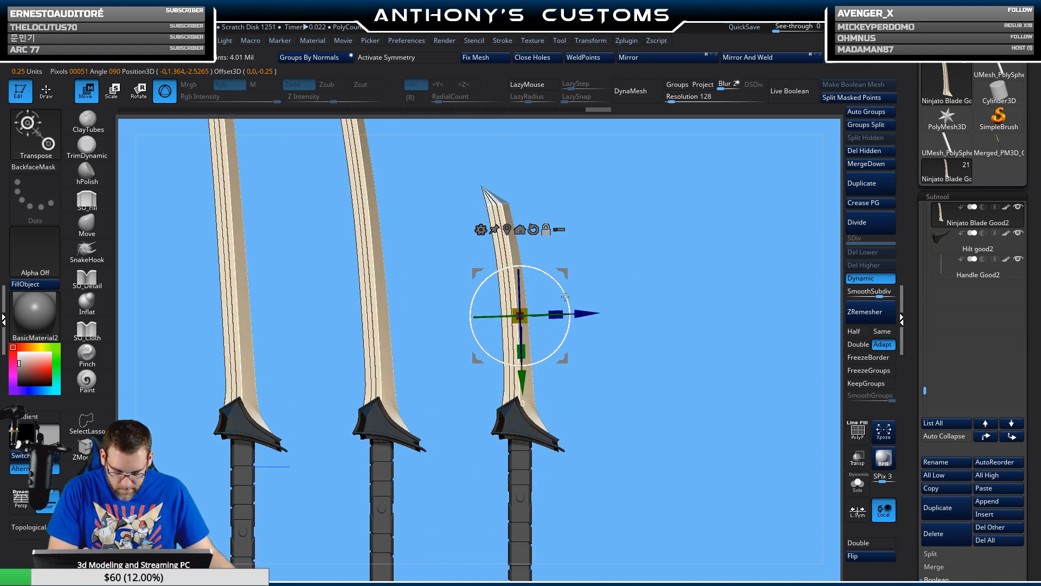
{"action": "left_click_drag", "start_coordinate": [567, 297], "coordinate": [565, 295], "text": "alt"}
{"action": "left_click", "coordinate": [481, 229]}
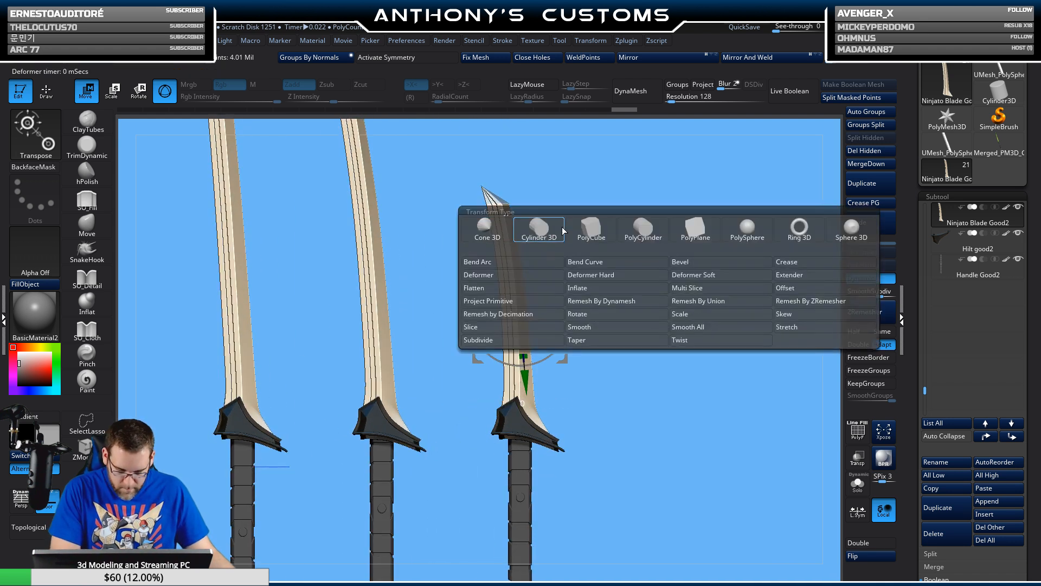
{"action": "left_click", "coordinate": [584, 261]}
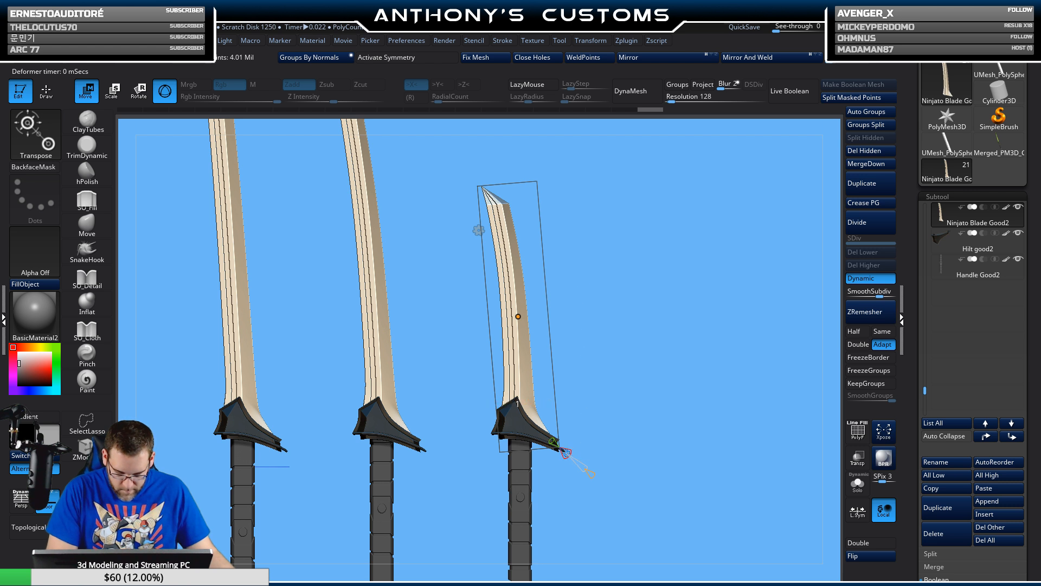
- Add control points to the bend curve, shift its tip and middle points slightly to refine the blade's curvature, and finish the deformation
{"action": "left_click_drag", "start_coordinate": [568, 455], "coordinate": [602, 483]}
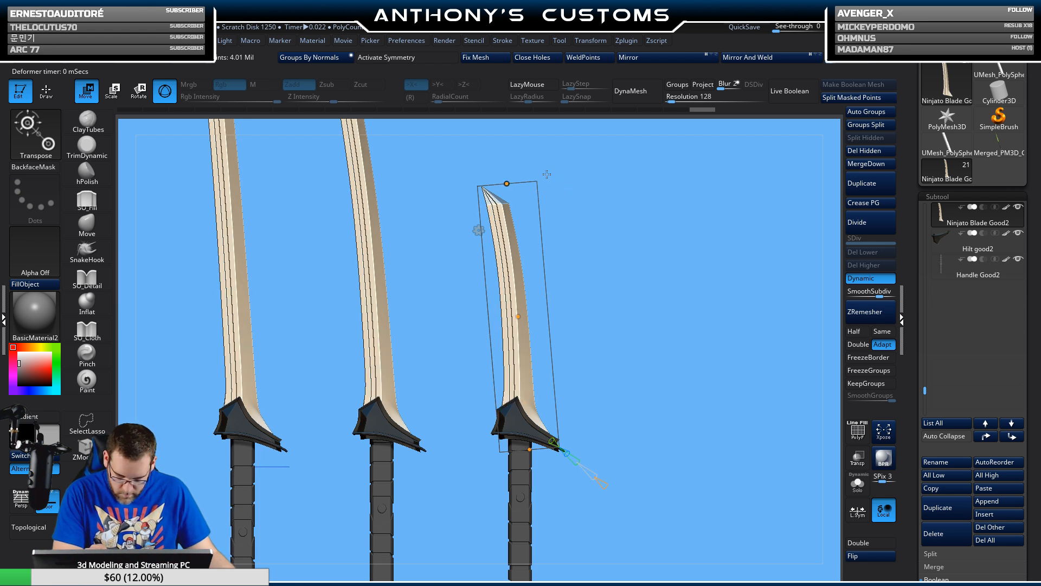
{"action": "left_click_drag", "start_coordinate": [507, 183], "coordinate": [511, 183]}
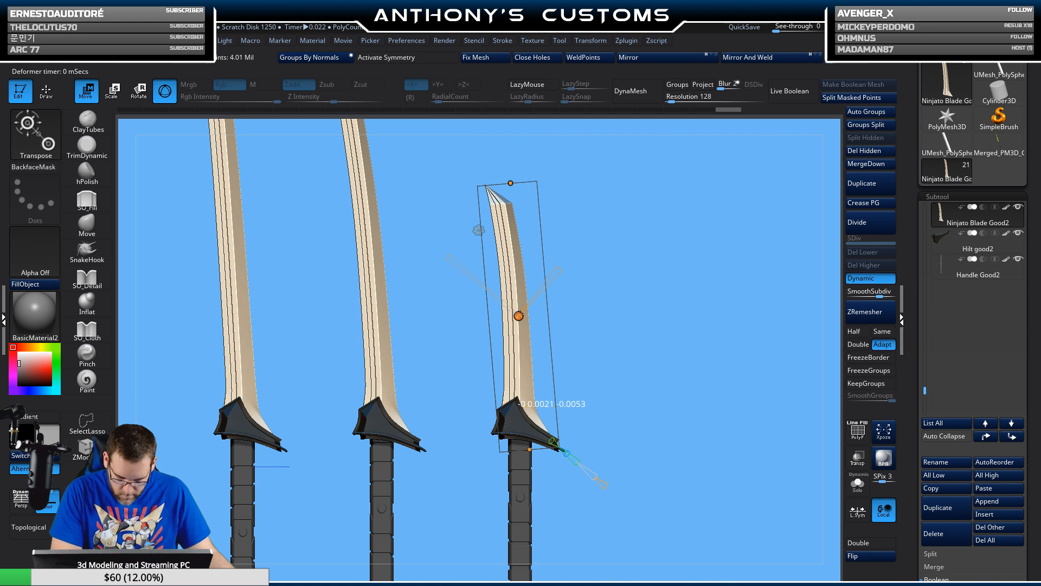
{"action": "left_click_drag", "start_coordinate": [519, 316], "coordinate": [517, 316]}
{"action": "left_click_drag", "start_coordinate": [709, 279], "coordinate": [734, 295]}
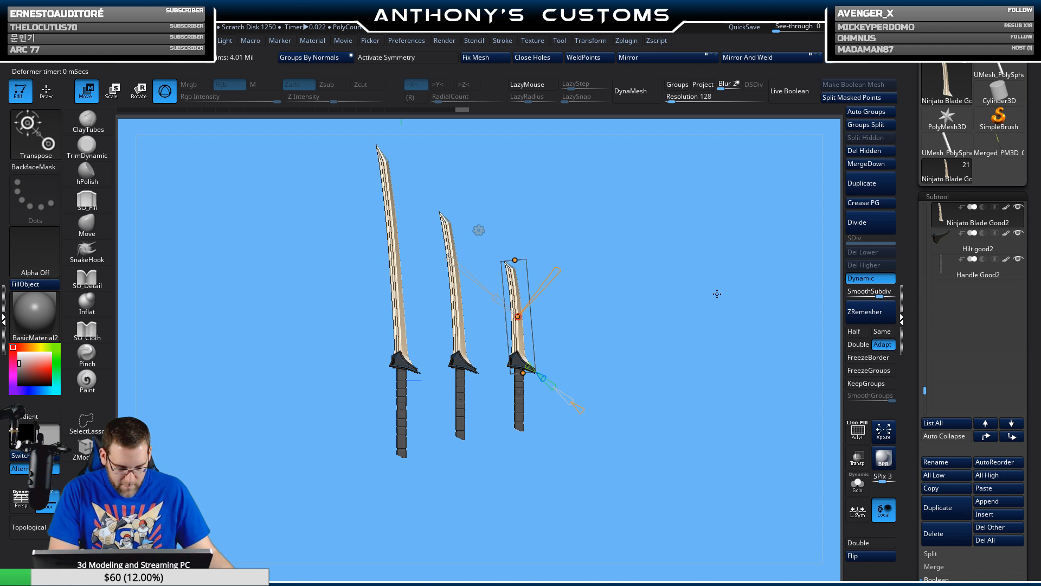
{"action": "key", "text": "y"}
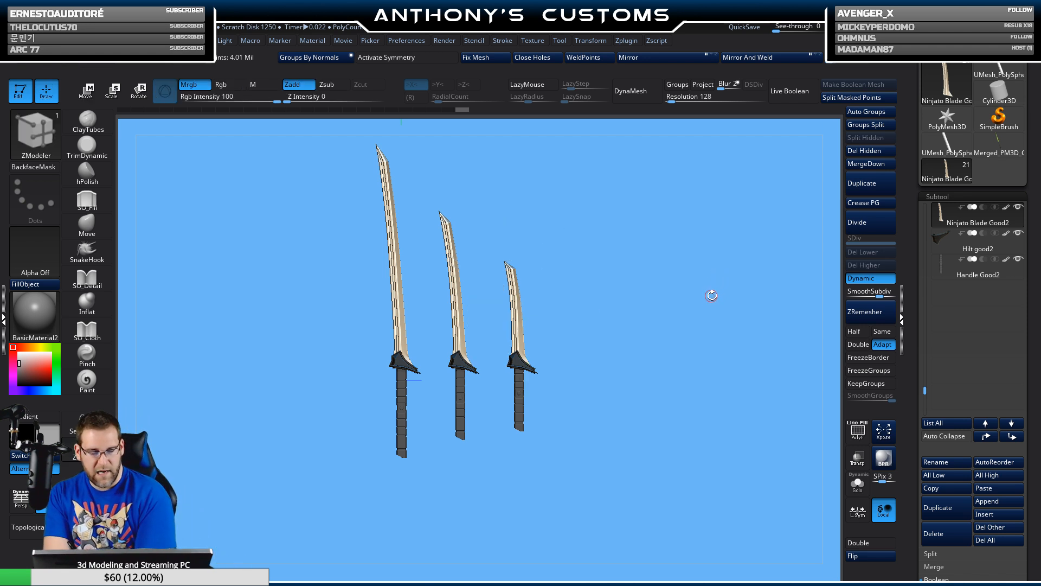
- Select the longest sword's hilt, show its polyframe and turn Dynamic Subdiv off, with the hilt and handle joint in close view
{"action": "left_click", "coordinate": [402, 362], "text": "alt"}
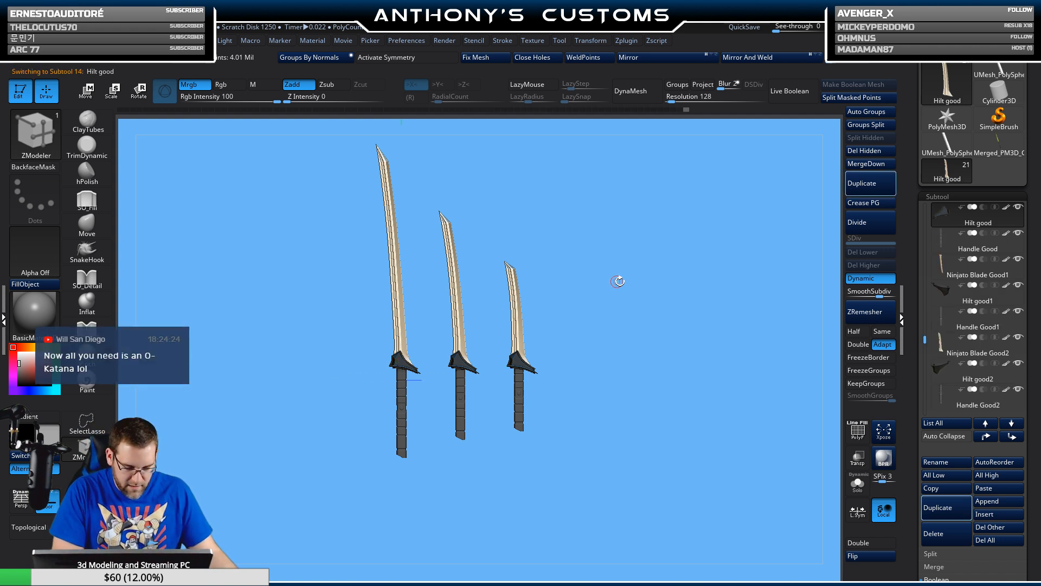
{"action": "left_click_drag", "start_coordinate": [620, 281], "coordinate": [697, 352], "text": "alt"}
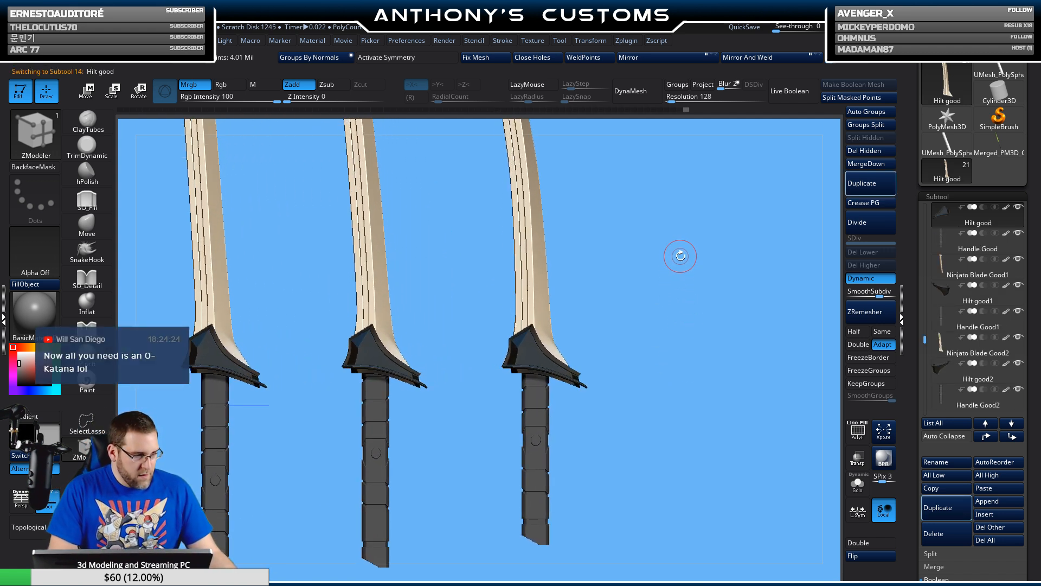
{"action": "mouse_move", "coordinate": [678, 292]}
{"action": "left_mouse_down"}
{"action": "mouse_move", "coordinate": [675, 314]}
{"action": "mouse_move", "coordinate": [679, 305]}
{"action": "left_mouse_up"}
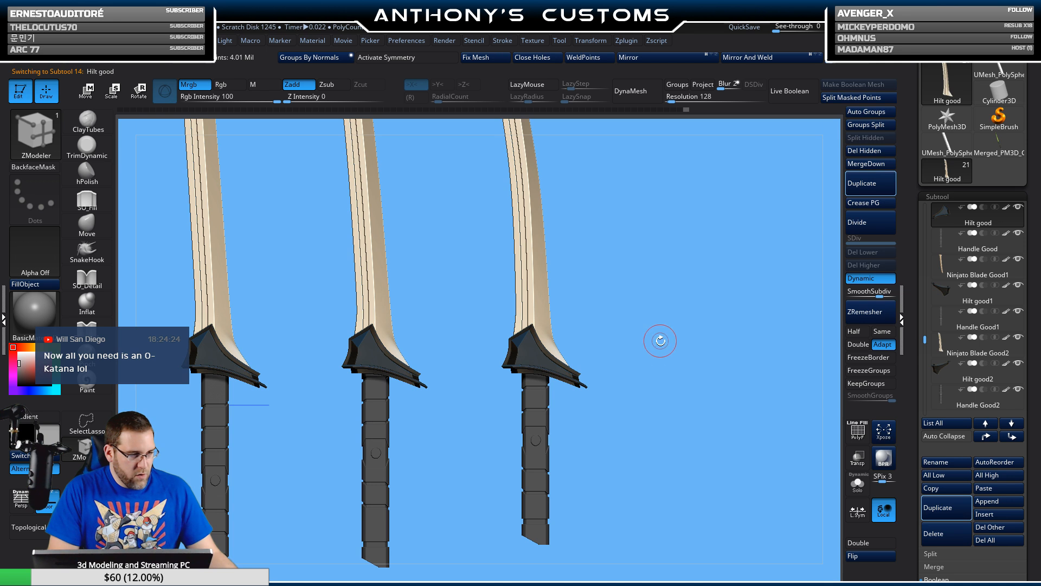
{"action": "left_click_drag", "start_coordinate": [645, 377], "coordinate": [744, 347], "text": "alt"}
{"action": "key", "text": "shift+f"}
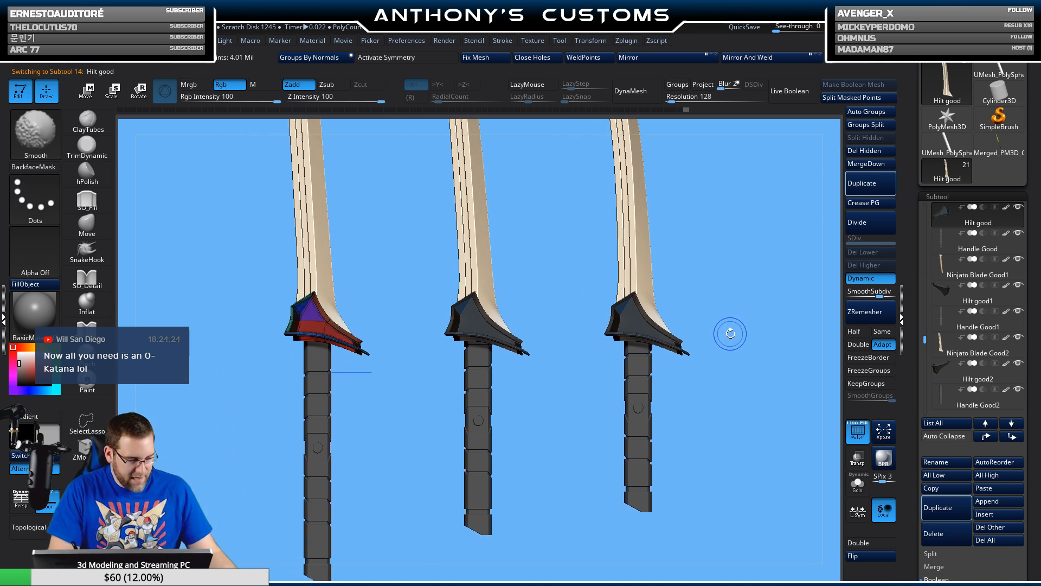
{"action": "mouse_move", "coordinate": [410, 418]}
{"action": "left_mouse_down", "text": "alt"}
{"action": "mouse_move", "coordinate": [412, 454]}
{"action": "mouse_move", "coordinate": [317, 461]}
{"action": "left_mouse_up", "text": "alt"}
{"action": "left_click_drag", "start_coordinate": [515, 464], "coordinate": [627, 430], "text": "alt"}
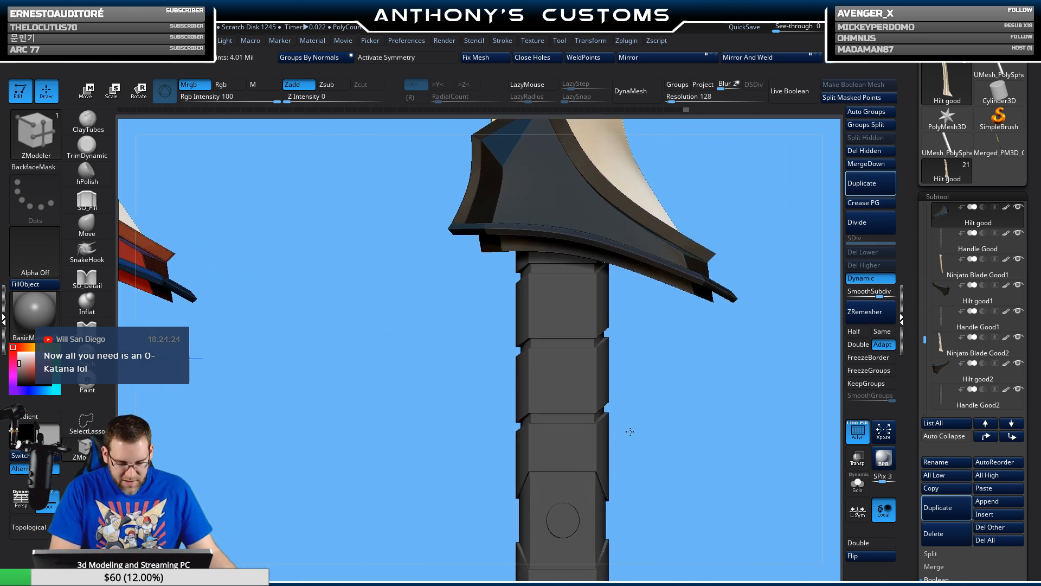
{"action": "left_click_drag", "start_coordinate": [358, 417], "coordinate": [514, 471], "text": "alt"}
{"action": "left_click", "coordinate": [861, 278]}
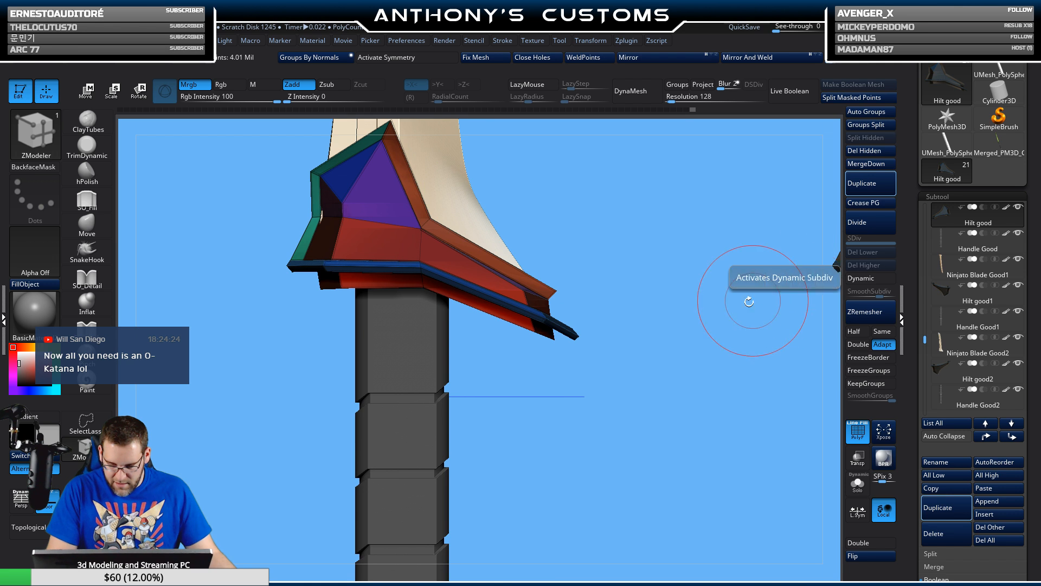
{"action": "left_click_drag", "start_coordinate": [568, 438], "coordinate": [558, 418]}
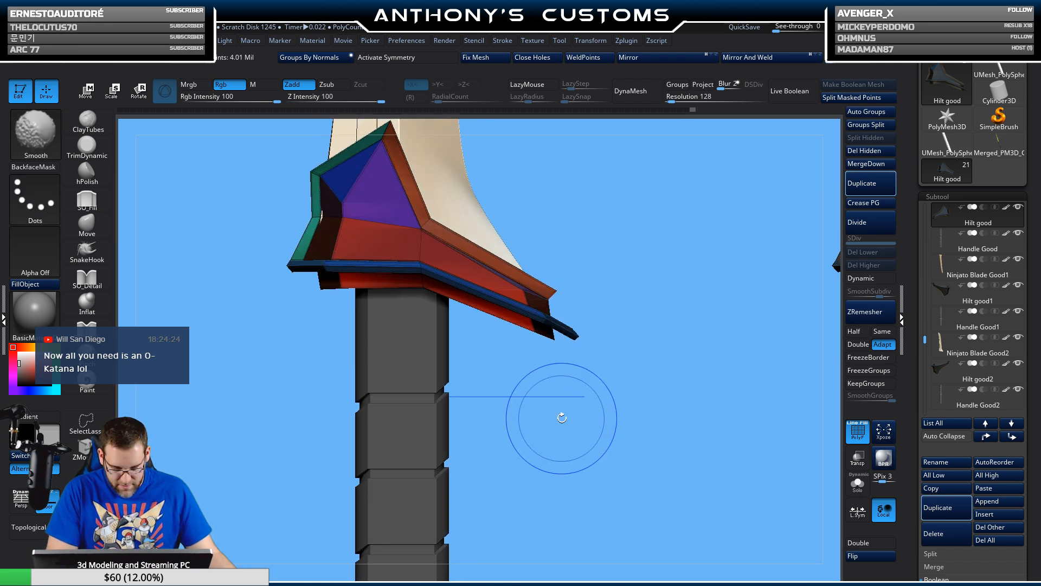
- Mask everything on the hilt except its lower collar, move the collar's bottom edge down over the handle and clear the mask
{"action": "key", "text": "ctrl"}
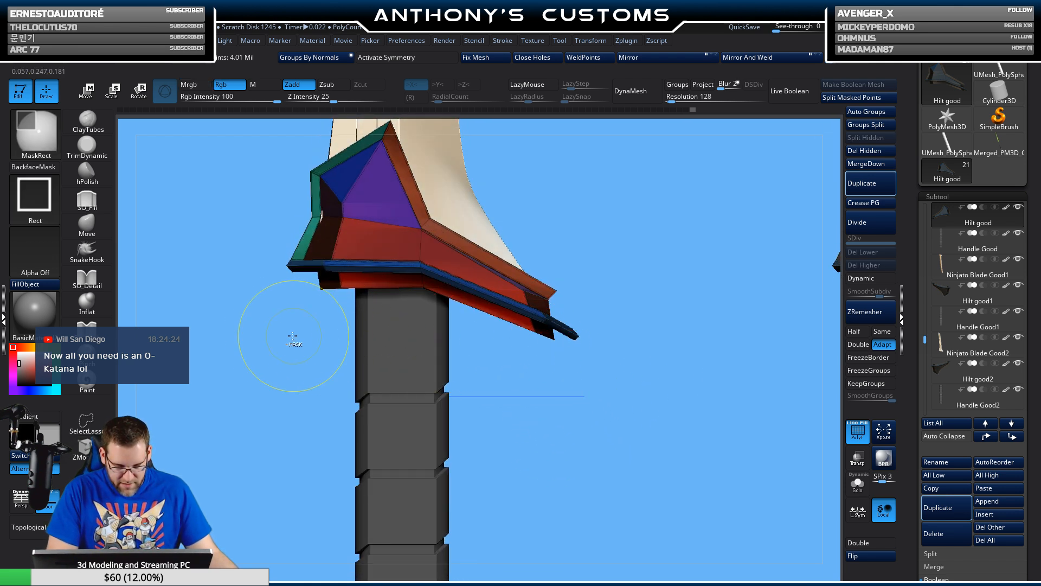
{"action": "left_click_drag", "start_coordinate": [312, 291], "coordinate": [438, 281], "text": "ctrl"}
{"action": "left_click", "coordinate": [690, 299], "text": "ctrl"}
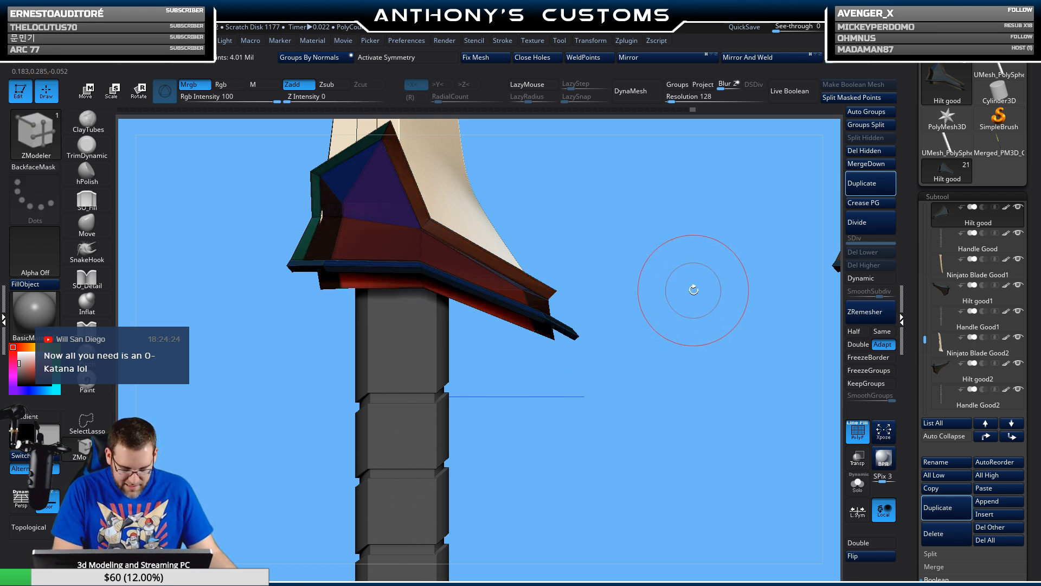
{"action": "key", "text": "w"}
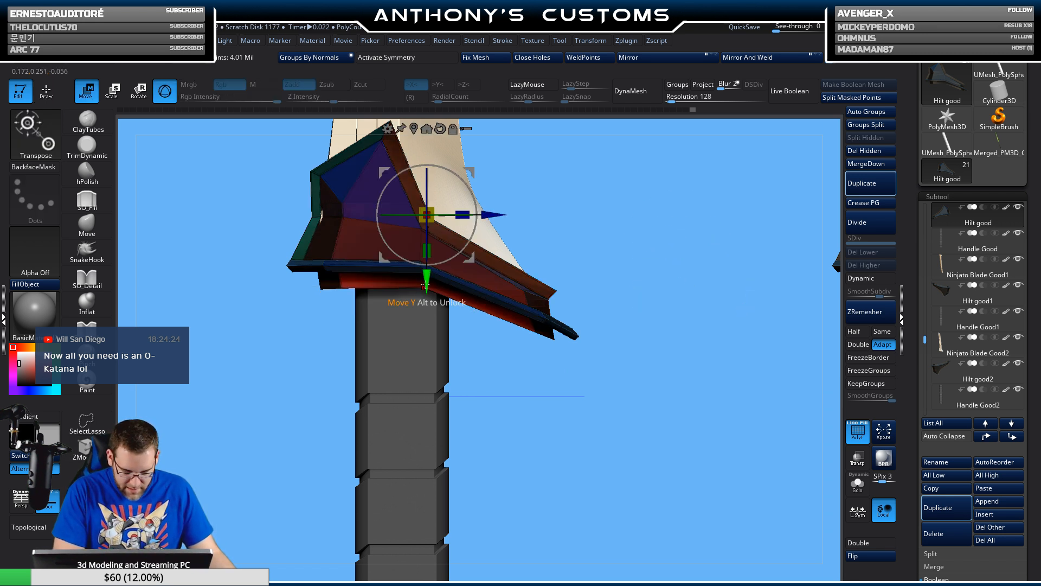
{"action": "left_click_drag", "start_coordinate": [423, 286], "coordinate": [423, 301]}
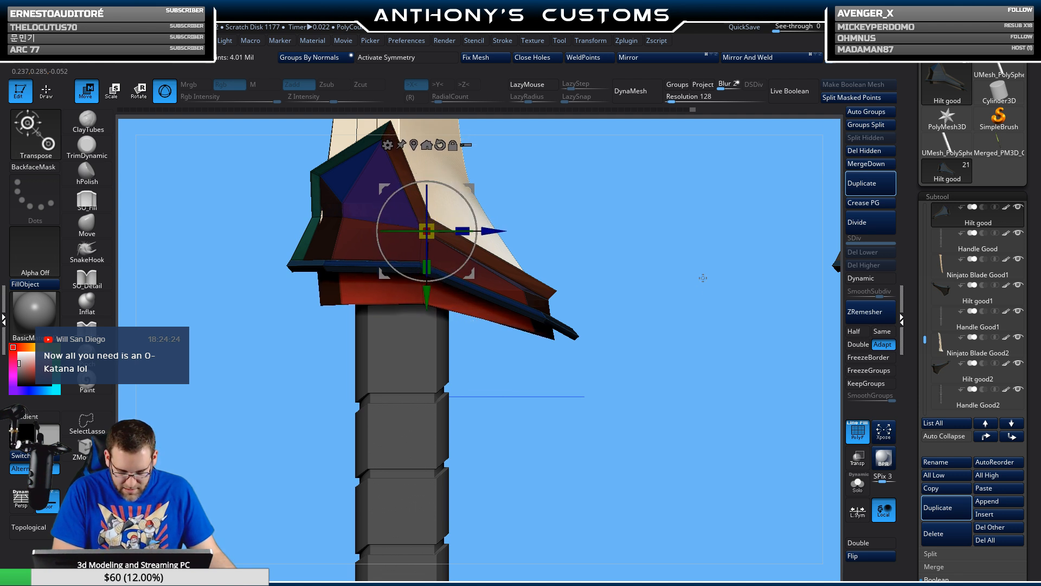
{"action": "left_click_drag", "start_coordinate": [685, 329], "coordinate": [673, 358], "text": "ctrl"}
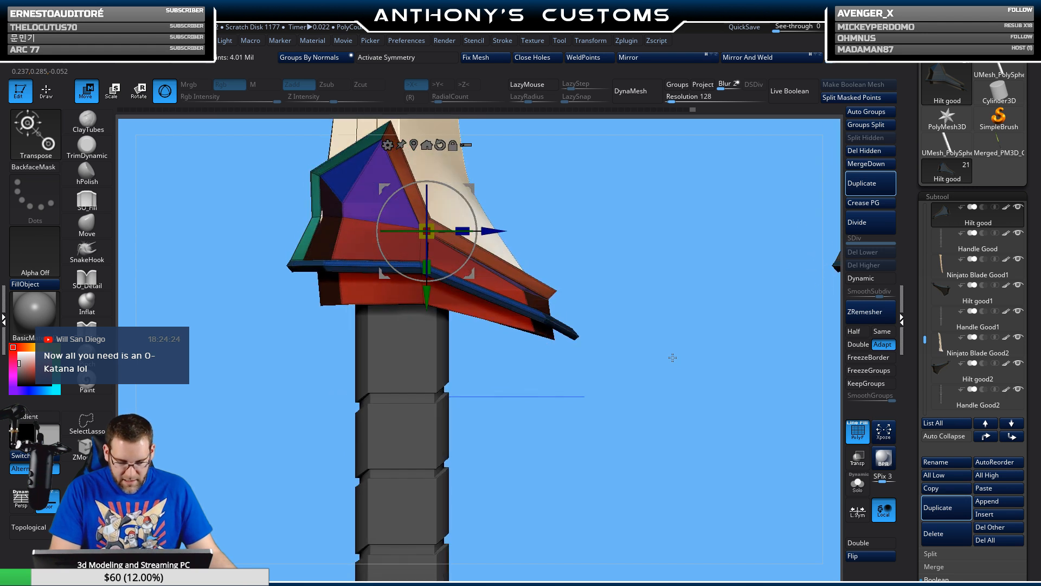
- Turn Dynamic Subdiv back on for the longest sword's hilt and check the lengthened collar
{"action": "key", "text": "q"}
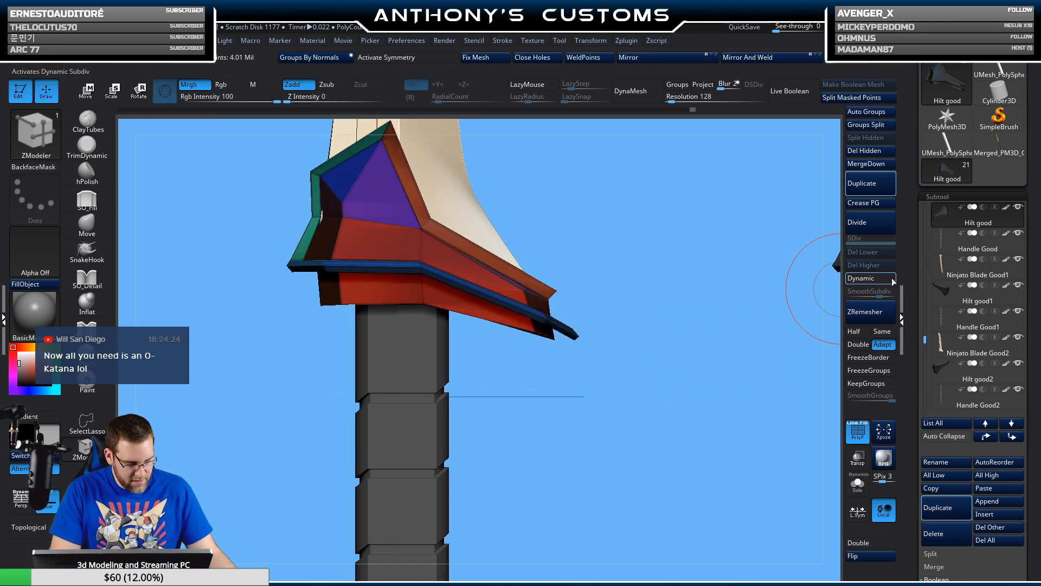
{"action": "left_click", "coordinate": [868, 279]}
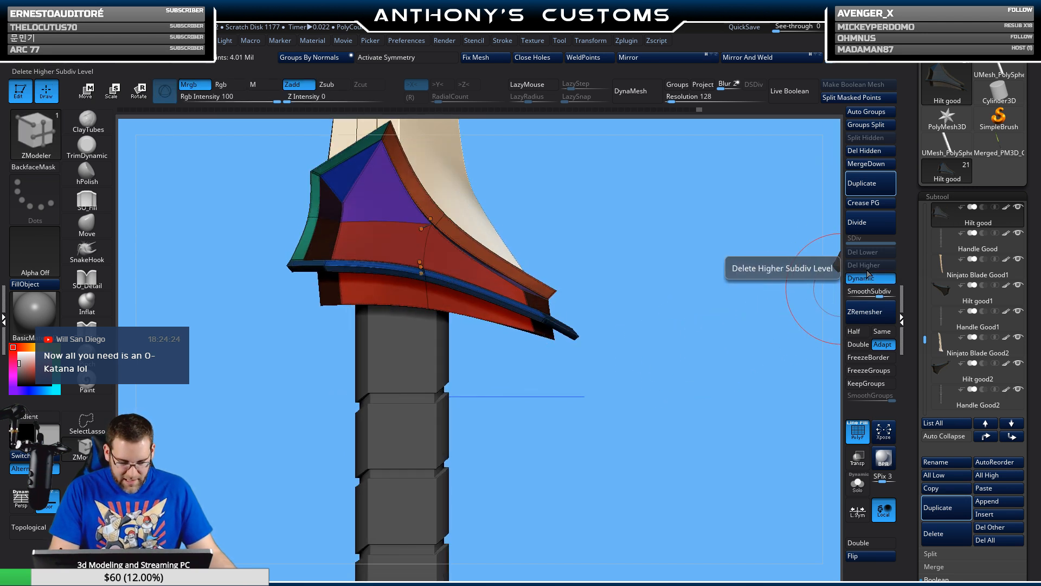
{"action": "left_click_drag", "start_coordinate": [678, 295], "coordinate": [672, 328]}
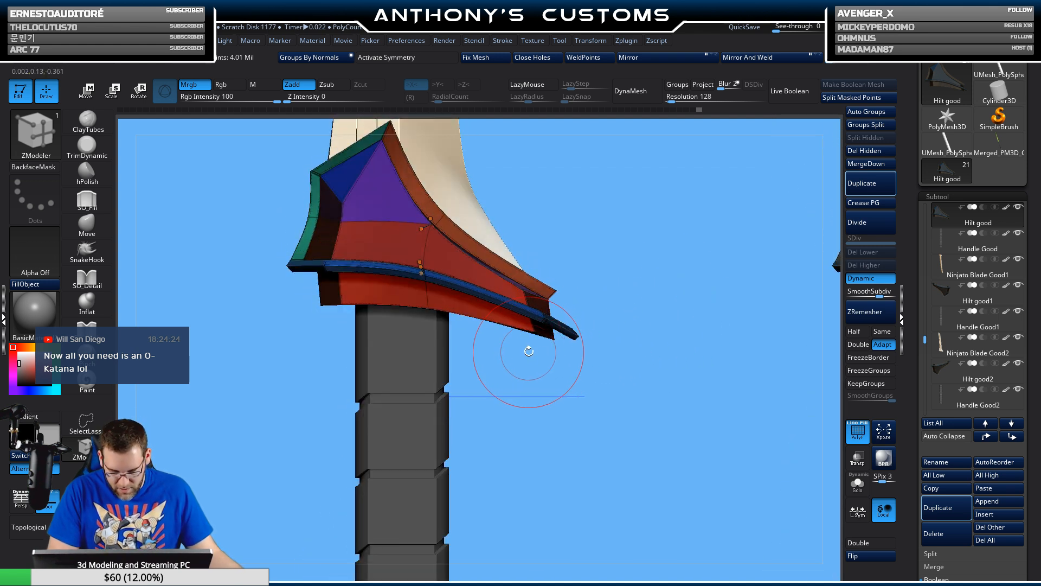
- Mask everything on the longest sword's hilt except the lower collar's pointed rear corner, nudge that corner up slightly and clear the mask
{"action": "key", "text": "ctrl"}
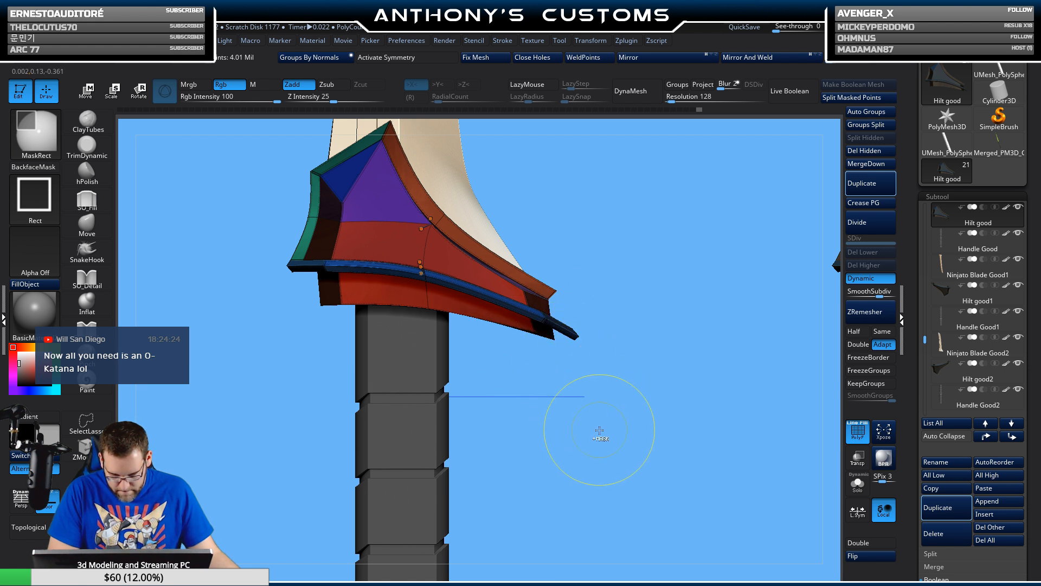
{"action": "left_click", "coordinate": [600, 430], "text": "ctrl"}
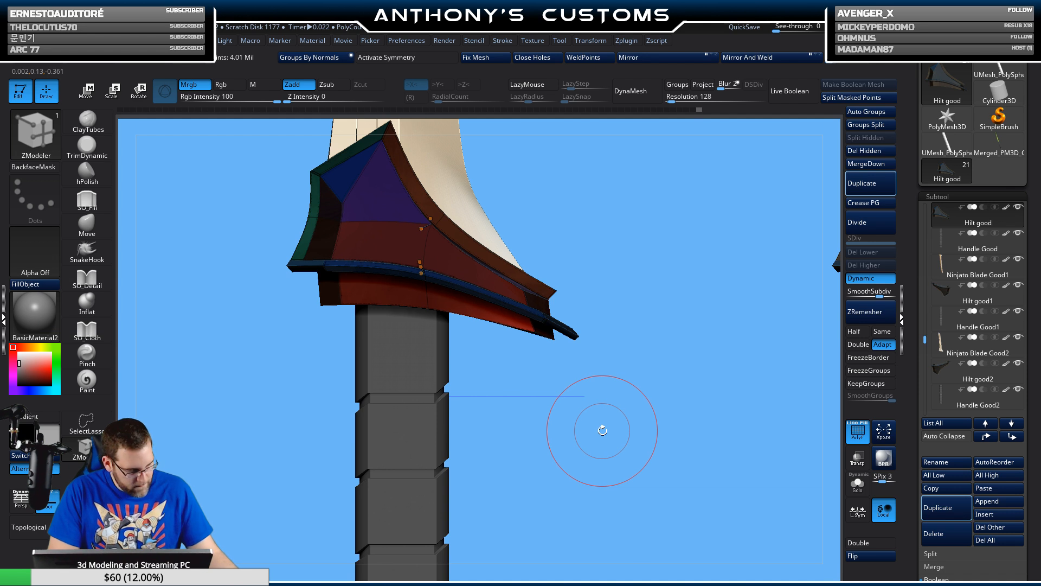
{"action": "left_click", "coordinate": [640, 343], "text": "ctrl"}
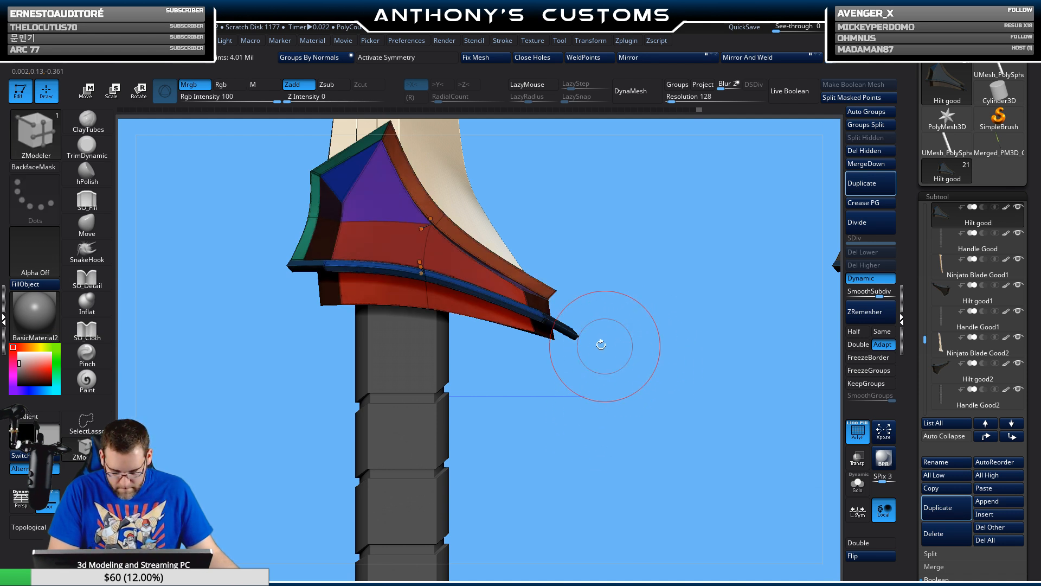
{"action": "left_click", "coordinate": [613, 375], "text": "ctrl"}
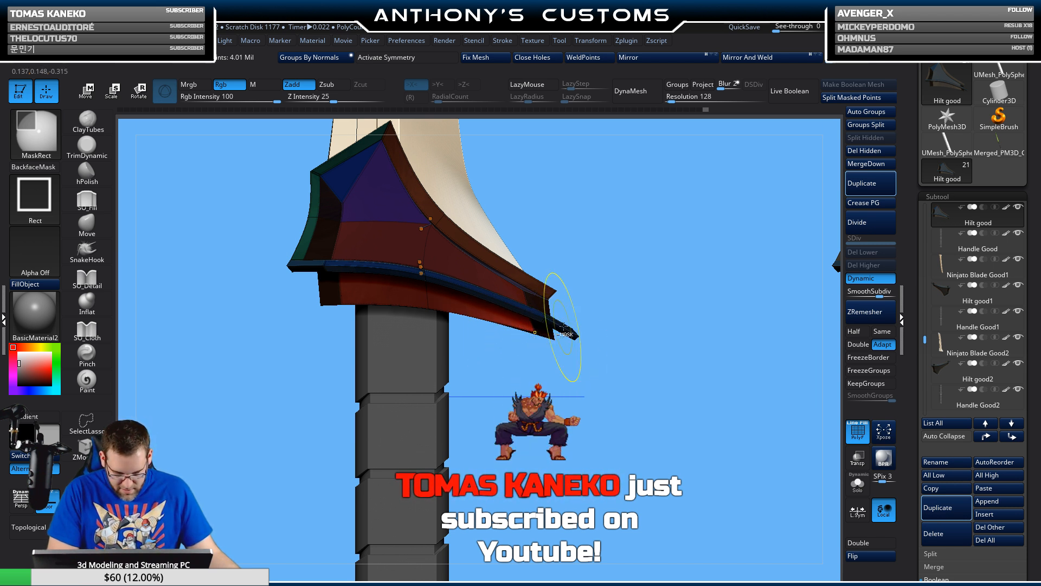
{"action": "key", "text": "w"}
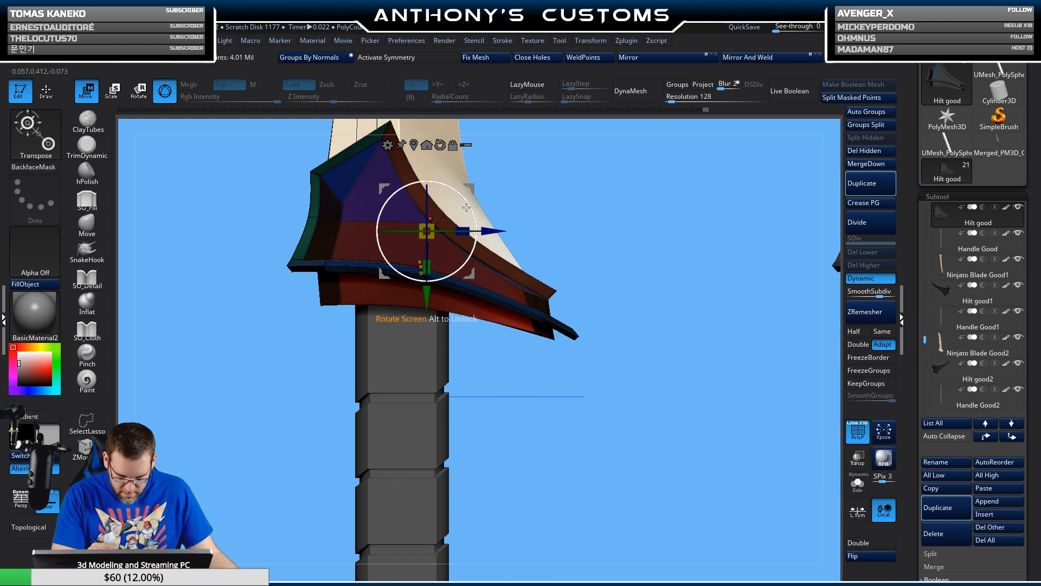
{"action": "left_click_drag", "start_coordinate": [443, 155], "coordinate": [627, 152], "text": "alt"}
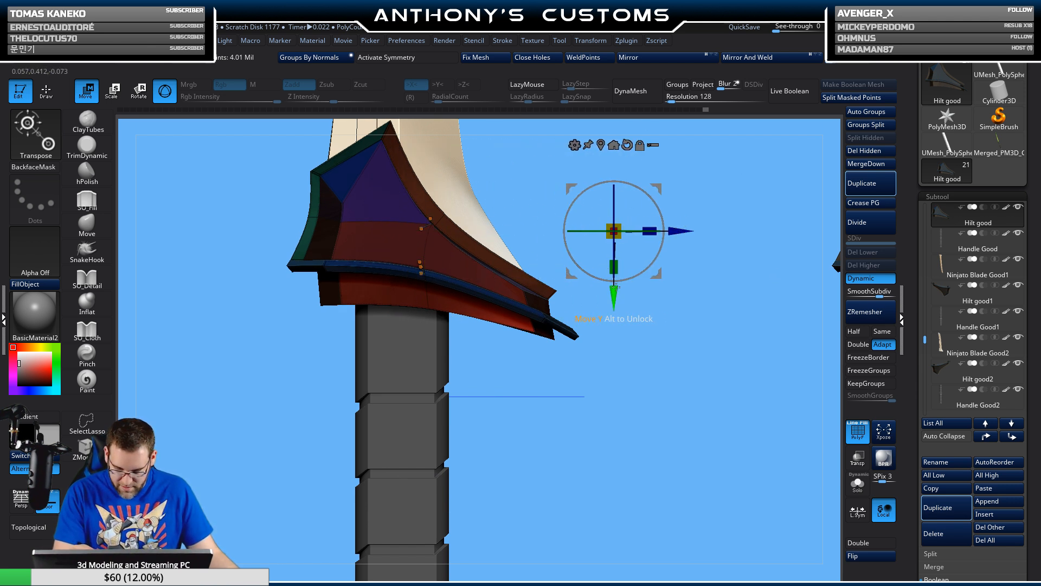
{"action": "left_click_drag", "start_coordinate": [615, 286], "coordinate": [614, 281]}
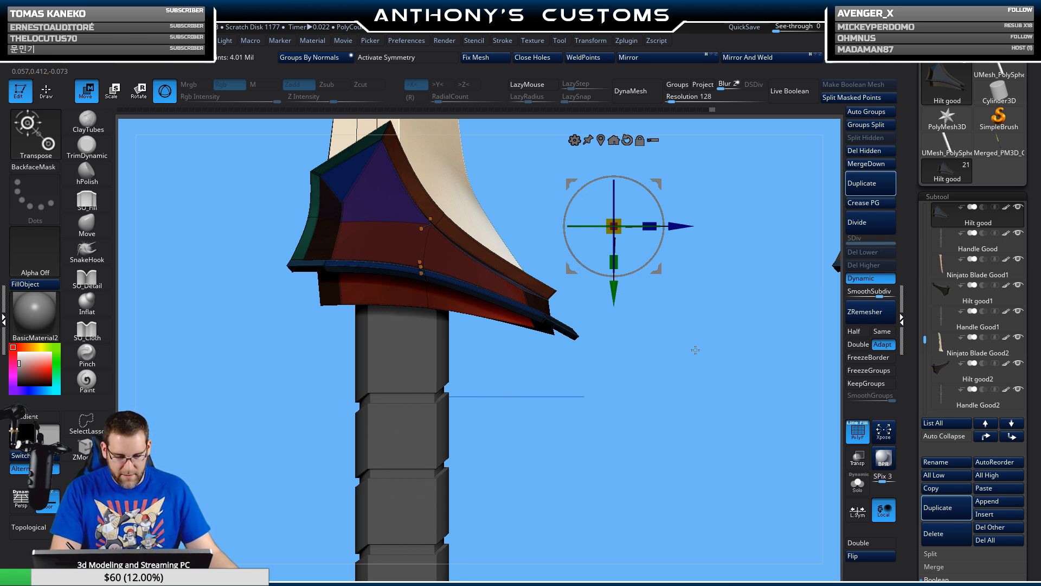
{"action": "key", "text": "q"}
{"action": "left_click_drag", "start_coordinate": [667, 362], "coordinate": [669, 370], "text": "ctrl"}
- Select the middle sword's hilt and show its polyframe, with the hilt and handle joint in close view
{"action": "mouse_move", "coordinate": [646, 437]}
{"action": "left_mouse_down", "text": "alt"}
{"action": "mouse_move", "coordinate": [600, 339]}
{"action": "mouse_move", "coordinate": [483, 400]}
{"action": "left_mouse_up", "text": "alt"}
{"action": "key", "text": "shift+f"}
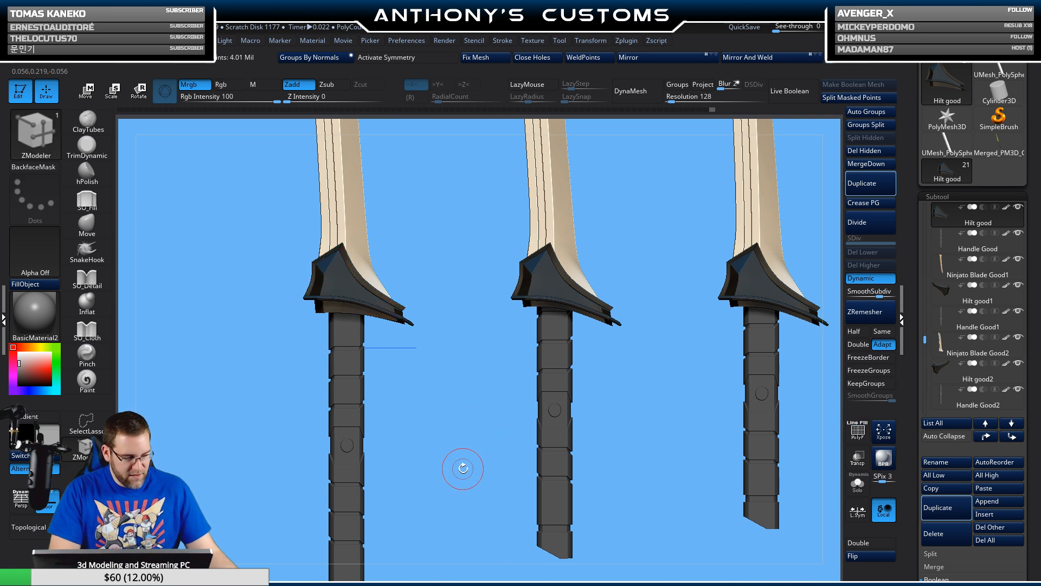
{"action": "mouse_move", "coordinate": [462, 467]}
{"action": "left_mouse_down", "text": "alt"}
{"action": "mouse_move", "coordinate": [449, 436]}
{"action": "mouse_move", "coordinate": [365, 465]}
{"action": "mouse_move", "coordinate": [460, 452]}
{"action": "left_mouse_up", "text": "alt"}
{"action": "left_click_drag", "start_coordinate": [601, 415], "coordinate": [607, 376], "text": "alt"}
{"action": "left_click_drag", "start_coordinate": [753, 384], "coordinate": [667, 389], "text": "alt"}
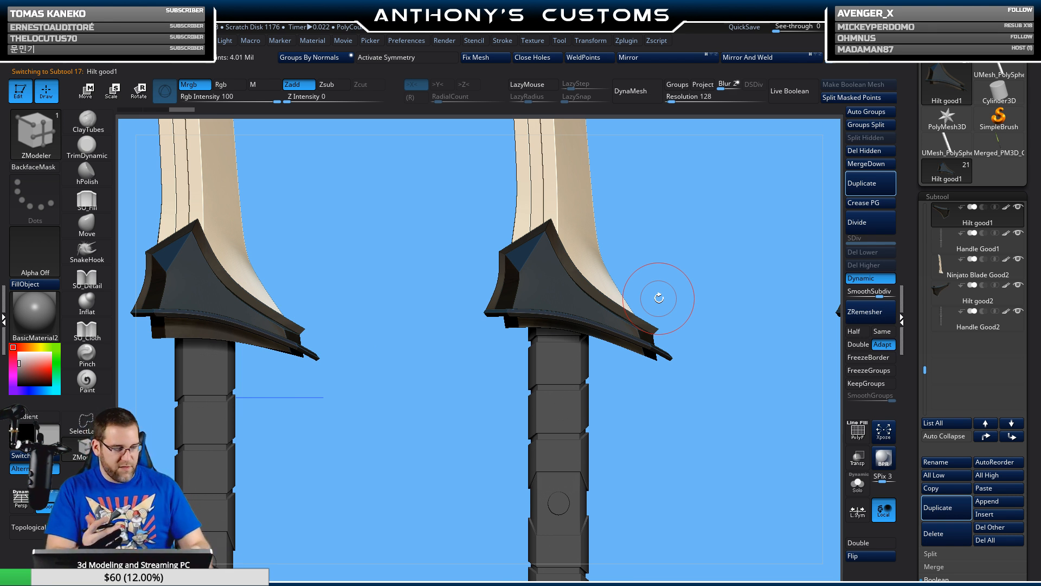
{"action": "key", "text": "shift+f"}
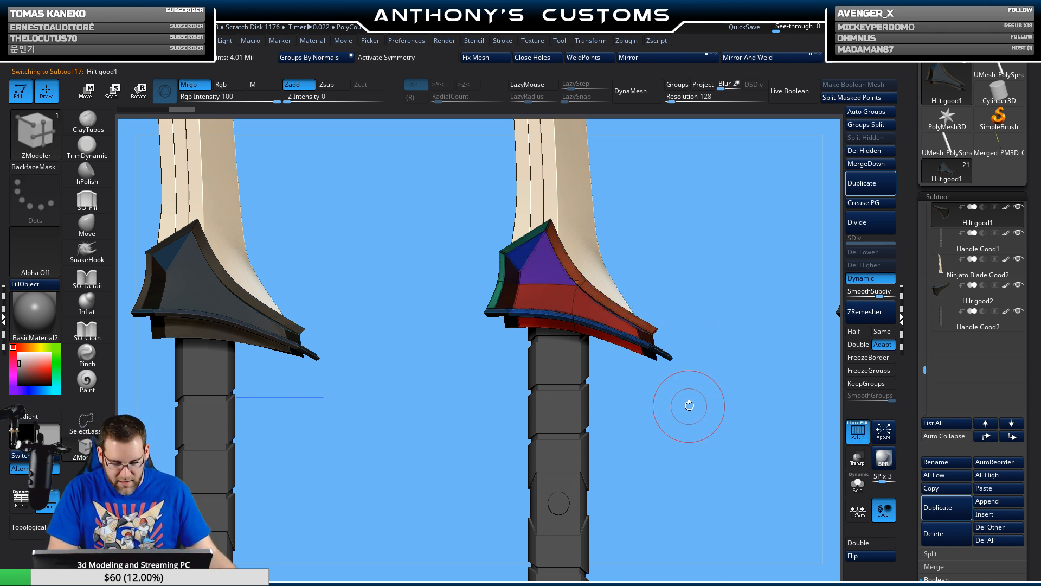
- Mask the middle sword's hilt except the lower collar's left end, and relocate the transform gizmo beside the hilt's pointed corner
{"action": "key", "text": "ctrl"}
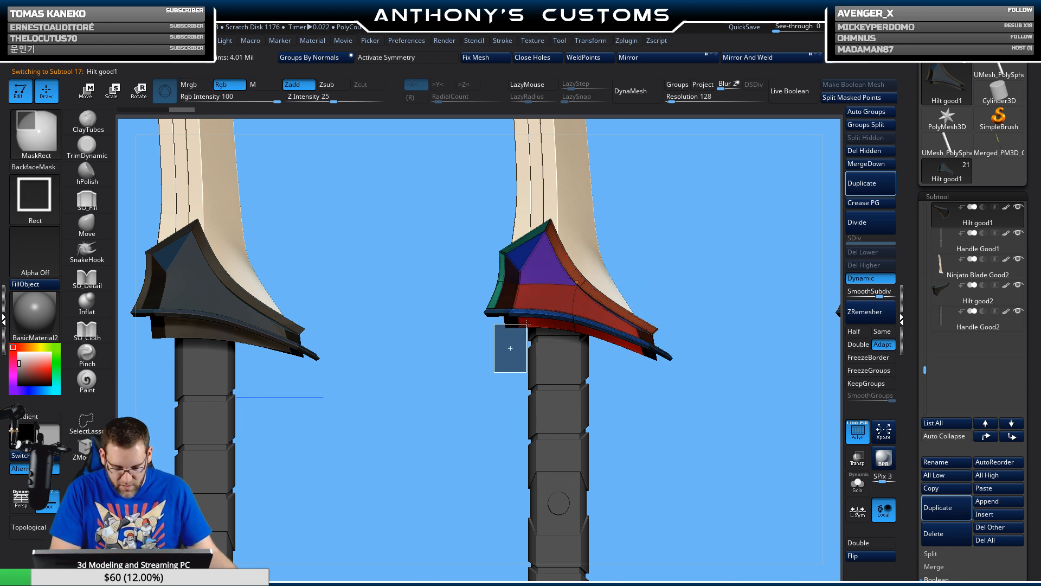
{"action": "left_click_drag", "start_coordinate": [527, 324], "coordinate": [529, 324]}
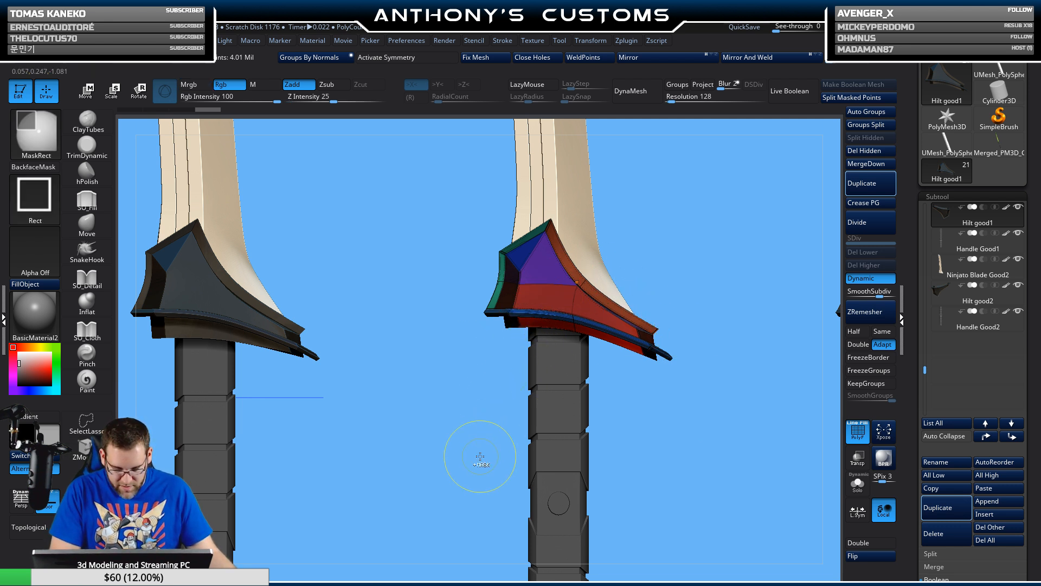
{"action": "key", "text": "w"}
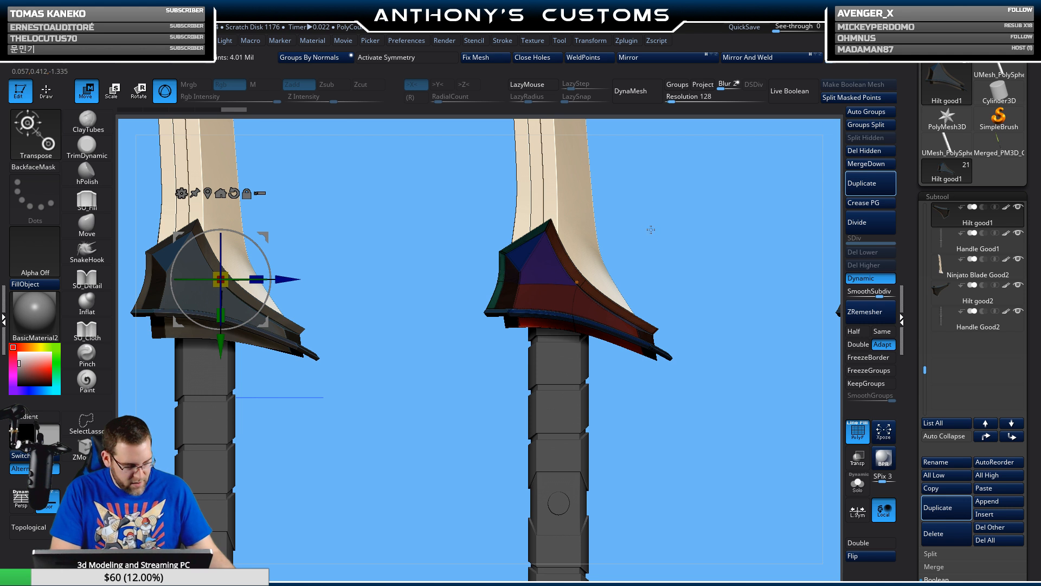
{"action": "left_click", "coordinate": [220, 194]}
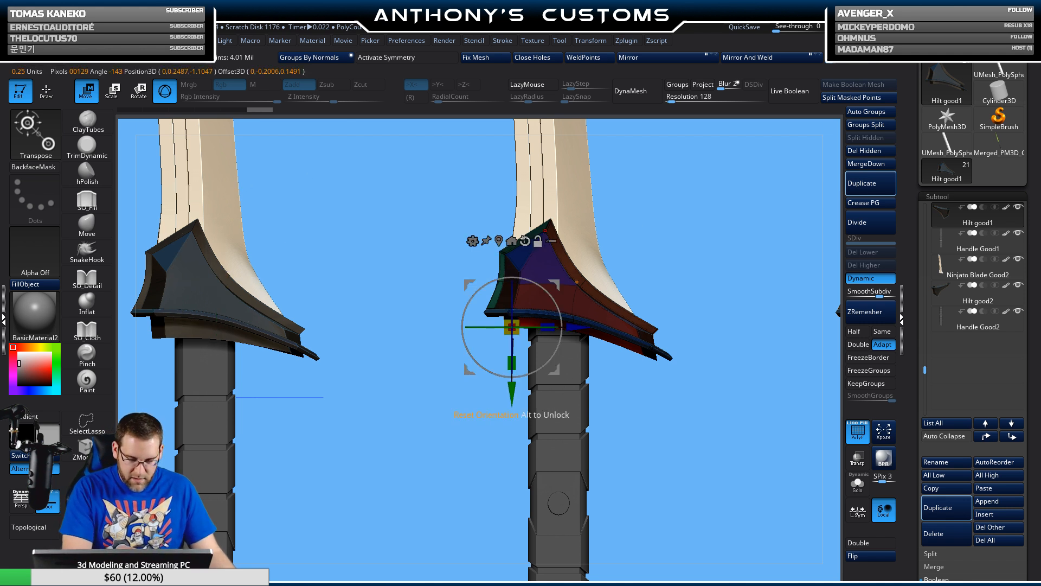
{"action": "left_click_drag", "start_coordinate": [553, 344], "coordinate": [713, 343], "text": "alt"}
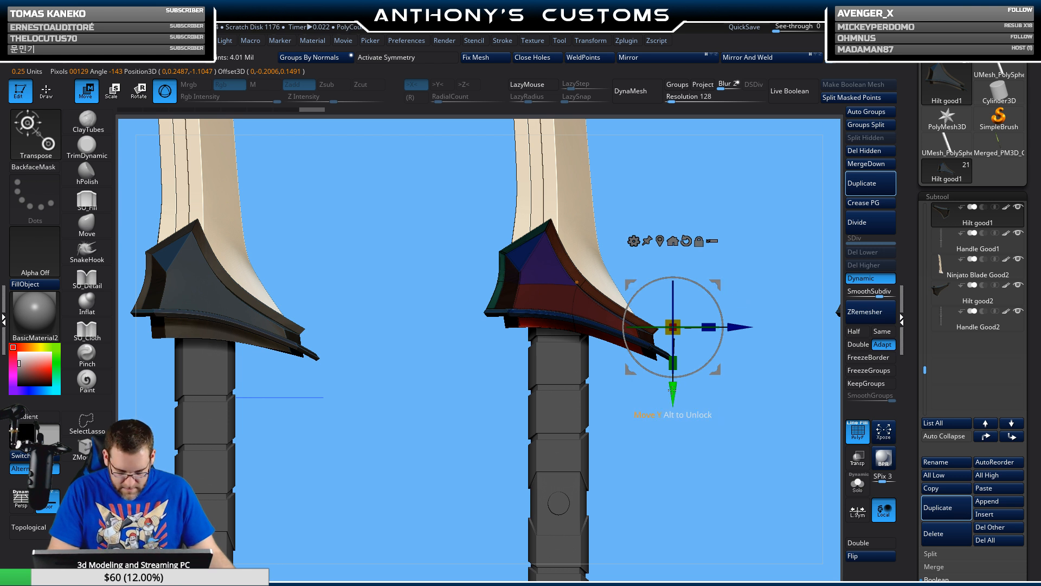
- Unmask more of the lower collar on the middle sword's hilt and move its bottom edge slightly down the handle
{"action": "left_click_drag", "start_coordinate": [672, 391], "coordinate": [672, 399]}
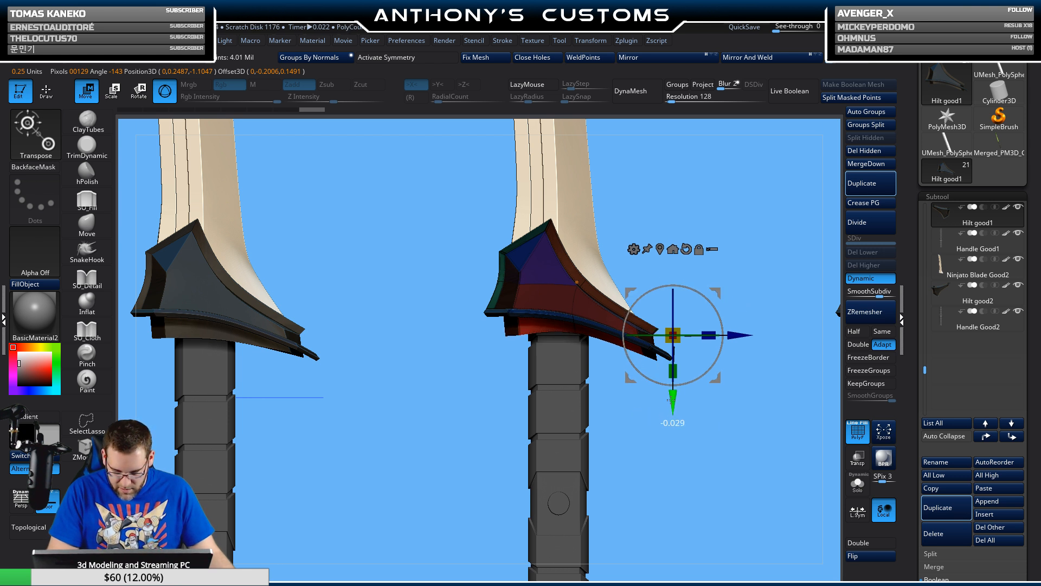
{"action": "key", "text": "ctrl+z"}
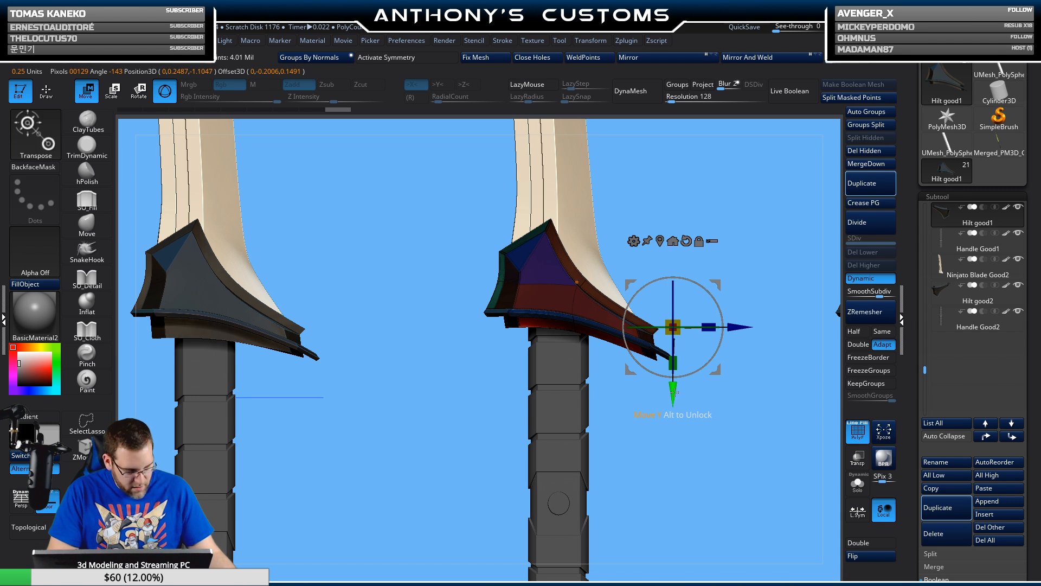
{"action": "key", "text": "ctrl"}
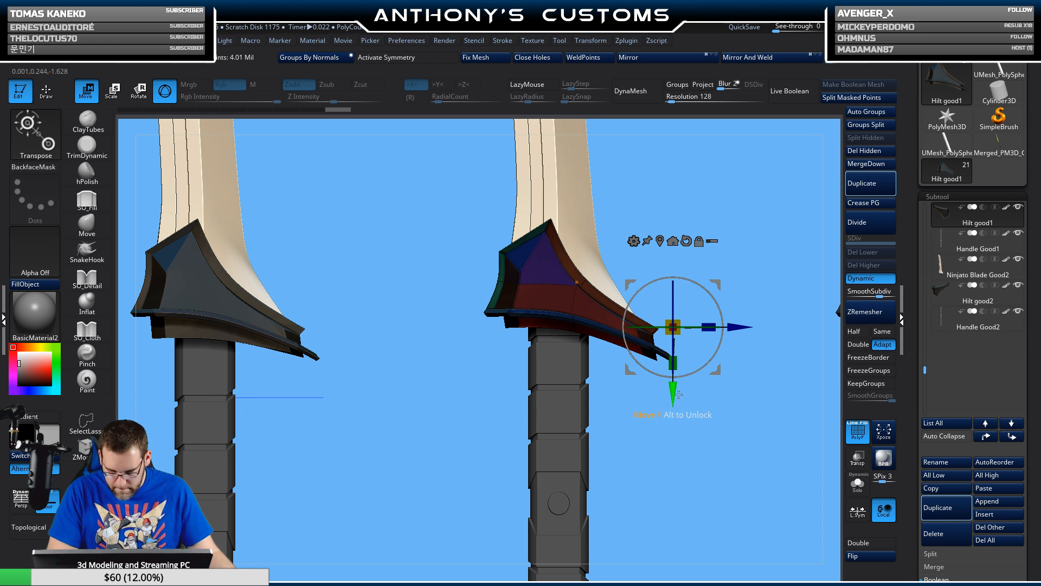
{"action": "key", "text": "ctrl"}
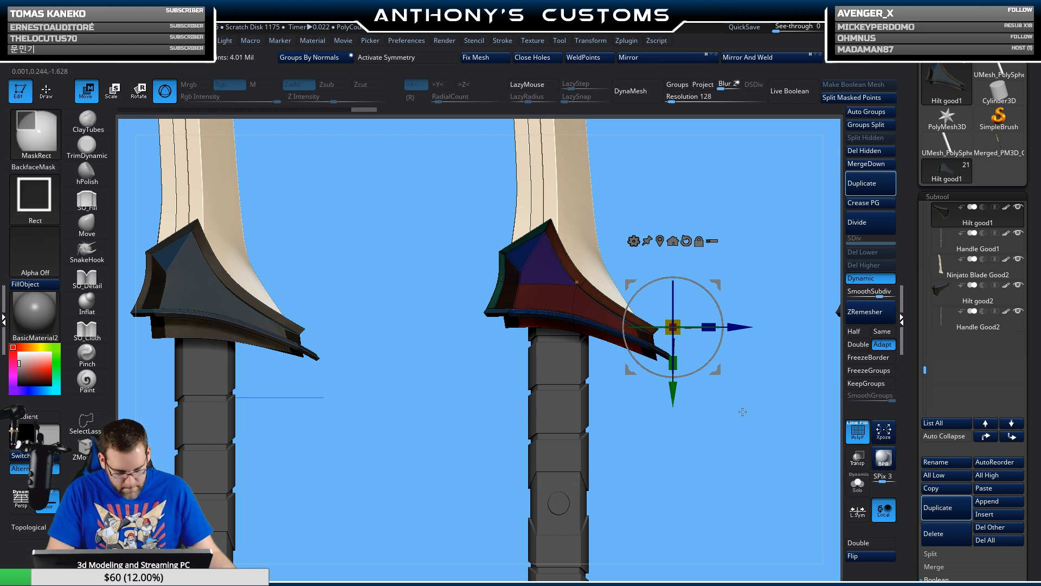
{"action": "left_click_drag", "start_coordinate": [743, 412], "coordinate": [736, 416], "text": "ctrl"}
{"action": "left_click", "coordinate": [736, 411], "text": "ctrl"}
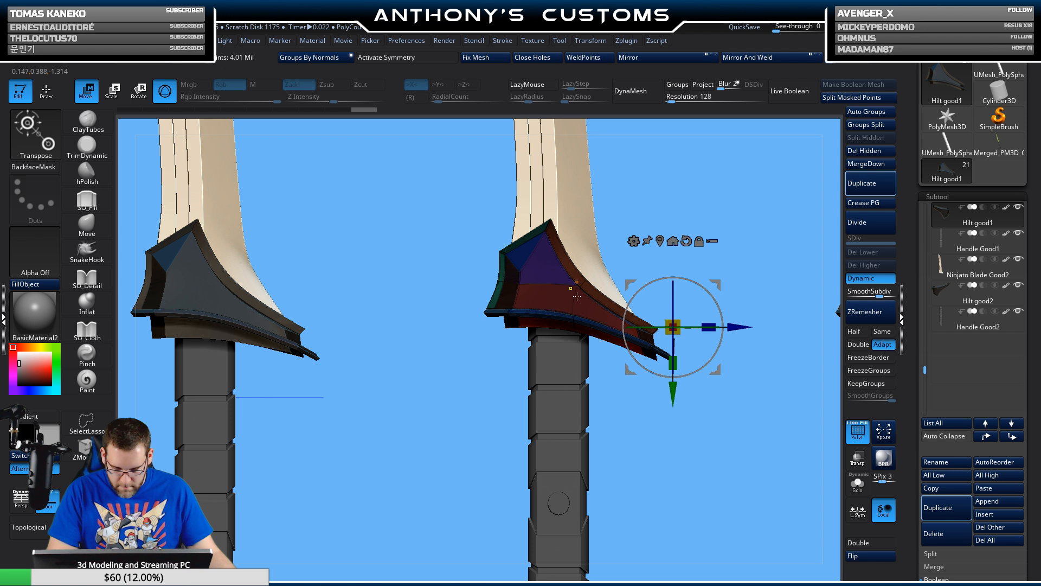
{"action": "left_click_drag", "start_coordinate": [511, 326], "coordinate": [512, 325], "text": "ctrl+alt"}
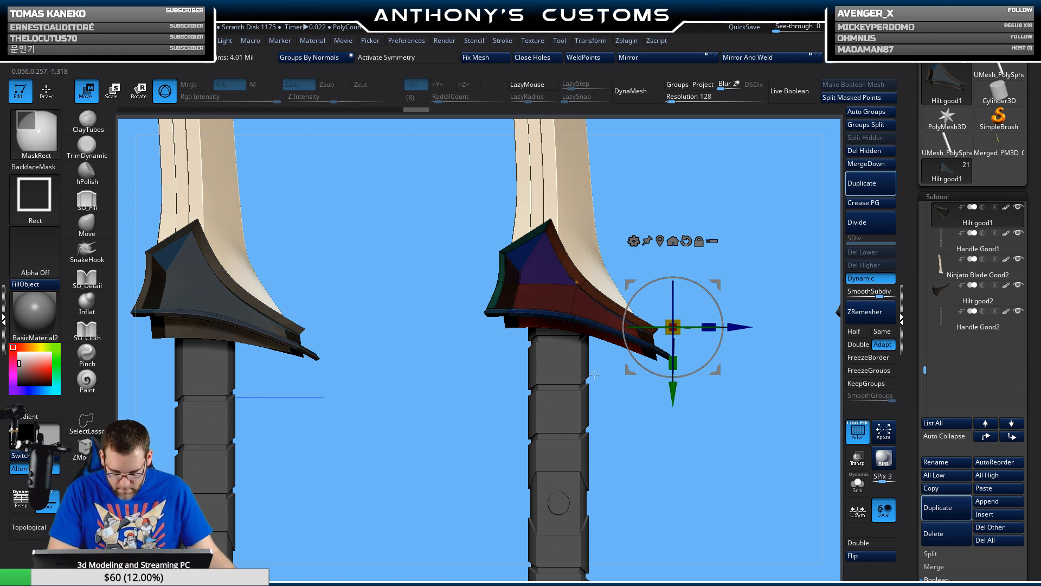
{"action": "left_click_drag", "start_coordinate": [595, 380], "coordinate": [595, 379], "text": "ctrl+alt"}
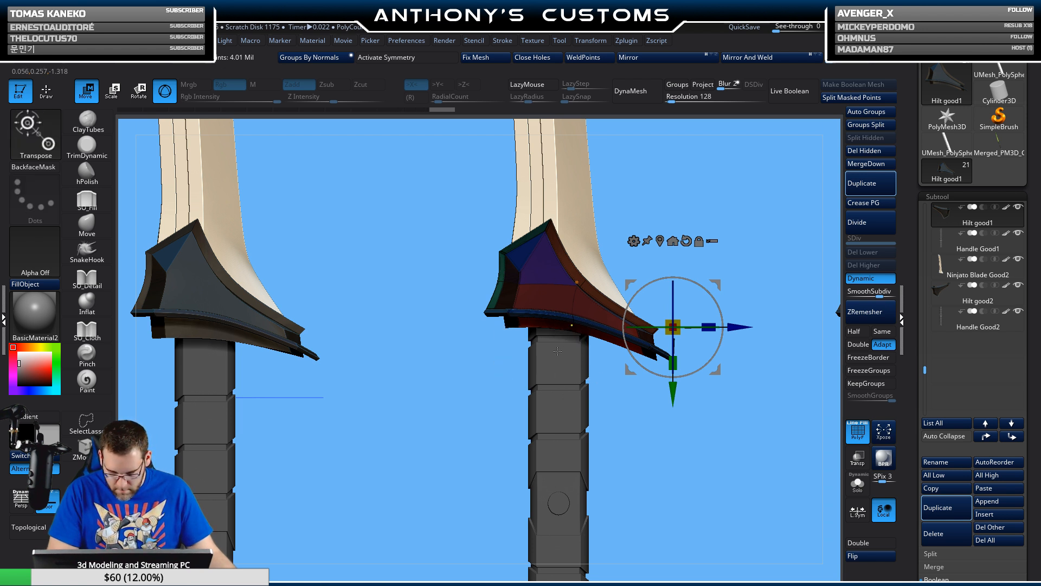
{"action": "left_click_drag", "start_coordinate": [673, 393], "coordinate": [673, 397]}
- With Dynamic Subdiv off, mask all but the middle hilt's collar bottom edge, restore Dynamic Subdiv, lower the edge further and clear the mask
{"action": "left_click_drag", "start_coordinate": [664, 438], "coordinate": [666, 506], "text": "alt"}
{"action": "left_click", "coordinate": [871, 279]}
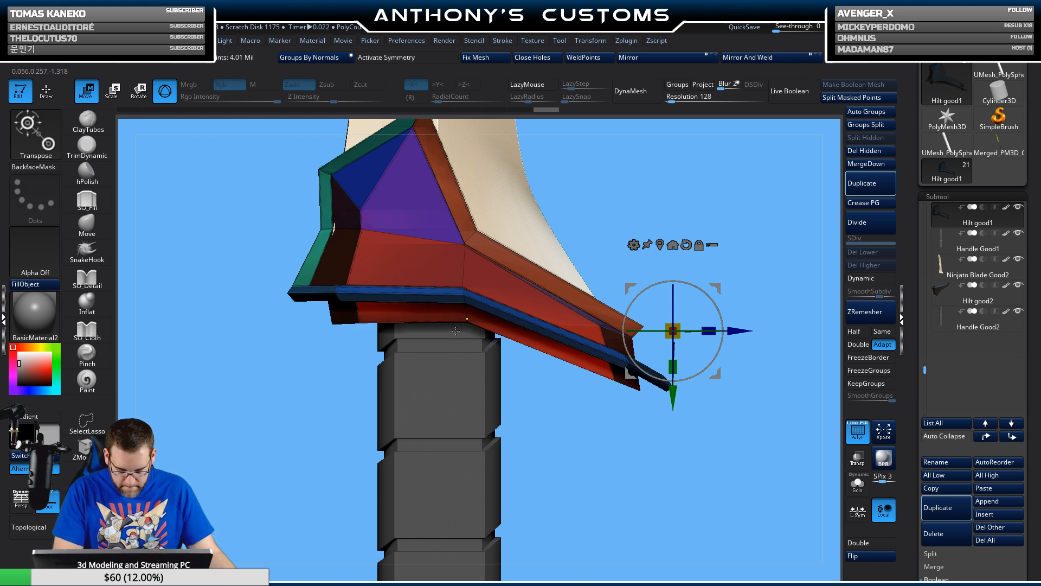
{"action": "left_click_drag", "start_coordinate": [346, 389], "coordinate": [477, 315], "text": "ctrl"}
{"action": "left_click", "coordinate": [601, 480], "text": "ctrl"}
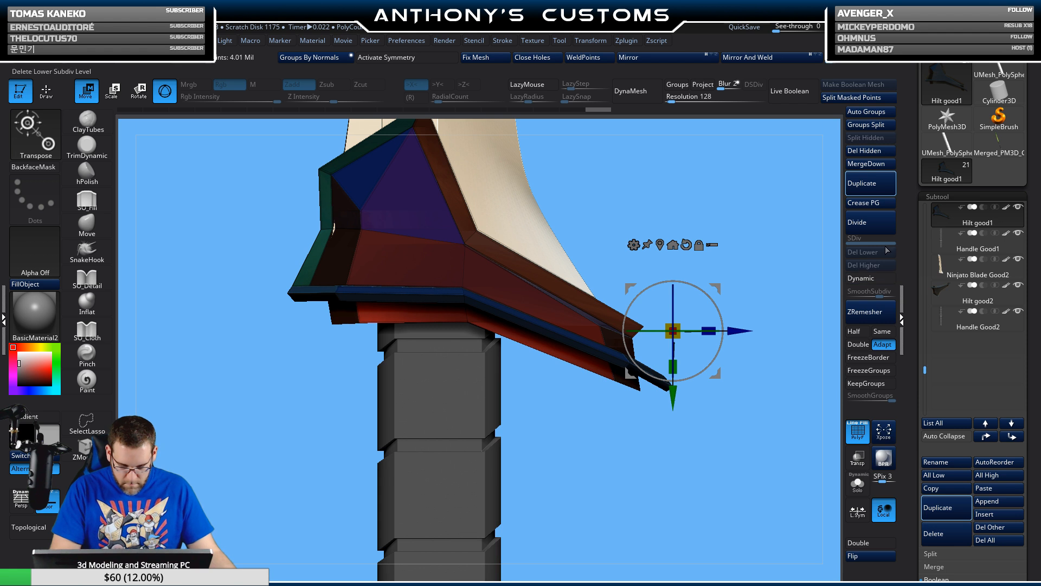
{"action": "left_click", "coordinate": [871, 276]}
{"action": "scroll", "coordinate": [675, 380], "scroll_direction": "down", "scroll_amount": 5}
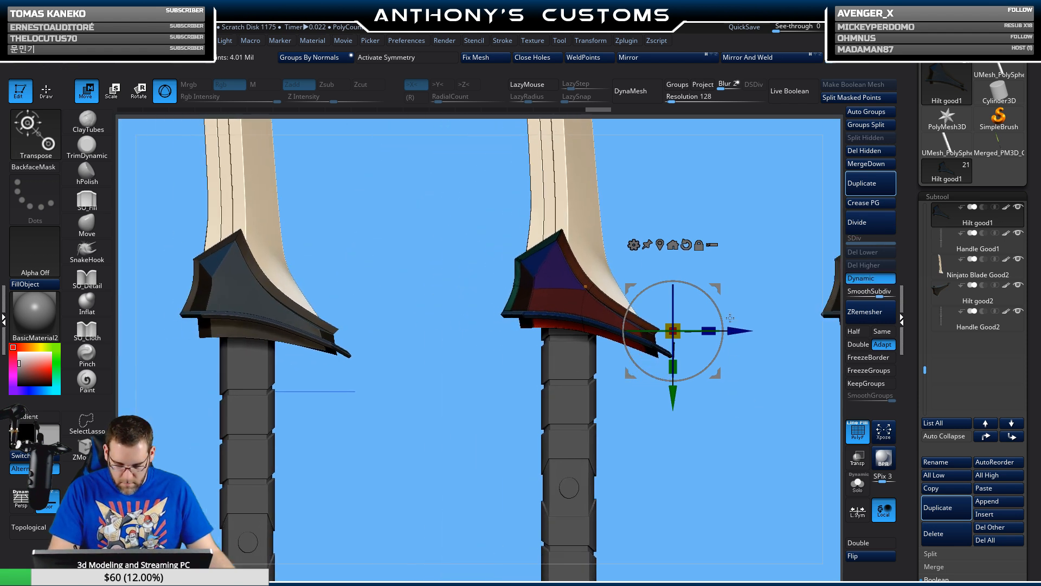
{"action": "left_click_drag", "start_coordinate": [673, 395], "coordinate": [672, 403]}
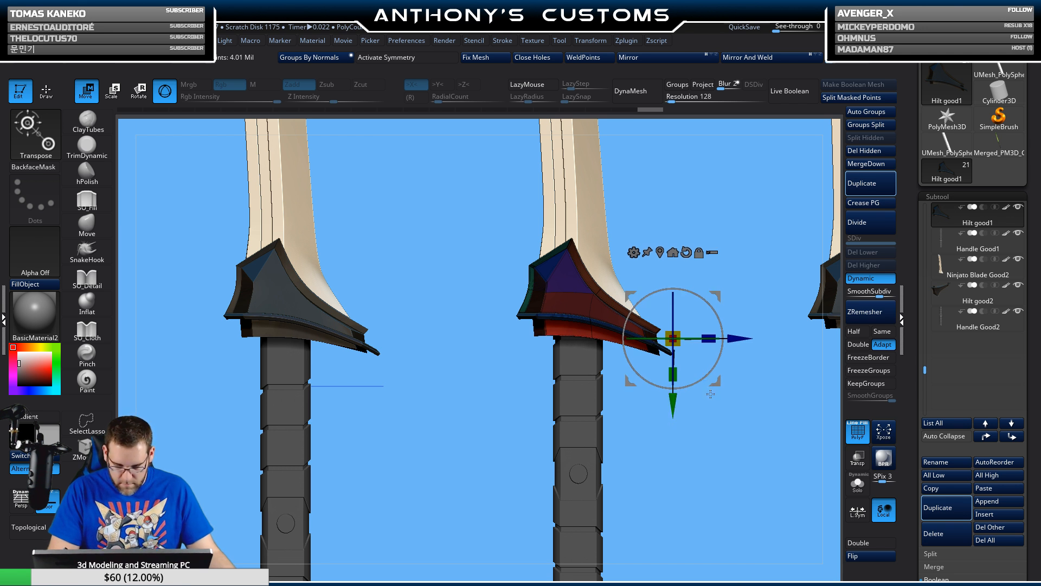
{"action": "key", "text": "q"}
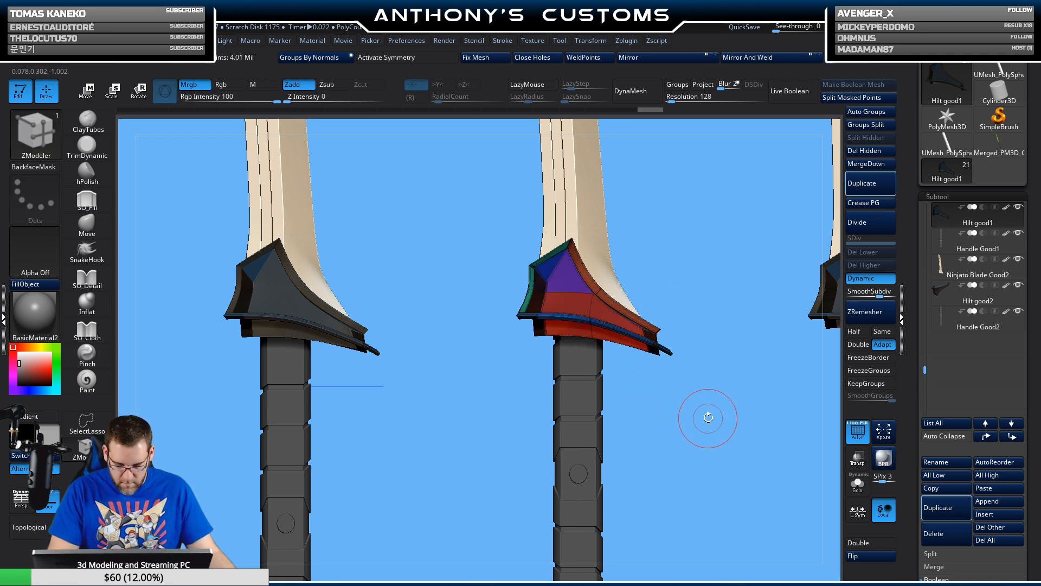
- Isolate the middle hilt collar's pointed rear corner by masking with Dynamic Subdiv off, restore Dynamic Subdiv, nudge the corner up and clear the mask
{"action": "scroll", "coordinate": [694, 440], "scroll_direction": "up", "scroll_amount": 5}
{"action": "key", "text": "ctrl"}
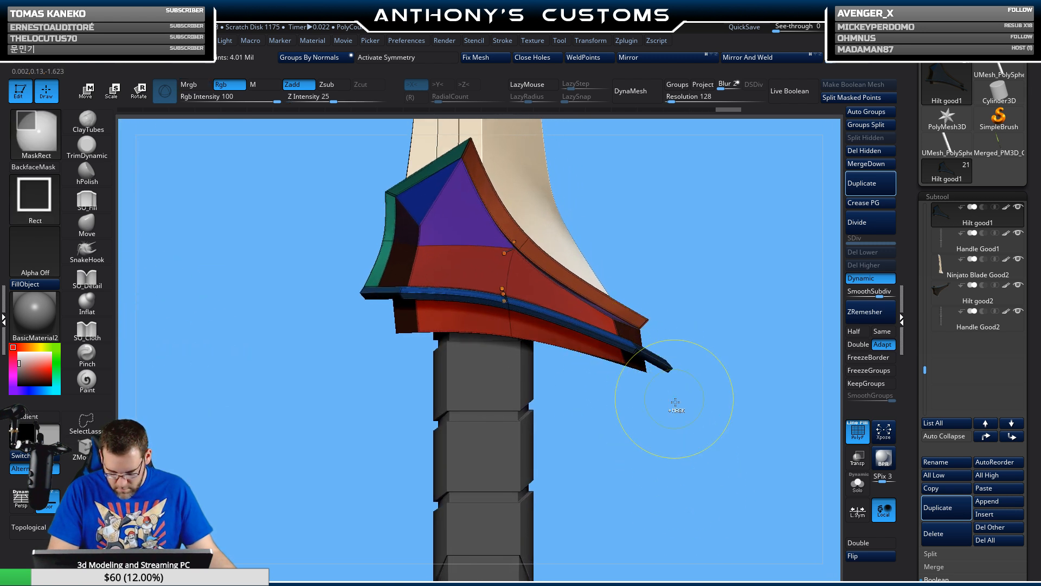
{"action": "left_click", "coordinate": [684, 450], "text": "ctrl"}
{"action": "left_click", "coordinate": [867, 278]}
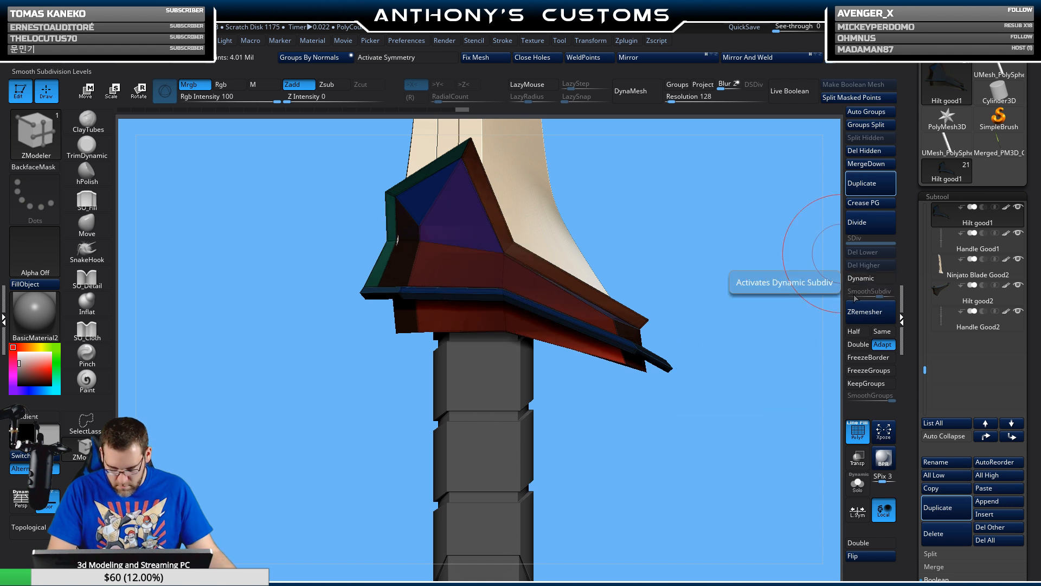
{"action": "left_click_drag", "start_coordinate": [754, 336], "coordinate": [700, 360], "text": "ctrl"}
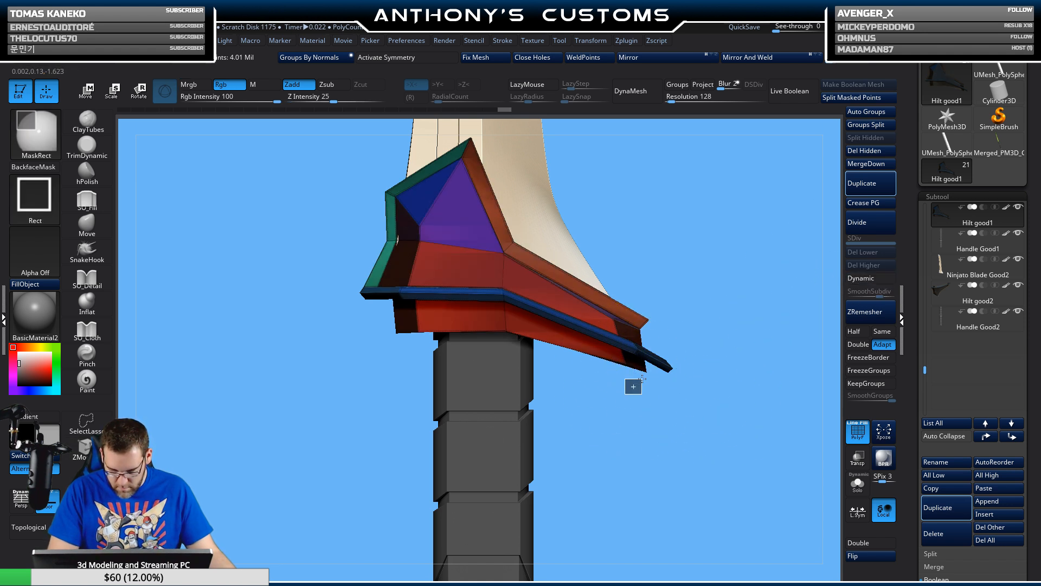
{"action": "left_click", "coordinate": [638, 380], "text": "ctrl"}
{"action": "left_click", "coordinate": [867, 279]}
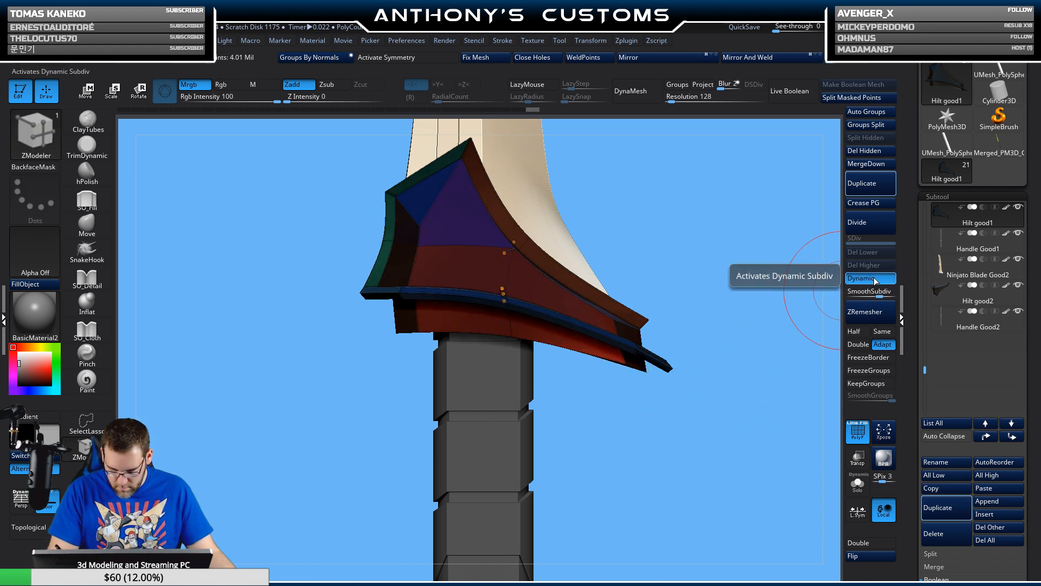
{"action": "key", "text": "w"}
{"action": "left_click_drag", "start_coordinate": [673, 397], "coordinate": [672, 392]}
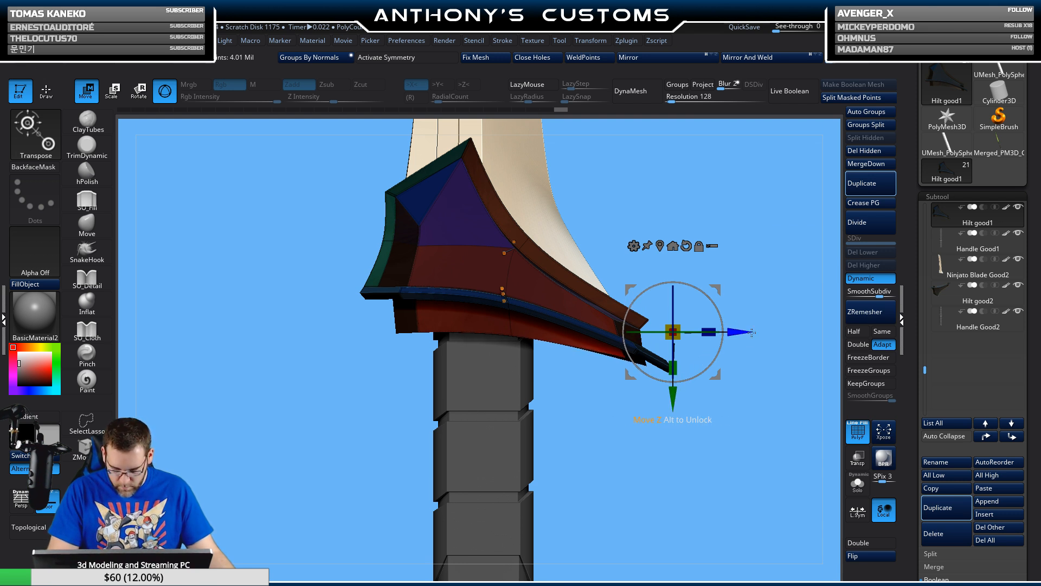
{"action": "key", "text": "q"}
{"action": "left_click_drag", "start_coordinate": [730, 417], "coordinate": [725, 431], "text": "ctrl"}
- Hide the polyframe and compare the three swords, first in full and up close at their hilts
{"action": "left_click_drag", "start_coordinate": [718, 447], "coordinate": [681, 266], "text": "alt"}
{"action": "left_click_drag", "start_coordinate": [700, 381], "coordinate": [456, 432], "text": "alt"}
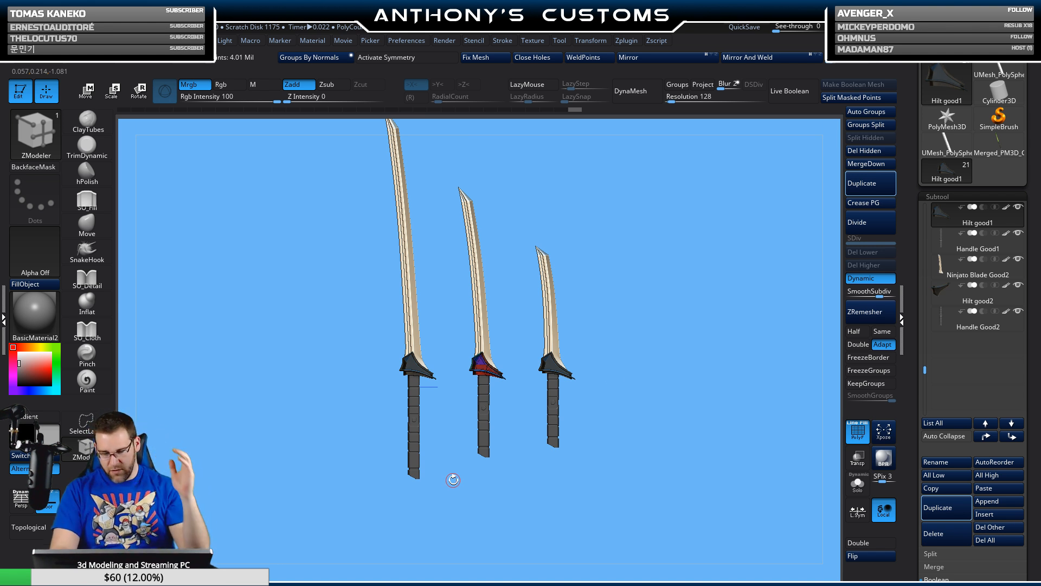
{"action": "key", "text": "shift+f"}
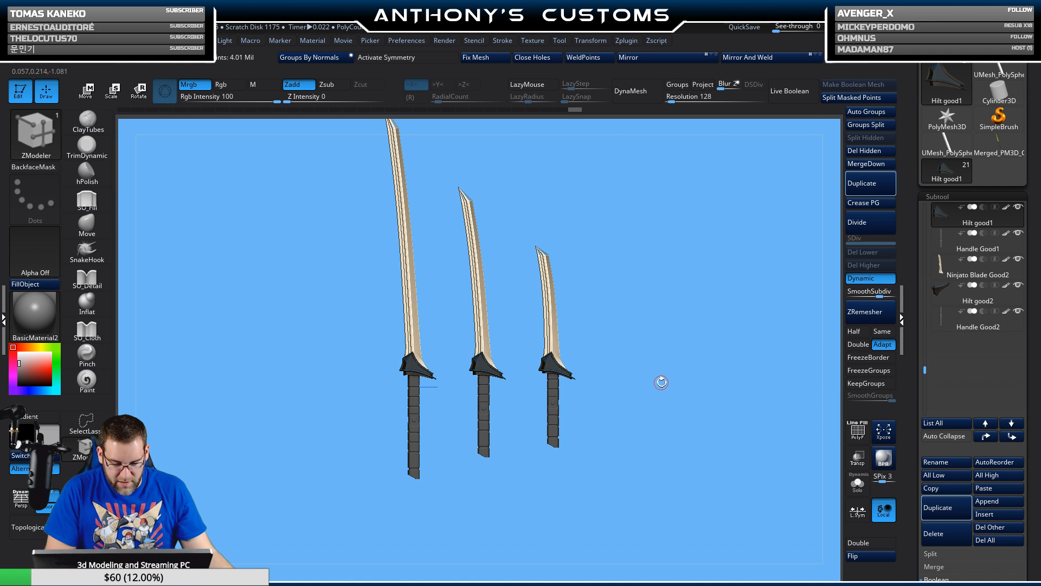
{"action": "left_click_drag", "start_coordinate": [661, 383], "coordinate": [710, 469], "text": "alt"}
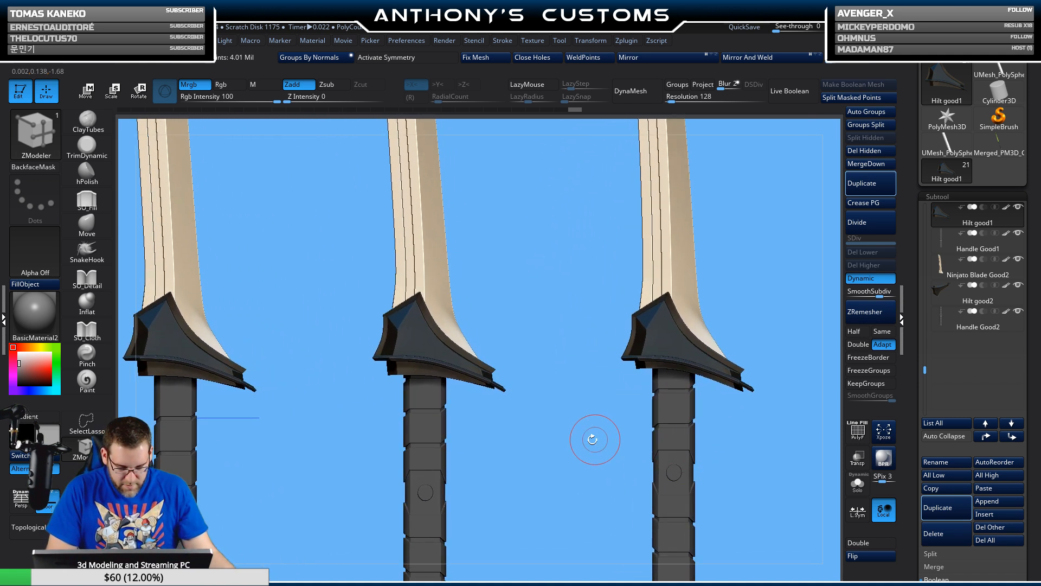
- Select the longest sword's hilt, mask all but the lower collar's corner on the guard's short side, nudge it slightly and clear the mask
{"action": "left_click_drag", "start_coordinate": [517, 458], "coordinate": [751, 418], "text": "alt"}
{"action": "left_click_drag", "start_coordinate": [535, 453], "coordinate": [514, 483], "text": "alt"}
{"action": "left_click_drag", "start_coordinate": [406, 465], "coordinate": [644, 482], "text": "alt"}
{"action": "left_click", "coordinate": [447, 320], "text": "alt"}
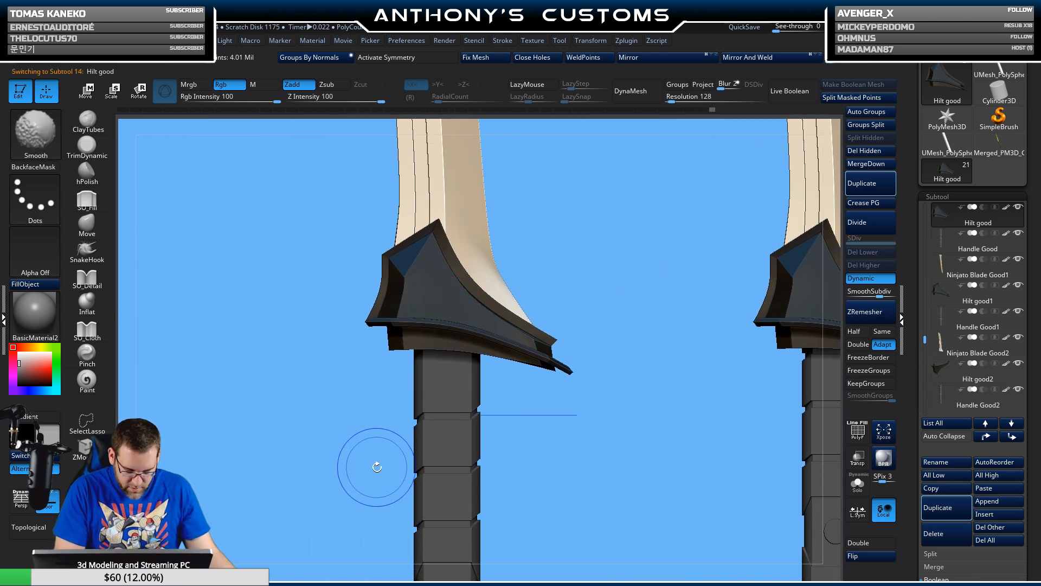
{"action": "key", "text": "ctrl"}
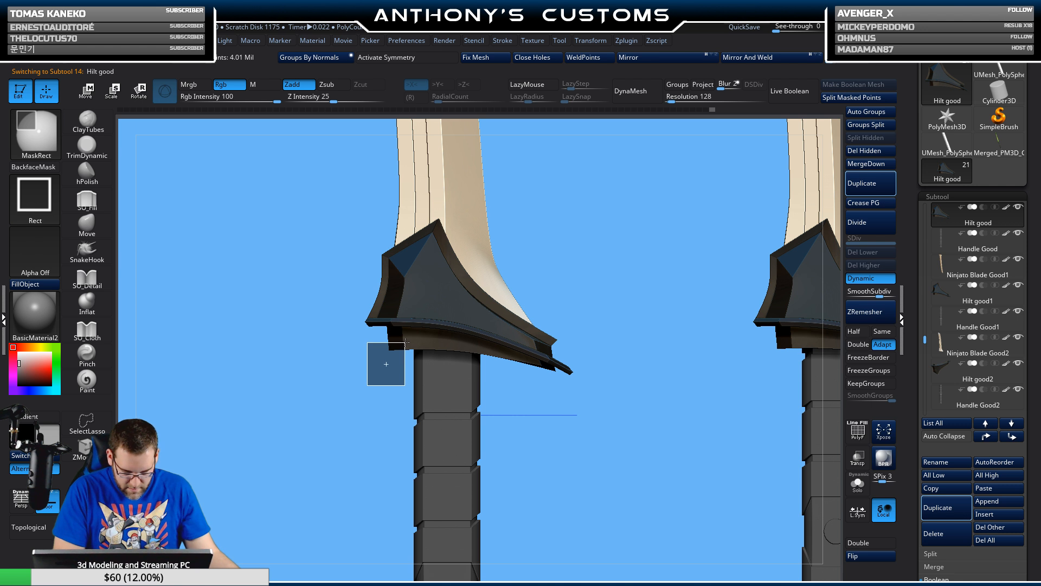
{"action": "left_click_drag", "start_coordinate": [406, 341], "coordinate": [403, 347], "text": "ctrl"}
{"action": "key", "text": "w"}
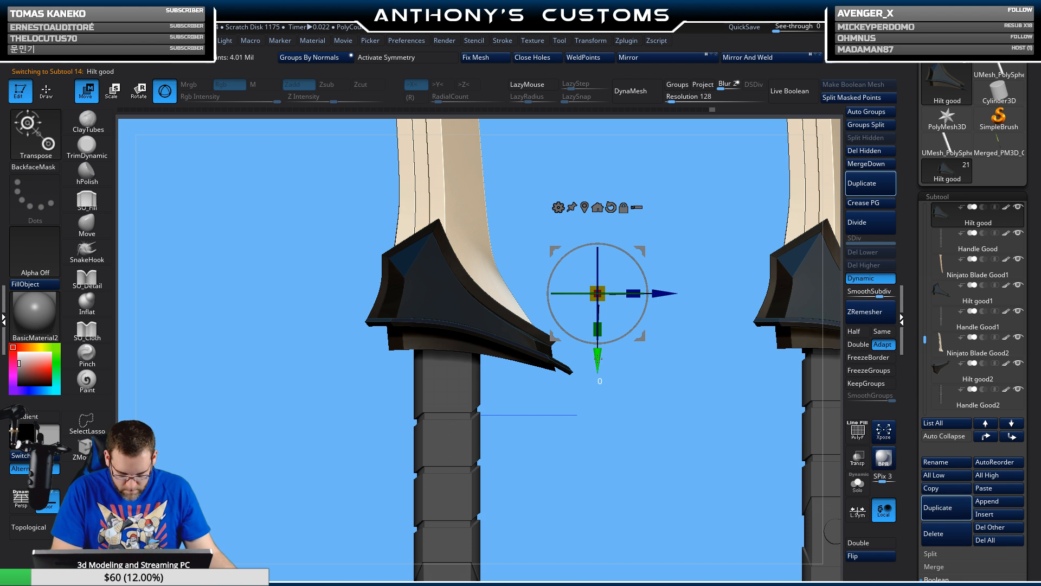
{"action": "left_click_drag", "start_coordinate": [598, 358], "coordinate": [597, 358]}
{"action": "left_click_drag", "start_coordinate": [623, 392], "coordinate": [633, 404], "text": "ctrl"}
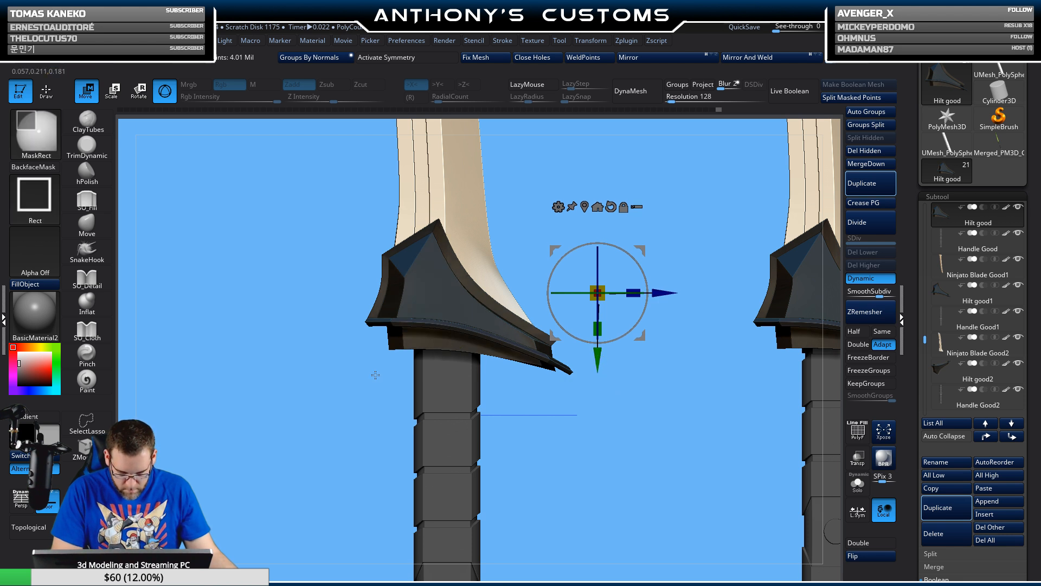
- Isolate the same short-side collar corner on the longest hilt again, nudge it slightly up and clear the mask
{"action": "left_click_drag", "start_coordinate": [393, 345], "coordinate": [396, 345], "text": "ctrl"}
{"action": "left_click", "coordinate": [389, 416], "text": "ctrl"}
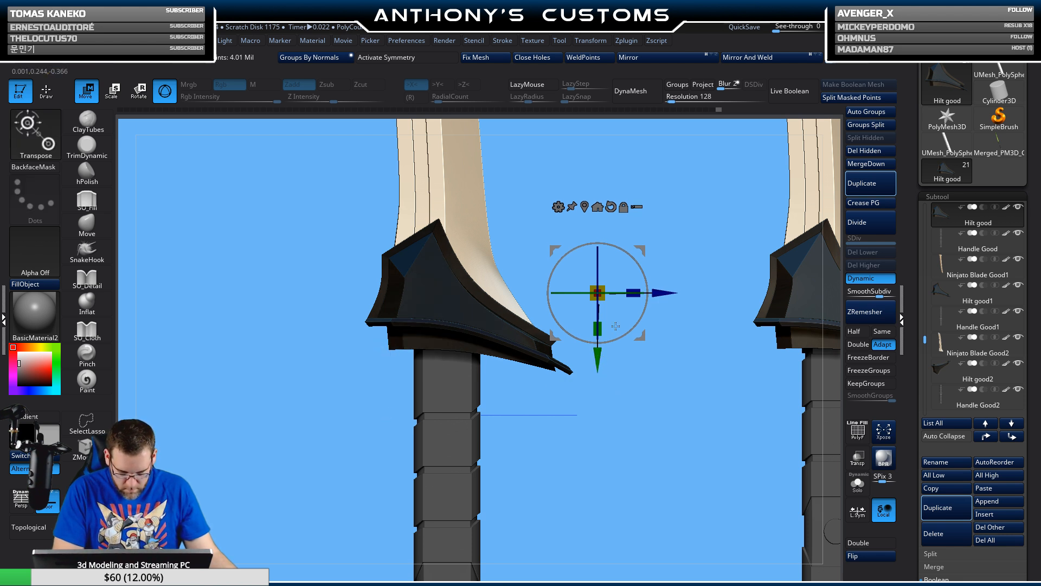
{"action": "left_click_drag", "start_coordinate": [597, 358], "coordinate": [597, 356]}
{"action": "left_click_drag", "start_coordinate": [622, 425], "coordinate": [629, 431], "text": "ctrl"}
- Select the shortest sword's hilt, turn off Dynamic Subdiv and show its polyframe
{"action": "mouse_move", "coordinate": [633, 434]}
{"action": "left_mouse_down", "text": "alt"}
{"action": "mouse_move", "coordinate": [534, 429]}
{"action": "mouse_move", "coordinate": [337, 446]}
{"action": "left_mouse_up", "text": "alt"}
{"action": "left_click_drag", "start_coordinate": [544, 444], "coordinate": [419, 443], "text": "alt"}
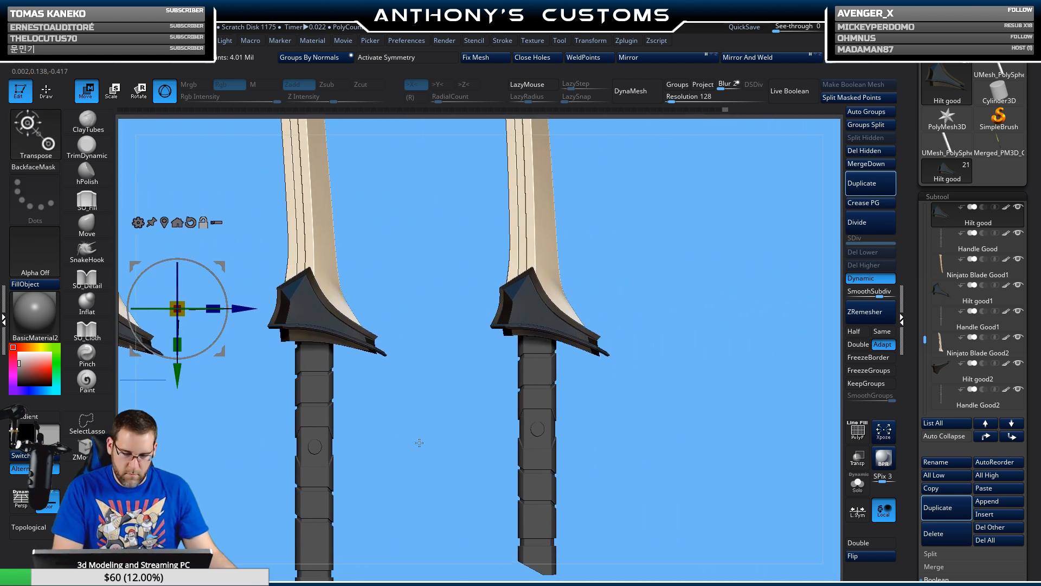
{"action": "left_click", "coordinate": [543, 317], "text": "alt"}
{"action": "mouse_move", "coordinate": [644, 298]}
{"action": "left_mouse_down", "text": "alt"}
{"action": "mouse_move", "coordinate": [679, 405]}
{"action": "mouse_move", "coordinate": [418, 386]}
{"action": "left_mouse_up", "text": "alt"}
{"action": "key", "text": "ctrl"}
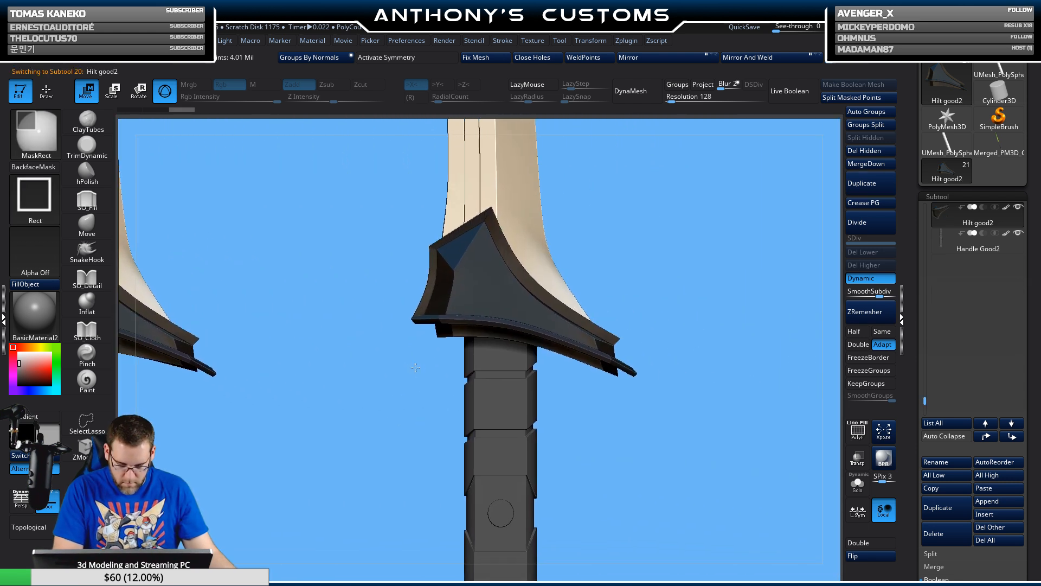
{"action": "left_click_drag", "start_coordinate": [460, 330], "coordinate": [460, 331], "text": "ctrl"}
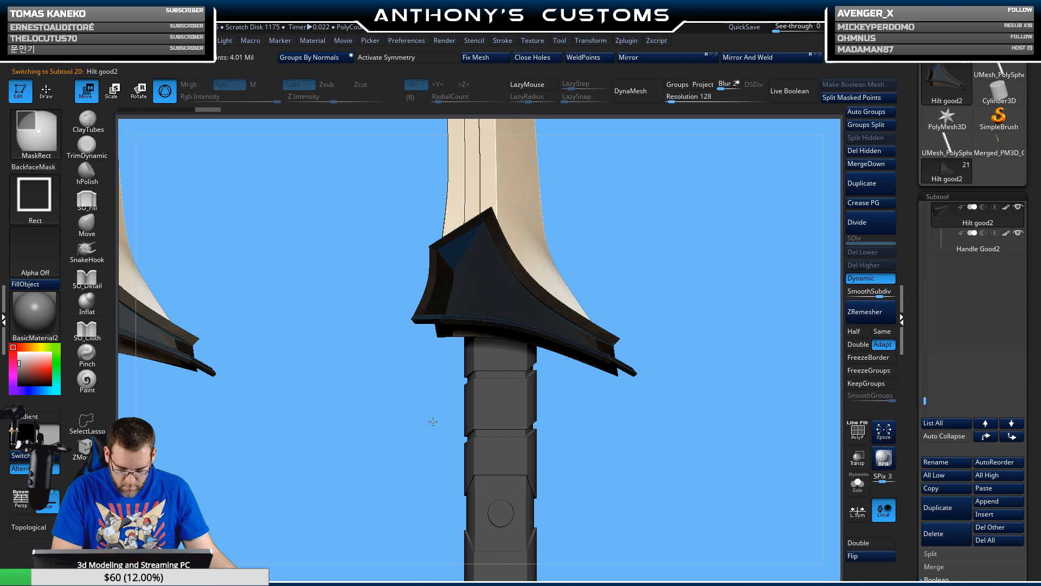
{"action": "key", "text": "shift+f"}
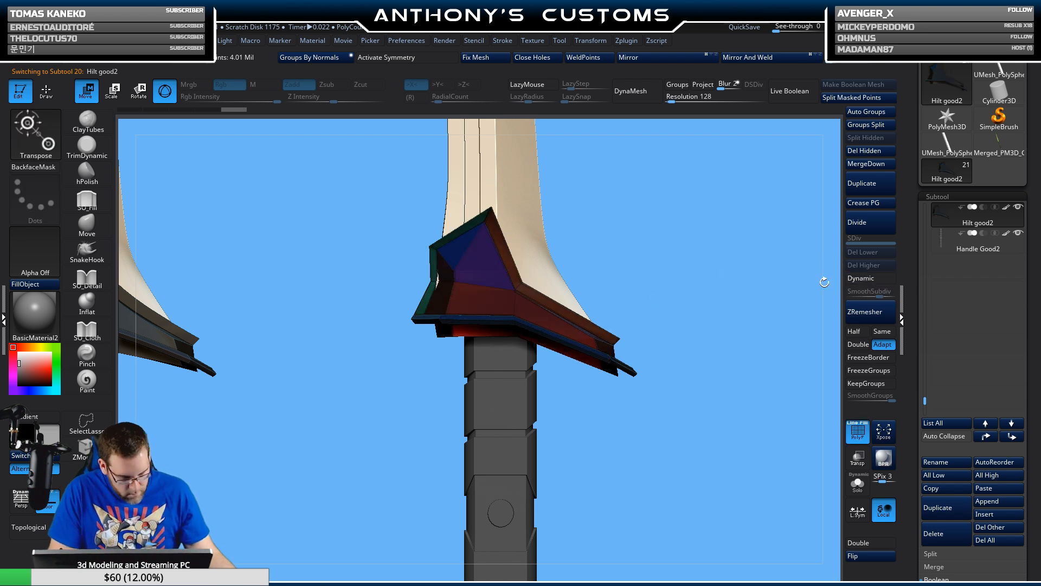
- Try to isolate the shortest hilt's collar bottom edge with masking, restore Dynamic Subdiv and move the edge down the handle
{"action": "left_click_drag", "start_coordinate": [395, 426], "coordinate": [503, 348], "text": "ctrl"}
{"action": "left_click_drag", "start_coordinate": [516, 335], "coordinate": [516, 335], "text": "ctrl"}
{"action": "left_click", "coordinate": [708, 372], "text": "ctrl"}
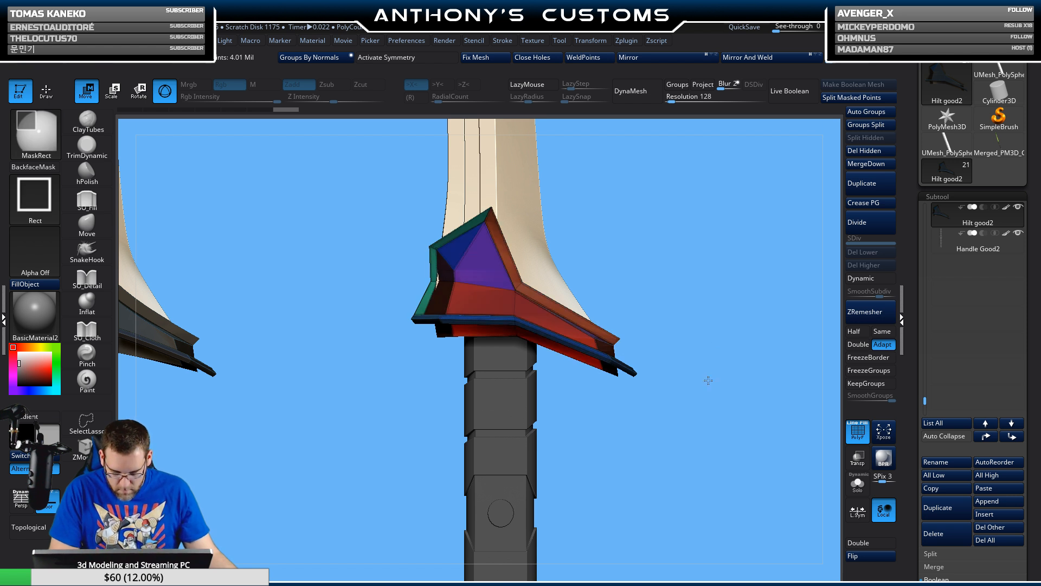
{"action": "left_click", "coordinate": [868, 279]}
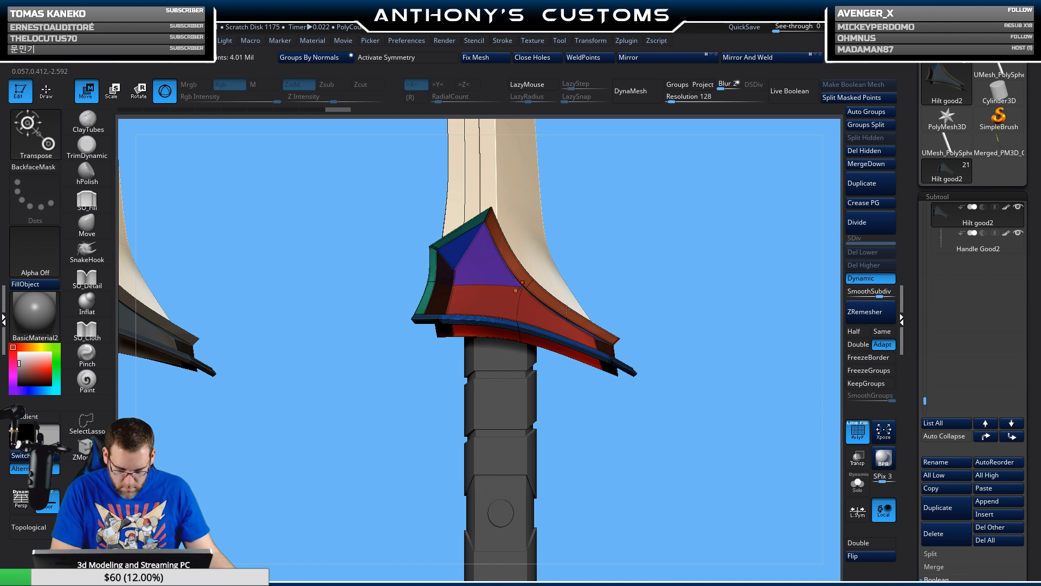
{"action": "left_click_drag", "start_coordinate": [692, 363], "coordinate": [661, 257], "text": "alt"}
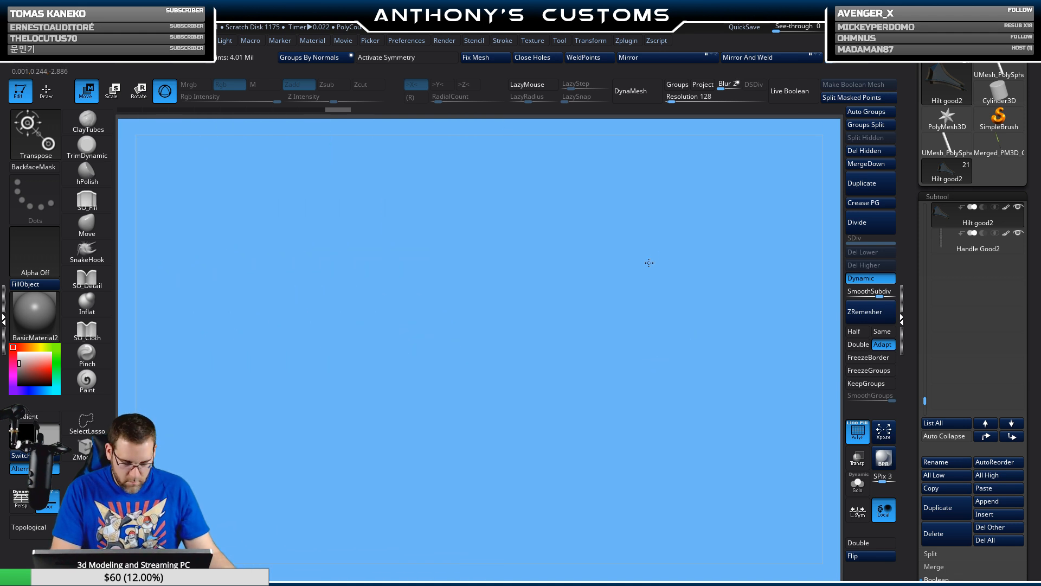
{"action": "key", "text": "f"}
{"action": "key", "text": "f"}
{"action": "left_click_drag", "start_coordinate": [465, 435], "coordinate": [675, 417], "text": "alt"}
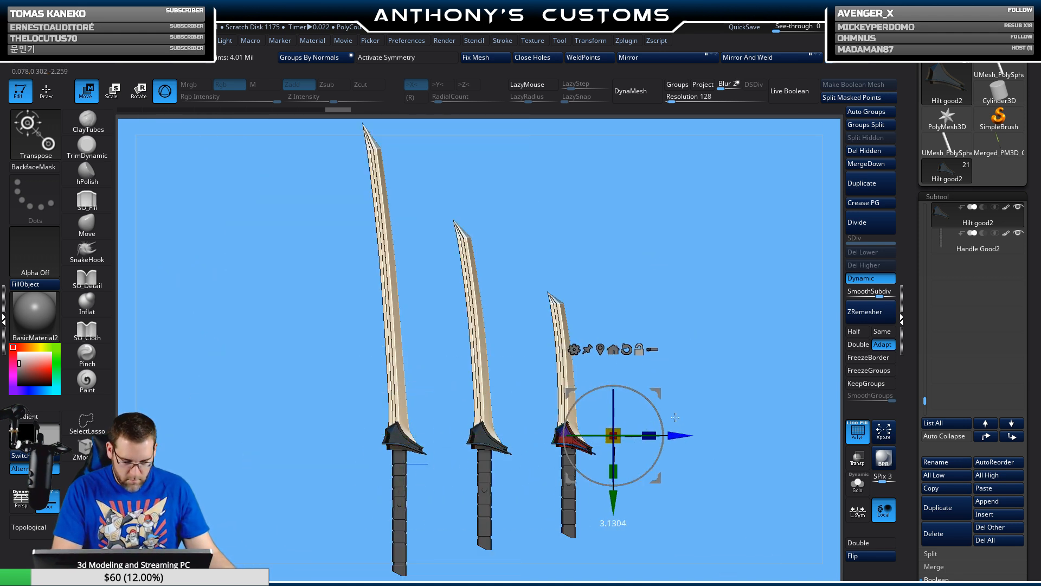
{"action": "left_click_drag", "start_coordinate": [733, 325], "coordinate": [307, 392], "text": "alt"}
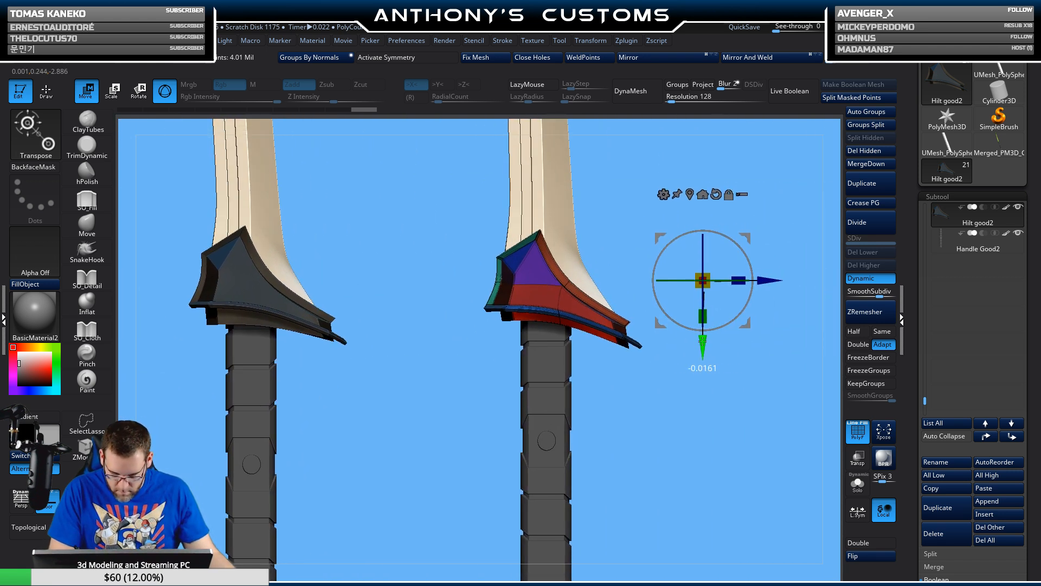
{"action": "key", "text": "ctrl"}
{"action": "left_click", "coordinate": [678, 401], "text": "ctrl"}
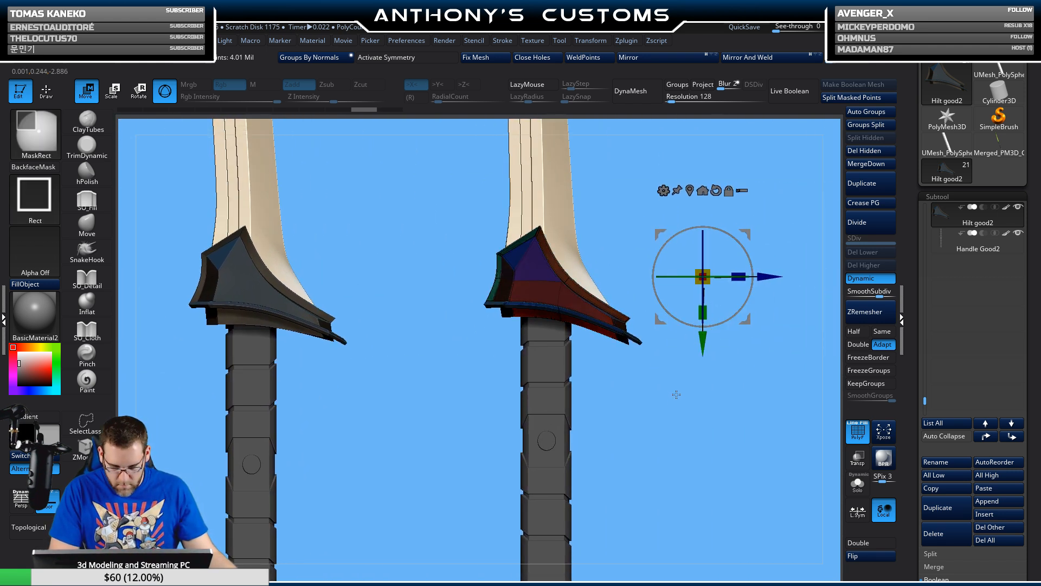
- With Dynamic Subdiv off, mask all but the bottom edge of the shortest hilt's collar and restore Dynamic Subdiv
{"action": "left_click_drag", "start_coordinate": [669, 383], "coordinate": [407, 460], "text": "alt"}
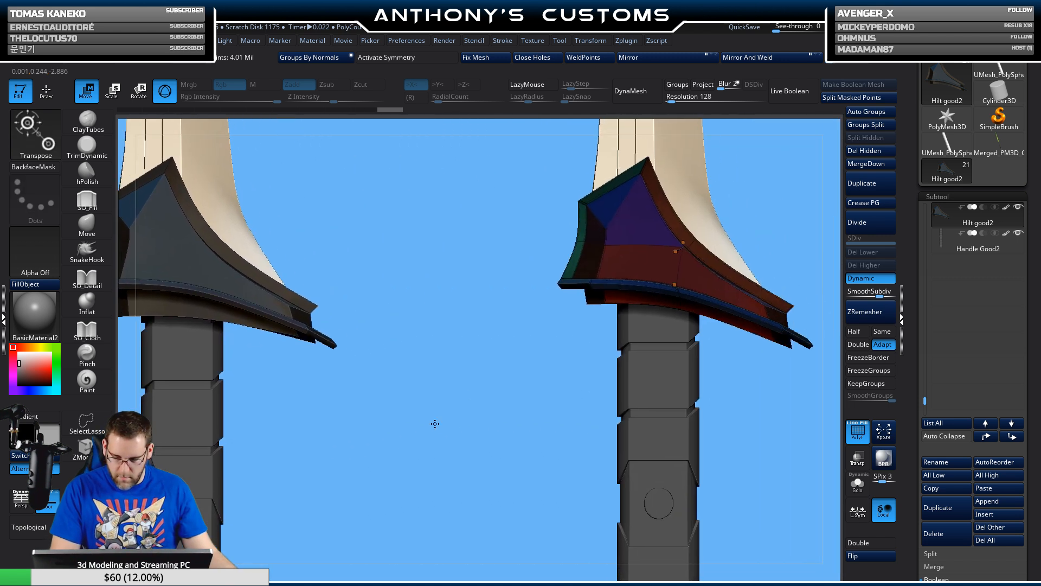
{"action": "left_click", "coordinate": [867, 278]}
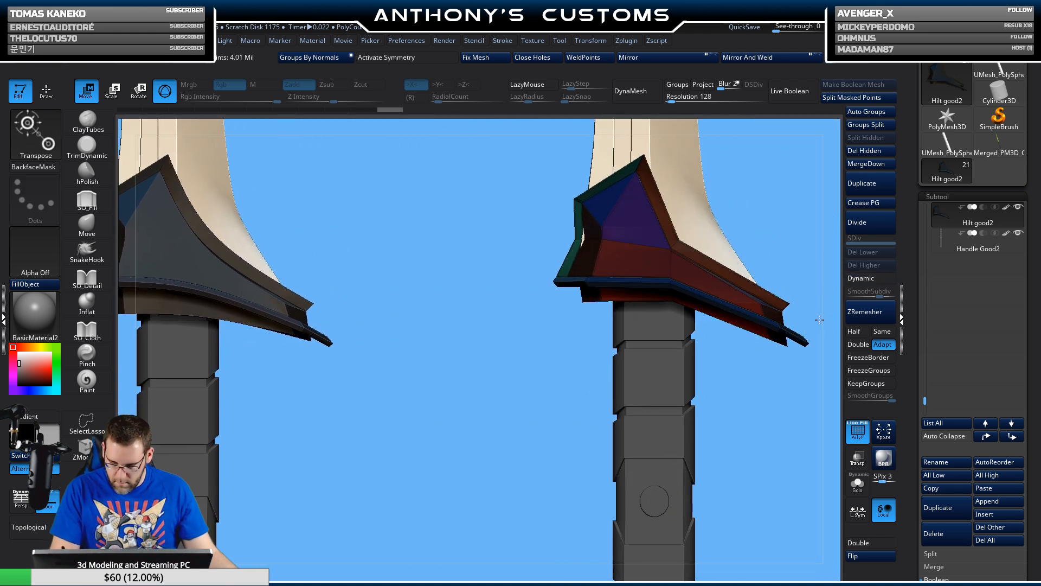
{"action": "left_click", "coordinate": [553, 341], "text": "ctrl"}
{"action": "mouse_move", "coordinate": [542, 355]}
{"action": "left_mouse_down", "text": "ctrl"}
{"action": "mouse_move", "coordinate": [575, 325]}
{"action": "mouse_move", "coordinate": [678, 294]}
{"action": "left_mouse_up", "text": "ctrl"}
{"action": "left_click", "coordinate": [714, 331], "text": "ctrl"}
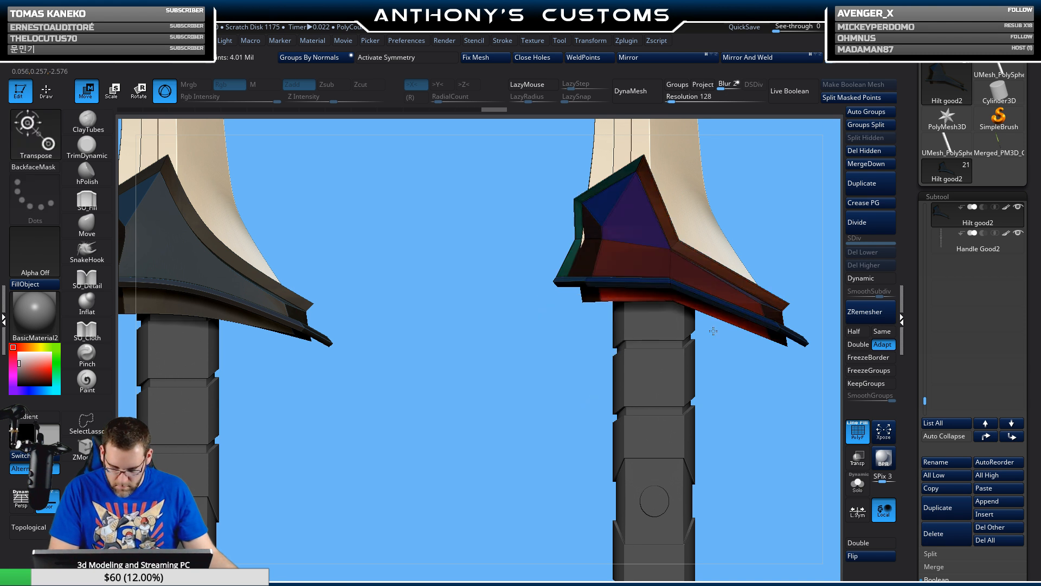
{"action": "left_click", "coordinate": [873, 279]}
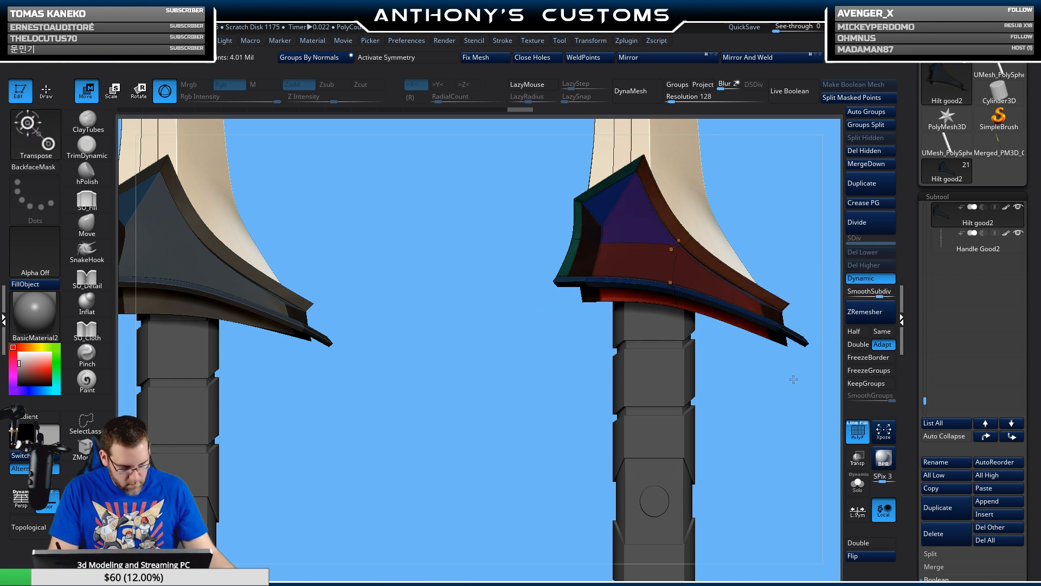
- Move the shortest hilt's collar bottom edge down over the handle and clear the mask
{"action": "left_click_drag", "start_coordinate": [772, 399], "coordinate": [606, 400], "text": "alt"}
{"action": "left_click_drag", "start_coordinate": [742, 299], "coordinate": [742, 309]}
{"action": "key", "text": "ctrl"}
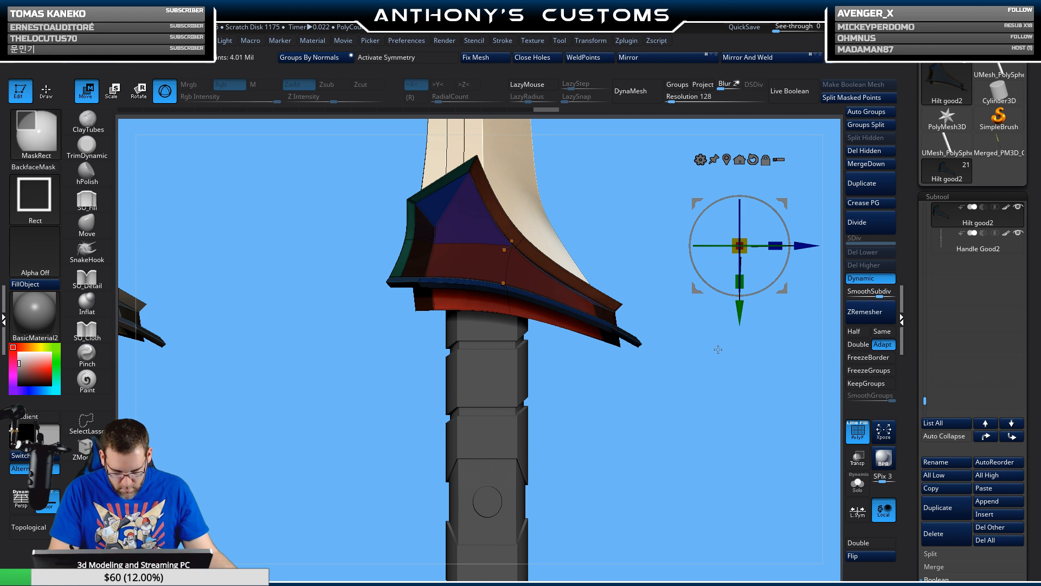
{"action": "left_click", "coordinate": [725, 346], "text": "ctrl"}
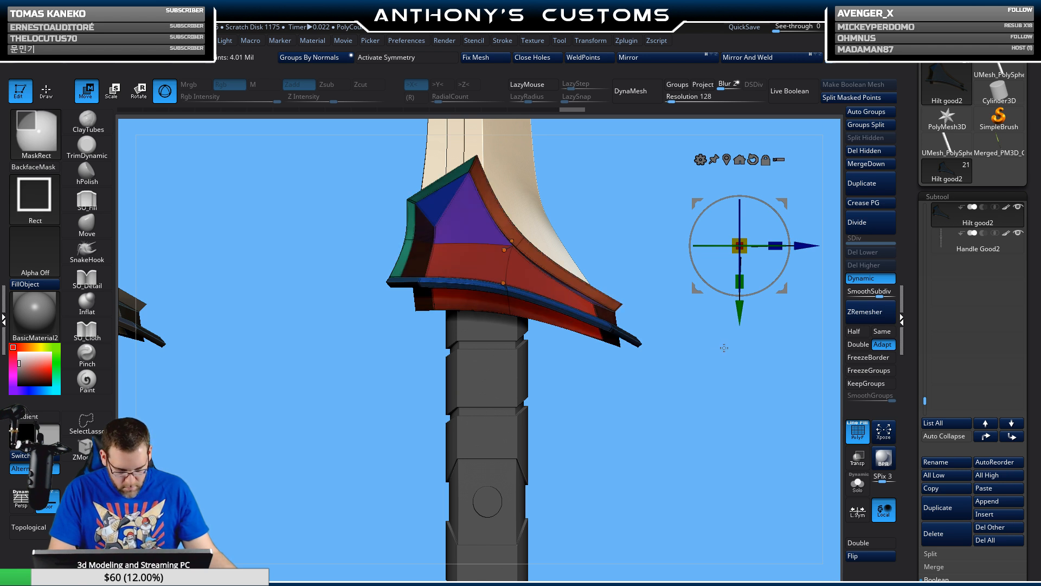
{"action": "left_click_drag", "start_coordinate": [723, 348], "coordinate": [690, 346], "text": "ctrl"}
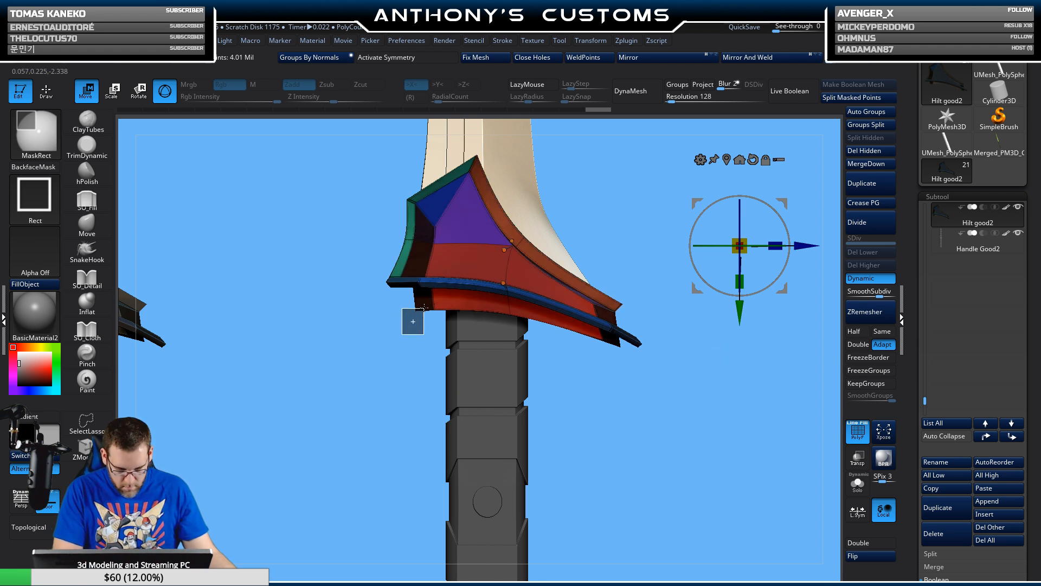
- Isolate the shortest hilt's collar corner on the guard's short side with a mask, nudge it slightly up and clear the mask
{"action": "left_click", "coordinate": [651, 409], "text": "ctrl"}
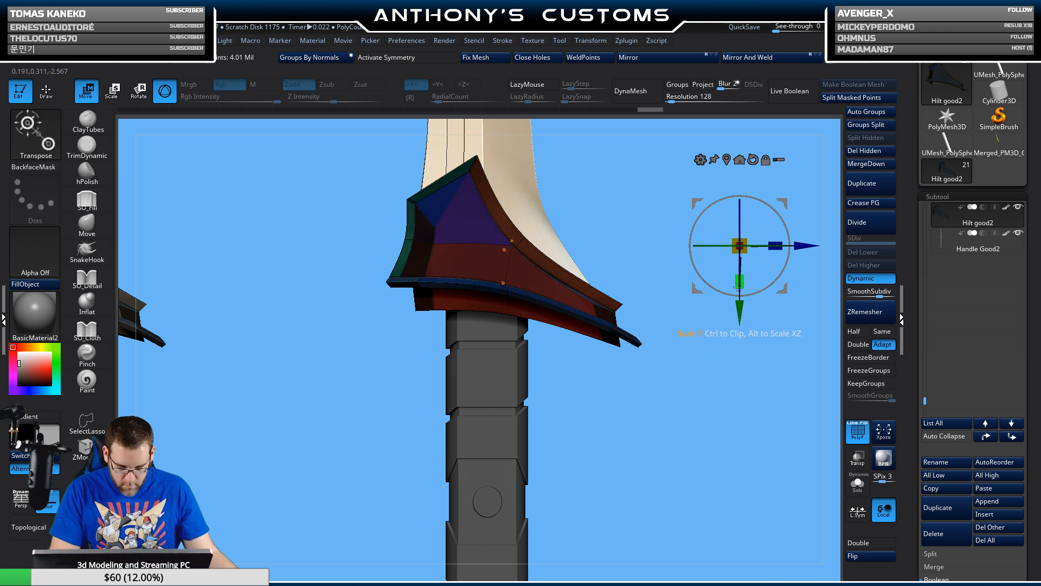
{"action": "left_click_drag", "start_coordinate": [739, 305], "coordinate": [739, 304]}
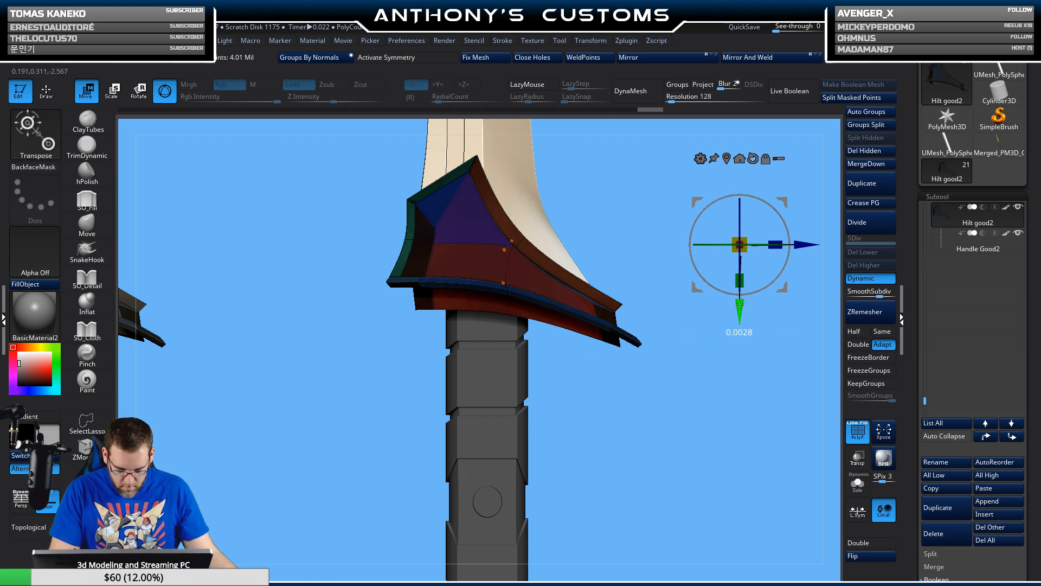
{"action": "left_click", "coordinate": [717, 371], "text": "ctrl"}
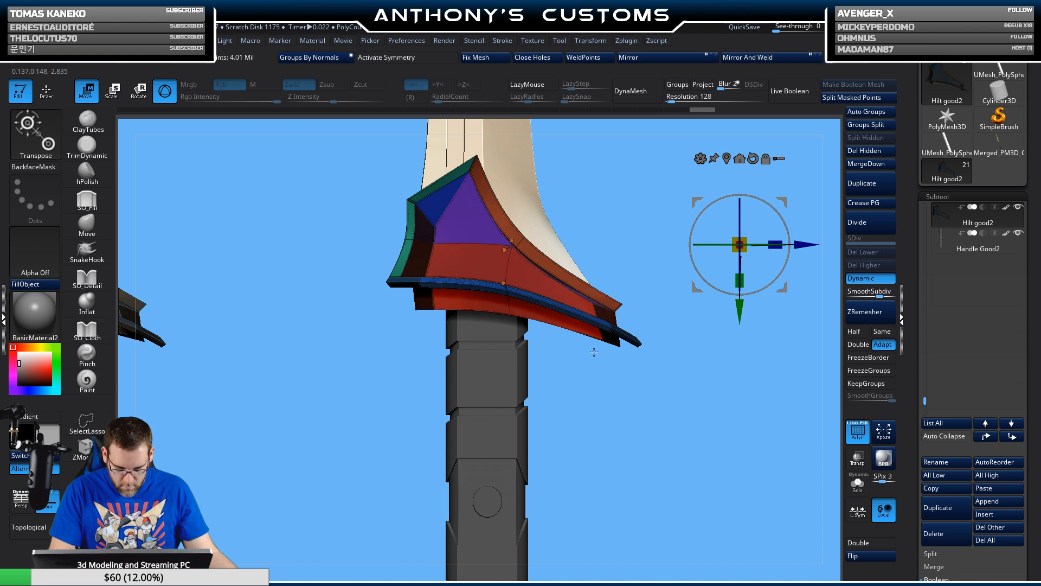
- With Dynamic Subdiv off, isolate the collar's pointed corner beneath the guard's long tip, restore Dynamic Subdiv, nudge the corner up and clear the mask
{"action": "left_click", "coordinate": [869, 280]}
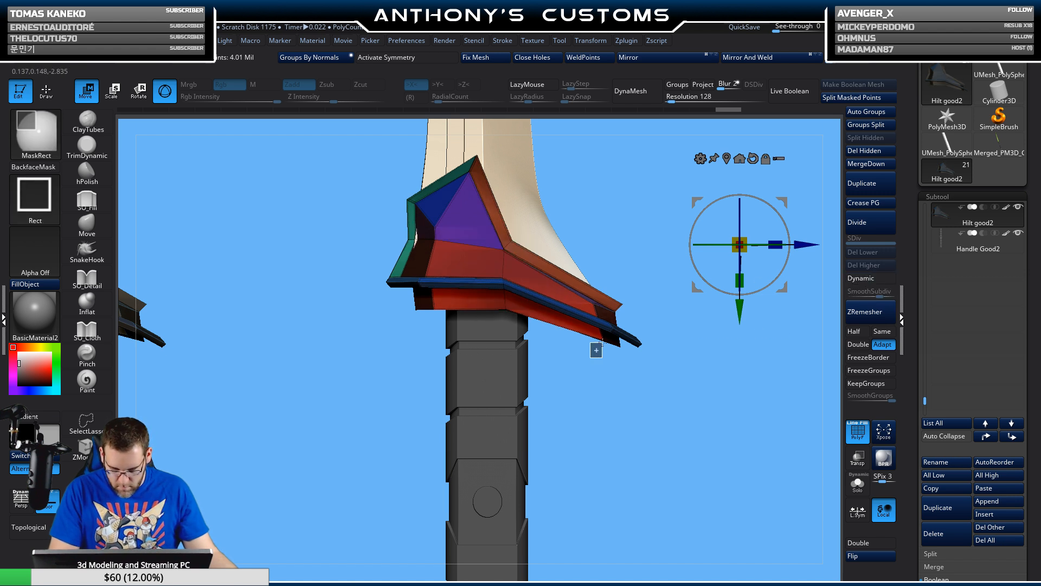
{"action": "left_click_drag", "start_coordinate": [607, 337], "coordinate": [624, 342], "text": "ctrl"}
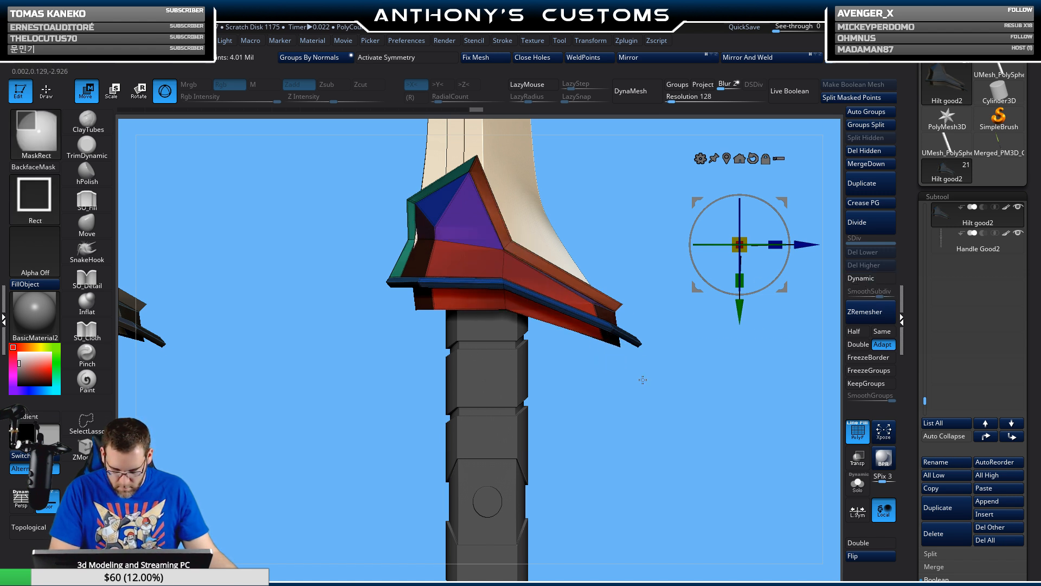
{"action": "left_click", "coordinate": [642, 393], "text": "ctrl"}
{"action": "left_click", "coordinate": [871, 279]}
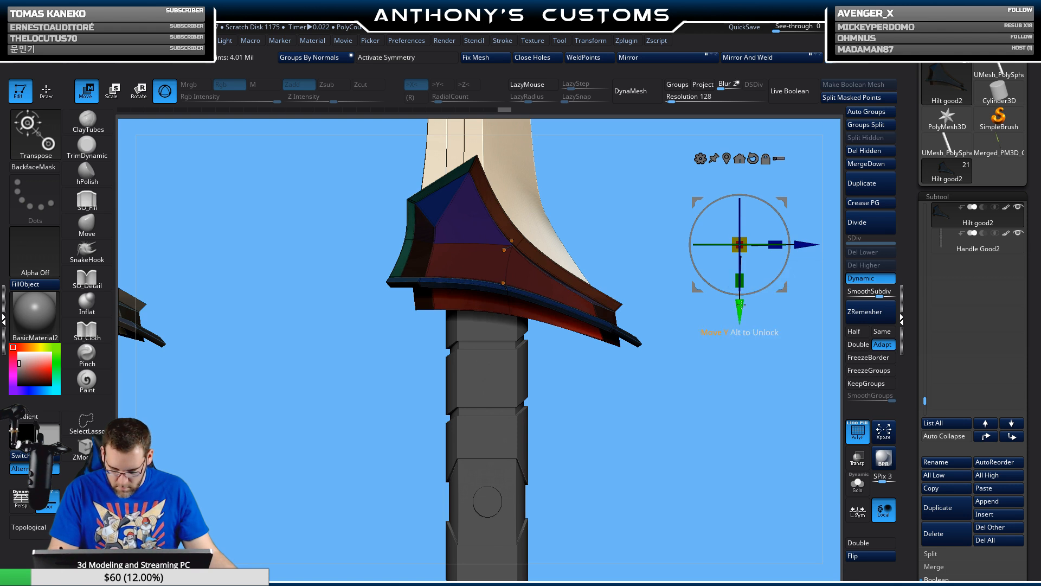
{"action": "left_click_drag", "start_coordinate": [740, 305], "coordinate": [741, 300]}
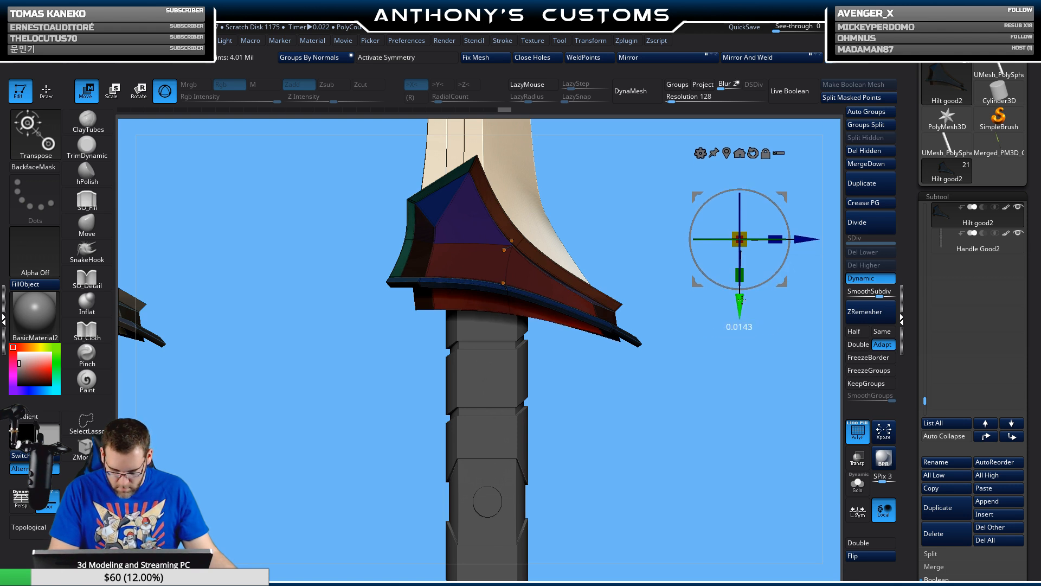
{"action": "left_click_drag", "start_coordinate": [724, 342], "coordinate": [734, 371], "text": "ctrl"}
- Hide the polyframe and review the shortest hilt up close and the full set of three swords
{"action": "left_click_drag", "start_coordinate": [717, 413], "coordinate": [669, 274], "text": "alt"}
{"action": "key", "text": "f"}
{"action": "key", "text": "shift+f"}
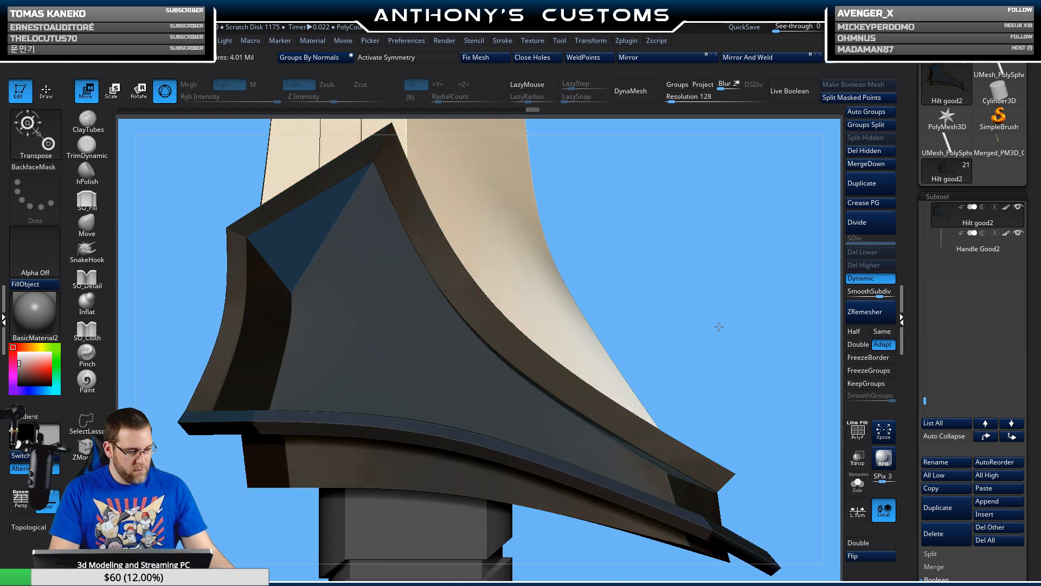
{"action": "left_click_drag", "start_coordinate": [720, 326], "coordinate": [633, 140], "text": "alt"}
{"action": "key", "text": "f"}
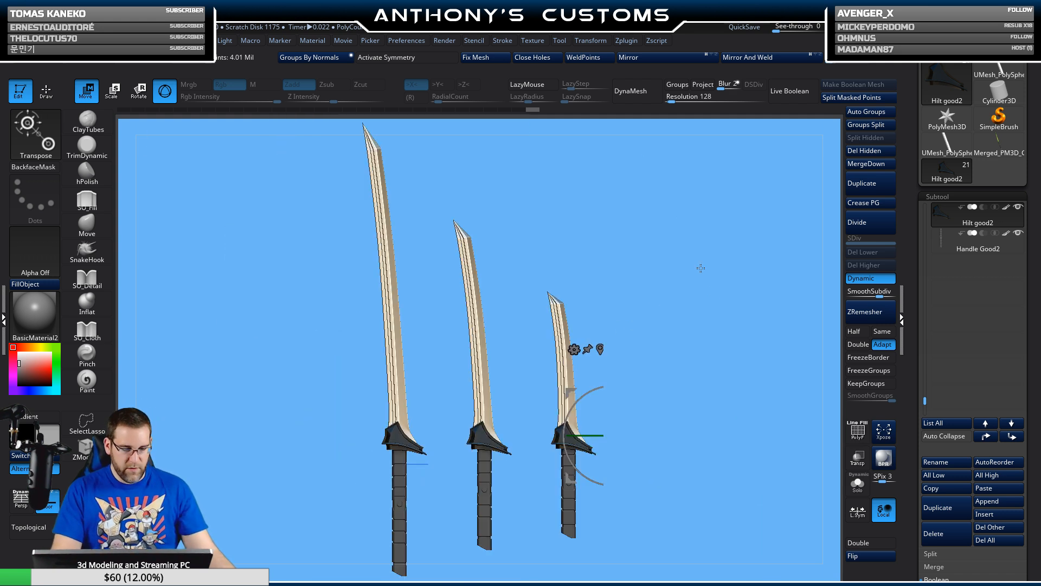
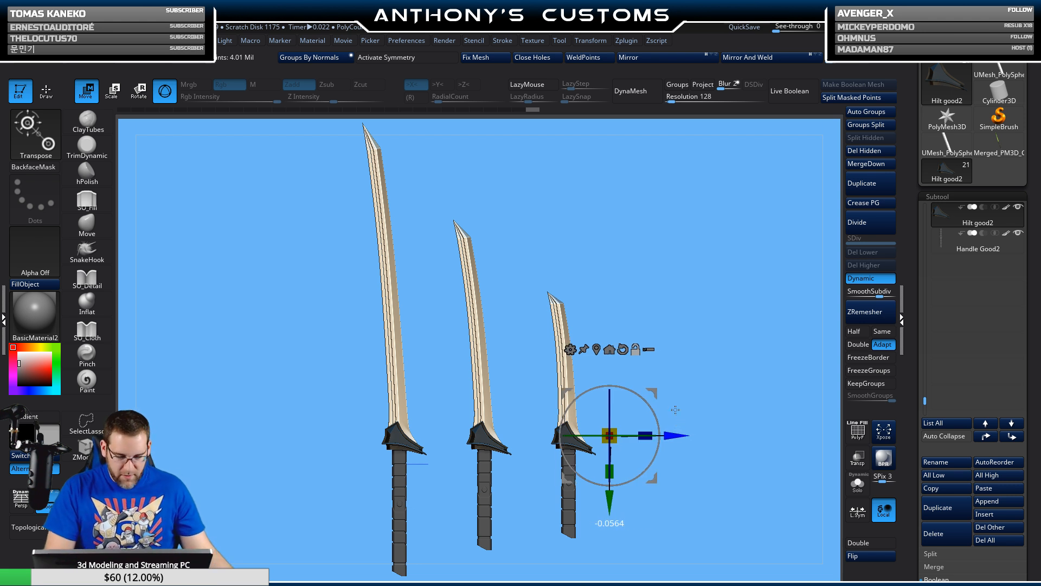
- Return to Draw mode and examine the three blades up close at their tips
{"action": "key", "text": "q"}
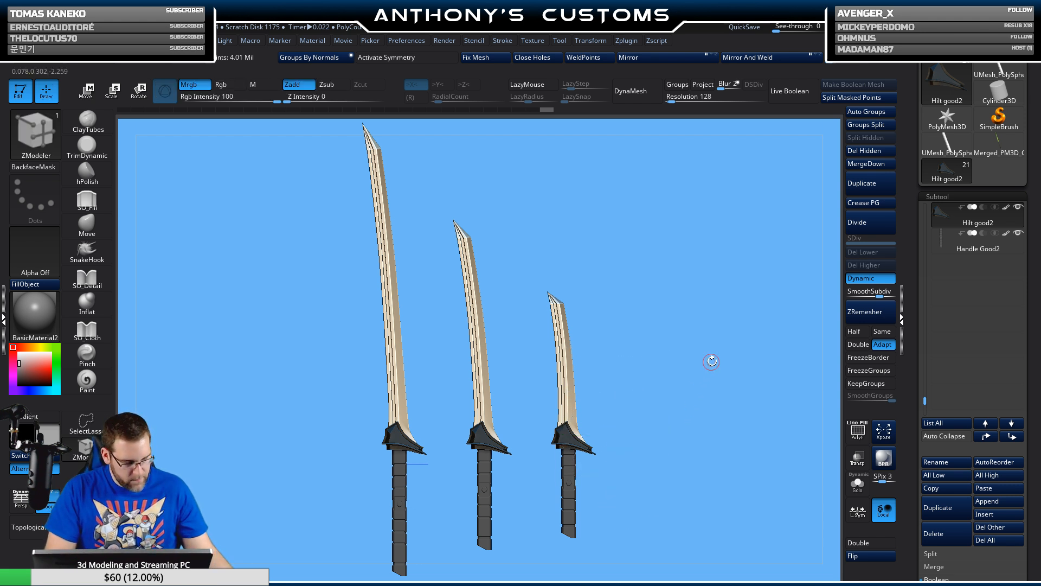
{"action": "left_click_drag", "start_coordinate": [709, 361], "coordinate": [696, 418]}
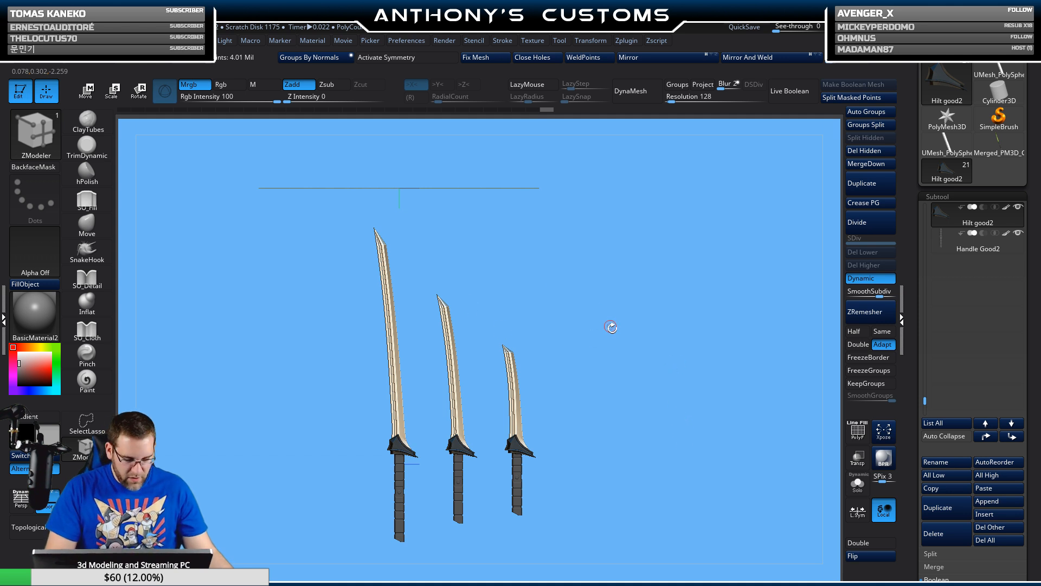
{"action": "left_click_drag", "start_coordinate": [612, 328], "coordinate": [578, 442], "text": "alt"}
{"action": "left_click_drag", "start_coordinate": [563, 389], "coordinate": [571, 458], "text": "alt"}
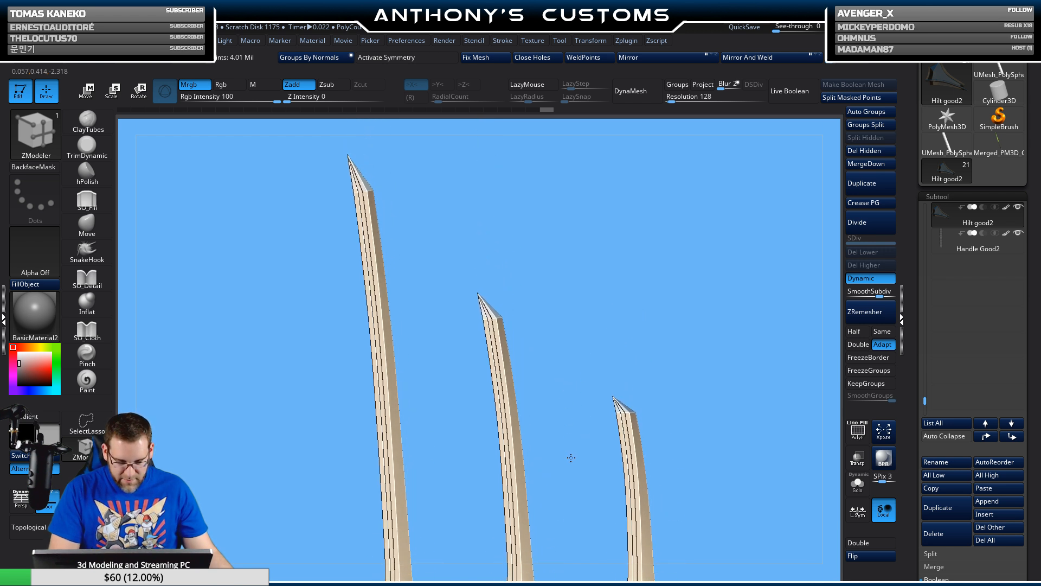
- On the middle sword's blade, turn Dynamic Subdiv off and isolate the edge loop at the base of the tip with an inverted mask
{"action": "key", "text": "shift+f"}
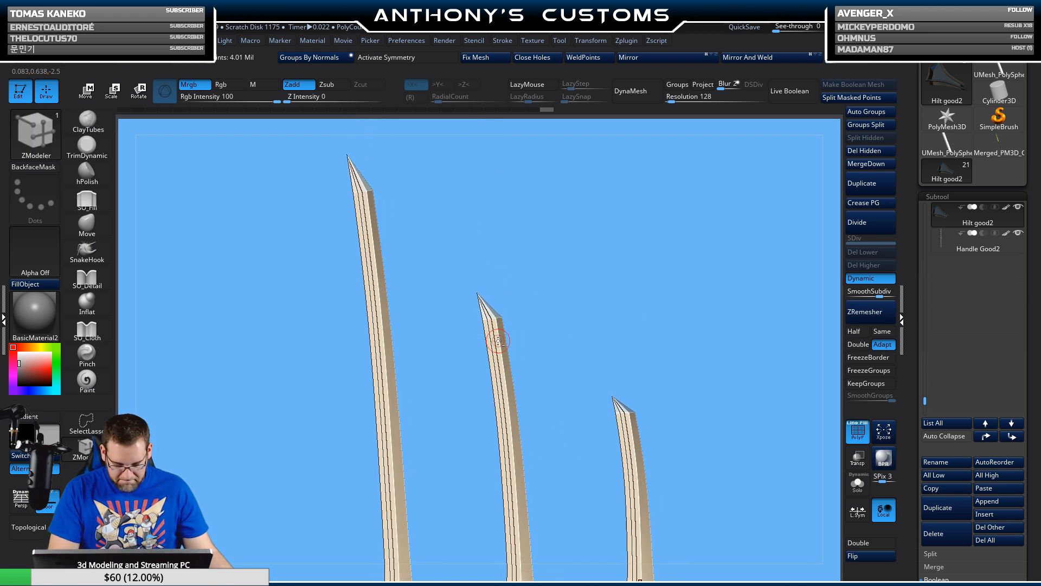
{"action": "left_click", "coordinate": [498, 341], "text": "alt"}
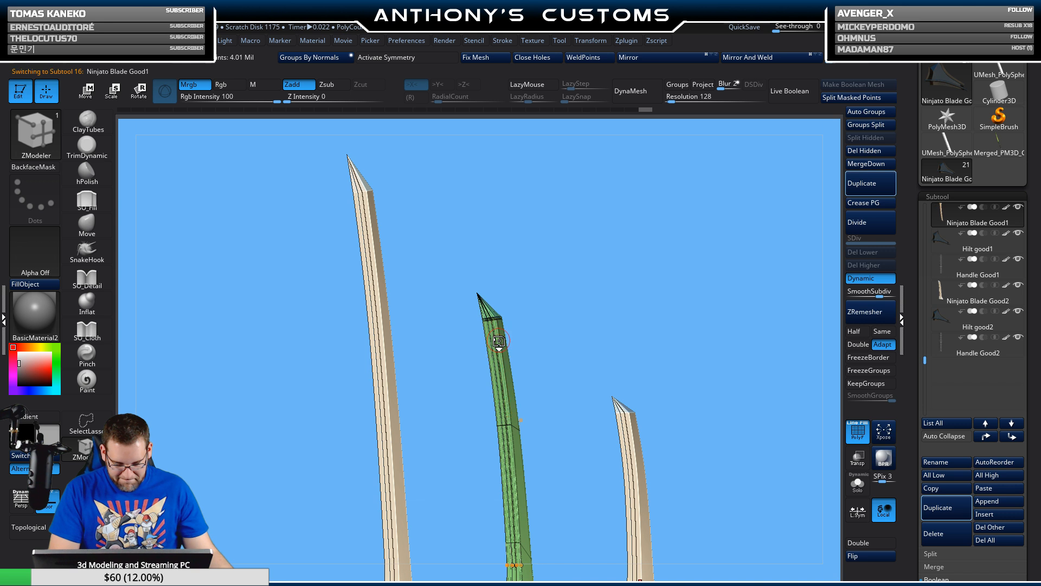
{"action": "left_click", "coordinate": [882, 288]}
{"action": "left_click_drag", "start_coordinate": [676, 302], "coordinate": [573, 391]}
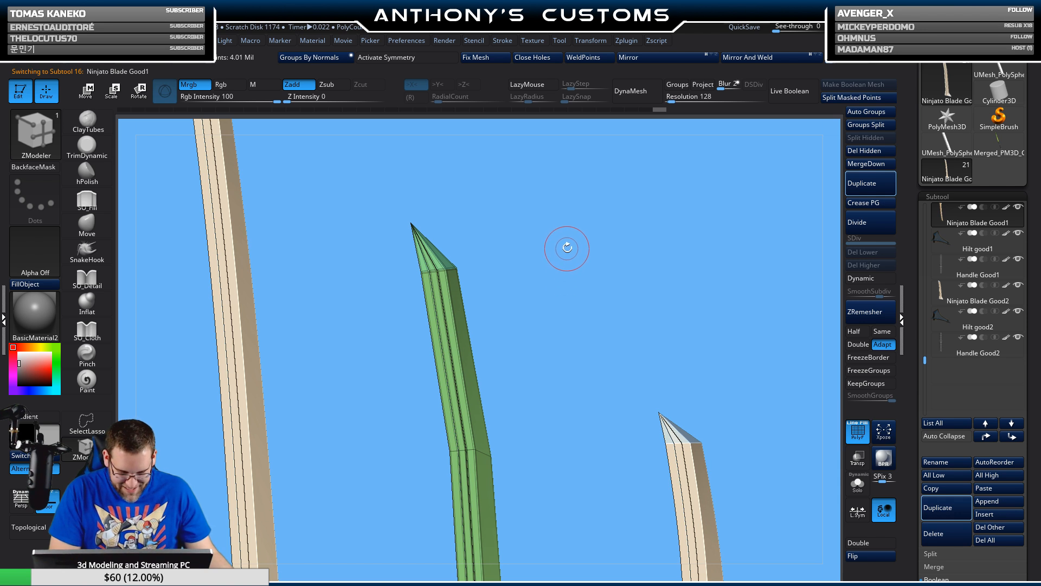
{"action": "key", "text": "ctrl"}
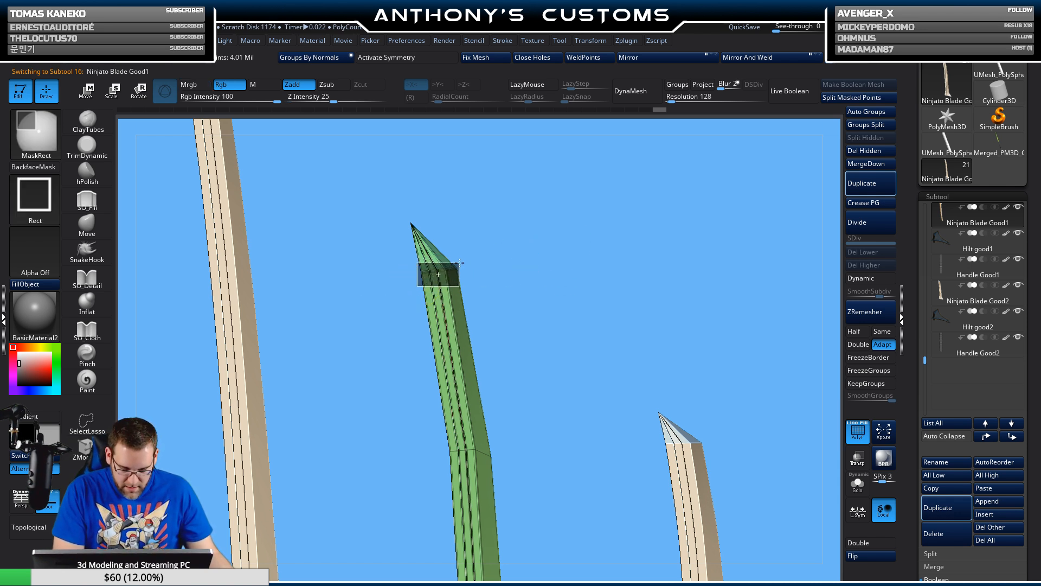
{"action": "left_click_drag", "start_coordinate": [464, 261], "coordinate": [464, 261], "text": "ctrl"}
{"action": "left_click", "coordinate": [544, 302], "text": "ctrl"}
{"action": "key", "text": "w"}
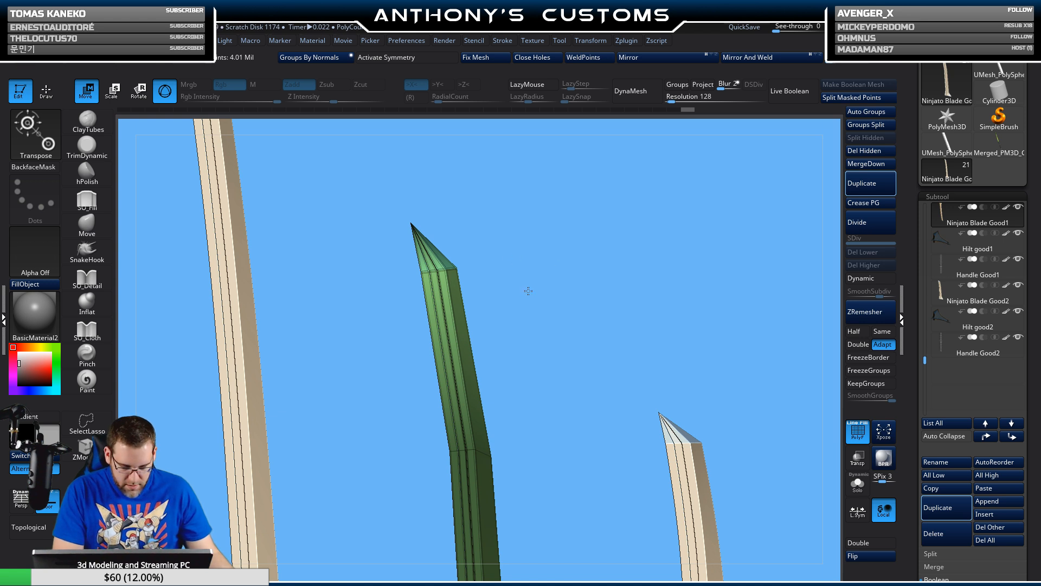
- Centre the gizmo on the unmasked loop, restore Dynamic Subdiv, move the loop slightly down the middle blade and clear the mask
{"action": "key", "text": "f"}
{"action": "left_click_drag", "start_coordinate": [474, 555], "coordinate": [462, 191], "text": "alt"}
{"action": "left_click_drag", "start_coordinate": [556, 239], "coordinate": [571, 451], "text": "alt"}
{"action": "left_click_drag", "start_coordinate": [579, 271], "coordinate": [623, 408], "text": "alt"}
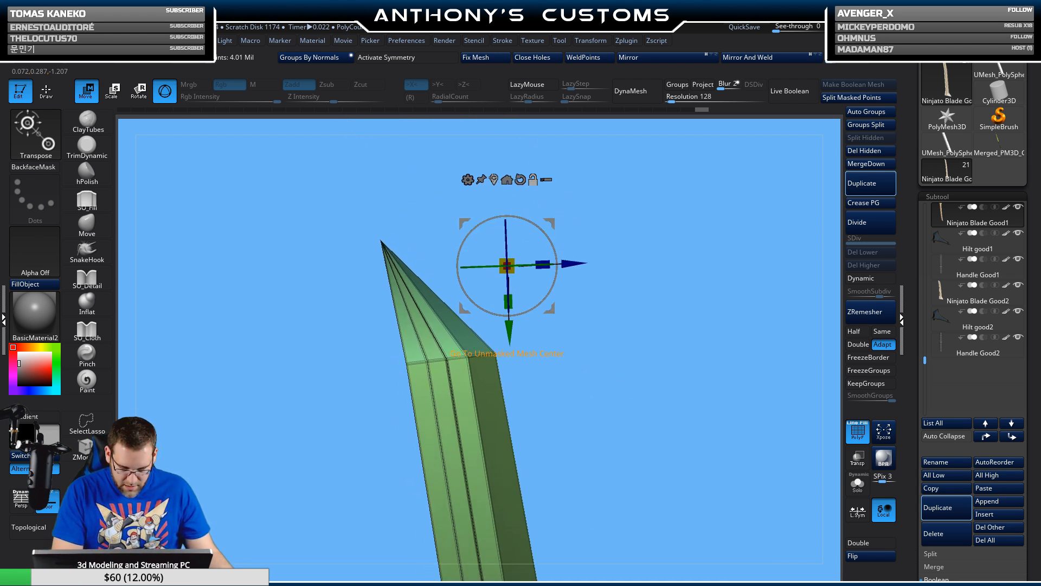
{"action": "left_click", "coordinate": [494, 178]}
{"action": "left_click_drag", "start_coordinate": [496, 334], "coordinate": [494, 328], "text": "alt"}
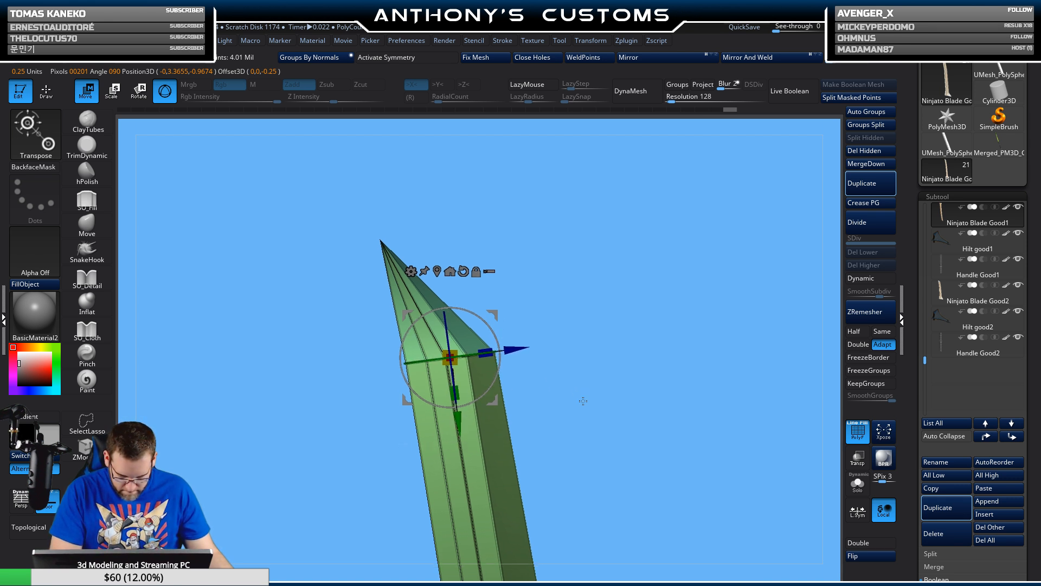
{"action": "left_click_drag", "start_coordinate": [582, 400], "coordinate": [586, 254], "text": "alt"}
{"action": "left_click", "coordinate": [862, 279]}
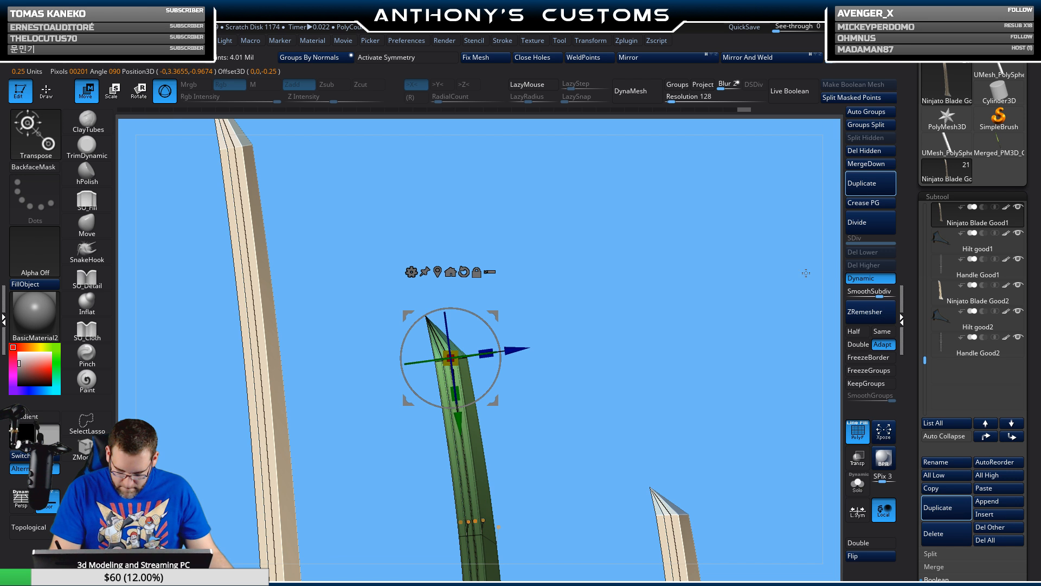
{"action": "left_click_drag", "start_coordinate": [458, 419], "coordinate": [460, 429]}
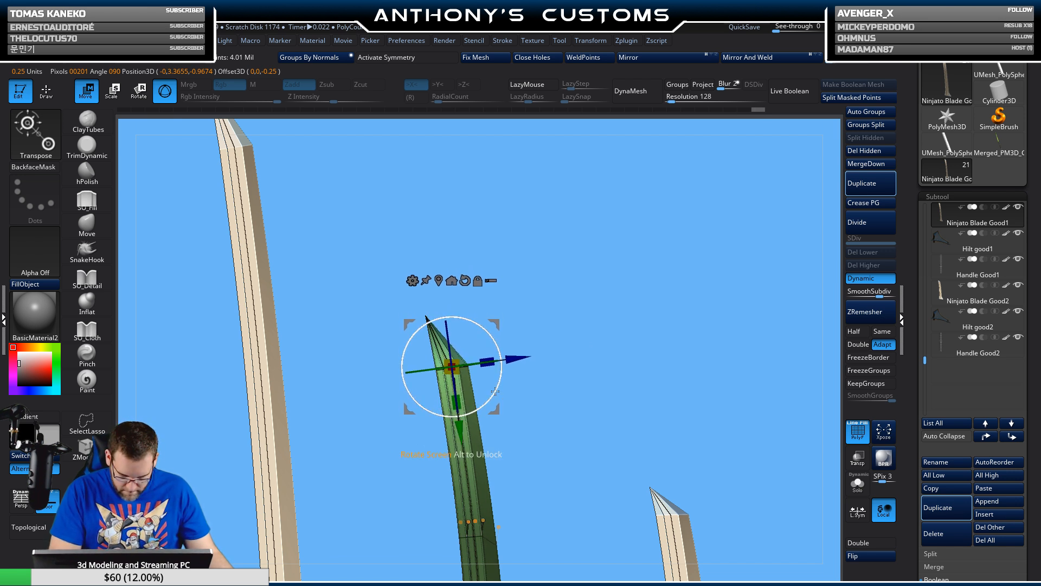
{"action": "key", "text": "q"}
- Hide the polyframe and compare the middle blade's tip with the other two blades
{"action": "left_click_drag", "start_coordinate": [607, 395], "coordinate": [579, 301], "text": "alt"}
{"action": "left_click_drag", "start_coordinate": [605, 362], "coordinate": [562, 275], "text": "alt"}
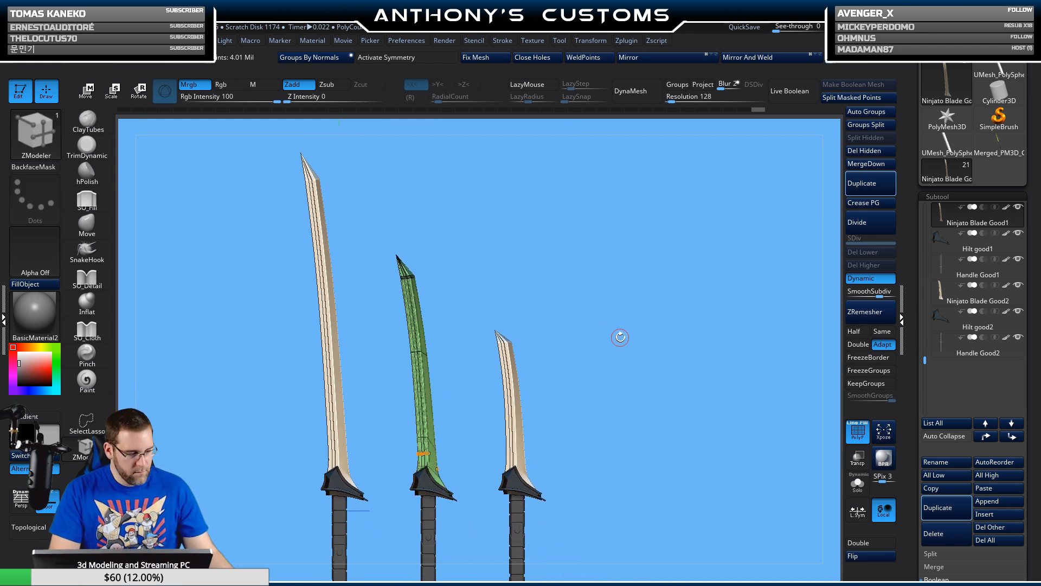
{"action": "key", "text": "shift+f"}
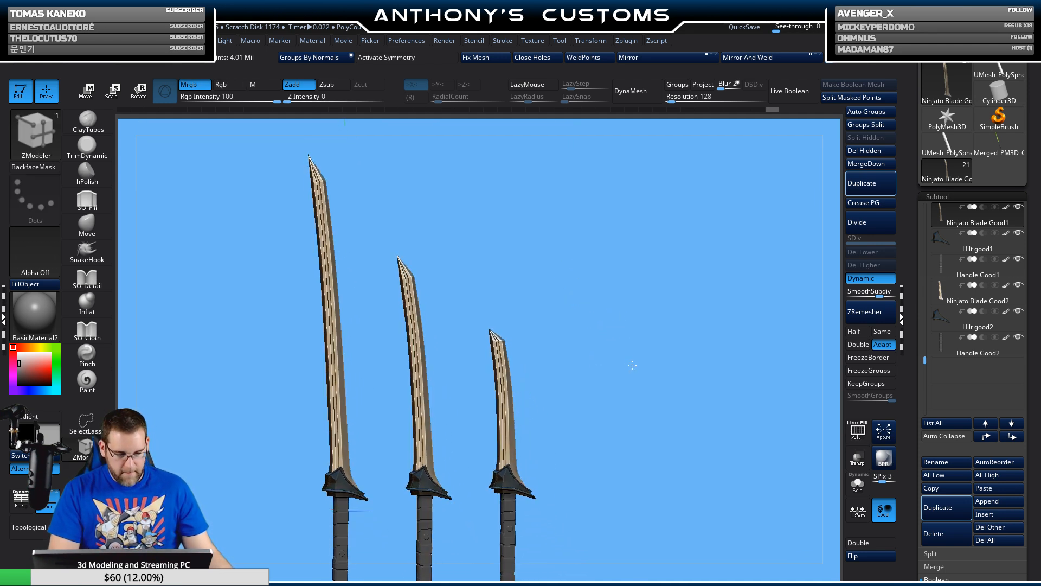
{"action": "left_click_drag", "start_coordinate": [617, 357], "coordinate": [689, 375]}
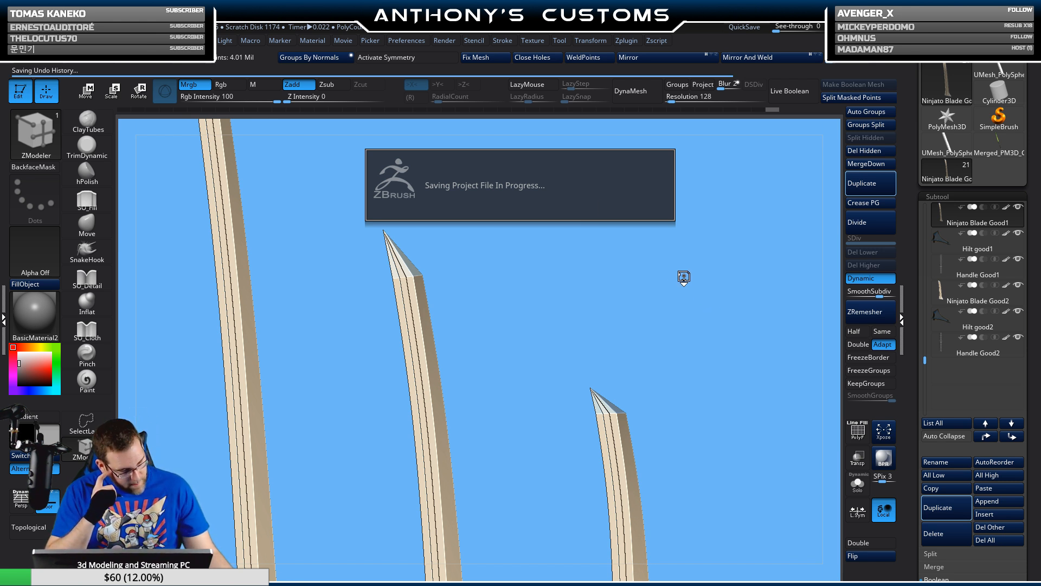
{"action": "left_click_drag", "start_coordinate": [542, 368], "coordinate": [540, 446], "text": "alt"}
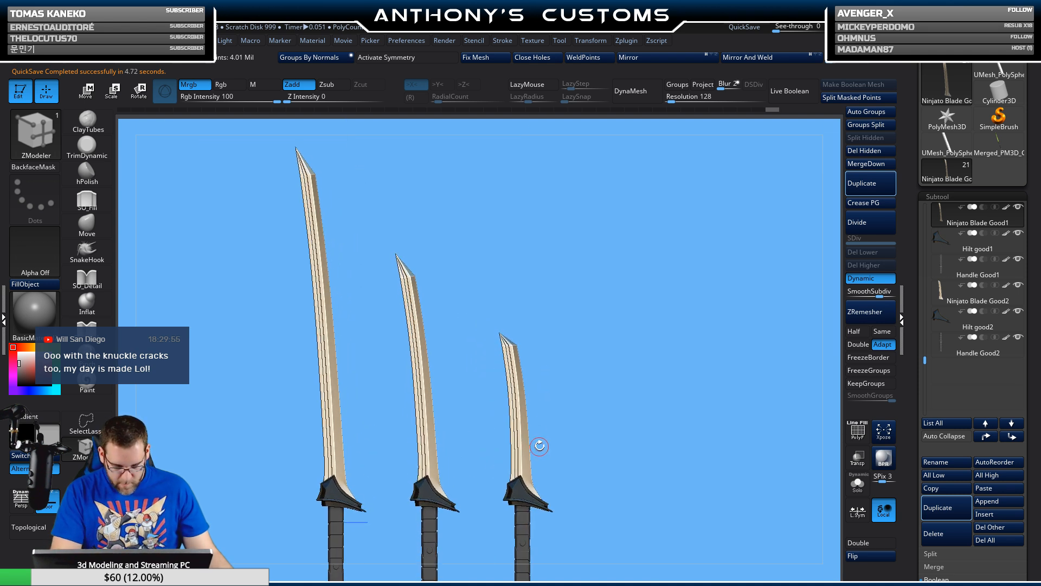
- On the shortest sword's blade, turn Dynamic Subdiv off and isolate the edge loop at the tip's base with an inverted mask
{"action": "key", "text": "w"}
{"action": "left_click_drag", "start_coordinate": [451, 231], "coordinate": [623, 277], "text": "alt"}
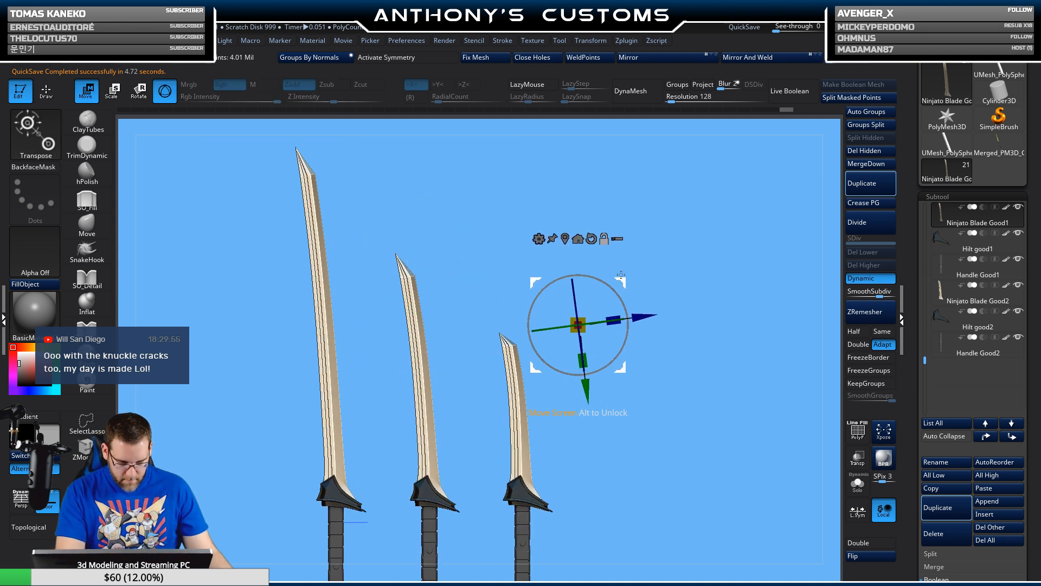
{"action": "left_click_drag", "start_coordinate": [627, 337], "coordinate": [468, 386], "text": "alt"}
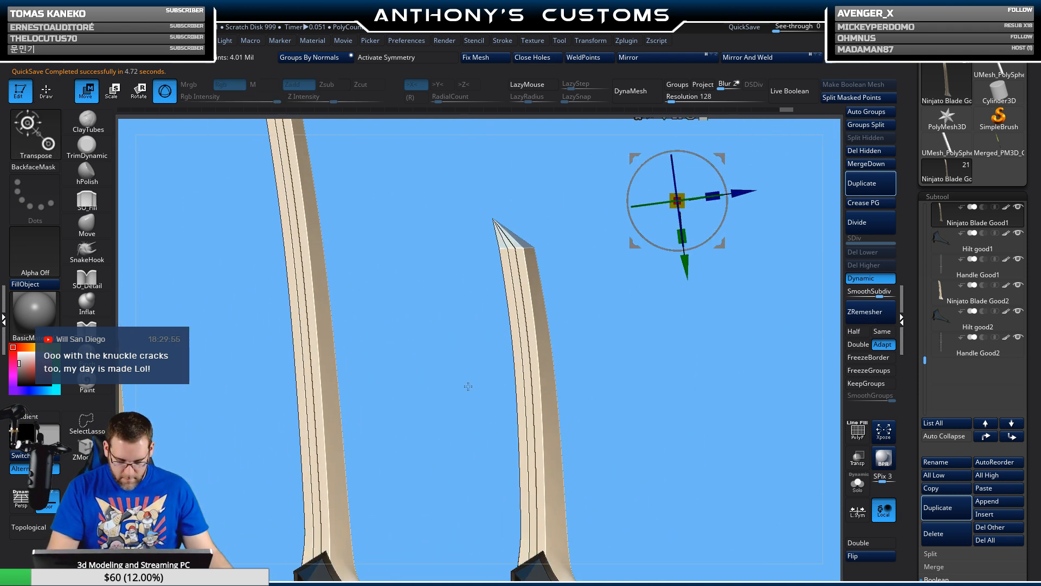
{"action": "left_click", "coordinate": [521, 299], "text": "alt"}
{"action": "key", "text": "shift+f"}
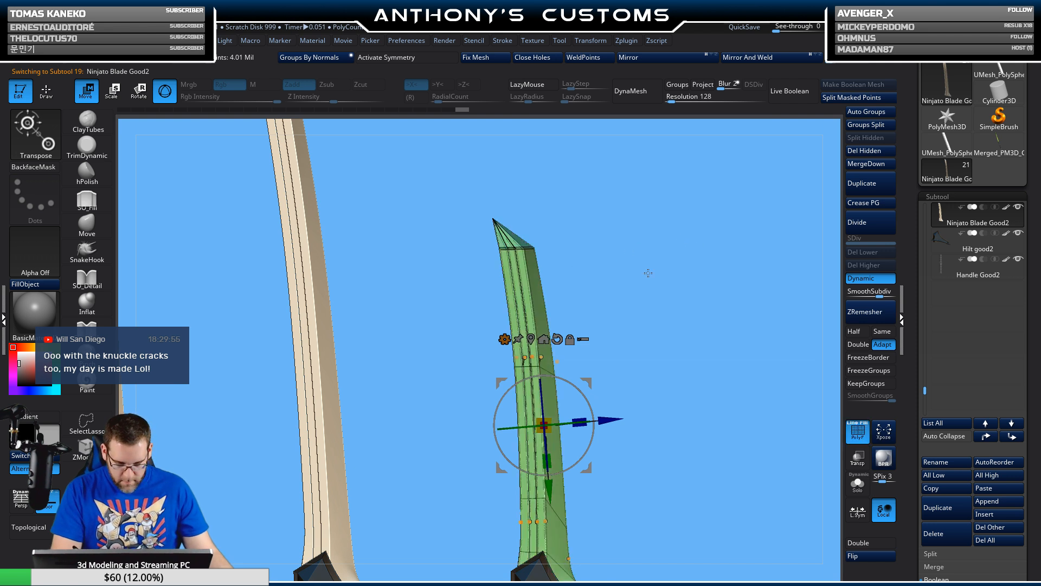
{"action": "left_click_drag", "start_coordinate": [649, 273], "coordinate": [651, 308], "text": "alt"}
{"action": "left_click", "coordinate": [869, 279]}
{"action": "left_click_drag", "start_coordinate": [470, 224], "coordinate": [529, 194], "text": "ctrl"}
{"action": "left_click", "coordinate": [651, 251], "text": "ctrl"}
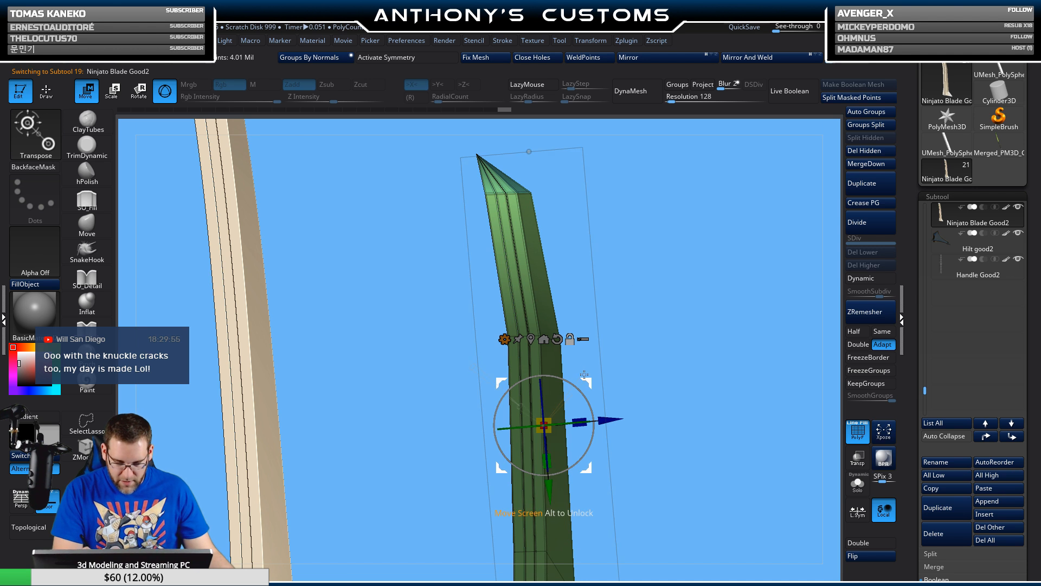
- Centre the gizmo on the shortest blade's loop, move it down to lengthen the tip, clear the mask and restore Dynamic Subdiv
{"action": "left_click_drag", "start_coordinate": [537, 491], "coordinate": [516, 260]}
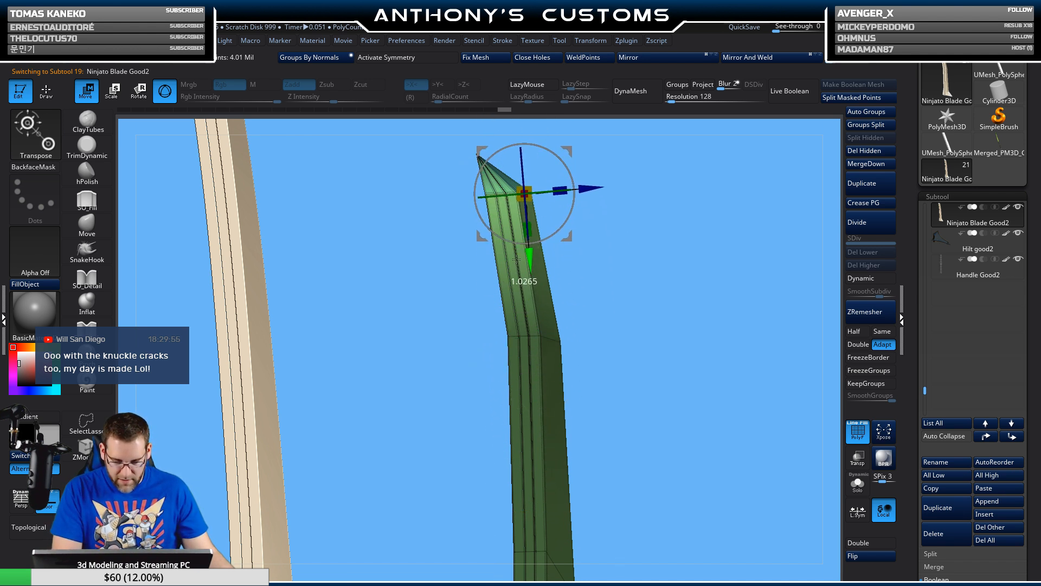
{"action": "left_click_drag", "start_coordinate": [632, 230], "coordinate": [621, 335], "text": "alt"}
{"action": "left_click", "coordinate": [499, 211]}
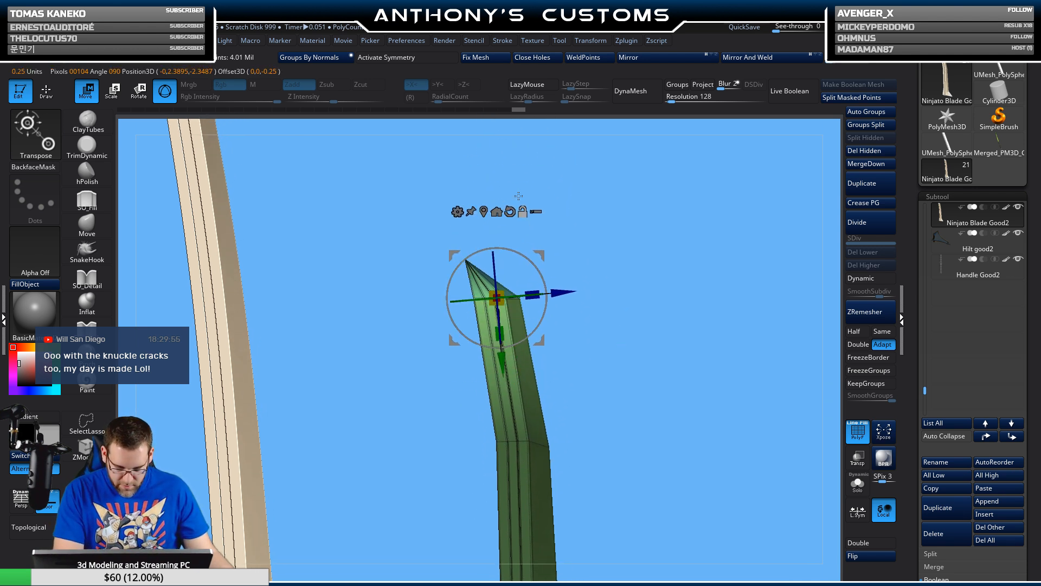
{"action": "left_click_drag", "start_coordinate": [545, 310], "coordinate": [544, 312]}
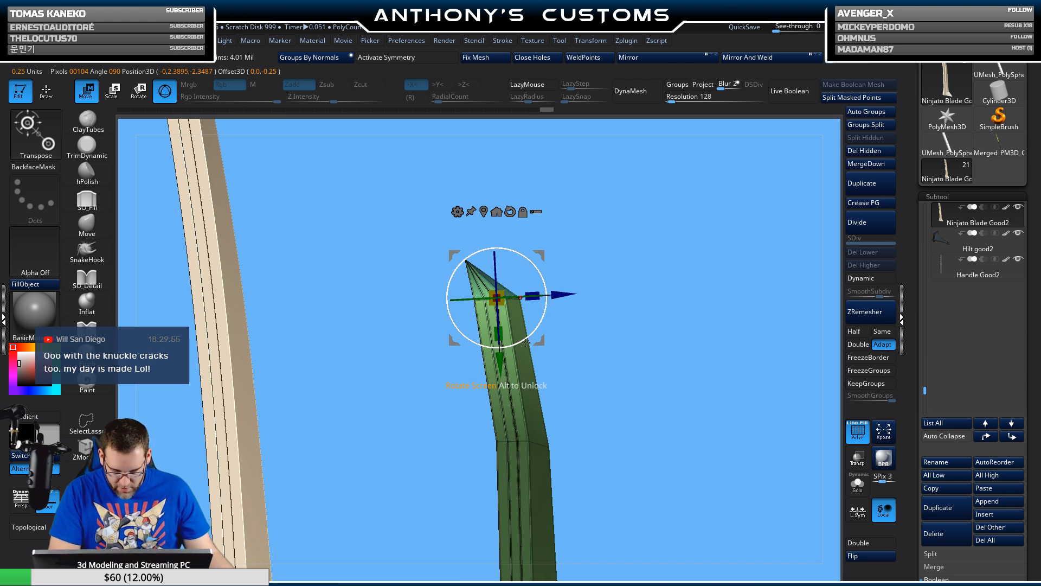
{"action": "left_click_drag", "start_coordinate": [500, 365], "coordinate": [509, 380]}
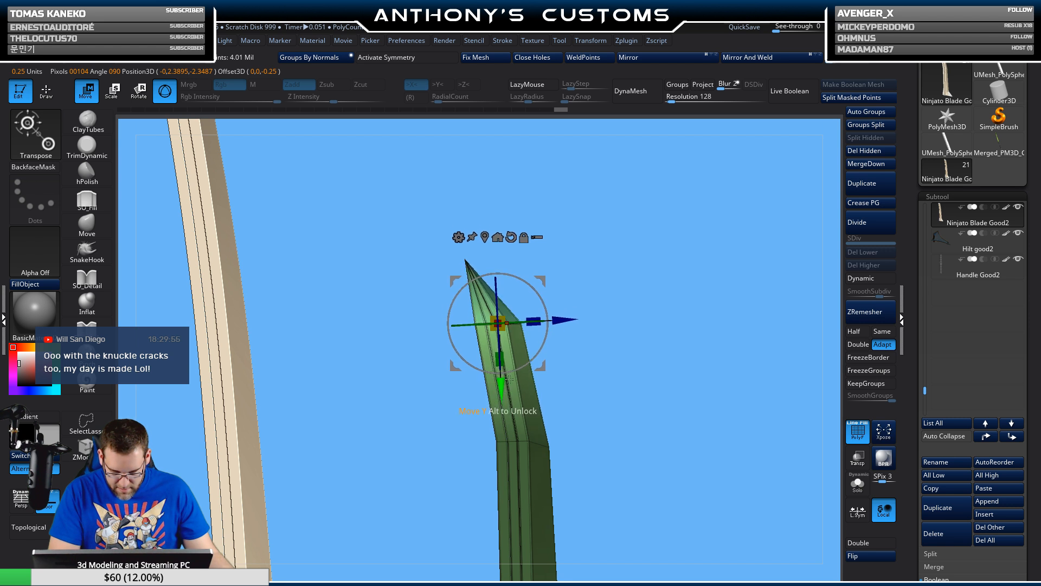
{"action": "left_click_drag", "start_coordinate": [561, 320], "coordinate": [562, 320]}
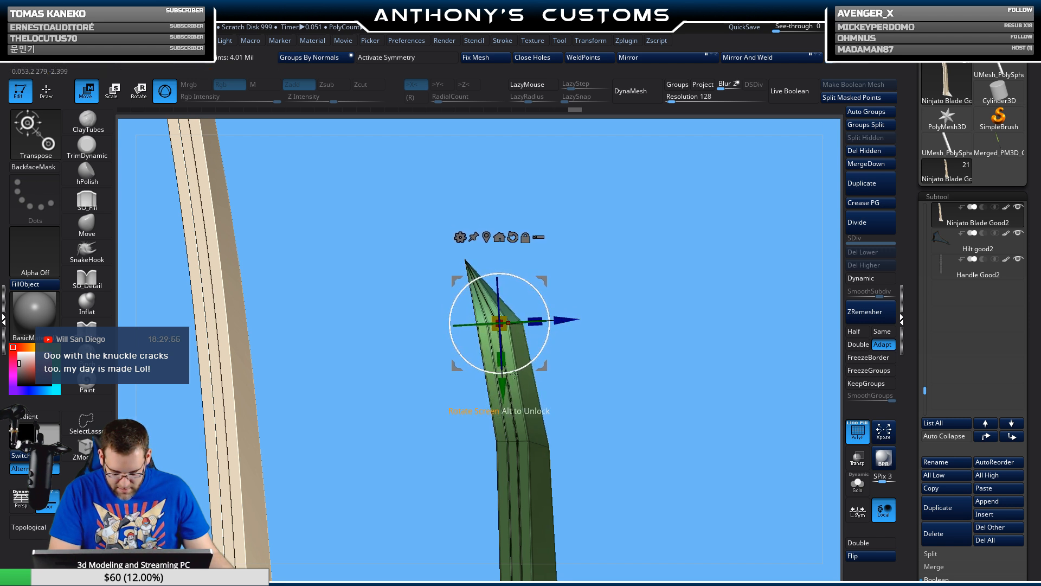
{"action": "left_click_drag", "start_coordinate": [503, 389], "coordinate": [502, 391]}
{"action": "left_click_drag", "start_coordinate": [565, 323], "coordinate": [566, 322]}
{"action": "key", "text": "q"}
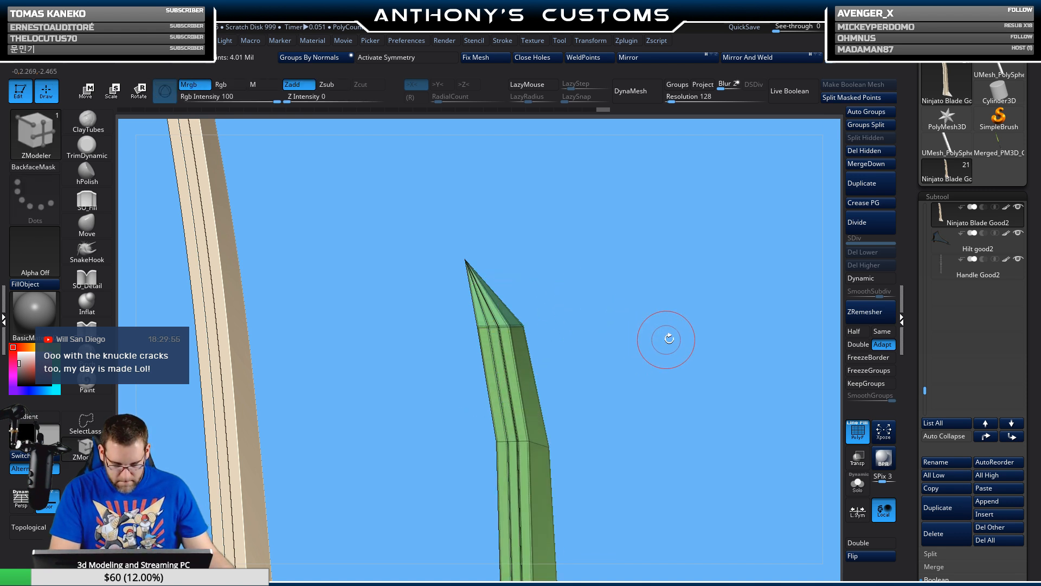
{"action": "left_click", "coordinate": [867, 277]}
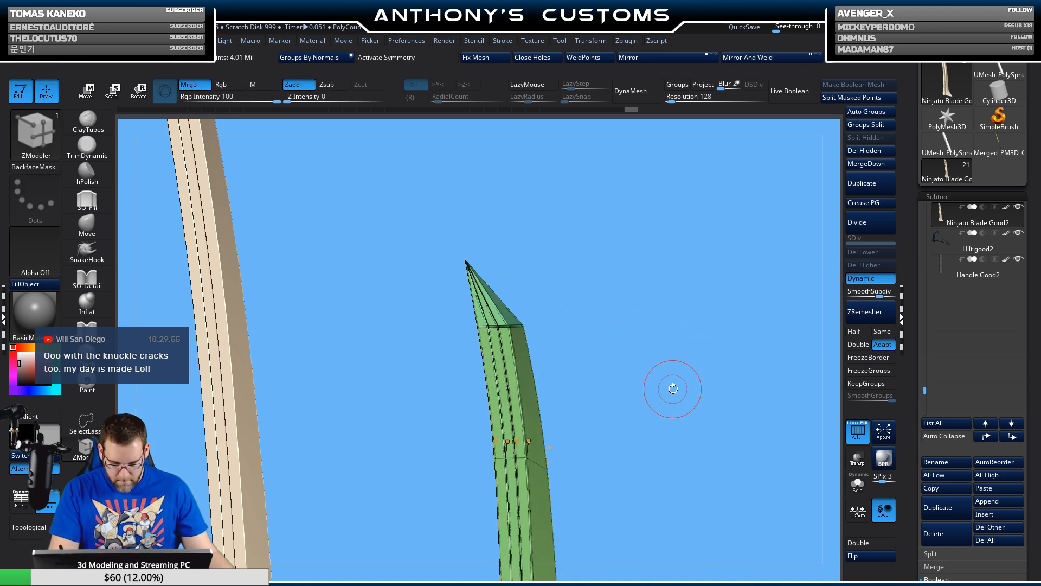
- Hide the polyframe and compare the shortest blade's new tip with the other swords from several angles
{"action": "left_click_drag", "start_coordinate": [670, 384], "coordinate": [640, 300]}
{"action": "mouse_move", "coordinate": [644, 363]}
{"action": "left_mouse_down"}
{"action": "mouse_move", "coordinate": [643, 286]}
{"action": "mouse_move", "coordinate": [650, 352]}
{"action": "left_mouse_up"}
{"action": "key", "text": "shift+f"}
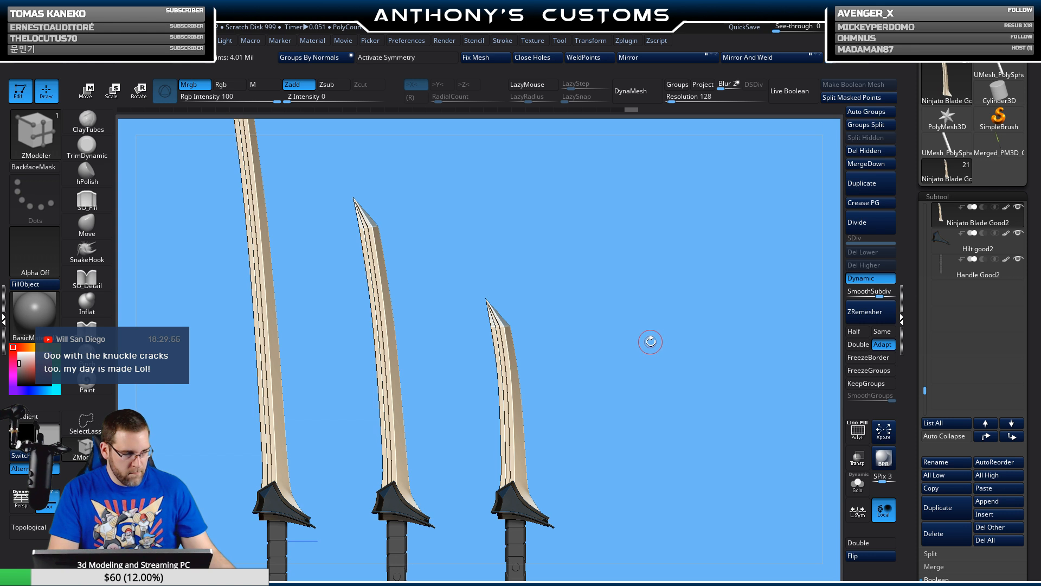
{"action": "mouse_move", "coordinate": [661, 409]}
{"action": "left_mouse_down"}
{"action": "mouse_move", "coordinate": [653, 305]}
{"action": "mouse_move", "coordinate": [630, 307]}
{"action": "mouse_move", "coordinate": [635, 350]}
{"action": "mouse_move", "coordinate": [649, 358]}
{"action": "mouse_move", "coordinate": [649, 304]}
{"action": "mouse_move", "coordinate": [677, 315]}
{"action": "left_mouse_up"}
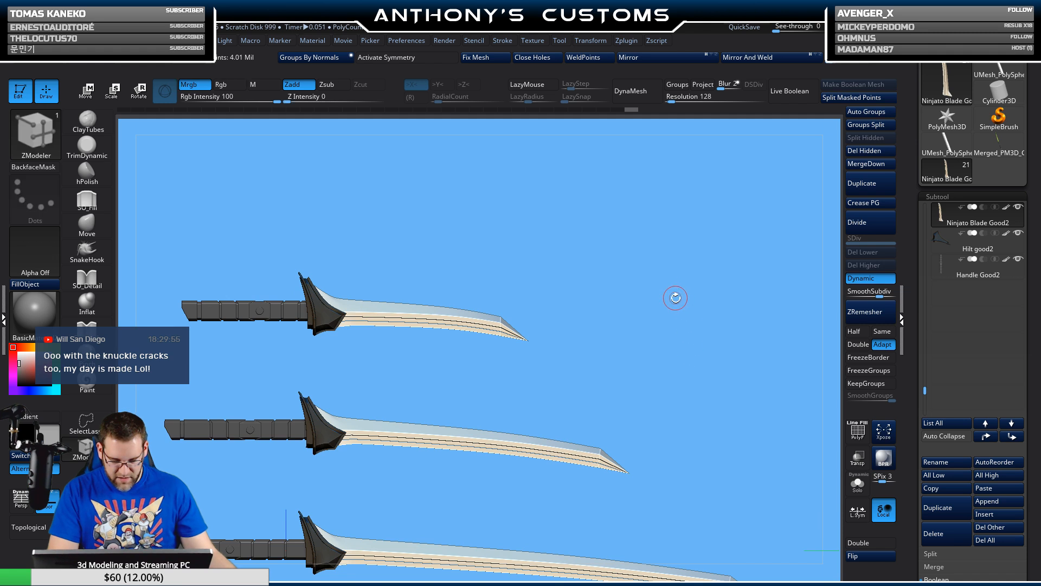
{"action": "mouse_move", "coordinate": [673, 404]}
{"action": "left_mouse_down"}
{"action": "mouse_move", "coordinate": [639, 304]}
{"action": "mouse_move", "coordinate": [649, 389]}
{"action": "mouse_move", "coordinate": [616, 339]}
{"action": "mouse_move", "coordinate": [646, 516]}
{"action": "mouse_move", "coordinate": [655, 402]}
{"action": "left_mouse_up"}
- Mask everything except the shortest blade's tip-base loop, fine-tune the loop's position with a tiny move and clear the mask
{"action": "key", "text": "shift+f"}
{"action": "key", "text": "b"}
{"action": "key", "text": "z"}
{"action": "key", "text": "m"}
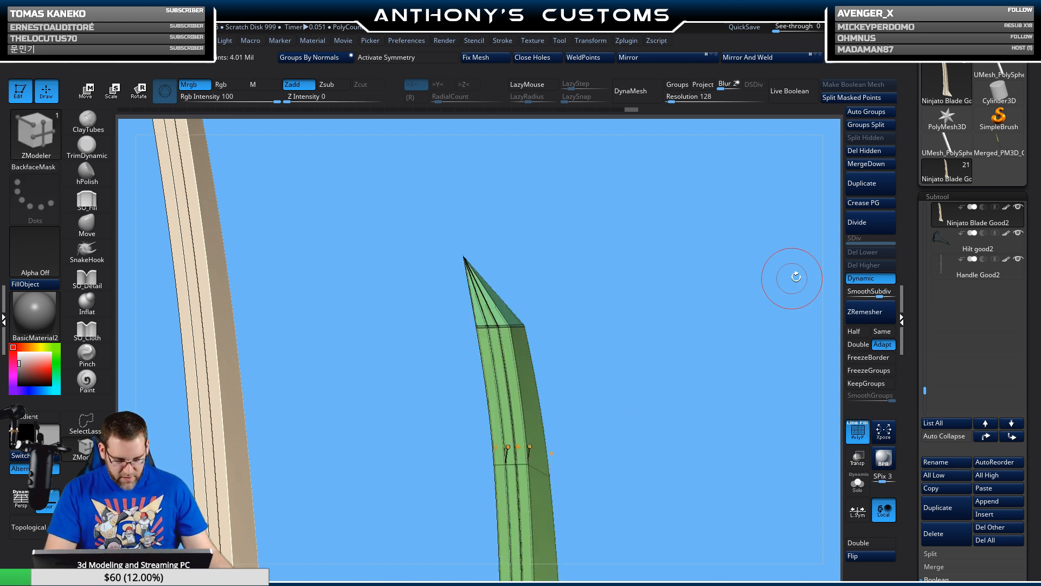
{"action": "key", "text": "ctrl"}
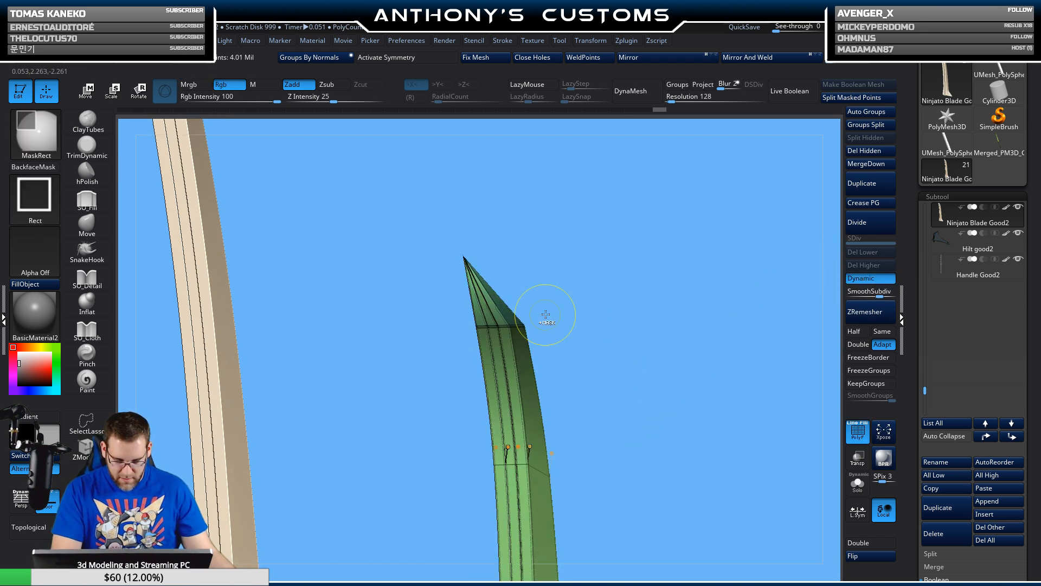
{"action": "left_click", "coordinate": [634, 376], "text": "ctrl"}
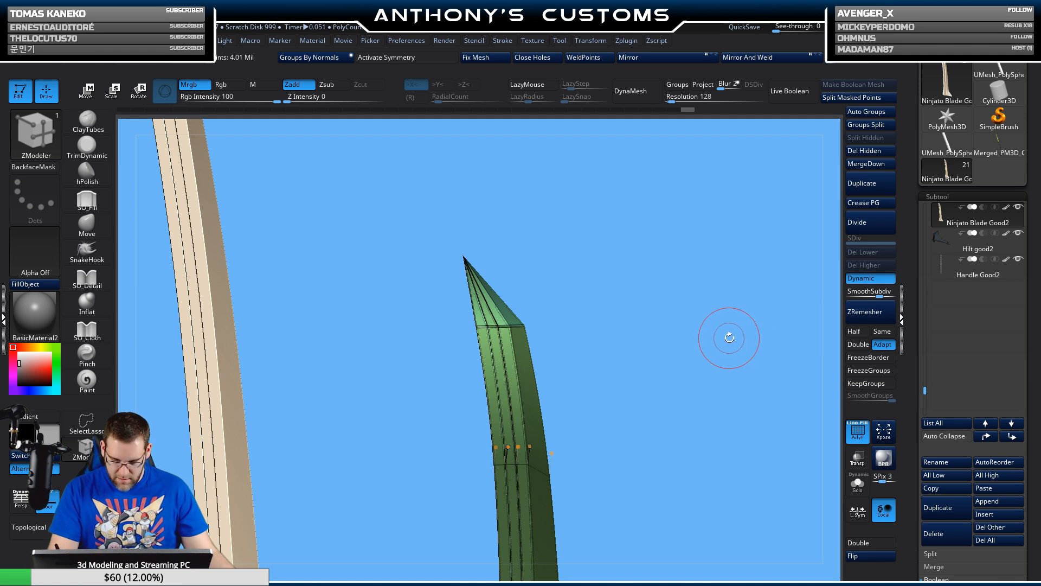
{"action": "key", "text": "w"}
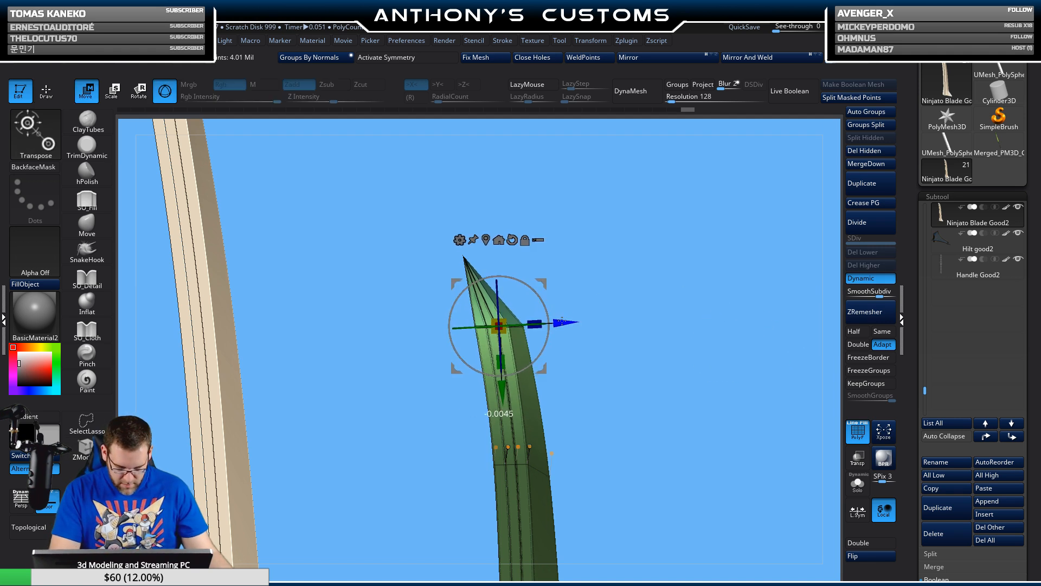
{"action": "key", "text": "q"}
- Hide the polyframe and review the full set of three swords from a distance
{"action": "mouse_move", "coordinate": [679, 414]}
{"action": "left_mouse_down"}
{"action": "mouse_move", "coordinate": [671, 421]}
{"action": "mouse_move", "coordinate": [670, 370]}
{"action": "mouse_move", "coordinate": [642, 324]}
{"action": "mouse_move", "coordinate": [651, 353]}
{"action": "mouse_move", "coordinate": [657, 346]}
{"action": "mouse_move", "coordinate": [662, 523]}
{"action": "left_mouse_up"}
{"action": "key", "text": "shift+f"}
{"action": "mouse_move", "coordinate": [677, 434]}
{"action": "left_mouse_down"}
{"action": "mouse_move", "coordinate": [724, 425]}
{"action": "mouse_move", "coordinate": [725, 416]}
{"action": "mouse_move", "coordinate": [725, 467]}
{"action": "mouse_move", "coordinate": [669, 464]}
{"action": "left_mouse_up"}
{"action": "left_click_drag", "start_coordinate": [645, 389], "coordinate": [657, 343], "text": "alt"}
- Duplicate the longest sword's blade, hilt and handle subtools, with the polyframe shown
{"action": "left_click", "coordinate": [474, 387], "text": "alt"}
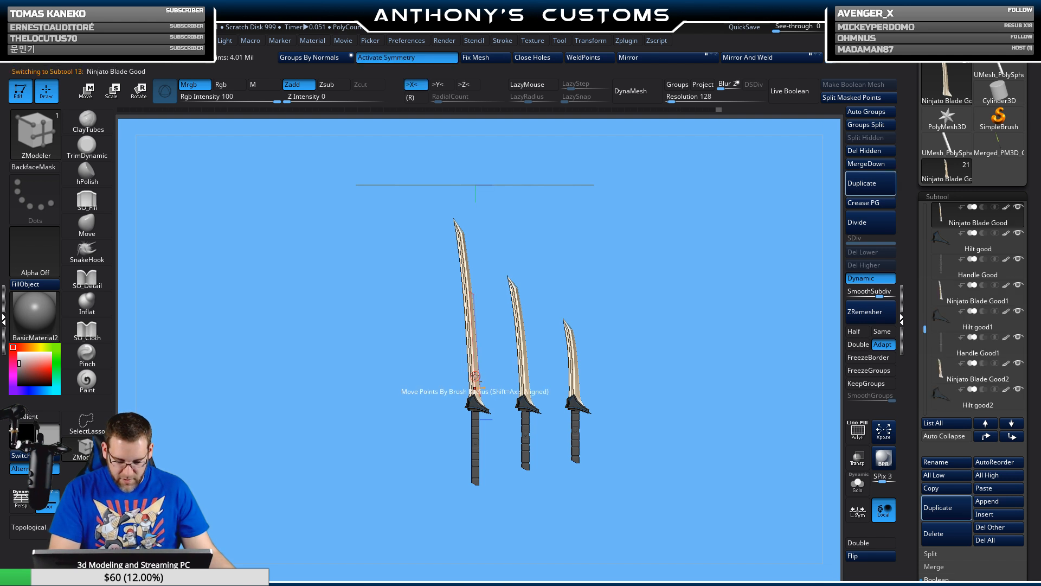
{"action": "key", "text": "shift+f"}
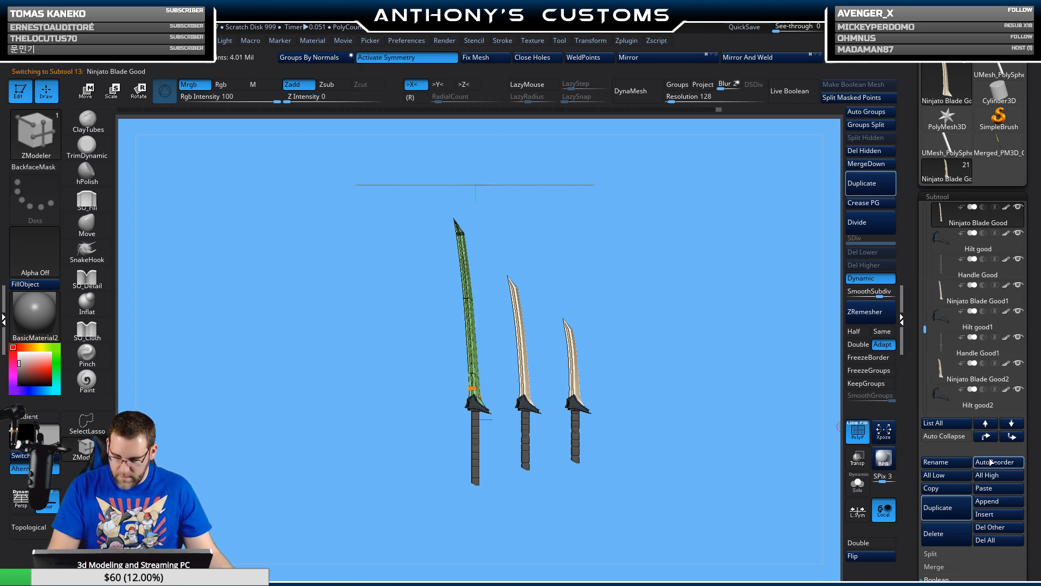
{"action": "left_click", "coordinate": [945, 509]}
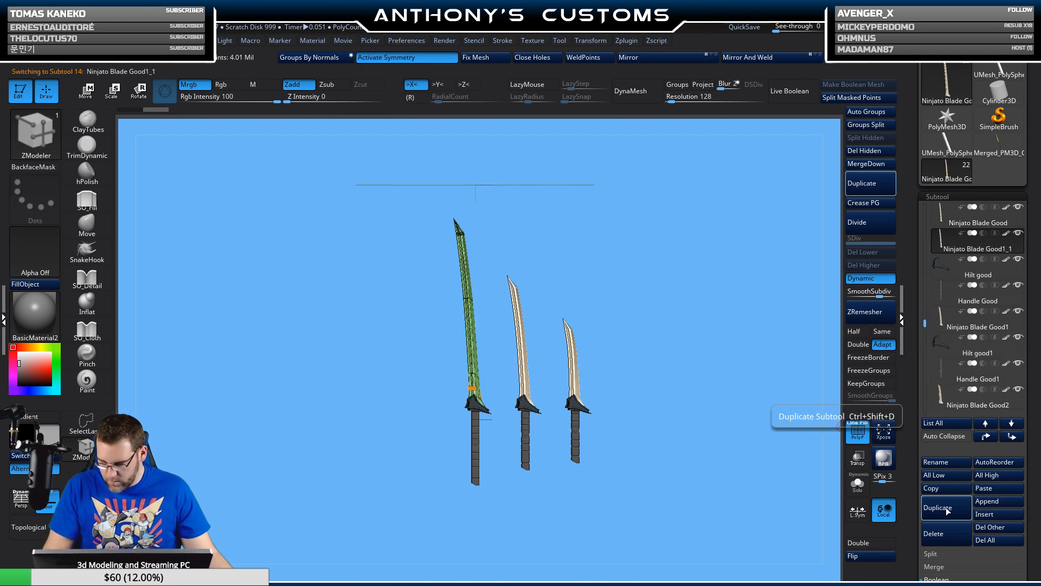
{"action": "mouse_move", "coordinate": [944, 278]}
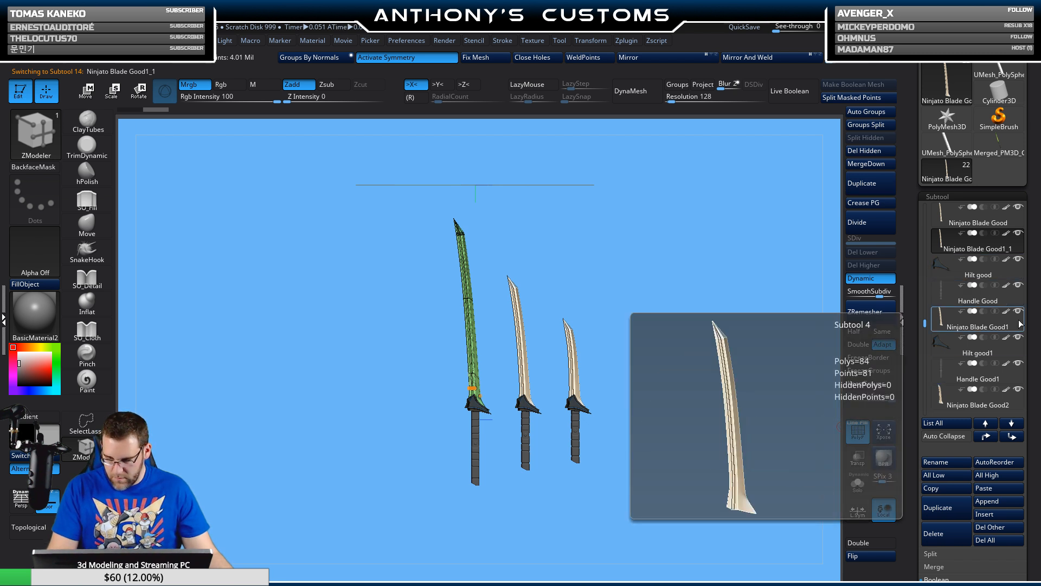
{"action": "left_click", "coordinate": [948, 274]}
{"action": "left_click", "coordinate": [947, 510]}
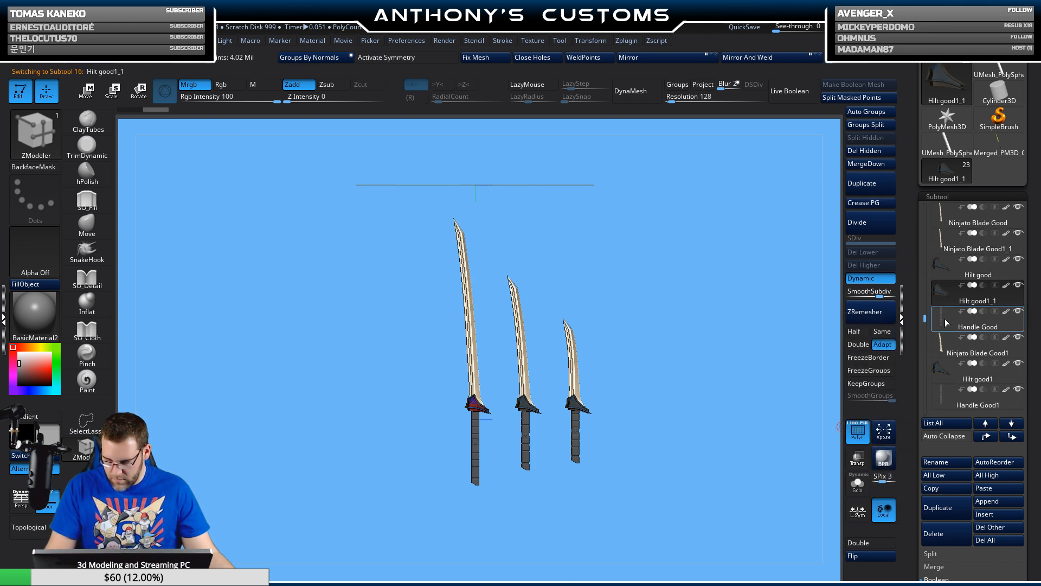
{"action": "left_click", "coordinate": [945, 320]}
{"action": "left_click", "coordinate": [946, 509]}
- Move the duplicated blade, hilt and handle to the end of the subtool list, in that order
{"action": "left_click", "coordinate": [1001, 249]}
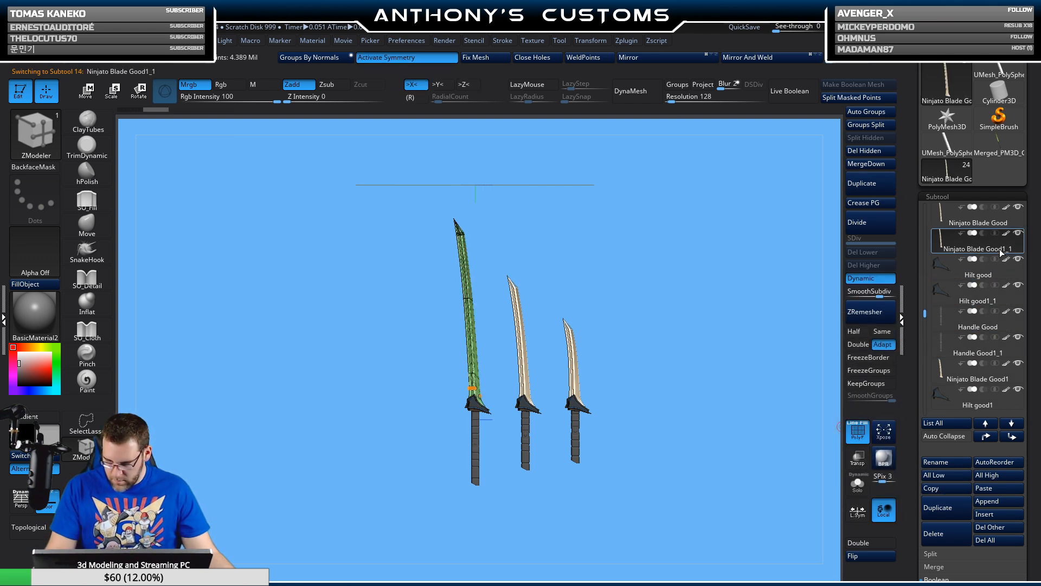
{"action": "left_click", "coordinate": [1011, 423], "text": "shift"}
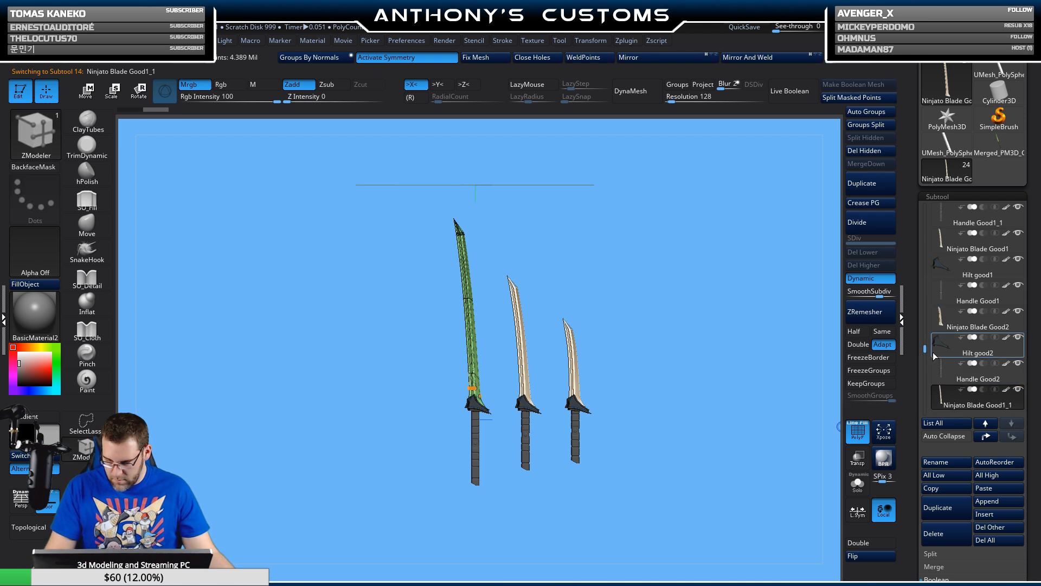
{"action": "scroll", "coordinate": [933, 352], "scroll_direction": "up", "scroll_amount": 4}
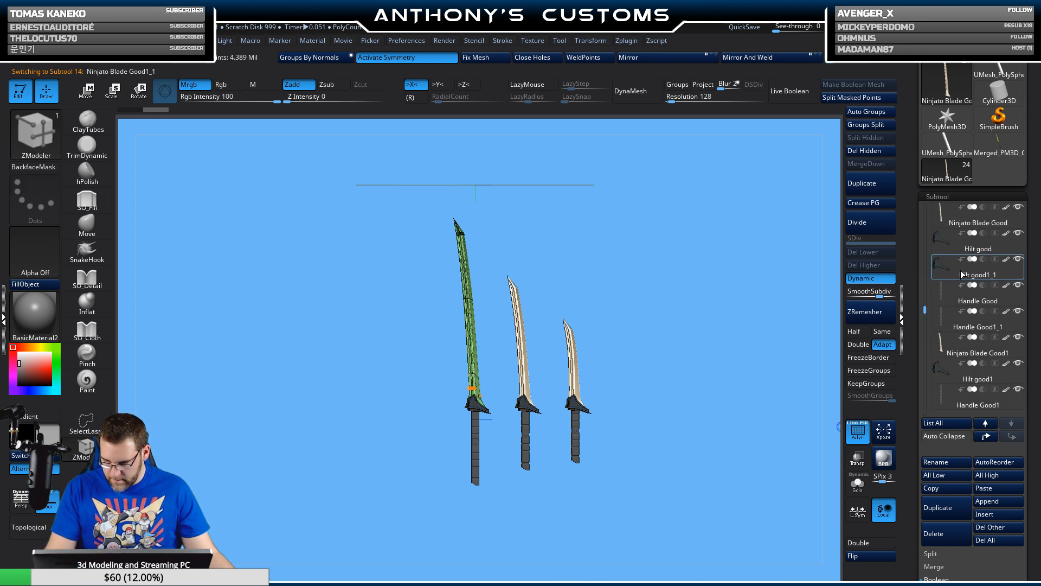
{"action": "left_click", "coordinate": [962, 275]}
{"action": "left_click", "coordinate": [1012, 423], "text": "shift"}
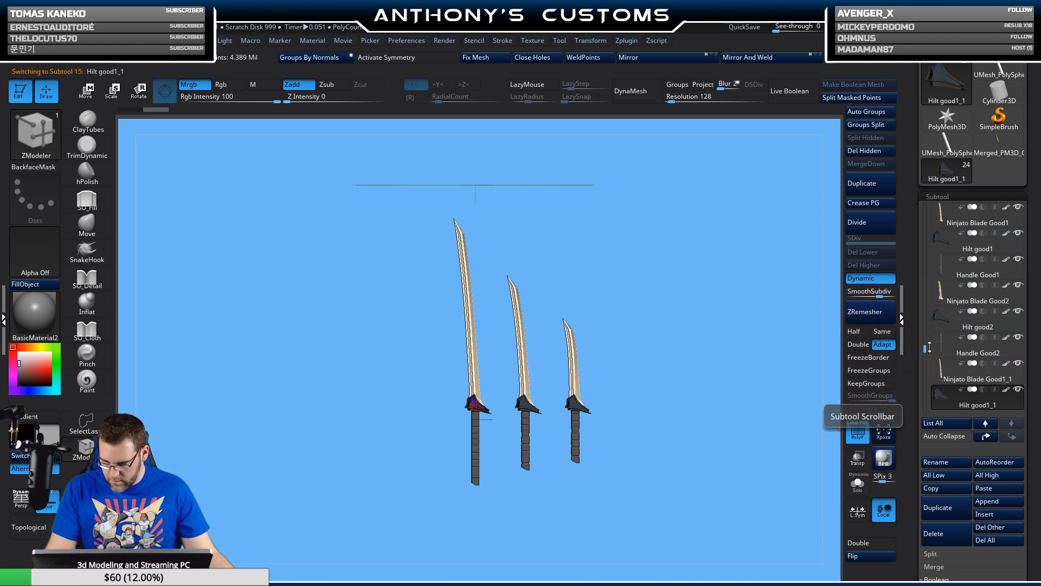
{"action": "scroll", "coordinate": [927, 341], "scroll_direction": "up", "scroll_amount": 1}
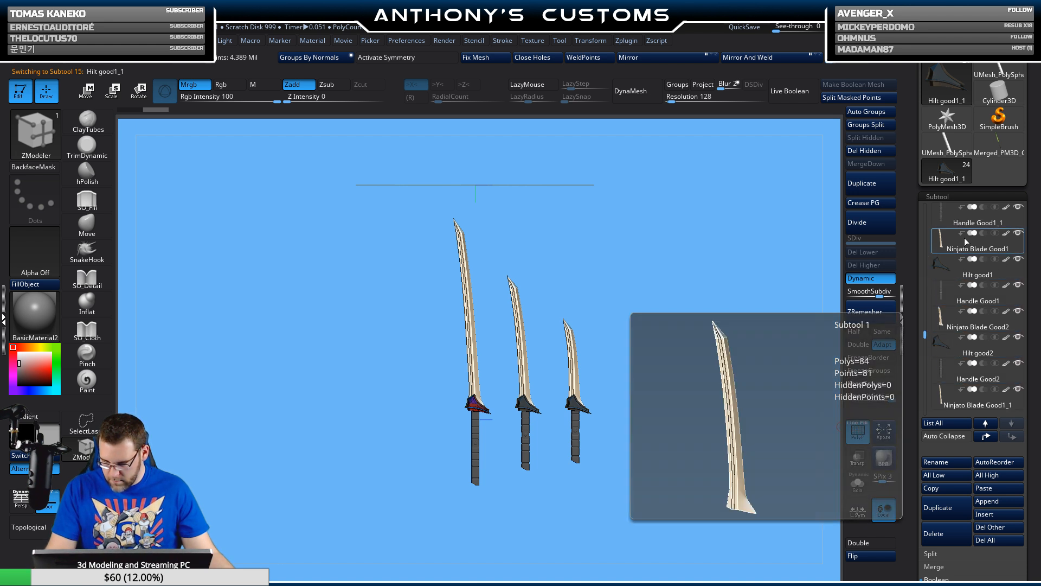
{"action": "left_click", "coordinate": [970, 214]}
{"action": "left_click", "coordinate": [1012, 437], "text": "shift"}
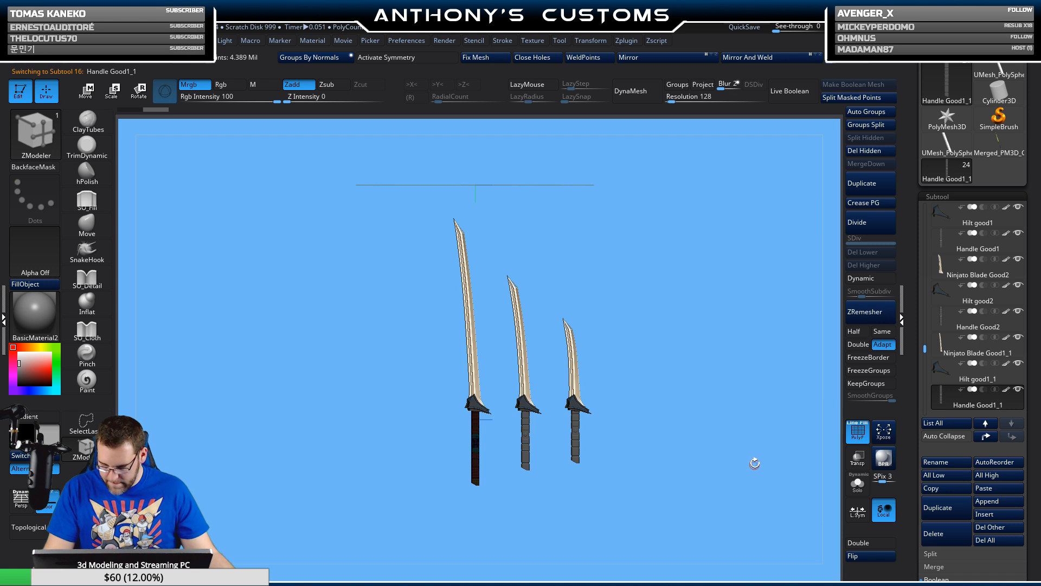
- Show only the duplicated blade, hilt and handle and move them together beside the original, away from the shorter swords
{"action": "left_click", "coordinate": [1020, 390], "text": "shift"}
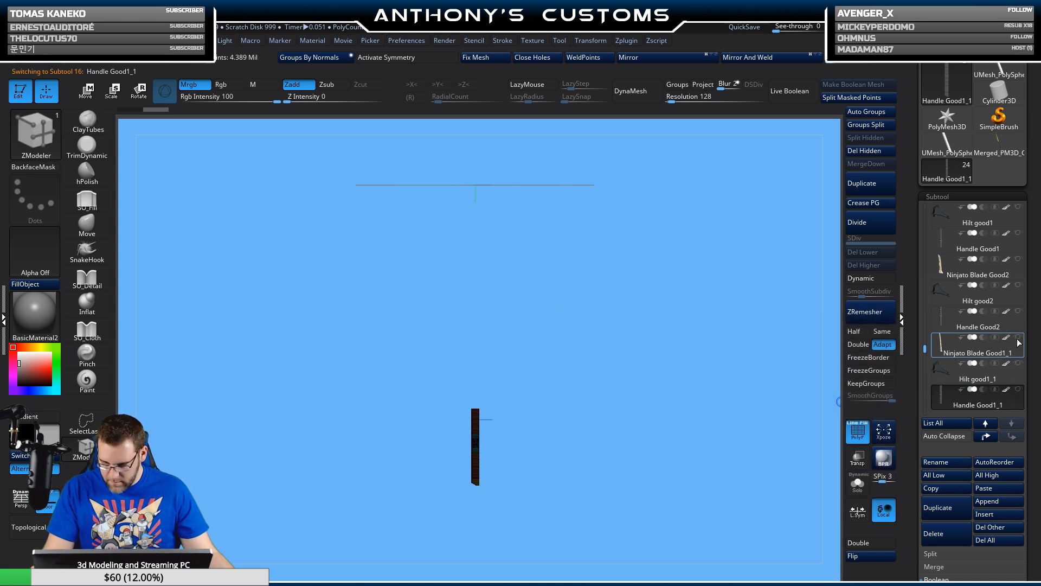
{"action": "left_click", "coordinate": [1019, 339]}
{"action": "left_click", "coordinate": [1019, 364]}
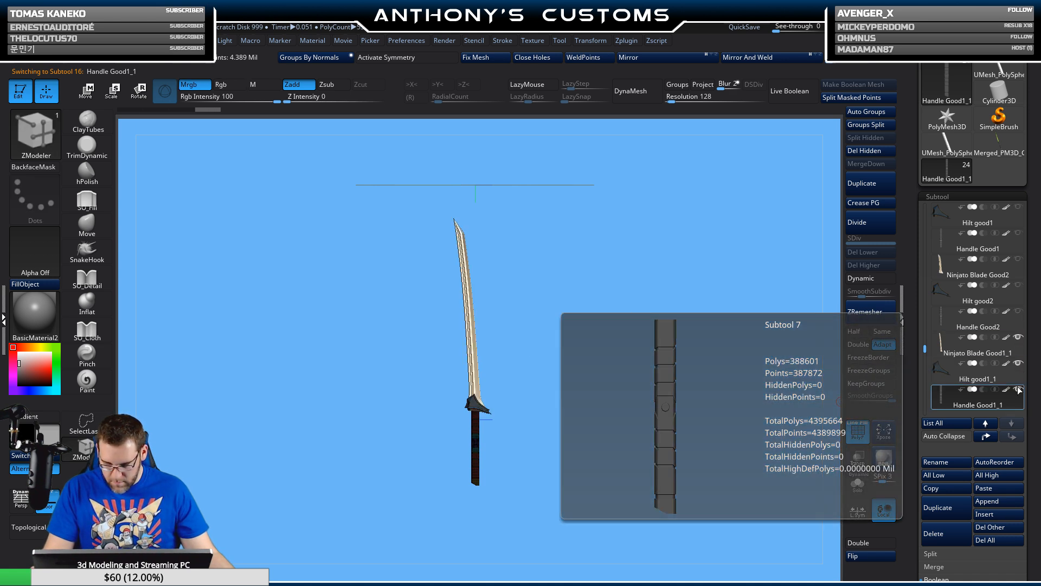
{"action": "key", "text": "w"}
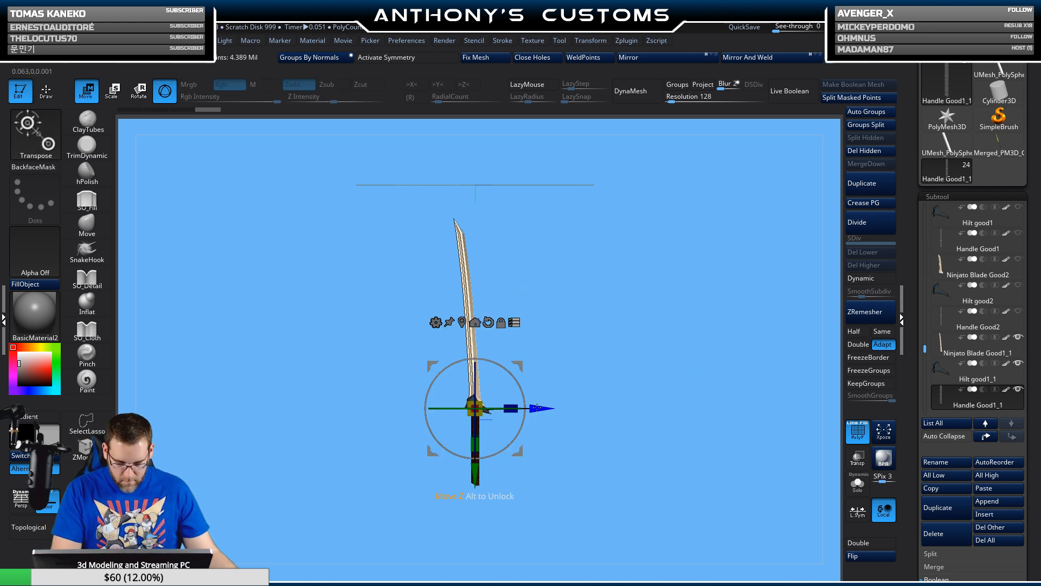
{"action": "left_click_drag", "start_coordinate": [486, 410], "coordinate": [430, 411]}
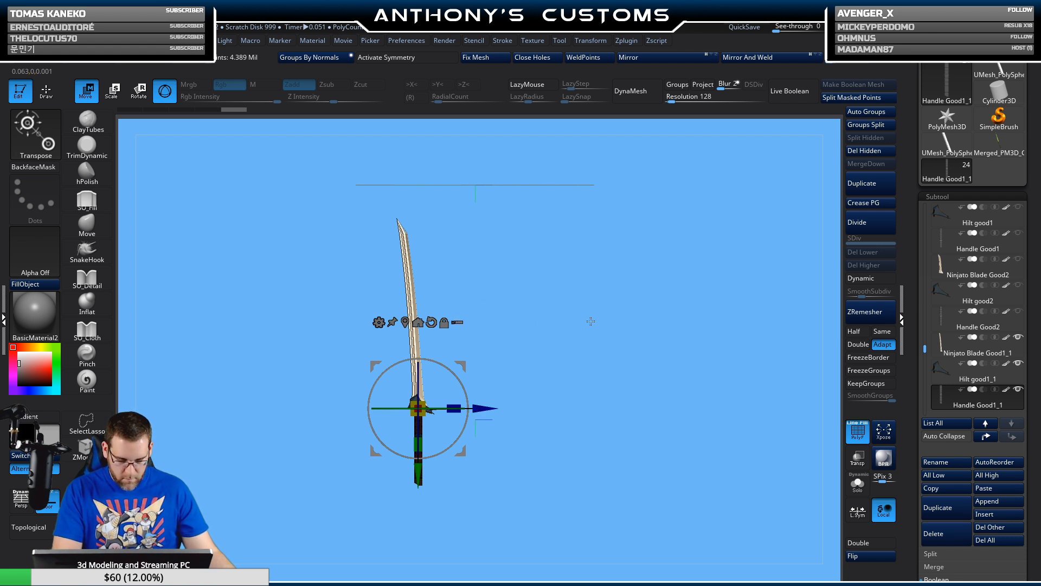
{"action": "key", "text": "q"}
- Make all parts of the three original swords visible again alongside the duplicated sword
{"action": "left_click", "coordinate": [1020, 344]}
{"action": "left_click", "coordinate": [1019, 285]}
{"action": "left_click", "coordinate": [1019, 258]}
{"action": "left_click", "coordinate": [1019, 233]}
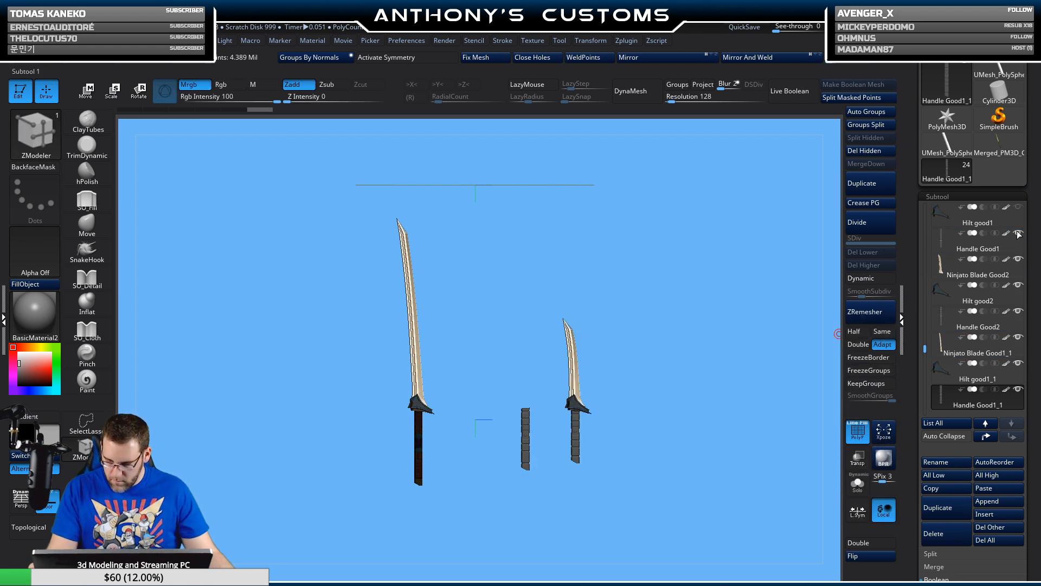
{"action": "left_click_drag", "start_coordinate": [927, 345], "coordinate": [928, 310]}
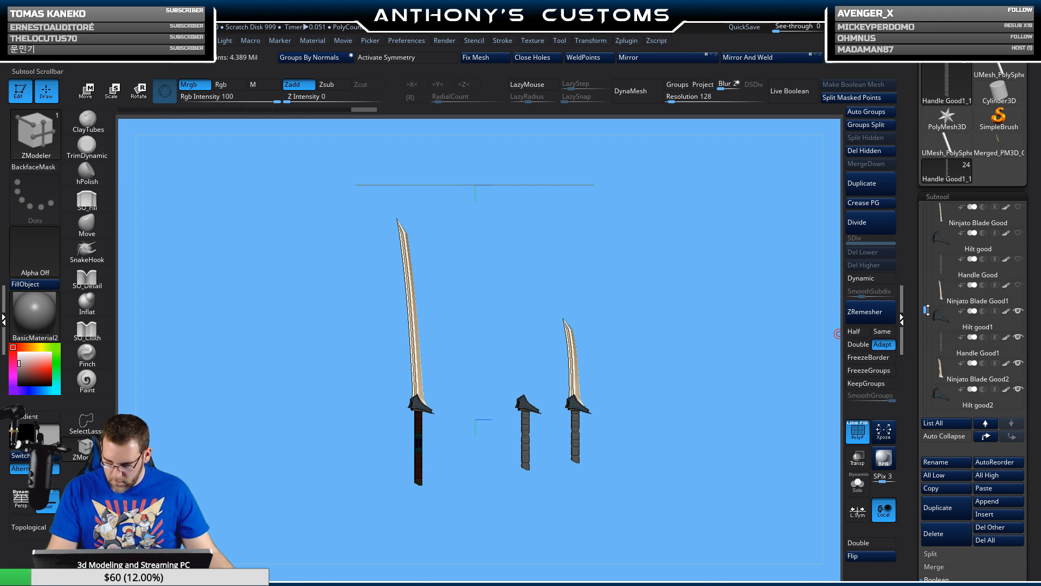
{"action": "left_click", "coordinate": [1018, 285]}
{"action": "left_click", "coordinate": [1019, 259]}
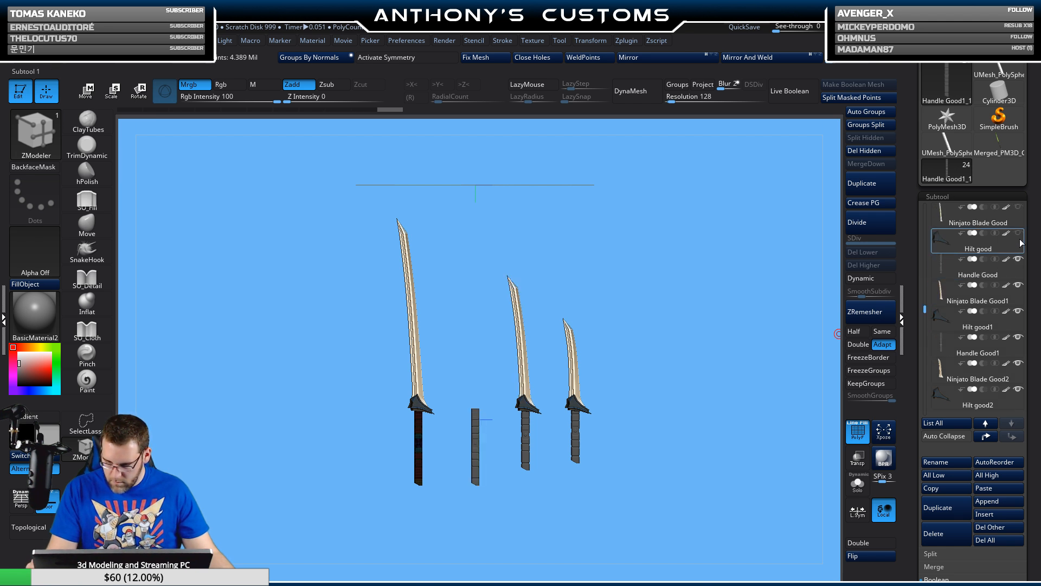
{"action": "left_click", "coordinate": [1019, 207]}
- Isolate the duplicated sword's handle in Solo mode, framed from the side
{"action": "left_click_drag", "start_coordinate": [664, 417], "coordinate": [647, 474]}
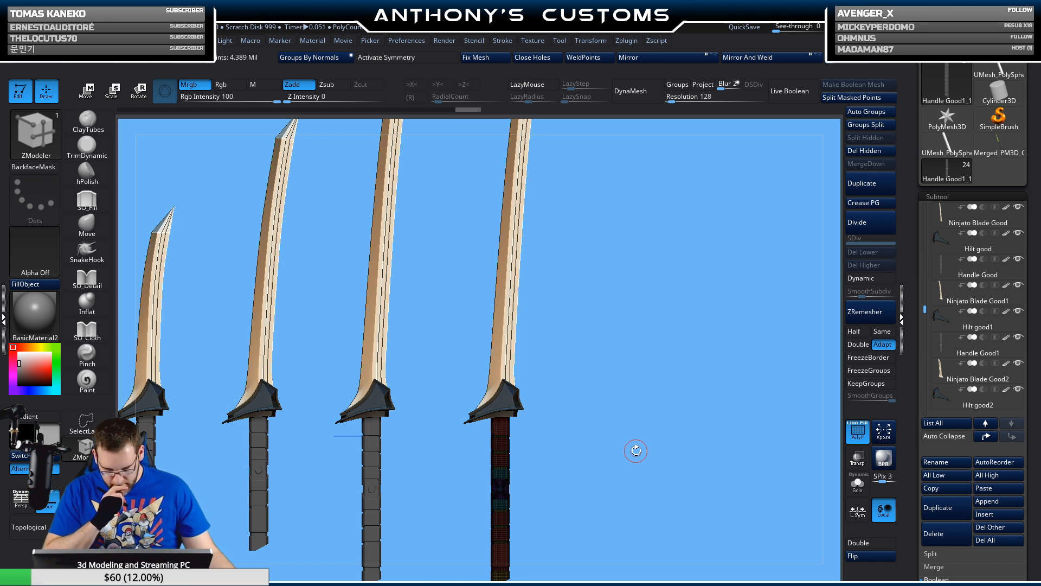
{"action": "left_click_drag", "start_coordinate": [636, 451], "coordinate": [526, 443]}
{"action": "left_click_drag", "start_coordinate": [605, 452], "coordinate": [574, 349], "text": "alt"}
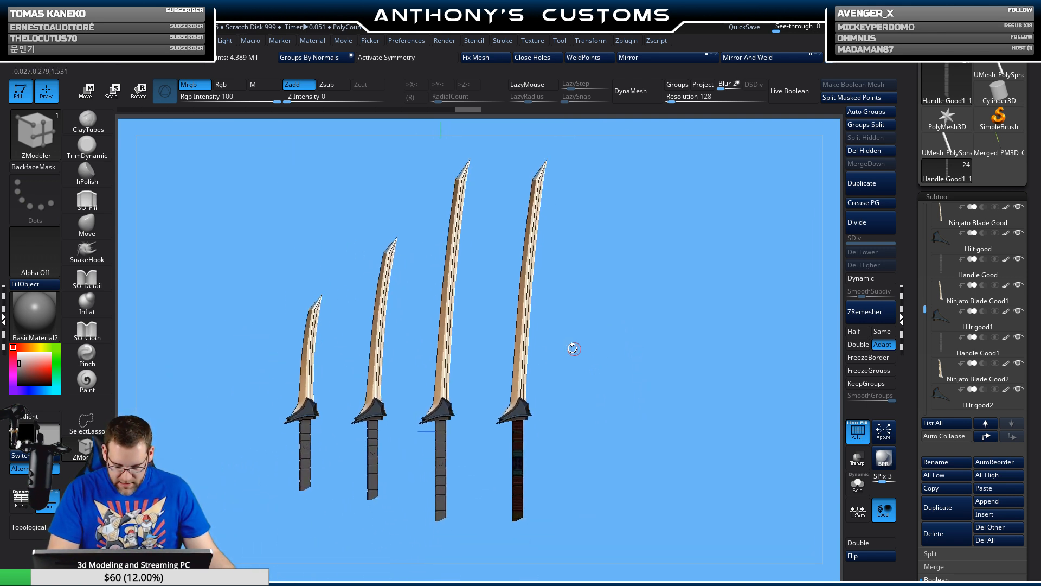
{"action": "left_click", "coordinate": [856, 491]}
{"action": "left_click_drag", "start_coordinate": [697, 429], "coordinate": [641, 379], "text": "alt"}
{"action": "left_click_drag", "start_coordinate": [641, 379], "coordinate": [620, 302], "text": "alt"}
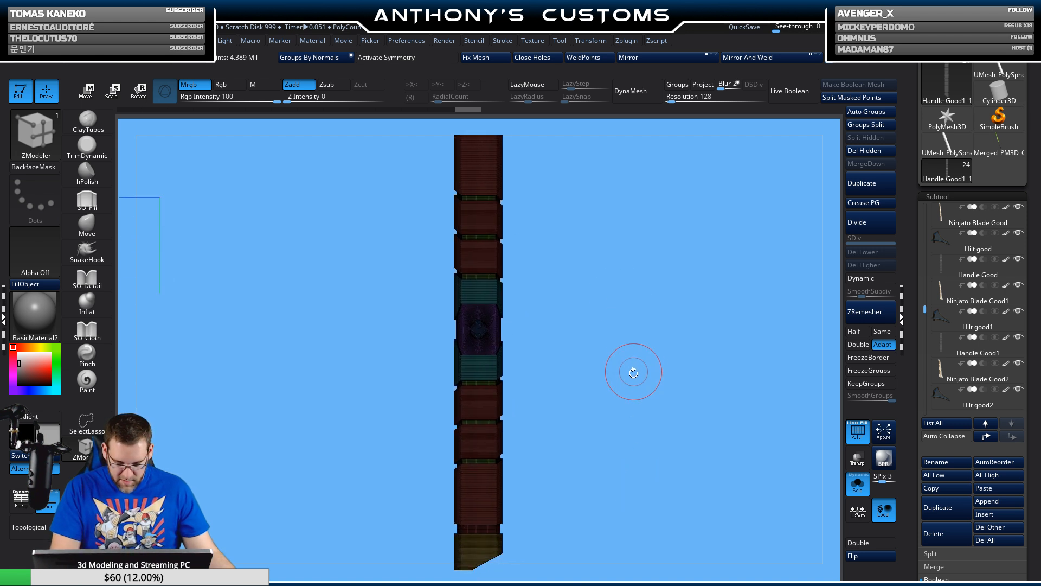
{"action": "left_click_drag", "start_coordinate": [637, 367], "coordinate": [642, 455], "text": "alt"}
{"action": "key", "text": "ctrl"}
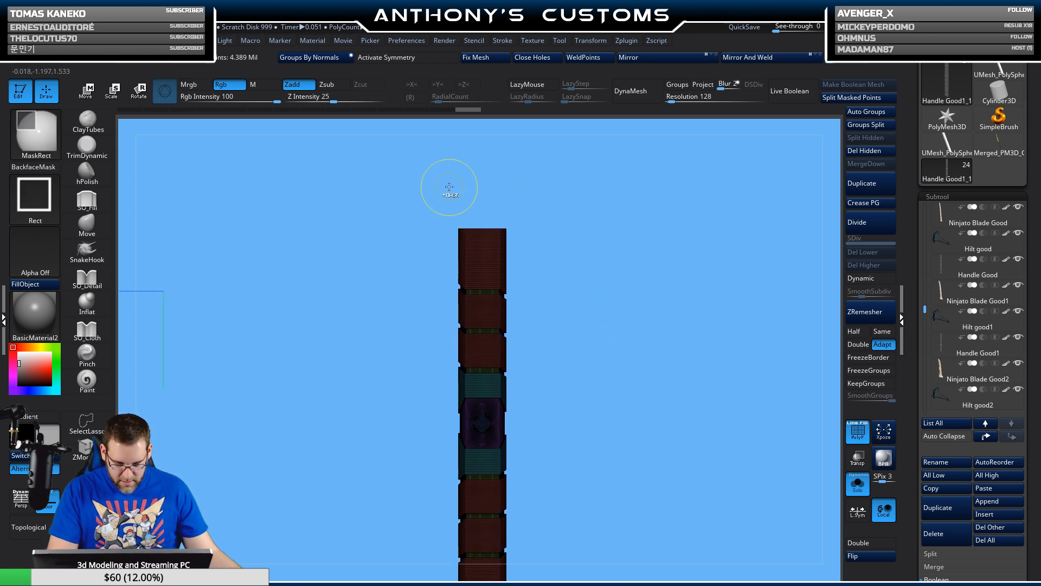
{"action": "left_click_drag", "start_coordinate": [444, 220], "coordinate": [533, 260], "text": "ctrl"}
{"action": "left_click_drag", "start_coordinate": [606, 251], "coordinate": [605, 503], "text": "alt"}
{"action": "left_click_drag", "start_coordinate": [671, 402], "coordinate": [726, 395]}
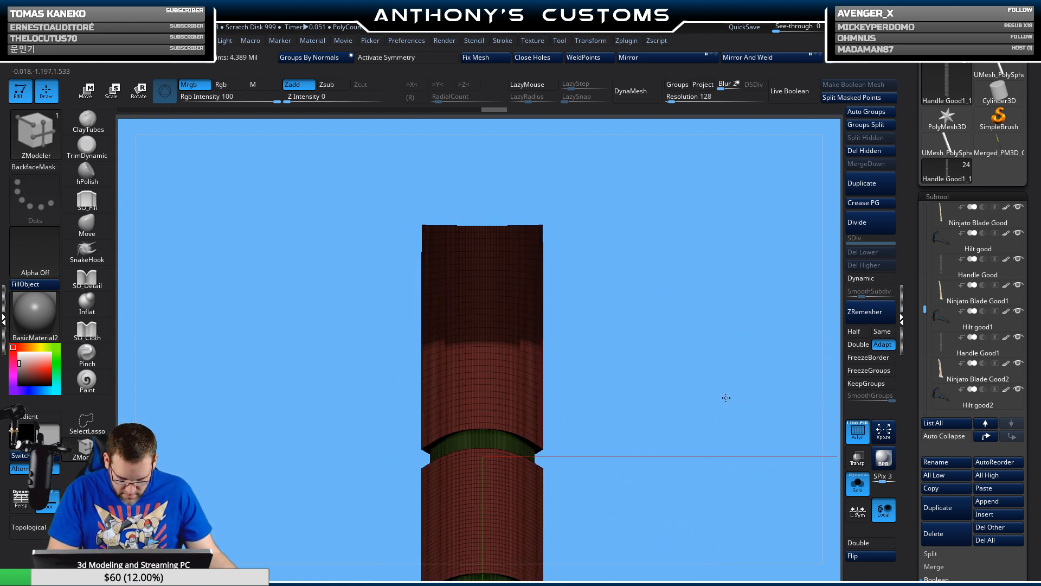
{"action": "key", "text": "ctrl"}
{"action": "left_click_drag", "start_coordinate": [681, 331], "coordinate": [673, 320], "text": "ctrl"}
- Mask everything except the duplicated handle's top rim, stretch the rim upward along Y to lengthen that end, and clear the mask
{"action": "left_click_drag", "start_coordinate": [404, 183], "coordinate": [586, 234], "text": "ctrl"}
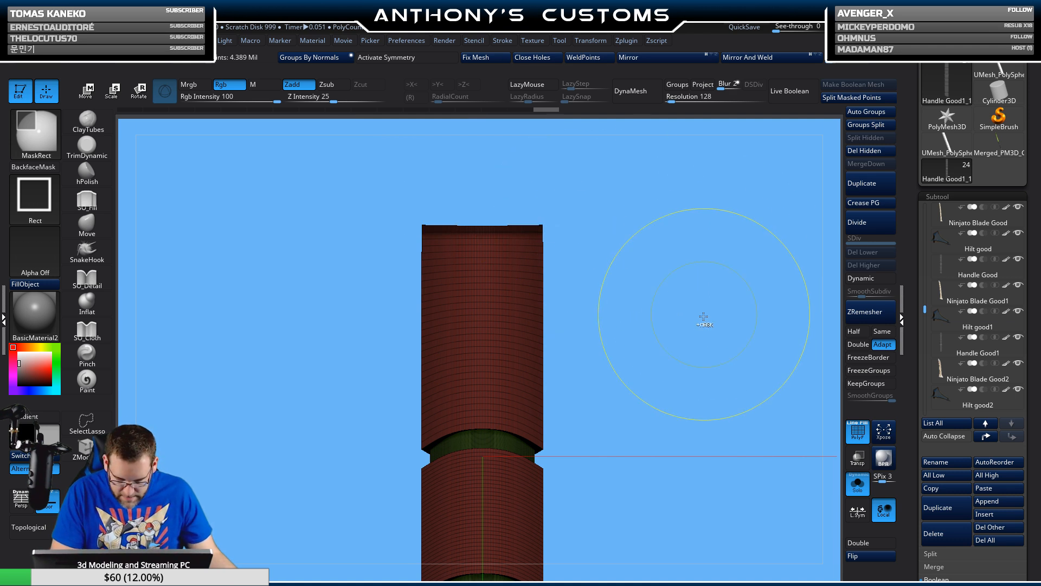
{"action": "left_click", "coordinate": [714, 356], "text": "ctrl"}
{"action": "left_click_drag", "start_coordinate": [714, 356], "coordinate": [678, 363]}
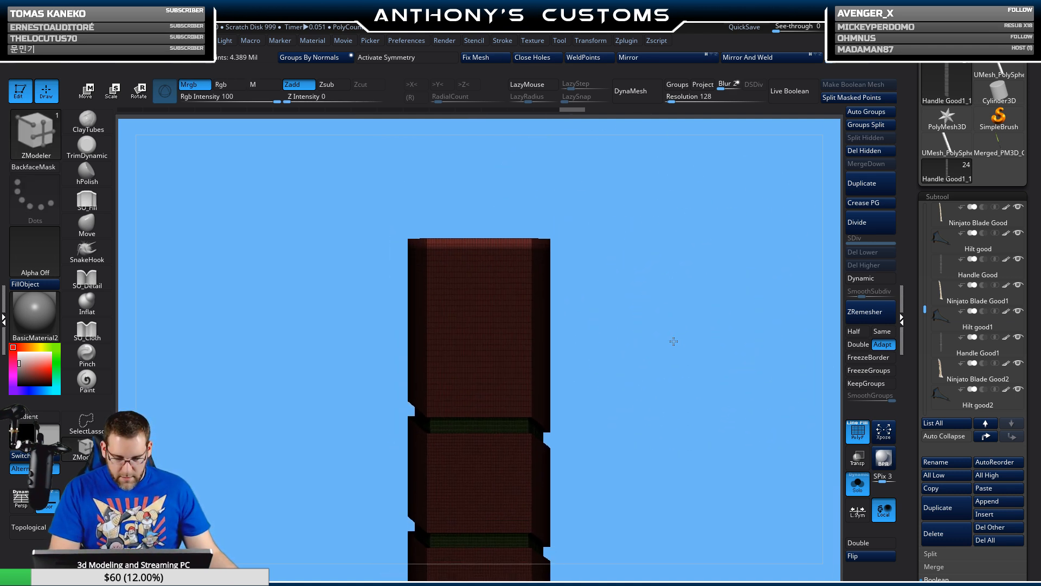
{"action": "key", "text": "w"}
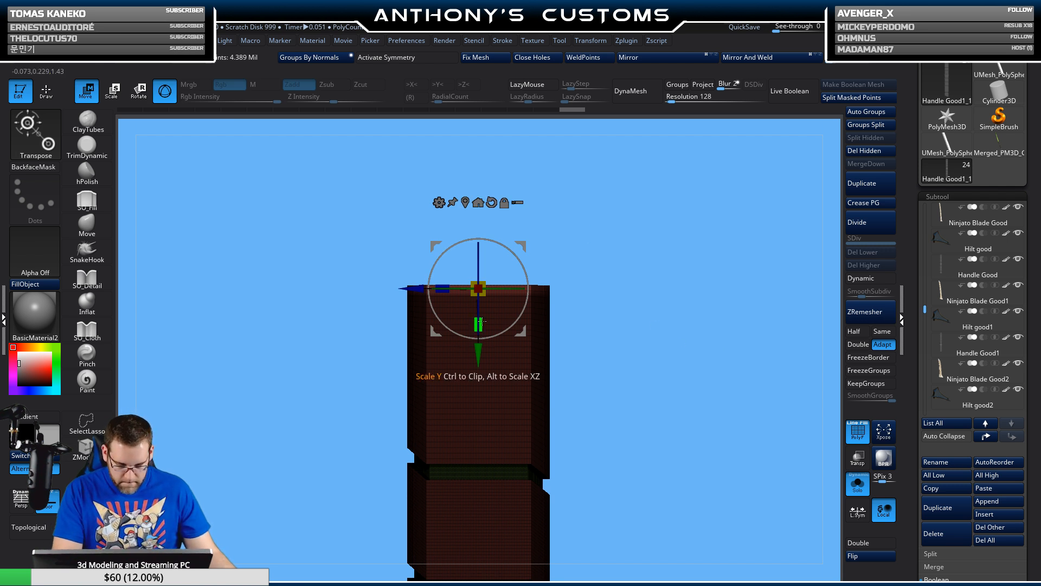
{"action": "left_click_drag", "start_coordinate": [478, 348], "coordinate": [480, 494]}
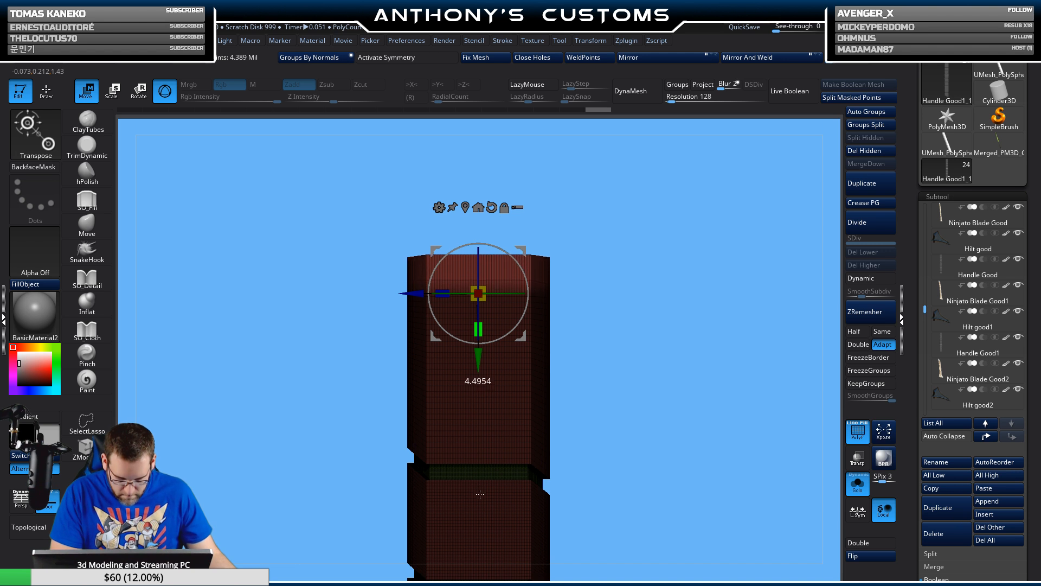
{"action": "left_click_drag", "start_coordinate": [478, 348], "coordinate": [480, 353]}
{"action": "left_click_drag", "start_coordinate": [627, 337], "coordinate": [657, 324]}
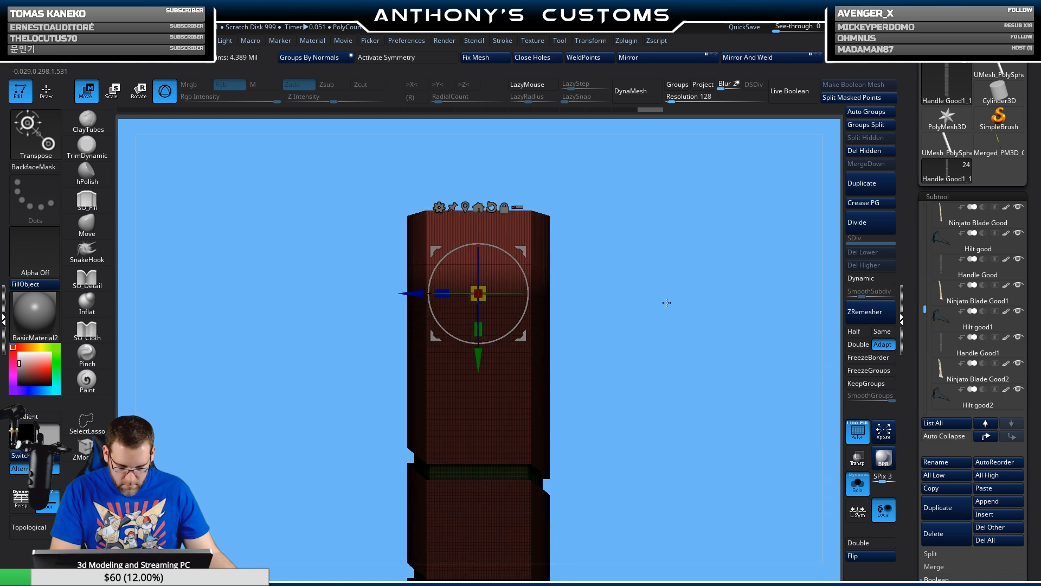
{"action": "key", "text": "q"}
{"action": "right_click_drag", "start_coordinate": [665, 312], "coordinate": [639, 244], "text": "ctrl"}
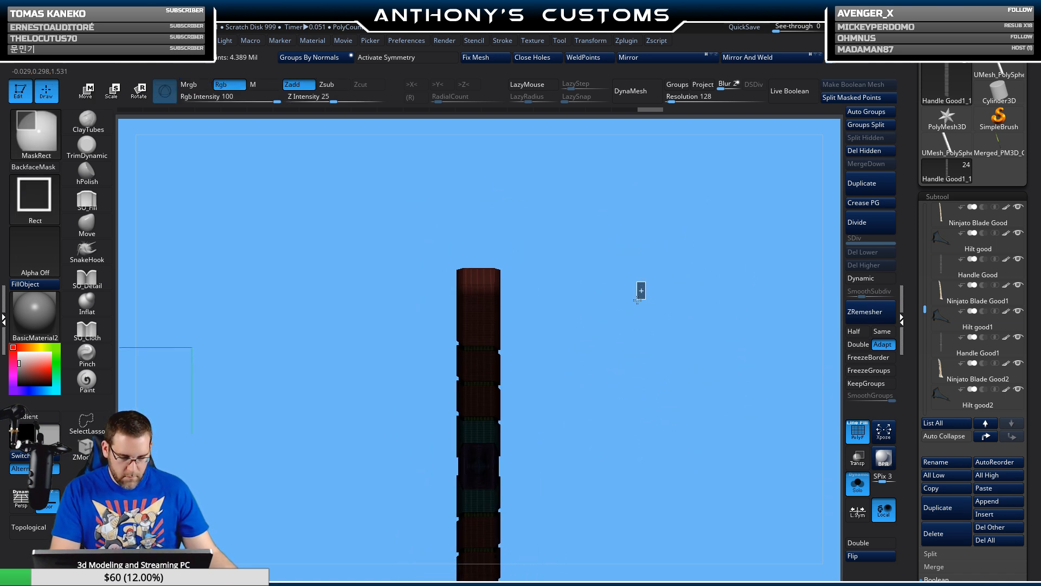
- Mask the whole duplicated handle except its angled bottom cap
{"action": "left_click_drag", "start_coordinate": [646, 390], "coordinate": [635, 303], "text": "alt"}
{"action": "left_click_drag", "start_coordinate": [634, 372], "coordinate": [645, 286], "text": "alt"}
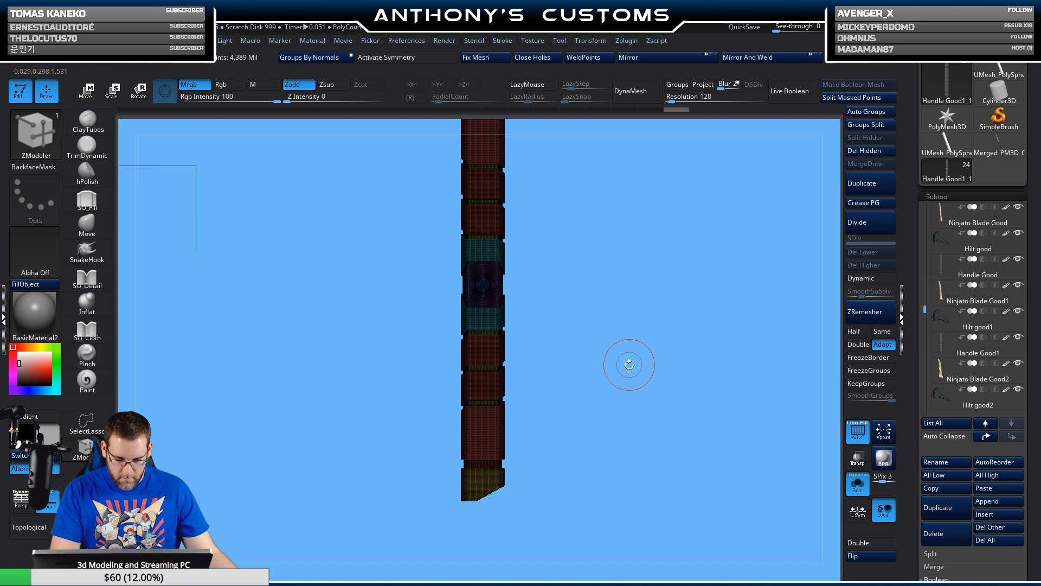
{"action": "right_click_drag", "start_coordinate": [630, 364], "coordinate": [626, 434], "text": "ctrl"}
{"action": "left_click_drag", "start_coordinate": [626, 434], "coordinate": [639, 233], "text": "alt"}
{"action": "right_click_drag", "start_coordinate": [635, 348], "coordinate": [635, 436], "text": "ctrl"}
{"action": "left_click_drag", "start_coordinate": [635, 437], "coordinate": [643, 250], "text": "alt"}
{"action": "left_click_drag", "start_coordinate": [635, 426], "coordinate": [644, 295], "text": "alt"}
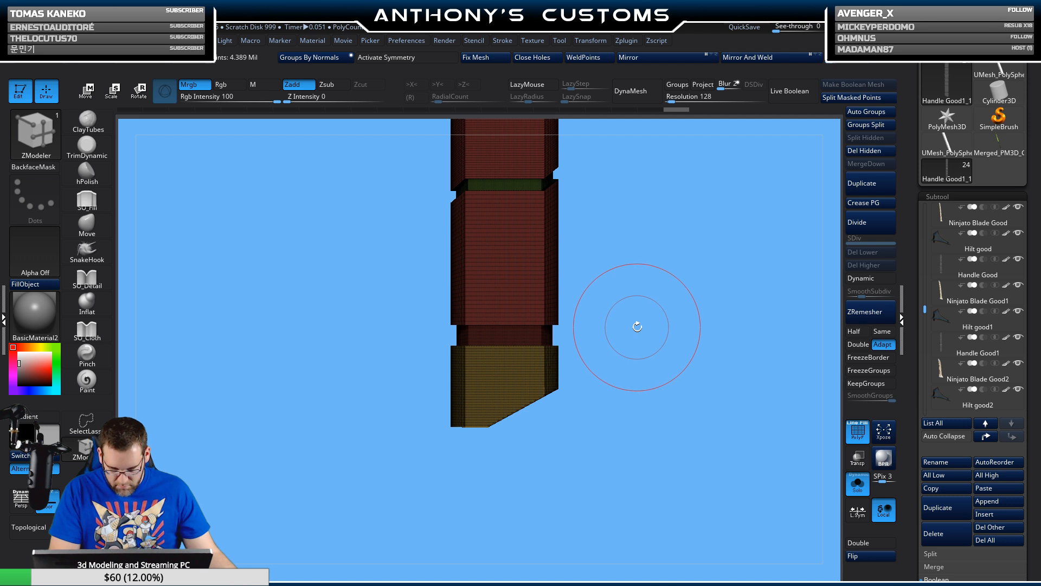
{"action": "left_click_drag", "start_coordinate": [647, 322], "coordinate": [649, 542], "text": "alt"}
{"action": "right_click_drag", "start_coordinate": [645, 293], "coordinate": [653, 382], "text": "ctrl"}
{"action": "left_click_drag", "start_coordinate": [656, 398], "coordinate": [631, 179], "text": "alt"}
{"action": "left_click_drag", "start_coordinate": [640, 331], "coordinate": [640, 239], "text": "alt"}
{"action": "key", "text": "ctrl"}
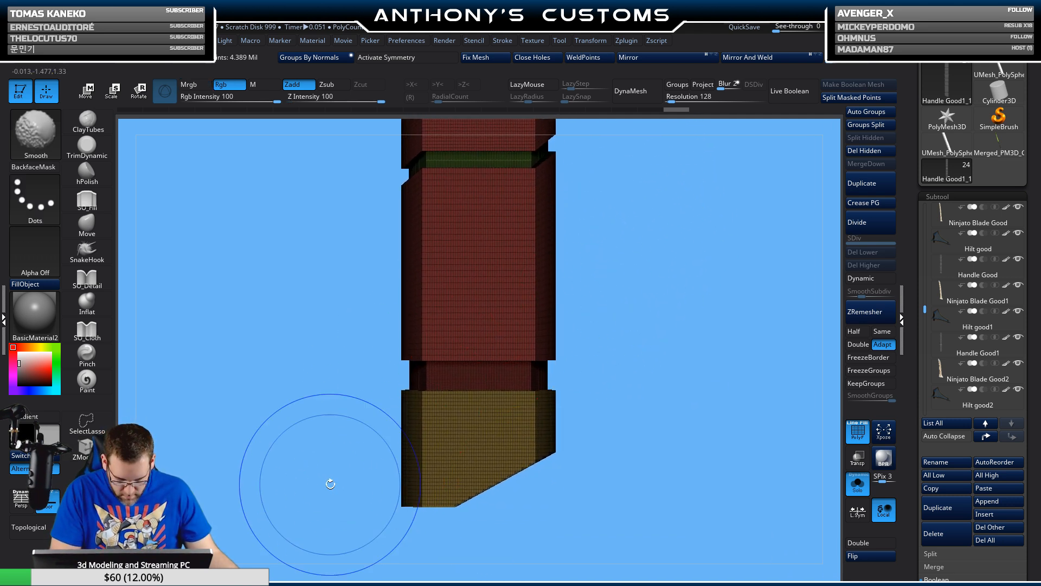
{"action": "mouse_move", "coordinate": [335, 530]}
{"action": "left_mouse_down", "text": "ctrl"}
{"action": "mouse_move", "coordinate": [357, 458]}
{"action": "mouse_move", "coordinate": [628, 353]}
{"action": "left_mouse_up", "text": "ctrl"}
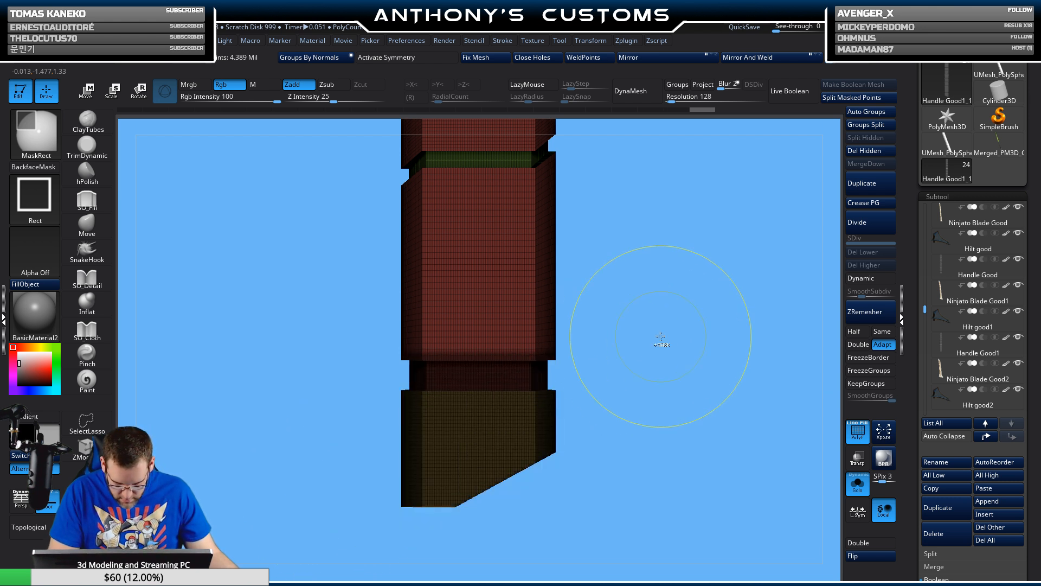
{"action": "left_click", "coordinate": [685, 369], "text": "ctrl"}
- Centre the gizmo on the unmasked bottom cap and move it down along Y to lengthen the handle
{"action": "key", "text": "w"}
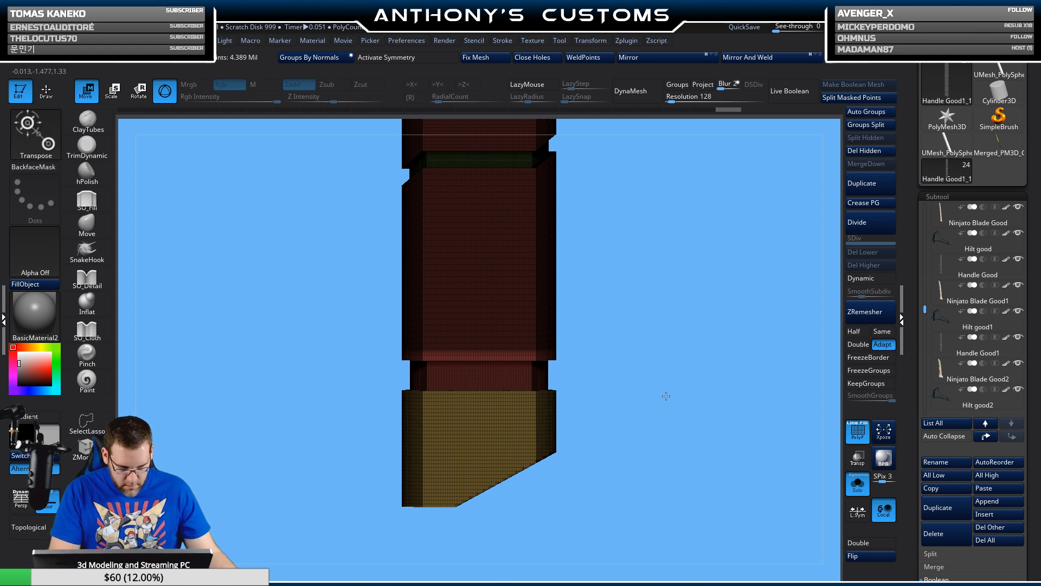
{"action": "key", "text": "f"}
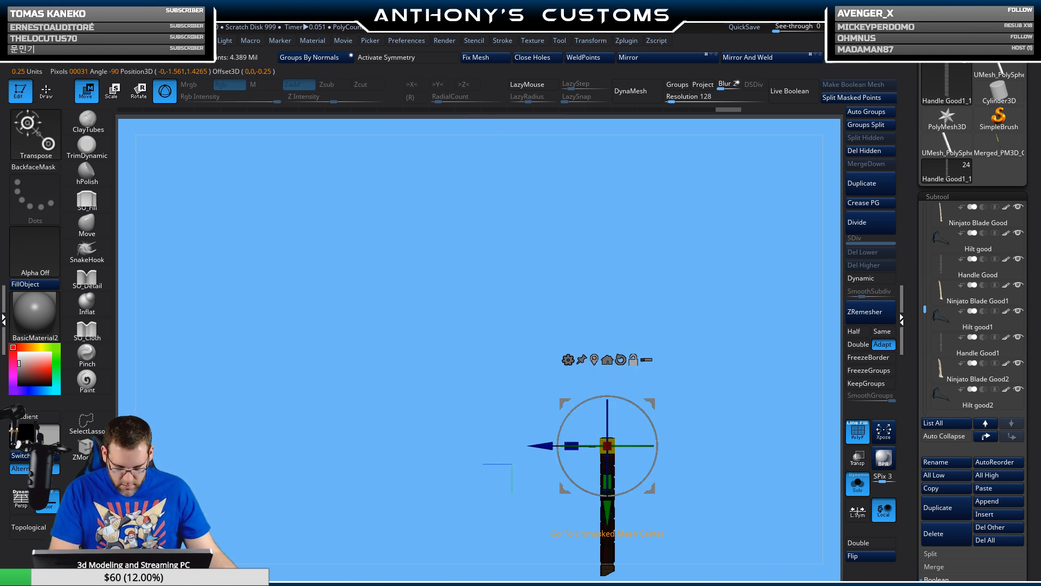
{"action": "left_click", "coordinate": [594, 360]}
{"action": "key", "text": "f"}
{"action": "left_click_drag", "start_coordinate": [638, 424], "coordinate": [647, 253], "text": "alt"}
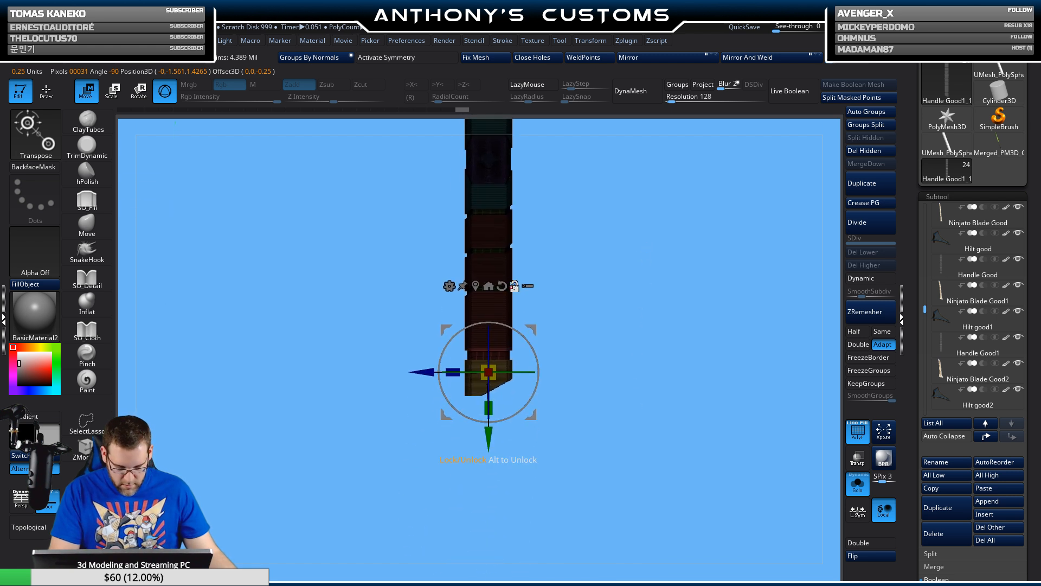
{"action": "left_click_drag", "start_coordinate": [488, 434], "coordinate": [487, 457]}
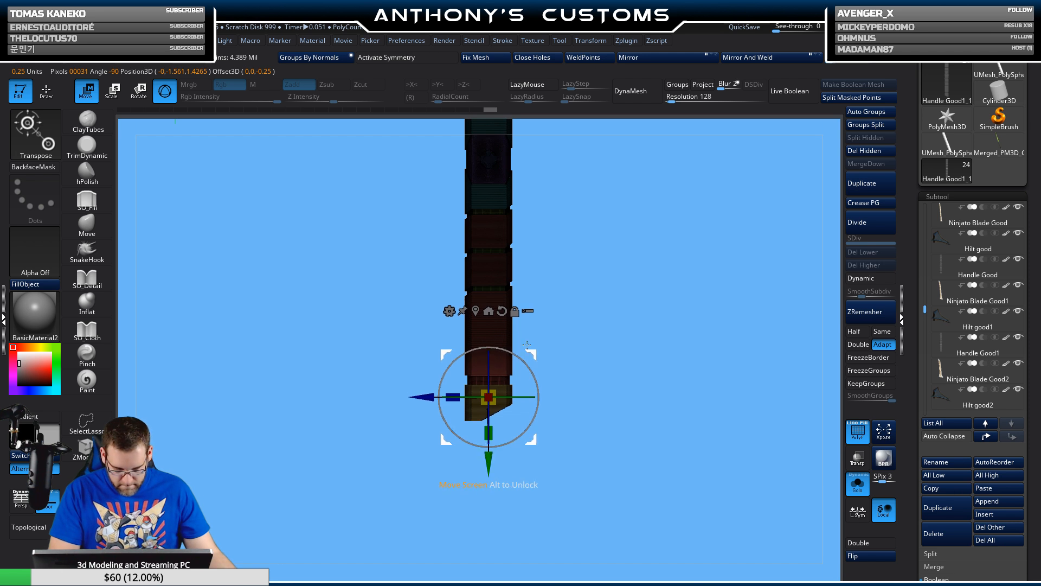
- Turn off Solo to compare with the other swords and move the handle's bottom cap further down along Y
{"action": "key", "text": "q"}
{"action": "mouse_move", "coordinate": [624, 381]}
{"action": "right_mouse_down", "text": "ctrl"}
{"action": "mouse_move", "coordinate": [642, 363]}
{"action": "mouse_move", "coordinate": [594, 167]}
{"action": "right_mouse_up", "text": "ctrl"}
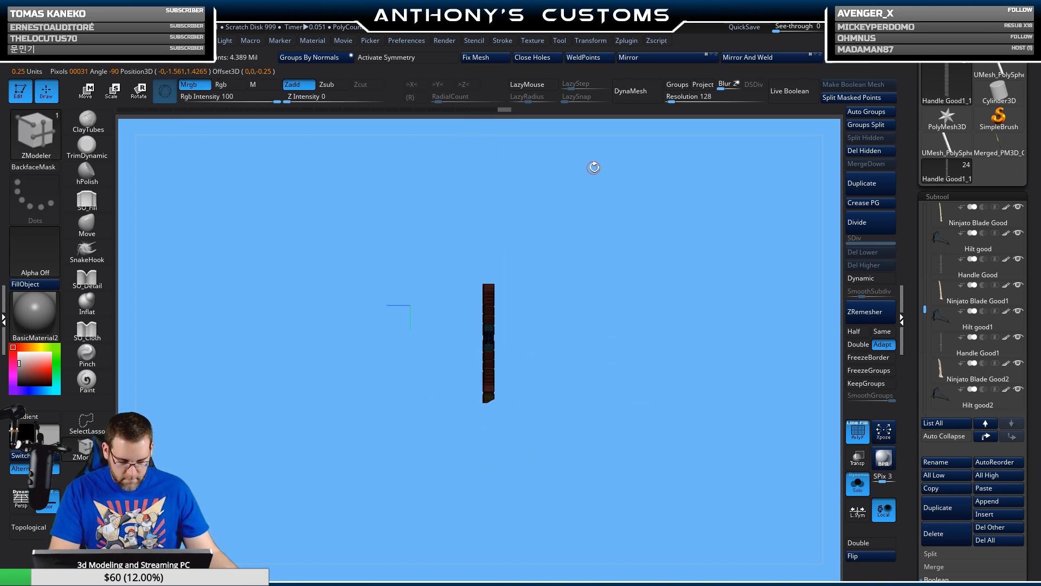
{"action": "left_click", "coordinate": [858, 485]}
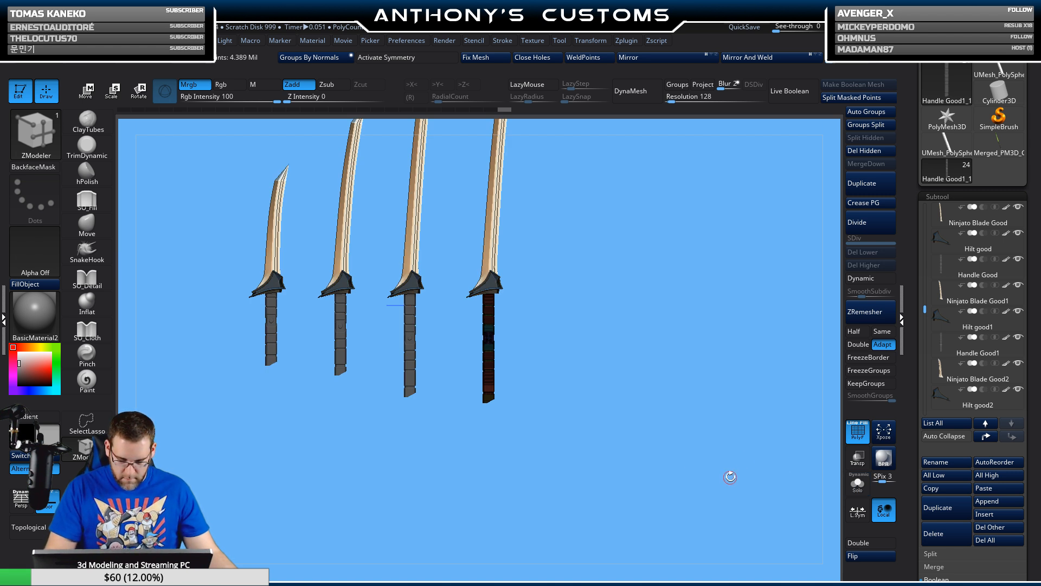
{"action": "right_click_drag", "start_coordinate": [640, 353], "coordinate": [640, 436], "text": "ctrl"}
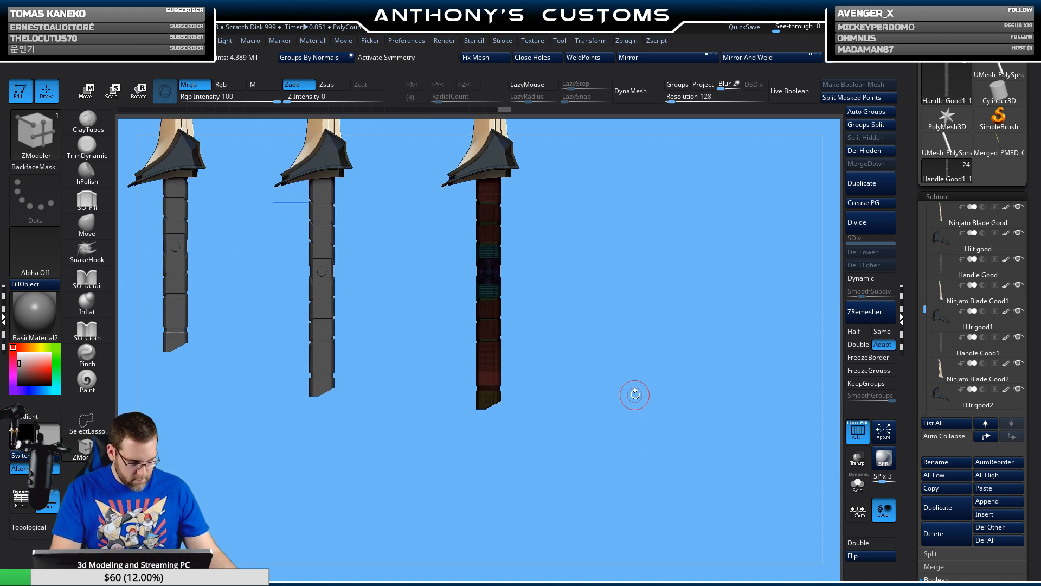
{"action": "key", "text": "w"}
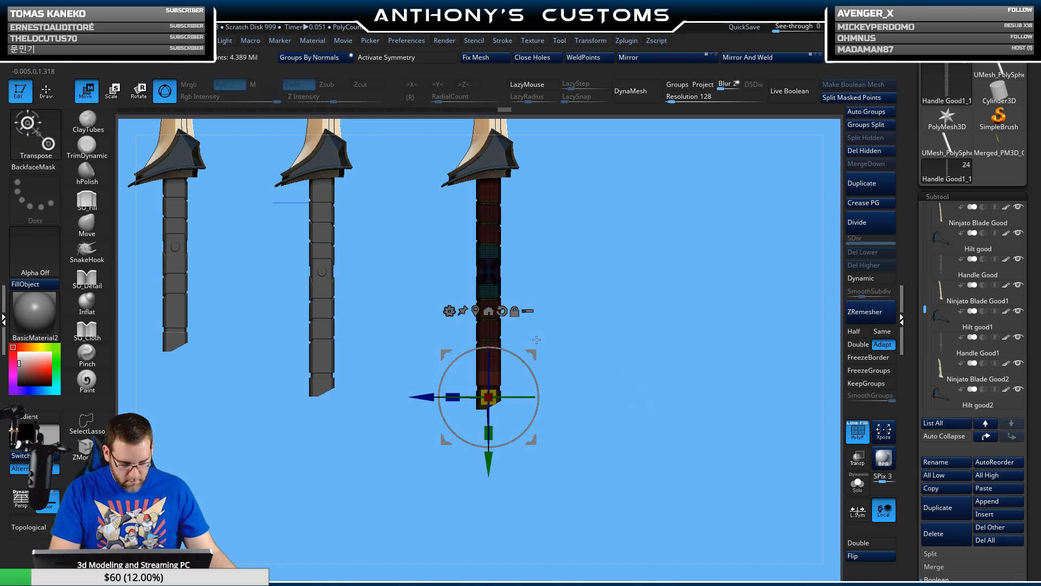
{"action": "left_click_drag", "start_coordinate": [489, 458], "coordinate": [490, 476]}
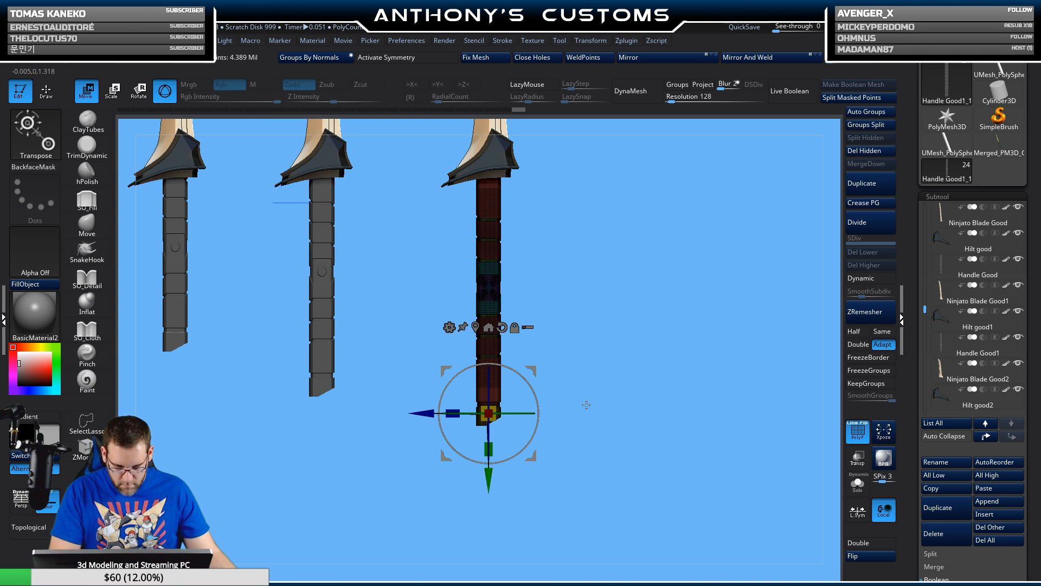
- Mask all but the handle's bottom end again, extend it a little more down along Y, and clear the mask
{"action": "left_click_drag", "start_coordinate": [646, 425], "coordinate": [652, 520]}
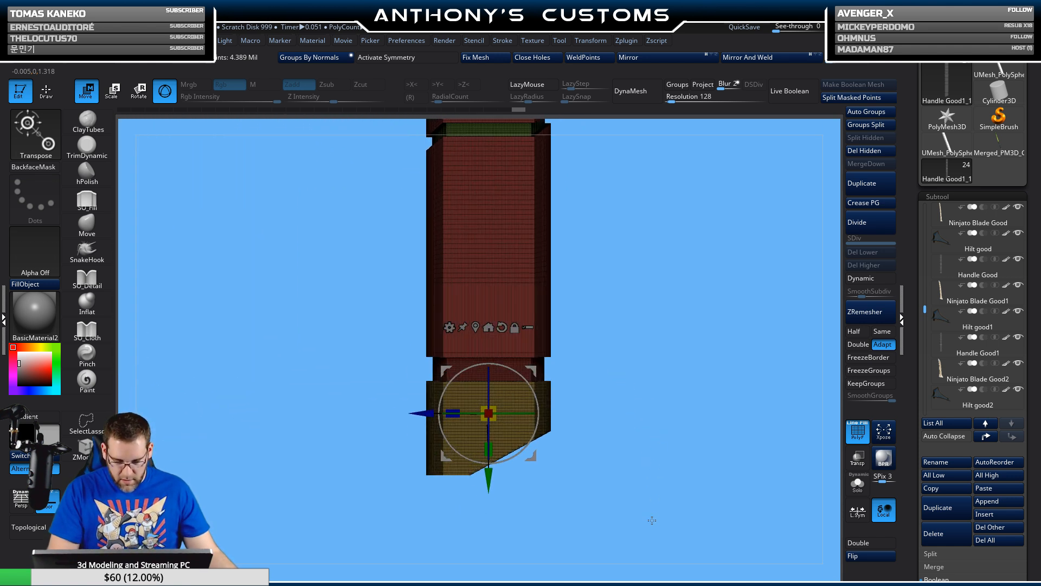
{"action": "left_click_drag", "start_coordinate": [362, 336], "coordinate": [584, 508], "text": "ctrl"}
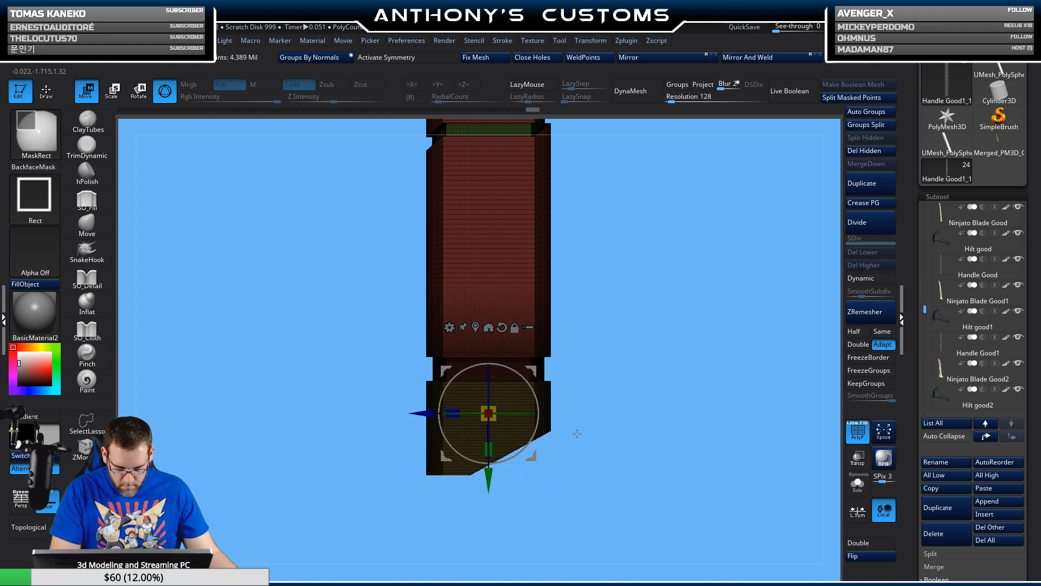
{"action": "left_click", "coordinate": [611, 459], "text": "ctrl"}
{"action": "left_click_drag", "start_coordinate": [488, 477], "coordinate": [489, 500]}
{"action": "left_click_drag", "start_coordinate": [738, 394], "coordinate": [819, 417], "text": "ctrl"}
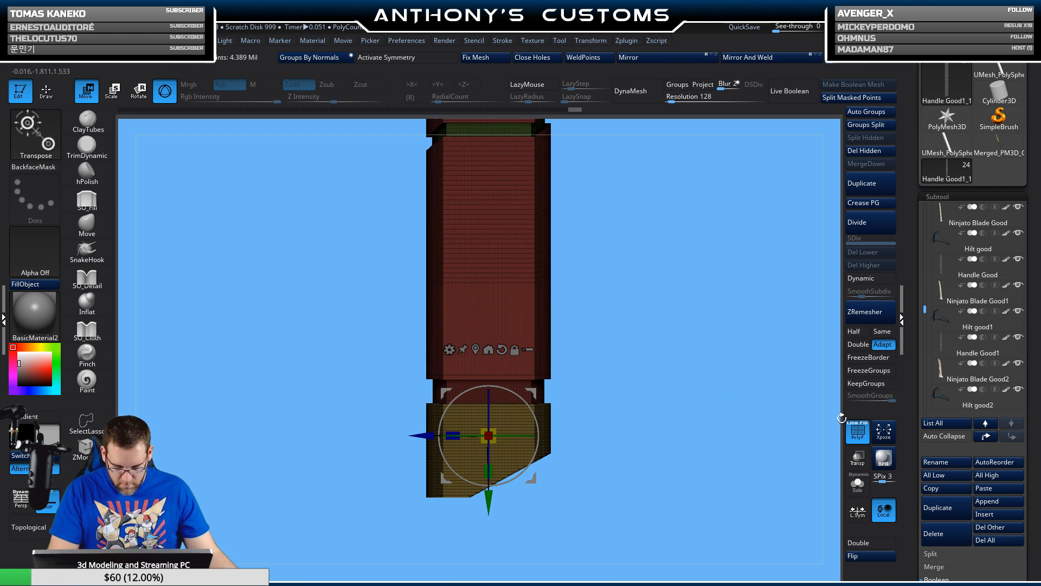
- With the handle isolated, mask all but its top rim, move it up about 0.058 along Y, then unhide the other parts
{"action": "left_click_drag", "start_coordinate": [489, 502], "coordinate": [488, 210], "text": "alt"}
{"action": "left_click_drag", "start_coordinate": [624, 206], "coordinate": [624, 520], "text": "alt"}
{"action": "left_click_drag", "start_coordinate": [489, 522], "coordinate": [489, 223], "text": "alt"}
{"action": "left_click_drag", "start_coordinate": [632, 216], "coordinate": [633, 524], "text": "alt"}
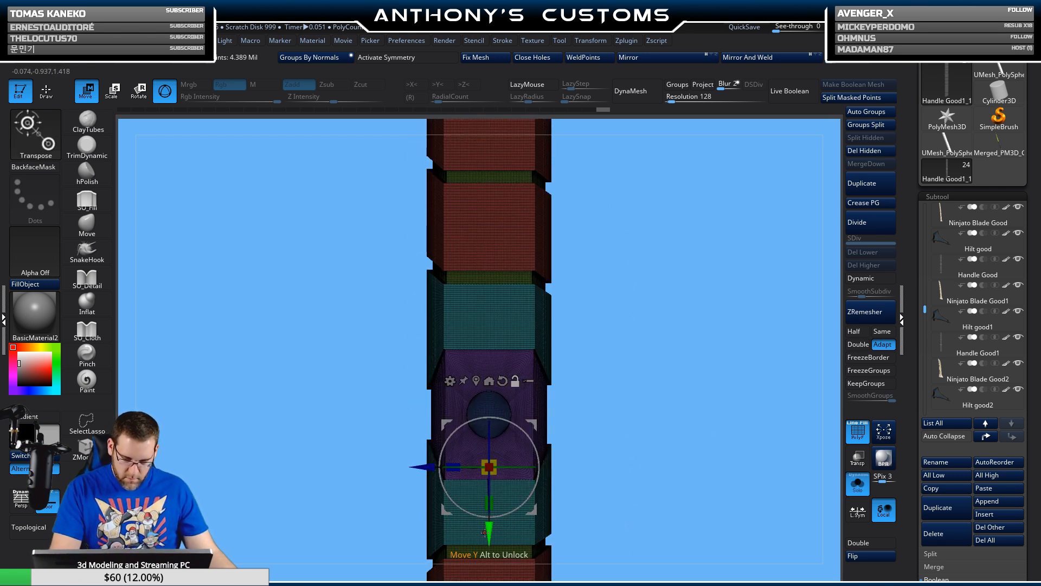
{"action": "left_click_drag", "start_coordinate": [485, 533], "coordinate": [485, 230], "text": "alt"}
{"action": "left_click_drag", "start_coordinate": [646, 246], "coordinate": [647, 527], "text": "alt"}
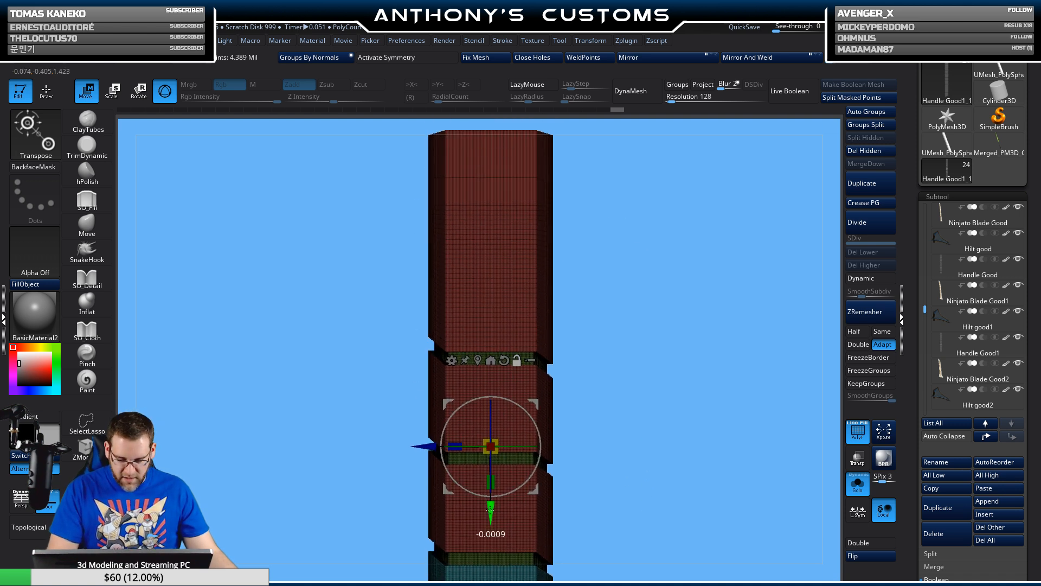
{"action": "left_click_drag", "start_coordinate": [654, 278], "coordinate": [634, 382], "text": "alt"}
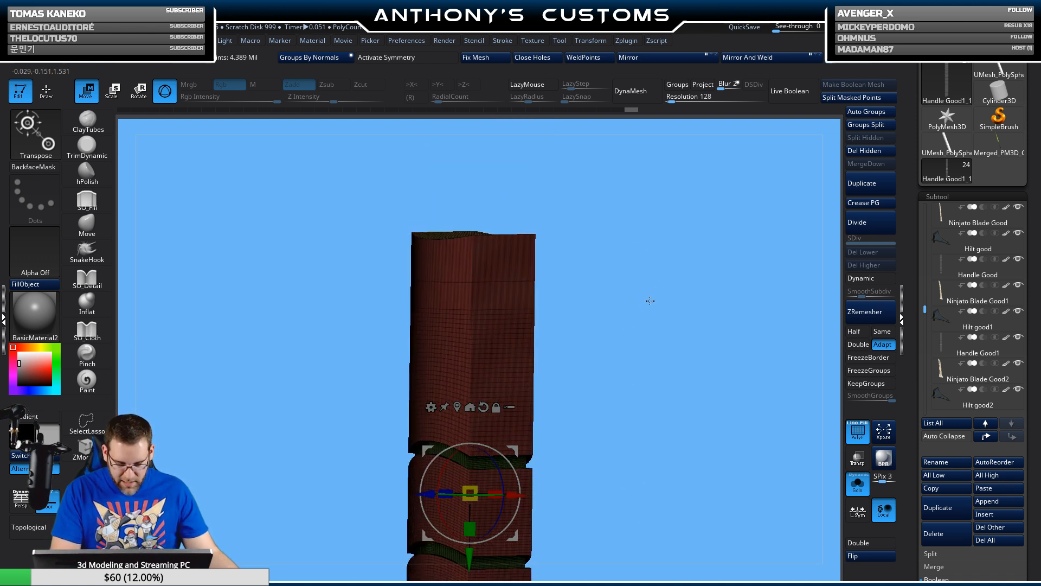
{"action": "mouse_move", "coordinate": [405, 182]}
{"action": "left_mouse_down", "text": "ctrl"}
{"action": "mouse_move", "coordinate": [421, 259]}
{"action": "mouse_move", "coordinate": [572, 255]}
{"action": "mouse_move", "coordinate": [564, 266]}
{"action": "left_mouse_up", "text": "ctrl"}
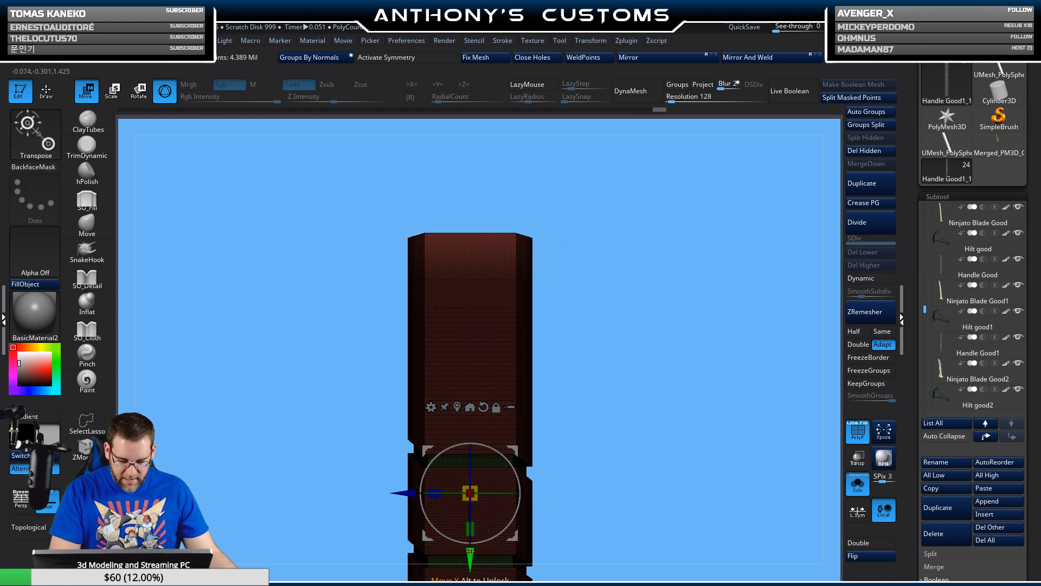
{"action": "left_click_drag", "start_coordinate": [471, 551], "coordinate": [470, 521]}
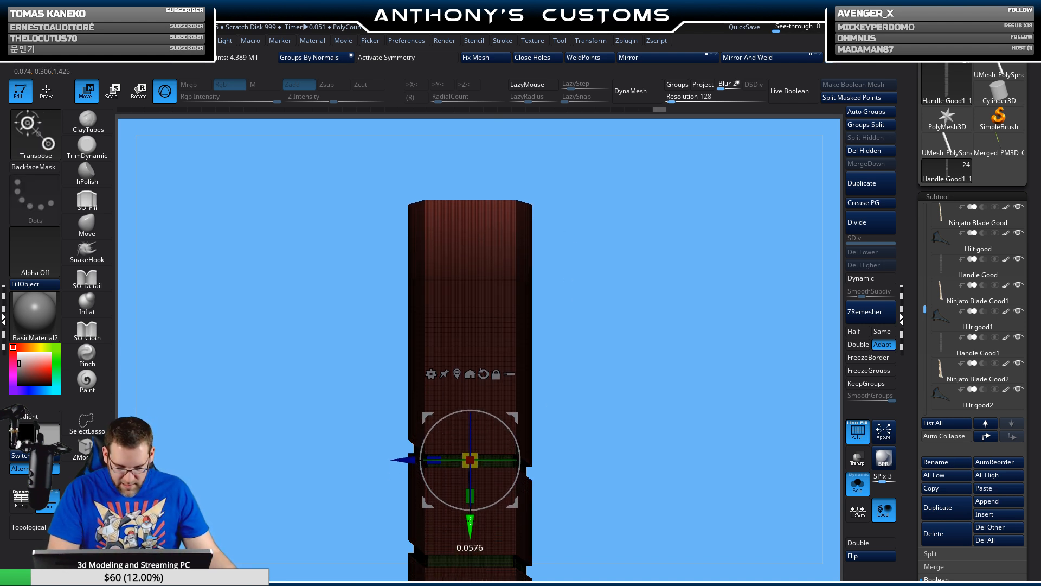
{"action": "left_click", "coordinate": [627, 379], "text": "ctrl"}
{"action": "key", "text": "q"}
{"action": "left_click", "coordinate": [857, 484]}
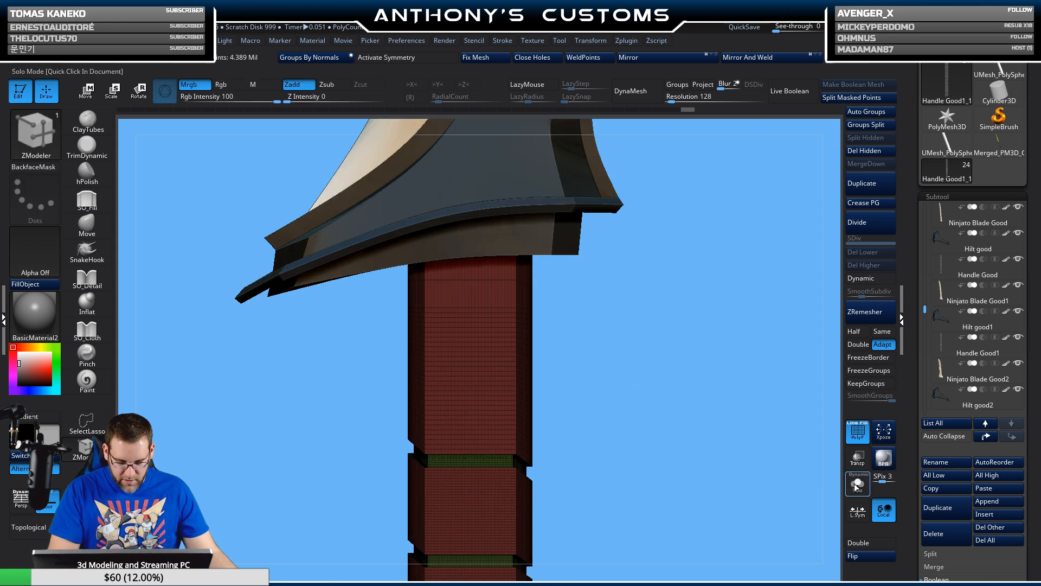
- Nudge the whole lengthened handle slightly down along Y beneath its hilt
{"action": "left_click_drag", "start_coordinate": [760, 479], "coordinate": [658, 246], "text": "alt"}
{"action": "left_click_drag", "start_coordinate": [624, 416], "coordinate": [642, 244], "text": "alt"}
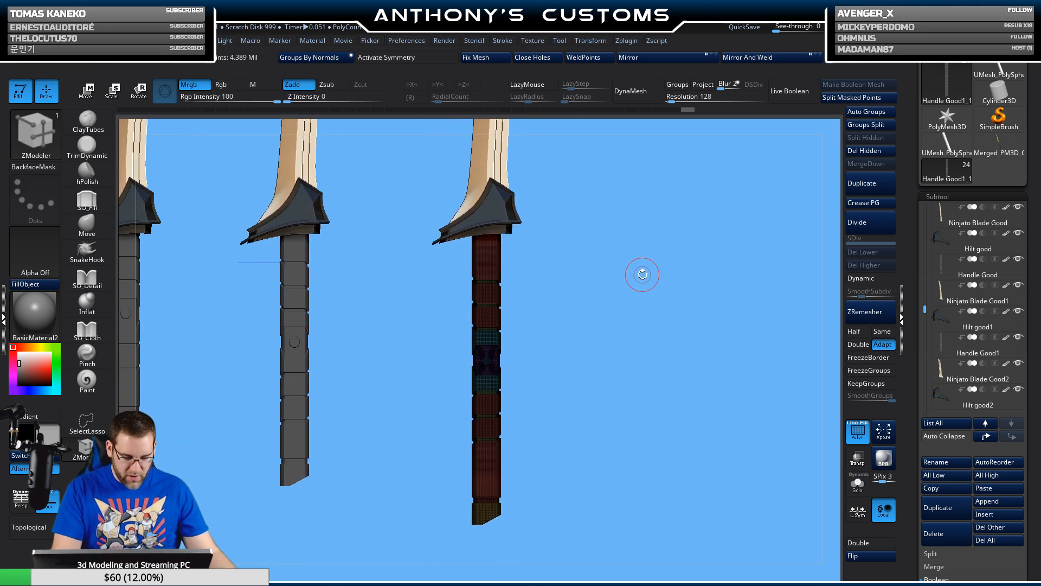
{"action": "key", "text": "w"}
{"action": "mouse_move", "coordinate": [486, 340]}
{"action": "left_mouse_down"}
{"action": "mouse_move", "coordinate": [486, 368]}
{"action": "mouse_move", "coordinate": [486, 349]}
{"action": "left_mouse_up"}
{"action": "mouse_move", "coordinate": [629, 399]}
{"action": "left_mouse_down"}
{"action": "mouse_move", "coordinate": [652, 287]}
{"action": "mouse_move", "coordinate": [665, 280]}
{"action": "mouse_move", "coordinate": [589, 333]}
{"action": "mouse_move", "coordinate": [623, 380]}
{"action": "mouse_move", "coordinate": [613, 382]}
{"action": "mouse_move", "coordinate": [640, 376]}
{"action": "mouse_move", "coordinate": [625, 285]}
{"action": "mouse_move", "coordinate": [621, 387]}
{"action": "left_mouse_up"}
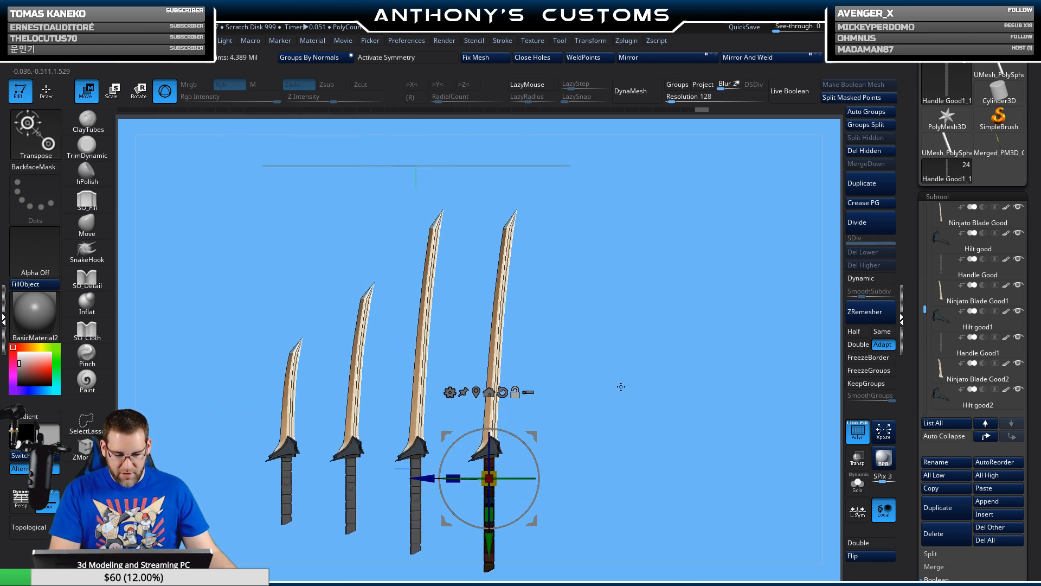
- Mask the base of the duplicated sword's blade, turn off symmetry, and centre the gizmo on the blade's unmasked part
{"action": "key", "text": "q"}
{"action": "left_click", "coordinate": [491, 414], "text": "alt"}
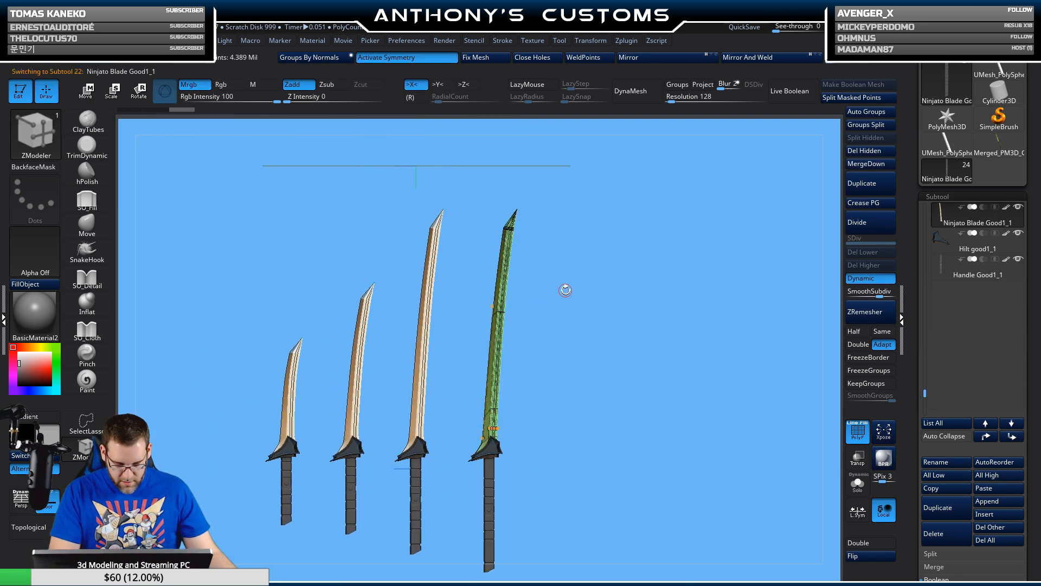
{"action": "left_click_drag", "start_coordinate": [638, 324], "coordinate": [607, 495], "text": "alt"}
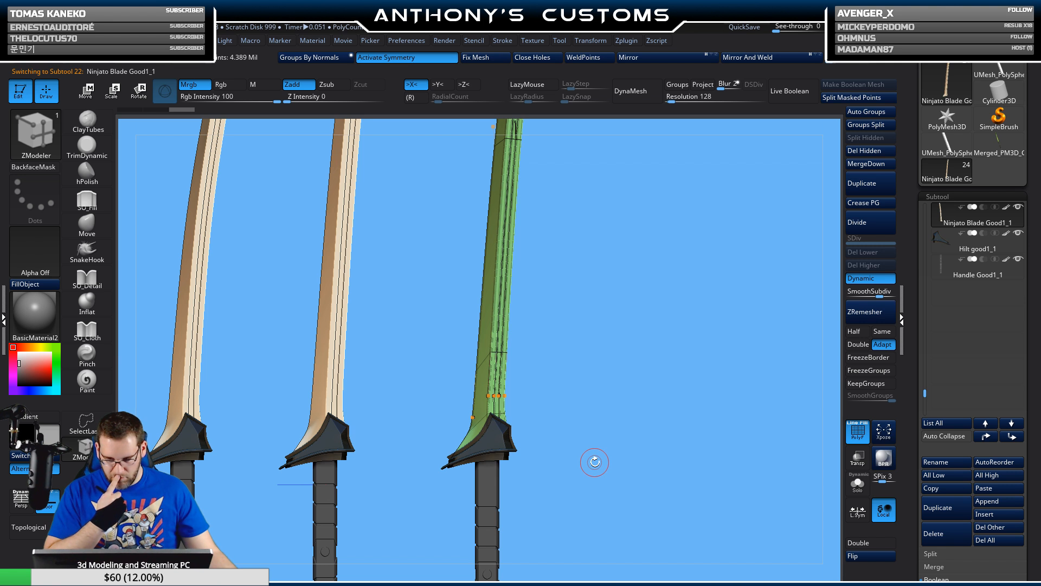
{"action": "left_click", "coordinate": [859, 277]}
{"action": "left_click_drag", "start_coordinate": [426, 510], "coordinate": [545, 381], "text": "ctrl"}
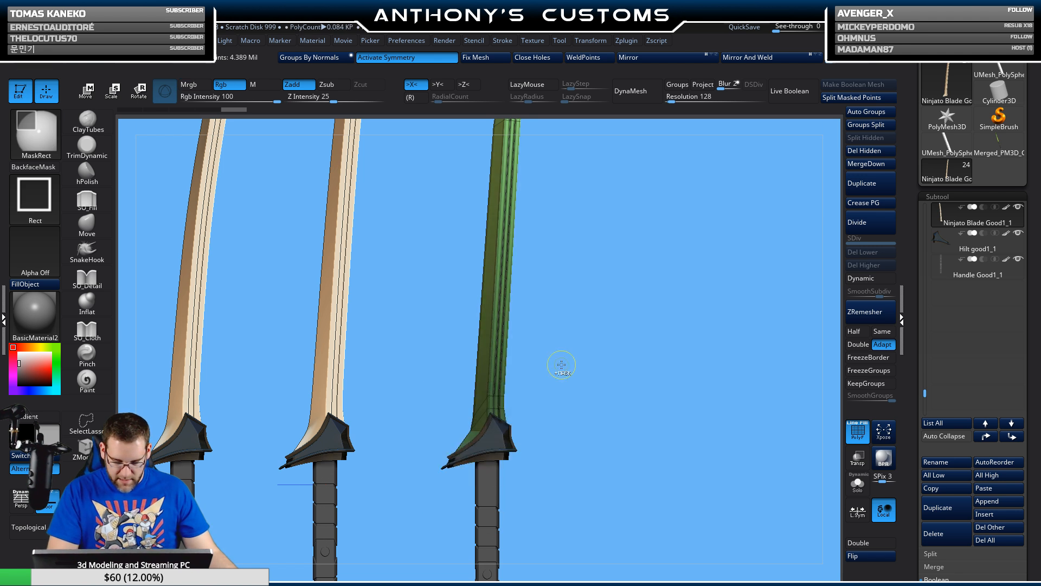
{"action": "left_click", "coordinate": [863, 278]}
{"action": "key", "text": "w"}
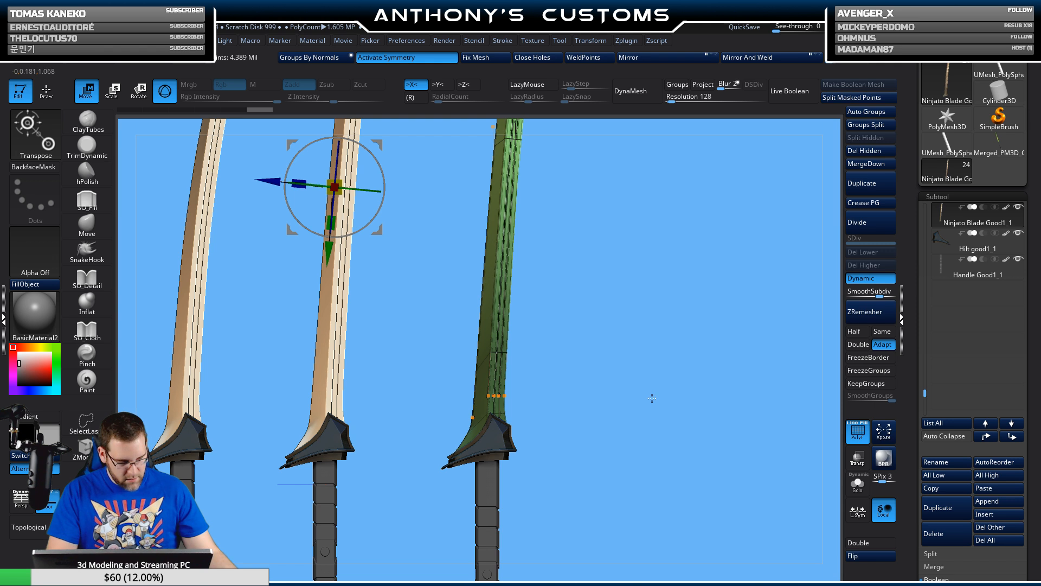
{"action": "left_click_drag", "start_coordinate": [653, 397], "coordinate": [669, 418], "text": "alt"}
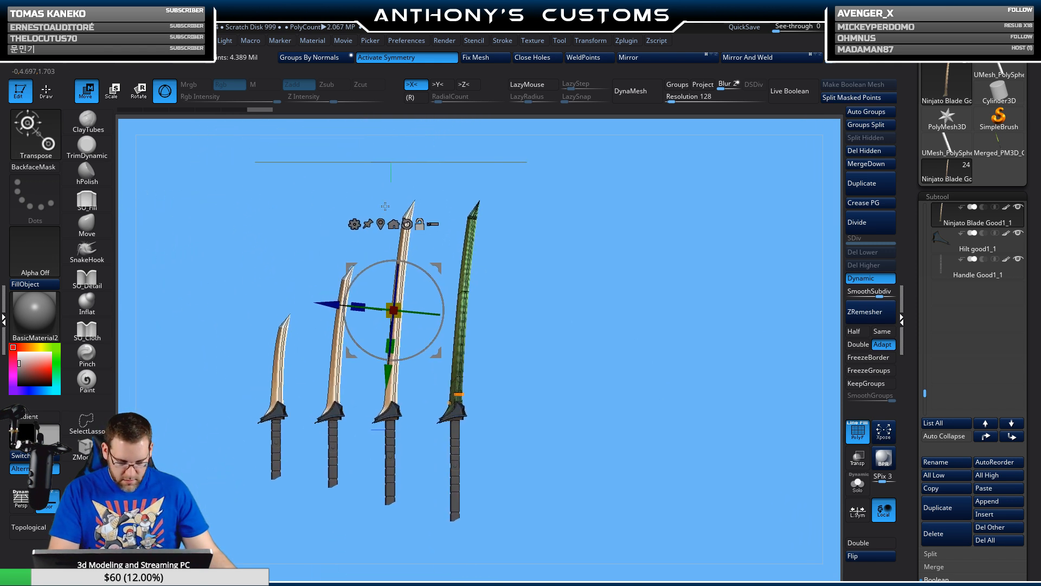
{"action": "left_click", "coordinate": [436, 58]}
{"action": "left_click", "coordinate": [381, 224], "text": "alt"}
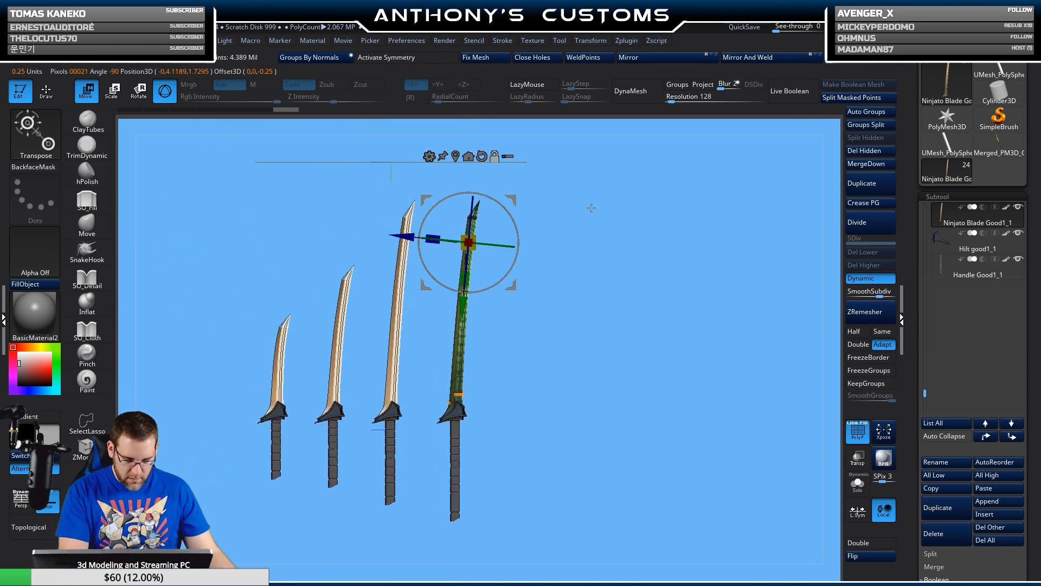
- Lower the gizmo toward the hilt, scale the unmasked blade along Y to lengthen it, and hide the PolyFrame display
{"action": "left_click_drag", "start_coordinate": [588, 210], "coordinate": [581, 344]}
{"action": "left_click_drag", "start_coordinate": [616, 304], "coordinate": [593, 298], "text": "alt"}
{"action": "left_click_drag", "start_coordinate": [509, 290], "coordinate": [493, 442]}
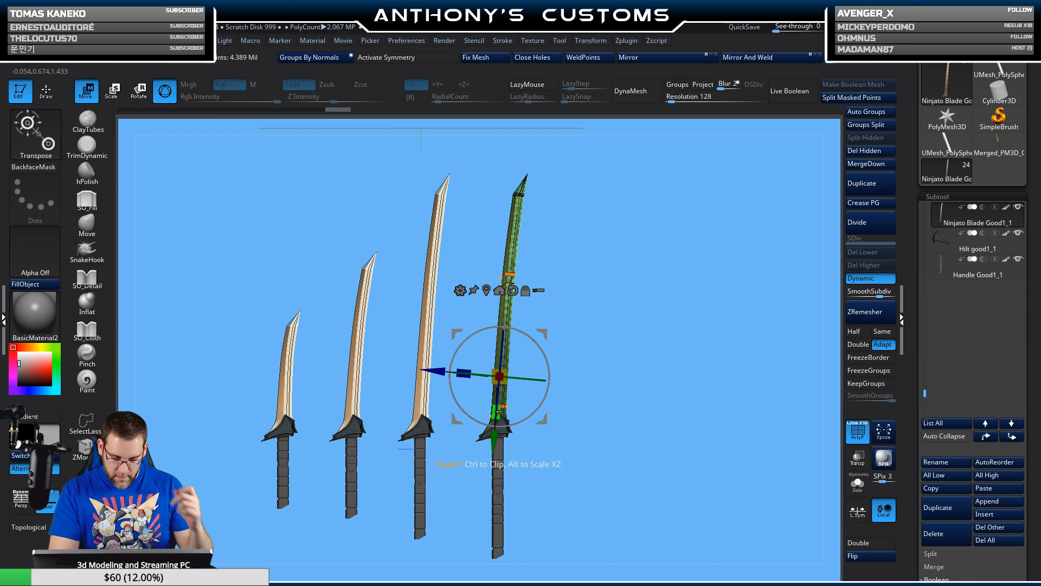
{"action": "left_click_drag", "start_coordinate": [498, 413], "coordinate": [495, 425]}
{"action": "mouse_move", "coordinate": [686, 383]}
{"action": "left_mouse_down"}
{"action": "mouse_move", "coordinate": [555, 388]}
{"action": "mouse_move", "coordinate": [676, 386]}
{"action": "mouse_move", "coordinate": [663, 380]}
{"action": "mouse_move", "coordinate": [669, 365]}
{"action": "mouse_move", "coordinate": [668, 374]}
{"action": "left_mouse_up"}
{"action": "key", "text": "q"}
{"action": "key", "text": "shift+f"}
{"action": "left_click_drag", "start_coordinate": [667, 374], "coordinate": [685, 347]}
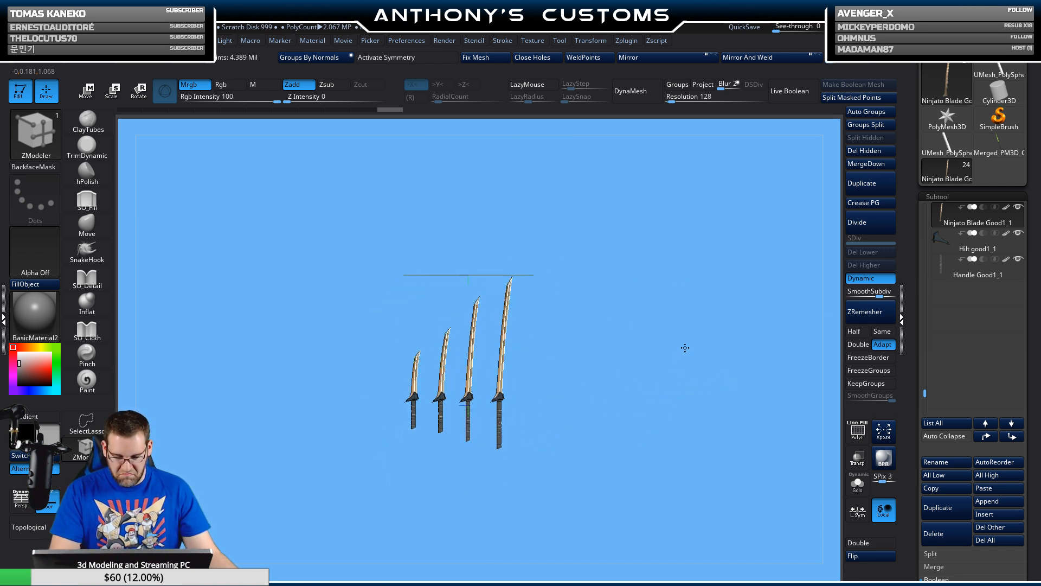
- With PolyFrame shown, mask the longest blade except the edge loop where its tip begins, and place the move gizmo on that loop
{"action": "left_click_drag", "start_coordinate": [588, 293], "coordinate": [593, 501], "text": "alt"}
{"action": "left_click_drag", "start_coordinate": [588, 226], "coordinate": [565, 383], "text": "alt"}
{"action": "key", "text": "shift+f"}
{"action": "left_click_drag", "start_coordinate": [426, 329], "coordinate": [492, 362], "text": "ctrl"}
{"action": "left_click", "coordinate": [522, 391], "text": "ctrl"}
{"action": "key", "text": "w"}
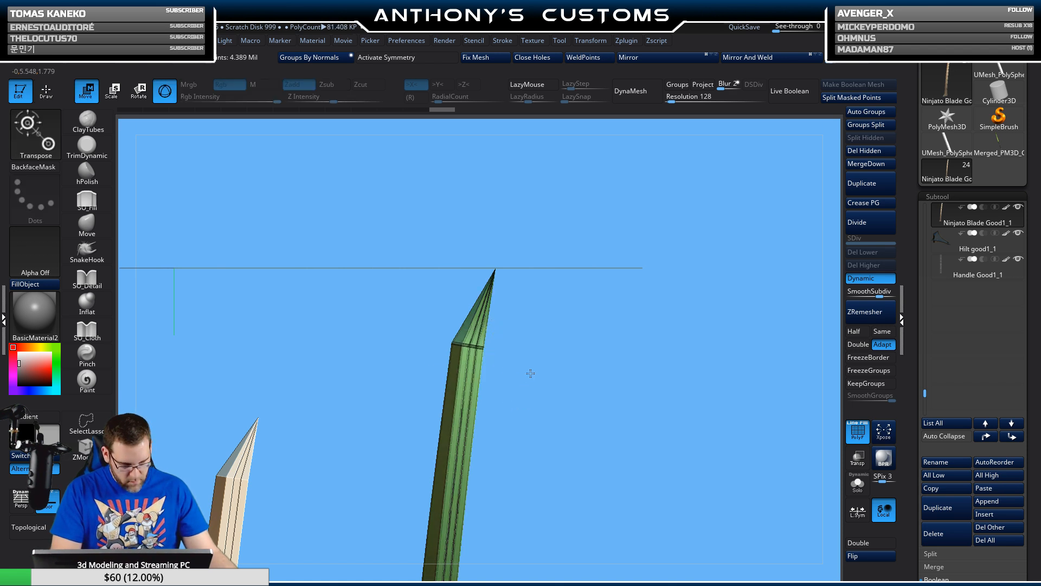
{"action": "key", "text": "f"}
{"action": "left_click", "coordinate": [575, 300]}
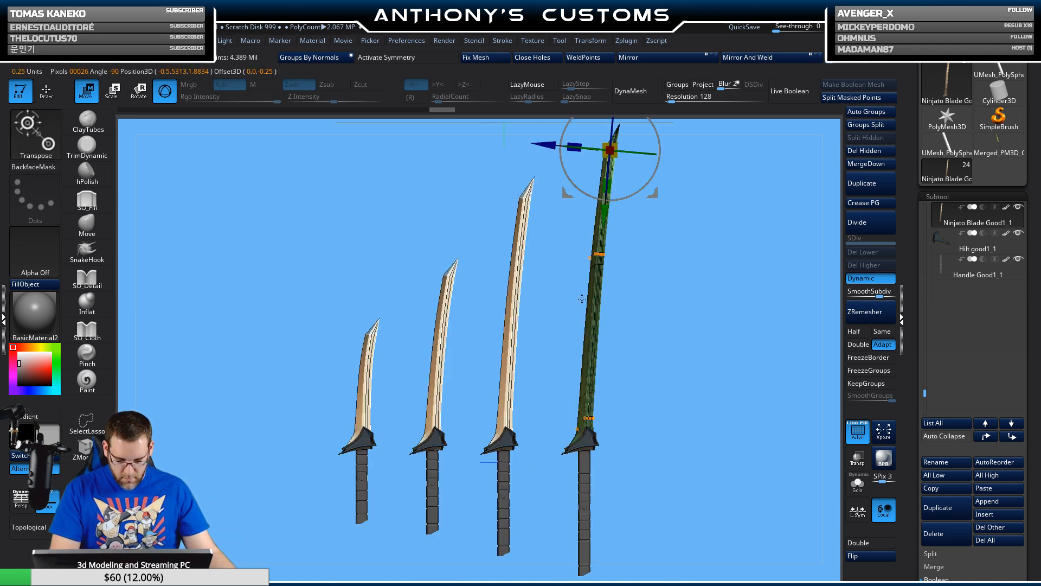
- Tilt the gizmo to follow the blade's slant and move the unmasked edge loop toward the point to shorten the blade's tip
{"action": "key", "text": "f"}
{"action": "key", "text": "f"}
{"action": "key", "text": "f"}
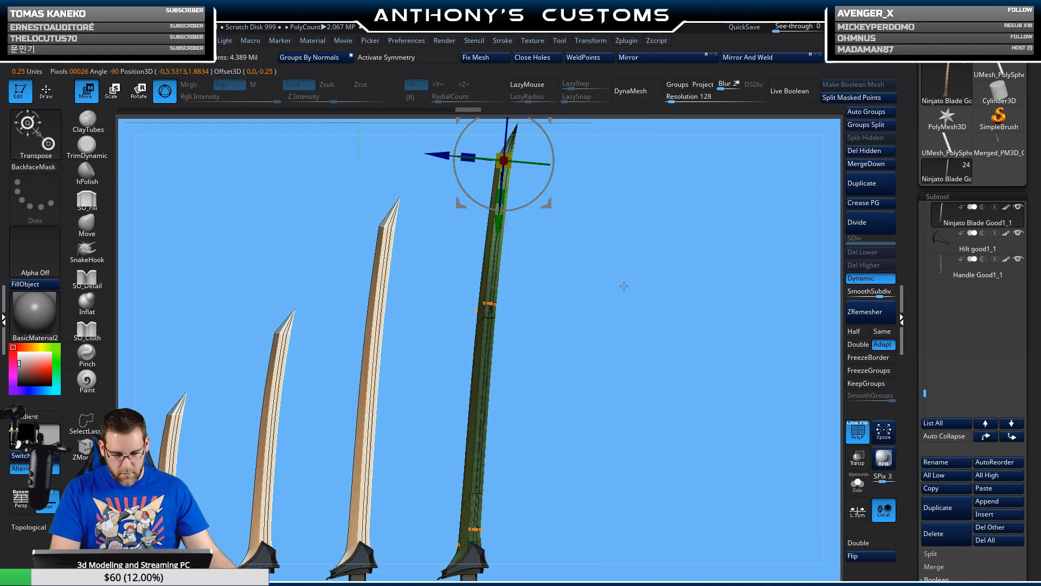
{"action": "left_click_drag", "start_coordinate": [682, 264], "coordinate": [630, 529], "text": "alt"}
{"action": "left_click_drag", "start_coordinate": [653, 319], "coordinate": [613, 481], "text": "alt"}
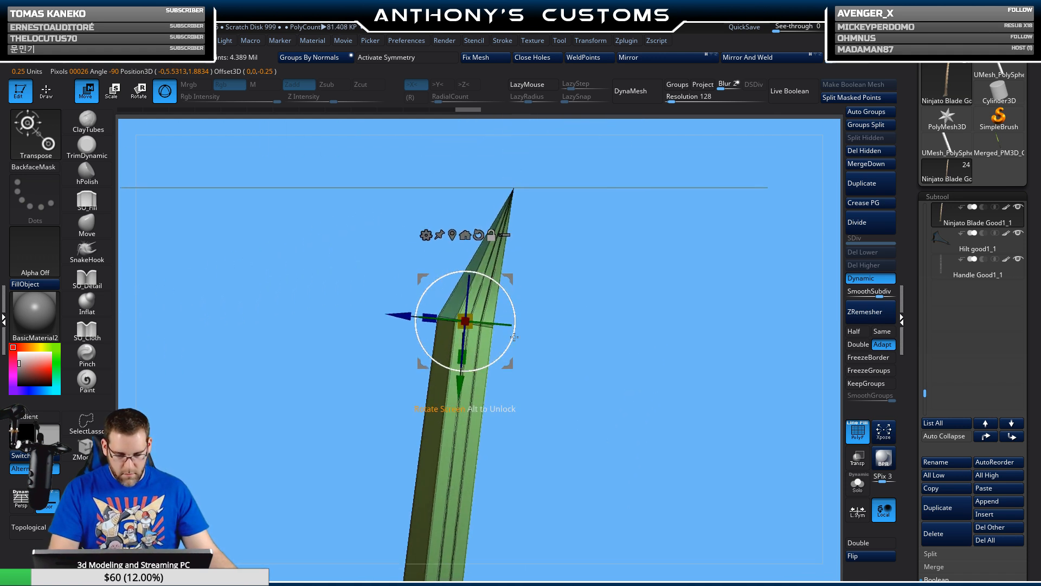
{"action": "left_click_drag", "start_coordinate": [514, 337], "coordinate": [513, 342], "text": "alt"}
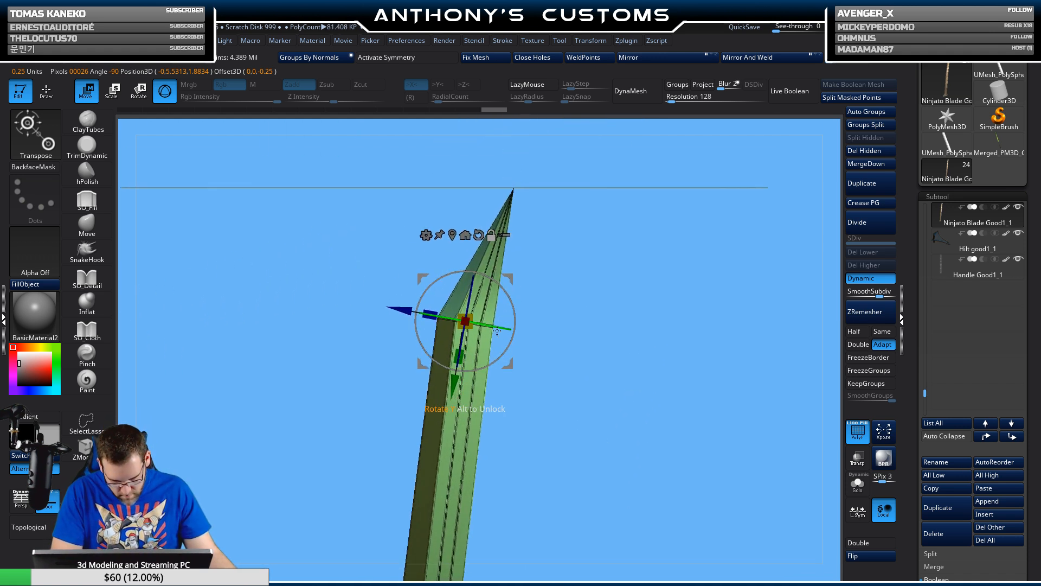
{"action": "left_click_drag", "start_coordinate": [455, 380], "coordinate": [459, 357]}
- Hide the PolyFrame display, shift the tip's base loop about 0.0377 farther toward the point, and clear the mask
{"action": "key", "text": "q"}
{"action": "right_click_drag", "start_coordinate": [658, 404], "coordinate": [637, 211], "text": "ctrl"}
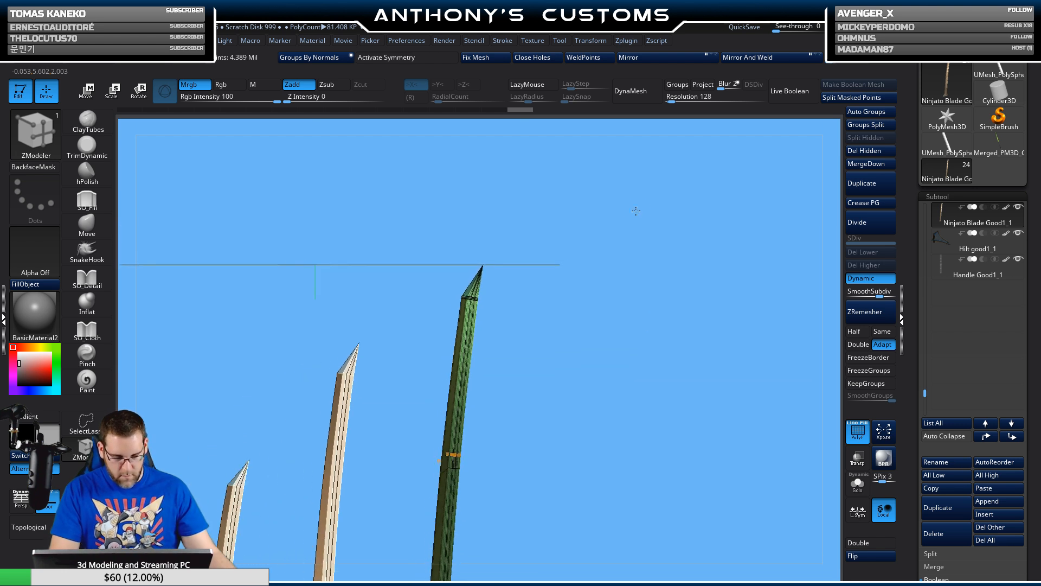
{"action": "key", "text": "shift+f"}
{"action": "left_click_drag", "start_coordinate": [612, 421], "coordinate": [607, 453]}
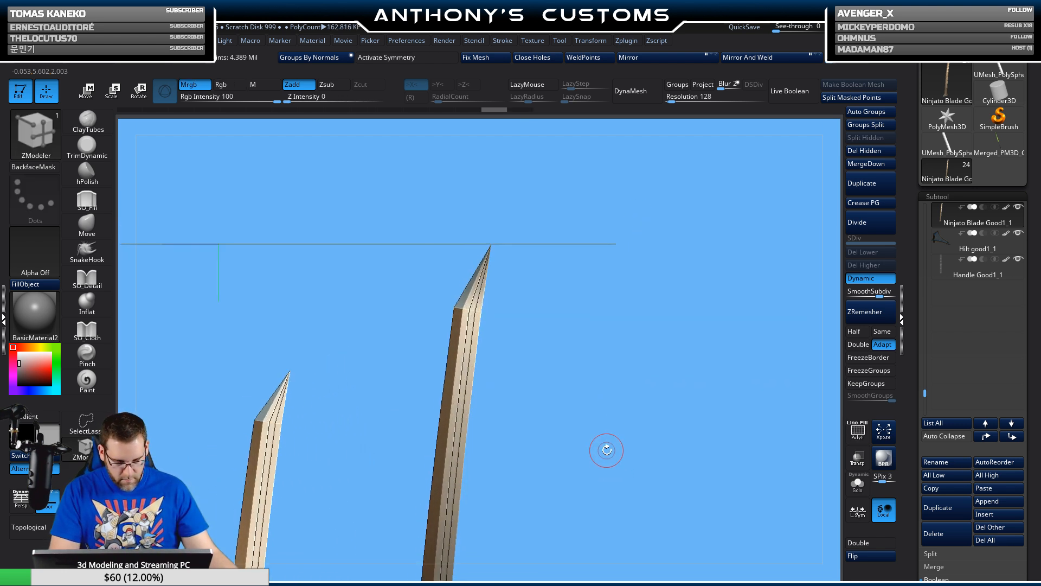
{"action": "key", "text": "w"}
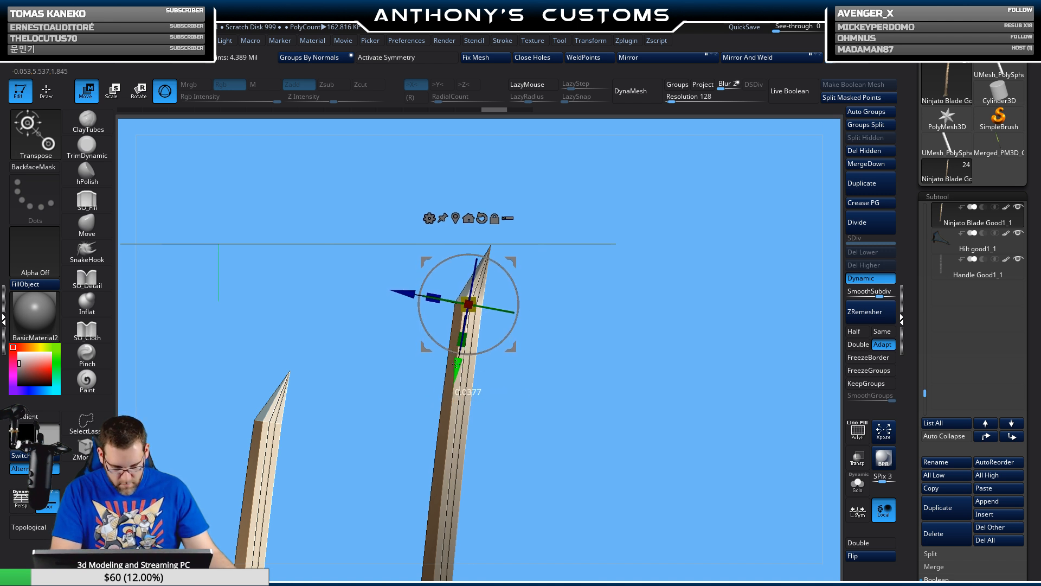
{"action": "key", "text": "q"}
{"action": "mouse_move", "coordinate": [596, 393]}
{"action": "right_mouse_down", "text": "ctrl"}
{"action": "mouse_move", "coordinate": [616, 367]}
{"action": "mouse_move", "coordinate": [587, 267]}
{"action": "right_mouse_up", "text": "ctrl"}
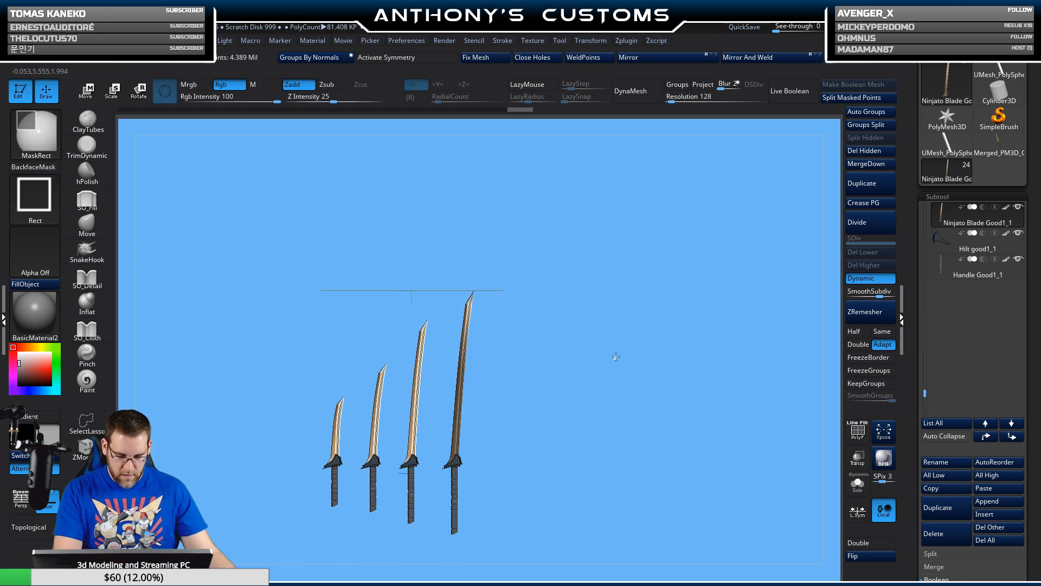
{"action": "right_click_drag", "start_coordinate": [597, 418], "coordinate": [662, 347], "text": "alt"}
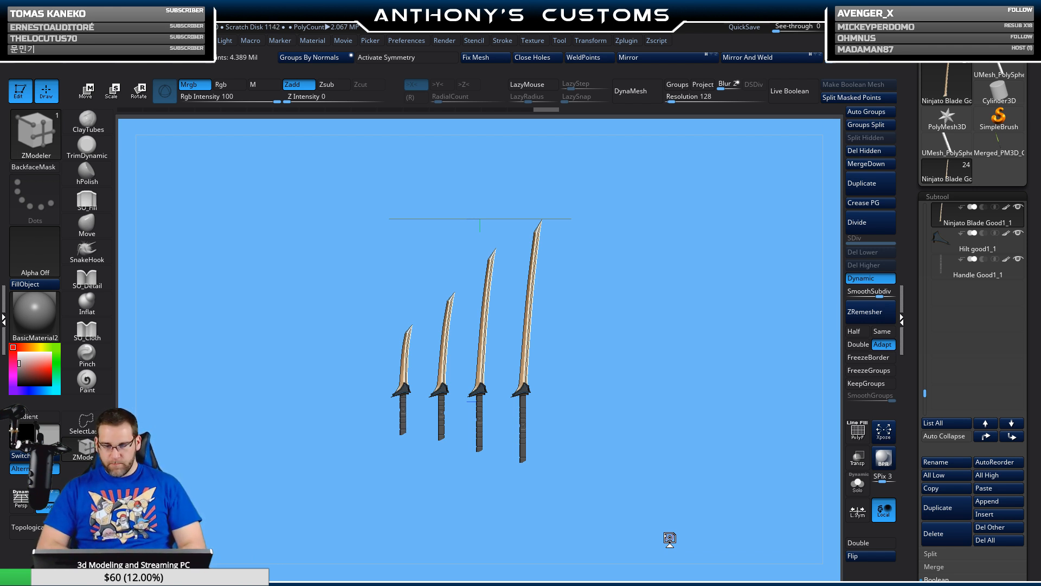
- Rename the longest sword's blade subtool as Odachi Blade
{"action": "left_click_drag", "start_coordinate": [695, 341], "coordinate": [704, 425]}
{"action": "left_click_drag", "start_coordinate": [715, 285], "coordinate": [735, 442], "text": "alt"}
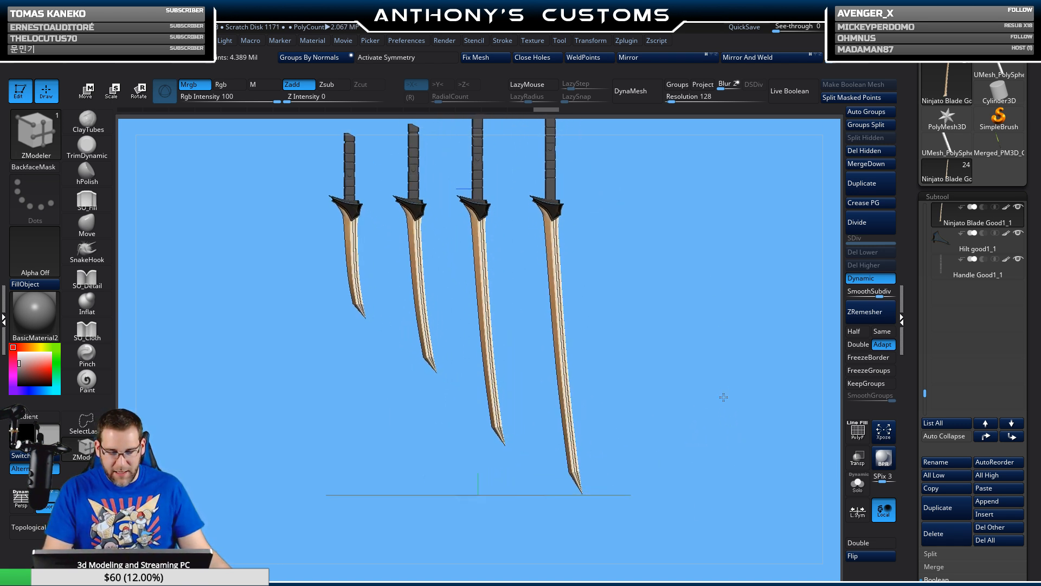
{"action": "left_click_drag", "start_coordinate": [723, 398], "coordinate": [737, 441], "text": "alt"}
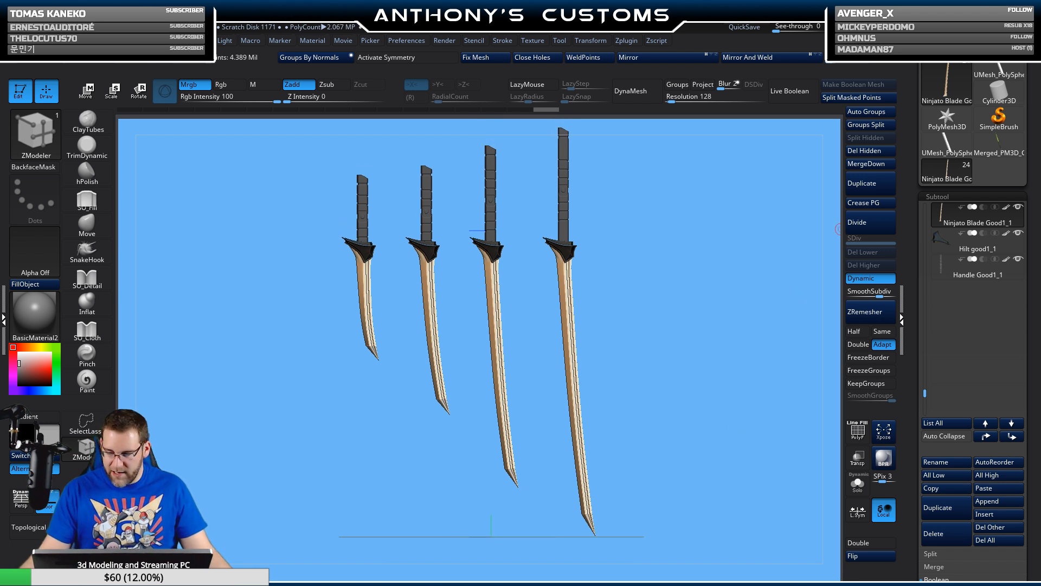
{"action": "mouse_move", "coordinate": [959, 233]}
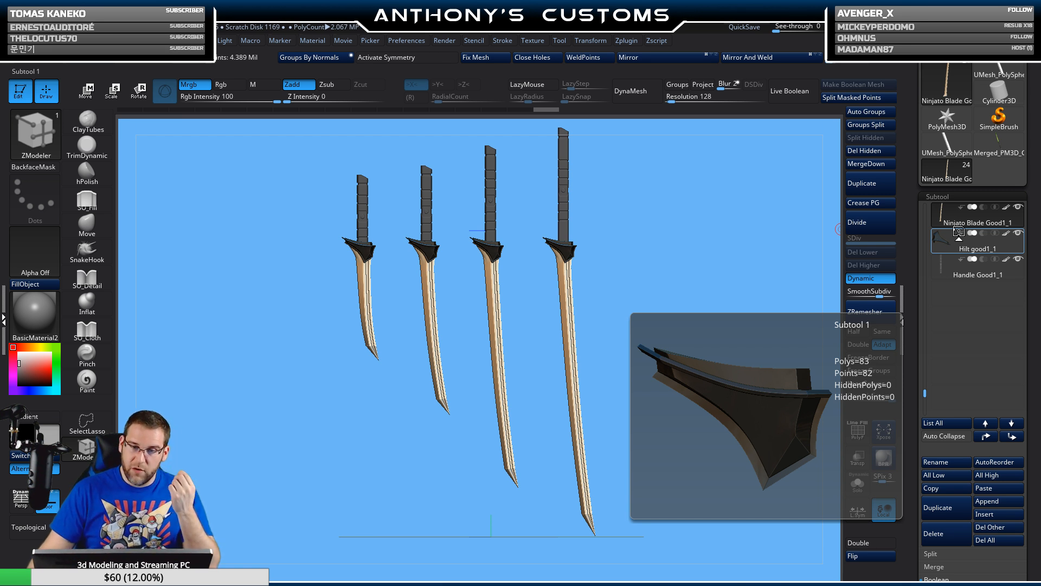
{"action": "left_click", "coordinate": [968, 224]}
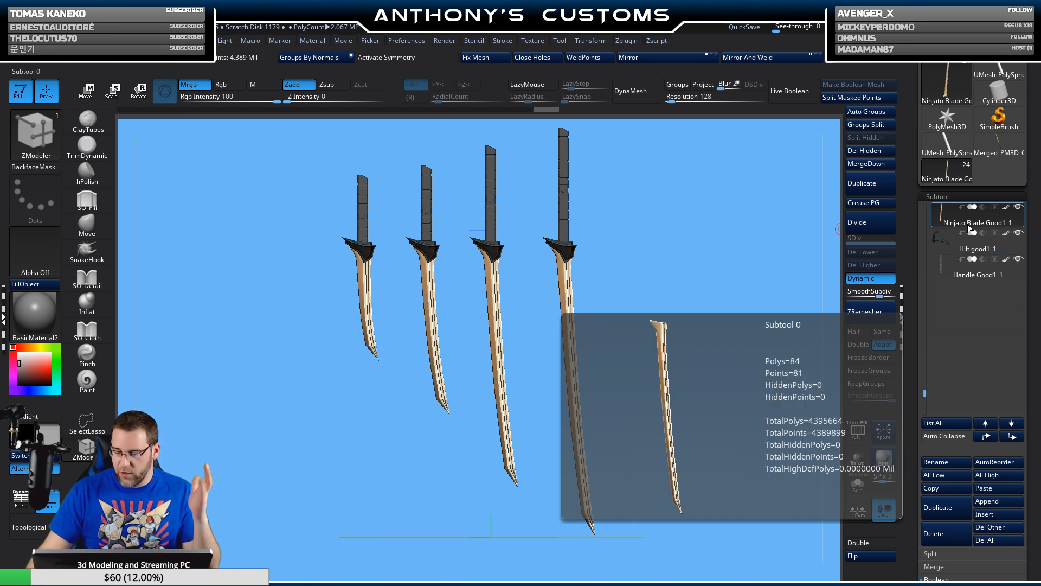
{"action": "left_click", "coordinate": [947, 462]}
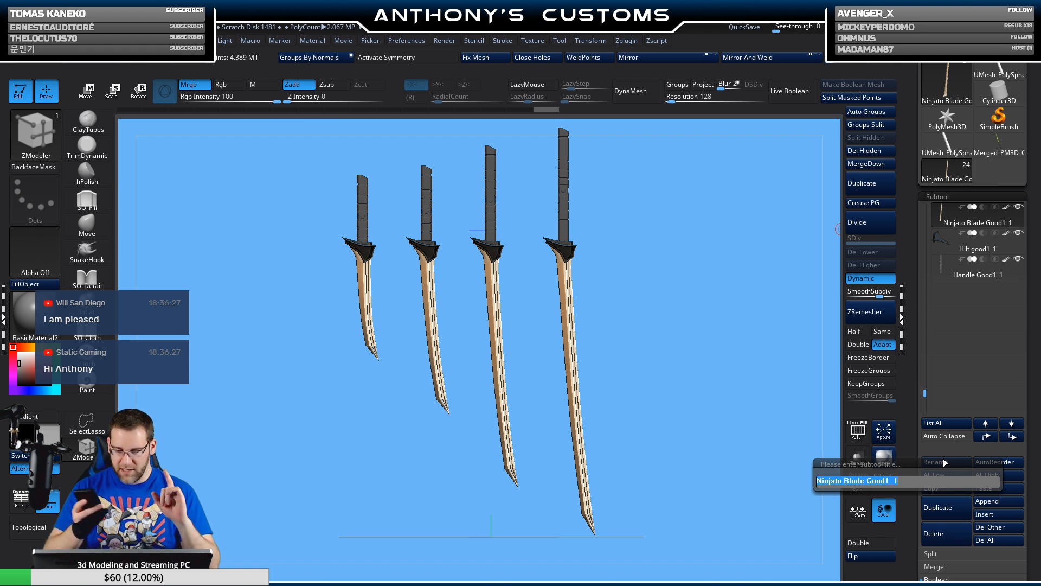
{"action": "type", "text": "0"}
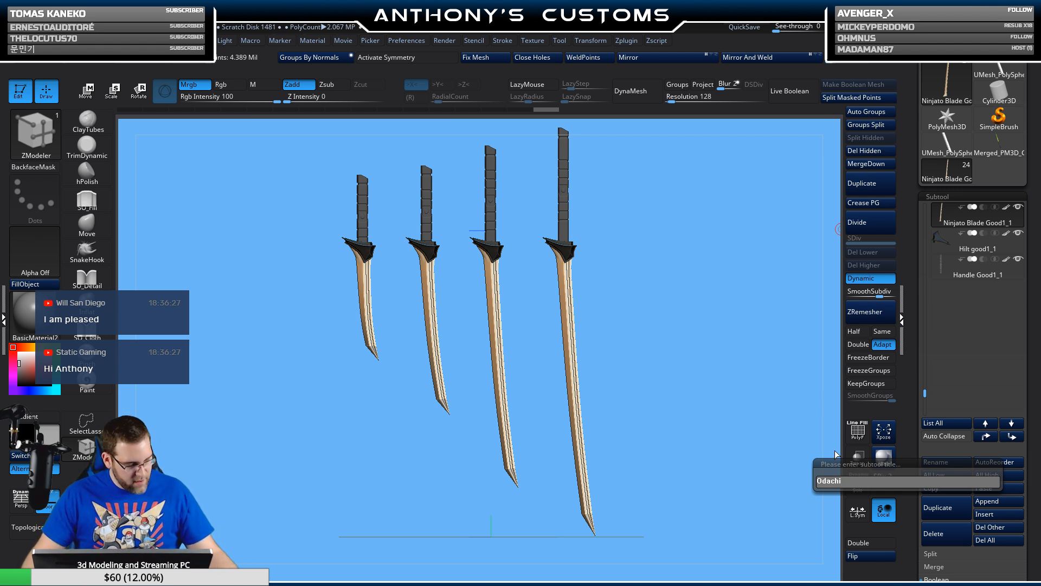
{"action": "type", "text": "Blade"}
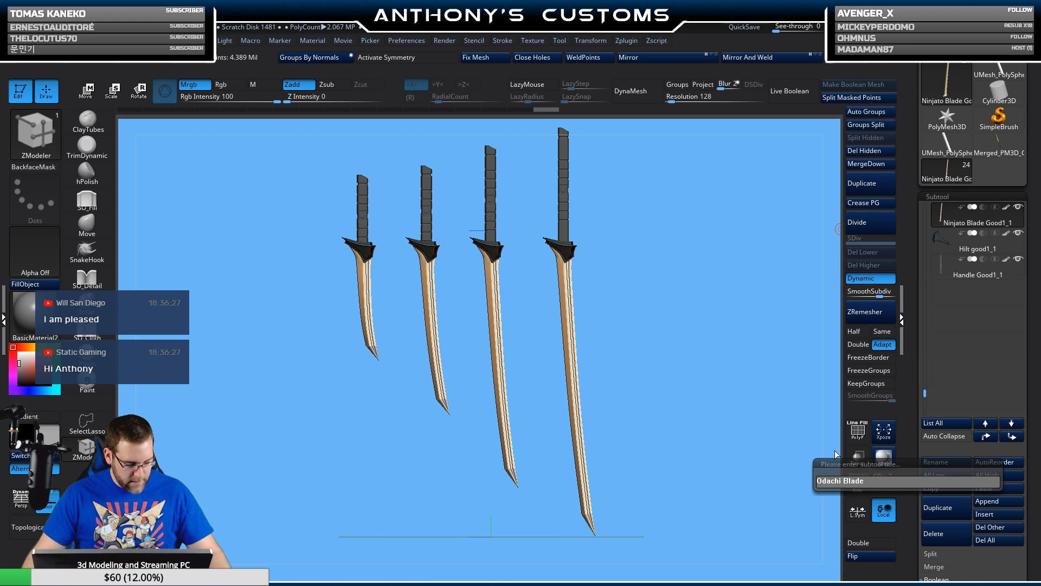
{"action": "key", "text": "Return"}
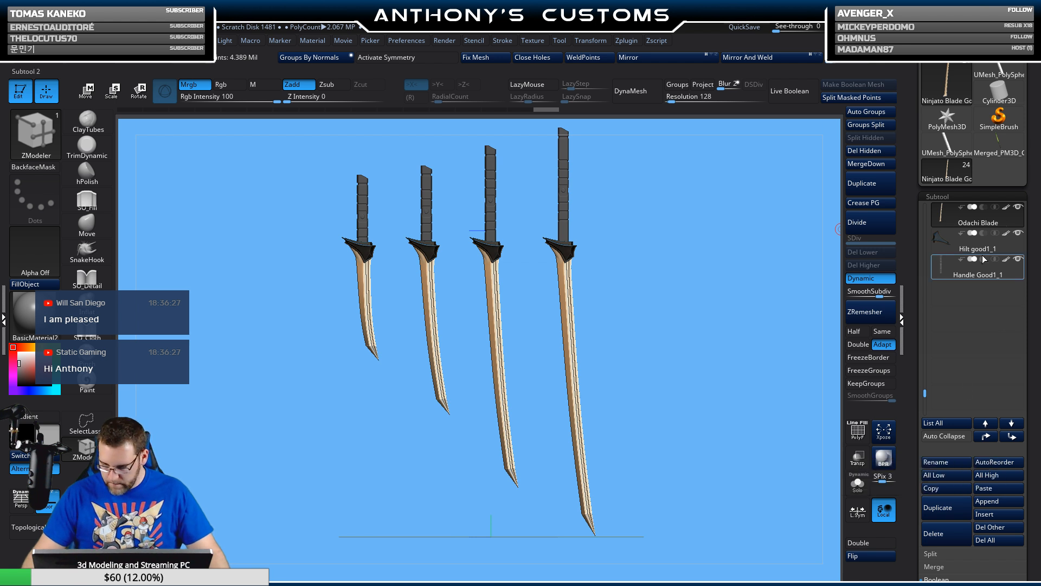
- Rename the longest sword's hilt subtool as Odachi Hilt
{"action": "left_click", "coordinate": [975, 246]}
{"action": "left_click", "coordinate": [943, 459]}
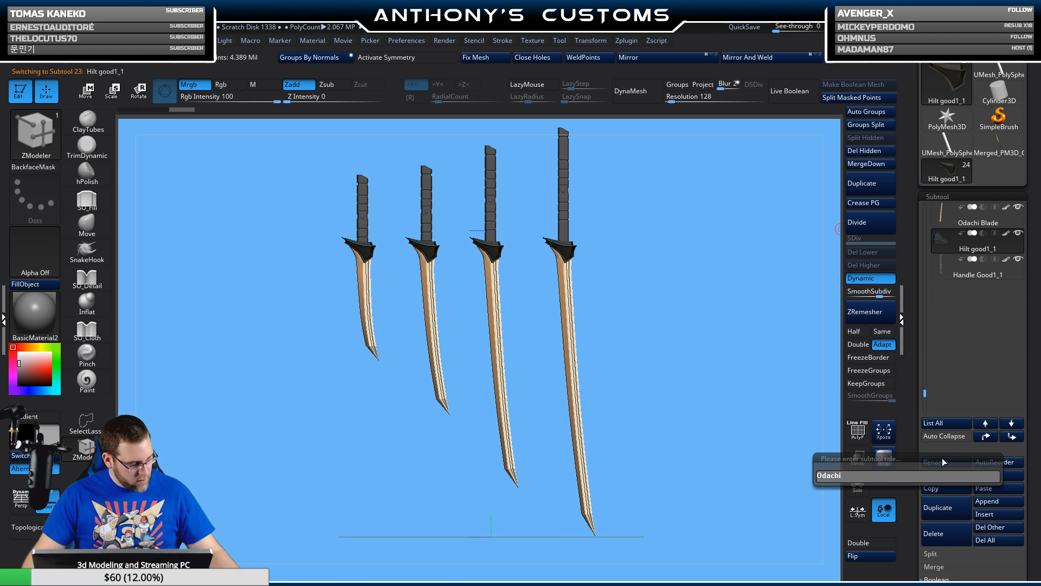
{"action": "key", "text": "shift"}
{"action": "type", "text": "Odachi Hil"}
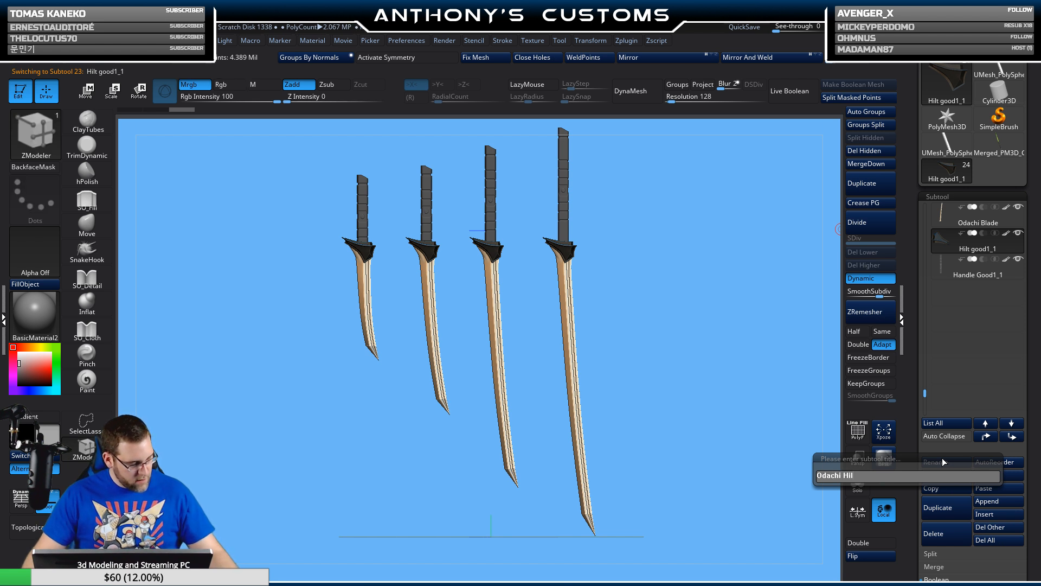
{"action": "type", "text": "t"}
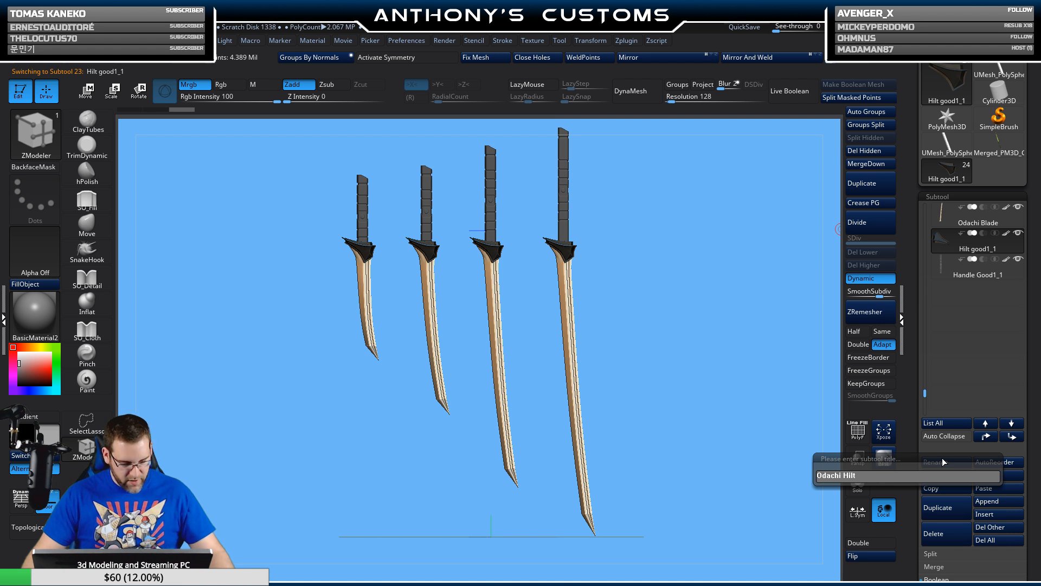
{"action": "key", "text": "Return"}
- Rename the longest sword's handle subtool as Odachi Handle
{"action": "left_click", "coordinate": [962, 273]}
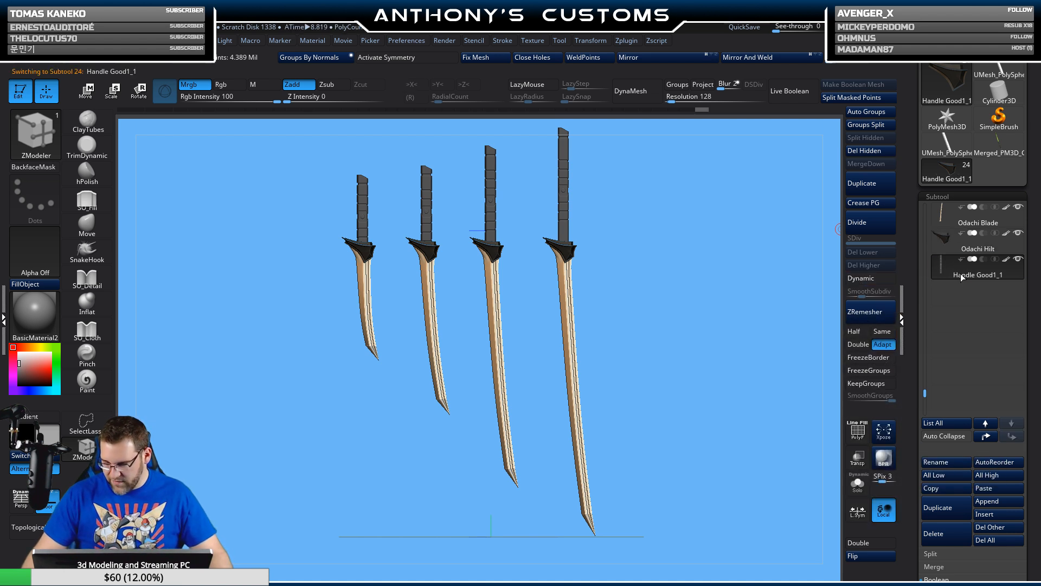
{"action": "left_click", "coordinate": [945, 462]}
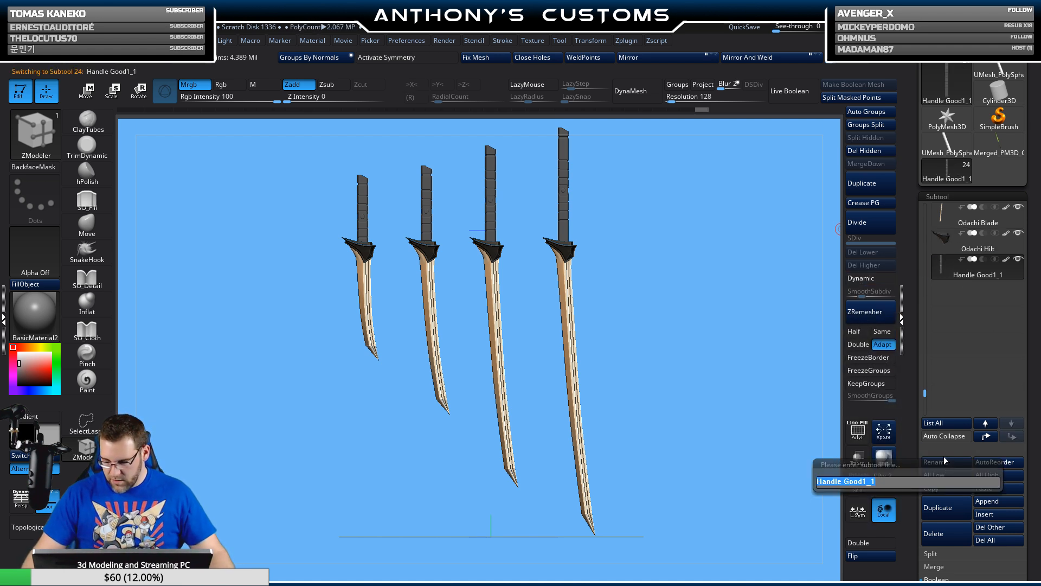
{"action": "type", "text": "Odac"}
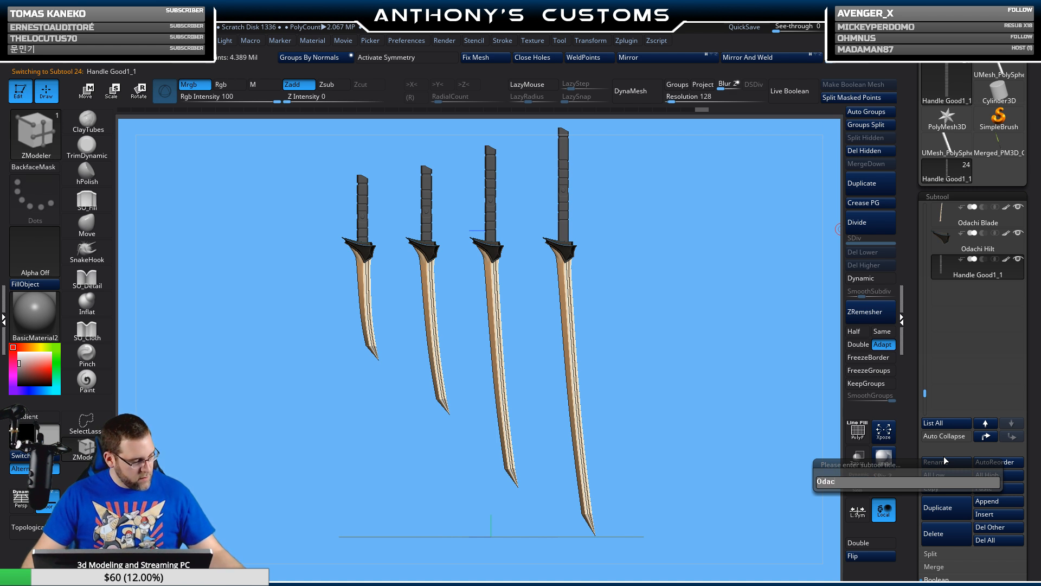
{"action": "type", "text": "hi Handle"}
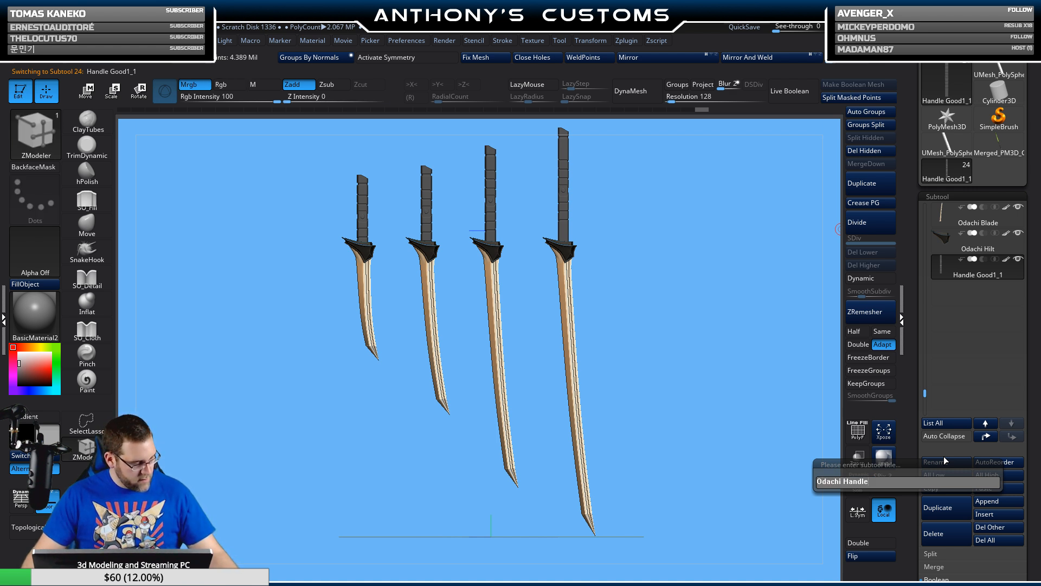
{"action": "key", "text": "Return"}
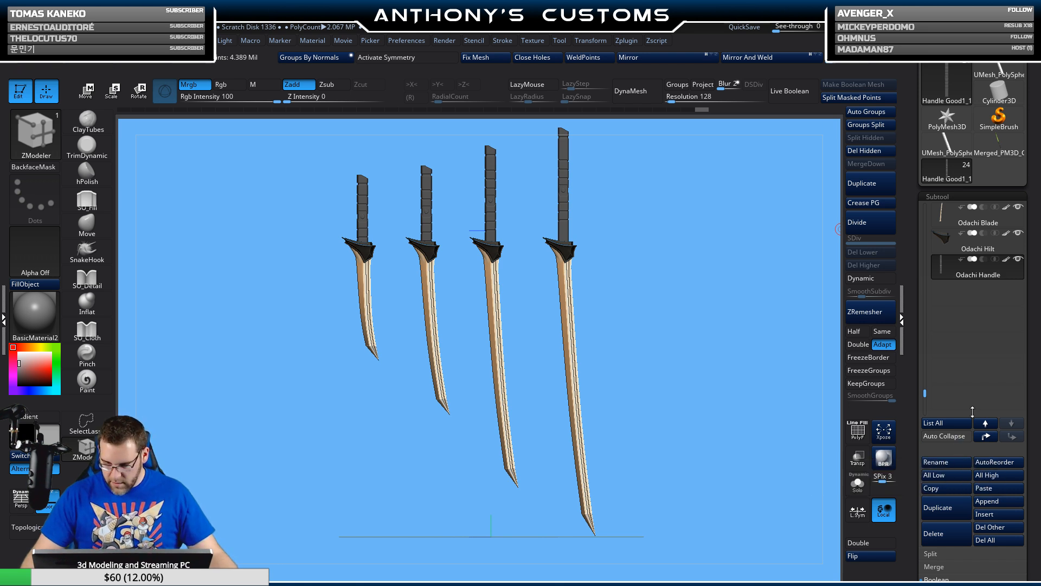
- Show the PolyFrame display and rename the shortest sword's handle subtool as Tanto Handle
{"action": "key", "text": "shift"}
{"action": "left_click", "coordinate": [960, 242]}
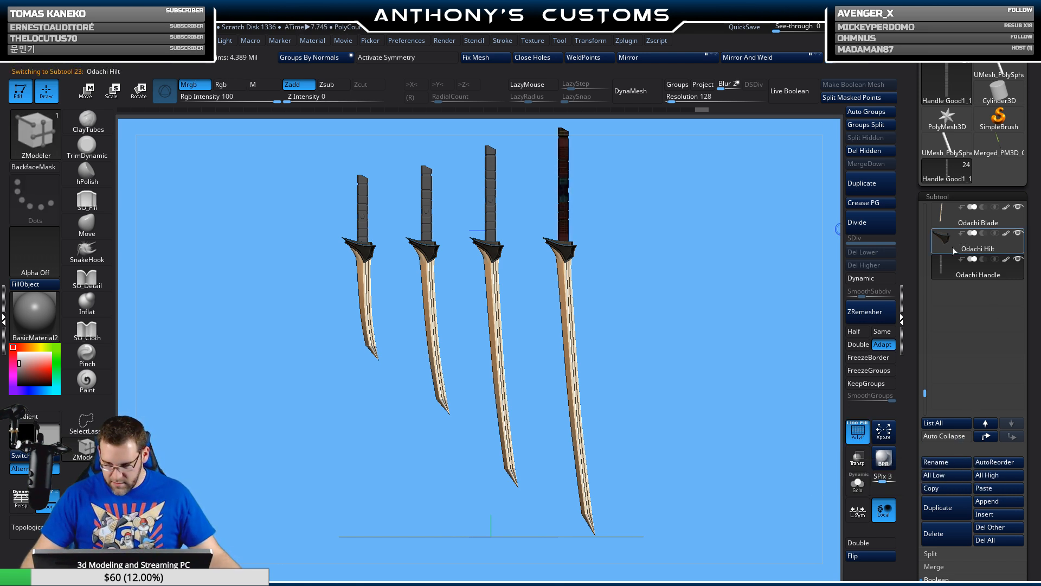
{"action": "left_click", "coordinate": [949, 219]}
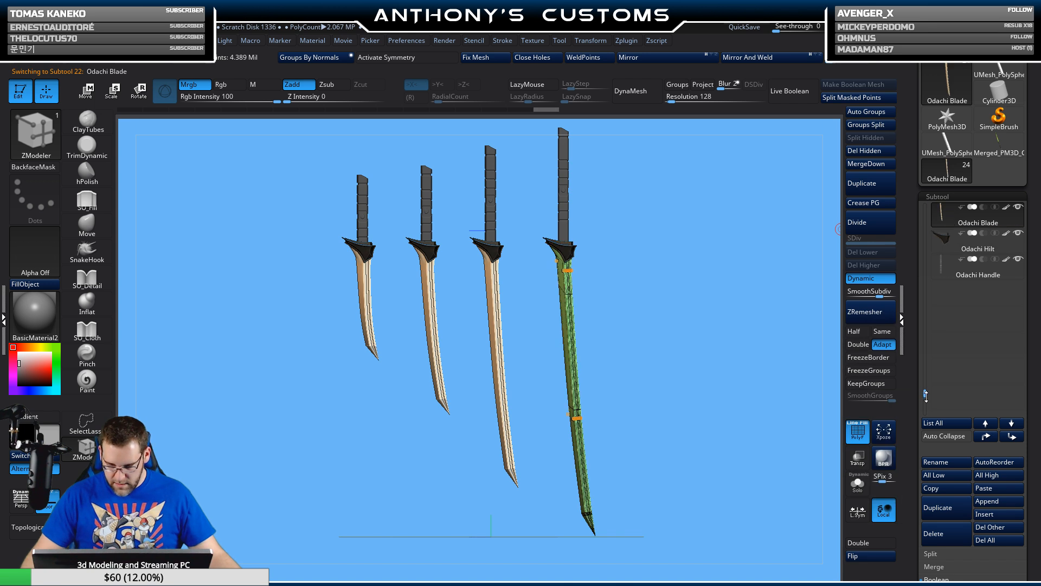
{"action": "scroll", "coordinate": [926, 396], "scroll_direction": "down", "scroll_amount": 1}
{"action": "scroll", "coordinate": [926, 395], "scroll_direction": "up", "scroll_amount": 6}
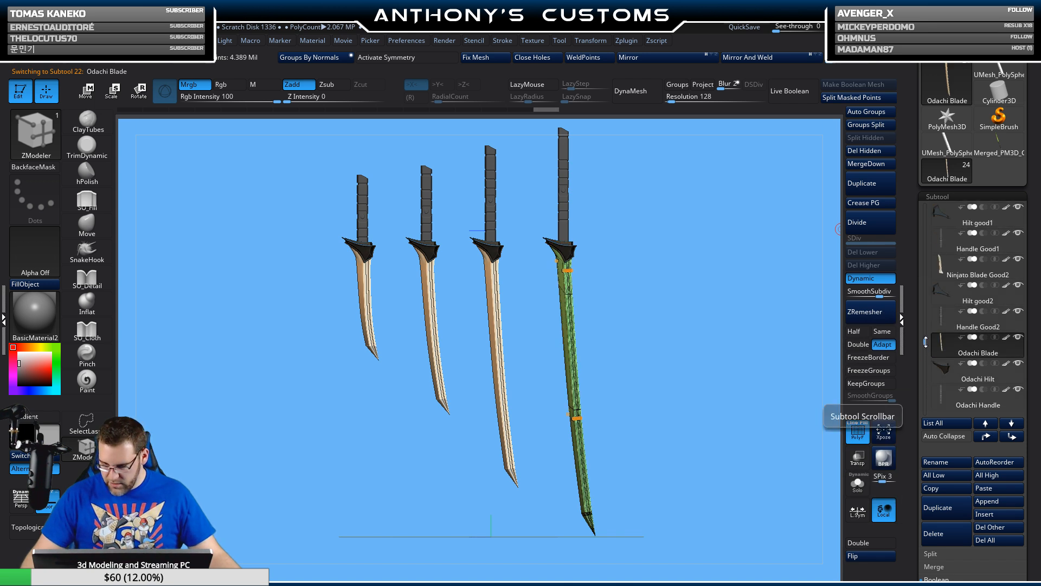
{"action": "left_click", "coordinate": [949, 316]}
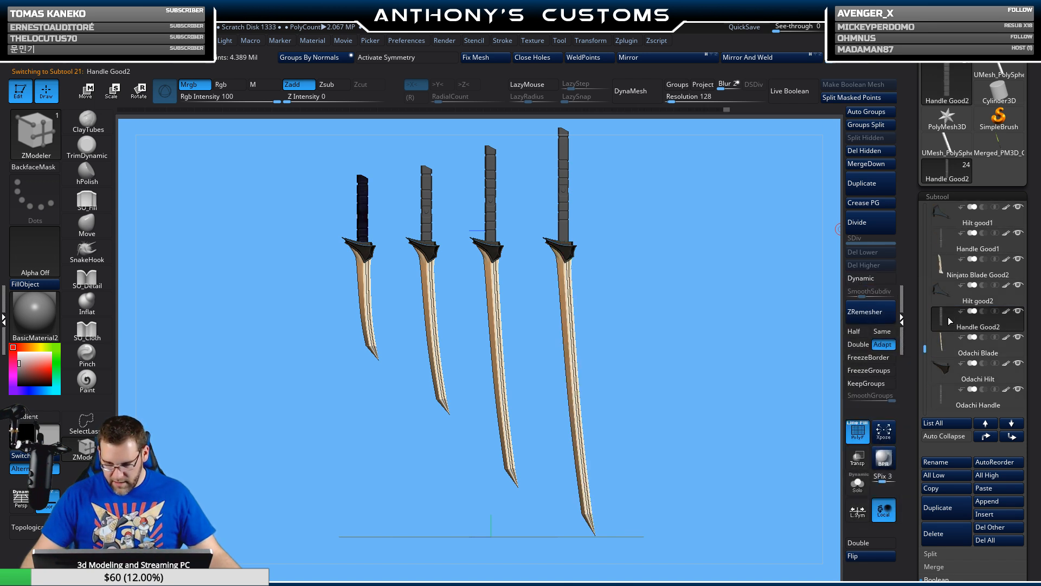
{"action": "left_click", "coordinate": [942, 462]}
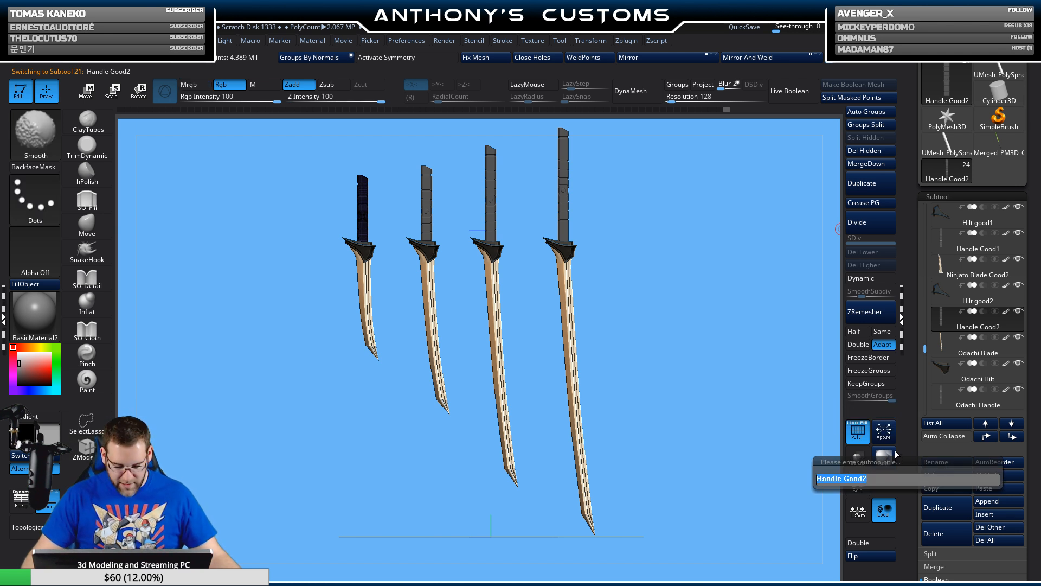
{"action": "type", "text": "Tant"}
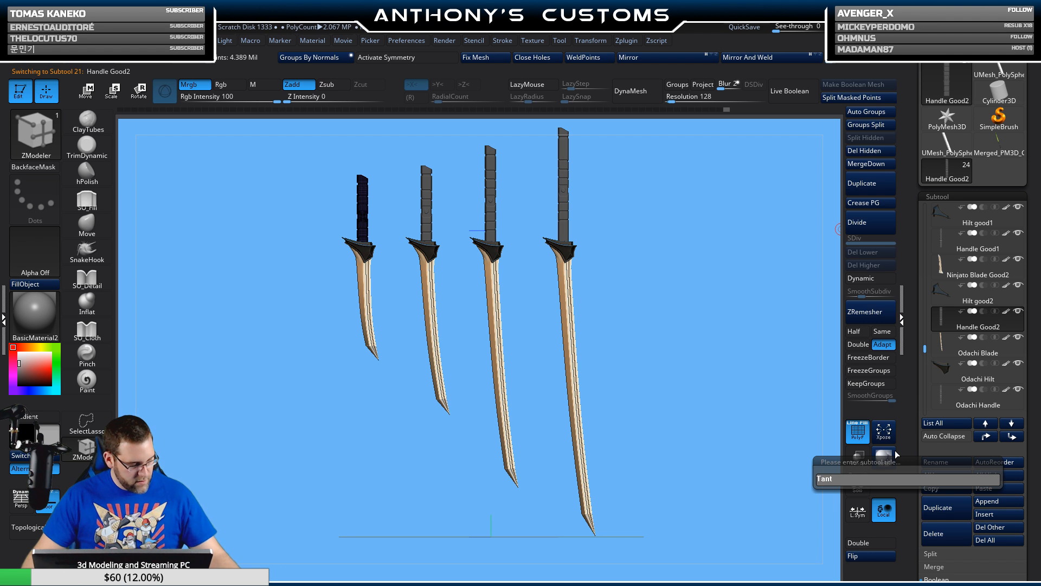
{"action": "type", "text": "o H"}
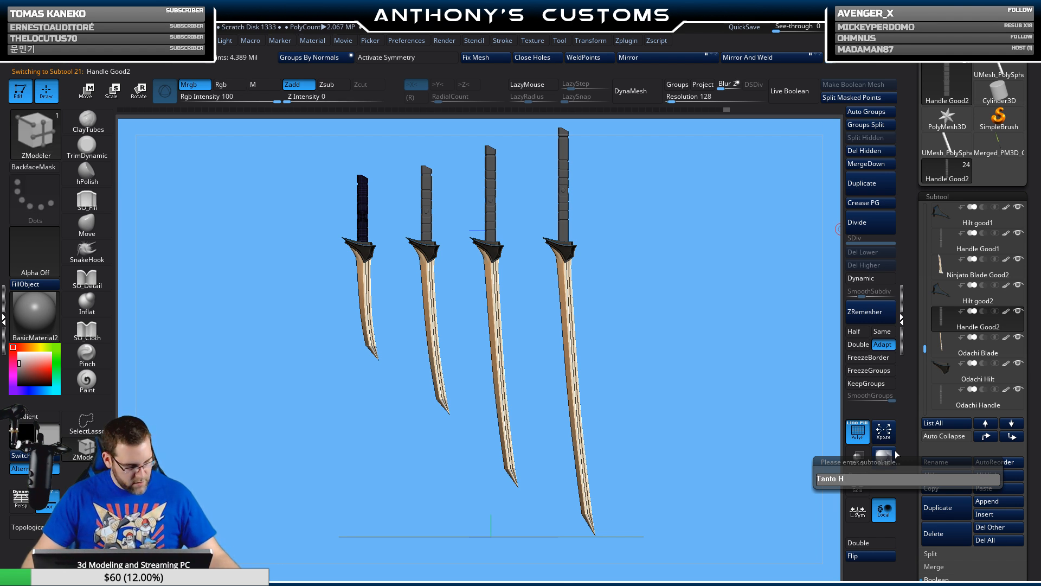
{"action": "type", "text": "and"}
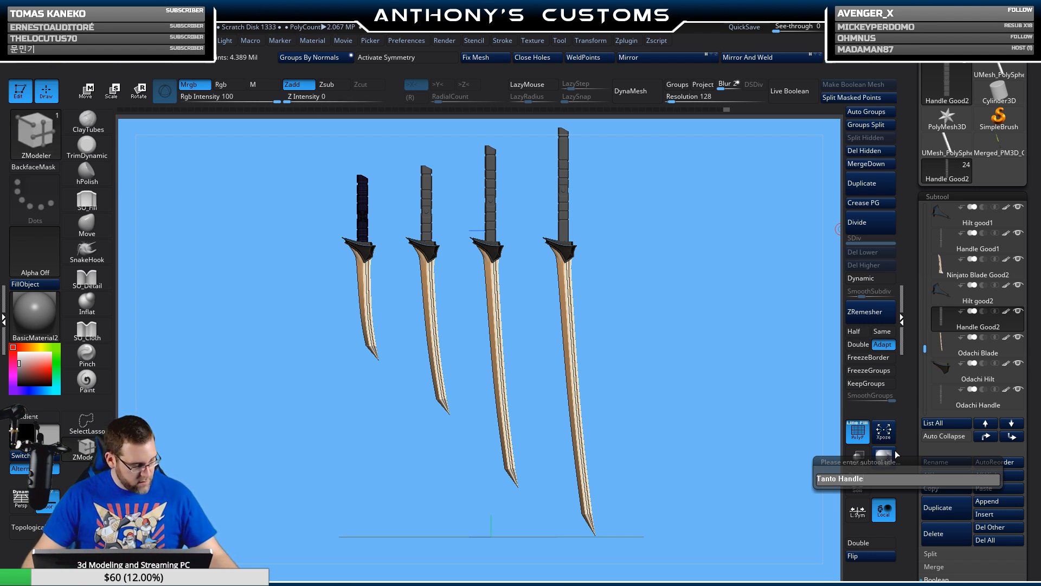
{"action": "type", "text": "le"}
{"action": "key", "text": "Return"}
- Rename the shortest sword's hilt subtool as Tanto Hilt
{"action": "left_click", "coordinate": [954, 302]}
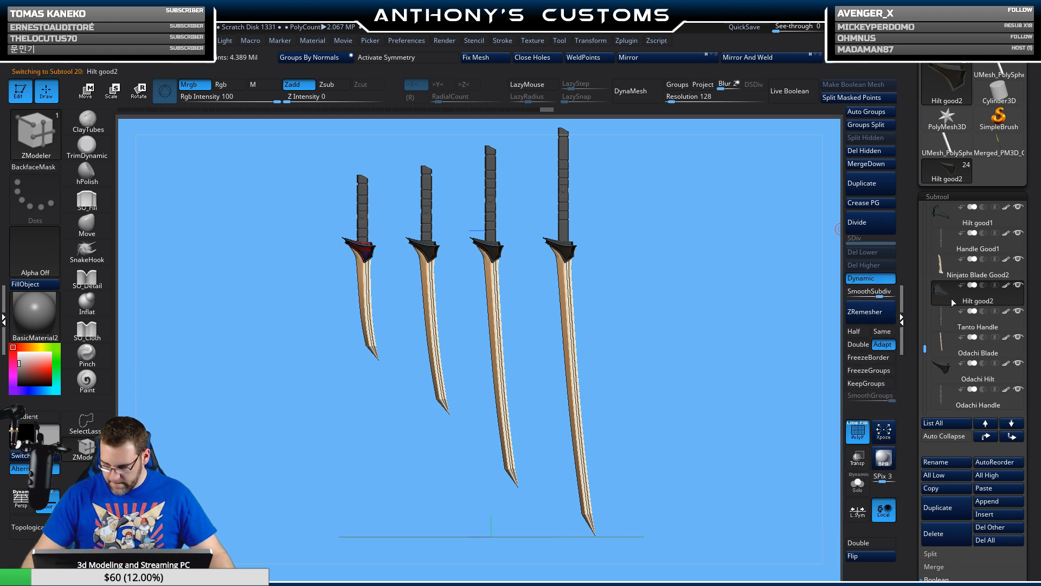
{"action": "left_click", "coordinate": [944, 462]}
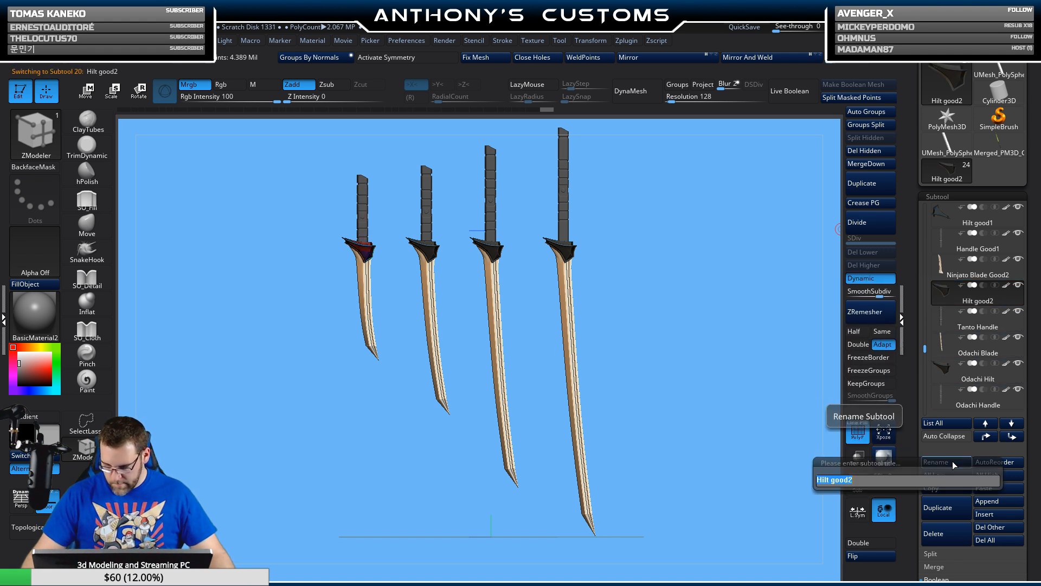
{"action": "type", "text": "Tan"}
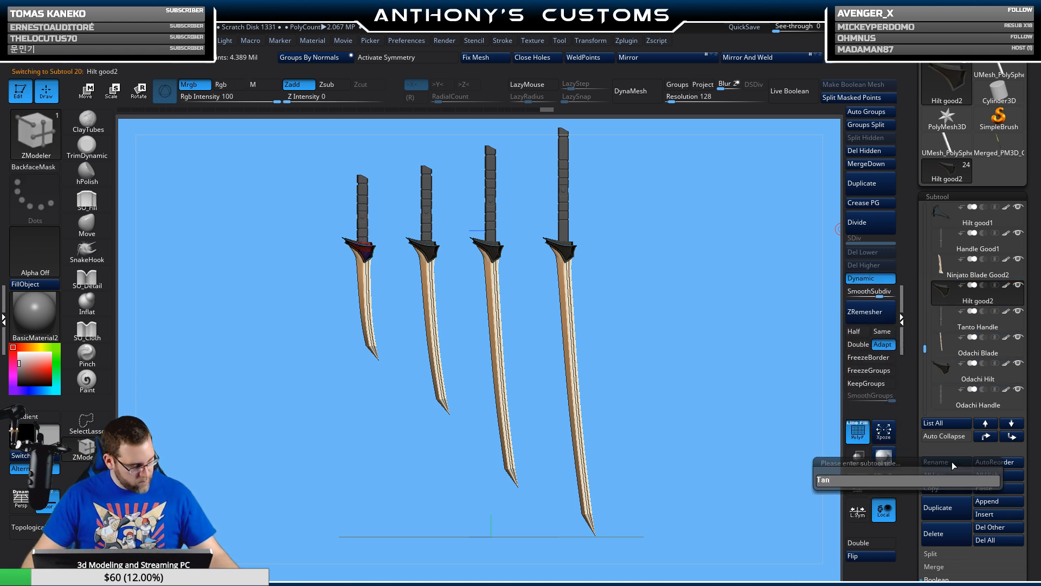
{"action": "type", "text": "to Hilt"}
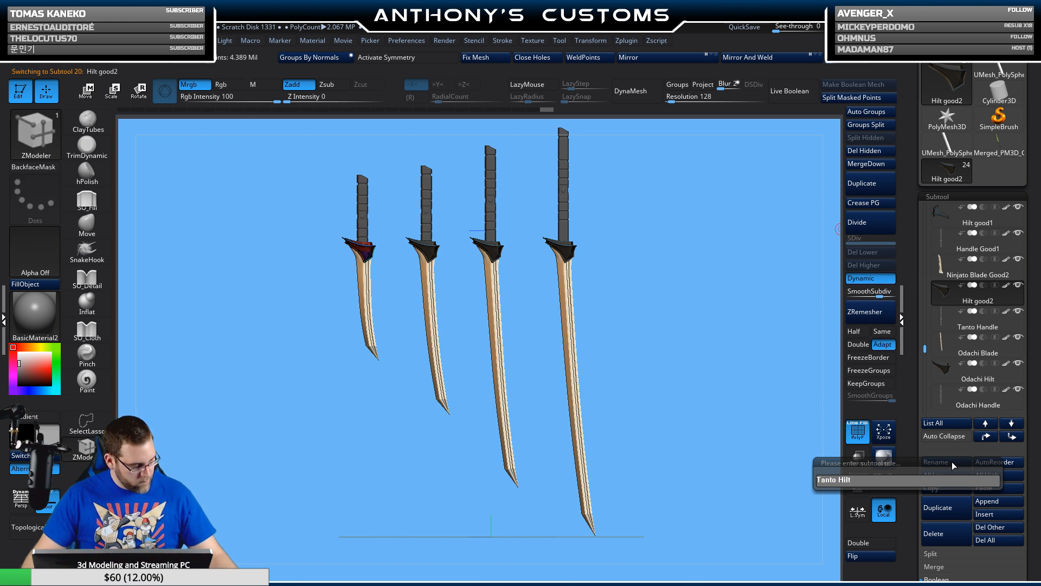
{"action": "key", "text": "Return"}
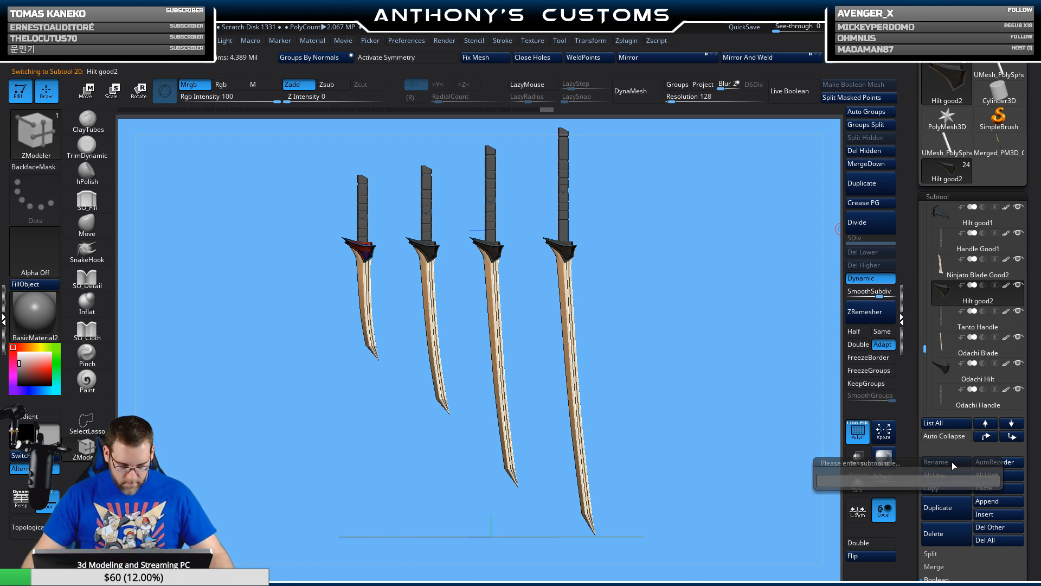
- Rename the shortest sword's blade subtool as Tanto Blade
{"action": "left_click", "coordinate": [951, 277]}
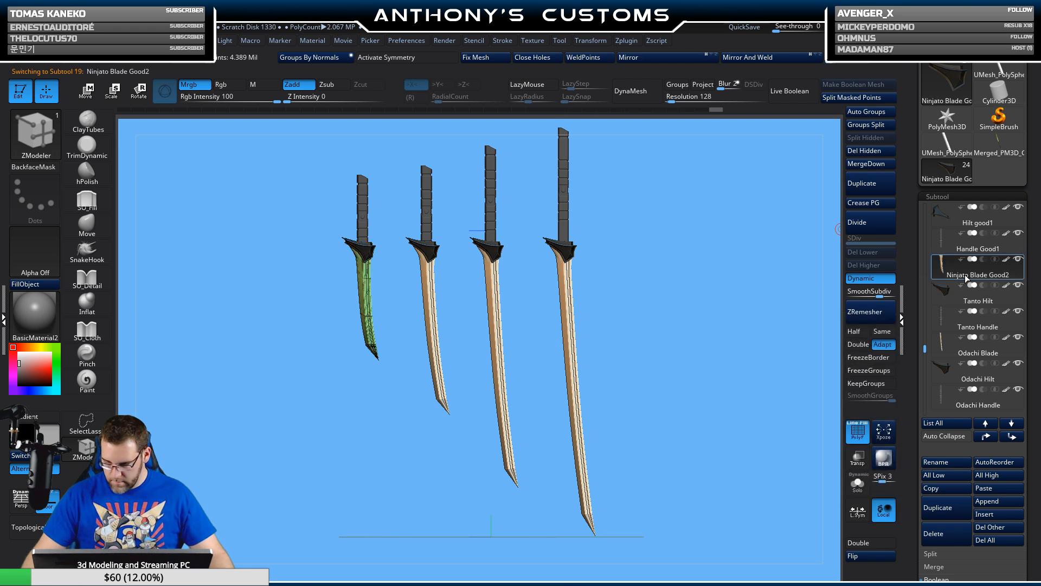
{"action": "left_click", "coordinate": [938, 461]}
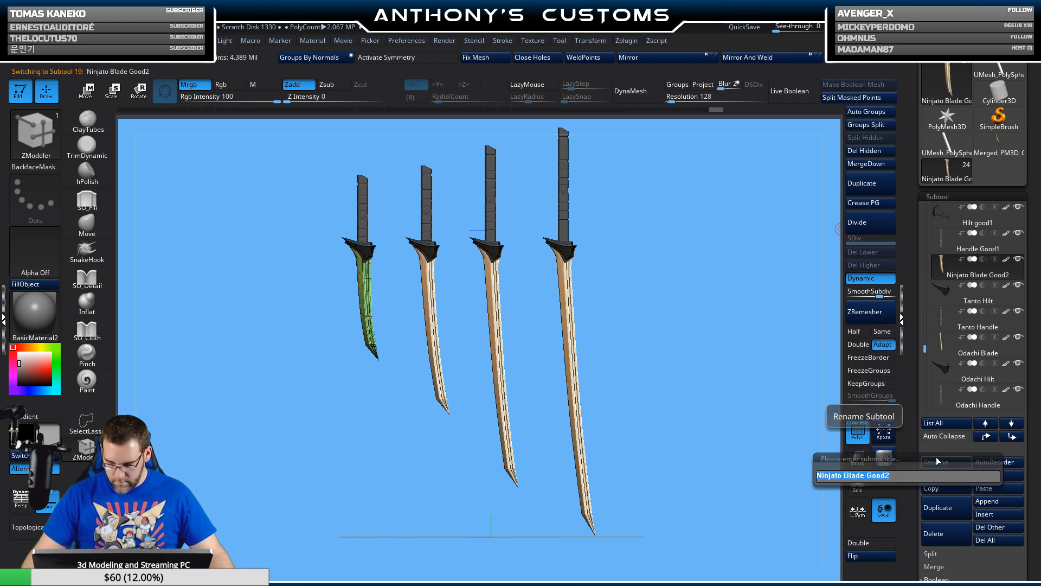
{"action": "type", "text": "Tant"}
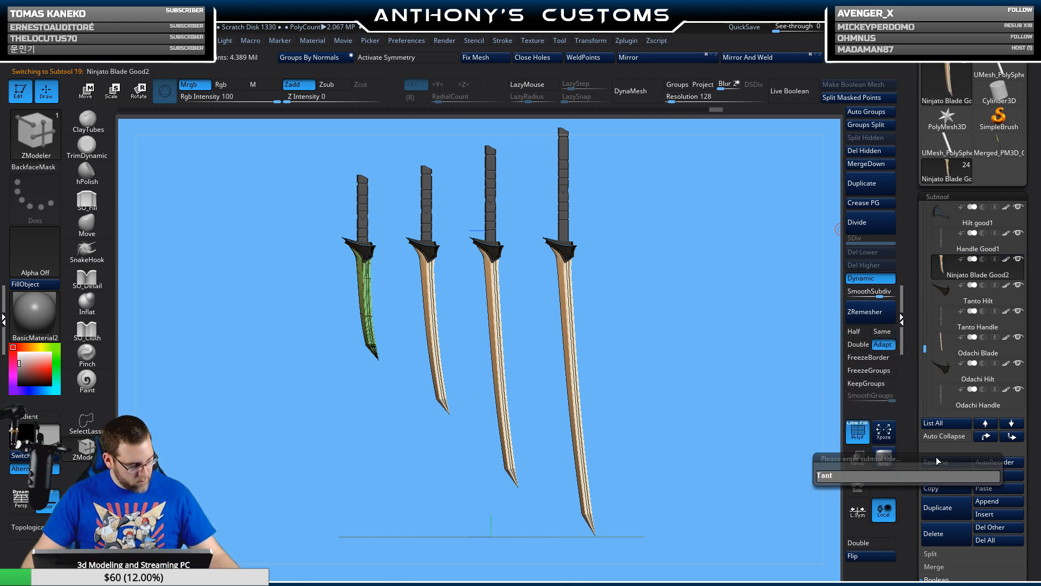
{"action": "type", "text": "o Blade"}
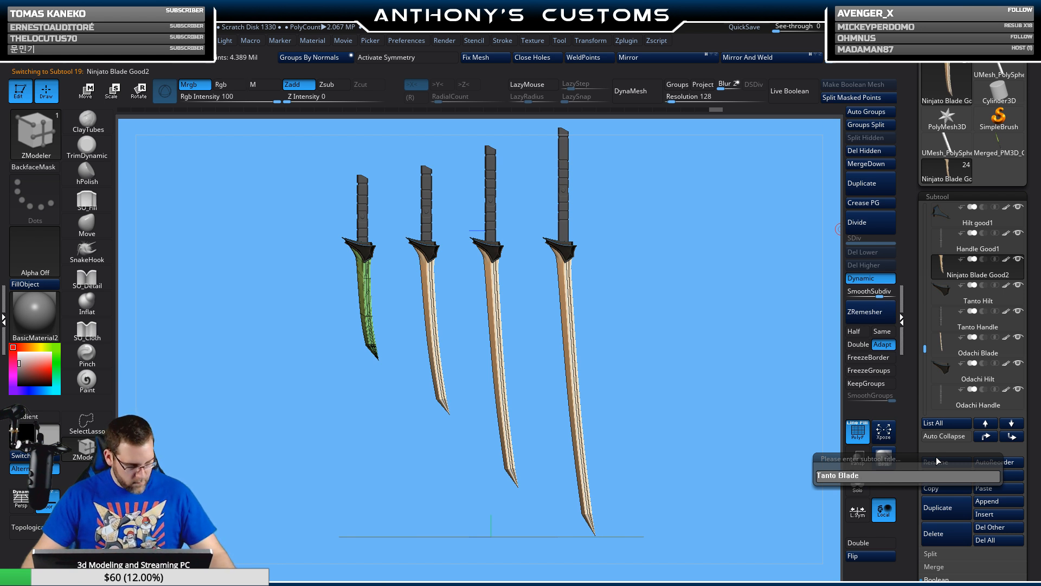
{"action": "key", "text": "Return"}
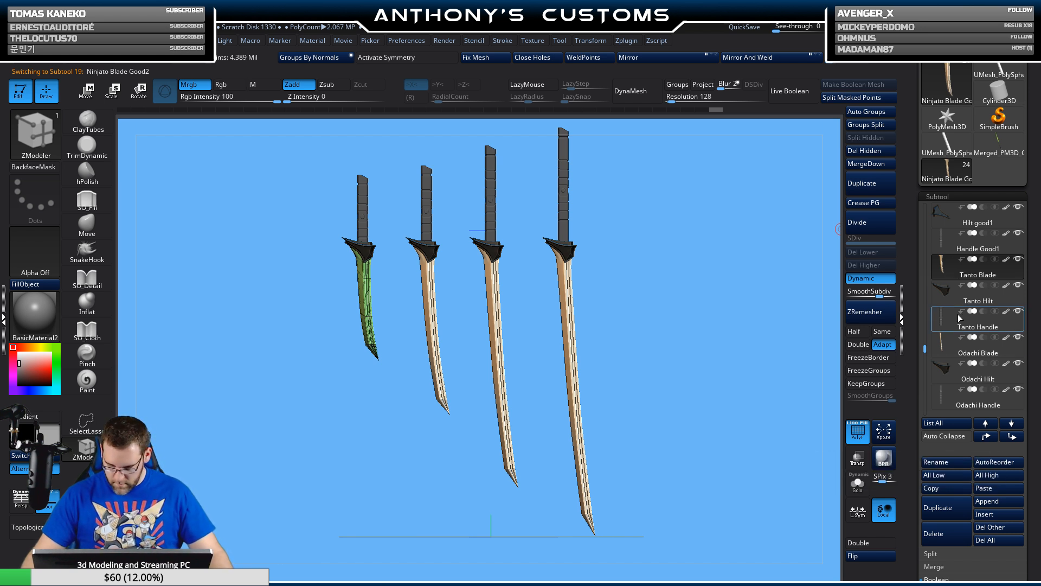
- Rename the second-shortest sword's handle subtool as Wakizashi Handle
{"action": "left_click", "coordinate": [953, 245]}
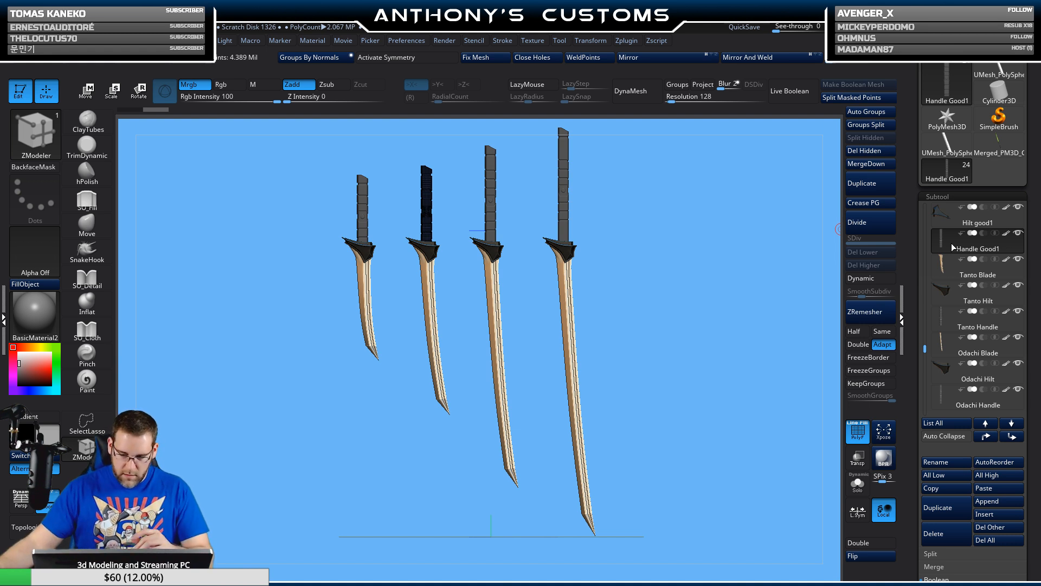
{"action": "left_click", "coordinate": [934, 464]}
{"action": "type", "text": "W"}
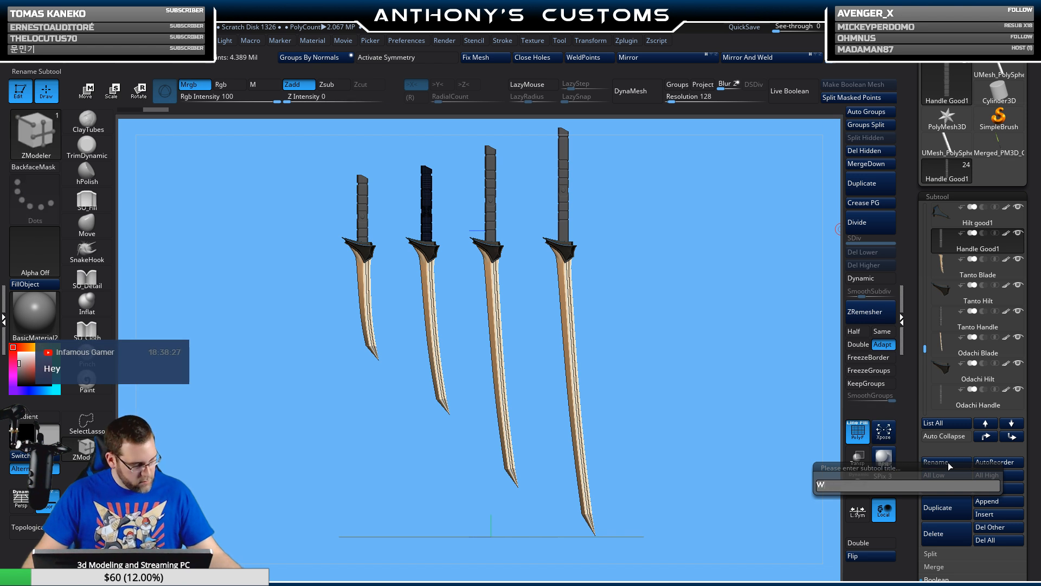
{"action": "type", "text": "akizas"}
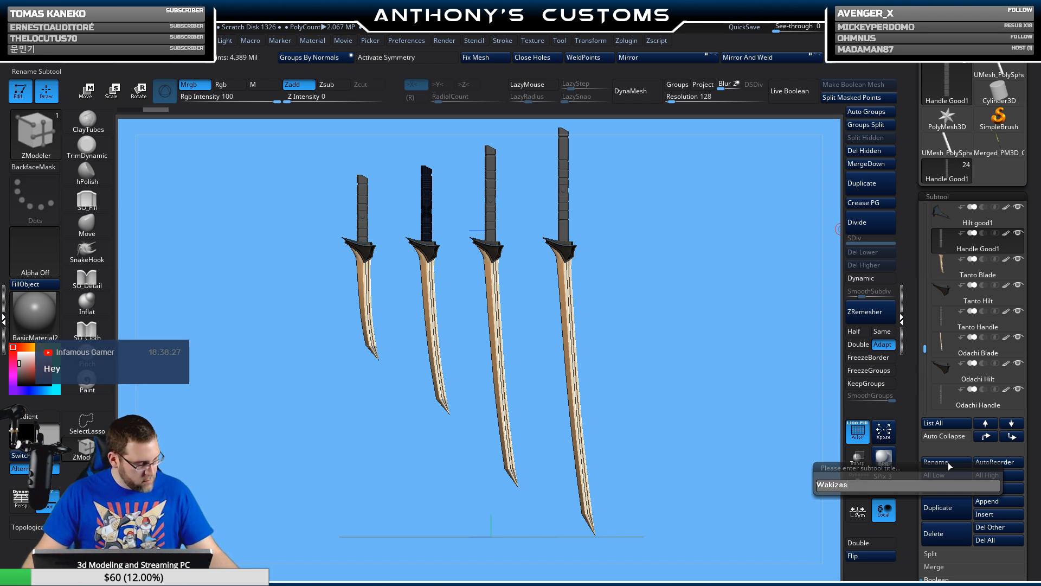
{"action": "type", "text": "hi"}
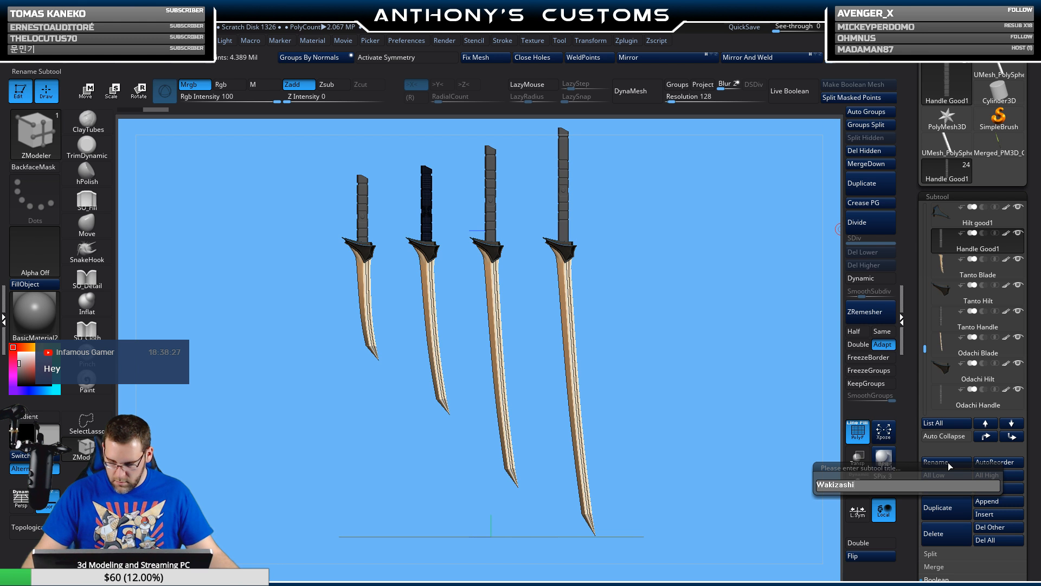
{"action": "type", "text": " H"}
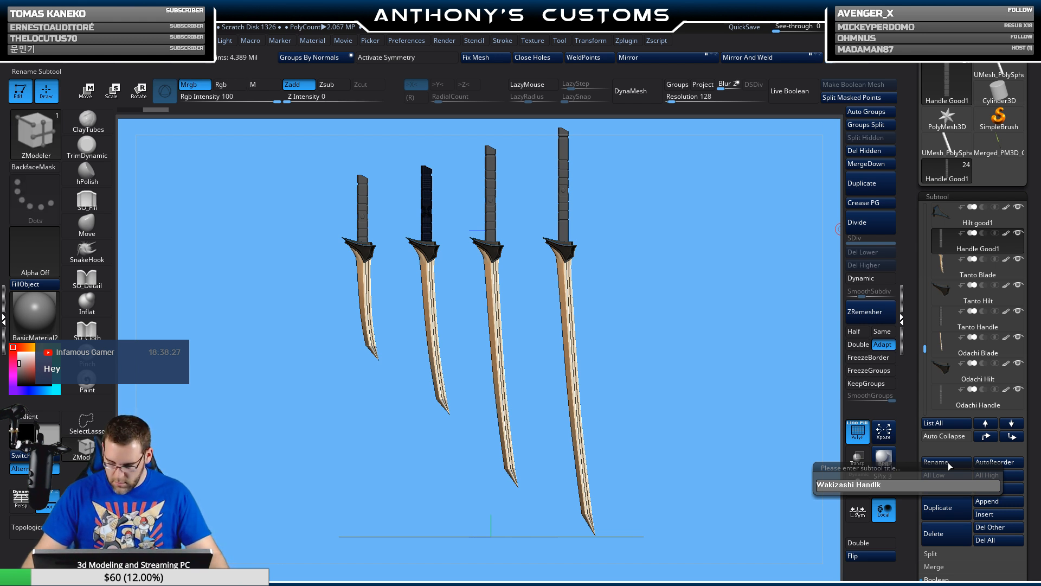
{"action": "type", "text": "andlk"}
{"action": "key", "text": "BackSpace"}
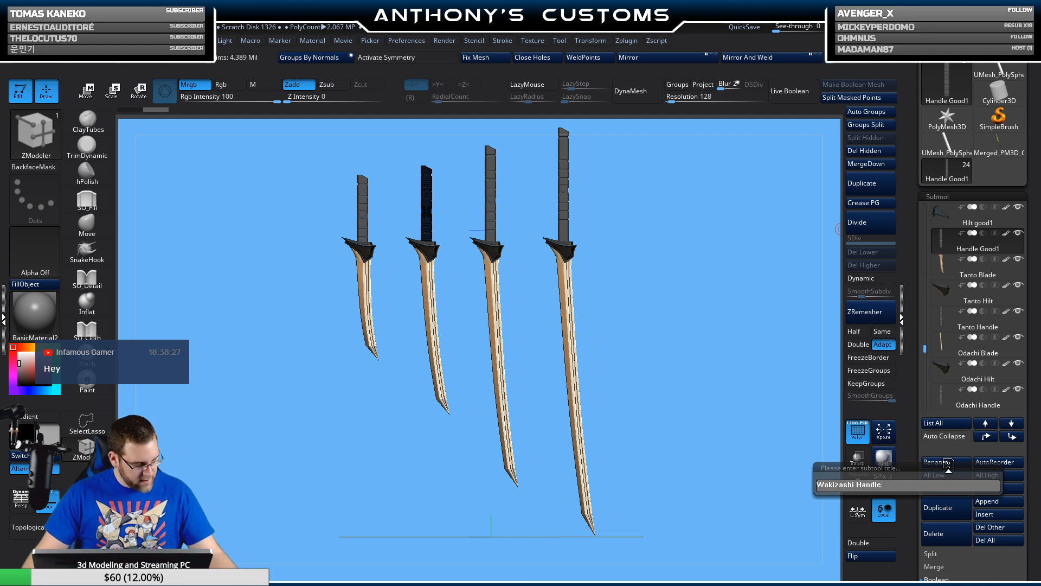
{"action": "type", "text": "e"}
{"action": "key", "text": "Return"}
- Rename the second-shortest sword's hilt subtool as Wakizashi Hilt
{"action": "left_click", "coordinate": [956, 223]}
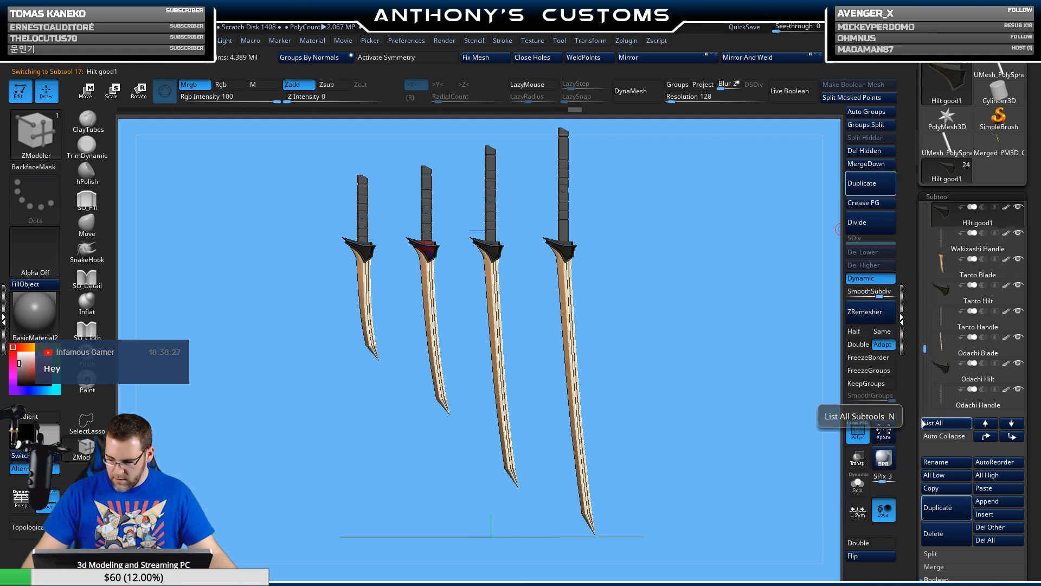
{"action": "left_click", "coordinate": [928, 467]}
{"action": "type", "text": "Waki"}
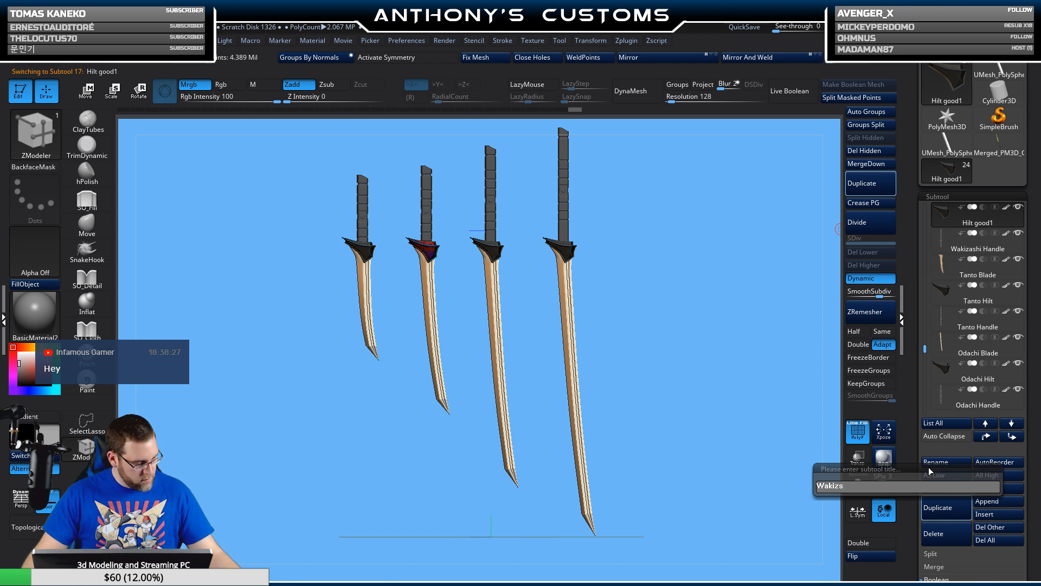
{"action": "type", "text": "zash"}
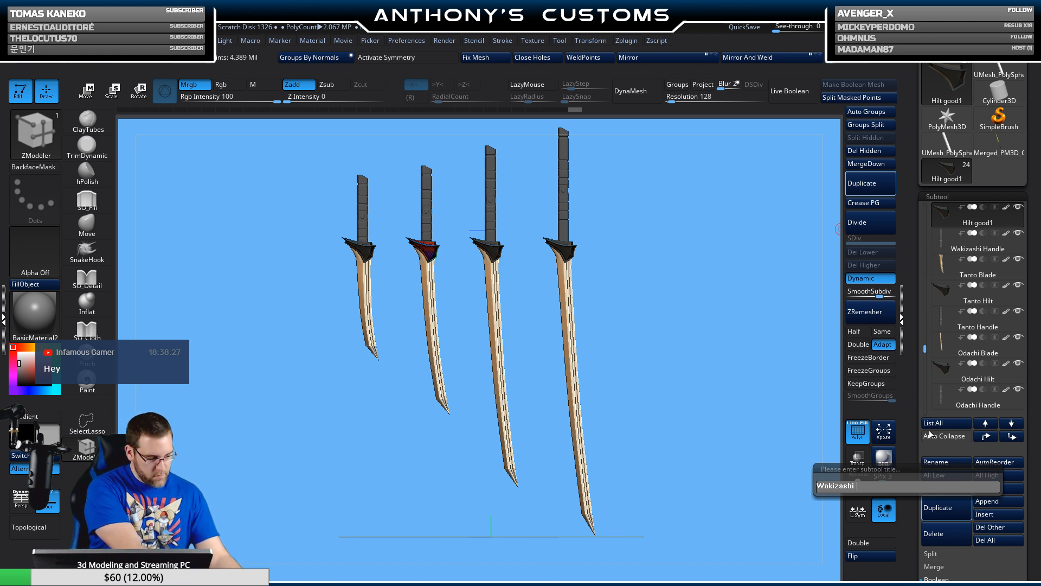
{"action": "type", "text": "ilt"}
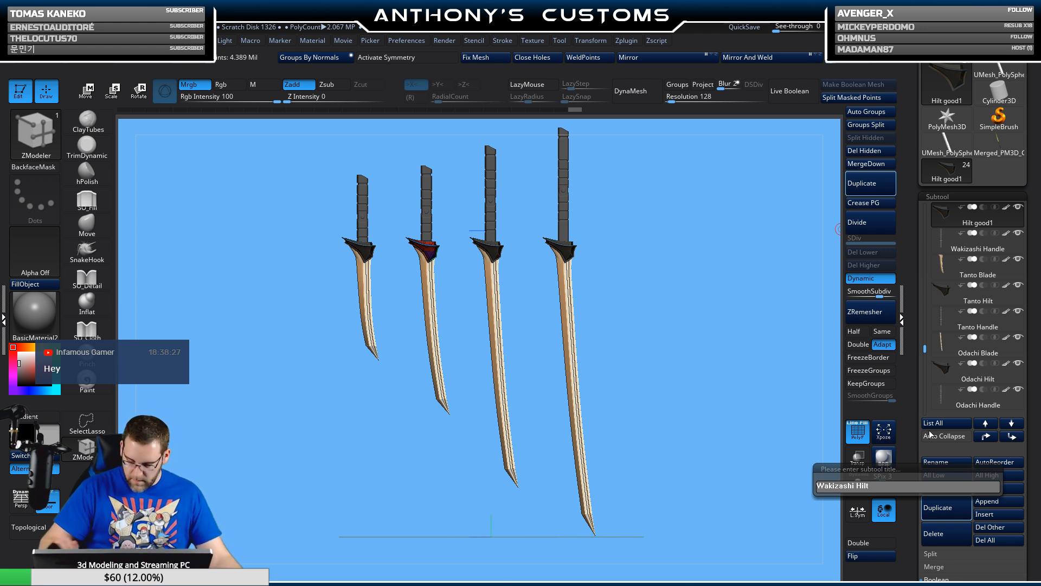
- Accept Wakizashi Hilt as the selected hilt's name and rename the Ninjato Blade Good1 subtool as Waskizashi Blade
{"action": "key", "text": "Return"}
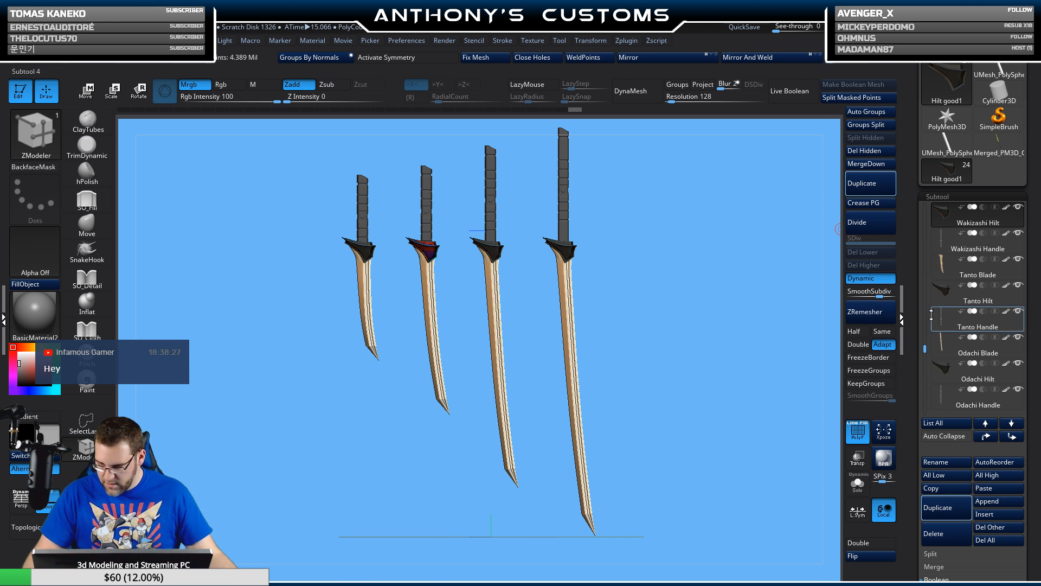
{"action": "left_click_drag", "start_coordinate": [923, 346], "coordinate": [923, 322]}
{"action": "left_click", "coordinate": [943, 272]}
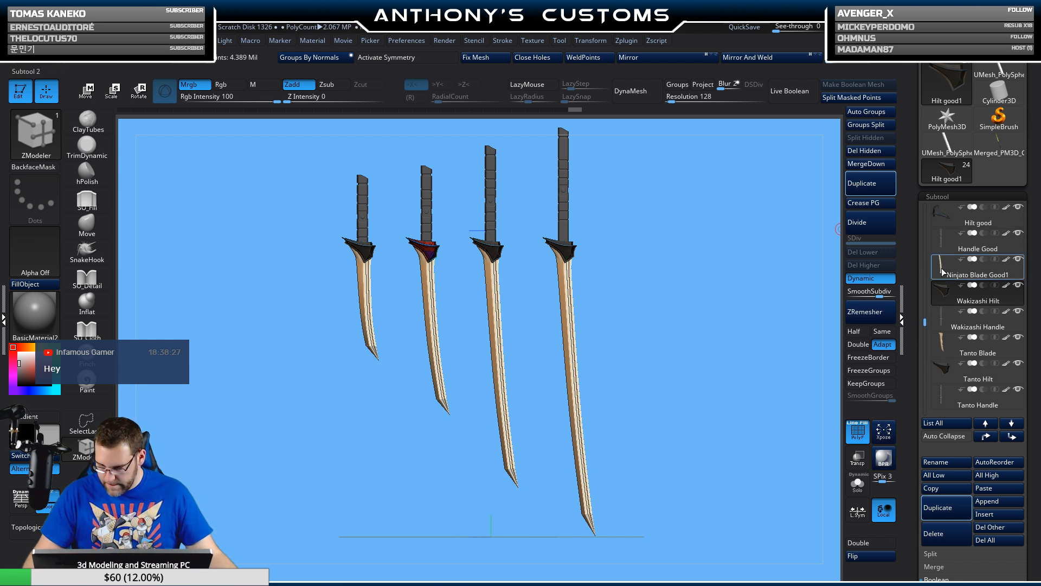
{"action": "left_click", "coordinate": [934, 461]}
{"action": "type", "text": "Wa"}
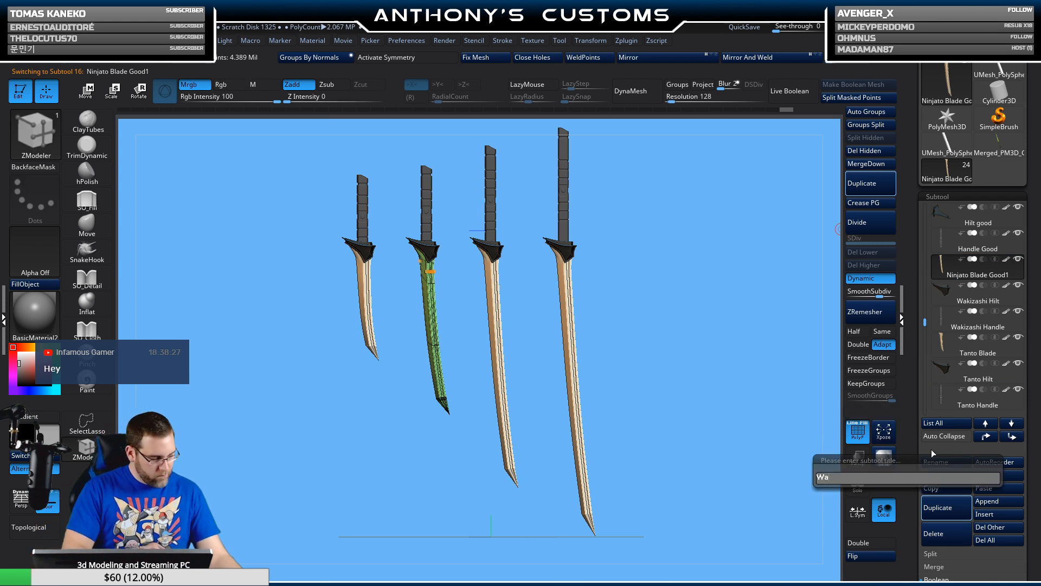
{"action": "type", "text": "skizashi"}
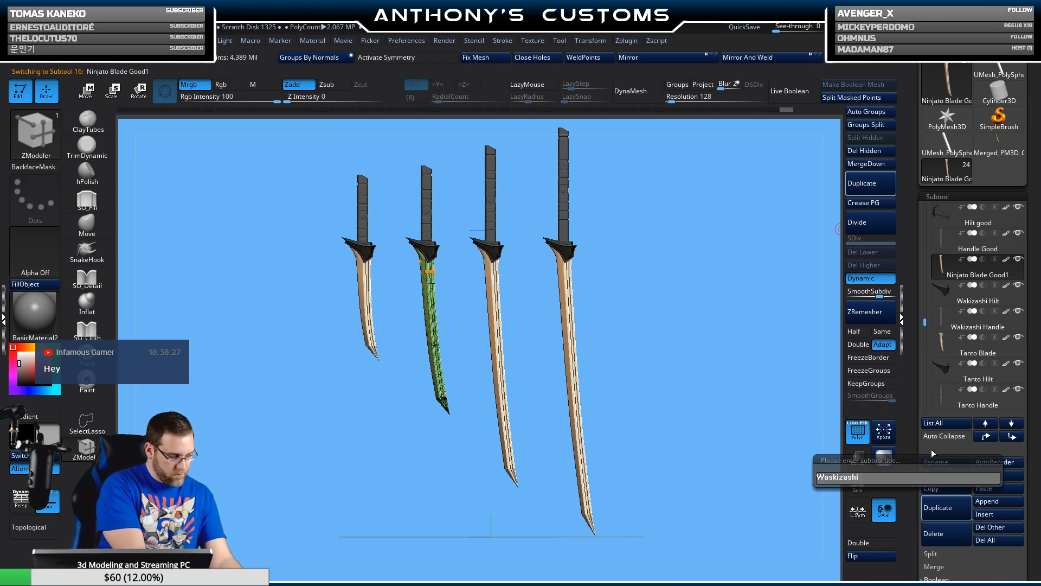
{"action": "type", "text": " Blade"}
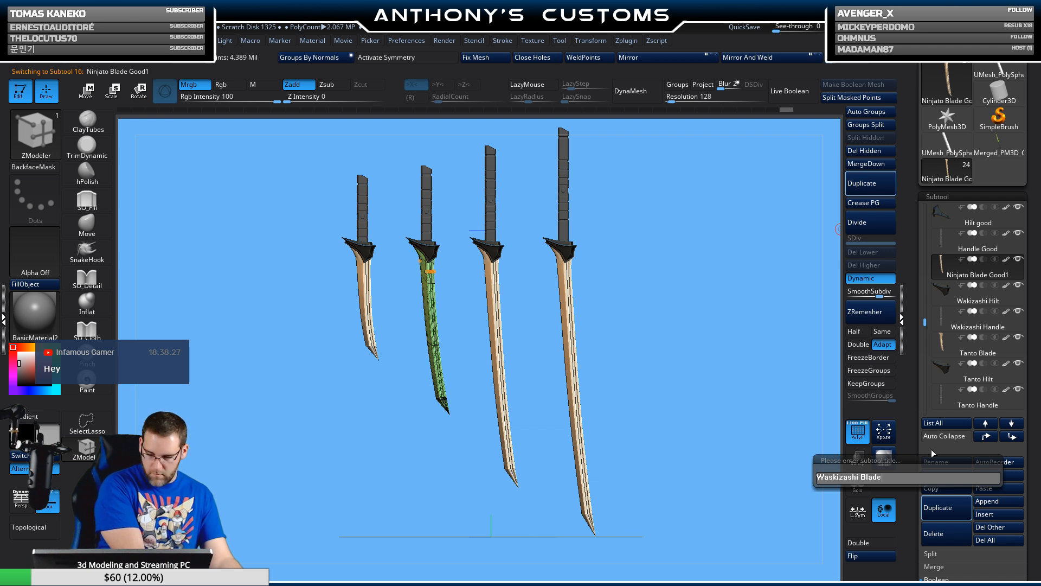
{"action": "key", "text": "Return"}
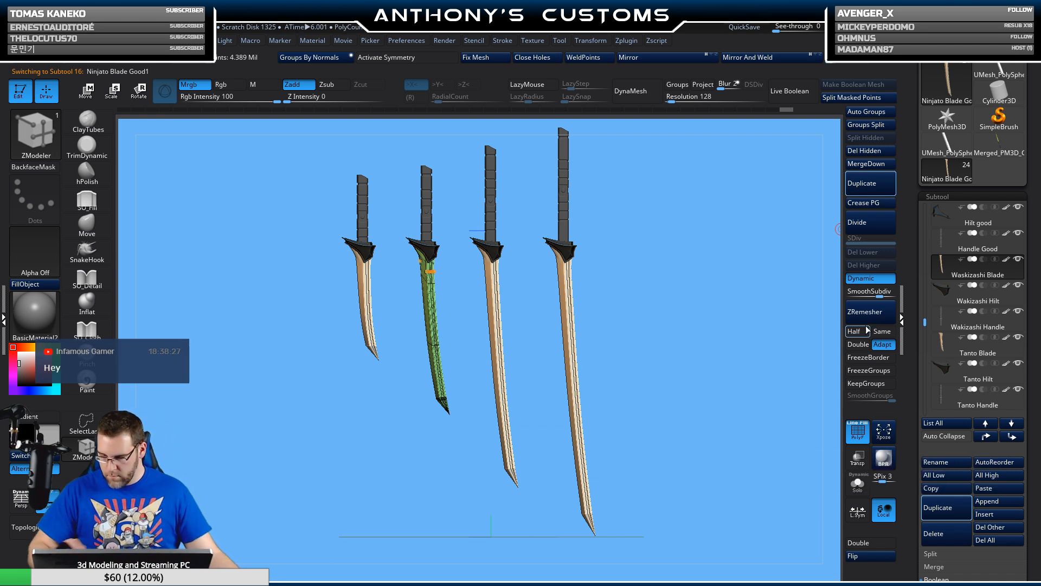
- Rename the Handle Good subtool as Katana Handle
{"action": "left_click", "coordinate": [979, 243]}
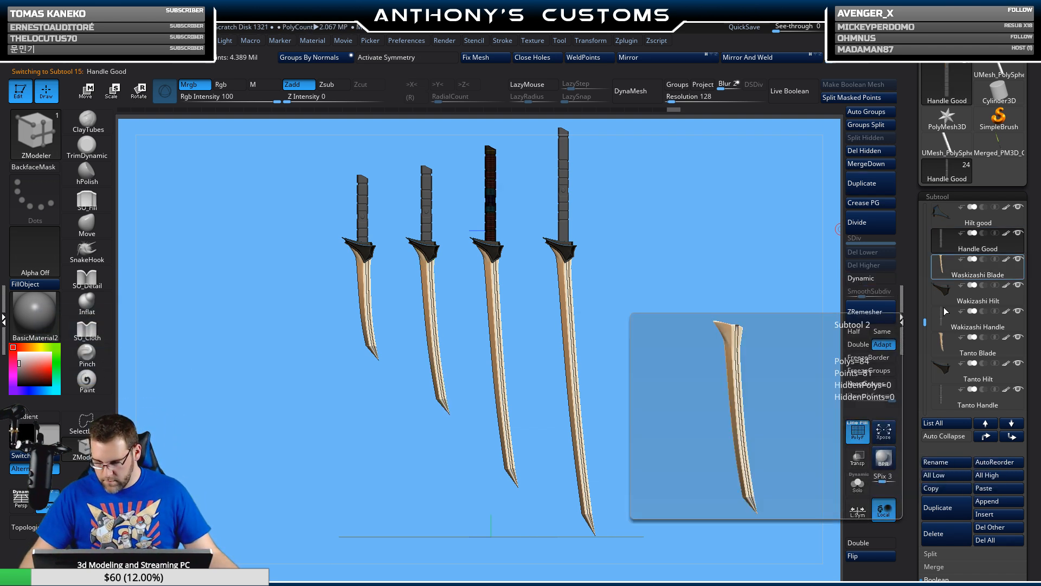
{"action": "left_click", "coordinate": [933, 464]}
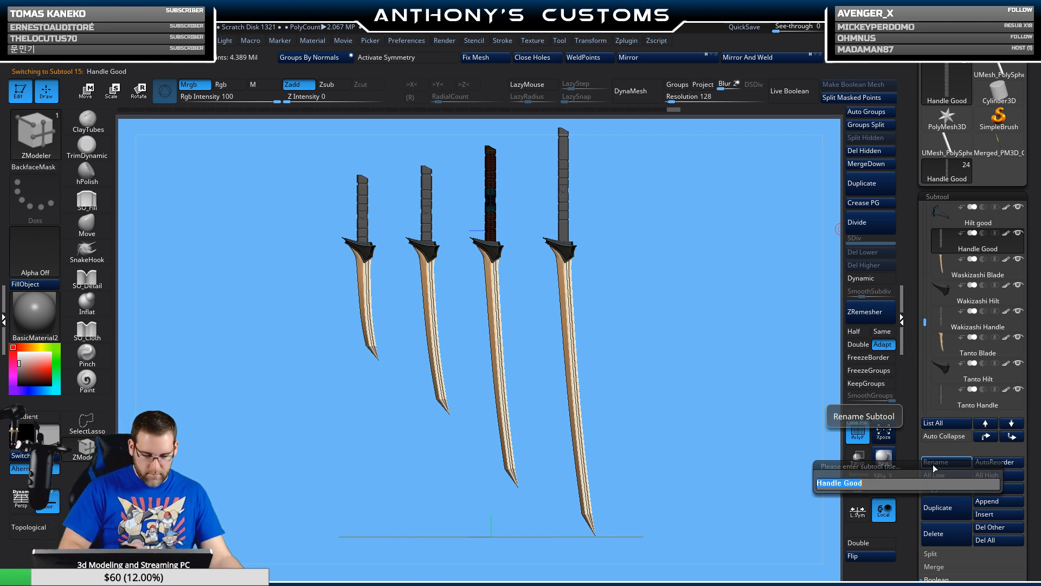
{"action": "type", "text": "Katana"}
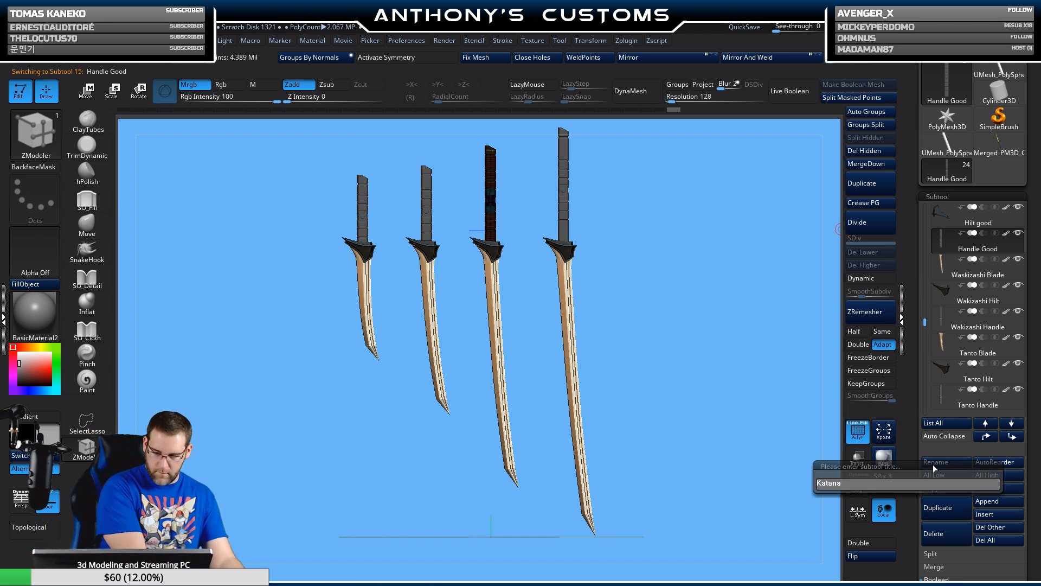
{"action": "type", "text": " Handle"}
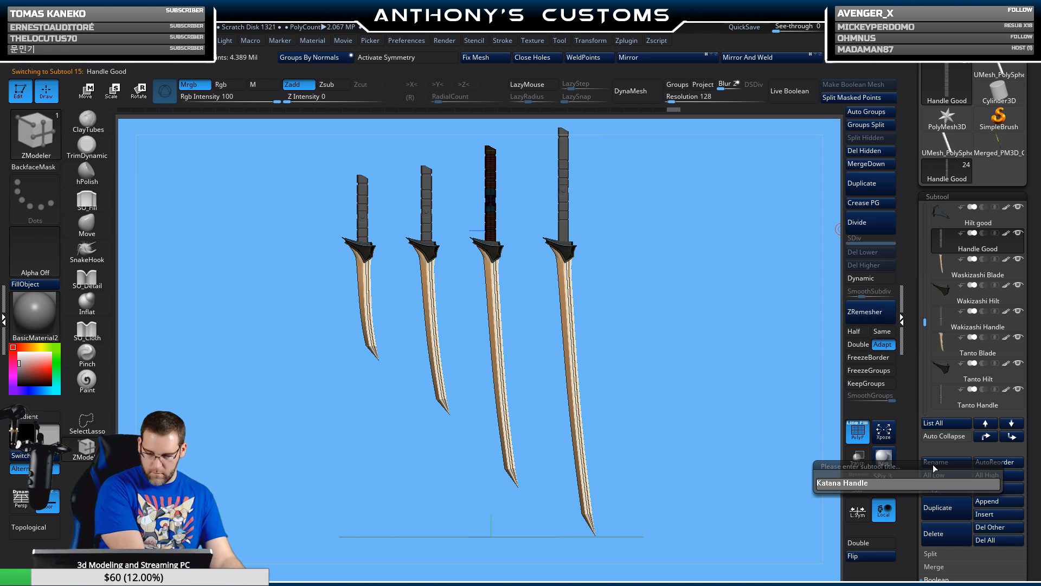
{"action": "key", "text": "Return"}
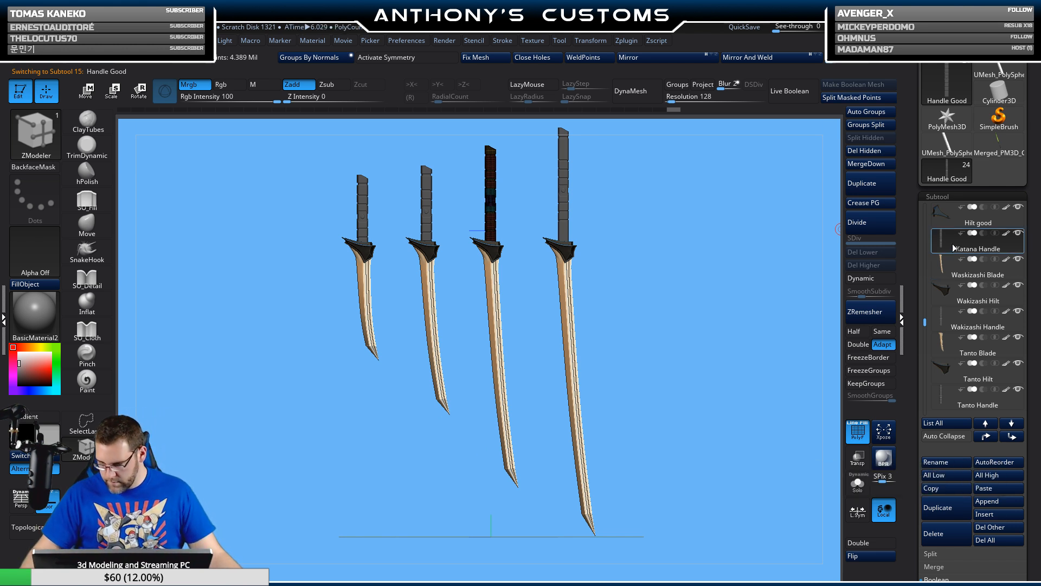
- Rename the Hilt good subtool as Katana Hilt
{"action": "left_click", "coordinate": [955, 217]}
{"action": "left_click", "coordinate": [944, 462]}
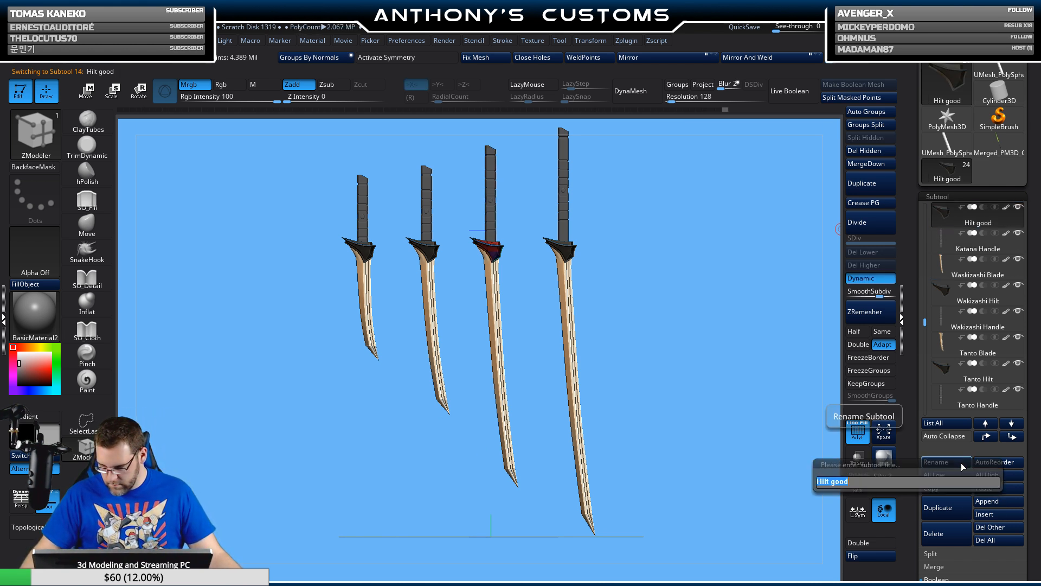
{"action": "type", "text": "Katan"}
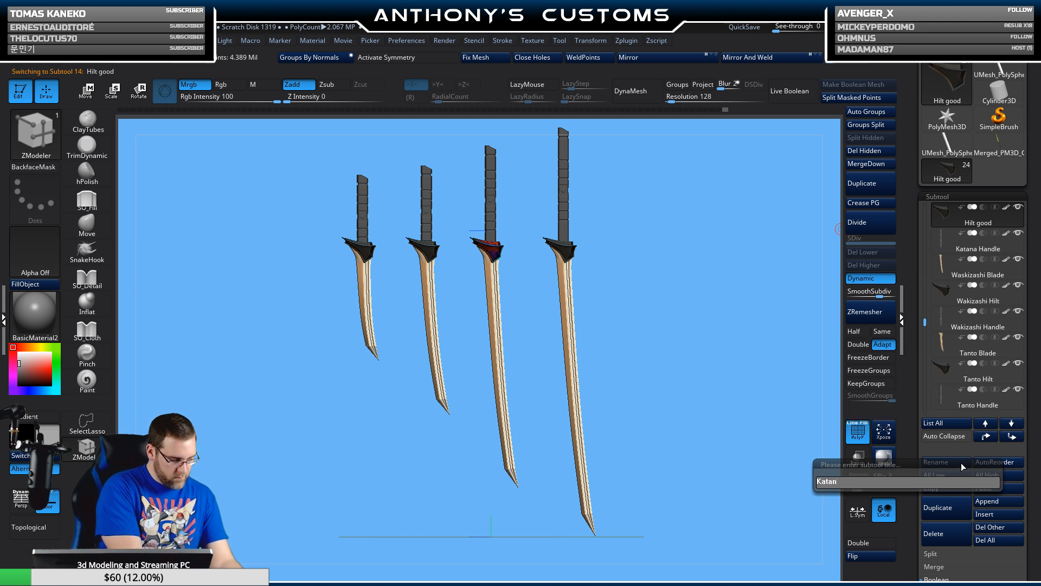
{"action": "type", "text": "a H"}
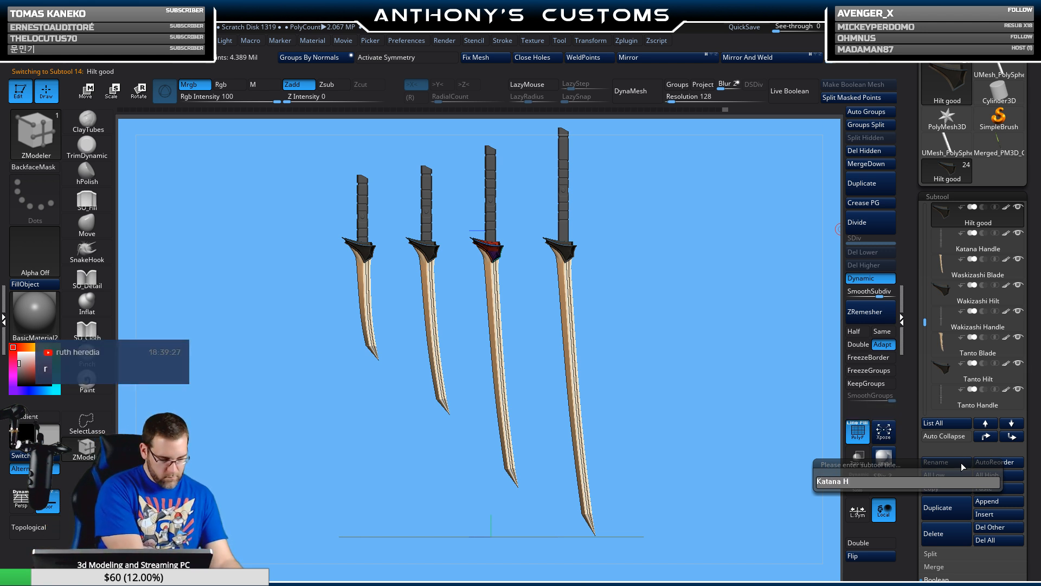
{"action": "type", "text": "ilt"}
{"action": "key", "text": "Return"}
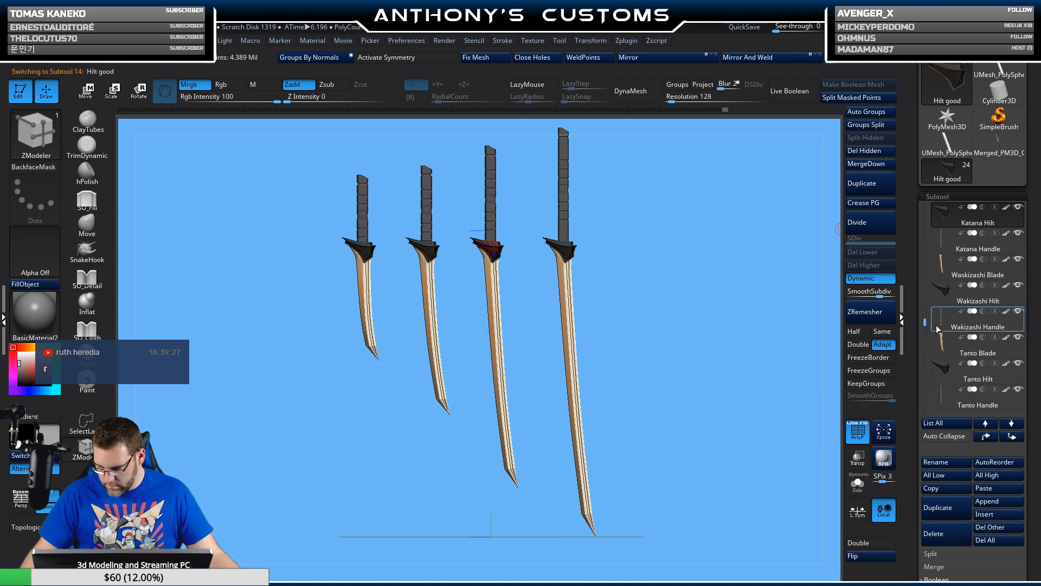
- Rename the Ninjato Blade Good subtool as Katana Blade
{"action": "left_click_drag", "start_coordinate": [923, 321], "coordinate": [922, 312]}
{"action": "left_click", "coordinate": [941, 221]}
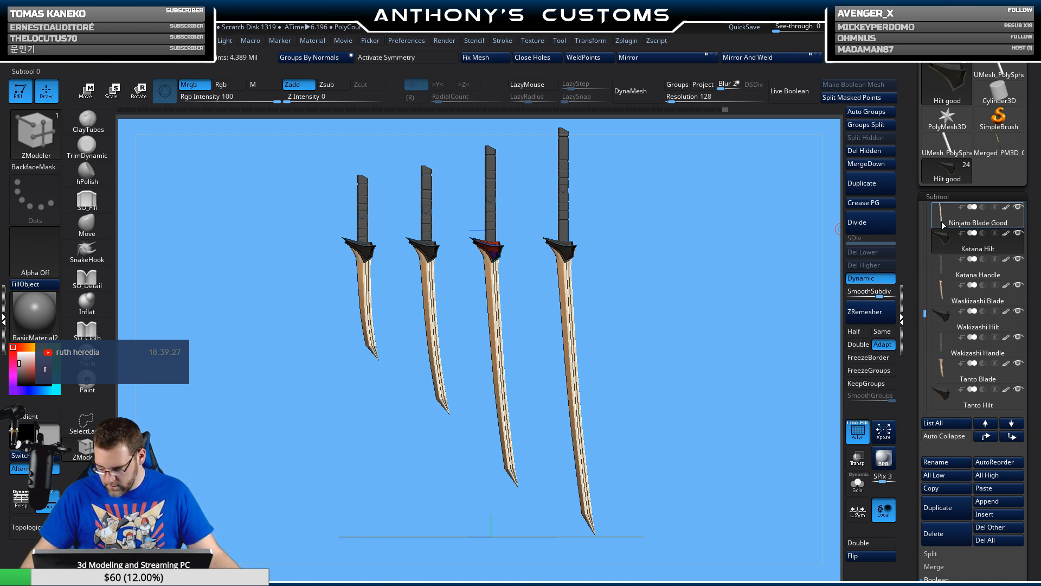
{"action": "left_click", "coordinate": [958, 460]}
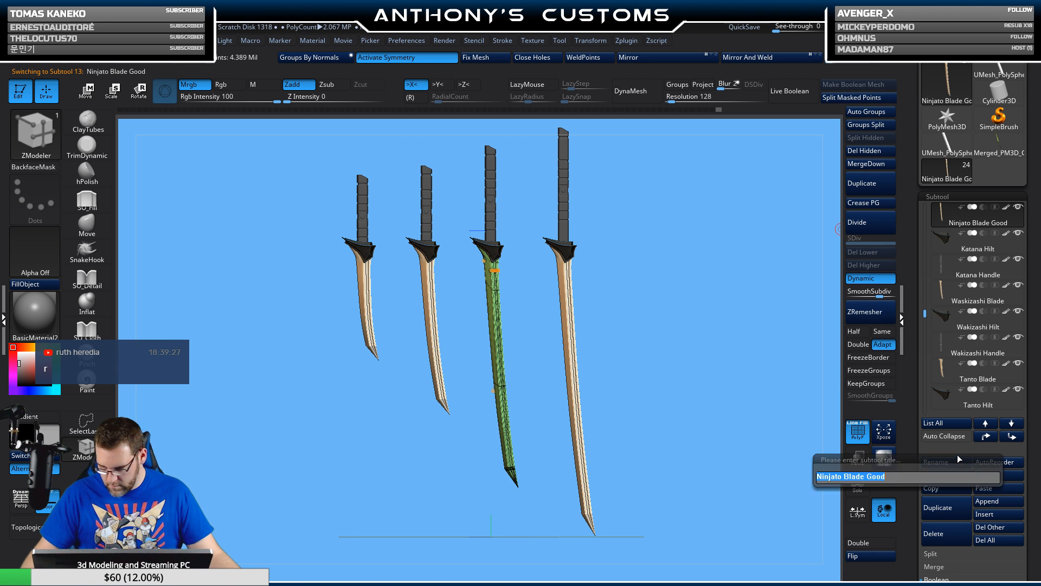
{"action": "type", "text": "Katana"}
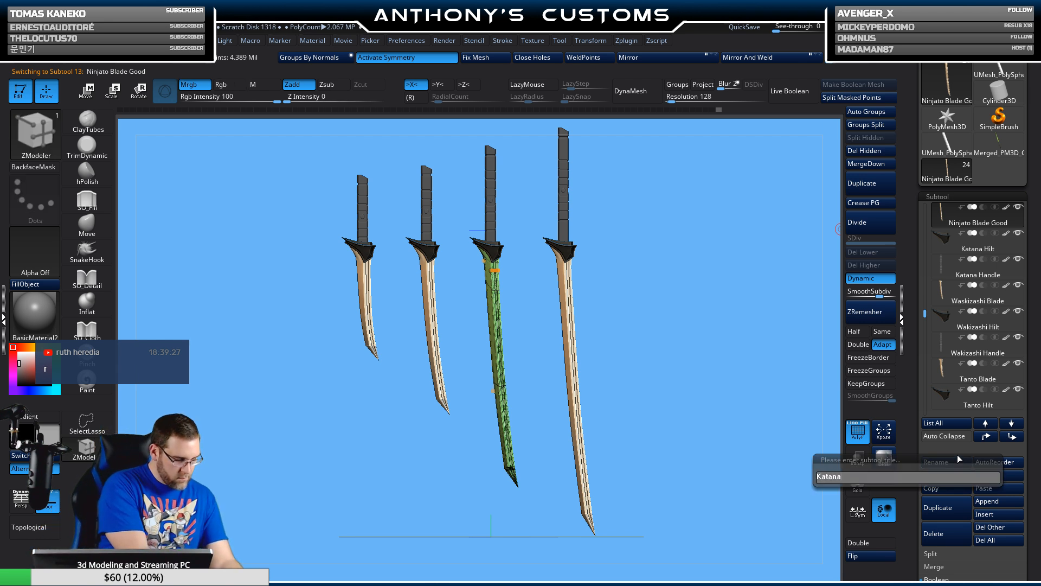
{"action": "type", "text": " Hilt"}
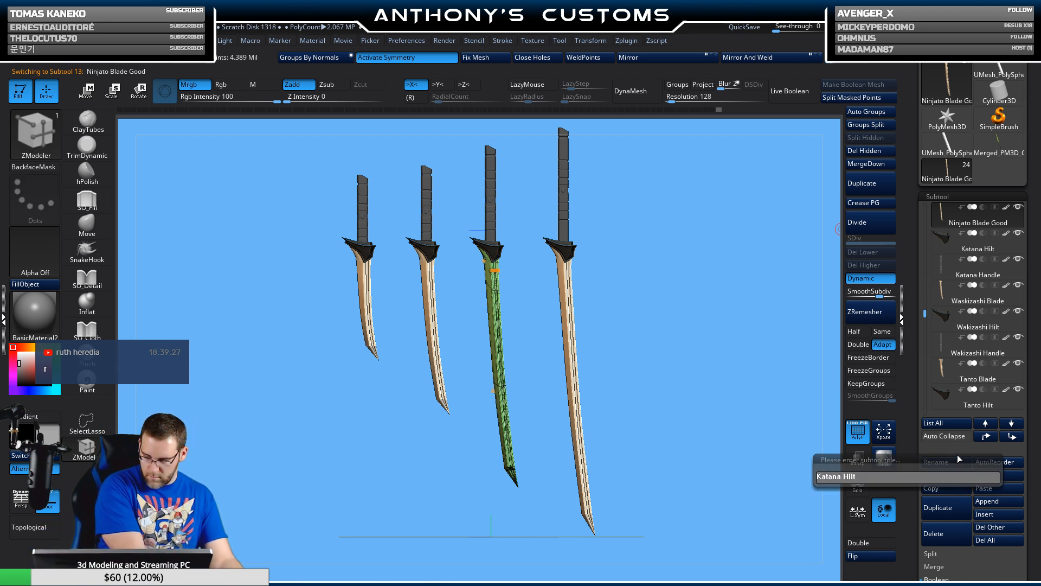
{"action": "key", "text": "BackSpace"}
{"action": "key", "text": "BackSpace"}
{"action": "key", "text": "BackSpace"}
{"action": "type", "text": "Blade"}
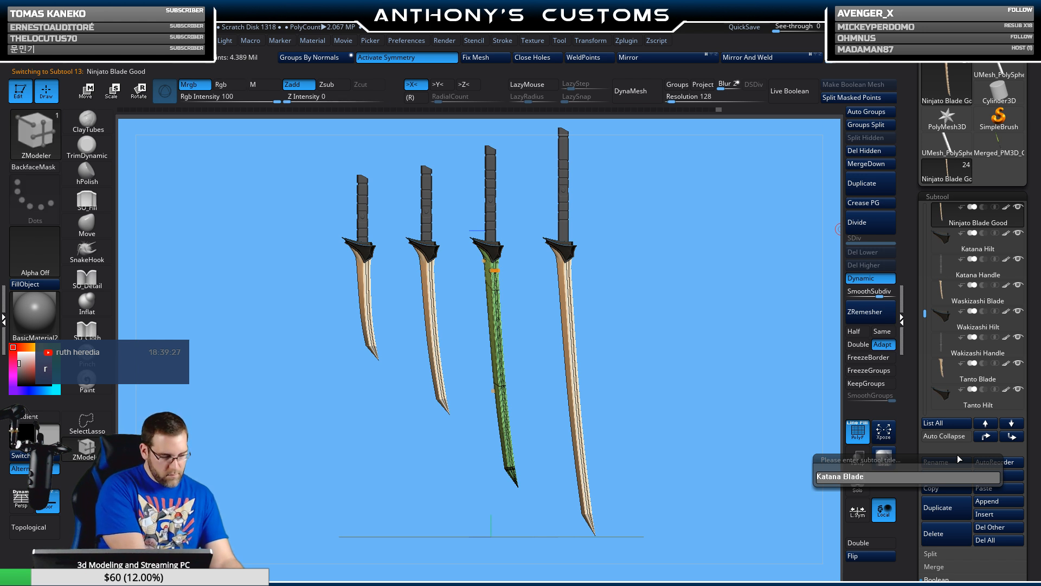
{"action": "key", "text": "Return"}
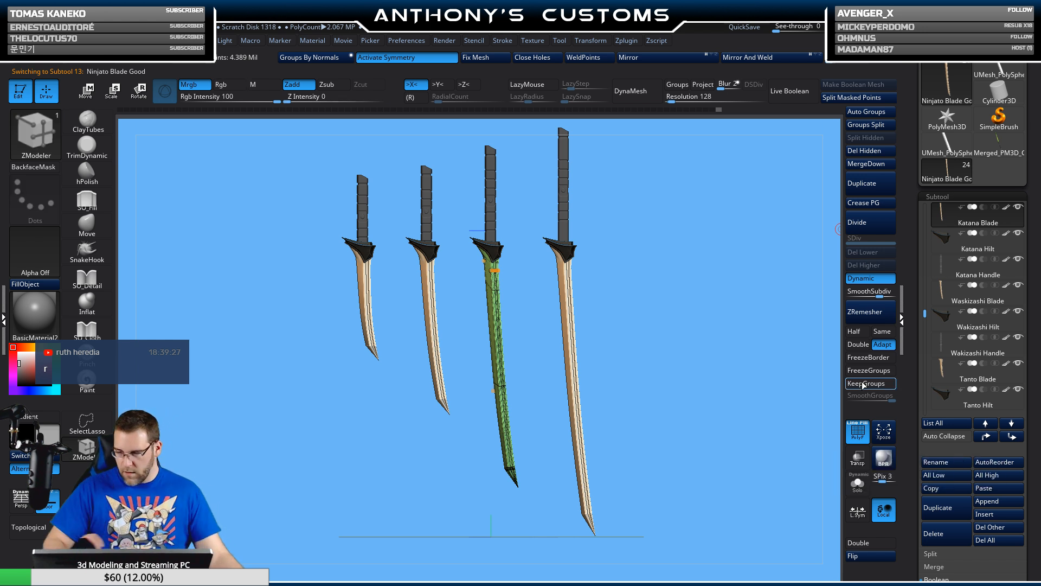
- Turn on Solo display and permanently delete the old Merged_PM3D_Cylinder3D3 sword subtool at the start of the subtool list
{"action": "left_click_drag", "start_coordinate": [925, 313], "coordinate": [926, 199]}
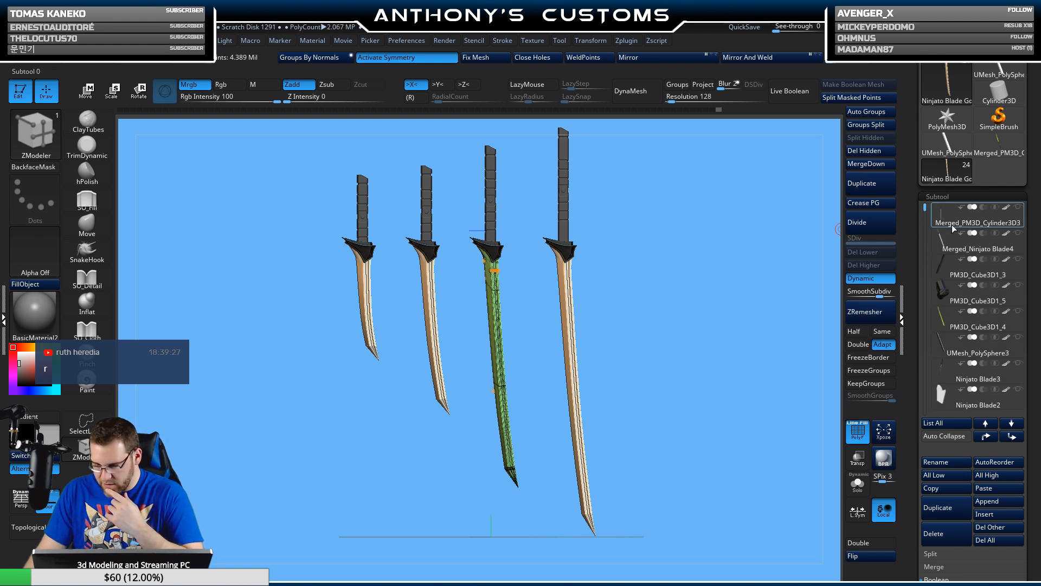
{"action": "left_click", "coordinate": [857, 483]}
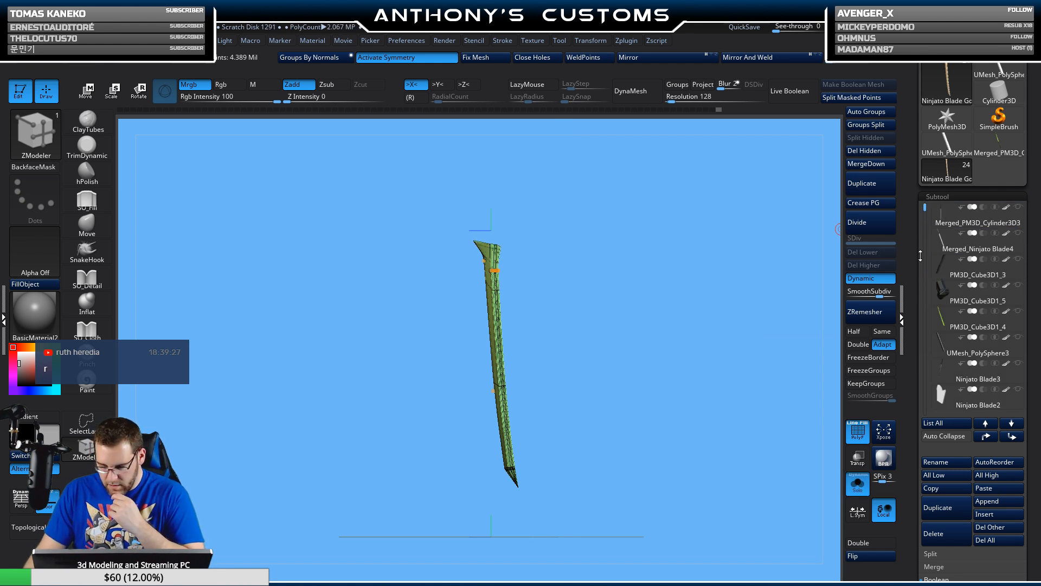
{"action": "left_click", "coordinate": [943, 224]}
{"action": "left_click_drag", "start_coordinate": [774, 301], "coordinate": [690, 296]}
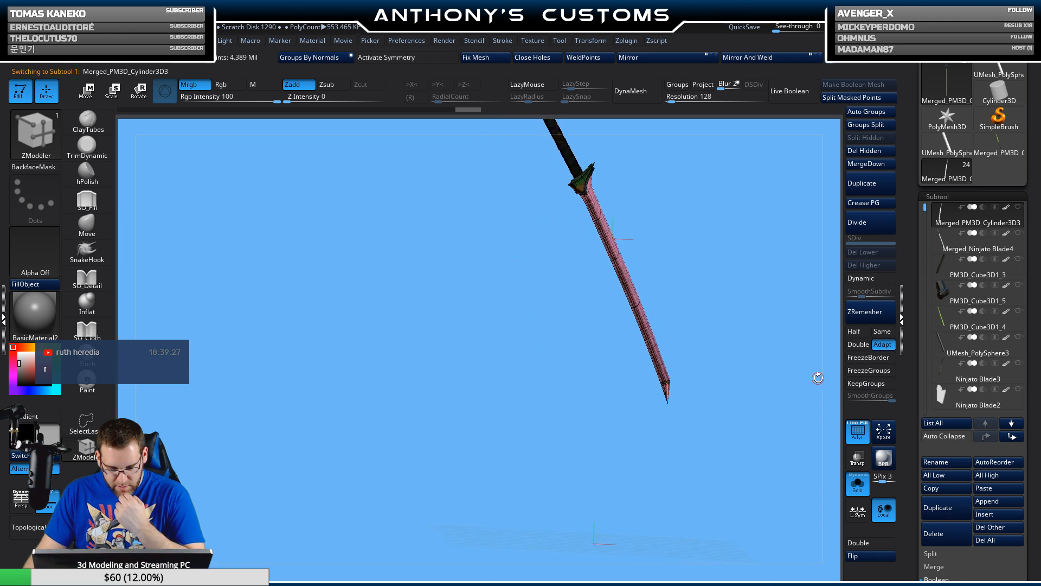
{"action": "left_click", "coordinate": [961, 535]}
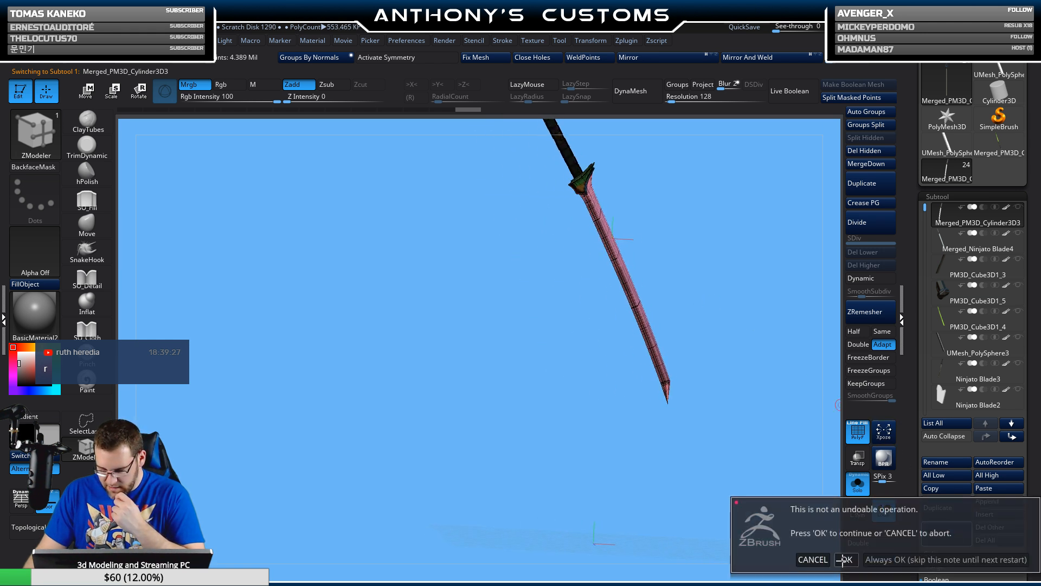
{"action": "left_click", "coordinate": [844, 559]}
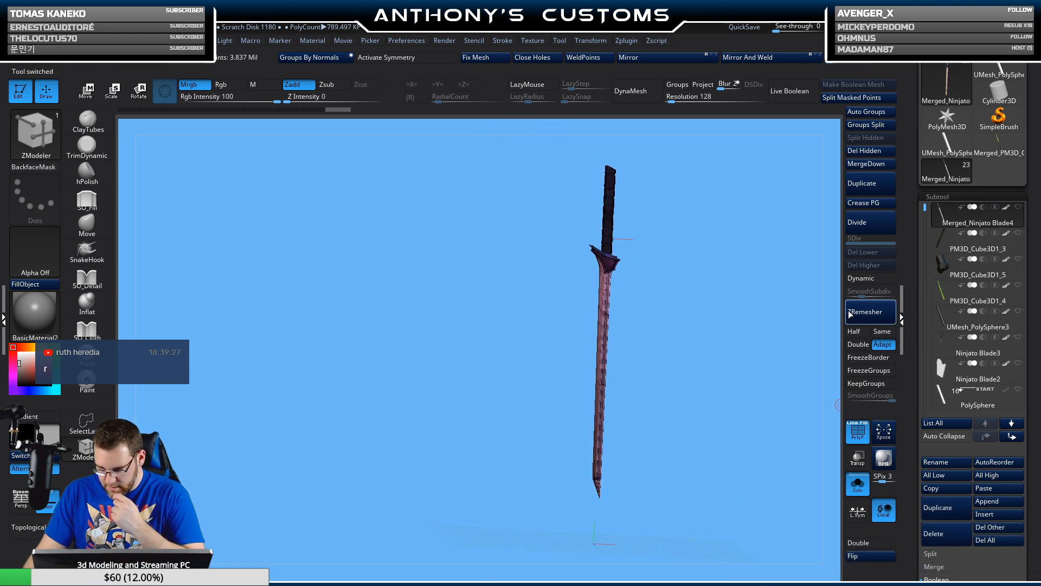
- Permanently delete the old Merged_Ninjato Blade4 sword subtool
{"action": "mouse_move", "coordinate": [773, 421]}
{"action": "left_mouse_down"}
{"action": "mouse_move", "coordinate": [713, 427]}
{"action": "mouse_move", "coordinate": [772, 438]}
{"action": "left_mouse_up"}
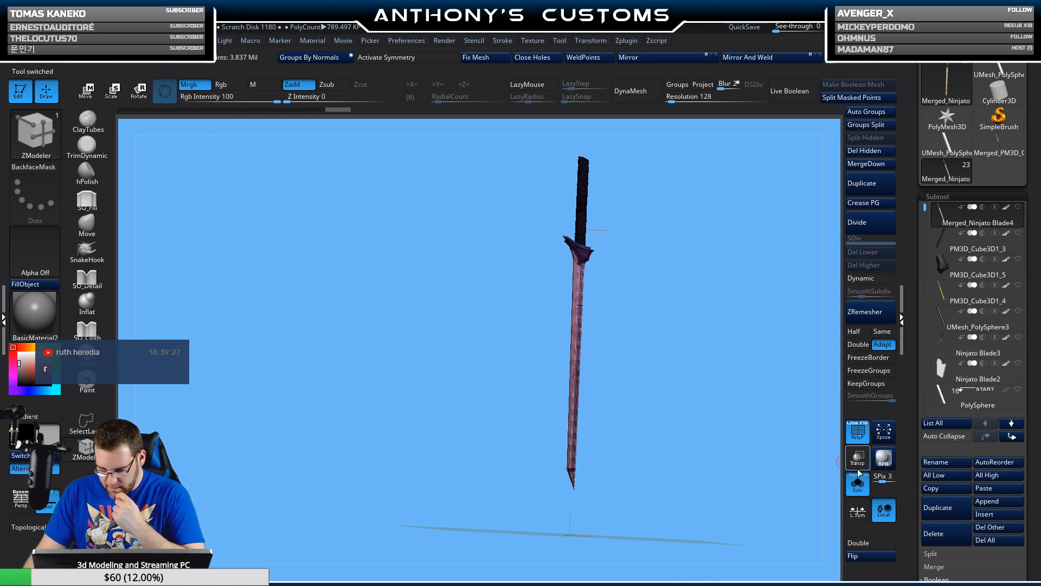
{"action": "left_click", "coordinate": [939, 535]}
{"action": "left_click", "coordinate": [839, 557]}
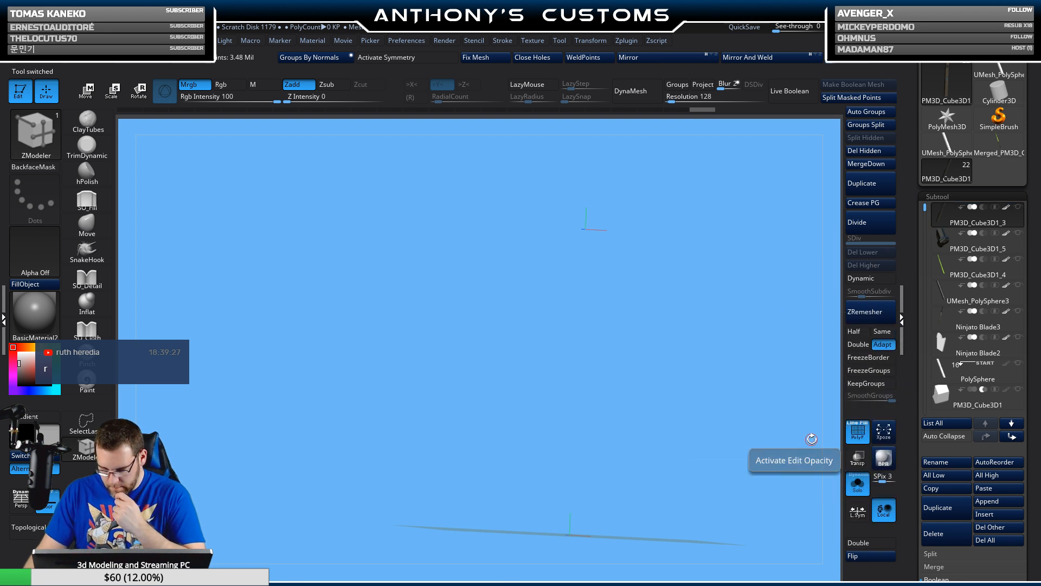
- Check the remaining leftover subtools and permanently delete the old Ninjato Blade3 sword subtool
{"action": "key", "text": "f"}
{"action": "left_click_drag", "start_coordinate": [577, 344], "coordinate": [590, 366]}
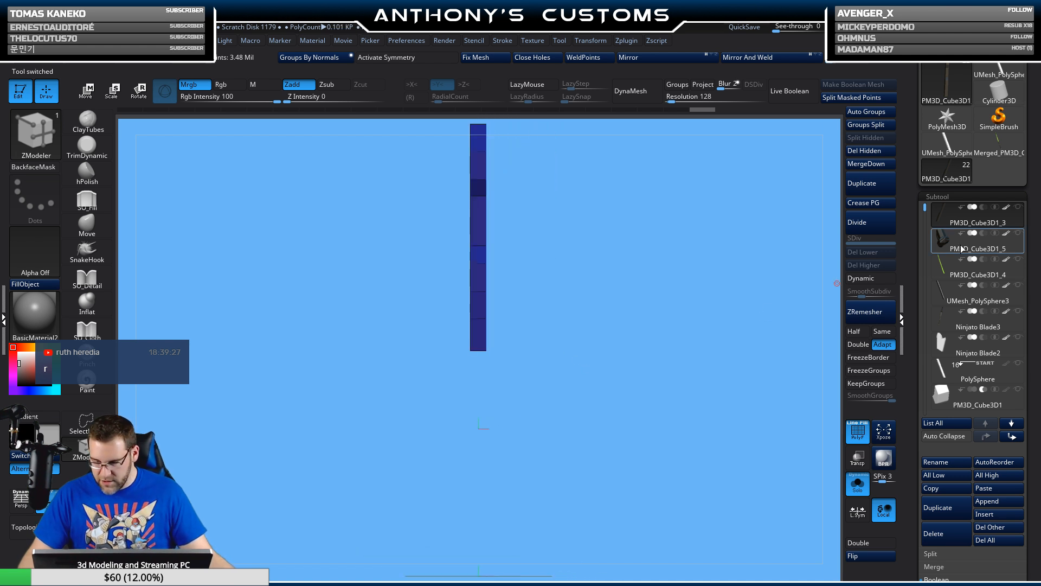
{"action": "mouse_move", "coordinate": [944, 295]}
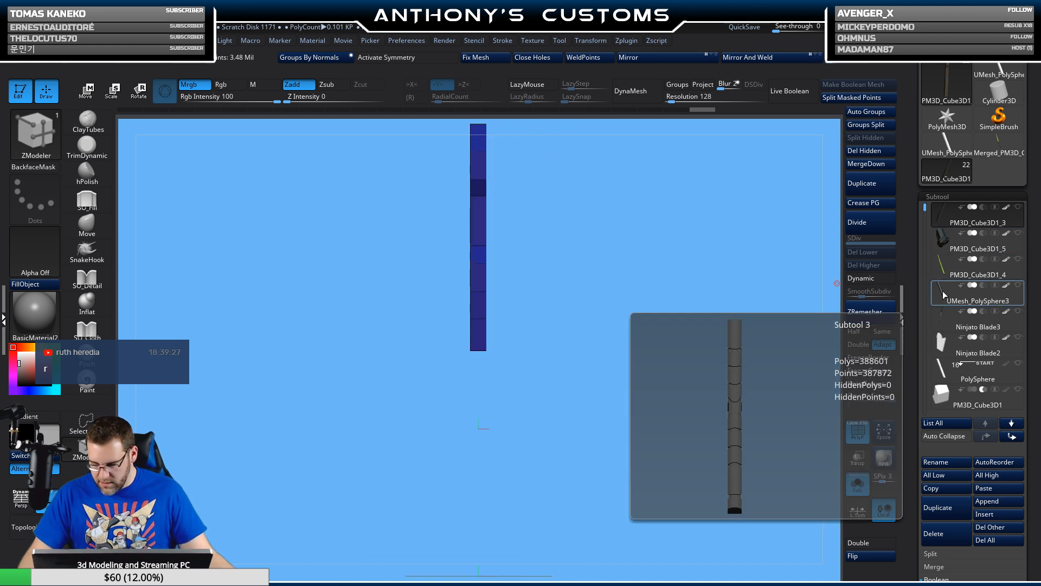
{"action": "mouse_move", "coordinate": [945, 318]}
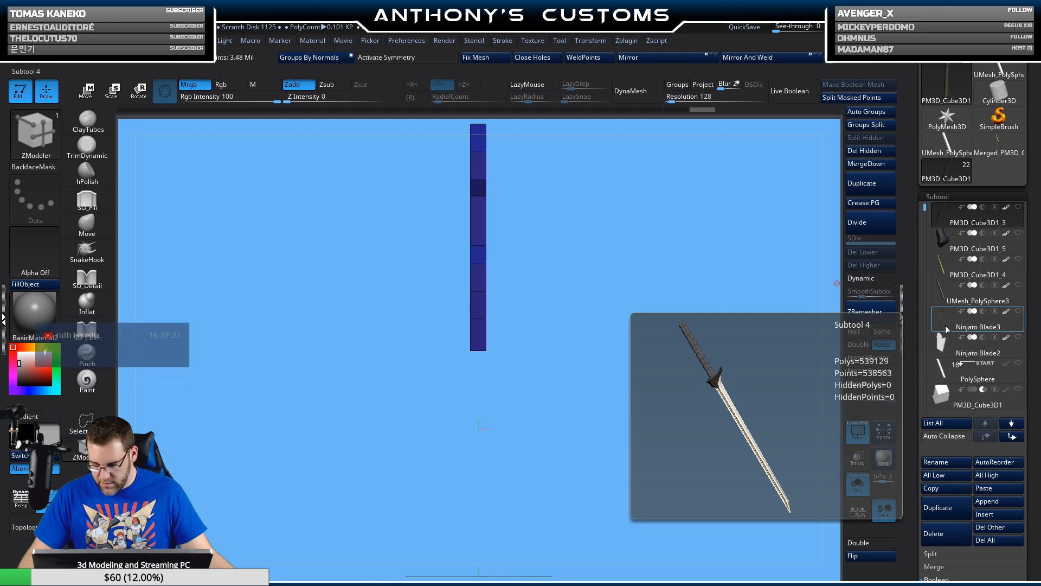
{"action": "left_click", "coordinate": [947, 325]}
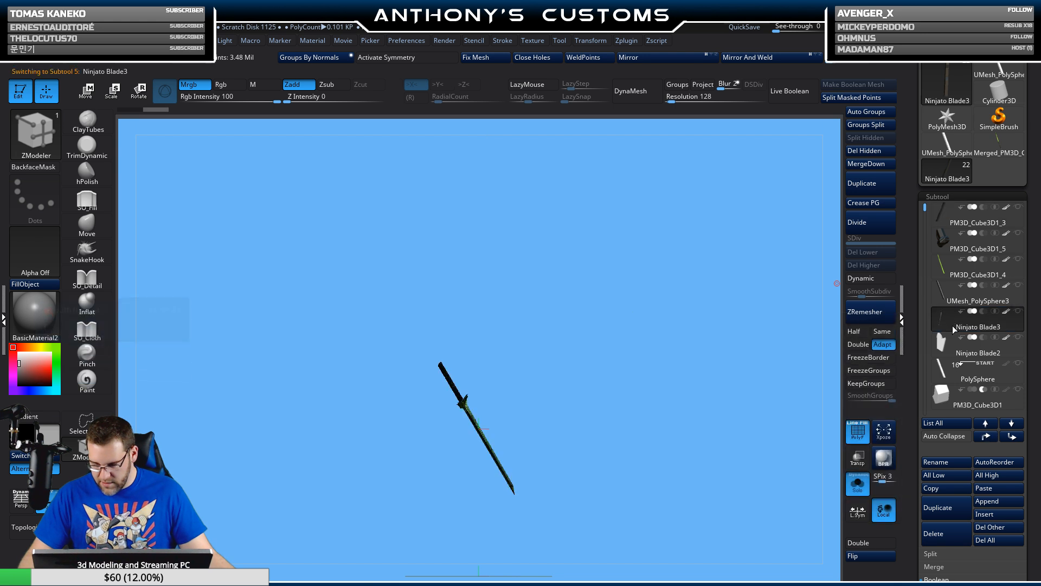
{"action": "left_click", "coordinate": [928, 534]}
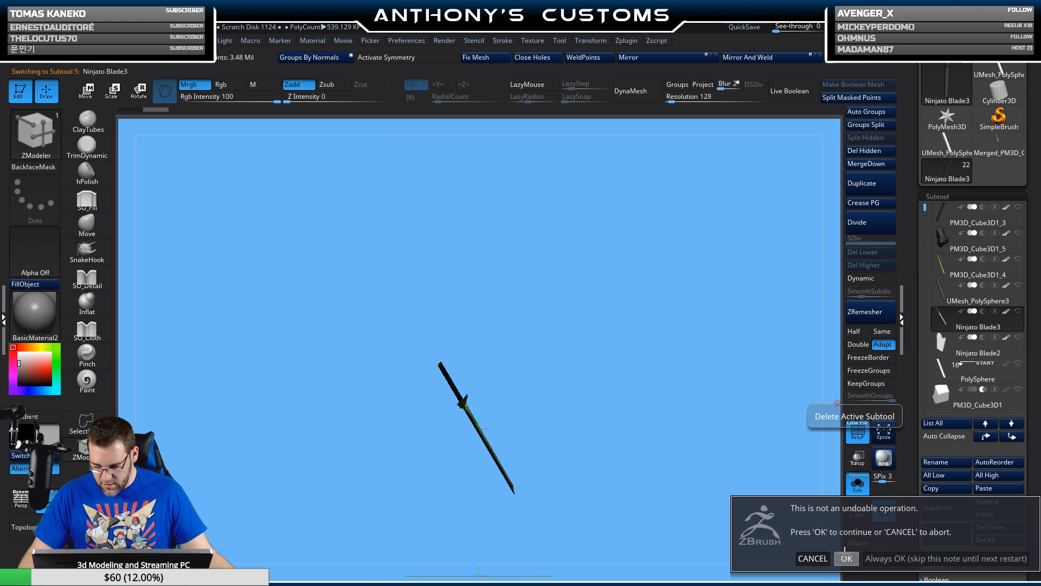
{"action": "left_click", "coordinate": [845, 558]}
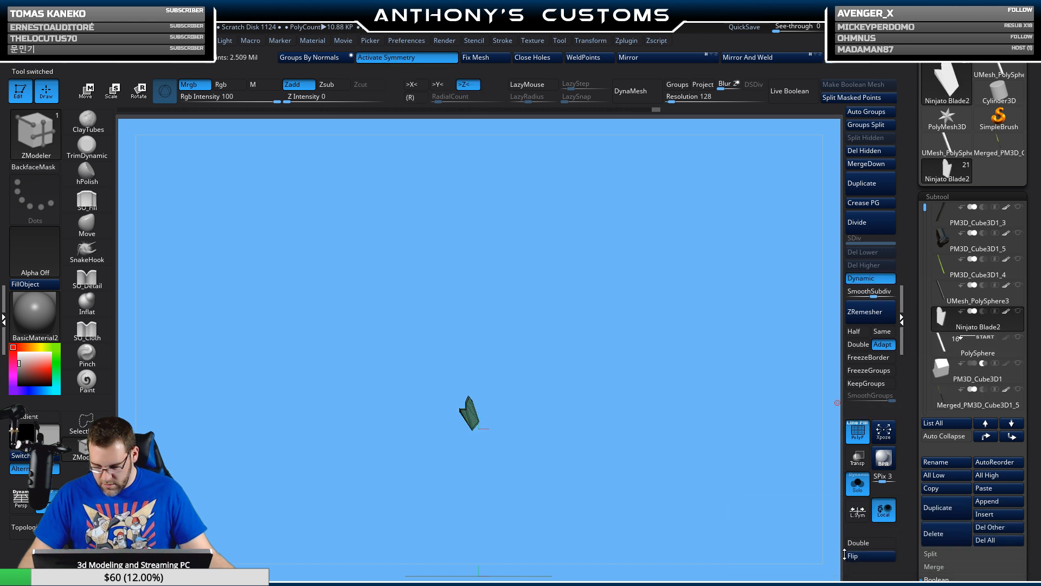
- Check the leftover subtools from PolySphere down to Merged_PM3D_Cube3D1_5 and permanently delete the old PM3D_Cube3D1_1 subtool above Katana Blade
{"action": "left_click", "coordinate": [944, 350]}
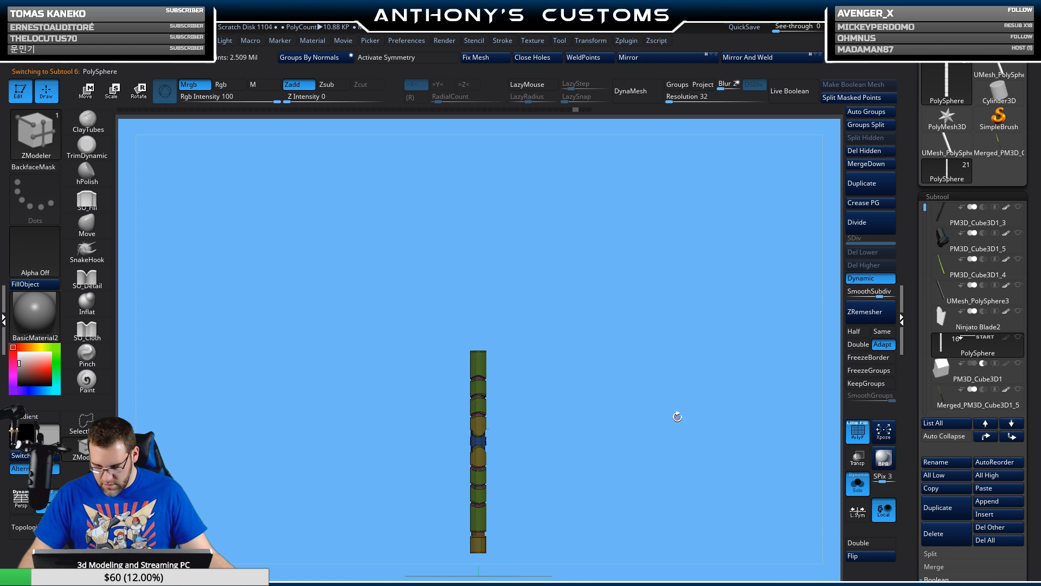
{"action": "left_click_drag", "start_coordinate": [529, 341], "coordinate": [472, 309]}
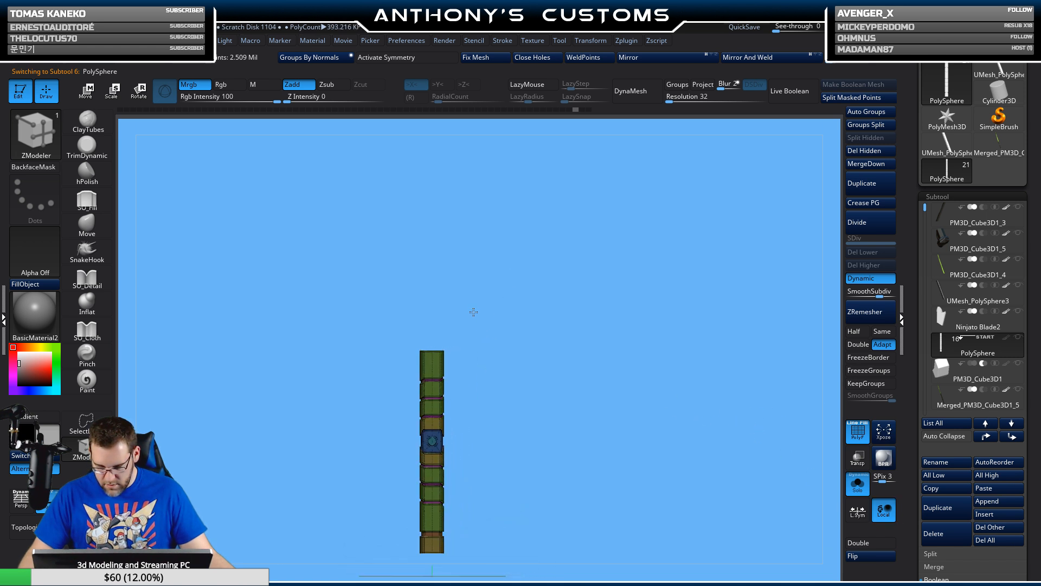
{"action": "left_click", "coordinate": [956, 371]}
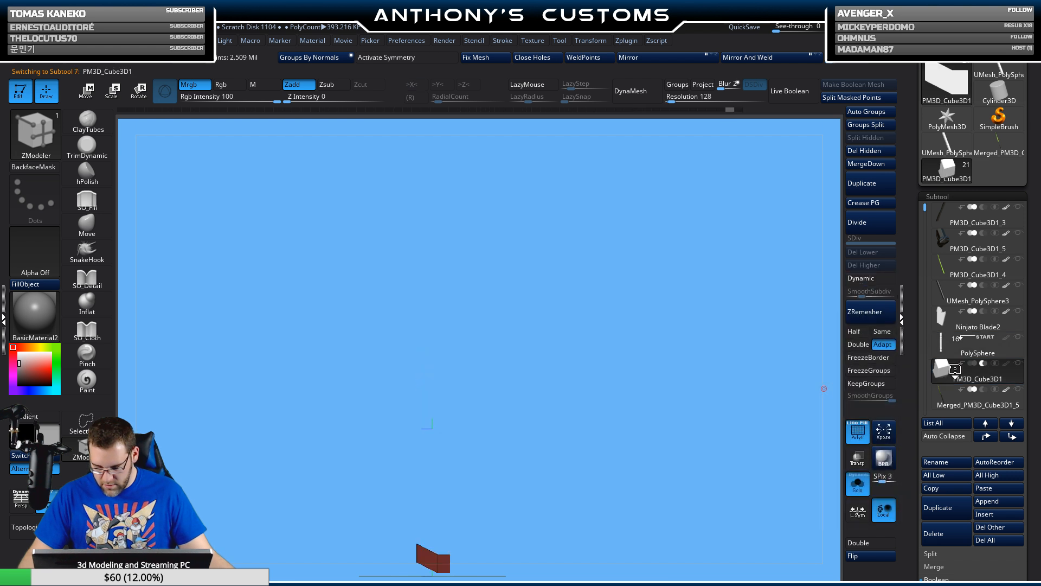
{"action": "left_click", "coordinate": [954, 394]}
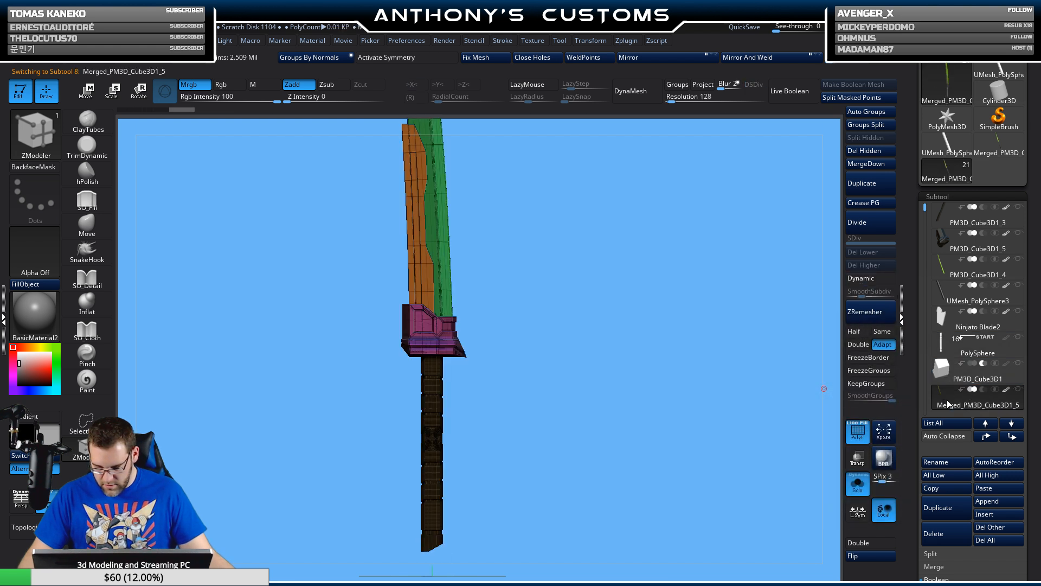
{"action": "left_click_drag", "start_coordinate": [922, 212], "coordinate": [925, 237]}
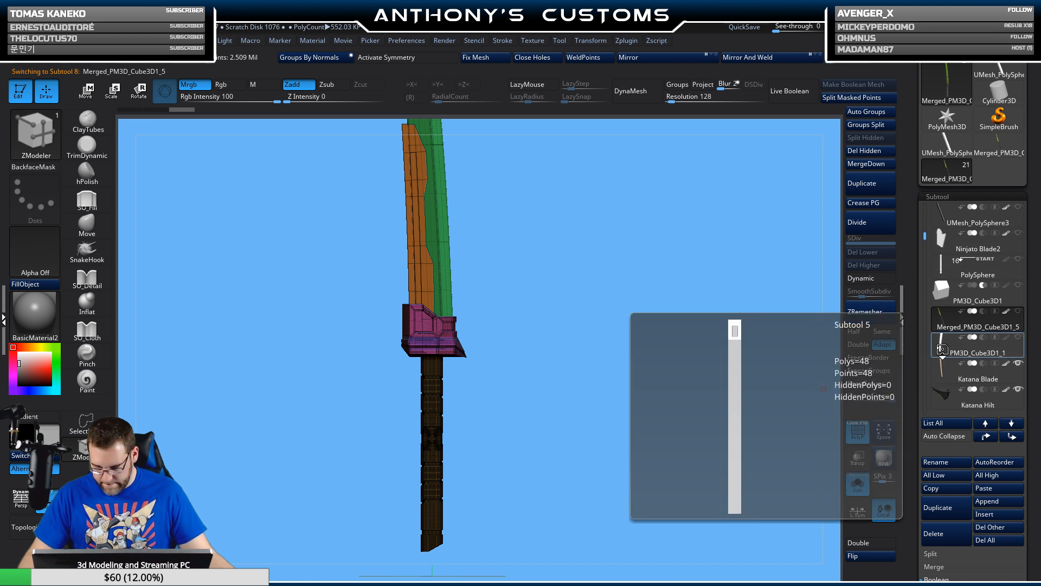
{"action": "left_click", "coordinate": [960, 347]}
{"action": "left_click_drag", "start_coordinate": [838, 384], "coordinate": [757, 384]}
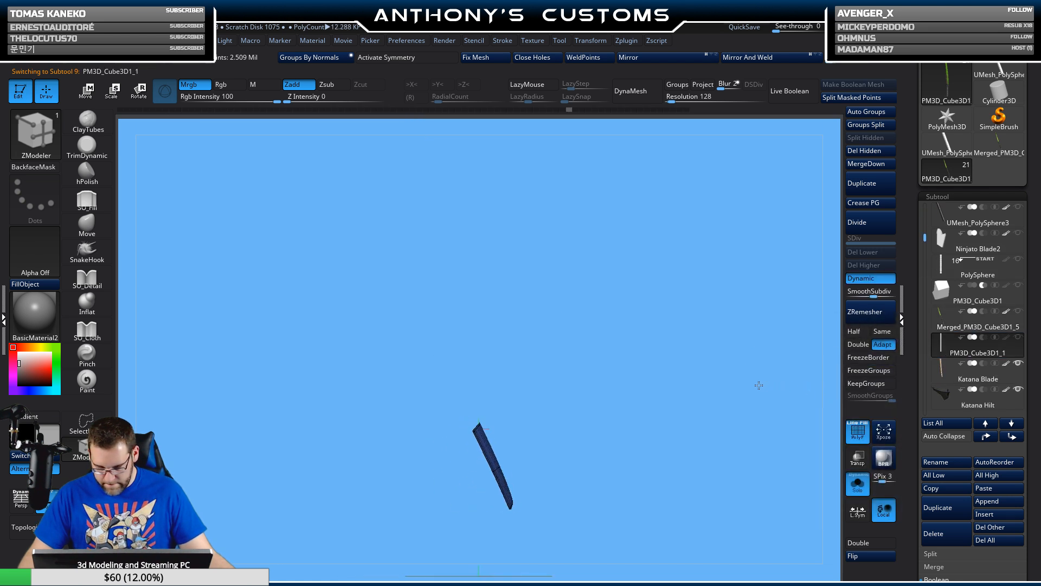
{"action": "left_click", "coordinate": [923, 534]}
{"action": "left_click", "coordinate": [847, 557]}
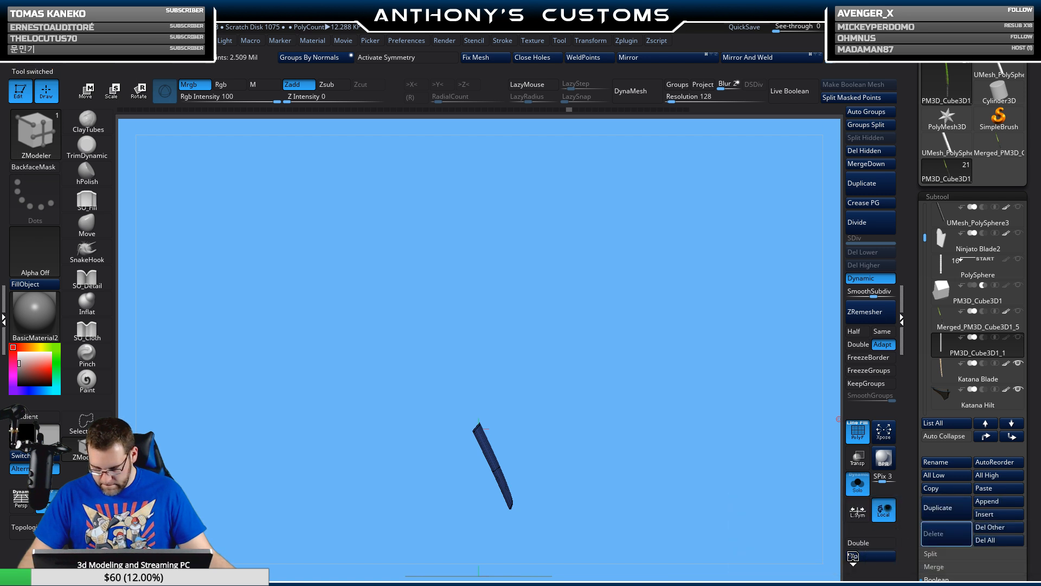
{"action": "left_click_drag", "start_coordinate": [631, 349], "coordinate": [685, 355]}
{"action": "key", "text": "f"}
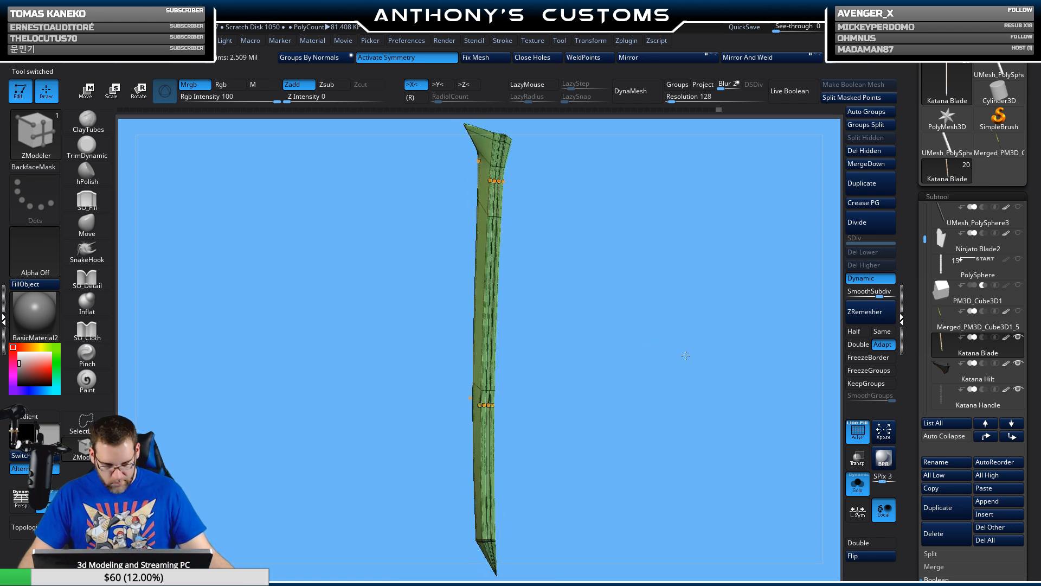
- Preview the Katana Hilt subtool, look over the Katana Blade and save the sword project
{"action": "mouse_move", "coordinate": [935, 374]}
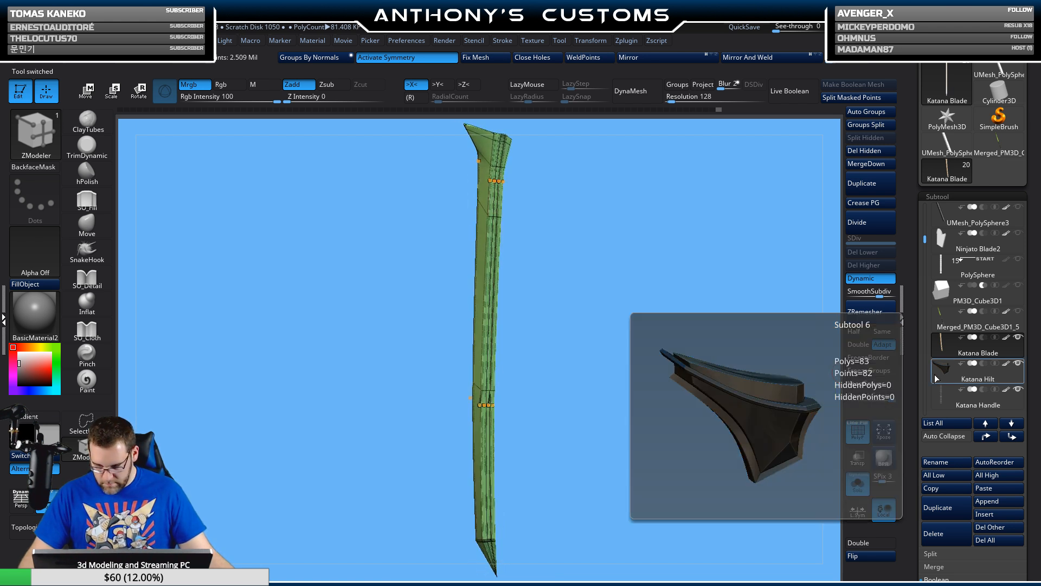
{"action": "left_click_drag", "start_coordinate": [672, 351], "coordinate": [674, 198]}
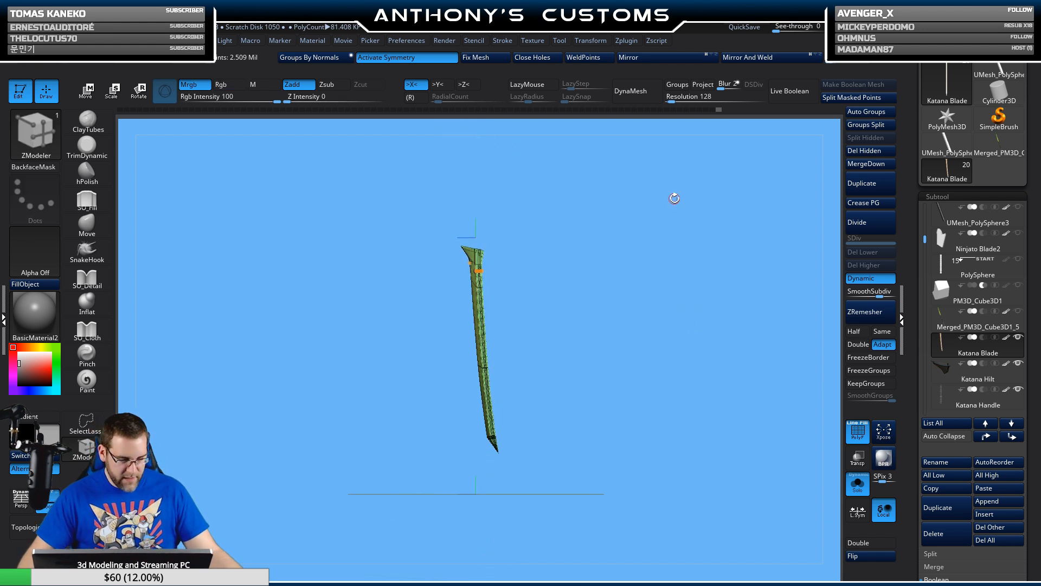
{"action": "key", "text": "ctrl"}
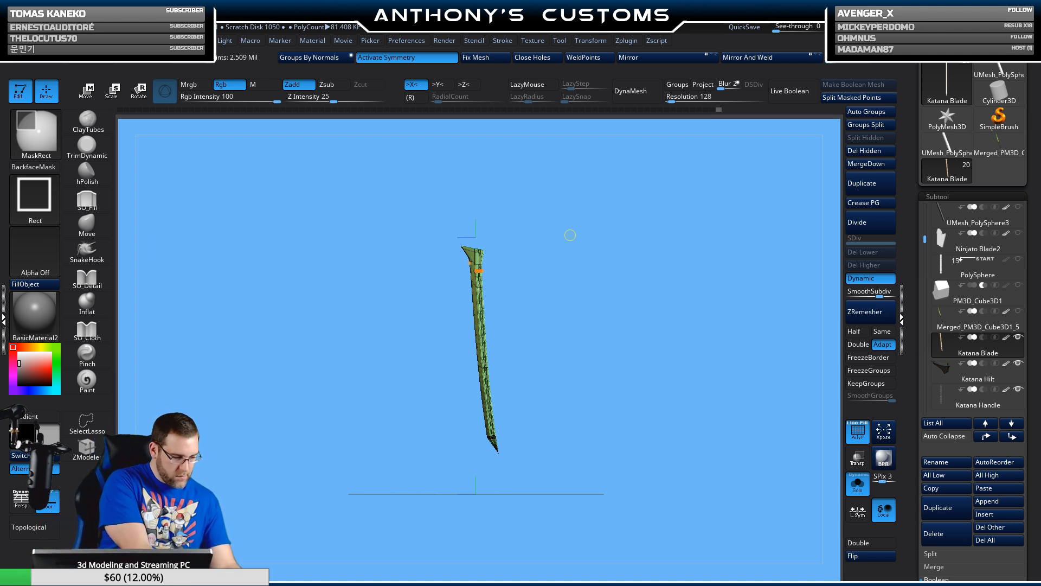
{"action": "key", "text": "ctrl+s"}
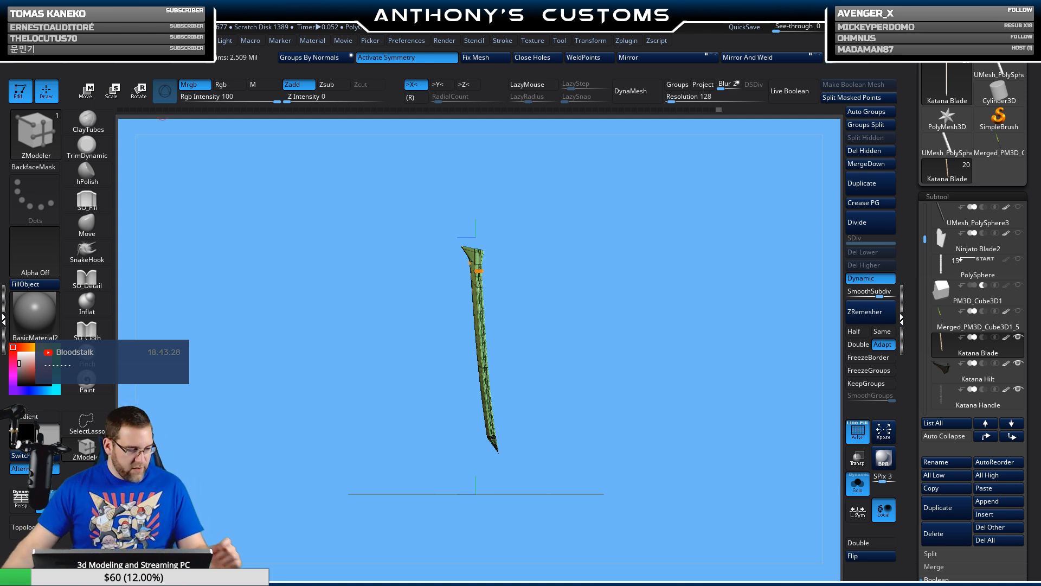
- Browse the saved documents in LightBox and open the ActionFigureMaster project containing the hooded ninja figure
{"action": "key", "text": "comma"}
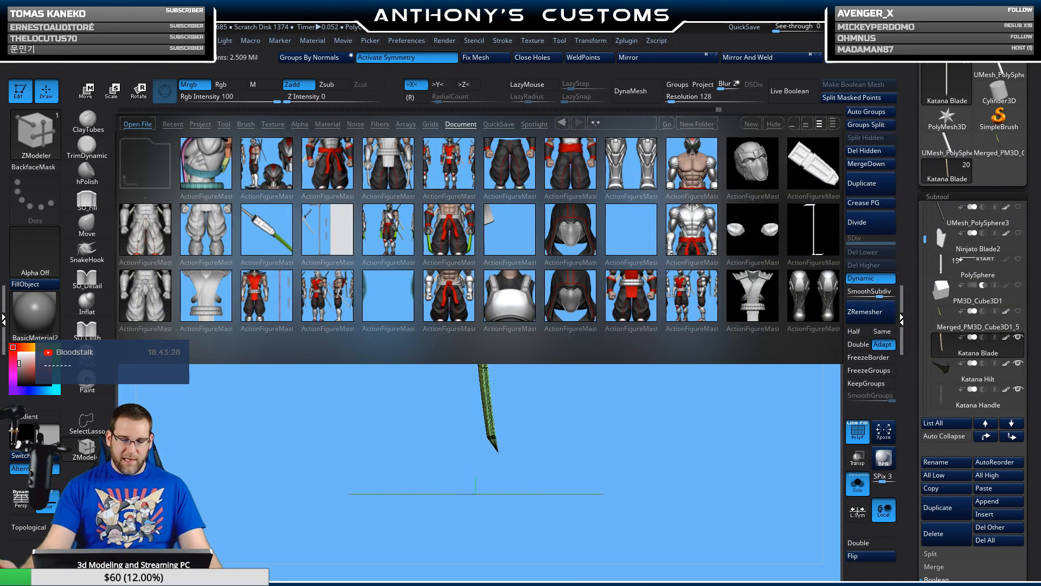
{"action": "left_click_drag", "start_coordinate": [698, 236], "coordinate": [600, 265]}
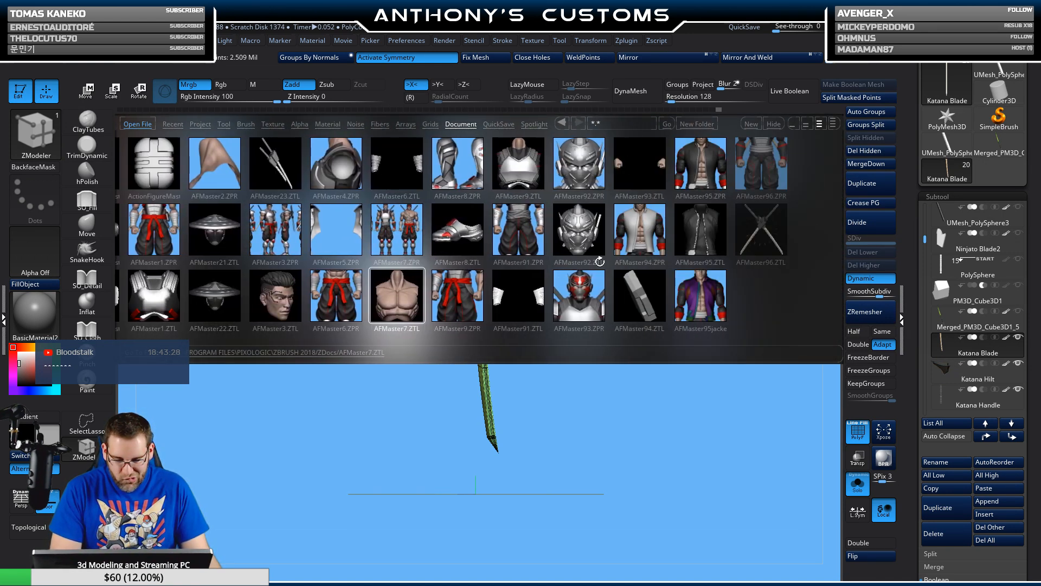
{"action": "left_click_drag", "start_coordinate": [523, 290], "coordinate": [772, 250]}
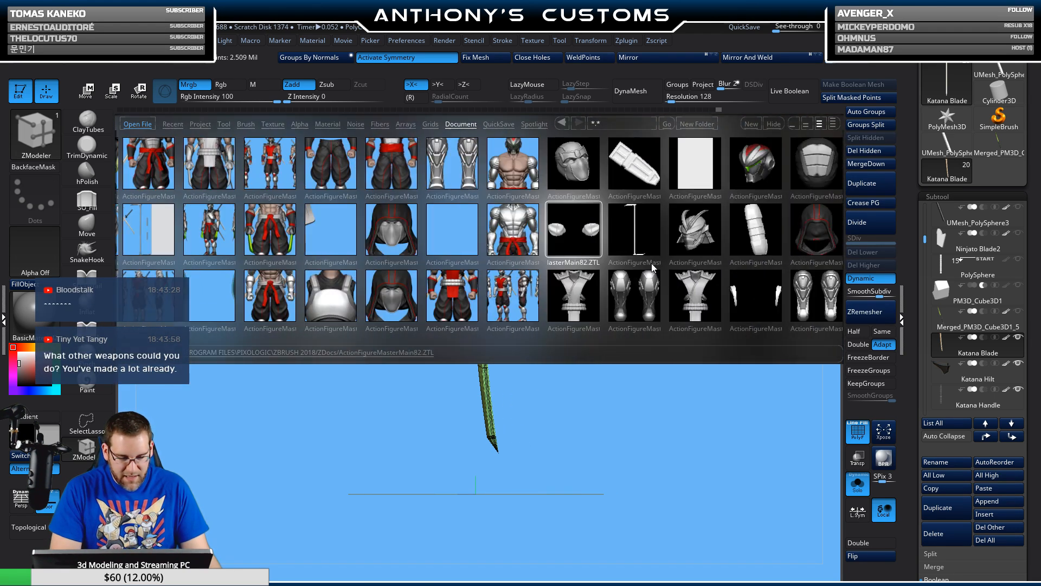
{"action": "left_click_drag", "start_coordinate": [652, 266], "coordinate": [693, 254]}
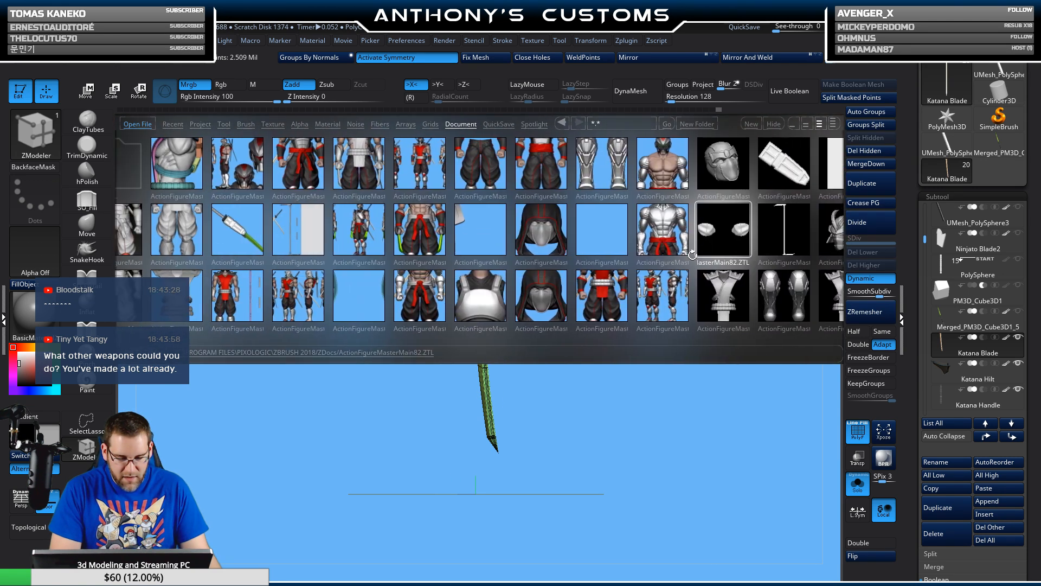
{"action": "double_click", "coordinate": [138, 237]}
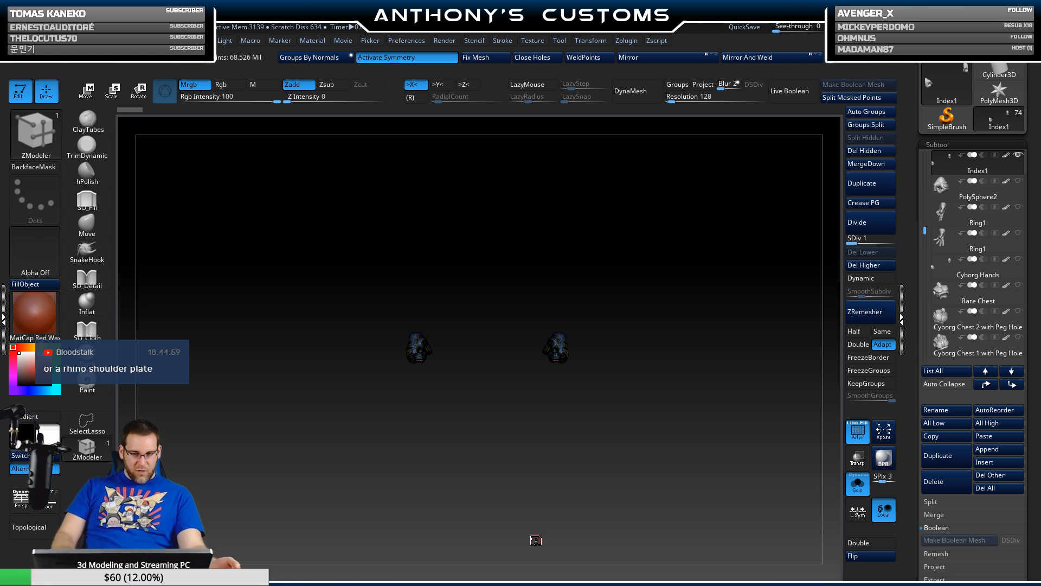
- Turn off Solo and PolyFrame display and examine the complete hooded ninja figure from the front, side and back
{"action": "left_click", "coordinate": [852, 478]}
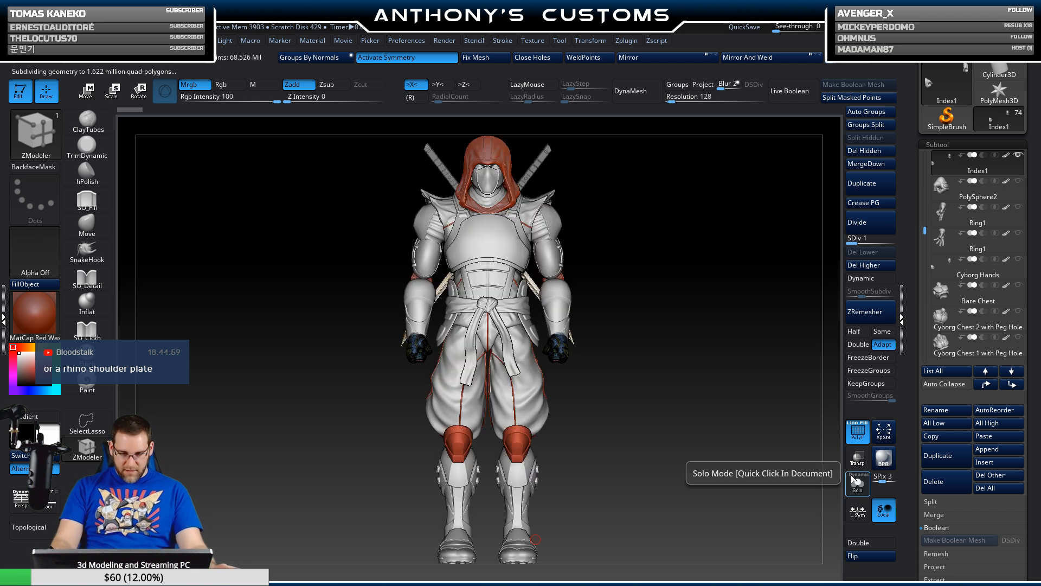
{"action": "key", "text": "shift+f"}
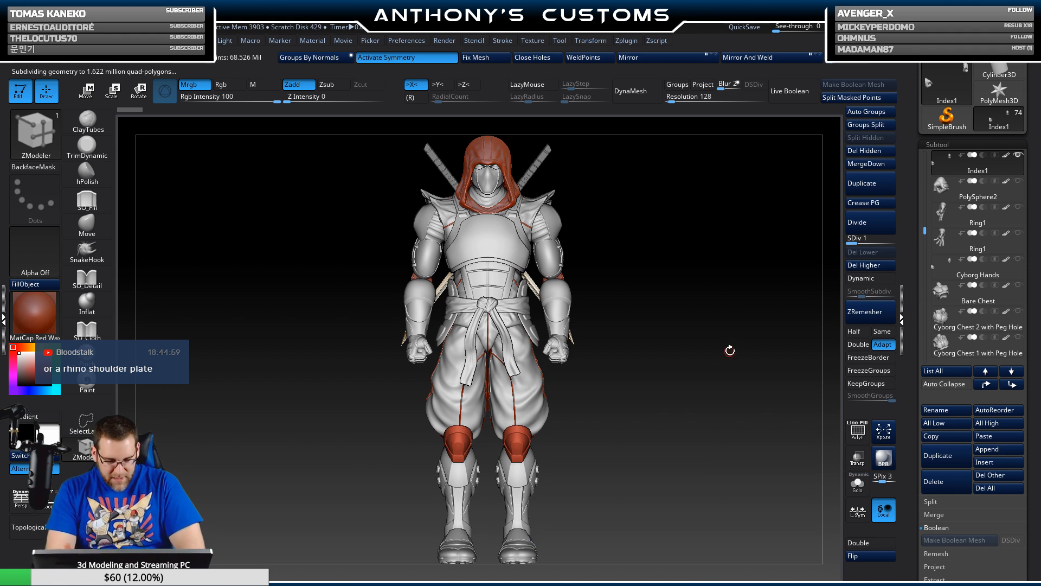
{"action": "left_click_drag", "start_coordinate": [729, 429], "coordinate": [595, 436]}
{"action": "left_click_drag", "start_coordinate": [684, 446], "coordinate": [673, 485]}
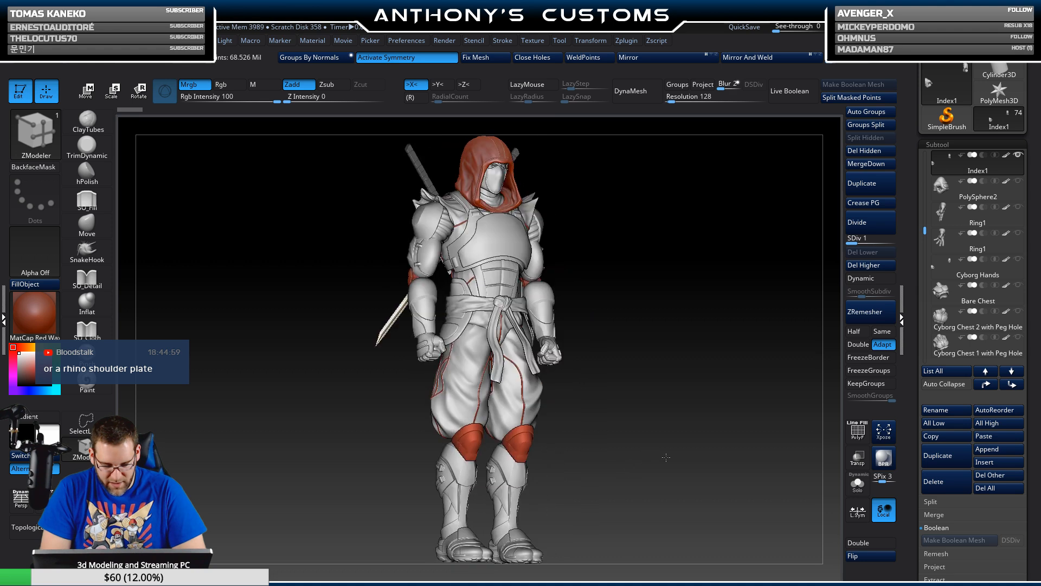
{"action": "left_click_drag", "start_coordinate": [646, 459], "coordinate": [651, 486]}
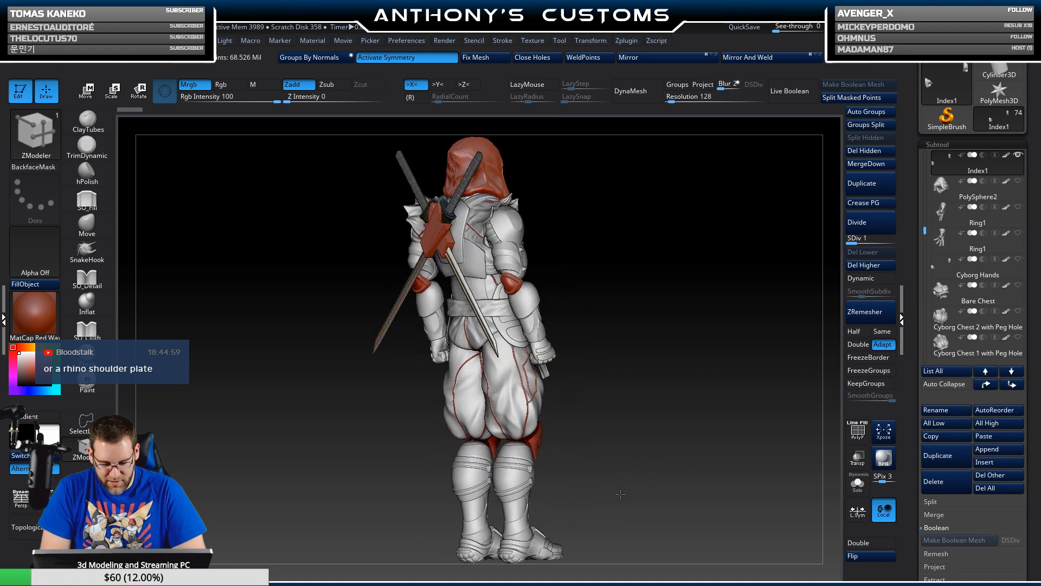
{"action": "left_click_drag", "start_coordinate": [601, 492], "coordinate": [628, 425]}
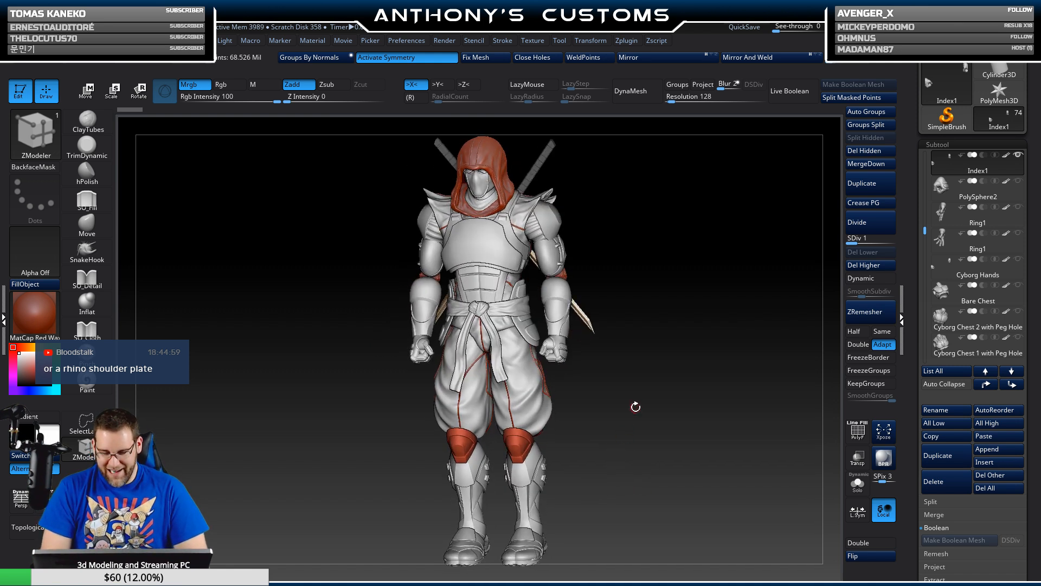
- Browse the saved projects in LightBox, open Link.ZPR and examine the Link figure from the front and side
{"action": "key", "text": "comma"}
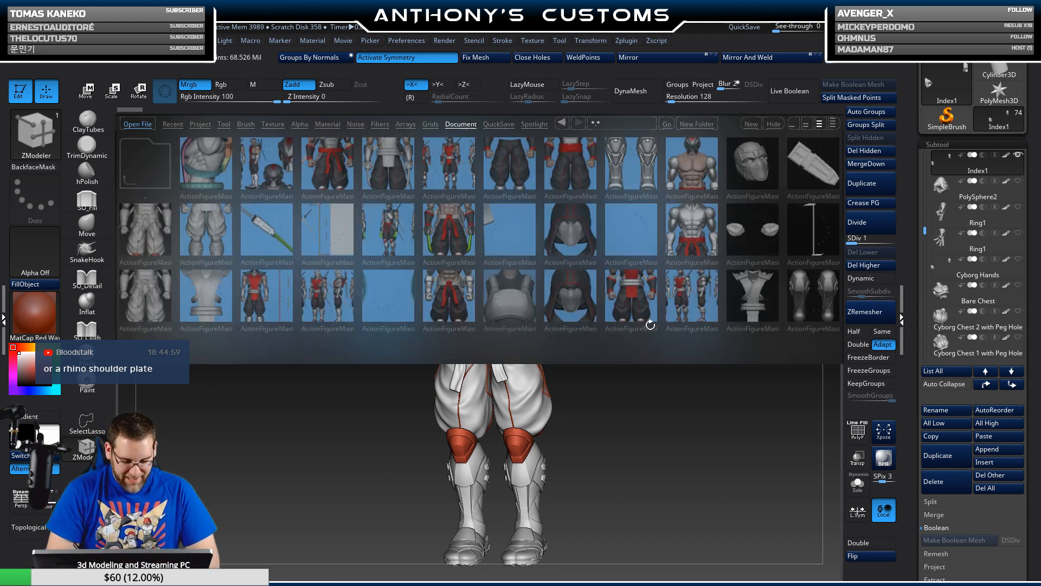
{"action": "scroll", "coordinate": [629, 304], "scroll_direction": "down", "scroll_amount": 5}
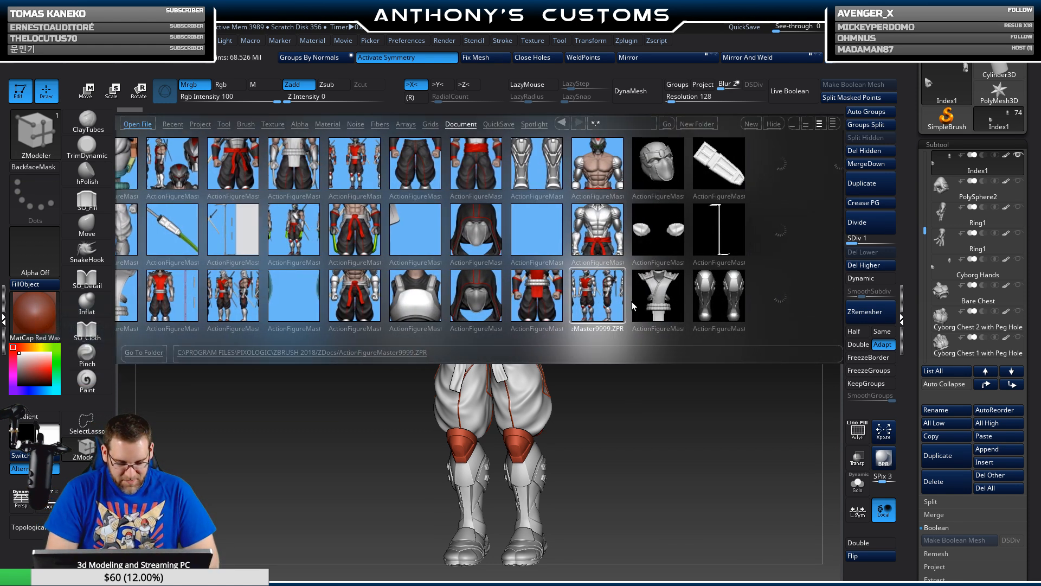
{"action": "scroll", "coordinate": [624, 301], "scroll_direction": "down", "scroll_amount": 5}
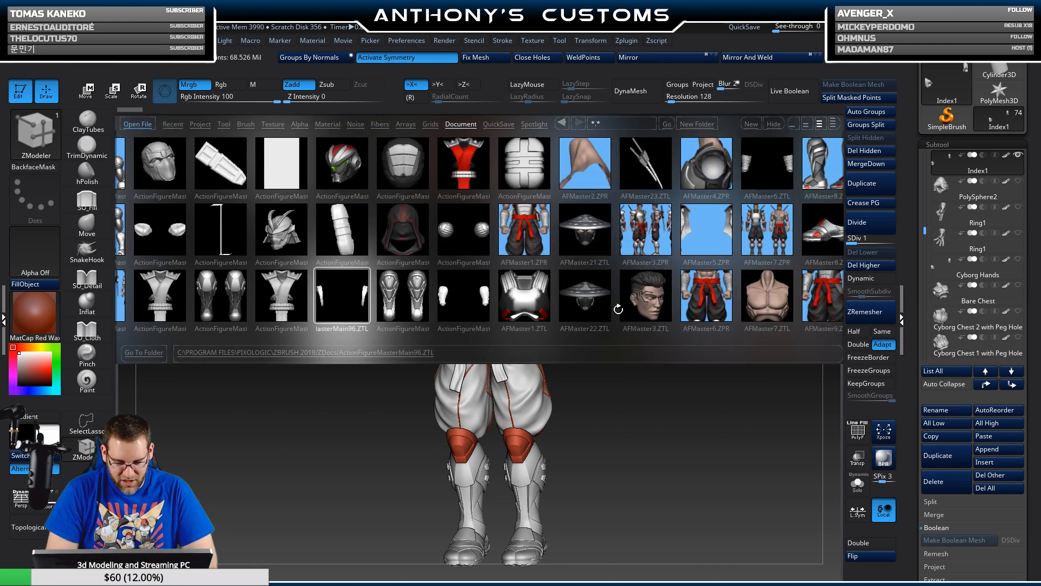
{"action": "scroll", "coordinate": [667, 302], "scroll_direction": "down", "scroll_amount": 10}
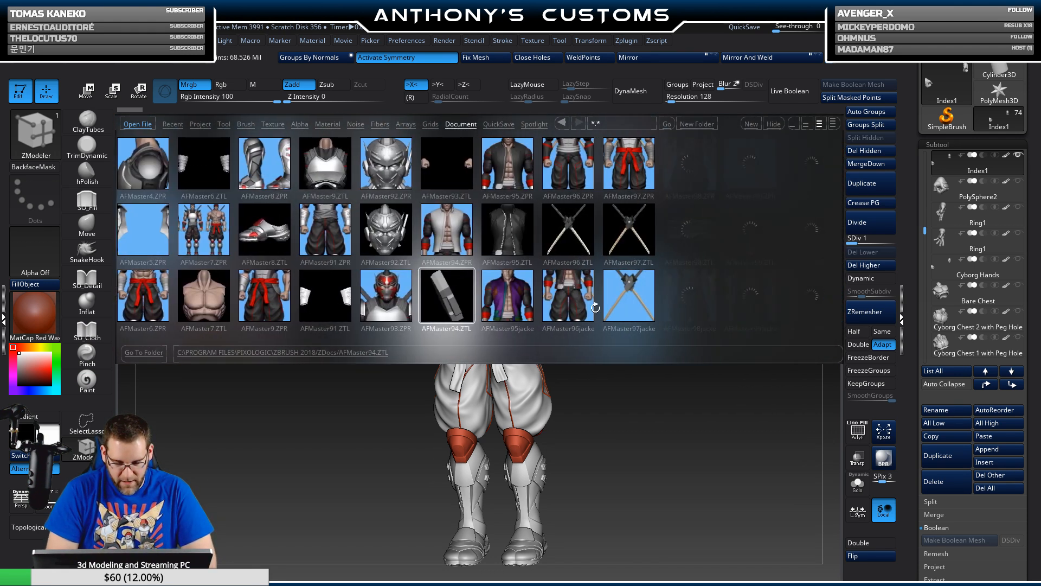
{"action": "scroll", "coordinate": [638, 285], "scroll_direction": "down", "scroll_amount": 3}
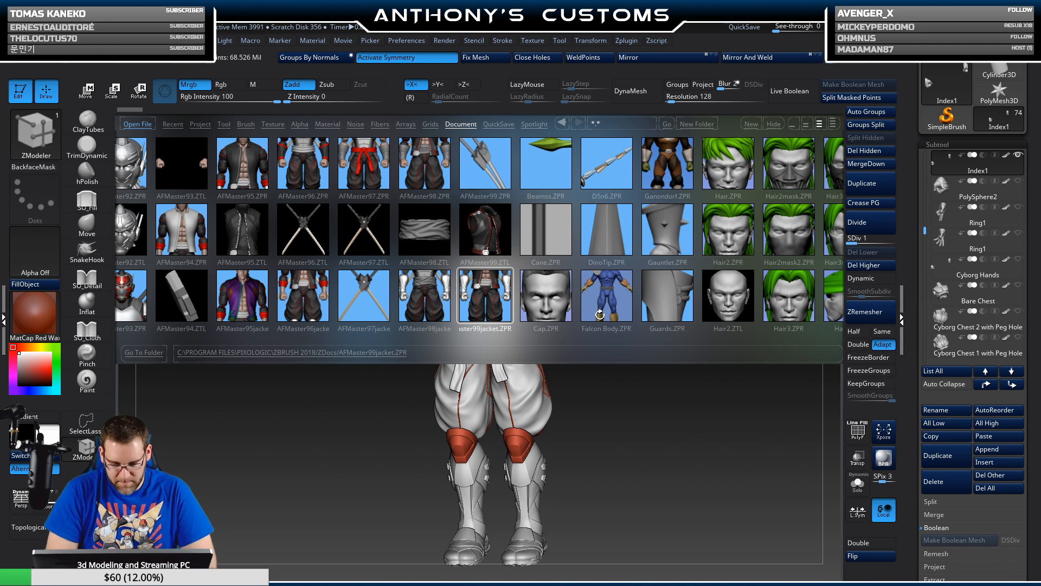
{"action": "scroll", "coordinate": [604, 311], "scroll_direction": "down", "scroll_amount": 7}
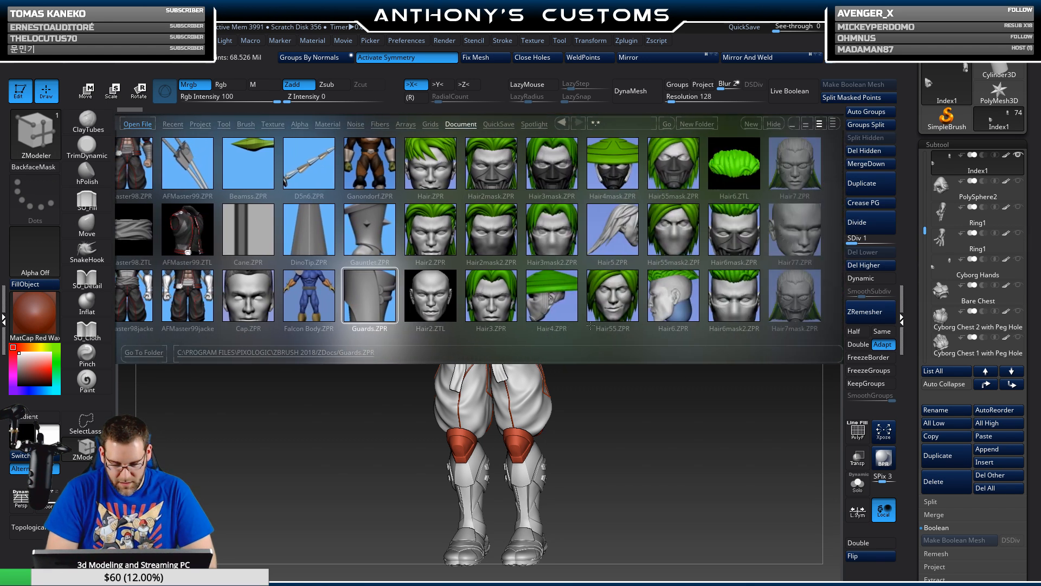
{"action": "scroll", "coordinate": [609, 328], "scroll_direction": "down", "scroll_amount": 6}
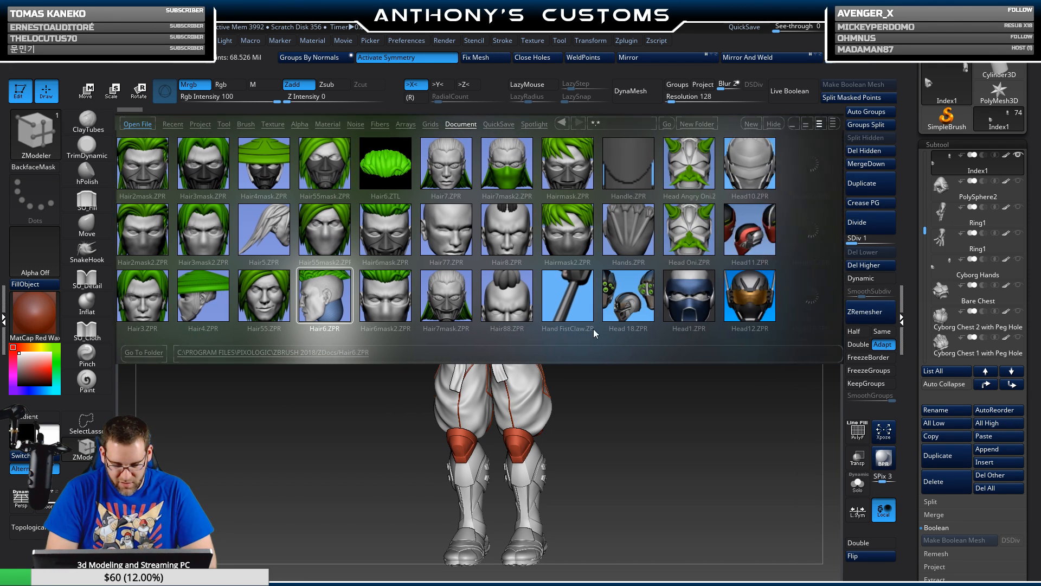
{"action": "scroll", "coordinate": [559, 328], "scroll_direction": "down", "scroll_amount": 7}
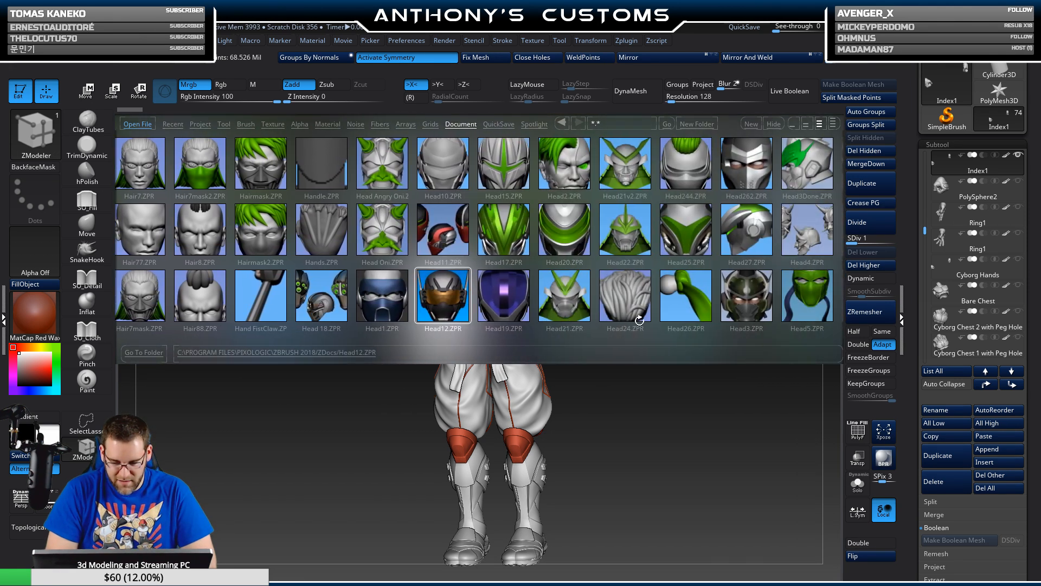
{"action": "scroll", "coordinate": [571, 329], "scroll_direction": "down", "scroll_amount": 5}
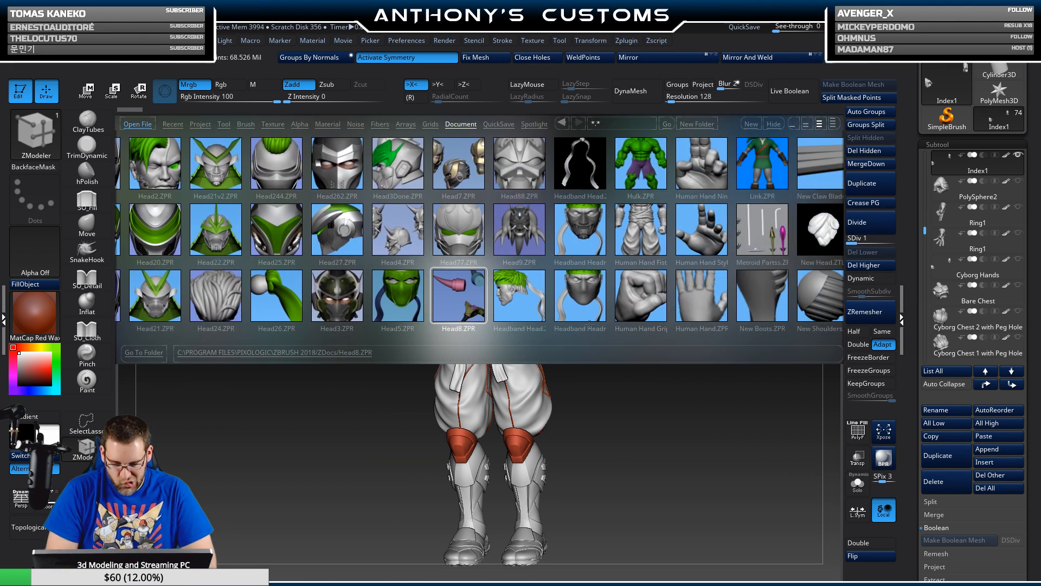
{"action": "scroll", "coordinate": [606, 324], "scroll_direction": "down", "scroll_amount": 4}
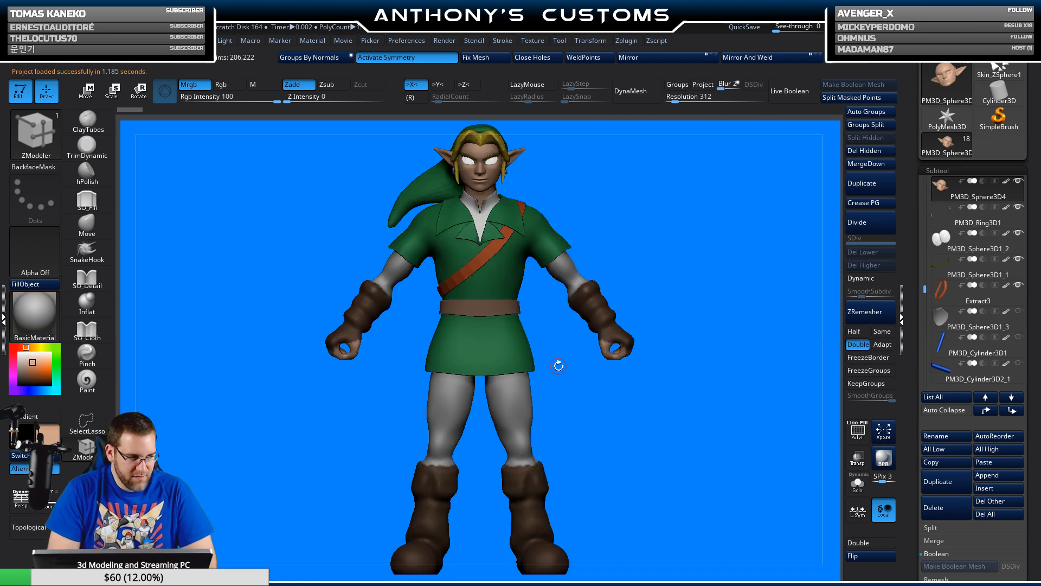
{"action": "left_click_drag", "start_coordinate": [597, 399], "coordinate": [626, 395]}
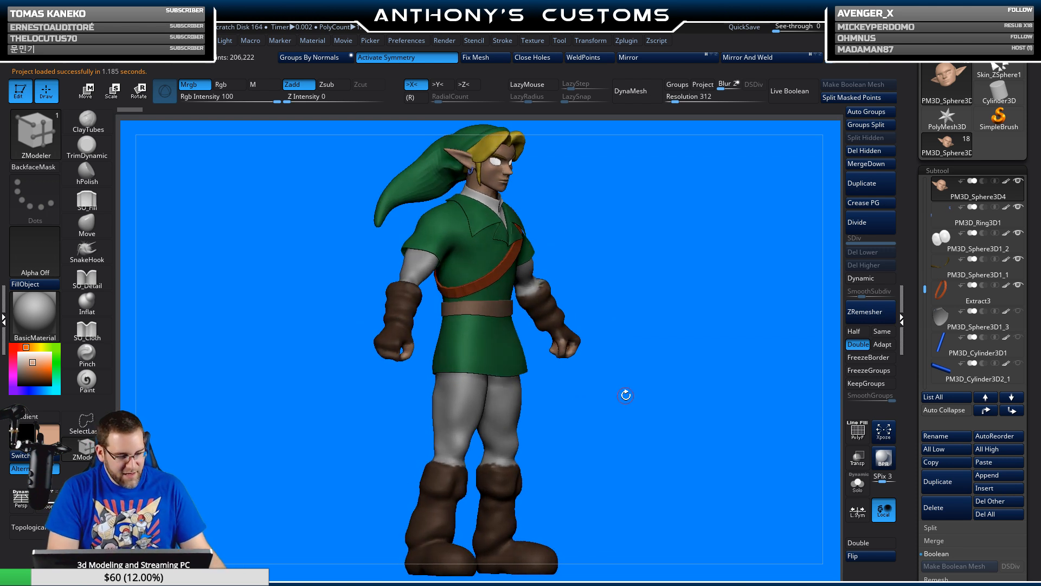
- Browse the saved projects in LightBox and open AFMaster99.ZPR, which holds the pair of ninjato swords
{"action": "key", "text": "comma"}
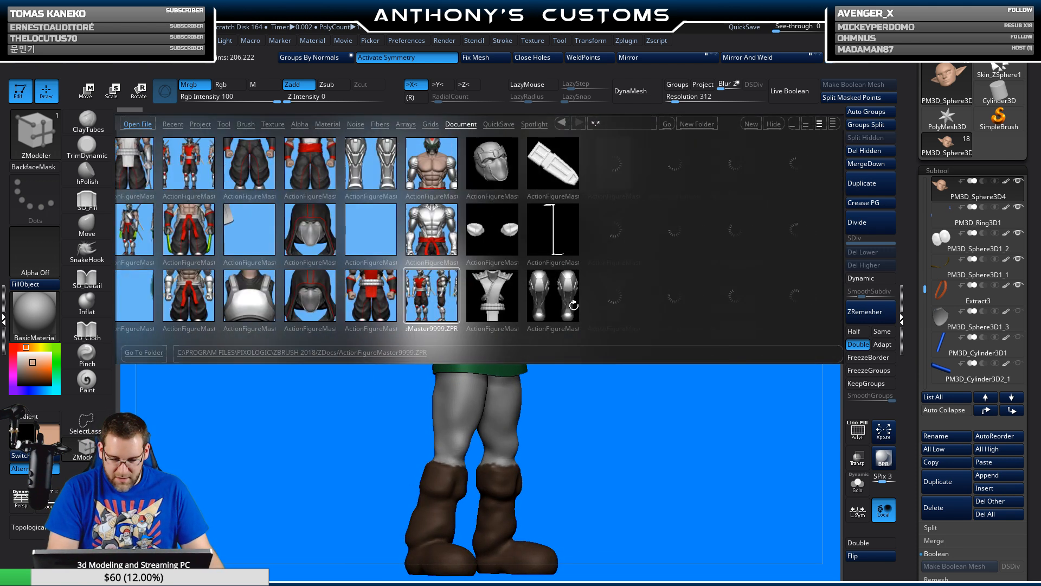
{"action": "left_click_drag", "start_coordinate": [574, 305], "coordinate": [412, 304]}
{"action": "left_click_drag", "start_coordinate": [674, 305], "coordinate": [458, 313]}
{"action": "left_click_drag", "start_coordinate": [447, 314], "coordinate": [659, 322]}
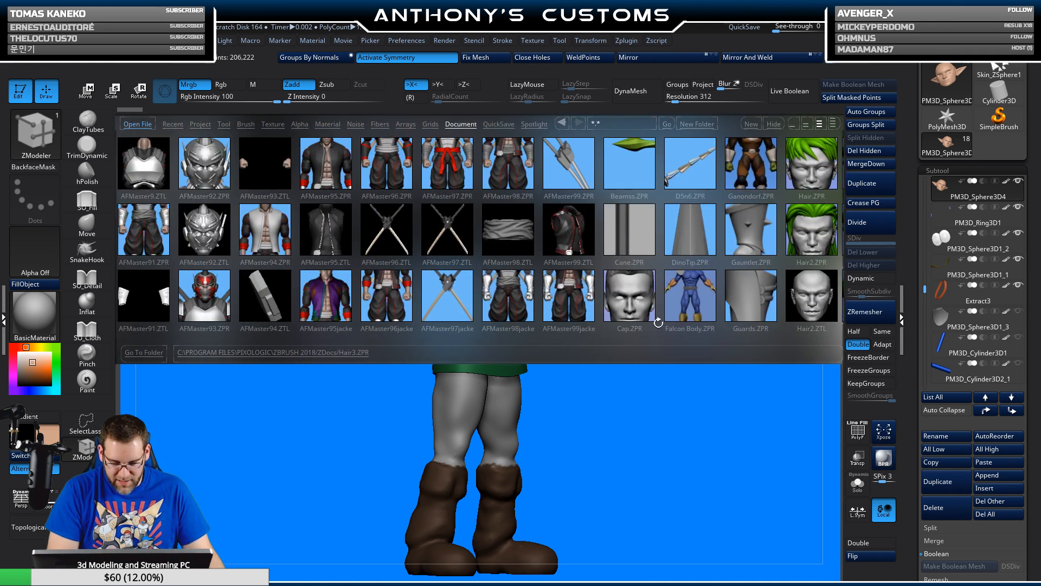
{"action": "double_click", "coordinate": [571, 169]}
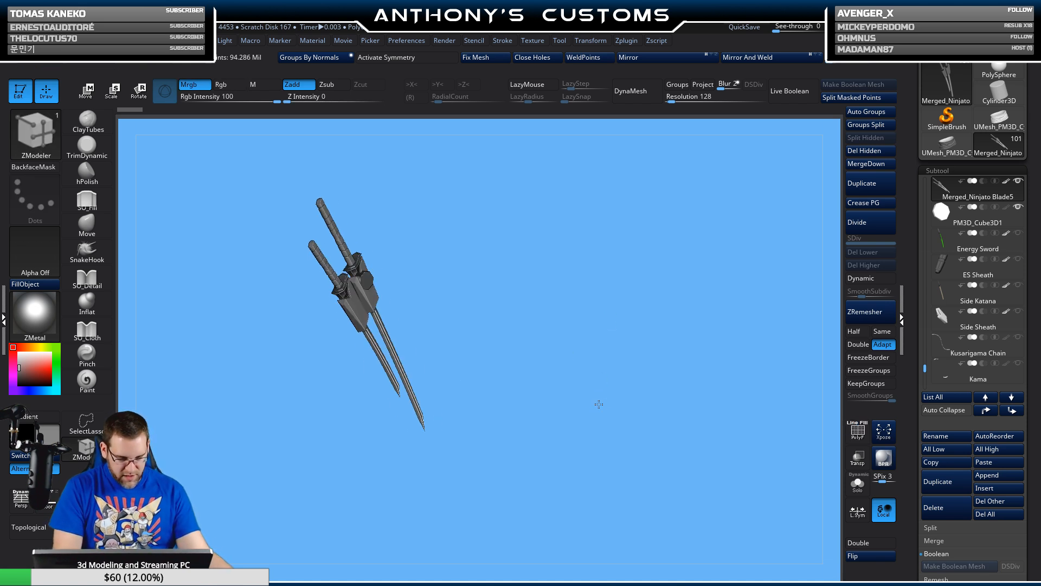
- Examine the handles, sheaths and blades of the merged ninjato swords up close
{"action": "left_click_drag", "start_coordinate": [599, 378], "coordinate": [605, 464], "text": "alt"}
{"action": "left_click_drag", "start_coordinate": [644, 317], "coordinate": [611, 456]}
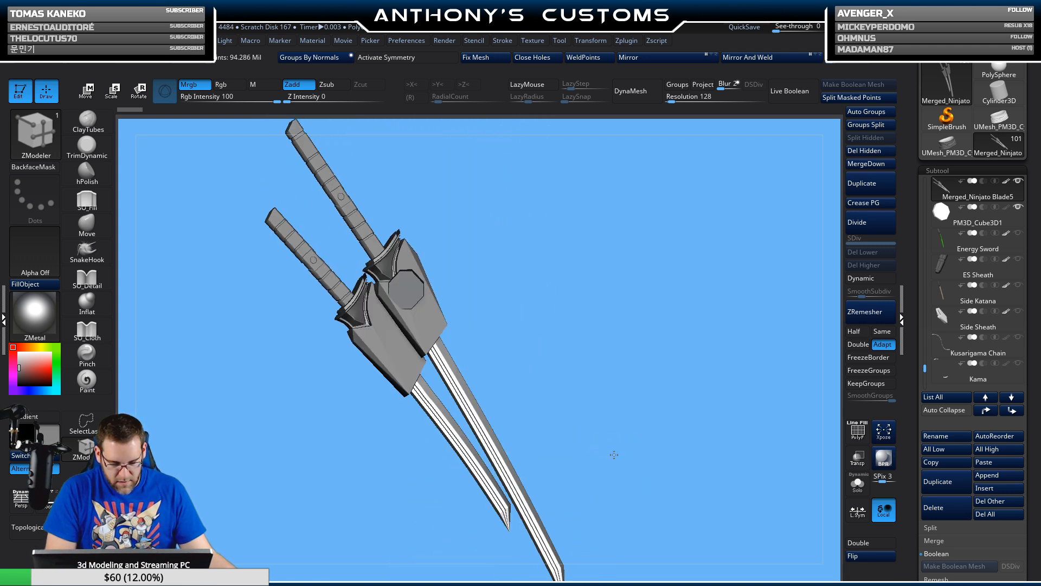
{"action": "left_click_drag", "start_coordinate": [569, 381], "coordinate": [651, 414]}
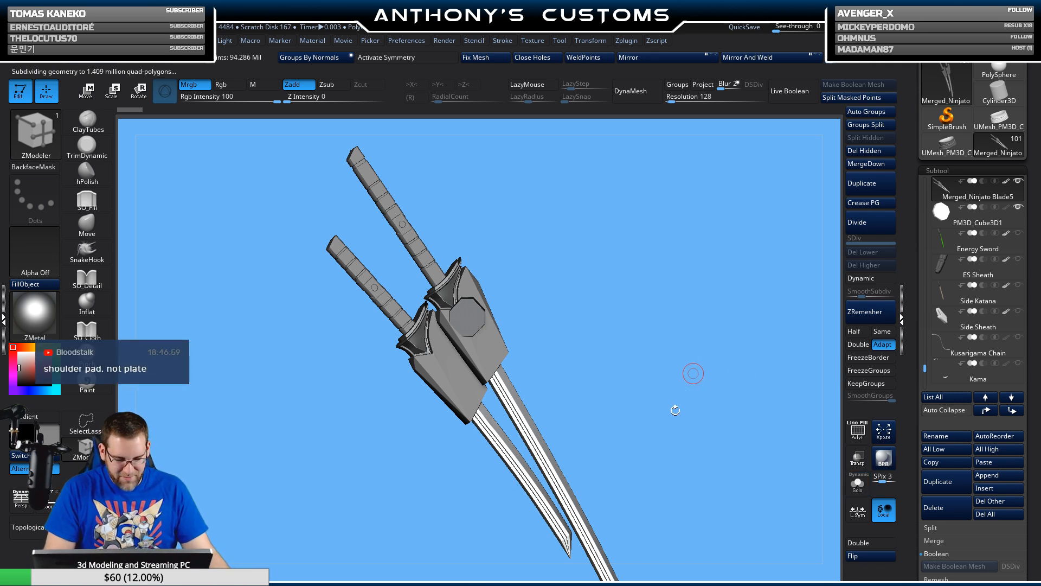
- Select the Cyborg Chest 2 subtool and inspect how the swords mount on its back, using transparency temporarily
{"action": "key", "text": "n"}
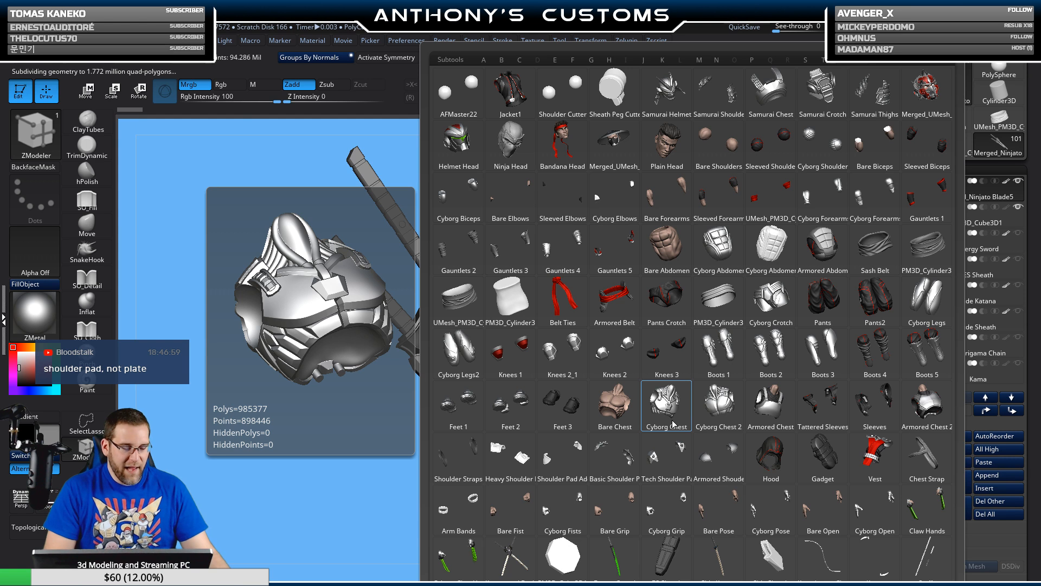
{"action": "left_click", "coordinate": [710, 415]}
{"action": "left_click_drag", "start_coordinate": [693, 372], "coordinate": [675, 520]}
{"action": "left_click_drag", "start_coordinate": [677, 414], "coordinate": [676, 537], "text": "alt"}
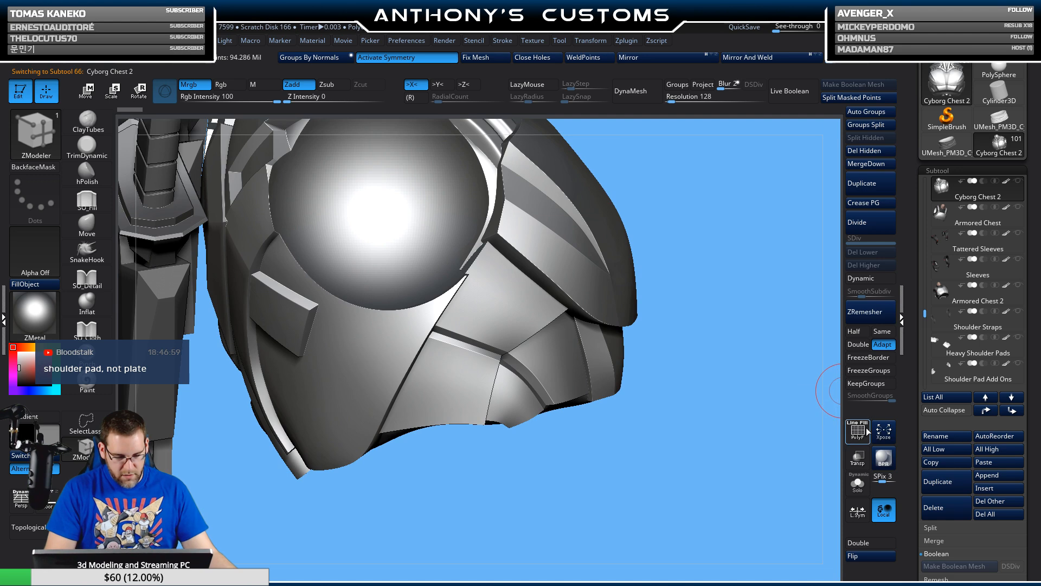
{"action": "left_click", "coordinate": [858, 463]}
{"action": "left_click_drag", "start_coordinate": [709, 450], "coordinate": [715, 388], "text": "alt"}
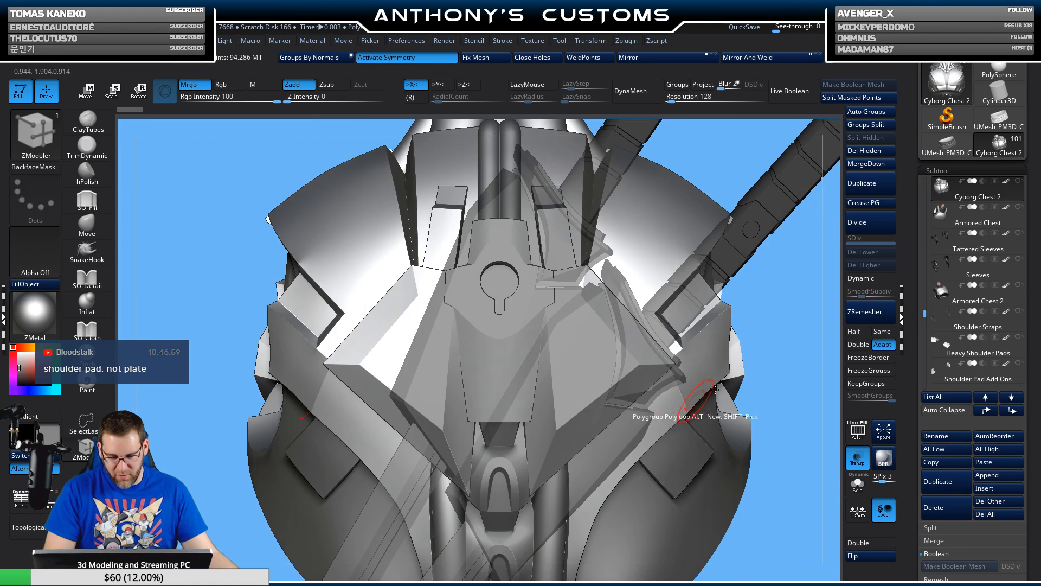
{"action": "left_click", "coordinate": [858, 459]}
{"action": "left_click_drag", "start_coordinate": [793, 453], "coordinate": [709, 448], "text": "alt"}
{"action": "mouse_move", "coordinate": [940, 367]}
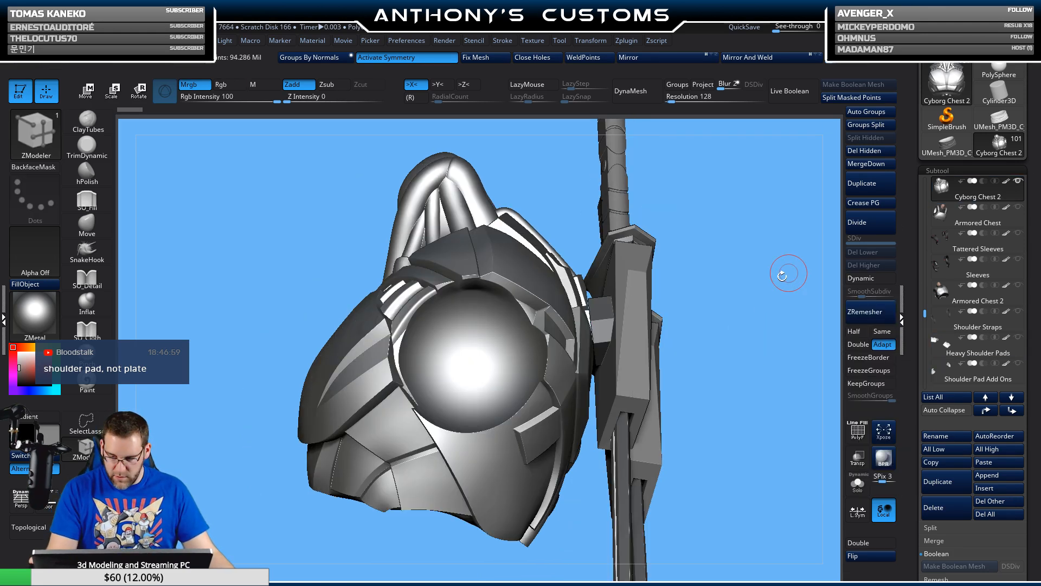
- Hide the Merged_Ninjato Blade5 subtool and select PM3D_Cube3D1 to view the mounting block on the chest's back
{"action": "key", "text": "n"}
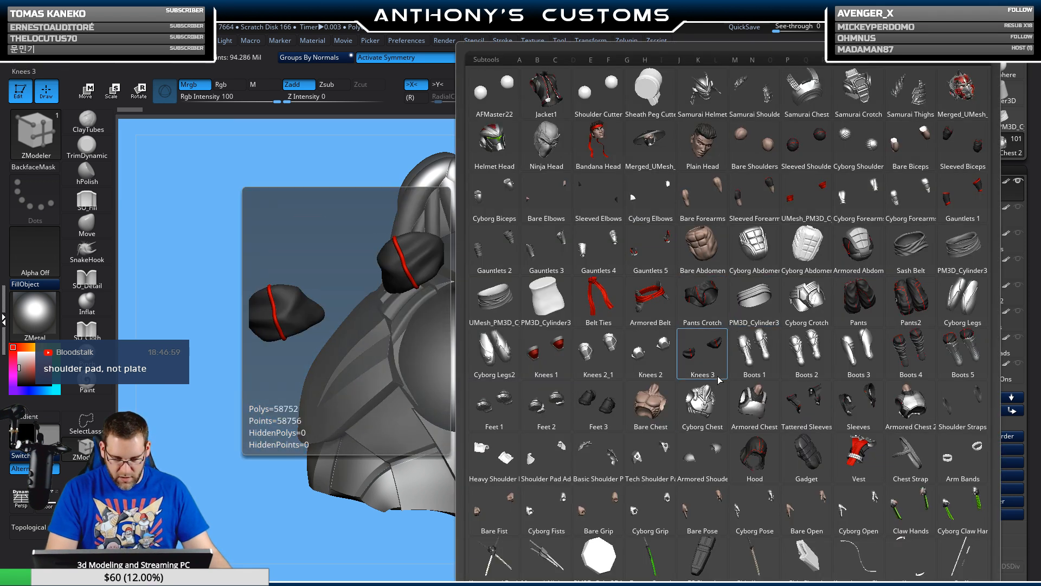
{"action": "left_click", "coordinate": [549, 549]}
{"action": "mouse_move", "coordinate": [1013, 190]}
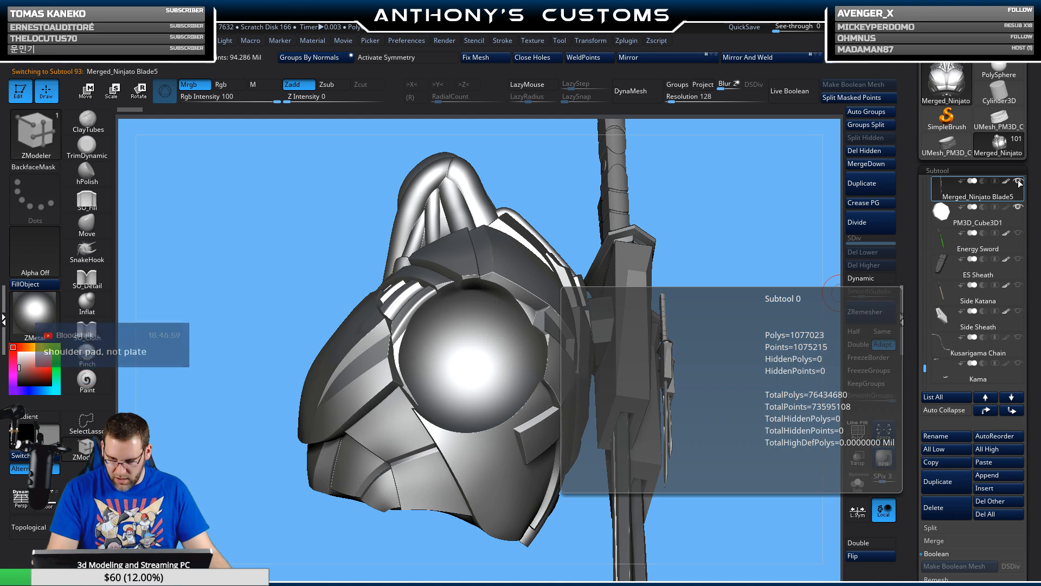
{"action": "left_click", "coordinate": [998, 217]}
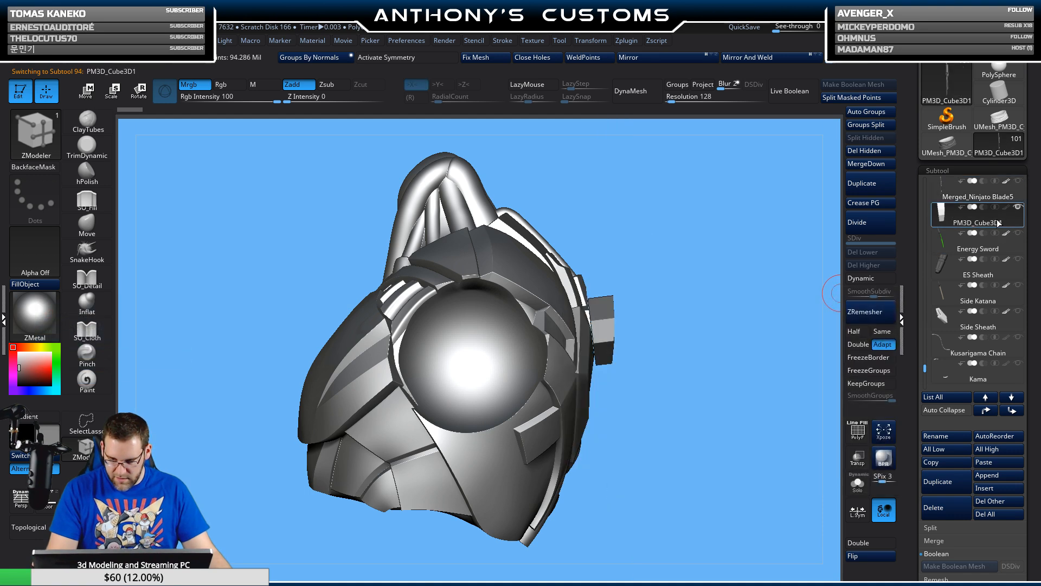
{"action": "mouse_move", "coordinate": [721, 355]}
{"action": "left_mouse_down"}
{"action": "mouse_move", "coordinate": [667, 357]}
{"action": "mouse_move", "coordinate": [709, 349]}
{"action": "mouse_move", "coordinate": [714, 358]}
{"action": "left_mouse_up"}
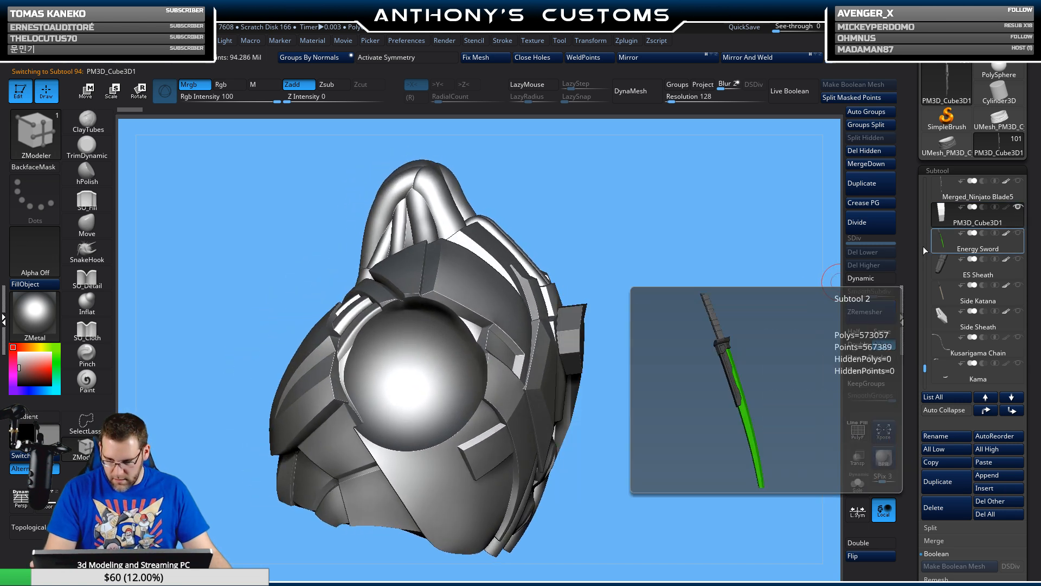
- Select the Katana and Back Sheath2 subtool, isolate it with Solo and view the round peg on the crossed sheaths
{"action": "key", "text": "n"}
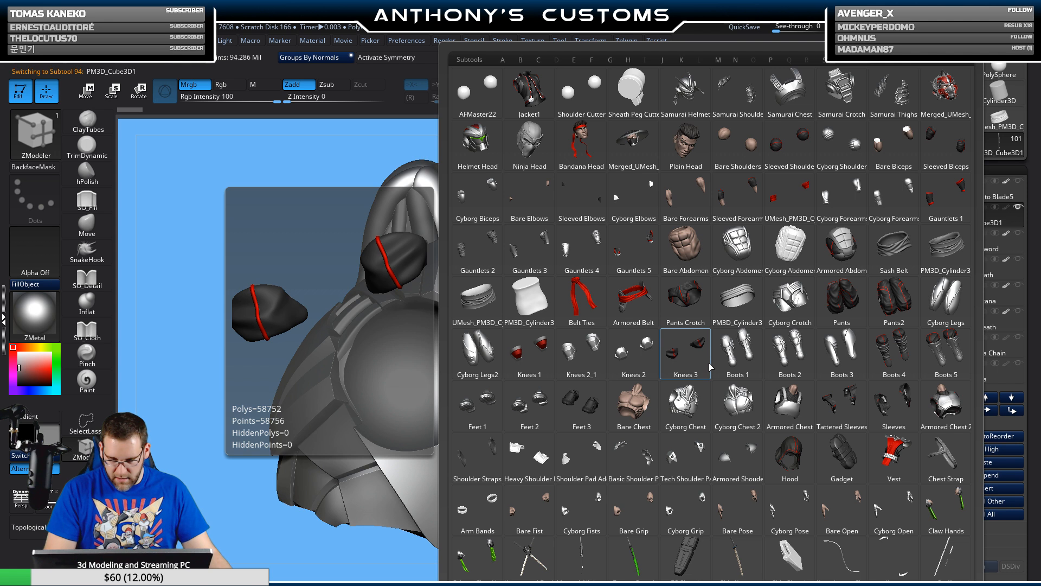
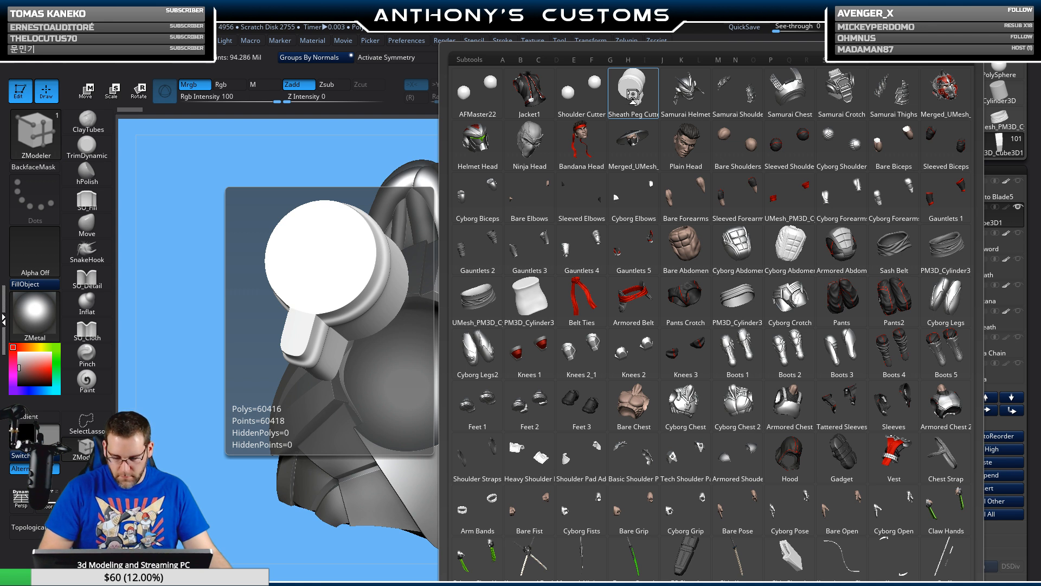
{"action": "left_click", "coordinate": [545, 567]}
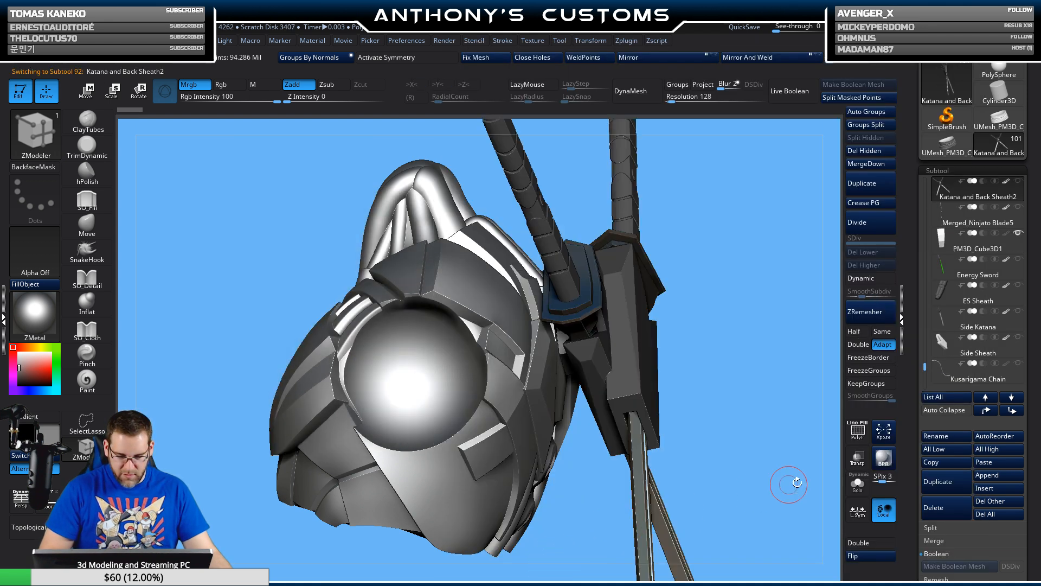
{"action": "left_click", "coordinate": [857, 489]}
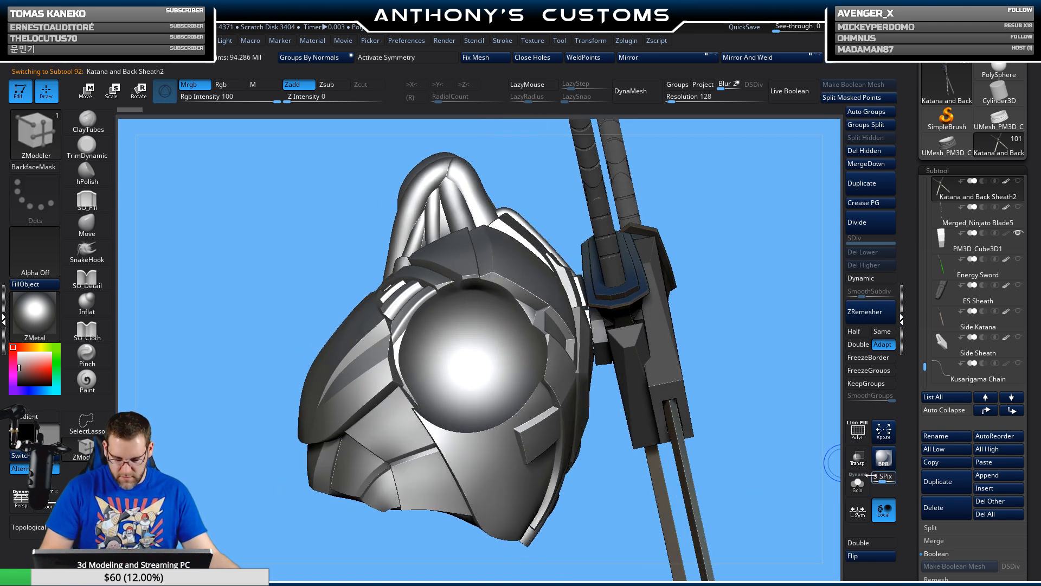
{"action": "left_click_drag", "start_coordinate": [725, 419], "coordinate": [332, 446]}
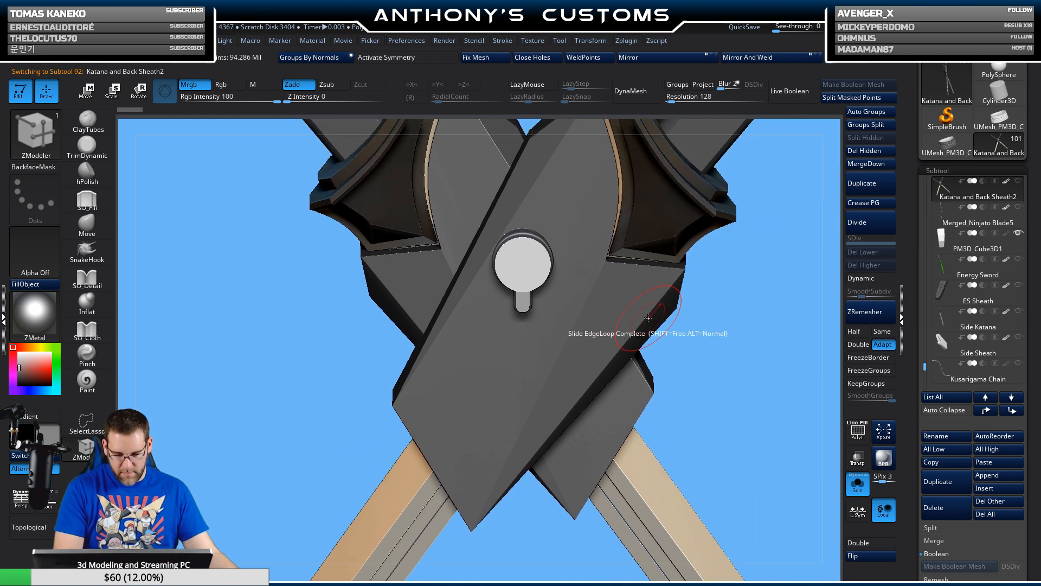
- Duplicate Katana and Back Sheath2 with PolyFrame shown, and delete everything from the copy except the round peg's polygroup
{"action": "key", "text": "shift+f"}
{"action": "left_click_drag", "start_coordinate": [717, 342], "coordinate": [749, 412]}
{"action": "left_click", "coordinate": [946, 481]}
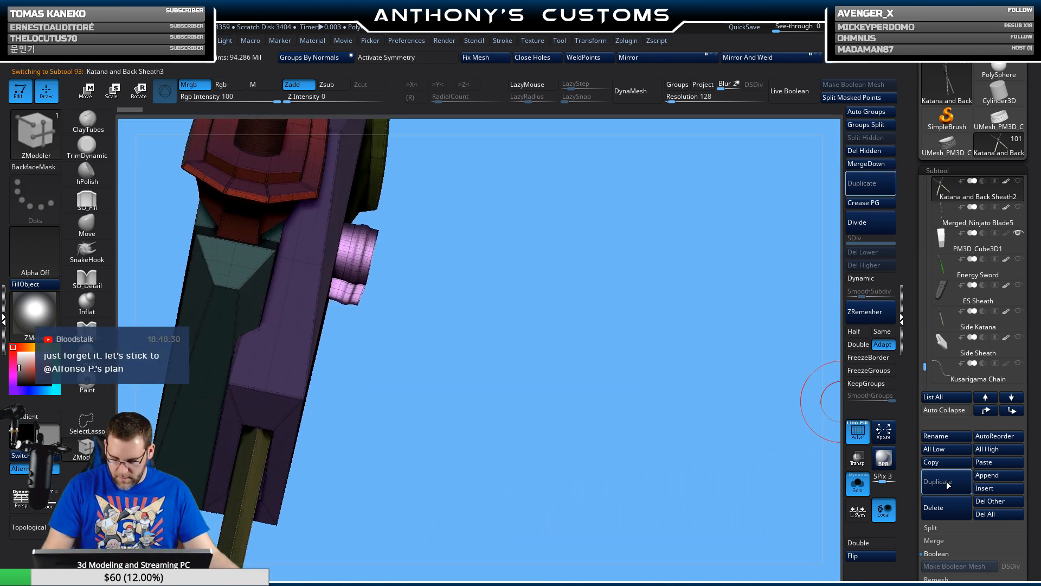
{"action": "key", "text": "ctrl+shift"}
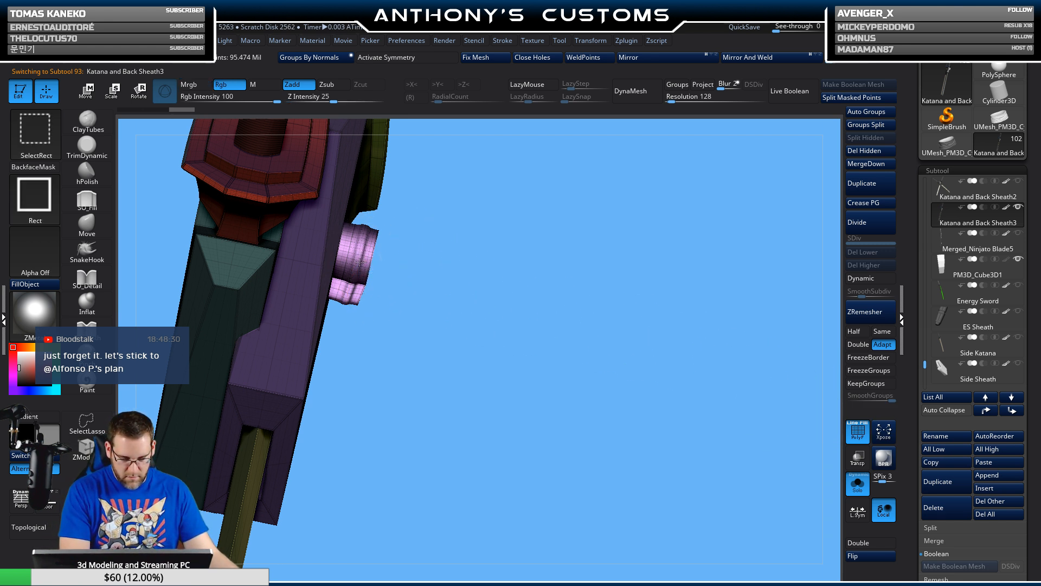
{"action": "left_click", "coordinate": [373, 267], "text": "ctrl+shift"}
{"action": "left_click", "coordinate": [877, 152]}
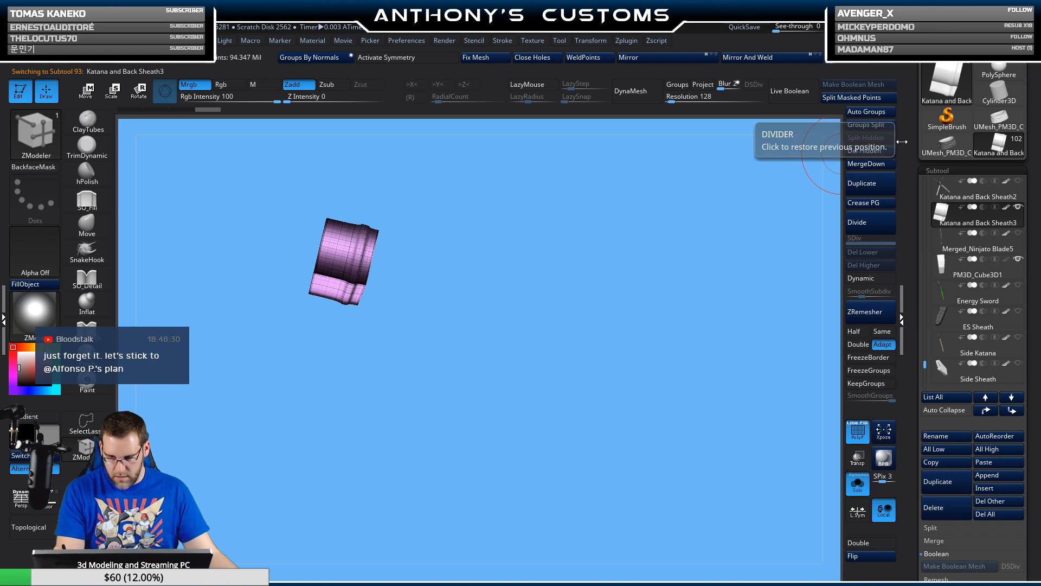
- Rename the duplicated subtool as Peg and turn off Solo to view it against the chest block
{"action": "left_click", "coordinate": [944, 438]}
{"action": "key", "text": "shift"}
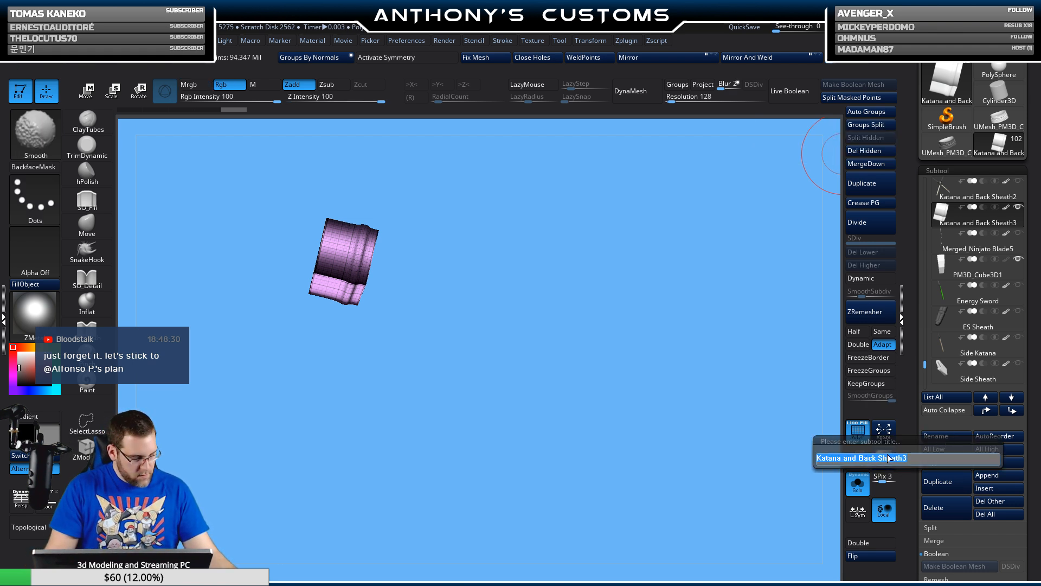
{"action": "type", "text": "Peg"}
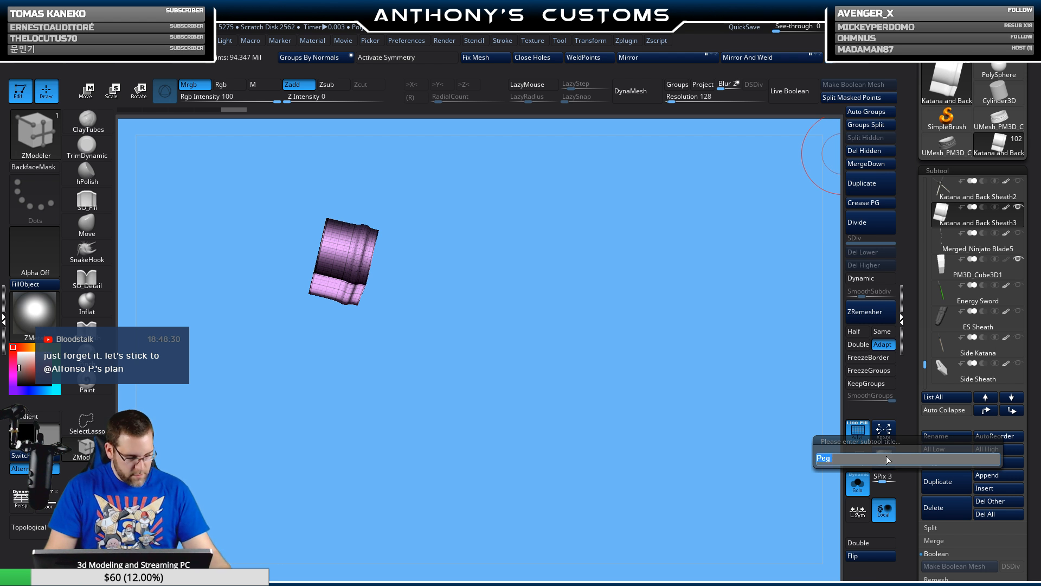
{"action": "key", "text": "Return"}
{"action": "mouse_move", "coordinate": [678, 426]}
{"action": "left_mouse_down"}
{"action": "mouse_move", "coordinate": [712, 460]}
{"action": "mouse_move", "coordinate": [709, 472]}
{"action": "mouse_move", "coordinate": [658, 472]}
{"action": "mouse_move", "coordinate": [701, 461]}
{"action": "left_mouse_up"}
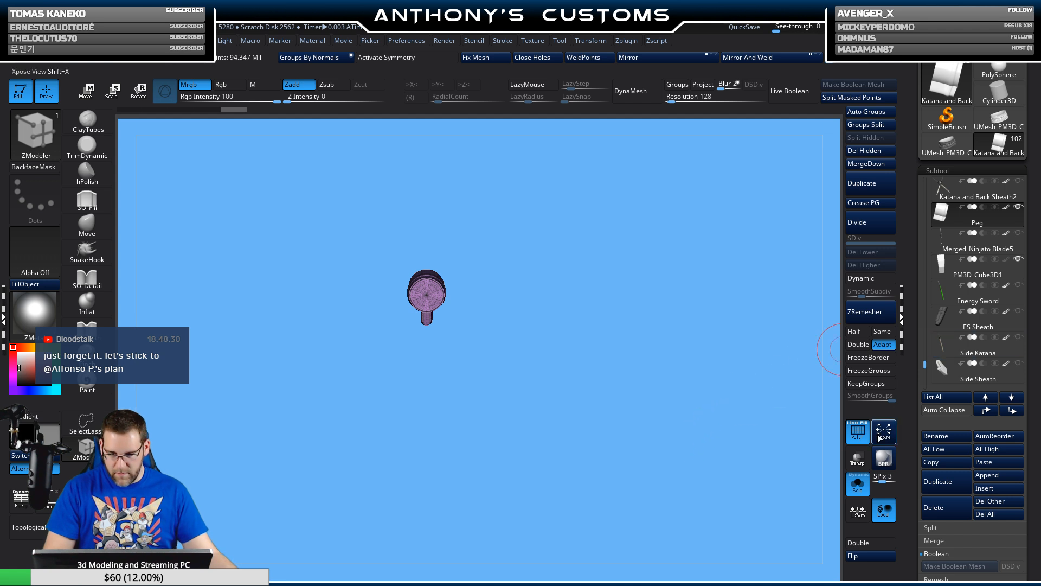
{"action": "left_click", "coordinate": [858, 483]}
{"action": "left_click_drag", "start_coordinate": [759, 480], "coordinate": [830, 358]}
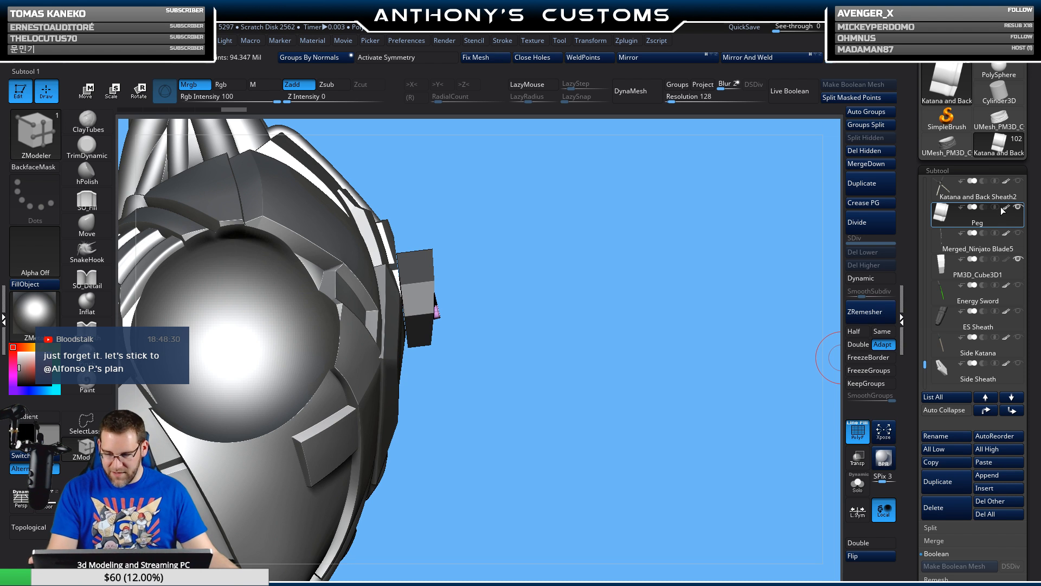
- Move the Peg subtool up the subtool list until it sits directly above Feet 1
{"action": "scroll", "coordinate": [942, 316], "scroll_direction": "up", "scroll_amount": 5}
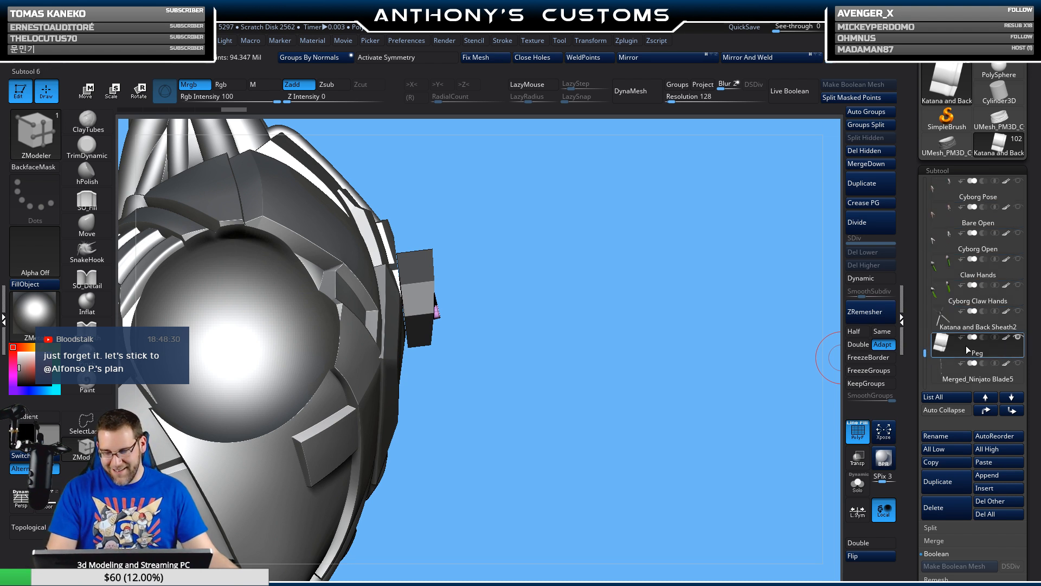
{"action": "left_click", "coordinate": [986, 410]}
{"action": "left_click", "coordinate": [987, 410]}
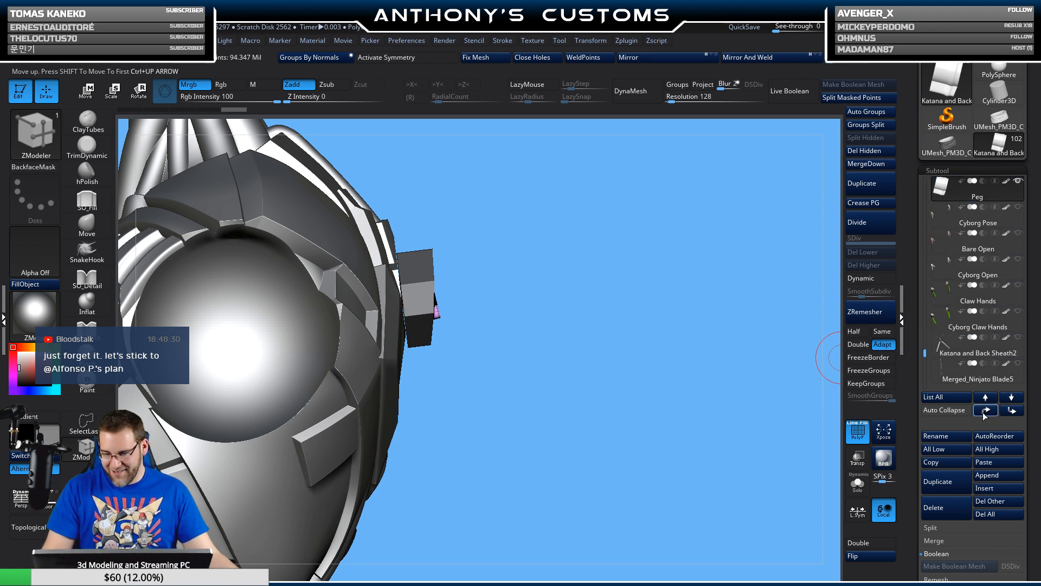
{"action": "left_click", "coordinate": [986, 410]}
{"action": "left_click", "coordinate": [986, 411]}
{"action": "left_click", "coordinate": [986, 410]}
{"action": "left_click", "coordinate": [986, 410]}
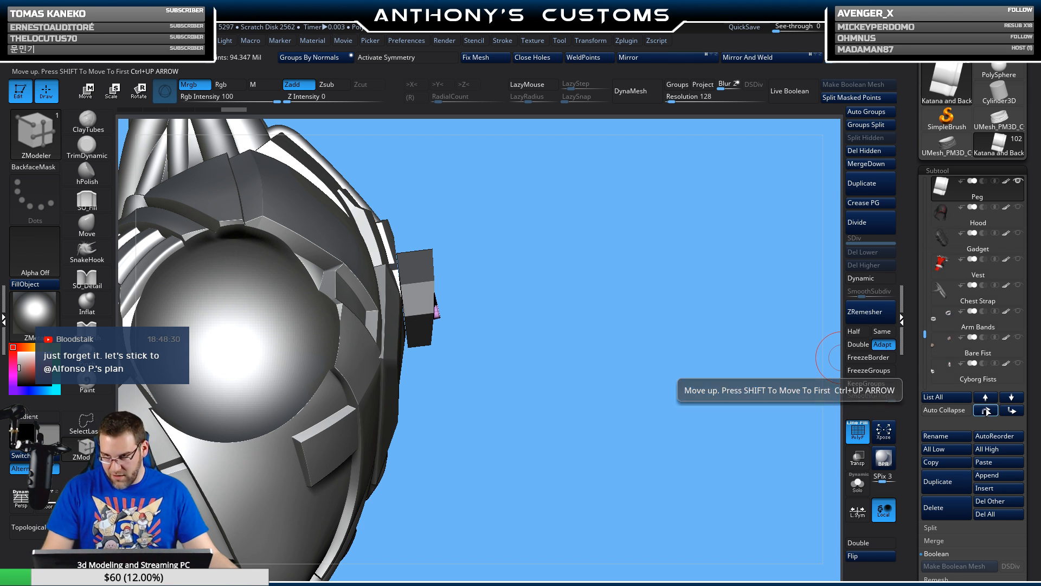
{"action": "left_click", "coordinate": [987, 411]}
{"action": "left_click", "coordinate": [986, 411]}
{"action": "left_click", "coordinate": [987, 411]}
{"action": "left_click", "coordinate": [986, 410]}
{"action": "left_click", "coordinate": [986, 410]}
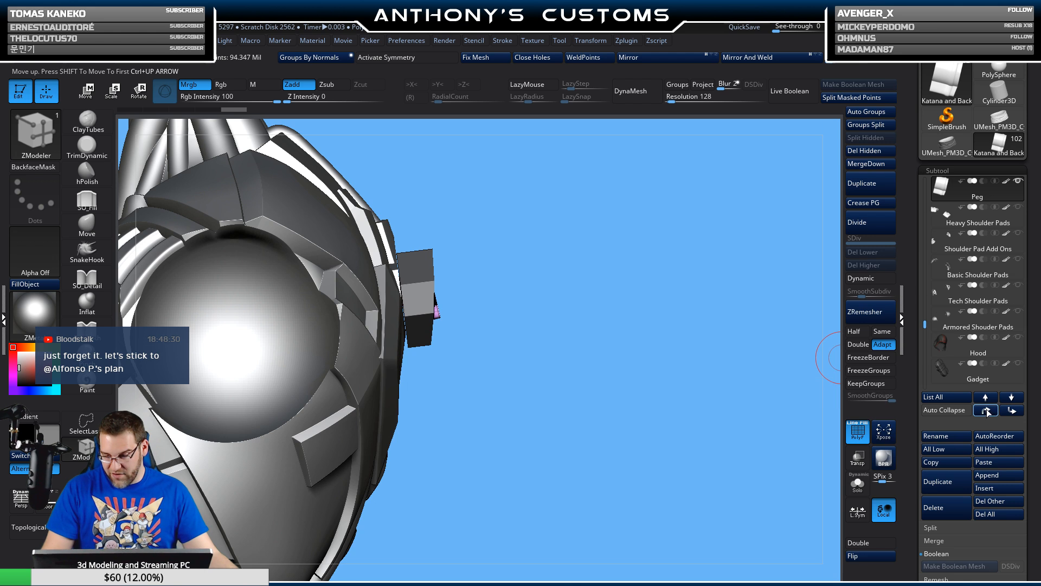
{"action": "left_click", "coordinate": [986, 411]}
{"action": "left_click", "coordinate": [986, 410]}
{"action": "left_click", "coordinate": [986, 410]}
{"action": "left_click", "coordinate": [986, 410]}
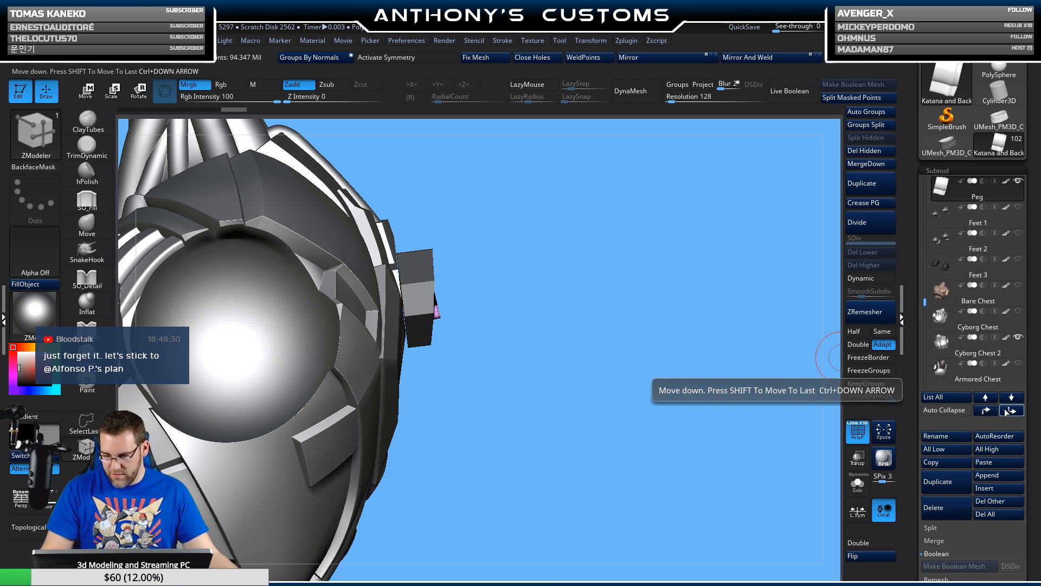
{"action": "key", "text": "n"}
{"action": "key", "text": "Escape"}
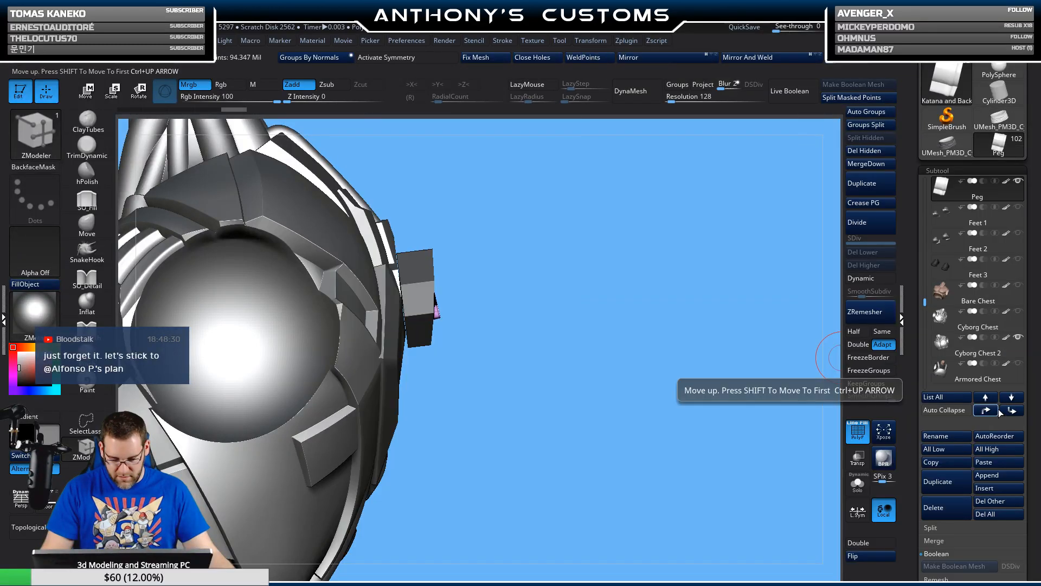
- Send the Peg subtool toward the end of the list, and raise it until it sits directly above Merged_Ninjato Blade5
{"action": "left_click", "coordinate": [1013, 410], "text": "shift"}
{"action": "left_click", "coordinate": [986, 410]}
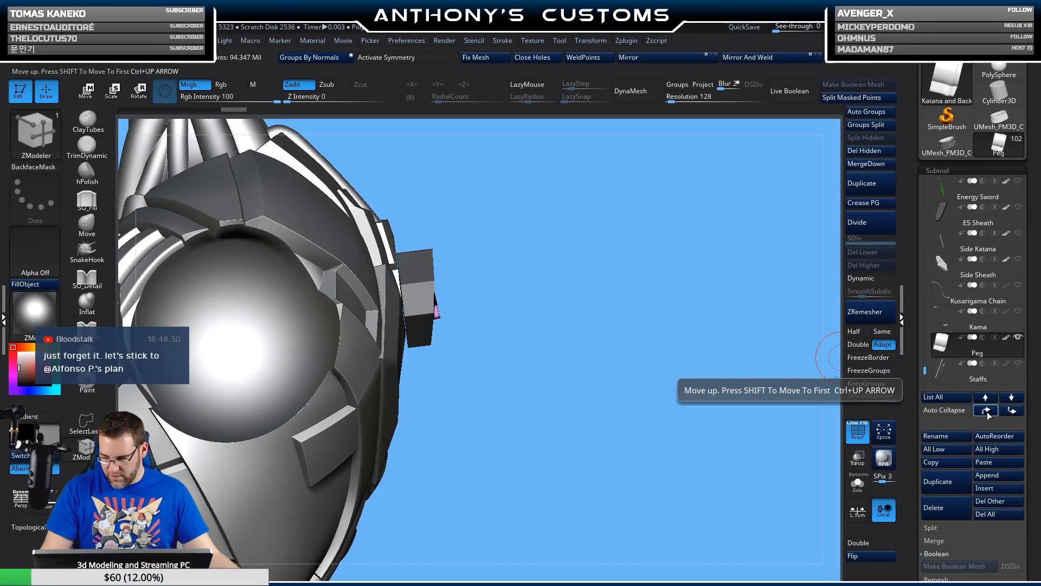
{"action": "left_click", "coordinate": [987, 415]}
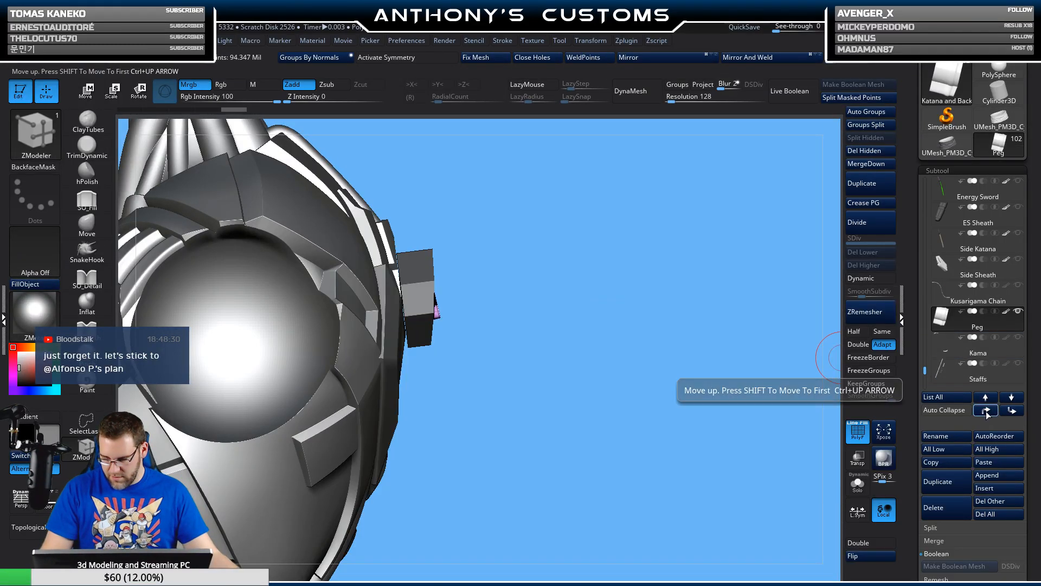
{"action": "left_click", "coordinate": [986, 414]}
{"action": "left_click", "coordinate": [986, 415]}
{"action": "left_click", "coordinate": [986, 415]}
{"action": "left_click", "coordinate": [986, 414]}
{"action": "left_click", "coordinate": [987, 415]}
{"action": "left_click", "coordinate": [985, 415]}
{"action": "left_click", "coordinate": [985, 415]}
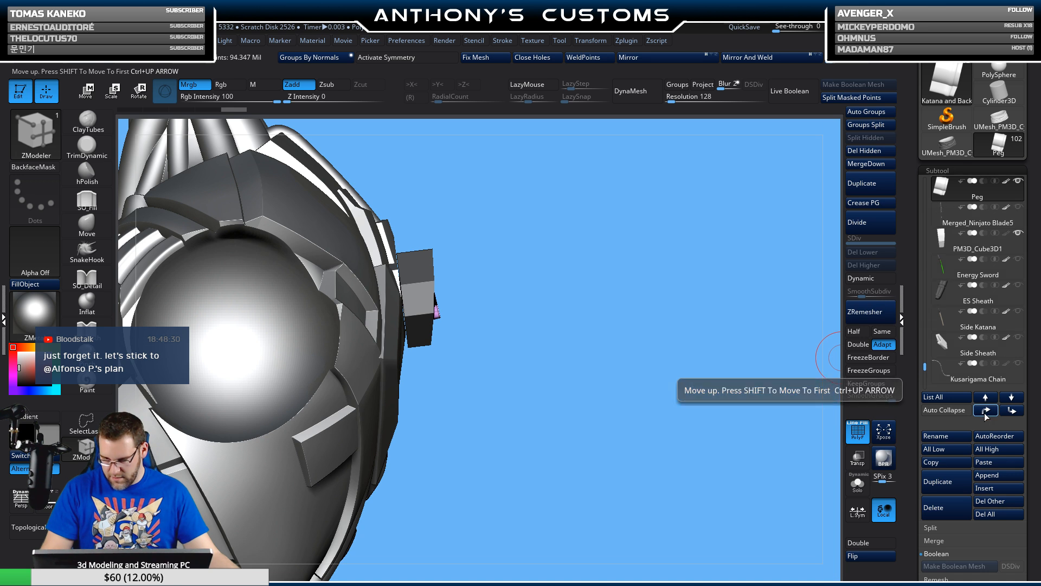
{"action": "mouse_move", "coordinate": [959, 248]}
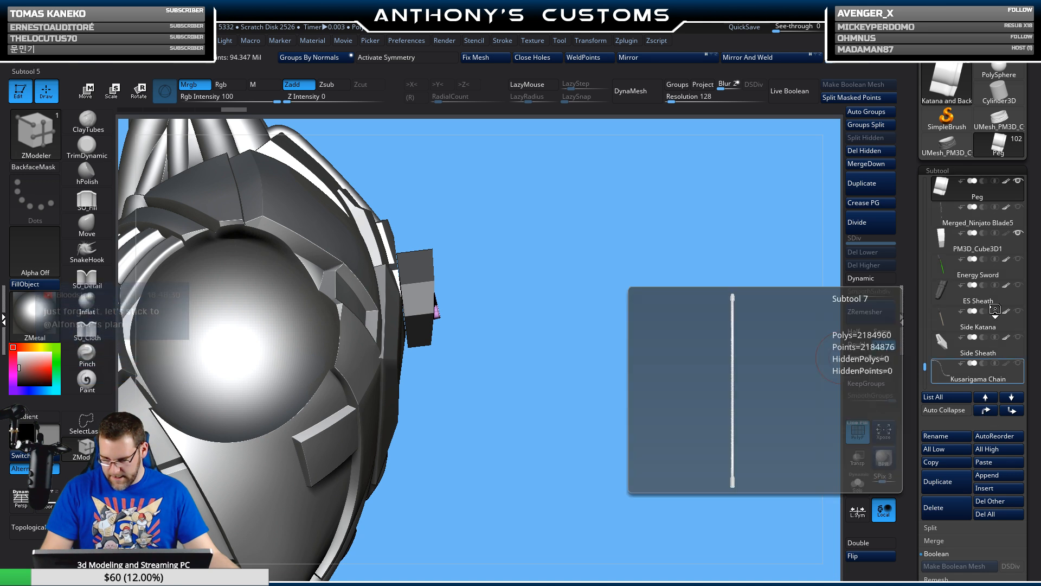
- Move the Peg subtool down the subtool list until it sits directly above PM3D_Cube3D1, and hide PM3D_Cube3D1
{"action": "left_click", "coordinate": [959, 248]}
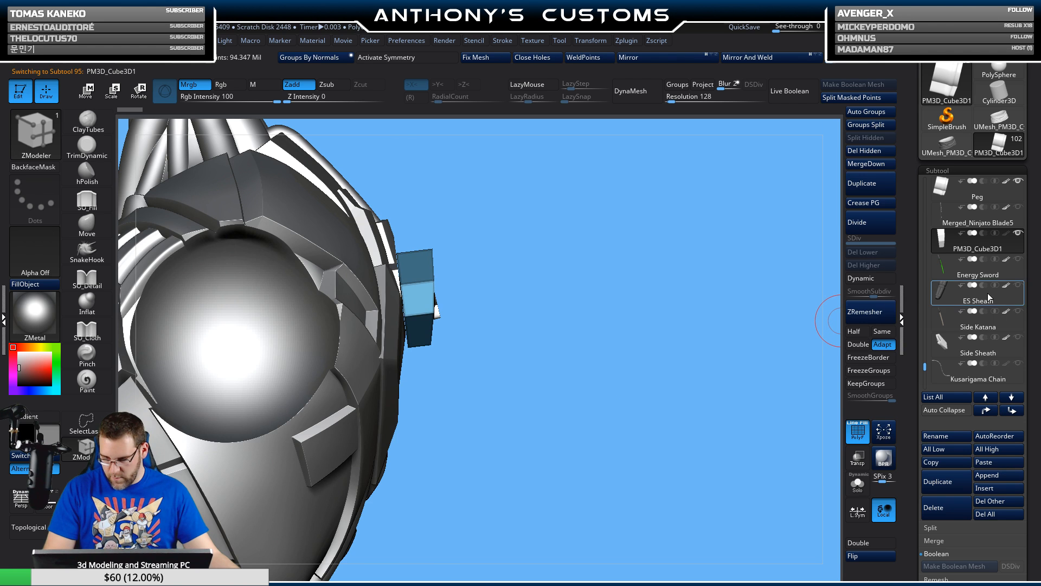
{"action": "left_click", "coordinate": [1012, 412]}
{"action": "left_click", "coordinate": [987, 411]}
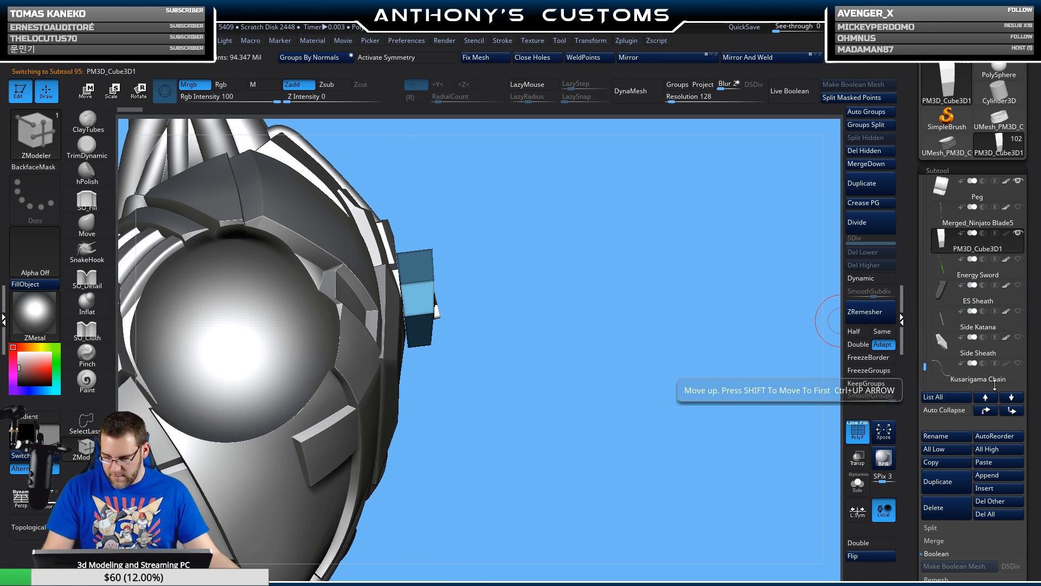
{"action": "left_click", "coordinate": [972, 192]}
{"action": "left_click", "coordinate": [1007, 412]}
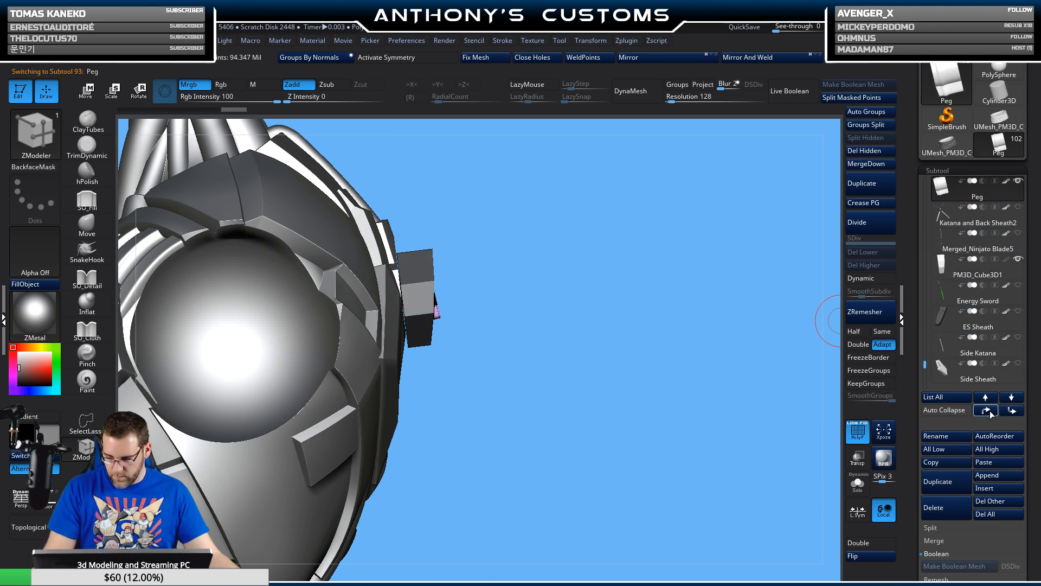
{"action": "left_click", "coordinate": [1012, 412]}
{"action": "left_click", "coordinate": [1012, 411]}
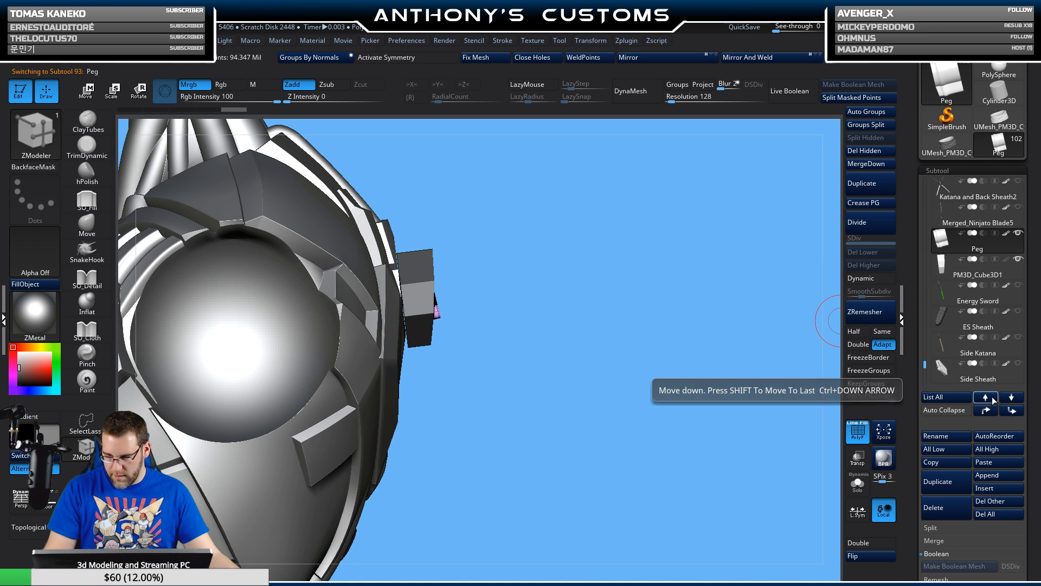
{"action": "left_click", "coordinate": [1018, 260]}
- Move the Peg to line up with the keyhole-shaped slot in the back of the cyborg chest
{"action": "left_click_drag", "start_coordinate": [730, 353], "coordinate": [665, 371]}
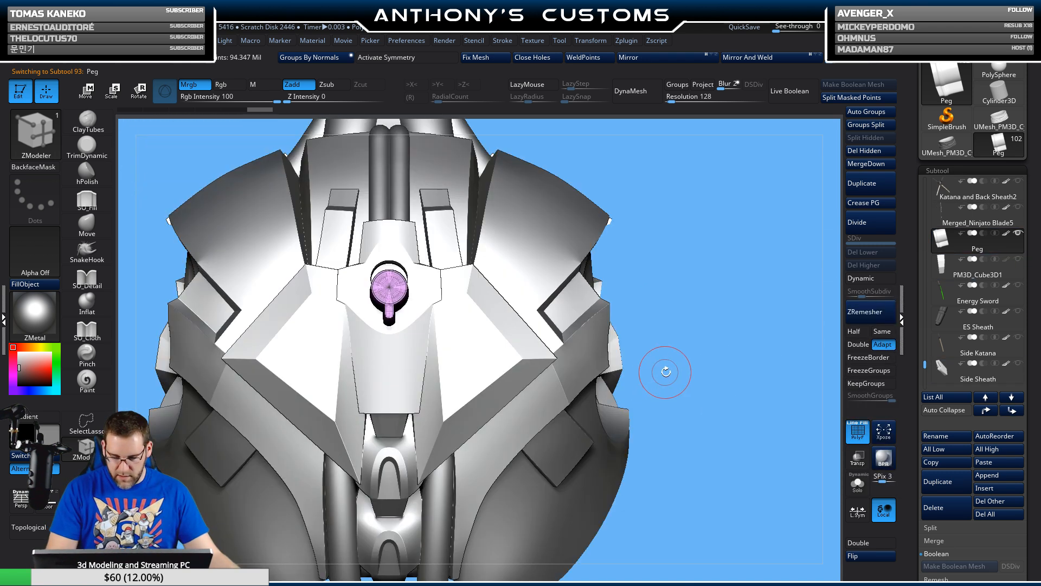
{"action": "left_click_drag", "start_coordinate": [716, 297], "coordinate": [727, 500], "text": "alt"}
{"action": "left_click_drag", "start_coordinate": [569, 378], "coordinate": [668, 432], "text": "alt"}
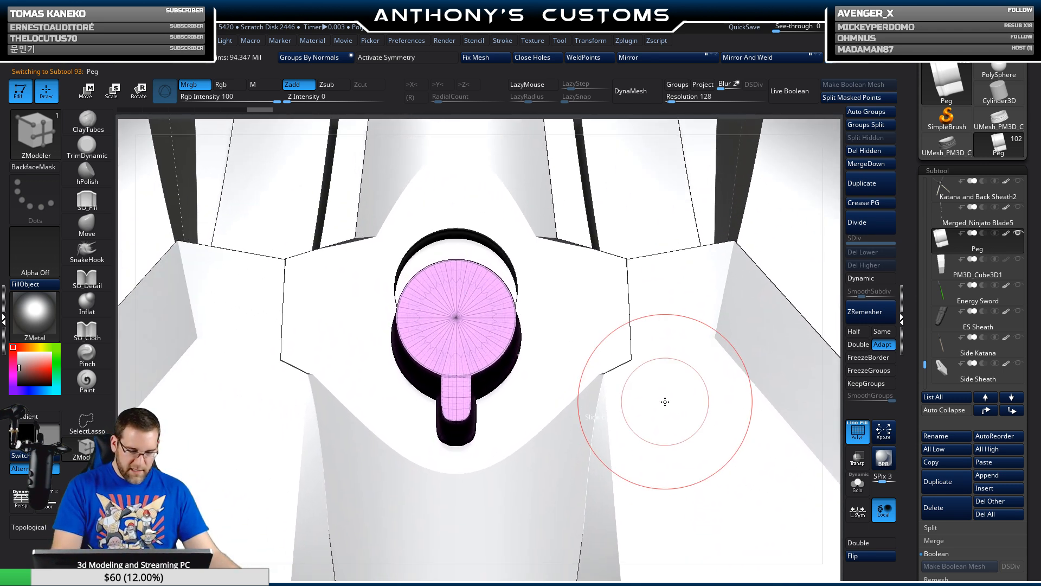
{"action": "key", "text": "w"}
{"action": "mouse_move", "coordinate": [595, 415]}
{"action": "left_mouse_down", "text": "alt"}
{"action": "mouse_move", "coordinate": [578, 440]}
{"action": "mouse_move", "coordinate": [523, 357]}
{"action": "mouse_move", "coordinate": [569, 347]}
{"action": "mouse_move", "coordinate": [589, 358]}
{"action": "mouse_move", "coordinate": [591, 348]}
{"action": "left_mouse_up", "text": "alt"}
{"action": "left_click", "coordinate": [444, 379], "text": "alt"}
{"action": "left_click_drag", "start_coordinate": [590, 443], "coordinate": [584, 417]}
{"action": "right_click_drag", "start_coordinate": [591, 417], "coordinate": [562, 410]}
{"action": "left_click_drag", "start_coordinate": [578, 411], "coordinate": [578, 386]}
{"action": "left_click_drag", "start_coordinate": [600, 322], "coordinate": [551, 353]}
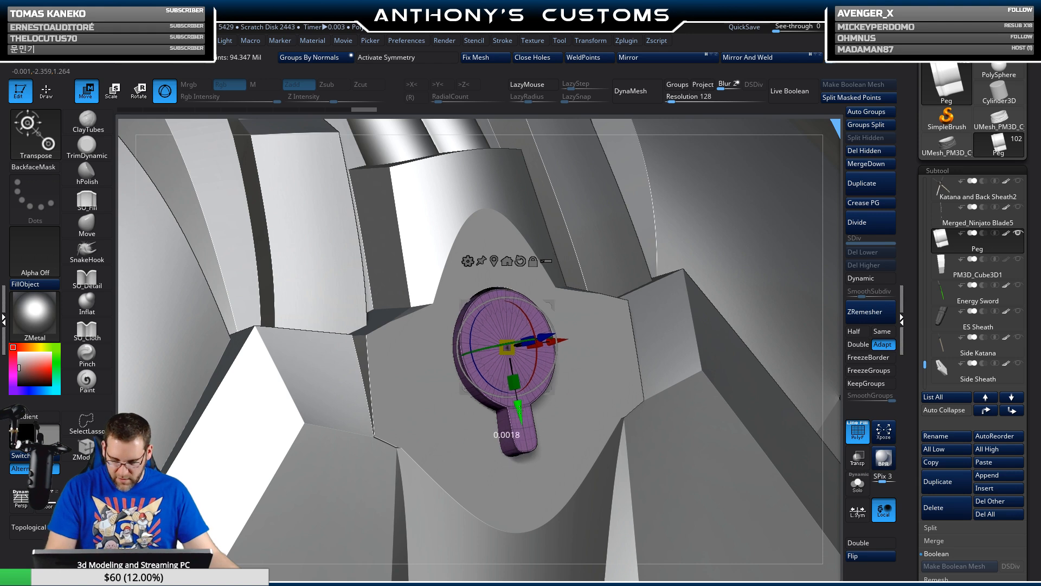
{"action": "left_click_drag", "start_coordinate": [749, 266], "coordinate": [627, 327]}
- Flip the normals of Cyborg Chest 2 to see inside its slot, and reselect the Peg in a side view
{"action": "left_click", "coordinate": [628, 327], "text": "alt"}
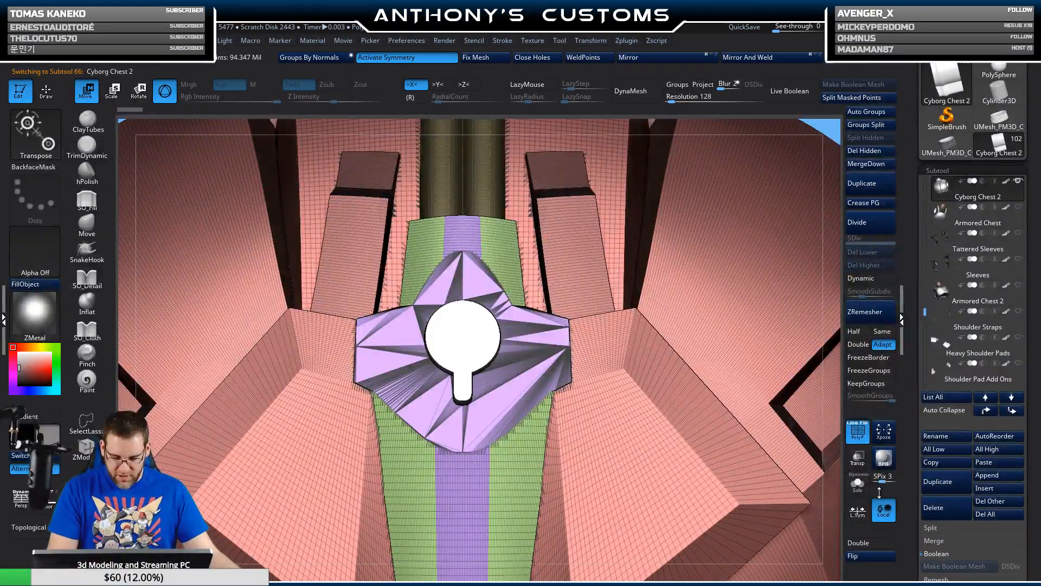
{"action": "left_click", "coordinate": [866, 557]}
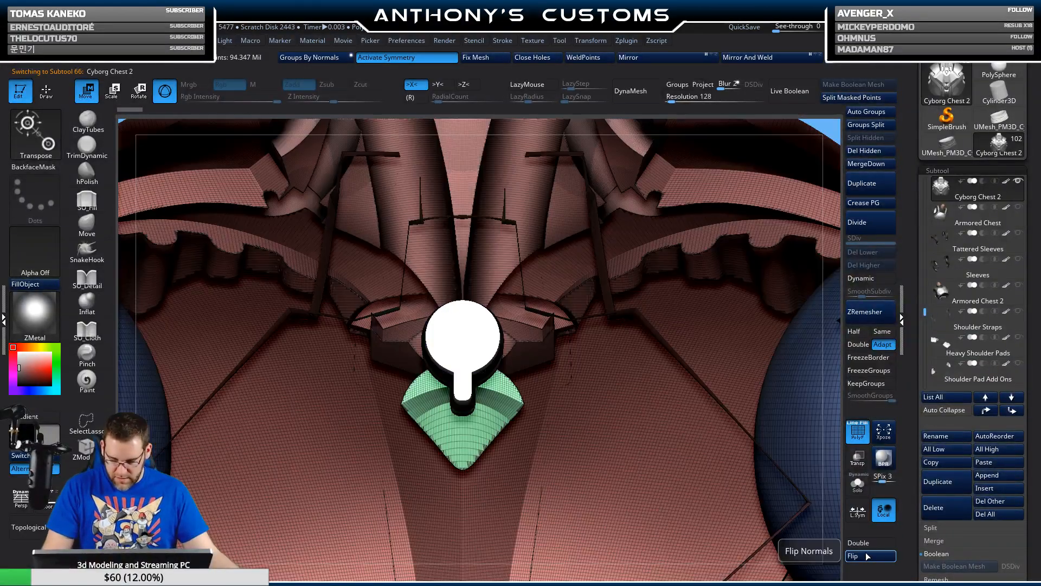
{"action": "left_click", "coordinate": [469, 354], "text": "alt"}
{"action": "right_click_drag", "start_coordinate": [471, 353], "coordinate": [664, 320]}
{"action": "right_click_drag", "start_coordinate": [703, 274], "coordinate": [696, 316], "text": "ctrl"}
- Shift the Peg slightly outward along its depth axis to adjust how far it sits in the chest slot
{"action": "left_click_drag", "start_coordinate": [621, 313], "coordinate": [666, 301]}
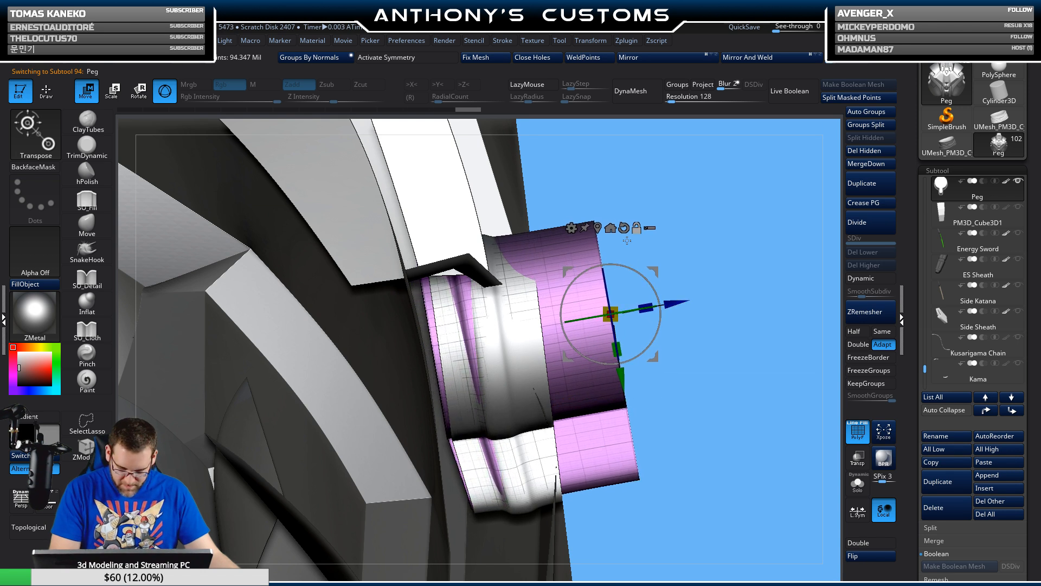
{"action": "left_click", "coordinate": [597, 228], "text": "alt"}
{"action": "left_click_drag", "start_coordinate": [577, 363], "coordinate": [592, 355]}
{"action": "left_click_drag", "start_coordinate": [543, 423], "coordinate": [543, 425]}
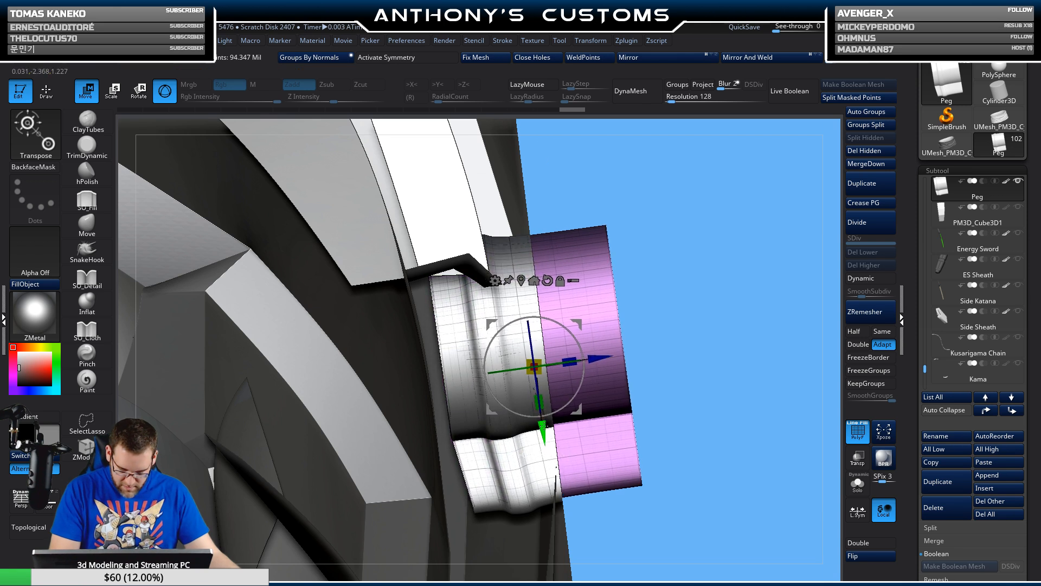
{"action": "mouse_move", "coordinate": [747, 344]}
{"action": "left_mouse_down"}
{"action": "mouse_move", "coordinate": [659, 347]}
{"action": "mouse_move", "coordinate": [753, 340]}
{"action": "left_mouse_up"}
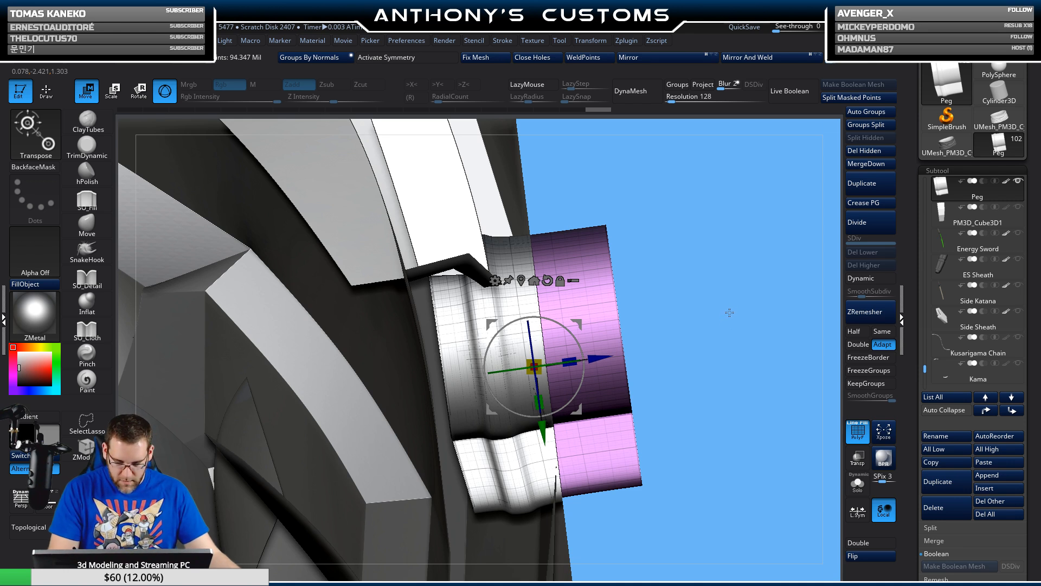
- Insert an edge loop around the Peg with ZModeler, right where it emerges from the chest's back surface
{"action": "left_click_drag", "start_coordinate": [714, 325], "coordinate": [712, 425], "text": "alt"}
{"action": "left_click_drag", "start_coordinate": [759, 273], "coordinate": [729, 257], "text": "alt"}
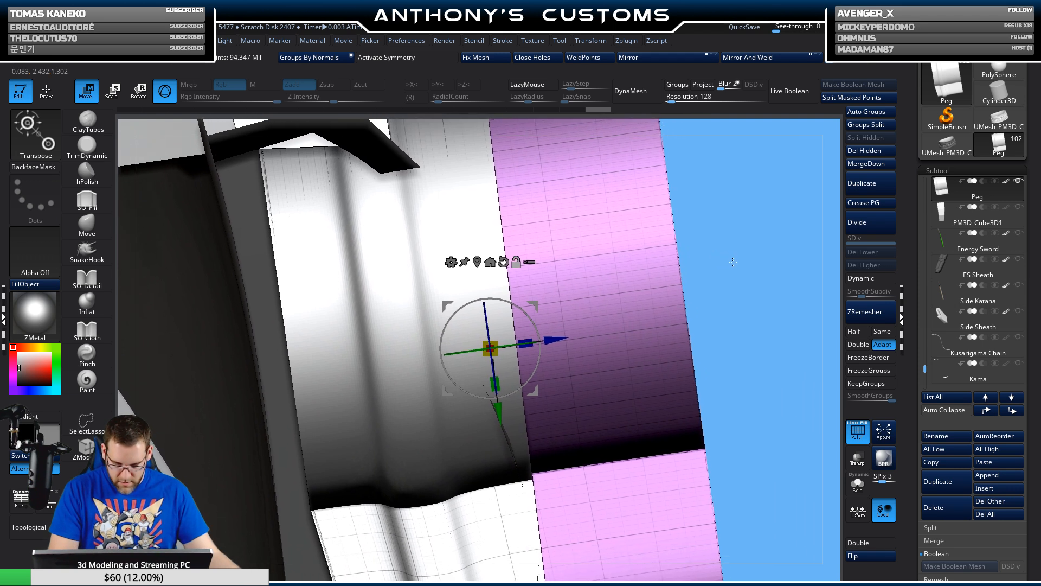
{"action": "key", "text": "q"}
{"action": "left_click", "coordinate": [85, 448]}
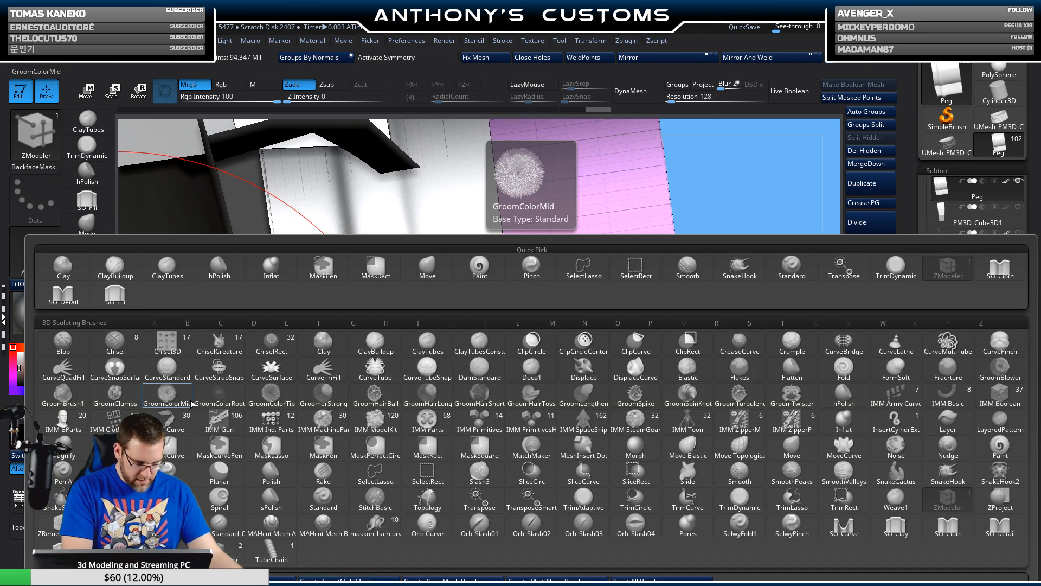
{"action": "right_click_drag", "start_coordinate": [521, 351], "coordinate": [517, 505], "text": "ctrl"}
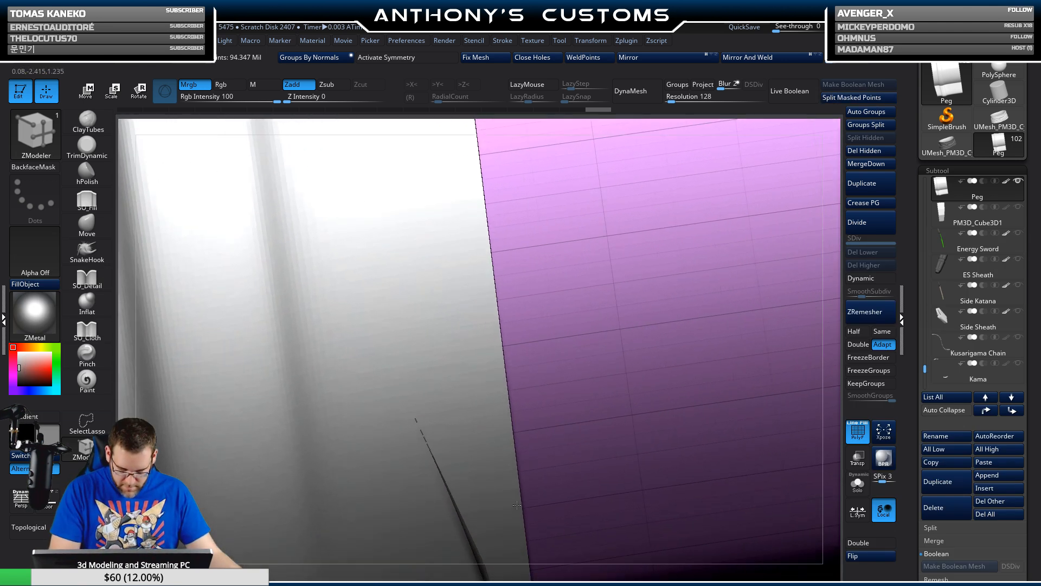
{"action": "left_click", "coordinate": [512, 346]}
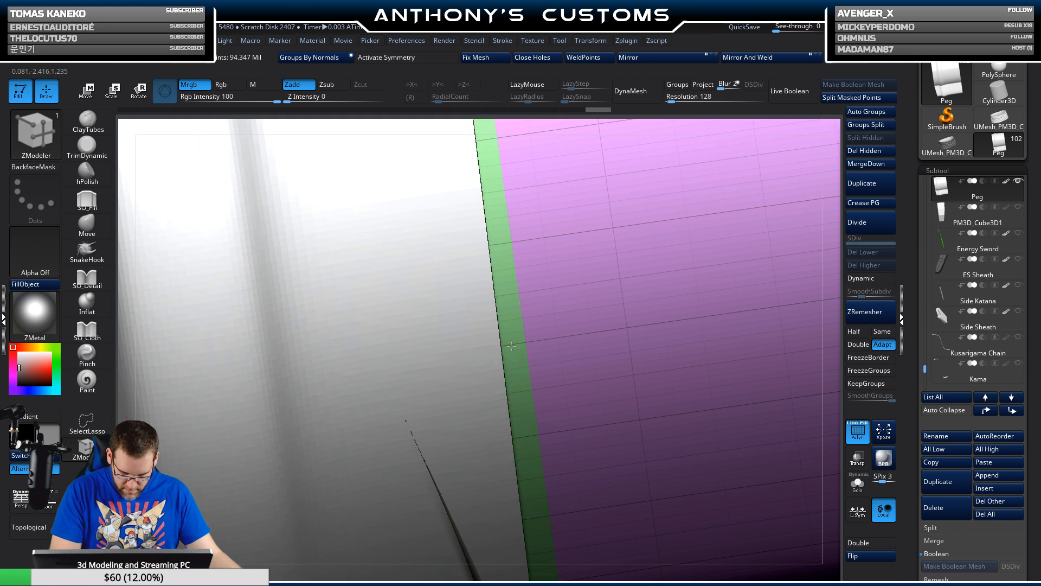
{"action": "right_click_drag", "start_coordinate": [511, 347], "coordinate": [417, 116], "text": "ctrl"}
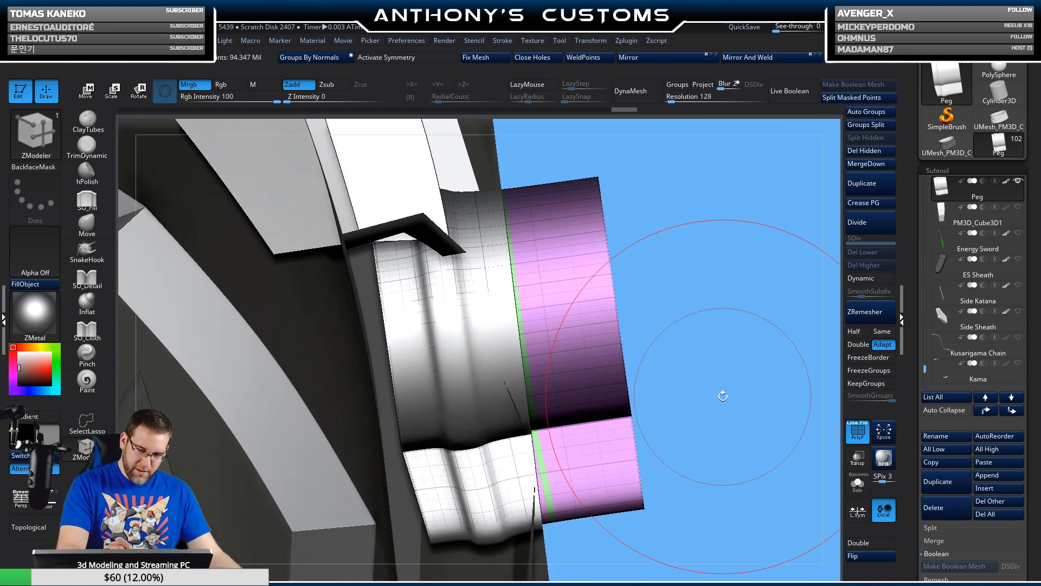
{"action": "right_click_drag", "start_coordinate": [723, 393], "coordinate": [709, 372], "text": "alt"}
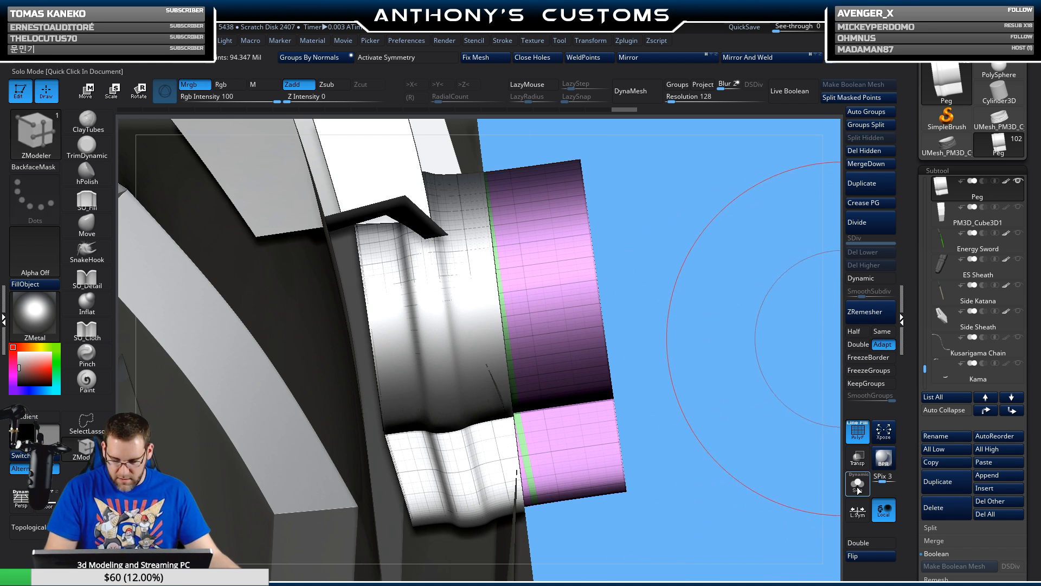
- Inspect the Peg in and out of Solo mode, and regroup its surface into a single polygroup
{"action": "left_click", "coordinate": [858, 489]}
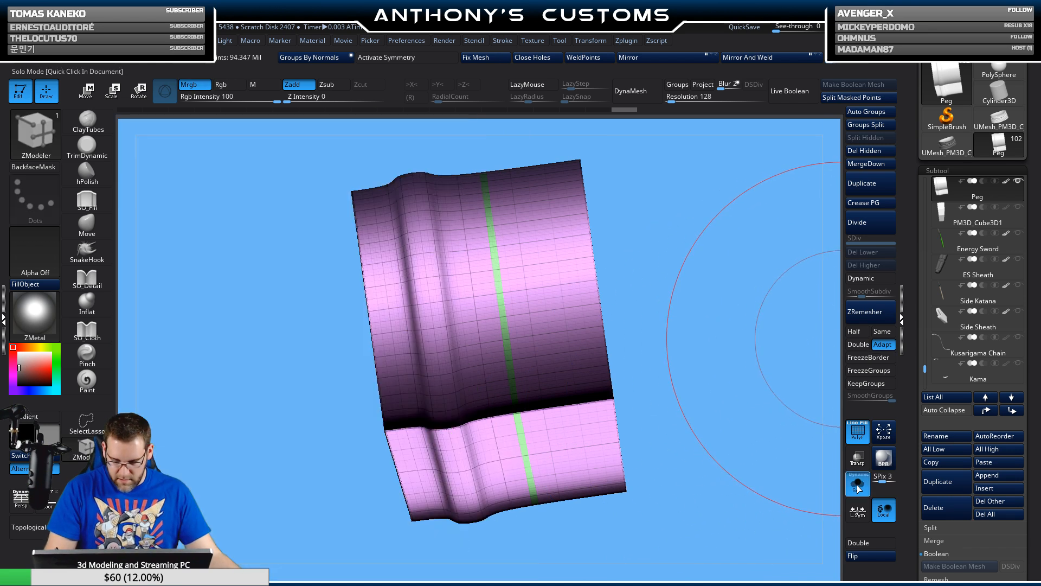
{"action": "left_click", "coordinate": [858, 489]}
{"action": "left_click", "coordinate": [858, 488]}
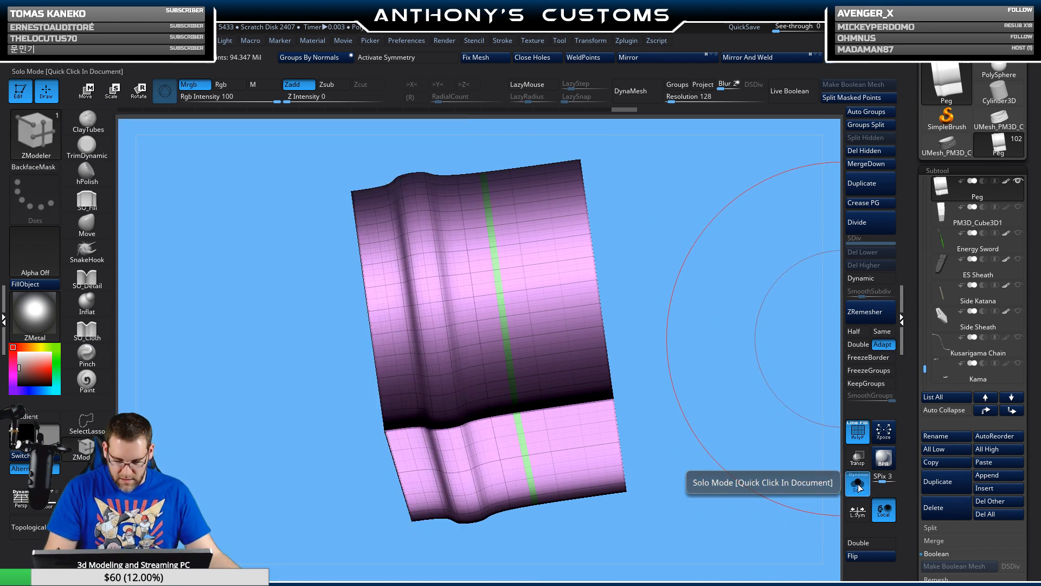
{"action": "left_click", "coordinate": [858, 488]}
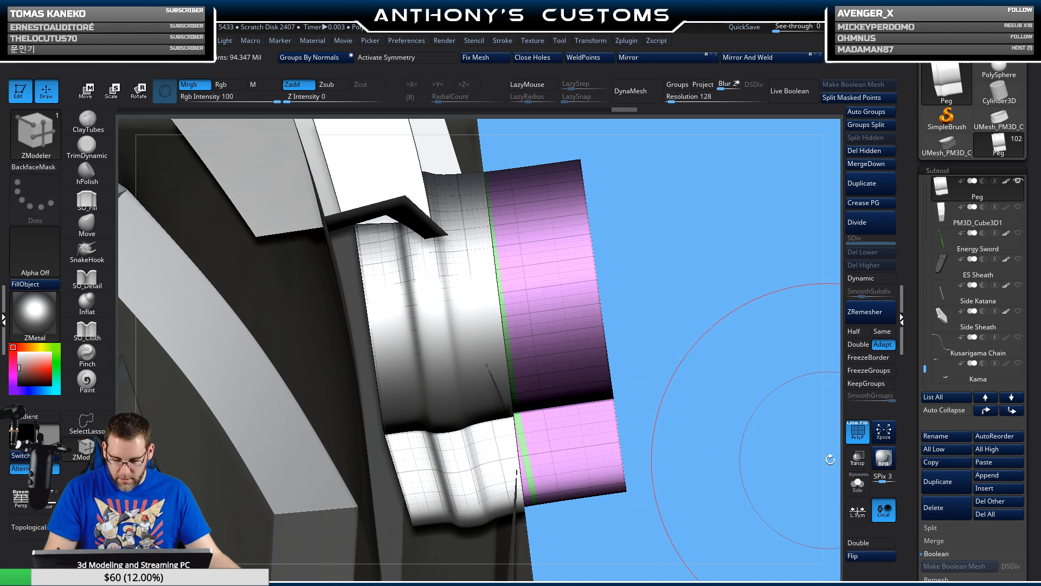
{"action": "left_click_drag", "start_coordinate": [762, 458], "coordinate": [749, 427]}
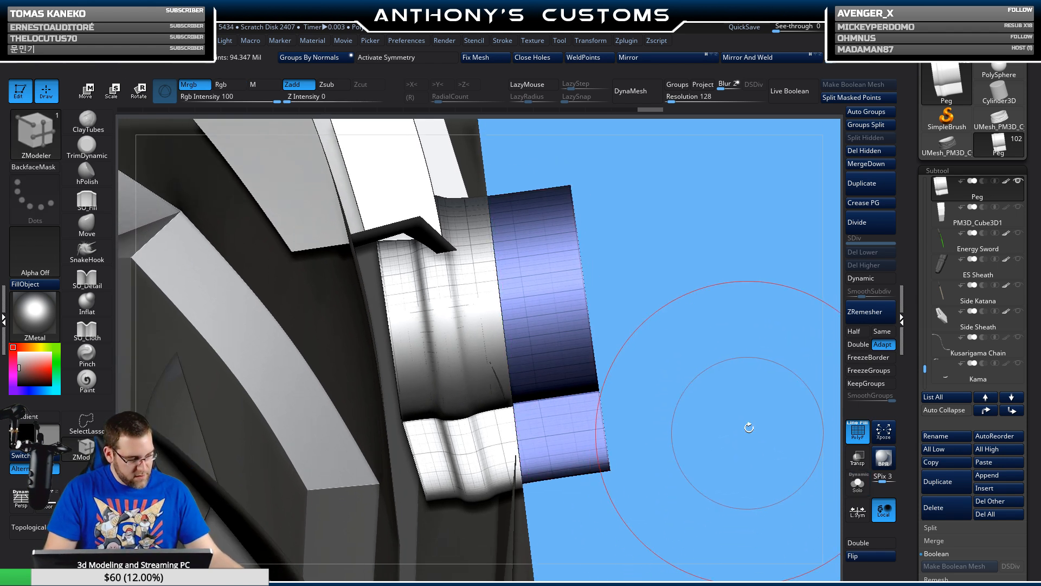
- Show PM3D_Cube3D1 again and merge the Peg subtool down into it
{"action": "left_click", "coordinate": [1020, 209]}
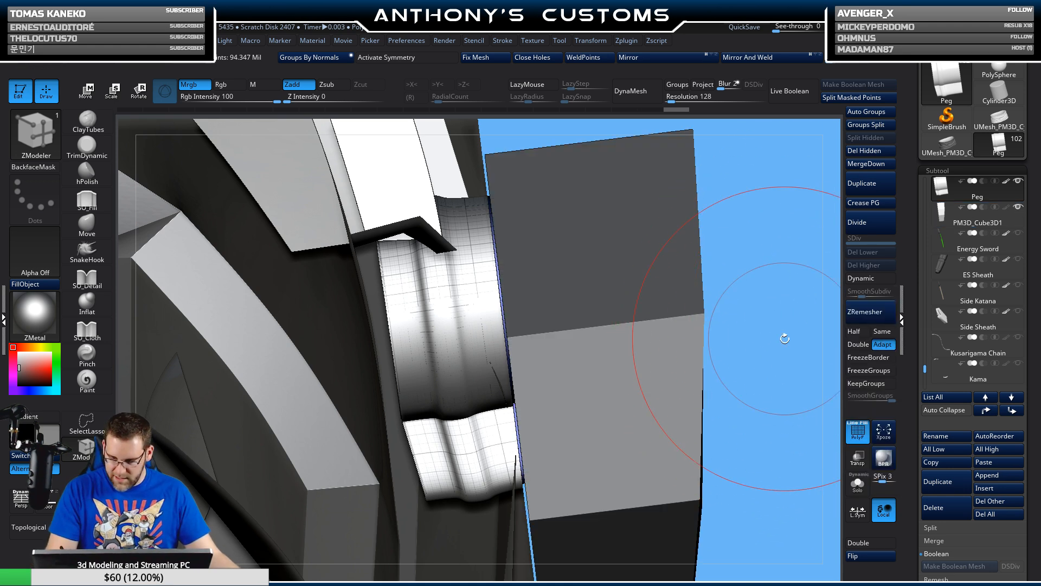
{"action": "left_click_drag", "start_coordinate": [785, 338], "coordinate": [764, 345]}
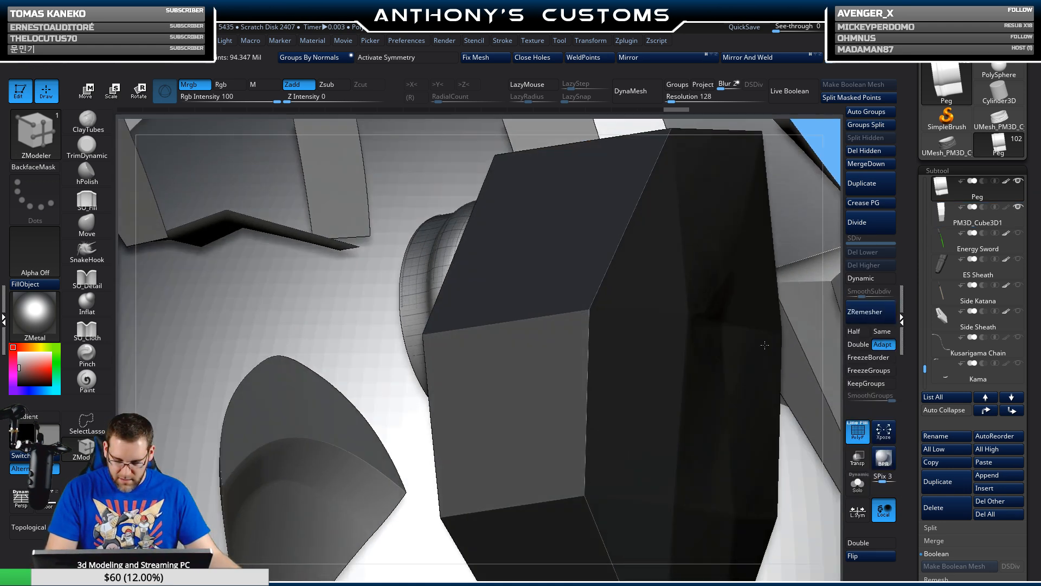
{"action": "left_click", "coordinate": [962, 219]}
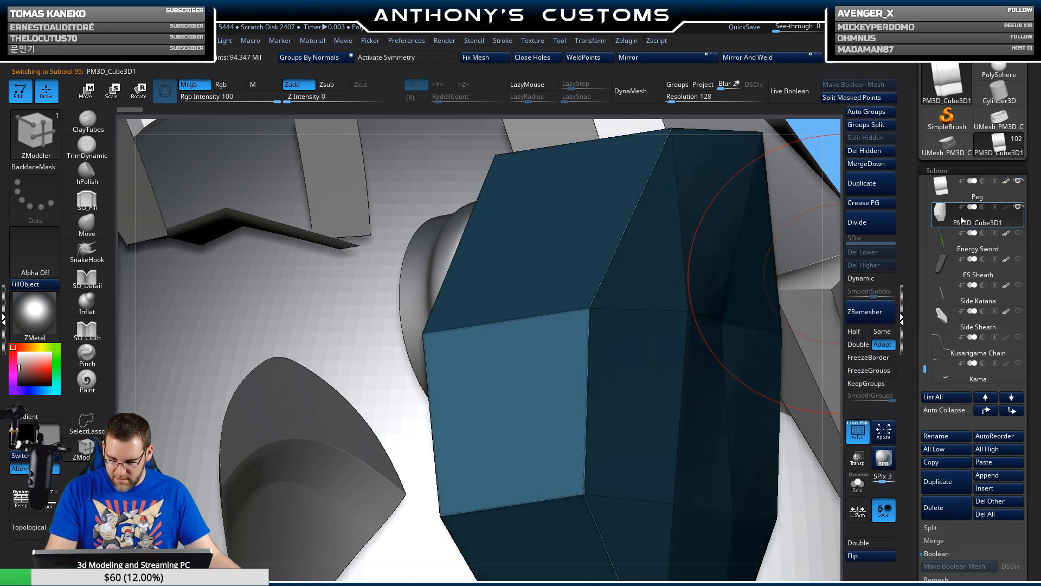
{"action": "left_click", "coordinate": [962, 194]}
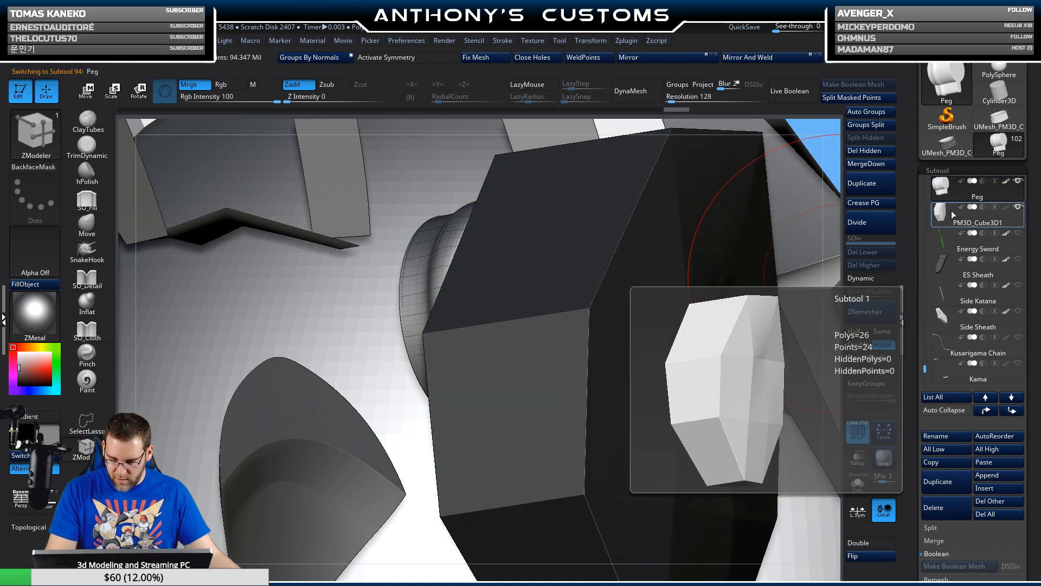
{"action": "left_click", "coordinate": [871, 162]}
{"action": "left_click", "coordinate": [835, 185]}
- Select Cyborg Chest 2 and flip its normals back to face outward
{"action": "right_click_drag", "start_coordinate": [686, 372], "coordinate": [640, 282], "text": "ctrl"}
{"action": "left_click", "coordinate": [503, 412], "text": "alt"}
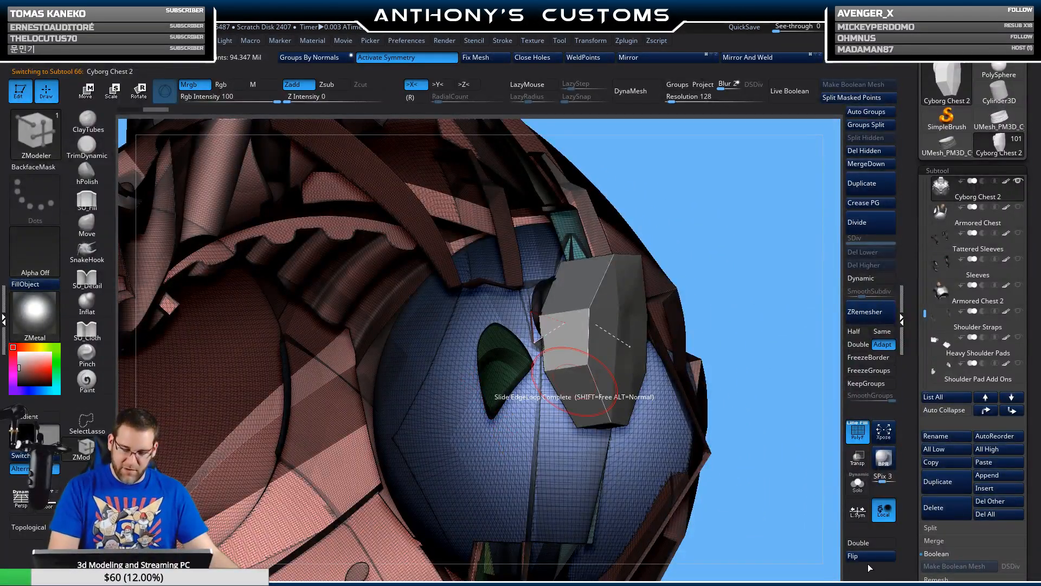
{"action": "left_click", "coordinate": [853, 556]}
- Flip the normals of the merged Peg subtool and view it straight on from behind the chest
{"action": "left_click_drag", "start_coordinate": [757, 386], "coordinate": [686, 326]}
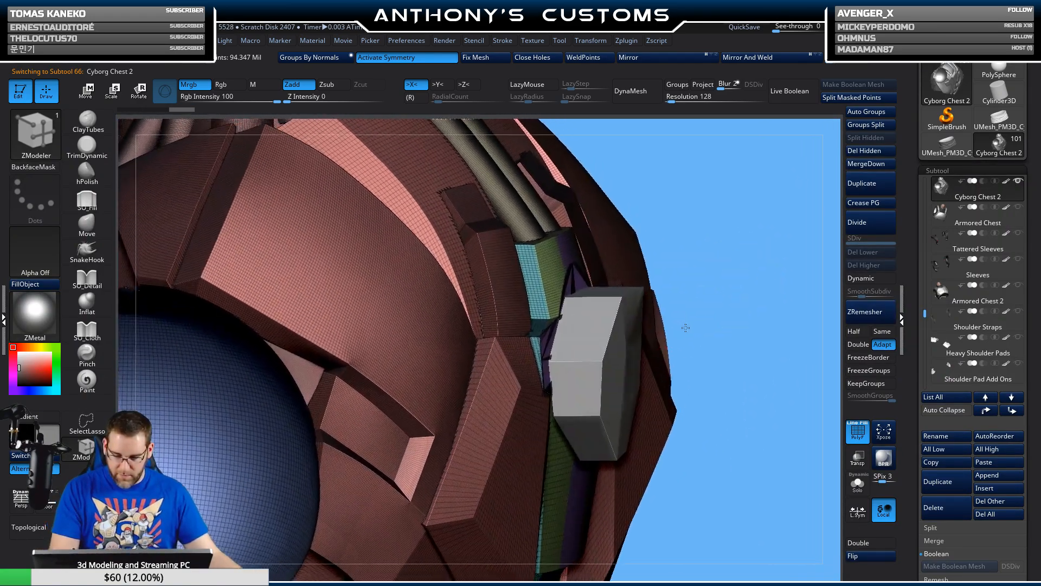
{"action": "mouse_move", "coordinate": [685, 326]}
{"action": "right_mouse_down", "text": "ctrl"}
{"action": "mouse_move", "coordinate": [674, 472]}
{"action": "mouse_move", "coordinate": [715, 495]}
{"action": "mouse_move", "coordinate": [654, 483]}
{"action": "right_mouse_up", "text": "ctrl"}
{"action": "left_click", "coordinate": [635, 429], "text": "alt"}
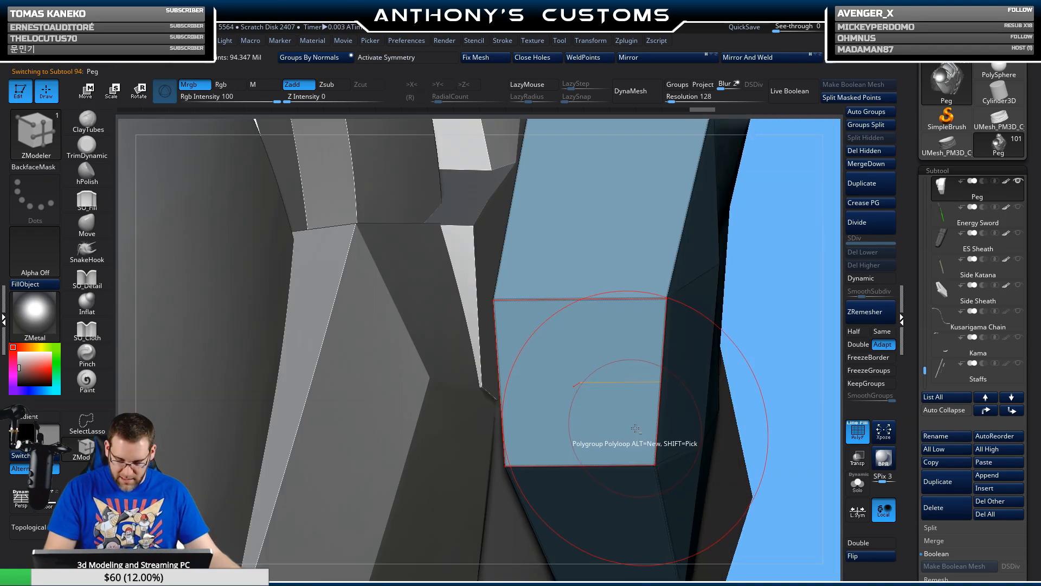
{"action": "left_click", "coordinate": [861, 555]}
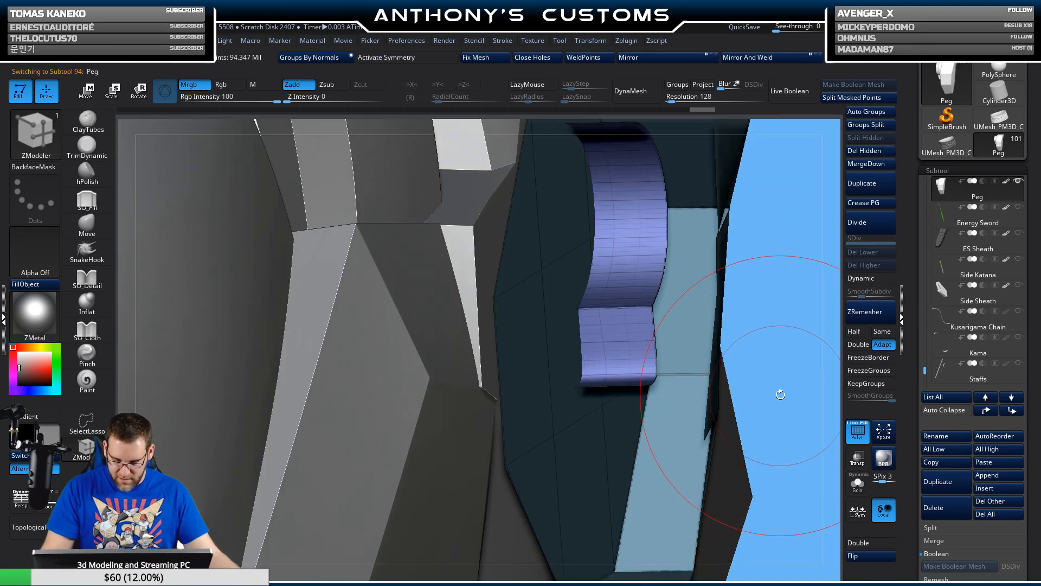
{"action": "right_click_drag", "start_coordinate": [779, 390], "coordinate": [640, 307]}
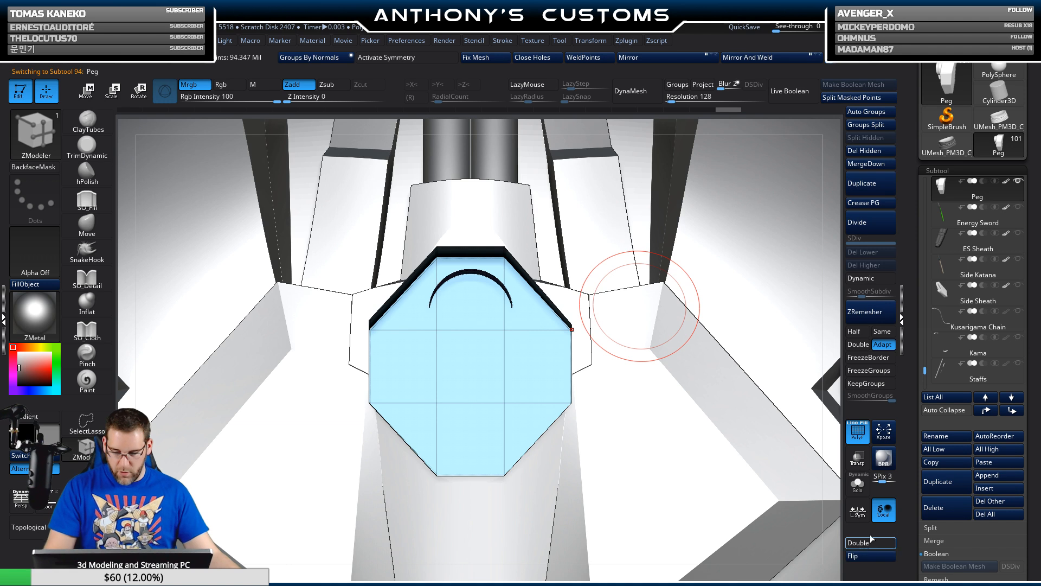
- Switch to the Cyborg Chest 2 subtool, and select Merged_Ninjato Blade5 to bring the paired swords into view
{"action": "key", "text": "n"}
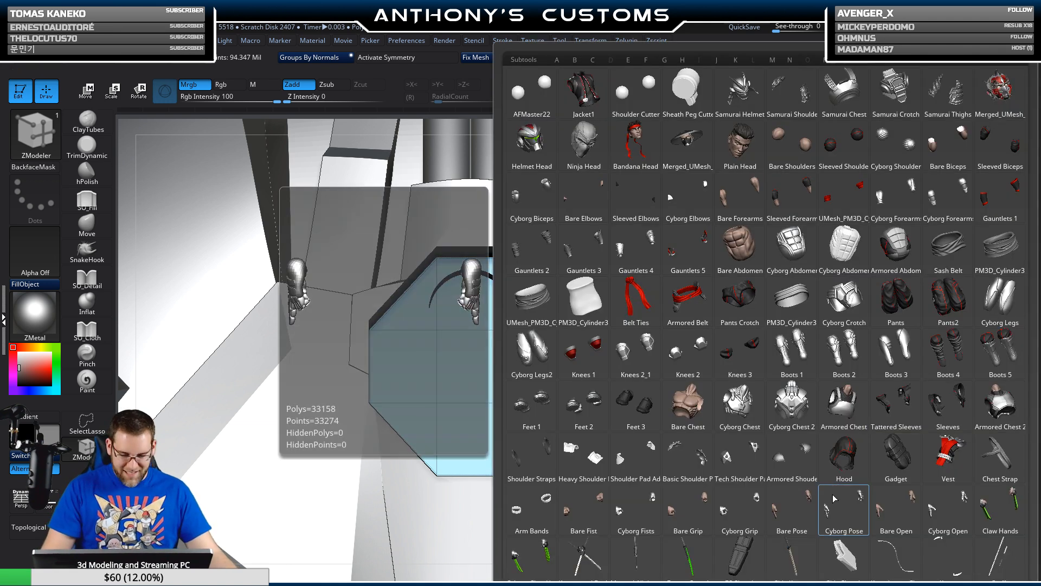
{"action": "left_click", "coordinate": [793, 404]}
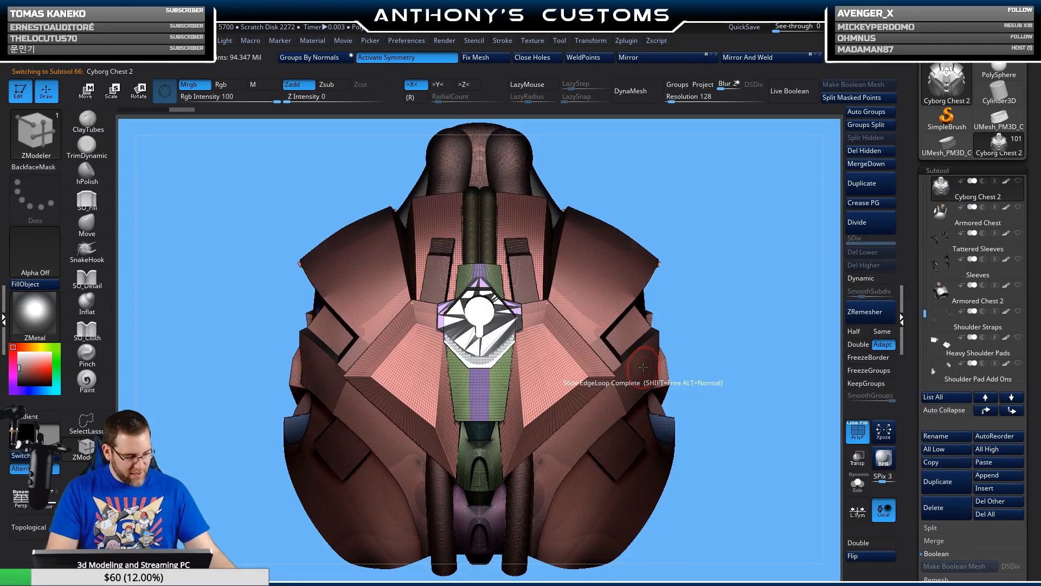
{"action": "key", "text": "n"}
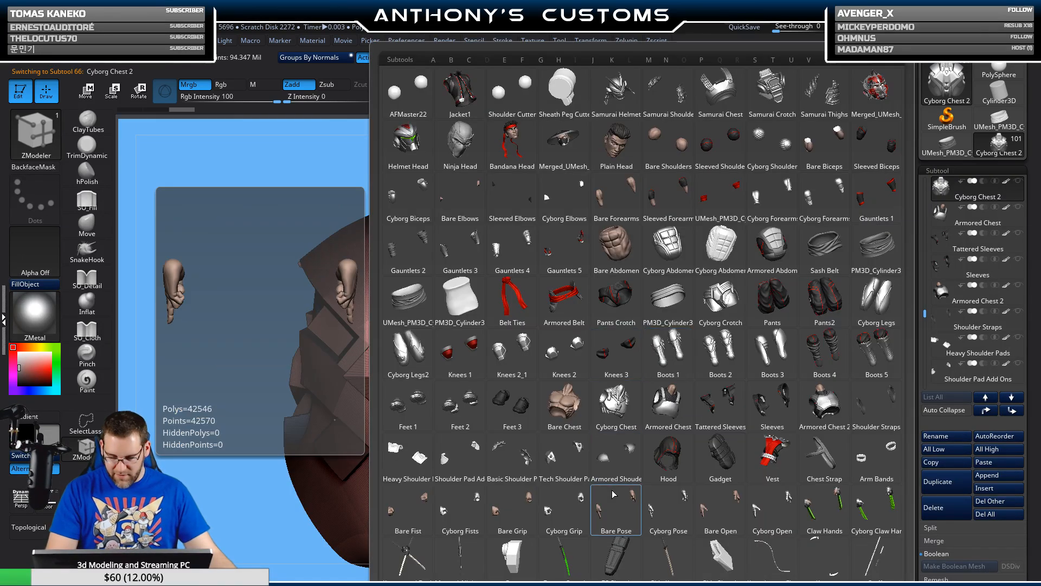
{"action": "left_click", "coordinate": [475, 549]}
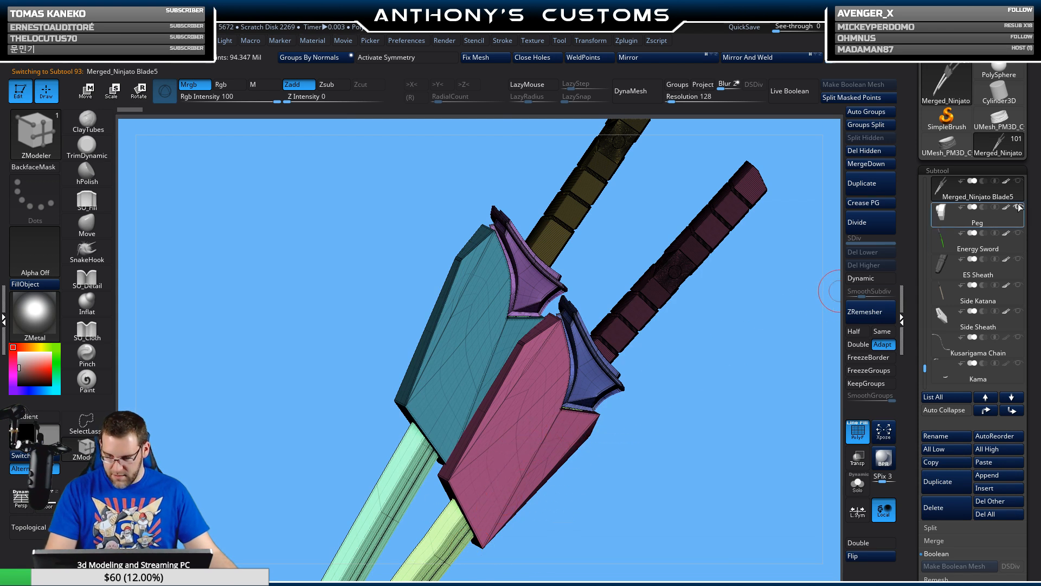
- Flip the normals of the Peg subtool and switch back to Merged_Ninjato Blade5
{"action": "left_click_drag", "start_coordinate": [686, 414], "coordinate": [790, 320]}
{"action": "left_click", "coordinate": [947, 218]}
{"action": "left_click", "coordinate": [873, 557]}
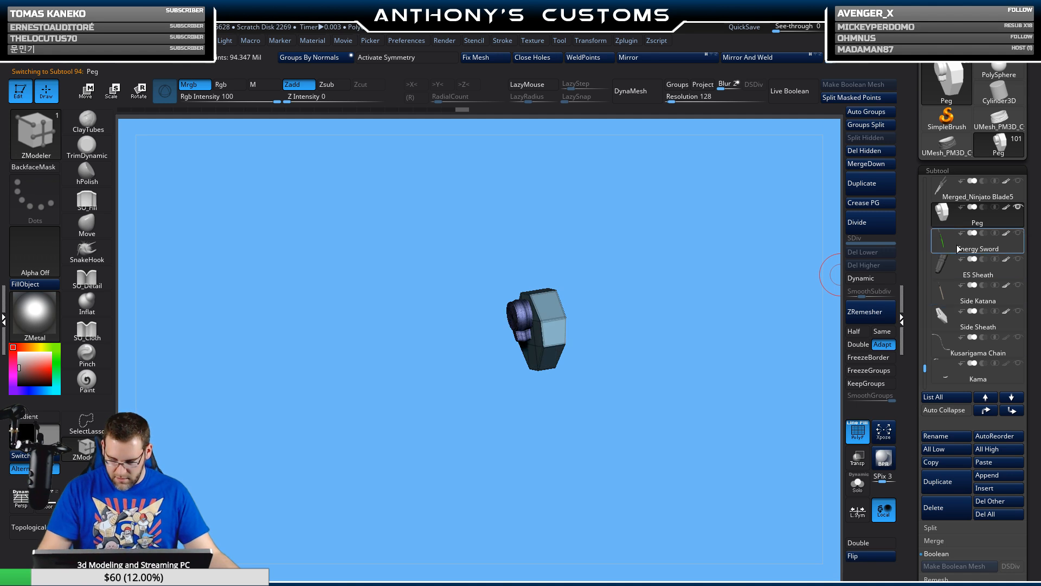
{"action": "left_click", "coordinate": [948, 196]}
{"action": "mouse_move", "coordinate": [720, 335]}
{"action": "left_mouse_down"}
{"action": "mouse_move", "coordinate": [735, 364]}
{"action": "mouse_move", "coordinate": [728, 337]}
{"action": "left_mouse_up"}
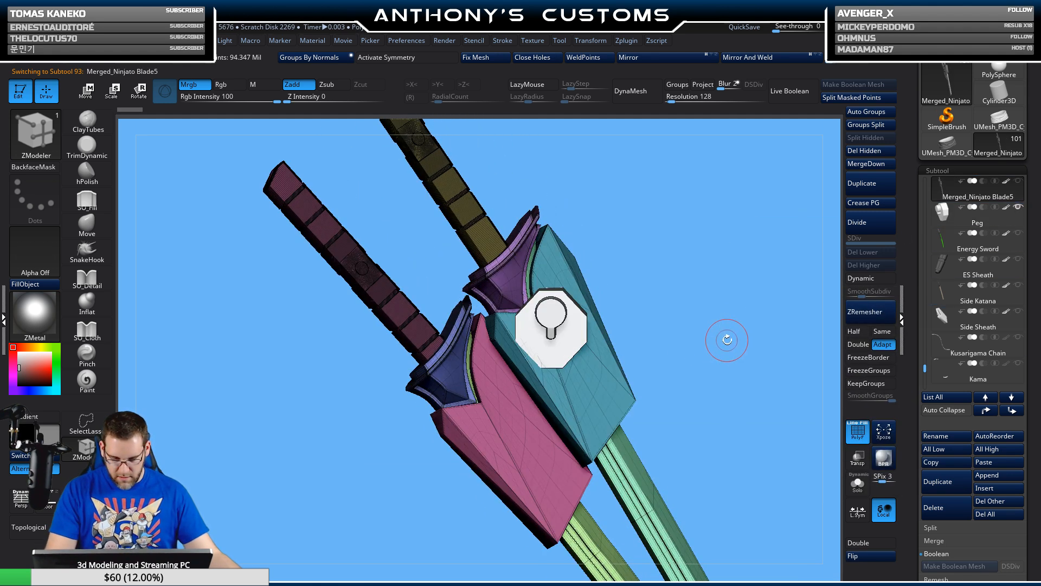
- Isolate the two sheath blocks of Merged_Ninjato Blade5 by hiding the sword blades, guards and handles
{"action": "left_click", "coordinate": [545, 422], "text": "ctrl+shift"}
{"action": "mouse_move", "coordinate": [696, 364]}
{"action": "left_mouse_down", "text": "ctrl+shift"}
{"action": "mouse_move", "coordinate": [684, 387]}
{"action": "mouse_move", "coordinate": [734, 402]}
{"action": "mouse_move", "coordinate": [797, 396]}
{"action": "mouse_move", "coordinate": [693, 376]}
{"action": "mouse_move", "coordinate": [702, 326]}
{"action": "mouse_move", "coordinate": [727, 391]}
{"action": "mouse_move", "coordinate": [671, 407]}
{"action": "mouse_move", "coordinate": [700, 396]}
{"action": "left_mouse_up", "text": "ctrl+shift"}
{"action": "left_click", "coordinate": [611, 395], "text": "ctrl+shift"}
{"action": "left_click_drag", "start_coordinate": [717, 348], "coordinate": [723, 346]}
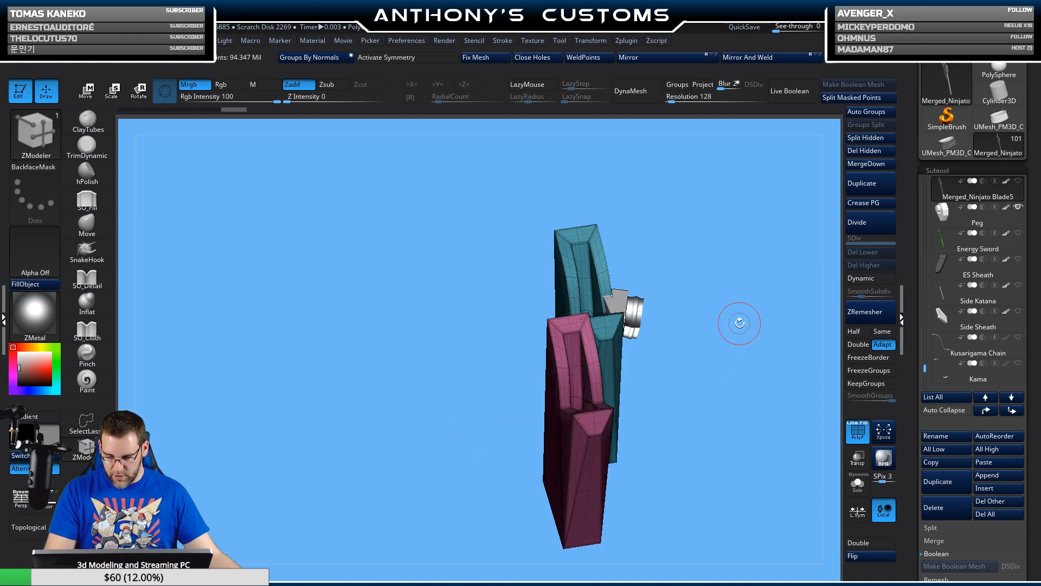
- Delete the hidden sword geometry from Merged_Ninjato Blade5 and merge it down with the Peg subtool
{"action": "left_click", "coordinate": [953, 216]}
{"action": "left_click", "coordinate": [986, 195]}
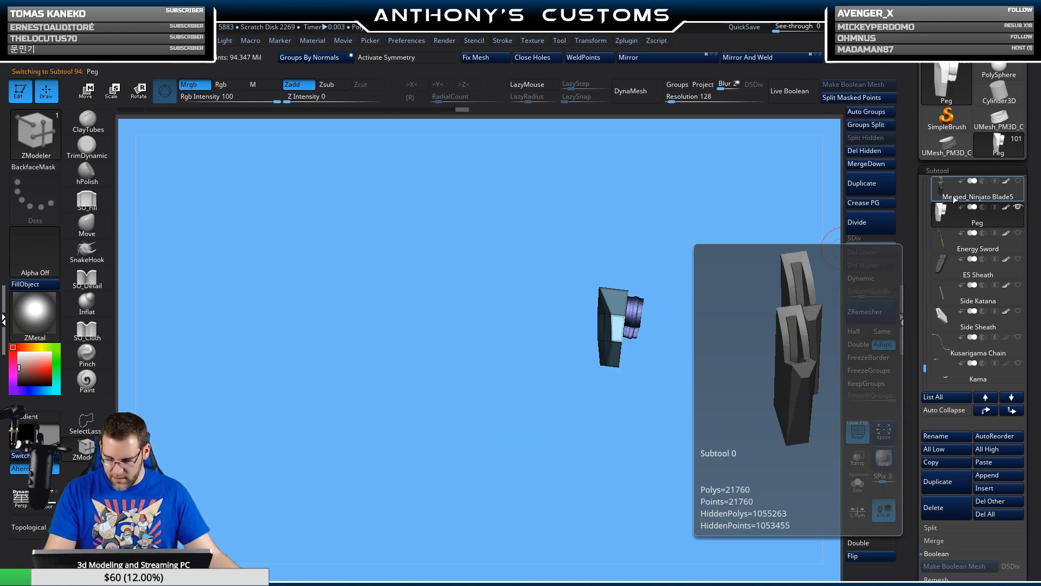
{"action": "left_click", "coordinate": [866, 164]}
{"action": "left_click", "coordinate": [832, 186]}
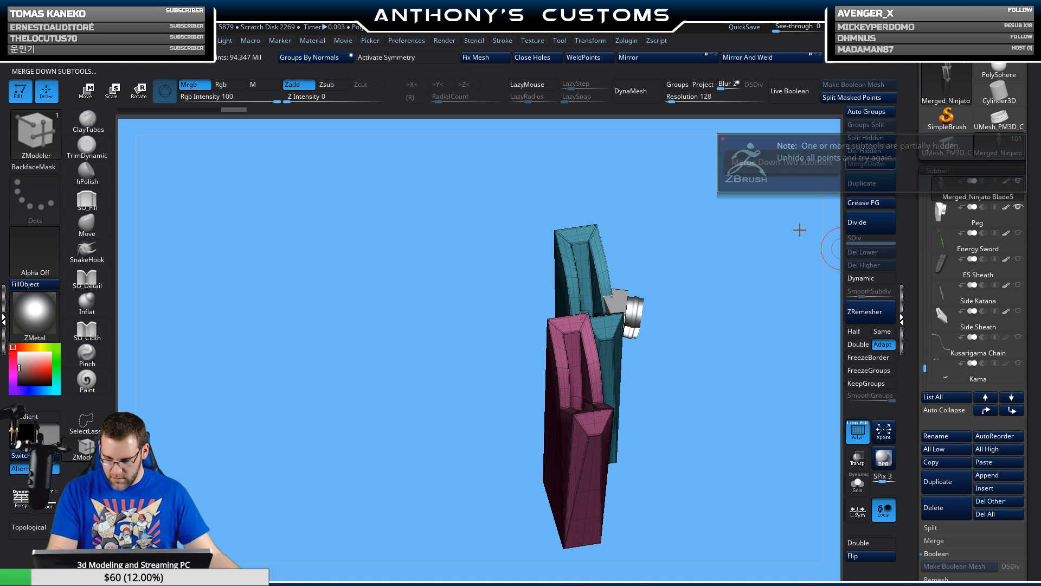
{"action": "left_click", "coordinate": [884, 156]}
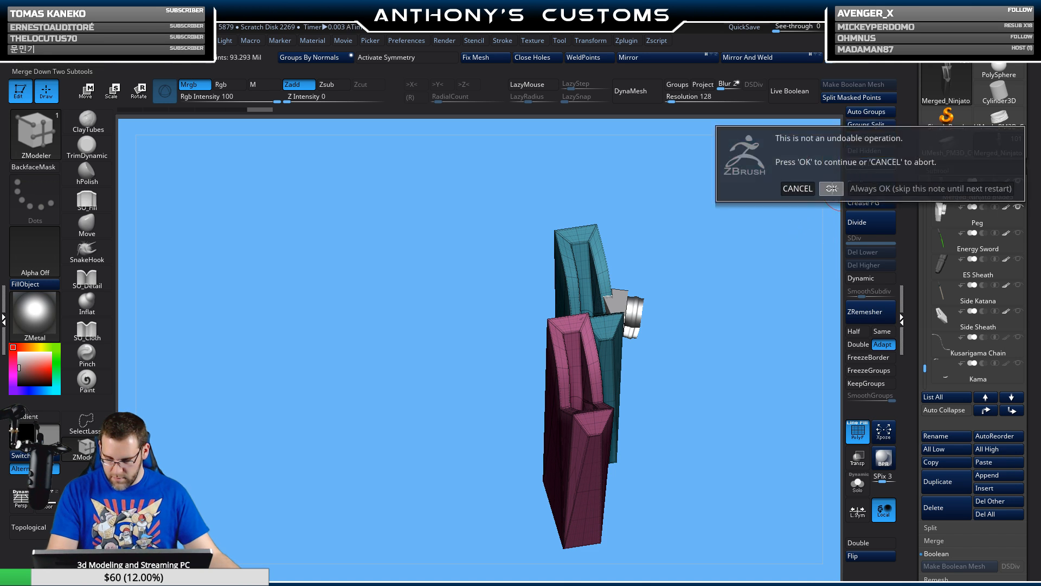
{"action": "left_click", "coordinate": [831, 186]}
{"action": "left_click_drag", "start_coordinate": [739, 318], "coordinate": [700, 321]}
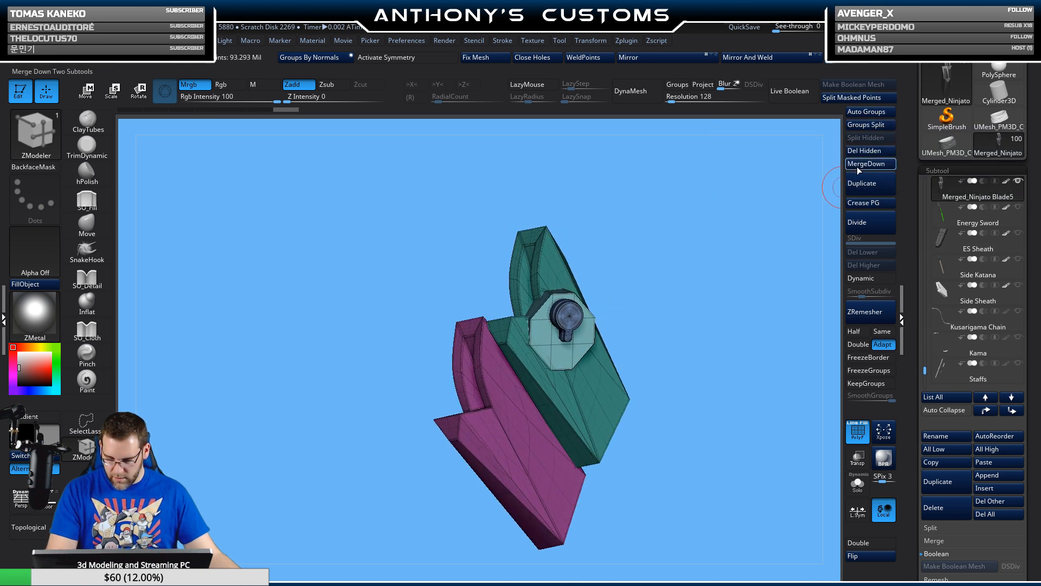
- Regroup the merged sheath with Auto Groups, check the peg mount from several angles and turn off the polyframe display
{"action": "left_click", "coordinate": [867, 112]}
{"action": "left_click_drag", "start_coordinate": [721, 258], "coordinate": [781, 281]}
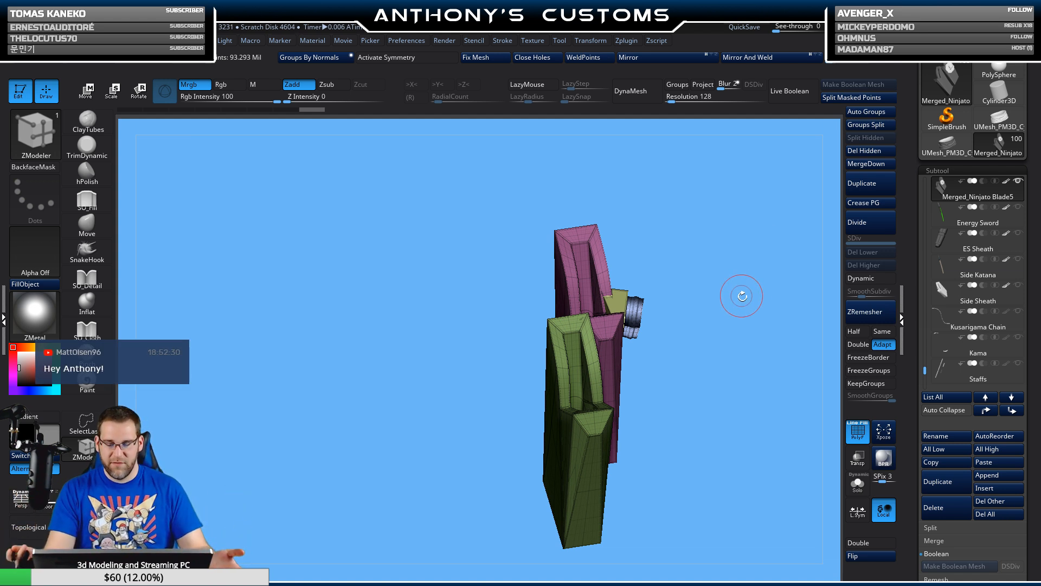
{"action": "left_click_drag", "start_coordinate": [727, 421], "coordinate": [711, 452]}
{"action": "left_click_drag", "start_coordinate": [681, 374], "coordinate": [758, 392], "text": "alt"}
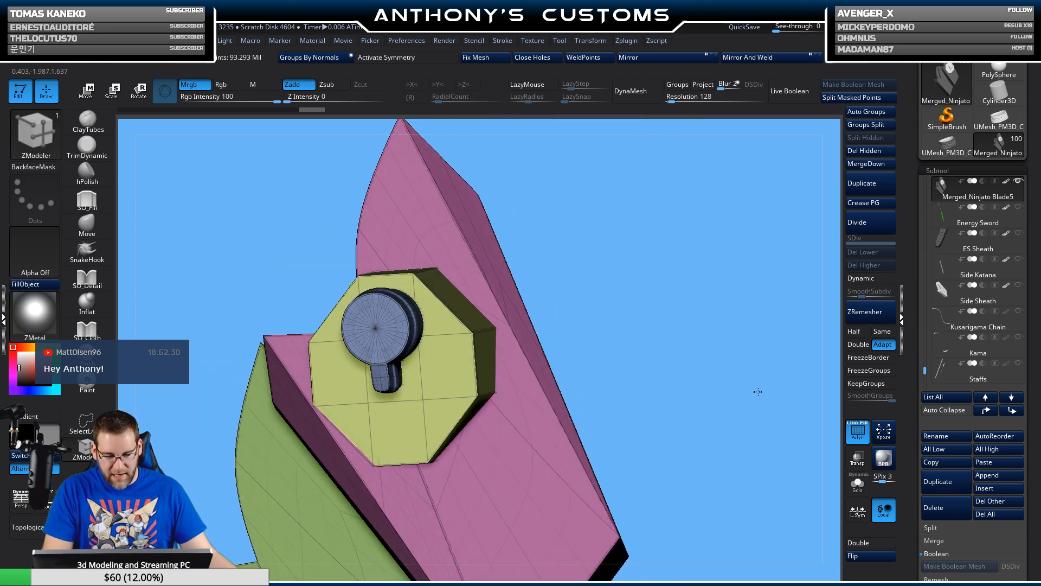
{"action": "mouse_move", "coordinate": [697, 417]}
{"action": "left_mouse_down"}
{"action": "mouse_move", "coordinate": [705, 407]}
{"action": "mouse_move", "coordinate": [728, 427]}
{"action": "mouse_move", "coordinate": [697, 389]}
{"action": "mouse_move", "coordinate": [697, 402]}
{"action": "mouse_move", "coordinate": [639, 414]}
{"action": "mouse_move", "coordinate": [704, 428]}
{"action": "left_mouse_up"}
{"action": "key", "text": "shift+f"}
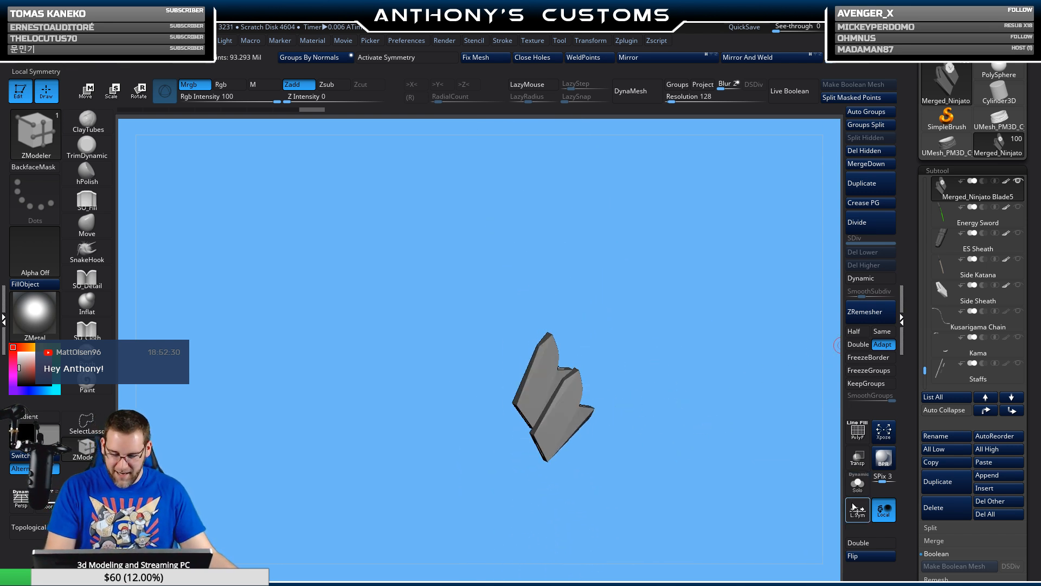
{"action": "left_click_drag", "start_coordinate": [818, 475], "coordinate": [705, 472]}
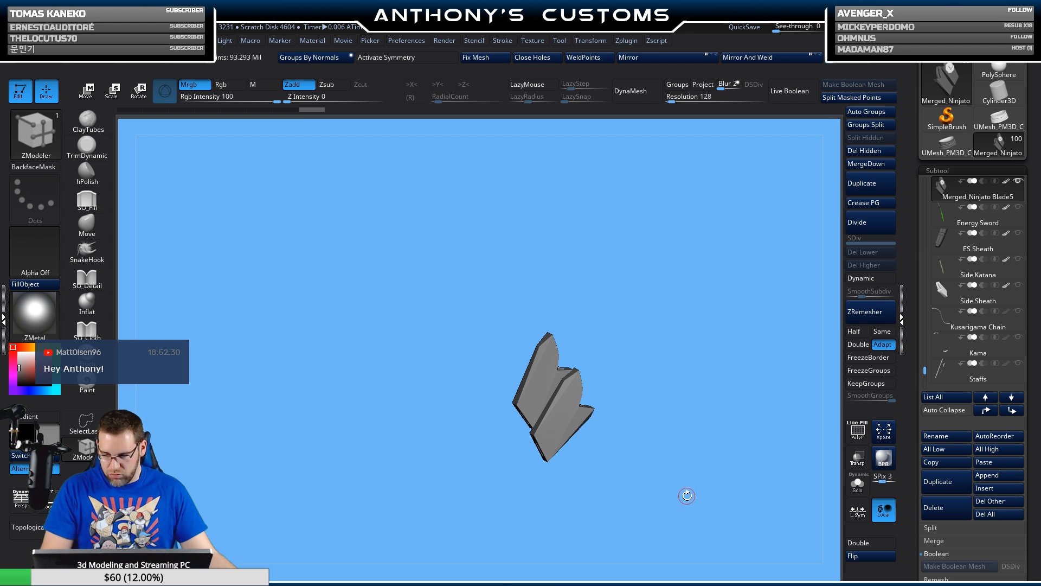
- Rename the merged sheath subtool as Asymmetrical Sheath
{"action": "left_click", "coordinate": [947, 436]}
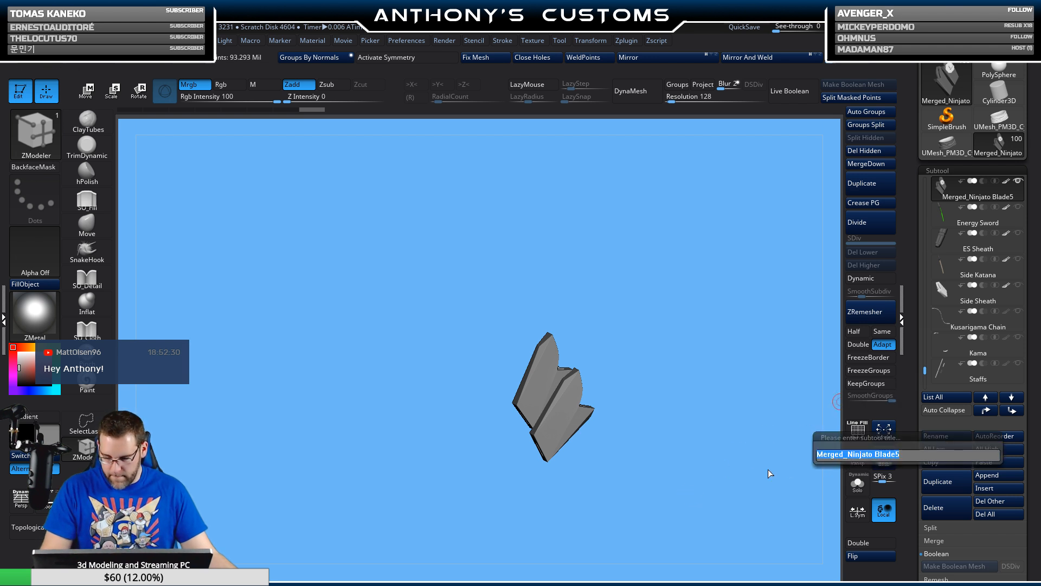
{"action": "type", "text": "Ass"}
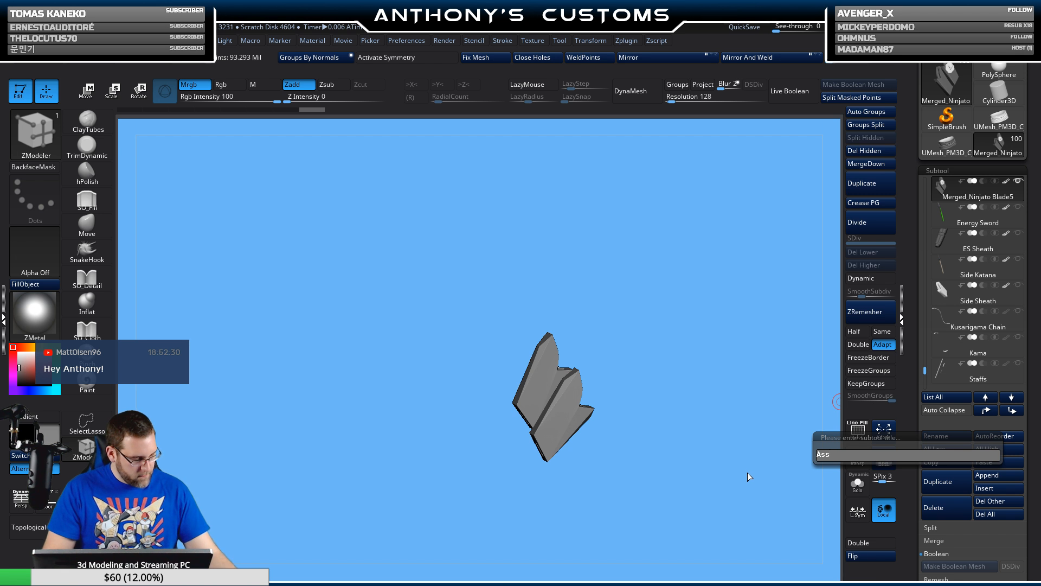
{"action": "type", "text": "ymmetrica"}
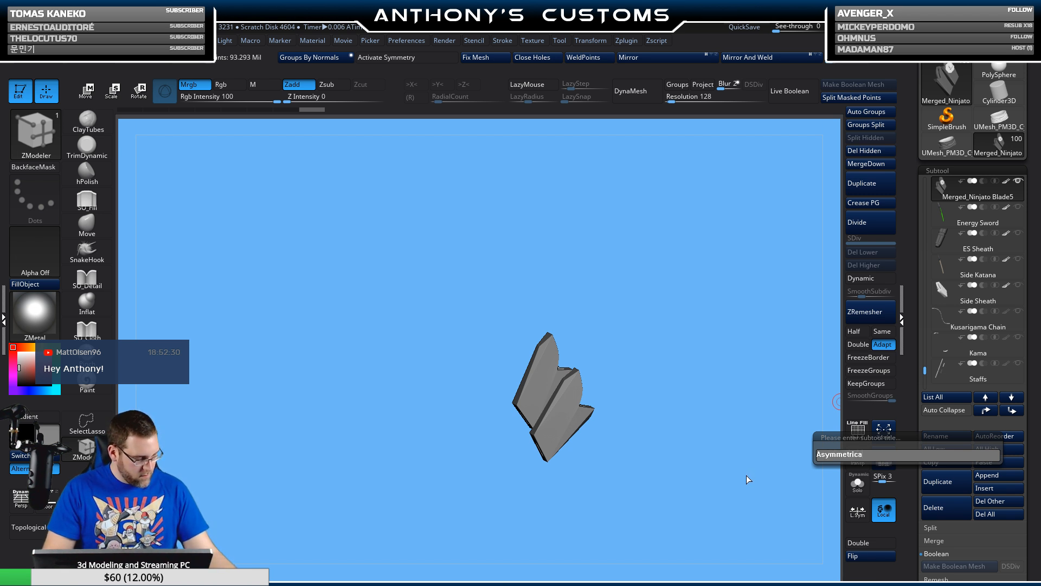
{"action": "type", "text": "l S"}
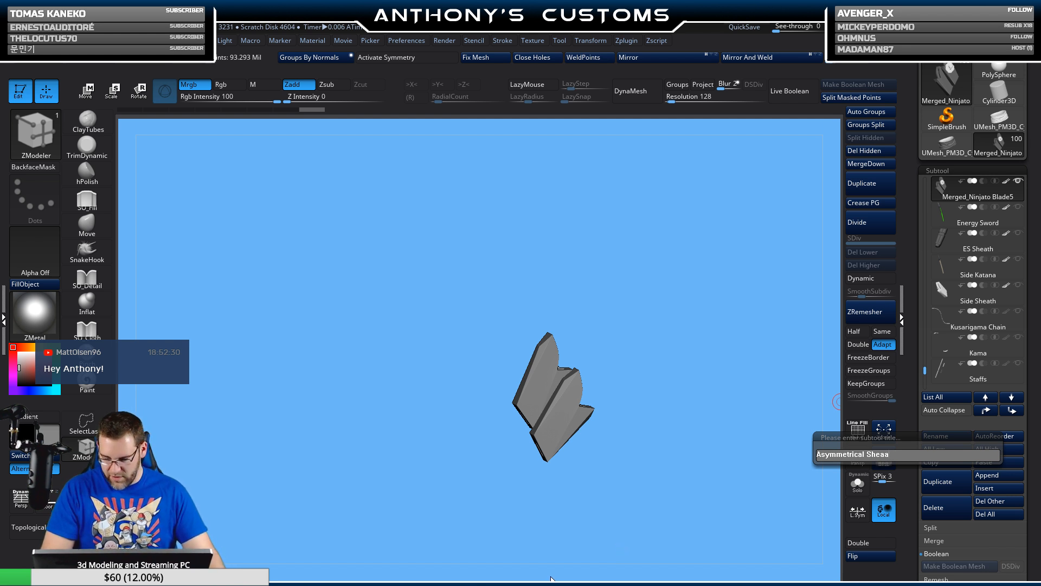
{"action": "type", "text": "heath"}
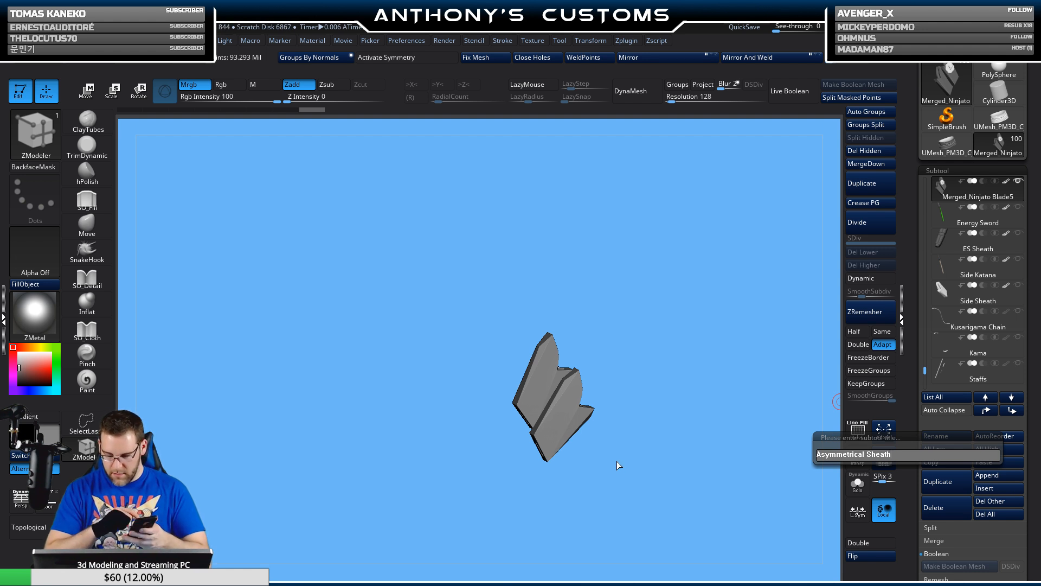
{"action": "key", "text": "Return"}
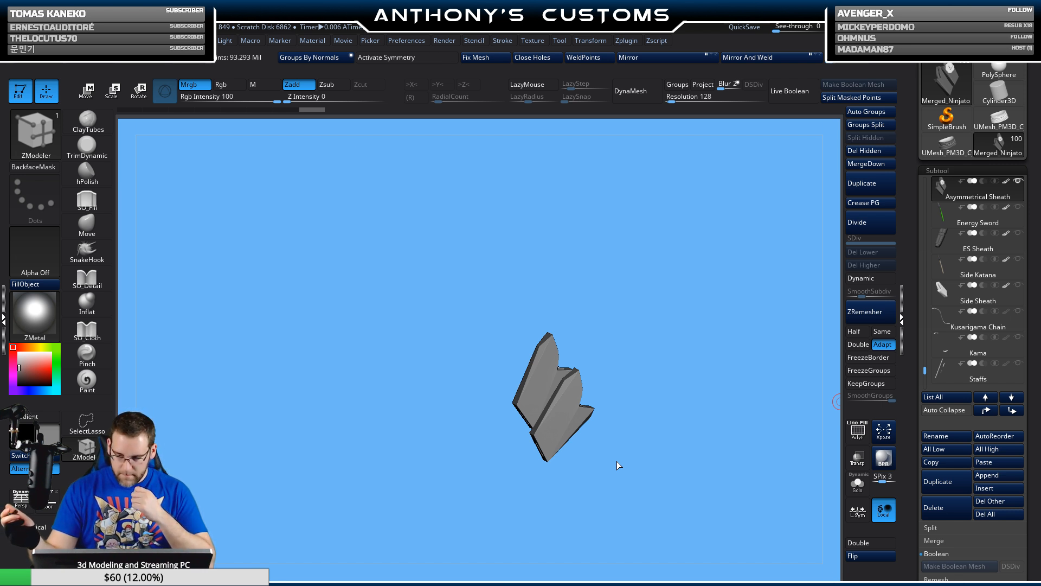
- Insert "Back" into the subtool's name so it reads Asymmetrical Back Sheath
{"action": "left_click", "coordinate": [950, 437]}
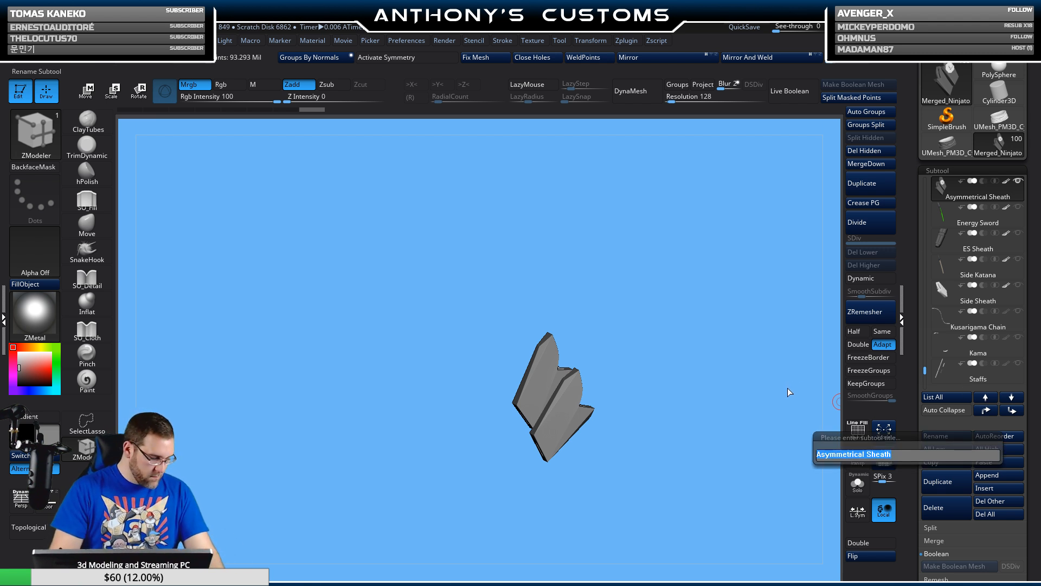
{"action": "key", "text": "Right"}
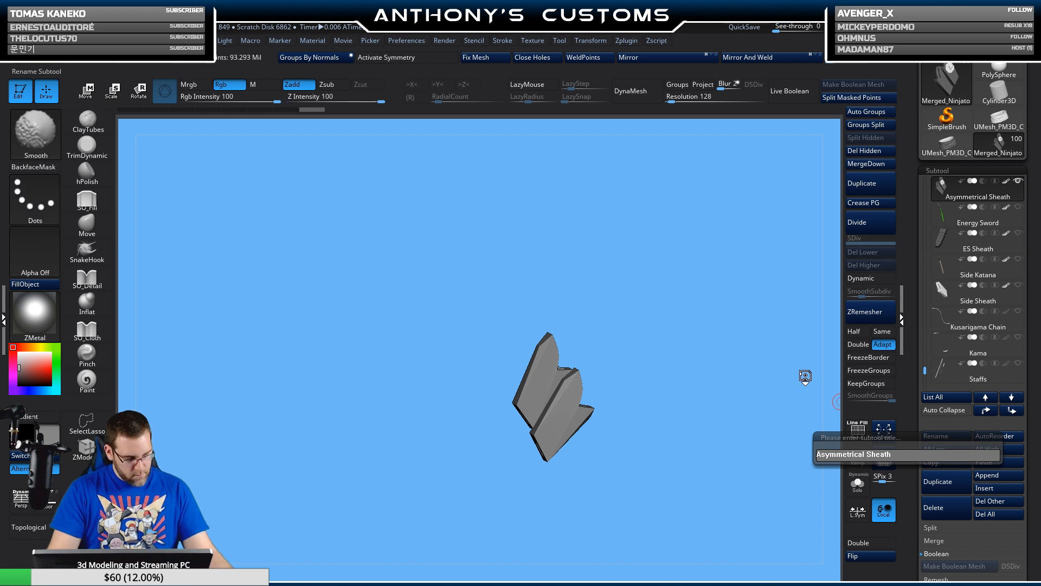
{"action": "type", "text": "Back"}
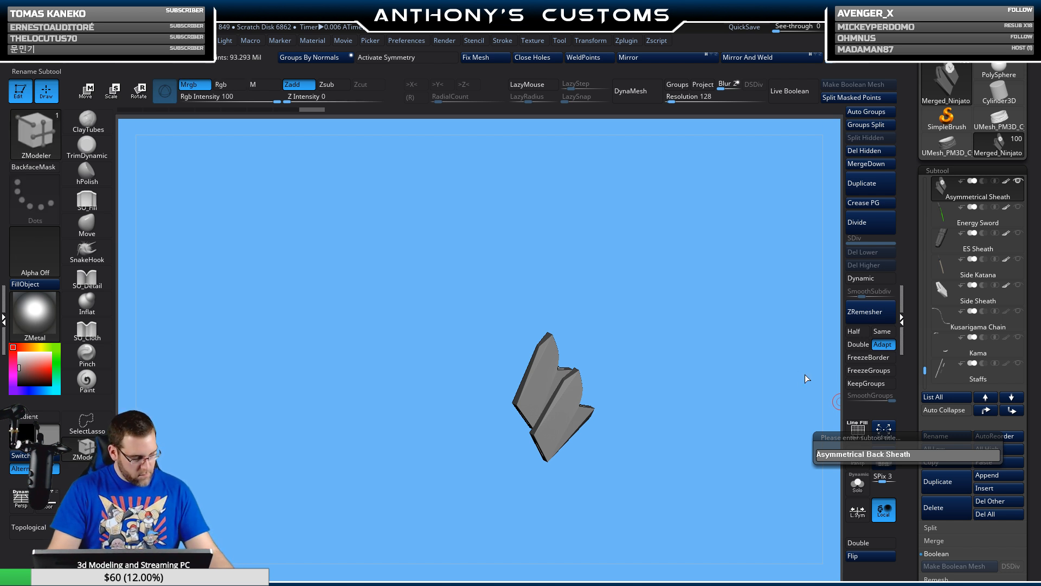
{"action": "key", "text": "Return"}
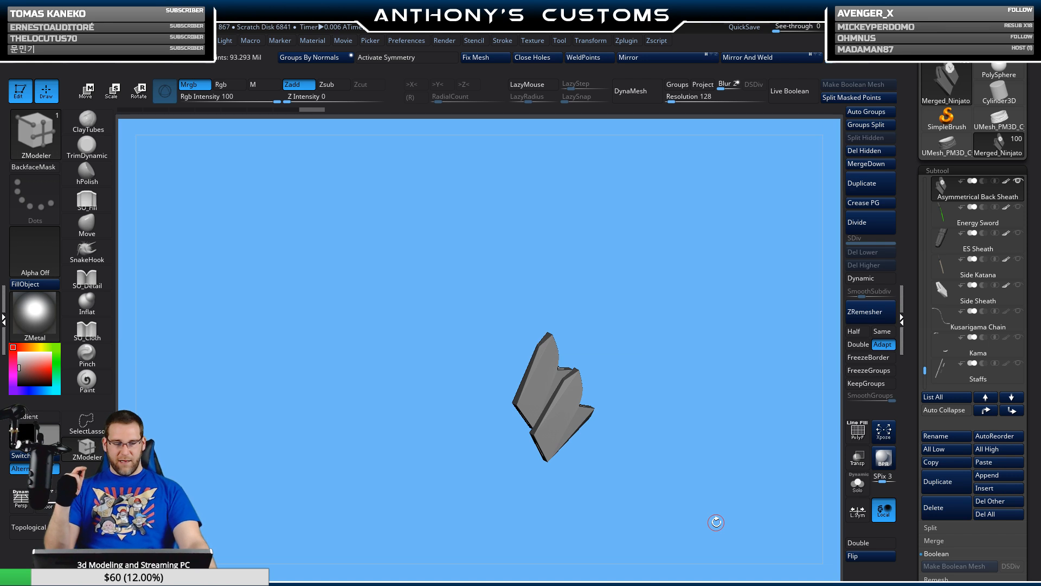
- Show the Samurai Crotch and Samurai Thighs subtools together with the back sheath, and bring them all into view
{"action": "key", "text": "n"}
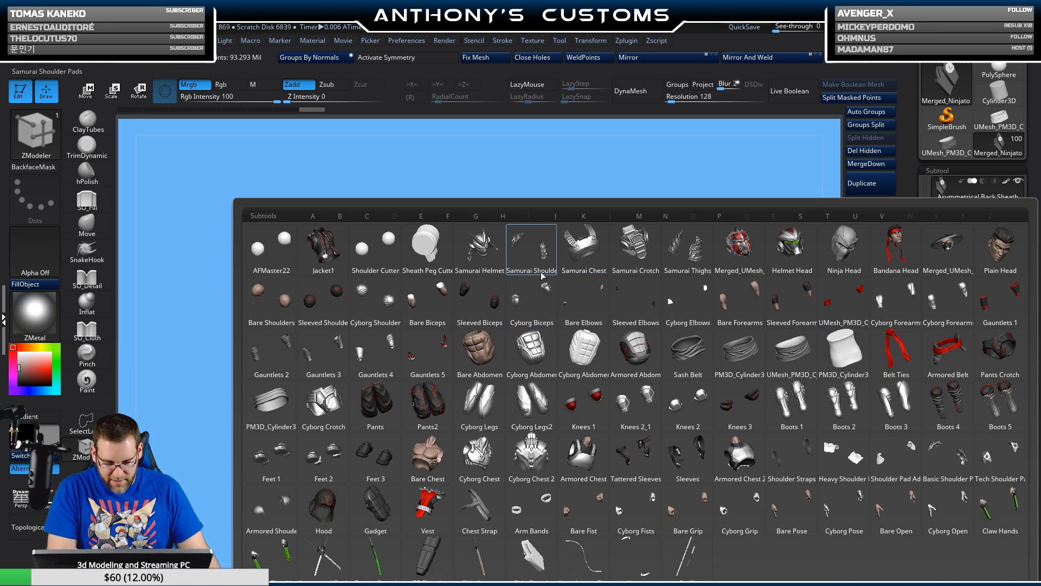
{"action": "left_click", "coordinate": [635, 247]}
{"action": "left_click", "coordinate": [1019, 207]}
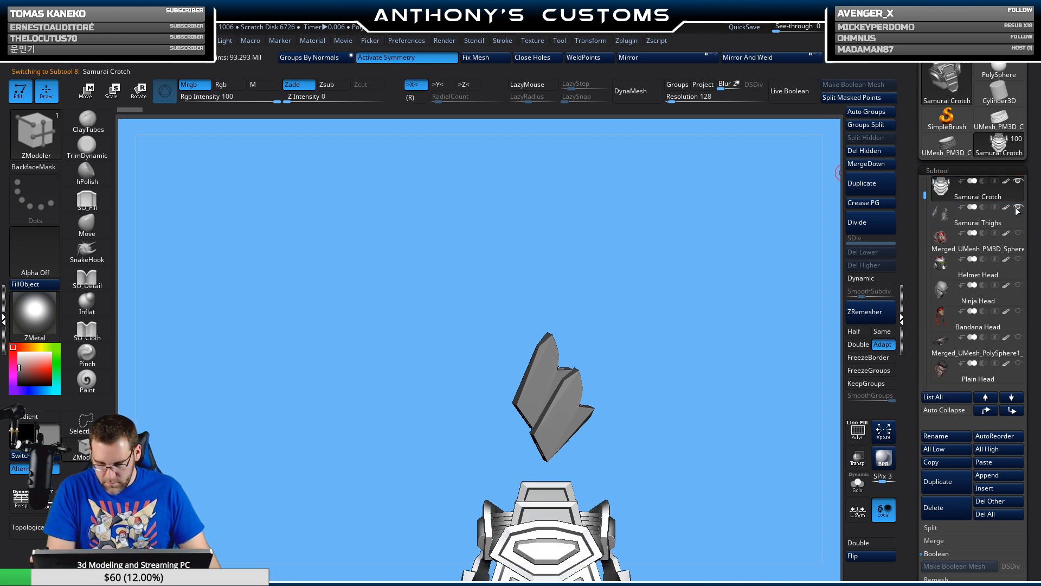
{"action": "left_click_drag", "start_coordinate": [689, 399], "coordinate": [628, 275], "text": "alt"}
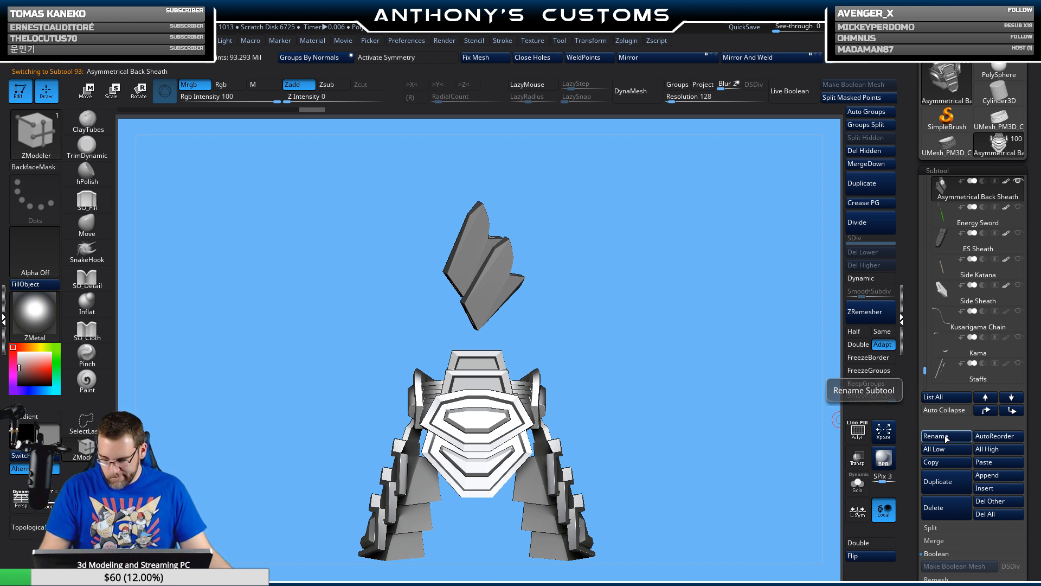
- Duplicate the Asymmetrical Back Sheath subtool and rename the copy as Asymmetrical Hip Sheath
{"action": "left_click", "coordinate": [945, 480]}
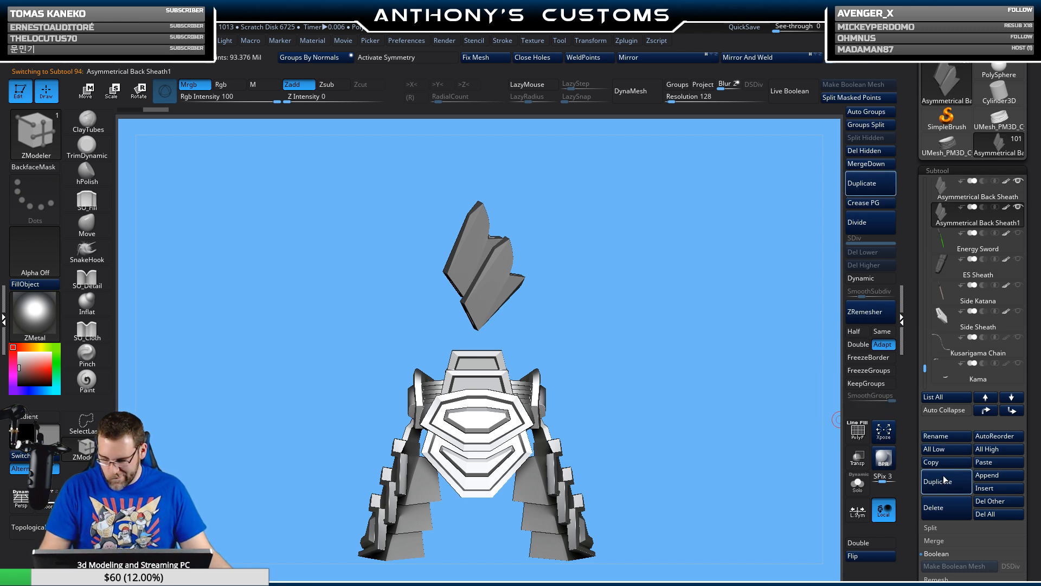
{"action": "left_click", "coordinate": [946, 437]}
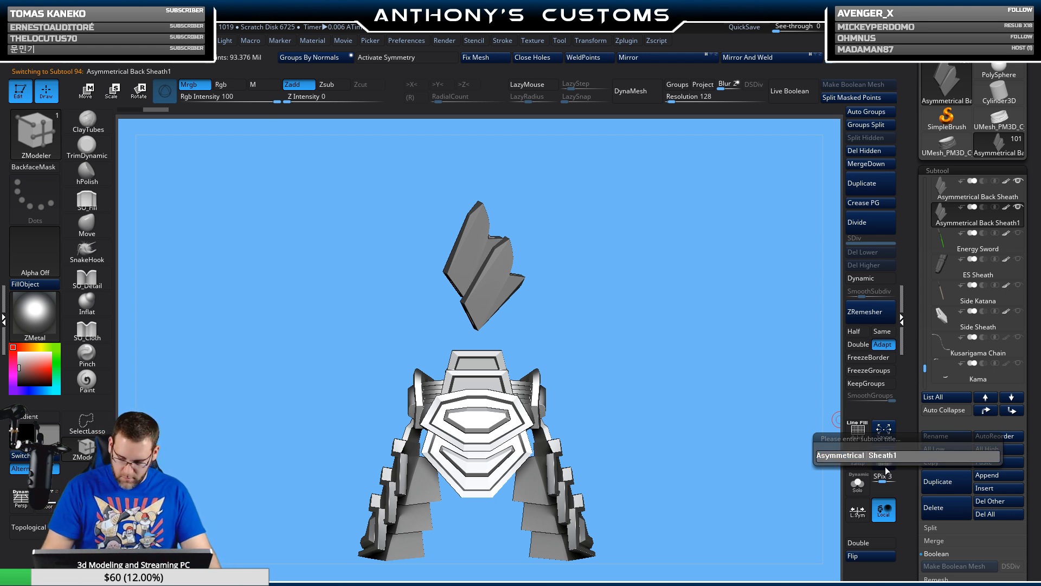
{"action": "type", "text": "Hip"}
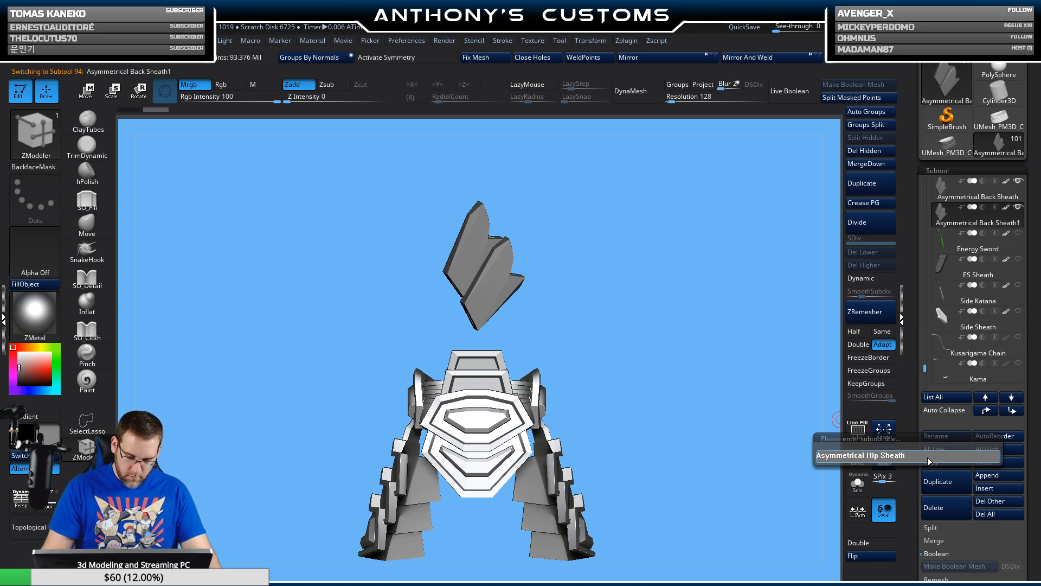
{"action": "key", "text": "Return"}
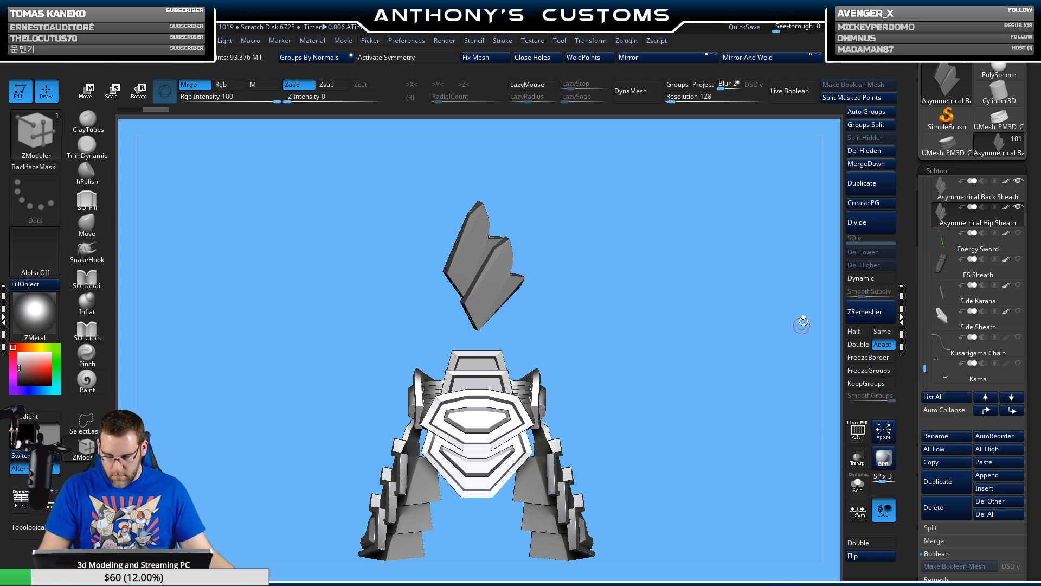
- Hide the Asymmetrical Back Sheath and mirror the Asymmetrical Hip Sheath across its width
{"action": "mouse_move", "coordinate": [690, 355]}
{"action": "left_mouse_down"}
{"action": "mouse_move", "coordinate": [658, 358]}
{"action": "mouse_move", "coordinate": [707, 355]}
{"action": "mouse_move", "coordinate": [700, 347]}
{"action": "left_mouse_up"}
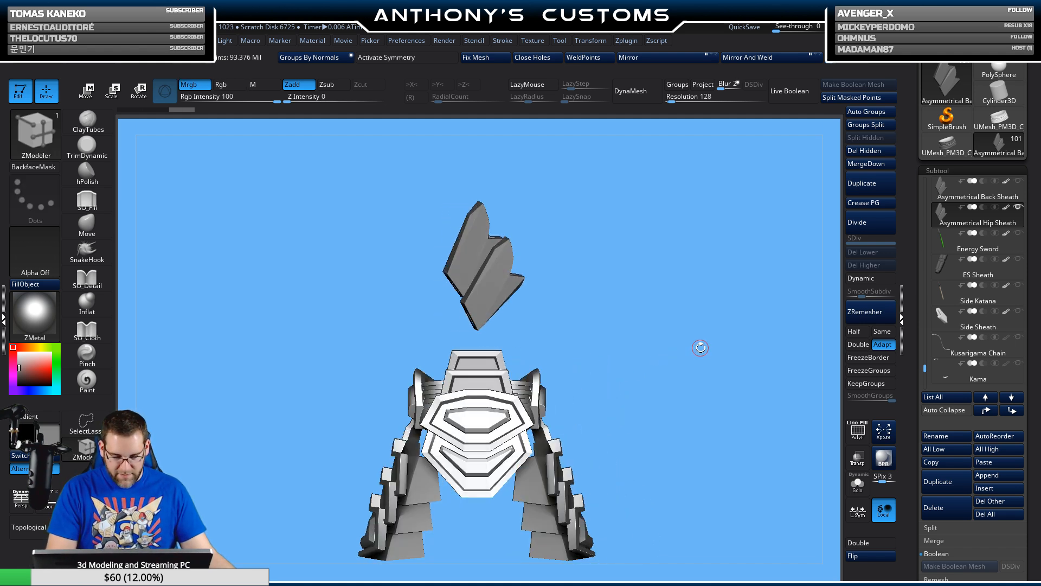
{"action": "left_click", "coordinate": [680, 59]}
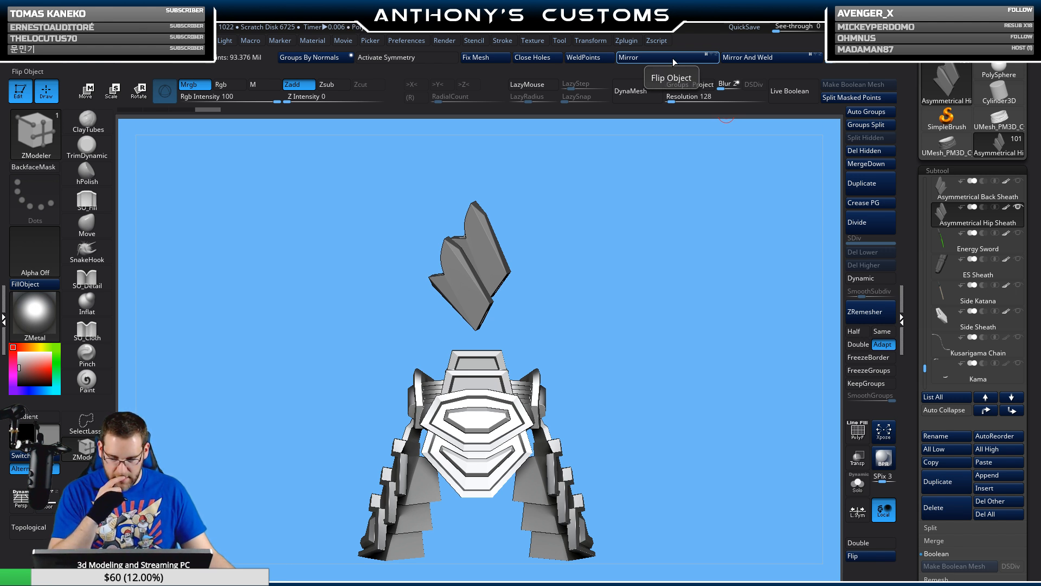
{"action": "left_click_drag", "start_coordinate": [594, 262], "coordinate": [685, 260]}
{"action": "mouse_move", "coordinate": [997, 243]}
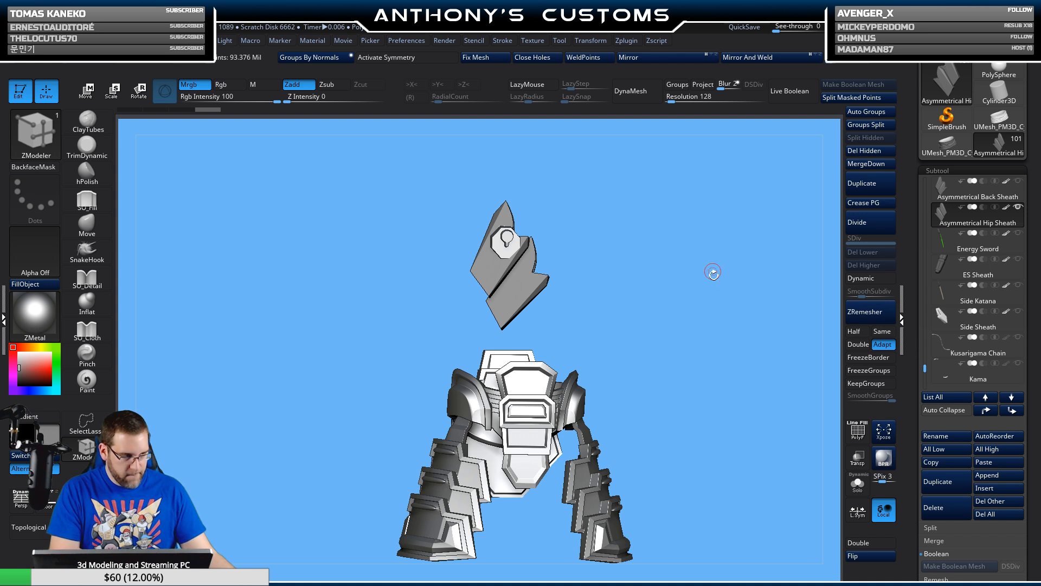
- Move the Asymmetrical Hip Sheath out to the side, rotate it edge-on and lower it next to the samurai hip armor
{"action": "left_click_drag", "start_coordinate": [713, 272], "coordinate": [644, 208]}
{"action": "key", "text": "w"}
{"action": "left_click", "coordinate": [549, 188]}
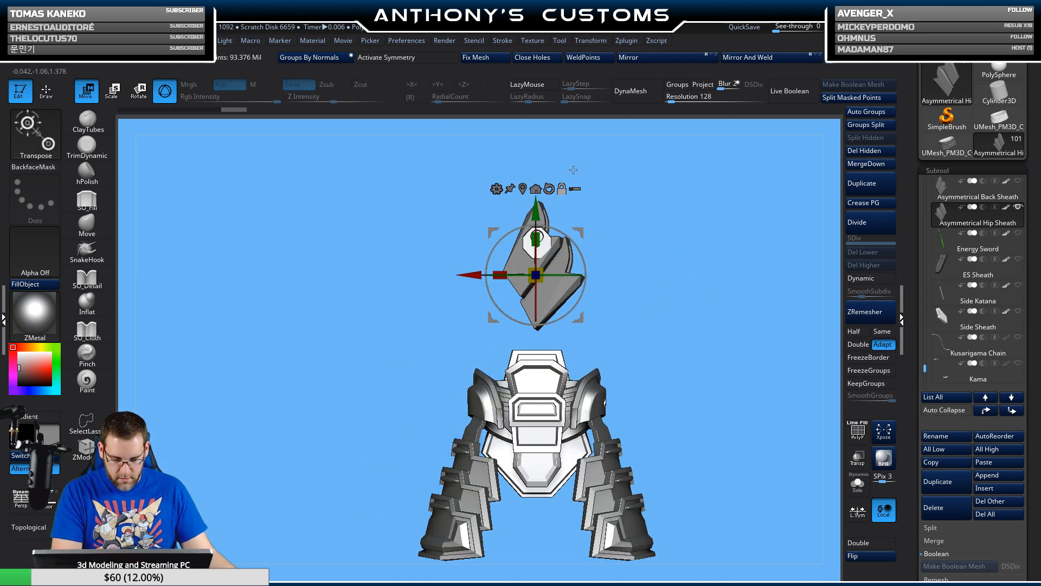
{"action": "left_click_drag", "start_coordinate": [475, 265], "coordinate": [568, 263]}
{"action": "left_click_drag", "start_coordinate": [660, 276], "coordinate": [568, 287]}
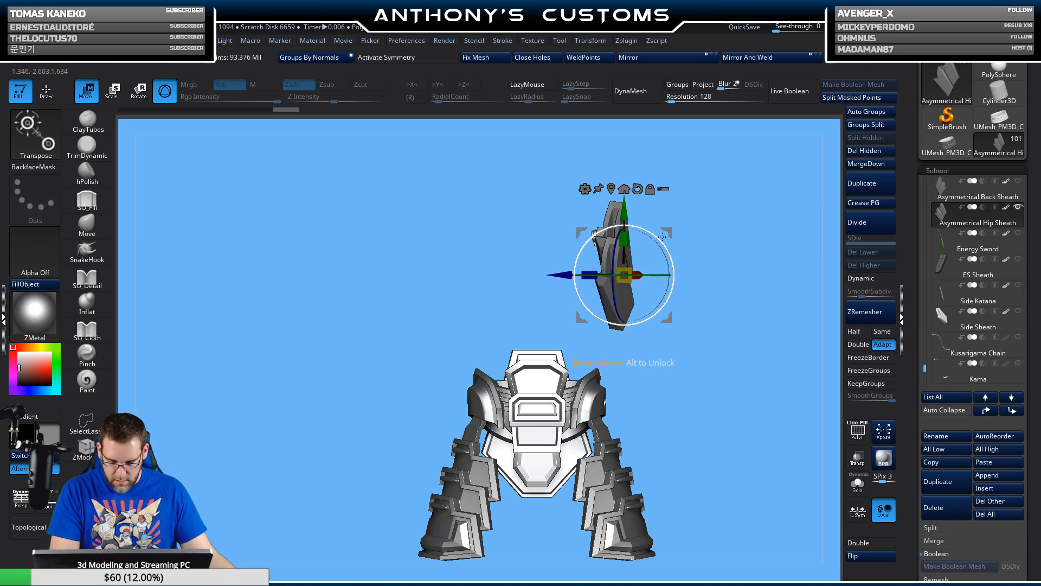
{"action": "left_click_drag", "start_coordinate": [632, 215], "coordinate": [651, 301]}
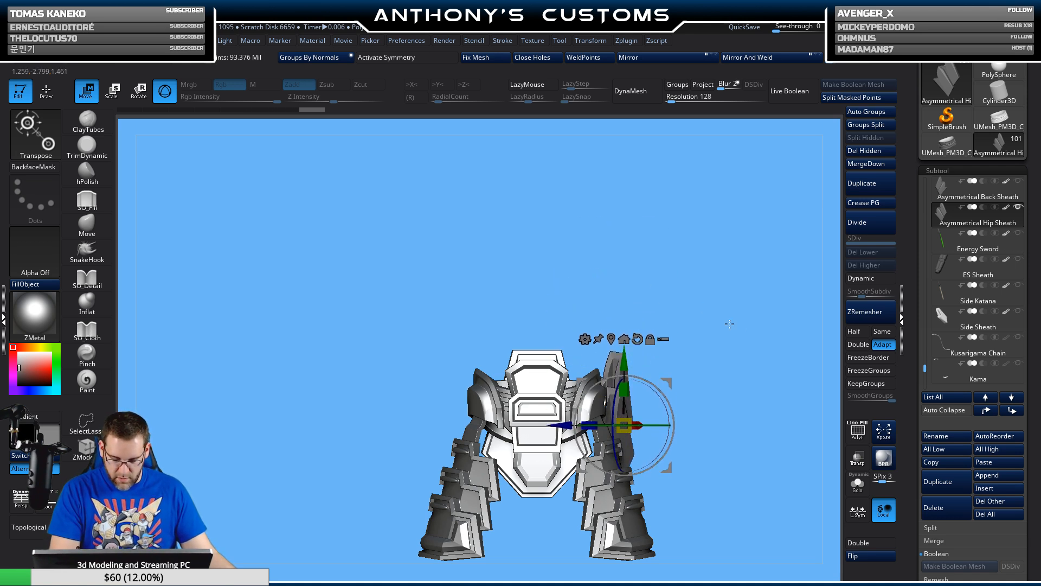
- Move the Asymmetrical Hip Sheath inward so its peg side sits close to the samurai hip armor
{"action": "left_click_drag", "start_coordinate": [727, 323], "coordinate": [688, 324]}
{"action": "left_click_drag", "start_coordinate": [665, 390], "coordinate": [724, 357]}
{"action": "key", "text": "ctrl+z"}
{"action": "left_click_drag", "start_coordinate": [565, 383], "coordinate": [589, 385]}
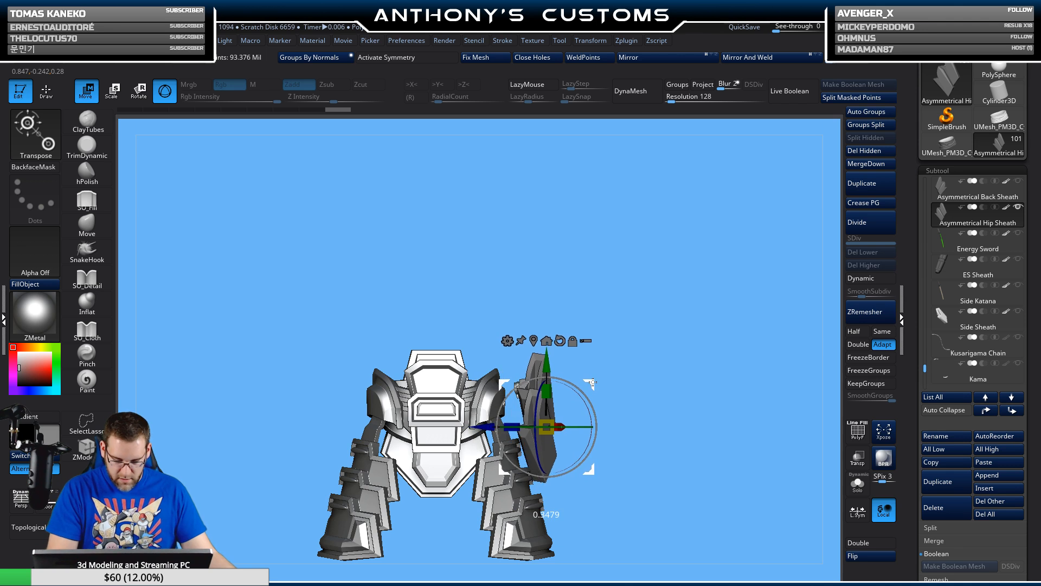
{"action": "left_click_drag", "start_coordinate": [659, 350], "coordinate": [824, 331]}
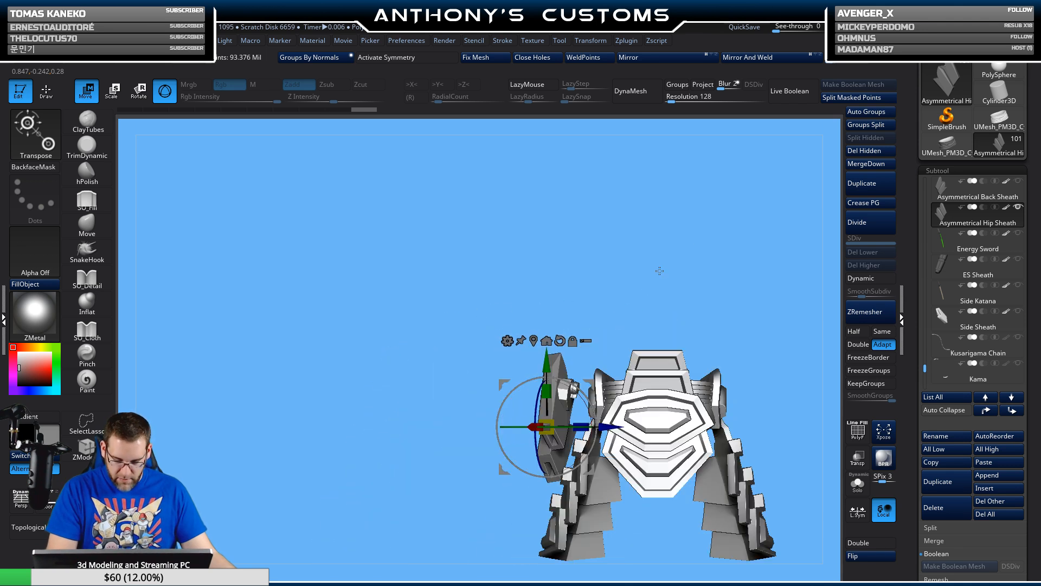
{"action": "left_click_drag", "start_coordinate": [660, 269], "coordinate": [537, 171], "text": "alt"}
{"action": "left_click_drag", "start_coordinate": [484, 387], "coordinate": [499, 387]}
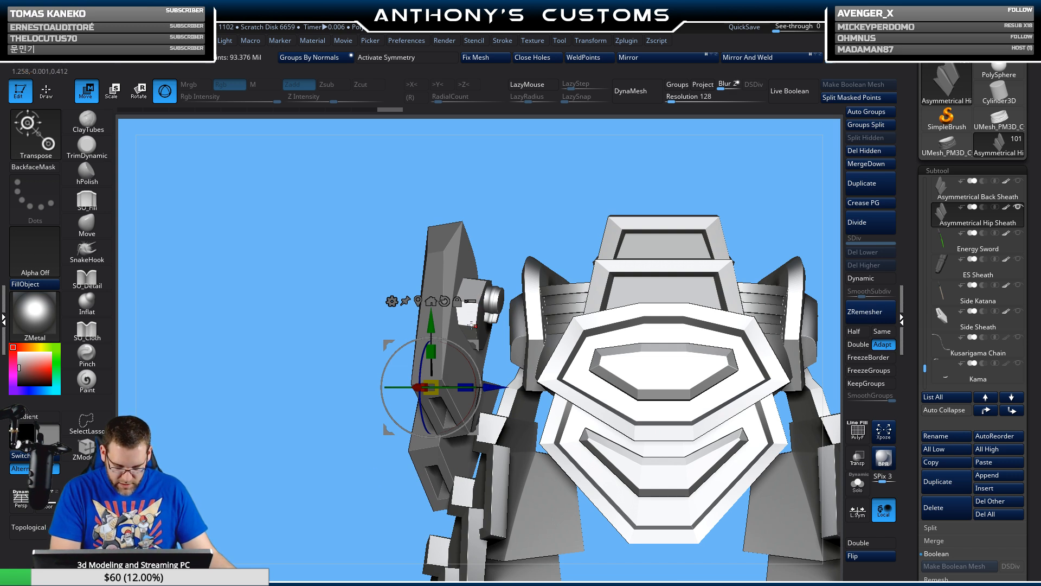
- Turn on the polyframe display for the hip sheath and clear the trial mask around its peg mount
{"action": "left_click_drag", "start_coordinate": [691, 184], "coordinate": [652, 276]}
{"action": "key", "text": "shift+f"}
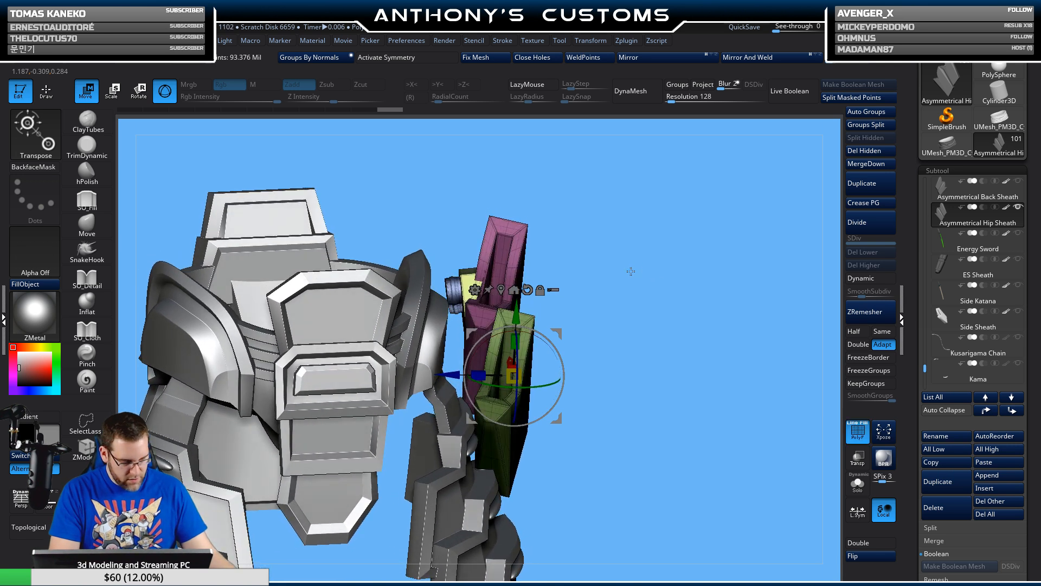
{"action": "left_click", "coordinate": [466, 279], "text": "ctrl"}
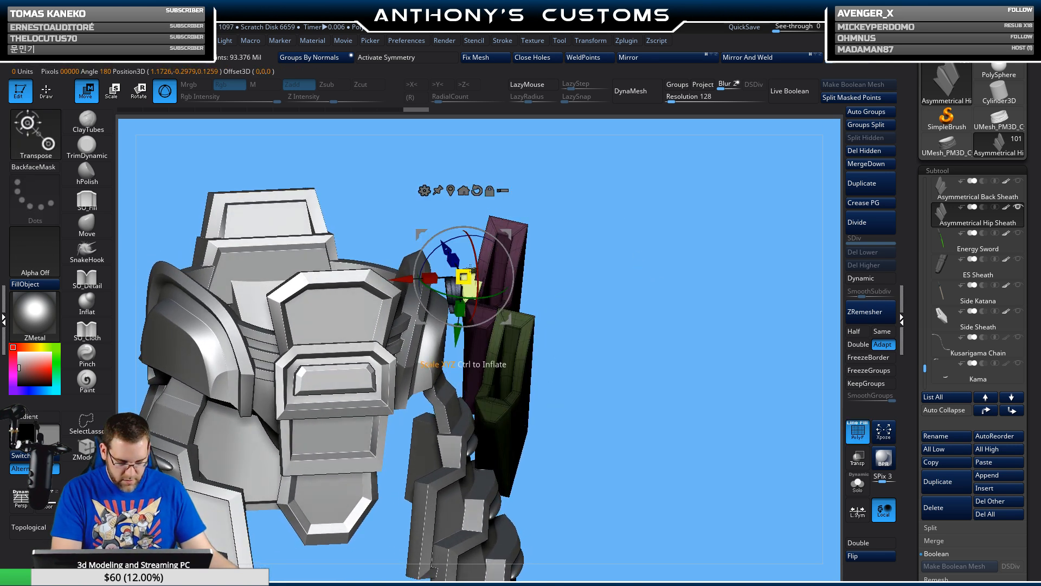
{"action": "left_click_drag", "start_coordinate": [603, 254], "coordinate": [602, 253], "text": "ctrl"}
{"action": "key", "text": "q"}
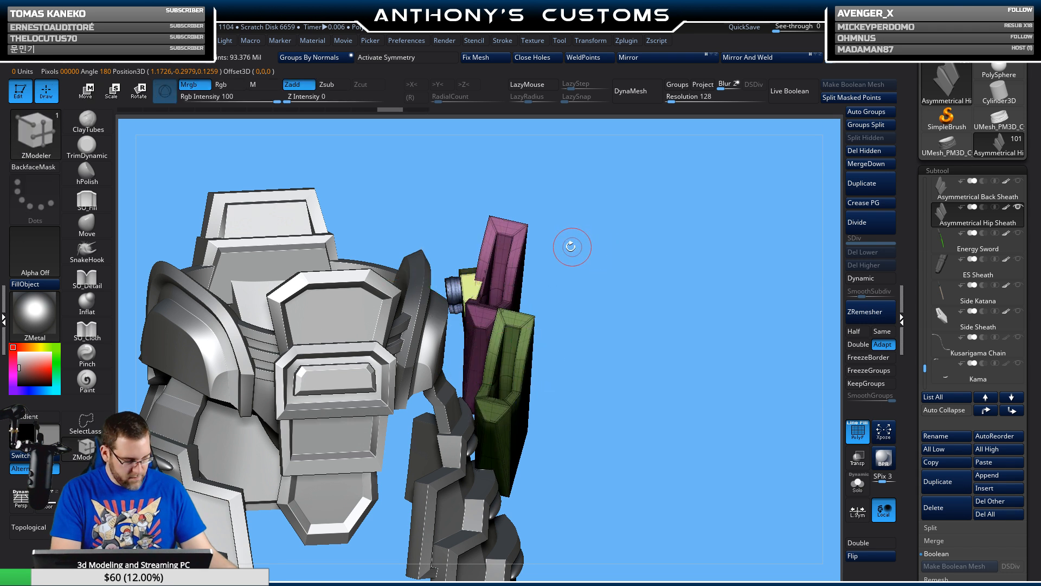
- Split the peg and its mount off the hip sheath as a separate subtool and hide that subtool
{"action": "left_click", "coordinate": [469, 277], "text": "ctrl+shift"}
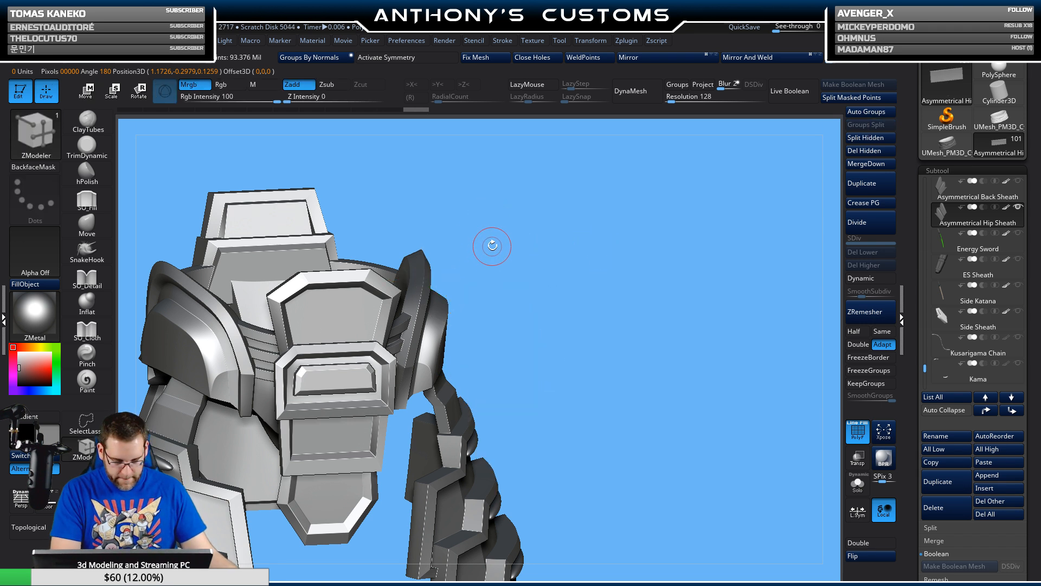
{"action": "key", "text": "ctrl+shift"}
{"action": "left_click", "coordinate": [664, 303], "text": "ctrl+shift"}
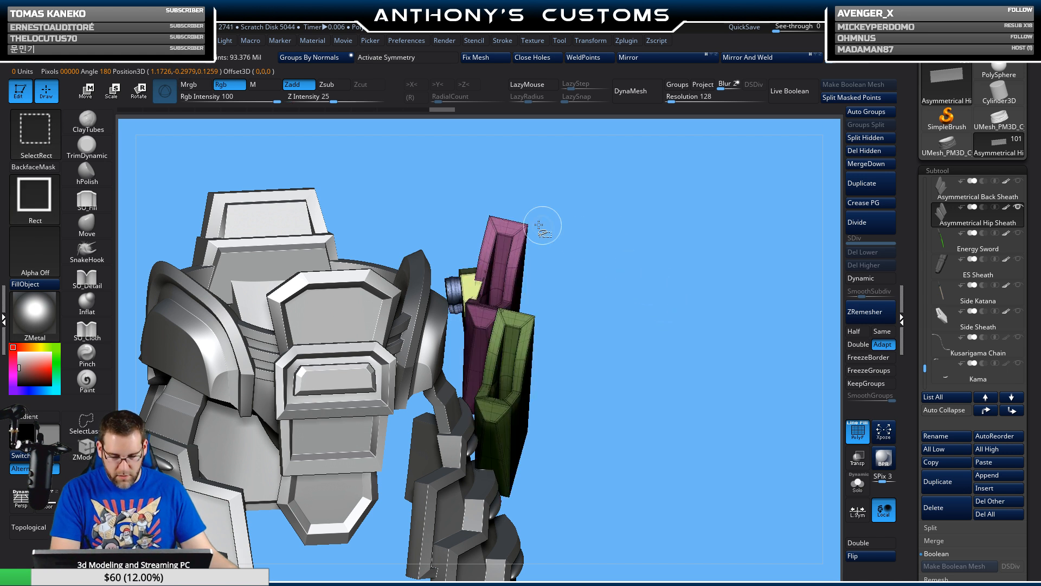
{"action": "left_click", "coordinate": [453, 286], "text": "ctrl+shift"}
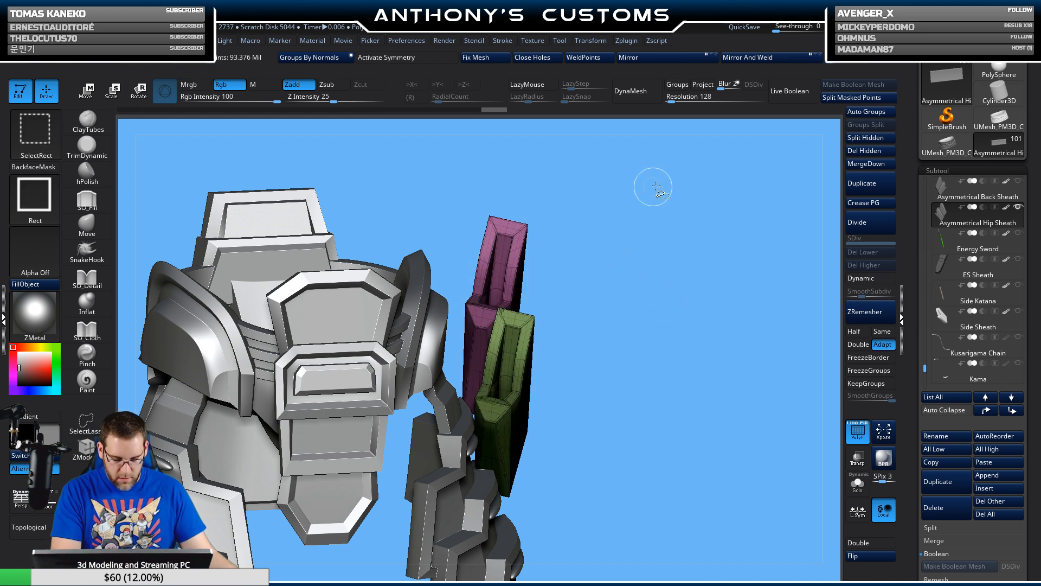
{"action": "left_click", "coordinate": [866, 137]}
{"action": "left_click_drag", "start_coordinate": [704, 220], "coordinate": [671, 224], "text": "shift"}
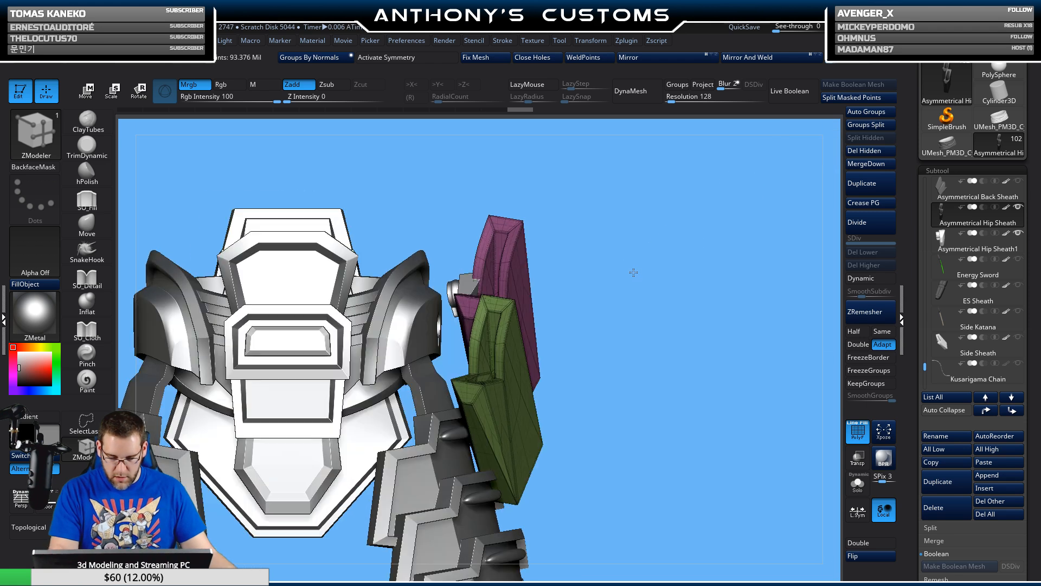
{"action": "mouse_move", "coordinate": [1017, 208]}
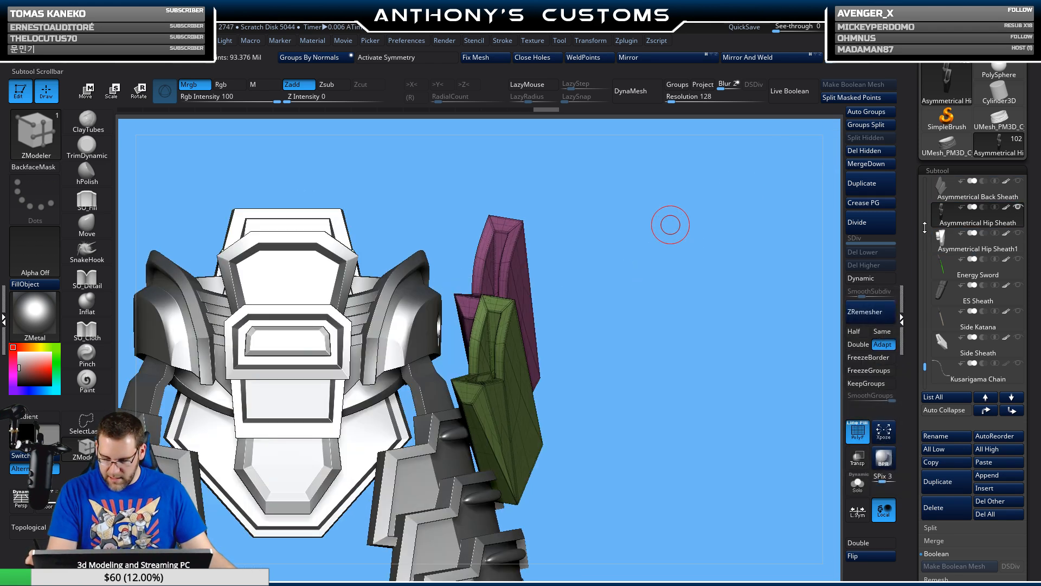
- Shift the hip sheath against the outer hip armor and tilt its lower end outward
{"action": "left_click_drag", "start_coordinate": [670, 225], "coordinate": [709, 264]}
{"action": "key", "text": "w"}
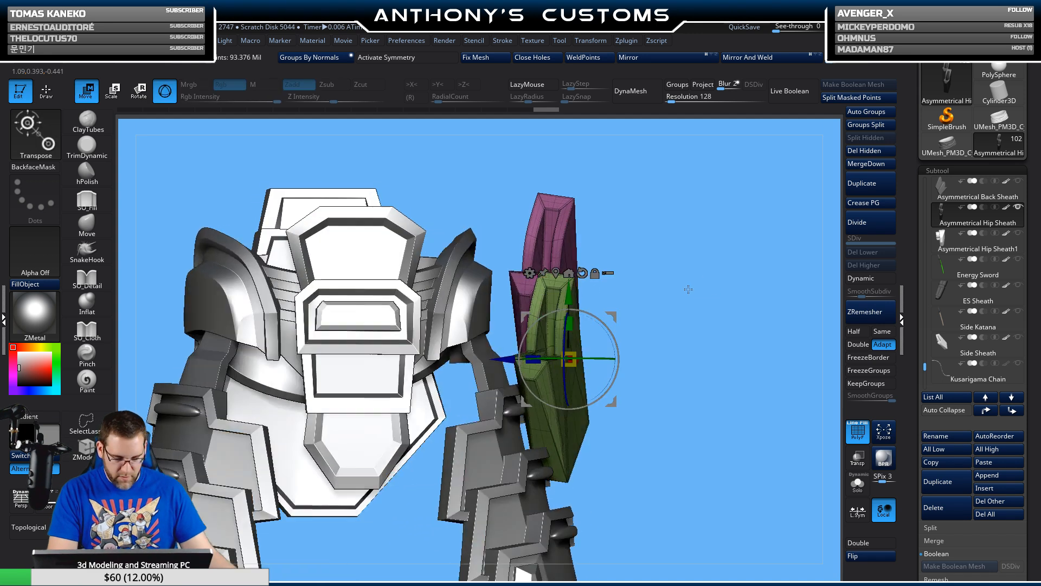
{"action": "left_click_drag", "start_coordinate": [611, 341], "coordinate": [636, 296]}
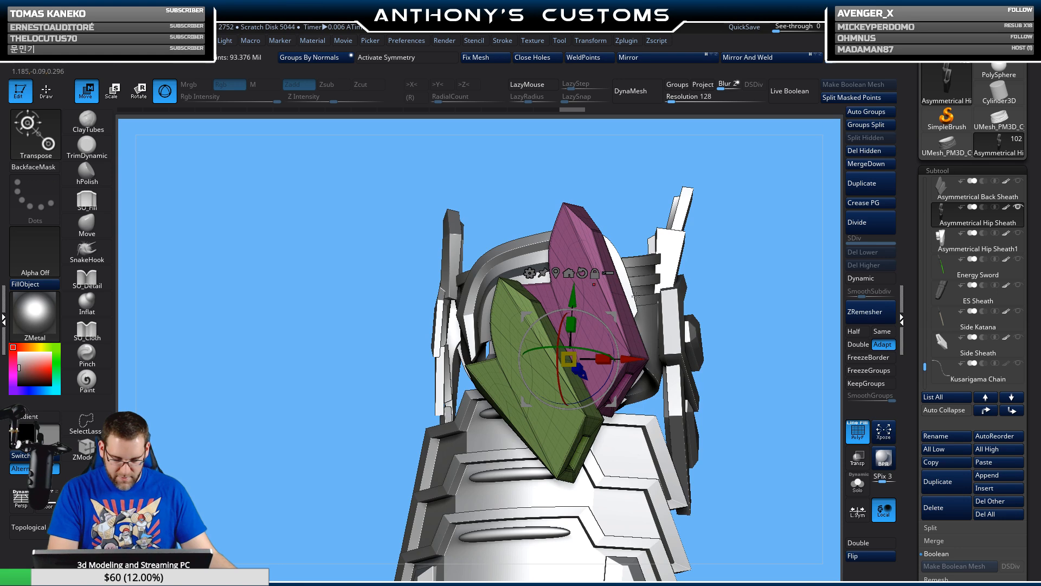
{"action": "left_click_drag", "start_coordinate": [633, 355], "coordinate": [589, 356]}
{"action": "left_click_drag", "start_coordinate": [769, 255], "coordinate": [690, 322]}
{"action": "left_click_drag", "start_coordinate": [450, 369], "coordinate": [604, 353]}
{"action": "left_click_drag", "start_coordinate": [654, 325], "coordinate": [650, 357]}
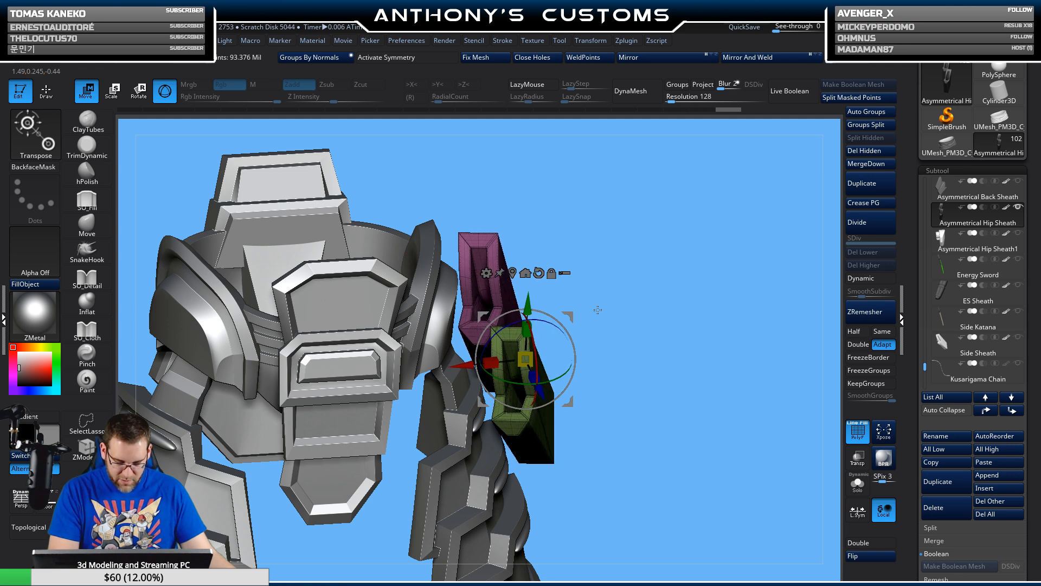
- Refine the hip sheath's rotation from the front, top and back so it follows the slope of the thigh armor
{"action": "left_click_drag", "start_coordinate": [598, 310], "coordinate": [674, 237]}
{"action": "left_click_drag", "start_coordinate": [572, 316], "coordinate": [590, 321]}
{"action": "left_click_drag", "start_coordinate": [698, 255], "coordinate": [812, 239]}
{"action": "left_click_drag", "start_coordinate": [691, 285], "coordinate": [580, 353]}
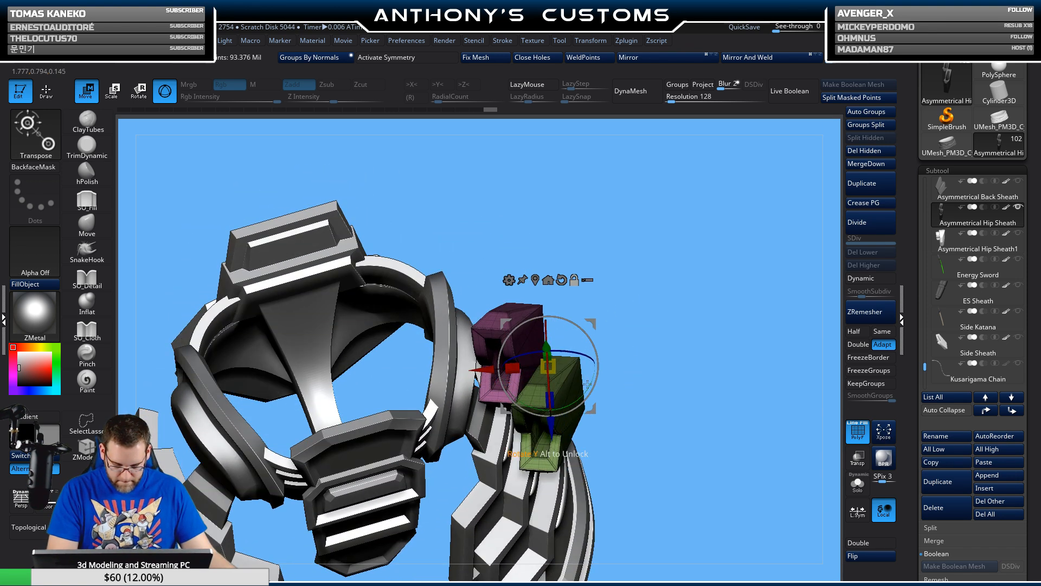
{"action": "left_click_drag", "start_coordinate": [571, 367], "coordinate": [611, 284]}
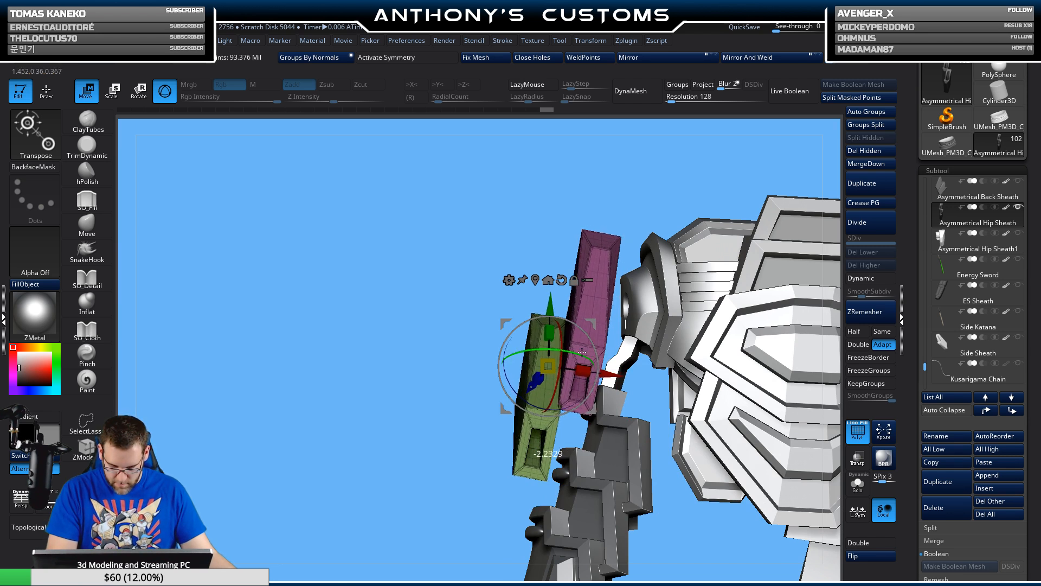
{"action": "left_click_drag", "start_coordinate": [496, 436], "coordinate": [473, 404]}
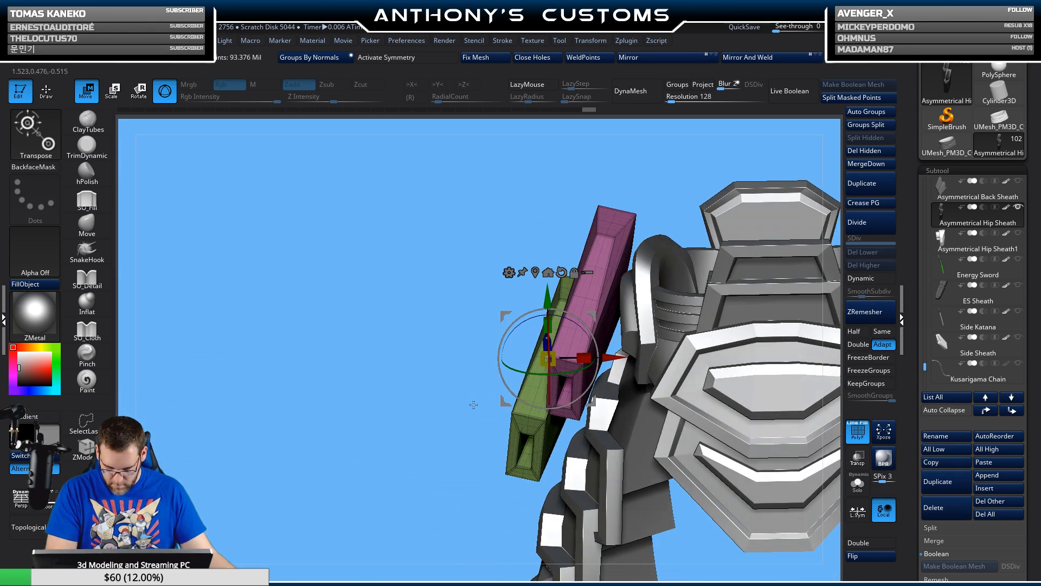
- Flip the hip sheath's displayed faces and adjust its placement beside the thigh armor plates
{"action": "left_click", "coordinate": [872, 555]}
{"action": "left_click_drag", "start_coordinate": [781, 434], "coordinate": [702, 304]}
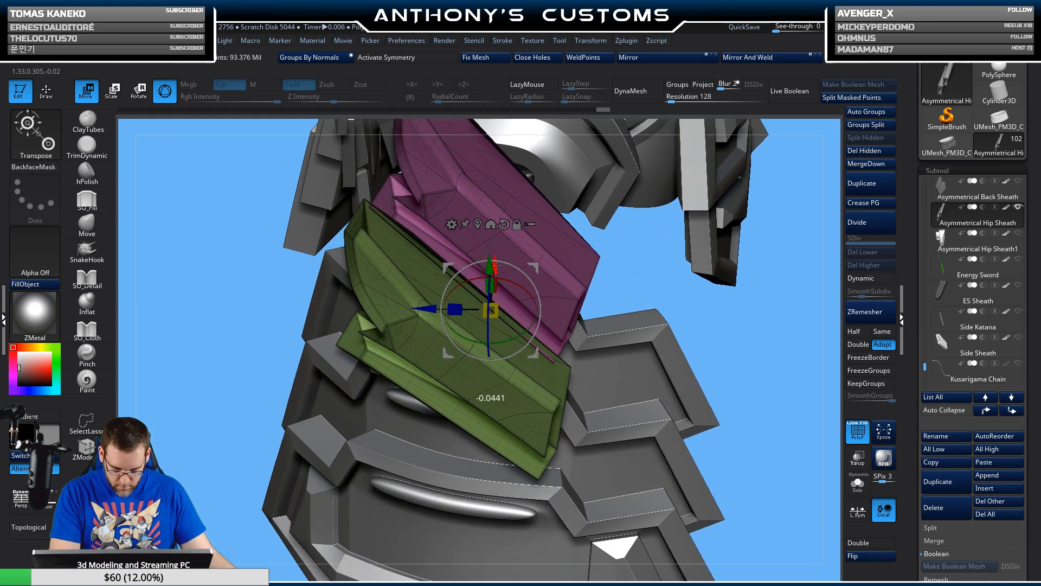
{"action": "left_click_drag", "start_coordinate": [629, 275], "coordinate": [514, 263]}
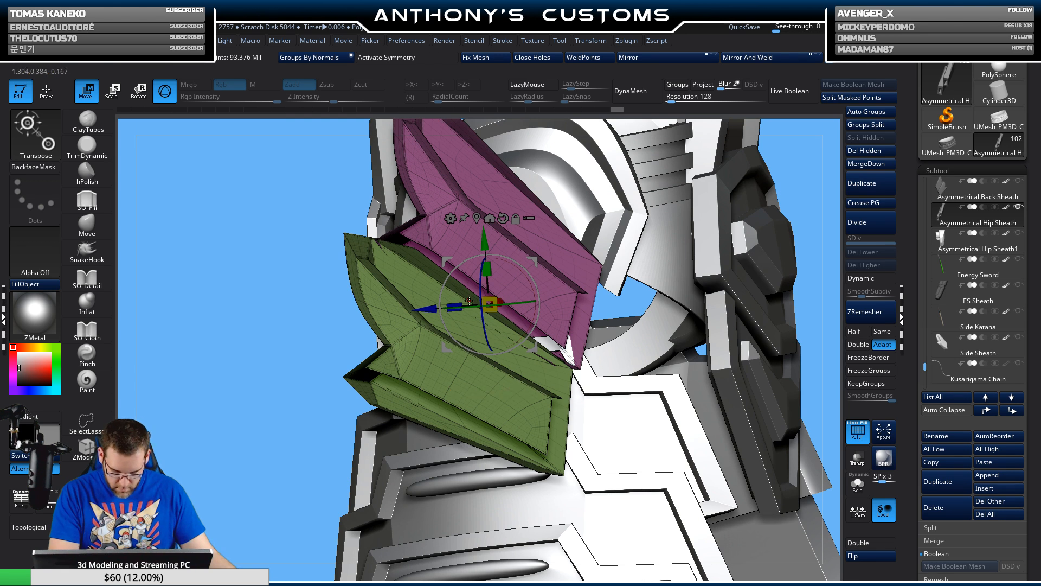
{"action": "left_click_drag", "start_coordinate": [429, 308], "coordinate": [246, 361], "text": "alt"}
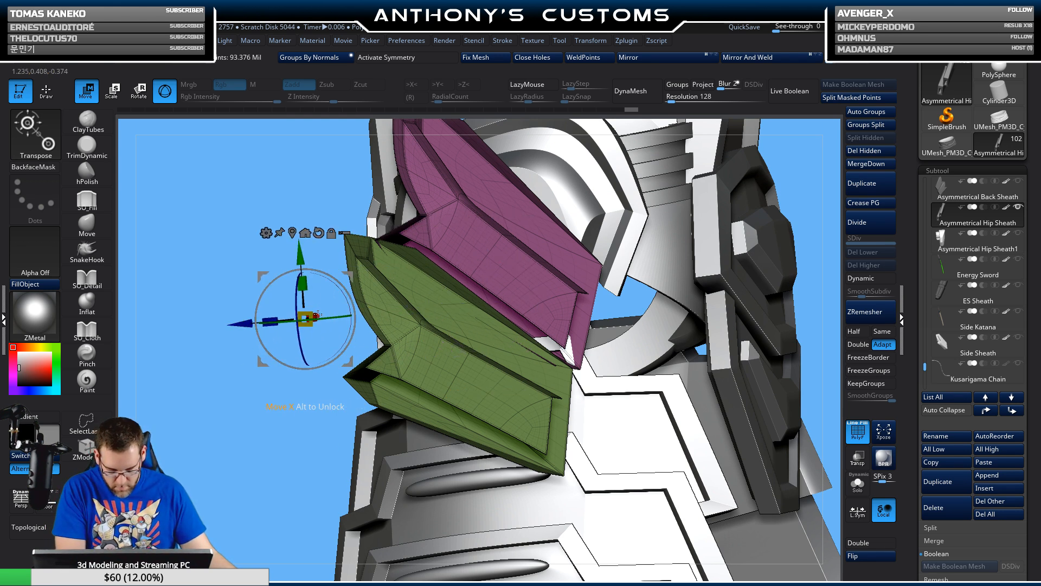
{"action": "left_click_drag", "start_coordinate": [316, 314], "coordinate": [722, 318]}
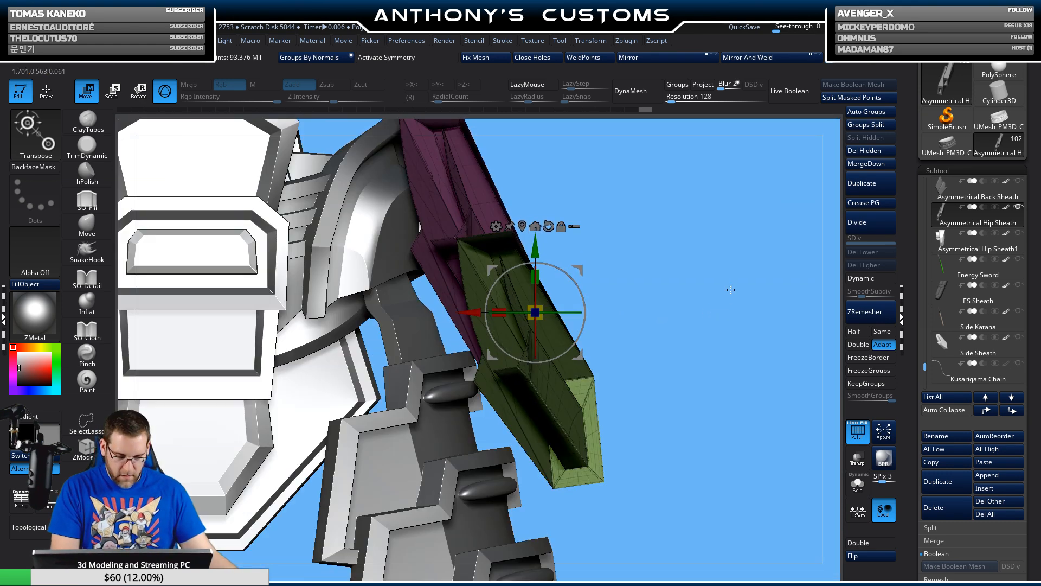
{"action": "key", "text": "q"}
{"action": "left_click", "coordinate": [870, 560]}
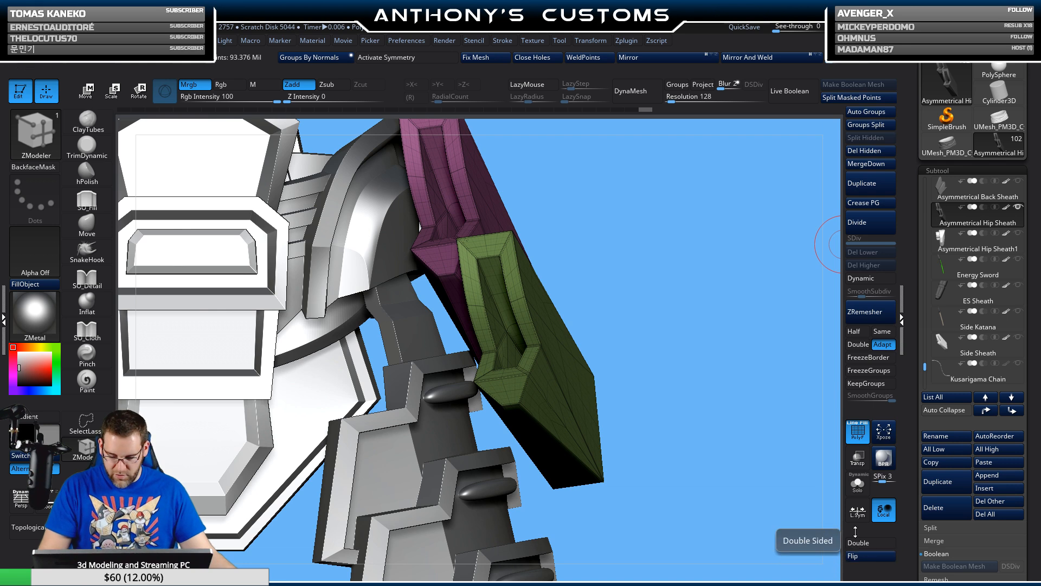
- Mask the upper purple section of the hip sheath, leaving only the lower green section free to move
{"action": "left_click_drag", "start_coordinate": [744, 477], "coordinate": [715, 467], "text": "alt"}
{"action": "key", "text": "shift+f"}
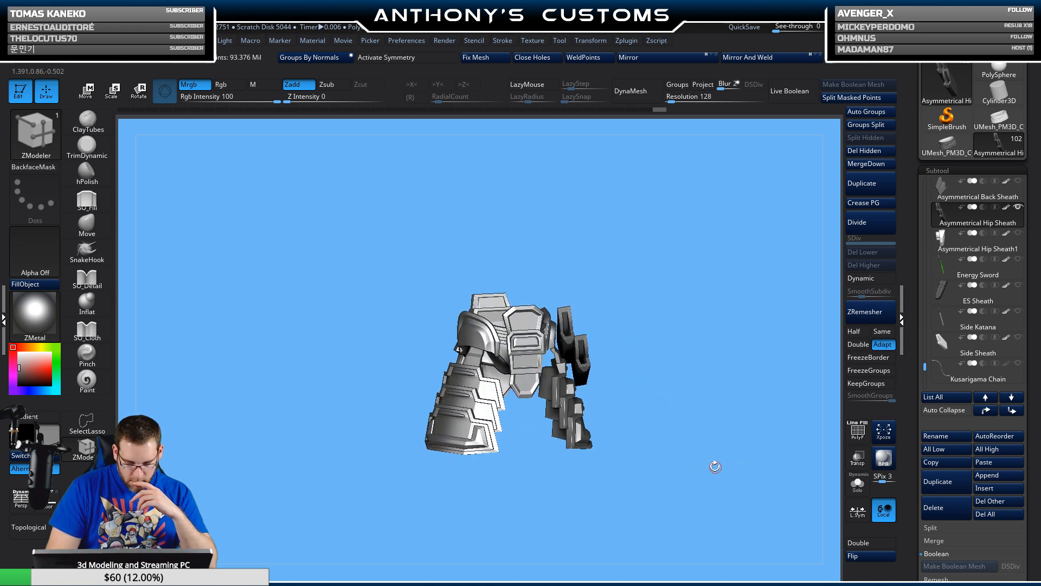
{"action": "mouse_move", "coordinate": [682, 391]}
{"action": "left_mouse_down"}
{"action": "mouse_move", "coordinate": [684, 474]}
{"action": "mouse_move", "coordinate": [668, 489]}
{"action": "mouse_move", "coordinate": [716, 401]}
{"action": "mouse_move", "coordinate": [699, 380]}
{"action": "left_mouse_up"}
{"action": "key", "text": "shift+f"}
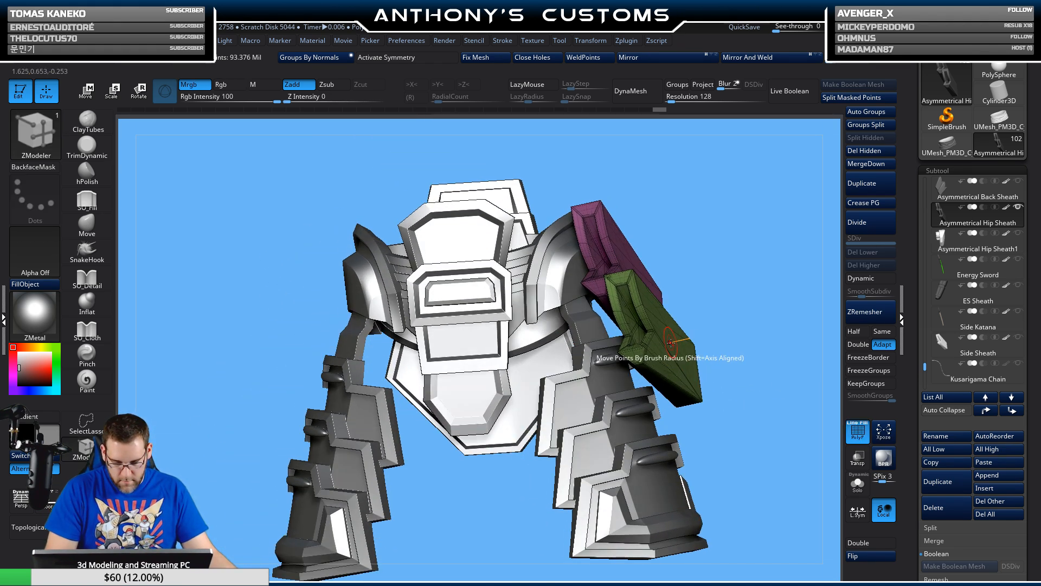
{"action": "left_click", "coordinate": [672, 349], "text": "ctrl+shift"}
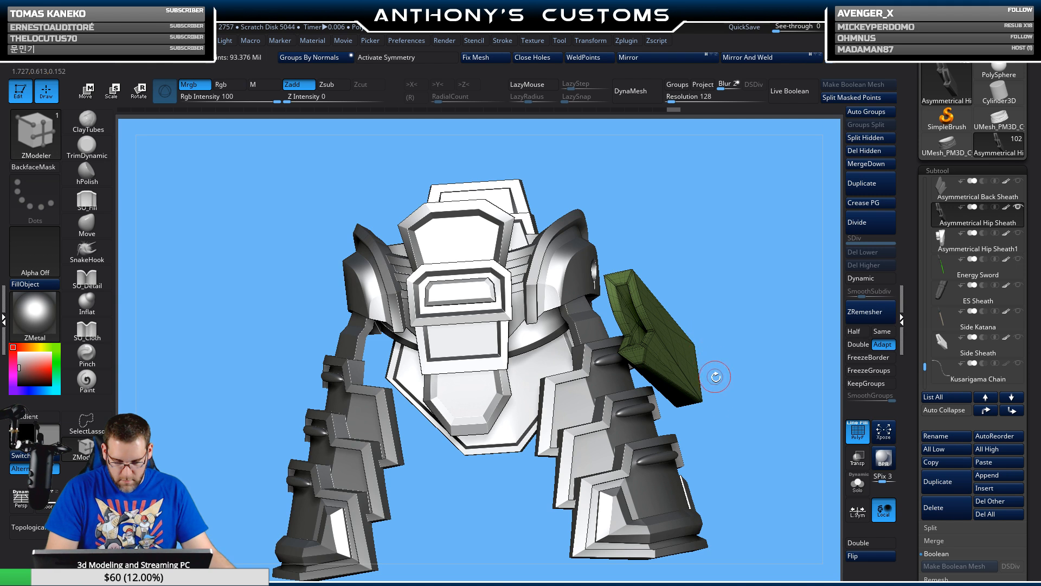
{"action": "left_click", "coordinate": [746, 420], "text": "ctrl+shift"}
{"action": "key", "text": "w"}
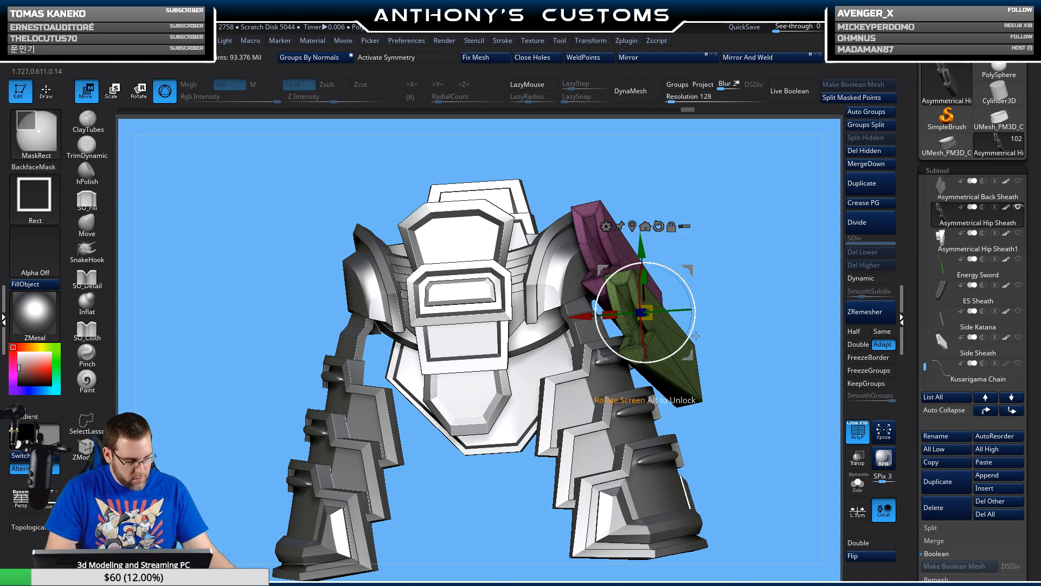
{"action": "left_click", "coordinate": [677, 367], "text": "ctrl"}
{"action": "left_click_drag", "start_coordinate": [749, 342], "coordinate": [712, 381]}
{"action": "left_click", "coordinate": [688, 283]}
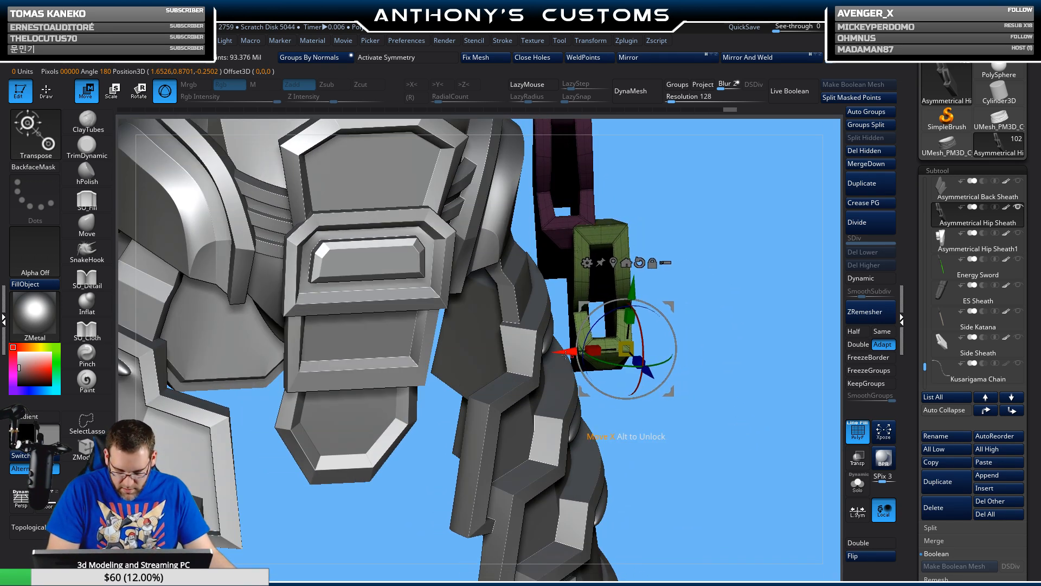
- Nudge the lower green section of the hip sheath slightly along its local X axis beside the thigh armor
{"action": "left_click_drag", "start_coordinate": [748, 383], "coordinate": [542, 303]}
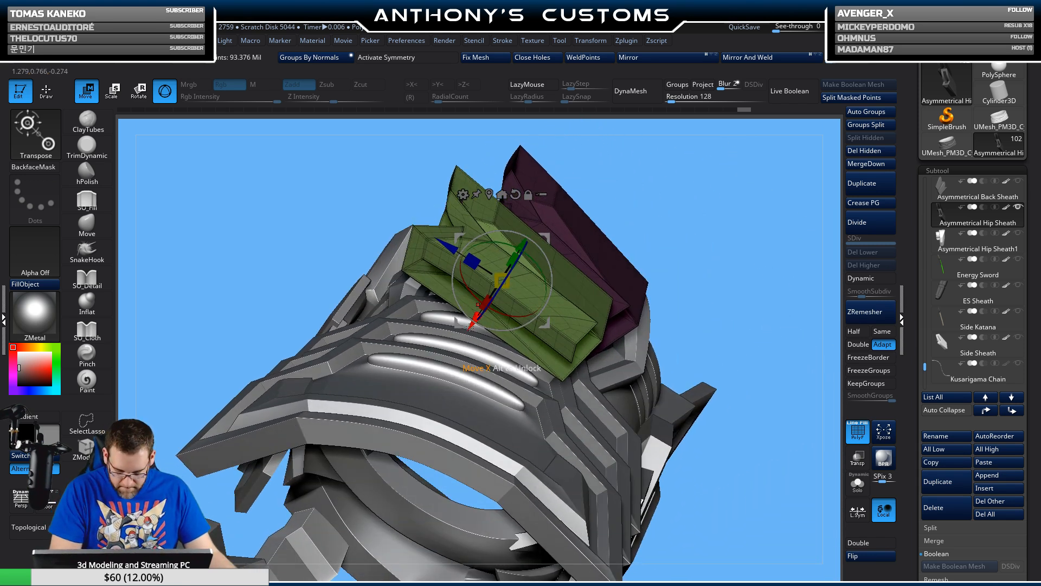
{"action": "left_click_drag", "start_coordinate": [471, 325], "coordinate": [491, 314]}
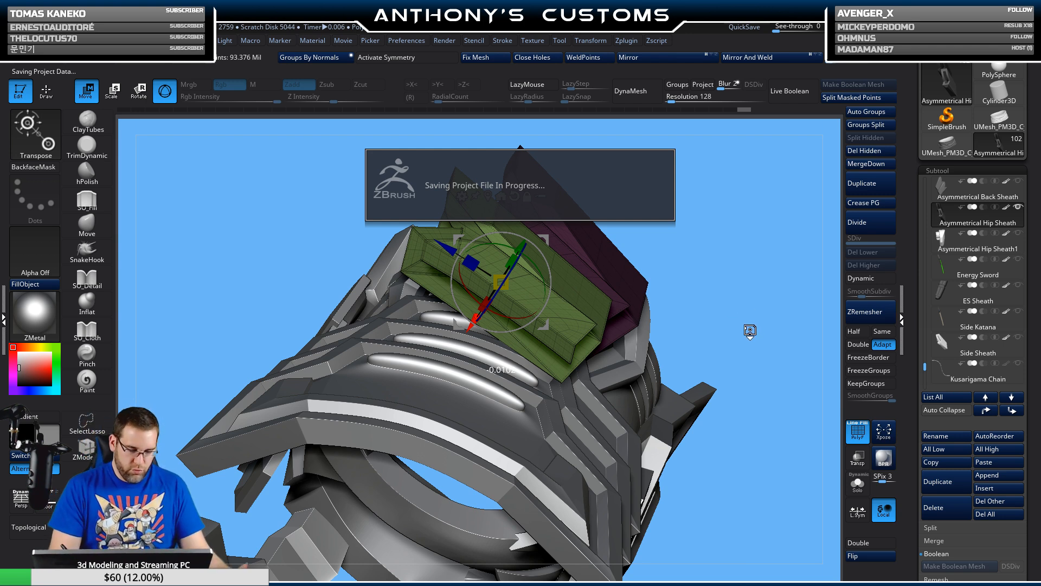
{"action": "left_click_drag", "start_coordinate": [741, 299], "coordinate": [759, 355]}
{"action": "left_click_drag", "start_coordinate": [692, 343], "coordinate": [732, 394]}
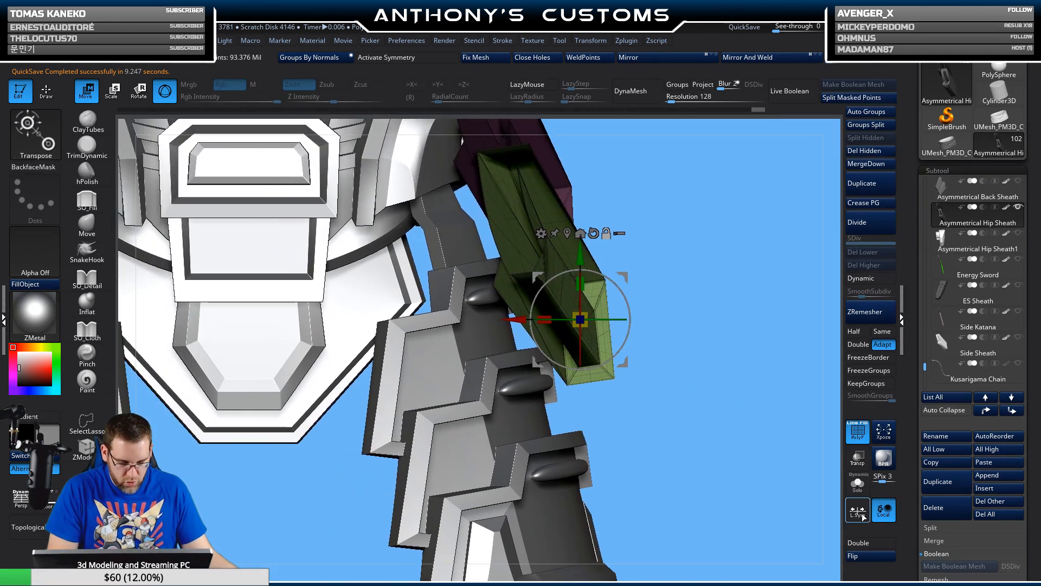
- Flip the hip sheath's displayed faces, clear its mask and turn off the polyframe display
{"action": "left_click", "coordinate": [855, 556]}
{"action": "key", "text": "q"}
{"action": "mouse_move", "coordinate": [776, 506]}
{"action": "left_mouse_down"}
{"action": "mouse_move", "coordinate": [752, 477]}
{"action": "mouse_move", "coordinate": [748, 442]}
{"action": "left_mouse_up"}
{"action": "left_click_drag", "start_coordinate": [765, 403], "coordinate": [709, 393], "text": "ctrl"}
{"action": "key", "text": "shift+f"}
{"action": "key", "text": "f"}
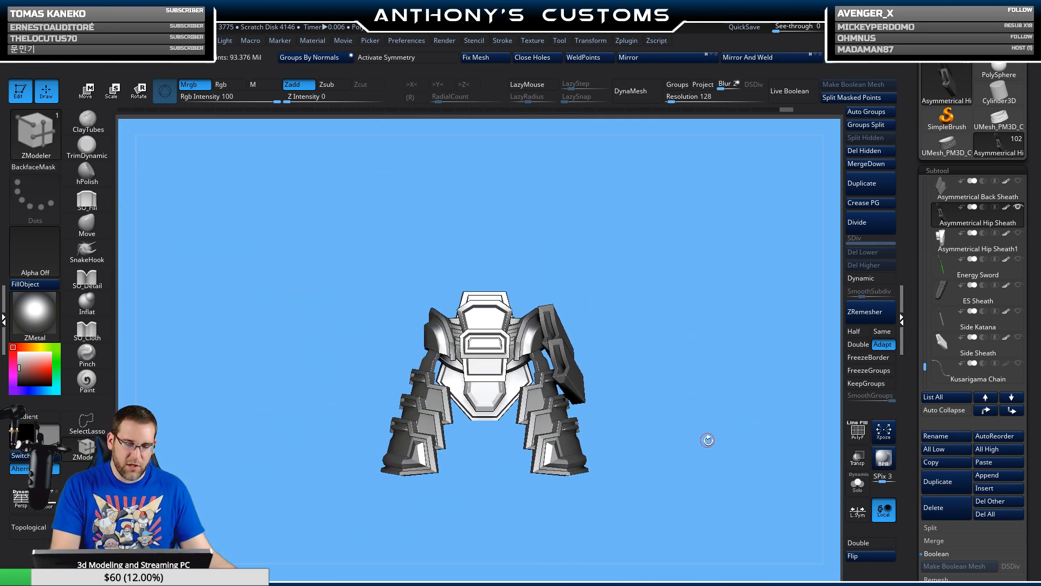
- Select the Samurai Helmet subtool and show the samurai helmet, shoulder pads and chest with the hip armor
{"action": "mouse_move", "coordinate": [709, 437]}
{"action": "left_mouse_down"}
{"action": "mouse_move", "coordinate": [682, 464]}
{"action": "mouse_move", "coordinate": [599, 472]}
{"action": "mouse_move", "coordinate": [713, 420]}
{"action": "left_mouse_up"}
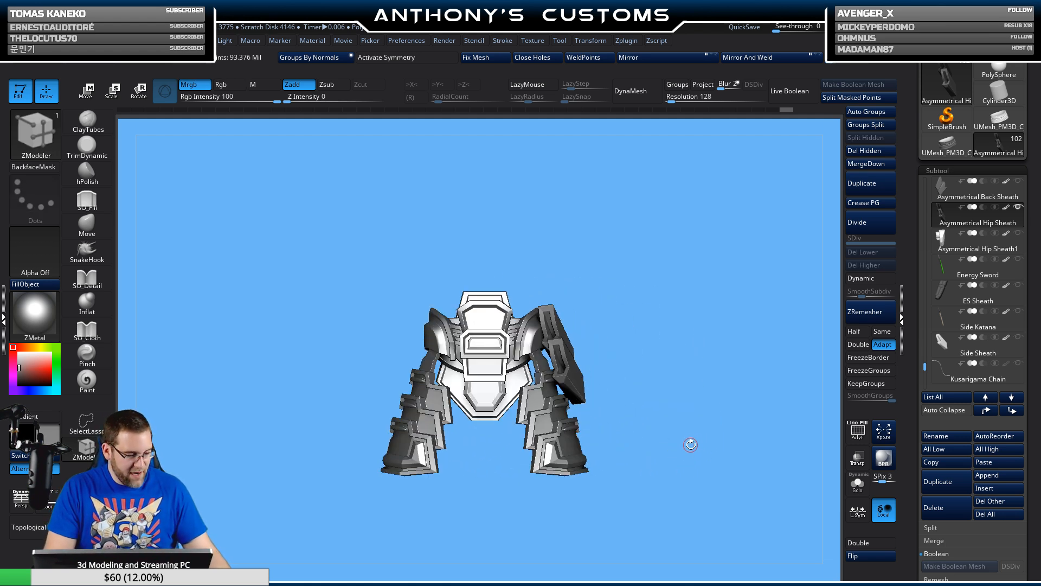
{"action": "key", "text": "n"}
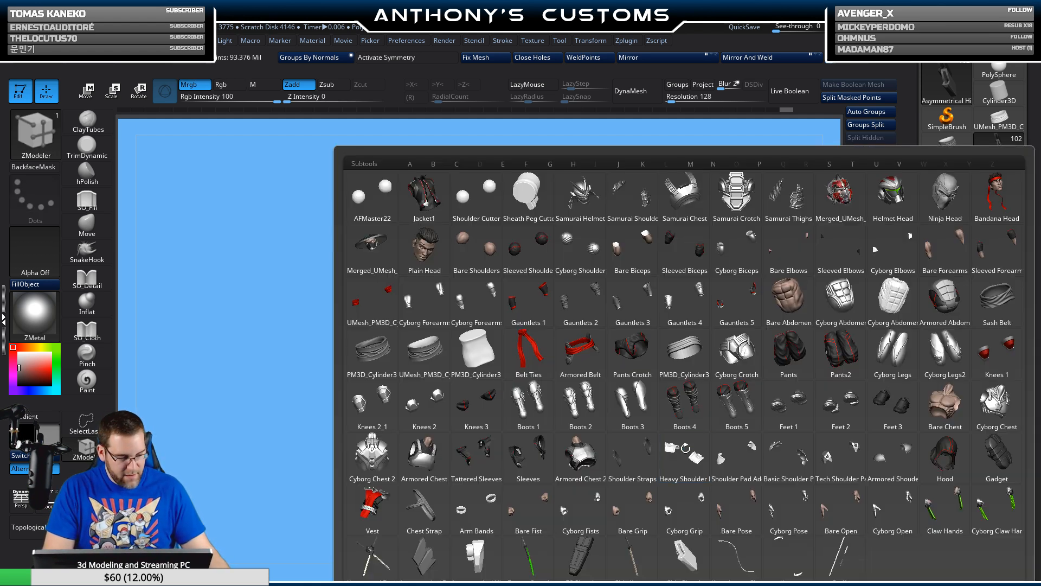
{"action": "left_click", "coordinate": [583, 201]}
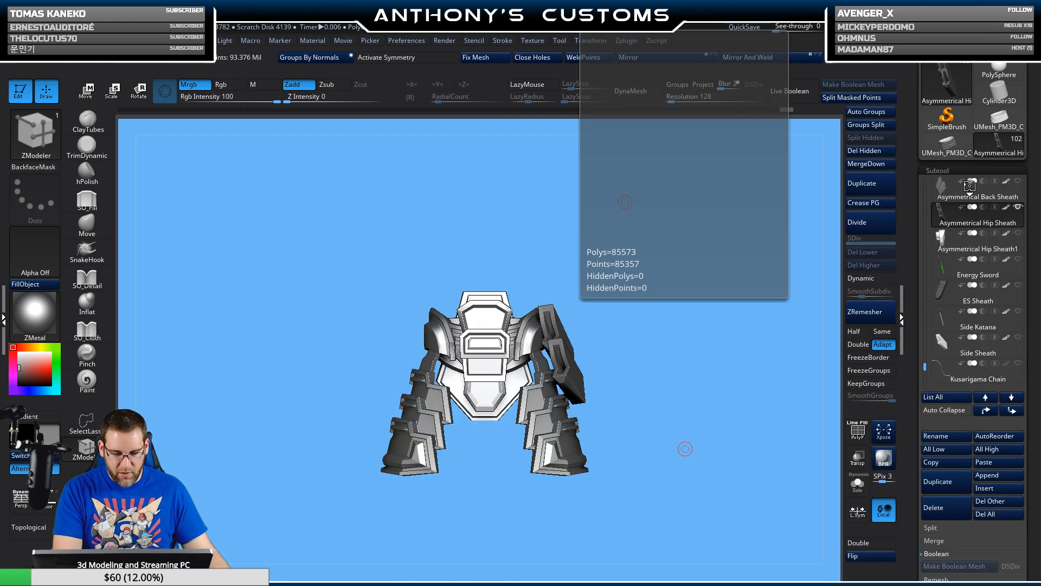
{"action": "left_click", "coordinate": [1020, 232]}
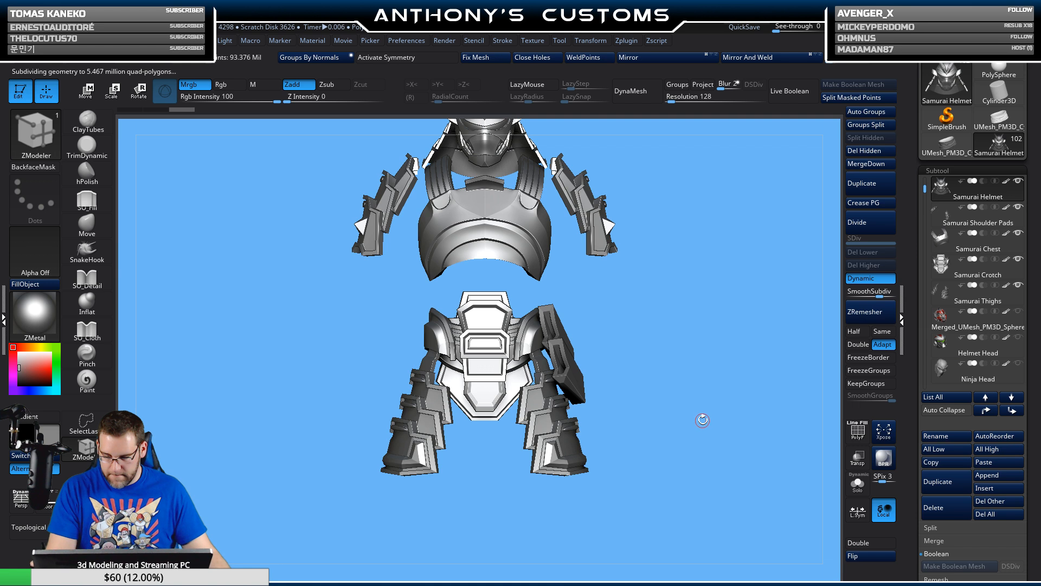
- Show the Cyborg Abdomen 2, Cyborg Chest 2 and Cyborg Shoulders subtools with the samurai armor
{"action": "left_click_drag", "start_coordinate": [712, 351], "coordinate": [710, 403], "text": "alt"}
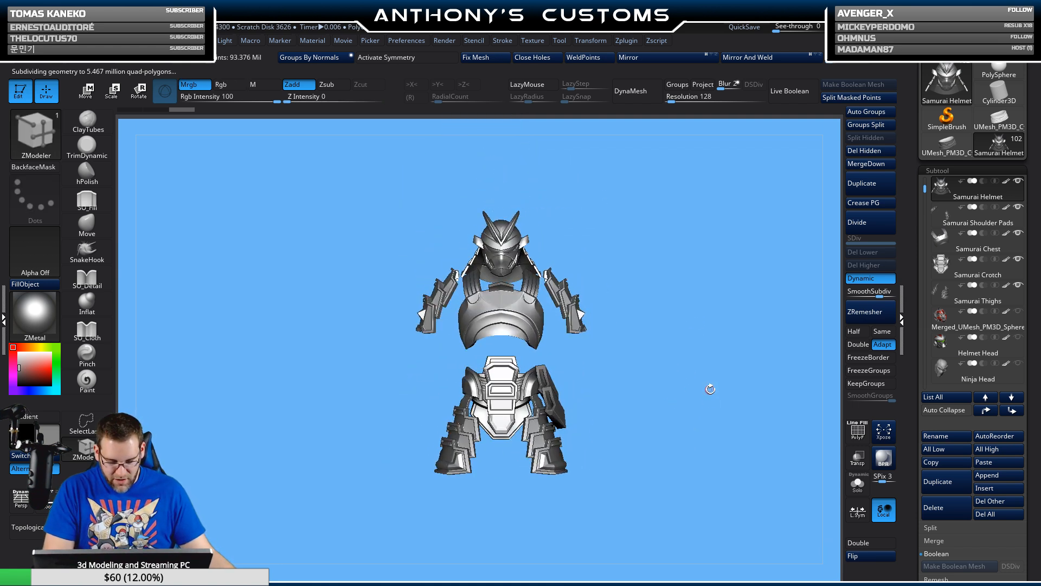
{"action": "key", "text": "n"}
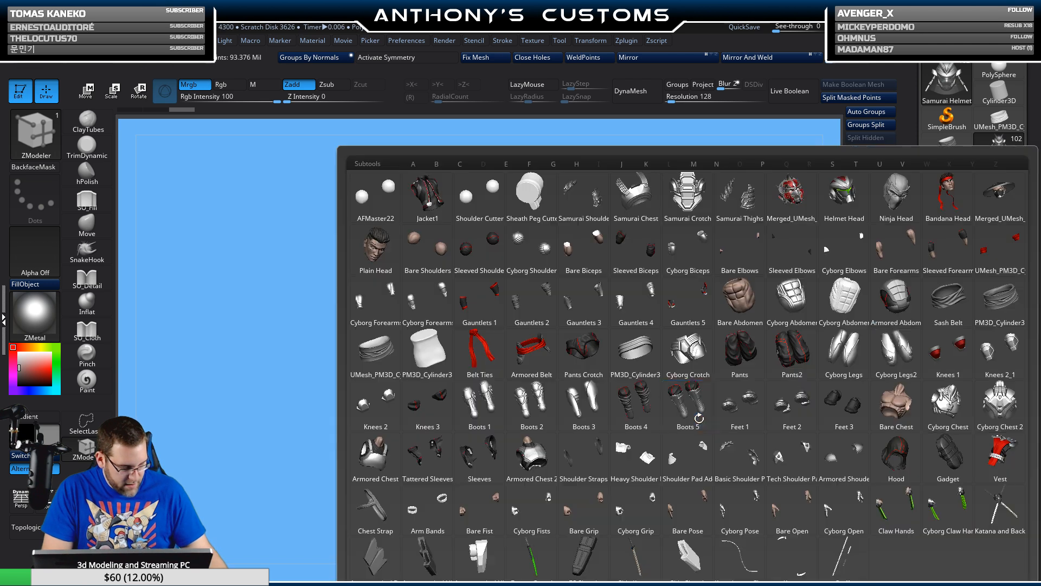
{"action": "left_click", "coordinate": [840, 286]}
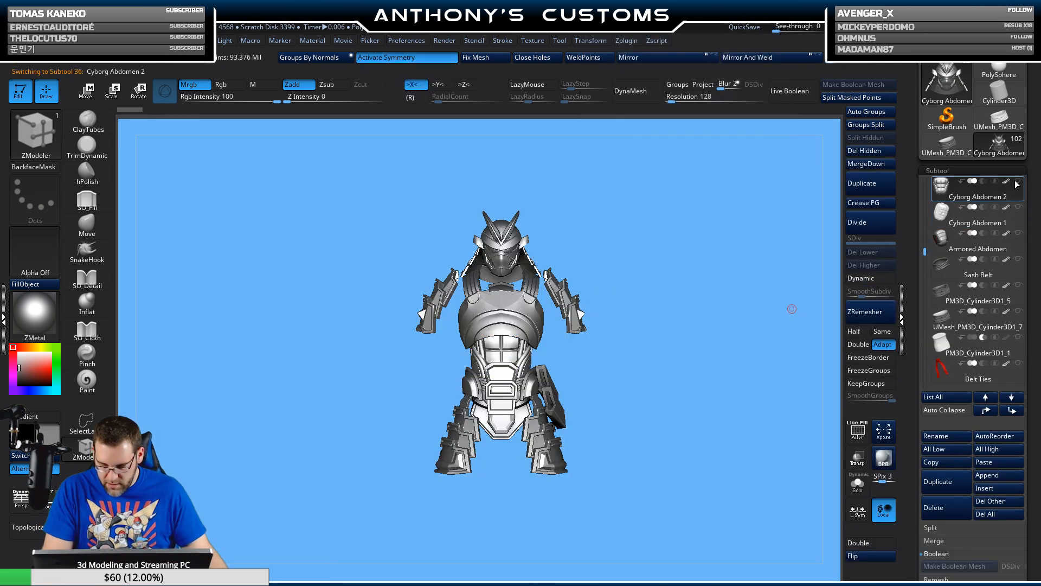
{"action": "key", "text": "n"}
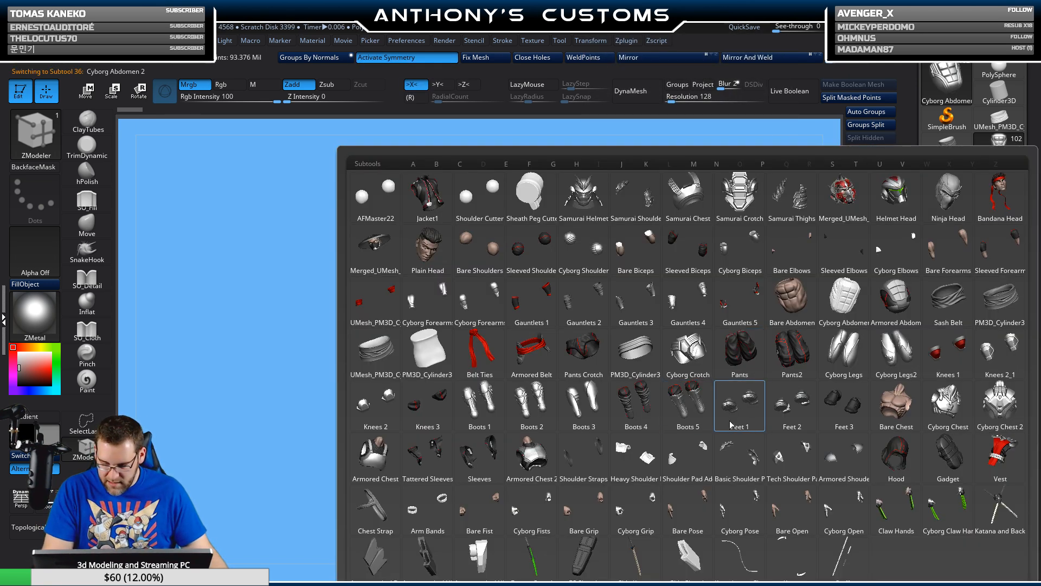
{"action": "left_click", "coordinate": [993, 415]}
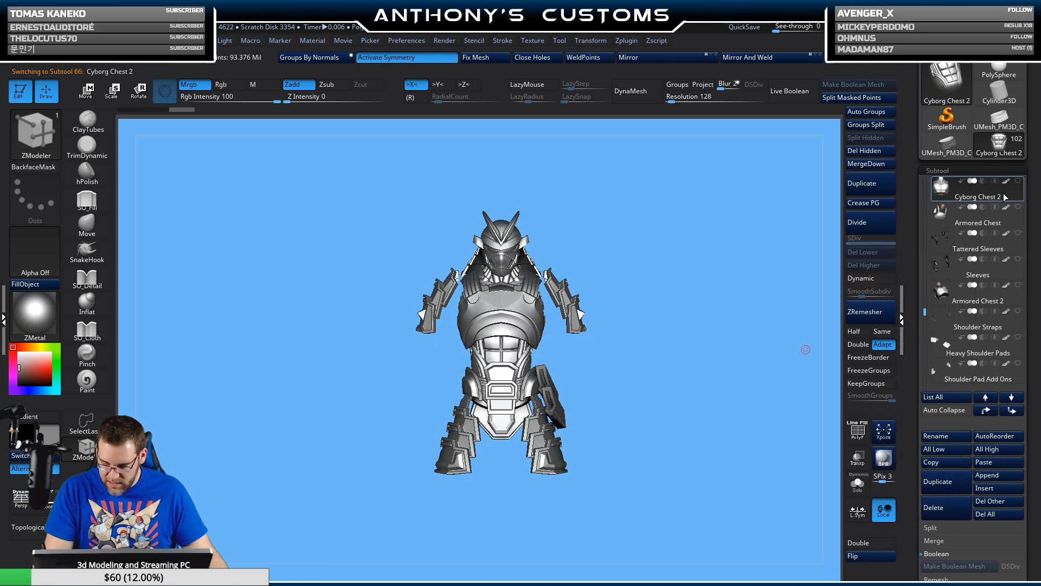
{"action": "key", "text": "n"}
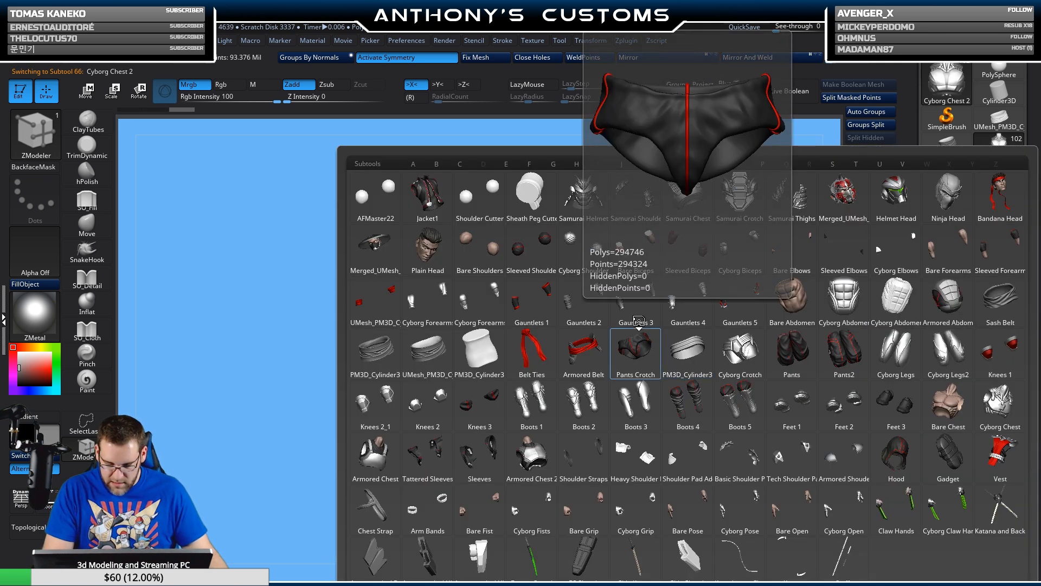
{"action": "left_click", "coordinate": [717, 184]}
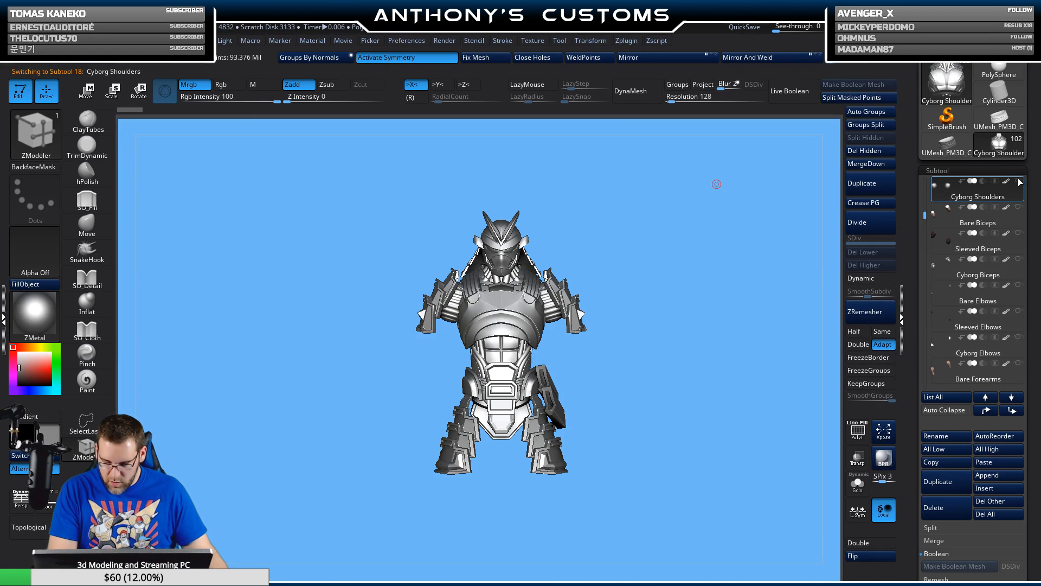
- Show the Cyborg Biceps, Cyborg Elbows, Cyborg Forearms and Cyborg Fists subtools to fill in the figure's arms
{"action": "key", "text": "n"}
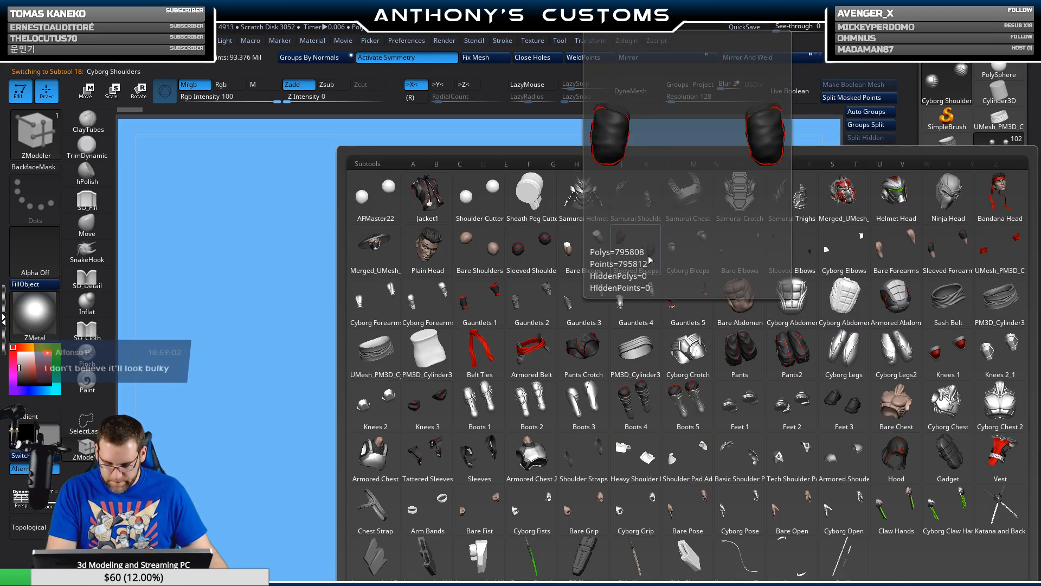
{"action": "left_click", "coordinate": [681, 257]}
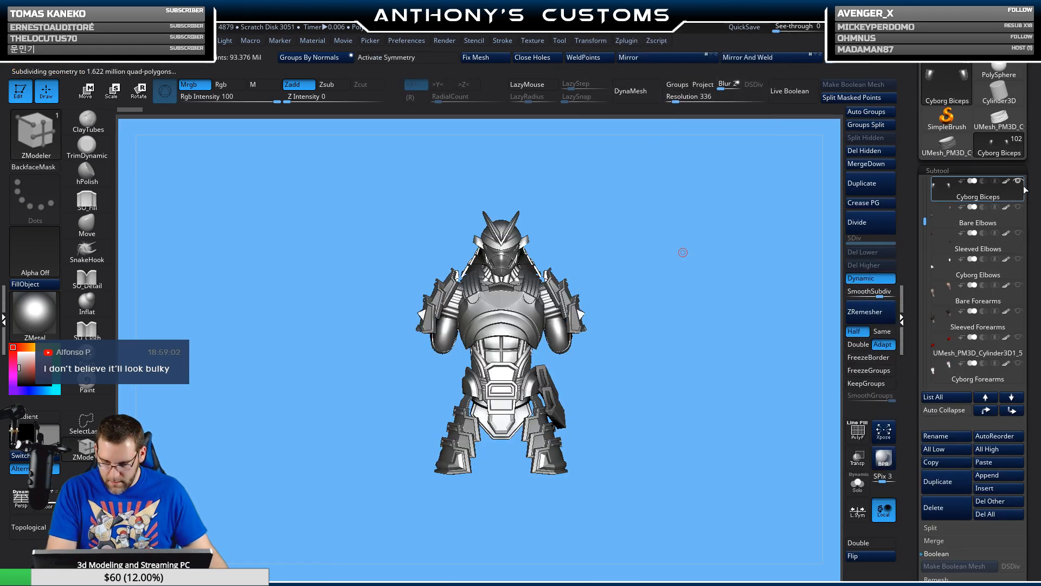
{"action": "left_click", "coordinate": [1018, 362]}
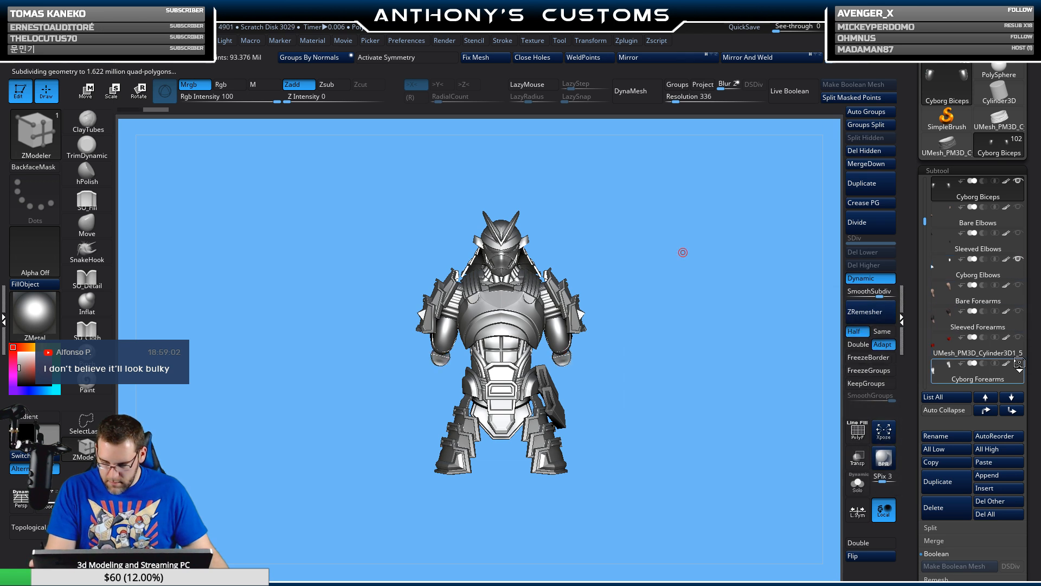
{"action": "key", "text": "n"}
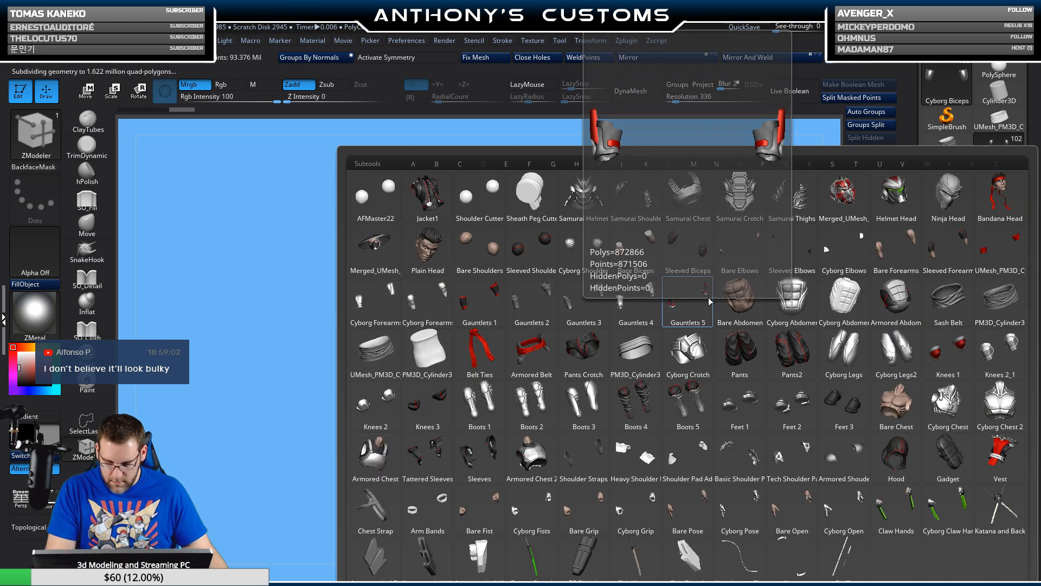
{"action": "left_click", "coordinate": [535, 526]}
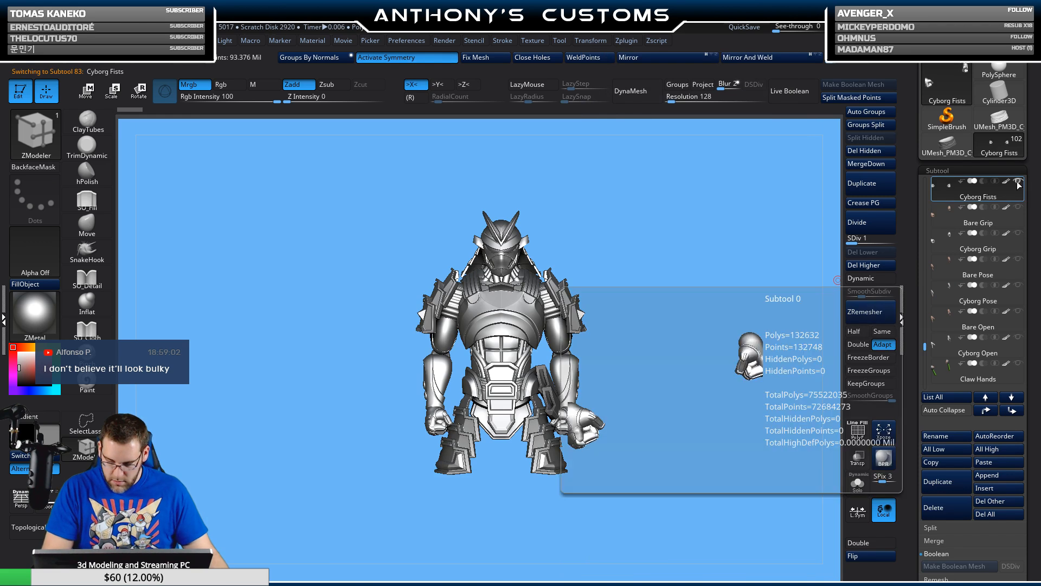
- Show the Cyborg Legs2, Knees 2_1, Boots 2 and Feet 1 subtools to complete the lower body
{"action": "key", "text": "n"}
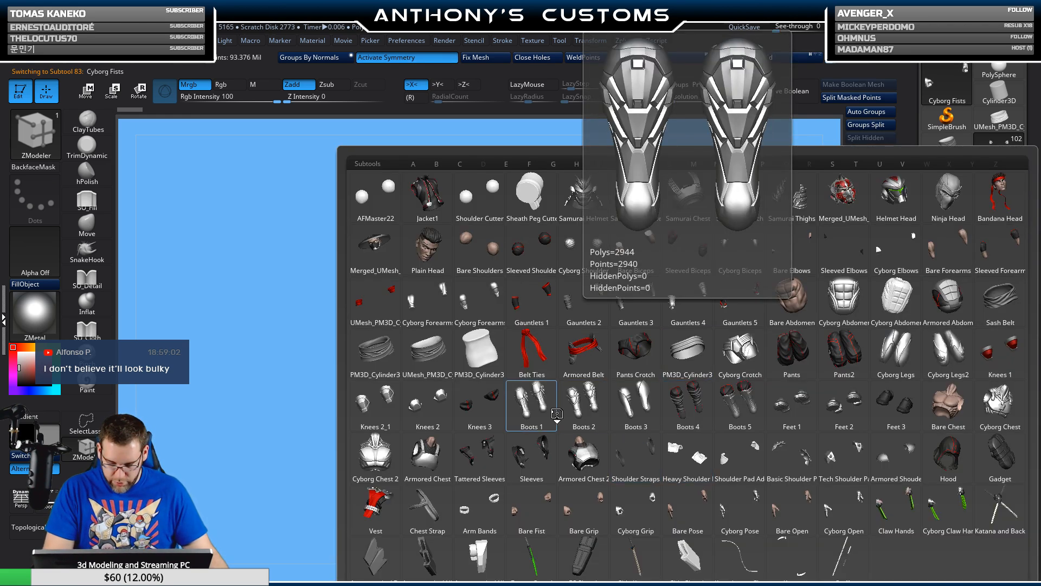
{"action": "left_click", "coordinate": [895, 350]}
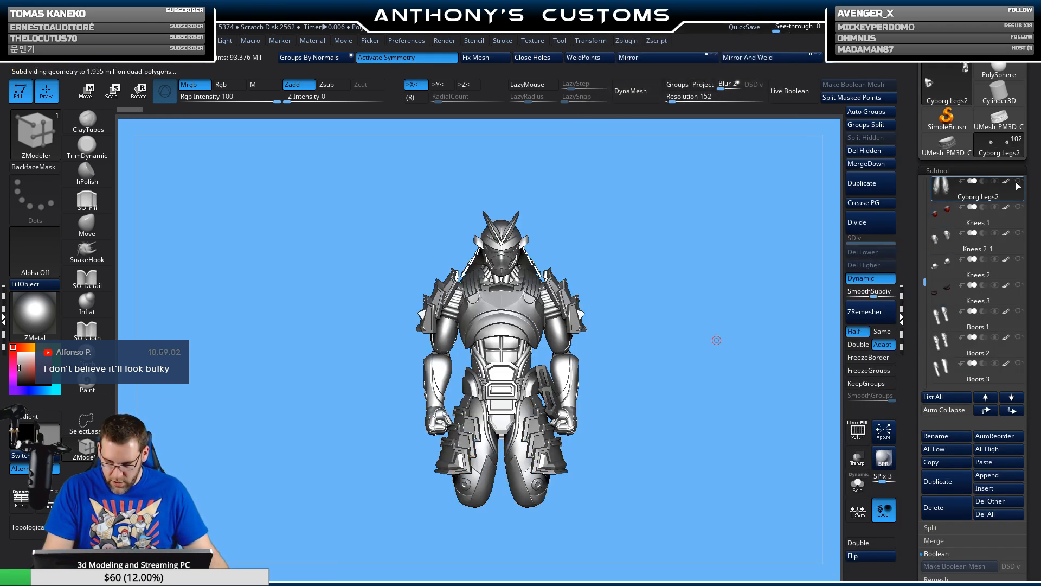
{"action": "mouse_move", "coordinate": [1021, 237]}
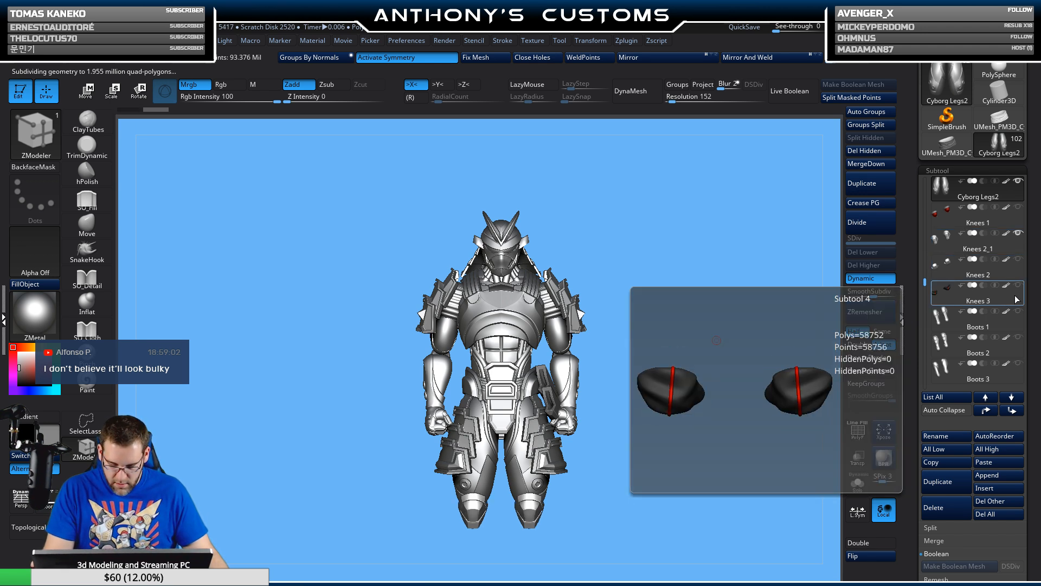
{"action": "mouse_move", "coordinate": [1016, 347]}
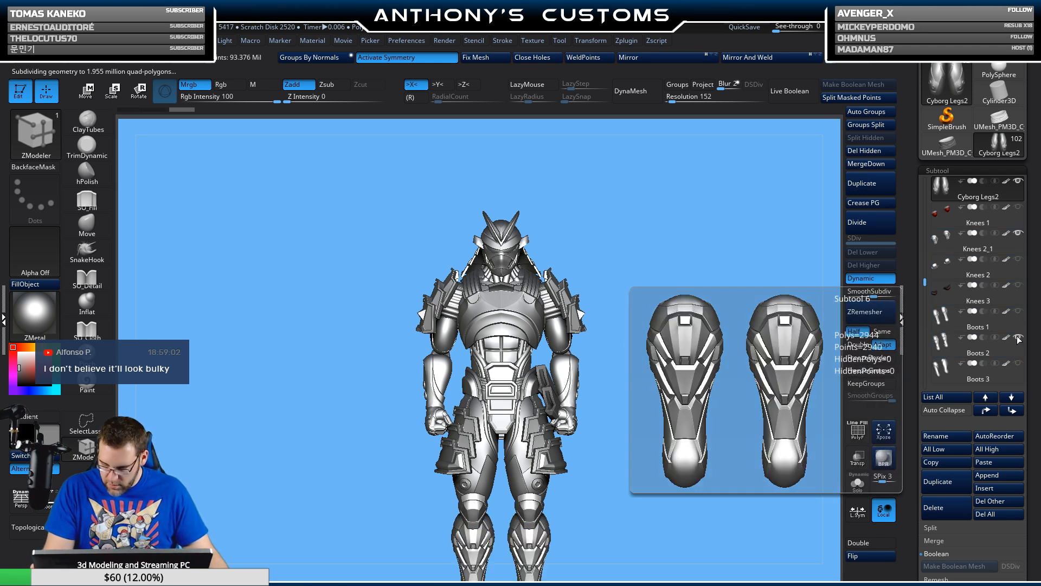
{"action": "key", "text": "n"}
{"action": "mouse_move", "coordinate": [704, 362]}
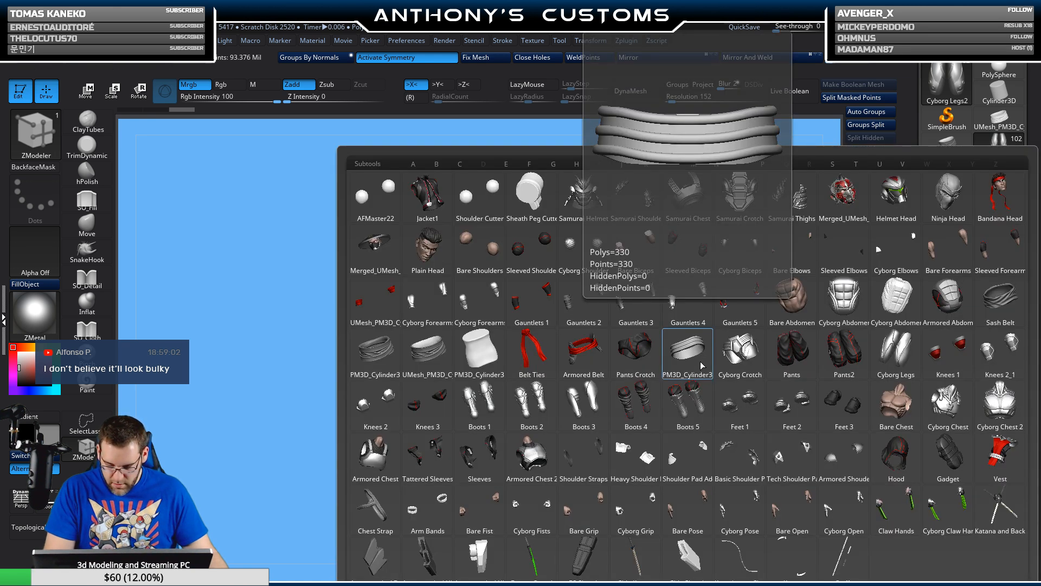
{"action": "mouse_move", "coordinate": [489, 497]}
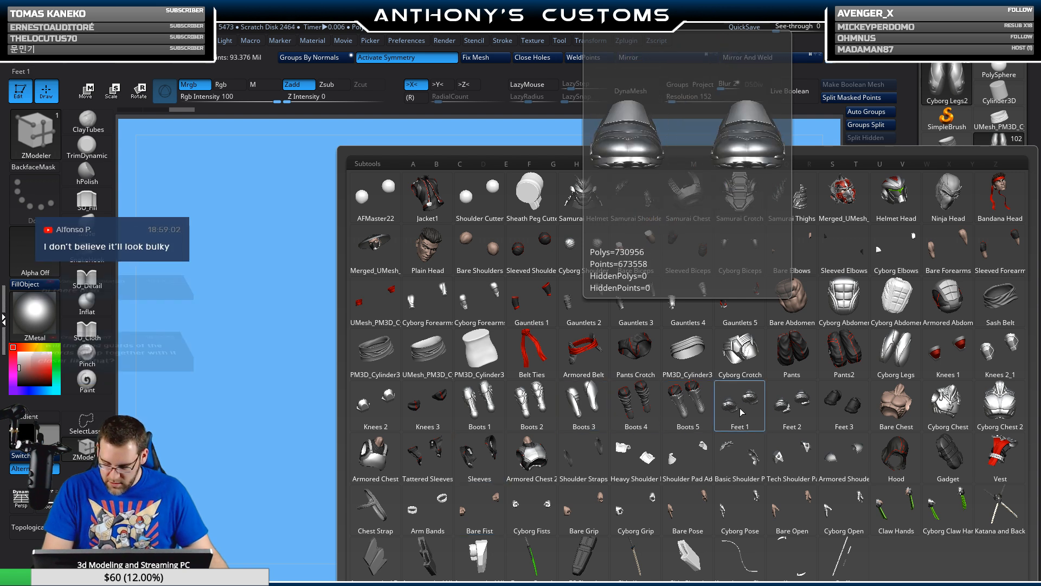
{"action": "mouse_move", "coordinate": [781, 425]}
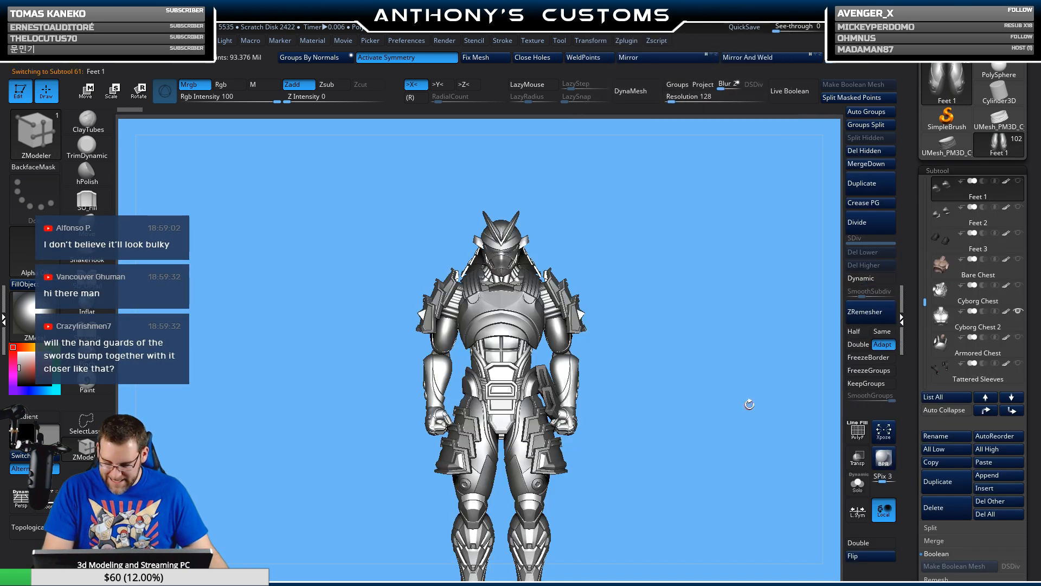
{"action": "left_click", "coordinate": [747, 404]}
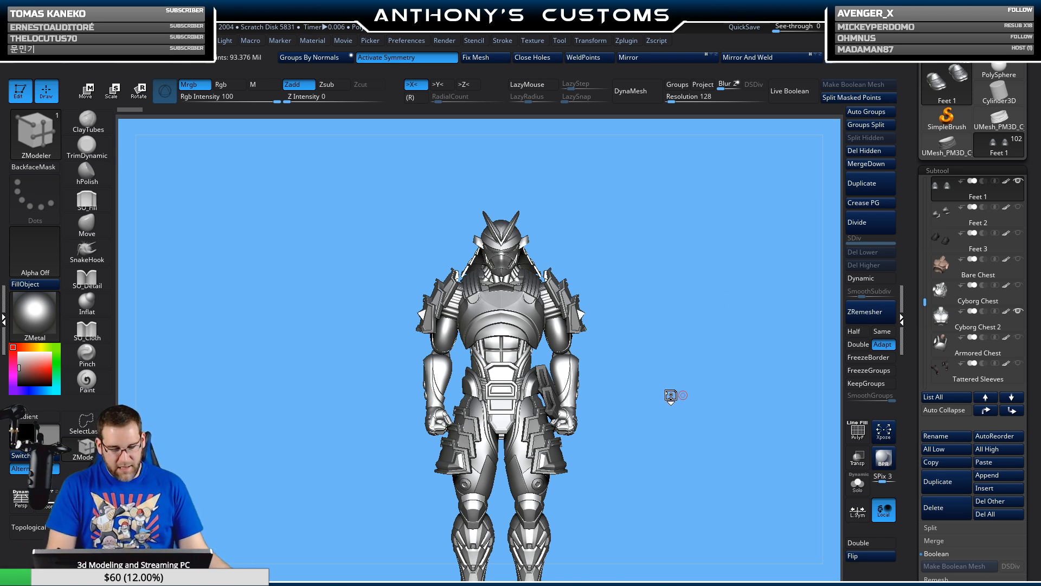
- Make the Samurai Chest the active subtool and place the unlocked transform gizmo at the shoulder joint on the sheath side
{"action": "left_click_drag", "start_coordinate": [651, 390], "coordinate": [763, 386]}
{"action": "left_click_drag", "start_coordinate": [658, 410], "coordinate": [712, 421], "text": "alt"}
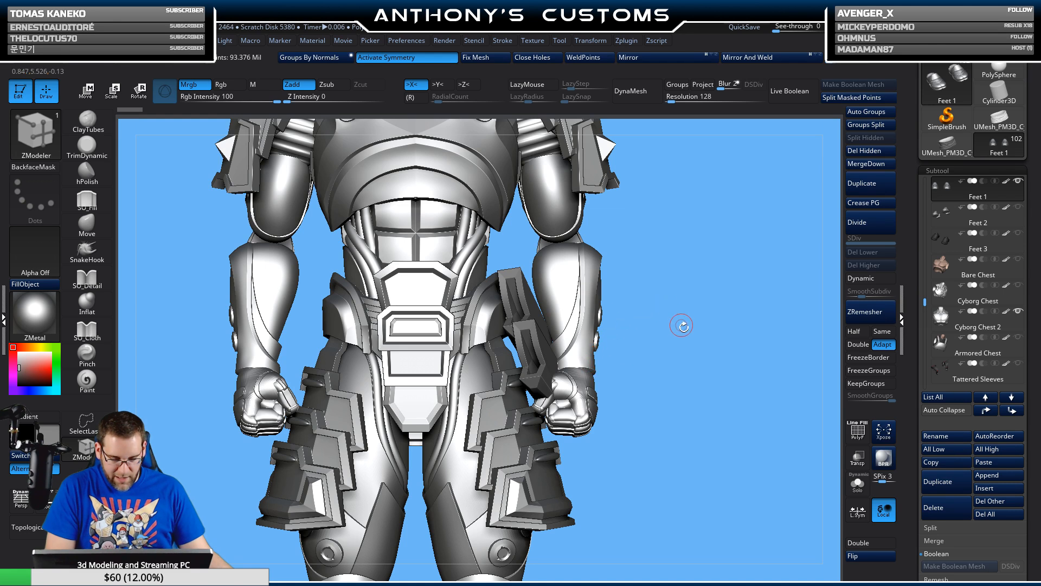
{"action": "left_click_drag", "start_coordinate": [700, 363], "coordinate": [704, 330]}
{"action": "key", "text": "w"}
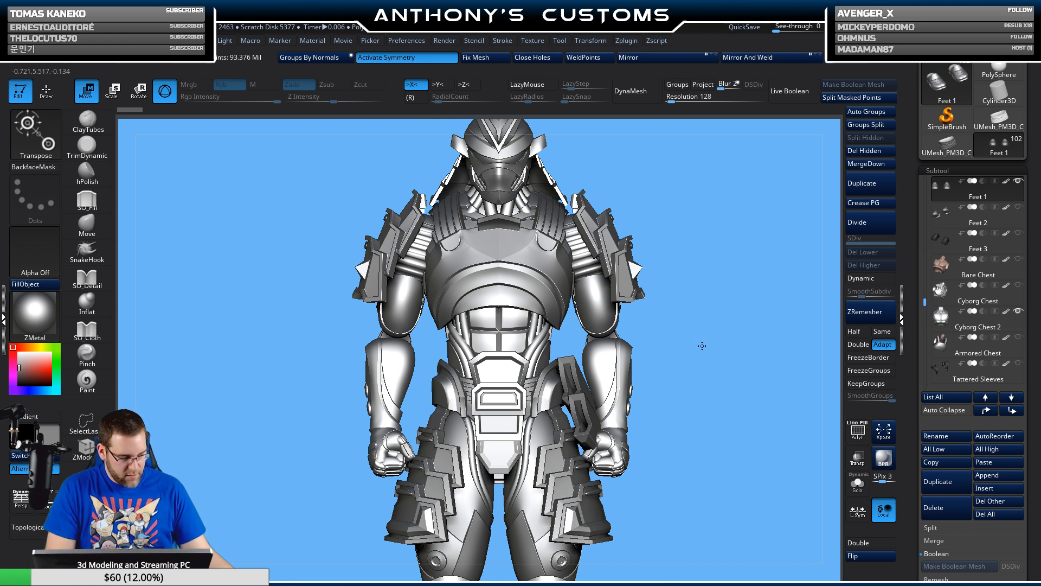
{"action": "left_click", "coordinate": [495, 262], "text": "alt"}
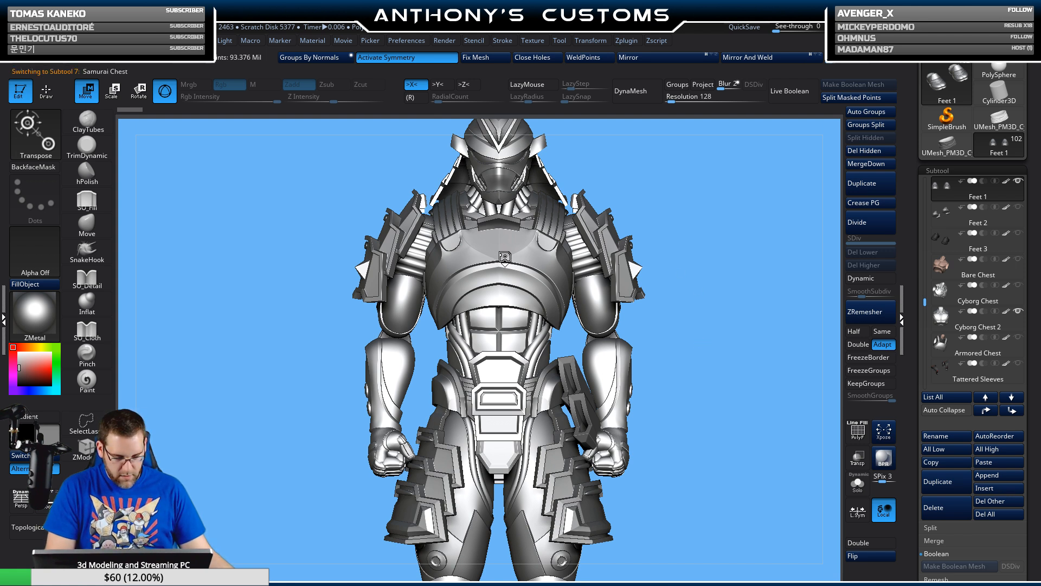
{"action": "left_click", "coordinate": [487, 175]}
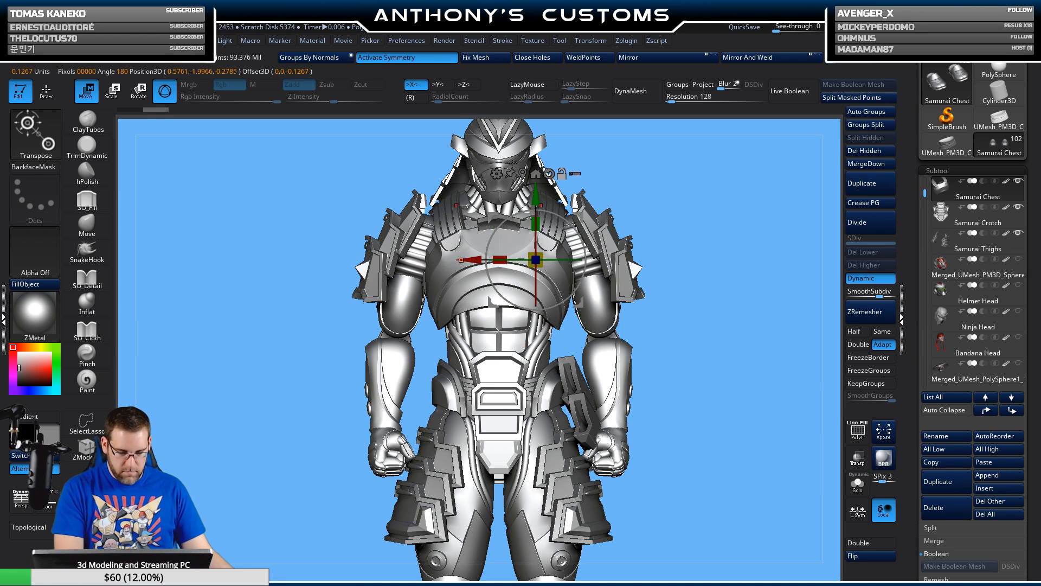
{"action": "left_click_drag", "start_coordinate": [577, 216], "coordinate": [625, 203], "text": "alt"}
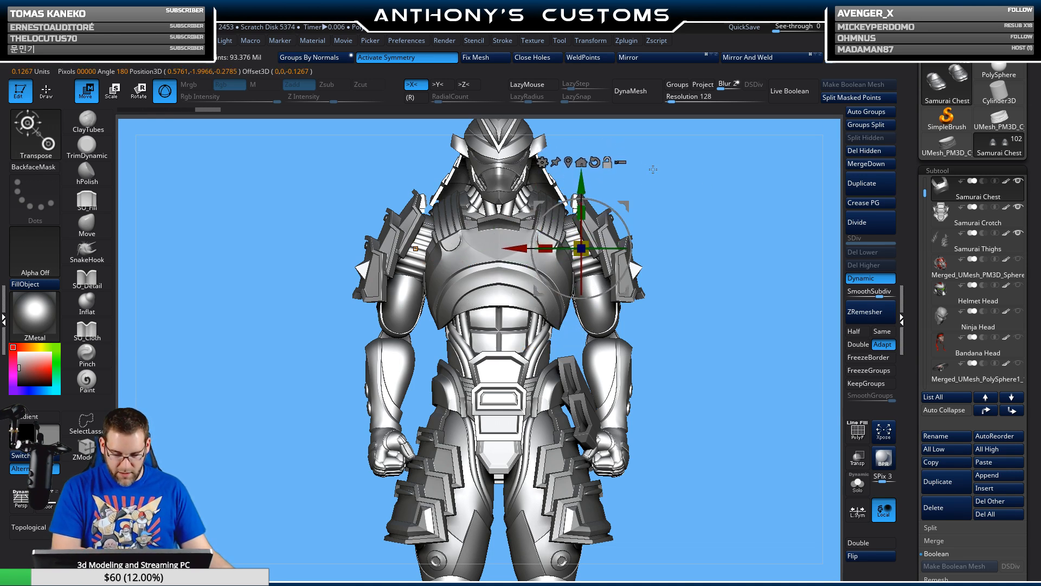
- Select all shoulder pad, arm and fist subtools for a joint transpose and rotate both arms slightly outward from the hips
{"action": "key", "text": "ctrl+shift"}
{"action": "left_click_drag", "start_coordinate": [660, 280], "coordinate": [614, 454], "text": "ctrl+shift"}
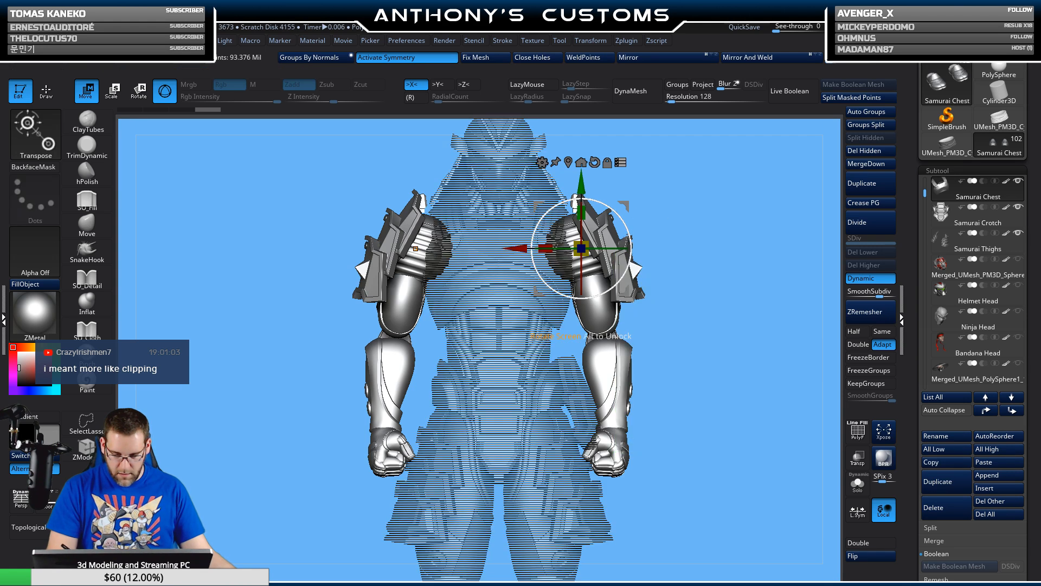
{"action": "left_click_drag", "start_coordinate": [628, 231], "coordinate": [627, 227]}
{"action": "left_click_drag", "start_coordinate": [714, 352], "coordinate": [719, 288]}
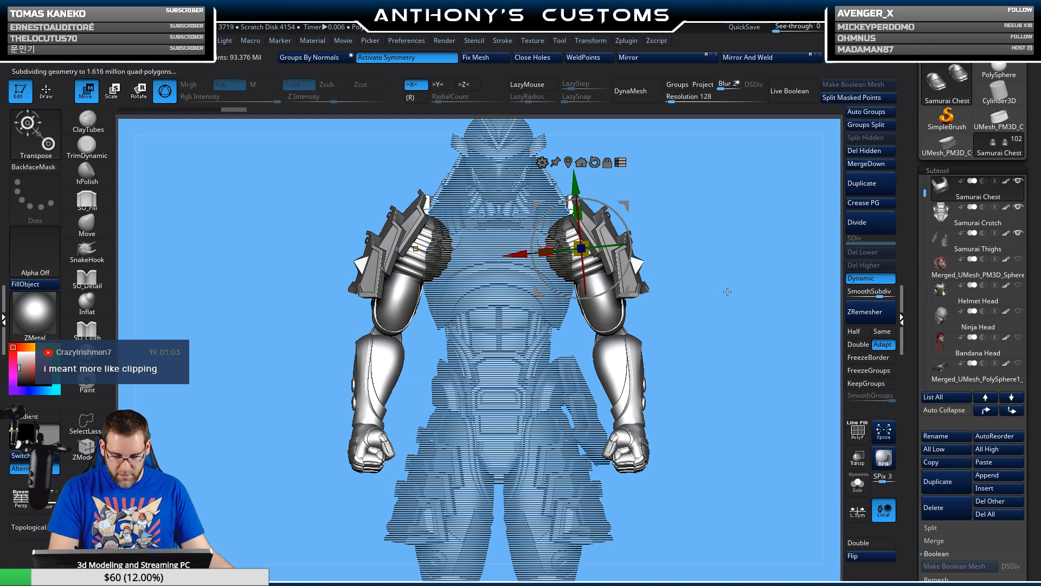
{"action": "key", "text": "q"}
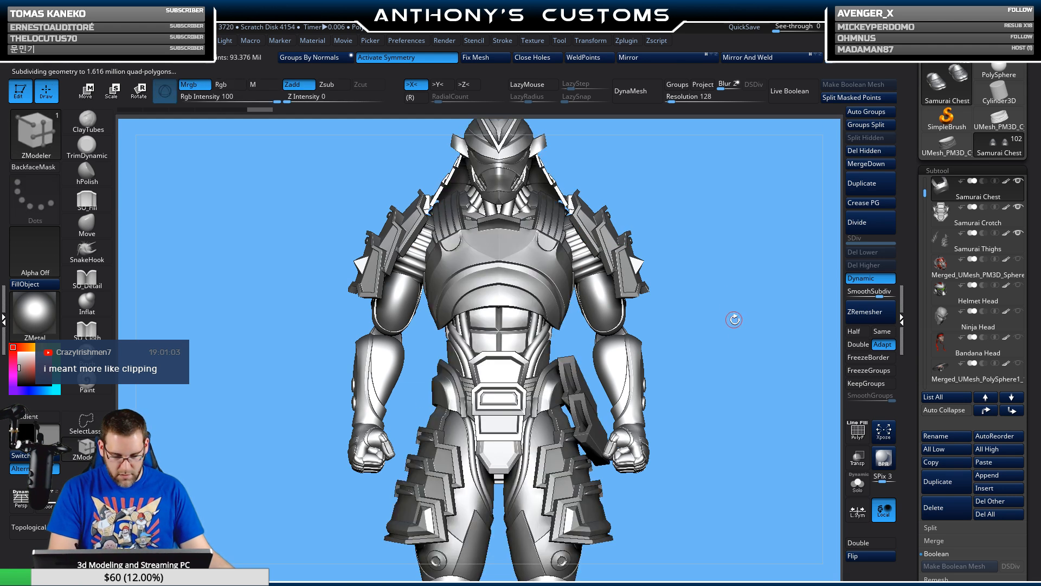
- Check the posed figure from the side and front, and undo the outward rotation of the arms
{"action": "left_click_drag", "start_coordinate": [734, 320], "coordinate": [731, 292]}
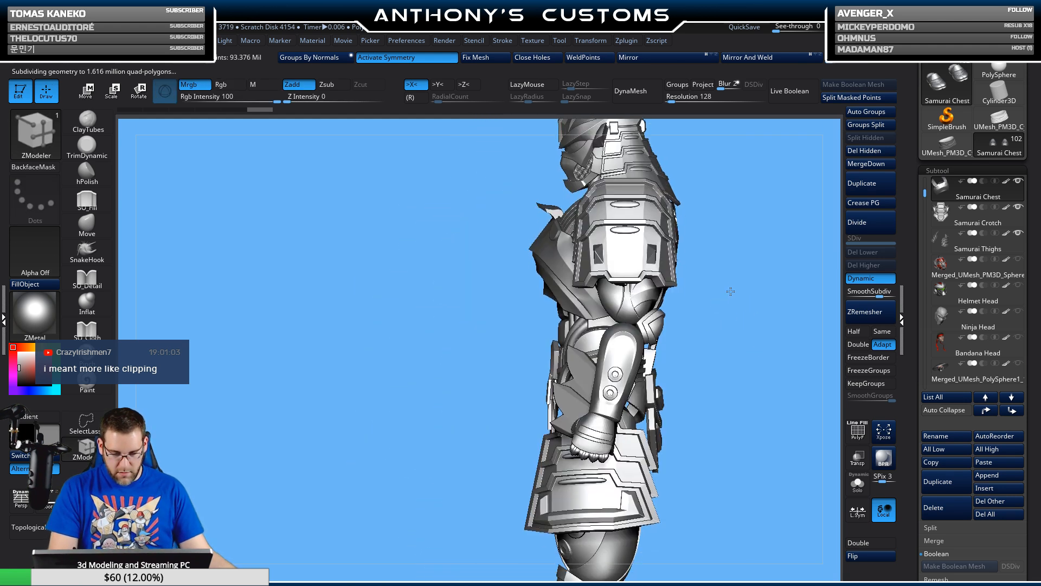
{"action": "key", "text": "f"}
{"action": "left_click_drag", "start_coordinate": [696, 338], "coordinate": [734, 332]}
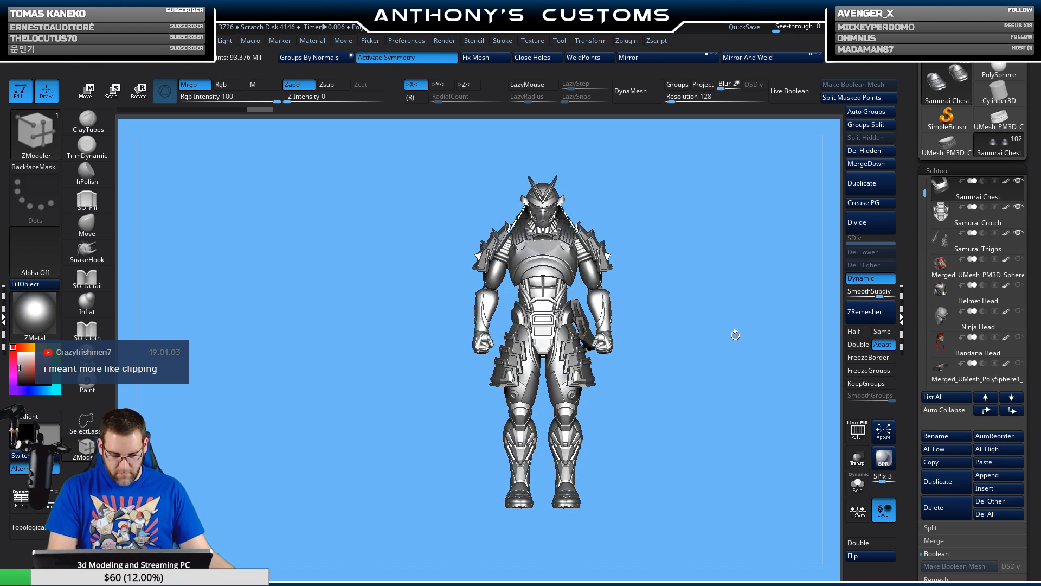
{"action": "key", "text": "ctrl"}
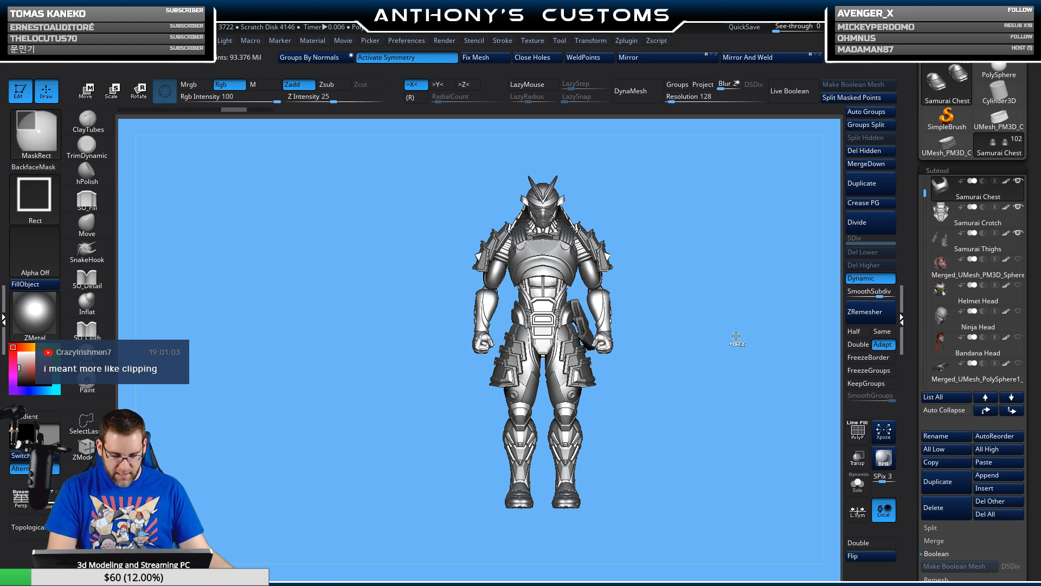
{"action": "key", "text": "w"}
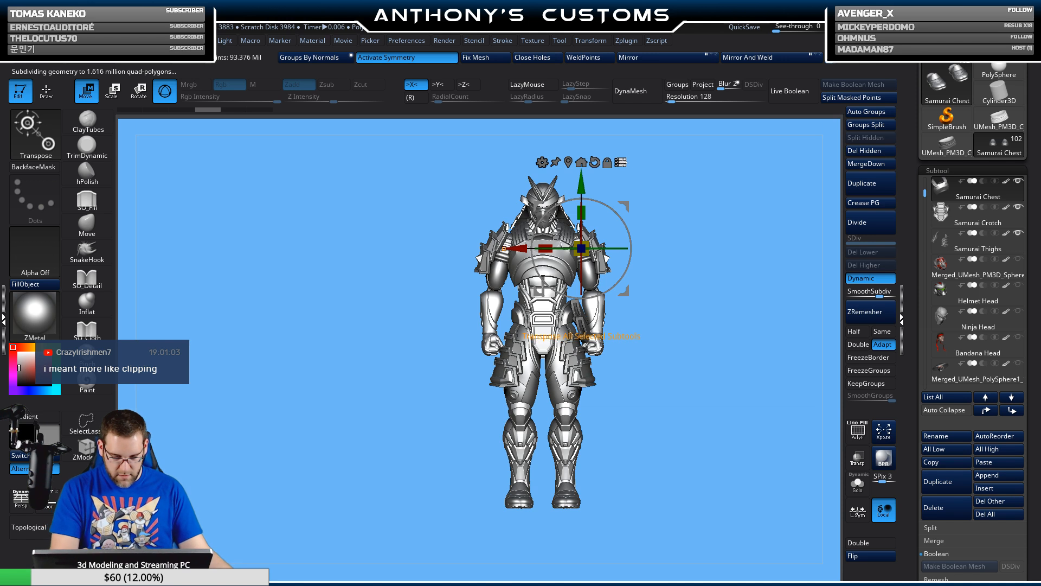
{"action": "key", "text": "q"}
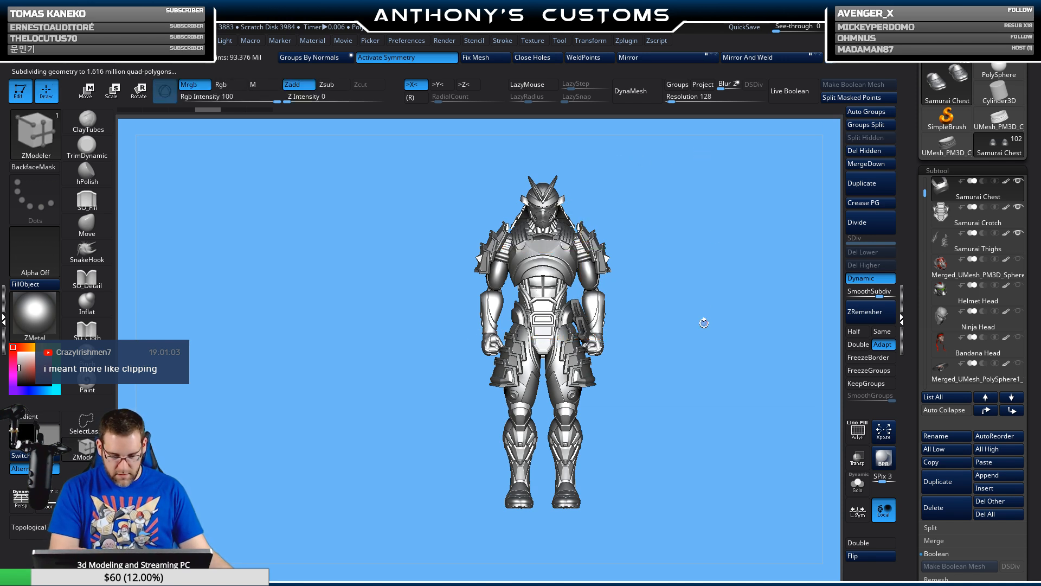
- Hide the Cyborg Forearms subtool and make the Asymmetrical Hip Sheath the active subtool
{"action": "left_click_drag", "start_coordinate": [704, 343], "coordinate": [680, 268], "text": "alt"}
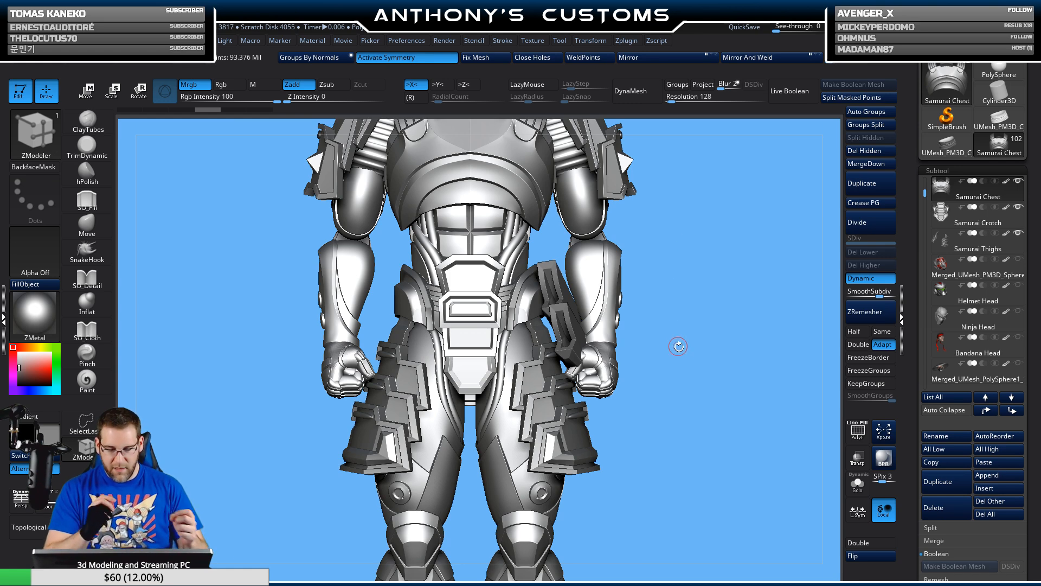
{"action": "left_click_drag", "start_coordinate": [679, 347], "coordinate": [709, 312]}
{"action": "key", "text": "n"}
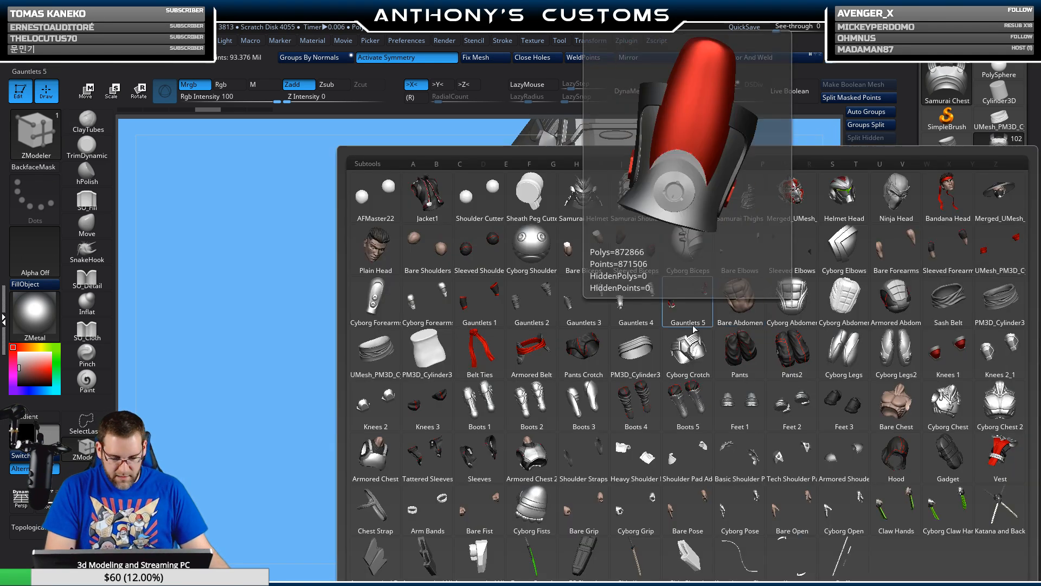
{"action": "left_click", "coordinate": [375, 303]}
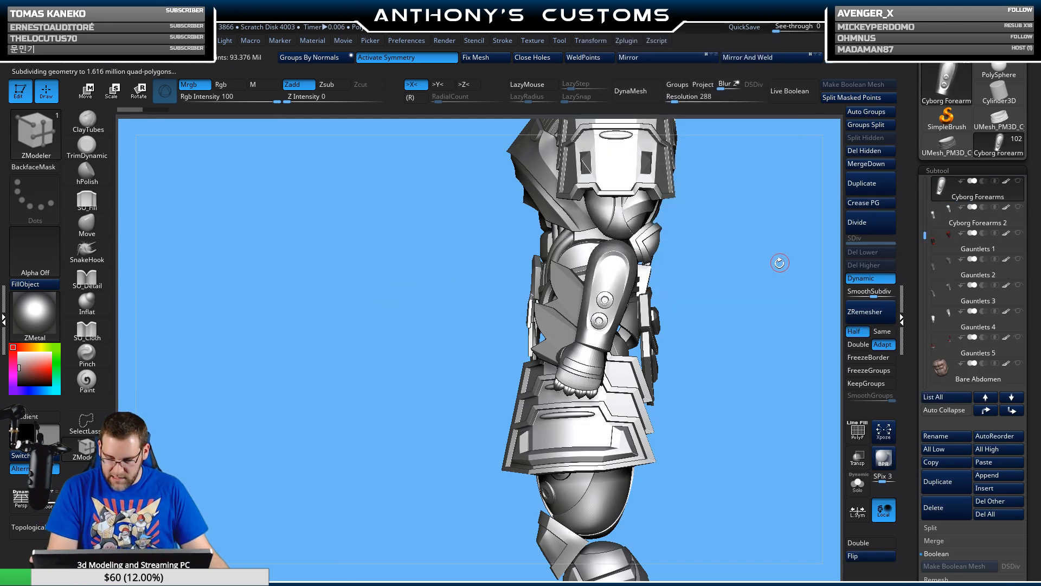
{"action": "left_click", "coordinate": [571, 302], "text": "alt"}
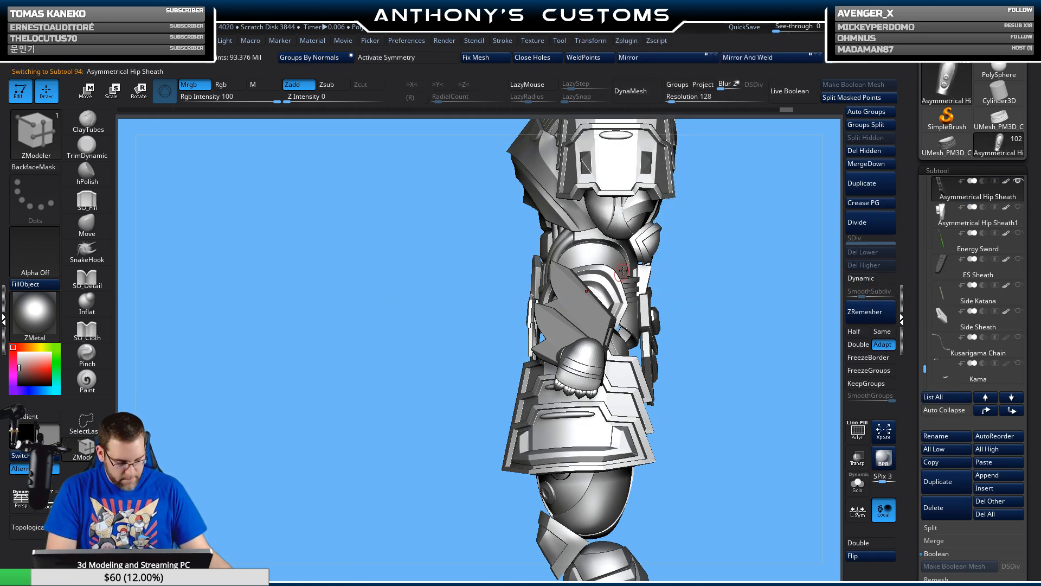
- Check the hip sheath against the thigh armor and fist from the front, and save the project
{"action": "left_click_drag", "start_coordinate": [764, 277], "coordinate": [764, 321]}
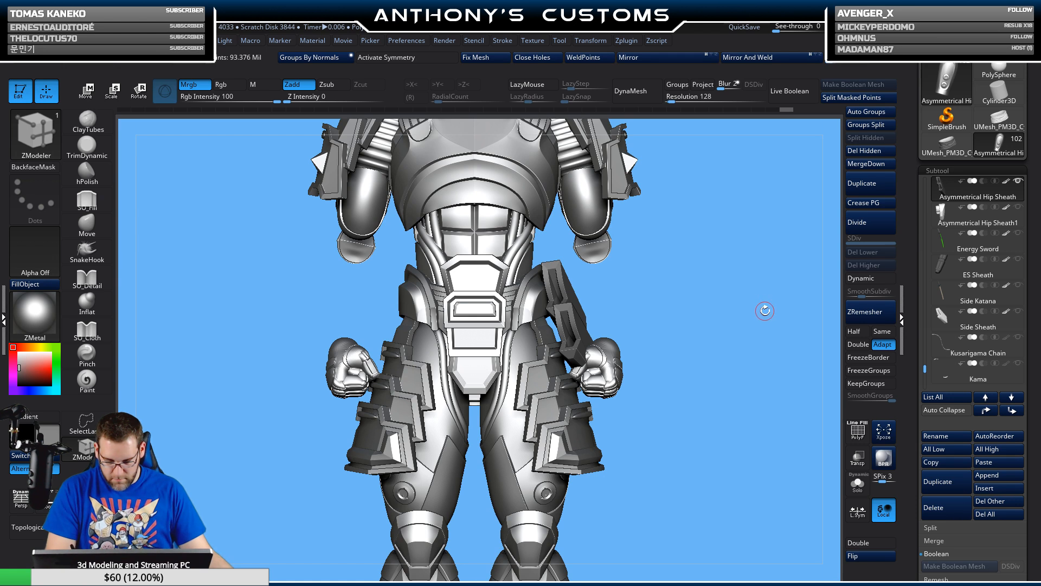
{"action": "left_click_drag", "start_coordinate": [757, 325], "coordinate": [762, 367]}
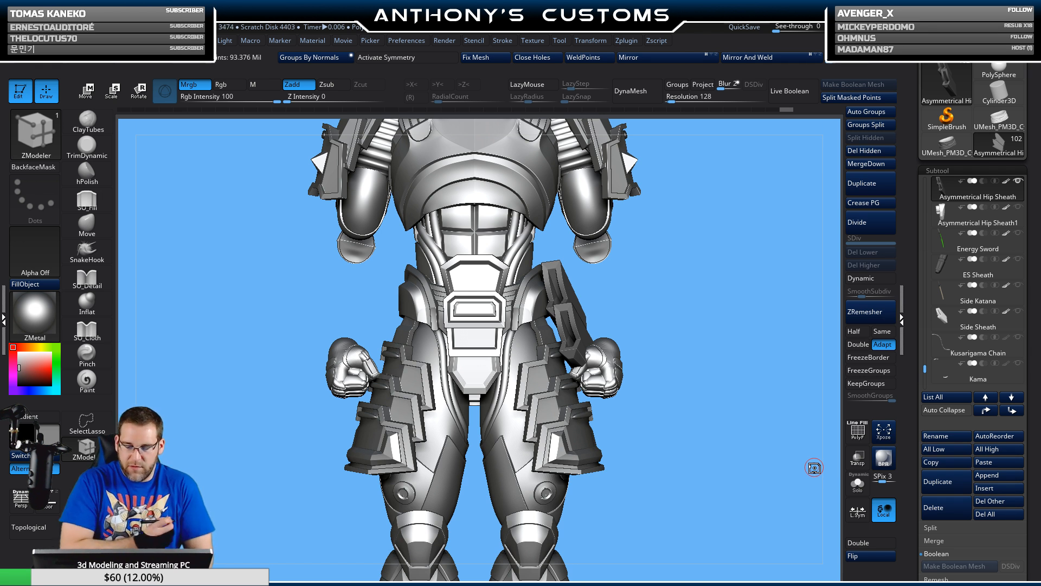
{"action": "key", "text": "ctrl"}
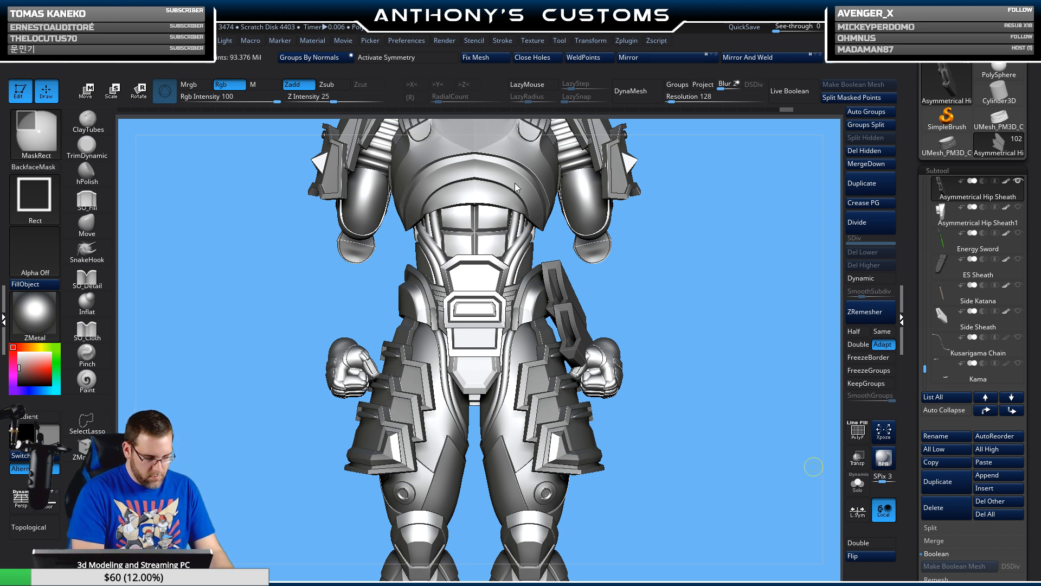
{"action": "key", "text": "ctrl+s"}
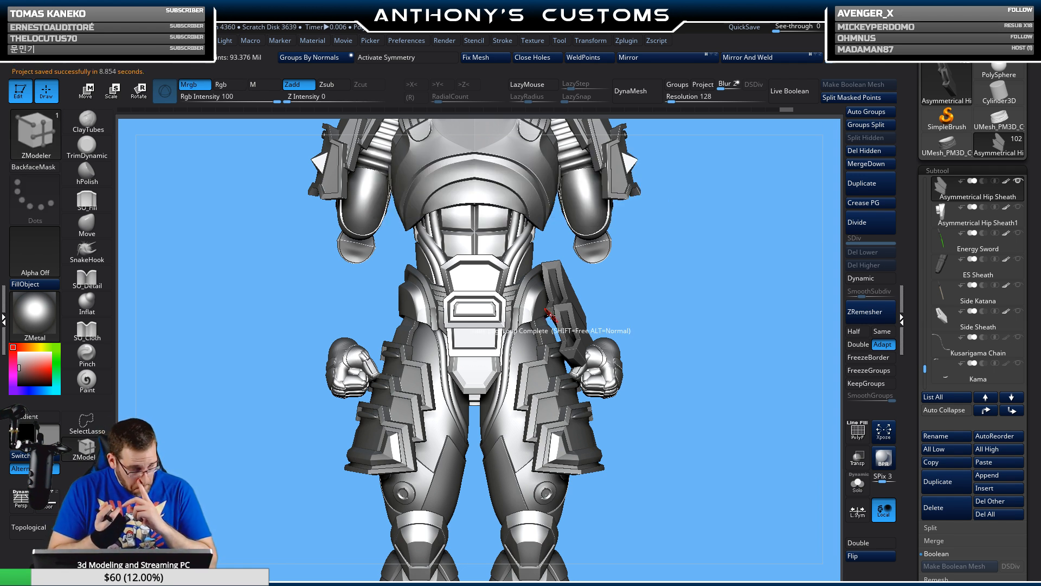
- Browse the saved documents in LightBox and open the SwordMain.ZPR project
{"action": "left_click_drag", "start_coordinate": [1030, 181], "coordinate": [1030, 269]}
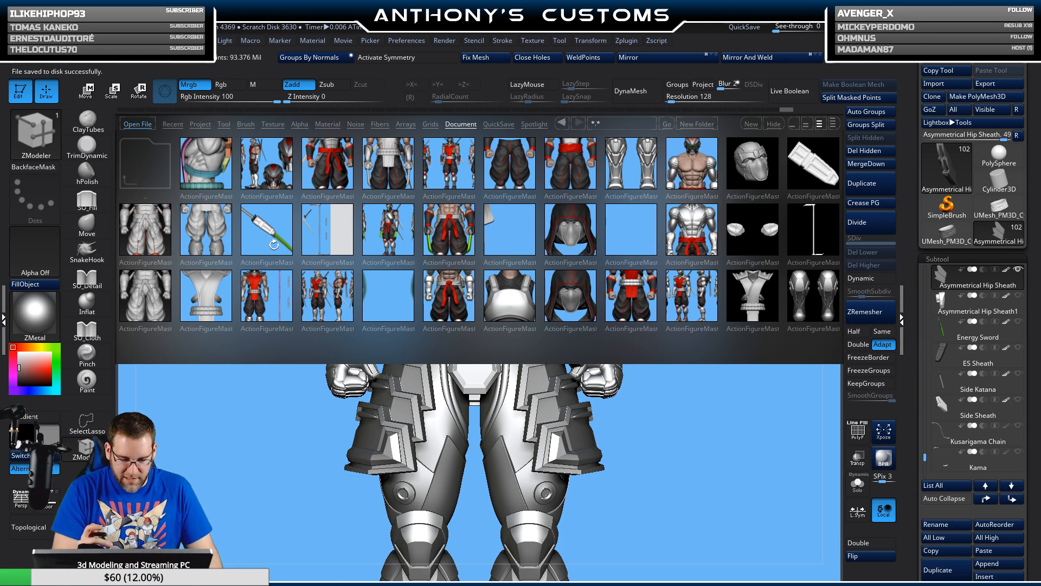
{"action": "left_click_drag", "start_coordinate": [640, 295], "coordinate": [294, 297]}
{"action": "left_click_drag", "start_coordinate": [819, 299], "coordinate": [402, 299]}
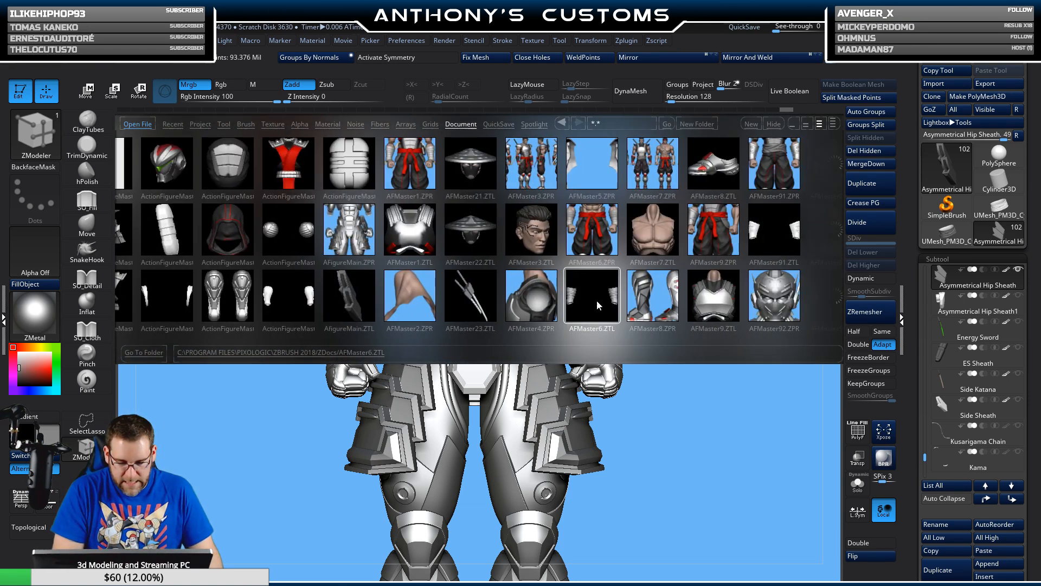
{"action": "left_click_drag", "start_coordinate": [597, 306], "coordinate": [379, 303]}
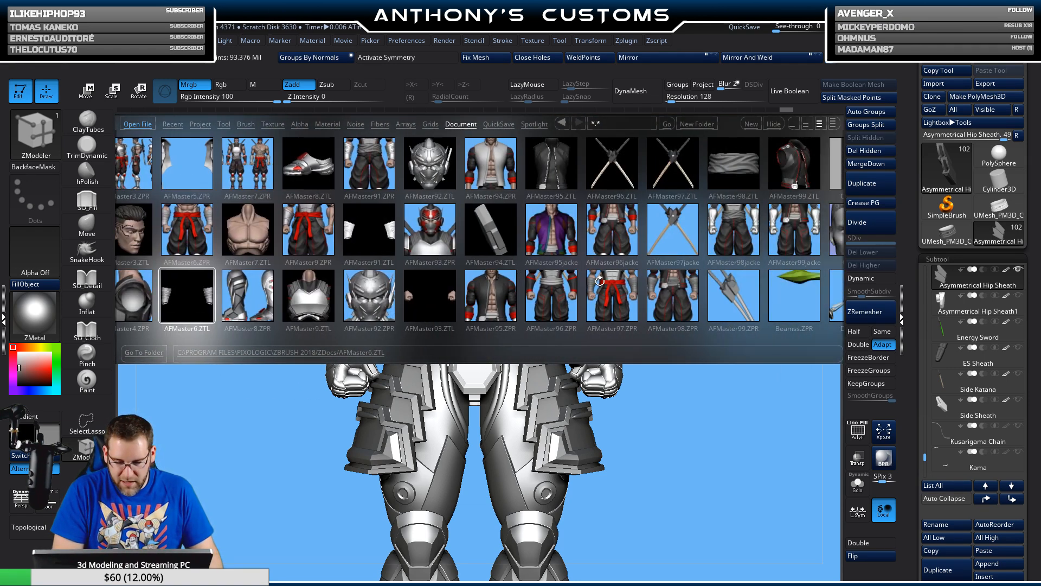
{"action": "left_click_drag", "start_coordinate": [628, 291], "coordinate": [336, 295]}
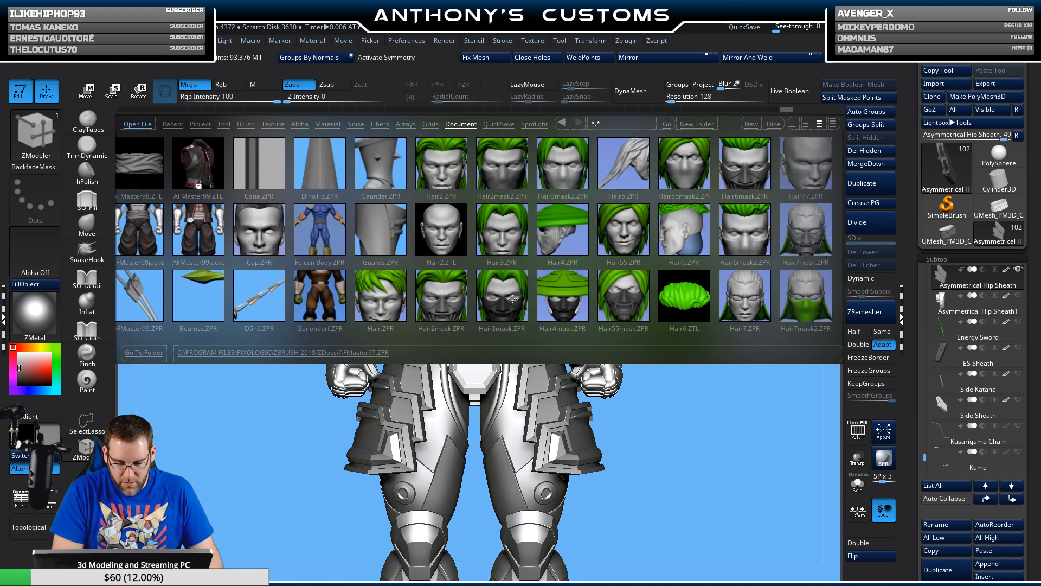
{"action": "left_click_drag", "start_coordinate": [562, 301], "coordinate": [479, 317]}
{"action": "scroll", "coordinate": [480, 321], "scroll_direction": "down", "scroll_amount": 10}
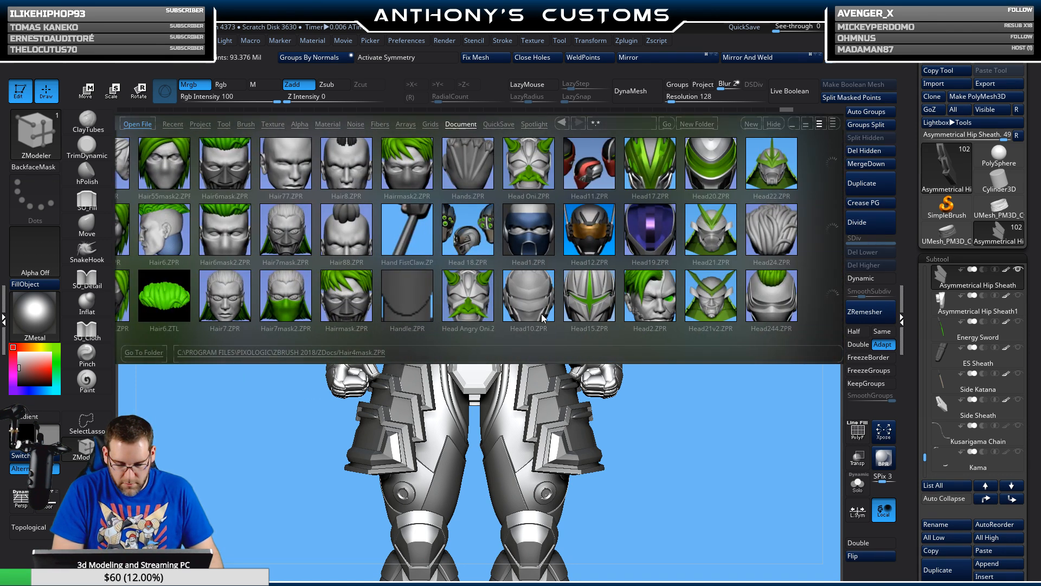
{"action": "scroll", "coordinate": [486, 307], "scroll_direction": "down", "scroll_amount": 4}
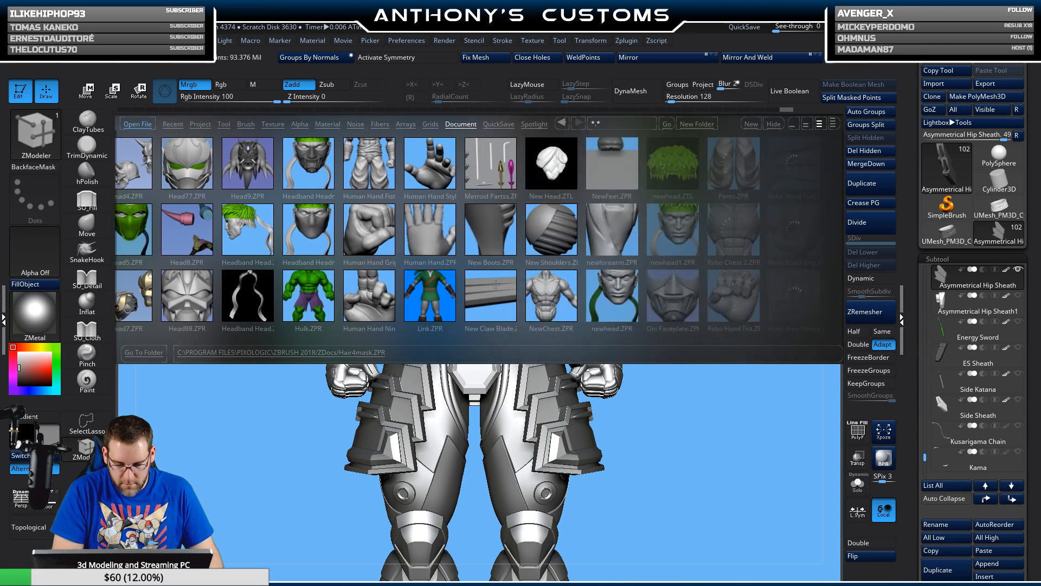
{"action": "scroll", "coordinate": [575, 306], "scroll_direction": "down", "scroll_amount": 5}
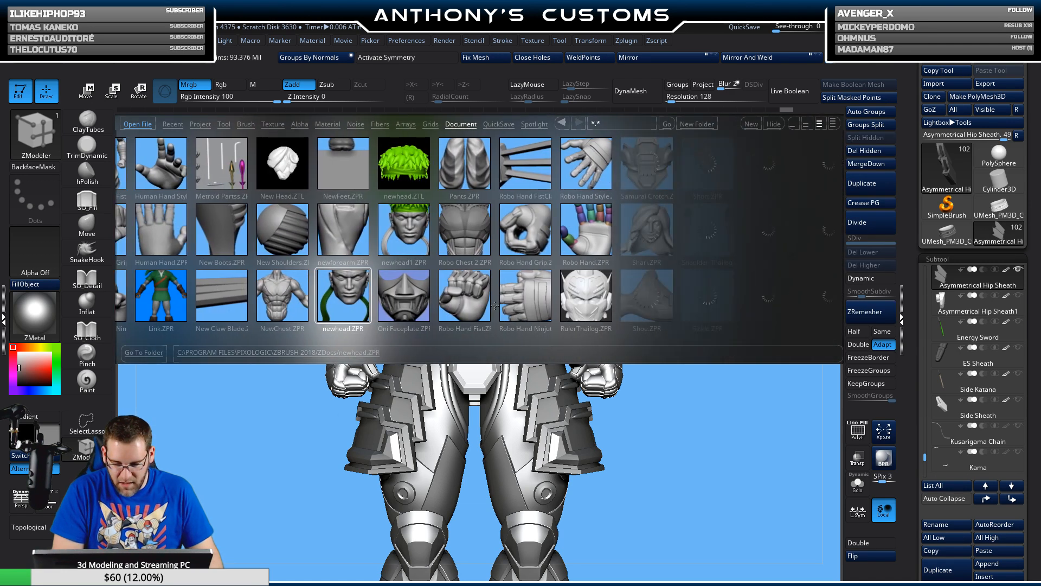
{"action": "scroll", "coordinate": [544, 317], "scroll_direction": "down", "scroll_amount": 2}
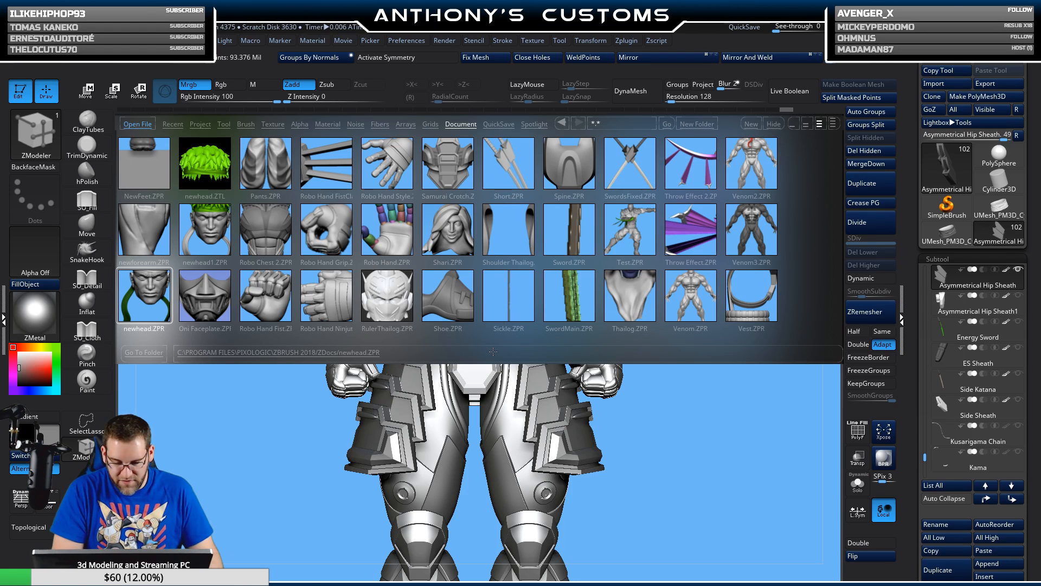
{"action": "scroll", "coordinate": [493, 351], "scroll_direction": "down", "scroll_amount": 1}
{"action": "double_click", "coordinate": [556, 304]}
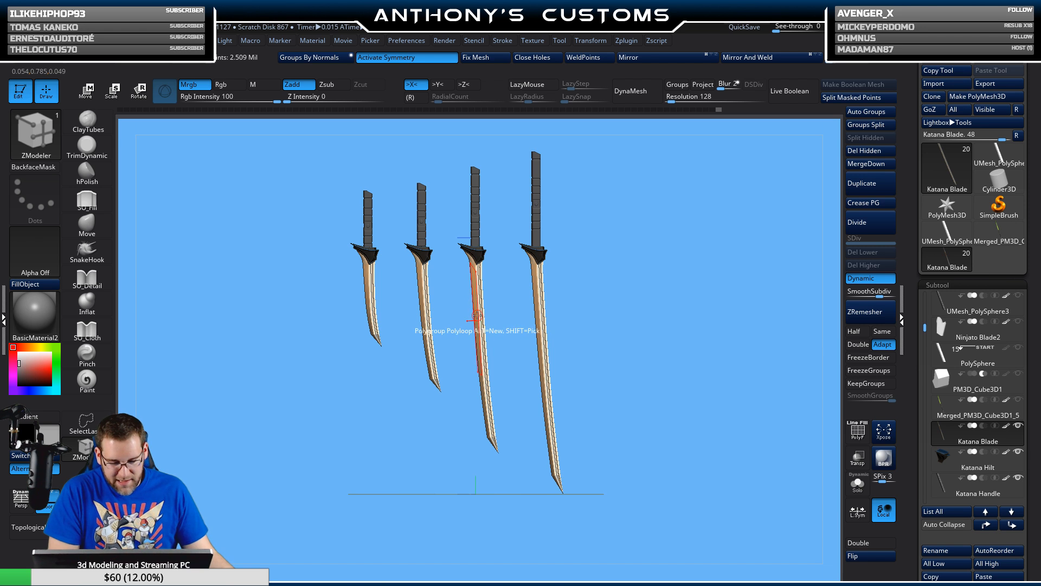
- Hide the other three swords, keep one katana's blade, hilt and handle visible, and make the Katana Blade active
{"action": "key", "text": "shift+f"}
{"action": "key", "text": "shift+f"}
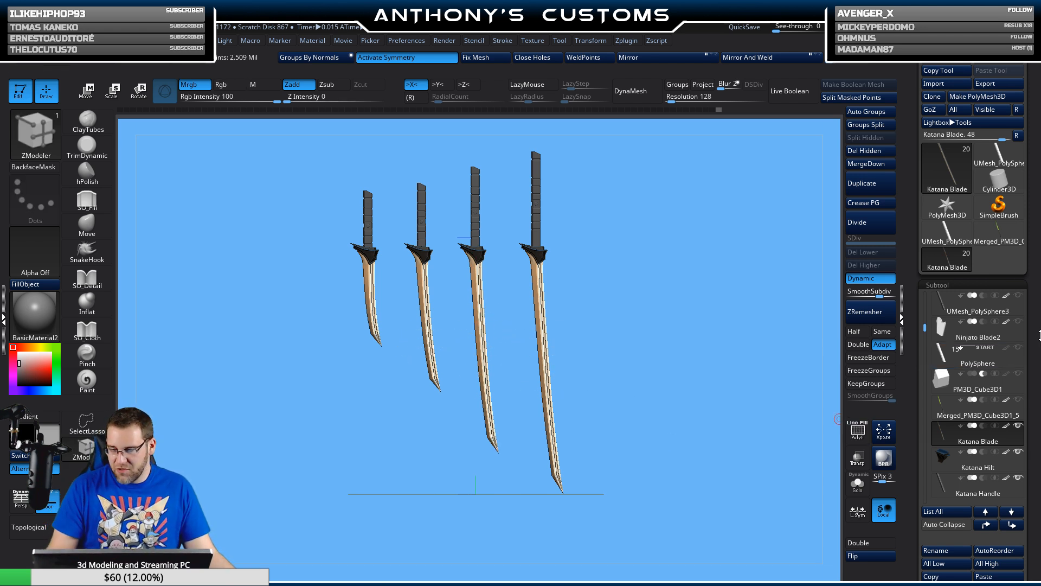
{"action": "mouse_move", "coordinate": [1020, 431]}
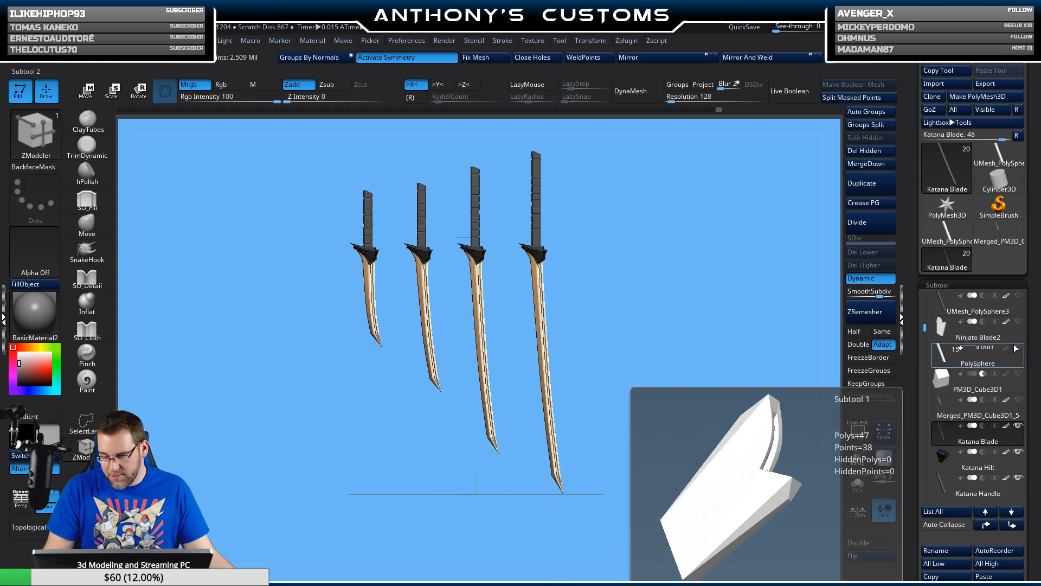
{"action": "left_click", "coordinate": [1018, 427]}
{"action": "left_click", "coordinate": [1018, 453]}
{"action": "left_click", "coordinate": [1018, 479]}
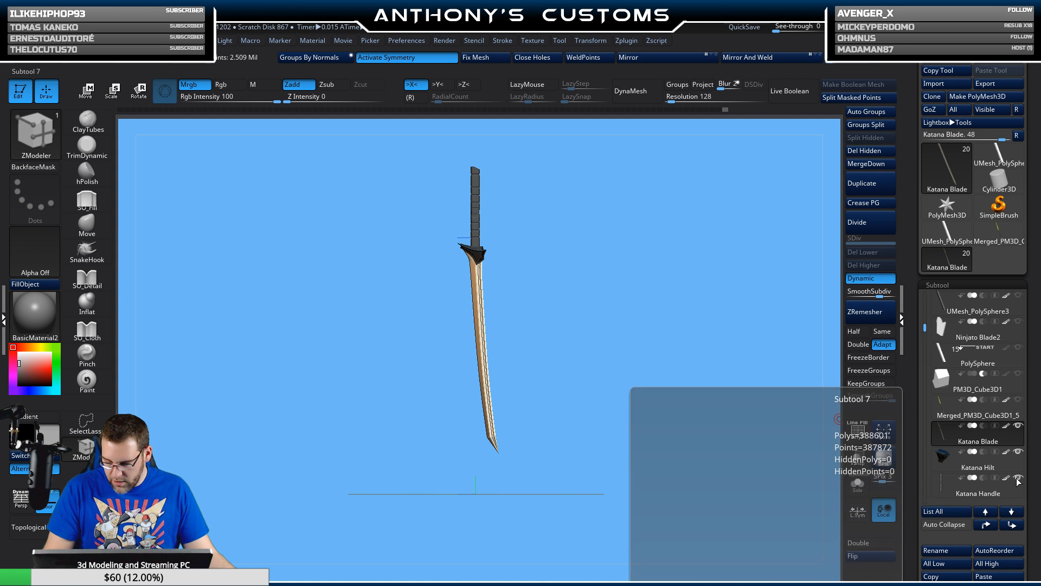
{"action": "left_click", "coordinate": [971, 485]}
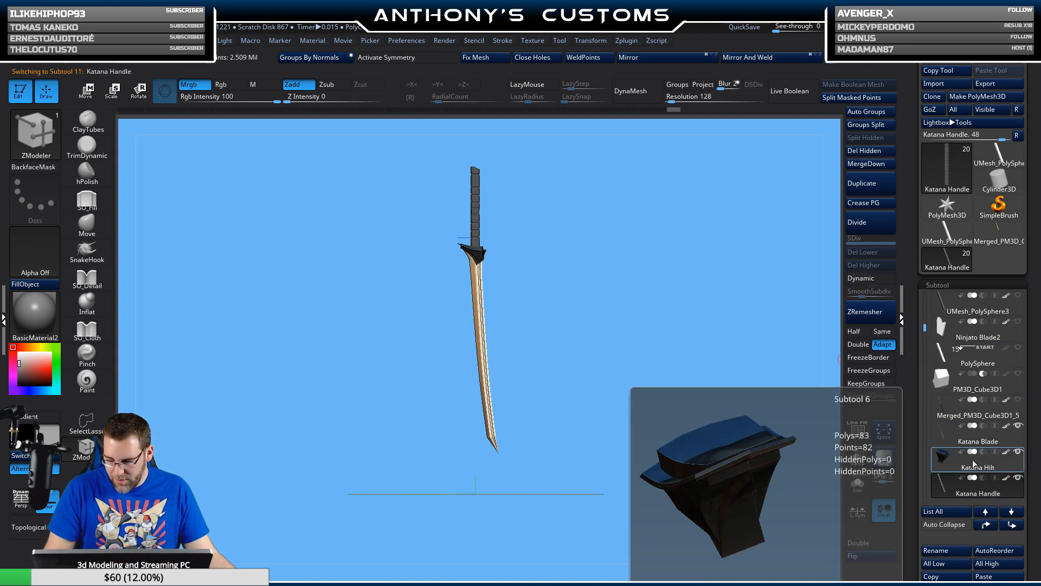
{"action": "left_click", "coordinate": [954, 442]}
{"action": "left_click_drag", "start_coordinate": [1029, 415], "coordinate": [1027, 337]}
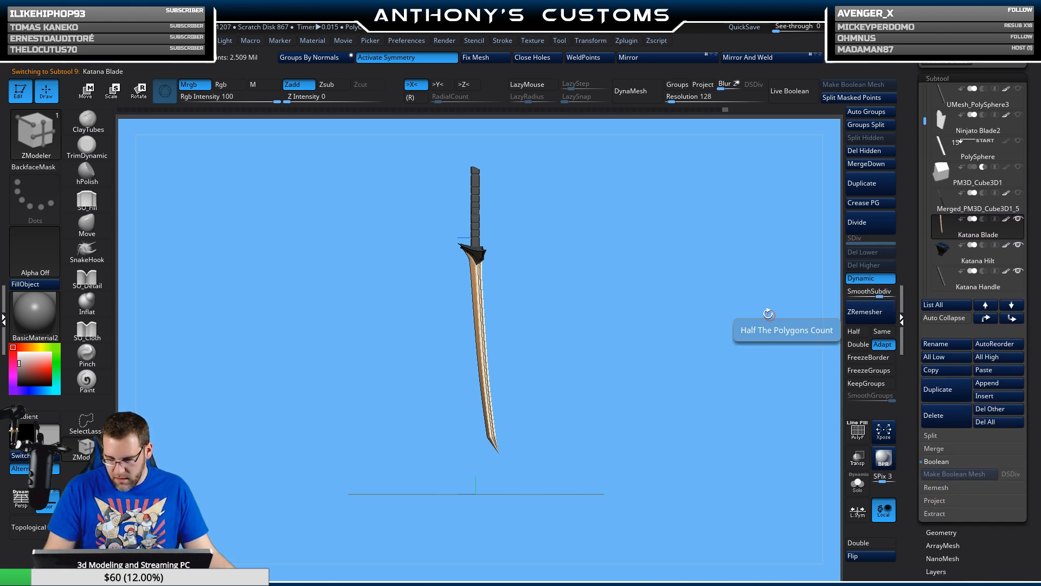
- Insert a Sphere3D subtool directly beneath the Katana Handle in the subtool list
{"action": "left_click_drag", "start_coordinate": [670, 400], "coordinate": [650, 408]}
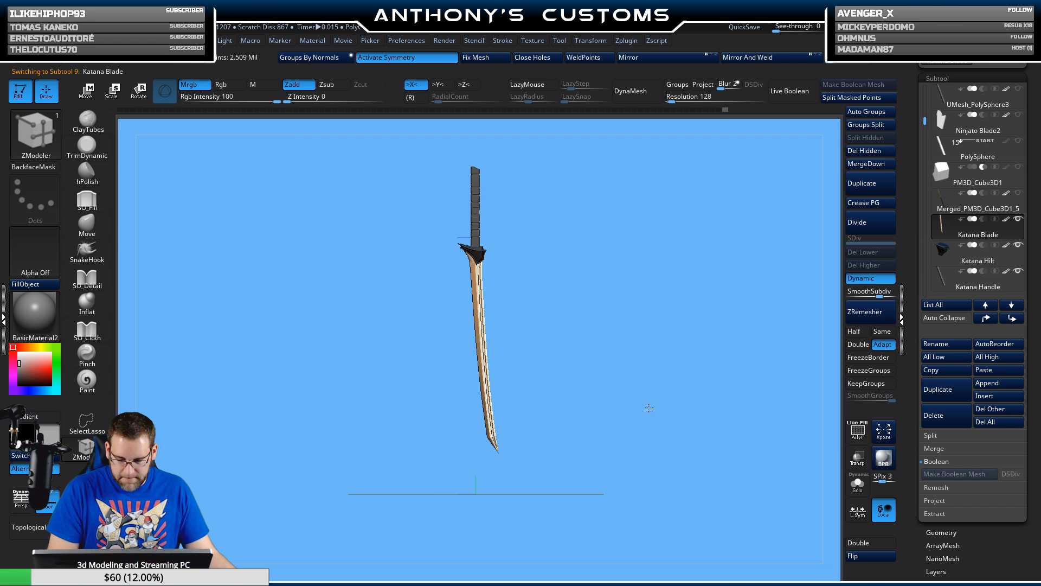
{"action": "left_click_drag", "start_coordinate": [658, 360], "coordinate": [669, 488], "text": "alt"}
{"action": "left_click_drag", "start_coordinate": [654, 379], "coordinate": [633, 505], "text": "alt"}
{"action": "left_click_drag", "start_coordinate": [633, 396], "coordinate": [633, 451], "text": "alt"}
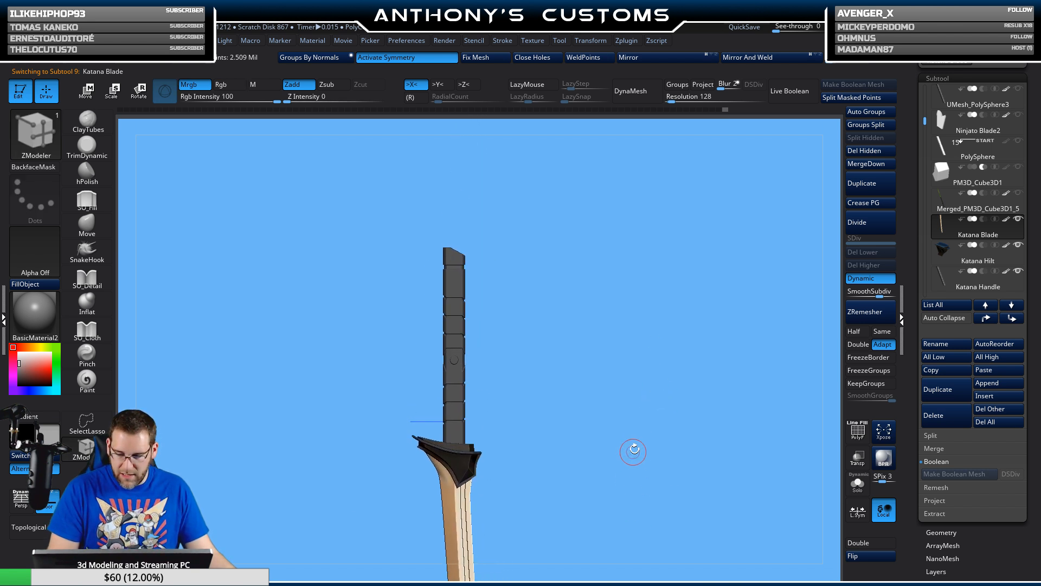
{"action": "left_click", "coordinate": [979, 277]}
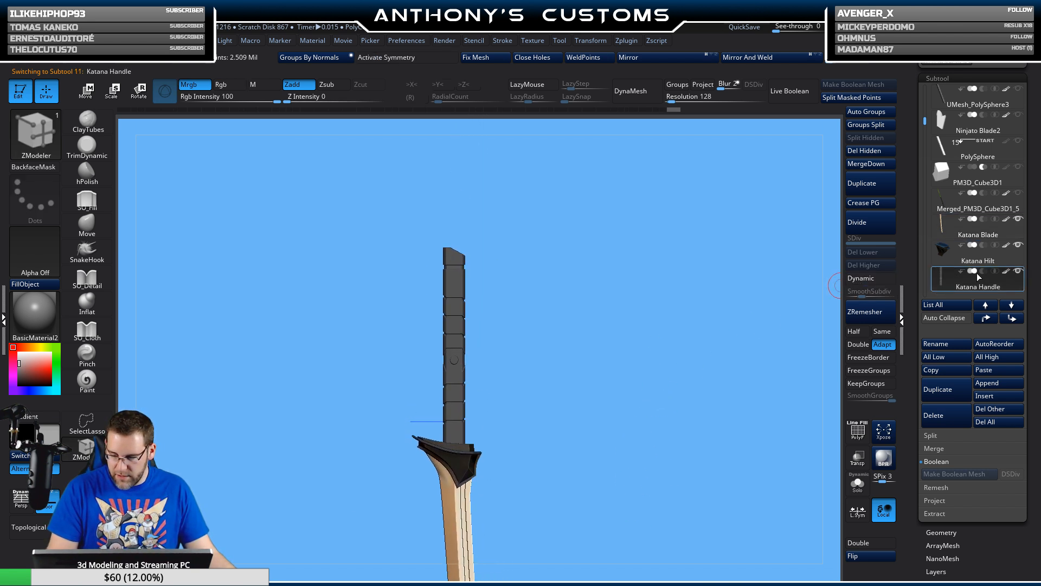
{"action": "left_click", "coordinate": [991, 386]}
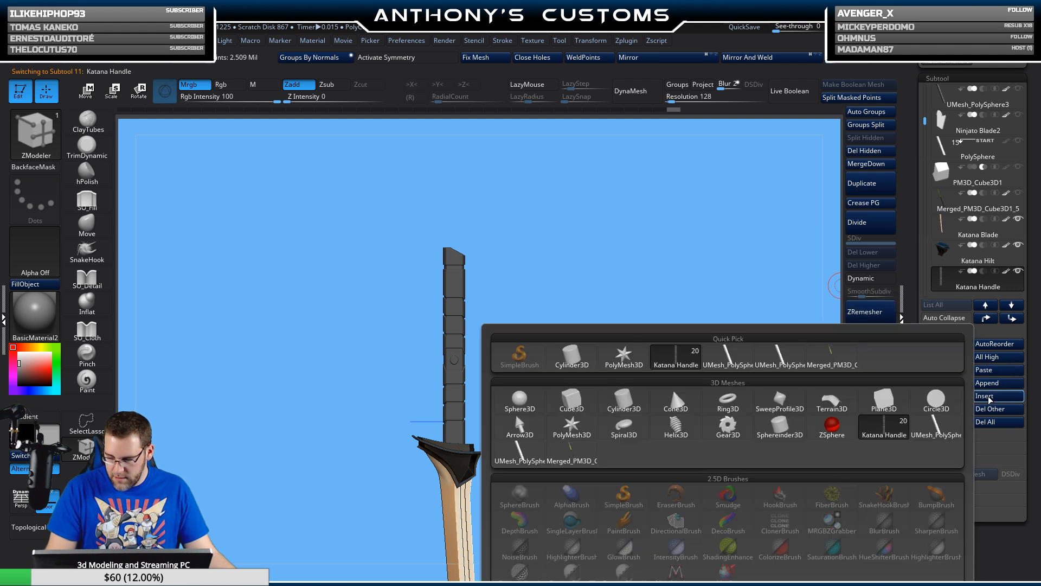
{"action": "left_click", "coordinate": [519, 402]}
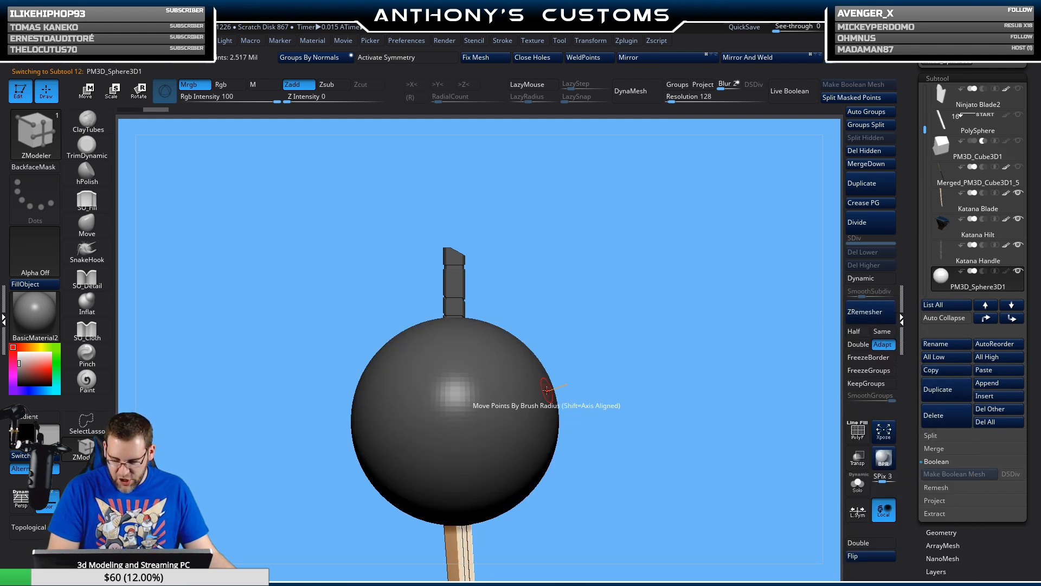
- Scale the sphere down and move it up just above the pommel end of the katana handle
{"action": "key", "text": "w"}
{"action": "left_click_drag", "start_coordinate": [458, 415], "coordinate": [415, 500]}
{"action": "left_click_drag", "start_coordinate": [514, 391], "coordinate": [569, 273]}
{"action": "left_click_drag", "start_coordinate": [613, 242], "coordinate": [623, 472], "text": "alt"}
{"action": "left_click_drag", "start_coordinate": [631, 313], "coordinate": [623, 391], "text": "alt"}
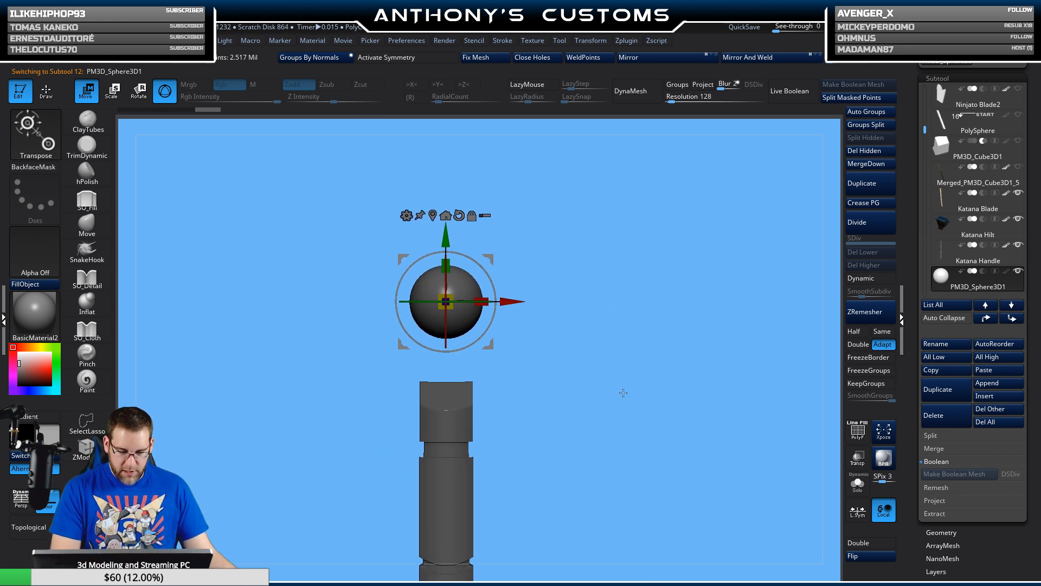
- Shrink the sphere further and position it over the handle's slanted end, slightly overlapping the surface
{"action": "left_click_drag", "start_coordinate": [452, 297], "coordinate": [439, 334]}
{"action": "left_click_drag", "start_coordinate": [444, 236], "coordinate": [444, 273]}
{"action": "left_click_drag", "start_coordinate": [527, 251], "coordinate": [576, 252]}
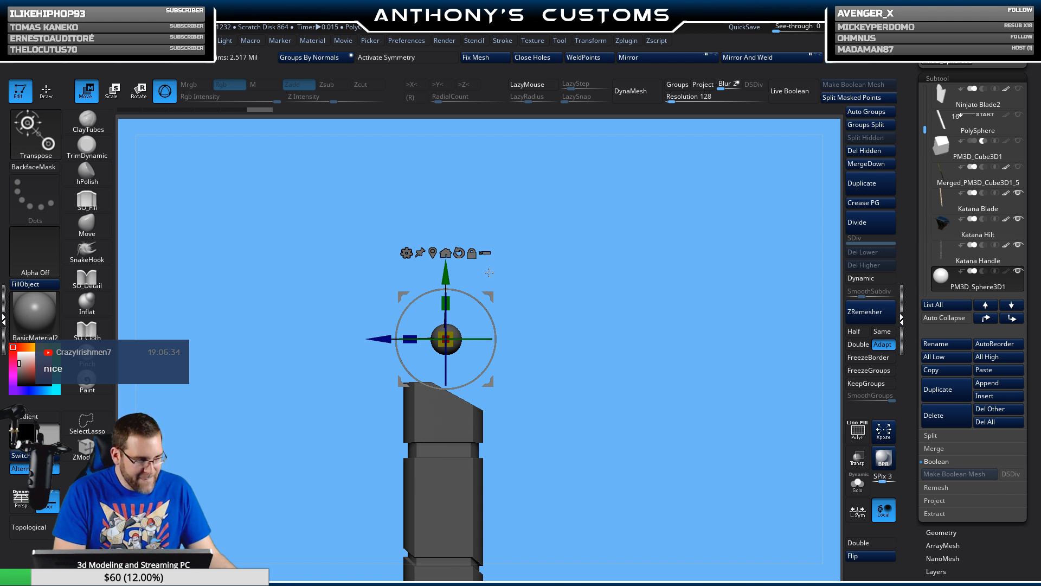
{"action": "left_click_drag", "start_coordinate": [381, 338], "coordinate": [394, 338]}
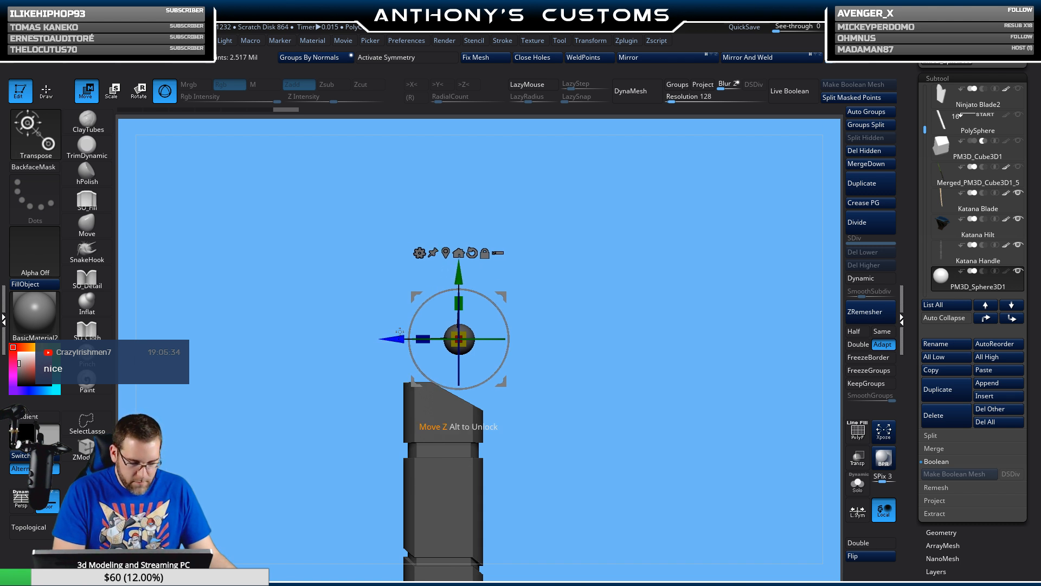
{"action": "left_click_drag", "start_coordinate": [463, 273], "coordinate": [463, 309]}
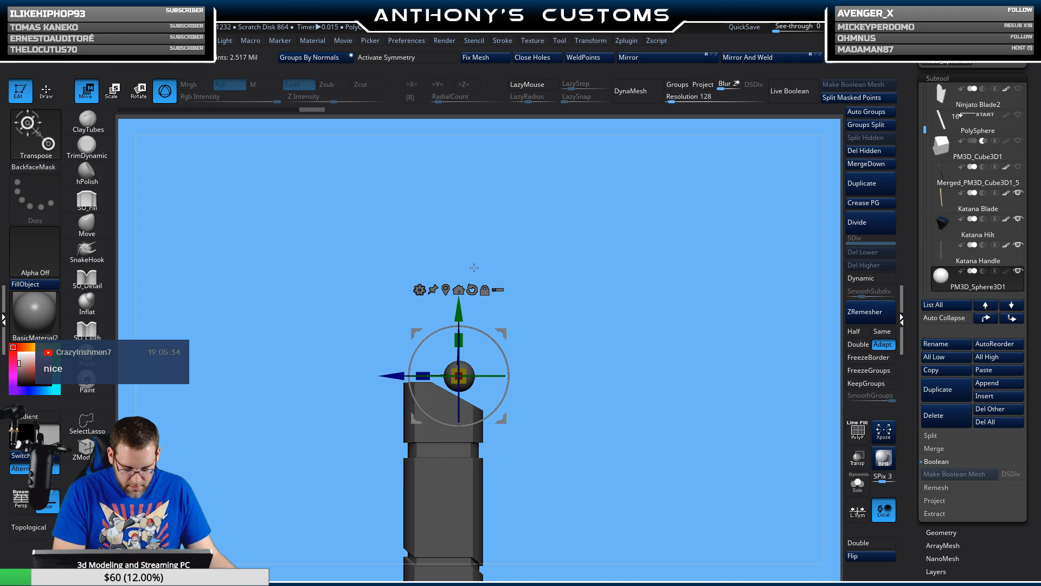
- Subtract the sphere from the handle's end with Live Boolean, sink it slightly deeper and generate the boolean mesh of the katana
{"action": "left_click", "coordinate": [790, 91]}
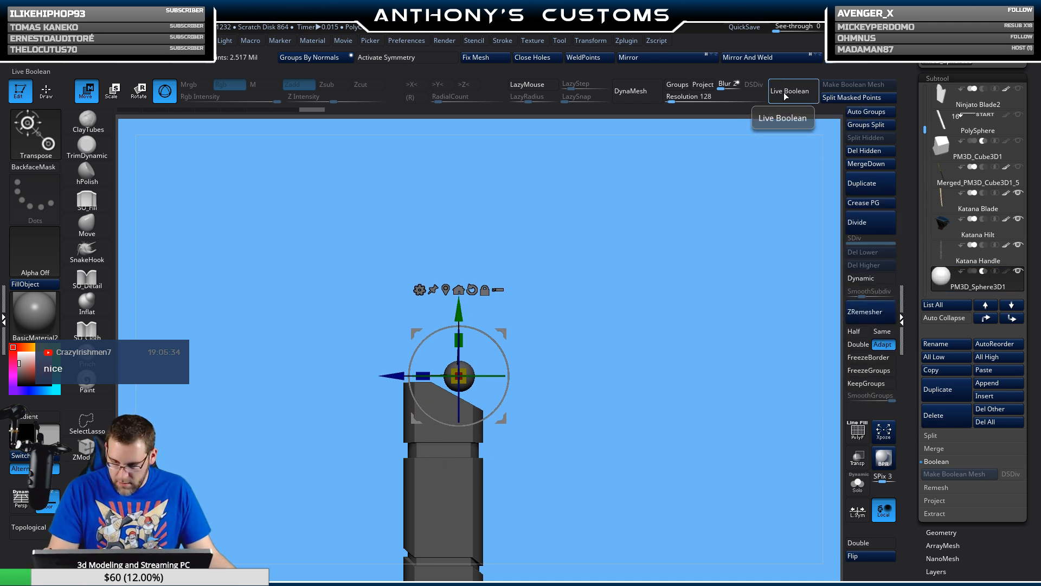
{"action": "left_click_drag", "start_coordinate": [640, 207], "coordinate": [578, 296]}
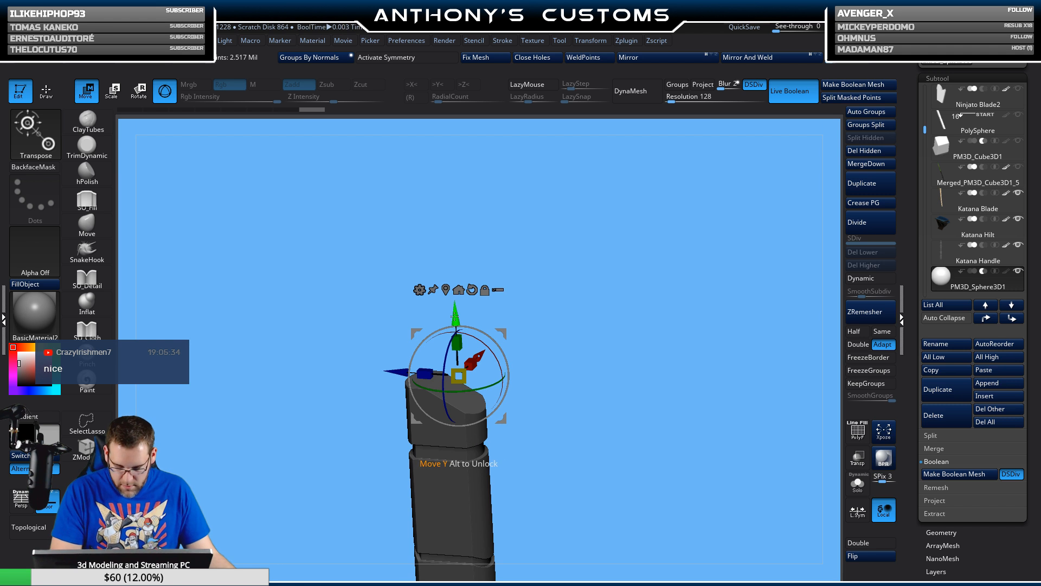
{"action": "left_click_drag", "start_coordinate": [455, 317], "coordinate": [454, 323]}
{"action": "left_click_drag", "start_coordinate": [559, 236], "coordinate": [612, 373]}
{"action": "key", "text": "q"}
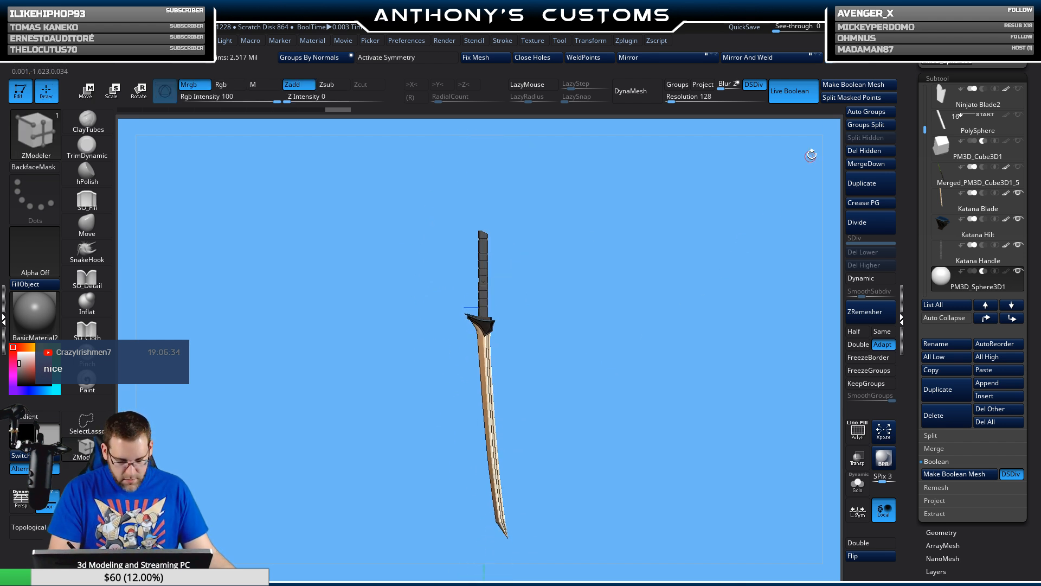
{"action": "left_click", "coordinate": [847, 84]}
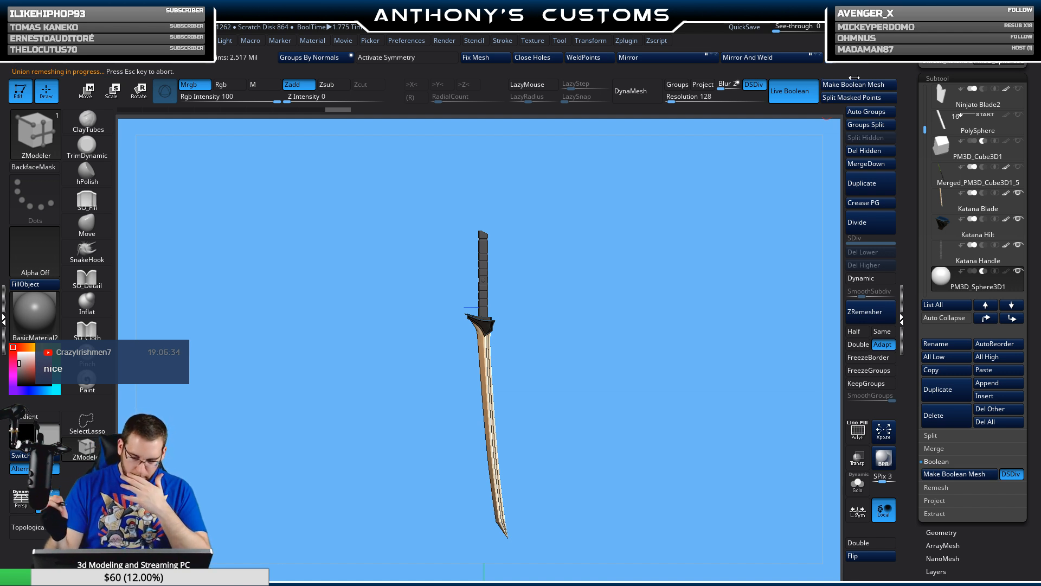
- Insert the UMesh_Katana Blade boolean mesh as a subtool below the sphere
{"action": "left_click", "coordinate": [991, 396]}
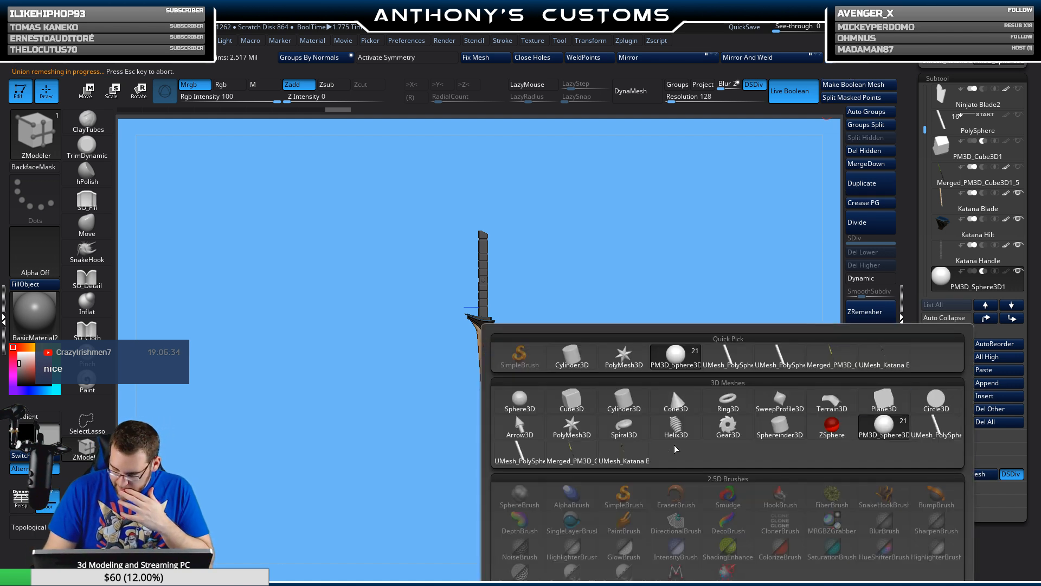
{"action": "left_click", "coordinate": [617, 462]}
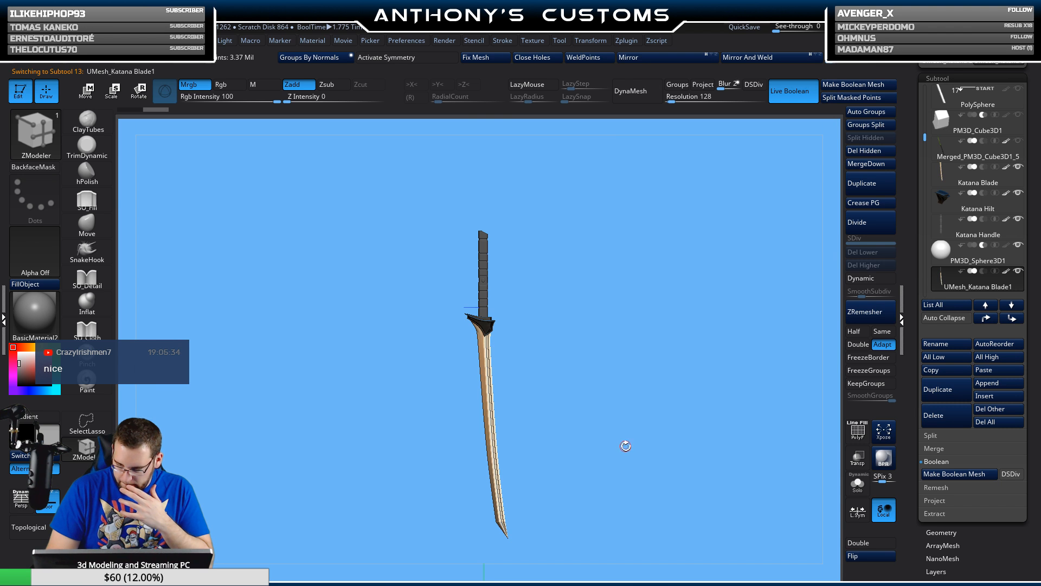
- Inspect the merged katana isolated in Solo mode with its polygroups shown, checking the hilt, handle and blade
{"action": "left_click", "coordinate": [860, 485]}
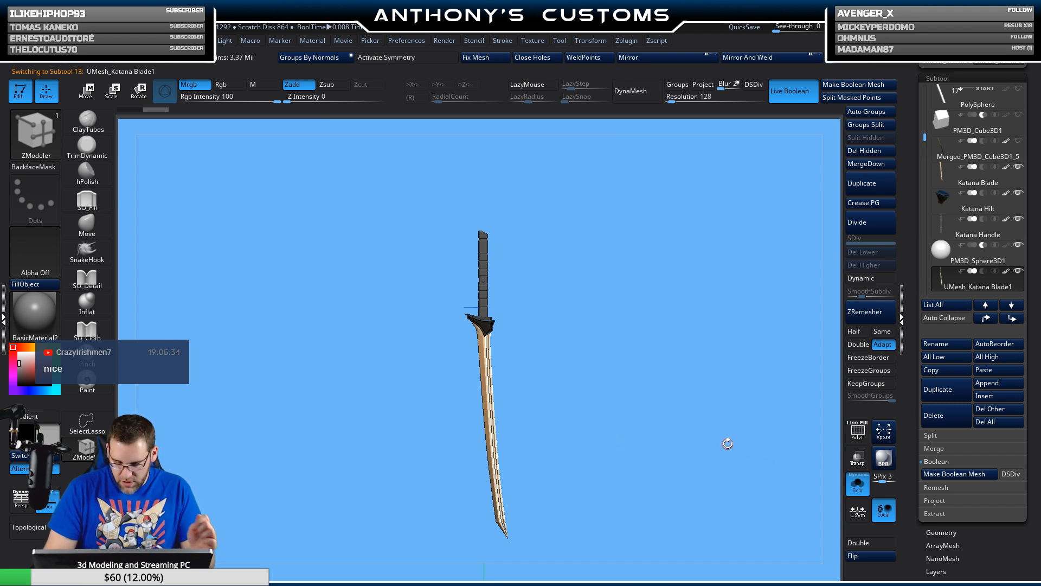
{"action": "key", "text": "shift+f"}
{"action": "left_click_drag", "start_coordinate": [663, 463], "coordinate": [604, 394]}
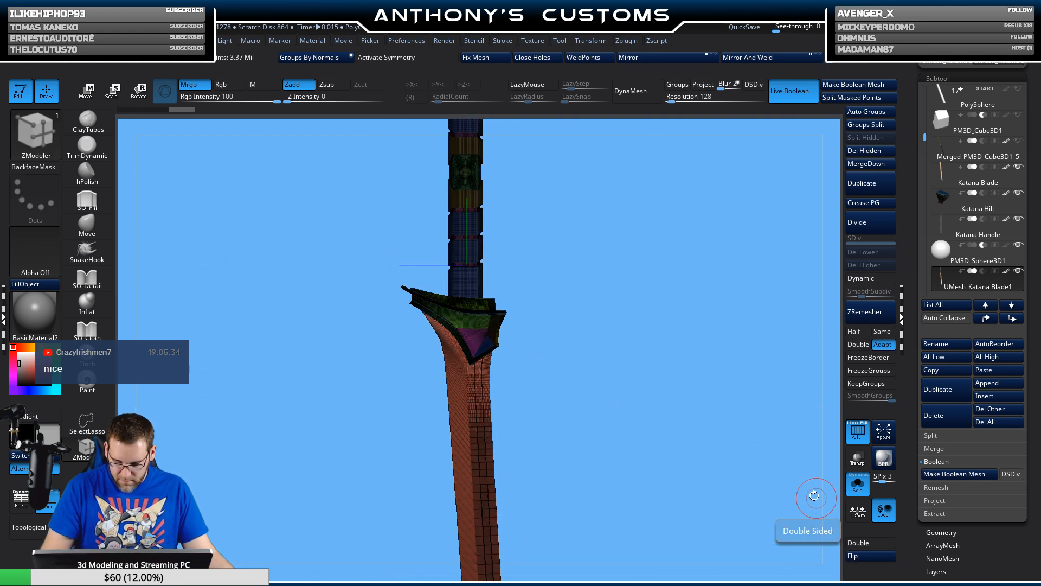
{"action": "left_click_drag", "start_coordinate": [815, 496], "coordinate": [705, 295]}
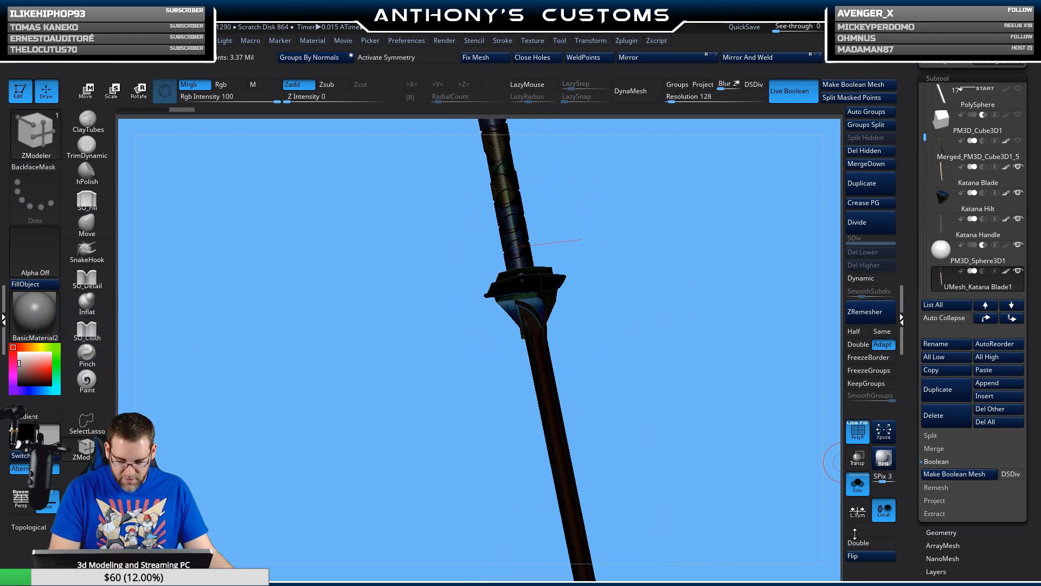
{"action": "left_click", "coordinate": [858, 488]}
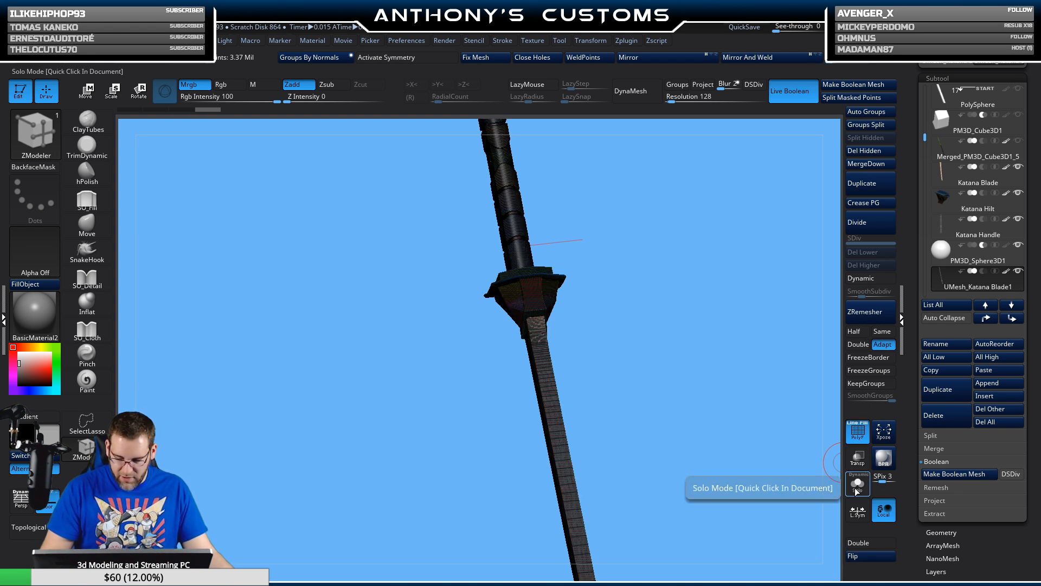
{"action": "left_click", "coordinate": [857, 488]}
{"action": "left_click_drag", "start_coordinate": [763, 442], "coordinate": [618, 502]}
{"action": "left_click_drag", "start_coordinate": [669, 291], "coordinate": [667, 407]}
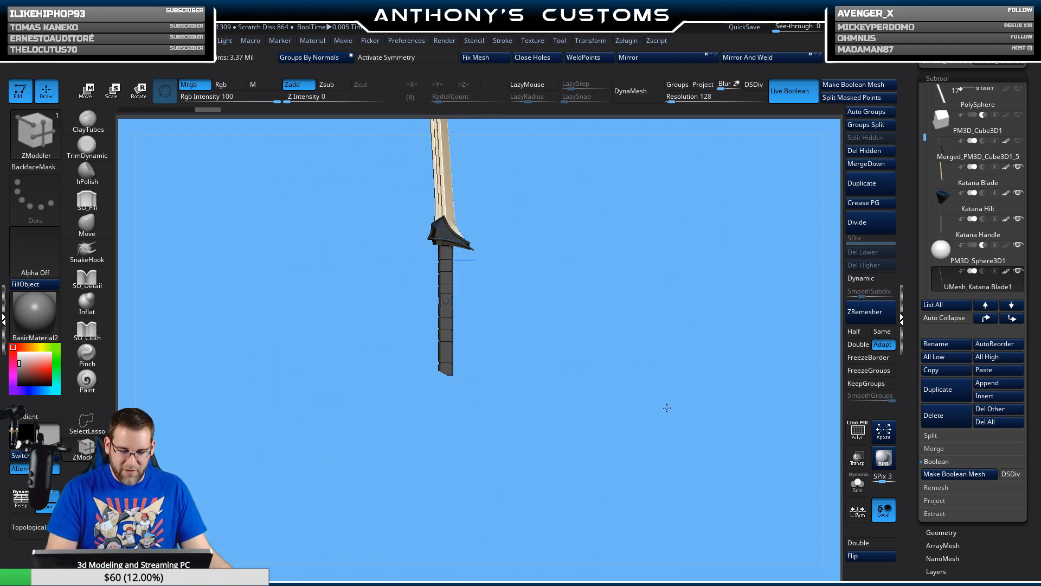
{"action": "left_click_drag", "start_coordinate": [657, 322], "coordinate": [694, 422]}
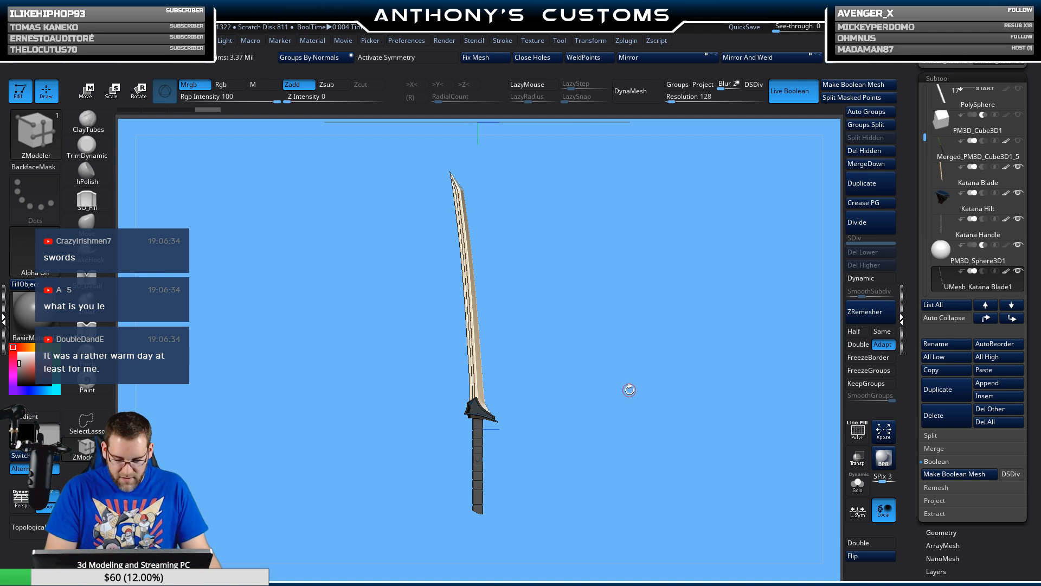
- Open the saved action figure project containing the cyborg samurai
{"action": "key", "text": "comma"}
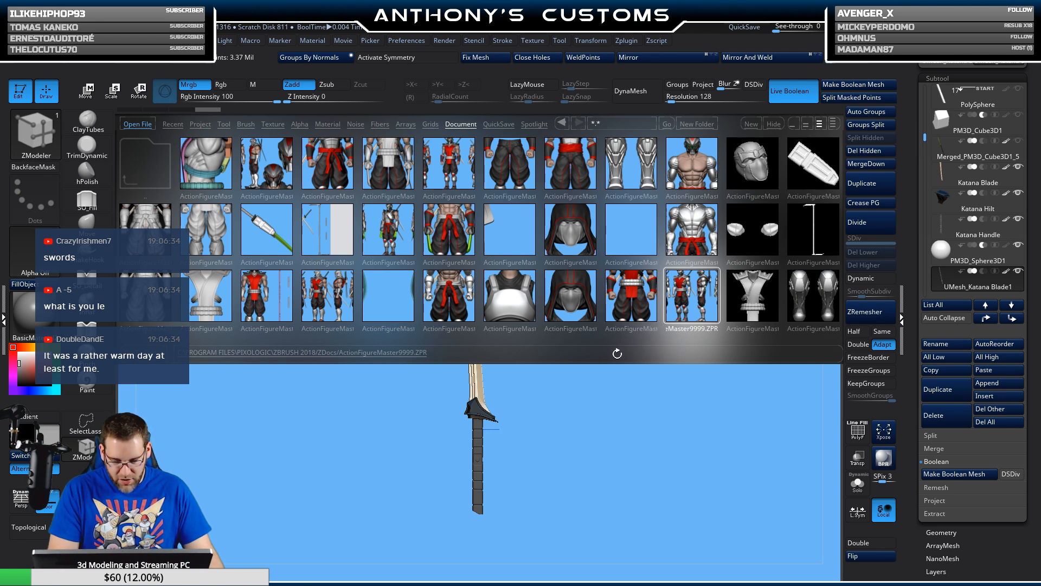
{"action": "scroll", "coordinate": [608, 337], "scroll_direction": "down", "scroll_amount": 10}
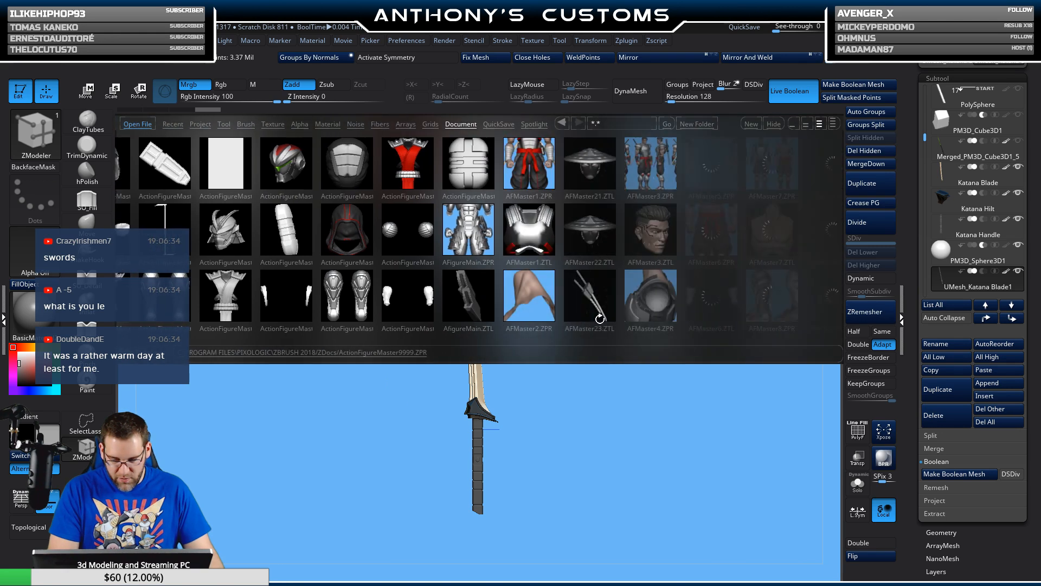
{"action": "double_click", "coordinate": [437, 234]}
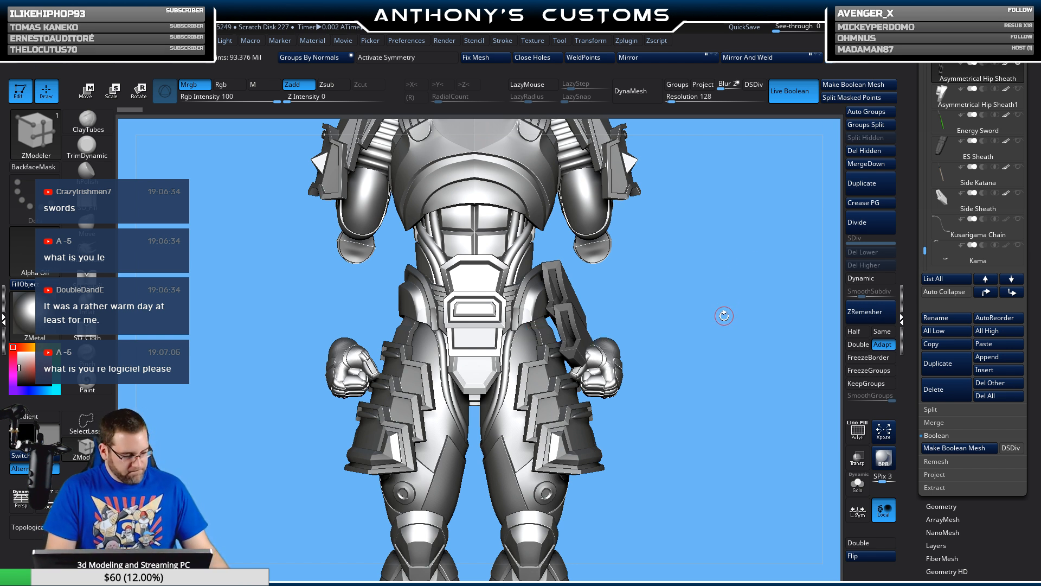
- Make Cyborg Forearms the active subtool to show the forearms on the figure
{"action": "key", "text": "ctrl+d"}
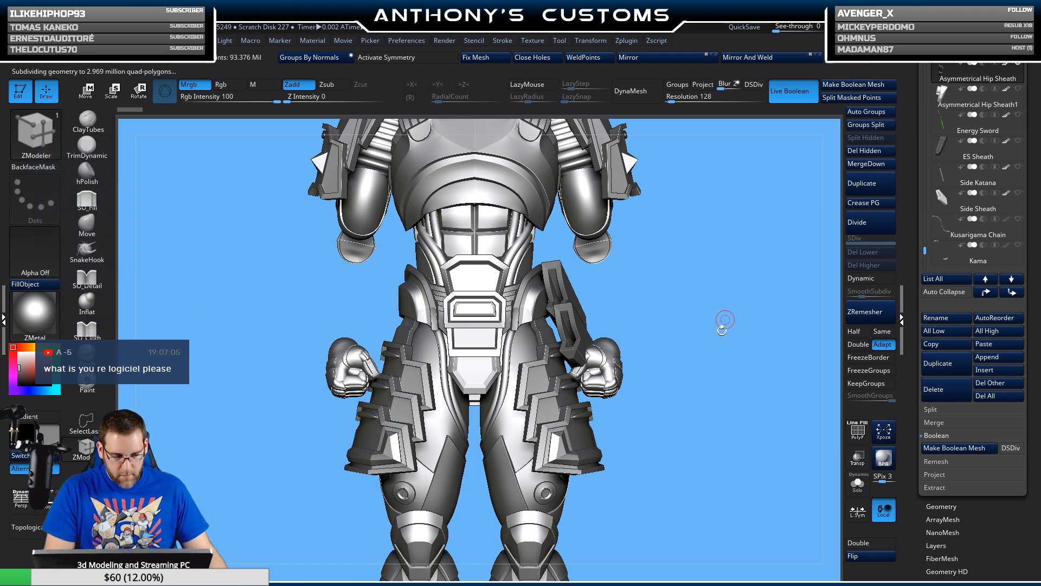
{"action": "key", "text": "n"}
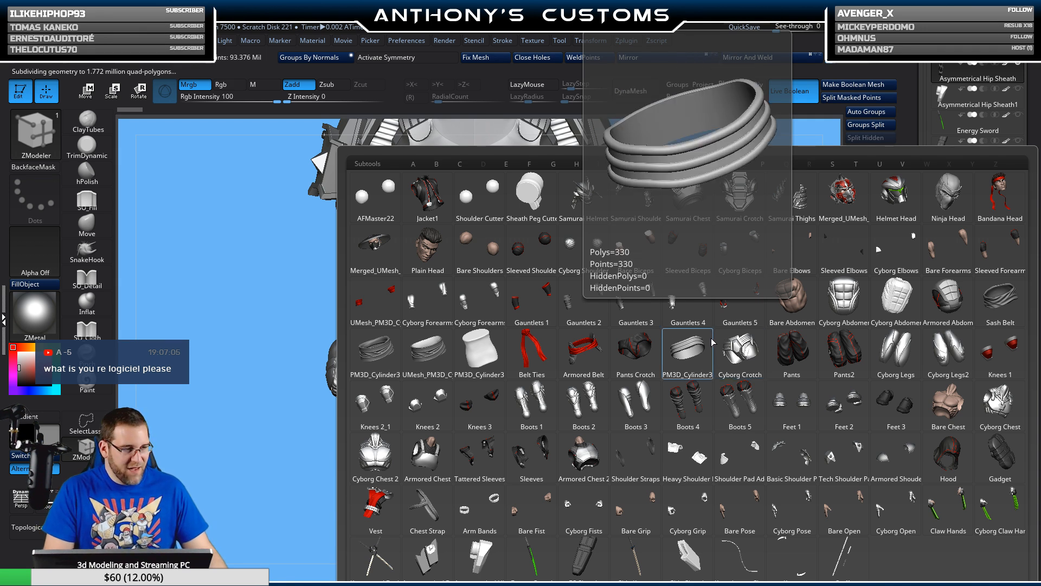
{"action": "left_click", "coordinate": [428, 301]}
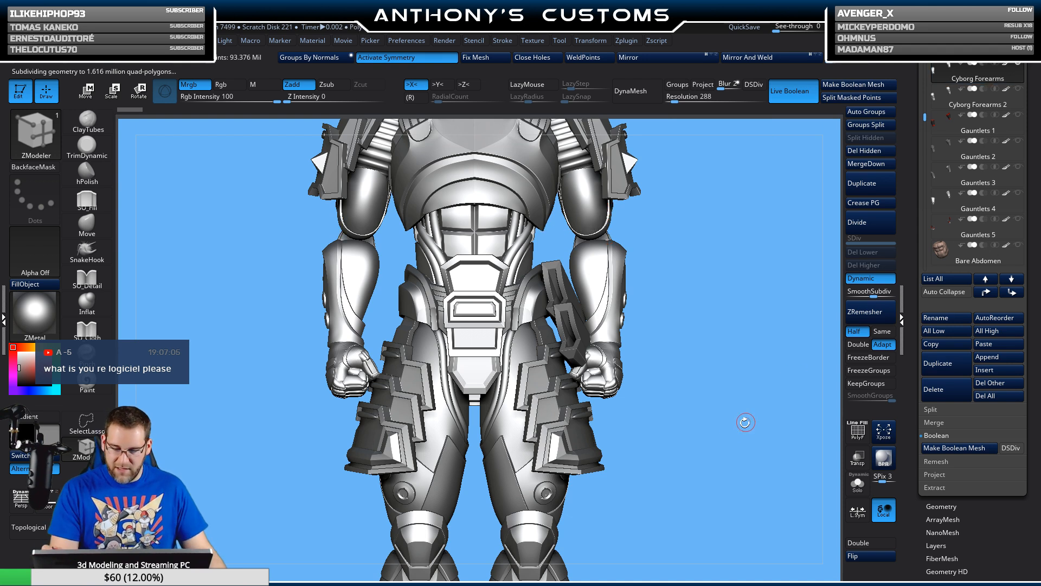
{"action": "mouse_move", "coordinate": [711, 429]}
{"action": "left_mouse_down"}
{"action": "mouse_move", "coordinate": [731, 445]}
{"action": "mouse_move", "coordinate": [728, 478]}
{"action": "mouse_move", "coordinate": [719, 453]}
{"action": "mouse_move", "coordinate": [728, 419]}
{"action": "left_mouse_up"}
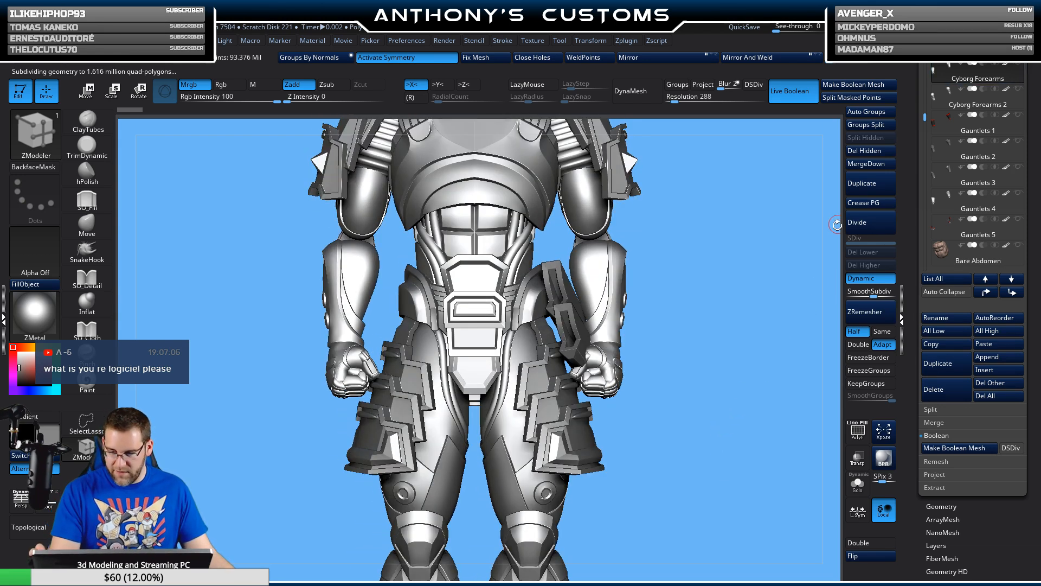
- Paste the copied katana as a subtool directly below Asymmetrical Hip Sheath
{"action": "left_click", "coordinate": [573, 321], "text": "alt"}
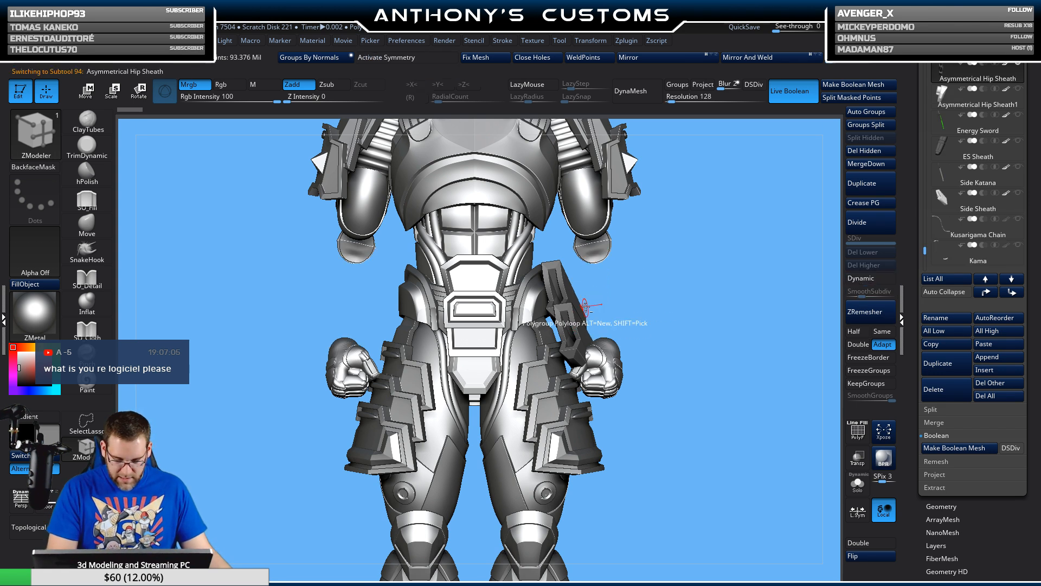
{"action": "left_click", "coordinate": [996, 346]}
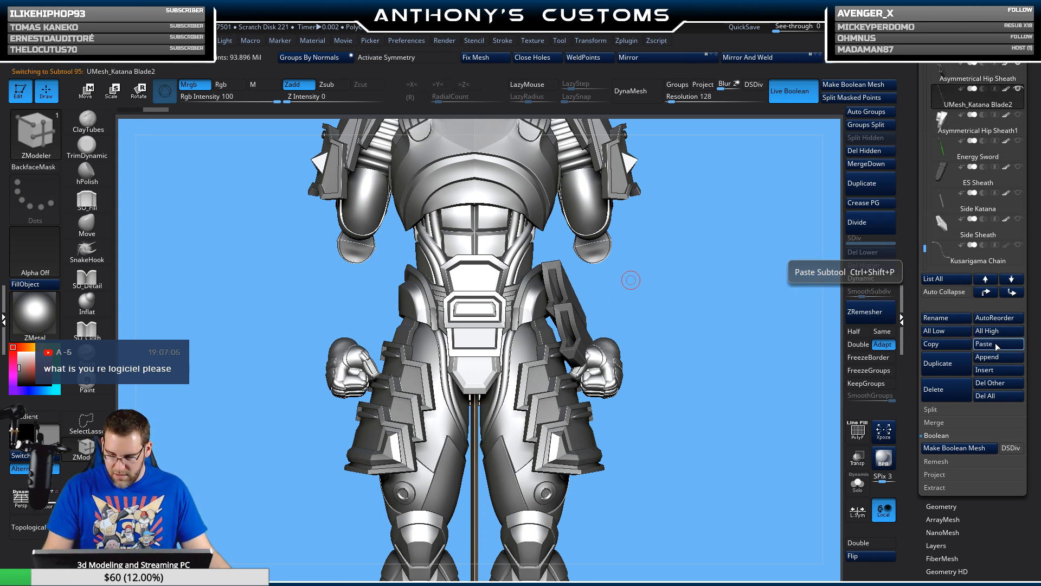
{"action": "left_click_drag", "start_coordinate": [698, 426], "coordinate": [671, 352]}
{"action": "key", "text": "f"}
- Move the pasted katana sideways out of the body so it stands beside the samurai figure
{"action": "left_click_drag", "start_coordinate": [697, 444], "coordinate": [477, 488]}
{"action": "key", "text": "w"}
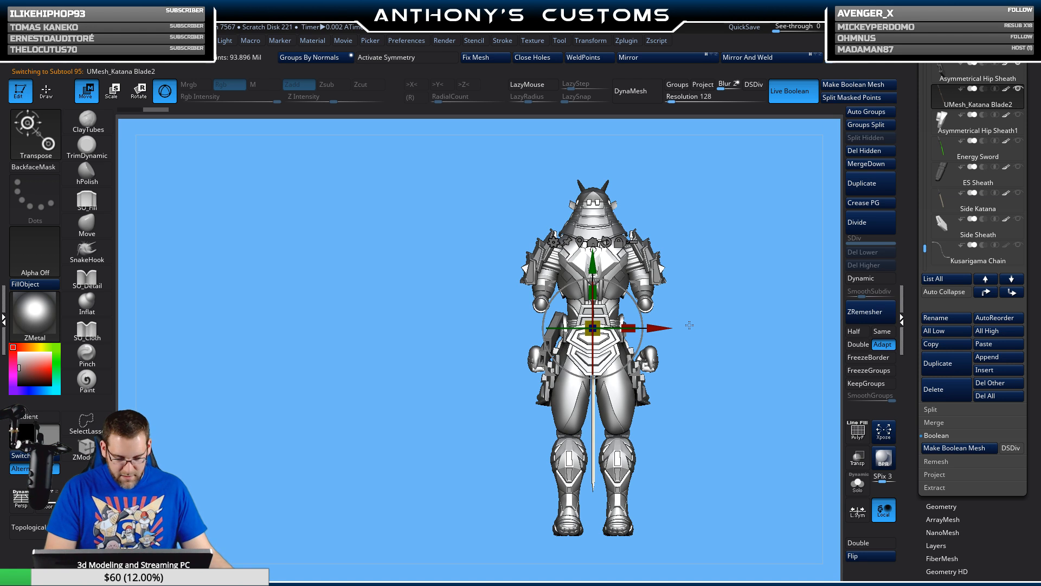
{"action": "left_click_drag", "start_coordinate": [690, 325], "coordinate": [768, 352]}
{"action": "key", "text": "q"}
{"action": "left_click_drag", "start_coordinate": [661, 420], "coordinate": [715, 414]}
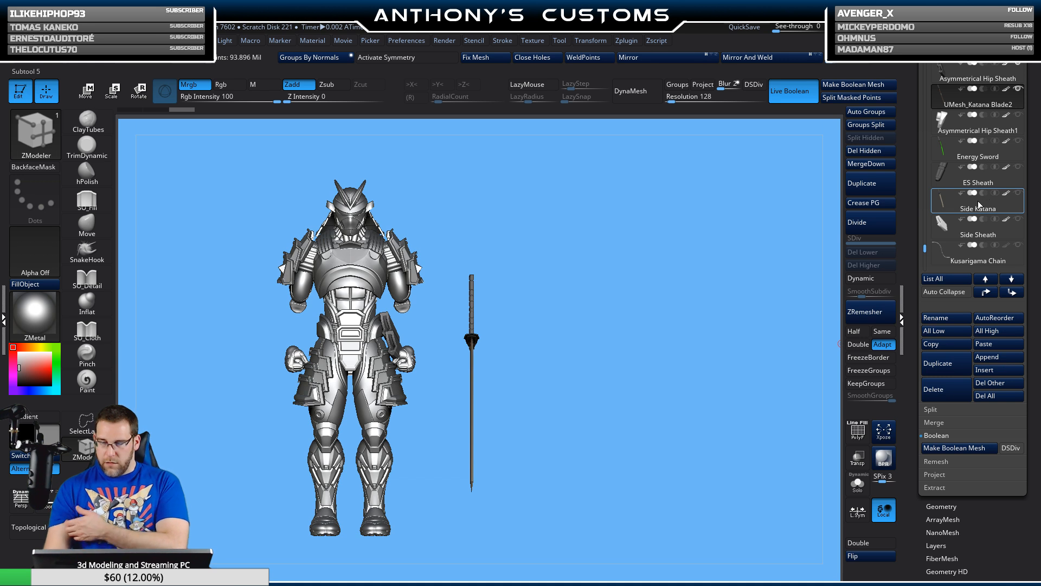
- Select the Side Katana subtool and place it next to the pasted katana for comparison
{"action": "mouse_move", "coordinate": [979, 207]}
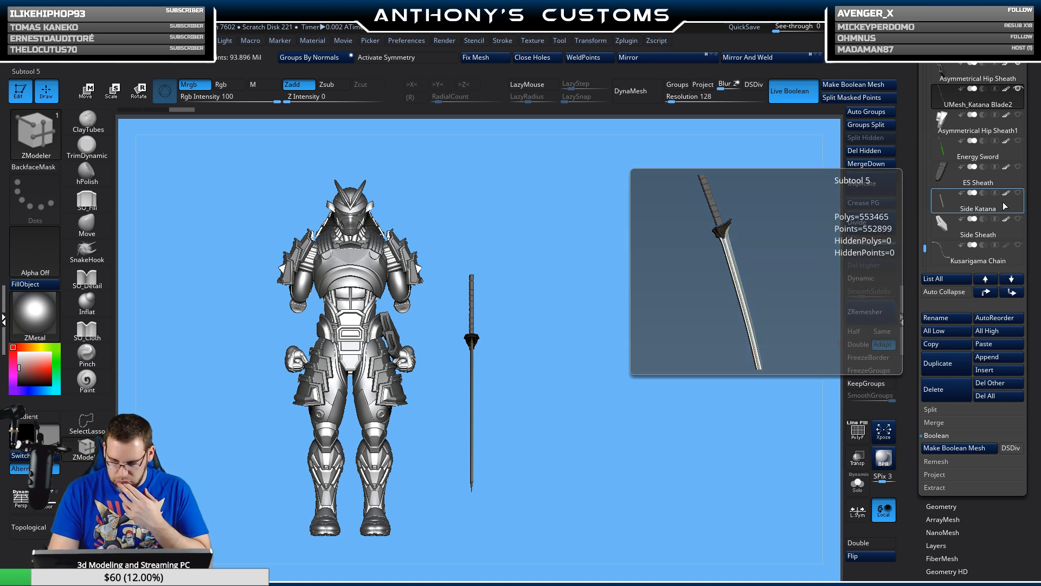
{"action": "left_click", "coordinate": [991, 209]}
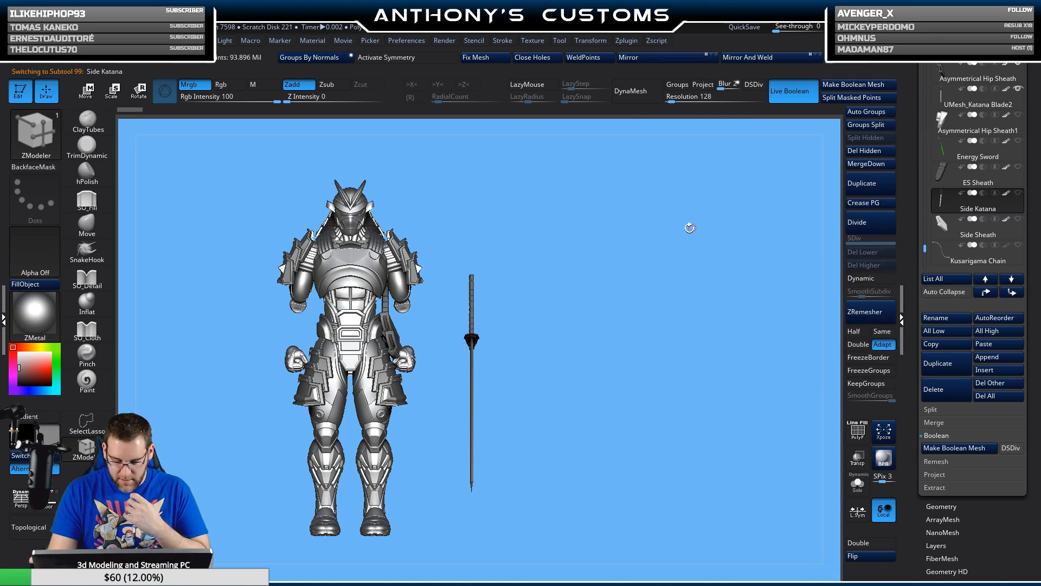
{"action": "key", "text": "w"}
{"action": "mouse_move", "coordinate": [448, 310]}
{"action": "left_mouse_down"}
{"action": "mouse_move", "coordinate": [579, 310]}
{"action": "mouse_move", "coordinate": [458, 327]}
{"action": "left_mouse_up"}
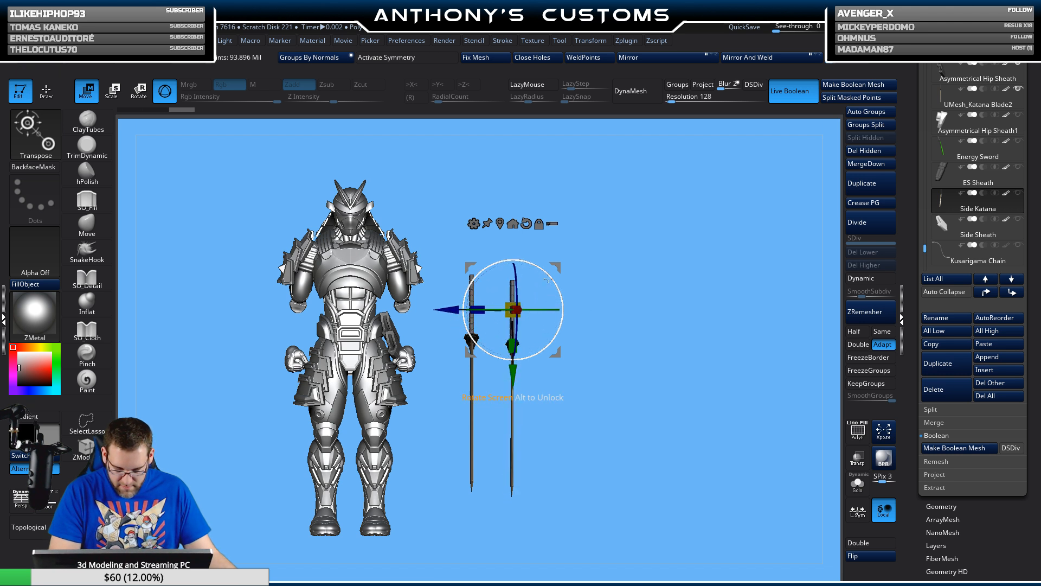
{"action": "key", "text": "ctrl+z"}
{"action": "left_click_drag", "start_coordinate": [535, 308], "coordinate": [642, 311]}
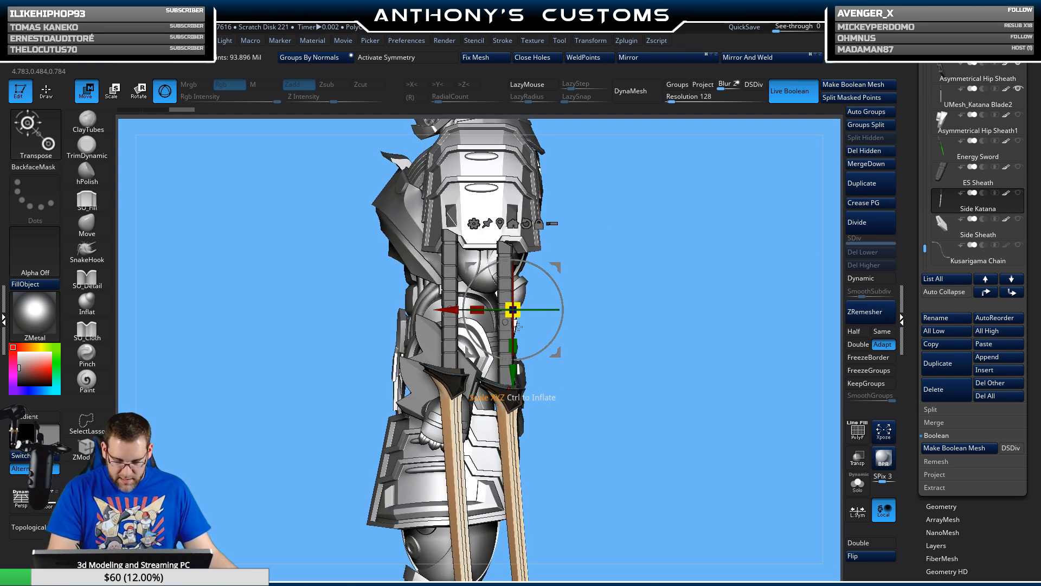
{"action": "left_click_drag", "start_coordinate": [513, 374], "coordinate": [513, 364]}
- Line the Side Katana up with the pasted katana and compare their guards and handle ends from above
{"action": "left_click_drag", "start_coordinate": [627, 327], "coordinate": [641, 300]}
{"action": "left_click_drag", "start_coordinate": [454, 296], "coordinate": [361, 324]}
{"action": "left_click_drag", "start_coordinate": [563, 287], "coordinate": [567, 340]}
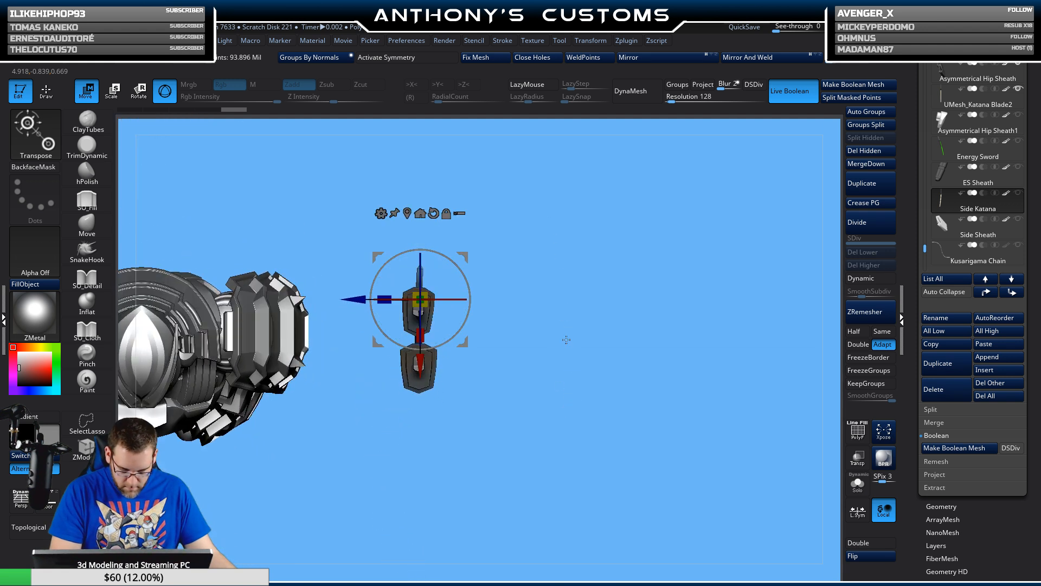
{"action": "left_click_drag", "start_coordinate": [591, 374], "coordinate": [608, 478], "text": "alt"}
{"action": "left_click_drag", "start_coordinate": [618, 414], "coordinate": [639, 365], "text": "alt"}
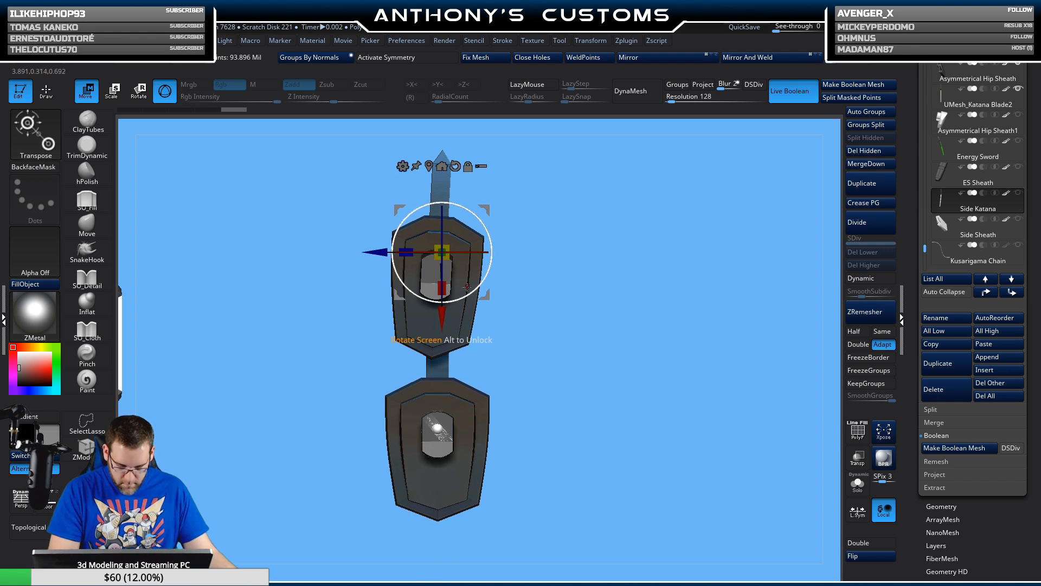
{"action": "mouse_move", "coordinate": [456, 318]}
{"action": "left_mouse_down"}
{"action": "mouse_move", "coordinate": [459, 477]}
{"action": "mouse_move", "coordinate": [459, 338]}
{"action": "left_mouse_up"}
- Delete the old Side Katana subtool
{"action": "left_click_drag", "start_coordinate": [601, 404], "coordinate": [613, 320]}
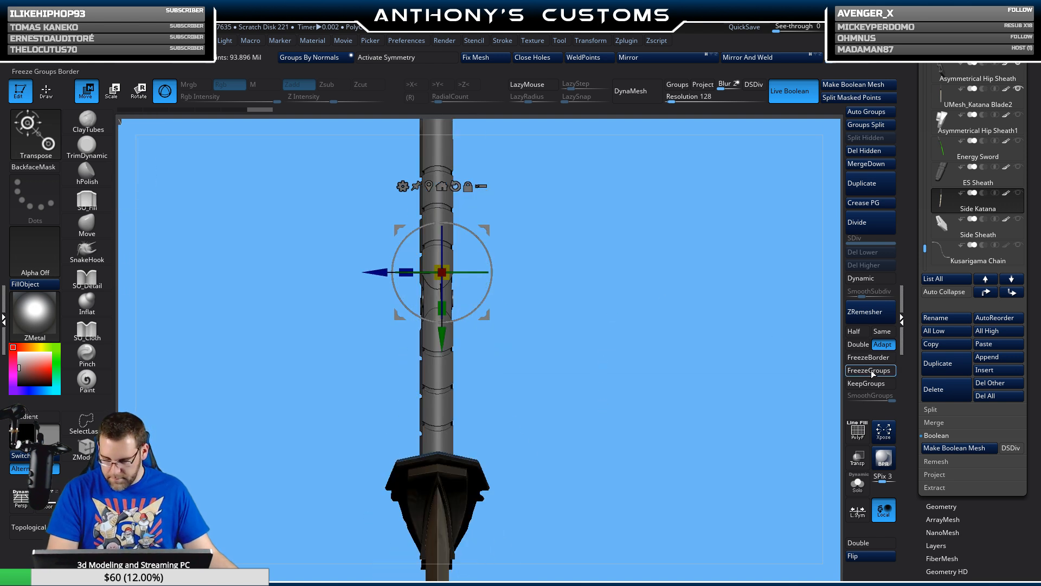
{"action": "left_click", "coordinate": [923, 393]}
{"action": "left_click", "coordinate": [847, 410]}
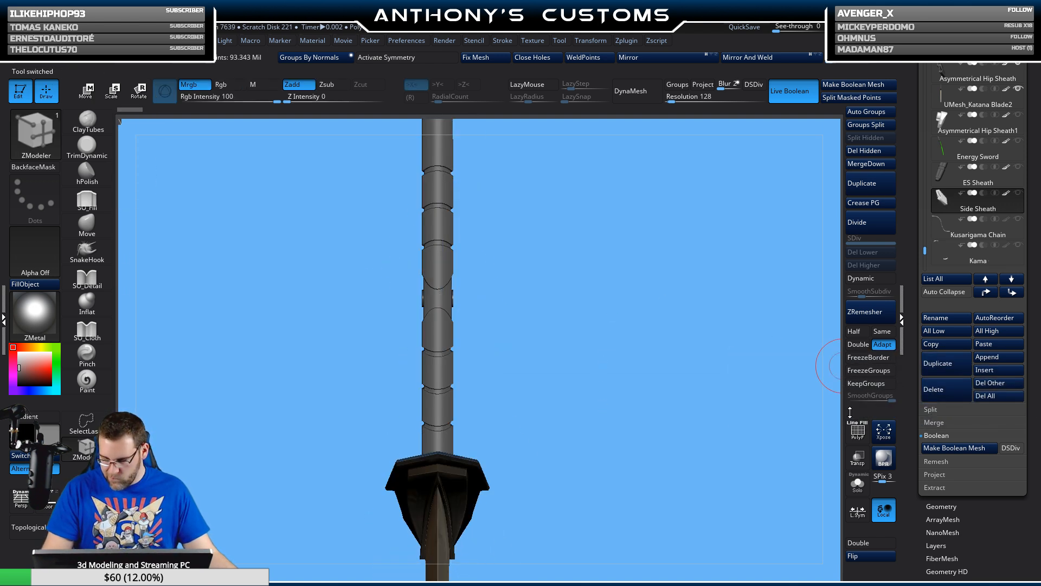
- Select the pasted katana subtool and display its polygroups with the polyframe
{"action": "left_click_drag", "start_coordinate": [704, 458], "coordinate": [682, 395], "text": "alt"}
{"action": "left_click_drag", "start_coordinate": [586, 379], "coordinate": [629, 345], "text": "alt"}
{"action": "mouse_move", "coordinate": [643, 400]}
{"action": "left_mouse_down"}
{"action": "mouse_move", "coordinate": [623, 418]}
{"action": "mouse_move", "coordinate": [618, 453]}
{"action": "mouse_move", "coordinate": [617, 444]}
{"action": "left_mouse_up"}
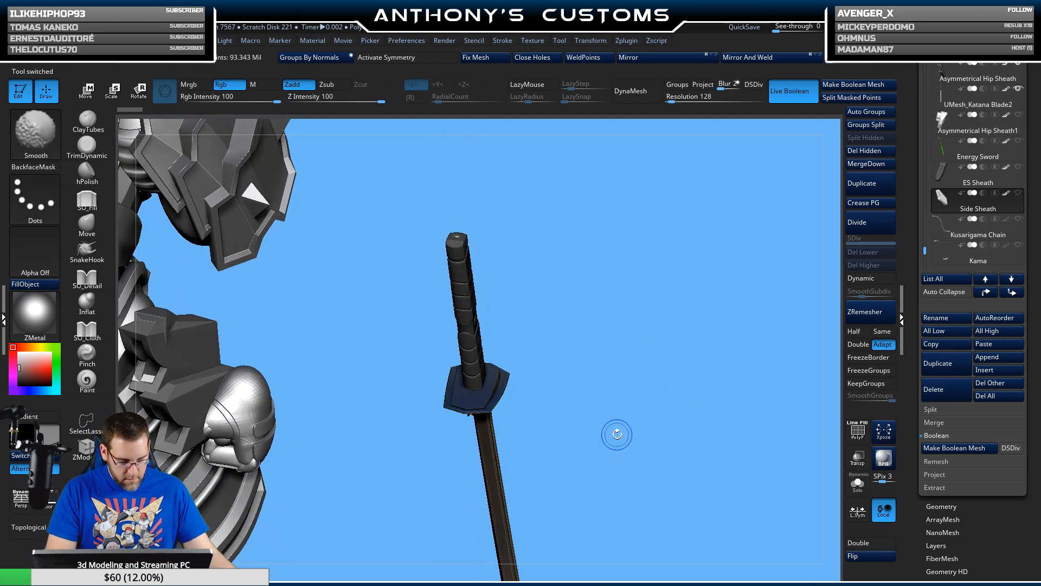
{"action": "key", "text": "shift+f"}
{"action": "key", "text": "shift+f"}
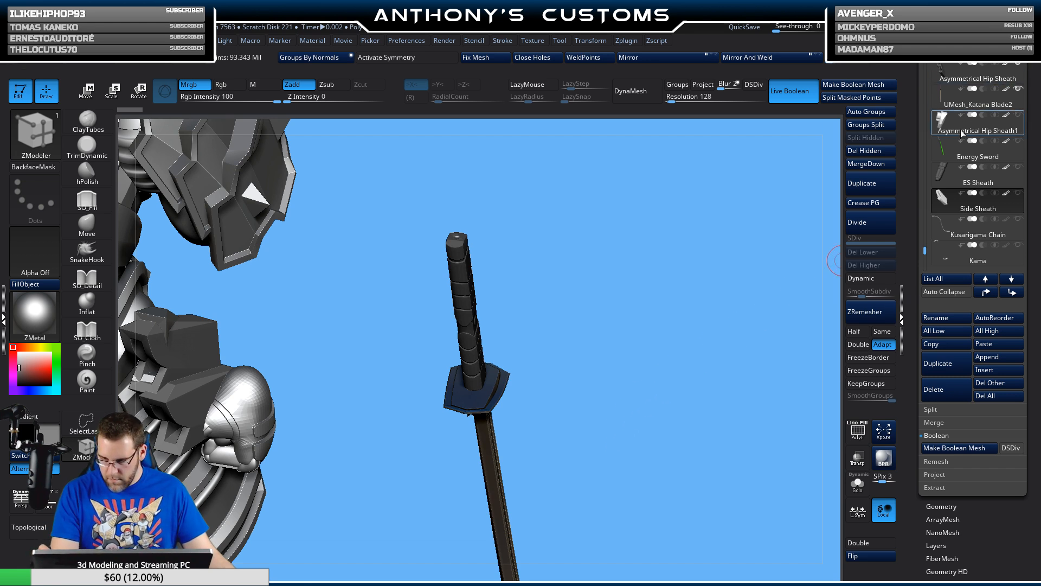
{"action": "left_click", "coordinate": [943, 105]}
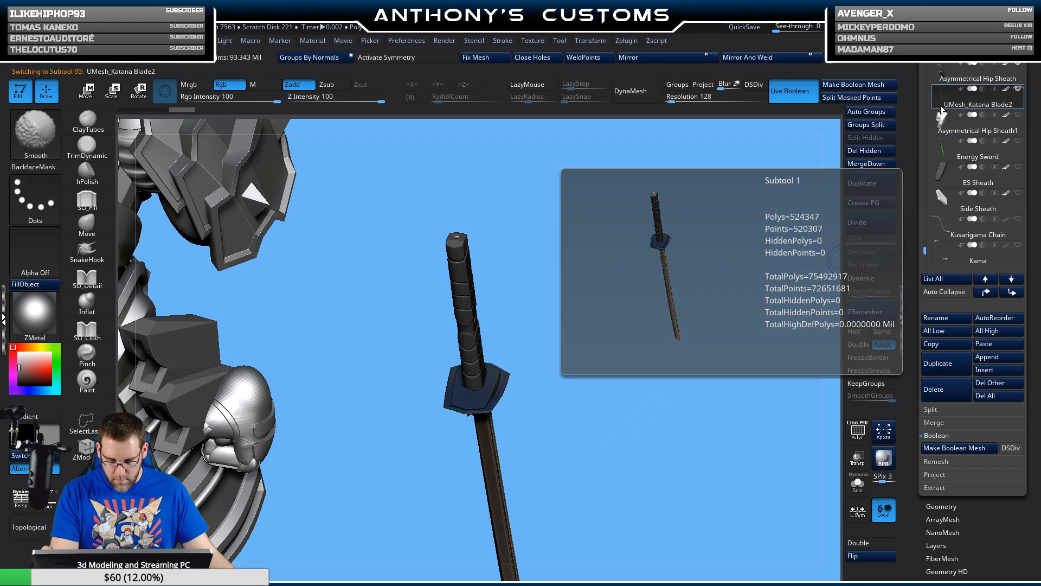
{"action": "key", "text": "shift+f"}
{"action": "key", "text": "shift+f"}
{"action": "left_click_drag", "start_coordinate": [633, 271], "coordinate": [649, 215]}
{"action": "key", "text": "shift+f"}
{"action": "left_click_drag", "start_coordinate": [650, 288], "coordinate": [620, 277]}
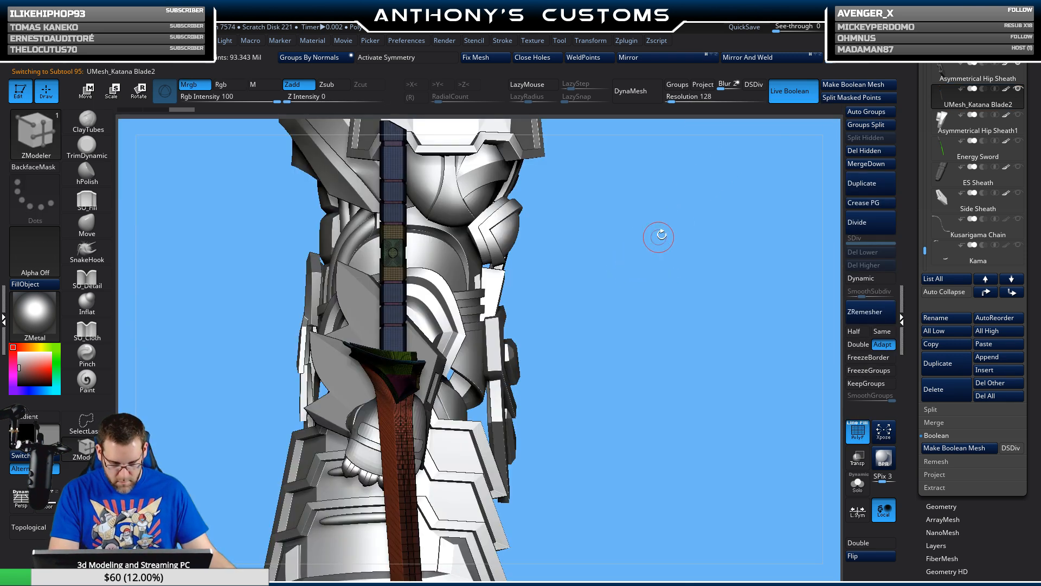
- Regroup the katana by topology continuity with Auto Groups and hide the polyframe
{"action": "left_click", "coordinate": [871, 111]}
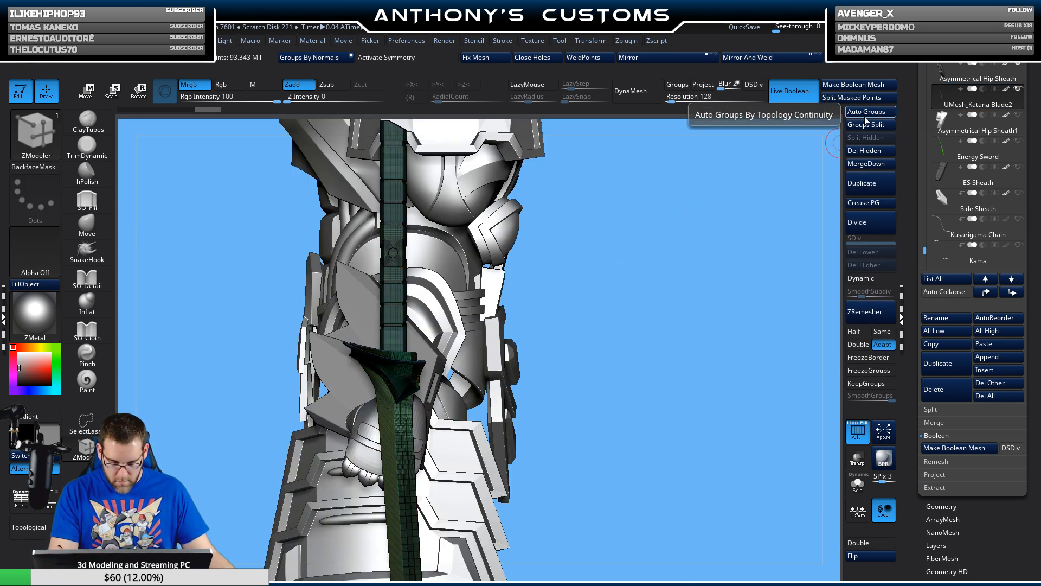
{"action": "left_click_drag", "start_coordinate": [651, 278], "coordinate": [833, 126]}
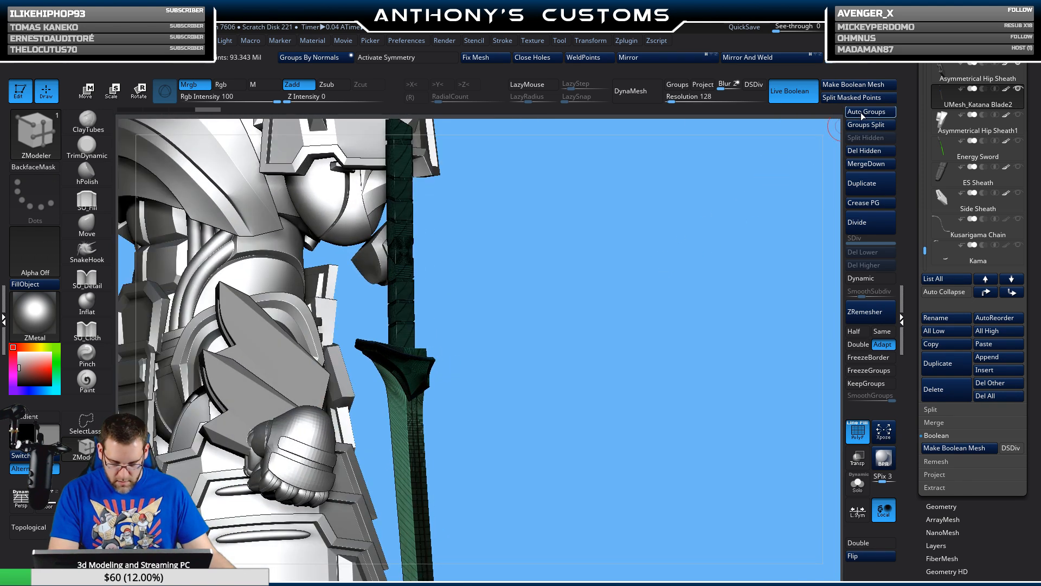
{"action": "left_click", "coordinate": [867, 112]}
{"action": "left_click", "coordinate": [867, 111]}
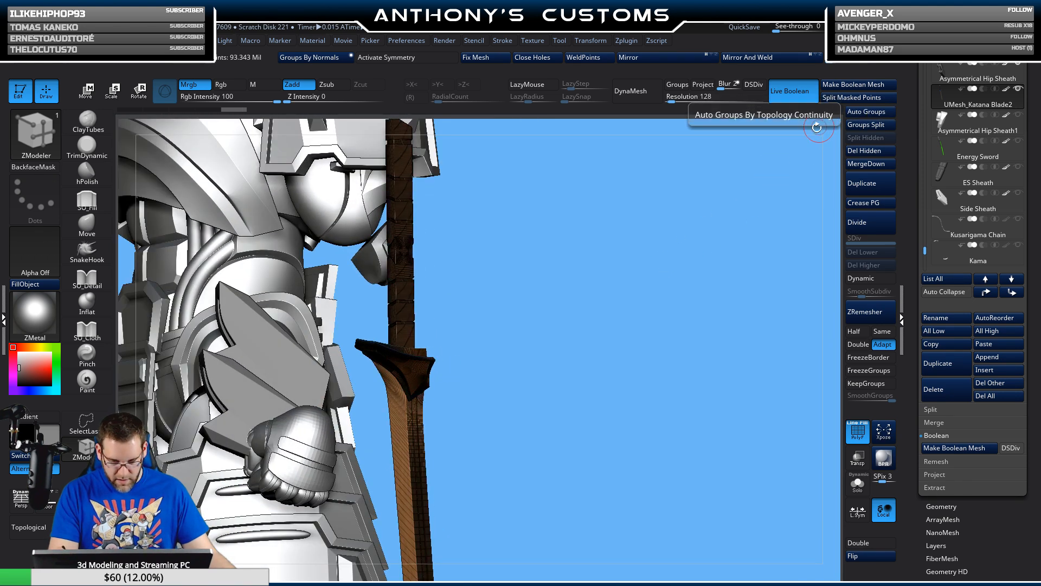
{"action": "mouse_move", "coordinate": [670, 242]}
{"action": "left_mouse_down"}
{"action": "mouse_move", "coordinate": [641, 278]}
{"action": "mouse_move", "coordinate": [656, 293]}
{"action": "mouse_move", "coordinate": [670, 282]}
{"action": "mouse_move", "coordinate": [618, 267]}
{"action": "mouse_move", "coordinate": [616, 286]}
{"action": "mouse_move", "coordinate": [623, 279]}
{"action": "mouse_move", "coordinate": [639, 298]}
{"action": "left_mouse_up"}
{"action": "key", "text": "shift+f"}
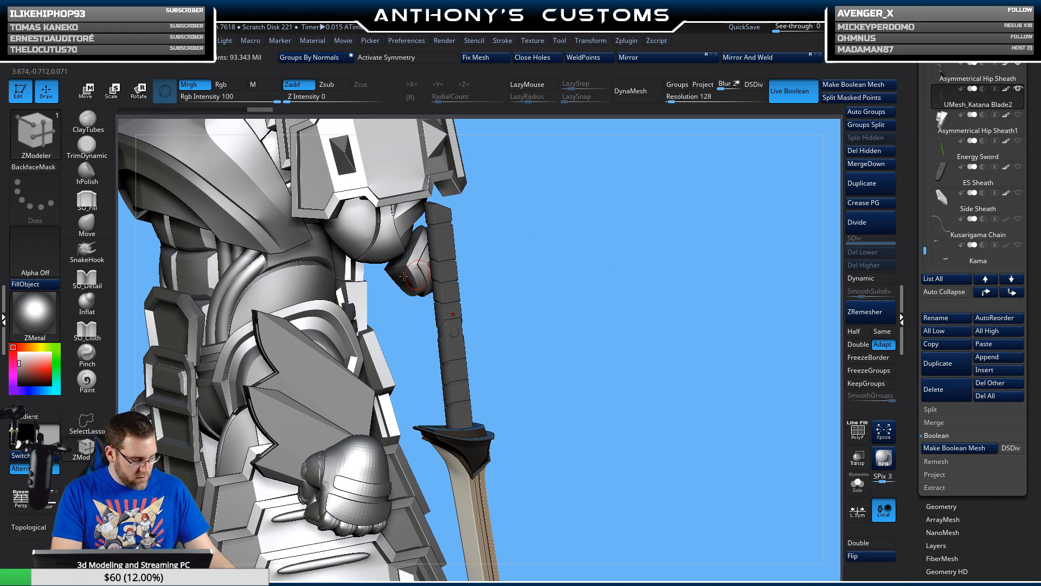
- Set the material to BasicMaterial, select the Paint brush and check the katana's shading
{"action": "left_click", "coordinate": [32, 317]}
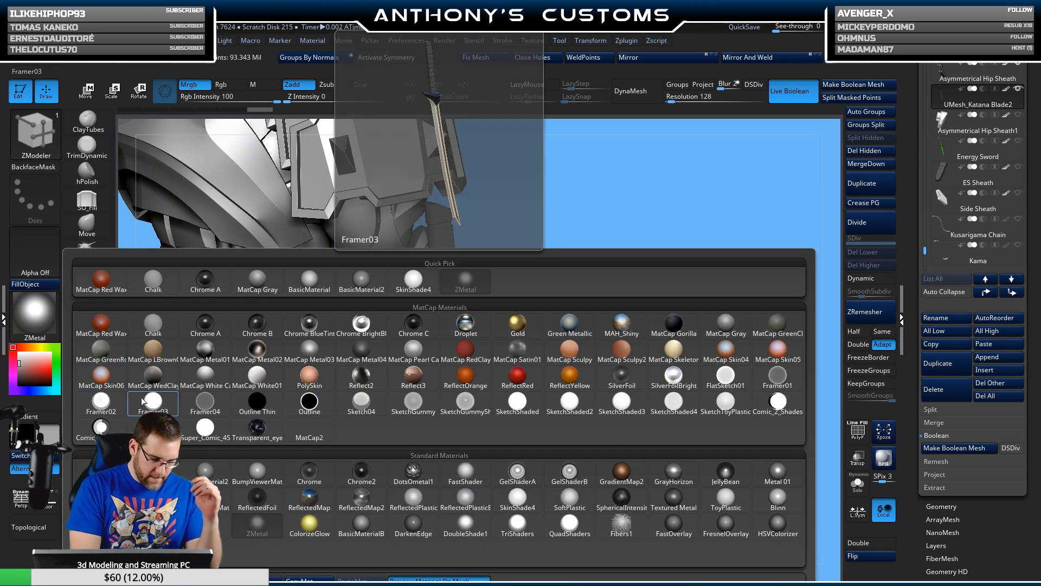
{"action": "left_click", "coordinate": [309, 279]}
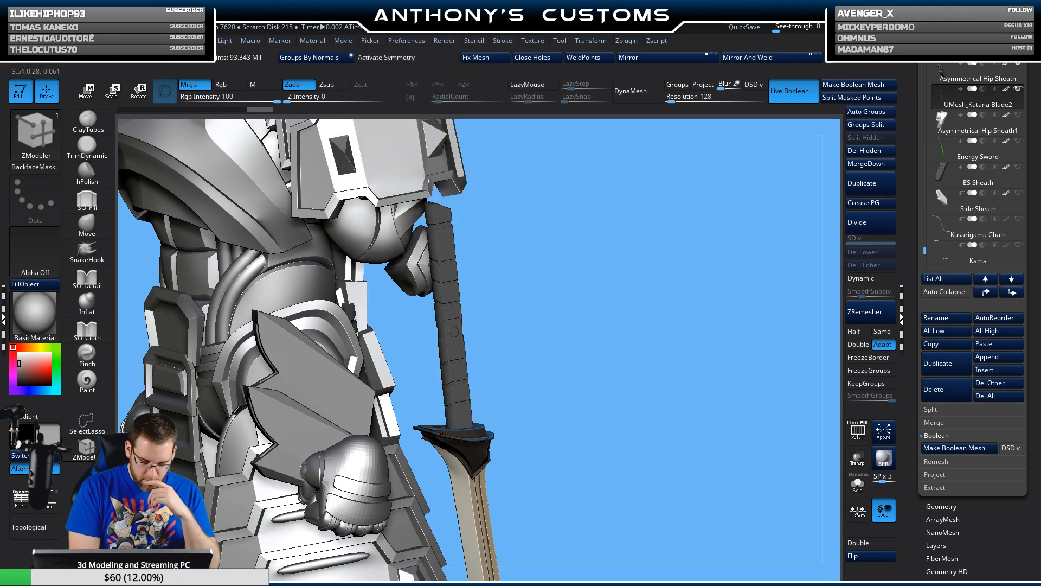
{"action": "left_click", "coordinate": [83, 377]}
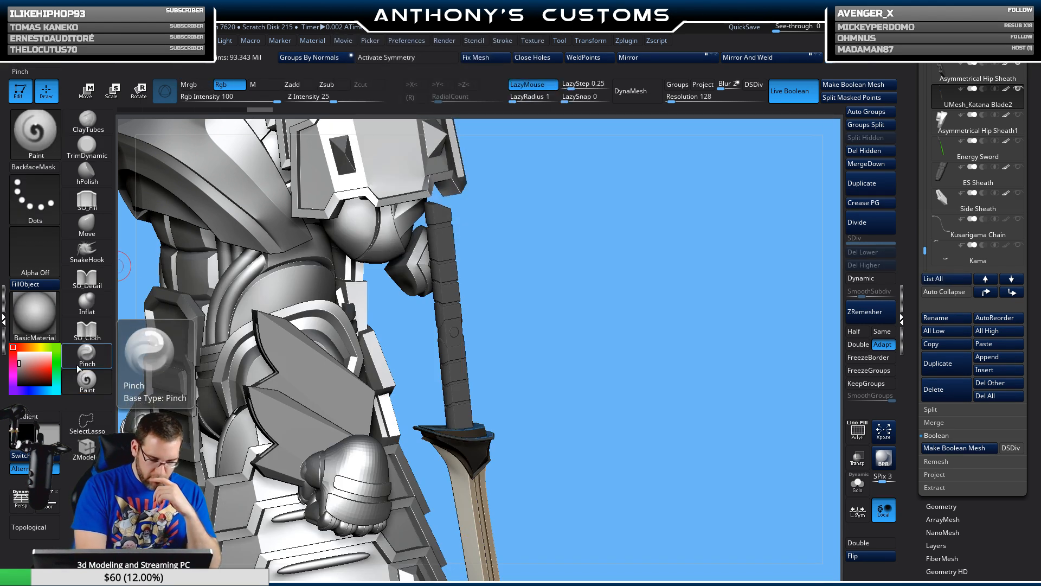
{"action": "left_click", "coordinate": [45, 317]}
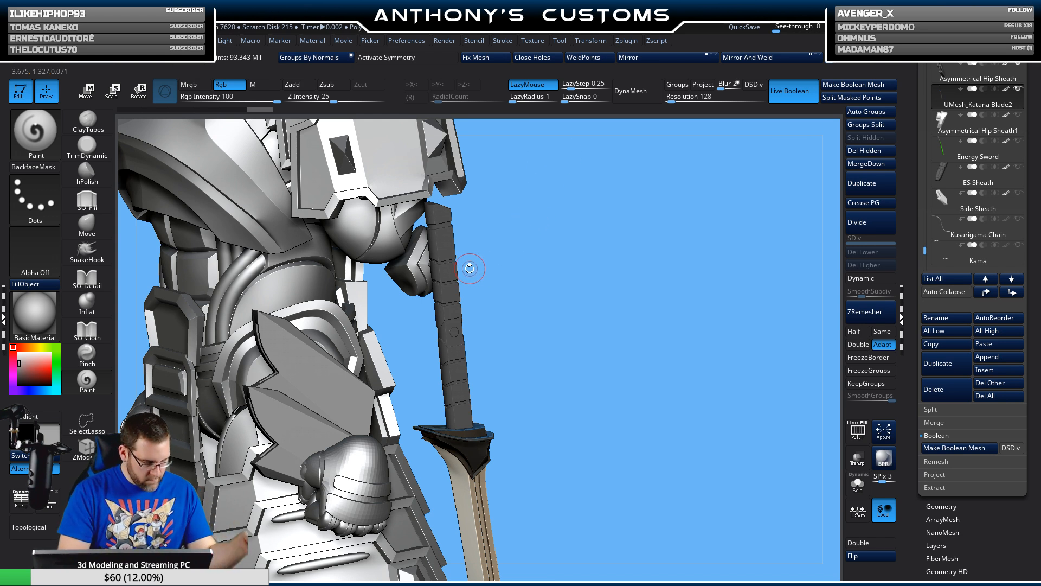
{"action": "left_click_drag", "start_coordinate": [517, 240], "coordinate": [510, 307]}
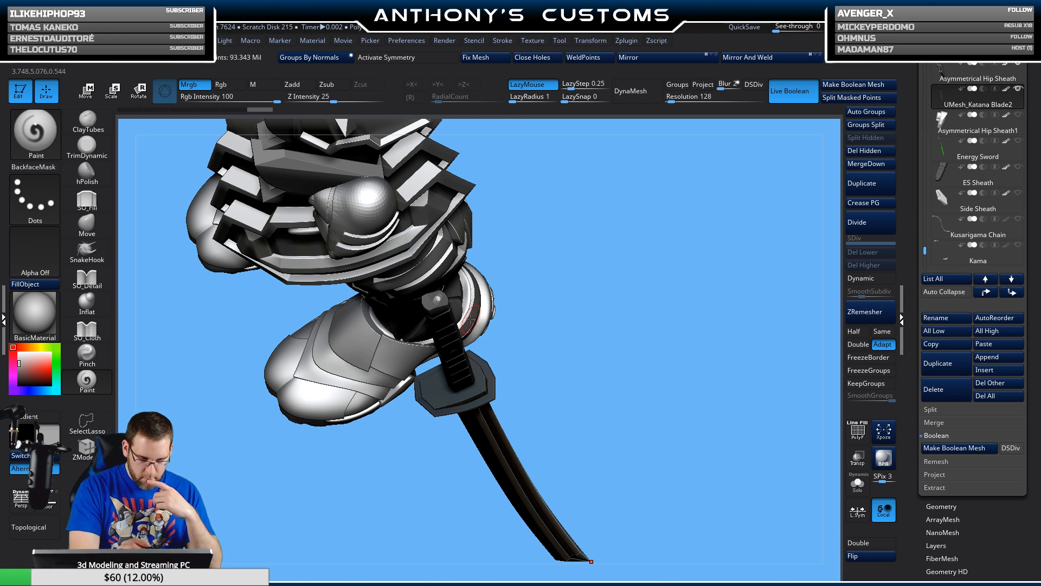
{"action": "left_click_drag", "start_coordinate": [574, 290], "coordinate": [576, 237]}
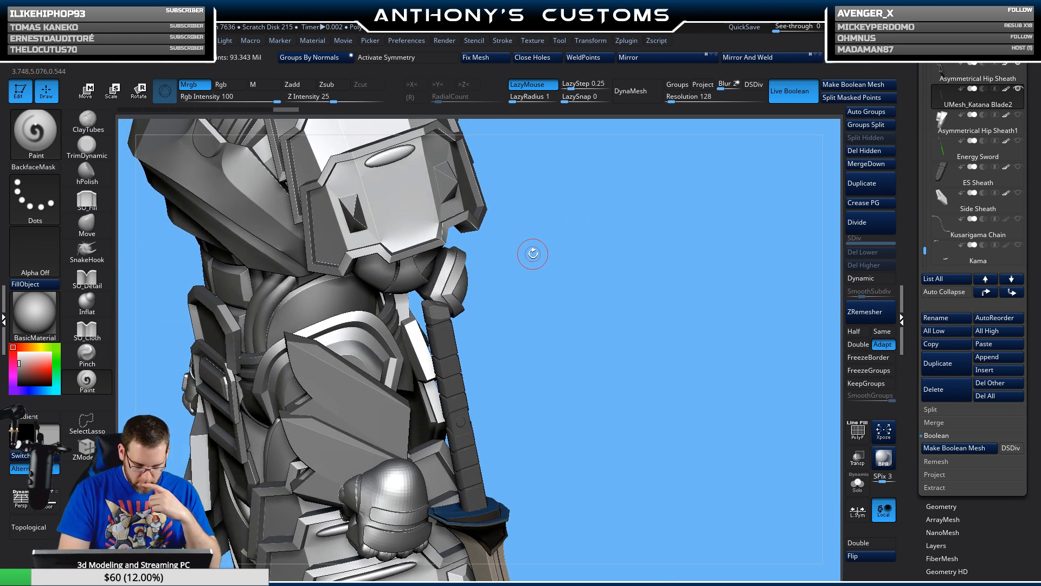
- Switch the material to BasicMaterial2 and inspect the katana's handle and guard from several sides
{"action": "left_click", "coordinate": [34, 314]}
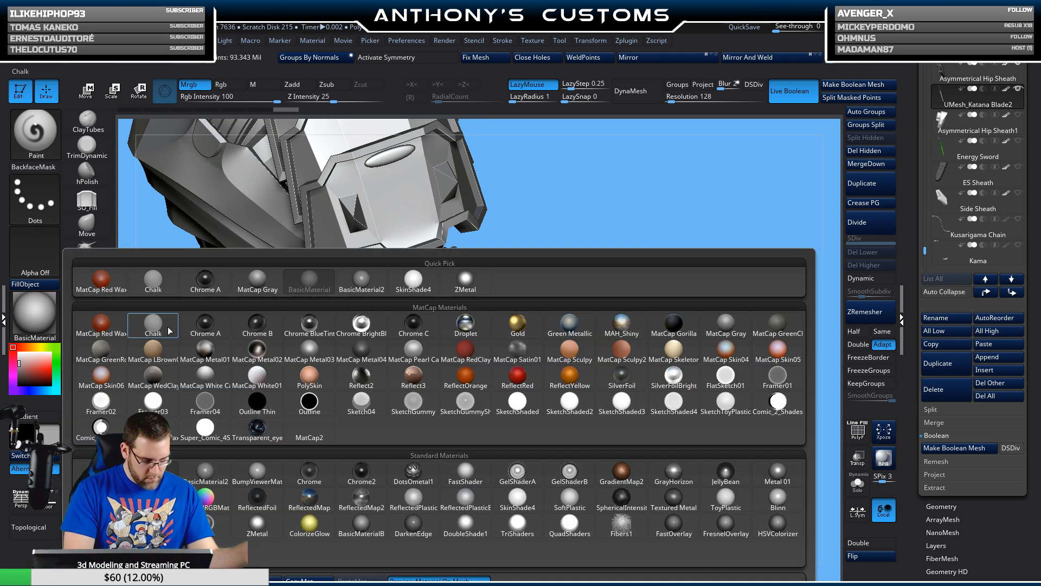
{"action": "left_click", "coordinate": [210, 473]}
{"action": "mouse_move", "coordinate": [500, 290]}
{"action": "left_mouse_down"}
{"action": "mouse_move", "coordinate": [530, 325]}
{"action": "mouse_move", "coordinate": [436, 310]}
{"action": "mouse_move", "coordinate": [518, 363]}
{"action": "mouse_move", "coordinate": [525, 388]}
{"action": "mouse_move", "coordinate": [454, 302]}
{"action": "left_mouse_up"}
{"action": "left_click", "coordinate": [437, 305]}
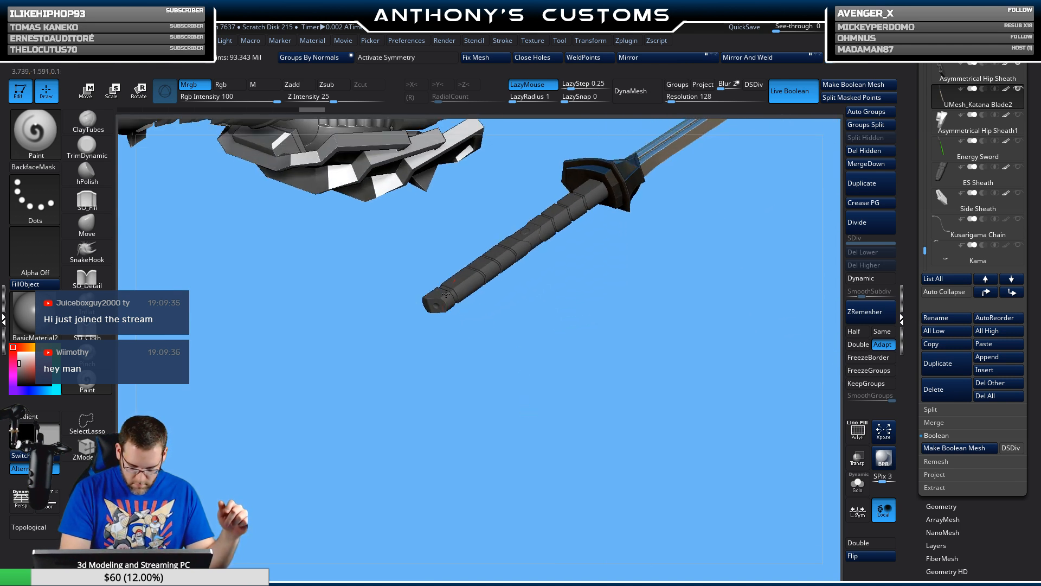
{"action": "left_click_drag", "start_coordinate": [479, 347], "coordinate": [441, 295]}
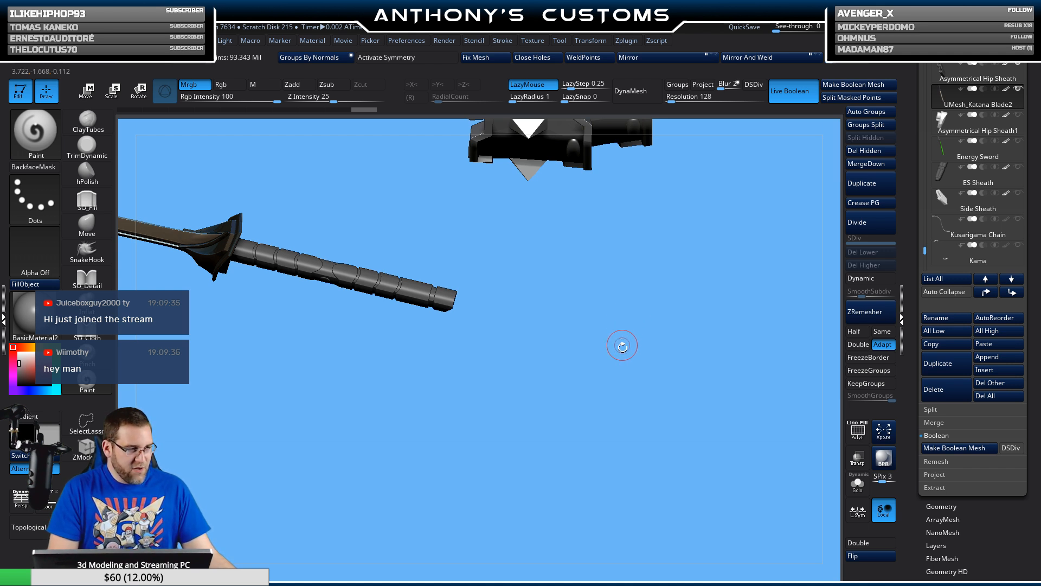
{"action": "left_click_drag", "start_coordinate": [622, 346], "coordinate": [569, 378]}
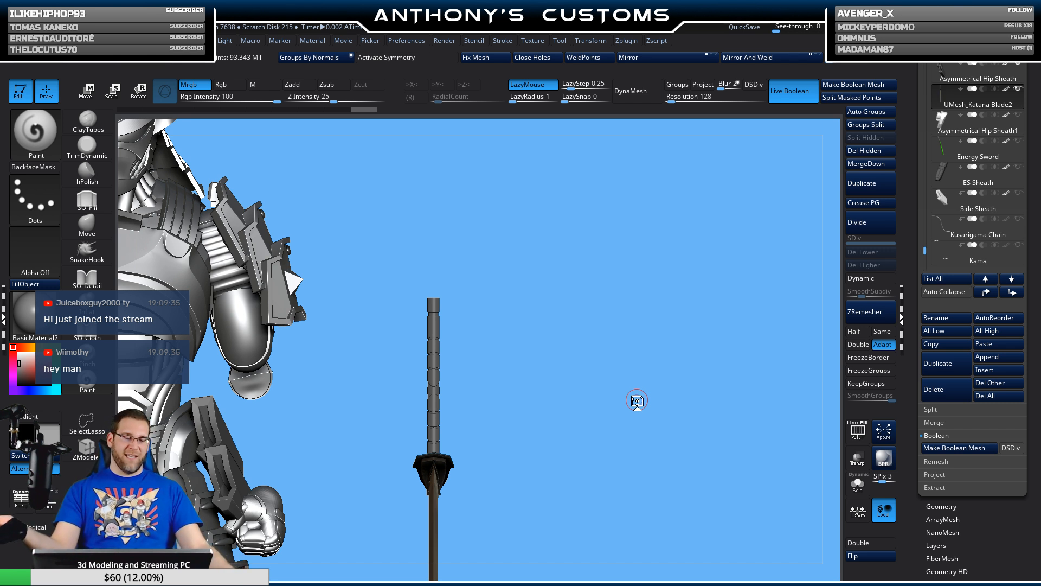
- Activate the Move gizmo on the katana and shift the sword sideways towards the figure
{"action": "key", "text": "w"}
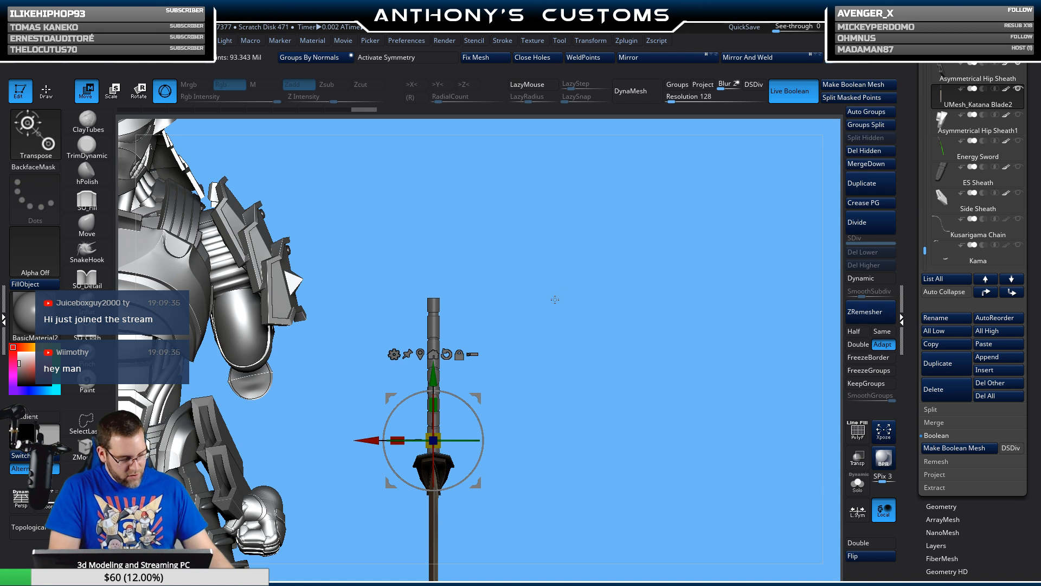
{"action": "left_click_drag", "start_coordinate": [638, 400], "coordinate": [622, 277]}
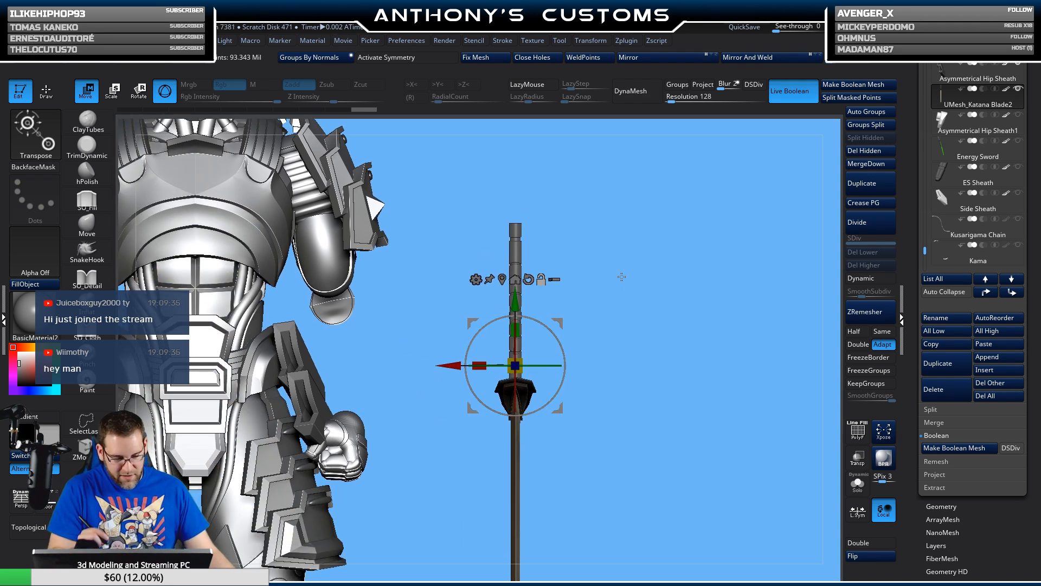
{"action": "left_click_drag", "start_coordinate": [632, 389], "coordinate": [638, 326], "text": "alt"}
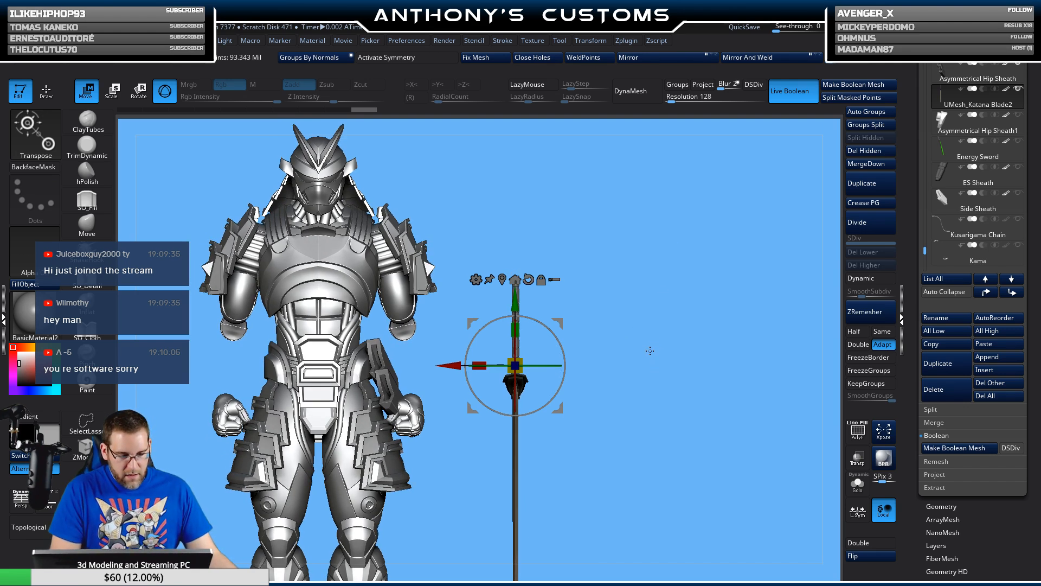
{"action": "left_click_drag", "start_coordinate": [455, 364], "coordinate": [416, 364]}
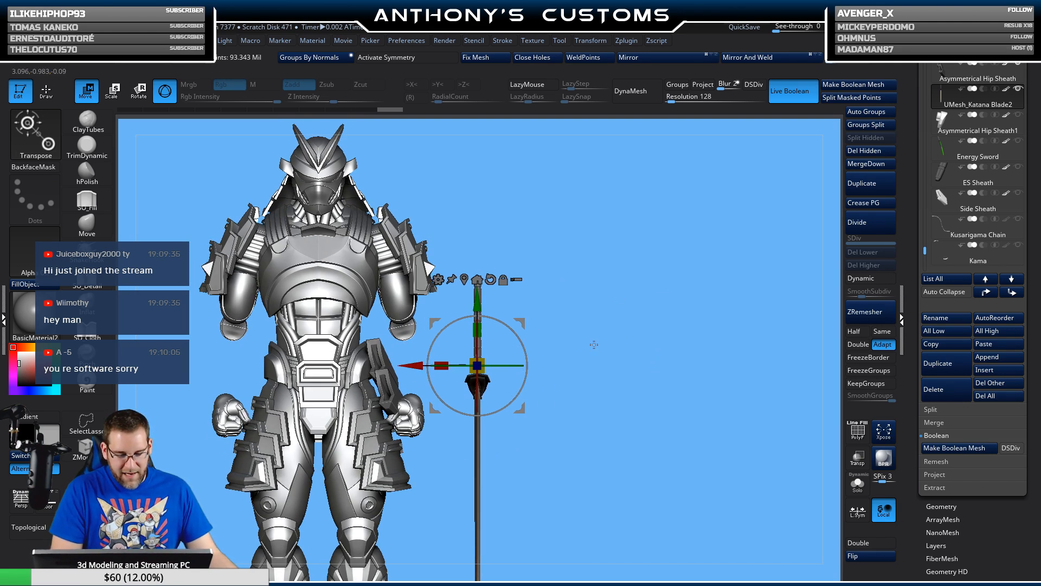
- Turn the katana around its length and tilt it so the blade points backward and down
{"action": "left_click_drag", "start_coordinate": [596, 344], "coordinate": [645, 391]}
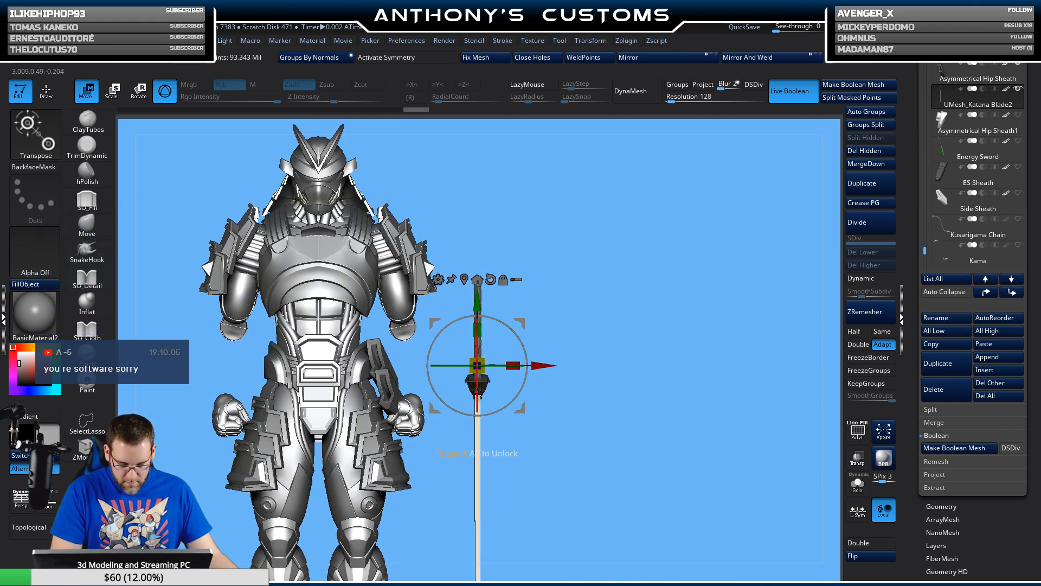
{"action": "left_click_drag", "start_coordinate": [477, 392], "coordinate": [480, 459]}
{"action": "left_click_drag", "start_coordinate": [580, 372], "coordinate": [320, 374]}
{"action": "left_click_drag", "start_coordinate": [526, 355], "coordinate": [524, 381]}
{"action": "left_click_drag", "start_coordinate": [617, 333], "coordinate": [668, 314], "text": "shift"}
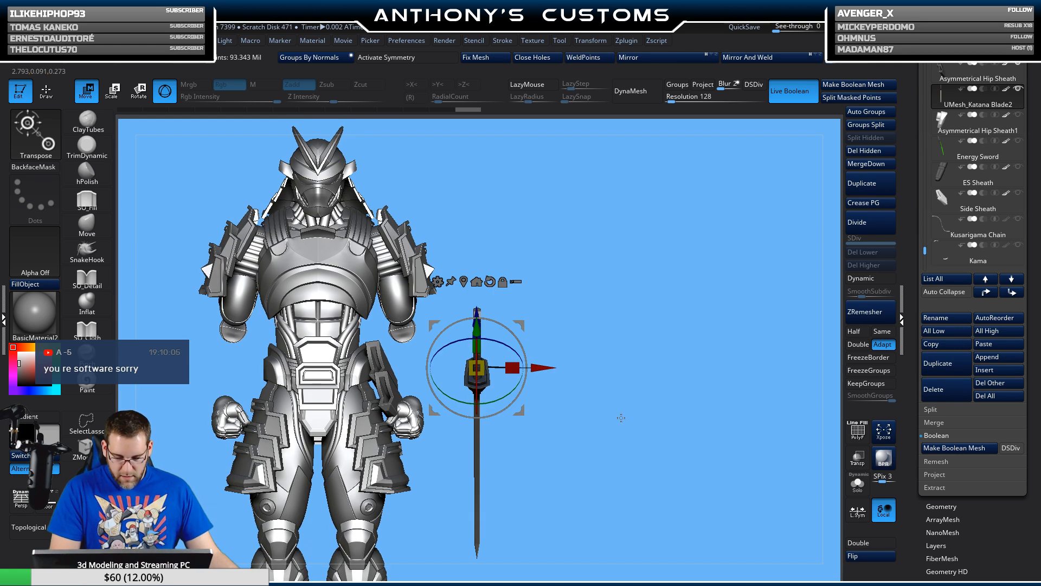
- Move the tilted katana to the figure's hip and slide it along its length until the guard meets the sheath's mouth
{"action": "left_click_drag", "start_coordinate": [621, 418], "coordinate": [604, 456], "text": "alt"}
{"action": "left_click_drag", "start_coordinate": [577, 346], "coordinate": [380, 322], "text": "alt"}
{"action": "left_click_drag", "start_coordinate": [526, 311], "coordinate": [511, 284]}
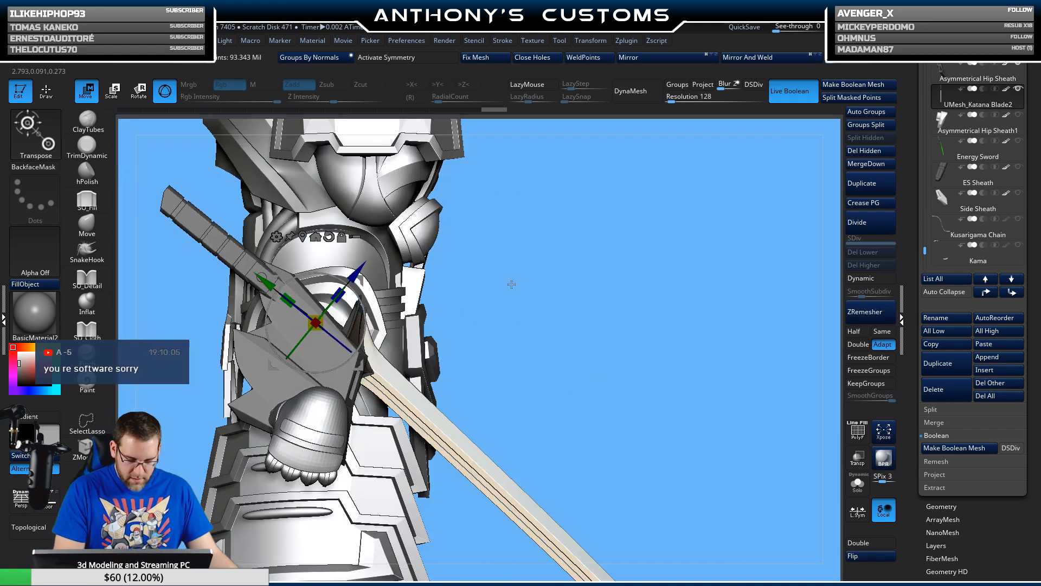
{"action": "left_click_drag", "start_coordinate": [275, 272], "coordinate": [198, 208]}
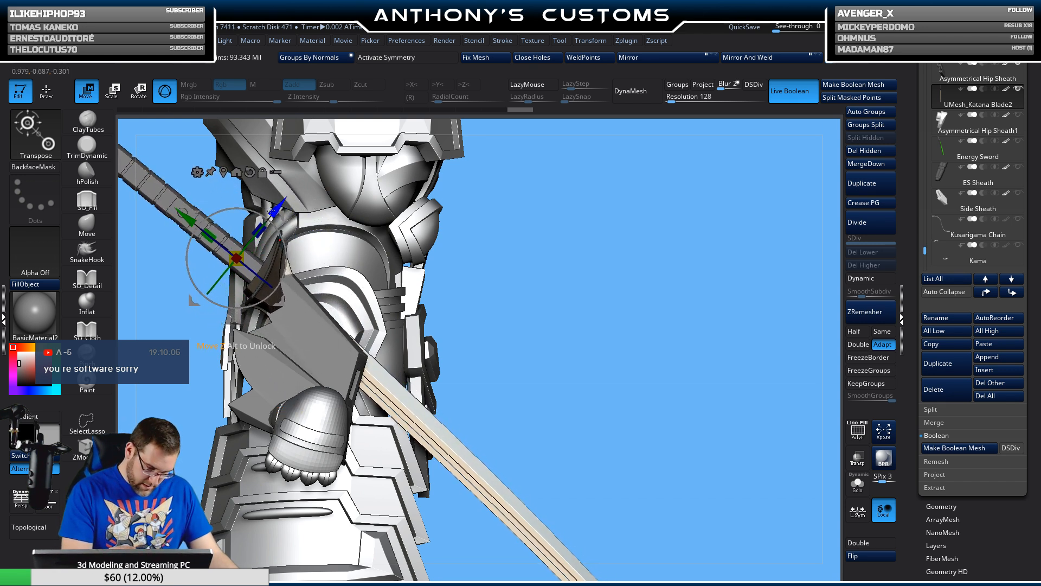
{"action": "left_click_drag", "start_coordinate": [272, 210], "coordinate": [257, 227]}
- Line the katana up with the hip sheath from the front, then adjust its angle and height from the side
{"action": "left_click_drag", "start_coordinate": [510, 275], "coordinate": [475, 261]}
{"action": "left_click_drag", "start_coordinate": [410, 202], "coordinate": [536, 219], "text": "alt"}
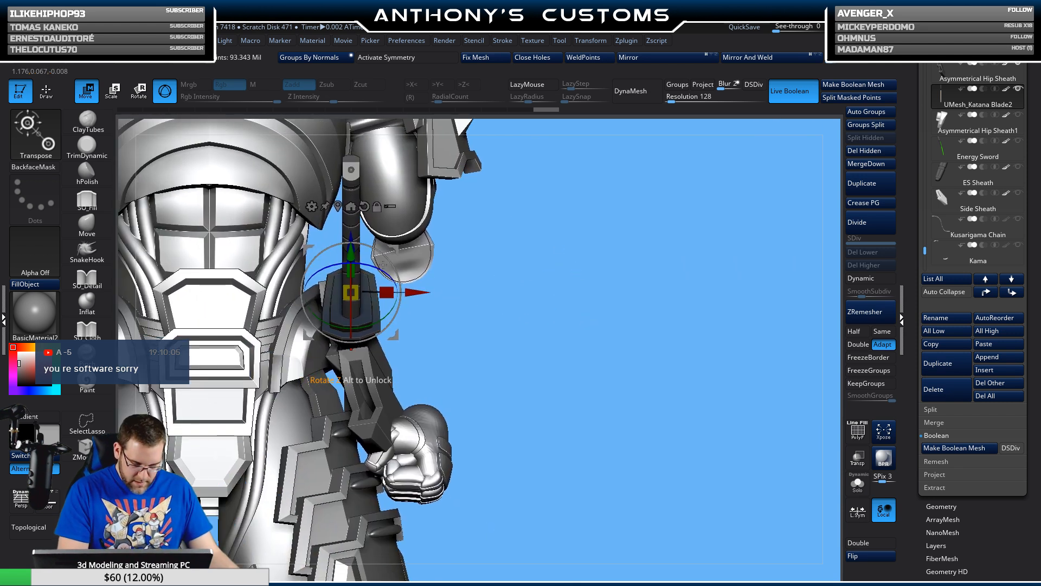
{"action": "mouse_move", "coordinate": [385, 264]}
{"action": "left_mouse_down"}
{"action": "mouse_move", "coordinate": [361, 262]}
{"action": "mouse_move", "coordinate": [399, 278]}
{"action": "mouse_move", "coordinate": [386, 275]}
{"action": "left_mouse_up"}
{"action": "left_click_drag", "start_coordinate": [490, 285], "coordinate": [360, 251]}
{"action": "right_click_drag", "start_coordinate": [622, 308], "coordinate": [603, 317], "text": "ctrl"}
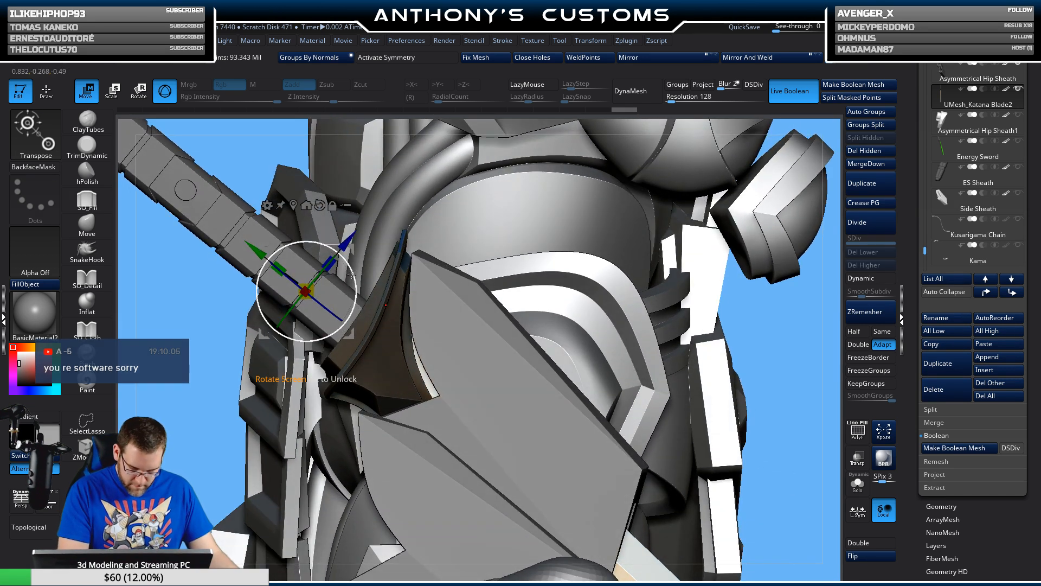
{"action": "left_click_drag", "start_coordinate": [346, 271], "coordinate": [348, 234]}
{"action": "left_click_drag", "start_coordinate": [341, 274], "coordinate": [343, 269]}
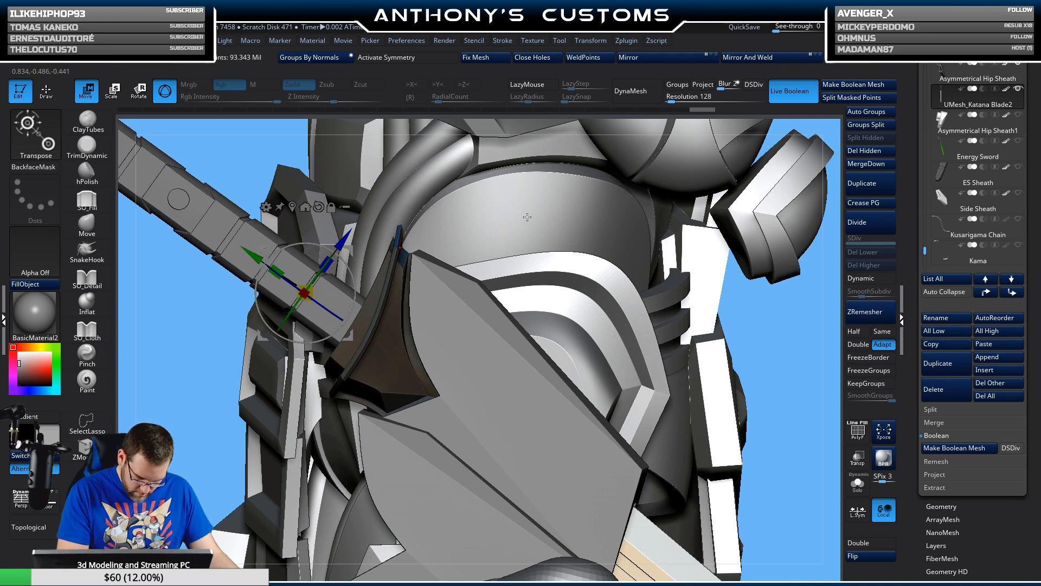
- Fine-tune the katana's height and rotation so its guard sits evenly against the sheath's opening
{"action": "right_click_drag", "start_coordinate": [527, 217], "coordinate": [567, 199]}
{"action": "right_click_drag", "start_coordinate": [534, 201], "coordinate": [739, 229]}
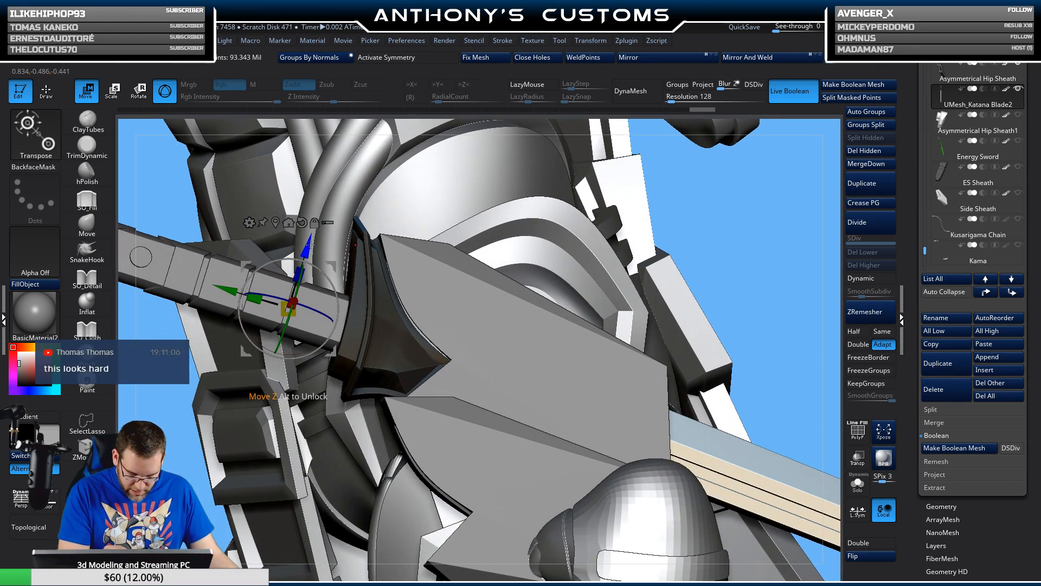
{"action": "left_click_drag", "start_coordinate": [310, 245], "coordinate": [308, 242]}
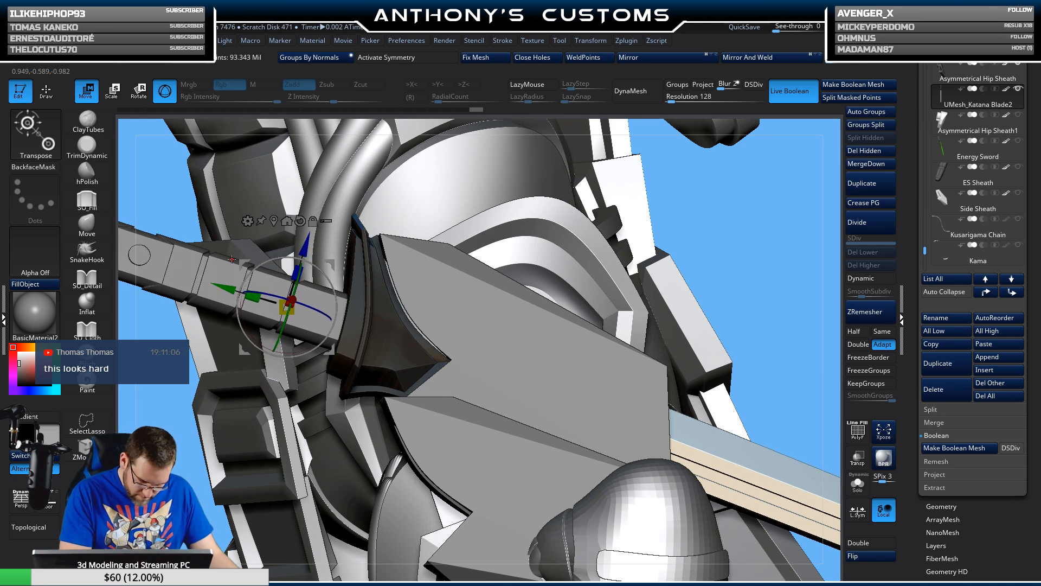
{"action": "right_click_drag", "start_coordinate": [438, 232], "coordinate": [444, 246]}
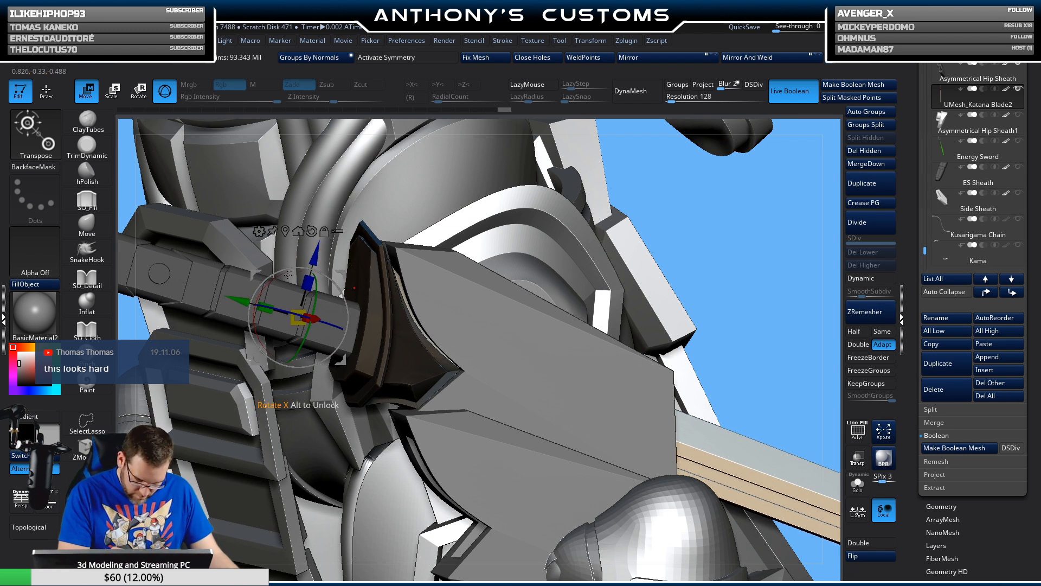
{"action": "left_click_drag", "start_coordinate": [289, 272], "coordinate": [317, 251]}
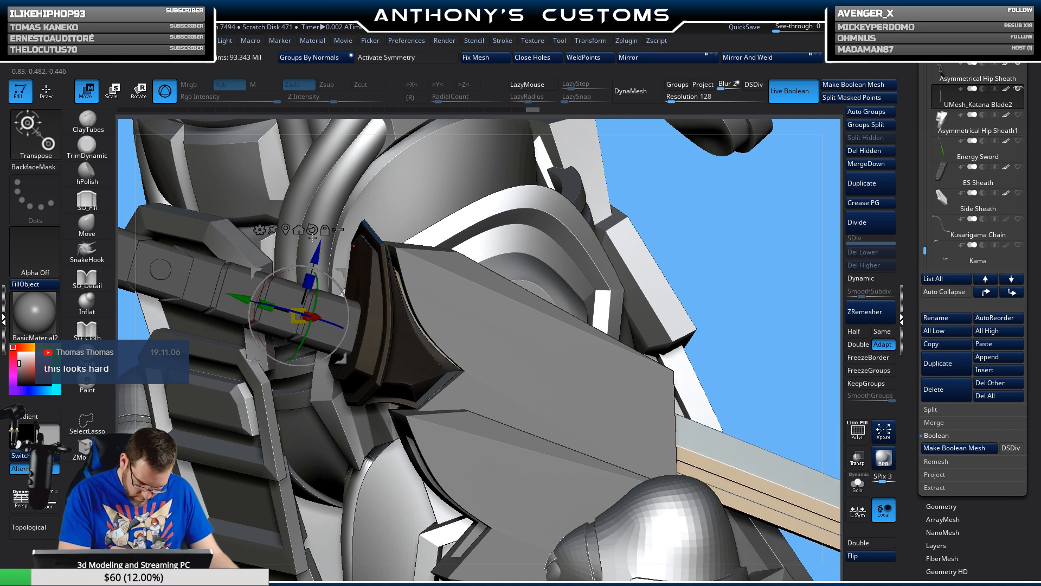
- Select the Asymmetrical Hip Sheath, display its polygroups with the polyframe and flip its faces
{"action": "left_click_drag", "start_coordinate": [746, 237], "coordinate": [686, 172]}
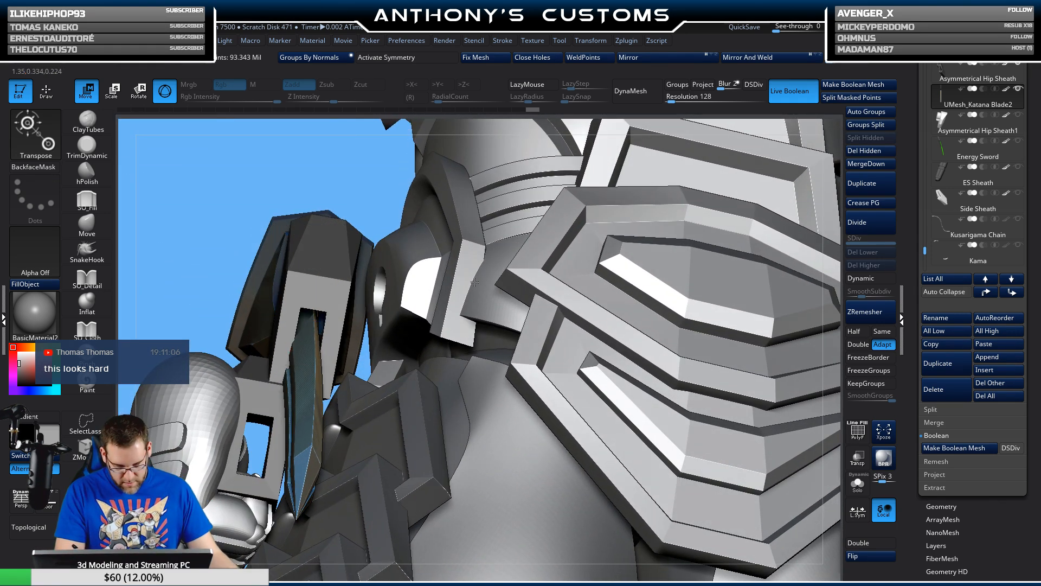
{"action": "left_click_drag", "start_coordinate": [475, 282], "coordinate": [600, 246]}
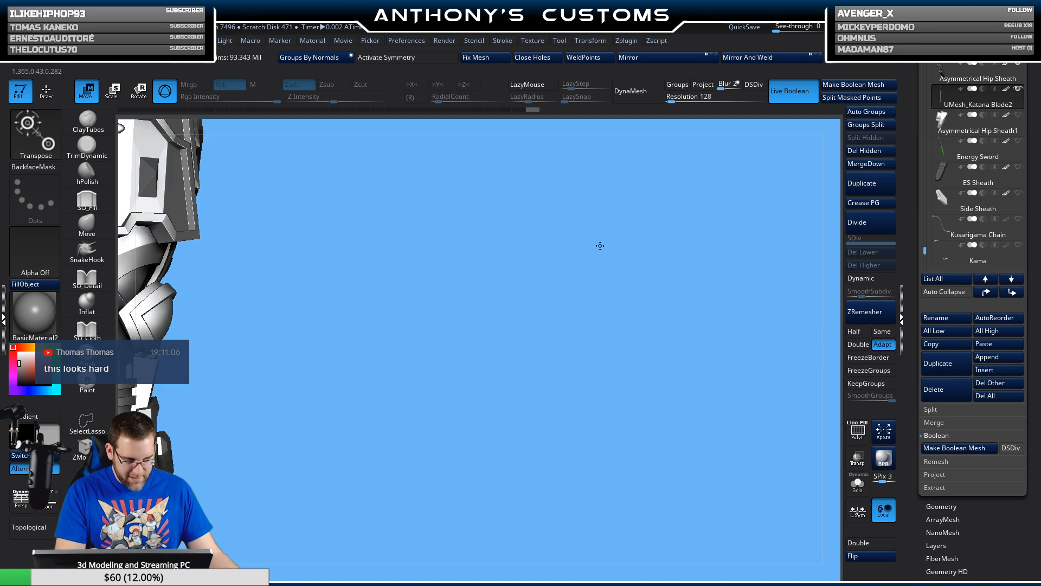
{"action": "left_click_drag", "start_coordinate": [483, 314], "coordinate": [639, 266]}
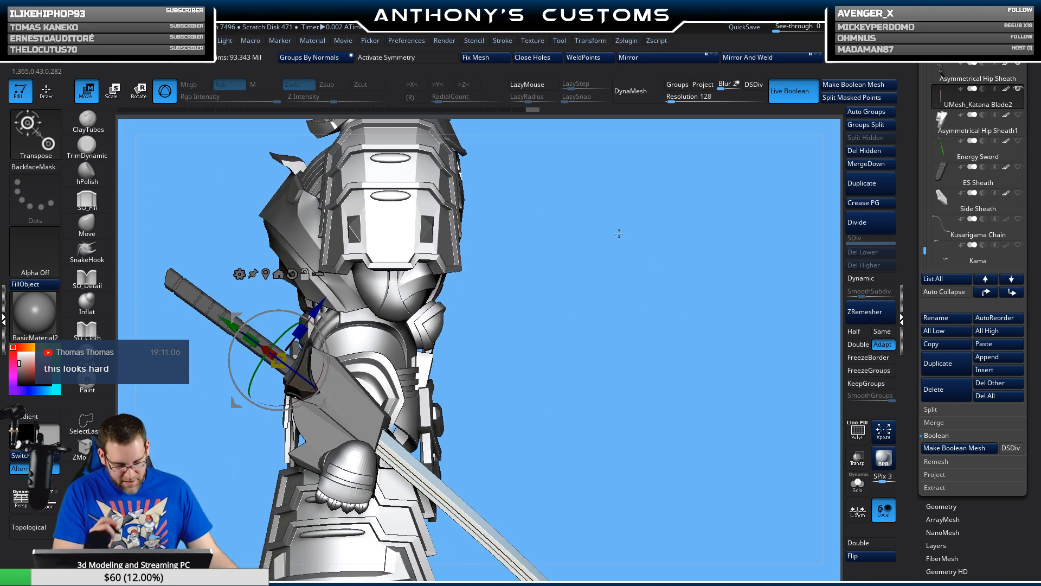
{"action": "left_click_drag", "start_coordinate": [582, 427], "coordinate": [379, 396]}
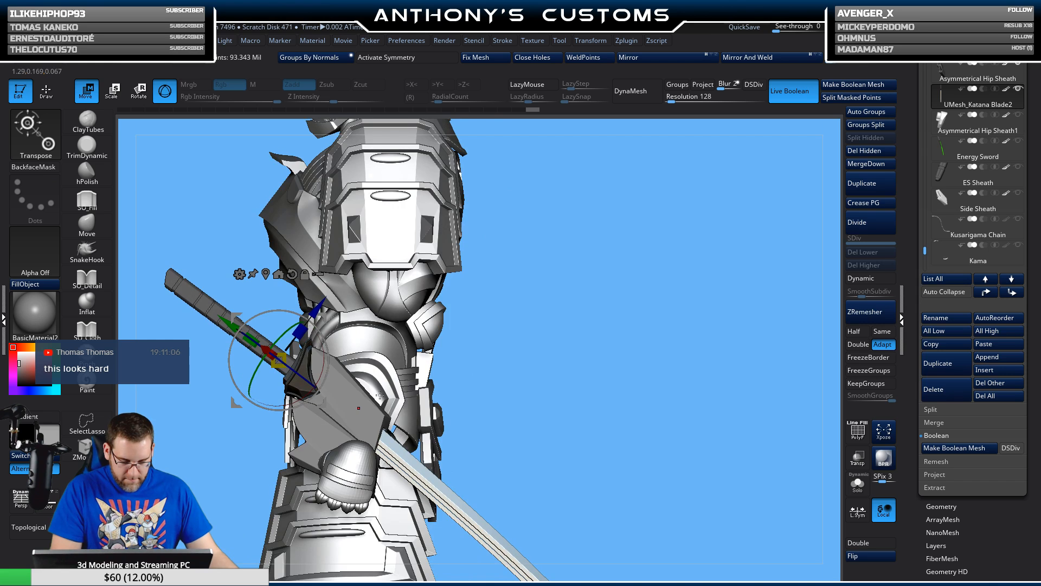
{"action": "left_click", "coordinate": [368, 413], "text": "alt"}
{"action": "left_click_drag", "start_coordinate": [621, 331], "coordinate": [683, 275], "text": "alt"}
{"action": "key", "text": "shift+f"}
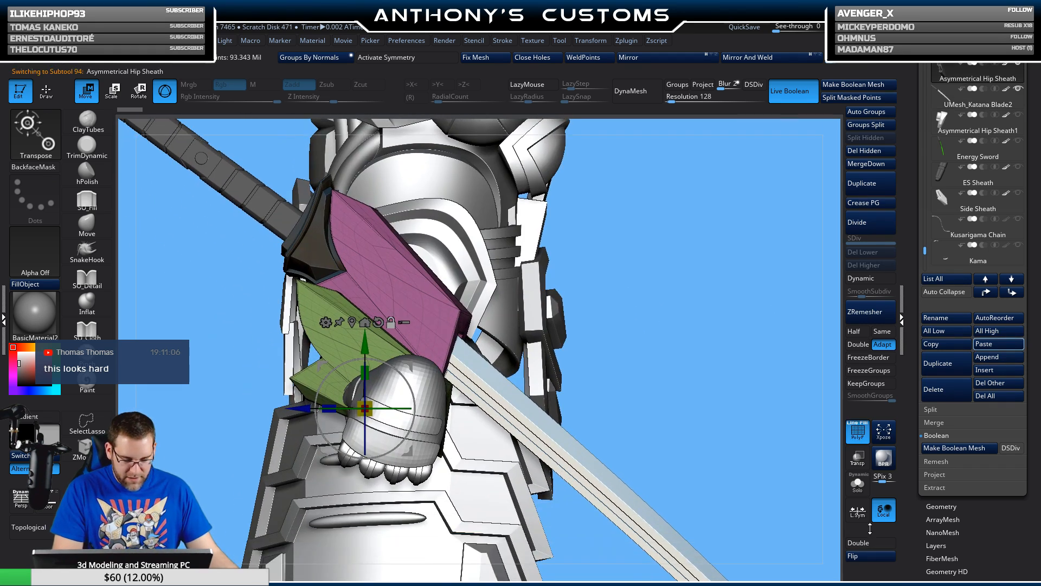
{"action": "left_click", "coordinate": [866, 559]}
{"action": "left_click_drag", "start_coordinate": [699, 324], "coordinate": [649, 327]}
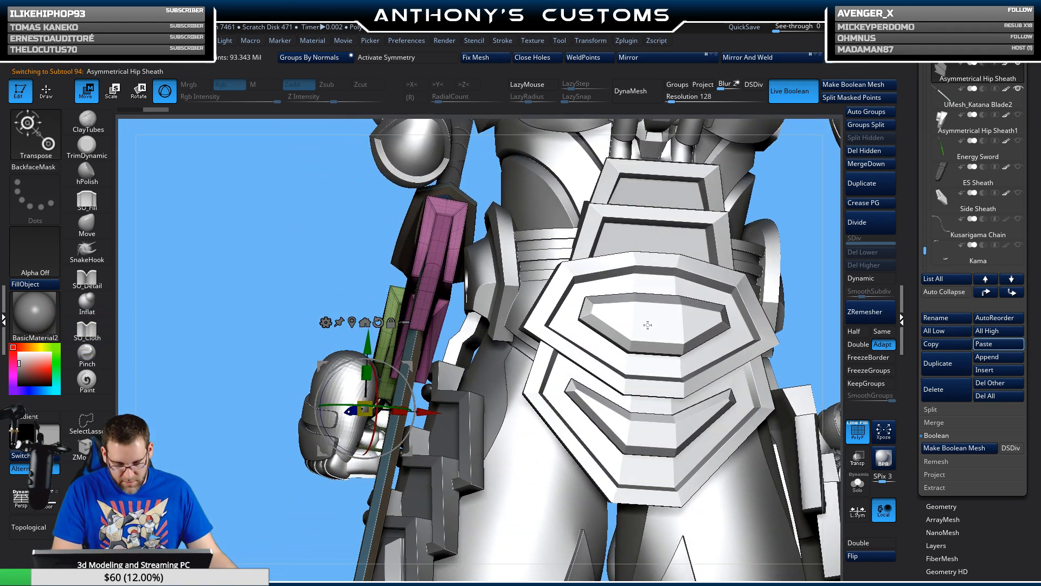
- Reselect the katana and rotate it at the hip so its blade angles outward from the body
{"action": "left_click", "coordinate": [455, 168], "text": "alt"}
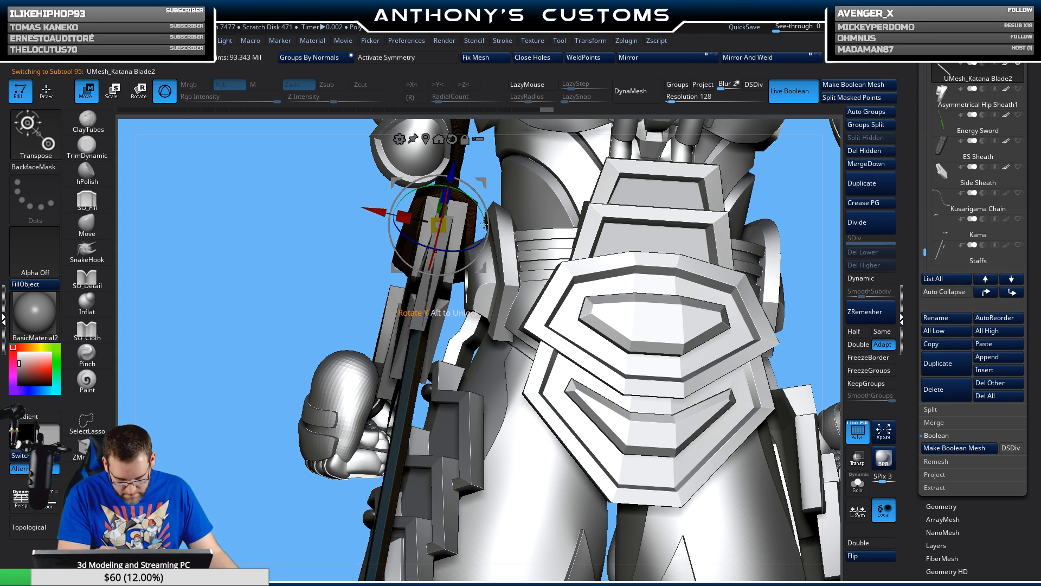
{"action": "right_click_drag", "start_coordinate": [484, 223], "coordinate": [482, 182]}
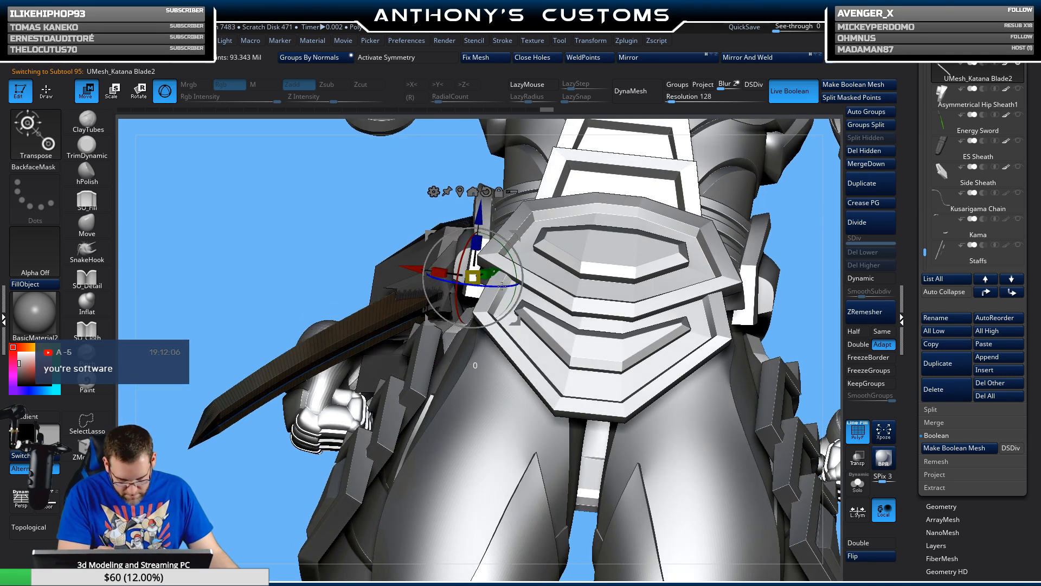
{"action": "right_click_drag", "start_coordinate": [510, 271], "coordinate": [488, 243]}
{"action": "right_click_drag", "start_coordinate": [388, 317], "coordinate": [435, 282], "text": "alt"}
{"action": "right_click_drag", "start_coordinate": [422, 321], "coordinate": [326, 435]}
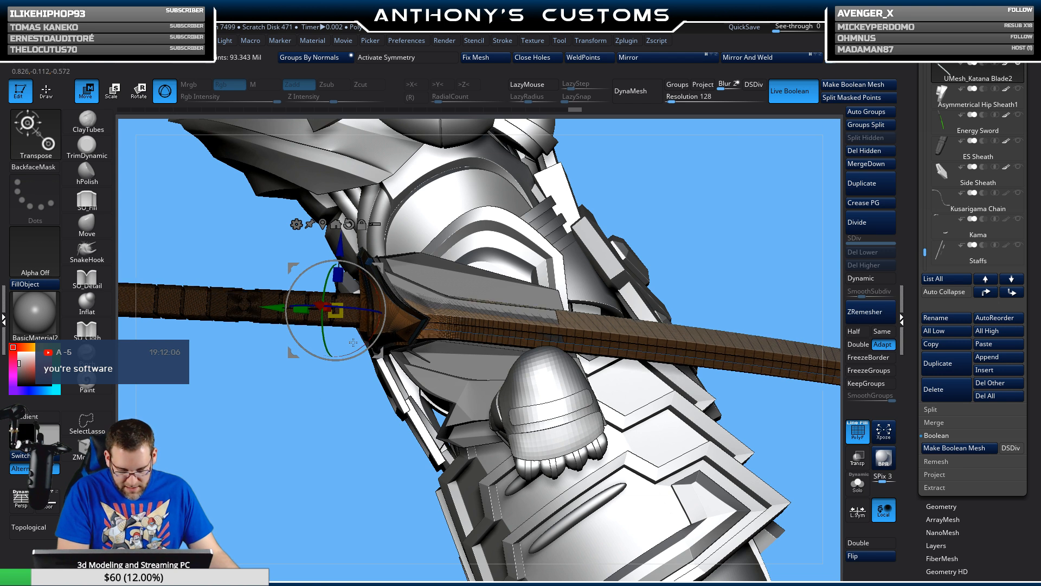
{"action": "right_click_drag", "start_coordinate": [321, 448], "coordinate": [314, 429]}
{"action": "right_click_drag", "start_coordinate": [602, 231], "coordinate": [714, 295]}
{"action": "right_click_drag", "start_coordinate": [794, 349], "coordinate": [873, 374]}
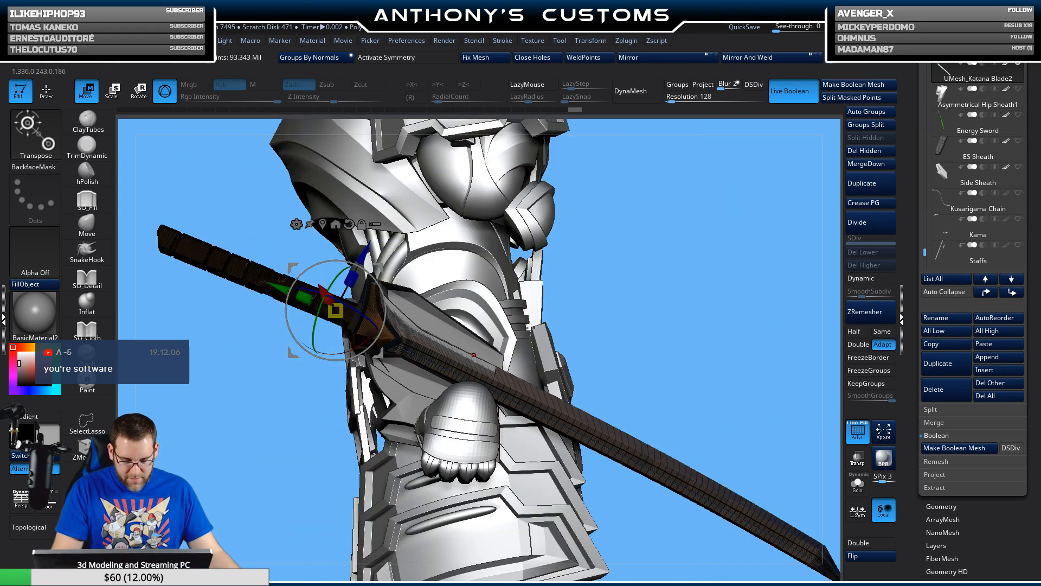
- Check the blade's fit against the Asymmetrical Hip Sheath, then reselect the katana and nudge it slightly sideways within the sheath
{"action": "right_click_drag", "start_coordinate": [474, 390], "coordinate": [473, 503], "text": "ctrl"}
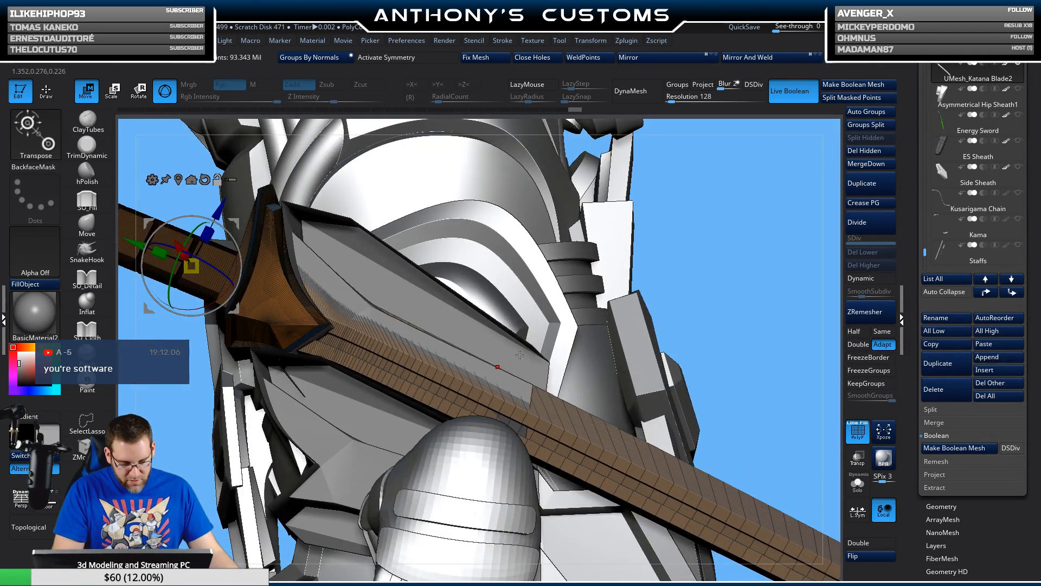
{"action": "left_click", "coordinate": [520, 354], "text": "alt"}
{"action": "right_click_drag", "start_coordinate": [750, 295], "coordinate": [716, 297]}
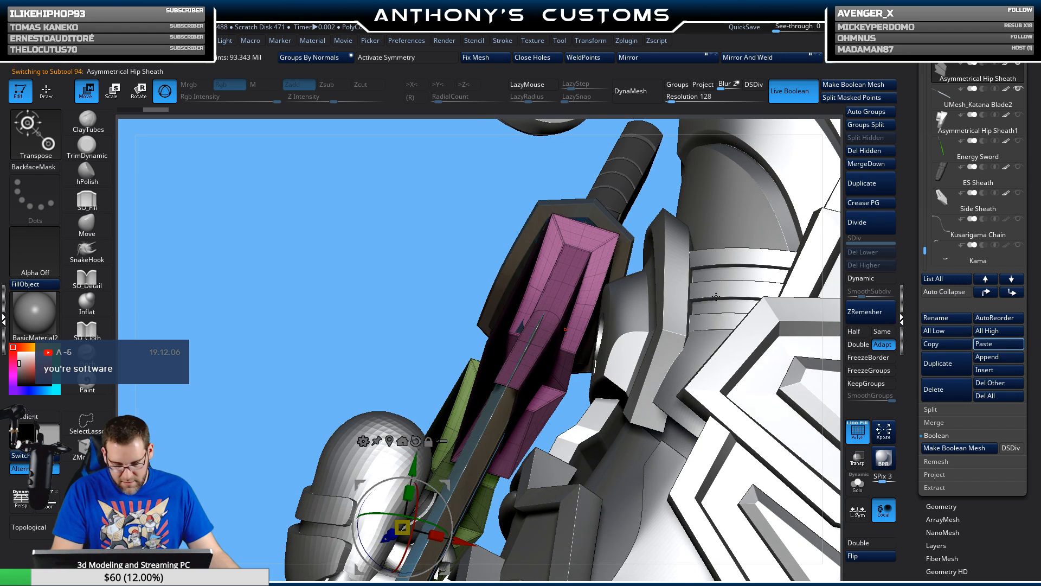
{"action": "left_click", "coordinate": [618, 189], "text": "alt"}
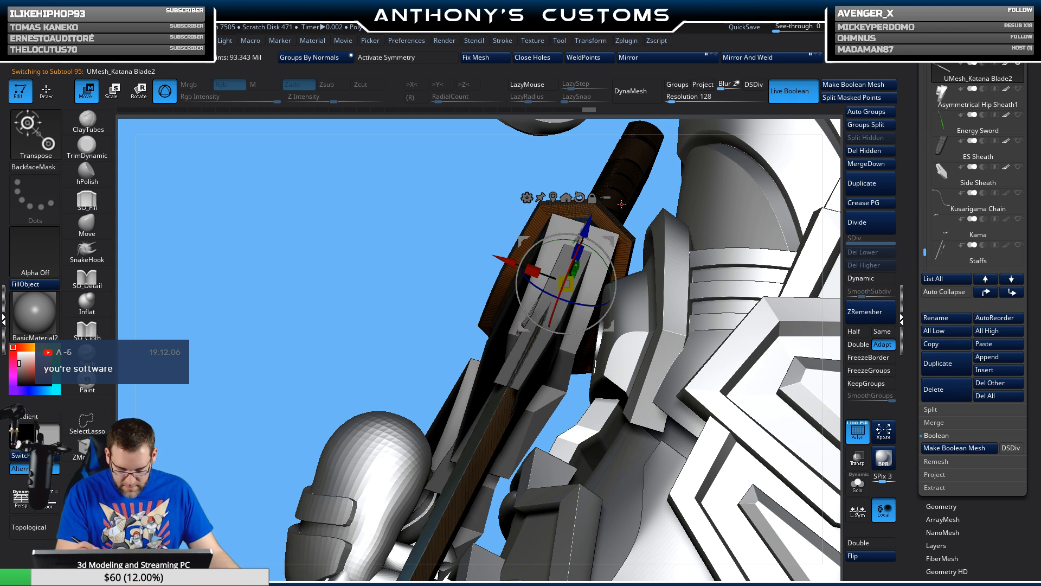
{"action": "mouse_move", "coordinate": [621, 204]}
{"action": "right_mouse_down"}
{"action": "mouse_move", "coordinate": [630, 180]}
{"action": "mouse_move", "coordinate": [616, 217]}
{"action": "right_mouse_up"}
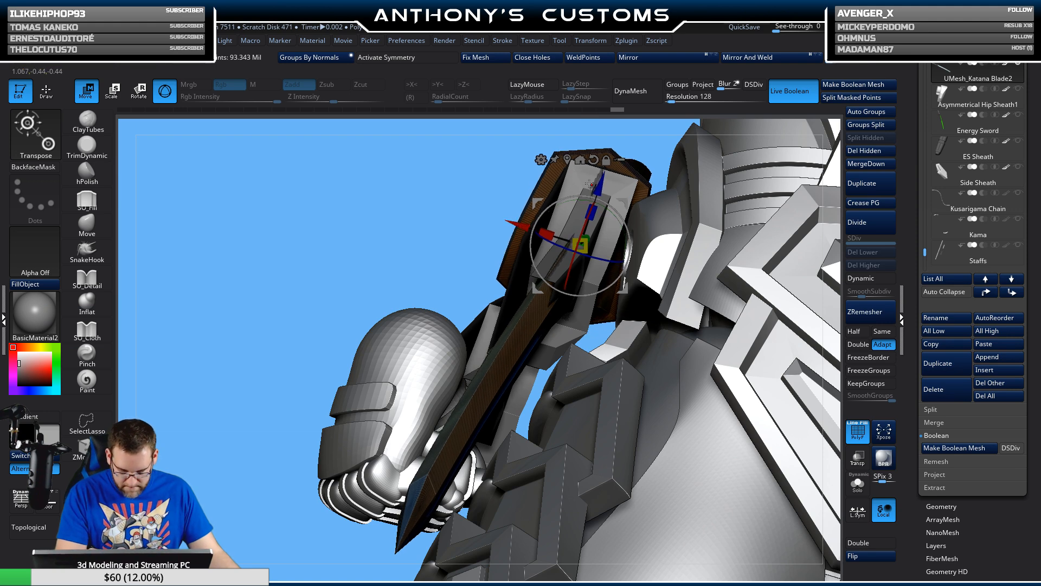
{"action": "mouse_move", "coordinate": [610, 214]}
{"action": "right_mouse_down"}
{"action": "mouse_move", "coordinate": [592, 208]}
{"action": "mouse_move", "coordinate": [612, 213]}
{"action": "right_mouse_up"}
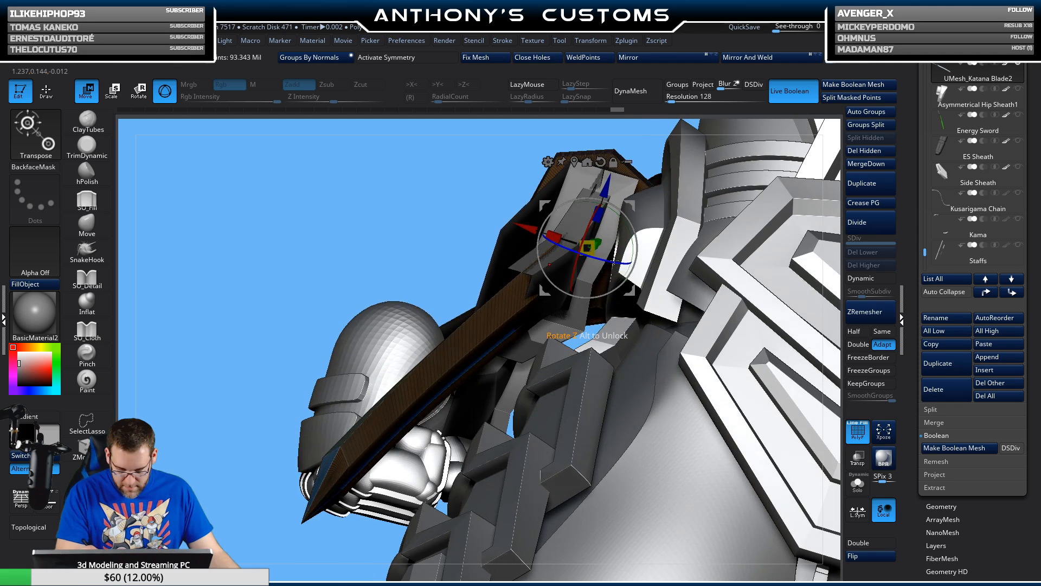
{"action": "left_click_drag", "start_coordinate": [556, 244], "coordinate": [543, 256]}
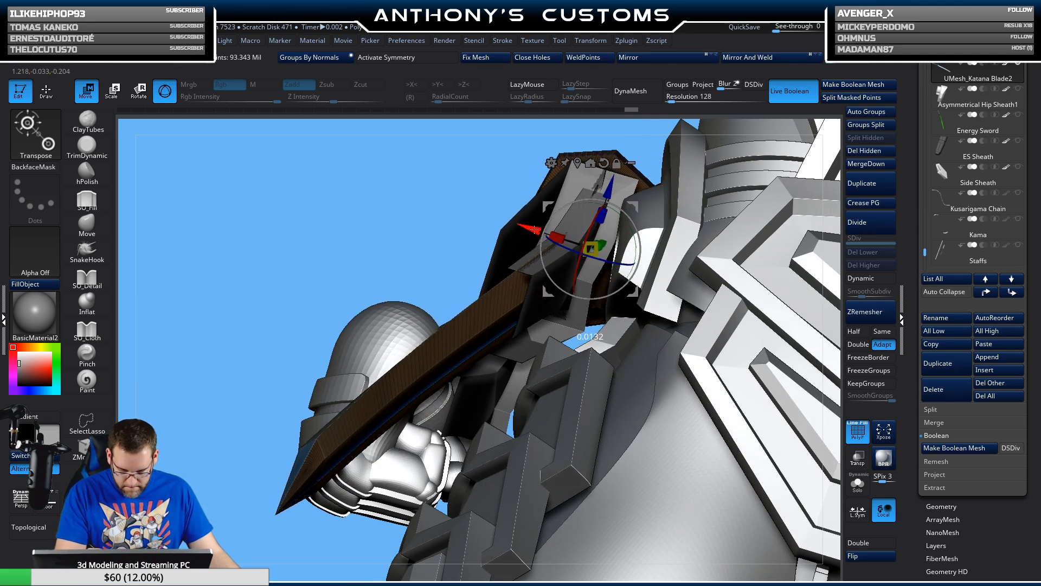
{"action": "right_click_drag", "start_coordinate": [621, 191], "coordinate": [627, 234]}
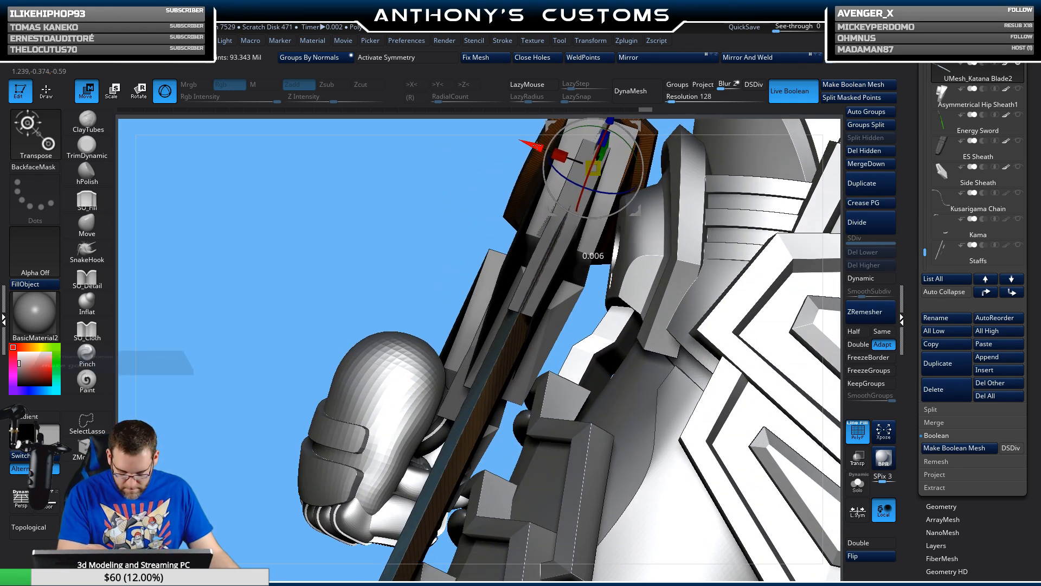
- Nudge the katana into line with the upper holder of the hip sheath
{"action": "left_click_drag", "start_coordinate": [537, 146], "coordinate": [536, 145]}
{"action": "right_click_drag", "start_coordinate": [593, 166], "coordinate": [487, 230]}
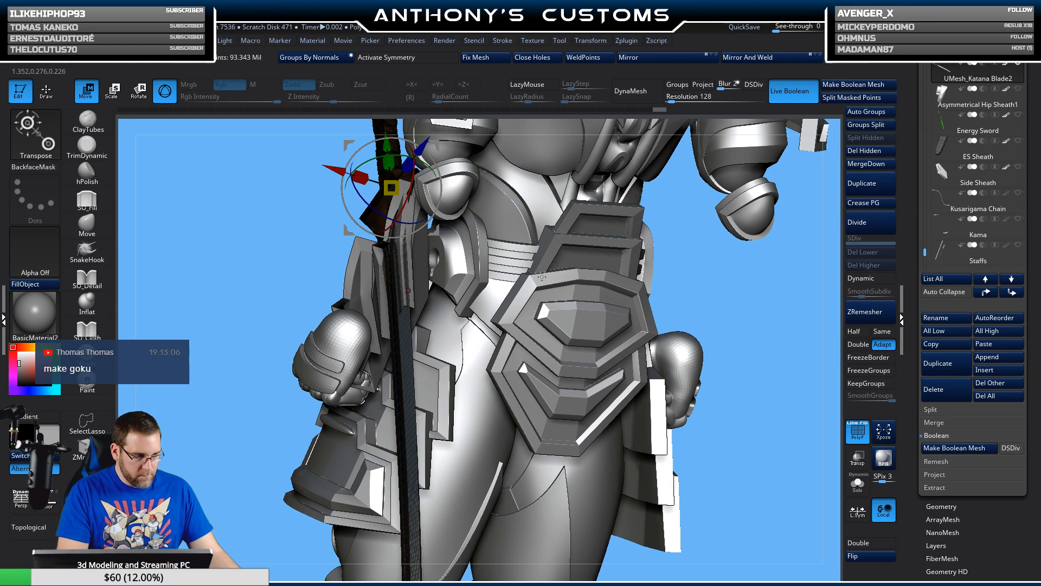
{"action": "right_click_drag", "start_coordinate": [542, 277], "coordinate": [561, 258]}
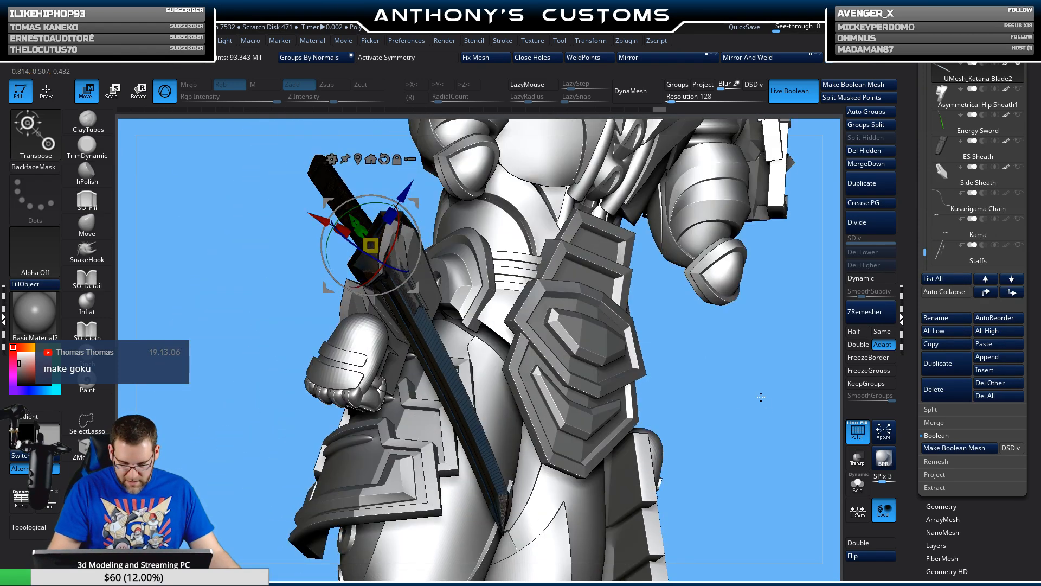
- Select the Asymmetrical Hip Sheath subtool and inspect how the katana sits in it from the front, above and side
{"action": "key", "text": "q"}
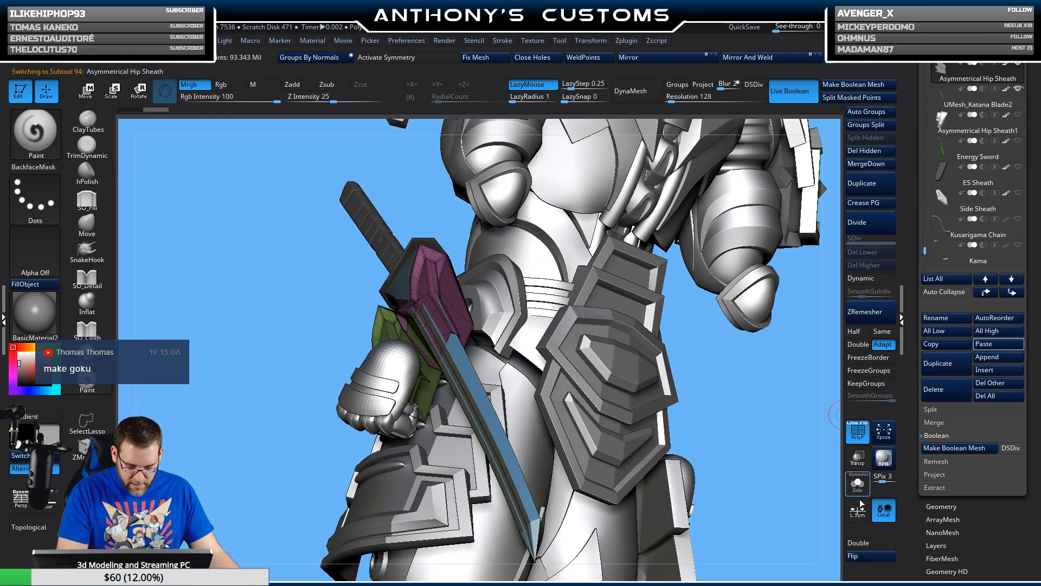
{"action": "right_click_drag", "start_coordinate": [740, 400], "coordinate": [563, 315]}
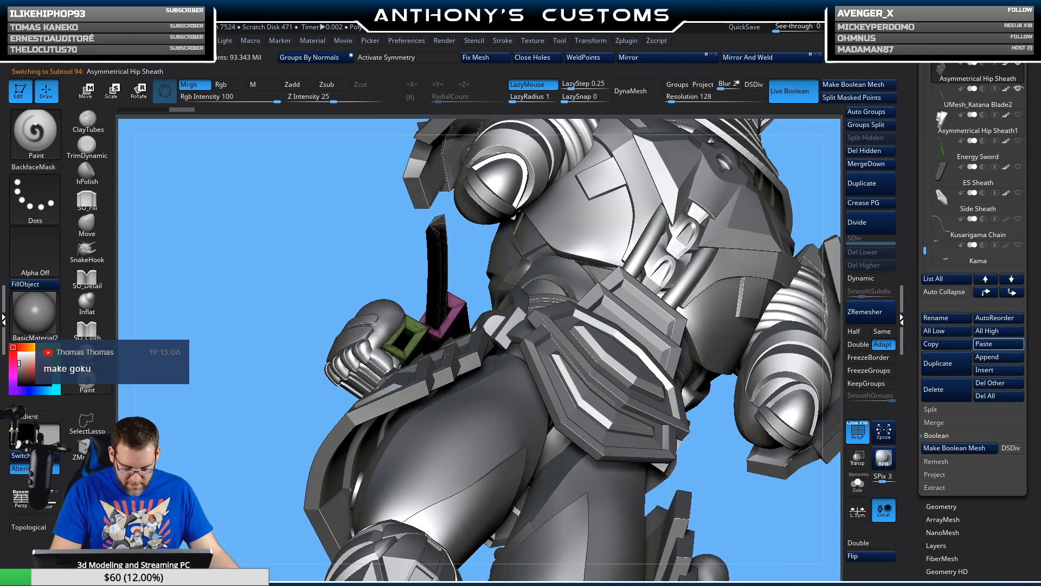
{"action": "right_click_drag", "start_coordinate": [445, 353], "coordinate": [497, 382], "text": "ctrl"}
{"action": "right_click_drag", "start_coordinate": [525, 271], "coordinate": [527, 141]}
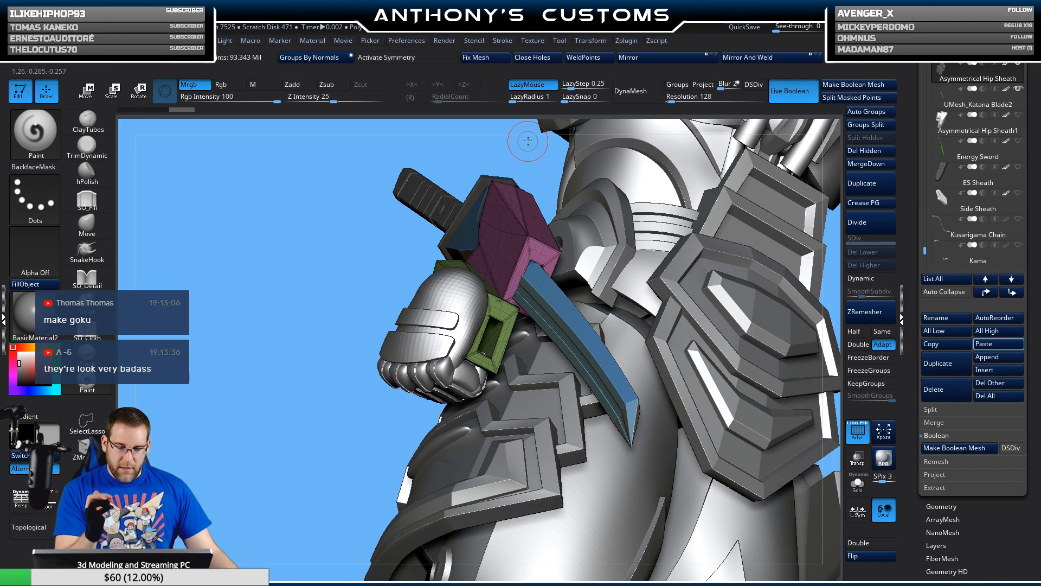
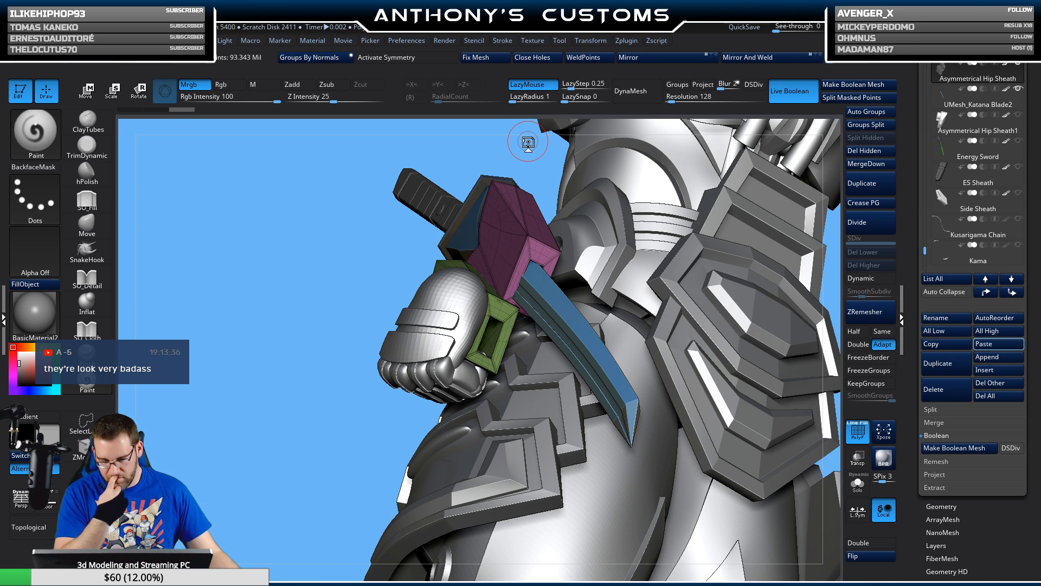
{"action": "left_click_drag", "start_coordinate": [528, 141], "coordinate": [675, 273]}
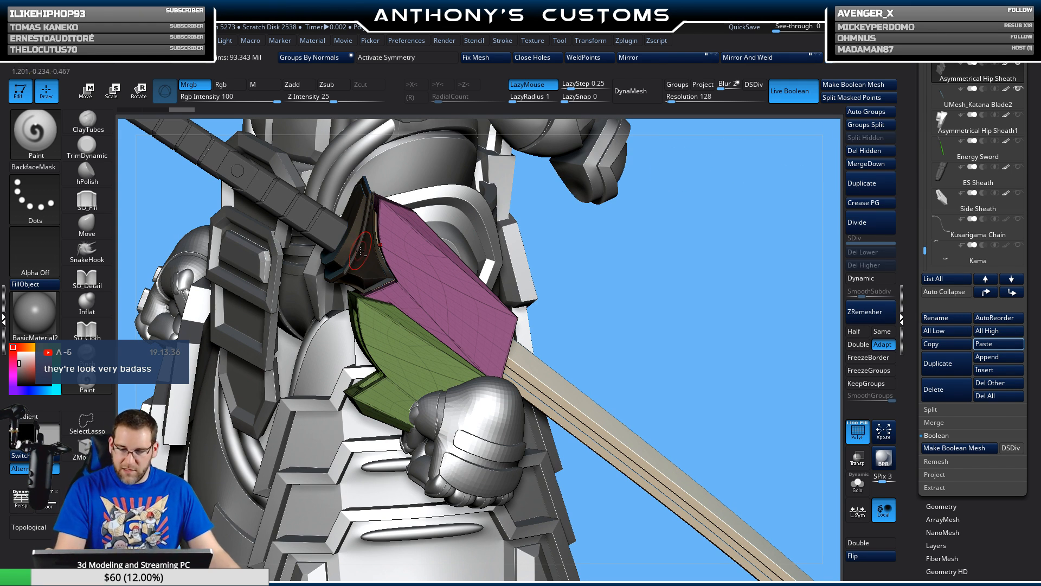
- Duplicate the katana and move the copy down about 0.57 to the lower holder of the hip sheath
{"action": "left_click", "coordinate": [356, 253], "text": "alt"}
{"action": "left_click_drag", "start_coordinate": [737, 321], "coordinate": [749, 297]}
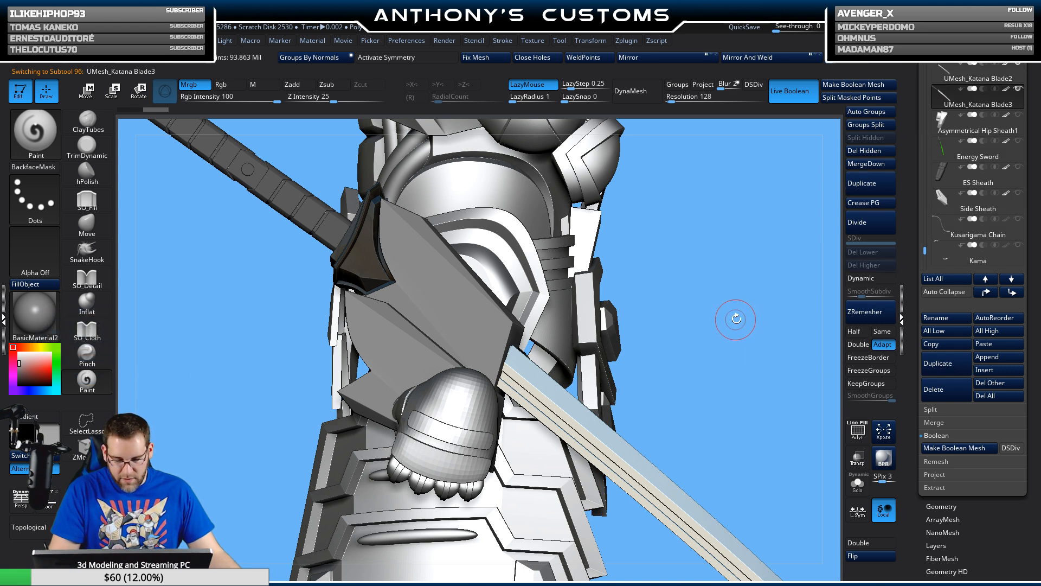
{"action": "key", "text": "w"}
{"action": "left_click_drag", "start_coordinate": [362, 164], "coordinate": [314, 239]}
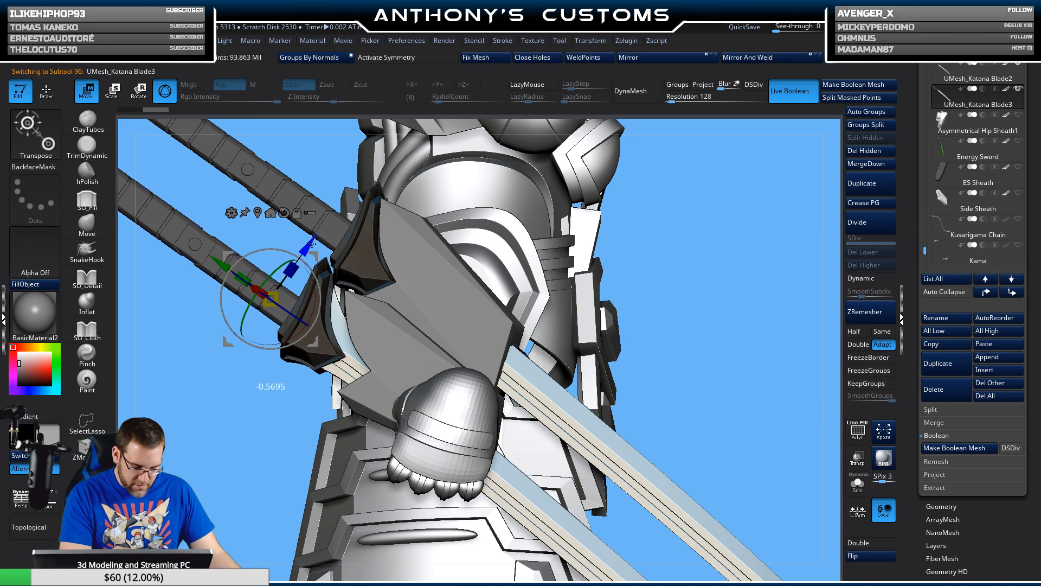
- Shift the duplicated katana sideways by about 0.16 so it lines up with the lower holder
{"action": "left_click_drag", "start_coordinate": [665, 219], "coordinate": [354, 283]}
{"action": "left_click_drag", "start_coordinate": [668, 253], "coordinate": [626, 195]}
{"action": "left_click_drag", "start_coordinate": [329, 288], "coordinate": [343, 286]}
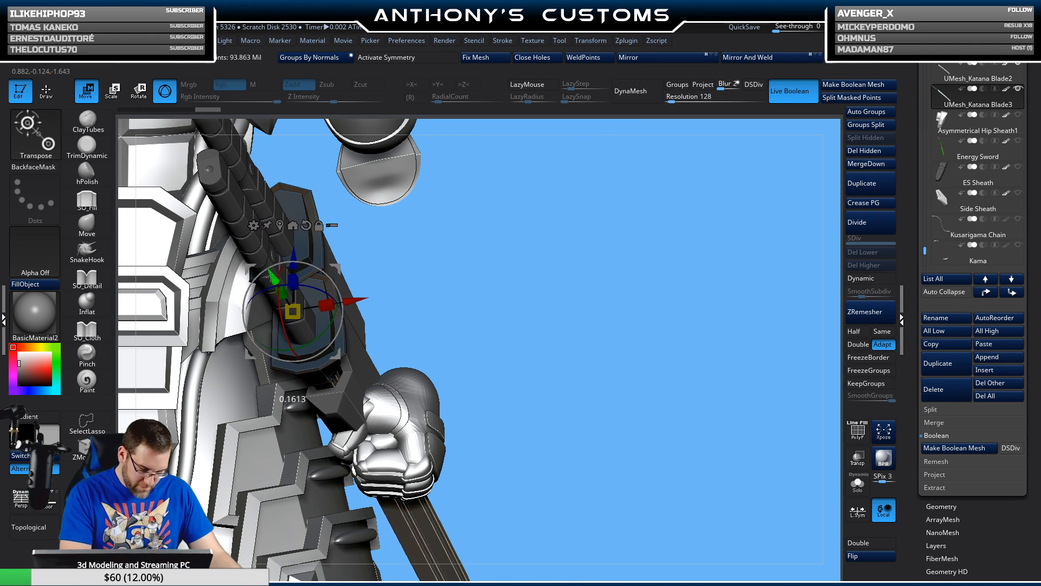
- Fine-tune the lower katana's sideways and vertical position so its guard sits against the lower holder's opening
{"action": "left_click_drag", "start_coordinate": [581, 255], "coordinate": [657, 167]}
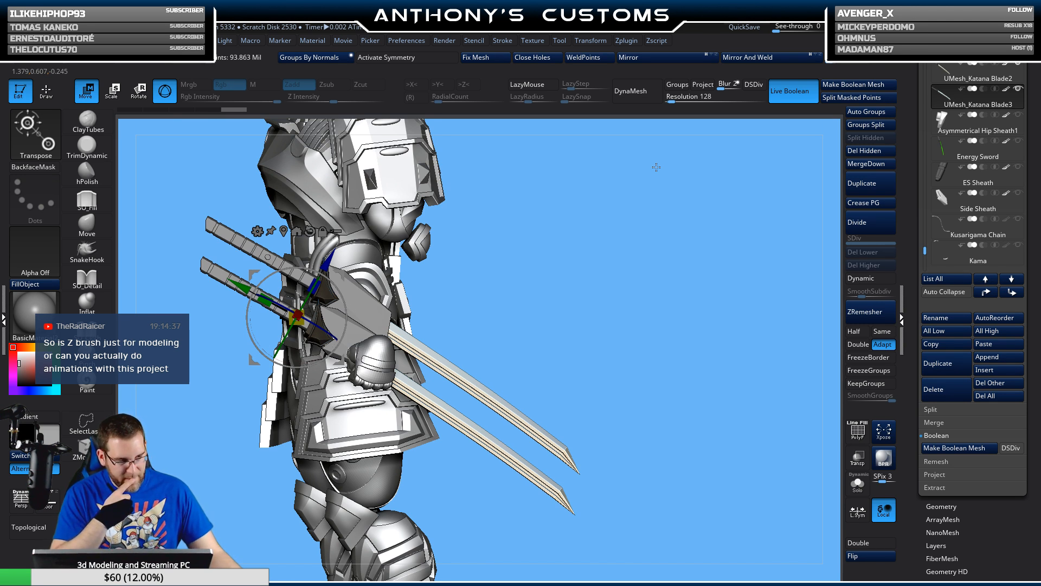
{"action": "left_click_drag", "start_coordinate": [564, 232], "coordinate": [604, 271], "text": "alt"}
{"action": "left_click_drag", "start_coordinate": [592, 236], "coordinate": [509, 230]}
{"action": "left_click_drag", "start_coordinate": [331, 323], "coordinate": [342, 324]}
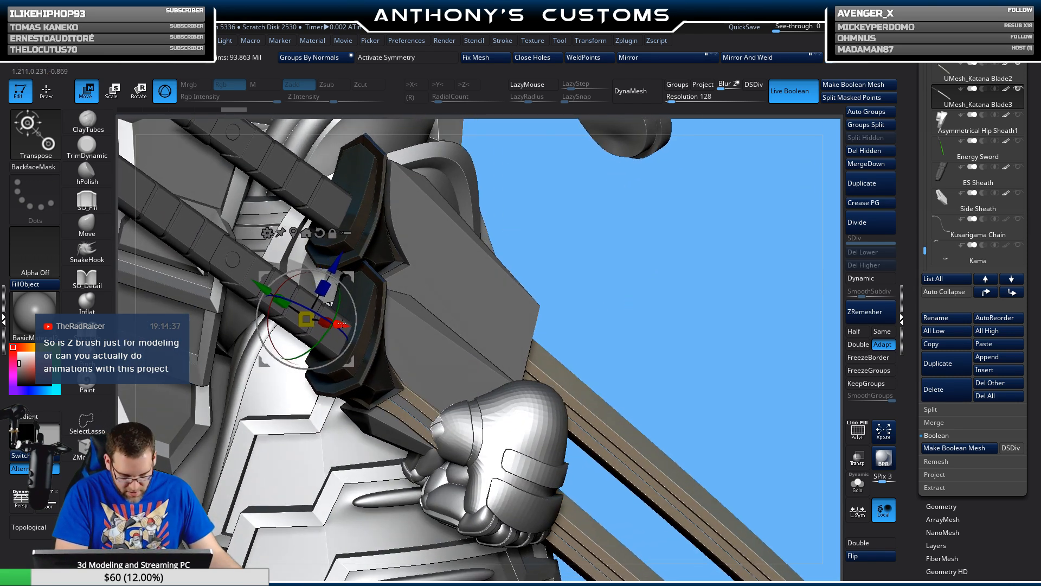
{"action": "left_click_drag", "start_coordinate": [598, 248], "coordinate": [621, 243]}
{"action": "left_click_drag", "start_coordinate": [337, 263], "coordinate": [335, 268]}
{"action": "left_click_drag", "start_coordinate": [619, 244], "coordinate": [645, 200]}
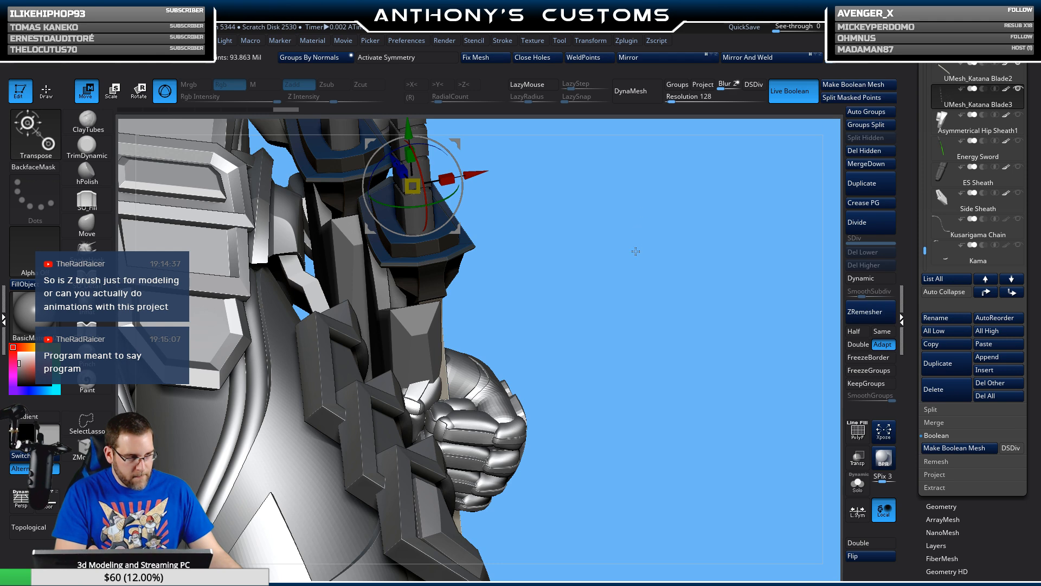
- Rotate the lower katana by about 3.4 degrees to adjust its tilt at the hip
{"action": "left_click_drag", "start_coordinate": [635, 252], "coordinate": [657, 283]}
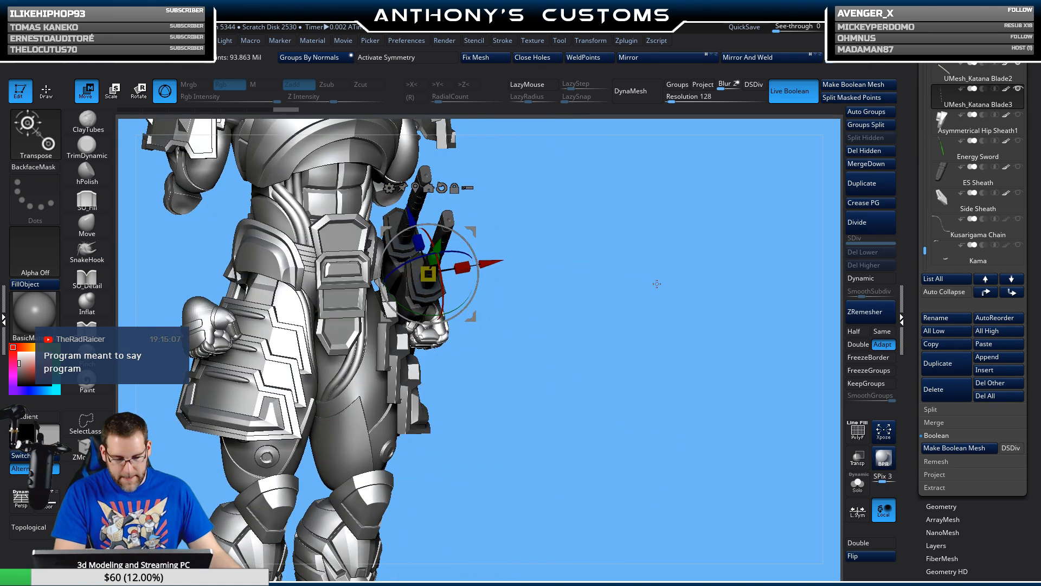
{"action": "left_click_drag", "start_coordinate": [657, 284], "coordinate": [629, 236]}
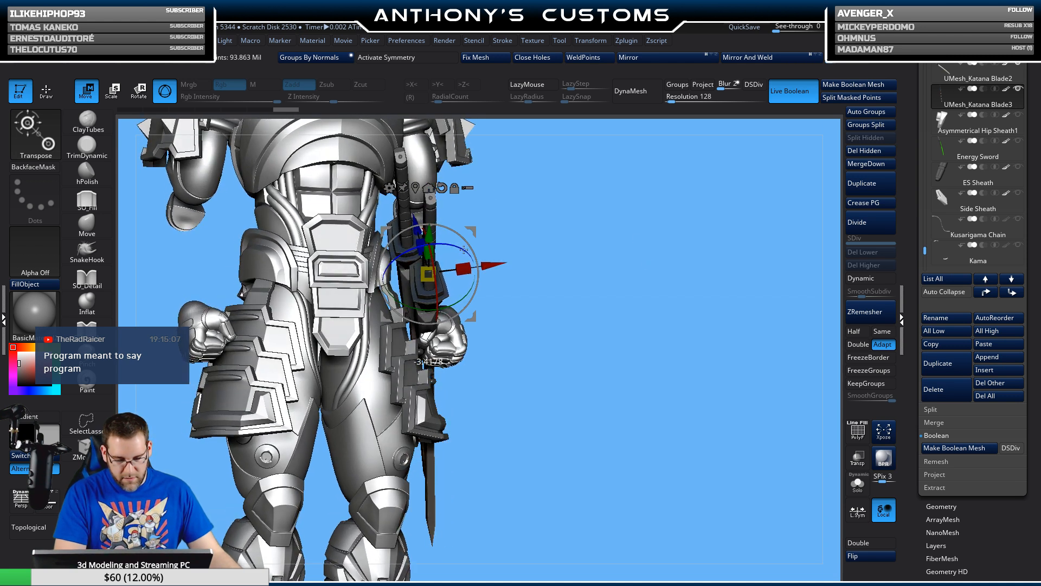
{"action": "left_click_drag", "start_coordinate": [496, 235], "coordinate": [546, 196]}
{"action": "mouse_move", "coordinate": [598, 246]}
{"action": "left_mouse_down"}
{"action": "mouse_move", "coordinate": [604, 270]}
{"action": "mouse_move", "coordinate": [585, 273]}
{"action": "mouse_move", "coordinate": [602, 247]}
{"action": "left_mouse_up"}
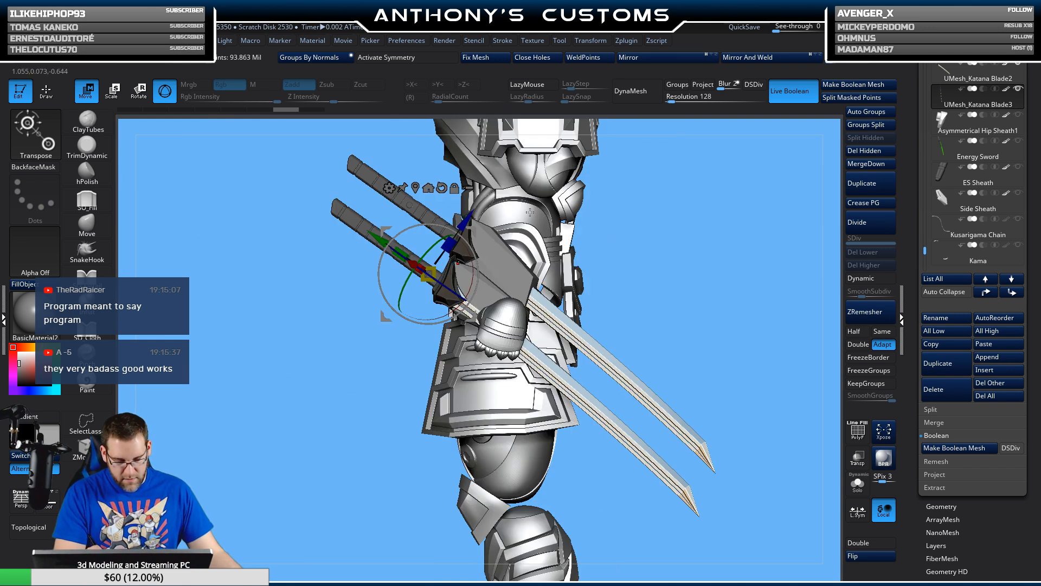
- Select the Asymmetrical Hip Sheath, show its polygroups and mask the upper holder so only the lower one can move
{"action": "left_click", "coordinate": [505, 265], "text": "alt"}
{"action": "key", "text": "q"}
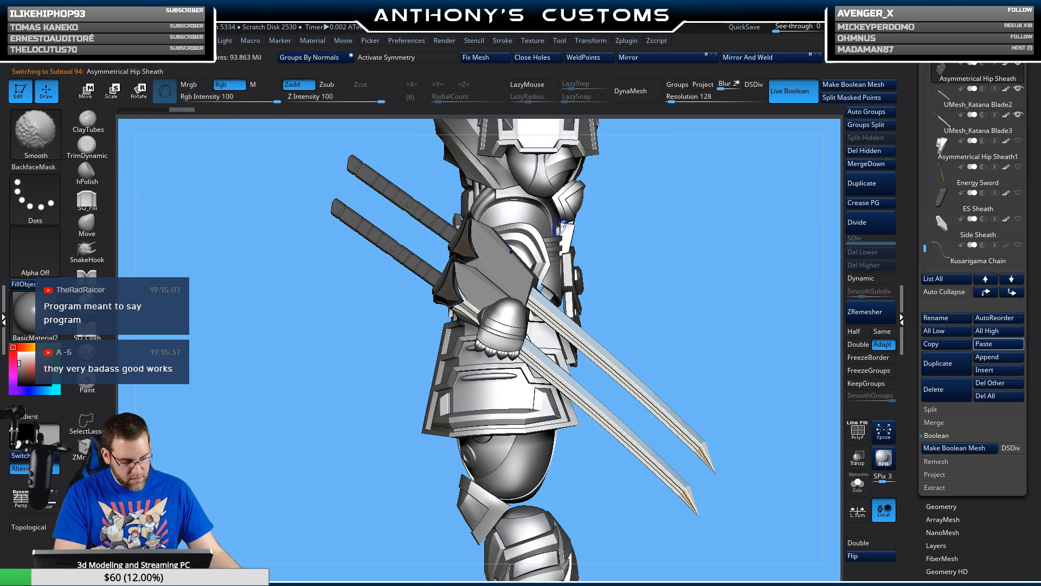
{"action": "key", "text": "shift+f"}
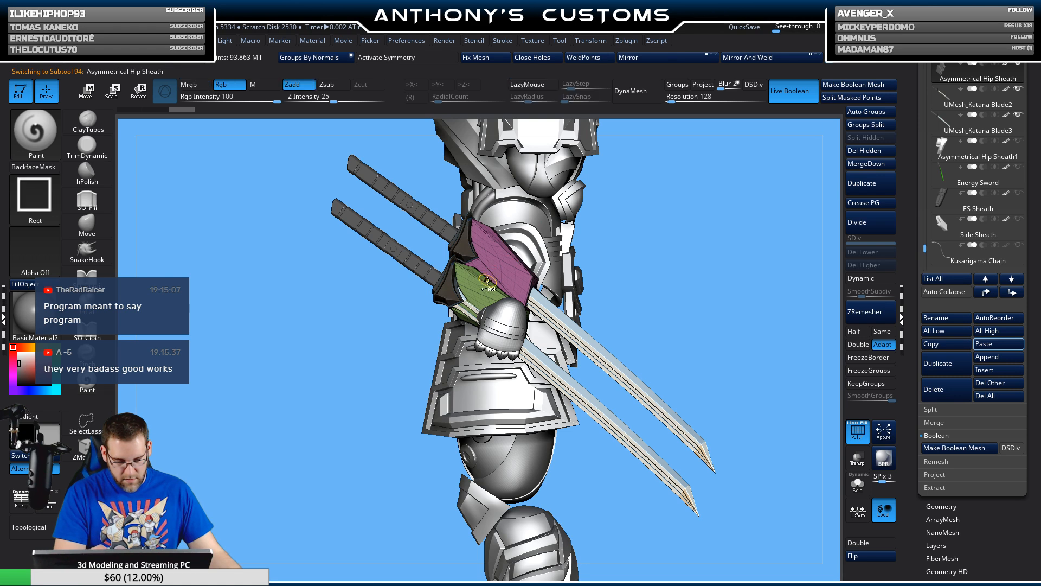
{"action": "key", "text": "w"}
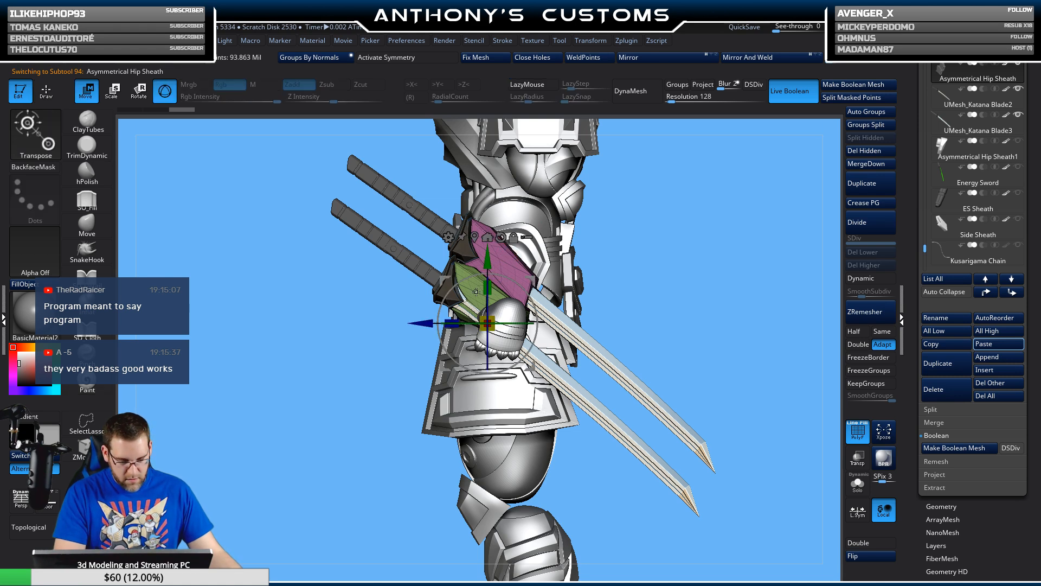
{"action": "left_click_drag", "start_coordinate": [668, 215], "coordinate": [726, 211]}
{"action": "left_click_drag", "start_coordinate": [655, 265], "coordinate": [618, 485], "text": "alt"}
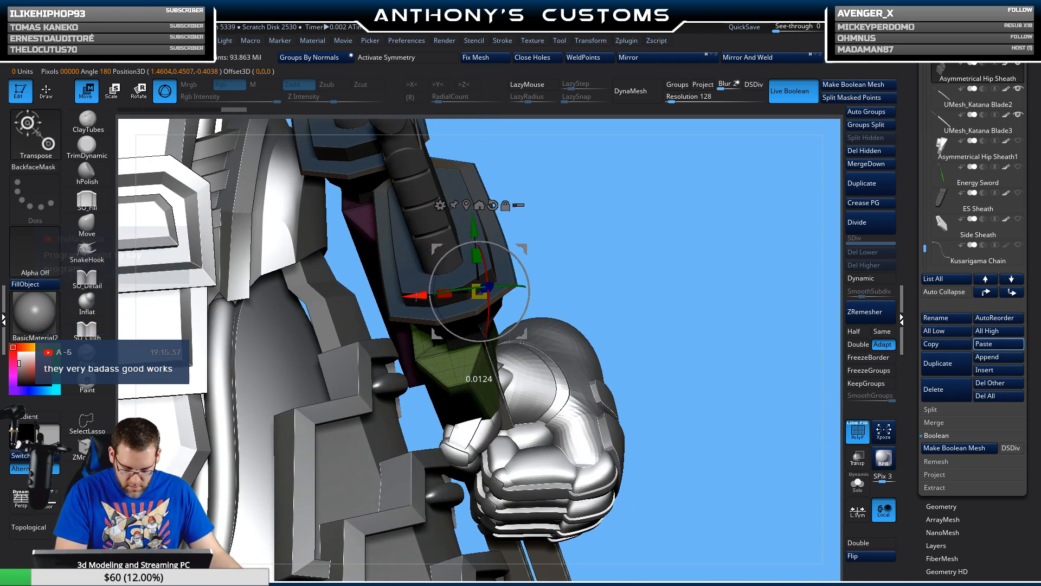
- Nudge the sheath's lower holder vertically and sideways until it fits snugly behind the lower katana's guard
{"action": "left_click_drag", "start_coordinate": [473, 226], "coordinate": [474, 223]}
{"action": "left_click_drag", "start_coordinate": [648, 242], "coordinate": [568, 214]}
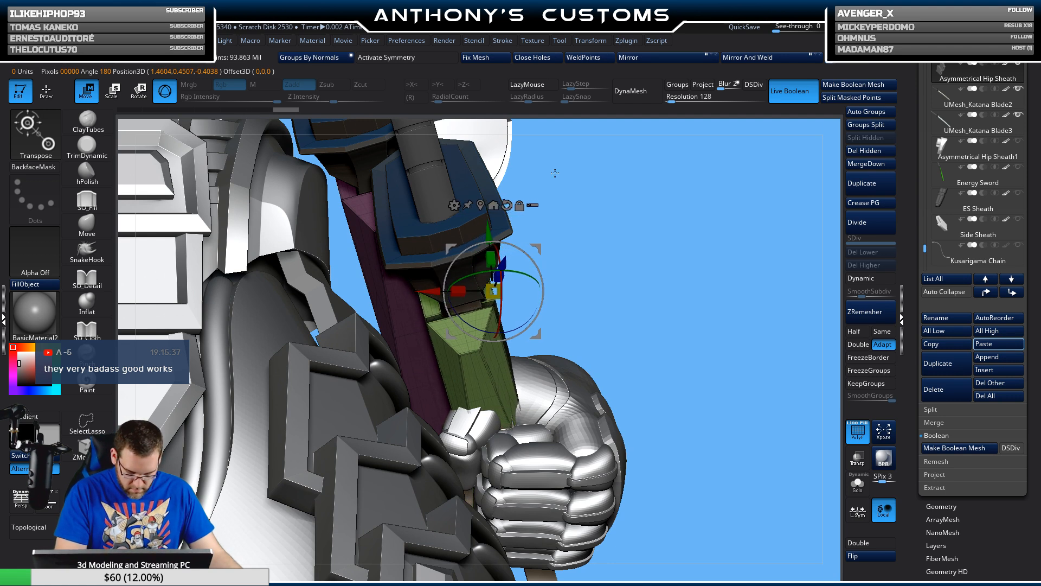
{"action": "left_click_drag", "start_coordinate": [555, 173], "coordinate": [555, 222]}
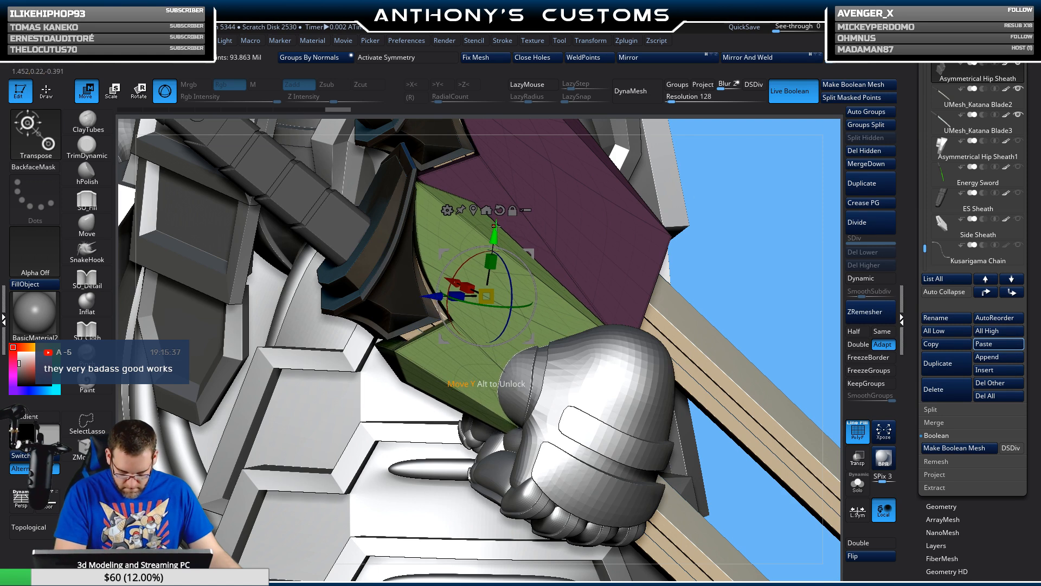
{"action": "left_click_drag", "start_coordinate": [736, 176], "coordinate": [529, 262]}
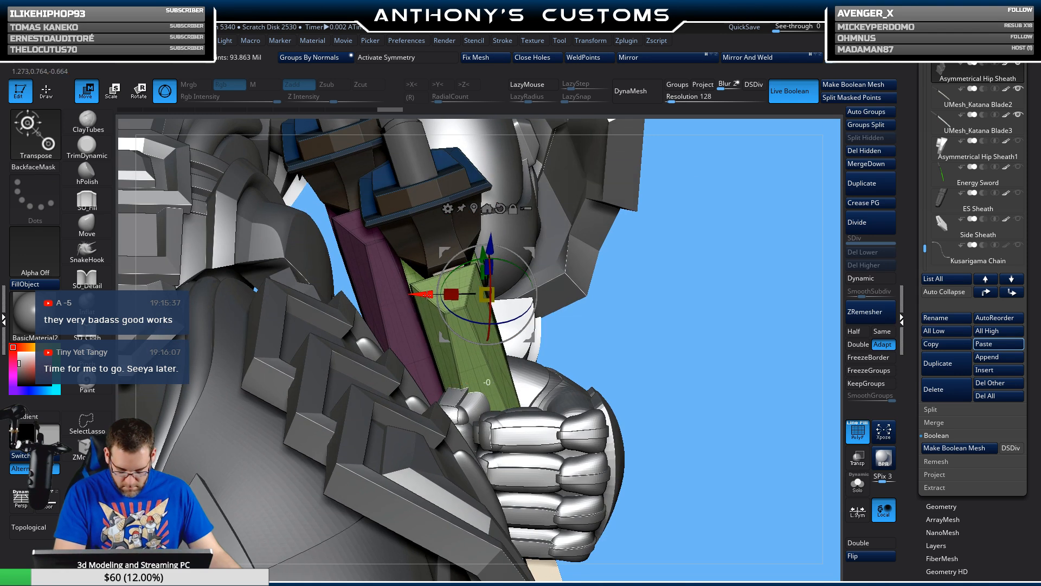
{"action": "left_click_drag", "start_coordinate": [428, 295], "coordinate": [434, 295]}
{"action": "left_click_drag", "start_coordinate": [678, 225], "coordinate": [506, 302]}
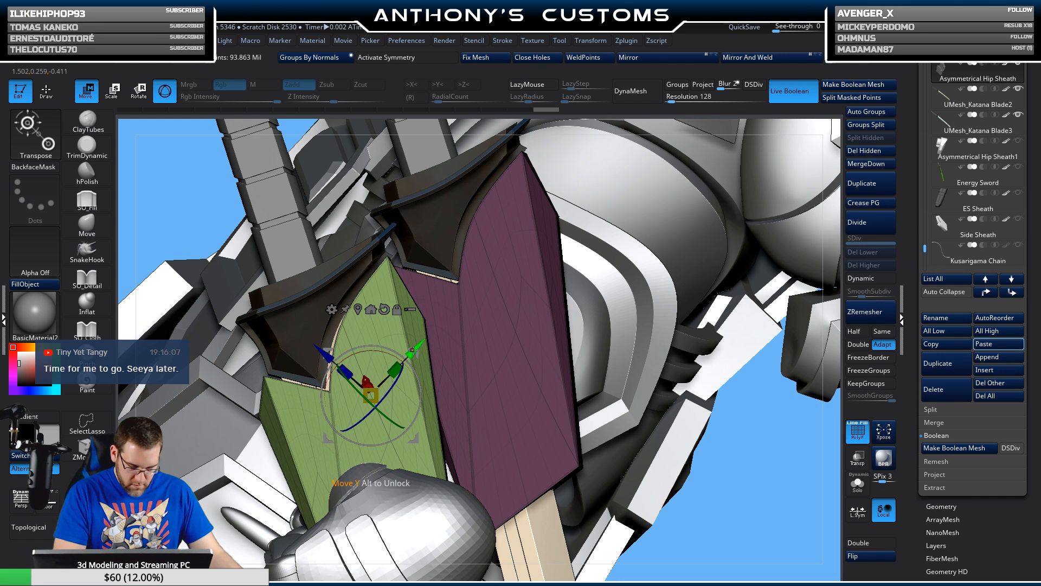
{"action": "left_click_drag", "start_coordinate": [413, 350], "coordinate": [370, 353]}
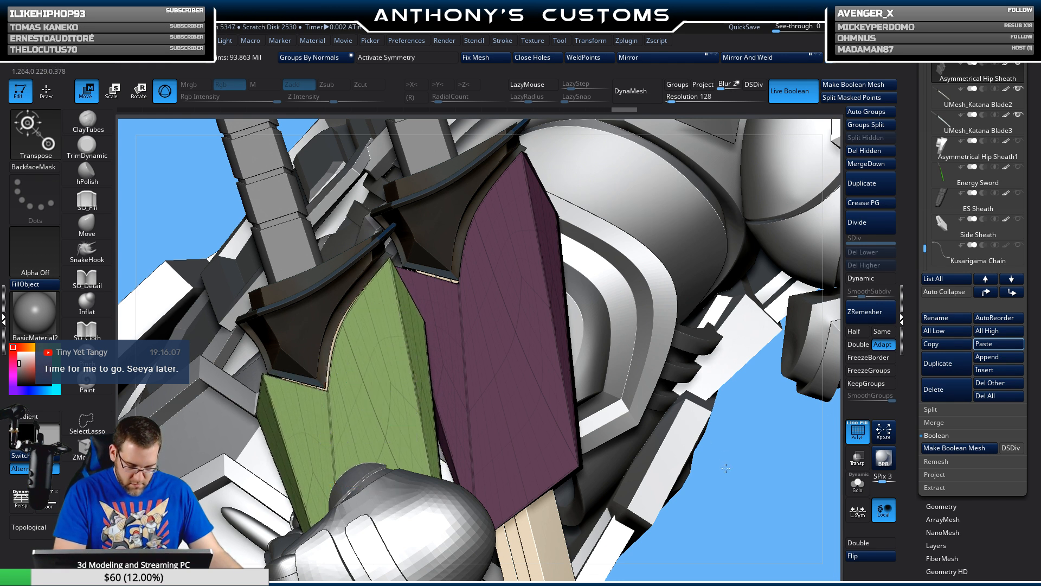
- Turn off the polygroup display, frame the whole figure and make its forearms visible
{"action": "left_click_drag", "start_coordinate": [565, 245], "coordinate": [719, 457]}
{"action": "right_click_drag", "start_coordinate": [670, 408], "coordinate": [718, 304], "text": "ctrl"}
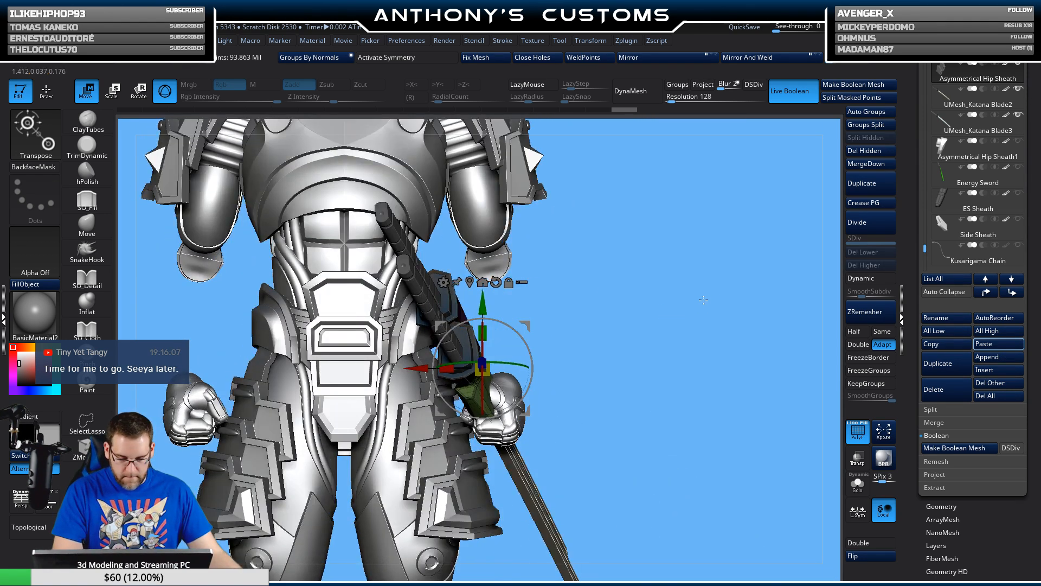
{"action": "key", "text": "q"}
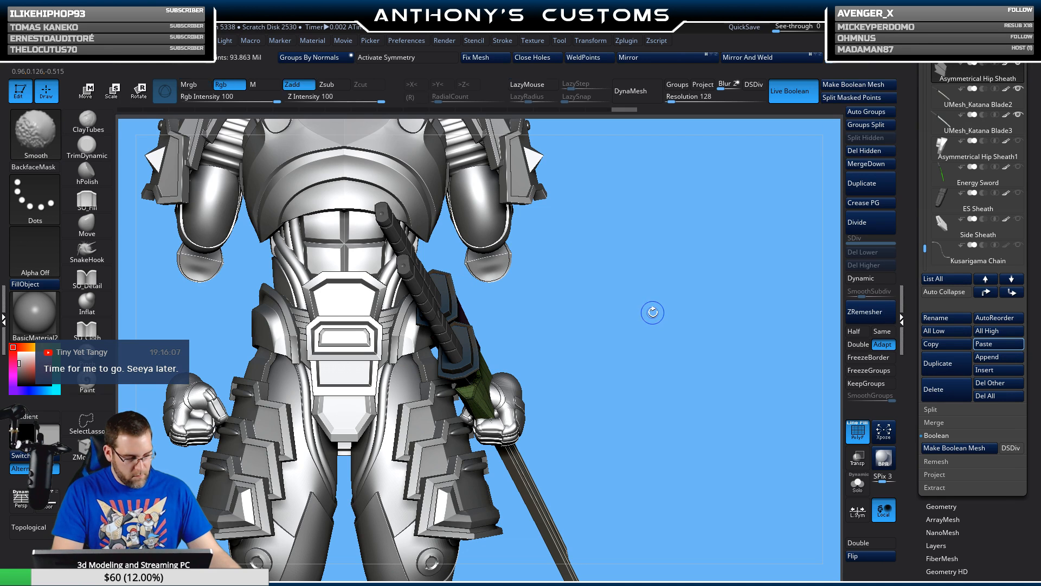
{"action": "key", "text": "shift+f"}
{"action": "key", "text": "f"}
{"action": "key", "text": "f"}
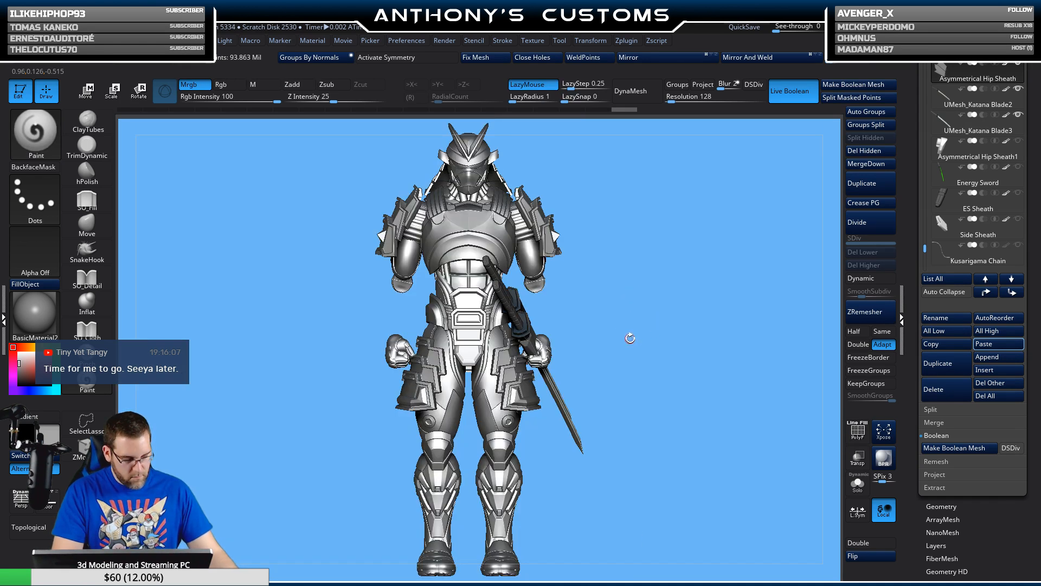
{"action": "key", "text": "n"}
{"action": "left_click", "coordinate": [367, 302]}
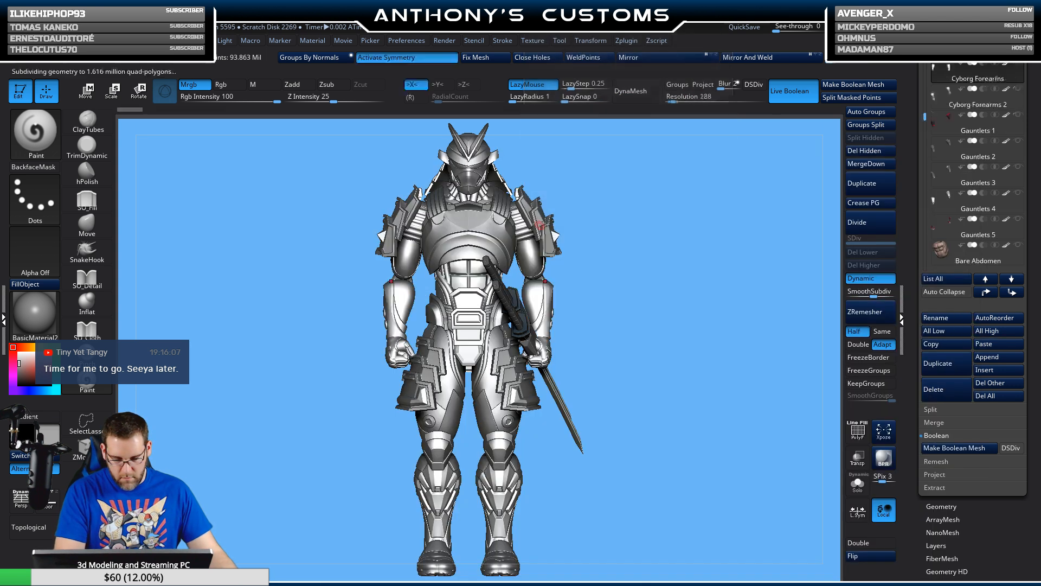
- Examine the placement of both katanas on the full figure from the side, front and rear
{"action": "left_click_drag", "start_coordinate": [695, 282], "coordinate": [697, 245]}
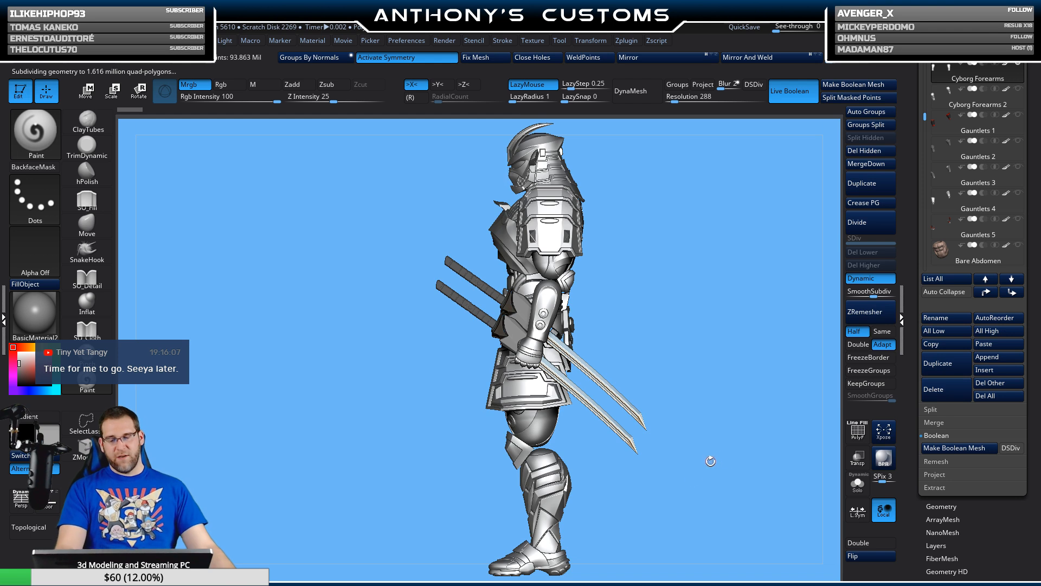
{"action": "left_click_drag", "start_coordinate": [681, 491], "coordinate": [770, 484]}
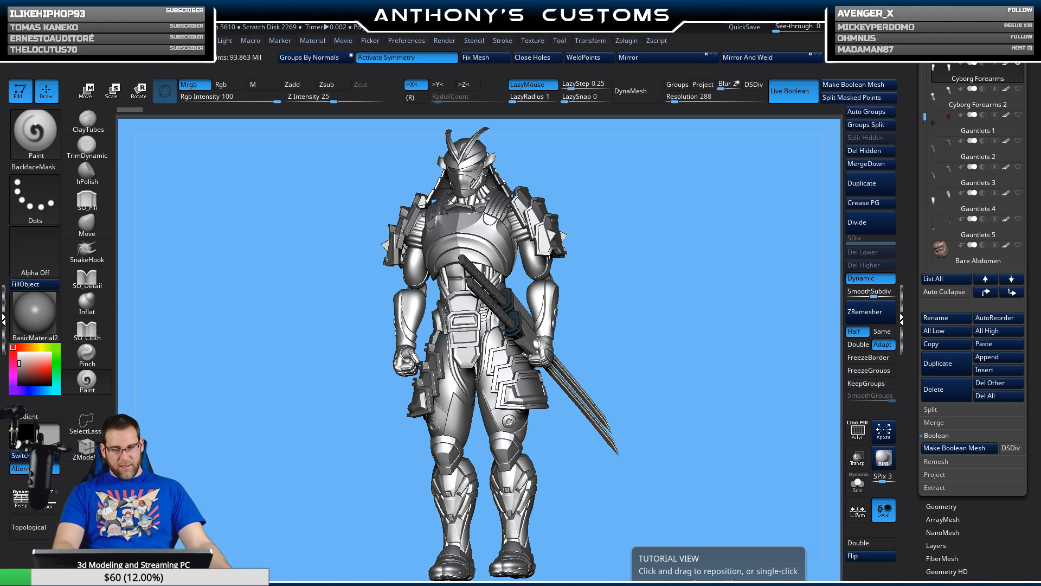
{"action": "left_click_drag", "start_coordinate": [738, 446], "coordinate": [712, 457]}
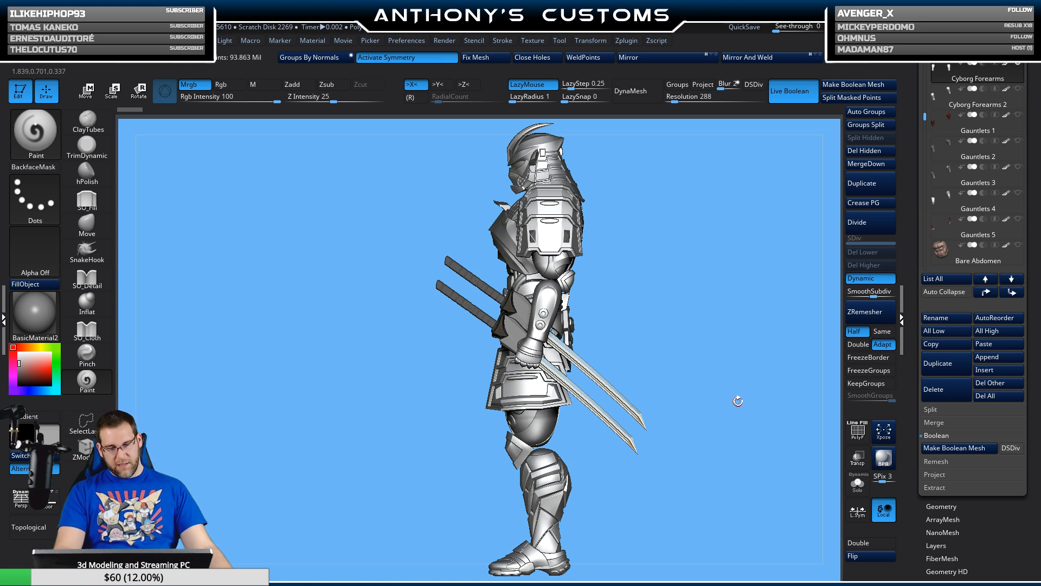
{"action": "left_click_drag", "start_coordinate": [732, 458], "coordinate": [659, 503]}
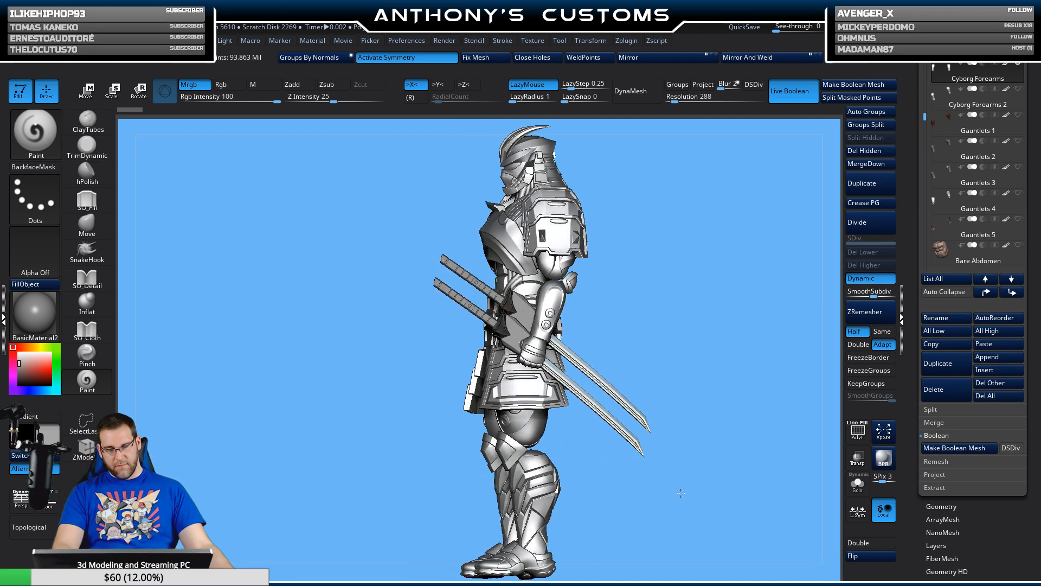
{"action": "left_click_drag", "start_coordinate": [674, 492], "coordinate": [700, 499]}
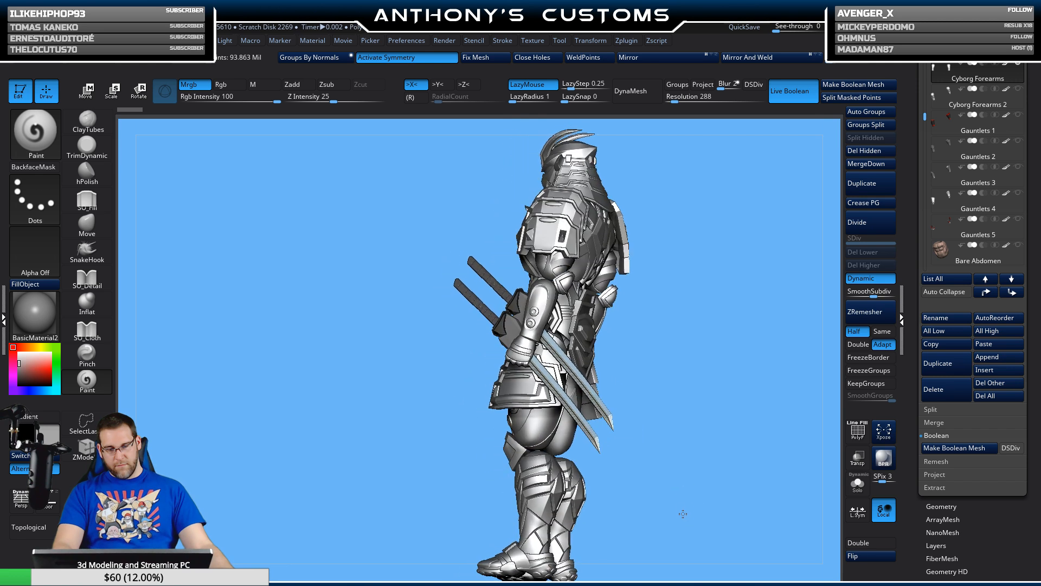
{"action": "left_click_drag", "start_coordinate": [682, 513], "coordinate": [678, 504]}
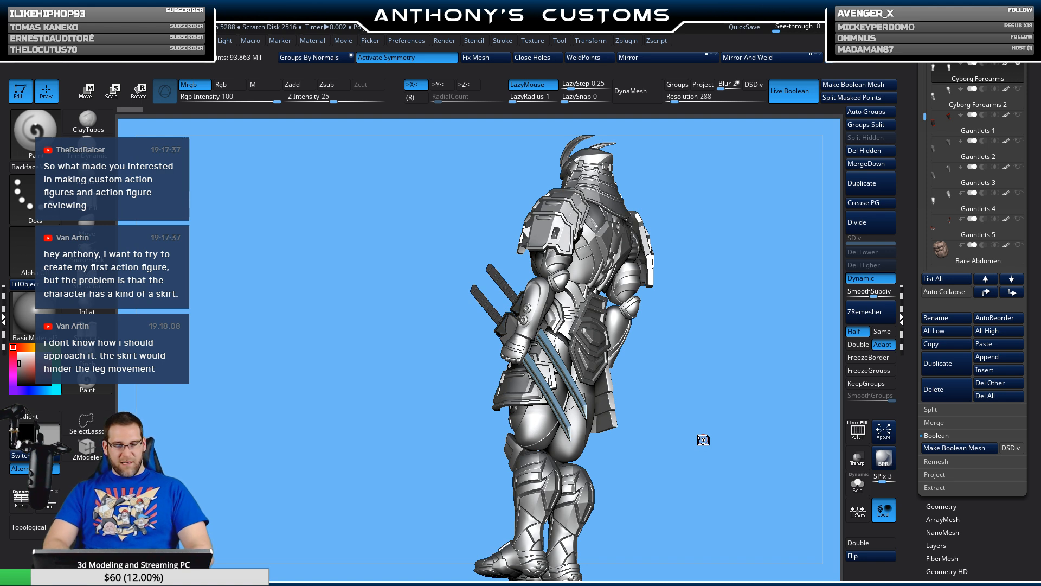
- Turn the figure to a straight front view and save the project
{"action": "left_click_drag", "start_coordinate": [658, 506], "coordinate": [751, 470]}
{"action": "mouse_move", "coordinate": [684, 376]}
{"action": "left_mouse_down"}
{"action": "mouse_move", "coordinate": [675, 397]}
{"action": "mouse_move", "coordinate": [683, 379]}
{"action": "left_mouse_up"}
{"action": "key", "text": "w"}
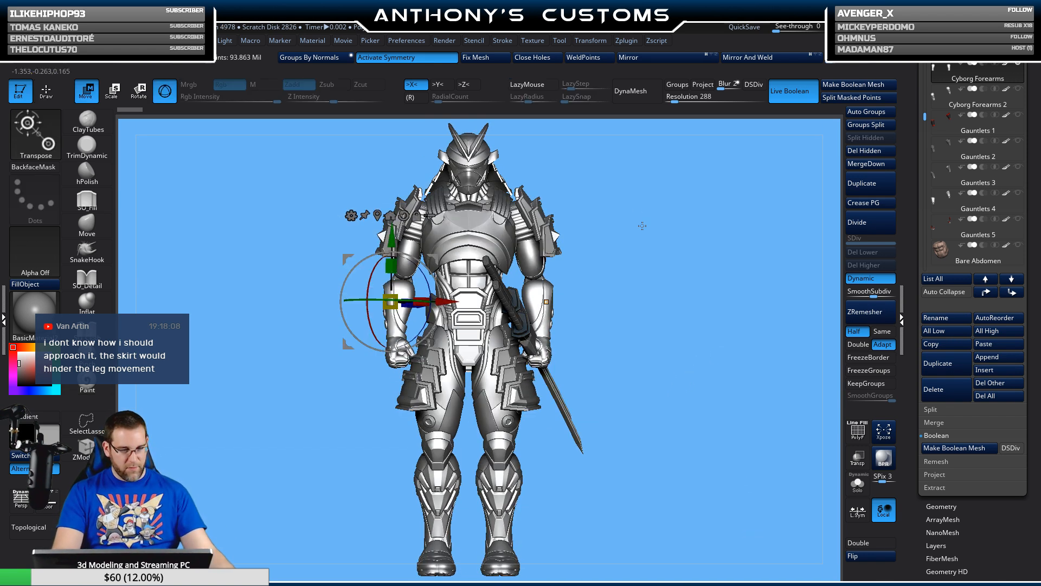
{"action": "key", "text": "ctrl+s"}
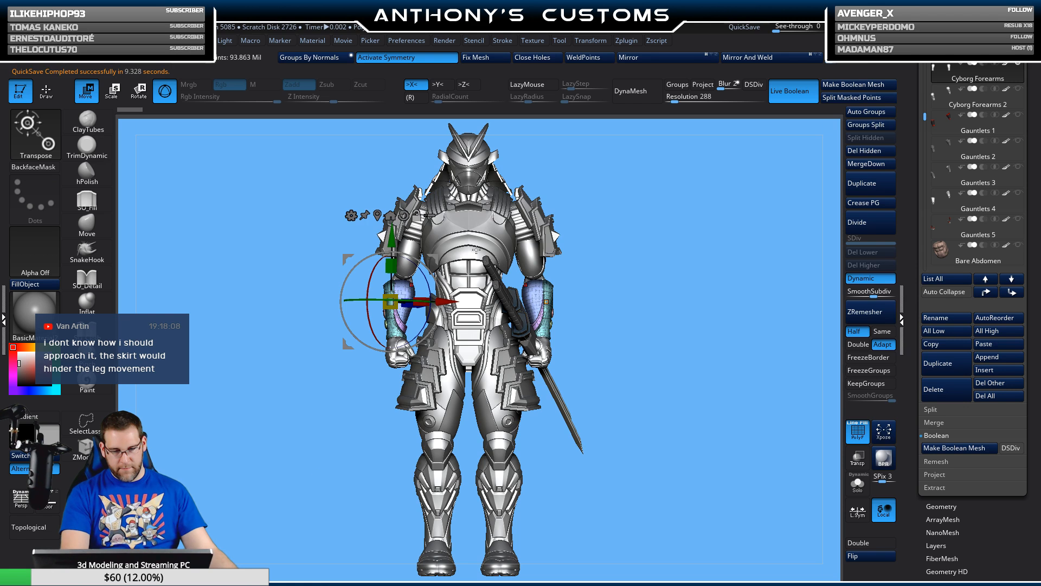
- Select the Samurai Chest, limit the transform to both arms with their armour and rotate them slightly outward from the shoulders
{"action": "left_click", "coordinate": [487, 233], "text": "alt"}
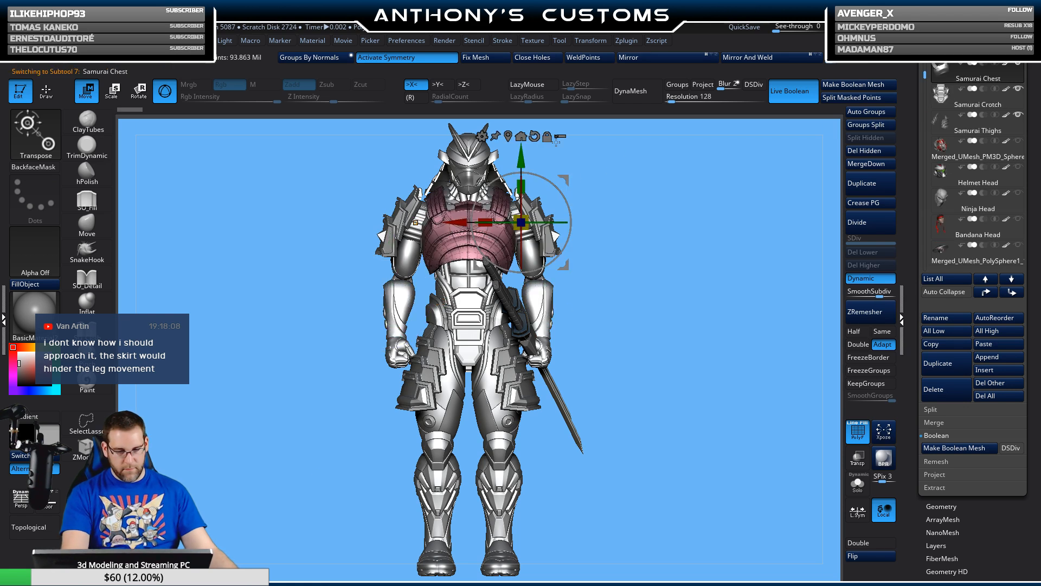
{"action": "mouse_move", "coordinate": [588, 218]}
{"action": "left_mouse_down", "text": "ctrl+shift"}
{"action": "mouse_move", "coordinate": [543, 337]}
{"action": "mouse_move", "coordinate": [561, 305]}
{"action": "left_mouse_up", "text": "ctrl+shift"}
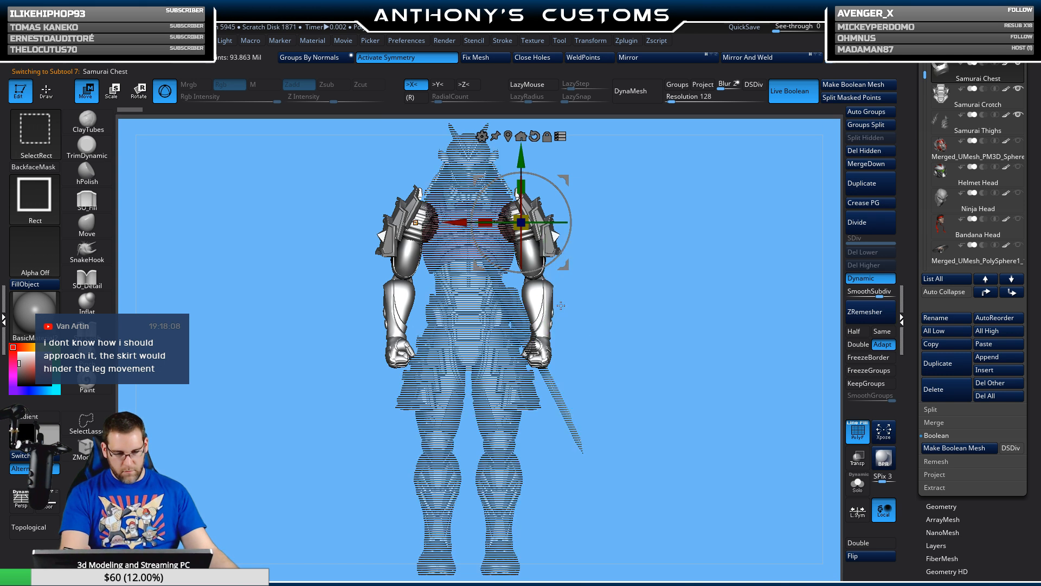
{"action": "left_click_drag", "start_coordinate": [570, 230], "coordinate": [571, 230]}
{"action": "left_click_drag", "start_coordinate": [619, 291], "coordinate": [603, 227]}
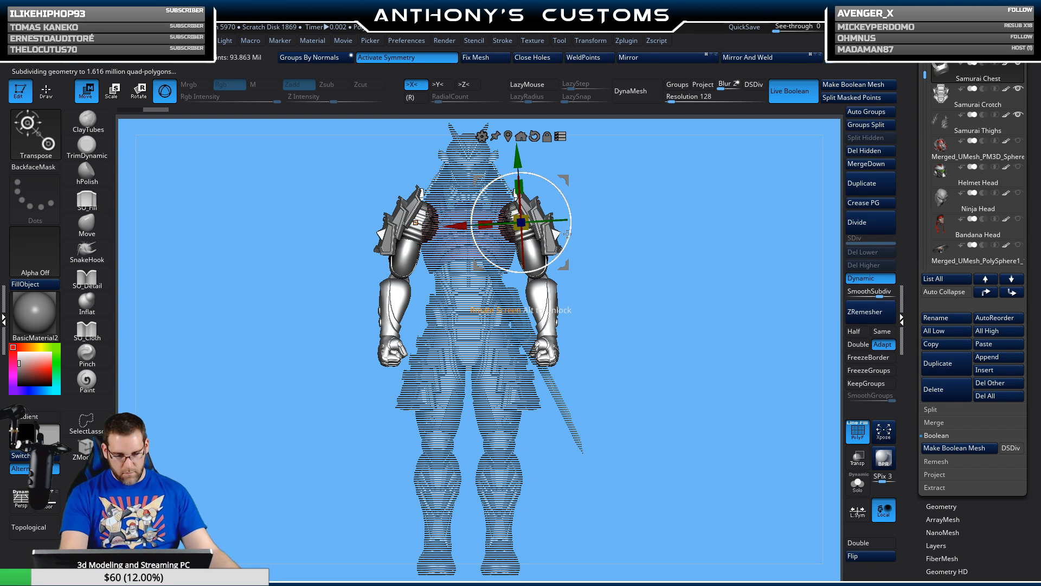
{"action": "left_click_drag", "start_coordinate": [569, 234], "coordinate": [583, 221]}
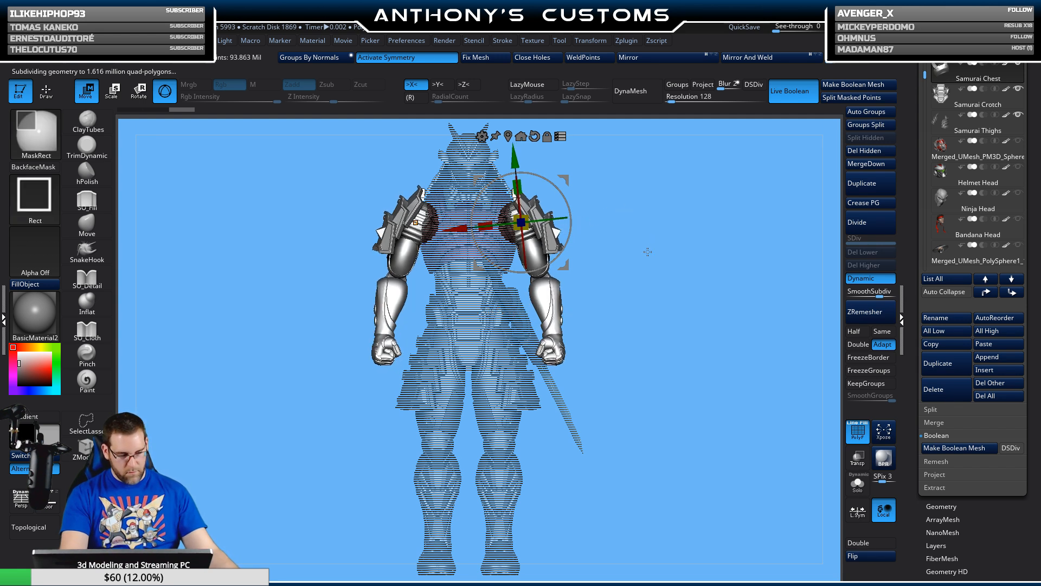
{"action": "key", "text": "q"}
{"action": "key", "text": "shift+f"}
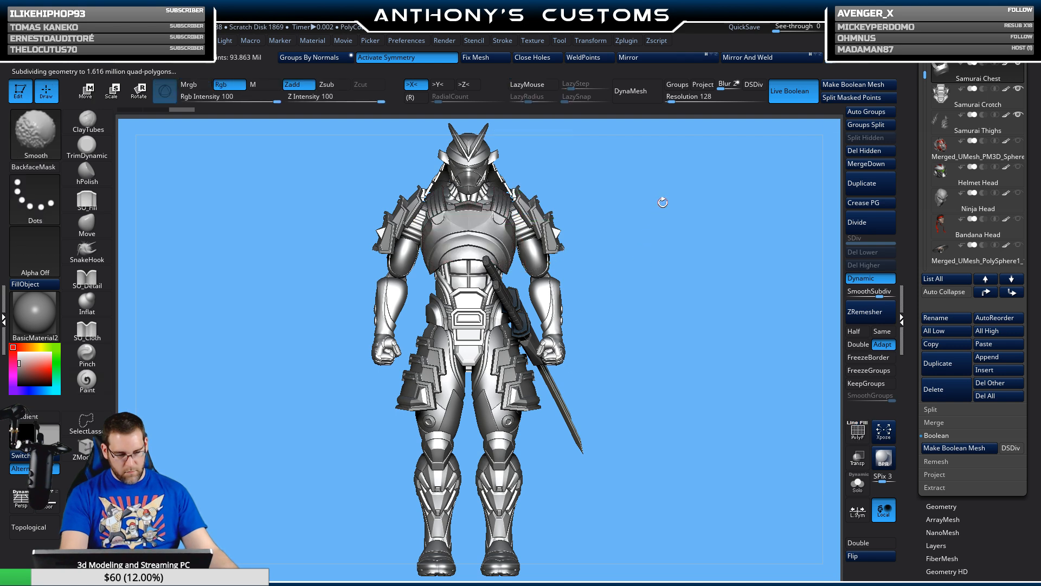
- Examine the clearance between the arms and the two sheathed katanas from the front, side and rear
{"action": "left_click_drag", "start_coordinate": [645, 321], "coordinate": [823, 315]}
{"action": "left_click_drag", "start_coordinate": [732, 307], "coordinate": [766, 314]}
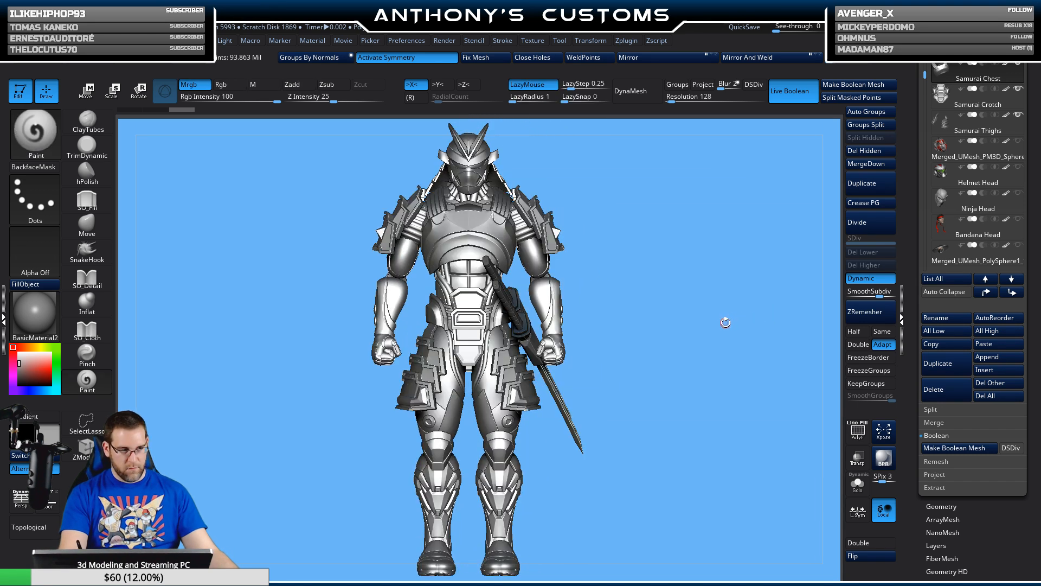
{"action": "mouse_move", "coordinate": [705, 296]}
{"action": "left_mouse_down"}
{"action": "mouse_move", "coordinate": [702, 396]}
{"action": "mouse_move", "coordinate": [684, 376]}
{"action": "mouse_move", "coordinate": [674, 291]}
{"action": "mouse_move", "coordinate": [687, 301]}
{"action": "left_mouse_up"}
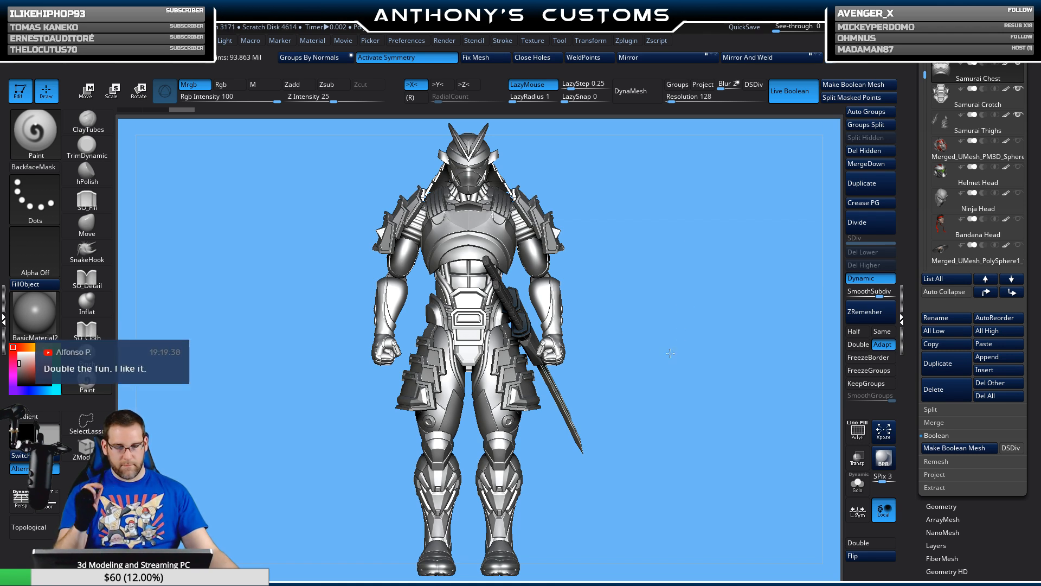
{"action": "left_click_drag", "start_coordinate": [686, 298], "coordinate": [594, 327]}
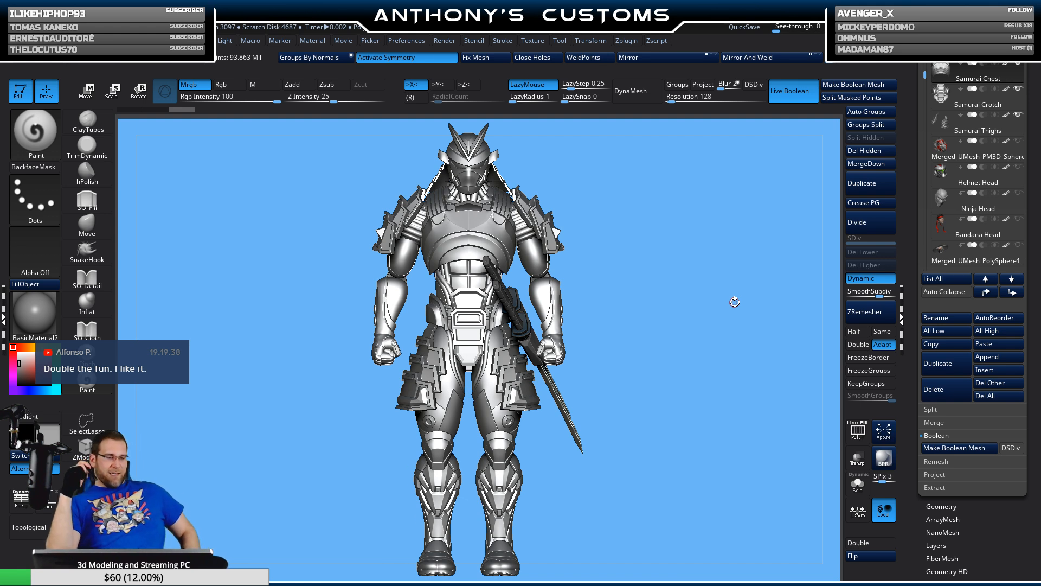
{"action": "left_click_drag", "start_coordinate": [707, 458], "coordinate": [598, 389]}
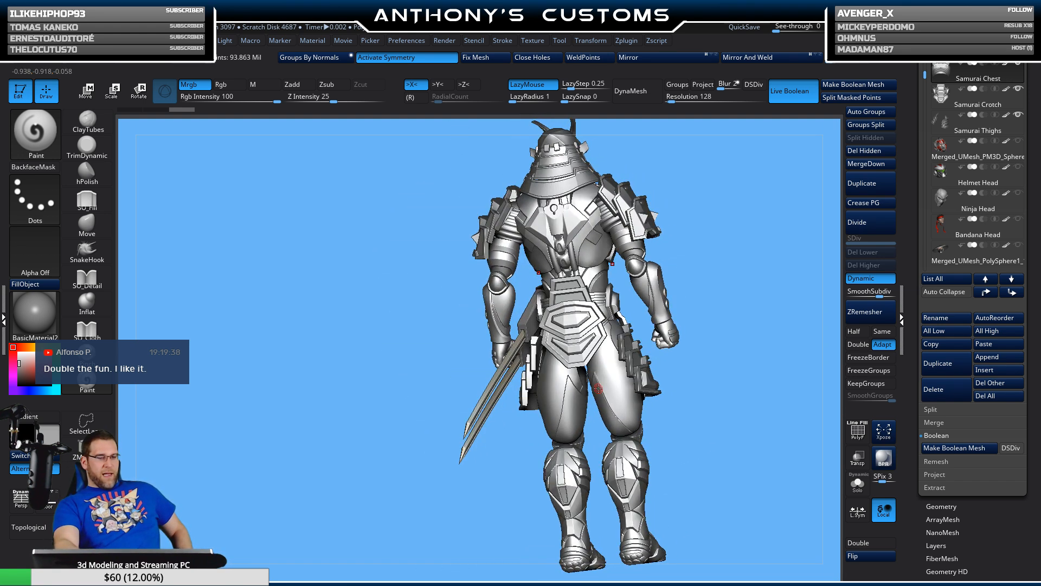
{"action": "left_click_drag", "start_coordinate": [720, 396], "coordinate": [678, 360]}
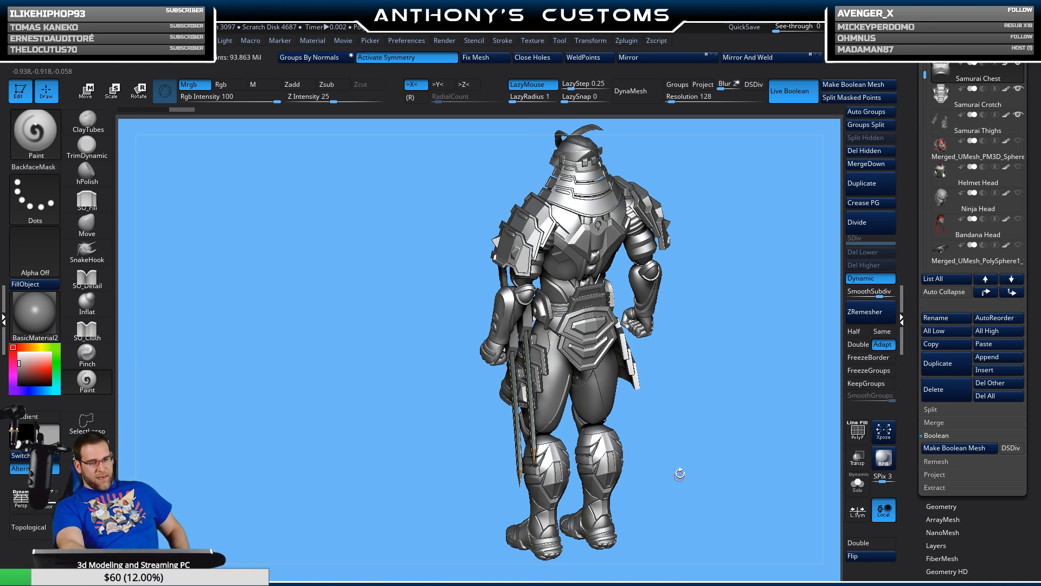
{"action": "left_click_drag", "start_coordinate": [680, 474], "coordinate": [712, 403]}
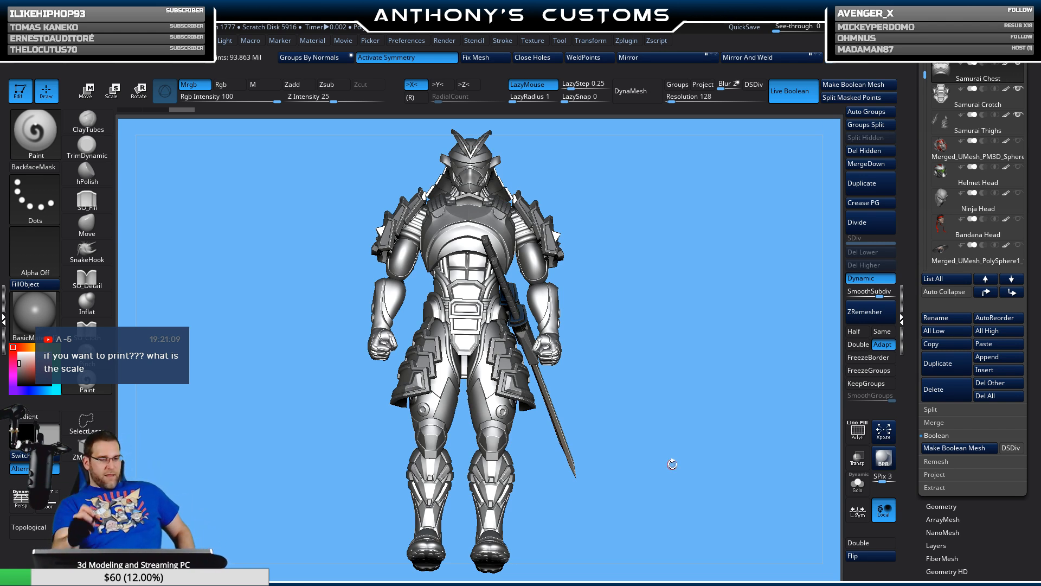
{"action": "left_click_drag", "start_coordinate": [681, 481], "coordinate": [700, 450]}
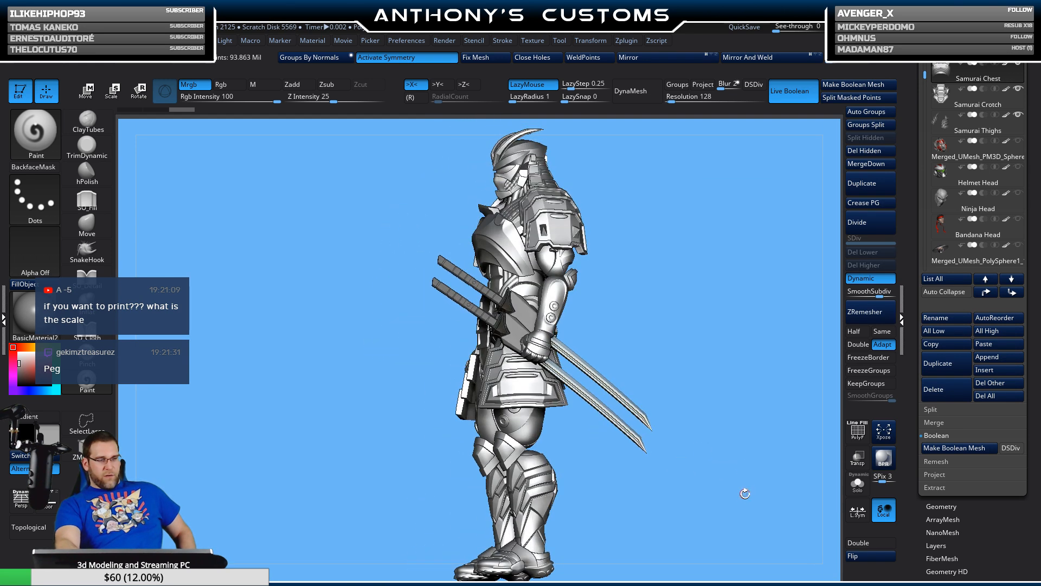
{"action": "left_click_drag", "start_coordinate": [744, 493], "coordinate": [705, 434]}
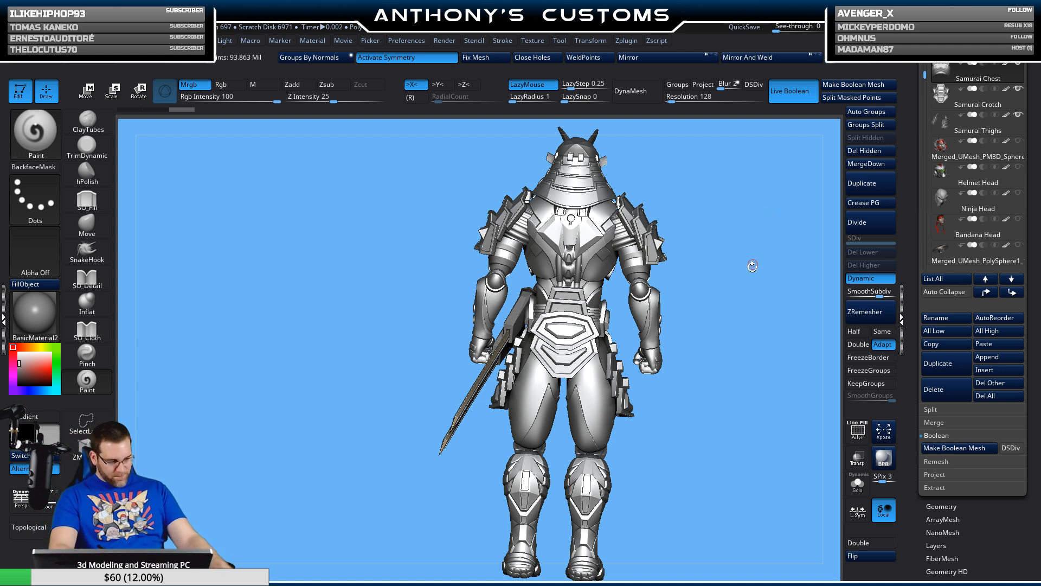
- Inspect the keyhole-shaped slot on the upper back of the chest armour up close, finishing at a front view of the figure
{"action": "left_click_drag", "start_coordinate": [749, 379], "coordinate": [730, 515], "text": "alt"}
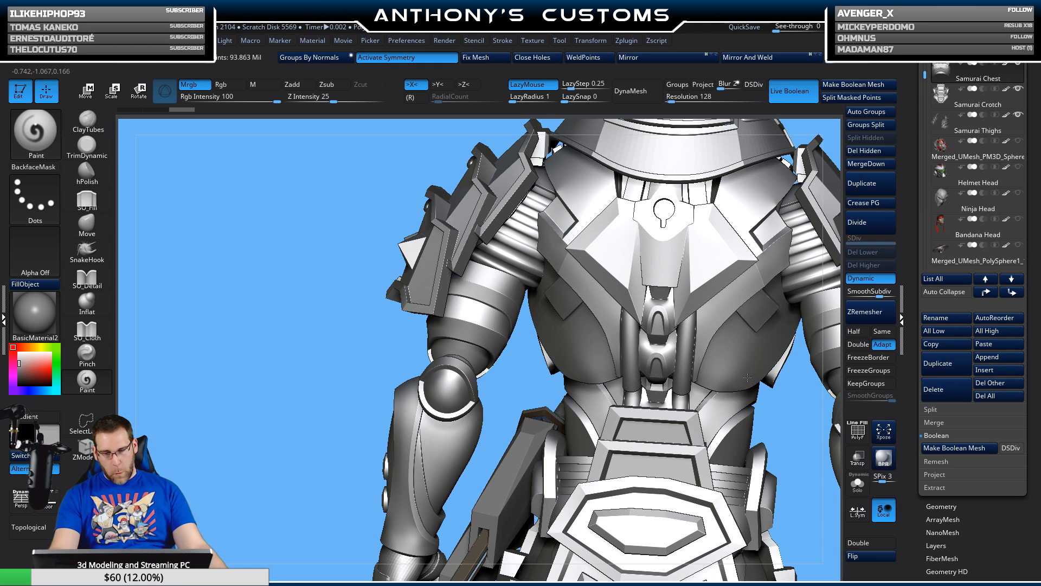
{"action": "right_click_drag", "start_coordinate": [746, 377], "coordinate": [669, 518], "text": "ctrl"}
{"action": "right_click_drag", "start_coordinate": [682, 379], "coordinate": [662, 454], "text": "alt"}
{"action": "right_click_drag", "start_coordinate": [666, 445], "coordinate": [695, 486]}
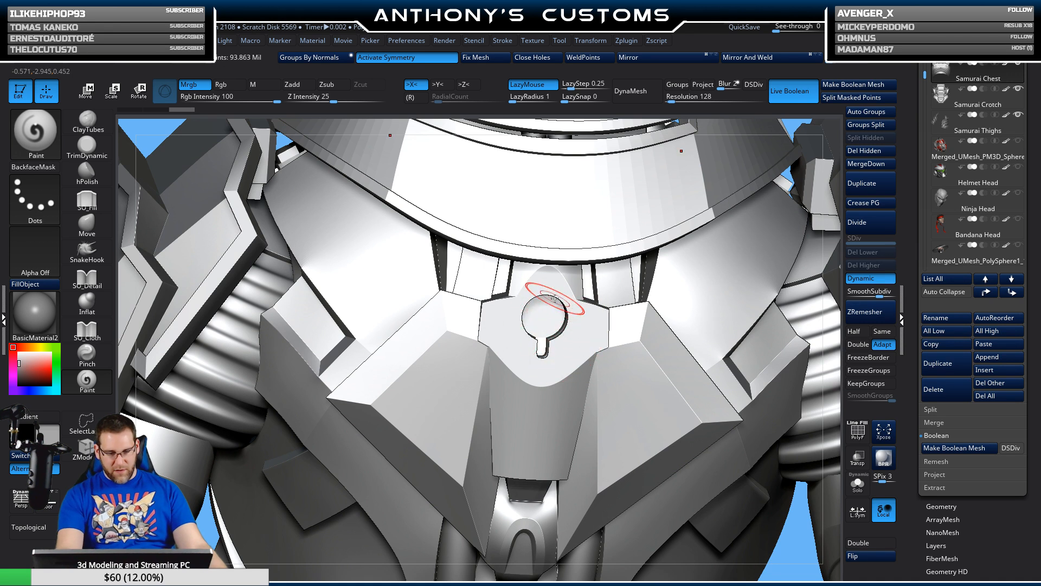
{"action": "mouse_move", "coordinate": [725, 425]}
{"action": "right_mouse_down"}
{"action": "mouse_move", "coordinate": [585, 396]}
{"action": "mouse_move", "coordinate": [588, 410]}
{"action": "mouse_move", "coordinate": [561, 416]}
{"action": "mouse_move", "coordinate": [588, 408]}
{"action": "mouse_move", "coordinate": [567, 434]}
{"action": "mouse_move", "coordinate": [671, 361]}
{"action": "mouse_move", "coordinate": [746, 348]}
{"action": "right_mouse_up"}
{"action": "right_click_drag", "start_coordinate": [597, 388], "coordinate": [687, 324]}
{"action": "right_click_drag", "start_coordinate": [618, 471], "coordinate": [665, 337], "text": "alt"}
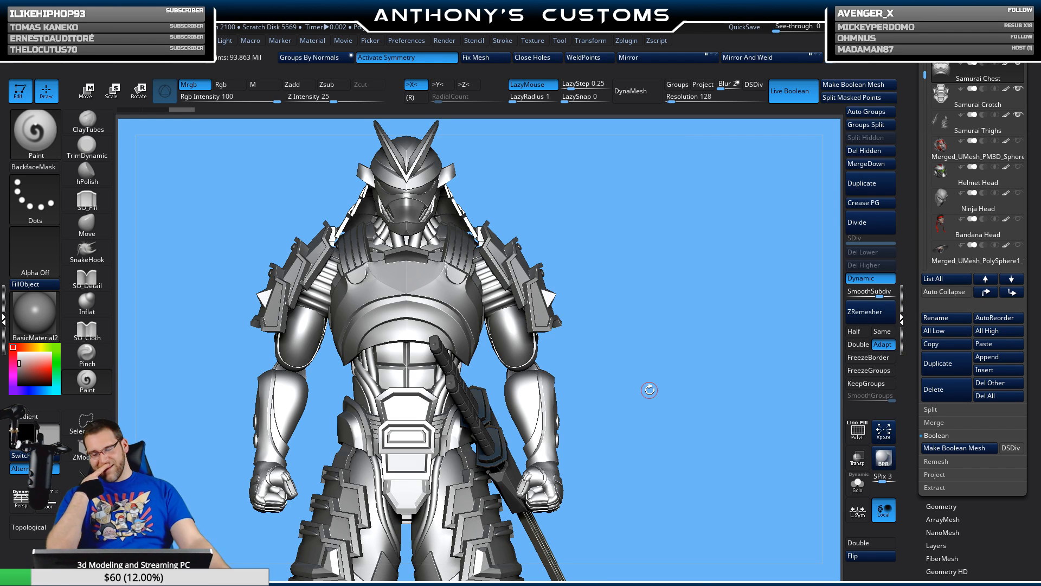
- Save the project, clear the canvas and bring the figure back close up around the waist
{"action": "key", "text": "ctrl"}
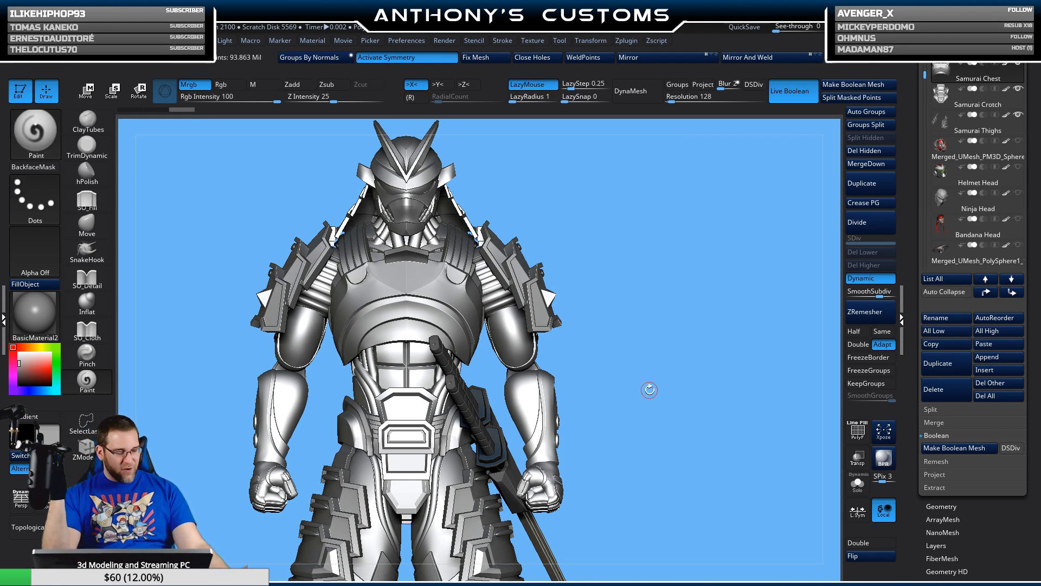
{"action": "key", "text": "ctrl"}
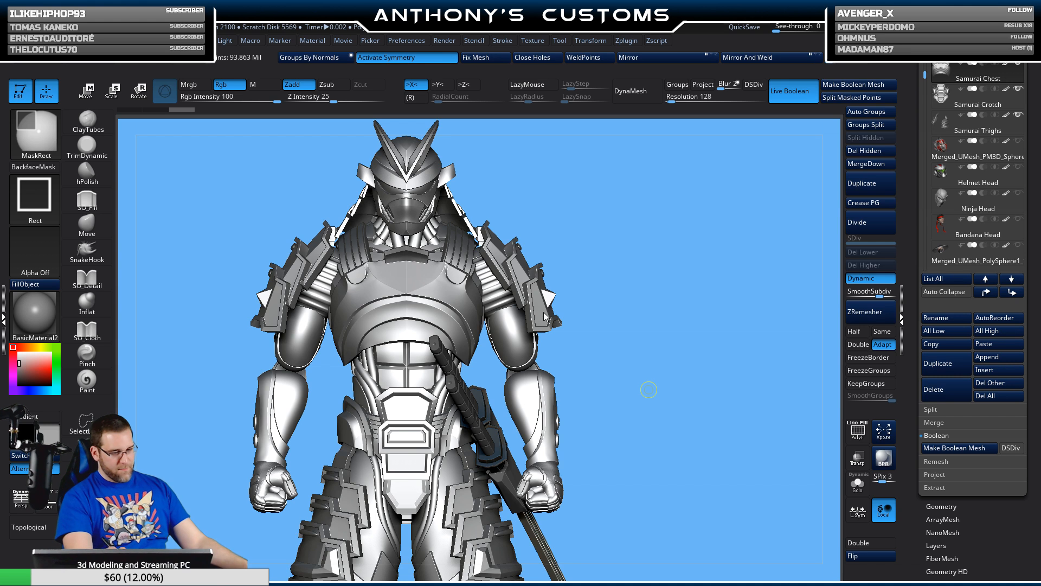
{"action": "key", "text": "ctrl+s"}
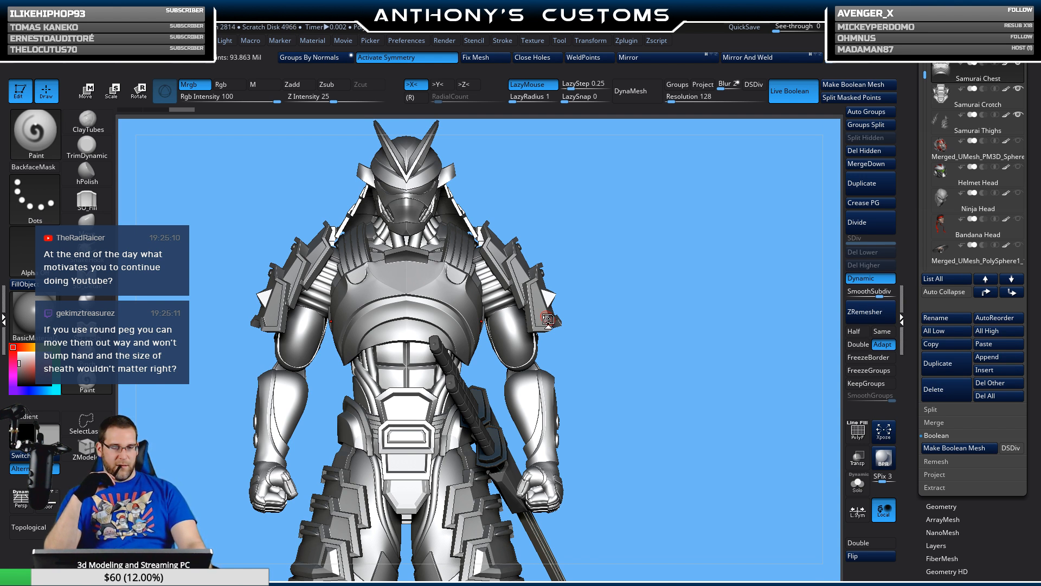
{"action": "key", "text": "ctrl+n"}
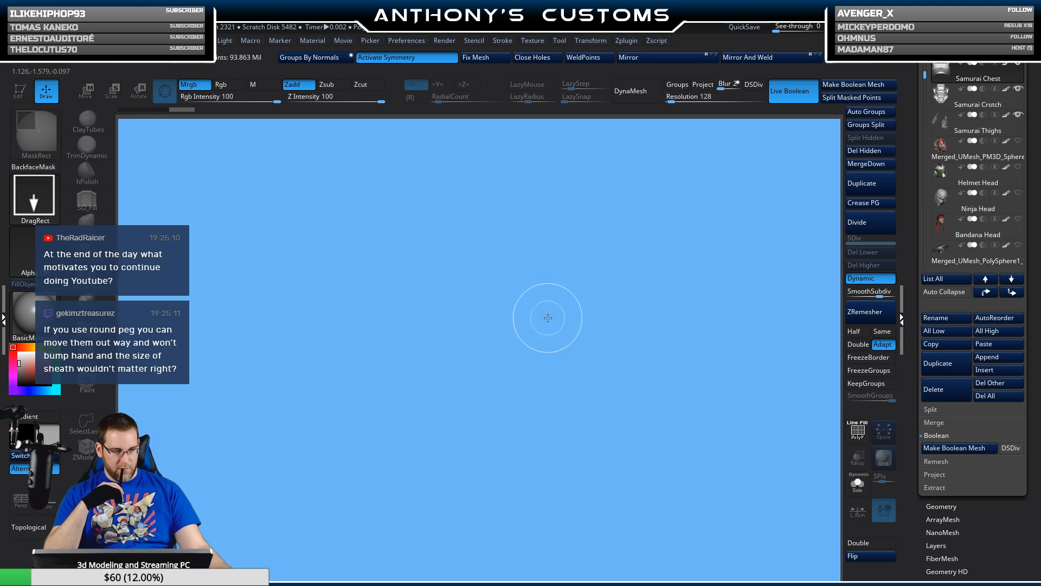
{"action": "mouse_move", "coordinate": [487, 319]}
{"action": "left_mouse_down"}
{"action": "mouse_move", "coordinate": [514, 468]}
{"action": "mouse_move", "coordinate": [520, 438]}
{"action": "left_mouse_up"}
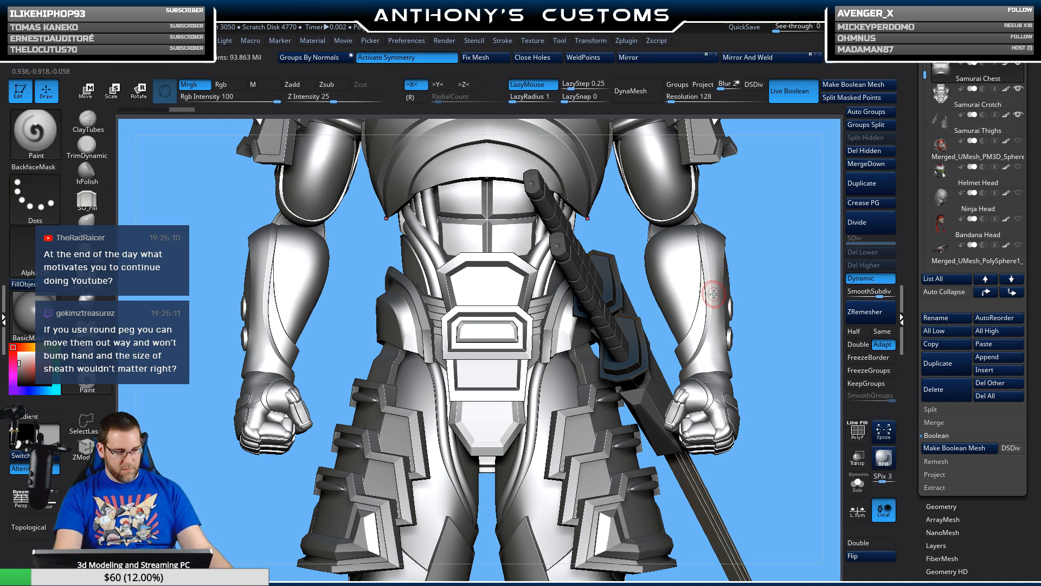
- Undo the last outward rotation of the arms, frame the whole figure and save the project
{"action": "key", "text": "ctrl+d"}
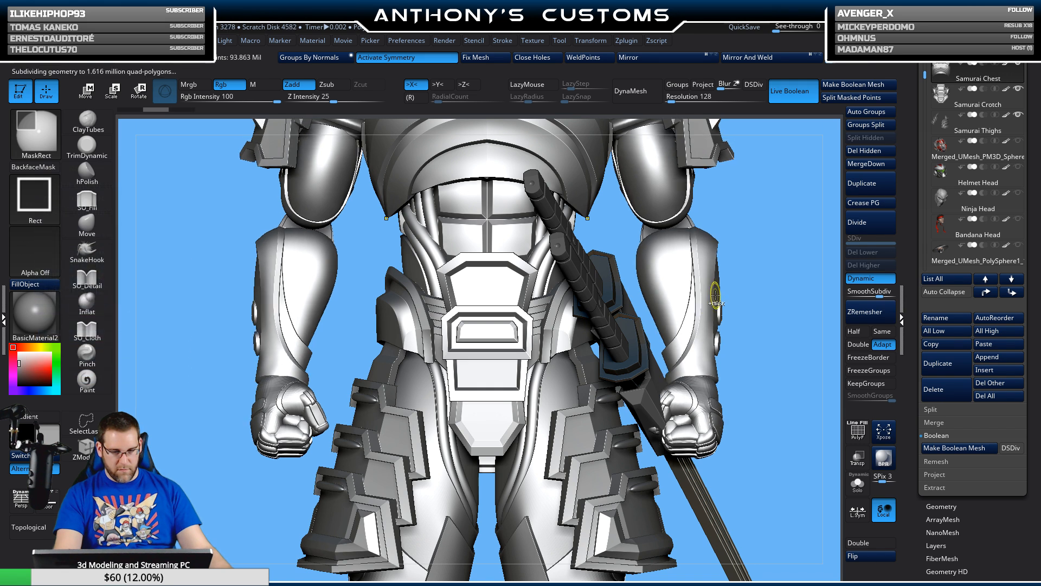
{"action": "key", "text": "f"}
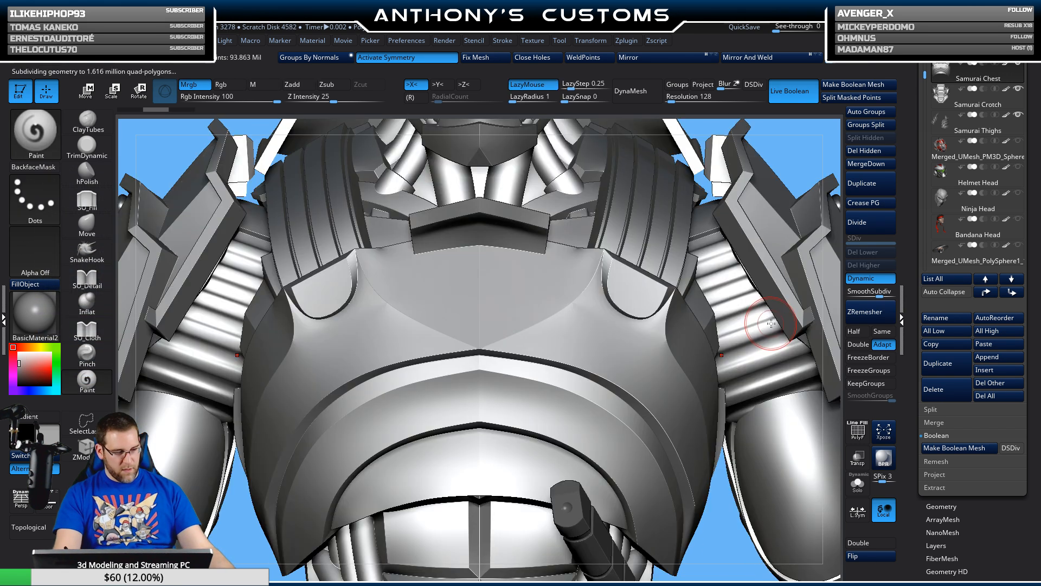
{"action": "key", "text": "f"}
{"action": "key", "text": "ctrl"}
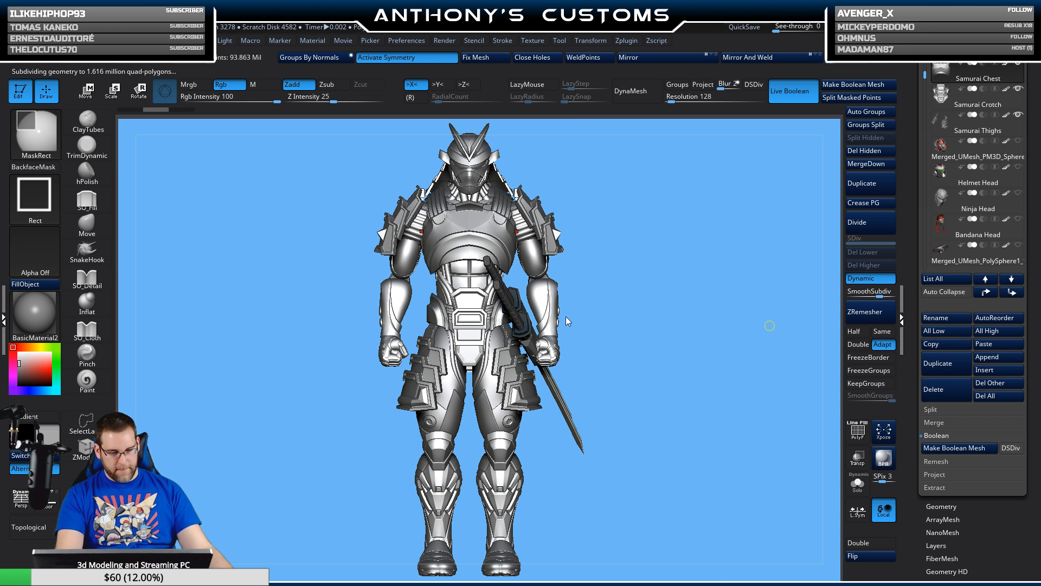
{"action": "key", "text": "ctrl+s"}
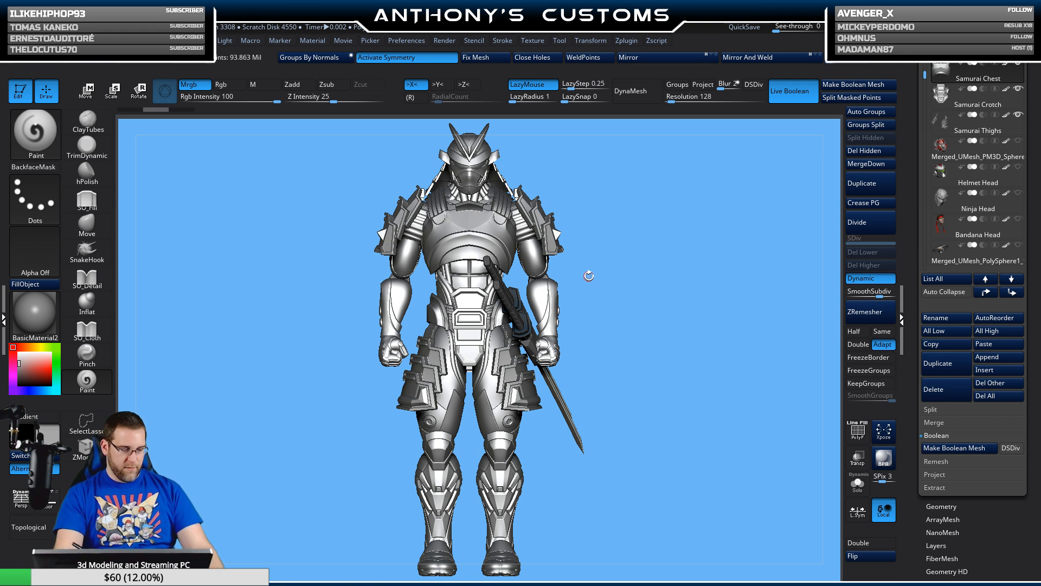
- Browse the stored project files for the ninjato sword with its sheath holder and open that project
{"action": "key", "text": "comma"}
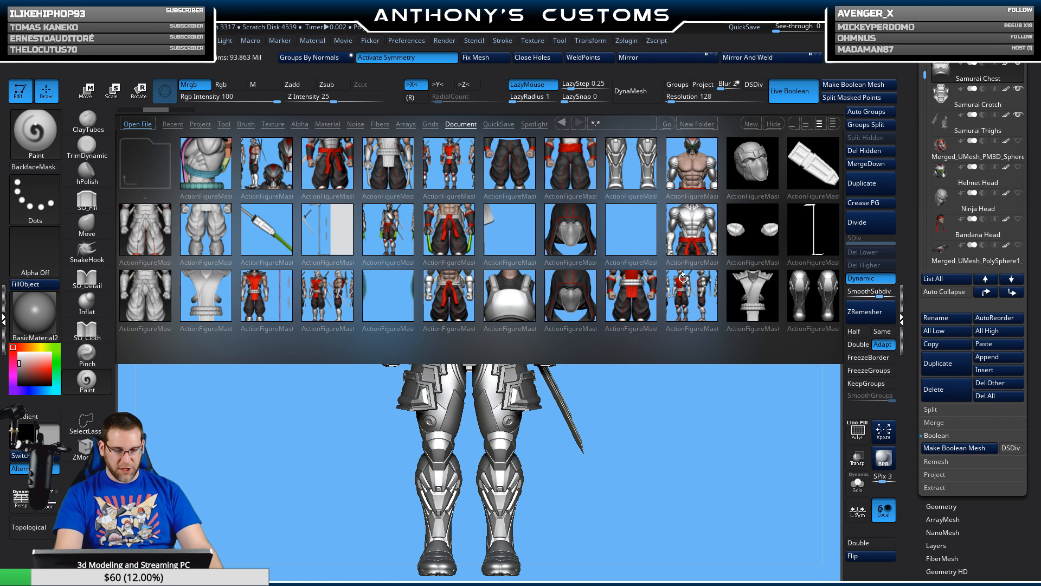
{"action": "left_click_drag", "start_coordinate": [731, 295], "coordinate": [589, 302]}
{"action": "left_click_drag", "start_coordinate": [653, 301], "coordinate": [588, 305]}
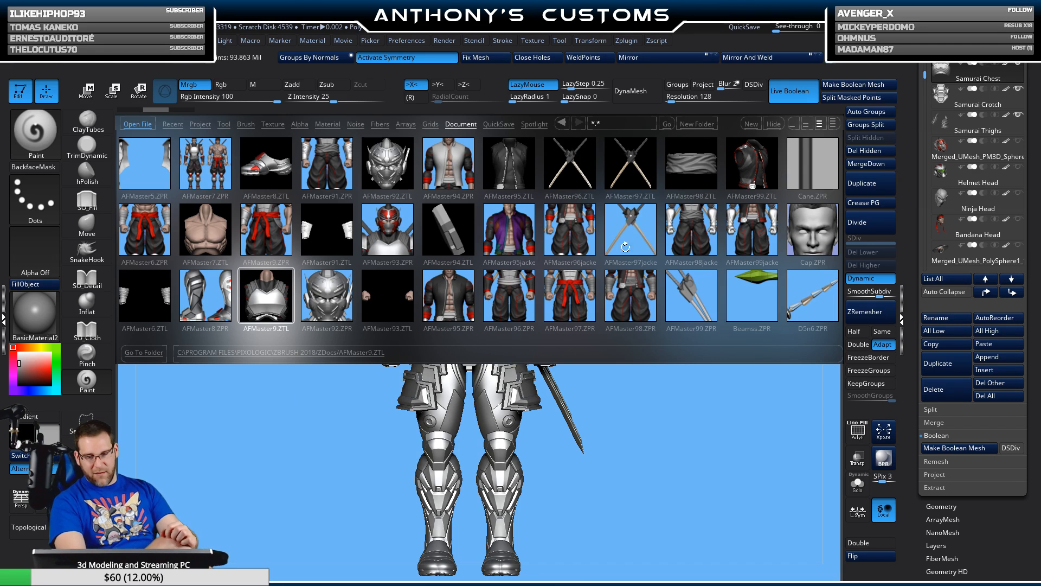
{"action": "left_click_drag", "start_coordinate": [624, 221], "coordinate": [577, 237]}
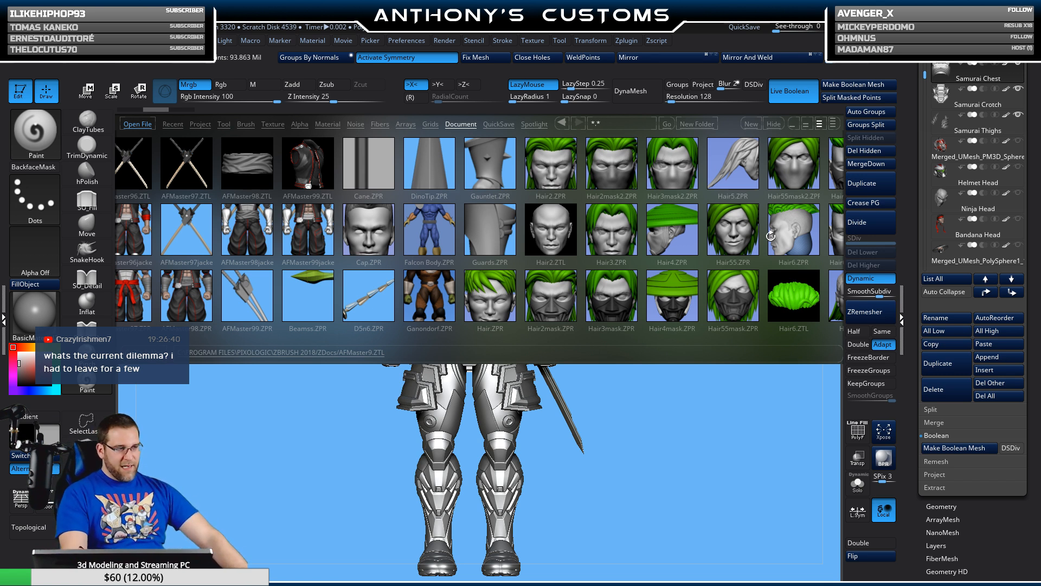
{"action": "left_click_drag", "start_coordinate": [746, 288], "coordinate": [584, 294]}
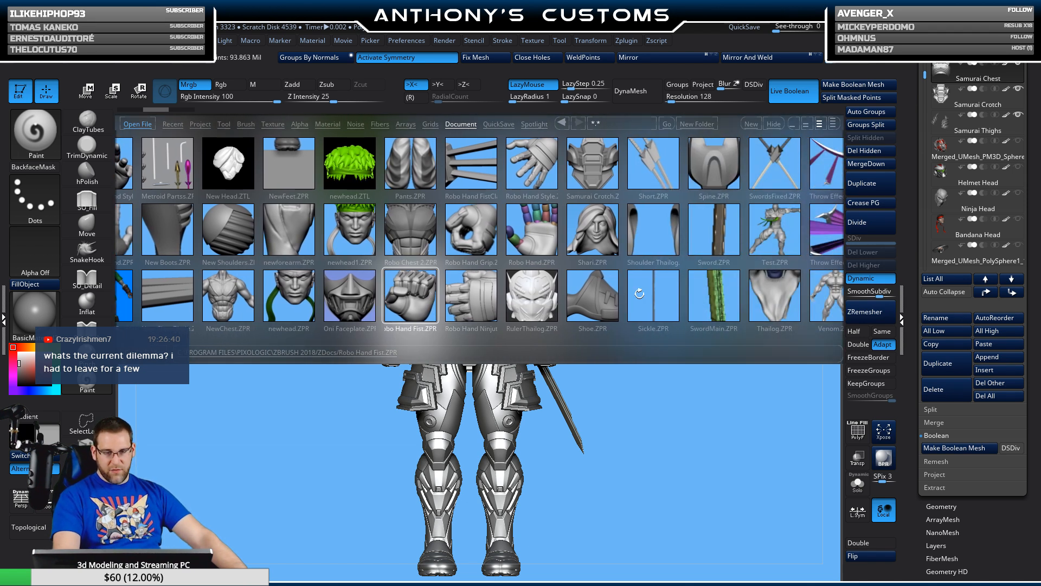
{"action": "left_click_drag", "start_coordinate": [635, 290], "coordinate": [564, 314]}
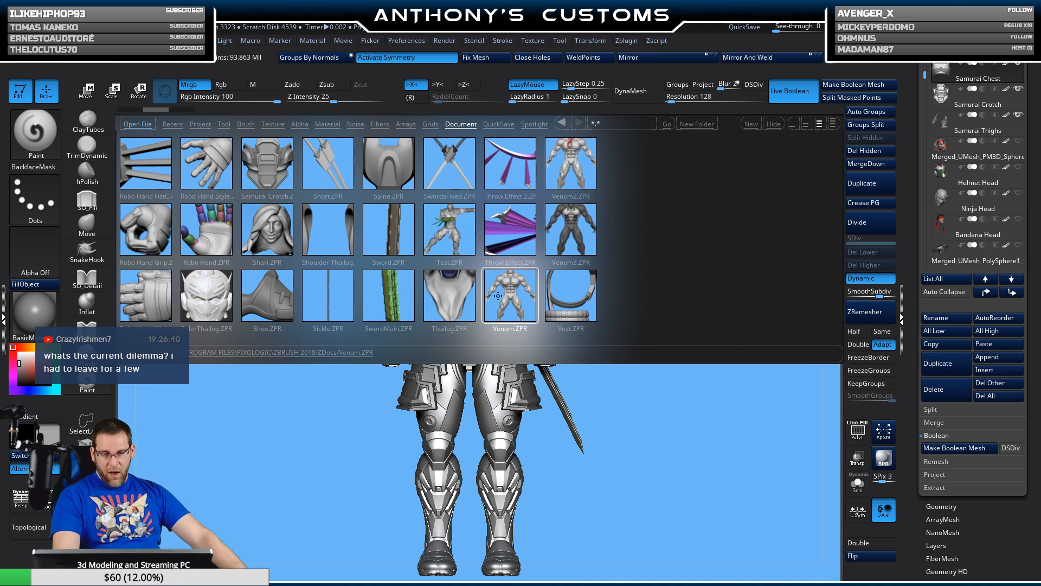
{"action": "left_click_drag", "start_coordinate": [457, 305], "coordinate": [576, 299]}
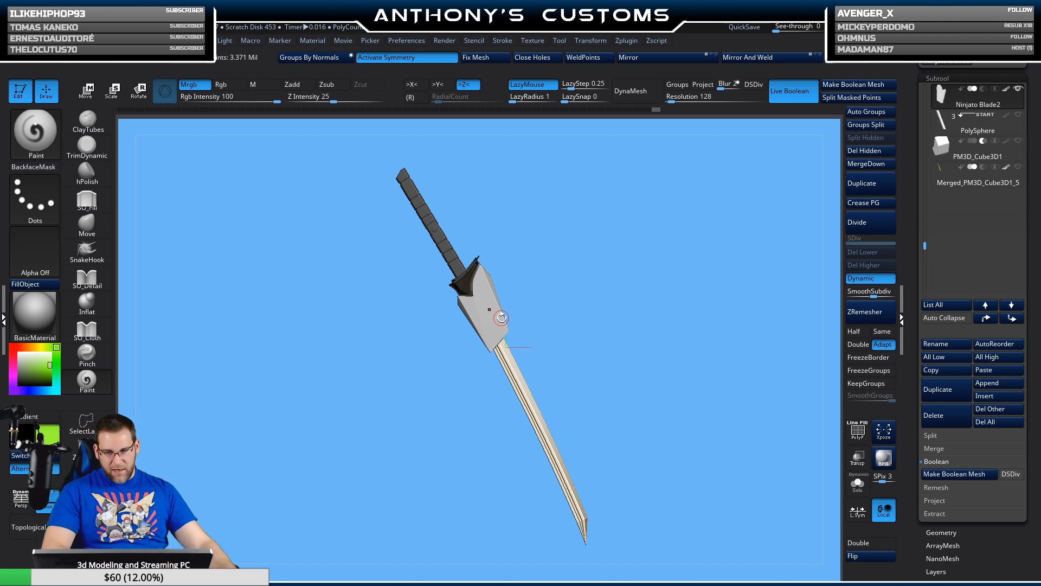
- Show the polygroups of the ninjato's sheath holder, isolate it and examine its slotted opening
{"action": "key", "text": "shift+f"}
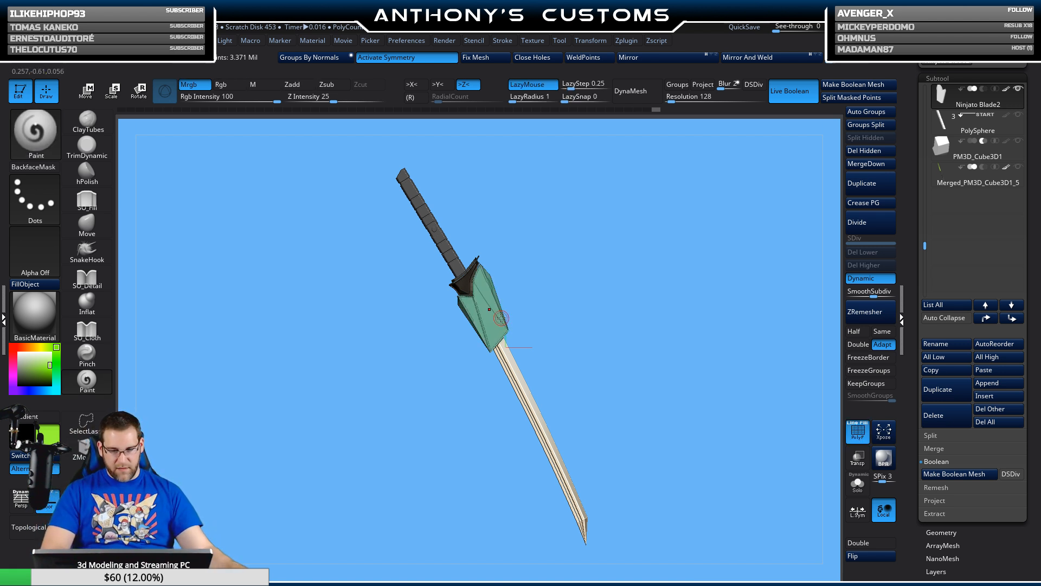
{"action": "left_click", "coordinate": [858, 483]}
{"action": "left_click_drag", "start_coordinate": [688, 490], "coordinate": [662, 331]}
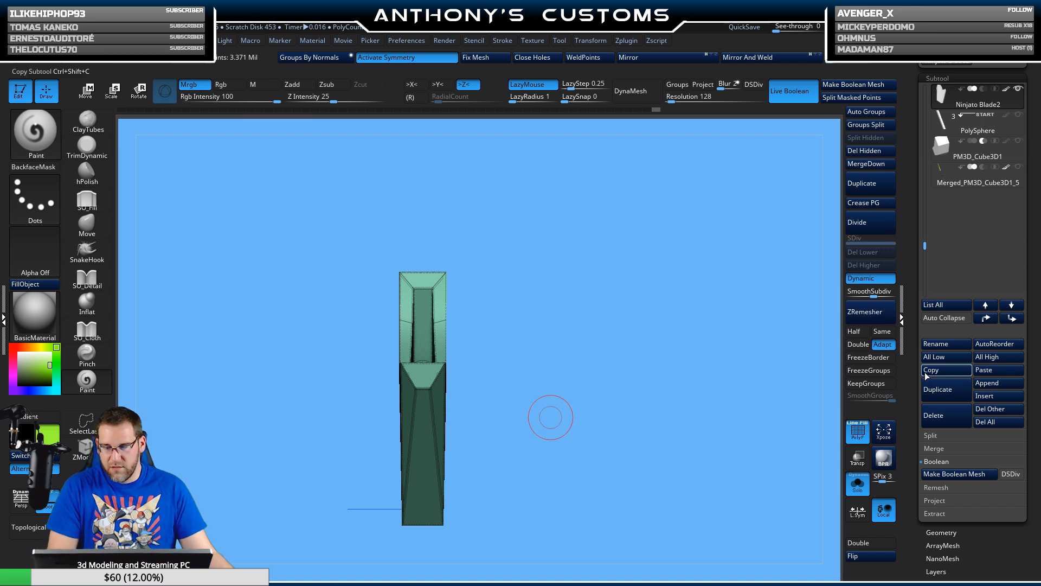
- Rename the ninjato's sheath holder subtool to "Sheath"
{"action": "left_click", "coordinate": [936, 344]}
{"action": "type", "text": "Sh"}
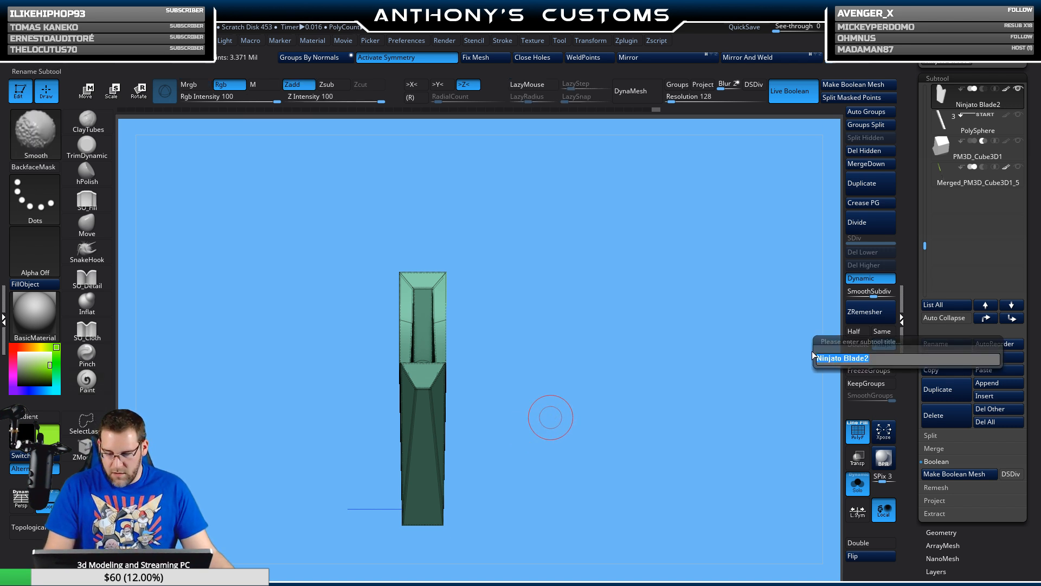
{"action": "type", "text": "eath"}
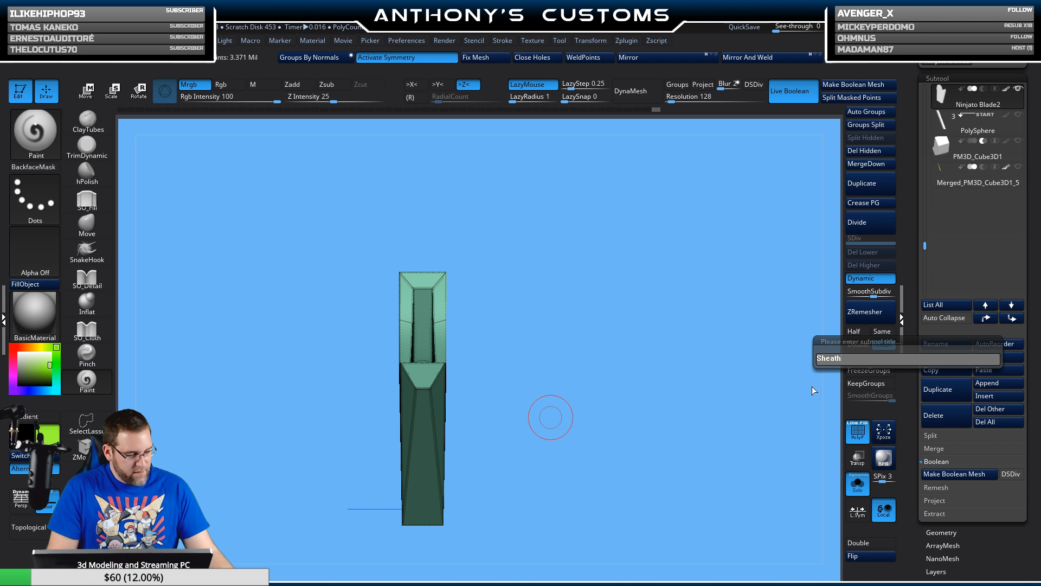
{"action": "key", "text": "Return"}
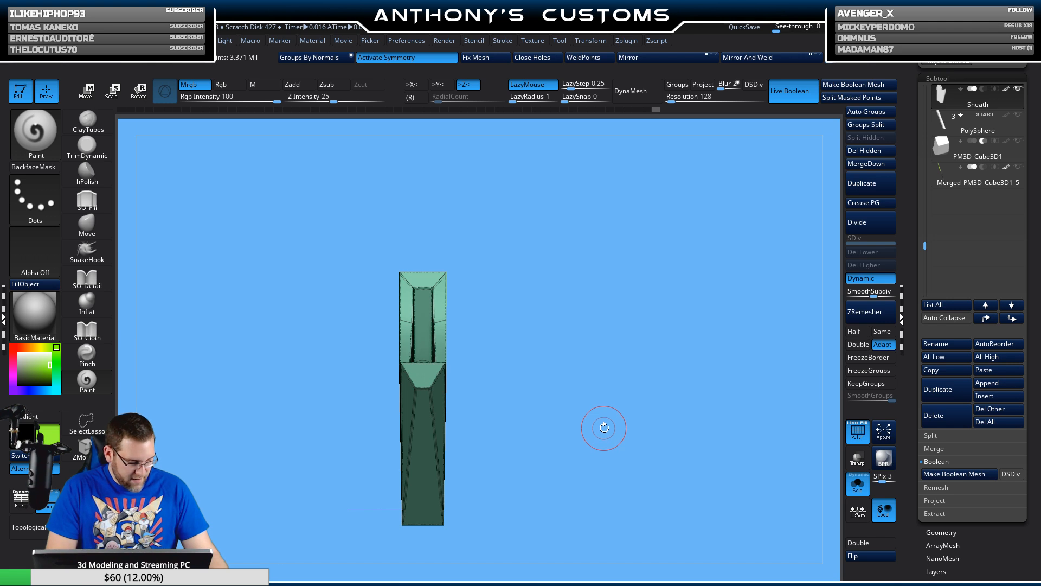
- Browse the stored project files and open the SwordMain project containing the katanas
{"action": "key", "text": "comma"}
{"action": "left_click_drag", "start_coordinate": [661, 320], "coordinate": [561, 321]}
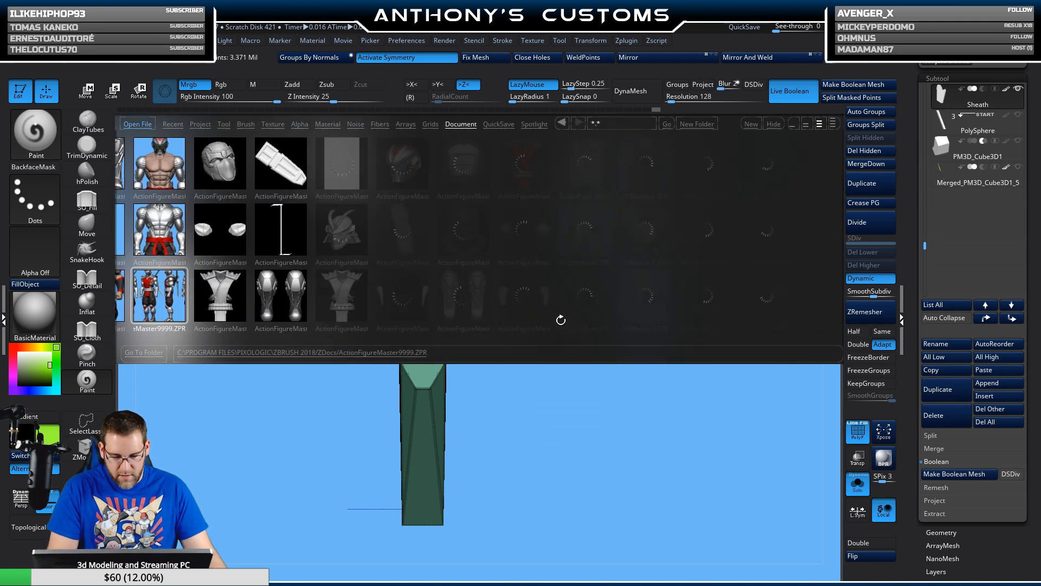
{"action": "left_click_drag", "start_coordinate": [645, 323], "coordinate": [522, 330]}
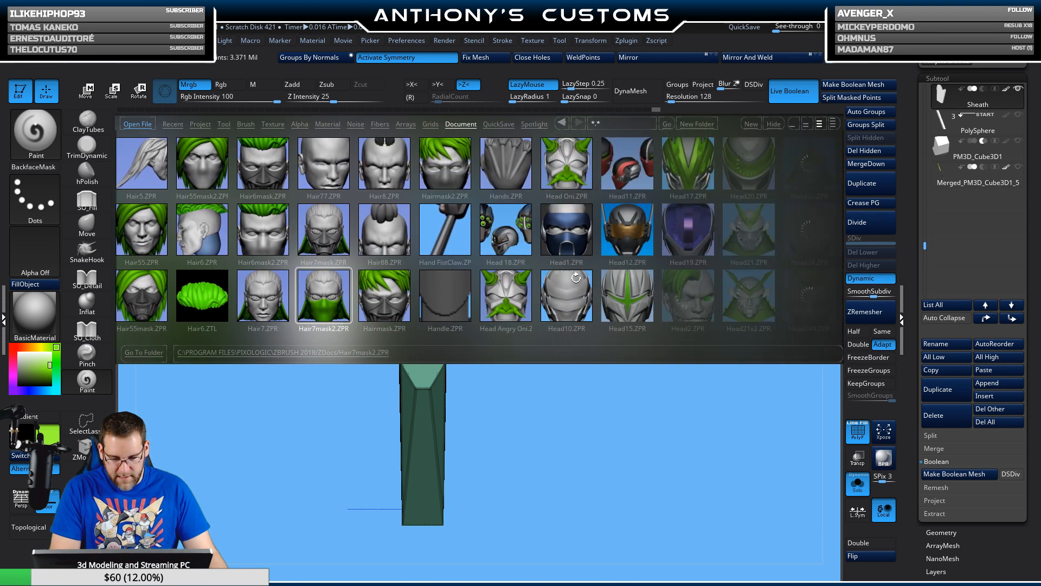
{"action": "left_click_drag", "start_coordinate": [634, 300], "coordinate": [586, 299]}
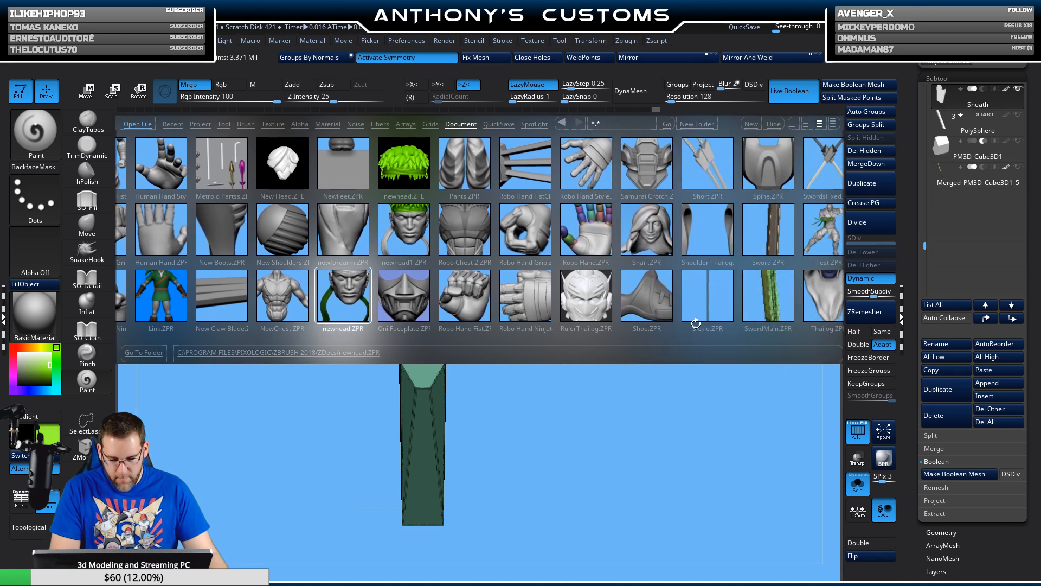
{"action": "double_click", "coordinate": [771, 318]}
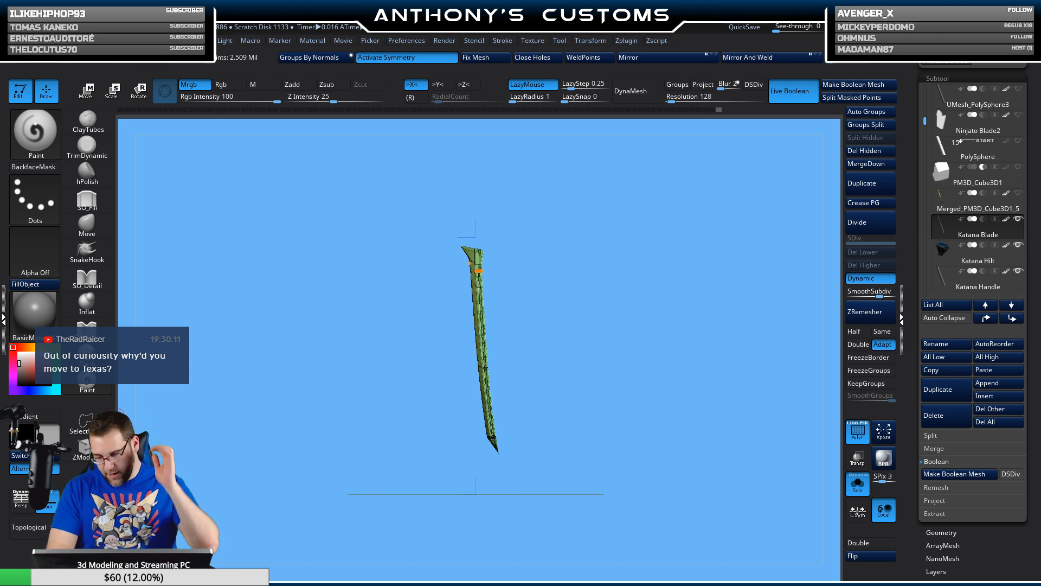
- Leave solo display and show only the Katana Blade, Katana Hilt and Katana Handle subtools, hiding the other swords
{"action": "left_click", "coordinate": [863, 485]}
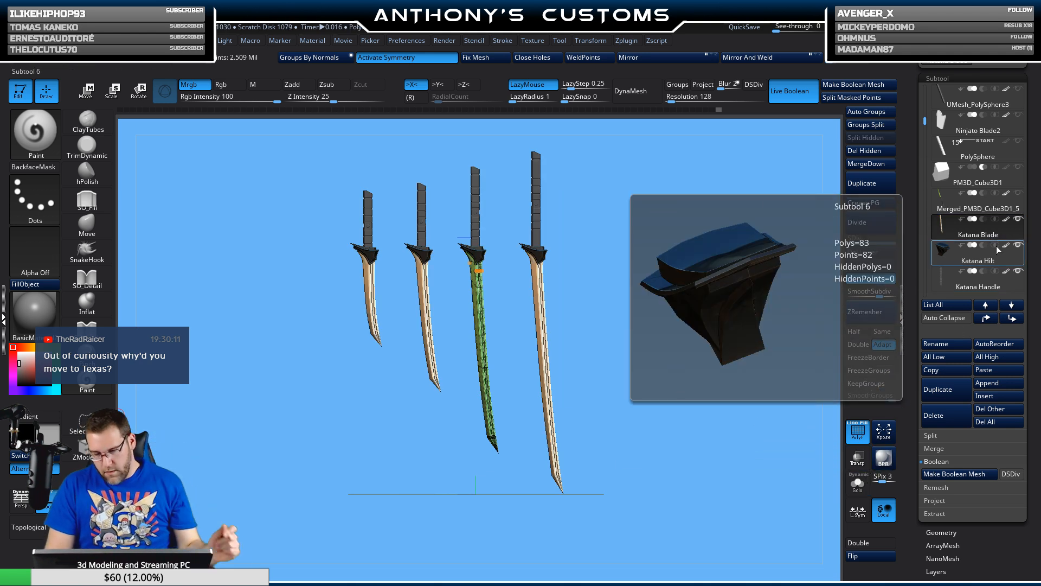
{"action": "left_click", "coordinate": [1020, 219]}
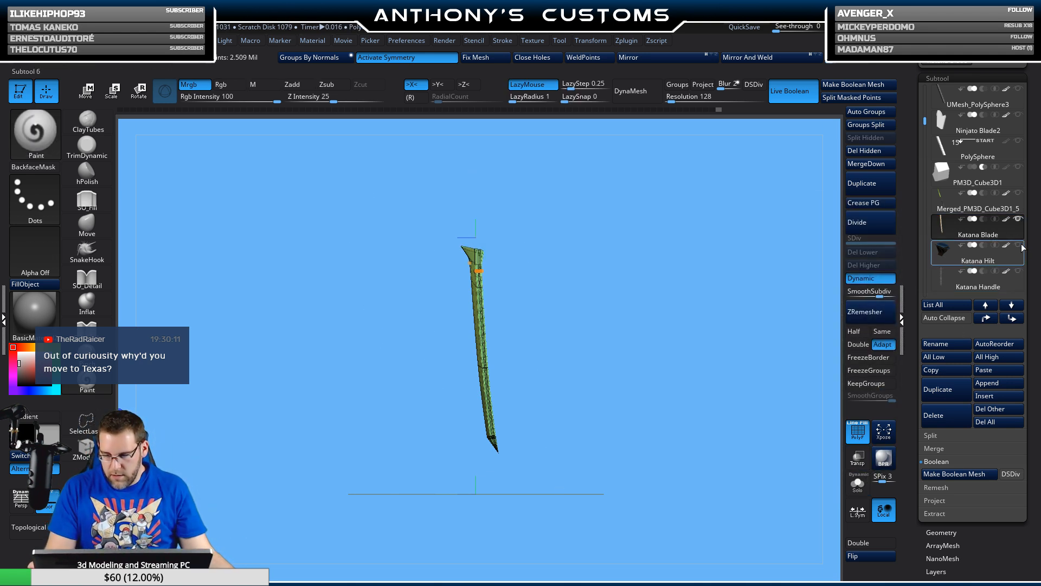
{"action": "left_click", "coordinate": [1020, 244]}
{"action": "left_click", "coordinate": [1019, 271]}
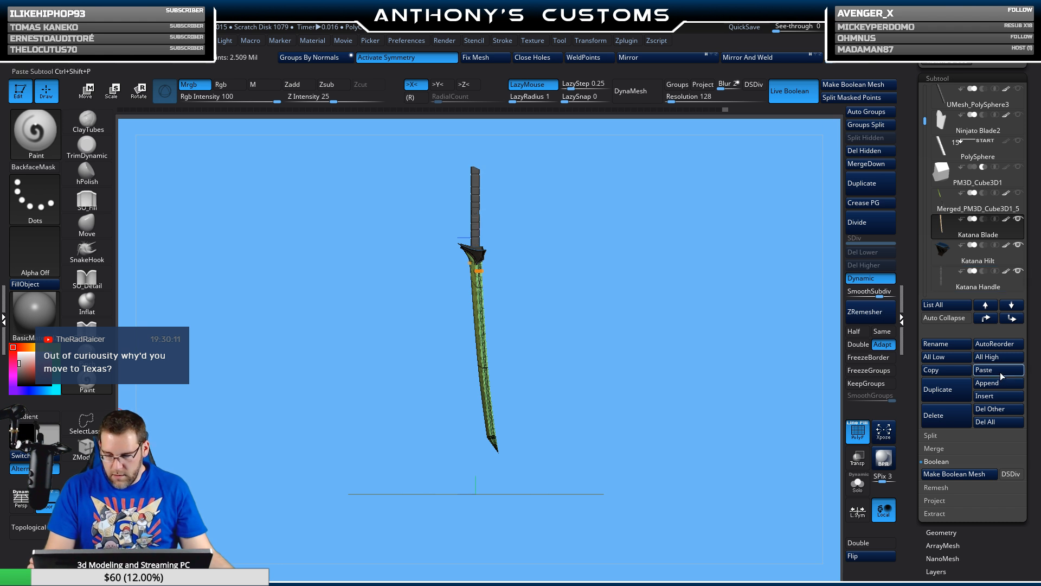
- Paste the copied sheath holder below the Katana Handle subtool
{"action": "left_click", "coordinate": [980, 285]}
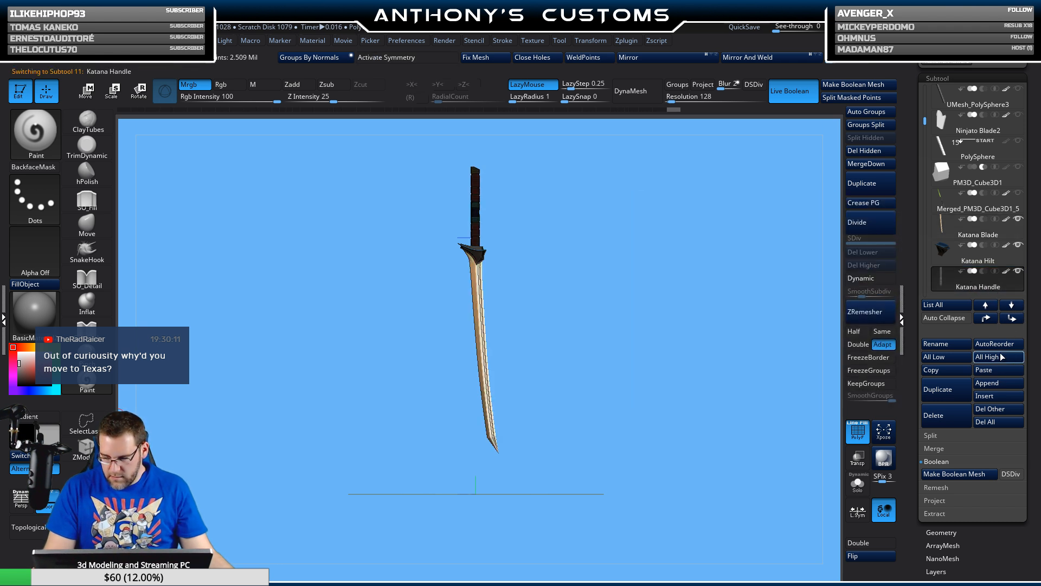
{"action": "left_click", "coordinate": [994, 370]}
{"action": "right_click_drag", "start_coordinate": [703, 327], "coordinate": [676, 360], "text": "ctrl"}
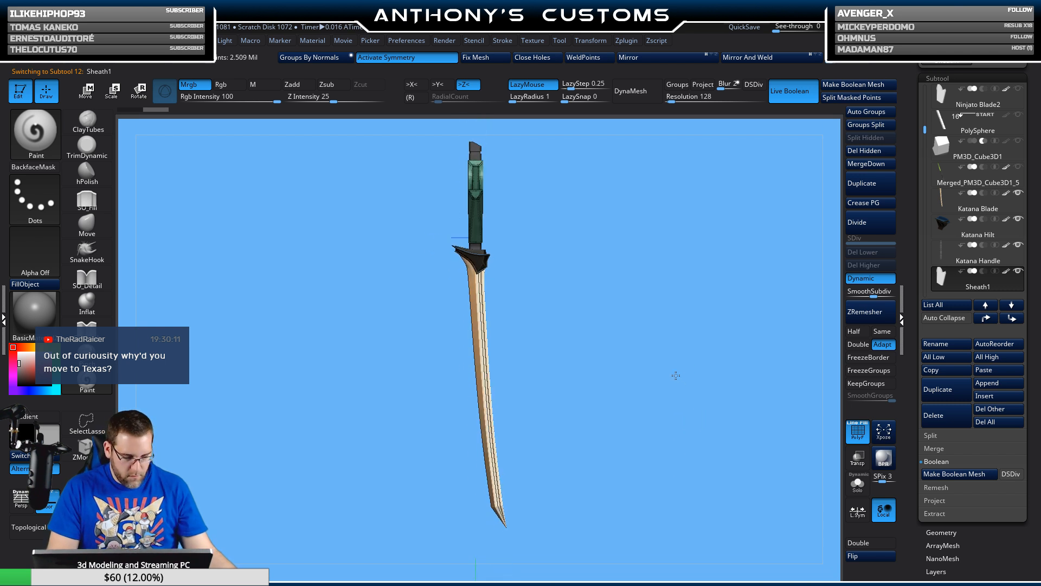
- Turn off symmetry, straighten the sheath's gizmo orientation and slide the sheath down the handle to the katana's hilt
{"action": "key", "text": "w"}
{"action": "left_click_drag", "start_coordinate": [678, 372], "coordinate": [657, 370], "text": "shift"}
{"action": "right_click_drag", "start_coordinate": [657, 370], "coordinate": [649, 427], "text": "alt"}
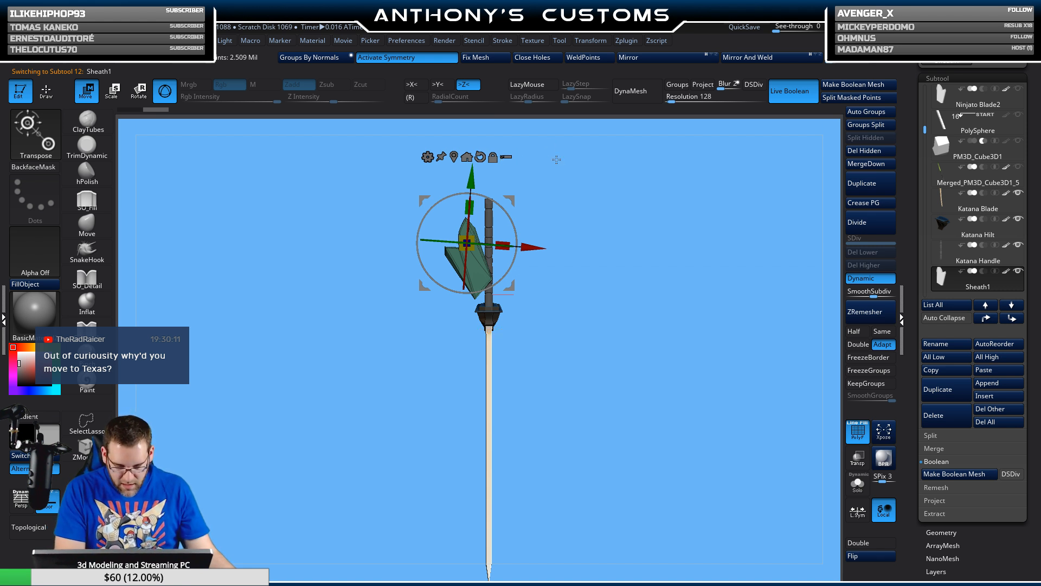
{"action": "left_click_drag", "start_coordinate": [581, 232], "coordinate": [638, 236]}
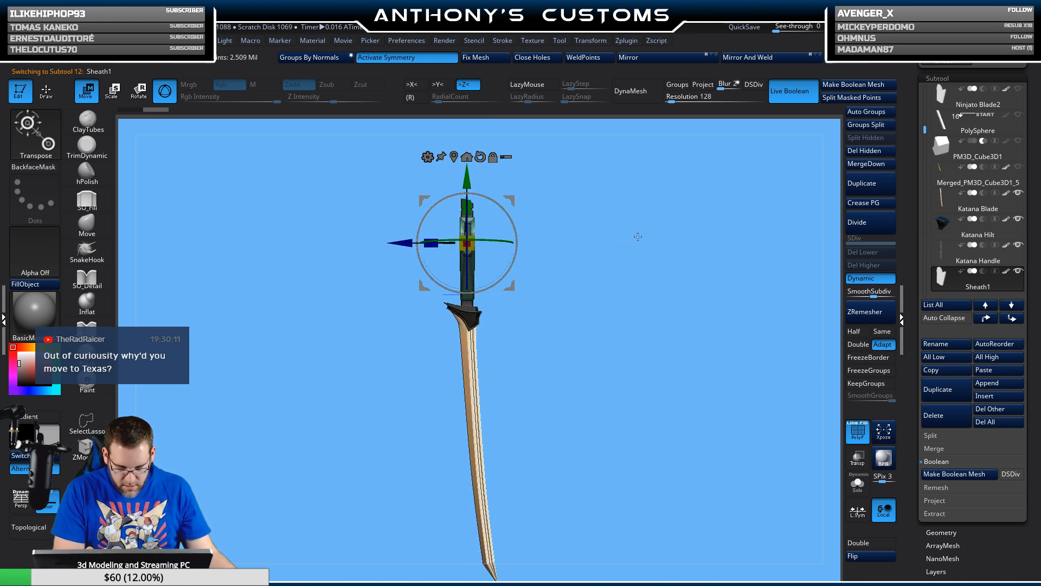
{"action": "key", "text": "x"}
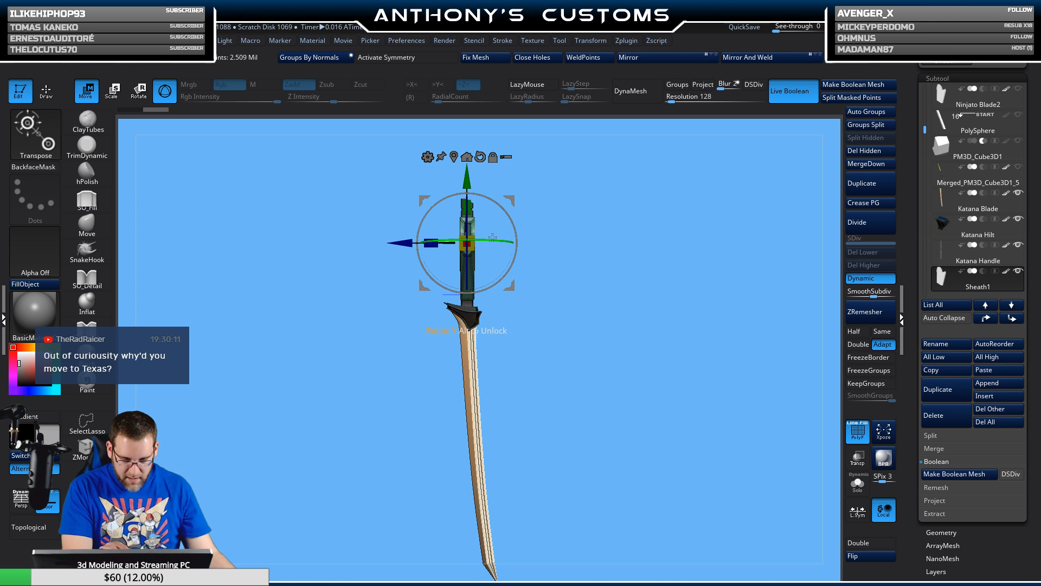
{"action": "left_click", "coordinate": [480, 157]}
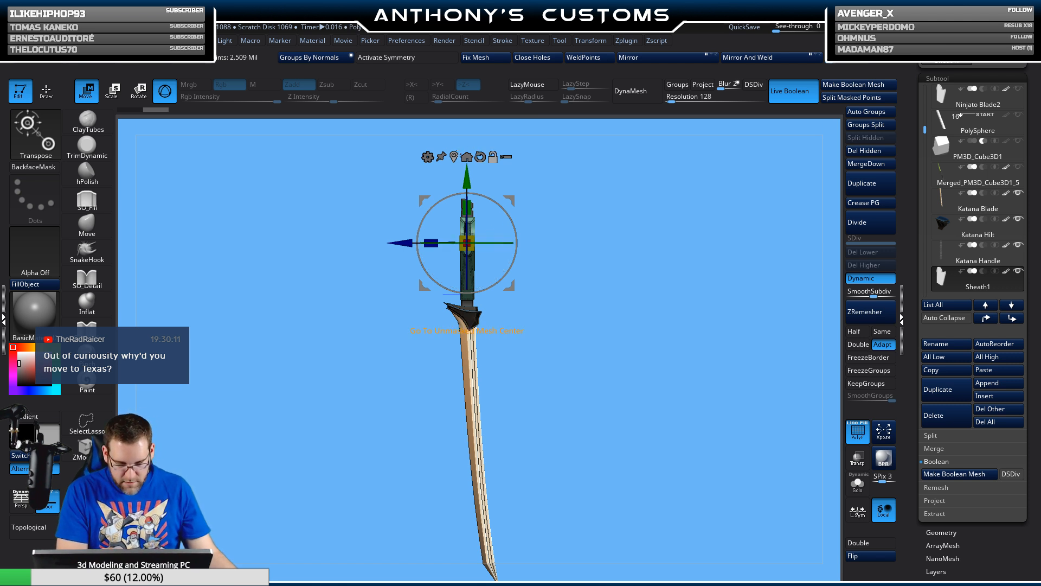
{"action": "left_click_drag", "start_coordinate": [467, 178], "coordinate": [467, 193]}
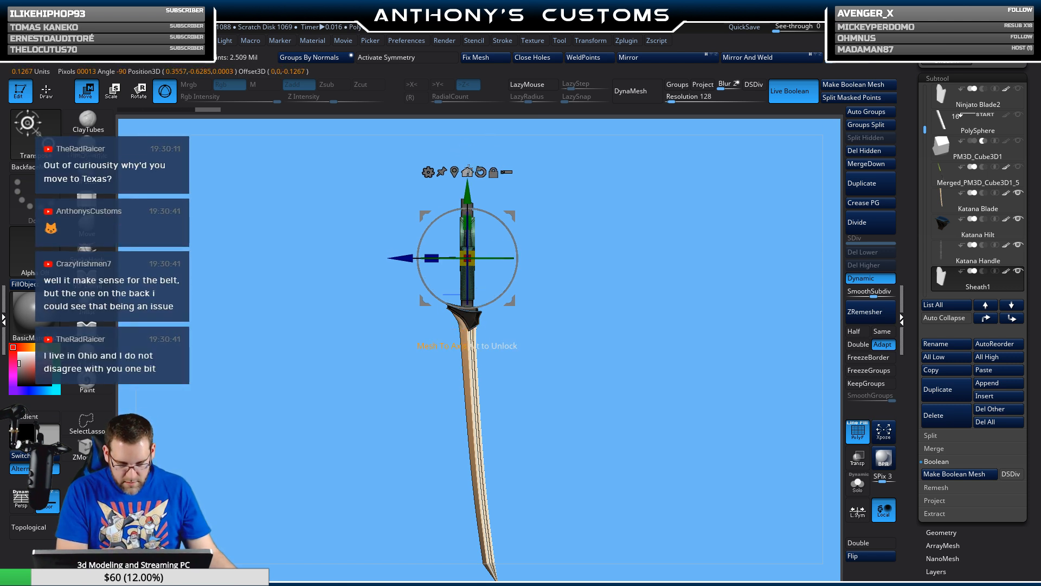
{"action": "left_click", "coordinate": [469, 166]}
{"action": "mouse_move", "coordinate": [582, 179]}
{"action": "left_mouse_down"}
{"action": "mouse_move", "coordinate": [571, 203]}
{"action": "mouse_move", "coordinate": [570, 194]}
{"action": "left_mouse_up"}
{"action": "left_click_drag", "start_coordinate": [491, 293], "coordinate": [577, 271], "text": "shift"}
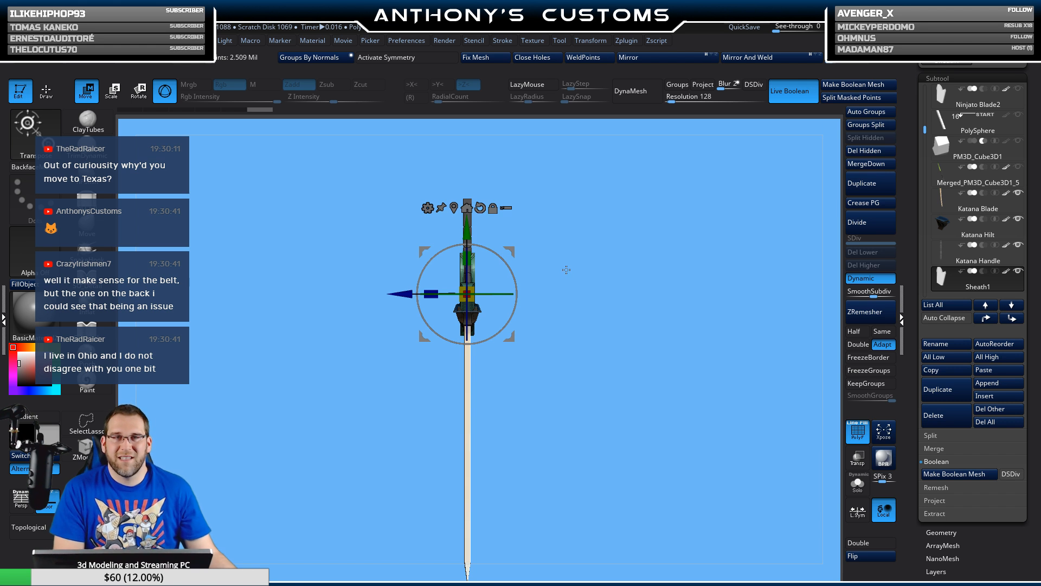
- Move the sheath down along the blade so its notched mouth fits just under the katana's hilt
{"action": "left_click_drag", "start_coordinate": [623, 286], "coordinate": [572, 359]}
{"action": "left_click_drag", "start_coordinate": [515, 309], "coordinate": [515, 282]}
{"action": "left_click", "coordinate": [480, 207]}
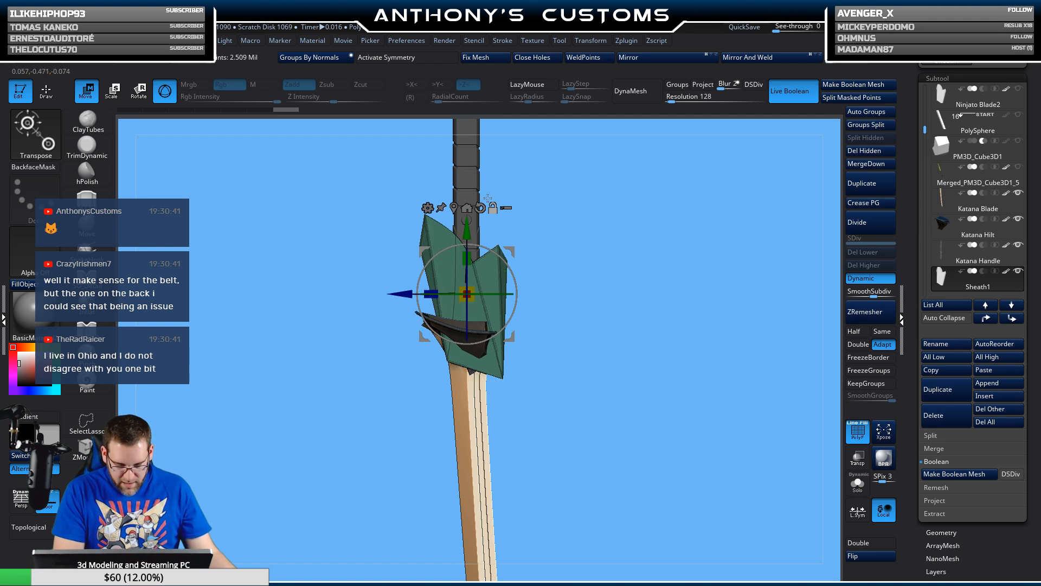
{"action": "left_click", "coordinate": [493, 207]}
{"action": "left_click_drag", "start_coordinate": [467, 230], "coordinate": [467, 357]}
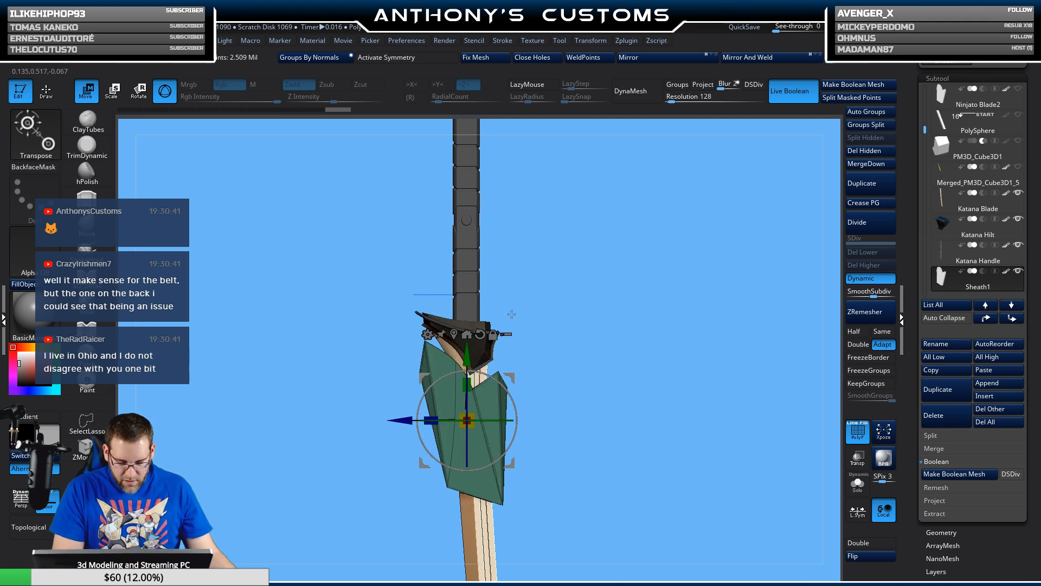
{"action": "left_click_drag", "start_coordinate": [577, 356], "coordinate": [580, 332]}
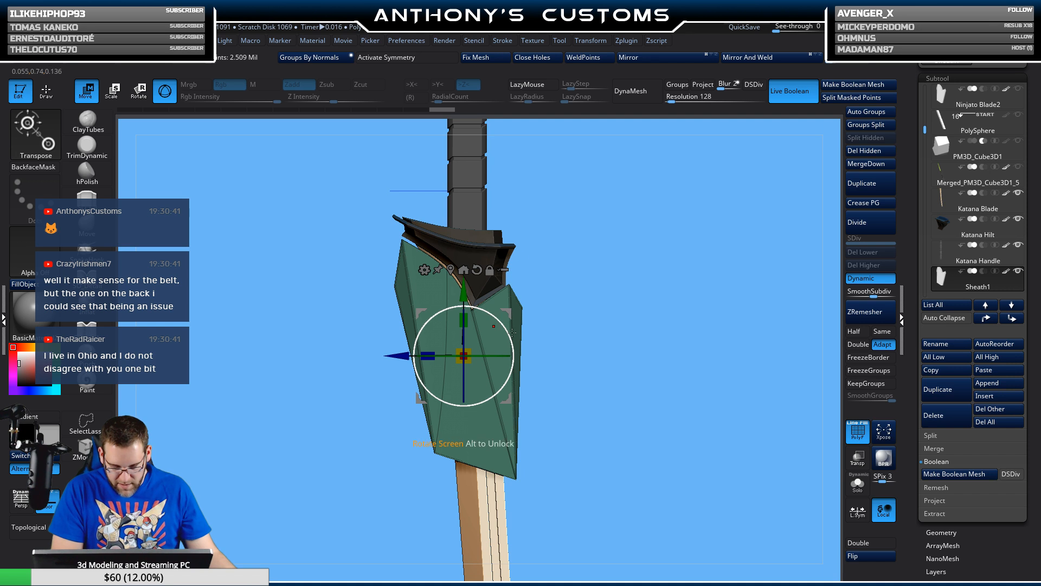
{"action": "mouse_move", "coordinate": [598, 333]}
{"action": "left_mouse_down"}
{"action": "mouse_move", "coordinate": [590, 326]}
{"action": "mouse_move", "coordinate": [598, 334]}
{"action": "left_mouse_up"}
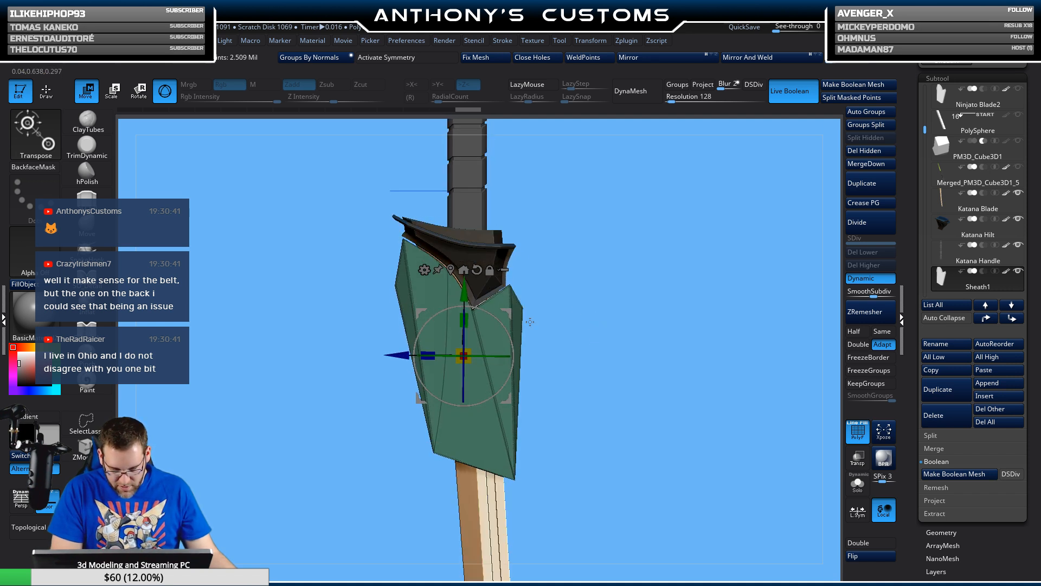
- Examine from behind and from the sides how the sheath's slot fits around the katana blade, with and without the polyframe
{"action": "mouse_move", "coordinate": [530, 321]}
{"action": "left_mouse_down"}
{"action": "mouse_move", "coordinate": [585, 320]}
{"action": "mouse_move", "coordinate": [597, 333]}
{"action": "mouse_move", "coordinate": [567, 335]}
{"action": "mouse_move", "coordinate": [580, 340]}
{"action": "mouse_move", "coordinate": [564, 389]}
{"action": "mouse_move", "coordinate": [613, 314]}
{"action": "mouse_move", "coordinate": [654, 218]}
{"action": "mouse_move", "coordinate": [669, 304]}
{"action": "mouse_move", "coordinate": [658, 321]}
{"action": "left_mouse_up"}
{"action": "key", "text": "q"}
{"action": "key", "text": "shift+f"}
{"action": "left_click_drag", "start_coordinate": [634, 363], "coordinate": [648, 310]}
{"action": "key", "text": "shift+f"}
{"action": "left_click", "coordinate": [859, 542]}
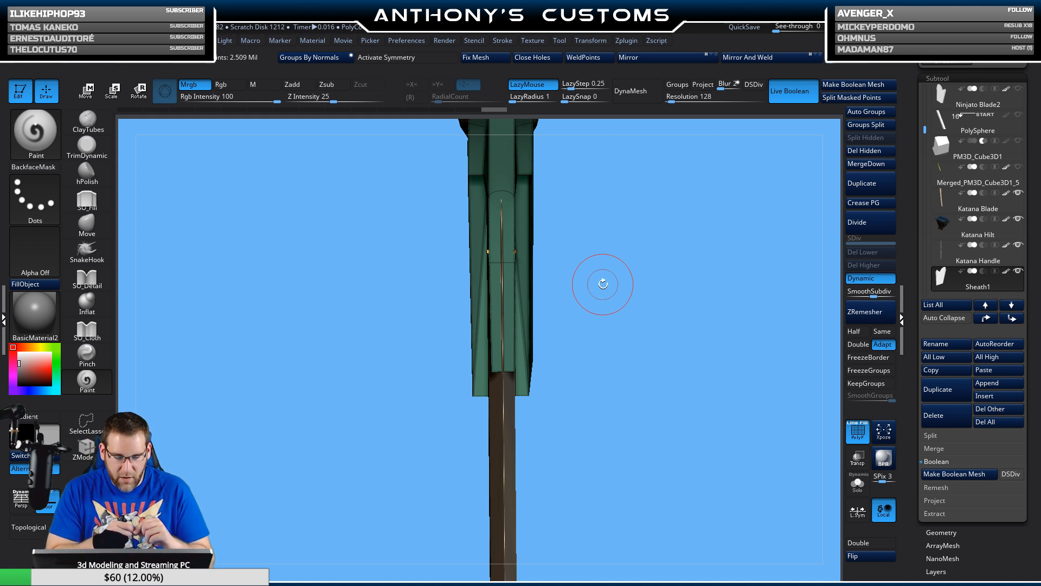
{"action": "mouse_move", "coordinate": [603, 283]}
{"action": "left_mouse_down"}
{"action": "mouse_move", "coordinate": [640, 347]}
{"action": "mouse_move", "coordinate": [616, 360]}
{"action": "left_mouse_up"}
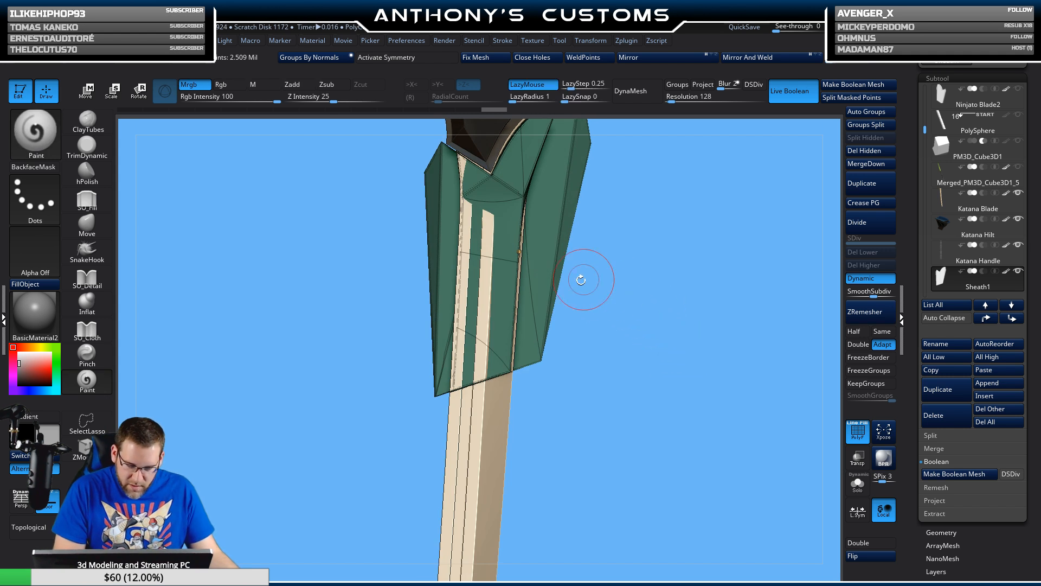
- Isolate the lower corner of the slot's inner wall with an inverted mask, shift it slightly outward from the blade and clear the mask
{"action": "left_click_drag", "start_coordinate": [509, 365], "coordinate": [507, 363], "text": "ctrl"}
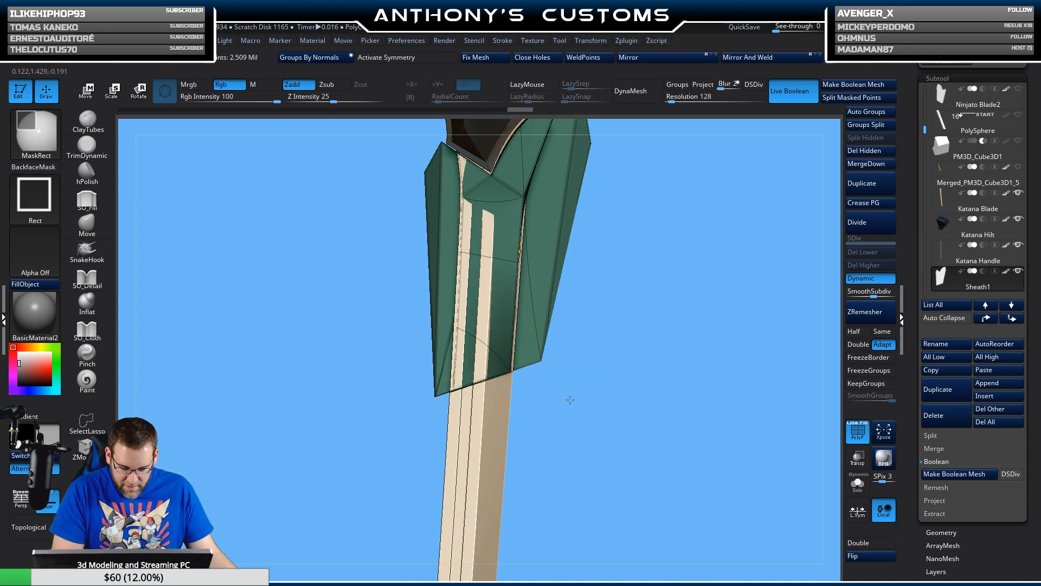
{"action": "left_click", "coordinate": [570, 398], "text": "ctrl"}
{"action": "key", "text": "w"}
{"action": "left_click_drag", "start_coordinate": [566, 233], "coordinate": [570, 234]}
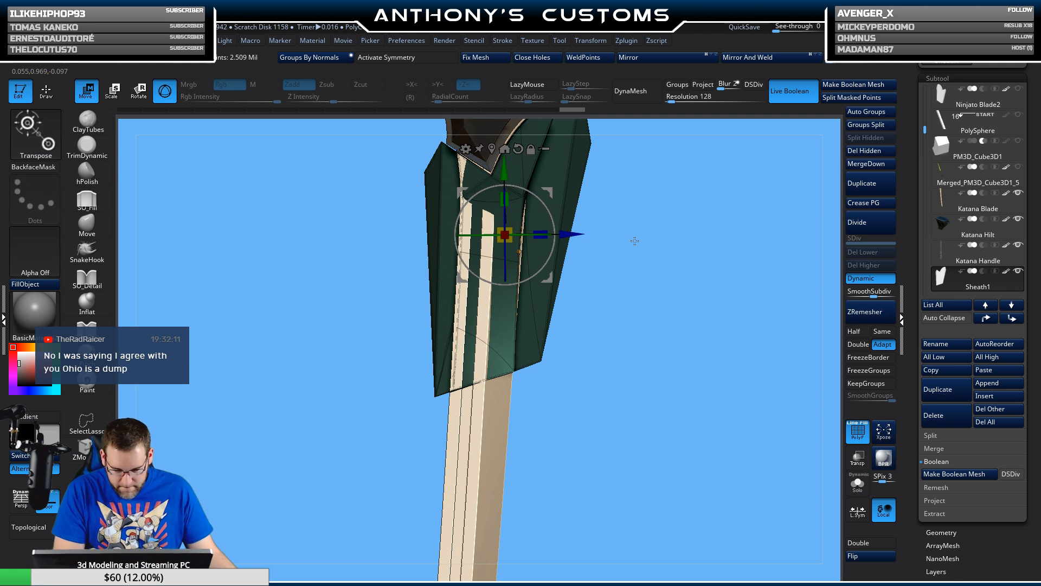
{"action": "key", "text": "q"}
{"action": "left_click_drag", "start_coordinate": [651, 249], "coordinate": [655, 257], "text": "ctrl"}
- Isolate the middle corner of the slot's inner wall with an inverted mask, nudge it outward past the blade's edge and clear the mask
{"action": "mouse_move", "coordinate": [656, 257]}
{"action": "left_mouse_down"}
{"action": "mouse_move", "coordinate": [625, 270]}
{"action": "mouse_move", "coordinate": [615, 270]}
{"action": "mouse_move", "coordinate": [635, 266]}
{"action": "mouse_move", "coordinate": [572, 261]}
{"action": "mouse_move", "coordinate": [514, 273]}
{"action": "left_mouse_up"}
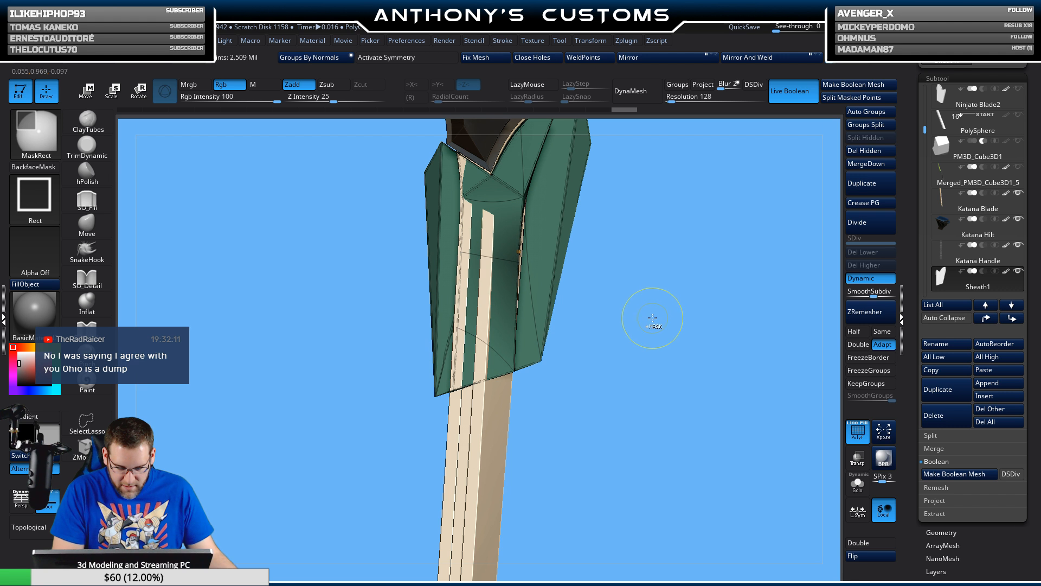
{"action": "left_click", "coordinate": [656, 309], "text": "ctrl"}
{"action": "key", "text": "w"}
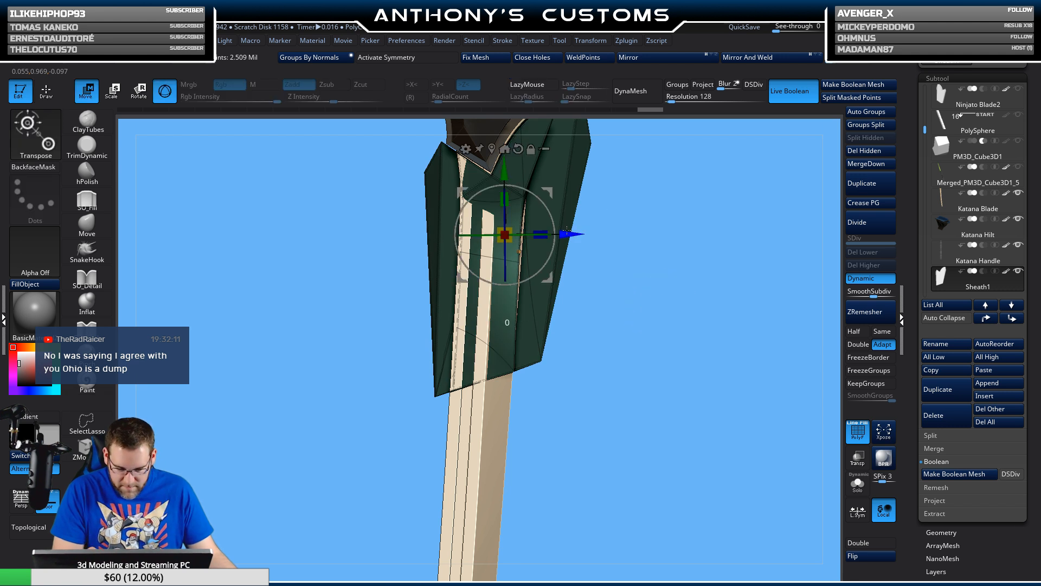
{"action": "left_click_drag", "start_coordinate": [567, 231], "coordinate": [570, 231]}
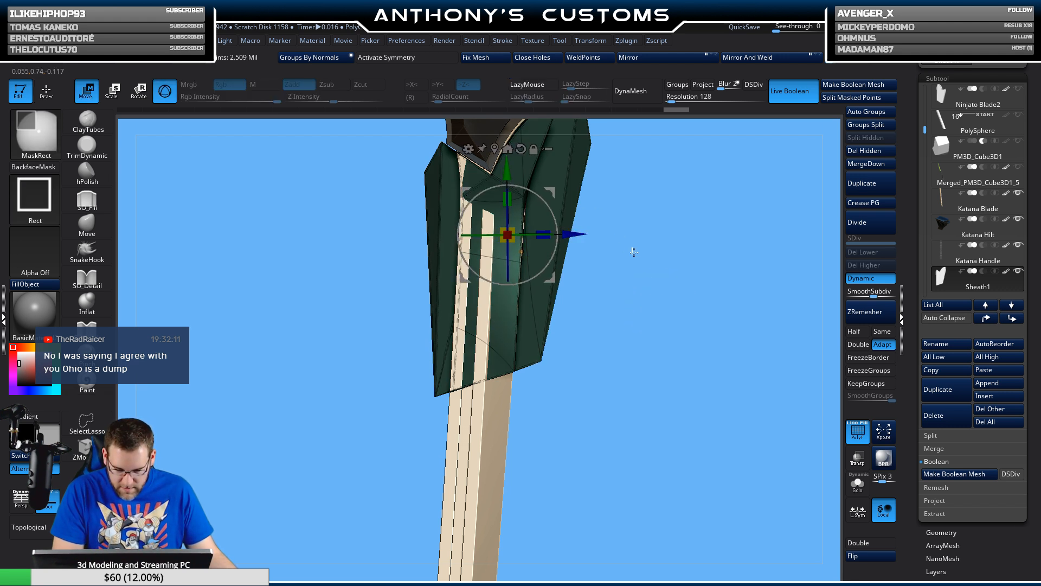
{"action": "left_click", "coordinate": [634, 252], "text": "ctrl"}
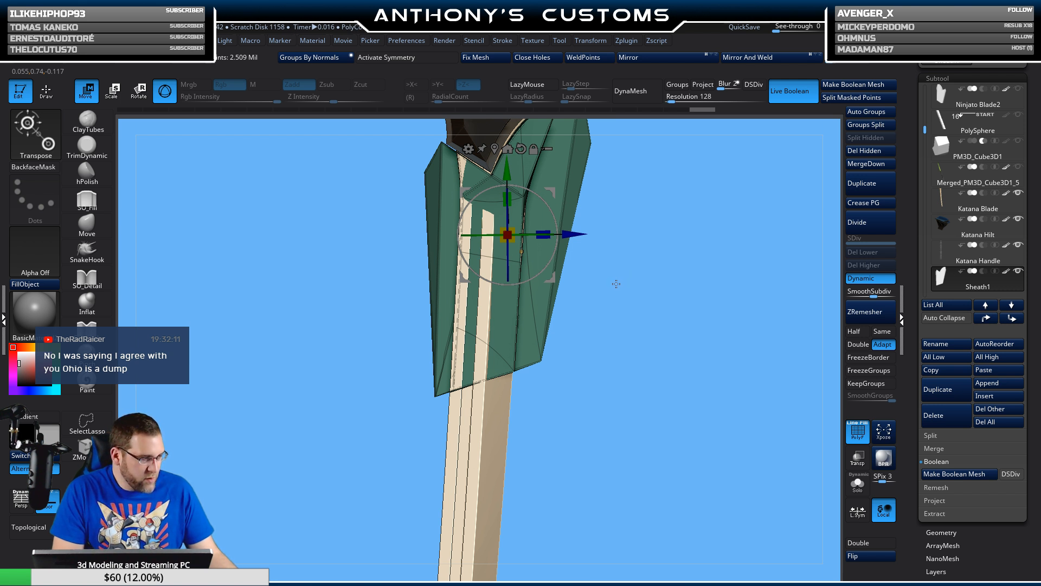
- Isolate the upper part of the slot's inner wall with an inverted mask, nudge it across the blade's width and clear the mask
{"action": "mouse_move", "coordinate": [615, 325]}
{"action": "left_mouse_down"}
{"action": "mouse_move", "coordinate": [703, 319]}
{"action": "mouse_move", "coordinate": [672, 318]}
{"action": "mouse_move", "coordinate": [667, 305]}
{"action": "mouse_move", "coordinate": [647, 328]}
{"action": "mouse_move", "coordinate": [692, 325]}
{"action": "mouse_move", "coordinate": [639, 311]}
{"action": "mouse_move", "coordinate": [605, 332]}
{"action": "mouse_move", "coordinate": [600, 307]}
{"action": "mouse_move", "coordinate": [621, 298]}
{"action": "left_mouse_up"}
{"action": "key", "text": "q"}
{"action": "left_click_drag", "start_coordinate": [539, 191], "coordinate": [488, 229], "text": "ctrl"}
{"action": "left_click", "coordinate": [626, 238], "text": "ctrl"}
{"action": "key", "text": "w"}
{"action": "left_click_drag", "start_coordinate": [639, 272], "coordinate": [582, 286]}
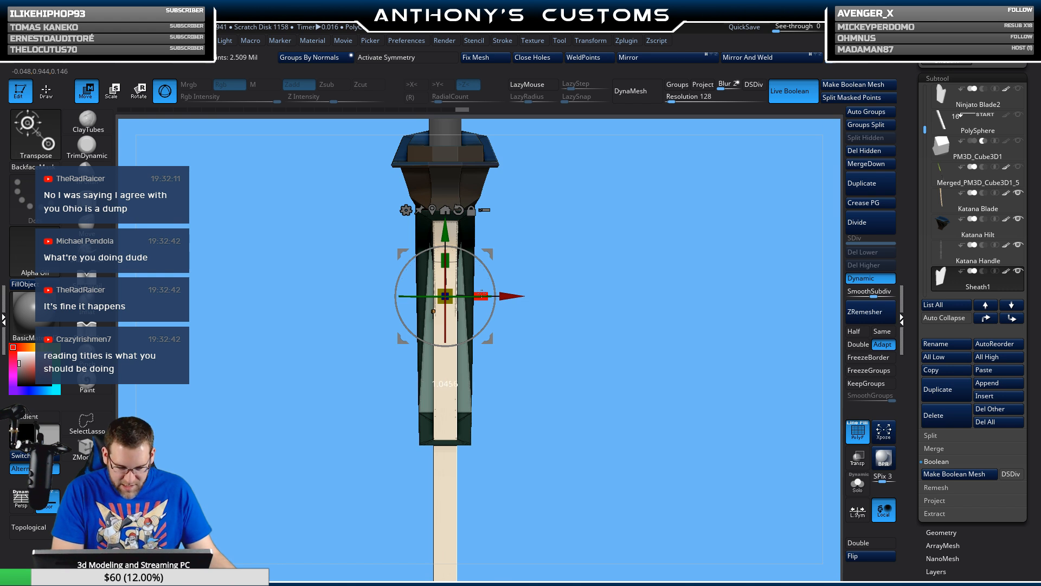
{"action": "left_click_drag", "start_coordinate": [570, 277], "coordinate": [616, 256]}
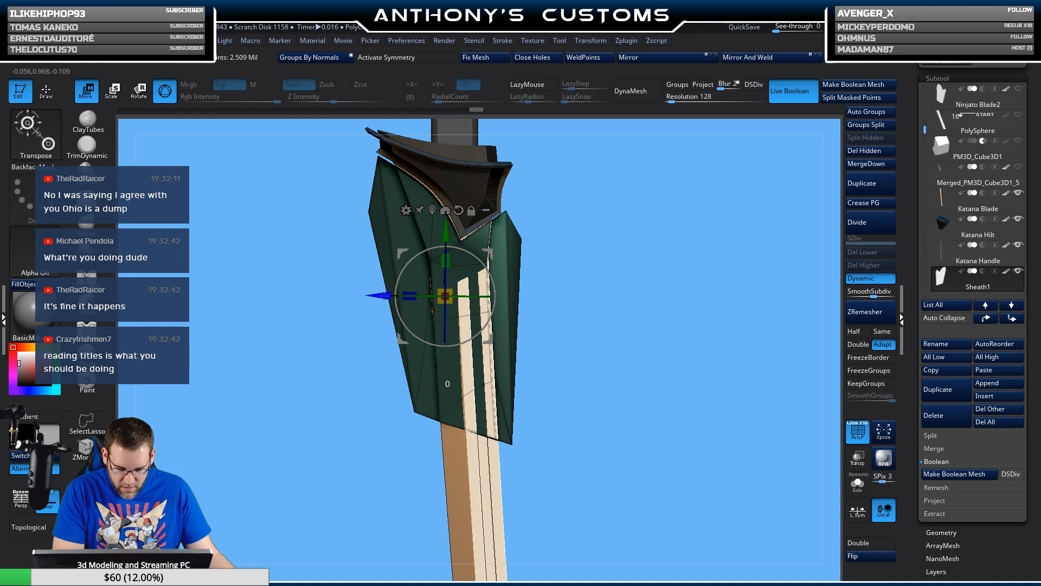
{"action": "left_click_drag", "start_coordinate": [384, 295], "coordinate": [386, 295], "text": "ctrl"}
{"action": "left_click_drag", "start_coordinate": [625, 245], "coordinate": [629, 259], "text": "ctrl"}
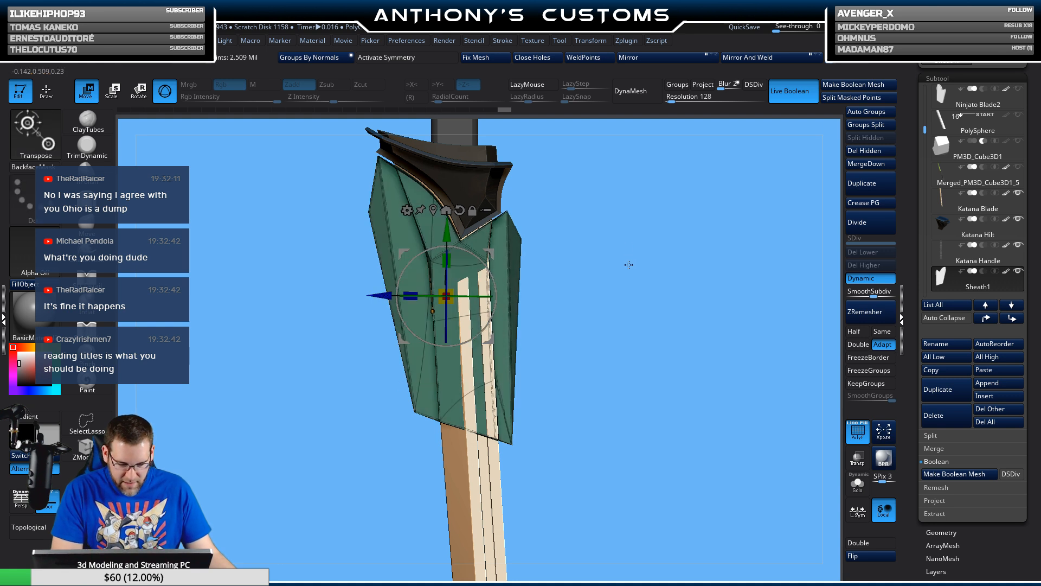
{"action": "key", "text": "q"}
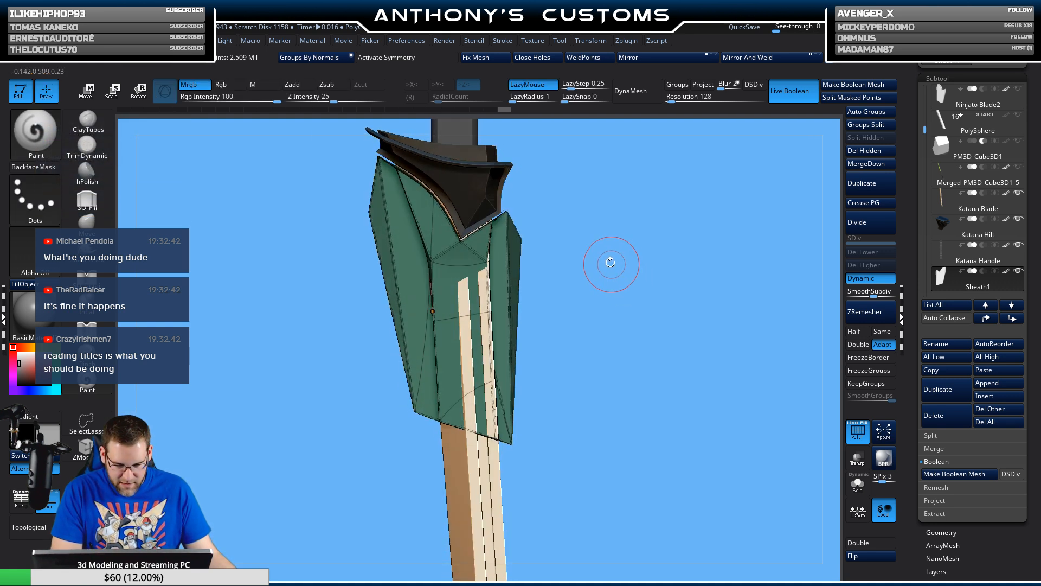
{"action": "key", "text": "ctrl"}
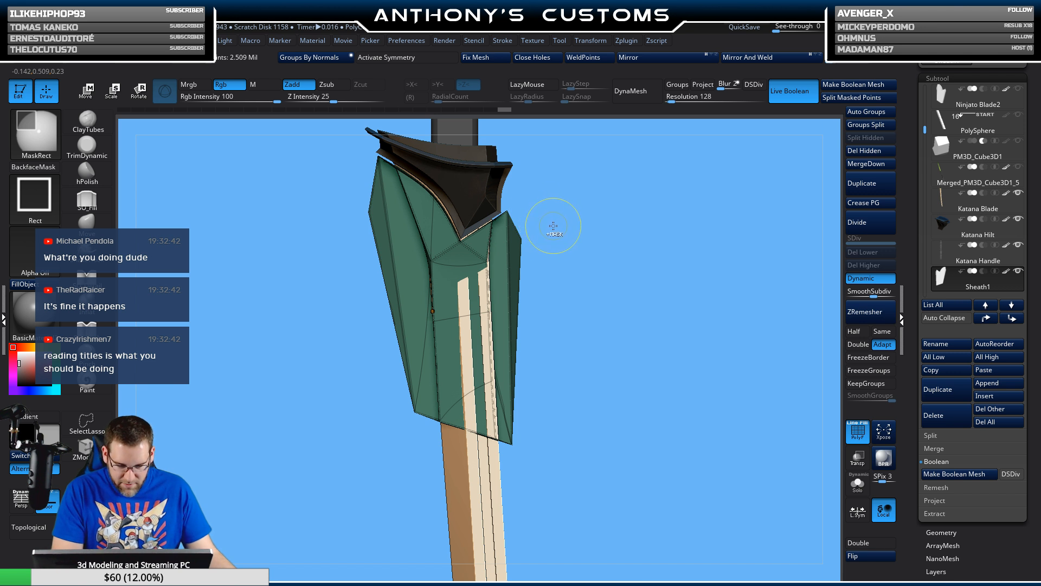
- Isolate the upper corner of the slot's front wall beneath the hilt with an inverted mask, nudge it along the blade's width and clear the mask
{"action": "left_click_drag", "start_coordinate": [551, 216], "coordinate": [480, 285], "text": "ctrl"}
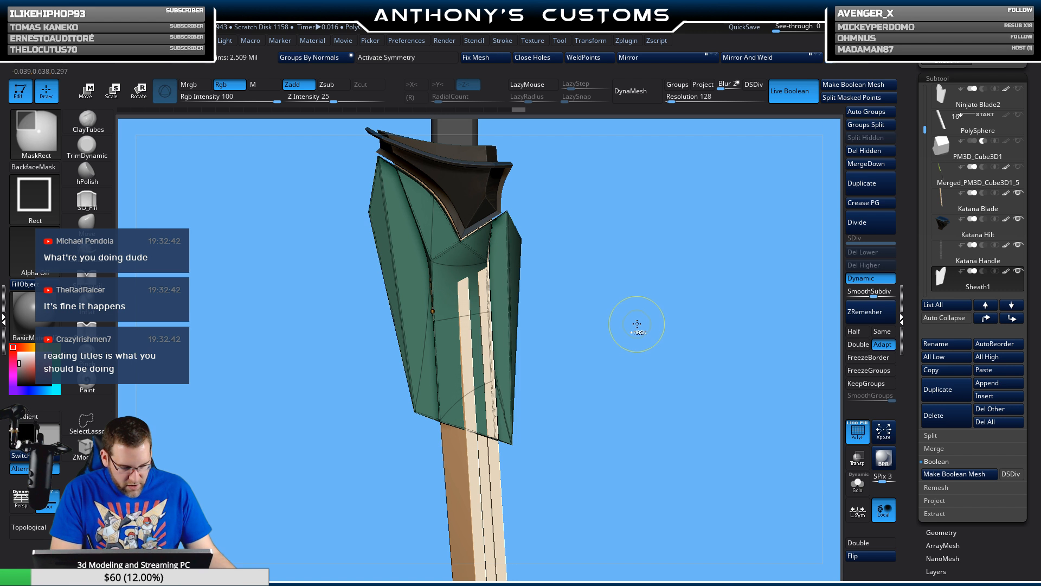
{"action": "left_click", "coordinate": [616, 279], "text": "ctrl"}
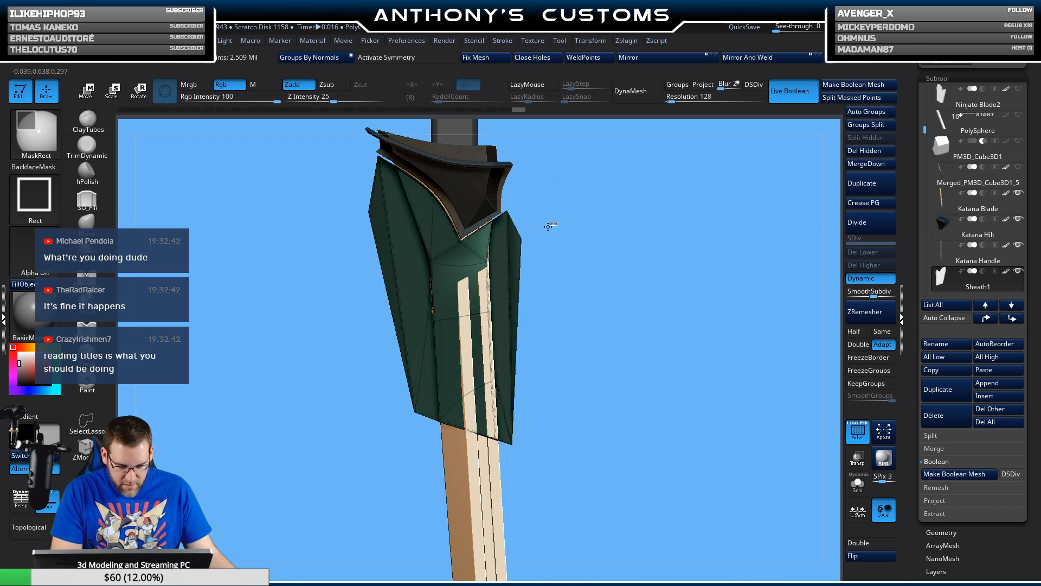
{"action": "left_click_drag", "start_coordinate": [557, 222], "coordinate": [514, 251], "text": "ctrl"}
{"action": "key", "text": "w"}
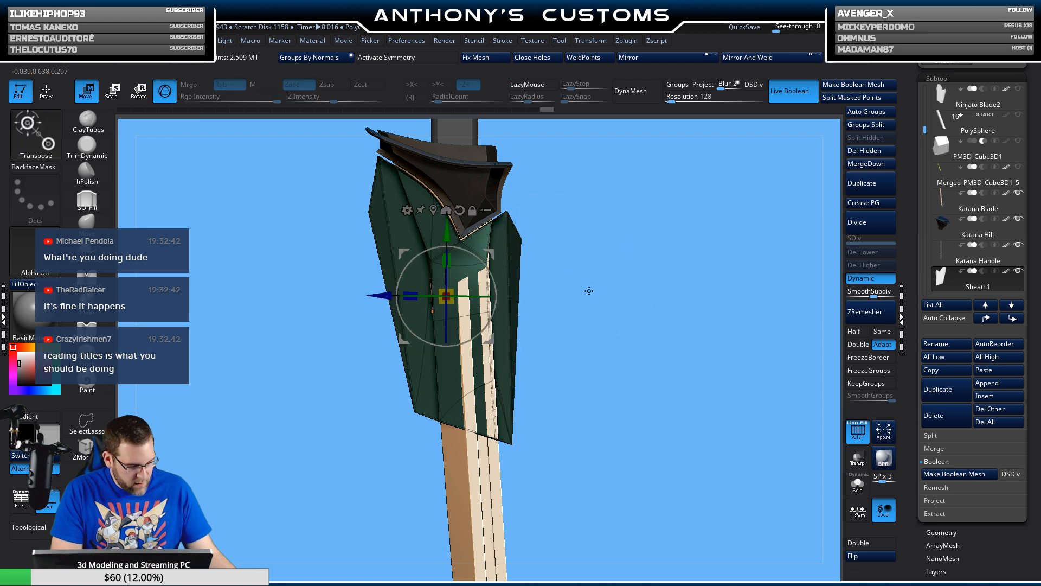
{"action": "left_click_drag", "start_coordinate": [579, 274], "coordinate": [555, 279]}
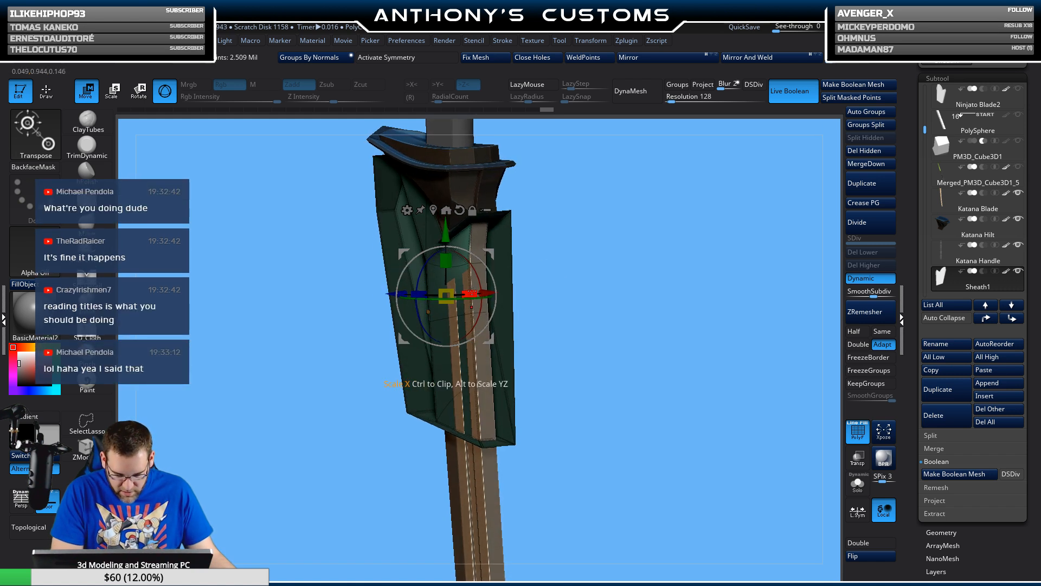
{"action": "left_click_drag", "start_coordinate": [621, 247], "coordinate": [576, 252]}
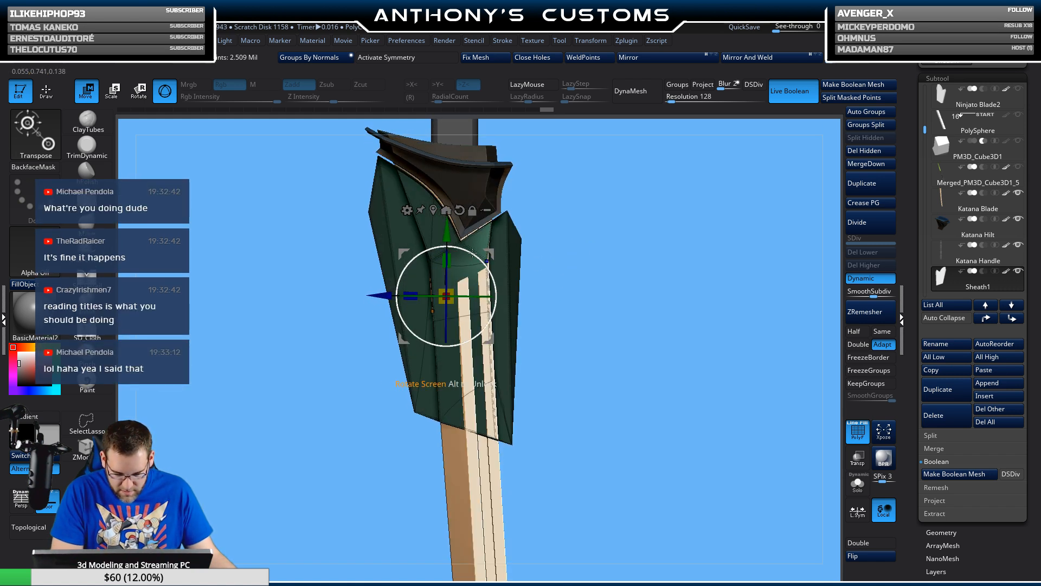
{"action": "left_click_drag", "start_coordinate": [384, 295], "coordinate": [383, 298]}
{"action": "mouse_move", "coordinate": [613, 286]}
{"action": "left_mouse_down"}
{"action": "mouse_move", "coordinate": [590, 284]}
{"action": "mouse_move", "coordinate": [619, 282]}
{"action": "left_mouse_up"}
- Mask the slot's front wall just below the hilt's tip, invert the mask, move that section slightly outward past the blade's edge and unmask
{"action": "key", "text": "q"}
{"action": "left_click_drag", "start_coordinate": [558, 250], "coordinate": [482, 270], "text": "ctrl"}
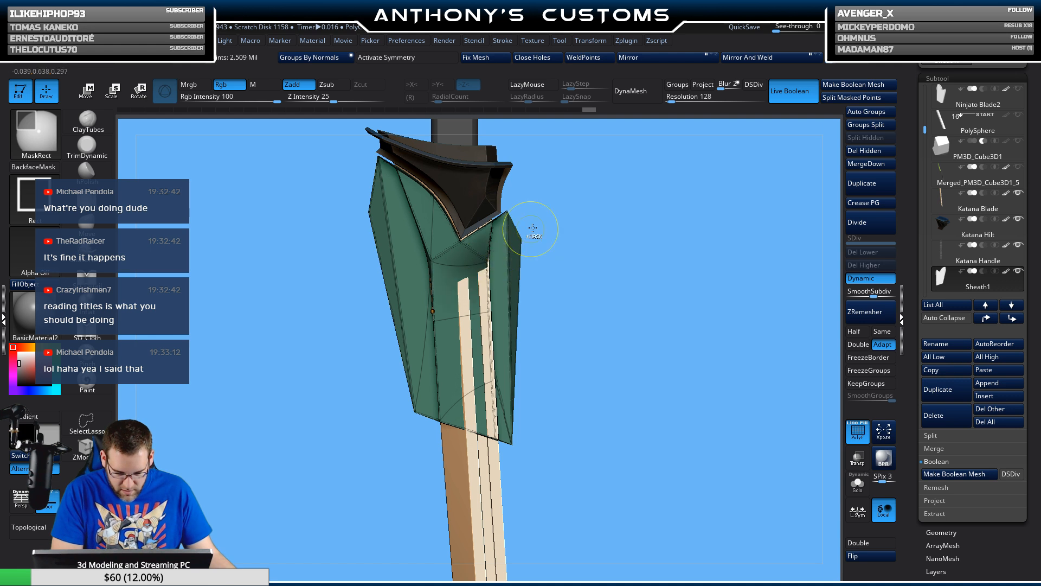
{"action": "left_click", "coordinate": [617, 296], "text": "ctrl"}
{"action": "key", "text": "w"}
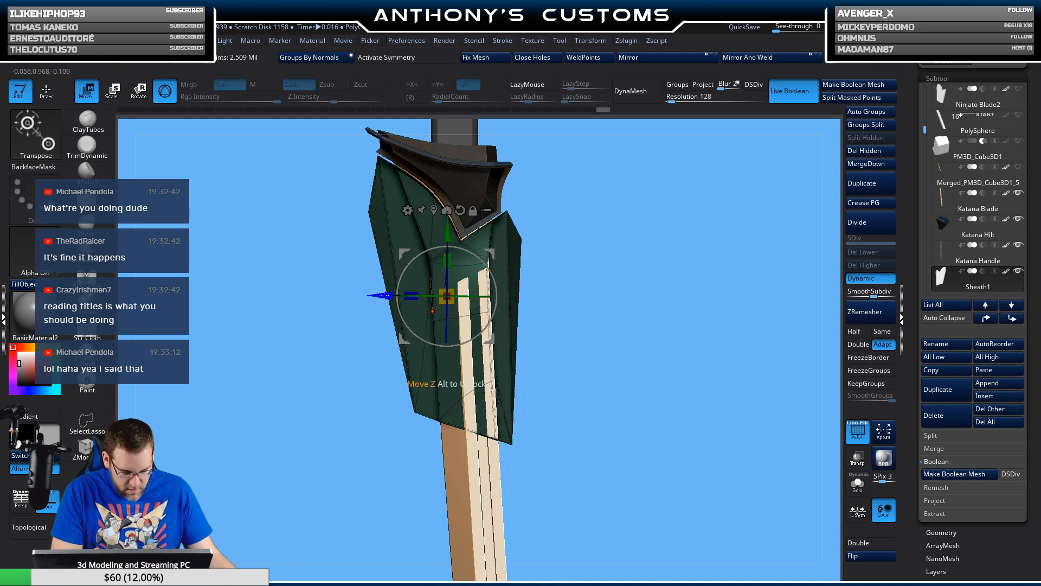
{"action": "left_click_drag", "start_coordinate": [385, 295], "coordinate": [389, 295]}
{"action": "left_click_drag", "start_coordinate": [593, 265], "coordinate": [609, 285], "text": "ctrl"}
- Isolate the middle corner of the slot's front wall with an inverted mask, shift it slightly outward and clear the mask
{"action": "left_click_drag", "start_coordinate": [609, 304], "coordinate": [546, 302]}
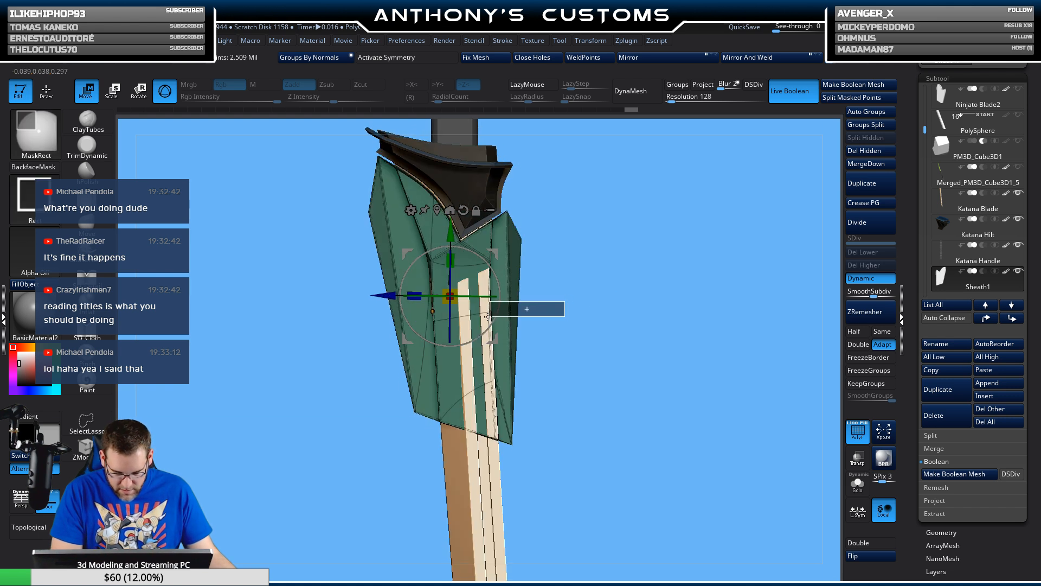
{"action": "left_click_drag", "start_coordinate": [488, 316], "coordinate": [428, 324], "text": "ctrl"}
{"action": "left_click", "coordinate": [563, 348], "text": "ctrl"}
{"action": "left_click_drag", "start_coordinate": [384, 293], "coordinate": [390, 291]}
{"action": "mouse_move", "coordinate": [606, 290]}
{"action": "left_mouse_down"}
{"action": "mouse_move", "coordinate": [571, 296]}
{"action": "mouse_move", "coordinate": [588, 296]}
{"action": "mouse_move", "coordinate": [603, 363]}
{"action": "mouse_move", "coordinate": [617, 306]}
{"action": "left_mouse_up"}
- Isolate the lower corner of the slot's front wall with an inverted mask, shift it slightly outward and clear the mask
{"action": "left_click_drag", "start_coordinate": [504, 332], "coordinate": [486, 336], "text": "ctrl"}
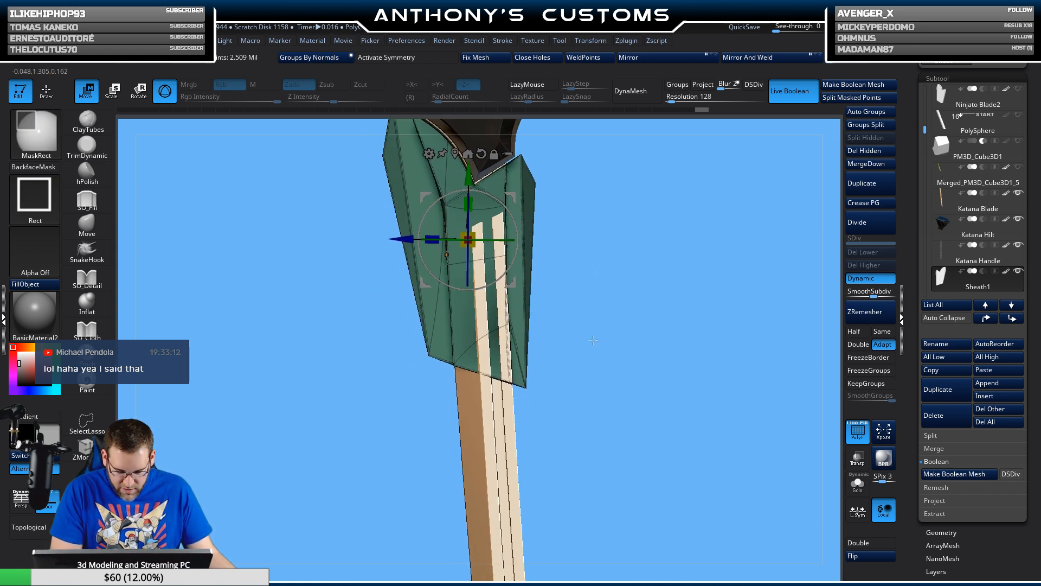
{"action": "left_click", "coordinate": [593, 339], "text": "ctrl"}
{"action": "left_click_drag", "start_coordinate": [407, 238], "coordinate": [412, 238]}
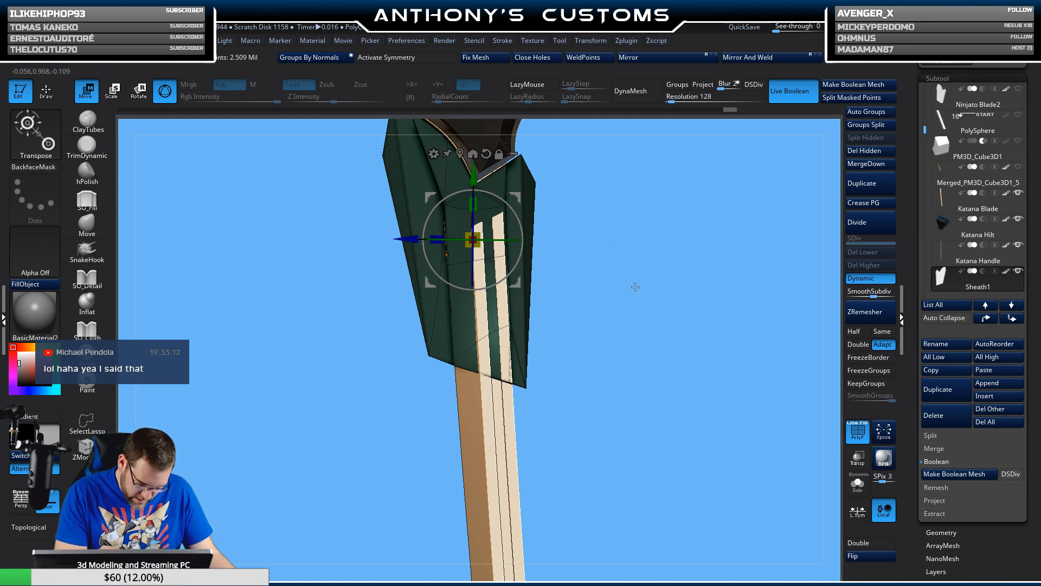
{"action": "left_click_drag", "start_coordinate": [627, 358], "coordinate": [633, 324]}
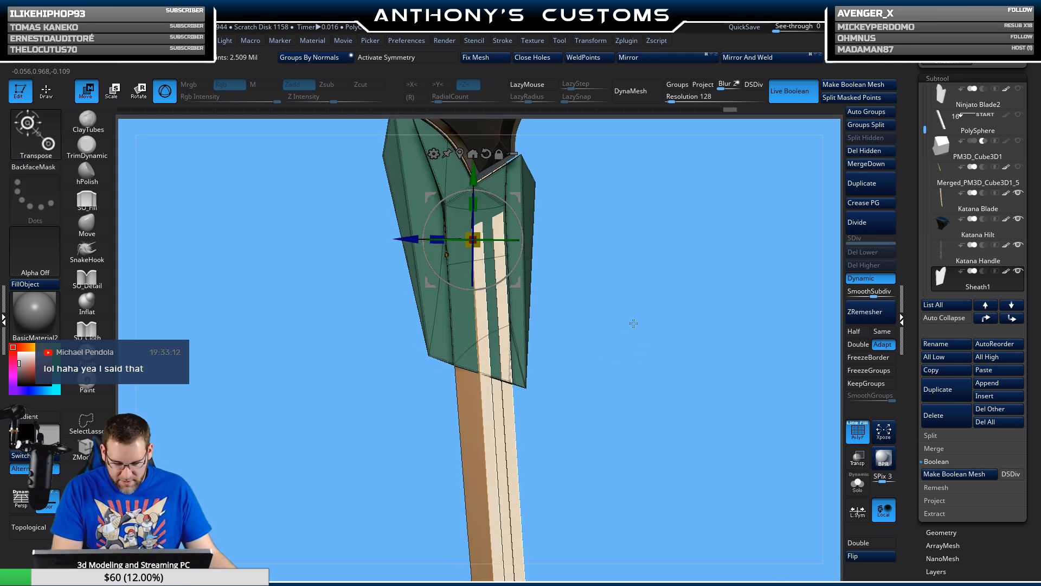
- Isolate the bottom end of the slot's front wall with a corrected inverted mask, nudge it outward past the blade and clear the mask
{"action": "left_click_drag", "start_coordinate": [572, 404], "coordinate": [510, 381]}
{"action": "key", "text": "ctrl+z"}
{"action": "key", "text": "q"}
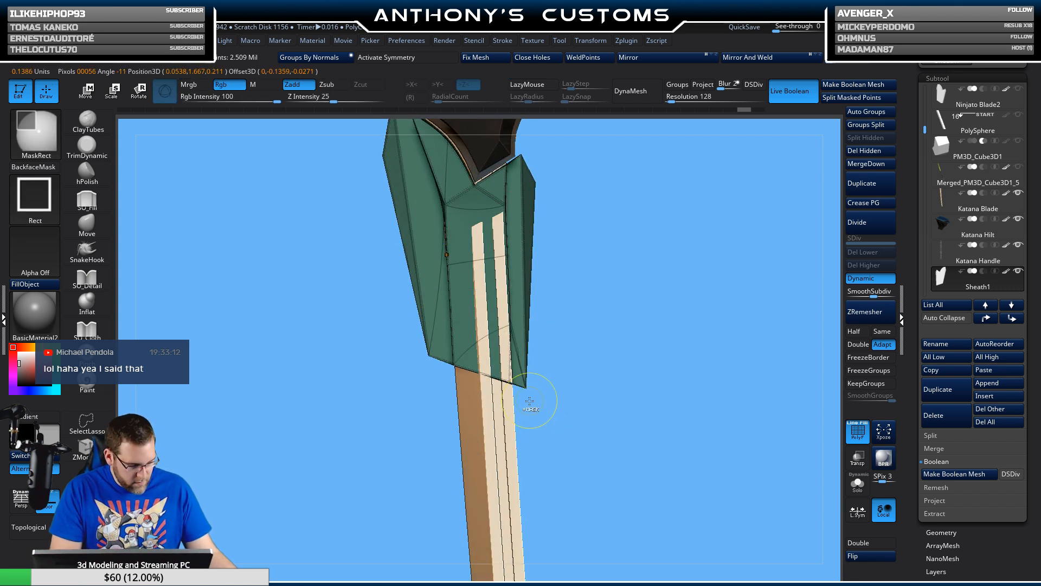
{"action": "left_click", "coordinate": [635, 394], "text": "ctrl"}
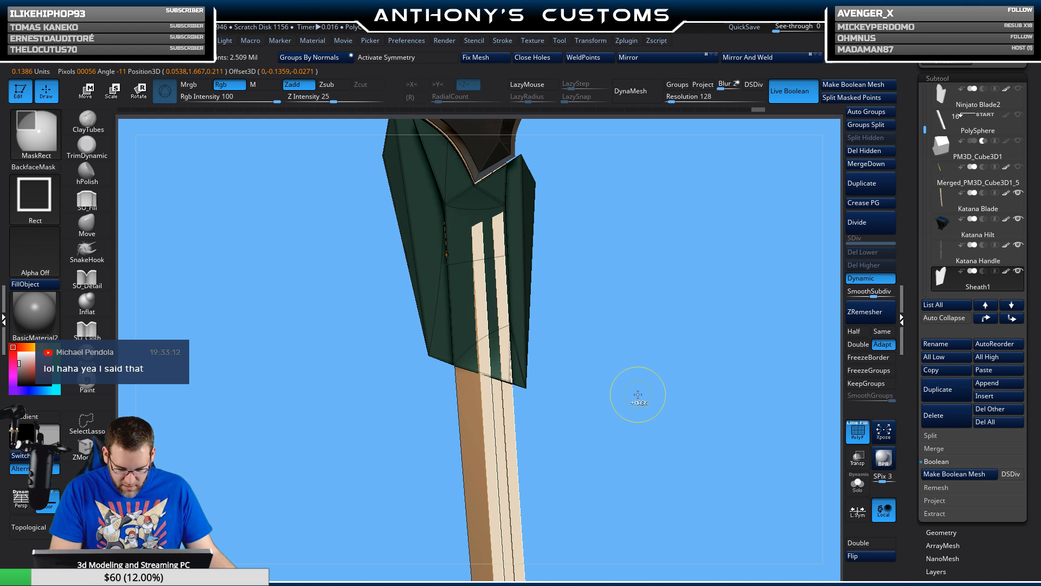
{"action": "key", "text": "w"}
{"action": "left_click_drag", "start_coordinate": [582, 195], "coordinate": [561, 174]}
{"action": "left_click_drag", "start_coordinate": [417, 238], "coordinate": [418, 242]}
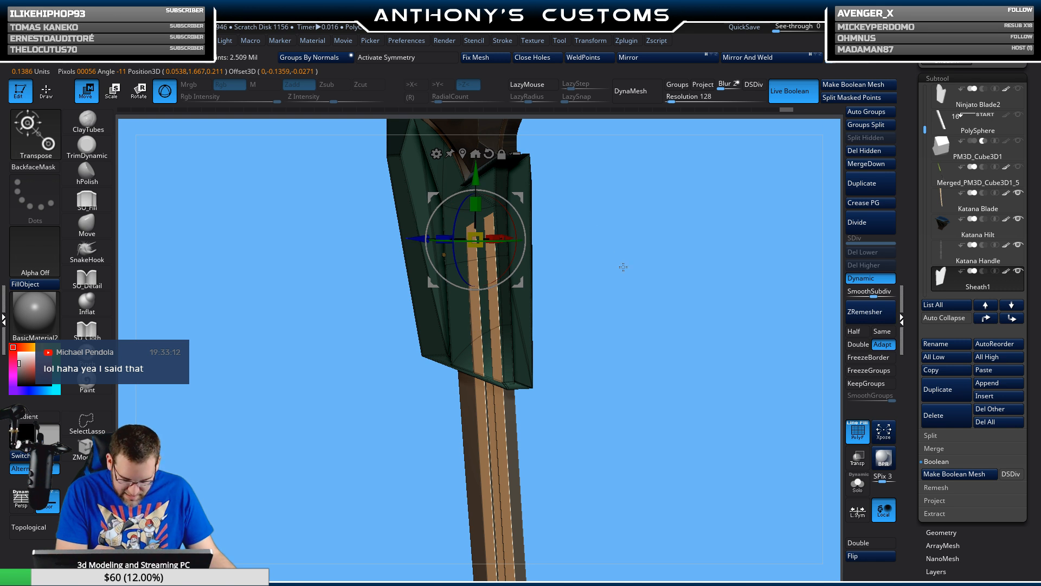
{"action": "mouse_move", "coordinate": [623, 266]}
{"action": "left_mouse_down"}
{"action": "mouse_move", "coordinate": [652, 262]}
{"action": "mouse_move", "coordinate": [664, 307]}
{"action": "left_mouse_up"}
- Switch the masking brush to MaskLasso
{"action": "key", "text": "q"}
{"action": "left_click_drag", "start_coordinate": [670, 304], "coordinate": [664, 335], "text": "alt"}
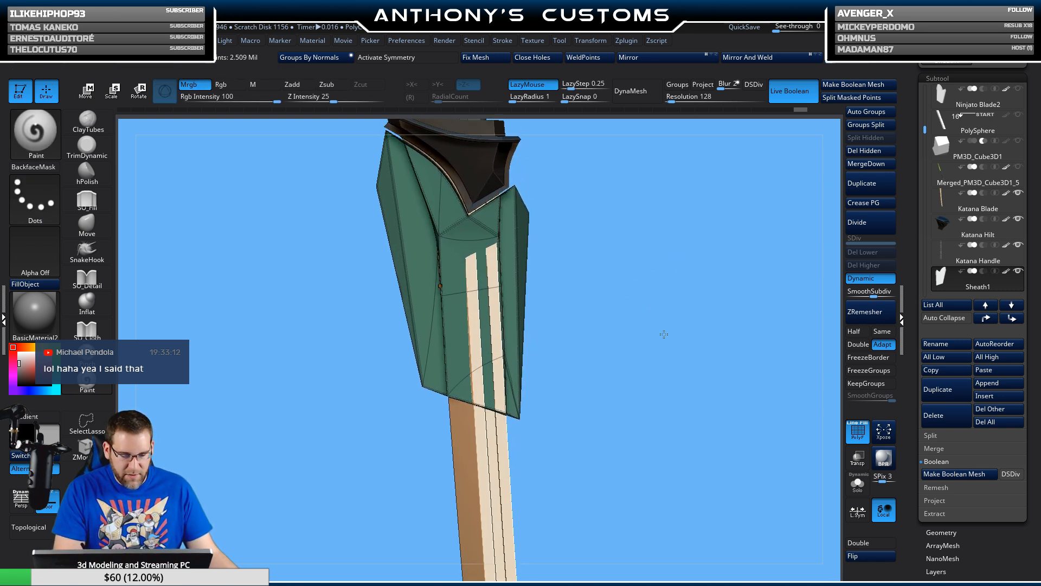
{"action": "left_click_drag", "start_coordinate": [658, 294], "coordinate": [607, 304]}
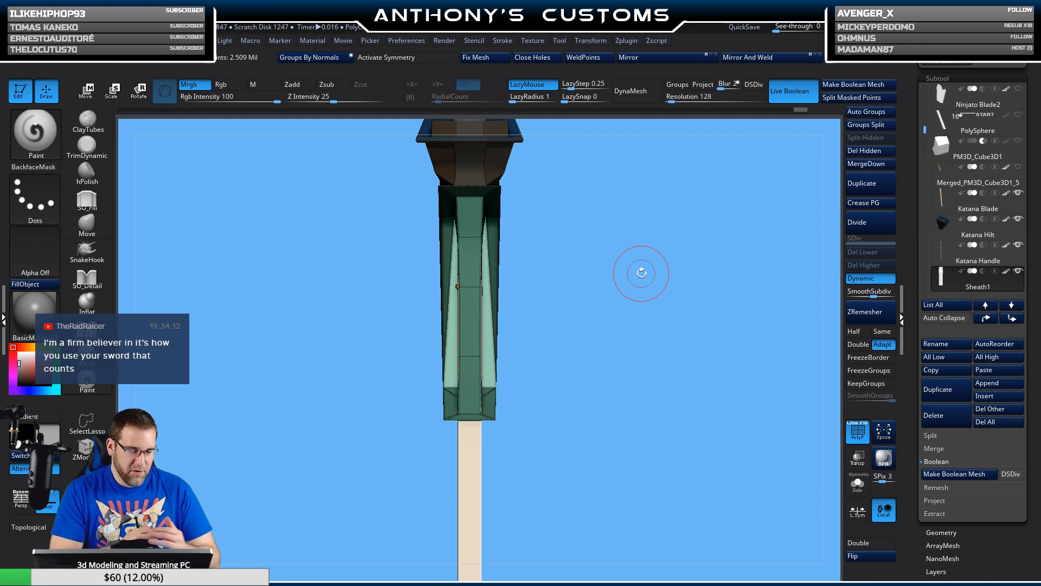
{"action": "left_click_drag", "start_coordinate": [600, 309], "coordinate": [640, 348]}
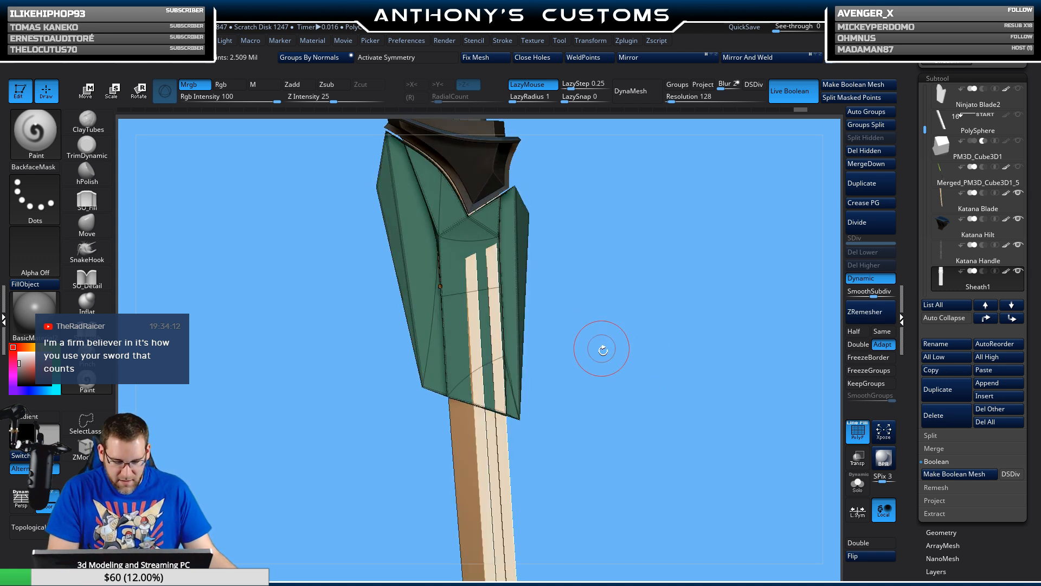
{"action": "key", "text": "ctrl"}
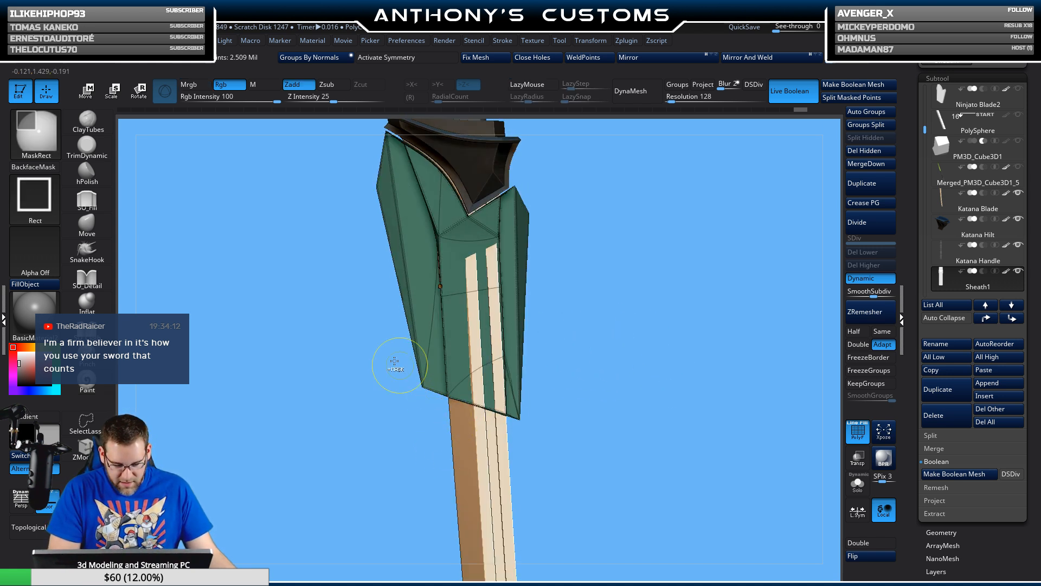
{"action": "left_click", "coordinate": [49, 147]}
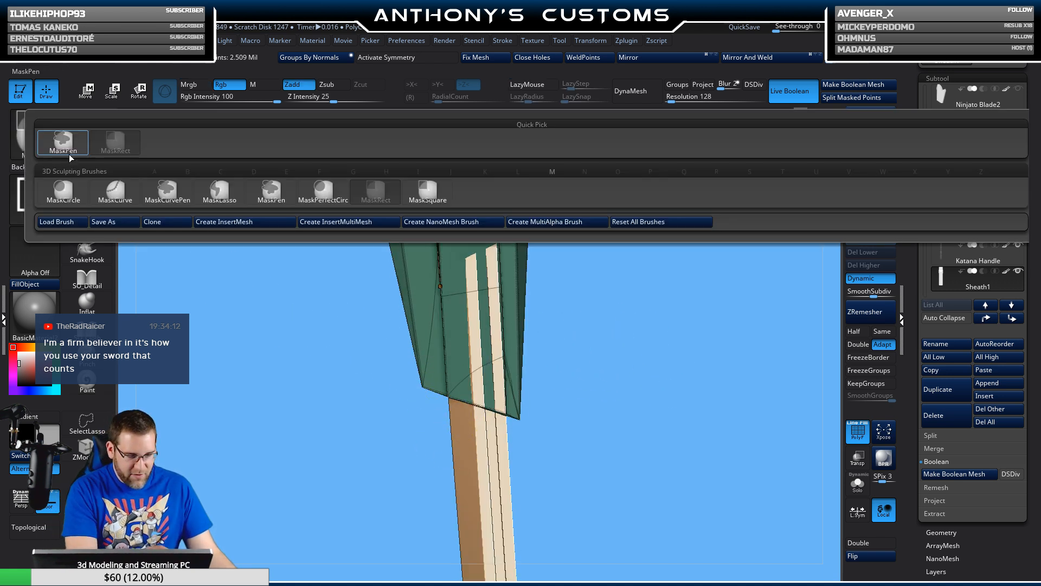
{"action": "left_click", "coordinate": [219, 190]}
- Isolate the lower end of the slot with an inverted lasso mask, scale it to about 1.08 along X and clear the mask
{"action": "mouse_move", "coordinate": [600, 380]}
{"action": "left_mouse_down", "text": "ctrl"}
{"action": "mouse_move", "coordinate": [533, 449]}
{"action": "mouse_move", "coordinate": [508, 417]}
{"action": "mouse_move", "coordinate": [506, 308]}
{"action": "mouse_move", "coordinate": [476, 270]}
{"action": "mouse_move", "coordinate": [466, 280]}
{"action": "mouse_move", "coordinate": [461, 380]}
{"action": "mouse_move", "coordinate": [473, 491]}
{"action": "left_mouse_up", "text": "ctrl"}
{"action": "left_click", "coordinate": [619, 441], "text": "ctrl"}
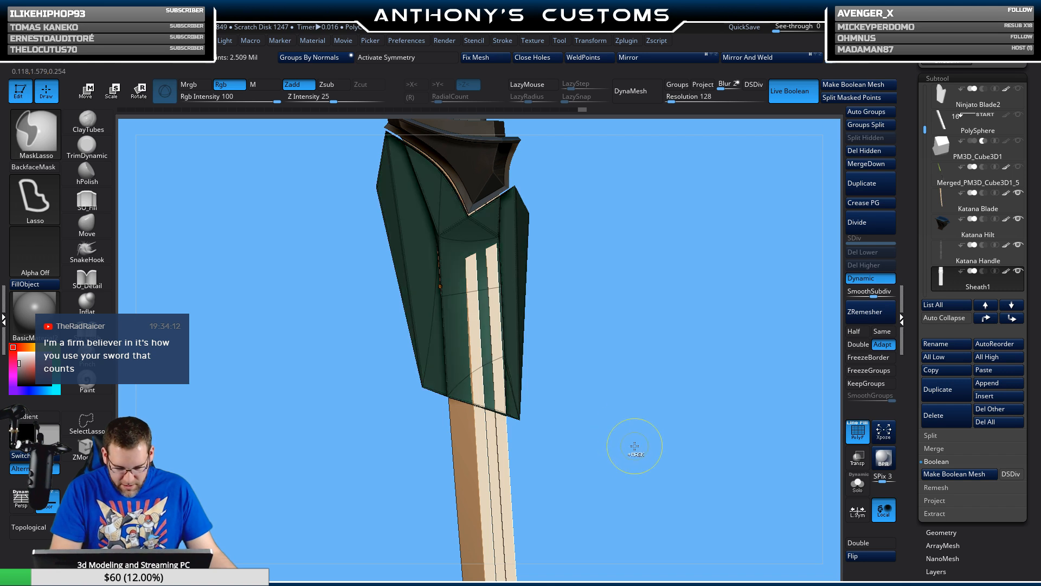
{"action": "key", "text": "w"}
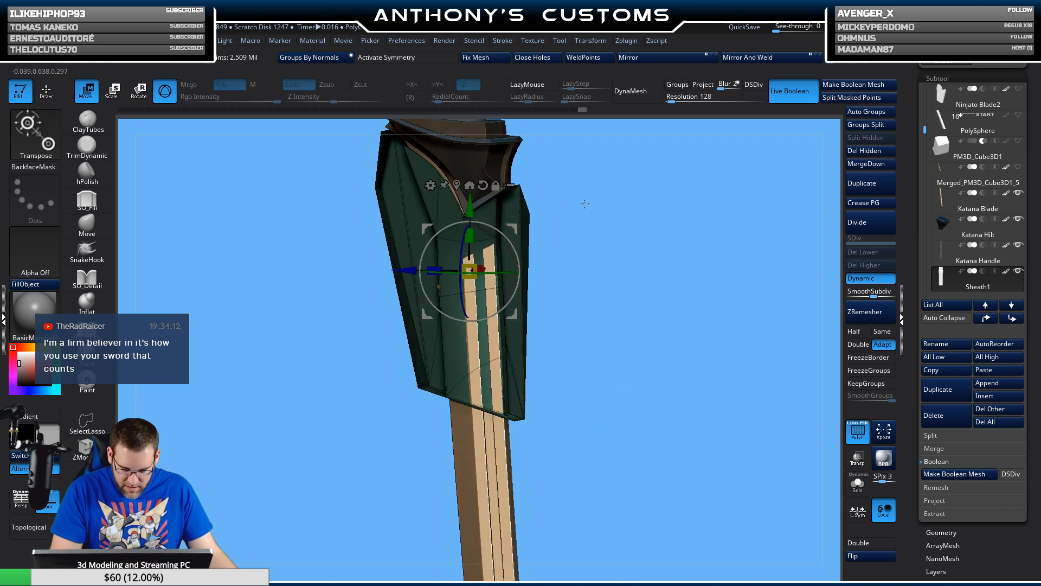
{"action": "left_click_drag", "start_coordinate": [480, 268], "coordinate": [485, 264]}
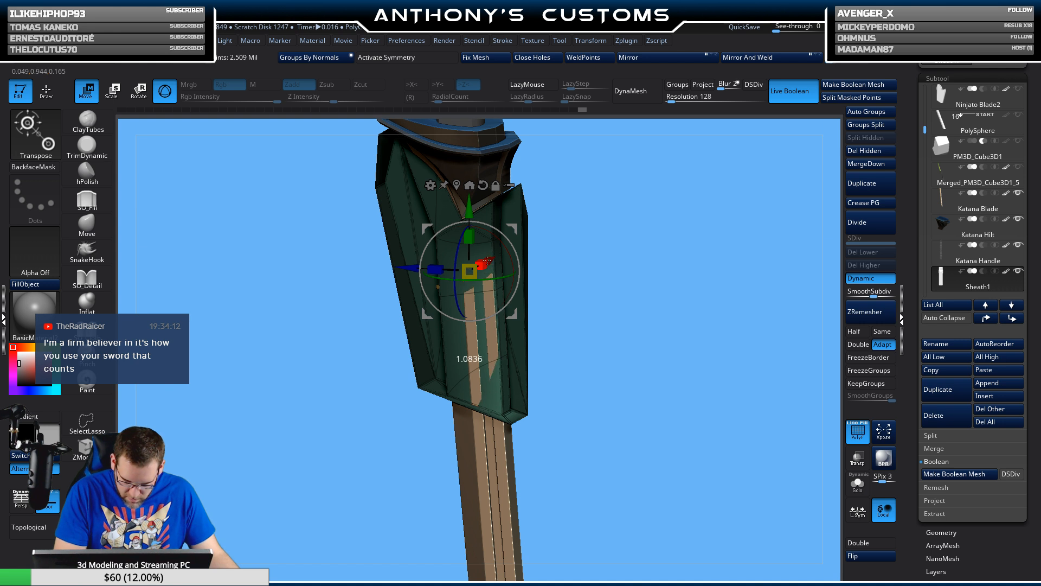
{"action": "left_click_drag", "start_coordinate": [489, 262], "coordinate": [489, 261]}
{"action": "mouse_move", "coordinate": [665, 282]}
{"action": "left_mouse_down"}
{"action": "mouse_move", "coordinate": [640, 327]}
{"action": "mouse_move", "coordinate": [593, 322]}
{"action": "mouse_move", "coordinate": [622, 328]}
{"action": "mouse_move", "coordinate": [677, 302]}
{"action": "left_mouse_up"}
- Isolate the upper part of the slot's inner wall on the opposite side with an inverted lasso mask, nudge it along Z and unmask
{"action": "key", "text": "q"}
{"action": "mouse_move", "coordinate": [637, 242]}
{"action": "left_mouse_down", "text": "ctrl"}
{"action": "mouse_move", "coordinate": [496, 235]}
{"action": "mouse_move", "coordinate": [510, 237]}
{"action": "left_mouse_up", "text": "ctrl"}
{"action": "left_click", "coordinate": [654, 330], "text": "ctrl"}
{"action": "key", "text": "w"}
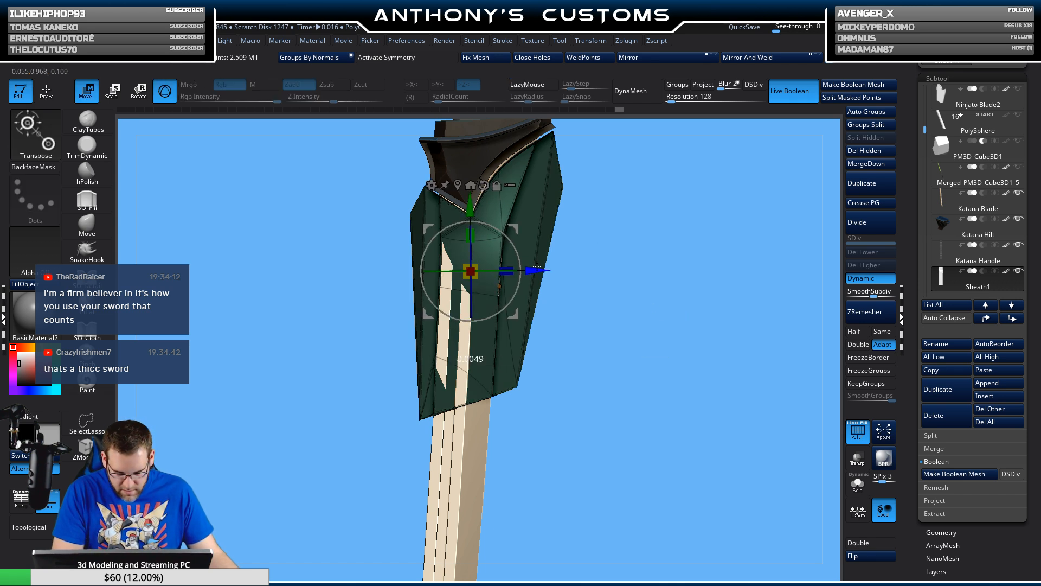
{"action": "key", "text": "q"}
{"action": "mouse_move", "coordinate": [659, 290]}
{"action": "left_mouse_down"}
{"action": "mouse_move", "coordinate": [656, 309]}
{"action": "mouse_move", "coordinate": [639, 297]}
{"action": "mouse_move", "coordinate": [630, 311]}
{"action": "mouse_move", "coordinate": [688, 321]}
{"action": "mouse_move", "coordinate": [655, 311]}
{"action": "mouse_move", "coordinate": [632, 332]}
{"action": "mouse_move", "coordinate": [613, 327]}
{"action": "mouse_move", "coordinate": [619, 309]}
{"action": "mouse_move", "coordinate": [628, 339]}
{"action": "mouse_move", "coordinate": [617, 300]}
{"action": "mouse_move", "coordinate": [598, 311]}
{"action": "mouse_move", "coordinate": [616, 309]}
{"action": "mouse_move", "coordinate": [600, 344]}
{"action": "mouse_move", "coordinate": [578, 324]}
{"action": "mouse_move", "coordinate": [596, 328]}
{"action": "mouse_move", "coordinate": [590, 234]}
{"action": "mouse_move", "coordinate": [648, 320]}
{"action": "mouse_move", "coordinate": [704, 324]}
{"action": "mouse_move", "coordinate": [624, 342]}
{"action": "mouse_move", "coordinate": [617, 318]}
{"action": "mouse_move", "coordinate": [721, 282]}
{"action": "left_mouse_up"}
- Flip the sheath's faces to check its outer surface and flip them back
{"action": "left_click", "coordinate": [873, 558]}
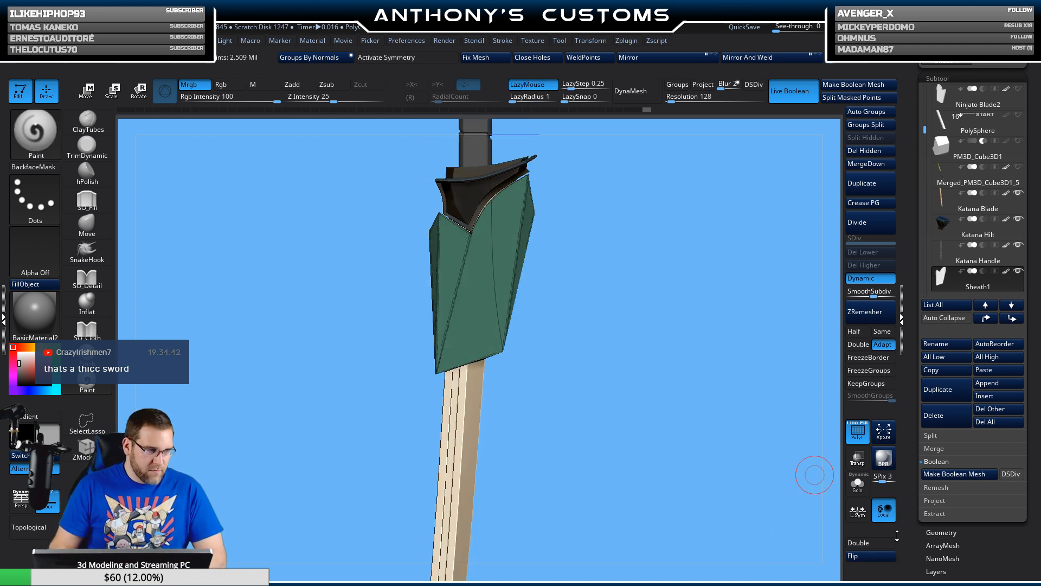
{"action": "left_click", "coordinate": [886, 560]}
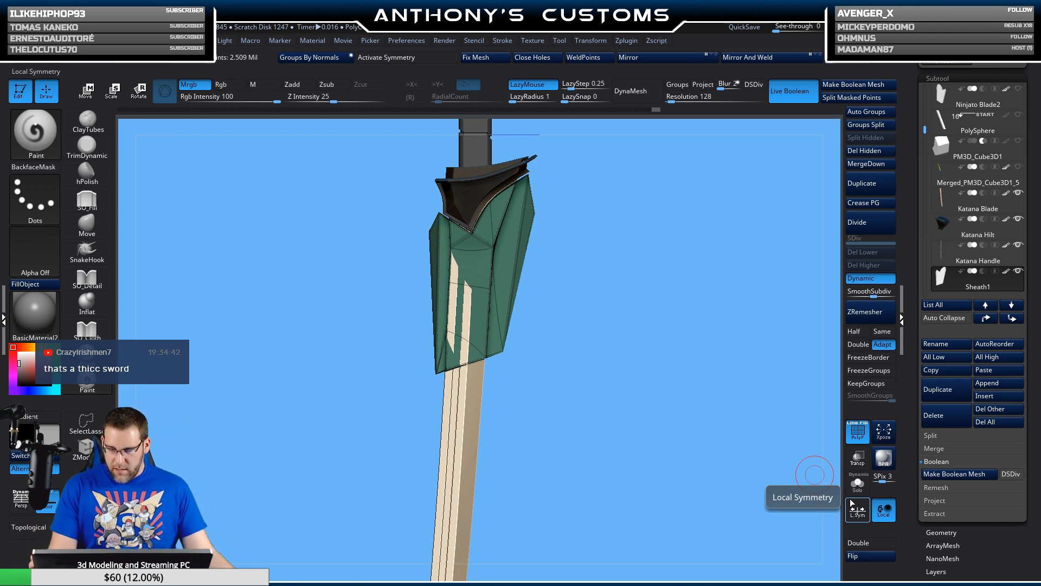
- Show the blade, hilt and handle subtools of the Wakizashi, Tanto and Odachi alongside the katana
{"action": "scroll", "coordinate": [1025, 191], "scroll_direction": "down", "scroll_amount": 3}
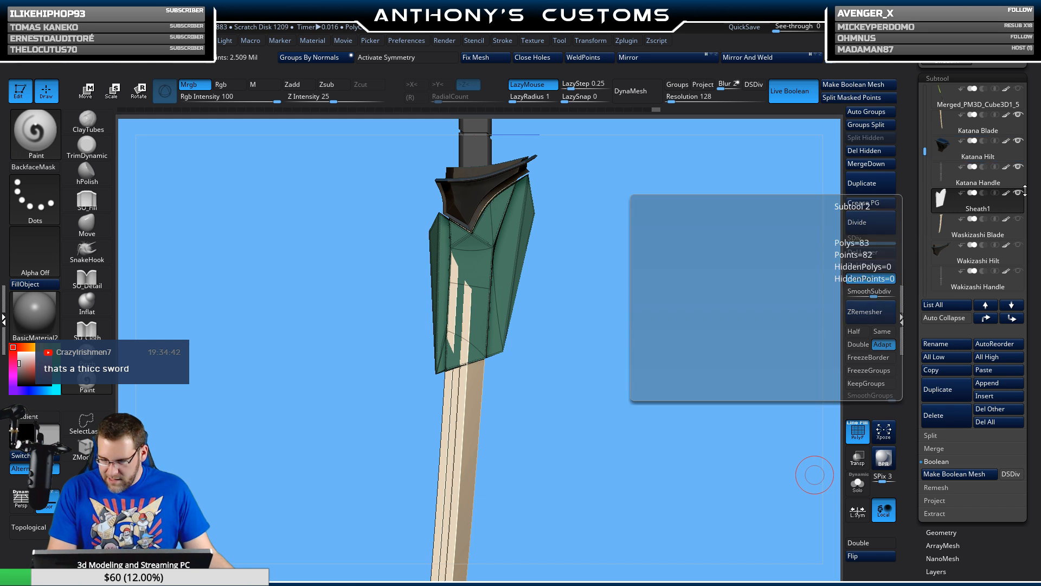
{"action": "left_click", "coordinate": [1019, 219]}
{"action": "left_click", "coordinate": [1018, 245]}
{"action": "left_click", "coordinate": [1018, 270]}
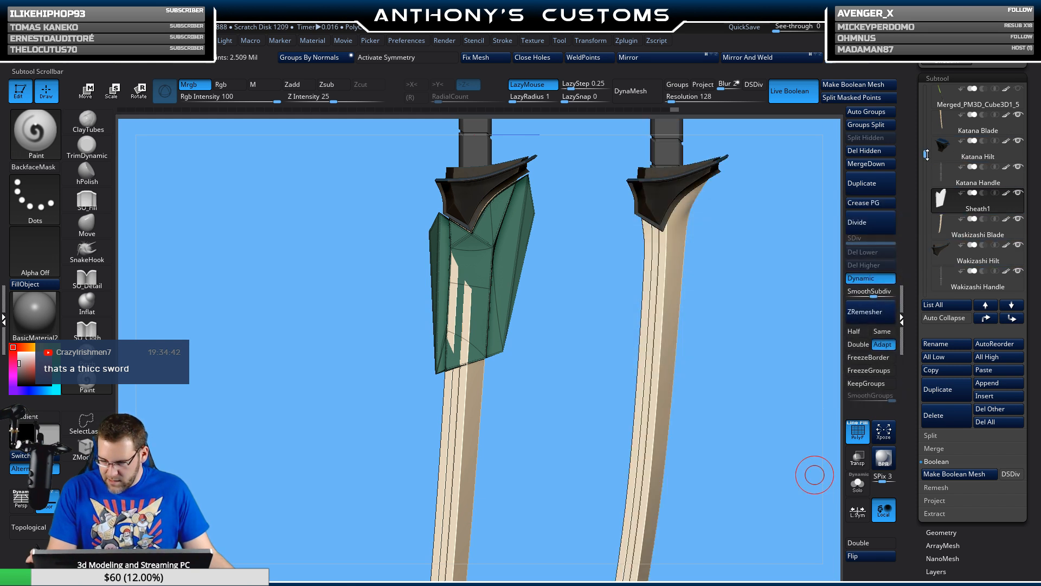
{"action": "left_click_drag", "start_coordinate": [927, 156], "coordinate": [927, 234]}
{"action": "left_click", "coordinate": [1019, 194]}
{"action": "left_click", "coordinate": [1019, 220]}
{"action": "left_click", "coordinate": [1019, 245]}
{"action": "left_click", "coordinate": [1019, 271]}
{"action": "left_click", "coordinate": [1019, 193]}
{"action": "left_click", "coordinate": [1018, 219]}
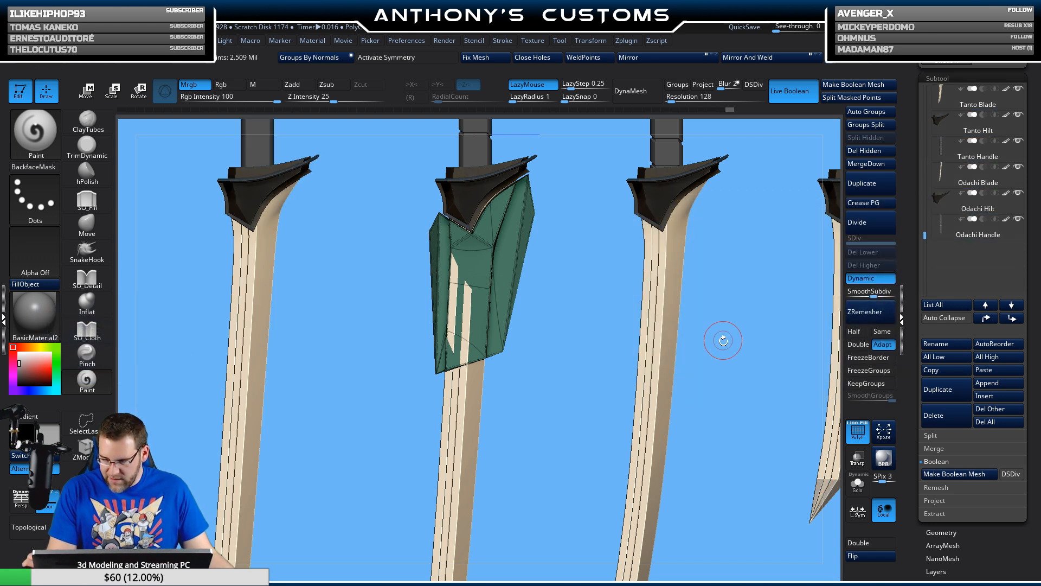
- Move the sheath from the katana across to the Odachi blade
{"action": "left_click_drag", "start_coordinate": [724, 341], "coordinate": [699, 223], "text": "alt"}
{"action": "left_click_drag", "start_coordinate": [679, 271], "coordinate": [696, 287], "text": "alt"}
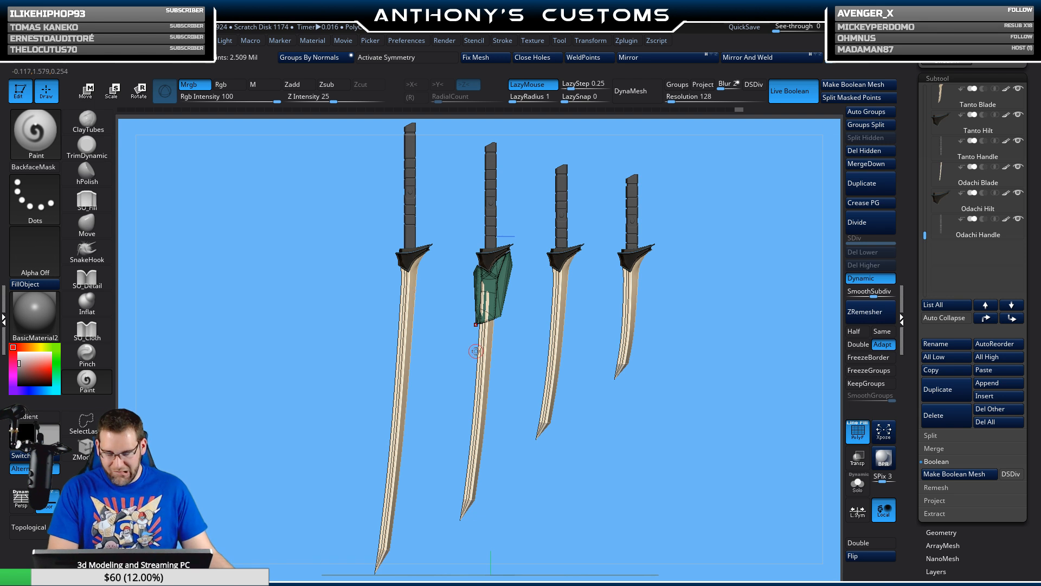
{"action": "left_click_drag", "start_coordinate": [657, 428], "coordinate": [660, 481], "text": "alt"}
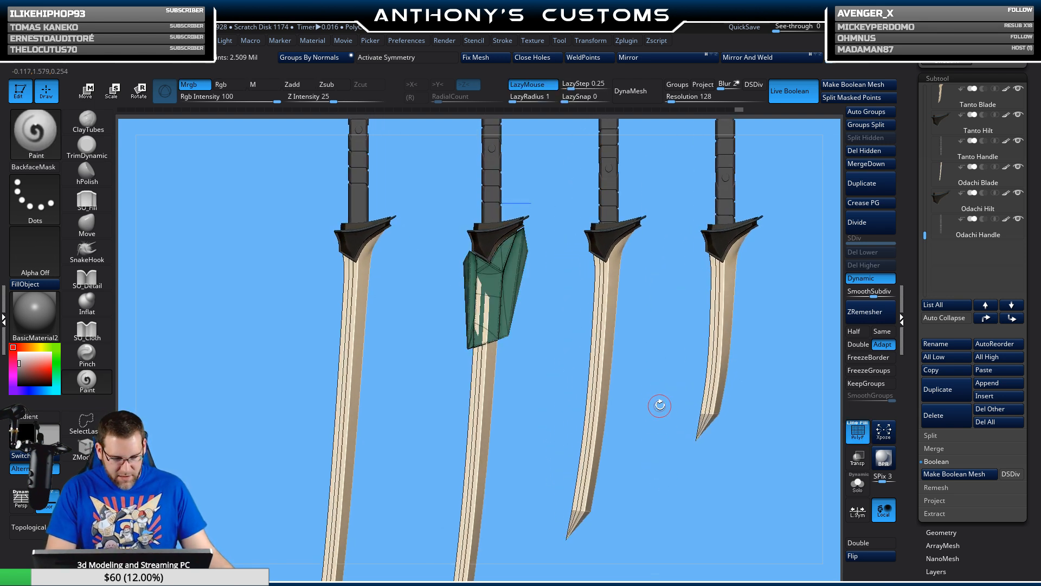
{"action": "key", "text": "w"}
{"action": "mouse_move", "coordinate": [588, 296]}
{"action": "left_mouse_down", "text": "alt"}
{"action": "mouse_move", "coordinate": [621, 330]}
{"action": "mouse_move", "coordinate": [466, 320]}
{"action": "mouse_move", "coordinate": [458, 335]}
{"action": "left_mouse_up", "text": "alt"}
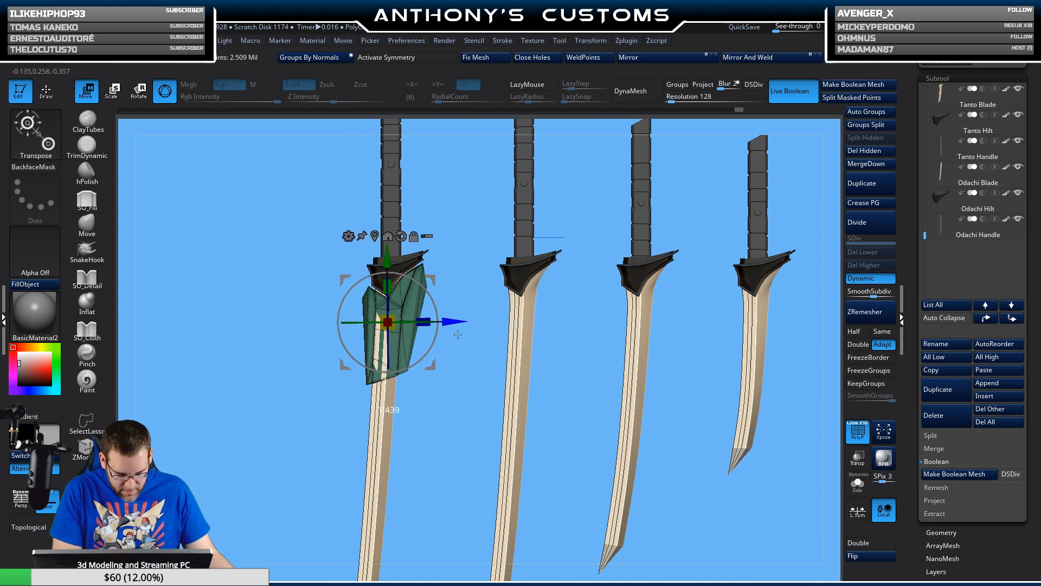
- Raise the sheath slightly toward the Odachi's hilt and nudge it sideways so its upper edge follows the guard
{"action": "left_click_drag", "start_coordinate": [450, 381], "coordinate": [465, 474], "text": "alt"}
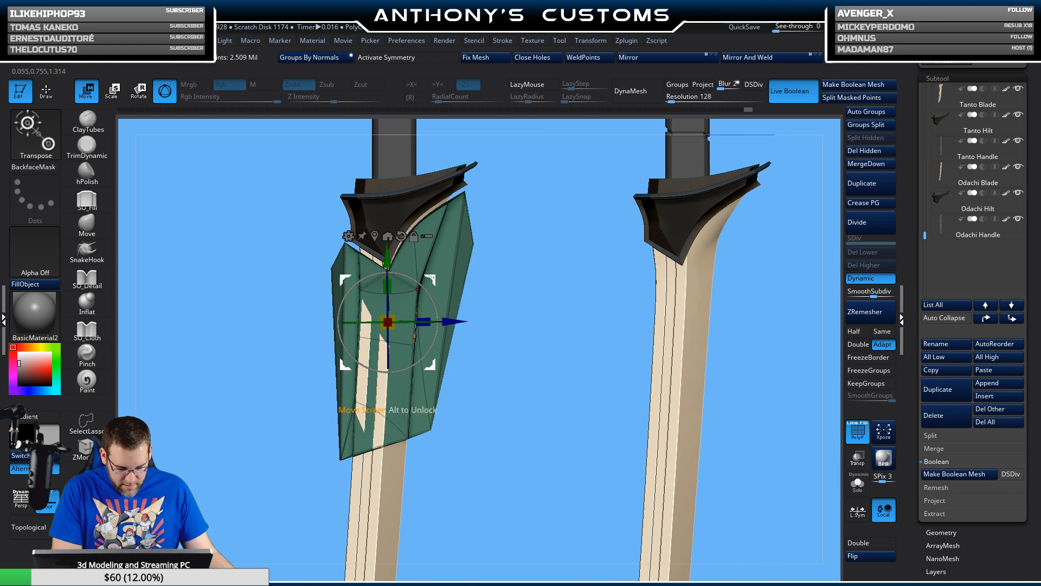
{"action": "left_click_drag", "start_coordinate": [385, 253], "coordinate": [386, 249]}
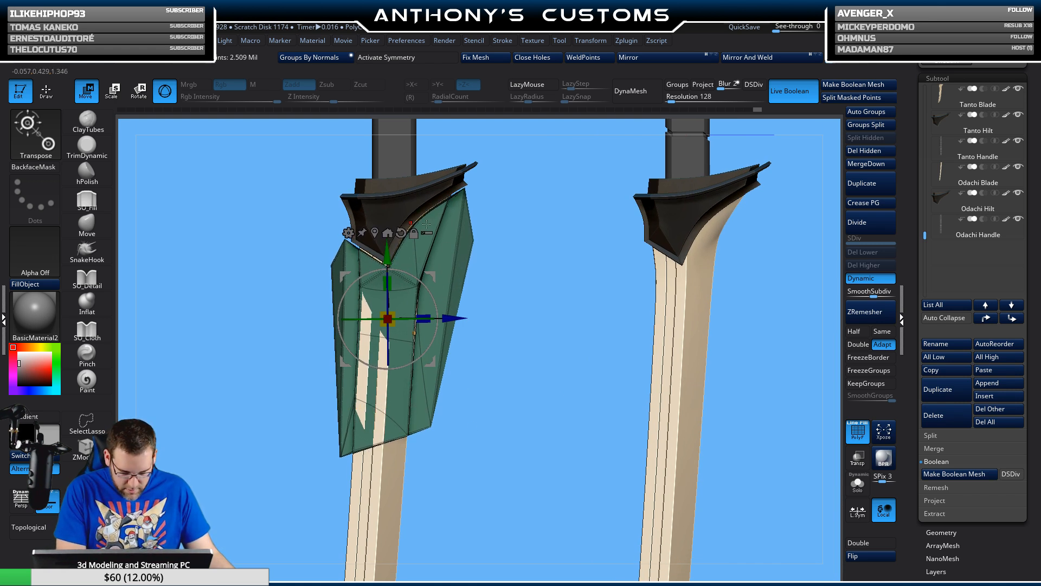
{"action": "left_click_drag", "start_coordinate": [453, 314], "coordinate": [455, 315]}
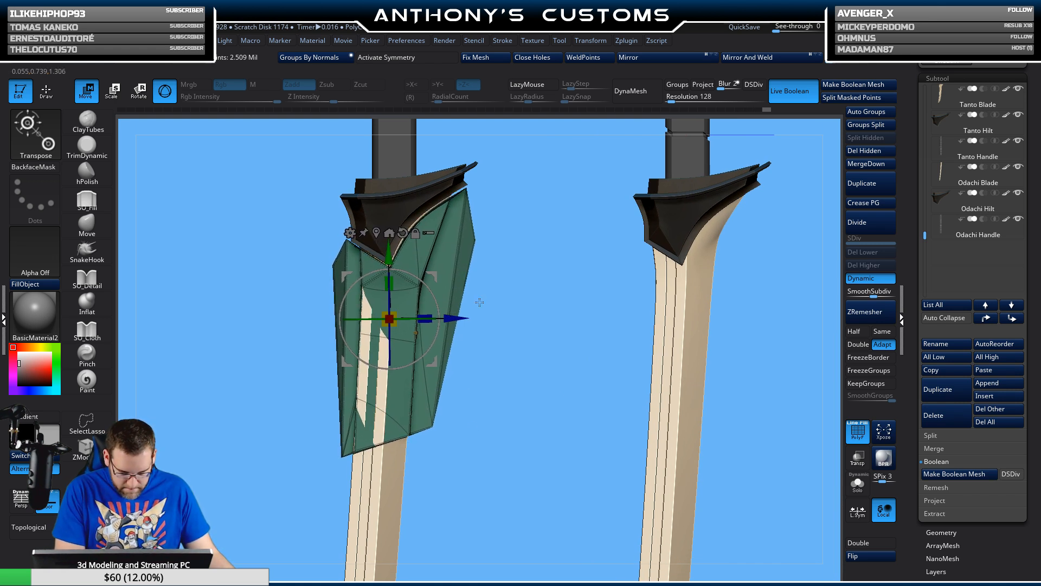
{"action": "left_click_drag", "start_coordinate": [494, 349], "coordinate": [519, 351]}
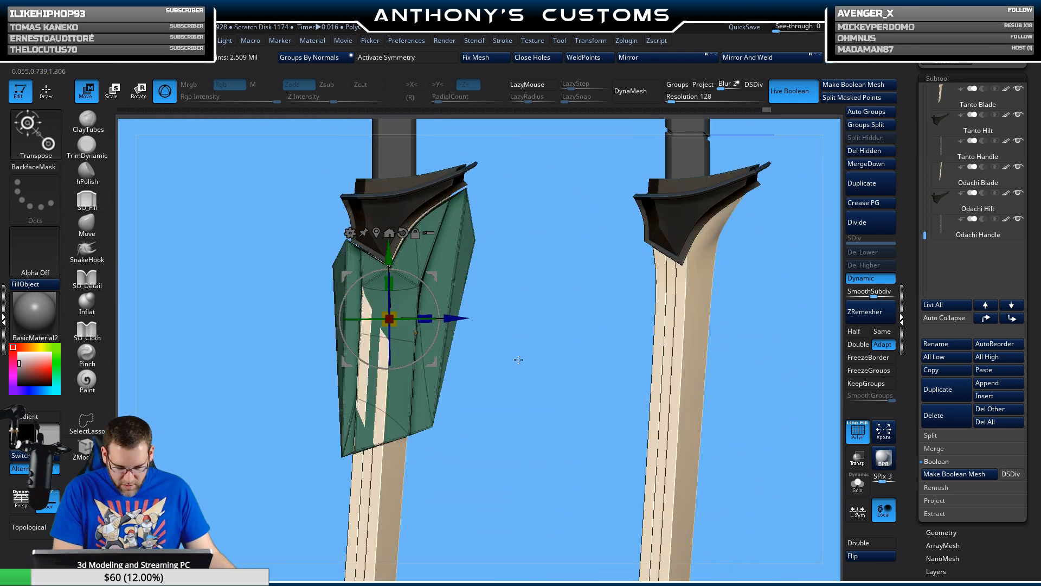
{"action": "key", "text": "ctrl"}
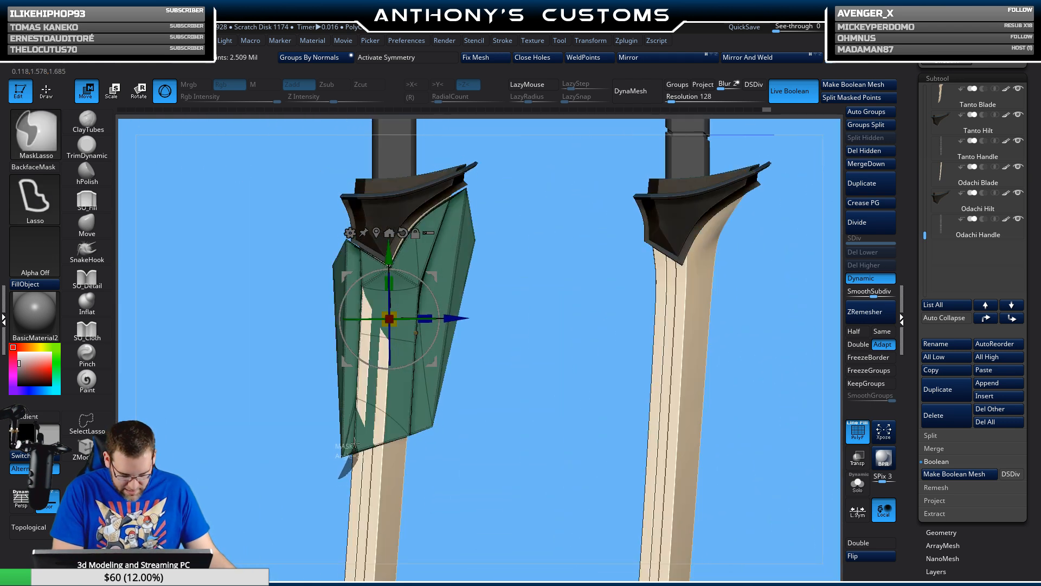
{"action": "left_click_drag", "start_coordinate": [355, 443], "coordinate": [357, 446], "text": "ctrl"}
{"action": "left_click", "coordinate": [509, 409], "text": "ctrl"}
{"action": "left_click_drag", "start_coordinate": [455, 318], "coordinate": [455, 318]}
{"action": "mouse_move", "coordinate": [521, 348]}
{"action": "left_mouse_down"}
{"action": "mouse_move", "coordinate": [434, 347]}
{"action": "mouse_move", "coordinate": [421, 332]}
{"action": "mouse_move", "coordinate": [530, 343]}
{"action": "left_mouse_up"}
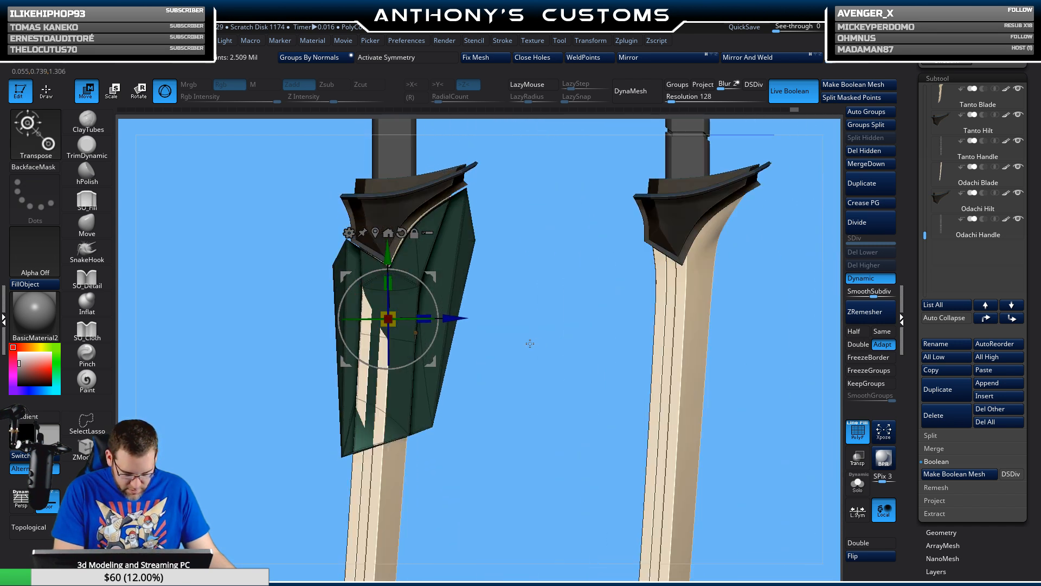
{"action": "left_click", "coordinate": [508, 380], "text": "ctrl"}
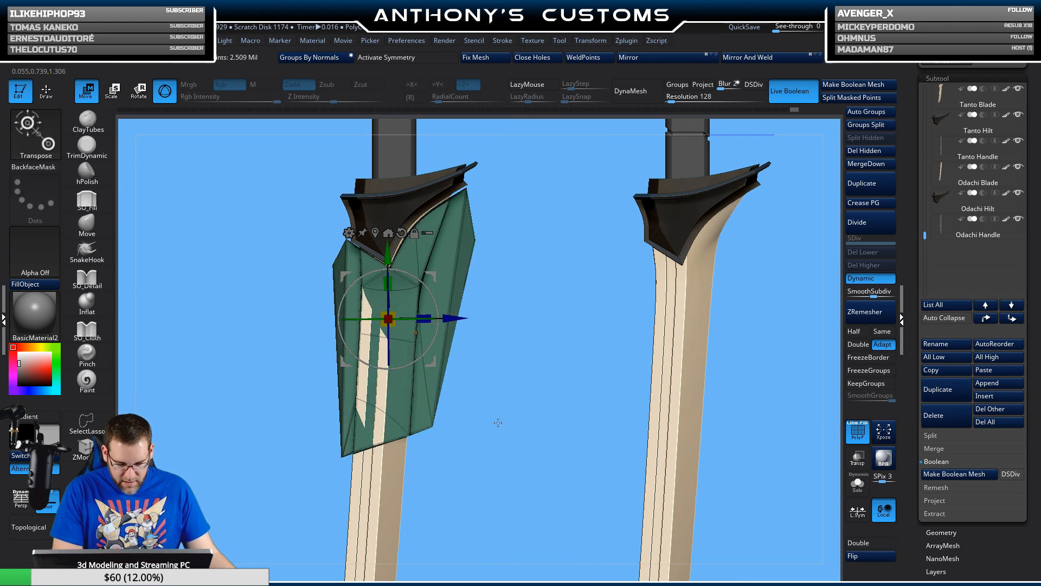
- Move the sheath from the Odachi to the katana and on to the Wakizashi, keeping it seated under each hilt
{"action": "left_click_drag", "start_coordinate": [449, 318], "coordinate": [741, 324]}
{"action": "left_click_drag", "start_coordinate": [682, 252], "coordinate": [681, 255]}
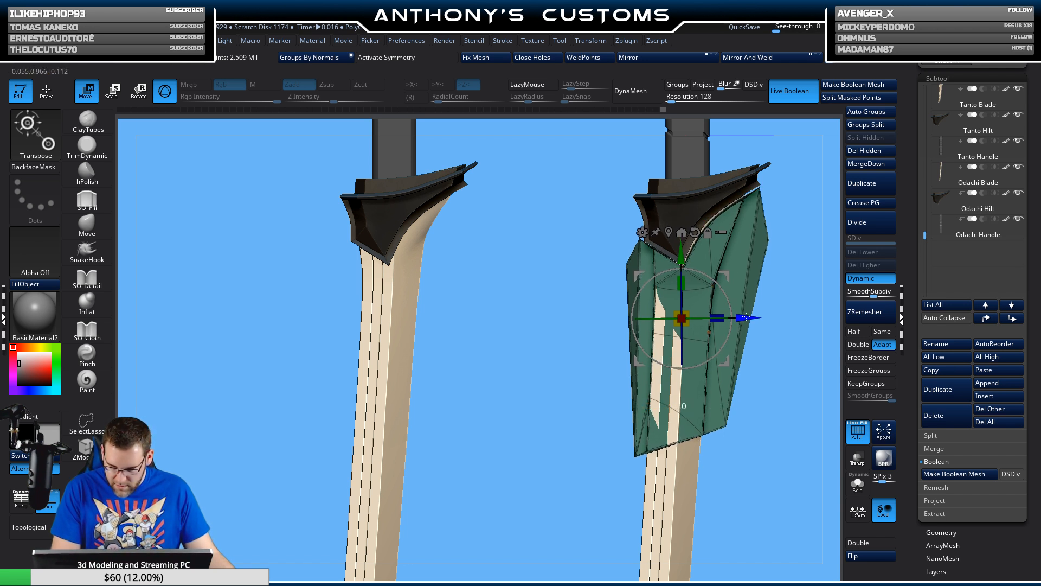
{"action": "left_click_drag", "start_coordinate": [747, 317], "coordinate": [746, 317]}
{"action": "left_click_drag", "start_coordinate": [770, 372], "coordinate": [572, 348]}
{"action": "left_click_drag", "start_coordinate": [503, 283], "coordinate": [504, 287]}
{"action": "left_click_drag", "start_coordinate": [573, 347], "coordinate": [474, 301]}
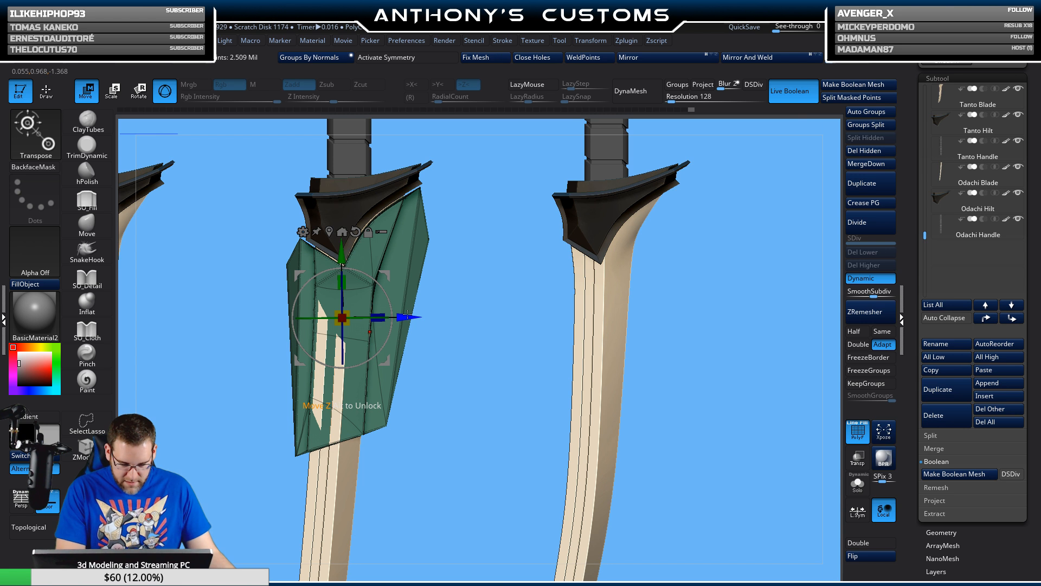
- Move the sheath from the Wakizashi across to the Tanto blade, seated under its hilt
{"action": "left_click_drag", "start_coordinate": [405, 315], "coordinate": [663, 333]}
{"action": "left_click_drag", "start_coordinate": [599, 250], "coordinate": [599, 253]}
{"action": "left_click_drag", "start_coordinate": [735, 316], "coordinate": [752, 292]}
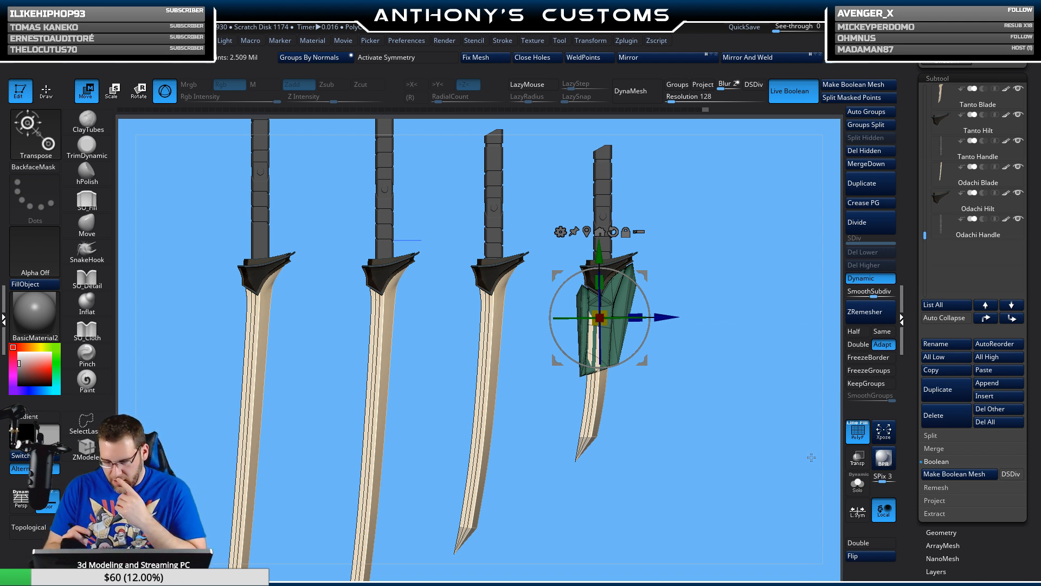
- Flip the sheath's normals and rename its subtool SheathGood
{"action": "left_click", "coordinate": [862, 555]}
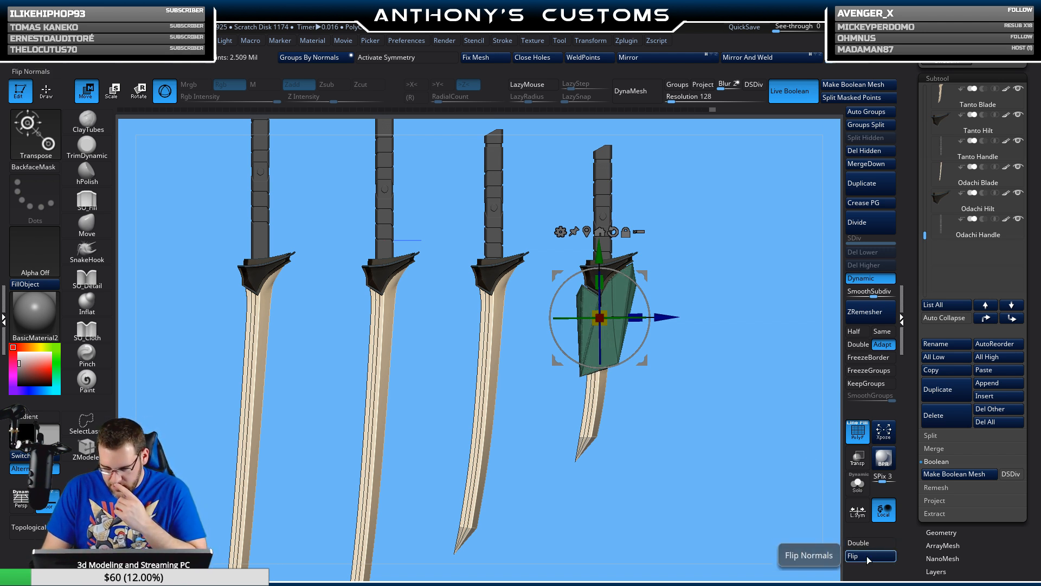
{"action": "scroll", "coordinate": [971, 184], "scroll_direction": "up", "scroll_amount": 6}
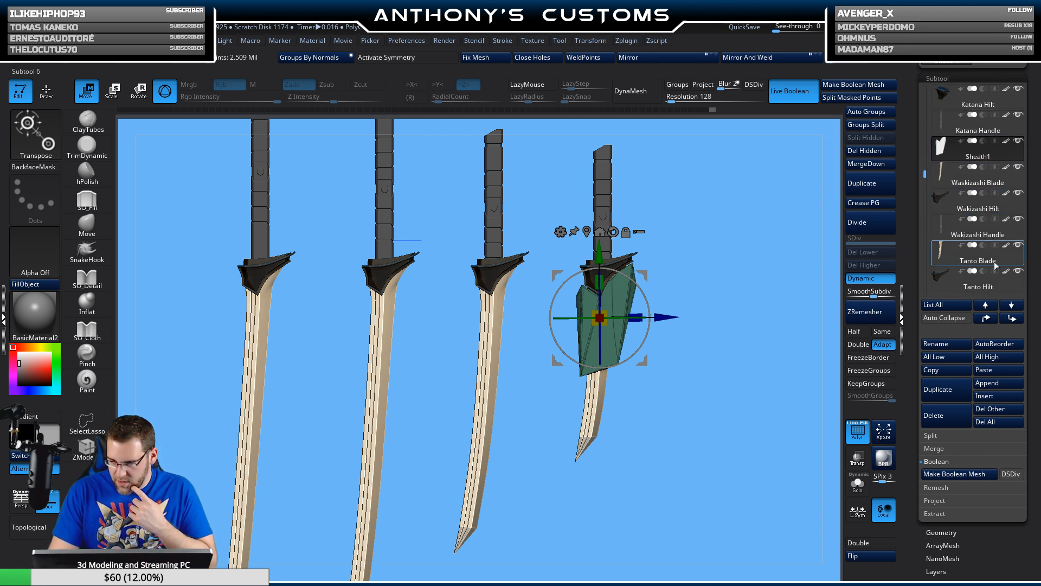
{"action": "left_click", "coordinate": [952, 346]}
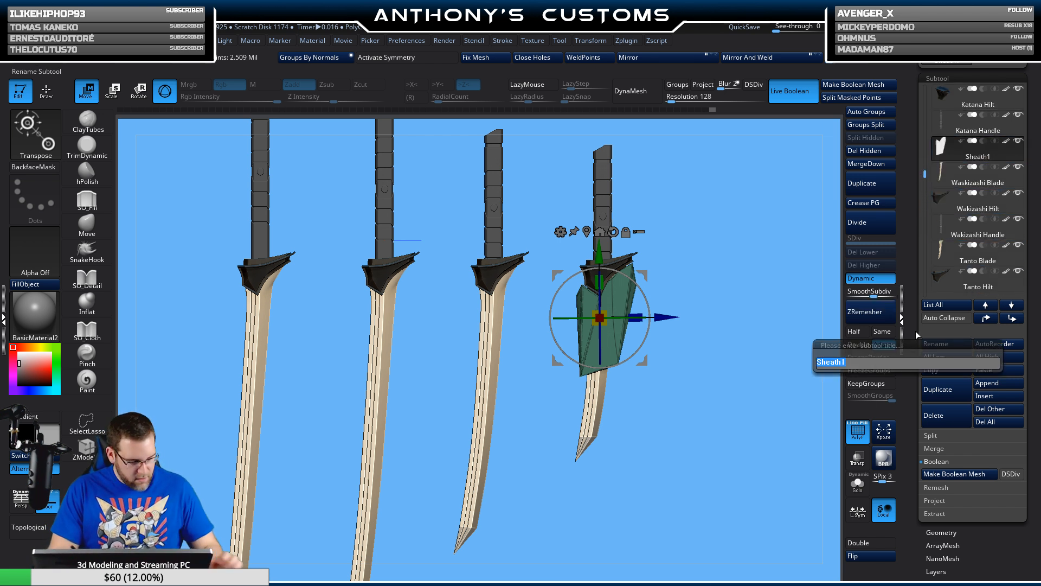
{"action": "type", "text": "Sh"}
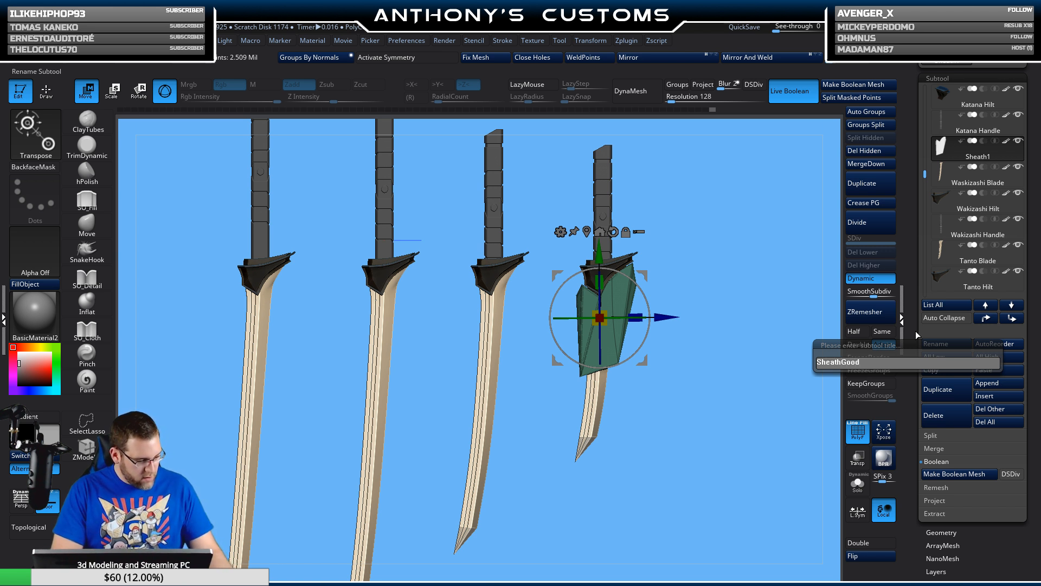
{"action": "key", "text": "Return"}
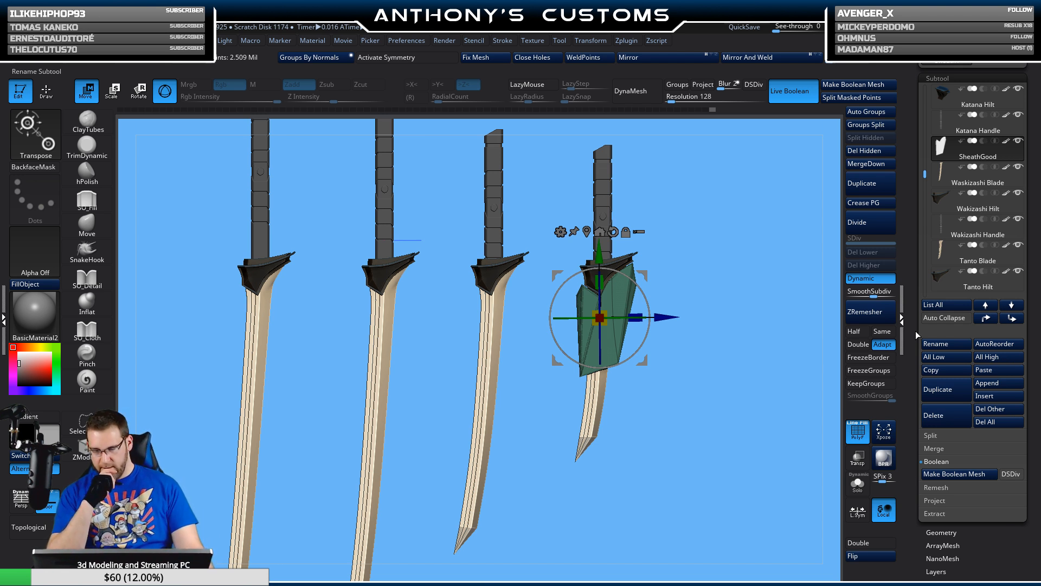
- Save the sword project and open the armoured figure project AFigureMain.ZPR
{"action": "key", "text": "ctrl"}
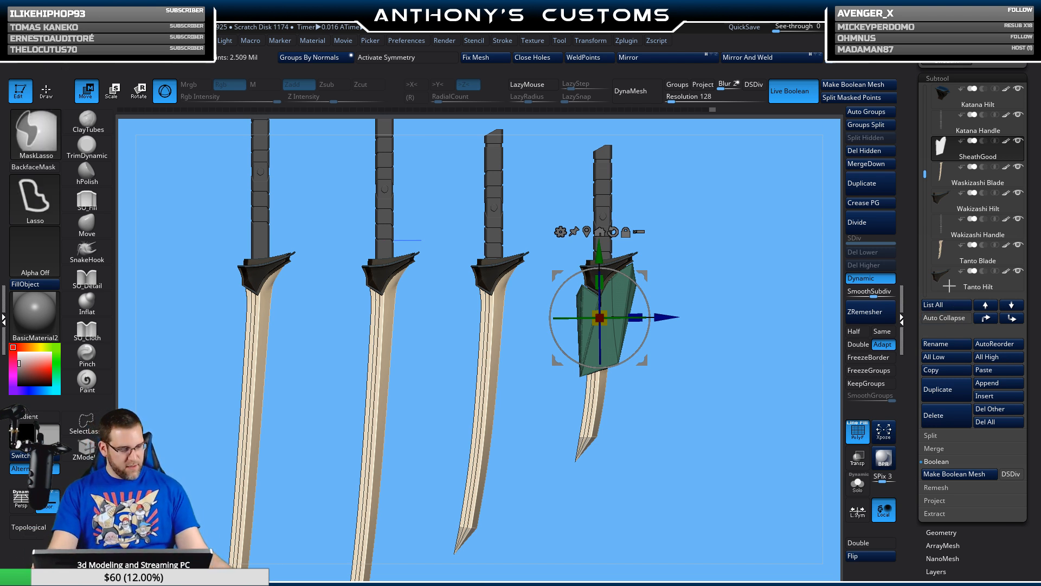
{"action": "key", "text": "ctrl+s"}
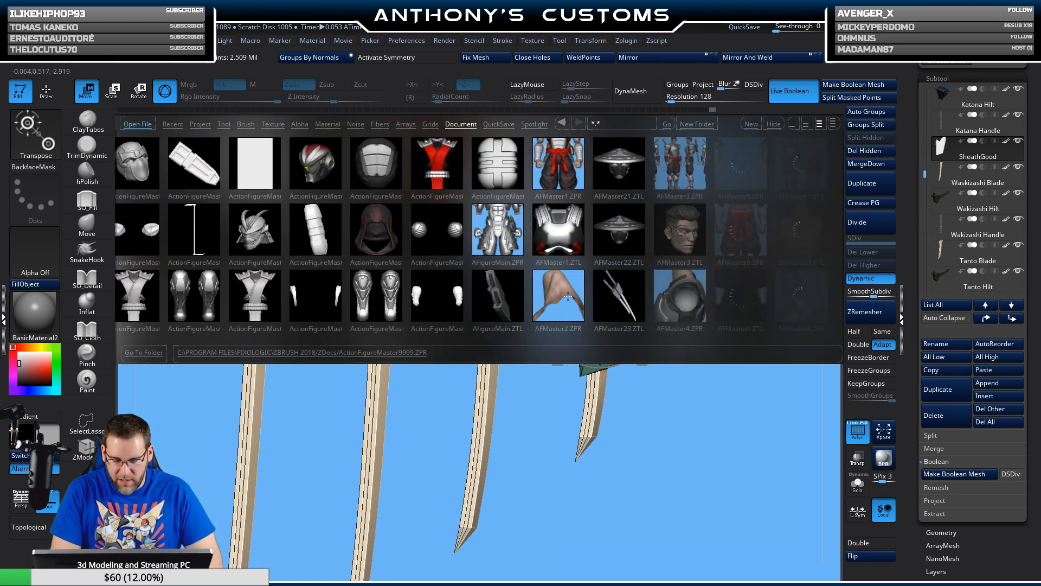
{"action": "left_click_drag", "start_coordinate": [568, 296], "coordinate": [392, 298]}
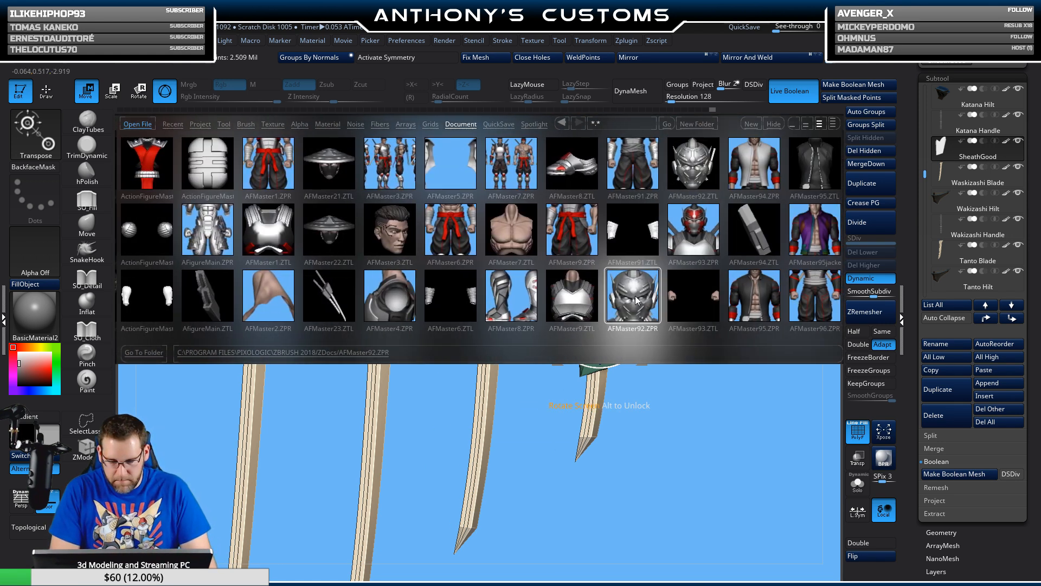
{"action": "left_click_drag", "start_coordinate": [636, 300], "coordinate": [584, 294]}
{"action": "left_click_drag", "start_coordinate": [581, 293], "coordinate": [651, 271]}
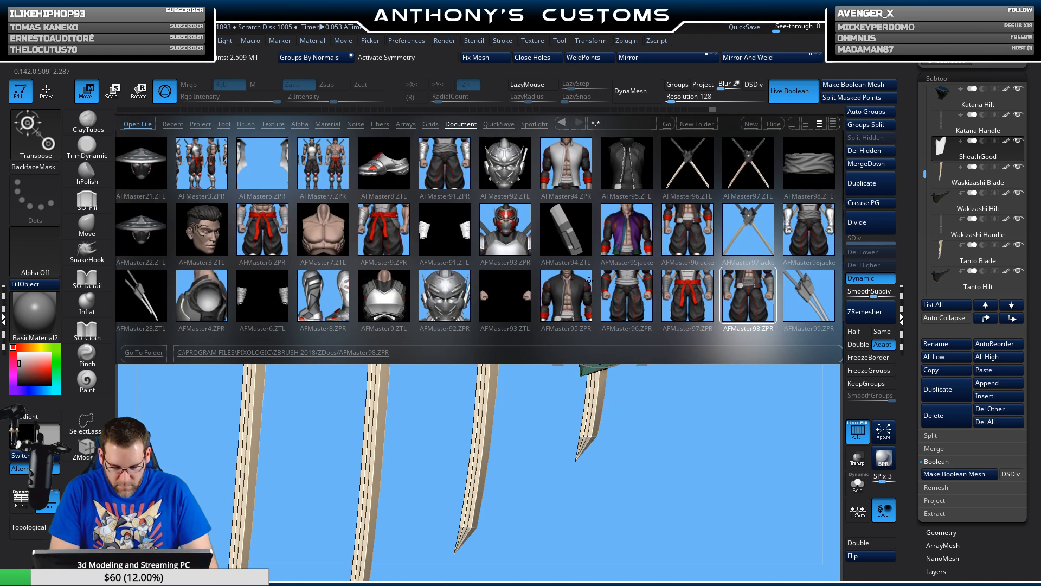
{"action": "left_click_drag", "start_coordinate": [583, 286], "coordinate": [682, 294]}
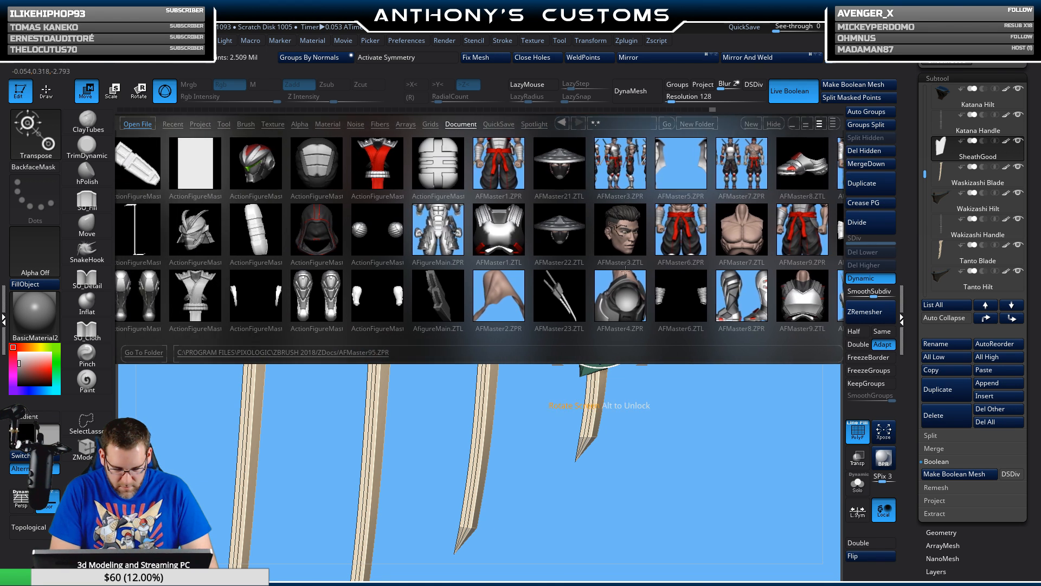
{"action": "double_click", "coordinate": [438, 223]}
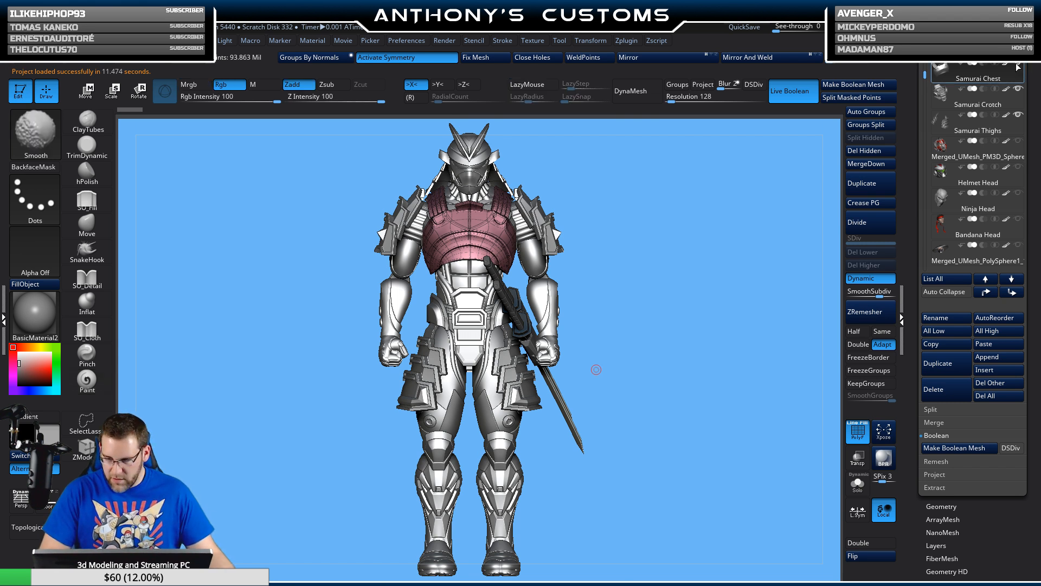
- Select the figure's Side Sheath subtool, paste the copied SheathGood after it and show the Side Sheath alongside
{"action": "key", "text": "shift+s"}
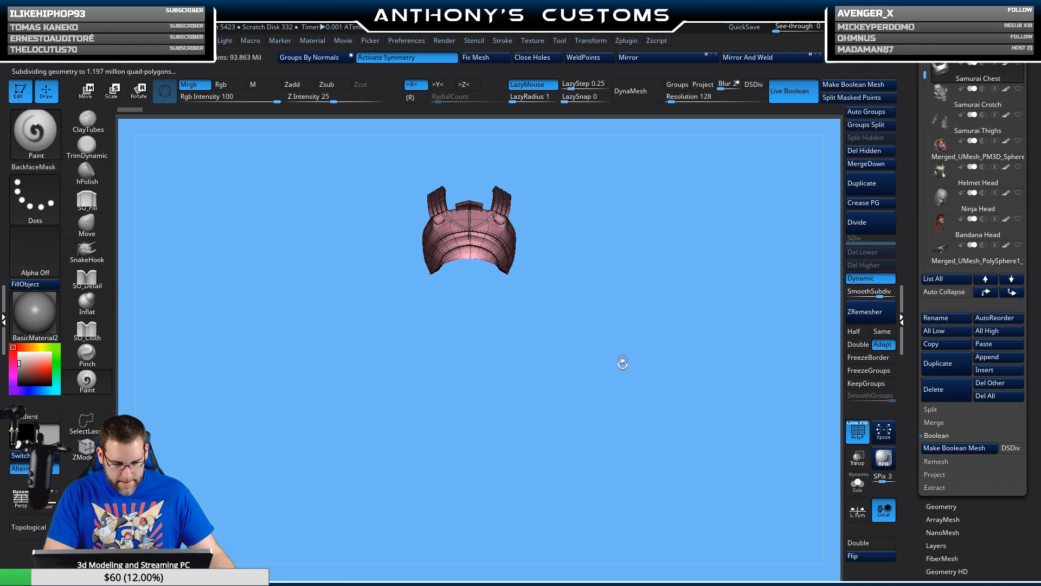
{"action": "key", "text": "n"}
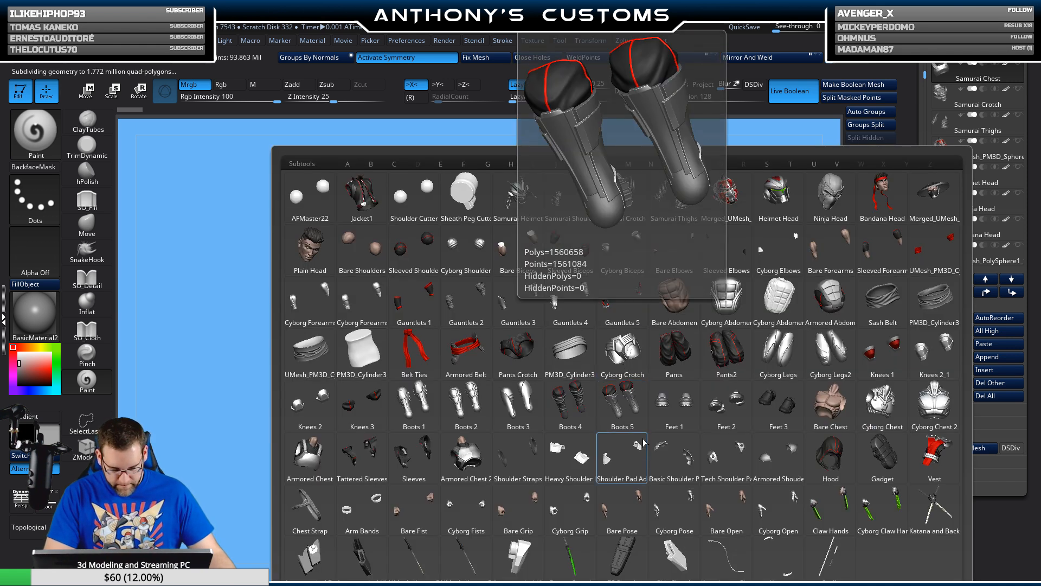
{"action": "left_click", "coordinate": [682, 559]}
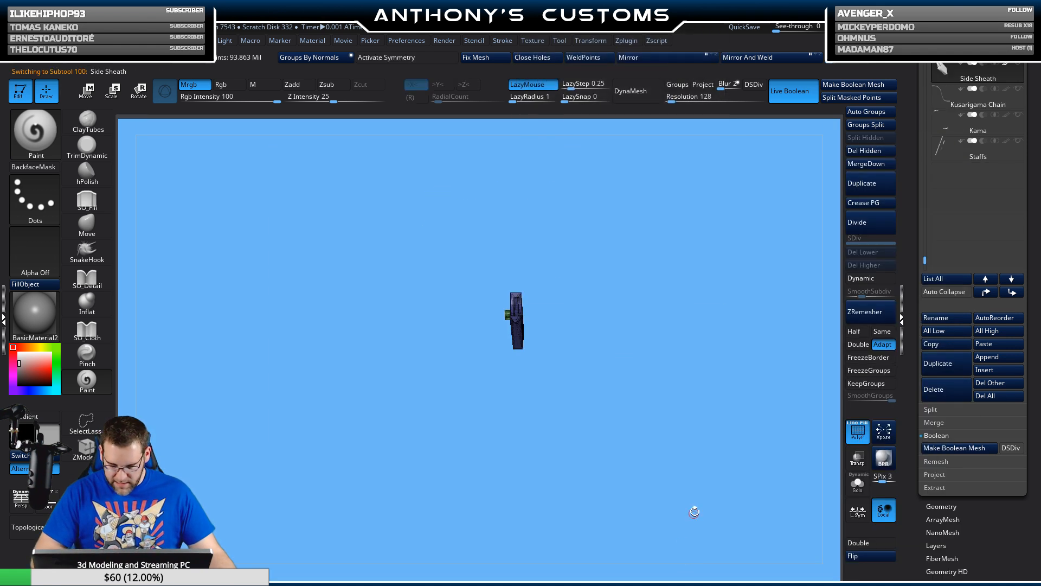
{"action": "left_click", "coordinate": [998, 345]}
{"action": "left_click", "coordinate": [1020, 64]}
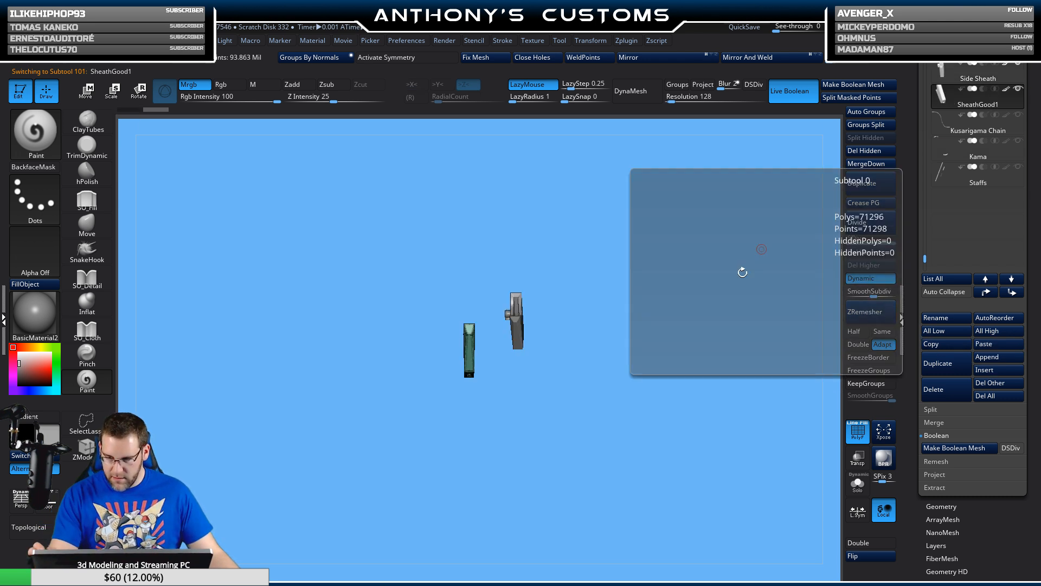
- Turn the pasted sheath around to face the same way as the Side Sheath and move it closer to it
{"action": "left_click_drag", "start_coordinate": [721, 369], "coordinate": [653, 472], "text": "alt"}
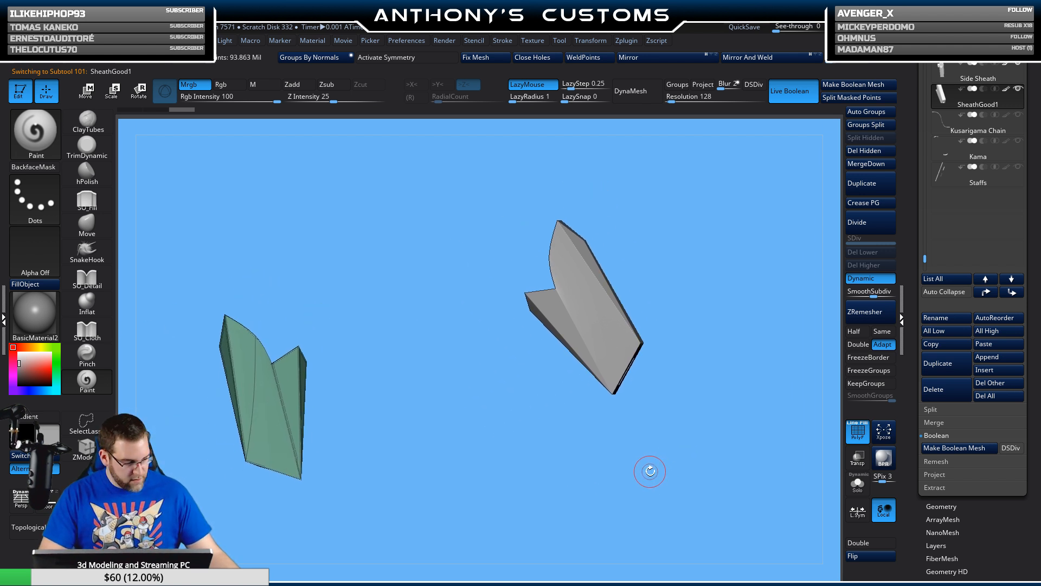
{"action": "key", "text": "w"}
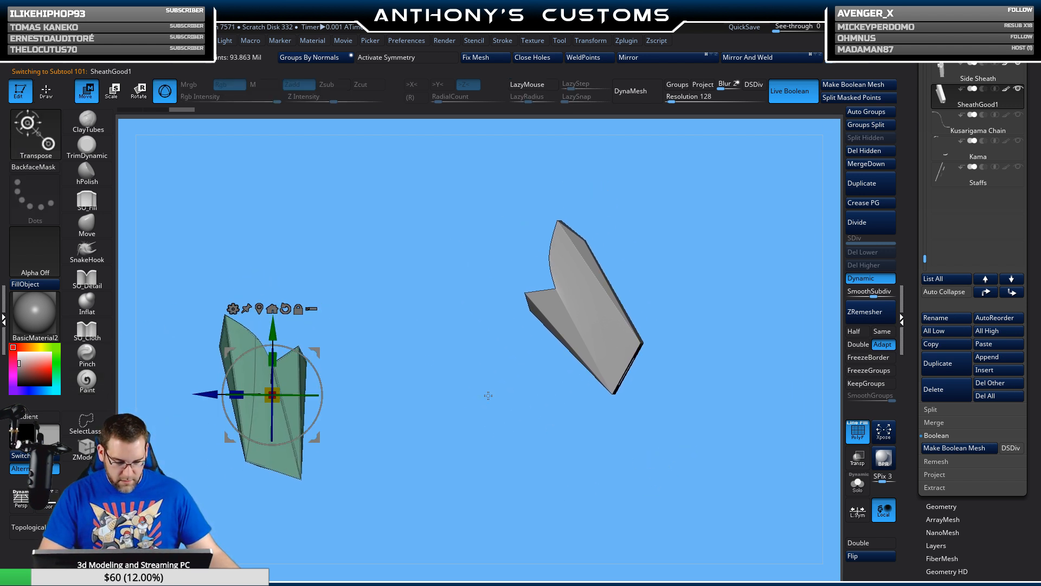
{"action": "left_click_drag", "start_coordinate": [296, 394], "coordinate": [455, 398], "text": "shift"}
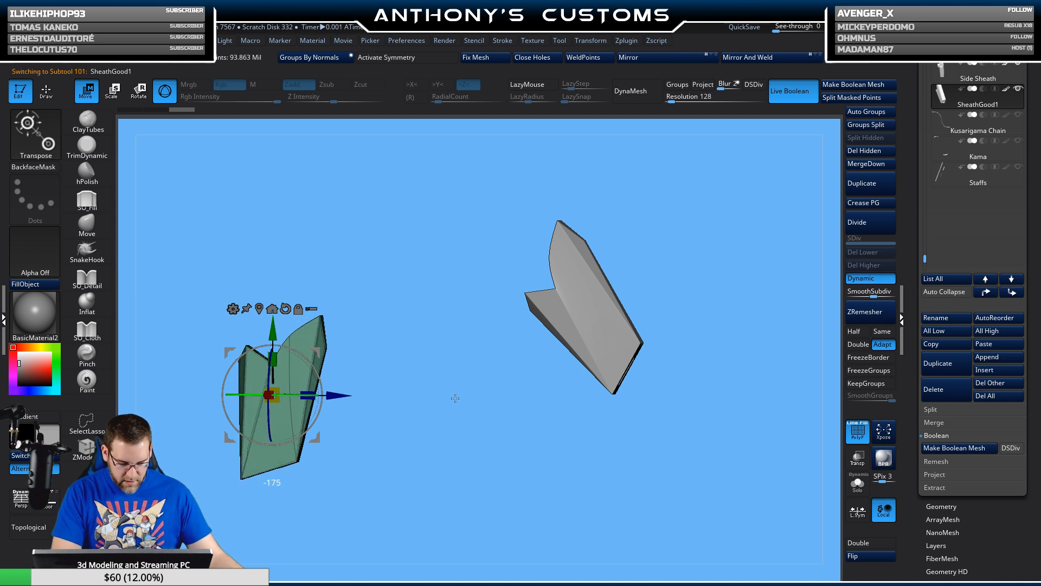
{"action": "left_click_drag", "start_coordinate": [331, 395], "coordinate": [729, 375]}
{"action": "left_click_drag", "start_coordinate": [648, 397], "coordinate": [769, 382], "text": "alt"}
{"action": "key", "text": "ctrl+z"}
{"action": "left_click_drag", "start_coordinate": [697, 444], "coordinate": [607, 451], "text": "alt"}
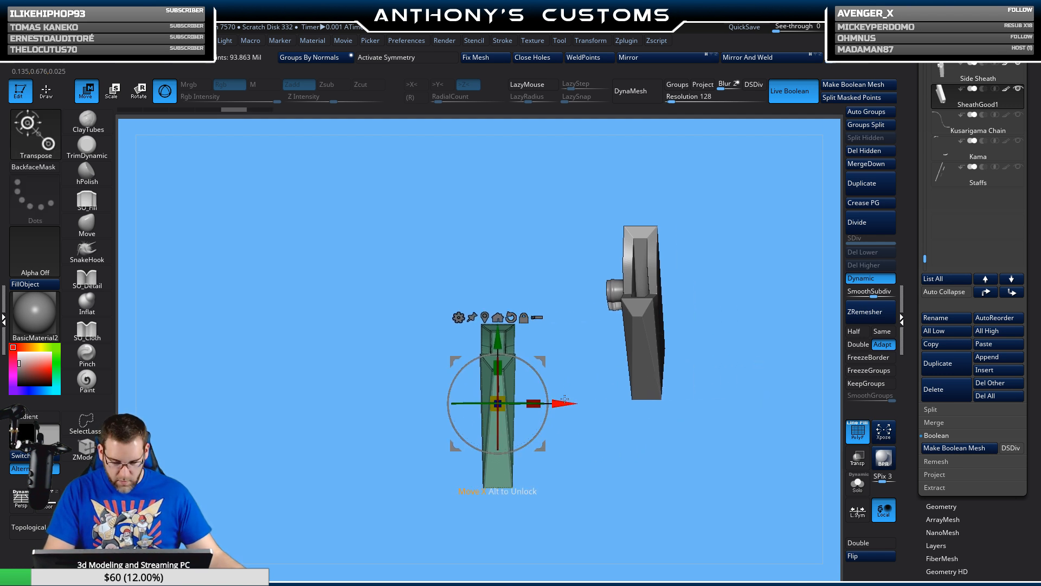
- Move the pasted sheath onto the Side Sheath and tilt it so their outlines and upper edges line up
{"action": "left_click_drag", "start_coordinate": [564, 399], "coordinate": [708, 391]}
{"action": "left_click_drag", "start_coordinate": [737, 426], "coordinate": [692, 252]}
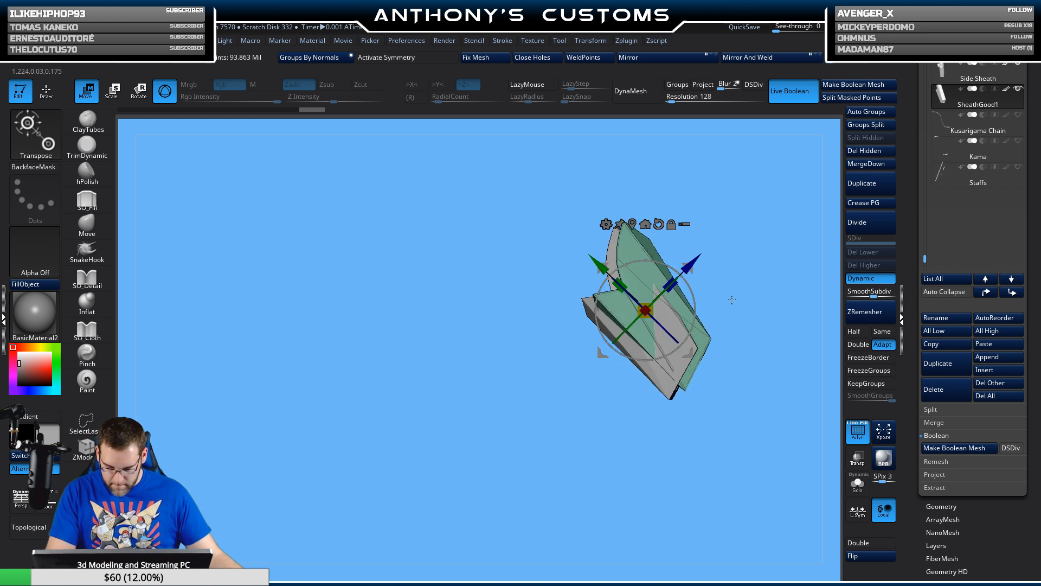
{"action": "left_click_drag", "start_coordinate": [732, 300], "coordinate": [591, 423]}
{"action": "left_click_drag", "start_coordinate": [564, 299], "coordinate": [553, 310]}
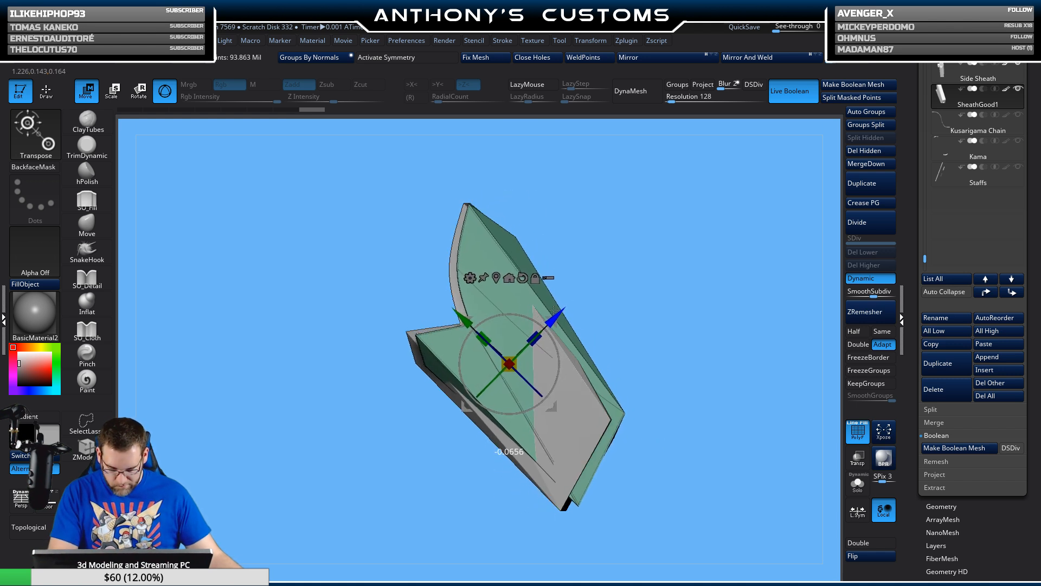
{"action": "mouse_move", "coordinate": [468, 319]}
{"action": "left_mouse_down"}
{"action": "mouse_move", "coordinate": [461, 312]}
{"action": "mouse_move", "coordinate": [472, 299]}
{"action": "mouse_move", "coordinate": [458, 315]}
{"action": "left_mouse_up"}
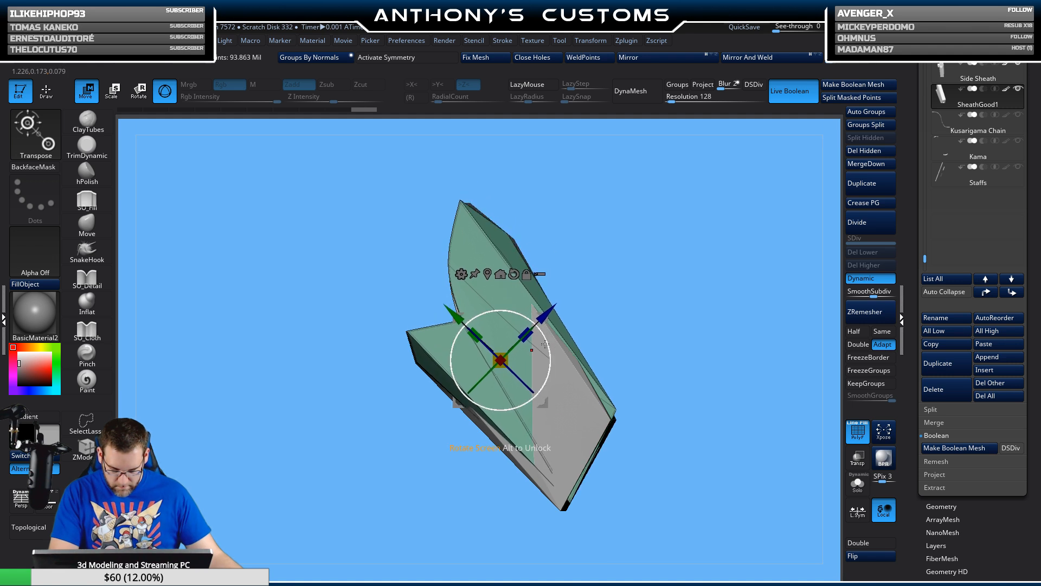
- Shift the pasted sheath sideways toward the peg so its thickness overlaps the Side Sheath
{"action": "left_click_drag", "start_coordinate": [545, 344], "coordinate": [628, 297]}
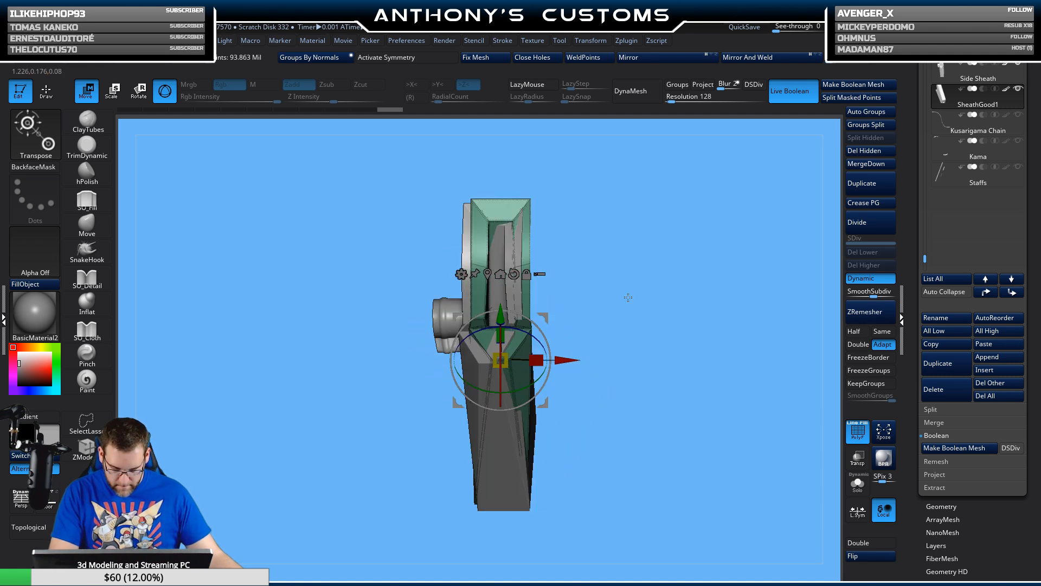
{"action": "left_click_drag", "start_coordinate": [537, 341], "coordinate": [534, 340]}
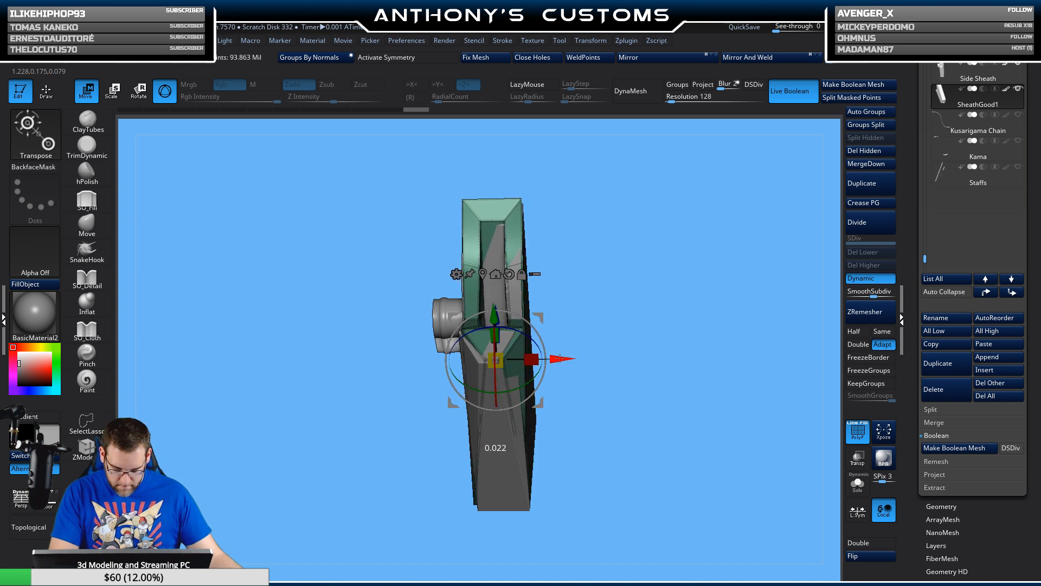
{"action": "left_click_drag", "start_coordinate": [665, 365], "coordinate": [608, 355]}
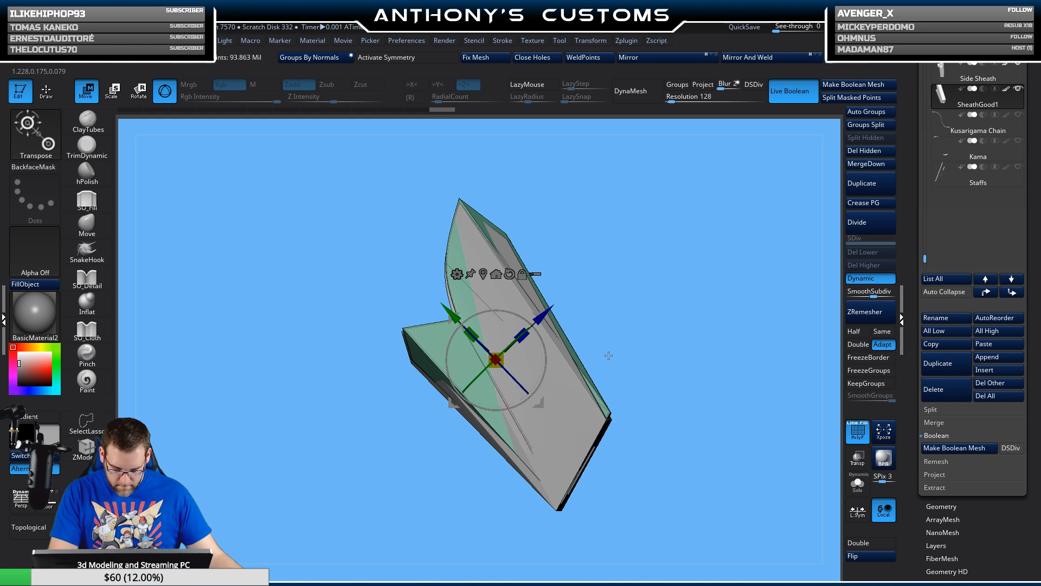
- Fine-tune the pasted sheath's position and rotation at its lower opening so the end face and slot match the Side Sheath
{"action": "left_click_drag", "start_coordinate": [668, 327], "coordinate": [682, 297]}
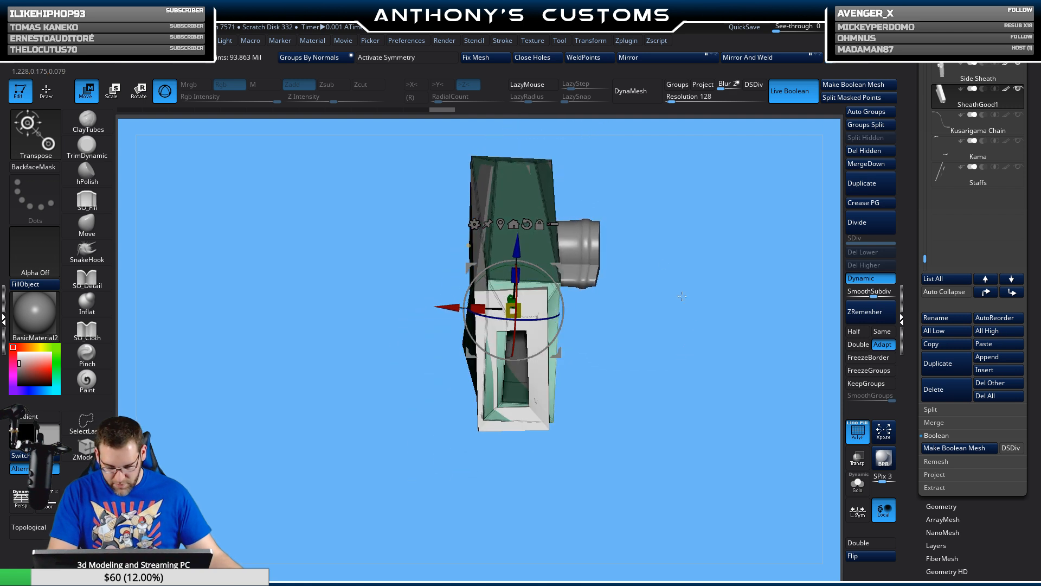
{"action": "left_click_drag", "start_coordinate": [519, 248], "coordinate": [520, 252]}
{"action": "left_click_drag", "start_coordinate": [547, 284], "coordinate": [554, 277]}
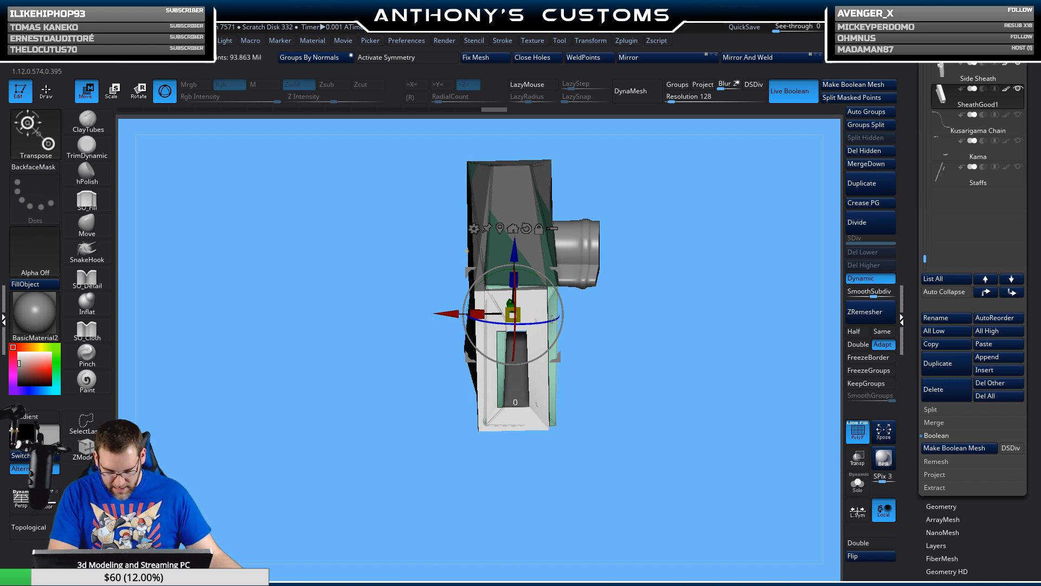
{"action": "left_click_drag", "start_coordinate": [552, 318], "coordinate": [549, 319]}
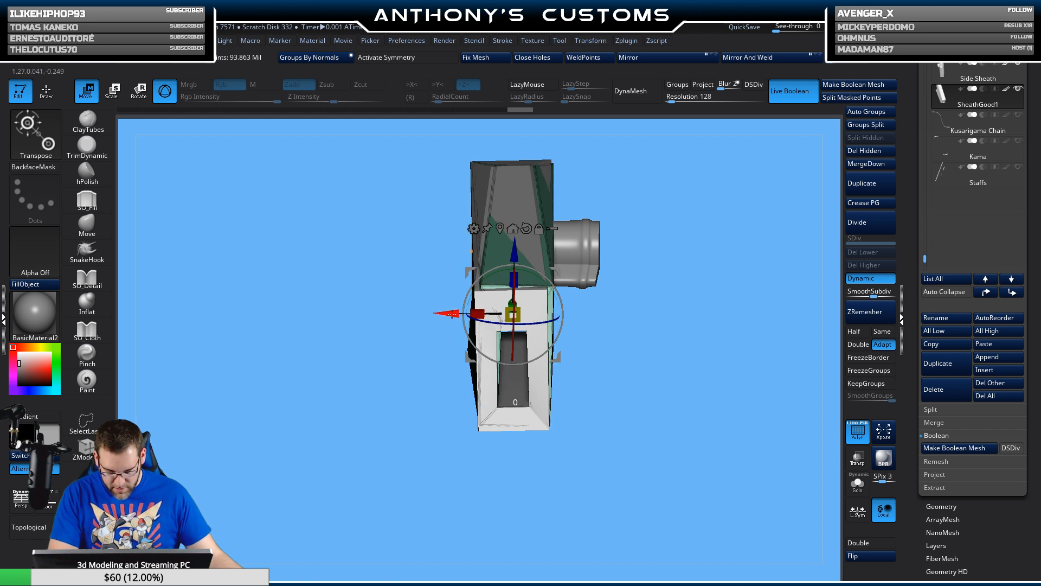
{"action": "left_click_drag", "start_coordinate": [452, 314], "coordinate": [450, 314]}
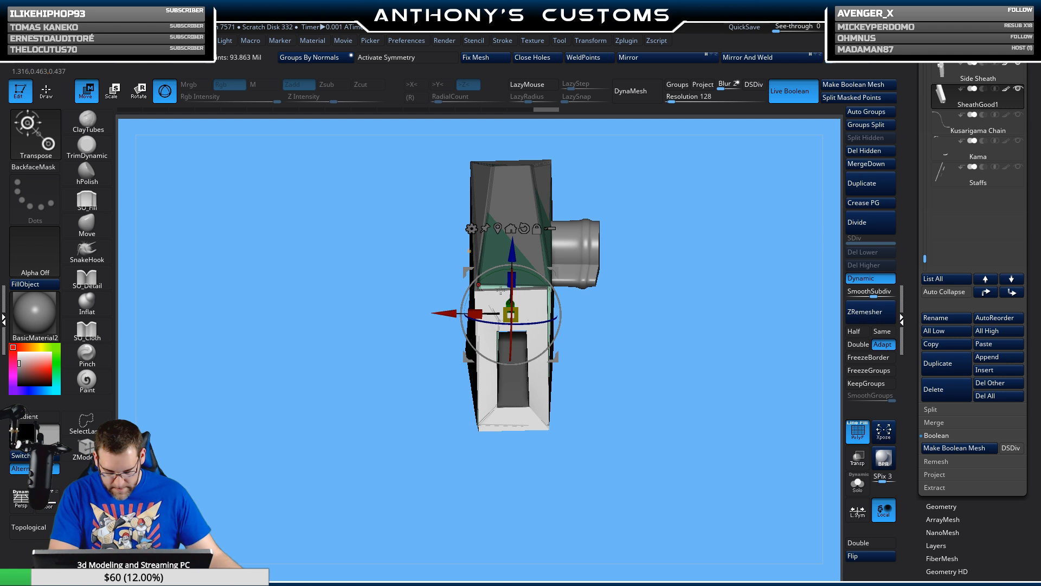
- Nudge the pasted sheath in small amounts along its length and height to match the Side Sheath's peg-side outline and notch
{"action": "left_click_drag", "start_coordinate": [635, 313], "coordinate": [530, 322]}
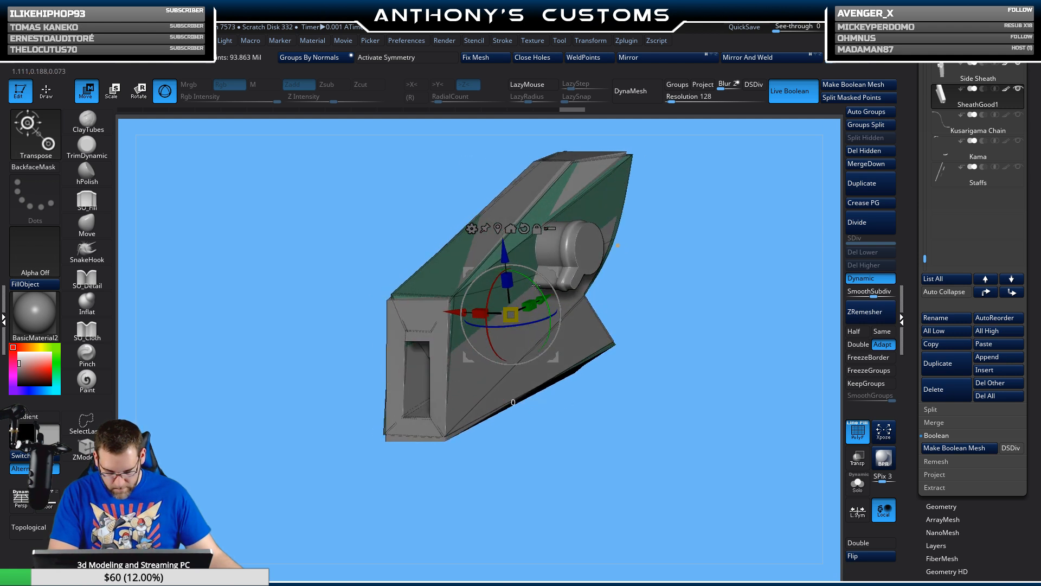
{"action": "left_click_drag", "start_coordinate": [536, 286], "coordinate": [535, 283]}
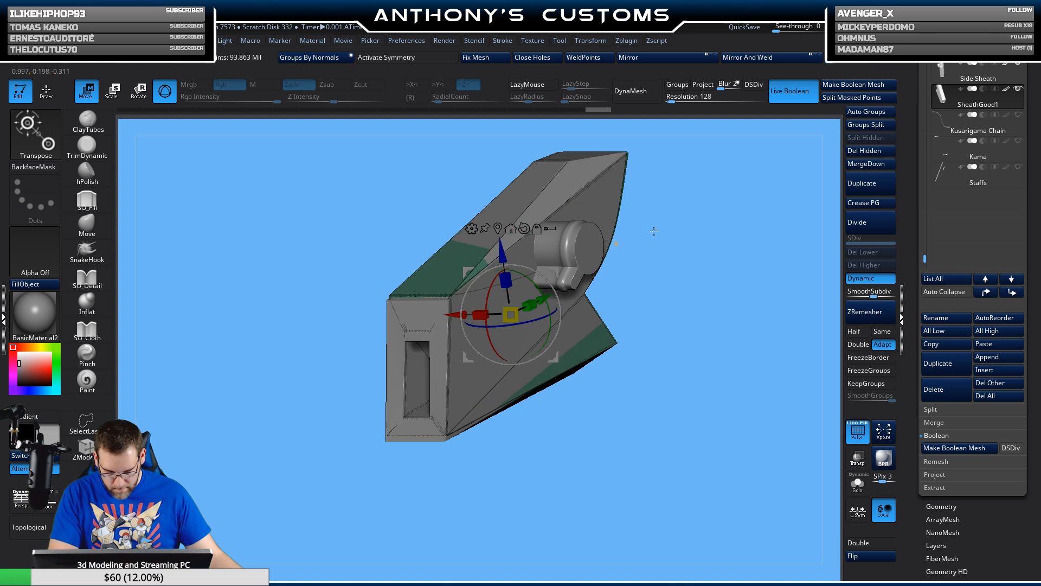
{"action": "mouse_move", "coordinate": [689, 274]}
{"action": "left_mouse_down"}
{"action": "mouse_move", "coordinate": [594, 268]}
{"action": "mouse_move", "coordinate": [684, 271]}
{"action": "mouse_move", "coordinate": [672, 266]}
{"action": "left_mouse_up"}
{"action": "left_click_drag", "start_coordinate": [567, 302], "coordinate": [495, 249]}
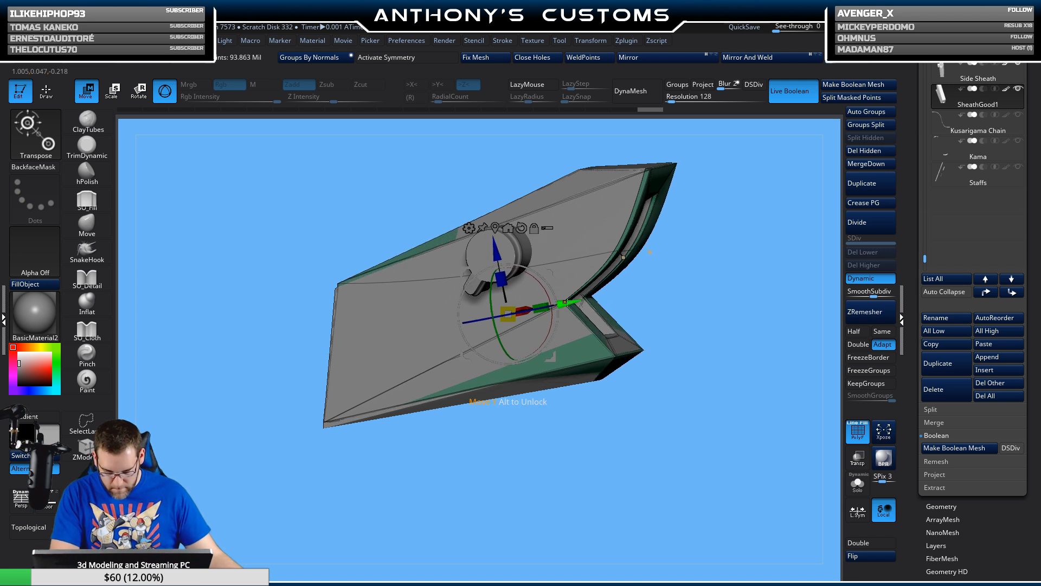
{"action": "left_click_drag", "start_coordinate": [564, 302], "coordinate": [563, 304]}
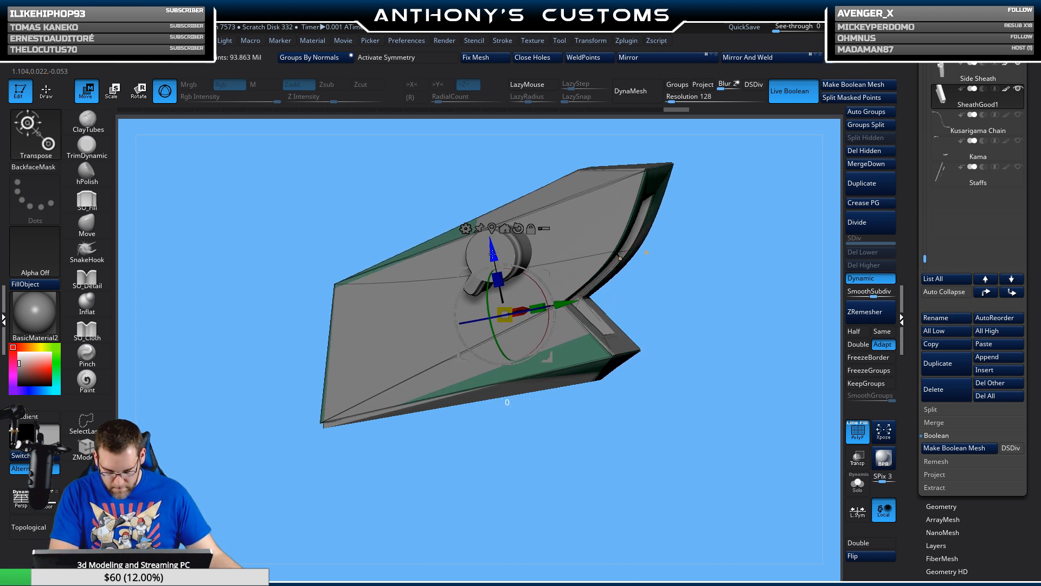
{"action": "left_click_drag", "start_coordinate": [493, 254], "coordinate": [493, 252]}
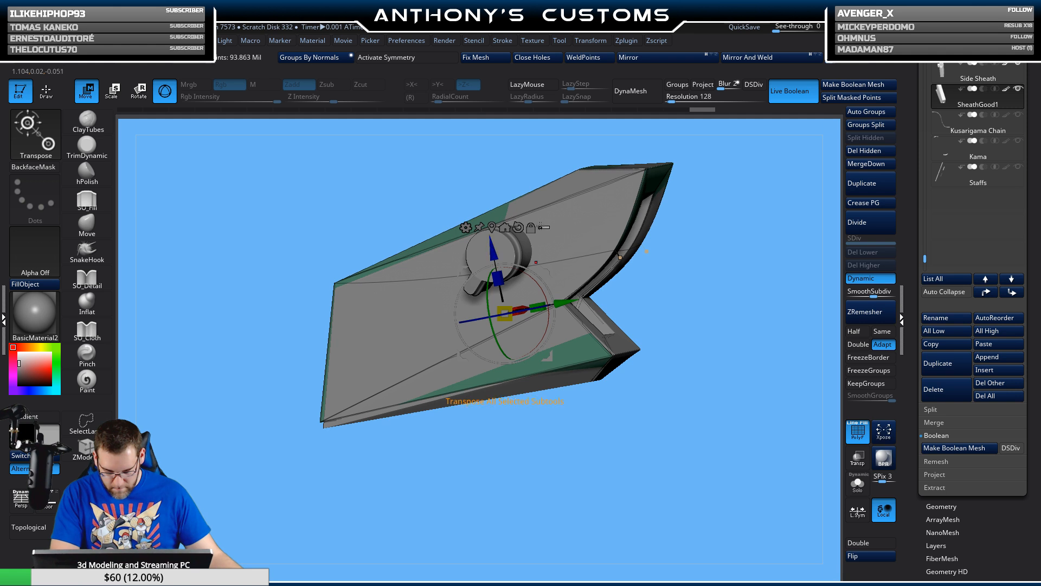
- Rotate the pasted sheath slightly and shift it along its Z axis to line up with the Side Sheath's far side
{"action": "left_click_drag", "start_coordinate": [551, 358], "coordinate": [690, 405]}
{"action": "left_click_drag", "start_coordinate": [596, 268], "coordinate": [579, 398]}
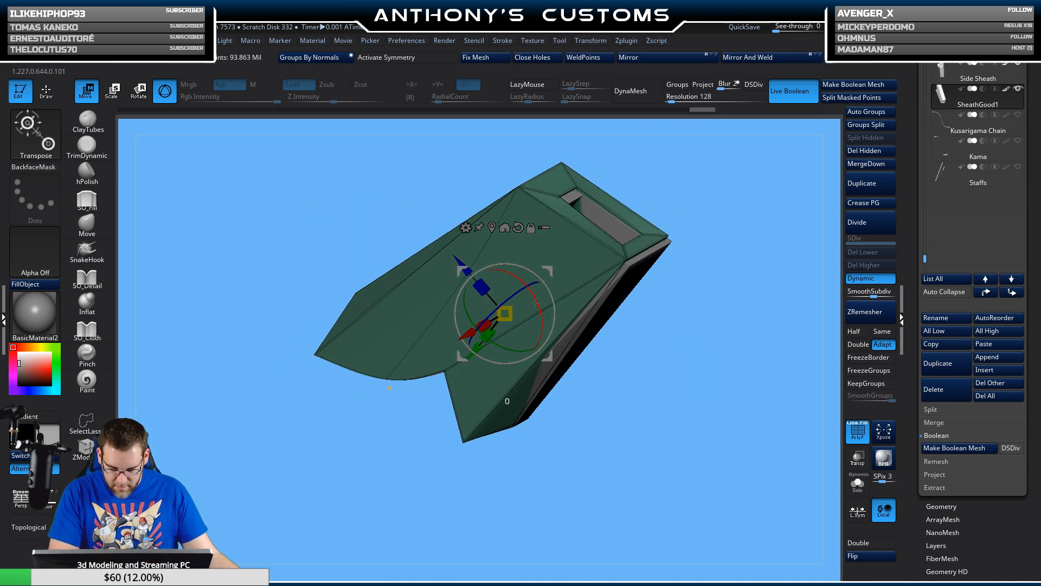
{"action": "left_click_drag", "start_coordinate": [535, 302], "coordinate": [533, 295]}
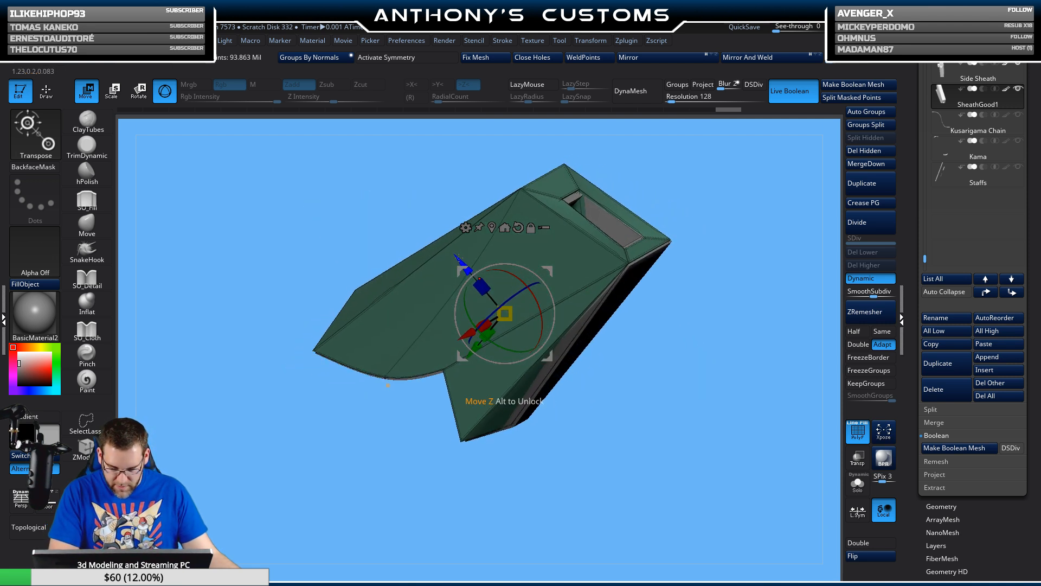
{"action": "left_click_drag", "start_coordinate": [458, 257], "coordinate": [460, 262]}
{"action": "left_click_drag", "start_coordinate": [599, 380], "coordinate": [649, 358]}
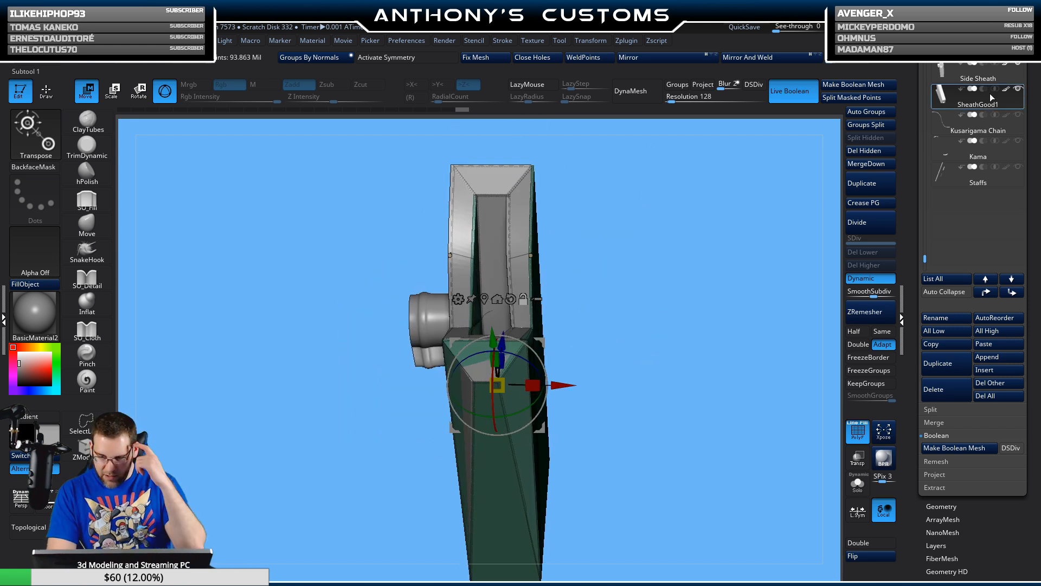
- Isolate the round peg of the Side Sheath and delete the old sheath body
{"action": "left_click", "coordinate": [991, 73]}
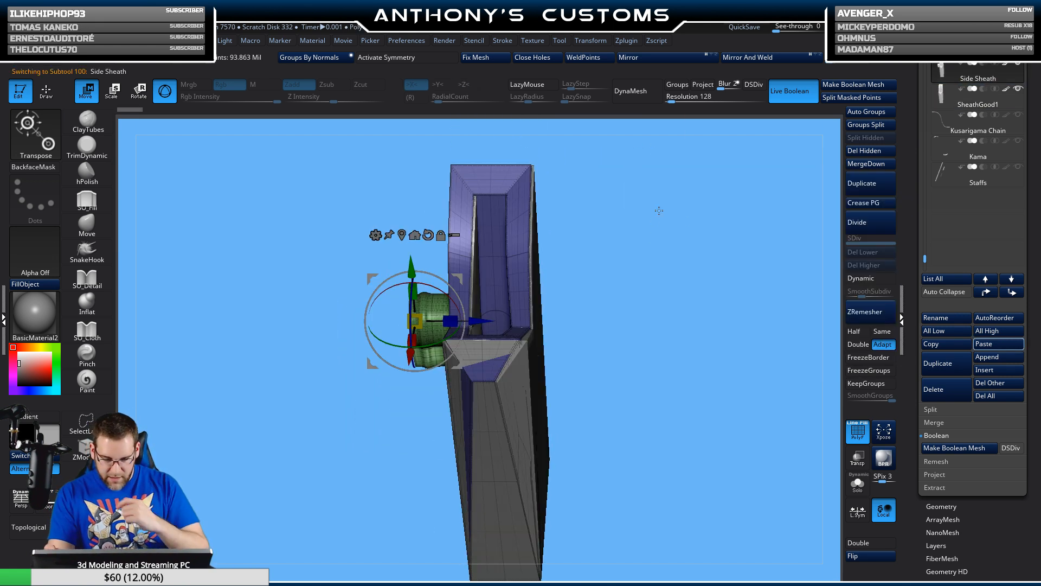
{"action": "left_click", "coordinate": [512, 191]}
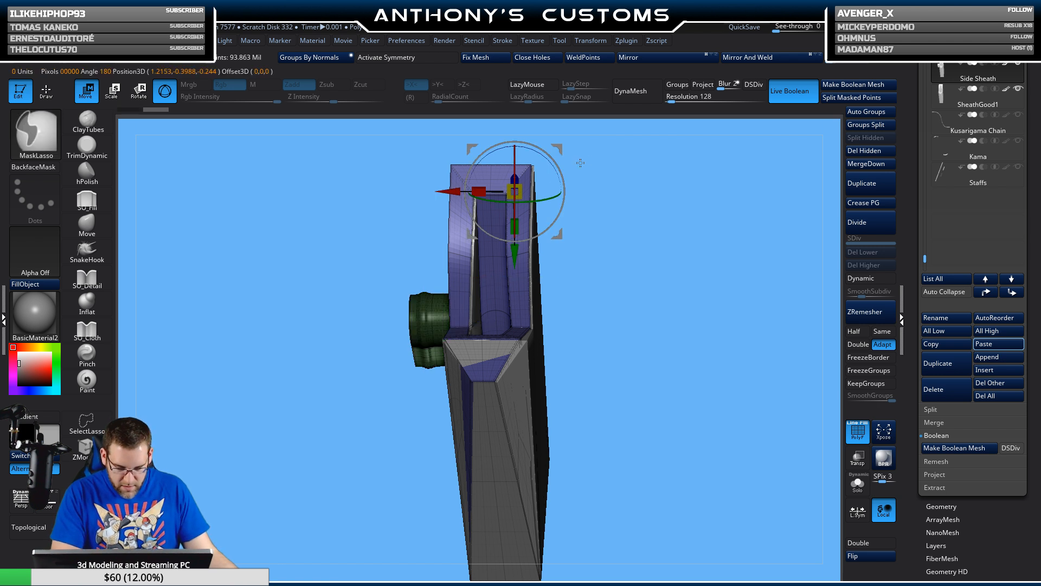
{"action": "key", "text": "q"}
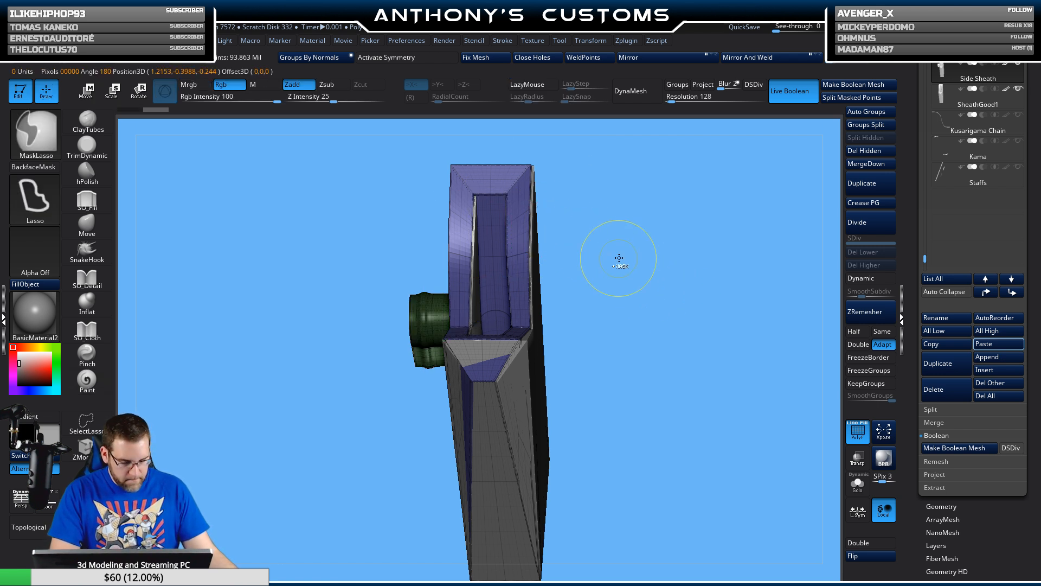
{"action": "left_click", "coordinate": [518, 240], "text": "ctrl+shift"}
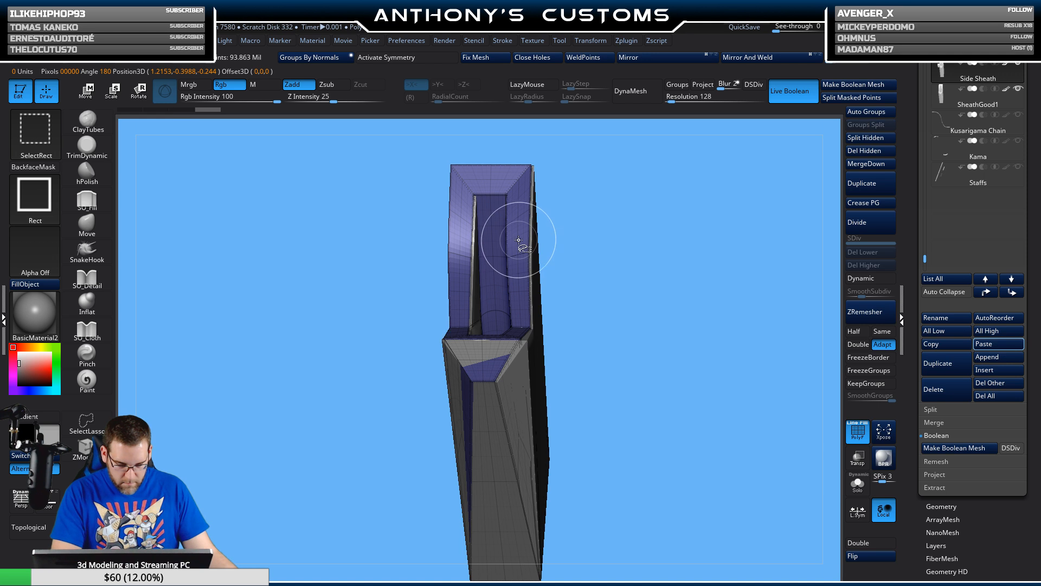
{"action": "left_click_drag", "start_coordinate": [640, 258], "coordinate": [749, 286], "text": "ctrl+shift"}
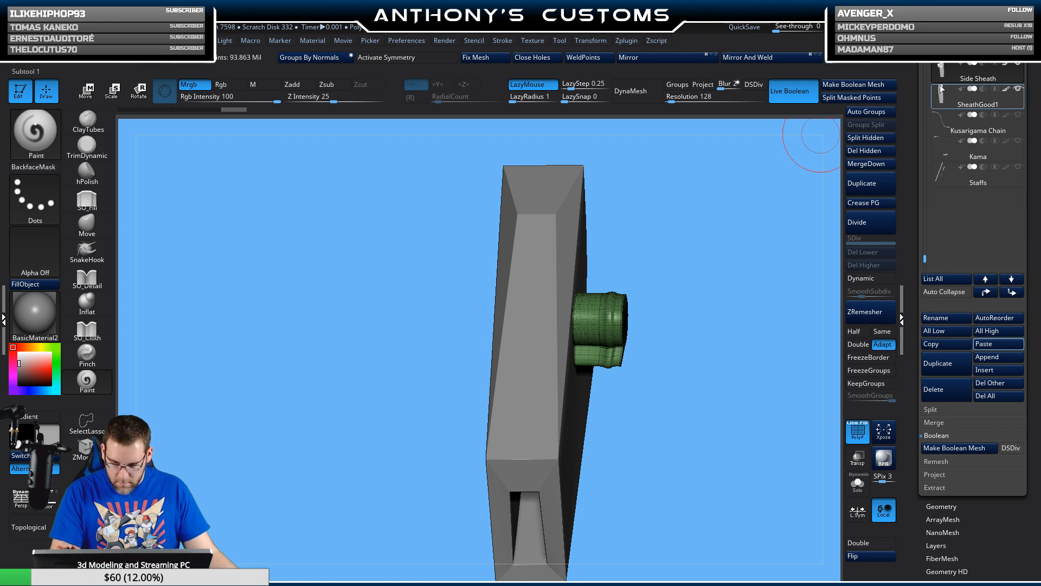
{"action": "left_click", "coordinate": [884, 142]}
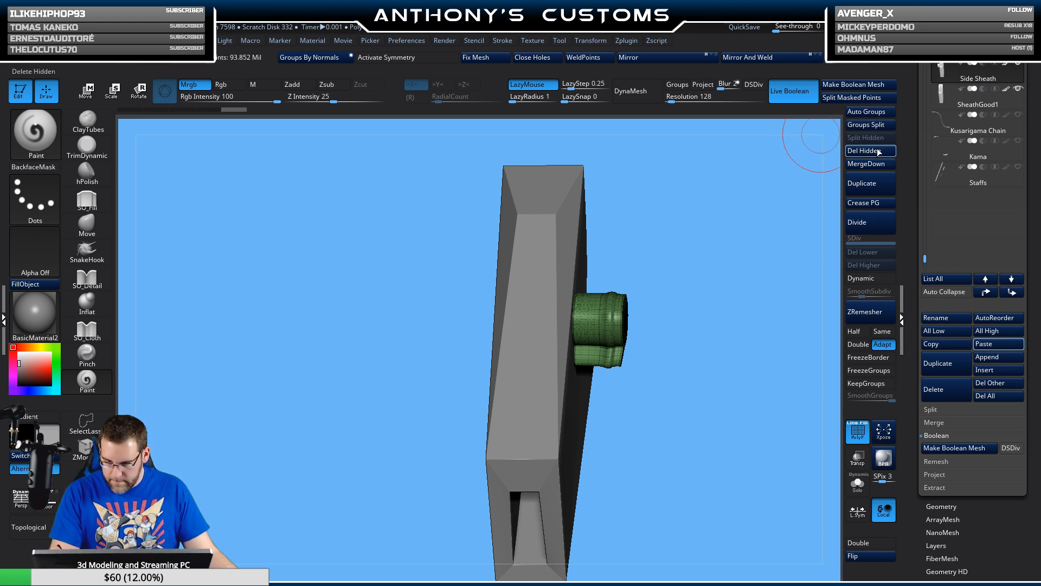
- Shift SheathGood1 slightly along its X axis against the peg, temporarily flipping its normals to check the fit
{"action": "left_click", "coordinate": [950, 101]}
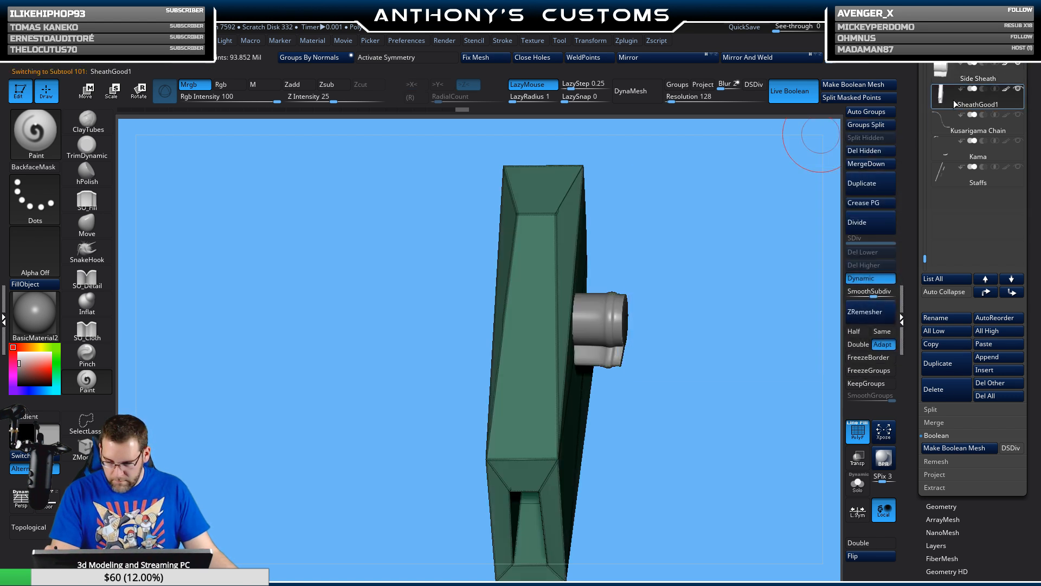
{"action": "left_click_drag", "start_coordinate": [784, 130], "coordinate": [736, 298]}
{"action": "left_click", "coordinate": [863, 556]}
{"action": "mouse_move", "coordinate": [715, 418]}
{"action": "left_mouse_down"}
{"action": "mouse_move", "coordinate": [714, 474]}
{"action": "mouse_move", "coordinate": [697, 454]}
{"action": "mouse_move", "coordinate": [718, 418]}
{"action": "mouse_move", "coordinate": [697, 427]}
{"action": "left_mouse_up"}
{"action": "key", "text": "w"}
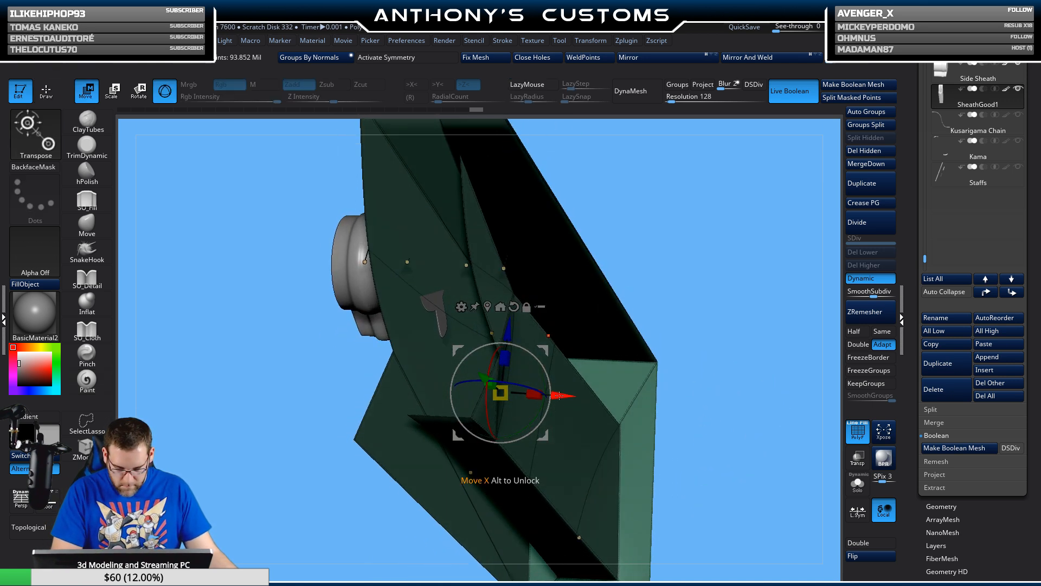
{"action": "left_click_drag", "start_coordinate": [559, 396], "coordinate": [557, 395]}
{"action": "left_click_drag", "start_coordinate": [612, 358], "coordinate": [767, 279]}
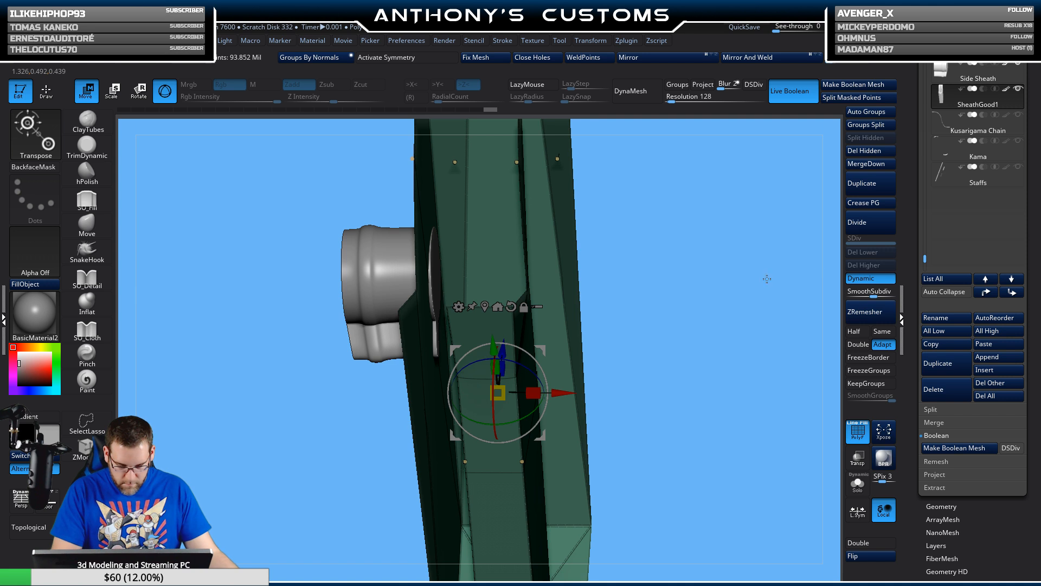
{"action": "left_click", "coordinate": [865, 557]}
{"action": "left_click_drag", "start_coordinate": [736, 466], "coordinate": [704, 370], "text": "alt"}
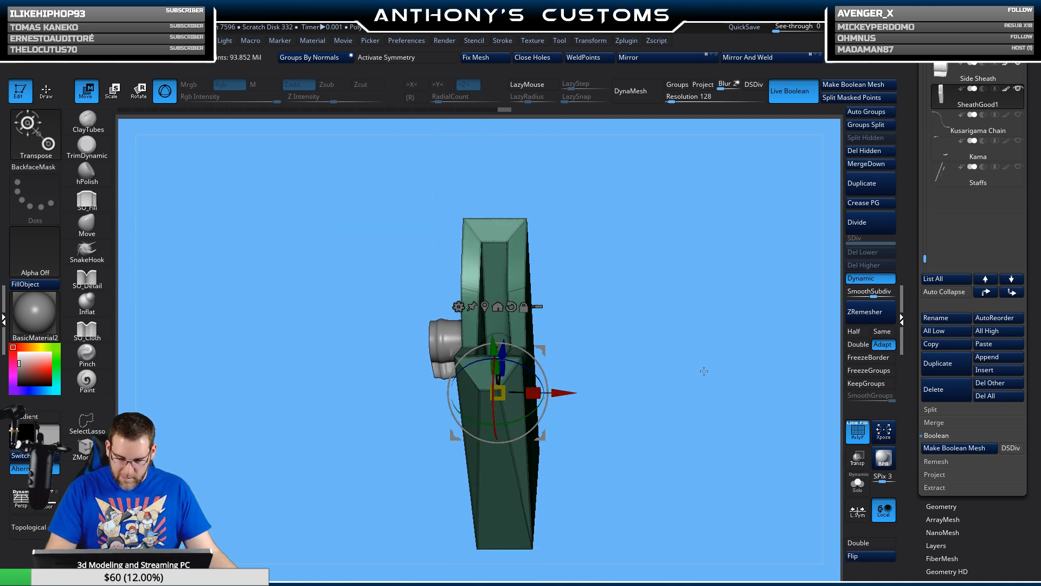
{"action": "left_click_drag", "start_coordinate": [695, 409], "coordinate": [714, 338]}
- Turn off the polyframe display and apply the dynamic subdivision to SheathGood1 as real geometry
{"action": "key", "text": "shift+f"}
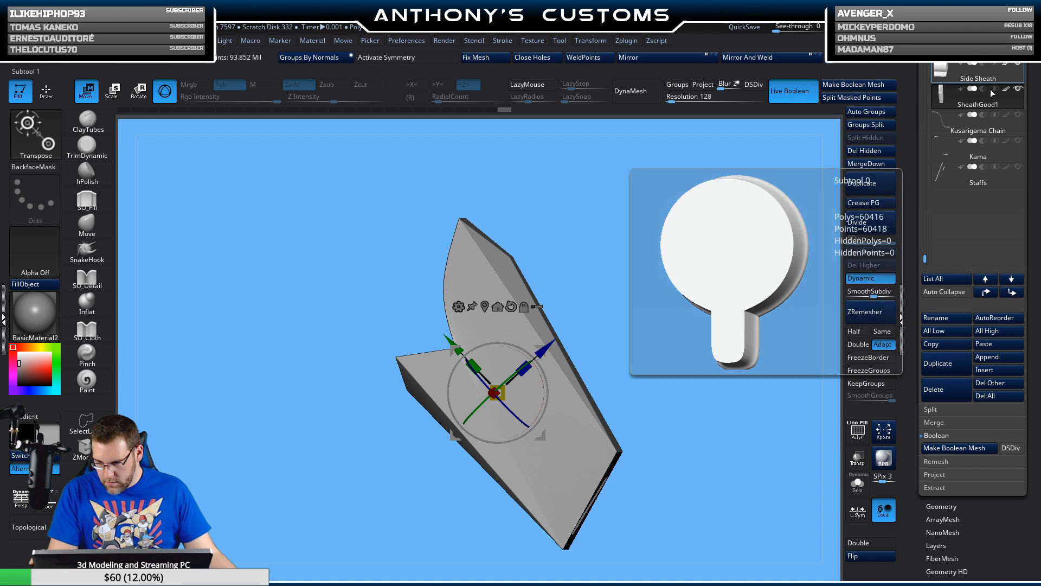
{"action": "scroll", "coordinate": [1030, 272], "scroll_direction": "down", "scroll_amount": 5}
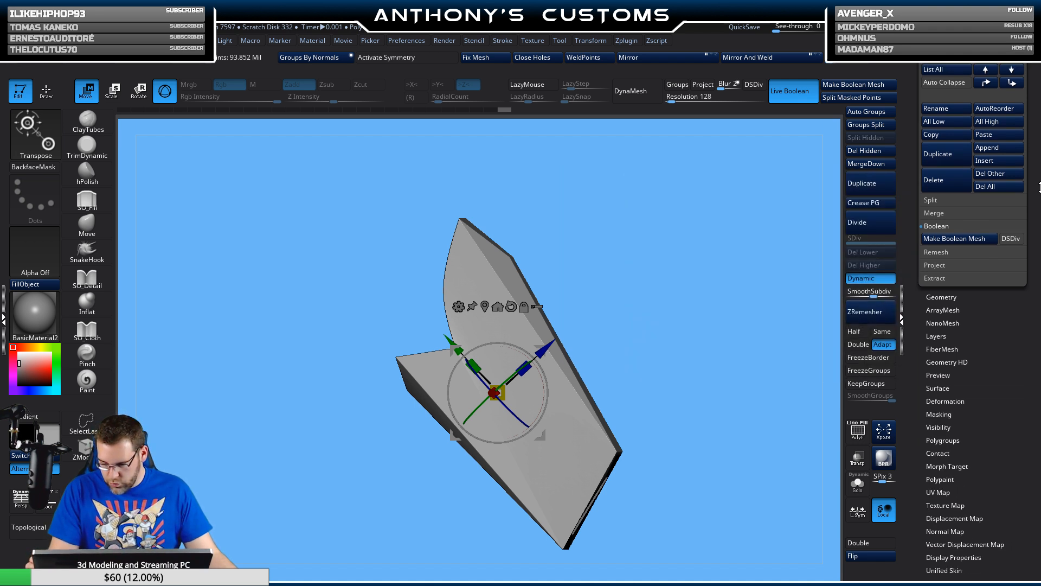
{"action": "left_click", "coordinate": [949, 249]}
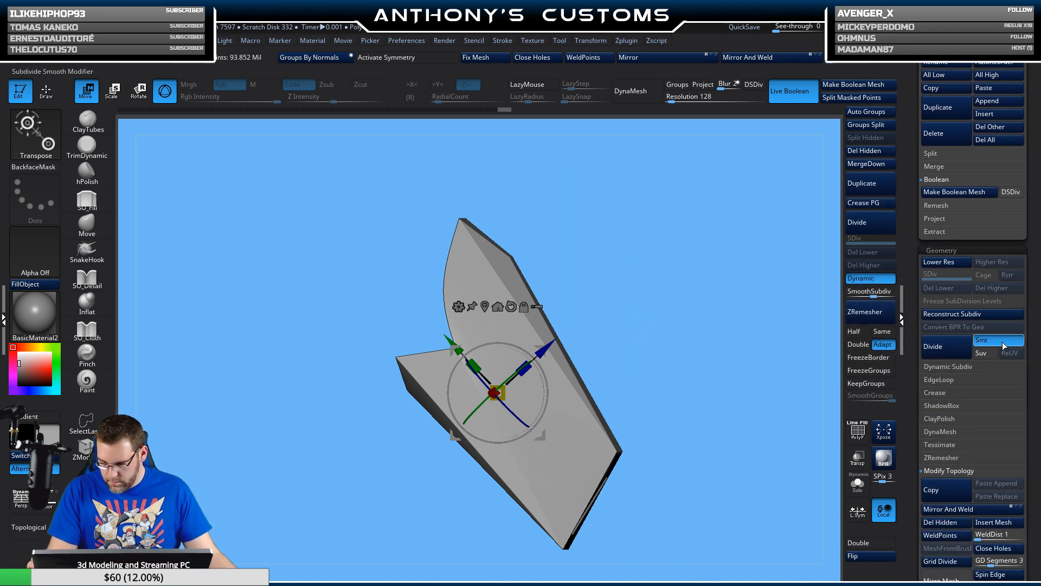
{"action": "left_click", "coordinate": [974, 370]}
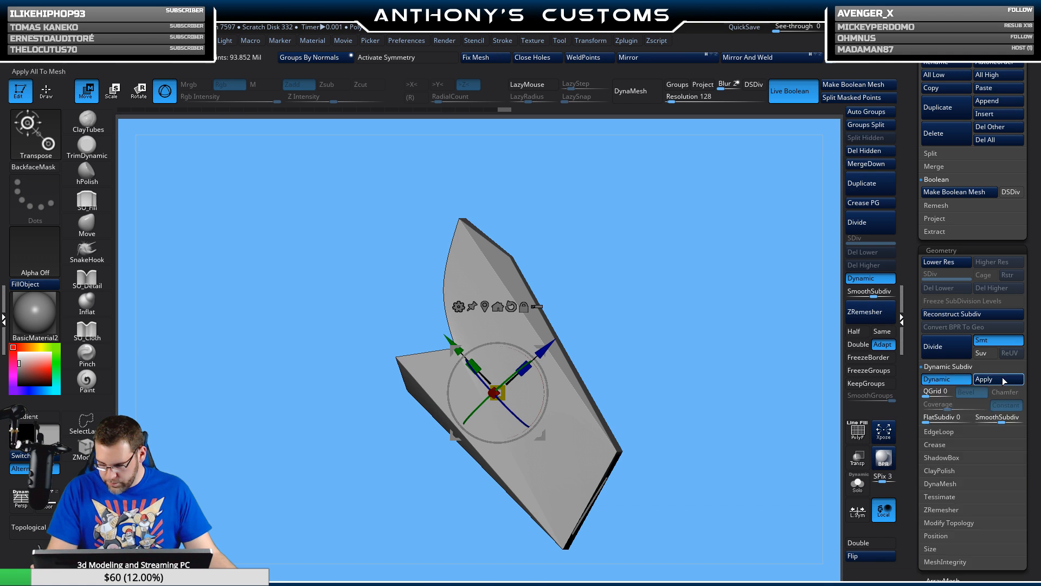
{"action": "left_click", "coordinate": [1003, 379]}
{"action": "left_click_drag", "start_coordinate": [1036, 321], "coordinate": [1035, 433]}
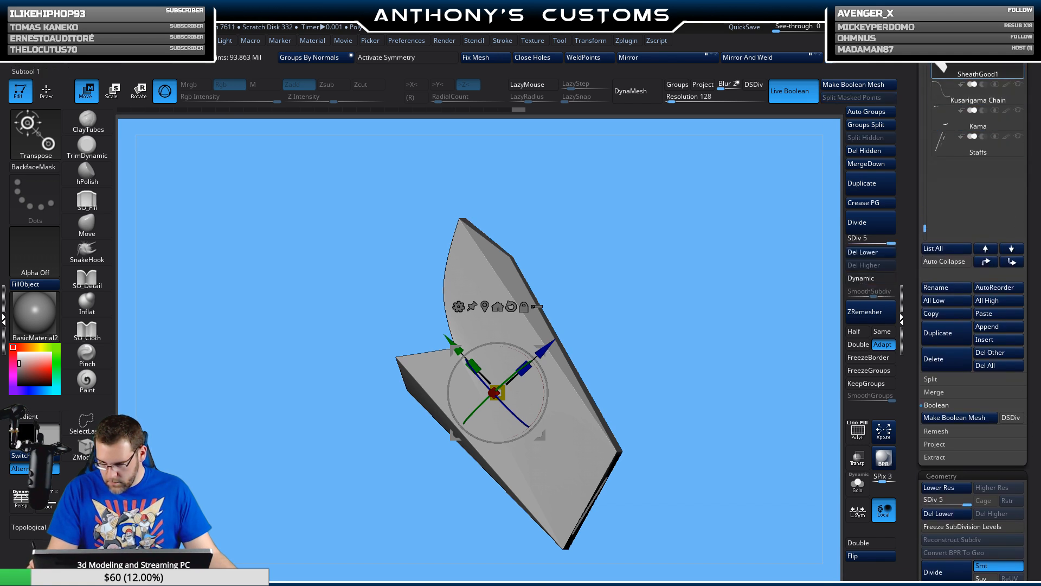
- Merge the Side Sheath peg down with SheathGood1 into a single subtool
{"action": "left_click", "coordinate": [972, 58]}
{"action": "left_click_drag", "start_coordinate": [732, 262], "coordinate": [792, 261]}
{"action": "left_click_drag", "start_coordinate": [685, 274], "coordinate": [707, 331], "text": "alt"}
{"action": "left_click_drag", "start_coordinate": [1034, 184], "coordinate": [1034, 282]}
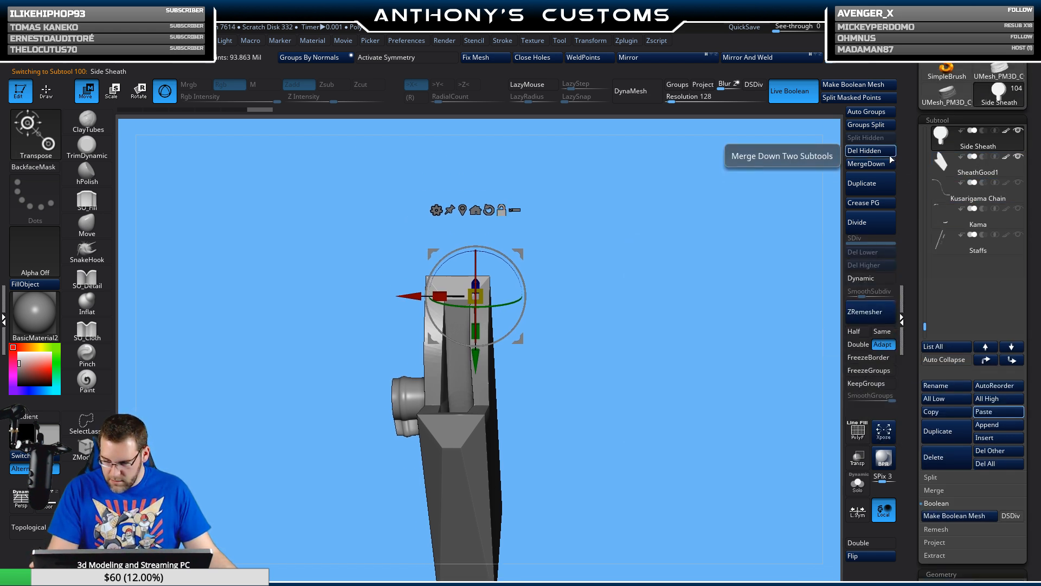
{"action": "left_click", "coordinate": [867, 164]}
{"action": "left_click", "coordinate": [832, 185]}
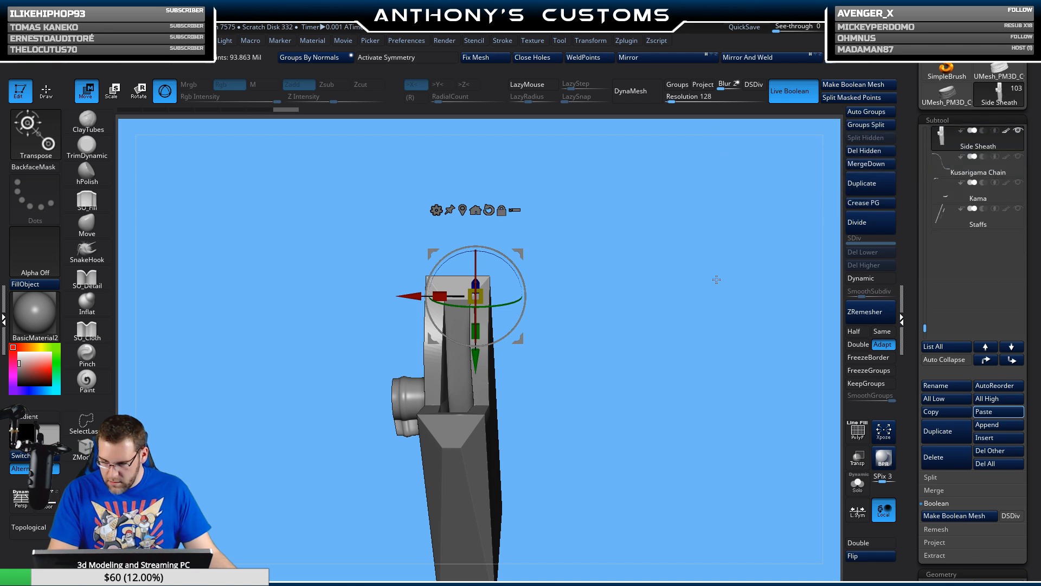
- Inspect the merged sheath and switch to the Katana and Back Sheath2 subtool
{"action": "key", "text": "shift+f"}
{"action": "key", "text": "shift+f"}
{"action": "left_click_drag", "start_coordinate": [621, 381], "coordinate": [632, 359]}
{"action": "key", "text": "n"}
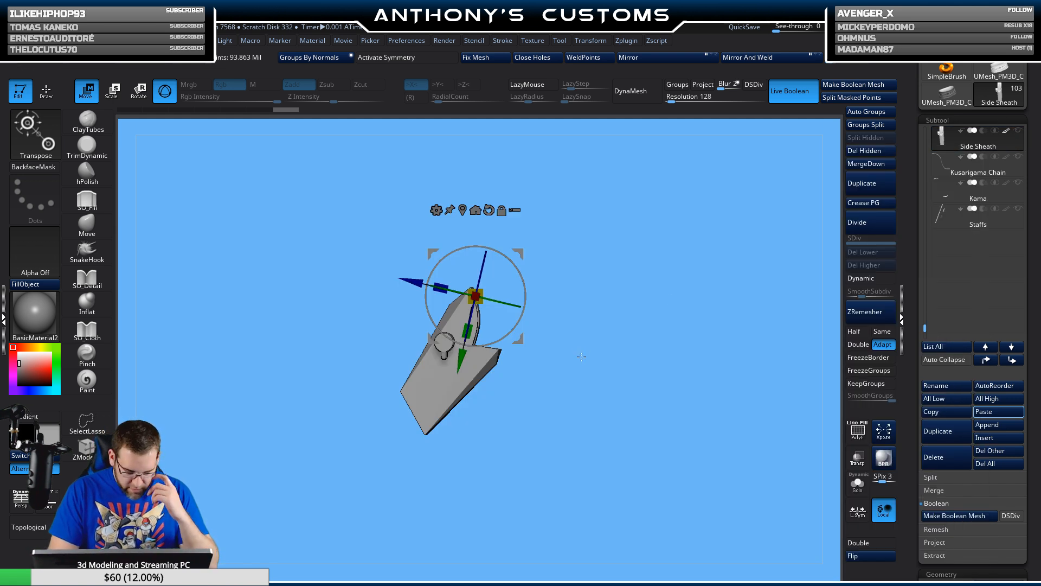
{"action": "key", "text": "n"}
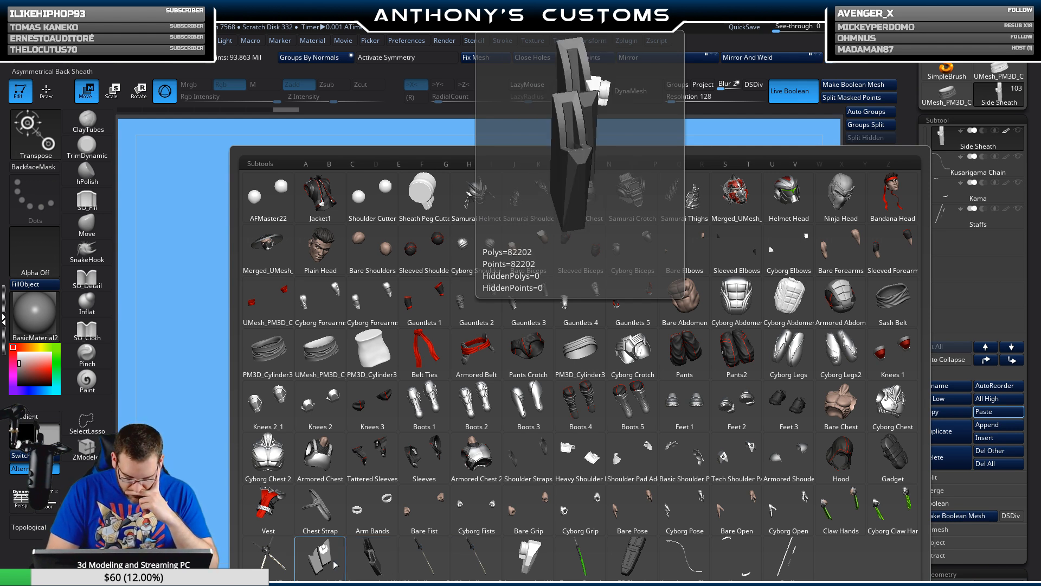
{"action": "left_click", "coordinate": [273, 571]}
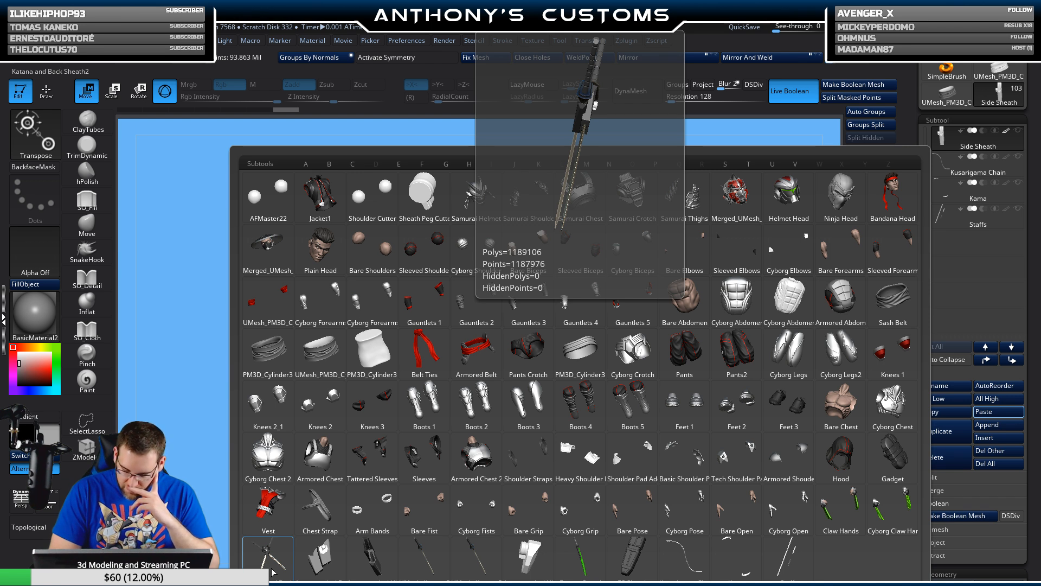
{"action": "left_click", "coordinate": [270, 562]}
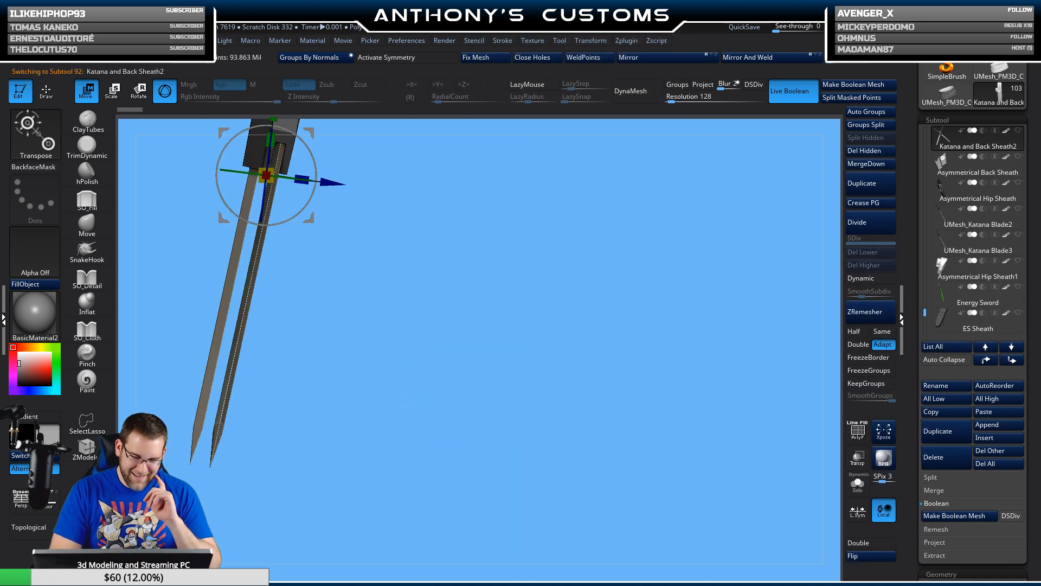
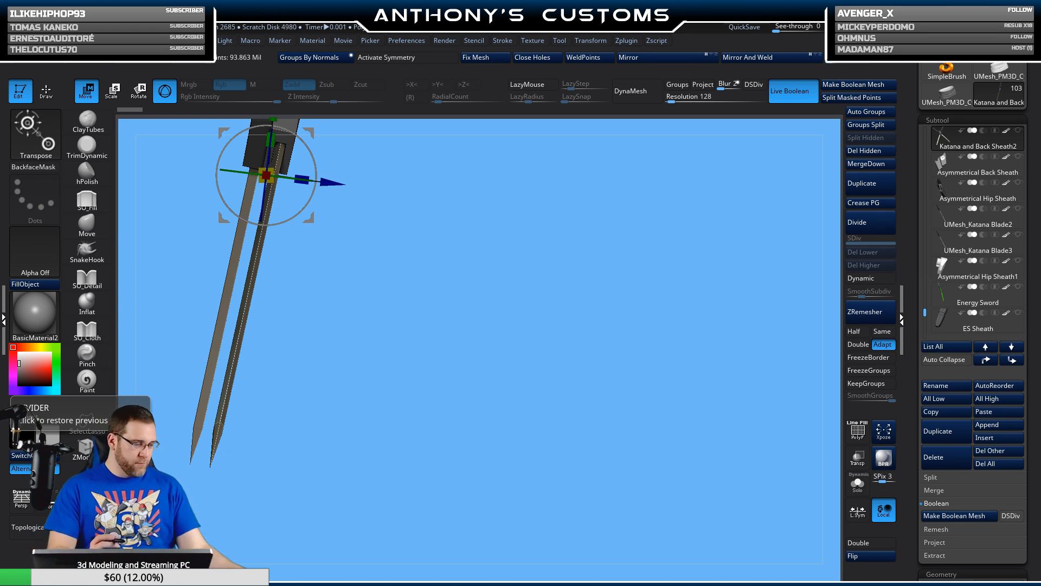
- Isolate the round peg on the back of Katana and Back Sheath2 and split it from the swords and sheaths into its own subtool
{"action": "left_click_drag", "start_coordinate": [716, 466], "coordinate": [625, 416]}
{"action": "left_click_drag", "start_coordinate": [623, 377], "coordinate": [667, 456]}
{"action": "left_click_drag", "start_coordinate": [616, 400], "coordinate": [626, 362], "text": "alt"}
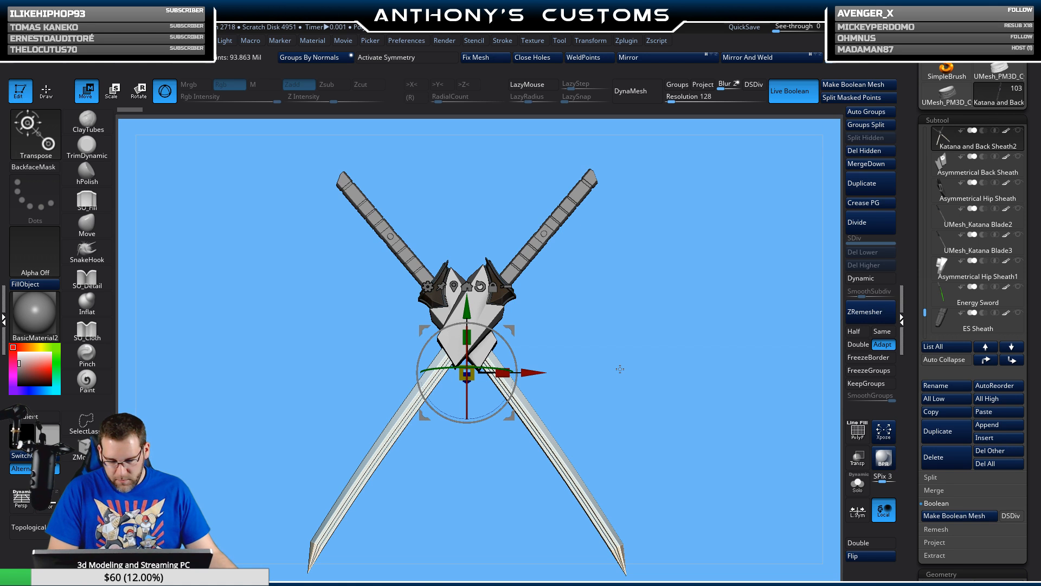
{"action": "left_click_drag", "start_coordinate": [620, 366], "coordinate": [696, 361]}
{"action": "key", "text": "shift+f"}
{"action": "key", "text": "shift+f"}
{"action": "left_click", "coordinate": [470, 215]}
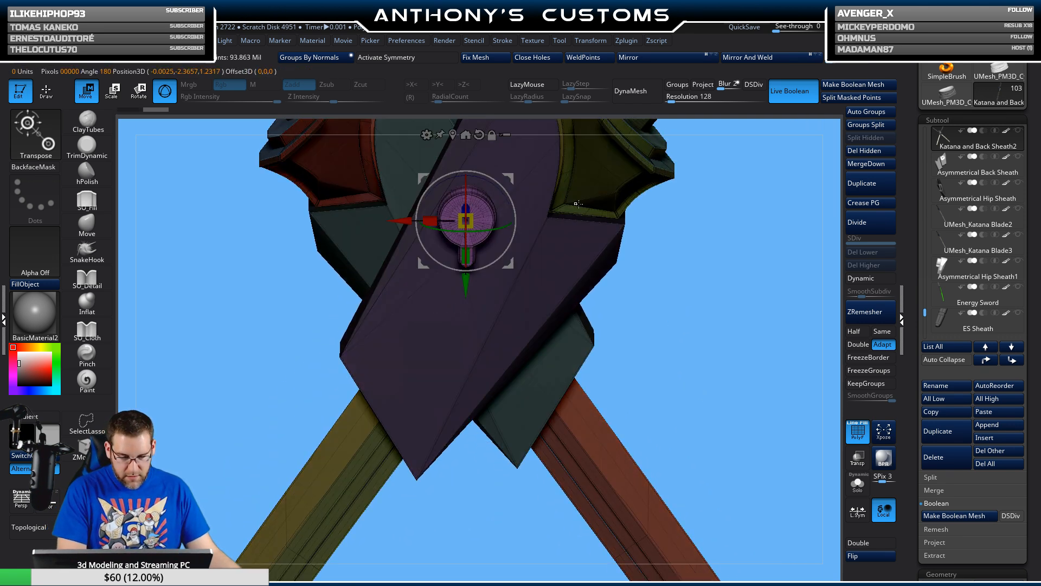
{"action": "key", "text": "q"}
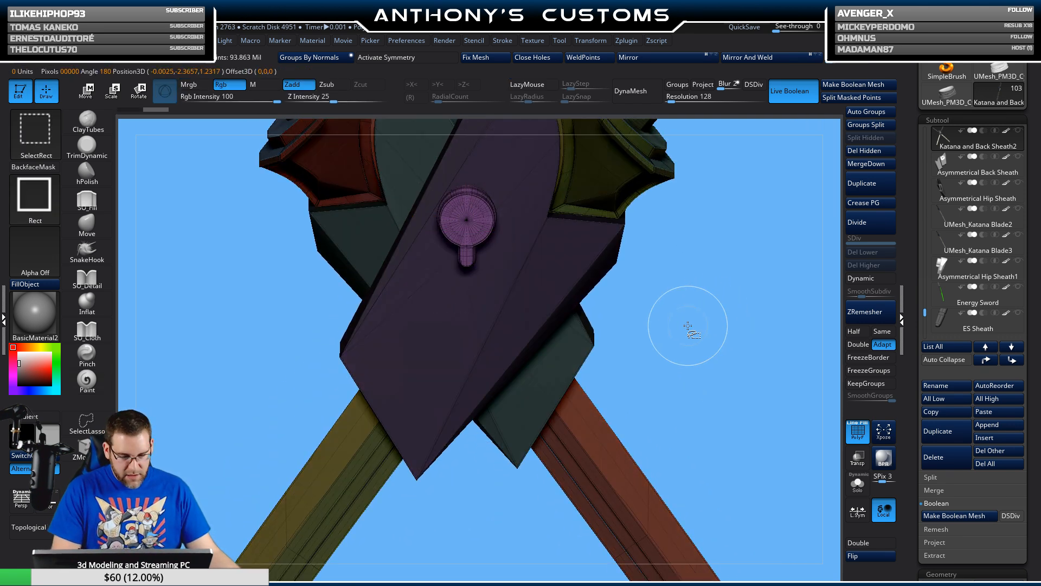
{"action": "key", "text": "ctrl"}
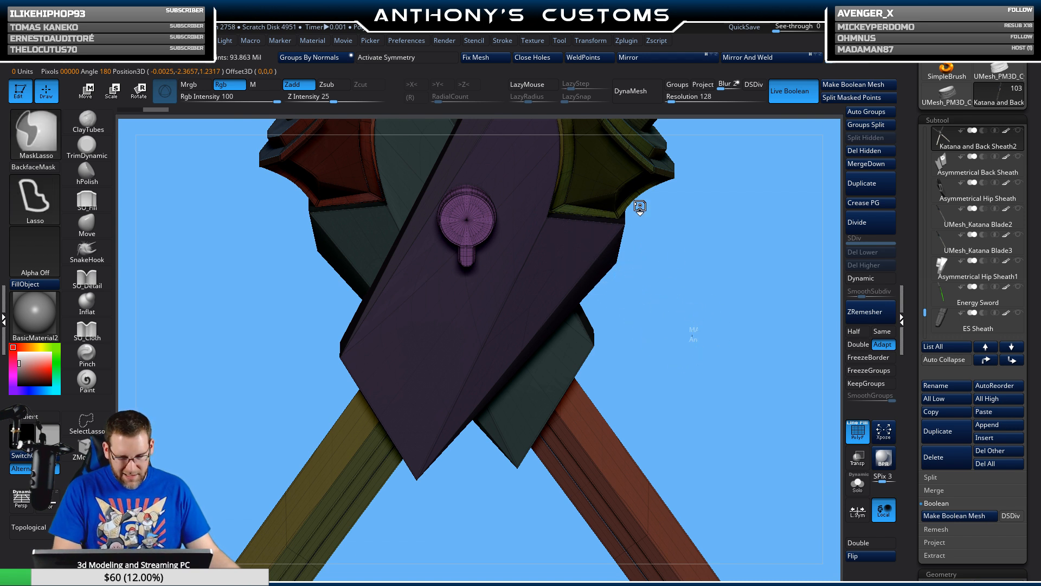
{"action": "left_click", "coordinate": [466, 217], "text": "ctrl+shift"}
{"action": "left_click", "coordinate": [875, 137]}
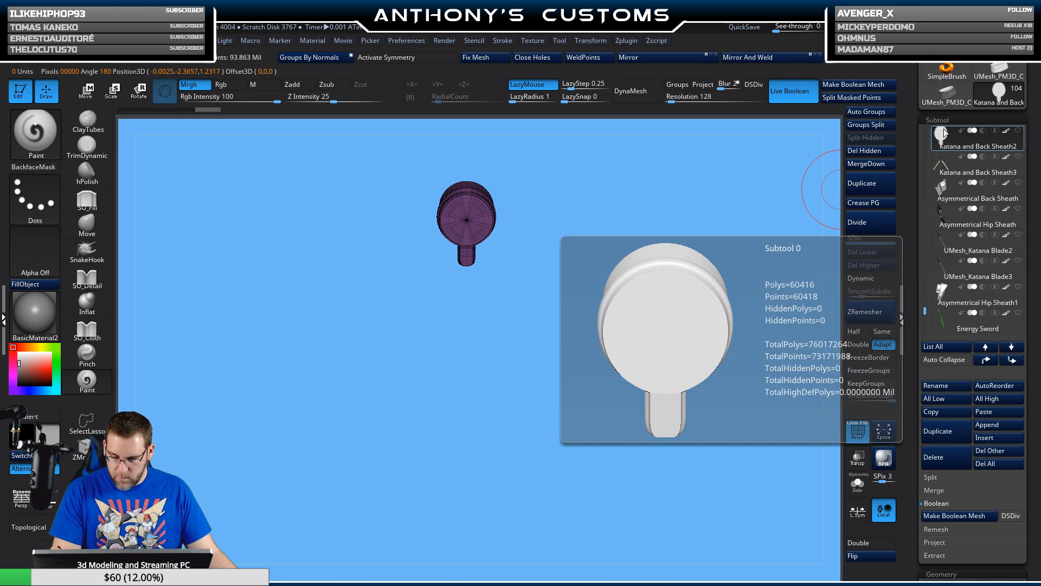
- Isolate the two crossed sheath bodies of Katana and Back Sheath3 and delete the hidden swords and remaining parts
{"action": "left_click_drag", "start_coordinate": [786, 228], "coordinate": [661, 324]}
{"action": "left_click", "coordinate": [971, 170]}
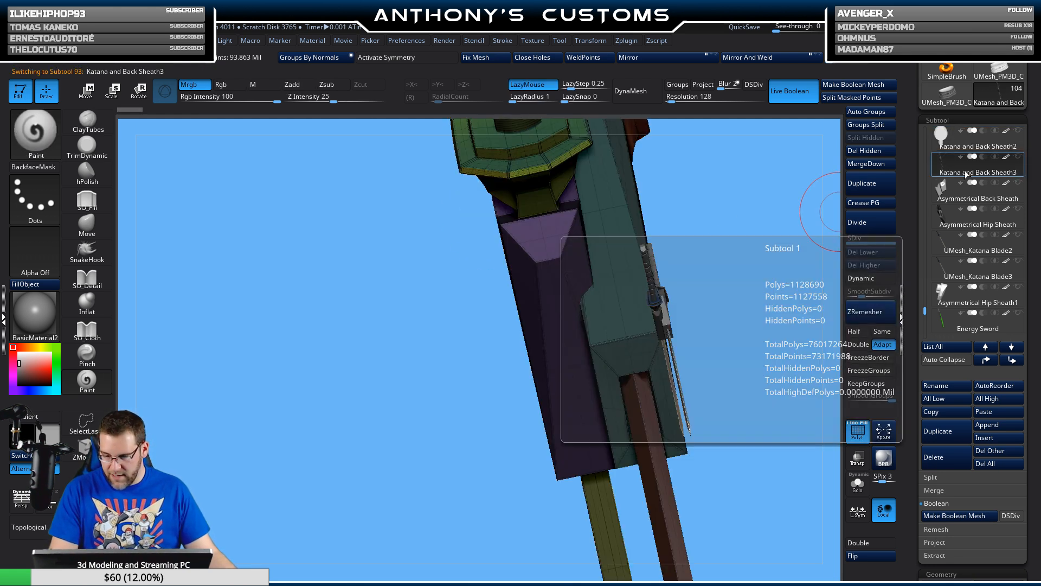
{"action": "mouse_move", "coordinate": [781, 277]}
{"action": "left_mouse_down"}
{"action": "mouse_move", "coordinate": [717, 294]}
{"action": "mouse_move", "coordinate": [688, 288]}
{"action": "mouse_move", "coordinate": [658, 334]}
{"action": "mouse_move", "coordinate": [659, 298]}
{"action": "left_mouse_up"}
{"action": "left_click", "coordinate": [528, 248], "text": "ctrl+shift"}
{"action": "left_click", "coordinate": [407, 245], "text": "ctrl+shift"}
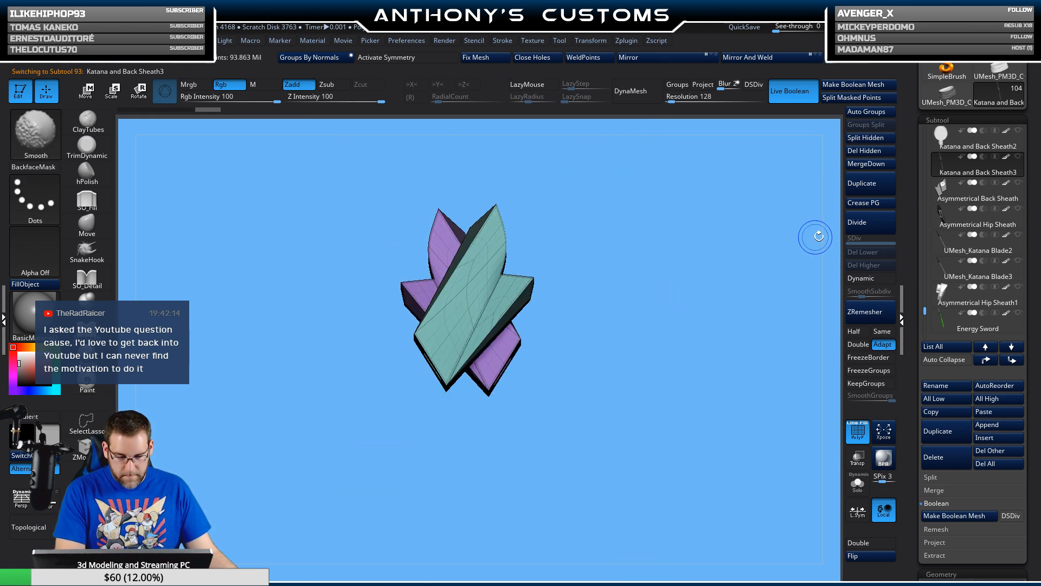
{"action": "left_click", "coordinate": [876, 153]}
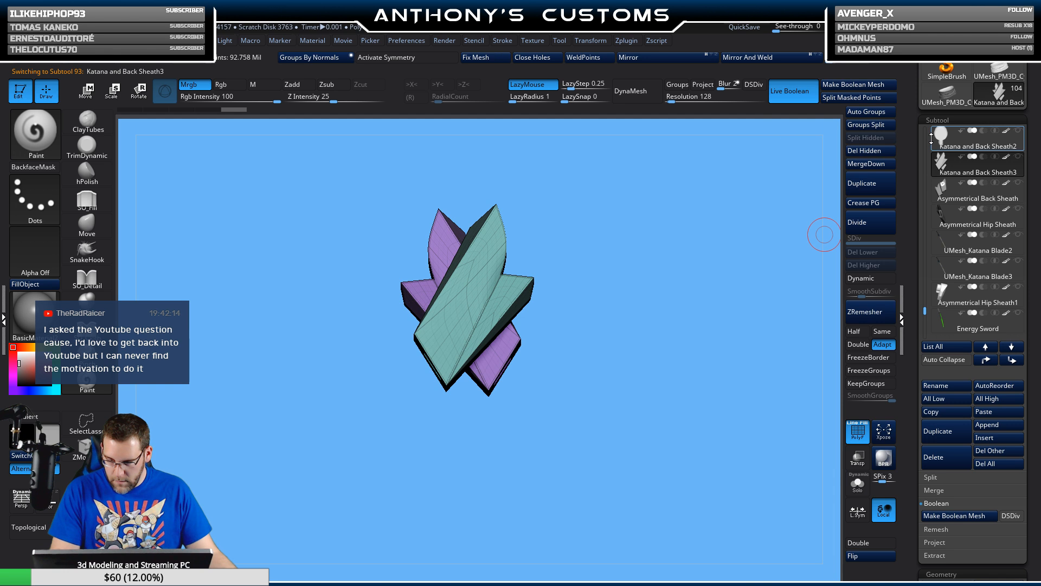
- Paste the copied SheathGood1 subtool in directly below Katana and Back Sheath3
{"action": "mouse_move", "coordinate": [968, 174]}
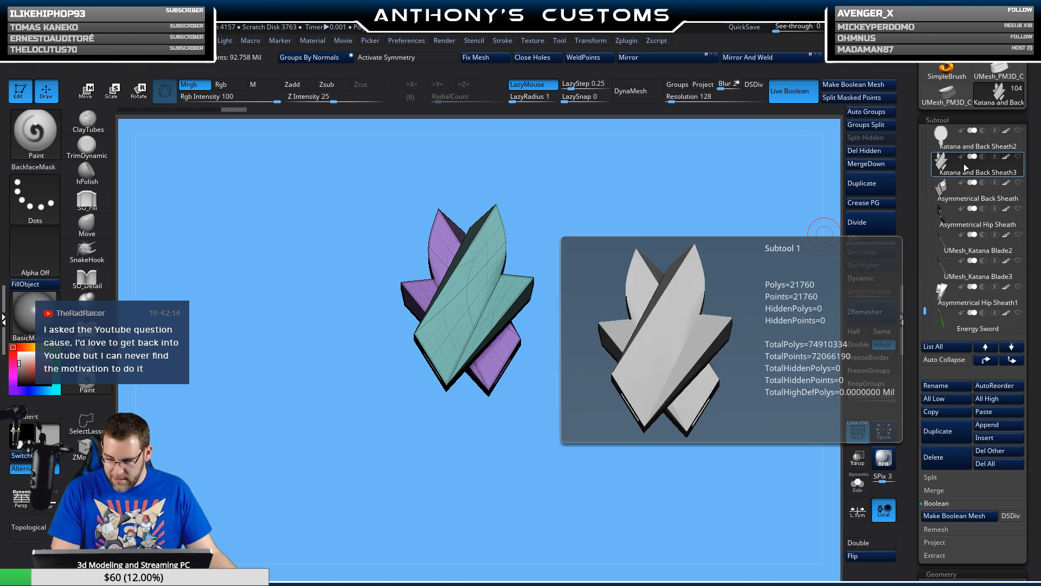
{"action": "left_click", "coordinate": [998, 412]}
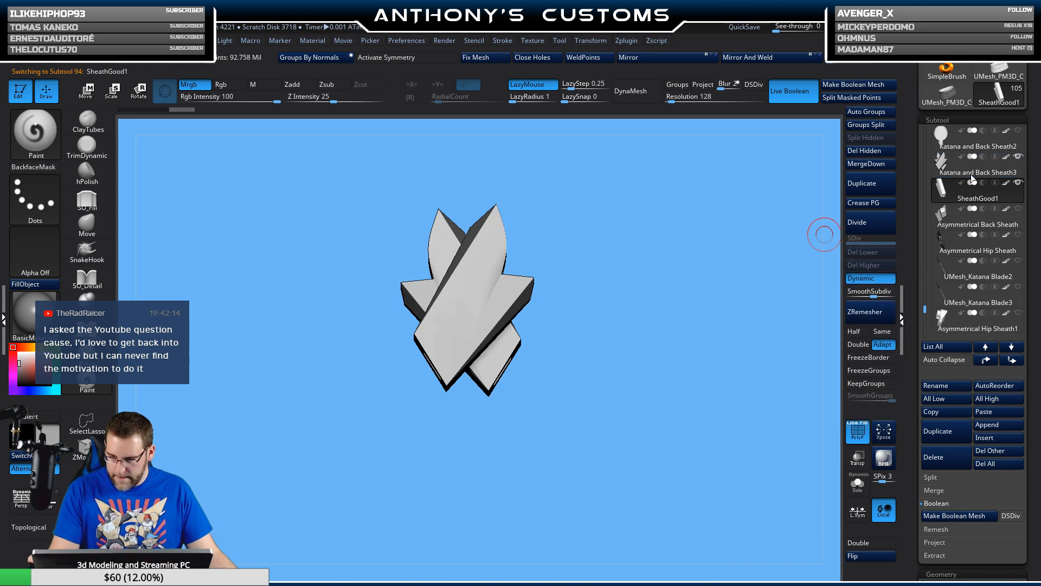
{"action": "left_click_drag", "start_coordinate": [638, 401], "coordinate": [538, 132]}
{"action": "key", "text": "f"}
{"action": "left_click_drag", "start_coordinate": [607, 295], "coordinate": [671, 347]}
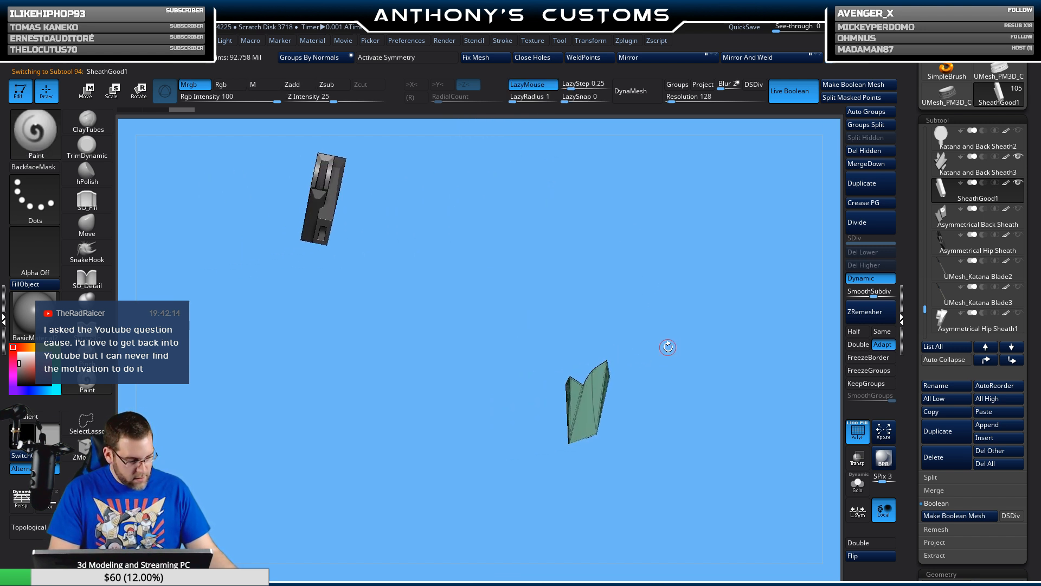
- Move SheathGood1 from its distant position over to the crossed back sheaths
{"action": "key", "text": "w"}
{"action": "left_click_drag", "start_coordinate": [594, 402], "coordinate": [524, 402]}
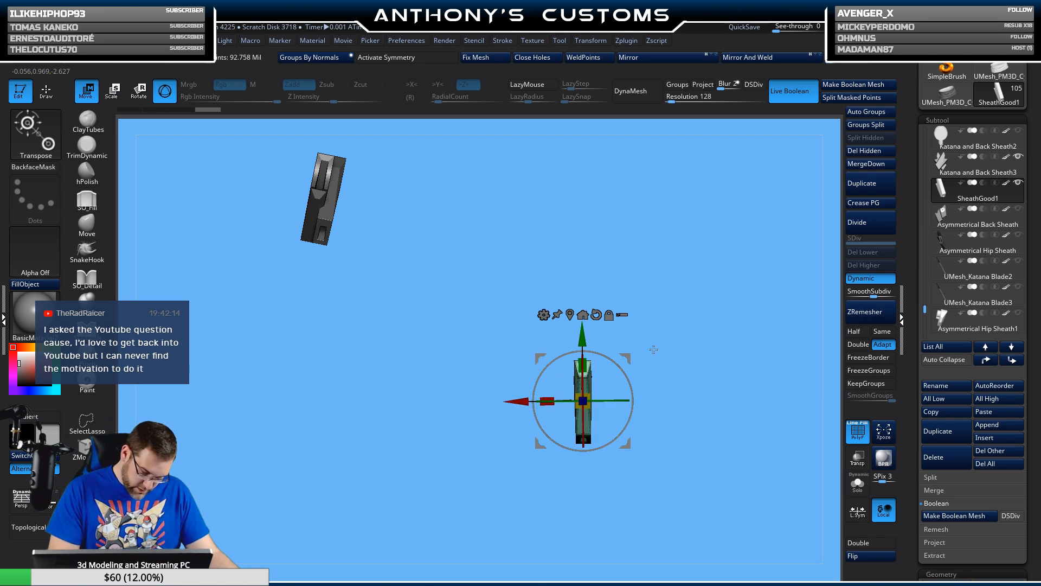
{"action": "left_click_drag", "start_coordinate": [653, 350], "coordinate": [739, 355], "text": "shift"}
{"action": "left_click_drag", "start_coordinate": [585, 340], "coordinate": [595, 206]}
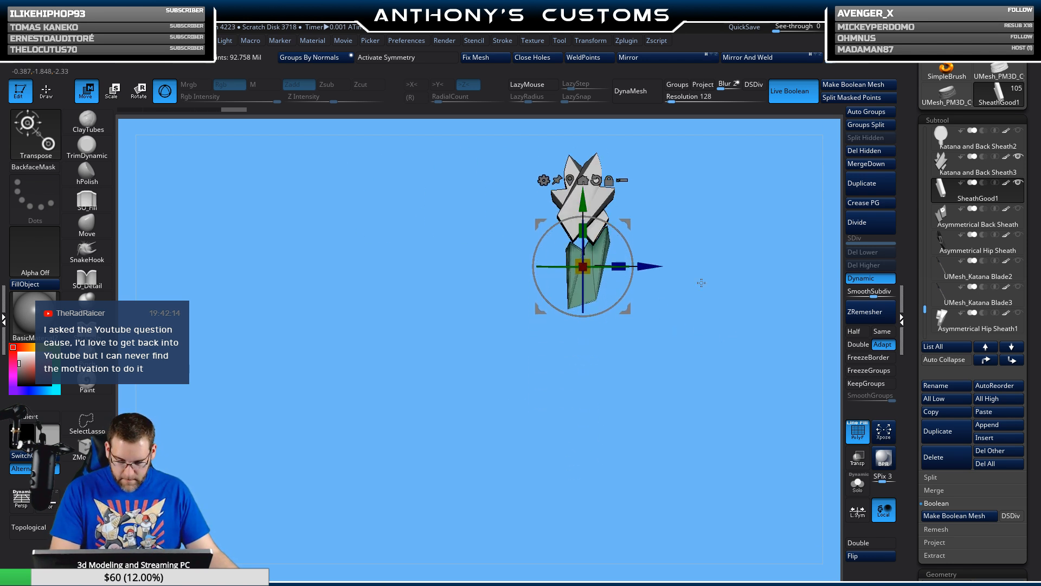
{"action": "left_click_drag", "start_coordinate": [705, 282], "coordinate": [624, 296]}
{"action": "left_click_drag", "start_coordinate": [522, 267], "coordinate": [551, 458]}
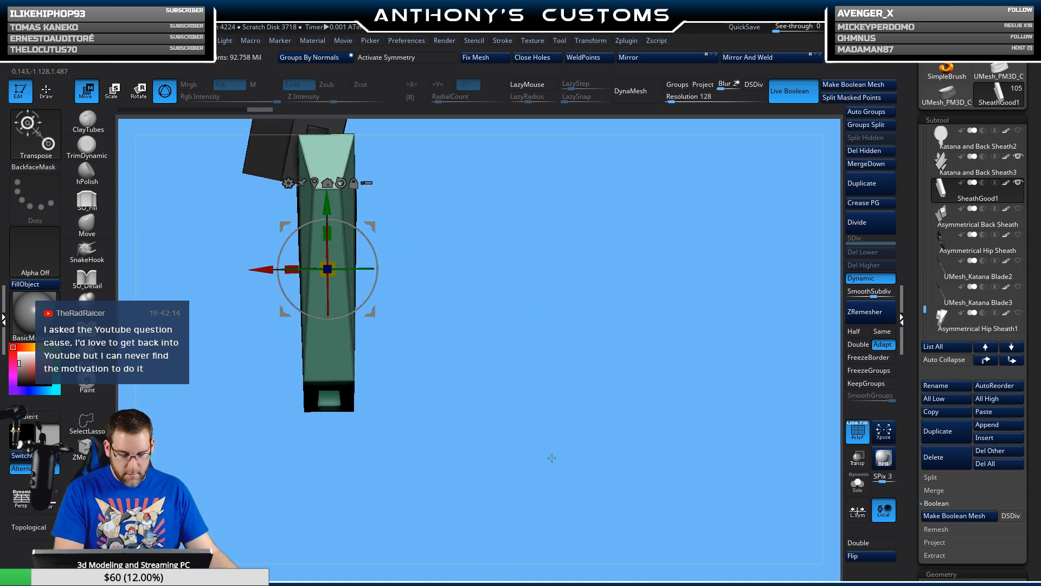
- Position SheathGood1 over one of the crossed back sheaths and rotate it to match that sheath's diagonal
{"action": "left_click_drag", "start_coordinate": [568, 301], "coordinate": [485, 329], "text": "alt"}
{"action": "left_click_drag", "start_coordinate": [401, 383], "coordinate": [399, 243]}
{"action": "left_click_drag", "start_coordinate": [444, 271], "coordinate": [416, 257]}
{"action": "left_click_drag", "start_coordinate": [534, 277], "coordinate": [597, 395], "text": "shift"}
{"action": "left_click_drag", "start_coordinate": [598, 328], "coordinate": [679, 361], "text": "alt"}
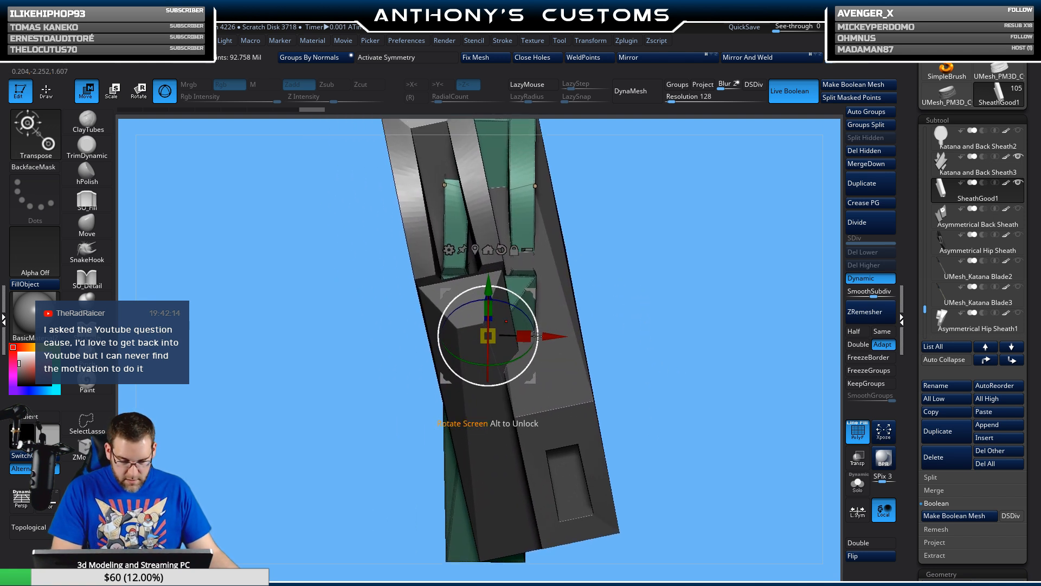
{"action": "left_click_drag", "start_coordinate": [525, 351], "coordinate": [542, 317]}
{"action": "left_click_drag", "start_coordinate": [566, 277], "coordinate": [528, 271]}
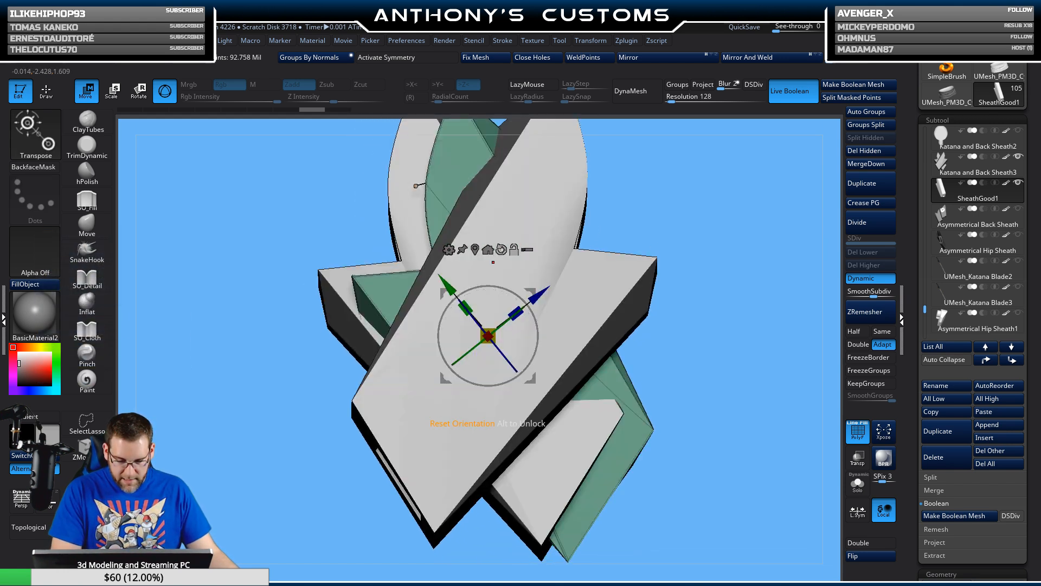
- Nudge SheathGood1 along the old sheath and tilt it to follow the sheath's side-view angle
{"action": "left_click_drag", "start_coordinate": [522, 289], "coordinate": [508, 266]}
{"action": "left_click_drag", "start_coordinate": [649, 210], "coordinate": [703, 209]}
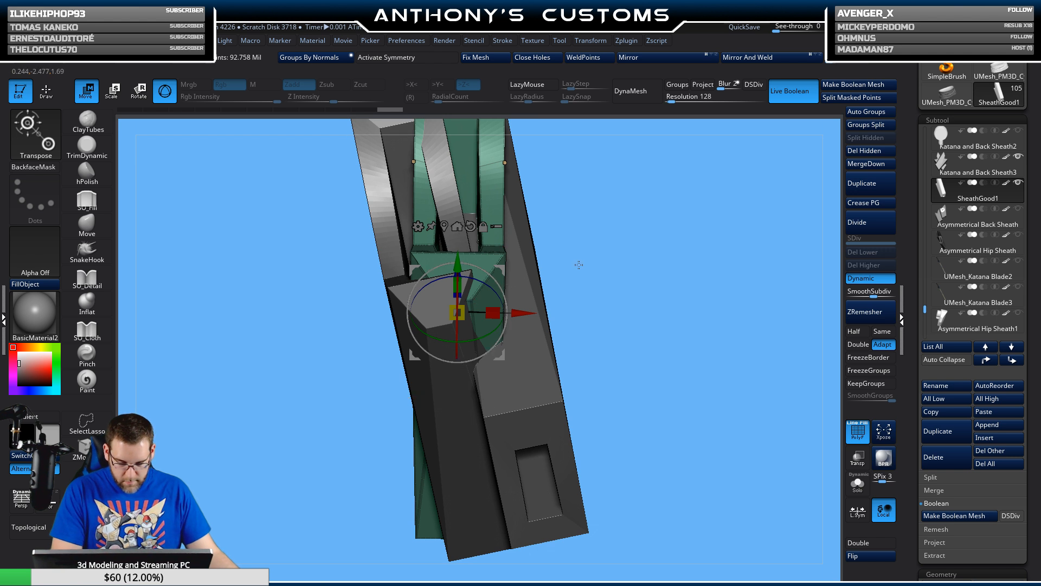
{"action": "left_click_drag", "start_coordinate": [501, 289], "coordinate": [500, 270]}
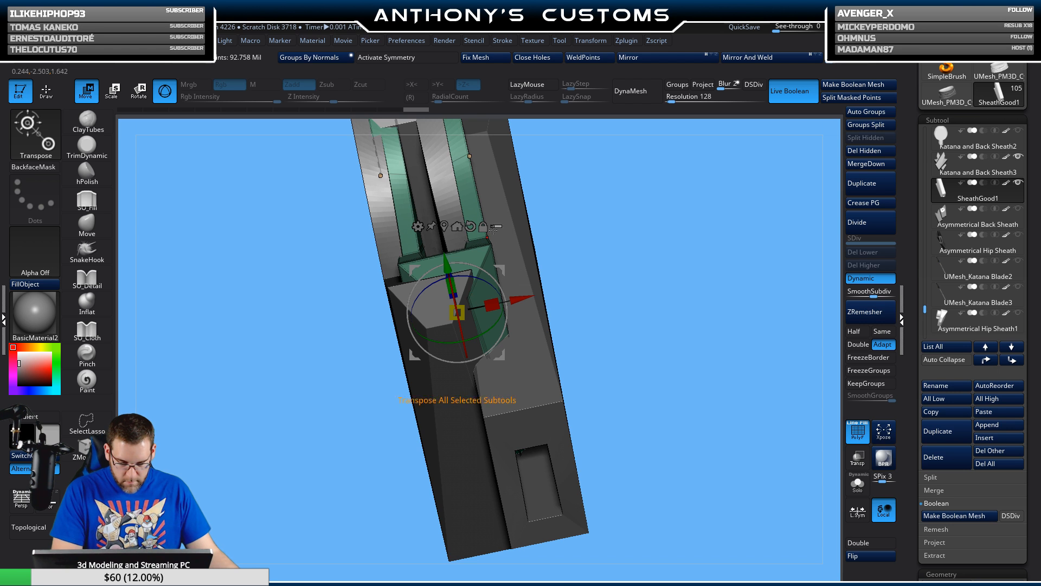
- Try to fit SheathGood1 over the old back sheath by moving it with the gizmo orientation reset
{"action": "left_click", "coordinate": [471, 226]}
{"action": "left_click_drag", "start_coordinate": [400, 307], "coordinate": [373, 313]}
{"action": "left_click_drag", "start_coordinate": [607, 260], "coordinate": [590, 225]}
{"action": "left_click_drag", "start_coordinate": [434, 245], "coordinate": [437, 259]}
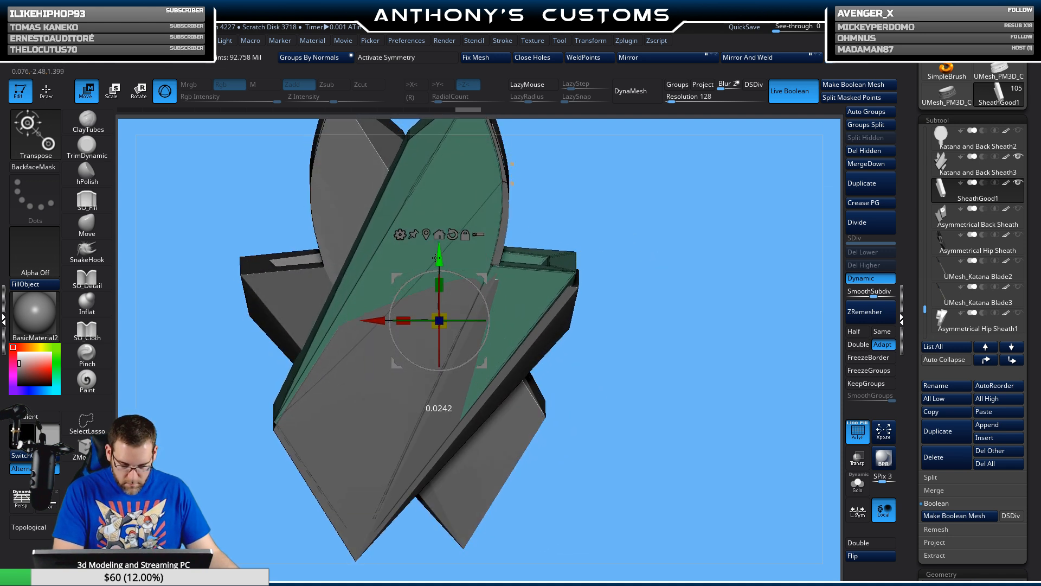
{"action": "left_click_drag", "start_coordinate": [619, 199], "coordinate": [575, 232]}
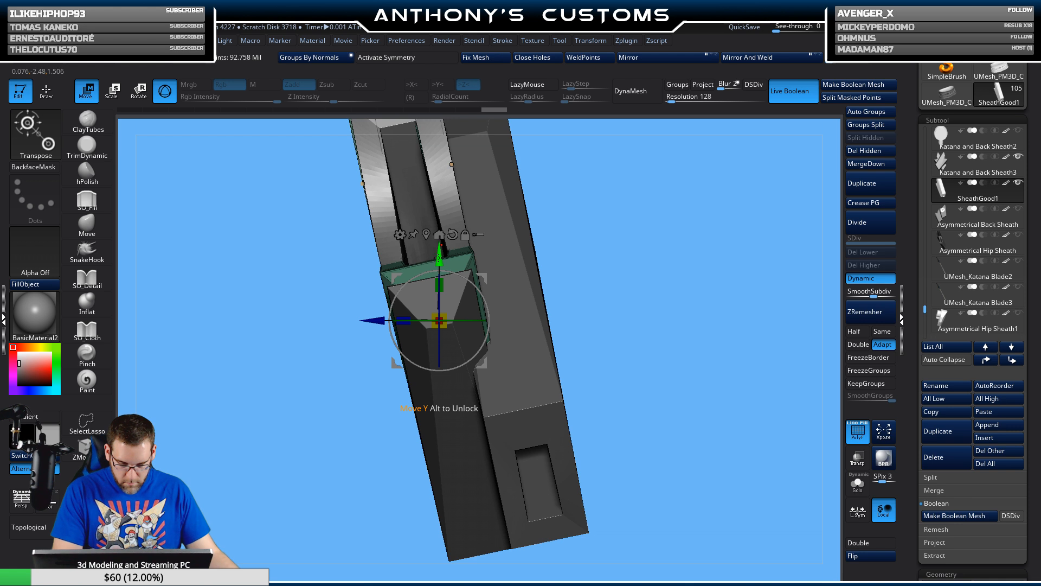
{"action": "left_click_drag", "start_coordinate": [438, 258], "coordinate": [439, 267]}
{"action": "left_click_drag", "start_coordinate": [374, 326], "coordinate": [375, 326]}
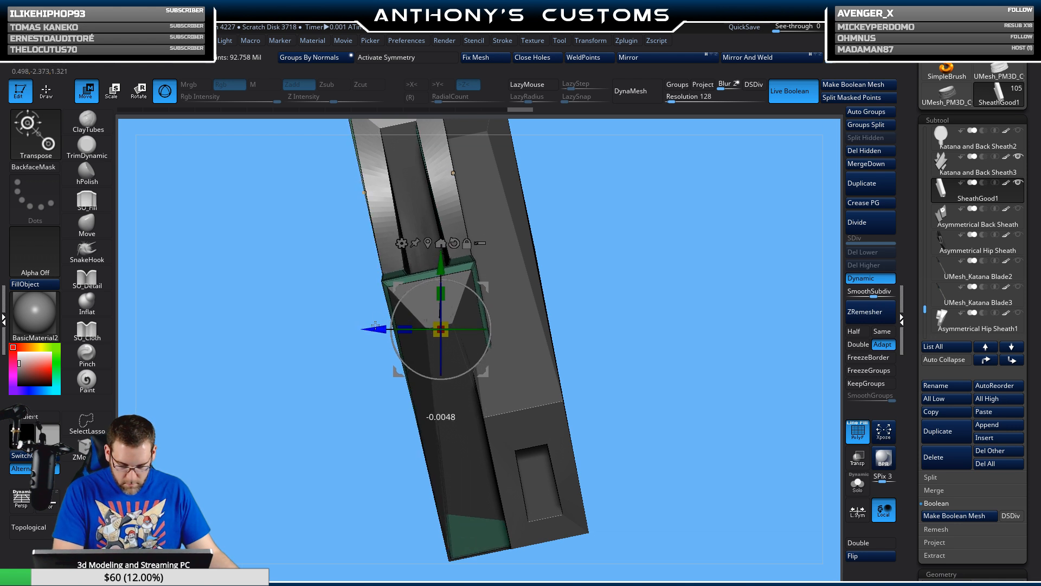
{"action": "left_click_drag", "start_coordinate": [574, 240], "coordinate": [659, 242]}
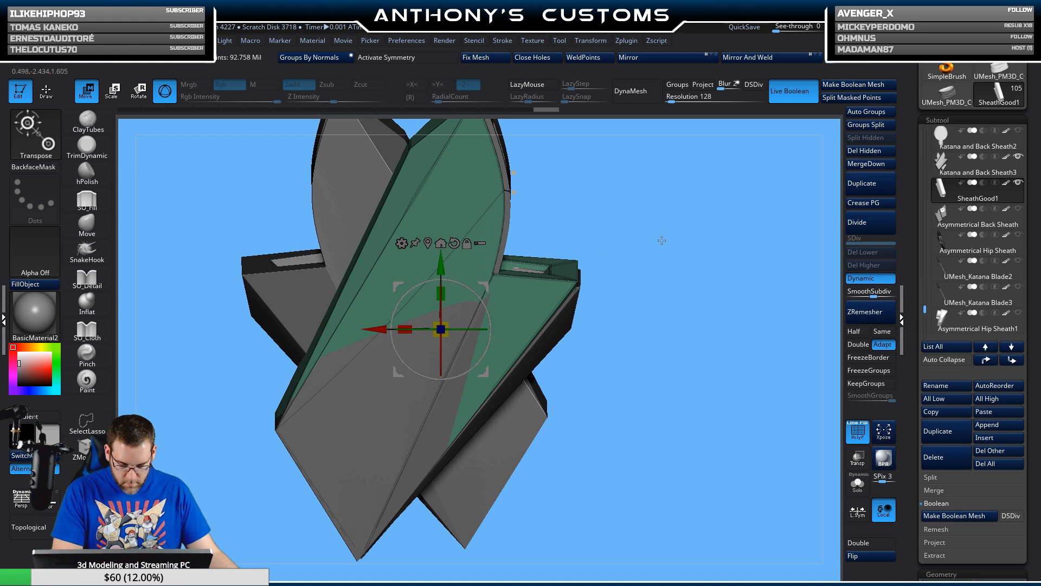
{"action": "left_click_drag", "start_coordinate": [662, 240], "coordinate": [608, 244]}
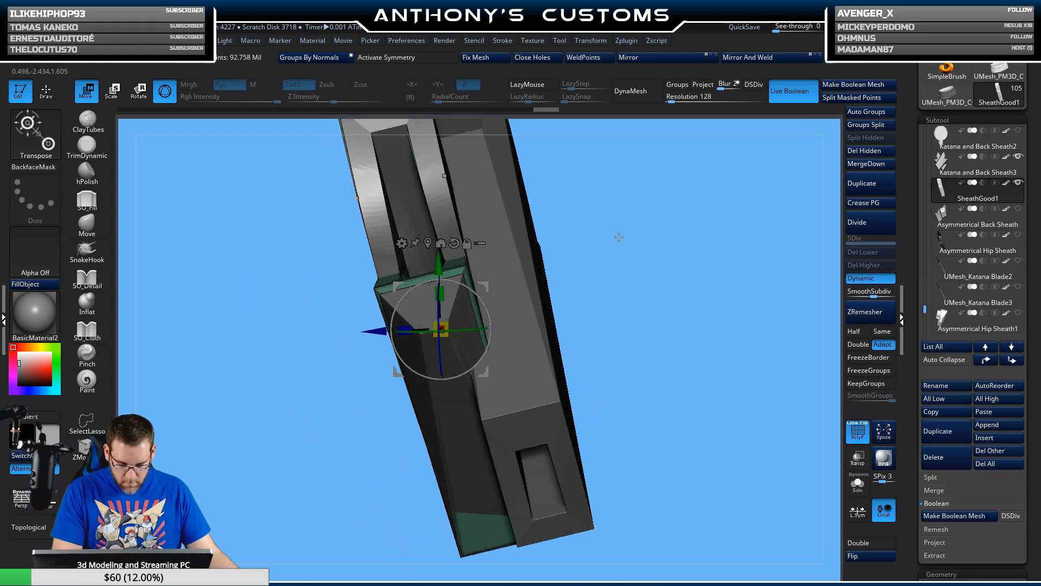
- Undo the last moves of SheathGood1 and the gizmo orientation reset
{"action": "key", "text": "ctrl+z"}
{"action": "key", "text": "ctrl+z"}
{"action": "key", "text": "ctrl+z"}
{"action": "key", "text": "ctrl+z"}
{"action": "key", "text": "ctrl+z"}
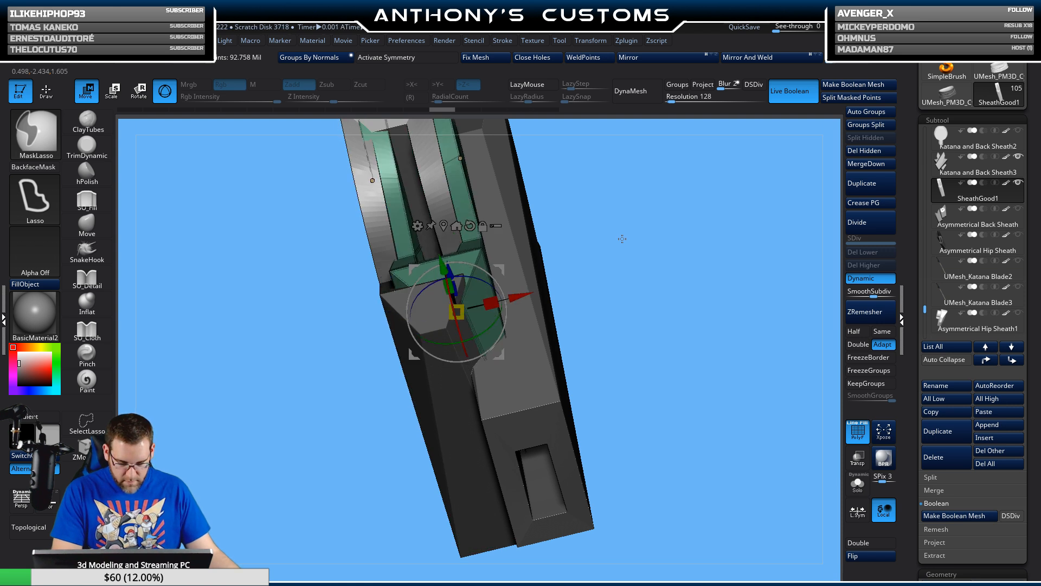
{"action": "key", "text": "ctrl+z"}
- Slide SheathGood1 along its own tilted axes and fine-tune its rotation until it overlaps the old back sheath
{"action": "left_click_drag", "start_coordinate": [523, 293], "coordinate": [505, 297]}
{"action": "left_click_drag", "start_coordinate": [602, 247], "coordinate": [670, 238]}
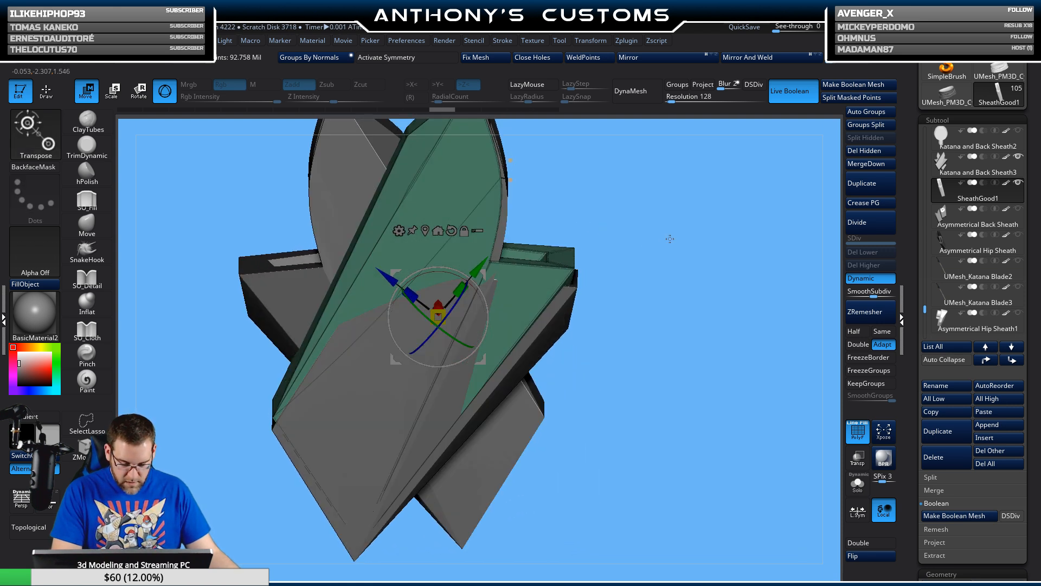
{"action": "mouse_move", "coordinate": [479, 262]}
{"action": "left_mouse_down"}
{"action": "mouse_move", "coordinate": [481, 246]}
{"action": "mouse_move", "coordinate": [480, 282]}
{"action": "left_mouse_up"}
{"action": "left_click_drag", "start_coordinate": [608, 238], "coordinate": [638, 236]}
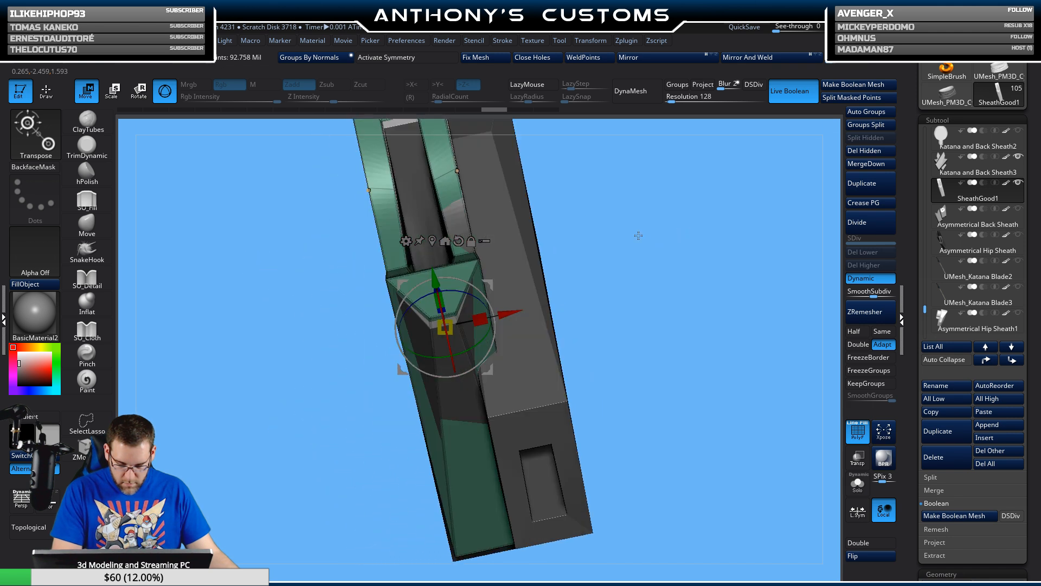
{"action": "left_click_drag", "start_coordinate": [468, 294], "coordinate": [468, 294]}
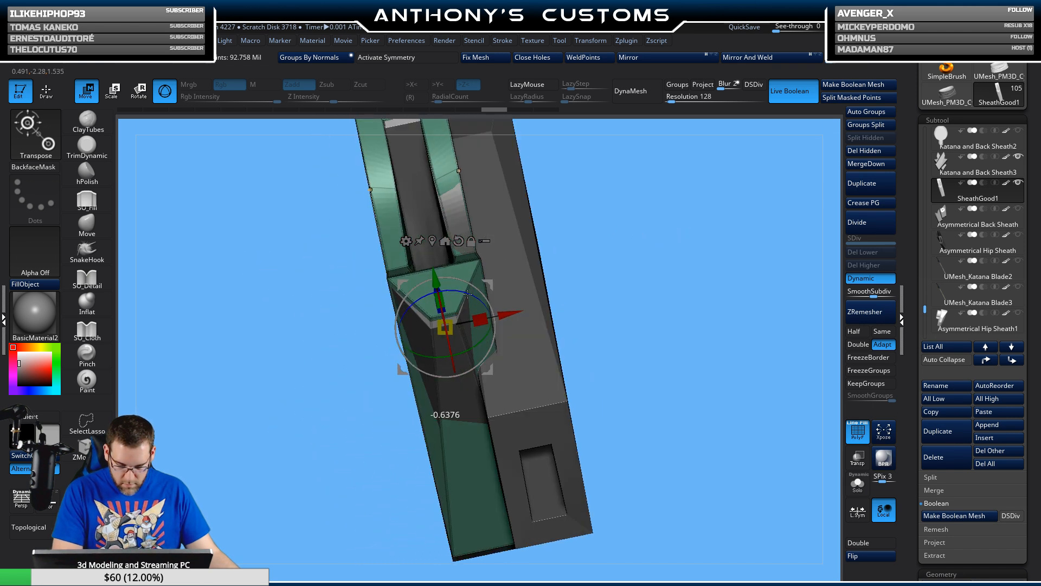
{"action": "left_click_drag", "start_coordinate": [530, 286], "coordinate": [640, 292]}
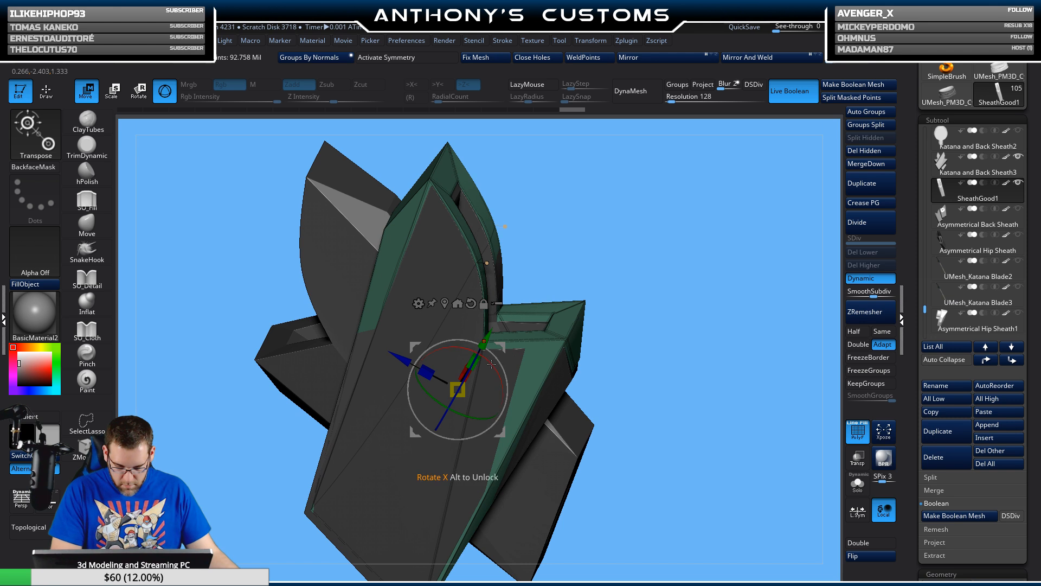
{"action": "left_click_drag", "start_coordinate": [491, 364], "coordinate": [487, 340]}
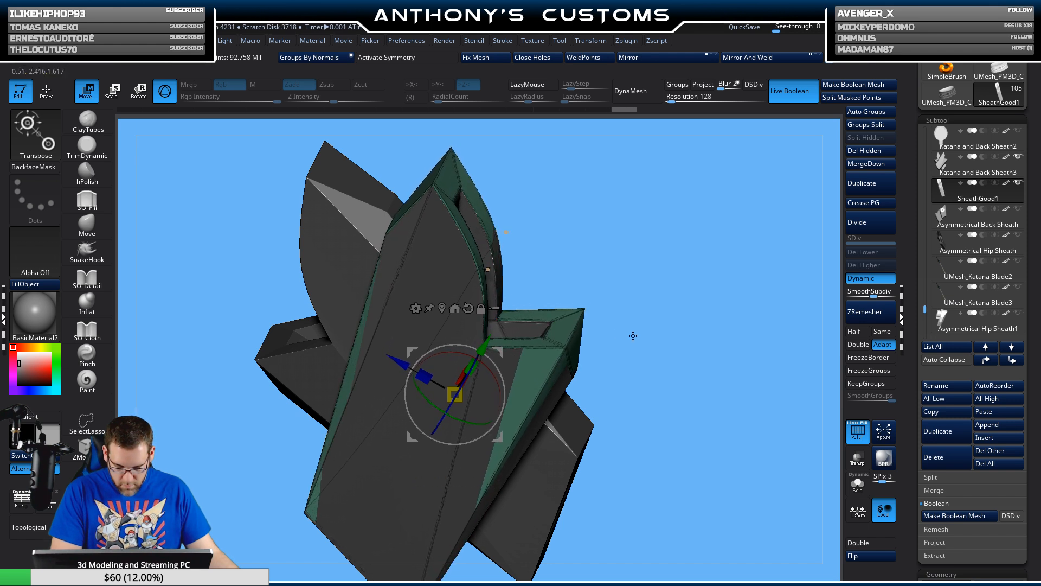
- Duplicate the fitted SheathGood1 and mirror the copy to cross it in the opposite direction
{"action": "left_click_drag", "start_coordinate": [633, 335], "coordinate": [637, 263]}
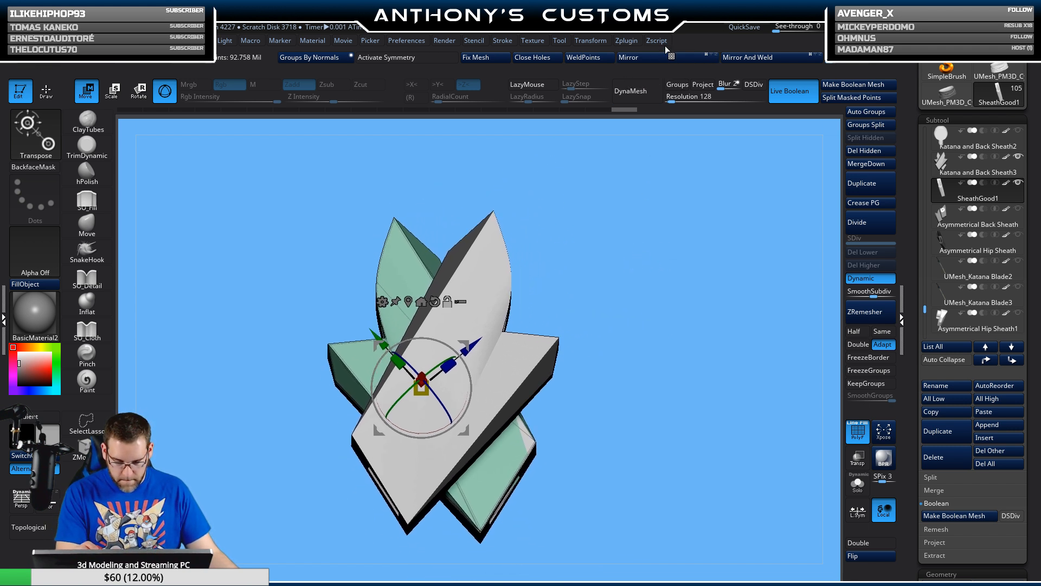
{"action": "left_click", "coordinate": [673, 62]}
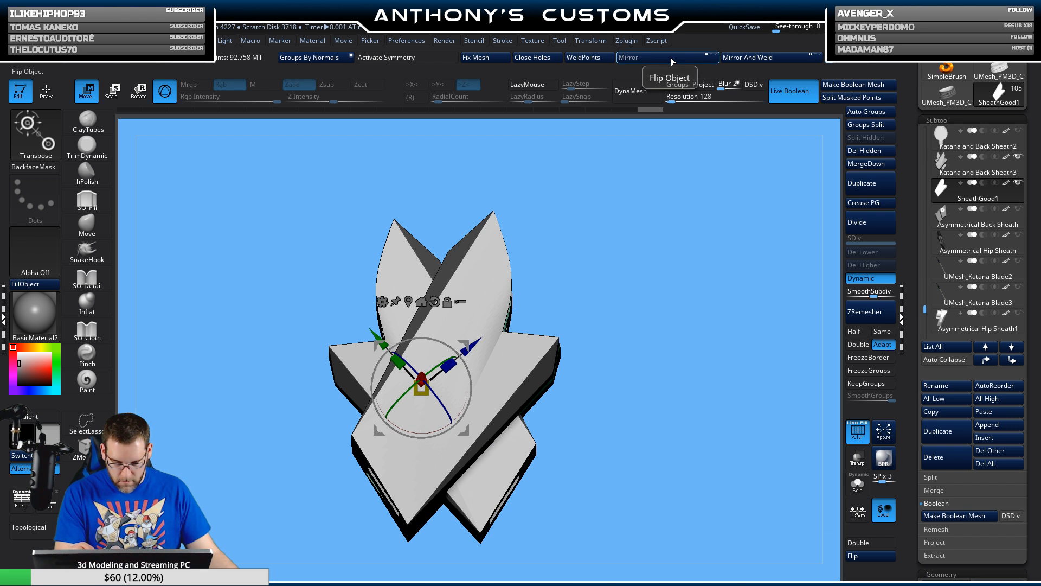
{"action": "left_click", "coordinate": [672, 61]}
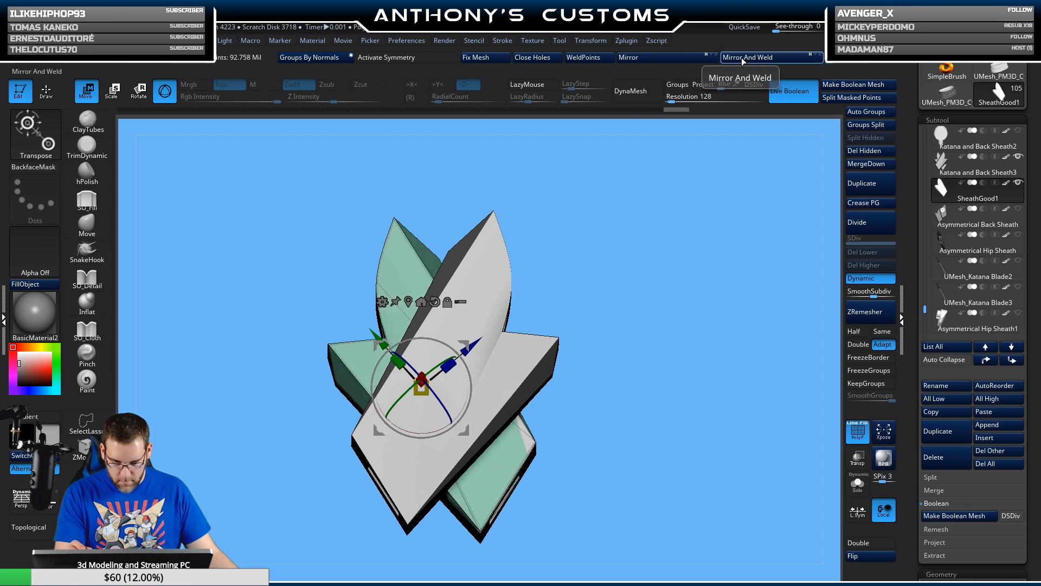
{"action": "left_click", "coordinate": [867, 185]}
{"action": "left_click", "coordinate": [678, 61]}
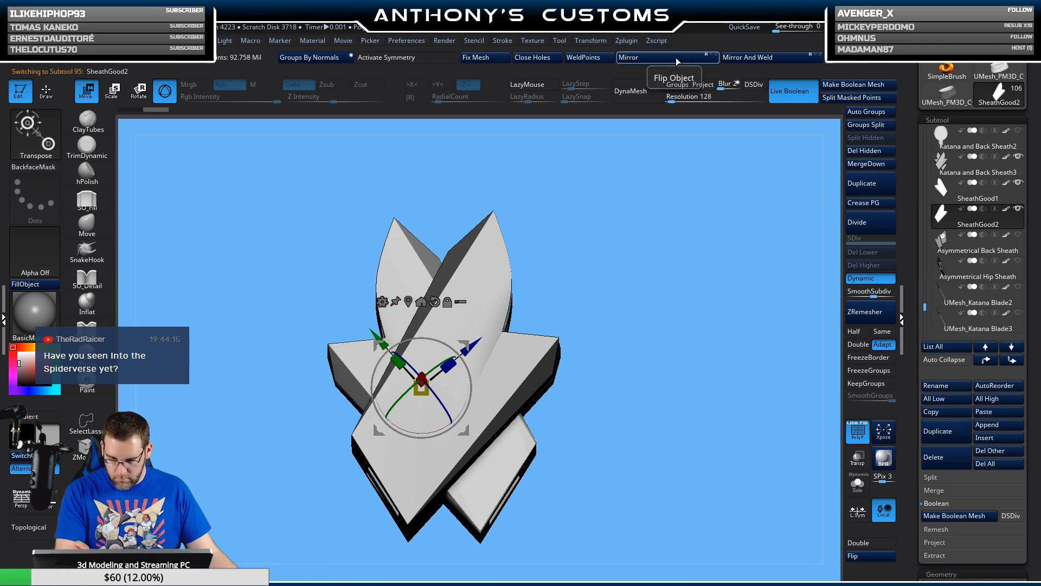
- Shift the mirrored SheathGood2 sideways so it lines up with the second old back sheath
{"action": "left_click_drag", "start_coordinate": [685, 283], "coordinate": [644, 272]}
{"action": "left_click_drag", "start_coordinate": [648, 303], "coordinate": [702, 255]}
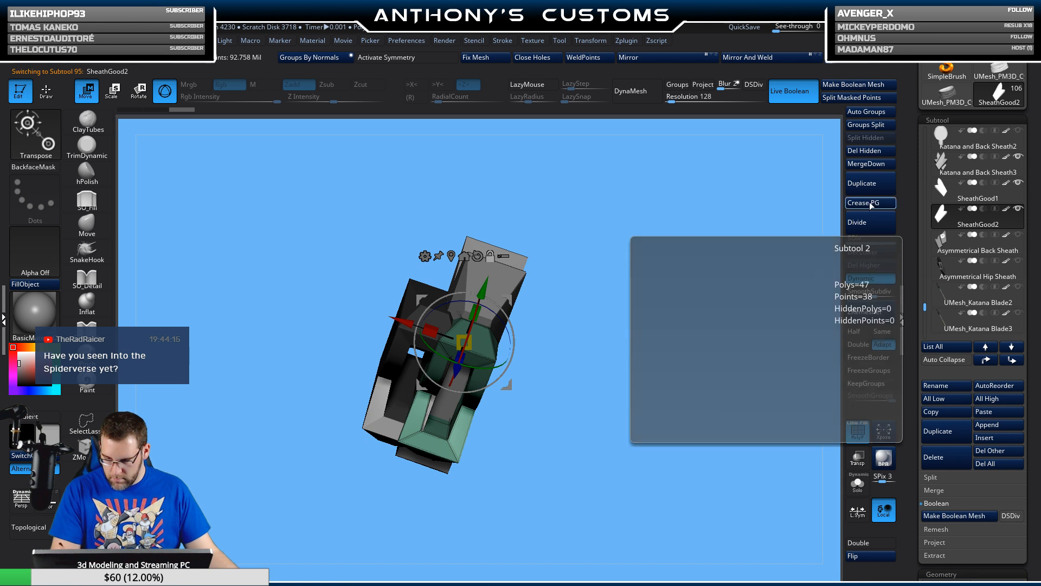
{"action": "left_click_drag", "start_coordinate": [632, 271], "coordinate": [708, 353]}
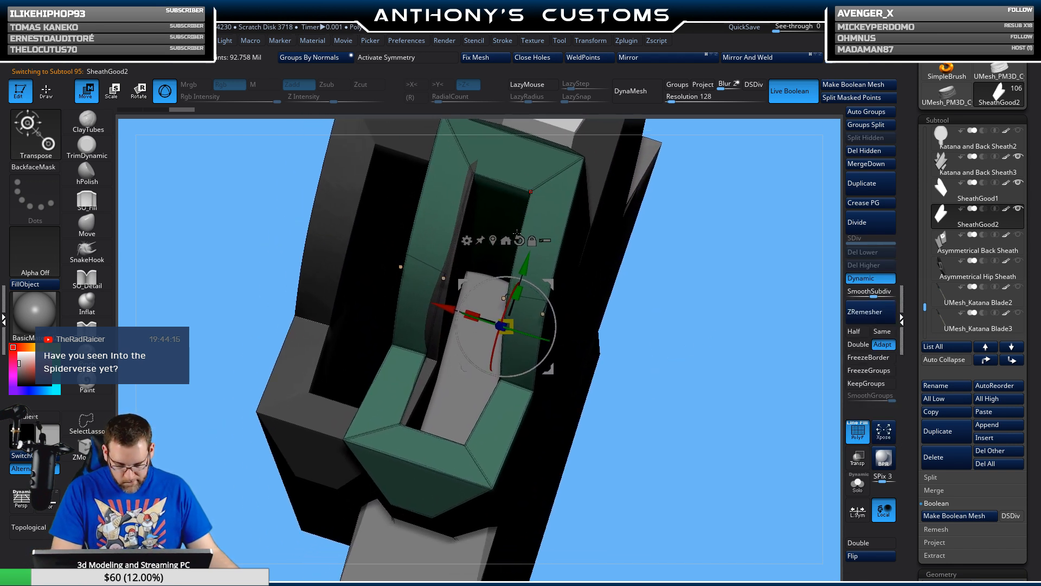
{"action": "left_click_drag", "start_coordinate": [446, 305], "coordinate": [340, 301]}
{"action": "left_click_drag", "start_coordinate": [640, 272], "coordinate": [721, 261]}
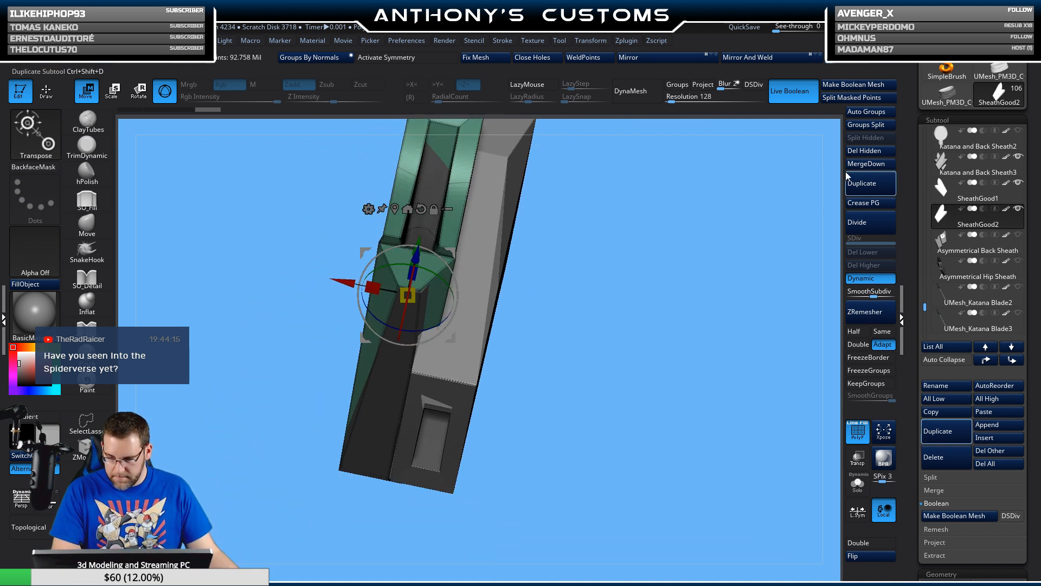
- Delete the old Katana and Back Sheath3 subtool, keeping SheathGood1 and SheathGood2
{"action": "left_click", "coordinate": [968, 173]}
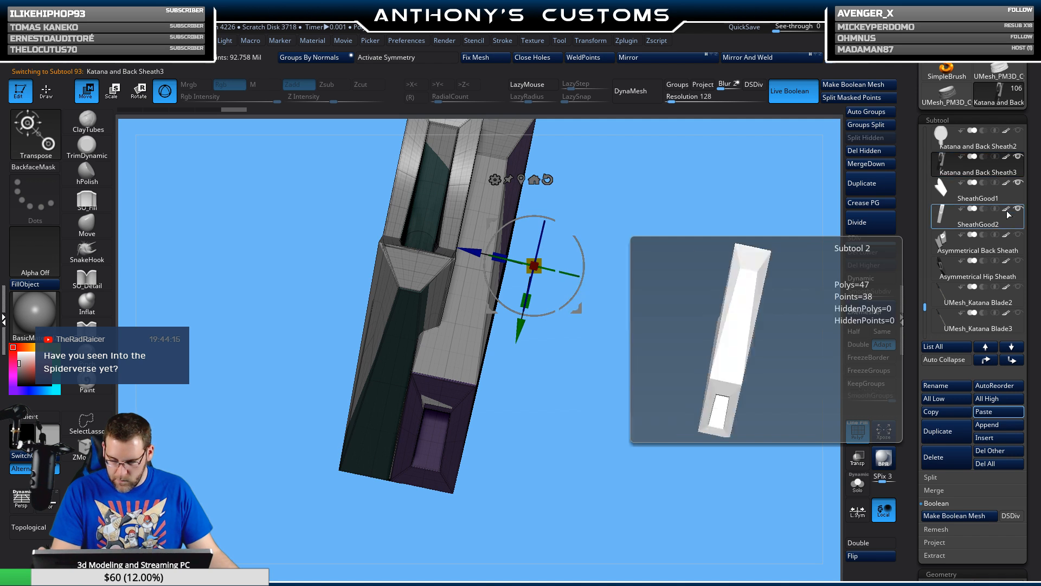
{"action": "left_click_drag", "start_coordinate": [666, 481], "coordinate": [707, 449]}
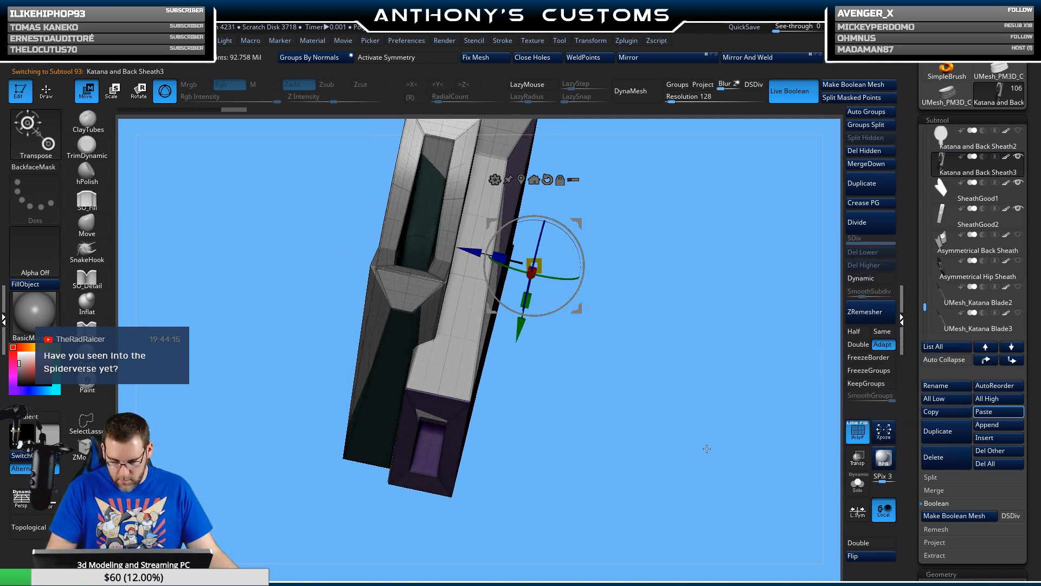
{"action": "left_click", "coordinate": [946, 462]}
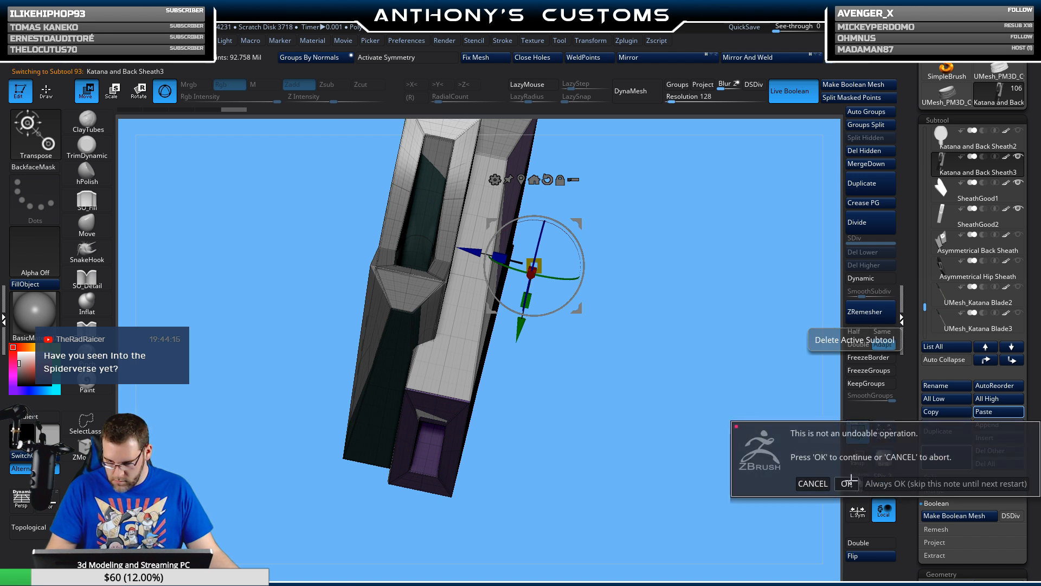
{"action": "left_click", "coordinate": [847, 482]}
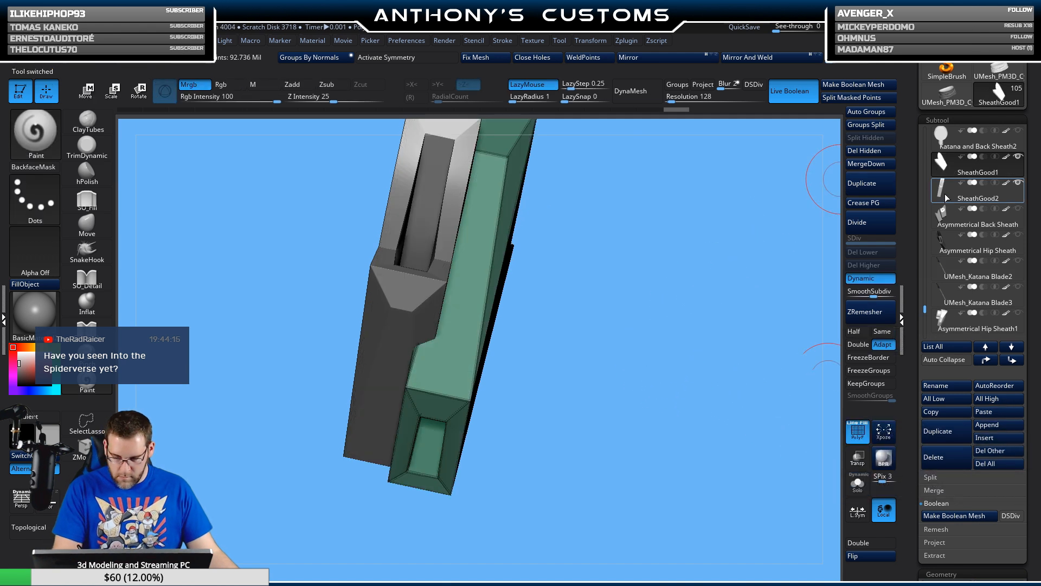
- Flip the face normals of SheathGood1 and flip them back to check their orientation
{"action": "left_click", "coordinate": [947, 197]}
{"action": "left_click", "coordinate": [946, 169]}
{"action": "left_click_drag", "start_coordinate": [683, 298], "coordinate": [710, 297]}
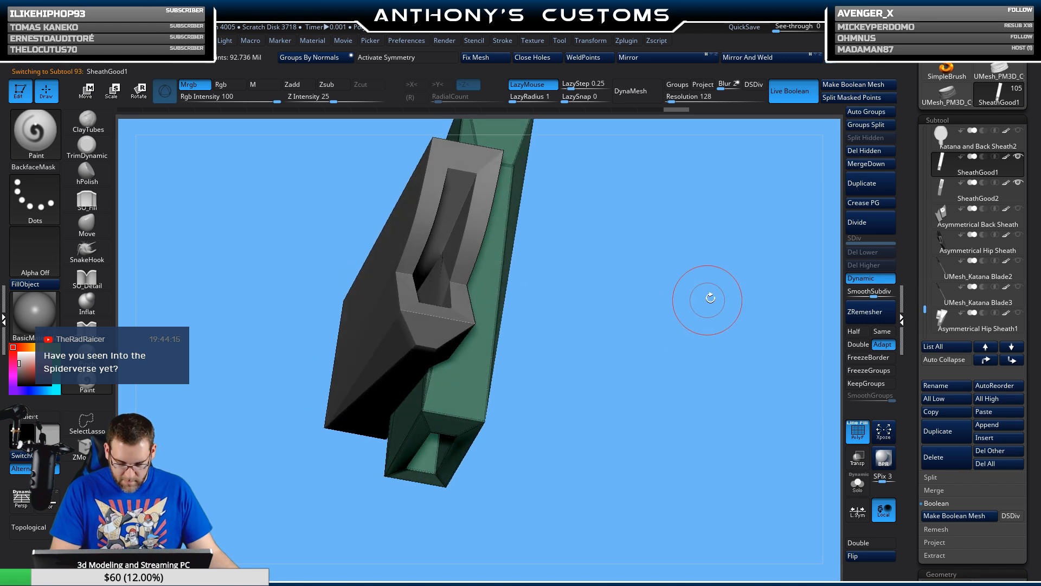
{"action": "left_click", "coordinate": [862, 559]}
{"action": "left_click_drag", "start_coordinate": [744, 471], "coordinate": [676, 459]}
{"action": "left_click_drag", "start_coordinate": [736, 319], "coordinate": [778, 279]}
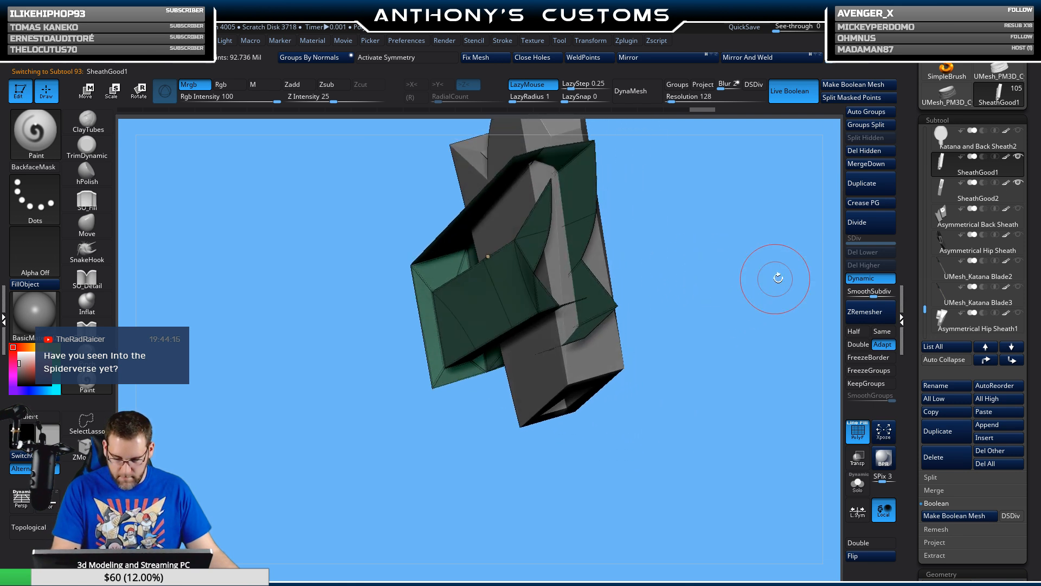
{"action": "left_click", "coordinate": [867, 558]}
{"action": "left_click_drag", "start_coordinate": [755, 380], "coordinate": [736, 342]}
{"action": "left_click_drag", "start_coordinate": [736, 342], "coordinate": [732, 282], "text": "alt"}
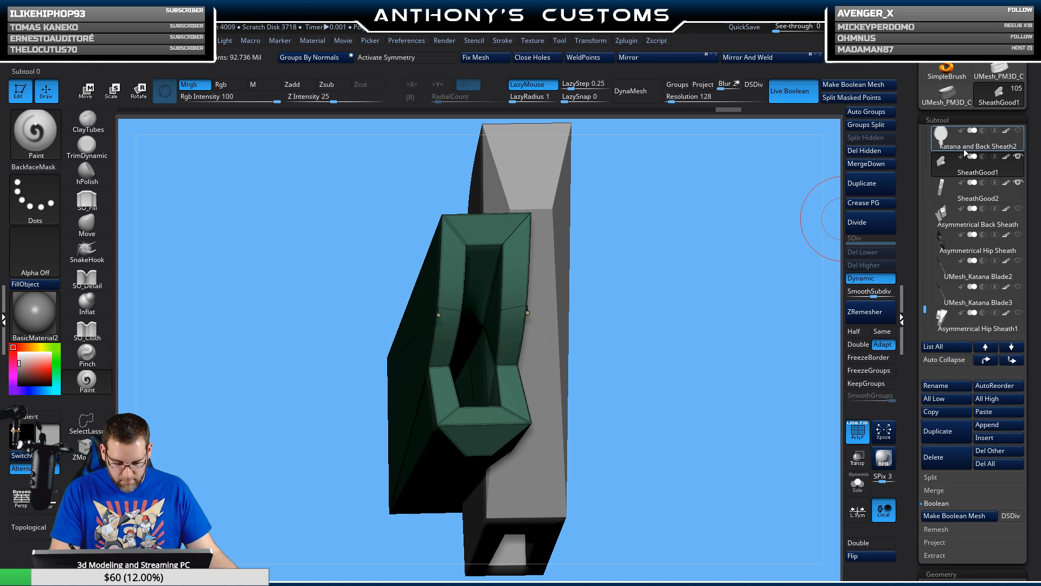
- Nudge SheathGood2 slightly sideways along its own axis relative to SheathGood1
{"action": "left_click", "coordinate": [1019, 131]}
{"action": "left_click", "coordinate": [560, 308], "text": "alt"}
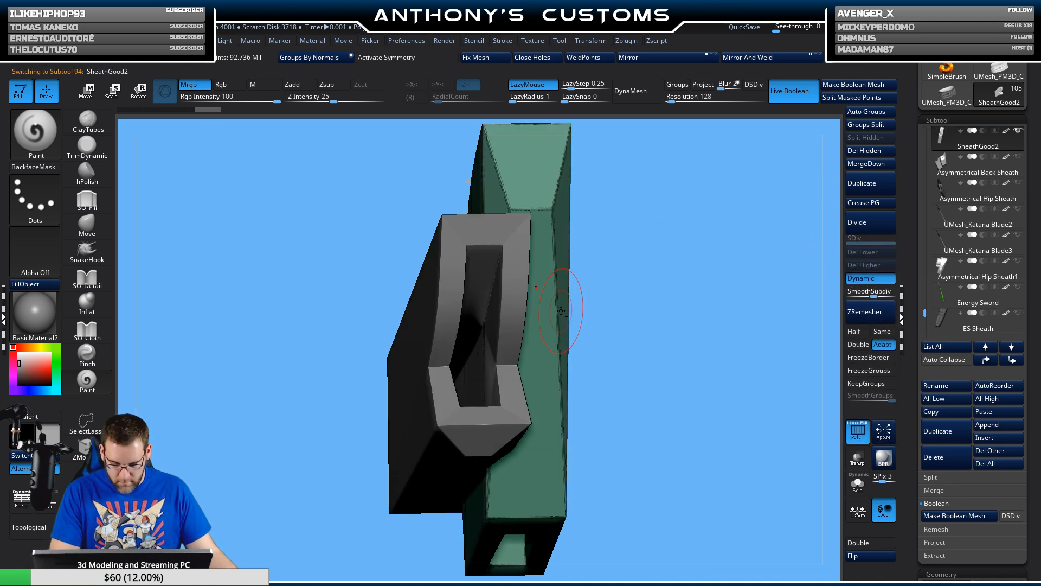
{"action": "mouse_move", "coordinate": [640, 288]}
{"action": "left_mouse_down"}
{"action": "mouse_move", "coordinate": [660, 307]}
{"action": "mouse_move", "coordinate": [666, 284]}
{"action": "left_mouse_up"}
{"action": "key", "text": "w"}
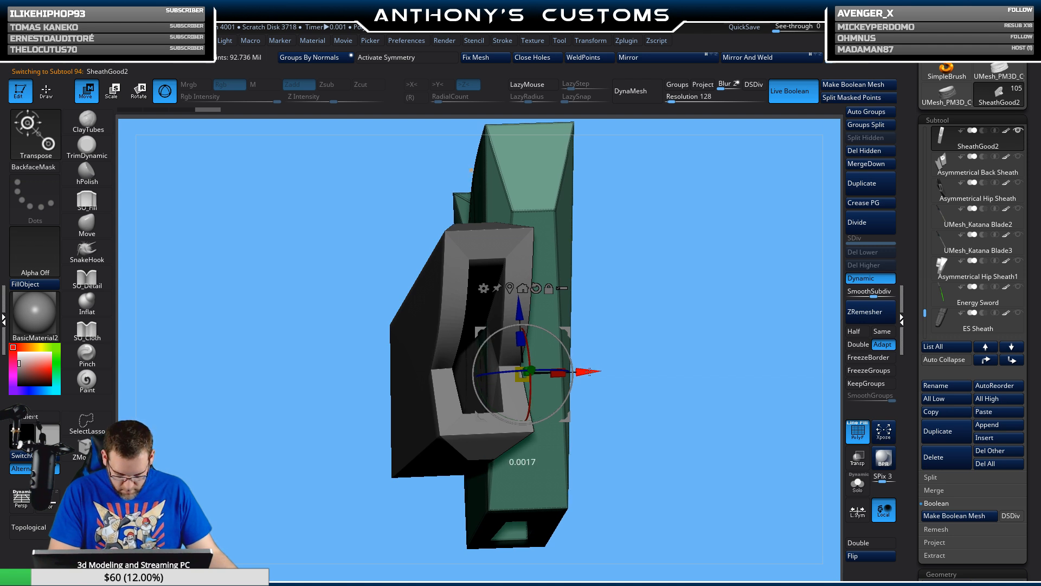
{"action": "left_click_drag", "start_coordinate": [590, 372], "coordinate": [590, 371]}
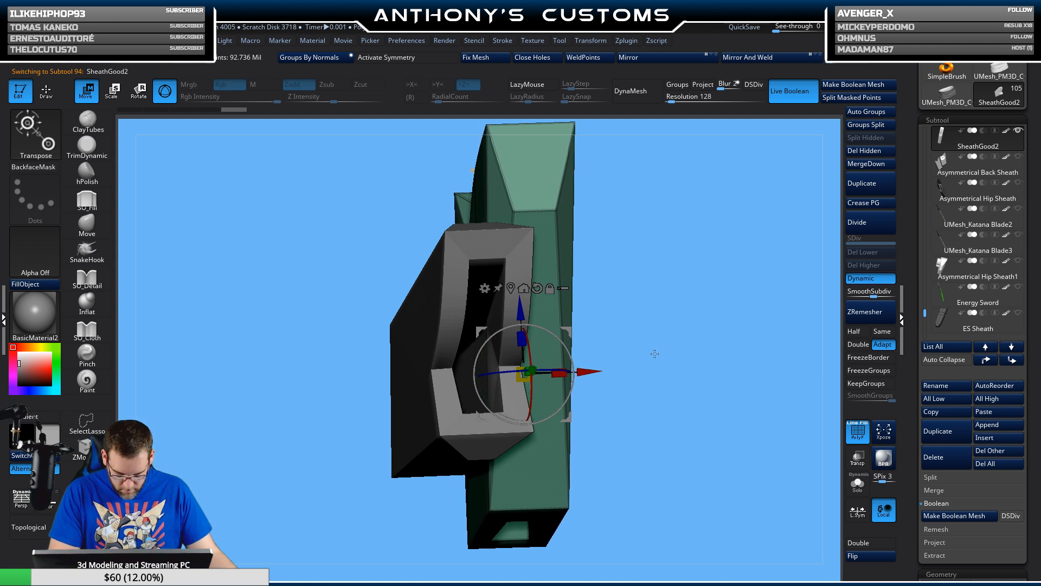
- Examine the crossed sheaths from the front, edge and back for alignment and overlap
{"action": "left_click_drag", "start_coordinate": [655, 354], "coordinate": [640, 282]}
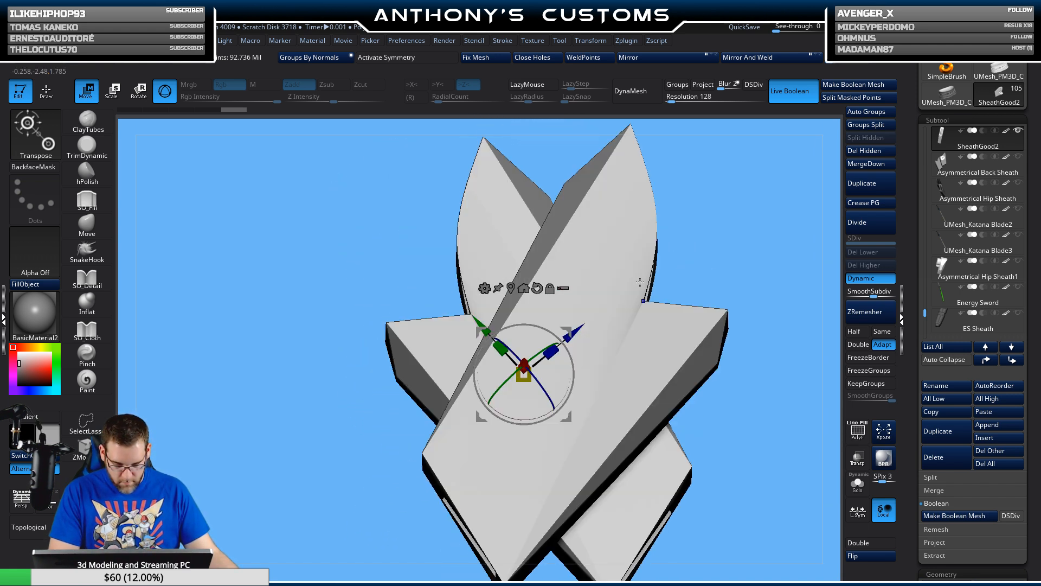
{"action": "left_click_drag", "start_coordinate": [752, 211], "coordinate": [687, 262], "text": "alt"}
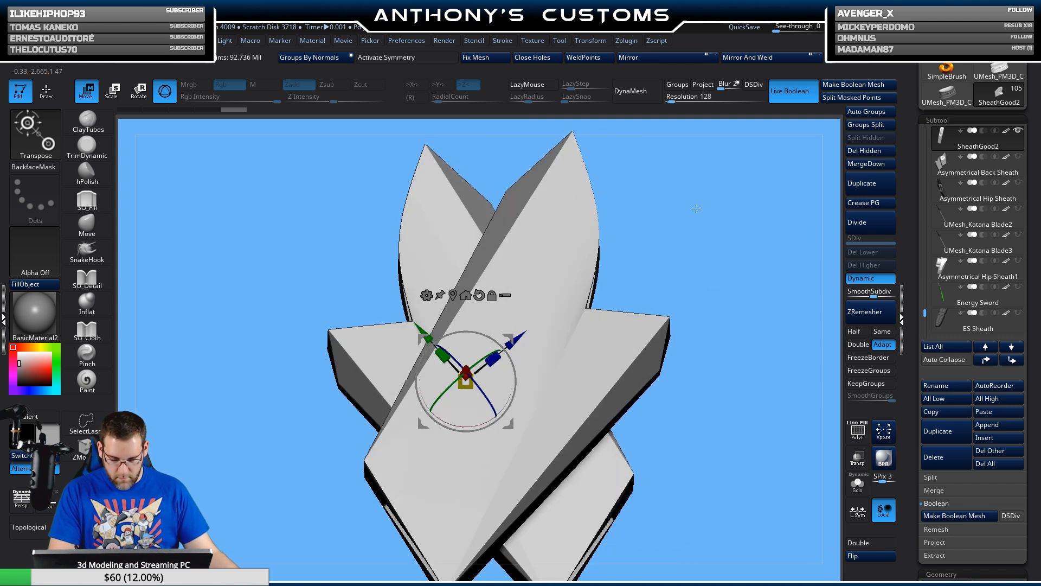
{"action": "left_click_drag", "start_coordinate": [705, 254], "coordinate": [747, 259]}
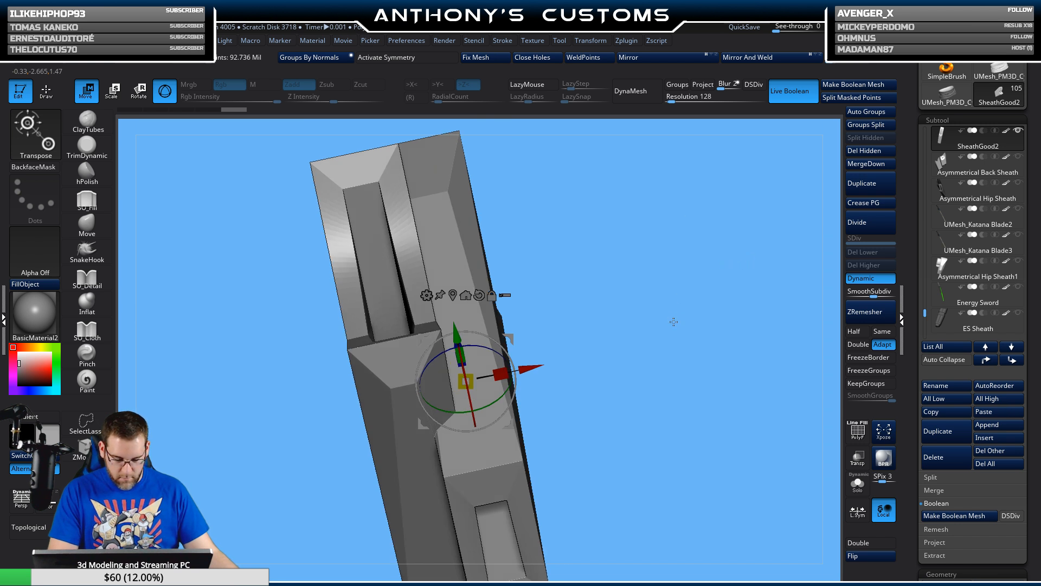
{"action": "left_click_drag", "start_coordinate": [676, 320], "coordinate": [674, 353]}
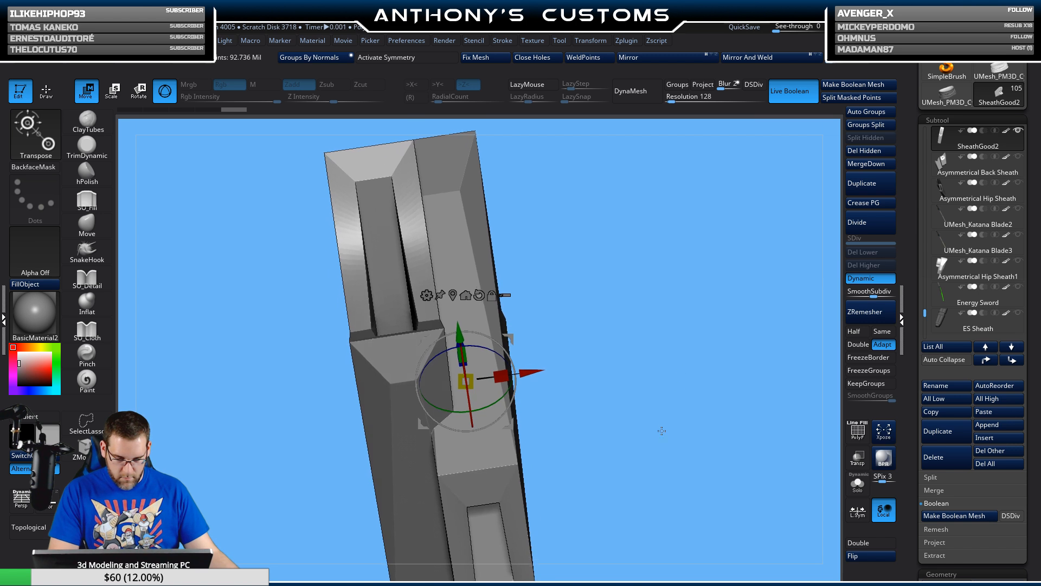
{"action": "left_click_drag", "start_coordinate": [598, 489], "coordinate": [730, 548]}
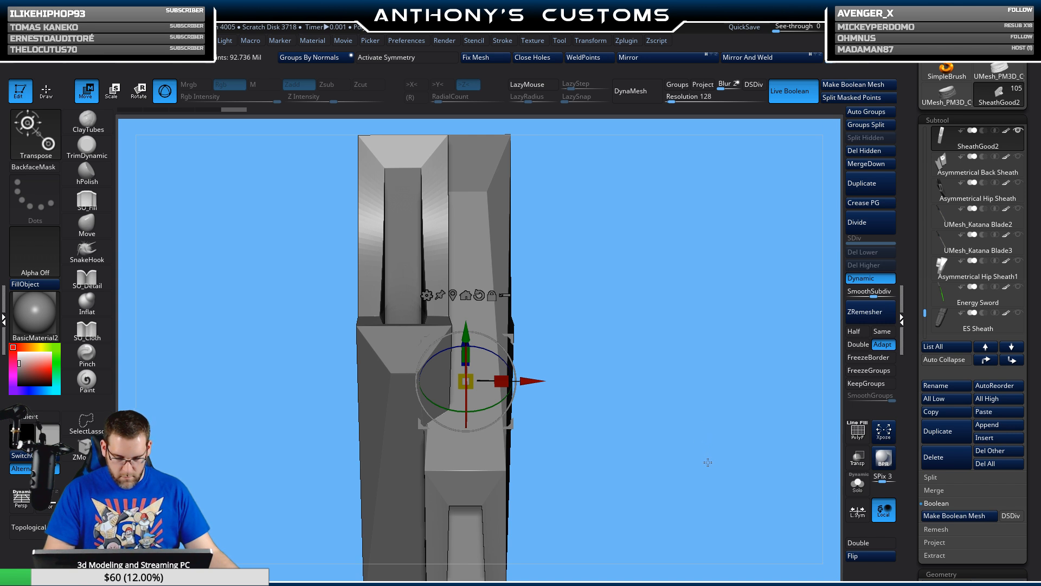
{"action": "left_click_drag", "start_coordinate": [707, 464], "coordinate": [653, 469]}
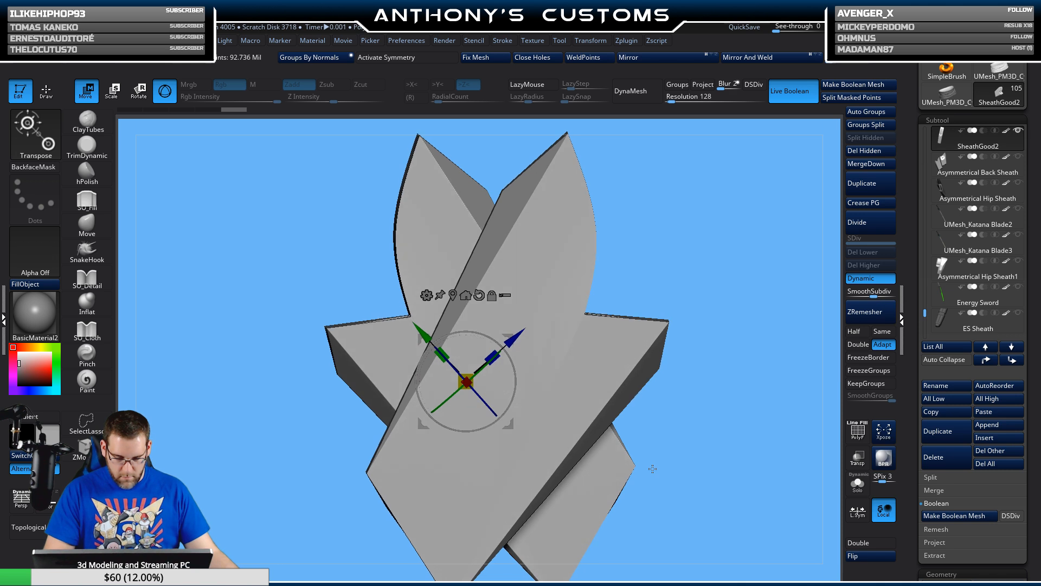
{"action": "left_click_drag", "start_coordinate": [693, 454], "coordinate": [728, 435]}
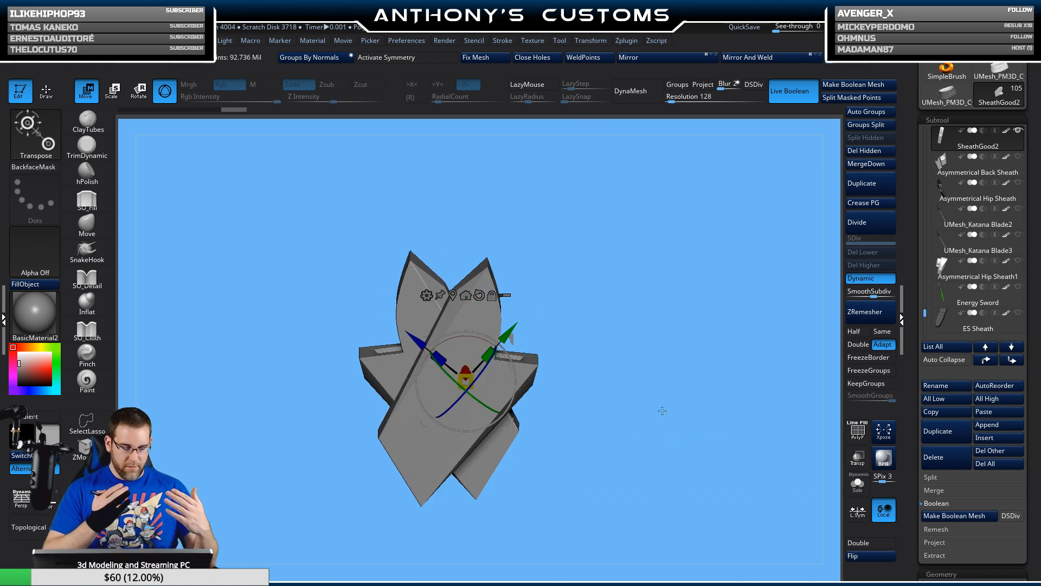
{"action": "left_click_drag", "start_coordinate": [662, 410], "coordinate": [532, 379]}
{"action": "mouse_move", "coordinate": [703, 352]}
{"action": "left_mouse_down"}
{"action": "mouse_move", "coordinate": [674, 365]}
{"action": "mouse_move", "coordinate": [685, 353]}
{"action": "mouse_move", "coordinate": [726, 371]}
{"action": "mouse_move", "coordinate": [803, 315]}
{"action": "left_mouse_up"}
{"action": "key", "text": "q"}
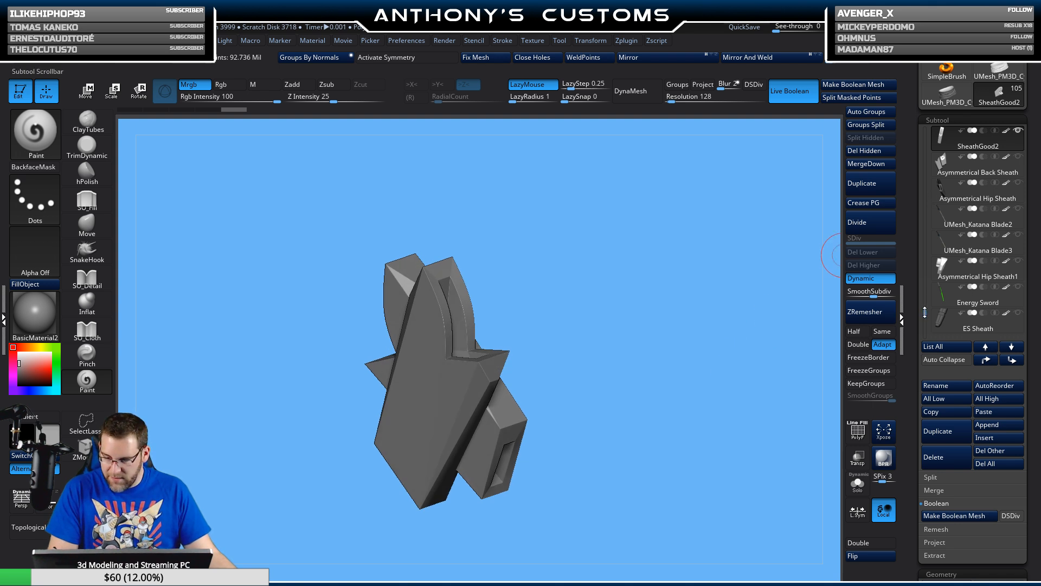
- Show the Katana and Back Sheath2 peg together with the two crossed sheaths, keeping SheathGood1 selected
{"action": "left_click_drag", "start_coordinate": [925, 312], "coordinate": [924, 305]}
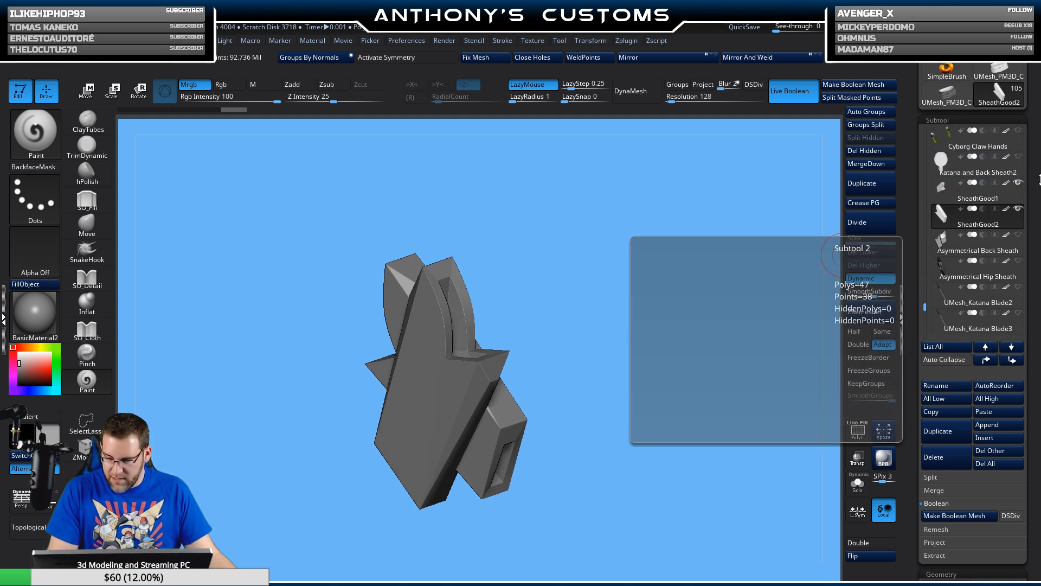
{"action": "left_click", "coordinate": [971, 165]}
{"action": "left_click_drag", "start_coordinate": [793, 206], "coordinate": [770, 421], "text": "alt"}
{"action": "left_click", "coordinate": [628, 287], "text": "alt"}
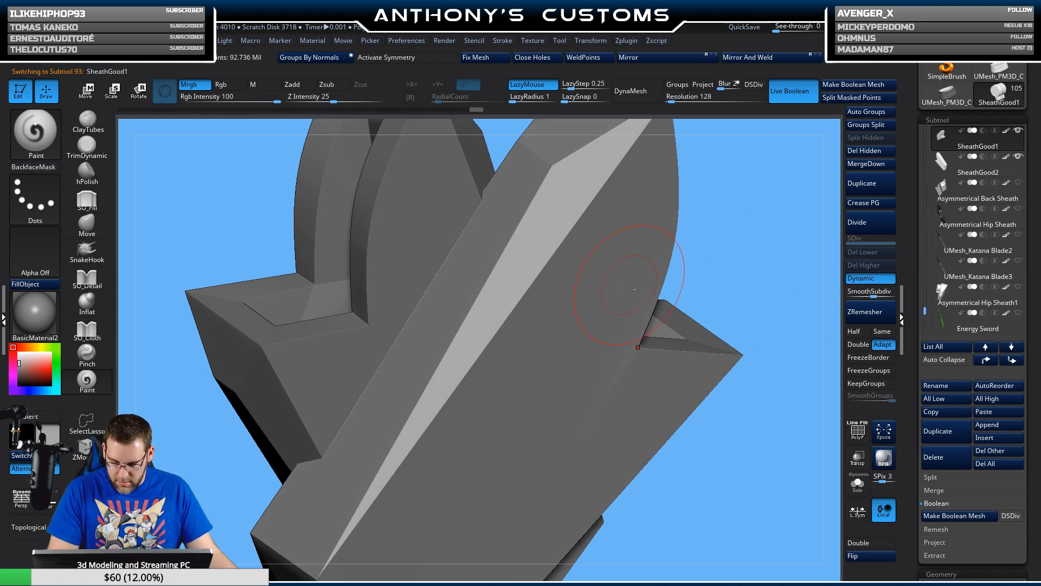
{"action": "left_click_drag", "start_coordinate": [926, 302], "coordinate": [944, 272]}
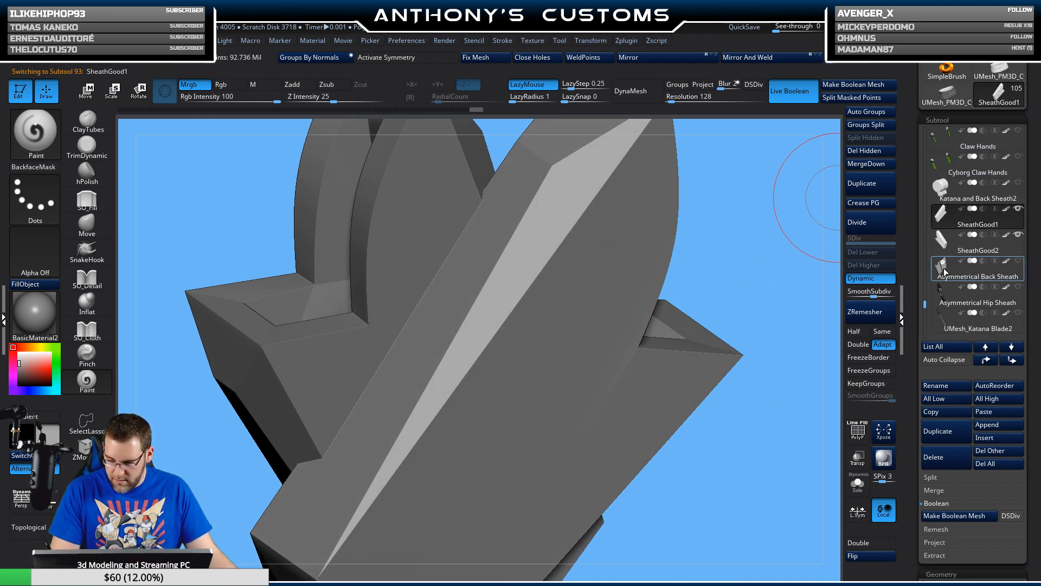
{"action": "left_click", "coordinate": [1018, 184]}
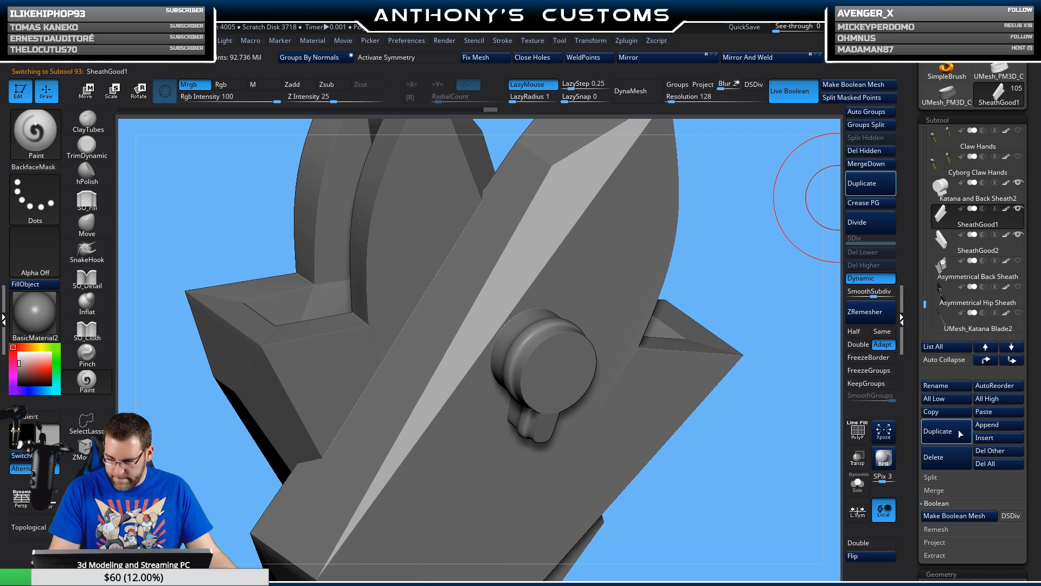
- Turn on the polyframe display and recheck SheathGood1's face direction by flipping its normals and restoring them
{"action": "left_click", "coordinate": [882, 556]}
{"action": "left_click_drag", "start_coordinate": [718, 486], "coordinate": [749, 488]}
{"action": "key", "text": "shift+f"}
{"action": "mouse_move", "coordinate": [712, 417]}
{"action": "left_mouse_down"}
{"action": "mouse_move", "coordinate": [716, 452]}
{"action": "mouse_move", "coordinate": [704, 457]}
{"action": "mouse_move", "coordinate": [711, 433]}
{"action": "mouse_move", "coordinate": [698, 446]}
{"action": "mouse_move", "coordinate": [684, 437]}
{"action": "mouse_move", "coordinate": [710, 428]}
{"action": "left_mouse_up"}
{"action": "left_click", "coordinate": [880, 557]}
{"action": "left_click_drag", "start_coordinate": [757, 504], "coordinate": [736, 350]}
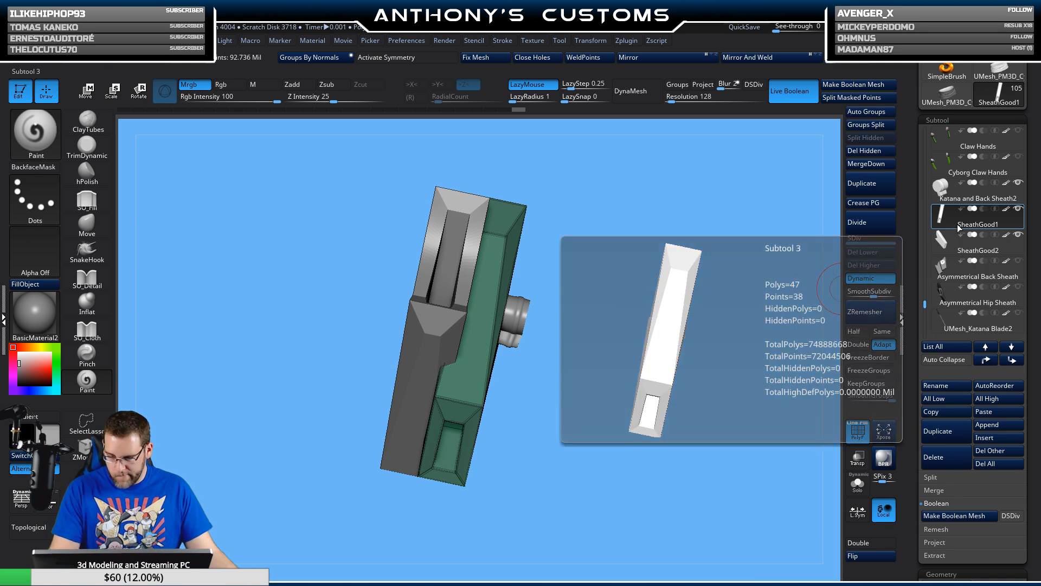
- Apply the dynamic subdivision on SheathGood1 and SheathGood2 so both become real subdivided geometry
{"action": "left_click", "coordinate": [953, 250]}
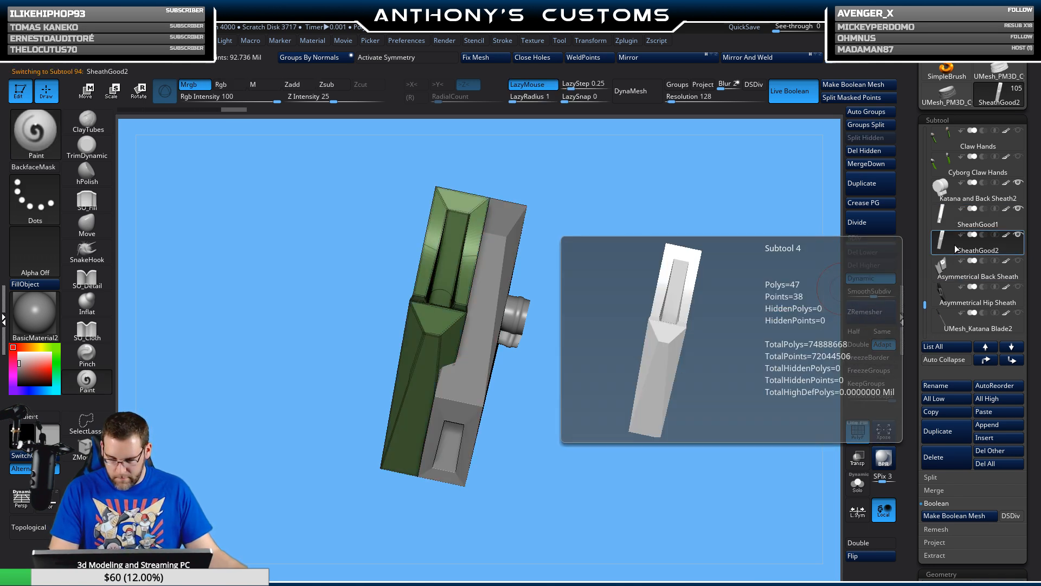
{"action": "left_click", "coordinate": [958, 198]}
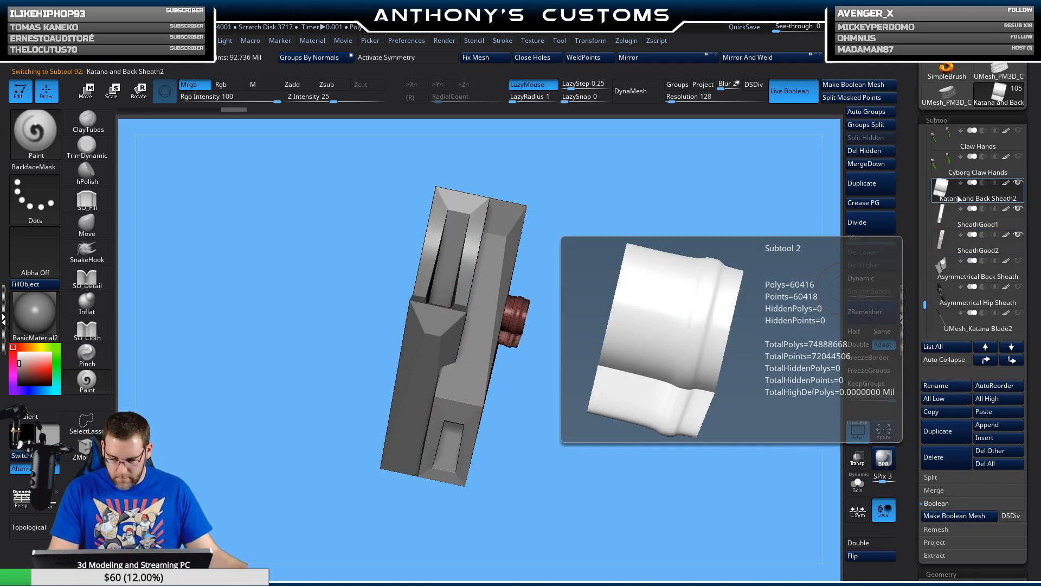
{"action": "left_click", "coordinate": [958, 223]}
{"action": "left_click_drag", "start_coordinate": [1027, 316], "coordinate": [1039, 247]}
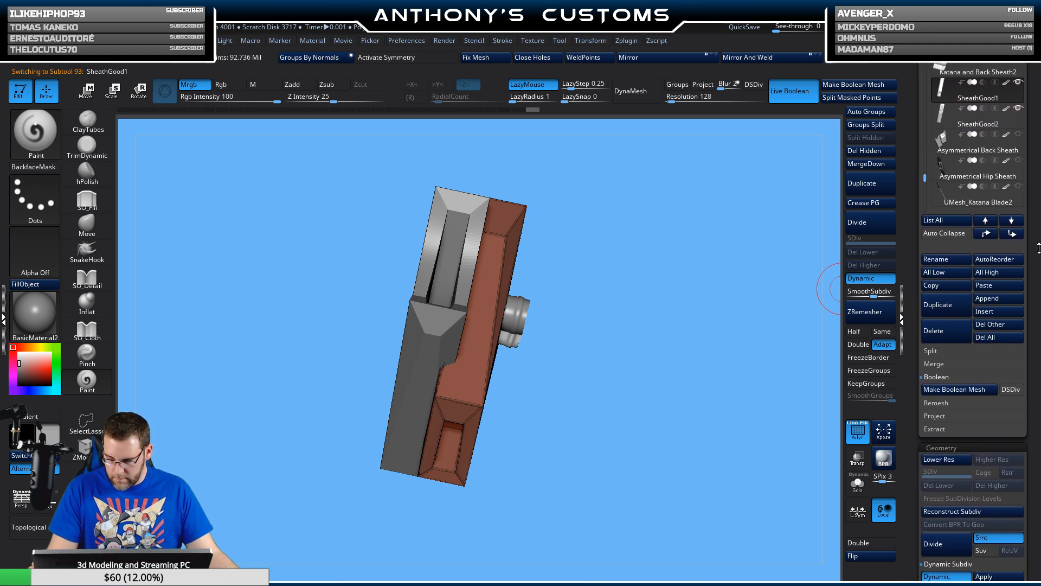
{"action": "left_click", "coordinate": [1005, 576]}
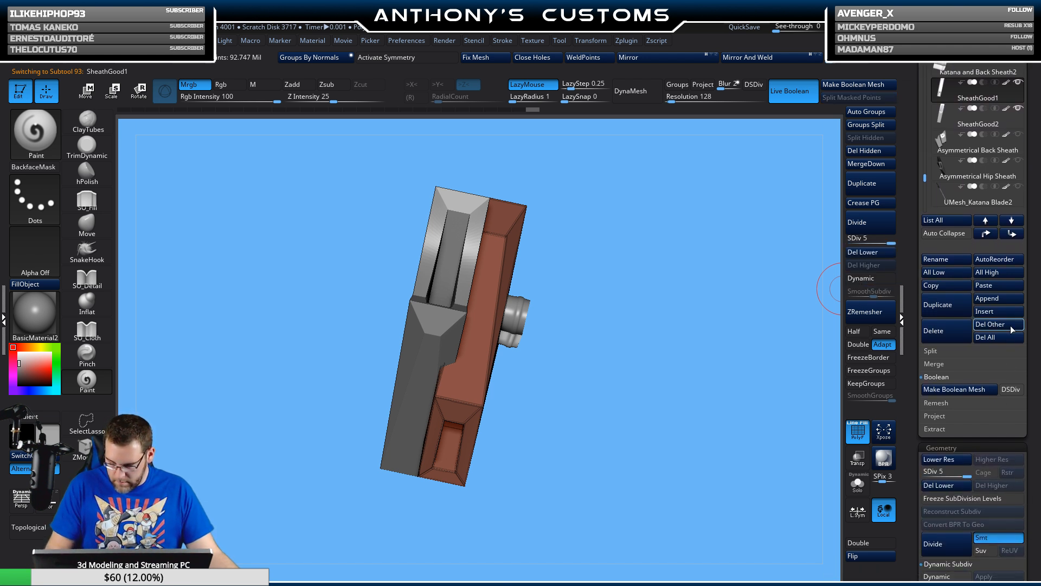
{"action": "left_click", "coordinate": [964, 126]}
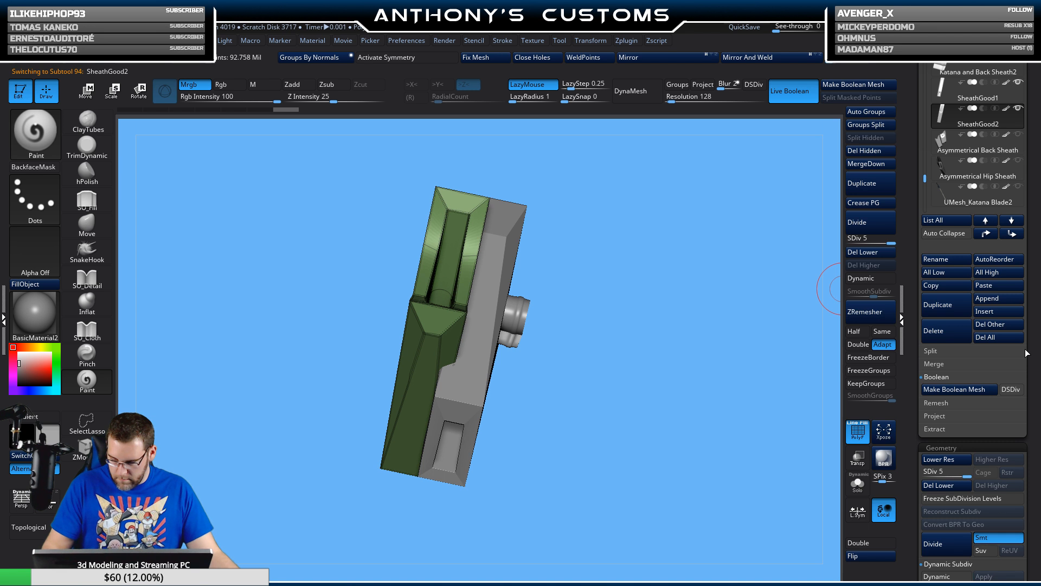
- Merge the Katana and Back Sheath2 peg down with SheathGood1 and SheathGood2 into a single subtool
{"action": "left_click", "coordinate": [960, 72]}
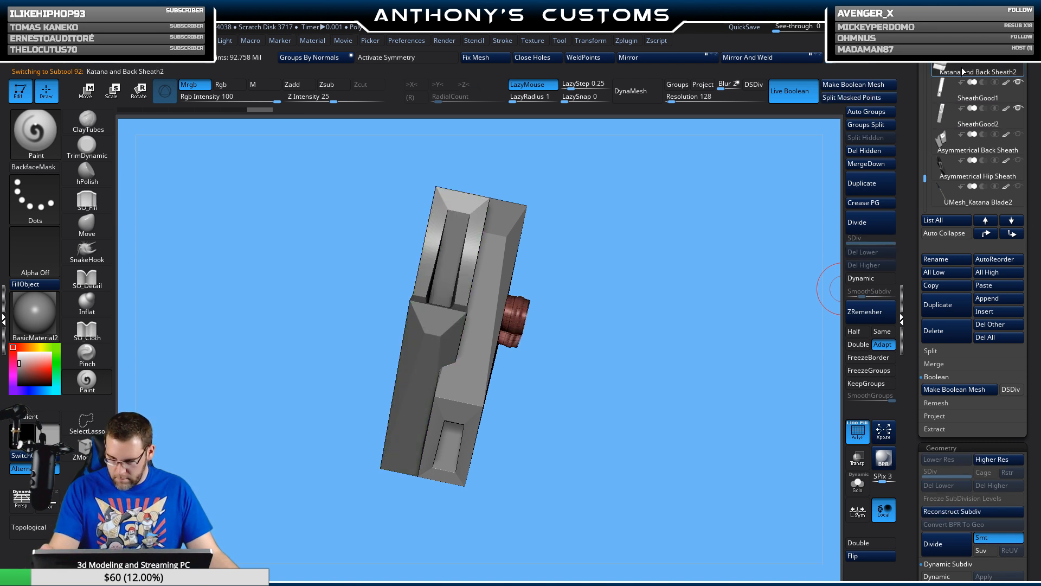
{"action": "left_click", "coordinate": [955, 115]}
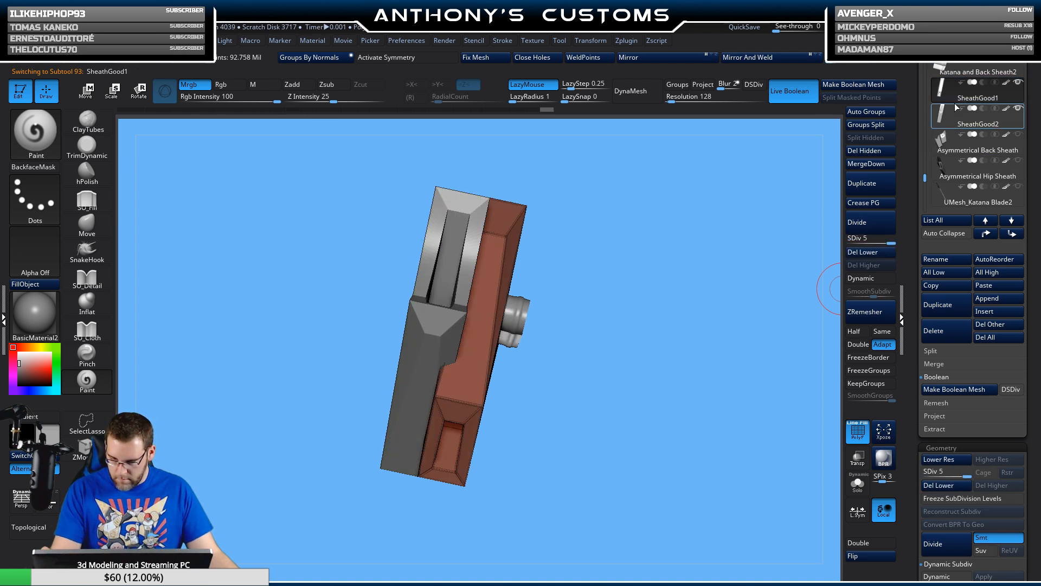
{"action": "left_click", "coordinate": [932, 89]}
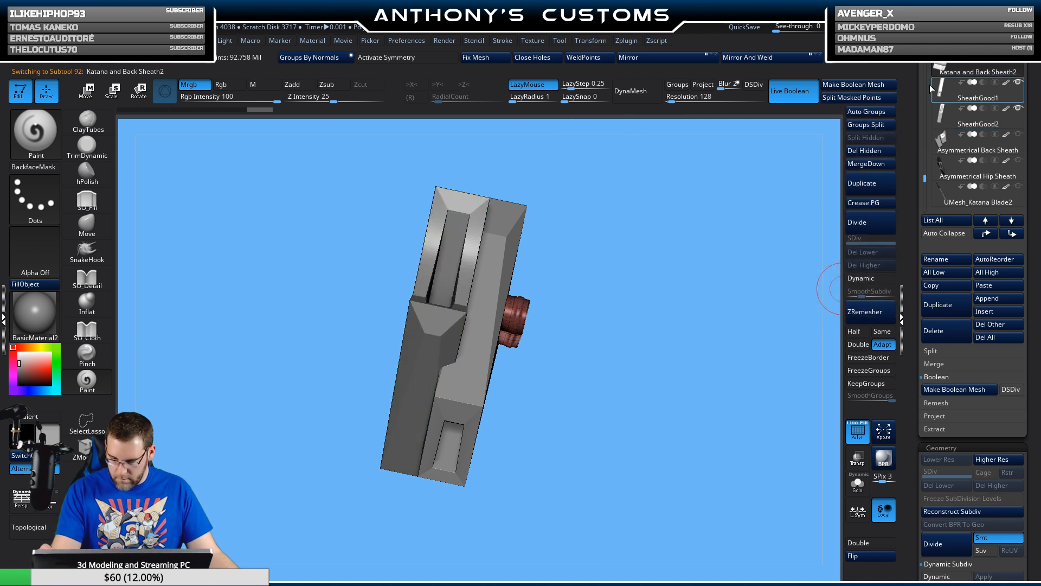
{"action": "left_click", "coordinate": [871, 164]}
{"action": "key", "text": "Return"}
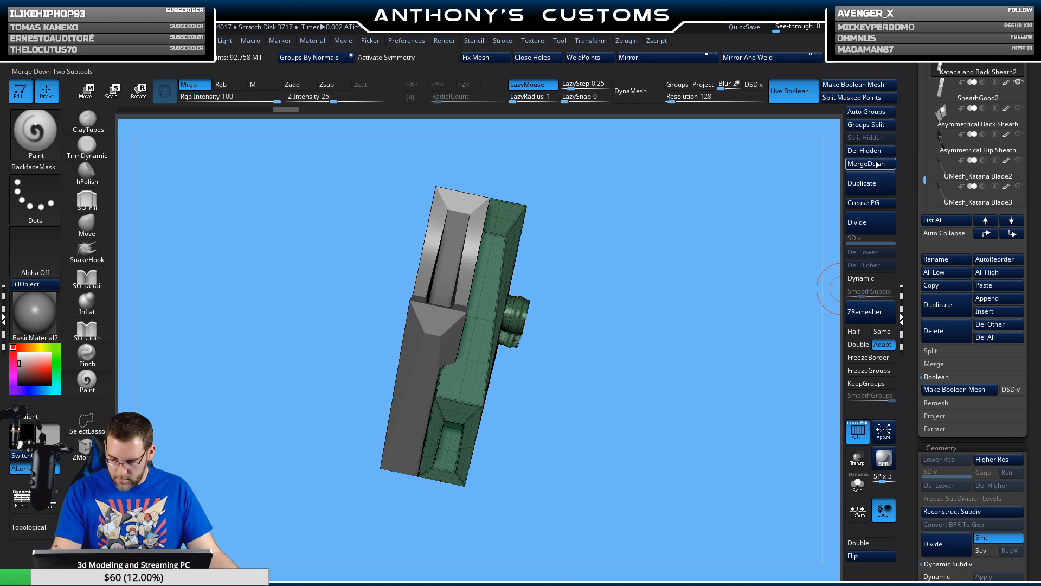
{"action": "left_click", "coordinate": [877, 163]}
{"action": "left_click", "coordinate": [836, 184]}
{"action": "left_click_drag", "start_coordinate": [700, 336], "coordinate": [681, 366]}
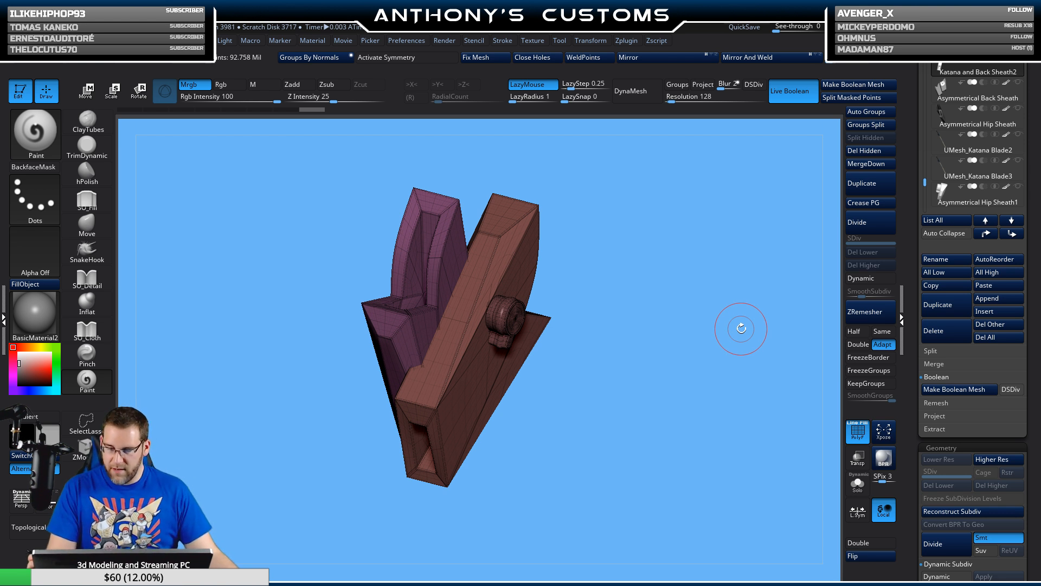
- Rename the merged sheath subtool as Crossed Sheath
{"action": "left_click", "coordinate": [945, 261]}
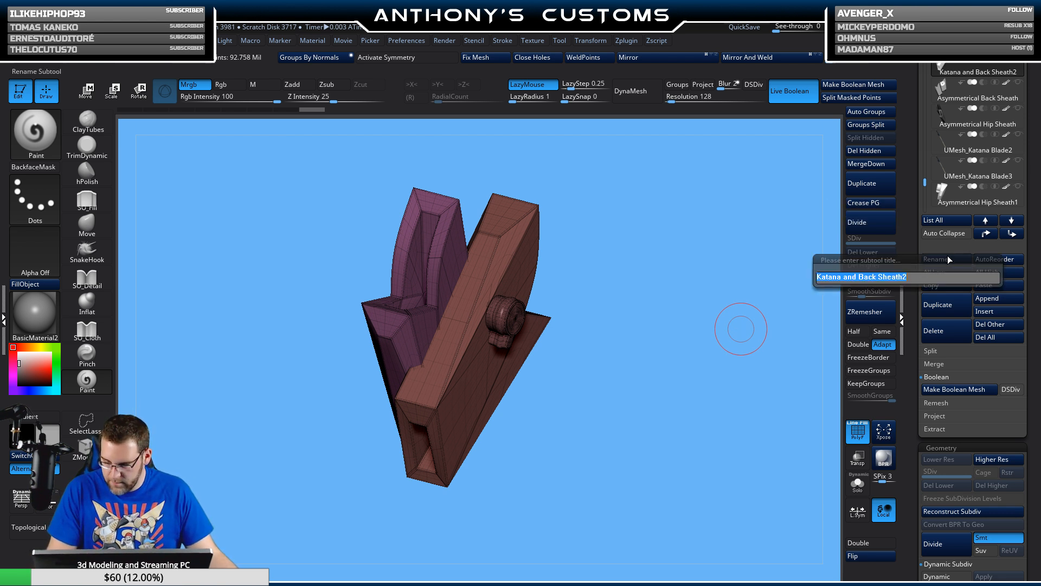
{"action": "type", "text": "Cr"}
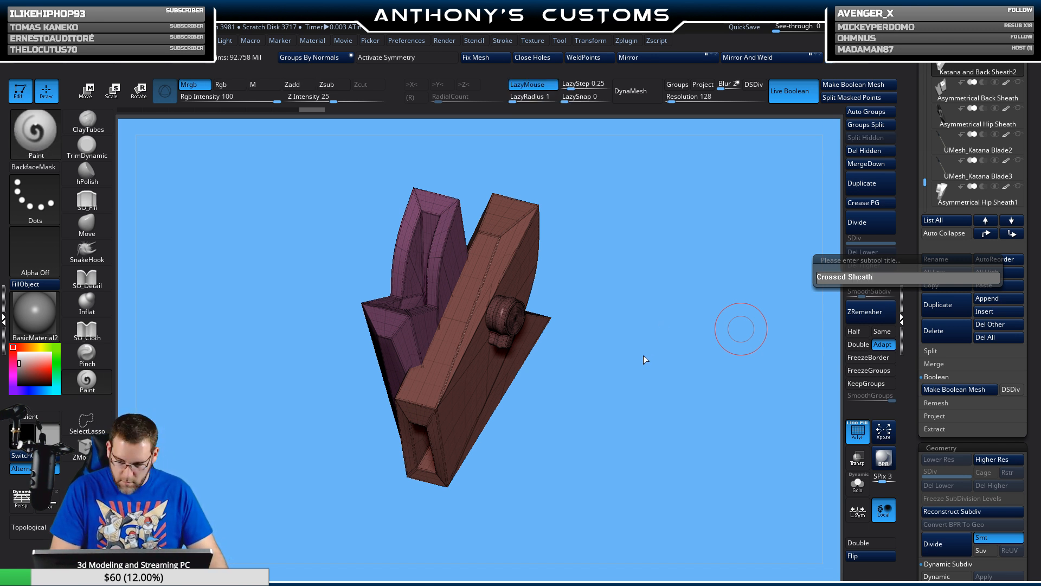
{"action": "type", "text": "ossed Sheath"}
{"action": "key", "text": "Return"}
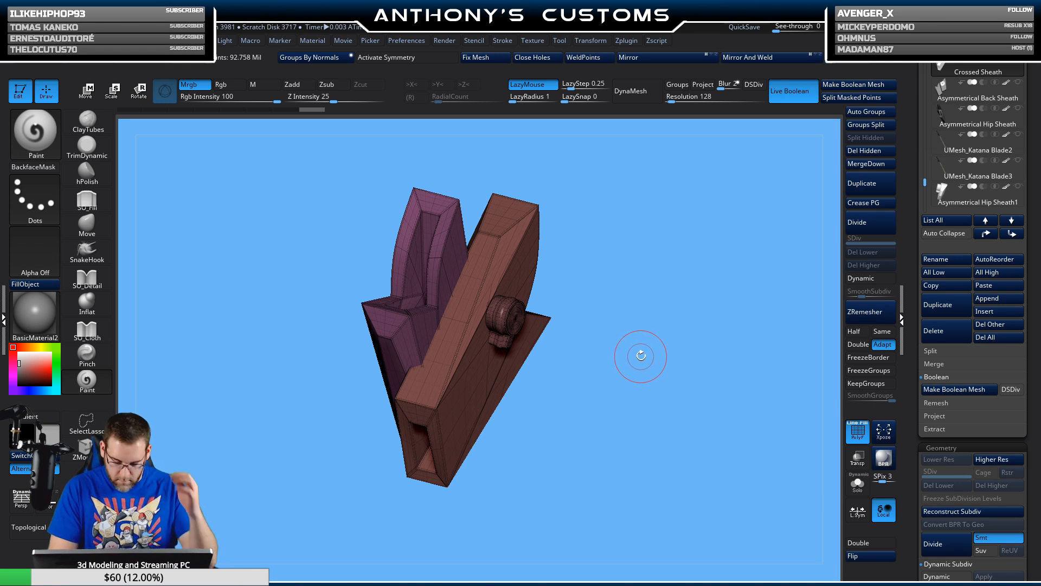
- Select the Asymmetrical Back Sheath, hide its round peg and the base around it, and split them into a separate subtool
{"action": "left_click", "coordinate": [963, 99]}
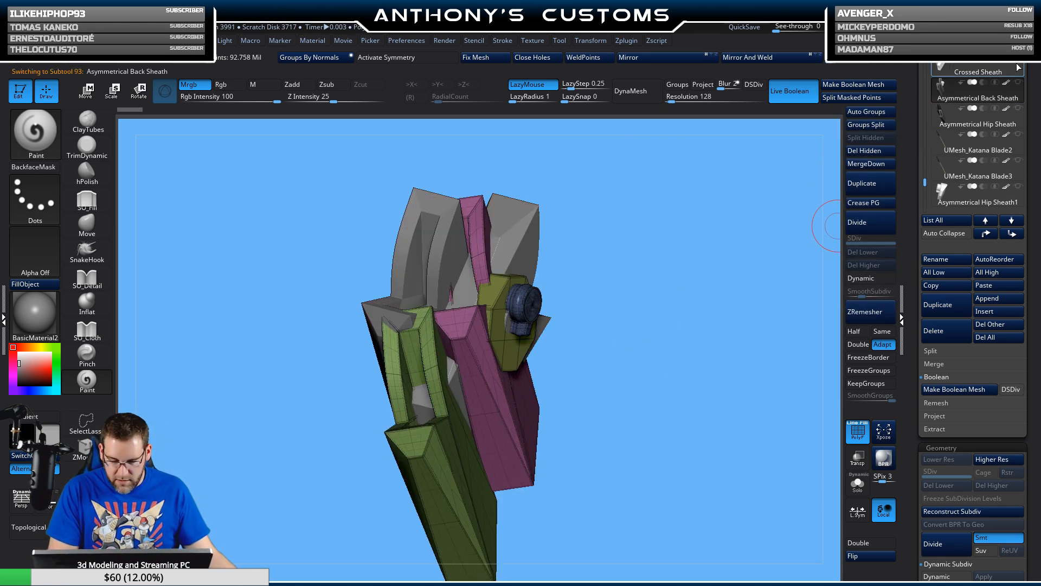
{"action": "left_click_drag", "start_coordinate": [925, 185], "coordinate": [925, 176]}
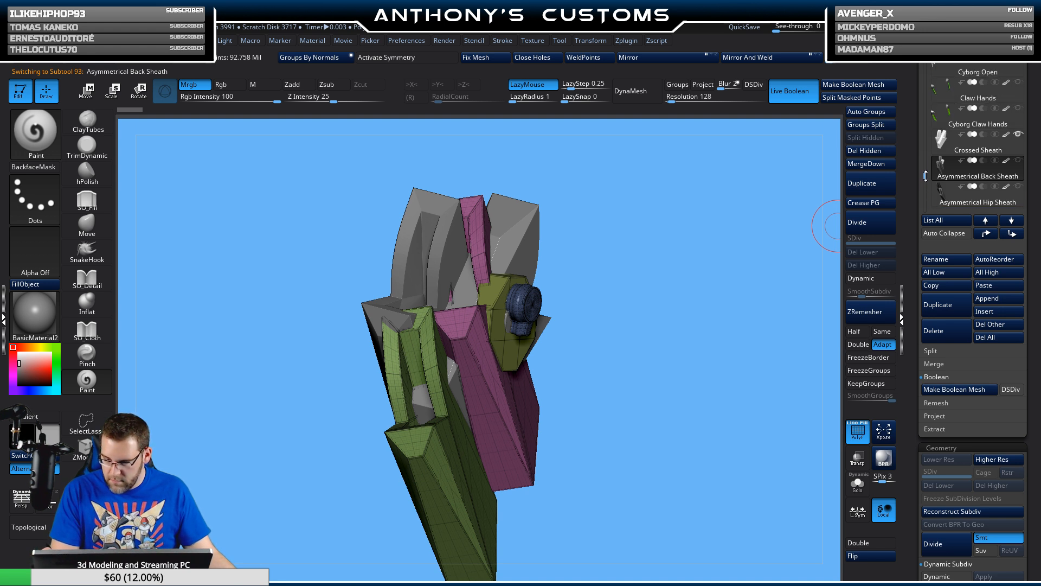
{"action": "mouse_move", "coordinate": [602, 347]}
{"action": "left_mouse_down"}
{"action": "mouse_move", "coordinate": [664, 395]}
{"action": "mouse_move", "coordinate": [634, 377]}
{"action": "mouse_move", "coordinate": [642, 320]}
{"action": "mouse_move", "coordinate": [676, 341]}
{"action": "mouse_move", "coordinate": [684, 374]}
{"action": "mouse_move", "coordinate": [675, 353]}
{"action": "left_mouse_up"}
{"action": "key", "text": "ctrl+shift"}
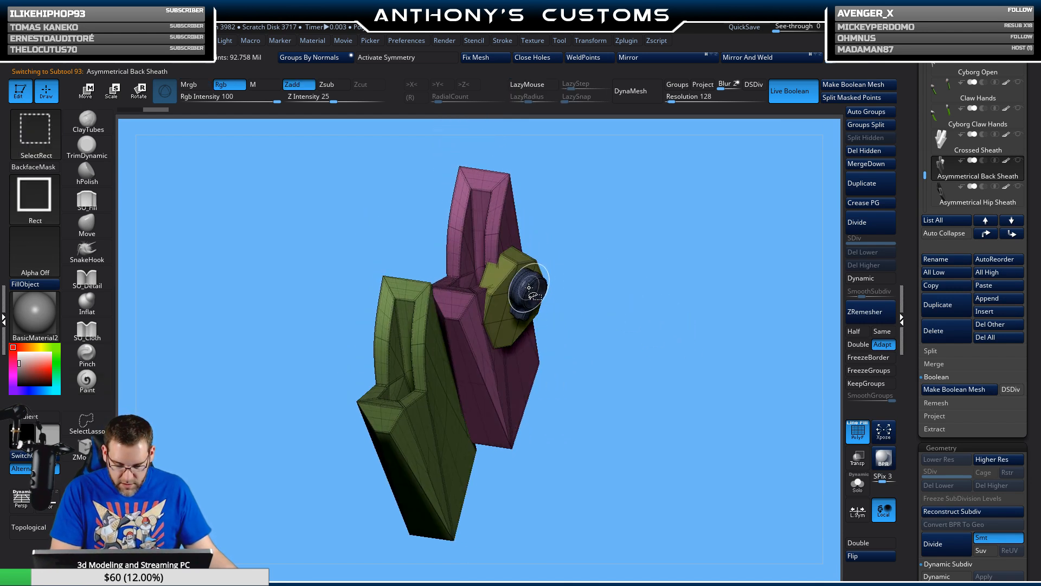
{"action": "left_click", "coordinate": [529, 288], "text": "ctrl+shift"}
{"action": "left_click_drag", "start_coordinate": [594, 299], "coordinate": [597, 322], "text": "ctrl+shift"}
{"action": "left_click", "coordinate": [509, 303], "text": "ctrl+shift"}
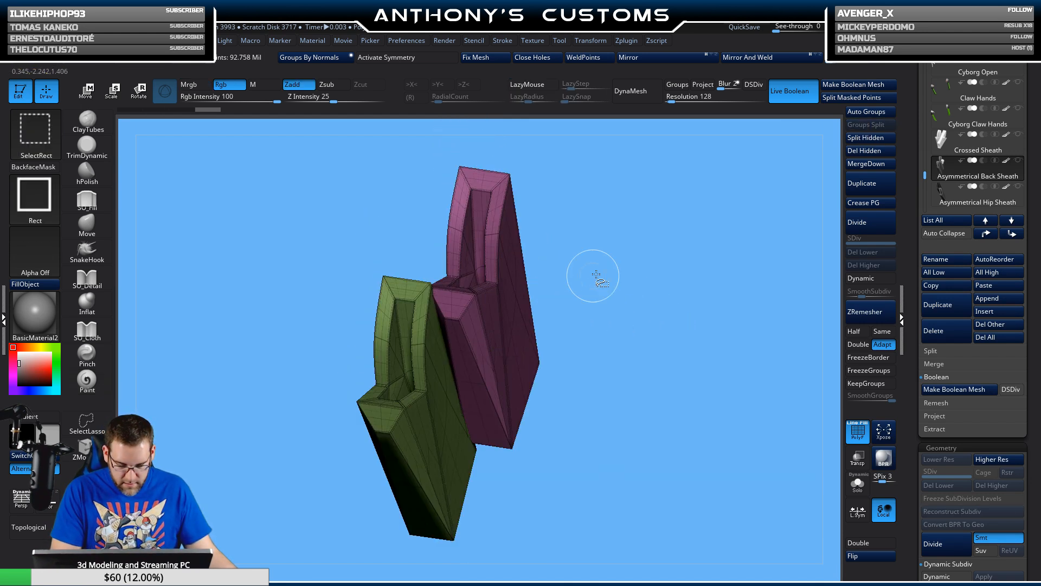
{"action": "left_click", "coordinate": [872, 140]}
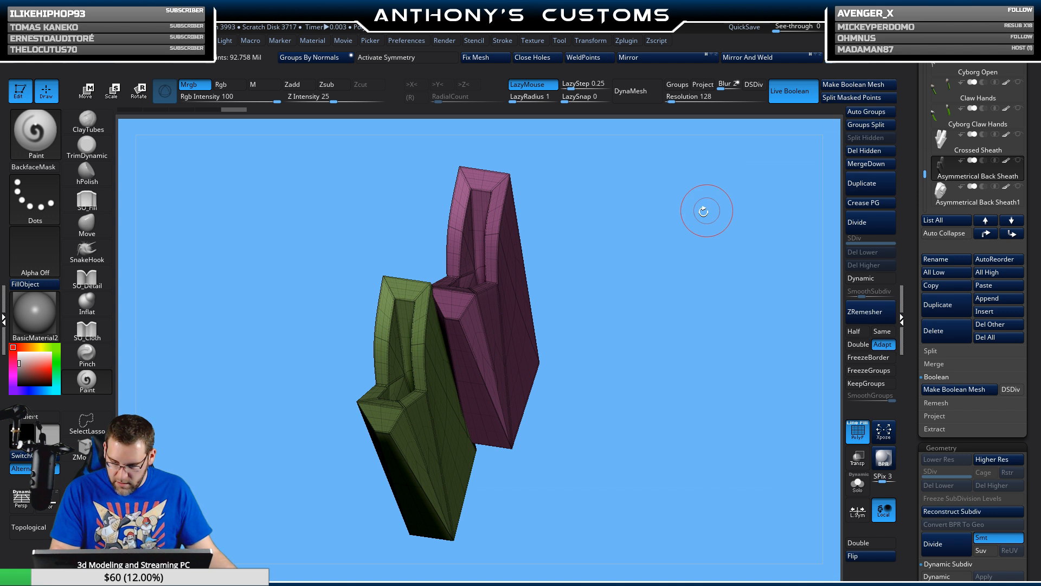
- Paste the copied SheathGood1 subtool directly below the Asymmetrical Back Sheath
{"action": "left_click", "coordinate": [950, 153]}
{"action": "left_click", "coordinate": [971, 171]}
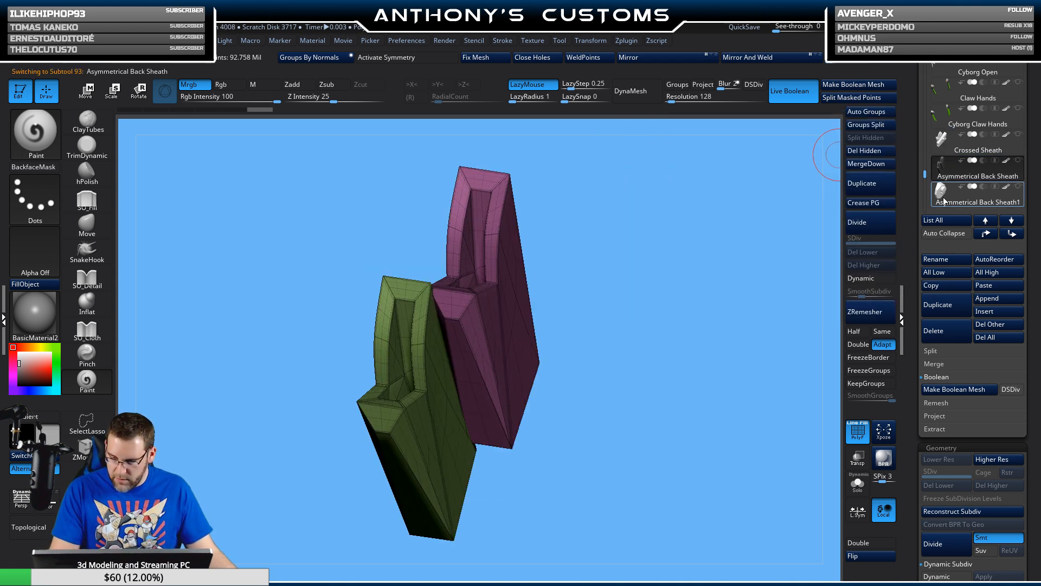
{"action": "left_click_drag", "start_coordinate": [766, 289], "coordinate": [867, 307]}
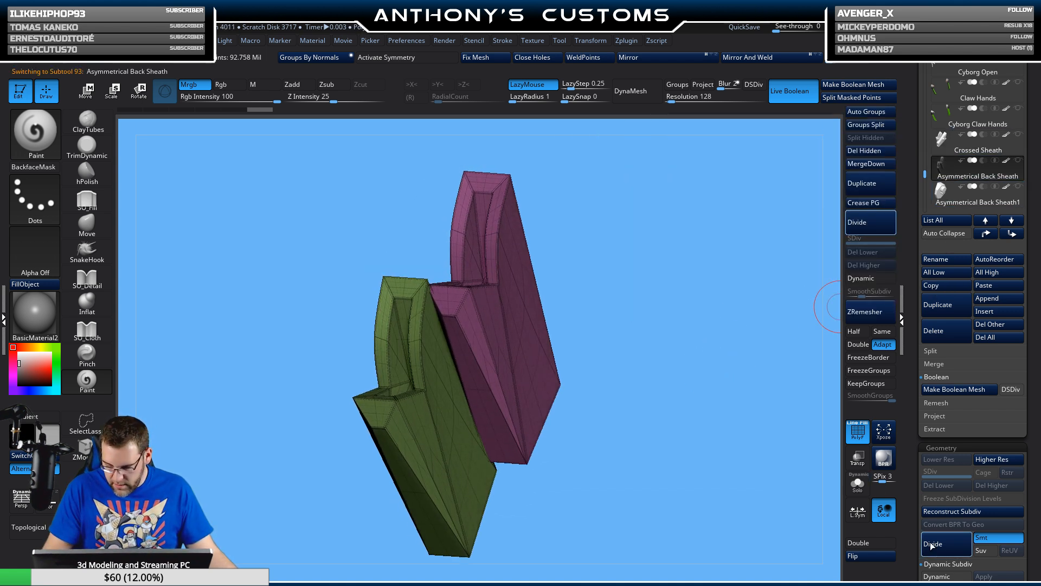
{"action": "left_click", "coordinate": [998, 287]}
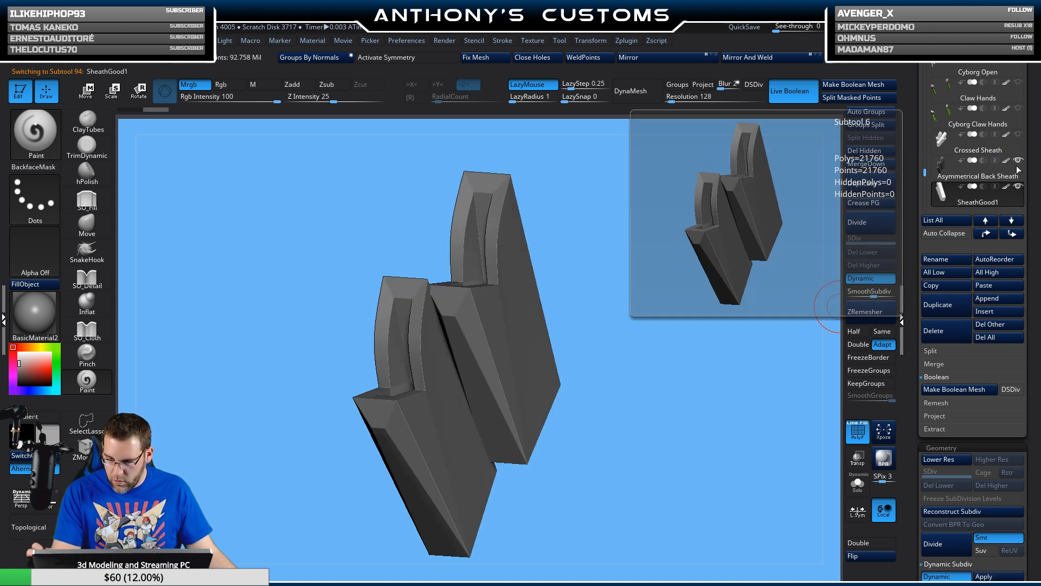
- Move the pasted SheathGood1 up until it overlaps the old asymmetrical sheaths
{"action": "mouse_move", "coordinate": [705, 374]}
{"action": "left_mouse_down"}
{"action": "mouse_move", "coordinate": [698, 336]}
{"action": "mouse_move", "coordinate": [710, 336]}
{"action": "mouse_move", "coordinate": [701, 365]}
{"action": "mouse_move", "coordinate": [690, 353]}
{"action": "mouse_move", "coordinate": [658, 363]}
{"action": "mouse_move", "coordinate": [671, 395]}
{"action": "mouse_move", "coordinate": [636, 384]}
{"action": "left_mouse_up"}
{"action": "key", "text": "f"}
{"action": "key", "text": "w"}
{"action": "left_click_drag", "start_coordinate": [544, 467], "coordinate": [626, 460]}
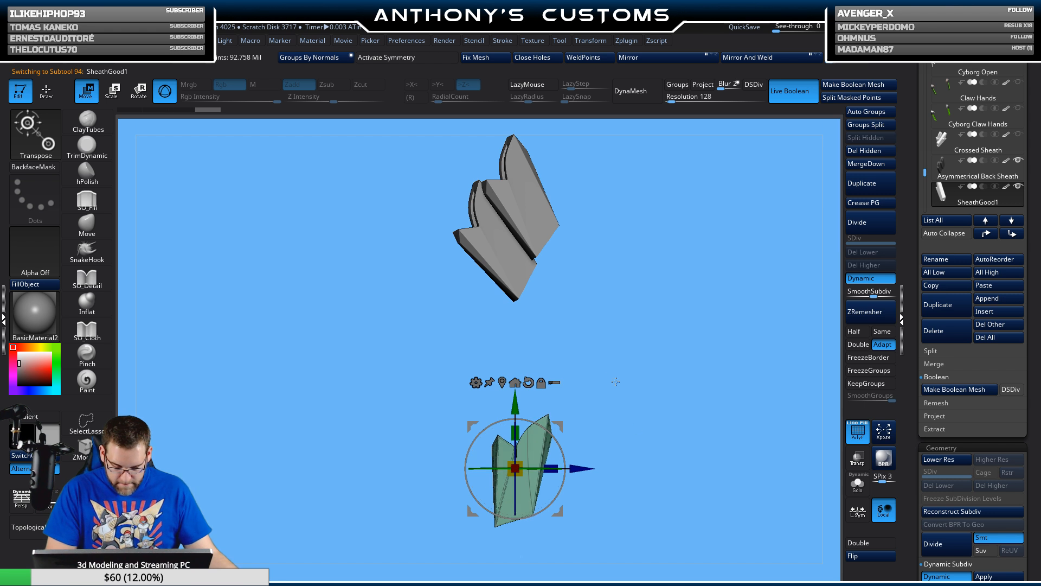
{"action": "left_click_drag", "start_coordinate": [516, 404], "coordinate": [516, 145]}
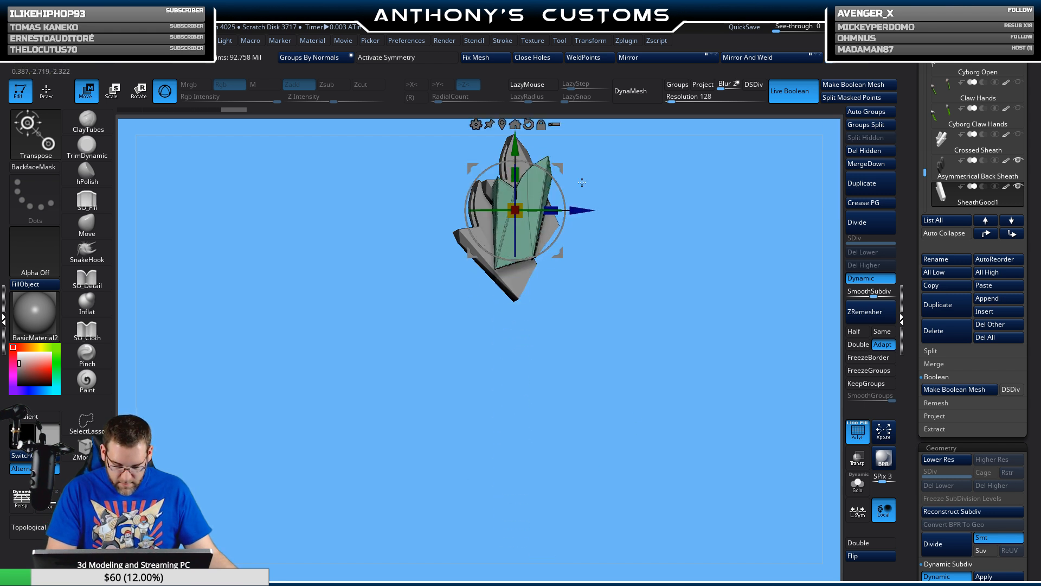
- Slide SheathGood1 against the upper old sheath and tilt it to match that sheath's slant
{"action": "left_click_drag", "start_coordinate": [607, 293], "coordinate": [761, 405]}
{"action": "left_click_drag", "start_coordinate": [698, 304], "coordinate": [357, 304]}
{"action": "left_click_drag", "start_coordinate": [486, 323], "coordinate": [574, 320], "text": "alt"}
{"action": "left_click_drag", "start_coordinate": [471, 329], "coordinate": [488, 362]}
{"action": "left_click_drag", "start_coordinate": [587, 307], "coordinate": [613, 305]}
{"action": "left_click_drag", "start_coordinate": [386, 322], "coordinate": [353, 293]}
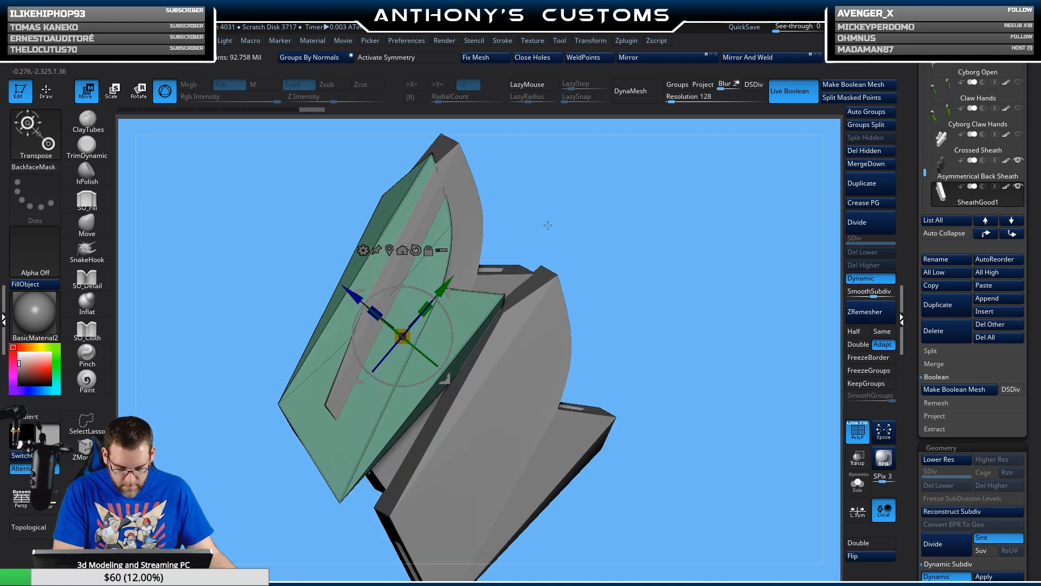
- Align SheathGood1 with the upper old sheath as seen from its narrow end, adjusting sideways position and twist
{"action": "mouse_move", "coordinate": [547, 225]}
{"action": "left_mouse_down"}
{"action": "mouse_move", "coordinate": [596, 244]}
{"action": "mouse_move", "coordinate": [547, 221]}
{"action": "left_mouse_up"}
{"action": "left_click_drag", "start_coordinate": [403, 279], "coordinate": [431, 294]}
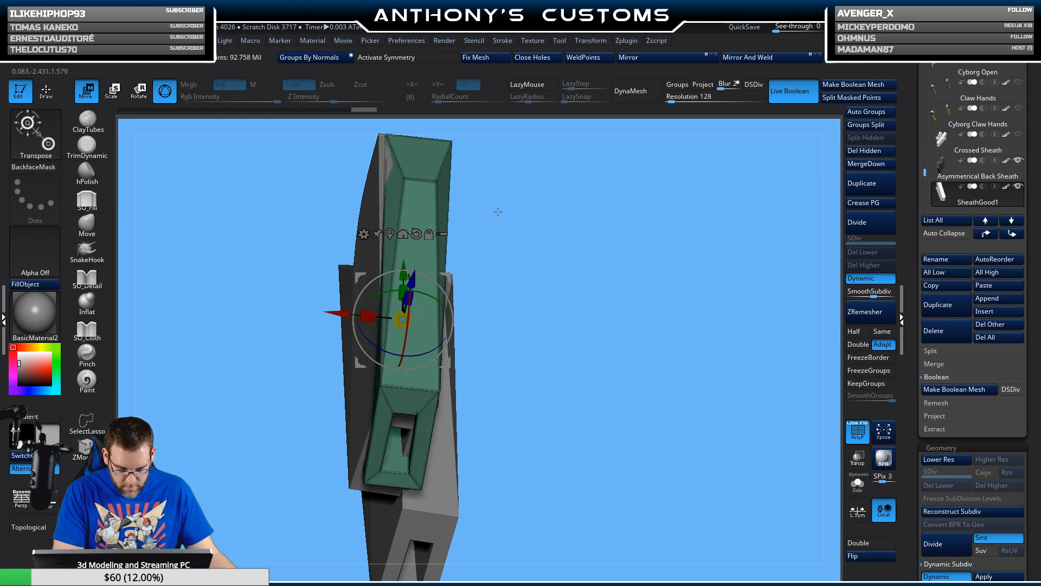
{"action": "left_click_drag", "start_coordinate": [498, 212], "coordinate": [487, 280]}
{"action": "left_click_drag", "start_coordinate": [443, 339], "coordinate": [534, 256]}
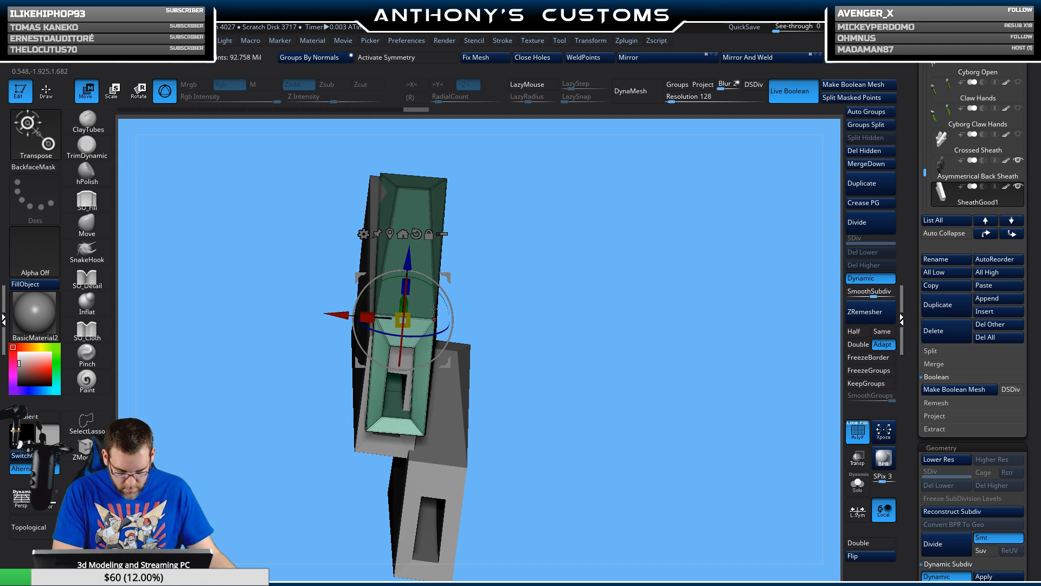
{"action": "left_click_drag", "start_coordinate": [395, 262], "coordinate": [392, 284]}
{"action": "left_click_drag", "start_coordinate": [491, 260], "coordinate": [556, 258]}
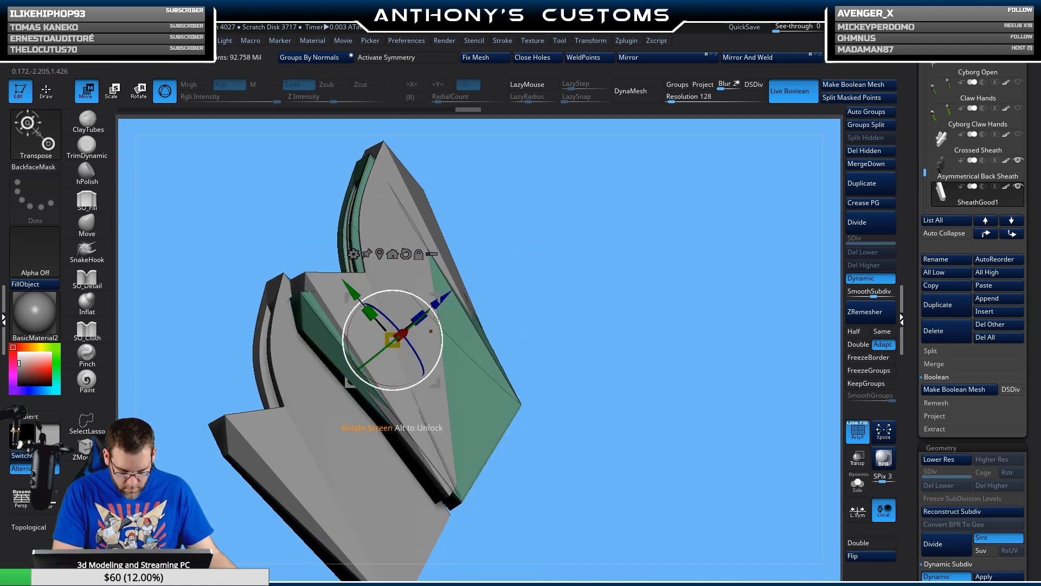
- Fine-tune SheathGood1's rotation and position so its side profile follows the outline of the upper old sheath
{"action": "left_click_drag", "start_coordinate": [349, 349], "coordinate": [349, 348]}
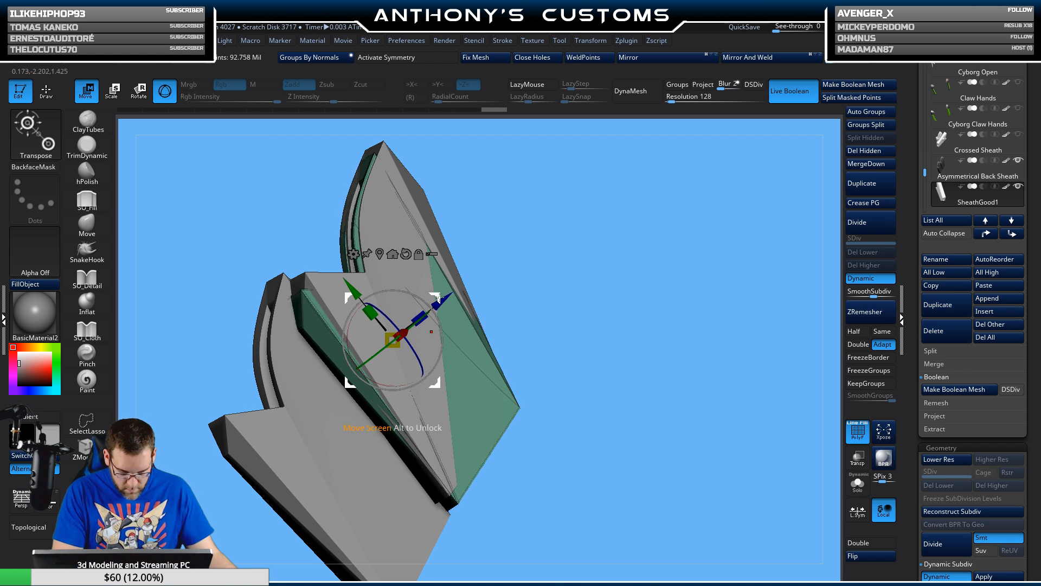
{"action": "left_click_drag", "start_coordinate": [438, 298], "coordinate": [448, 291]}
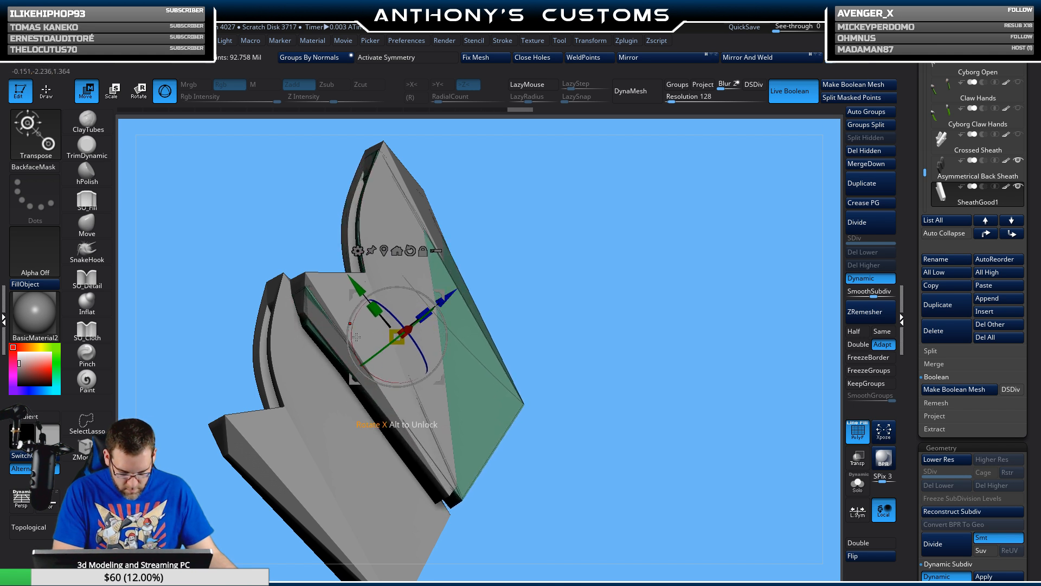
{"action": "left_click_drag", "start_coordinate": [357, 337], "coordinate": [355, 336]}
{"action": "left_click_drag", "start_coordinate": [365, 288], "coordinate": [358, 284]}
{"action": "left_click_drag", "start_coordinate": [525, 261], "coordinate": [545, 276]}
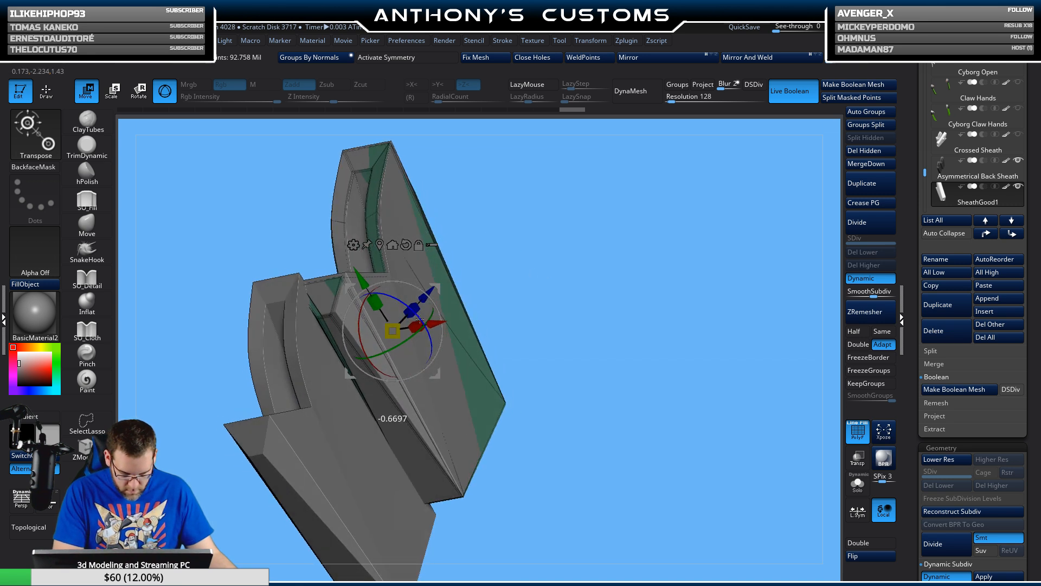
{"action": "left_click_drag", "start_coordinate": [422, 320], "coordinate": [421, 321]}
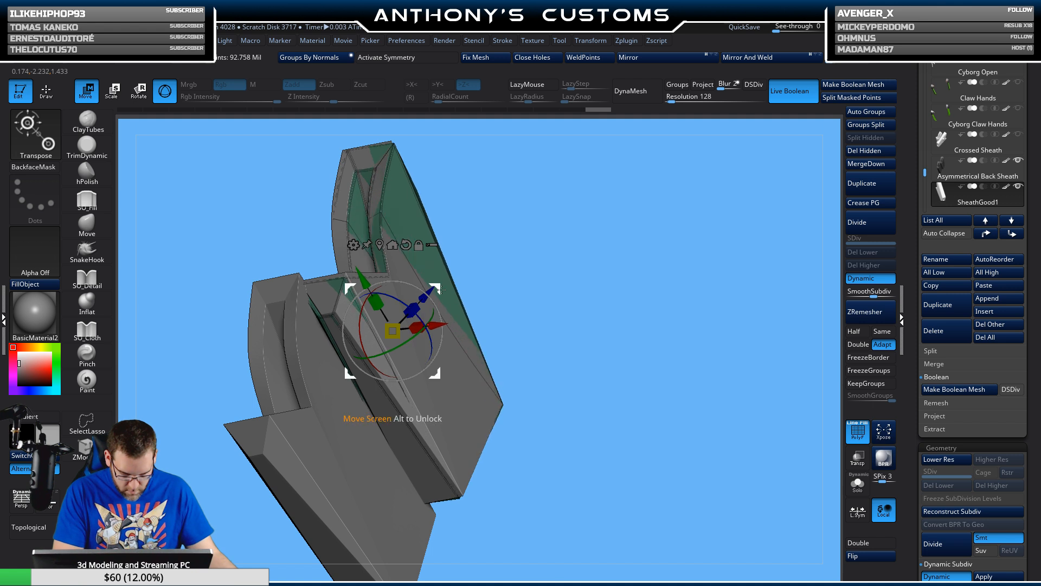
- Make small twist and offset corrections to SheathGood1 so its end opening and side edges coincide with the upper old sheath
{"action": "left_click_drag", "start_coordinate": [516, 265], "coordinate": [526, 298]}
{"action": "left_click_drag", "start_coordinate": [526, 298], "coordinate": [576, 316], "text": "alt"}
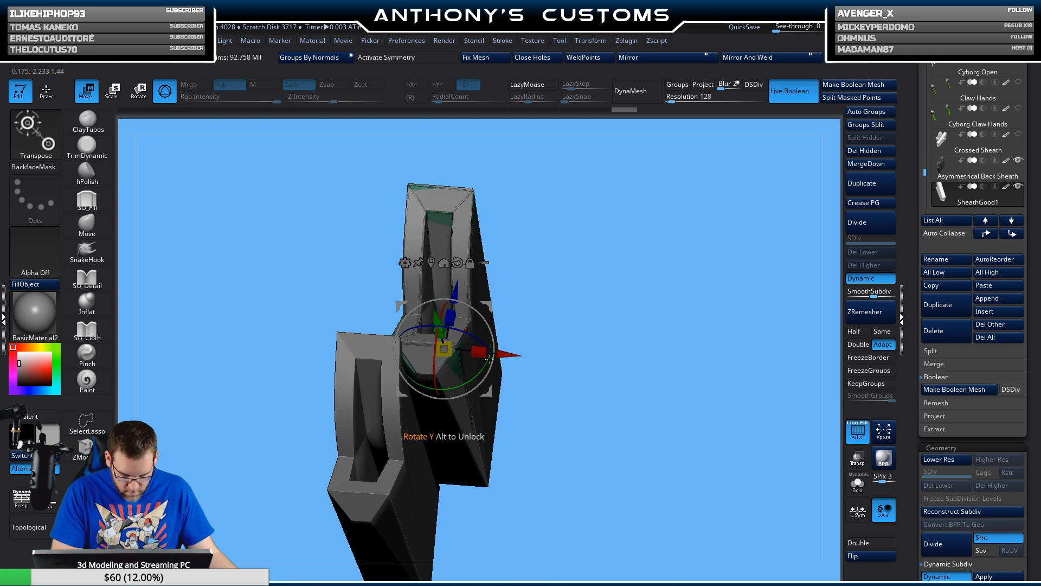
{"action": "left_click_drag", "start_coordinate": [545, 326], "coordinate": [607, 236]}
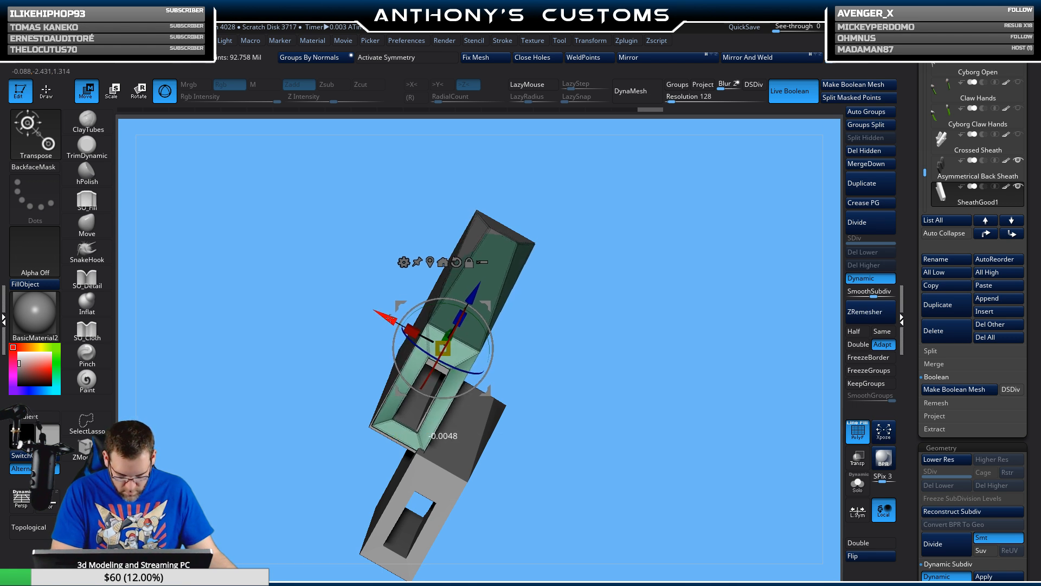
{"action": "left_click_drag", "start_coordinate": [537, 295], "coordinate": [608, 282]}
{"action": "left_click_drag", "start_coordinate": [482, 327], "coordinate": [483, 327]}
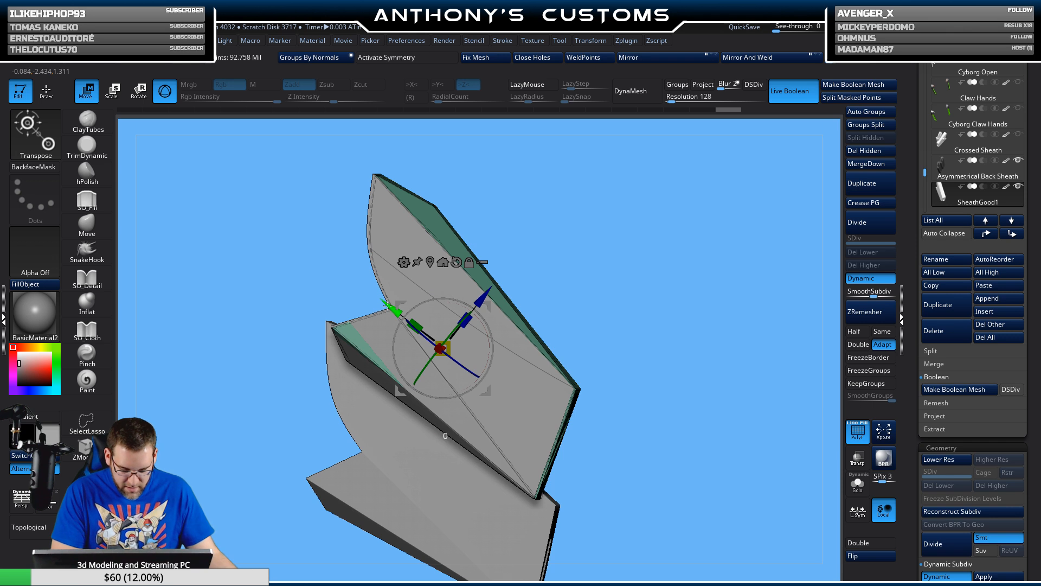
{"action": "left_click_drag", "start_coordinate": [385, 306], "coordinate": [385, 306]}
{"action": "left_click_drag", "start_coordinate": [483, 291], "coordinate": [483, 292]}
{"action": "left_click_drag", "start_coordinate": [532, 228], "coordinate": [722, 225]}
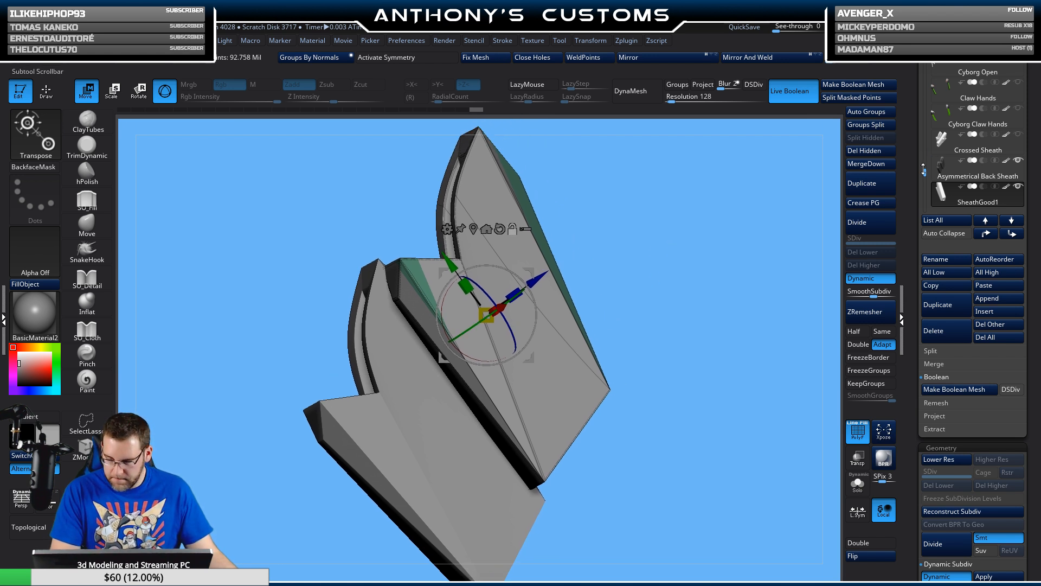
- Duplicate SheathGood1 and move the copy down over the lower old sheath
{"action": "left_click_drag", "start_coordinate": [923, 170], "coordinate": [926, 174]}
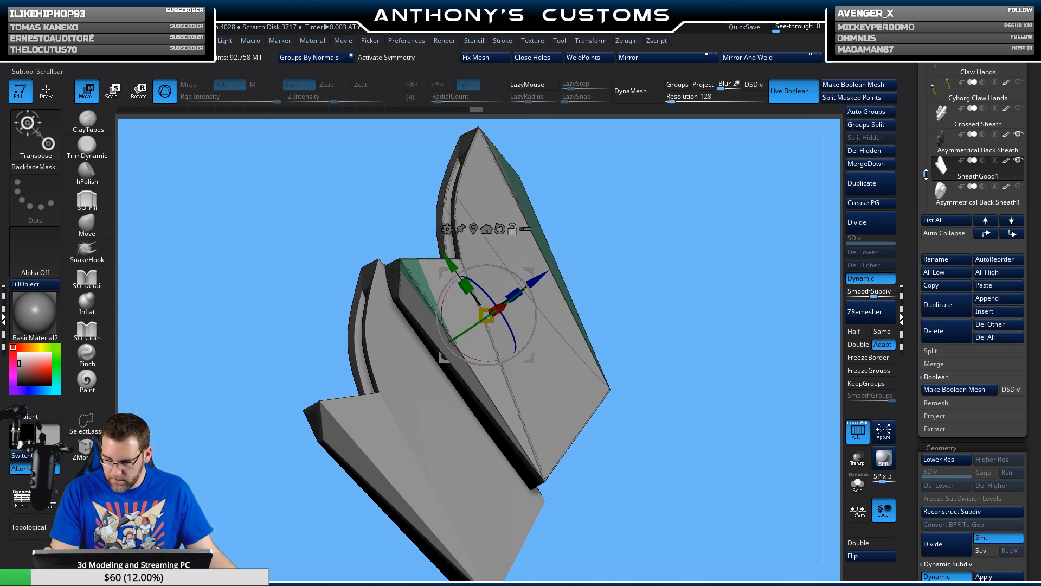
{"action": "left_click", "coordinate": [950, 312]}
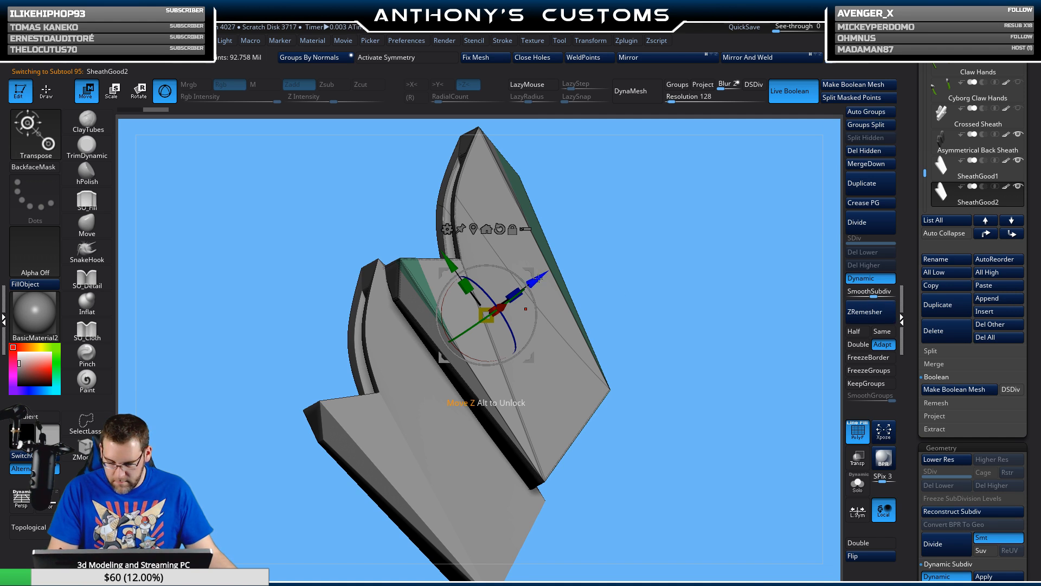
{"action": "left_click_drag", "start_coordinate": [537, 279], "coordinate": [422, 394]}
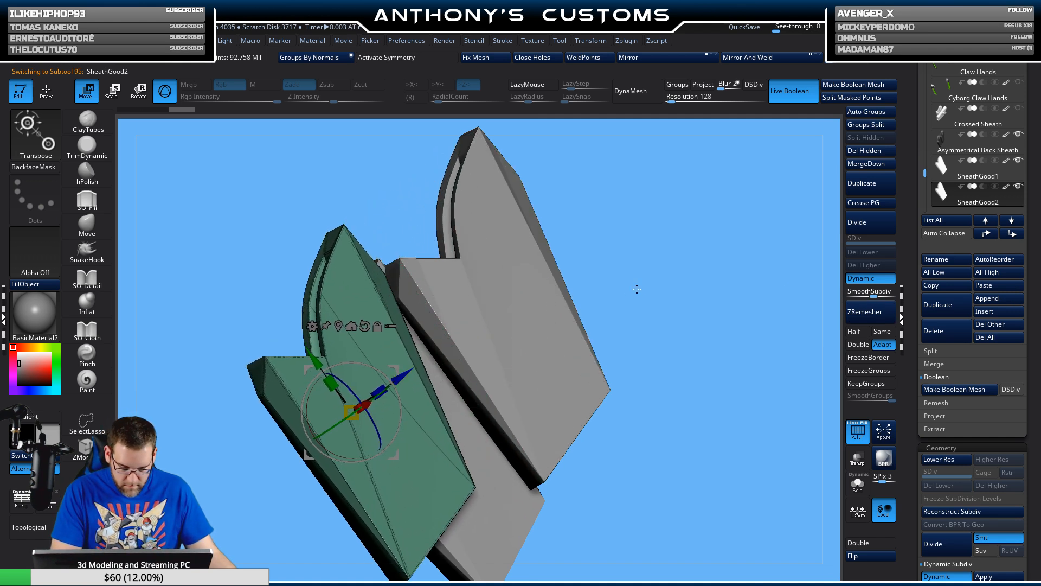
{"action": "left_click_drag", "start_coordinate": [637, 289], "coordinate": [696, 298]}
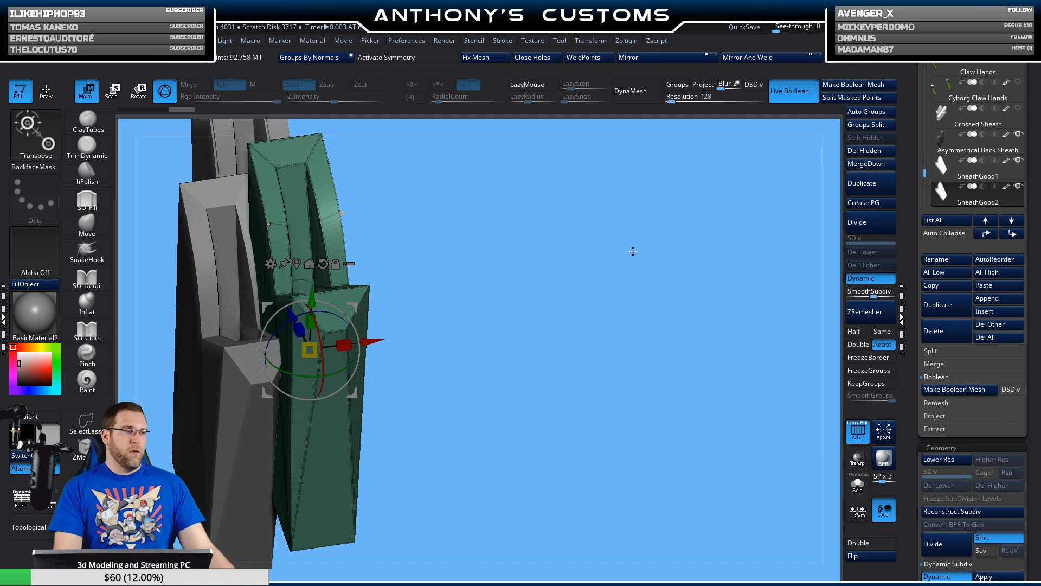
{"action": "left_click_drag", "start_coordinate": [510, 249], "coordinate": [635, 295]}
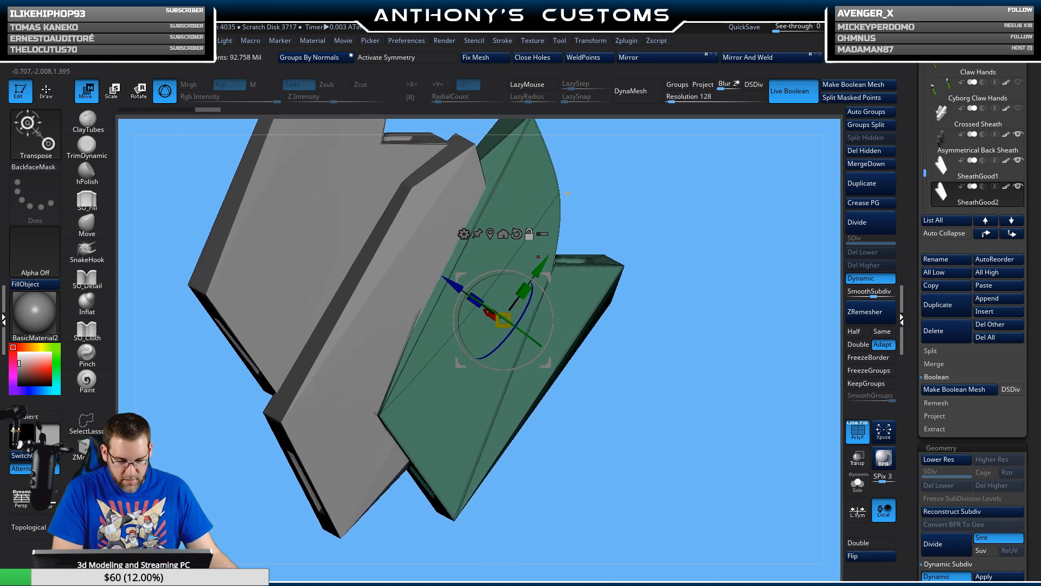
{"action": "left_click_drag", "start_coordinate": [540, 267], "coordinate": [508, 312]}
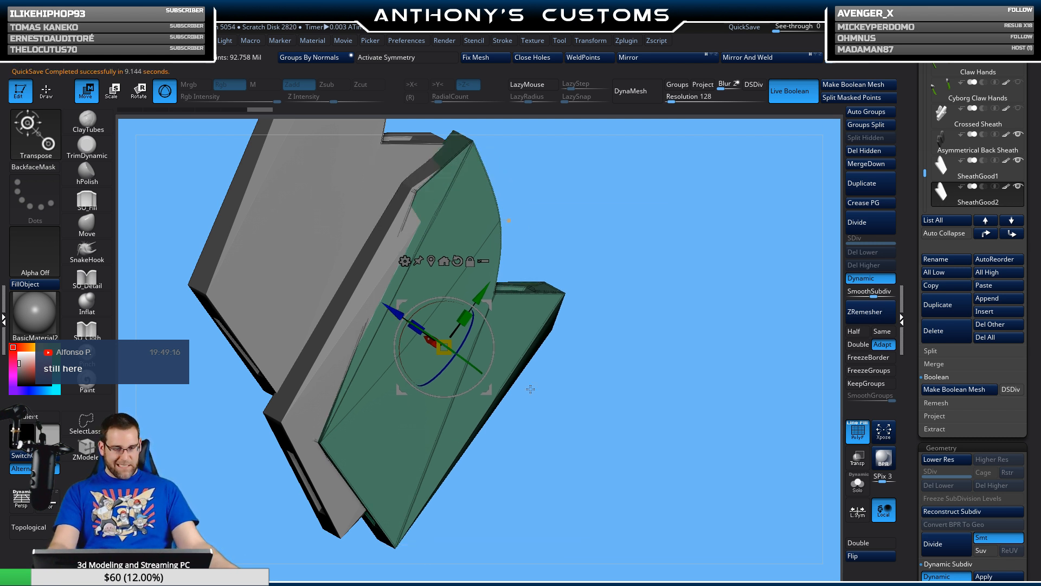
- Fit SheathGood2 precisely onto the lower old sheath, nudging it along its length and across its thickness
{"action": "left_click_drag", "start_coordinate": [394, 311], "coordinate": [510, 269]}
{"action": "left_click_drag", "start_coordinate": [636, 248], "coordinate": [603, 265]}
{"action": "left_click_drag", "start_coordinate": [485, 329], "coordinate": [491, 327]}
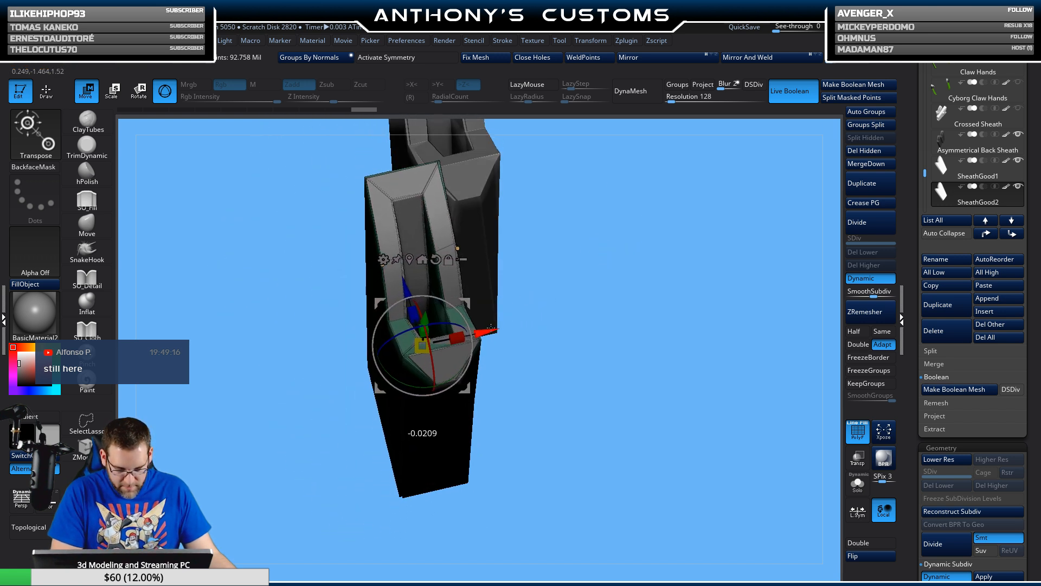
{"action": "mouse_move", "coordinate": [603, 270]}
{"action": "left_mouse_down"}
{"action": "mouse_move", "coordinate": [589, 313]}
{"action": "mouse_move", "coordinate": [628, 320]}
{"action": "mouse_move", "coordinate": [677, 254]}
{"action": "mouse_move", "coordinate": [608, 267]}
{"action": "left_mouse_up"}
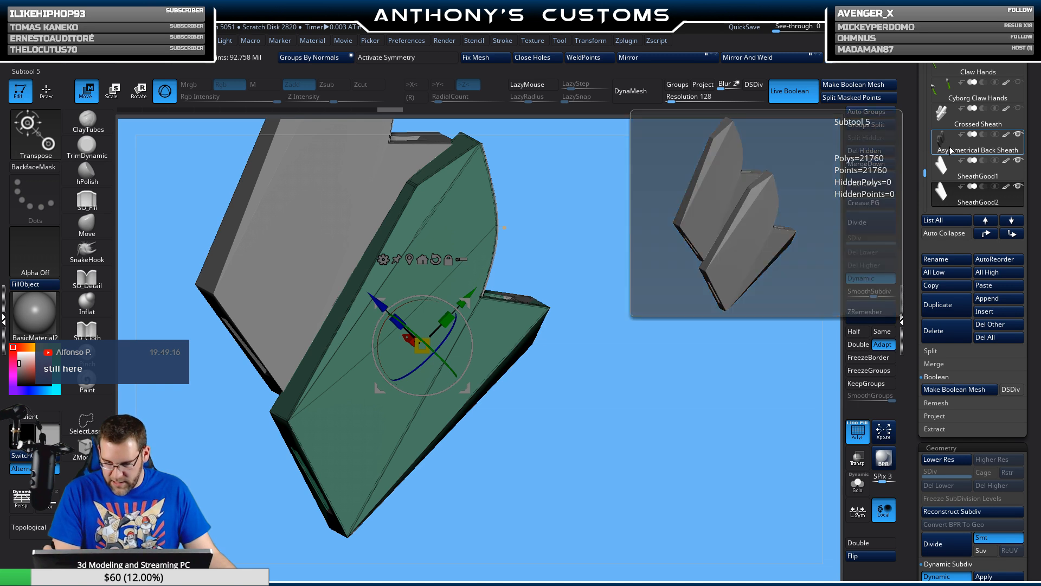
- Delete the old Asymmetrical Back Sheath subtool
{"action": "left_click", "coordinate": [948, 151]}
{"action": "left_click_drag", "start_coordinate": [663, 258], "coordinate": [699, 282]}
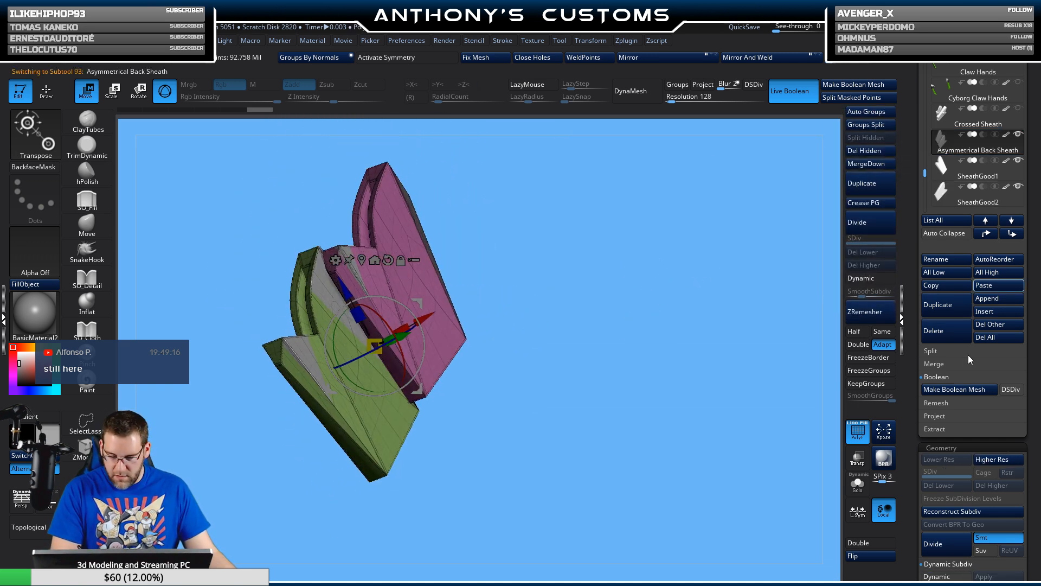
{"action": "left_click", "coordinate": [948, 331]}
{"action": "left_click", "coordinate": [849, 354]}
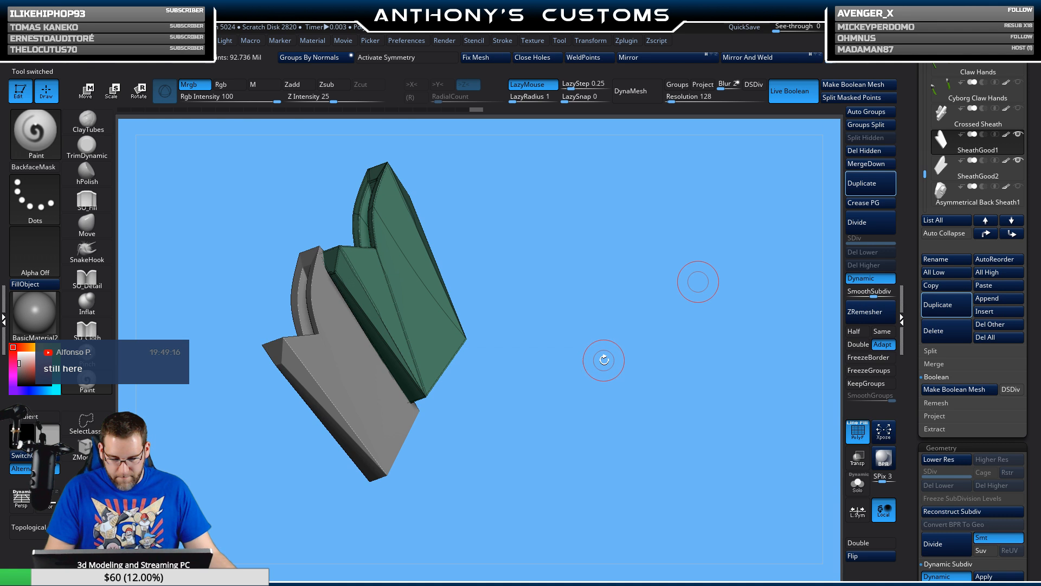
- Show the Asymmetrical Back Sheath1 peg together with the two fitted SheathGood holders
{"action": "left_click_drag", "start_coordinate": [604, 360], "coordinate": [684, 344]}
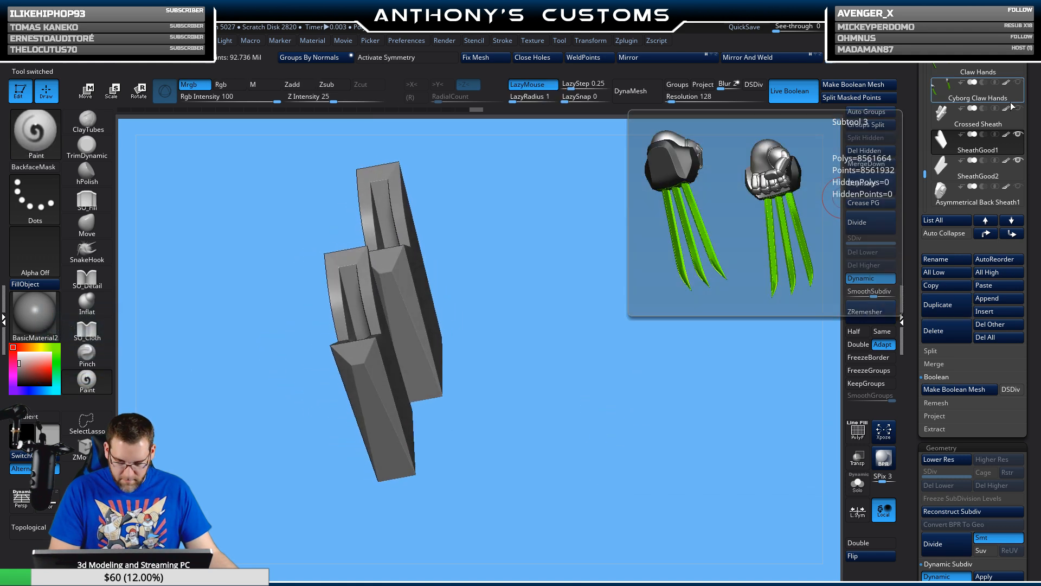
{"action": "left_click", "coordinate": [1018, 189]}
{"action": "left_click_drag", "start_coordinate": [770, 304], "coordinate": [577, 276]}
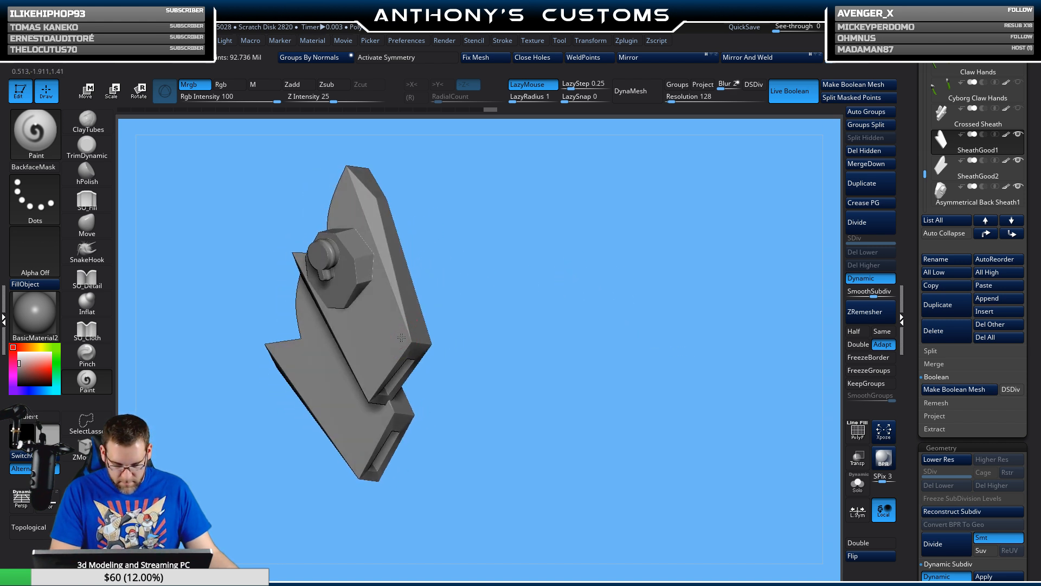
- Try flipping the face normals of SheathGood1 and inspect its walls and opening
{"action": "left_click", "coordinate": [867, 561]}
{"action": "left_click_drag", "start_coordinate": [653, 362], "coordinate": [573, 355]}
{"action": "left_click_drag", "start_coordinate": [660, 308], "coordinate": [661, 324], "text": "alt"}
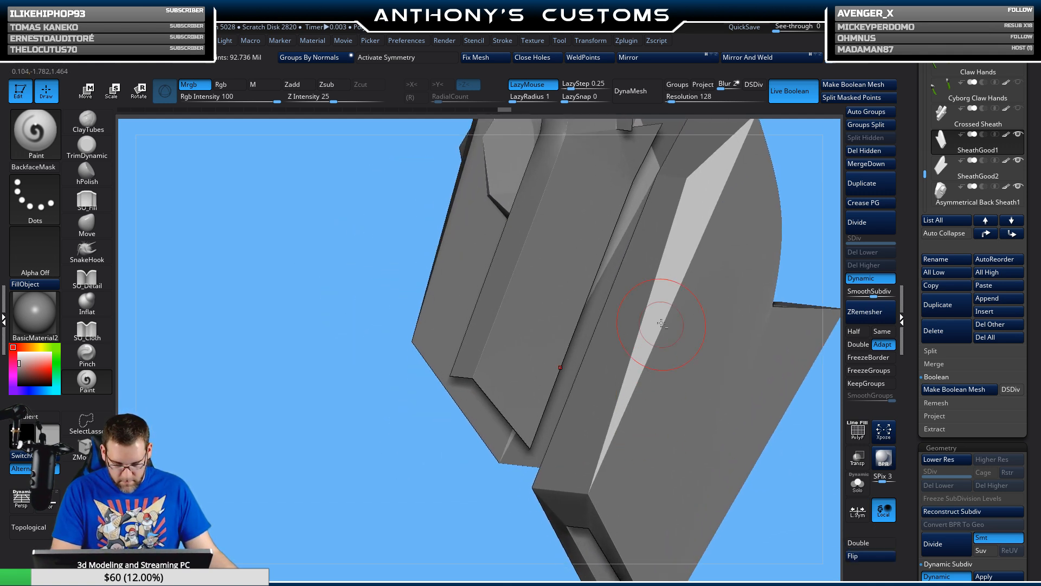
{"action": "left_click_drag", "start_coordinate": [388, 445], "coordinate": [265, 544], "text": "alt"}
{"action": "mouse_move", "coordinate": [687, 140]}
{"action": "left_mouse_down"}
{"action": "mouse_move", "coordinate": [691, 270]}
{"action": "mouse_move", "coordinate": [665, 291]}
{"action": "mouse_move", "coordinate": [609, 275]}
{"action": "mouse_move", "coordinate": [644, 279]}
{"action": "mouse_move", "coordinate": [654, 262]}
{"action": "mouse_move", "coordinate": [621, 288]}
{"action": "mouse_move", "coordinate": [600, 262]}
{"action": "mouse_move", "coordinate": [676, 244]}
{"action": "mouse_move", "coordinate": [665, 270]}
{"action": "mouse_move", "coordinate": [702, 240]}
{"action": "mouse_move", "coordinate": [673, 267]}
{"action": "mouse_move", "coordinate": [685, 238]}
{"action": "left_mouse_up"}
{"action": "key", "text": "shift+f"}
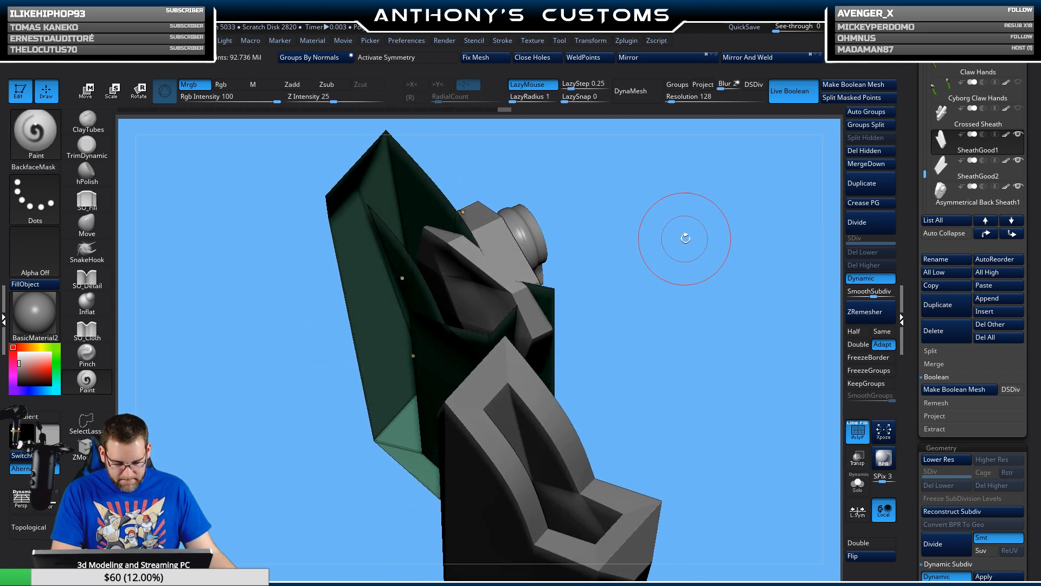
{"action": "left_click_drag", "start_coordinate": [739, 205], "coordinate": [728, 198]}
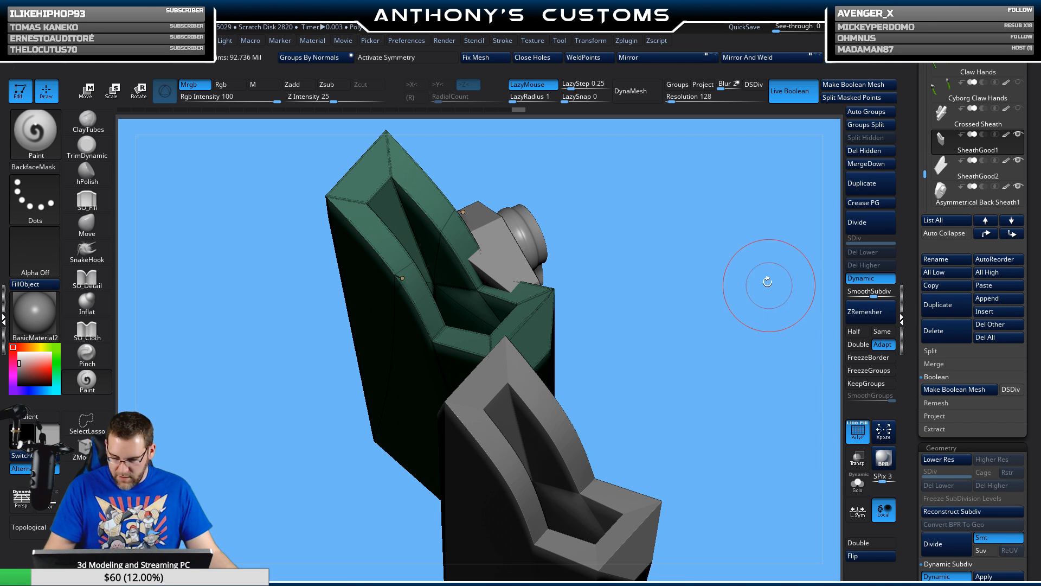
- Select the Asymmetrical Back Sheath1 peg and check how it sits against the upper sheath
{"action": "left_click_drag", "start_coordinate": [767, 284], "coordinate": [610, 244]}
{"action": "left_click", "coordinate": [501, 299], "text": "alt"}
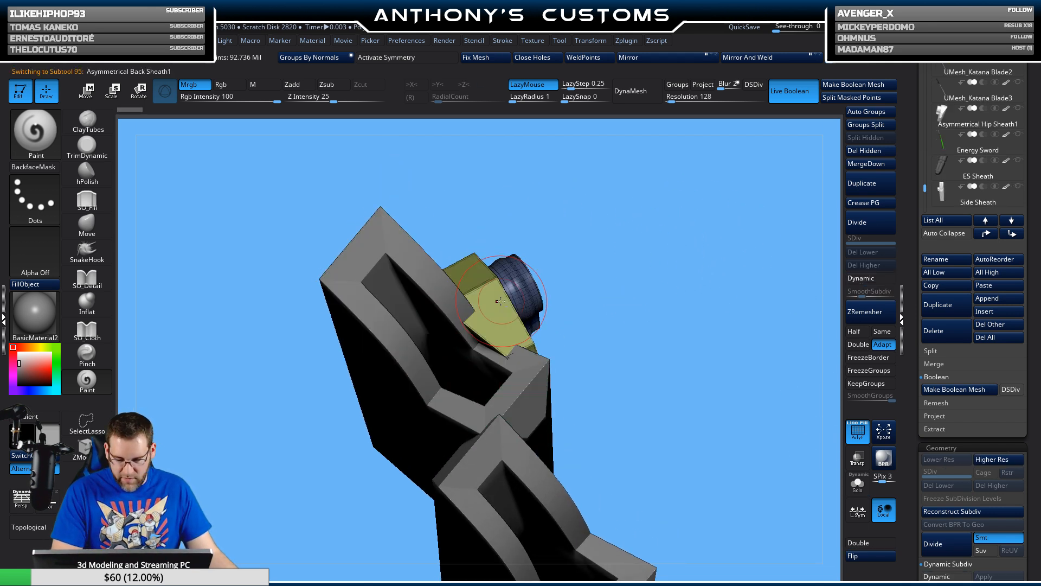
{"action": "left_click_drag", "start_coordinate": [620, 292], "coordinate": [687, 303]}
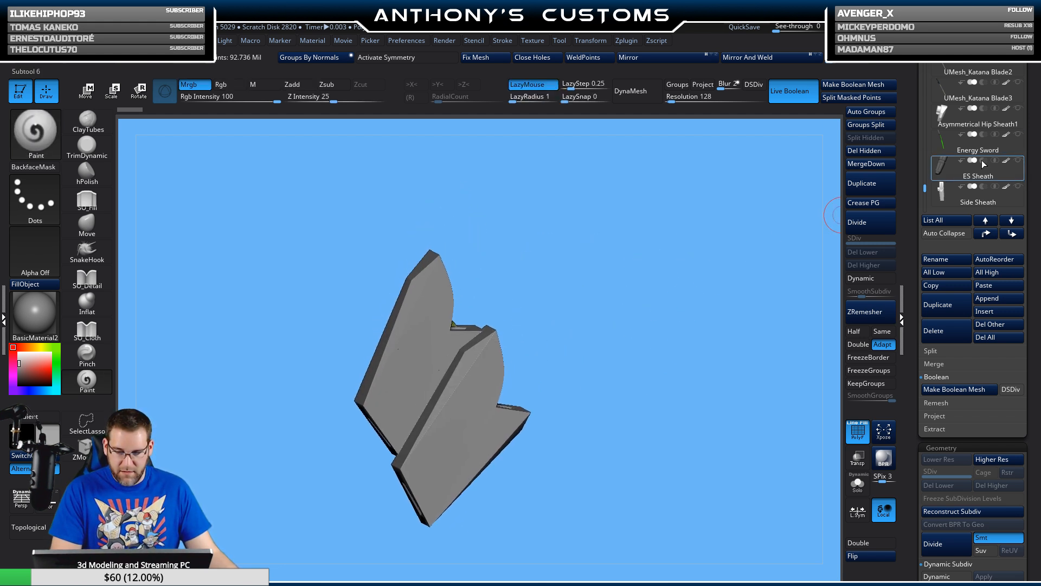
- Select SheathGood1 and apply its dynamic subdivision to the mesh
{"action": "mouse_move", "coordinate": [940, 174]}
{"action": "left_click_drag", "start_coordinate": [926, 188], "coordinate": [927, 180]}
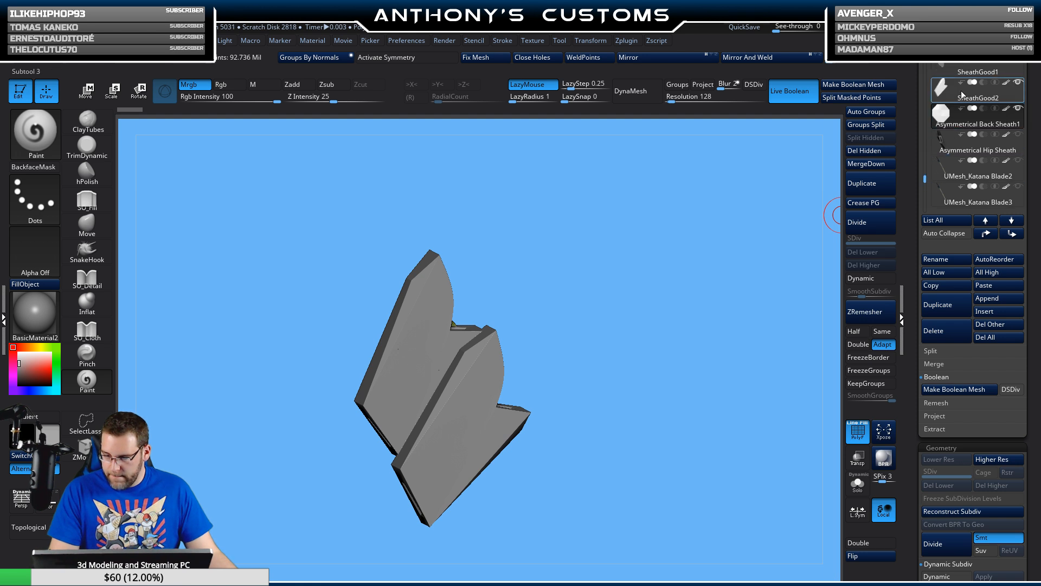
{"action": "left_click", "coordinate": [950, 66]}
{"action": "left_click", "coordinate": [940, 91]}
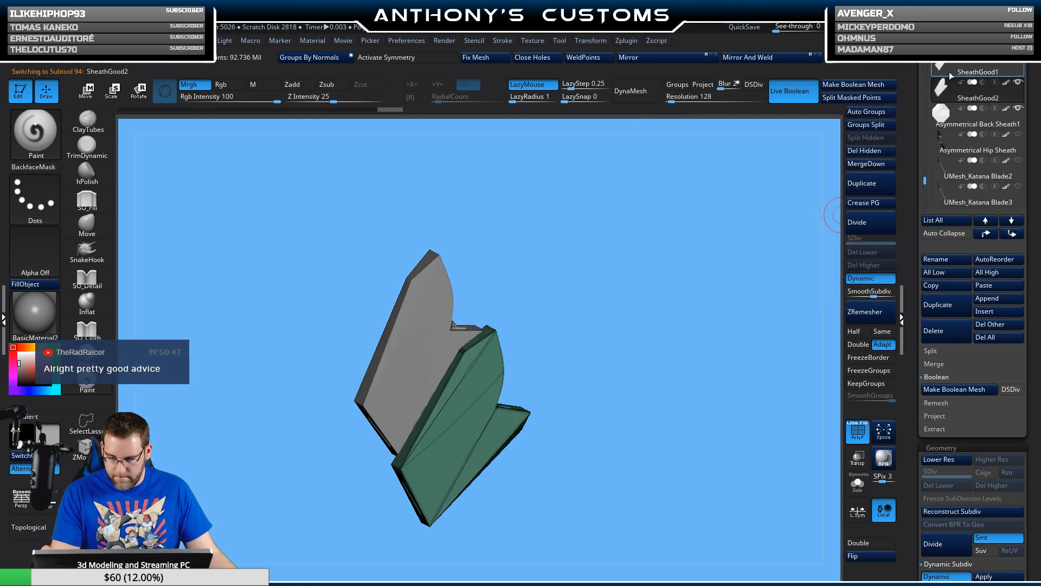
{"action": "left_click", "coordinate": [956, 66]}
{"action": "left_click", "coordinate": [1000, 100]}
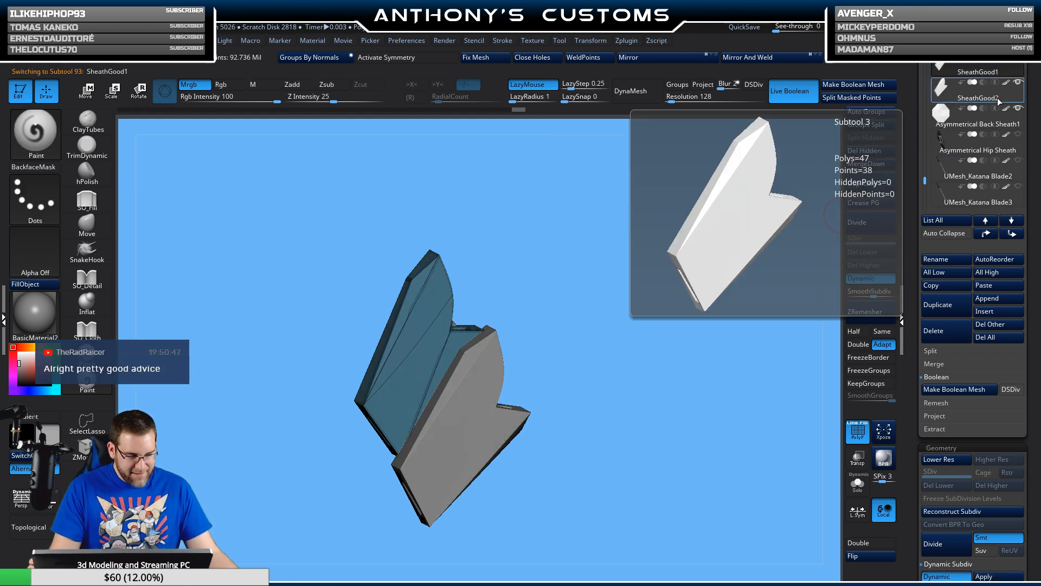
{"action": "left_click_drag", "start_coordinate": [1034, 390], "coordinate": [1034, 347]}
{"action": "left_click", "coordinate": [994, 534]}
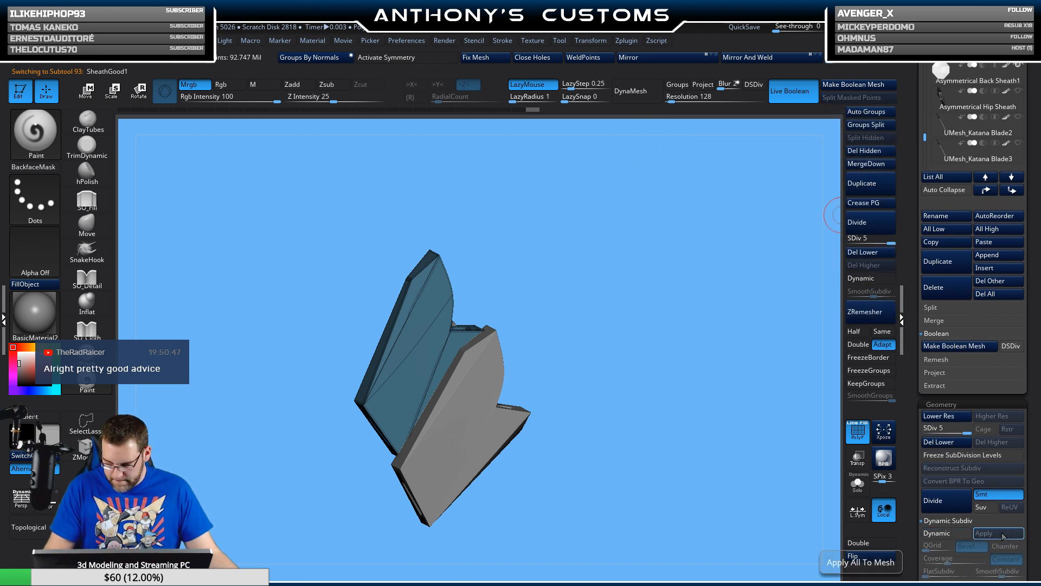
- Apply the dynamic subdivision of SheathGood2 as well, and merge SheathGood1 down with it
{"action": "scroll", "coordinate": [1026, 255], "scroll_direction": "up", "scroll_amount": 3}
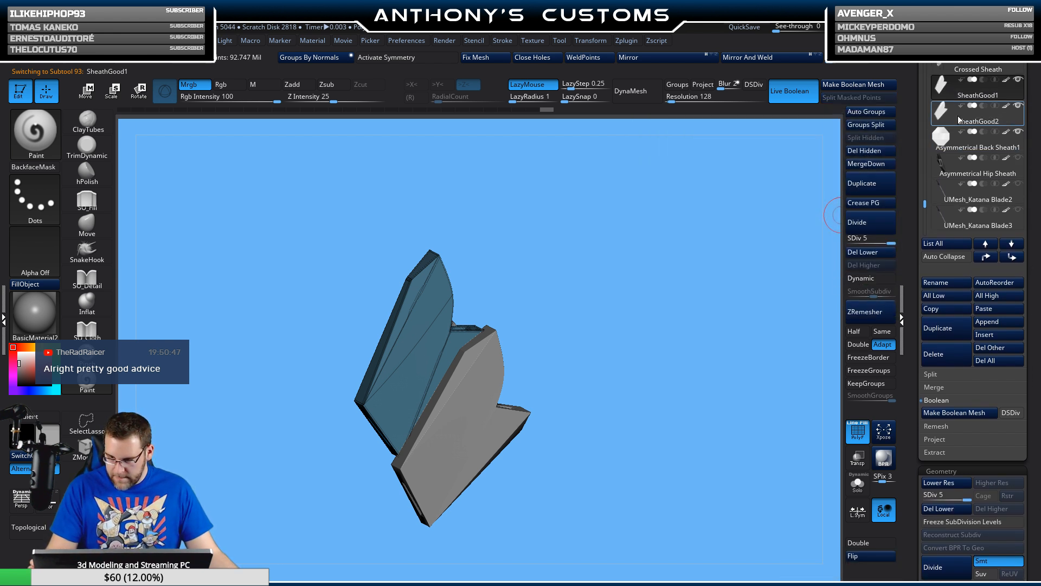
{"action": "left_click", "coordinate": [960, 120]}
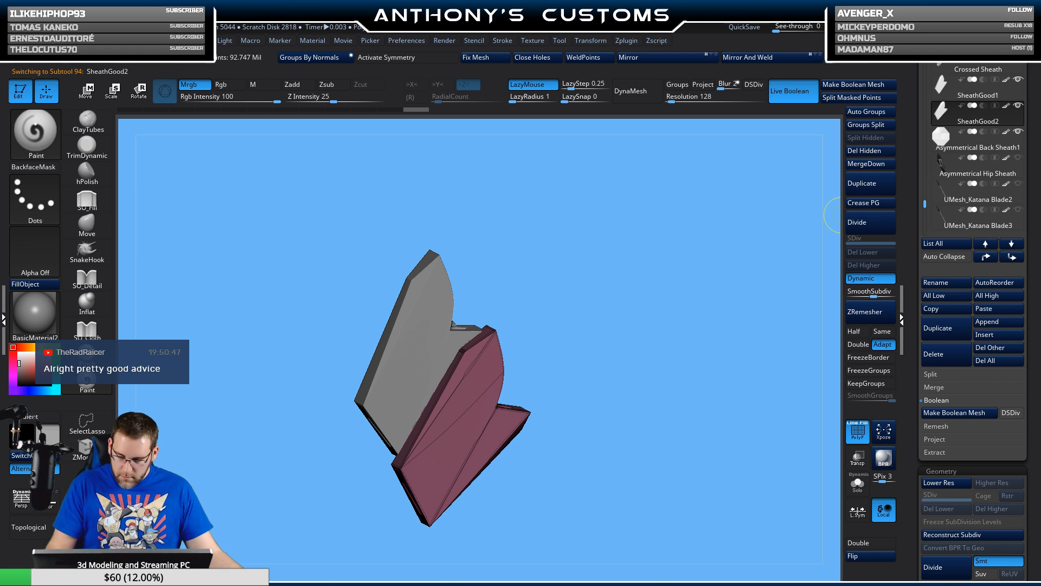
{"action": "left_click", "coordinate": [951, 89]}
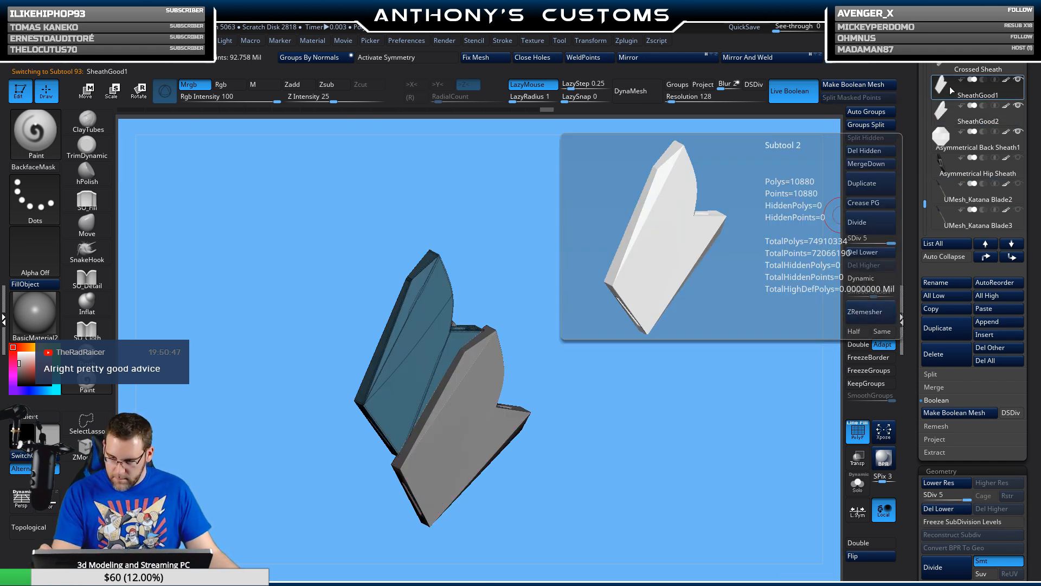
{"action": "left_click", "coordinate": [866, 163]}
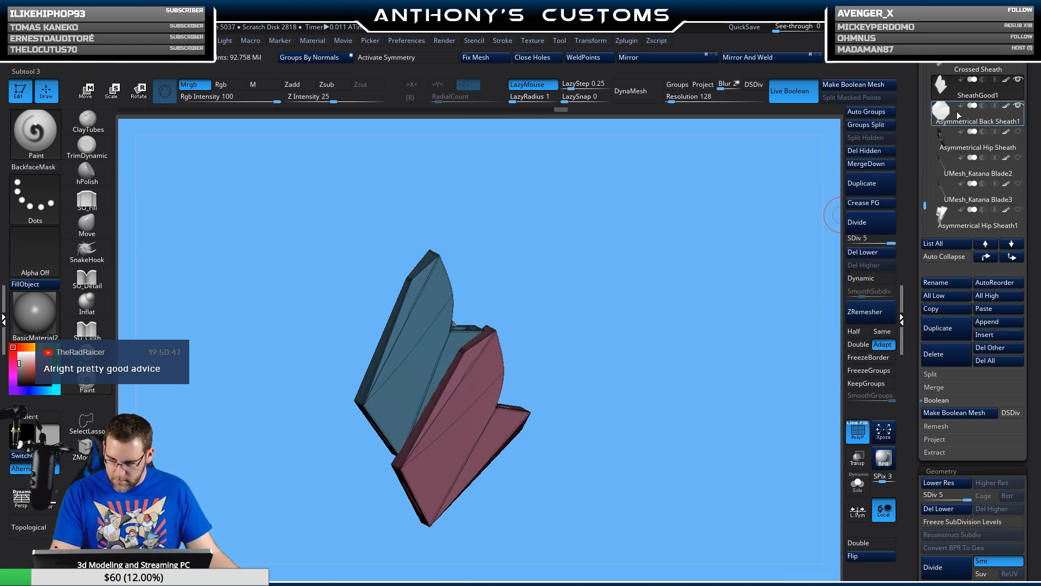
- Reorder the Asymmetrical Back Sheath1 peg above SheathGood1 and merge it down with the combined sheaths
{"action": "mouse_move", "coordinate": [974, 121]}
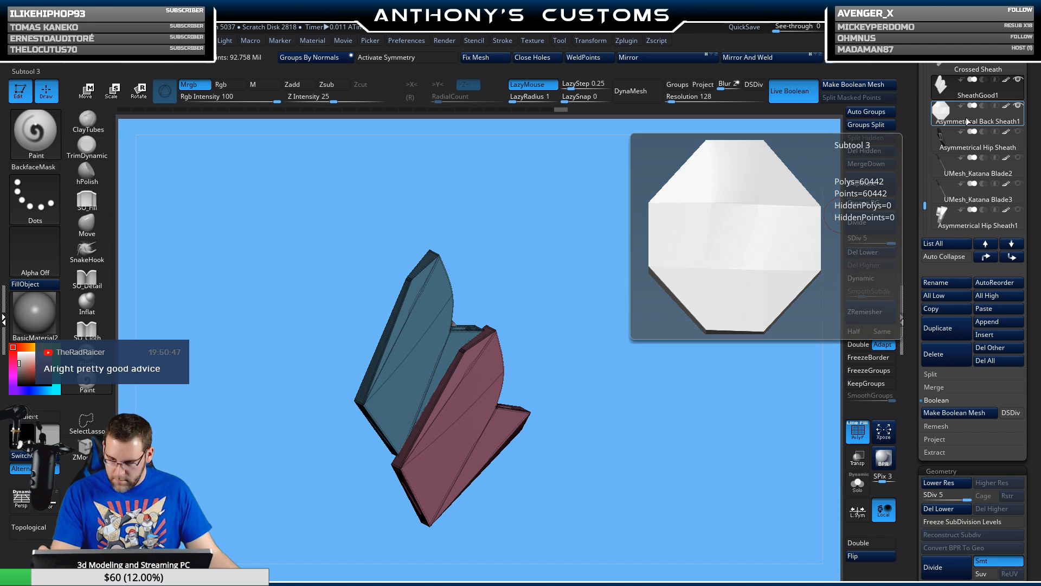
{"action": "left_click", "coordinate": [967, 120]}
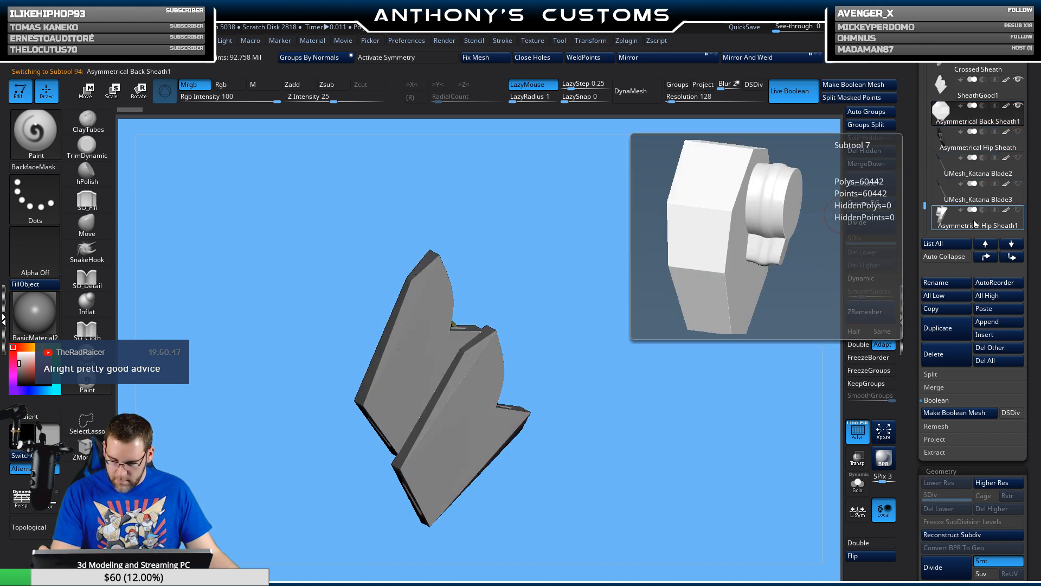
{"action": "left_click", "coordinate": [986, 257]}
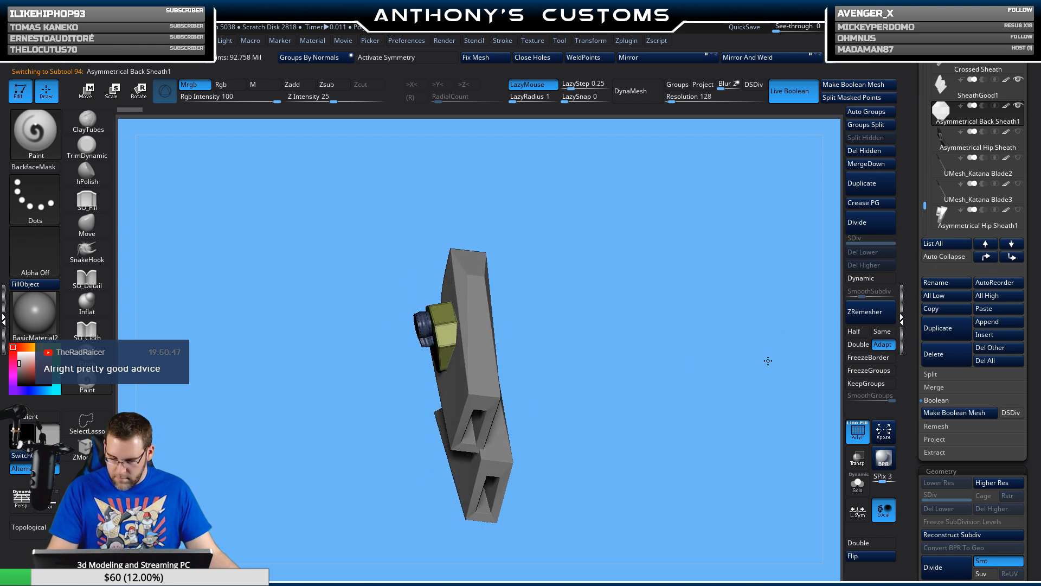
{"action": "left_click", "coordinate": [987, 258]}
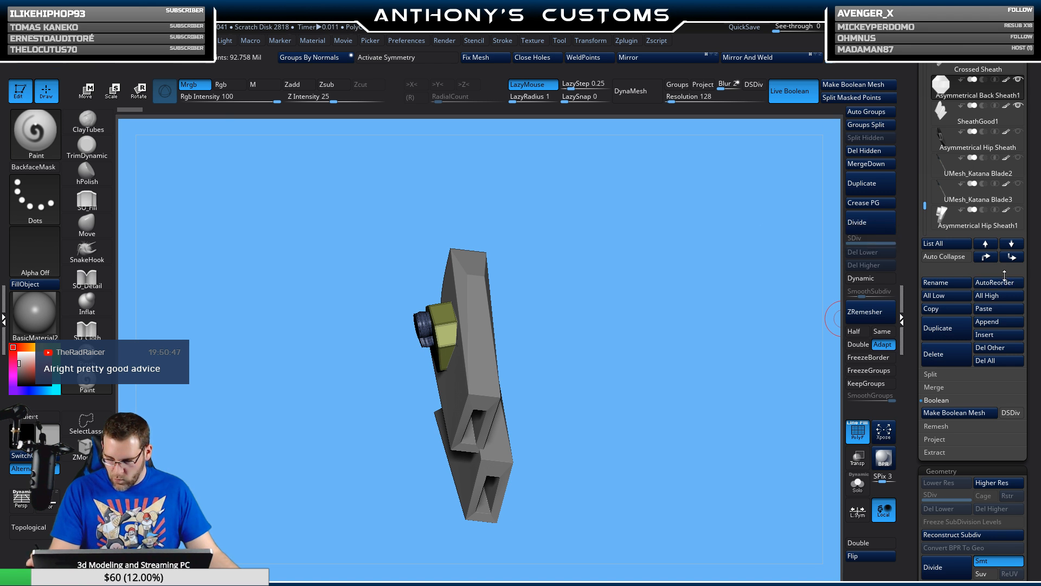
{"action": "left_click", "coordinate": [866, 163]}
{"action": "left_click", "coordinate": [828, 183]}
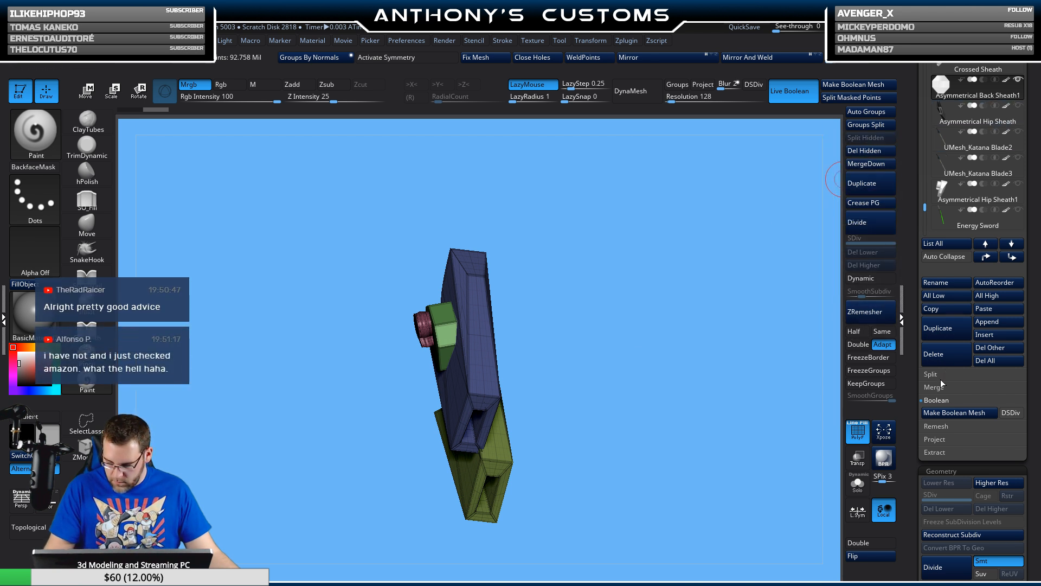
- Rename the merged subtool Asymmetrical Back Sheath
{"action": "left_click", "coordinate": [937, 282]}
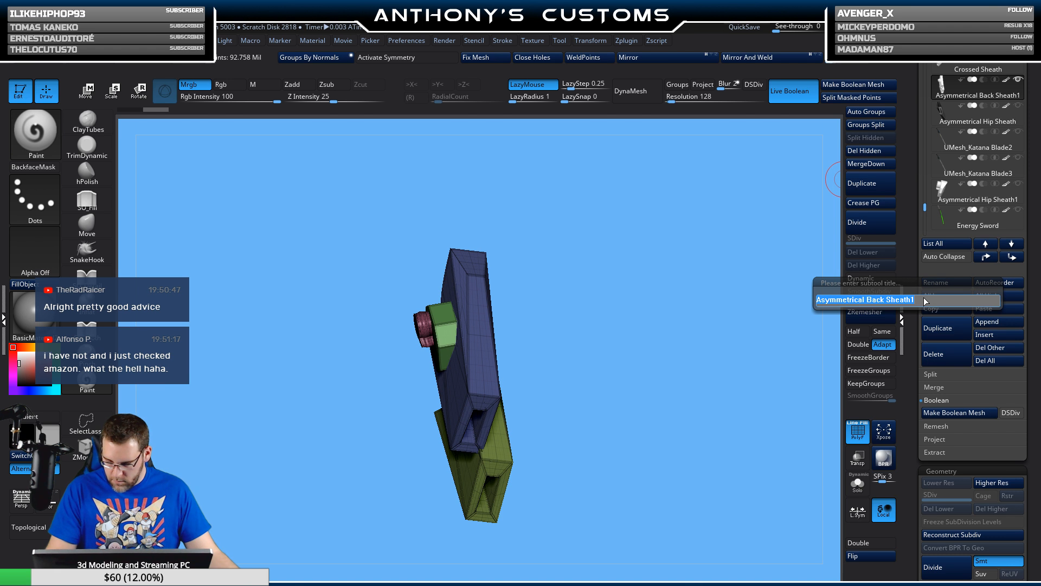
{"action": "left_click", "coordinate": [923, 298]}
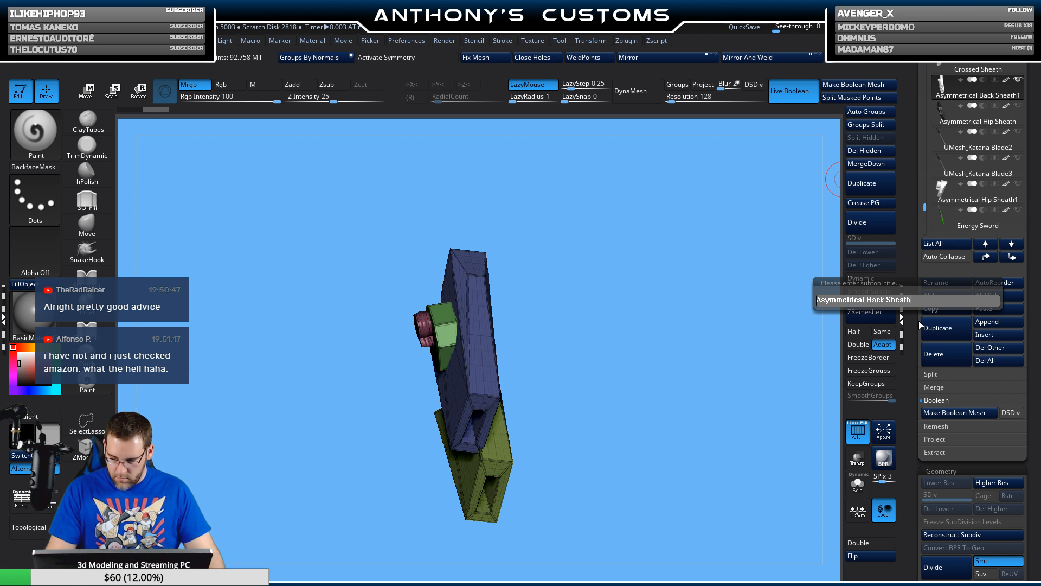
{"action": "key", "text": "Return"}
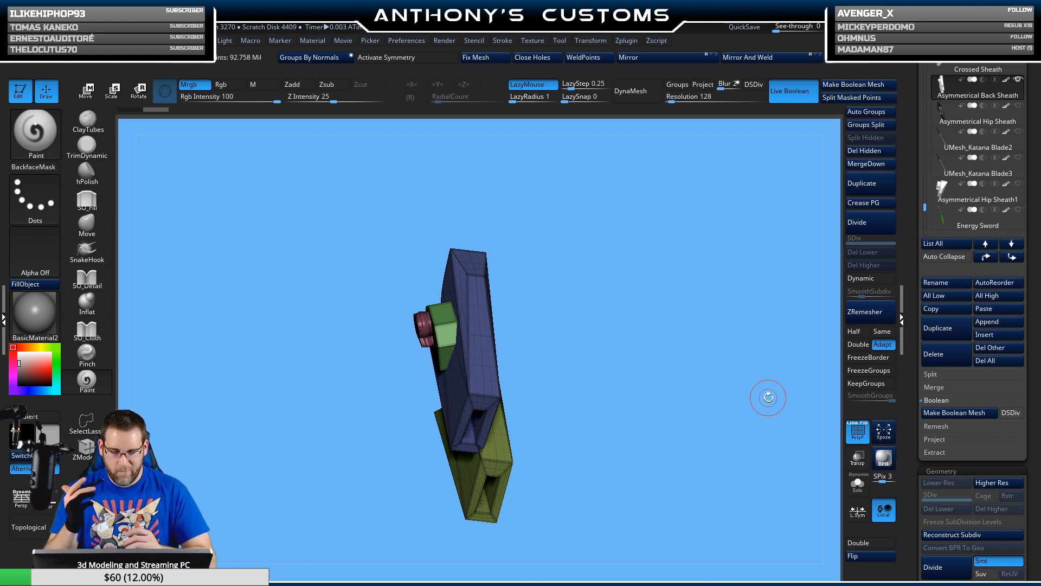
- Paste a copy of SheathGood1 below the Asymmetrical Hip Sheath subtool and show the old hip sheaths beside it
{"action": "mouse_move", "coordinate": [963, 123]}
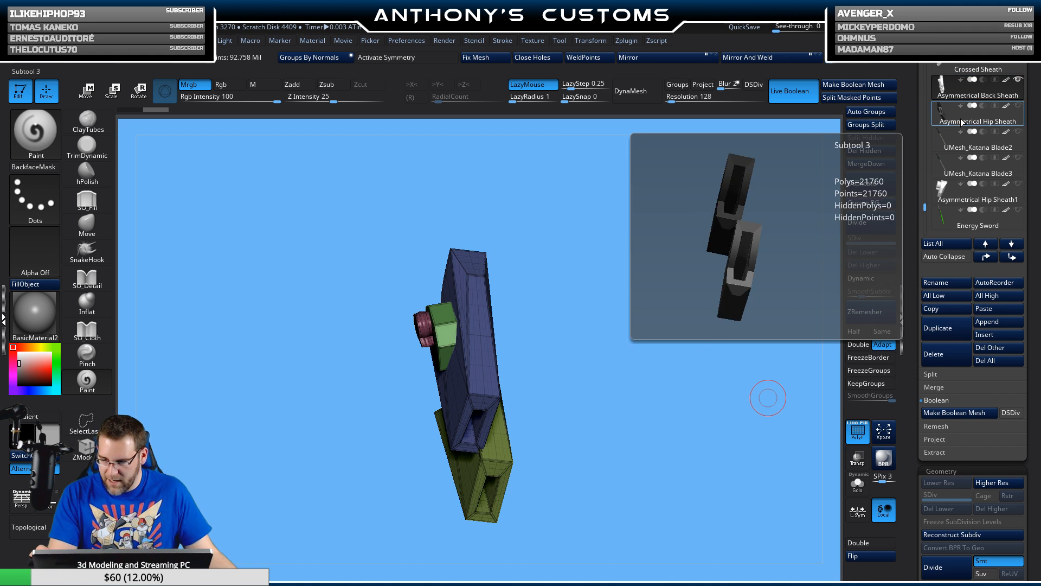
{"action": "left_click", "coordinate": [977, 96]}
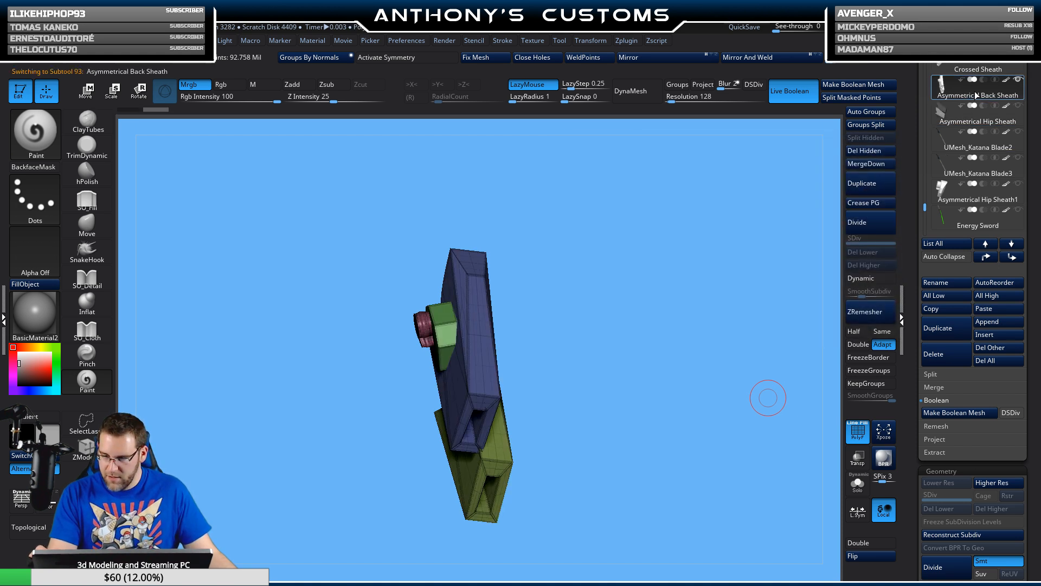
{"action": "mouse_move", "coordinate": [971, 136]}
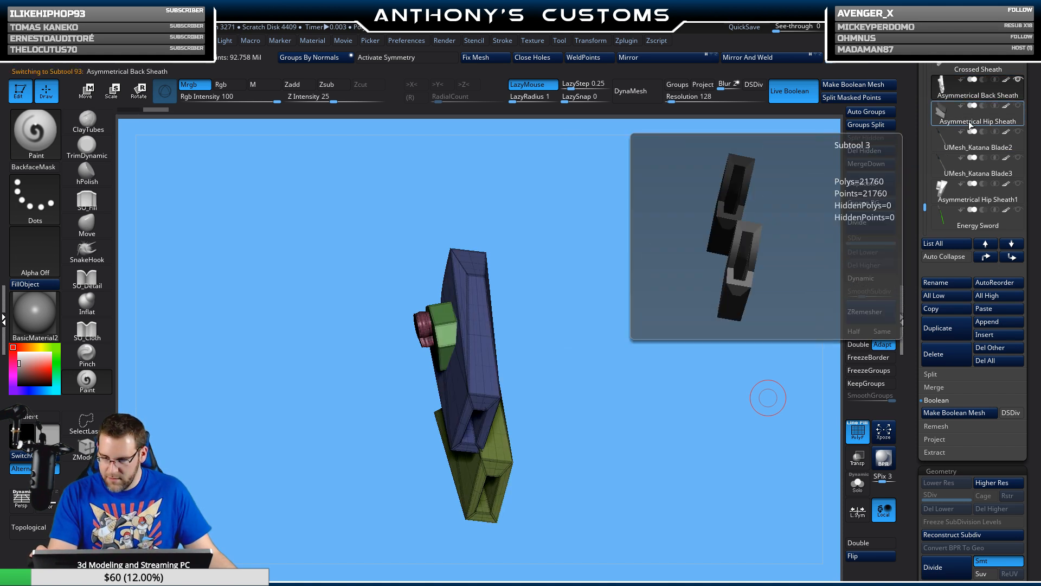
{"action": "left_click", "coordinate": [969, 122]}
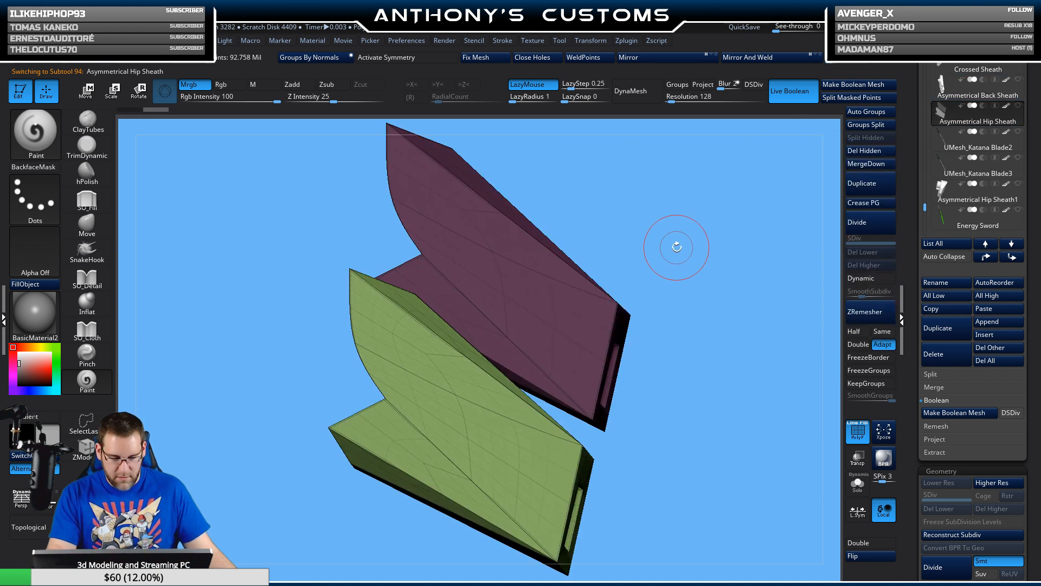
{"action": "left_click_drag", "start_coordinate": [681, 414], "coordinate": [612, 421]}
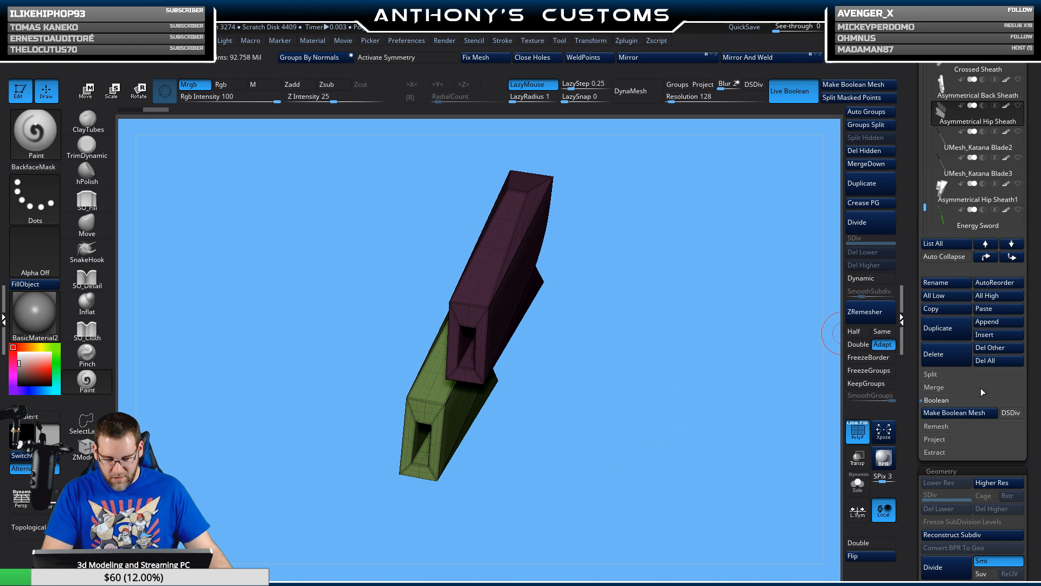
{"action": "left_click", "coordinate": [993, 311]}
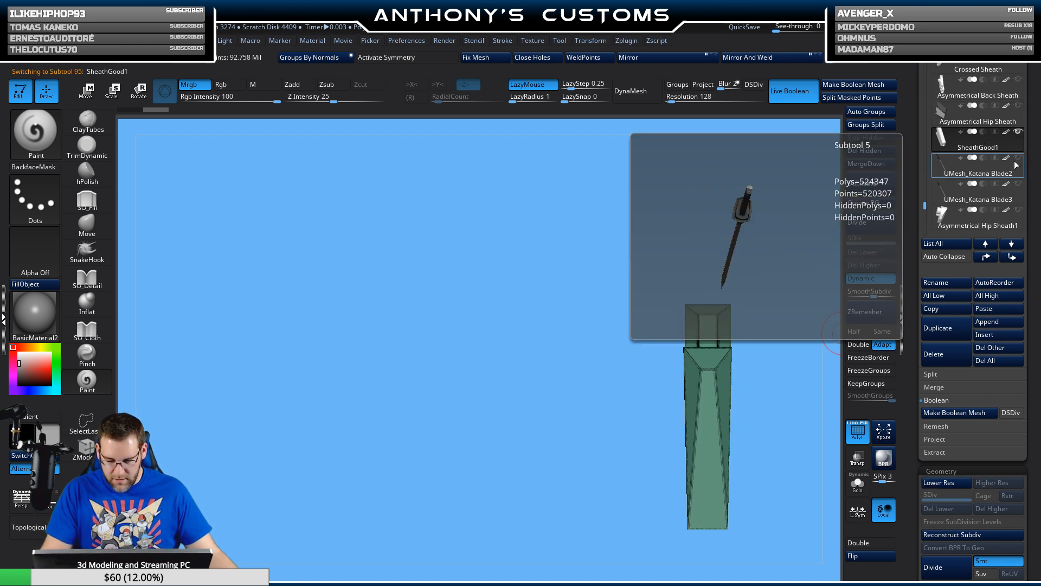
{"action": "left_click", "coordinate": [1018, 106]}
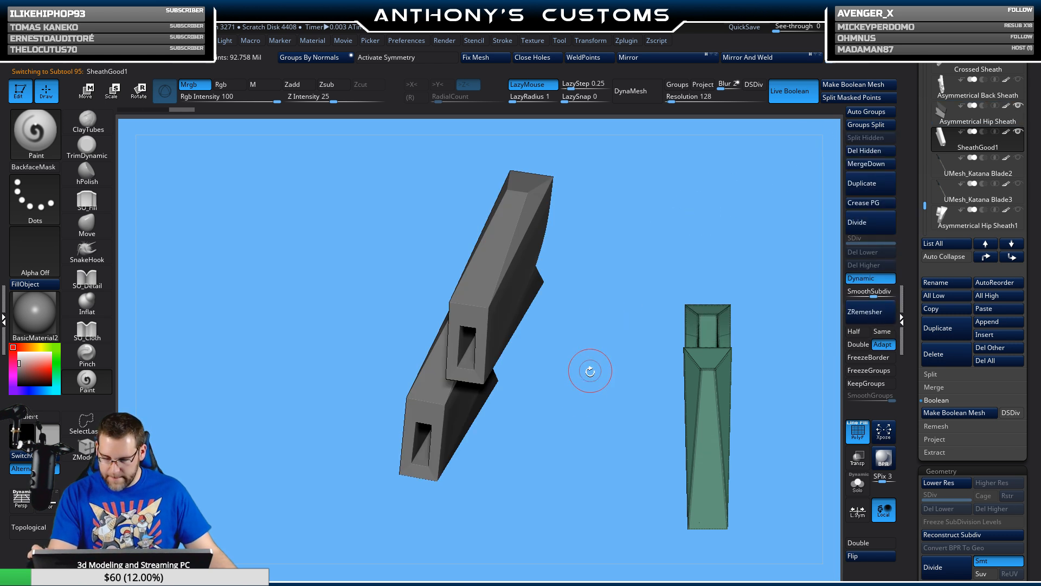
- Rotate the pasted SheathGood1 about 175° so it faces the same way as the old hip sheaths
{"action": "left_click_drag", "start_coordinate": [569, 441], "coordinate": [693, 409]}
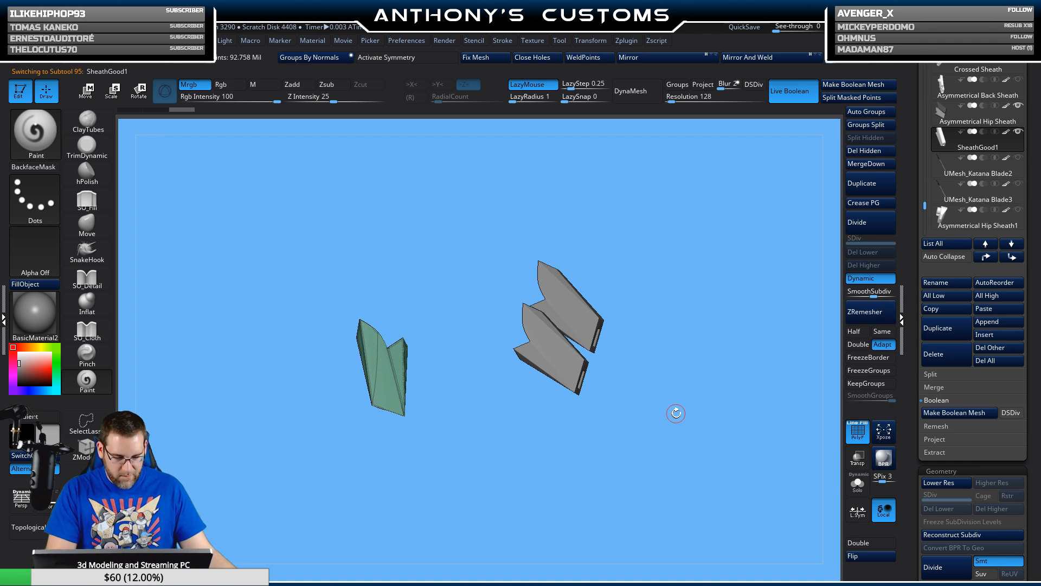
{"action": "key", "text": "w"}
{"action": "left_click_drag", "start_coordinate": [552, 461], "coordinate": [603, 471], "text": "alt"}
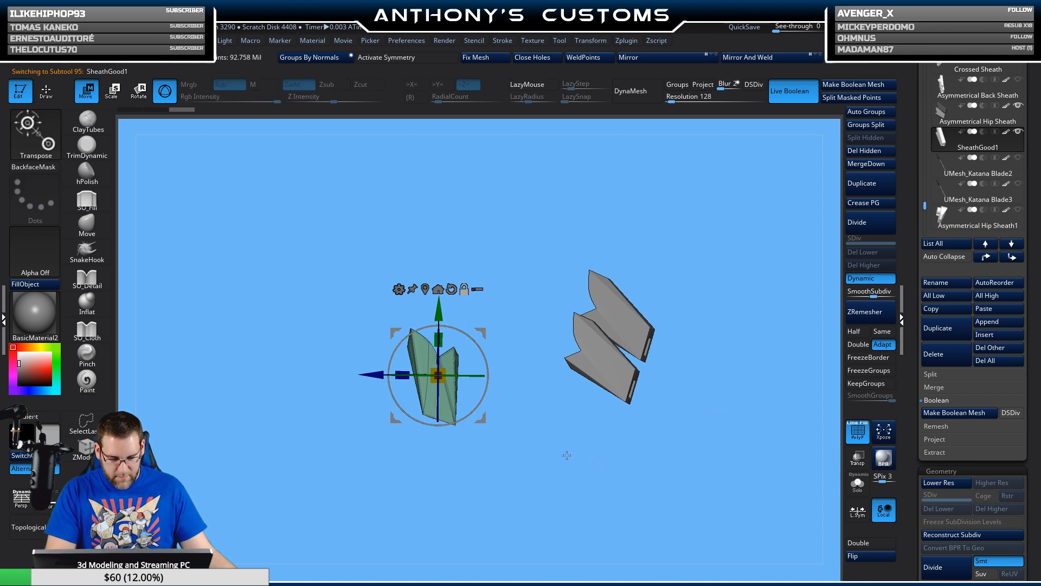
{"action": "left_click_drag", "start_coordinate": [460, 375], "coordinate": [575, 371]}
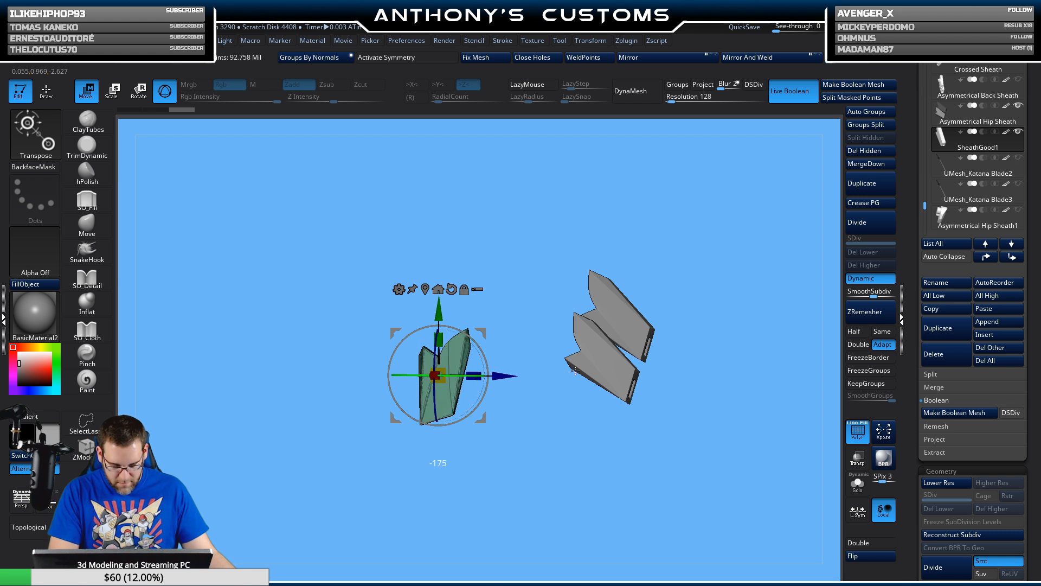
- Move the pasted SheathGood1 onto the lower of the two old hip sheaths and tilt it to match that sheath's angle
{"action": "left_click_drag", "start_coordinate": [486, 394], "coordinate": [771, 353]}
{"action": "left_click_drag", "start_coordinate": [702, 418], "coordinate": [495, 463], "text": "alt"}
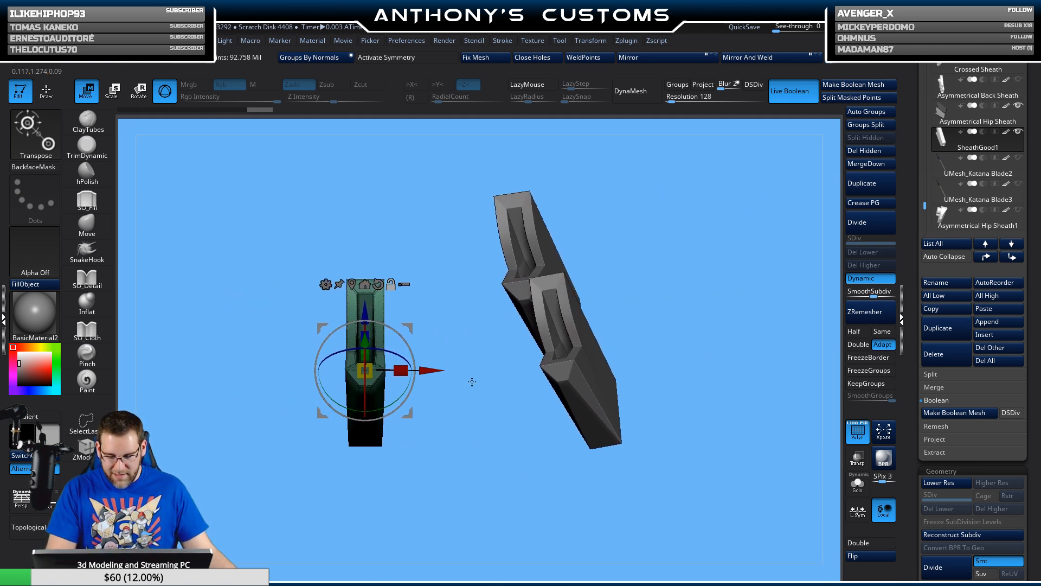
{"action": "left_click_drag", "start_coordinate": [436, 375], "coordinate": [604, 313]}
{"action": "left_click_drag", "start_coordinate": [562, 351], "coordinate": [543, 355]}
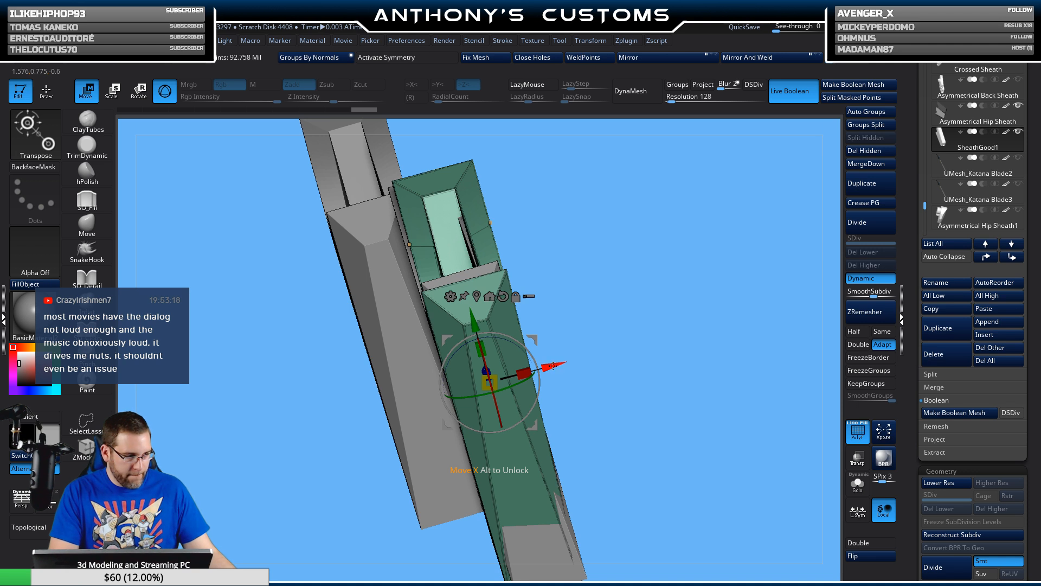
{"action": "mouse_move", "coordinate": [652, 235]}
{"action": "left_mouse_down"}
{"action": "mouse_move", "coordinate": [688, 321]}
{"action": "mouse_move", "coordinate": [688, 388]}
{"action": "mouse_move", "coordinate": [661, 405]}
{"action": "mouse_move", "coordinate": [545, 355]}
{"action": "mouse_move", "coordinate": [553, 352]}
{"action": "mouse_move", "coordinate": [543, 370]}
{"action": "mouse_move", "coordinate": [569, 353]}
{"action": "left_mouse_up"}
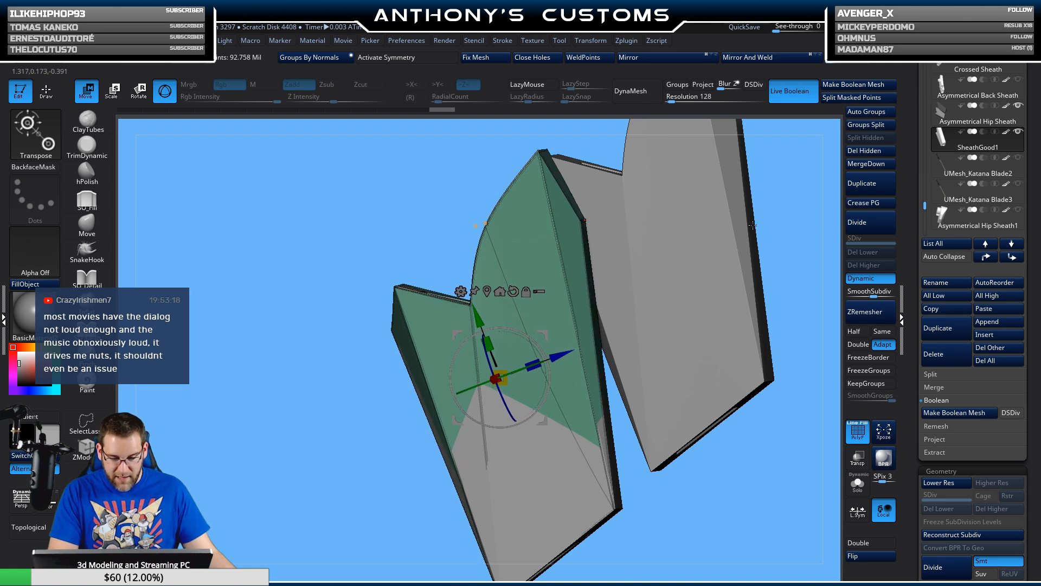
- Fine-tune SheathGood1's sideways position and rotation until its sides line up with the lower old hip sheath
{"action": "mouse_move", "coordinate": [760, 246]}
{"action": "left_mouse_down"}
{"action": "mouse_move", "coordinate": [855, 250]}
{"action": "mouse_move", "coordinate": [830, 261]}
{"action": "left_mouse_up"}
{"action": "left_click_drag", "start_coordinate": [562, 385], "coordinate": [563, 385]}
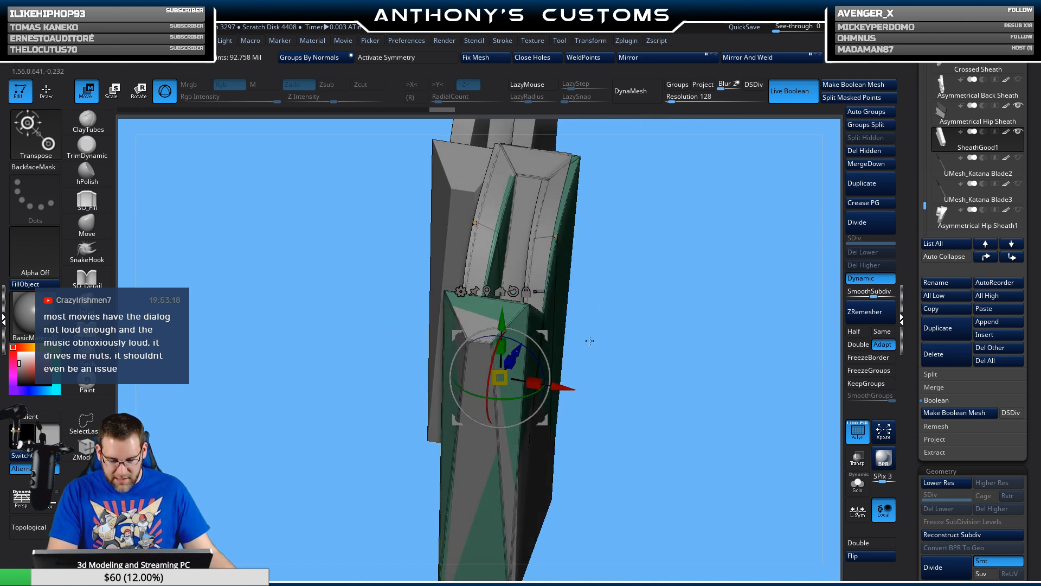
{"action": "left_click_drag", "start_coordinate": [590, 340], "coordinate": [589, 374]}
{"action": "left_click_drag", "start_coordinate": [531, 404], "coordinate": [528, 405]}
{"action": "left_click_drag", "start_coordinate": [589, 365], "coordinate": [611, 370]}
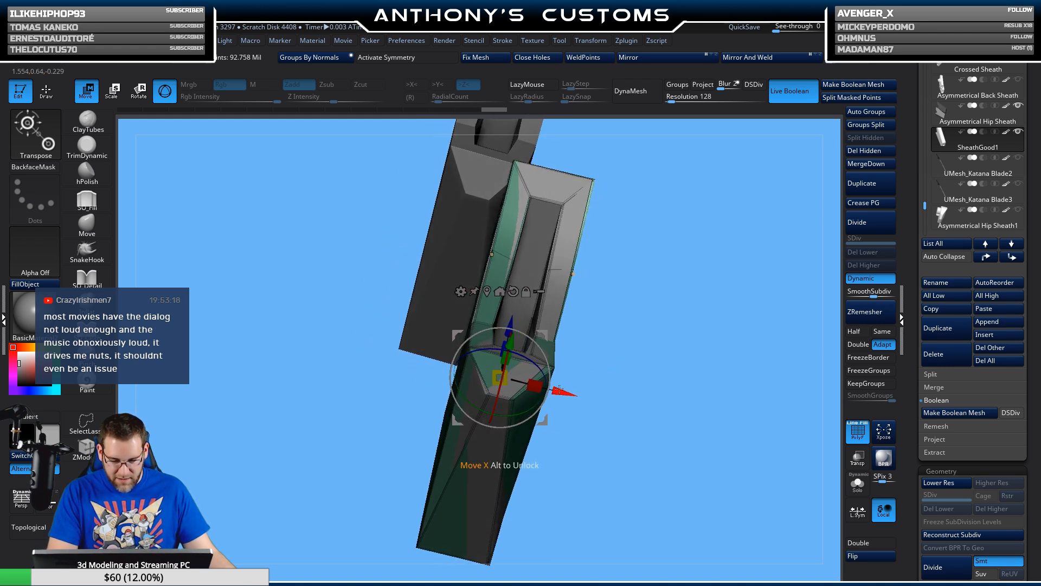
{"action": "left_click", "coordinate": [533, 404]}
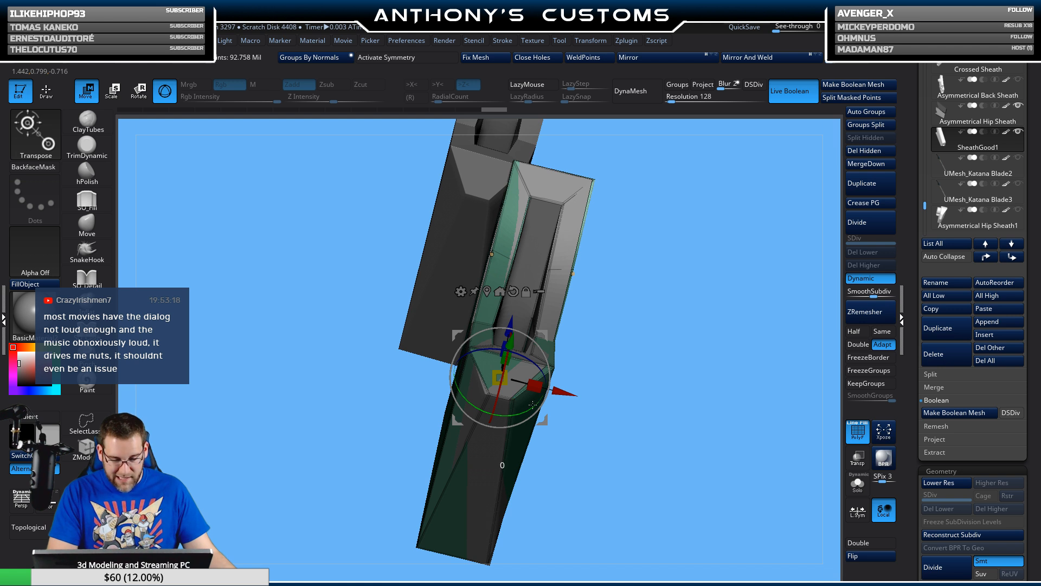
{"action": "left_click_drag", "start_coordinate": [533, 404], "coordinate": [565, 388]}
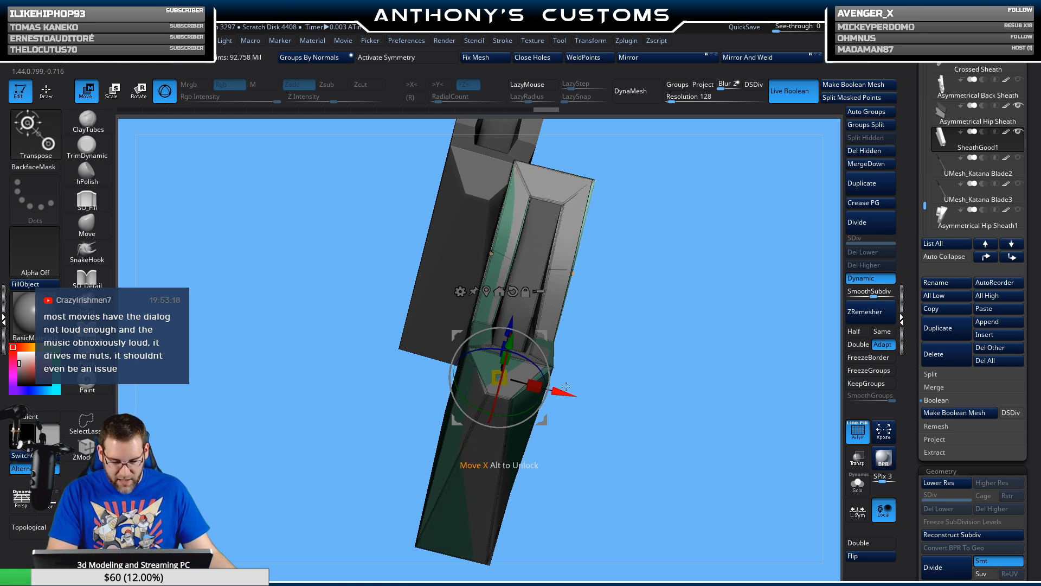
- Duplicate the aligned SheathGood1 to provide a holder for the second hip sheath
{"action": "left_click_drag", "start_coordinate": [635, 355], "coordinate": [700, 332]}
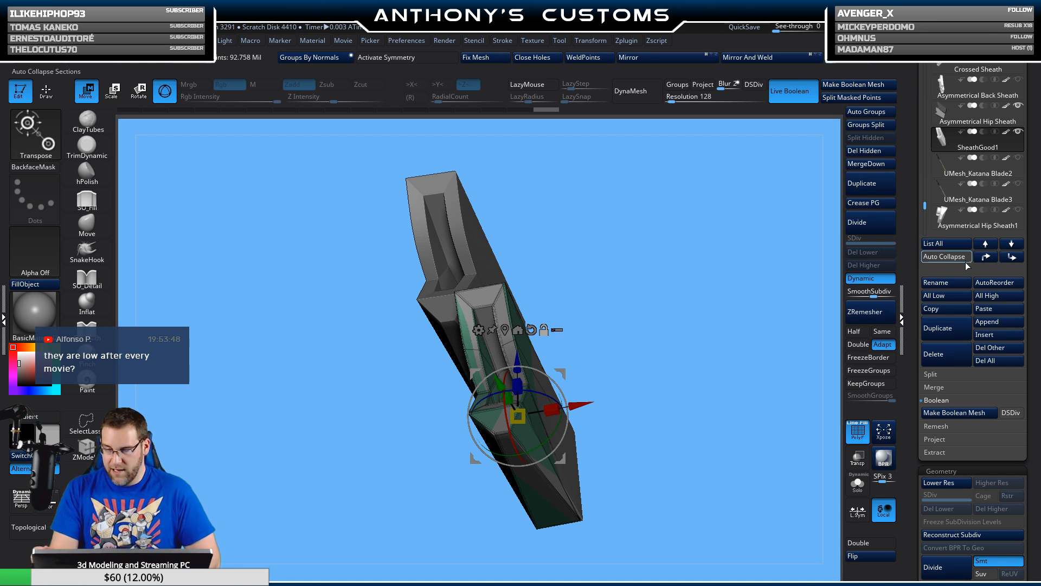
{"action": "left_click", "coordinate": [944, 329]}
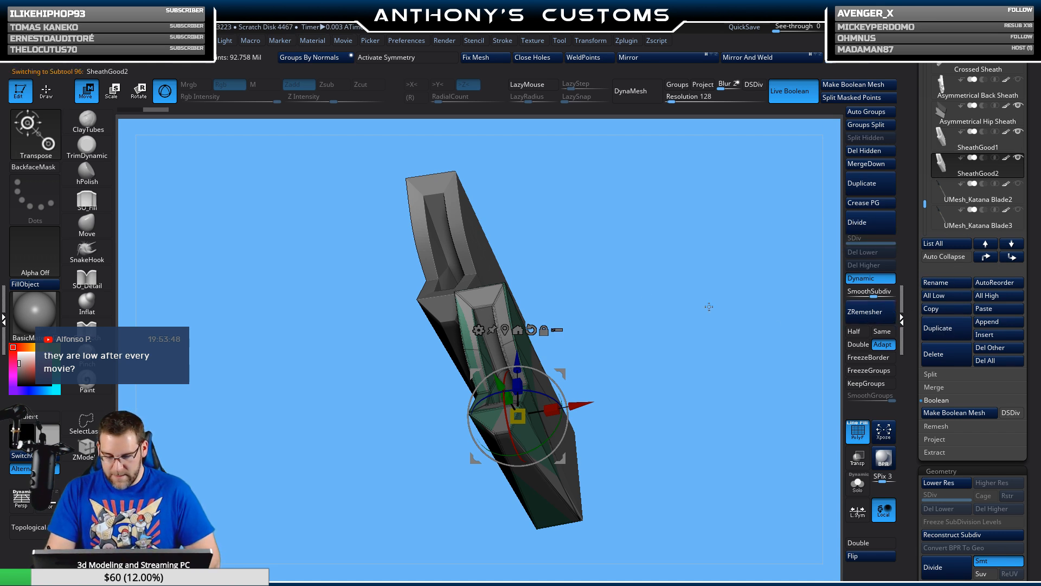
- Move SheathGood2 up, outward and sideways so it sits staggered above SheathGood1
{"action": "left_click_drag", "start_coordinate": [519, 355], "coordinate": [517, 243]}
{"action": "left_click_drag", "start_coordinate": [623, 219], "coordinate": [659, 232]}
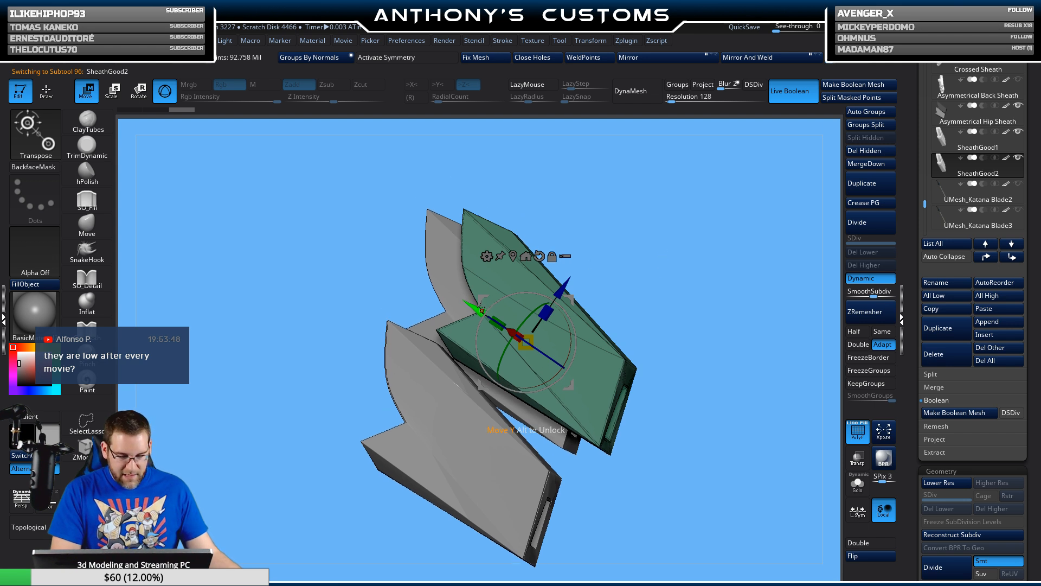
{"action": "left_click_drag", "start_coordinate": [481, 310], "coordinate": [449, 288]}
{"action": "left_click_drag", "start_coordinate": [600, 240], "coordinate": [691, 253]}
{"action": "left_click_drag", "start_coordinate": [555, 310], "coordinate": [523, 316]}
{"action": "left_click_drag", "start_coordinate": [588, 282], "coordinate": [615, 322]}
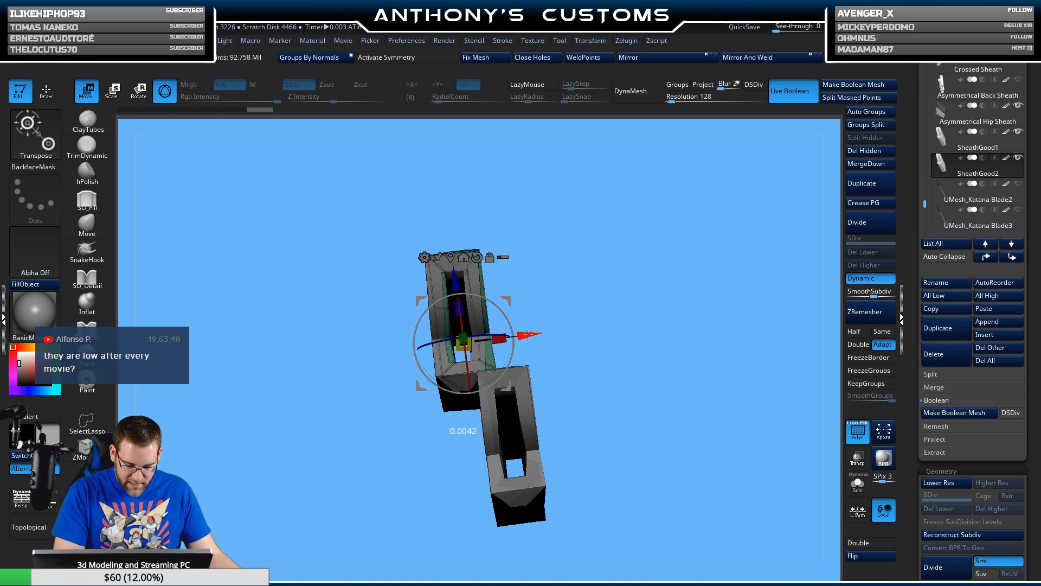
- Nudge SheathGood2 slightly sideways and along its Z axis to fine-tune its overlap with SheathGood1
{"action": "left_click_drag", "start_coordinate": [554, 309], "coordinate": [584, 272]}
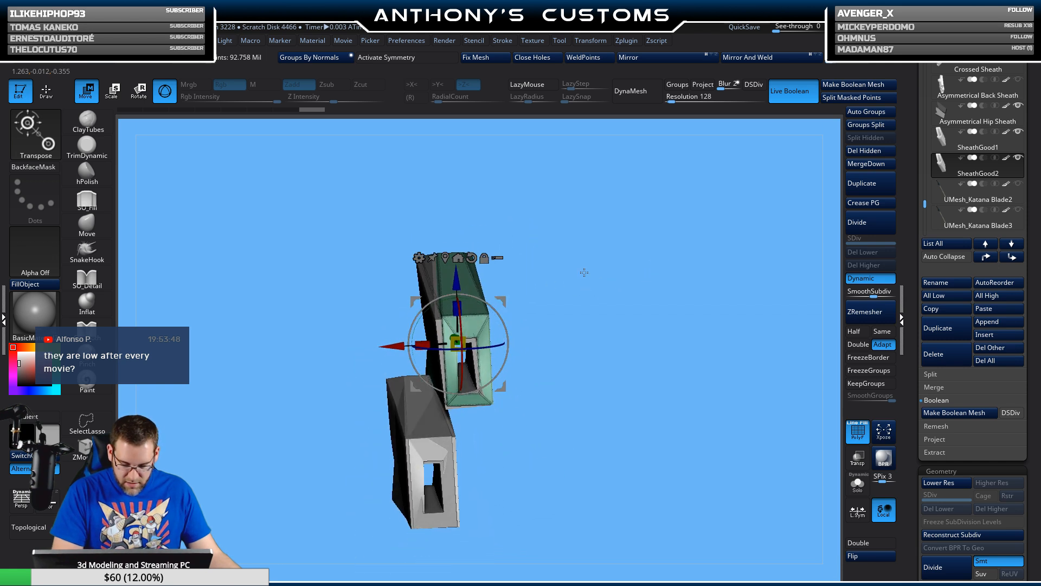
{"action": "left_click_drag", "start_coordinate": [486, 347], "coordinate": [484, 345]}
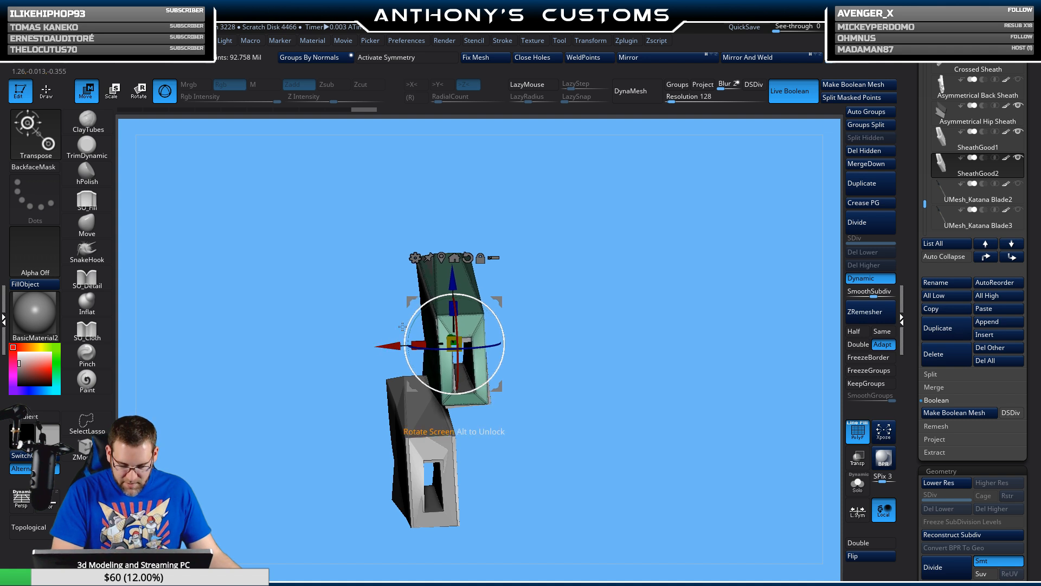
{"action": "left_click_drag", "start_coordinate": [402, 326], "coordinate": [516, 287]}
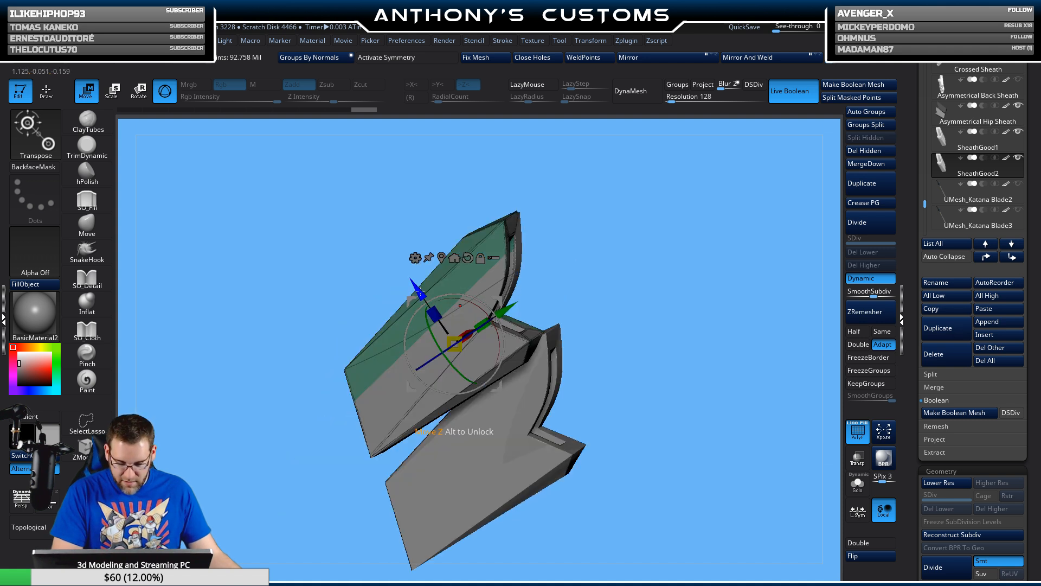
{"action": "left_click_drag", "start_coordinate": [420, 292], "coordinate": [422, 297]}
{"action": "left_click_drag", "start_coordinate": [540, 236], "coordinate": [631, 232]}
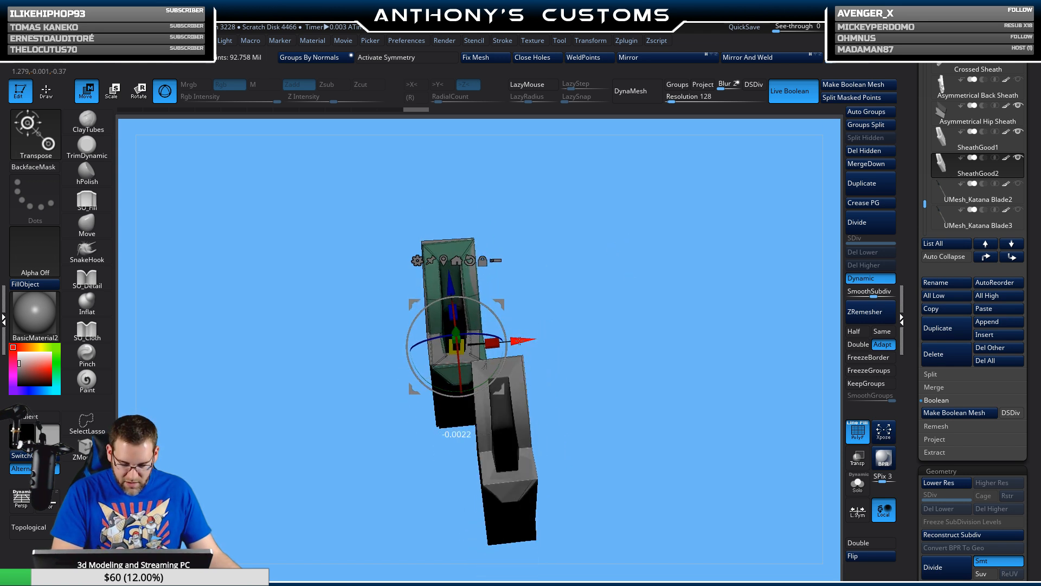
{"action": "left_click_drag", "start_coordinate": [653, 308], "coordinate": [836, 151]}
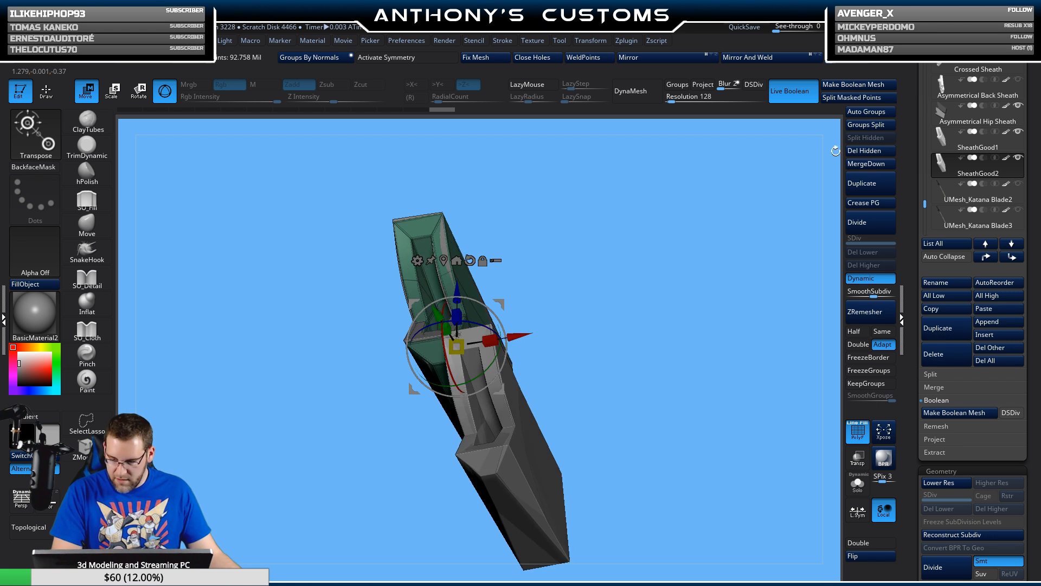
- Delete the Asymmetrical Hip Sheath subtool
{"action": "left_click", "coordinate": [950, 122]}
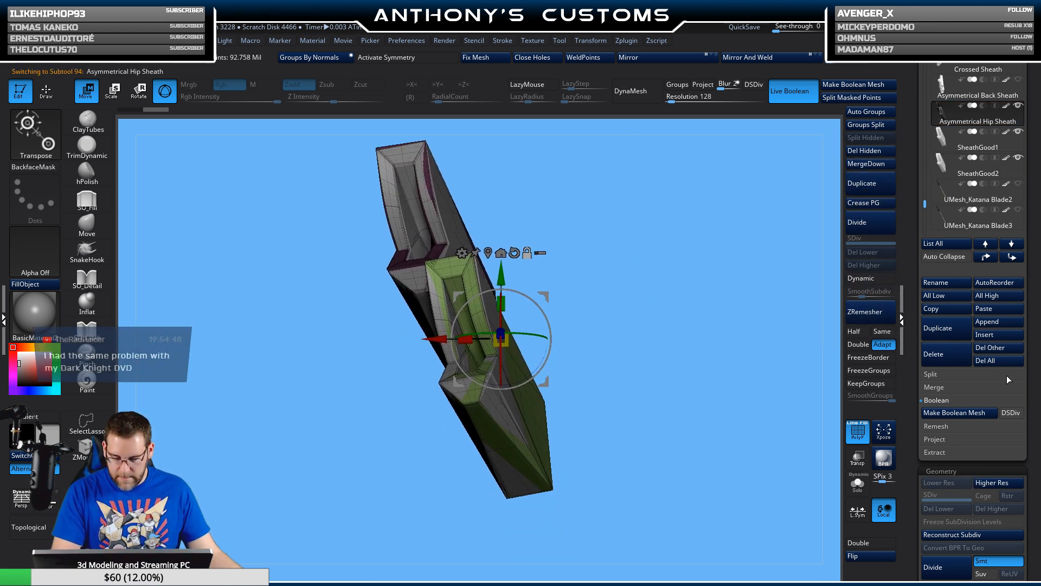
{"action": "left_click", "coordinate": [948, 358]}
{"action": "left_click", "coordinate": [847, 378]}
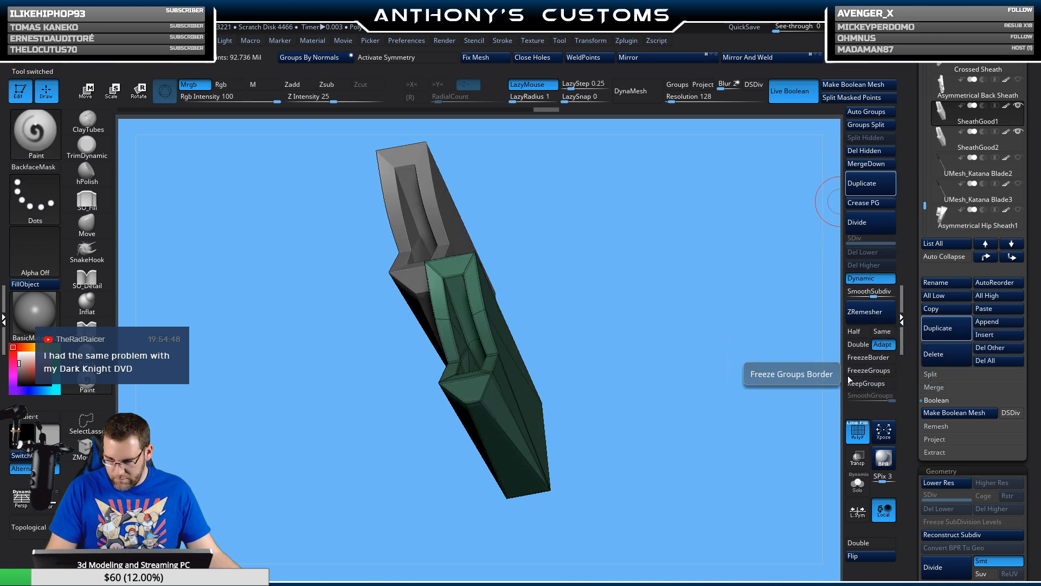
- Switch to the Samurai Crotch subtool and show the Samurai Thighs subtool together with the two sheaths
{"action": "left_click_drag", "start_coordinate": [684, 384], "coordinate": [695, 365]}
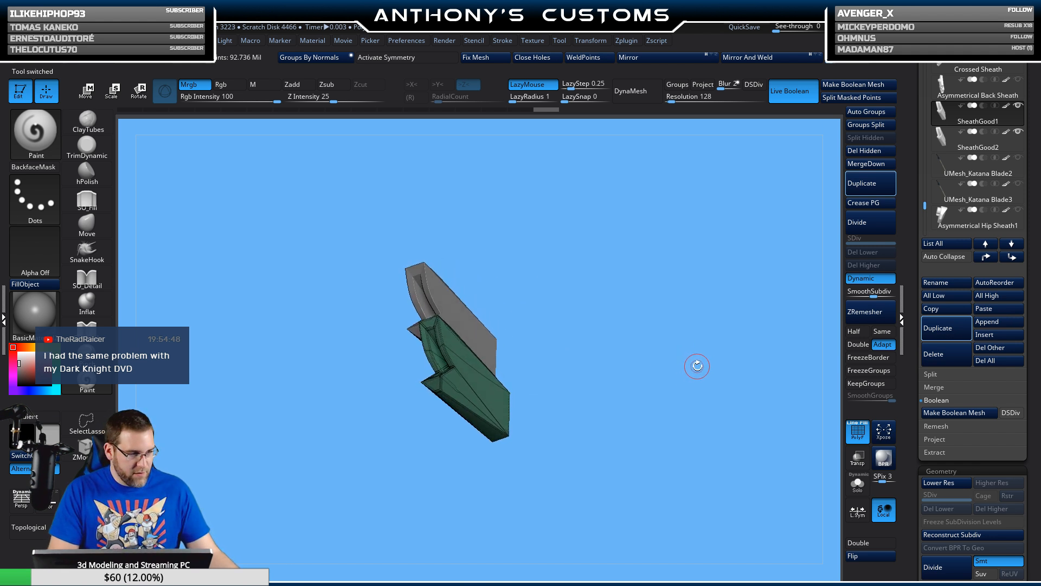
{"action": "left_click_drag", "start_coordinate": [650, 318], "coordinate": [670, 355]}
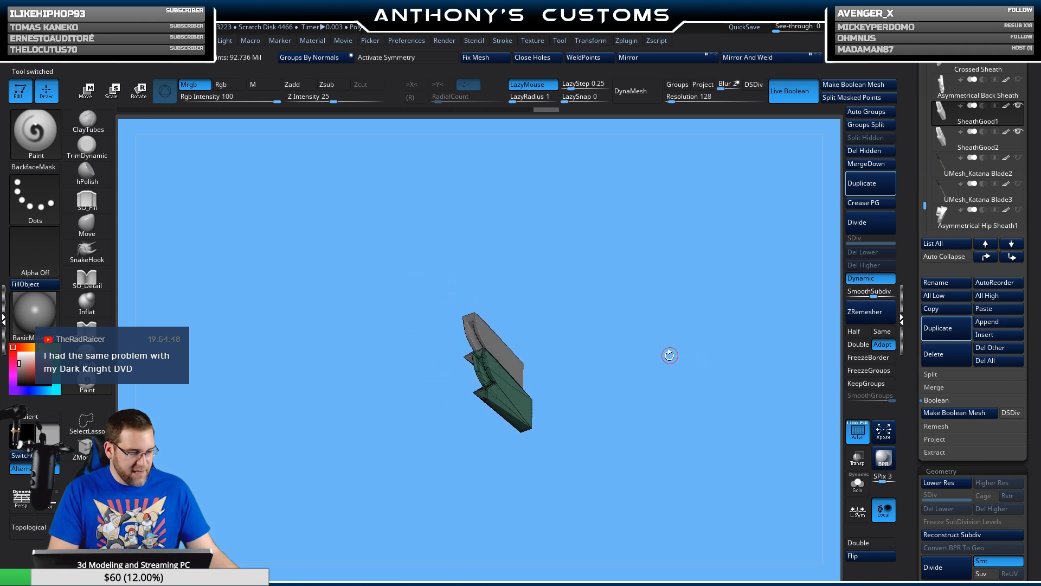
{"action": "key", "text": "comma"}
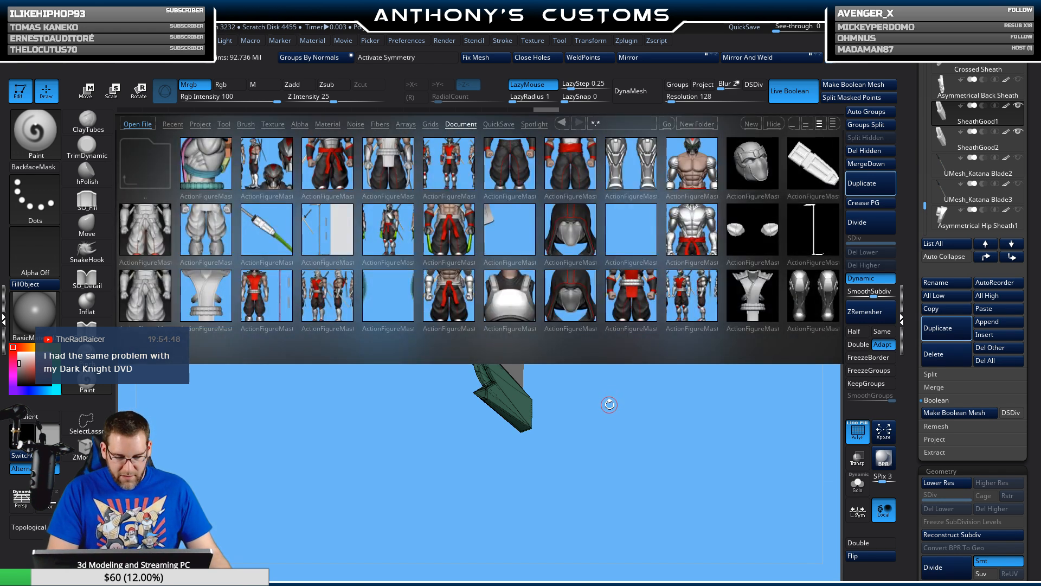
{"action": "key", "text": "comma"}
{"action": "key", "text": "n"}
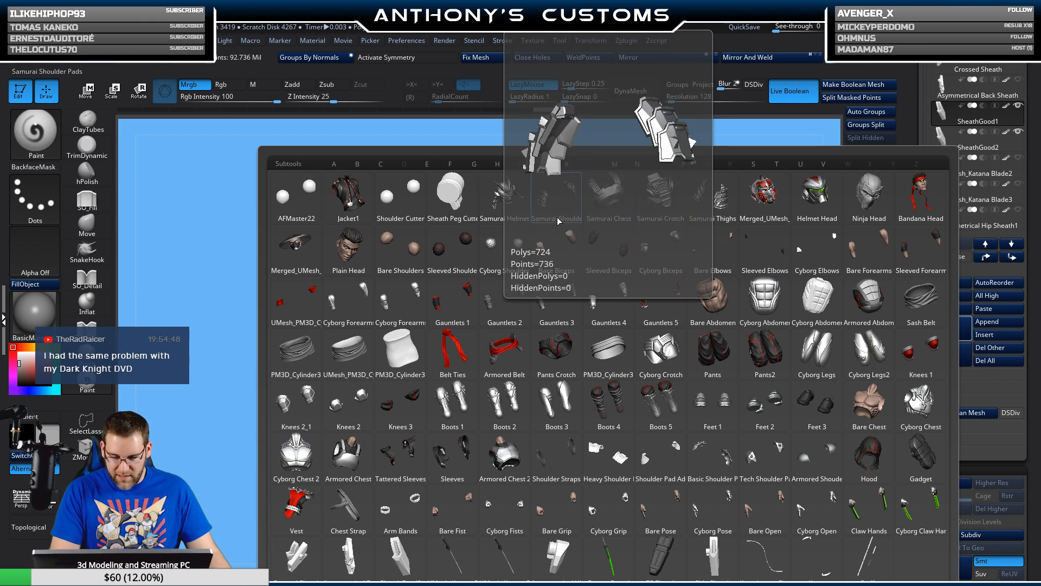
{"action": "left_click", "coordinate": [671, 208]}
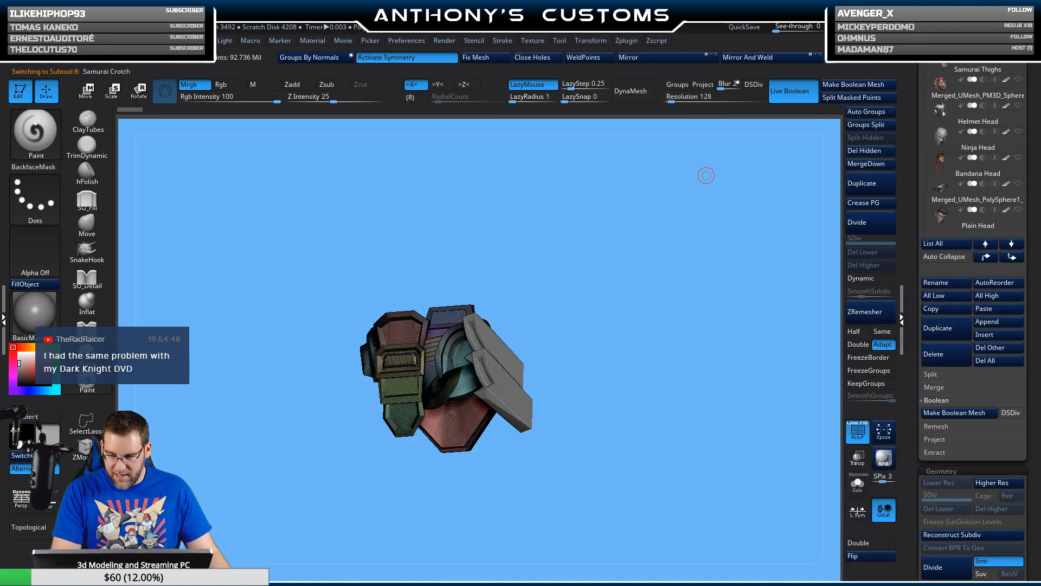
{"action": "left_click_drag", "start_coordinate": [1034, 137], "coordinate": [1036, 168]}
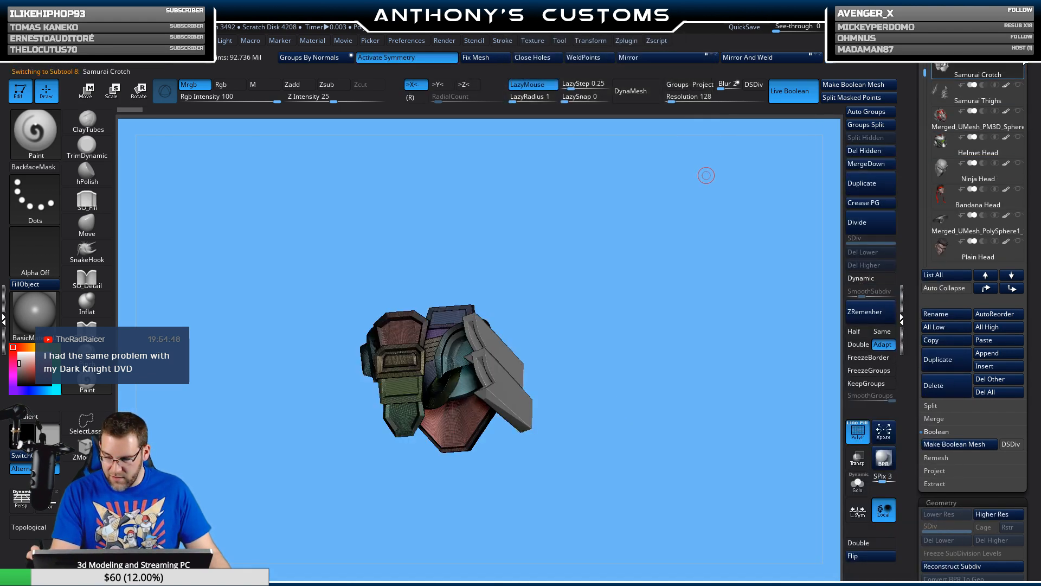
{"action": "left_click", "coordinate": [1019, 85]}
- Turn off the polyframe display and examine how the two sheaths sit against the hip and thigh armor
{"action": "left_click_drag", "start_coordinate": [597, 284], "coordinate": [655, 273]}
{"action": "left_click_drag", "start_coordinate": [632, 314], "coordinate": [631, 420], "text": "alt"}
{"action": "key", "text": "shift+f"}
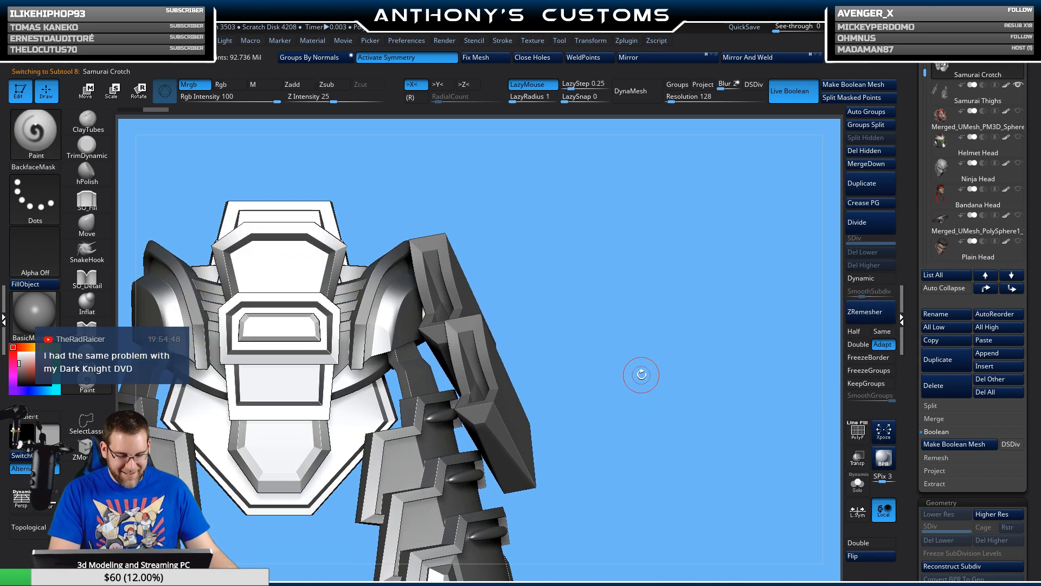
{"action": "left_click_drag", "start_coordinate": [641, 374], "coordinate": [646, 390]}
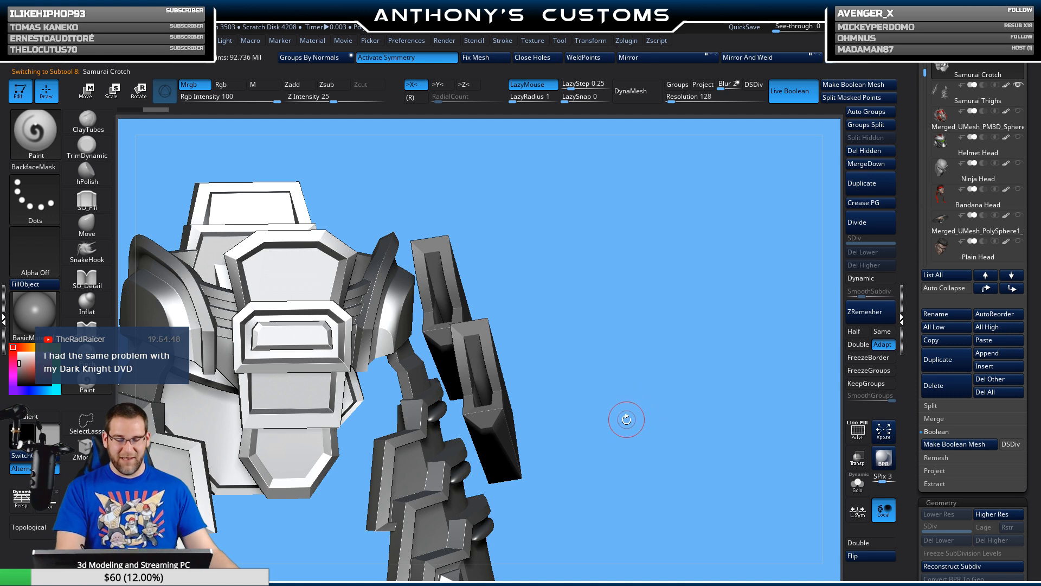
{"action": "left_click_drag", "start_coordinate": [648, 282], "coordinate": [415, 373]}
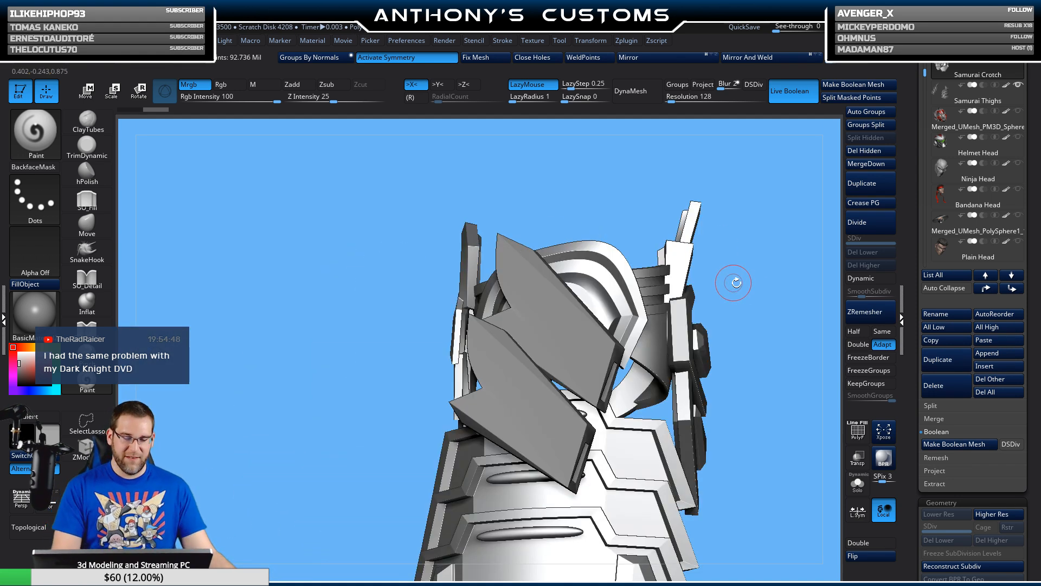
{"action": "left_click_drag", "start_coordinate": [758, 282], "coordinate": [606, 185], "text": "alt"}
{"action": "mouse_move", "coordinate": [554, 205]}
{"action": "left_mouse_down"}
{"action": "mouse_move", "coordinate": [705, 149]}
{"action": "mouse_move", "coordinate": [780, 241]}
{"action": "mouse_move", "coordinate": [731, 218]}
{"action": "mouse_move", "coordinate": [751, 246]}
{"action": "mouse_move", "coordinate": [790, 245]}
{"action": "mouse_move", "coordinate": [736, 251]}
{"action": "mouse_move", "coordinate": [705, 288]}
{"action": "mouse_move", "coordinate": [655, 290]}
{"action": "left_mouse_up"}
{"action": "key", "text": "shift+f"}
{"action": "key", "text": "shift+f"}
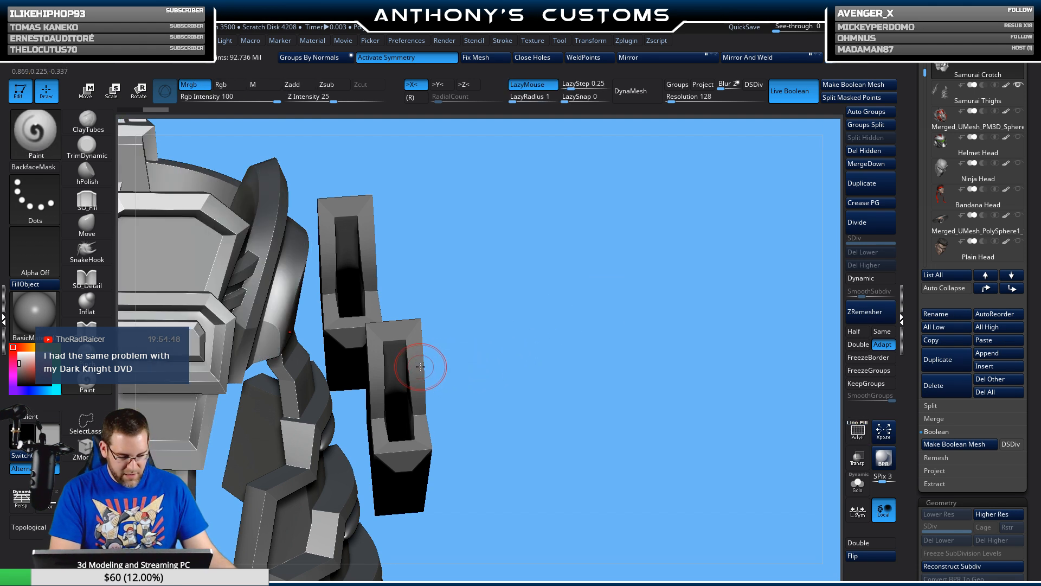
- Select the lower sheath, SheathGood1, and nudge it slightly outward along its X axis
{"action": "left_click", "coordinate": [418, 362], "text": "alt"}
{"action": "key", "text": "w"}
{"action": "left_click_drag", "start_coordinate": [523, 345], "coordinate": [448, 352]}
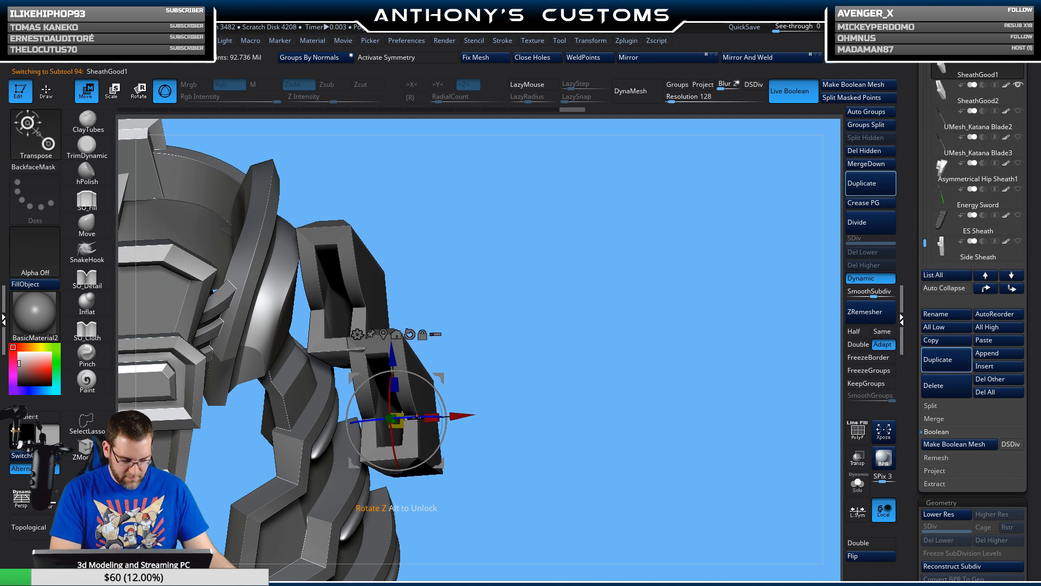
{"action": "left_click_drag", "start_coordinate": [458, 377], "coordinate": [479, 326]}
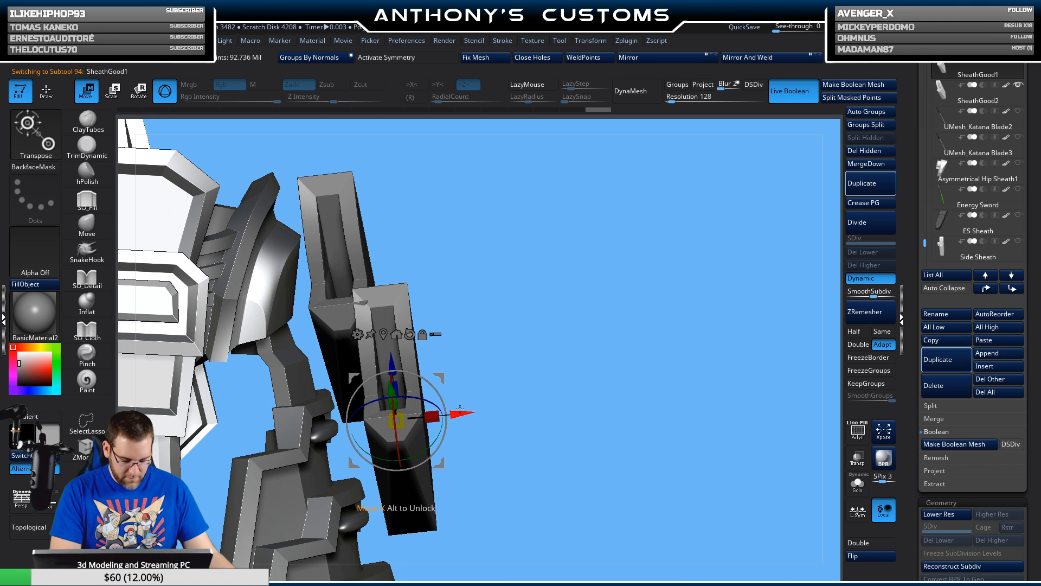
{"action": "left_click_drag", "start_coordinate": [460, 408], "coordinate": [463, 409]}
{"action": "left_click_drag", "start_coordinate": [493, 373], "coordinate": [498, 299]}
- Shift SheathGood1 along its Z axis closer to SheathGood2, with a small sideways nudge along X
{"action": "left_click_drag", "start_coordinate": [434, 361], "coordinate": [524, 259]}
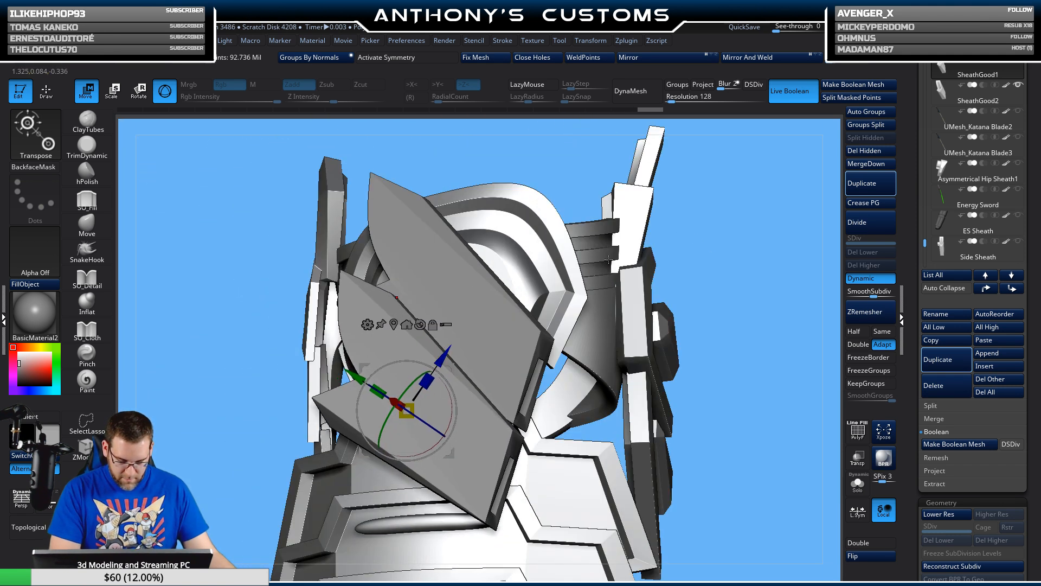
{"action": "left_click_drag", "start_coordinate": [442, 356], "coordinate": [449, 347]}
{"action": "left_click_drag", "start_coordinate": [786, 260], "coordinate": [570, 275]}
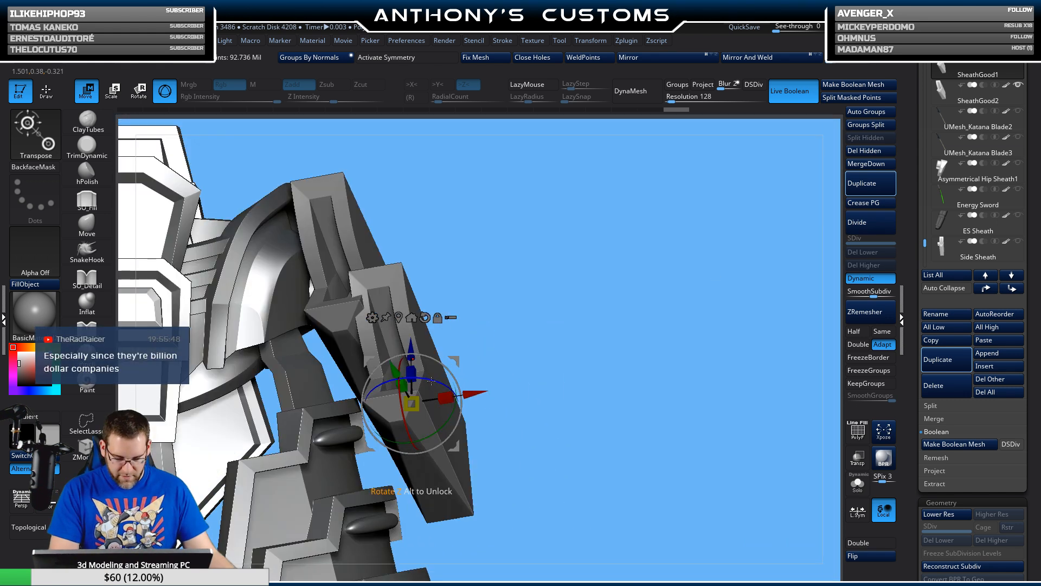
{"action": "left_click_drag", "start_coordinate": [475, 398], "coordinate": [443, 380]}
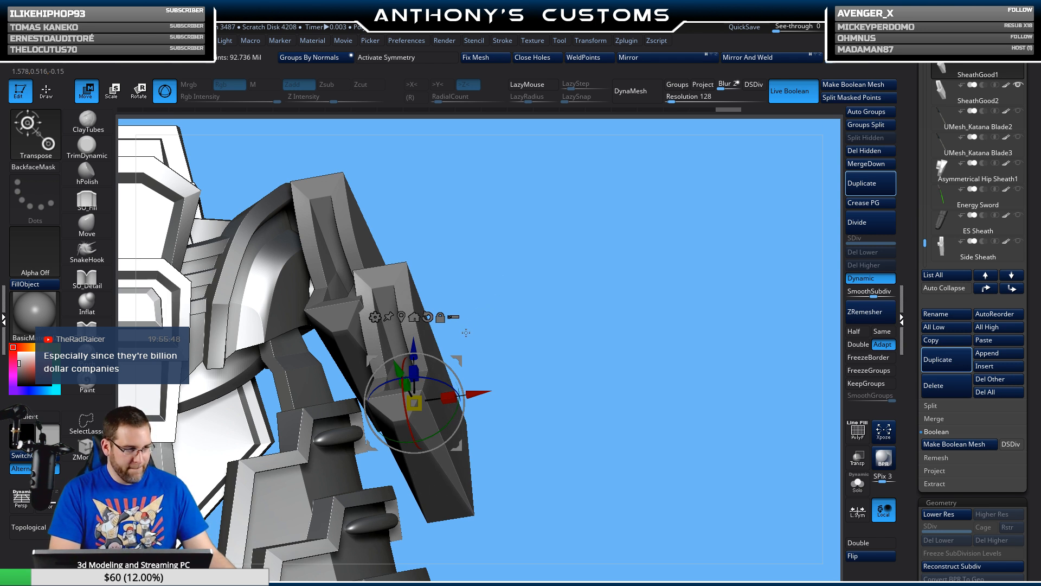
- Return to Draw mode and check the spacing of both sheaths against the armor from the front and side
{"action": "left_click_drag", "start_coordinate": [492, 263], "coordinate": [431, 478]}
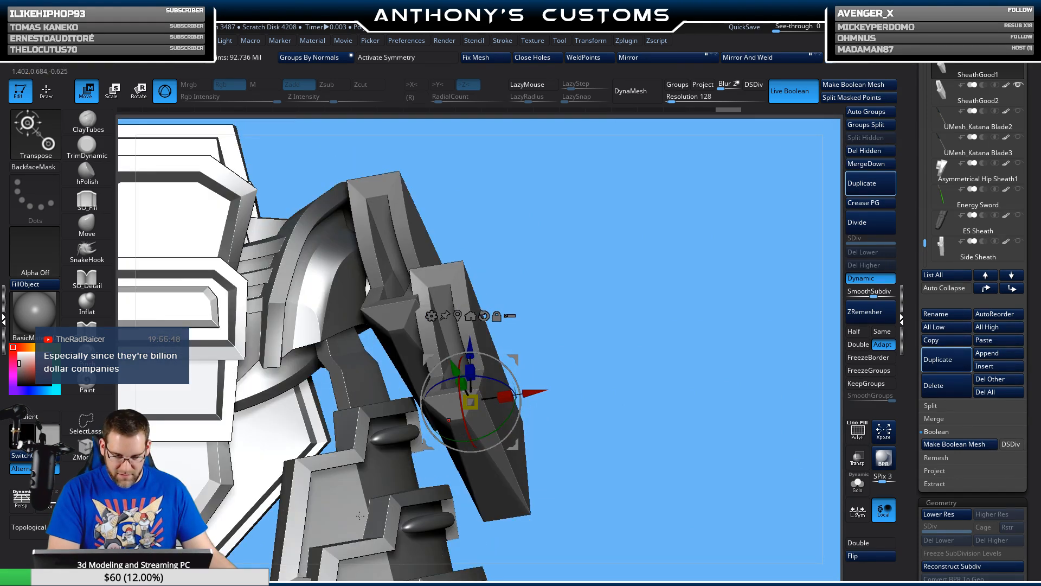
{"action": "mouse_move", "coordinate": [593, 324]}
{"action": "left_mouse_down"}
{"action": "mouse_move", "coordinate": [617, 323]}
{"action": "mouse_move", "coordinate": [605, 317]}
{"action": "left_mouse_up"}
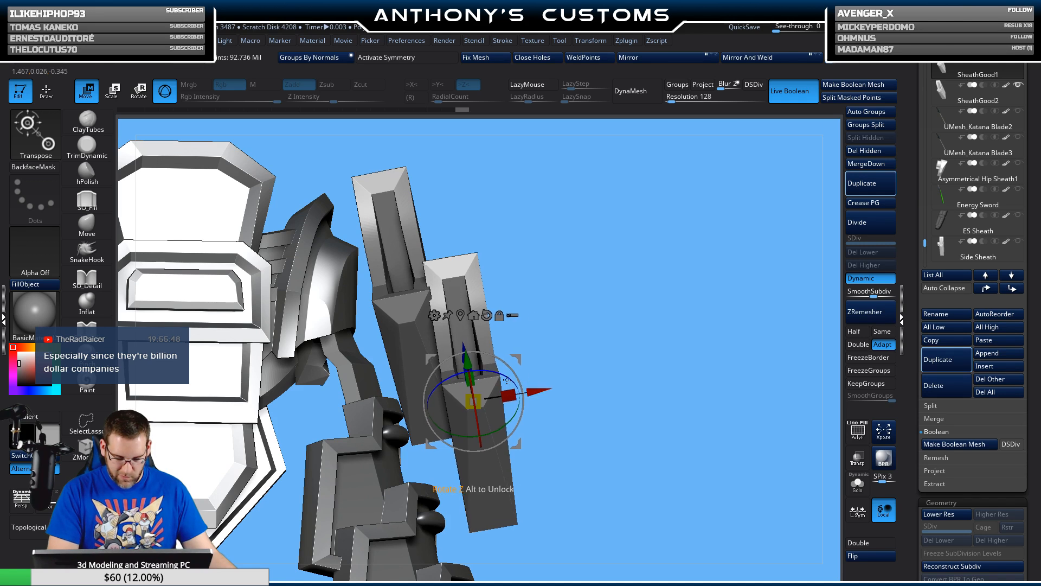
{"action": "left_click_drag", "start_coordinate": [589, 359], "coordinate": [336, 423]}
{"action": "key", "text": "q"}
{"action": "mouse_move", "coordinate": [293, 495]}
{"action": "left_mouse_down"}
{"action": "mouse_move", "coordinate": [332, 452]}
{"action": "mouse_move", "coordinate": [344, 492]}
{"action": "mouse_move", "coordinate": [326, 418]}
{"action": "mouse_move", "coordinate": [328, 507]}
{"action": "mouse_move", "coordinate": [302, 476]}
{"action": "mouse_move", "coordinate": [307, 496]}
{"action": "mouse_move", "coordinate": [330, 441]}
{"action": "mouse_move", "coordinate": [331, 510]}
{"action": "mouse_move", "coordinate": [295, 413]}
{"action": "mouse_move", "coordinate": [312, 475]}
{"action": "mouse_move", "coordinate": [325, 470]}
{"action": "left_mouse_up"}
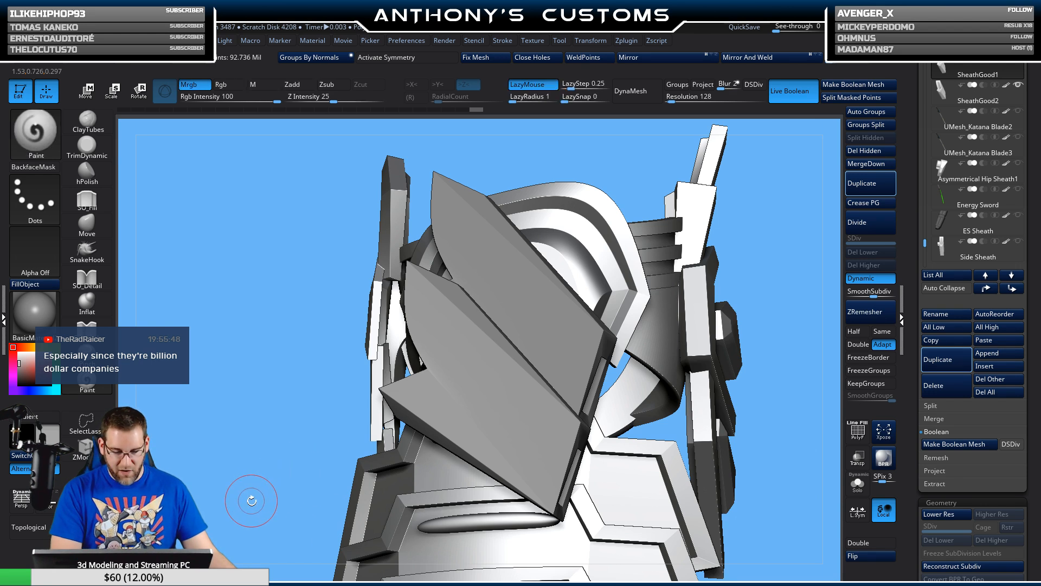
{"action": "left_click_drag", "start_coordinate": [249, 493], "coordinate": [325, 472]}
{"action": "left_click_drag", "start_coordinate": [538, 329], "coordinate": [636, 337]}
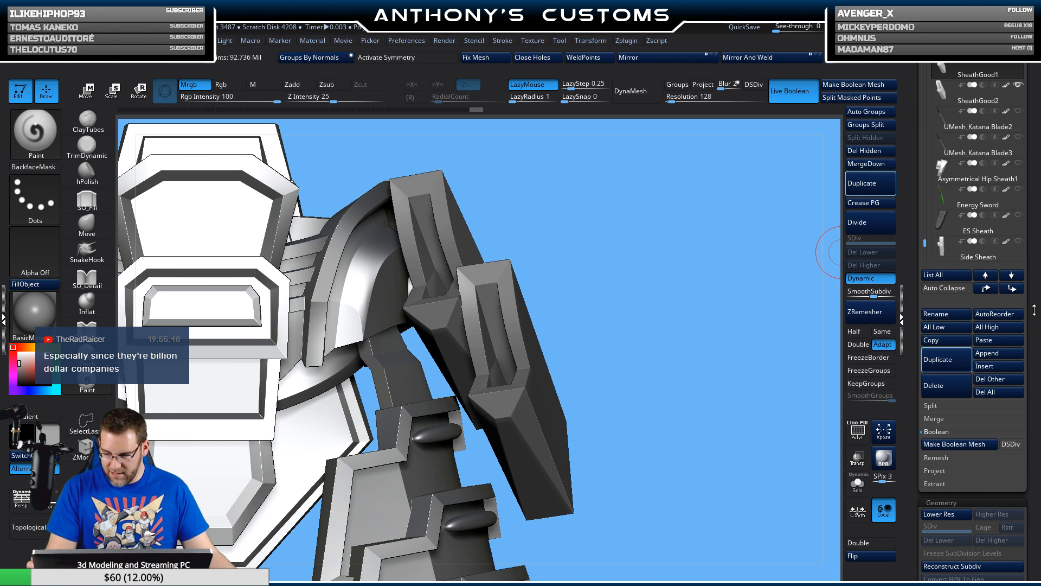
- Apply the dynamic subdivision to SheathGood1 and check its wireframe
{"action": "scroll", "coordinate": [1034, 310], "scroll_direction": "down", "scroll_amount": 5}
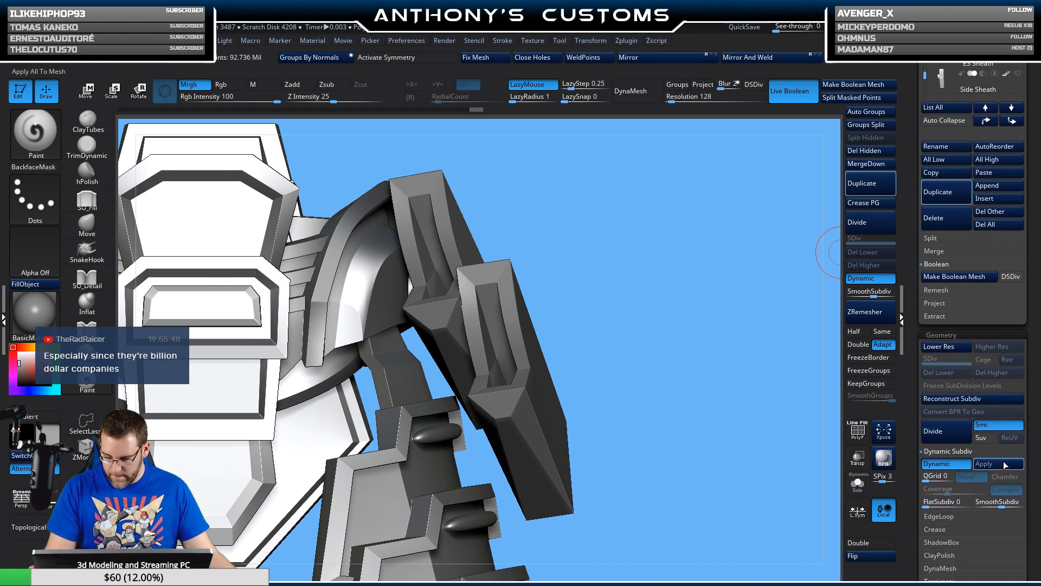
{"action": "left_click", "coordinate": [1006, 464]}
{"action": "scroll", "coordinate": [977, 244], "scroll_direction": "up", "scroll_amount": 4}
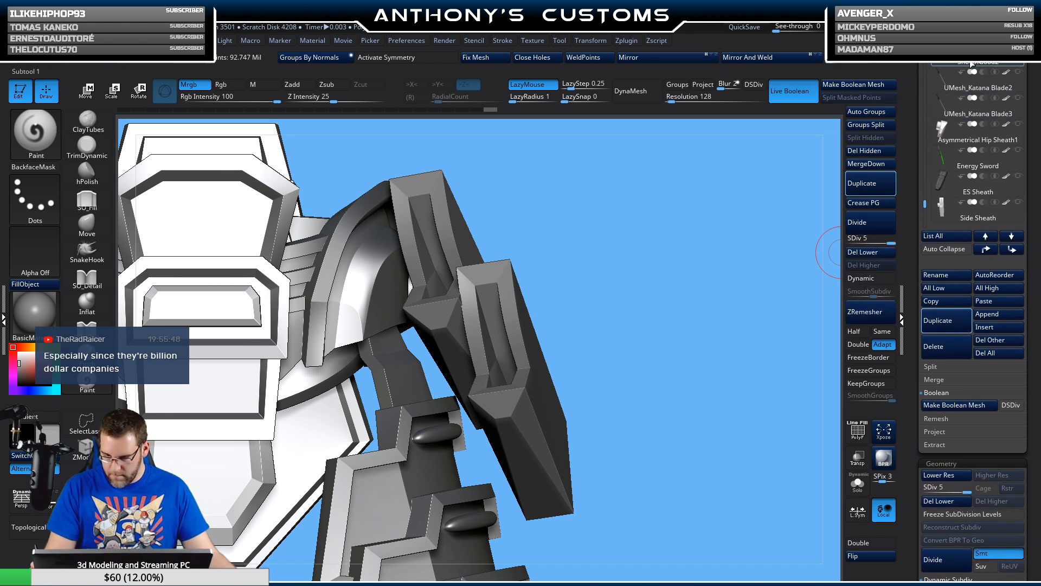
{"action": "key", "text": "shift+f"}
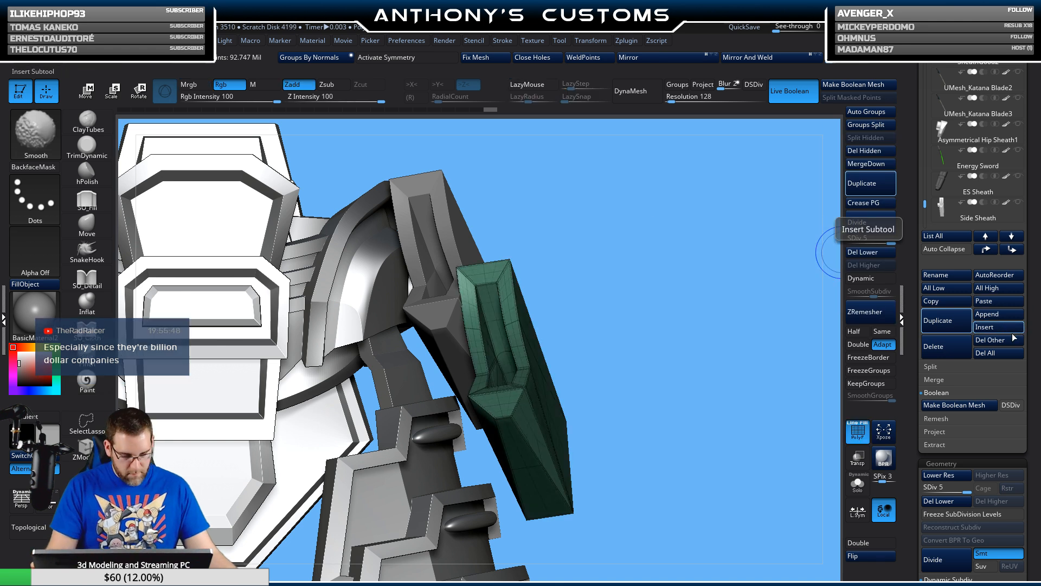
{"action": "key", "text": "shift+f"}
- Select SheathGood2 and apply its dynamic subdivision
{"action": "scroll", "coordinate": [1035, 369], "scroll_direction": "up", "scroll_amount": 3}
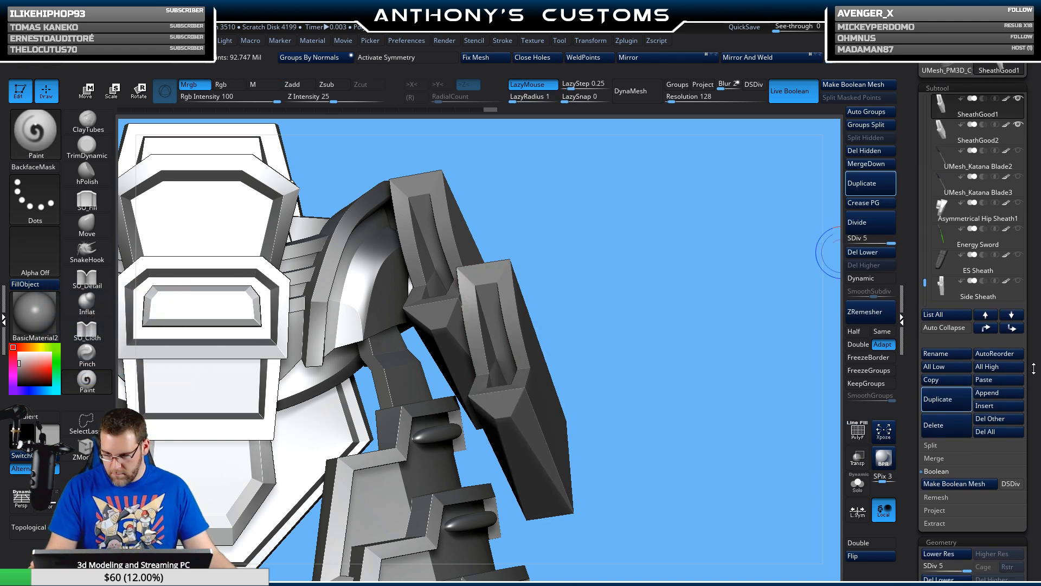
{"action": "left_click_drag", "start_coordinate": [1035, 369], "coordinate": [1034, 367]}
{"action": "left_click", "coordinate": [994, 137]}
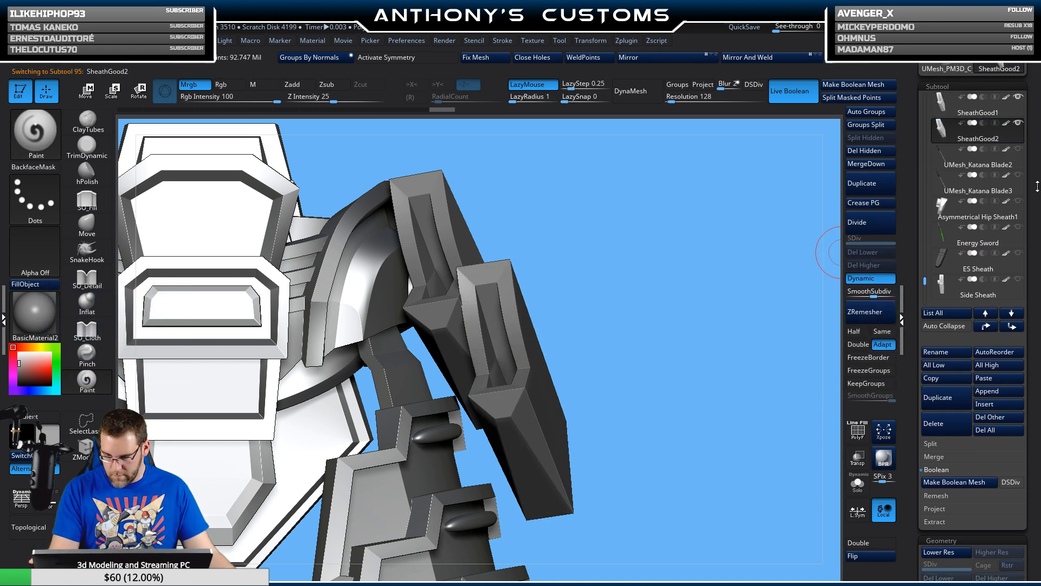
{"action": "left_click_drag", "start_coordinate": [1036, 256], "coordinate": [1038, 202]}
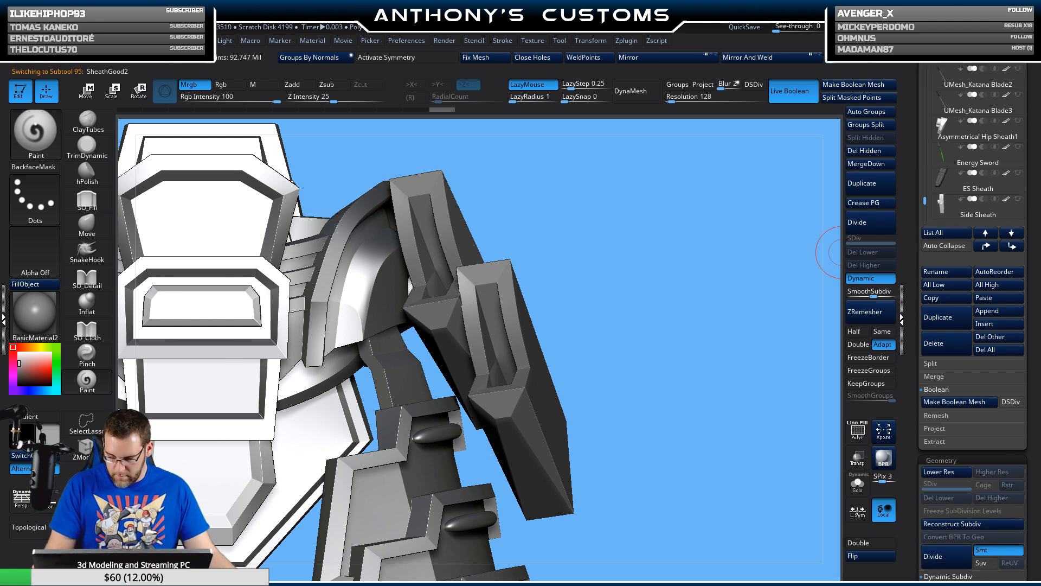
{"action": "left_click", "coordinate": [999, 585]}
{"action": "left_click_drag", "start_coordinate": [1032, 468], "coordinate": [1034, 516]}
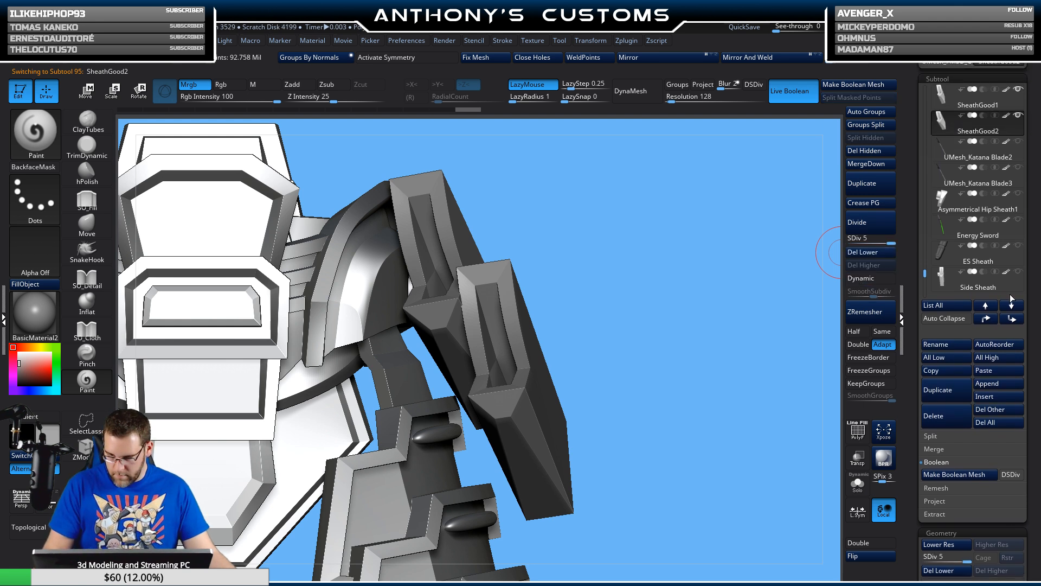
- Merge the SheathGood1 and SheathGood2 subtools into a single subtool
{"action": "left_click", "coordinate": [975, 109]}
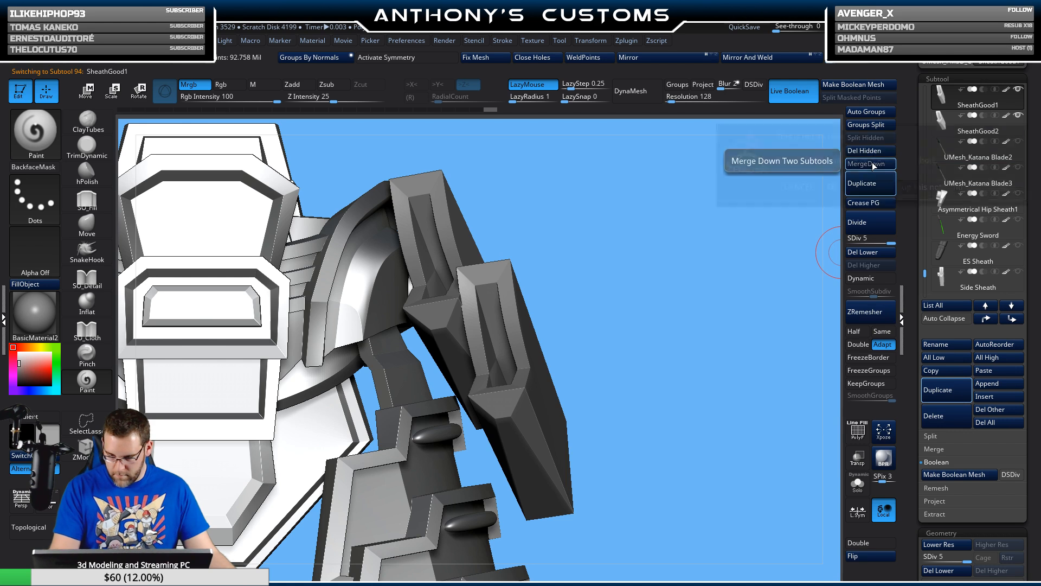
{"action": "left_click", "coordinate": [870, 164]}
{"action": "left_click", "coordinate": [831, 186]}
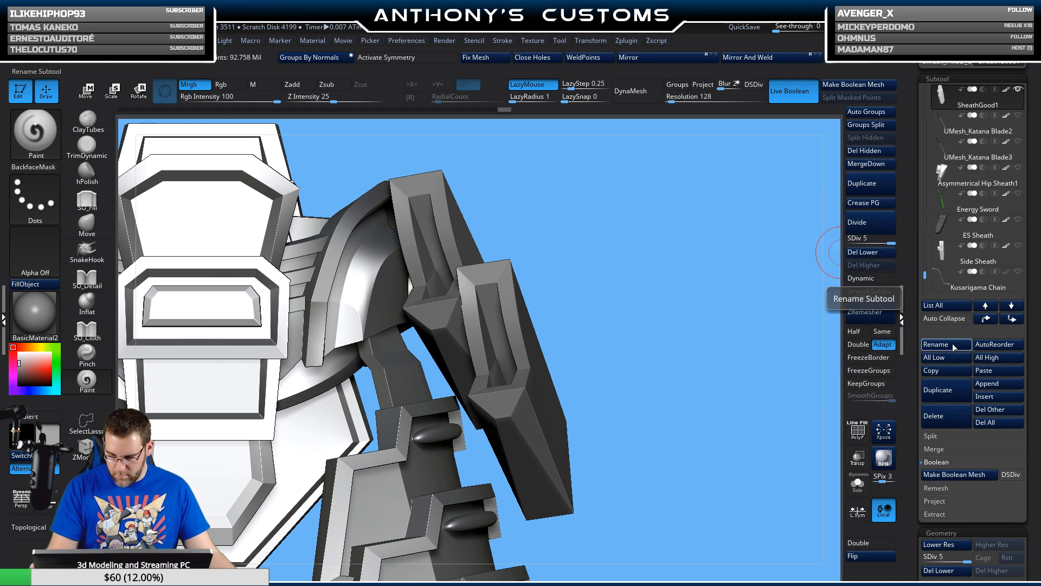
- Rename the merged sheath subtool as Double Side Sheath
{"action": "left_click", "coordinate": [954, 347]}
{"action": "type", "text": "Side"}
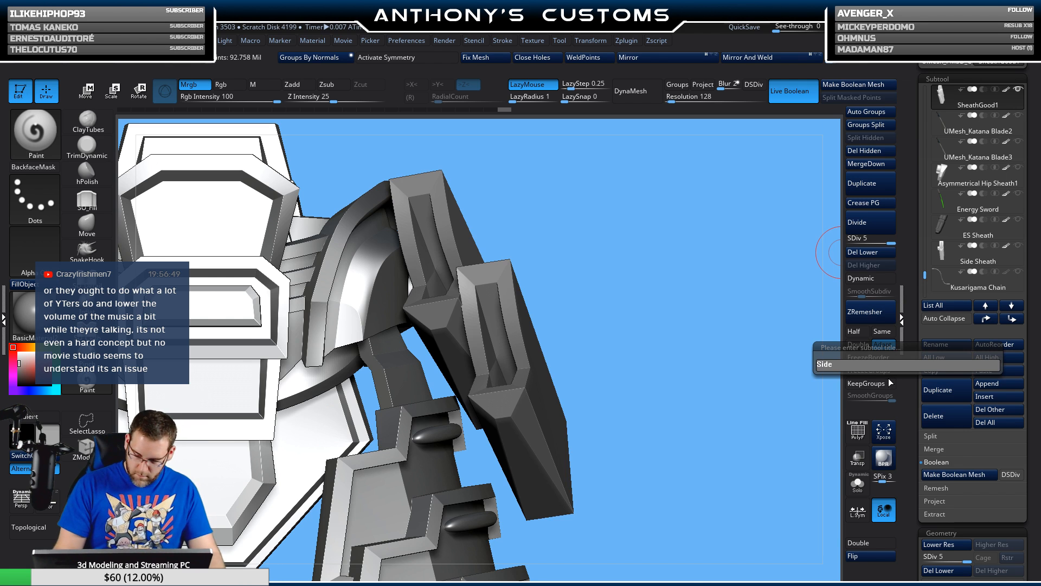
{"action": "key", "text": "Home"}
{"action": "type", "text": "Doubl"}
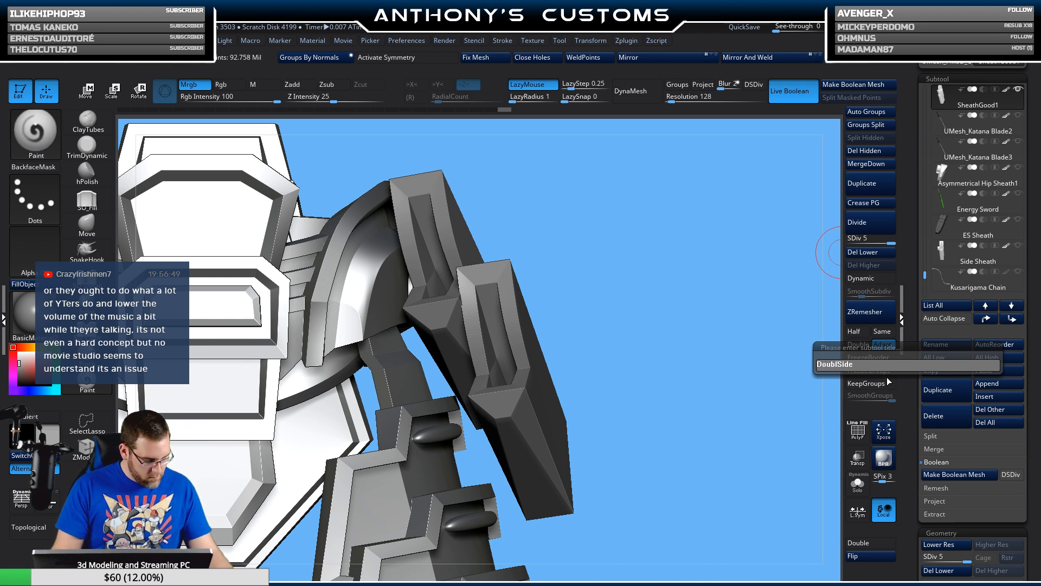
{"action": "type", "text": "e"}
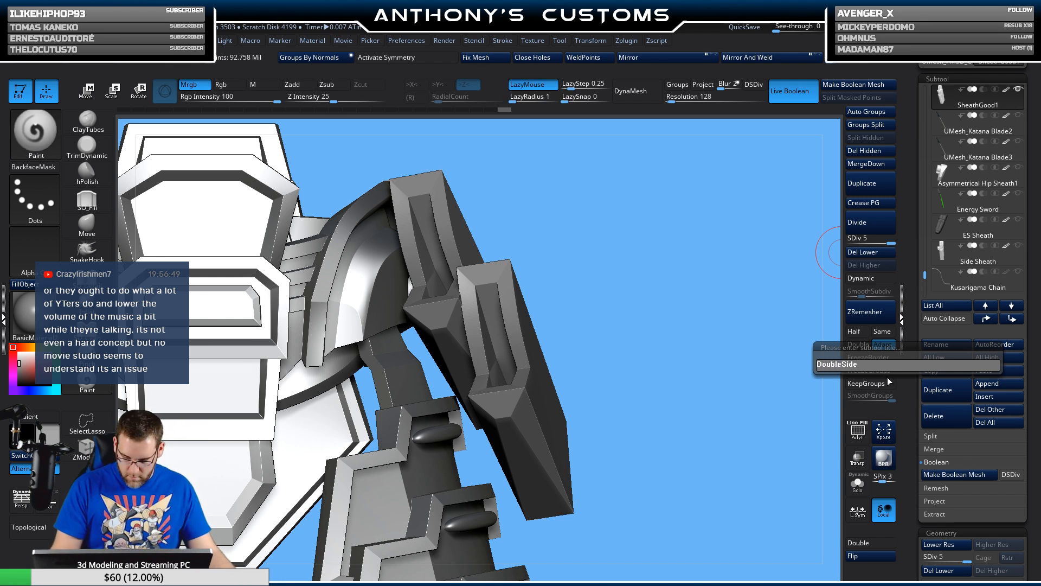
{"action": "type", "text": " Side"}
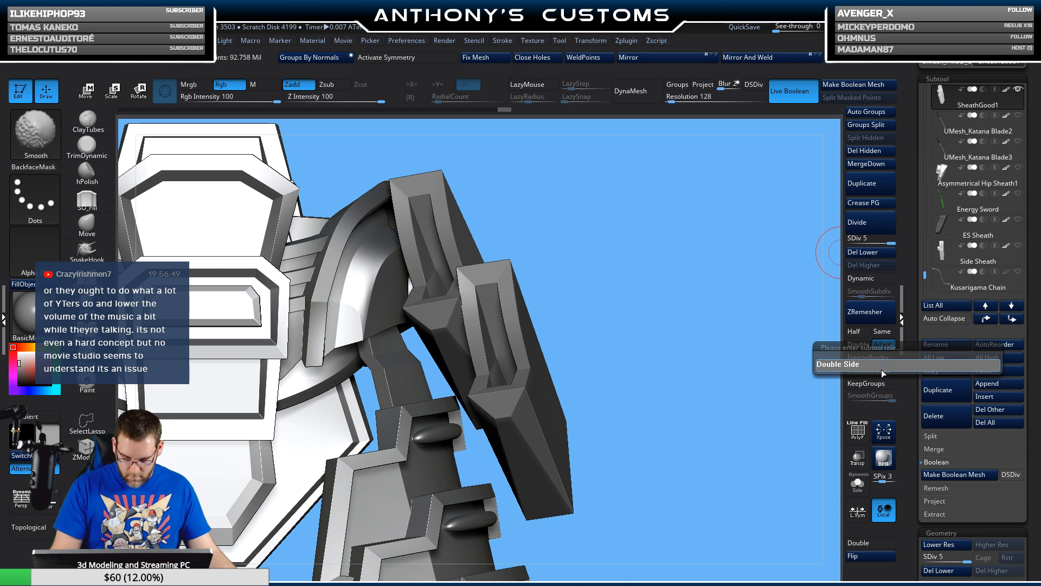
{"action": "type", "text": " Sheath"}
{"action": "key", "text": "Return"}
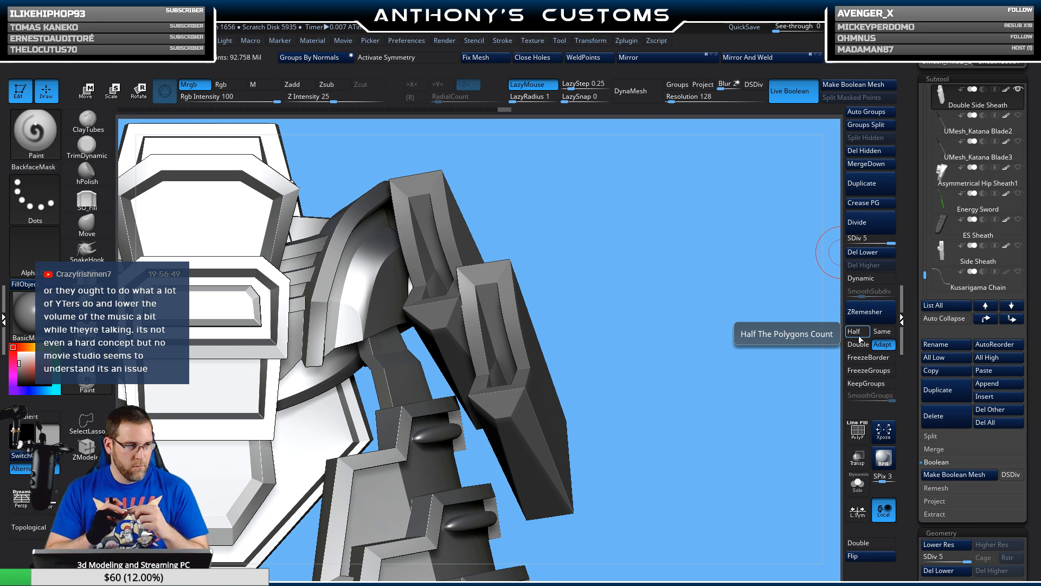
- Inspect the merged sheaths at the hip and show the UMesh_Katana Blade2 subtool with them
{"action": "left_click_drag", "start_coordinate": [611, 264], "coordinate": [682, 168]}
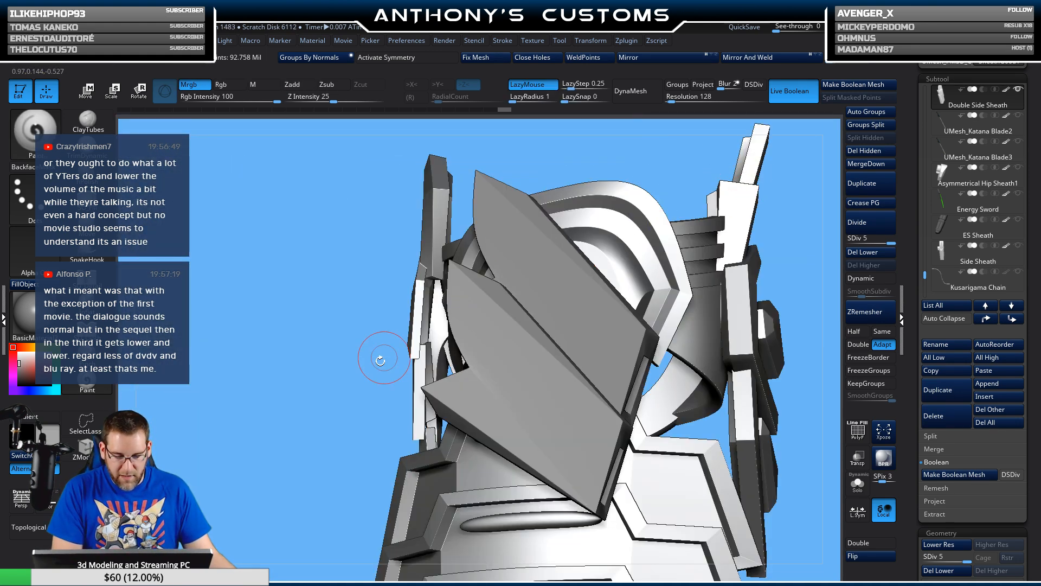
{"action": "left_click_drag", "start_coordinate": [385, 357], "coordinate": [714, 294]}
{"action": "key", "text": "w"}
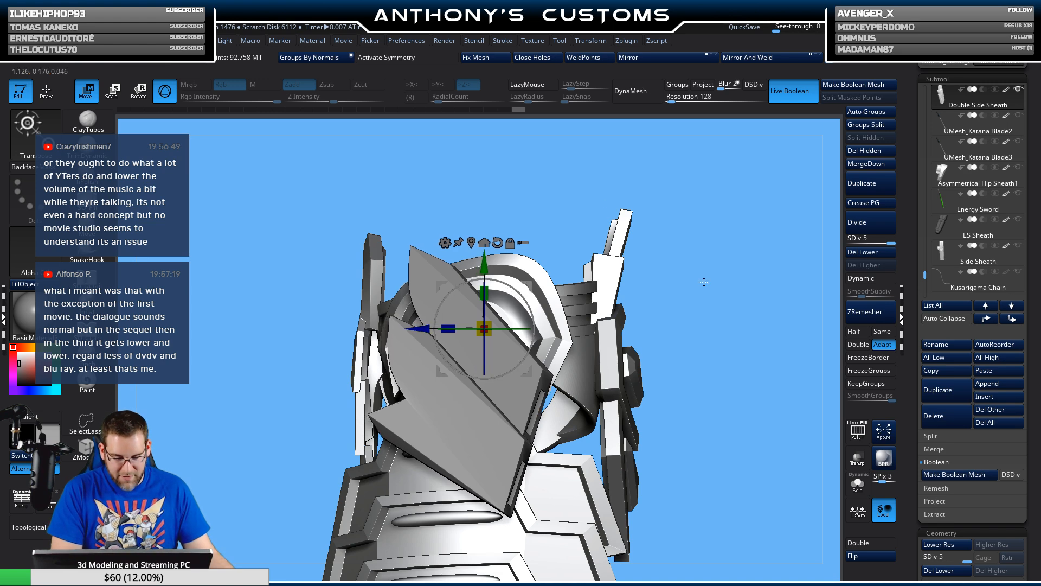
{"action": "left_click_drag", "start_coordinate": [704, 282], "coordinate": [647, 340]}
{"action": "mouse_move", "coordinate": [627, 341]}
{"action": "left_mouse_down"}
{"action": "mouse_move", "coordinate": [666, 321]}
{"action": "mouse_move", "coordinate": [637, 349]}
{"action": "mouse_move", "coordinate": [681, 354]}
{"action": "mouse_move", "coordinate": [698, 323]}
{"action": "mouse_move", "coordinate": [721, 347]}
{"action": "left_mouse_up"}
{"action": "key", "text": "q"}
{"action": "left_click", "coordinate": [1019, 116]}
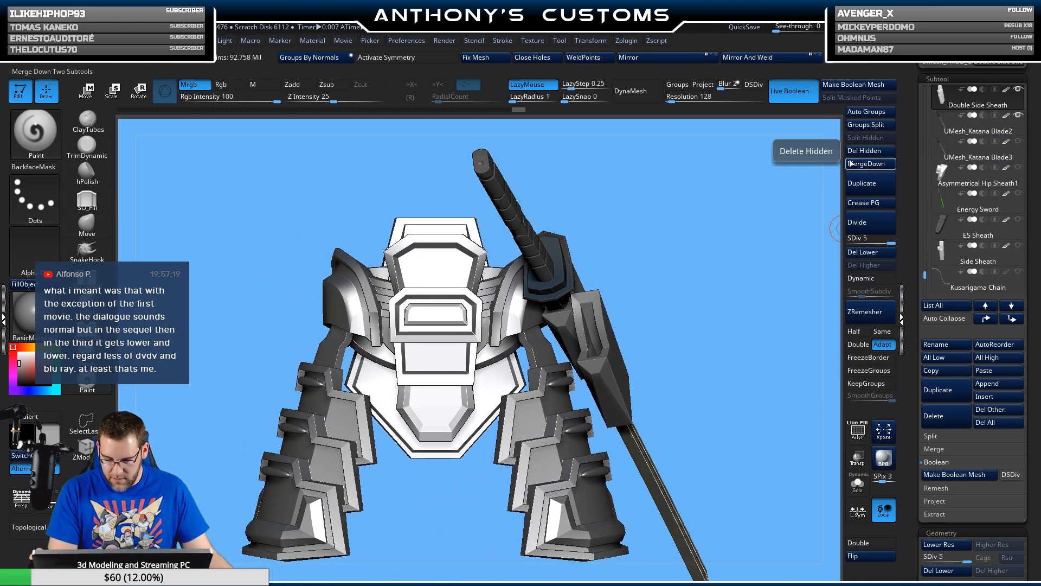
{"action": "left_click", "coordinate": [994, 173]}
- Turn on the polyframe display and flip the Double Side Sheath's normals to view the blade inside it
{"action": "left_click_drag", "start_coordinate": [735, 271], "coordinate": [560, 272]}
{"action": "key", "text": "shift+f"}
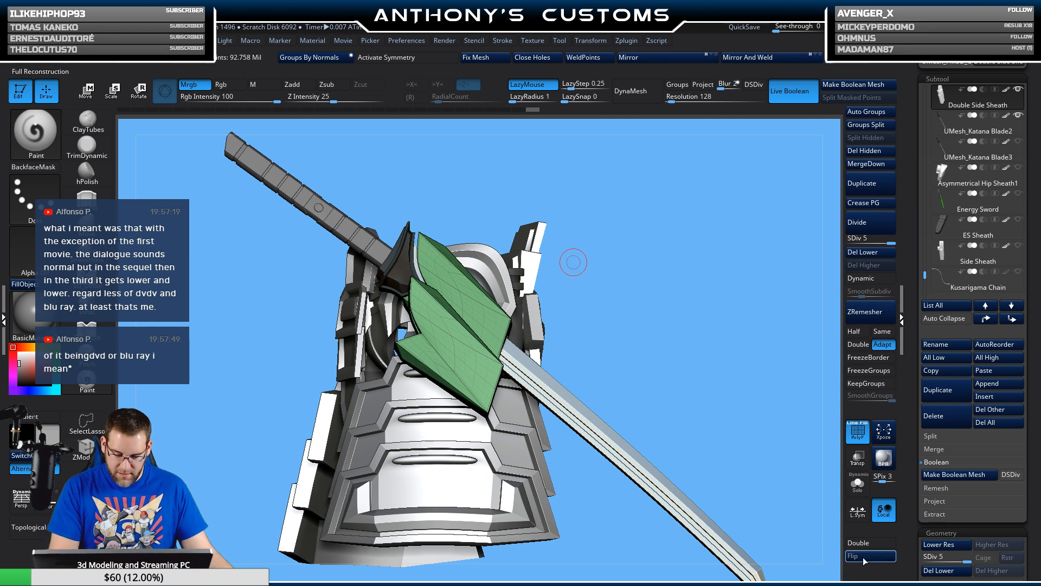
{"action": "left_click_drag", "start_coordinate": [697, 328], "coordinate": [690, 326]}
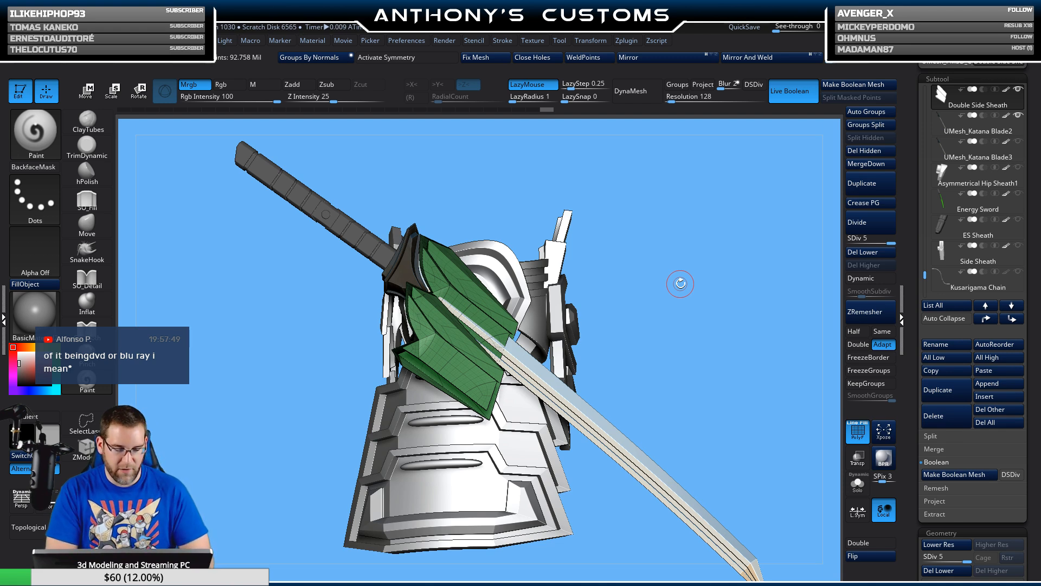
{"action": "left_click_drag", "start_coordinate": [705, 266], "coordinate": [662, 193]}
- Select UMesh_Katana Blade2 and rotate it in small amounts with the gizmo to line its blade up with the upper sheath
{"action": "left_click", "coordinate": [386, 244], "text": "alt"}
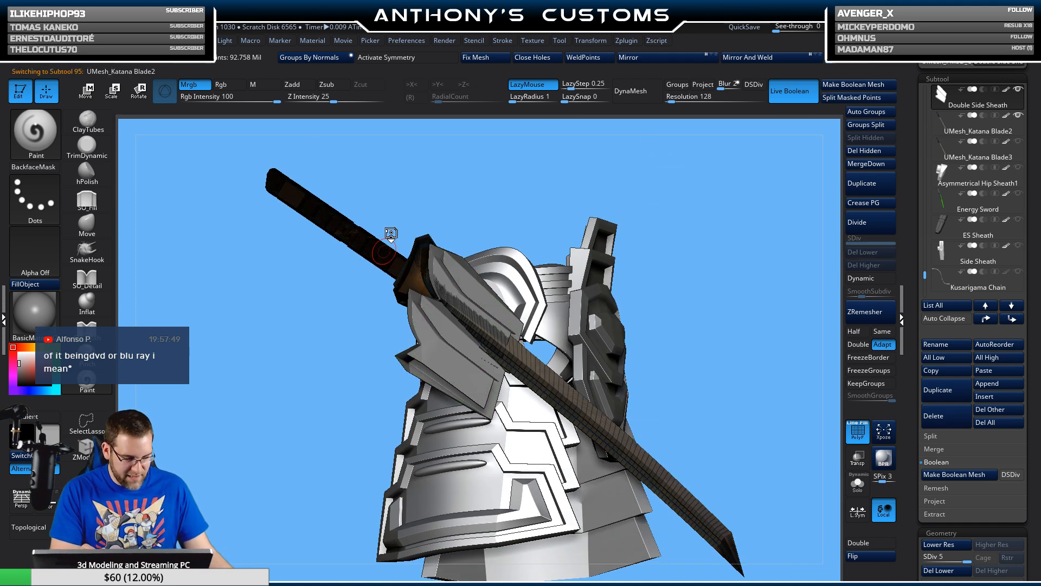
{"action": "key", "text": "w"}
{"action": "left_click_drag", "start_coordinate": [710, 209], "coordinate": [436, 131]}
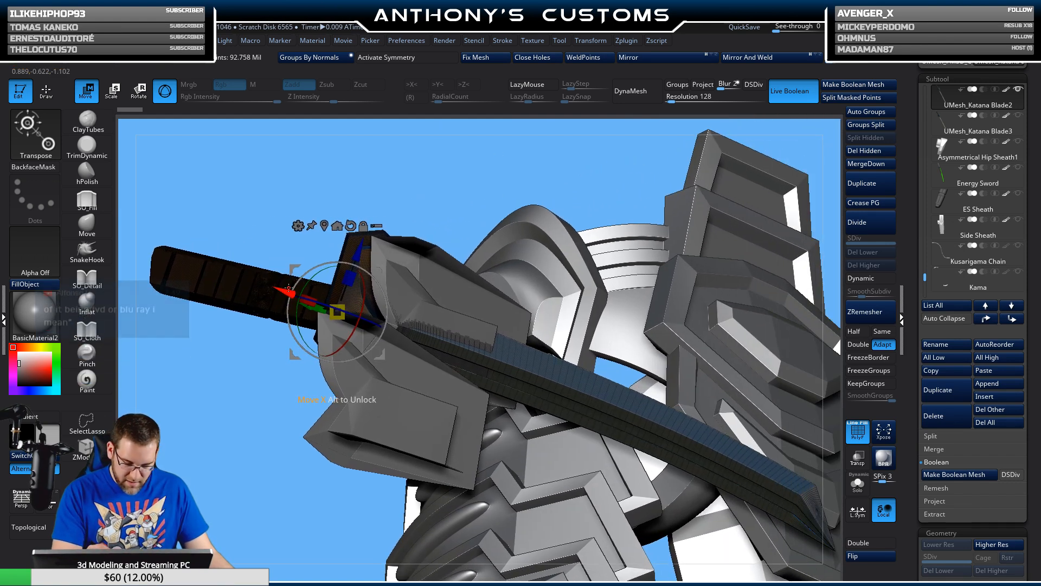
{"action": "mouse_move", "coordinate": [442, 181]}
{"action": "left_mouse_down"}
{"action": "mouse_move", "coordinate": [510, 147]}
{"action": "mouse_move", "coordinate": [436, 193]}
{"action": "left_mouse_up"}
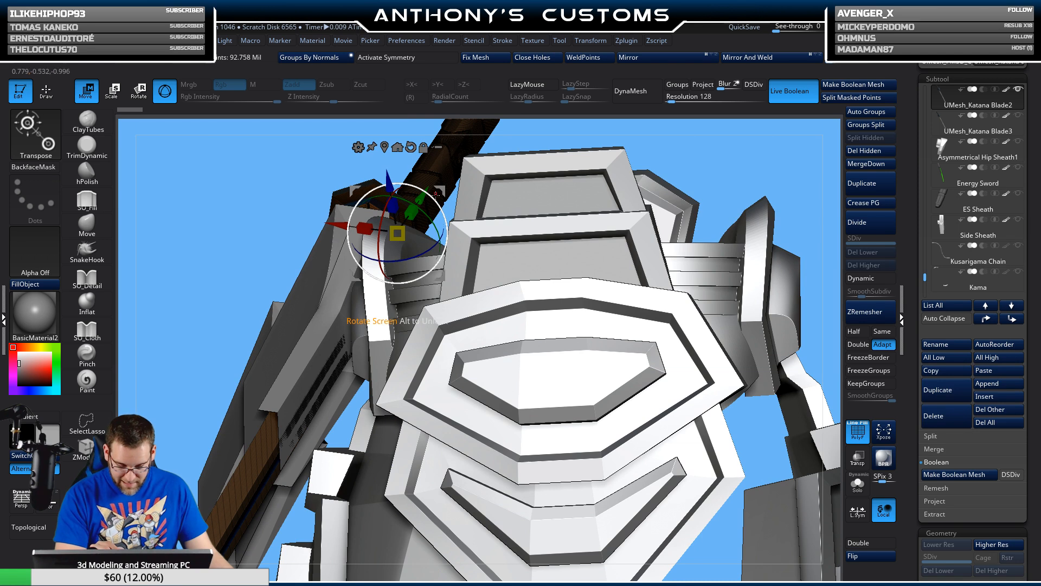
{"action": "left_click_drag", "start_coordinate": [434, 245], "coordinate": [434, 245]}
{"action": "mouse_move", "coordinate": [521, 144]}
{"action": "left_mouse_down"}
{"action": "mouse_move", "coordinate": [578, 121]}
{"action": "mouse_move", "coordinate": [574, 160]}
{"action": "mouse_move", "coordinate": [724, 224]}
{"action": "mouse_move", "coordinate": [750, 208]}
{"action": "mouse_move", "coordinate": [759, 181]}
{"action": "mouse_move", "coordinate": [723, 168]}
{"action": "mouse_move", "coordinate": [433, 185]}
{"action": "left_mouse_up"}
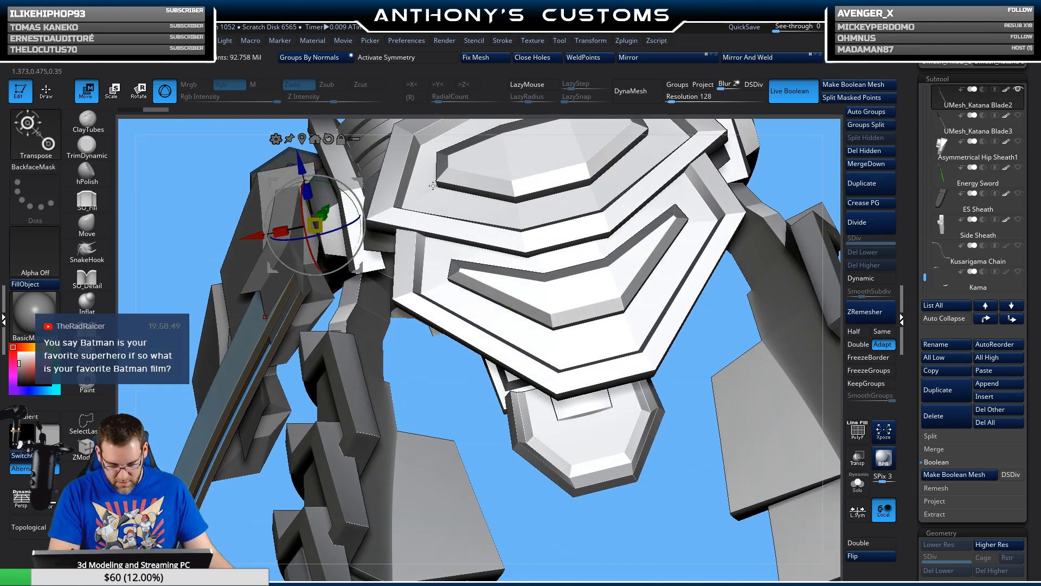
{"action": "left_click_drag", "start_coordinate": [348, 221], "coordinate": [347, 225]}
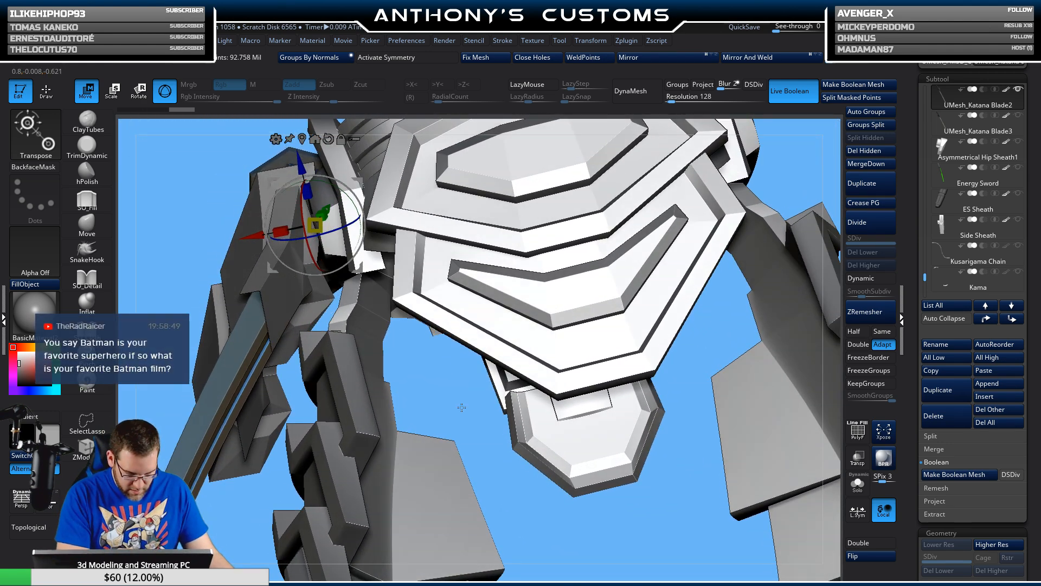
{"action": "left_click_drag", "start_coordinate": [461, 408], "coordinate": [602, 399]}
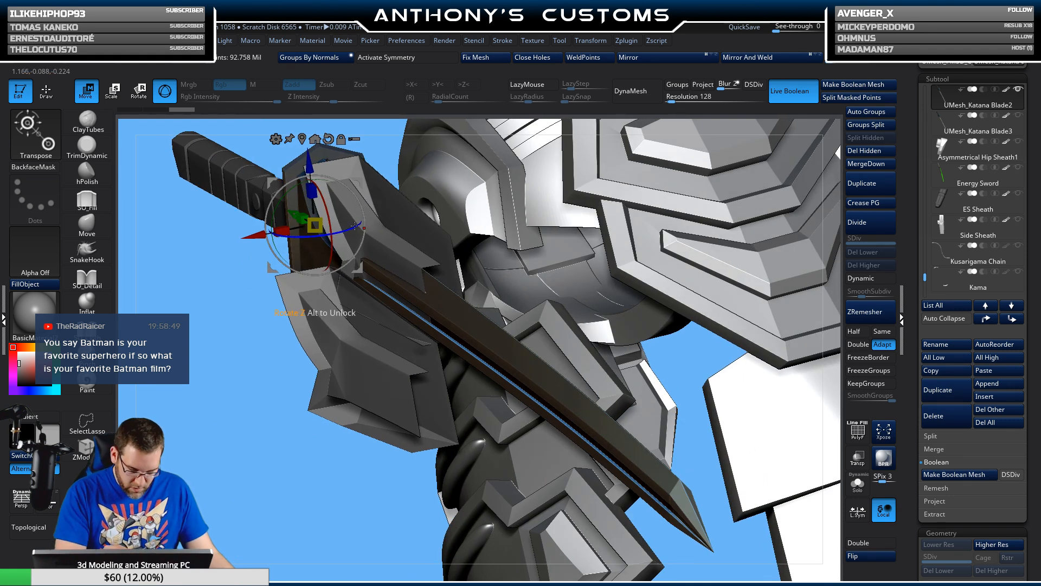
{"action": "left_click_drag", "start_coordinate": [355, 224], "coordinate": [357, 225]}
- Fine-tune the katana's tilt with slight rotations about Y and Z so the blade follows the upper sheath
{"action": "left_click_drag", "start_coordinate": [659, 358], "coordinate": [587, 378]}
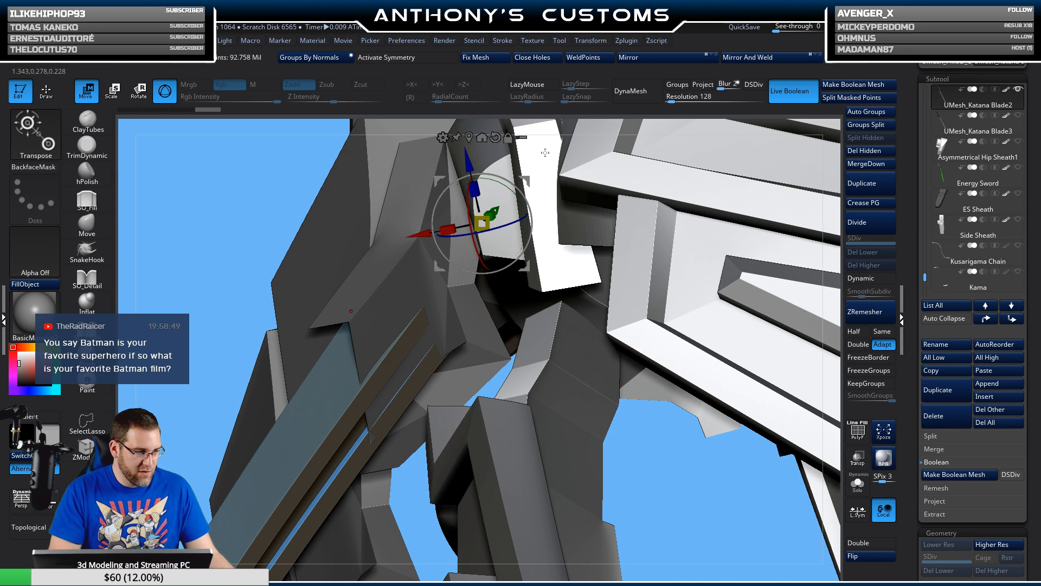
{"action": "left_click_drag", "start_coordinate": [513, 221], "coordinate": [514, 217]}
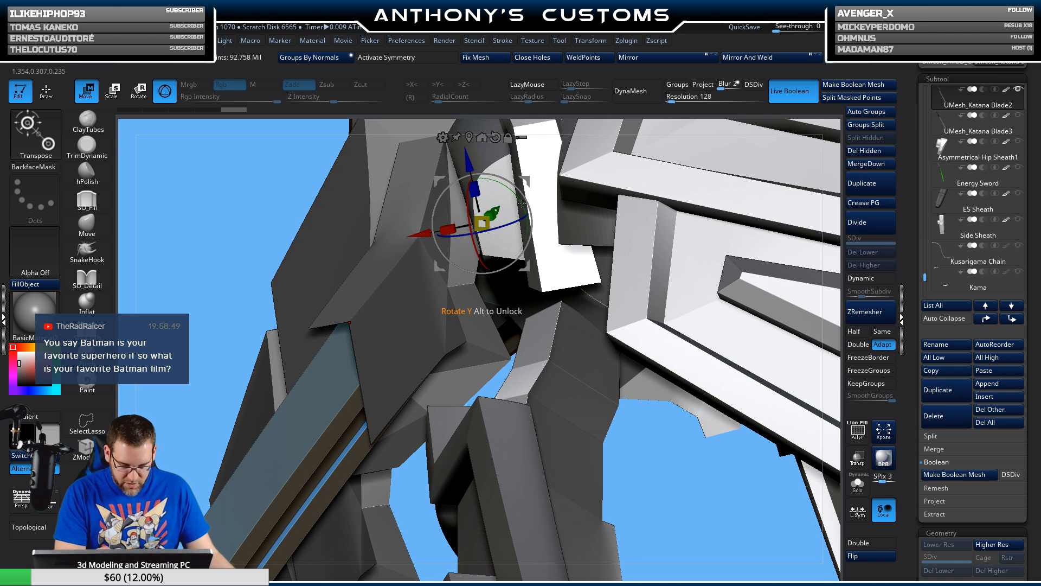
{"action": "right_click_drag", "start_coordinate": [522, 204], "coordinate": [584, 210]}
{"action": "left_click_drag", "start_coordinate": [458, 194], "coordinate": [454, 201]}
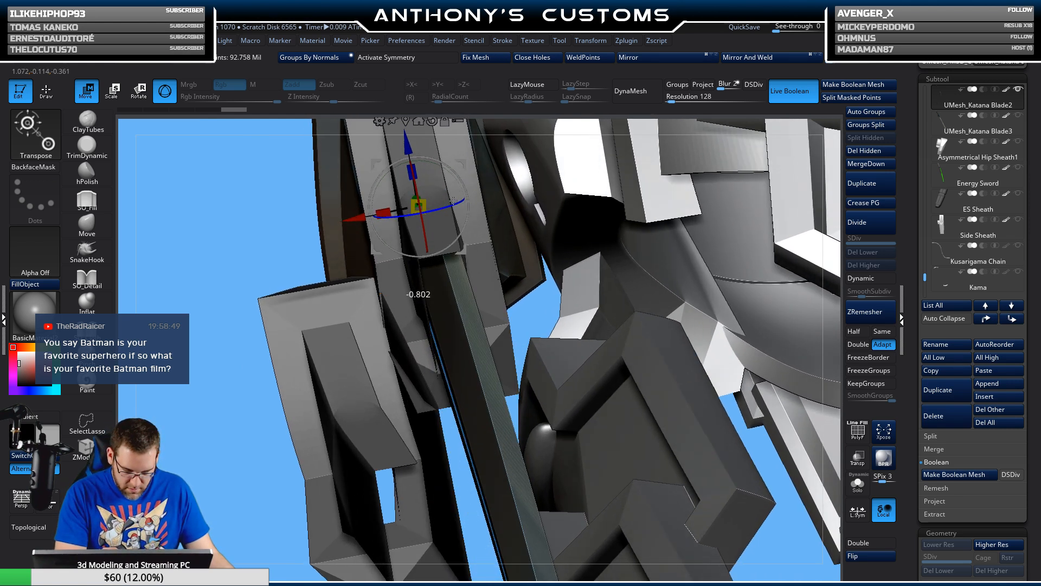
{"action": "left_click_drag", "start_coordinate": [453, 200], "coordinate": [455, 201]}
{"action": "mouse_move", "coordinate": [480, 202]}
{"action": "right_mouse_down"}
{"action": "mouse_move", "coordinate": [575, 203]}
{"action": "mouse_move", "coordinate": [487, 198]}
{"action": "right_mouse_up"}
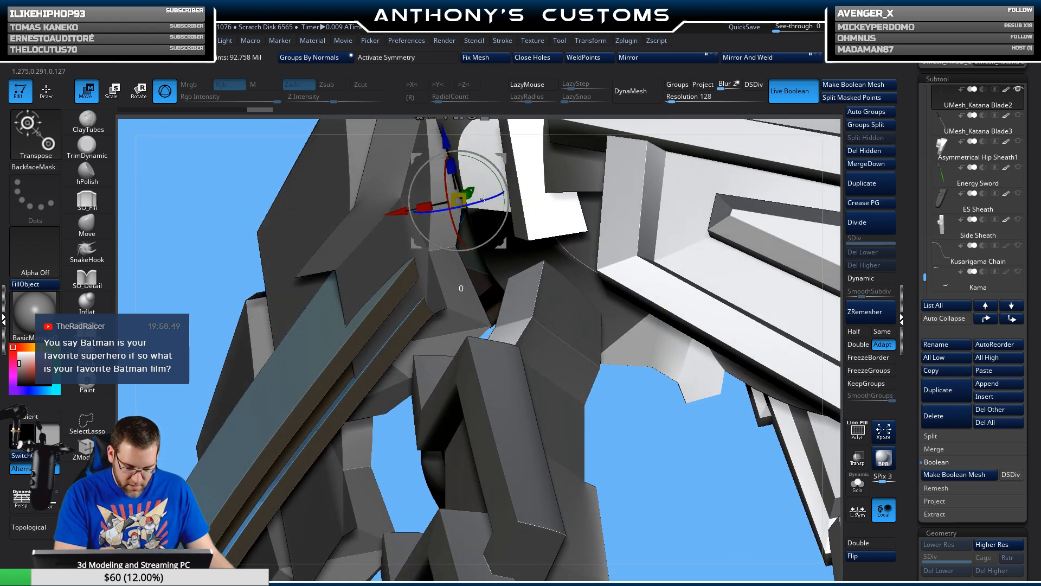
- Relocate the gizmo's pivot along the blade to inside the upper sheath and refine the katana's rotation
{"action": "right_click_drag", "start_coordinate": [485, 199], "coordinate": [601, 185]}
{"action": "left_click_drag", "start_coordinate": [147, 209], "coordinate": [422, 265], "text": "alt"}
{"action": "right_click_drag", "start_coordinate": [585, 241], "coordinate": [419, 275]}
{"action": "left_click_drag", "start_coordinate": [418, 275], "coordinate": [424, 287]}
{"action": "right_click_drag", "start_coordinate": [428, 283], "coordinate": [621, 215]}
{"action": "right_click_drag", "start_coordinate": [725, 197], "coordinate": [649, 189]}
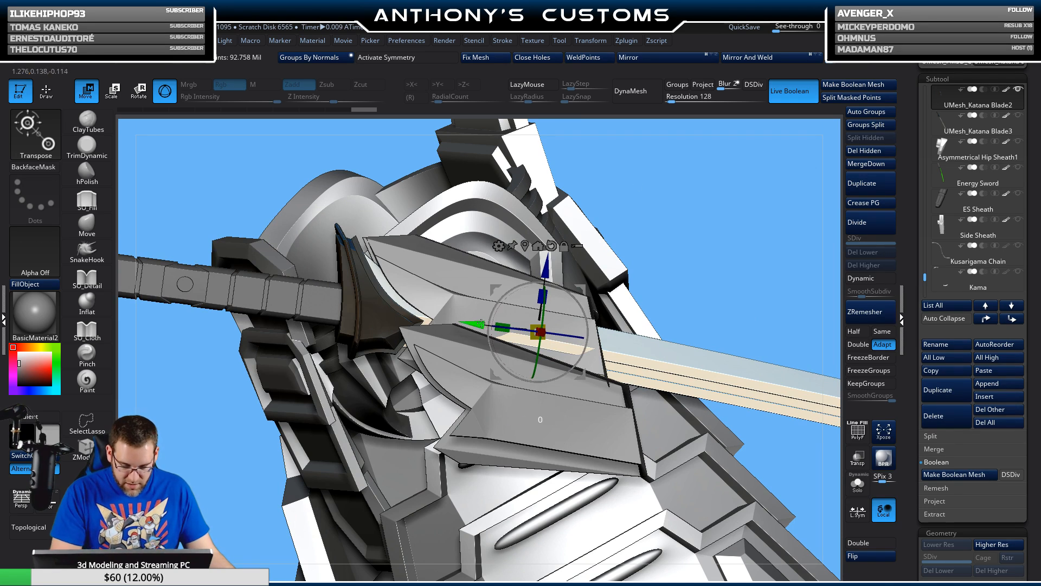
- Nudge the katana slightly along its Y and Z axes to center the blade and seat the guard at the upper sheath's mouth
{"action": "left_click_drag", "start_coordinate": [481, 324], "coordinate": [488, 324]}
{"action": "mouse_move", "coordinate": [552, 268]}
{"action": "left_mouse_down"}
{"action": "mouse_move", "coordinate": [554, 259]}
{"action": "mouse_move", "coordinate": [554, 270]}
{"action": "left_mouse_up"}
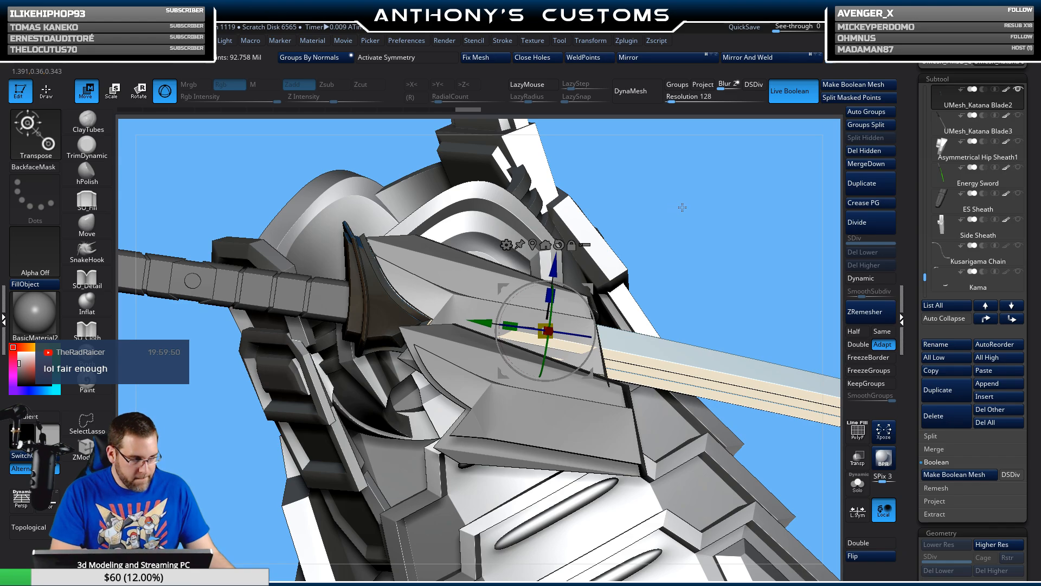
{"action": "mouse_move", "coordinate": [682, 206]}
{"action": "left_mouse_down"}
{"action": "mouse_move", "coordinate": [715, 180]}
{"action": "mouse_move", "coordinate": [618, 210]}
{"action": "mouse_move", "coordinate": [615, 202]}
{"action": "mouse_move", "coordinate": [643, 191]}
{"action": "mouse_move", "coordinate": [686, 199]}
{"action": "left_mouse_up"}
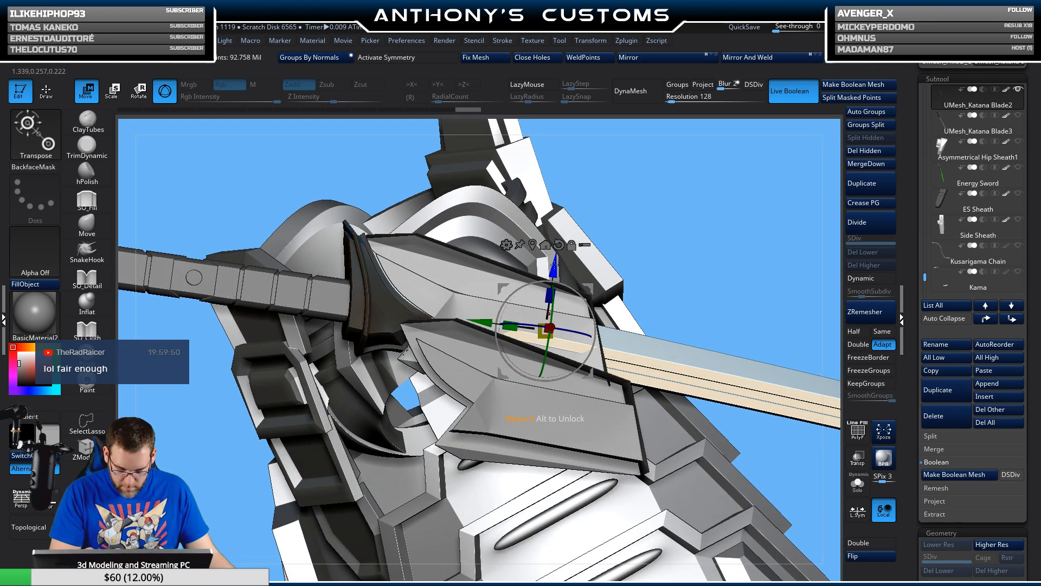
{"action": "left_click_drag", "start_coordinate": [554, 265], "coordinate": [554, 265]}
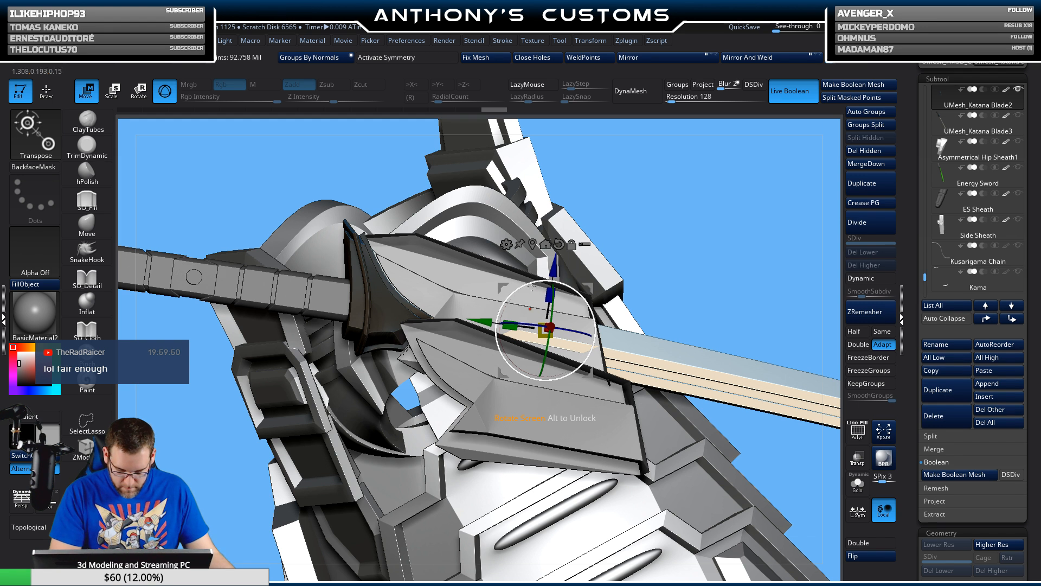
{"action": "left_click_drag", "start_coordinate": [512, 300], "coordinate": [553, 269]}
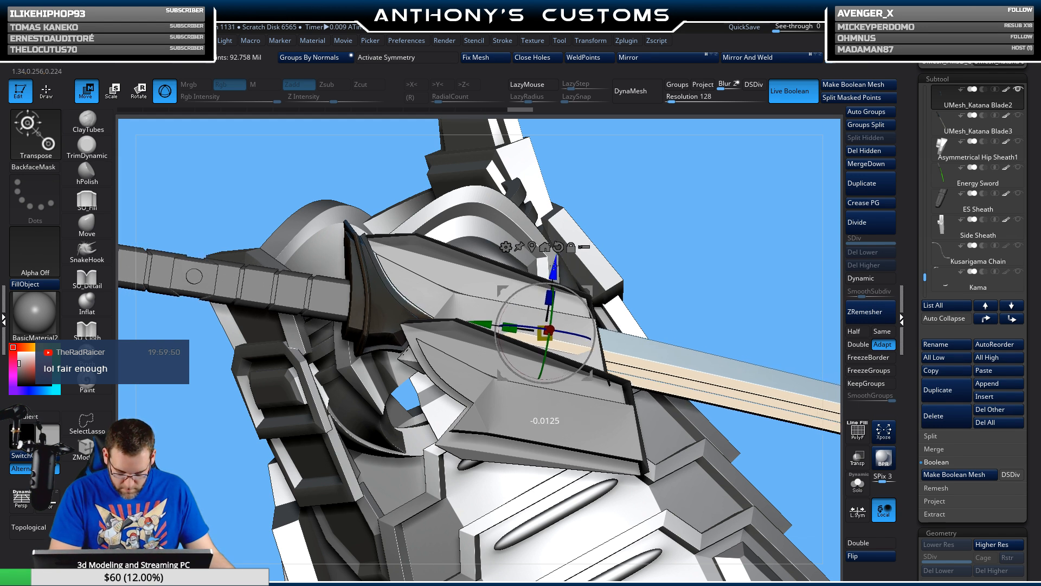
{"action": "left_click_drag", "start_coordinate": [631, 205], "coordinate": [576, 233]}
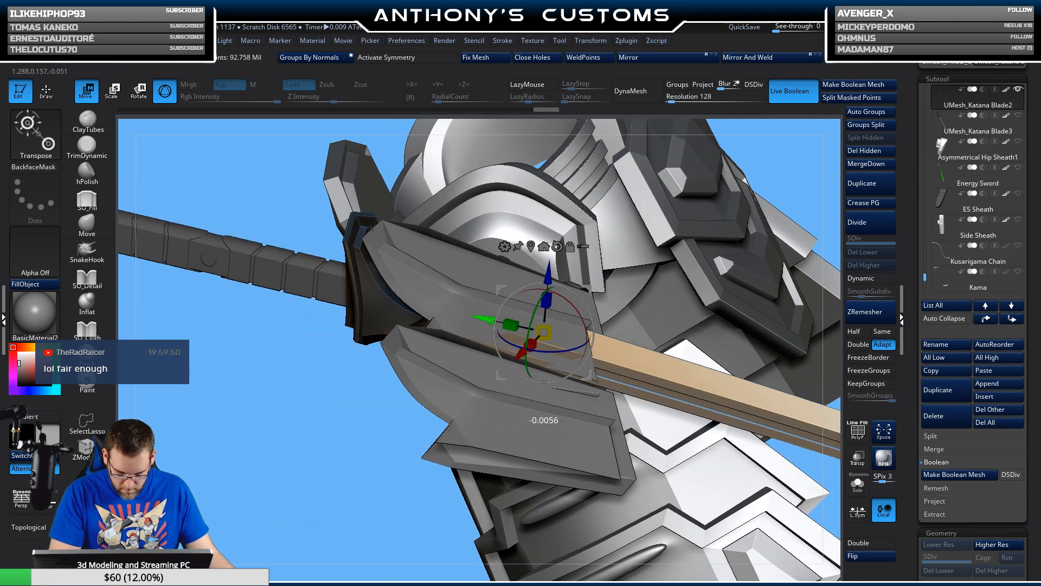
{"action": "left_click_drag", "start_coordinate": [490, 320], "coordinate": [488, 320]}
{"action": "left_click_drag", "start_coordinate": [382, 432], "coordinate": [394, 387]}
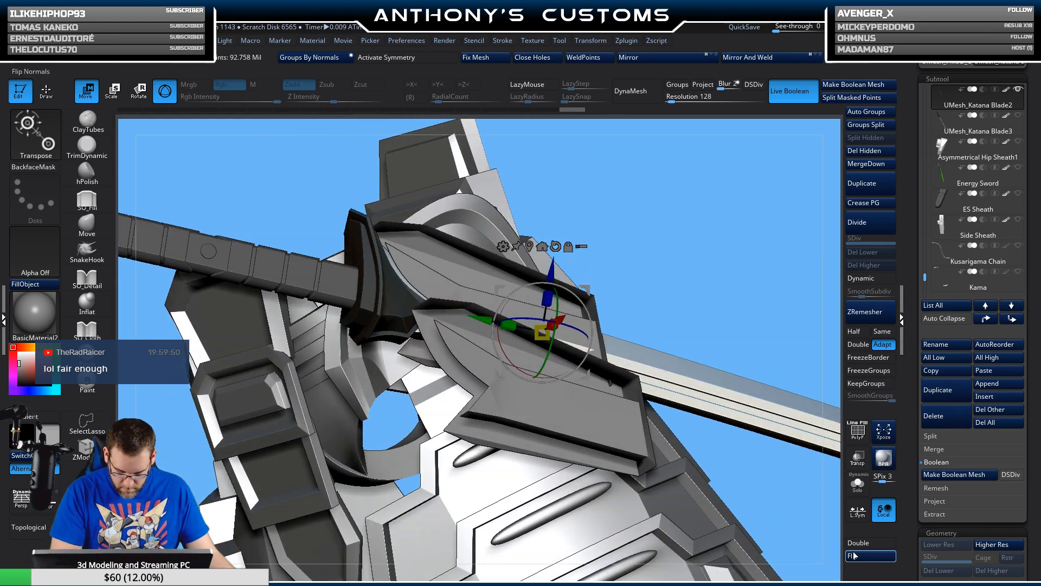
- Slide the gizmo's pivot along Y toward the handle, adjust the katana's alignment slightly, and return to Draw mode
{"action": "left_click_drag", "start_coordinate": [744, 256], "coordinate": [607, 235]}
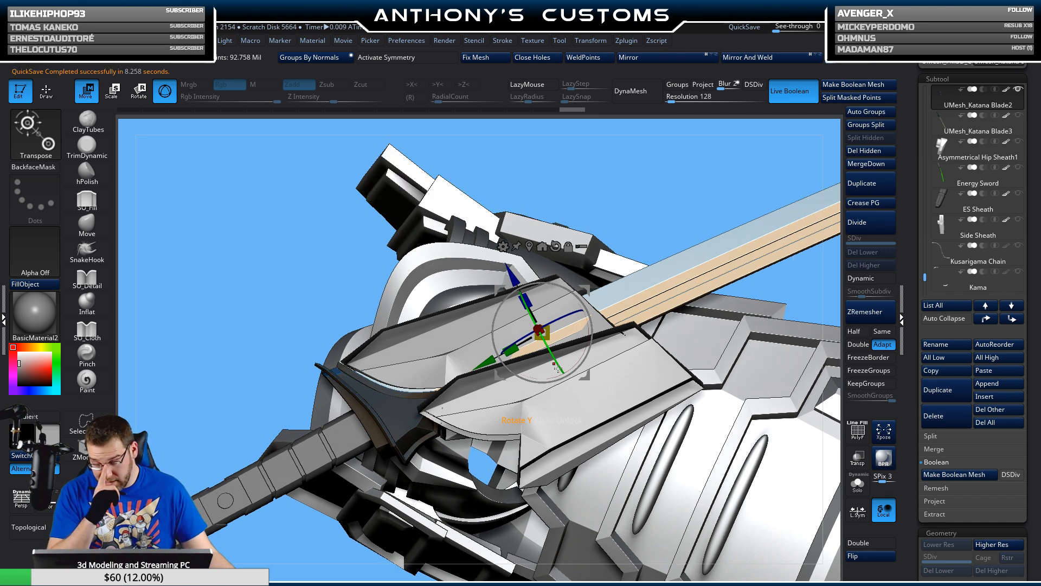
{"action": "left_click_drag", "start_coordinate": [485, 361], "coordinate": [325, 448], "text": "alt"}
{"action": "left_click_drag", "start_coordinate": [425, 430], "coordinate": [427, 426]}
{"action": "mouse_move", "coordinate": [644, 199]}
{"action": "left_mouse_down"}
{"action": "mouse_move", "coordinate": [624, 233]}
{"action": "mouse_move", "coordinate": [635, 245]}
{"action": "mouse_move", "coordinate": [790, 223]}
{"action": "mouse_move", "coordinate": [651, 258]}
{"action": "mouse_move", "coordinate": [653, 225]}
{"action": "mouse_move", "coordinate": [639, 263]}
{"action": "mouse_move", "coordinate": [666, 280]}
{"action": "mouse_move", "coordinate": [640, 295]}
{"action": "mouse_move", "coordinate": [624, 291]}
{"action": "left_mouse_up"}
{"action": "key", "text": "q"}
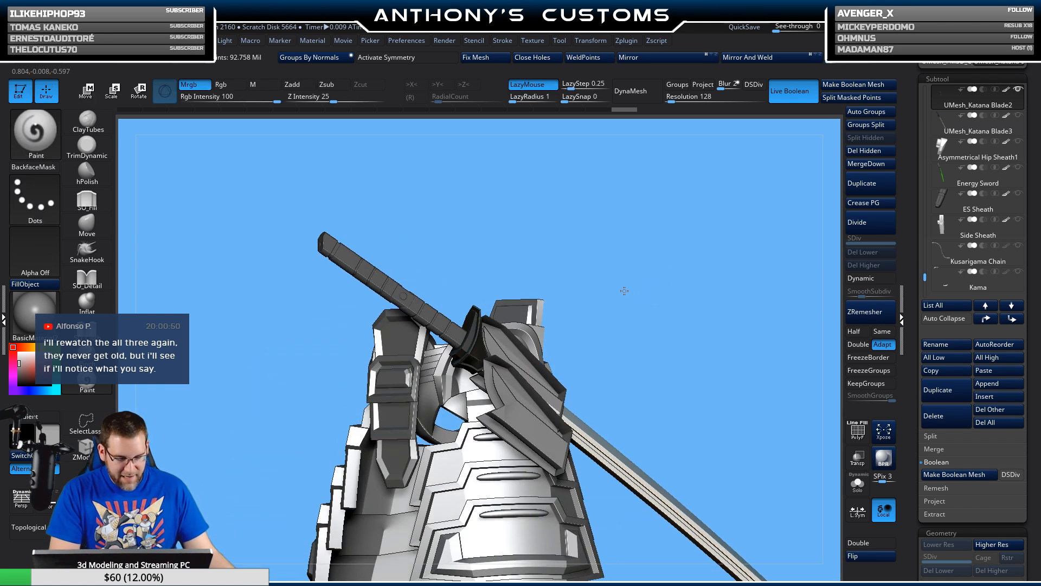
- Show the UMesh_Katana Blade3 subtool and flip the Double Side Sheath's normals back to face outward
{"action": "left_click", "coordinate": [1013, 123]}
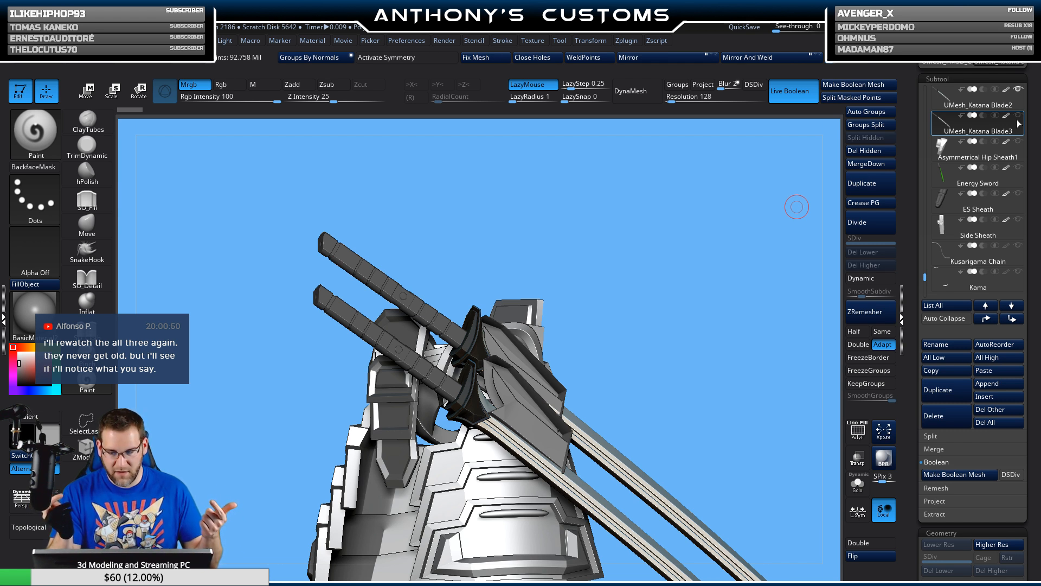
{"action": "left_click", "coordinate": [755, 152], "text": "ctrl"}
{"action": "left_click_drag", "start_coordinate": [755, 152], "coordinate": [744, 150], "text": "ctrl"}
{"action": "left_click_drag", "start_coordinate": [683, 261], "coordinate": [773, 201], "text": "alt"}
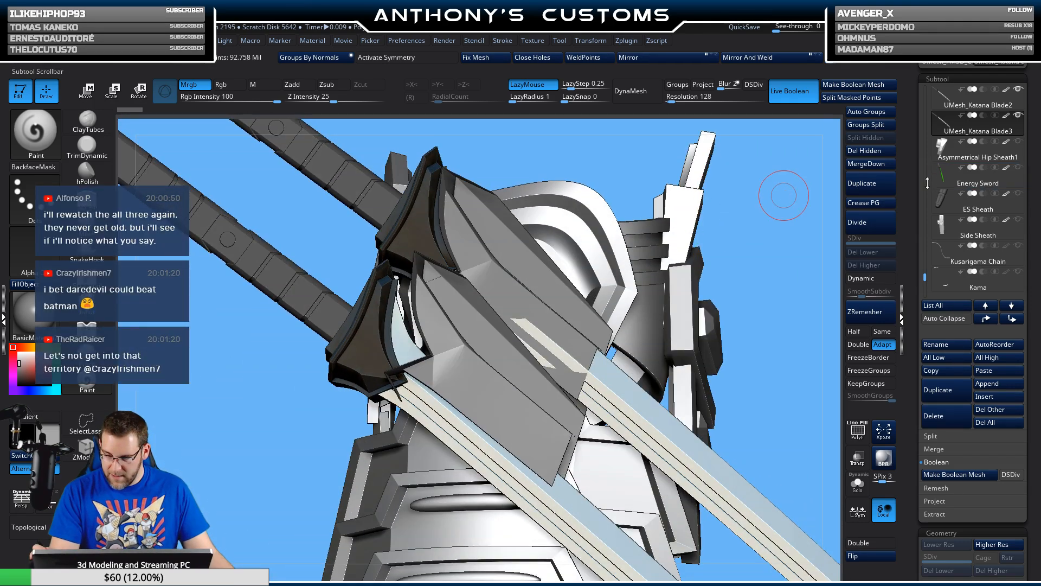
{"action": "left_click", "coordinate": [564, 283], "text": "alt"}
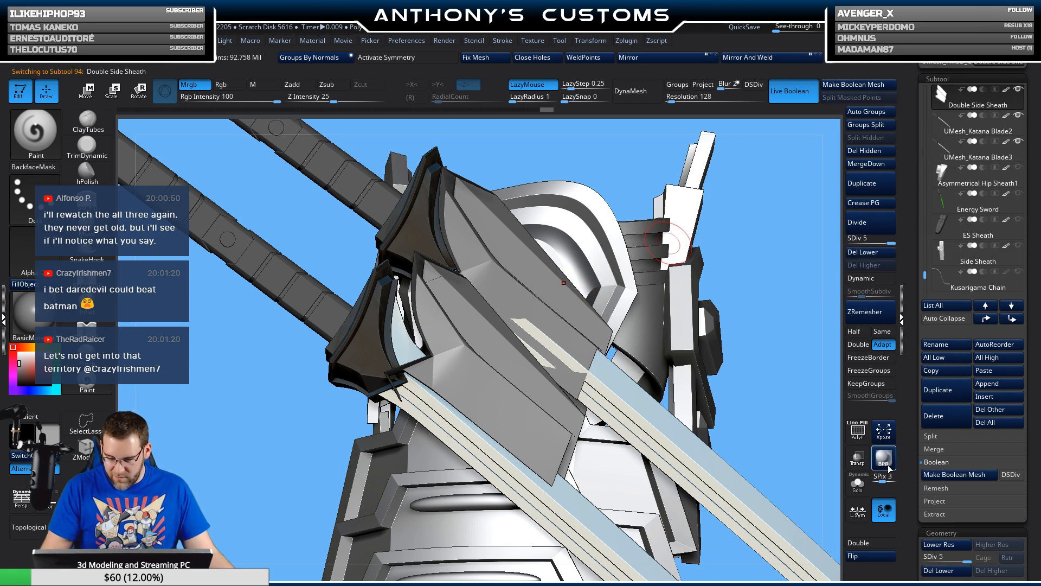
{"action": "left_click", "coordinate": [874, 556]}
- Select the UMesh_Katana Blade3 subtool and shift it slightly with the gizmo toward the lower sheath's mouth
{"action": "mouse_move", "coordinate": [744, 319]}
{"action": "left_mouse_down"}
{"action": "mouse_move", "coordinate": [719, 316]}
{"action": "mouse_move", "coordinate": [705, 262]}
{"action": "mouse_move", "coordinate": [658, 341]}
{"action": "left_mouse_up"}
{"action": "left_click", "coordinate": [457, 323], "text": "alt"}
{"action": "key", "text": "w"}
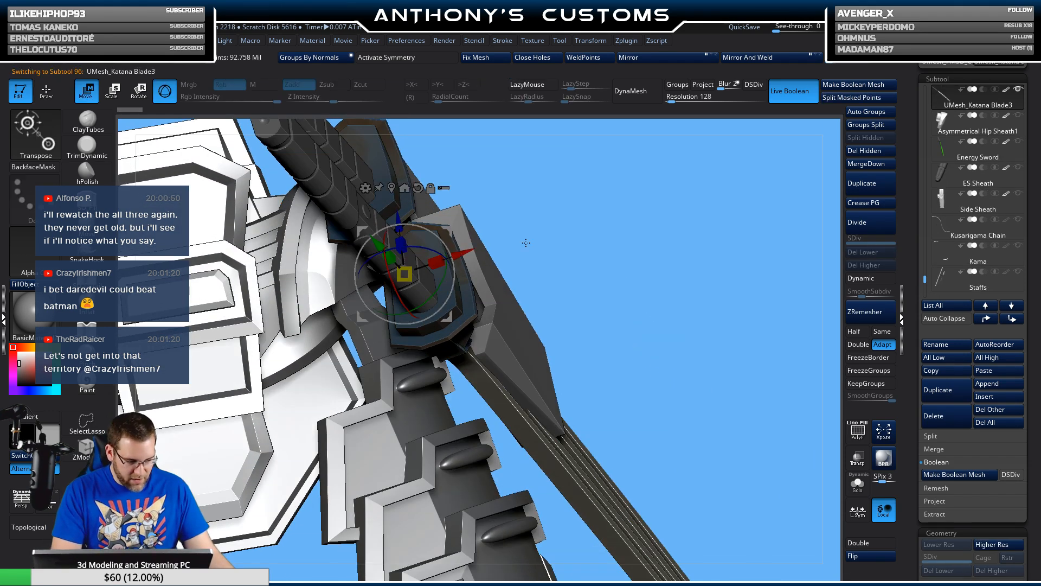
{"action": "mouse_move", "coordinate": [534, 205]}
{"action": "left_mouse_down"}
{"action": "mouse_move", "coordinate": [572, 187]}
{"action": "mouse_move", "coordinate": [584, 164]}
{"action": "mouse_move", "coordinate": [525, 188]}
{"action": "left_mouse_up"}
{"action": "left_click_drag", "start_coordinate": [371, 238], "coordinate": [365, 210]}
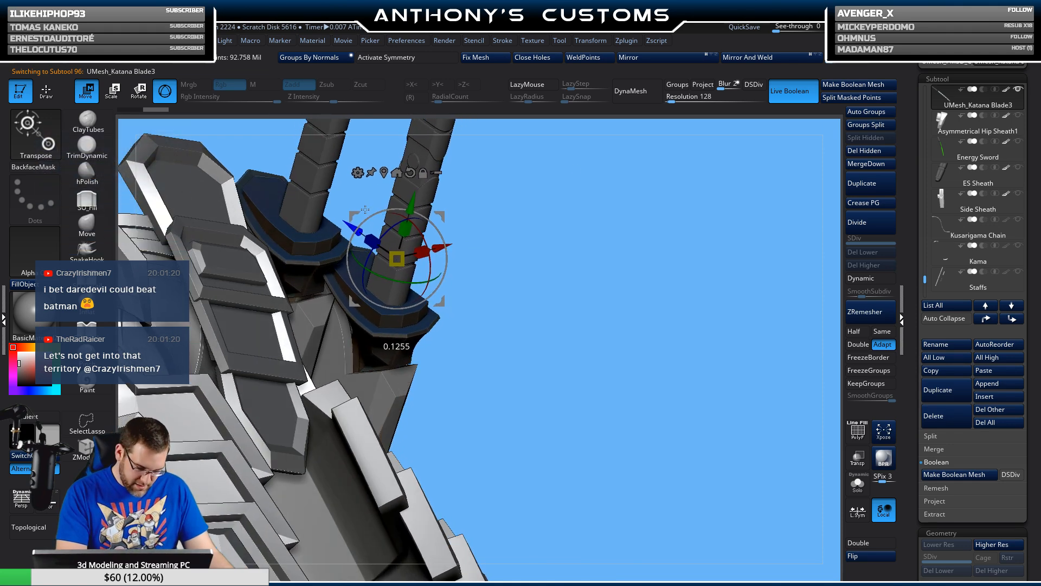
{"action": "left_click_drag", "start_coordinate": [525, 270], "coordinate": [643, 161]}
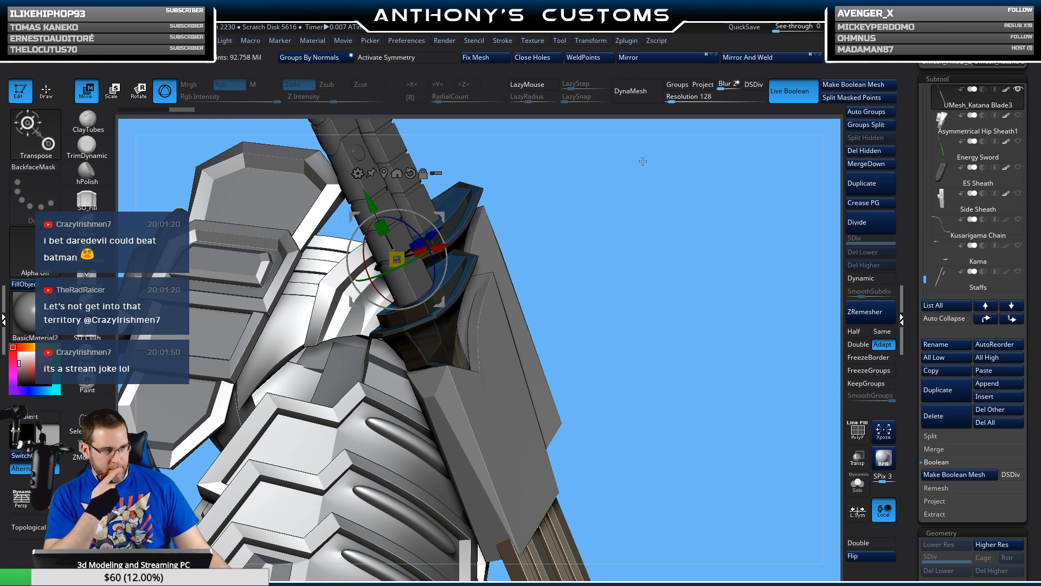
- Refine the lower katana's position at the sheath mouth and rotate it so its blade converges toward the upper katana's tip
{"action": "left_click_drag", "start_coordinate": [671, 223], "coordinate": [652, 263]}
{"action": "left_click_drag", "start_coordinate": [301, 448], "coordinate": [630, 254]}
{"action": "left_click_drag", "start_coordinate": [411, 223], "coordinate": [425, 237]}
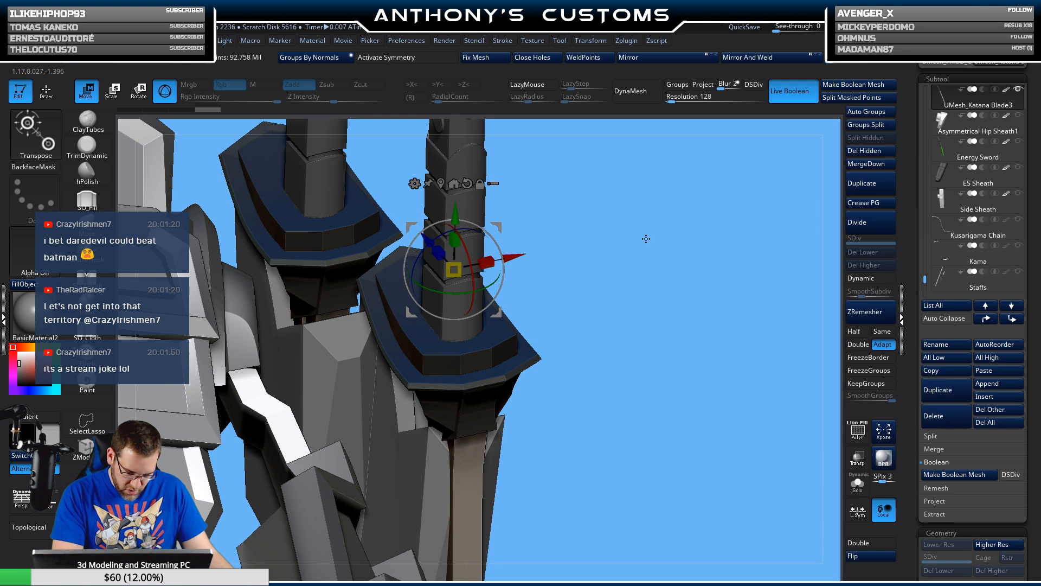
{"action": "left_click_drag", "start_coordinate": [646, 239], "coordinate": [329, 272]}
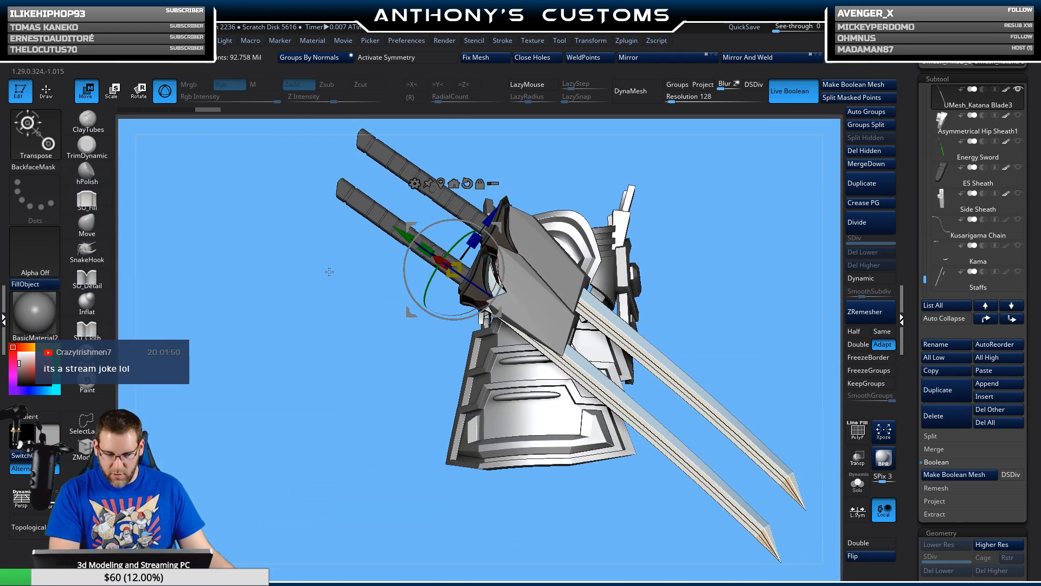
{"action": "left_click_drag", "start_coordinate": [470, 308], "coordinate": [473, 308]}
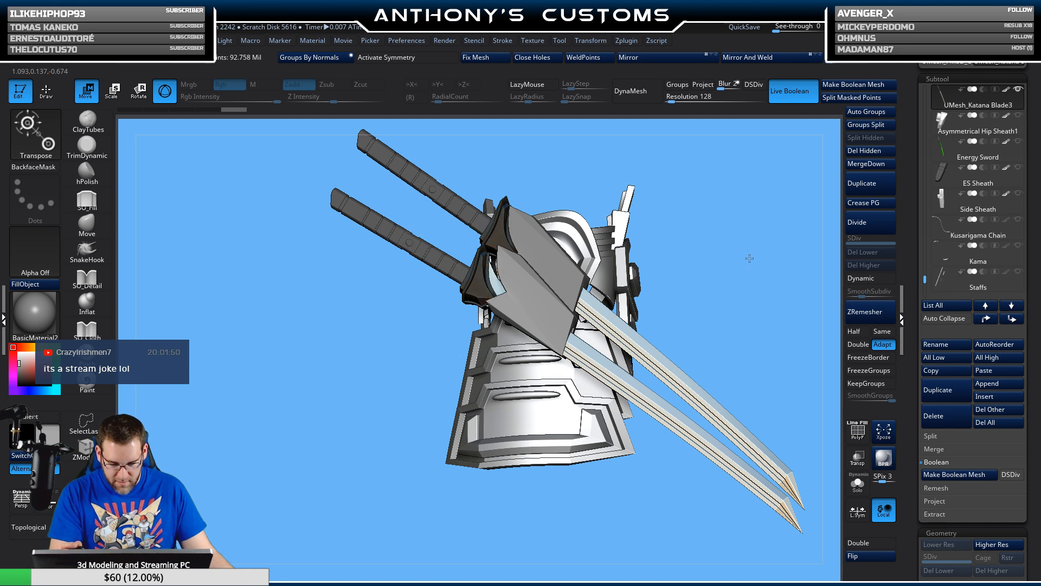
- Nudge the lower katana along its Z and Y axes to seat its guard against the lower sheath, and return to Draw mode
{"action": "left_click_drag", "start_coordinate": [749, 259], "coordinate": [486, 275]}
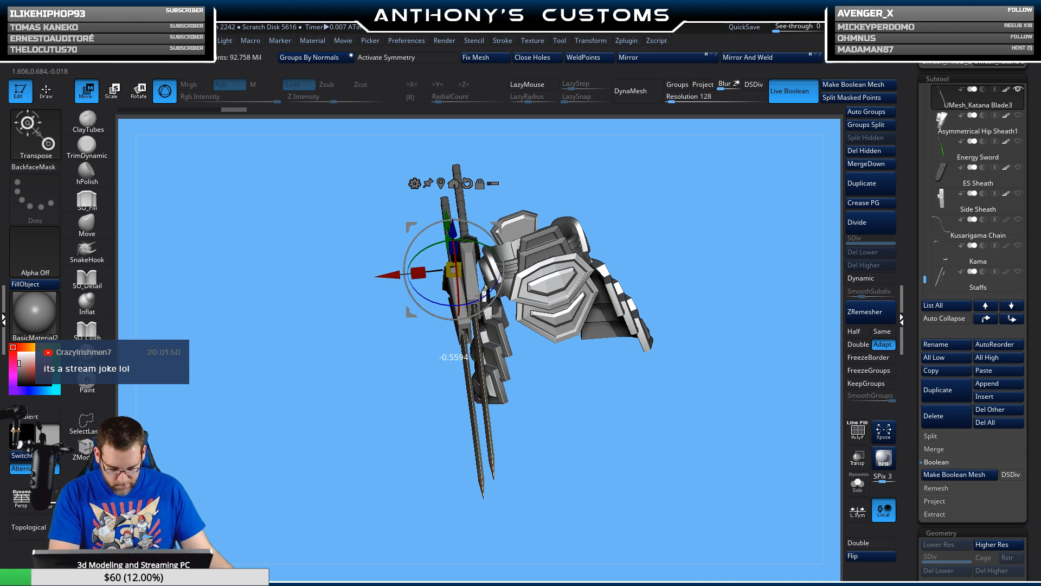
{"action": "left_click_drag", "start_coordinate": [536, 359], "coordinate": [675, 395]}
{"action": "left_click_drag", "start_coordinate": [644, 335], "coordinate": [697, 237]}
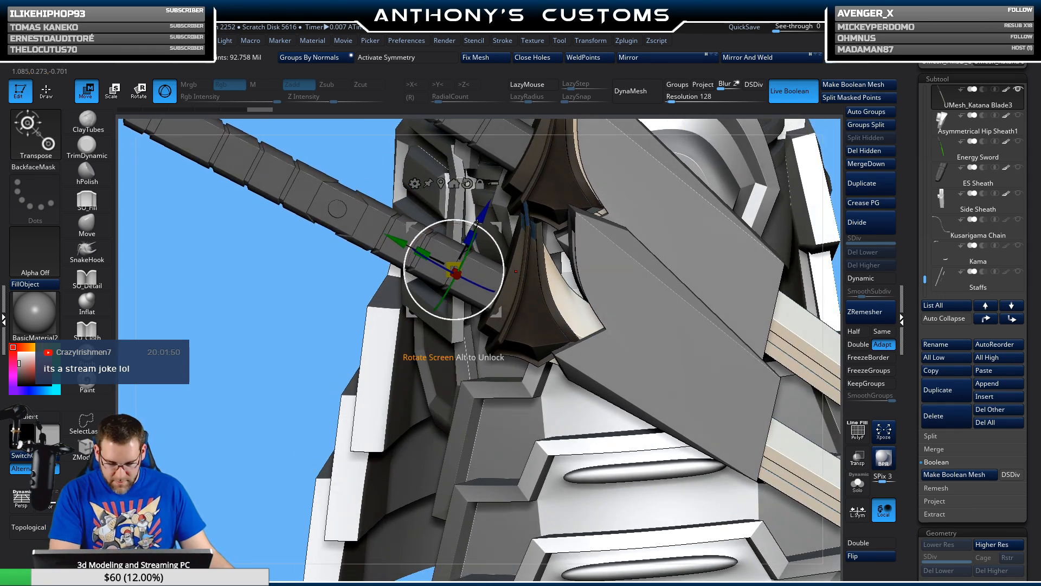
{"action": "left_click_drag", "start_coordinate": [476, 223], "coordinate": [480, 219]}
{"action": "left_click_drag", "start_coordinate": [402, 246], "coordinate": [406, 248]}
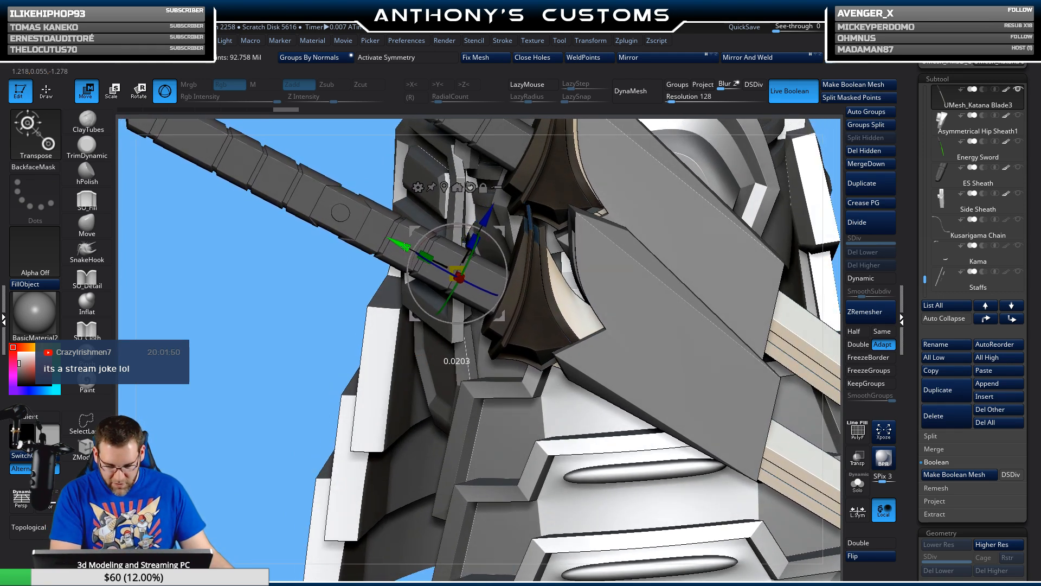
{"action": "left_click_drag", "start_coordinate": [300, 337], "coordinate": [623, 285]}
{"action": "right_click_drag", "start_coordinate": [425, 205], "coordinate": [486, 280], "text": "alt"}
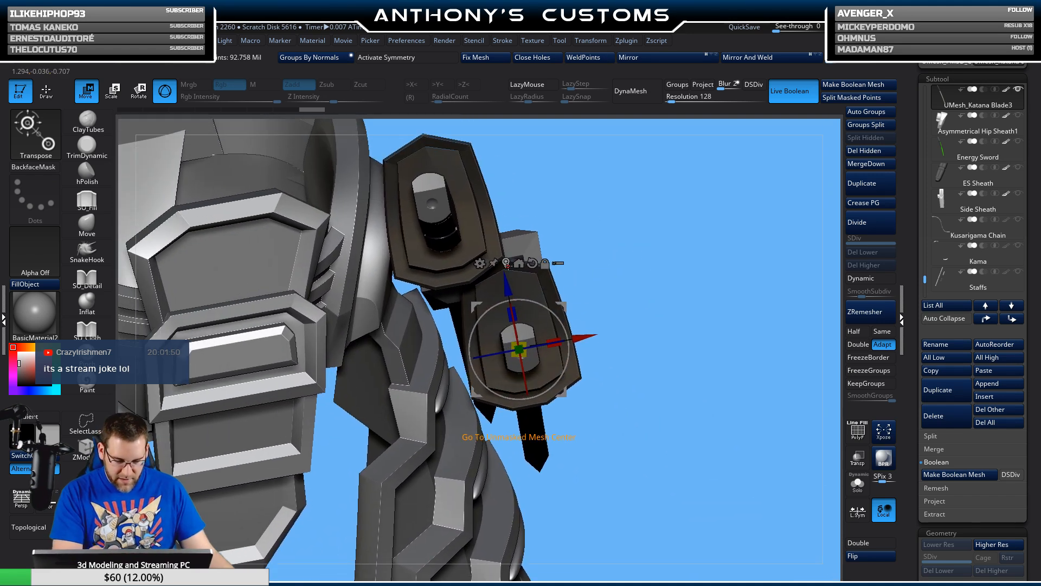
{"action": "key", "text": "q"}
{"action": "left_click_drag", "start_coordinate": [655, 267], "coordinate": [365, 395]}
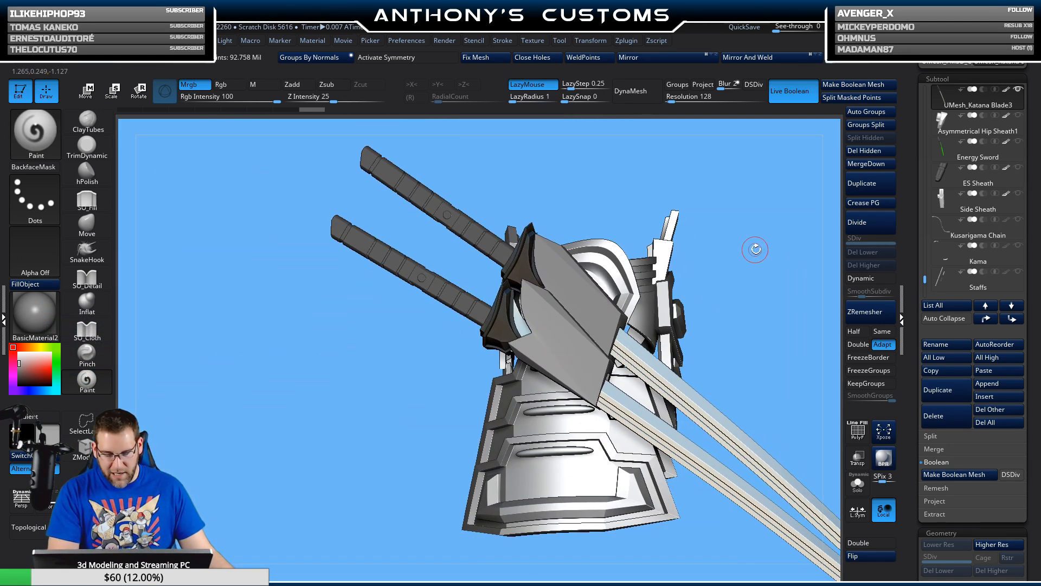
- Fine-tune the lower katana's sideways alignment with the gizmo at the sheath mouth and return to Draw mode
{"action": "left_click_drag", "start_coordinate": [756, 249], "coordinate": [523, 244]}
{"action": "key", "text": "w"}
{"action": "left_click_drag", "start_coordinate": [658, 161], "coordinate": [707, 212]}
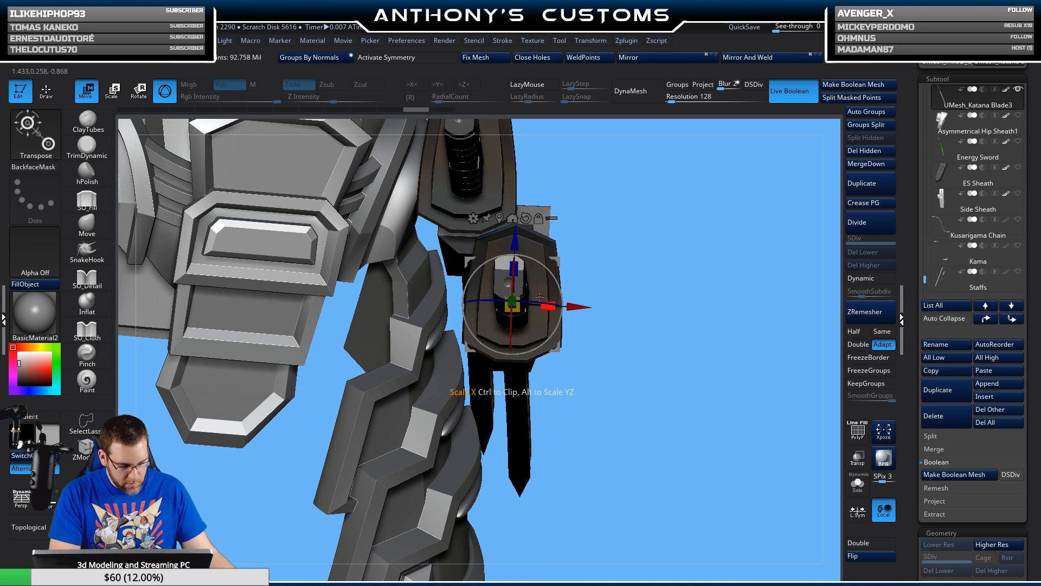
{"action": "left_click_drag", "start_coordinate": [534, 302], "coordinate": [535, 302]}
{"action": "left_click_drag", "start_coordinate": [720, 283], "coordinate": [718, 248]}
{"action": "right_click_drag", "start_coordinate": [710, 314], "coordinate": [729, 267], "text": "ctrl"}
{"action": "mouse_move", "coordinate": [729, 268]}
{"action": "left_mouse_down"}
{"action": "mouse_move", "coordinate": [684, 261]}
{"action": "mouse_move", "coordinate": [714, 247]}
{"action": "mouse_move", "coordinate": [692, 306]}
{"action": "mouse_move", "coordinate": [712, 344]}
{"action": "mouse_move", "coordinate": [744, 309]}
{"action": "mouse_move", "coordinate": [714, 283]}
{"action": "left_mouse_up"}
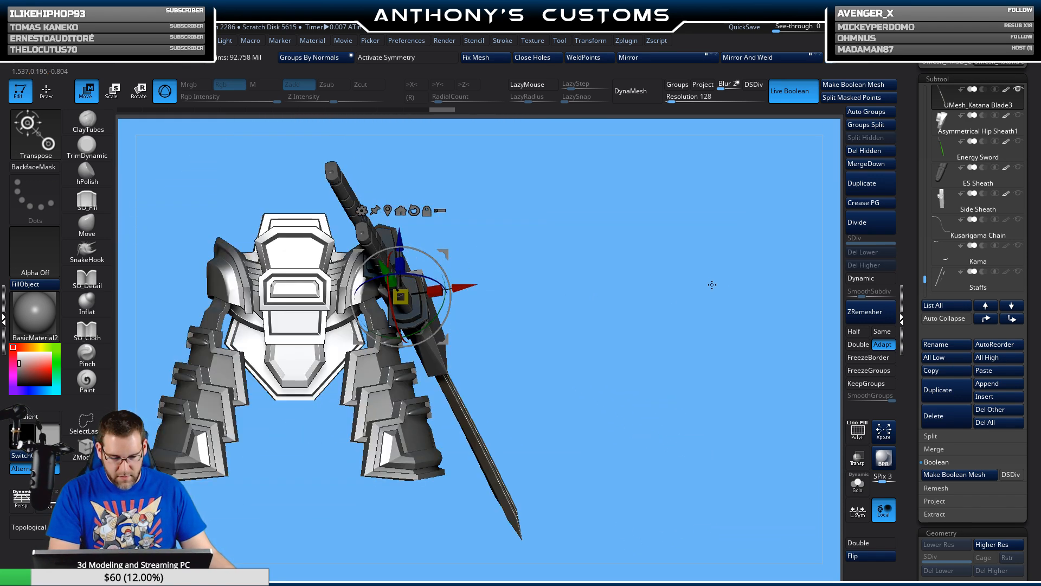
{"action": "key", "text": "q"}
- Select the Double Side Sheath subtool and split its two sheaths into separate polygroups with Auto Groups
{"action": "right_click_drag", "start_coordinate": [621, 285], "coordinate": [649, 364], "text": "ctrl"}
{"action": "left_click_drag", "start_coordinate": [649, 365], "coordinate": [622, 323]}
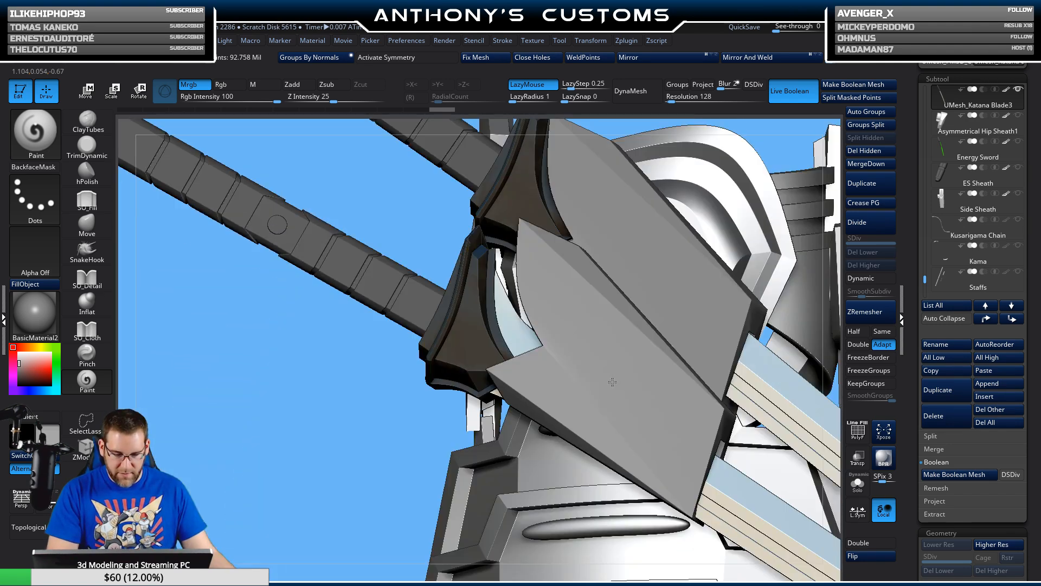
{"action": "left_click_drag", "start_coordinate": [358, 446], "coordinate": [303, 387], "text": "alt"}
{"action": "left_click_drag", "start_coordinate": [691, 266], "coordinate": [640, 268]}
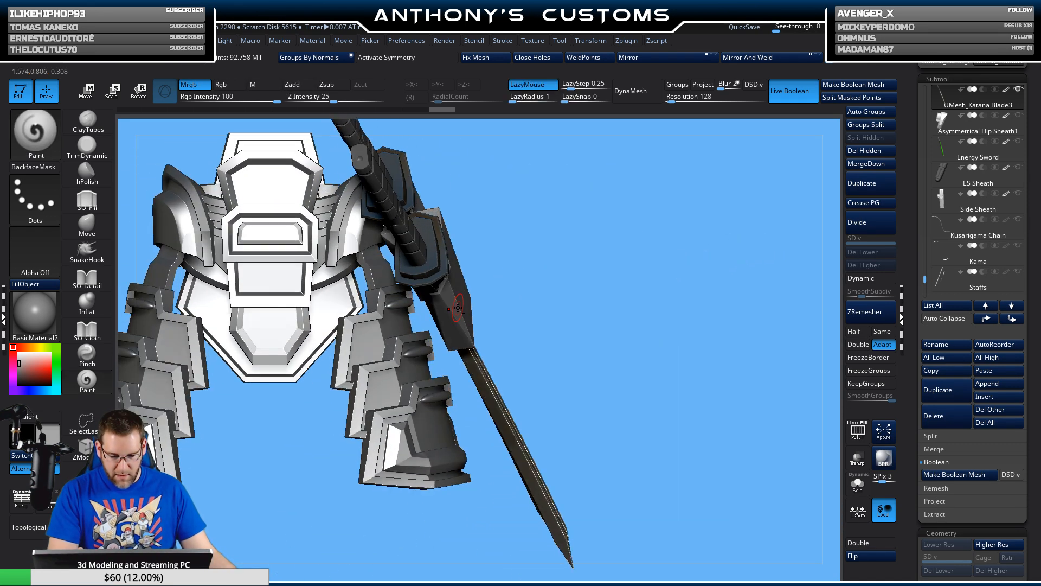
{"action": "left_click", "coordinate": [458, 308], "text": "alt"}
{"action": "mouse_move", "coordinate": [649, 203]}
{"action": "left_mouse_down"}
{"action": "mouse_move", "coordinate": [618, 291]}
{"action": "mouse_move", "coordinate": [621, 272]}
{"action": "mouse_move", "coordinate": [789, 177]}
{"action": "left_mouse_up"}
{"action": "left_click", "coordinate": [867, 112]}
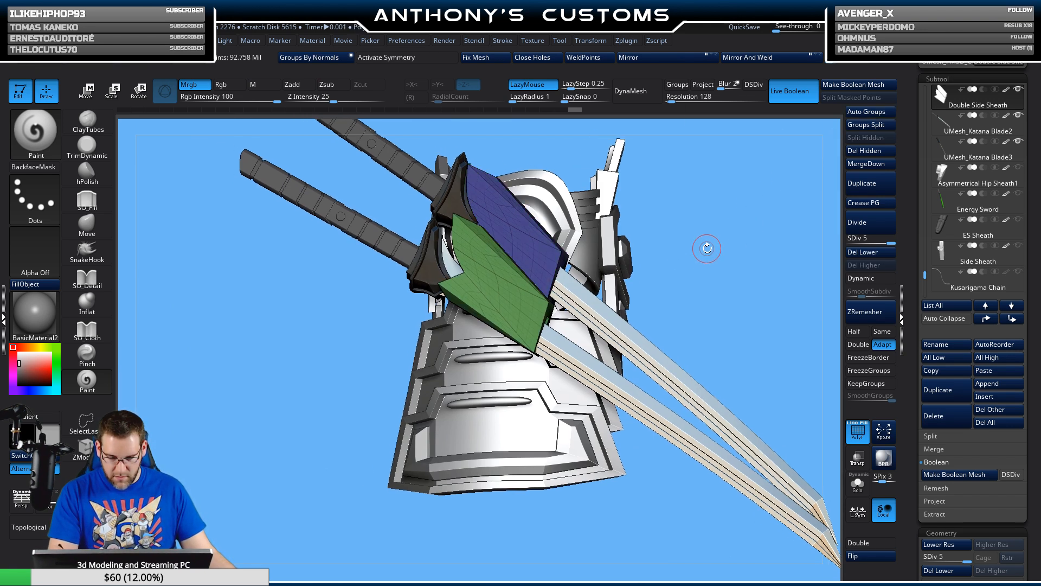
- Isolate the lower sheath's polygroup, mask it, show both sheaths again and invert the mask so only the lower one is editable
{"action": "key", "text": "ctrl+shift"}
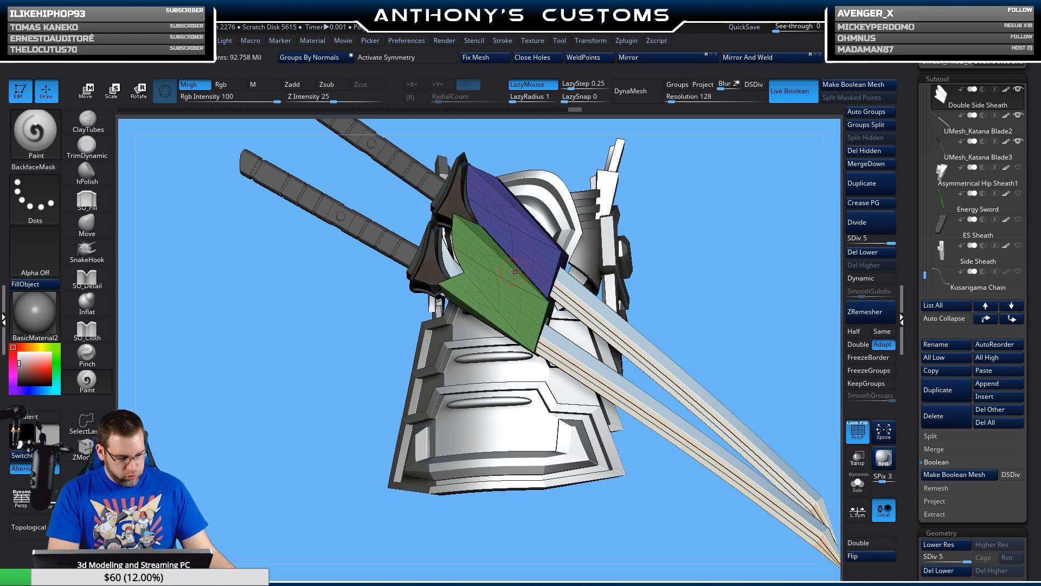
{"action": "key", "text": "ctrl+shift"}
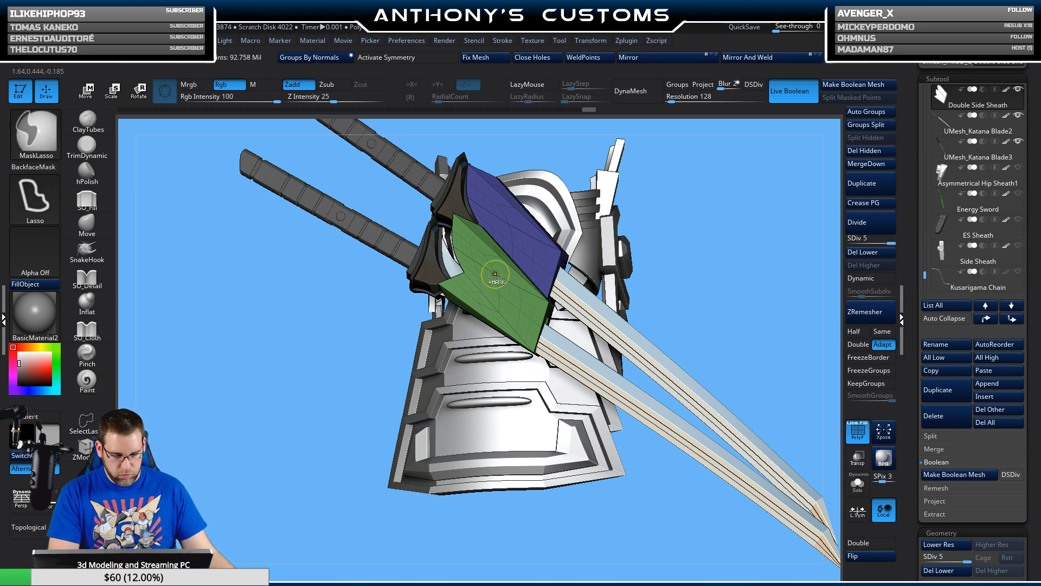
{"action": "left_click", "coordinate": [491, 265], "text": "ctrl+shift"}
{"action": "left_click", "coordinate": [729, 255], "text": "ctrl"}
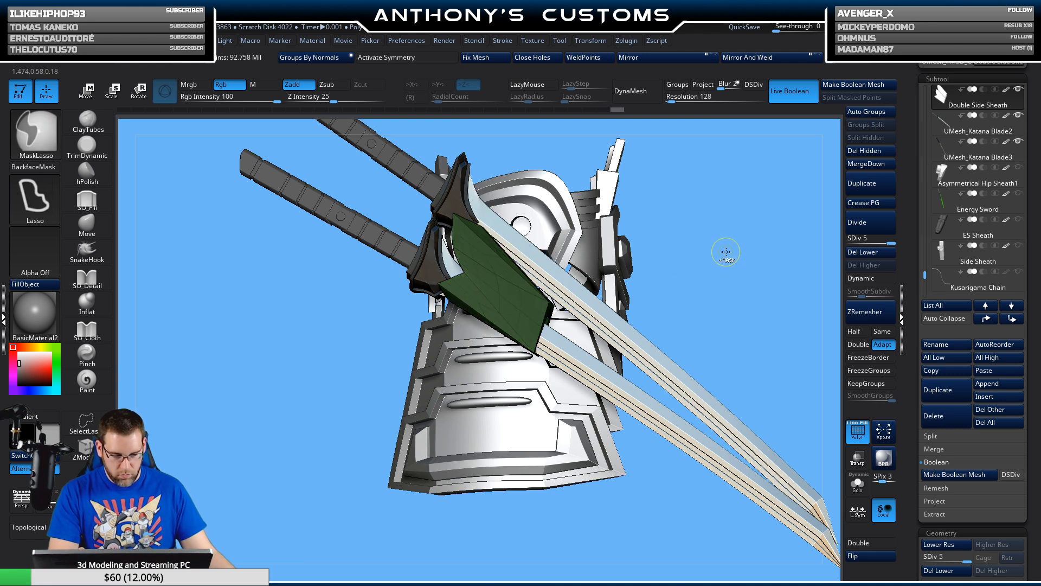
{"action": "key", "text": "ctrl+shift"}
{"action": "left_click", "coordinate": [721, 258], "text": "ctrl+shift"}
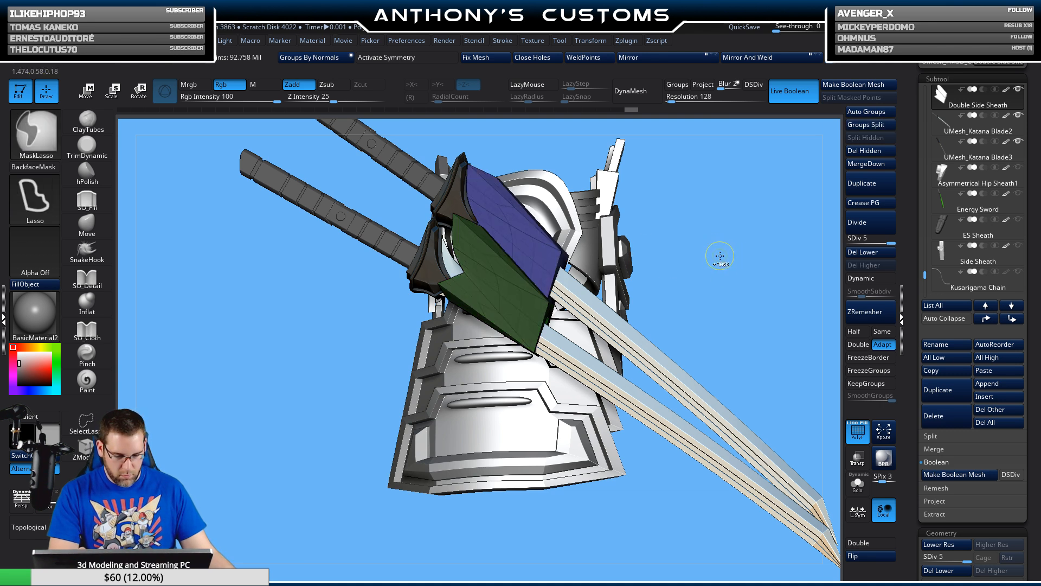
{"action": "left_click", "coordinate": [724, 260], "text": "ctrl"}
- Center the gizmo on the unmasked lower sheath and move it down along the Y axis away from the upper sheath
{"action": "key", "text": "w"}
{"action": "left_click_drag", "start_coordinate": [706, 257], "coordinate": [748, 255]}
{"action": "left_click_drag", "start_coordinate": [743, 201], "coordinate": [644, 220], "text": "alt"}
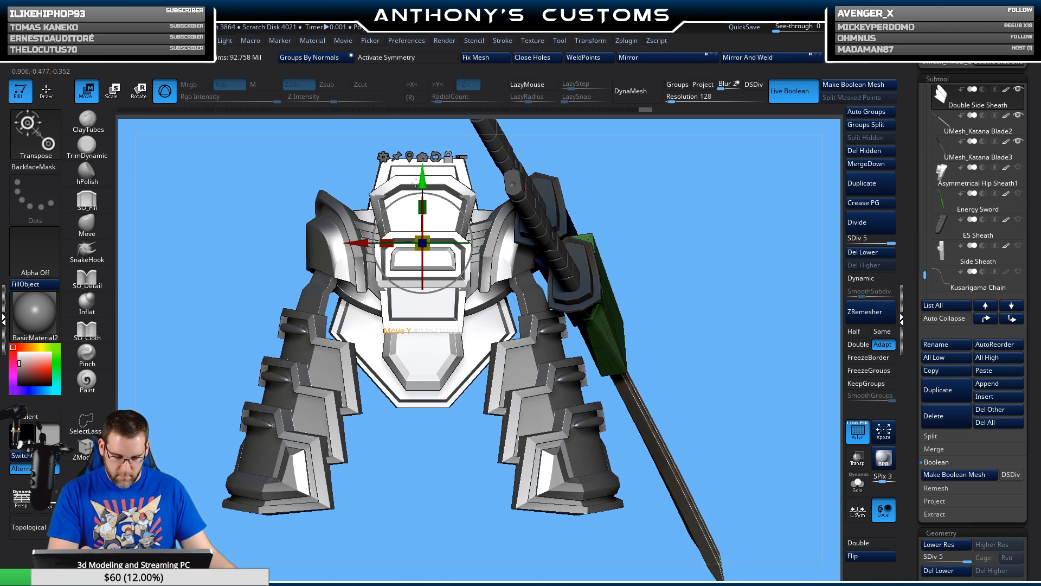
{"action": "left_click", "coordinate": [409, 157]}
{"action": "left_click_drag", "start_coordinate": [717, 220], "coordinate": [678, 281], "text": "alt"}
{"action": "left_click_drag", "start_coordinate": [544, 235], "coordinate": [544, 262]}
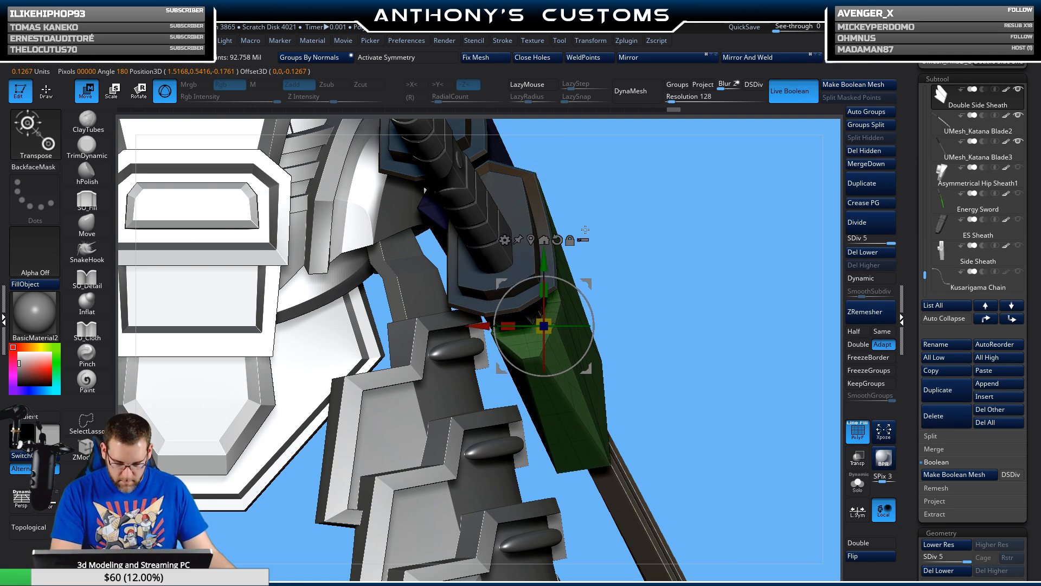
{"action": "left_click_drag", "start_coordinate": [751, 233], "coordinate": [697, 240]}
{"action": "left_click_drag", "start_coordinate": [543, 263], "coordinate": [543, 273]}
- Reposition the lower sheath around its katana, flip the normals to see inside, and rotate the sheath to follow the blade
{"action": "left_click_drag", "start_coordinate": [770, 224], "coordinate": [434, 396]}
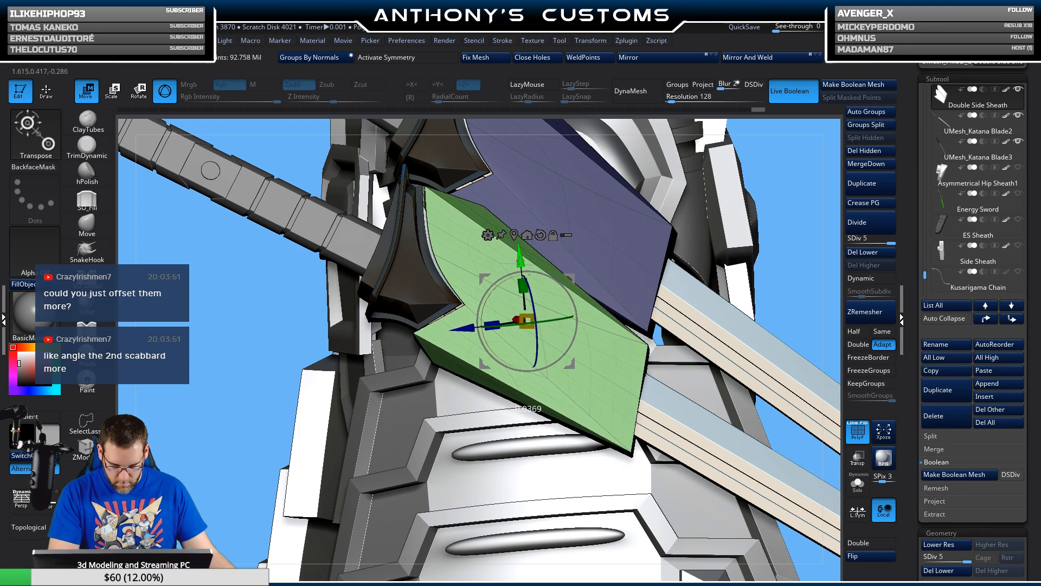
{"action": "left_click_drag", "start_coordinate": [780, 210], "coordinate": [534, 253]}
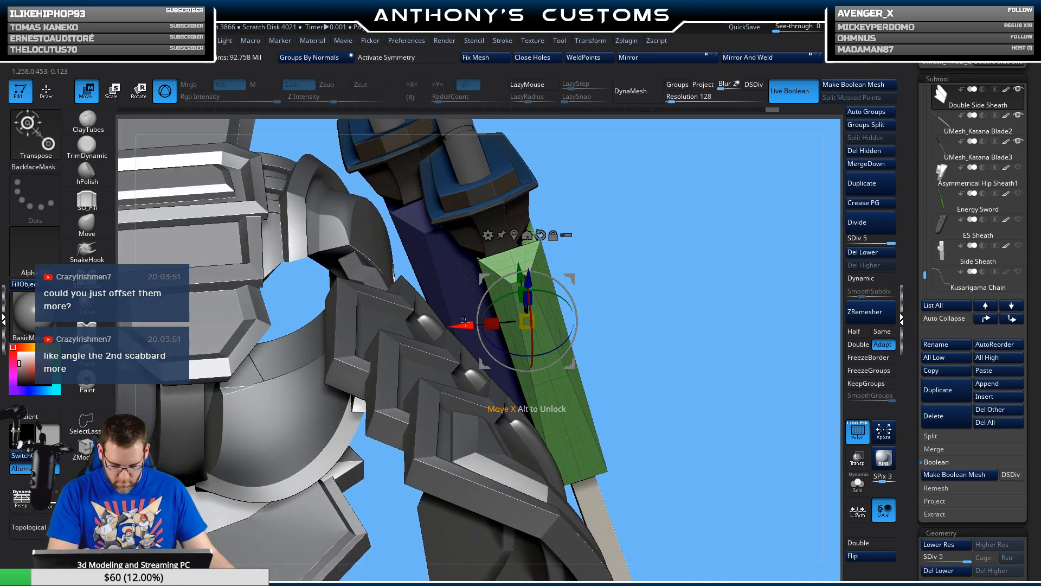
{"action": "left_click_drag", "start_coordinate": [702, 251], "coordinate": [738, 290]}
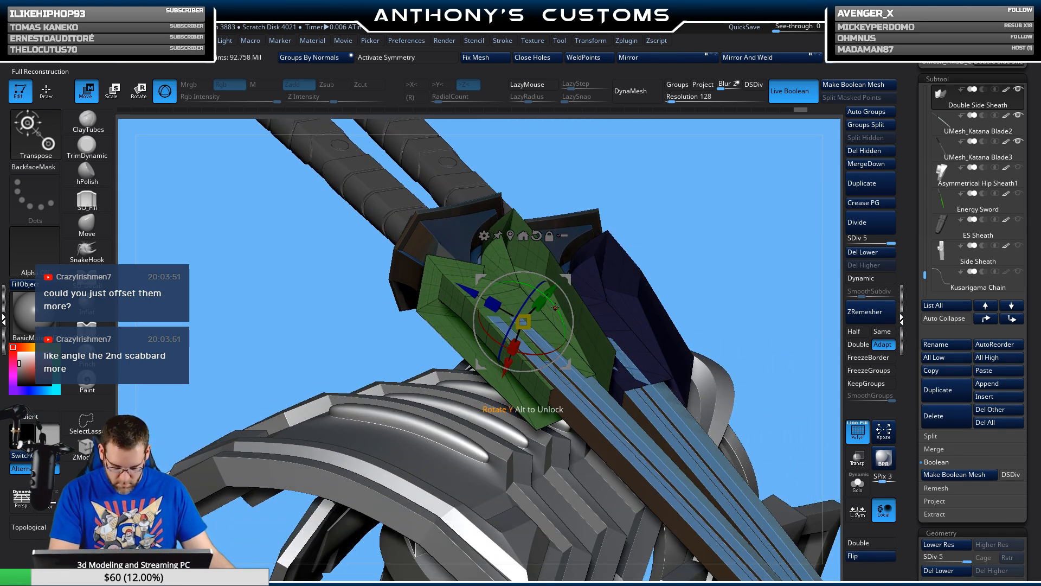
{"action": "left_click_drag", "start_coordinate": [667, 239], "coordinate": [563, 345]}
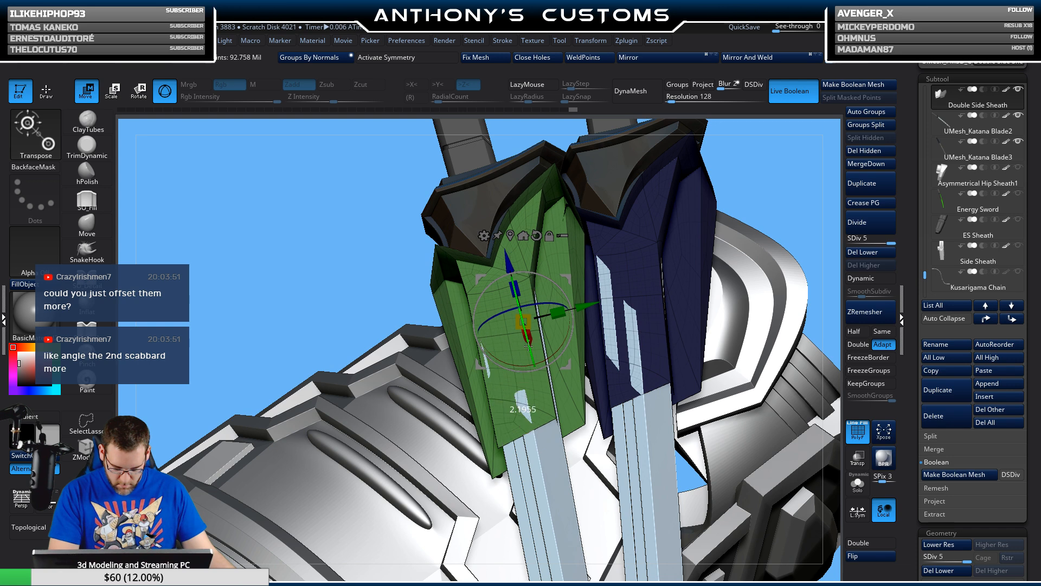
{"action": "left_click_drag", "start_coordinate": [783, 199], "coordinate": [550, 333]}
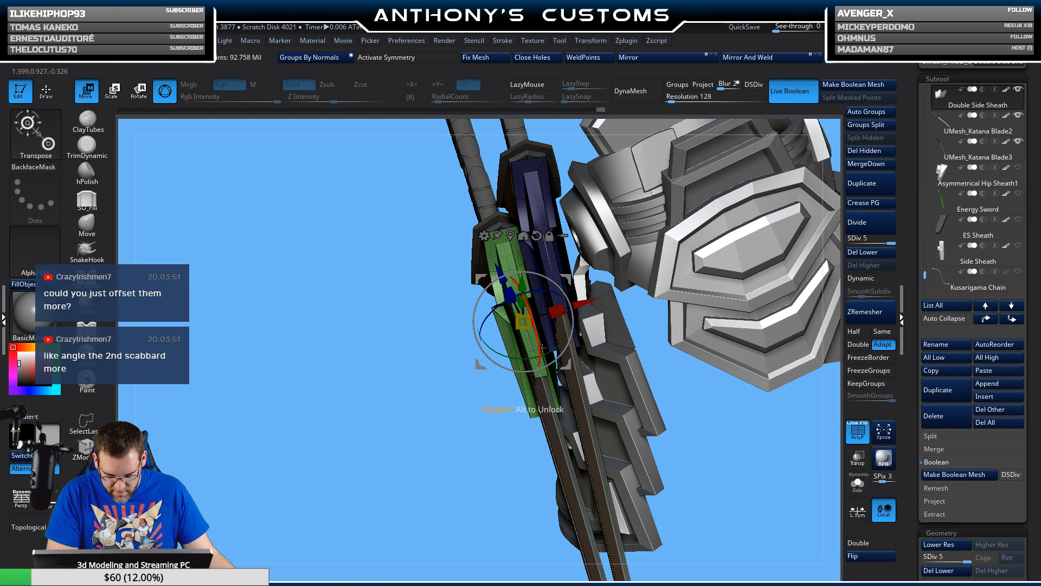
- Rotate the lower sheath slightly about its X axis and shift it slightly to center it on the blade
{"action": "left_click_drag", "start_coordinate": [539, 349], "coordinate": [539, 352]}
{"action": "left_click_drag", "start_coordinate": [474, 358], "coordinate": [569, 439]}
{"action": "left_click_drag", "start_coordinate": [356, 408], "coordinate": [309, 429]}
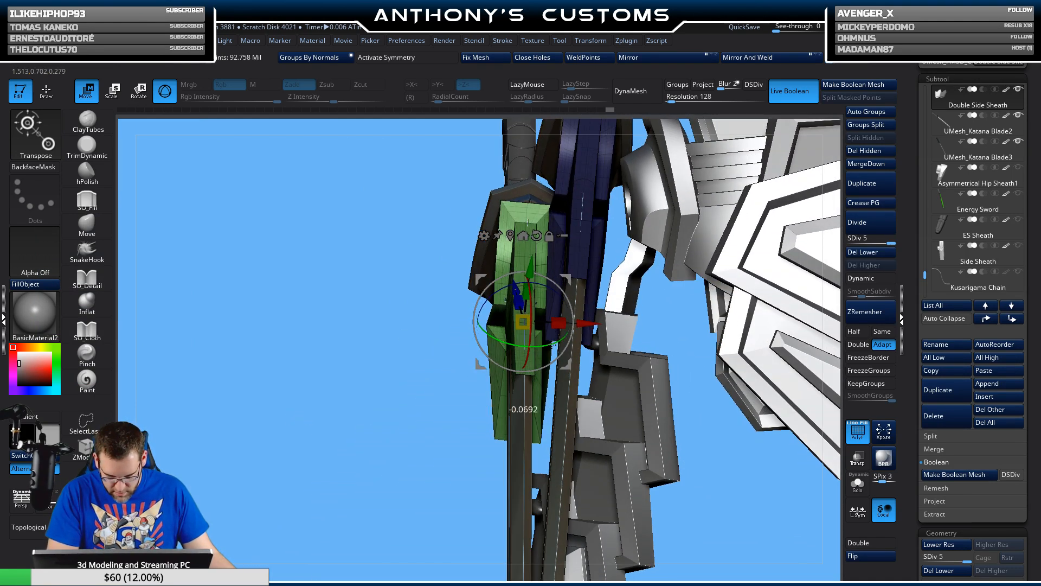
{"action": "mouse_move", "coordinate": [452, 446]}
{"action": "left_mouse_down"}
{"action": "mouse_move", "coordinate": [348, 453]}
{"action": "mouse_move", "coordinate": [439, 445]}
{"action": "left_mouse_up"}
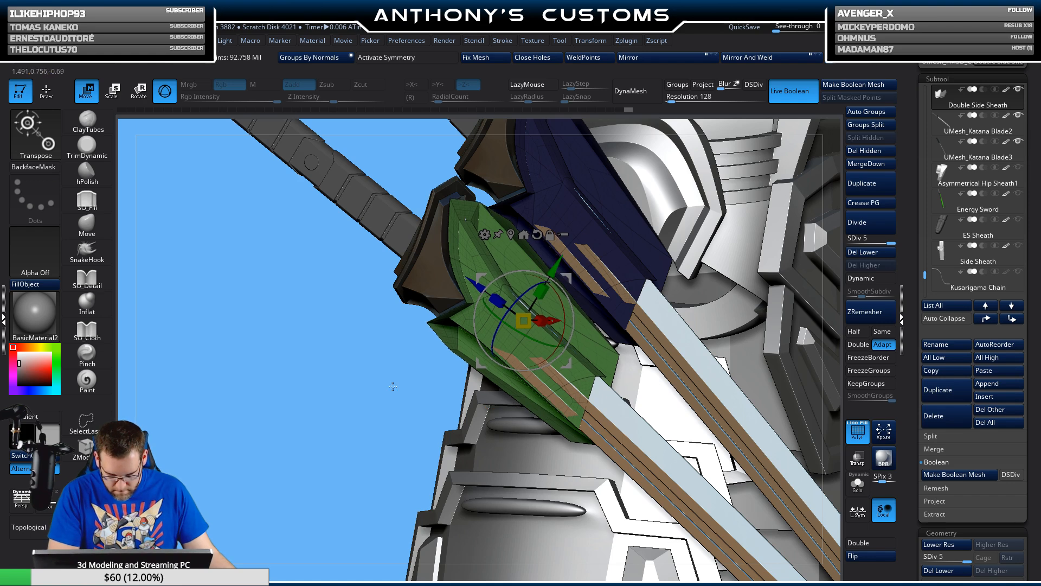
- Flip the Double Side Sheath's normals back to face outward
{"action": "left_click_drag", "start_coordinate": [393, 386], "coordinate": [315, 437]}
{"action": "left_click", "coordinate": [866, 557]}
{"action": "left_click_drag", "start_coordinate": [267, 410], "coordinate": [428, 358]}
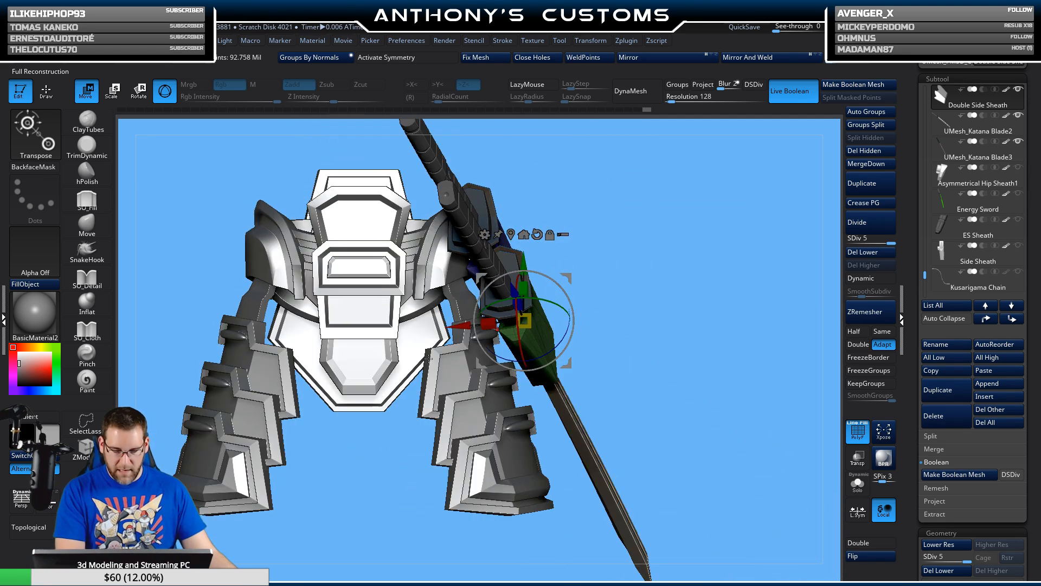
- Turn off the polyframe display on the Double Side Sheath and return to Draw mode
{"action": "left_click_drag", "start_coordinate": [668, 313], "coordinate": [726, 254], "text": "alt"}
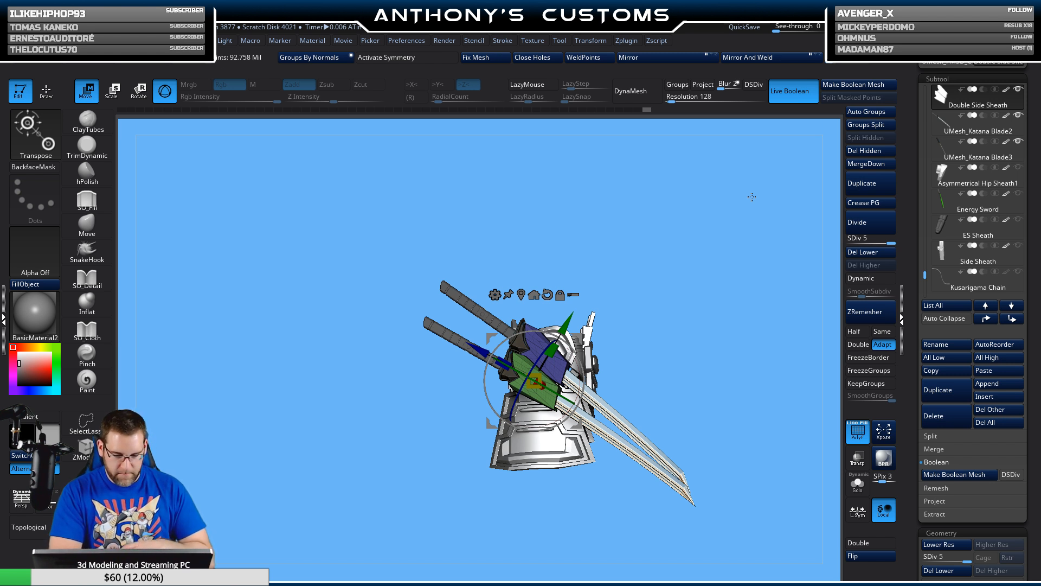
{"action": "key", "text": "shift+f"}
{"action": "left_click_drag", "start_coordinate": [669, 280], "coordinate": [672, 373], "text": "alt"}
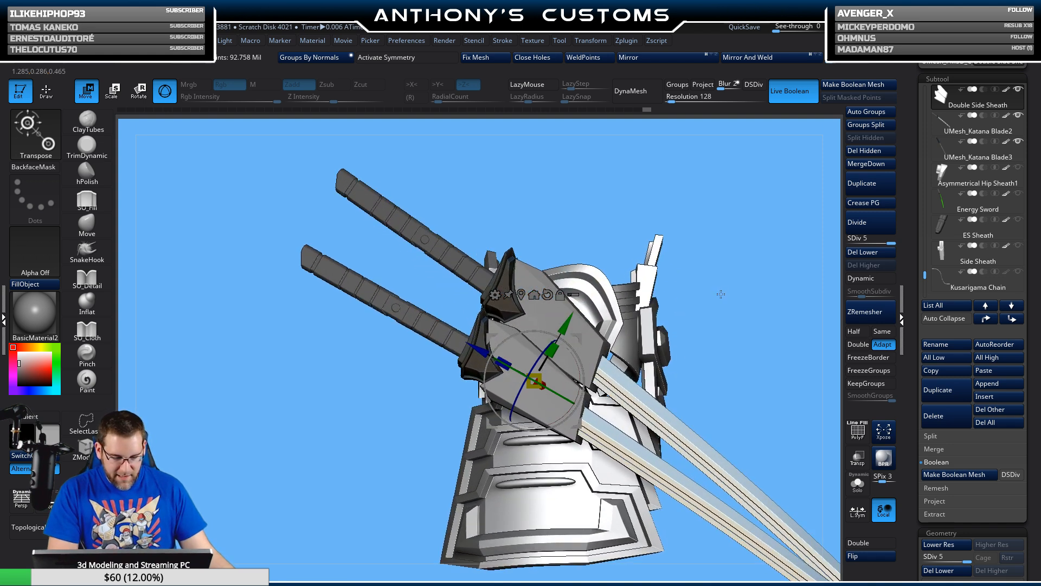
{"action": "mouse_move", "coordinate": [721, 293]}
{"action": "left_mouse_down"}
{"action": "mouse_move", "coordinate": [761, 295]}
{"action": "mouse_move", "coordinate": [646, 293]}
{"action": "left_mouse_up"}
{"action": "key", "text": "q"}
{"action": "left_click_drag", "start_coordinate": [738, 311], "coordinate": [753, 282], "text": "alt"}
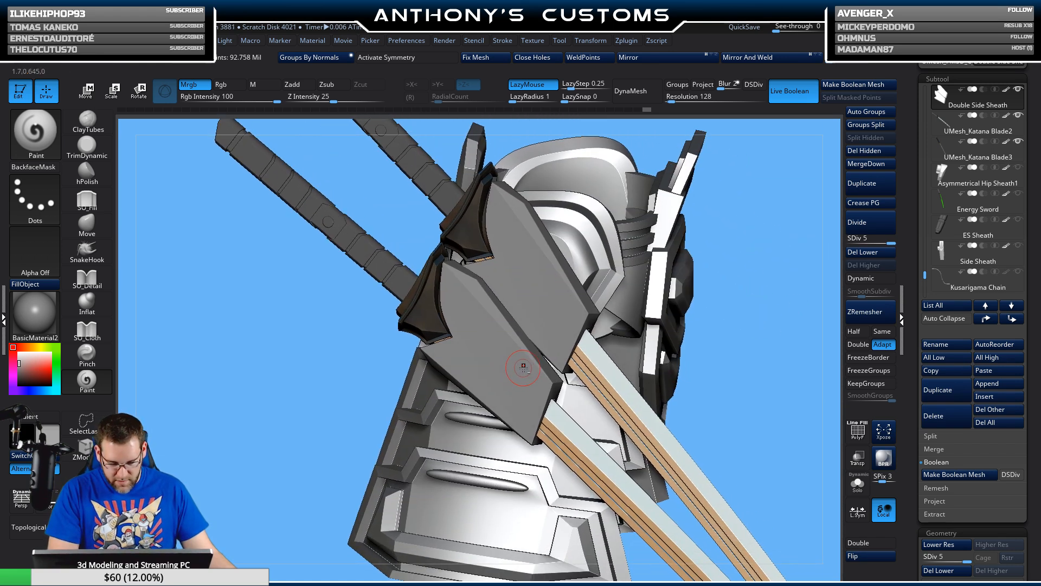
- Show the polyframe on the Double Side Sheath and isolate the lower sheath's polygroup
{"action": "key", "text": "shift+f"}
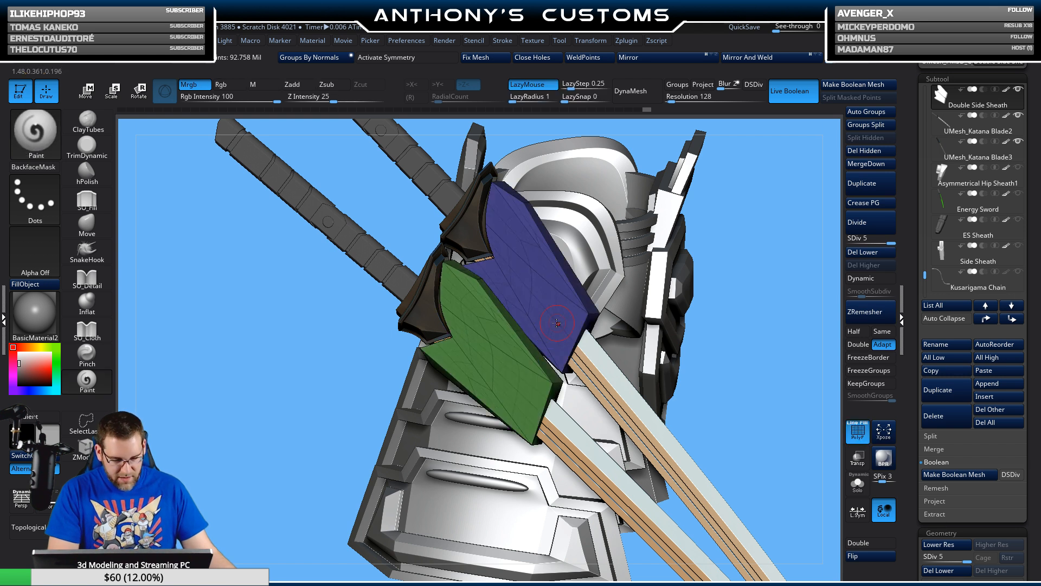
{"action": "key", "text": "ctrl+shift"}
{"action": "left_click", "coordinate": [490, 345], "text": "ctrl+shift"}
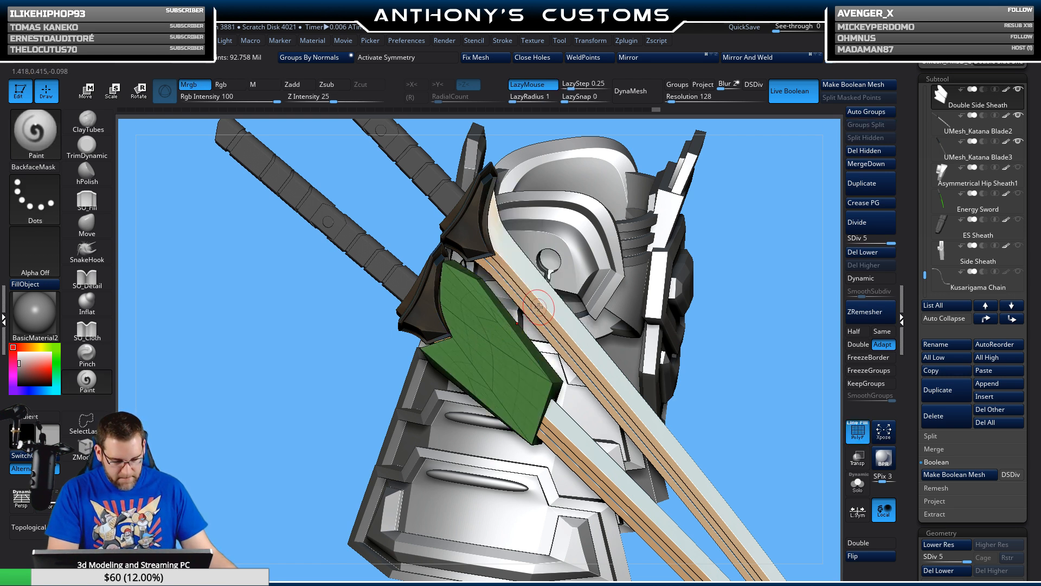
- Unhide the rest of the Double Side Sheath, mask its upper sheath, and adjust the lower sheath's position slightly
{"action": "left_click", "coordinate": [761, 312], "text": "ctrl+shift"}
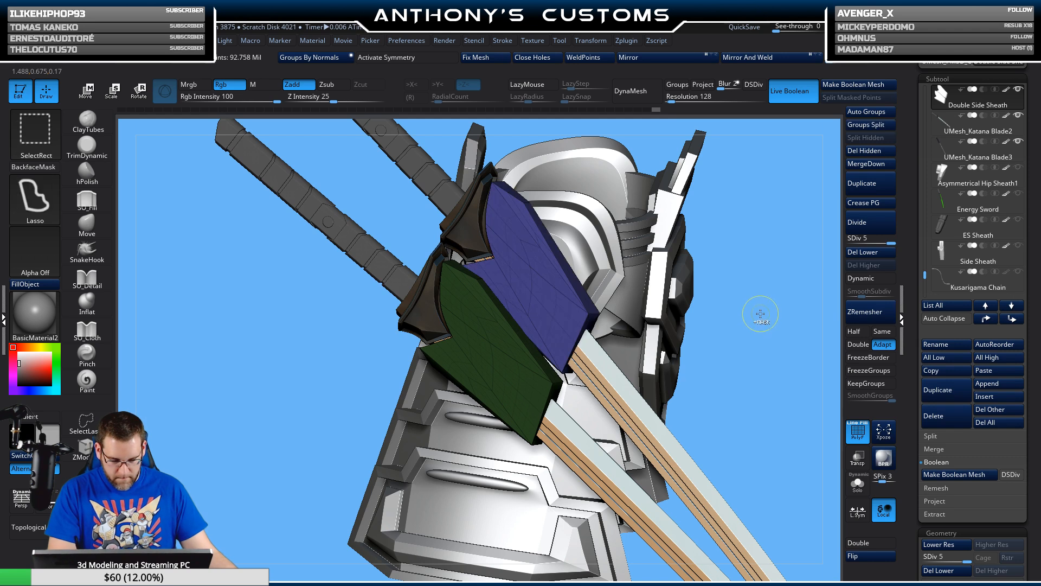
{"action": "key", "text": "w"}
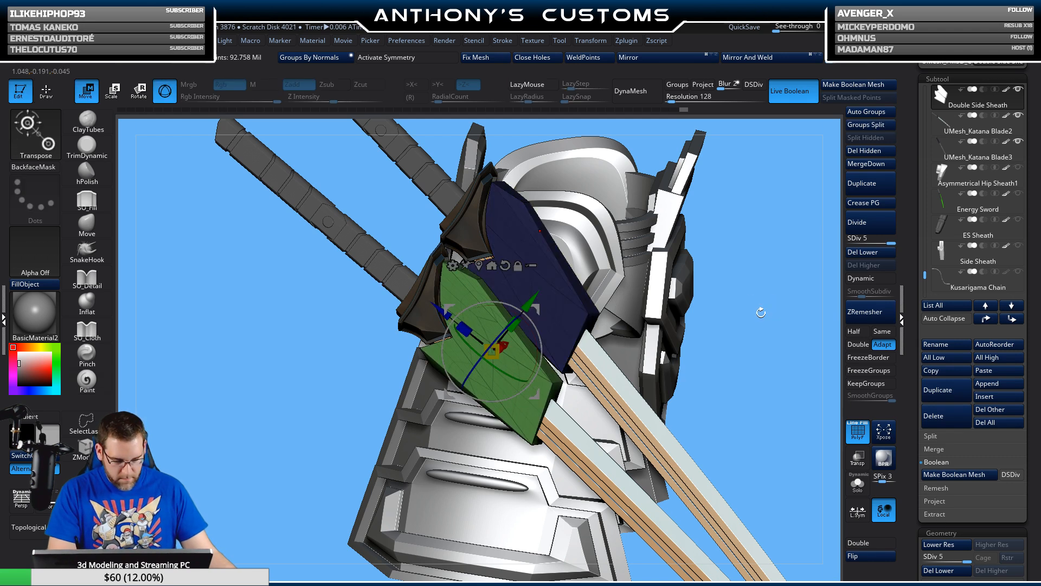
{"action": "mouse_move", "coordinate": [760, 309]}
{"action": "left_mouse_down"}
{"action": "mouse_move", "coordinate": [722, 296]}
{"action": "mouse_move", "coordinate": [536, 338]}
{"action": "mouse_move", "coordinate": [508, 358]}
{"action": "left_mouse_up"}
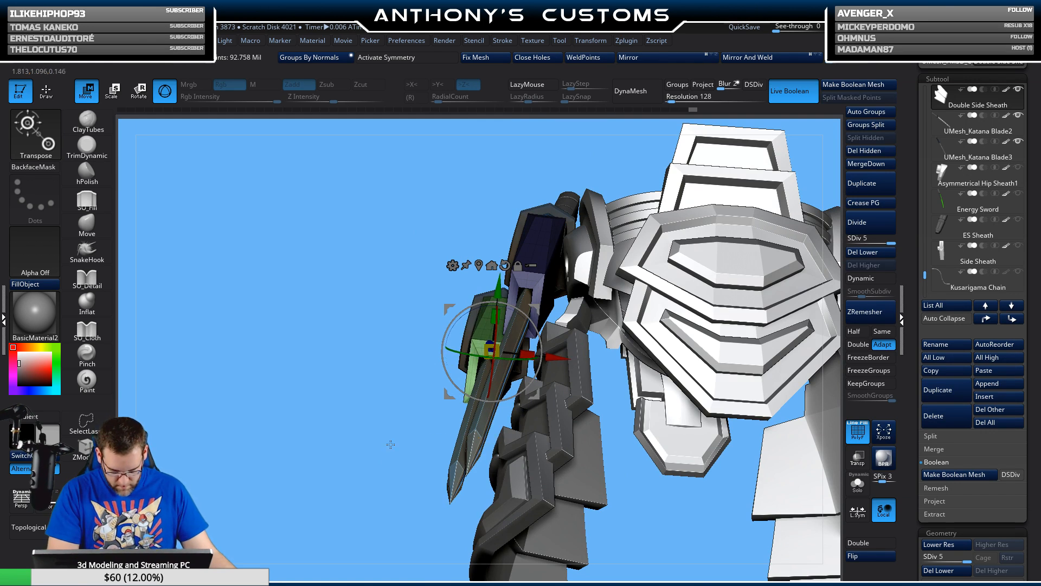
{"action": "left_click_drag", "start_coordinate": [331, 456], "coordinate": [393, 461]}
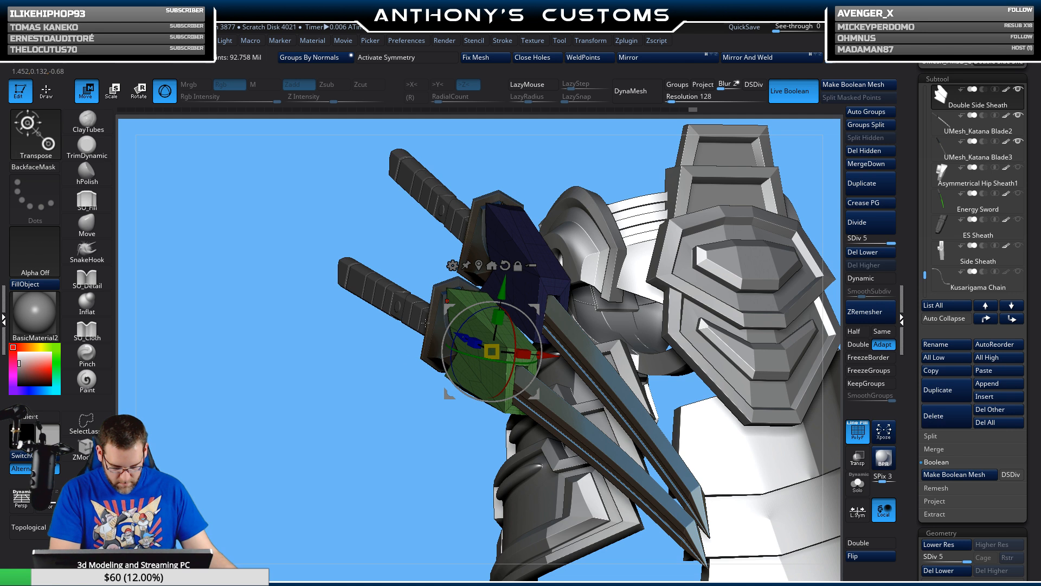
{"action": "key", "text": "Tab"}
{"action": "key", "text": "Tab"}
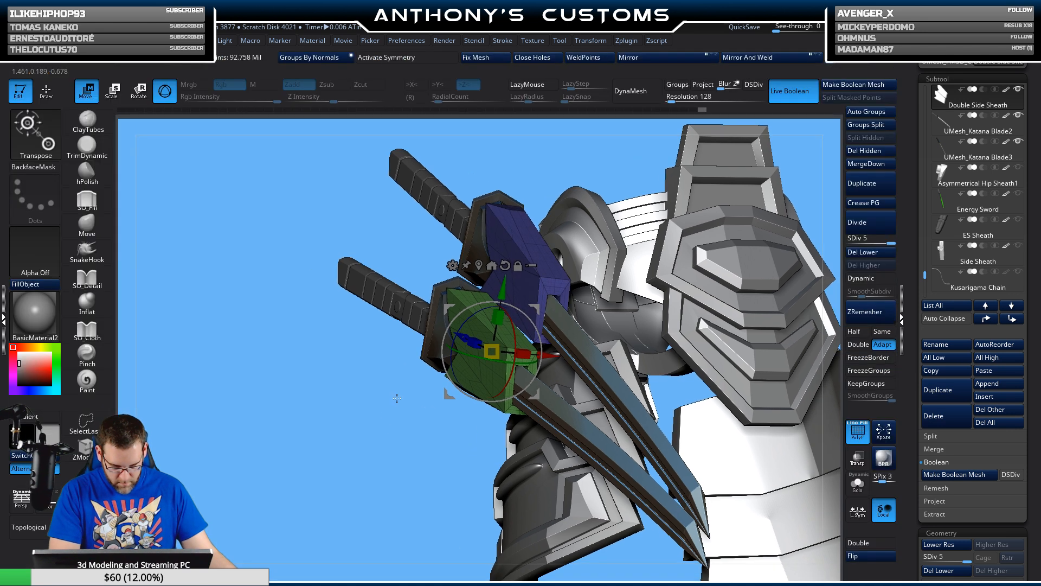
- Adjust the position of UMesh_Katana Blade3 slightly to fit the lower sheath and return to Draw mode without polyframe
{"action": "key", "text": "q"}
{"action": "left_click", "coordinate": [429, 324], "text": "alt"}
{"action": "key", "text": "shift+f"}
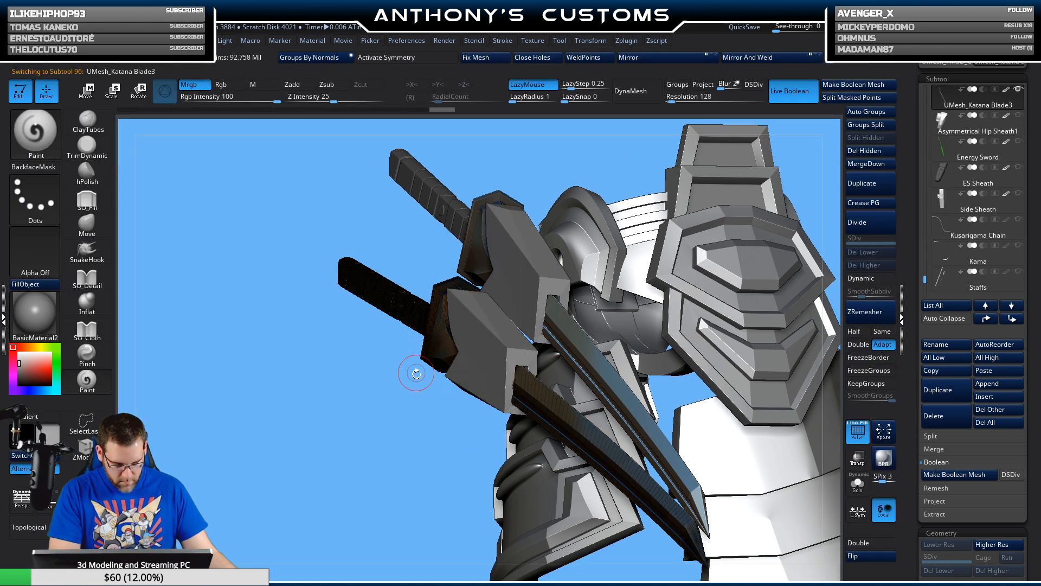
{"action": "key", "text": "w"}
{"action": "left_click_drag", "start_coordinate": [387, 446], "coordinate": [395, 367]}
{"action": "left_click_drag", "start_coordinate": [471, 331], "coordinate": [471, 331]}
{"action": "left_click_drag", "start_coordinate": [430, 378], "coordinate": [387, 461]}
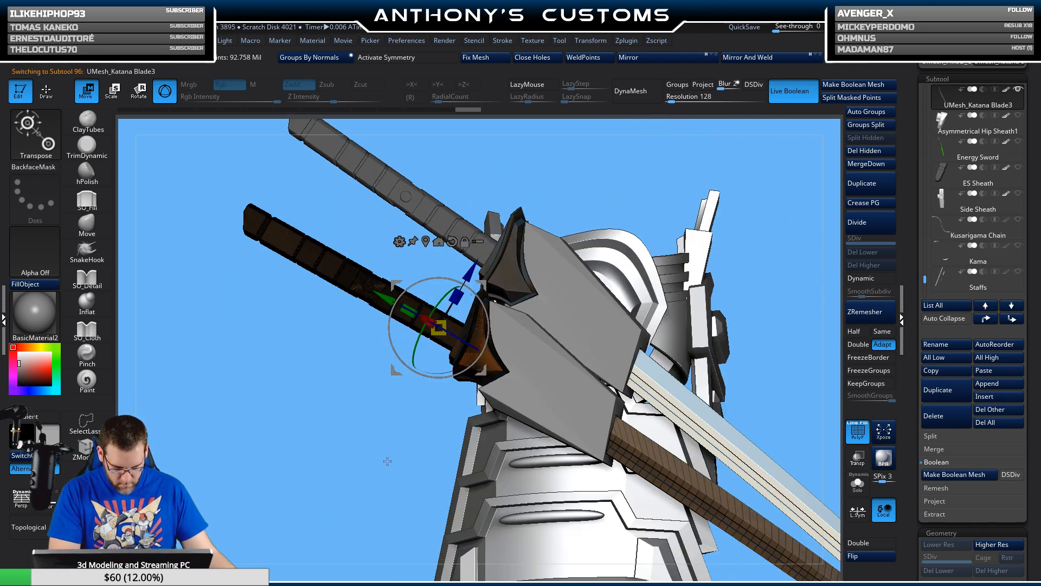
{"action": "key", "text": "shift+f"}
{"action": "left_click_drag", "start_coordinate": [289, 461], "coordinate": [369, 304], "text": "alt"}
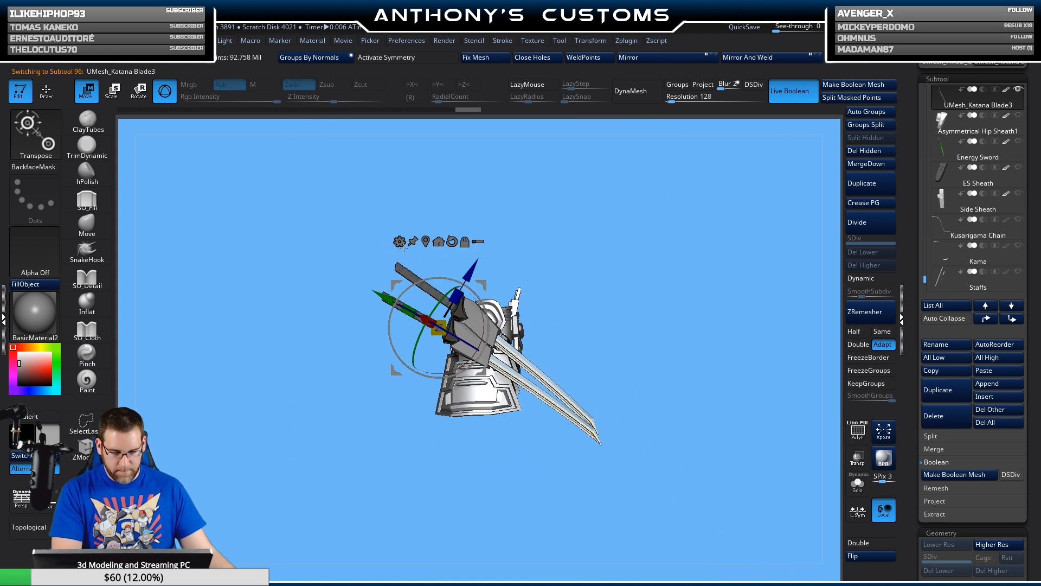
{"action": "mouse_move", "coordinate": [659, 307]}
{"action": "left_mouse_down", "text": "alt"}
{"action": "mouse_move", "coordinate": [691, 363]}
{"action": "mouse_move", "coordinate": [707, 361]}
{"action": "mouse_move", "coordinate": [684, 365]}
{"action": "mouse_move", "coordinate": [657, 351]}
{"action": "mouse_move", "coordinate": [649, 365]}
{"action": "mouse_move", "coordinate": [659, 474]}
{"action": "mouse_move", "coordinate": [632, 445]}
{"action": "mouse_move", "coordinate": [634, 374]}
{"action": "mouse_move", "coordinate": [689, 315]}
{"action": "mouse_move", "coordinate": [524, 431]}
{"action": "mouse_move", "coordinate": [414, 540]}
{"action": "mouse_move", "coordinate": [445, 499]}
{"action": "mouse_move", "coordinate": [649, 362]}
{"action": "mouse_move", "coordinate": [748, 327]}
{"action": "mouse_move", "coordinate": [684, 369]}
{"action": "mouse_move", "coordinate": [715, 446]}
{"action": "mouse_move", "coordinate": [623, 451]}
{"action": "mouse_move", "coordinate": [705, 389]}
{"action": "mouse_move", "coordinate": [738, 398]}
{"action": "mouse_move", "coordinate": [744, 332]}
{"action": "mouse_move", "coordinate": [656, 309]}
{"action": "left_mouse_up", "text": "alt"}
{"action": "key", "text": "q"}
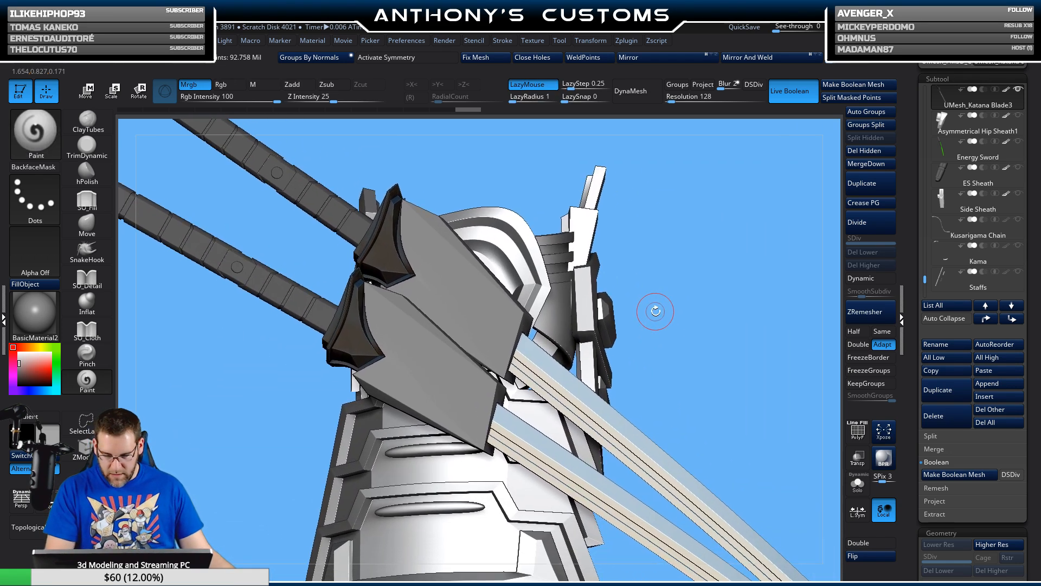
- Select the Double Side Sheath and check its polygroups with the polyframe display
{"action": "left_click", "coordinate": [470, 305], "text": "alt"}
{"action": "key", "text": "shift+f"}
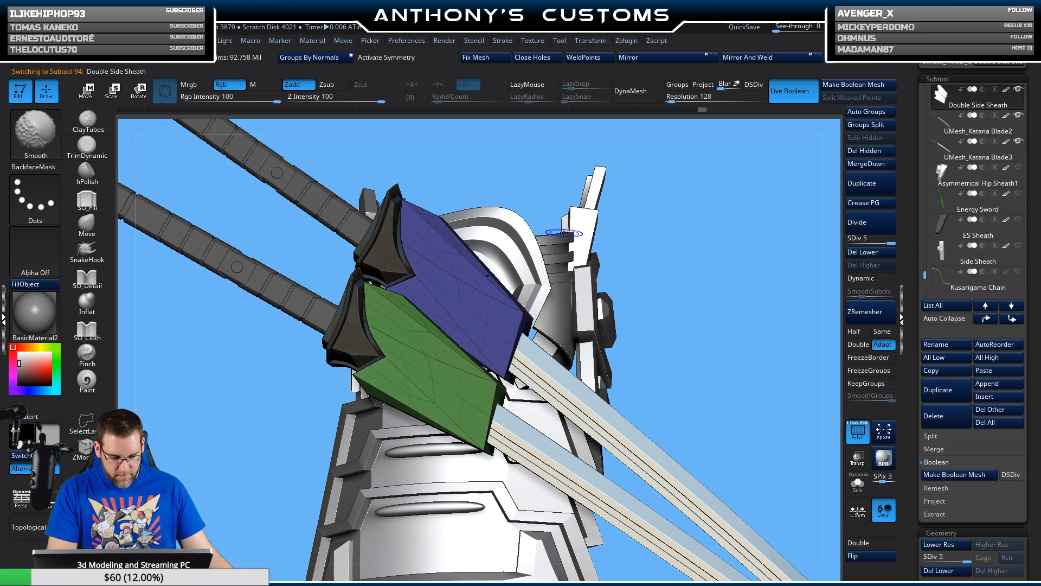
{"action": "key", "text": "shift+f"}
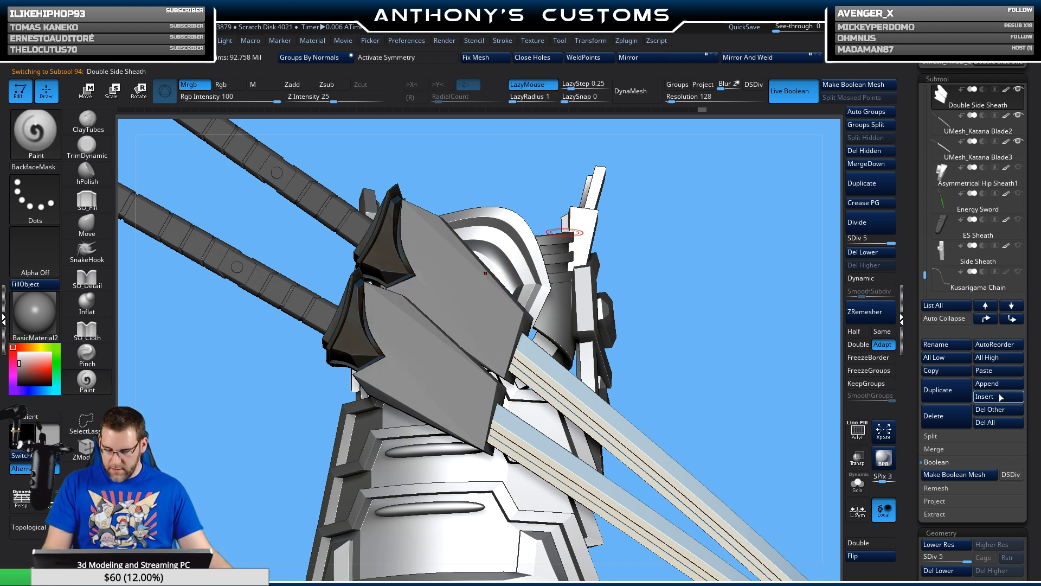
- Save the project
{"action": "key", "text": "ctrl"}
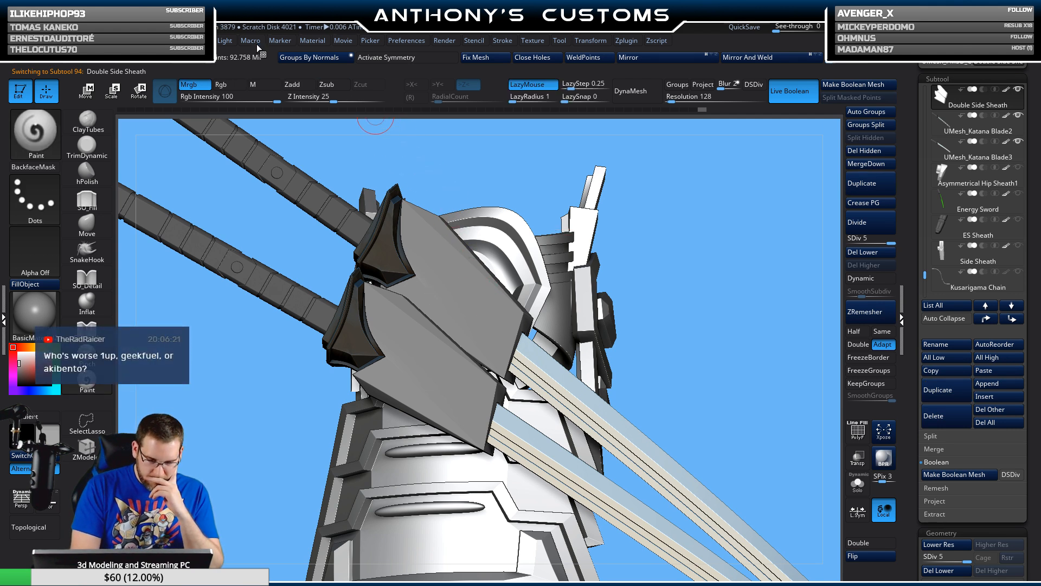
{"action": "left_click", "coordinate": [183, 41]}
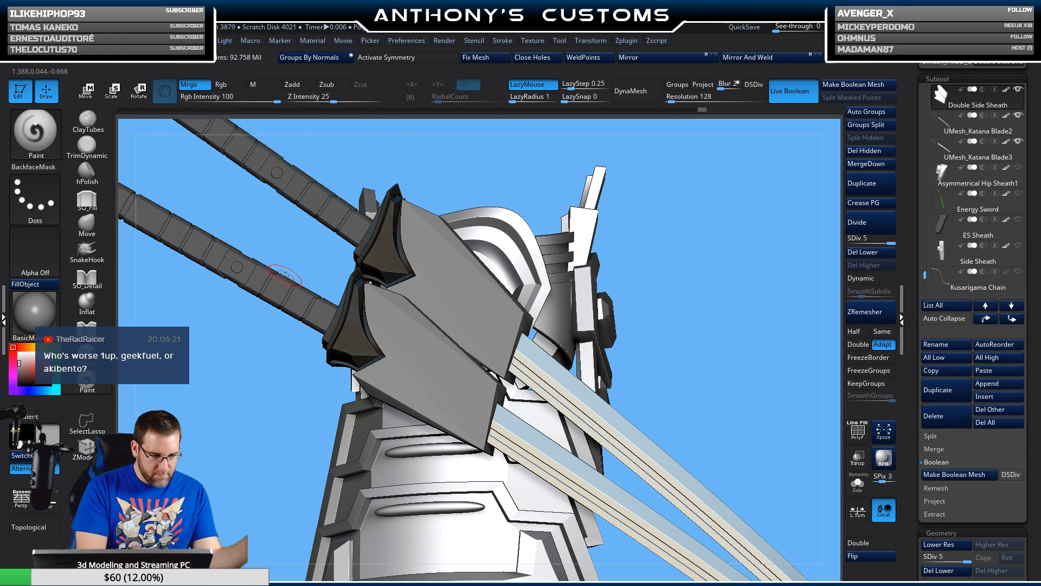
{"action": "key", "text": "ctrl"}
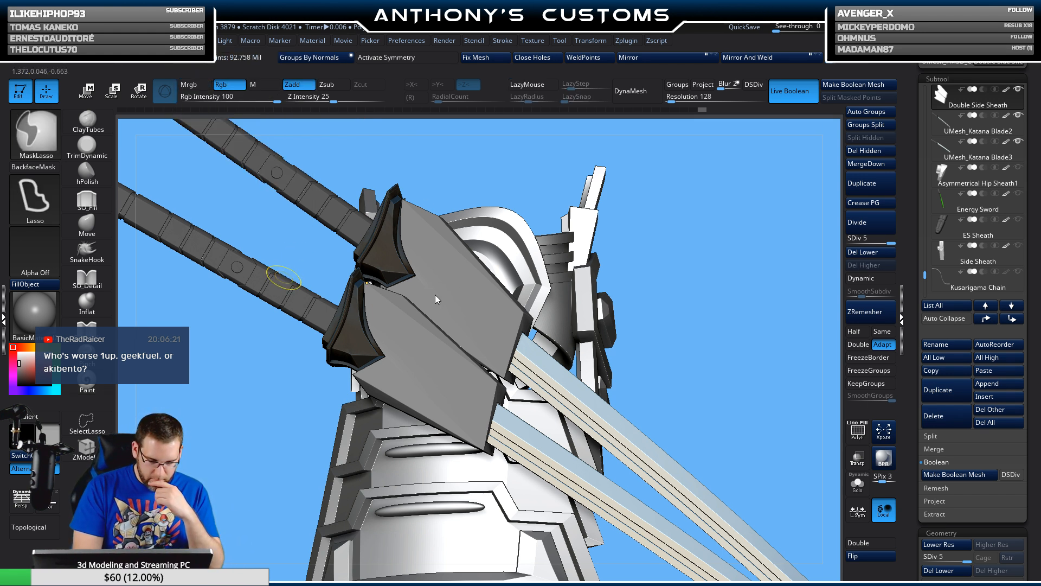
{"action": "key", "text": "ctrl+s"}
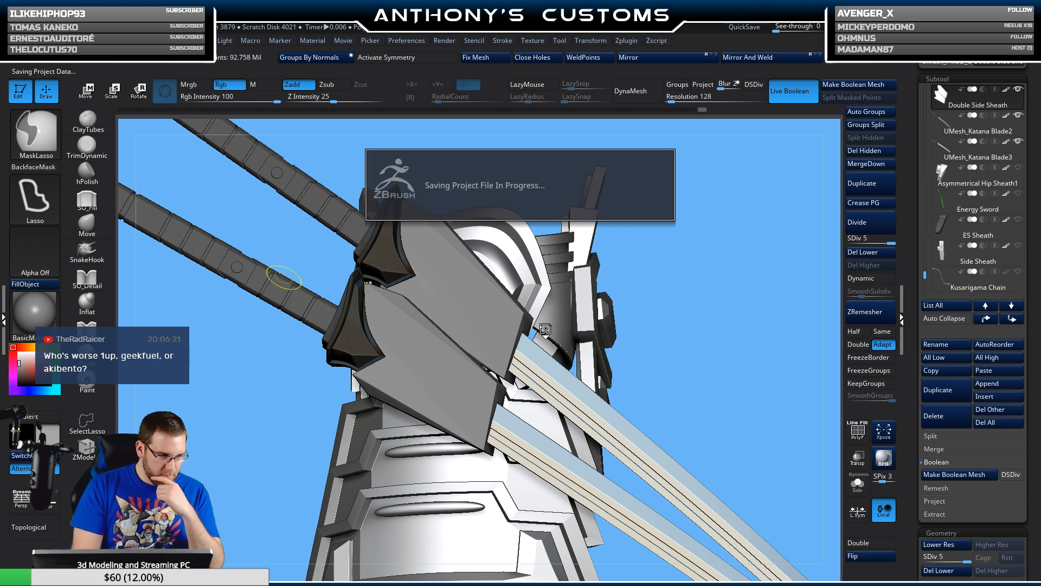
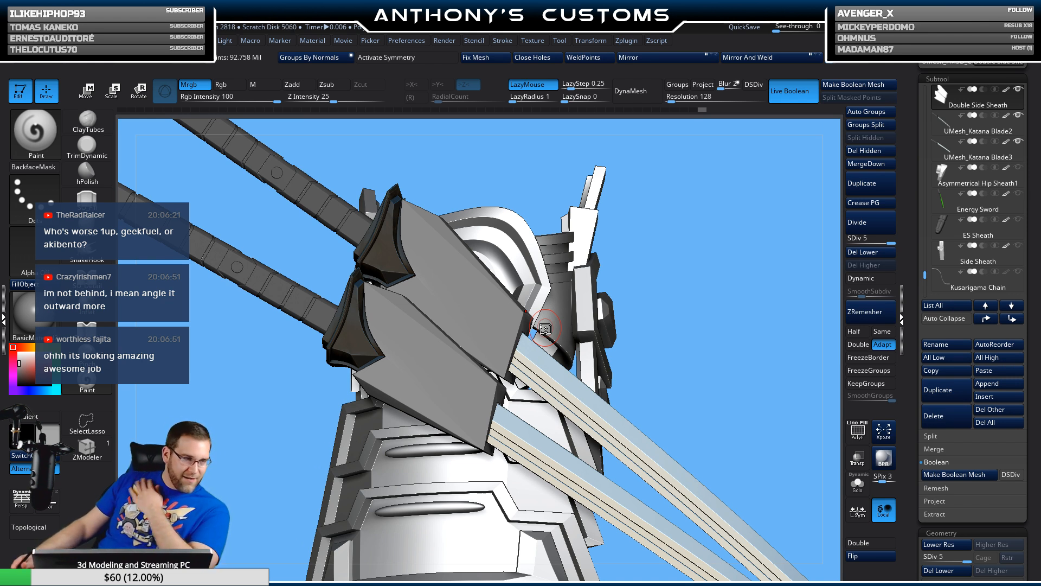
- Show the Samurai Helmet, Samurai Shoulder Pads and Samurai Chest subtools and frame the whole armor from the front
{"action": "left_click_drag", "start_coordinate": [696, 332], "coordinate": [681, 318], "text": "alt"}
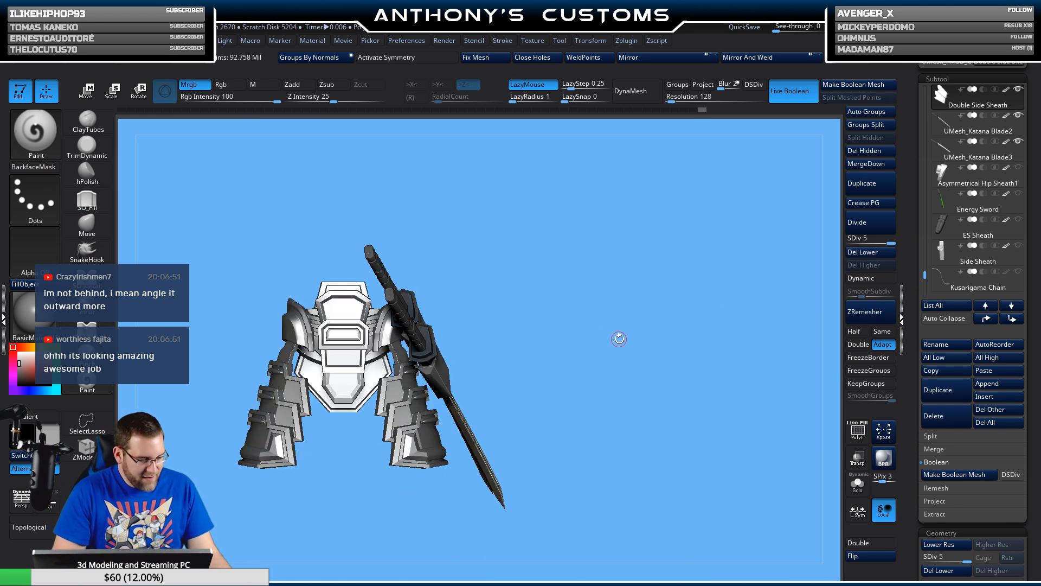
{"action": "key", "text": "n"}
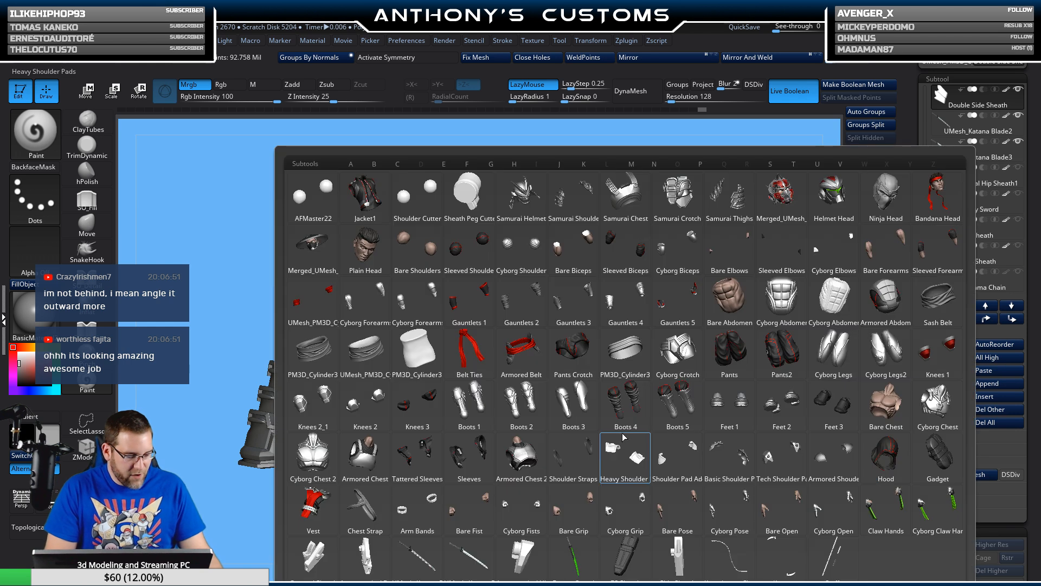
{"action": "left_click", "coordinate": [530, 202]}
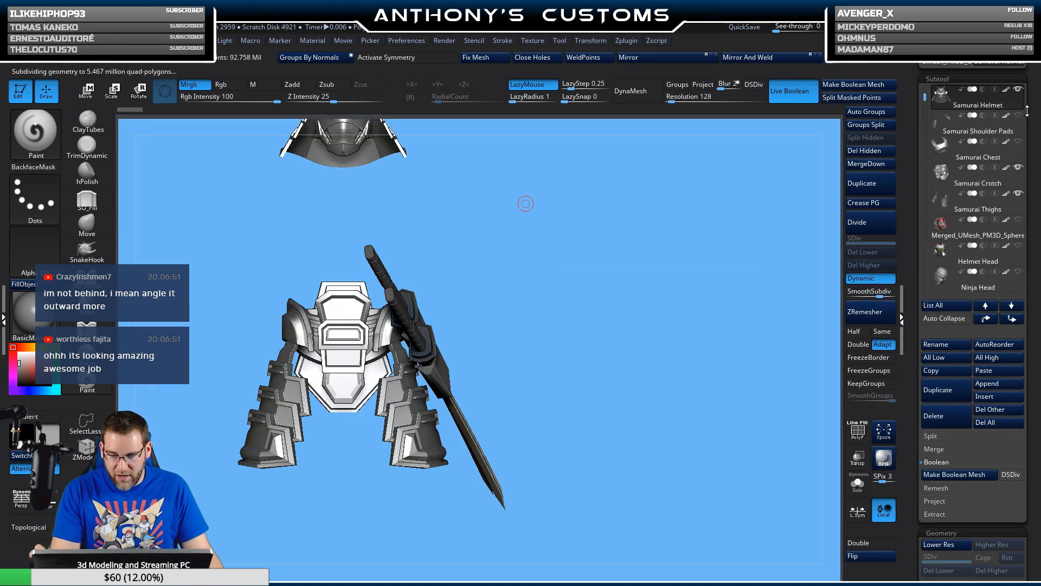
{"action": "left_click", "coordinate": [1019, 115]}
{"action": "left_click", "coordinate": [1019, 141]}
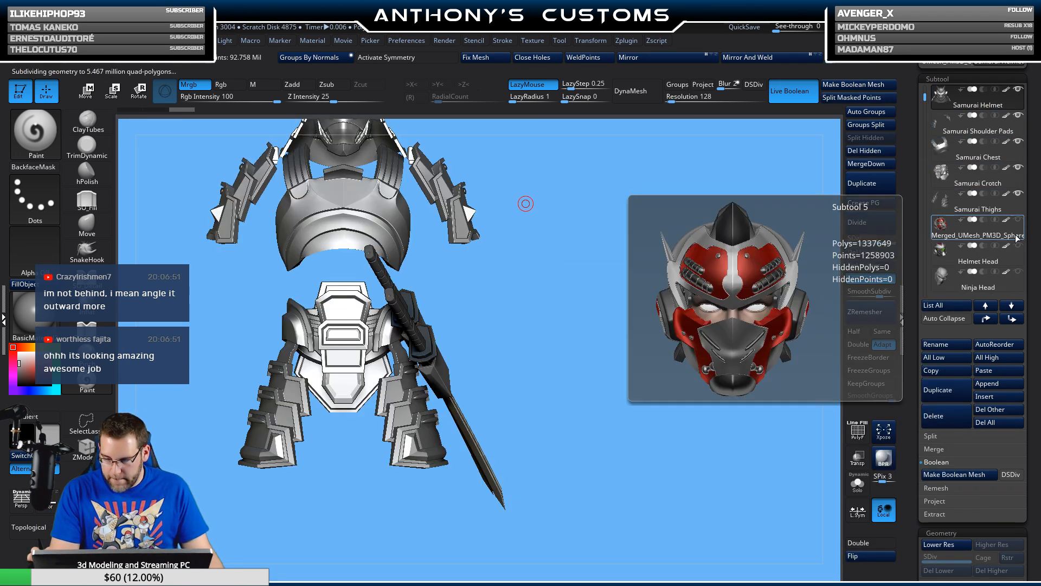
{"action": "key", "text": "n"}
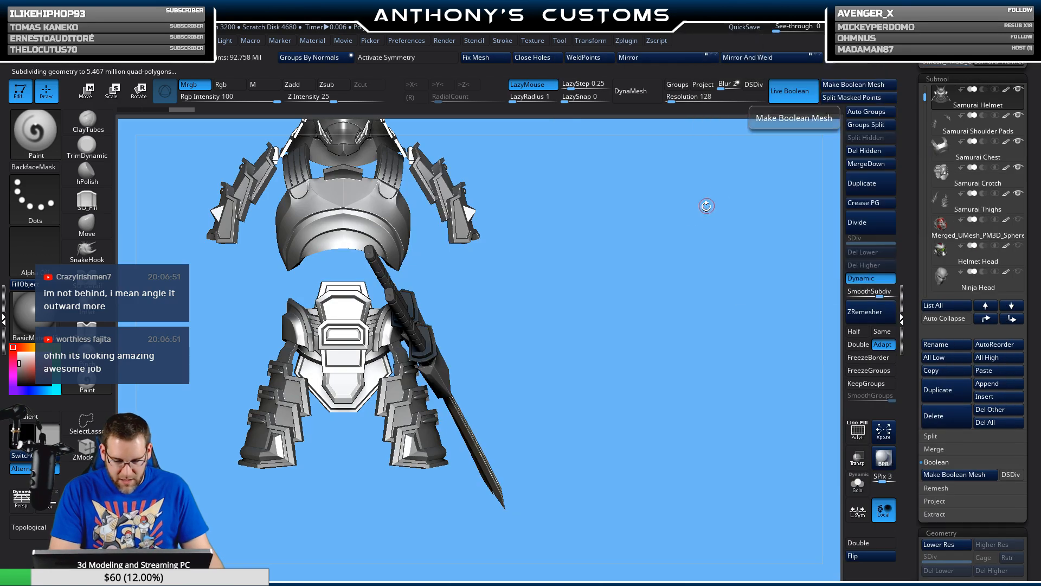
{"action": "key", "text": "f"}
{"action": "key", "text": "f"}
{"action": "key", "text": "f"}
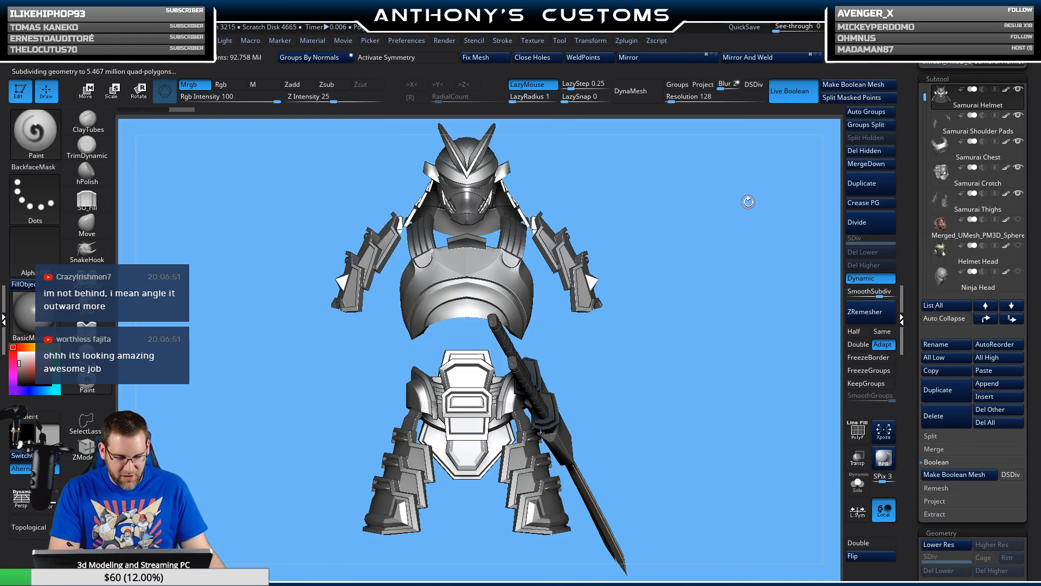
- Show the Sleeved Shoulders, Sleeved Biceps and Sleeved Elbows subtools on the figure
{"action": "key", "text": "n"}
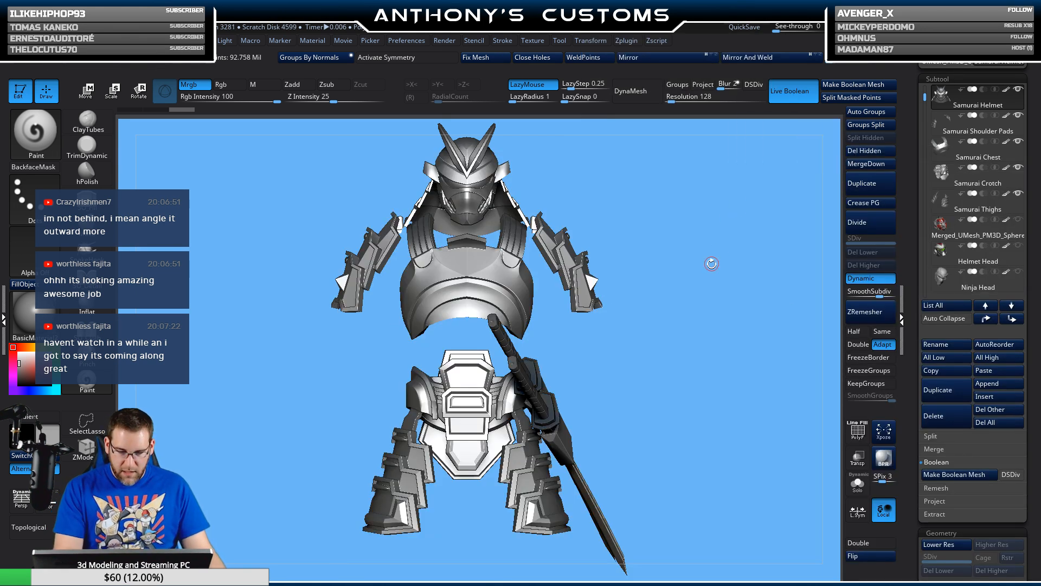
{"action": "key", "text": "n"}
{"action": "left_click", "coordinate": [483, 236]}
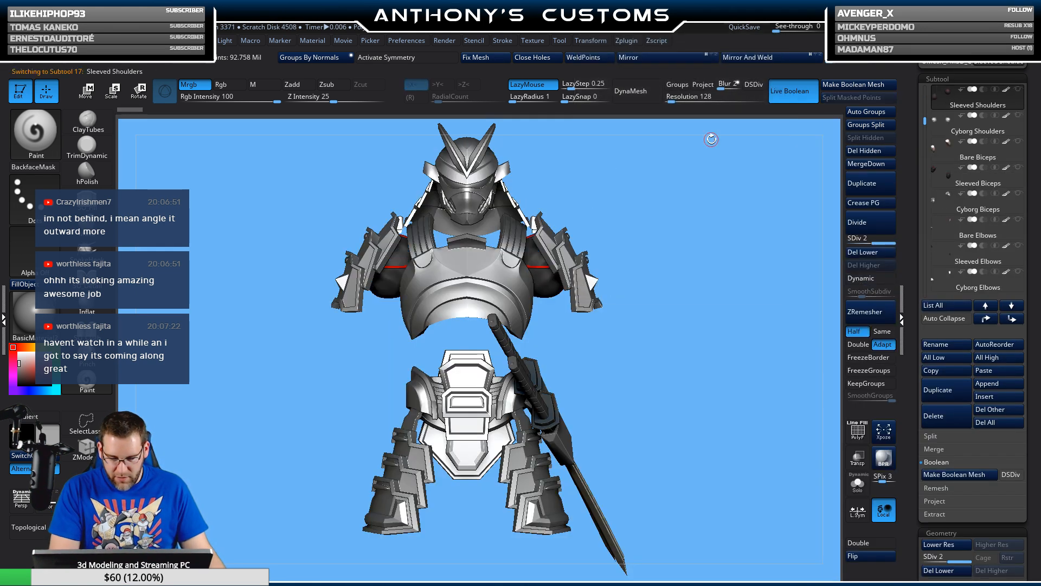
{"action": "left_click", "coordinate": [1018, 167]}
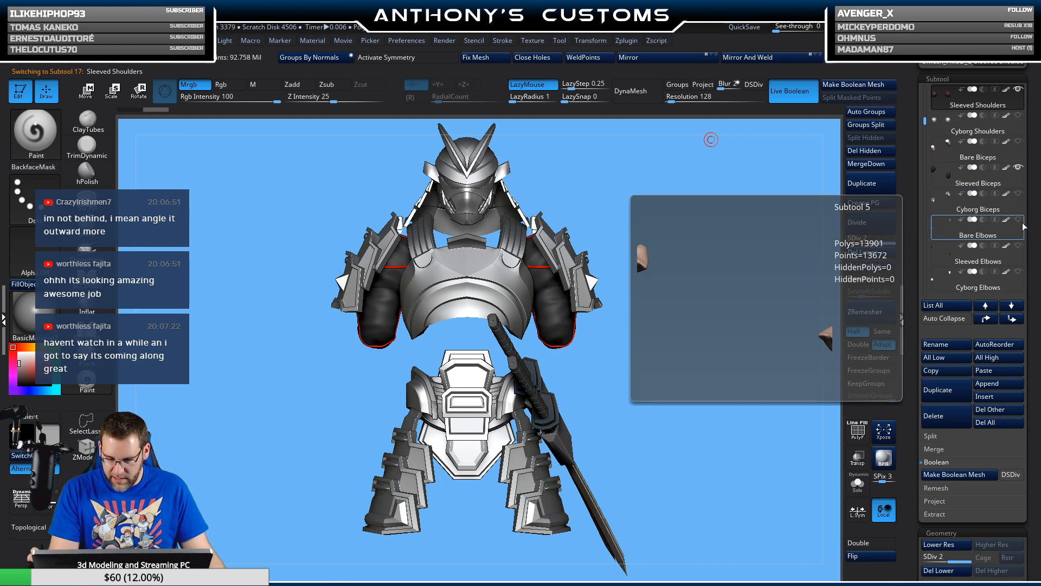
{"action": "left_click", "coordinate": [1018, 246]}
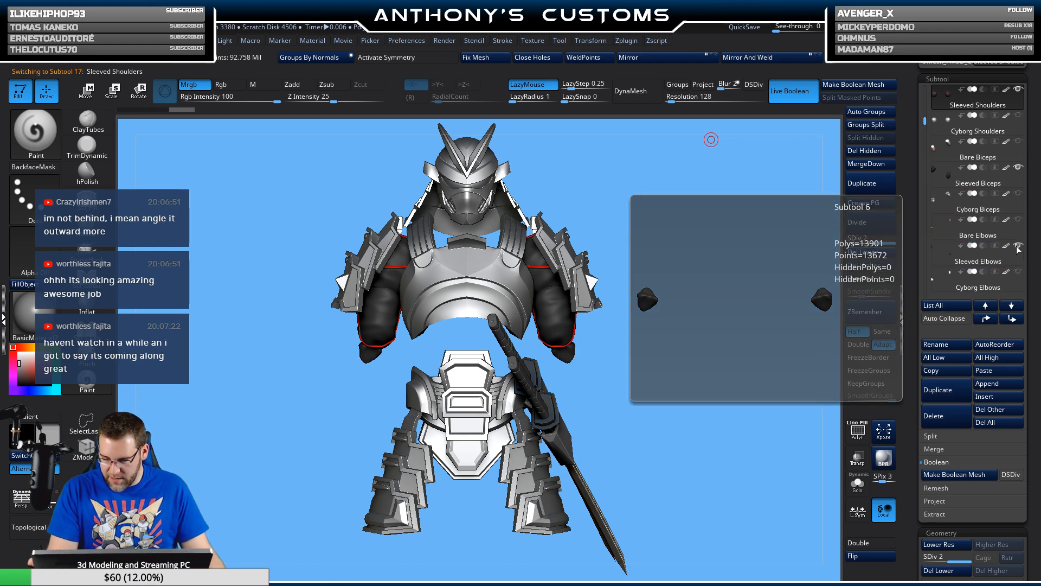
- Show the Sleeved Forearms and Gauntlets 4 subtools on the figure
{"action": "key", "text": "n"}
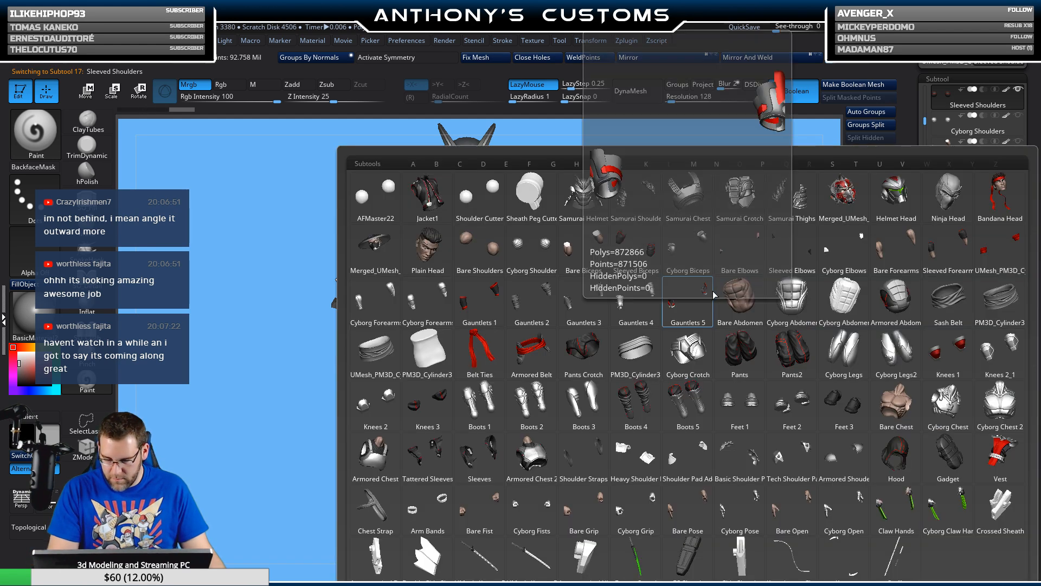
{"action": "left_click", "coordinate": [955, 255]}
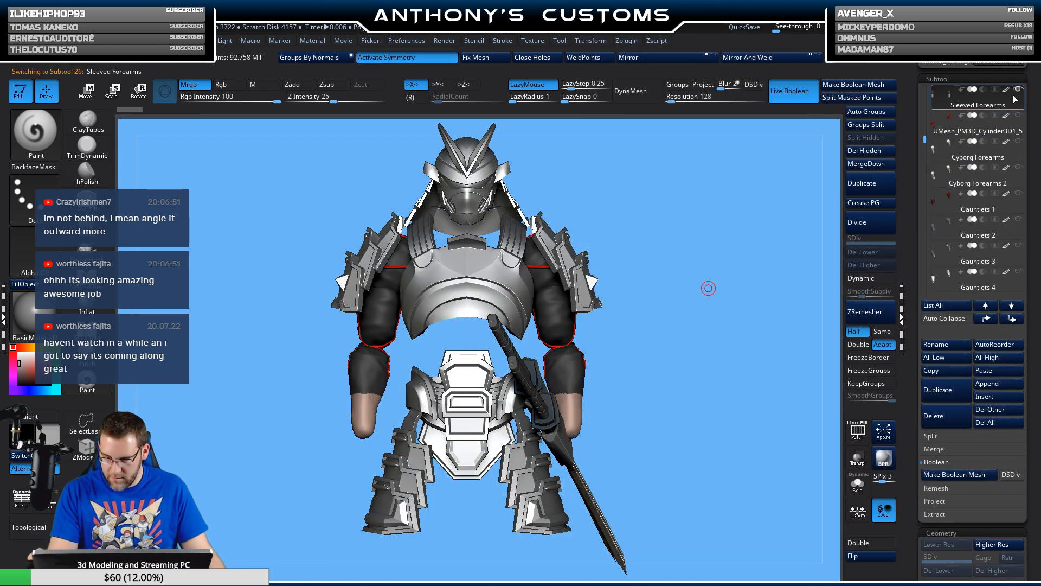
{"action": "key", "text": "n"}
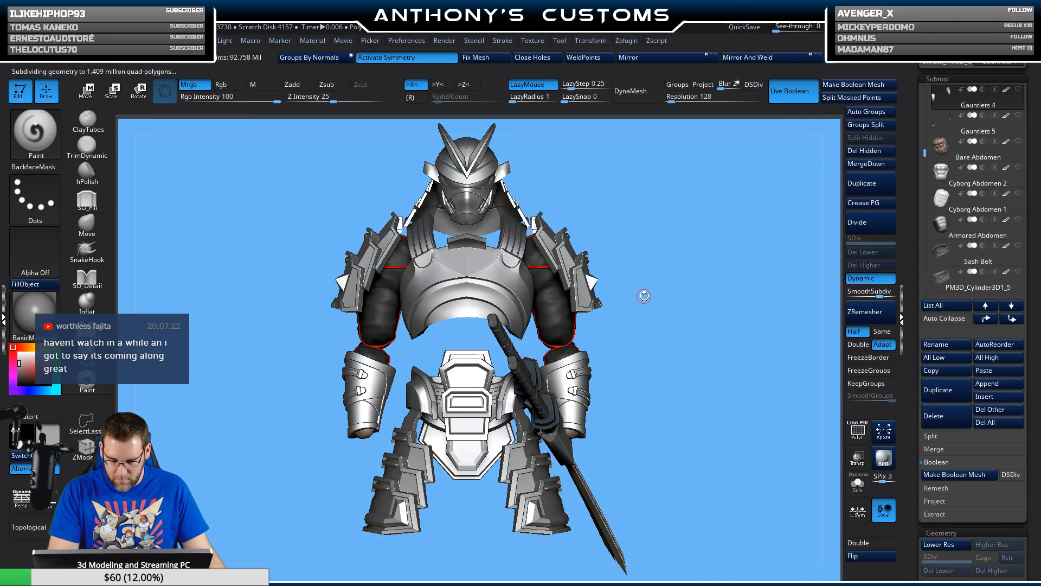
{"action": "left_click", "coordinate": [1018, 90]}
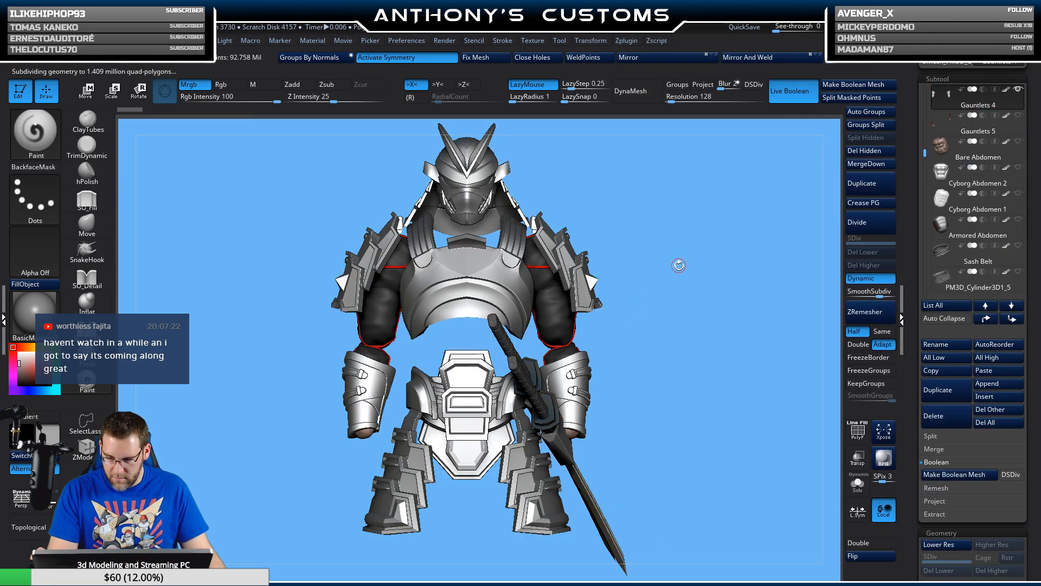
- Show the Cyborg Chest 2 and Cyborg Abdomen 2 subtools beneath the samurai armor
{"action": "key", "text": "n"}
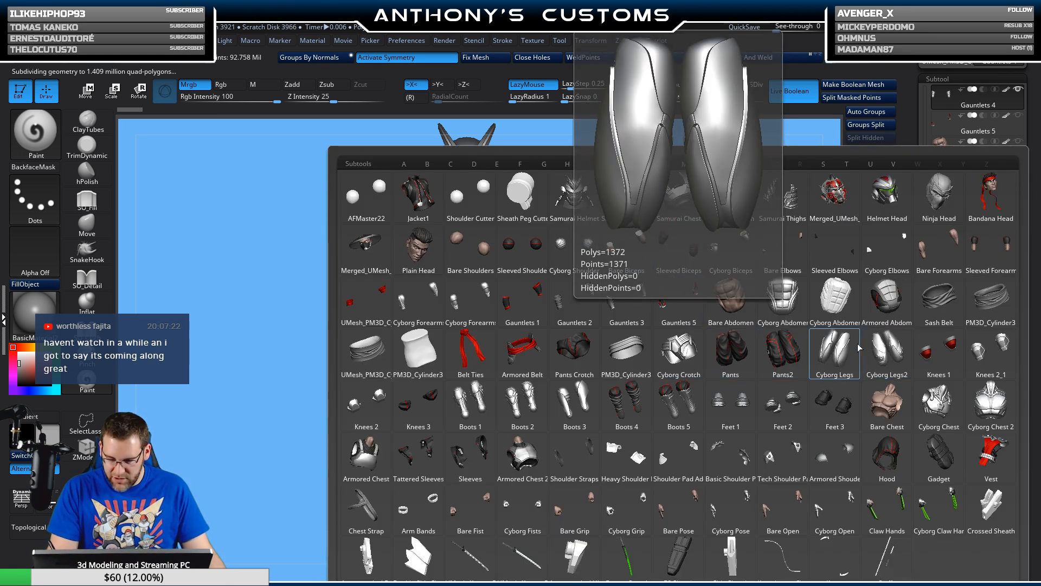
{"action": "left_click", "coordinate": [987, 399]}
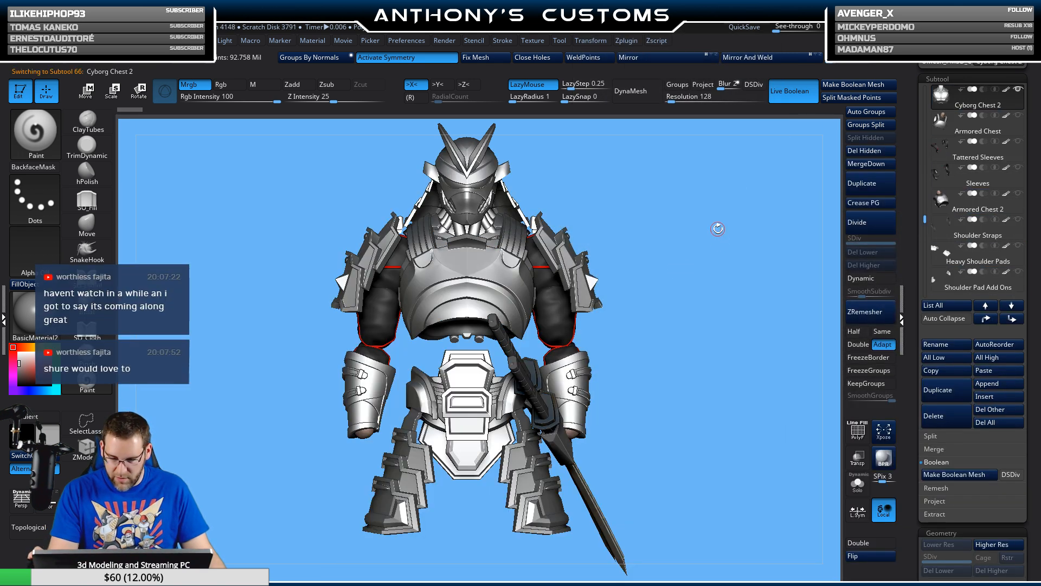
{"action": "key", "text": "n"}
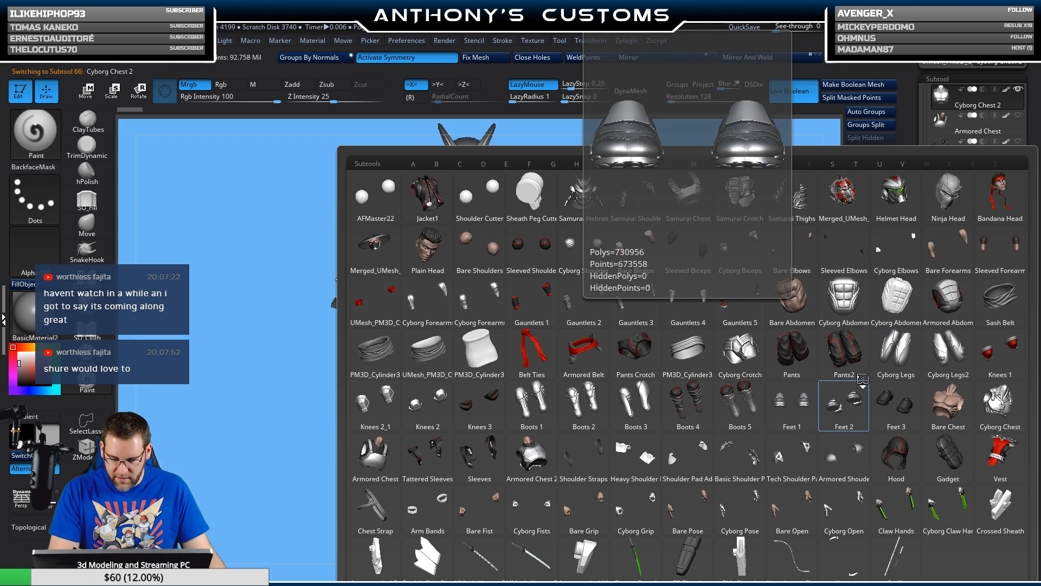
{"action": "left_click", "coordinate": [897, 299]}
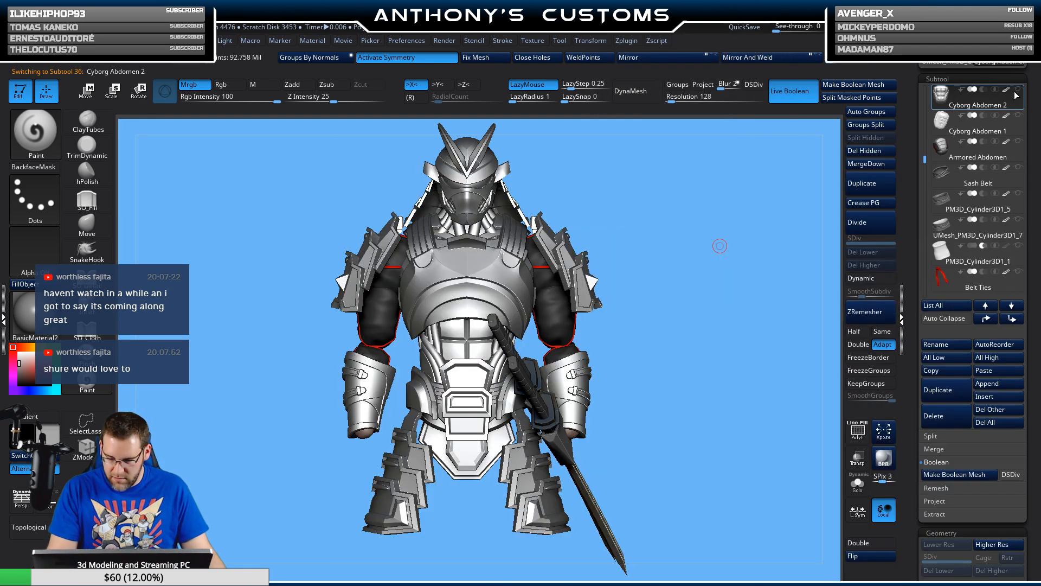
{"action": "left_click", "coordinate": [1022, 91]}
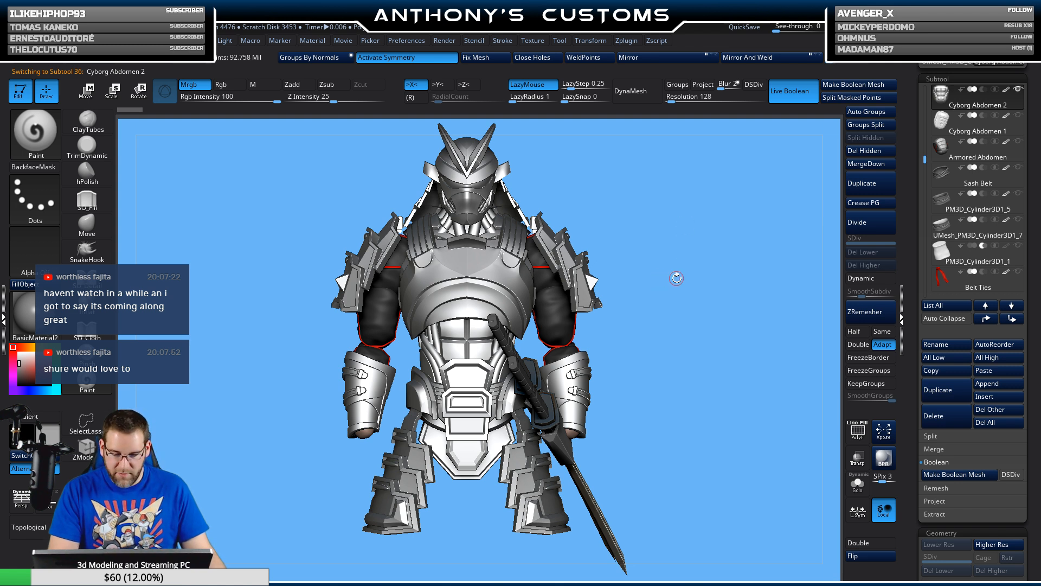
- Show the Bare Fist subtool on the figure and frame it with room for the legs
{"action": "key", "text": "n"}
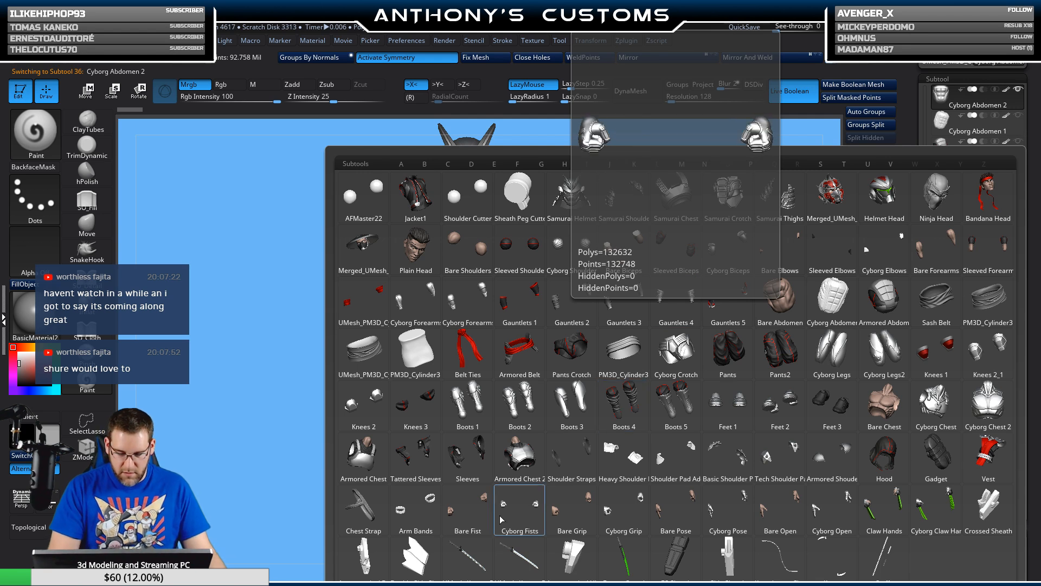
{"action": "left_click", "coordinate": [470, 512]}
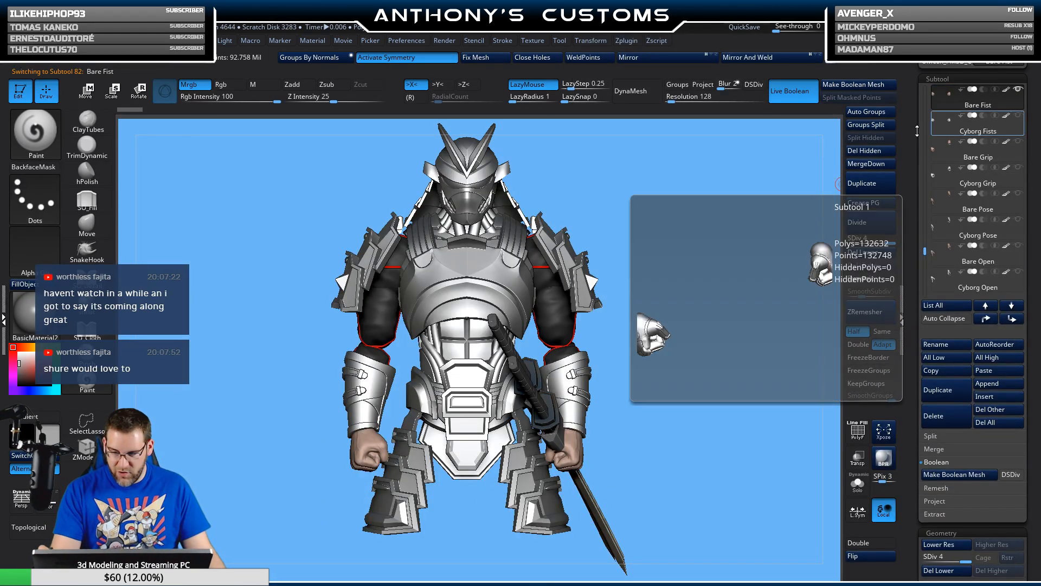
{"action": "key", "text": "n"}
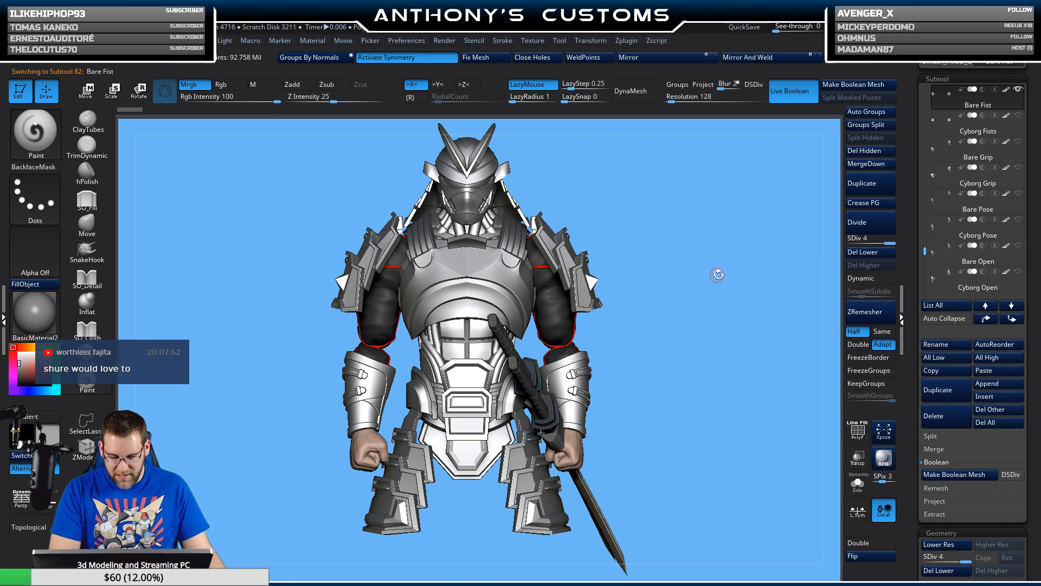
{"action": "key", "text": "f"}
{"action": "key", "text": "f"}
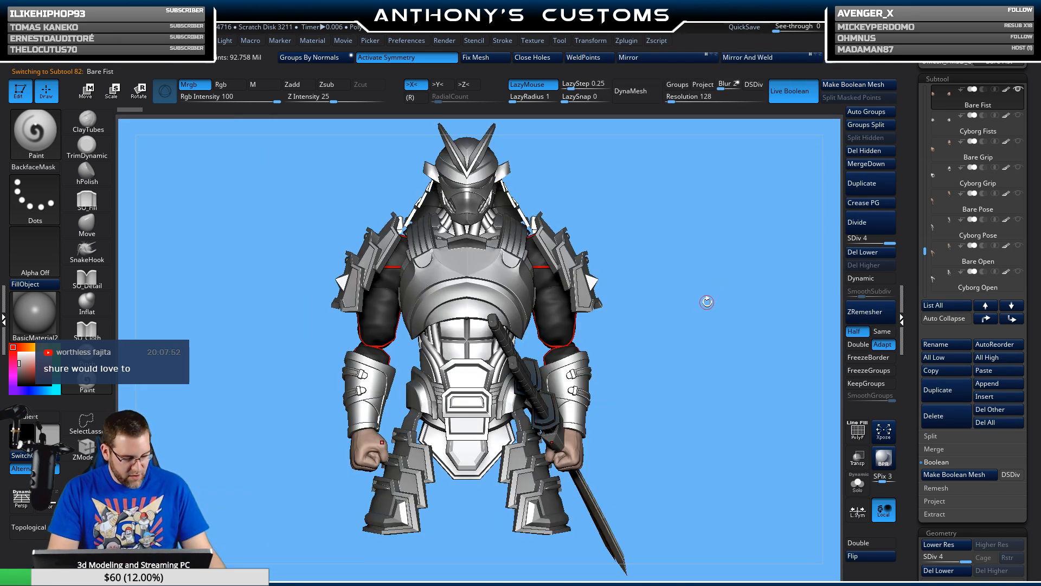
{"action": "left_click_drag", "start_coordinate": [695, 353], "coordinate": [681, 307], "text": "alt"}
{"action": "left_click_drag", "start_coordinate": [676, 360], "coordinate": [689, 305], "text": "alt"}
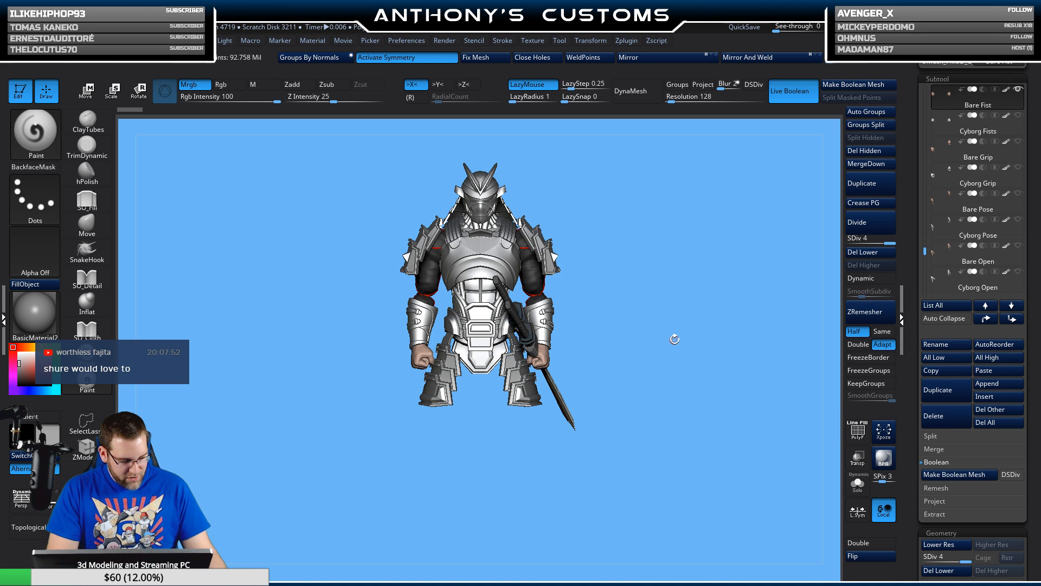
- Show the Pants2 and Boots 5 subtools on the figure's legs
{"action": "key", "text": "n"}
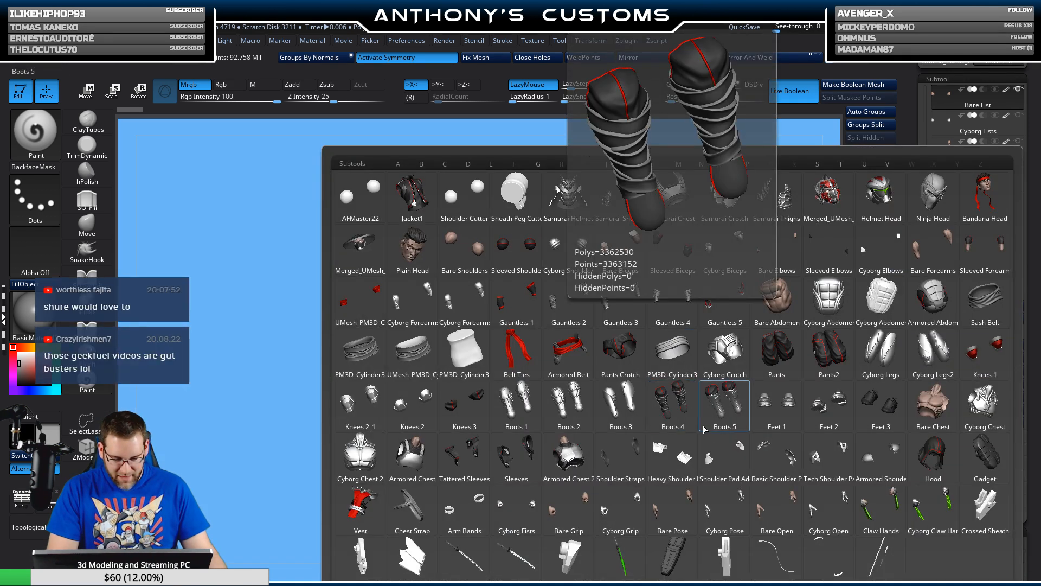
{"action": "left_click", "coordinate": [830, 371]}
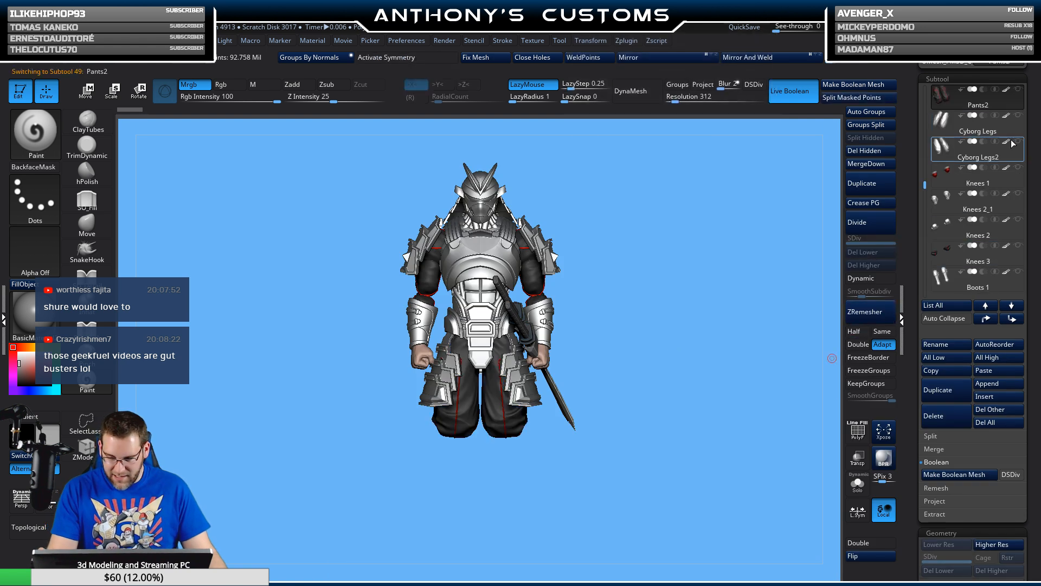
{"action": "key", "text": "n"}
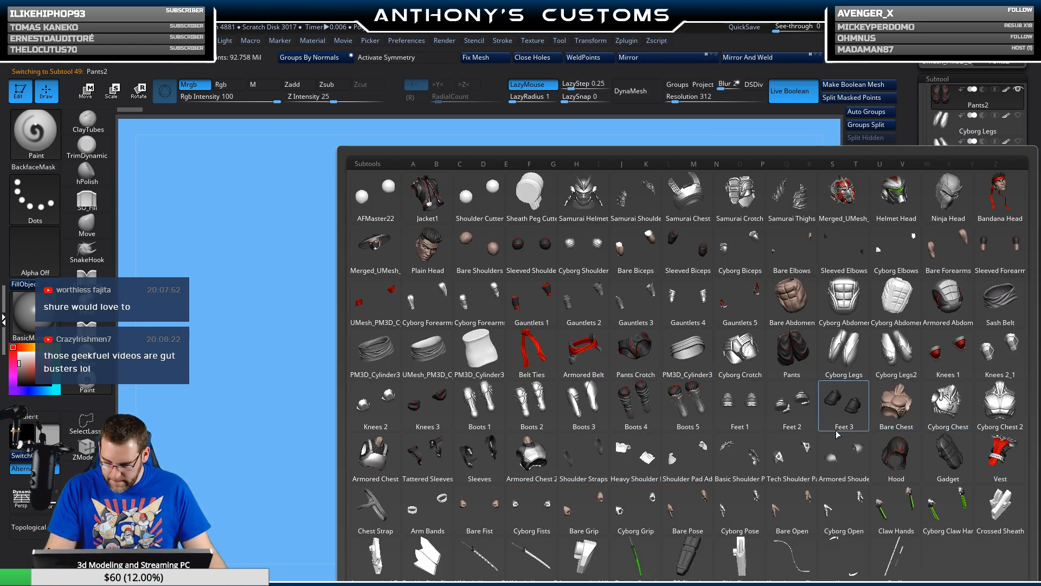
{"action": "mouse_move", "coordinate": [631, 424]}
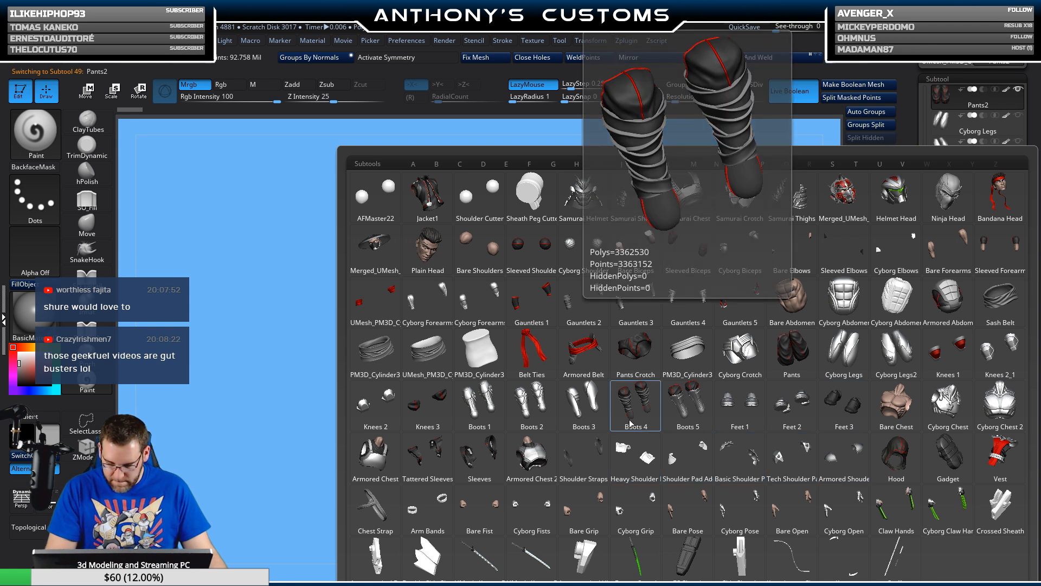
{"action": "mouse_move", "coordinate": [686, 405]}
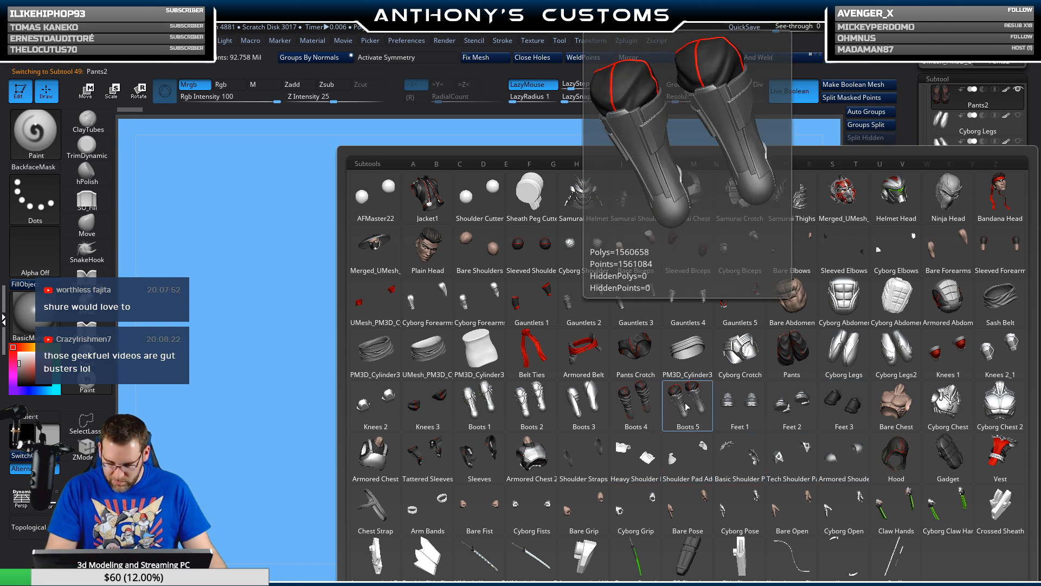
{"action": "left_click", "coordinate": [684, 406]}
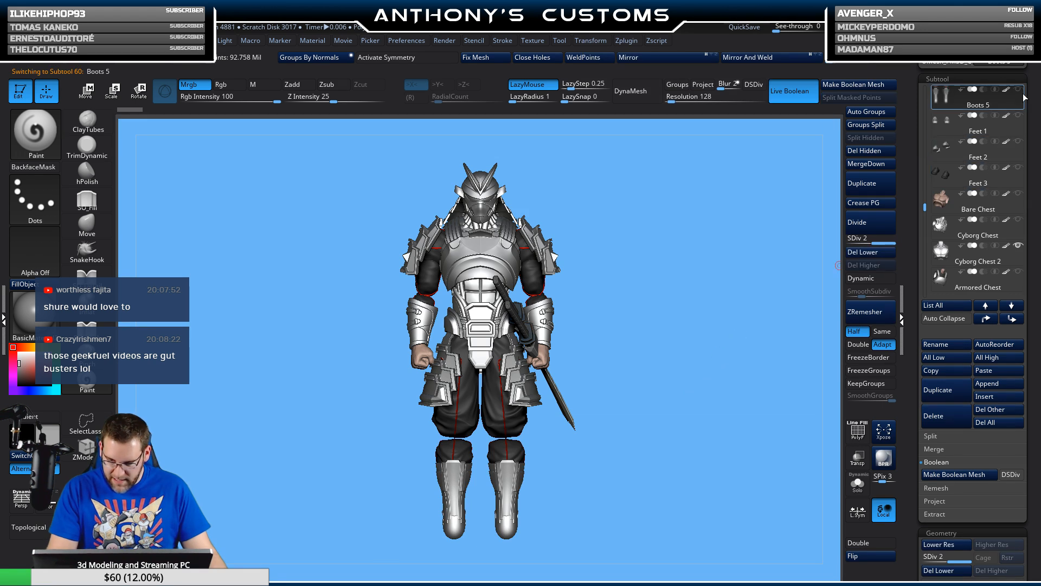
- Show the Knees 2_1 and Feet 1 subtools on the figure
{"action": "key", "text": "n"}
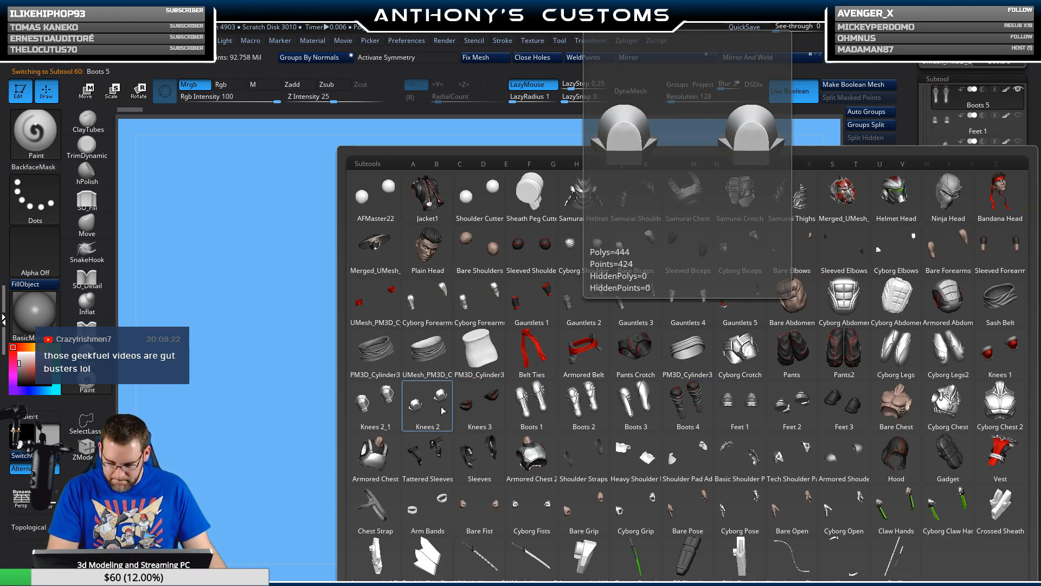
{"action": "left_click", "coordinate": [375, 406]}
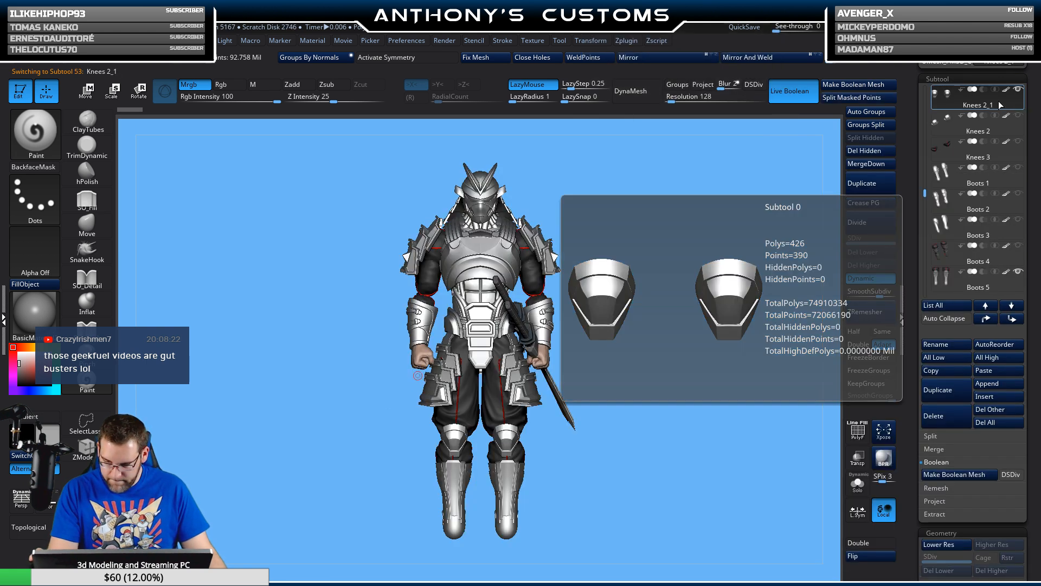
{"action": "key", "text": "n"}
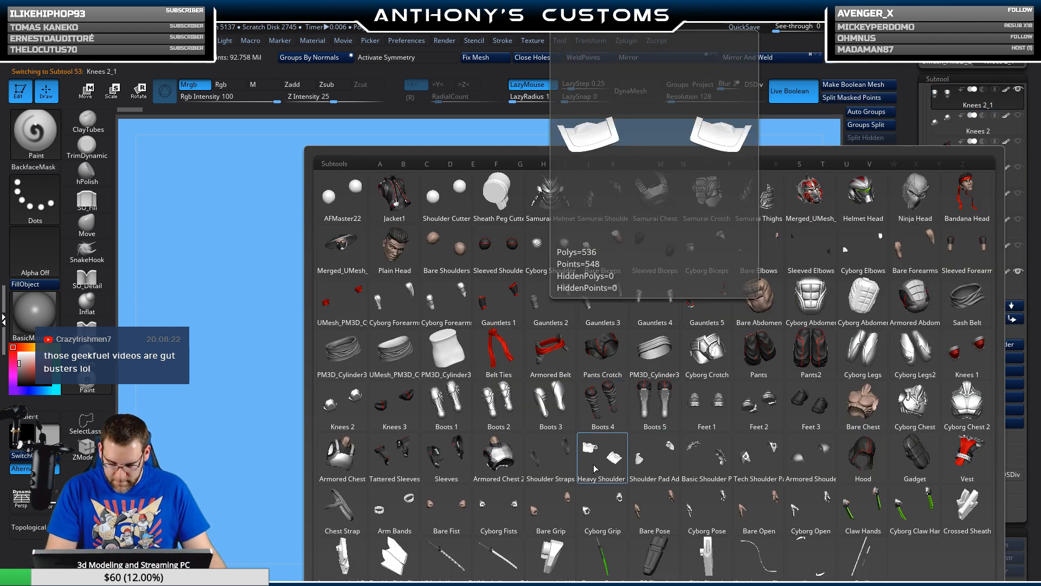
{"action": "left_click", "coordinate": [706, 406]}
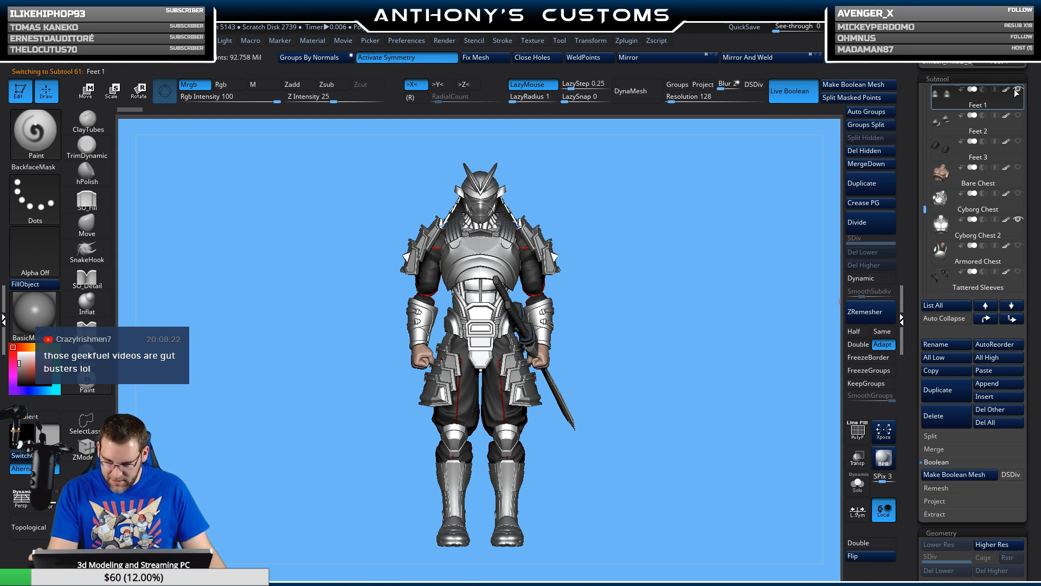
{"action": "left_click_drag", "start_coordinate": [659, 317], "coordinate": [702, 311]}
- Hide the Boots 5 subtool and show Boots 2 in its place, viewing the figure from the front
{"action": "key", "text": "n"}
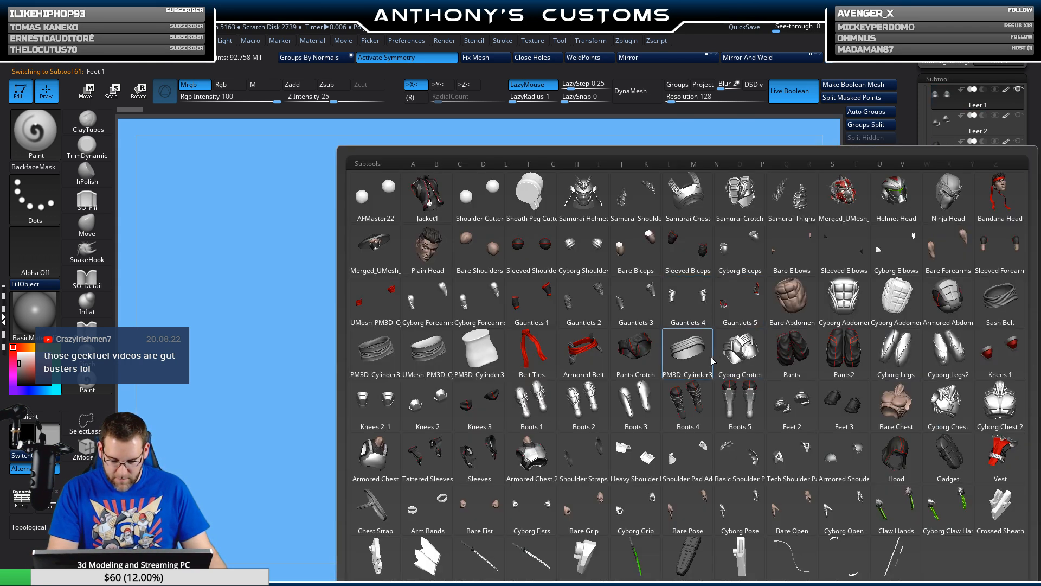
{"action": "left_click", "coordinate": [719, 390]}
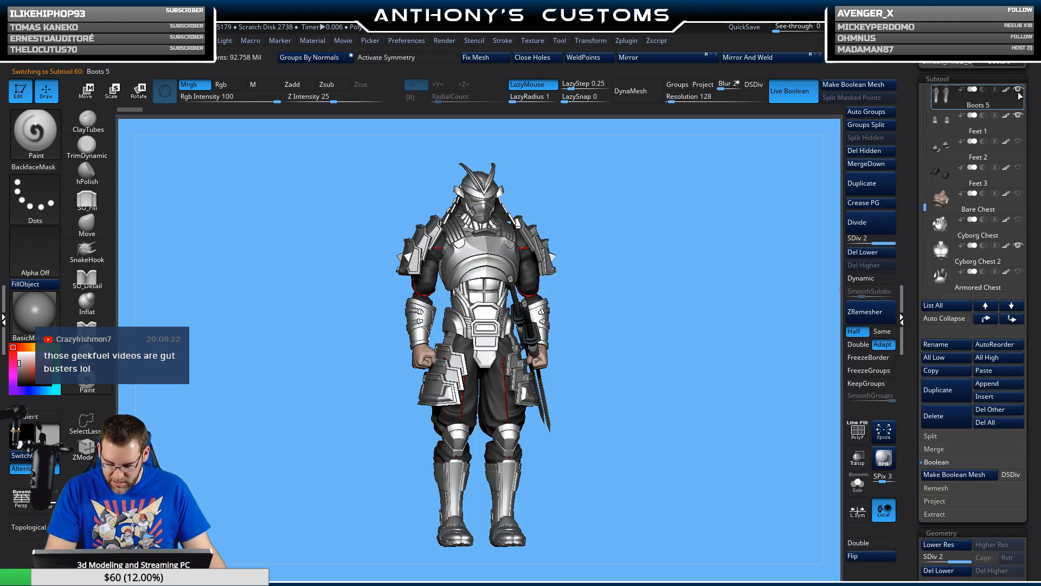
{"action": "left_click_drag", "start_coordinate": [926, 203], "coordinate": [926, 196]}
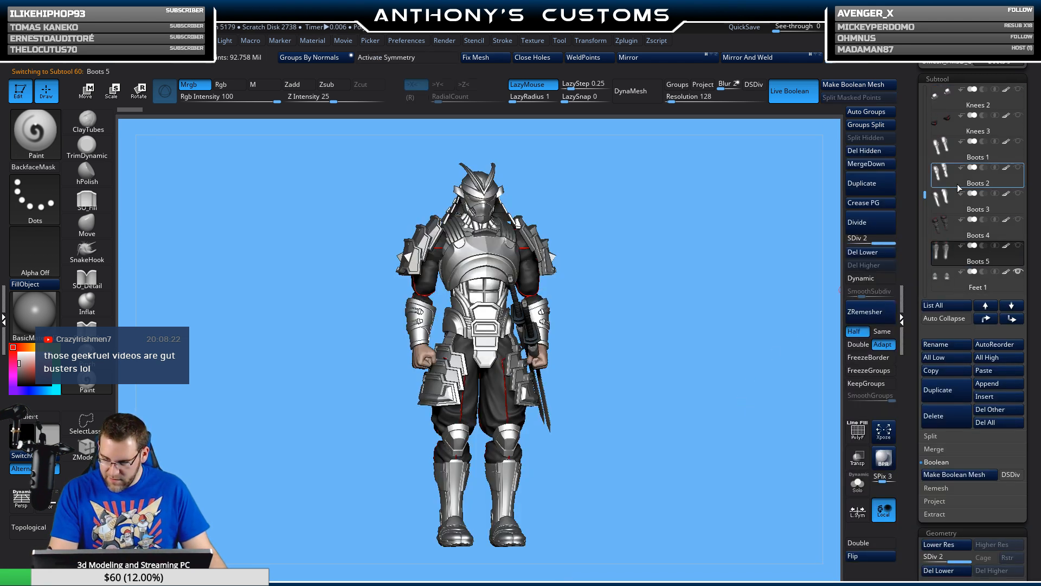
{"action": "mouse_move", "coordinate": [968, 184]}
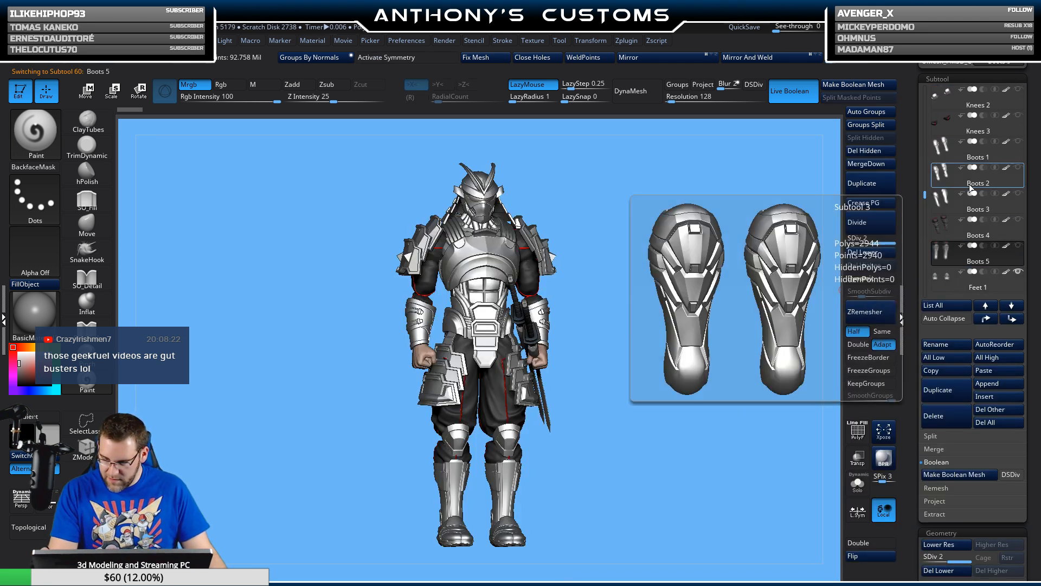
{"action": "left_click", "coordinate": [1004, 176]}
{"action": "left_click_drag", "start_coordinate": [706, 357], "coordinate": [726, 338]}
{"action": "left_click_drag", "start_coordinate": [676, 418], "coordinate": [460, 436]}
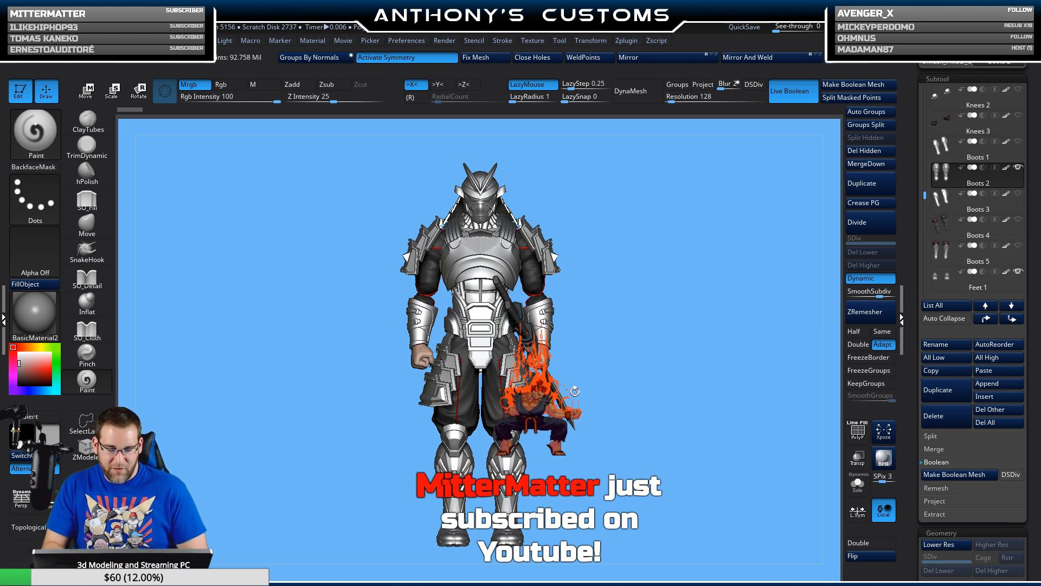
{"action": "left_click_drag", "start_coordinate": [658, 476], "coordinate": [589, 384]}
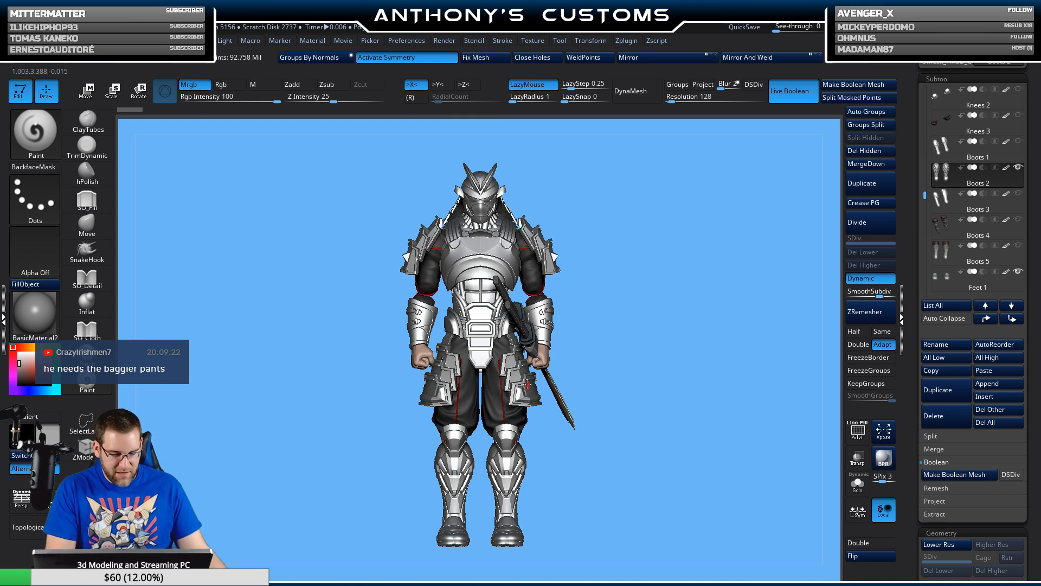
- Swap the Pants2 subtool for the baggier Pants subtool and frame the full figure
{"action": "left_click_drag", "start_coordinate": [586, 467], "coordinate": [615, 508]}
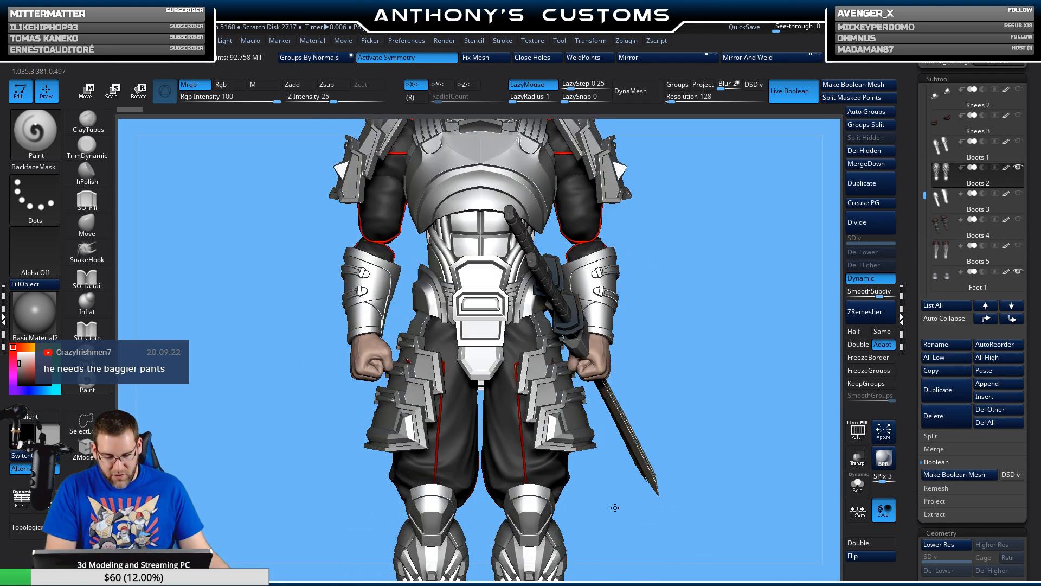
{"action": "left_click_drag", "start_coordinate": [671, 277], "coordinate": [692, 230], "text": "alt"}
{"action": "left_click_drag", "start_coordinate": [802, 307], "coordinate": [748, 292]}
{"action": "key", "text": "n"}
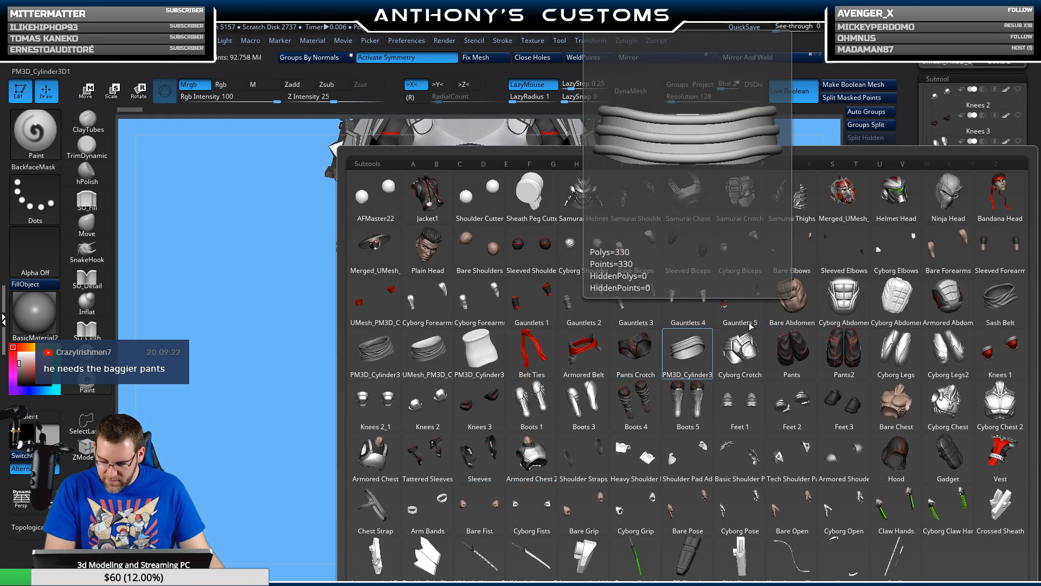
{"action": "left_click", "coordinate": [801, 353]}
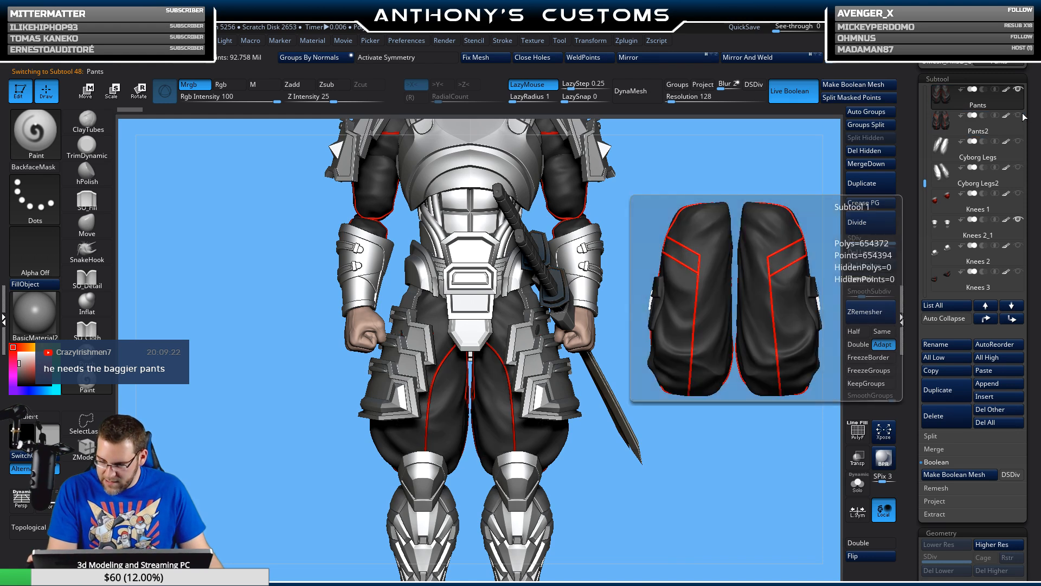
{"action": "left_click_drag", "start_coordinate": [726, 446], "coordinate": [704, 390]}
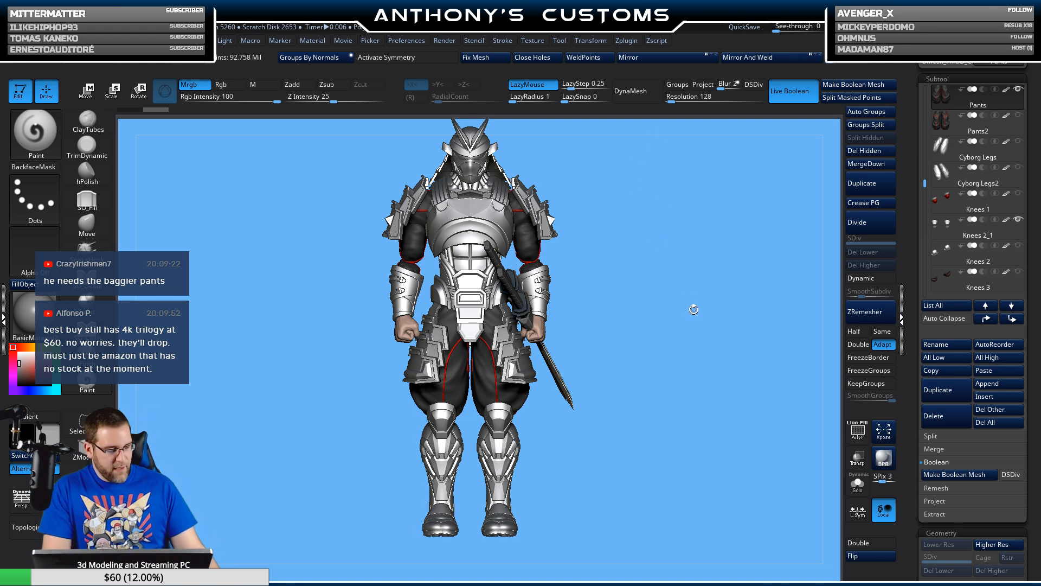
- Show the Cyborg Shoulders, Cyborg Biceps and Cyborg Elbows subtools in place of their sleeved versions
{"action": "key", "text": "n"}
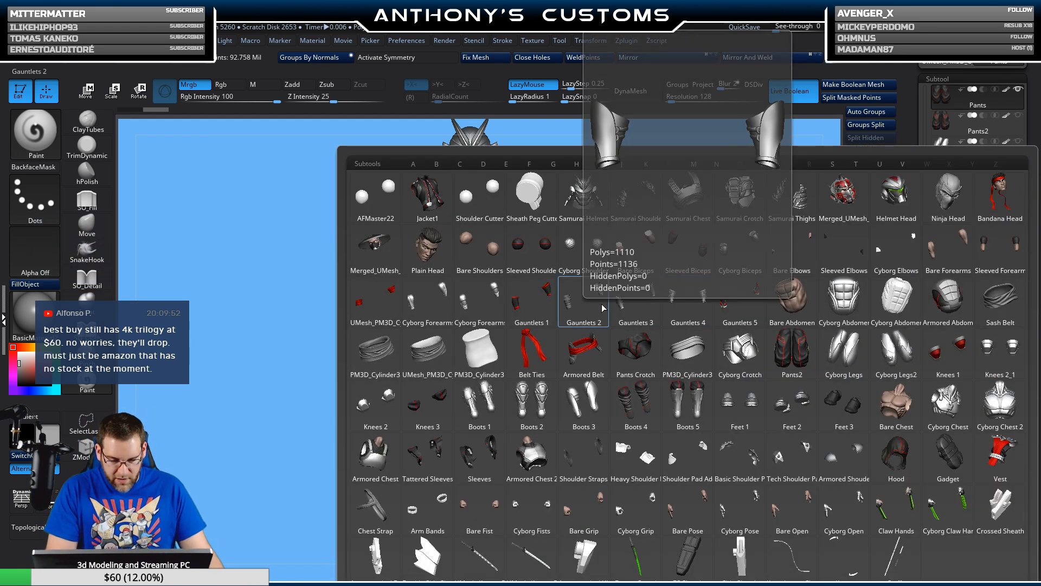
{"action": "left_click", "coordinate": [574, 258]}
{"action": "left_click", "coordinate": [1019, 141]}
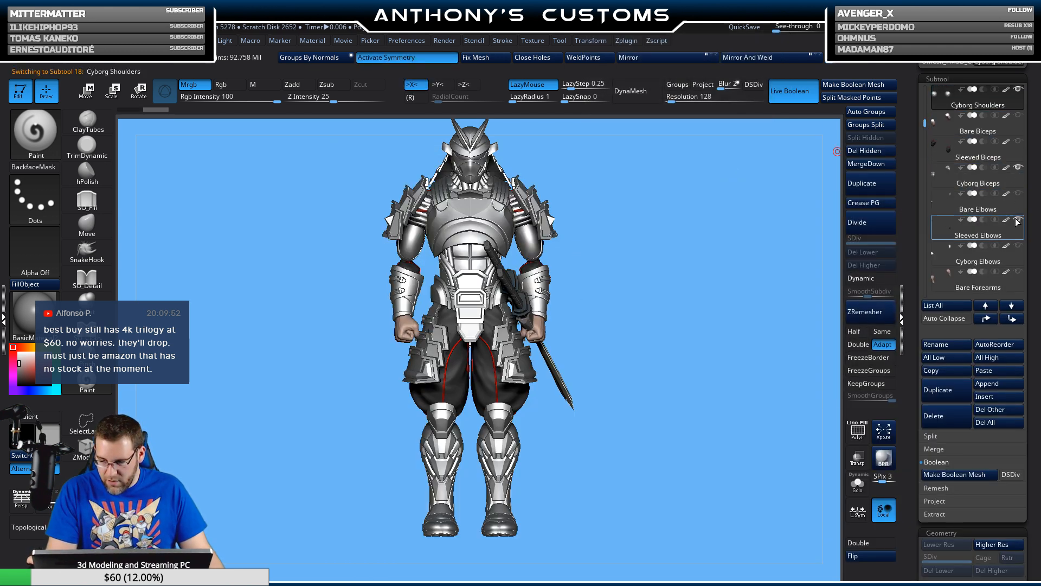
{"action": "scroll", "coordinate": [954, 126], "scroll_direction": "down", "scroll_amount": 2}
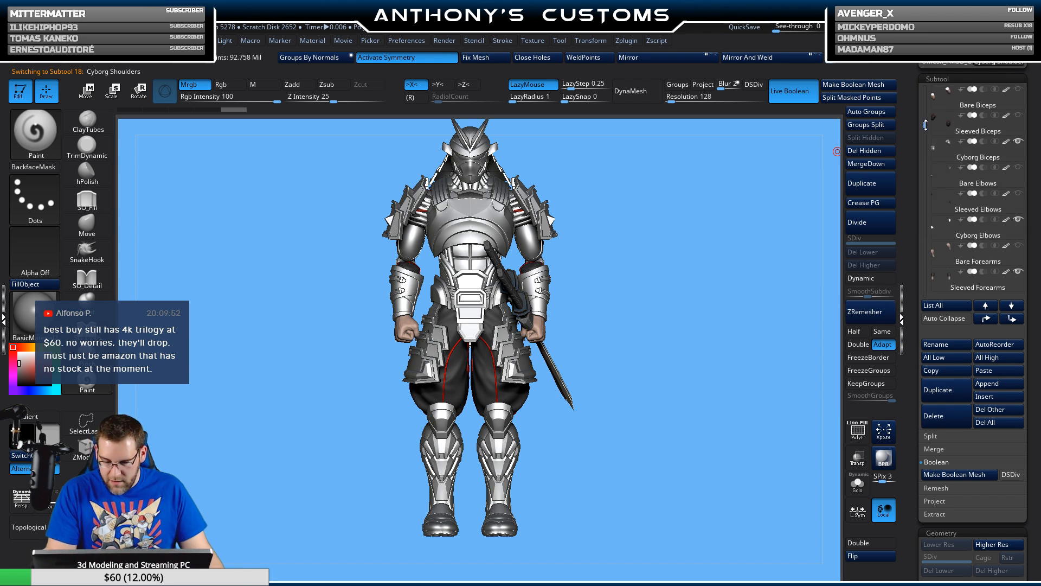
{"action": "scroll", "coordinate": [955, 125], "scroll_direction": "up", "scroll_amount": 8}
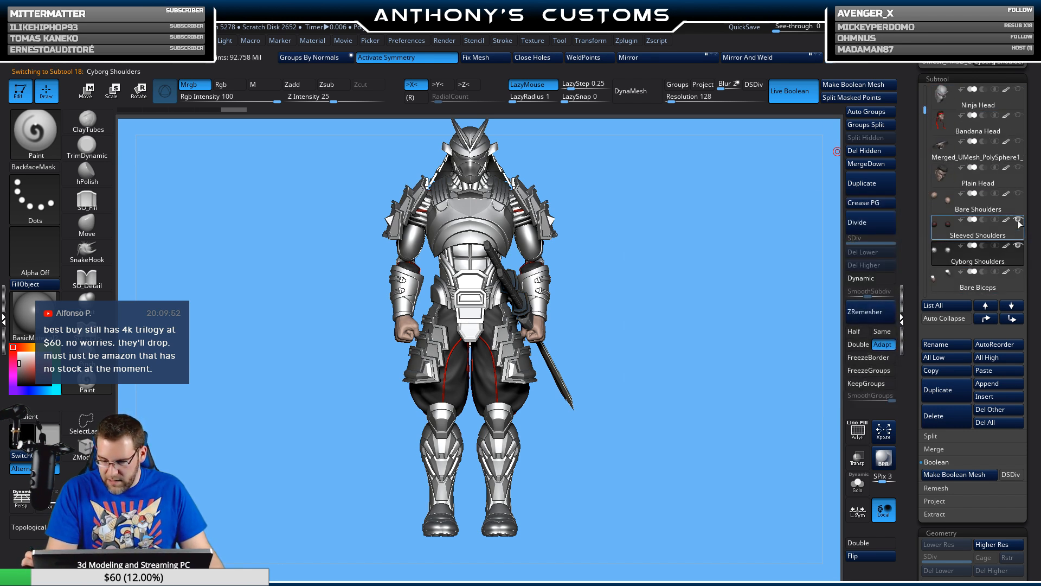
- Hide the Sleeved Forearms and Gauntlets 4 subtools and show Cyborg Forearms instead
{"action": "scroll", "coordinate": [925, 112], "scroll_direction": "down", "scroll_amount": 4}
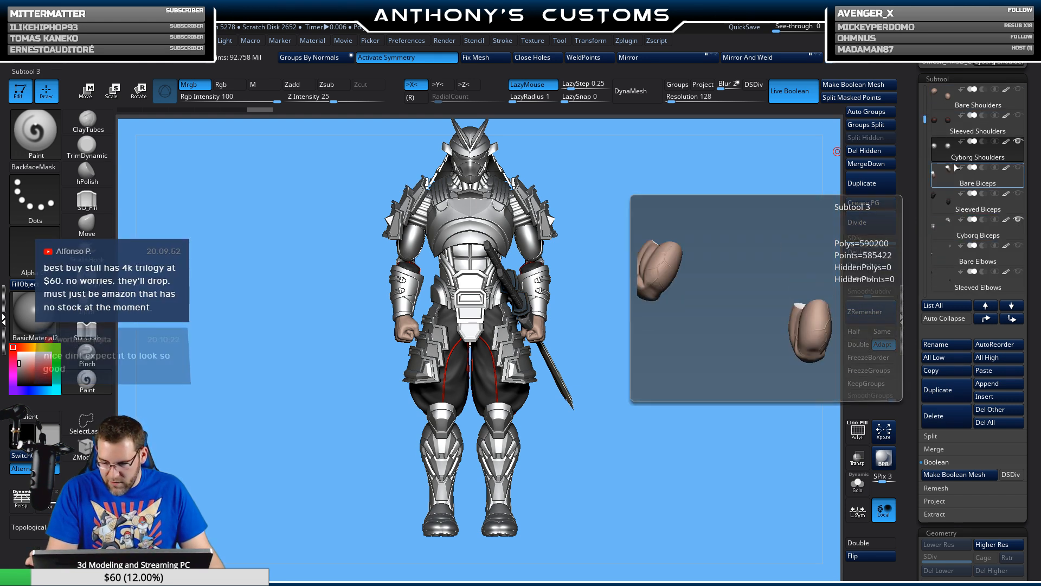
{"action": "scroll", "coordinate": [1015, 206], "scroll_direction": "down", "scroll_amount": 4}
{"action": "mouse_move", "coordinate": [1014, 198]}
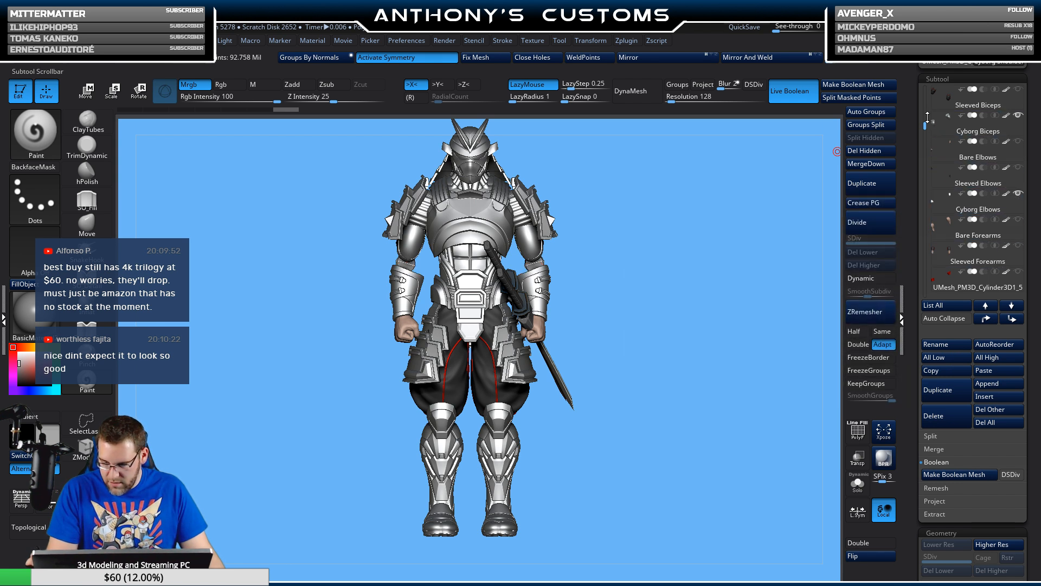
{"action": "scroll", "coordinate": [1015, 227], "scroll_direction": "down", "scroll_amount": 2}
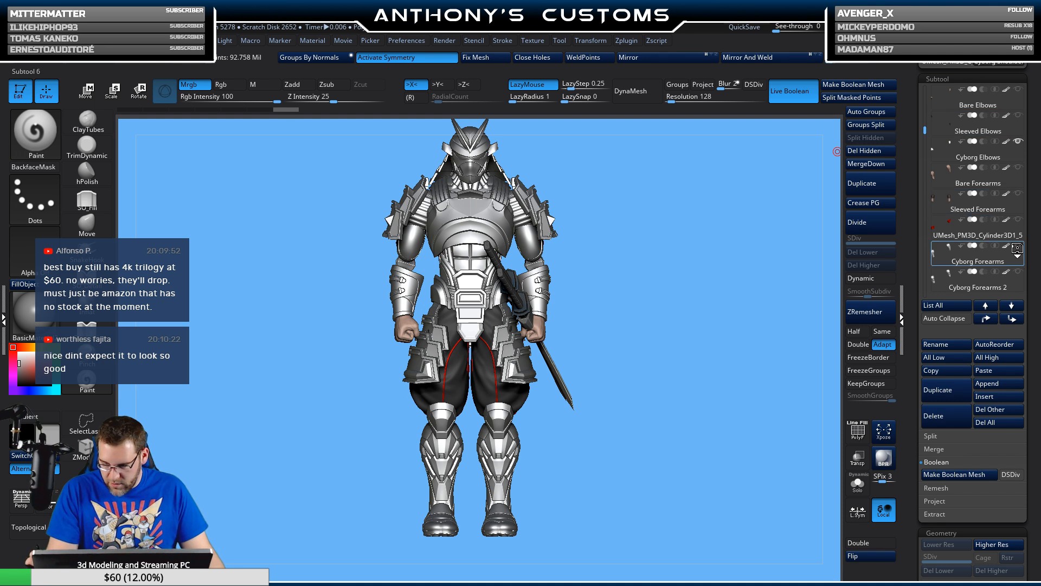
{"action": "mouse_move", "coordinate": [1018, 248]}
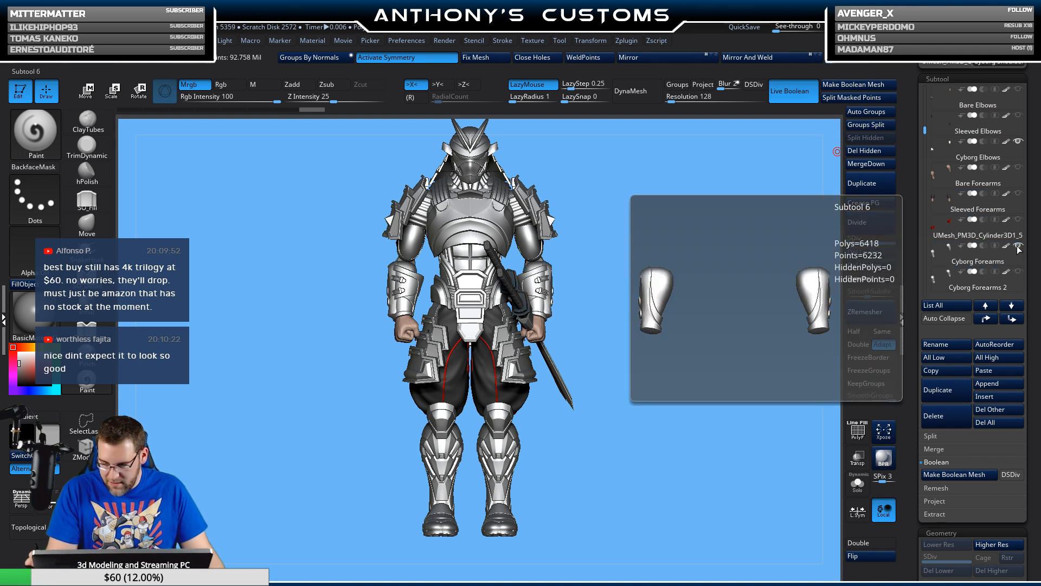
{"action": "scroll", "coordinate": [1017, 248], "scroll_direction": "down", "scroll_amount": 7}
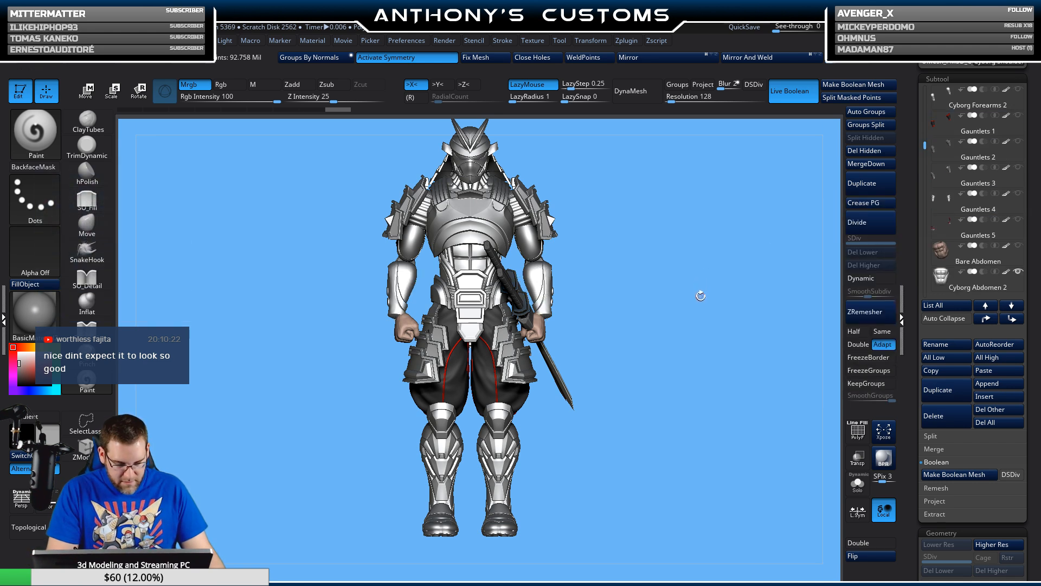
{"action": "key", "text": "n"}
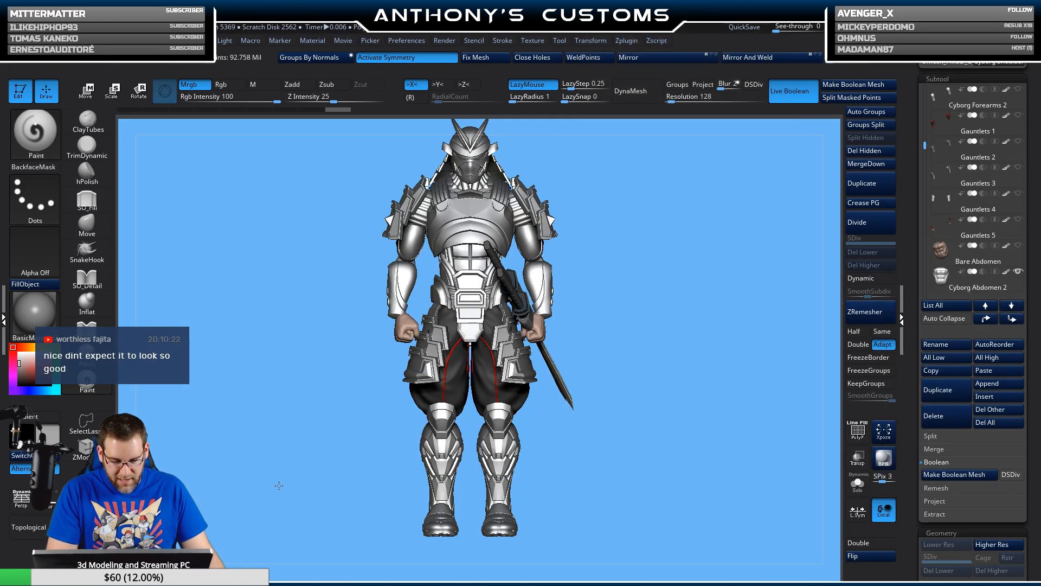
- Show the Cyborg Fists subtool on the figure and hide Bare Fist
{"action": "mouse_move", "coordinate": [279, 486]}
{"action": "left_mouse_down"}
{"action": "mouse_move", "coordinate": [292, 495]}
{"action": "mouse_move", "coordinate": [284, 488]}
{"action": "left_mouse_up"}
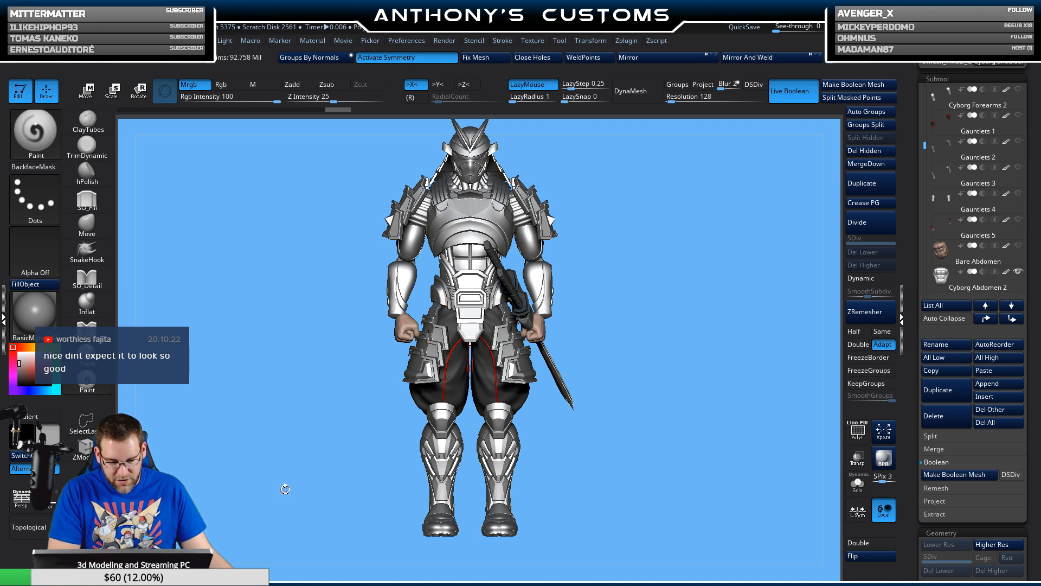
{"action": "left_click_drag", "start_coordinate": [306, 452], "coordinate": [293, 471]}
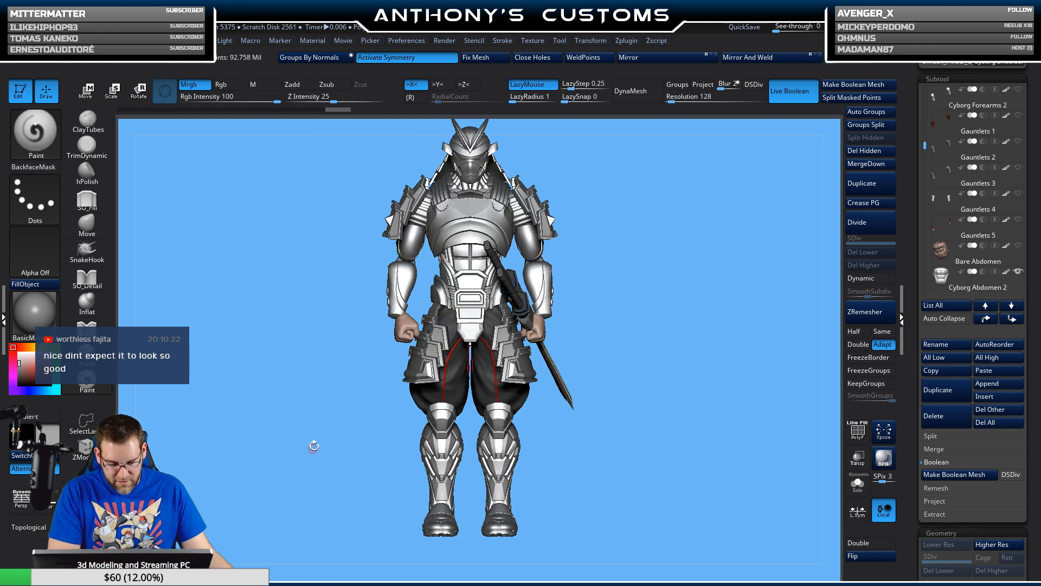
{"action": "key", "text": "n"}
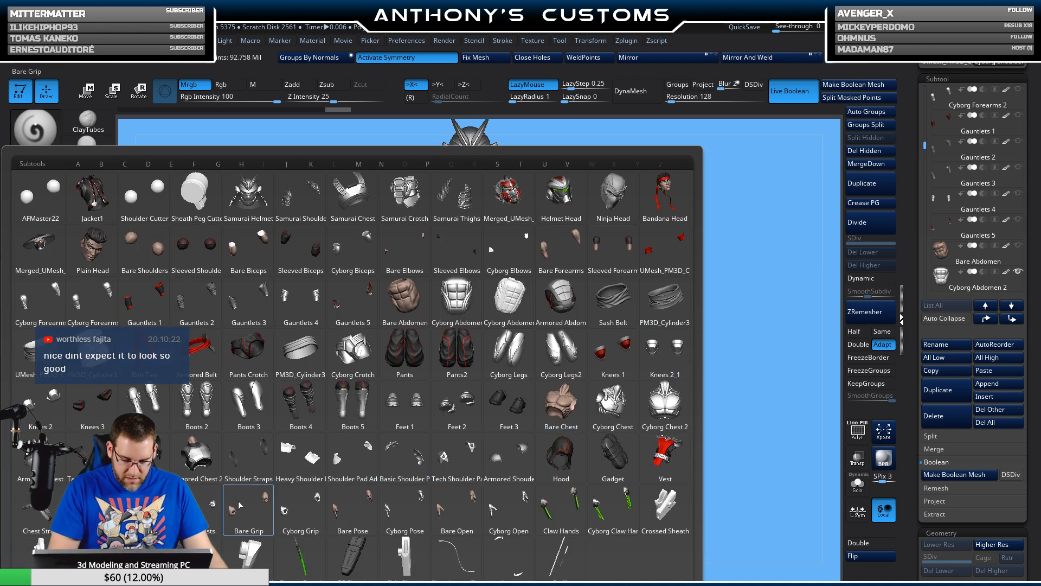
{"action": "left_click", "coordinate": [208, 501]}
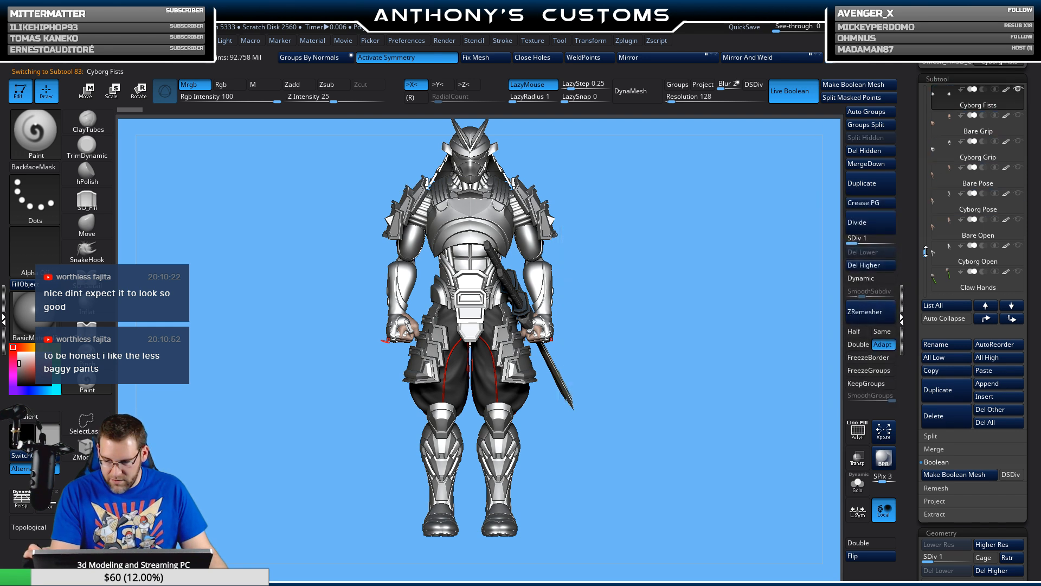
{"action": "left_click_drag", "start_coordinate": [926, 252], "coordinate": [926, 245]}
{"action": "left_click", "coordinate": [1019, 167]}
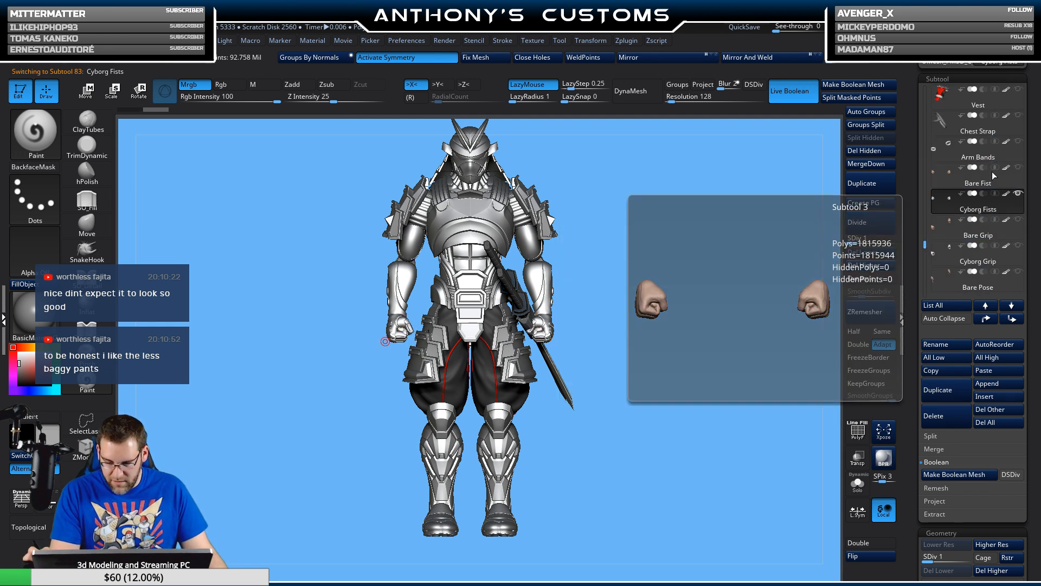
- Hide the Pants subtool and show Cyborg Legs2 in its place
{"action": "left_click_drag", "start_coordinate": [681, 239], "coordinate": [660, 263]}
{"action": "mouse_move", "coordinate": [661, 261]}
{"action": "left_mouse_down"}
{"action": "mouse_move", "coordinate": [684, 249]}
{"action": "mouse_move", "coordinate": [679, 261]}
{"action": "left_mouse_up"}
{"action": "key", "text": "n"}
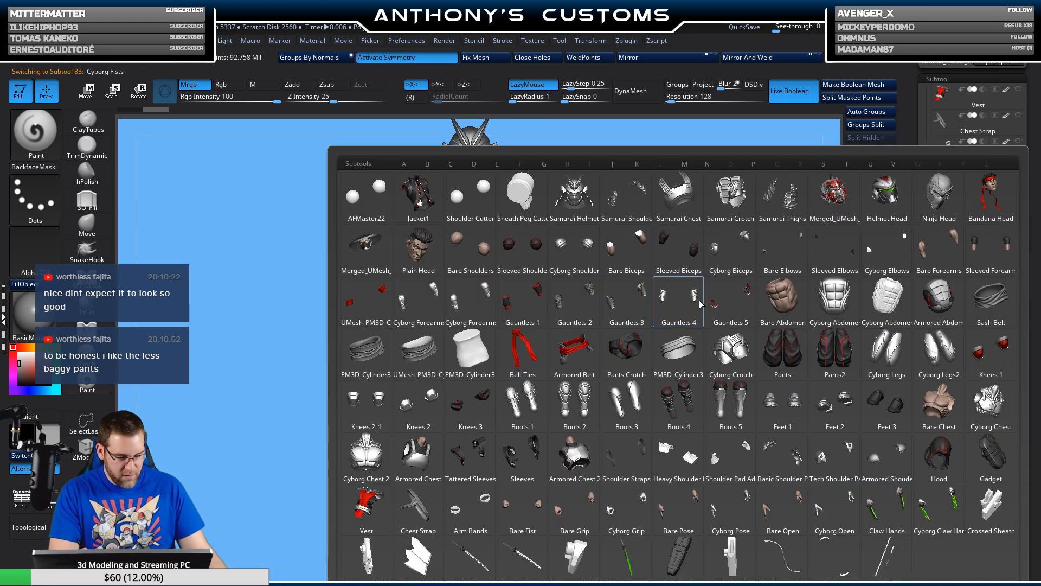
{"action": "left_click", "coordinate": [785, 358]}
{"action": "key", "text": "n"}
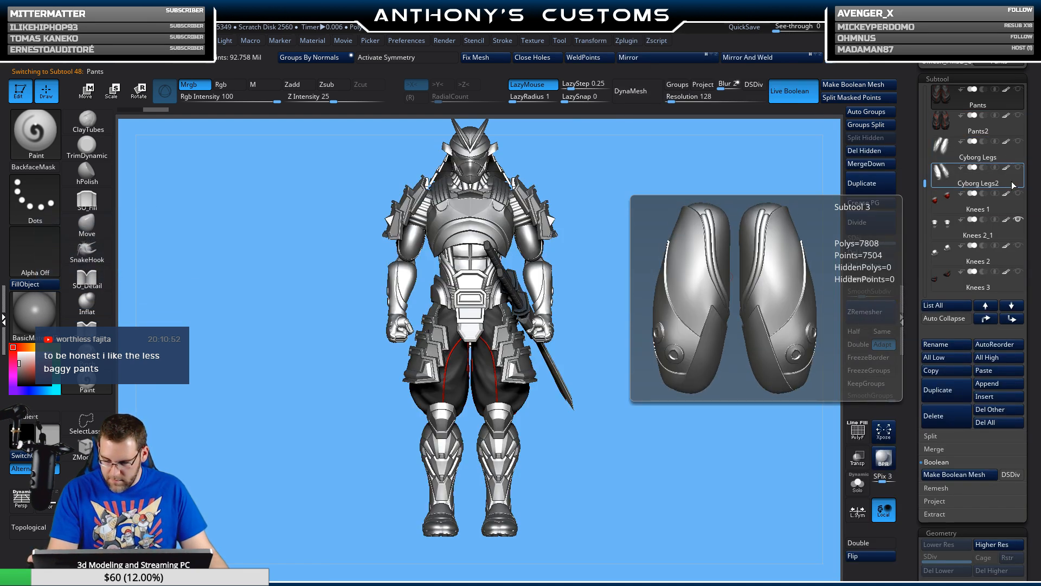
{"action": "left_click", "coordinate": [1015, 178]}
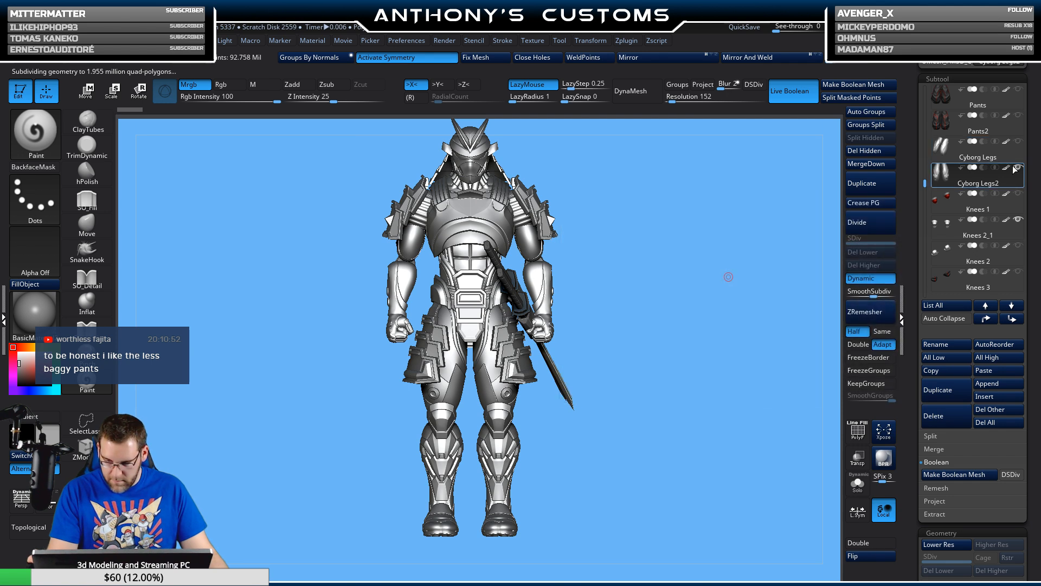
- Review the full cyborg samurai from the front and save the project
{"action": "left_click_drag", "start_coordinate": [685, 340], "coordinate": [485, 374]}
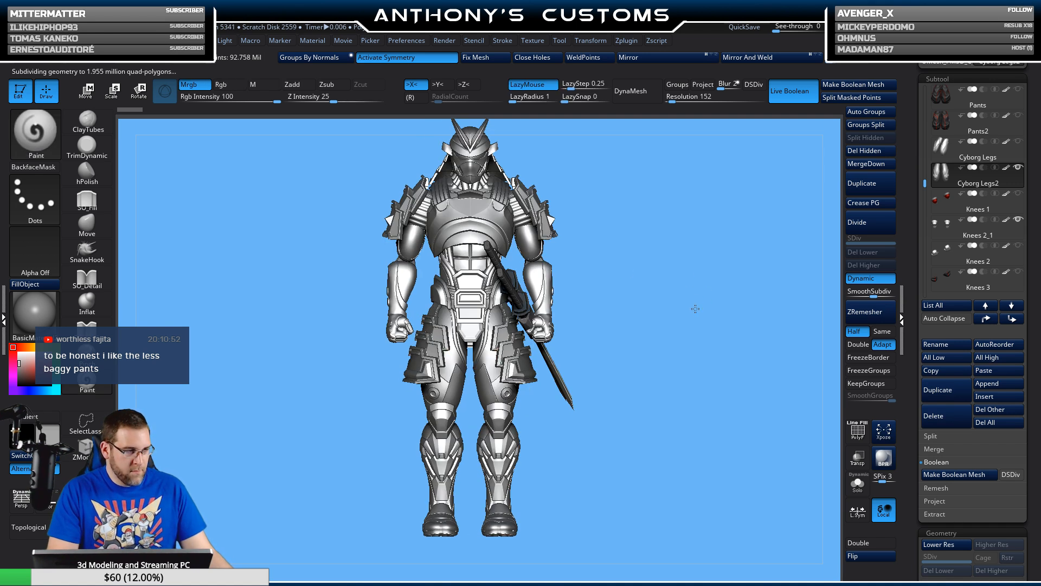
{"action": "left_click_drag", "start_coordinate": [696, 308], "coordinate": [686, 307]}
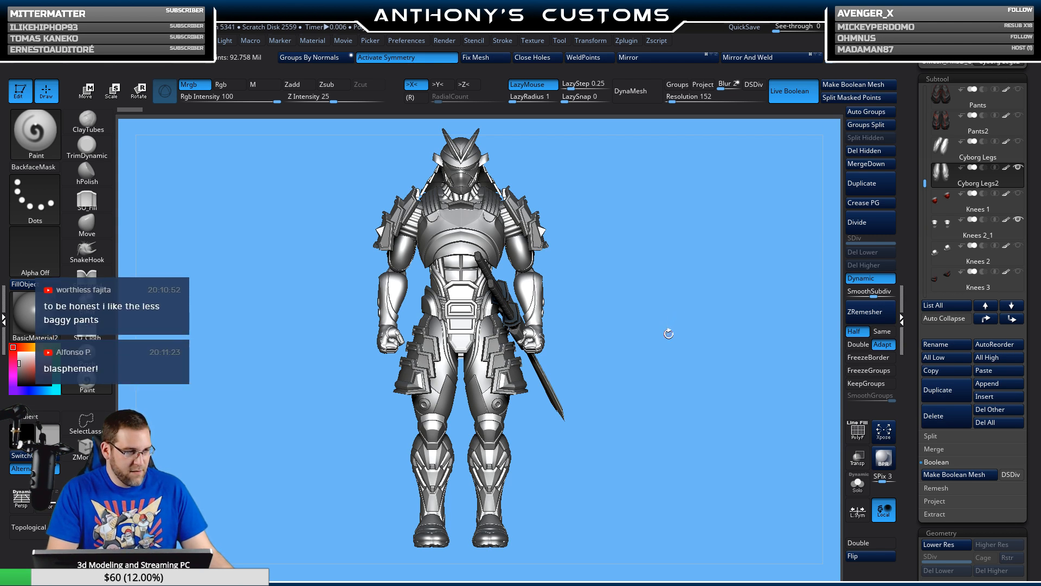
{"action": "mouse_move", "coordinate": [663, 354]}
{"action": "left_mouse_down"}
{"action": "mouse_move", "coordinate": [638, 350]}
{"action": "mouse_move", "coordinate": [662, 351]}
{"action": "left_mouse_up"}
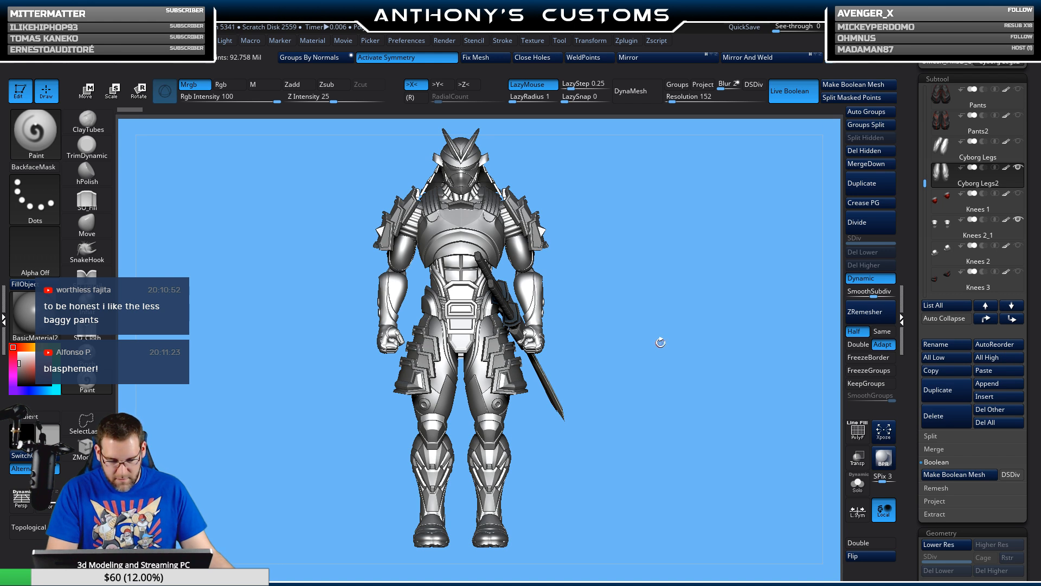
{"action": "mouse_move", "coordinate": [664, 339]}
{"action": "left_mouse_down"}
{"action": "mouse_move", "coordinate": [645, 341]}
{"action": "mouse_move", "coordinate": [669, 341]}
{"action": "left_mouse_up"}
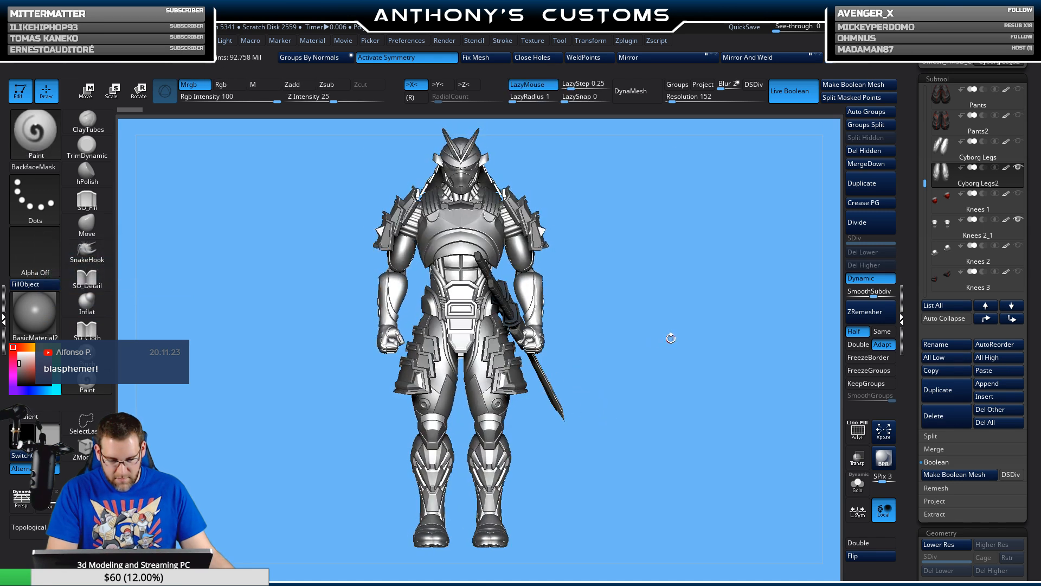
{"action": "key", "text": "ctrl+s"}
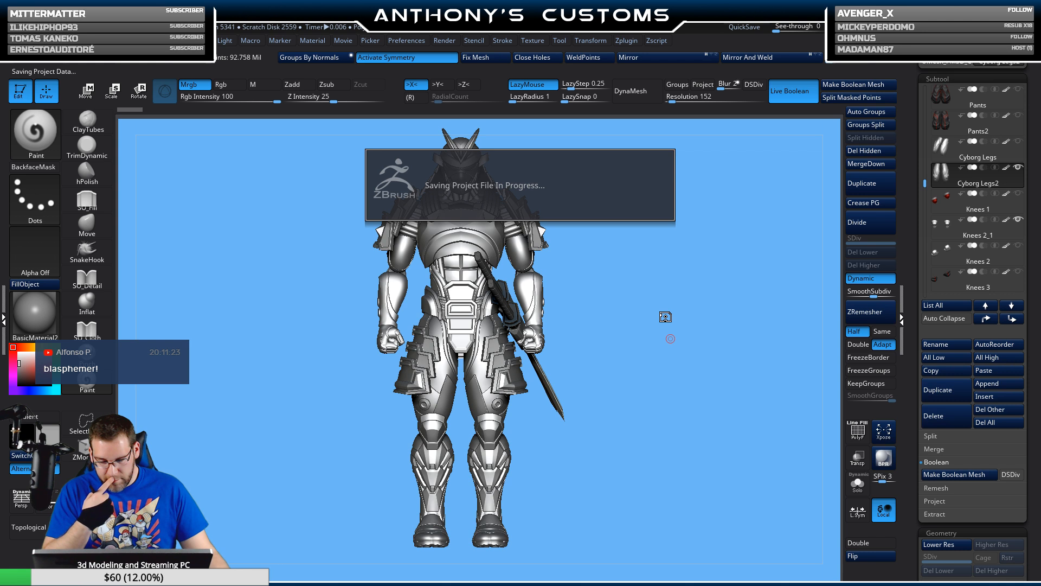
{"action": "key", "text": "n"}
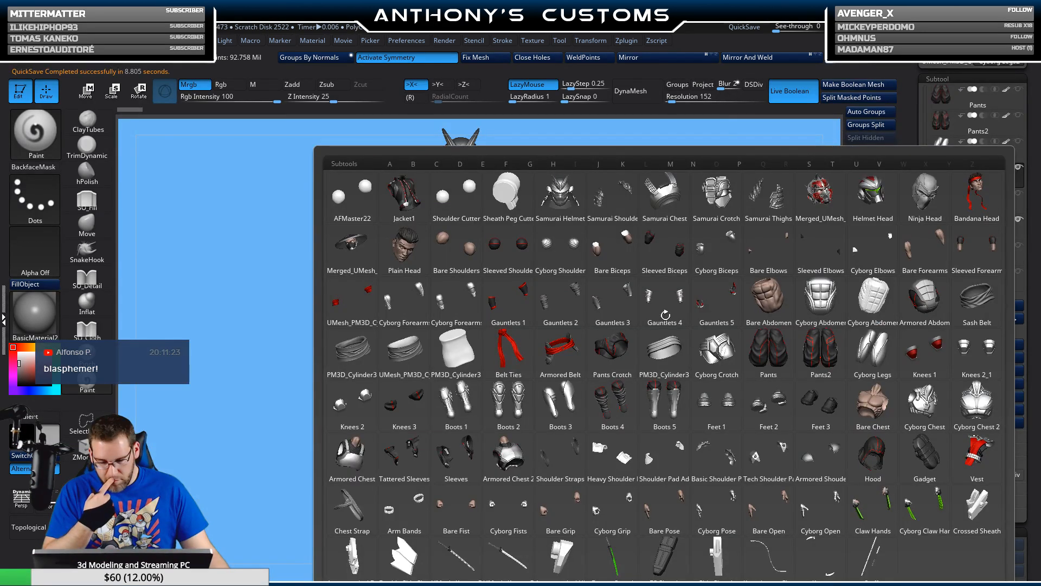
{"action": "key", "text": "n"}
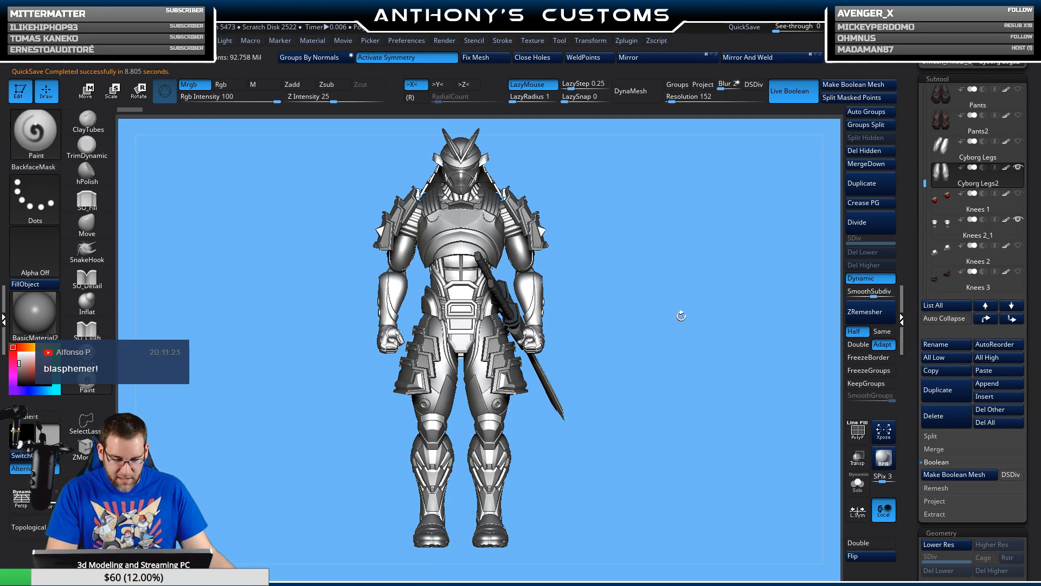
- From the Samurai Chest subtool, isolate both arms with their shoulder armor in the transform selection and rotate them slightly closer to the body
{"action": "key", "text": "w"}
{"action": "left_click", "coordinate": [533, 188], "text": "alt"}
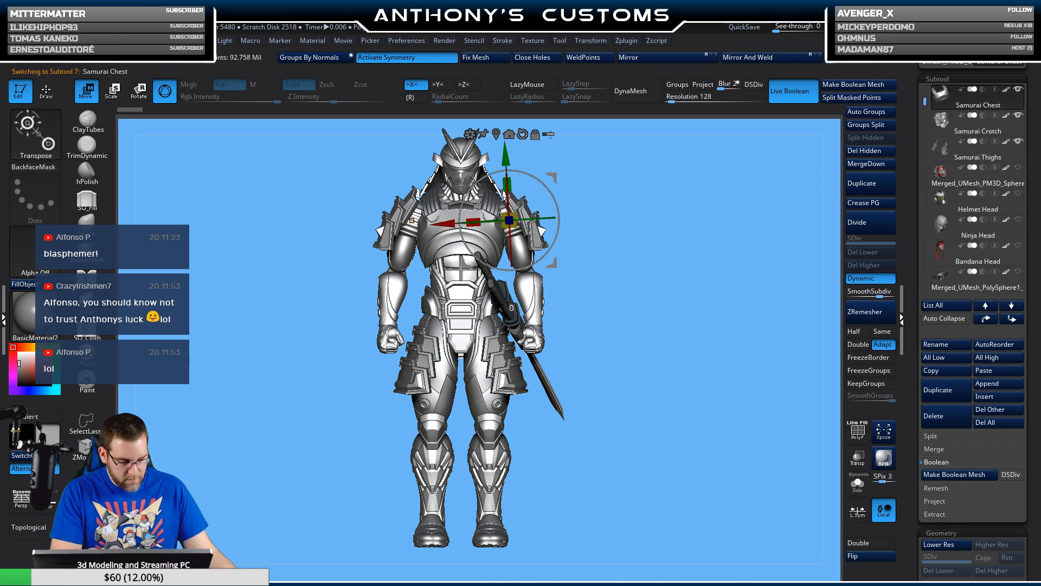
{"action": "left_click_drag", "start_coordinate": [575, 209], "coordinate": [531, 331], "text": "ctrl+shift"}
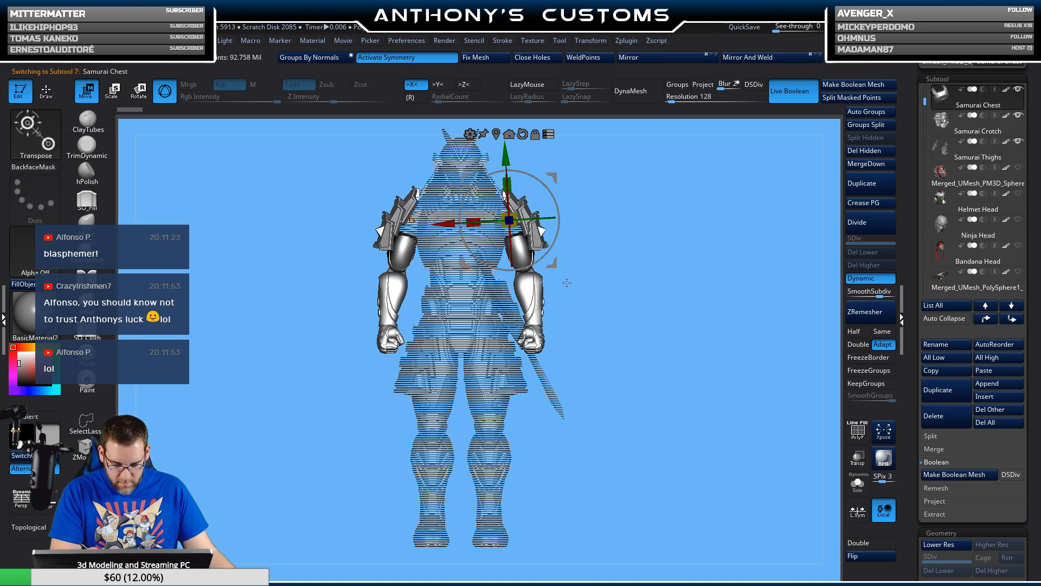
{"action": "left_click", "coordinate": [594, 210]}
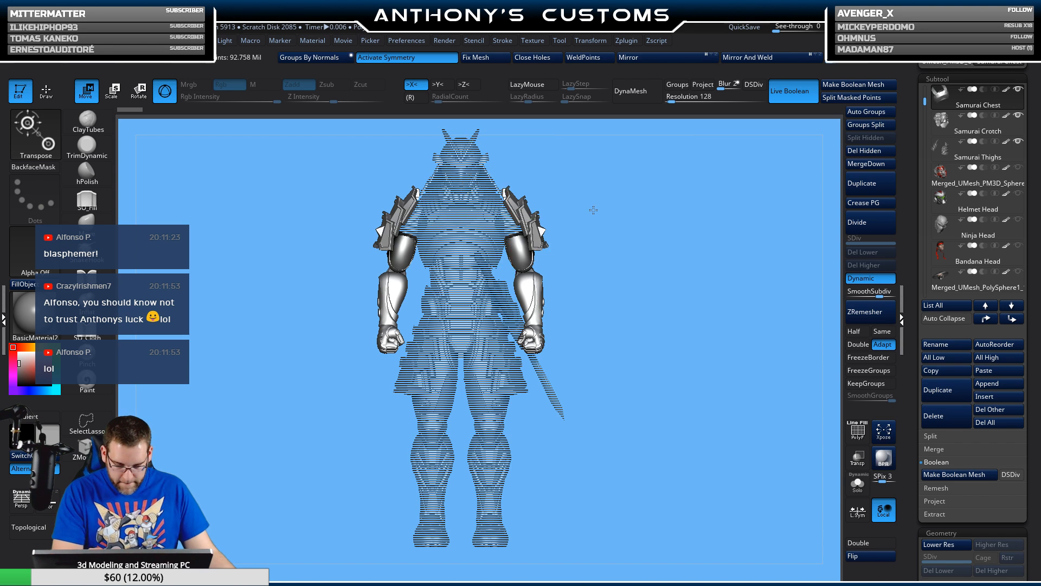
{"action": "key", "text": "ctrl+d"}
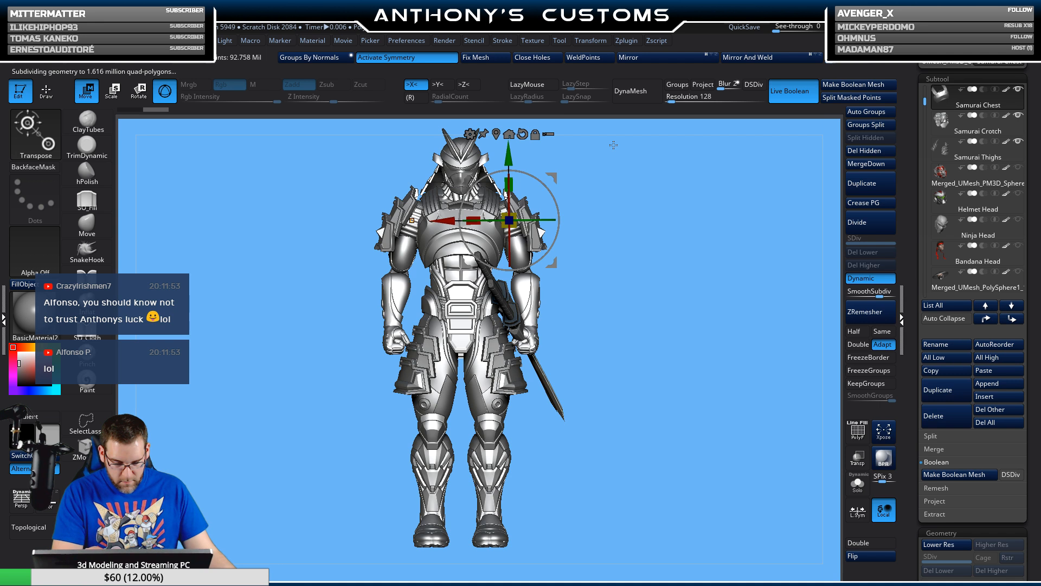
{"action": "key", "text": "q"}
{"action": "left_click_drag", "start_coordinate": [674, 331], "coordinate": [661, 288], "text": "alt"}
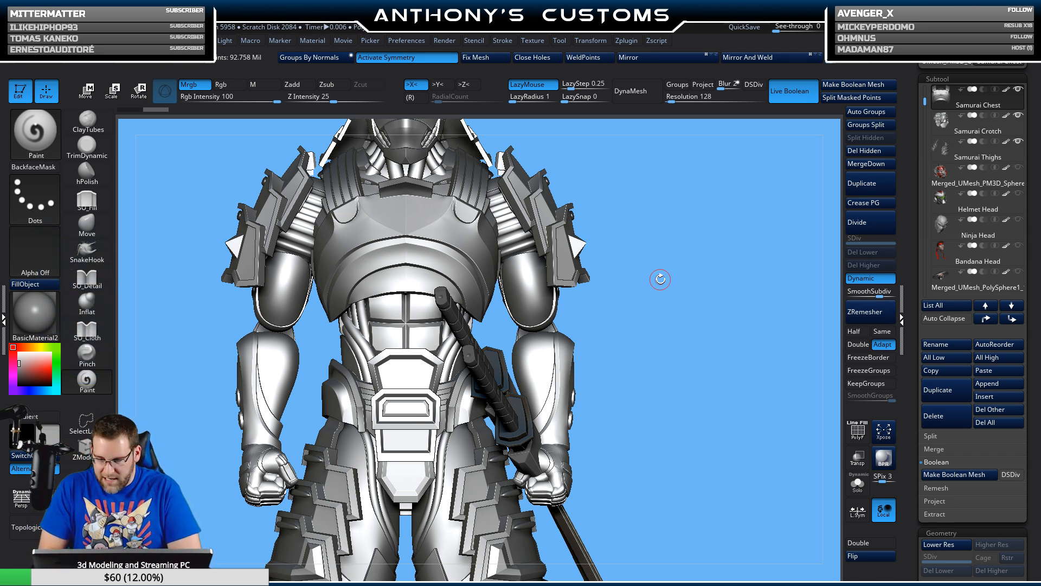
- Select the Bare Fist subtool and check how it lines up with the cyborg hands
{"action": "key", "text": "comma"}
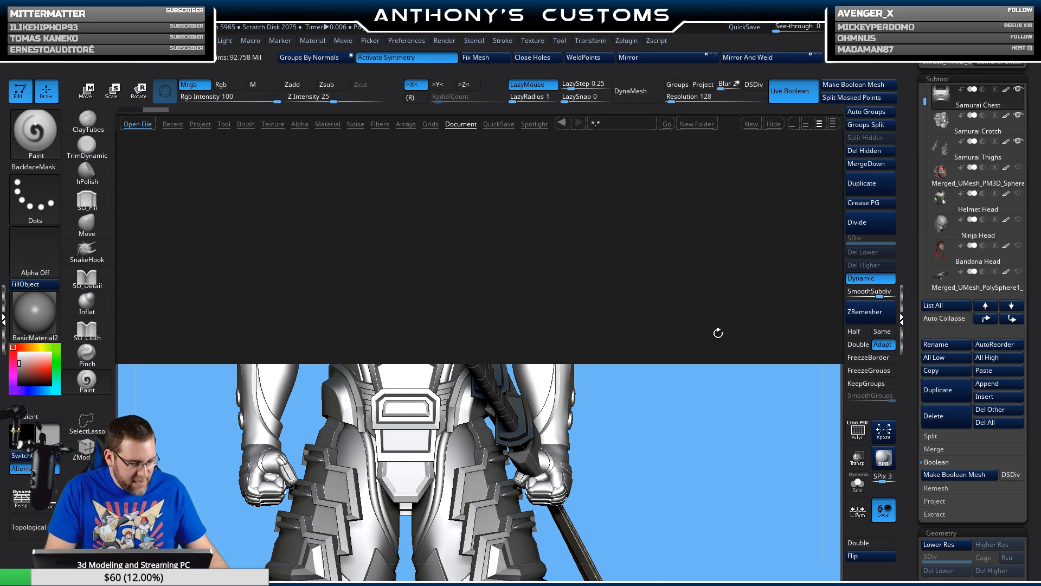
{"action": "key", "text": "comma"}
{"action": "key", "text": "n"}
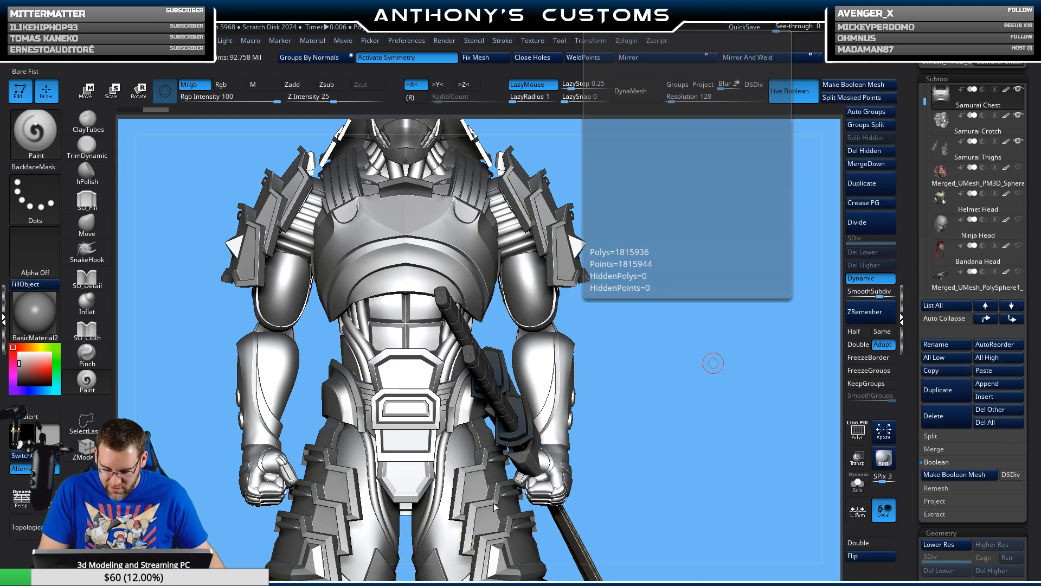
{"action": "left_click", "coordinate": [480, 507]}
{"action": "left_click_drag", "start_coordinate": [705, 455], "coordinate": [706, 413]}
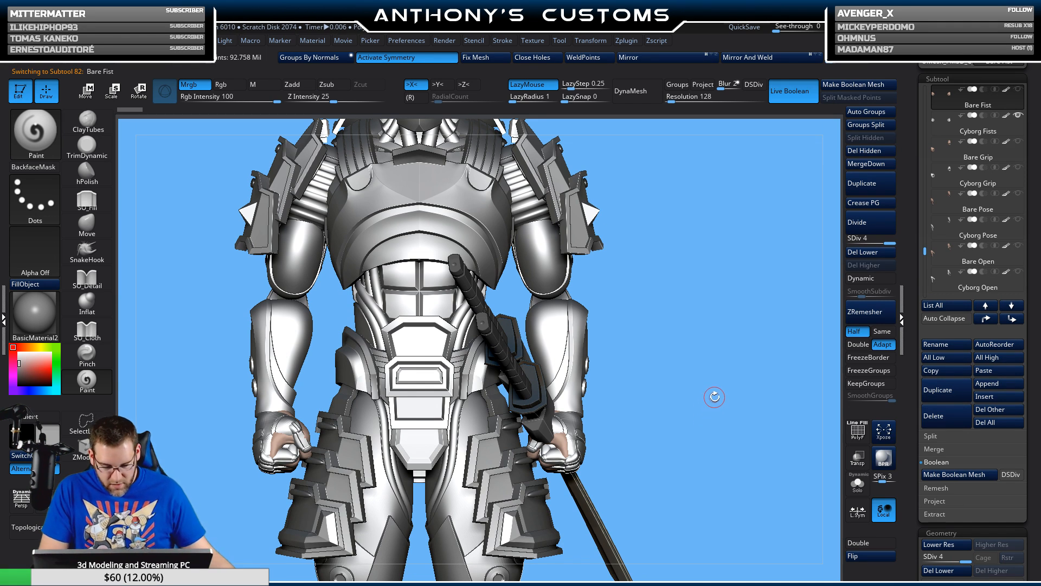
- Reselect the Samurai Chest subtool and isolate both arms with their shoulder armor for transforming
{"action": "key", "text": "w"}
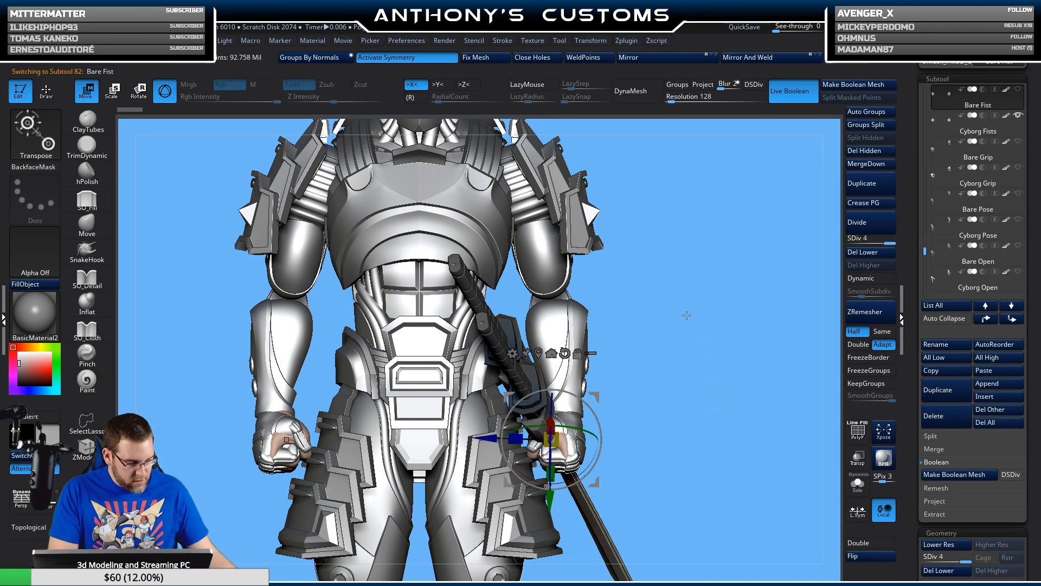
{"action": "key", "text": "f"}
{"action": "left_click", "coordinate": [510, 307], "text": "alt"}
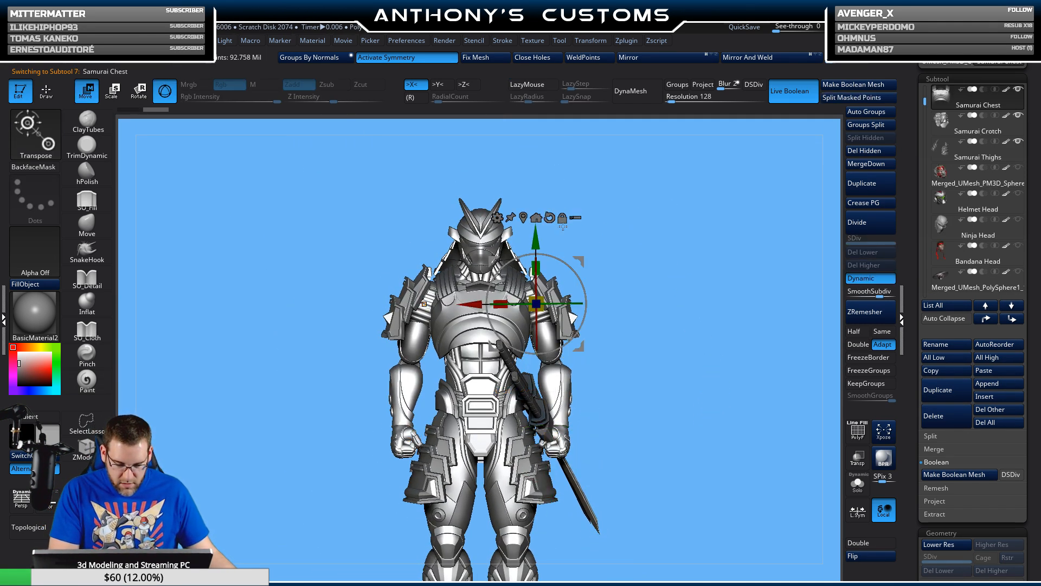
{"action": "key", "text": "ctrl+shift"}
{"action": "left_click_drag", "start_coordinate": [593, 330], "coordinate": [556, 426], "text": "ctrl+shift"}
{"action": "key", "text": "f"}
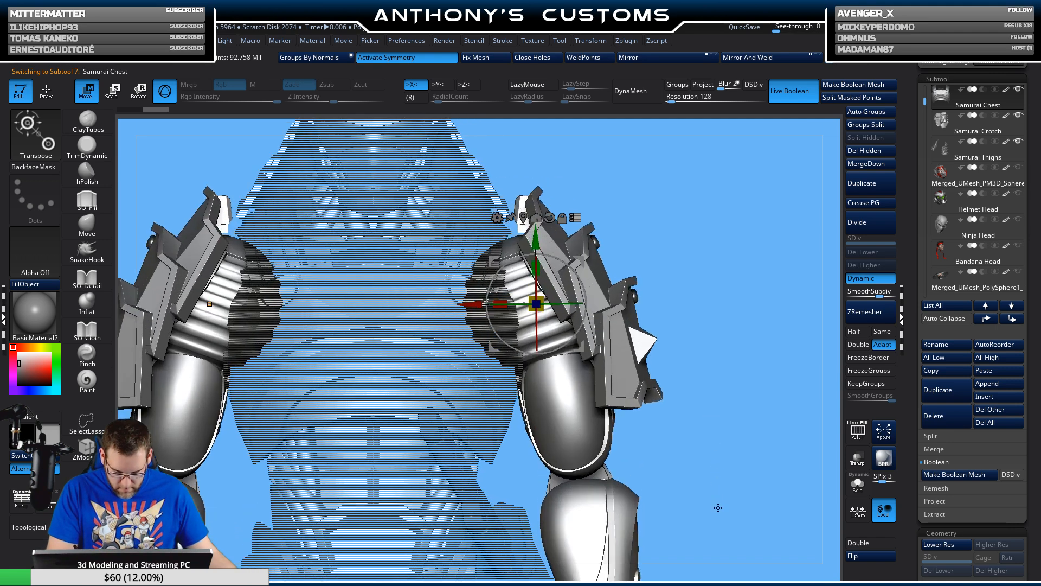
- Show the Bare Fist subtool alongside Cyborg Fists and exclude it from the transform selection
{"action": "left_click_drag", "start_coordinate": [718, 507], "coordinate": [711, 209], "text": "alt"}
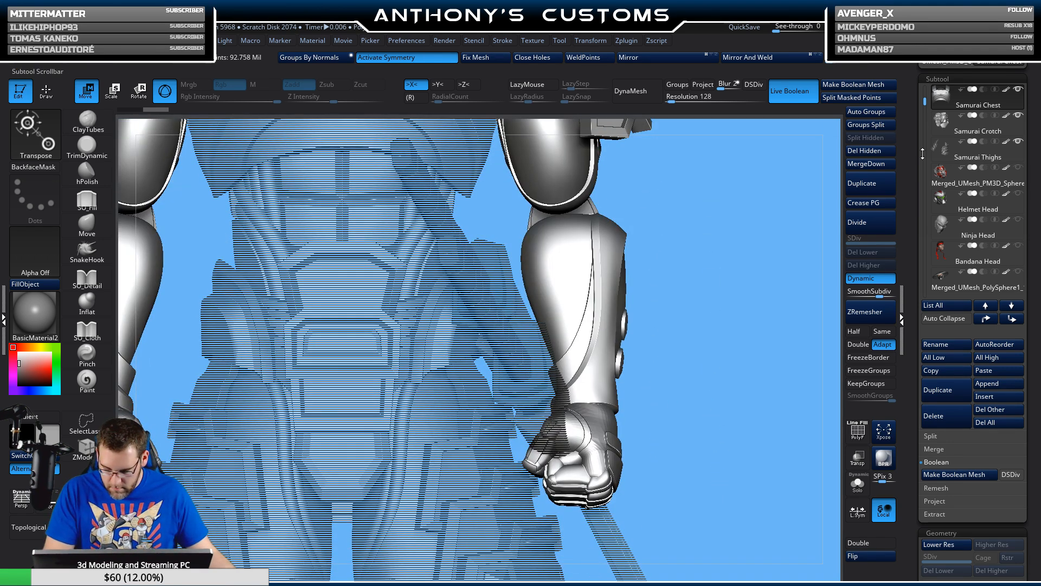
{"action": "left_click_drag", "start_coordinate": [925, 101], "coordinate": [923, 248]}
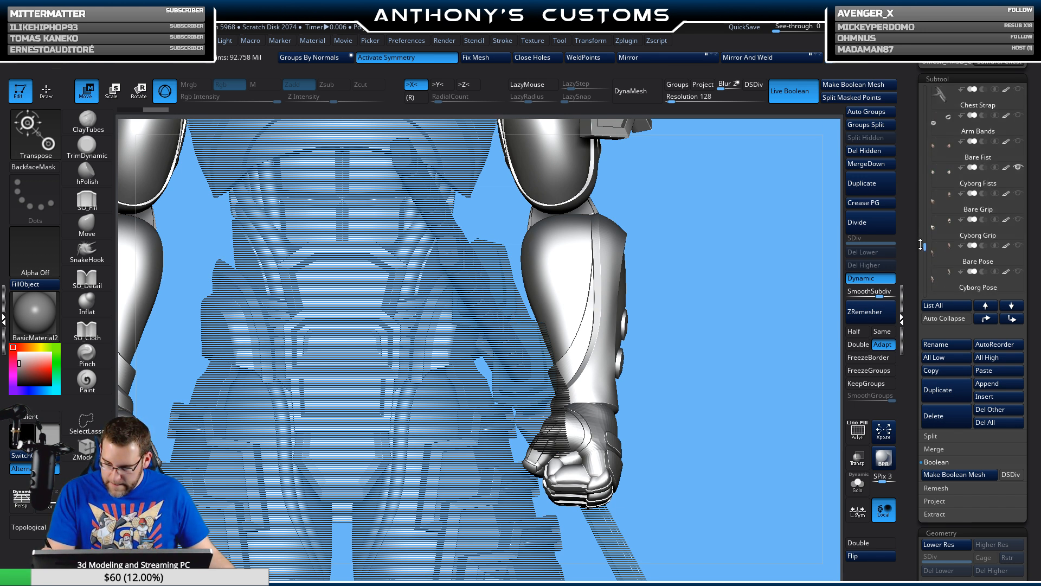
{"action": "left_click", "coordinate": [1020, 145]}
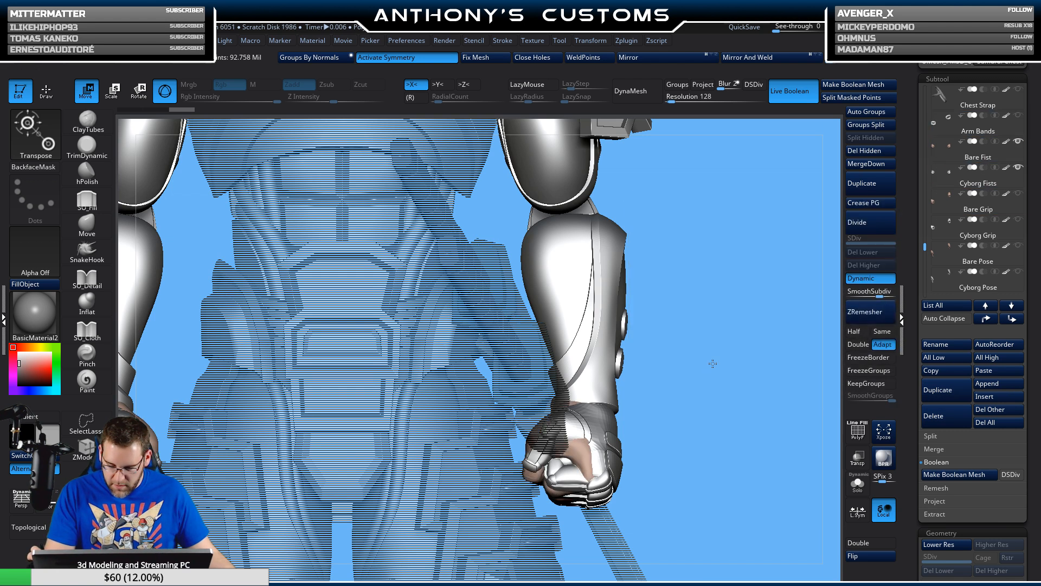
{"action": "left_click_drag", "start_coordinate": [712, 362], "coordinate": [723, 271], "text": "alt"}
{"action": "key", "text": "ctrl+shift"}
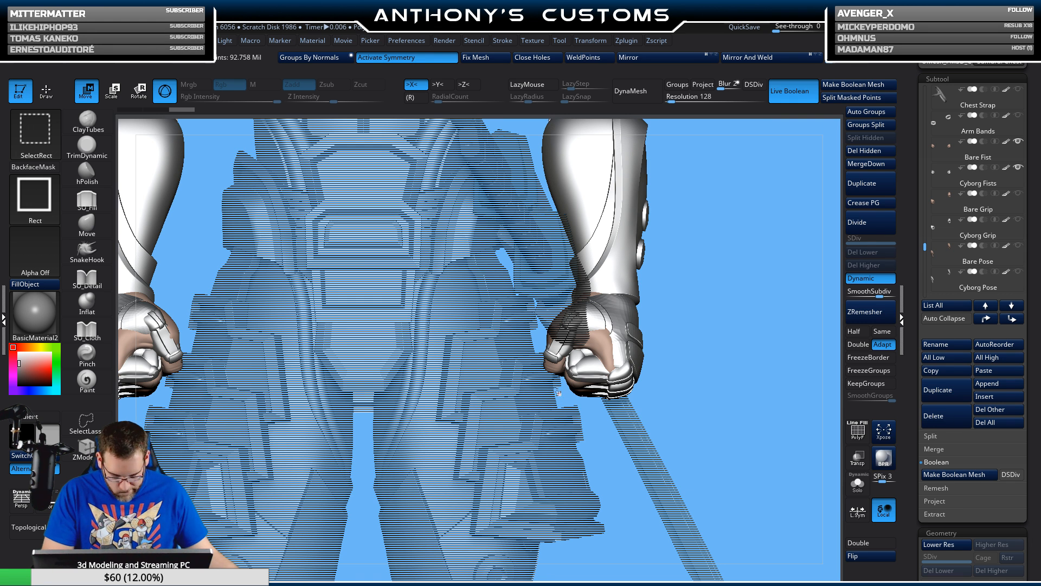
{"action": "left_click_drag", "start_coordinate": [557, 392], "coordinate": [547, 372], "text": "ctrl+alt+shift"}
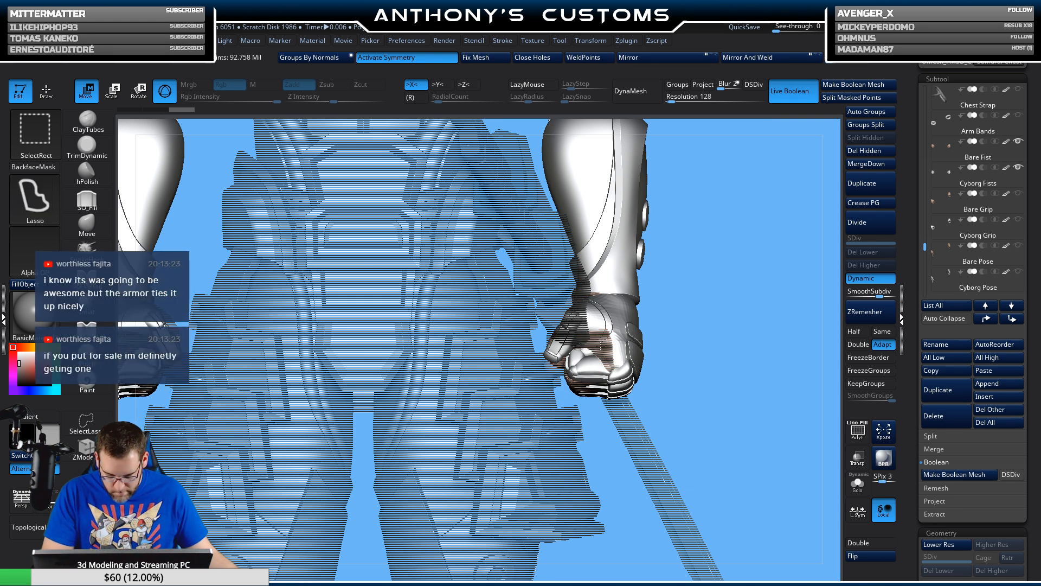
- Rotate the selected cyborg arms and shoulder armor symmetrically by about 0.5 degrees toward the body
{"action": "mouse_move", "coordinate": [741, 367]}
{"action": "left_mouse_down", "text": "alt"}
{"action": "mouse_move", "coordinate": [718, 270]}
{"action": "mouse_move", "coordinate": [721, 482]}
{"action": "left_mouse_up", "text": "alt"}
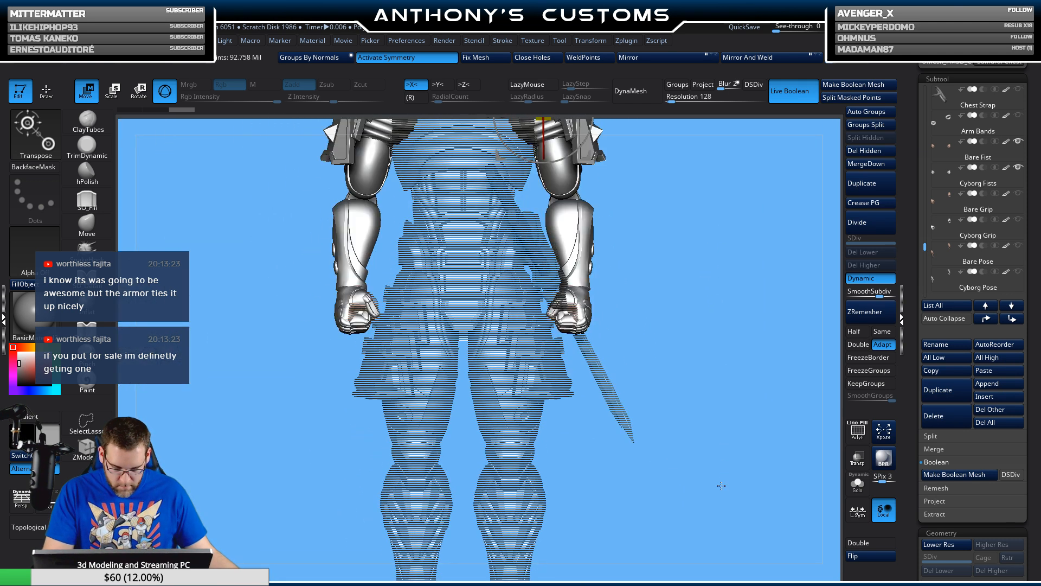
{"action": "left_click_drag", "start_coordinate": [715, 218], "coordinate": [722, 328], "text": "alt"}
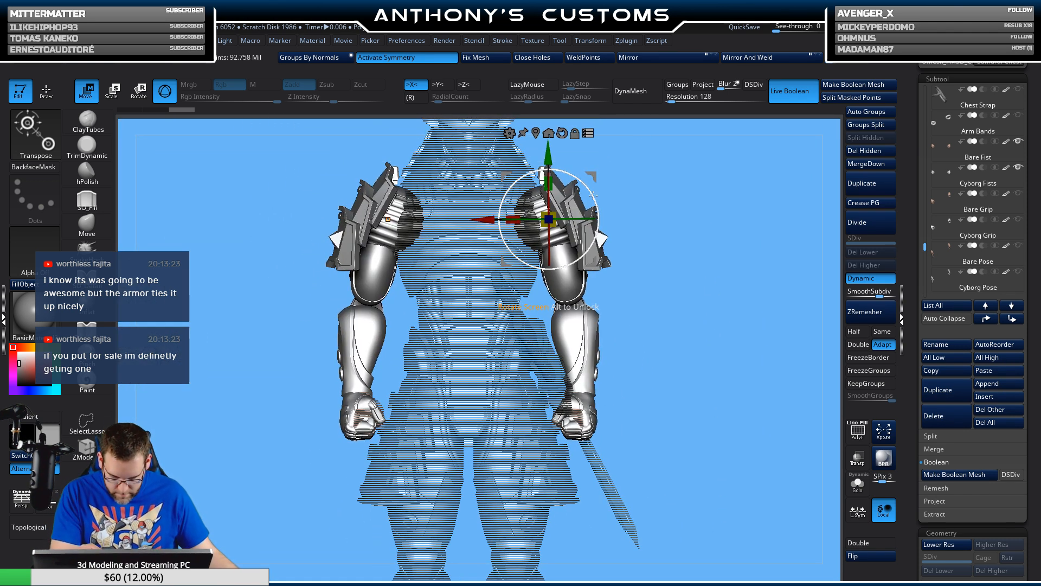
{"action": "left_click_drag", "start_coordinate": [593, 195], "coordinate": [588, 198]}
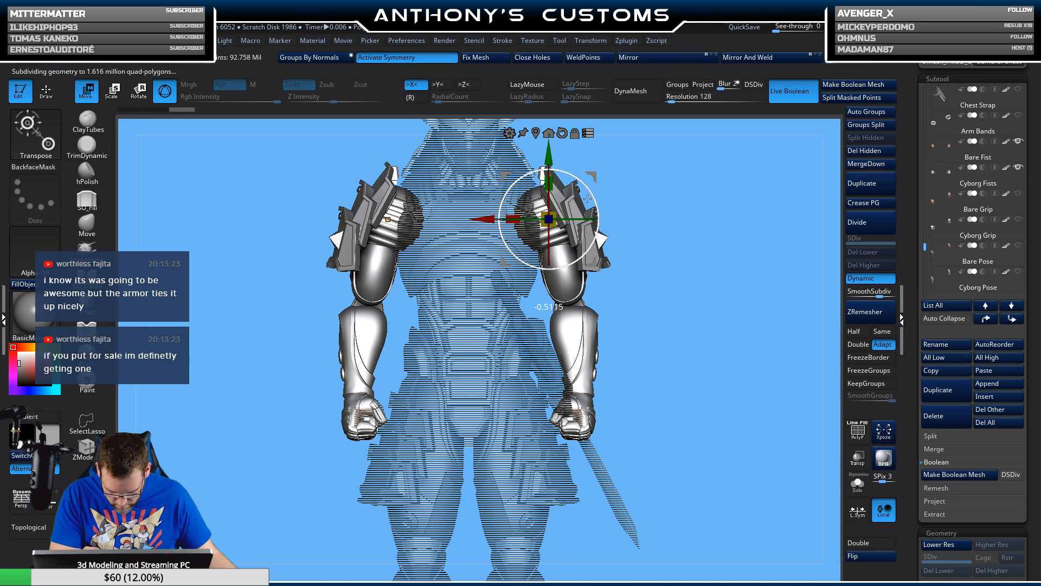
{"action": "left_click_drag", "start_coordinate": [588, 199], "coordinate": [588, 199]}
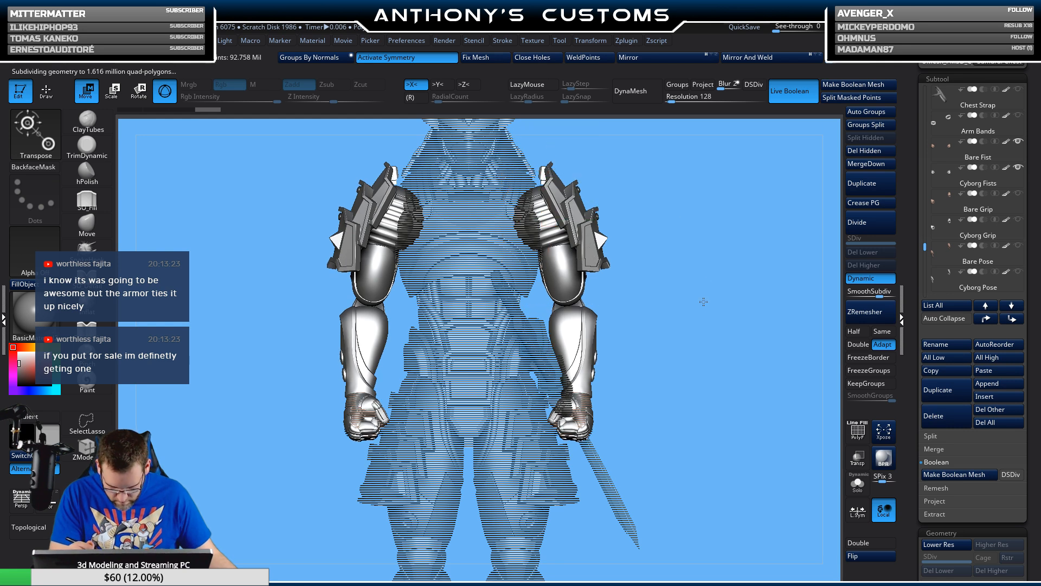
- Bring back the full samurai figure, turn off multi-subtool transforming, return to draw mode and save the project
{"action": "left_click_drag", "start_coordinate": [705, 302], "coordinate": [587, 235], "text": "alt"}
{"action": "mouse_move", "coordinate": [742, 226]}
{"action": "left_mouse_down"}
{"action": "mouse_move", "coordinate": [756, 257]}
{"action": "mouse_move", "coordinate": [743, 232]}
{"action": "left_mouse_up"}
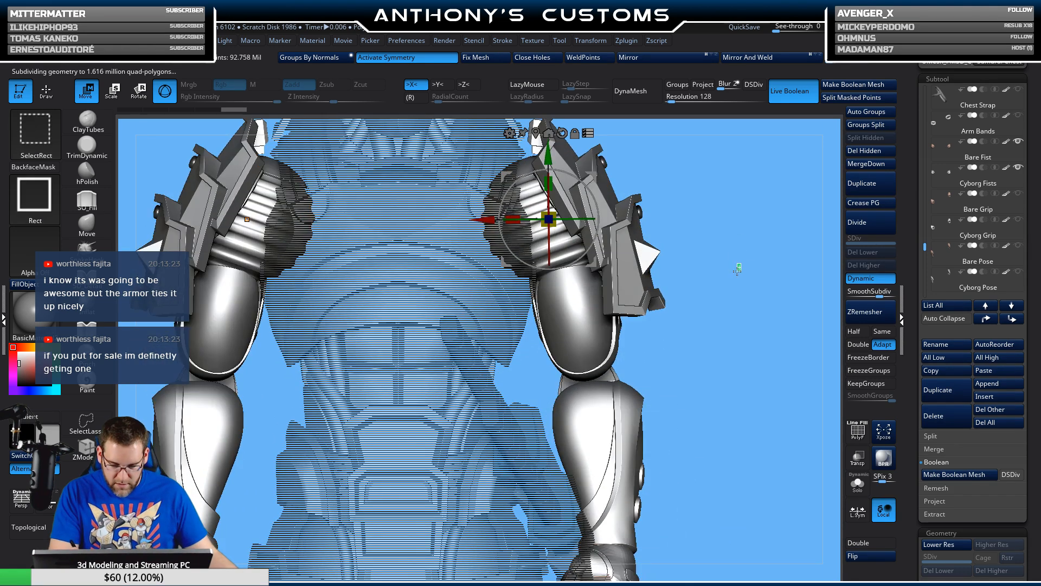
{"action": "left_click", "coordinate": [737, 264], "text": "ctrl+shift"}
{"action": "left_click", "coordinate": [588, 132]}
{"action": "key", "text": "f"}
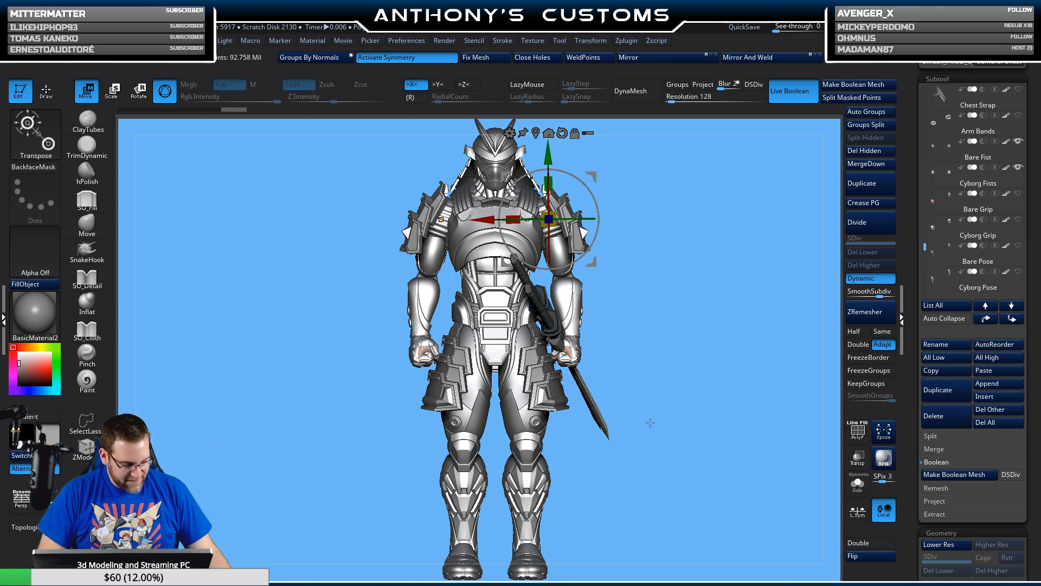
{"action": "key", "text": "q"}
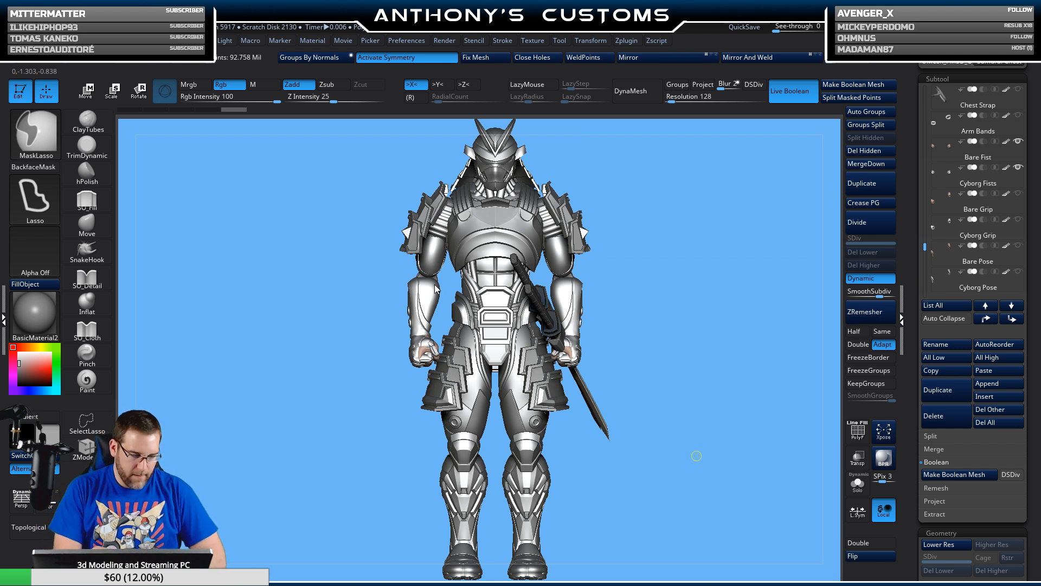
{"action": "key", "text": "ctrl+s"}
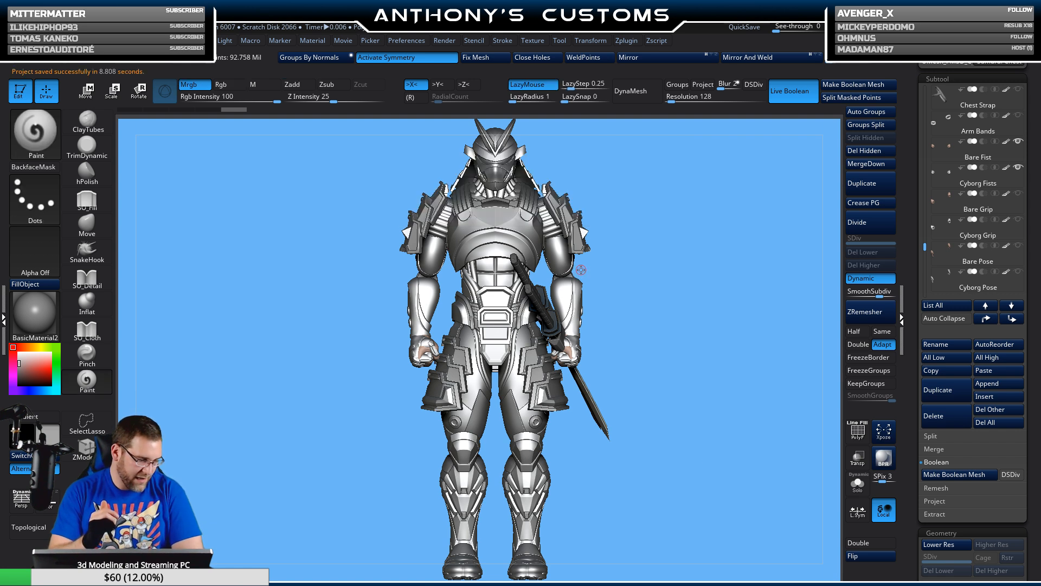
- Hide the samurai parts and Cyborg Fists so that only the Bare Fist subtool is shown
{"action": "key", "text": "n"}
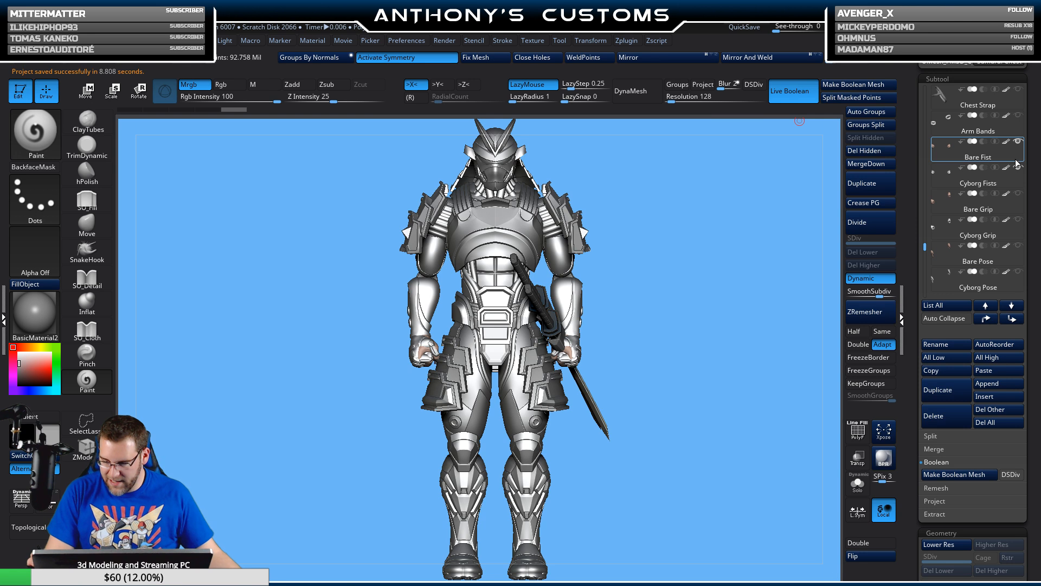
{"action": "left_click", "coordinate": [1019, 168]}
{"action": "left_click", "coordinate": [1021, 144], "text": "shift"}
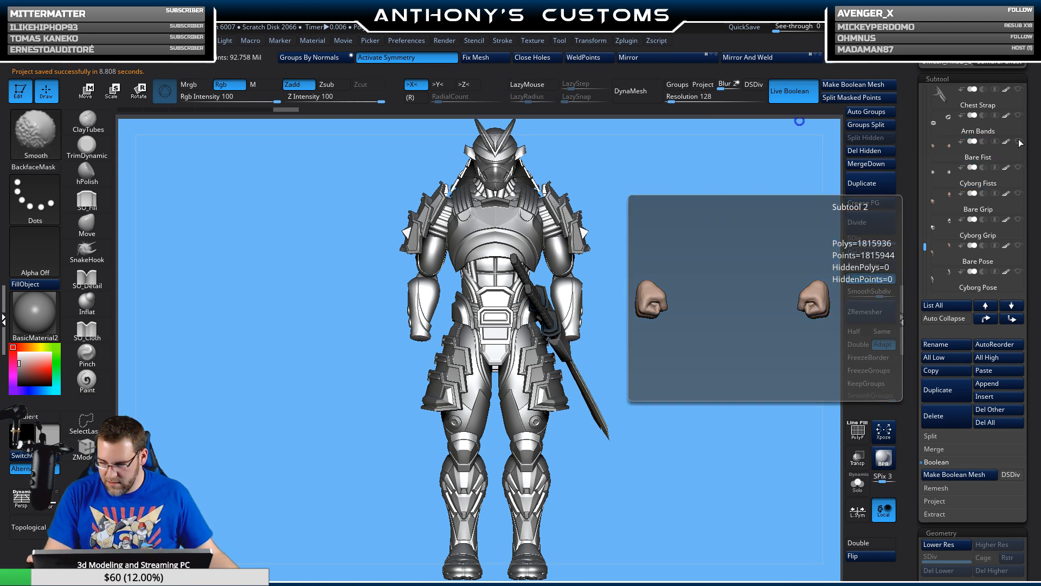
{"action": "left_click", "coordinate": [1019, 145]}
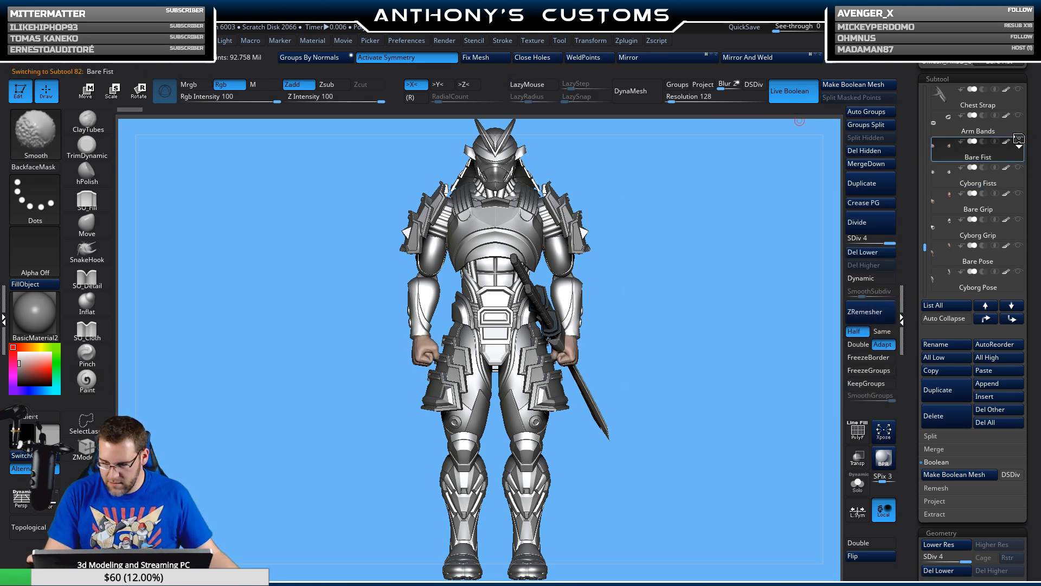
{"action": "left_click", "coordinate": [1018, 142], "text": "shift"}
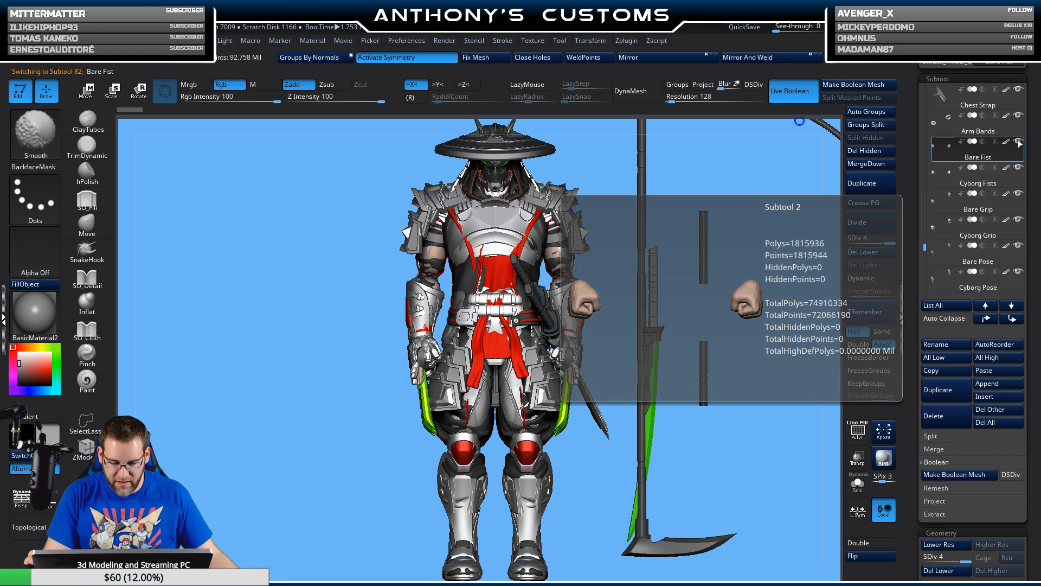
{"action": "left_click", "coordinate": [1019, 143], "text": "shift"}
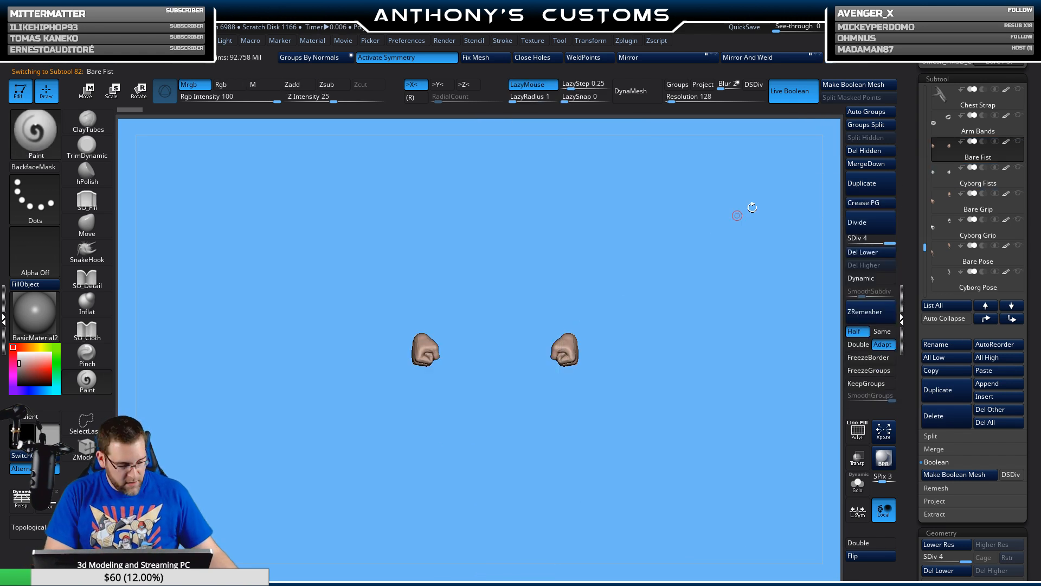
- Show the Plain Head subtool and complete the arms with Bare Shoulders, Bare Biceps, Bare Elbows and Bare Forearms
{"action": "key", "text": "n"}
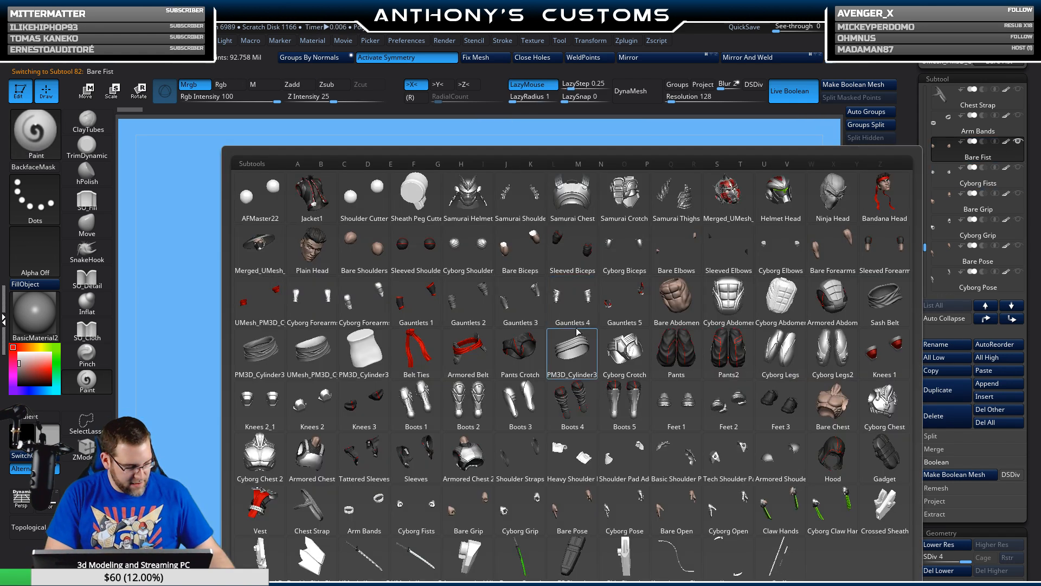
{"action": "left_click", "coordinate": [330, 244]}
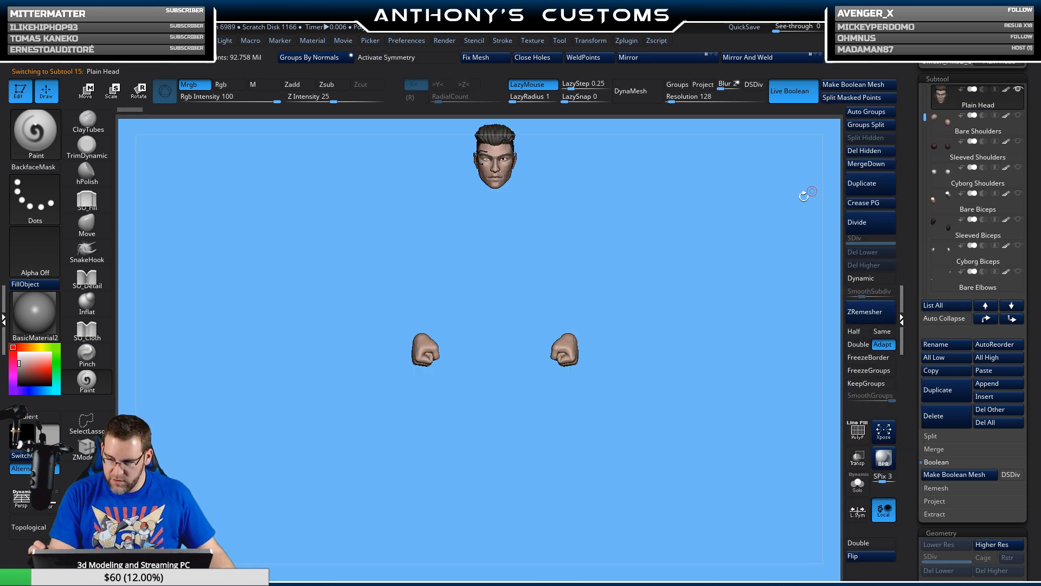
{"action": "key", "text": "n"}
{"action": "left_click", "coordinate": [453, 240]}
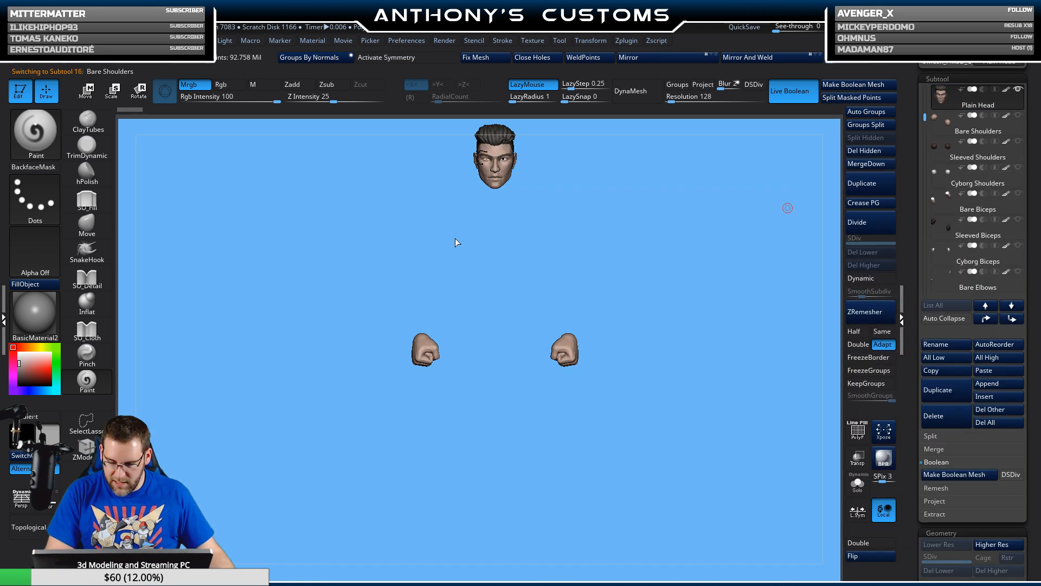
{"action": "left_click", "coordinate": [1019, 167]}
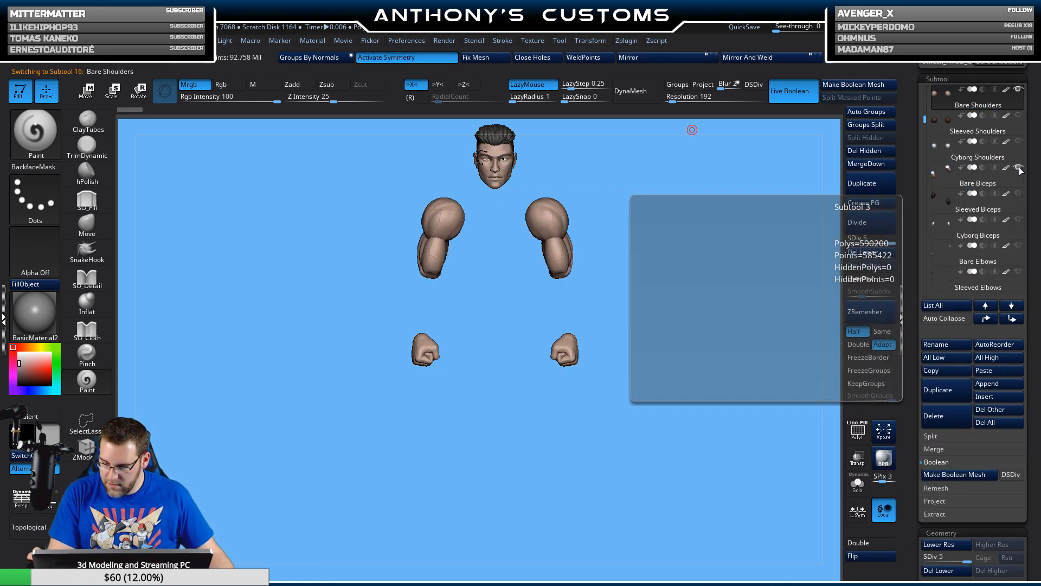
{"action": "left_click", "coordinate": [1018, 245]}
{"action": "scroll", "coordinate": [927, 141], "scroll_direction": "down", "scroll_amount": 5}
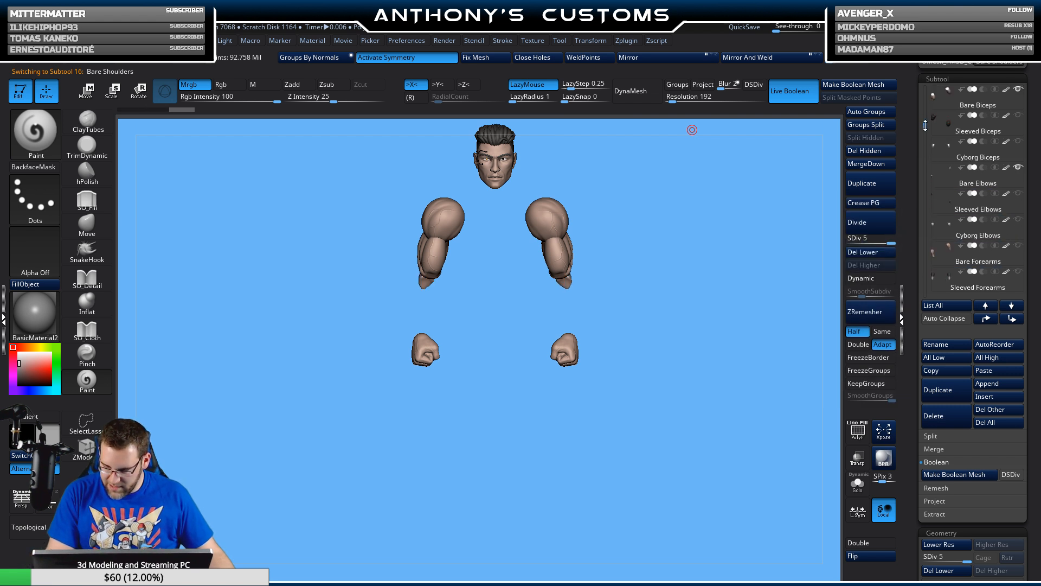
{"action": "left_click", "coordinate": [1019, 194]}
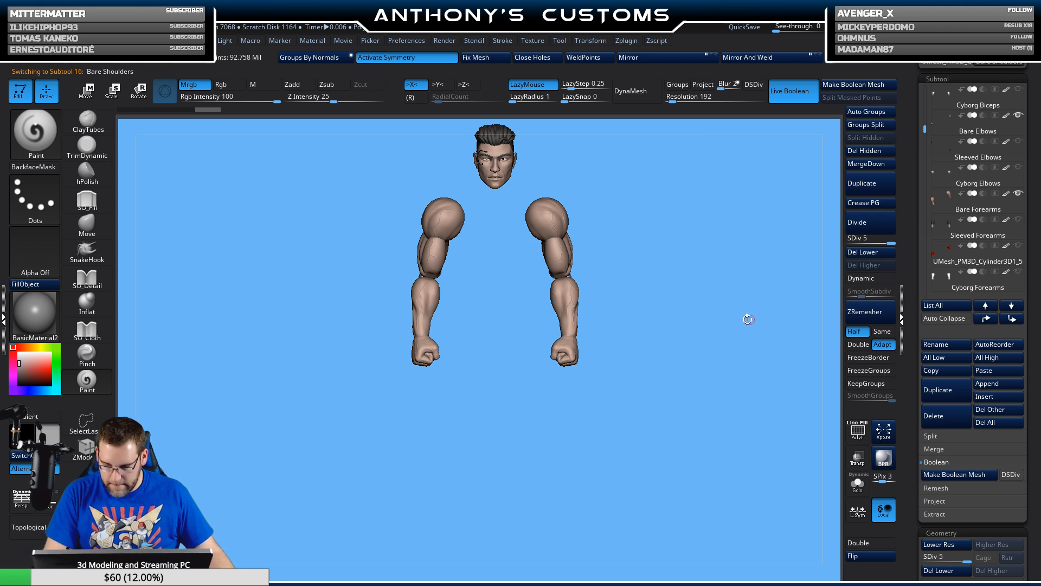
- Add the torso by showing the Bare Abdomen and Bare Chest subtools
{"action": "key", "text": "n"}
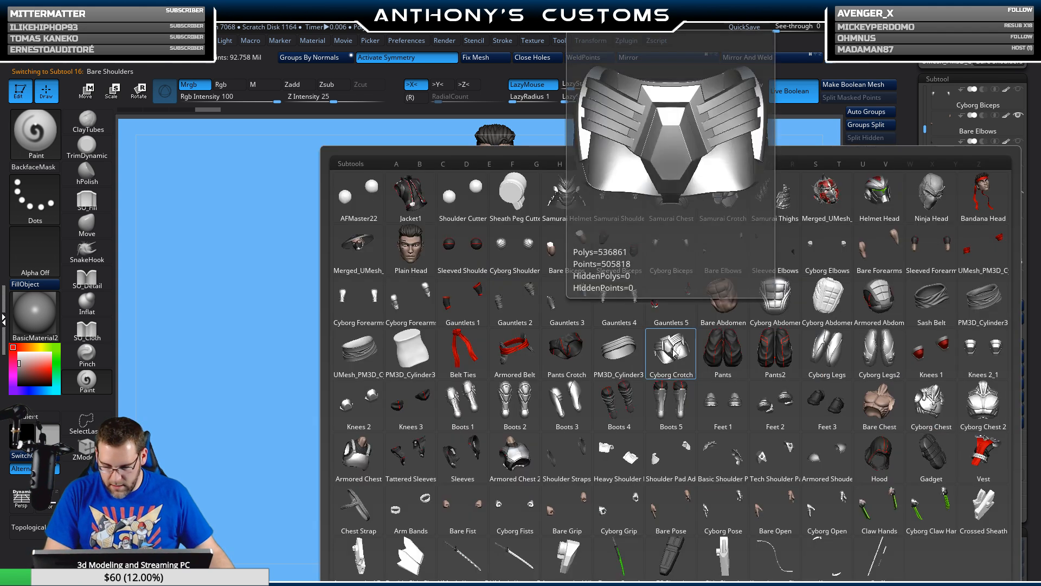
{"action": "left_click", "coordinate": [723, 307]}
{"action": "key", "text": "n"}
{"action": "left_click", "coordinate": [723, 307]}
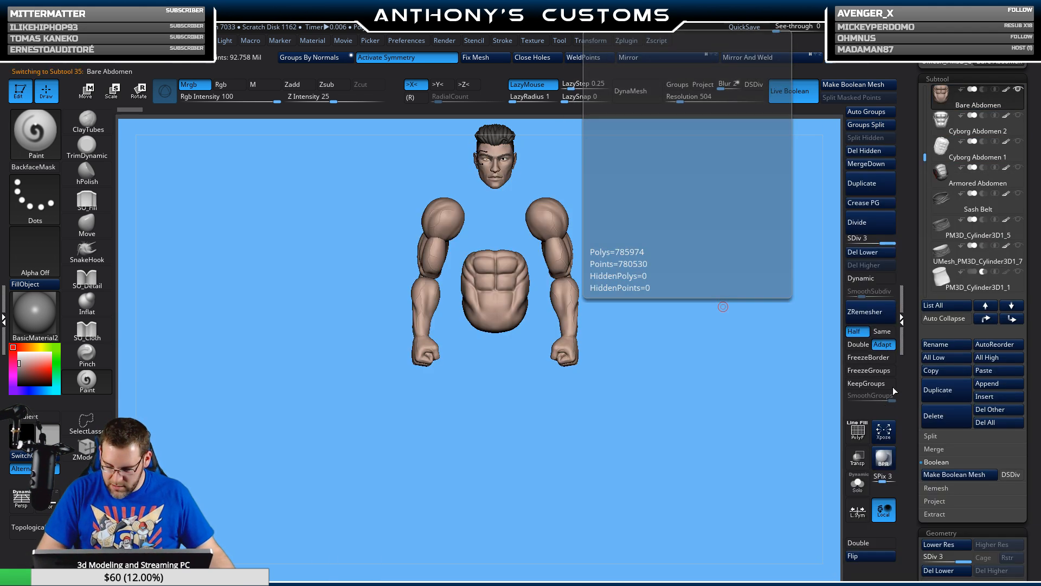
- Dress the hips and thighs by showing the Pants Crotch and Pants subtools
{"action": "key", "text": "n"}
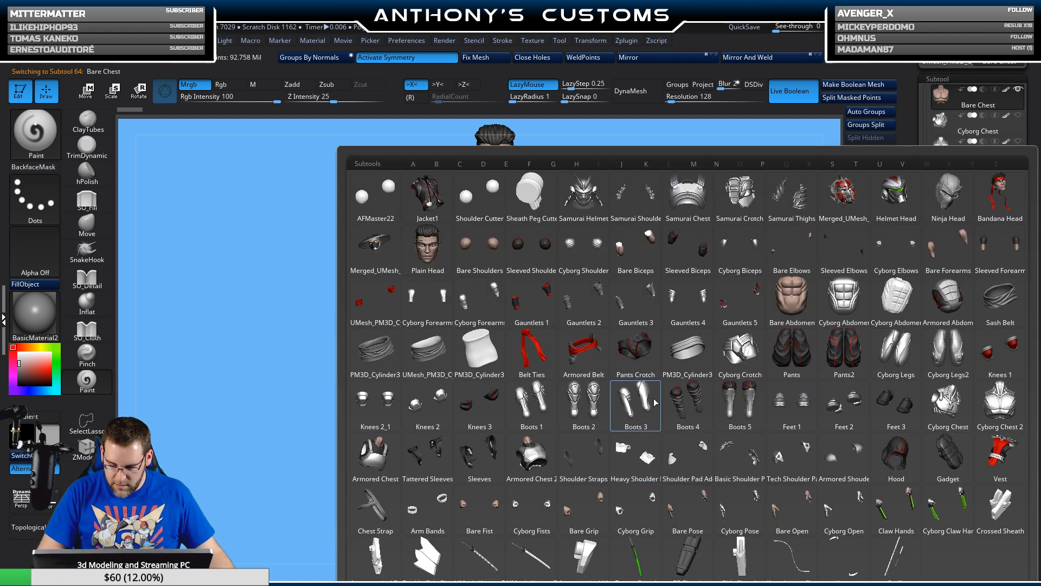
{"action": "left_click", "coordinate": [635, 361]}
{"action": "key", "text": "n"}
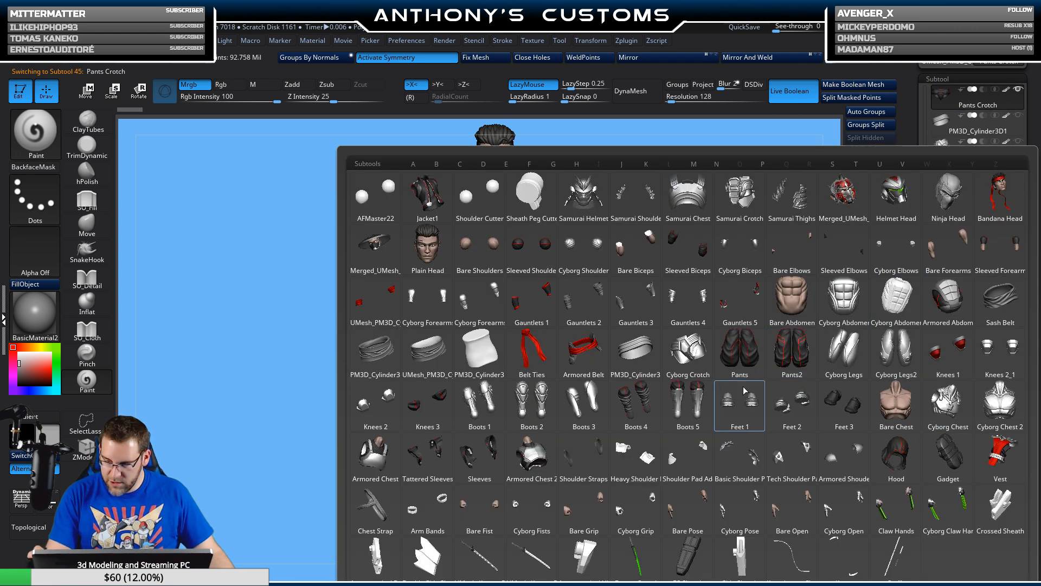
{"action": "left_click", "coordinate": [747, 359]}
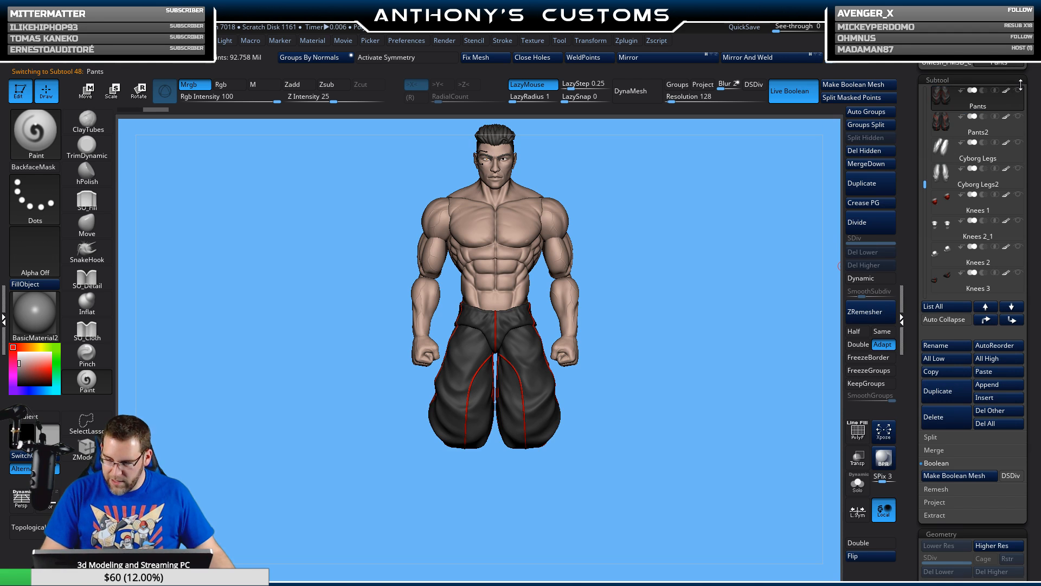
- Complete the lower legs by showing the Knees 3, Boots 4 and Feet 3 subtools
{"action": "left_click", "coordinate": [966, 82]}
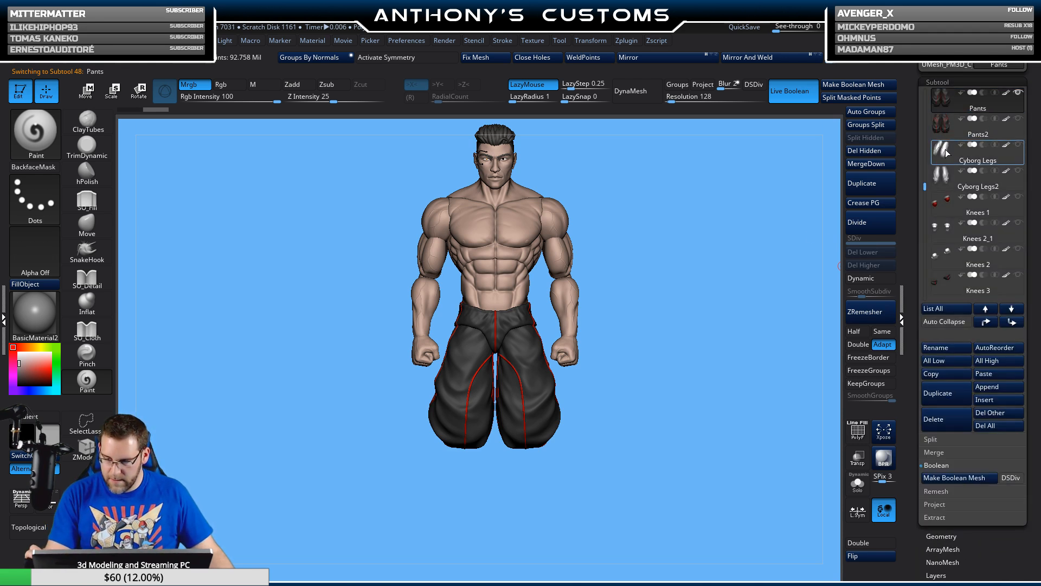
{"action": "key", "text": "n"}
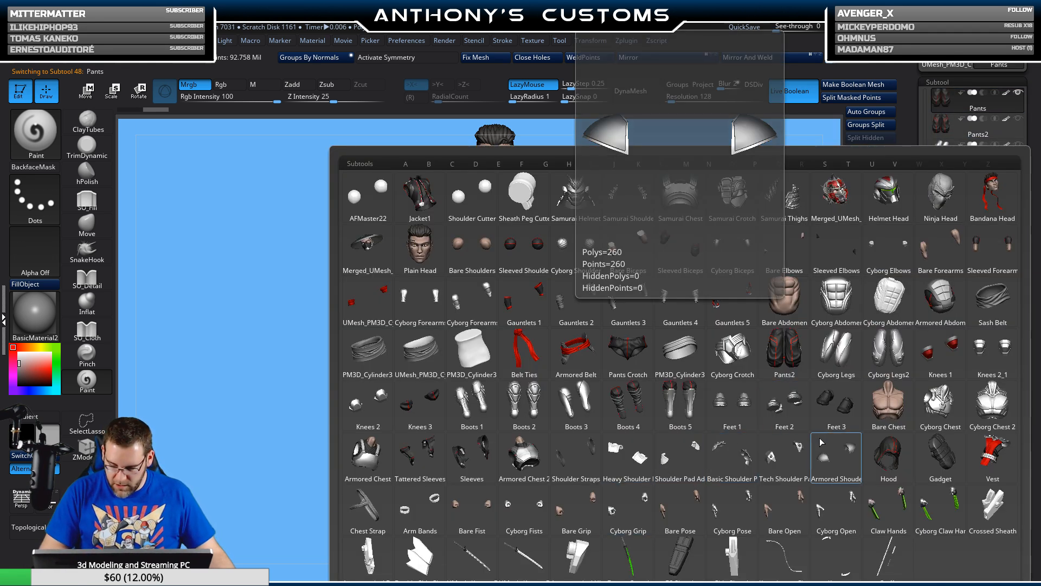
{"action": "left_click", "coordinate": [442, 400]}
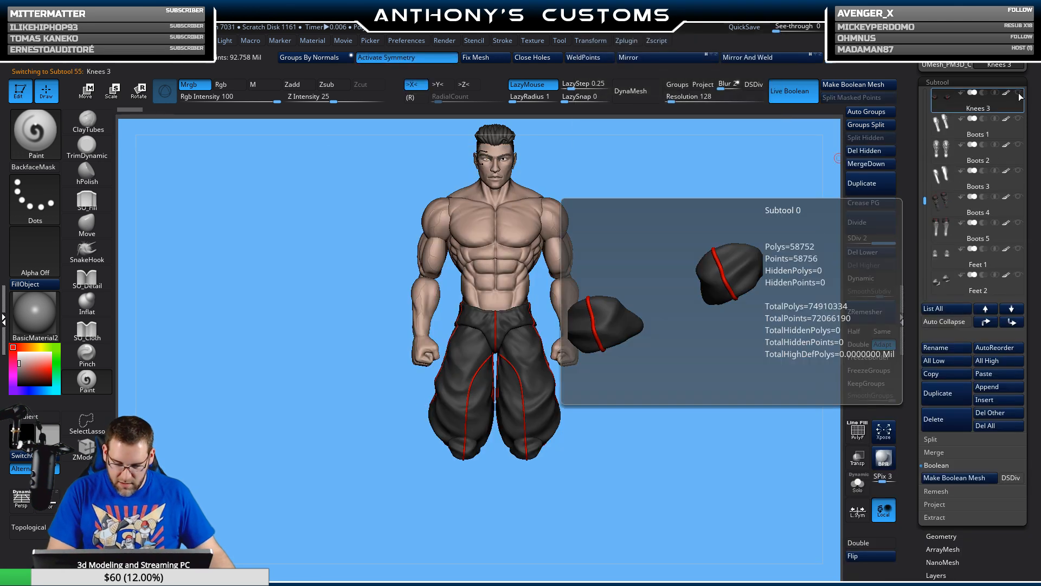
{"action": "key", "text": "n"}
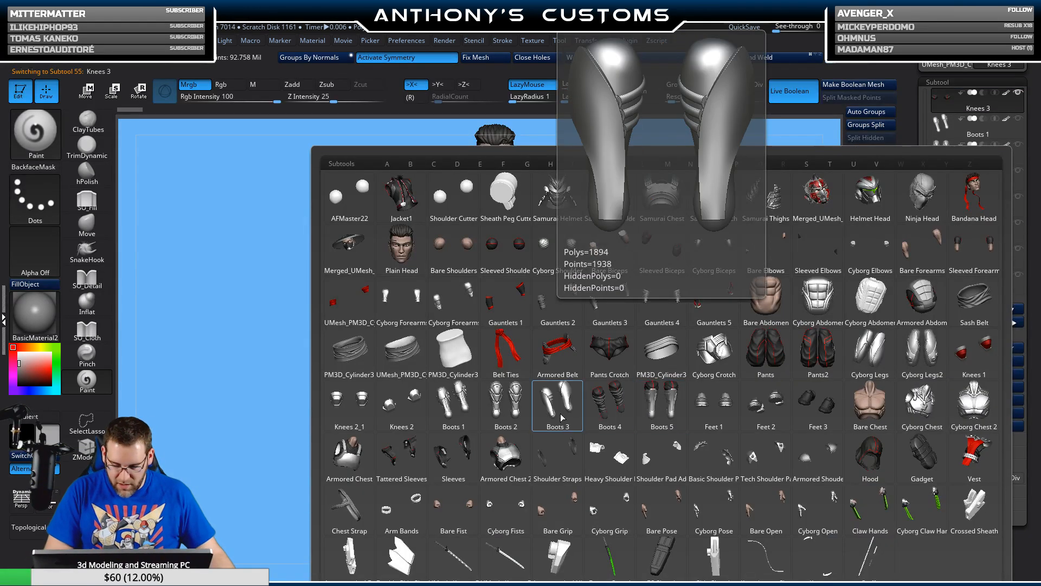
{"action": "mouse_move", "coordinate": [455, 417]}
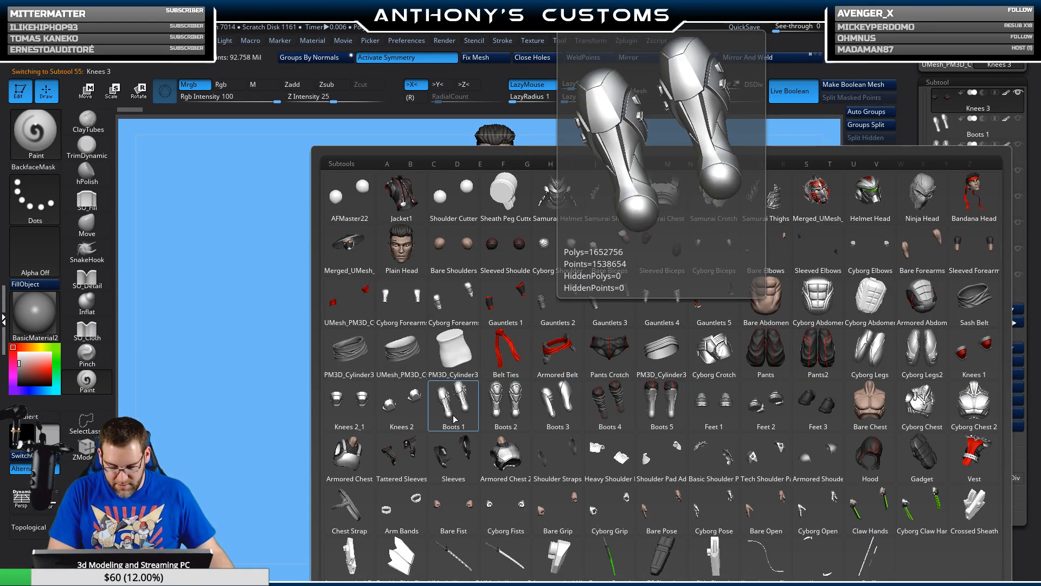
{"action": "left_click", "coordinate": [606, 411]}
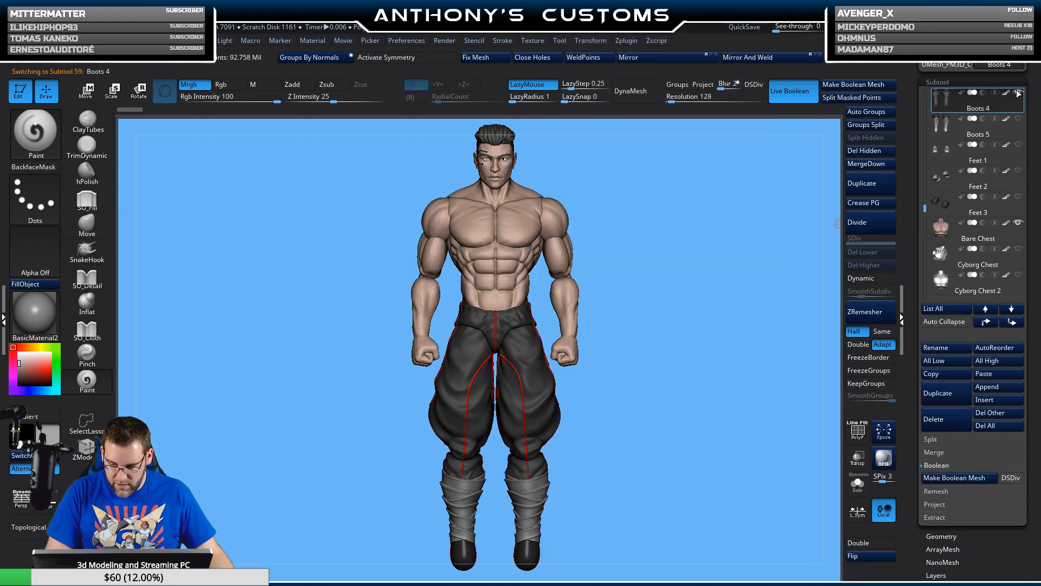
{"action": "left_click", "coordinate": [1014, 202]}
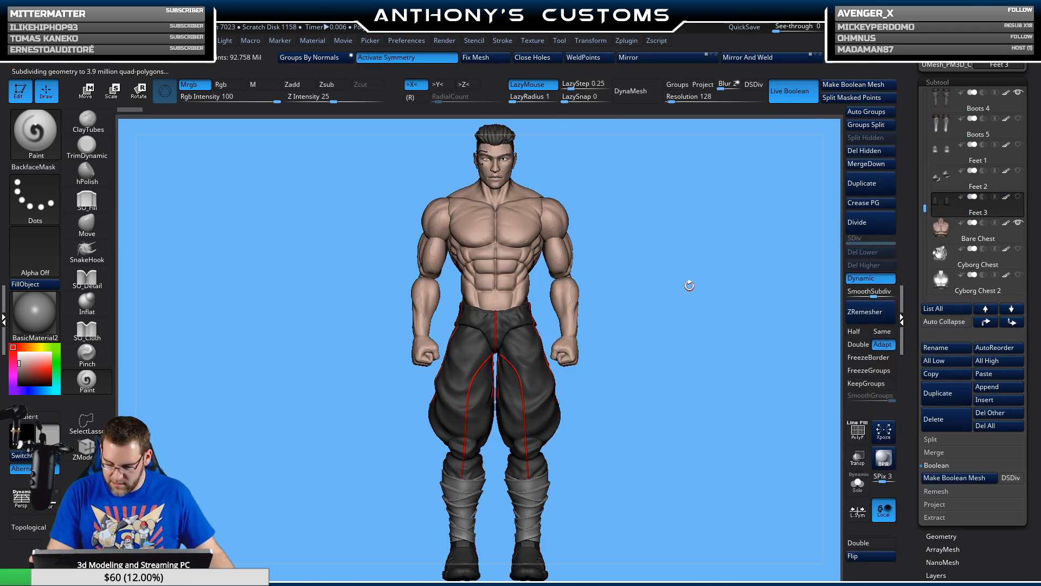
- Show the waist wrap UMesh_PM3D_Cylinder3D1_7 and the Gauntlets 2 forearm wraps
{"action": "key", "text": "n"}
{"action": "left_click", "coordinate": [430, 346]}
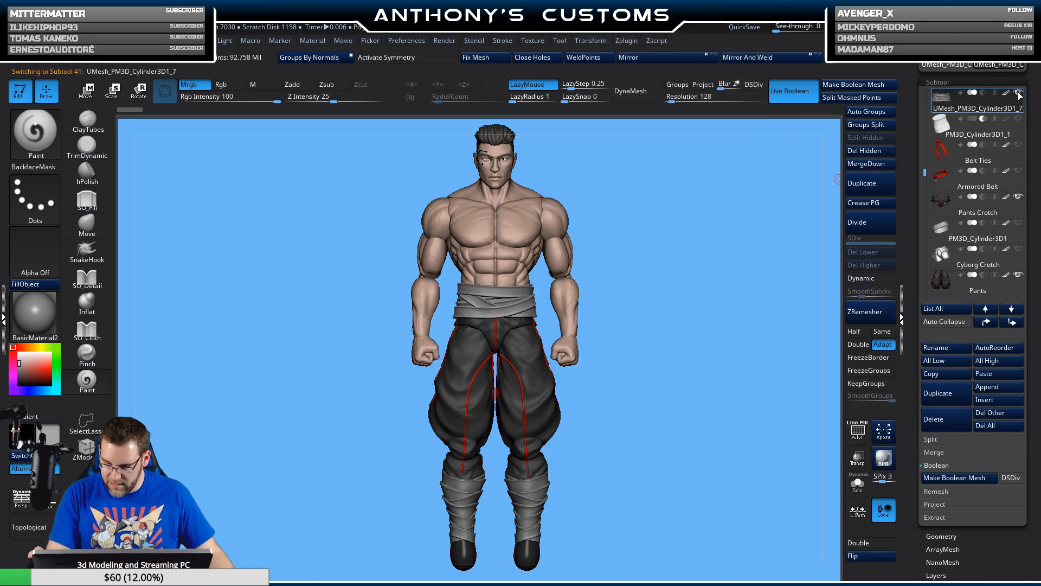
{"action": "key", "text": "n"}
{"action": "left_click", "coordinate": [654, 301]}
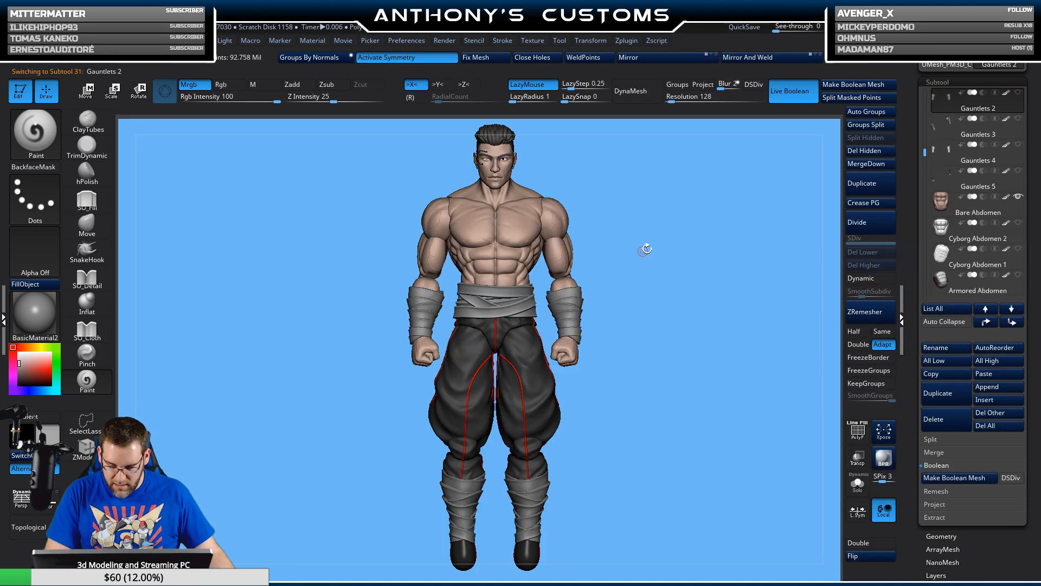
- Show the Feet 3 subtool again beneath the wrapped boots and check the whole figure
{"action": "key", "text": "n"}
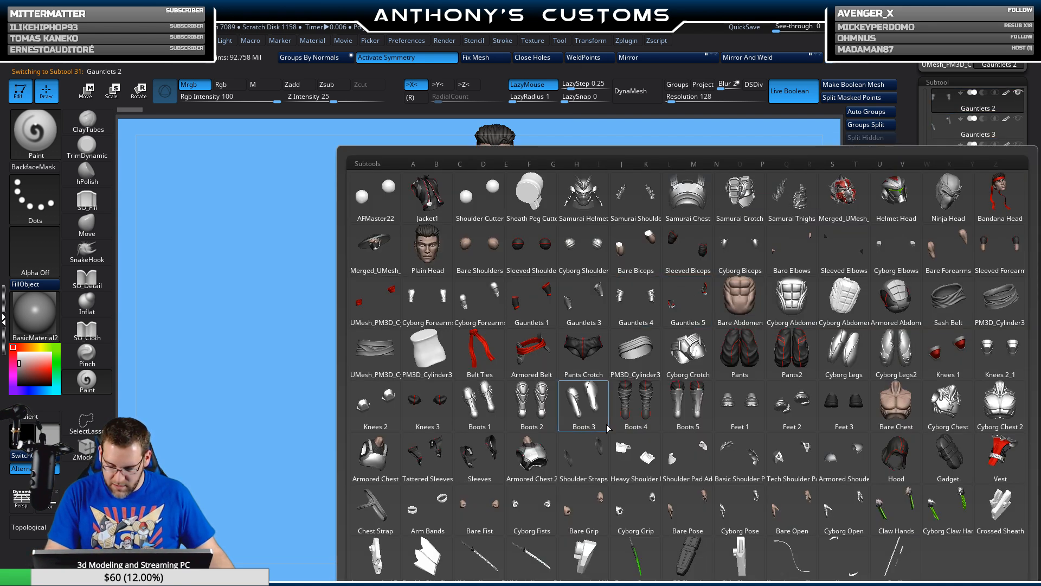
{"action": "left_click", "coordinate": [844, 404]}
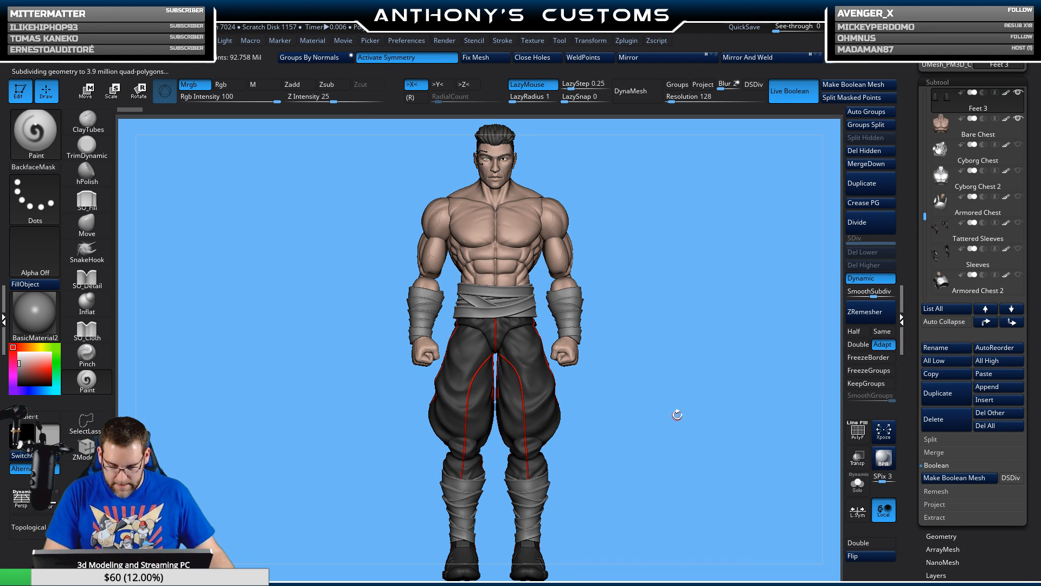
{"action": "mouse_move", "coordinate": [677, 415]}
{"action": "left_mouse_down"}
{"action": "mouse_move", "coordinate": [640, 427]}
{"action": "mouse_move", "coordinate": [522, 405]}
{"action": "mouse_move", "coordinate": [595, 318]}
{"action": "left_mouse_up"}
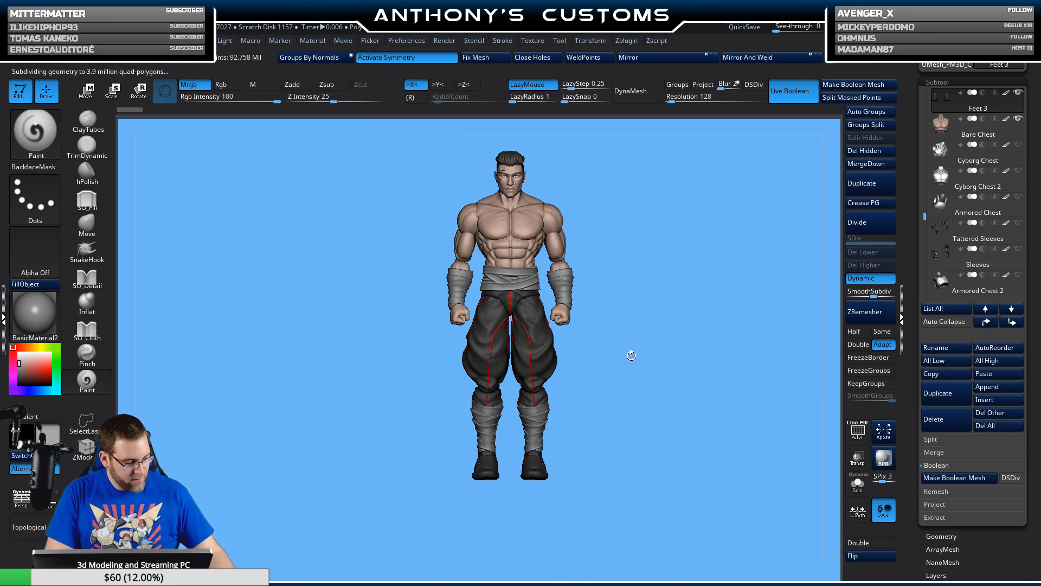
- Show the Chest Strap subtool across the bare torso and make the Crossed Sheath the active subtool
{"action": "key", "text": "n"}
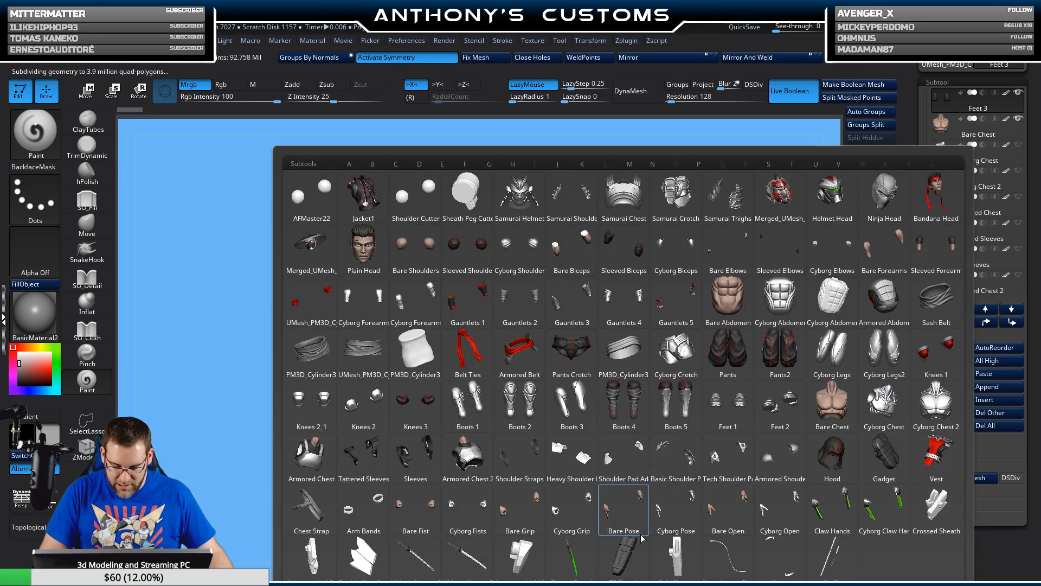
{"action": "left_click", "coordinate": [318, 521]}
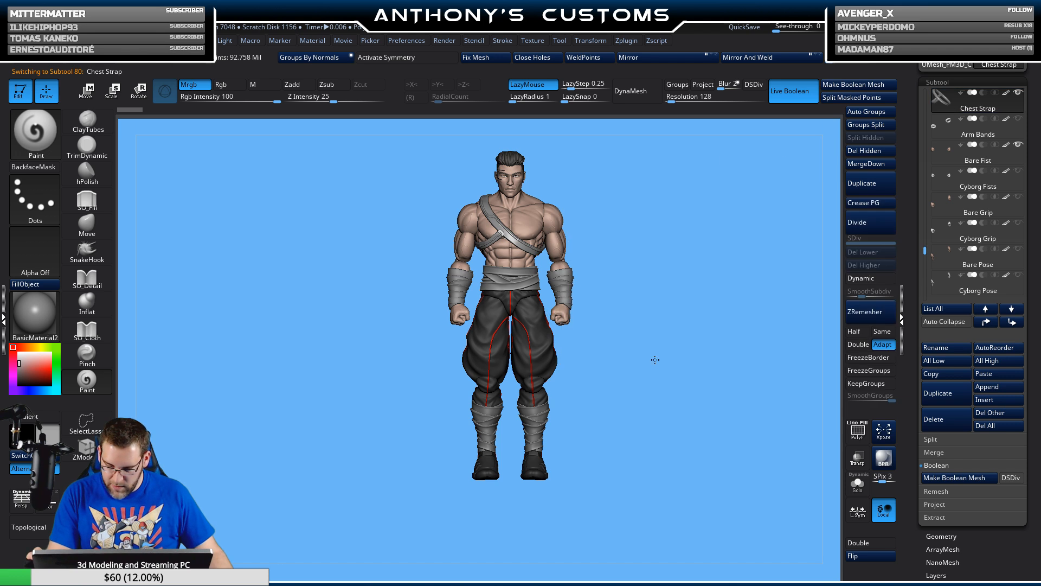
{"action": "mouse_move", "coordinate": [655, 360]}
{"action": "left_mouse_down"}
{"action": "mouse_move", "coordinate": [572, 353]}
{"action": "mouse_move", "coordinate": [663, 352]}
{"action": "left_mouse_up"}
{"action": "key", "text": "n"}
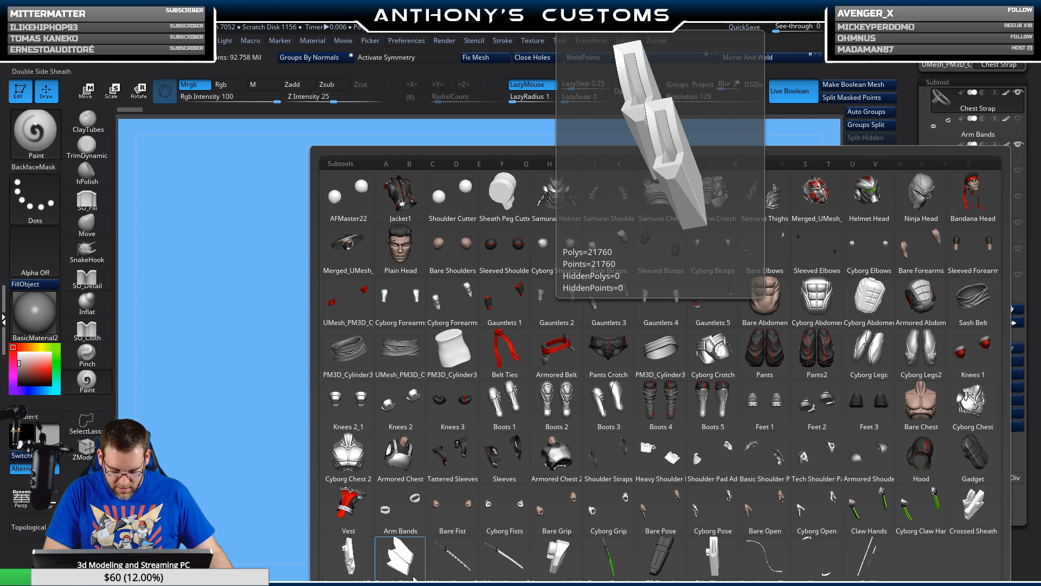
{"action": "left_click", "coordinate": [968, 507]}
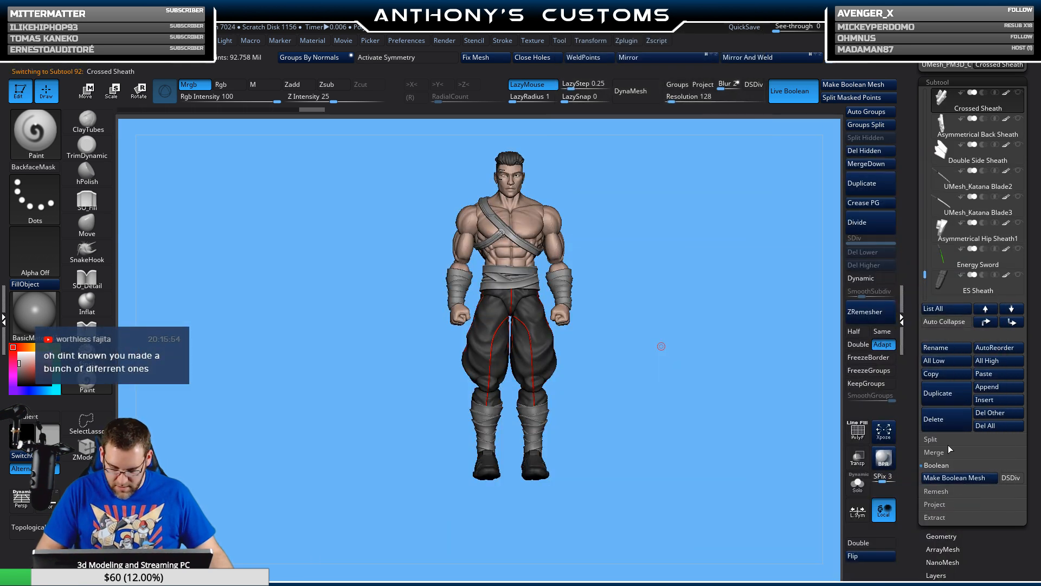
{"action": "left_click_drag", "start_coordinate": [705, 301], "coordinate": [736, 277]}
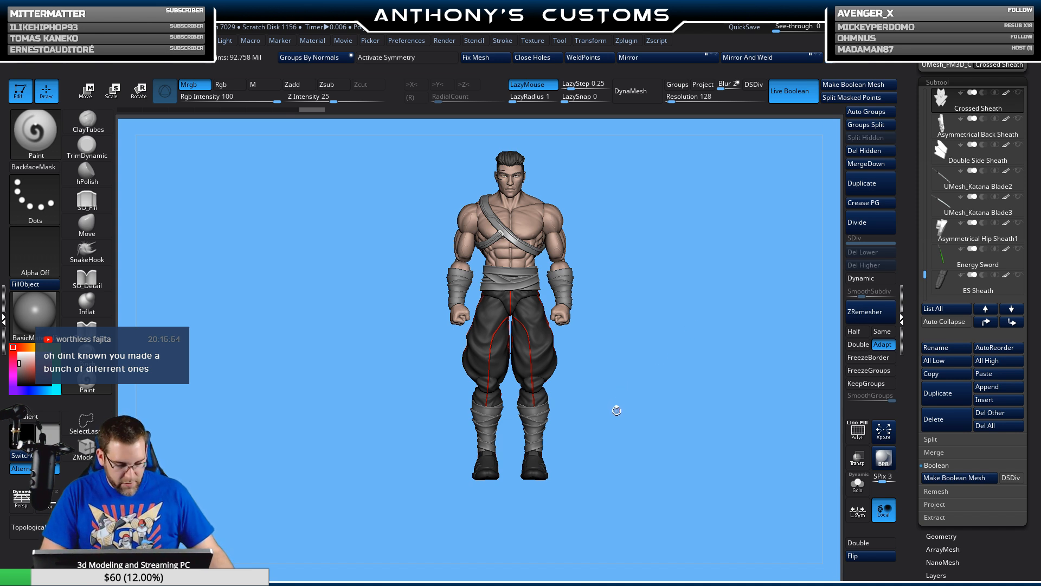
- Hide the Chest Strap and replace the Bare Abdomen subtool with the Armored Abdomen
{"action": "key", "text": "n"}
{"action": "left_click", "coordinate": [365, 491]}
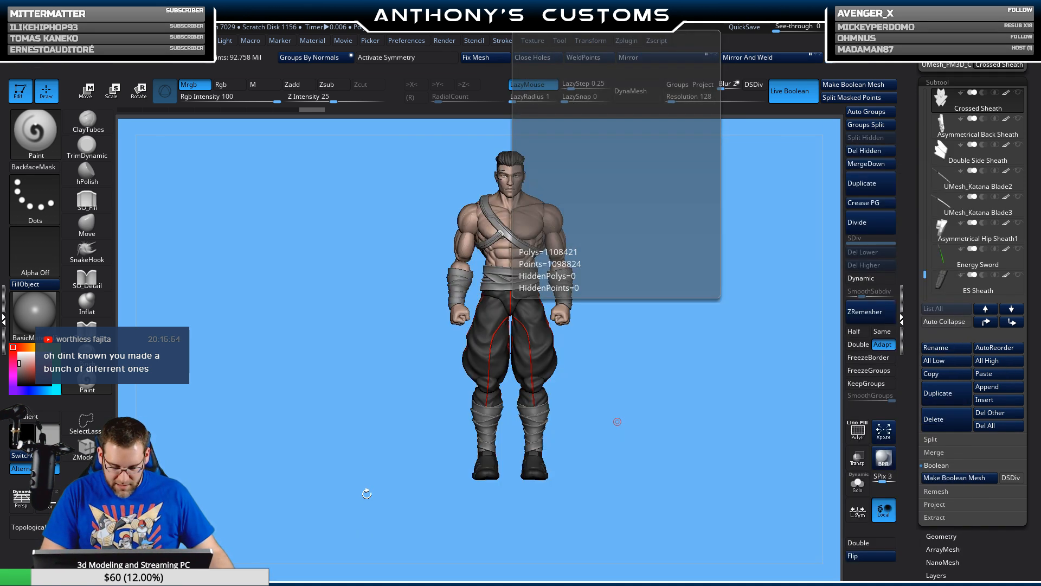
{"action": "key", "text": "n"}
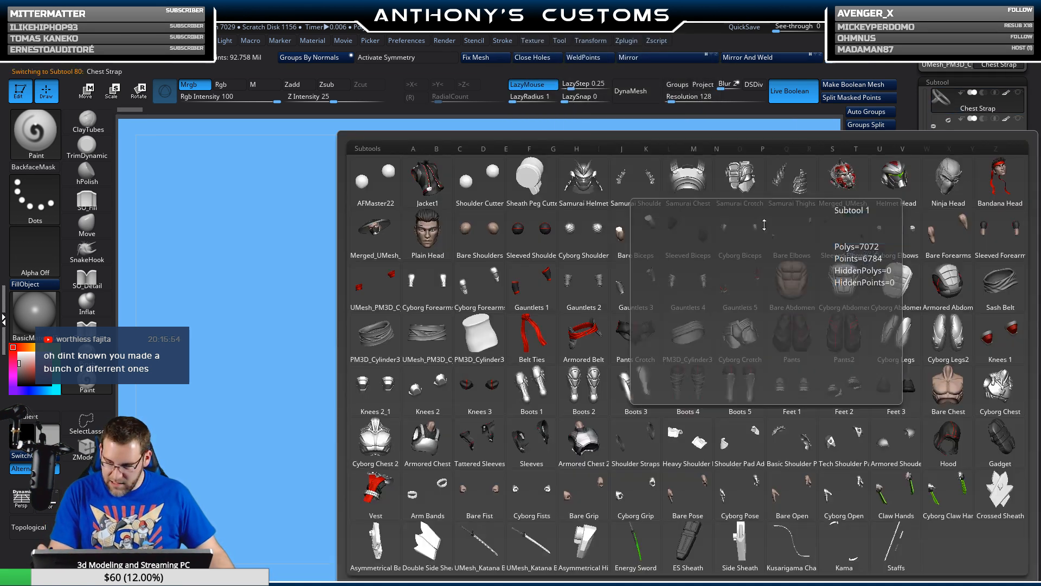
{"action": "left_click", "coordinate": [804, 289]}
{"action": "left_click", "coordinate": [1019, 93]}
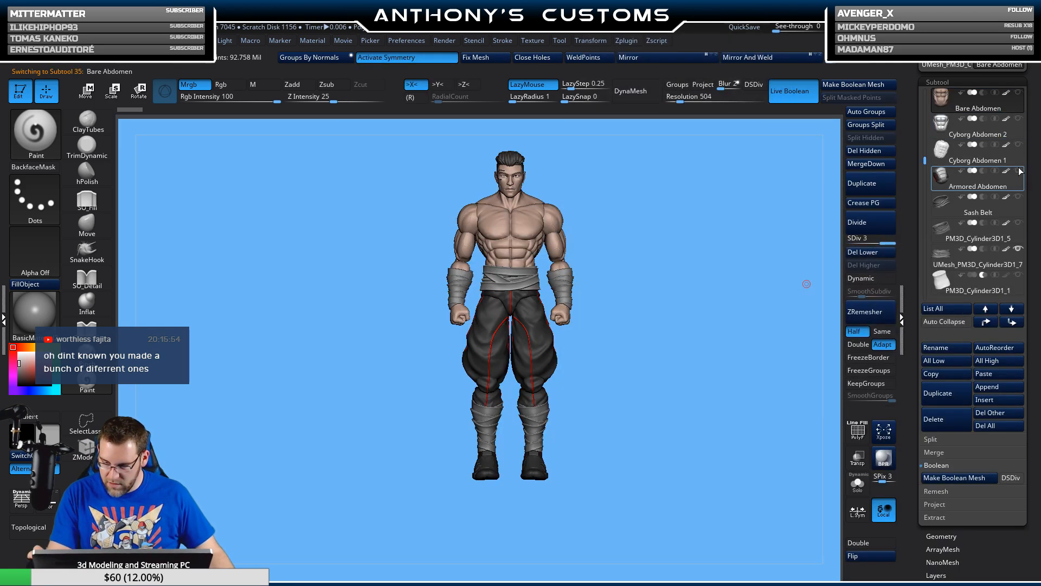
{"action": "left_click", "coordinate": [1018, 170]}
- Replace the Bare Chest subtool with the Armored Chest
{"action": "left_click_drag", "start_coordinate": [925, 160], "coordinate": [932, 210]}
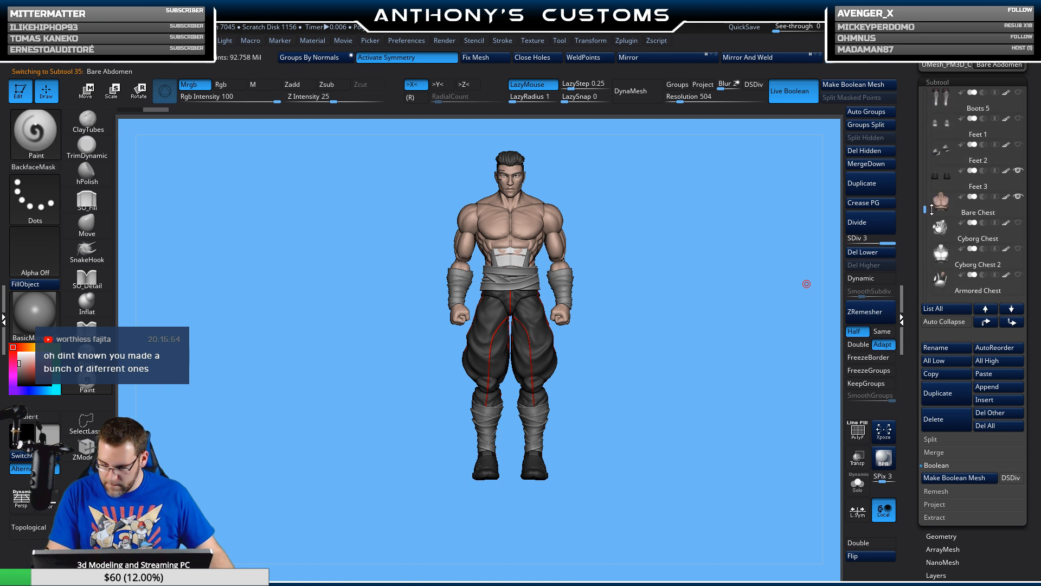
{"action": "left_click", "coordinate": [1018, 197]}
{"action": "left_click", "coordinate": [1018, 275]}
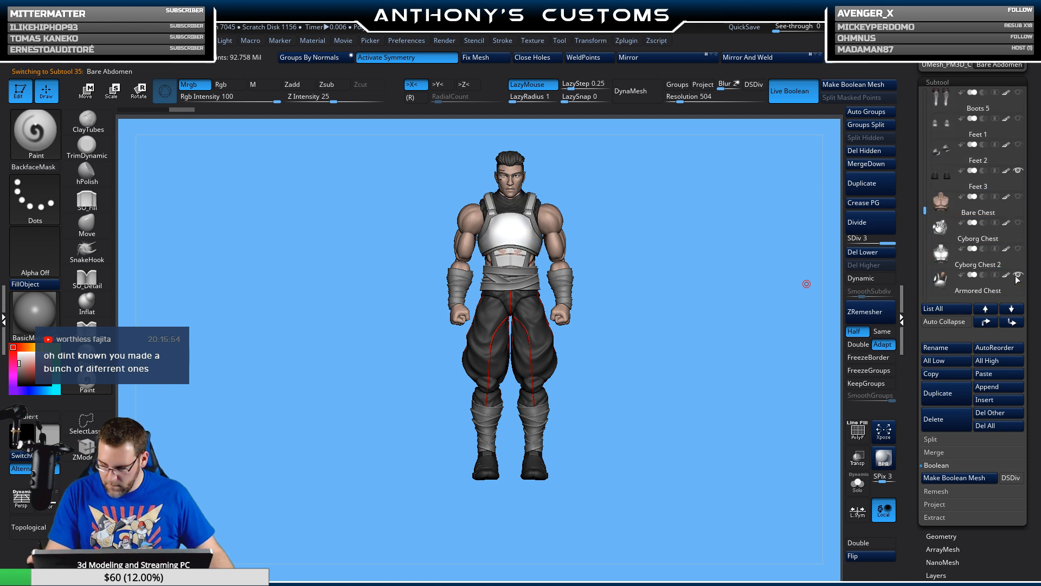
- Show the Tattered Sleeves on the shoulders and replace the Gauntlets 2 forearm wraps with Gauntlets 1
{"action": "mouse_move", "coordinate": [991, 251]}
{"action": "key", "text": "n"}
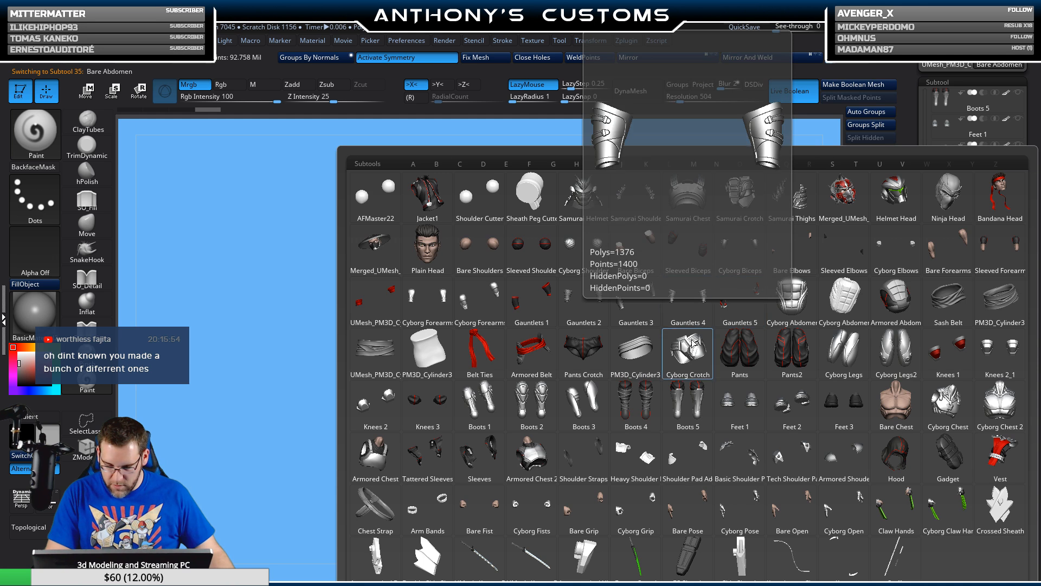
{"action": "left_click", "coordinate": [431, 458]}
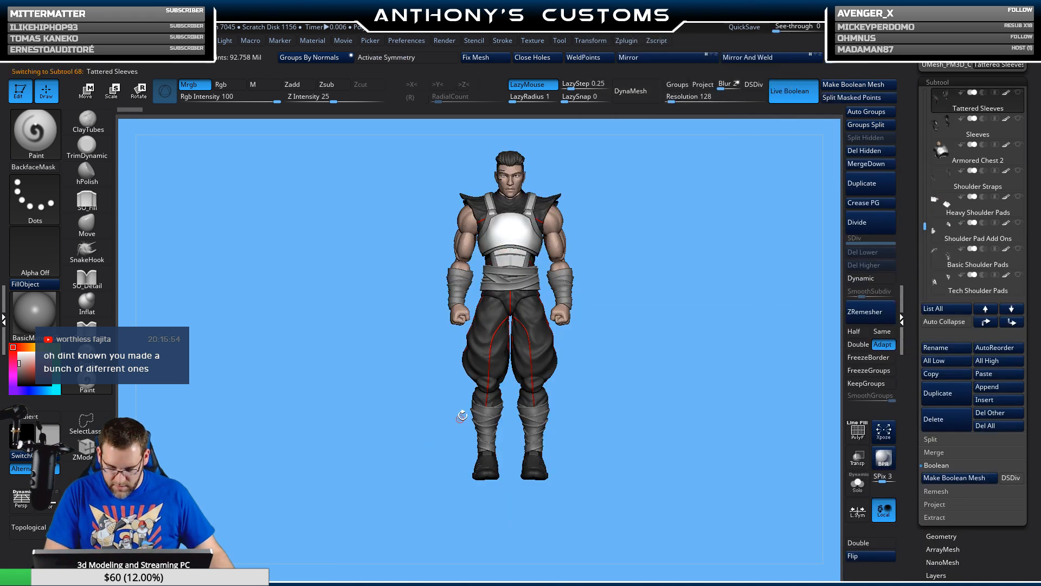
{"action": "key", "text": "n"}
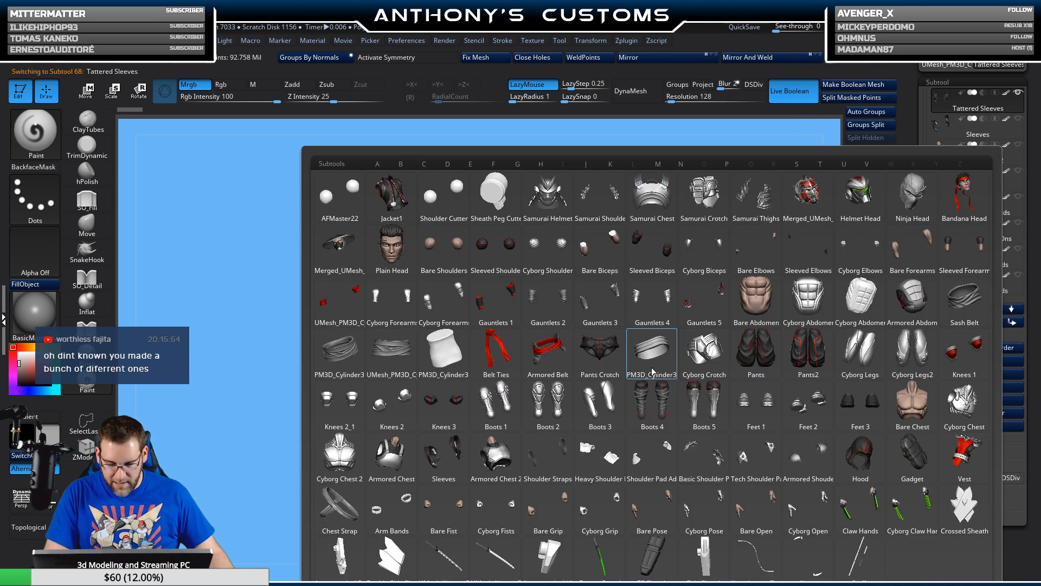
{"action": "left_click", "coordinate": [501, 302]}
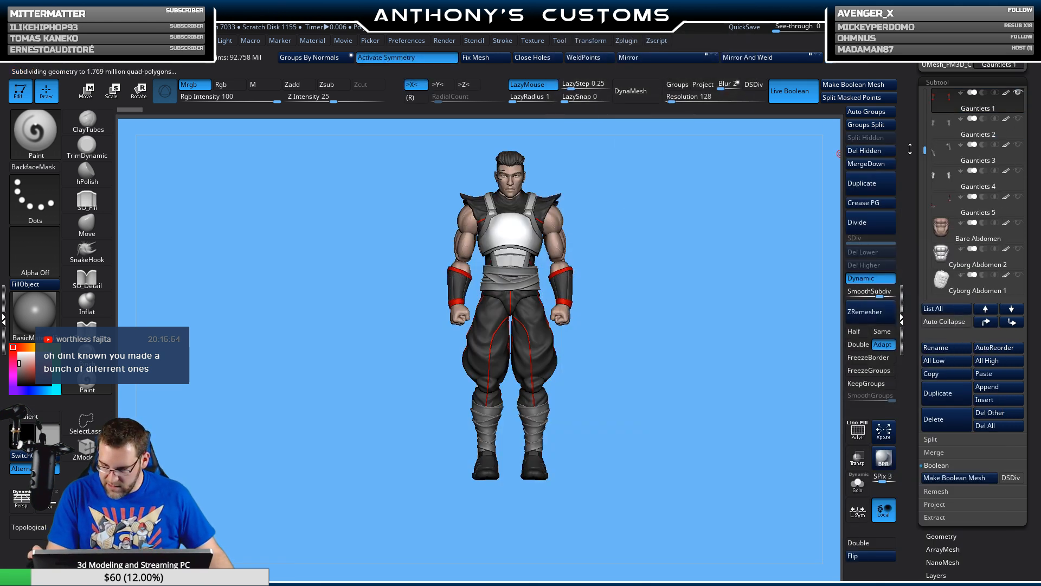
- Replace the waist wrap UMesh_PM3D_Cylinder3D1_7 with the Armored Belt and Belt Ties subtools
{"action": "key", "text": "n"}
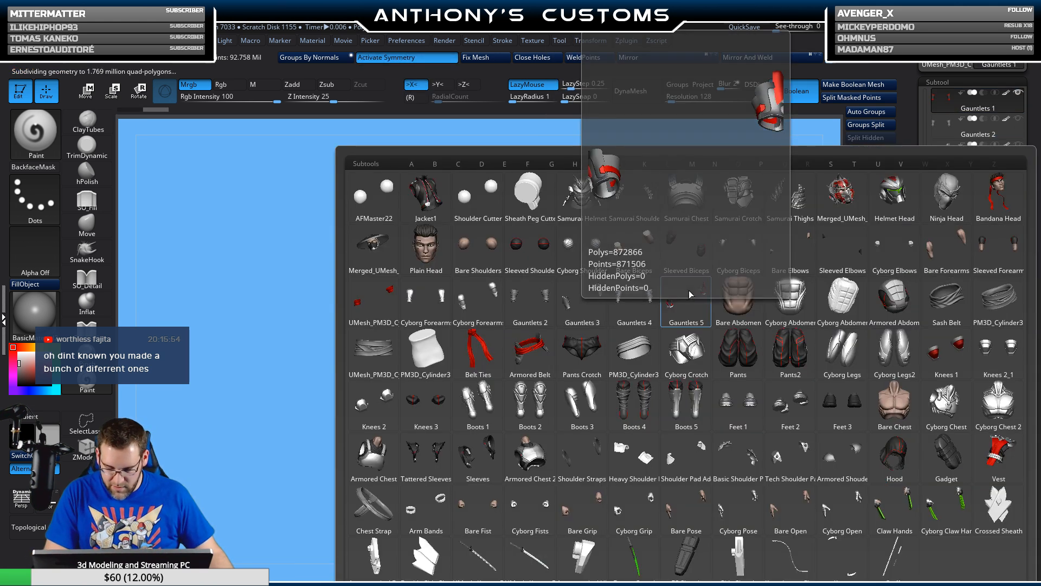
{"action": "left_click", "coordinate": [376, 357]}
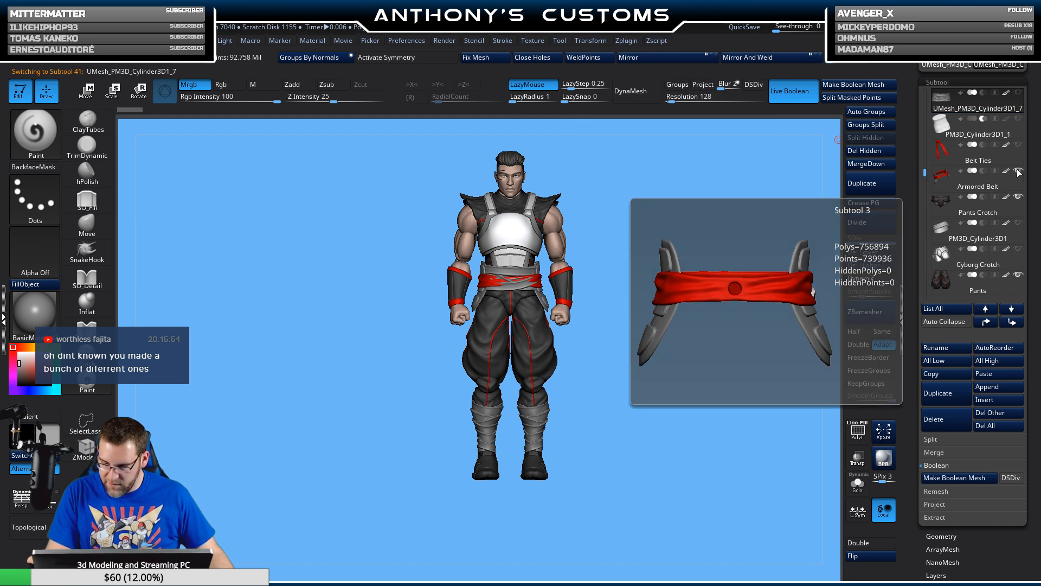
{"action": "left_click", "coordinate": [998, 185]}
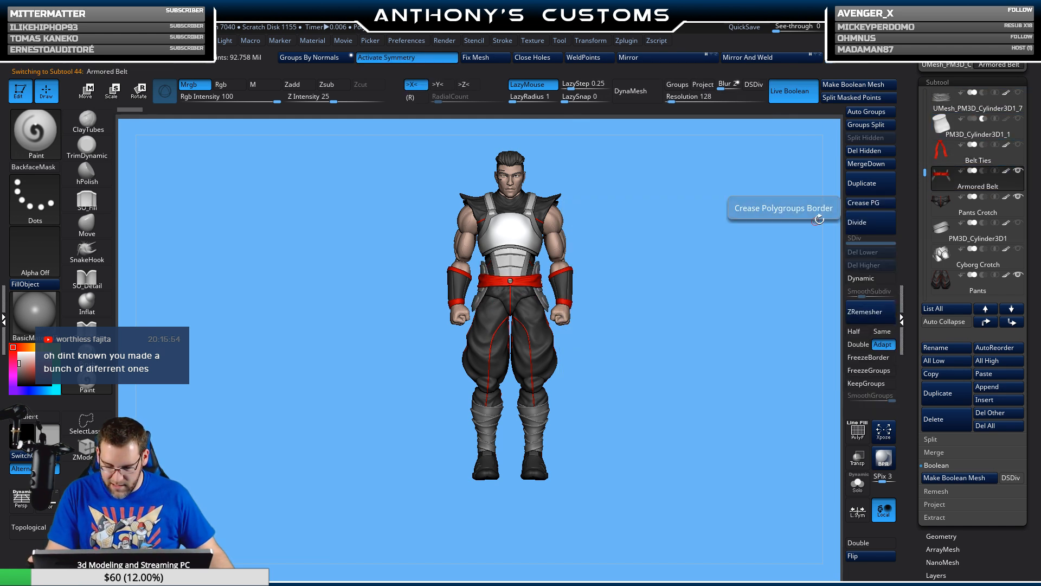
{"action": "left_click", "coordinate": [1018, 145]}
{"action": "left_click_drag", "start_coordinate": [724, 310], "coordinate": [695, 338]}
- Replace the Boots 4 wraps with Boots 5 and swap the Feet 3 subtool for Feet 2
{"action": "key", "text": "n"}
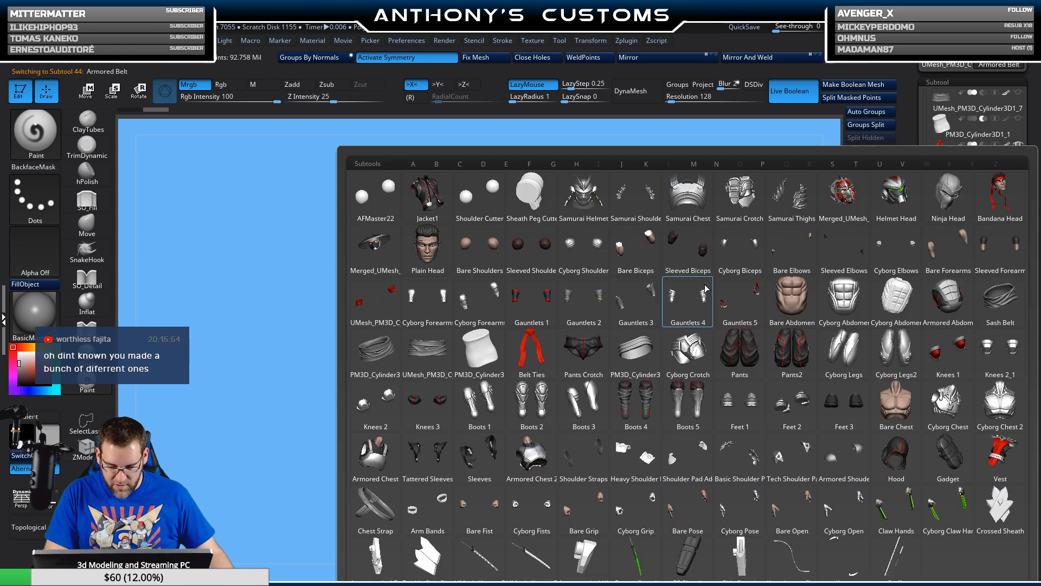
{"action": "left_click", "coordinate": [637, 408]}
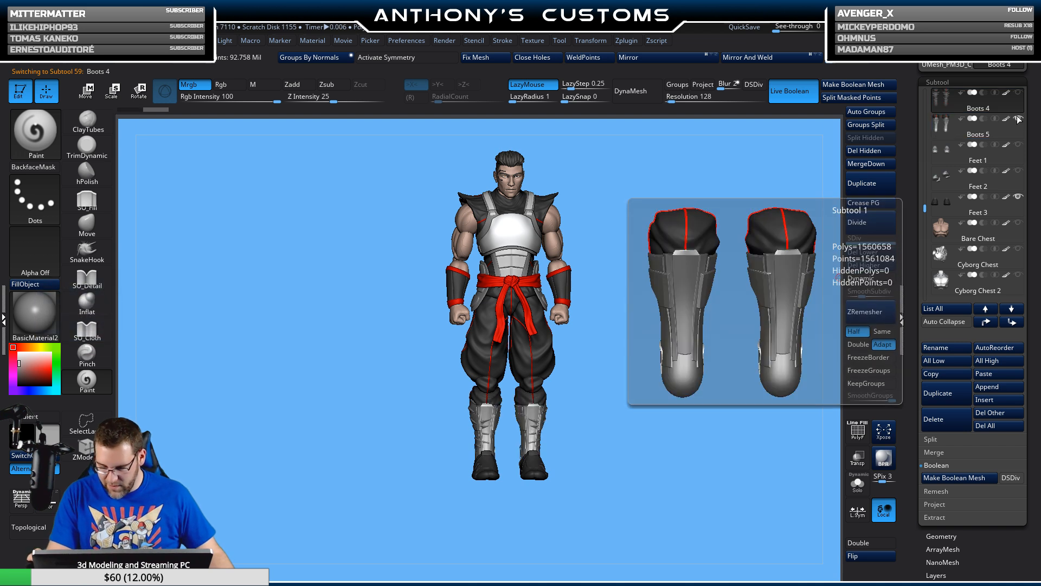
{"action": "left_click", "coordinate": [1008, 134]}
{"action": "mouse_move", "coordinate": [1019, 158]}
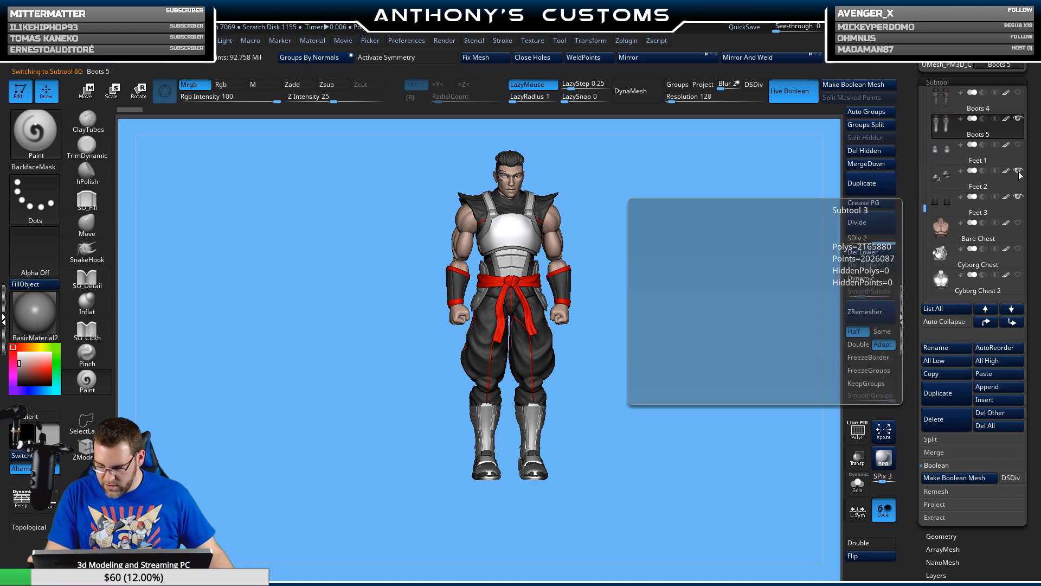
{"action": "left_click_drag", "start_coordinate": [706, 345], "coordinate": [719, 321]}
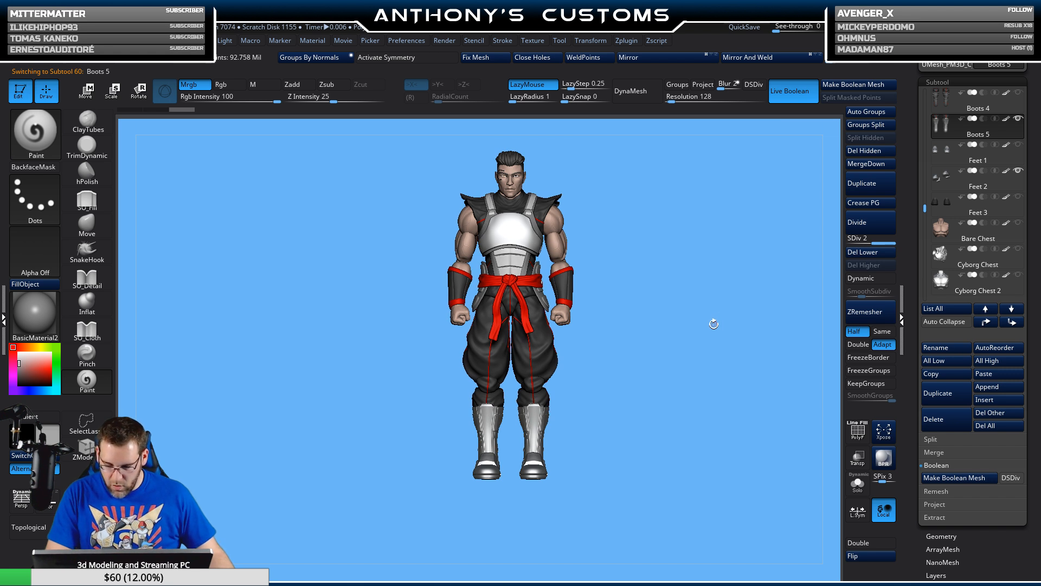
- Swap the lower-leg armor to the Boots 1 and Feet 1 subtools, hiding Boots 5 and Feet 2
{"action": "scroll", "coordinate": [925, 203], "scroll_direction": "up", "scroll_amount": 2}
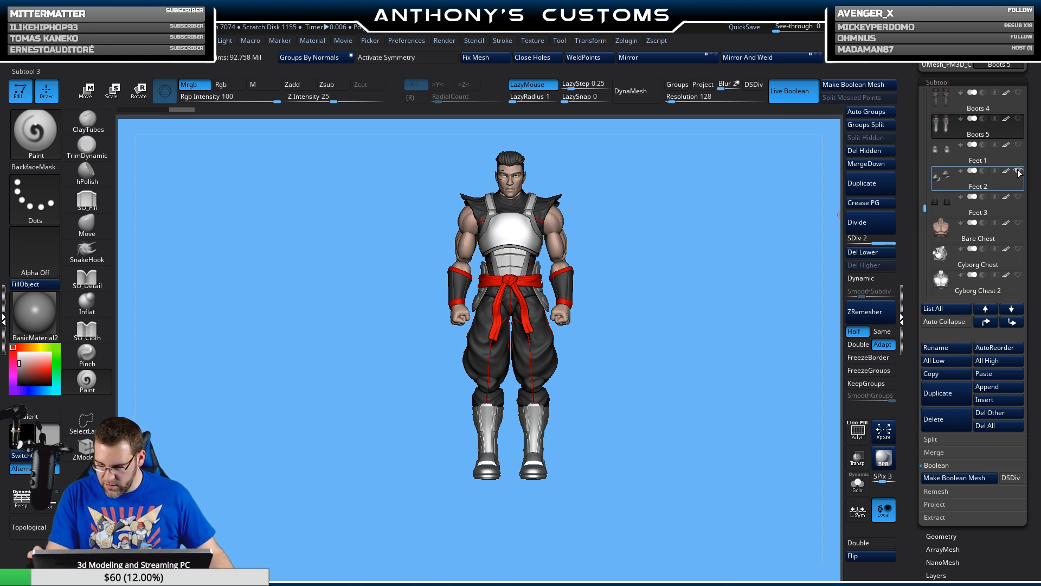
{"action": "scroll", "coordinate": [925, 203], "scroll_direction": "up", "scroll_amount": 1}
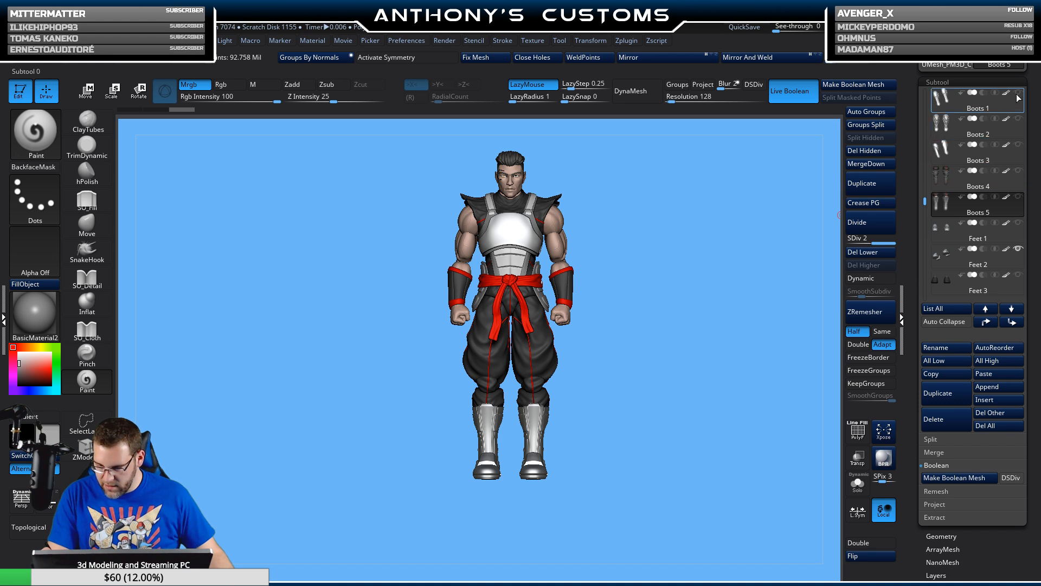
{"action": "left_click", "coordinate": [1009, 243]}
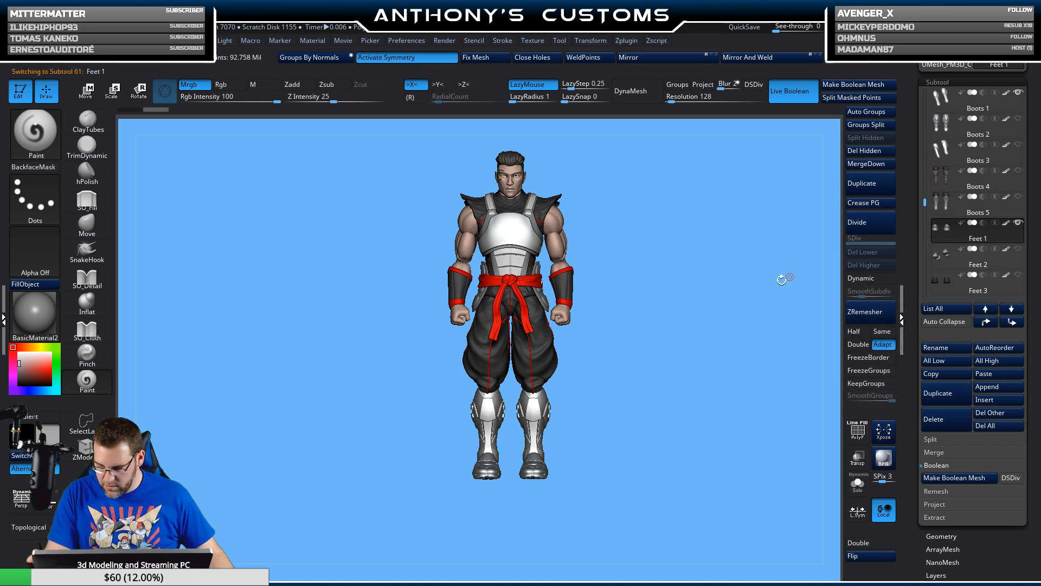
{"action": "left_click_drag", "start_coordinate": [683, 342], "coordinate": [694, 342]}
- Replace the Knees 3 subtool with the Knees 1 kneepads and check the figure at an angle
{"action": "scroll", "coordinate": [943, 184], "scroll_direction": "up", "scroll_amount": 5}
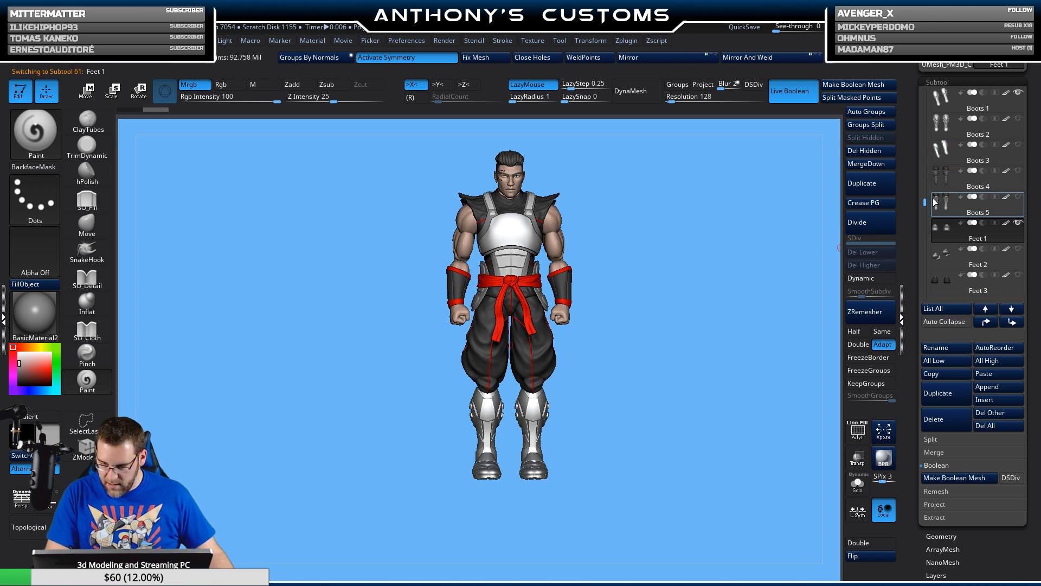
{"action": "left_click", "coordinate": [1019, 118]}
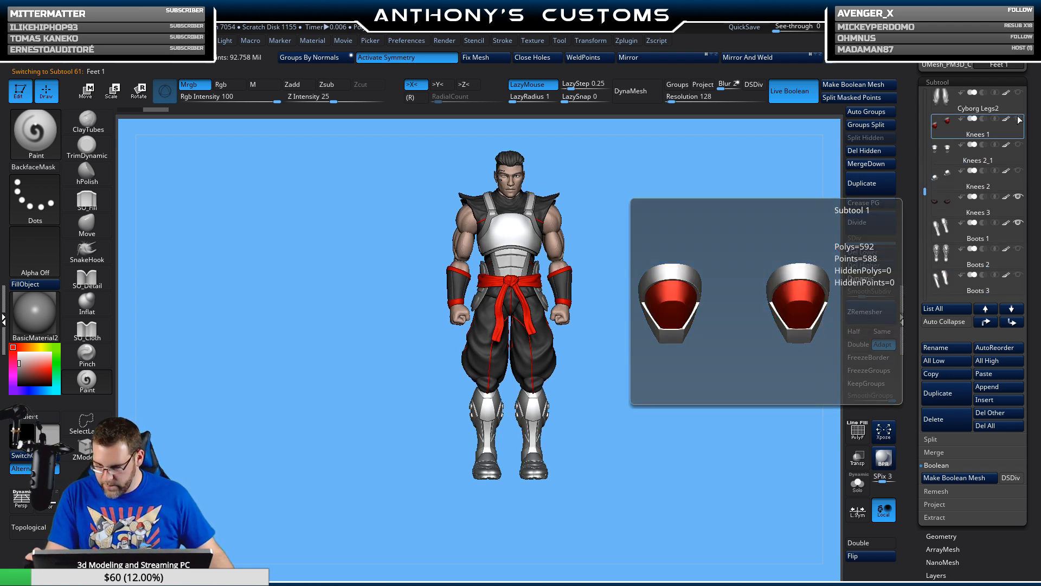
{"action": "left_click", "coordinate": [1019, 197]}
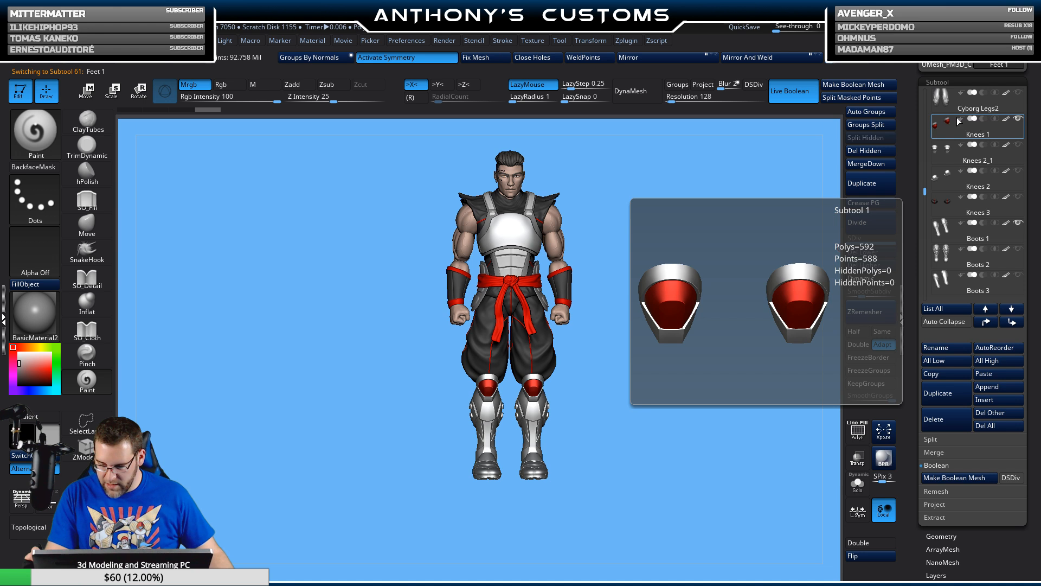
{"action": "mouse_move", "coordinate": [672, 353]}
{"action": "left_mouse_down"}
{"action": "mouse_move", "coordinate": [701, 353]}
{"action": "mouse_move", "coordinate": [653, 351]}
{"action": "left_mouse_up"}
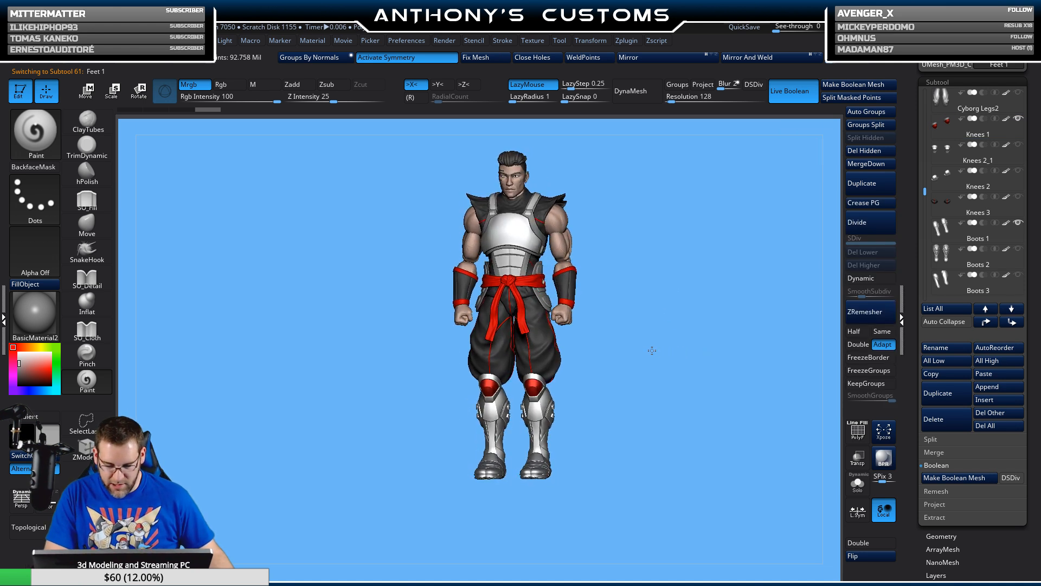
- Hide the Tattered Sleeves and replace the Armored Chest with the Armored Chest 2 subtool
{"action": "key", "text": "n"}
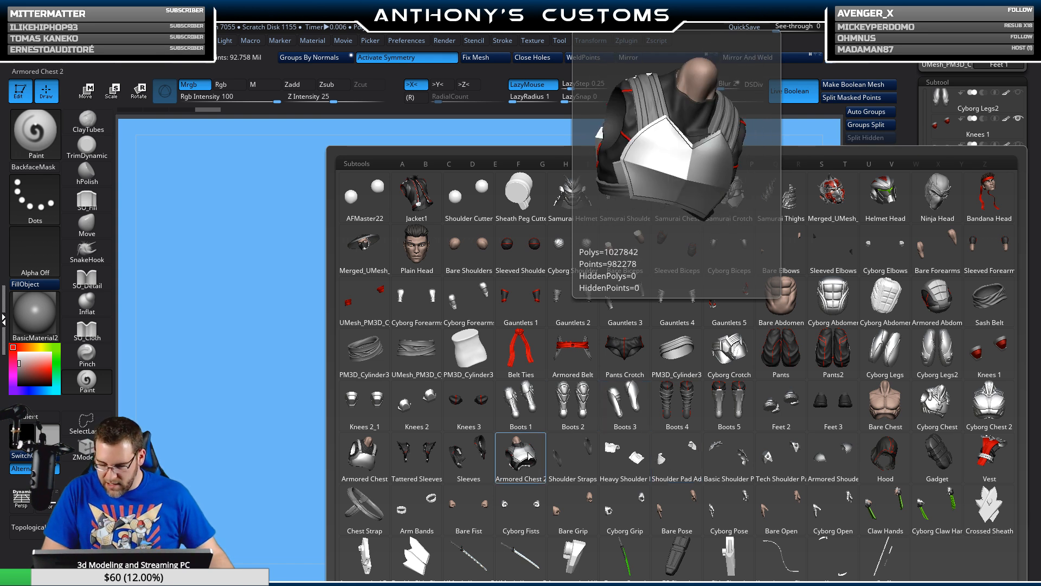
{"action": "left_click", "coordinate": [364, 457]}
{"action": "left_click", "coordinate": [1019, 118]}
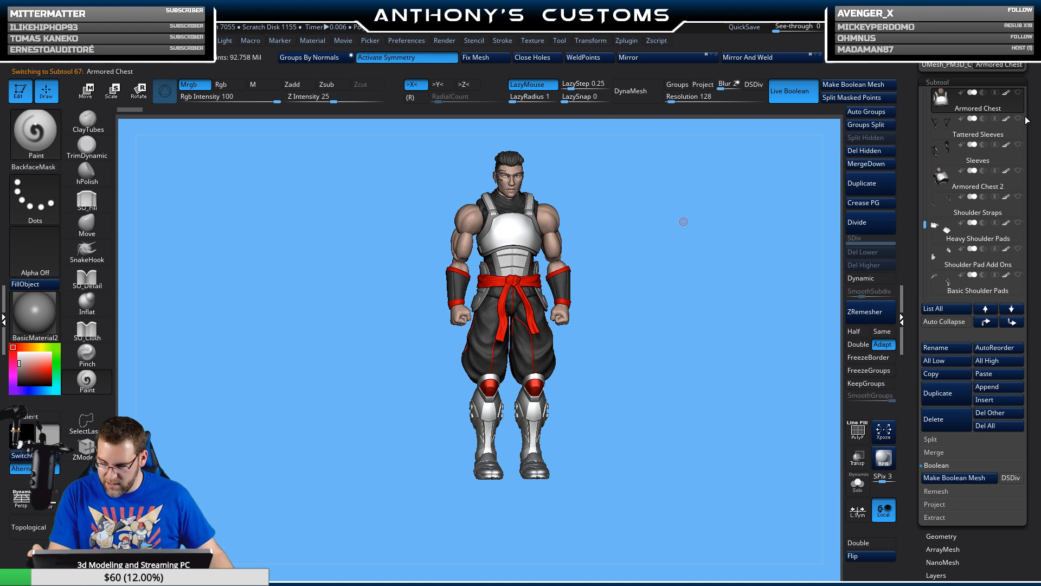
{"action": "mouse_move", "coordinate": [1016, 180]}
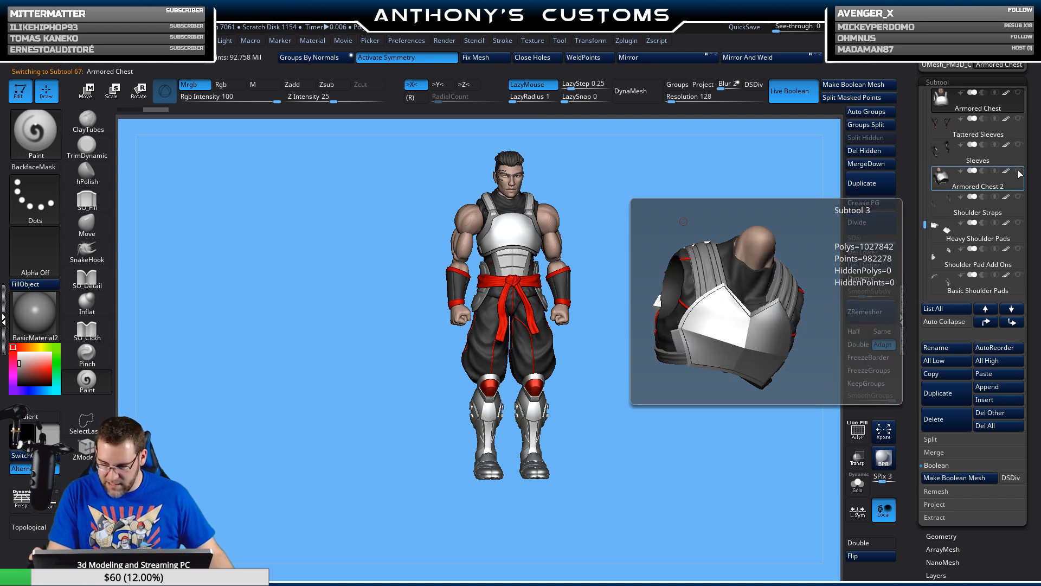
{"action": "left_click", "coordinate": [1011, 182]}
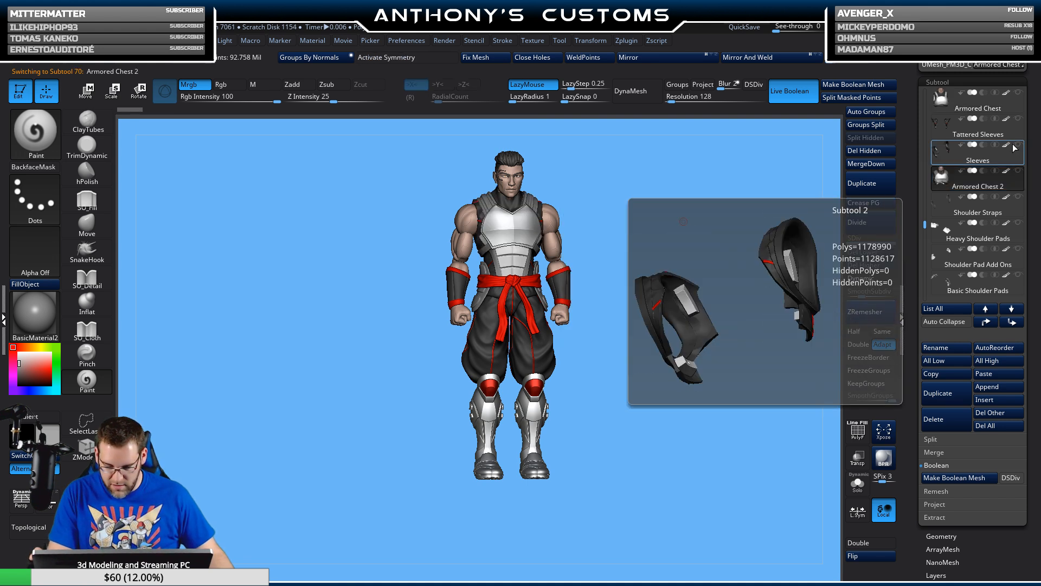
{"action": "mouse_move", "coordinate": [648, 314]}
{"action": "left_mouse_down"}
{"action": "mouse_move", "coordinate": [635, 318]}
{"action": "mouse_move", "coordinate": [656, 326]}
{"action": "left_mouse_up"}
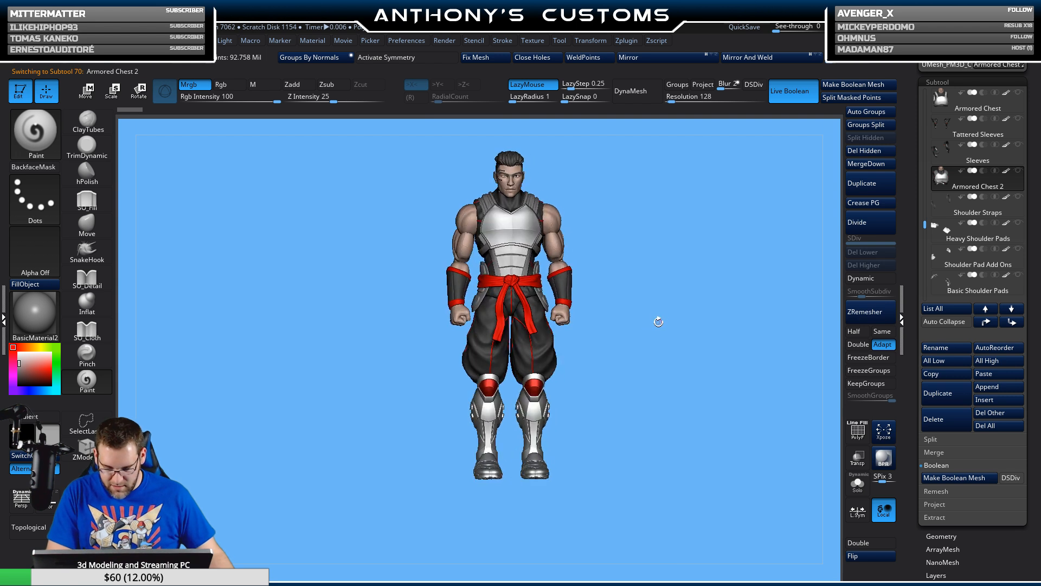
- Replace the Gauntlets 1 subtool on the forearms with the metal Gauntlets 4
{"action": "key", "text": "n"}
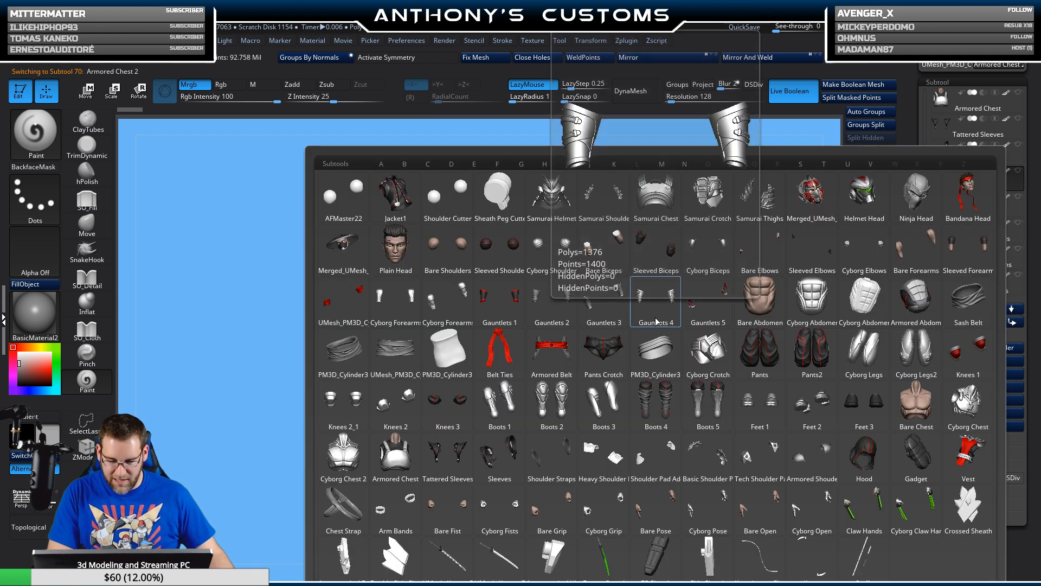
{"action": "key", "text": "n"}
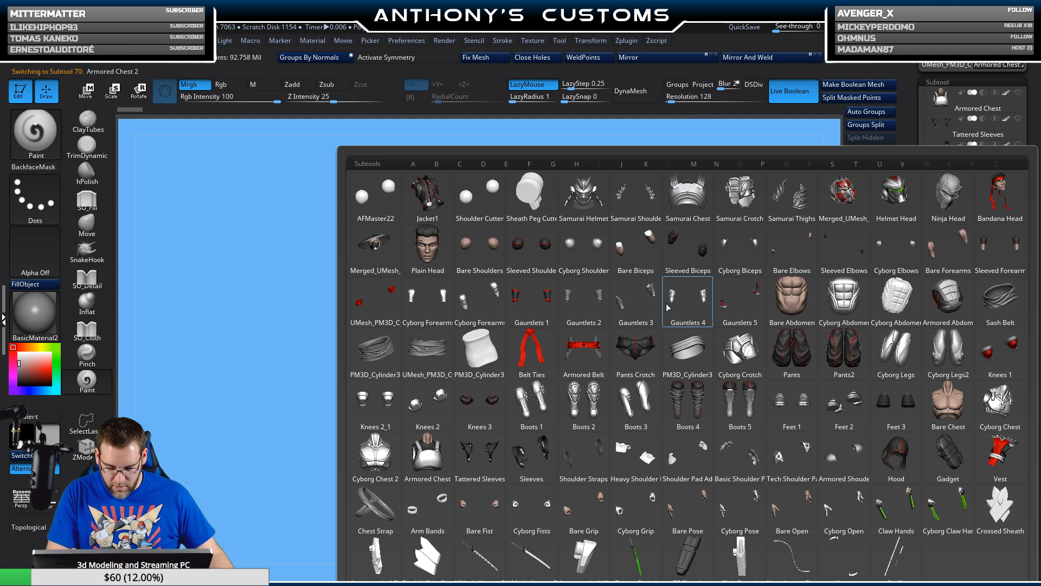
{"action": "left_click", "coordinate": [532, 299]}
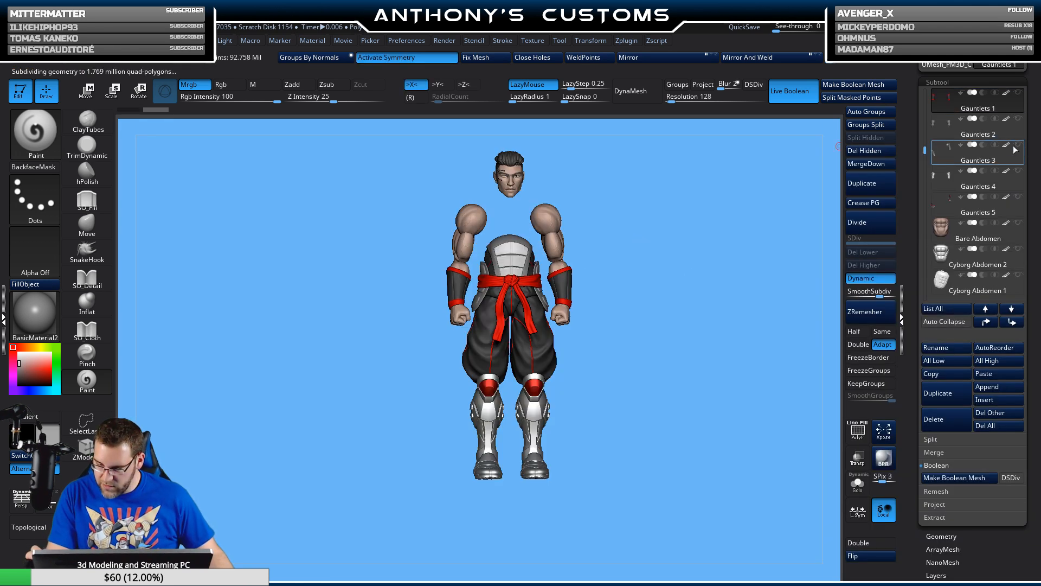
{"action": "mouse_move", "coordinate": [1005, 187]}
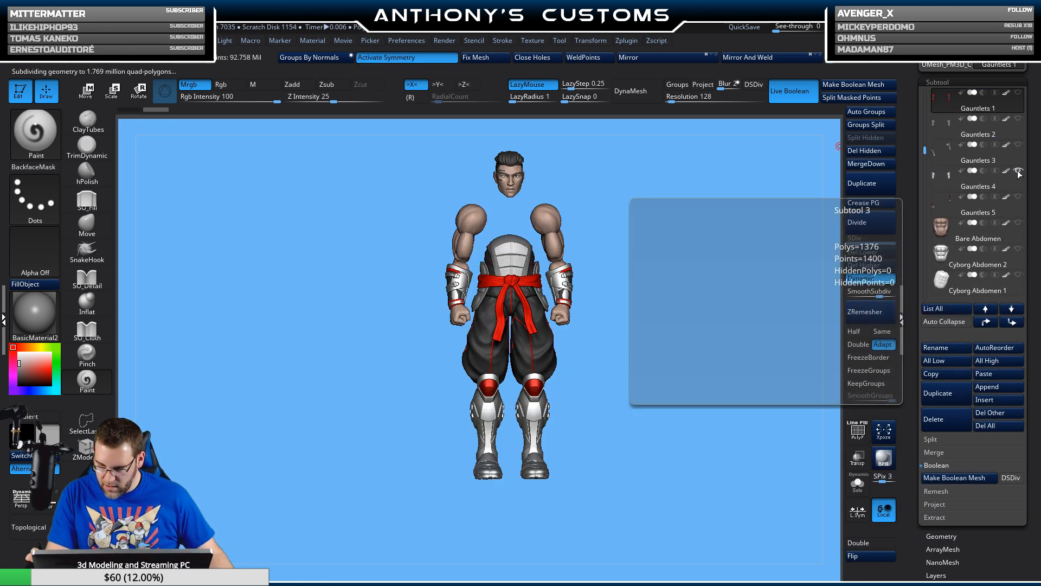
{"action": "left_click", "coordinate": [1019, 172]}
- Select Armored Chest 2 and turn its visibility back on to fill the figure's torso
{"action": "key", "text": "n"}
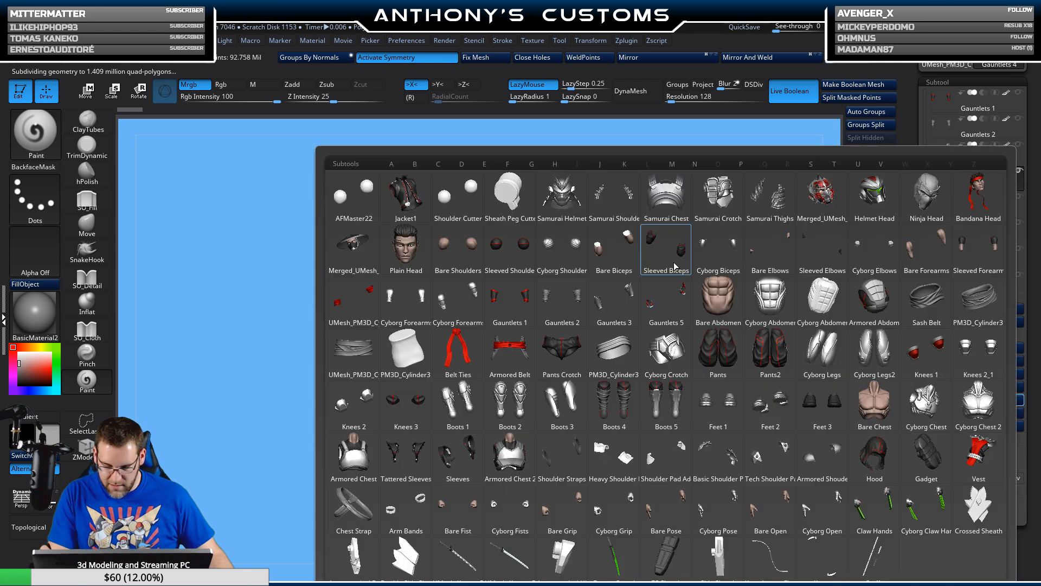
{"action": "left_click", "coordinate": [560, 458]}
{"action": "left_click", "coordinate": [1018, 94]}
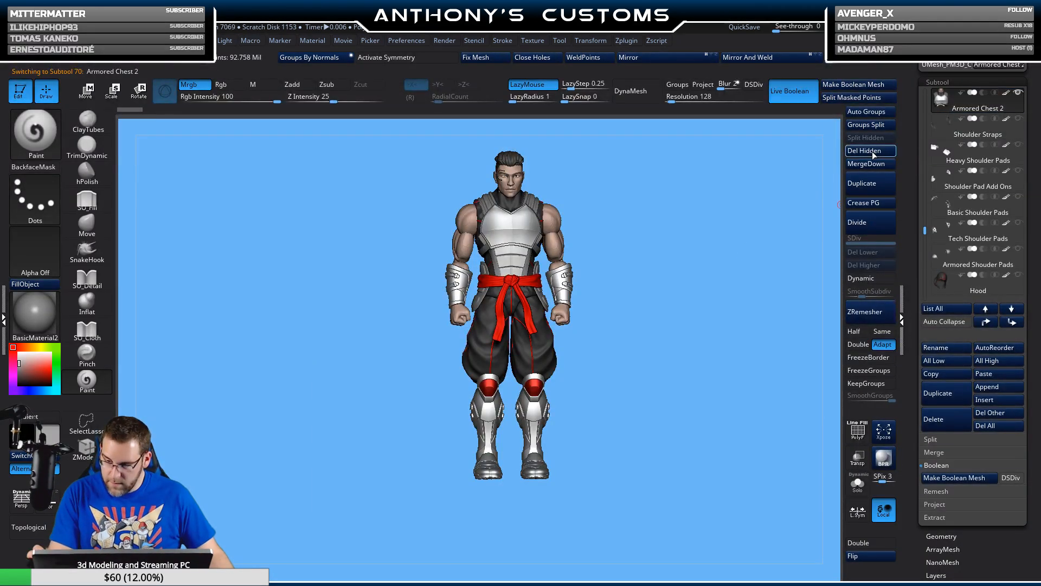
{"action": "mouse_move", "coordinate": [658, 368]}
{"action": "left_mouse_down"}
{"action": "mouse_move", "coordinate": [644, 363]}
{"action": "mouse_move", "coordinate": [654, 373]}
{"action": "mouse_move", "coordinate": [659, 351]}
{"action": "left_mouse_up"}
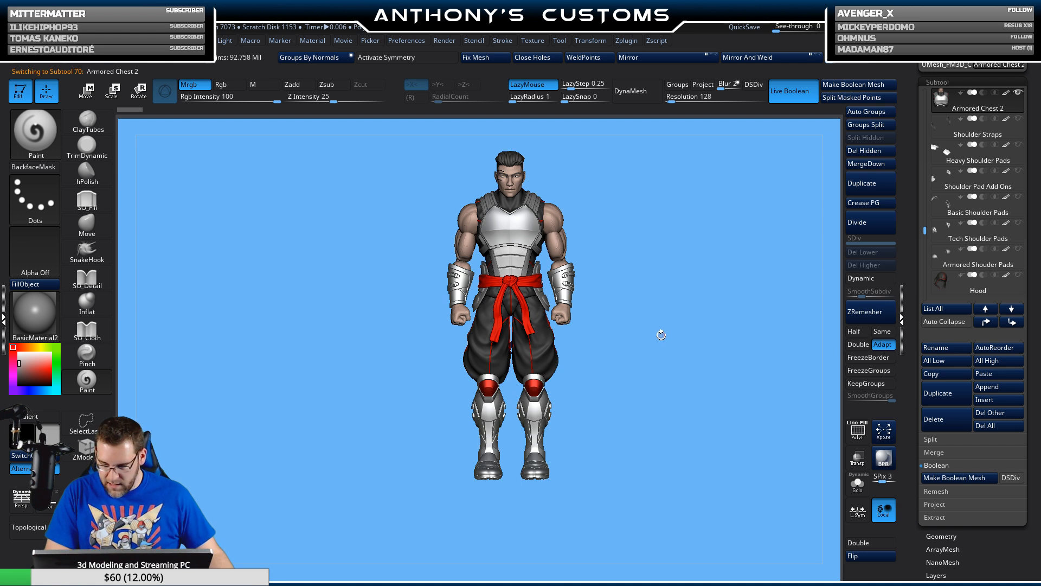
- Show the Shoulder Straps and Armored Shouder Pads on the armored torso
{"action": "key", "text": "n"}
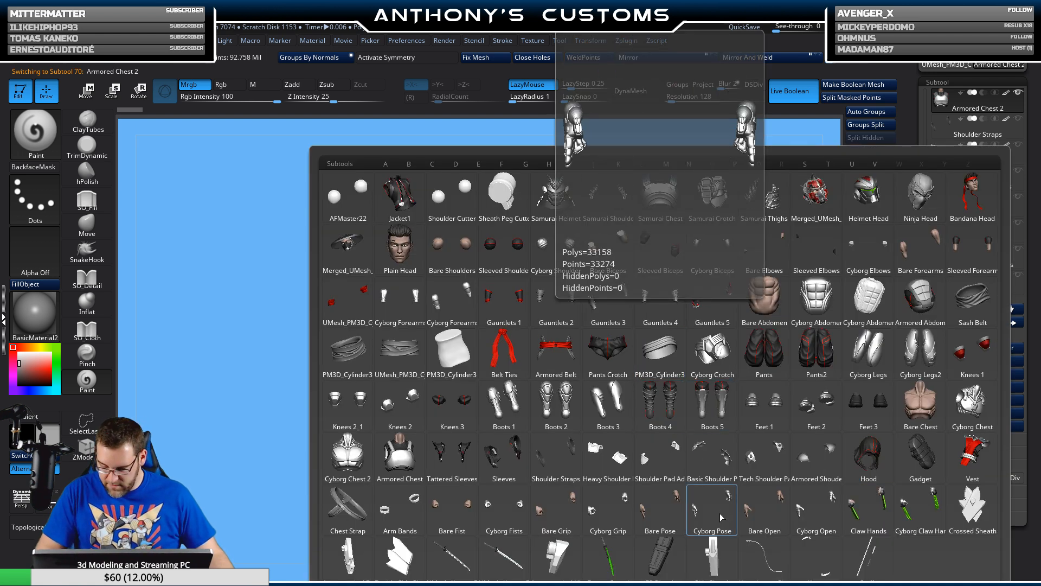
{"action": "left_click", "coordinate": [566, 461]}
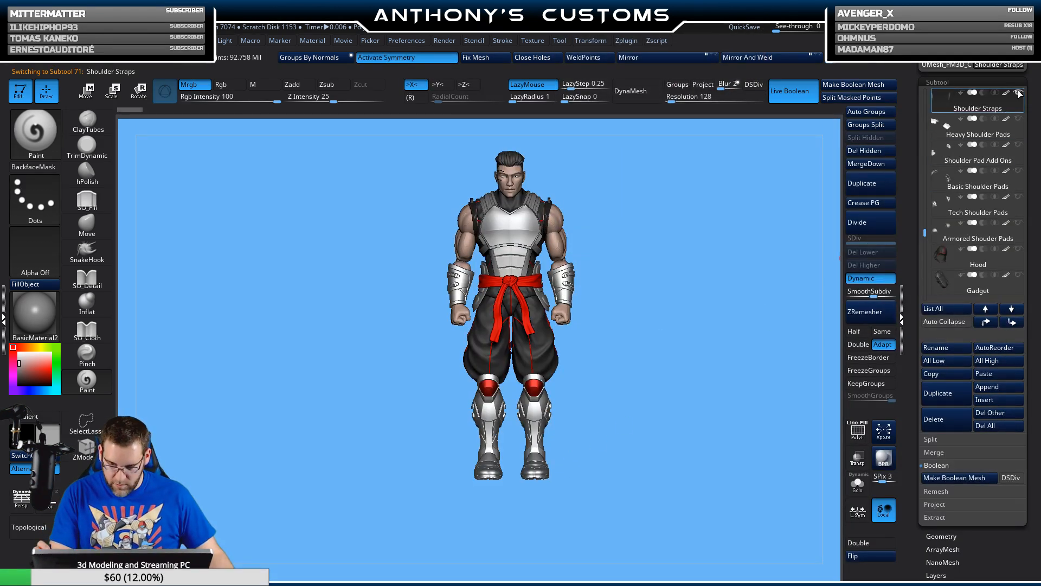
{"action": "left_click", "coordinate": [1019, 223]}
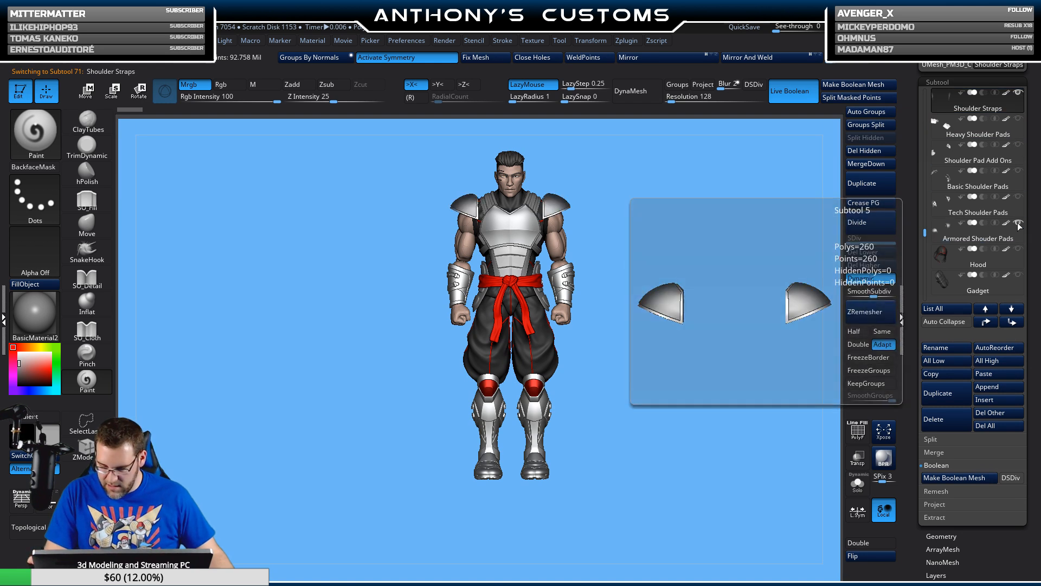
{"action": "left_click_drag", "start_coordinate": [622, 396], "coordinate": [646, 397]}
- Hide the Plain Head and put the Helmet Head on the armored figure
{"action": "key", "text": "n"}
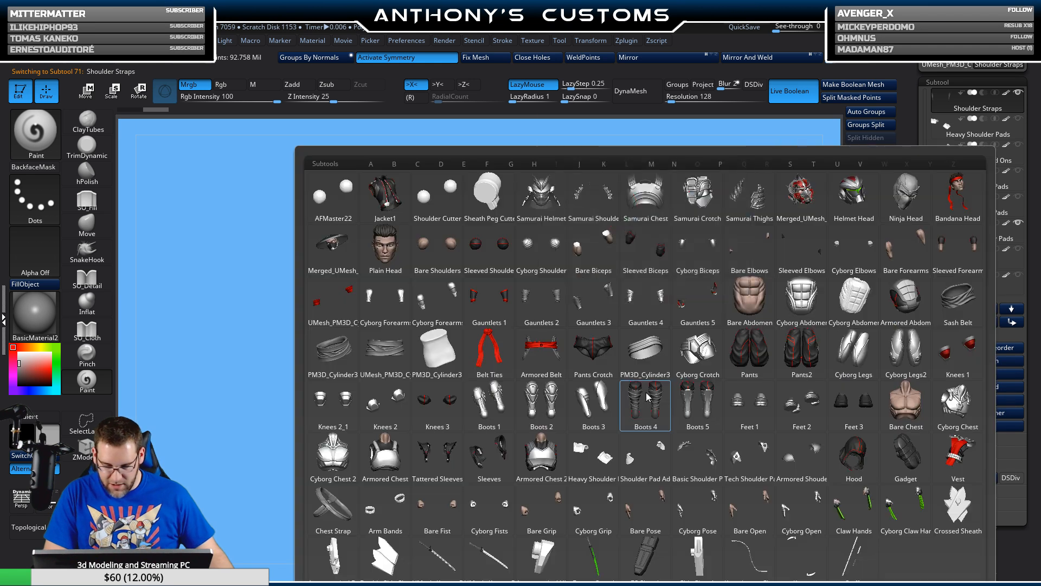
{"action": "left_click", "coordinate": [404, 259]}
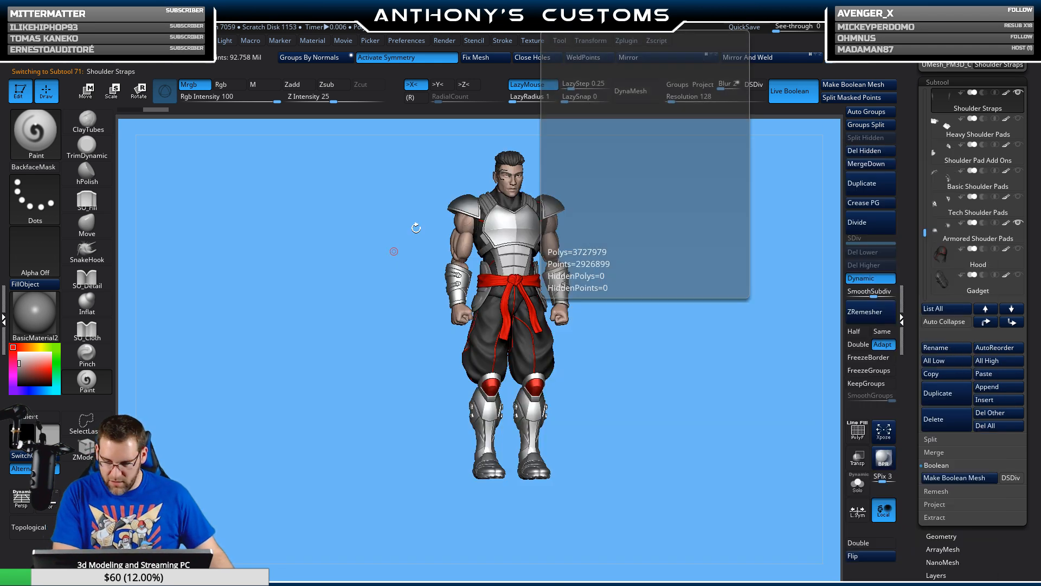
{"action": "left_click_drag", "start_coordinate": [925, 117], "coordinate": [925, 107]}
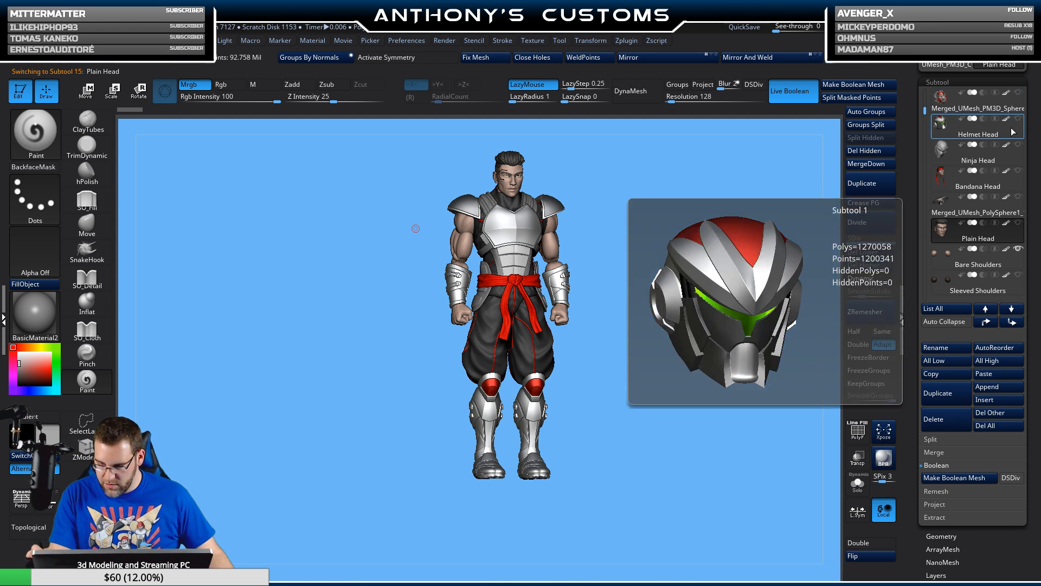
{"action": "left_click", "coordinate": [1013, 131]}
{"action": "left_click_drag", "start_coordinate": [732, 217], "coordinate": [679, 257]}
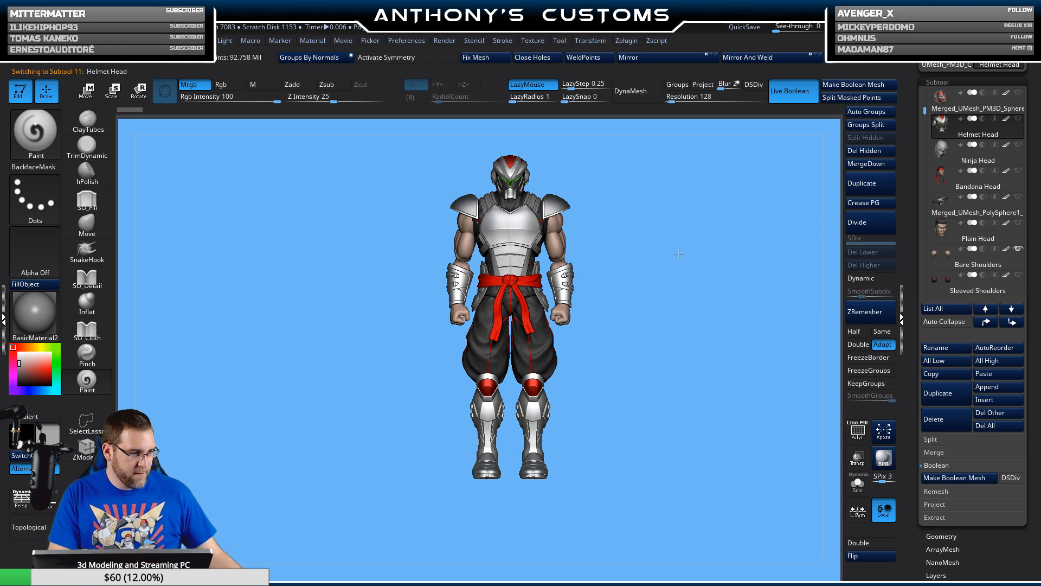
- Try the red-and-grey masked Merged_UMesh_PM3D_Sphere head in place of the Helmet Head
{"action": "left_click_drag", "start_coordinate": [678, 329], "coordinate": [680, 364]}
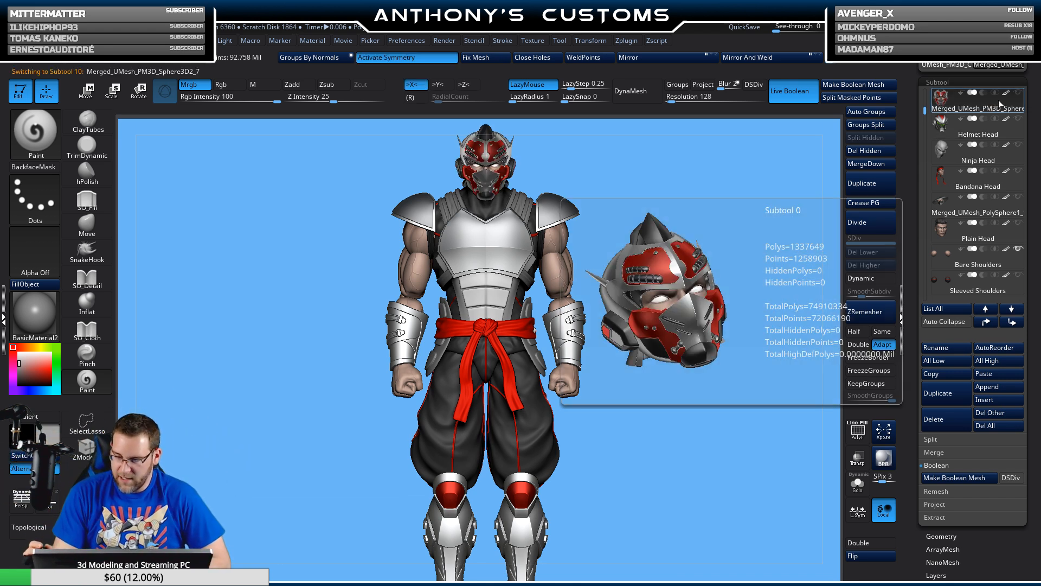
{"action": "left_click", "coordinate": [977, 101]}
{"action": "mouse_move", "coordinate": [667, 283]}
{"action": "left_mouse_down"}
{"action": "mouse_move", "coordinate": [716, 289]}
{"action": "mouse_move", "coordinate": [654, 281]}
{"action": "mouse_move", "coordinate": [671, 290]}
{"action": "mouse_move", "coordinate": [668, 258]}
{"action": "mouse_move", "coordinate": [684, 294]}
{"action": "mouse_move", "coordinate": [667, 296]}
{"action": "mouse_move", "coordinate": [679, 277]}
{"action": "left_mouse_up"}
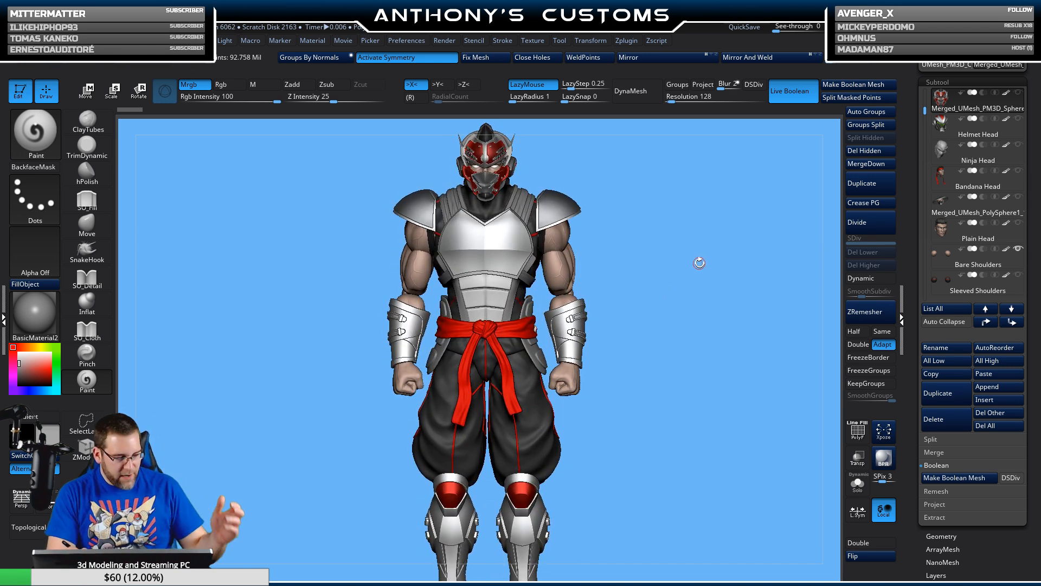
- Return to the Helmet Head subtool and turn its visibility on
{"action": "left_click", "coordinate": [1021, 122]}
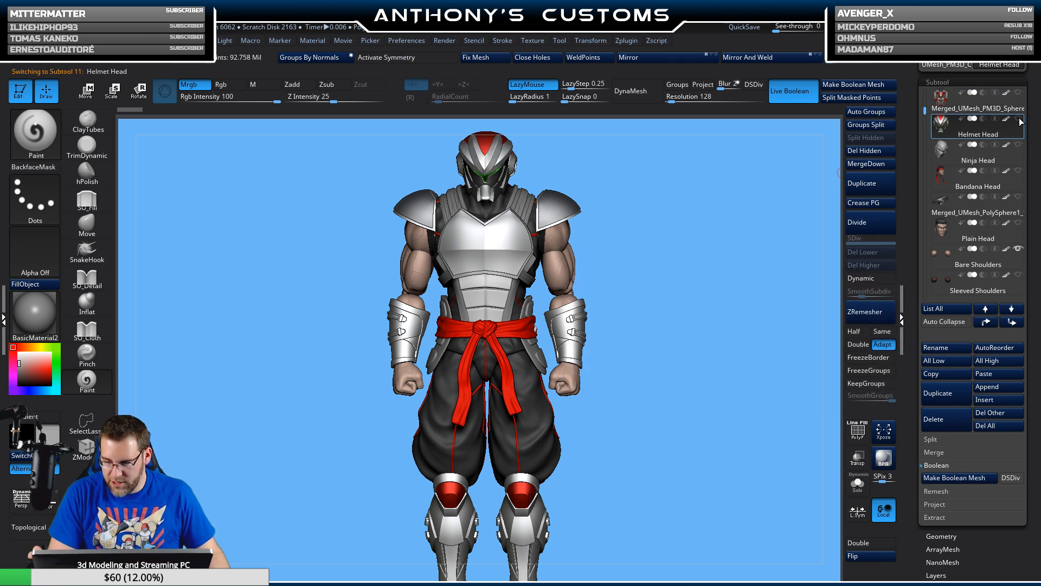
{"action": "key", "text": "comma"}
{"action": "key", "text": "comma"}
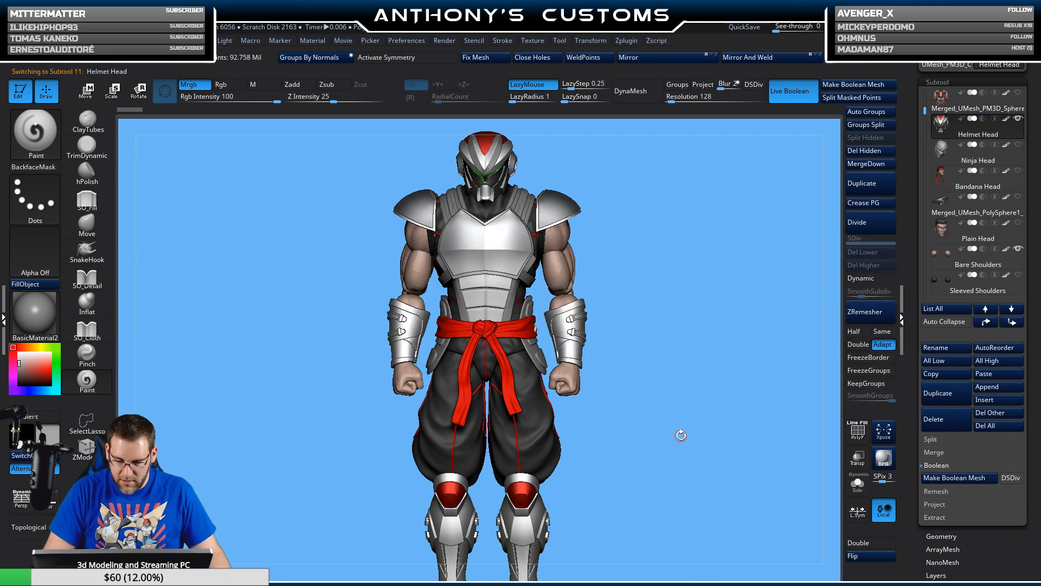
- Swap the bare arm parts for the Sleeved Shoulders, Sleeved Biceps, Sleeved Elbows and Sleeved Forearms
{"action": "key", "text": "n"}
{"action": "left_click", "coordinate": [552, 194]}
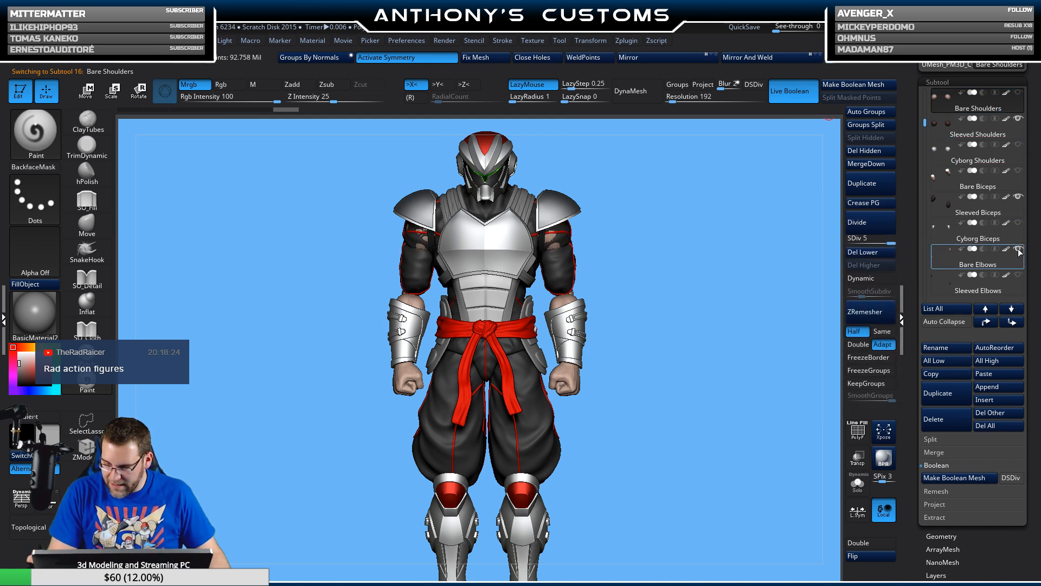
{"action": "left_click", "coordinate": [1007, 290]}
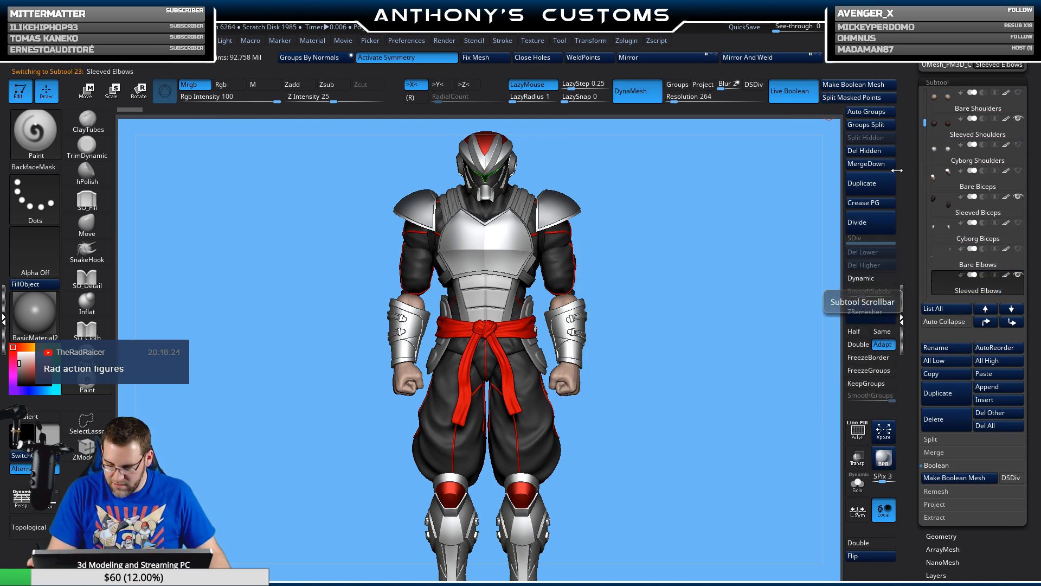
{"action": "left_click_drag", "start_coordinate": [926, 123], "coordinate": [926, 130]}
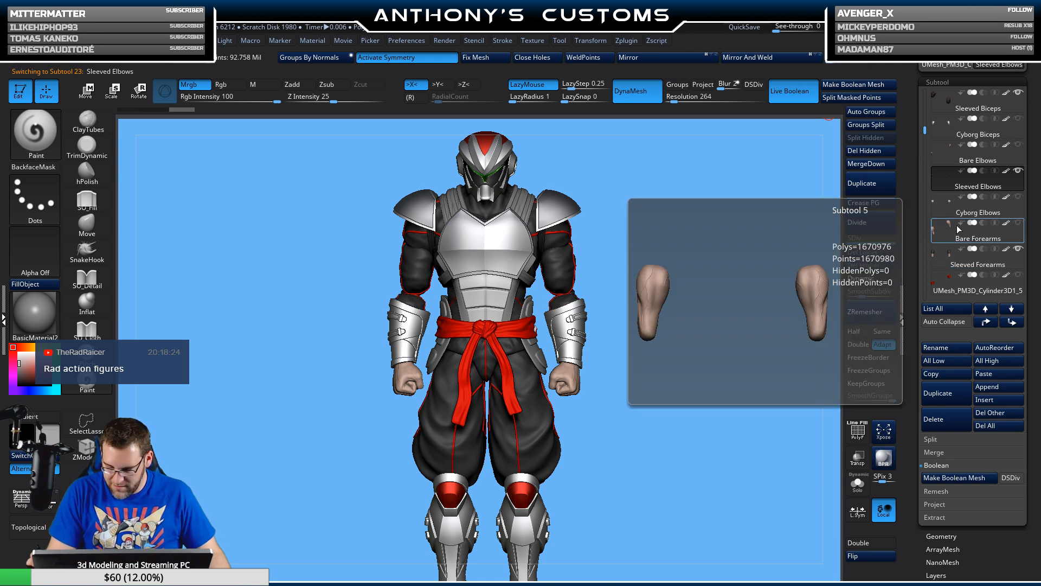
{"action": "left_click_drag", "start_coordinate": [658, 361], "coordinate": [679, 355]}
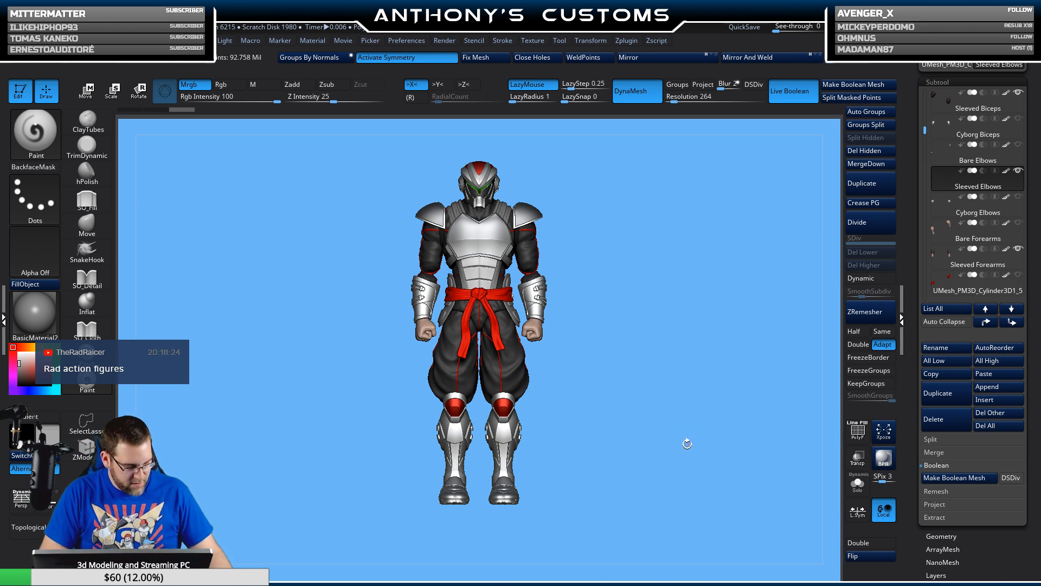
- Hide the Armored Shouder Pads, Shoulder Straps and Armored Chest 2, and replace the Armored Abdomen with the Bare Abdomen
{"action": "key", "text": "n"}
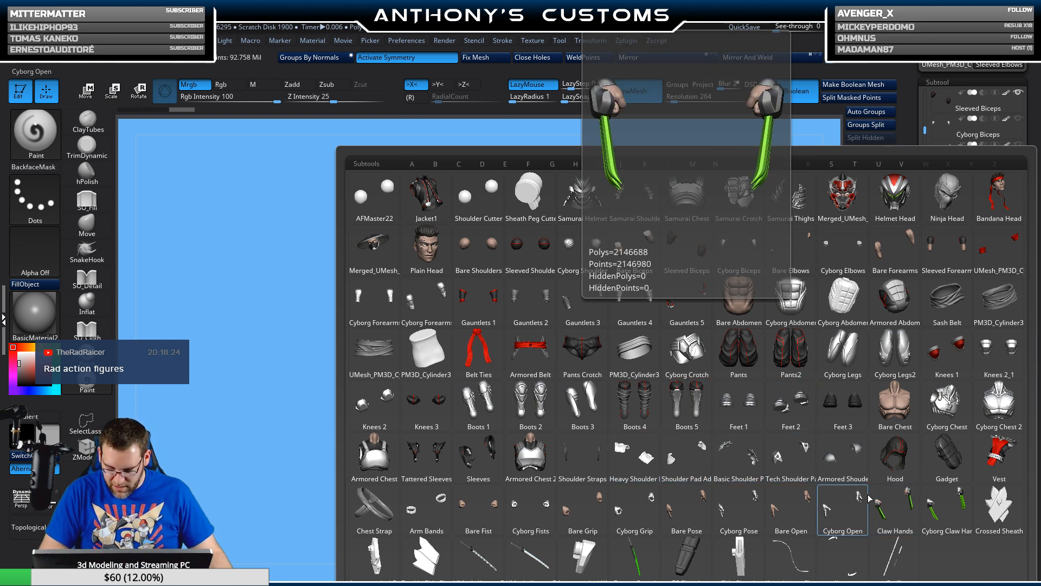
{"action": "left_click", "coordinate": [843, 461]}
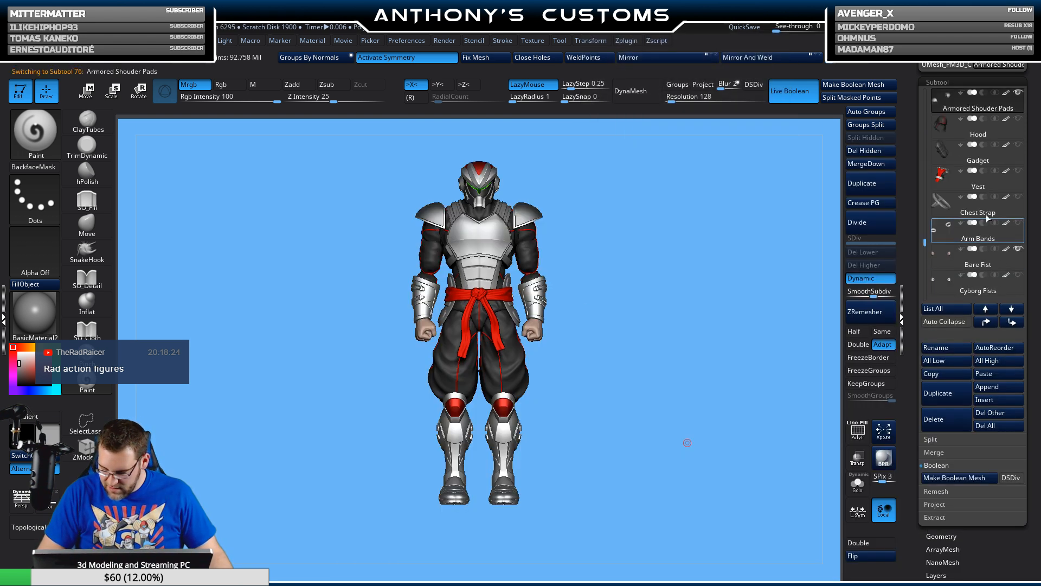
{"action": "scroll", "coordinate": [955, 227], "scroll_direction": "up", "scroll_amount": 7}
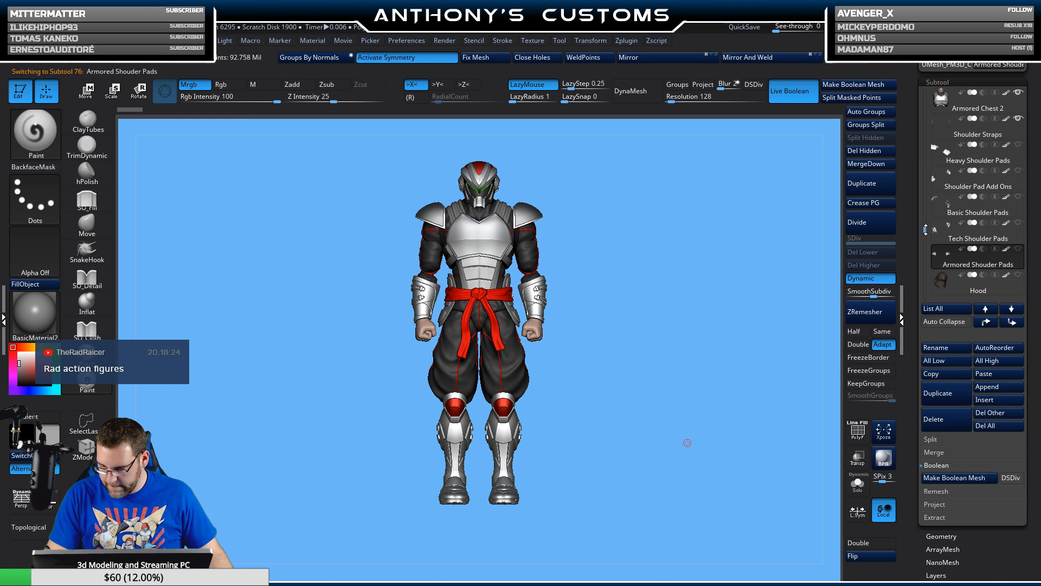
{"action": "left_click", "coordinate": [1017, 120]}
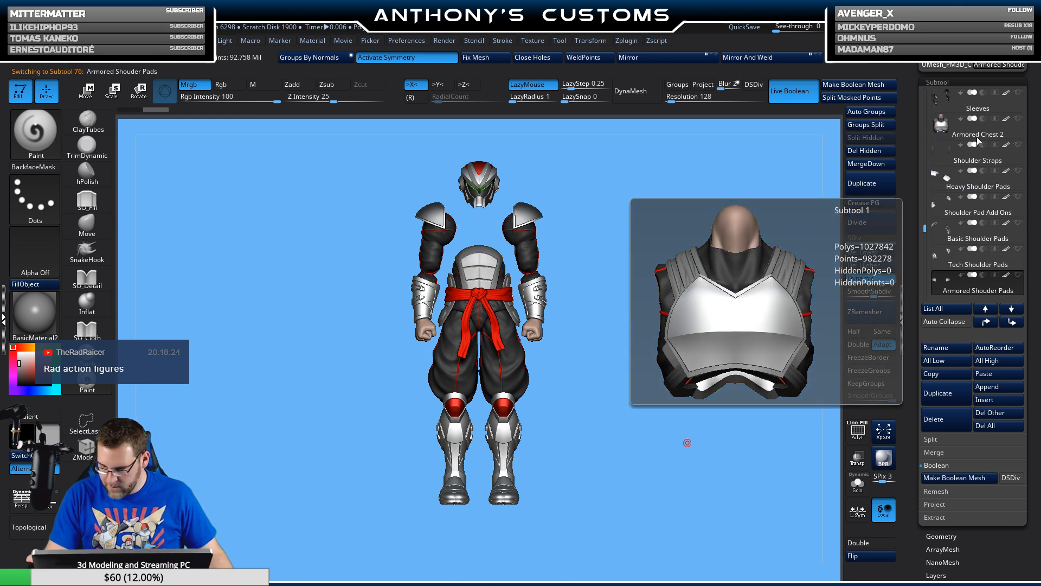
{"action": "key", "text": "n"}
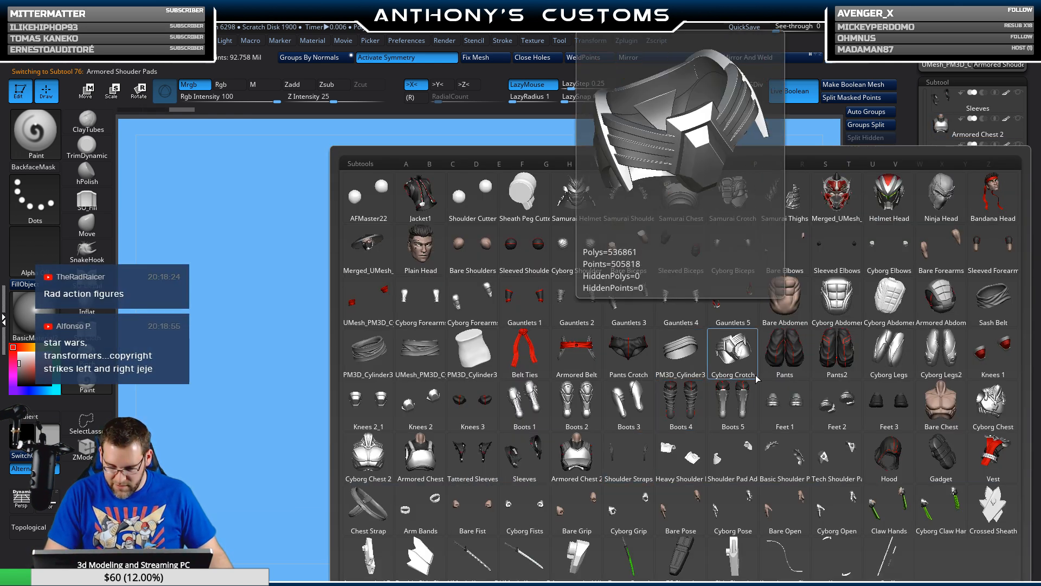
{"action": "left_click", "coordinate": [784, 299]}
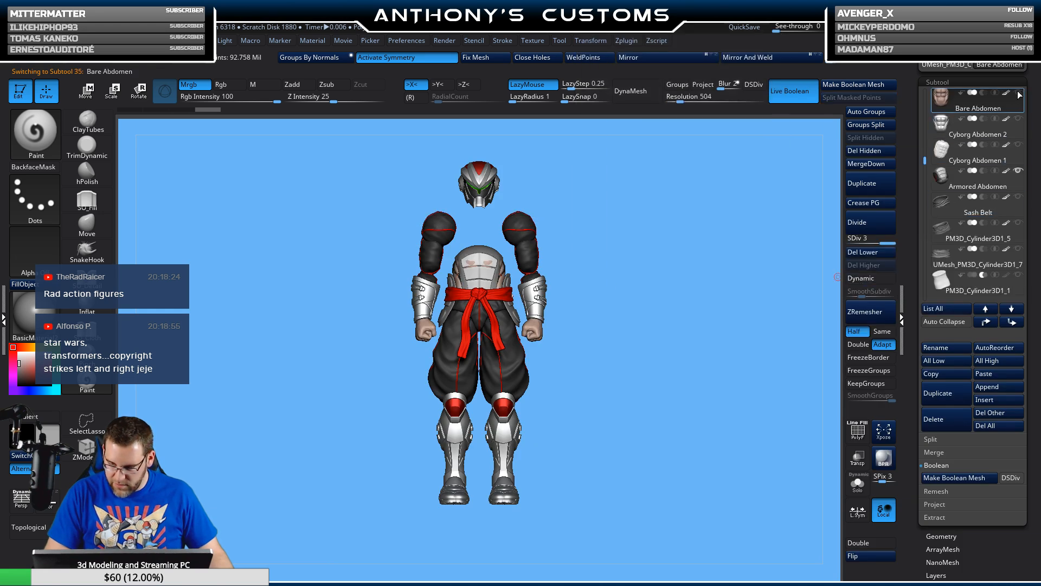
- Hide the Belt Ties and Armored Belt and show the PM3D_Cylinder3D1 wrap around the waist
{"action": "key", "text": "n"}
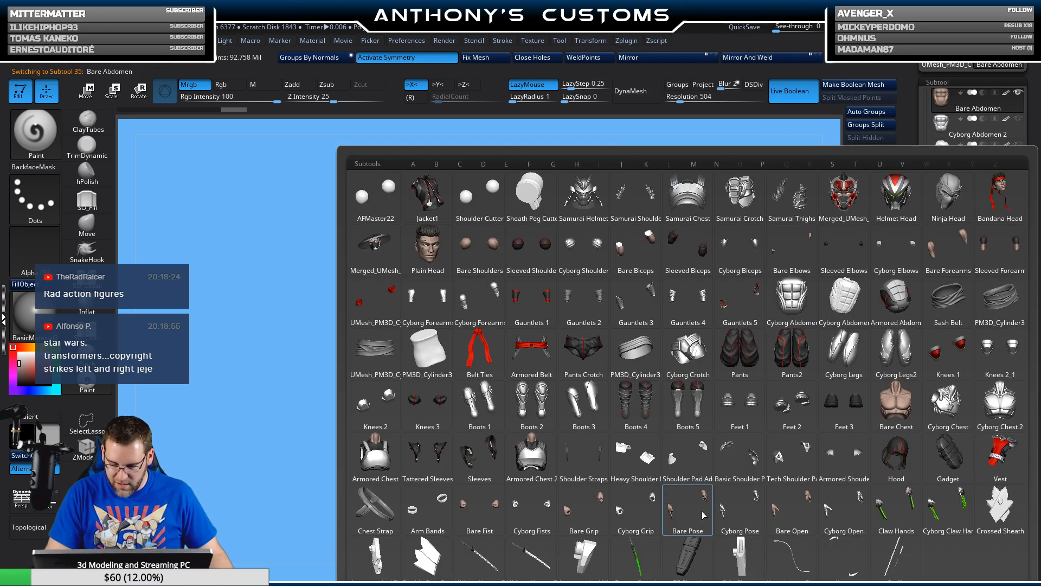
{"action": "left_click", "coordinate": [479, 352]}
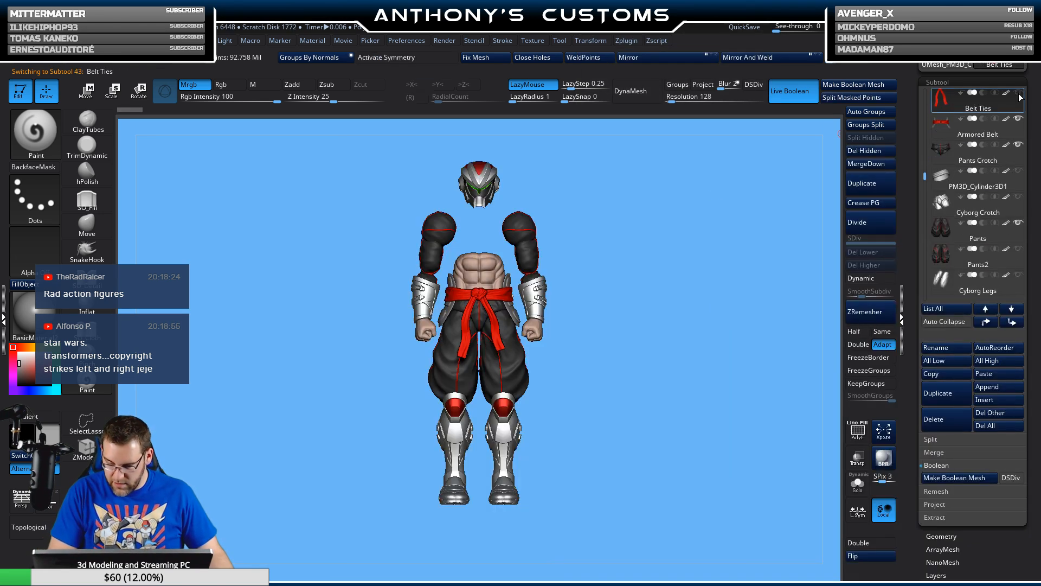
{"action": "left_click", "coordinate": [1019, 118]}
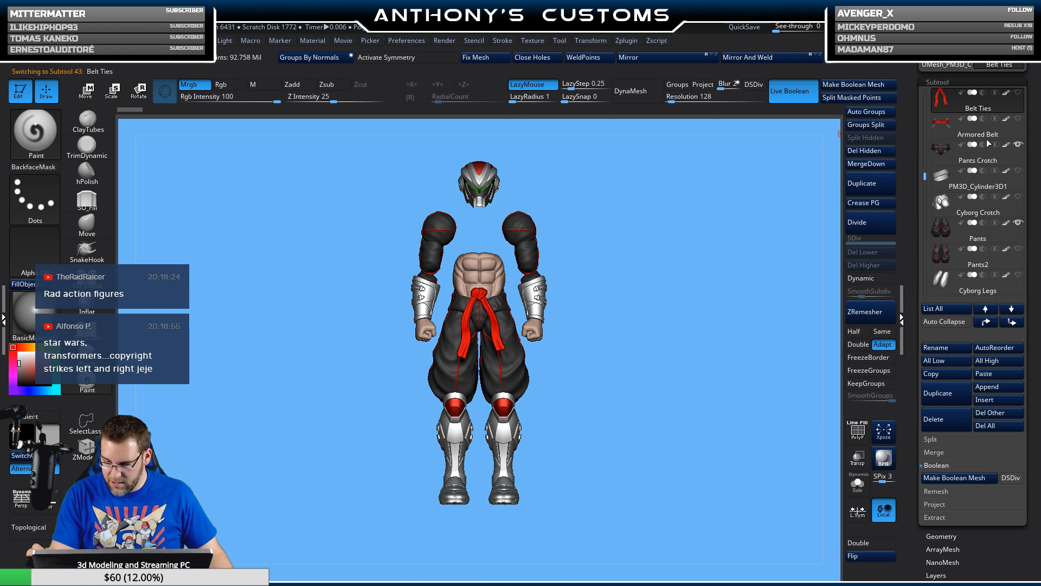
{"action": "left_click", "coordinate": [1008, 185]}
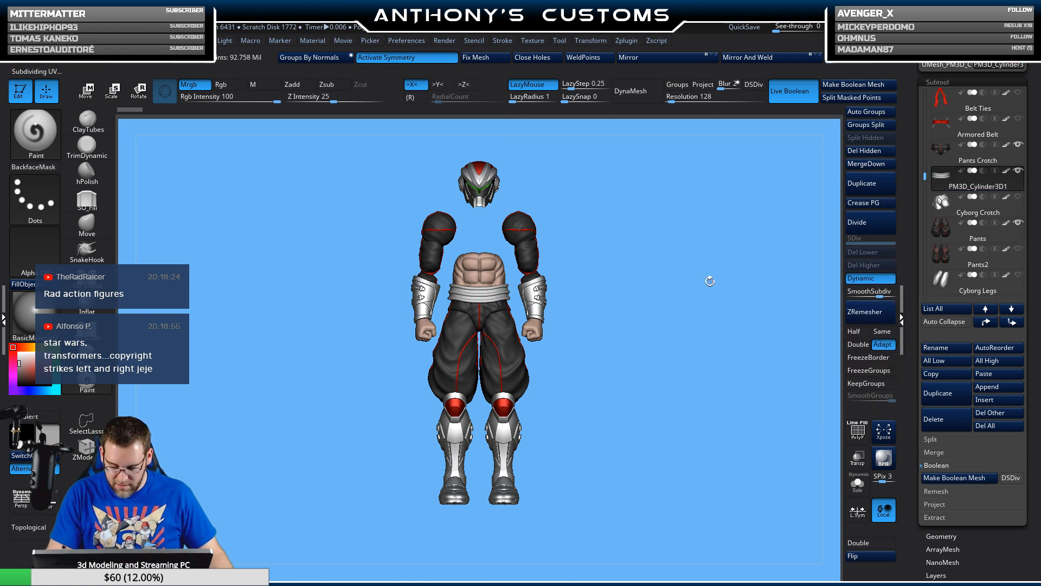
- Show the Bare Chest and put the Jacket1 subtool over the torso
{"action": "left_click", "coordinate": [946, 309]}
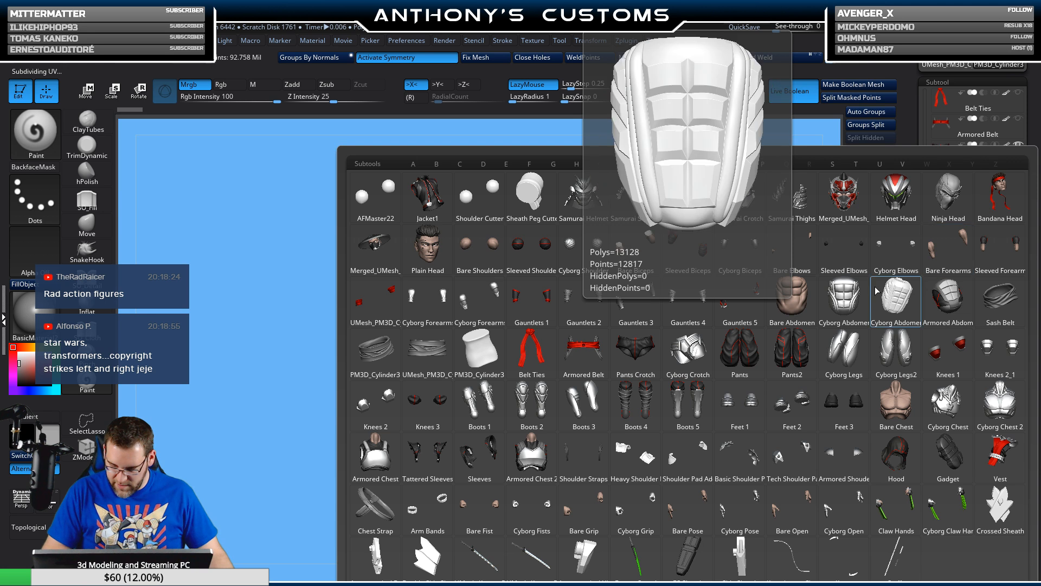
{"action": "left_click", "coordinate": [896, 404]}
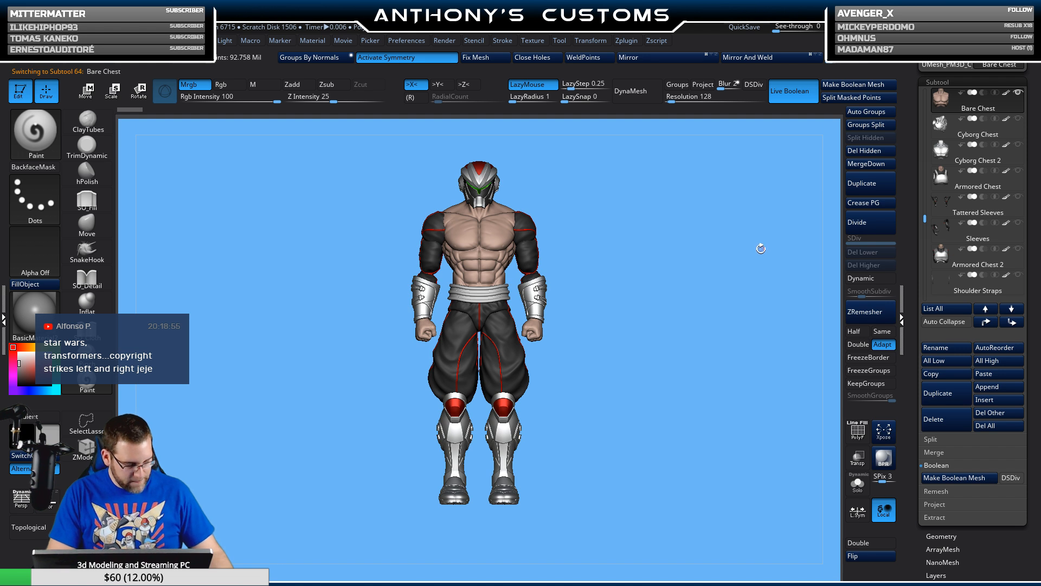
{"action": "key", "text": "n"}
{"action": "left_click", "coordinate": [431, 204]}
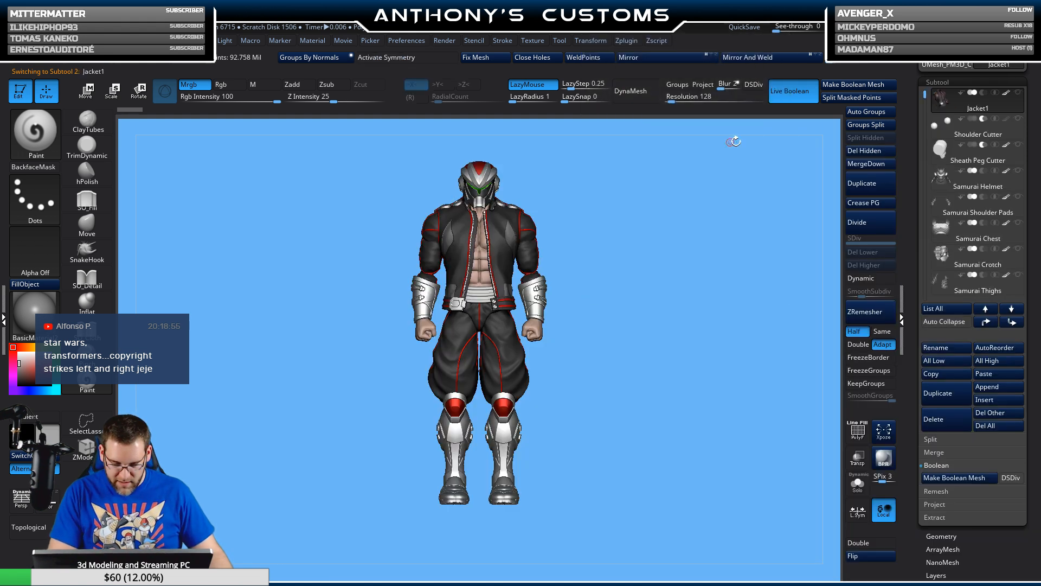
- Replace the Pants subtool with Pants2 and swap Knees 1 for Knees 3
{"action": "key", "text": "n"}
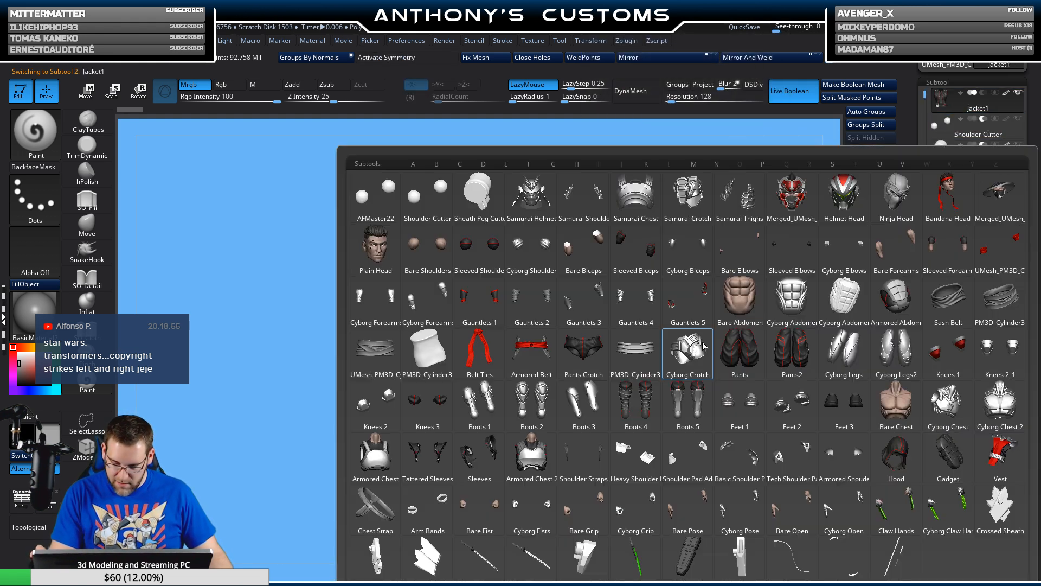
{"action": "left_click", "coordinate": [753, 365]}
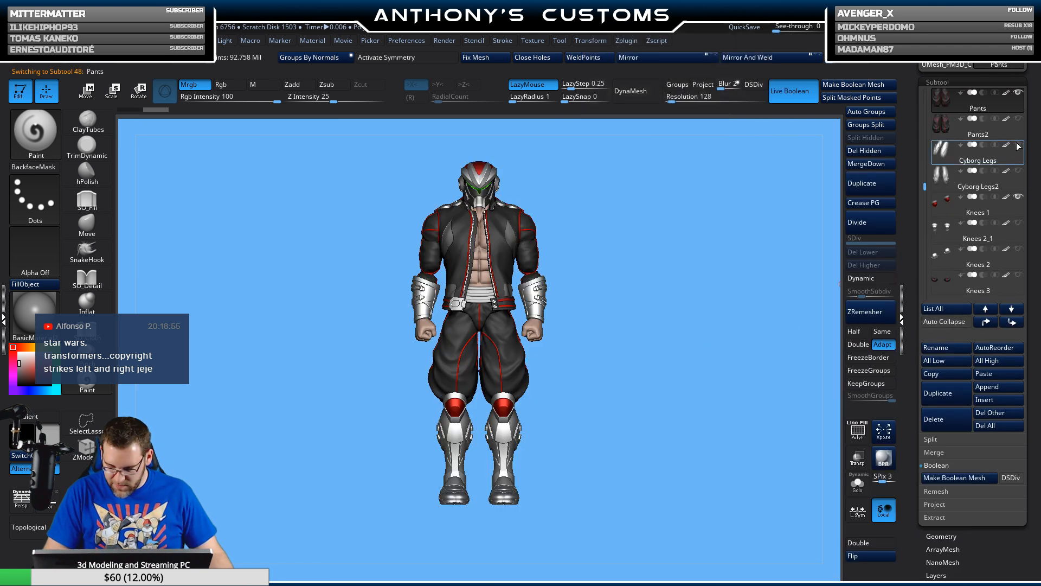
{"action": "left_click", "coordinate": [1013, 130]}
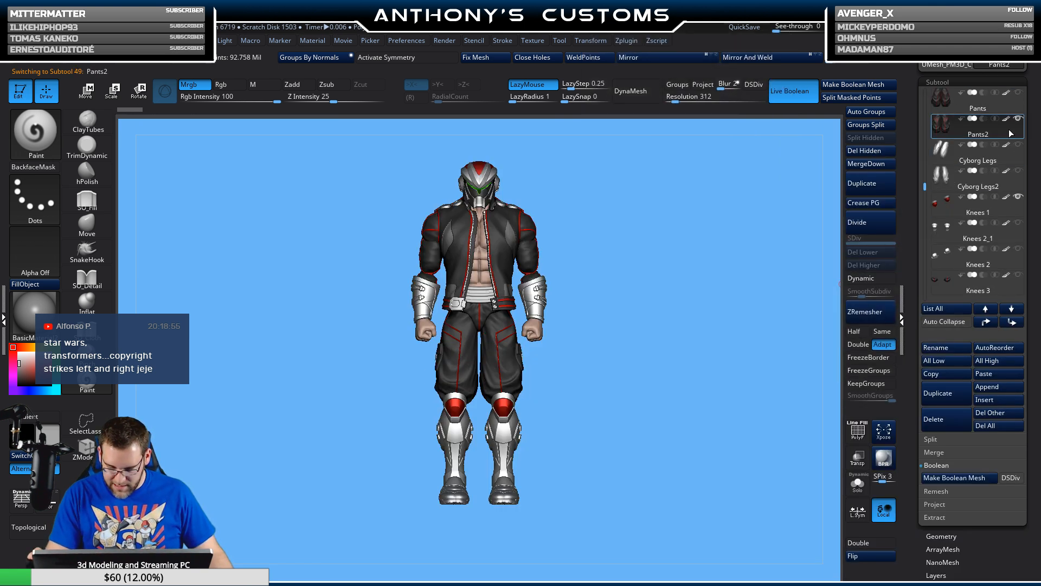
{"action": "left_click", "coordinate": [1019, 197]}
{"action": "left_click", "coordinate": [1018, 276]}
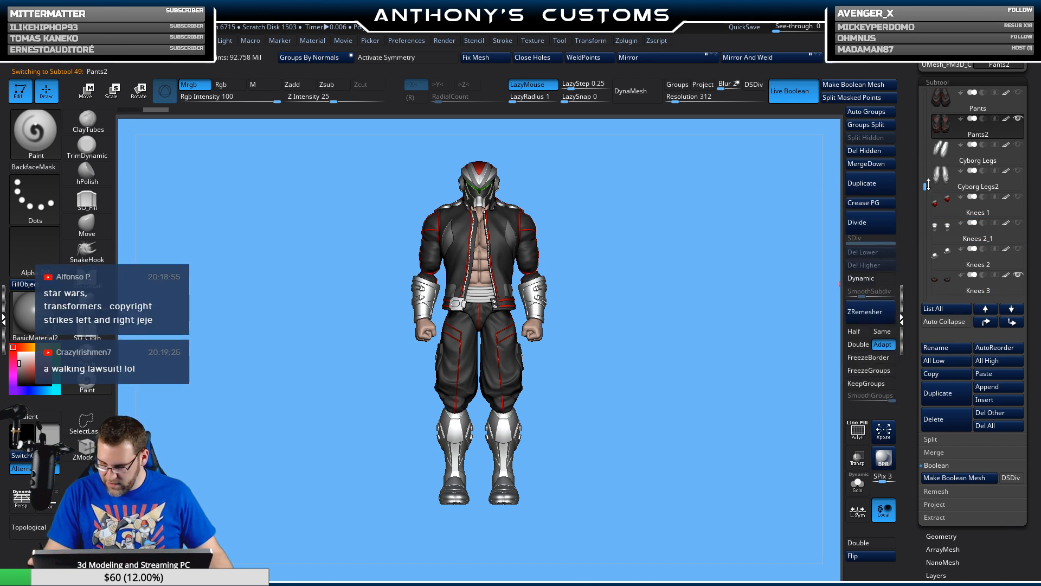
- Hide Boots 1 and show Boots 5 on the fighter's lower legs
{"action": "left_click_drag", "start_coordinate": [925, 184], "coordinate": [926, 196]}
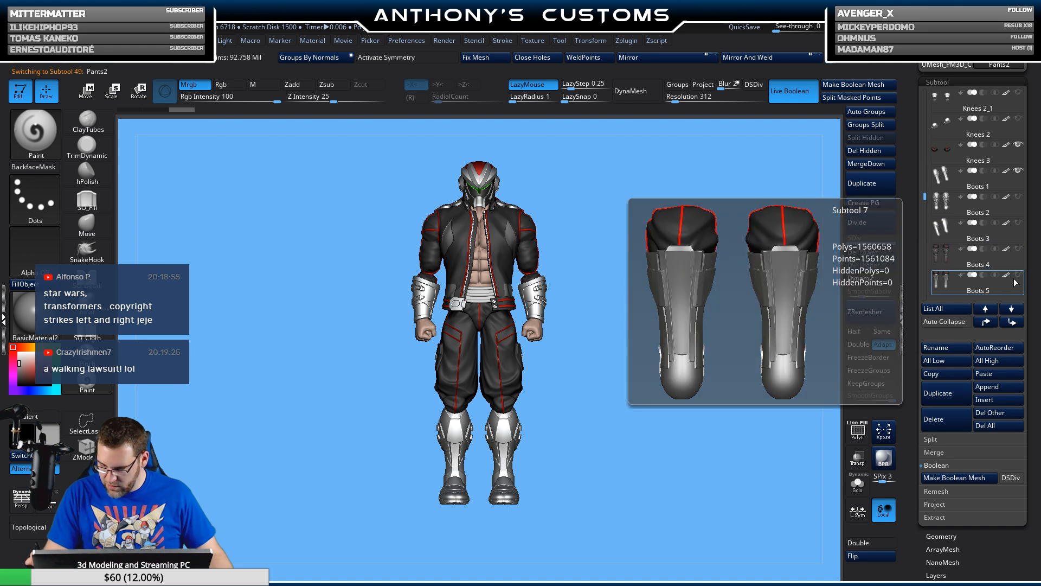
{"action": "left_click", "coordinate": [1017, 283]}
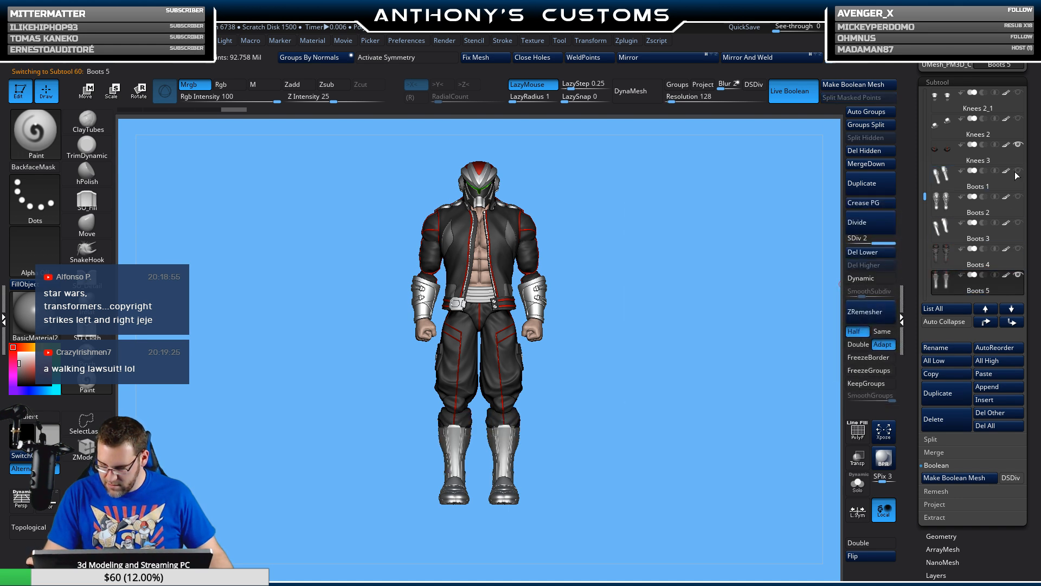
{"action": "left_click_drag", "start_coordinate": [653, 419], "coordinate": [658, 397]}
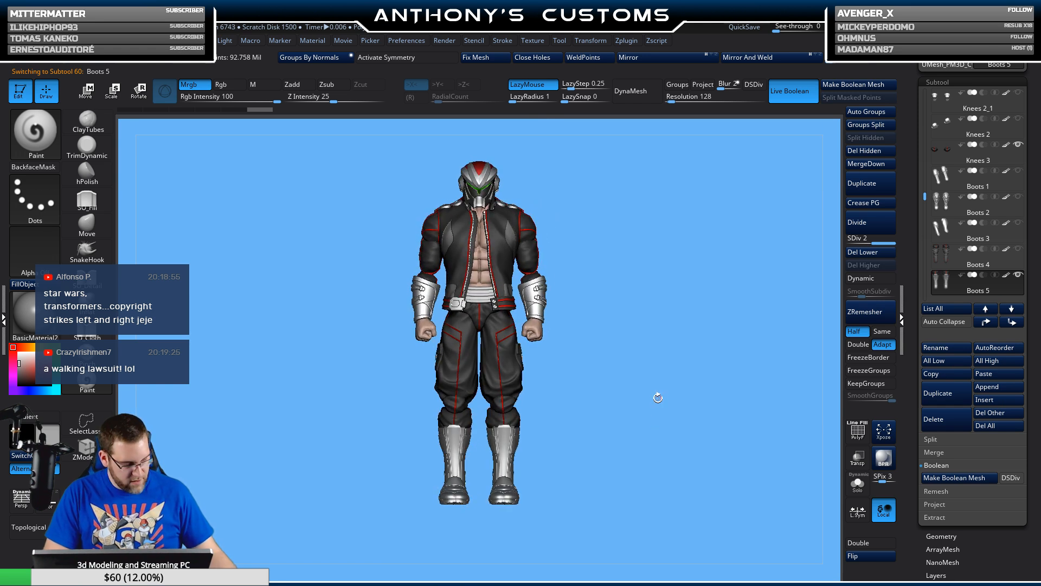
- Show the Sleeved Forearms and try the UMesh_PM3D_Cylinder3D1_5 bands in place of Gauntlets 4
{"action": "key", "text": "n"}
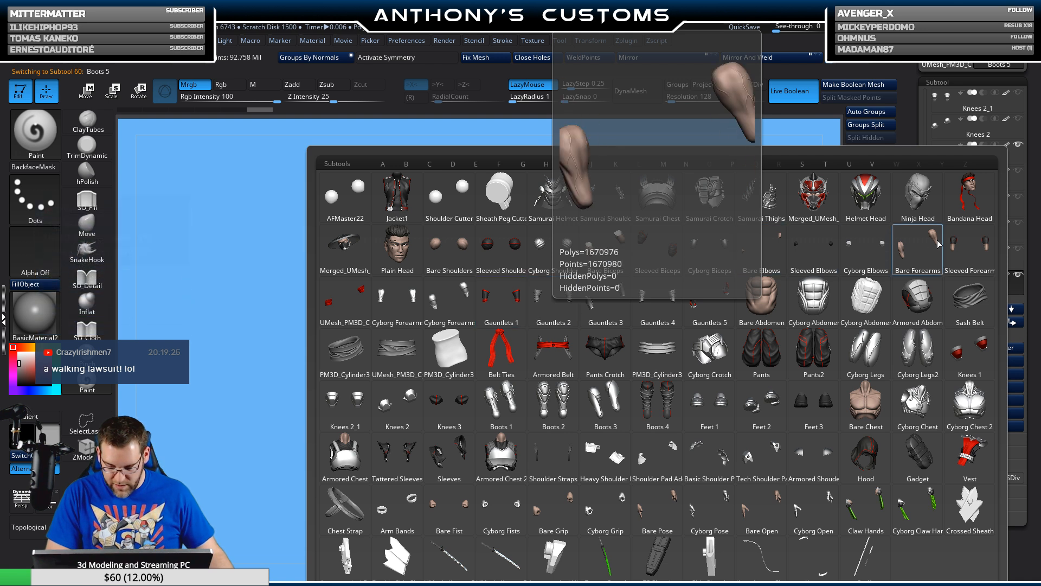
{"action": "left_click", "coordinate": [960, 256]}
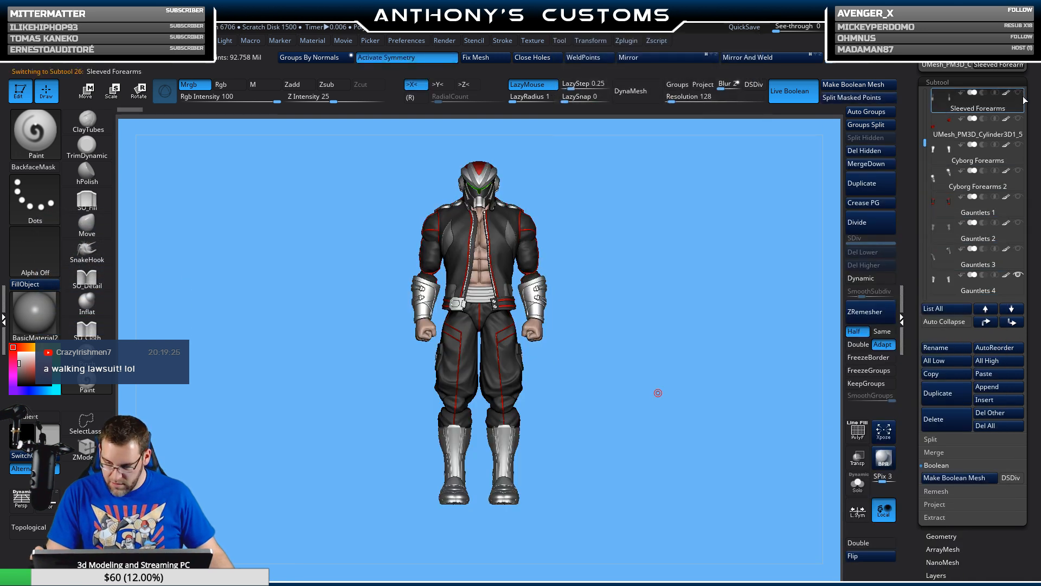
{"action": "left_click", "coordinate": [1018, 93]}
{"action": "left_click", "coordinate": [1019, 118]}
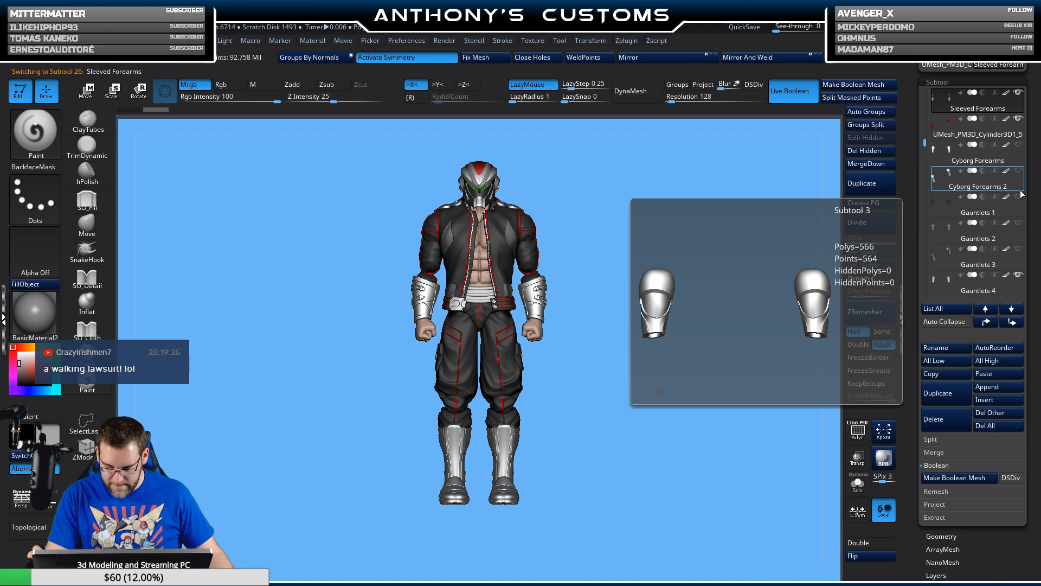
{"action": "left_click", "coordinate": [1016, 275]}
{"action": "mouse_move", "coordinate": [691, 359]}
{"action": "left_mouse_down"}
{"action": "mouse_move", "coordinate": [630, 356]}
{"action": "mouse_move", "coordinate": [686, 363]}
{"action": "left_mouse_up"}
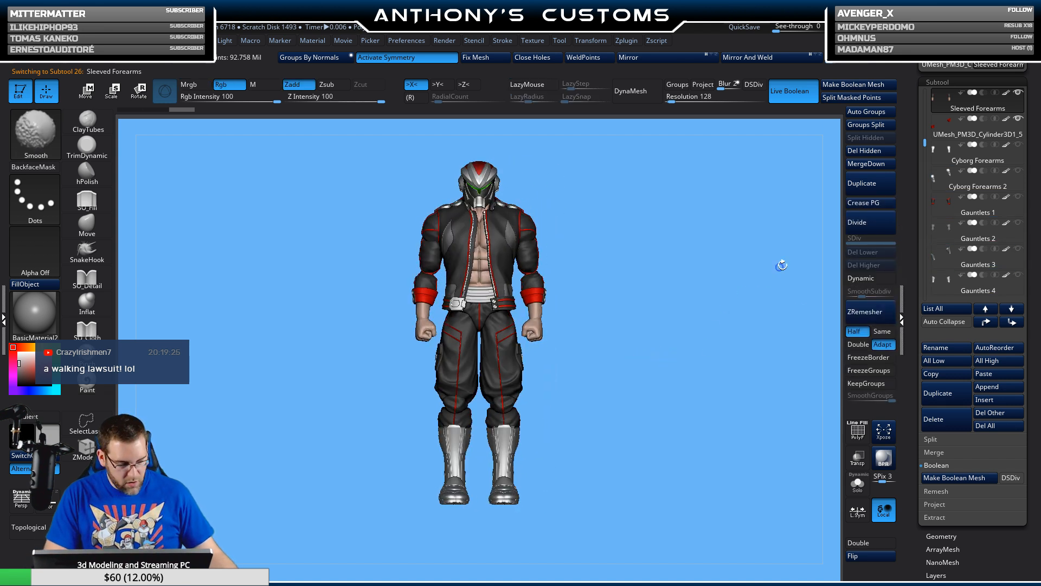
- Hide the UMesh_PM3D_Cylinder3D1_5 bands and show Gauntlets 1 on the forearms
{"action": "left_click", "coordinate": [1018, 120]}
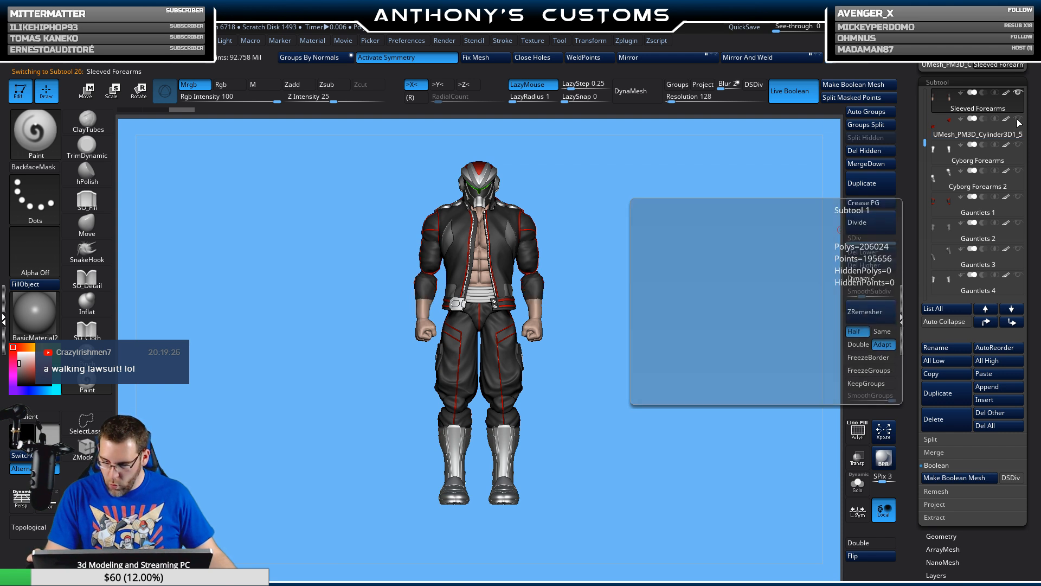
{"action": "left_click", "coordinate": [1019, 198]}
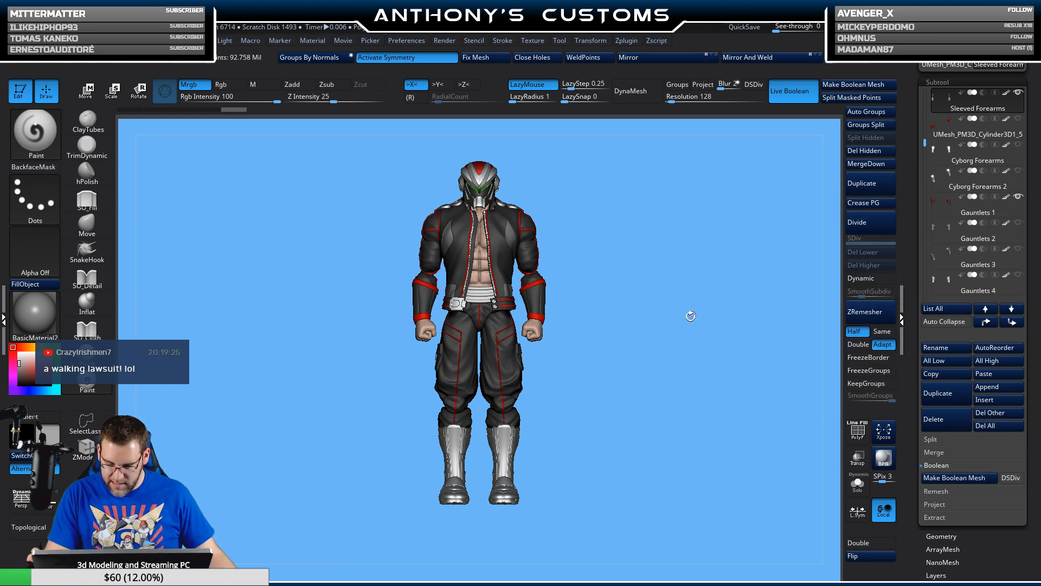
{"action": "mouse_move", "coordinate": [672, 353]}
{"action": "left_mouse_down"}
{"action": "mouse_move", "coordinate": [717, 352]}
{"action": "mouse_move", "coordinate": [662, 339]}
{"action": "left_mouse_up"}
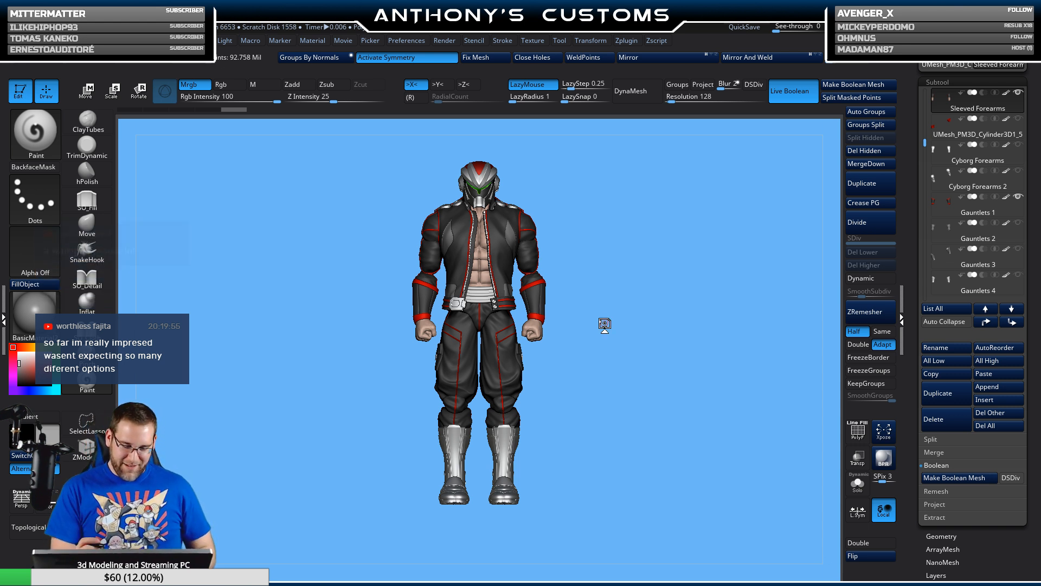
- Replace the Helmet Head with the Merged_UMesh_PM3D_Sphere3D2_7 head, and that one with the wide-hatted Merged_UMesh_PolySphere1_13 head
{"action": "key", "text": "n"}
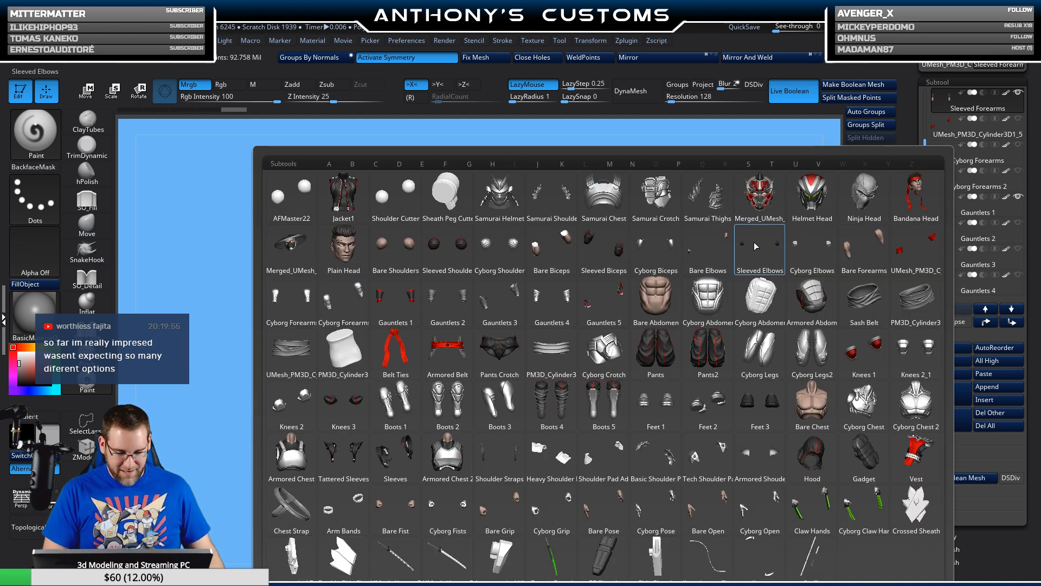
{"action": "left_click", "coordinate": [773, 193]}
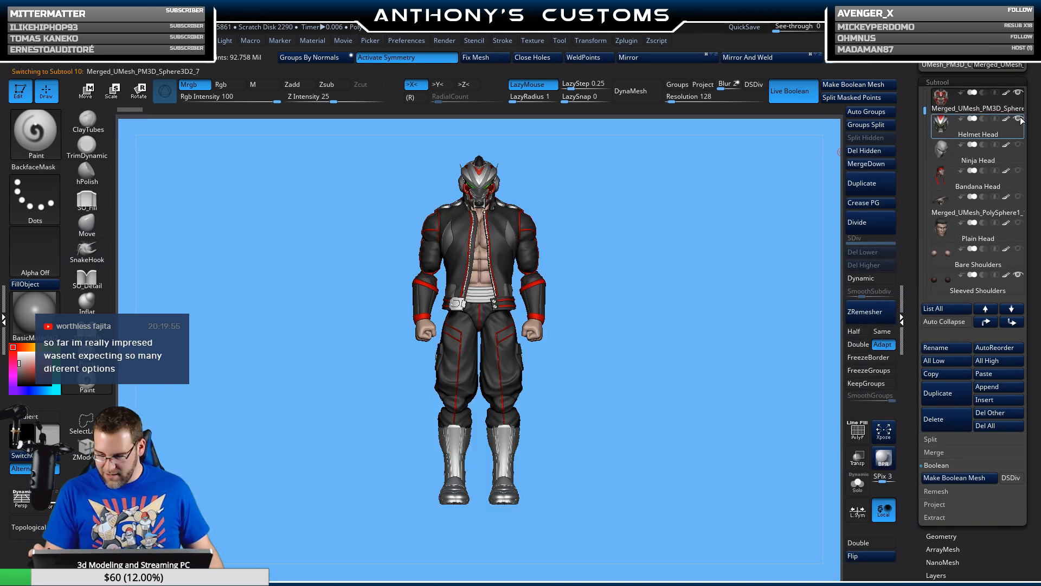
{"action": "left_click", "coordinate": [1018, 176]}
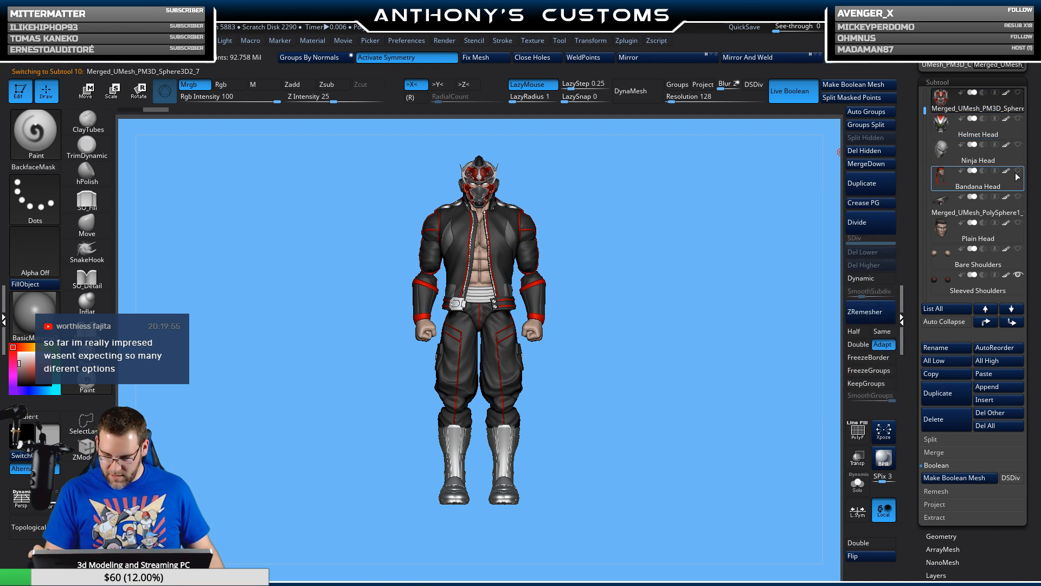
{"action": "left_click_drag", "start_coordinate": [672, 307], "coordinate": [747, 250]}
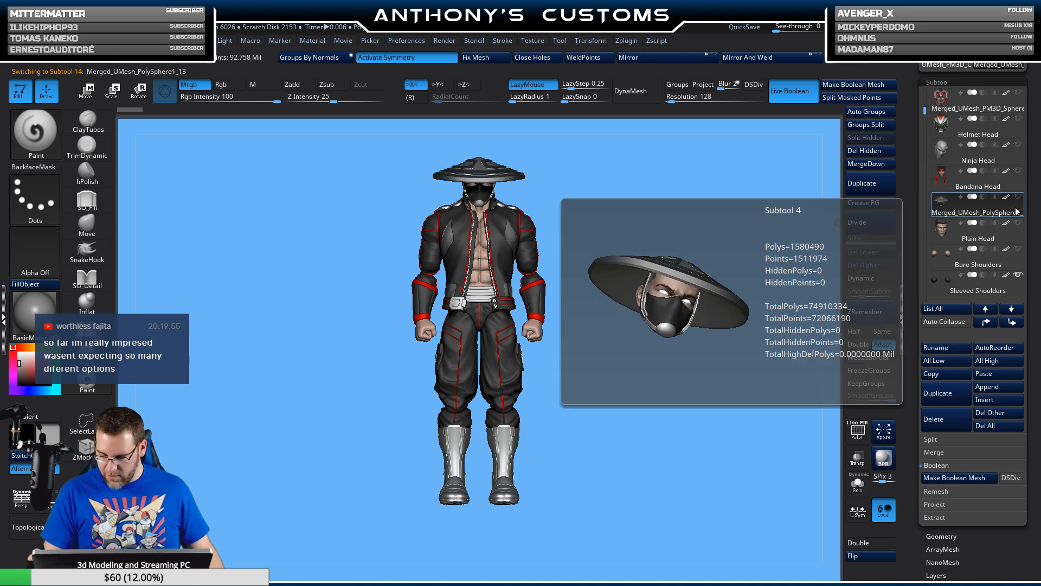
{"action": "mouse_move", "coordinate": [656, 335]}
{"action": "left_mouse_down"}
{"action": "mouse_move", "coordinate": [615, 337]}
{"action": "mouse_move", "coordinate": [715, 338]}
{"action": "mouse_move", "coordinate": [658, 334]}
{"action": "left_mouse_up"}
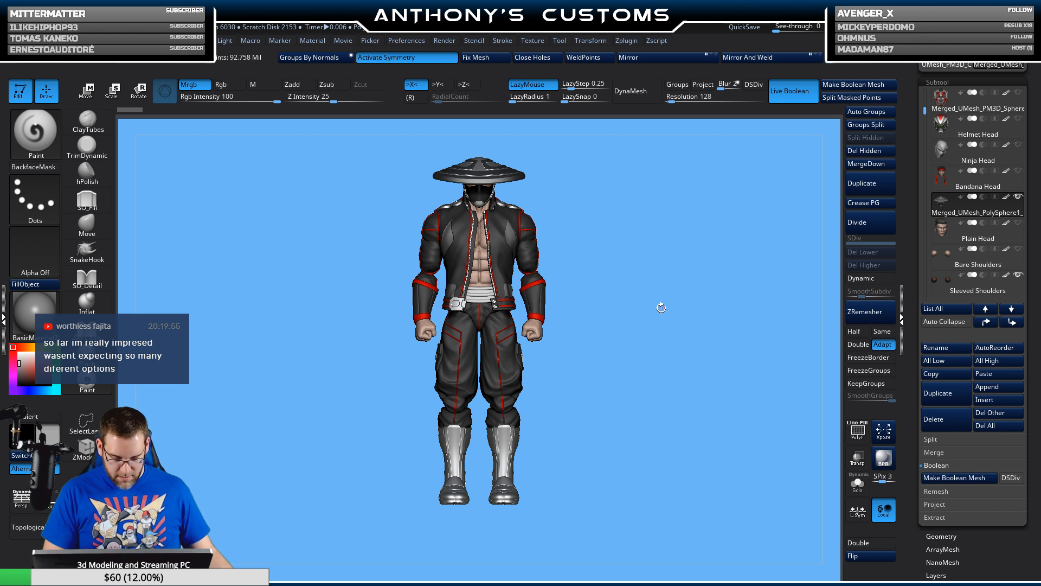
- Swap the Bare Fist hands for the Claw Hands and view the fighter from the side
{"action": "key", "text": "n"}
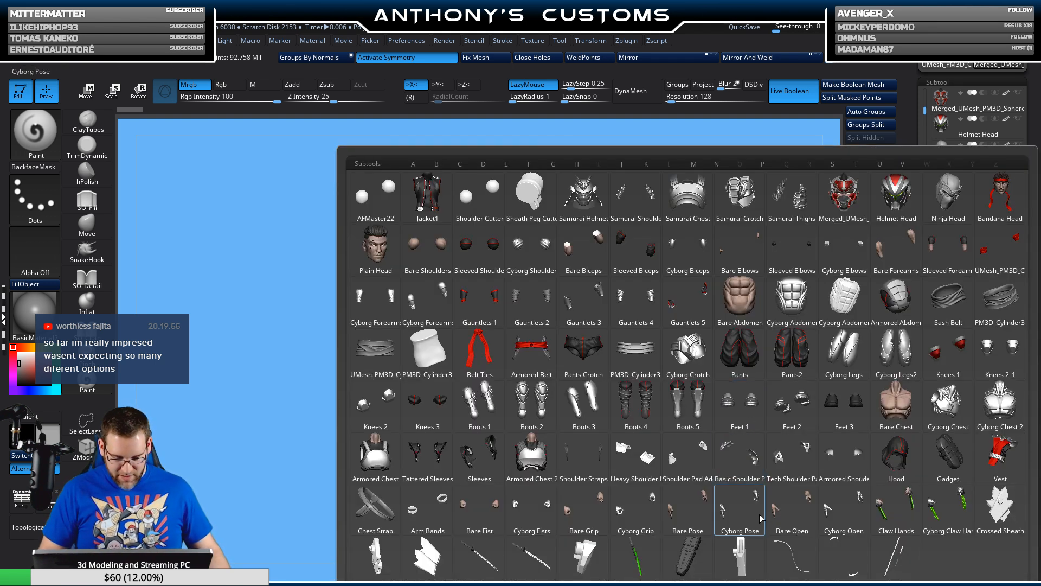
{"action": "left_click", "coordinate": [619, 521]}
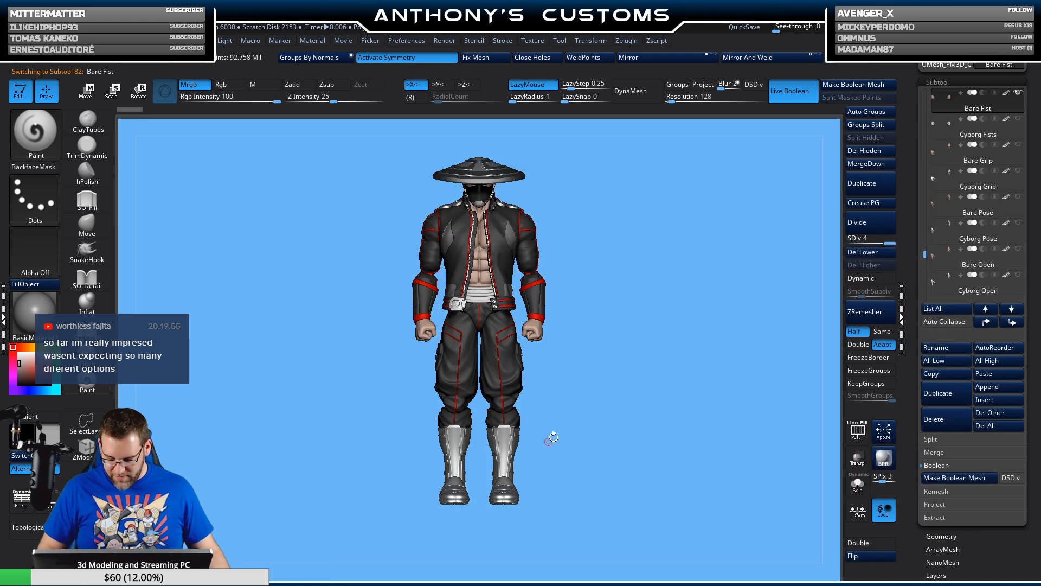
{"action": "left_click_drag", "start_coordinate": [928, 251], "coordinate": [927, 259]}
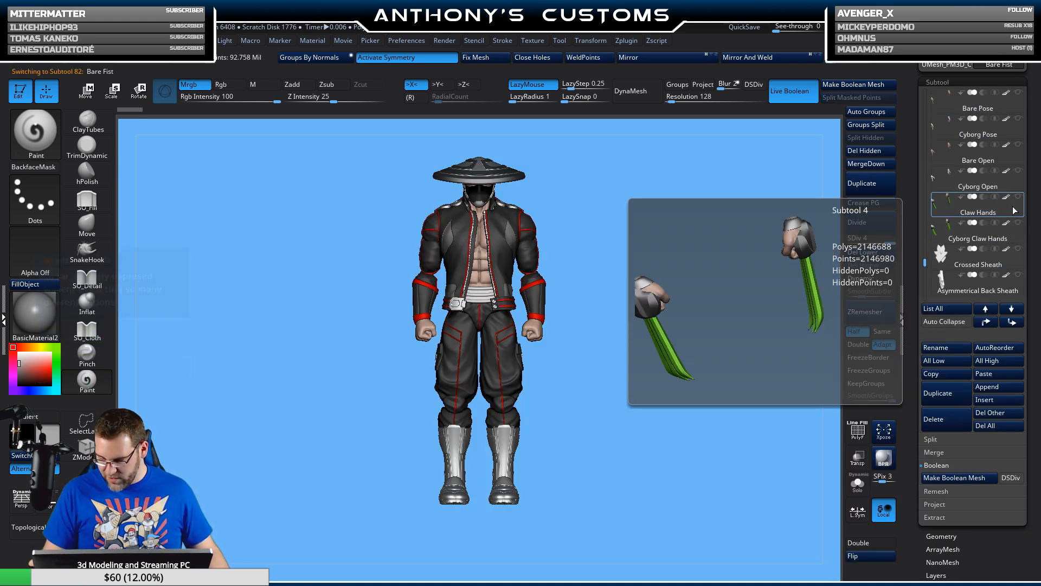
{"action": "left_click", "coordinate": [1017, 198]}
{"action": "left_click_drag", "start_coordinate": [751, 302], "coordinate": [705, 386]}
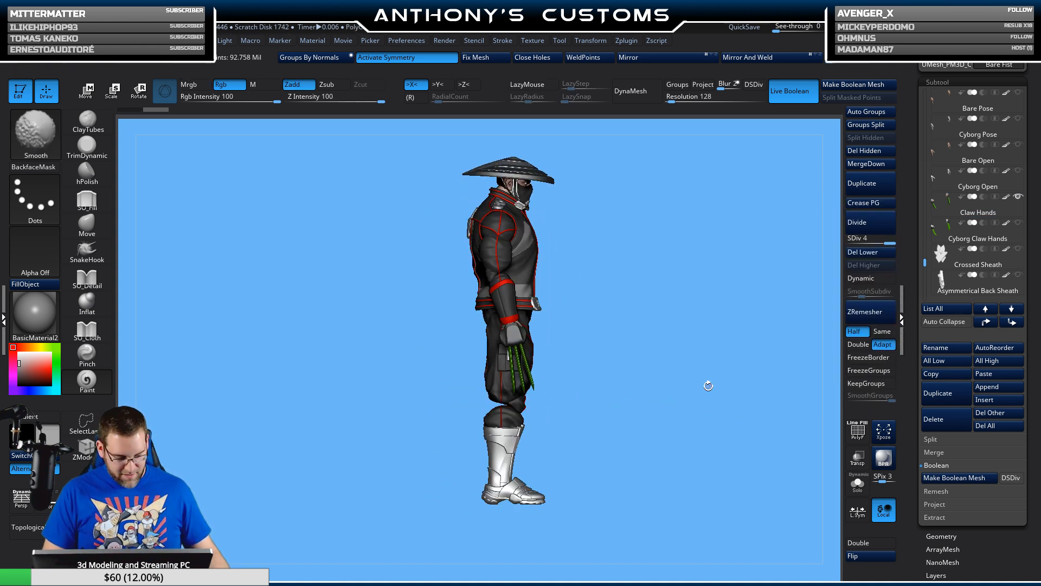
- Swap the wide-hatted head for the Plain Head and turn the fighter toward the front
{"action": "key", "text": "n"}
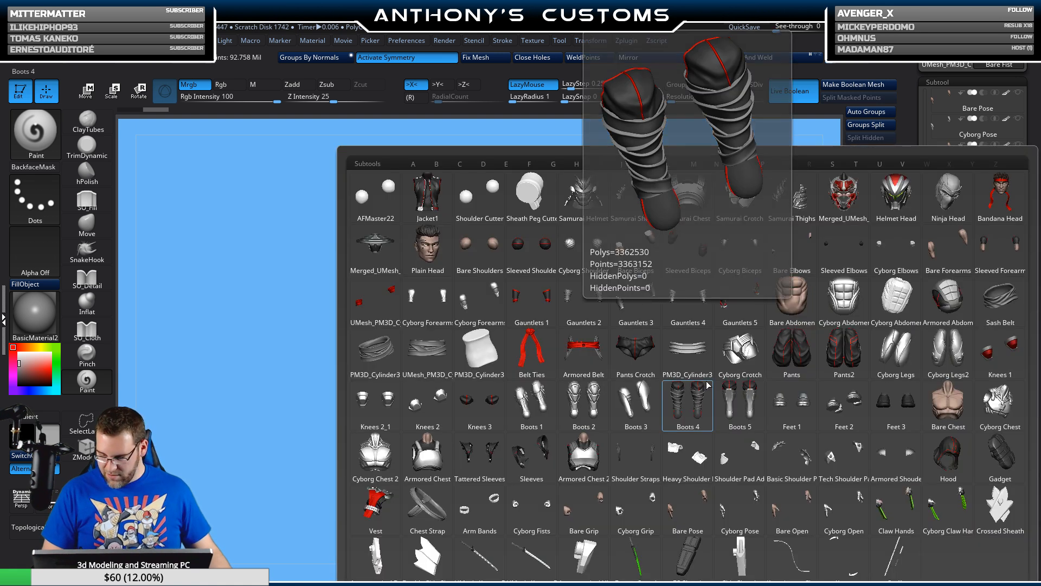
{"action": "left_click", "coordinate": [375, 244]}
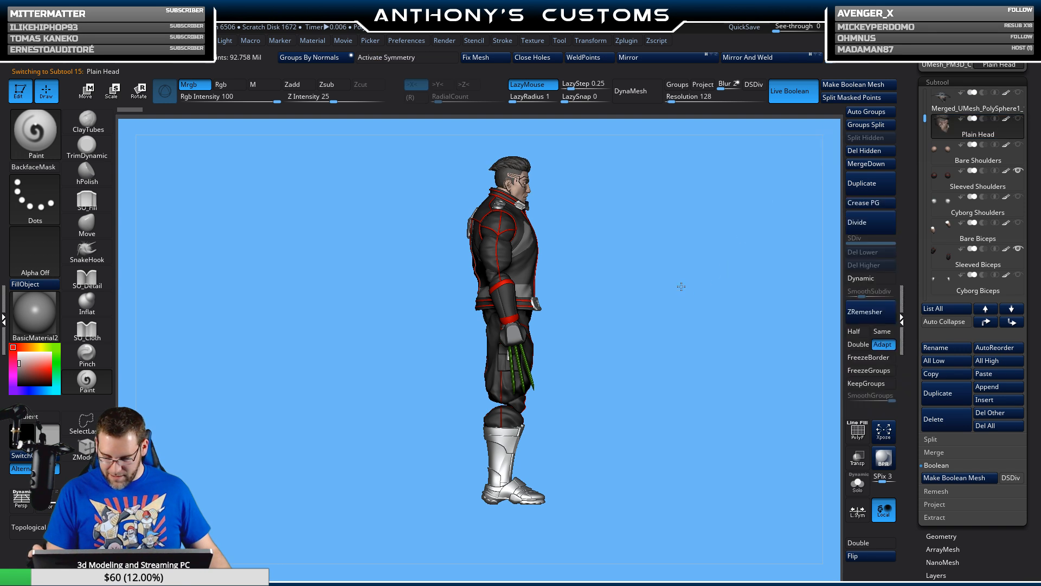
{"action": "left_click_drag", "start_coordinate": [680, 284], "coordinate": [823, 161]}
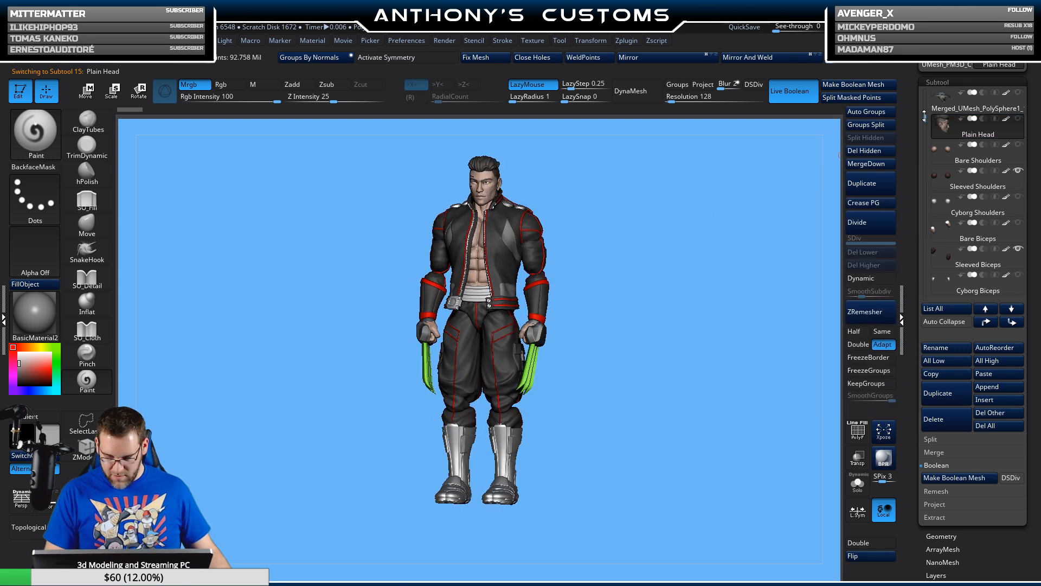
- Replace the Plain Head with the Ninja Head and view the clawed fighter from the front
{"action": "scroll", "coordinate": [924, 116], "scroll_direction": "up", "scroll_amount": 4}
{"action": "left_click", "coordinate": [1009, 157]}
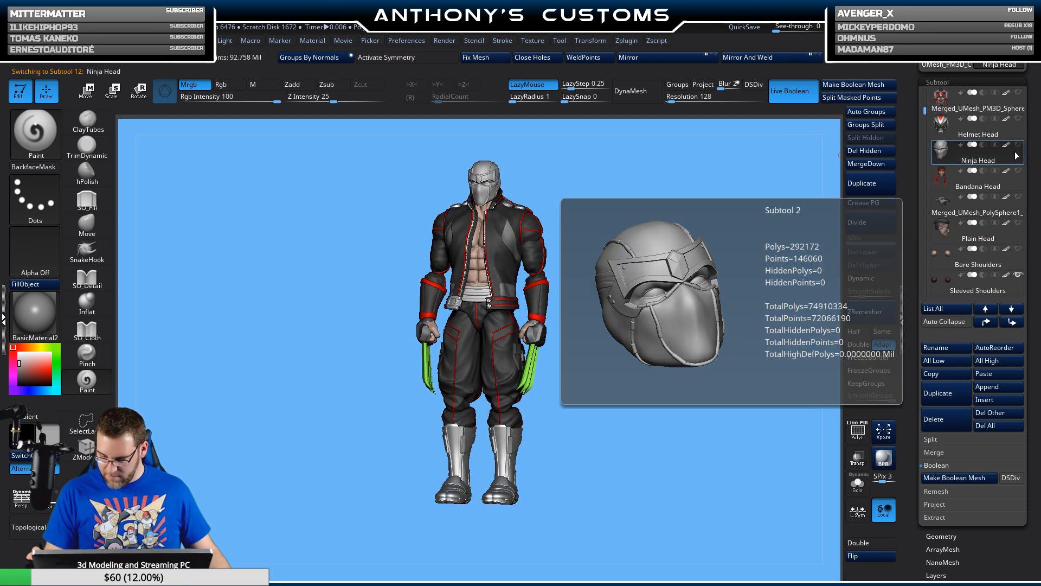
{"action": "left_click_drag", "start_coordinate": [696, 255], "coordinate": [668, 248]}
{"action": "left_click_drag", "start_coordinate": [652, 265], "coordinate": [696, 318]}
{"action": "left_click_drag", "start_coordinate": [690, 401], "coordinate": [698, 388]}
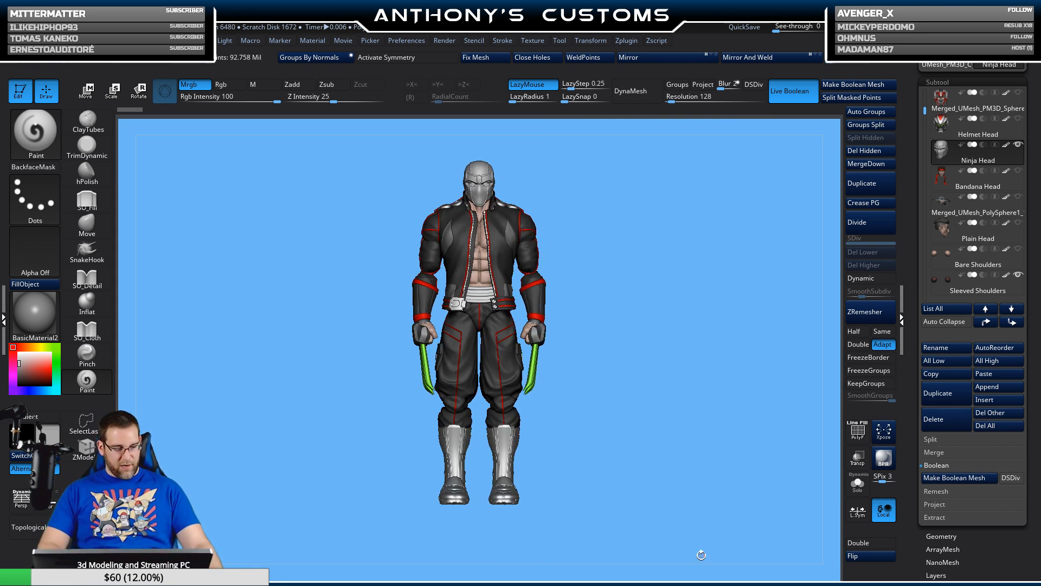
- Select the Jacket1 subtool and hide it to uncover the fighter's torso
{"action": "key", "text": "n"}
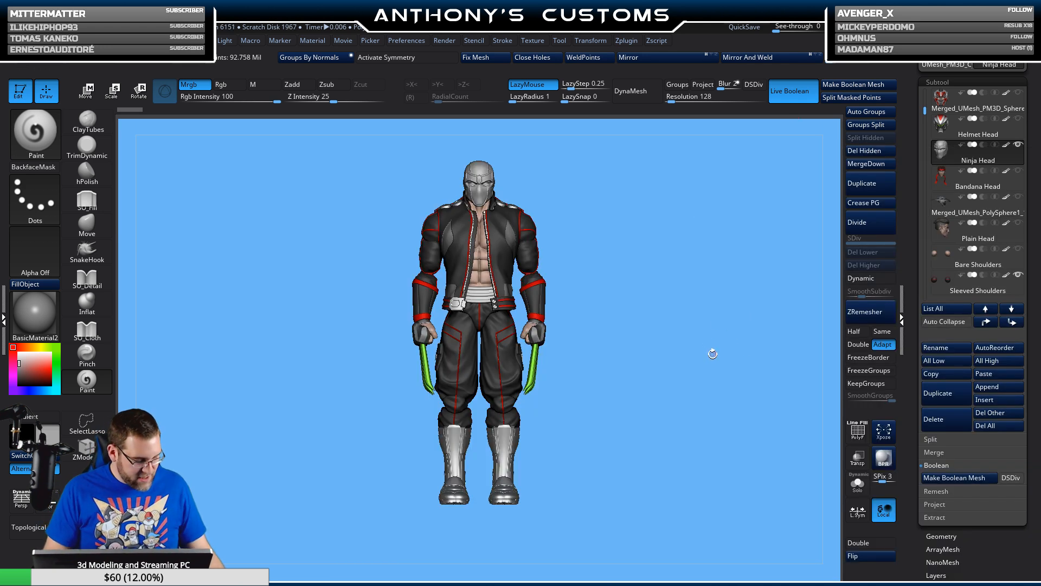
{"action": "key", "text": "n"}
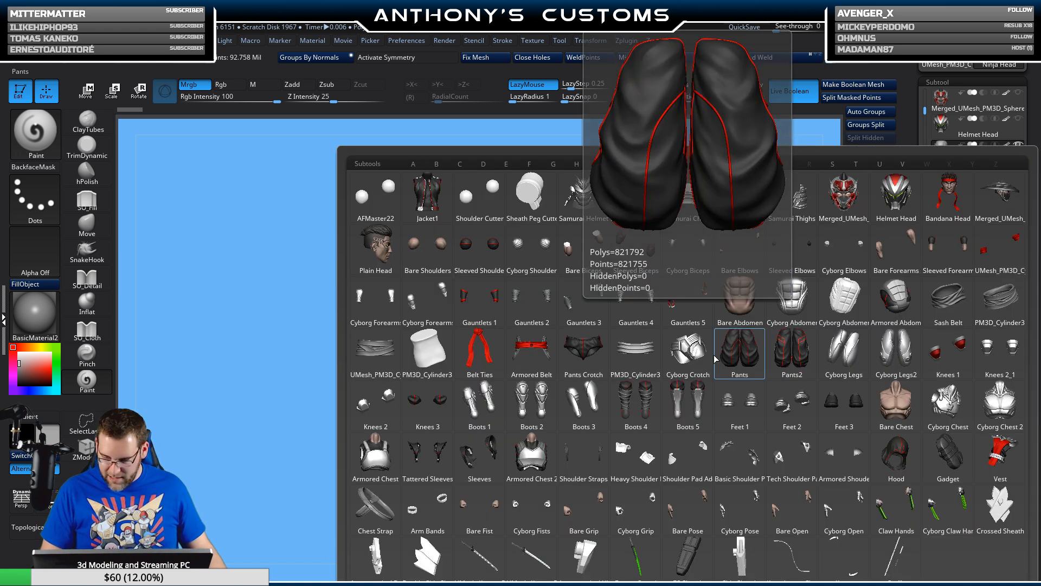
{"action": "left_click", "coordinate": [717, 365]}
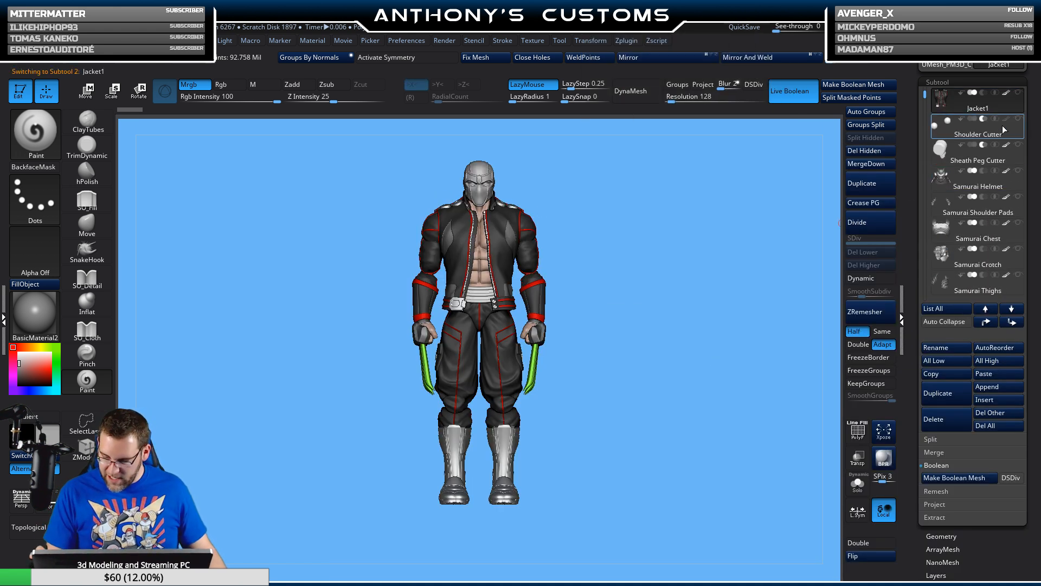
{"action": "mouse_move", "coordinate": [995, 143]}
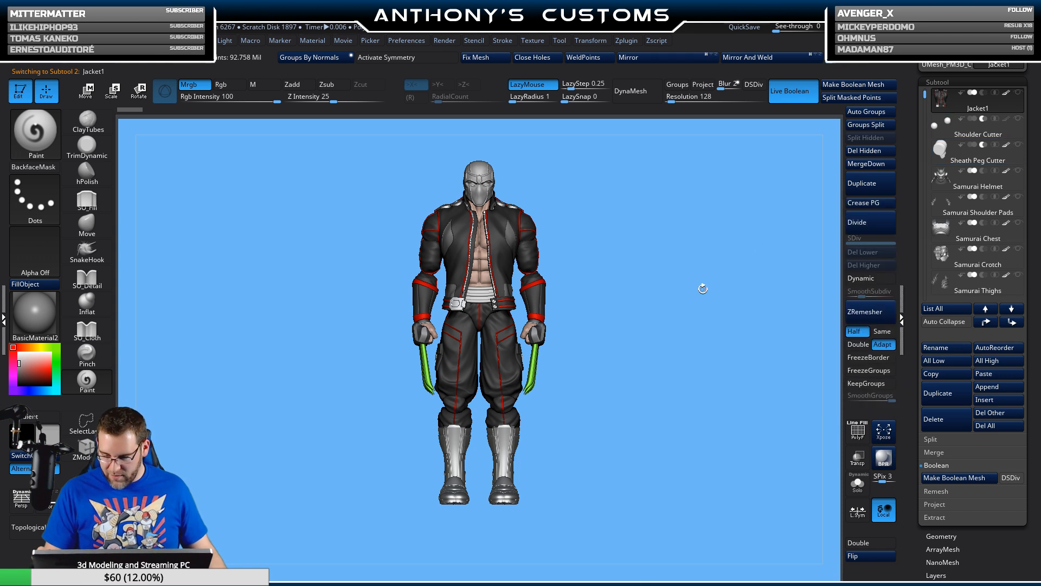
- Replace the Bare Abdomen with the Armored Abdomen and show the Sash Belt around the waist
{"action": "key", "text": "n"}
{"action": "left_click", "coordinate": [489, 187]}
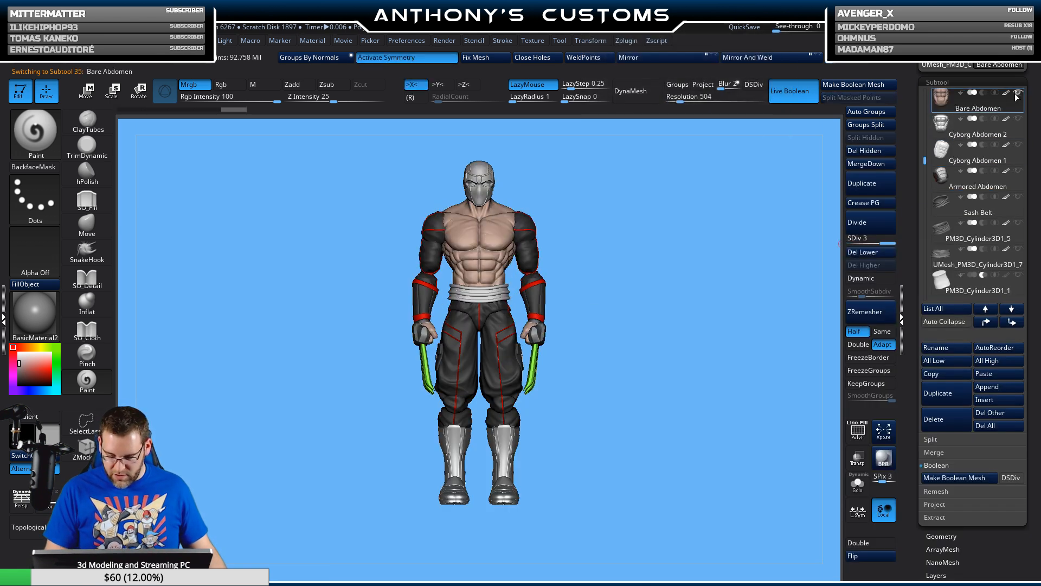
{"action": "left_click", "coordinate": [1019, 170]}
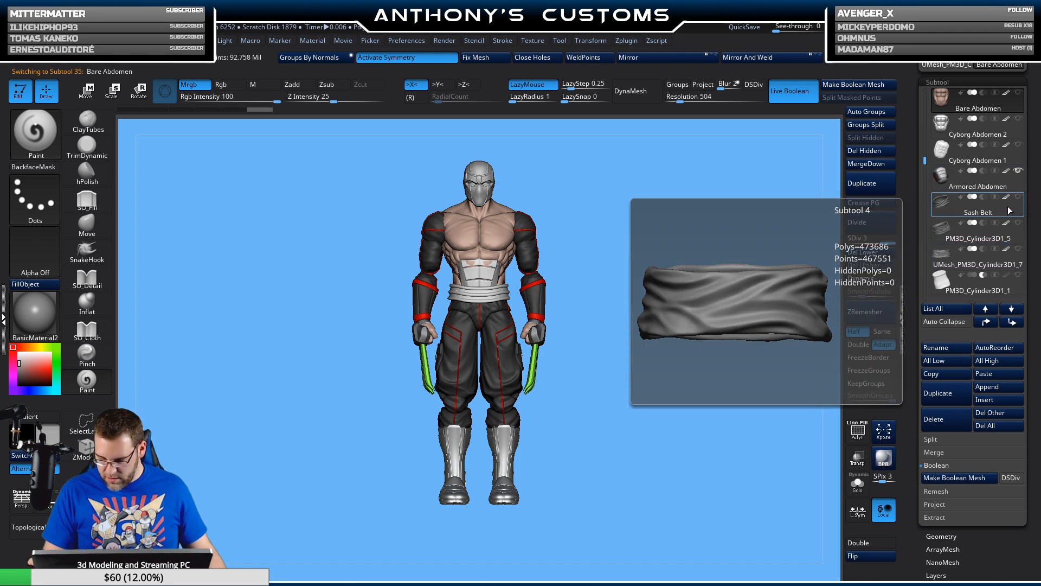
{"action": "left_click", "coordinate": [1008, 207]}
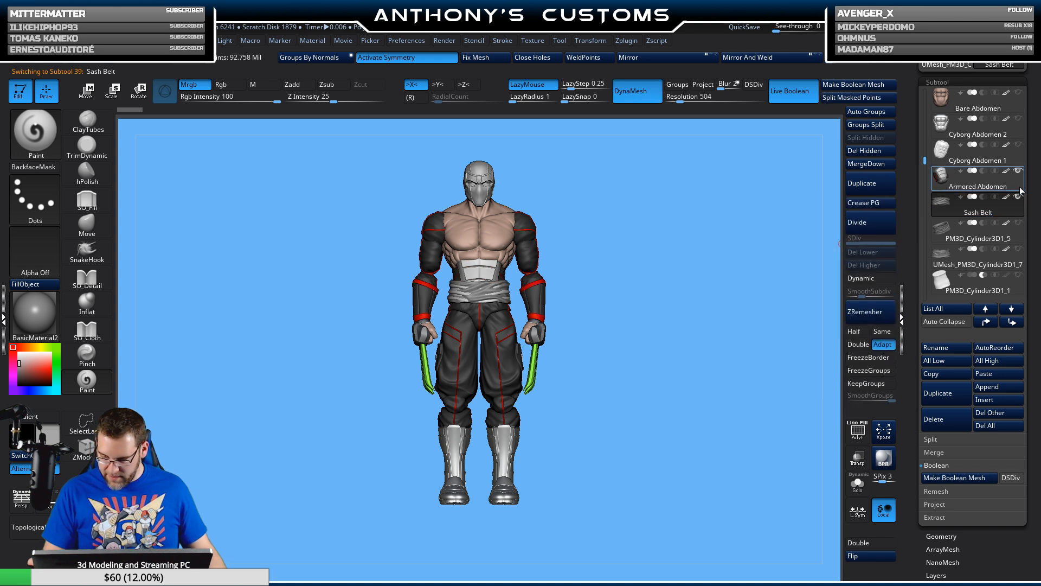
- Replace the Bare Chest subtool with Armored Chest 2 on the fighter's torso
{"action": "scroll", "coordinate": [929, 172], "scroll_direction": "down", "scroll_amount": 4}
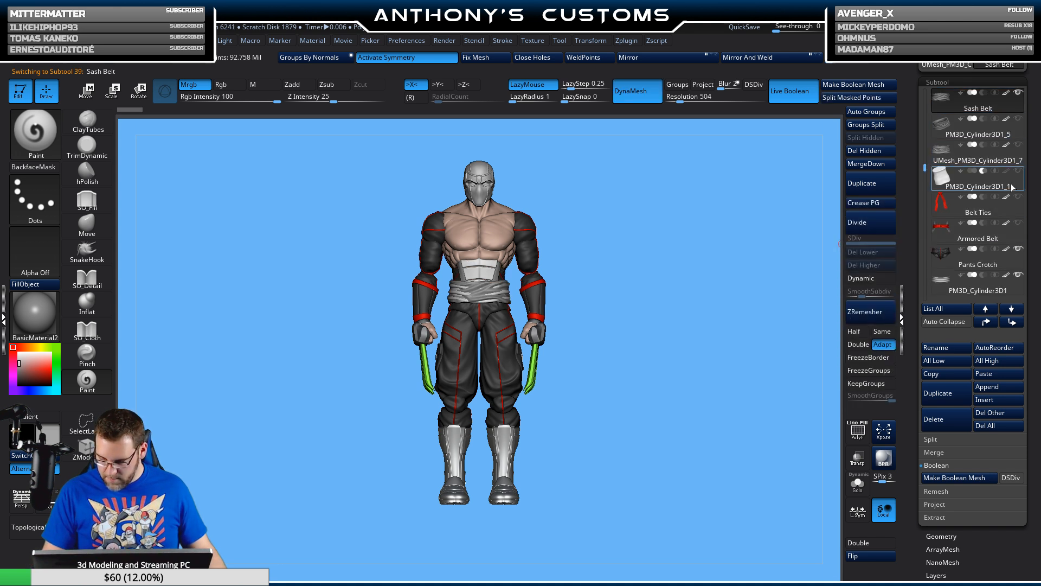
{"action": "mouse_move", "coordinate": [1016, 279]}
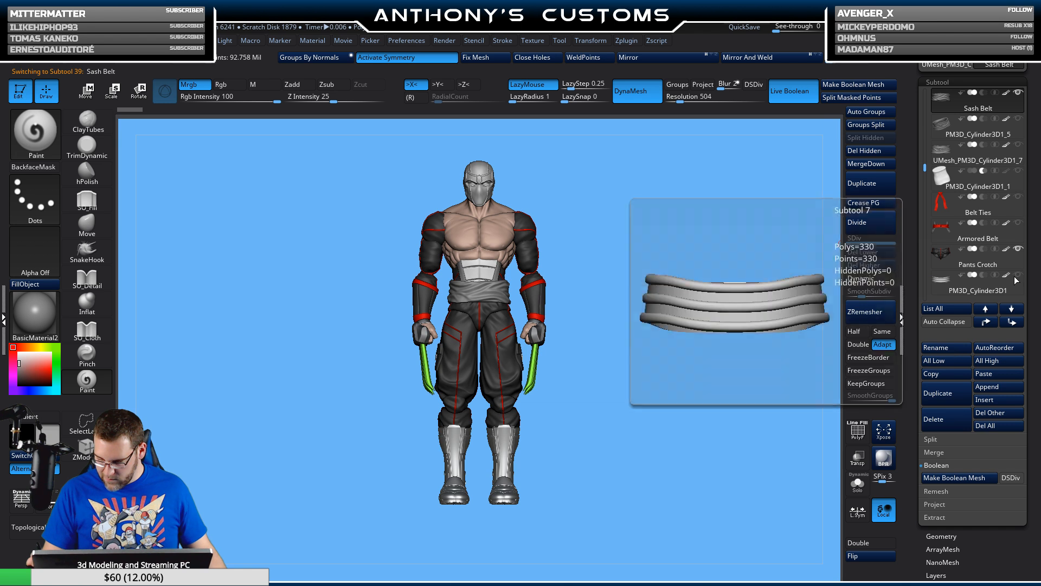
{"action": "key", "text": "n"}
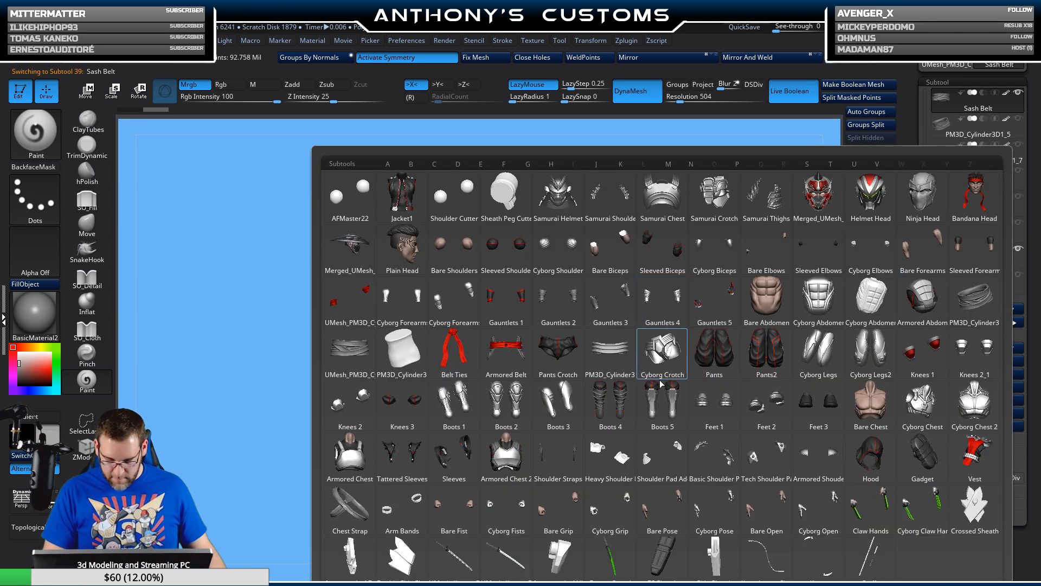
{"action": "left_click", "coordinate": [874, 412]}
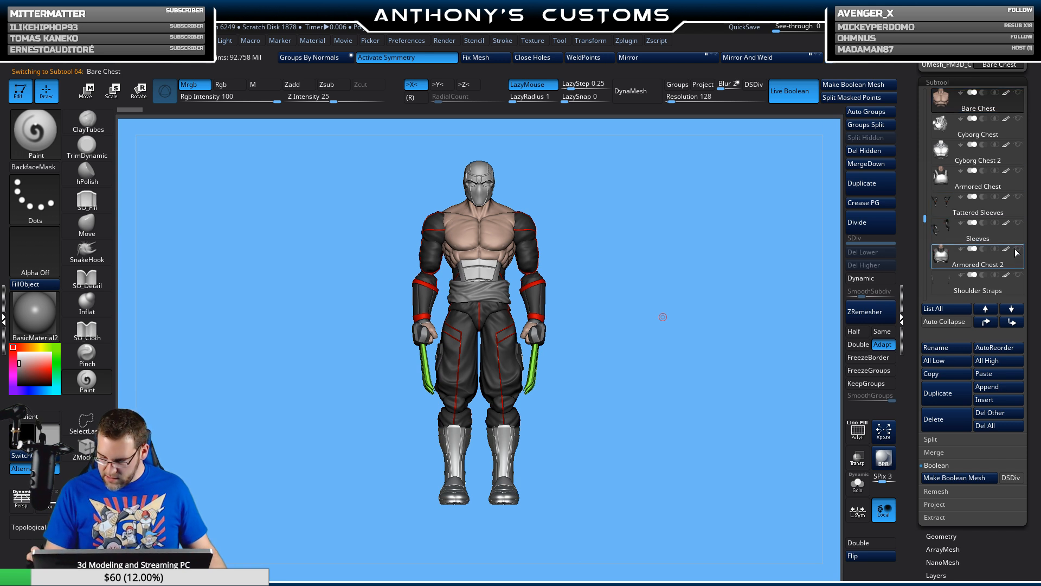
{"action": "left_click", "coordinate": [1018, 253]}
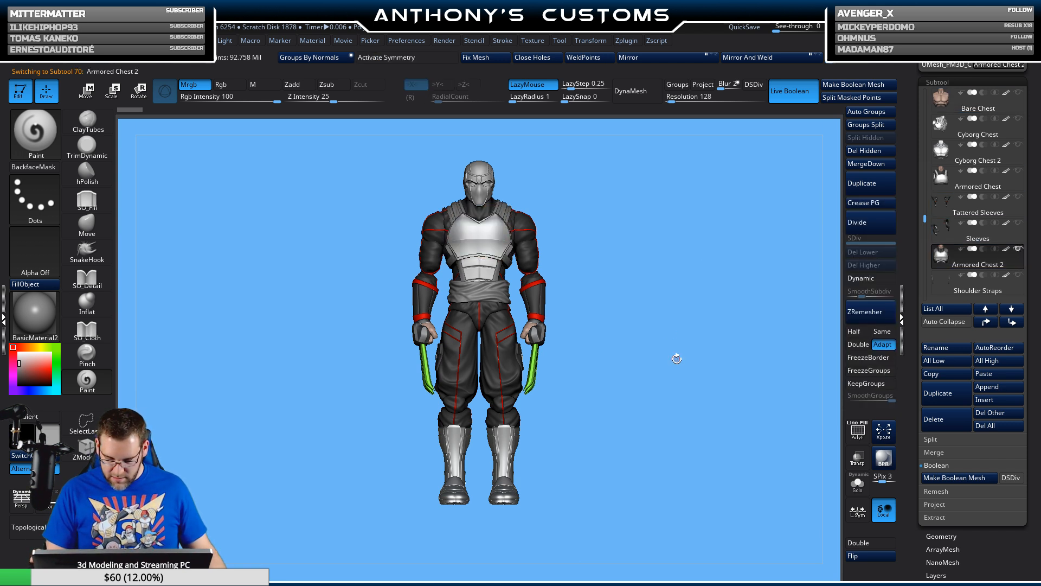
- Replace Pants2 with the Pants subtool and swap Knees 3 for Knees 1 on the fighter's legs
{"action": "key", "text": "n"}
{"action": "left_click", "coordinate": [780, 346]}
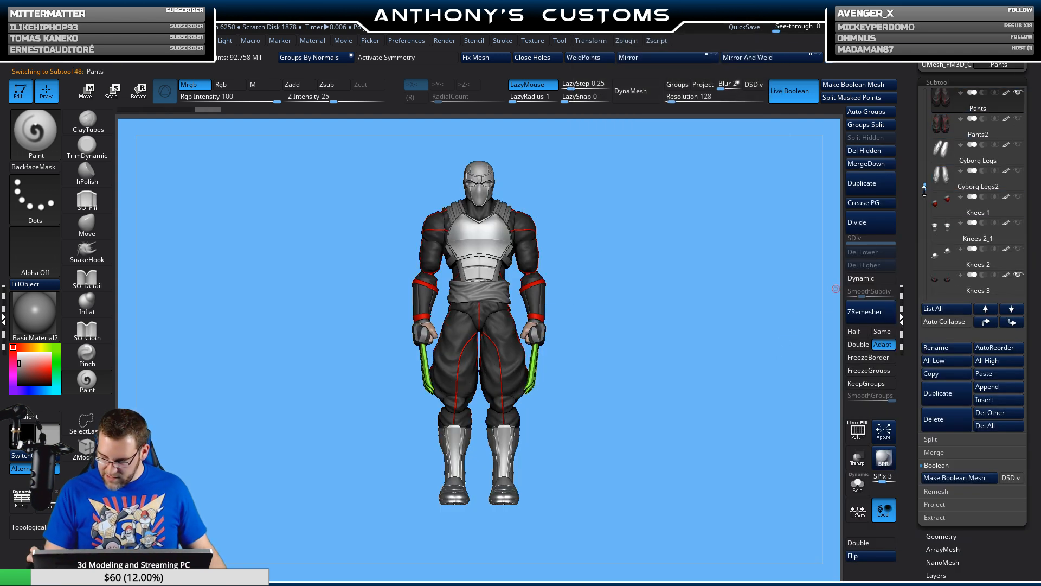
{"action": "left_click_drag", "start_coordinate": [925, 186], "coordinate": [925, 190]}
{"action": "left_click", "coordinate": [1019, 145]}
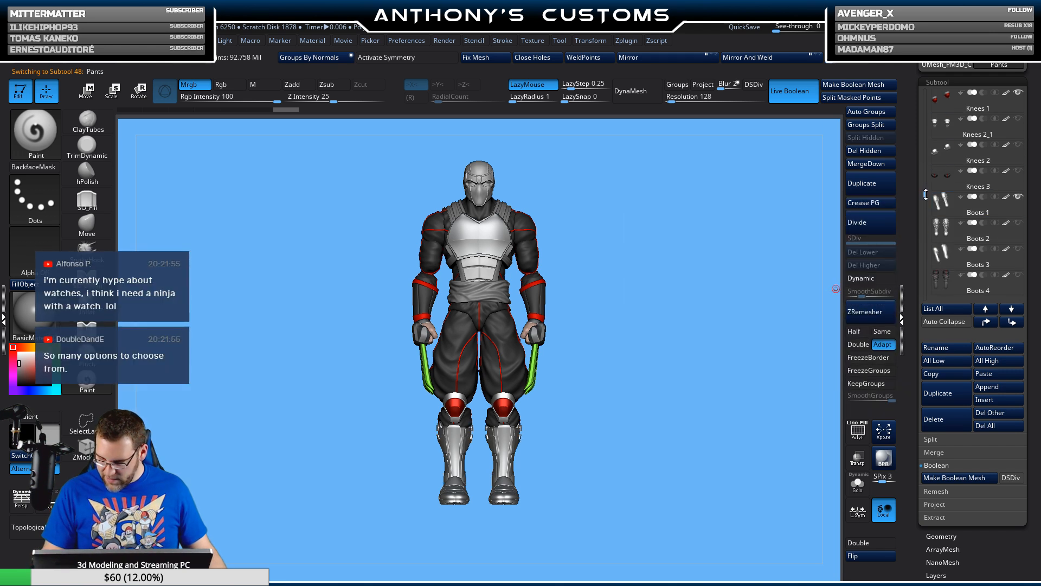
{"action": "scroll", "coordinate": [1021, 260], "scroll_direction": "down", "scroll_amount": 3}
{"action": "left_click", "coordinate": [1019, 275]}
{"action": "scroll", "coordinate": [1021, 276], "scroll_direction": "down", "scroll_amount": 1}
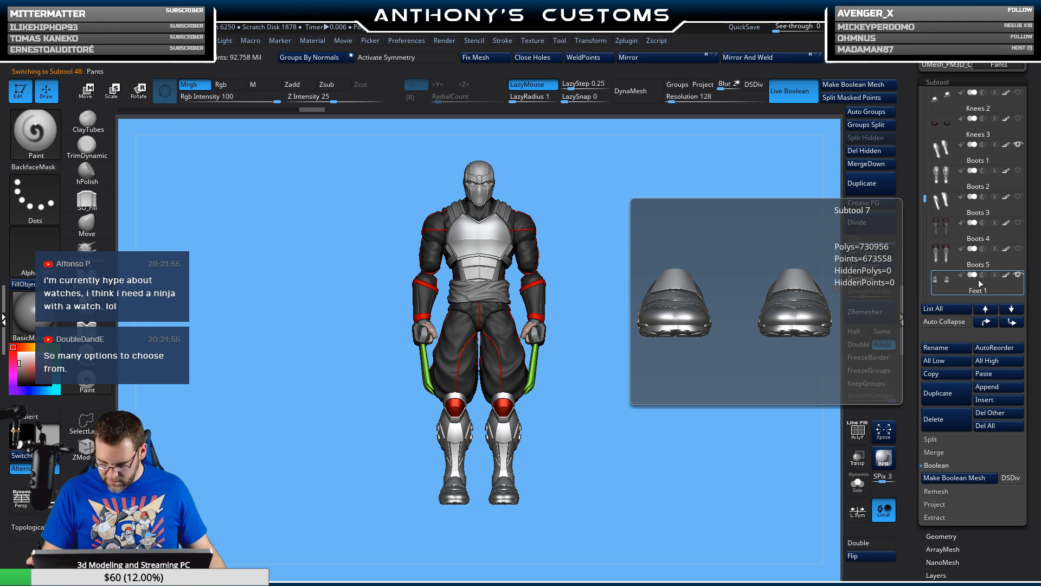
- Swap the figure's hands by showing the Bare Fist subtool and hiding the Claw Hands subtool
{"action": "left_click", "coordinate": [947, 308]}
{"action": "left_click", "coordinate": [536, 498]}
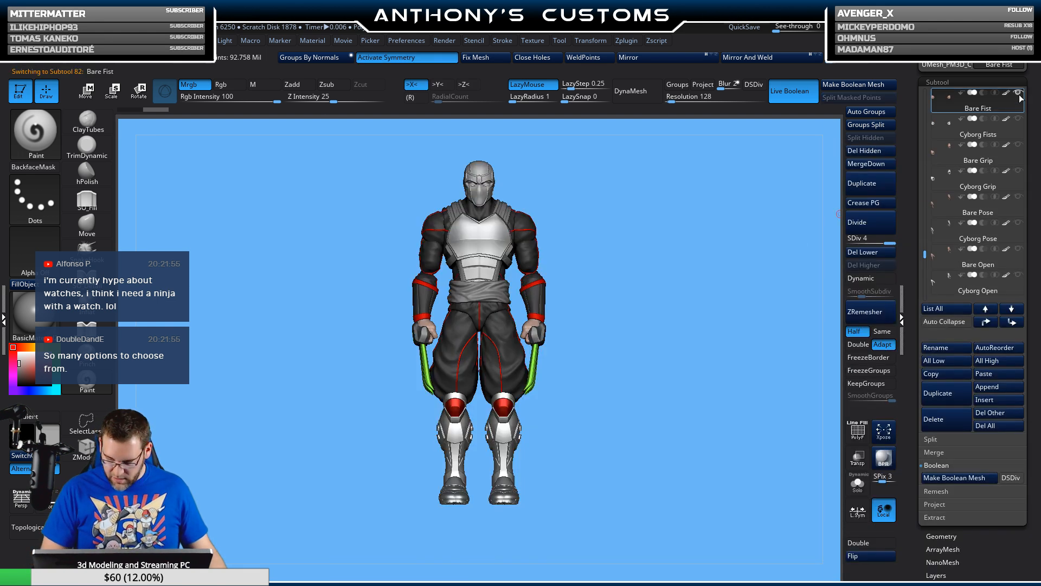
{"action": "left_click_drag", "start_coordinate": [925, 254], "coordinate": [927, 258]}
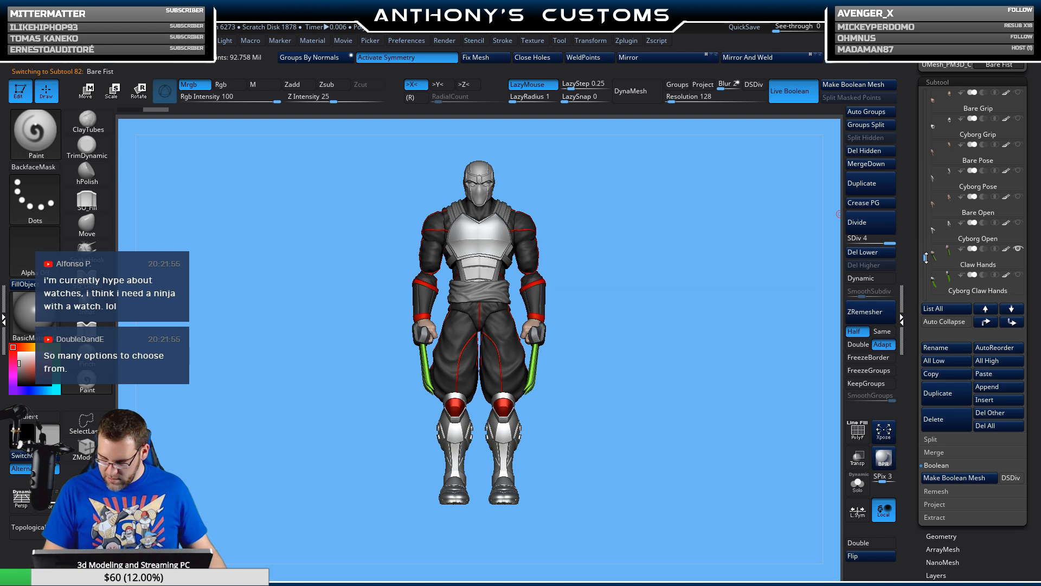
{"action": "left_click", "coordinate": [1019, 249]}
- Select the Hood subtool and make it visible on the ninja's head
{"action": "key", "text": "n"}
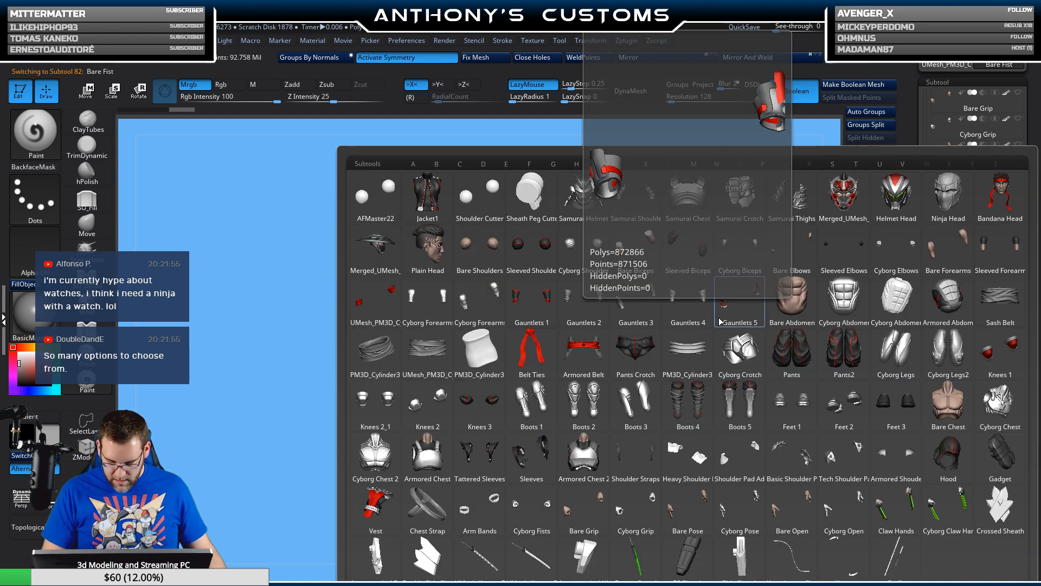
{"action": "left_click", "coordinate": [948, 458]}
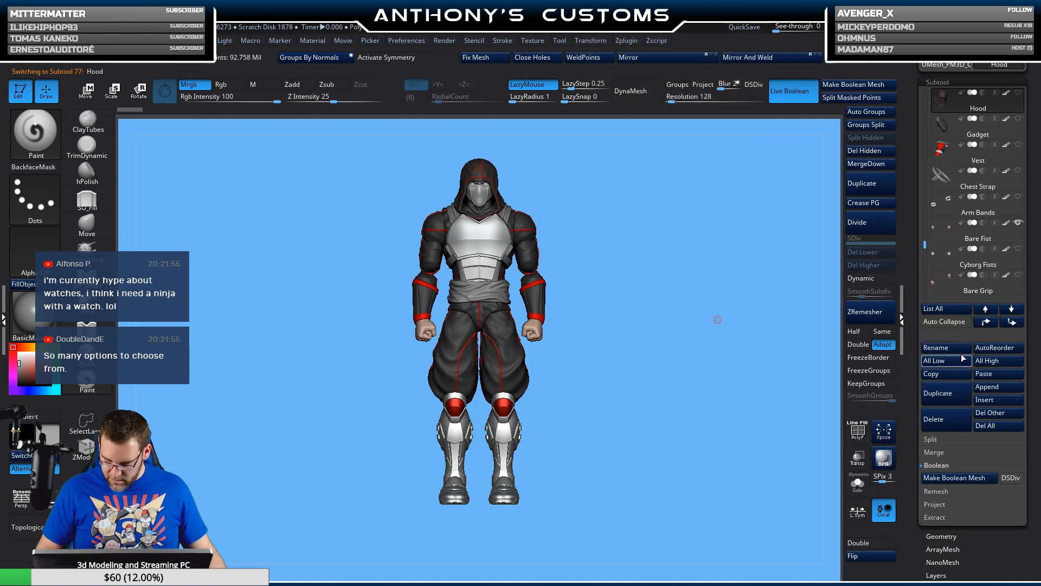
{"action": "mouse_move", "coordinate": [708, 427]}
{"action": "left_mouse_down"}
{"action": "mouse_move", "coordinate": [671, 427]}
{"action": "mouse_move", "coordinate": [723, 436]}
{"action": "mouse_move", "coordinate": [700, 435]}
{"action": "mouse_move", "coordinate": [709, 433]}
{"action": "left_mouse_up"}
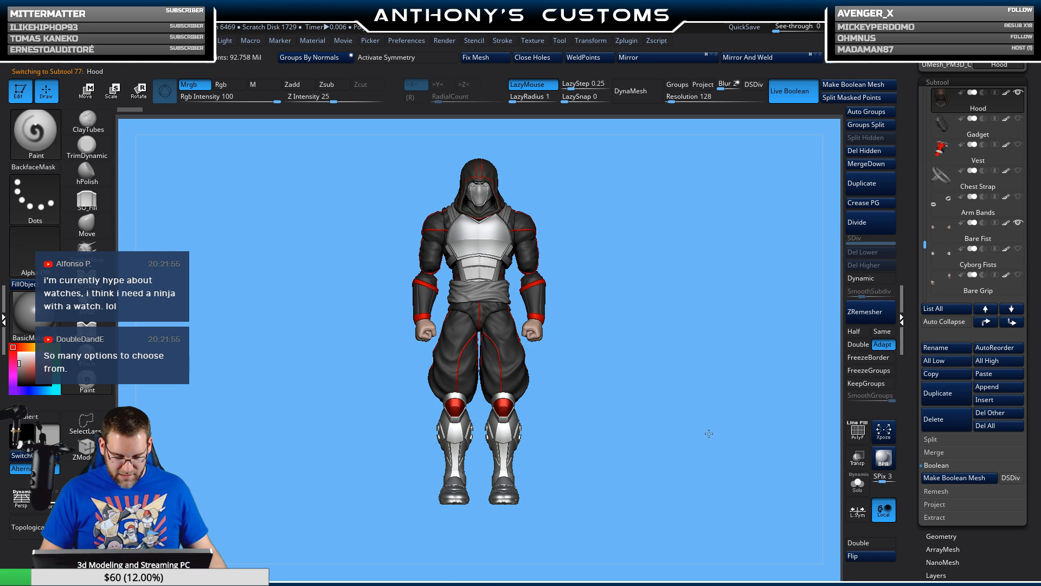
- Replace the waist sash by hiding the Sash Belt and showing the Belt Ties and Armored Belt subtools
{"action": "key", "text": "n"}
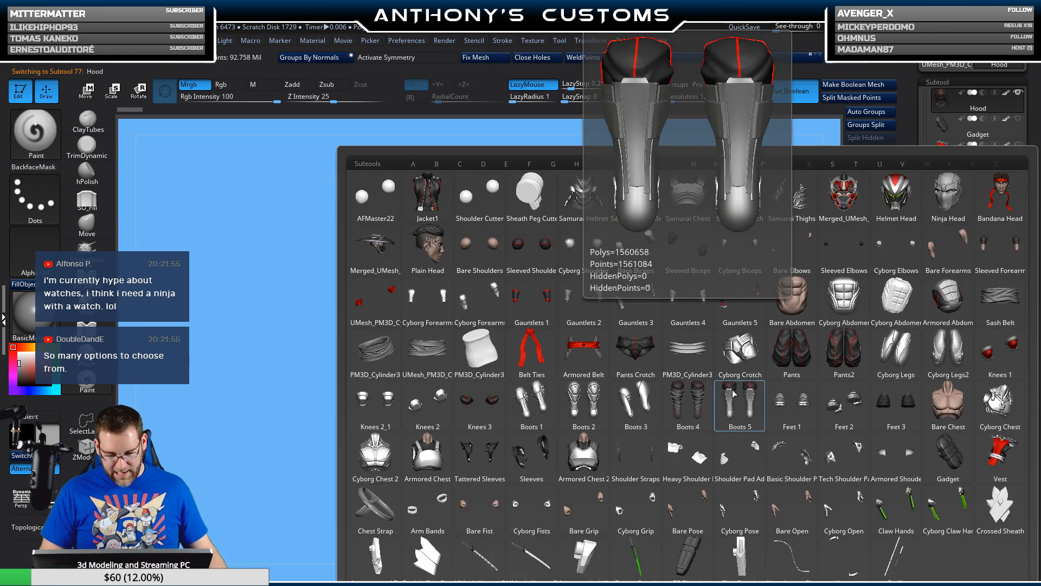
{"action": "left_click", "coordinate": [995, 304]}
{"action": "left_click", "coordinate": [1018, 93]}
{"action": "left_click", "coordinate": [1018, 196]}
{"action": "left_click", "coordinate": [1018, 223]}
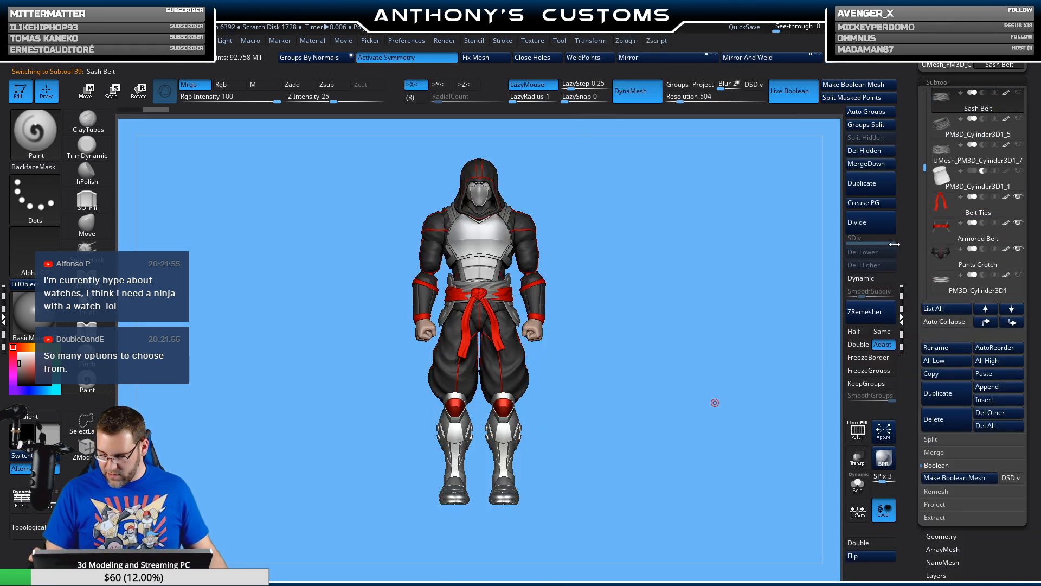
{"action": "left_click", "coordinate": [1007, 236]}
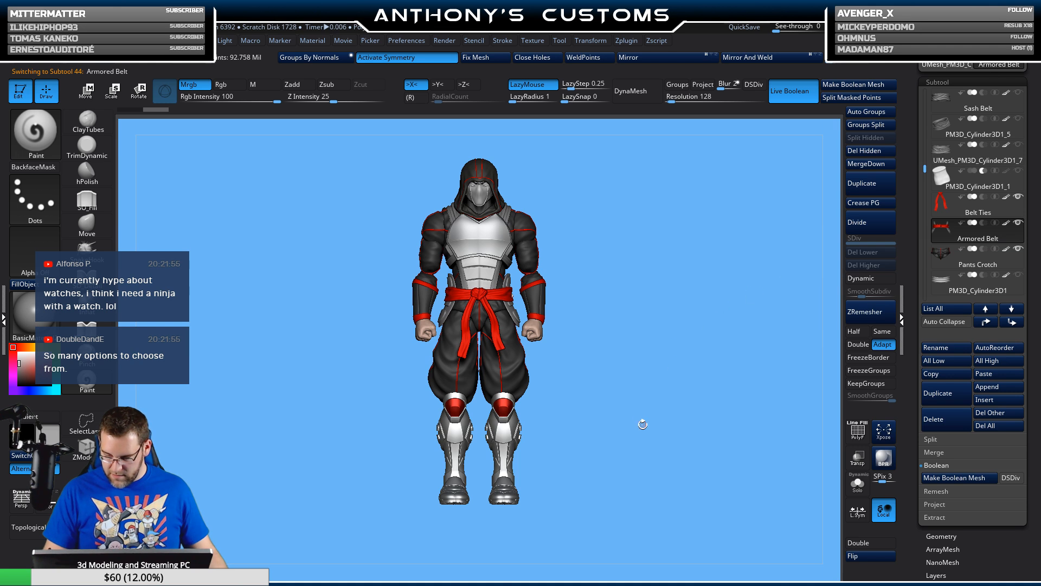
{"action": "left_click_drag", "start_coordinate": [643, 423], "coordinate": [408, 456]}
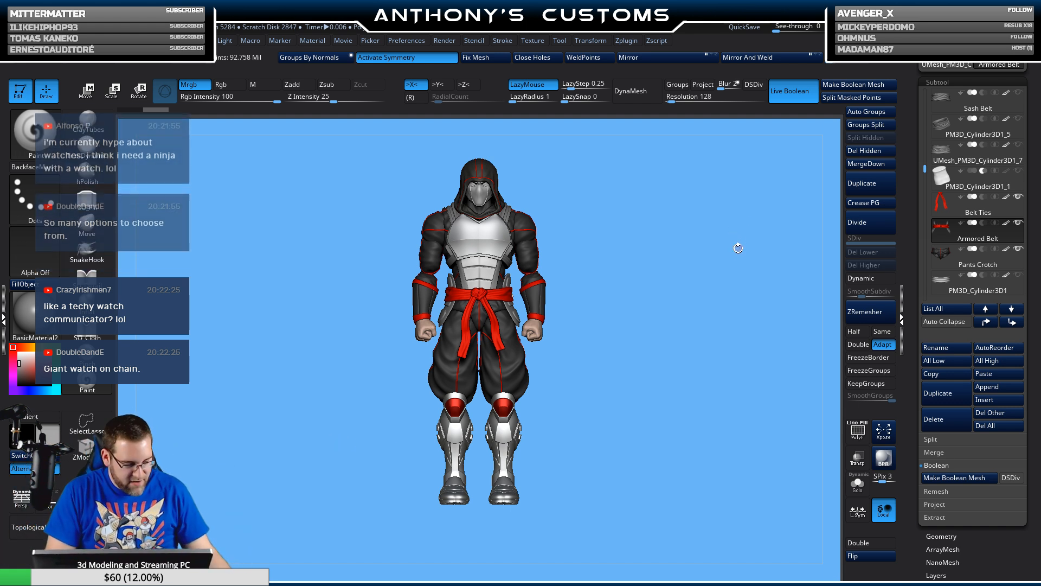
- Show the Sleeved Forearms and the red UMesh_PM3D_Cylinder3D1_5 forearm cuffs
{"action": "key", "text": "n"}
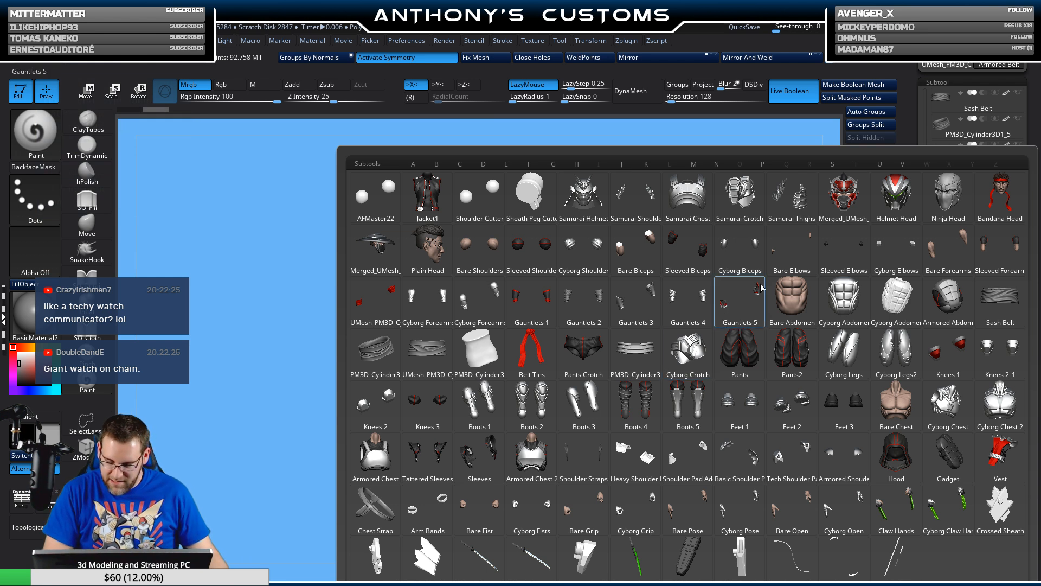
{"action": "left_click", "coordinate": [999, 245]}
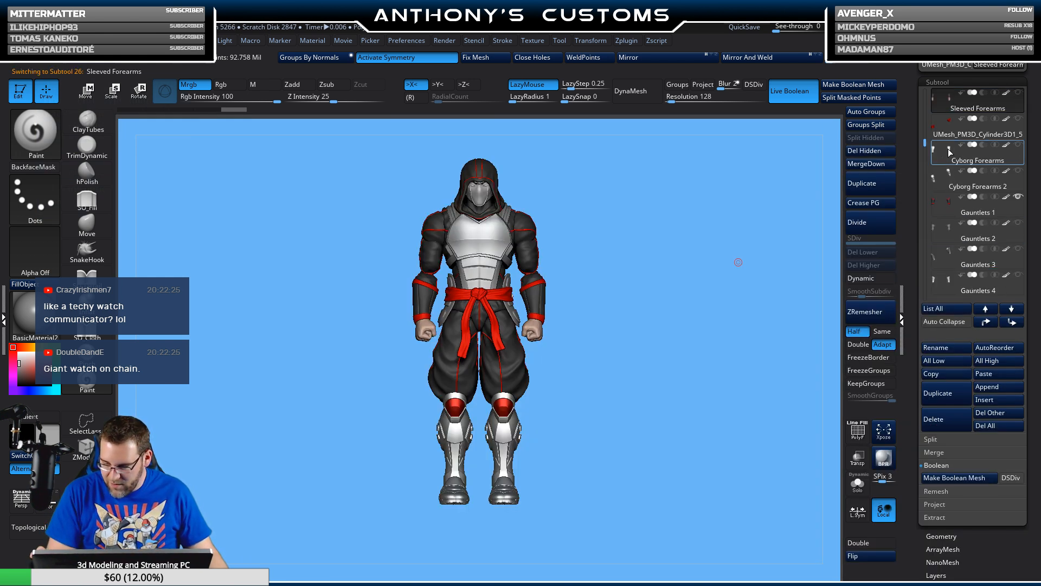
{"action": "scroll", "coordinate": [976, 136], "scroll_direction": "up", "scroll_amount": 2}
{"action": "mouse_move", "coordinate": [1023, 117]}
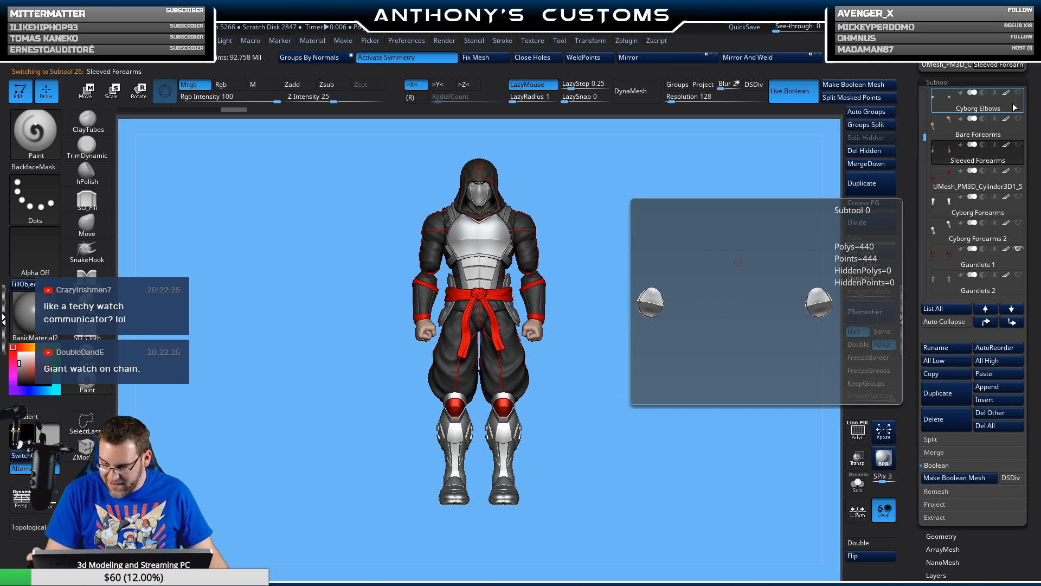
{"action": "mouse_move", "coordinate": [1022, 179]}
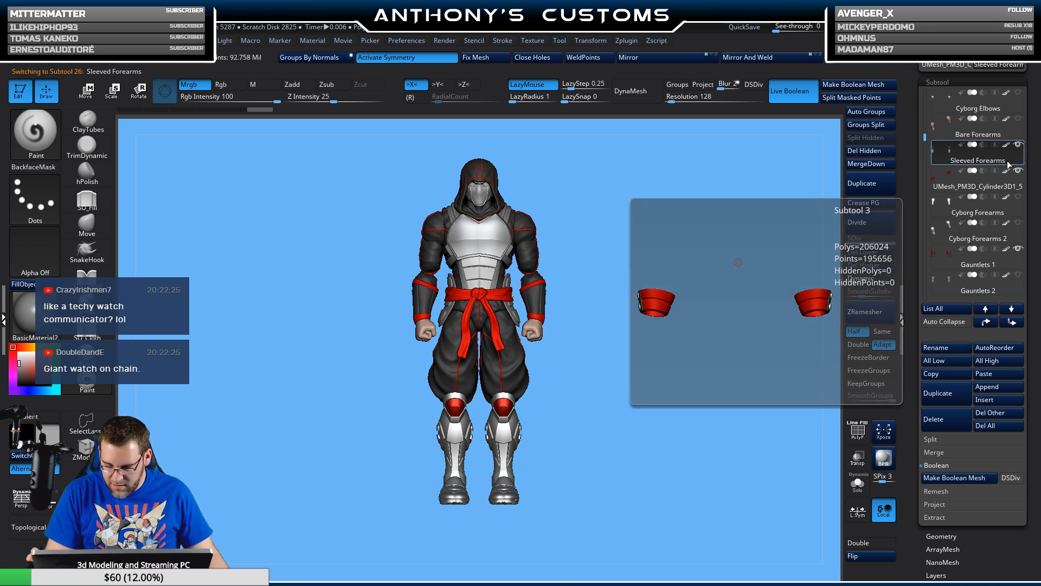
{"action": "left_click_drag", "start_coordinate": [925, 134], "coordinate": [927, 149]}
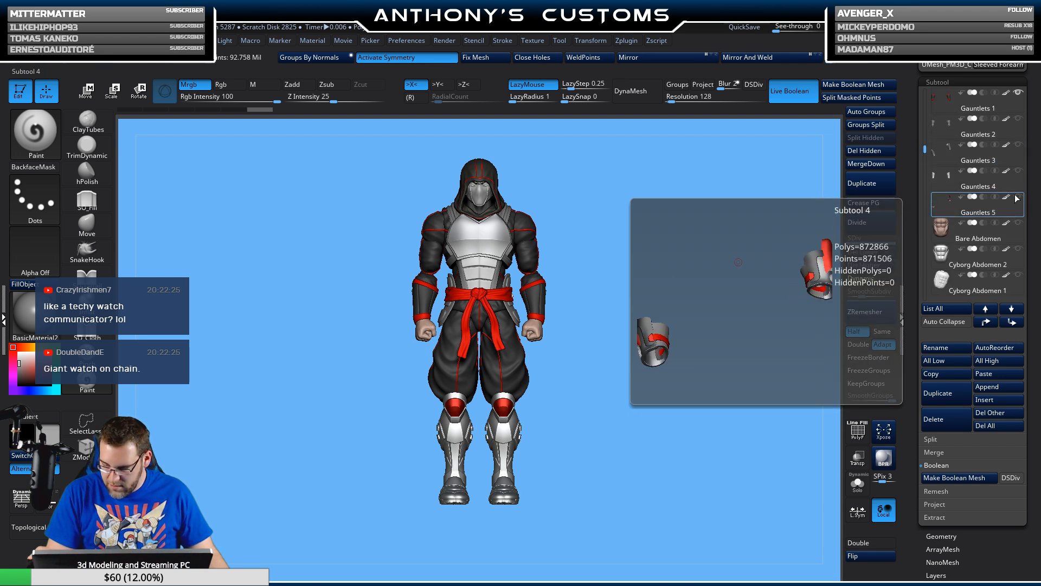
- Swap the gauntlets by hiding Gauntlets 1 and showing Gauntlets 5
{"action": "left_click", "coordinate": [1018, 93]}
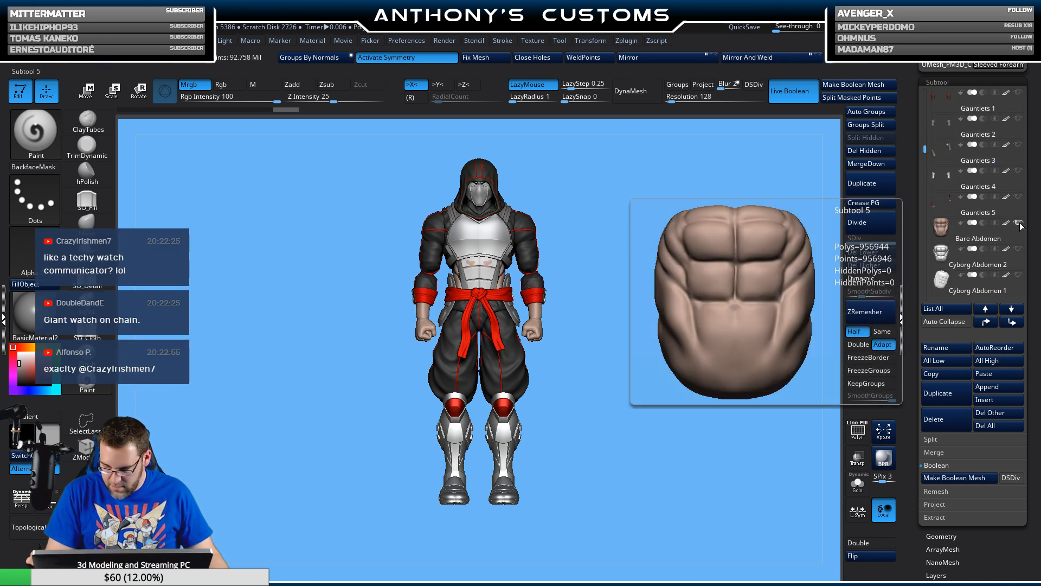
{"action": "left_click", "coordinate": [1019, 196]}
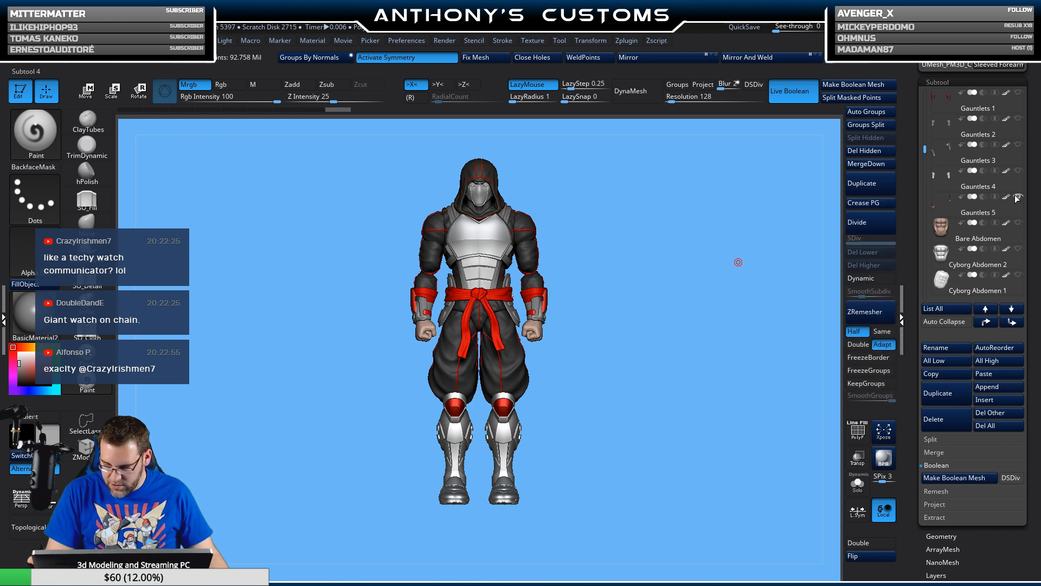
{"action": "left_click", "coordinate": [1018, 92]}
- Save the project and hide the red UMesh_PM3D_Cylinder3D1_5 forearm cuffs
{"action": "scroll", "coordinate": [1007, 127], "scroll_direction": "up", "scroll_amount": 2}
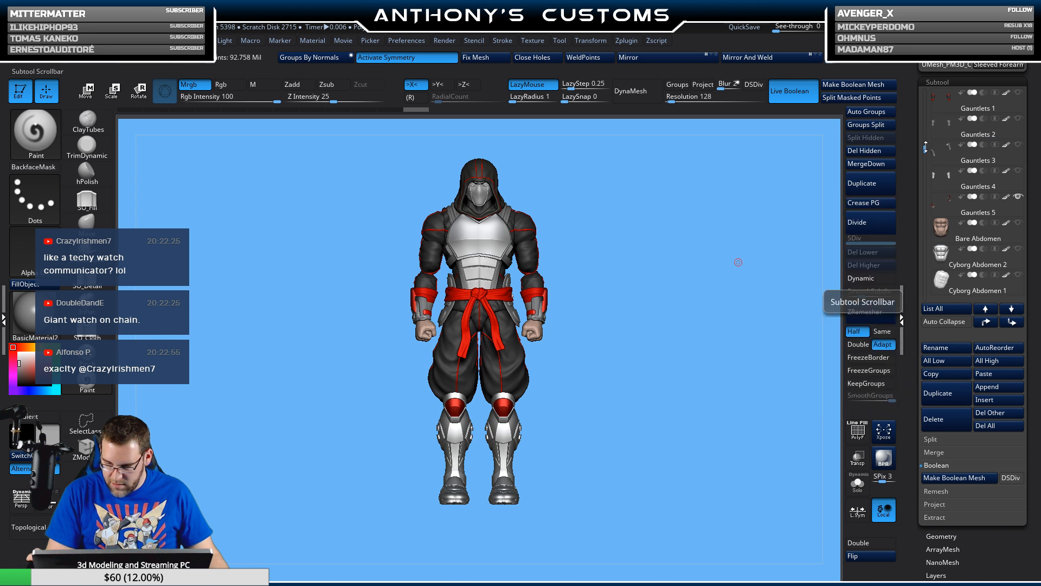
{"action": "left_click", "coordinate": [1006, 126]}
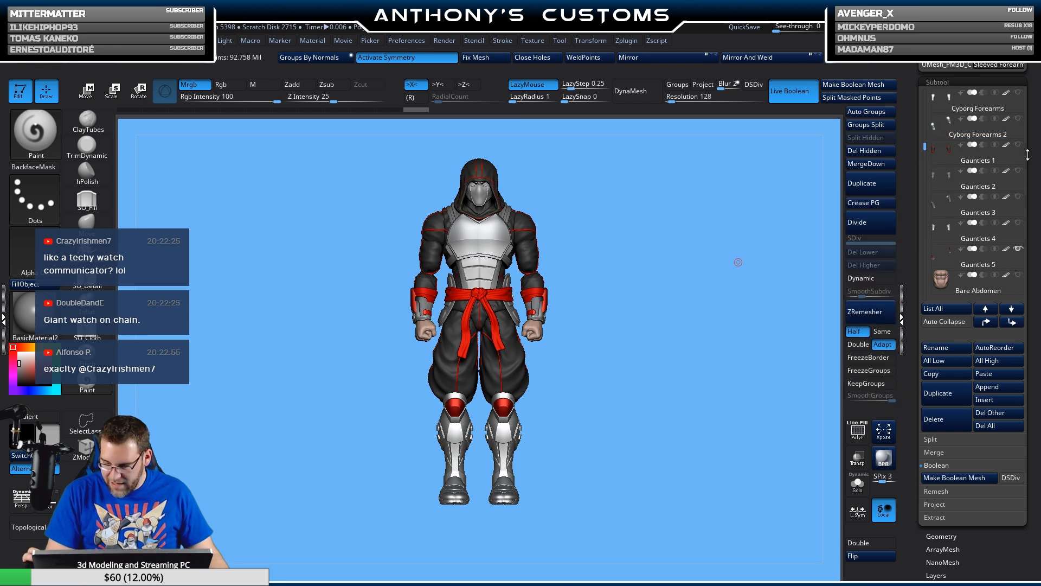
{"action": "key", "text": "ctrl+s"}
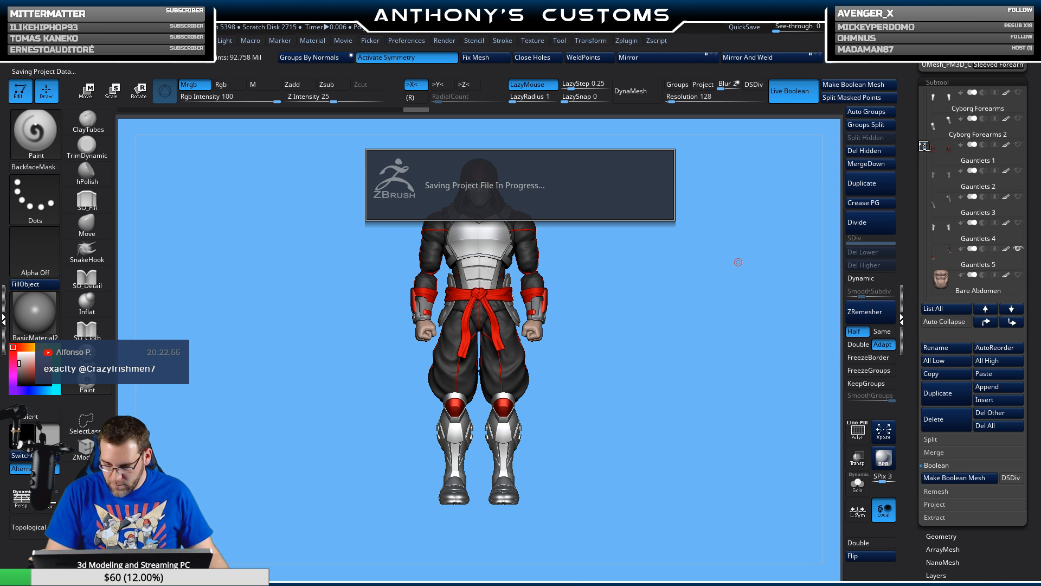
{"action": "left_click_drag", "start_coordinate": [925, 146], "coordinate": [926, 141]}
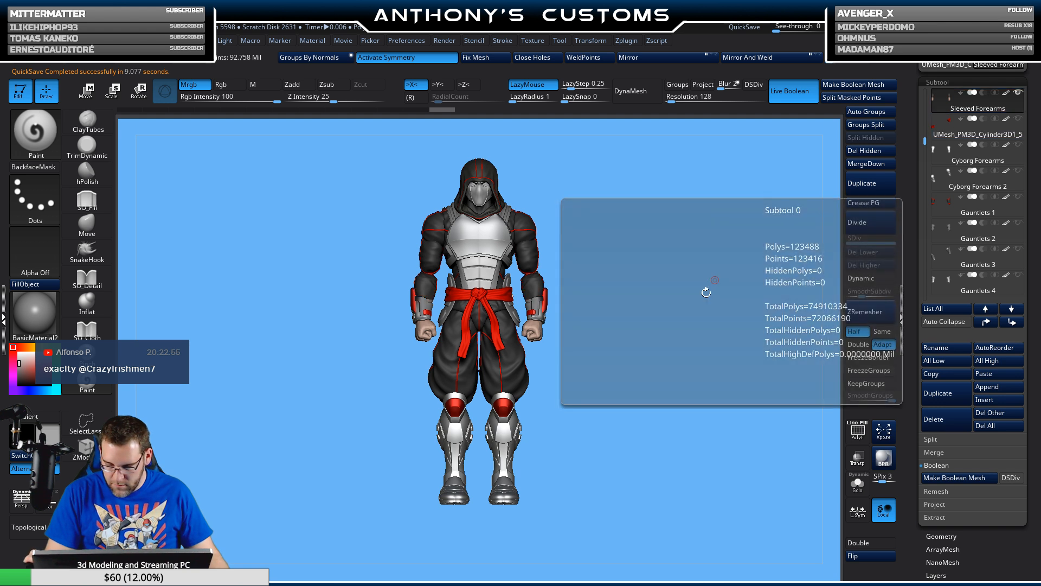
- Turn on the polyframe display, select the Gauntlets 5 subtool and duplicate it
{"action": "left_click_drag", "start_coordinate": [704, 291], "coordinate": [695, 417]}
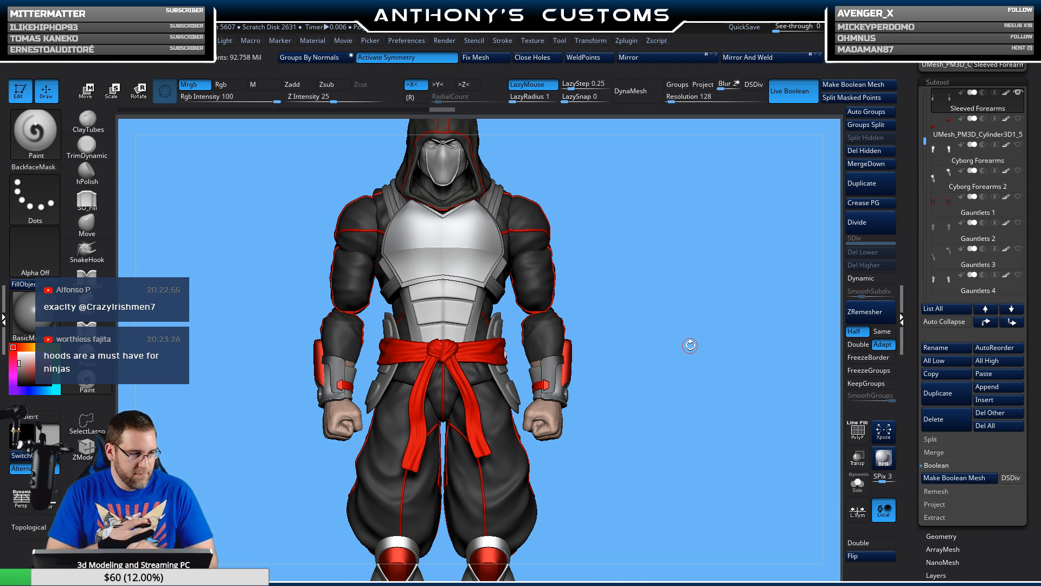
{"action": "left_click_drag", "start_coordinate": [690, 346], "coordinate": [543, 387]}
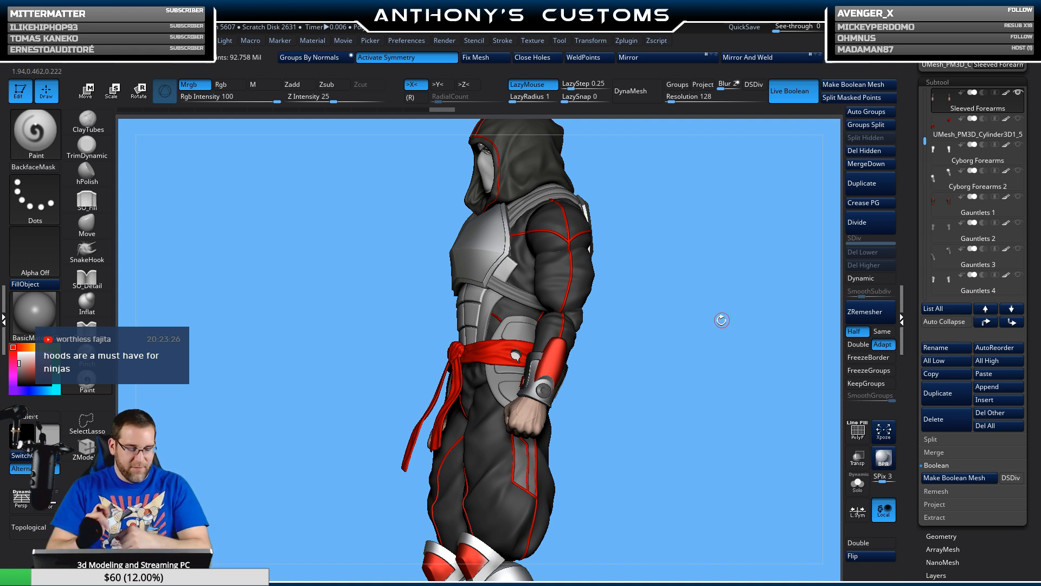
{"action": "mouse_move", "coordinate": [691, 383]}
{"action": "left_mouse_down"}
{"action": "mouse_move", "coordinate": [722, 398]}
{"action": "mouse_move", "coordinate": [699, 370]}
{"action": "mouse_move", "coordinate": [684, 381]}
{"action": "mouse_move", "coordinate": [693, 361]}
{"action": "mouse_move", "coordinate": [652, 380]}
{"action": "mouse_move", "coordinate": [688, 379]}
{"action": "mouse_move", "coordinate": [675, 380]}
{"action": "left_mouse_up"}
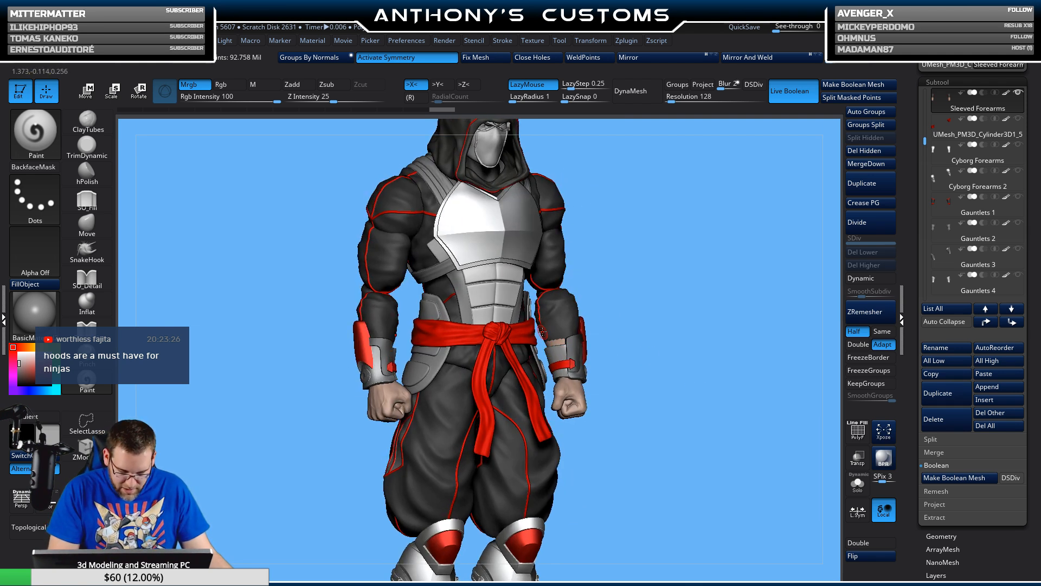
{"action": "left_click_drag", "start_coordinate": [701, 349], "coordinate": [673, 355]}
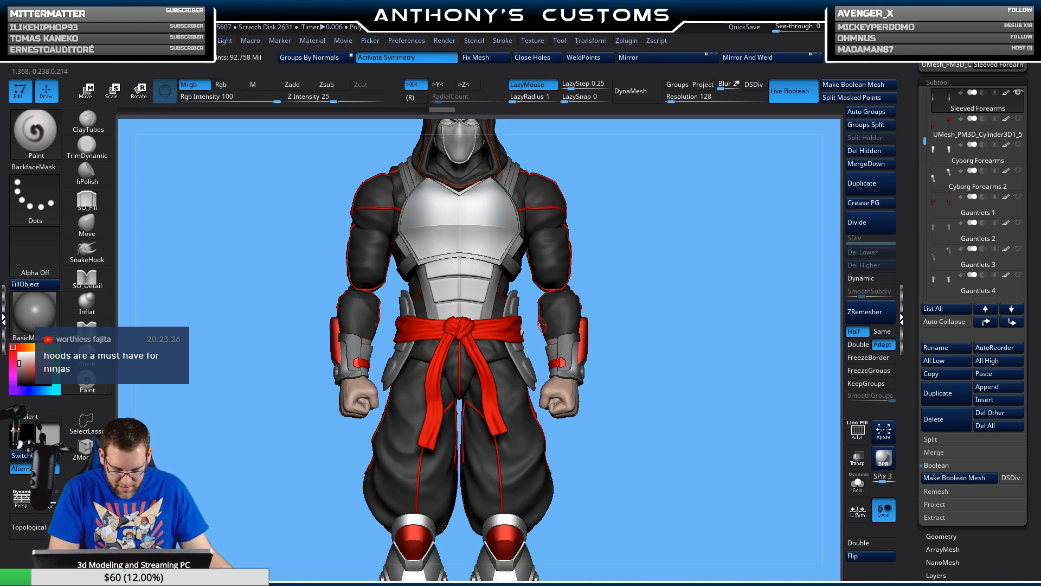
{"action": "left_click_drag", "start_coordinate": [679, 318], "coordinate": [670, 342]}
{"action": "key", "text": "shift+f"}
{"action": "left_click", "coordinate": [598, 357], "text": "alt"}
{"action": "left_click_drag", "start_coordinate": [746, 313], "coordinate": [784, 313]}
{"action": "left_click_drag", "start_coordinate": [705, 340], "coordinate": [725, 318]}
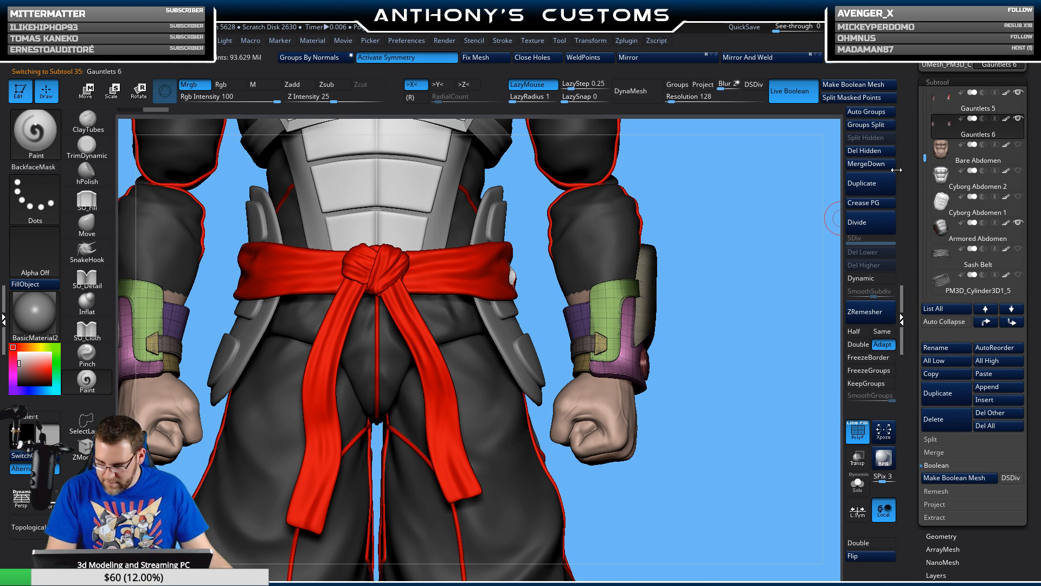
- Isolate the outer forearm plates in the duplicated gauntlets and delete all the hidden geometry
{"action": "key", "text": "ctrl+shift"}
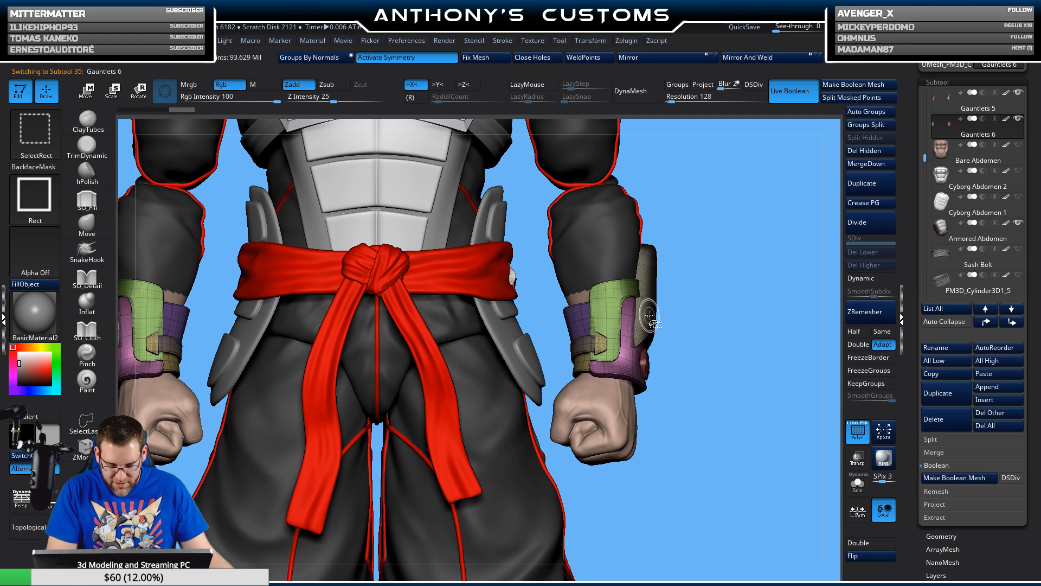
{"action": "left_click", "coordinate": [651, 316], "text": "ctrl+shift"}
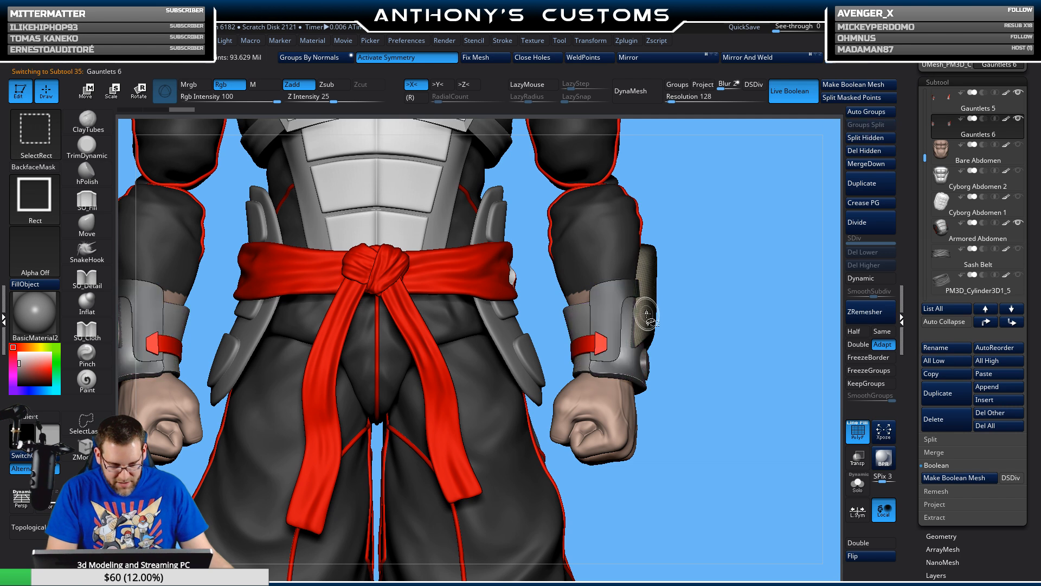
{"action": "left_click", "coordinate": [874, 152]}
- Enable local symmetry, centre the gizmo on the duplicated plates and move them to the inner sides of the forearms
{"action": "left_click_drag", "start_coordinate": [727, 269], "coordinate": [776, 277]}
{"action": "left_click", "coordinate": [858, 511]}
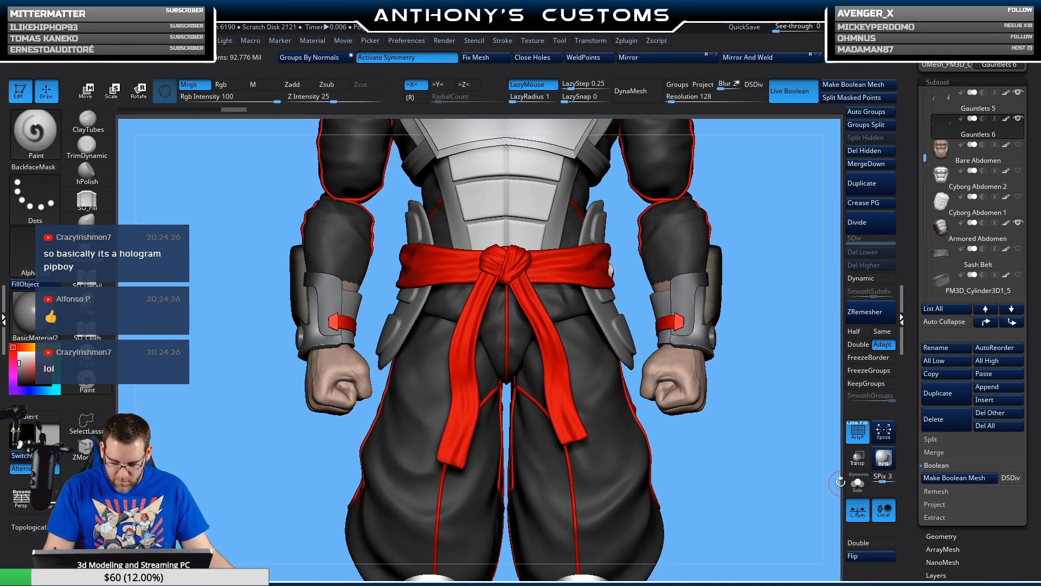
{"action": "key", "text": "w"}
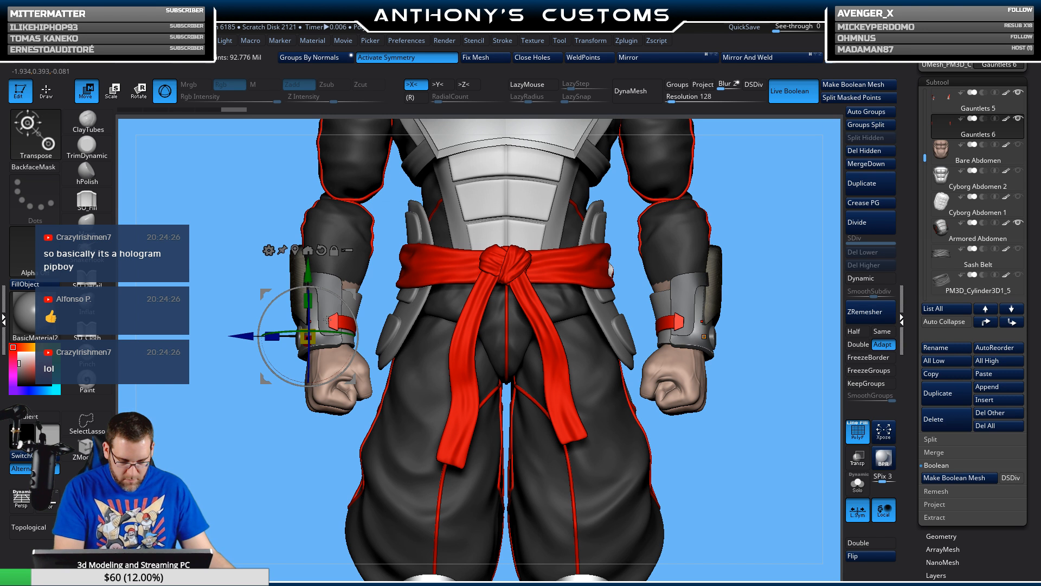
{"action": "left_click", "coordinate": [295, 250]}
{"action": "left_click_drag", "start_coordinate": [800, 329], "coordinate": [726, 325], "text": "alt"}
{"action": "left_click_drag", "start_coordinate": [663, 280], "coordinate": [503, 321]}
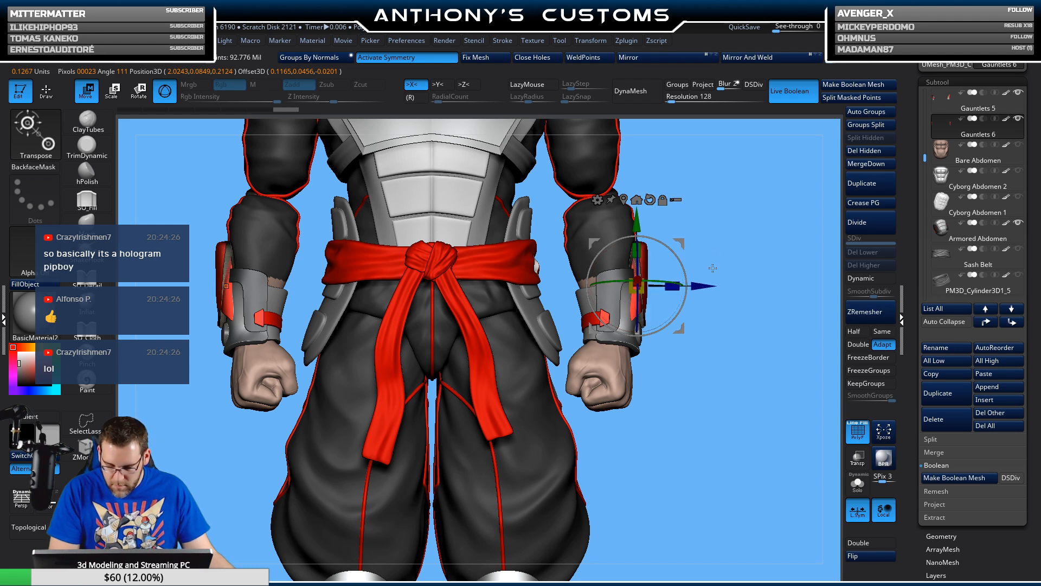
{"action": "left_click_drag", "start_coordinate": [702, 286], "coordinate": [553, 269]}
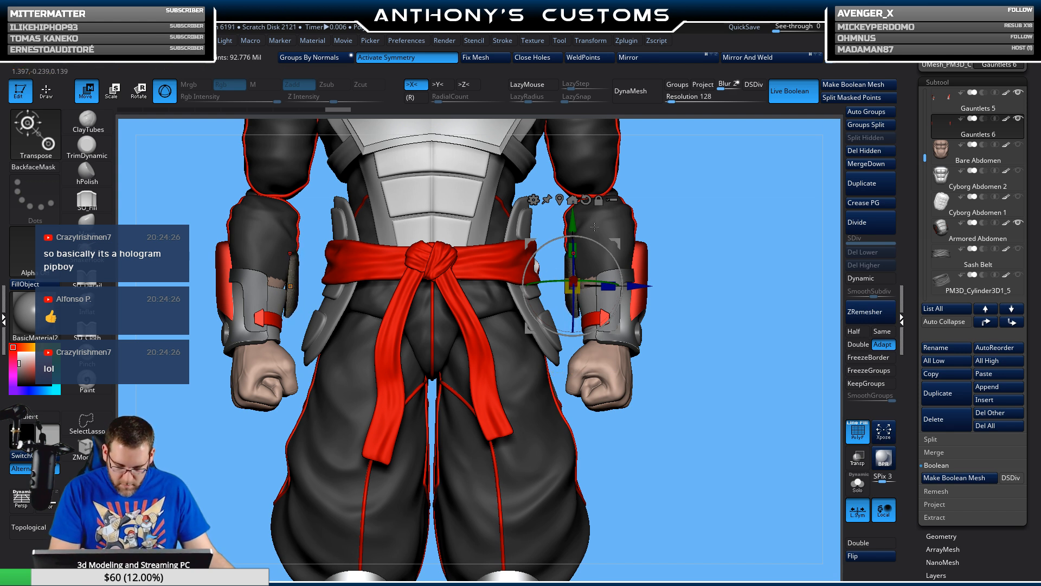
- Hide the Belt Ties, Armored Belt and Pants Crotch subtools
{"action": "key", "text": "n"}
{"action": "left_click", "coordinate": [534, 354]}
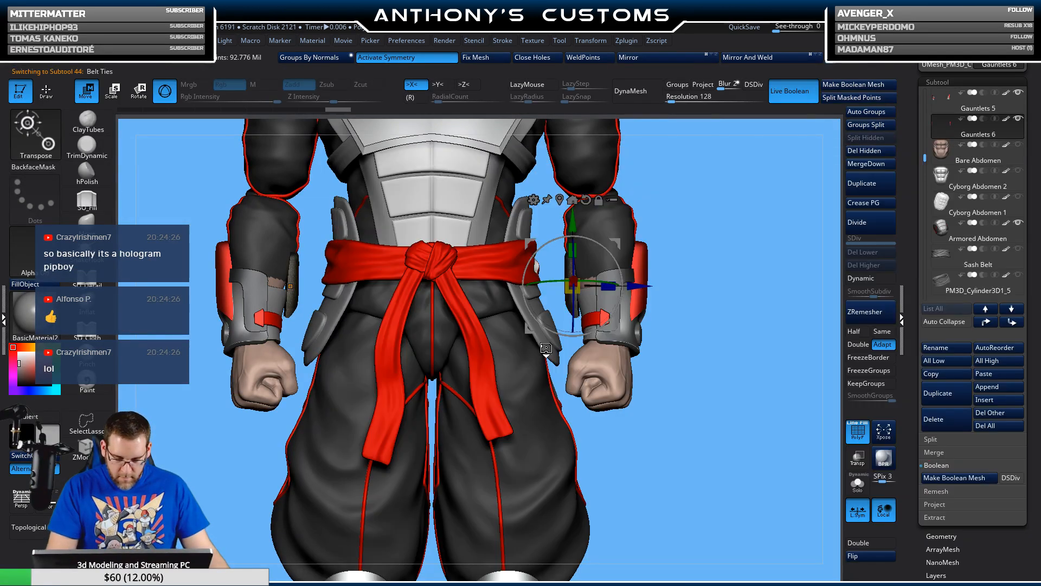
{"action": "left_click", "coordinate": [1018, 118]}
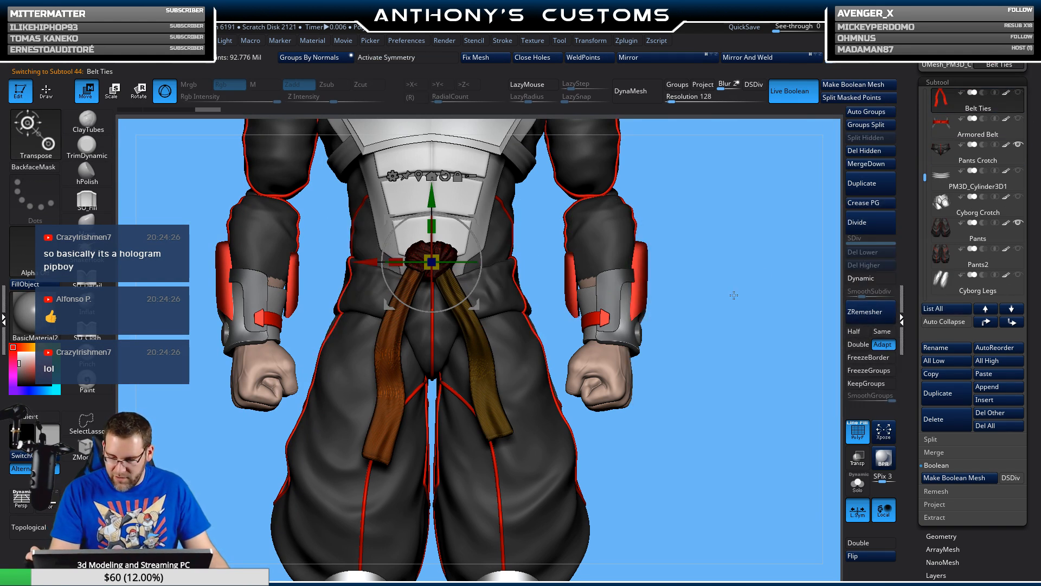
{"action": "left_click", "coordinate": [1018, 145]}
- Hide the Armored Abdomen and Pants subtools and select the Gauntlets 6 plates on the inner forearms
{"action": "key", "text": "n"}
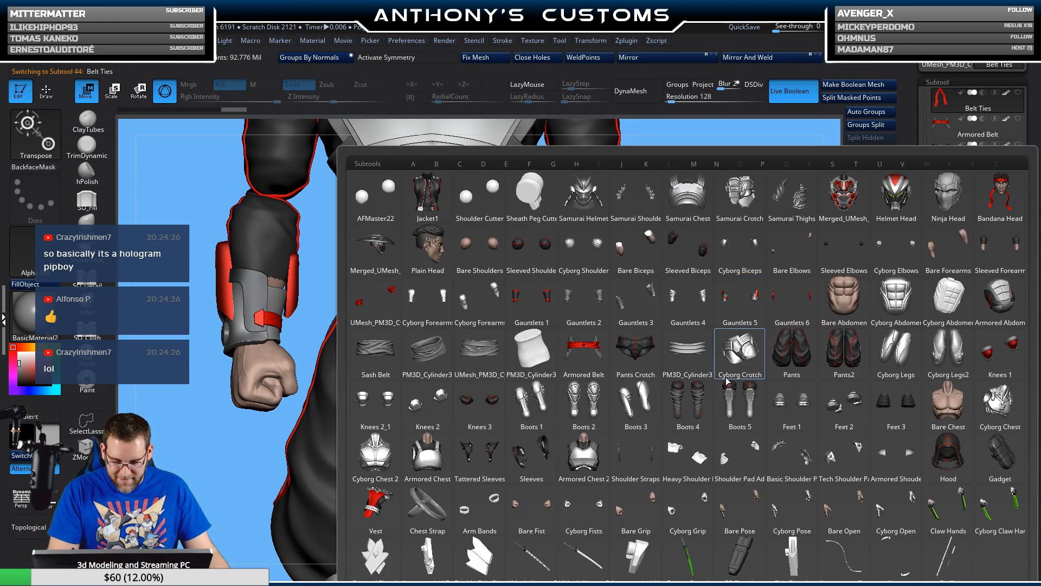
{"action": "left_click", "coordinate": [1000, 300]}
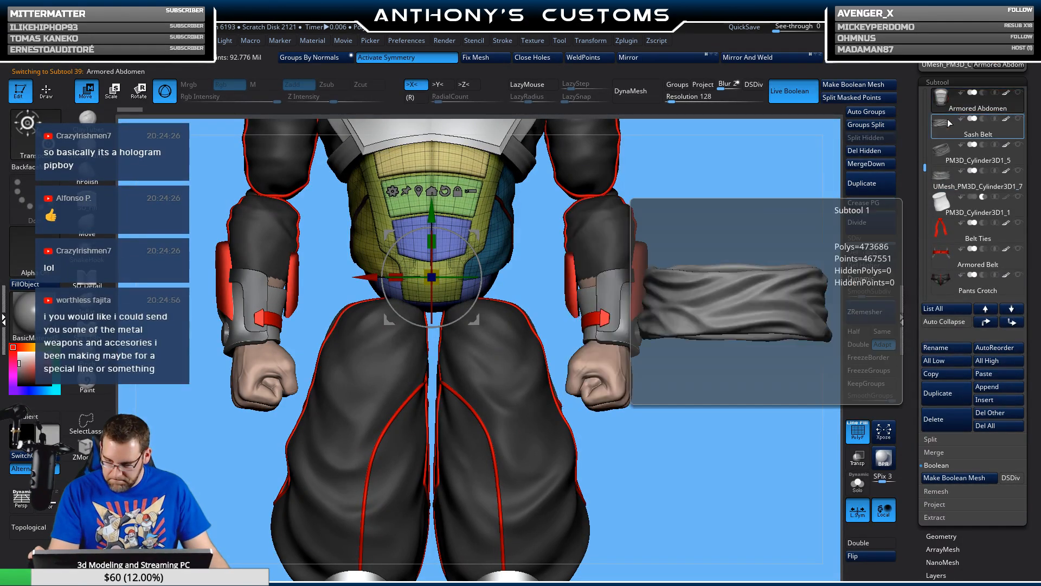
{"action": "left_click", "coordinate": [572, 279], "text": "alt"}
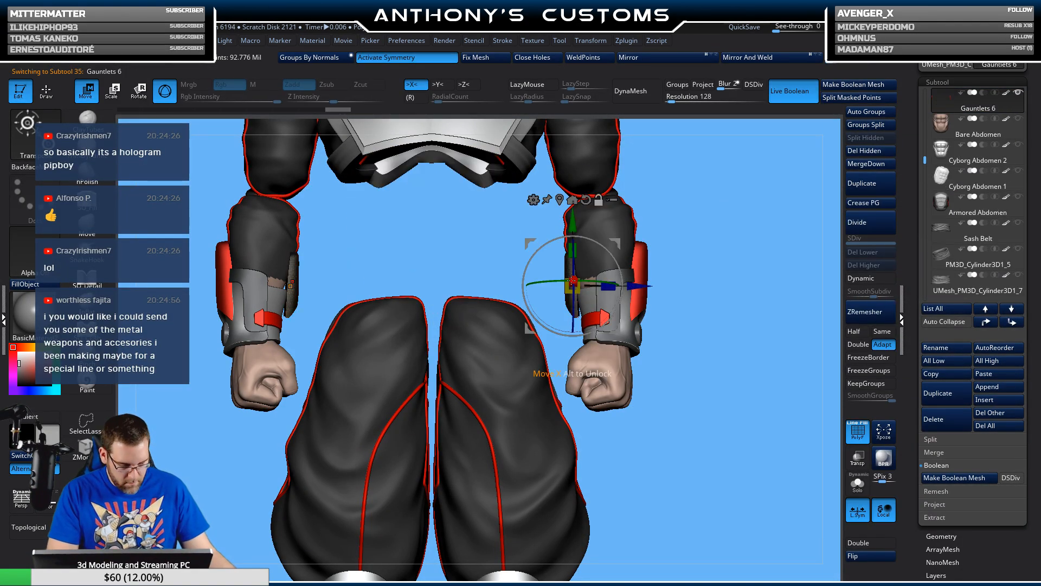
{"action": "left_click_drag", "start_coordinate": [734, 218], "coordinate": [777, 229]}
{"action": "key", "text": "n"}
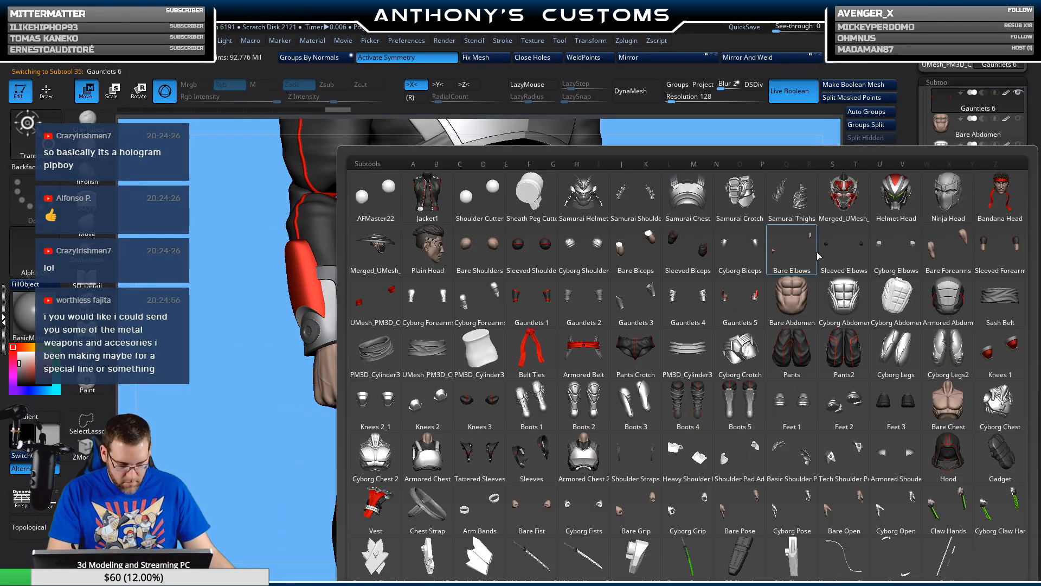
{"action": "left_click", "coordinate": [854, 357]}
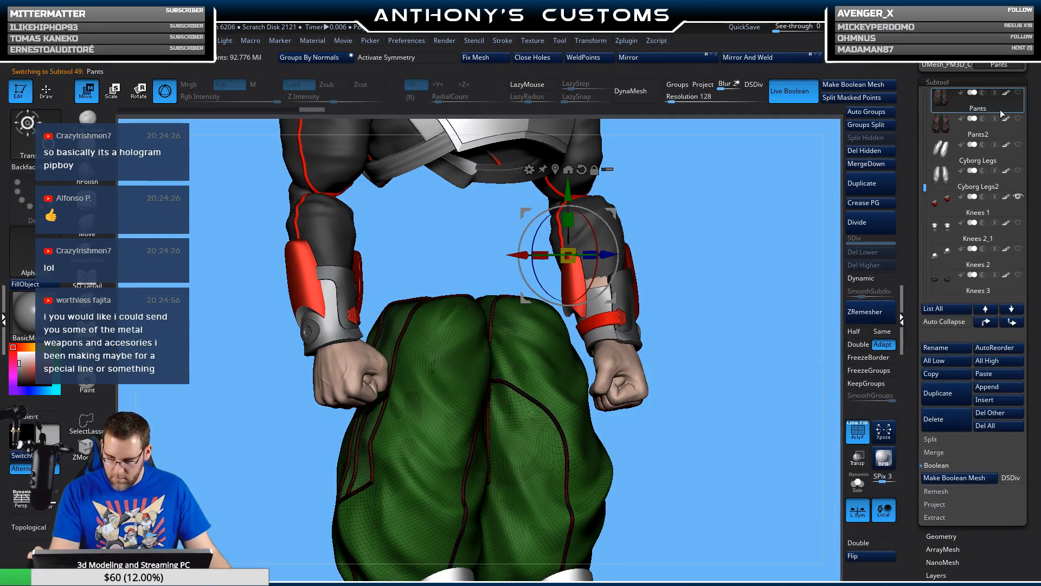
{"action": "left_click", "coordinate": [577, 283], "text": "alt"}
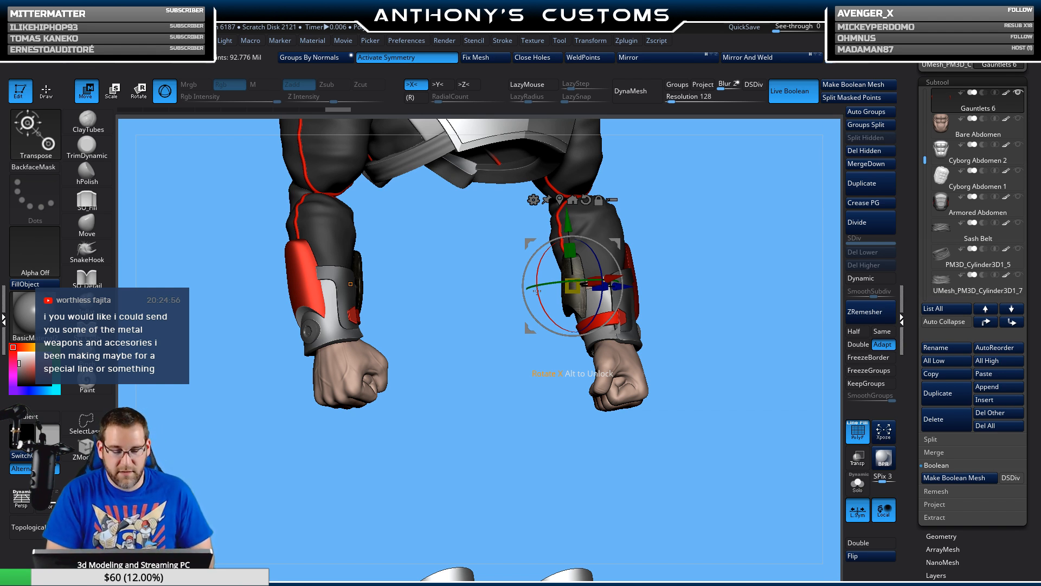
- Rotate the inner forearm plates to follow the slope of the forearm and nudge them into place
{"action": "left_click_drag", "start_coordinate": [750, 305], "coordinate": [690, 332], "text": "alt"}
{"action": "left_click_drag", "start_coordinate": [508, 293], "coordinate": [514, 280]}
{"action": "left_click_drag", "start_coordinate": [730, 270], "coordinate": [657, 260]}
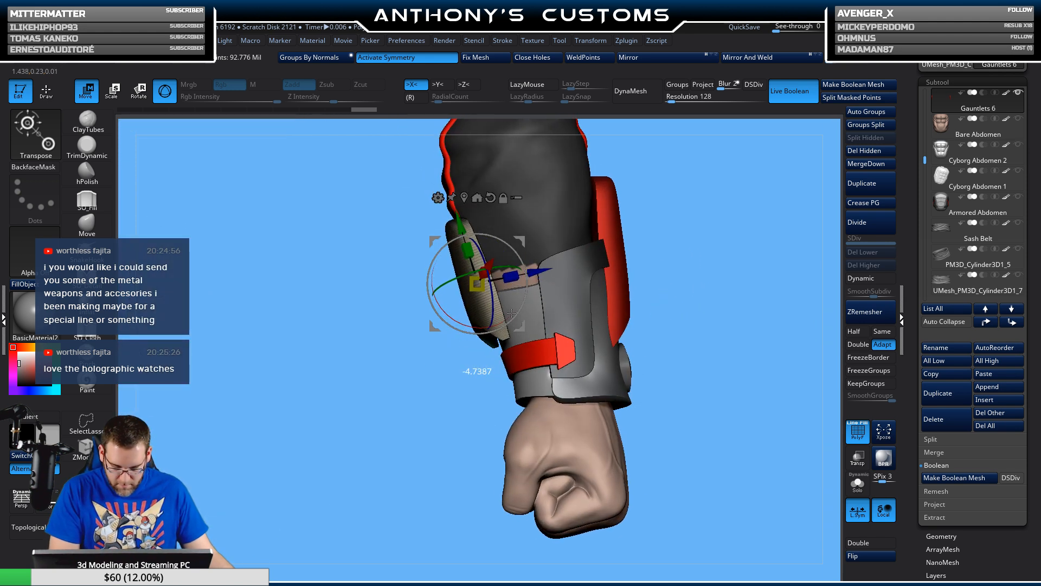
{"action": "left_click_drag", "start_coordinate": [514, 312], "coordinate": [513, 311]}
{"action": "left_click_drag", "start_coordinate": [688, 230], "coordinate": [515, 307]}
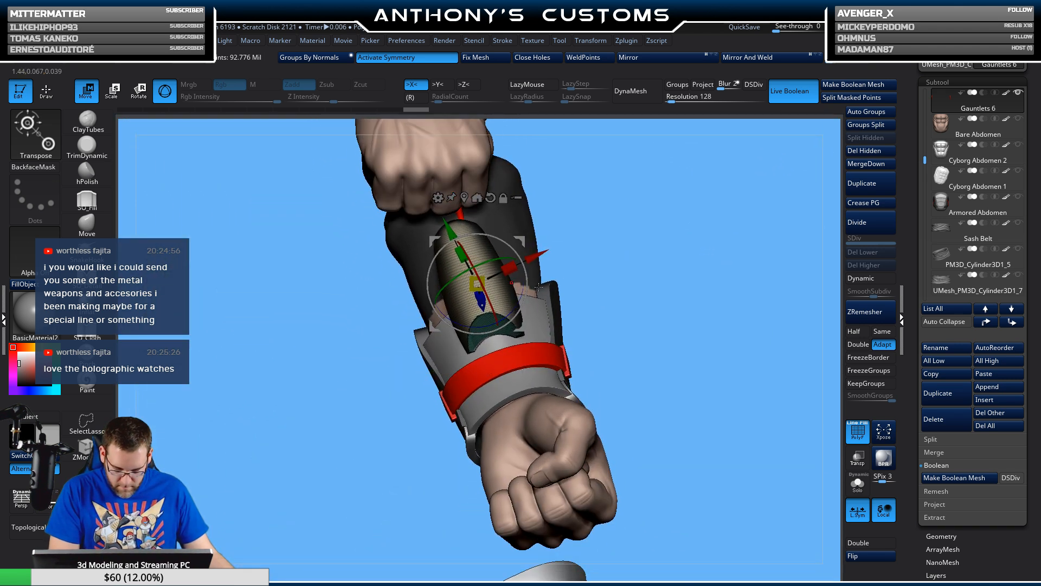
{"action": "left_click_drag", "start_coordinate": [640, 275], "coordinate": [680, 219]}
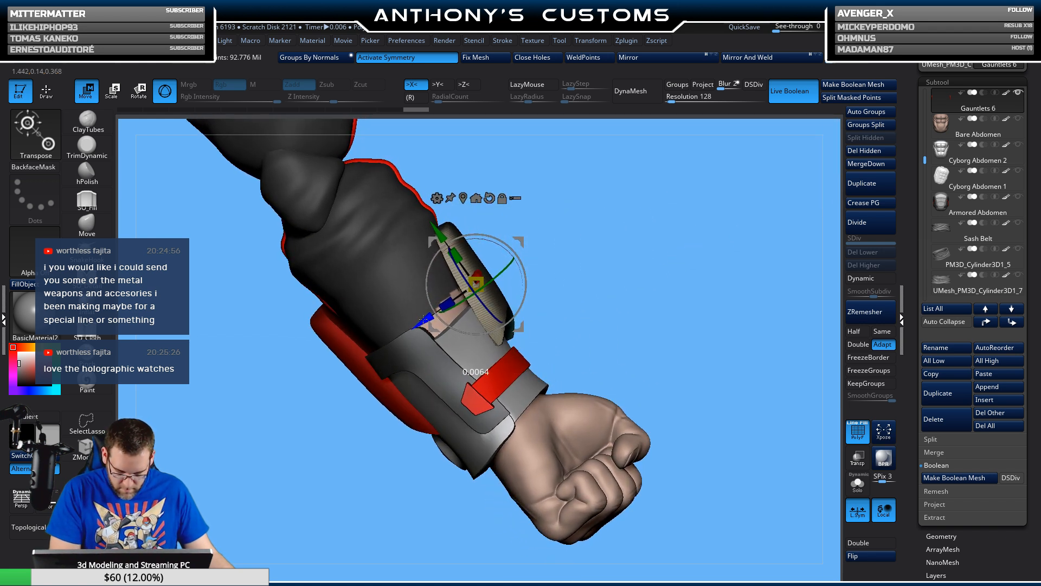
{"action": "left_click_drag", "start_coordinate": [423, 319], "coordinate": [422, 319]}
- Fine-tune the inner plates' offset and rotation so they sit close against the sleeve and gauntlet
{"action": "left_click_drag", "start_coordinate": [648, 263], "coordinate": [495, 277]}
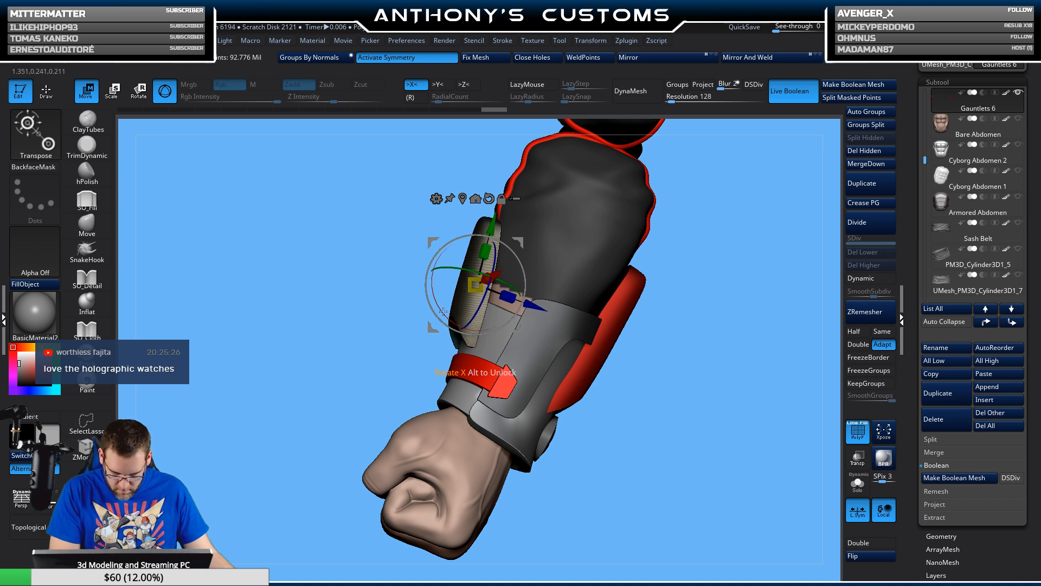
{"action": "left_click_drag", "start_coordinate": [702, 265], "coordinate": [561, 306]}
{"action": "left_click_drag", "start_coordinate": [427, 339], "coordinate": [427, 340]}
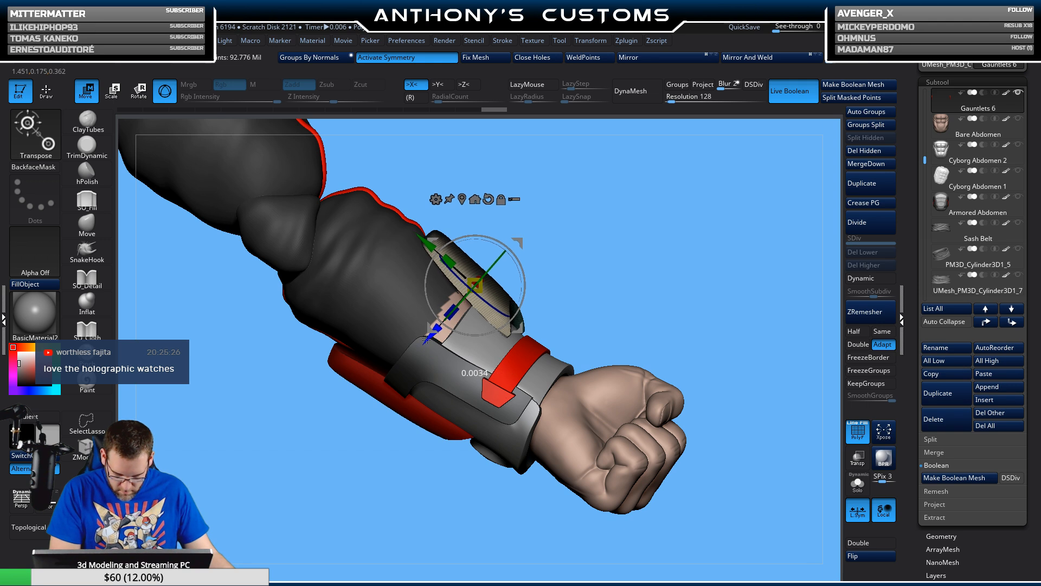
{"action": "left_click_drag", "start_coordinate": [657, 221], "coordinate": [559, 350]}
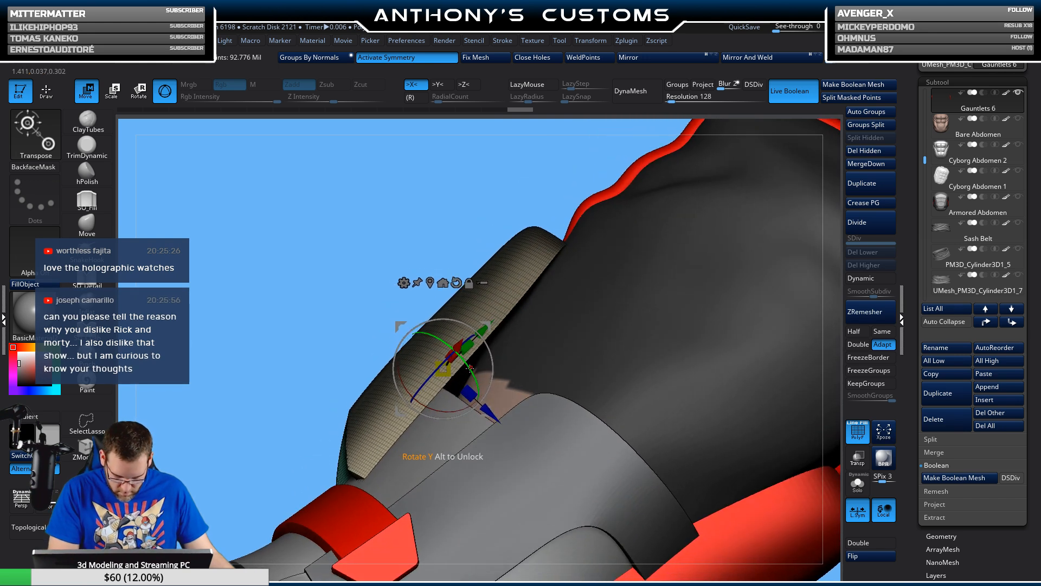
{"action": "left_click_drag", "start_coordinate": [470, 368], "coordinate": [473, 370]}
{"action": "right_click_drag", "start_coordinate": [490, 364], "coordinate": [575, 345]}
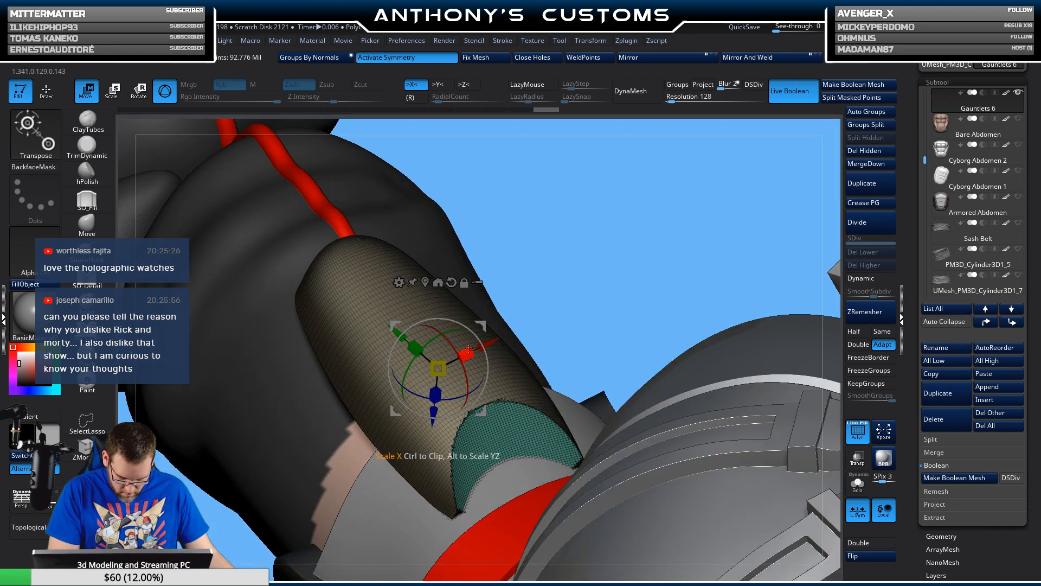
{"action": "left_click_drag", "start_coordinate": [464, 355], "coordinate": [464, 355]}
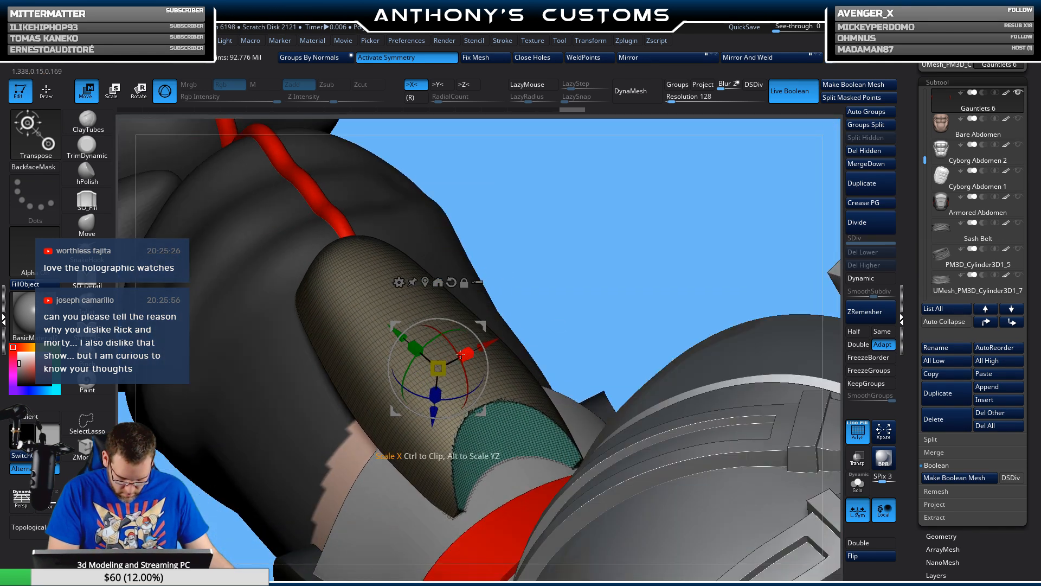
{"action": "right_click_drag", "start_coordinate": [632, 287], "coordinate": [605, 318]}
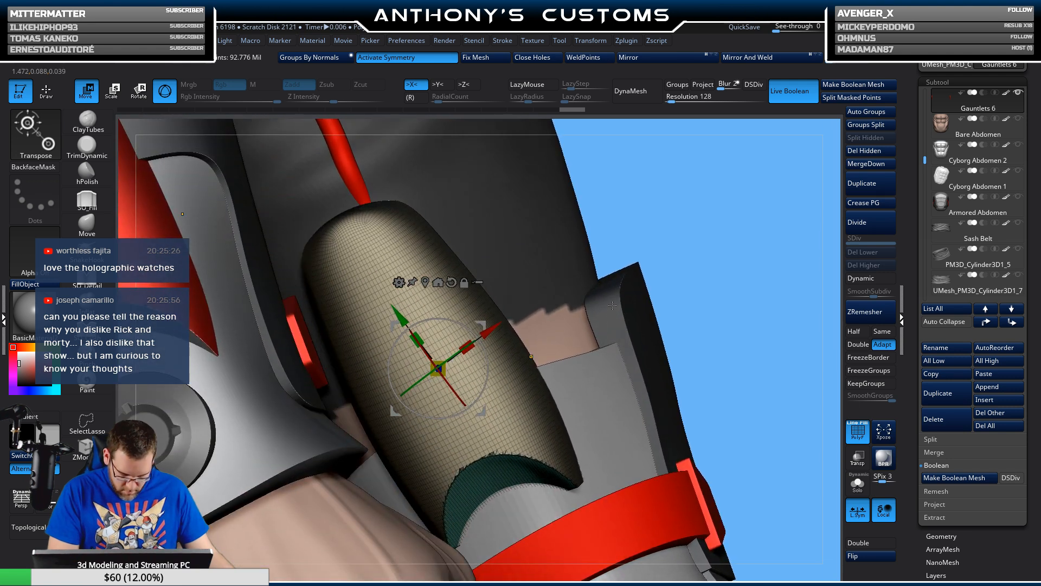
- Isolate the Gauntlets 6 subtool and place the transform gizmo on the middle of the plate's outer face
{"action": "left_click", "coordinate": [857, 483]}
{"action": "left_click_drag", "start_coordinate": [626, 421], "coordinate": [624, 422]}
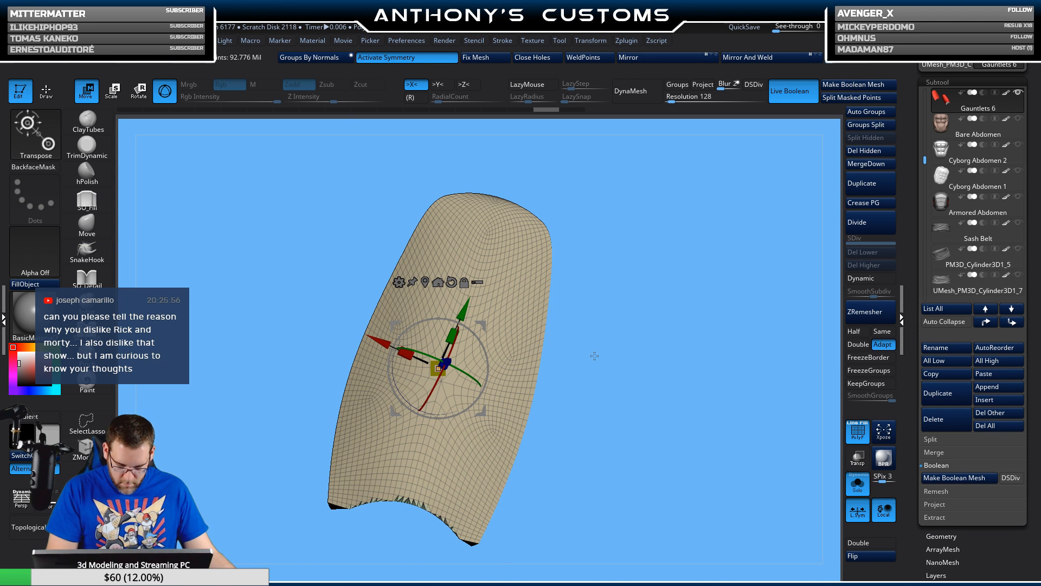
{"action": "left_click", "coordinate": [465, 314], "text": "alt"}
{"action": "left_click", "coordinate": [486, 261], "text": "alt"}
{"action": "left_click", "coordinate": [440, 380], "text": "alt"}
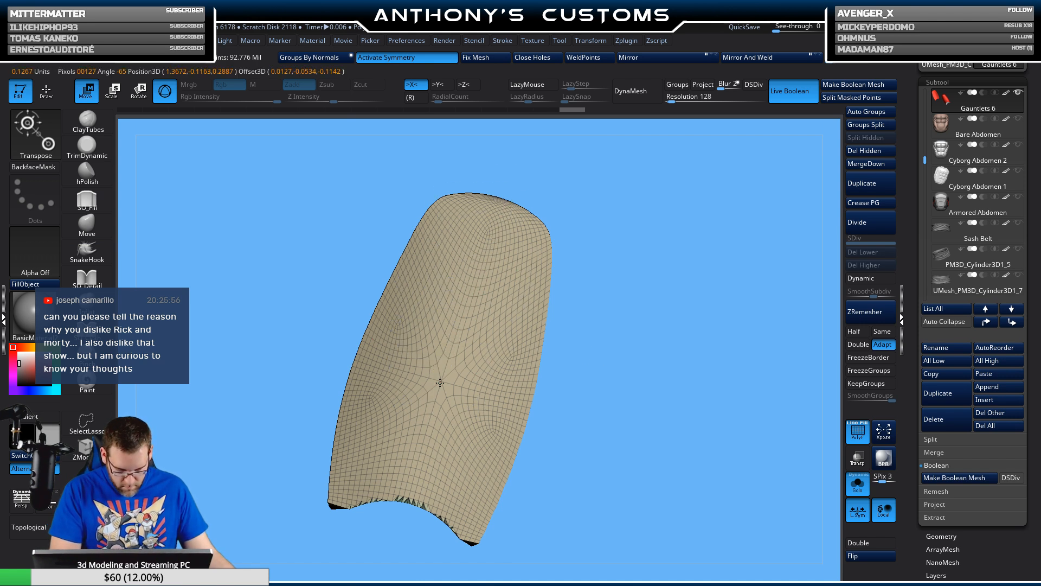
{"action": "mouse_move", "coordinate": [622, 347]}
{"action": "left_mouse_down"}
{"action": "mouse_move", "coordinate": [623, 358]}
{"action": "mouse_move", "coordinate": [623, 342]}
{"action": "left_mouse_up"}
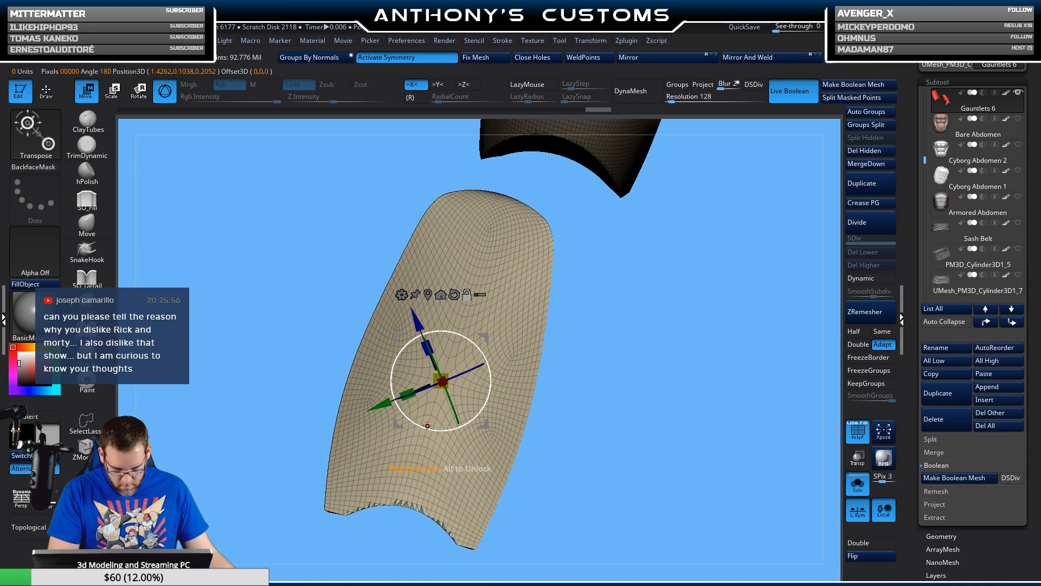
- Align the gizmo's axes with the plate's length and width, and leave the isolated display
{"action": "left_click_drag", "start_coordinate": [426, 423], "coordinate": [403, 405]}
{"action": "left_click", "coordinate": [467, 295]}
{"action": "left_click_drag", "start_coordinate": [624, 324], "coordinate": [676, 306], "text": "alt"}
{"action": "left_click_drag", "start_coordinate": [452, 421], "coordinate": [487, 415]}
{"action": "left_click_drag", "start_coordinate": [713, 346], "coordinate": [760, 359], "text": "alt"}
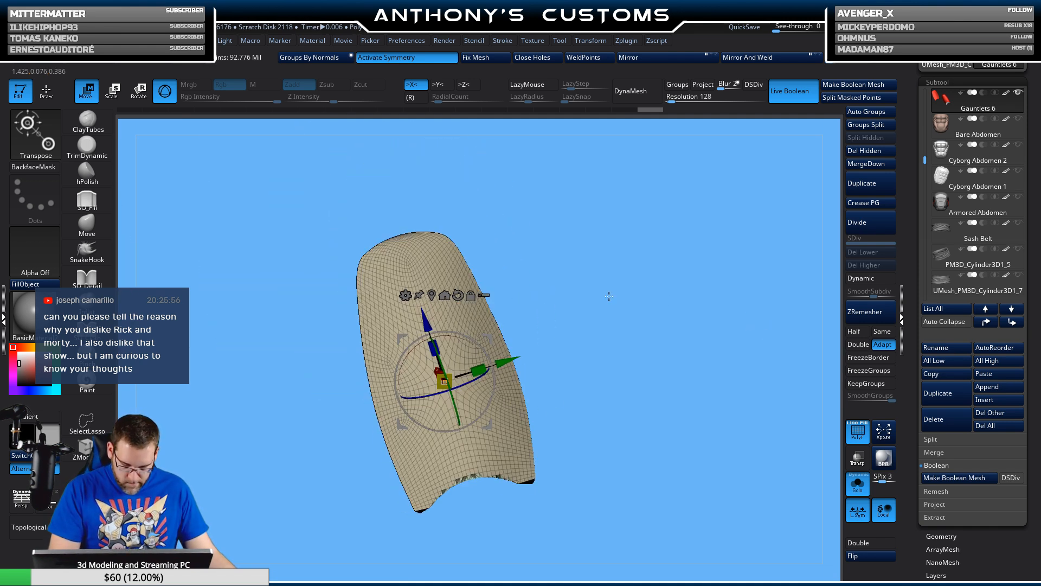
{"action": "left_click_drag", "start_coordinate": [478, 370], "coordinate": [460, 376]}
{"action": "left_click", "coordinate": [857, 484]}
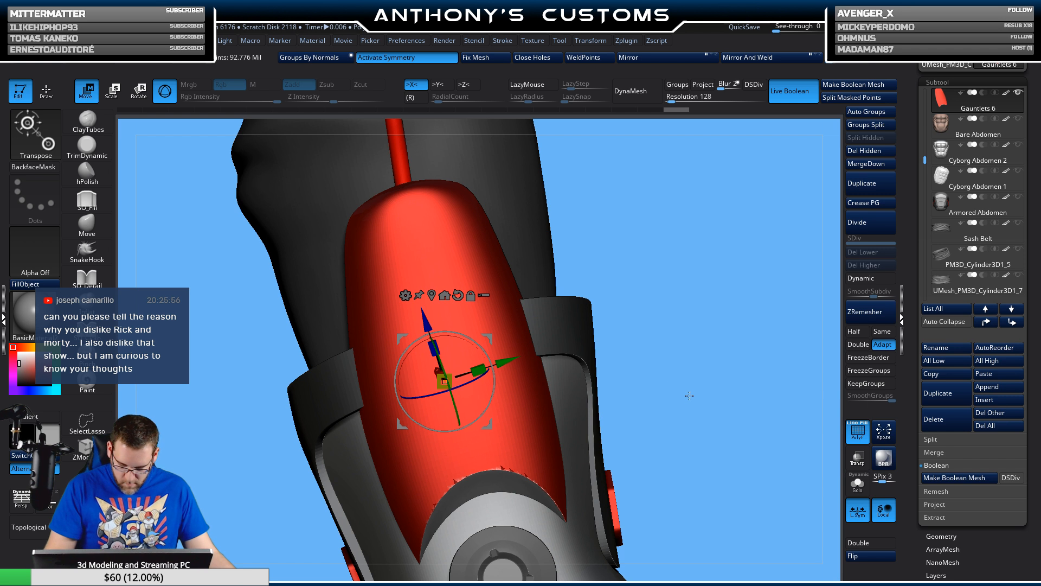
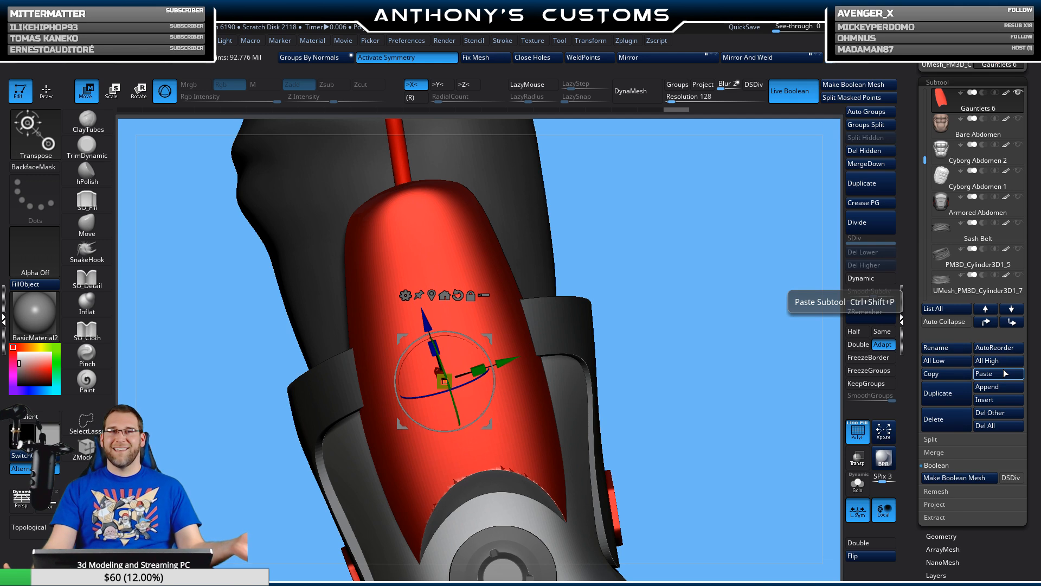
- Tilt the inner plates about the gizmo's X axis and nudge them against the inner forearms
{"action": "left_click_drag", "start_coordinate": [771, 361], "coordinate": [587, 275]}
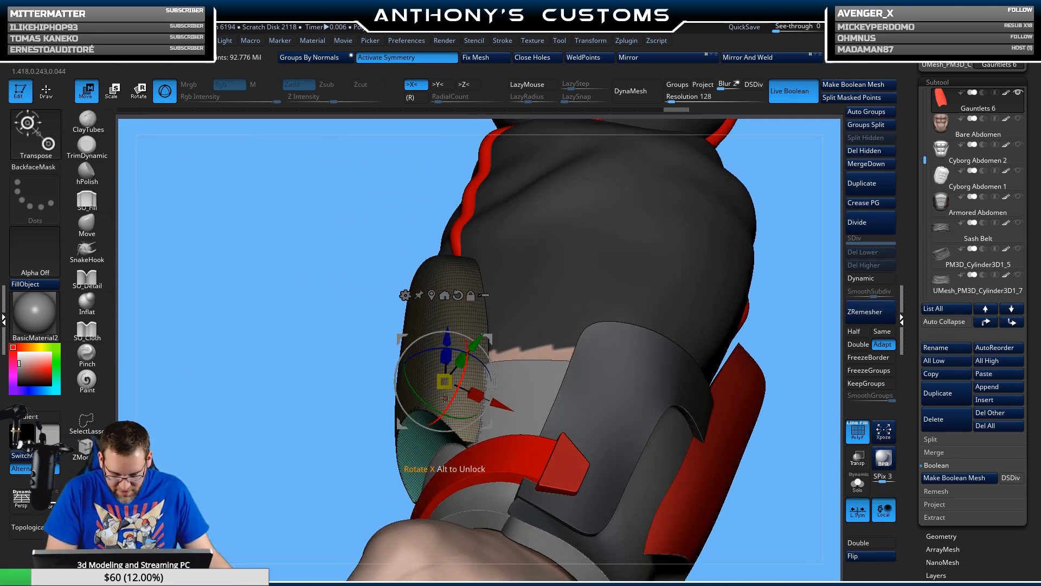
{"action": "left_click_drag", "start_coordinate": [435, 407], "coordinate": [441, 411]}
{"action": "left_click_drag", "start_coordinate": [519, 304], "coordinate": [516, 359]}
{"action": "left_click_drag", "start_coordinate": [507, 396], "coordinate": [505, 395]}
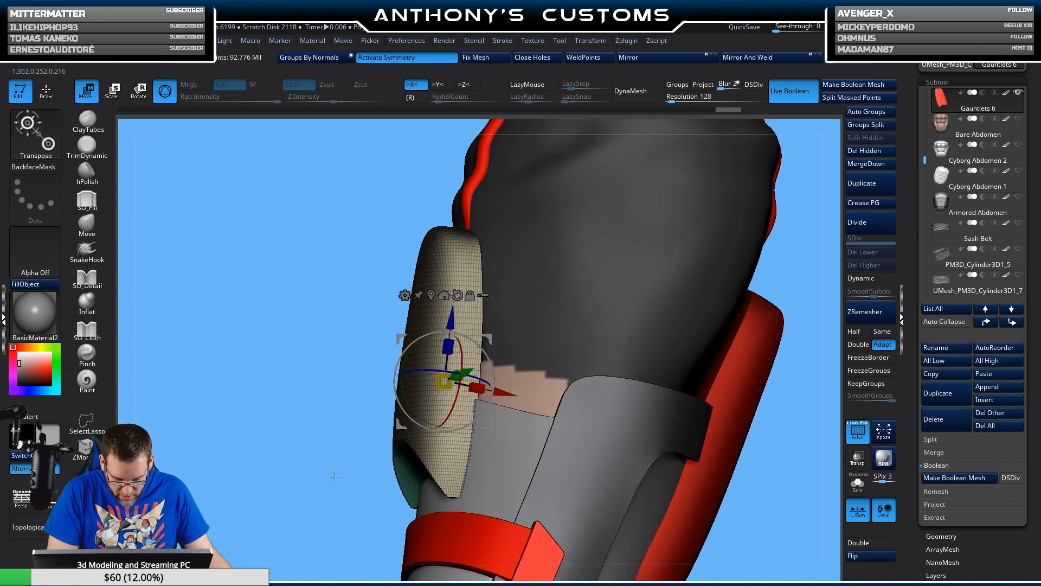
- Mirror the inner plates across their width with a negative scale and flip their surface normals
{"action": "left_click_drag", "start_coordinate": [335, 476], "coordinate": [728, 342]}
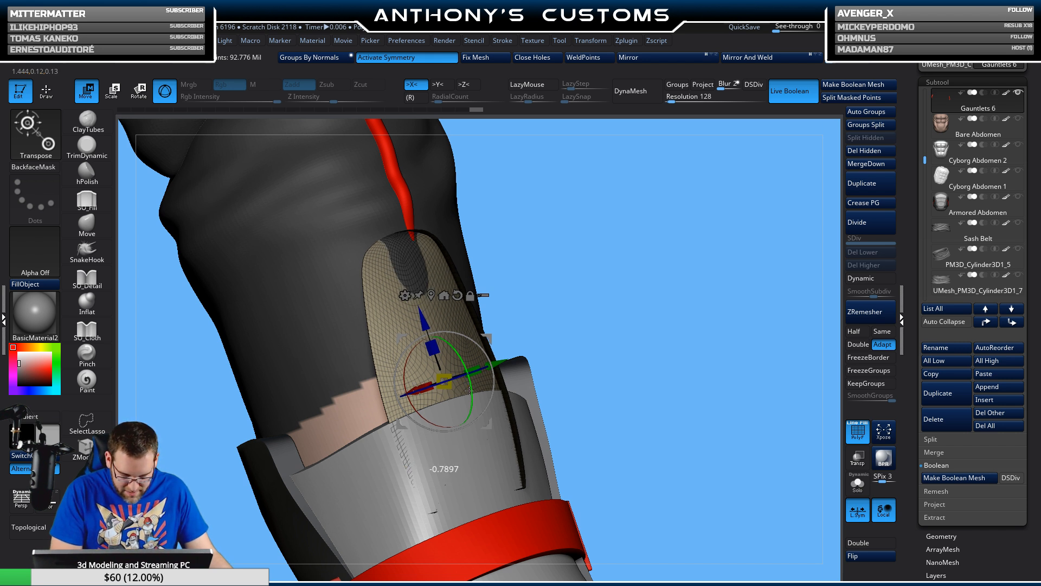
{"action": "left_click_drag", "start_coordinate": [504, 340], "coordinate": [555, 320]}
{"action": "right_click_drag", "start_coordinate": [552, 320], "coordinate": [595, 326]}
{"action": "left_click", "coordinate": [872, 554]}
- Turn off the polyframe display and switch from the transform gizmo back to Draw mode
{"action": "right_click_drag", "start_coordinate": [747, 376], "coordinate": [734, 377]}
{"action": "key", "text": "shift+f"}
{"action": "key", "text": "f"}
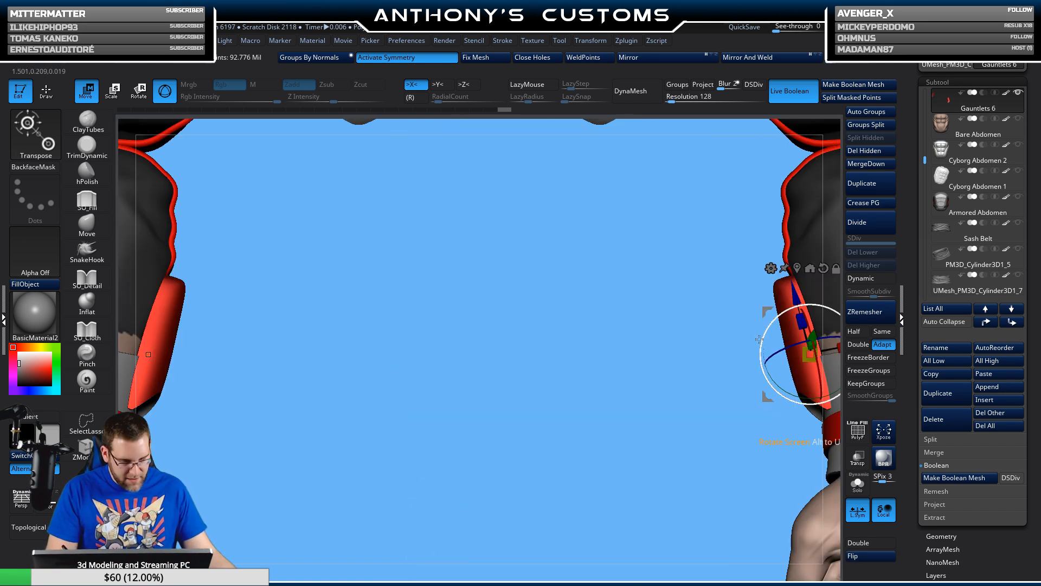
{"action": "key", "text": "f"}
{"action": "right_click_drag", "start_coordinate": [697, 410], "coordinate": [784, 429]}
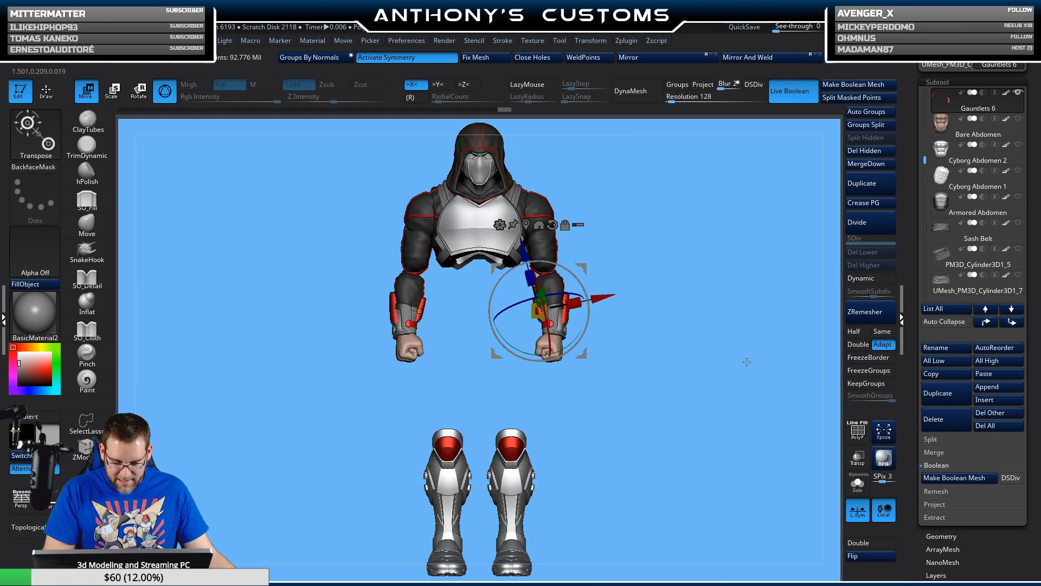
{"action": "key", "text": "q"}
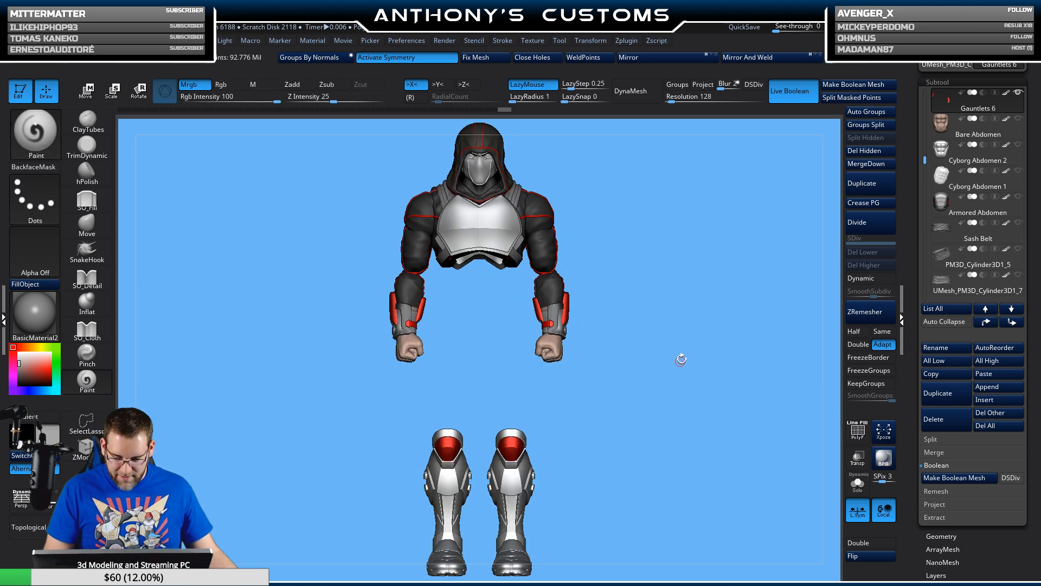
- Merge the Gauntlets 5 subtool down with the Gauntlets 6 plates and accept the merge
{"action": "scroll", "coordinate": [916, 166], "scroll_direction": "up", "scroll_amount": 3}
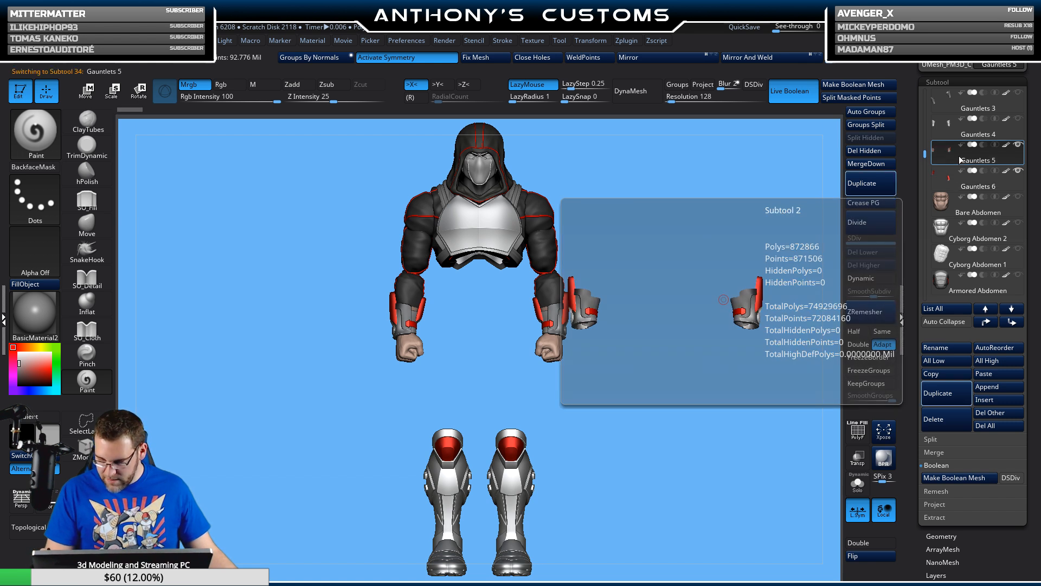
{"action": "left_click", "coordinate": [961, 182]}
{"action": "left_click", "coordinate": [963, 158]}
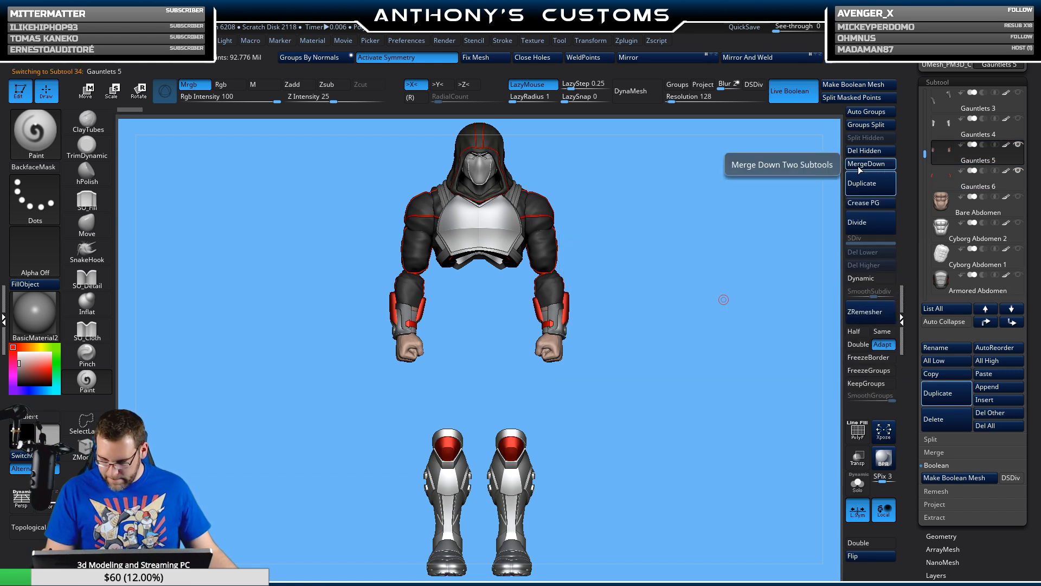
{"action": "left_click", "coordinate": [862, 164]}
{"action": "left_click", "coordinate": [825, 187]}
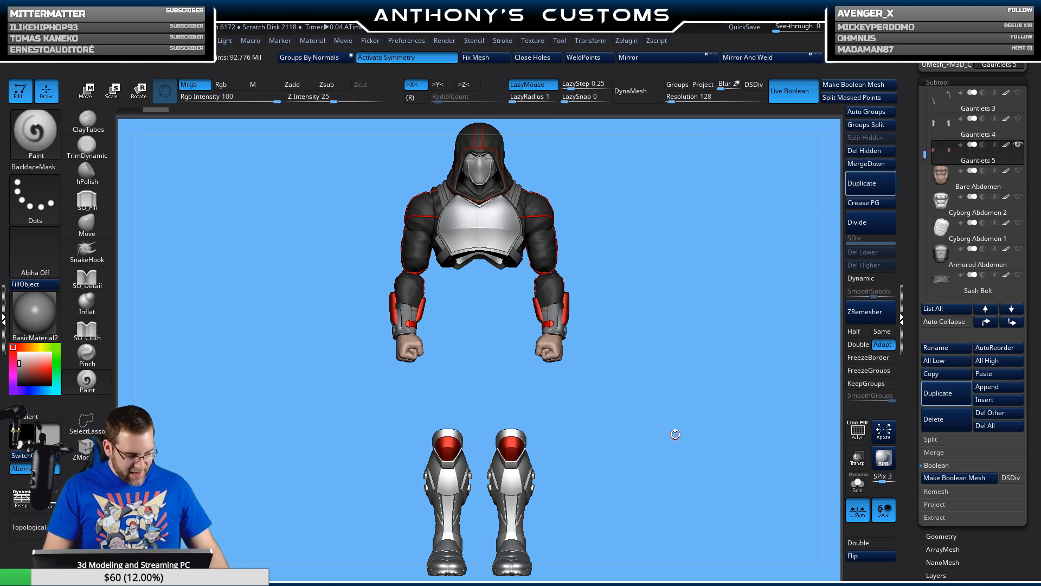
- Show the Armored Abdomen and the wrapped waist sash UMesh_PM3D_Cylinder3D1_7 on the figure
{"action": "left_click_drag", "start_coordinate": [675, 434], "coordinate": [654, 439]}
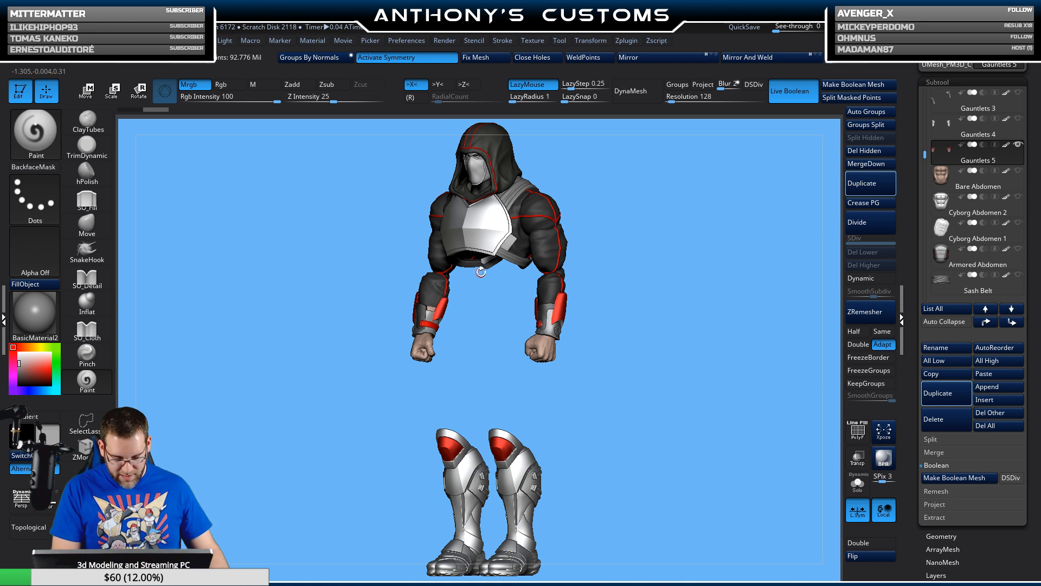
{"action": "left_click_drag", "start_coordinate": [711, 374], "coordinate": [680, 419]}
{"action": "key", "text": "comma"}
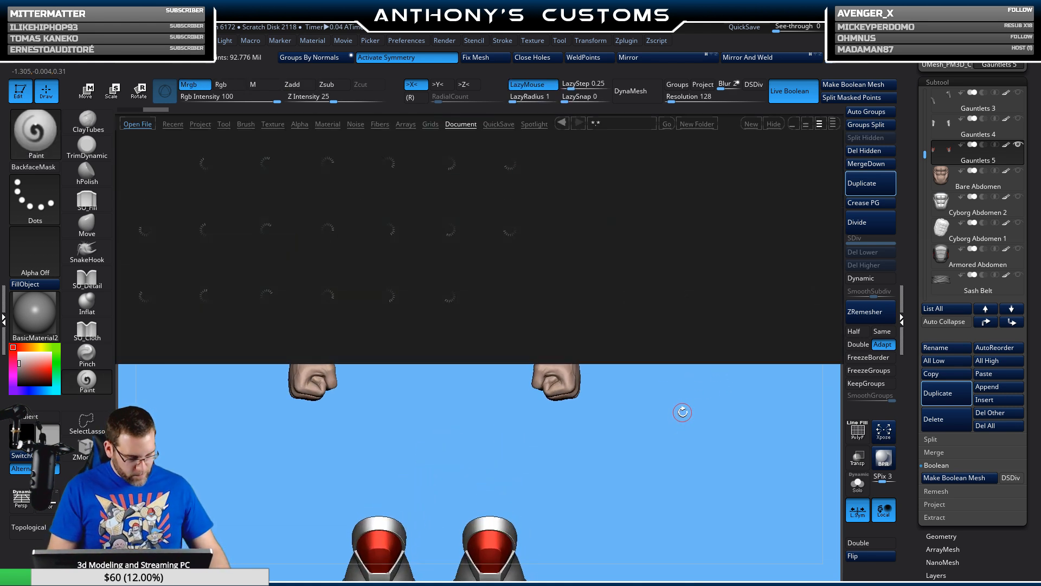
{"action": "key", "text": "comma"}
{"action": "key", "text": "n"}
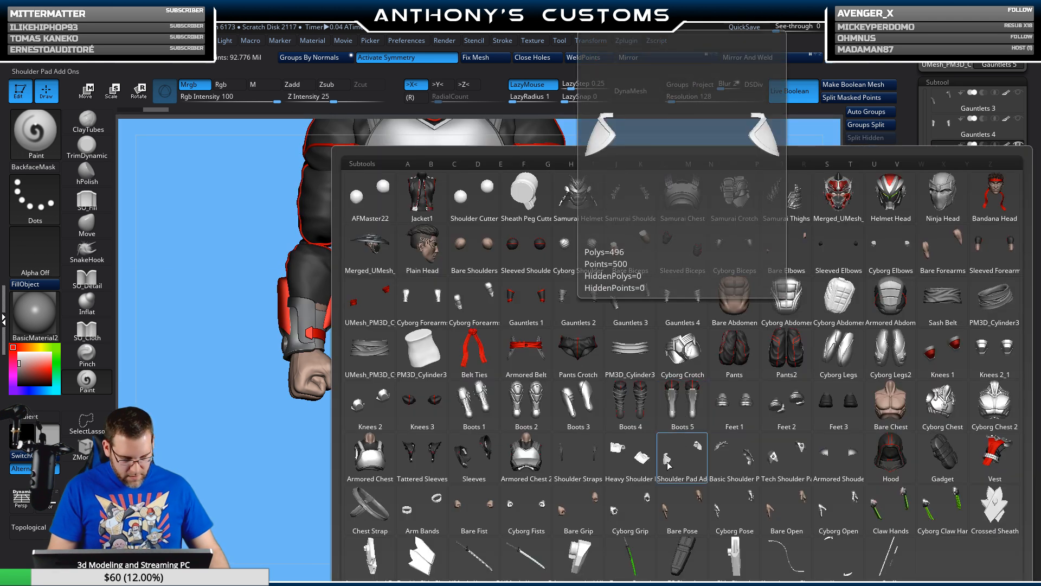
{"action": "left_click", "coordinate": [890, 301]}
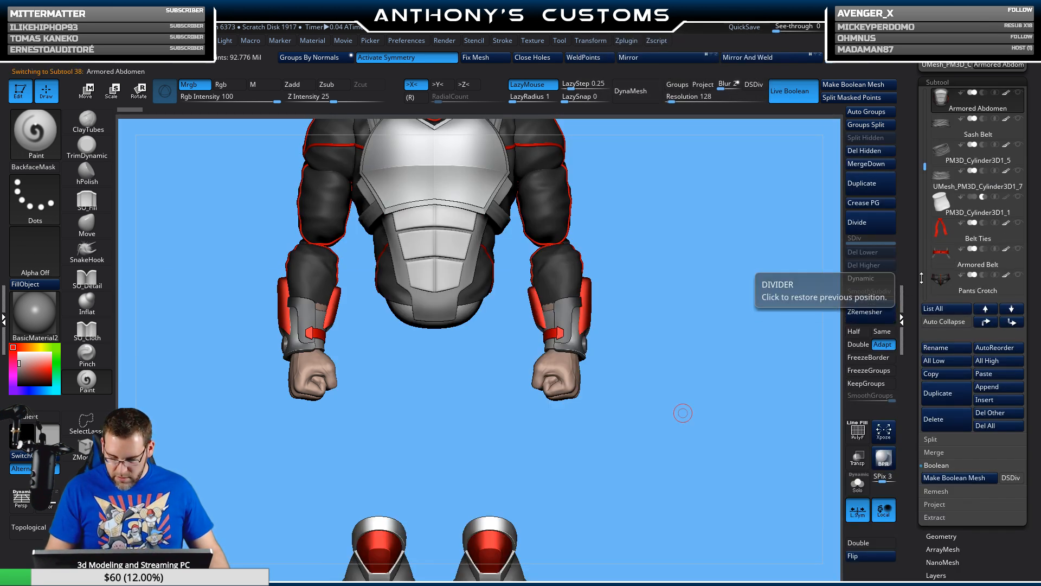
{"action": "left_click", "coordinate": [1017, 172]}
{"action": "mouse_move", "coordinate": [683, 372]}
{"action": "left_mouse_down"}
{"action": "mouse_move", "coordinate": [678, 402]}
{"action": "mouse_move", "coordinate": [685, 357]}
{"action": "left_mouse_up"}
{"action": "key", "text": "f"}
{"action": "key", "text": "f"}
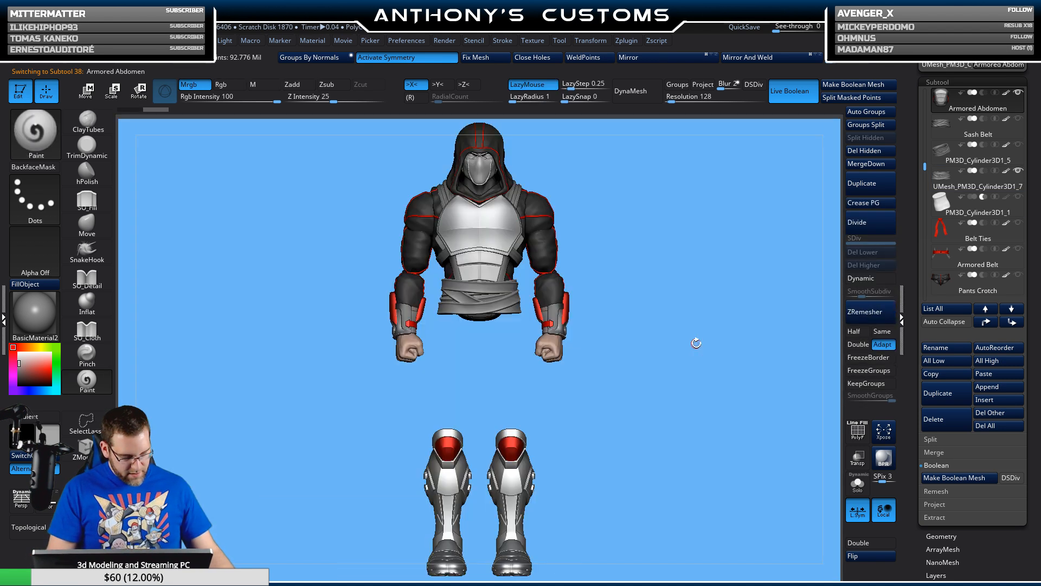
- Show the Pants Crotch and Pants2 subtools on the figure
{"action": "key", "text": "n"}
{"action": "left_click", "coordinate": [587, 350]}
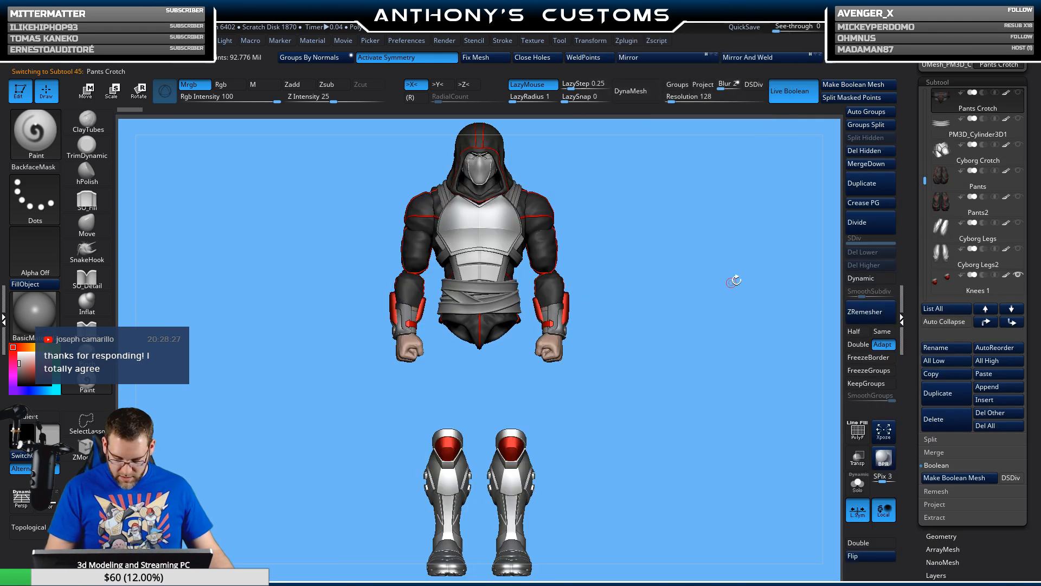
{"action": "left_click", "coordinate": [1018, 196]}
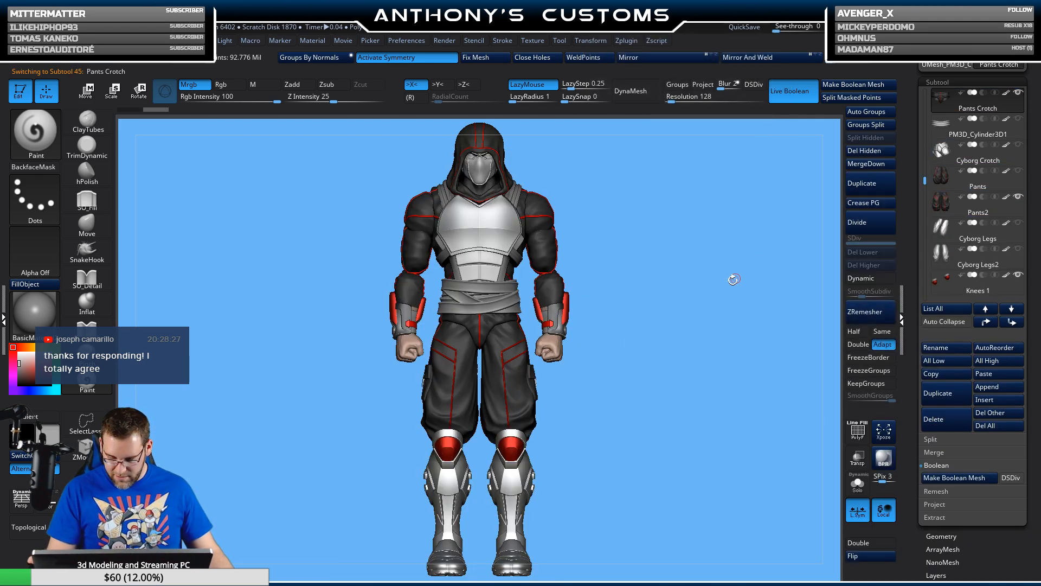
{"action": "left_click_drag", "start_coordinate": [679, 284], "coordinate": [547, 293]}
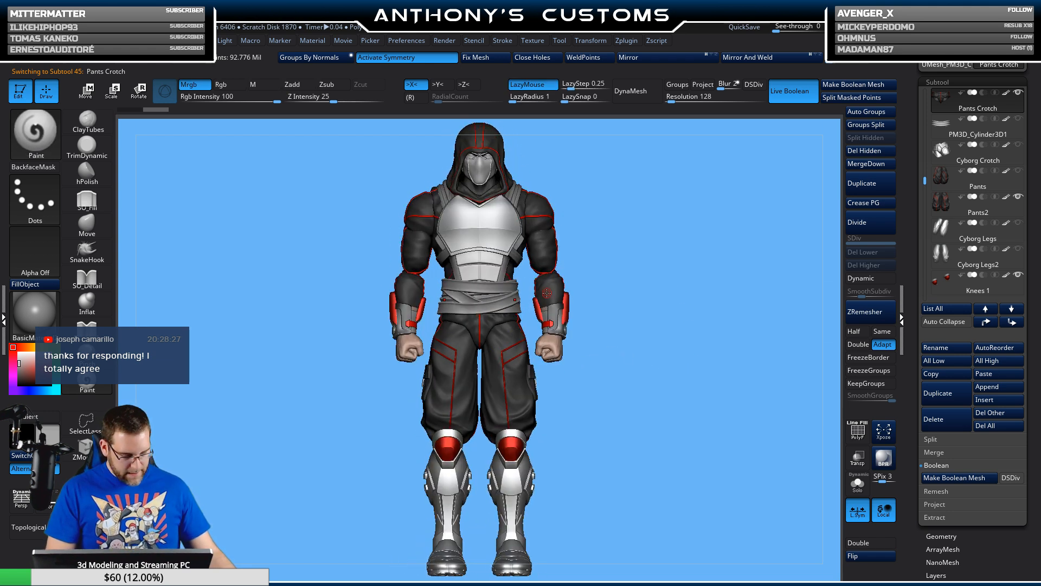
- Swap the waist wrap by showing PM3D_Cylinder3D1 and hiding UMesh_PM3D_Cylinder3D1_7
{"action": "key", "text": "n"}
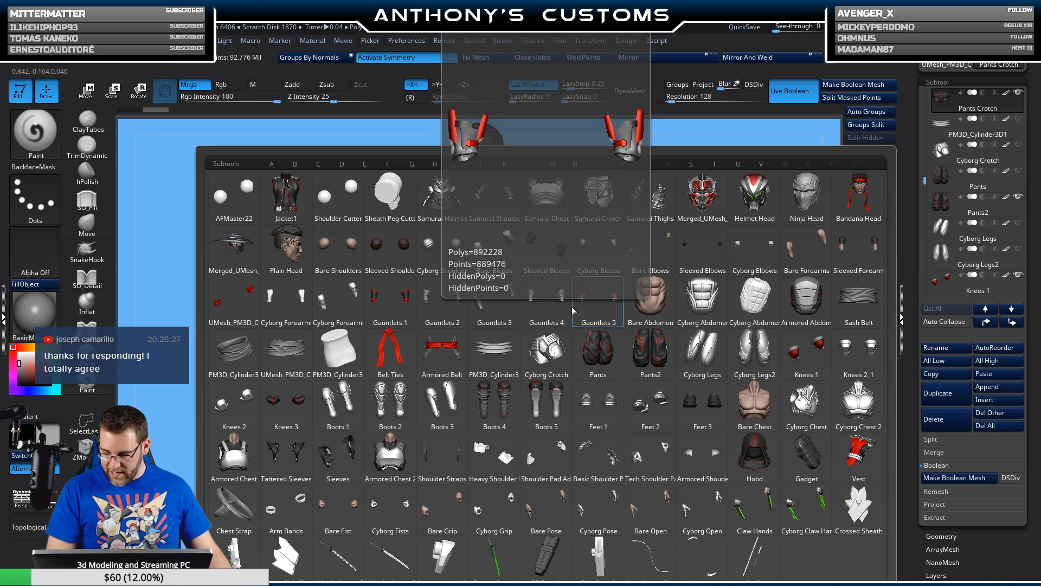
{"action": "left_click", "coordinate": [515, 353]}
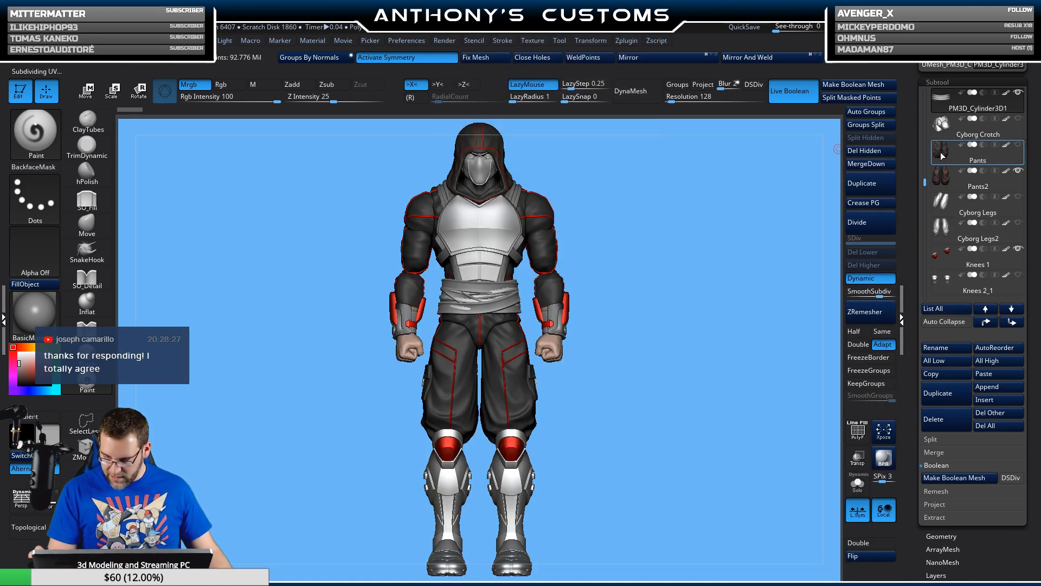
{"action": "scroll", "coordinate": [941, 152], "scroll_direction": "up", "scroll_amount": 4}
{"action": "scroll", "coordinate": [1018, 171], "scroll_direction": "up", "scroll_amount": 2}
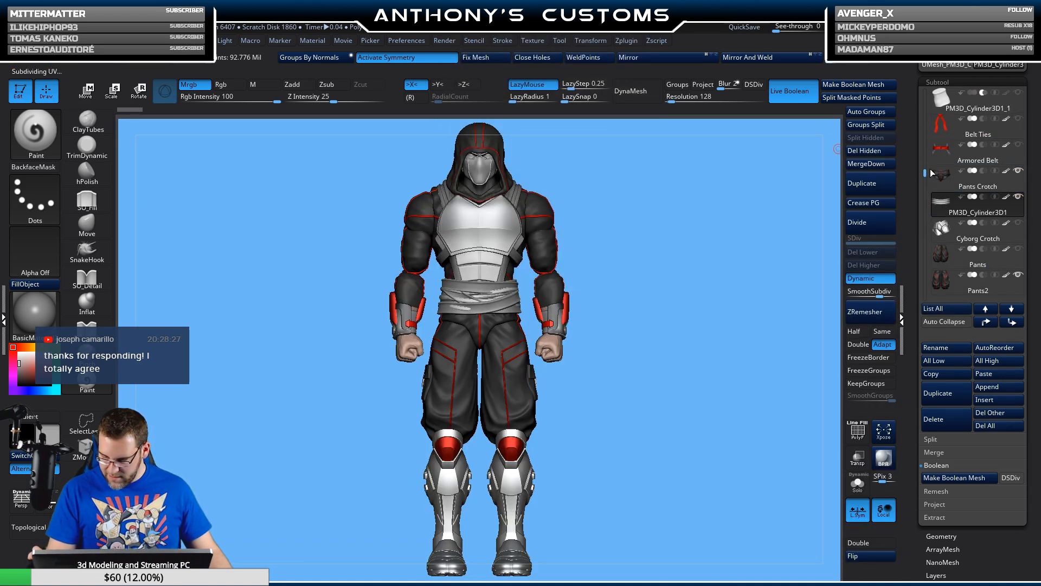
{"action": "mouse_move", "coordinate": [1021, 123]}
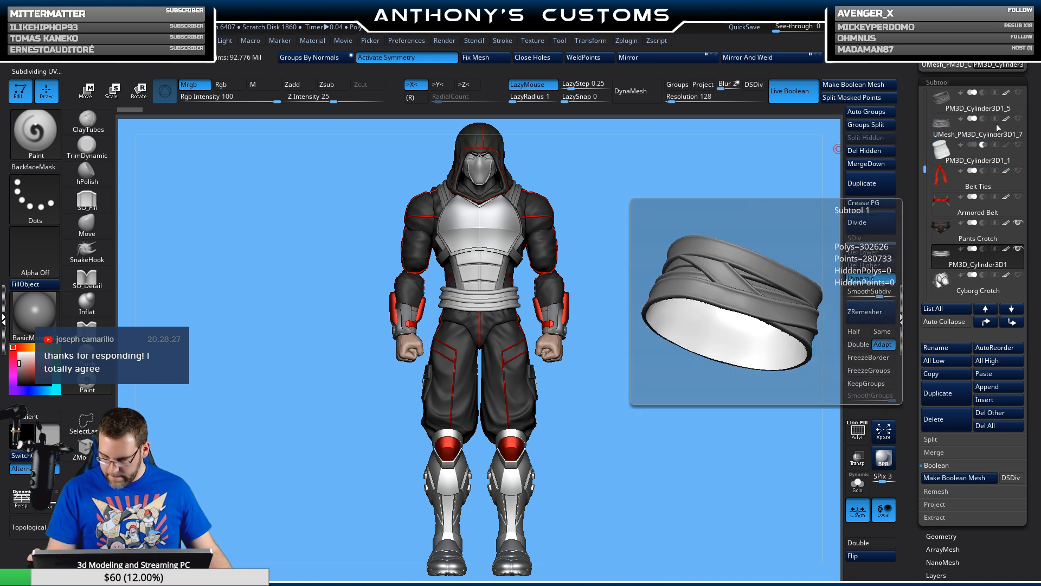
- Examine the figure from behind, looking closely at the keyhole slot in the back of the chest armor
{"action": "mouse_move", "coordinate": [667, 329]}
{"action": "left_mouse_down"}
{"action": "mouse_move", "coordinate": [581, 321]}
{"action": "mouse_move", "coordinate": [424, 206]}
{"action": "mouse_move", "coordinate": [465, 333]}
{"action": "left_mouse_up"}
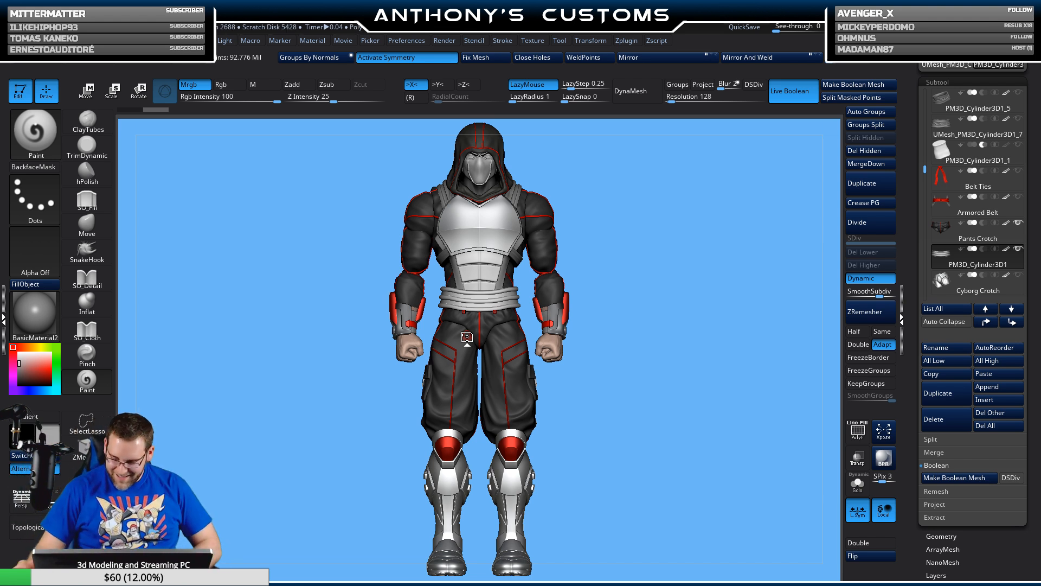
{"action": "left_click_drag", "start_coordinate": [644, 437], "coordinate": [679, 458]}
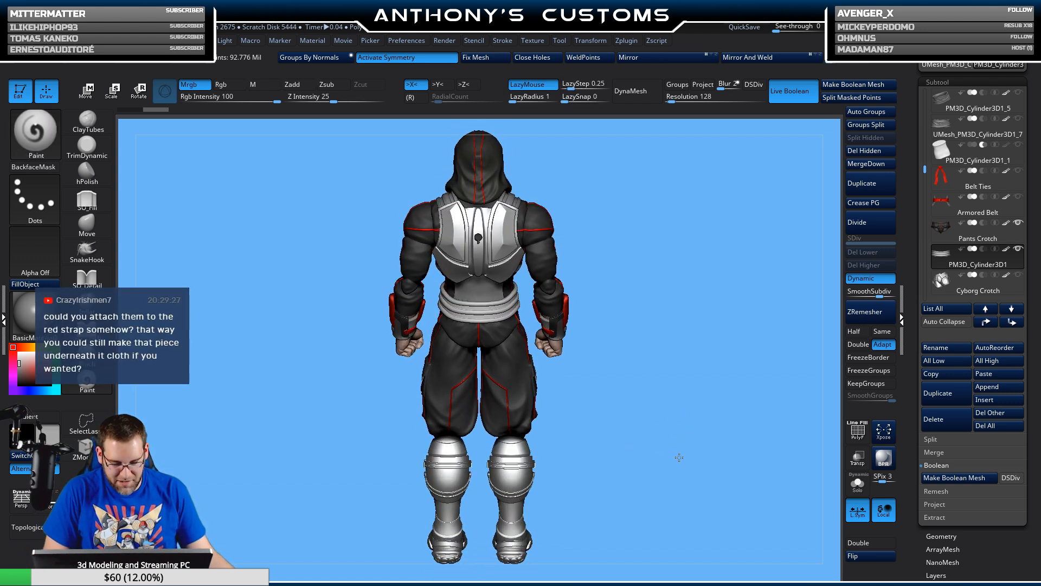
{"action": "left_click_drag", "start_coordinate": [628, 290], "coordinate": [582, 498], "text": "alt"}
{"action": "left_click_drag", "start_coordinate": [575, 374], "coordinate": [530, 509], "text": "alt"}
{"action": "left_click_drag", "start_coordinate": [495, 314], "coordinate": [507, 404], "text": "alt"}
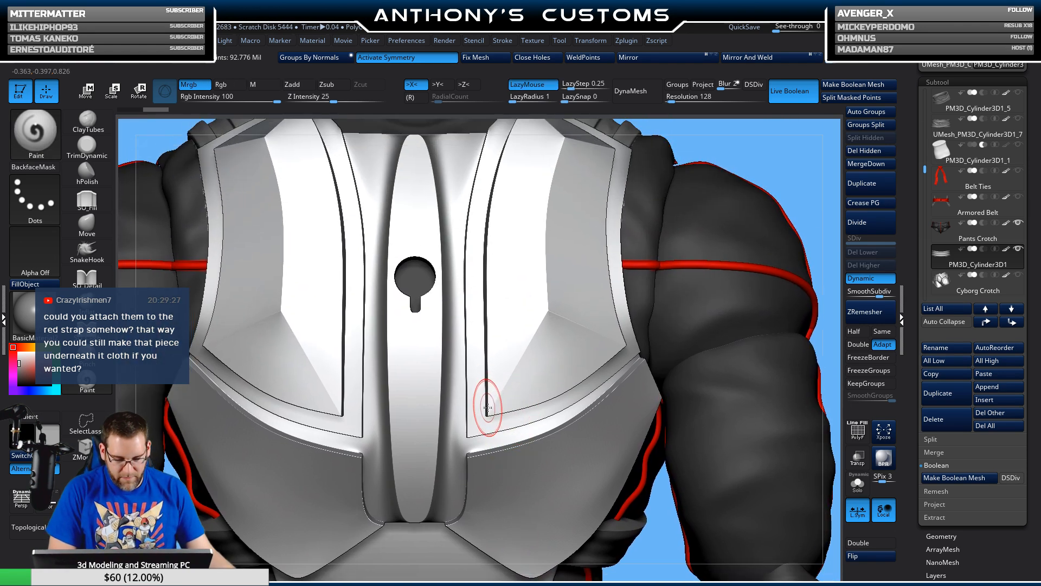
{"action": "right_click_drag", "start_coordinate": [488, 407], "coordinate": [483, 421]}
{"action": "right_click_drag", "start_coordinate": [423, 324], "coordinate": [428, 488], "text": "alt"}
{"action": "right_click_drag", "start_coordinate": [442, 244], "coordinate": [464, 570], "text": "alt"}
{"action": "right_click_drag", "start_coordinate": [519, 320], "coordinate": [539, 511], "text": "alt"}
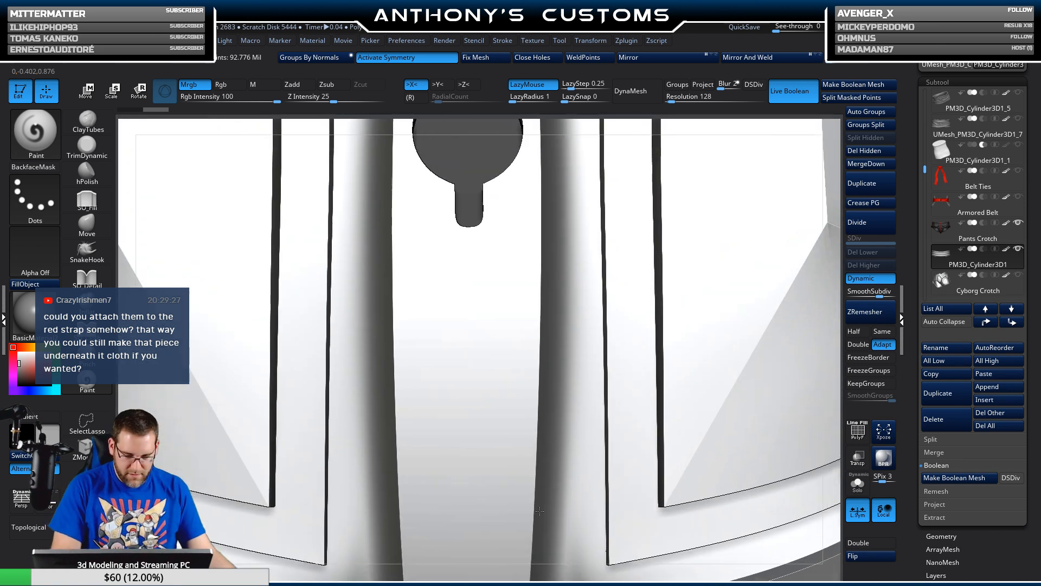
{"action": "right_click_drag", "start_coordinate": [537, 365], "coordinate": [528, 439], "text": "alt"}
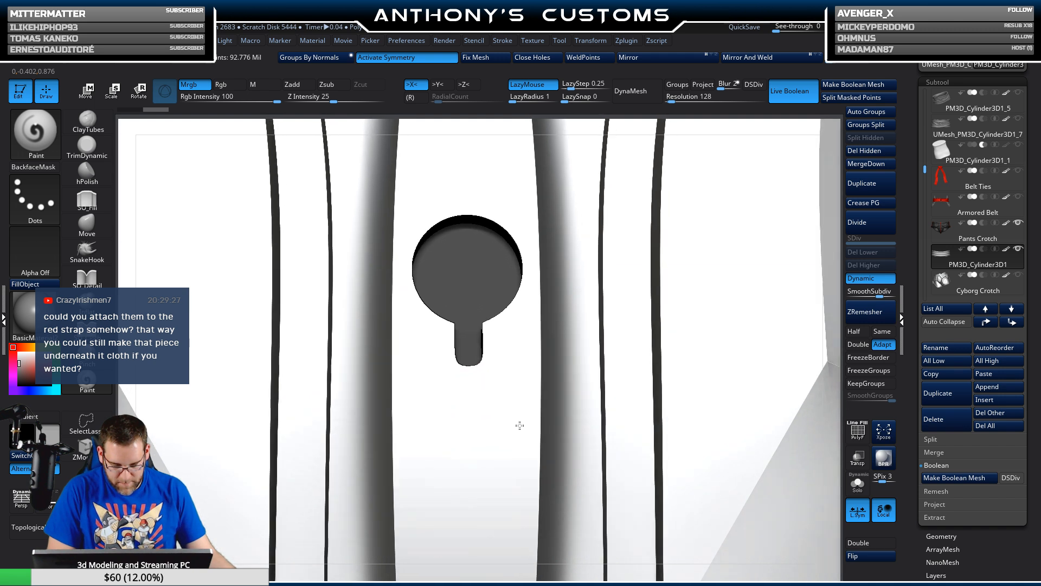
{"action": "key", "text": "space"}
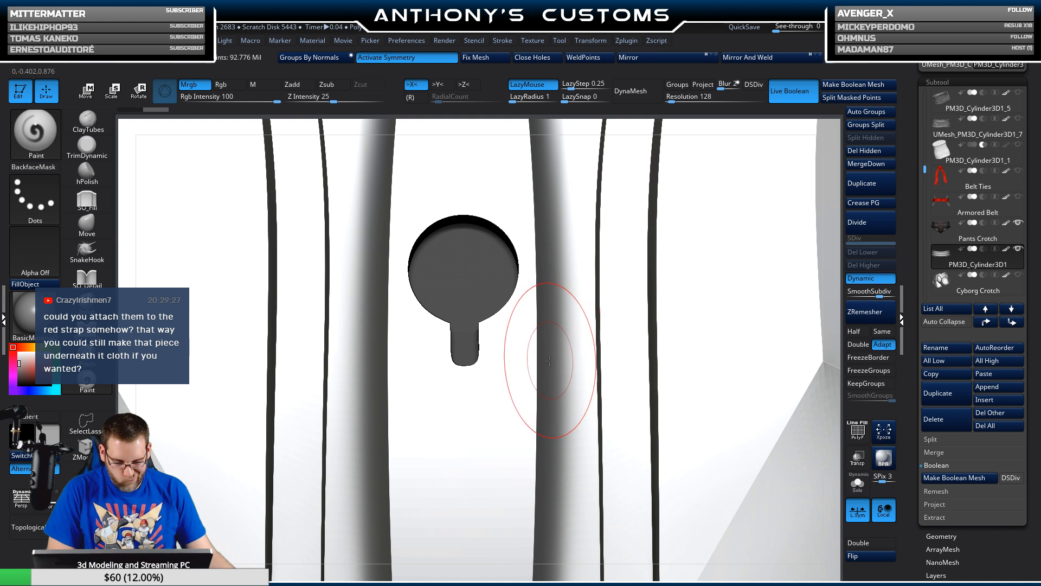
{"action": "right_click_drag", "start_coordinate": [550, 361], "coordinate": [490, 154]}
{"action": "key", "text": "f"}
{"action": "key", "text": "f"}
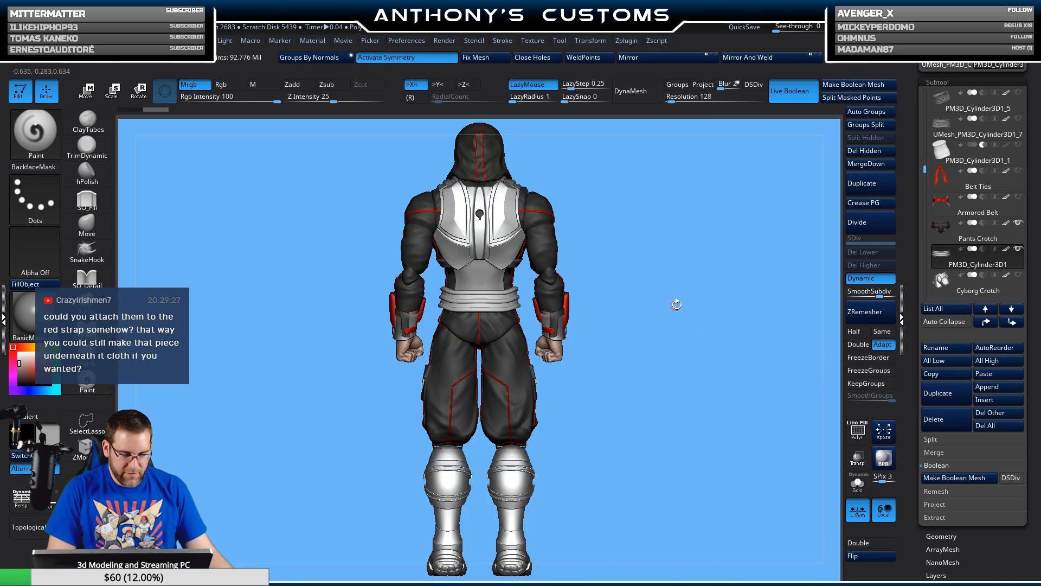
- Turn the figure back to its front and save the project
{"action": "right_click_drag", "start_coordinate": [637, 410], "coordinate": [749, 396]}
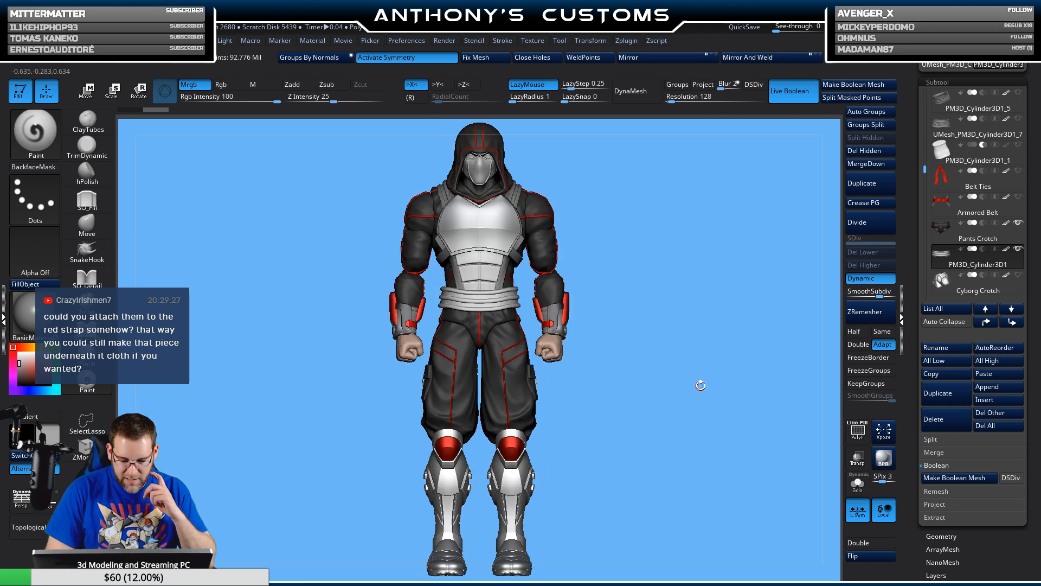
{"action": "key", "text": "ctrl"}
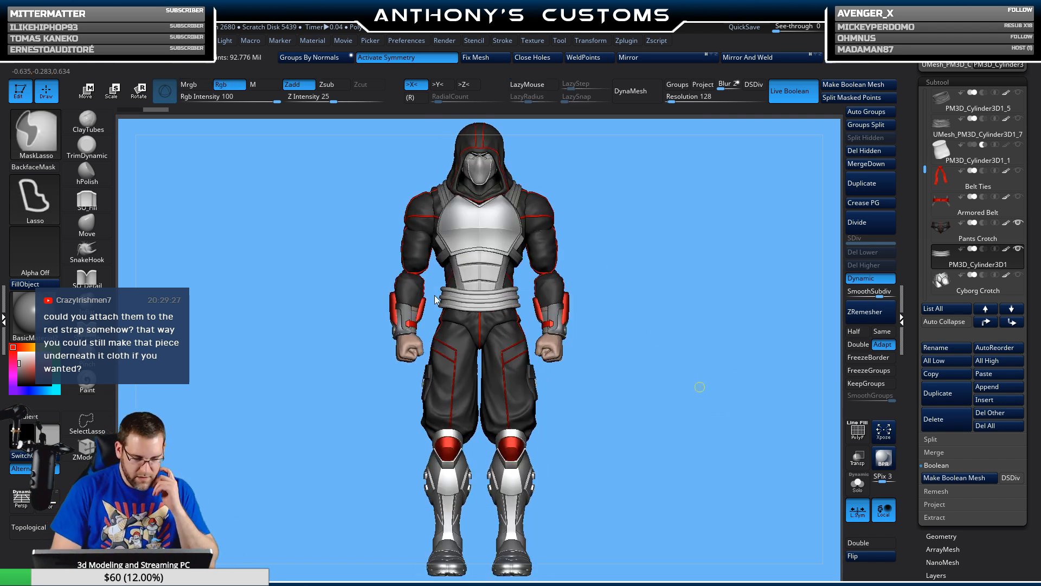
{"action": "key", "text": "ctrl+s"}
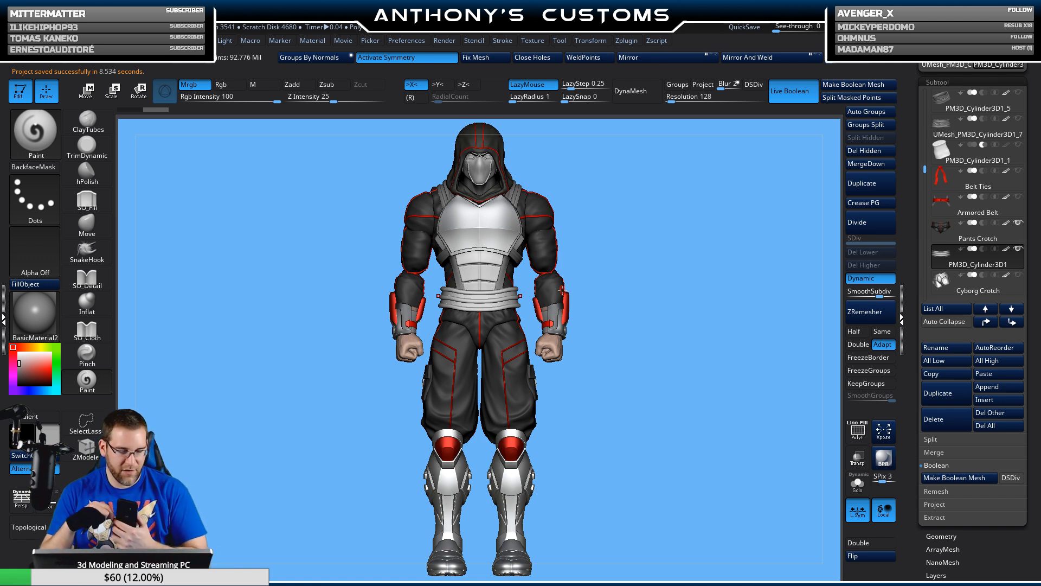
- Review the assembled figure from several angles, checking the armor, waist wrap and gauntlets
{"action": "left_click_drag", "start_coordinate": [631, 378], "coordinate": [638, 358]}
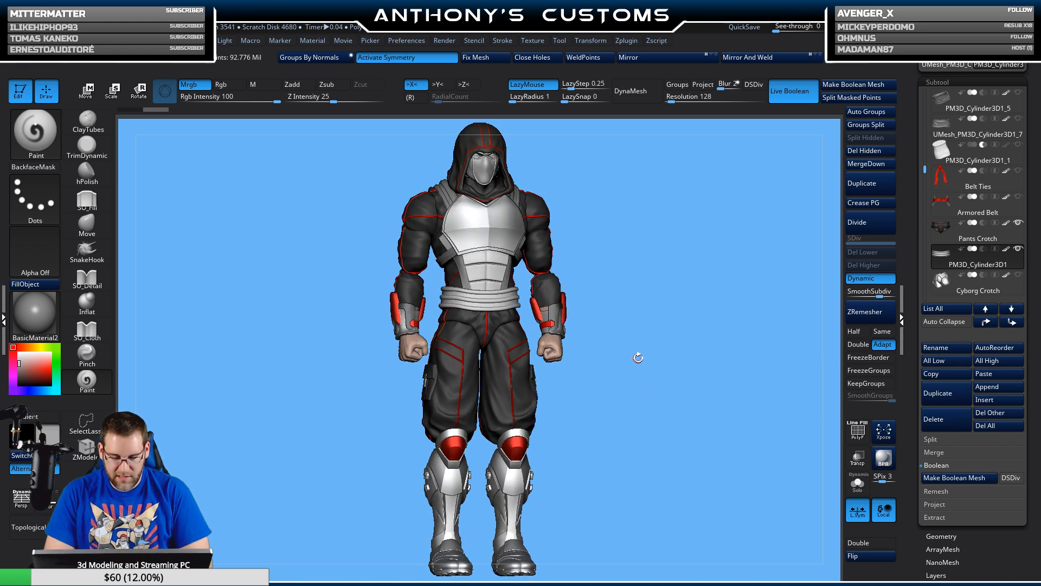
{"action": "left_click_drag", "start_coordinate": [682, 290], "coordinate": [647, 352]}
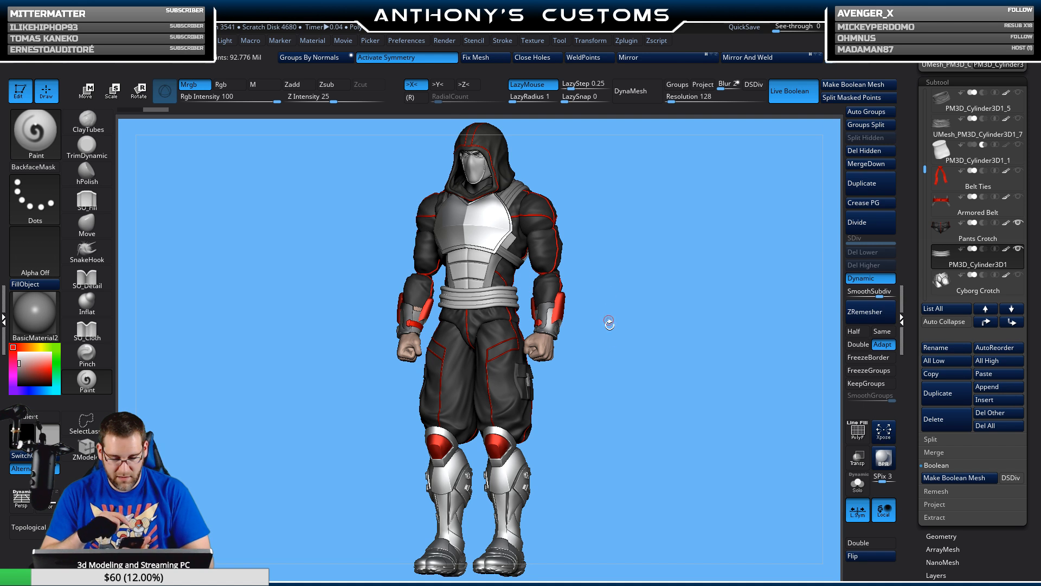
{"action": "left_click_drag", "start_coordinate": [609, 323], "coordinate": [627, 365]}
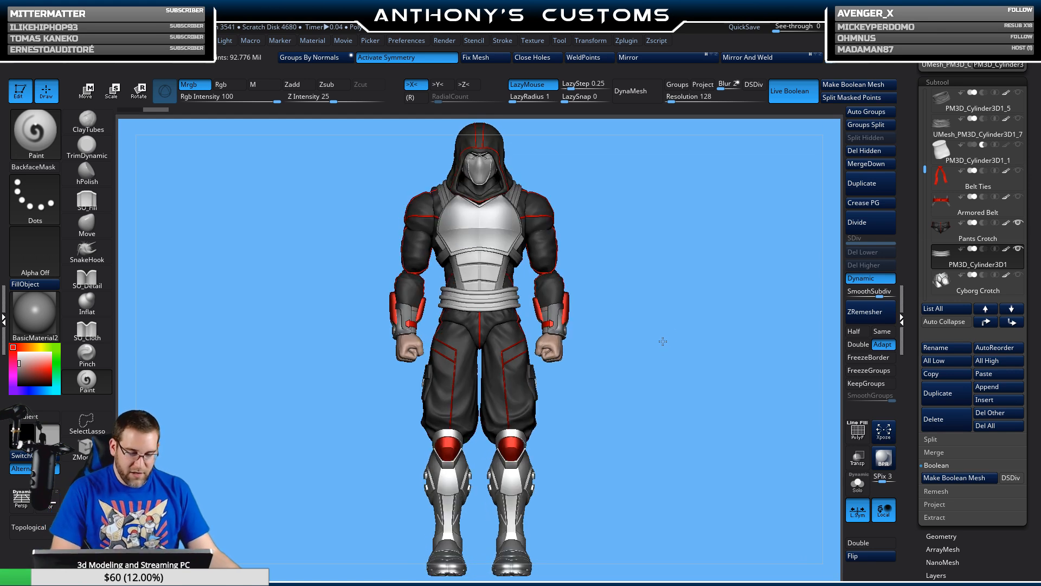
{"action": "left_click_drag", "start_coordinate": [669, 357], "coordinate": [681, 521], "text": "alt"}
{"action": "left_click_drag", "start_coordinate": [792, 360], "coordinate": [743, 364], "text": "alt"}
{"action": "mouse_move", "coordinate": [716, 327]}
{"action": "left_mouse_down"}
{"action": "mouse_move", "coordinate": [730, 331]}
{"action": "mouse_move", "coordinate": [693, 320]}
{"action": "mouse_move", "coordinate": [578, 371]}
{"action": "left_mouse_up"}
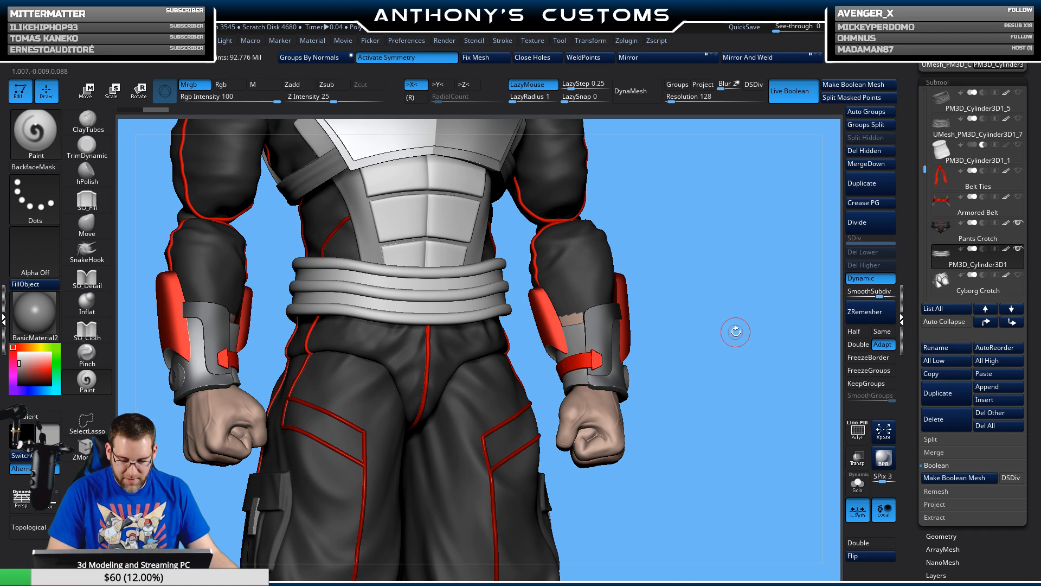
{"action": "mouse_move", "coordinate": [736, 332]}
{"action": "left_mouse_down"}
{"action": "mouse_move", "coordinate": [705, 336]}
{"action": "mouse_move", "coordinate": [721, 344]}
{"action": "left_mouse_up"}
{"action": "left_click_drag", "start_coordinate": [708, 387], "coordinate": [691, 338], "text": "alt"}
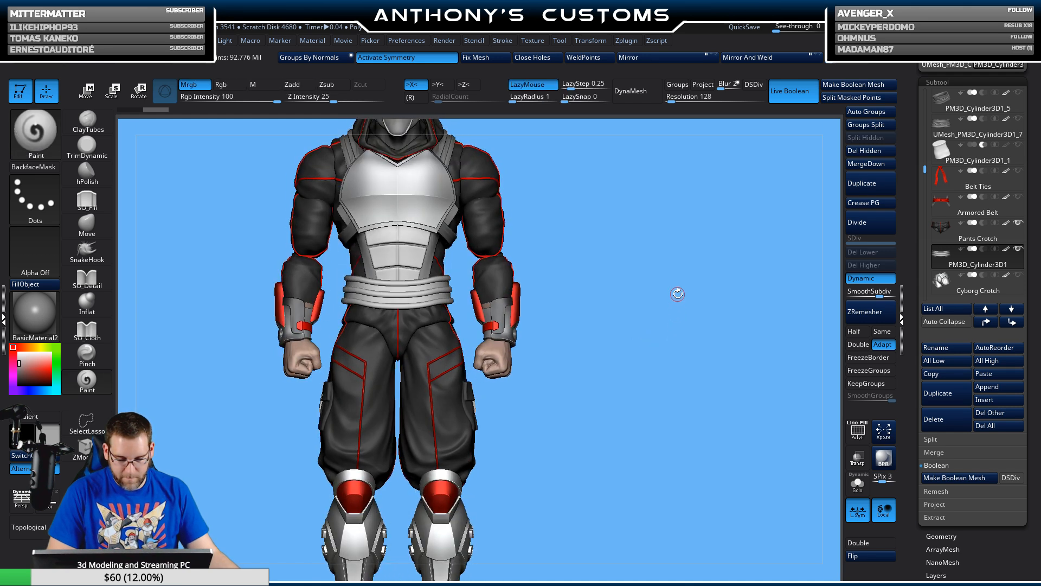
{"action": "left_click_drag", "start_coordinate": [674, 348], "coordinate": [662, 325]}
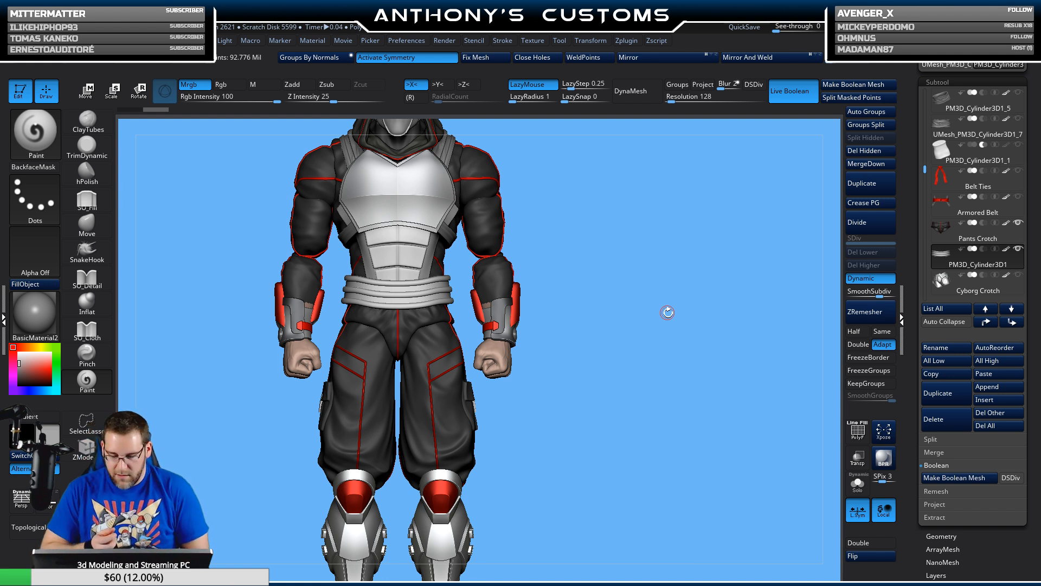
- Duplicate the Feet 1 subtool, isolate the copy in Solo mode and turn on its polyframe display
{"action": "mouse_move", "coordinate": [644, 448]}
{"action": "left_mouse_down", "text": "alt"}
{"action": "mouse_move", "coordinate": [680, 265]}
{"action": "mouse_move", "coordinate": [642, 392]}
{"action": "mouse_move", "coordinate": [641, 382]}
{"action": "left_mouse_up", "text": "alt"}
{"action": "left_click_drag", "start_coordinate": [636, 407], "coordinate": [630, 455]}
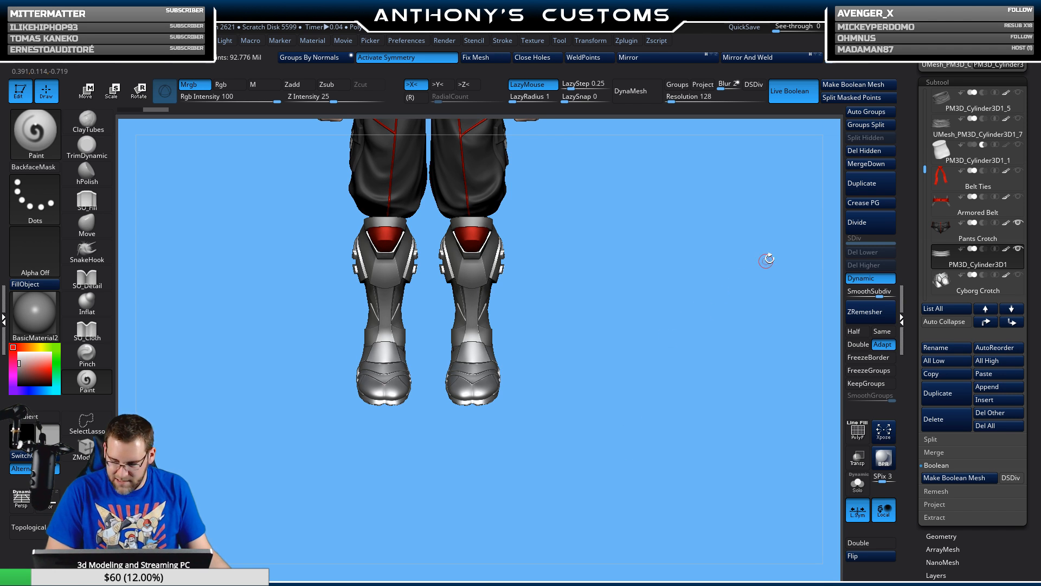
{"action": "left_click", "coordinate": [472, 394], "text": "alt"}
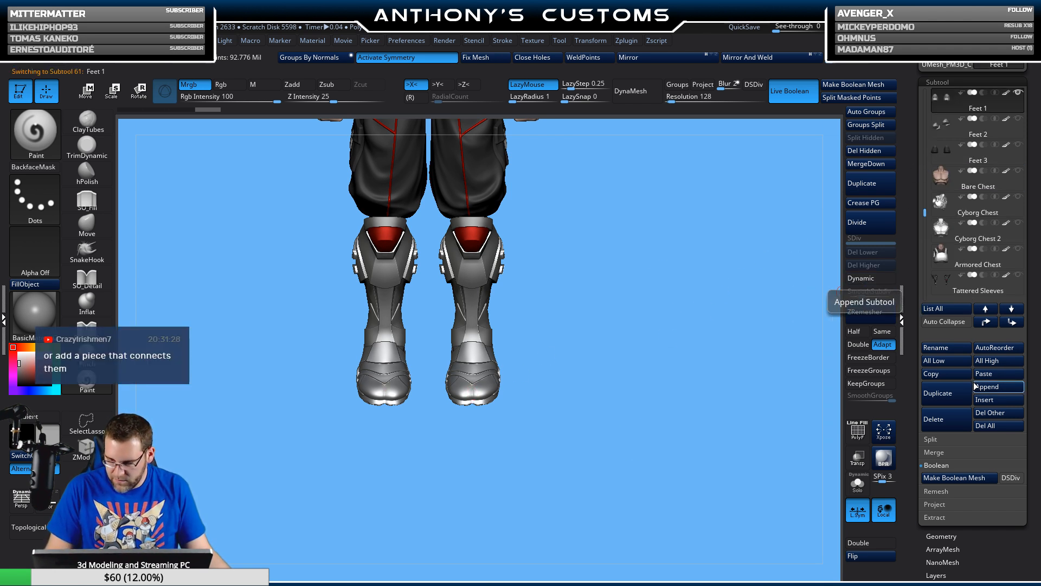
{"action": "left_click", "coordinate": [948, 393]}
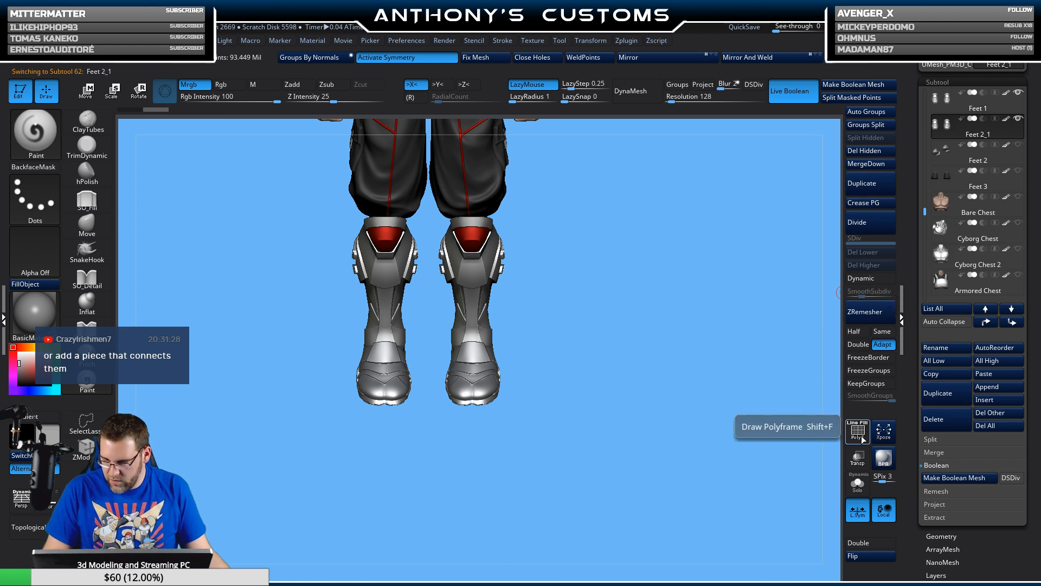
{"action": "left_click", "coordinate": [858, 485]}
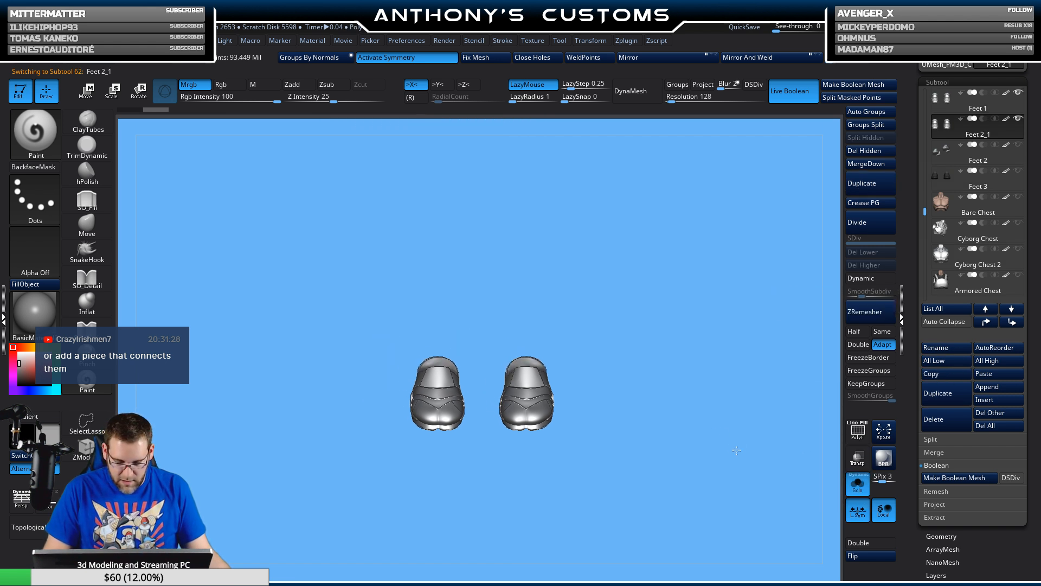
{"action": "key", "text": "shift+f"}
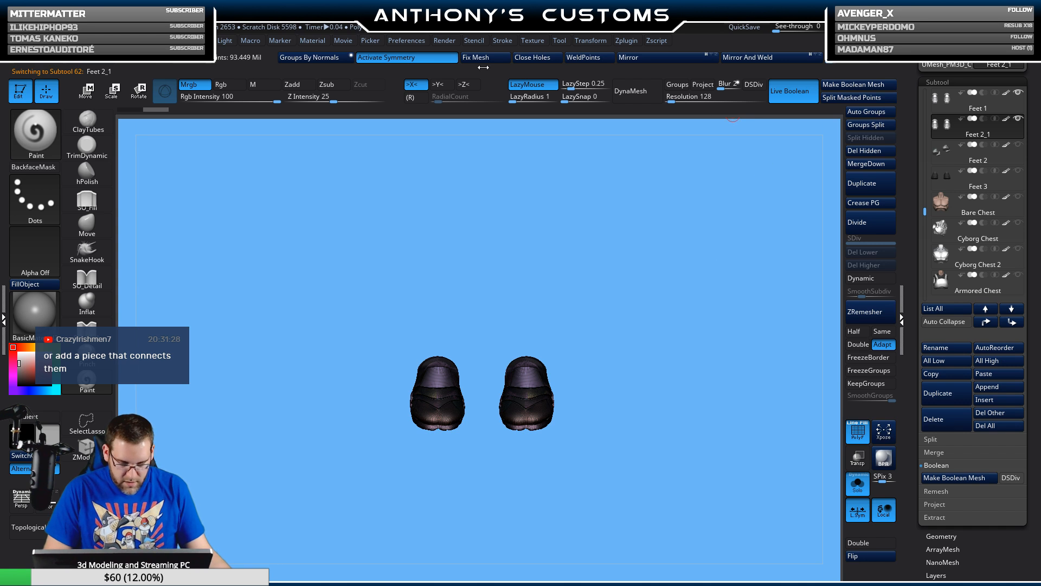
- Turn off symmetry and hide one foot of the duplicated pair so a single foot stays visible
{"action": "key", "text": "x"}
{"action": "mouse_move", "coordinate": [634, 295]}
{"action": "left_mouse_down", "text": "ctrl+shift"}
{"action": "mouse_move", "coordinate": [511, 476]}
{"action": "mouse_move", "coordinate": [493, 483]}
{"action": "left_mouse_up", "text": "ctrl+shift"}
{"action": "left_click_drag", "start_coordinate": [579, 383], "coordinate": [643, 311]}
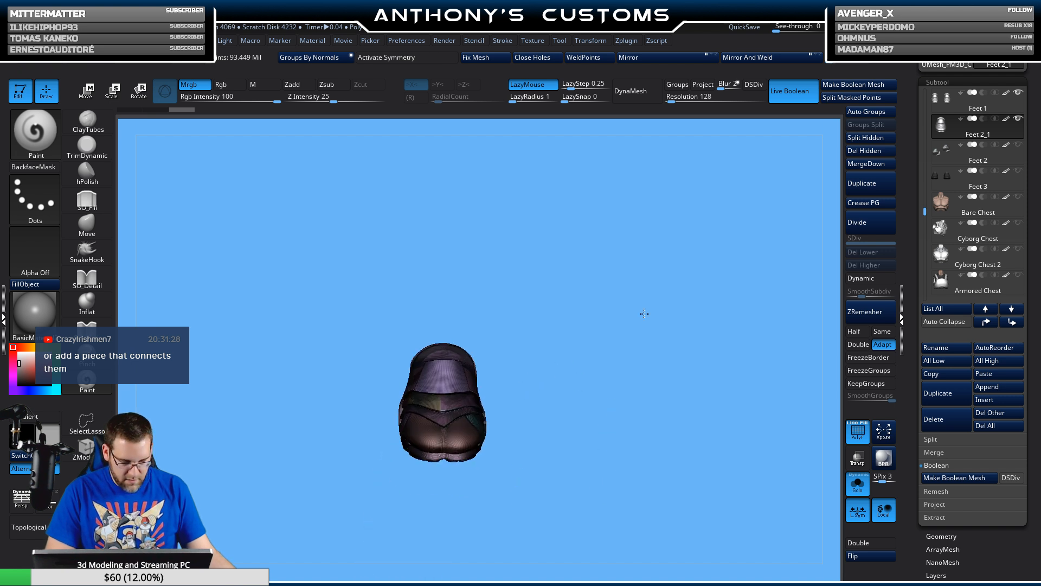
- Narrow the visible foot across its width and rotate it slightly about its vertical axis
{"action": "key", "text": "w"}
{"action": "left_click_drag", "start_coordinate": [613, 377], "coordinate": [609, 418]}
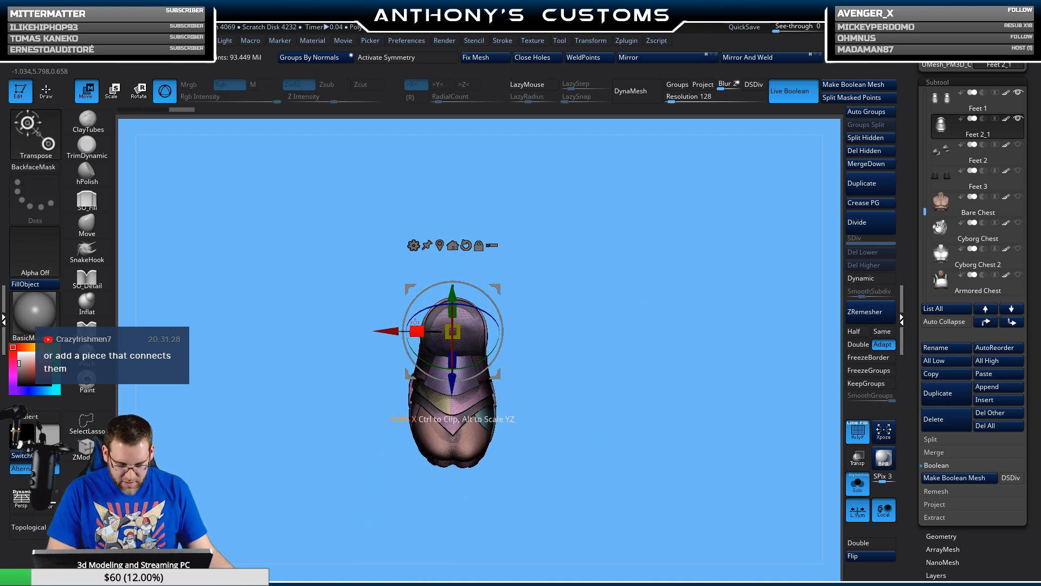
{"action": "left_click_drag", "start_coordinate": [417, 330], "coordinate": [434, 330]}
{"action": "key", "text": "ctrl"}
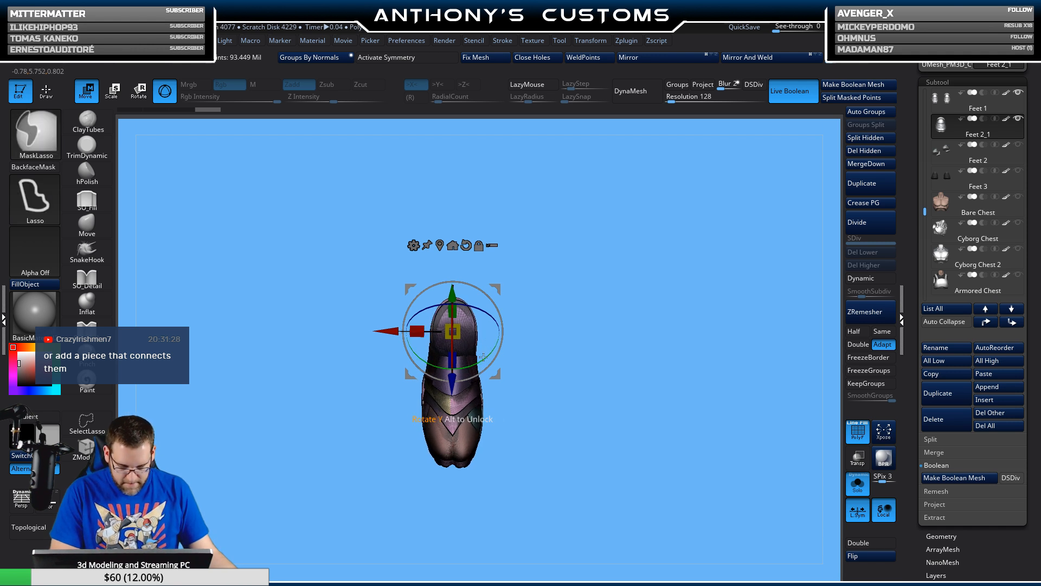
{"action": "mouse_move", "coordinate": [483, 356]}
{"action": "left_mouse_down"}
{"action": "mouse_move", "coordinate": [492, 348]}
{"action": "mouse_move", "coordinate": [478, 359]}
{"action": "left_mouse_up"}
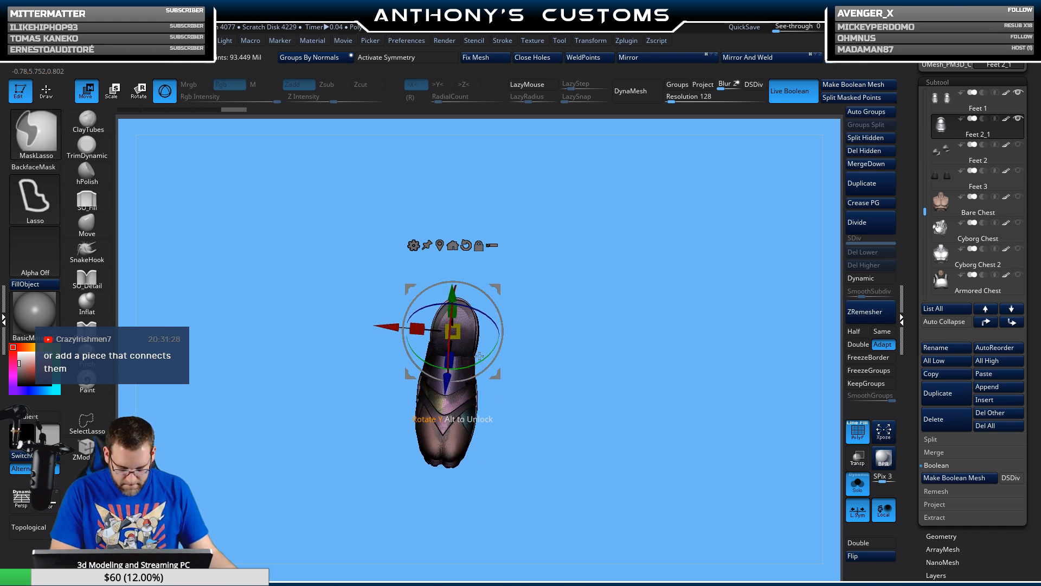
- Try to pull a copy of the narrowed foot sideways, and delete the hidden foot from the duplicated subtool
{"action": "key", "text": "ctrl"}
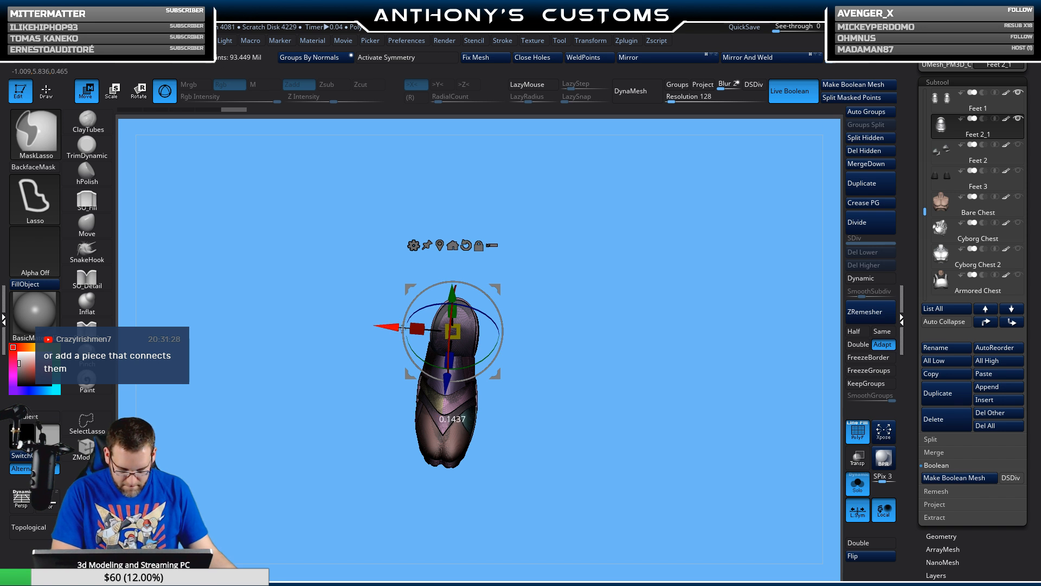
{"action": "left_click_drag", "start_coordinate": [412, 329], "coordinate": [427, 328], "text": "ctrl"}
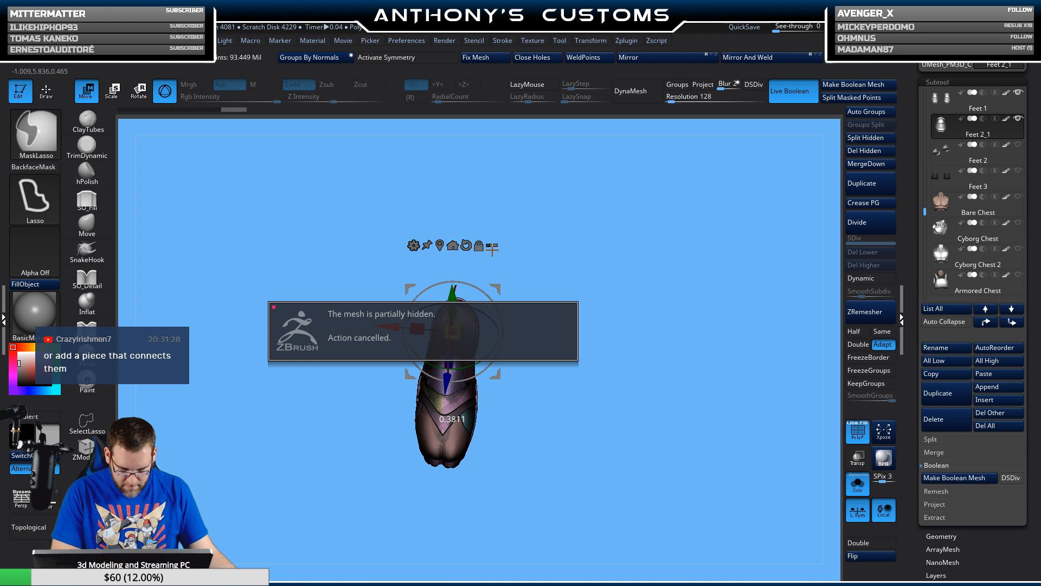
{"action": "left_click", "coordinate": [871, 151]}
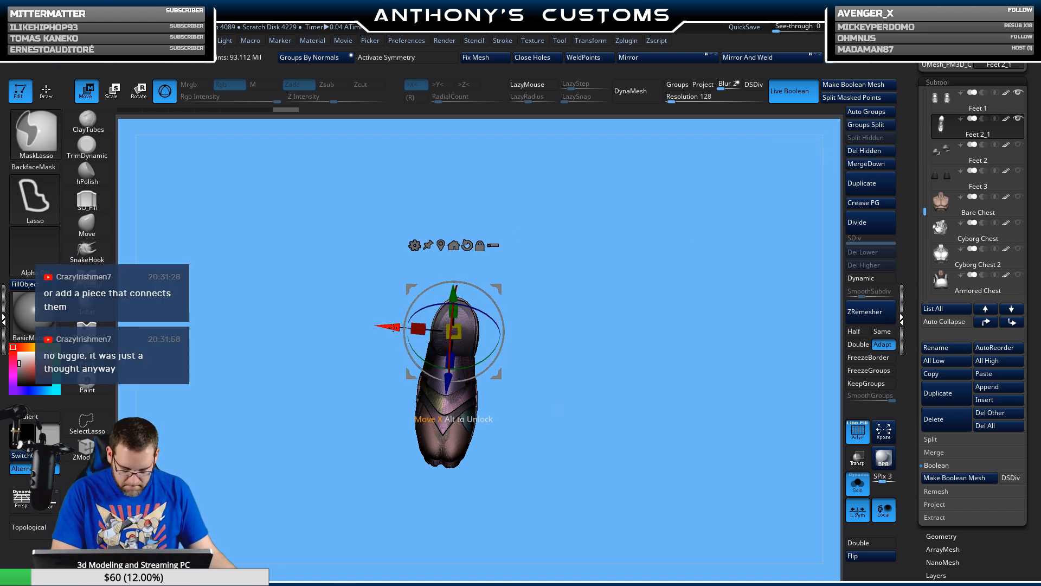
- Pull a copy of the narrowed foot slightly sideways and rotate it about the vertical axis to splay the two toe sections apart
{"action": "mouse_move", "coordinate": [542, 303]}
{"action": "left_mouse_down"}
{"action": "mouse_move", "coordinate": [551, 304]}
{"action": "mouse_move", "coordinate": [537, 304]}
{"action": "left_mouse_up"}
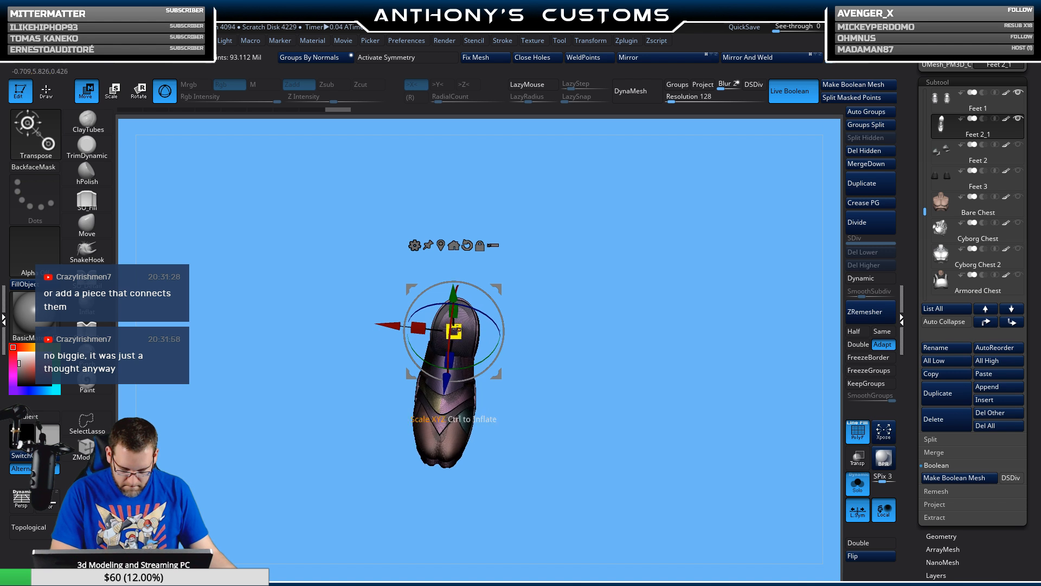
{"action": "left_click_drag", "start_coordinate": [397, 326], "coordinate": [401, 326], "text": "ctrl"}
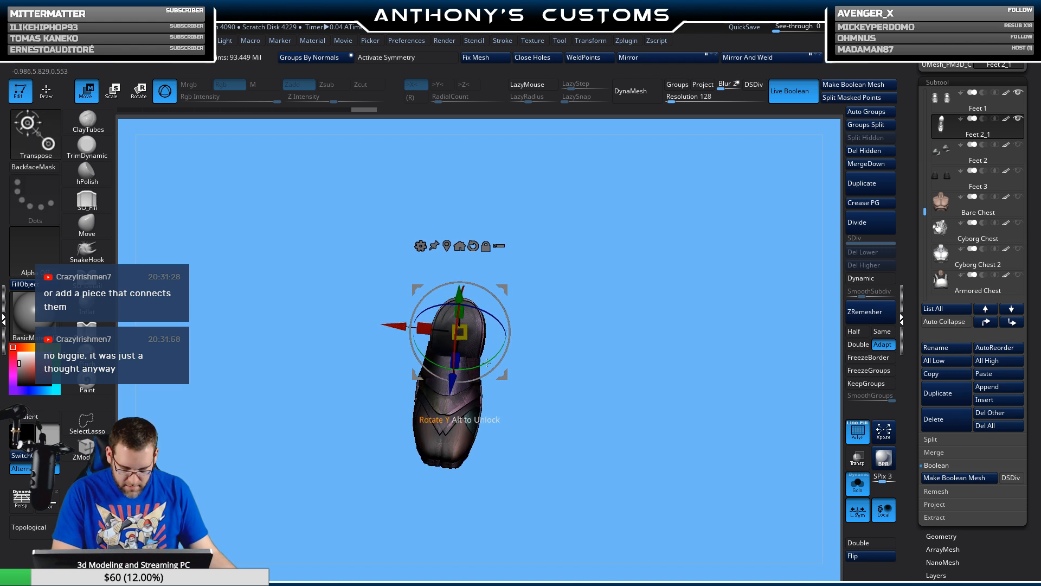
{"action": "left_click_drag", "start_coordinate": [482, 362], "coordinate": [504, 354]}
{"action": "left_click_drag", "start_coordinate": [581, 347], "coordinate": [591, 186]}
{"action": "key", "text": "q"}
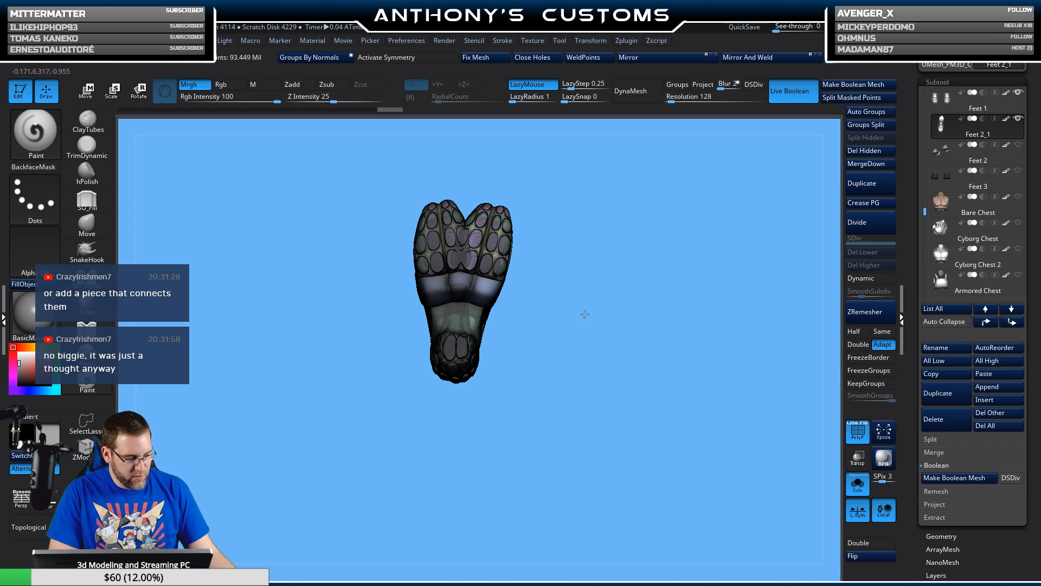
{"action": "left_click_drag", "start_coordinate": [584, 309], "coordinate": [579, 334]}
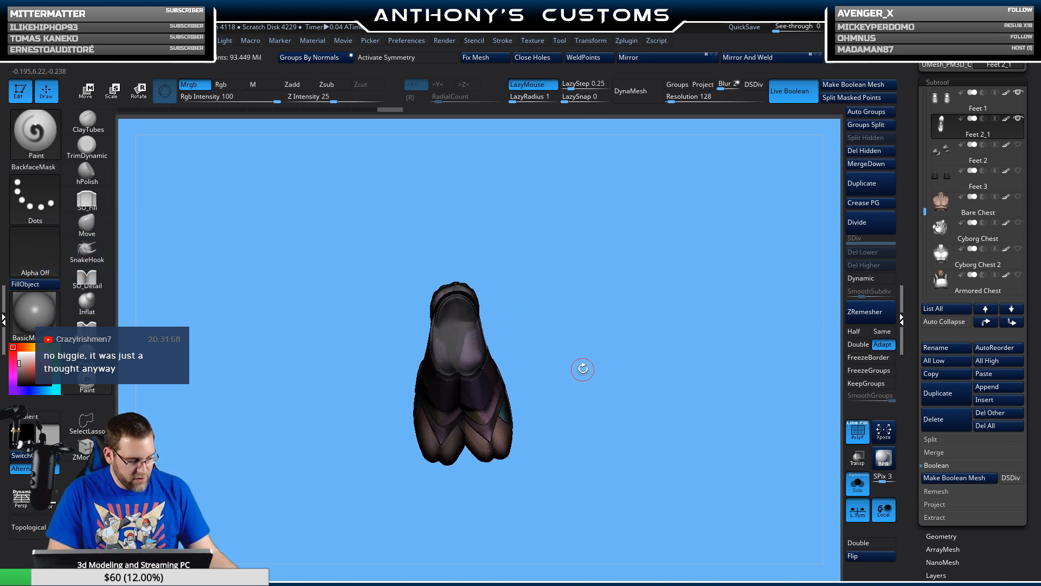
- Rotate the copied toe section slightly further about its vertical axis, clear the mask and turn off Solo mode
{"action": "key", "text": "w"}
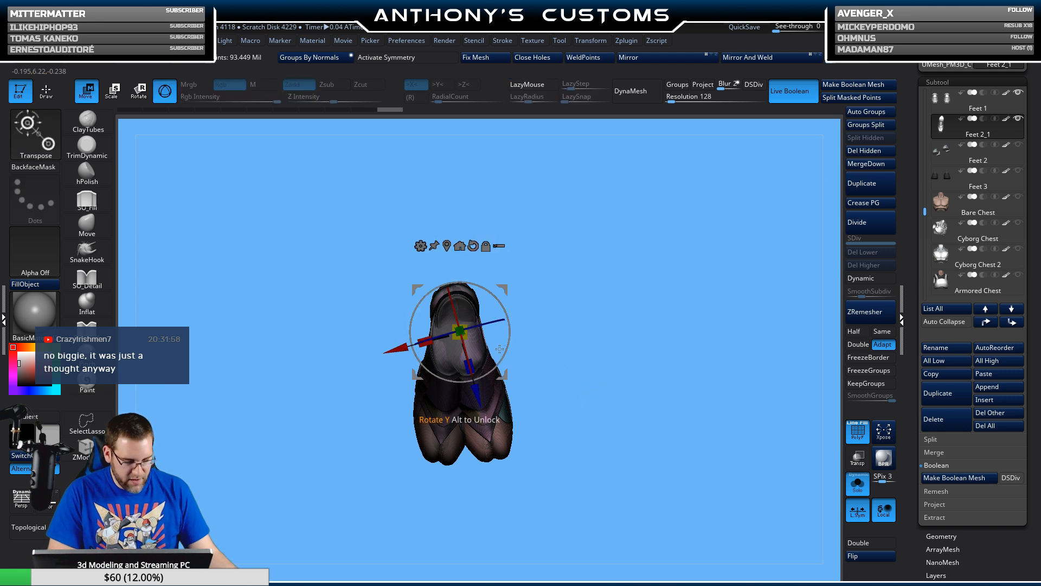
{"action": "left_click_drag", "start_coordinate": [500, 349], "coordinate": [510, 344]}
{"action": "left_click", "coordinate": [570, 326], "text": "ctrl"}
{"action": "key", "text": "q"}
{"action": "left_click_drag", "start_coordinate": [564, 379], "coordinate": [574, 317]}
{"action": "left_click", "coordinate": [858, 493]}
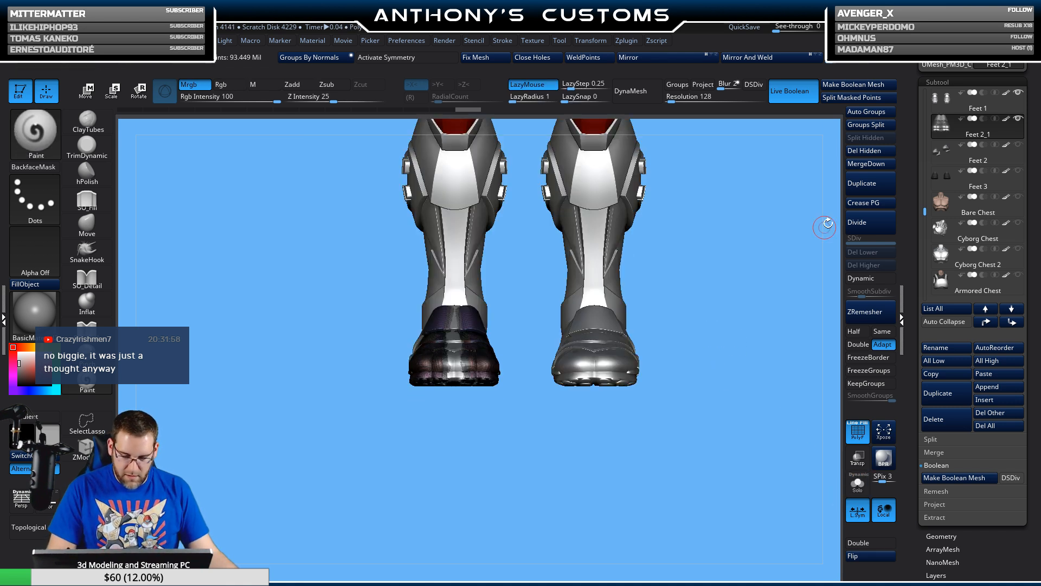
- Try to mirror and weld the split-toe foot across to the other leg
{"action": "left_click_drag", "start_coordinate": [749, 248], "coordinate": [632, 311]}
{"action": "left_click_drag", "start_coordinate": [635, 458], "coordinate": [701, 172], "text": "alt"}
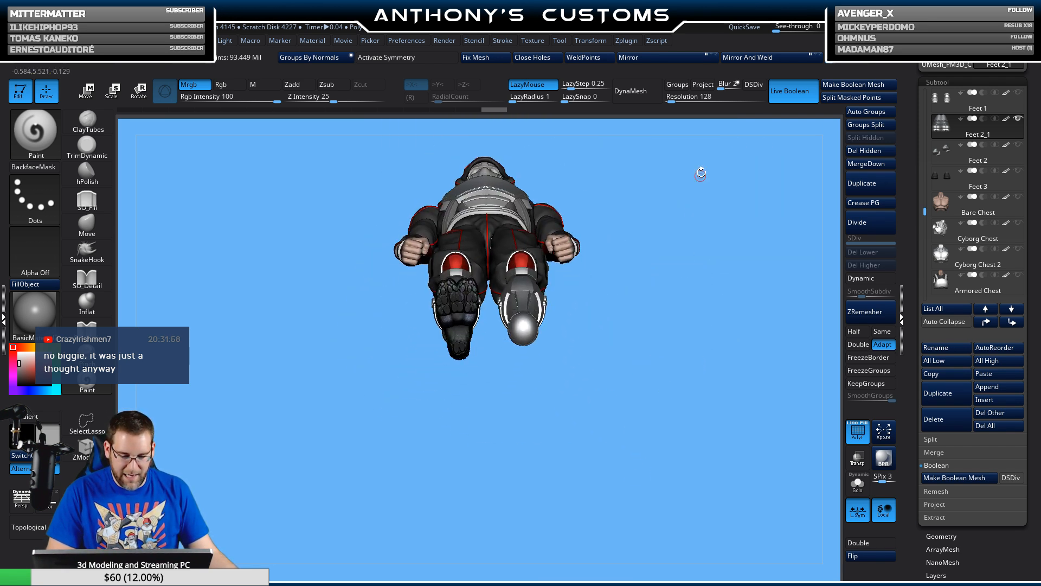
{"action": "left_click", "coordinate": [760, 57]}
{"action": "key", "text": "ctrl+z"}
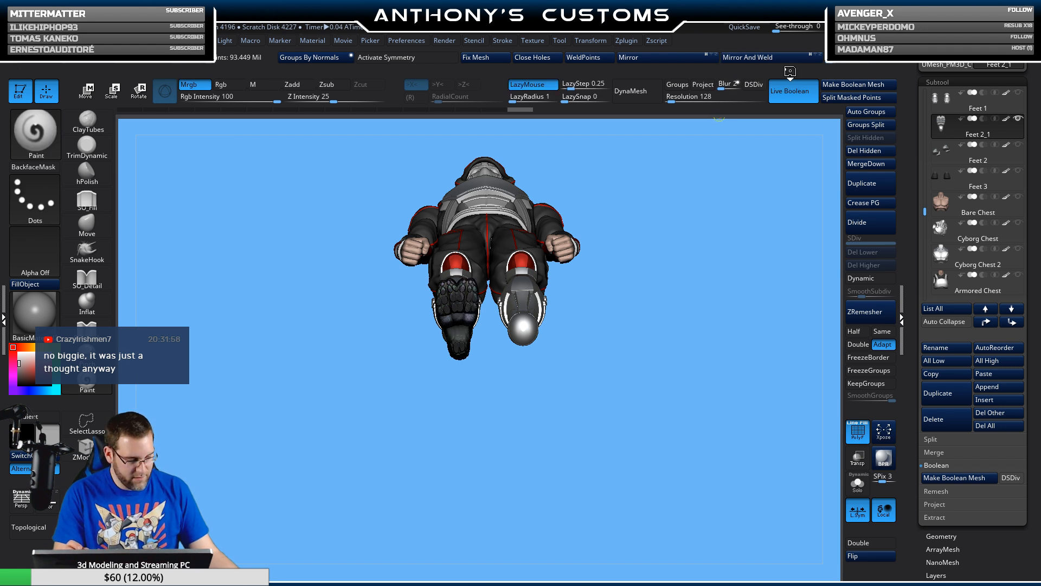
{"action": "left_click", "coordinate": [759, 57]}
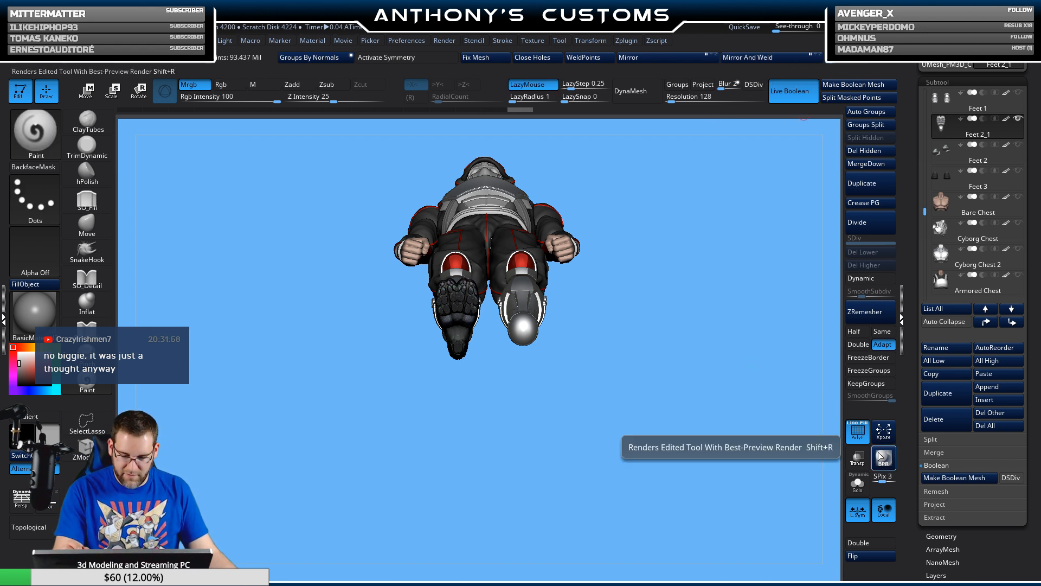
- Turn off local symmetry and mirror and weld the split-toe foot onto the other leg
{"action": "left_click", "coordinate": [858, 511]}
{"action": "left_click", "coordinate": [757, 57]}
{"action": "mouse_move", "coordinate": [725, 241]}
{"action": "left_mouse_down", "text": "shift"}
{"action": "mouse_move", "coordinate": [709, 393]}
{"action": "mouse_move", "coordinate": [711, 376]}
{"action": "mouse_move", "coordinate": [686, 428]}
{"action": "mouse_move", "coordinate": [718, 382]}
{"action": "mouse_move", "coordinate": [666, 391]}
{"action": "mouse_move", "coordinate": [659, 361]}
{"action": "mouse_move", "coordinate": [658, 406]}
{"action": "mouse_move", "coordinate": [679, 425]}
{"action": "mouse_move", "coordinate": [640, 383]}
{"action": "mouse_move", "coordinate": [644, 370]}
{"action": "left_mouse_up", "text": "shift"}
{"action": "left_click_drag", "start_coordinate": [563, 419], "coordinate": [652, 394]}
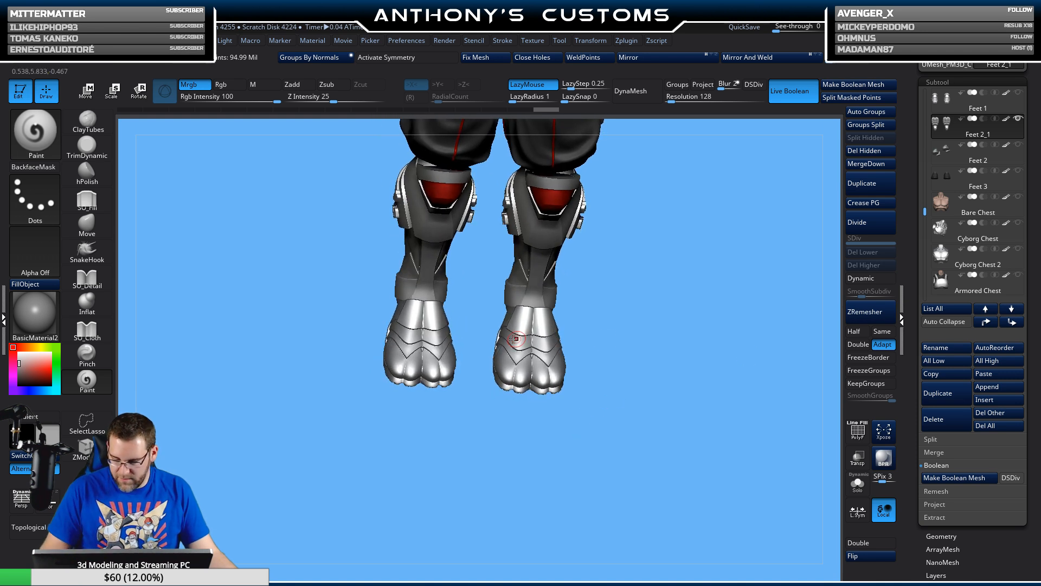
- Insert a Ring3D mesh as a new subtool directly below Feet 2_1
{"action": "left_click", "coordinate": [985, 399]}
{"action": "mouse_move", "coordinate": [685, 435]}
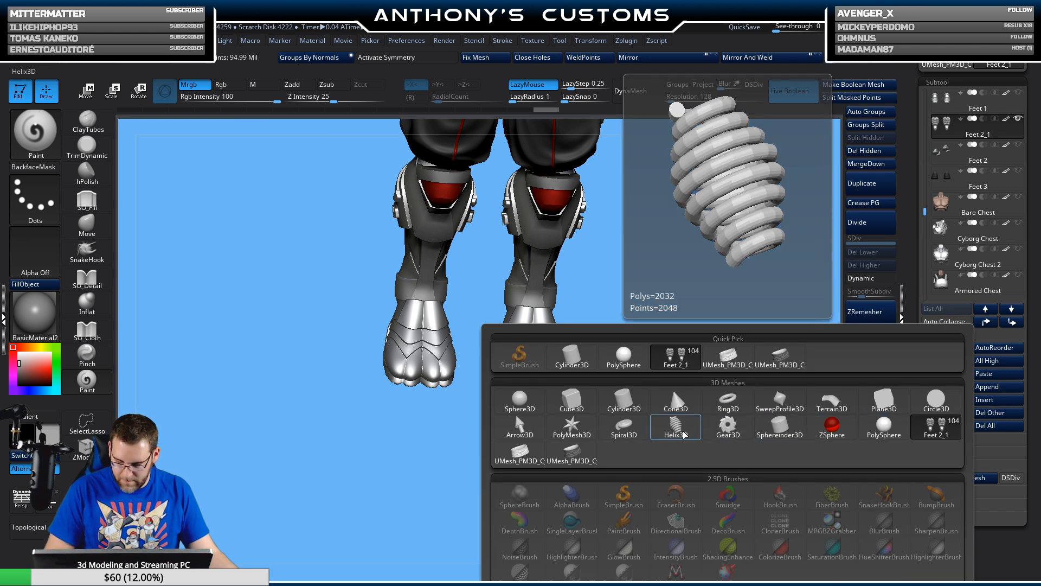
{"action": "mouse_move", "coordinate": [730, 405]}
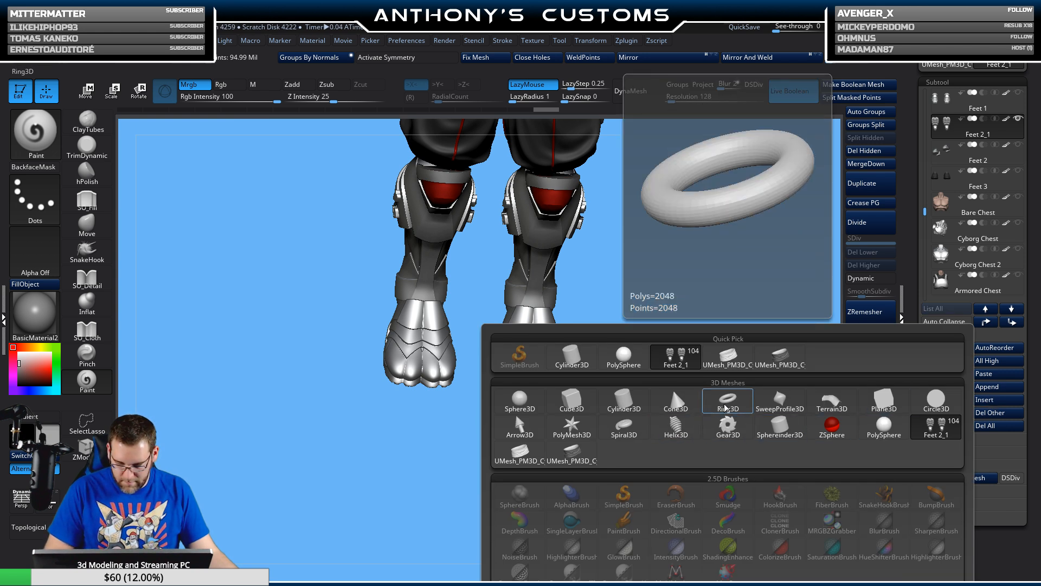
{"action": "left_click", "coordinate": [729, 406]}
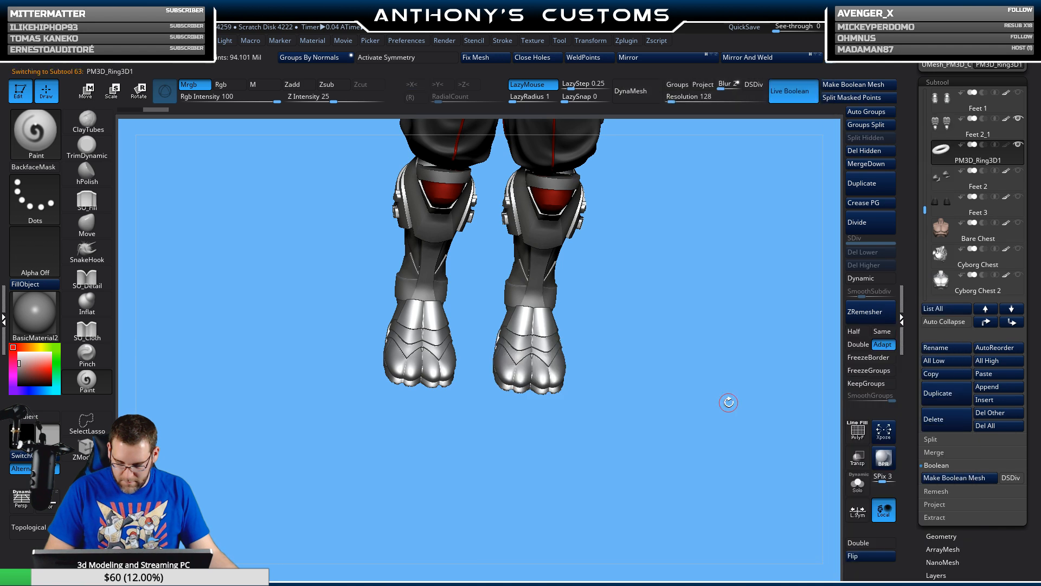
- Lower the inserted ring straight down from the waist to the level of the feet and frame it
{"action": "key", "text": "w"}
{"action": "left_click_drag", "start_coordinate": [678, 441], "coordinate": [680, 424]}
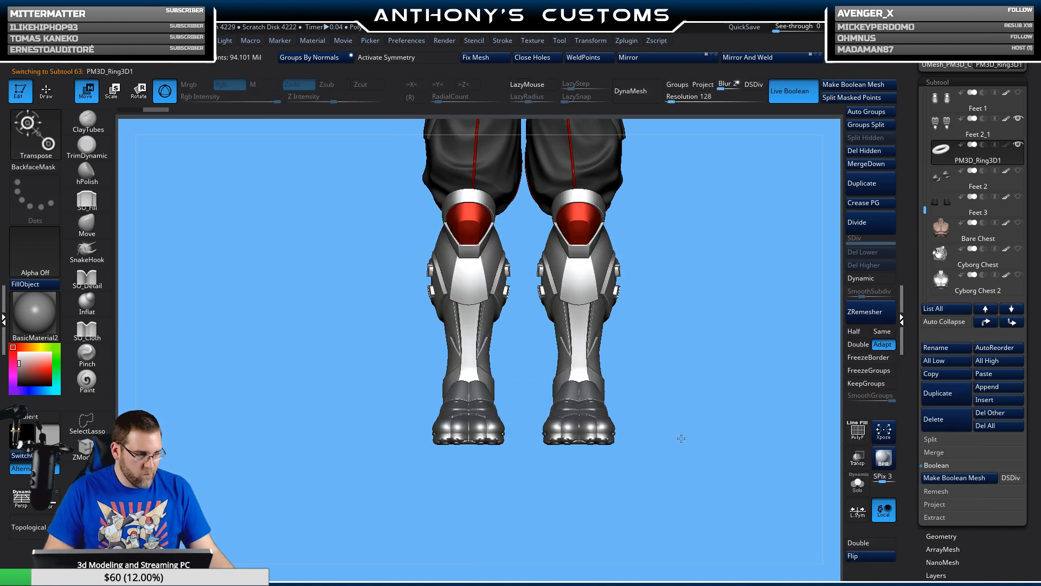
{"action": "key", "text": "f"}
{"action": "key", "text": "f"}
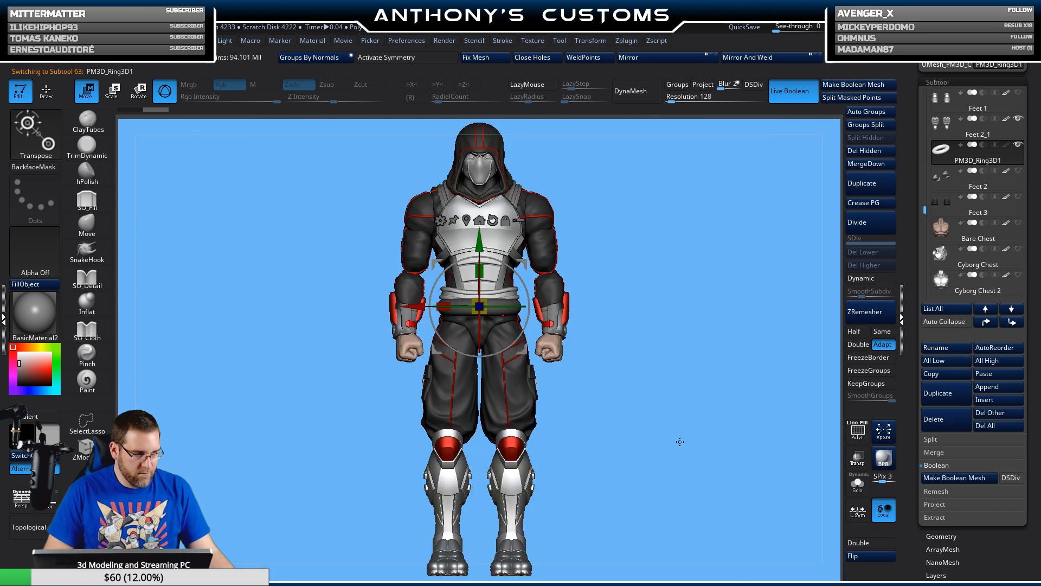
{"action": "left_click_drag", "start_coordinate": [479, 247], "coordinate": [479, 483]}
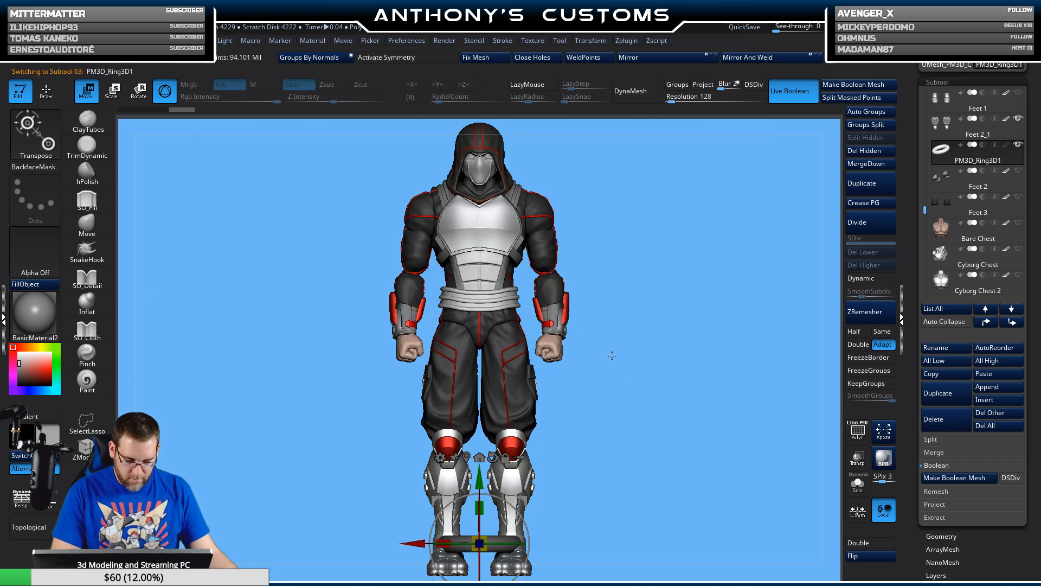
{"action": "key", "text": "f"}
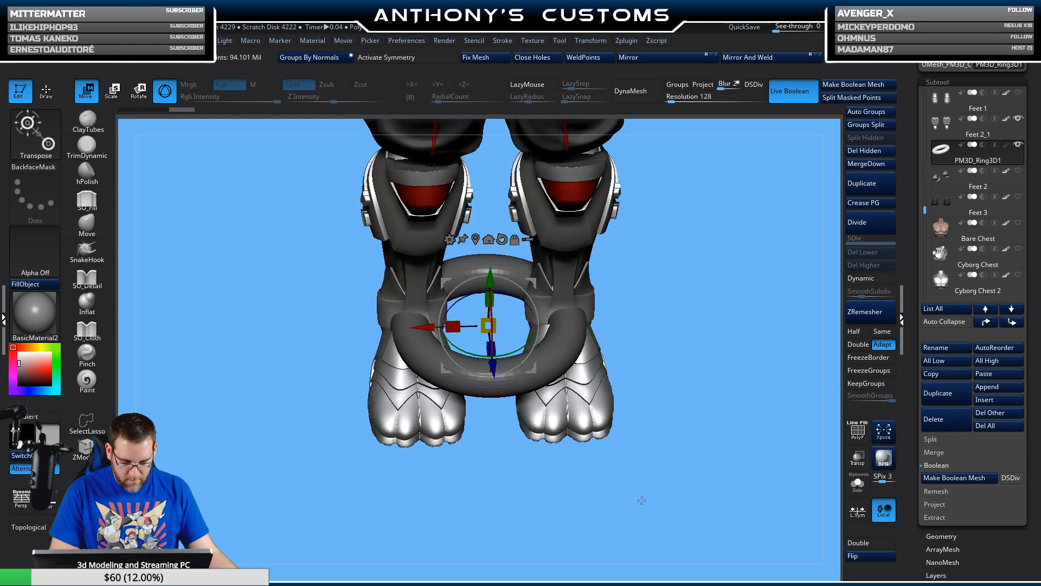
- Shrink the ring, turn it 90 degrees and place it lengthwise over the outer half of one foot
{"action": "left_click_drag", "start_coordinate": [515, 298], "coordinate": [607, 370]}
{"action": "left_click_drag", "start_coordinate": [490, 275], "coordinate": [488, 354]}
{"action": "left_click_drag", "start_coordinate": [545, 404], "coordinate": [410, 435]}
{"action": "left_click_drag", "start_coordinate": [459, 412], "coordinate": [465, 412]}
{"action": "left_click_drag", "start_coordinate": [400, 360], "coordinate": [401, 355]}
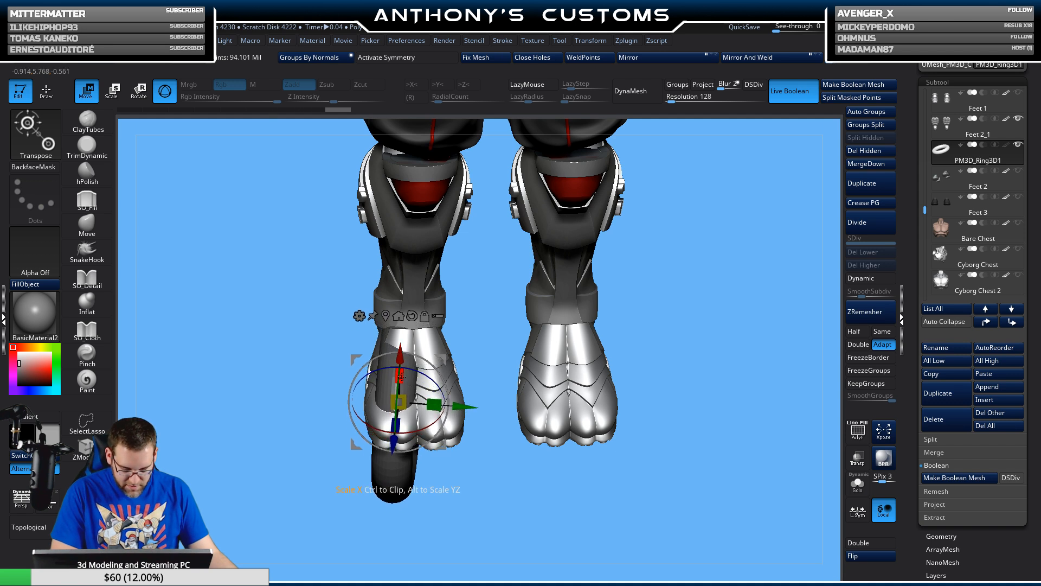
- Scale and reposition the ring so it fits beneath the outer toe section of the foot
{"action": "left_click_drag", "start_coordinate": [217, 461], "coordinate": [337, 465]}
{"action": "left_click_drag", "start_coordinate": [439, 352], "coordinate": [469, 318]}
{"action": "left_click_drag", "start_coordinate": [651, 327], "coordinate": [502, 306]}
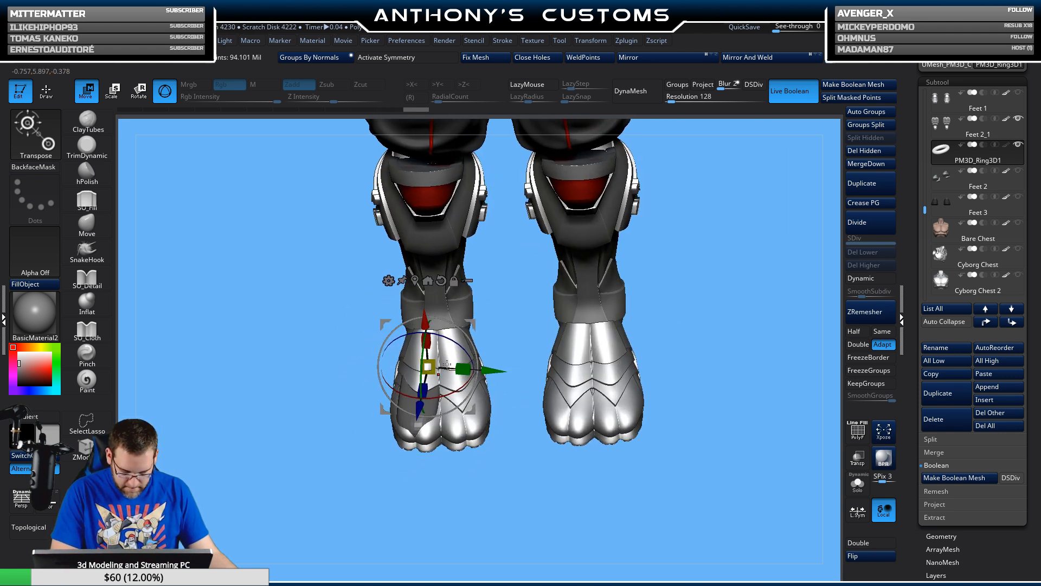
{"action": "left_click_drag", "start_coordinate": [419, 413], "coordinate": [418, 415]}
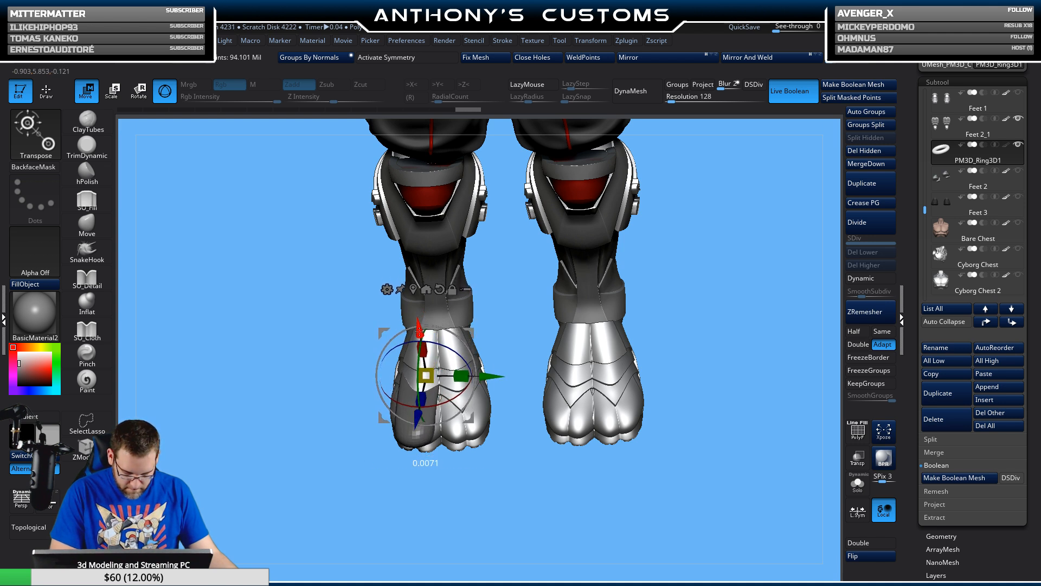
{"action": "mouse_move", "coordinate": [448, 329]}
{"action": "right_mouse_down"}
{"action": "mouse_move", "coordinate": [447, 288]}
{"action": "mouse_move", "coordinate": [448, 334]}
{"action": "right_mouse_up"}
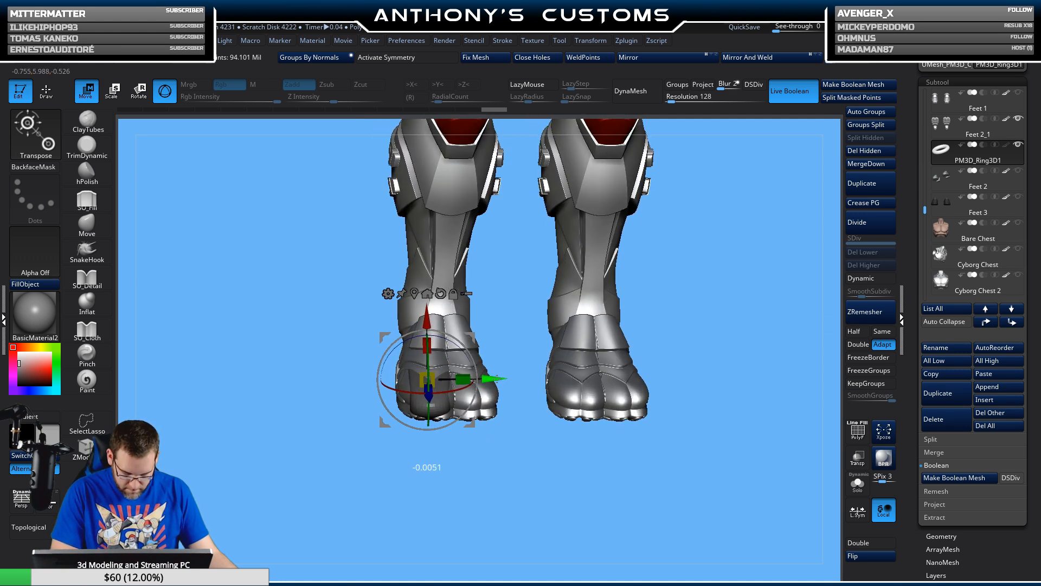
{"action": "right_click_drag", "start_coordinate": [498, 383], "coordinate": [458, 398]}
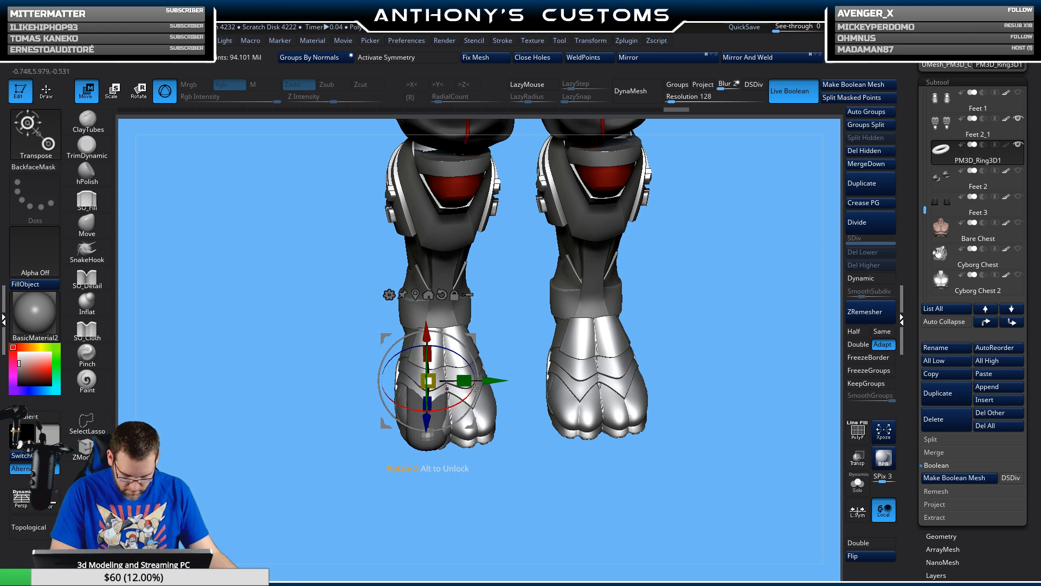
- Duplicate the ring across to the inner toe section of the same foot and adjust its placement
{"action": "left_click_drag", "start_coordinate": [474, 389], "coordinate": [513, 376]}
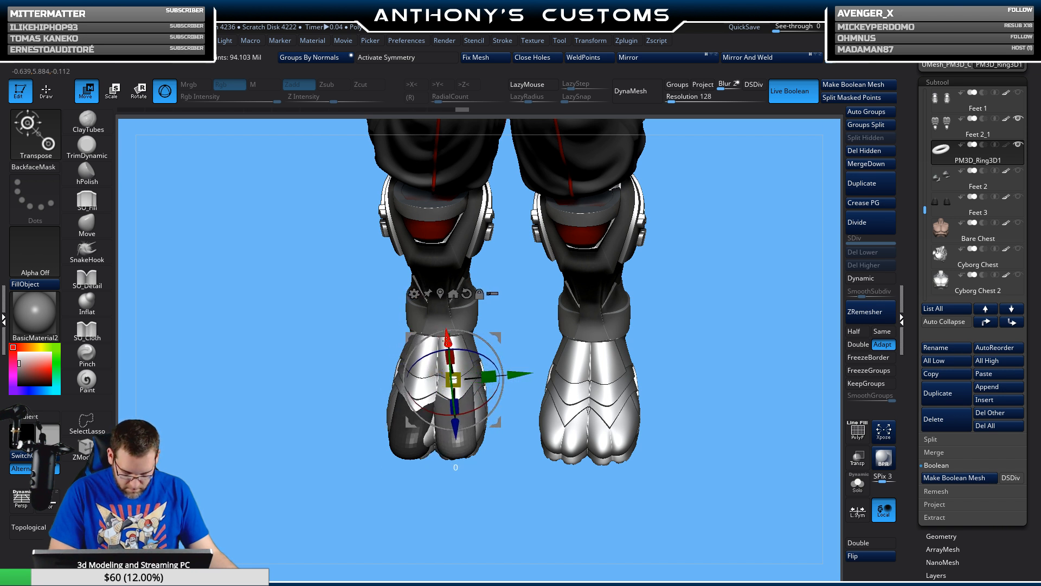
{"action": "left_click_drag", "start_coordinate": [448, 340], "coordinate": [448, 343]}
{"action": "left_click_drag", "start_coordinate": [510, 482], "coordinate": [506, 448]}
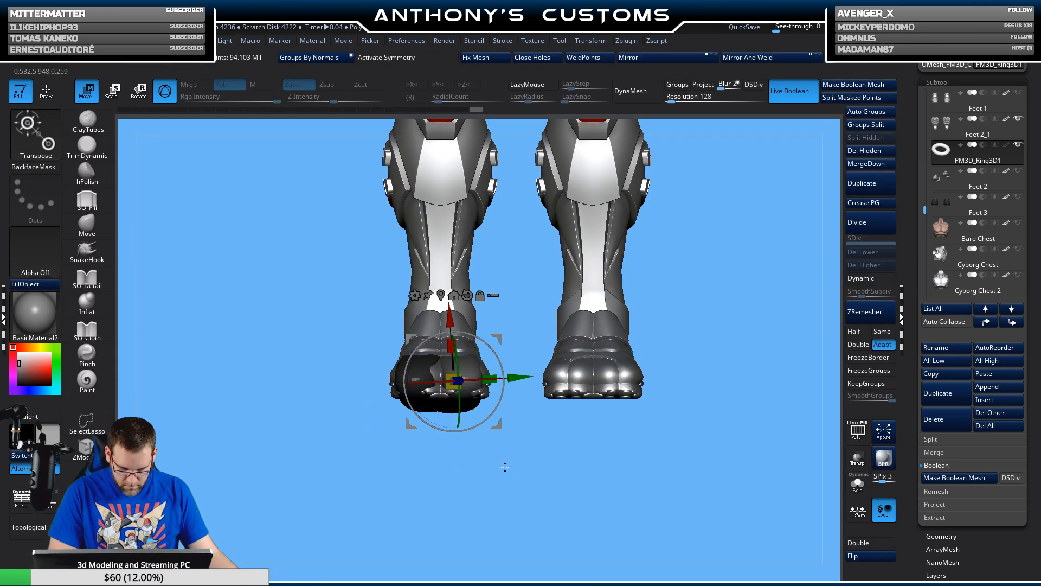
{"action": "key", "text": "q"}
{"action": "mouse_move", "coordinate": [512, 462]}
{"action": "left_mouse_down"}
{"action": "mouse_move", "coordinate": [506, 518]}
{"action": "mouse_move", "coordinate": [492, 434]}
{"action": "left_mouse_up"}
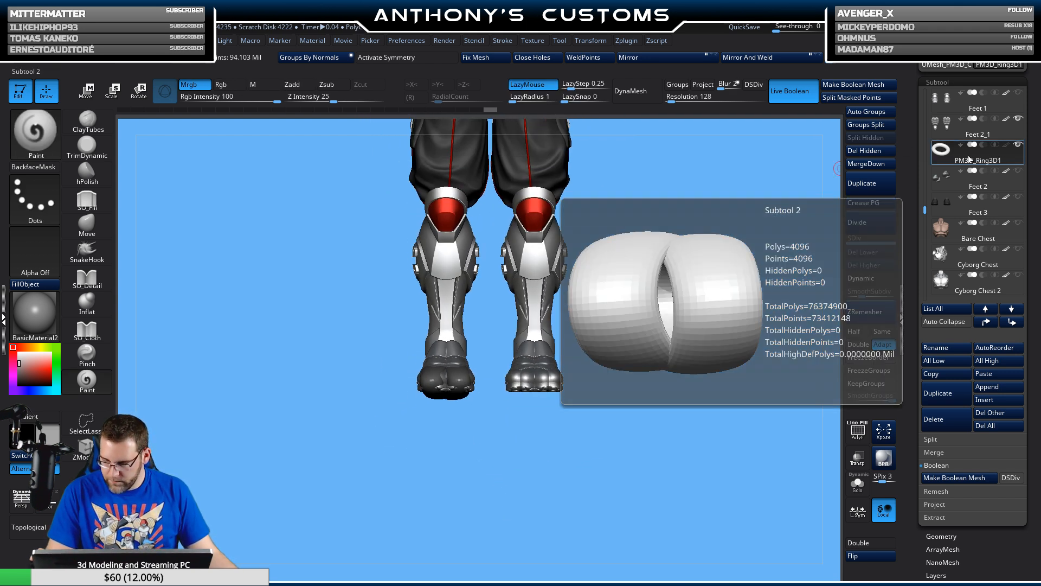
- Merge the ring subtool with Feet 2_1, and mirror and weld the combined foot to the other side
{"action": "left_click", "coordinate": [948, 130]}
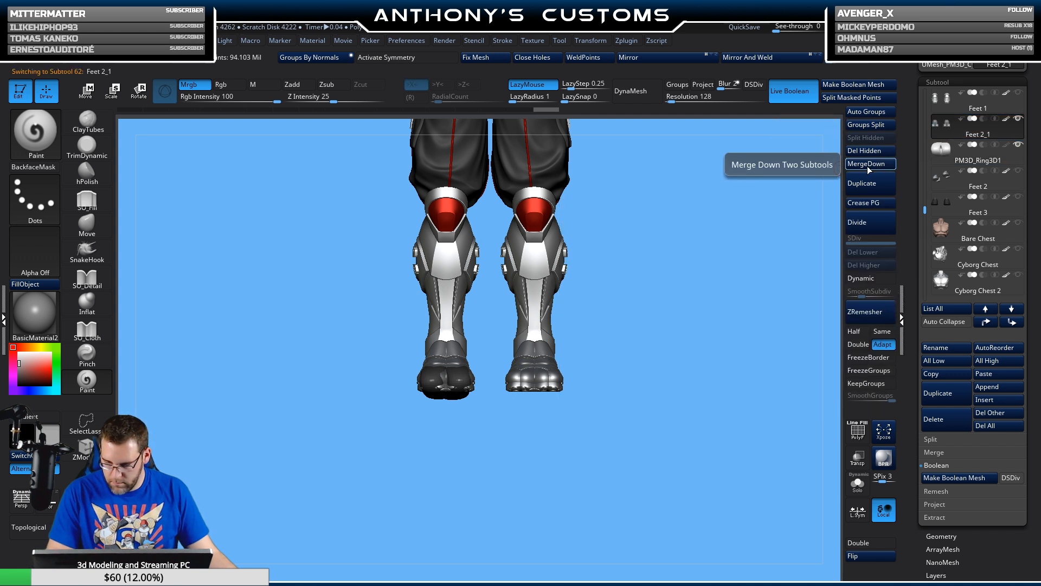
{"action": "left_click", "coordinate": [867, 163]}
{"action": "left_click", "coordinate": [829, 188]}
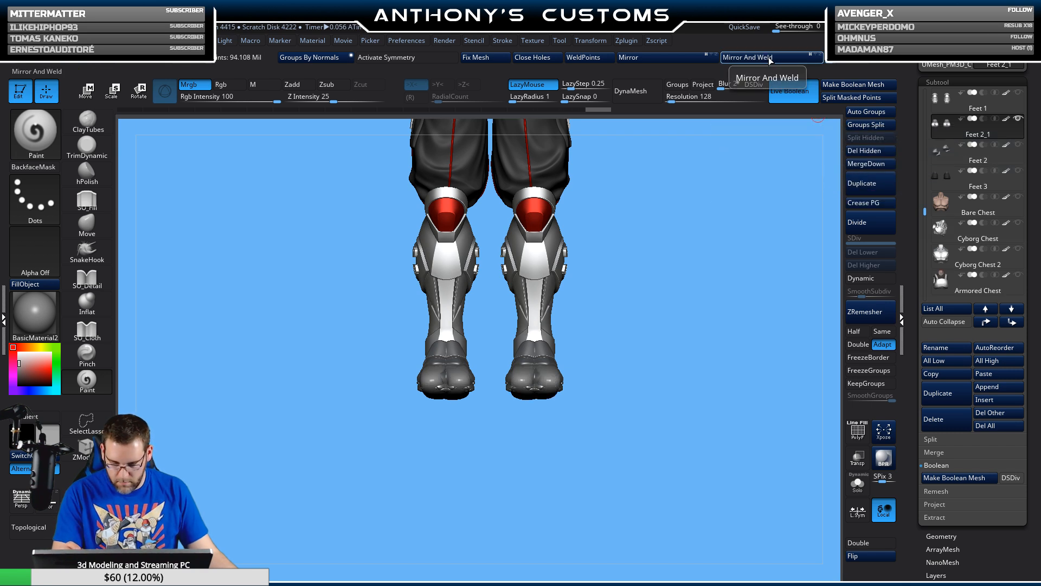
- Quick-save the project and hide the parts of the rings that protrude below the soles in side view
{"action": "left_click_drag", "start_coordinate": [644, 395], "coordinate": [681, 385]}
{"action": "key", "text": "ctrl+s"}
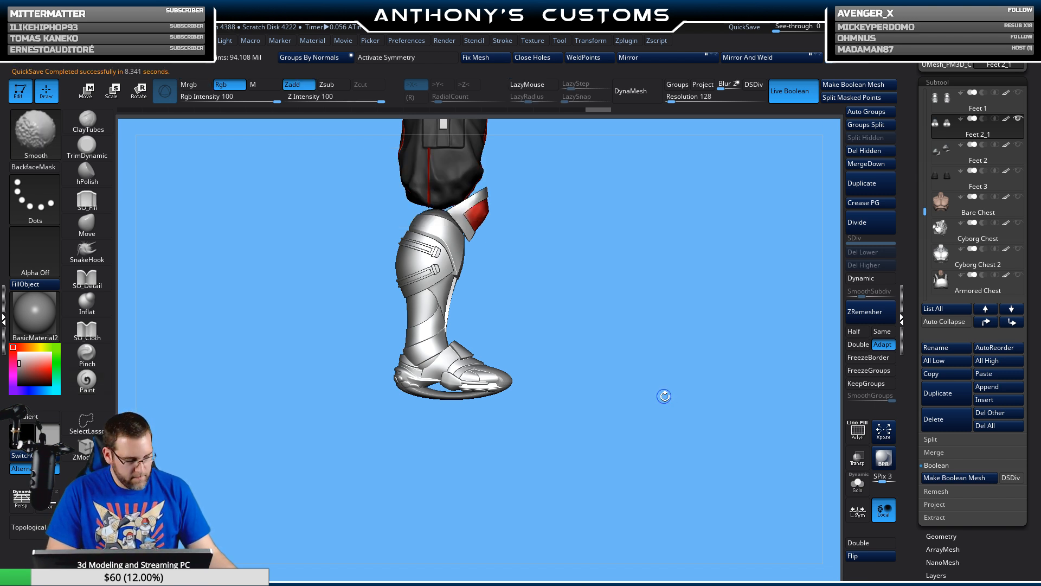
{"action": "key", "text": "shift+f"}
{"action": "key", "text": "shift+f"}
{"action": "key", "text": "ctrl+shift"}
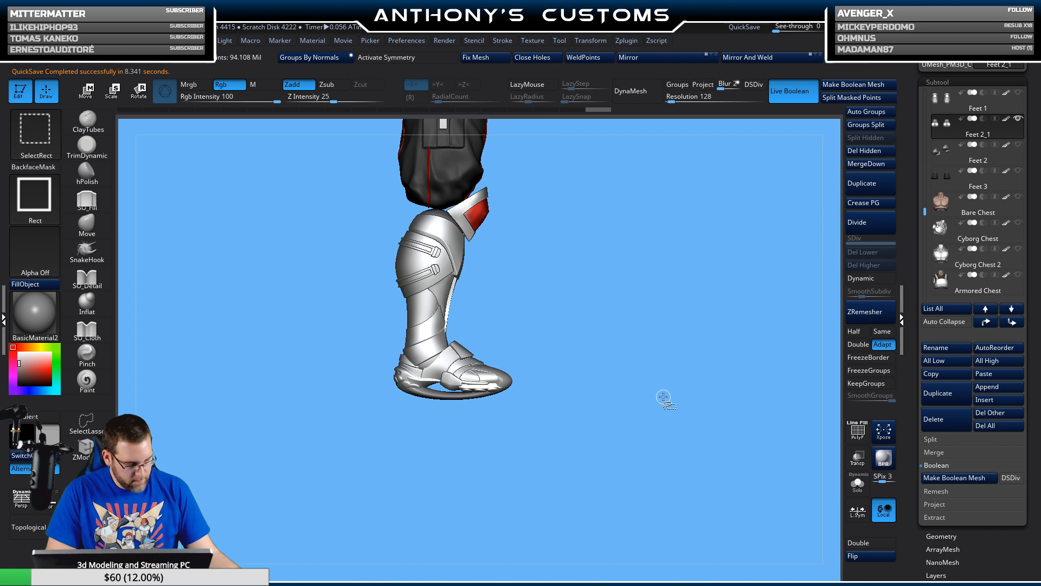
{"action": "left_click_drag", "start_coordinate": [312, 477], "coordinate": [573, 392], "text": "ctrl+shift"}
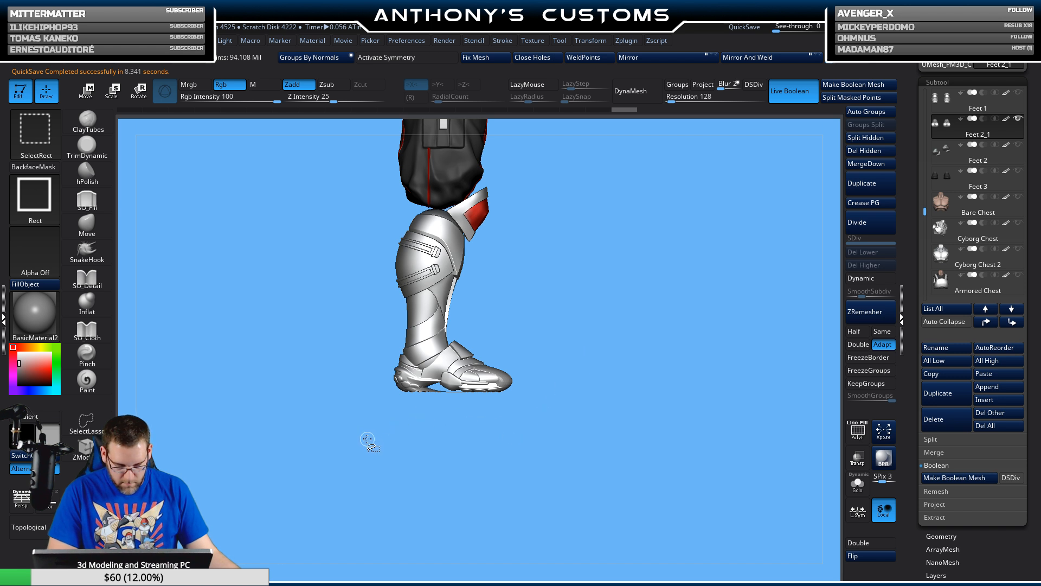
{"action": "left_click_drag", "start_coordinate": [367, 439], "coordinate": [453, 418], "text": "ctrl+shift"}
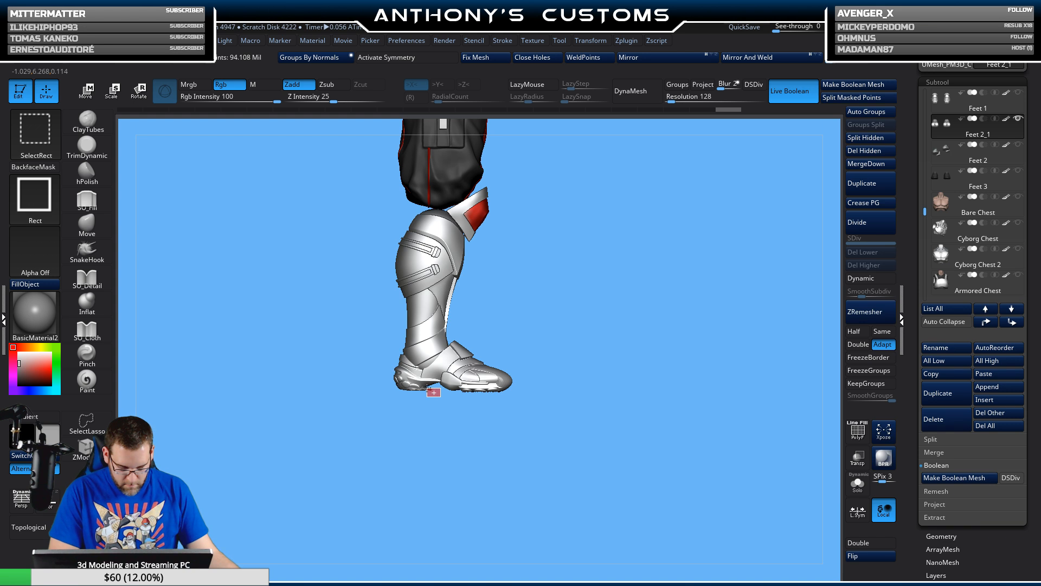
- Fill the Feet 2_1 subtool with the ZMetal material
{"action": "mouse_move", "coordinate": [425, 428]}
{"action": "left_mouse_down", "text": "shift"}
{"action": "mouse_move", "coordinate": [510, 462]}
{"action": "mouse_move", "coordinate": [473, 474]}
{"action": "left_mouse_up", "text": "shift"}
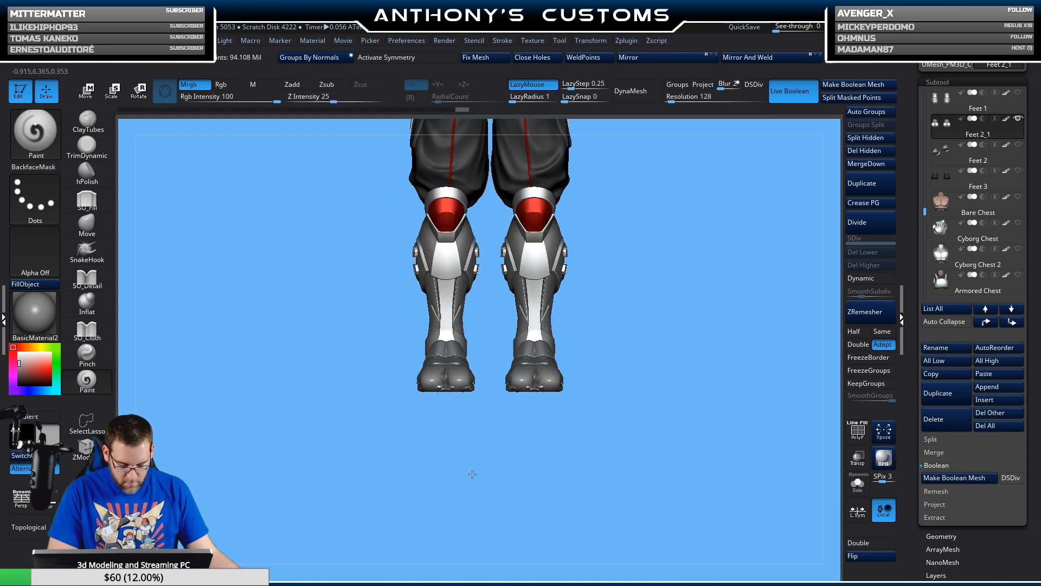
{"action": "mouse_move", "coordinate": [659, 390]}
{"action": "left_mouse_down", "text": "shift"}
{"action": "mouse_move", "coordinate": [673, 468]}
{"action": "mouse_move", "coordinate": [685, 466]}
{"action": "mouse_move", "coordinate": [696, 442]}
{"action": "mouse_move", "coordinate": [688, 390]}
{"action": "mouse_move", "coordinate": [655, 391]}
{"action": "mouse_move", "coordinate": [651, 376]}
{"action": "mouse_move", "coordinate": [633, 429]}
{"action": "mouse_move", "coordinate": [623, 409]}
{"action": "left_mouse_up", "text": "shift"}
{"action": "left_click_drag", "start_coordinate": [591, 444], "coordinate": [617, 404]}
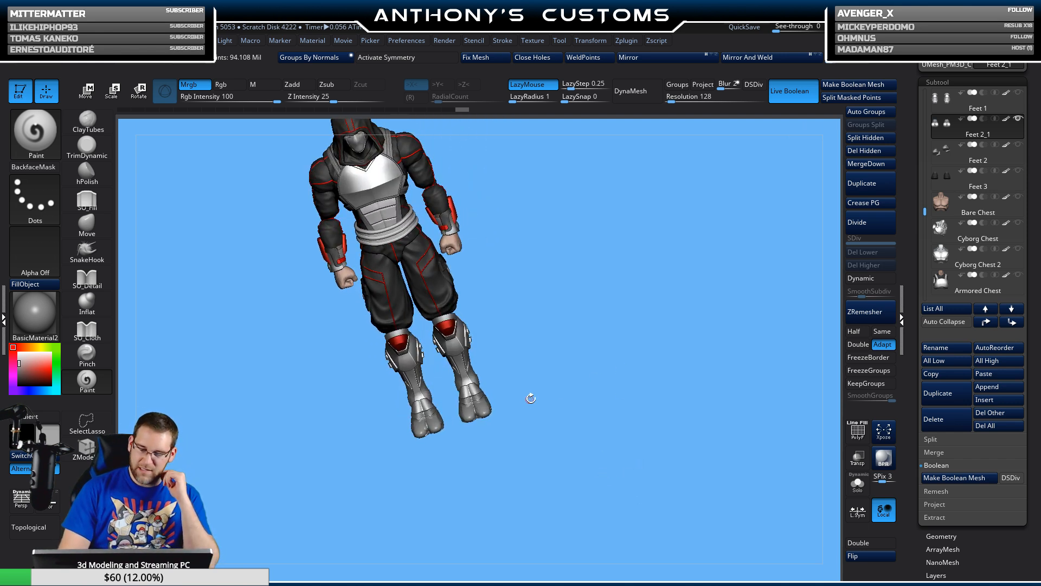
{"action": "left_click_drag", "start_coordinate": [531, 399], "coordinate": [660, 419]}
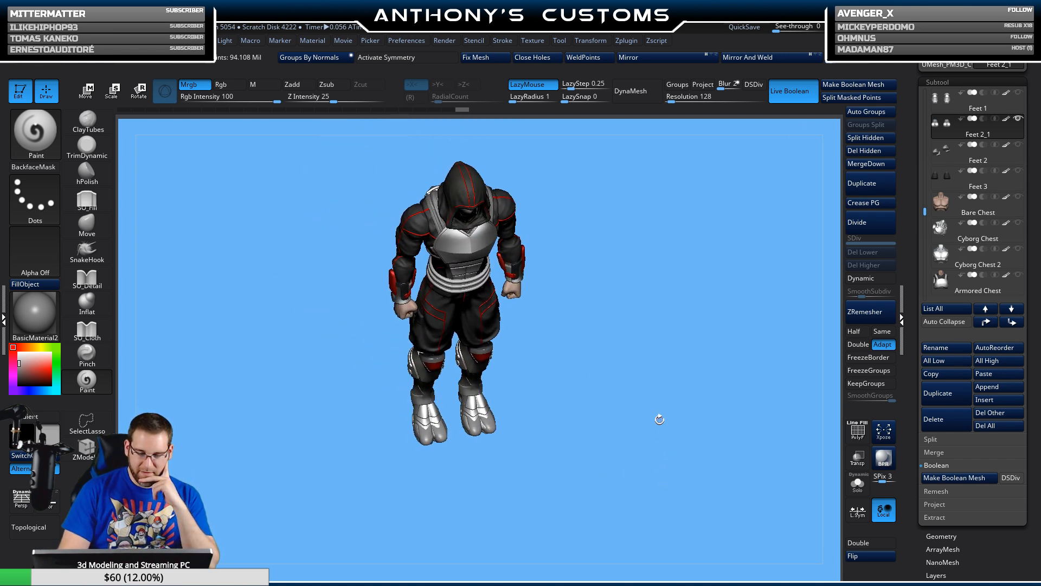
{"action": "left_click", "coordinate": [34, 314]}
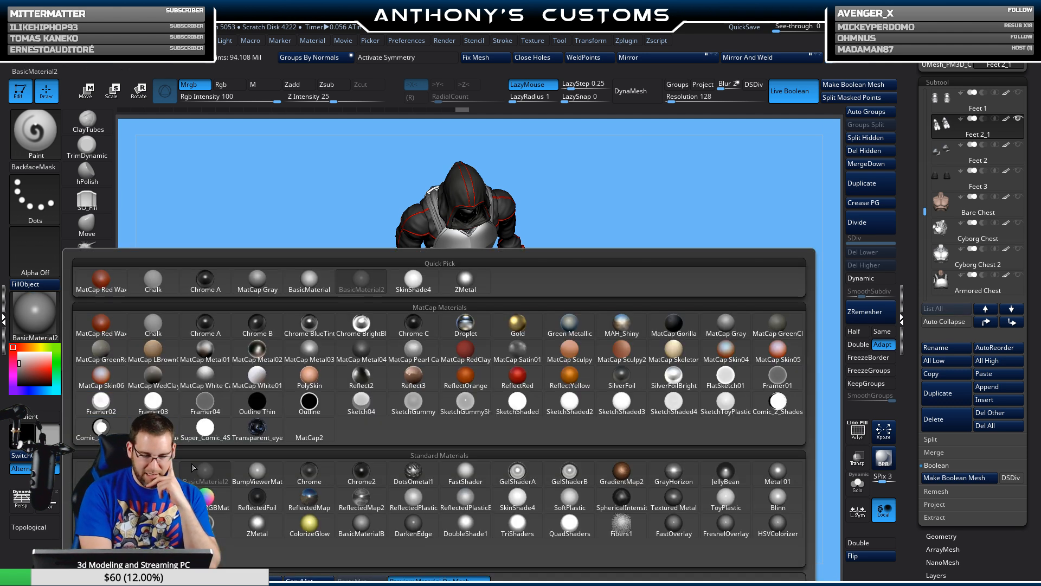
{"action": "left_click", "coordinate": [255, 526]}
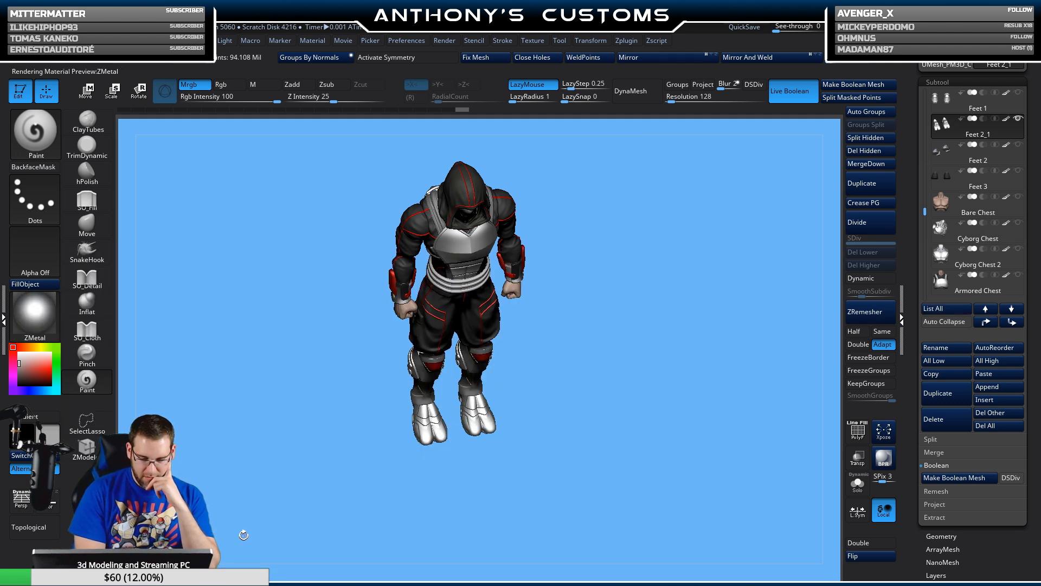
{"action": "left_click_drag", "start_coordinate": [242, 527], "coordinate": [229, 491]}
{"action": "left_click", "coordinate": [37, 287]}
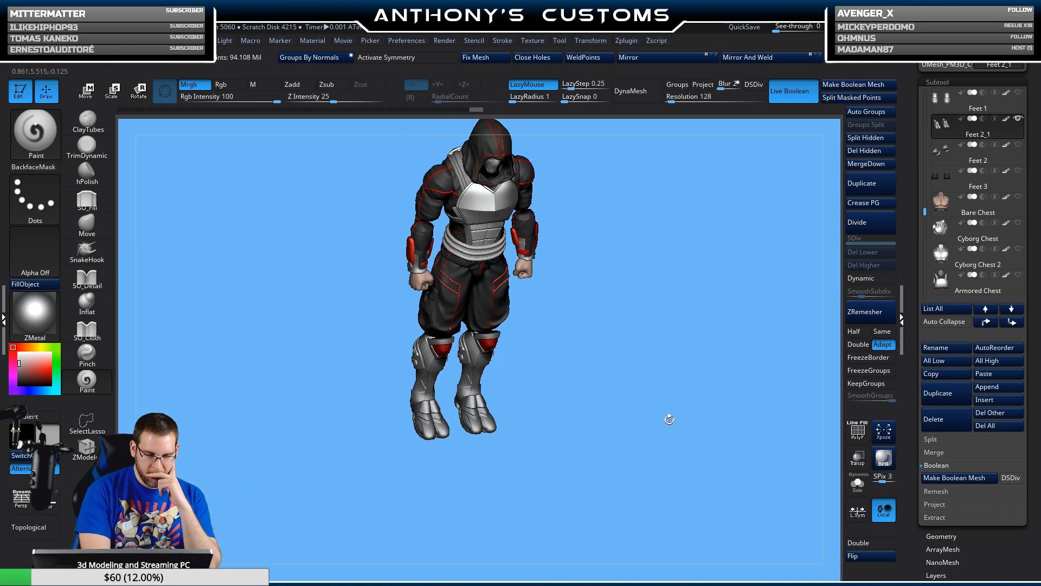
{"action": "left_click_drag", "start_coordinate": [670, 418], "coordinate": [653, 478]}
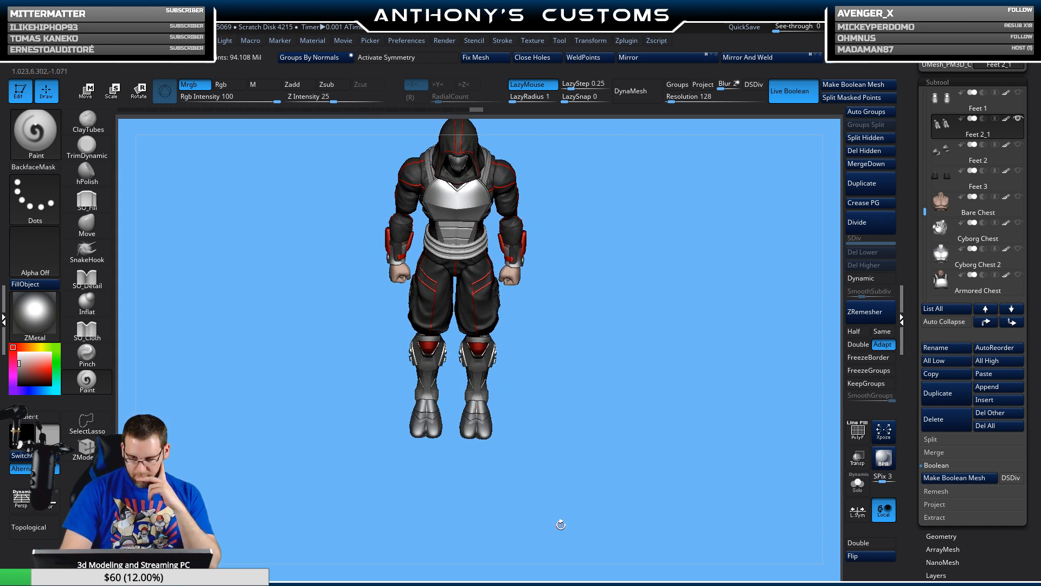
- Isolate the Feet 1 subtool and duplicate it
{"action": "left_click", "coordinate": [977, 100]}
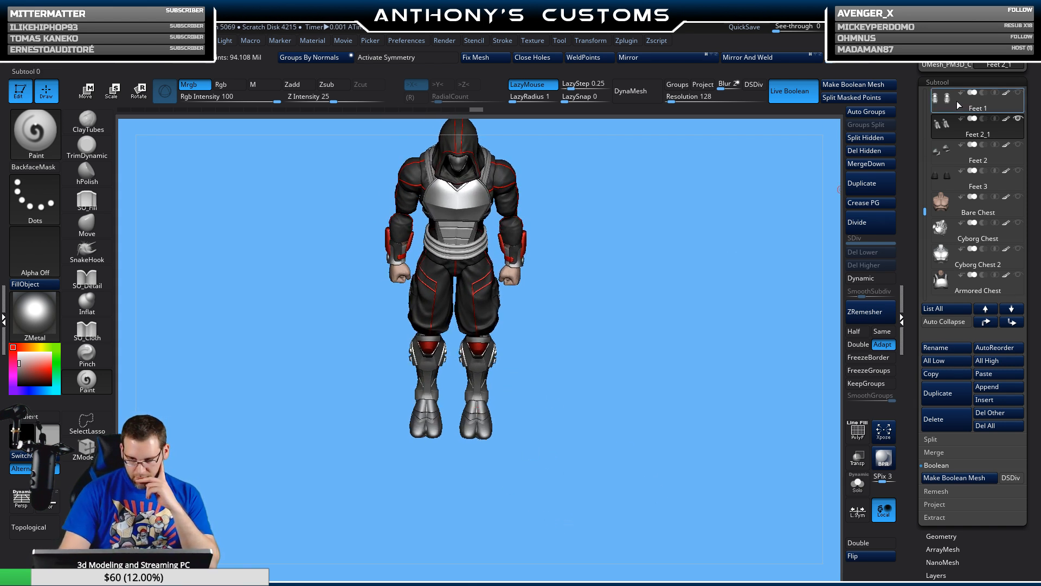
{"action": "left_click", "coordinate": [866, 490]}
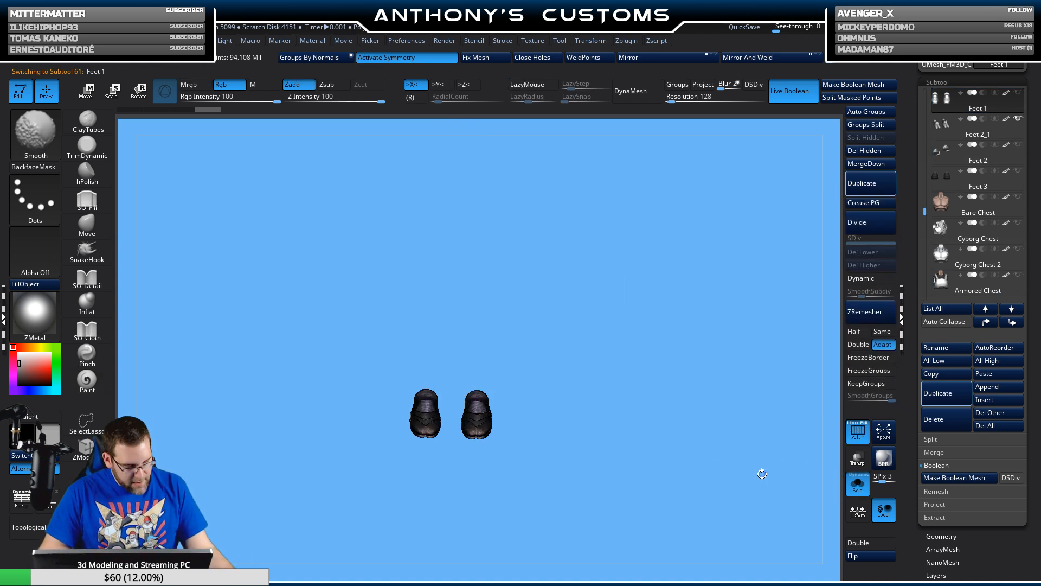
{"action": "left_click_drag", "start_coordinate": [620, 444], "coordinate": [648, 489]}
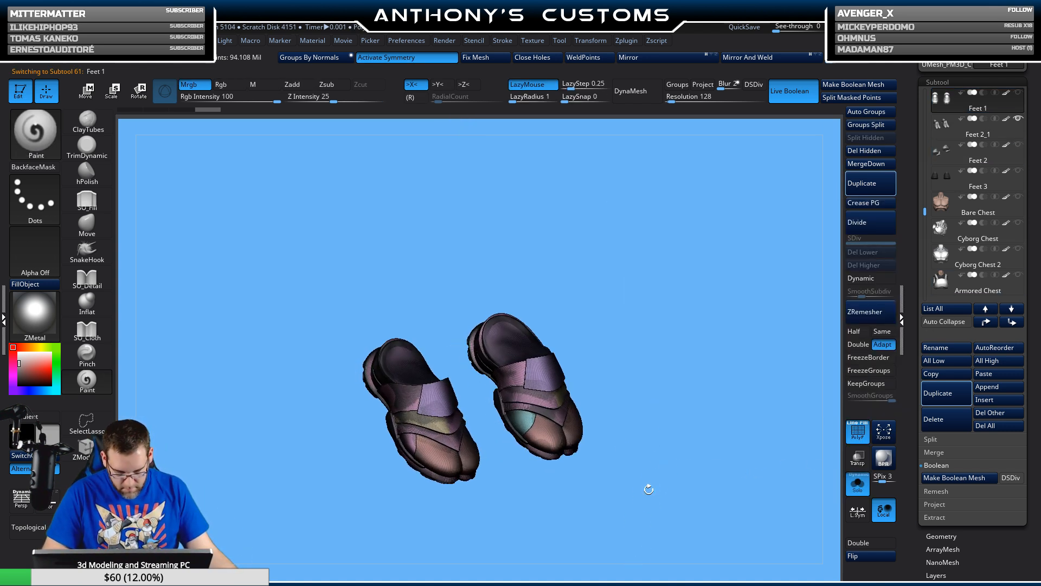
{"action": "left_click", "coordinate": [947, 395]}
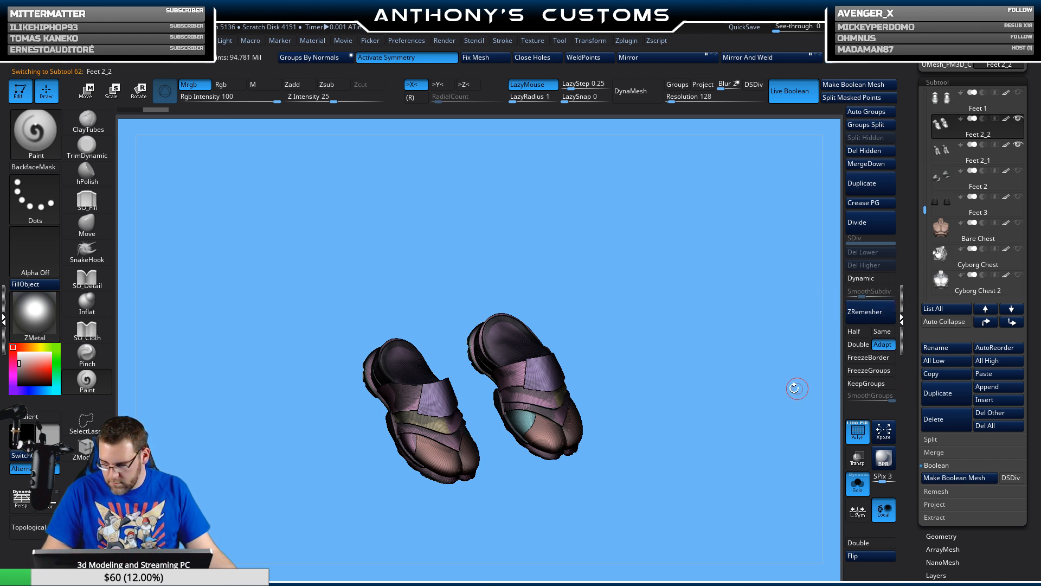
- Reduce the Feet 2_2 copy to the upper strap panel of one foot, using polygroup visibility, Del Hidden and Auto Groups
{"action": "left_click", "coordinate": [441, 397], "text": "ctrl+shift"}
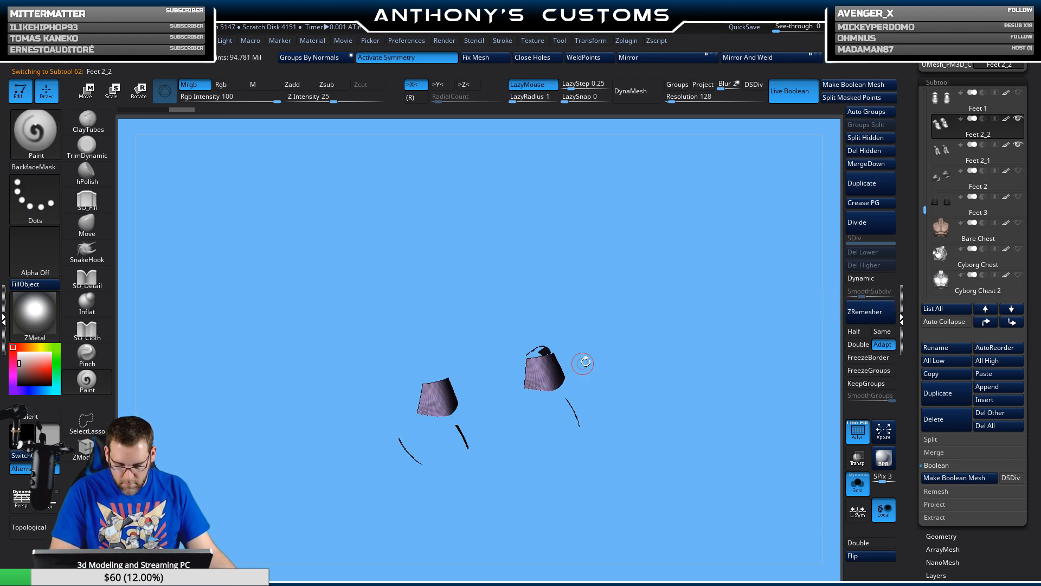
{"action": "mouse_move", "coordinate": [670, 401]}
{"action": "left_mouse_down"}
{"action": "mouse_move", "coordinate": [697, 390]}
{"action": "mouse_move", "coordinate": [685, 451]}
{"action": "left_mouse_up"}
{"action": "left_click", "coordinate": [864, 151]}
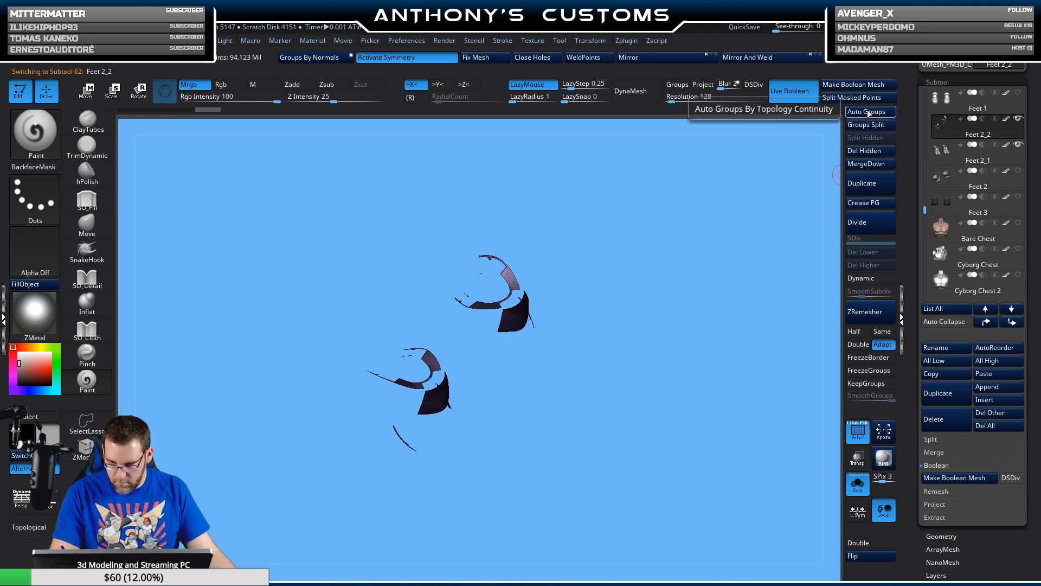
{"action": "left_click", "coordinate": [434, 394], "text": "ctrl+shift"}
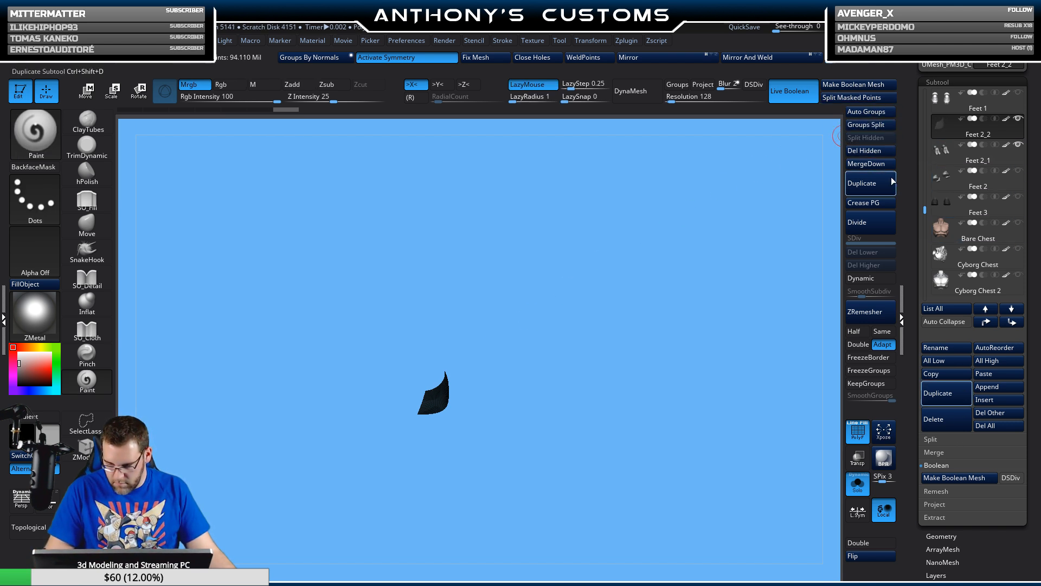
- Try to merge the remaining strap panel down into Feet 2_1
{"action": "left_click", "coordinate": [867, 163]}
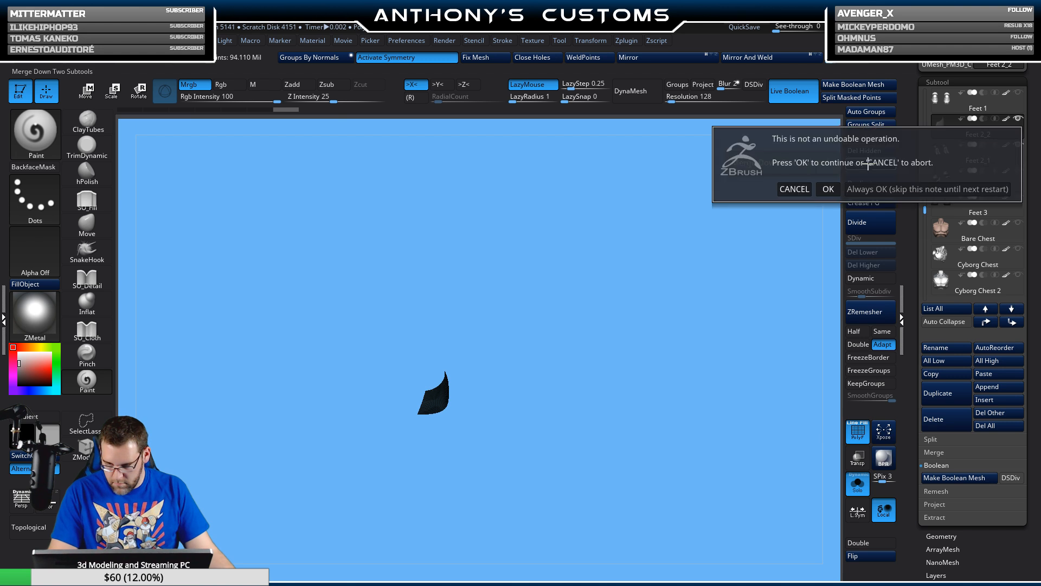
{"action": "left_click", "coordinate": [827, 188]}
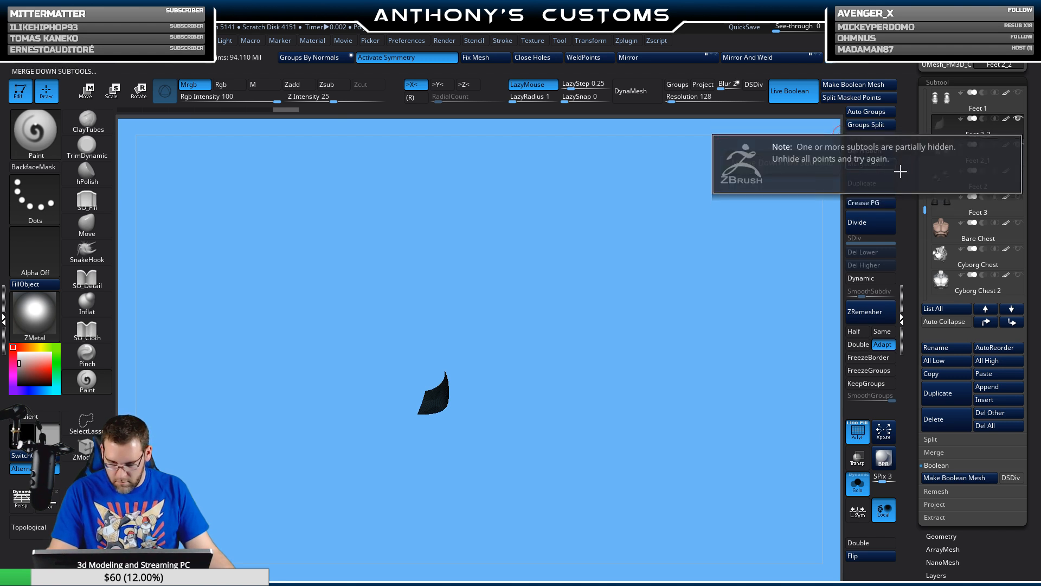
{"action": "left_click_drag", "start_coordinate": [785, 220], "coordinate": [785, 230]}
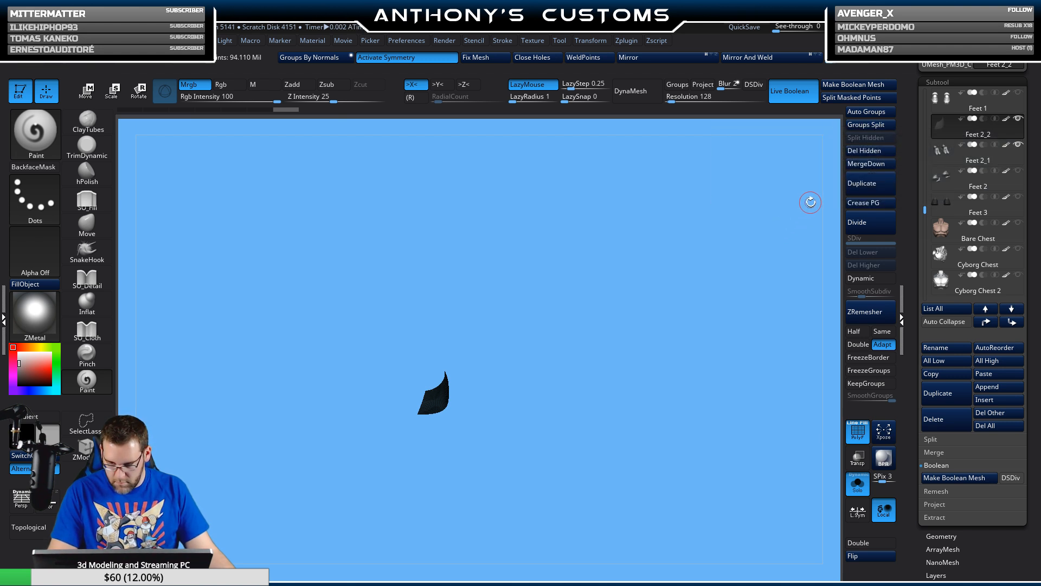
{"action": "left_click", "coordinate": [870, 152]}
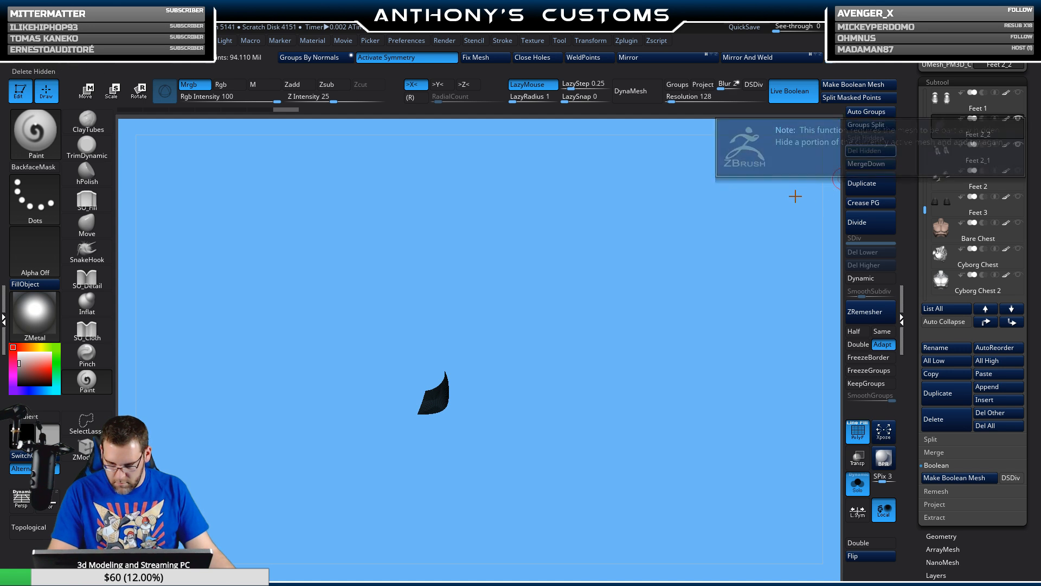
- Delete the hidden geometry of Feet 2_1 and merge the Feet 2_2 strap panel down into it
{"action": "left_click", "coordinate": [948, 165]}
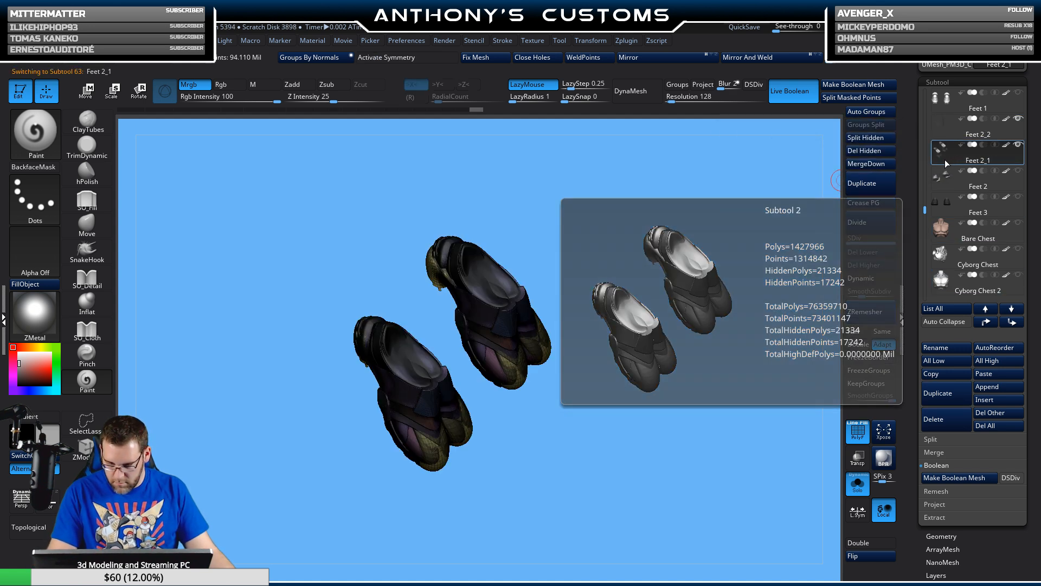
{"action": "left_click", "coordinate": [956, 133]}
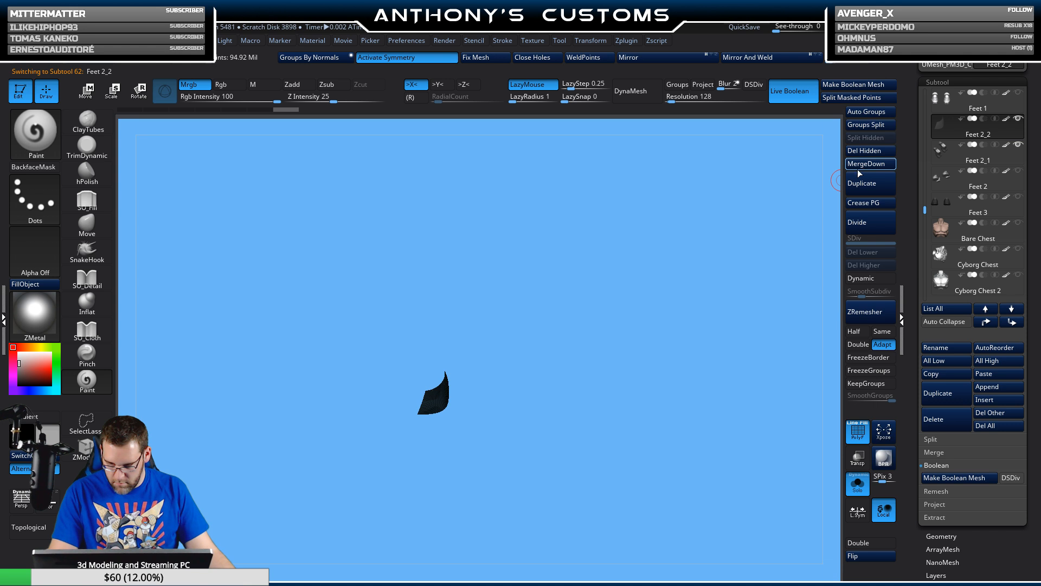
{"action": "left_click", "coordinate": [863, 166]}
{"action": "left_click", "coordinate": [826, 188]}
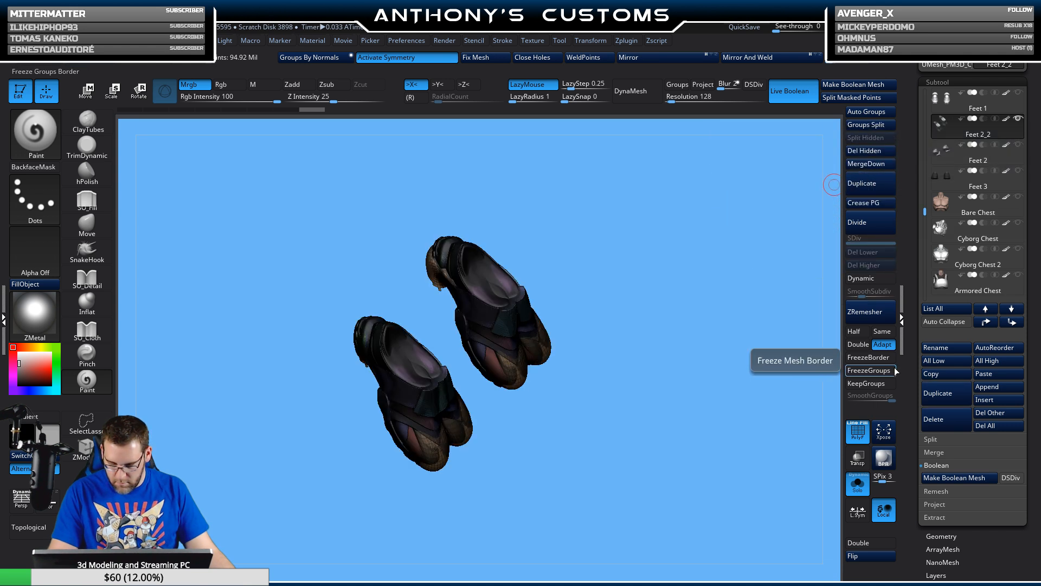
- Turn off solo view, isolate the strap panel within the merged foot, and reposition it over the front of the ankle
{"action": "left_click", "coordinate": [858, 482]}
{"action": "mouse_move", "coordinate": [773, 486]}
{"action": "left_mouse_down"}
{"action": "mouse_move", "coordinate": [727, 425]}
{"action": "mouse_move", "coordinate": [730, 399]}
{"action": "left_mouse_up"}
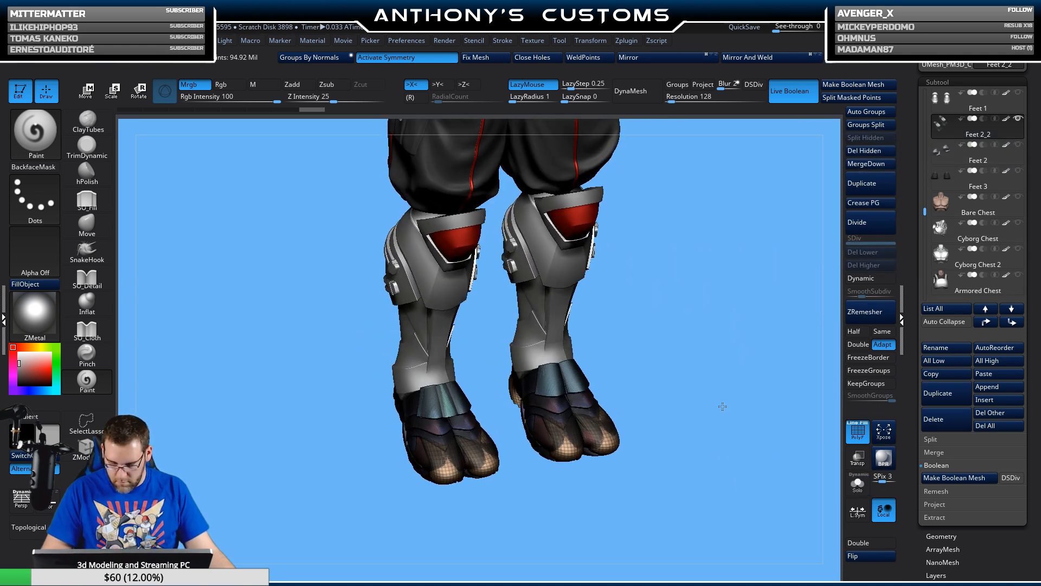
{"action": "key", "text": "shift"}
{"action": "mouse_move", "coordinate": [720, 286]}
{"action": "left_mouse_down", "text": "shift"}
{"action": "mouse_move", "coordinate": [735, 309]}
{"action": "mouse_move", "coordinate": [705, 428]}
{"action": "left_mouse_up", "text": "shift"}
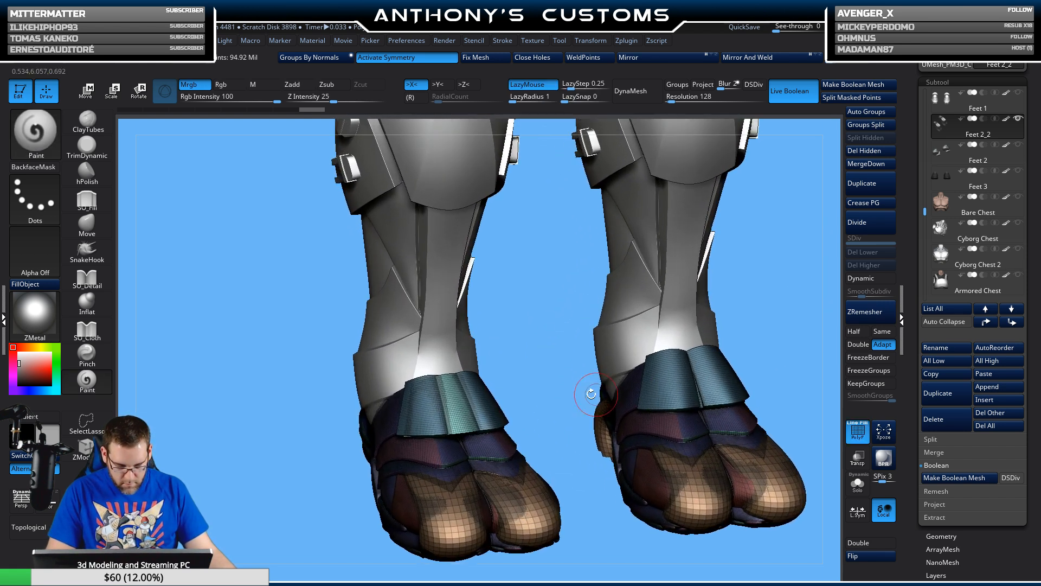
{"action": "left_click", "coordinate": [458, 416], "text": "ctrl+shift"}
{"action": "key", "text": "w"}
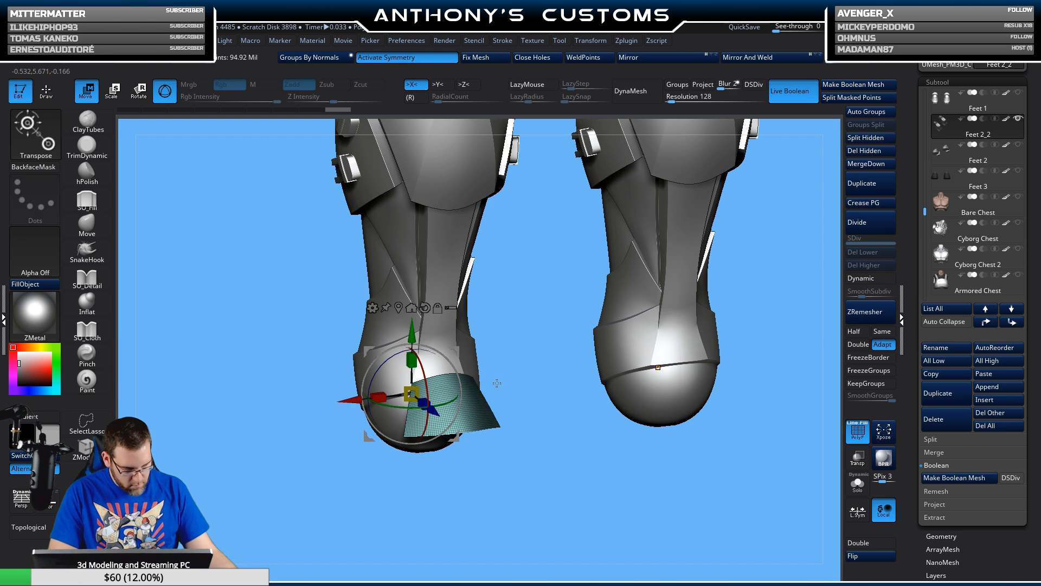
{"action": "left_click_drag", "start_coordinate": [520, 302], "coordinate": [438, 307]}
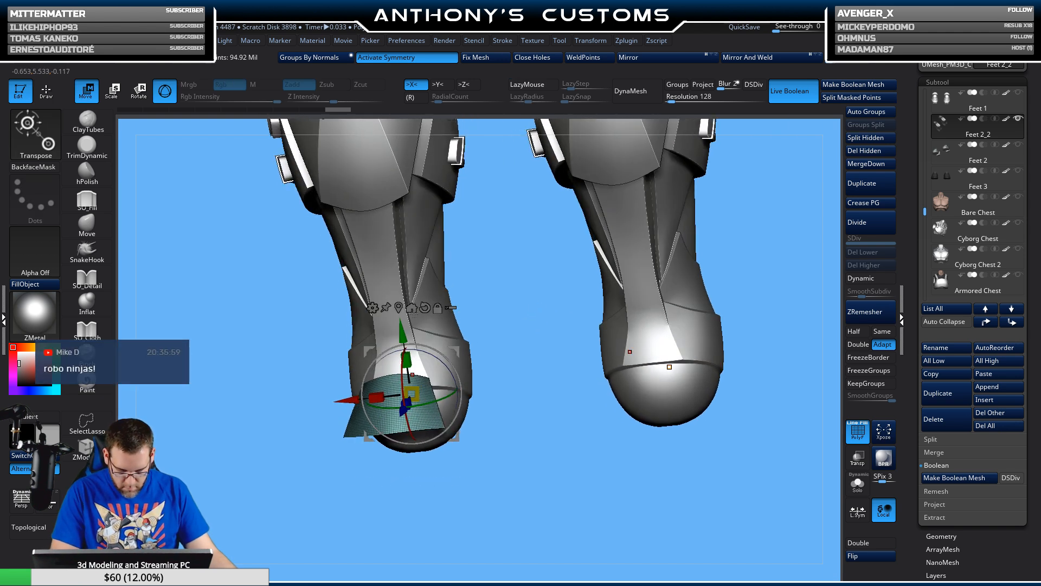
{"action": "left_click_drag", "start_coordinate": [396, 424], "coordinate": [390, 439]}
{"action": "mouse_move", "coordinate": [516, 302]}
{"action": "left_mouse_down"}
{"action": "mouse_move", "coordinate": [528, 334]}
{"action": "mouse_move", "coordinate": [515, 319]}
{"action": "left_mouse_up"}
{"action": "left_click_drag", "start_coordinate": [399, 408], "coordinate": [390, 353]}
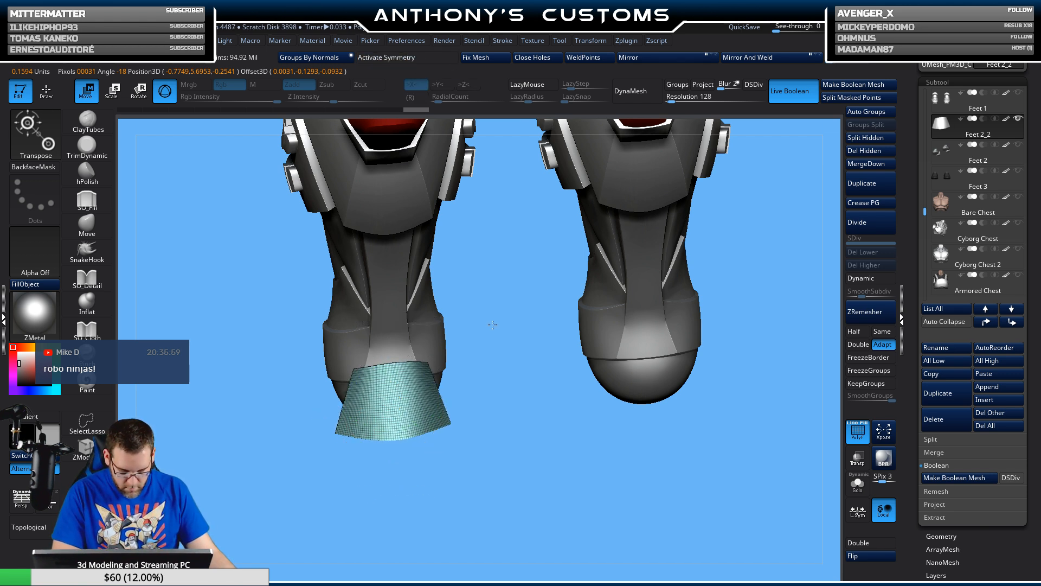
- Set the ZModeler polygon action to QMesh with the Polygroup All target
{"action": "left_click_drag", "start_coordinate": [492, 325], "coordinate": [435, 310]}
{"action": "key", "text": "q"}
{"action": "mouse_move", "coordinate": [494, 471]}
{"action": "left_mouse_down", "text": "alt"}
{"action": "mouse_move", "coordinate": [516, 532]}
{"action": "mouse_move", "coordinate": [607, 412]}
{"action": "left_mouse_up", "text": "alt"}
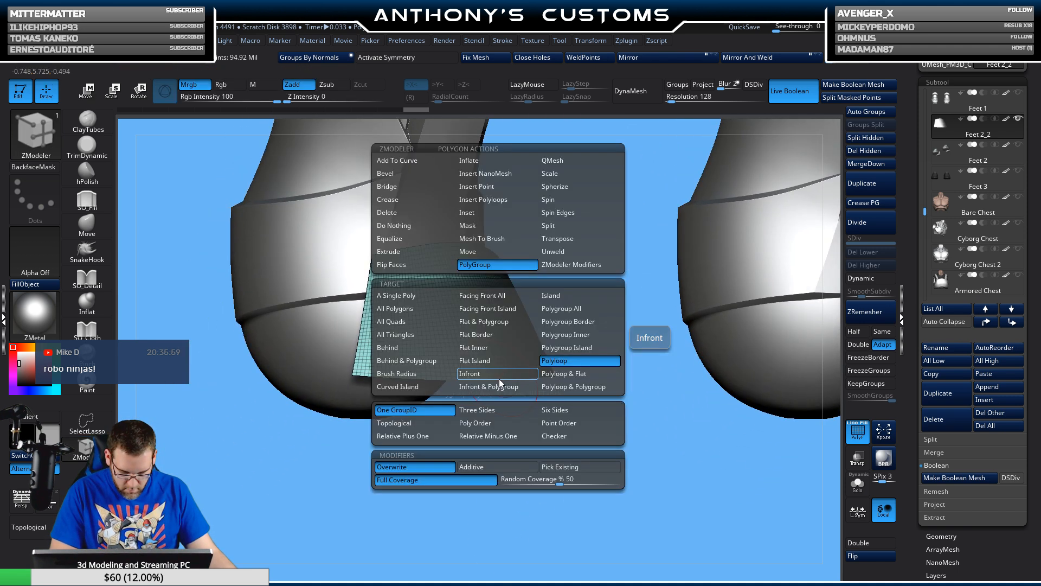
{"action": "key", "text": "space"}
{"action": "left_click", "coordinate": [562, 308]}
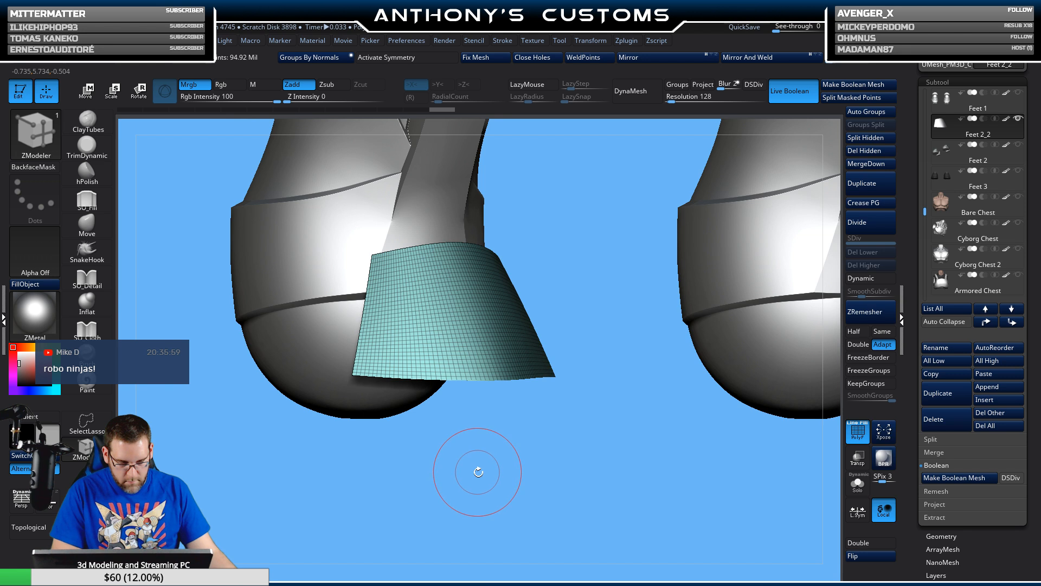
- Try to thicken the strap panel with QMesh, and undo the extrusion
{"action": "left_click_drag", "start_coordinate": [477, 472], "coordinate": [429, 365]}
{"action": "left_click_drag", "start_coordinate": [409, 426], "coordinate": [402, 356], "text": "alt"}
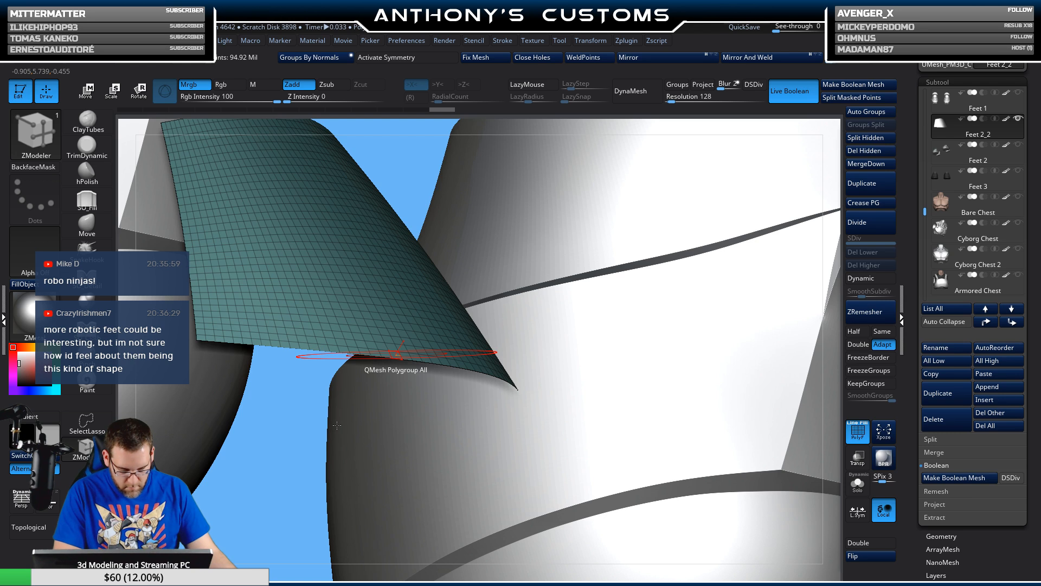
{"action": "left_click_drag", "start_coordinate": [398, 355], "coordinate": [396, 363]}
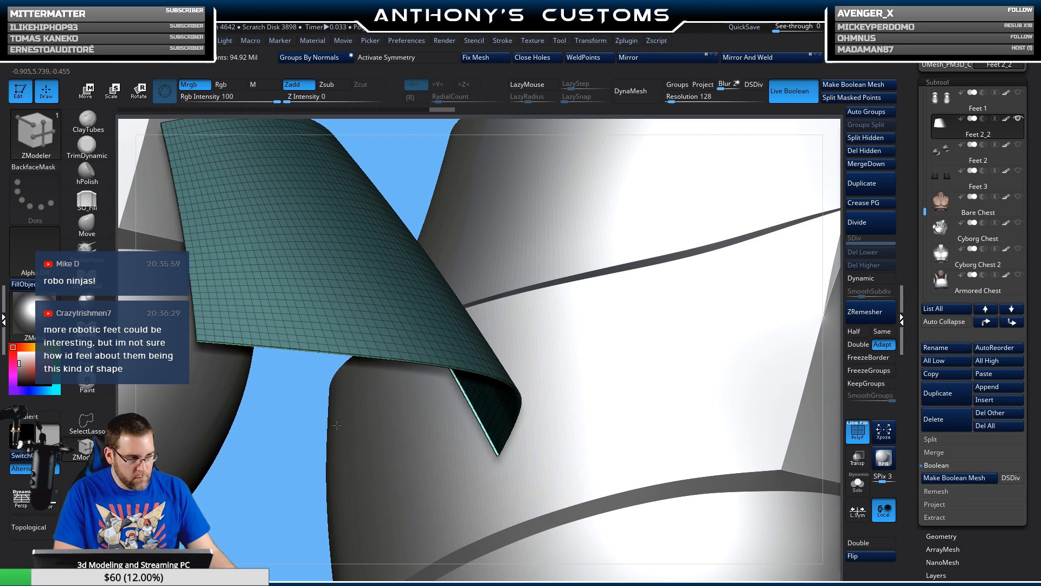
{"action": "key", "text": "ctrl+z"}
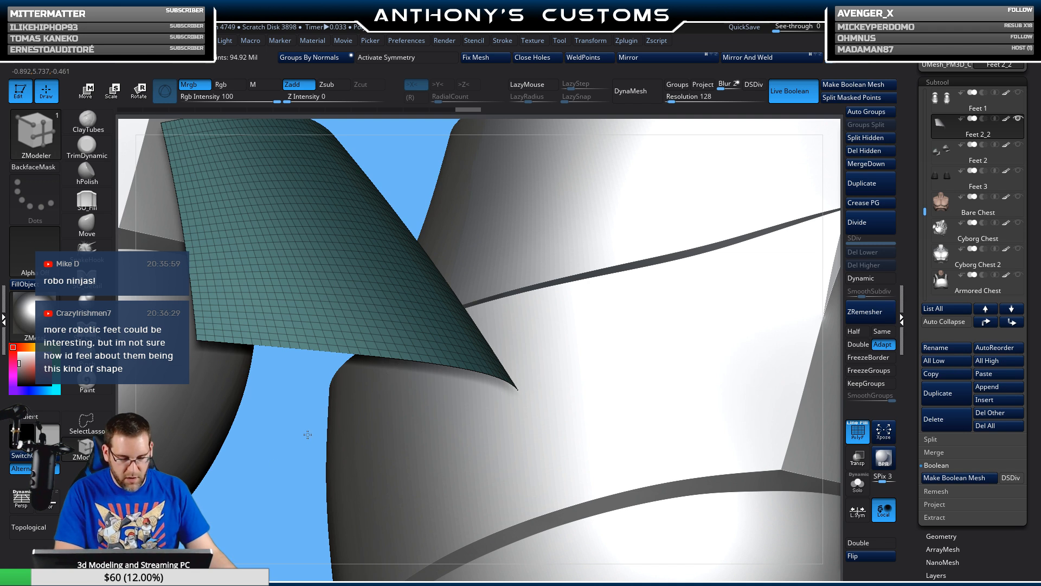
- Split the hidden foot parts off from the strap panel into a separate subtool
{"action": "mouse_move", "coordinate": [308, 434]}
{"action": "left_mouse_down"}
{"action": "mouse_move", "coordinate": [292, 452]}
{"action": "mouse_move", "coordinate": [336, 437]}
{"action": "mouse_move", "coordinate": [326, 446]}
{"action": "left_mouse_up"}
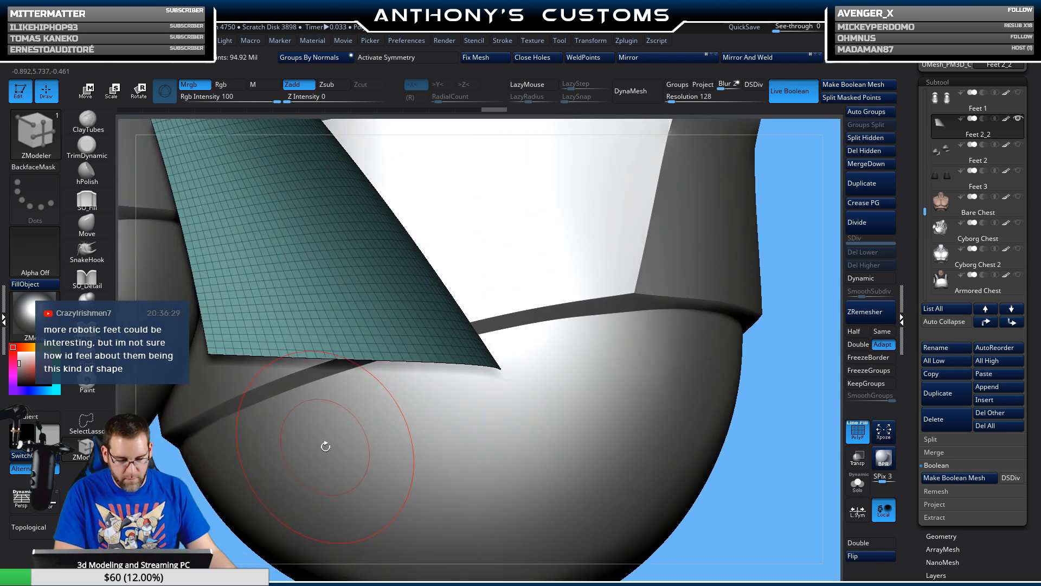
{"action": "left_click", "coordinate": [866, 137]}
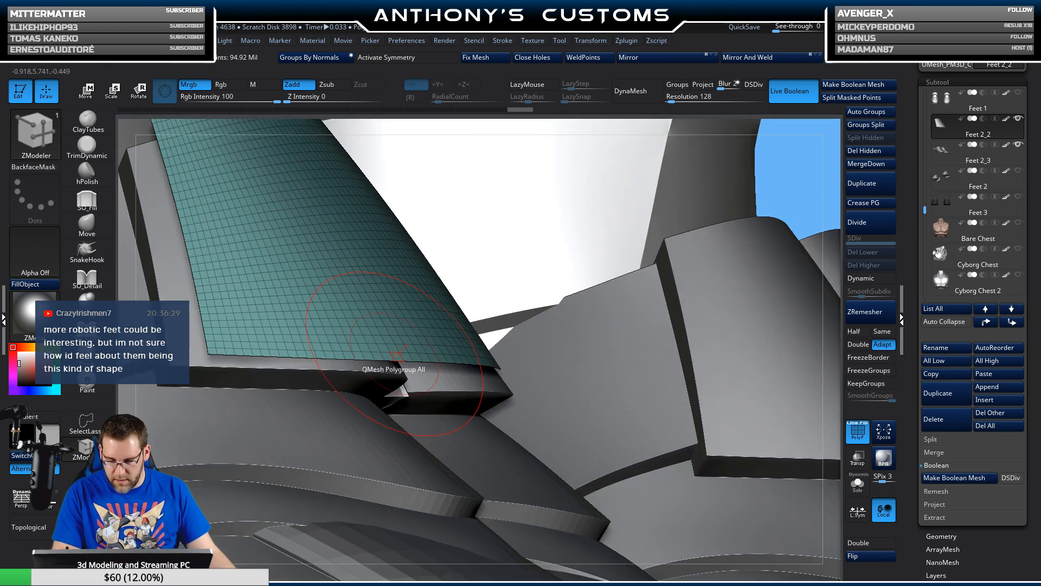
- Thicken the strap panel with QMesh on Polygroup All and flip its normals
{"action": "left_click_drag", "start_coordinate": [388, 356], "coordinate": [341, 422]}
{"action": "left_click", "coordinate": [860, 556]}
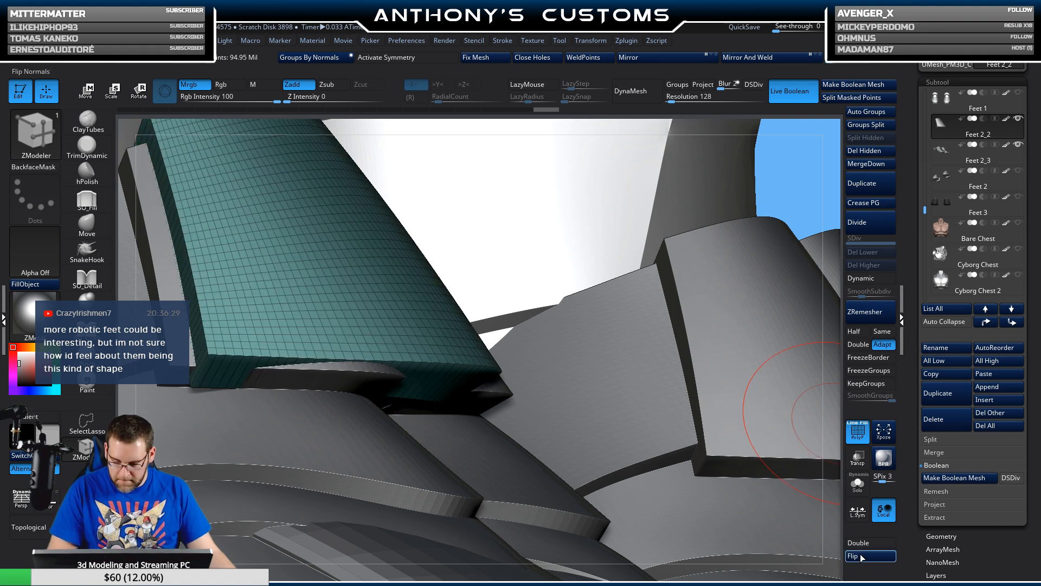
{"action": "right_click_drag", "start_coordinate": [599, 446], "coordinate": [672, 297], "text": "ctrl"}
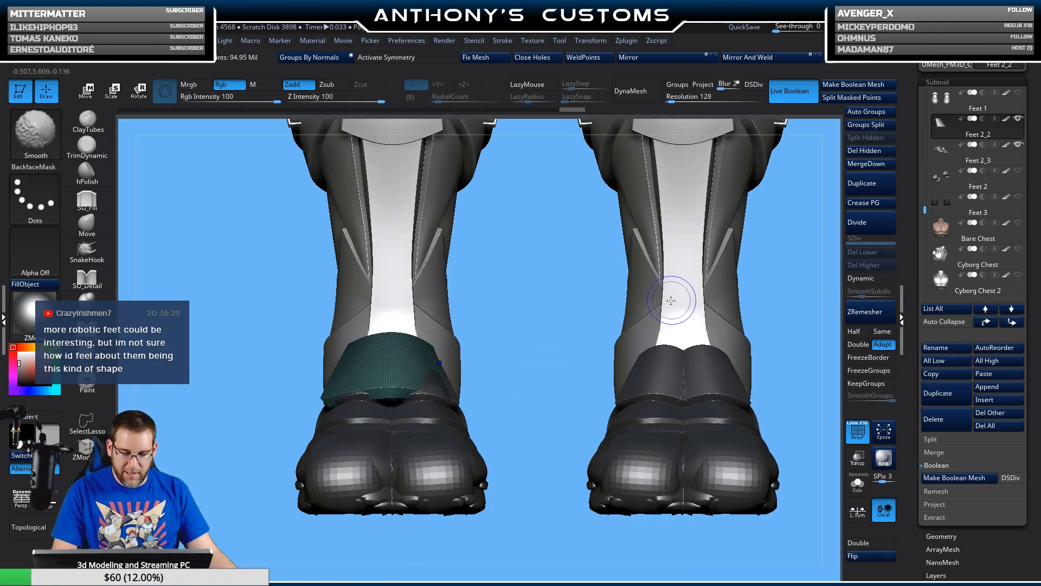
- Adjust the strap panel over the ankle with the gizmo, and mirror and weld it onto the other foot
{"action": "right_click_drag", "start_coordinate": [530, 394], "coordinate": [525, 400]}
{"action": "key", "text": "w"}
{"action": "left_click_drag", "start_coordinate": [334, 348], "coordinate": [397, 354]}
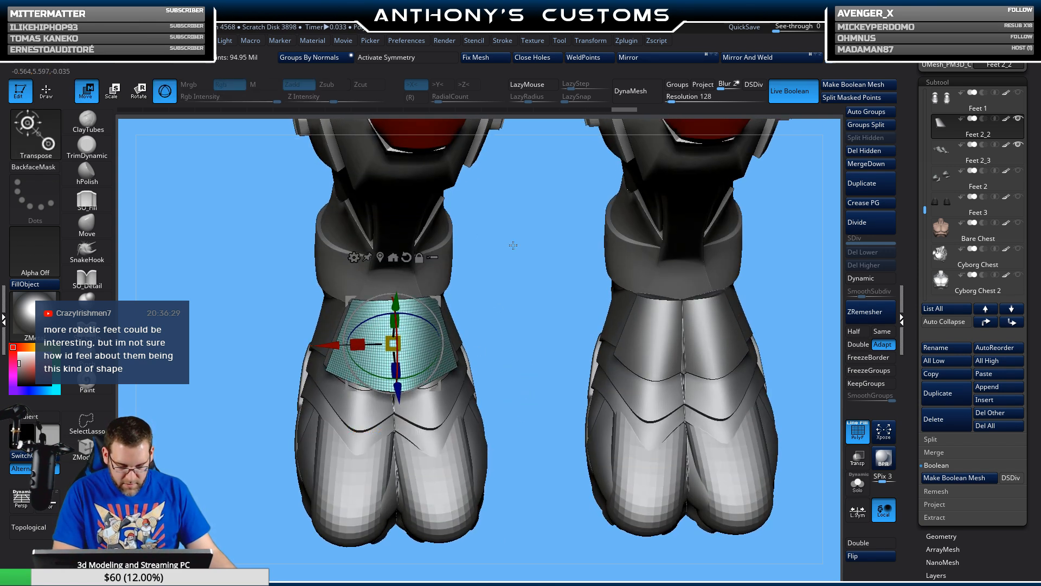
{"action": "right_click_drag", "start_coordinate": [513, 245], "coordinate": [522, 308]}
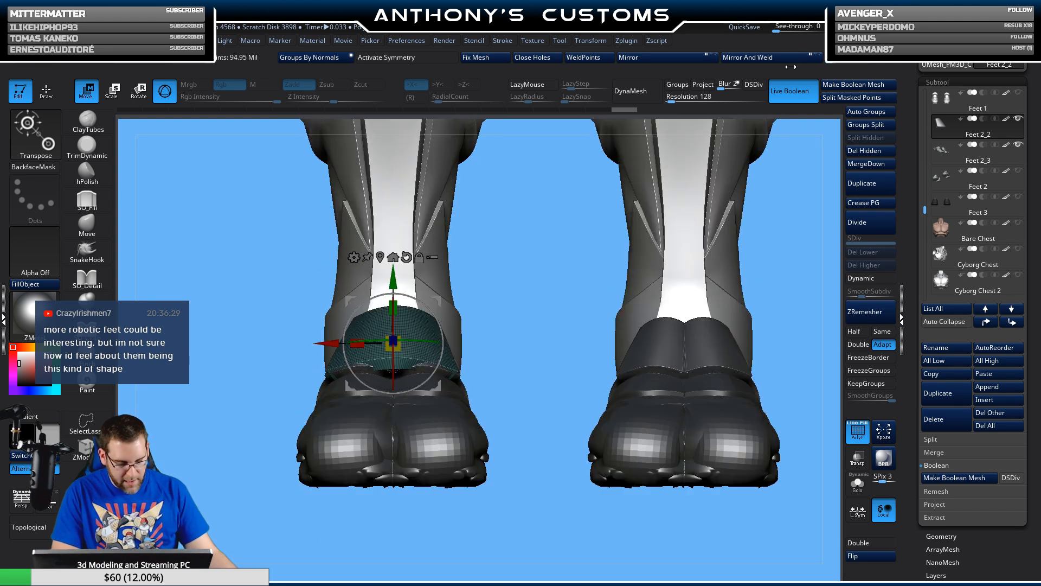
{"action": "left_click", "coordinate": [752, 57]}
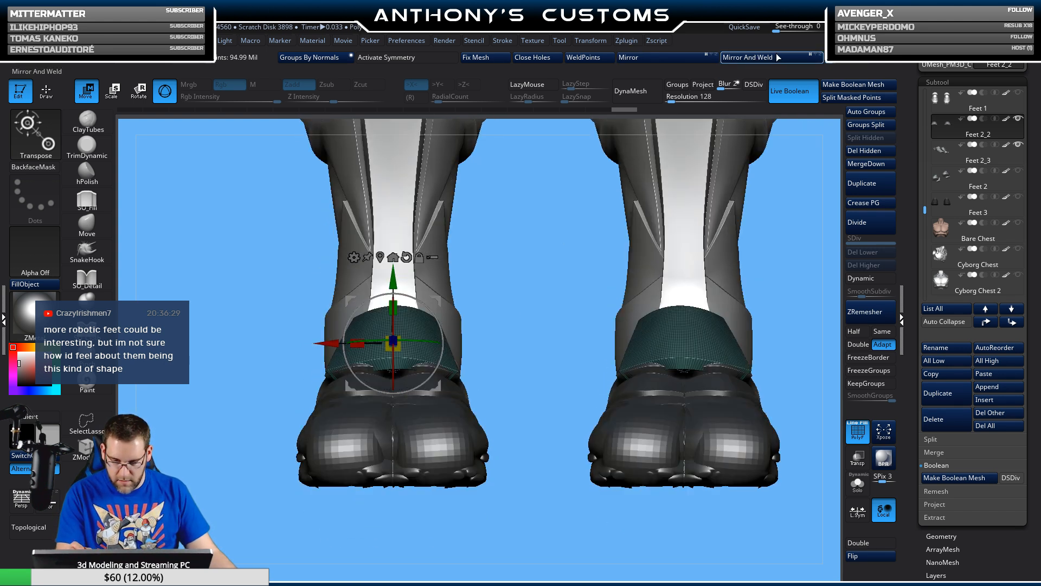
{"action": "key", "text": "q"}
{"action": "key", "text": "shift+f"}
- Activate symmetry on the Feet 2_3 subtool and reshape the sides and toes of the split-toe feet with the Move brush
{"action": "right_click_drag", "start_coordinate": [541, 304], "coordinate": [450, 441]}
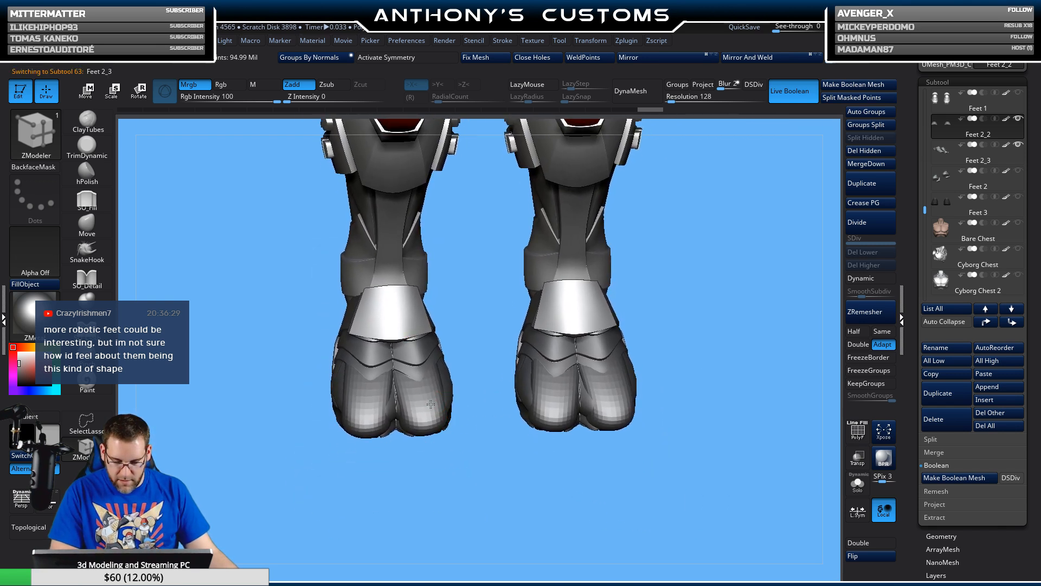
{"action": "left_click", "coordinate": [412, 58]}
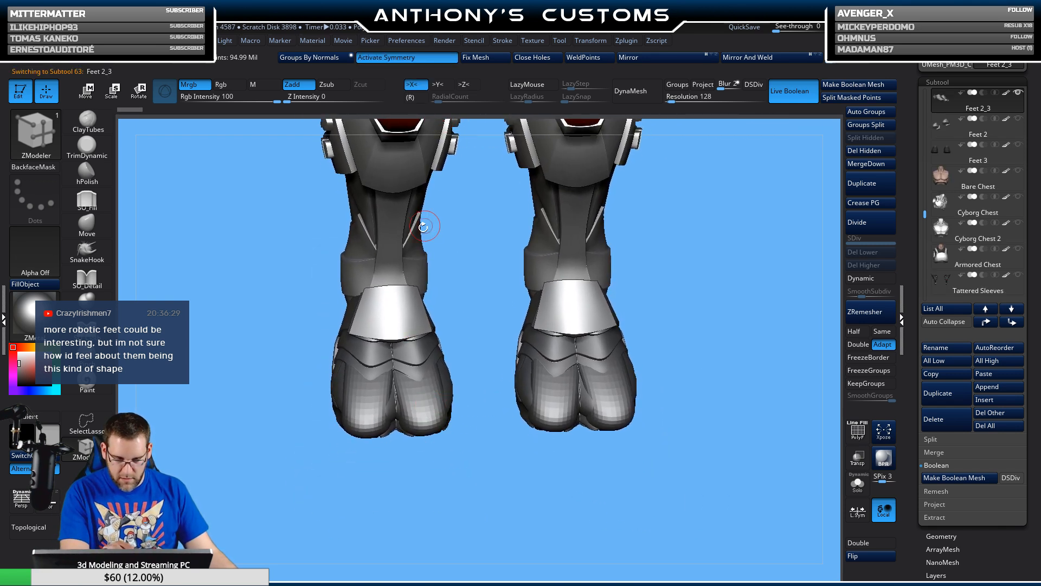
{"action": "left_click", "coordinate": [87, 226]}
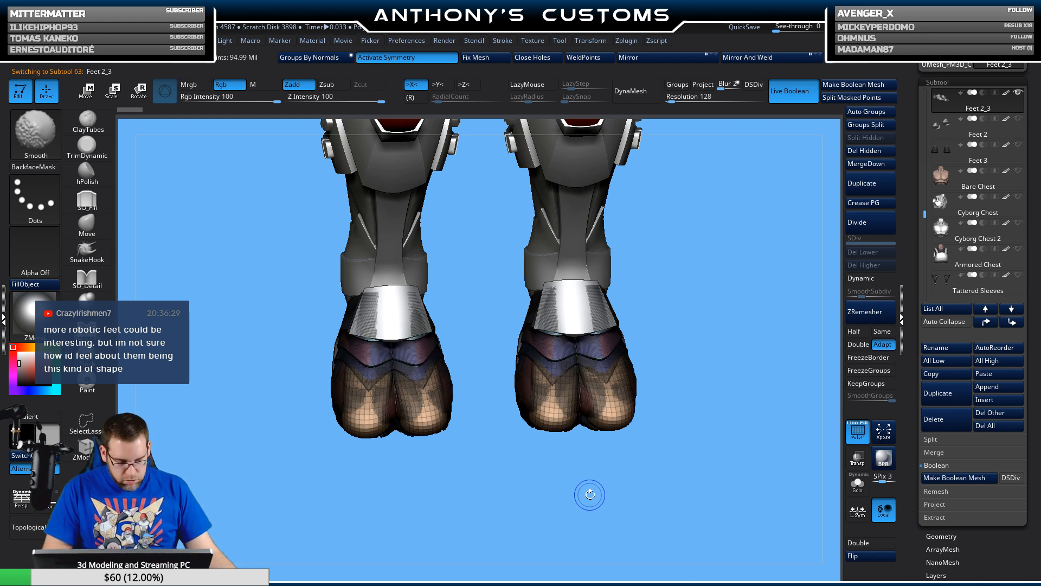
{"action": "key", "text": "space"}
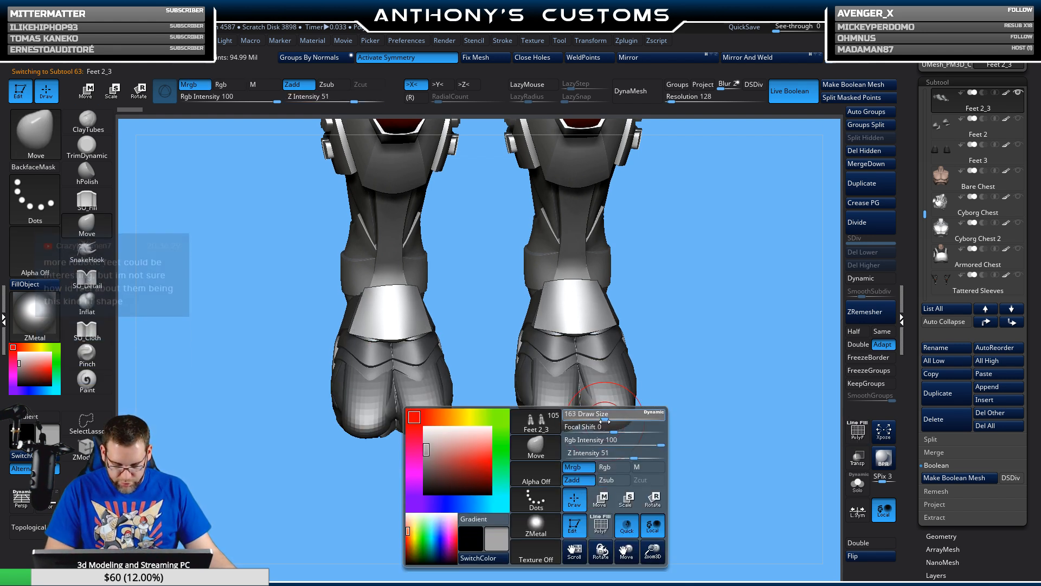
{"action": "left_click_drag", "start_coordinate": [508, 455], "coordinate": [472, 491]}
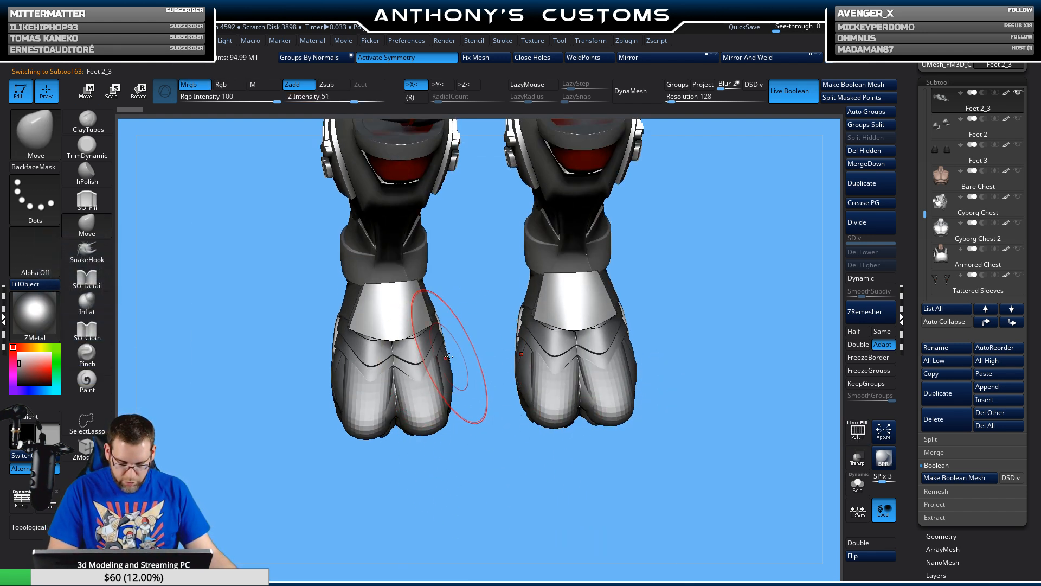
{"action": "left_click_drag", "start_coordinate": [438, 354], "coordinate": [433, 356]}
{"action": "mouse_move", "coordinate": [345, 381]}
{"action": "left_mouse_down"}
{"action": "mouse_move", "coordinate": [359, 381]}
{"action": "mouse_move", "coordinate": [366, 408]}
{"action": "left_mouse_up"}
{"action": "left_click_drag", "start_coordinate": [433, 428], "coordinate": [427, 433]}
- Refine the sole outline and toes of the split-toe feet with the Move brush, adjusting its draw size for the side profile
{"action": "left_click_drag", "start_coordinate": [440, 477], "coordinate": [438, 252]}
{"action": "left_click_drag", "start_coordinate": [677, 291], "coordinate": [679, 157], "text": "alt"}
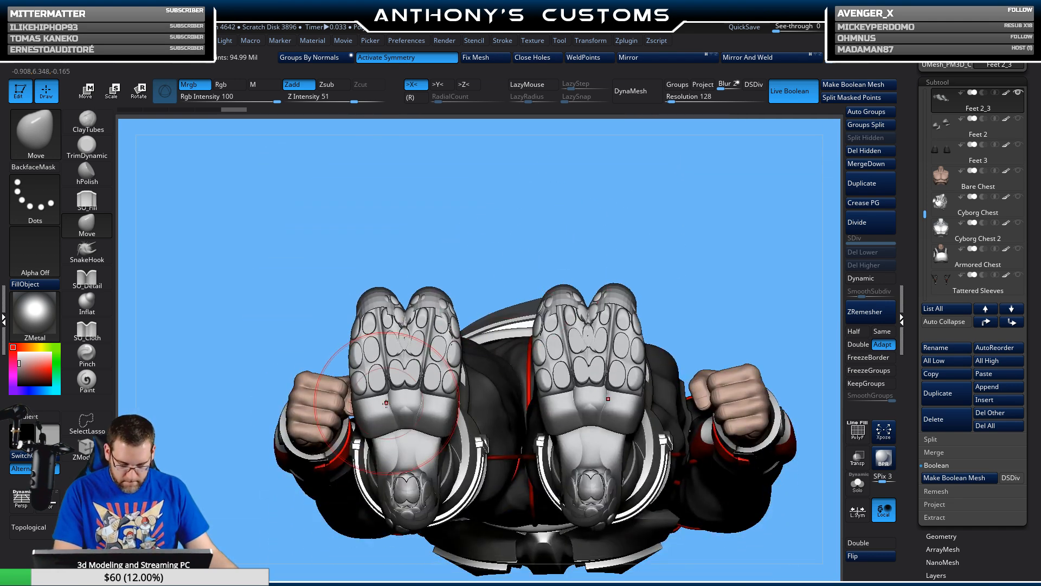
{"action": "left_click_drag", "start_coordinate": [434, 410], "coordinate": [428, 409]}
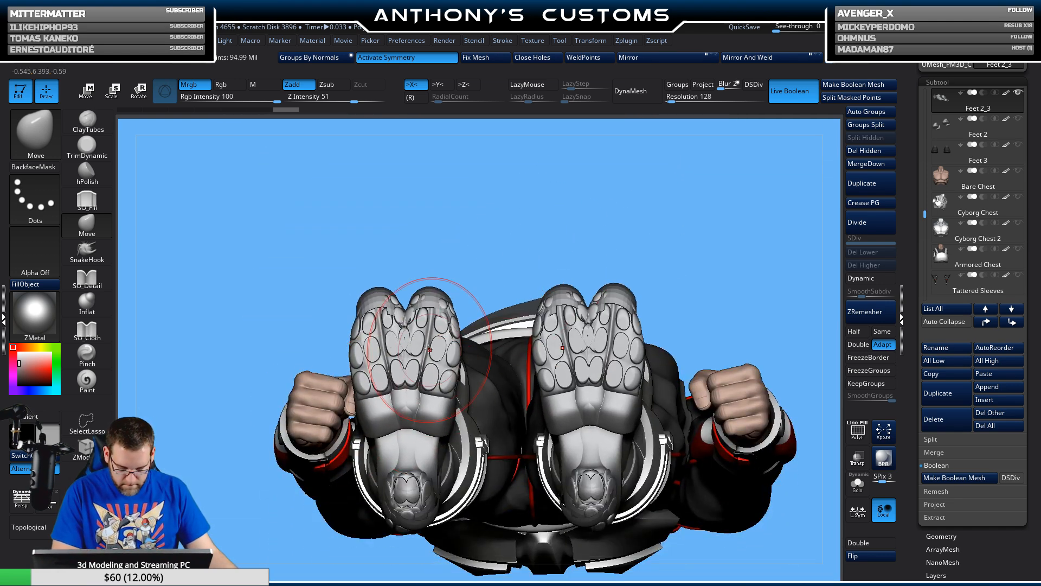
{"action": "left_click_drag", "start_coordinate": [432, 302], "coordinate": [386, 314]}
{"action": "left_click_drag", "start_coordinate": [690, 185], "coordinate": [722, 304]}
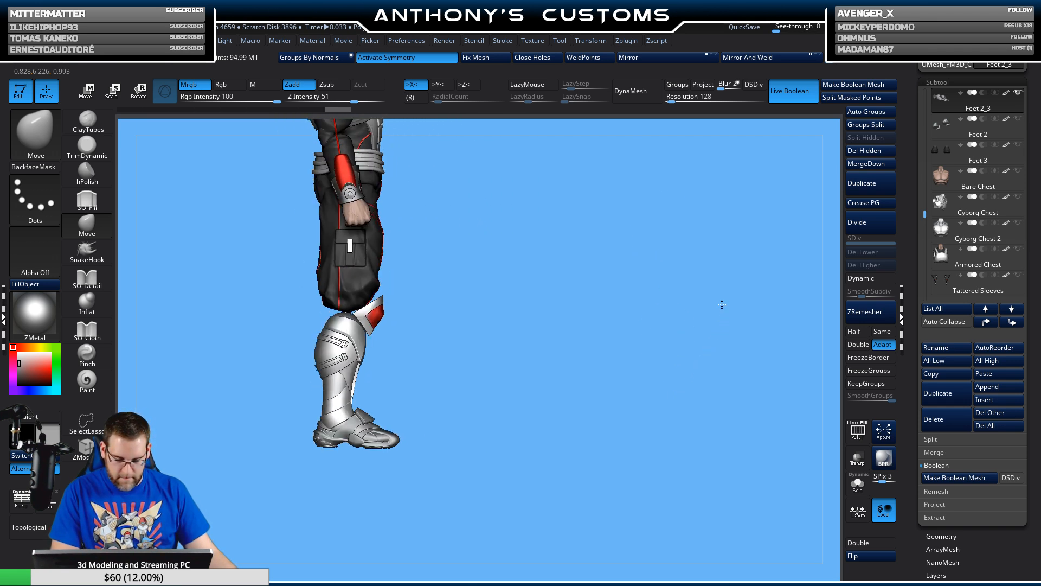
{"action": "left_click_drag", "start_coordinate": [564, 406], "coordinate": [671, 315], "text": "alt"}
{"action": "key", "text": "space"}
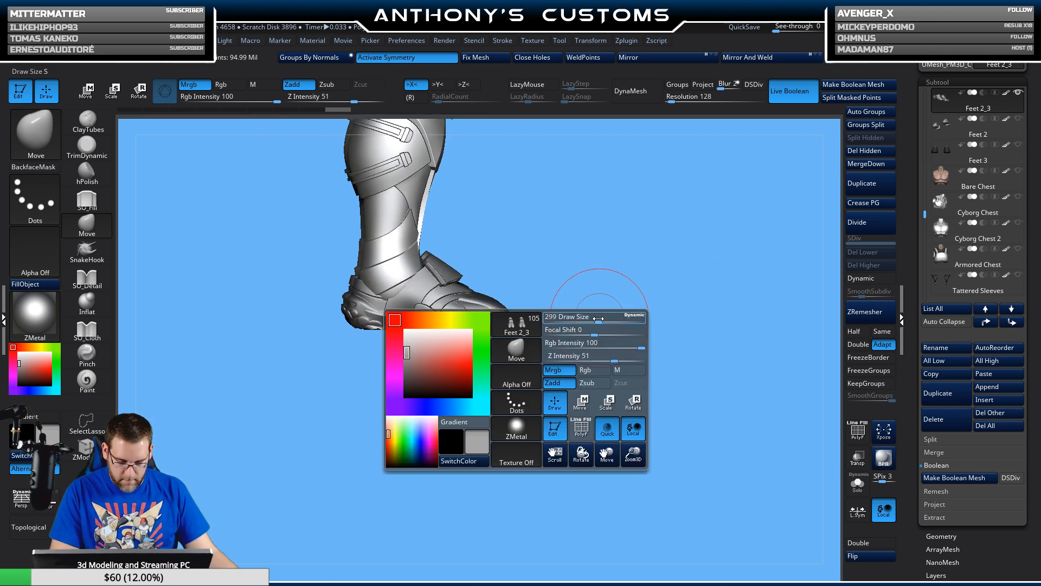
{"action": "left_click_drag", "start_coordinate": [597, 318], "coordinate": [551, 428]}
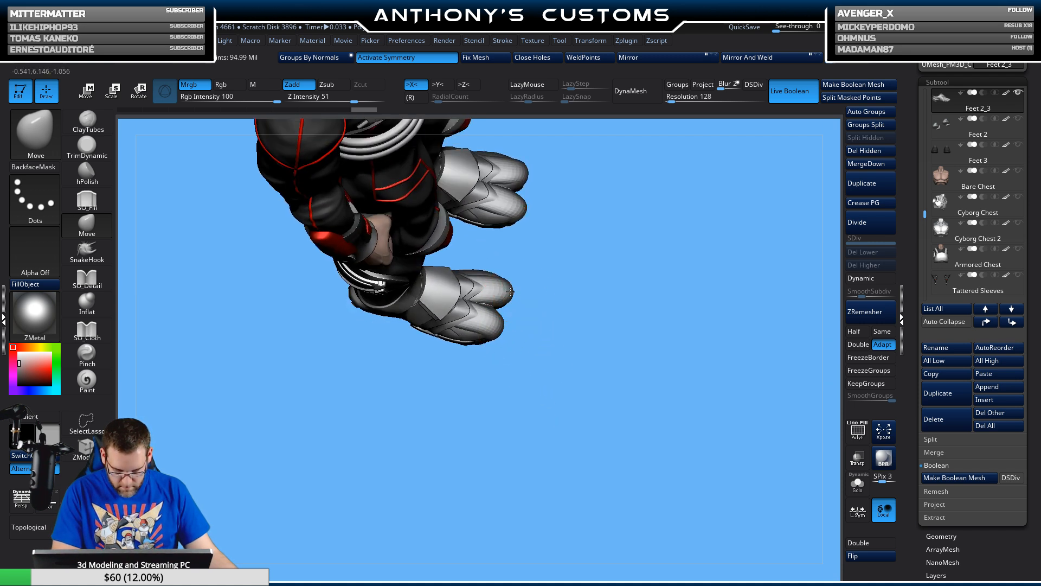
{"action": "left_click_drag", "start_coordinate": [544, 303], "coordinate": [490, 268]}
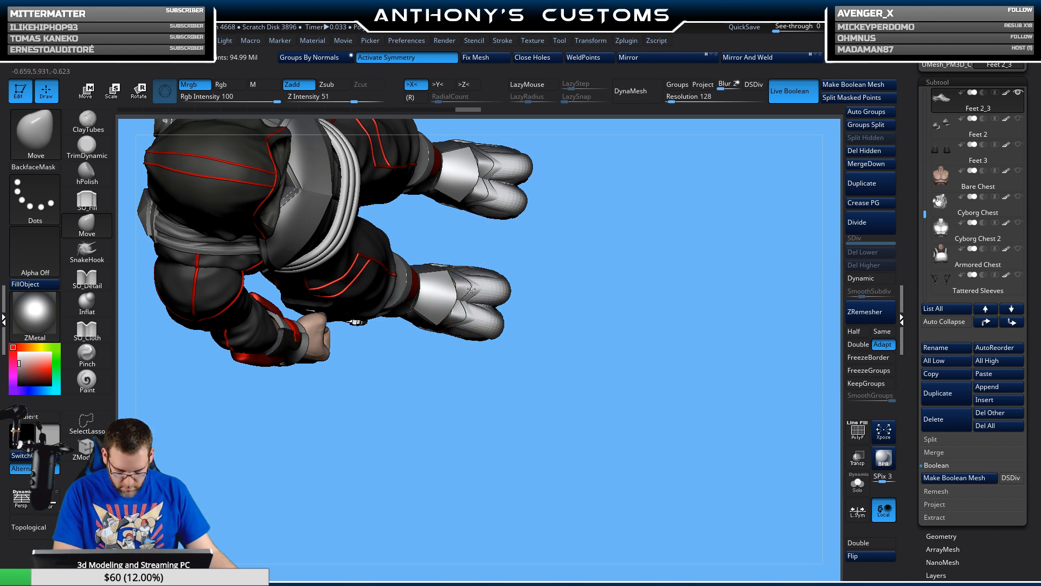
{"action": "left_click_drag", "start_coordinate": [588, 372], "coordinate": [646, 314]}
{"action": "mouse_move", "coordinate": [634, 432]}
{"action": "left_mouse_down"}
{"action": "mouse_move", "coordinate": [647, 477]}
{"action": "mouse_move", "coordinate": [690, 426]}
{"action": "mouse_move", "coordinate": [602, 414]}
{"action": "mouse_move", "coordinate": [642, 417]}
{"action": "left_mouse_up"}
- Swap the visible crotch and Pants2 subtools for Cyborg Crotch and Cyborg Legs2
{"action": "key", "text": "n"}
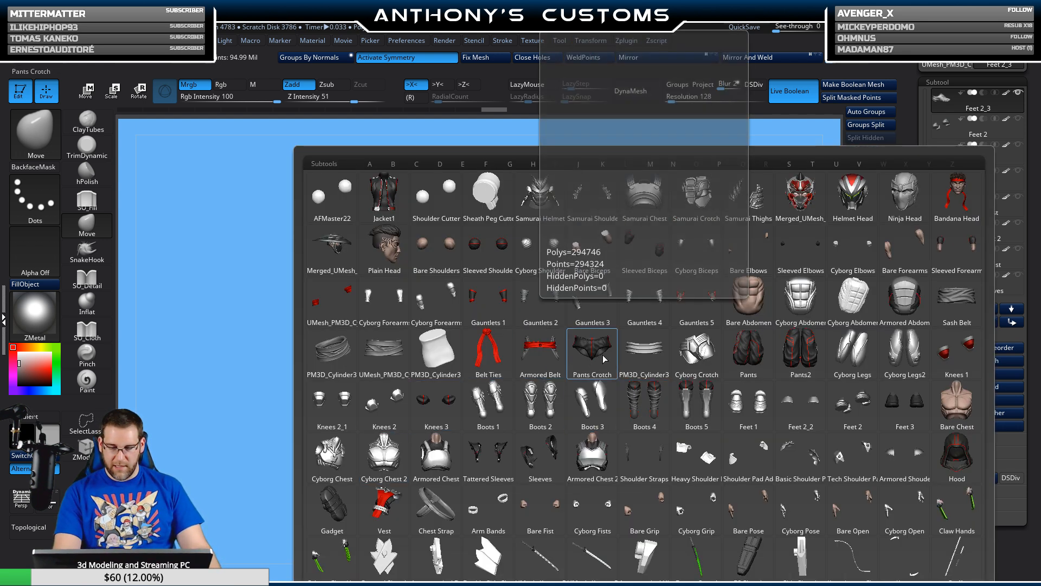
{"action": "left_click", "coordinate": [584, 359]}
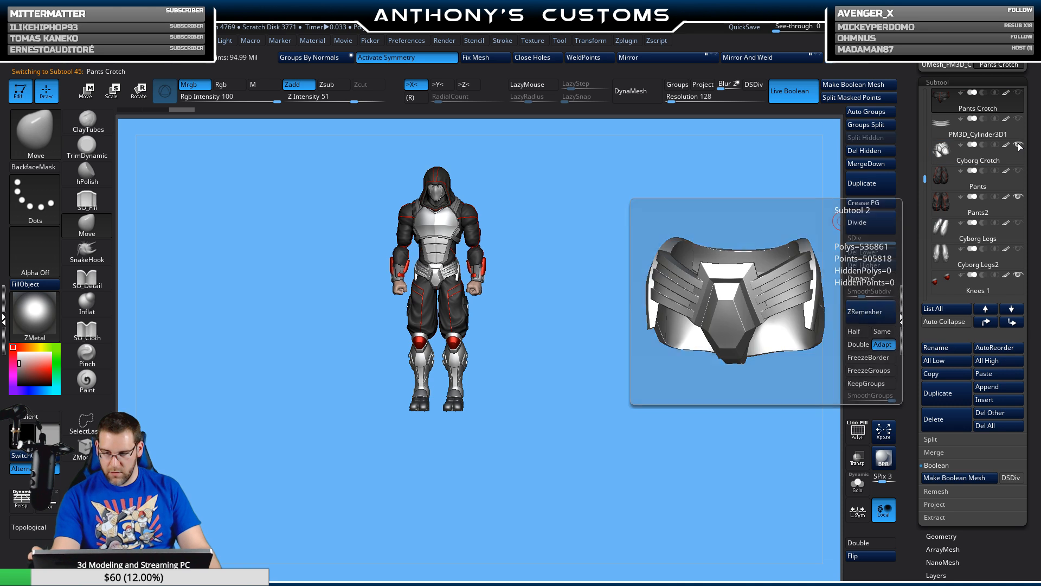
{"action": "key", "text": "n"}
{"action": "left_click", "coordinate": [741, 360]}
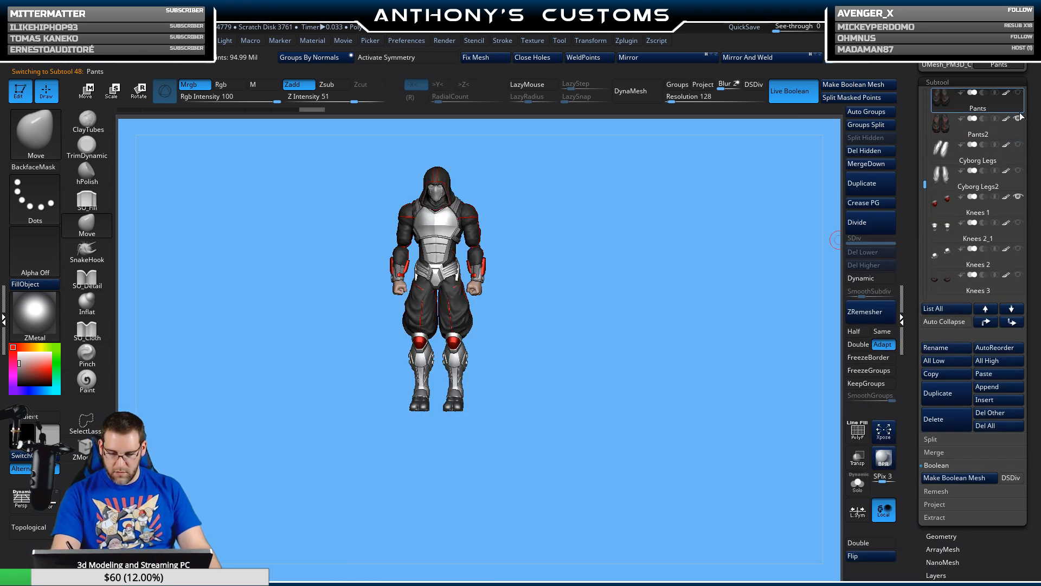
{"action": "left_click", "coordinate": [1010, 185]}
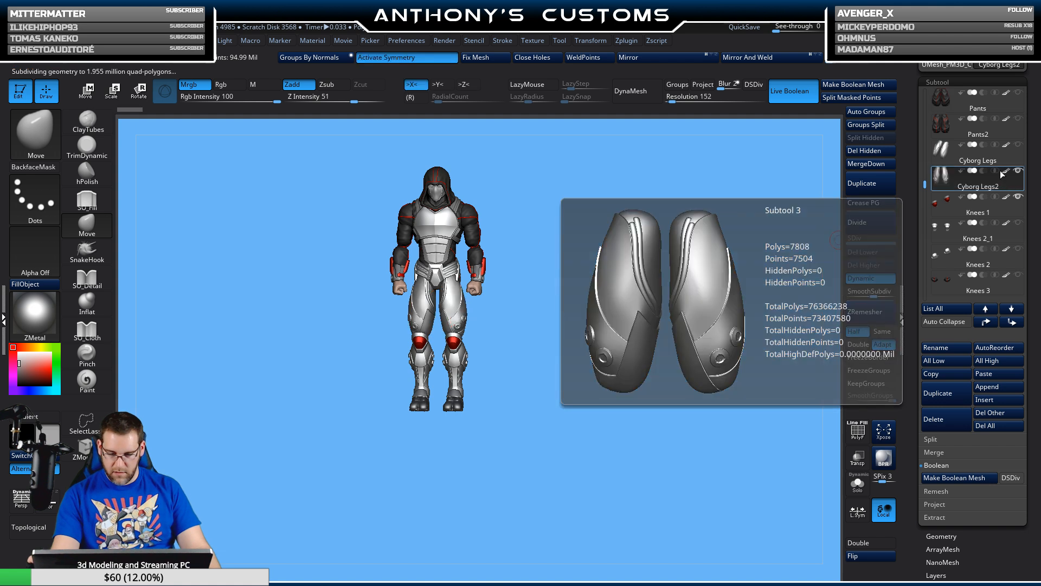
- Select the Feet 2_3 subtool and inspect the split-toe feet on the full figure from the front and below
{"action": "left_click_drag", "start_coordinate": [565, 421], "coordinate": [578, 451]}
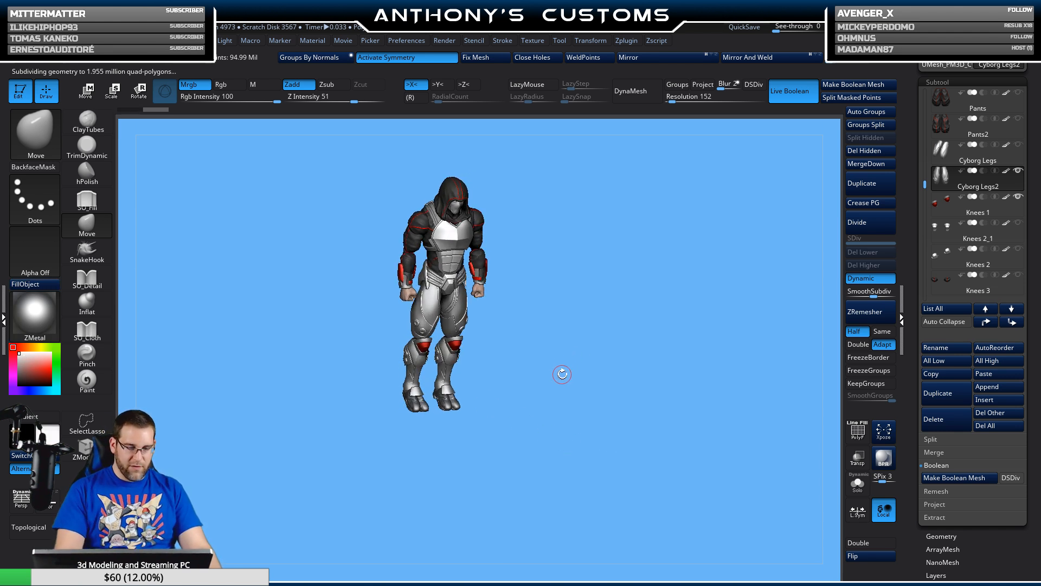
{"action": "left_click", "coordinate": [418, 404], "text": "alt"}
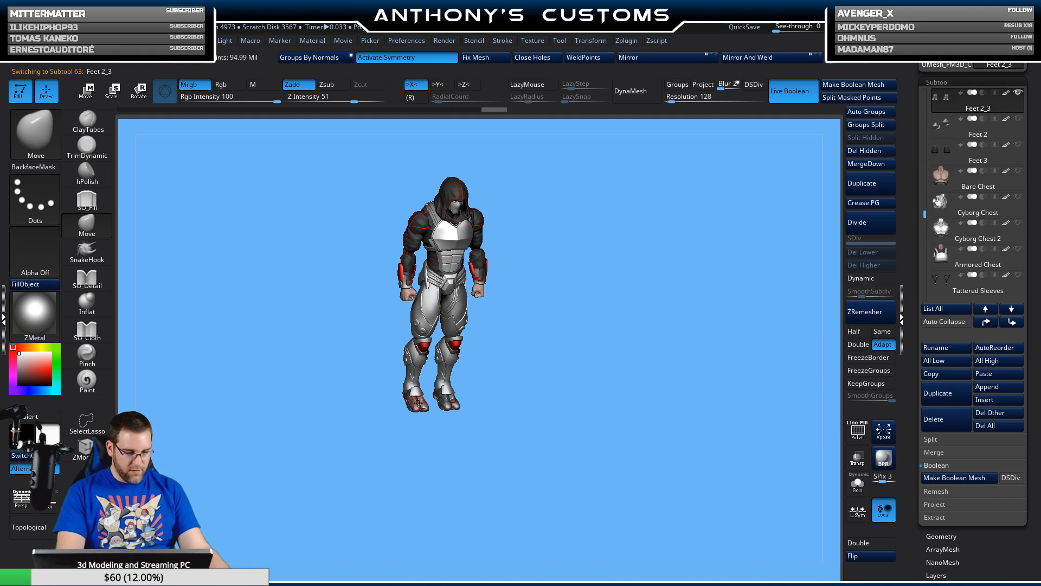
{"action": "left_click_drag", "start_coordinate": [548, 391], "coordinate": [674, 291]}
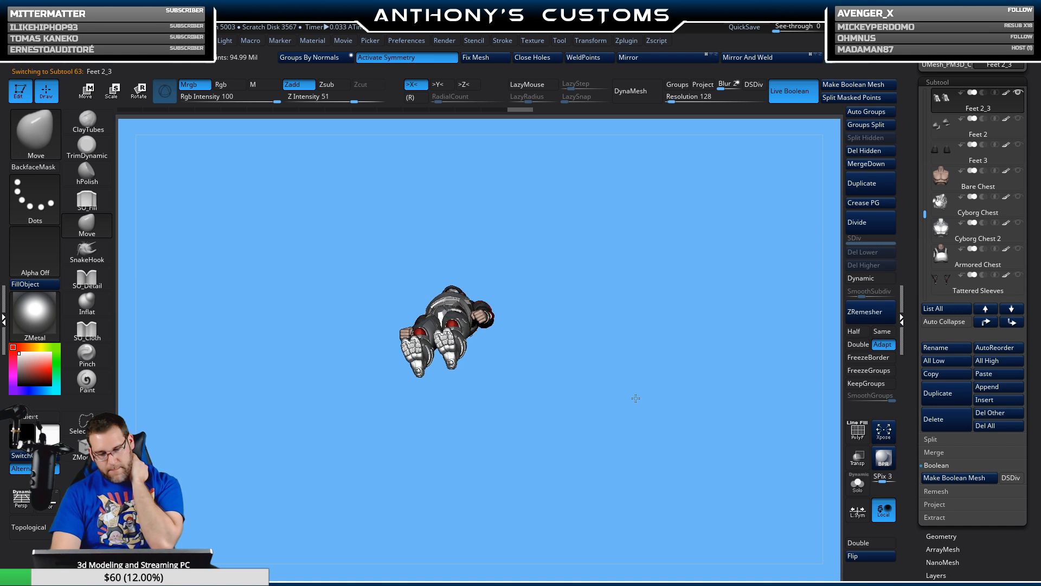
{"action": "left_click_drag", "start_coordinate": [636, 398], "coordinate": [648, 333]}
- Show Cyborg Abdomen 2 and Cyborg Chest 2 in place of Armored Abdomen and Armored Chest 2
{"action": "key", "text": "n"}
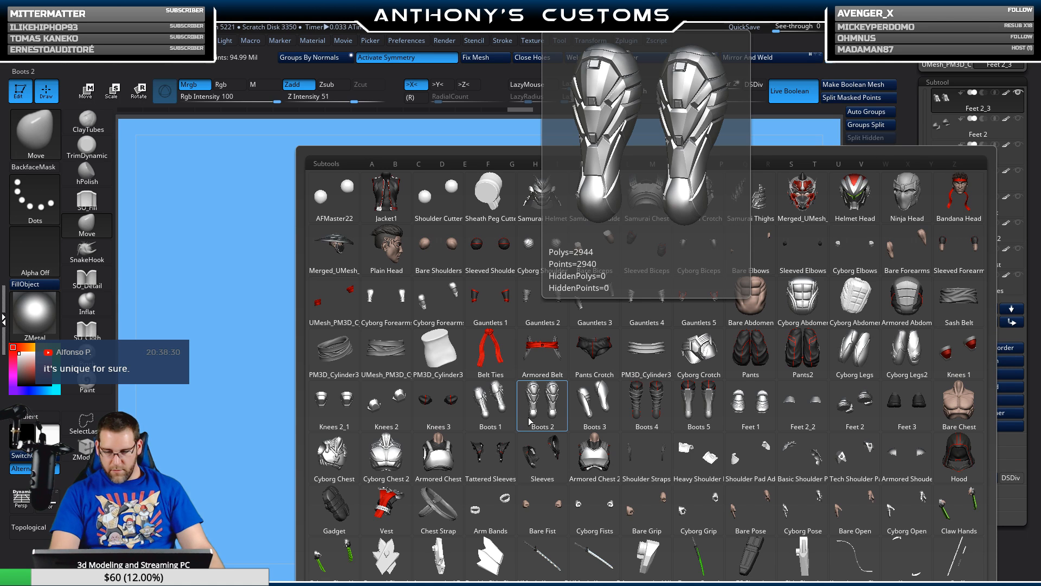
{"action": "left_click", "coordinate": [751, 301]}
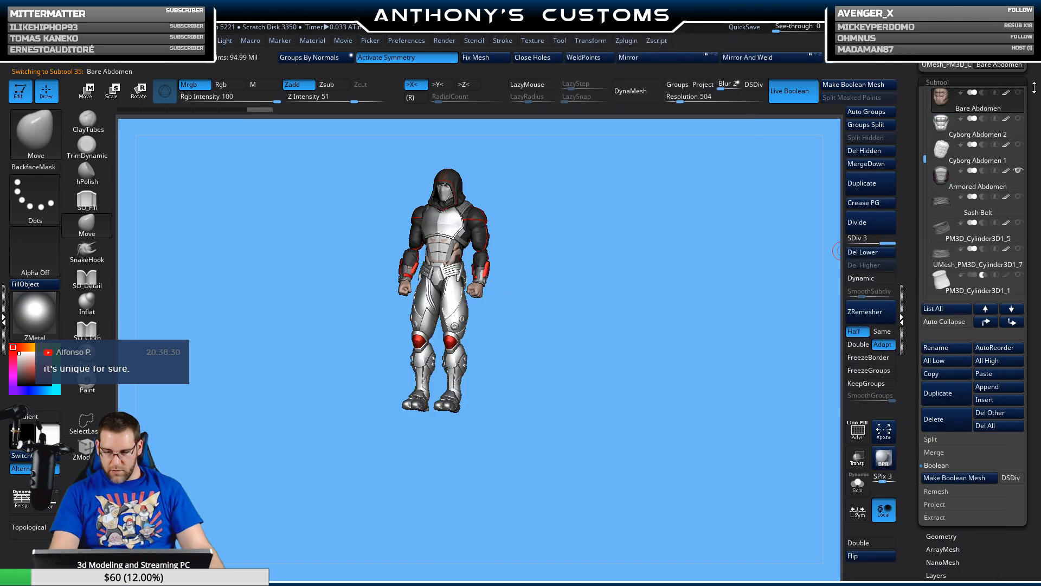
{"action": "key", "text": "n"}
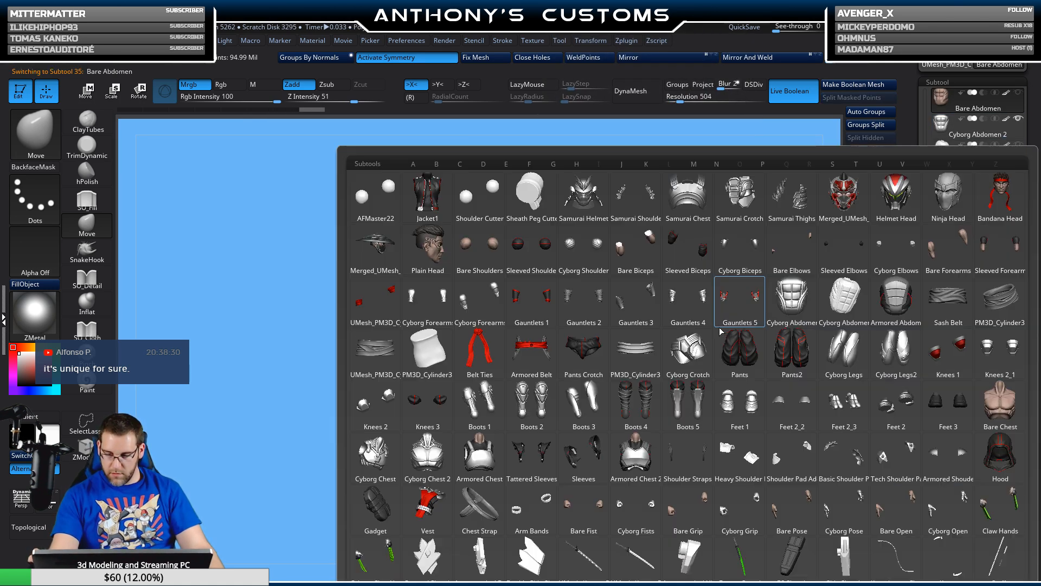
{"action": "left_click", "coordinate": [997, 415]}
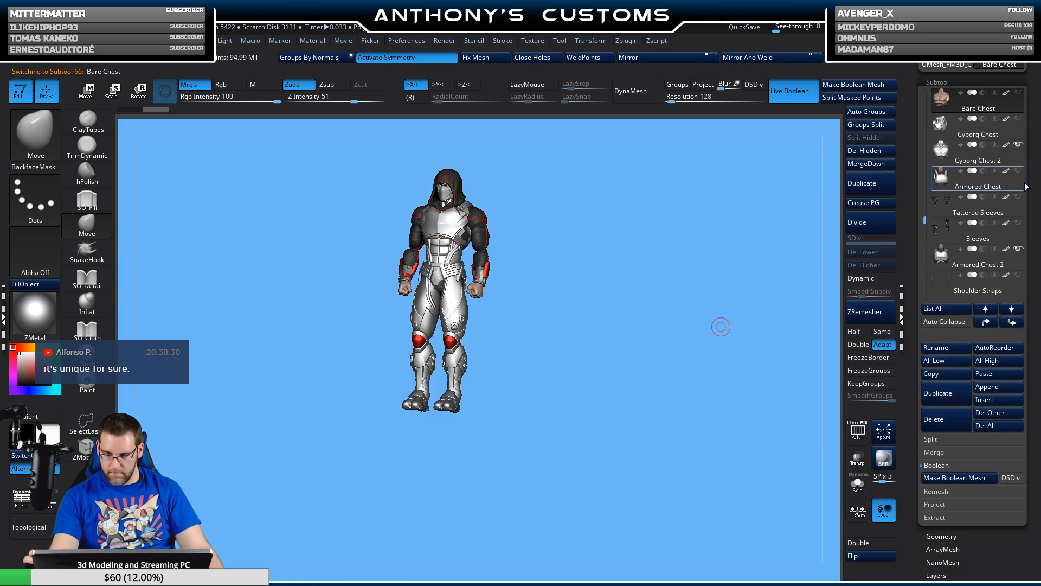
{"action": "left_click", "coordinate": [1018, 249]}
- Swap the sleeved shoulders, biceps and elbows and the red gauntlets for Cyborg Shoulders, Cyborg Biceps, Cyborg Elbows and Cyborg Forearms
{"action": "key", "text": "n"}
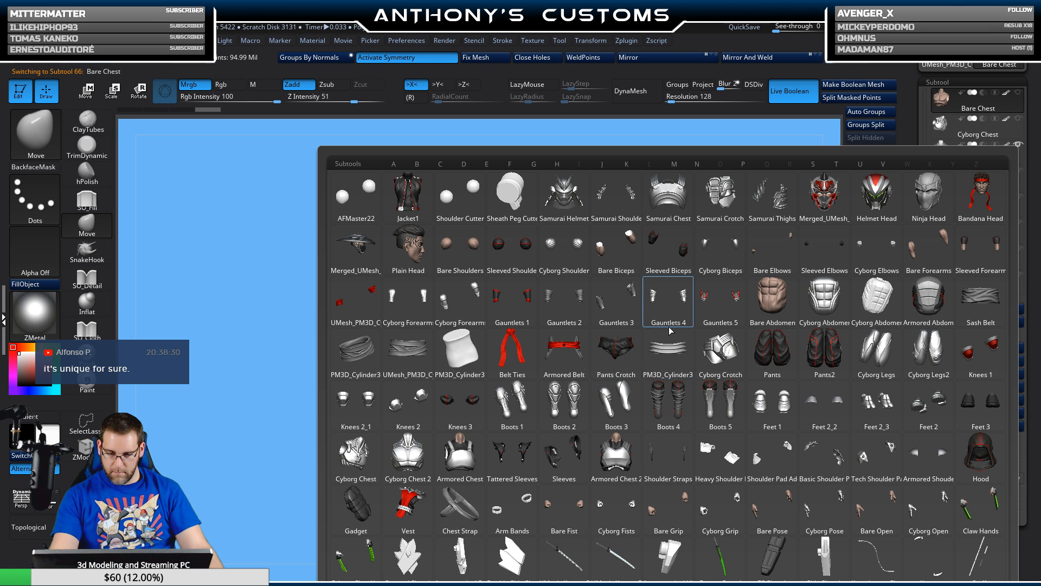
{"action": "left_click", "coordinate": [460, 249]}
{"action": "left_click", "coordinate": [1019, 92]}
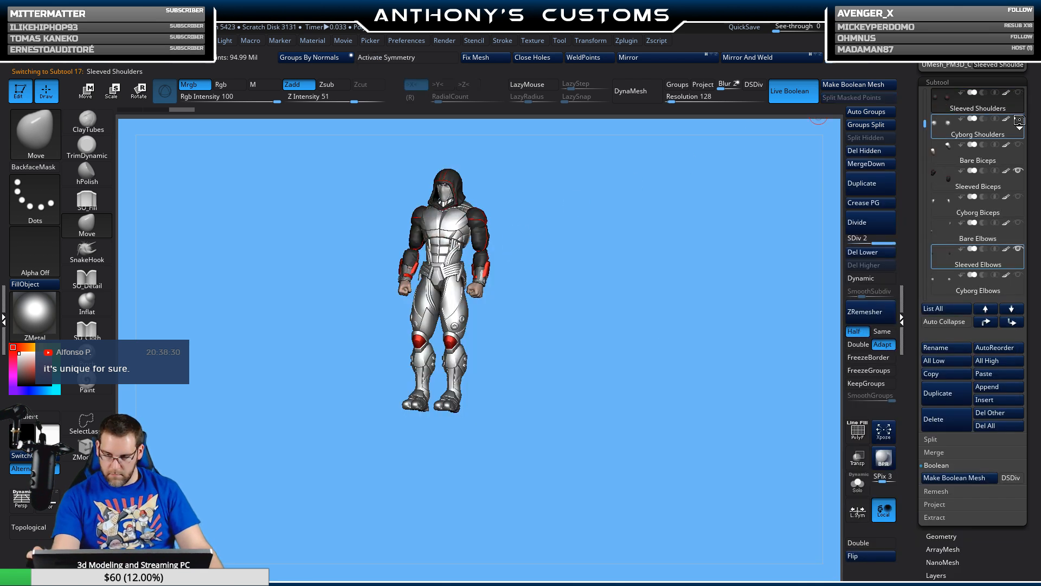
{"action": "left_click", "coordinate": [1018, 118]}
{"action": "left_click", "coordinate": [1018, 171]}
{"action": "left_click", "coordinate": [1019, 196]}
{"action": "left_click", "coordinate": [1022, 258]}
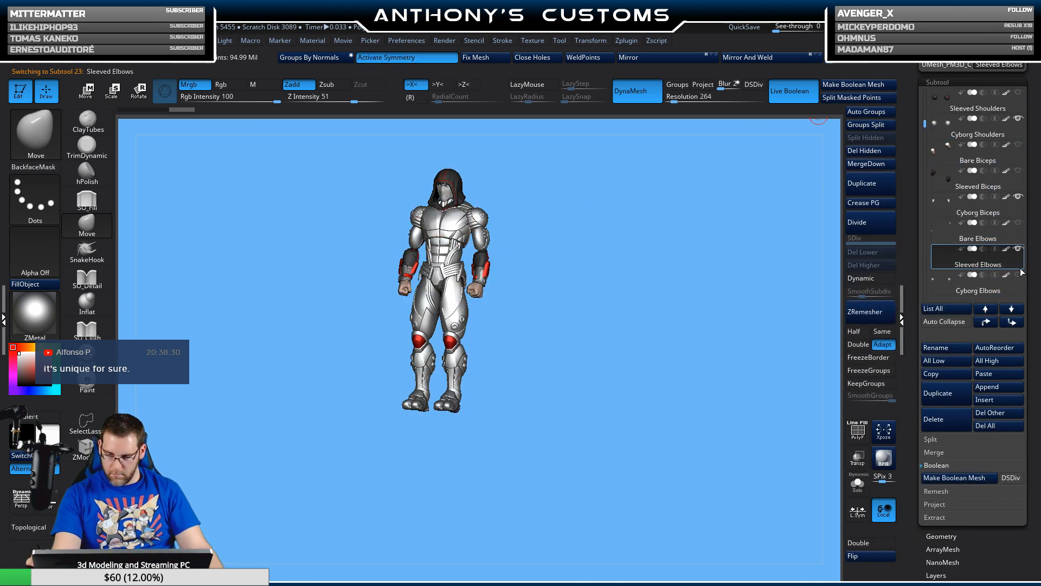
{"action": "left_click", "coordinate": [1019, 283]}
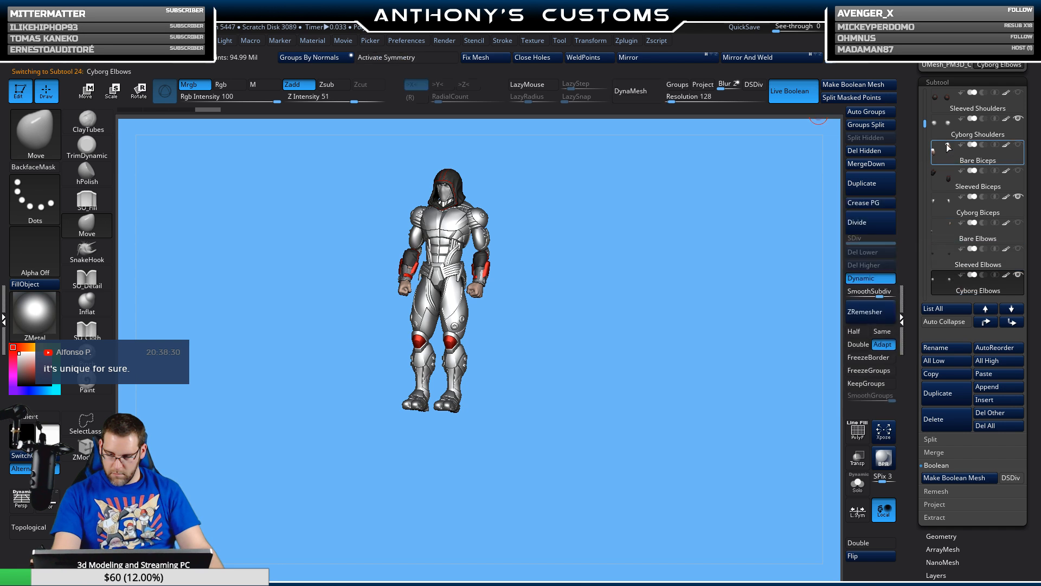
{"action": "left_click_drag", "start_coordinate": [927, 121], "coordinate": [927, 128]}
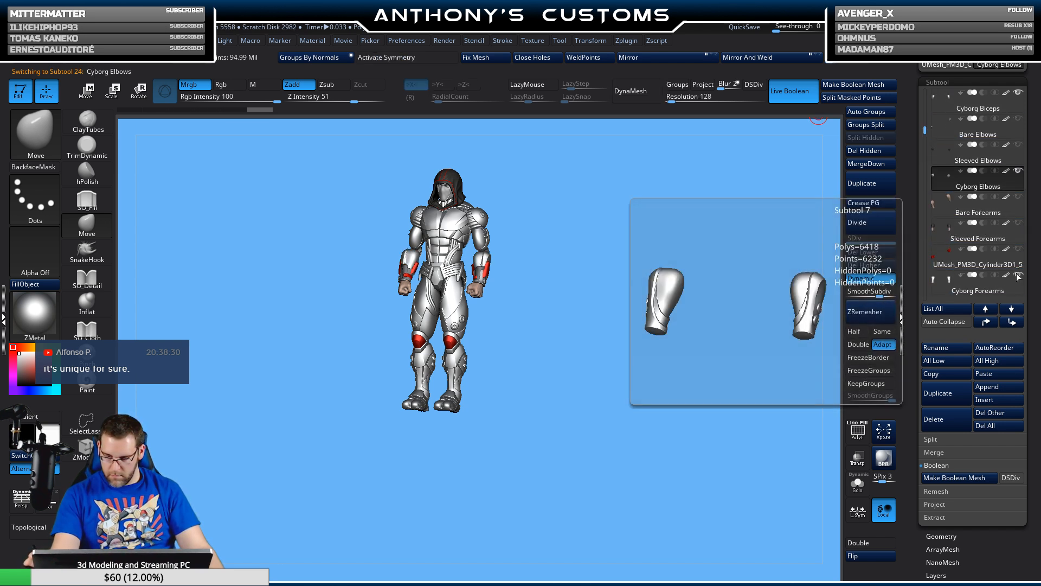
{"action": "left_click_drag", "start_coordinate": [926, 131], "coordinate": [926, 144]}
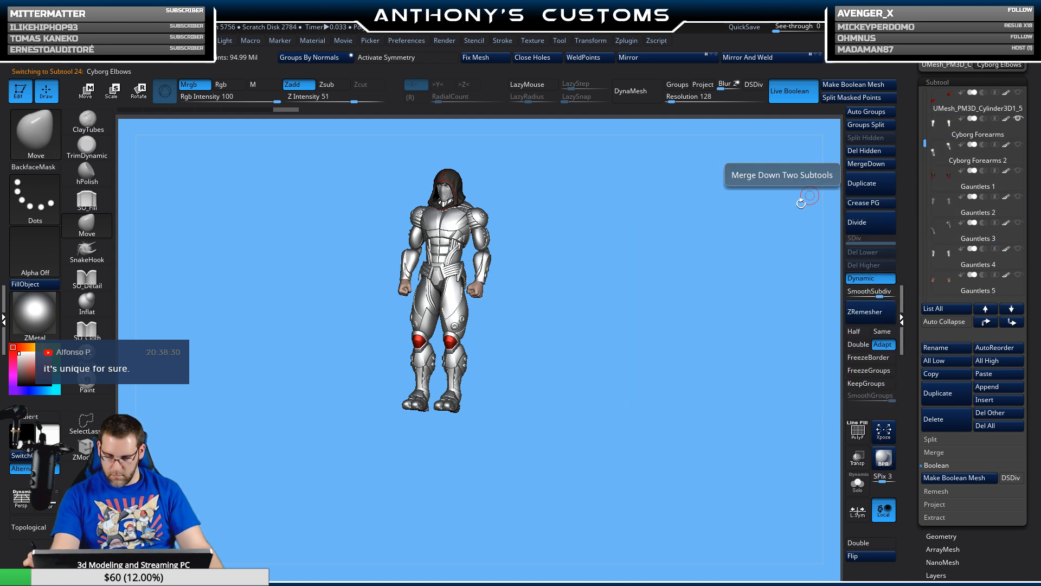
- Replace the Bare Fist subtool with Cyborg Fists and select the Hood subtool
{"action": "key", "text": "n"}
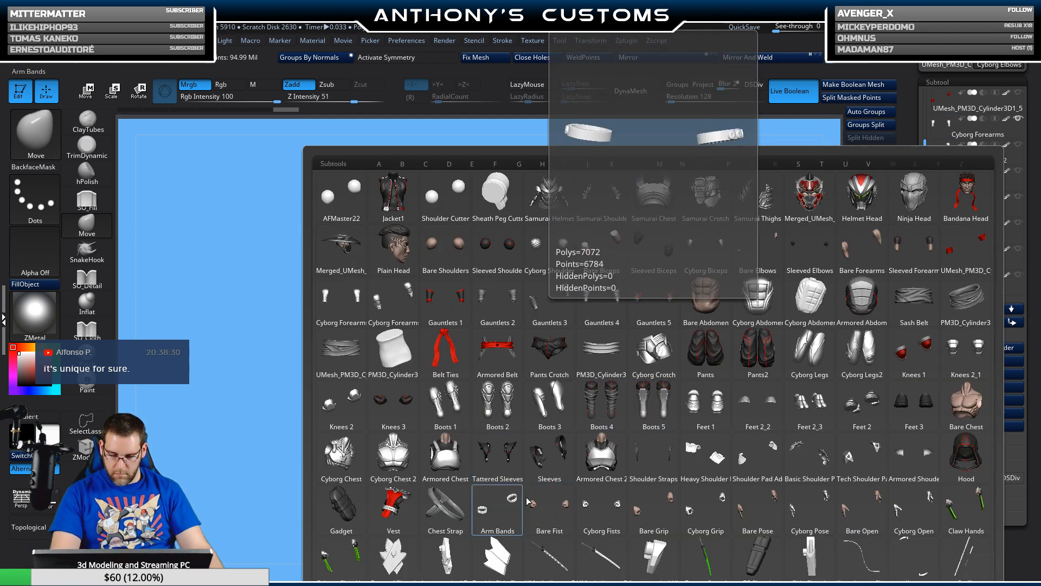
{"action": "left_click", "coordinate": [551, 510]}
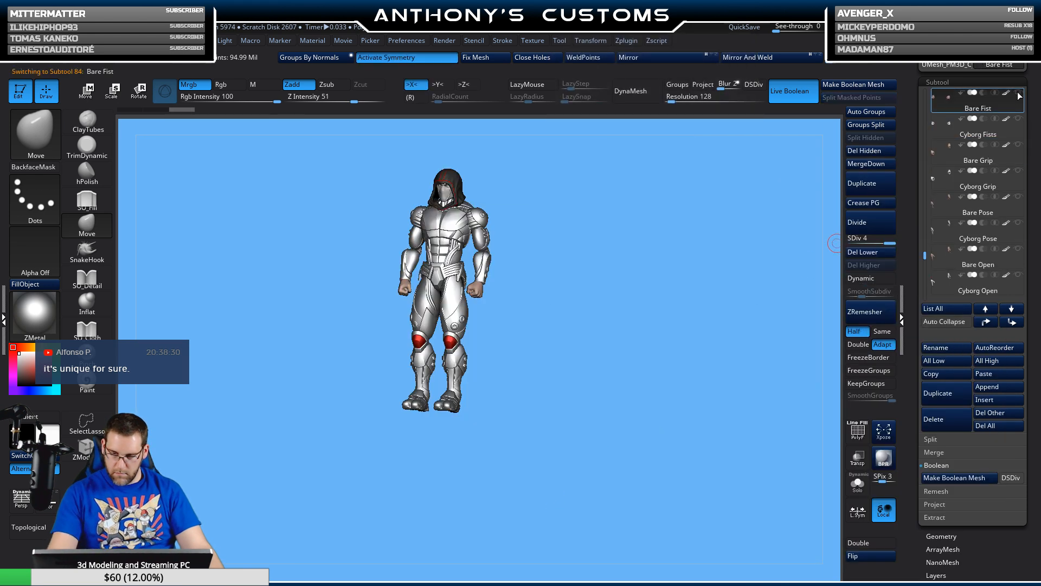
{"action": "key", "text": "n"}
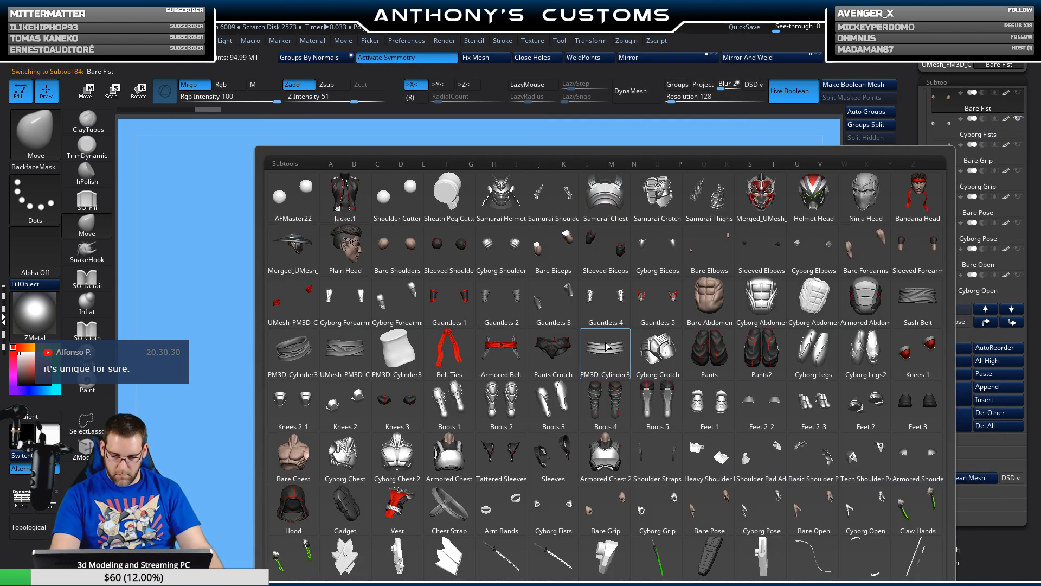
{"action": "left_click", "coordinate": [293, 508]}
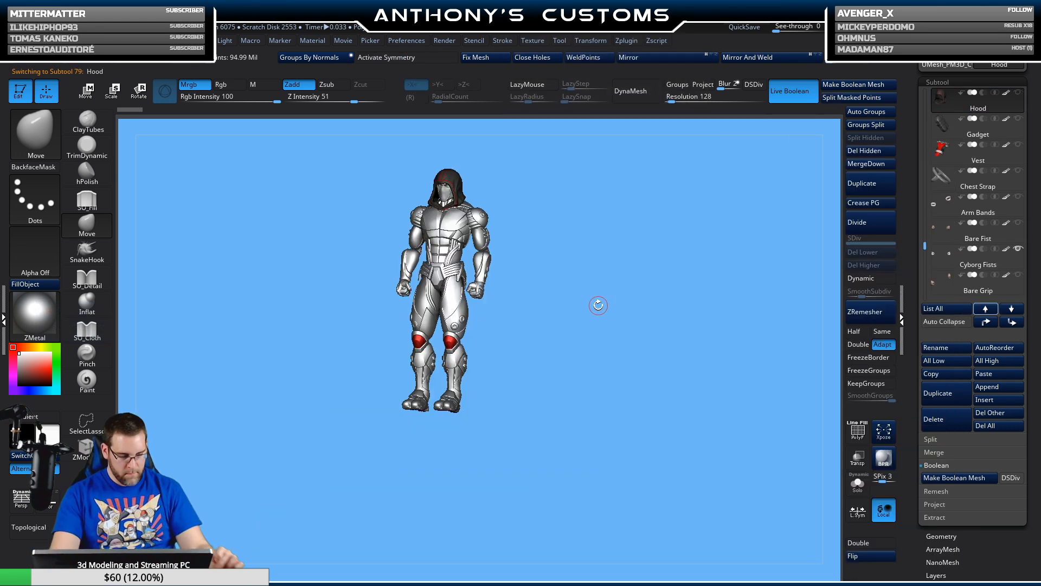
- Swap the Ninja Head and Hood for the horned, red-accented head Merged_UMesh_PM3D_Sphere3D2_7 on the cyborg figure
{"action": "key", "text": "n"}
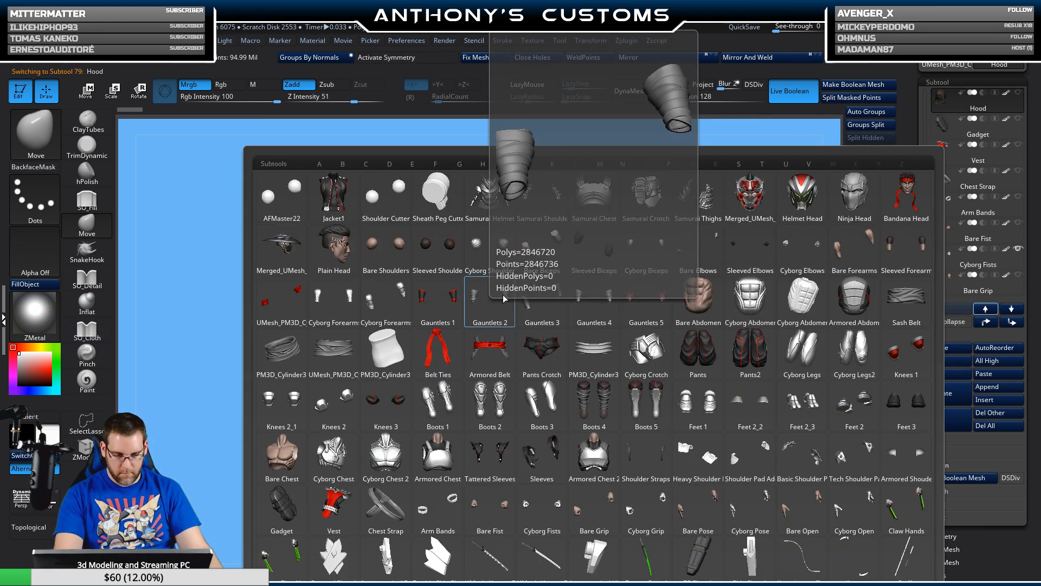
{"action": "left_click", "coordinate": [749, 203]}
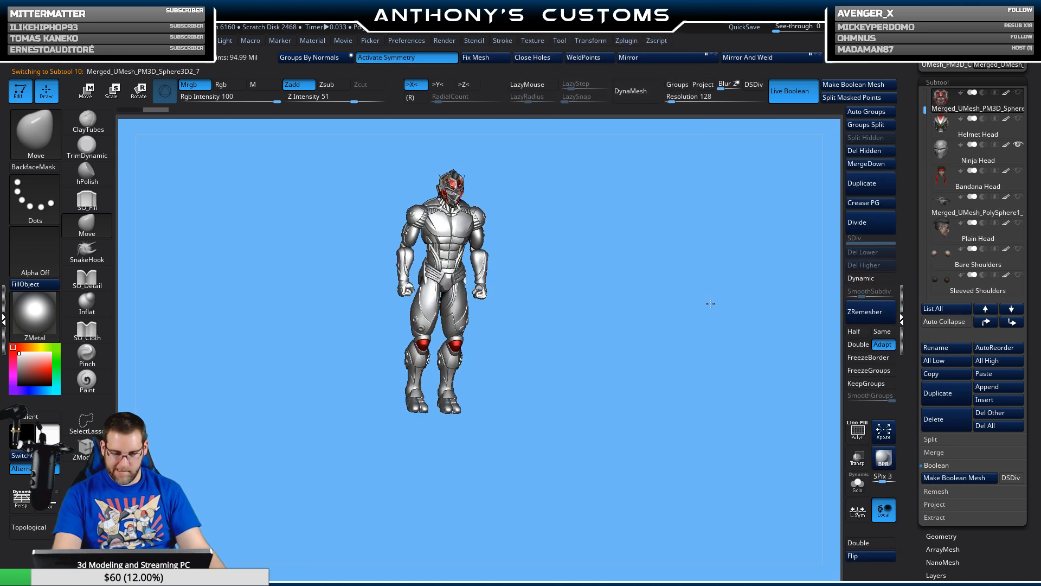
{"action": "left_click_drag", "start_coordinate": [719, 286], "coordinate": [718, 281], "text": "shift"}
{"action": "left_click_drag", "start_coordinate": [672, 331], "coordinate": [661, 393]}
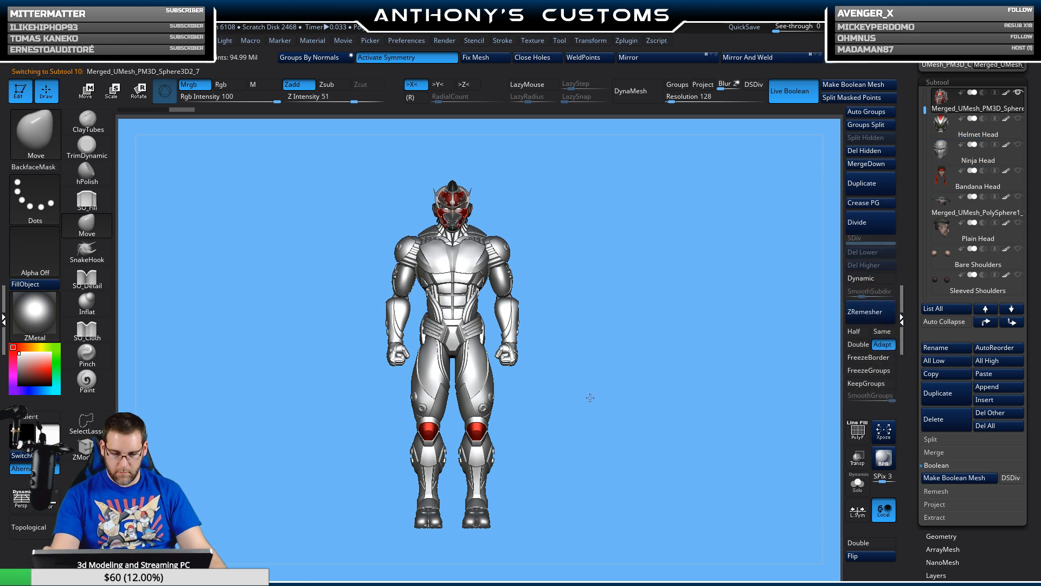
- Examine the complete cyborg figure from the front, side, above and below
{"action": "left_click_drag", "start_coordinate": [590, 398], "coordinate": [702, 325]}
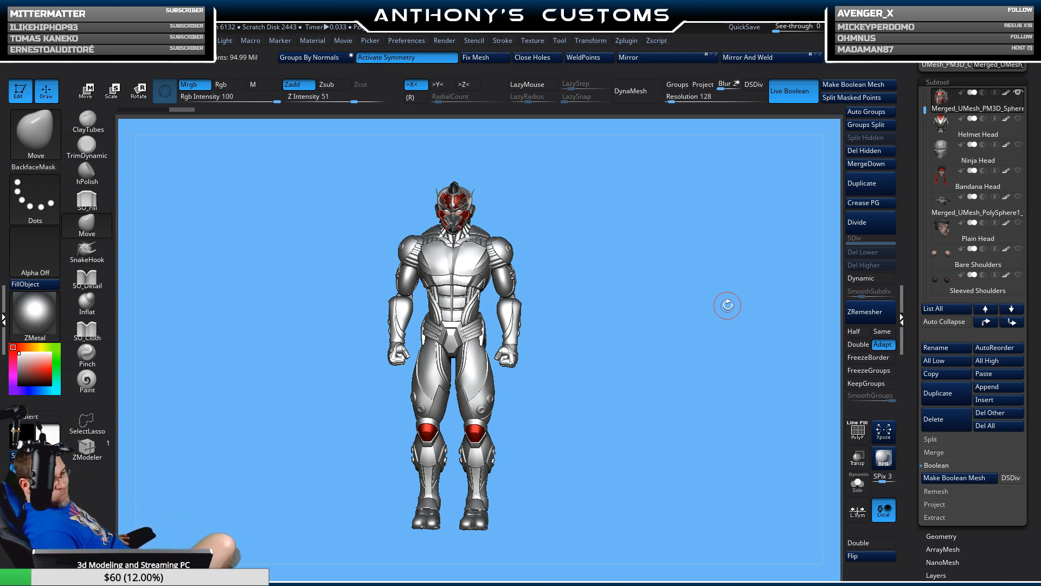
{"action": "left_click_drag", "start_coordinate": [613, 440], "coordinate": [591, 455], "text": "shift"}
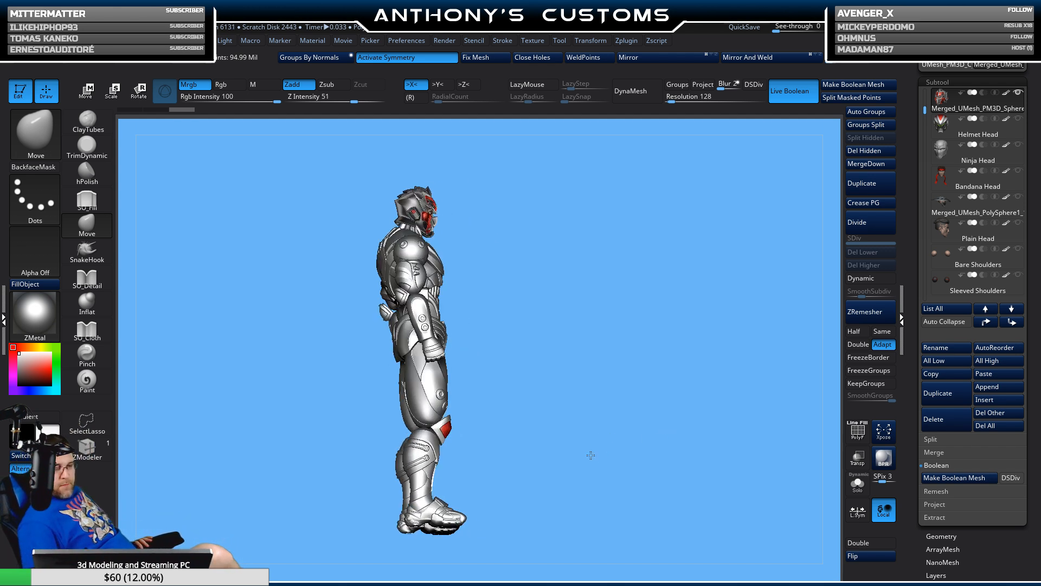
{"action": "left_click_drag", "start_coordinate": [615, 500], "coordinate": [580, 439]}
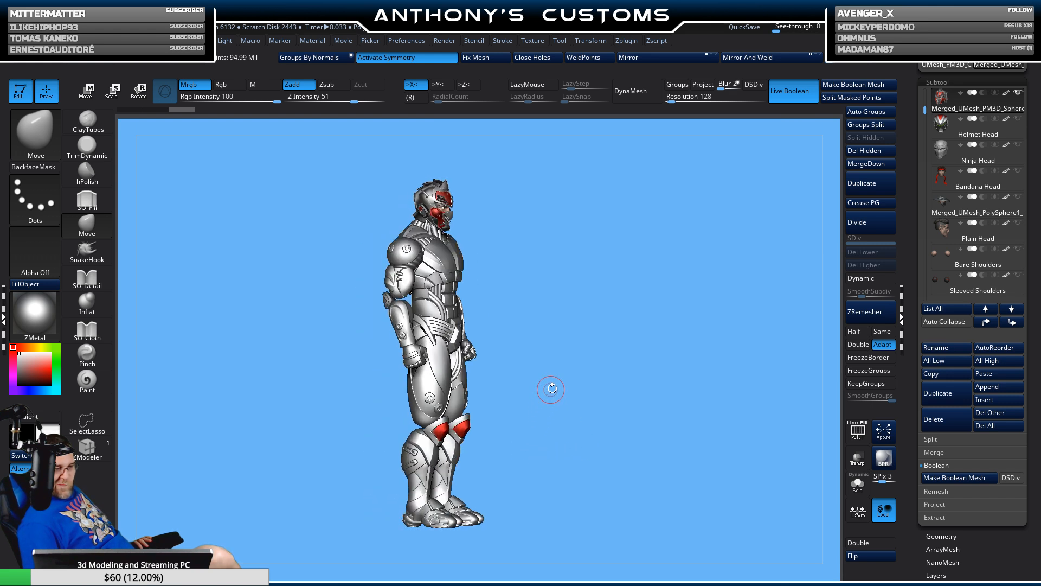
{"action": "mouse_move", "coordinate": [653, 500]}
{"action": "left_mouse_down"}
{"action": "mouse_move", "coordinate": [613, 505]}
{"action": "mouse_move", "coordinate": [658, 502]}
{"action": "mouse_move", "coordinate": [661, 512]}
{"action": "left_mouse_up"}
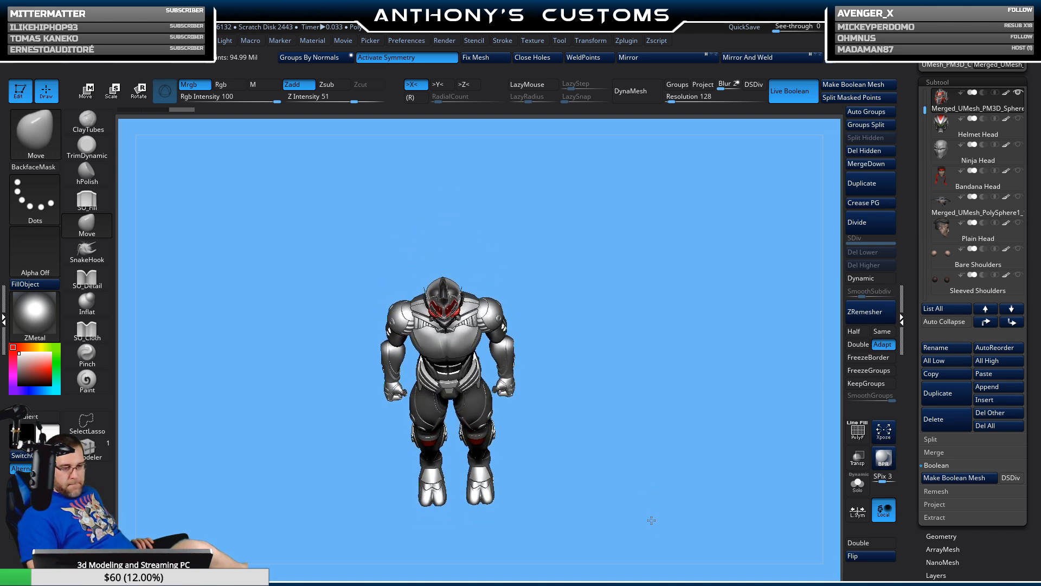
{"action": "left_click_drag", "start_coordinate": [652, 520], "coordinate": [674, 468]}
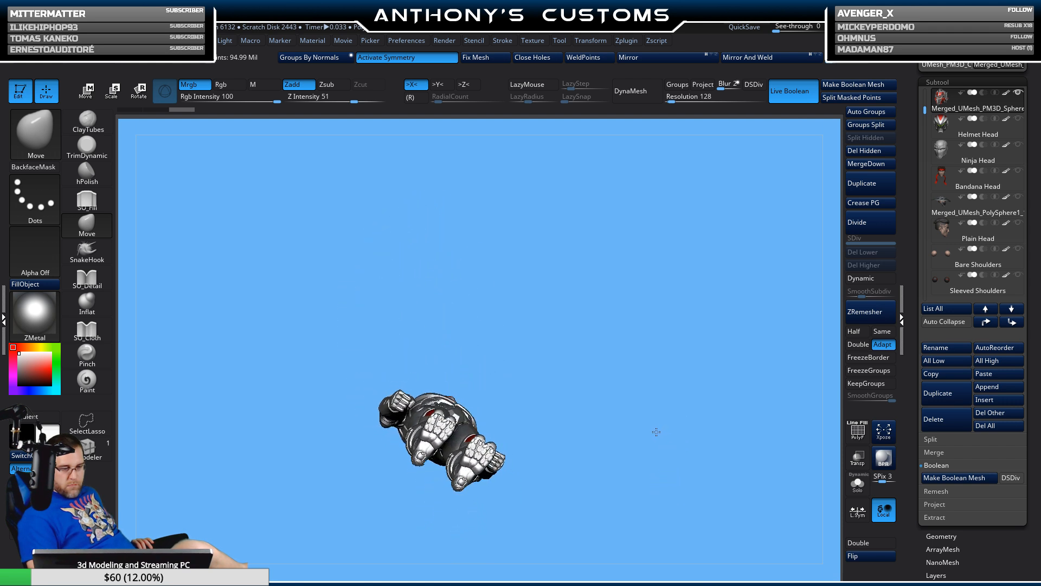
{"action": "left_click_drag", "start_coordinate": [651, 435], "coordinate": [651, 522]}
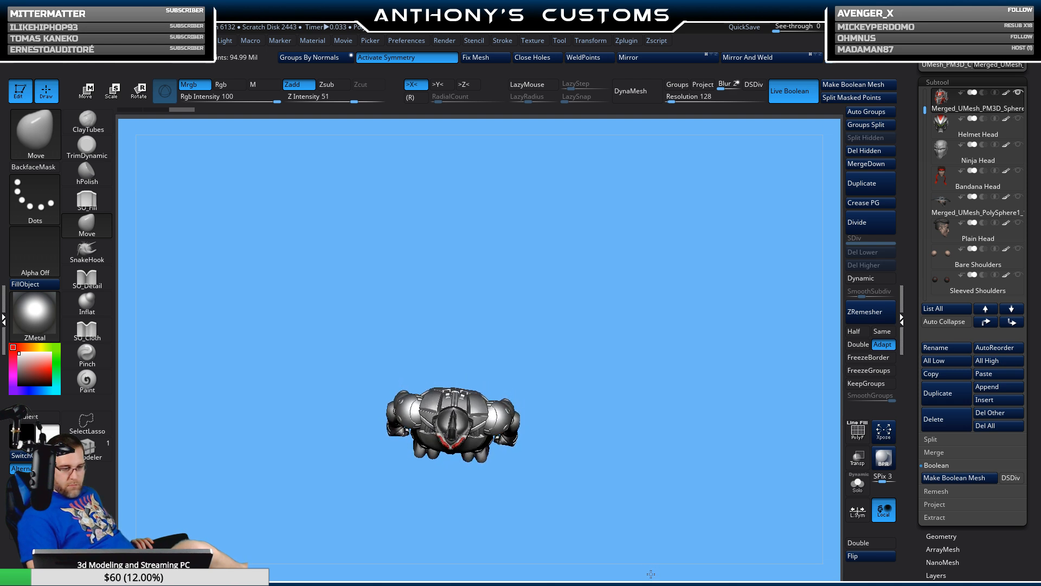
{"action": "left_click_drag", "start_coordinate": [650, 514], "coordinate": [687, 443]}
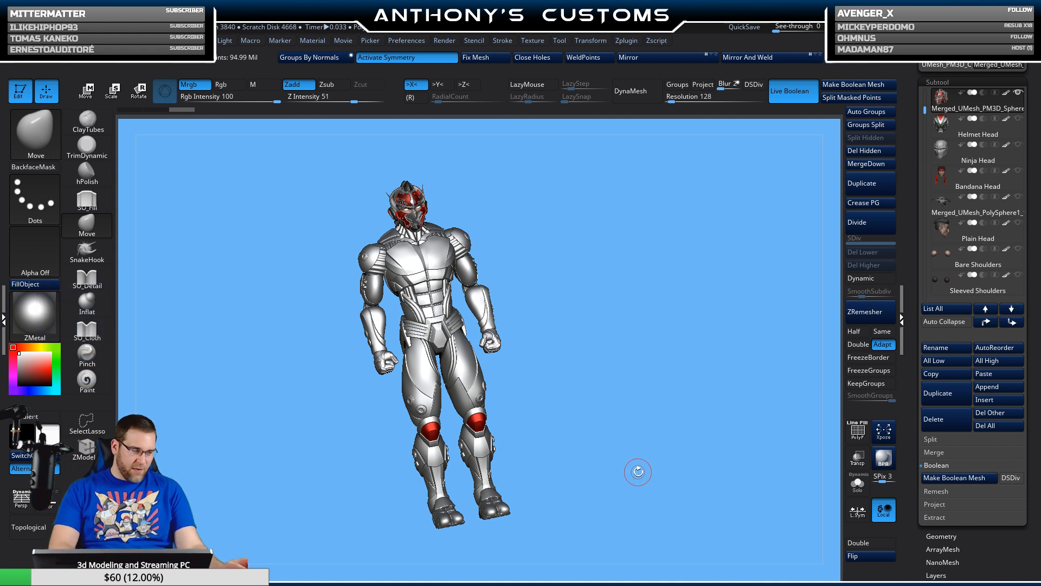
{"action": "mouse_move", "coordinate": [619, 460]}
{"action": "left_mouse_down"}
{"action": "mouse_move", "coordinate": [617, 478]}
{"action": "mouse_move", "coordinate": [629, 474]}
{"action": "left_mouse_up"}
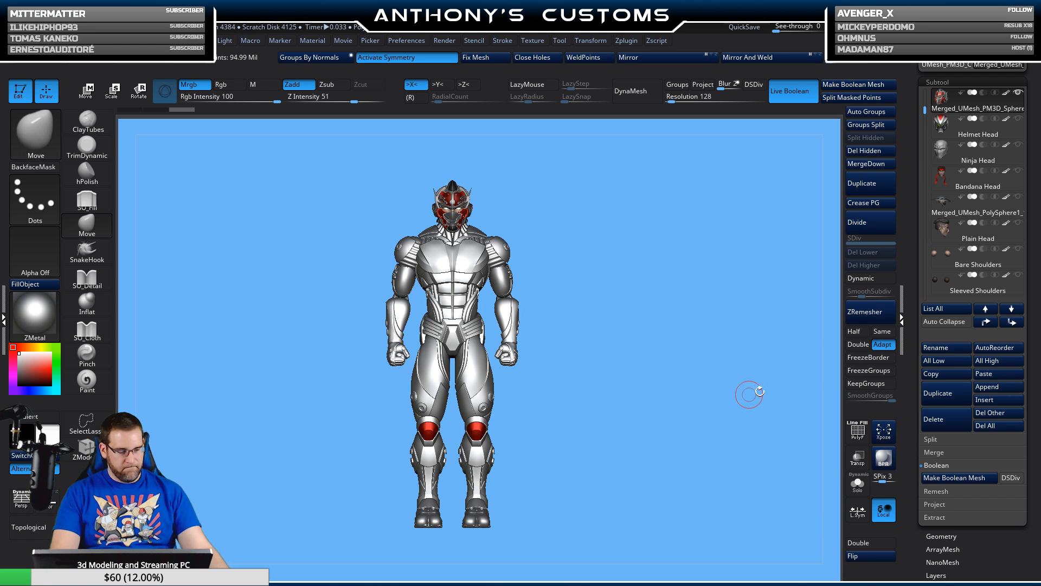
- Append a Gear3D mesh as a new subtool and move it beside the figure at arm height
{"action": "left_click", "coordinate": [989, 388]}
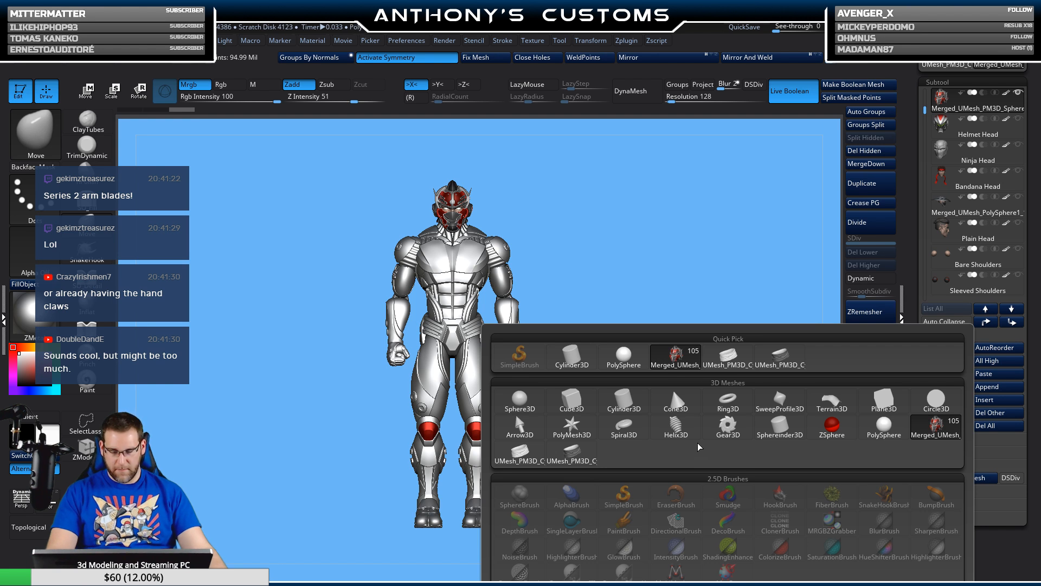
{"action": "left_click", "coordinate": [726, 434]}
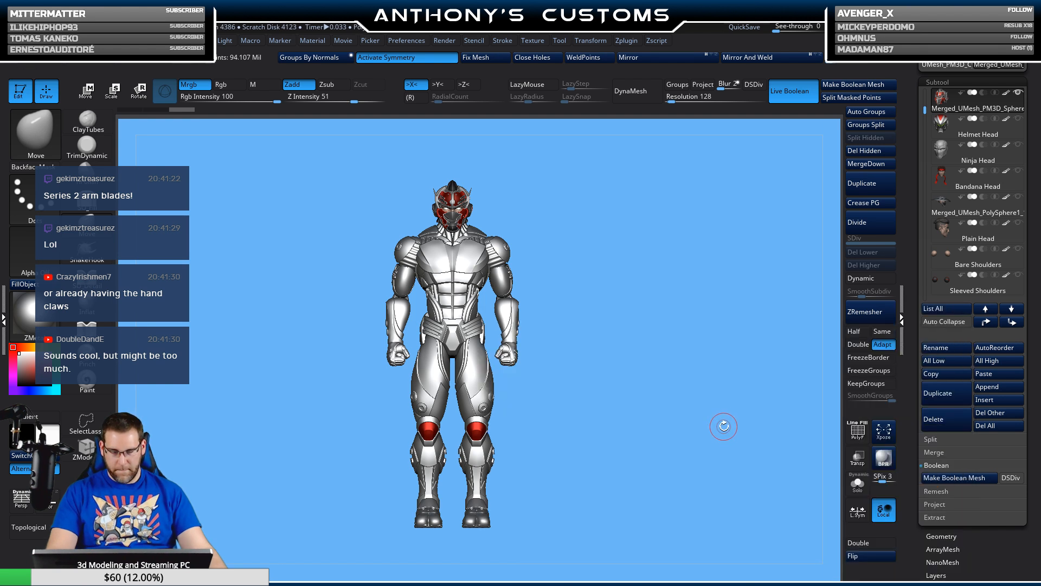
{"action": "left_click_drag", "start_coordinate": [925, 111], "coordinate": [937, 274]}
{"action": "left_click", "coordinate": [947, 237]}
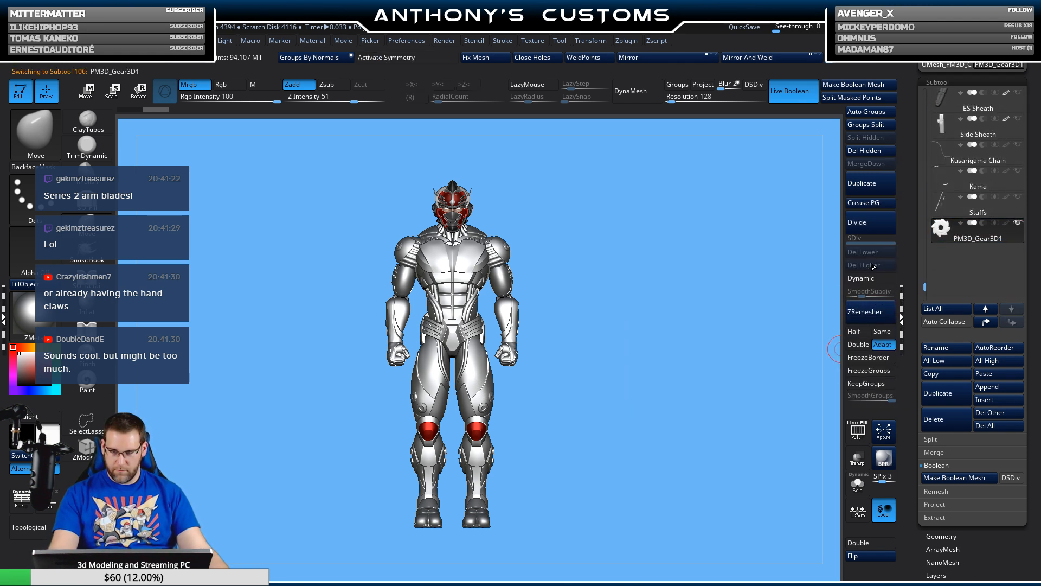
{"action": "key", "text": "w"}
{"action": "left_click_drag", "start_coordinate": [393, 322], "coordinate": [537, 323]}
- Try stretching the gear vertically, and undo the stretch
{"action": "left_click_drag", "start_coordinate": [596, 231], "coordinate": [600, 265]}
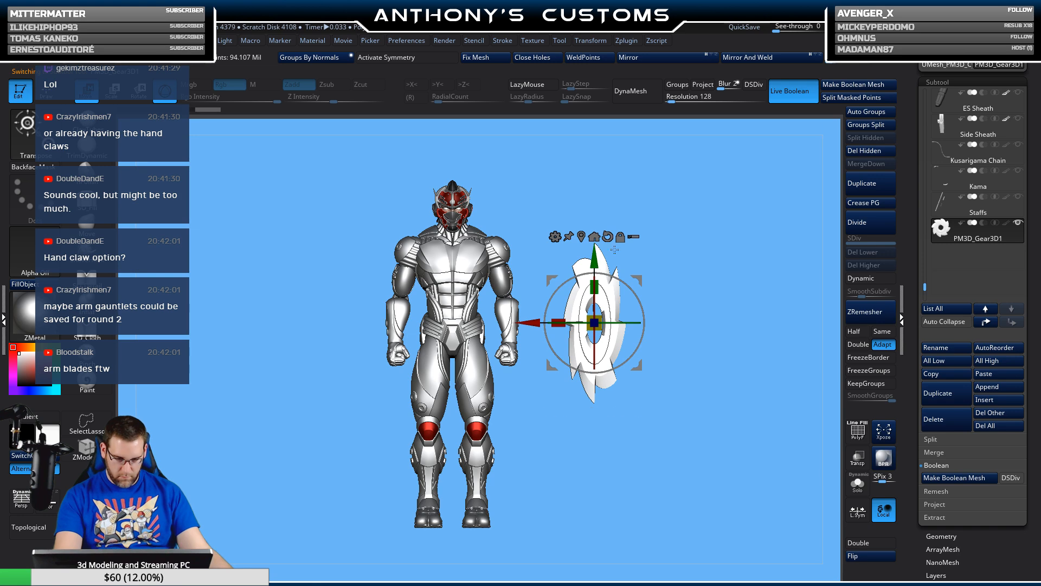
{"action": "left_click_drag", "start_coordinate": [704, 259], "coordinate": [664, 337], "text": "alt"}
{"action": "left_click_drag", "start_coordinate": [705, 377], "coordinate": [755, 402]}
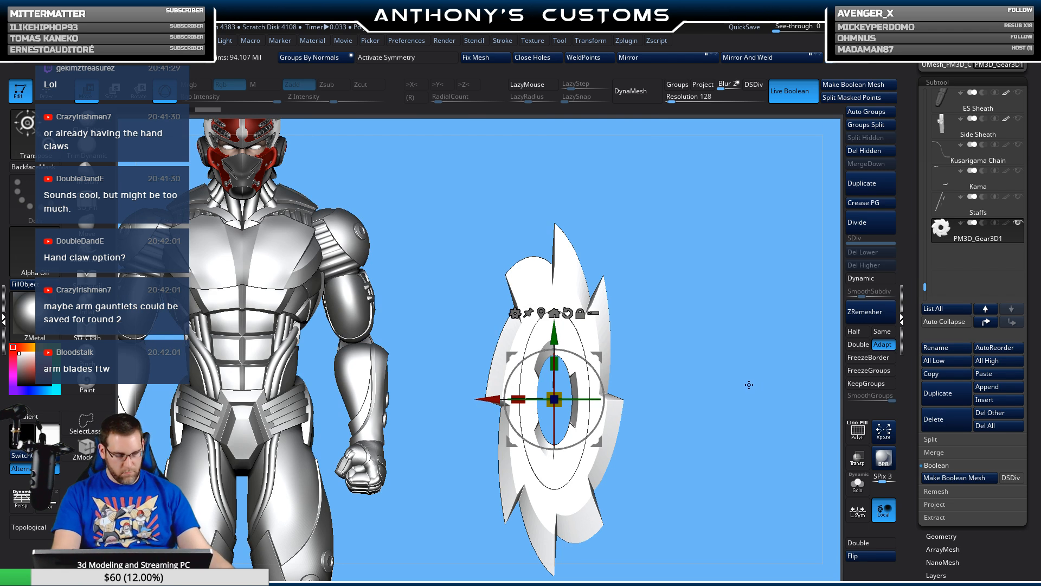
{"action": "key", "text": "q"}
{"action": "key", "text": "ctrl+z"}
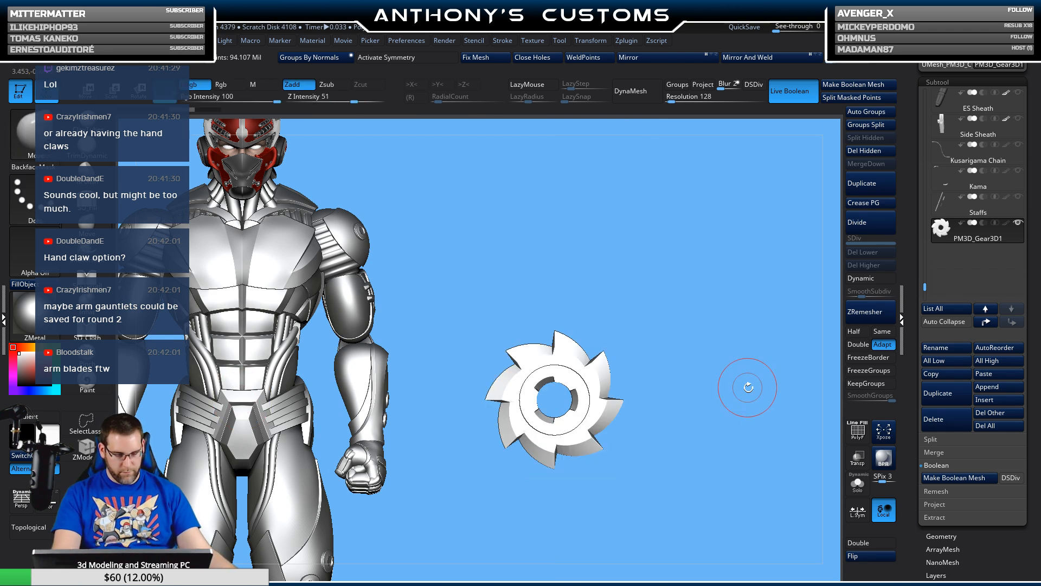
- Show the gear's wireframe and hide its left half, lower half and inner ring
{"action": "key", "text": "shift+f"}
{"action": "left_click_drag", "start_coordinate": [744, 383], "coordinate": [719, 454], "text": "alt"}
{"action": "left_click_drag", "start_coordinate": [730, 369], "coordinate": [713, 338], "text": "alt"}
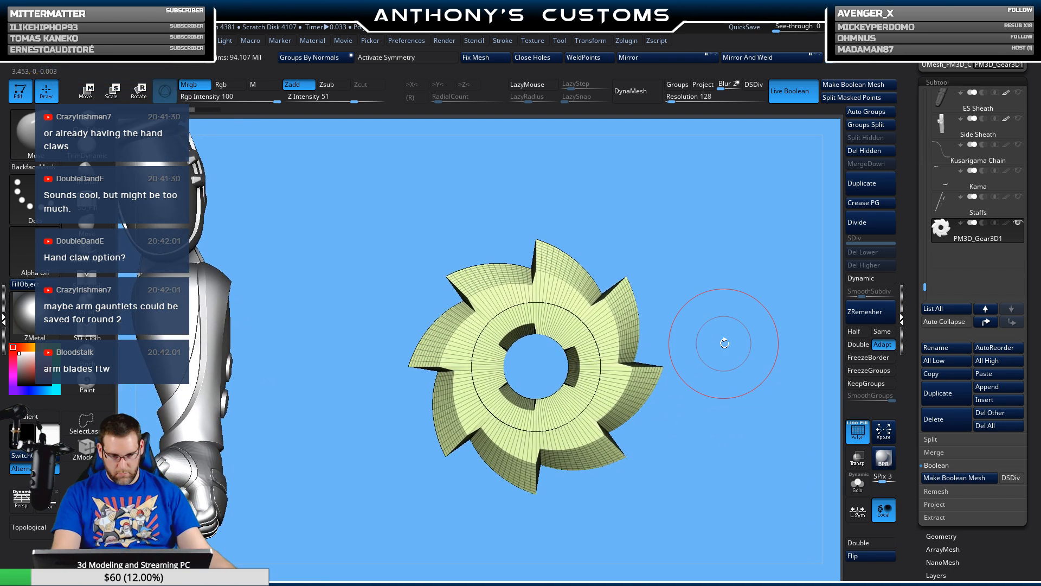
{"action": "mouse_move", "coordinate": [362, 252]}
{"action": "left_mouse_down", "text": "ctrl+shift"}
{"action": "mouse_move", "coordinate": [365, 297]}
{"action": "mouse_move", "coordinate": [413, 465]}
{"action": "mouse_move", "coordinate": [452, 493]}
{"action": "mouse_move", "coordinate": [530, 504]}
{"action": "left_mouse_up", "text": "ctrl+shift"}
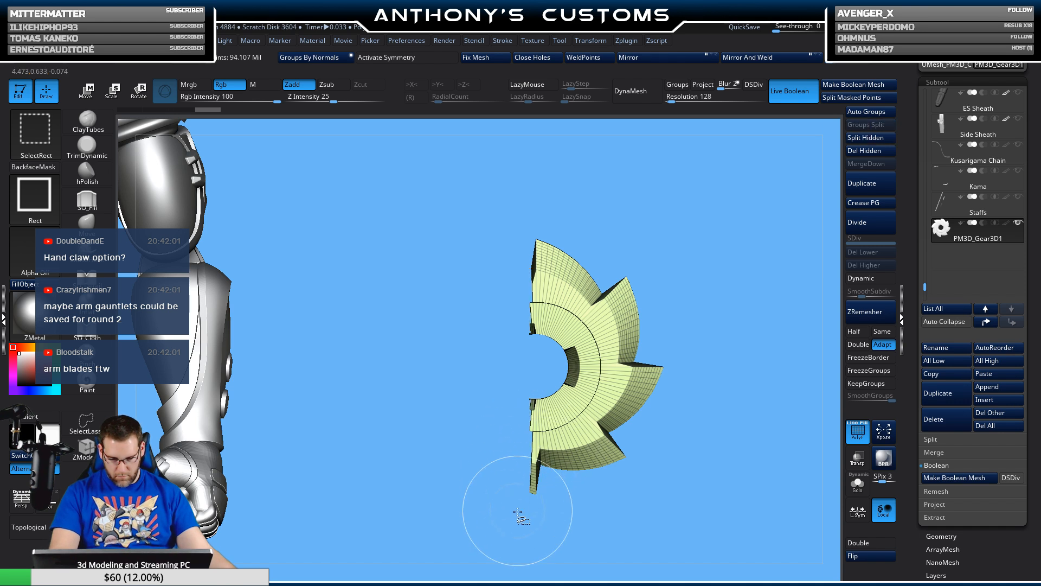
{"action": "left_click_drag", "start_coordinate": [515, 531], "coordinate": [701, 341], "text": "ctrl+alt+shift"}
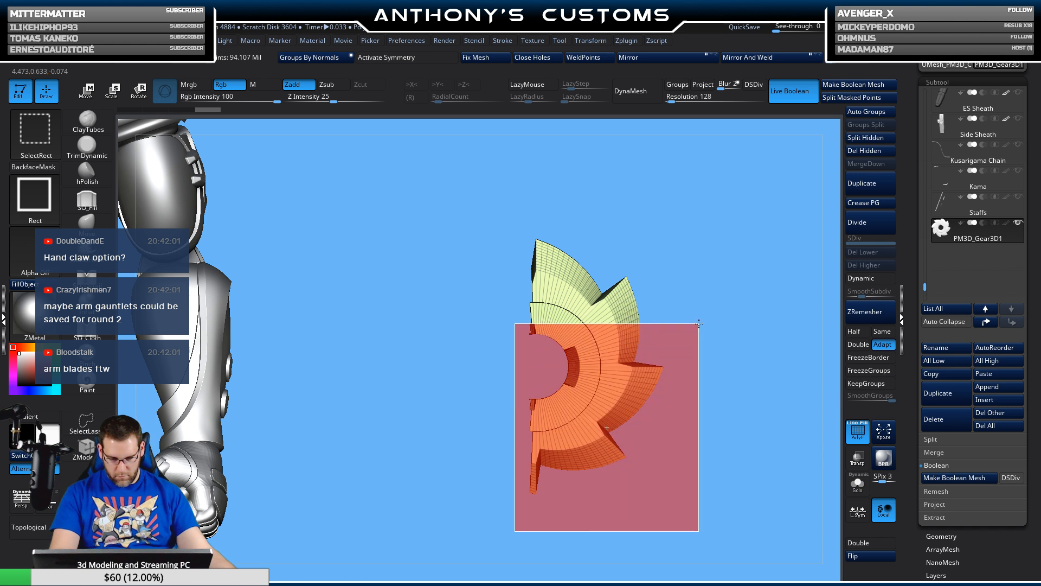
{"action": "left_click_drag", "start_coordinate": [497, 414], "coordinate": [545, 319], "text": "ctrl+alt+shift"}
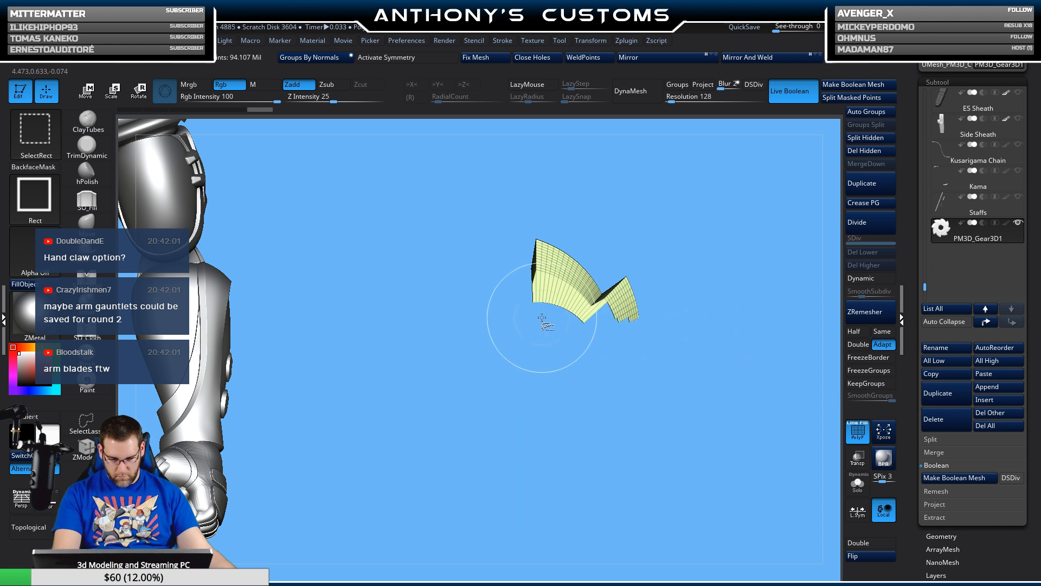
- Hide the remains of the neighbouring tooth so that only the gear's single uppermost curved tooth is left
{"action": "left_click_drag", "start_coordinate": [694, 288], "coordinate": [608, 327], "text": "ctrl+alt+shift"}
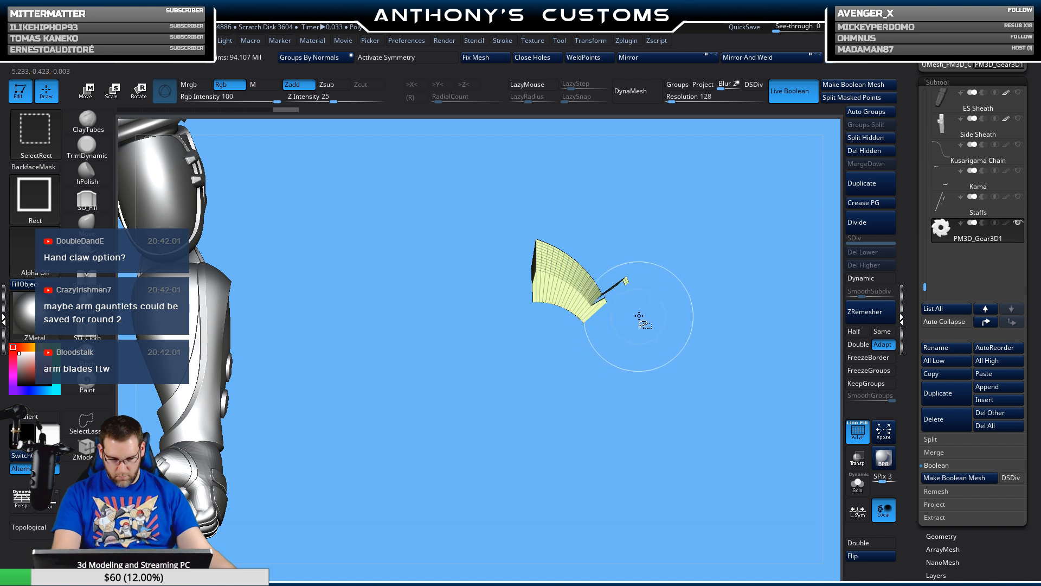
{"action": "left_click_drag", "start_coordinate": [698, 256], "coordinate": [617, 310], "text": "ctrl+alt+shift"}
{"action": "left_click_drag", "start_coordinate": [618, 346], "coordinate": [601, 297], "text": "ctrl+alt+shift"}
{"action": "key", "text": "ctrl+z"}
{"action": "left_click_drag", "start_coordinate": [683, 386], "coordinate": [677, 474], "text": "alt"}
{"action": "left_click_drag", "start_coordinate": [706, 353], "coordinate": [617, 544], "text": "alt"}
{"action": "left_click_drag", "start_coordinate": [682, 413], "coordinate": [653, 345], "text": "ctrl+shift"}
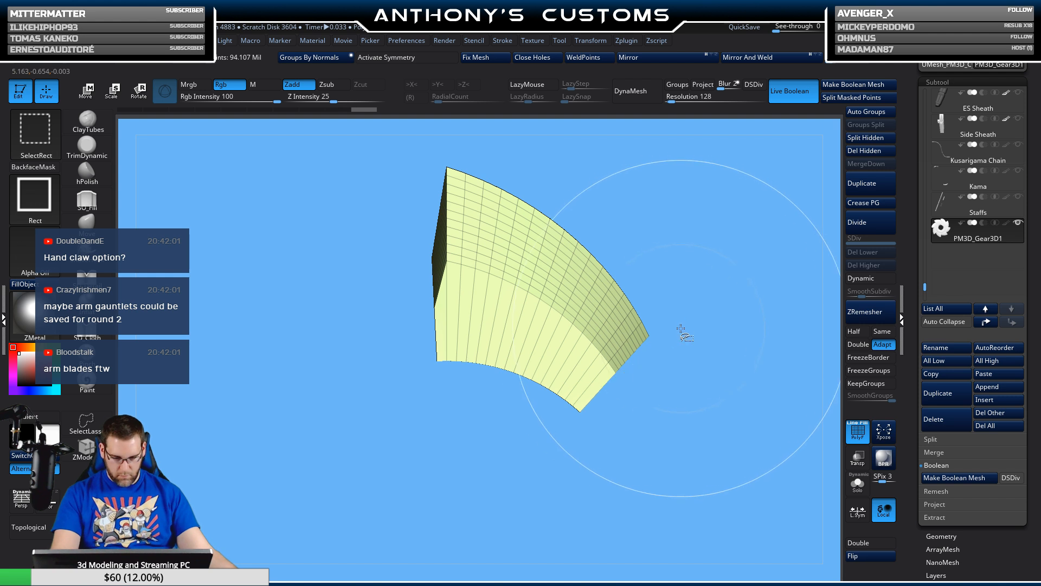
- Hide the thin outer rims on both sides of the tooth from the edge-on view
{"action": "mouse_move", "coordinate": [697, 406]}
{"action": "left_mouse_down"}
{"action": "mouse_move", "coordinate": [738, 394]}
{"action": "mouse_move", "coordinate": [504, 404]}
{"action": "mouse_move", "coordinate": [665, 416]}
{"action": "mouse_move", "coordinate": [665, 435]}
{"action": "mouse_move", "coordinate": [726, 326]}
{"action": "mouse_move", "coordinate": [764, 394]}
{"action": "mouse_move", "coordinate": [714, 407]}
{"action": "left_mouse_up"}
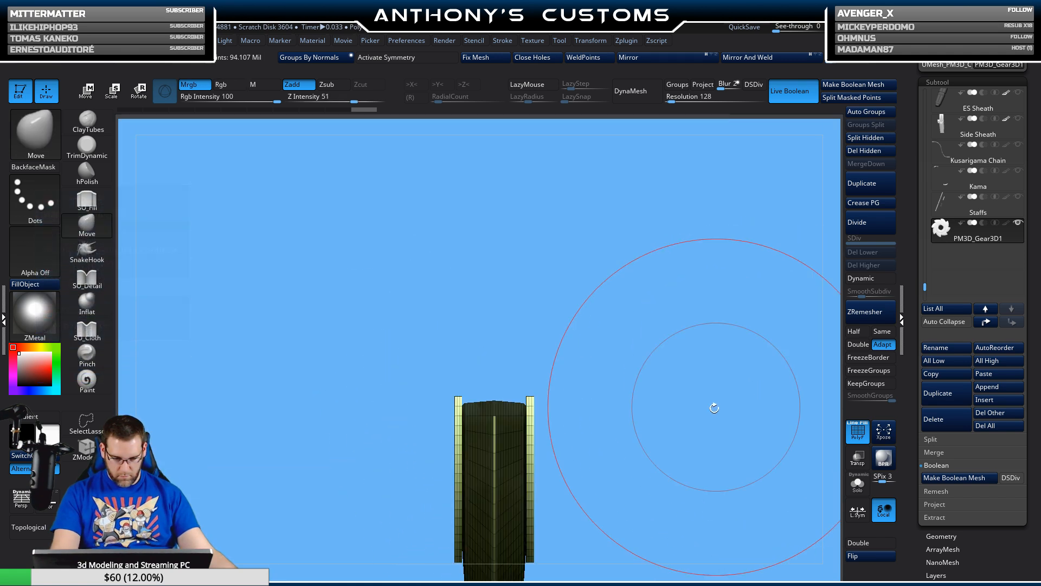
{"action": "left_click_drag", "start_coordinate": [637, 492], "coordinate": [636, 379], "text": "alt"}
{"action": "left_click_drag", "start_coordinate": [636, 262], "coordinate": [534, 482], "text": "ctrl+shift"}
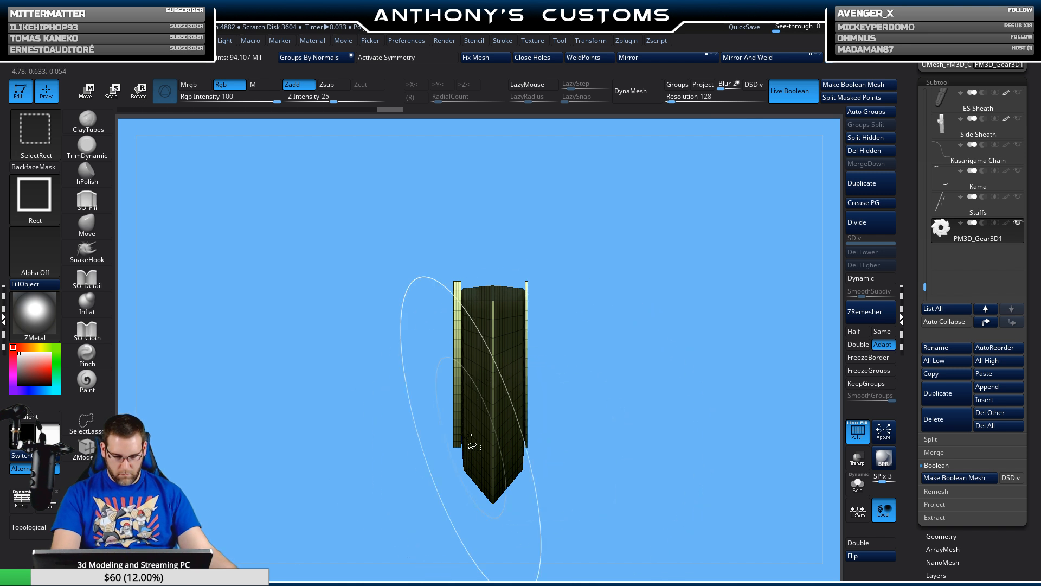
{"action": "left_click_drag", "start_coordinate": [605, 281], "coordinate": [522, 484], "text": "ctrl+shift"}
{"action": "left_click_drag", "start_coordinate": [388, 251], "coordinate": [463, 533], "text": "ctrl+shift"}
{"action": "left_click_drag", "start_coordinate": [541, 513], "coordinate": [620, 416]}
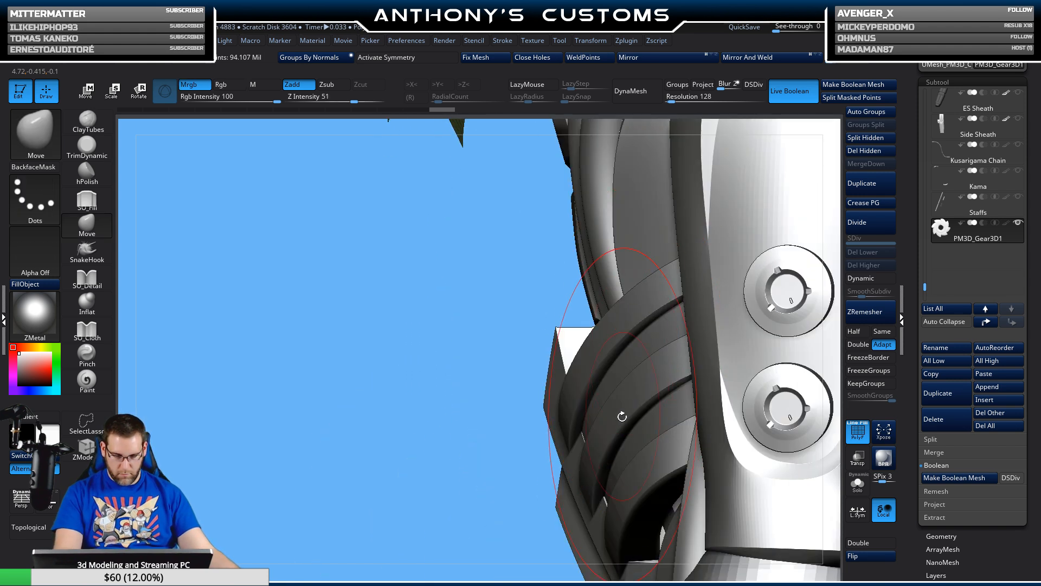
{"action": "left_click_drag", "start_coordinate": [476, 482], "coordinate": [548, 446]}
{"action": "key", "text": "f"}
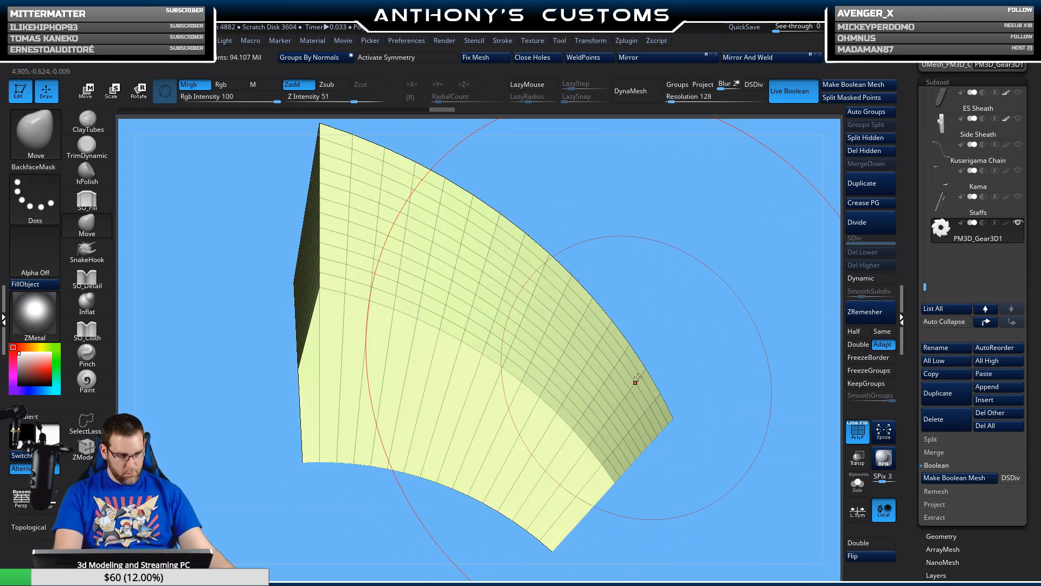
- Delete the hidden gear geometry and apply DynaMesh at resolution 128 to the remaining tooth
{"action": "key", "text": "f"}
{"action": "left_click_drag", "start_coordinate": [683, 380], "coordinate": [657, 448], "text": "alt"}
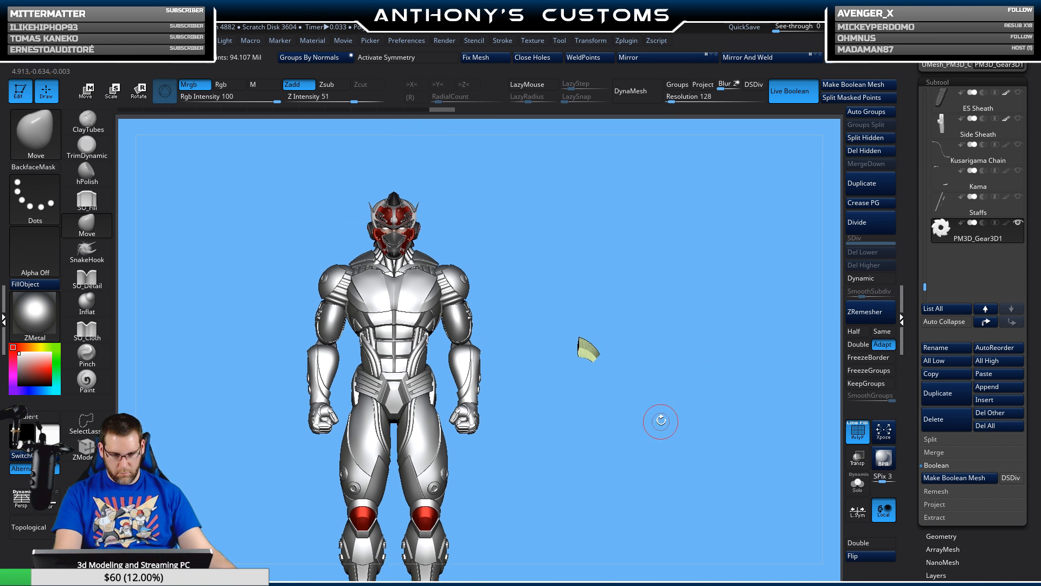
{"action": "left_click", "coordinate": [631, 92]}
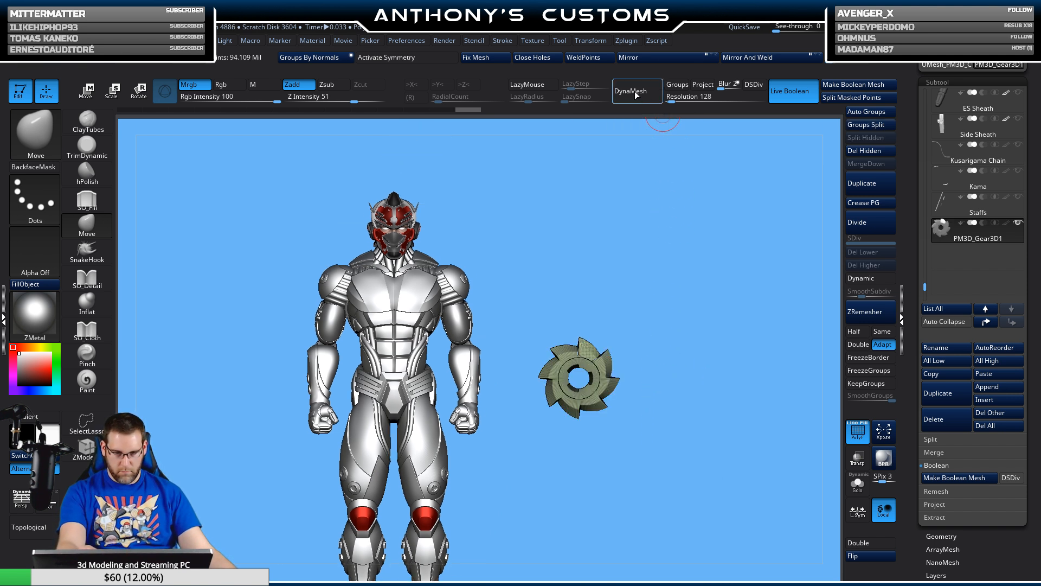
{"action": "key", "text": "ctrl"}
{"action": "key", "text": "ctrl+z"}
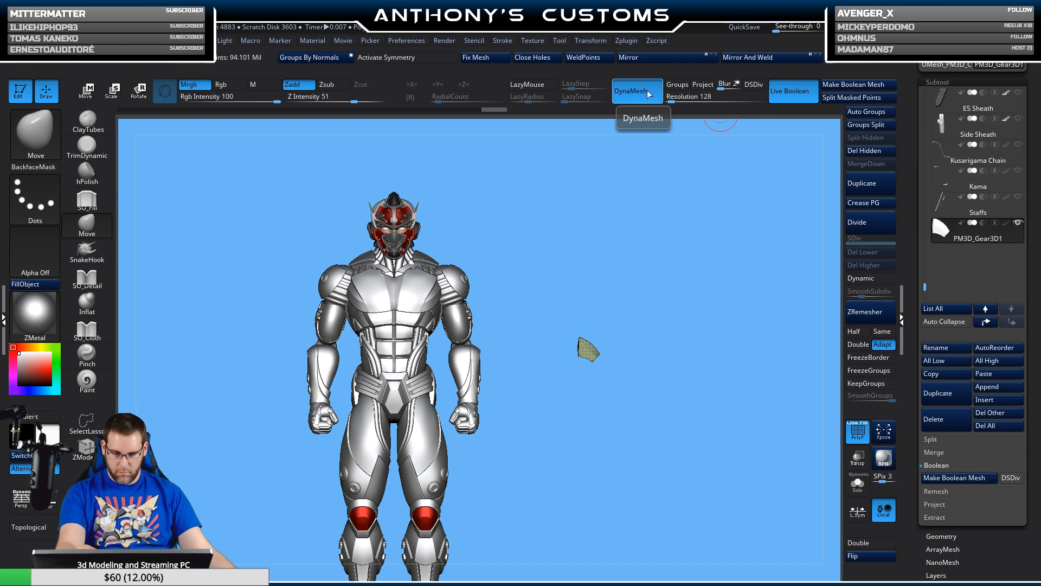
{"action": "left_click", "coordinate": [631, 91]}
{"action": "key", "text": "shift"}
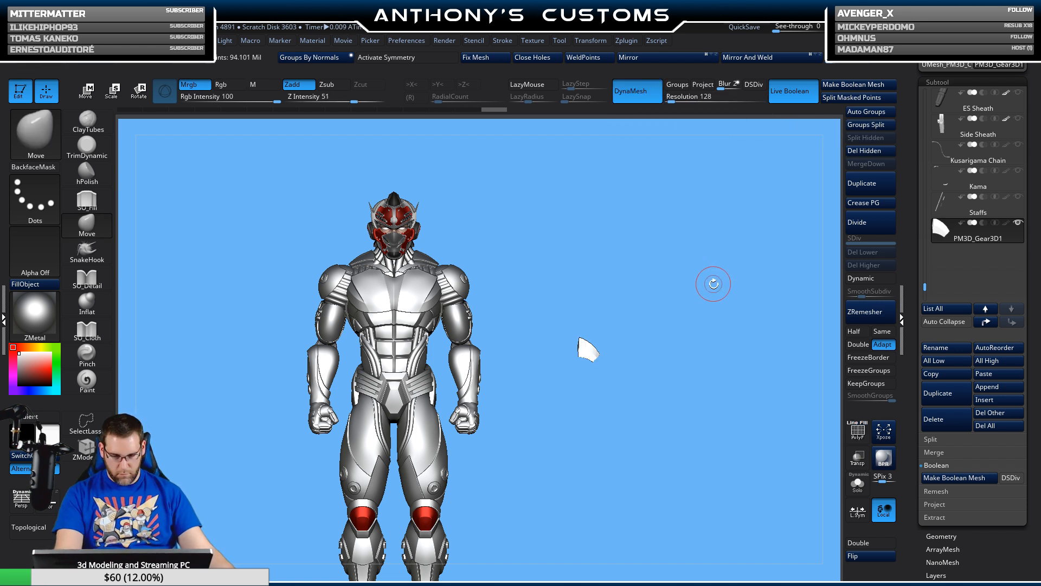
- Center the transform gizmo on the tooth, stretch the tooth into a long, thin blade and rotate it upright
{"action": "key", "text": "w"}
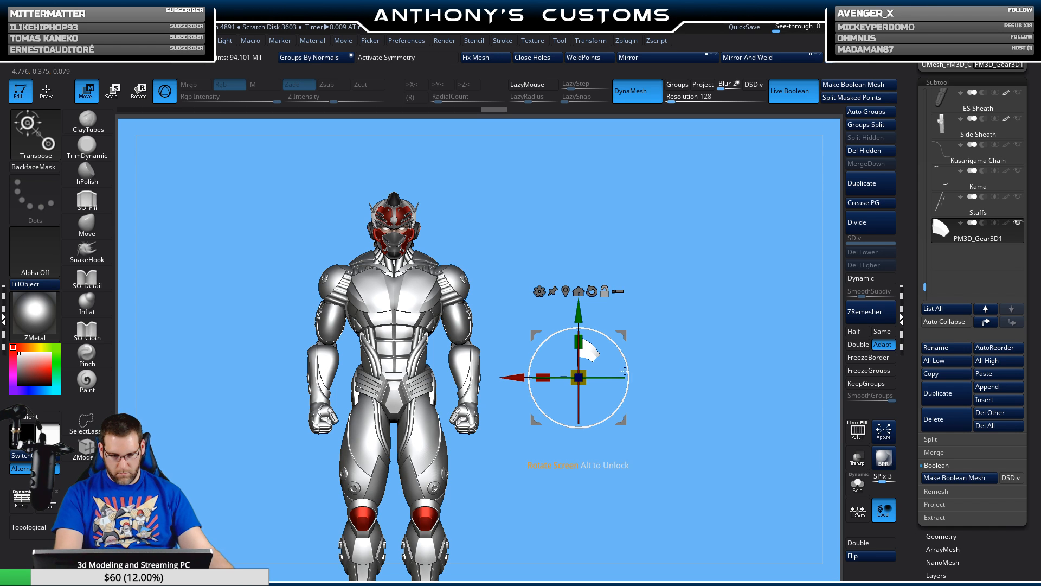
{"action": "left_click", "coordinate": [578, 291]}
{"action": "left_click_drag", "start_coordinate": [639, 336], "coordinate": [623, 385]}
{"action": "left_click_drag", "start_coordinate": [564, 325], "coordinate": [537, 307]}
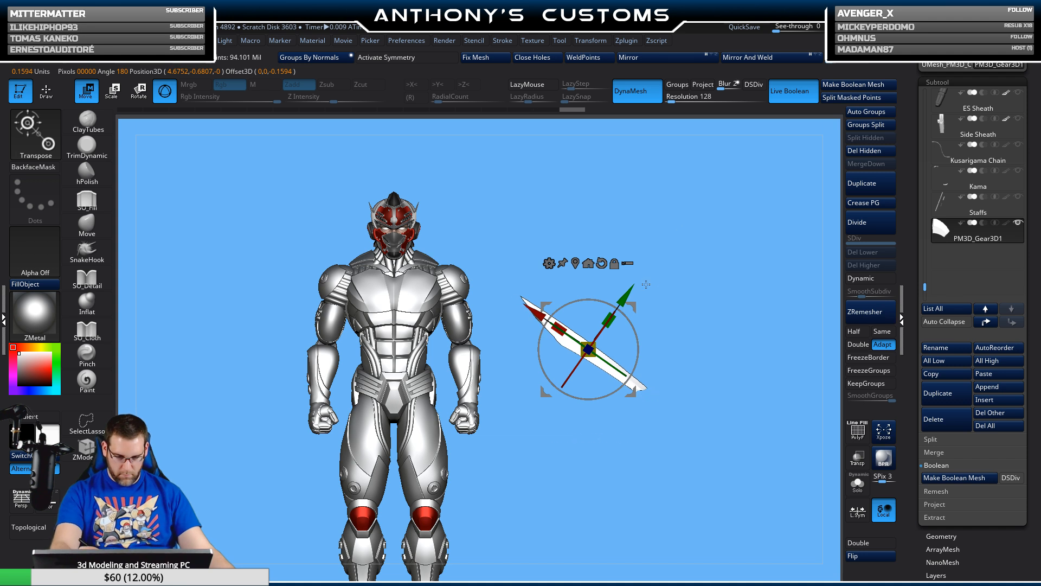
{"action": "left_click_drag", "start_coordinate": [609, 321], "coordinate": [699, 332]}
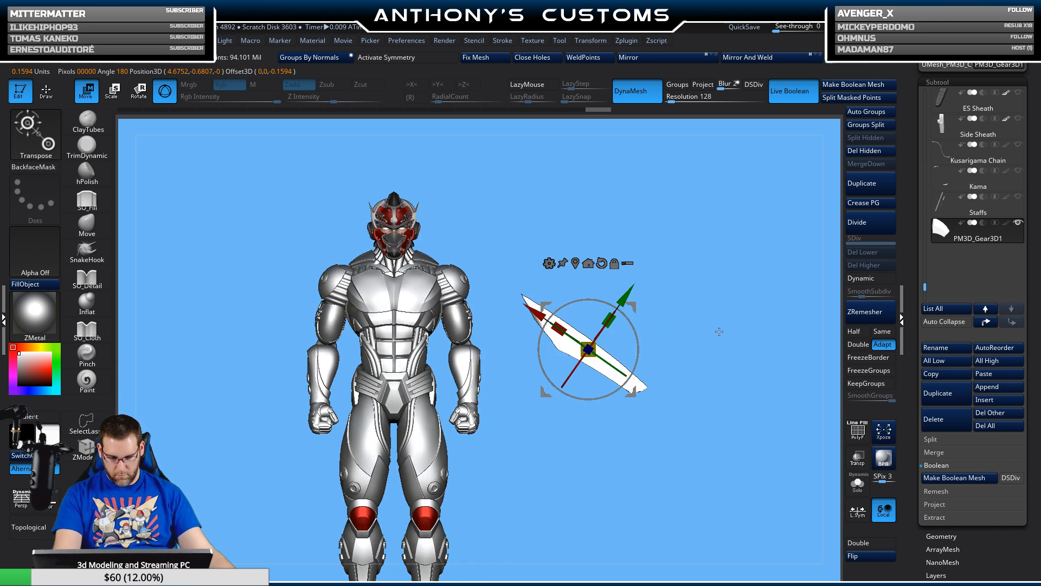
{"action": "left_click_drag", "start_coordinate": [638, 338], "coordinate": [774, 317]}
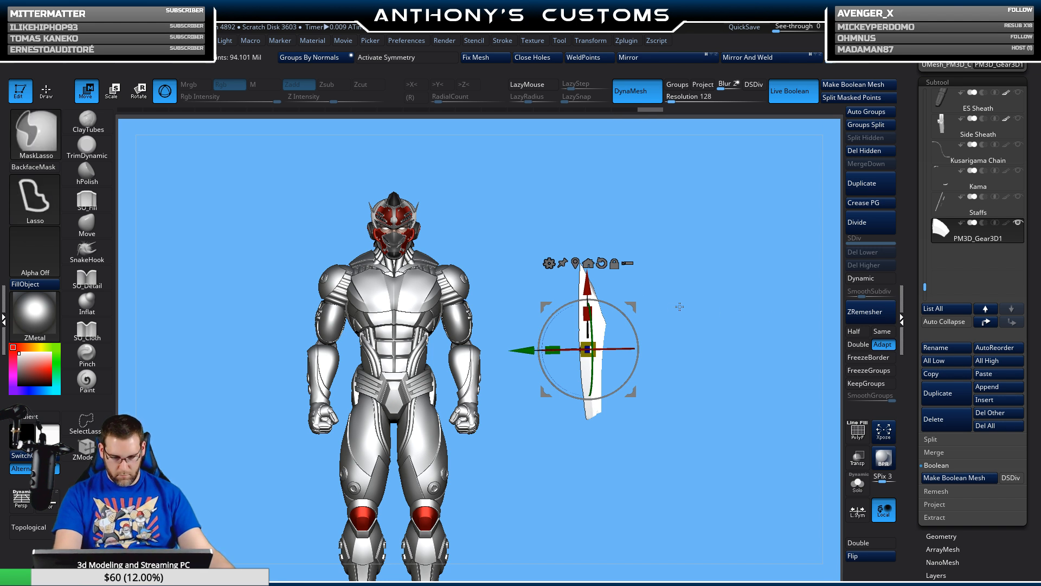
- Bow the blade's middle outward with a Bend Curve deformer and accept the deformation
{"action": "key", "text": "ctrl+z"}
{"action": "left_click_drag", "start_coordinate": [608, 348], "coordinate": [770, 320]}
{"action": "left_click", "coordinate": [549, 263]}
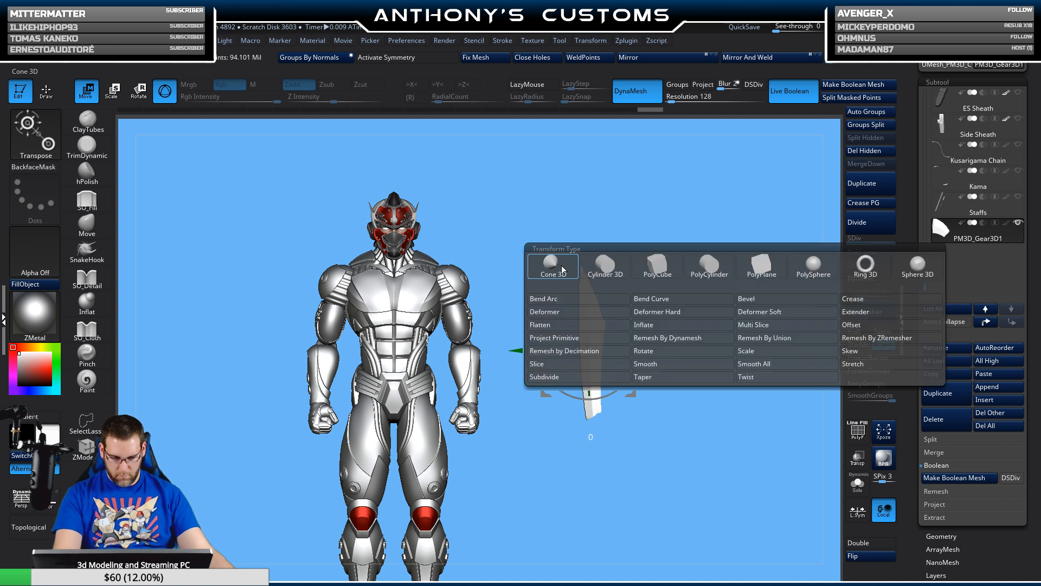
{"action": "left_click", "coordinate": [597, 299]}
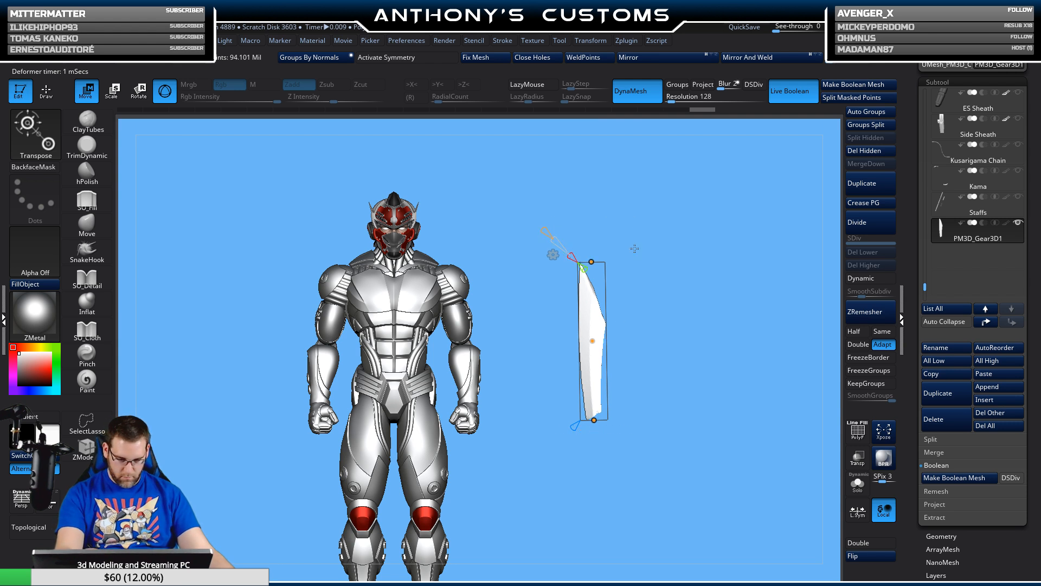
{"action": "left_click_drag", "start_coordinate": [593, 340], "coordinate": [610, 338]}
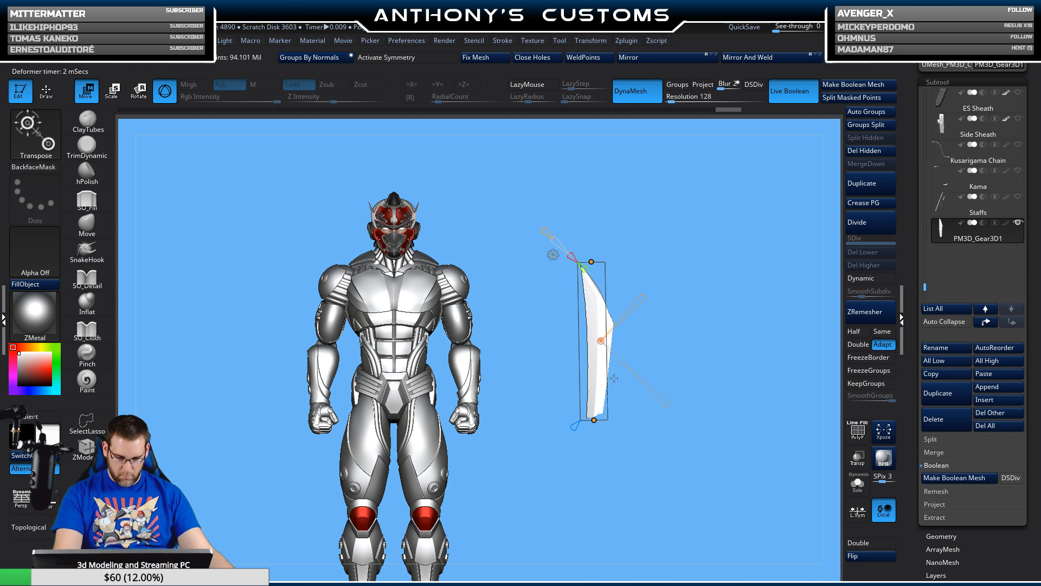
{"action": "key", "text": "q"}
{"action": "key", "text": "w"}
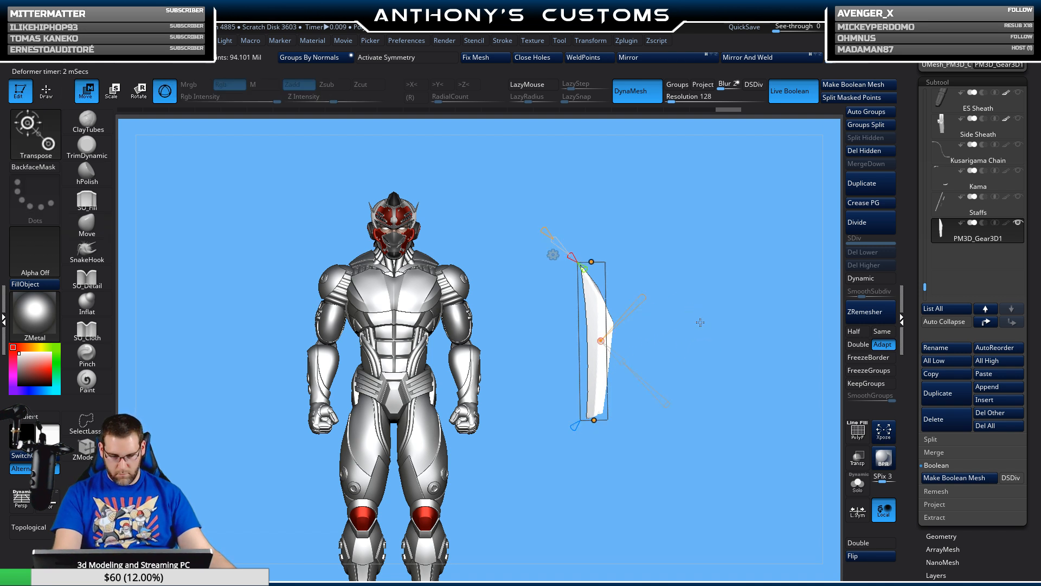
{"action": "left_click_drag", "start_coordinate": [681, 348], "coordinate": [695, 330]}
{"action": "key", "text": "w"}
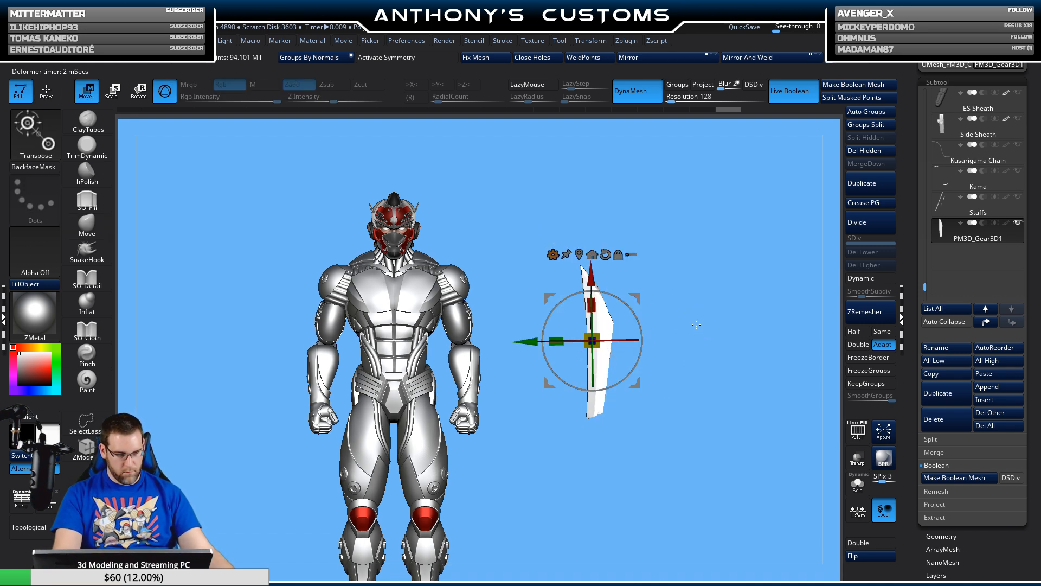
{"action": "key", "text": "q"}
{"action": "key", "text": "w"}
{"action": "left_click", "coordinate": [552, 255]}
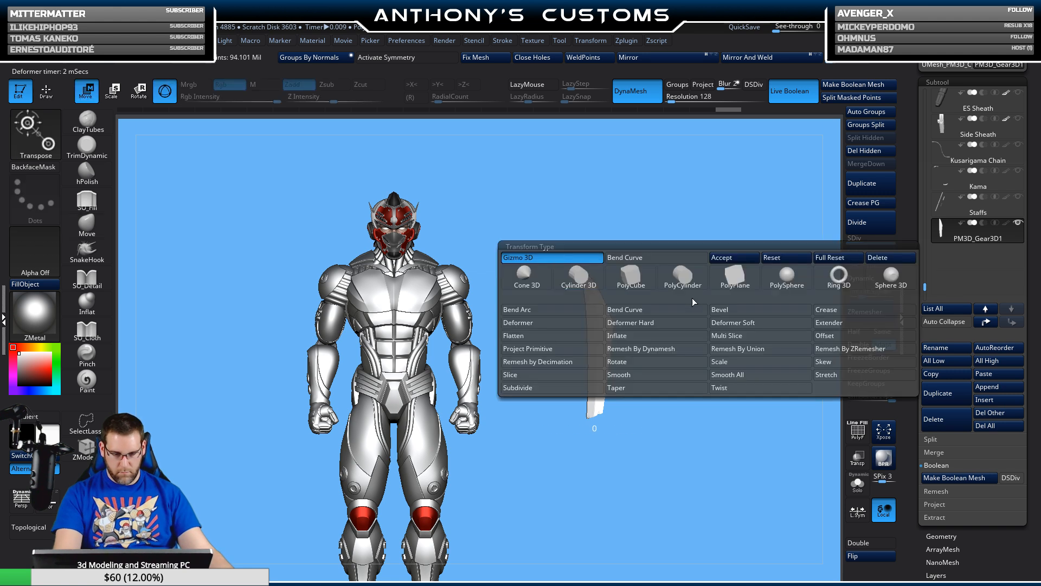
{"action": "left_click", "coordinate": [735, 258]}
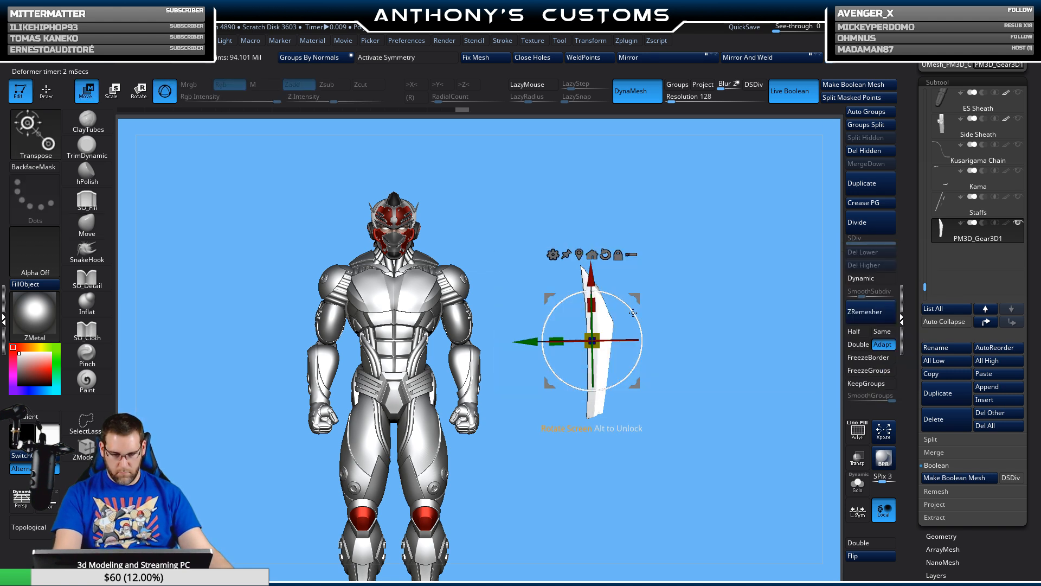
- Move the blade beside the figure's left forearm, align its depth from the side view and shorten it along its length
{"action": "left_click_drag", "start_coordinate": [632, 300], "coordinate": [528, 397]}
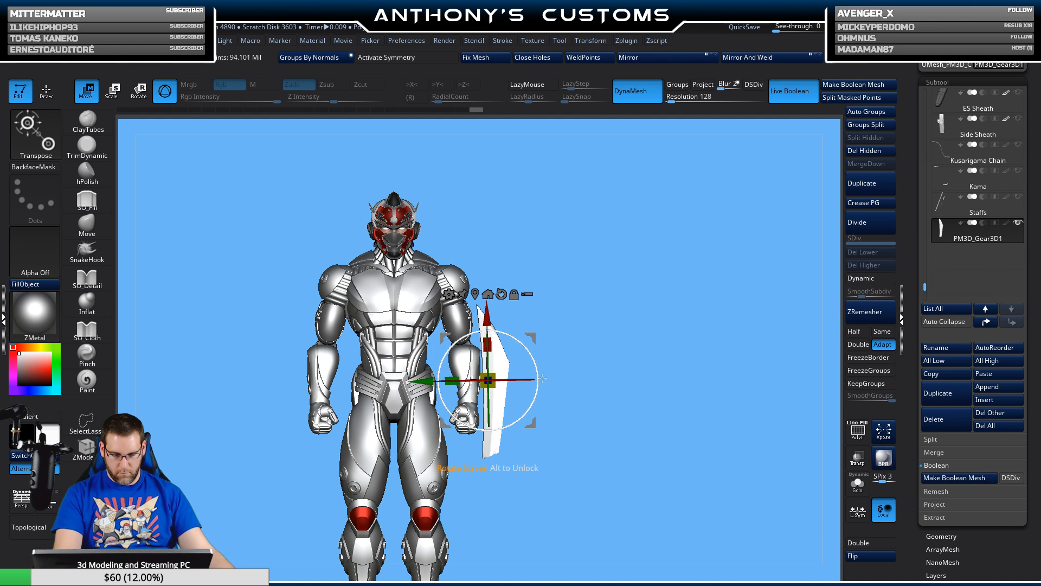
{"action": "left_click_drag", "start_coordinate": [616, 395], "coordinate": [525, 412]}
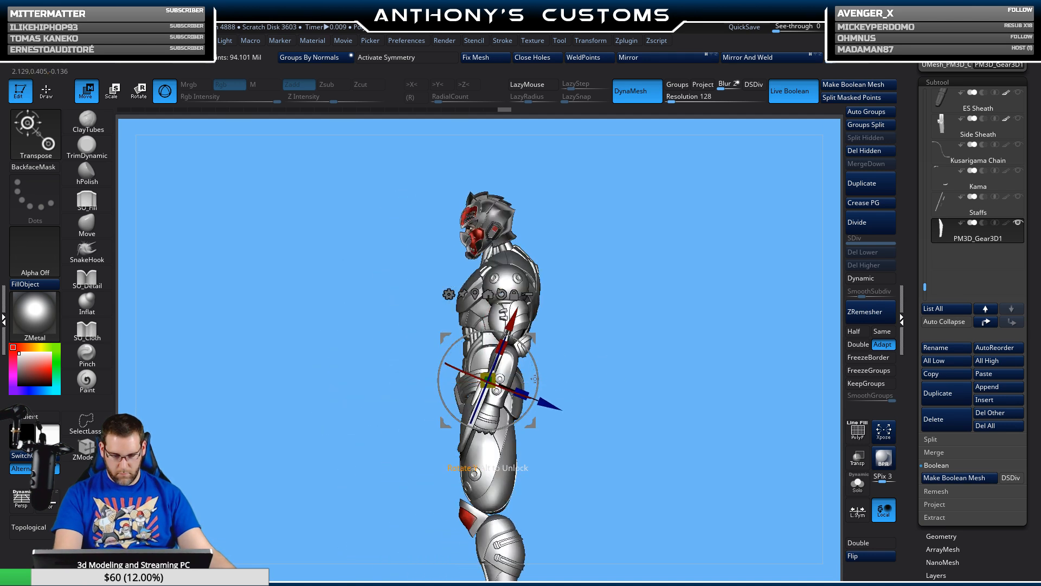
{"action": "left_click_drag", "start_coordinate": [530, 336], "coordinate": [540, 335]}
{"action": "left_click_drag", "start_coordinate": [632, 344], "coordinate": [669, 349]}
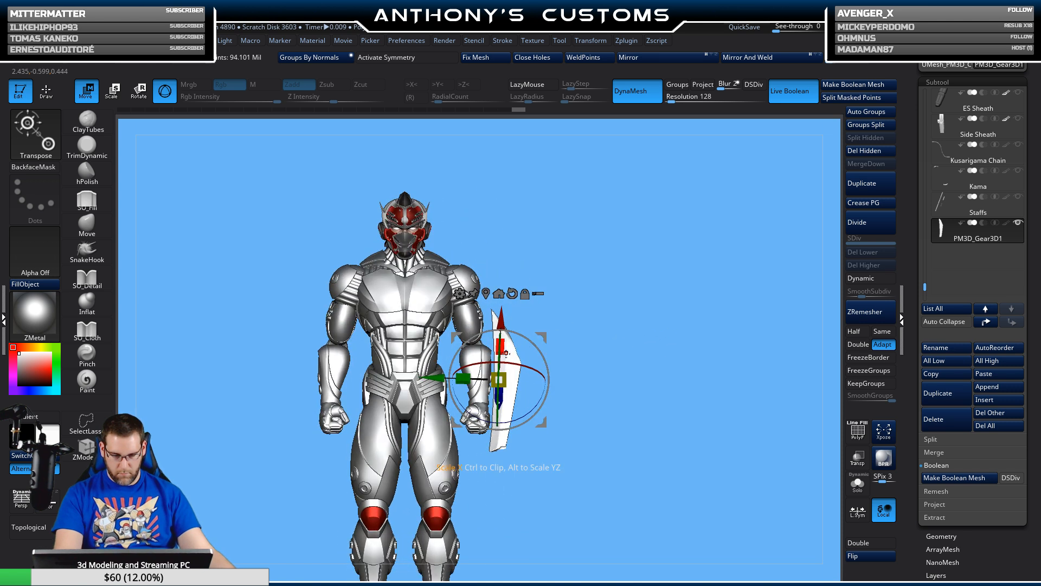
{"action": "left_click_drag", "start_coordinate": [506, 353], "coordinate": [502, 305]}
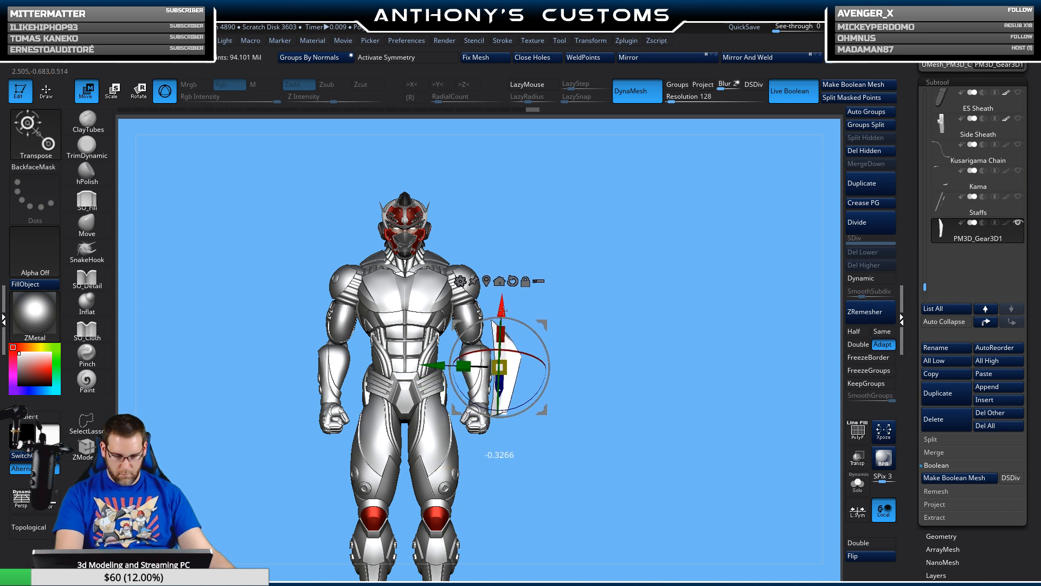
{"action": "left_click_drag", "start_coordinate": [627, 377], "coordinate": [671, 357], "text": "alt"}
{"action": "left_click_drag", "start_coordinate": [542, 348], "coordinate": [536, 351]}
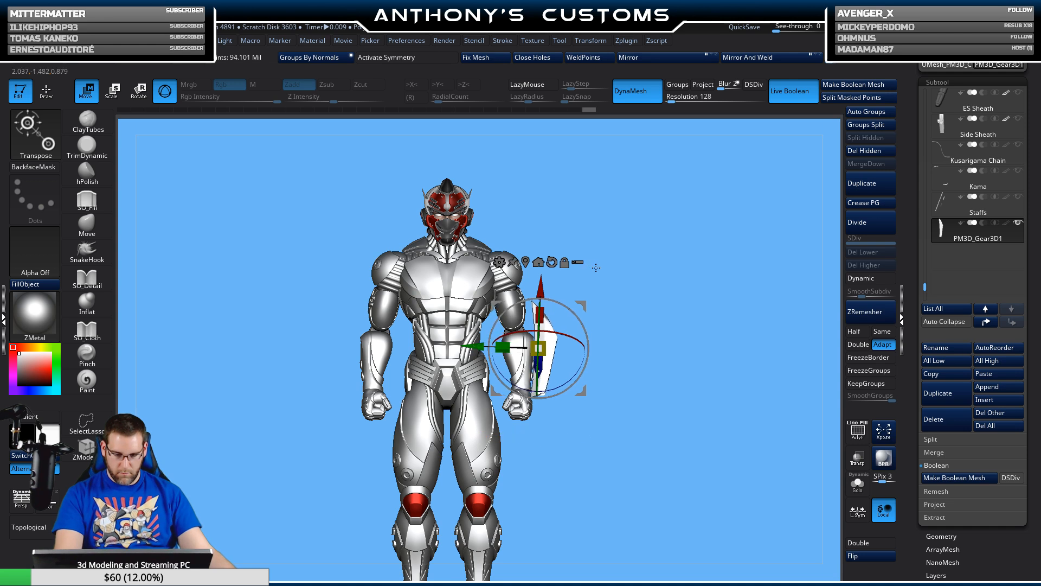
- Tilt the blade slightly so its tip leans away from the forearm and nudge it upward
{"action": "key", "text": "q"}
{"action": "mouse_move", "coordinate": [721, 282]}
{"action": "left_mouse_down"}
{"action": "mouse_move", "coordinate": [669, 365]}
{"action": "mouse_move", "coordinate": [617, 352]}
{"action": "mouse_move", "coordinate": [705, 353]}
{"action": "mouse_move", "coordinate": [693, 338]}
{"action": "left_mouse_up"}
{"action": "key", "text": "w"}
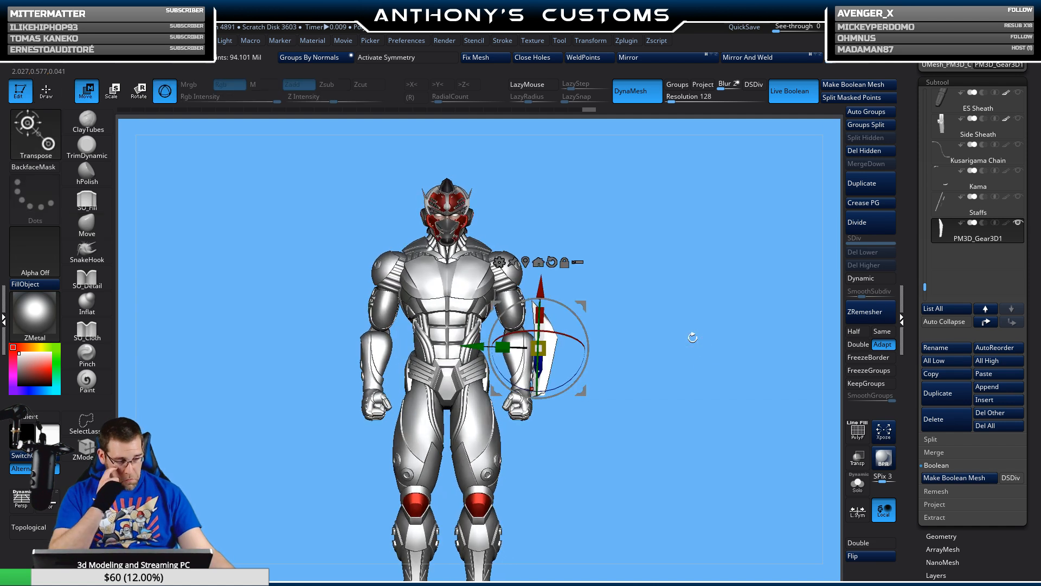
{"action": "left_click_drag", "start_coordinate": [575, 383], "coordinate": [564, 382]}
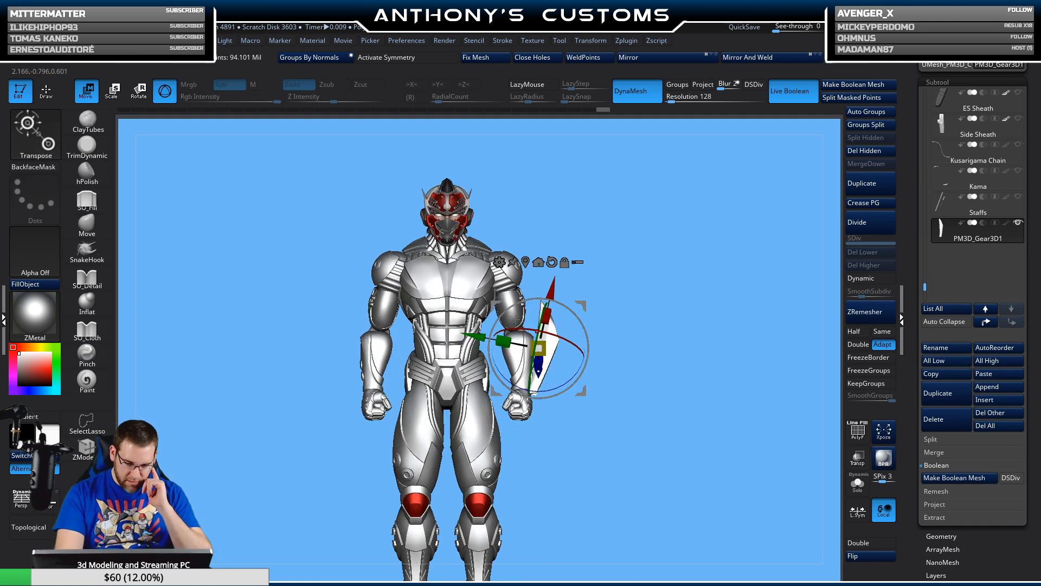
{"action": "left_click_drag", "start_coordinate": [551, 288], "coordinate": [549, 286]}
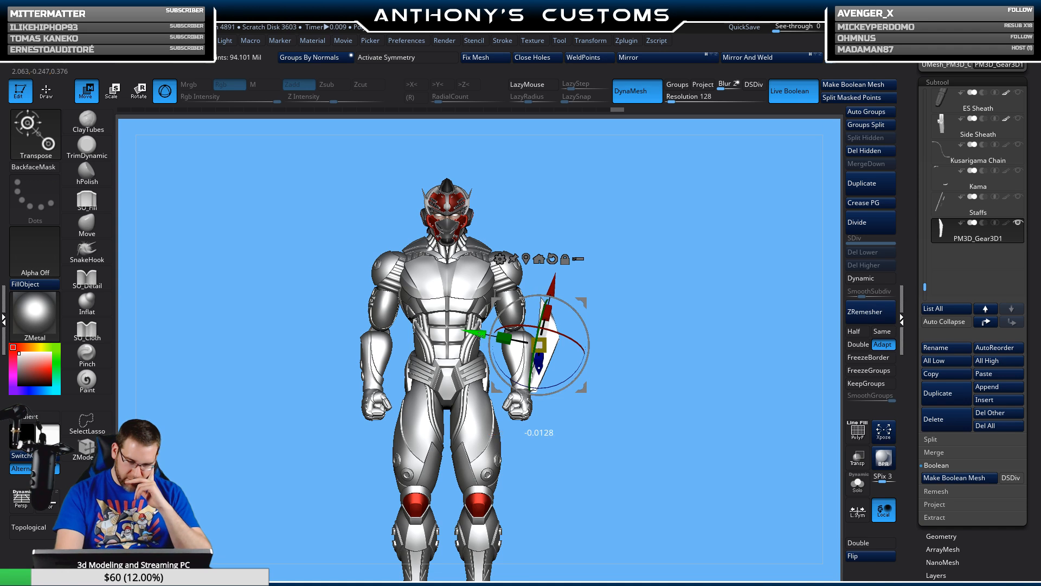
- Try flipping the blade so its tip points down, and place it lower along the forearm beside the hand
{"action": "mouse_move", "coordinate": [664, 361]}
{"action": "left_mouse_down"}
{"action": "mouse_move", "coordinate": [645, 414]}
{"action": "mouse_move", "coordinate": [638, 411]}
{"action": "mouse_move", "coordinate": [663, 379]}
{"action": "left_mouse_up"}
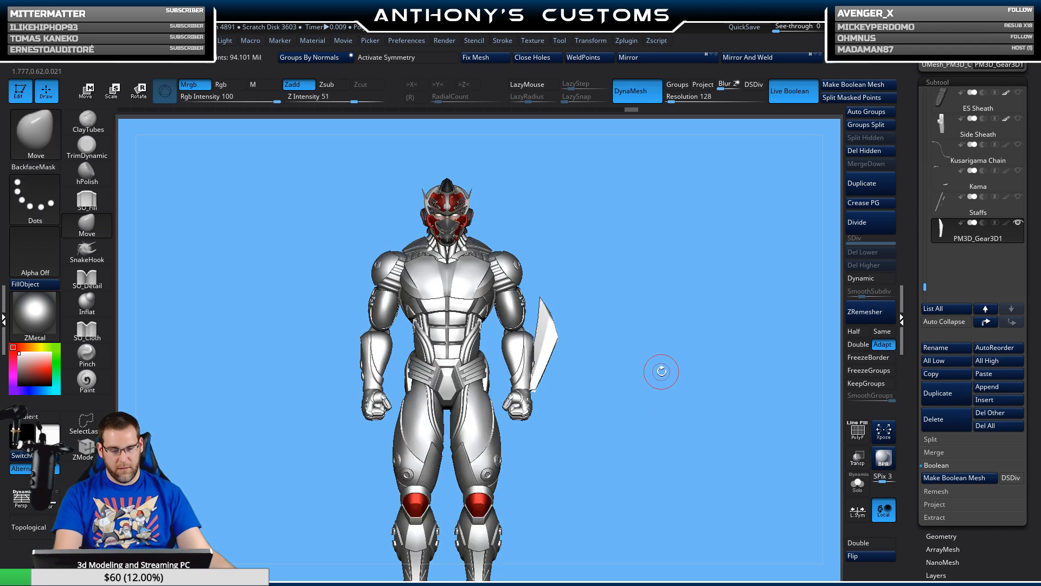
{"action": "key", "text": "w"}
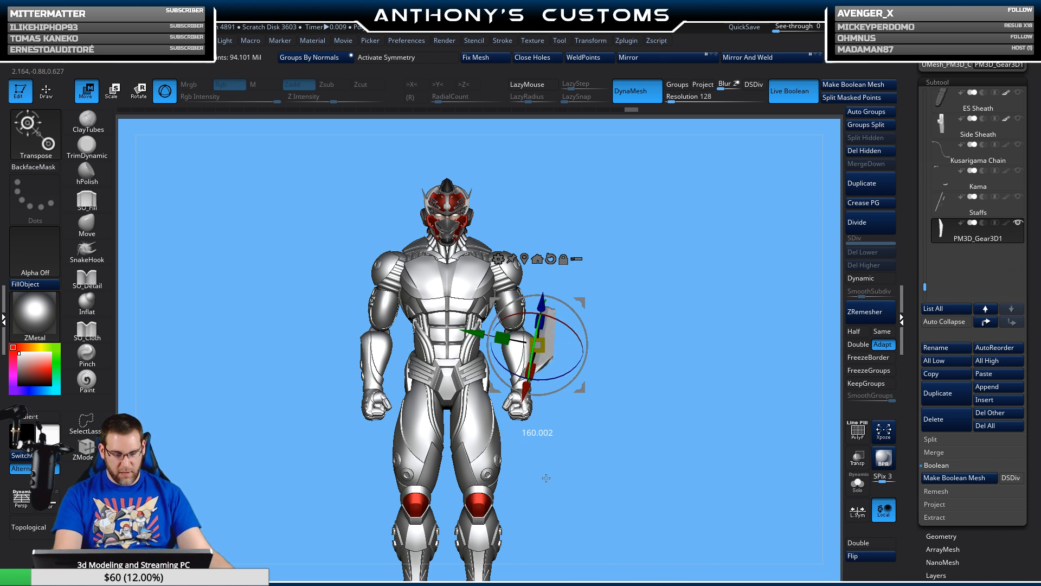
{"action": "left_click_drag", "start_coordinate": [546, 478], "coordinate": [553, 495], "text": "shift"}
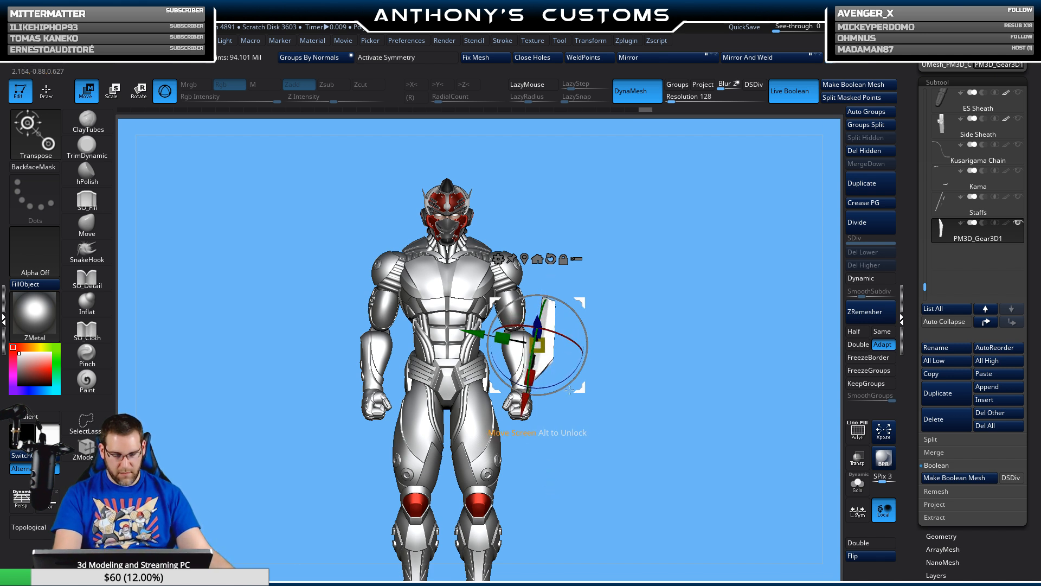
{"action": "left_click_drag", "start_coordinate": [525, 399], "coordinate": [574, 419]}
{"action": "left_click_drag", "start_coordinate": [585, 346], "coordinate": [580, 343]}
{"action": "key", "text": "q"}
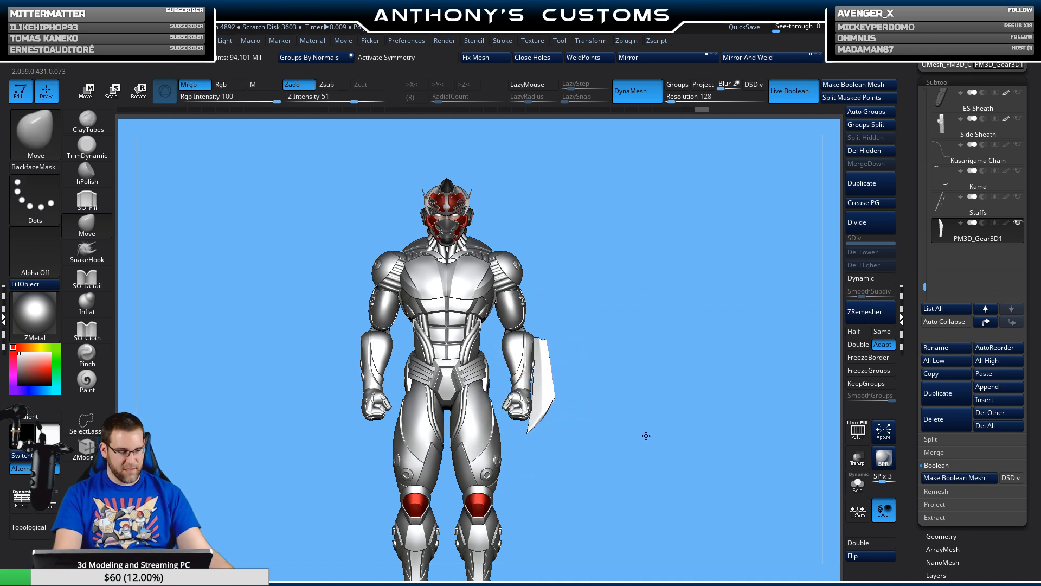
{"action": "mouse_move", "coordinate": [666, 383]}
{"action": "left_mouse_down"}
{"action": "mouse_move", "coordinate": [603, 423]}
{"action": "mouse_move", "coordinate": [655, 417]}
{"action": "mouse_move", "coordinate": [685, 498]}
{"action": "left_mouse_up"}
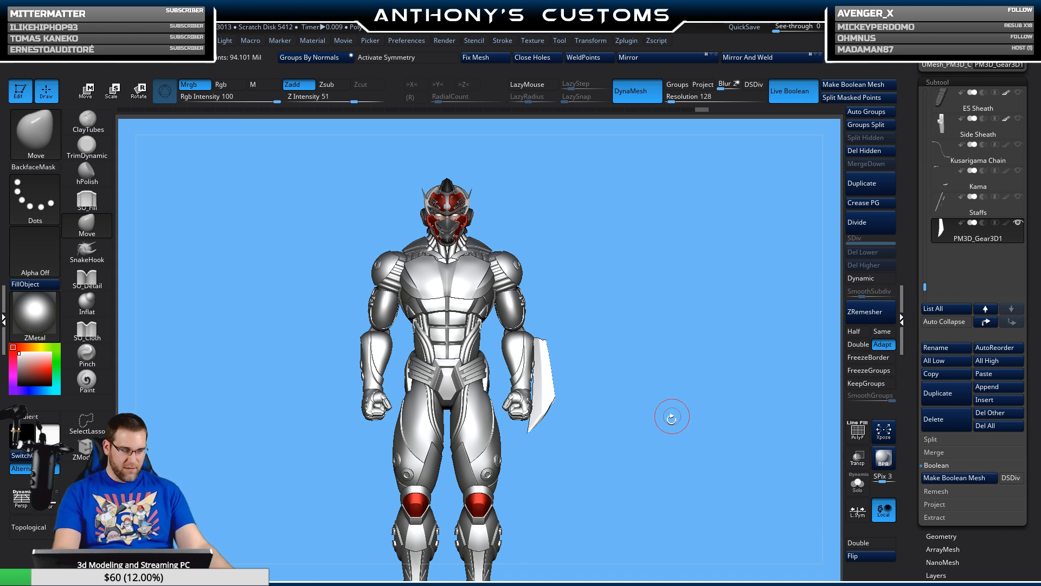
{"action": "left_click_drag", "start_coordinate": [671, 418], "coordinate": [658, 458]}
{"action": "key", "text": "w"}
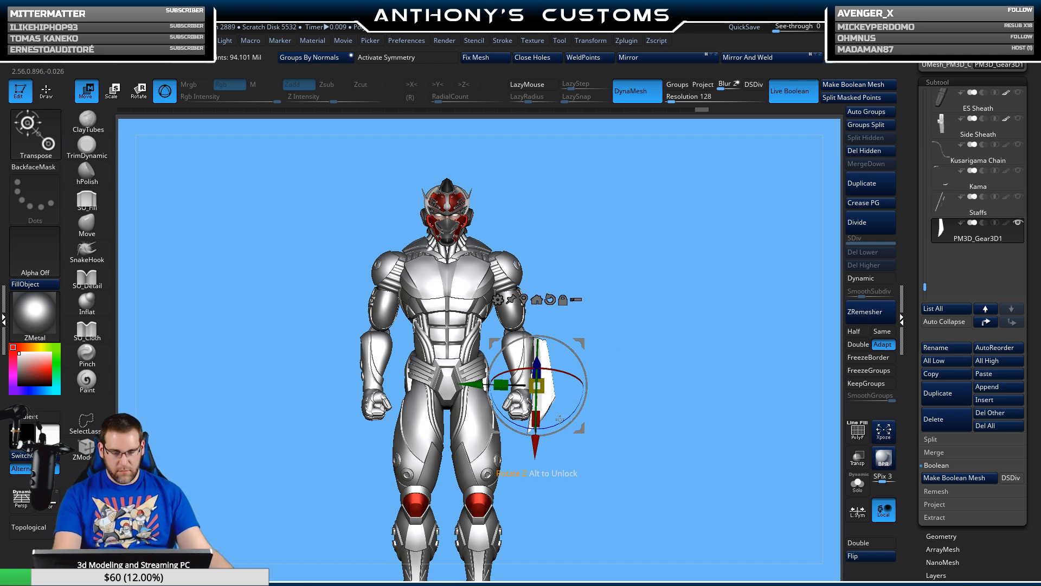
- Undo the blade's flip and its move down along the forearm
{"action": "key", "text": "ctrl+z"}
{"action": "key", "text": "ctrl+z"}
{"action": "key", "text": "ctrl+z"}
{"action": "key", "text": "ctrl+z"}
{"action": "key", "text": "ctrl+z"}
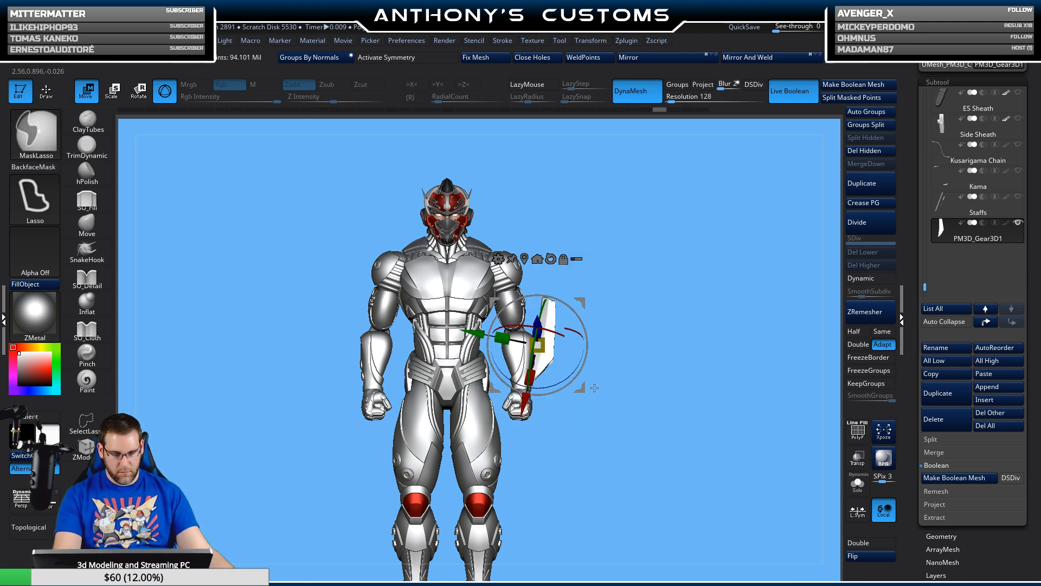
- Raise the blade beside the head and adjust its depth behind the shoulder from the side view
{"action": "left_click_drag", "start_coordinate": [551, 287], "coordinate": [567, 210]}
{"action": "left_click_drag", "start_coordinate": [665, 304], "coordinate": [618, 306]}
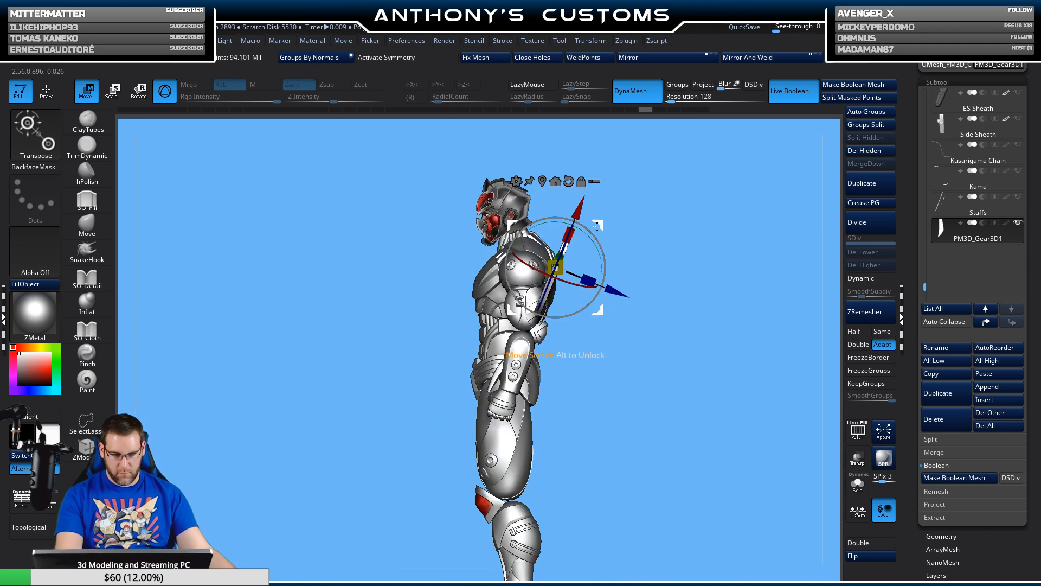
{"action": "left_click_drag", "start_coordinate": [598, 226], "coordinate": [592, 171]}
{"action": "left_click_drag", "start_coordinate": [638, 271], "coordinate": [680, 266]}
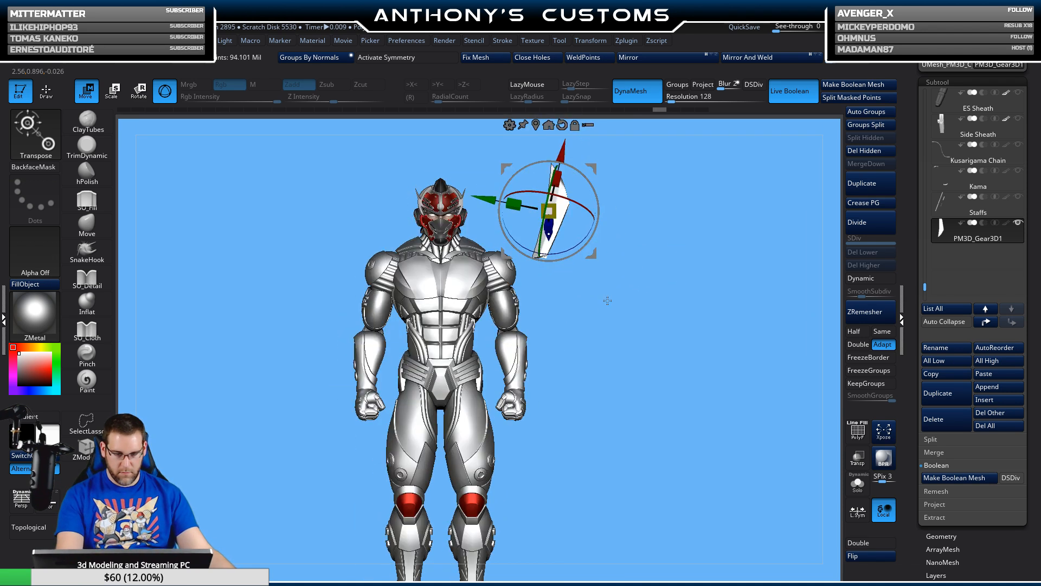
- Move the blade behind the left shoulder and duplicate it into a fan of three blades leaning outward
{"action": "left_click_drag", "start_coordinate": [607, 300], "coordinate": [680, 372], "text": "alt"}
{"action": "mouse_move", "coordinate": [660, 239]}
{"action": "left_mouse_down"}
{"action": "mouse_move", "coordinate": [591, 231]}
{"action": "mouse_move", "coordinate": [616, 244]}
{"action": "left_mouse_up"}
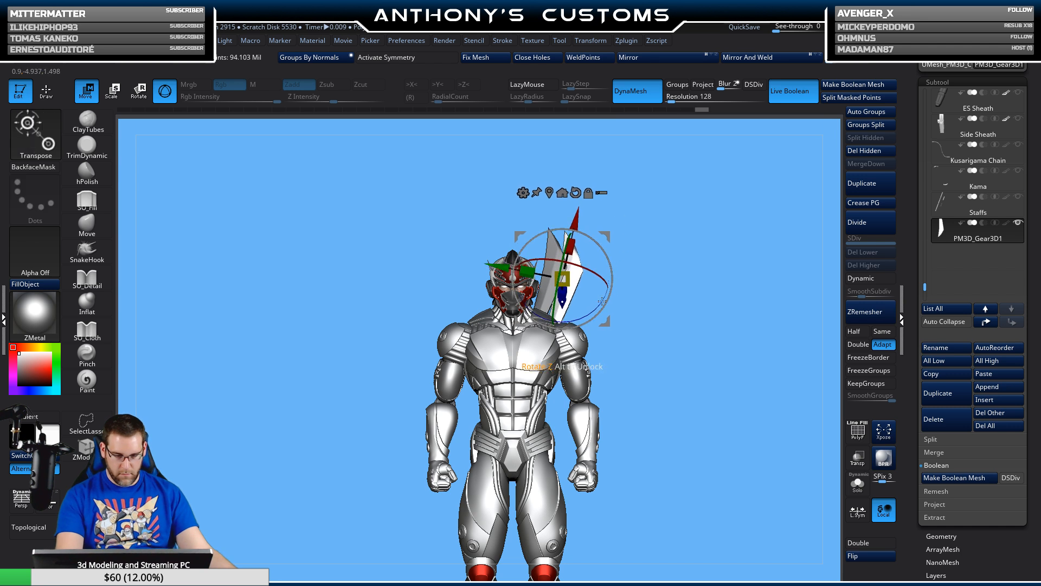
{"action": "left_click_drag", "start_coordinate": [503, 262], "coordinate": [513, 266], "text": "ctrl"}
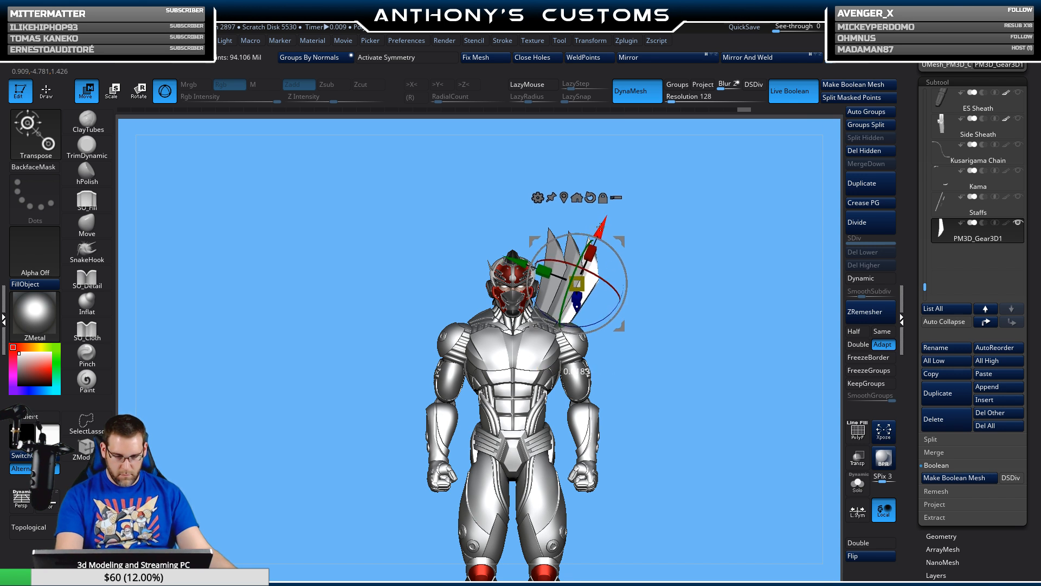
{"action": "key", "text": "ctrl"}
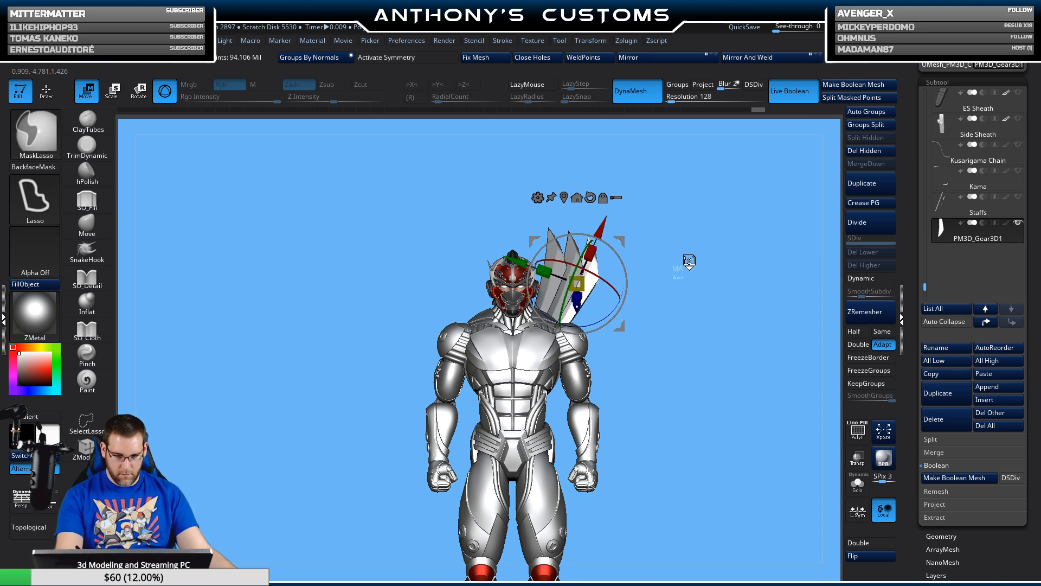
- Mirror and weld the three-blade fan across to the figure's other shoulder
{"action": "key", "text": "q"}
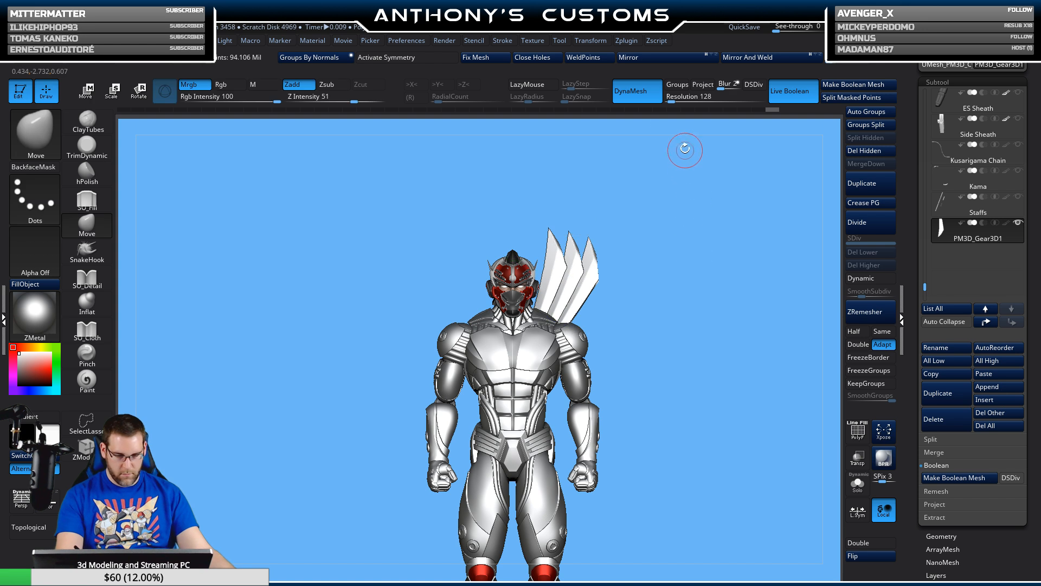
{"action": "left_click", "coordinate": [627, 59]}
{"action": "left_click", "coordinate": [776, 58]}
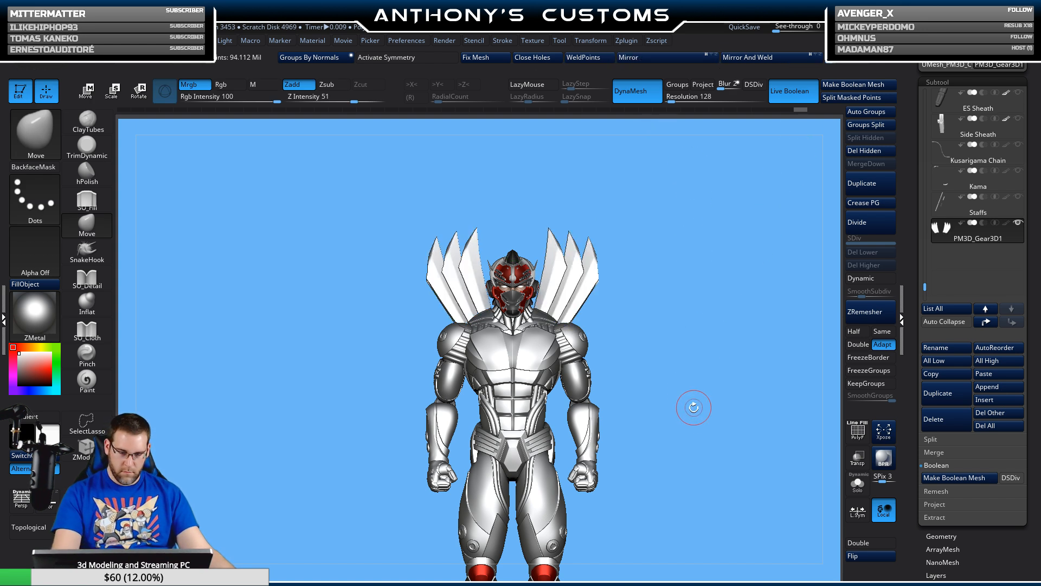
- Reset the gizmo's orientation, tilt the blade fans from the side view and lower them behind the shoulders
{"action": "mouse_move", "coordinate": [694, 408]}
{"action": "left_mouse_down"}
{"action": "mouse_move", "coordinate": [672, 349]}
{"action": "mouse_move", "coordinate": [678, 374]}
{"action": "mouse_move", "coordinate": [583, 380]}
{"action": "mouse_move", "coordinate": [634, 319]}
{"action": "mouse_move", "coordinate": [678, 399]}
{"action": "mouse_move", "coordinate": [703, 396]}
{"action": "mouse_move", "coordinate": [682, 365]}
{"action": "mouse_move", "coordinate": [698, 435]}
{"action": "left_mouse_up"}
{"action": "key", "text": "w"}
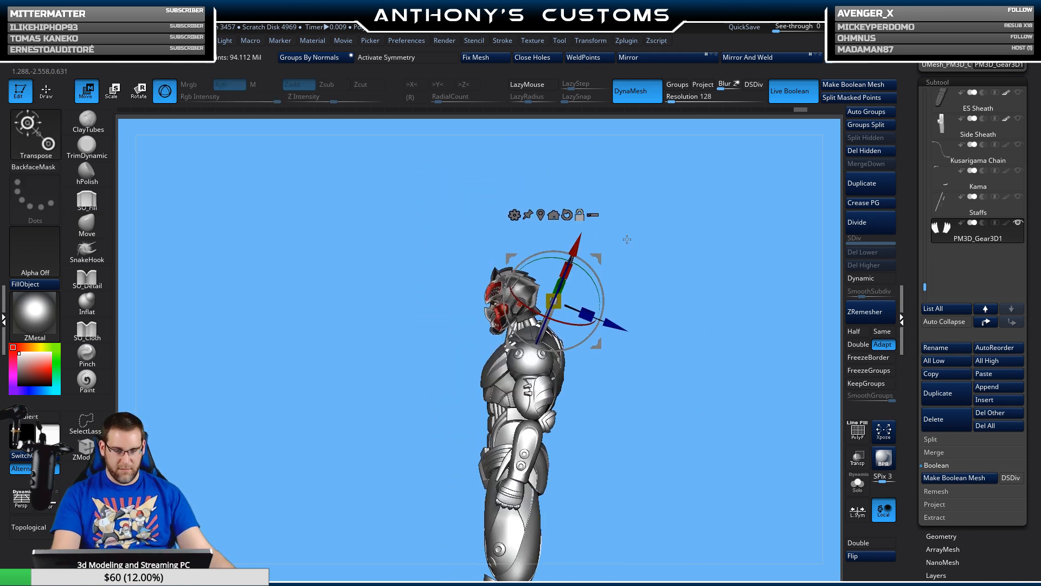
{"action": "left_click", "coordinate": [568, 212], "text": "alt"}
{"action": "left_click_drag", "start_coordinate": [593, 271], "coordinate": [584, 262]}
{"action": "left_click_drag", "start_coordinate": [653, 285], "coordinate": [703, 291]}
{"action": "left_click_drag", "start_coordinate": [554, 238], "coordinate": [554, 280]}
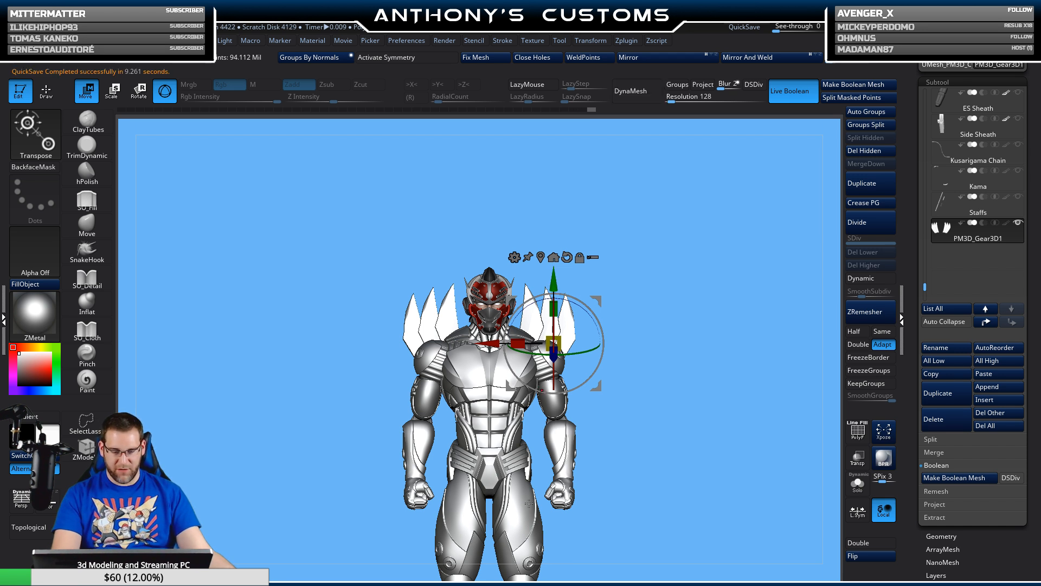
- Activate symmetry along X and reposition both blade fans as outward-spread wings at the middle of the back
{"action": "left_click", "coordinate": [412, 61]}
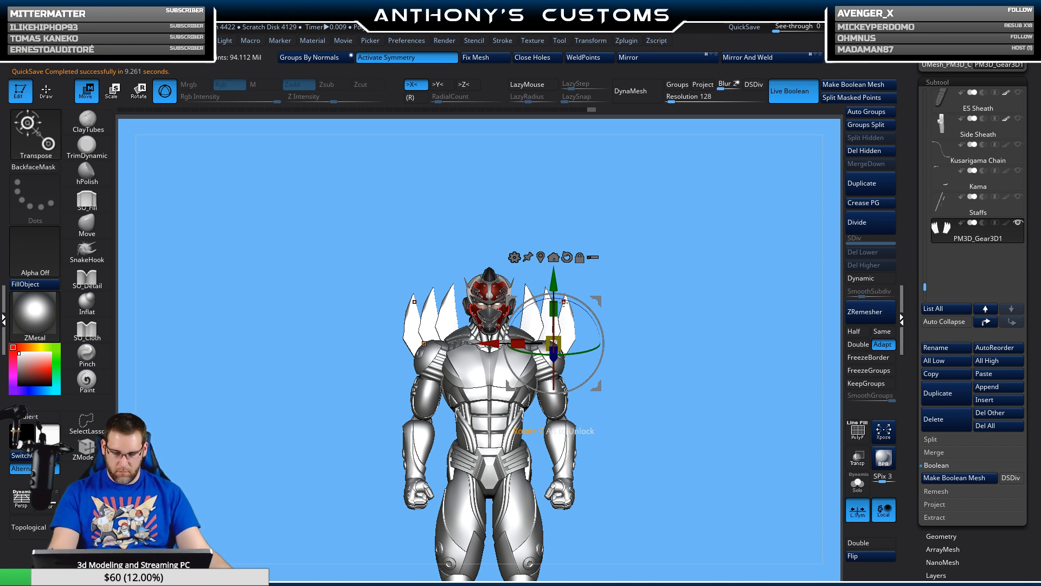
{"action": "left_click_drag", "start_coordinate": [492, 344], "coordinate": [479, 343]}
{"action": "mouse_move", "coordinate": [580, 321]}
{"action": "left_mouse_down"}
{"action": "mouse_move", "coordinate": [585, 360]}
{"action": "mouse_move", "coordinate": [549, 390]}
{"action": "left_mouse_up"}
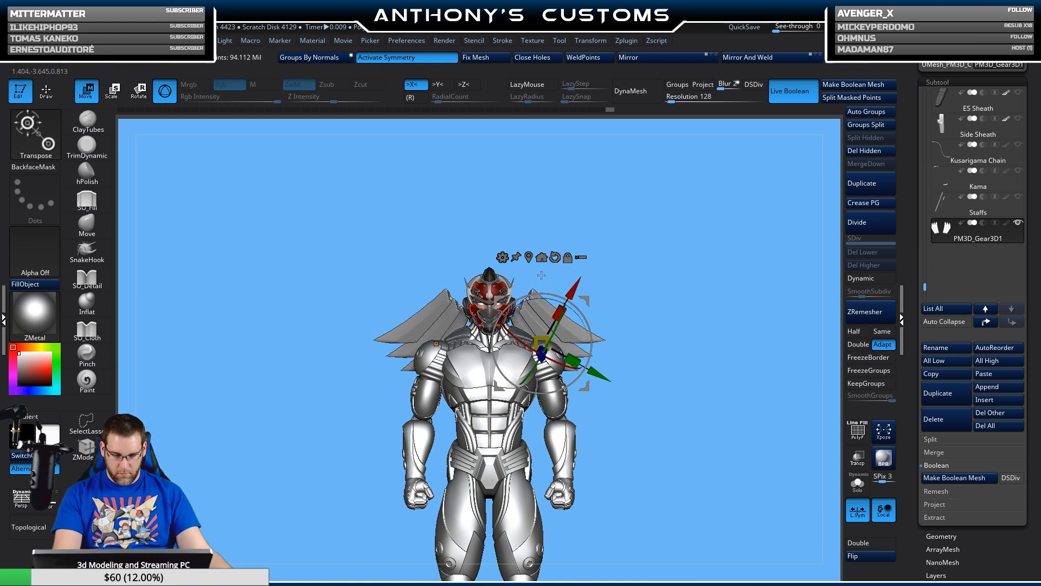
{"action": "left_click_drag", "start_coordinate": [584, 301], "coordinate": [581, 375]}
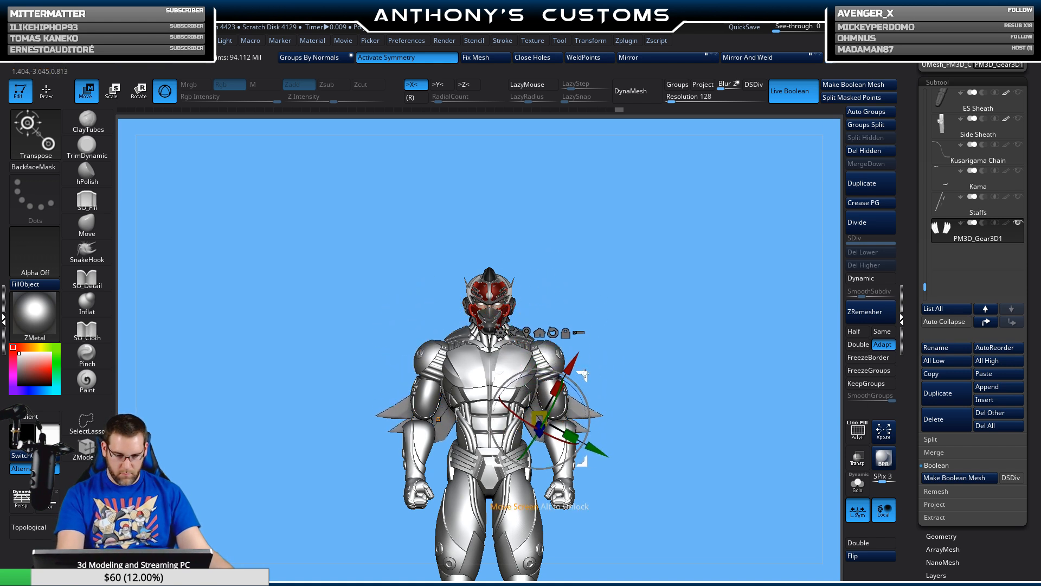
{"action": "left_click_drag", "start_coordinate": [670, 349], "coordinate": [649, 298]}
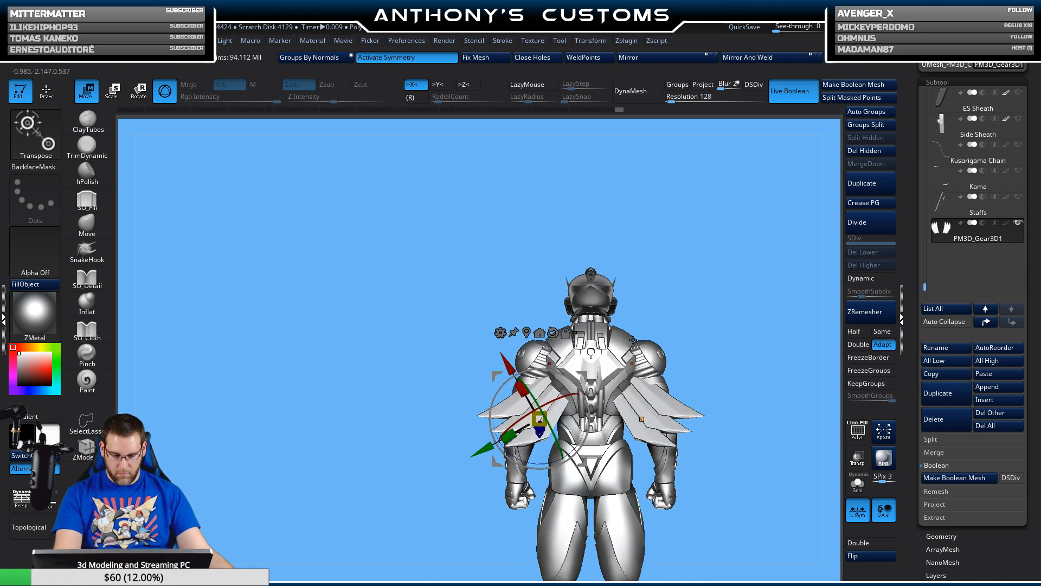
- Move both blade fans in depth against the figure's back and adjust their angle slightly
{"action": "left_click_drag", "start_coordinate": [744, 297], "coordinate": [640, 323]}
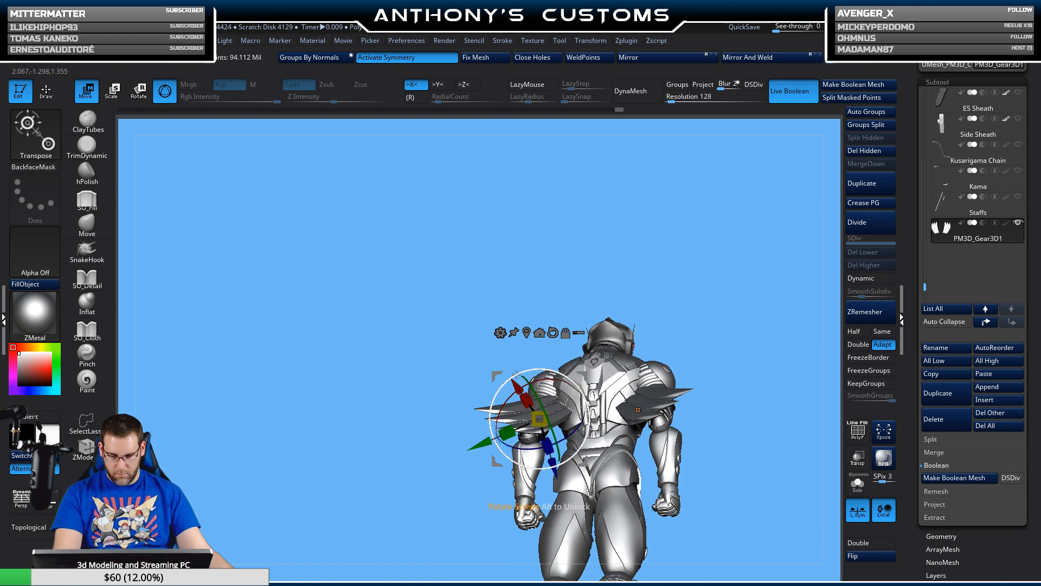
{"action": "left_click_drag", "start_coordinate": [552, 466], "coordinate": [548, 449]}
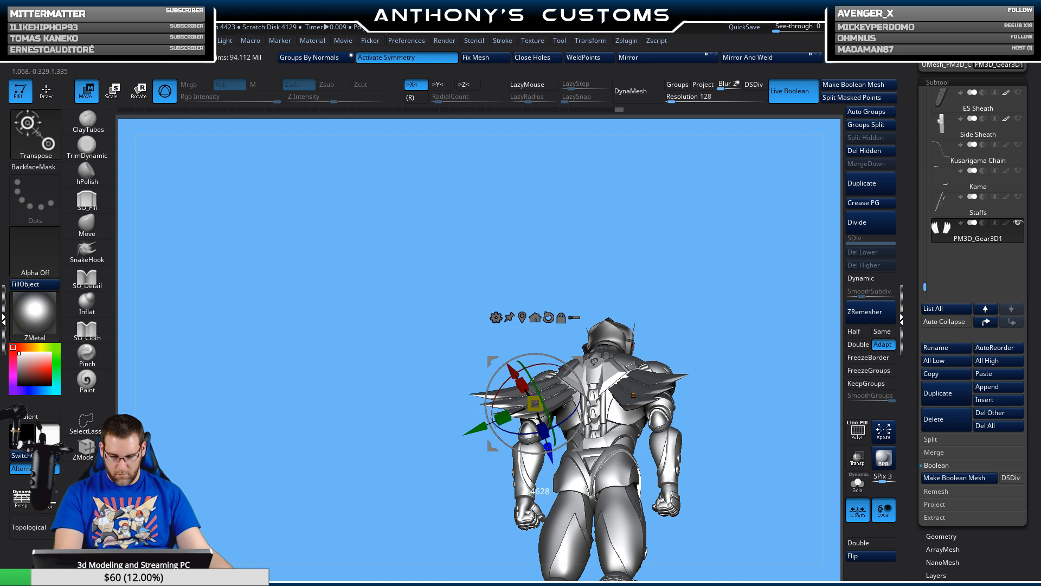
{"action": "left_click_drag", "start_coordinate": [638, 301], "coordinate": [735, 356]}
{"action": "left_click_drag", "start_coordinate": [572, 429], "coordinate": [561, 438]}
{"action": "left_click_drag", "start_coordinate": [712, 288], "coordinate": [743, 312]}
- Enlarge both mirrored blade fans uniformly as seen from behind the figure
{"action": "key", "text": "q"}
{"action": "left_click_drag", "start_coordinate": [697, 363], "coordinate": [730, 370]}
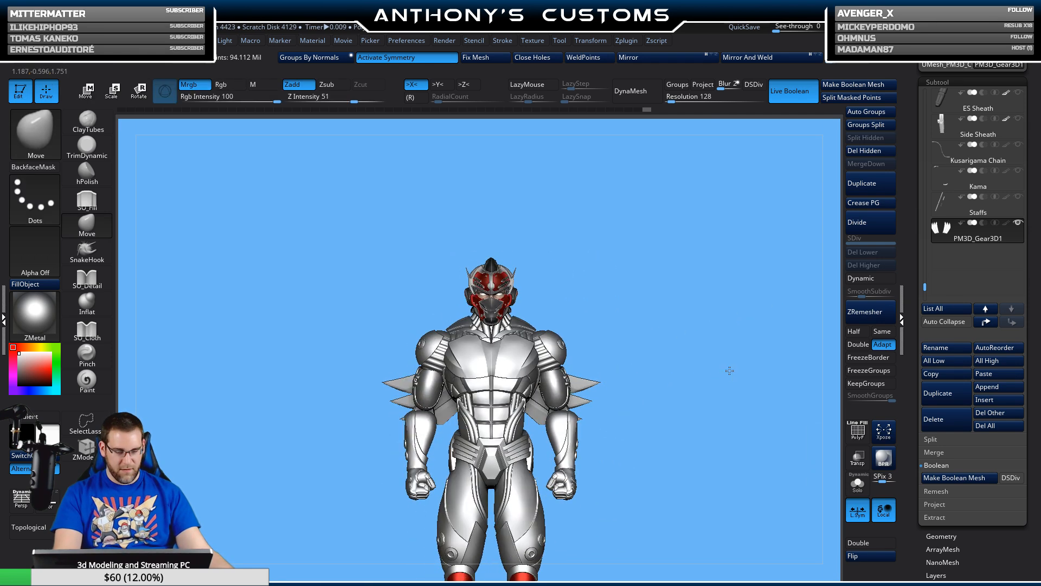
{"action": "mouse_move", "coordinate": [654, 395]}
{"action": "left_mouse_down"}
{"action": "mouse_move", "coordinate": [732, 384]}
{"action": "mouse_move", "coordinate": [744, 398]}
{"action": "mouse_move", "coordinate": [685, 344]}
{"action": "mouse_move", "coordinate": [660, 396]}
{"action": "mouse_move", "coordinate": [748, 400]}
{"action": "mouse_move", "coordinate": [681, 441]}
{"action": "mouse_move", "coordinate": [691, 462]}
{"action": "mouse_move", "coordinate": [620, 482]}
{"action": "mouse_move", "coordinate": [771, 341]}
{"action": "mouse_move", "coordinate": [742, 380]}
{"action": "mouse_move", "coordinate": [504, 379]}
{"action": "mouse_move", "coordinate": [262, 360]}
{"action": "left_mouse_up"}
{"action": "mouse_move", "coordinate": [543, 476]}
{"action": "left_mouse_down"}
{"action": "mouse_move", "coordinate": [558, 341]}
{"action": "mouse_move", "coordinate": [564, 439]}
{"action": "mouse_move", "coordinate": [626, 312]}
{"action": "left_mouse_up"}
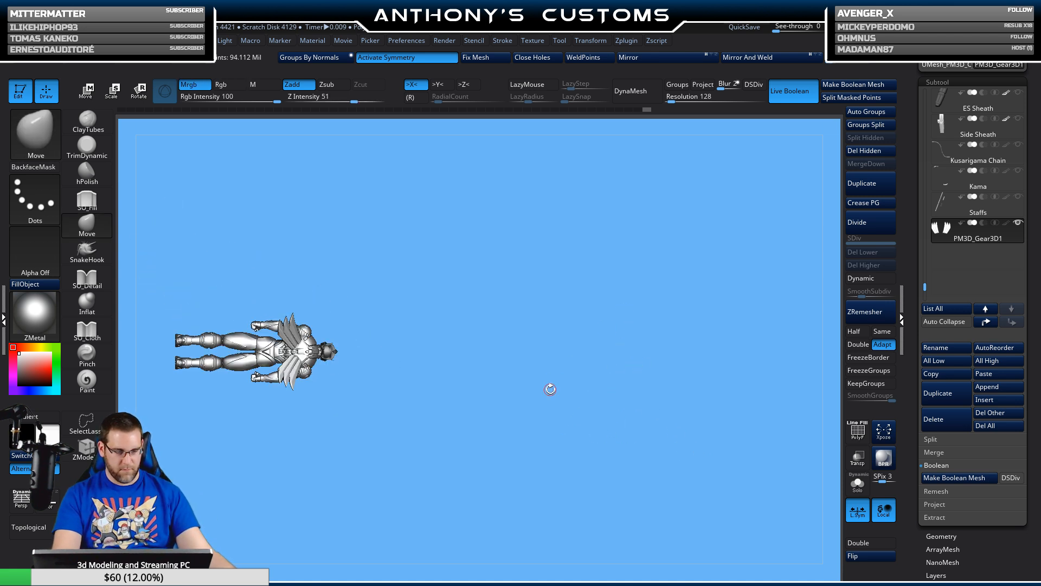
{"action": "key", "text": "f"}
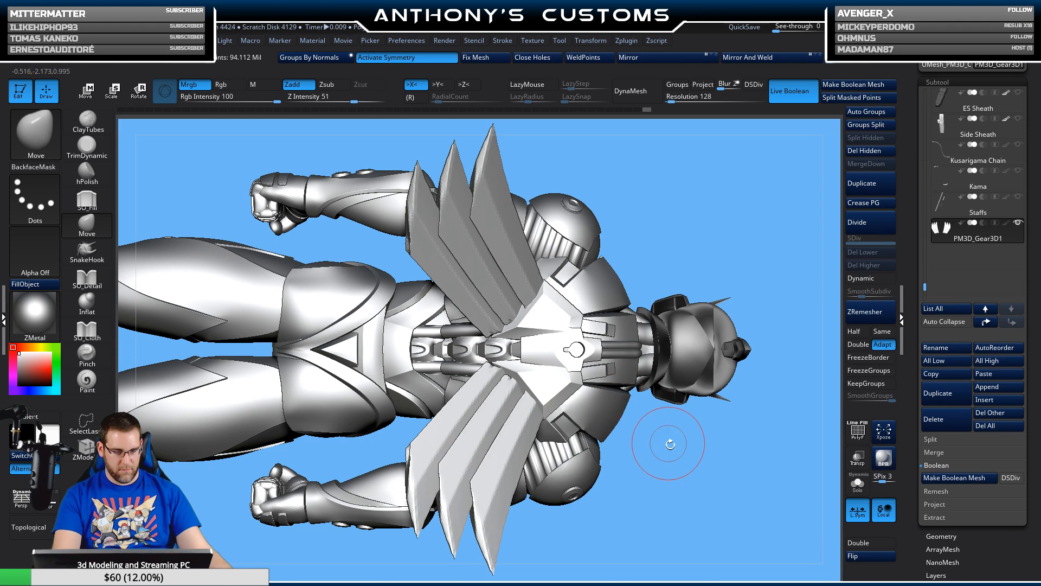
{"action": "left_click_drag", "start_coordinate": [684, 461], "coordinate": [754, 288]}
{"action": "left_click_drag", "start_coordinate": [738, 484], "coordinate": [737, 330]}
{"action": "key", "text": "w"}
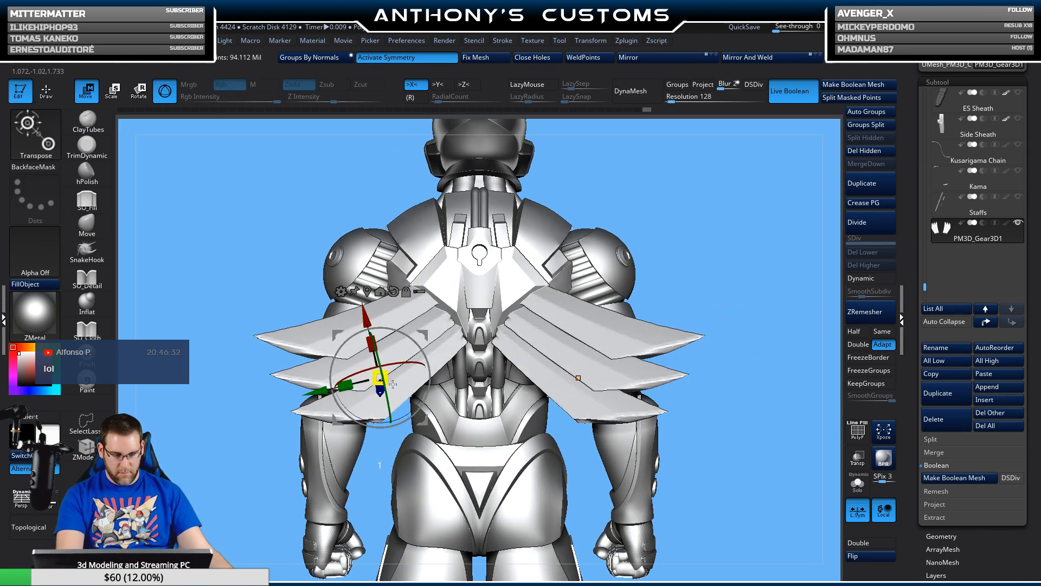
{"action": "left_click_drag", "start_coordinate": [381, 376], "coordinate": [481, 460]}
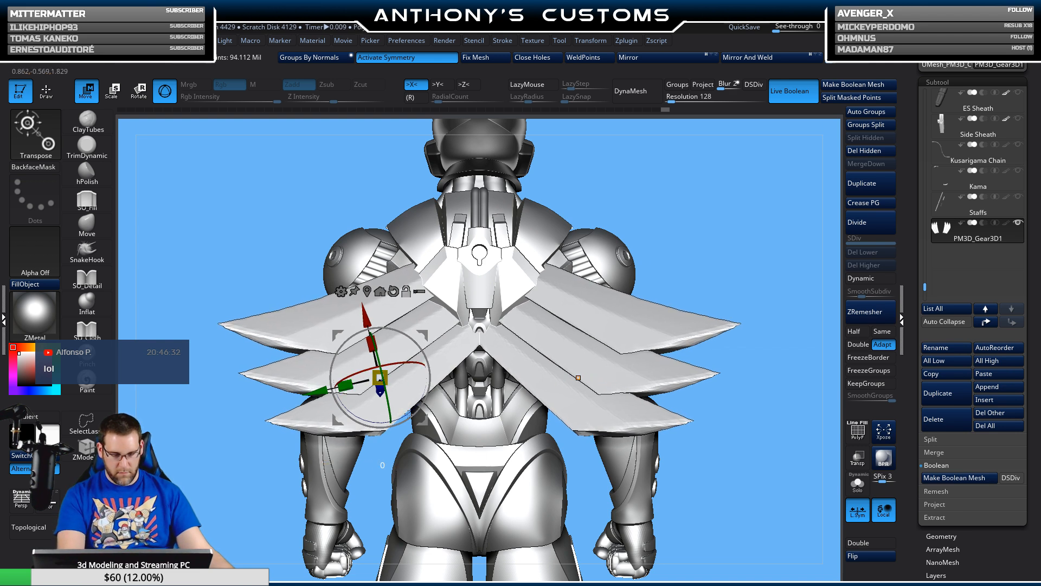
- Shift the enlarged blade fans outward from the spine, using undo and redo to compare them with the earlier placement
{"action": "left_click_drag", "start_coordinate": [408, 414], "coordinate": [287, 425]}
{"action": "key", "text": "ctrl+z"}
{"action": "key", "text": "ctrl+z"}
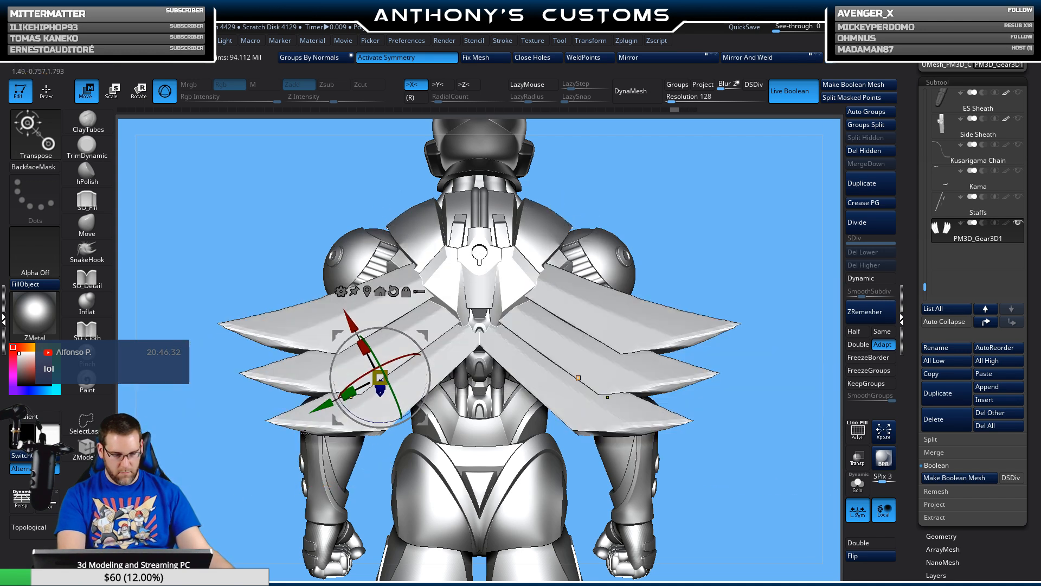
{"action": "left_click_drag", "start_coordinate": [335, 393], "coordinate": [286, 434]}
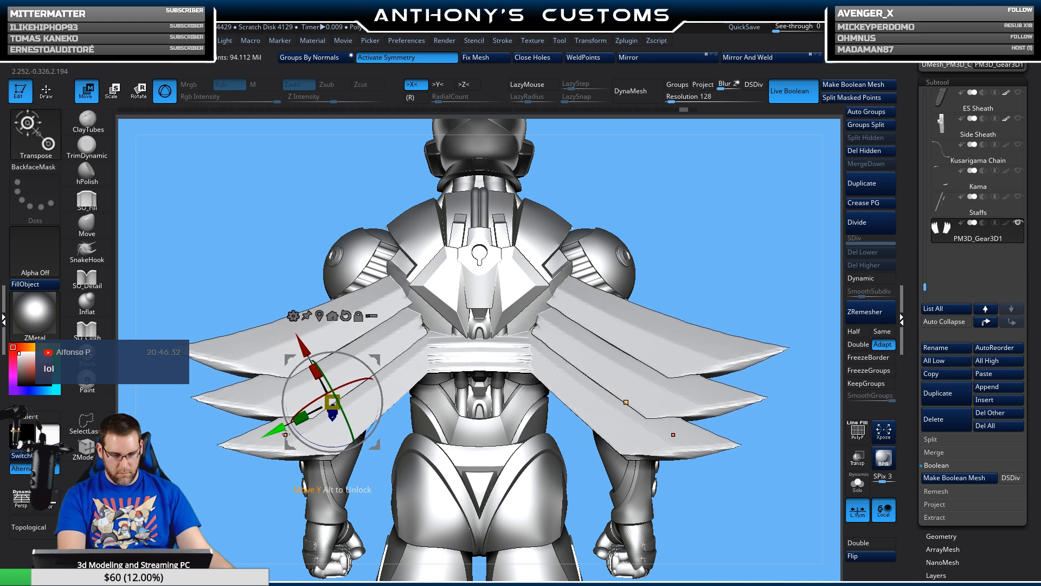
{"action": "key", "text": "ctrl+z"}
{"action": "key", "text": "ctrl+z"}
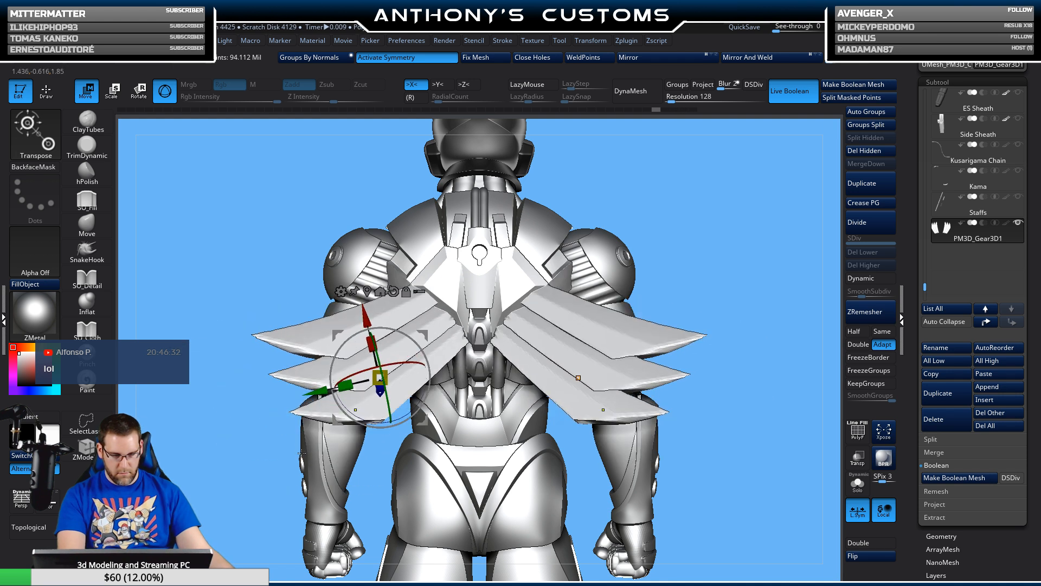
{"action": "key", "text": "ctrl+shift+z"}
{"action": "key", "text": "ctrl+shift+z"}
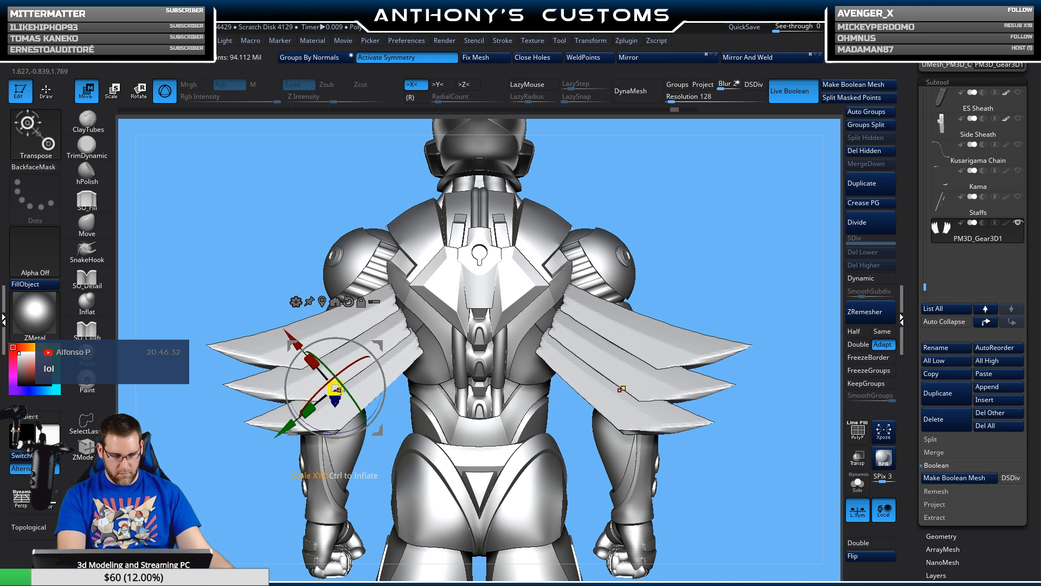
- Stretch the blade fans into long wings reaching past the arms and bring their roots back against the spine
{"action": "mouse_move", "coordinate": [336, 389]}
{"action": "left_mouse_down"}
{"action": "mouse_move", "coordinate": [348, 420]}
{"action": "mouse_move", "coordinate": [338, 396]}
{"action": "mouse_move", "coordinate": [344, 417]}
{"action": "mouse_move", "coordinate": [325, 412]}
{"action": "mouse_move", "coordinate": [269, 436]}
{"action": "left_mouse_up"}
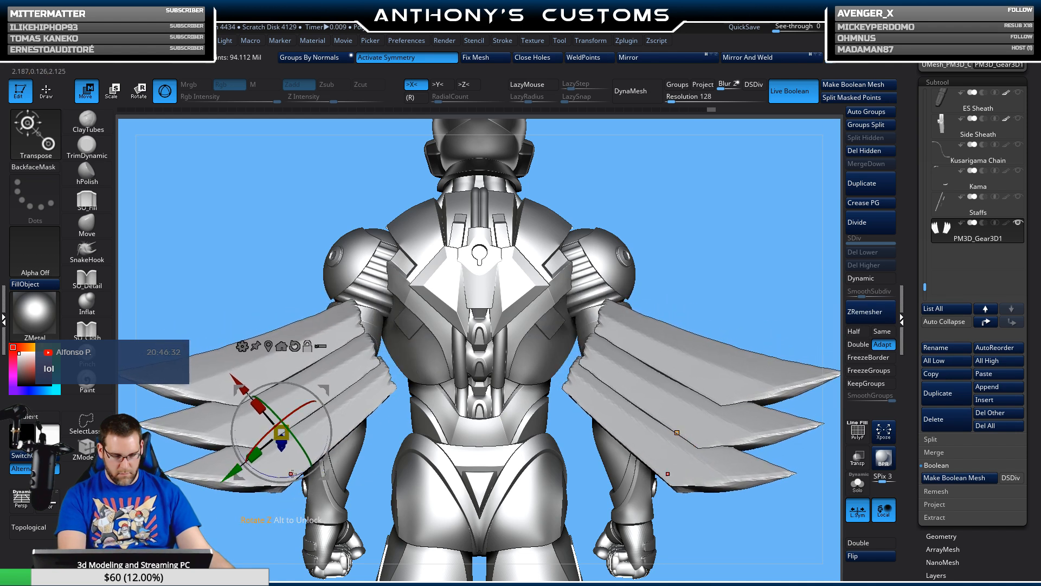
{"action": "left_click_drag", "start_coordinate": [292, 473], "coordinate": [190, 473]}
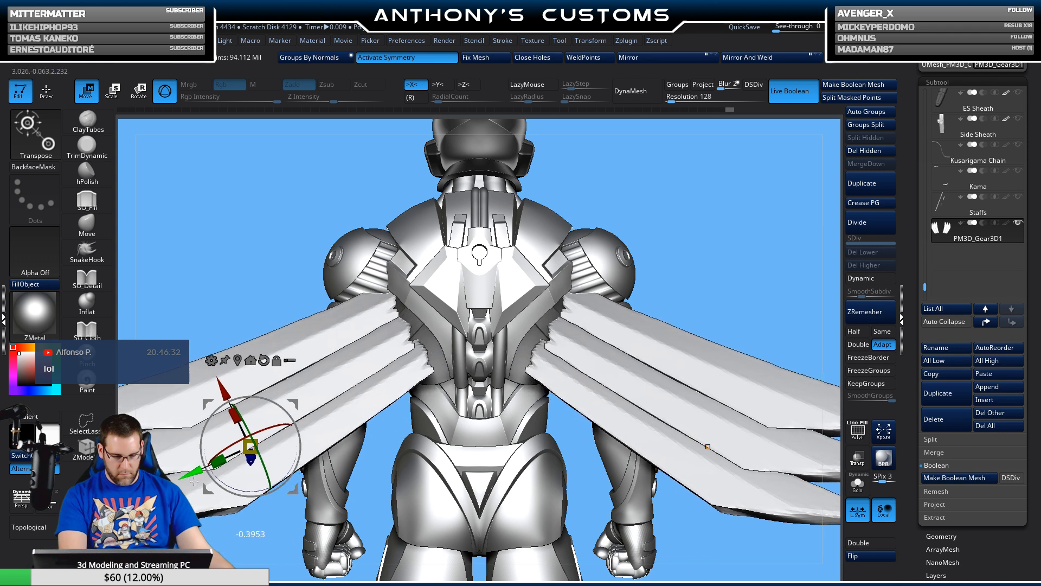
{"action": "left_click_drag", "start_coordinate": [250, 450], "coordinate": [266, 457]}
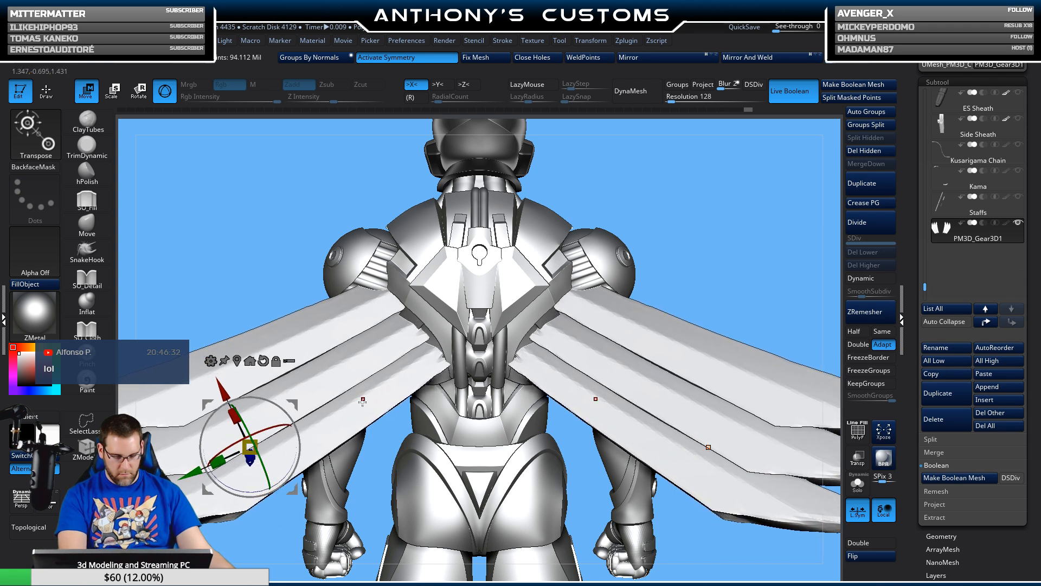
{"action": "left_click_drag", "start_coordinate": [363, 401], "coordinate": [403, 425]}
{"action": "left_click_drag", "start_coordinate": [330, 455], "coordinate": [348, 450]}
{"action": "right_click_drag", "start_coordinate": [467, 419], "coordinate": [484, 450]}
{"action": "left_click_drag", "start_coordinate": [369, 455], "coordinate": [354, 471]}
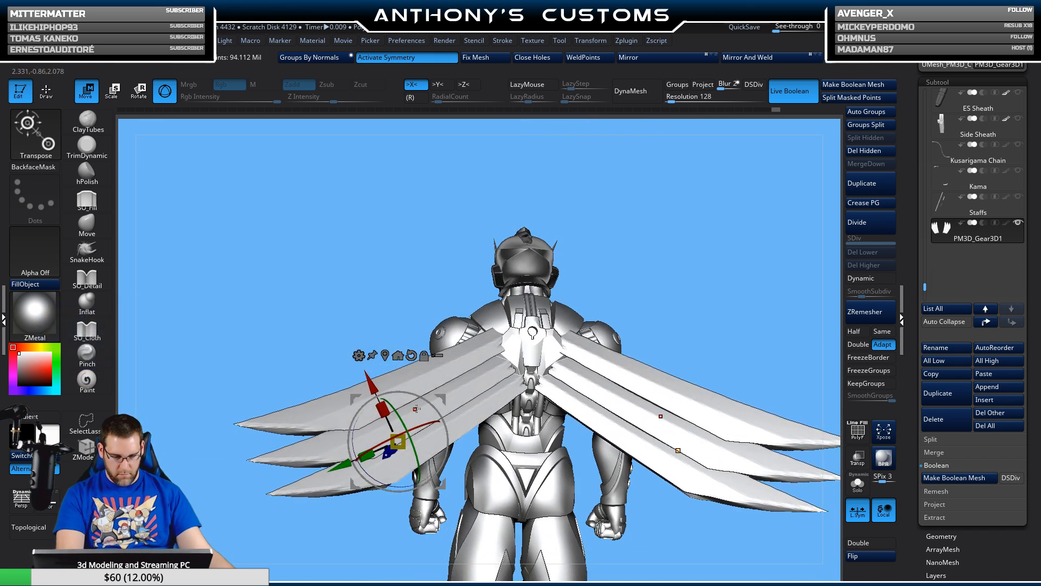
- Try the Taper deformer on the mirrored blade fans, then deactivate symmetry
{"action": "left_click", "coordinate": [358, 355]}
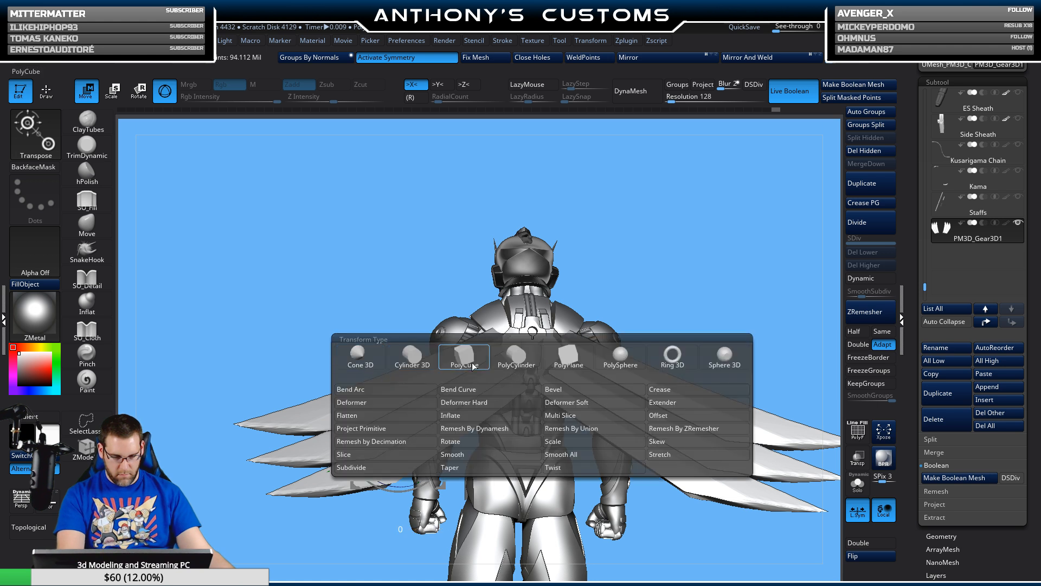
{"action": "left_click", "coordinate": [464, 468]}
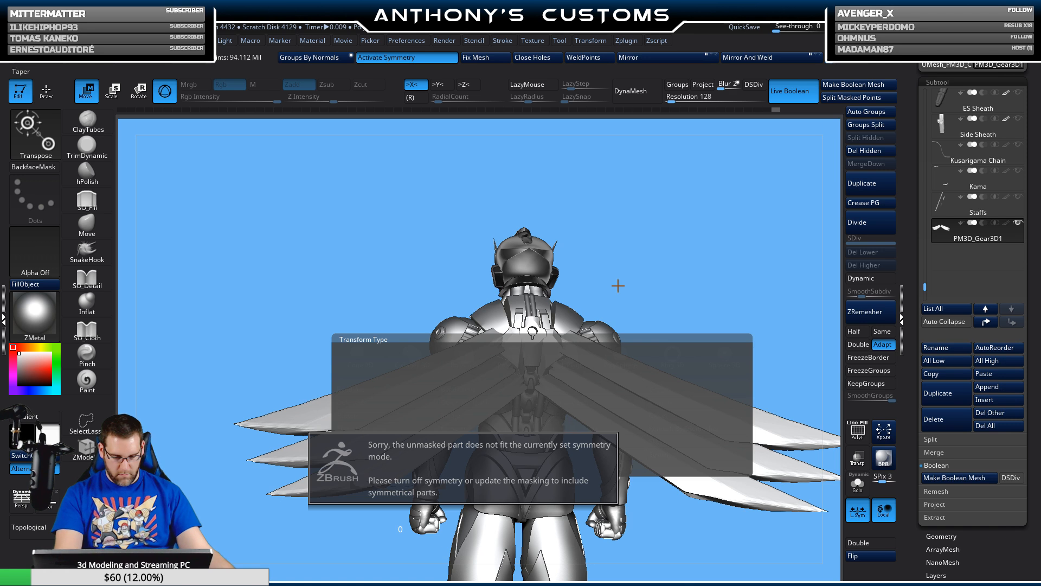
{"action": "left_click", "coordinate": [423, 59]}
- Isolate the blade subtool and delete the fan on the figure's right-hand side as seen from behind
{"action": "left_click_drag", "start_coordinate": [710, 237], "coordinate": [727, 264]}
{"action": "left_click", "coordinate": [858, 482]}
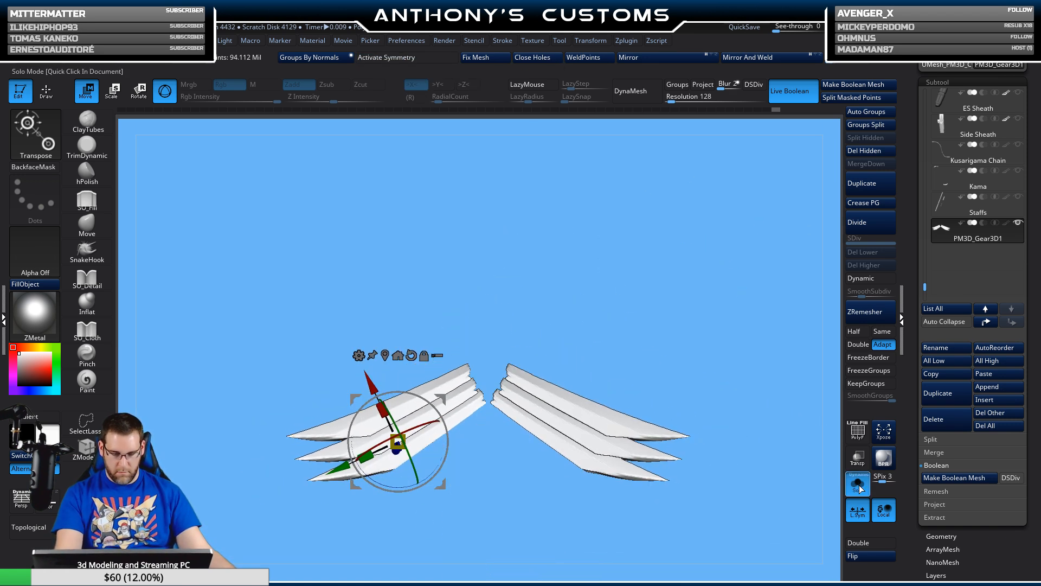
{"action": "mouse_move", "coordinate": [725, 332]}
{"action": "left_mouse_down", "text": "ctrl+shift"}
{"action": "mouse_move", "coordinate": [695, 446]}
{"action": "mouse_move", "coordinate": [575, 514]}
{"action": "mouse_move", "coordinate": [491, 514]}
{"action": "left_mouse_up", "text": "ctrl+shift"}
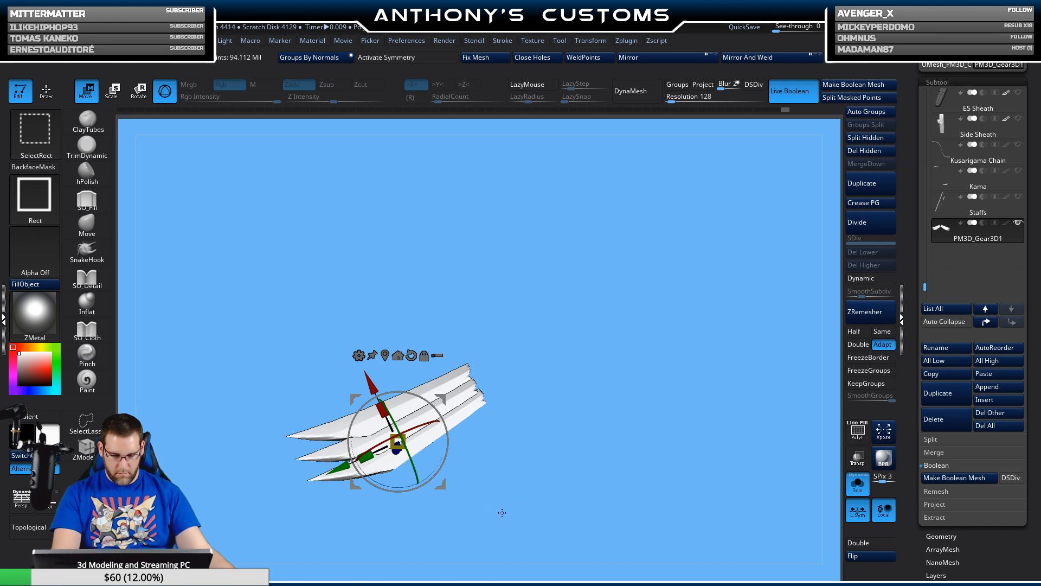
{"action": "left_click", "coordinate": [875, 151]}
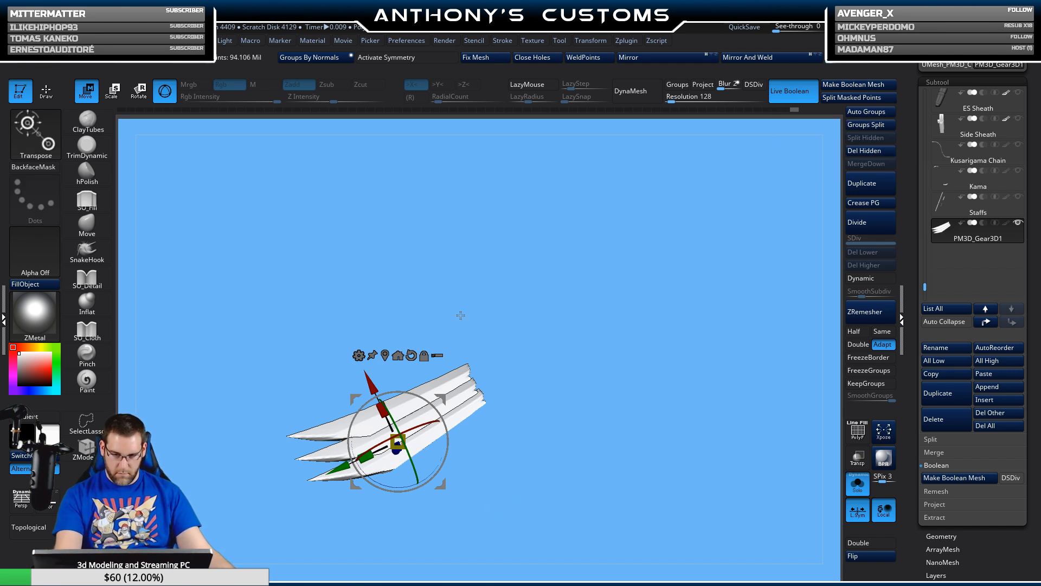
- Deform the remaining fan so the blade roots pinch together and the tips flare into a curved spread
{"action": "left_click", "coordinate": [358, 355]}
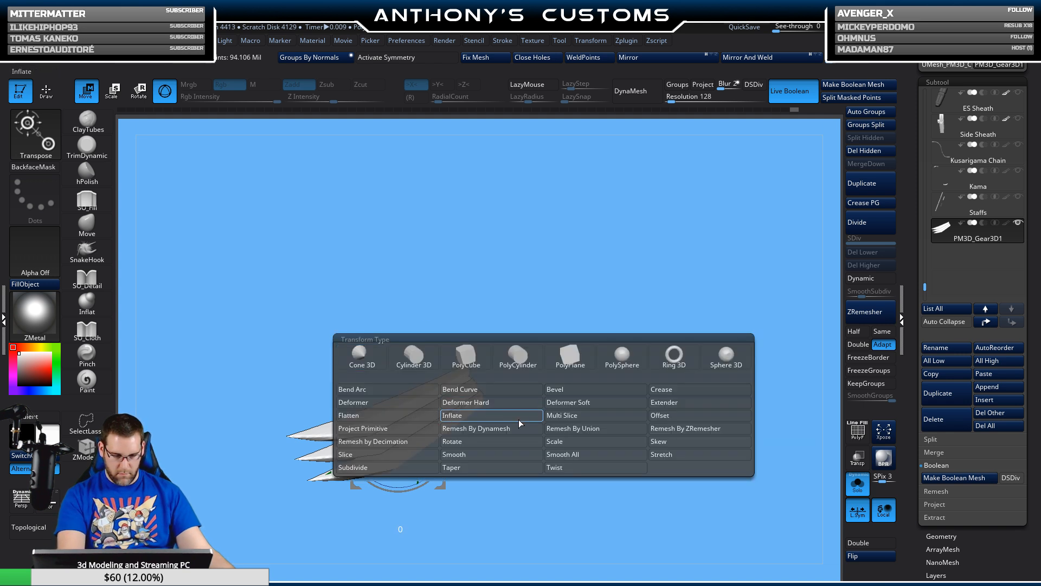
{"action": "right_click_drag", "start_coordinate": [553, 358], "coordinate": [580, 406], "text": "ctrl"}
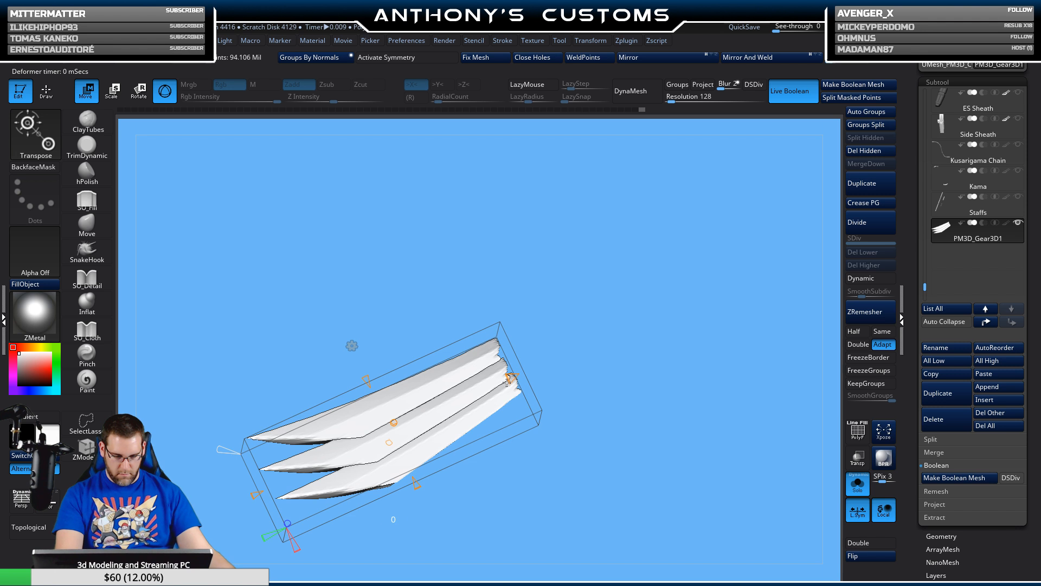
{"action": "left_click_drag", "start_coordinate": [508, 380], "coordinate": [493, 391]}
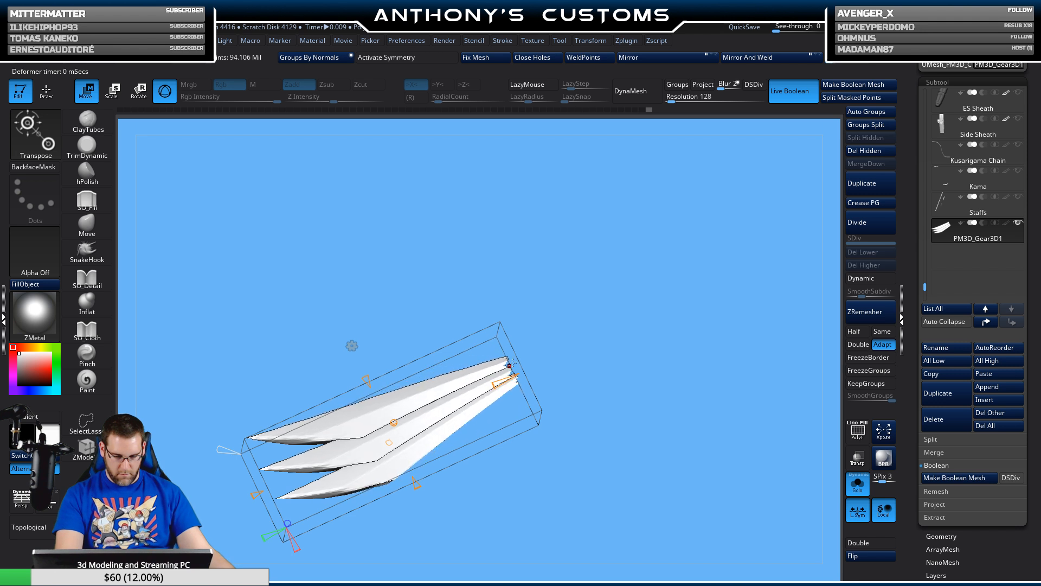
{"action": "left_click_drag", "start_coordinate": [254, 496], "coordinate": [233, 504]}
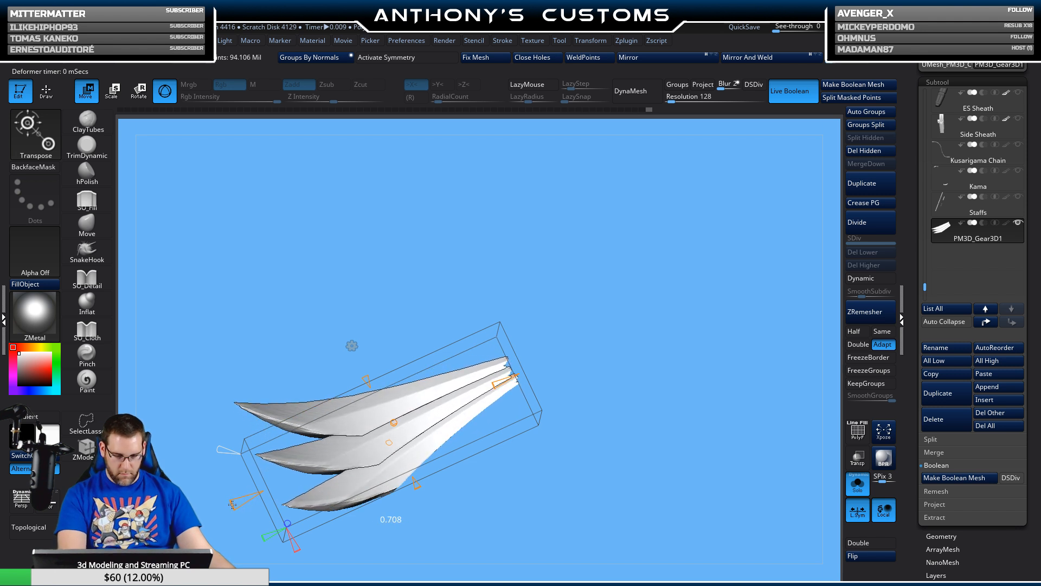
{"action": "key", "text": "q"}
- Show the whole figure again and mirror and weld the tapered fan to the other side of the back
{"action": "right_click_drag", "start_coordinate": [650, 460], "coordinate": [640, 394], "text": "ctrl"}
{"action": "left_click", "coordinate": [859, 481]}
{"action": "right_click_drag", "start_coordinate": [682, 446], "coordinate": [785, 422]}
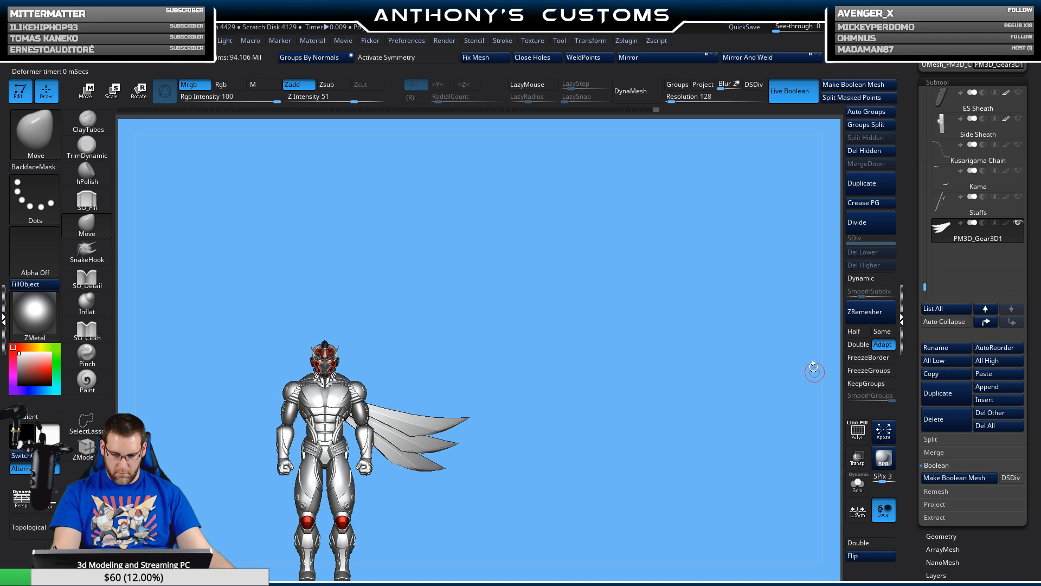
{"action": "left_click", "coordinate": [665, 61]}
{"action": "left_click", "coordinate": [759, 58]}
{"action": "right_click_drag", "start_coordinate": [640, 408], "coordinate": [721, 380], "text": "alt"}
- Activate symmetry with local symmetry and duplicate the blade fans as a second, upward-angled pair above the originals
{"action": "key", "text": "w"}
{"action": "right_click_drag", "start_coordinate": [618, 392], "coordinate": [656, 428], "text": "alt"}
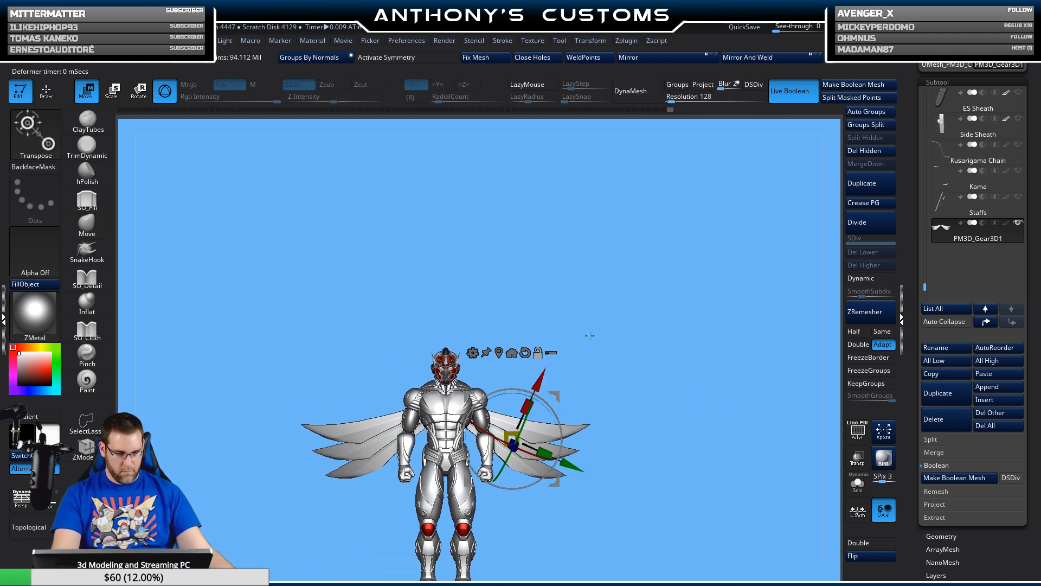
{"action": "left_click_drag", "start_coordinate": [540, 380], "coordinate": [548, 361], "text": "ctrl"}
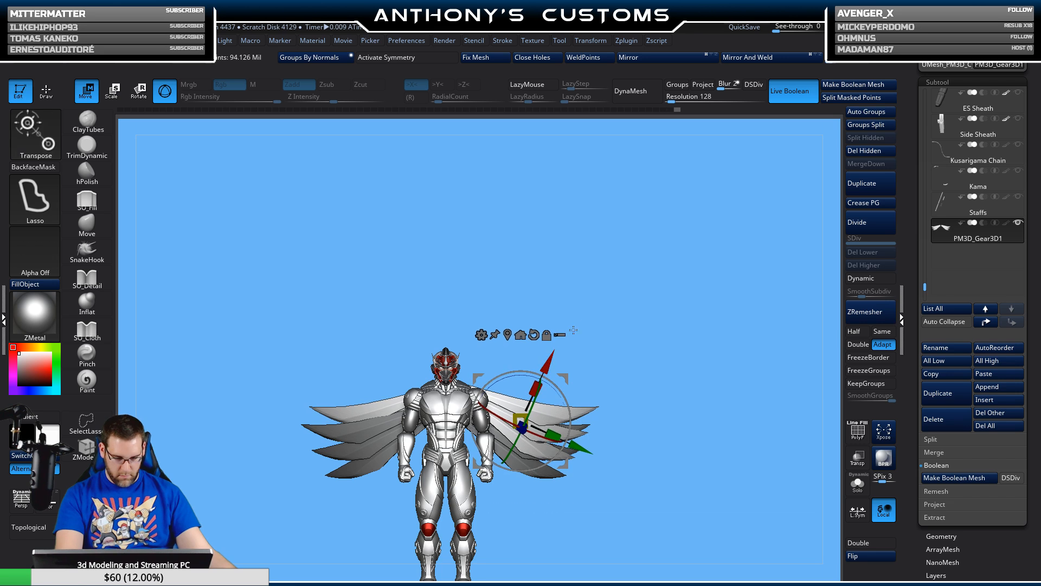
{"action": "key", "text": "ctrl+z"}
{"action": "left_click", "coordinate": [427, 60]}
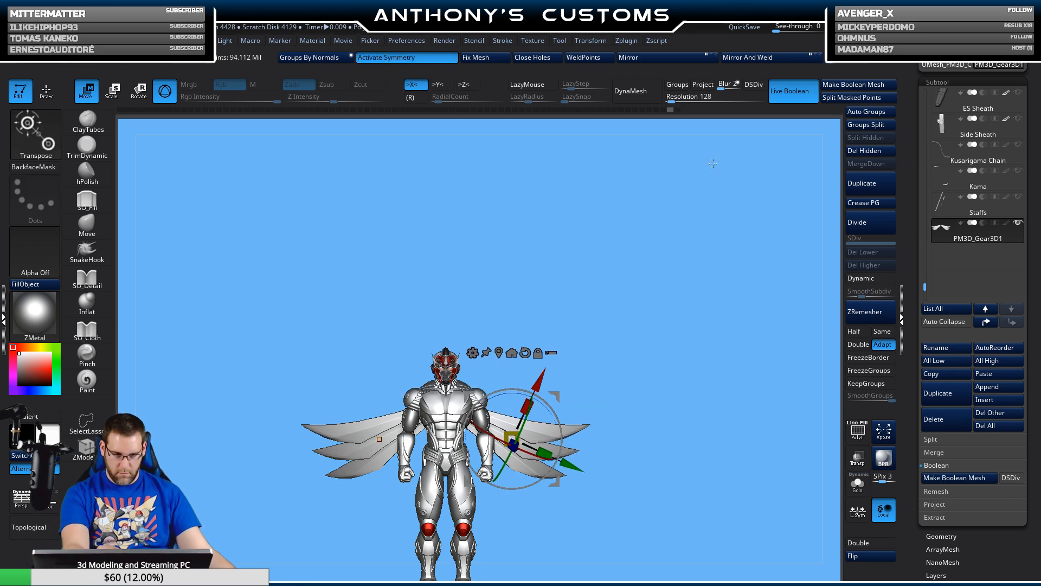
{"action": "left_click", "coordinate": [857, 513]}
{"action": "mouse_move", "coordinate": [538, 380]}
{"action": "left_mouse_down", "text": "ctrl"}
{"action": "mouse_move", "coordinate": [551, 347]}
{"action": "mouse_move", "coordinate": [557, 367]}
{"action": "mouse_move", "coordinate": [542, 337]}
{"action": "mouse_move", "coordinate": [512, 341]}
{"action": "mouse_move", "coordinate": [511, 330]}
{"action": "left_mouse_up", "text": "ctrl"}
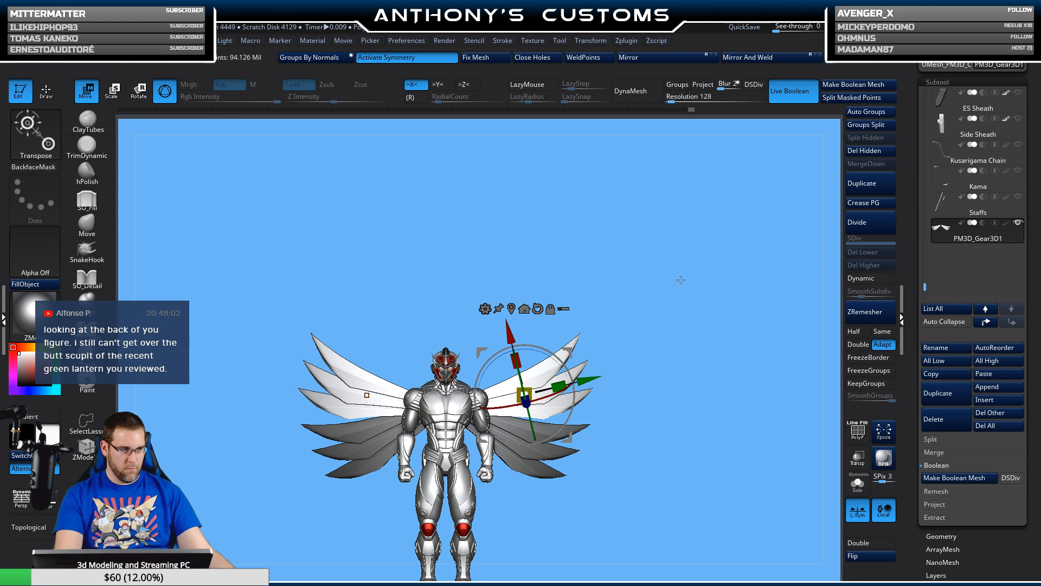
- Slide the upper blade fans inward and adjust their depth so their roots sit with the lower fans at the spine
{"action": "left_click_drag", "start_coordinate": [684, 466], "coordinate": [569, 470]}
{"action": "left_click_drag", "start_coordinate": [738, 304], "coordinate": [461, 358], "text": "alt"}
{"action": "left_click_drag", "start_coordinate": [235, 317], "coordinate": [249, 317]}
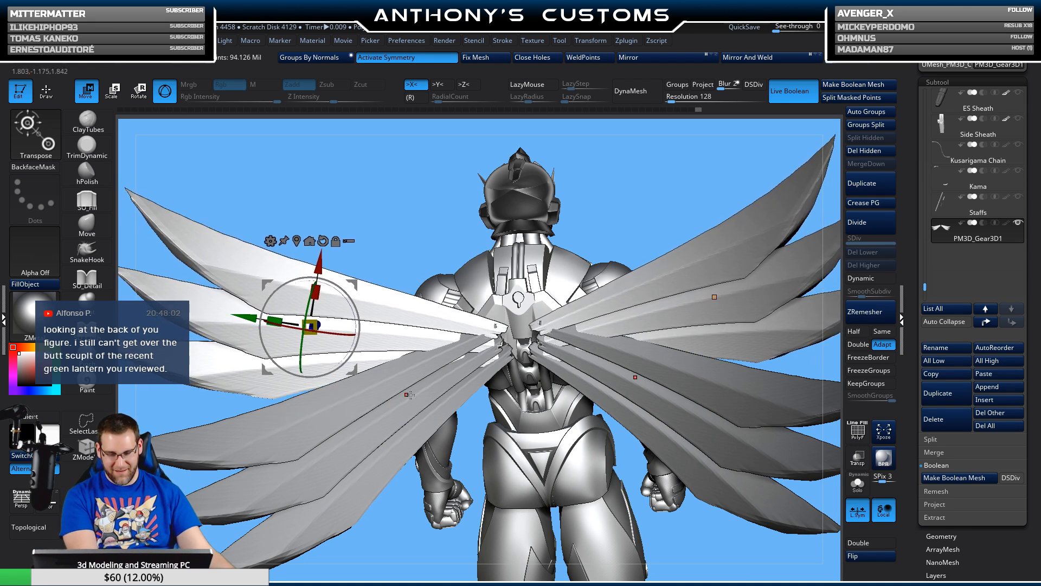
{"action": "left_click_drag", "start_coordinate": [441, 176], "coordinate": [347, 216]}
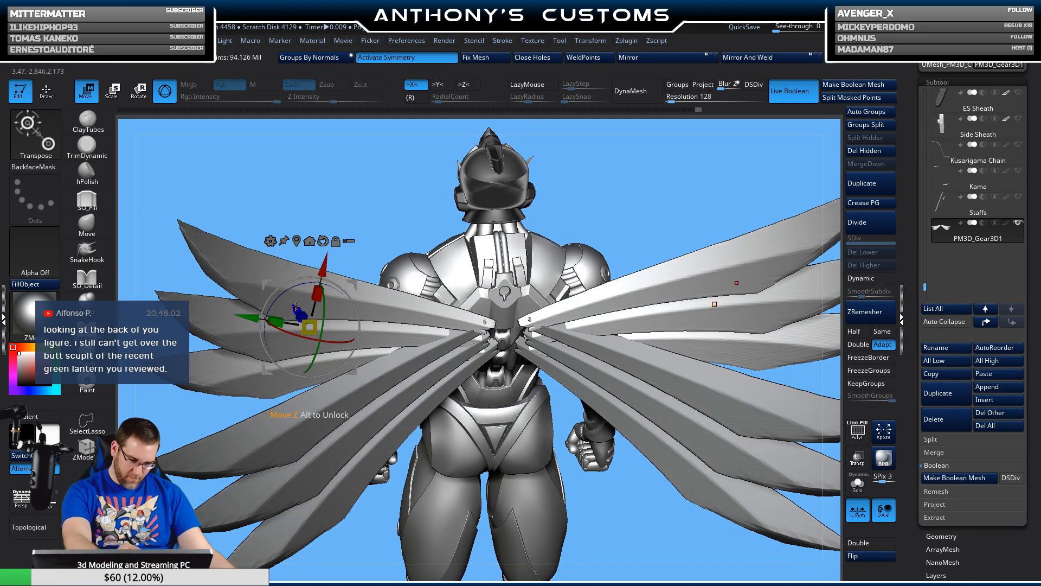
{"action": "left_click_drag", "start_coordinate": [295, 308], "coordinate": [297, 307]}
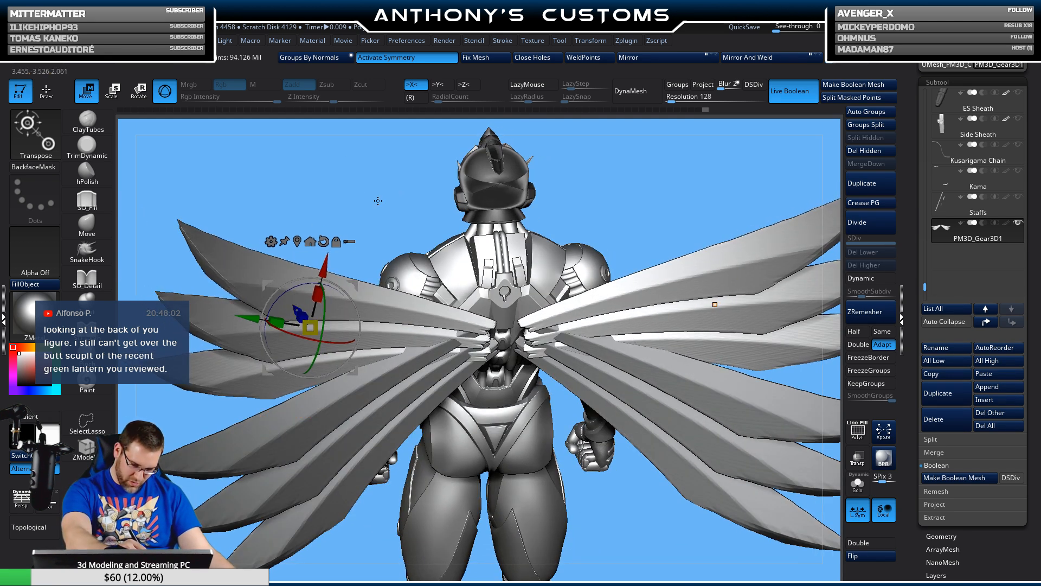
{"action": "left_click_drag", "start_coordinate": [331, 344], "coordinate": [305, 375]}
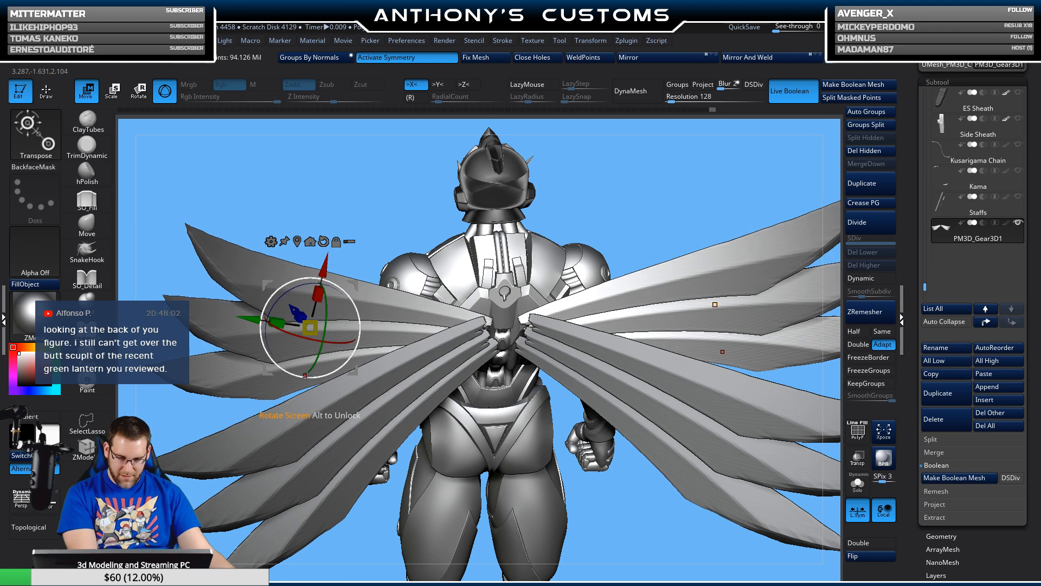
{"action": "left_click_drag", "start_coordinate": [611, 483], "coordinate": [473, 312]}
{"action": "left_click_drag", "start_coordinate": [254, 324], "coordinate": [262, 325]}
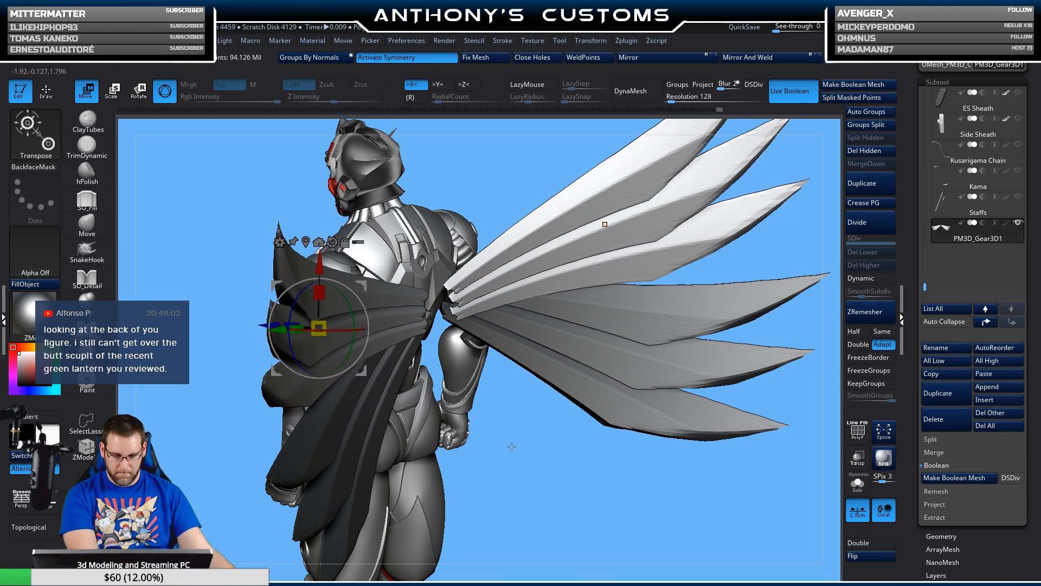
{"action": "left_click_drag", "start_coordinate": [511, 447], "coordinate": [468, 426]}
{"action": "left_click_drag", "start_coordinate": [640, 212], "coordinate": [521, 275]}
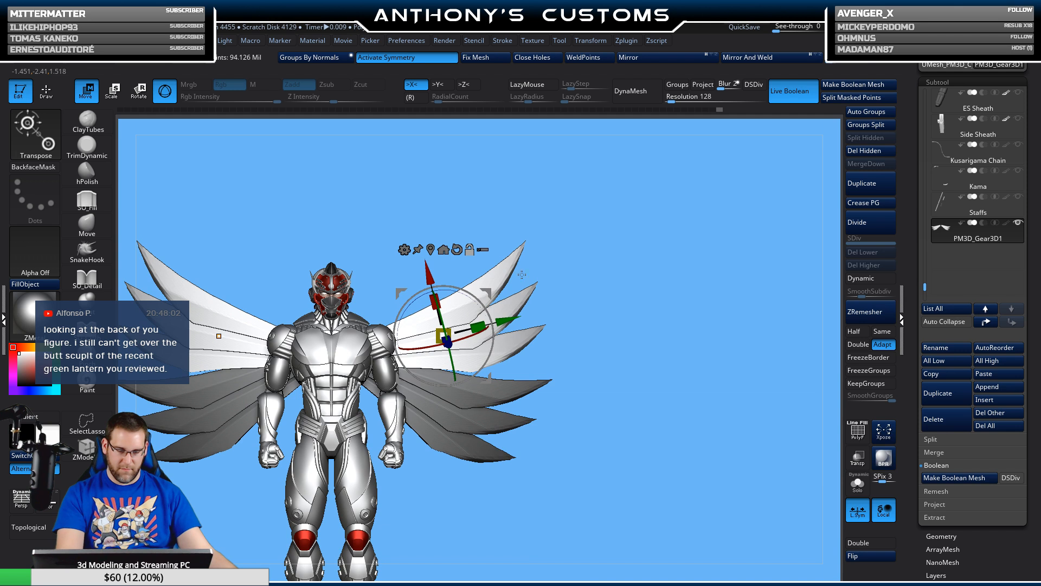
- Shift the upper blade fans' pivot toward the spine, angle the fans more steeply upward, and clear the mask from the lower fans
{"action": "left_click_drag", "start_coordinate": [512, 318], "coordinate": [395, 316], "text": "alt"}
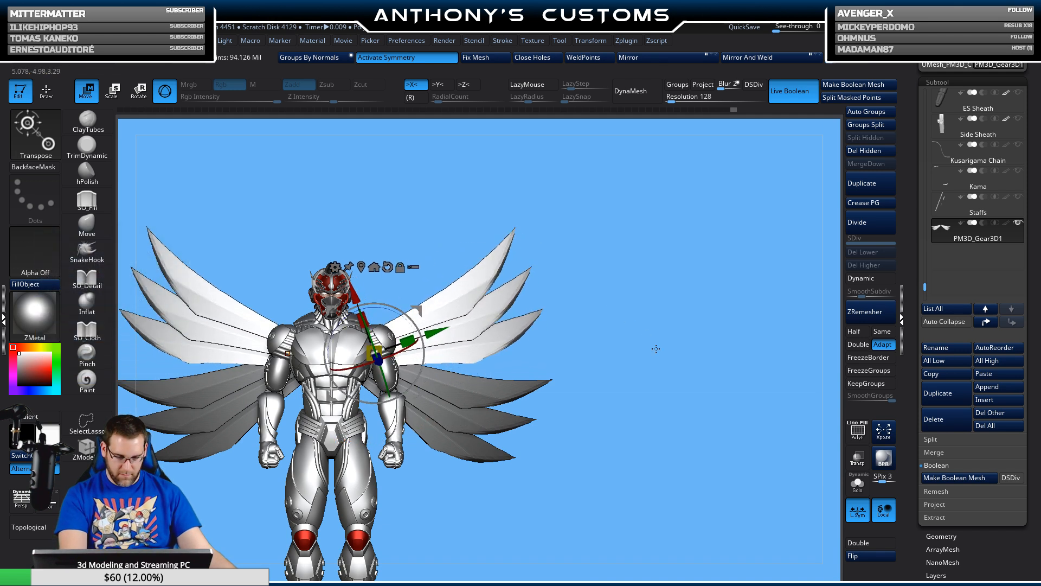
{"action": "left_click_drag", "start_coordinate": [655, 348], "coordinate": [483, 328]}
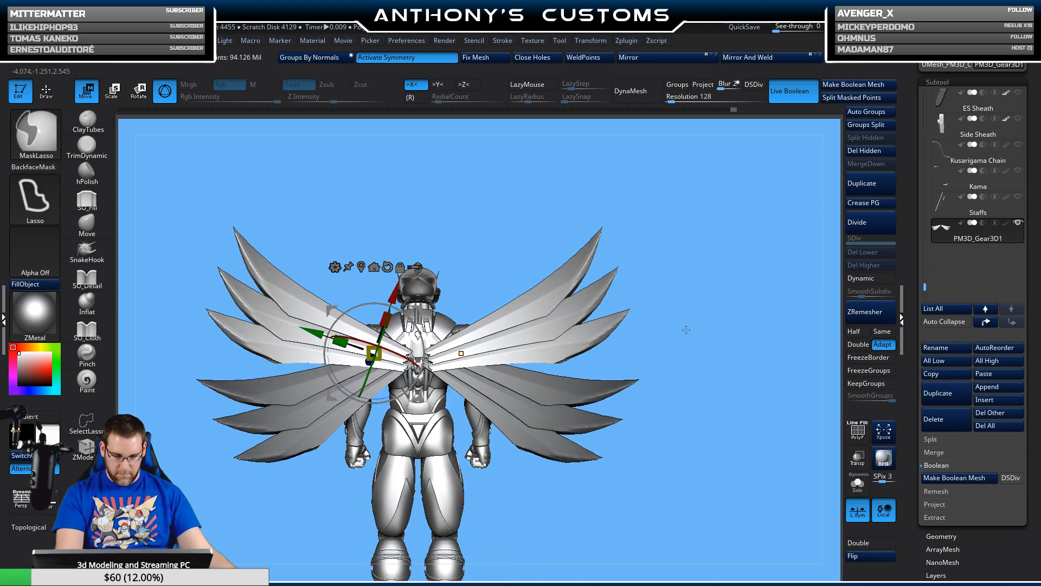
{"action": "left_click_drag", "start_coordinate": [686, 330], "coordinate": [672, 336], "text": "ctrl"}
{"action": "key", "text": "q"}
{"action": "key", "text": "w"}
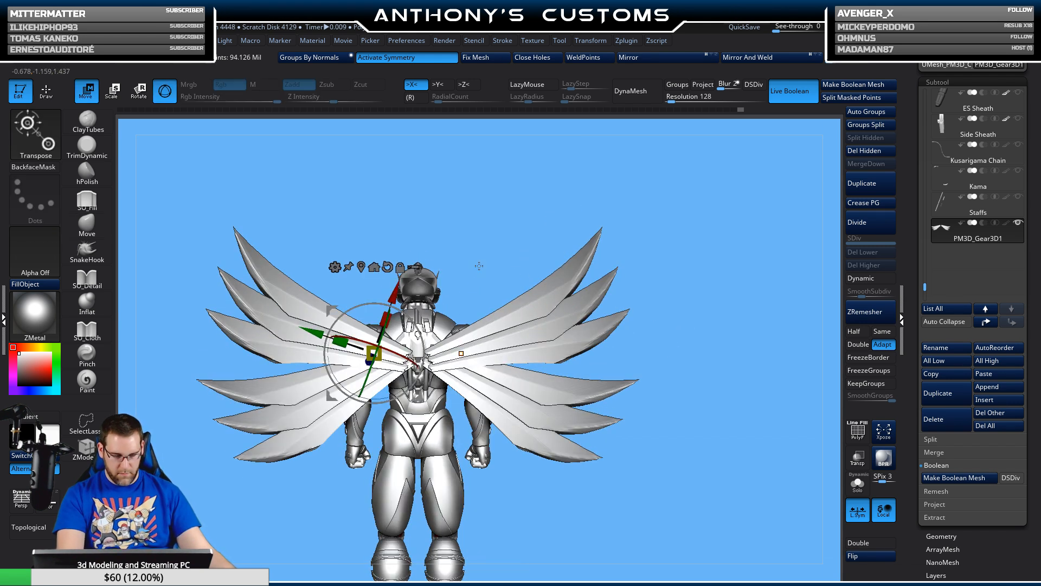
- Turn symmetry off, centre the gizmo on the whole wing set, raise it to shoulder-blade level, and nudge it toward the back
{"action": "left_click", "coordinate": [433, 60]}
{"action": "left_click", "coordinate": [362, 266]}
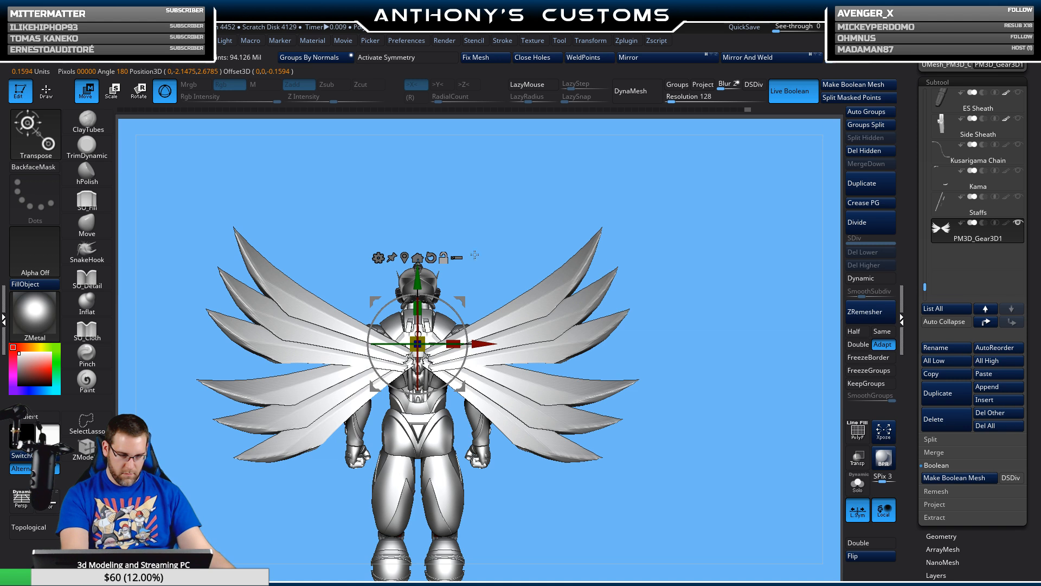
{"action": "left_click_drag", "start_coordinate": [418, 277], "coordinate": [418, 259]}
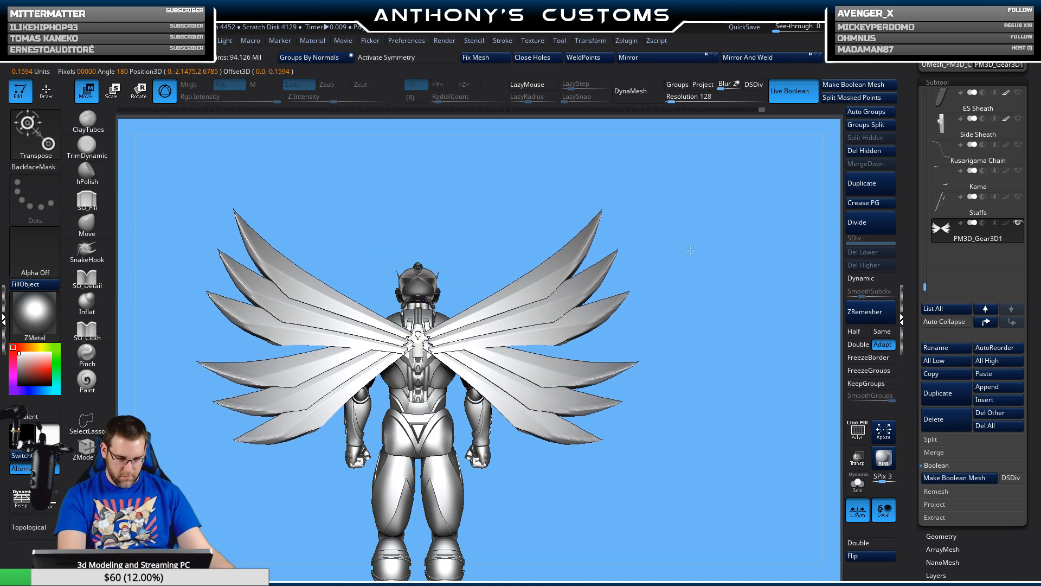
{"action": "left_click_drag", "start_coordinate": [690, 250], "coordinate": [739, 247]}
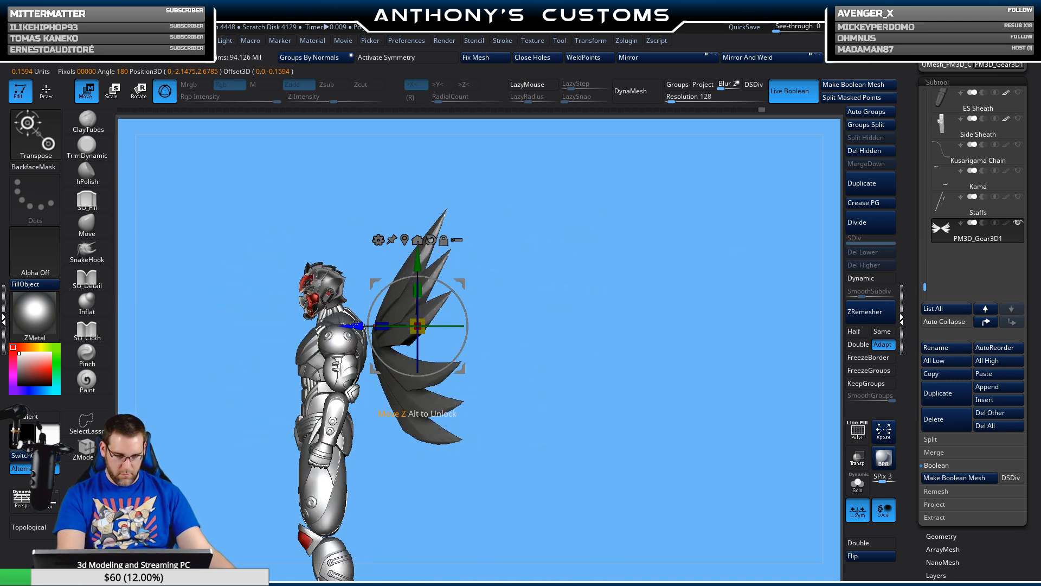
{"action": "left_click_drag", "start_coordinate": [592, 319], "coordinate": [406, 287]}
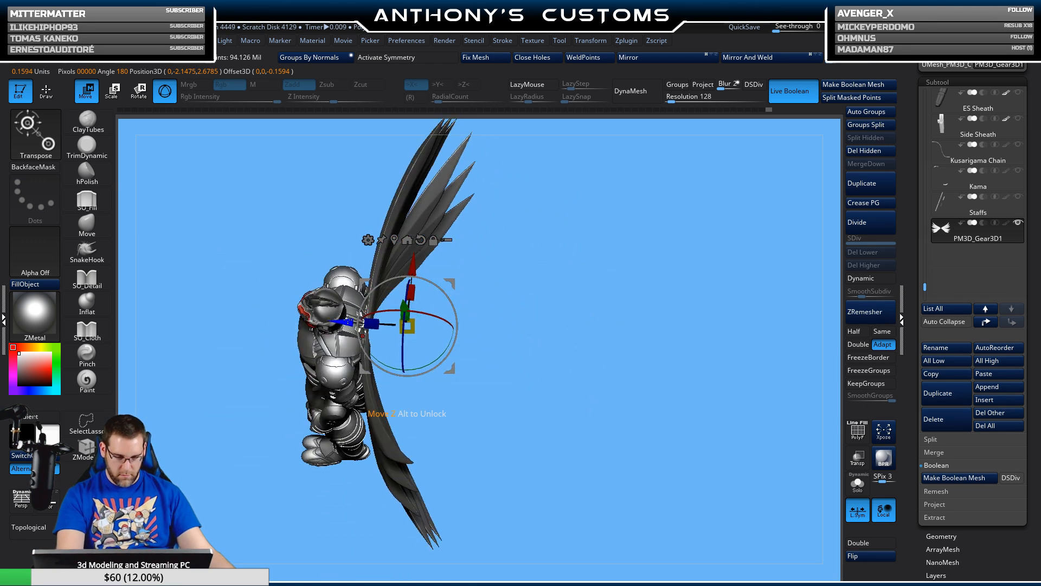
{"action": "left_click_drag", "start_coordinate": [350, 322], "coordinate": [348, 322]}
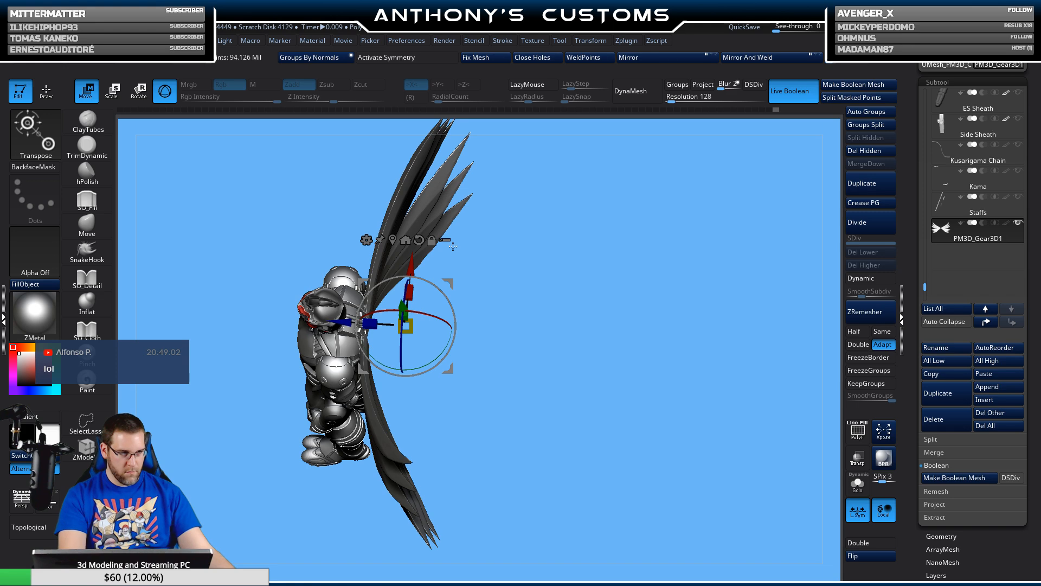
- Examine how the complete wings fit the figure from below, the side and the front
{"action": "key", "text": "q"}
{"action": "mouse_move", "coordinate": [600, 304]}
{"action": "left_mouse_down"}
{"action": "mouse_move", "coordinate": [552, 318]}
{"action": "mouse_move", "coordinate": [600, 291]}
{"action": "mouse_move", "coordinate": [639, 305]}
{"action": "mouse_move", "coordinate": [670, 374]}
{"action": "mouse_move", "coordinate": [666, 412]}
{"action": "mouse_move", "coordinate": [656, 374]}
{"action": "mouse_move", "coordinate": [640, 374]}
{"action": "mouse_move", "coordinate": [673, 303]}
{"action": "left_mouse_up"}
{"action": "left_click_drag", "start_coordinate": [670, 460], "coordinate": [694, 374], "text": "alt"}
{"action": "mouse_move", "coordinate": [603, 460]}
{"action": "left_mouse_down", "text": "alt"}
{"action": "mouse_move", "coordinate": [668, 416]}
{"action": "mouse_move", "coordinate": [711, 403]}
{"action": "left_mouse_up", "text": "alt"}
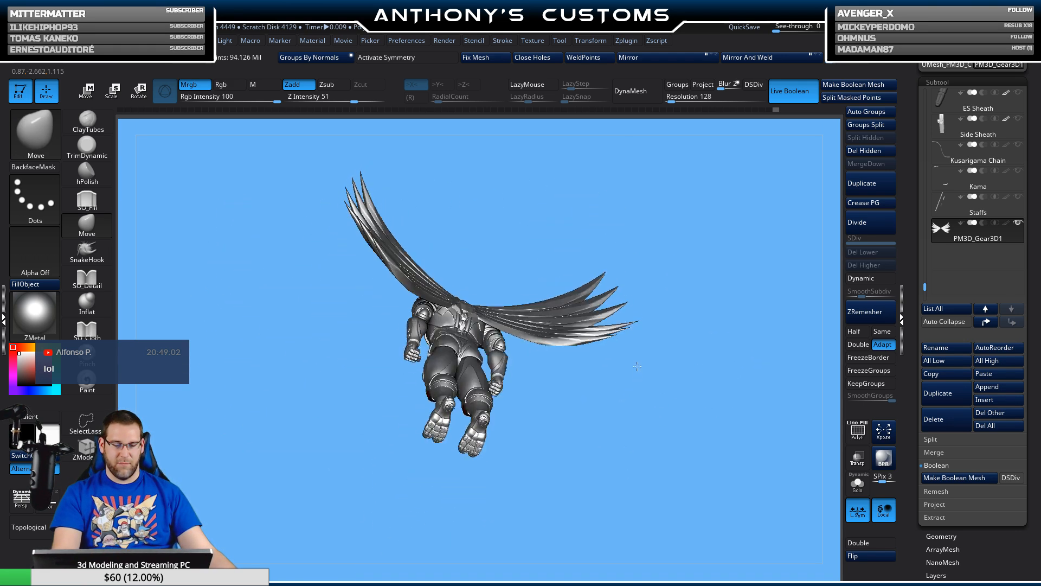
{"action": "left_click_drag", "start_coordinate": [634, 357], "coordinate": [695, 436]}
{"action": "mouse_move", "coordinate": [678, 401]}
{"action": "left_mouse_down", "text": "alt"}
{"action": "mouse_move", "coordinate": [648, 457]}
{"action": "mouse_move", "coordinate": [650, 439]}
{"action": "mouse_move", "coordinate": [656, 432]}
{"action": "mouse_move", "coordinate": [644, 491]}
{"action": "mouse_move", "coordinate": [454, 457]}
{"action": "left_mouse_up", "text": "alt"}
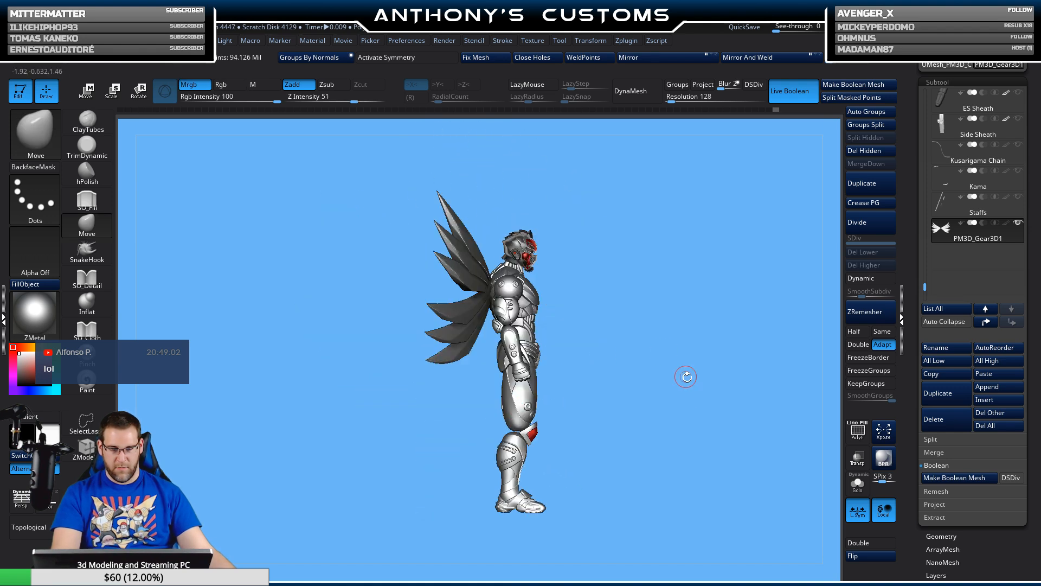
{"action": "left_click_drag", "start_coordinate": [687, 364], "coordinate": [654, 471]}
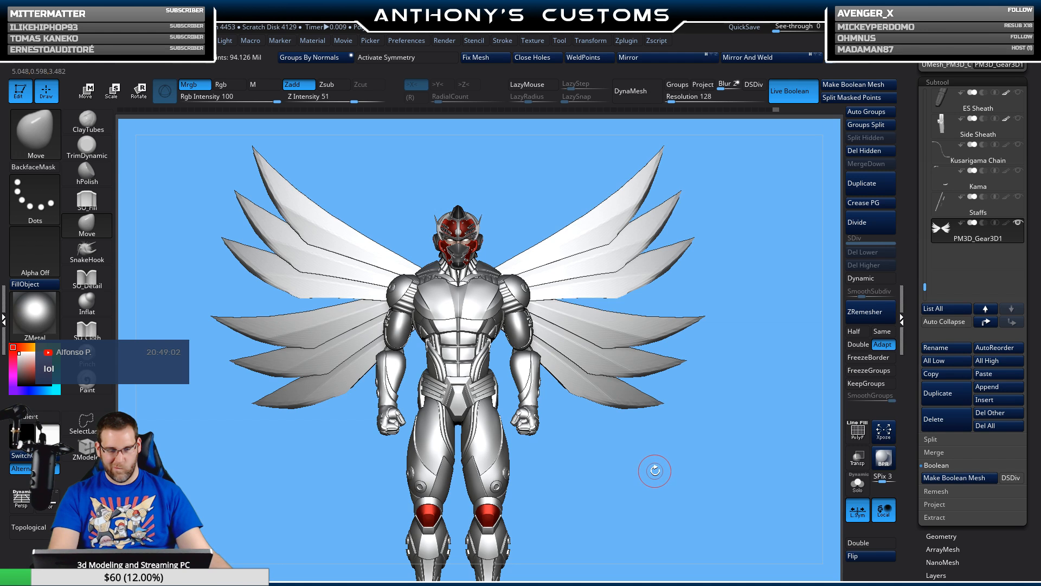
- Turn symmetry on, pivot on each wing's centre, lower the wings to forearm level, and tilt them backward
{"action": "key", "text": "w"}
{"action": "left_click", "coordinate": [397, 58]}
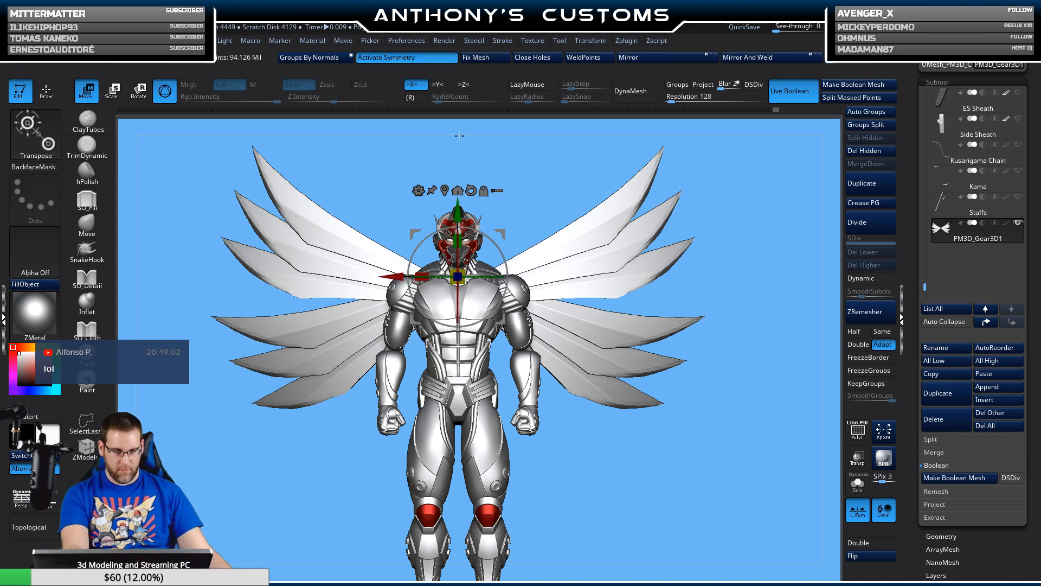
{"action": "left_click", "coordinate": [447, 190]}
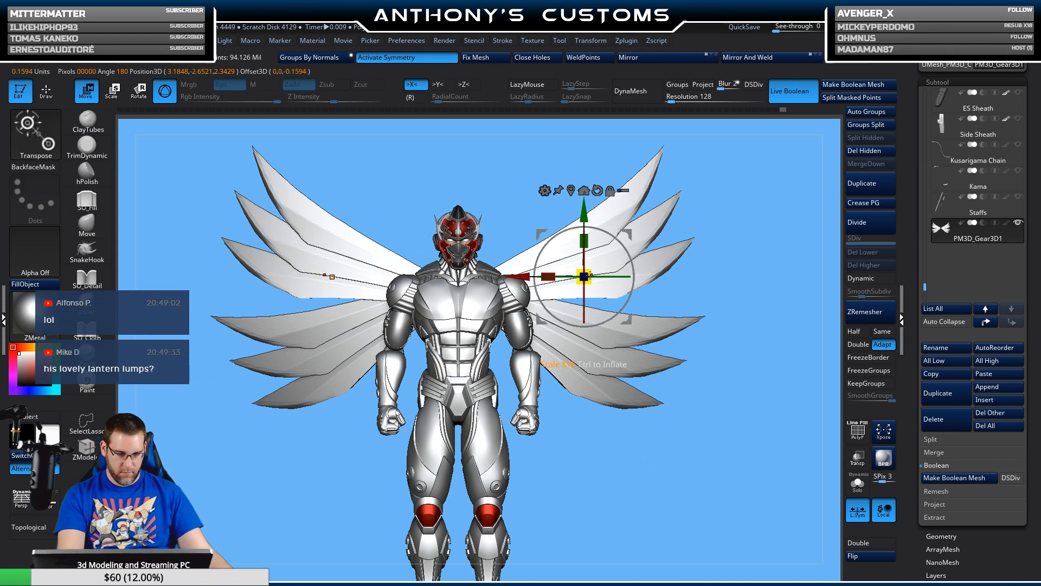
{"action": "left_click_drag", "start_coordinate": [544, 265], "coordinate": [646, 291]}
{"action": "left_click_drag", "start_coordinate": [549, 365], "coordinate": [568, 365]}
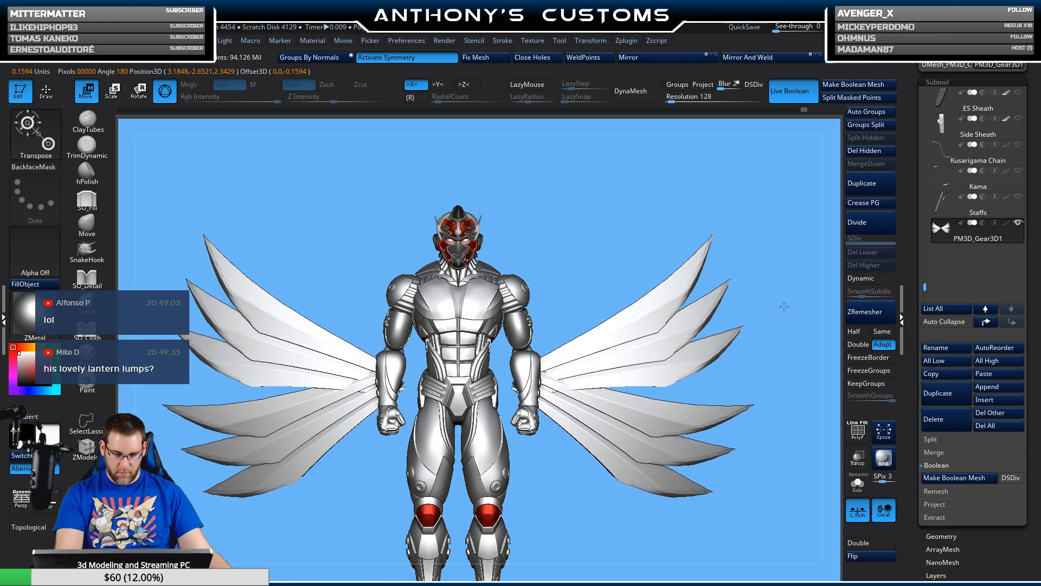
{"action": "left_click_drag", "start_coordinate": [784, 306], "coordinate": [743, 303]}
{"action": "left_click_drag", "start_coordinate": [576, 366], "coordinate": [541, 383]}
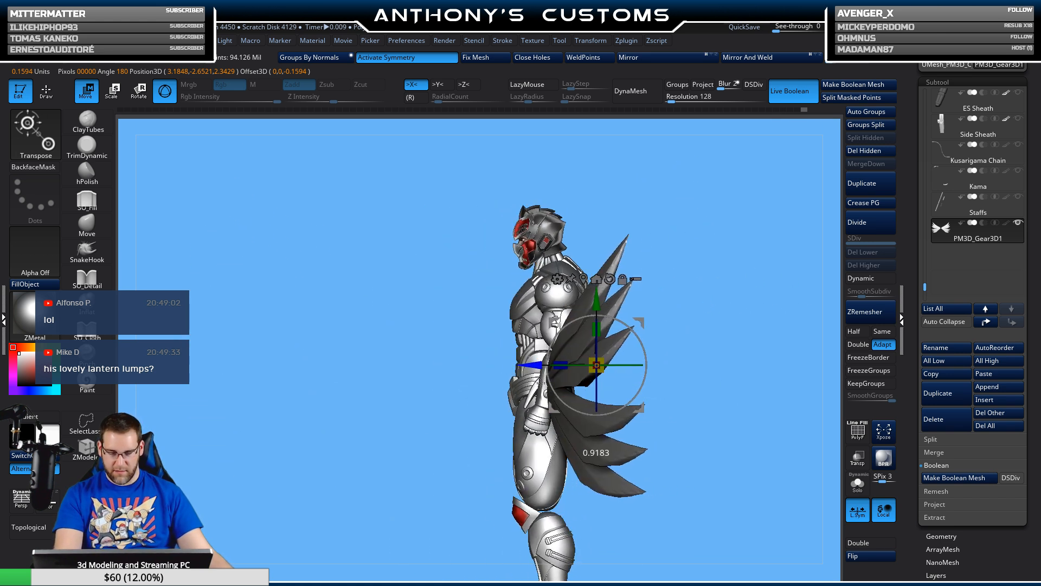
{"action": "left_click_drag", "start_coordinate": [629, 390], "coordinate": [640, 387]}
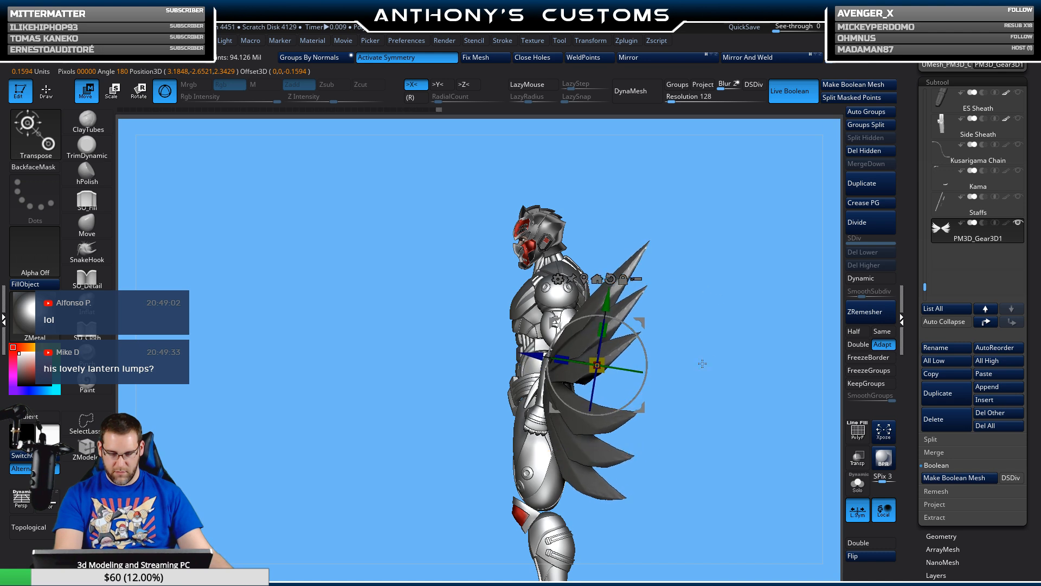
- Rotate the mirrored wings into an upright fan behind the hips, with the blade roots toward the waist
{"action": "left_click_drag", "start_coordinate": [702, 363], "coordinate": [729, 374]}
{"action": "left_click_drag", "start_coordinate": [600, 371], "coordinate": [600, 377]}
{"action": "left_click_drag", "start_coordinate": [642, 343], "coordinate": [649, 320]}
{"action": "left_click_drag", "start_coordinate": [579, 315], "coordinate": [569, 289]}
{"action": "left_click_drag", "start_coordinate": [589, 486], "coordinate": [547, 426]}
{"action": "left_click_drag", "start_coordinate": [591, 457], "coordinate": [367, 424]}
{"action": "left_click_drag", "start_coordinate": [431, 310], "coordinate": [503, 343]}
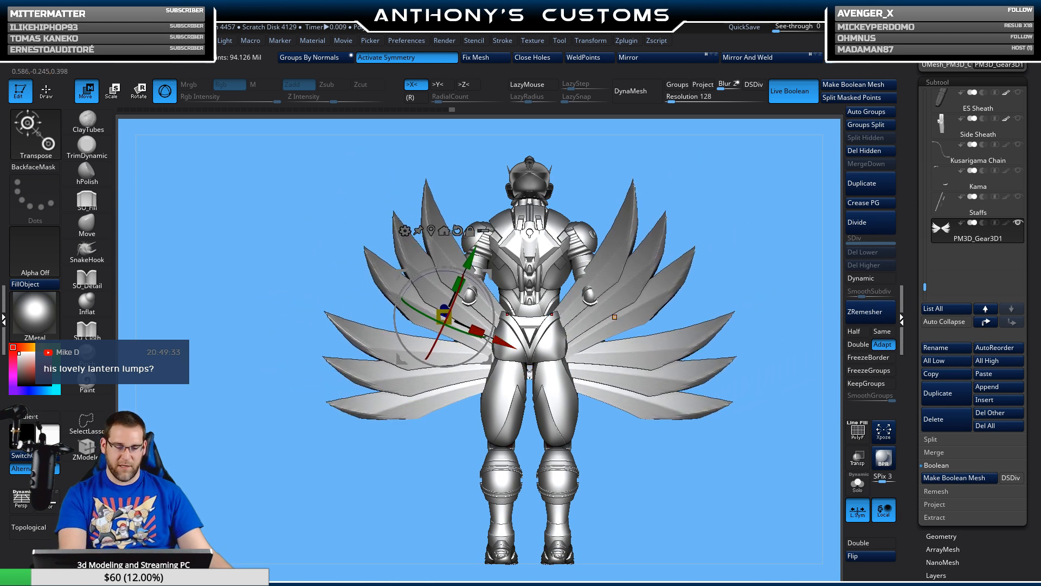
- Shrink the mirrored blade fans to small ornaments and place them against the back of the belt
{"action": "left_click_drag", "start_coordinate": [741, 217], "coordinate": [797, 254]}
{"action": "left_click_drag", "start_coordinate": [444, 316], "coordinate": [424, 350]}
{"action": "key", "text": "ctrl+z"}
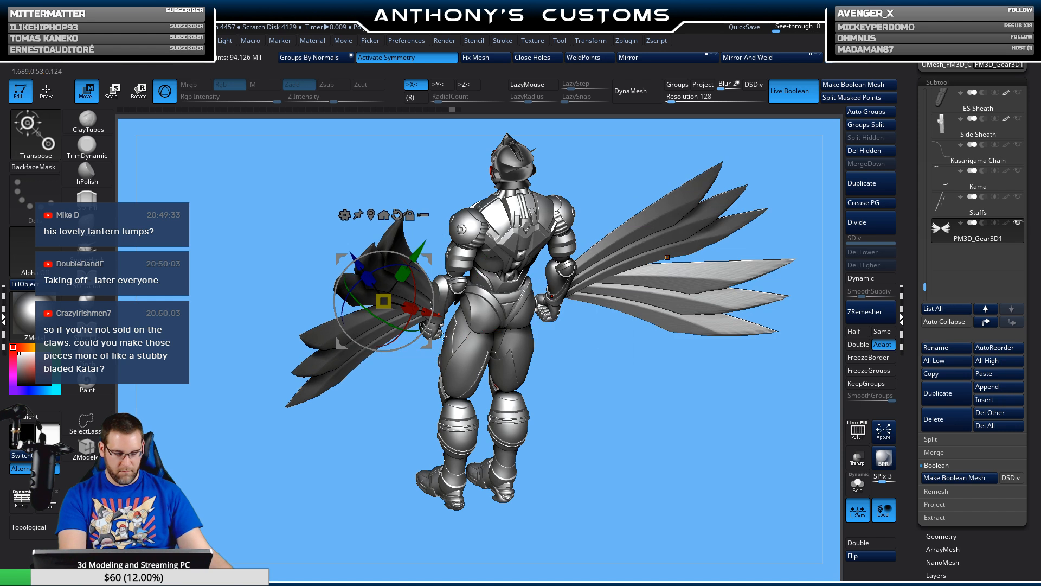
{"action": "left_click_drag", "start_coordinate": [386, 301], "coordinate": [487, 319]}
{"action": "left_click_drag", "start_coordinate": [409, 275], "coordinate": [425, 298]}
{"action": "left_click_drag", "start_coordinate": [613, 437], "coordinate": [626, 393]}
{"action": "left_click_drag", "start_coordinate": [715, 407], "coordinate": [719, 489], "text": "alt"}
{"action": "left_click_drag", "start_coordinate": [515, 360], "coordinate": [623, 397]}
{"action": "left_click_drag", "start_coordinate": [581, 323], "coordinate": [615, 251]}
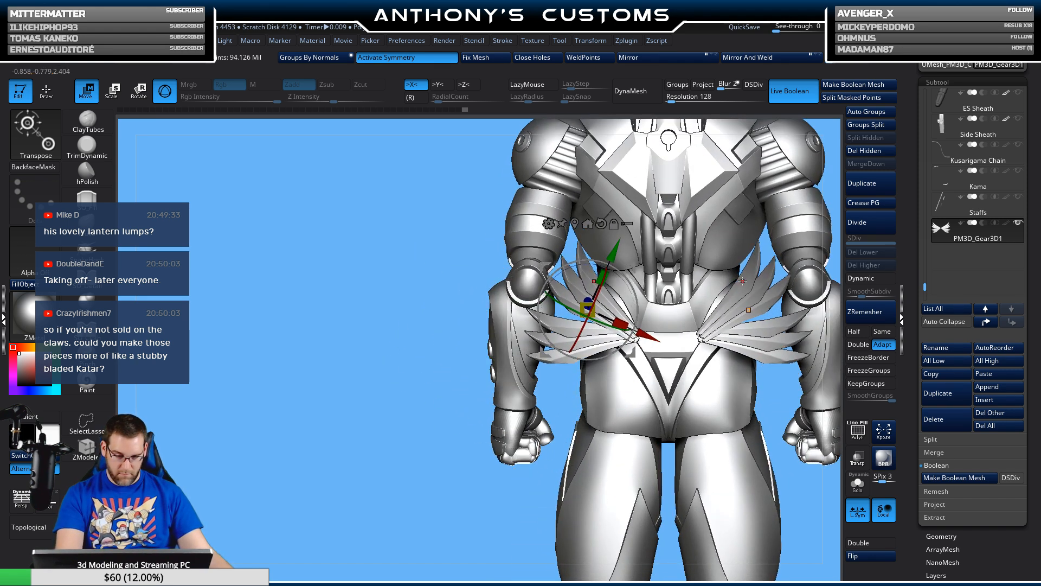
- Fine-tune the small fans' rotation and position so their roots meet the rear corners of the belt
{"action": "left_click_drag", "start_coordinate": [485, 500], "coordinate": [487, 421]}
{"action": "left_click_drag", "start_coordinate": [540, 315], "coordinate": [536, 324]}
{"action": "left_click_drag", "start_coordinate": [536, 242], "coordinate": [530, 254]}
{"action": "left_click_drag", "start_coordinate": [492, 296], "coordinate": [490, 294]}
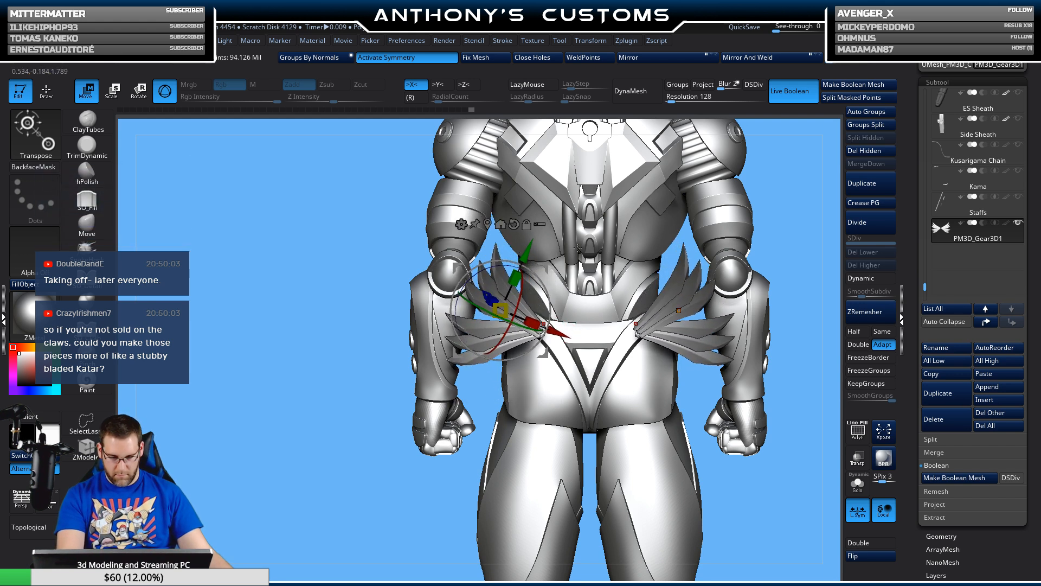
{"action": "left_click_drag", "start_coordinate": [562, 334], "coordinate": [575, 339]}
{"action": "left_click_drag", "start_coordinate": [352, 488], "coordinate": [415, 438]}
{"action": "left_click_drag", "start_coordinate": [517, 274], "coordinate": [524, 227]}
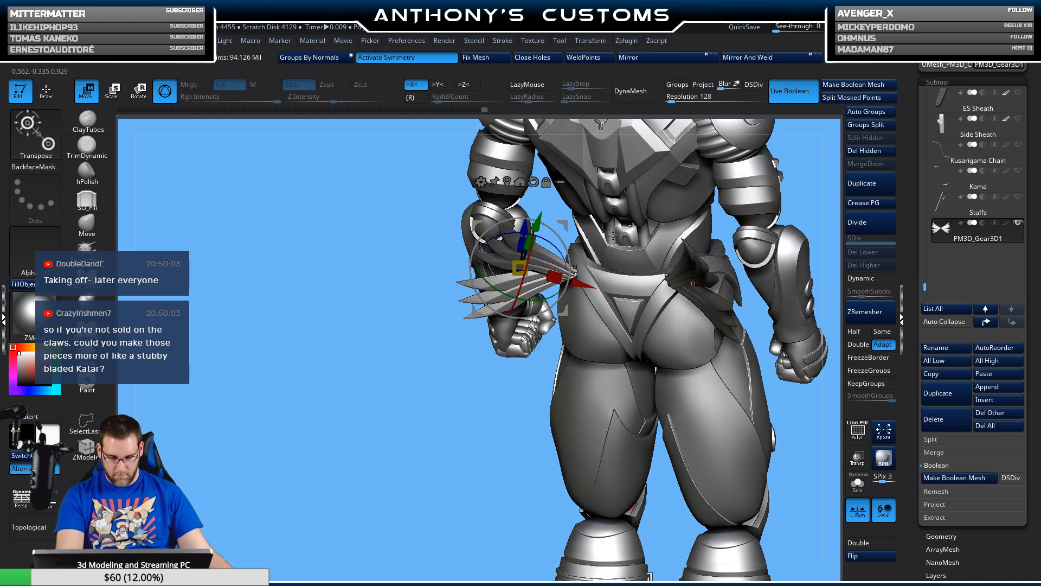
- Slide the small fans inward over the back of the hips and adjust their angle, checking the fit from behind and in front
{"action": "left_click_drag", "start_coordinate": [574, 283], "coordinate": [598, 288]}
{"action": "left_click_drag", "start_coordinate": [549, 231], "coordinate": [550, 221]}
{"action": "left_click_drag", "start_coordinate": [549, 279], "coordinate": [538, 315]}
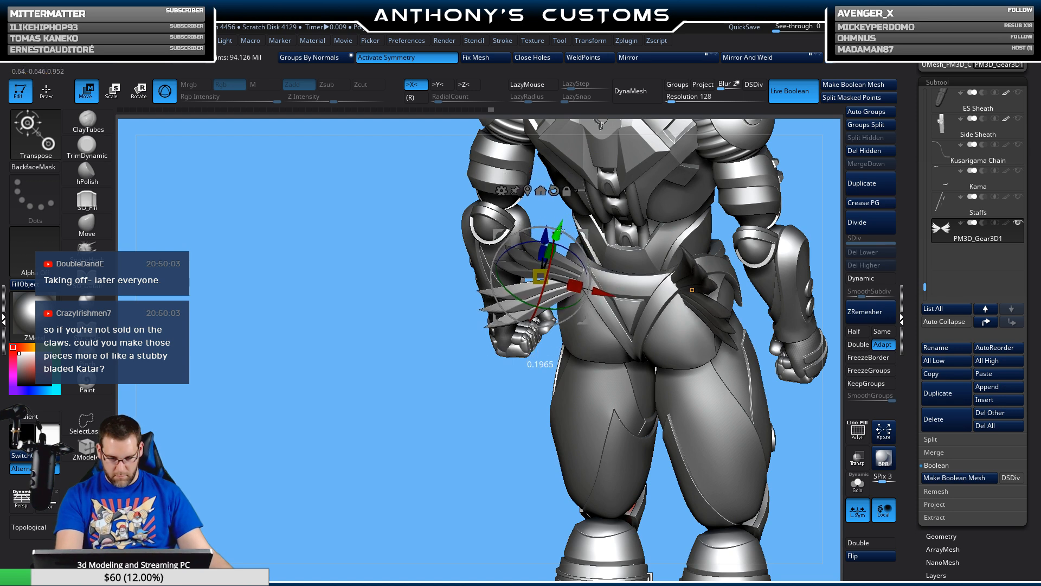
{"action": "left_click_drag", "start_coordinate": [493, 426], "coordinate": [470, 429]}
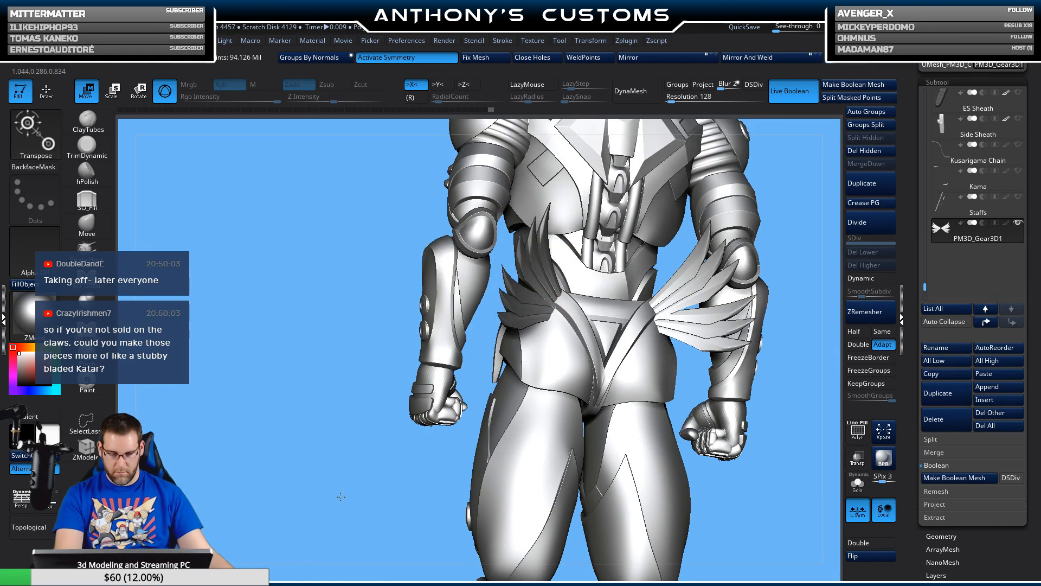
{"action": "left_click_drag", "start_coordinate": [342, 496], "coordinate": [425, 489]}
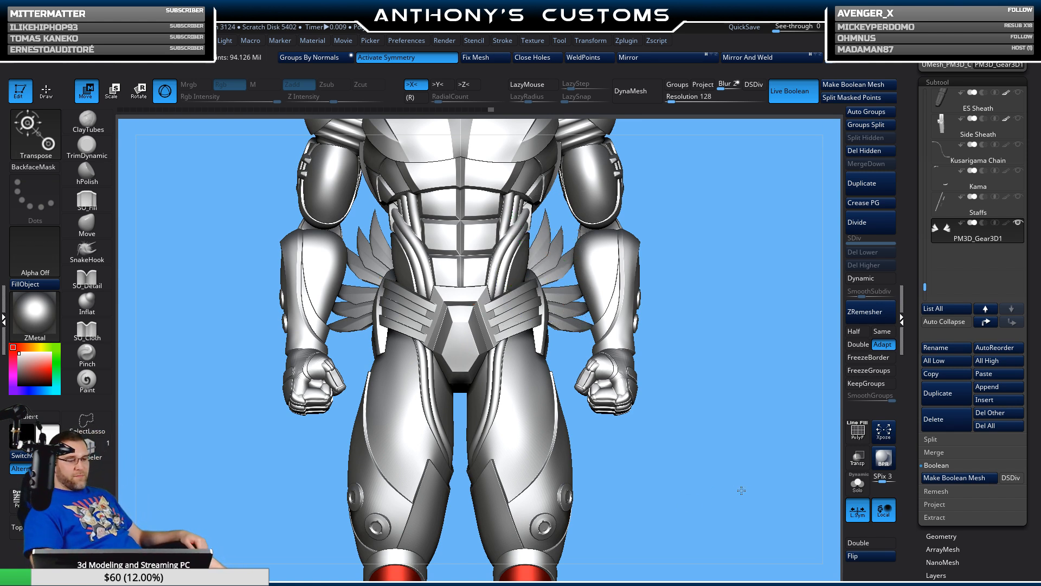
- Move the mirrored blade fans from the hips up to head height behind the helmet
{"action": "left_click_drag", "start_coordinate": [713, 497], "coordinate": [709, 364]}
{"action": "left_click_drag", "start_coordinate": [744, 297], "coordinate": [722, 325], "text": "alt"}
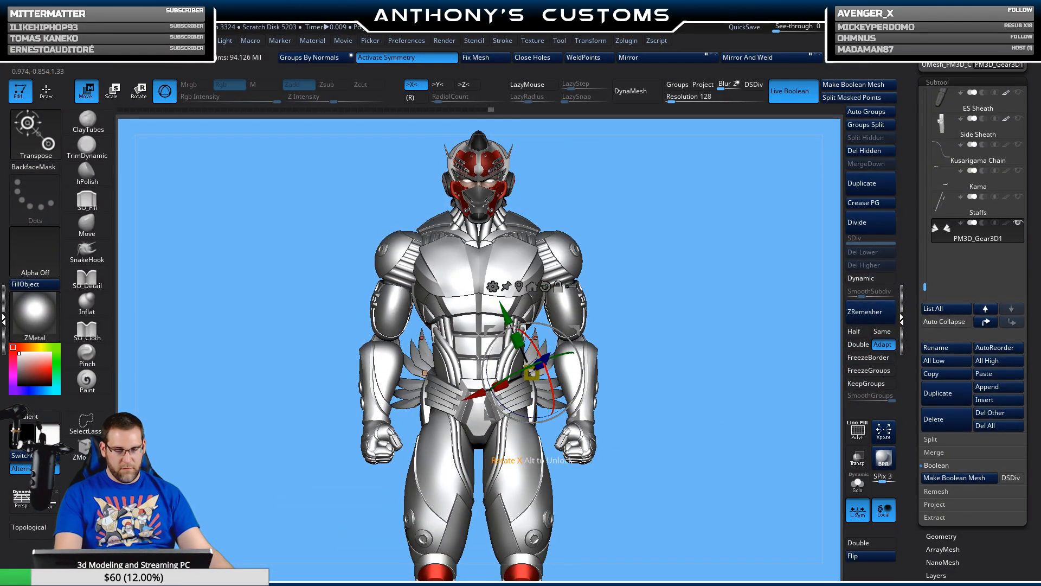
{"action": "left_click_drag", "start_coordinate": [489, 355], "coordinate": [531, 121], "text": "alt"}
{"action": "left_click_drag", "start_coordinate": [664, 311], "coordinate": [662, 483], "text": "alt"}
{"action": "left_click_drag", "start_coordinate": [531, 297], "coordinate": [531, 276]}
{"action": "left_click_drag", "start_coordinate": [620, 290], "coordinate": [588, 292], "text": "shift"}
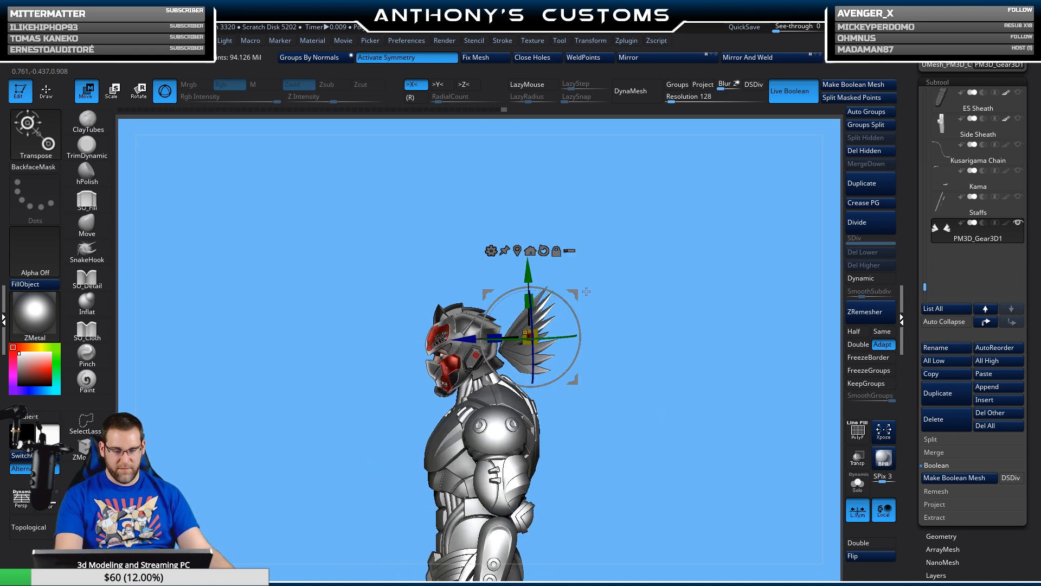
- Slide the fans forward onto the sides of the helmet, tilt them, and reset the gizmo's orientation and centre
{"action": "left_click_drag", "start_coordinate": [471, 339], "coordinate": [416, 349]}
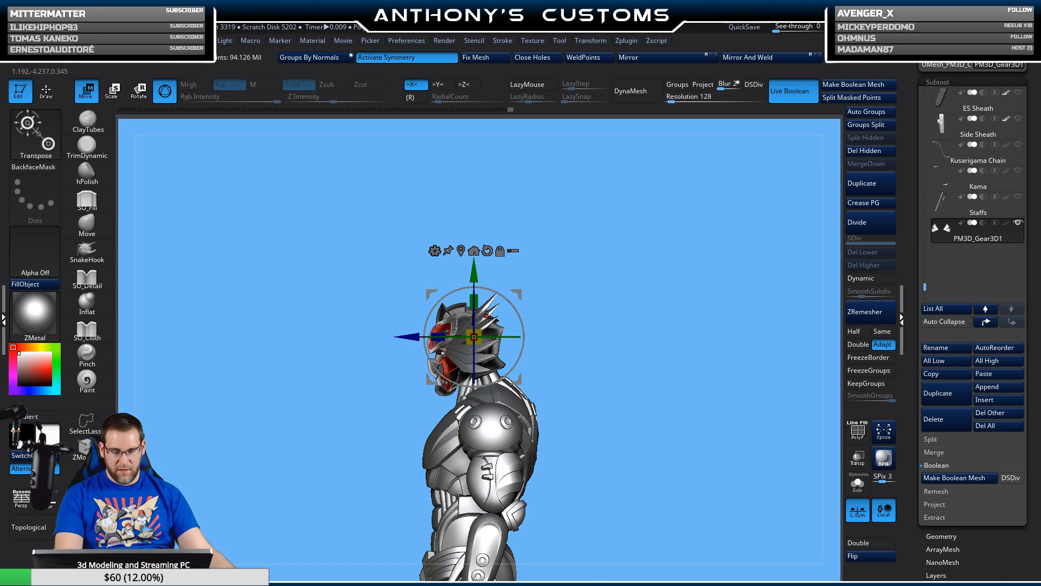
{"action": "left_click_drag", "start_coordinate": [521, 320], "coordinate": [517, 303]}
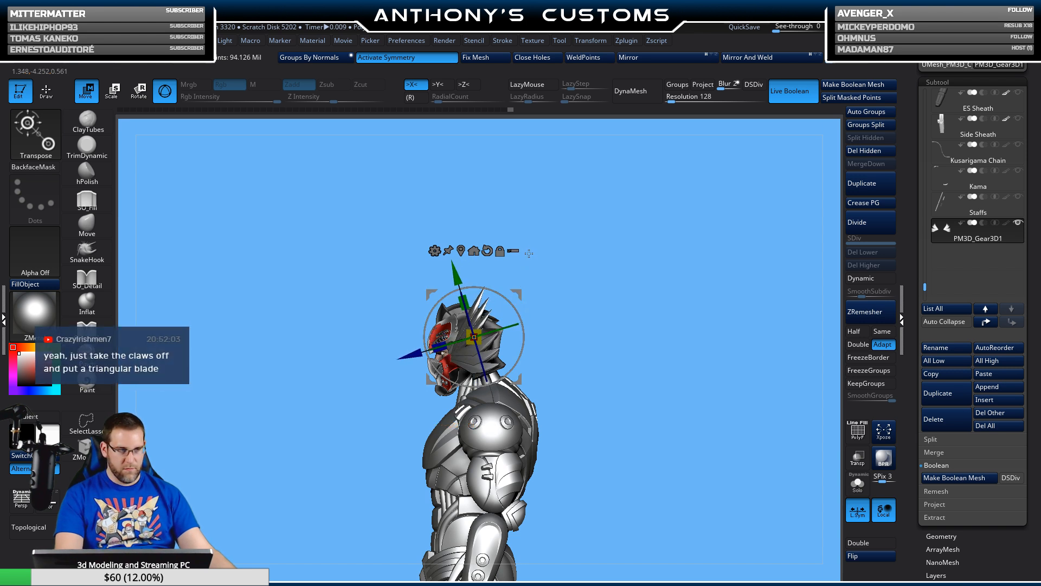
{"action": "left_click", "coordinate": [487, 250]}
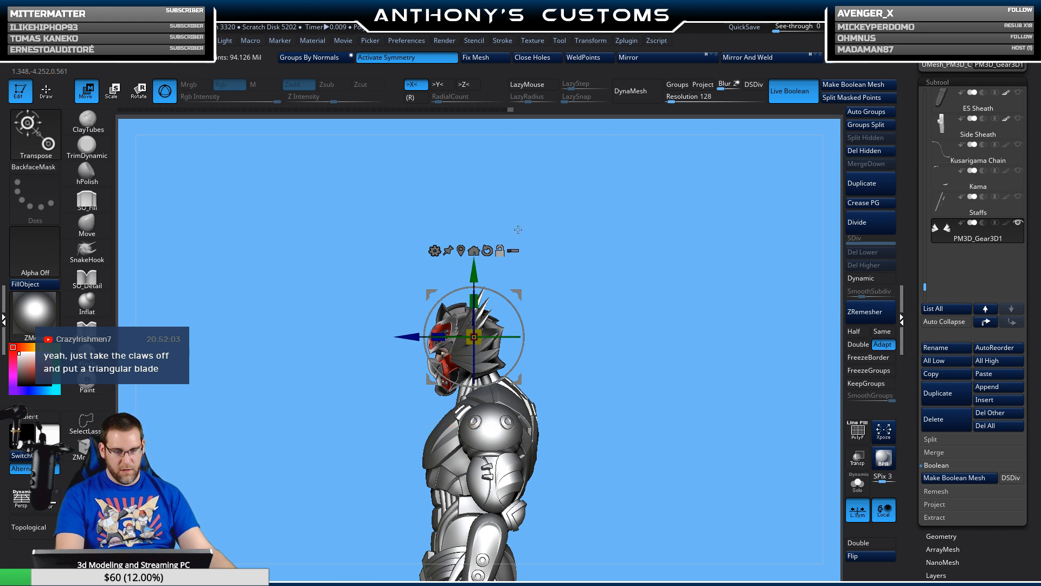
{"action": "left_click_drag", "start_coordinate": [513, 298], "coordinate": [568, 263], "text": "alt"}
{"action": "left_click", "coordinate": [459, 248]}
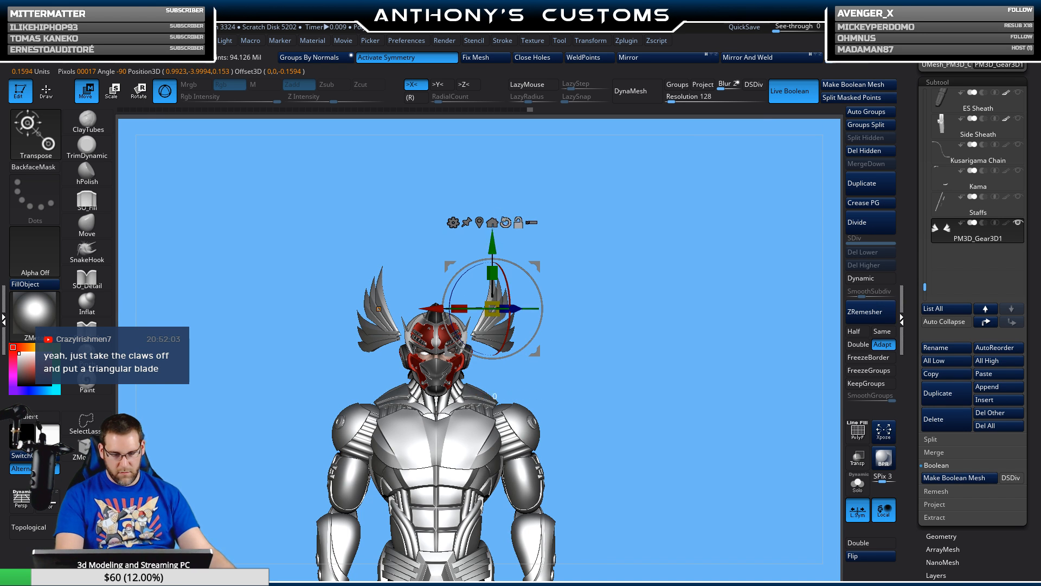
- Draw the fans inward and slightly down, turn them to hug the helmet's sides, and check them from the side and front
{"action": "left_click_drag", "start_coordinate": [436, 308], "coordinate": [422, 308]}
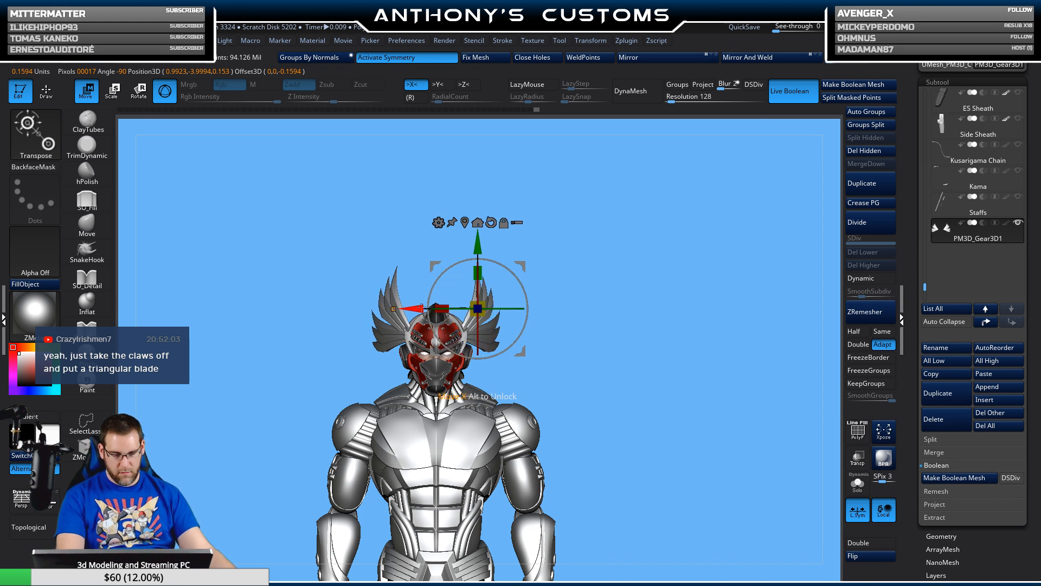
{"action": "left_click_drag", "start_coordinate": [478, 246], "coordinate": [478, 254]}
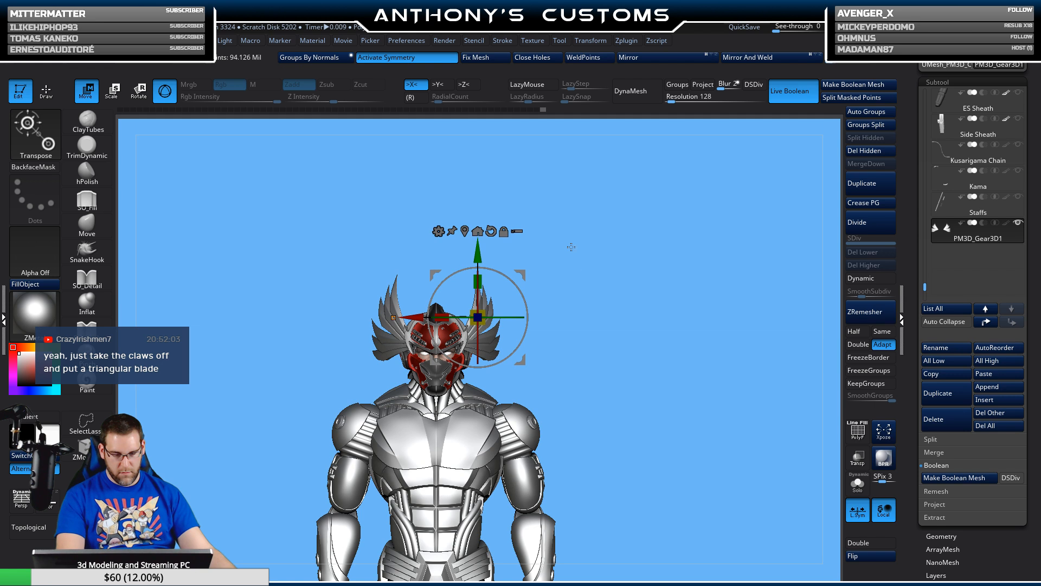
{"action": "left_click_drag", "start_coordinate": [572, 247], "coordinate": [604, 291]}
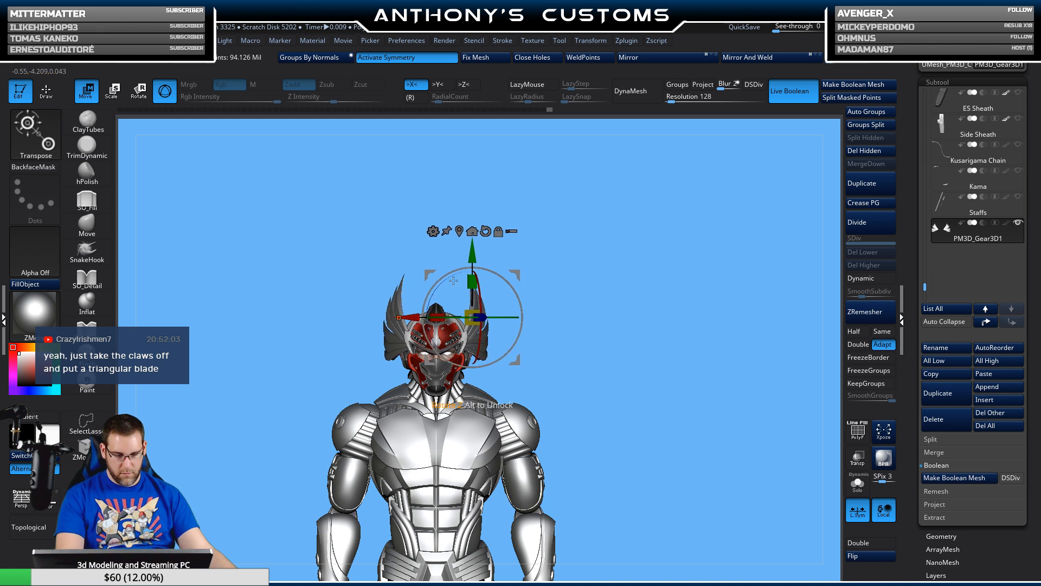
{"action": "mouse_move", "coordinate": [606, 280]}
{"action": "left_mouse_down"}
{"action": "mouse_move", "coordinate": [581, 301]}
{"action": "mouse_move", "coordinate": [605, 309]}
{"action": "mouse_move", "coordinate": [568, 311]}
{"action": "mouse_move", "coordinate": [588, 320]}
{"action": "mouse_move", "coordinate": [628, 314]}
{"action": "mouse_move", "coordinate": [628, 291]}
{"action": "left_mouse_up"}
{"action": "key", "text": "q"}
{"action": "key", "text": "w"}
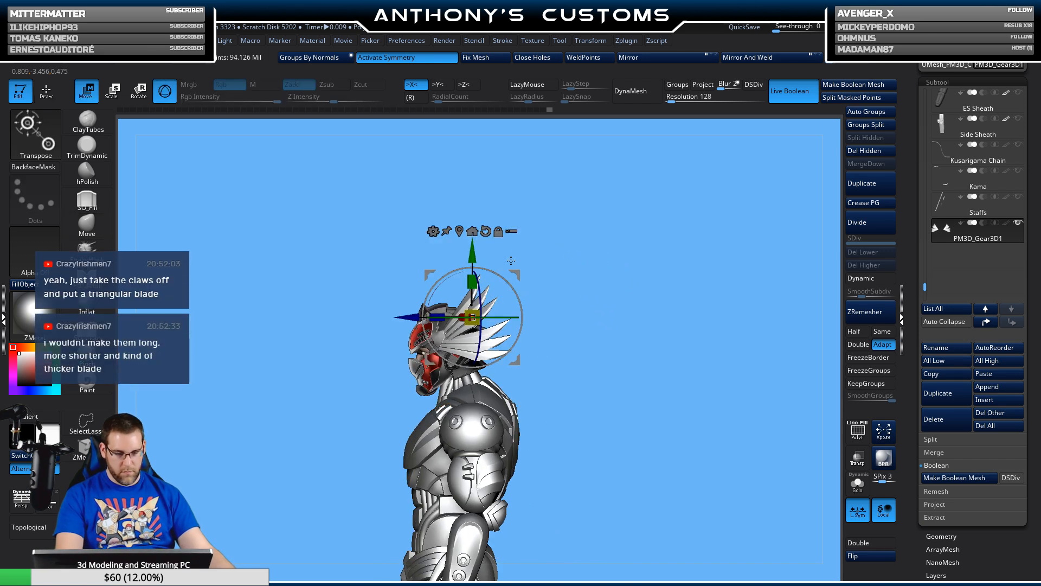
{"action": "left_click_drag", "start_coordinate": [517, 296], "coordinate": [584, 288]}
{"action": "key", "text": "q"}
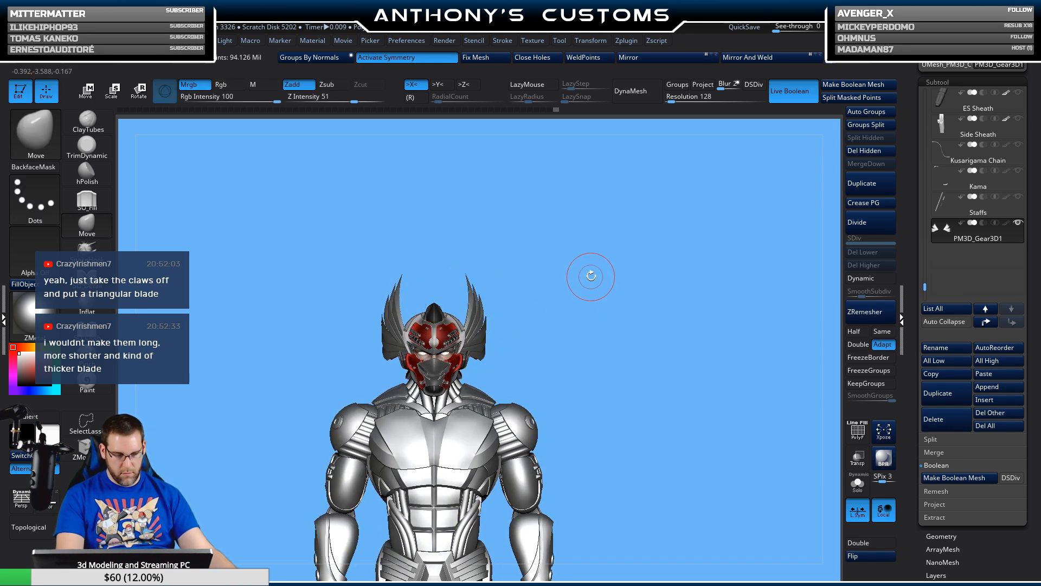
- Turn off symmetry and apply a Taper deformer to the helmet wings, flaring their tips outward
{"action": "left_click", "coordinate": [439, 59]}
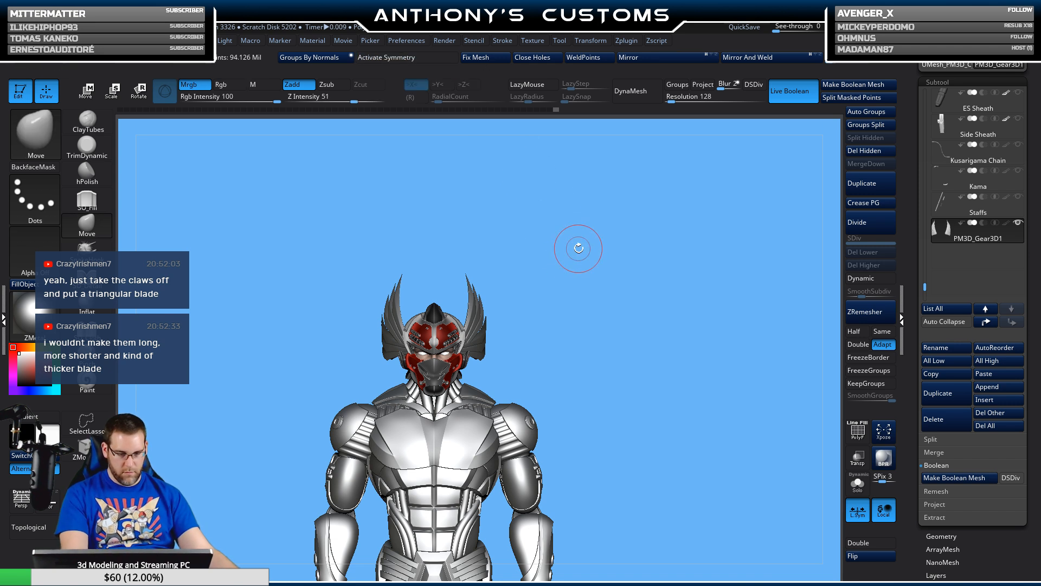
{"action": "key", "text": "w"}
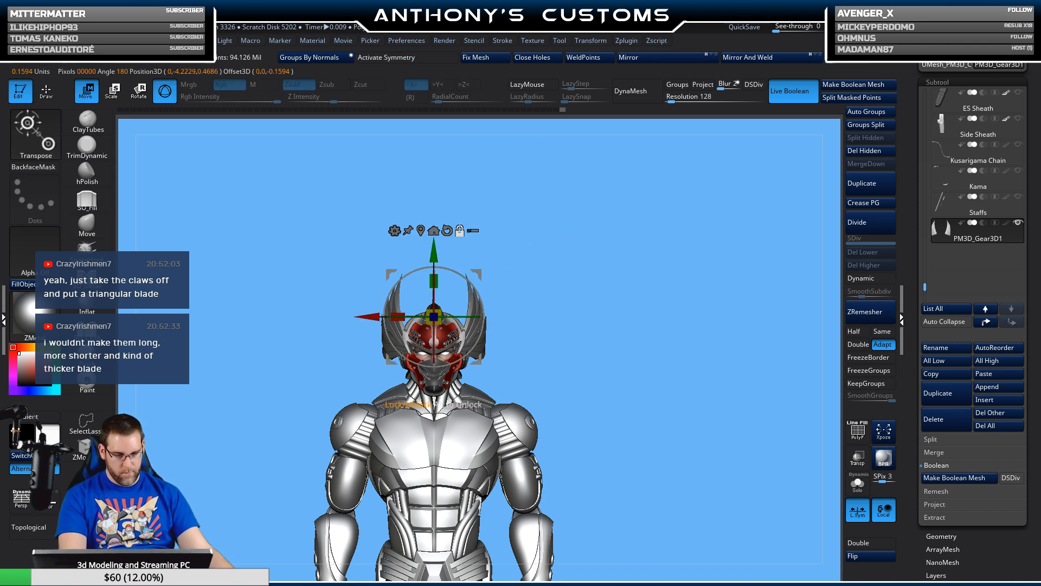
{"action": "left_click", "coordinate": [396, 230]}
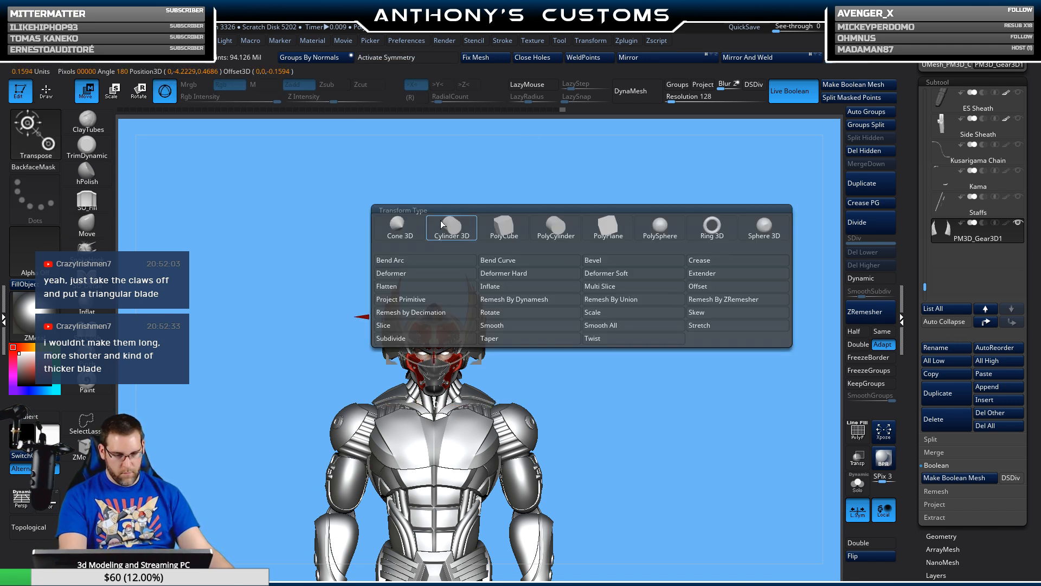
{"action": "left_click", "coordinate": [490, 338]}
{"action": "mouse_move", "coordinate": [434, 263]}
{"action": "left_mouse_down"}
{"action": "mouse_move", "coordinate": [436, 250]}
{"action": "mouse_move", "coordinate": [435, 285]}
{"action": "mouse_move", "coordinate": [434, 254]}
{"action": "left_mouse_up"}
{"action": "left_click_drag", "start_coordinate": [439, 379], "coordinate": [435, 370]}
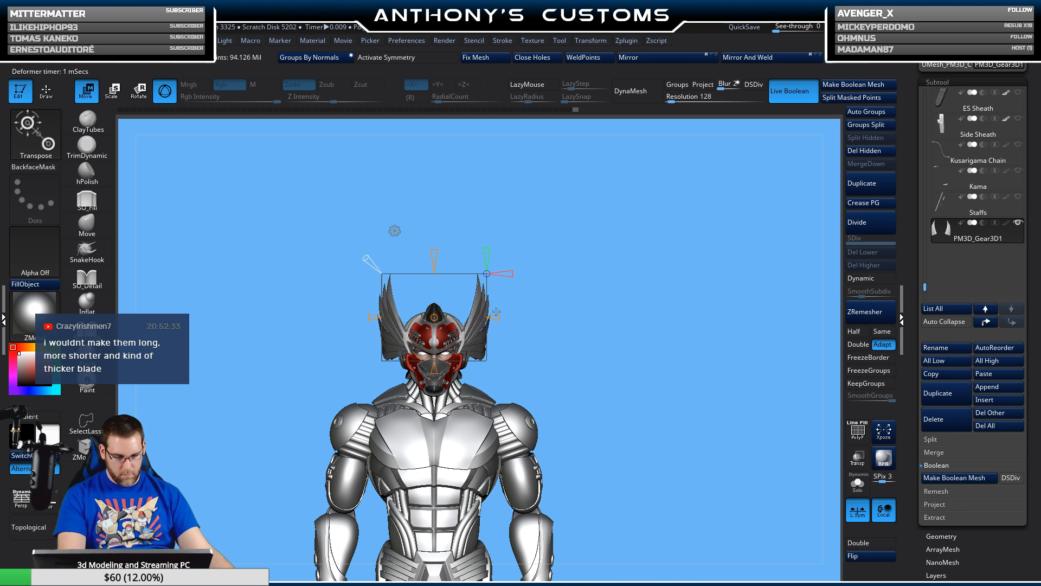
- Readjust the taper to draw the wing tips back inward and check the helmet wings from the side
{"action": "key", "text": "ctrl"}
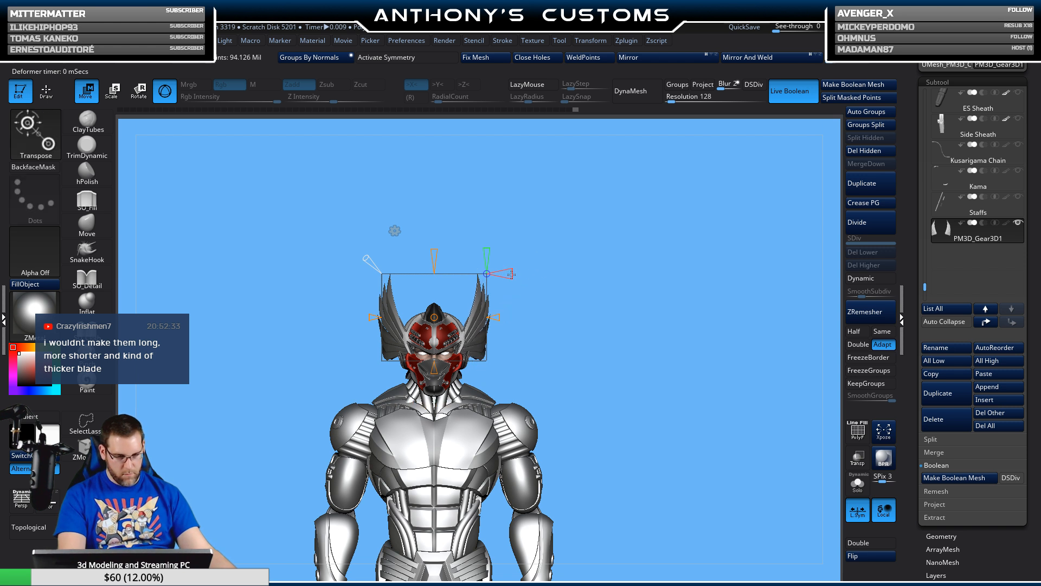
{"action": "left_click_drag", "start_coordinate": [510, 275], "coordinate": [495, 281]}
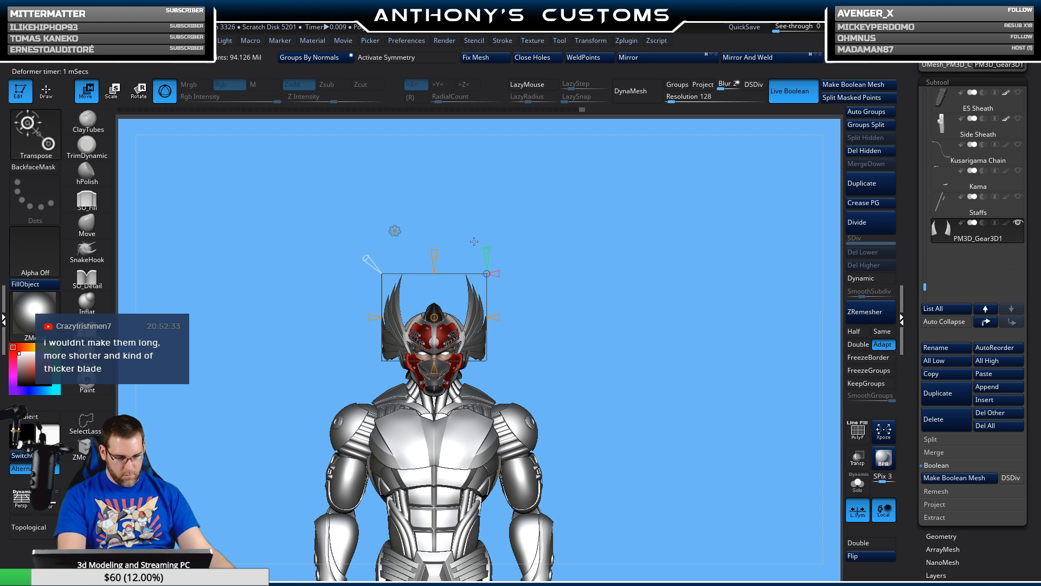
{"action": "left_click_drag", "start_coordinate": [368, 260], "coordinate": [347, 265]}
{"action": "left_click_drag", "start_coordinate": [523, 253], "coordinate": [1040, 236]}
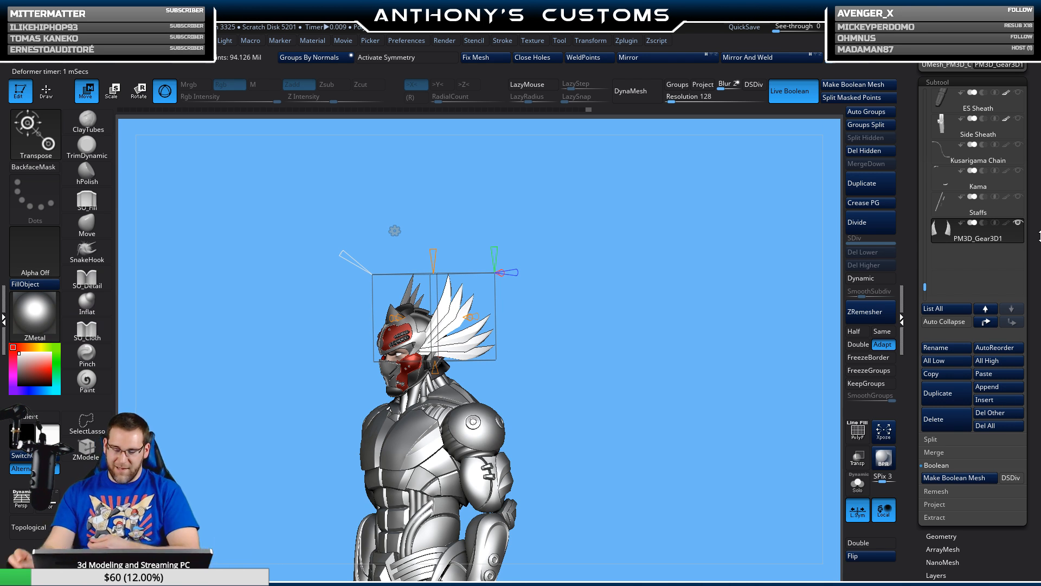